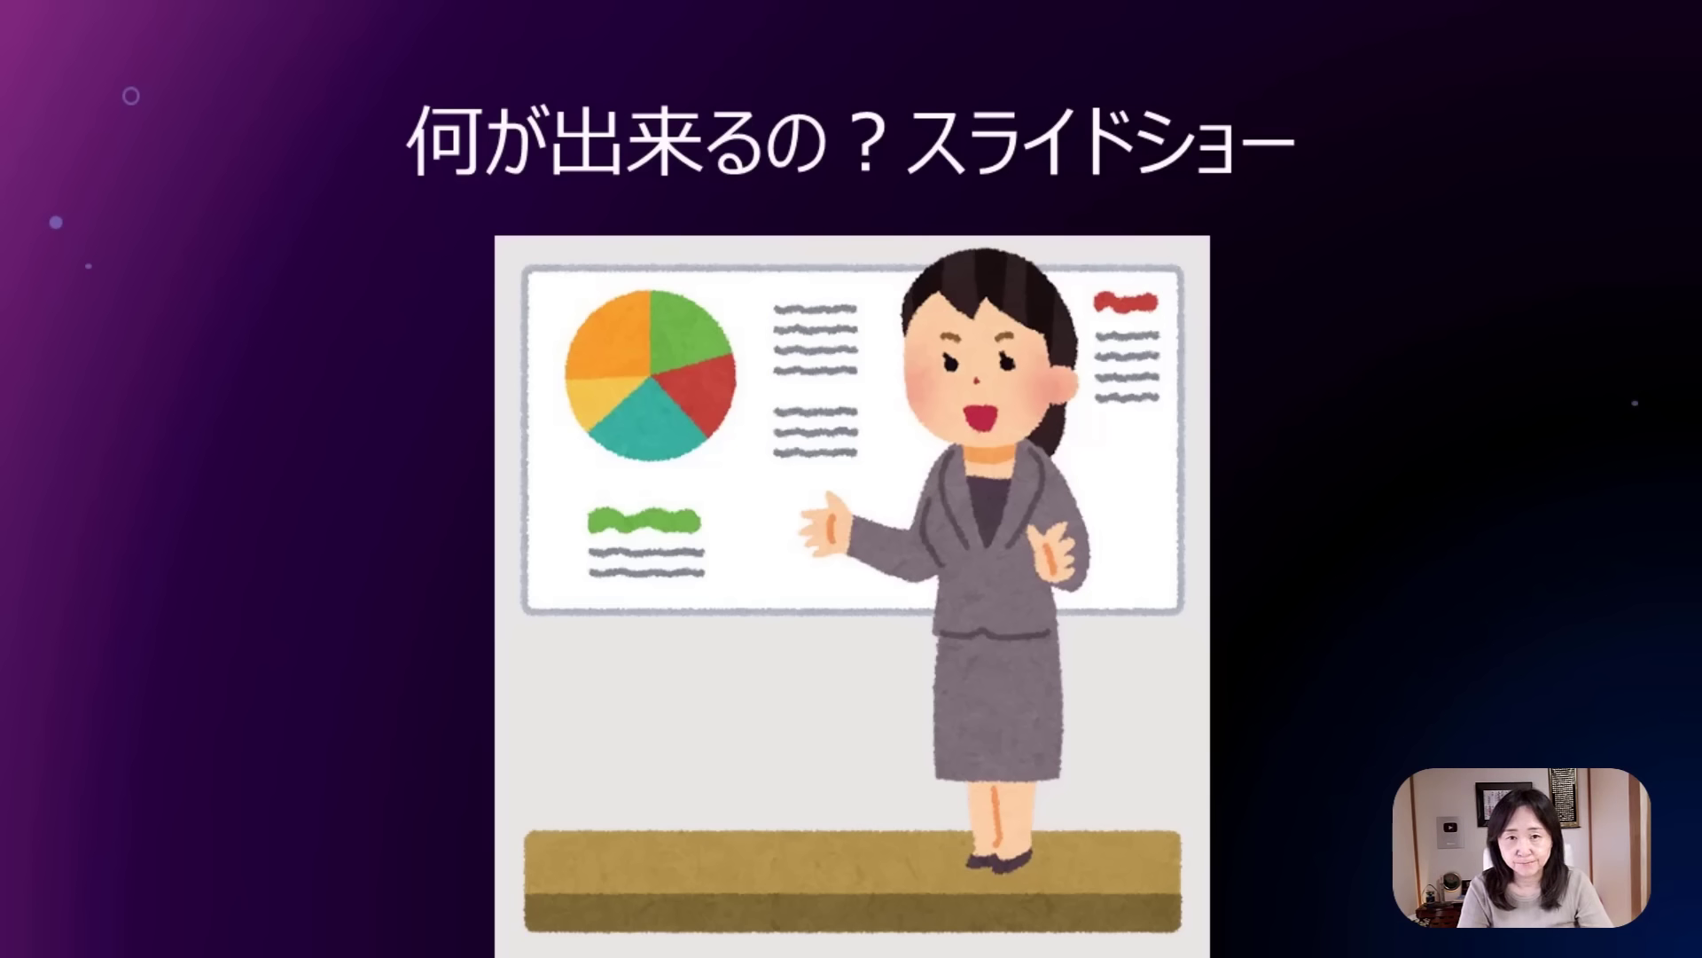
Advance to the 何が出来るの？作図 slide and bring in its チラシにも callout circle.
{"action": "key", "text": "Right"}
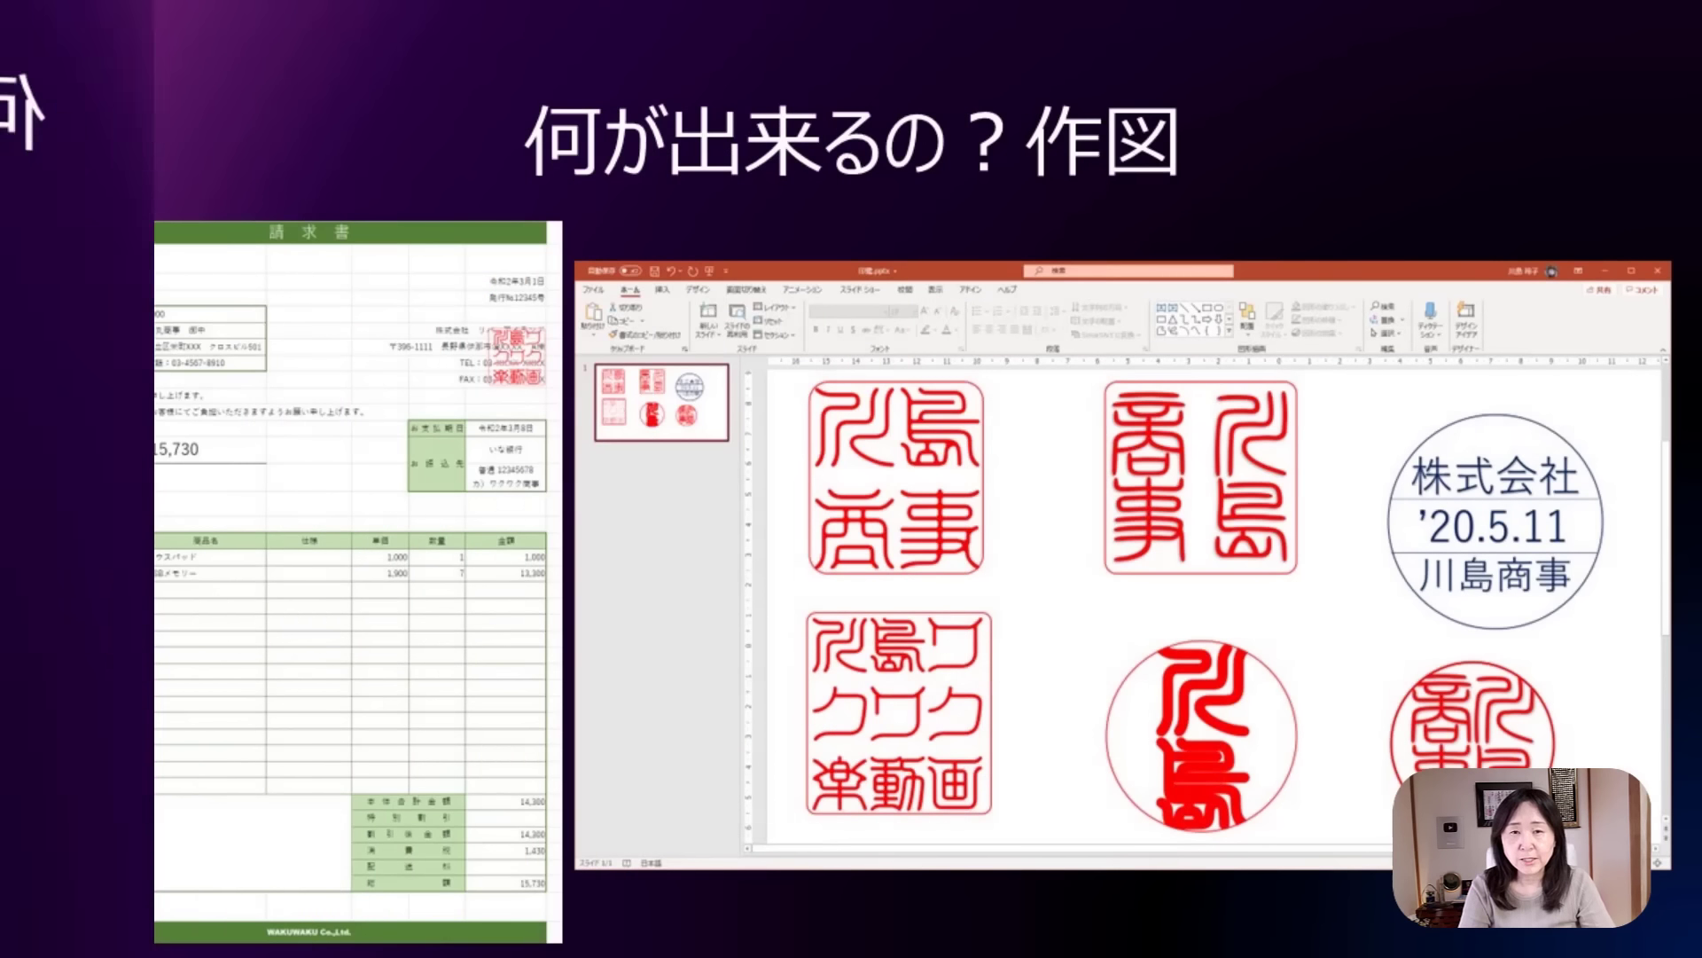
{"action": "key", "text": "Right"}
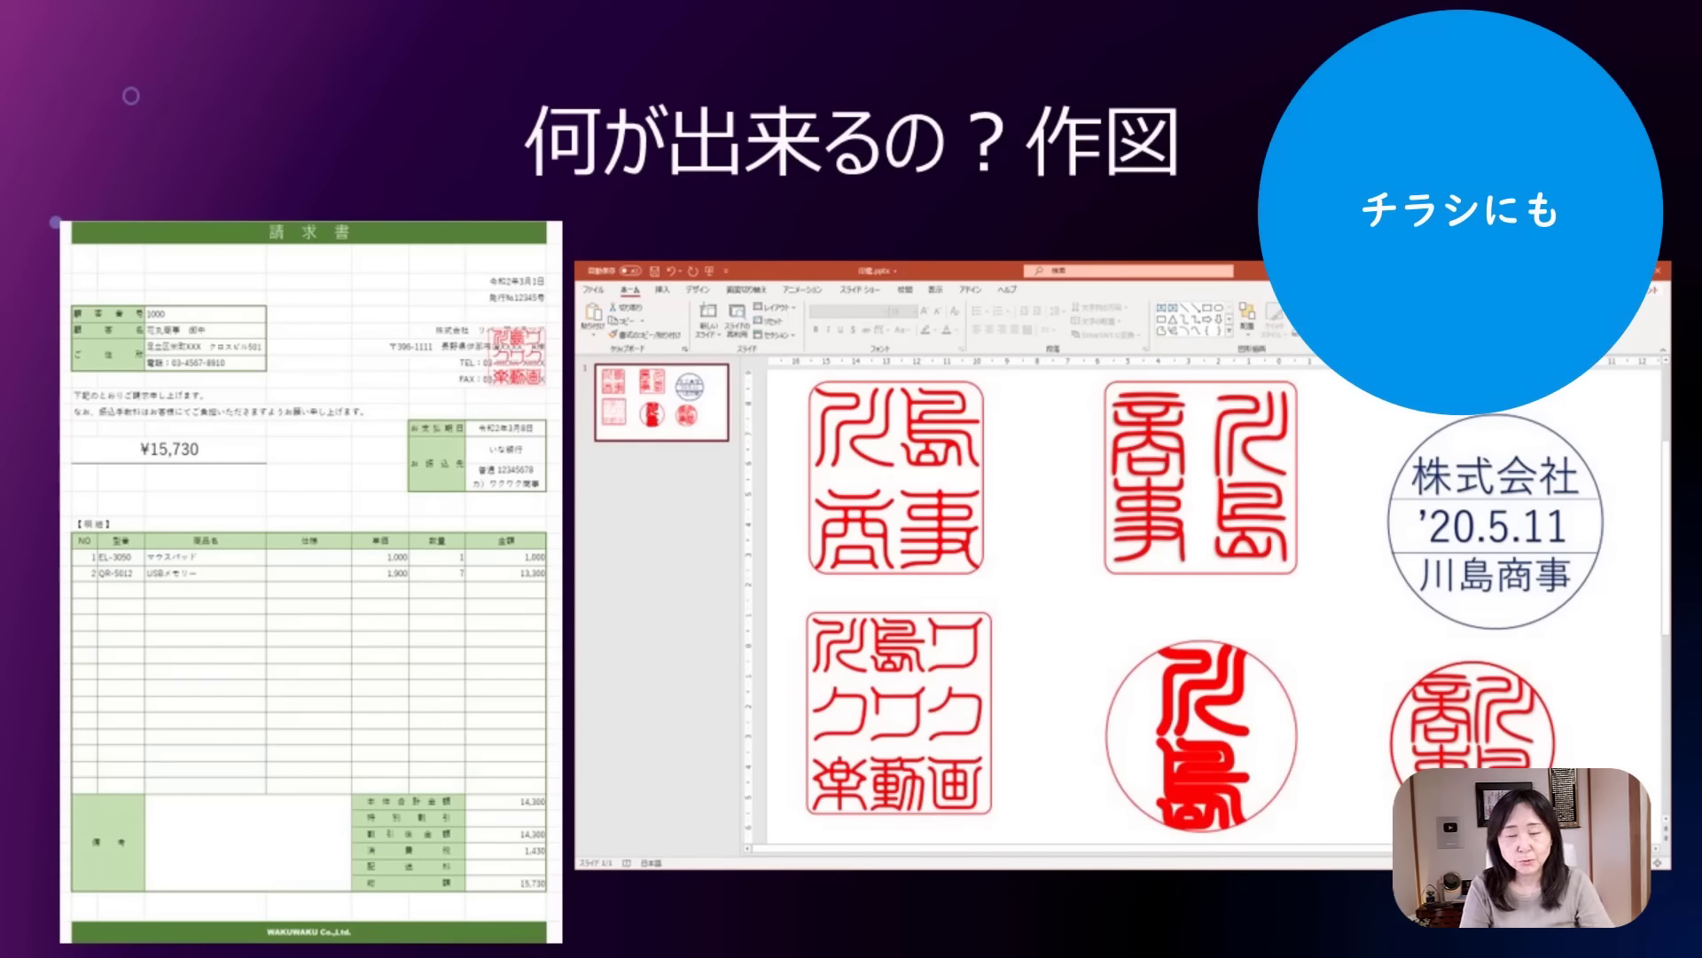
Play the flow diagram animations, revealing スライド作成 through the final 本番 step.
{"action": "key", "text": "Right"}
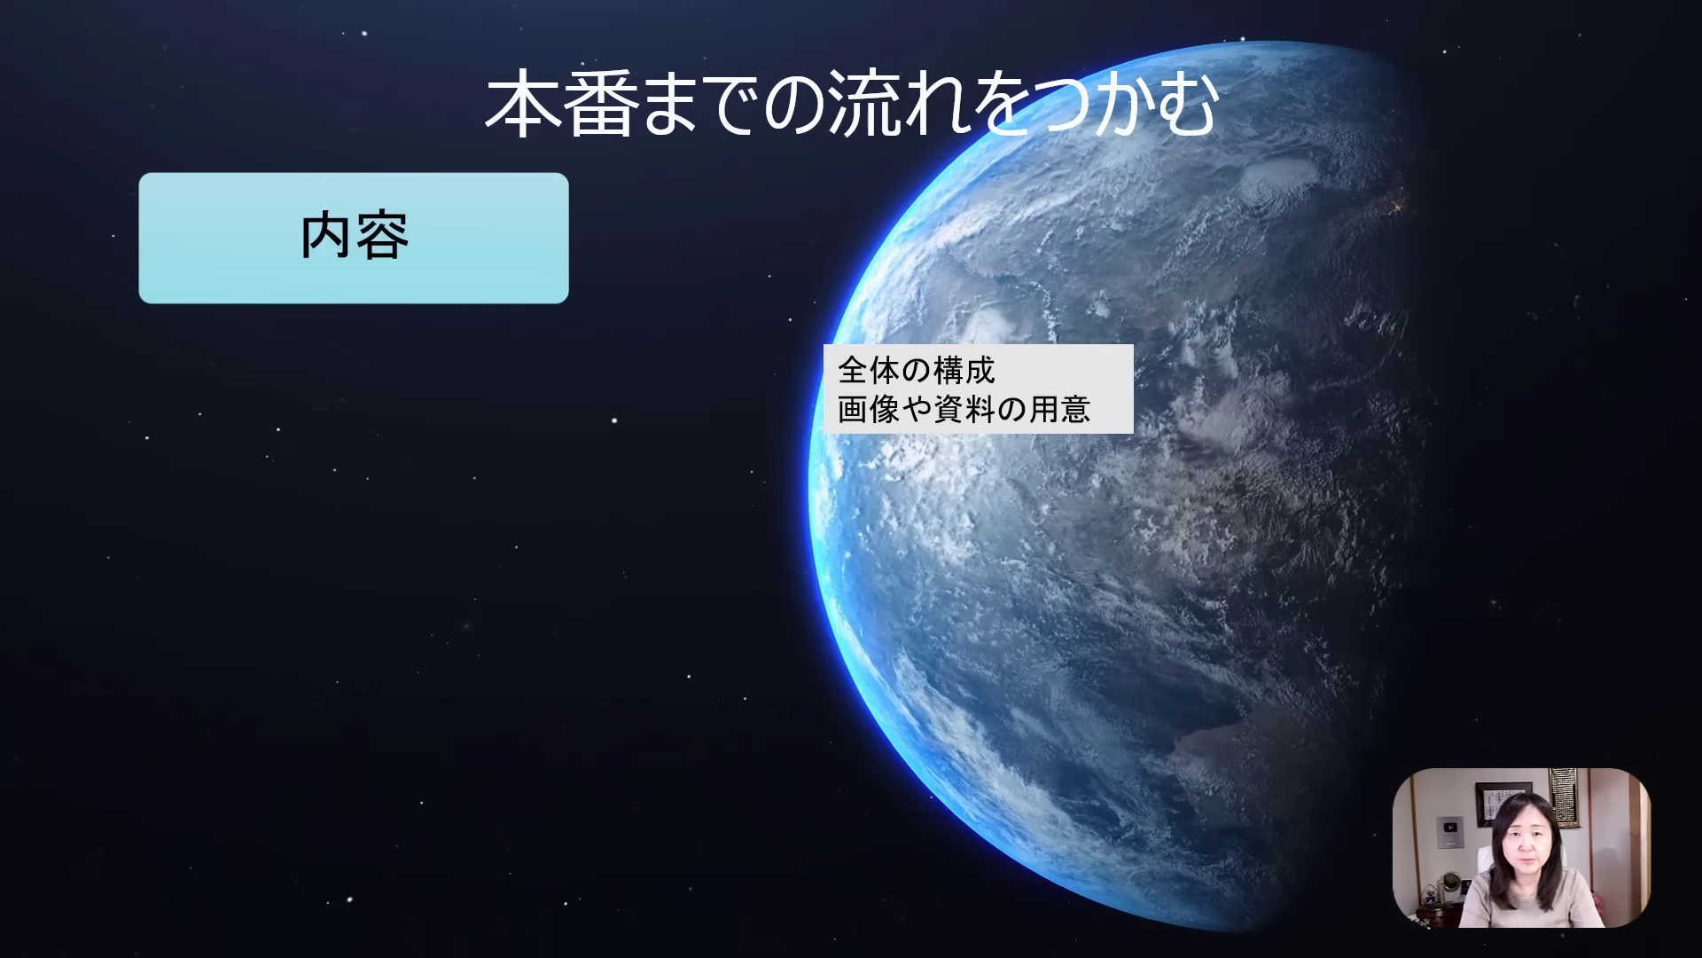
{"action": "key", "text": "Right"}
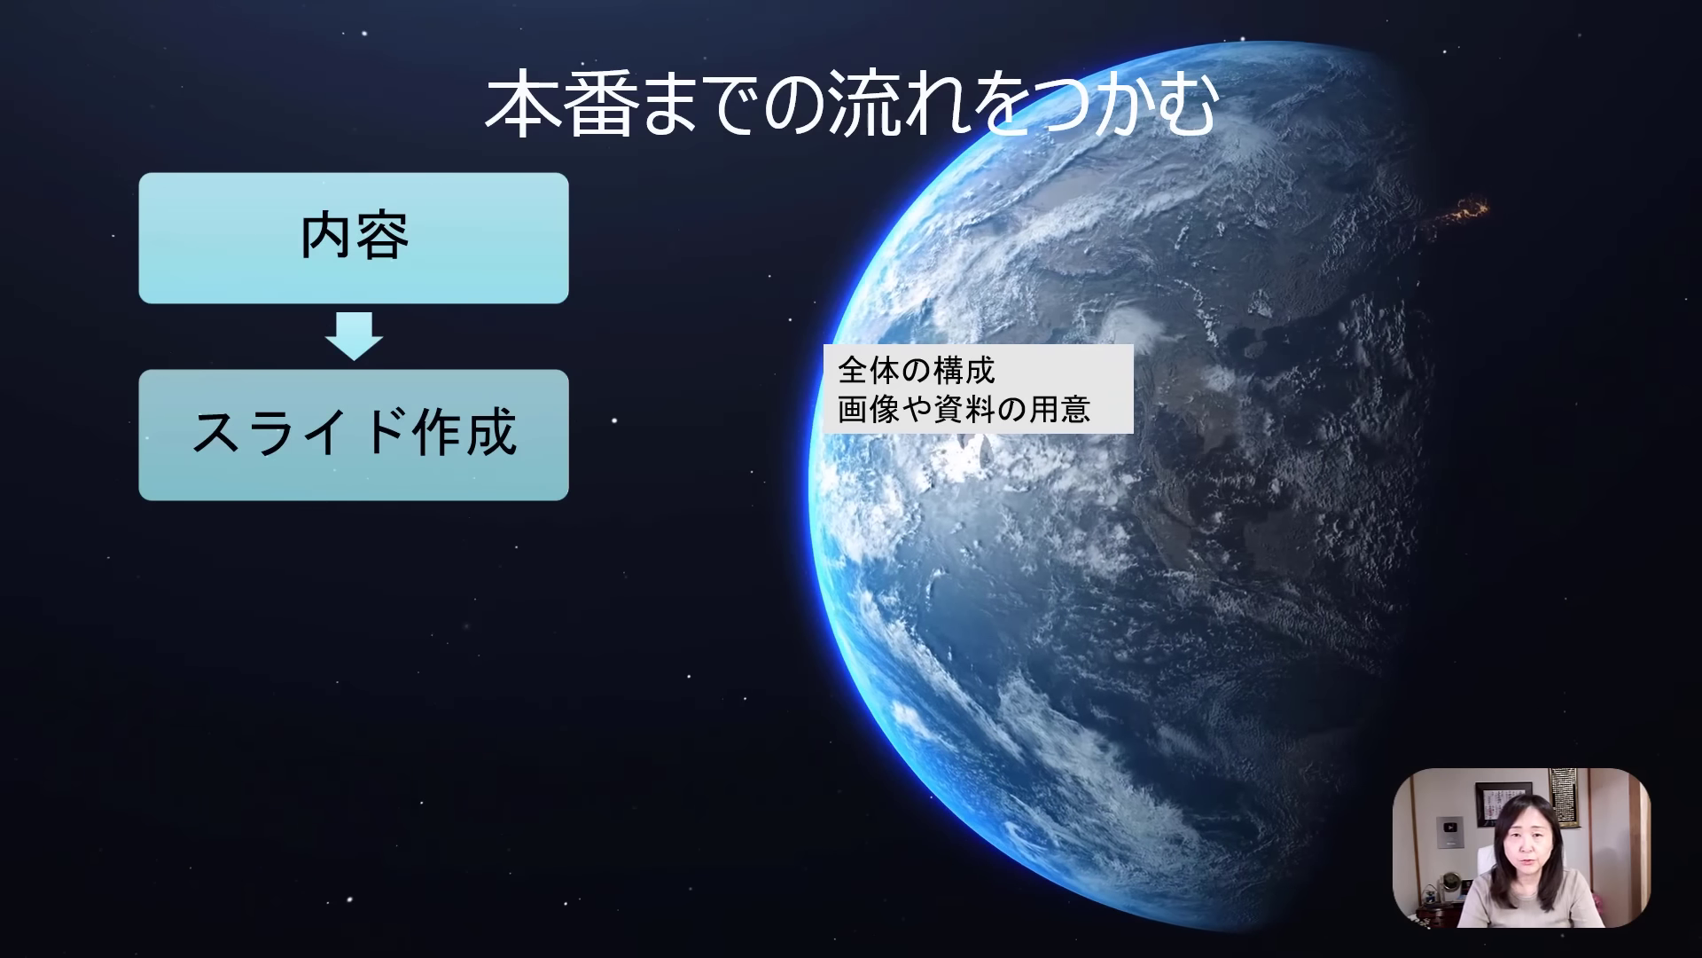
{"action": "key", "text": "Right"}
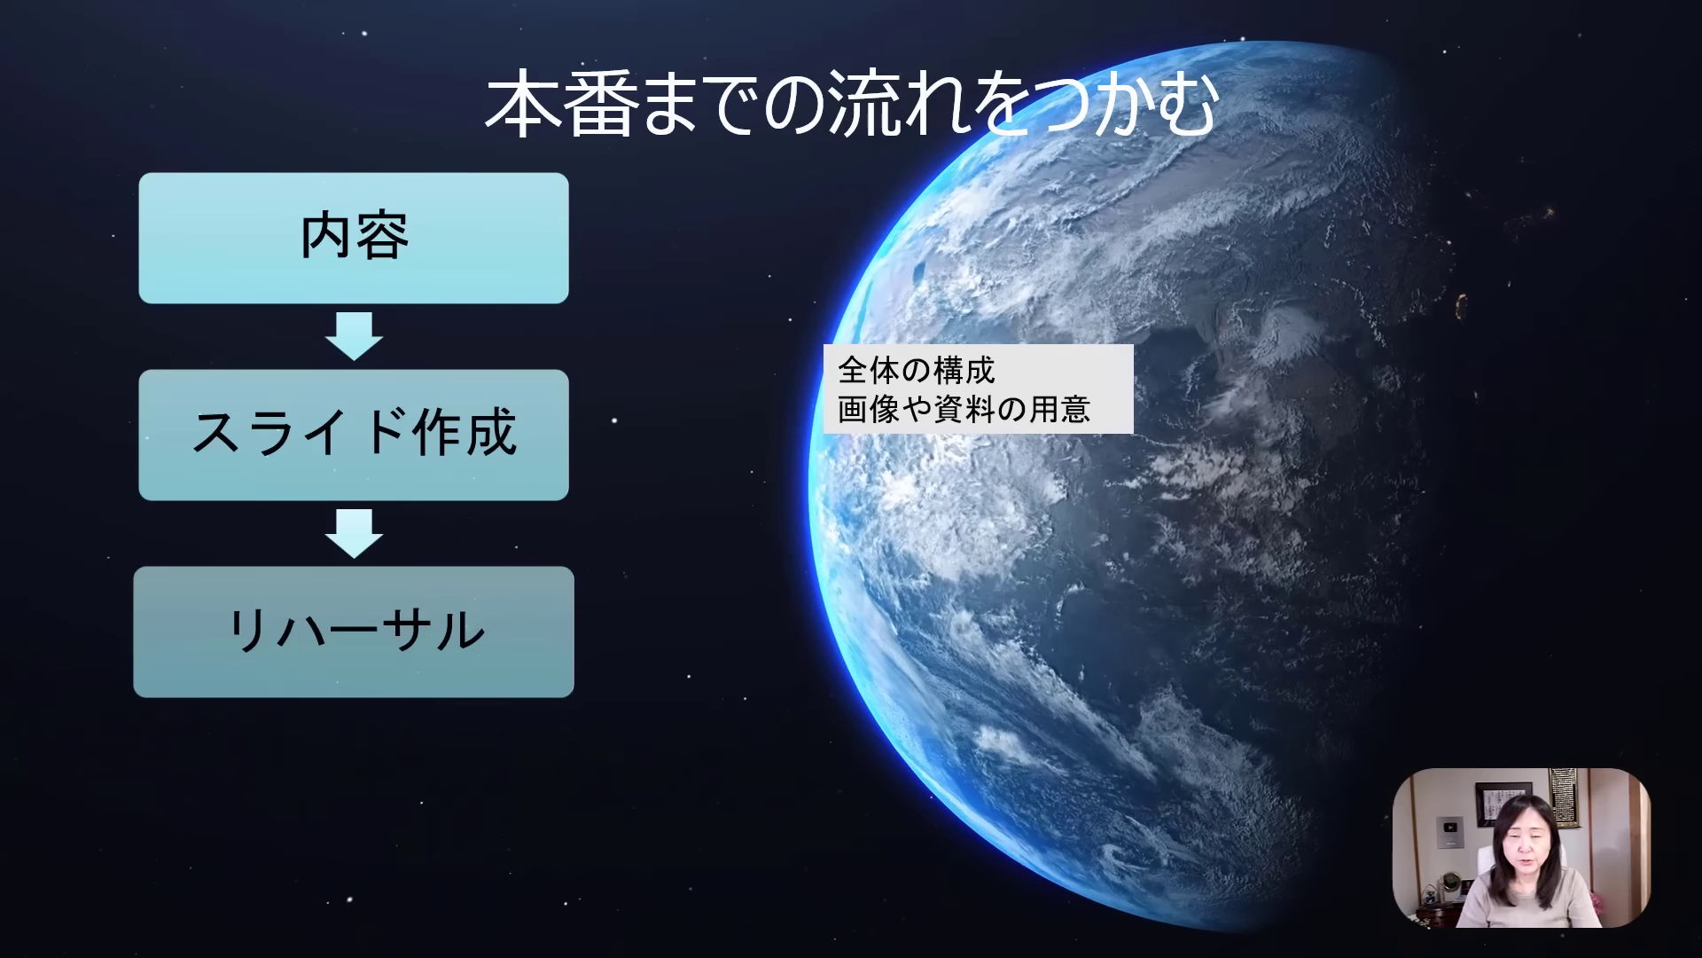
{"action": "key", "text": "Right"}
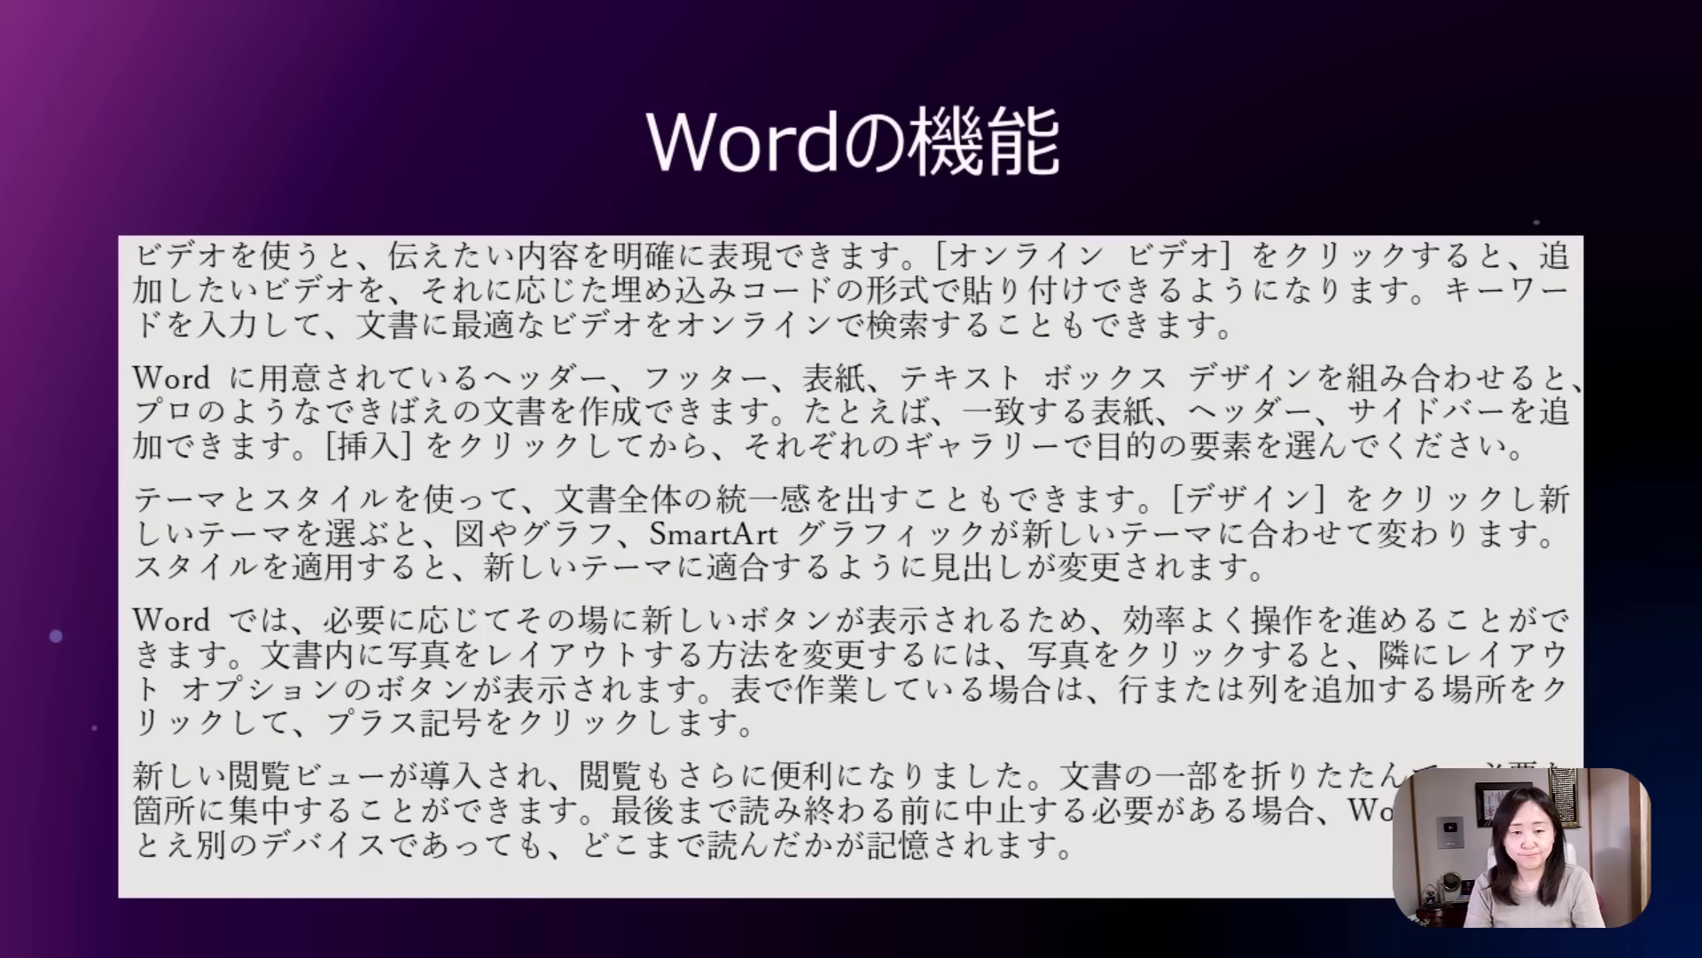
Advance to the summarized Wordの機能 slide with five diamond-bulleted feature headings.
{"action": "key", "text": "Right"}
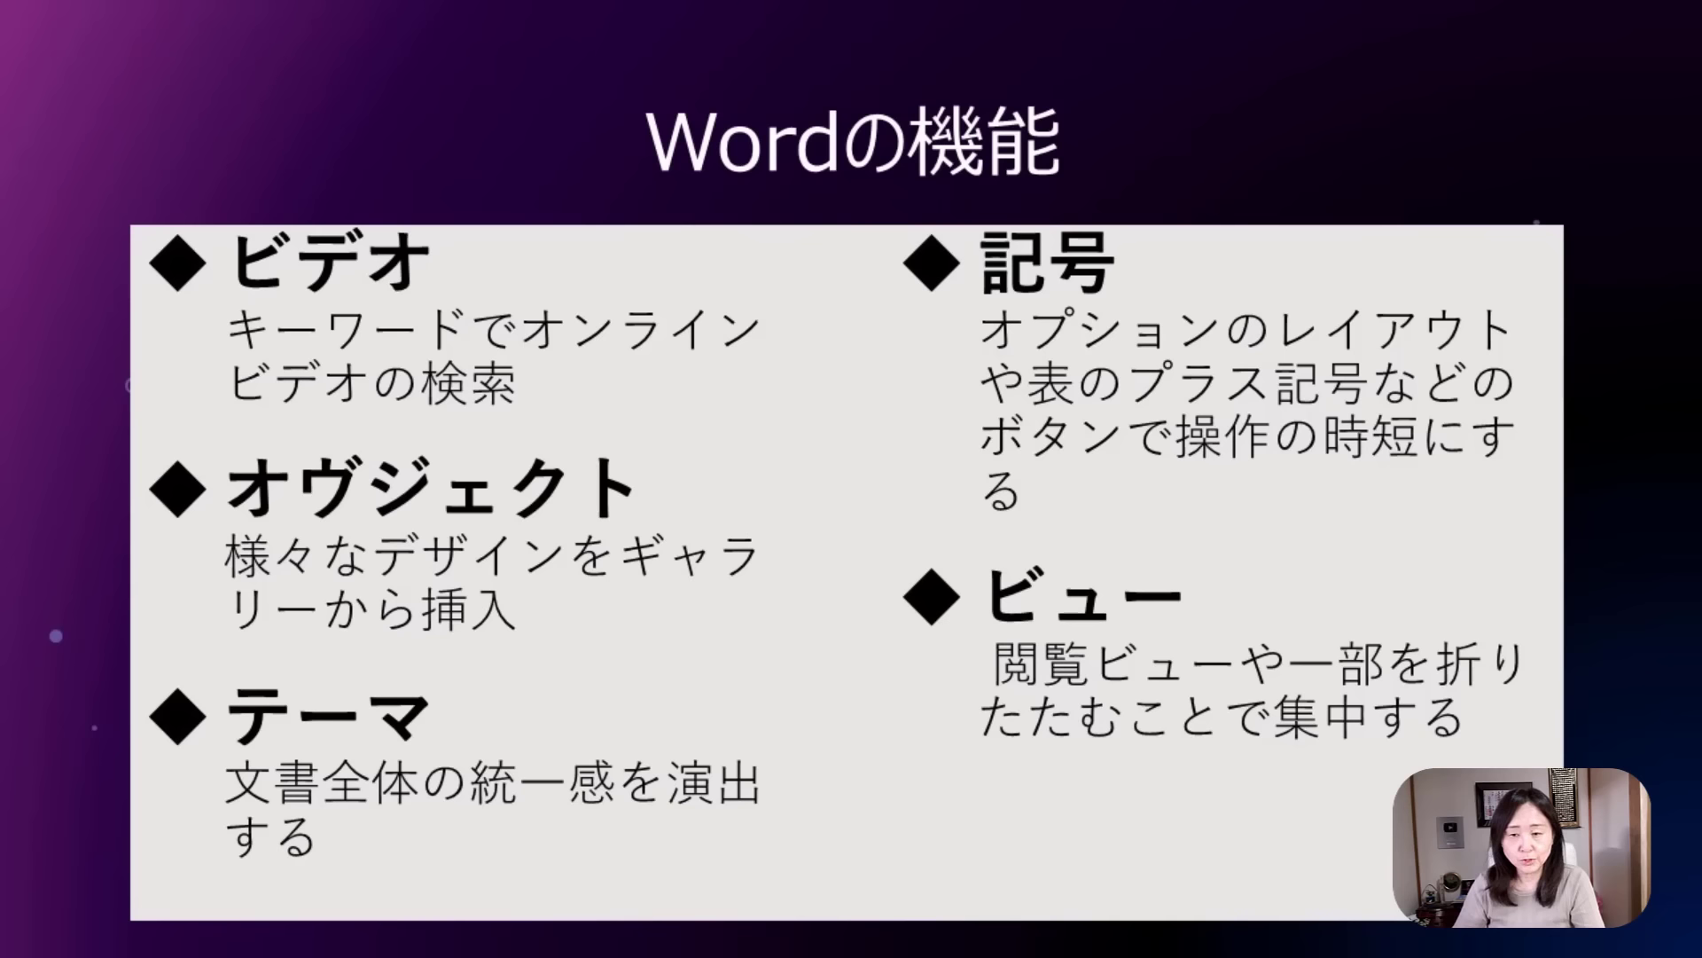
Move past the remaining slide to get back to the 明日を輝く title slide.
{"action": "key", "text": "Right"}
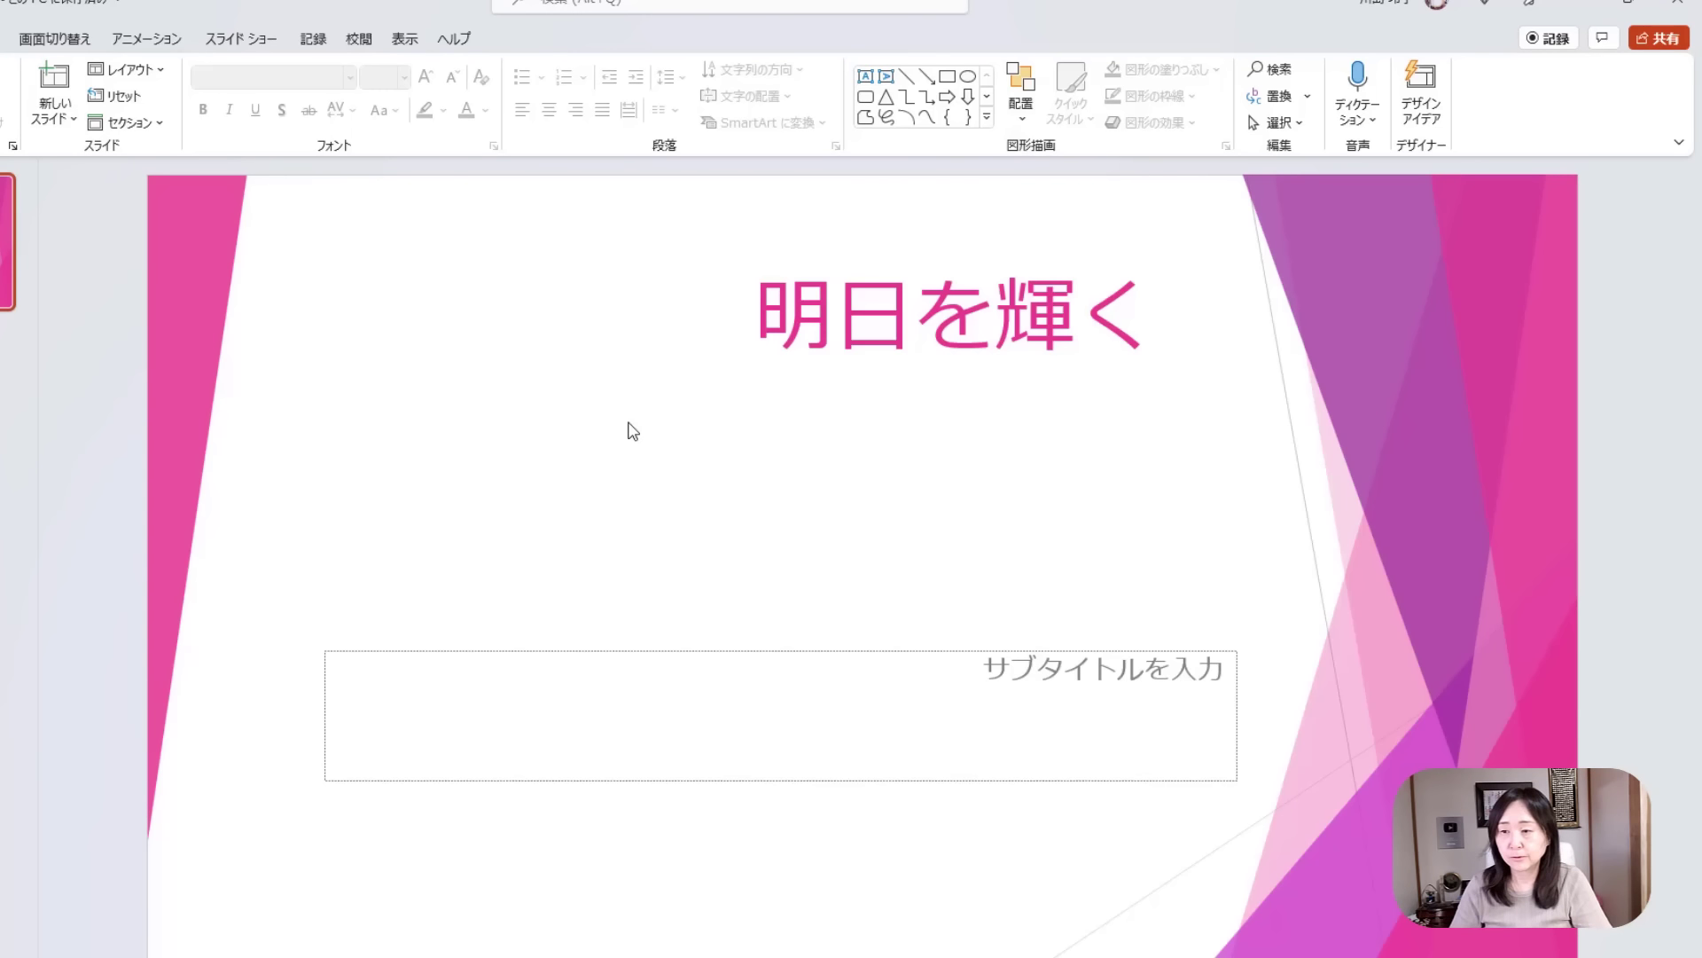
Paste the copied sunset photo of the long-haired woman onto the 明日を輝く slide.
{"action": "key", "text": "ctrl+v"}
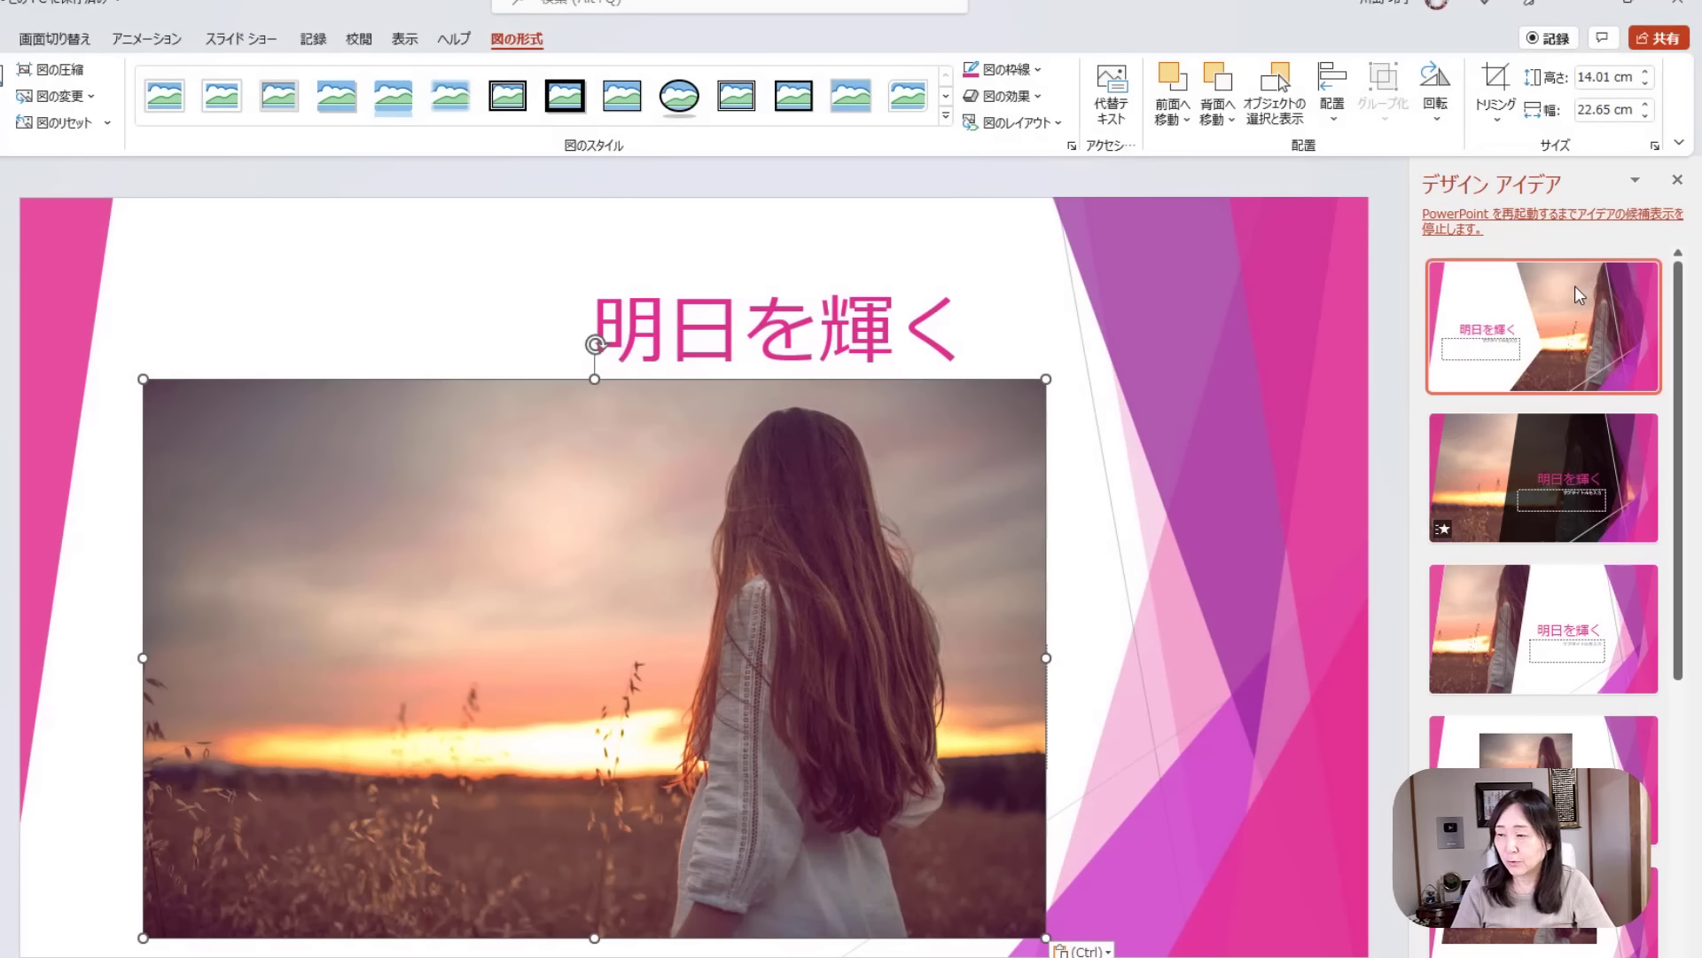
Try the full-bleed, photo-left and wide top-banner Designer layouts on the title slide.
{"action": "left_click", "coordinate": [1575, 285]}
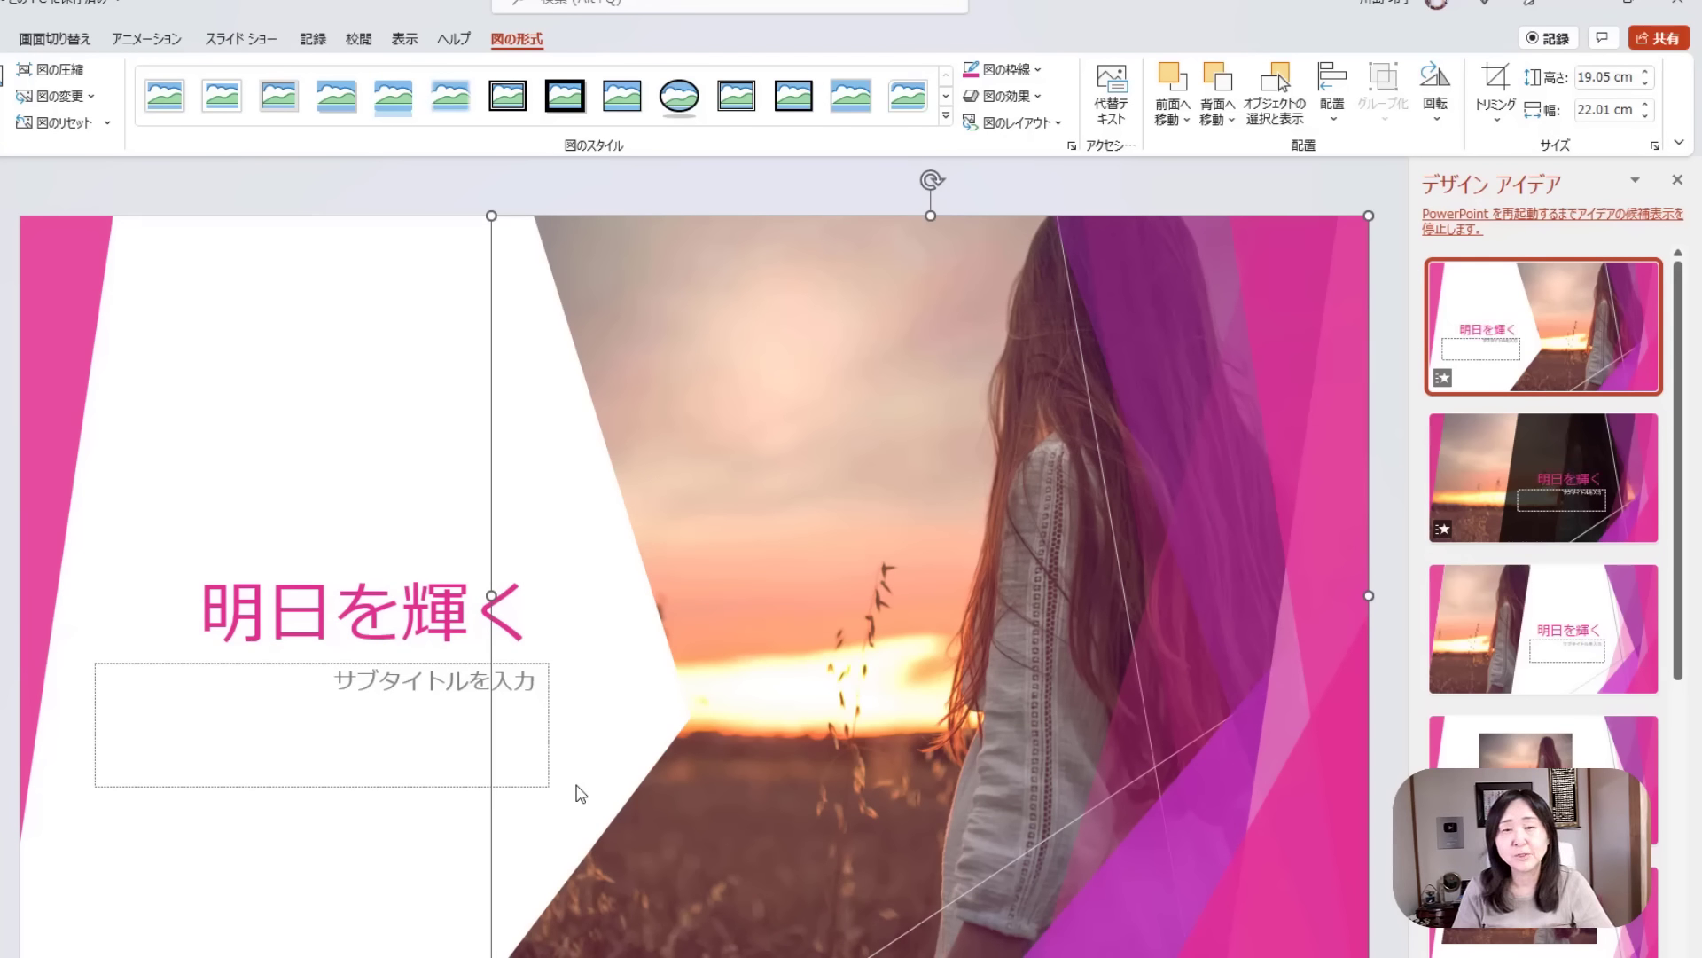
{"action": "left_click", "coordinate": [1492, 632]}
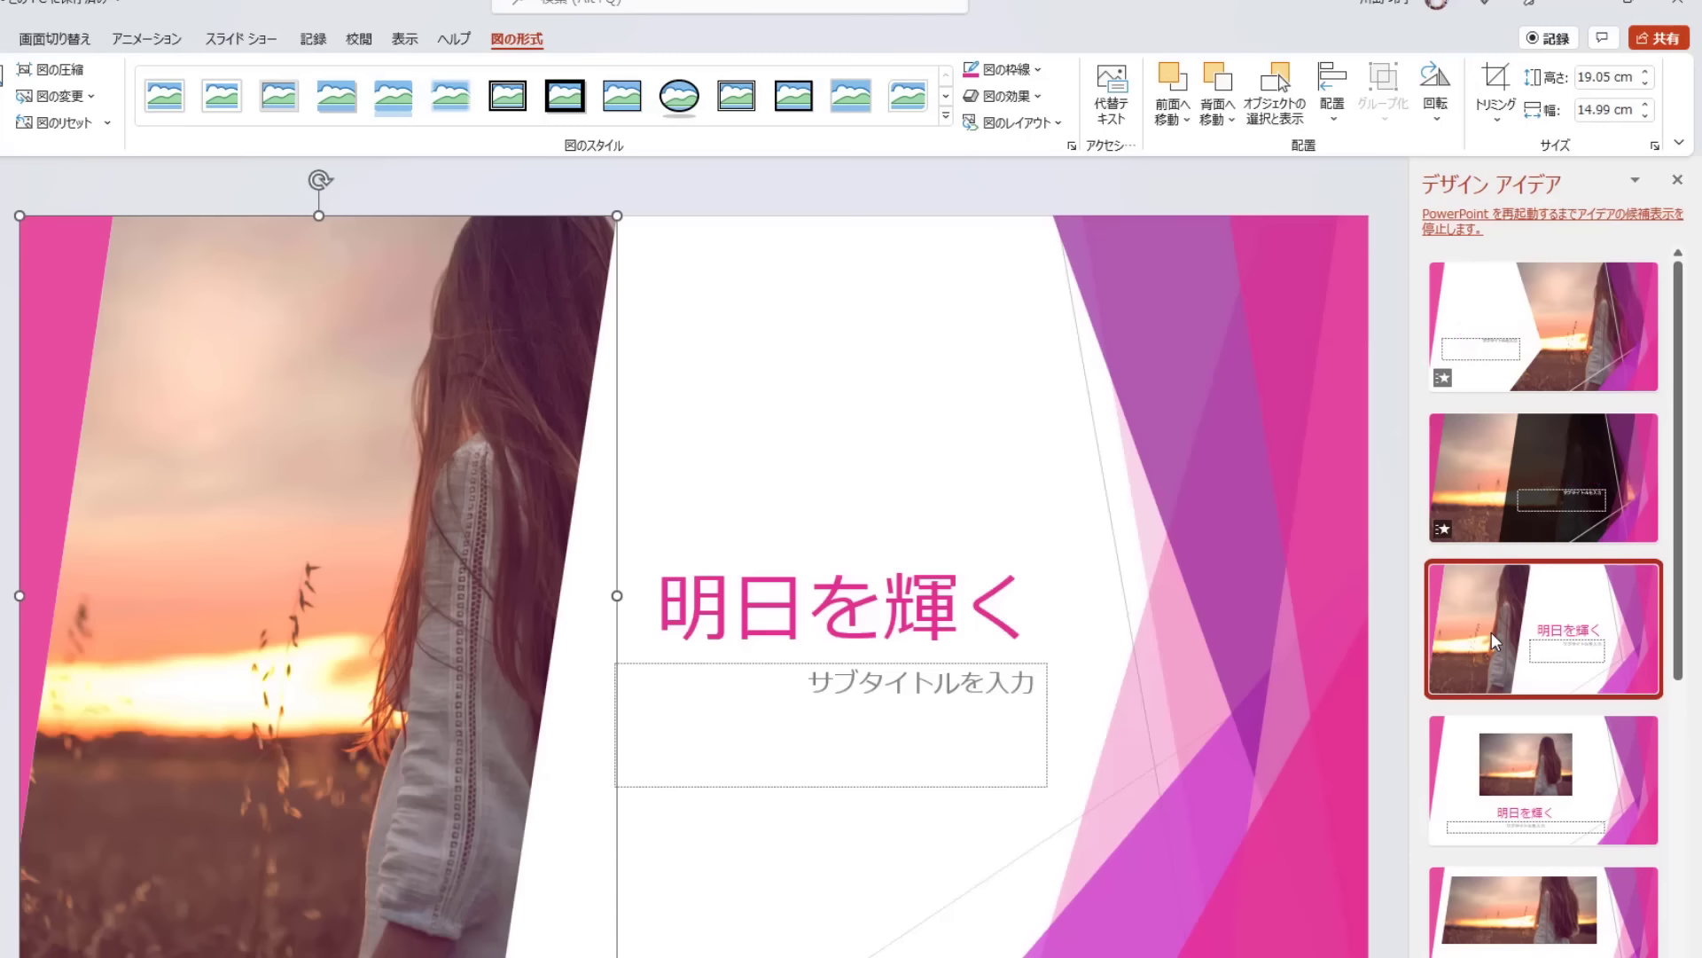
{"action": "scroll", "coordinate": [1490, 621], "scroll_direction": "down", "scroll_amount": 3}
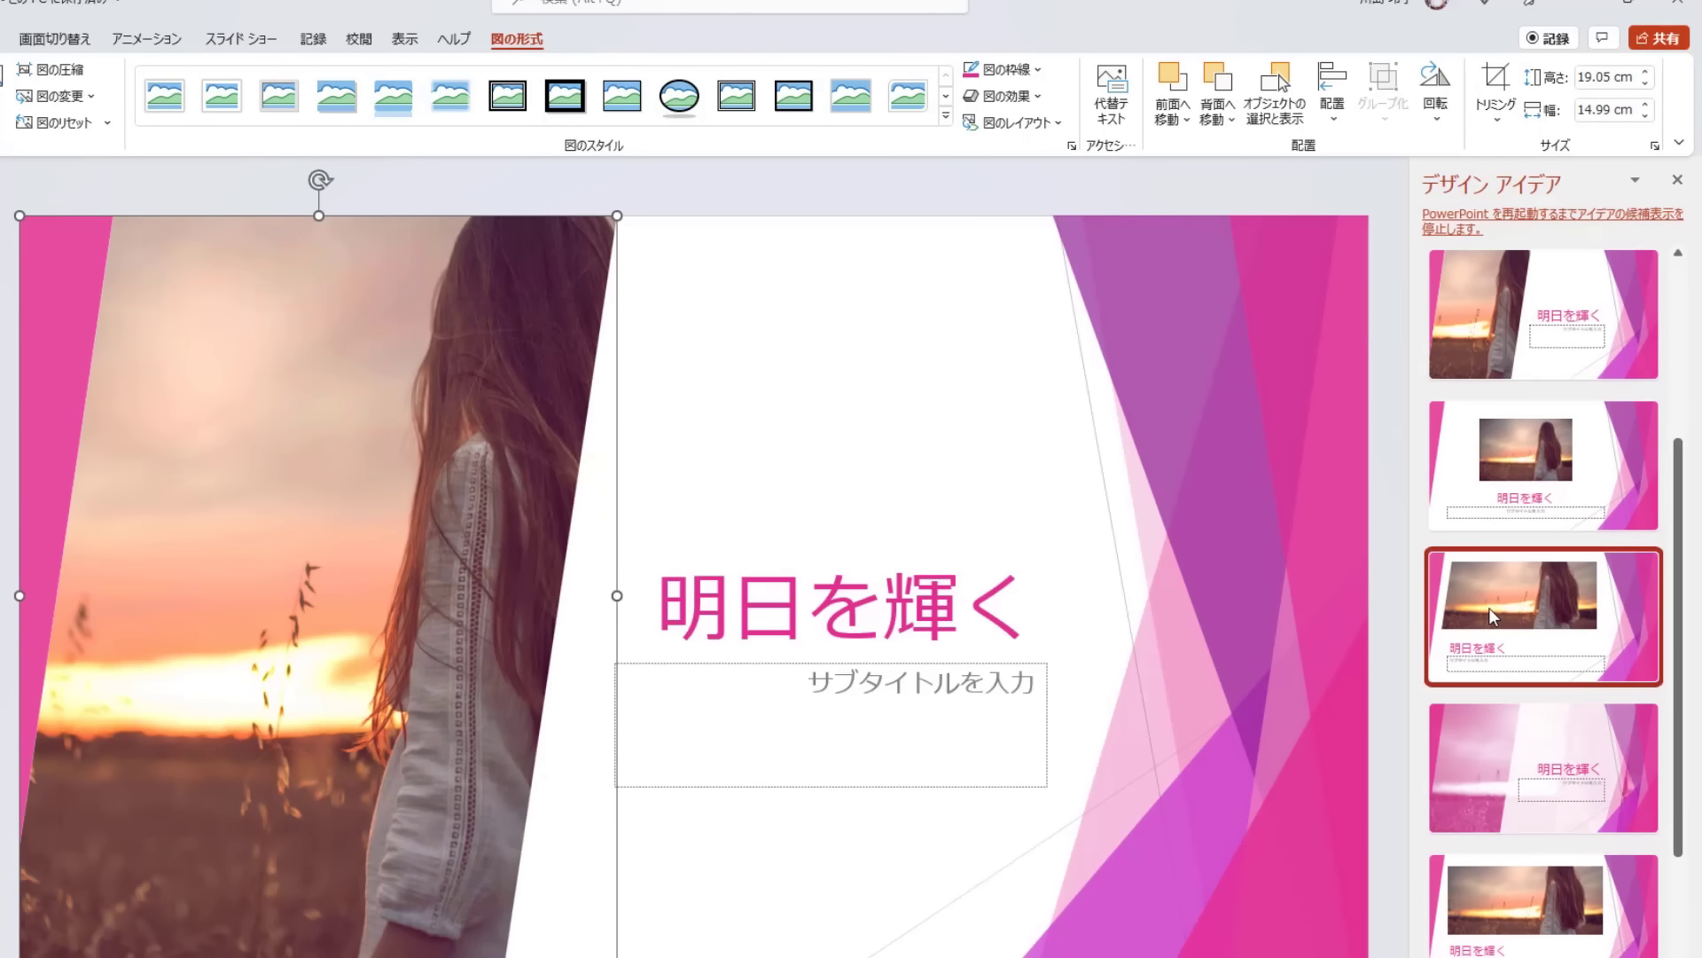
{"action": "left_click", "coordinate": [1487, 608]}
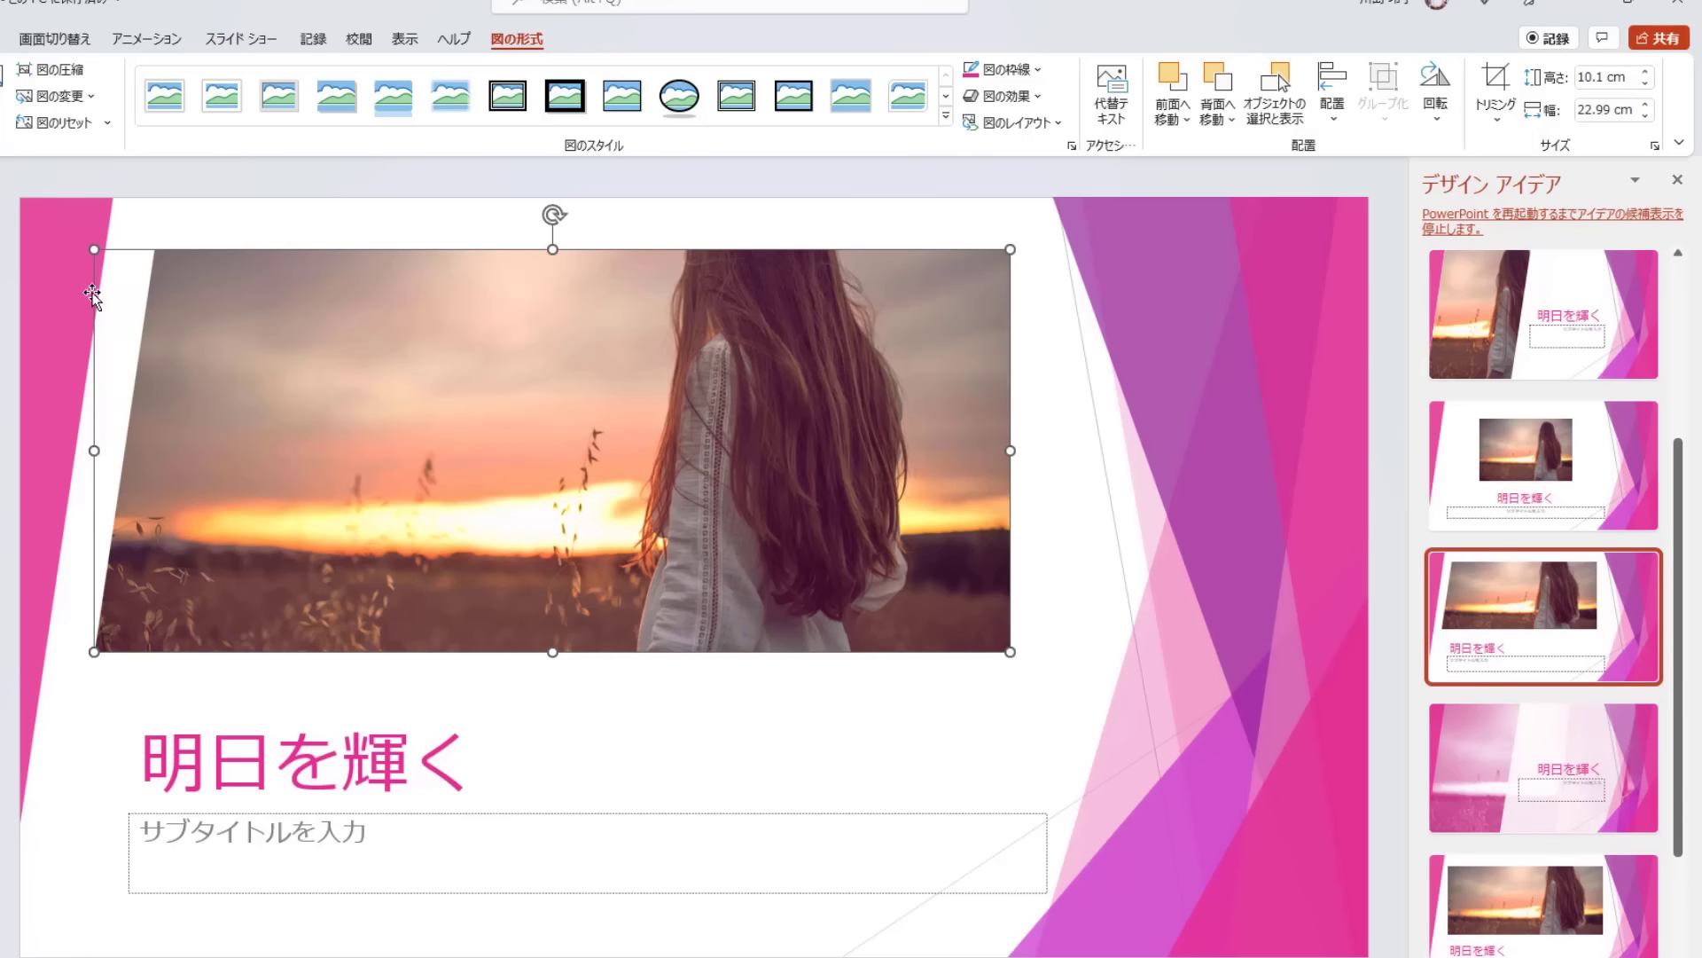
Settle on the faded sunset background layout after trying the pink-tinted one.
{"action": "left_click", "coordinate": [1586, 768]}
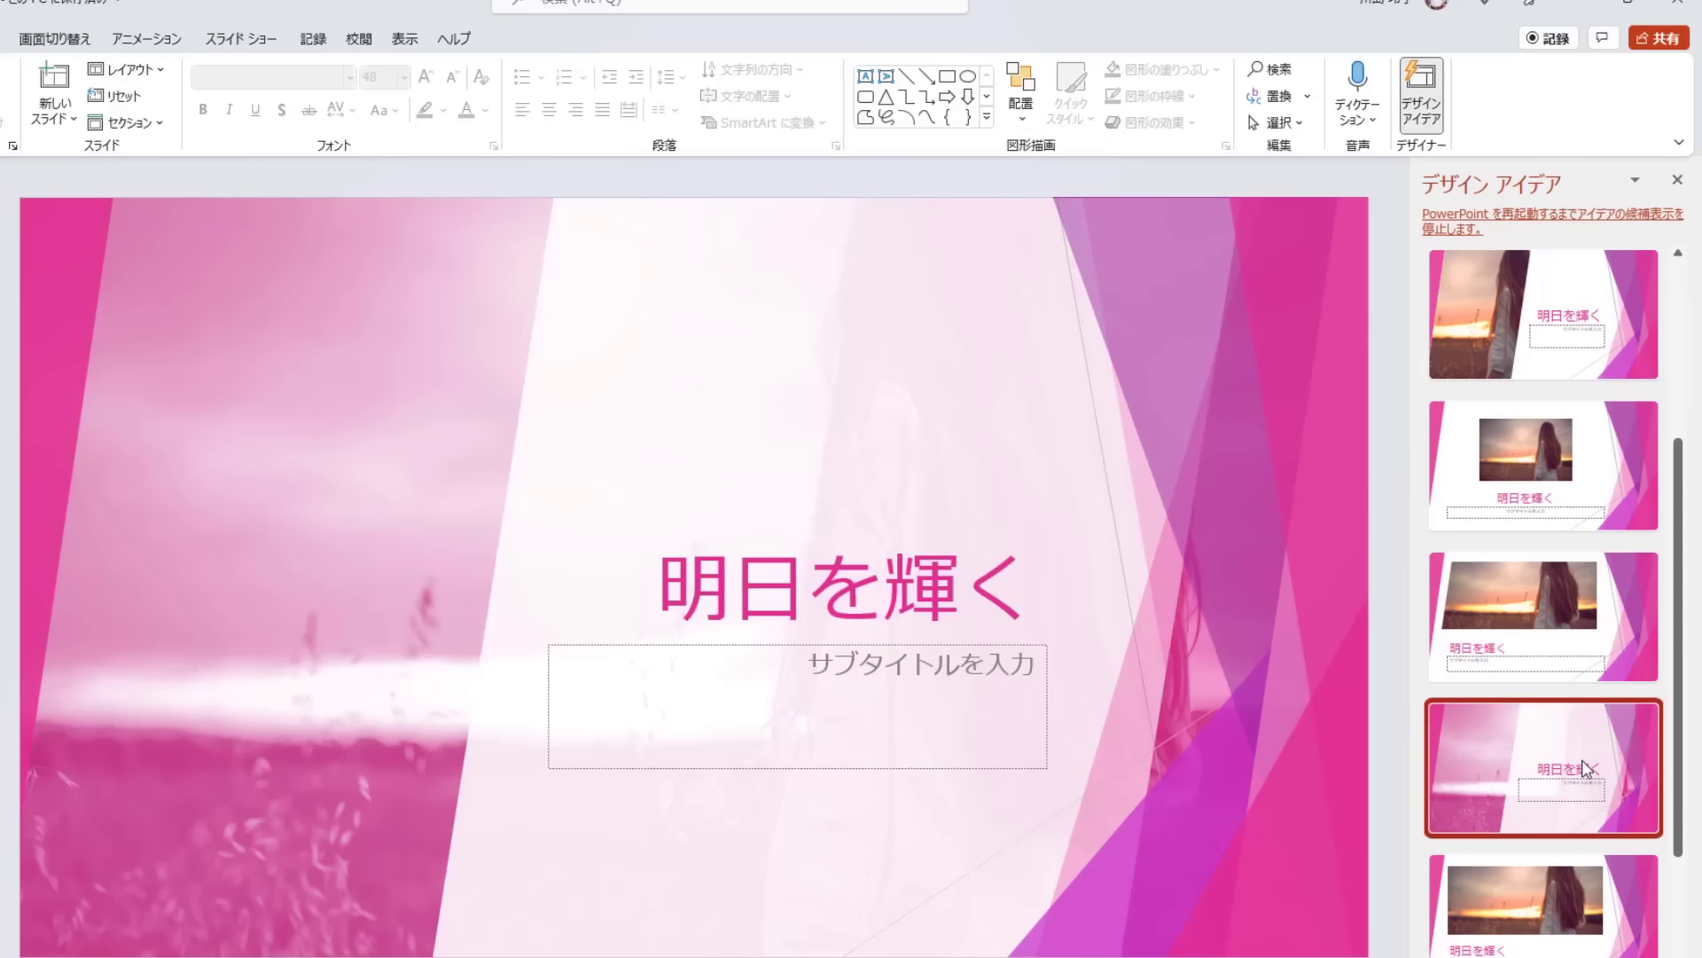
{"action": "scroll", "coordinate": [1586, 768], "scroll_direction": "down", "scroll_amount": 3}
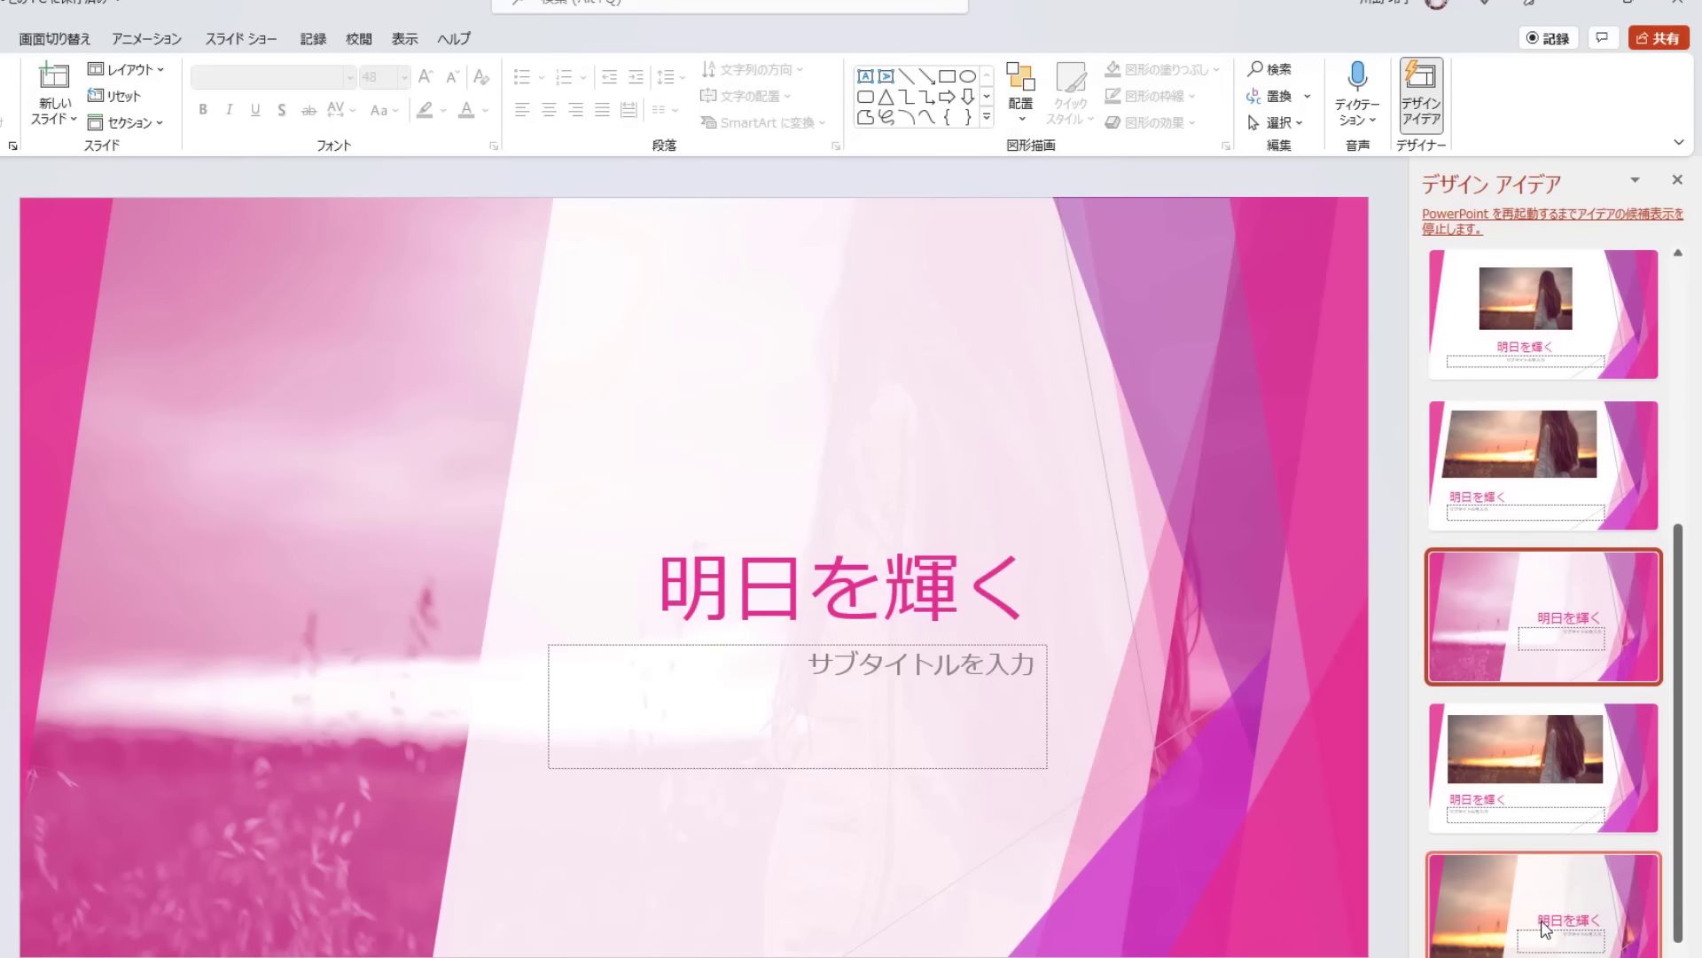
{"action": "left_click", "coordinate": [1544, 928]}
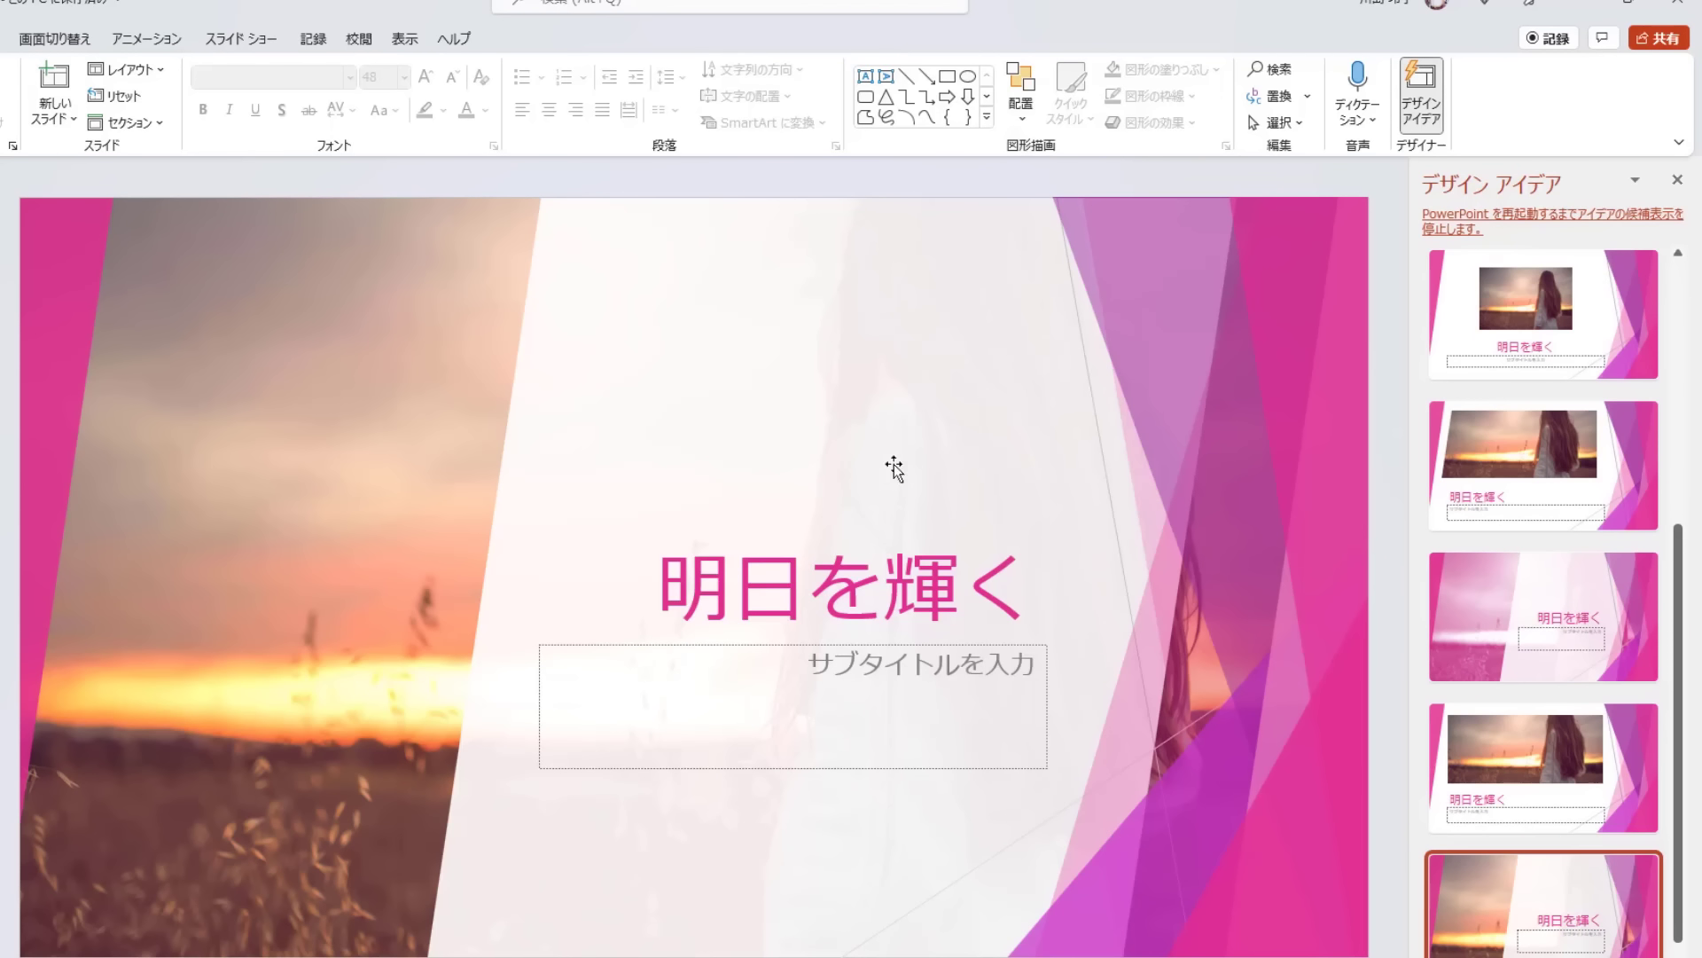
{"action": "left_click", "coordinate": [839, 718]}
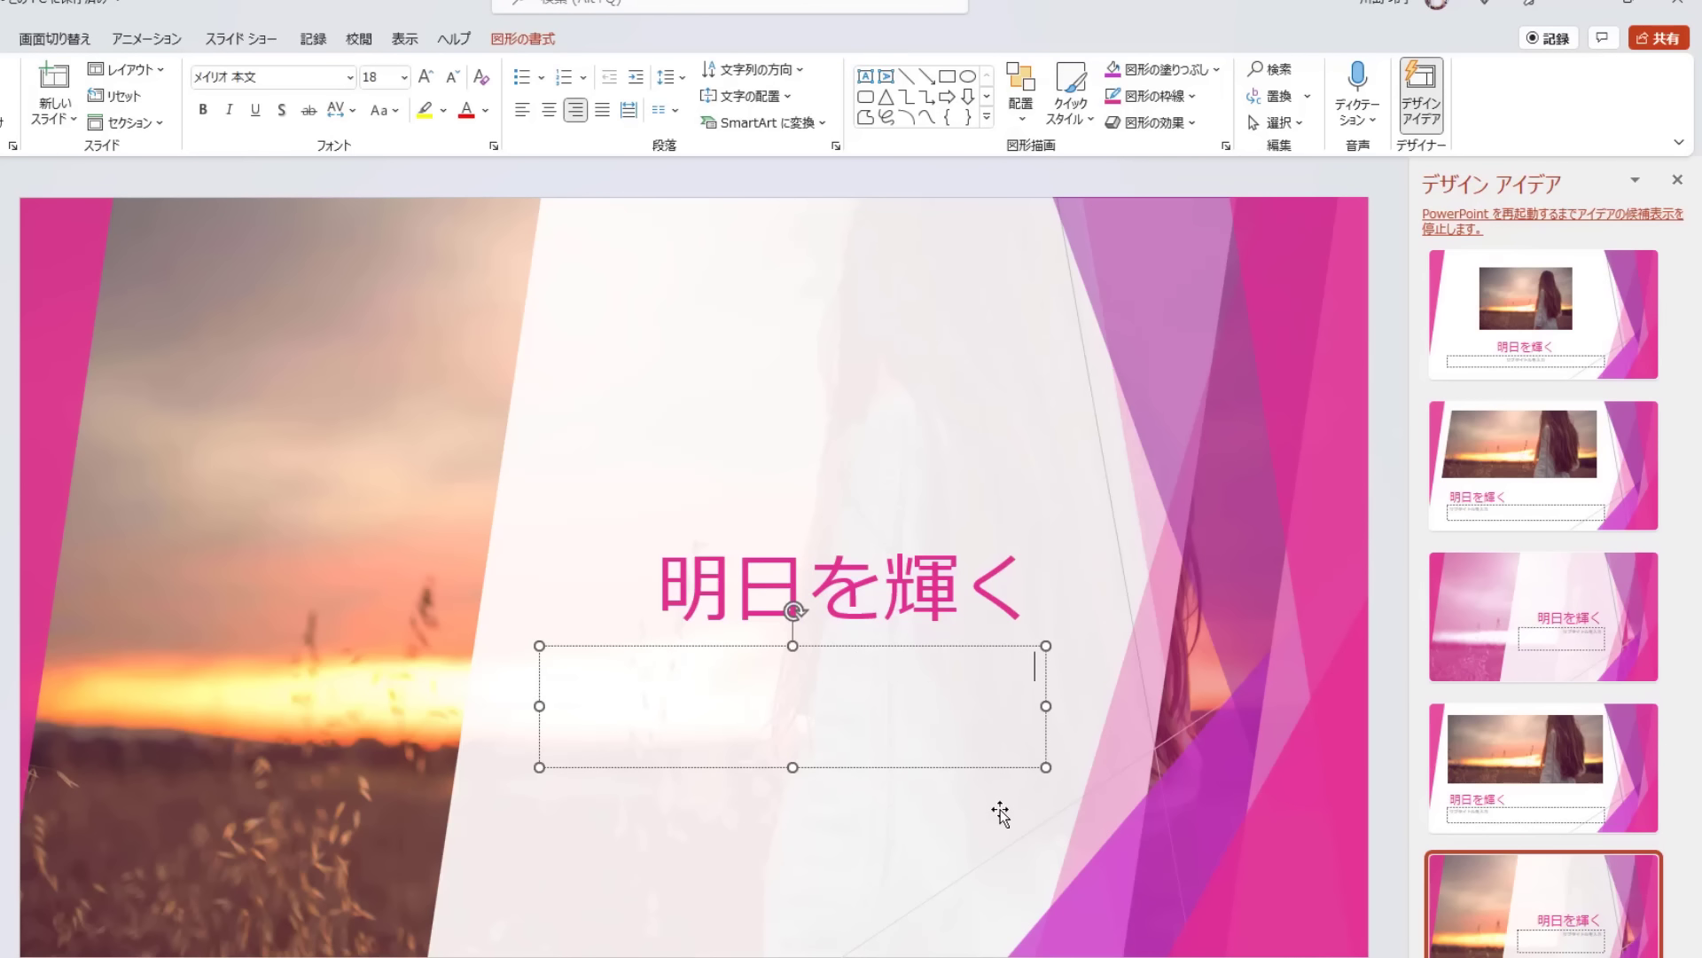
Delete the empty subtitle placeholder from the 明日を輝く title slide.
{"action": "left_click", "coordinate": [739, 645]}
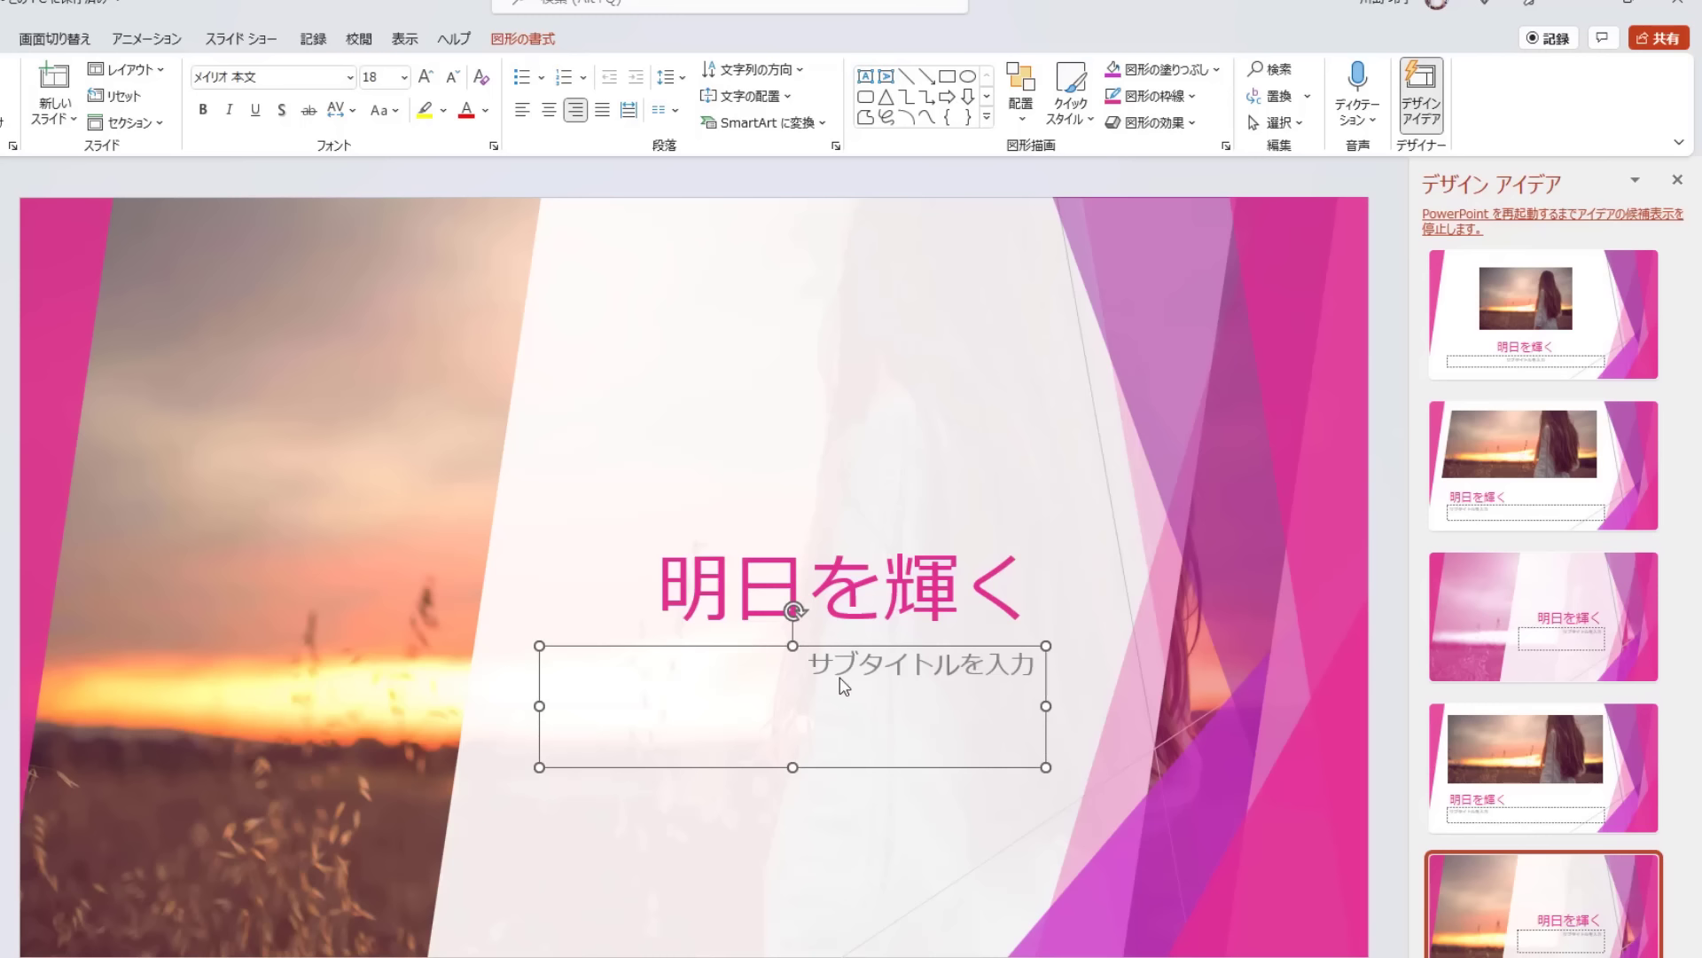
{"action": "key", "text": "Delete"}
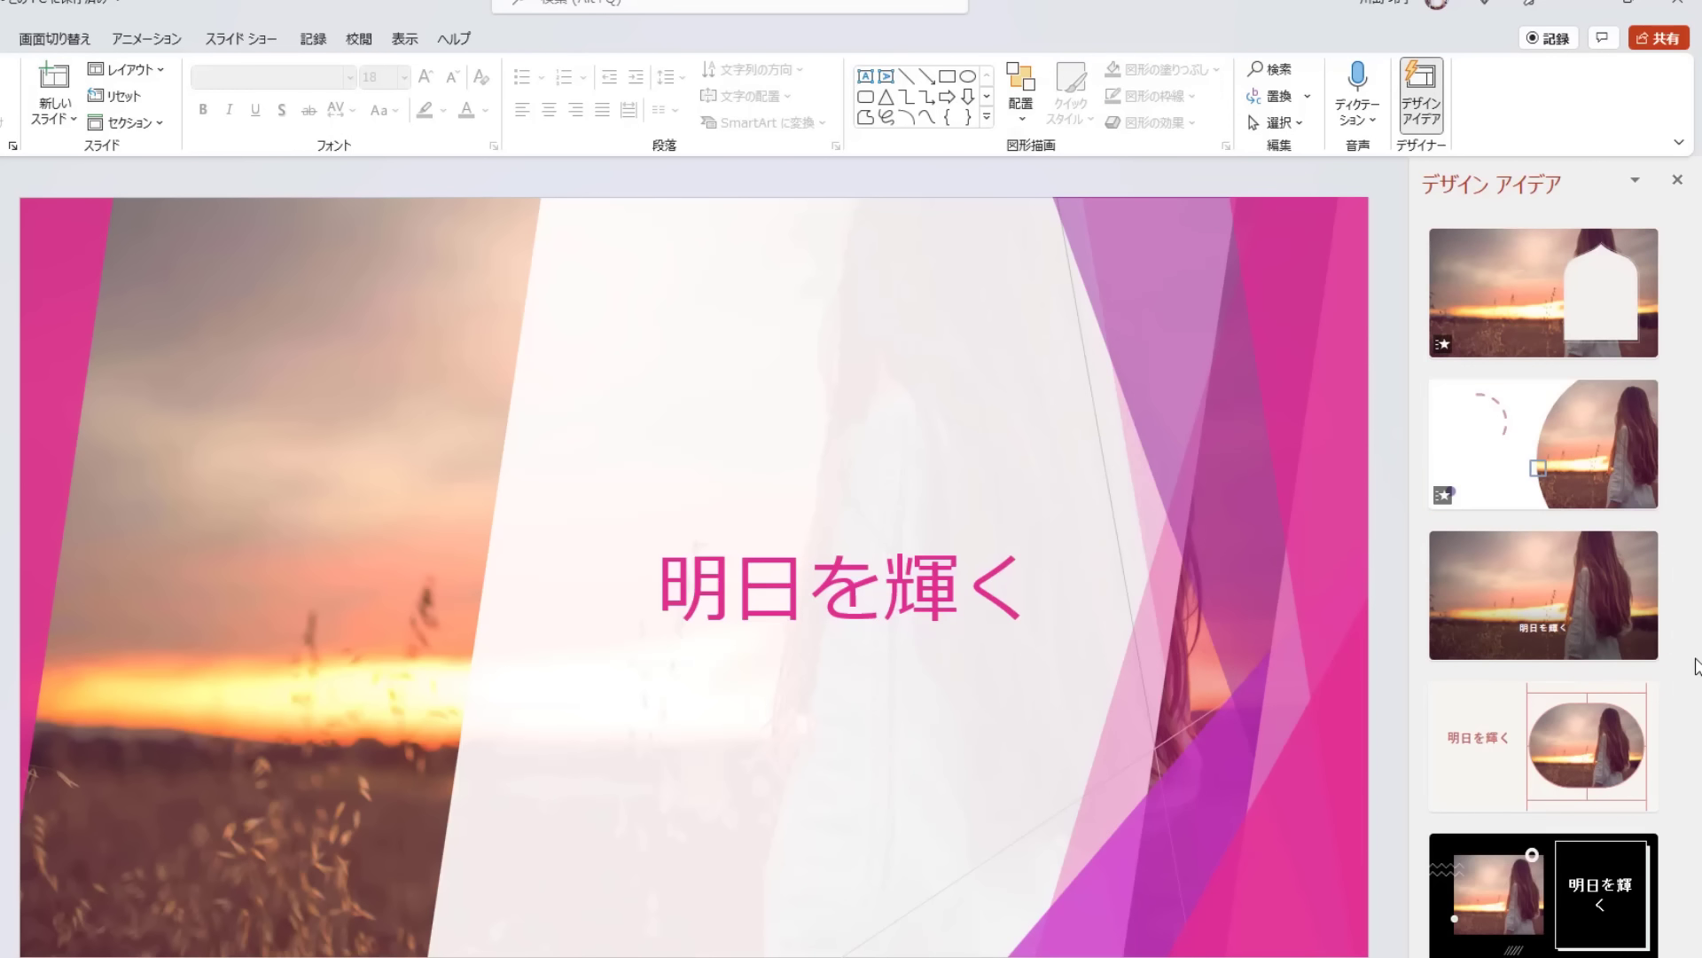
{"action": "scroll", "coordinate": [1631, 620], "scroll_direction": "down", "scroll_amount": 2}
{"action": "scroll", "coordinate": [1629, 642], "scroll_direction": "down", "scroll_amount": 2}
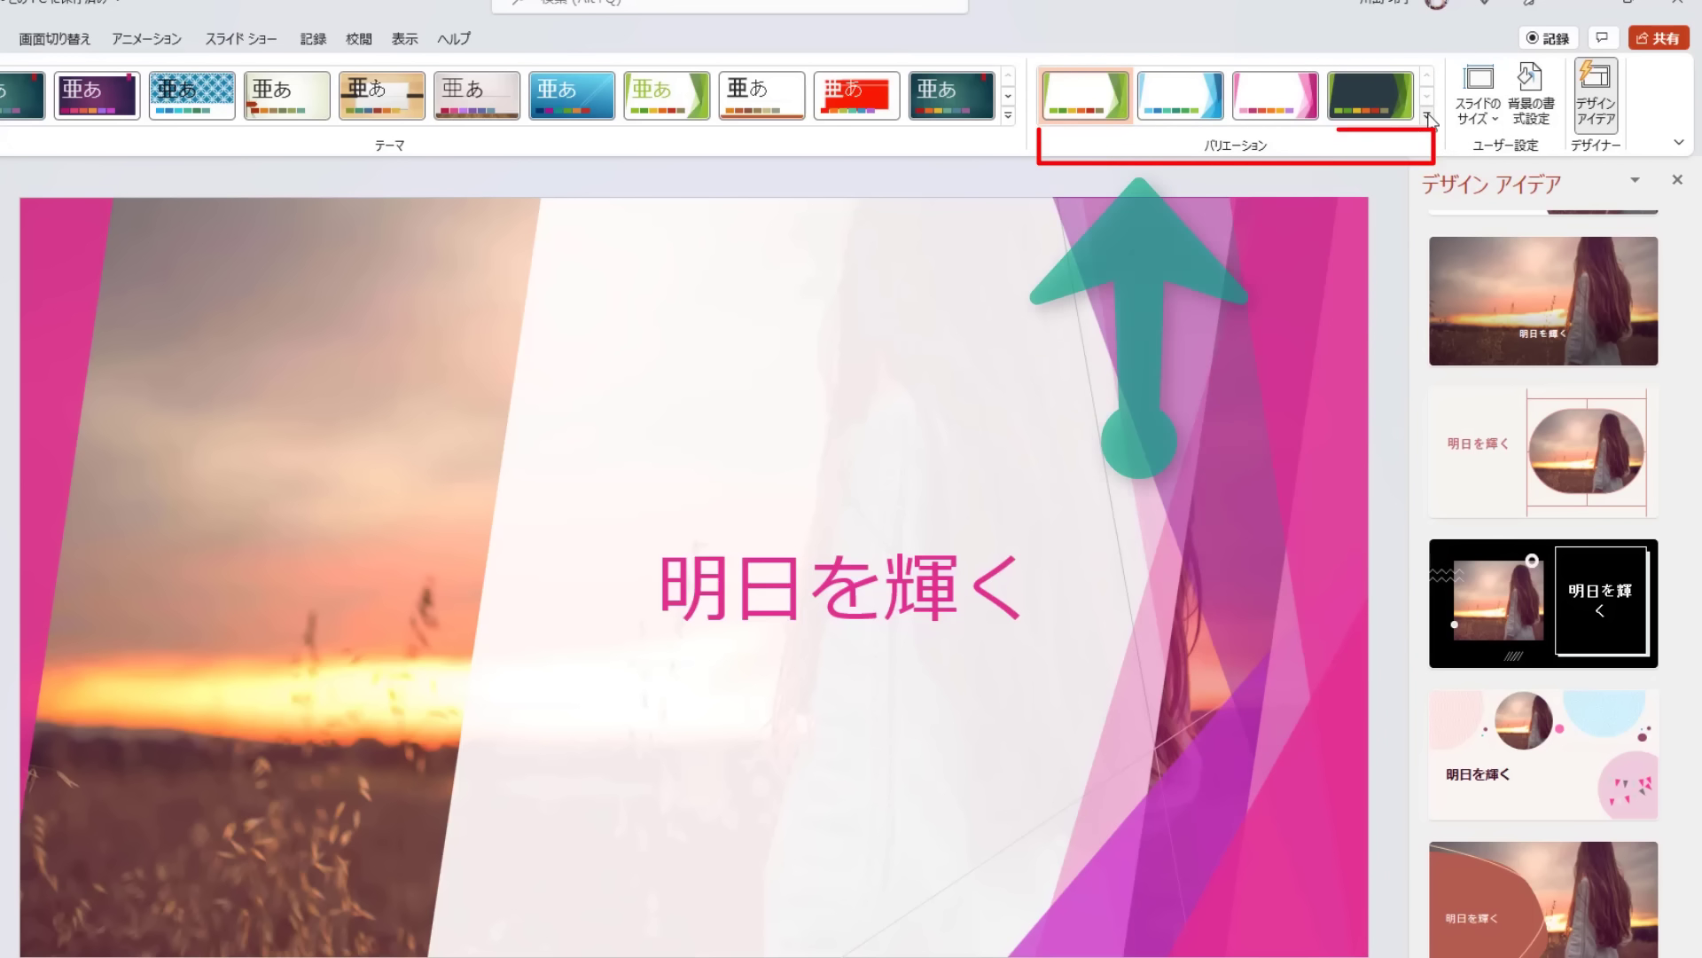
Expand the Design tab's variant options to reveal the colour scheme list.
{"action": "left_click", "coordinate": [1428, 116]}
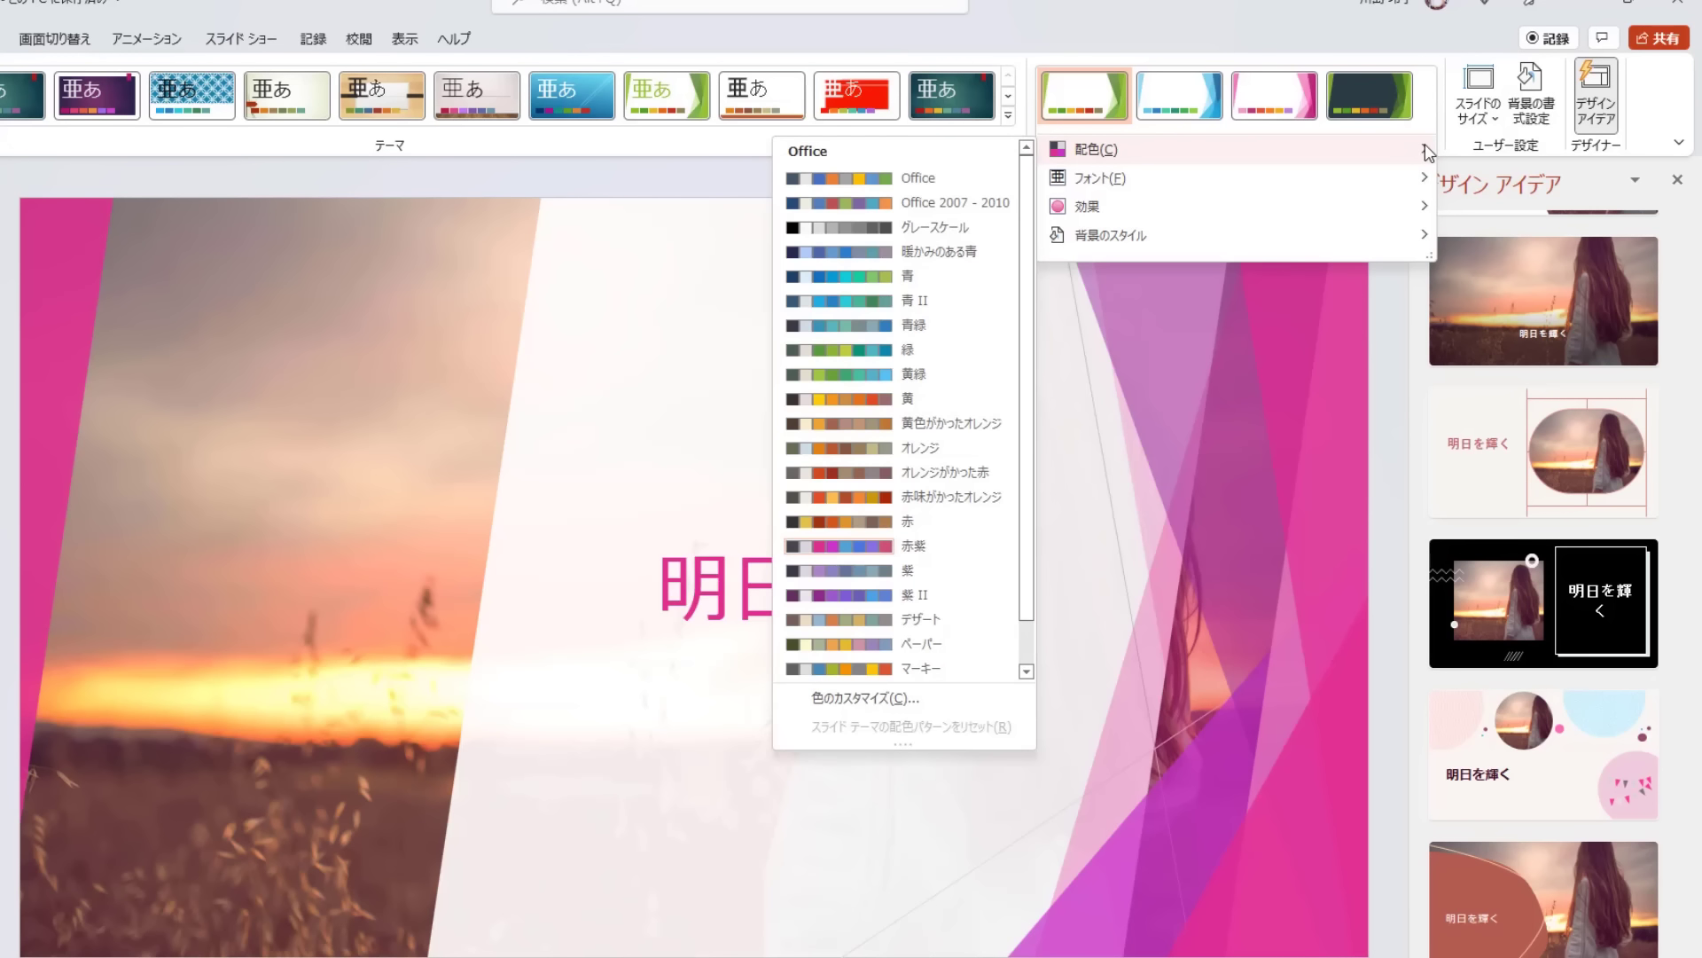
{"action": "mouse_move", "coordinate": [1098, 149]}
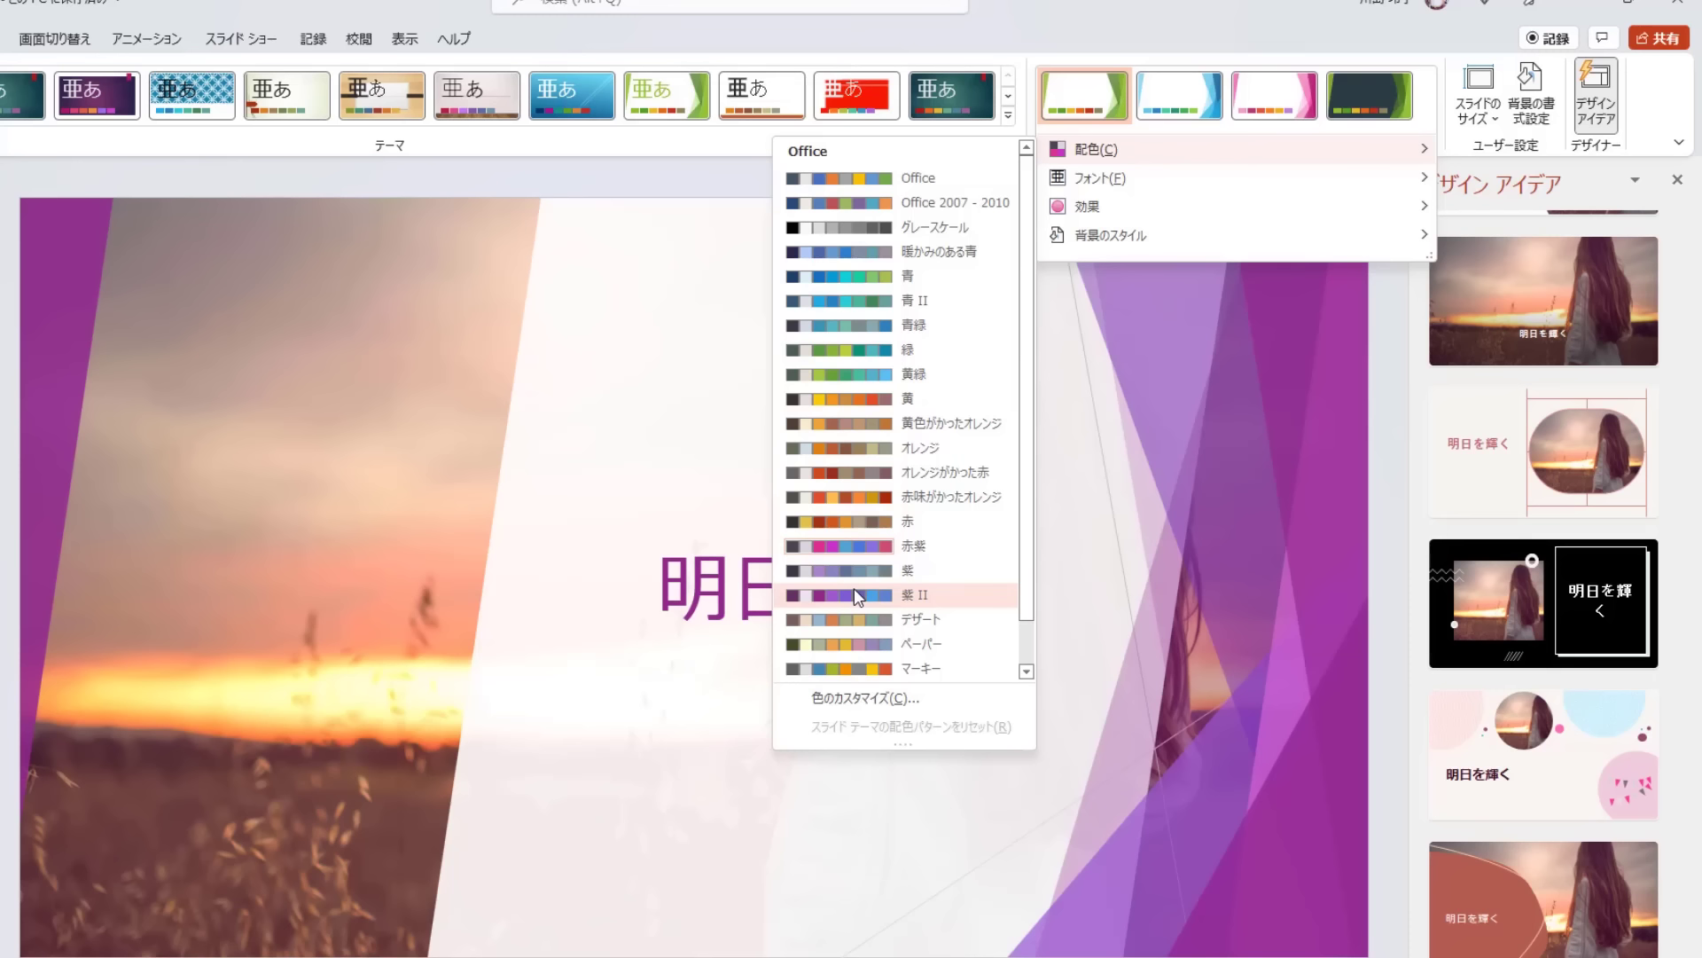
Apply the 紫 II colour scheme to give the title slide purple accents.
{"action": "left_click", "coordinate": [854, 589]}
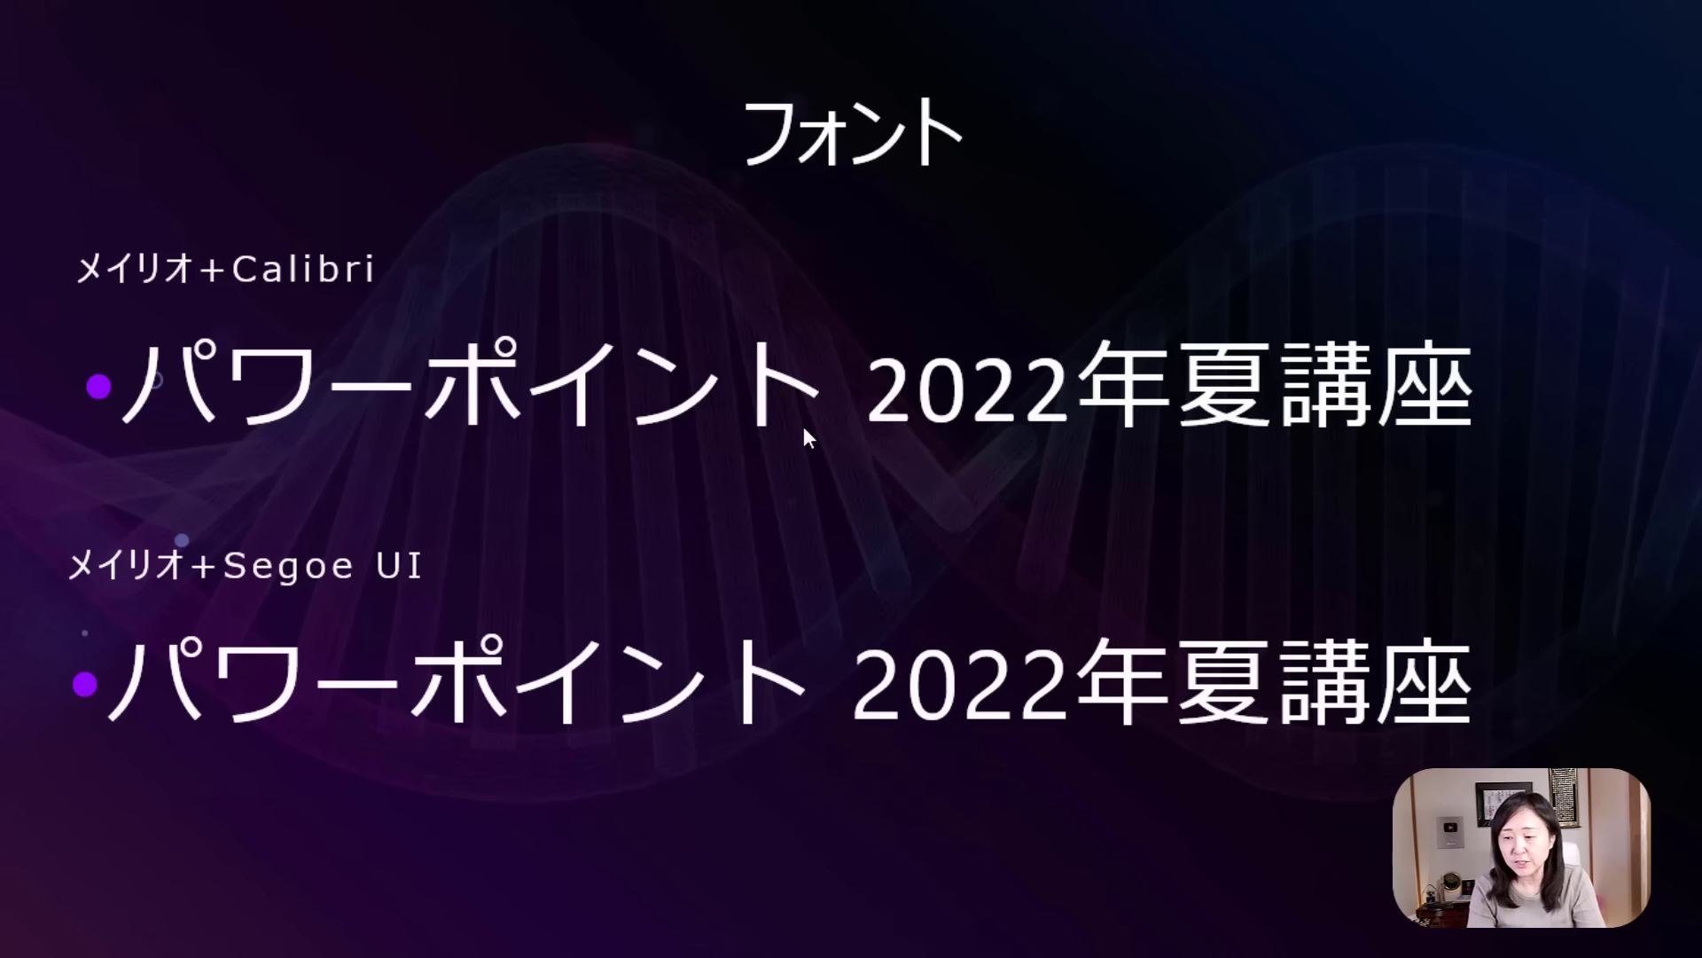
Advance the slide show to the next フォント comparison slide.
{"action": "left_click", "coordinate": [803, 426]}
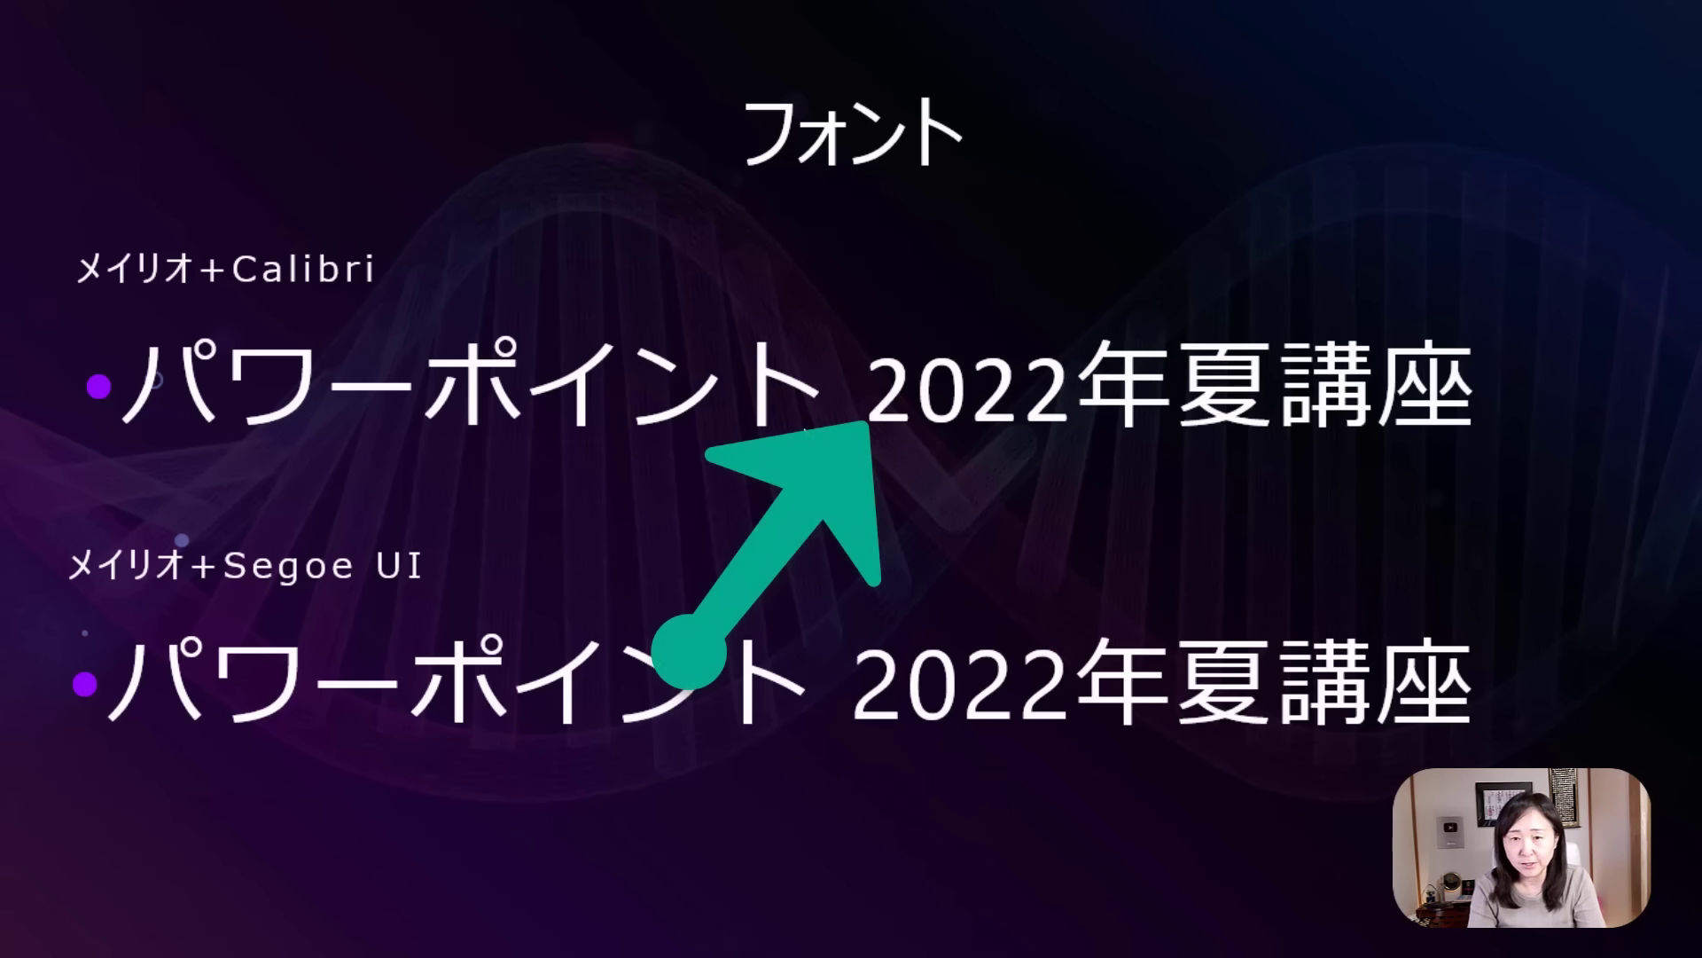
{"action": "left_click", "coordinate": [807, 434]}
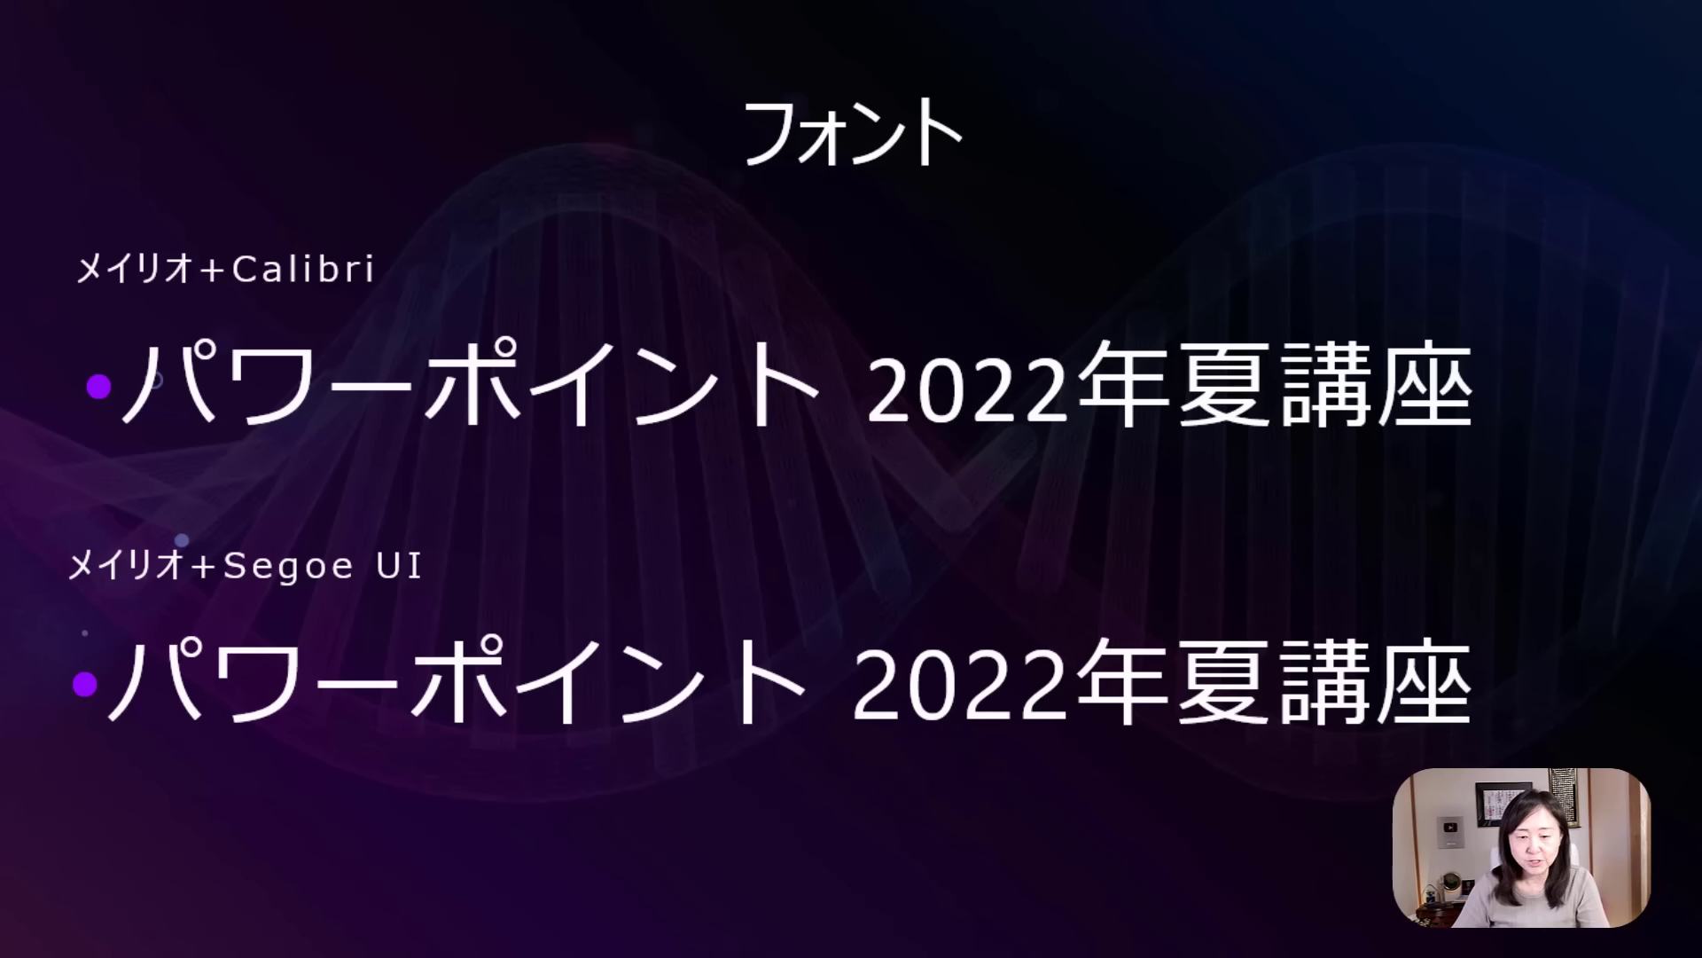
{"action": "key", "text": "Right"}
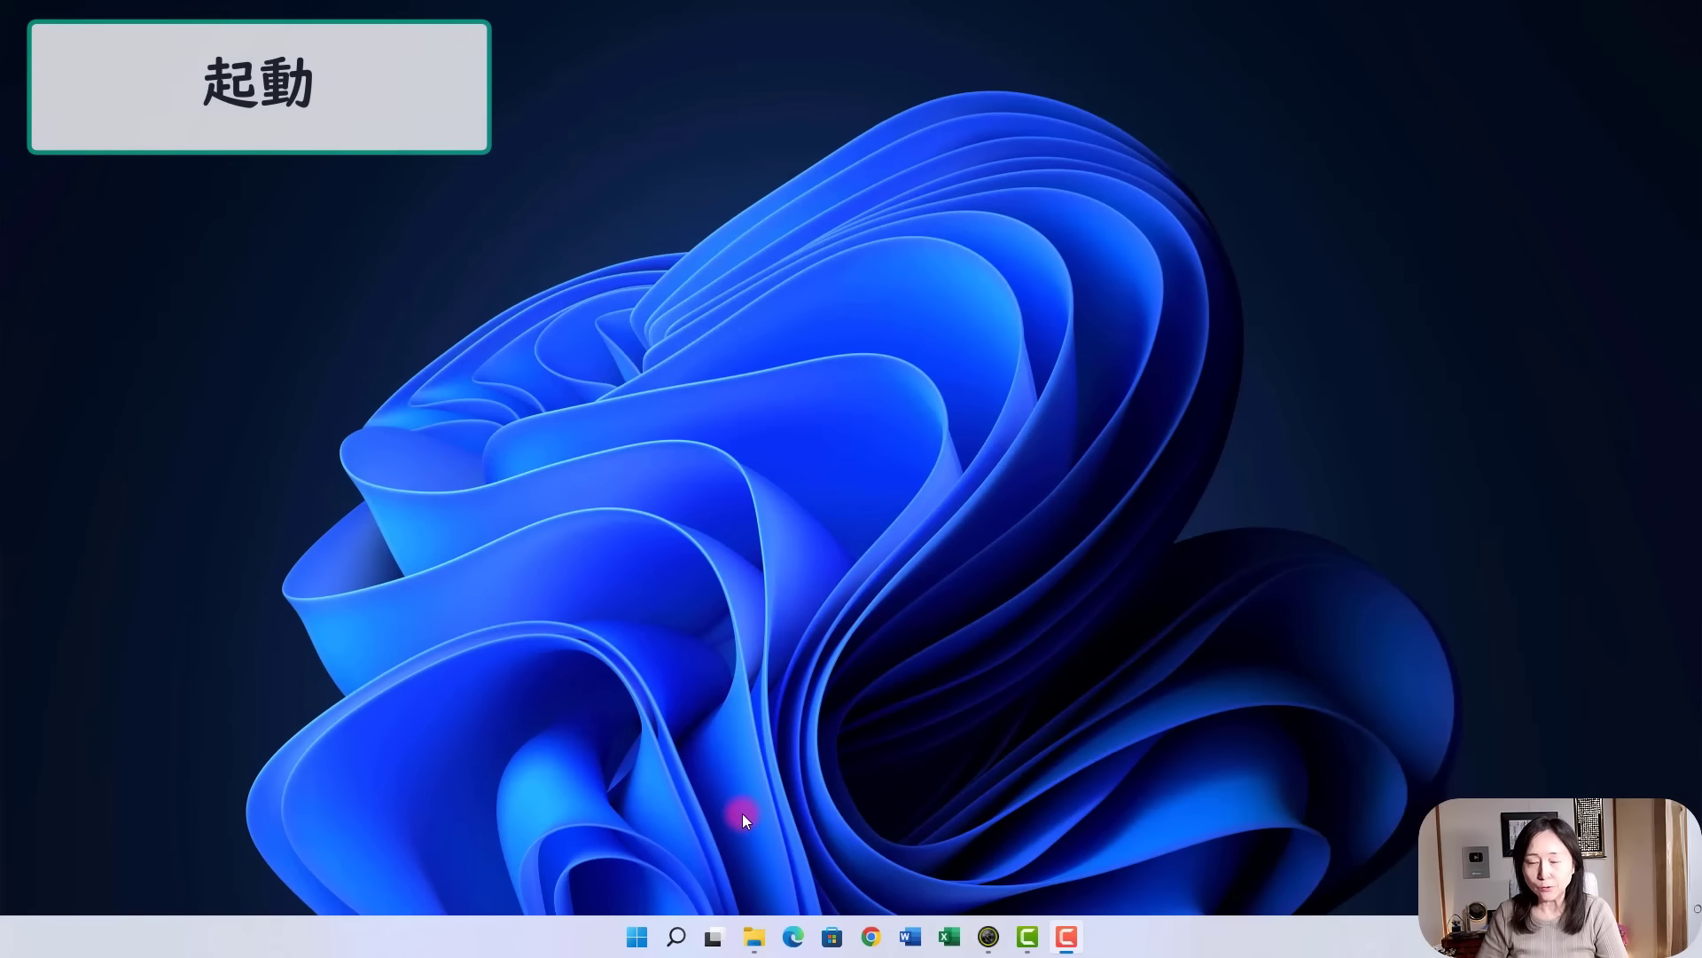
Launch PowerPoint from the Start menu's All apps list, jumping to the letter P.
{"action": "left_click", "coordinate": [637, 936]}
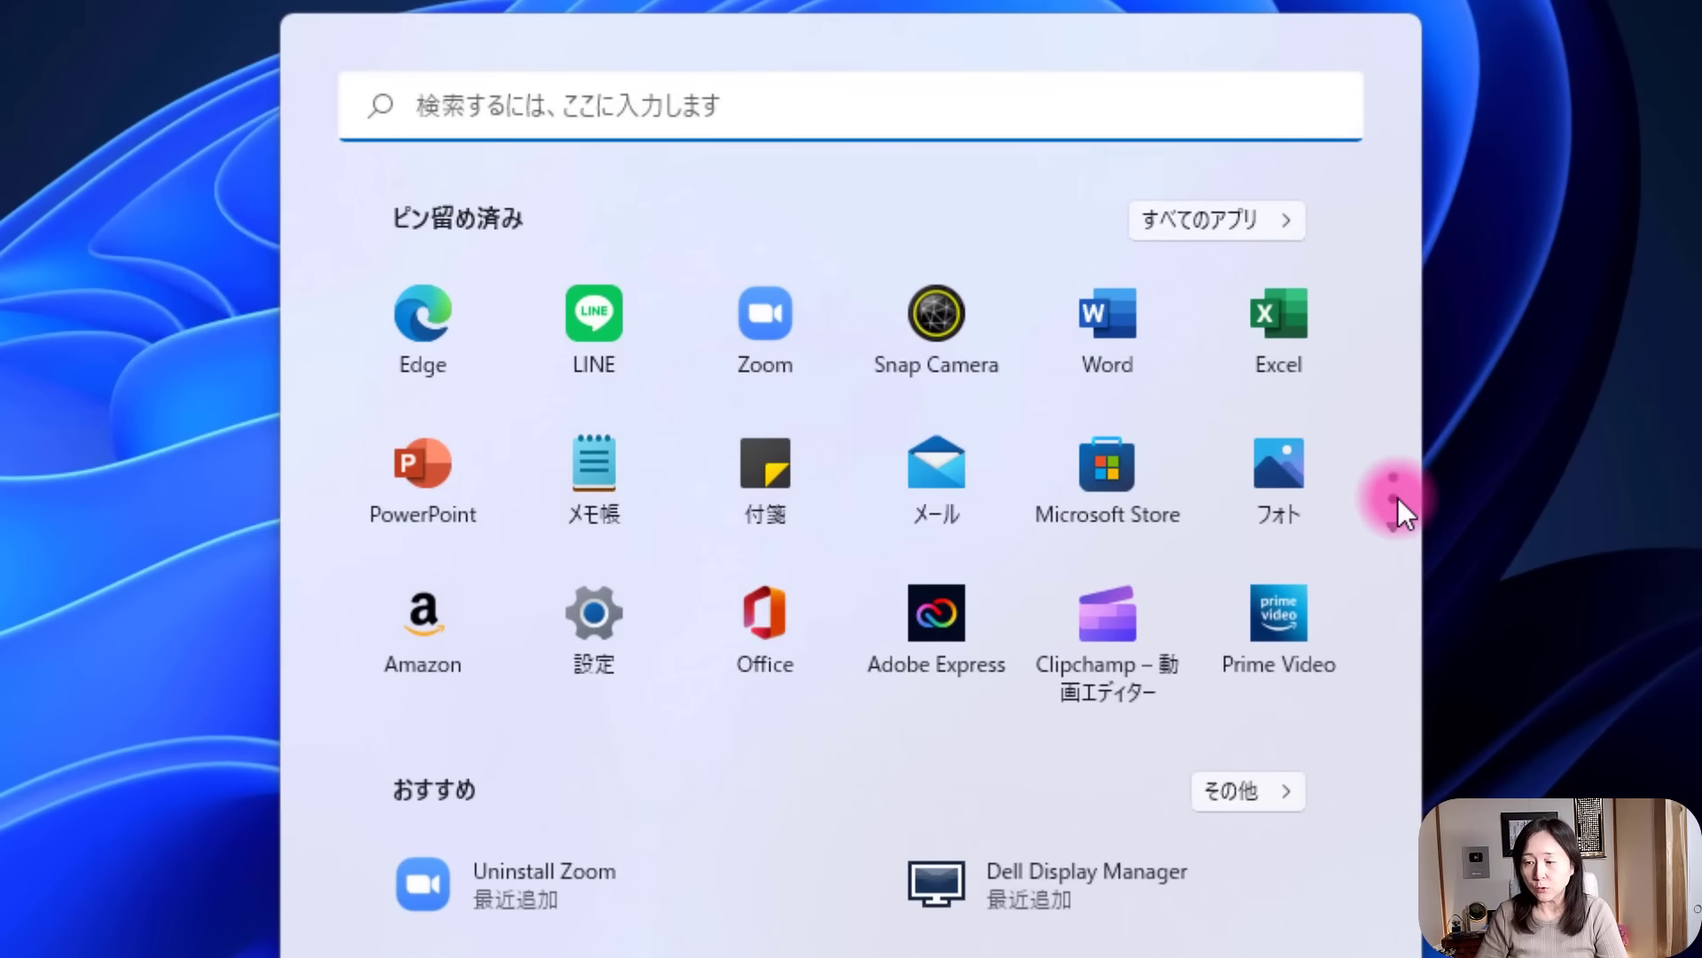
{"action": "left_click", "coordinate": [1398, 498]}
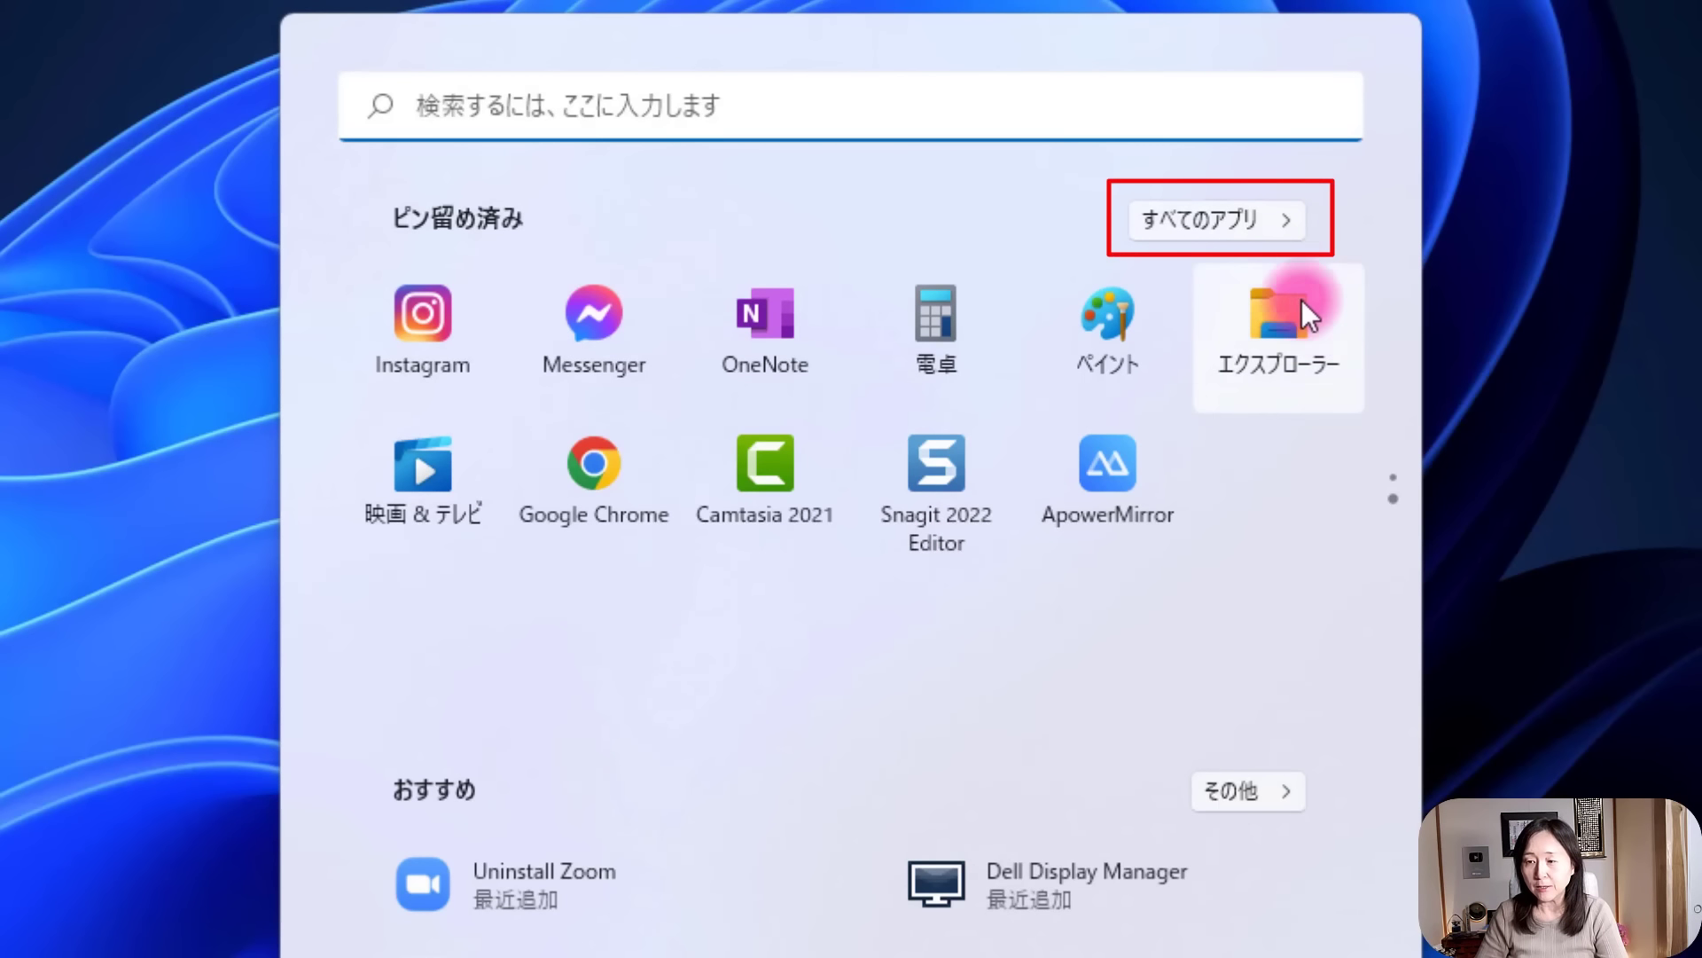
{"action": "left_click", "coordinate": [1246, 220]}
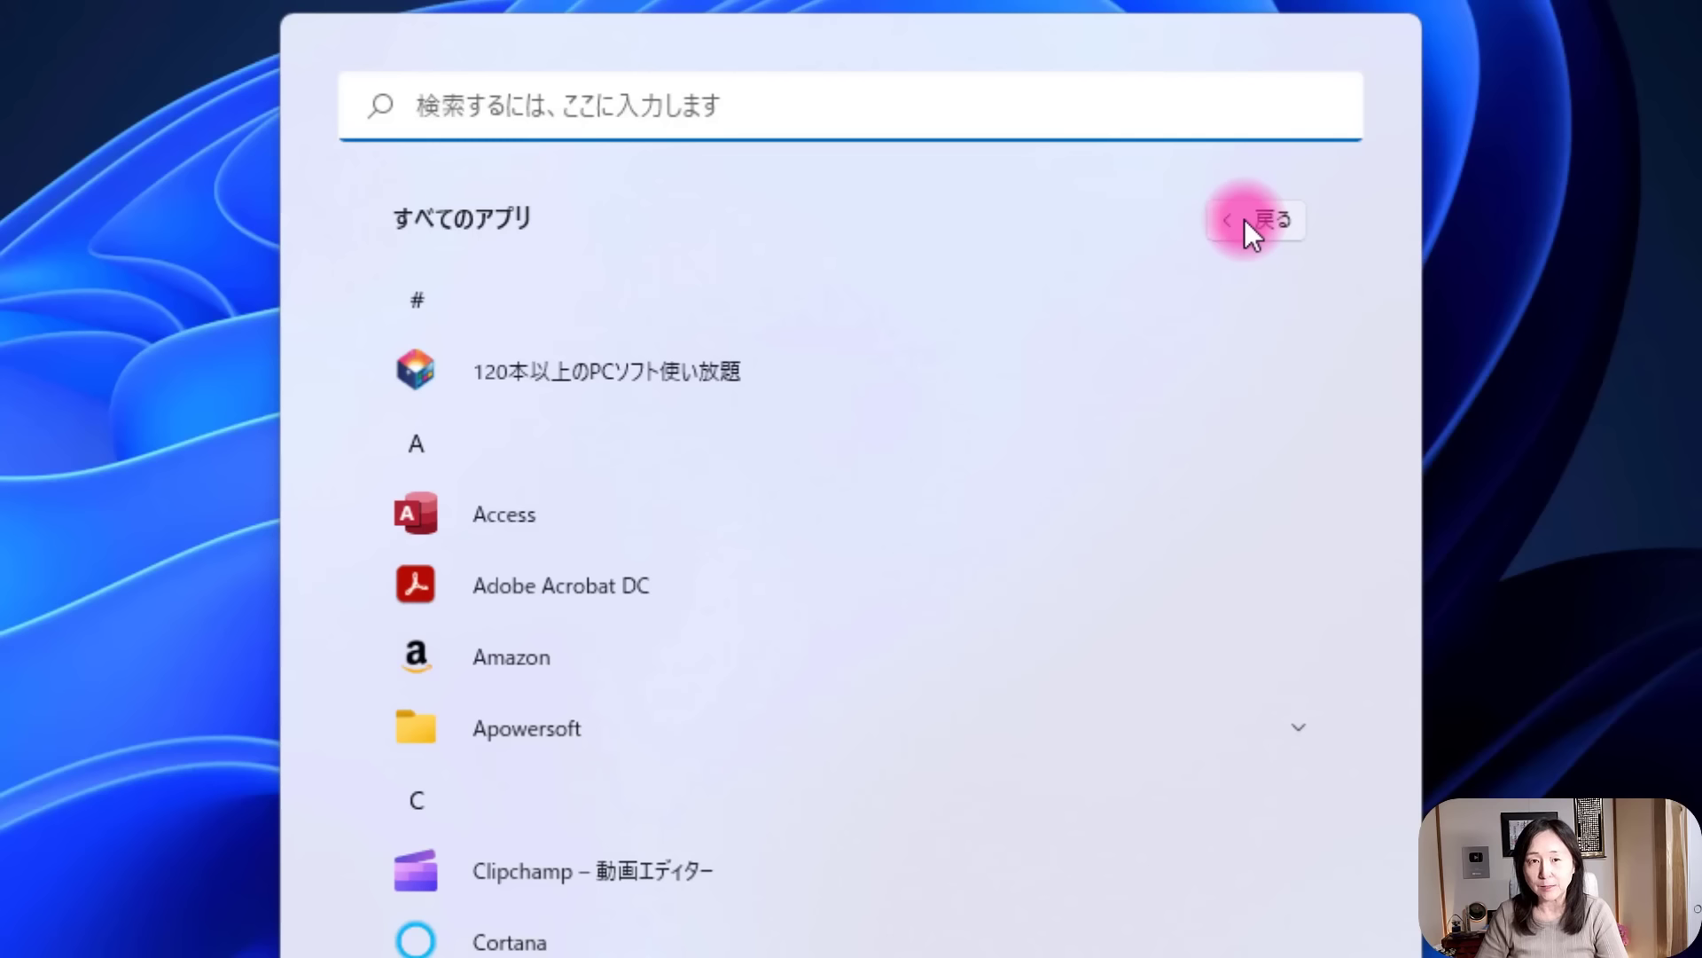
{"action": "left_click", "coordinate": [479, 294]}
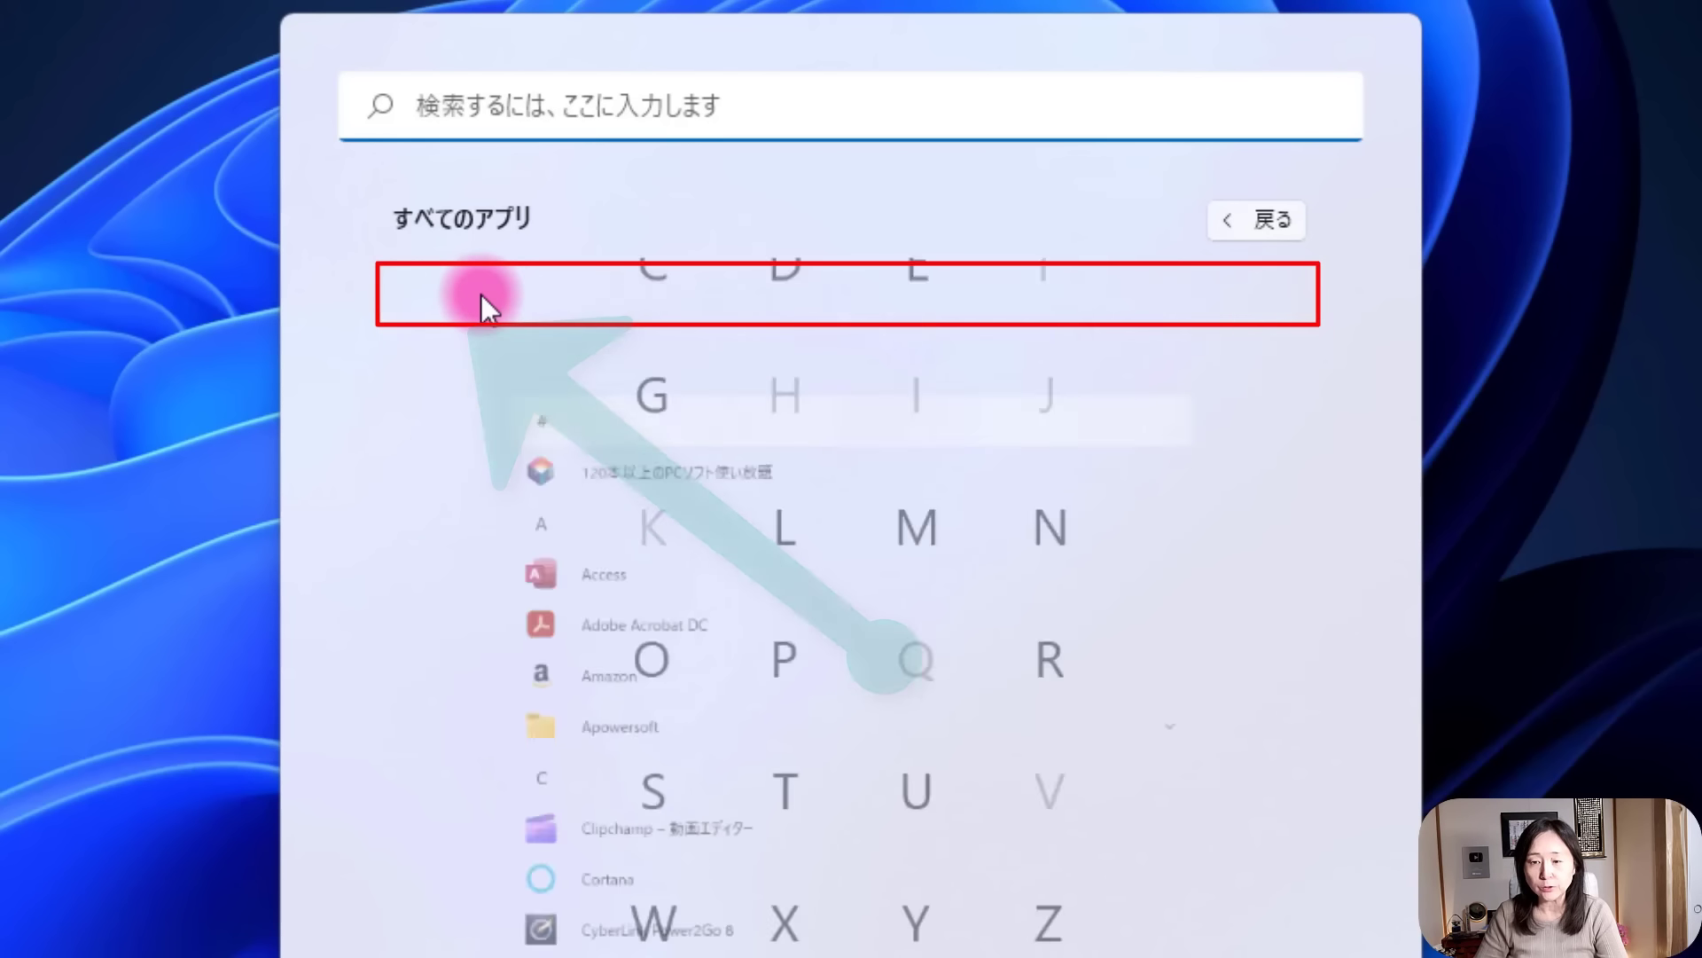
{"action": "left_click", "coordinate": [814, 681]}
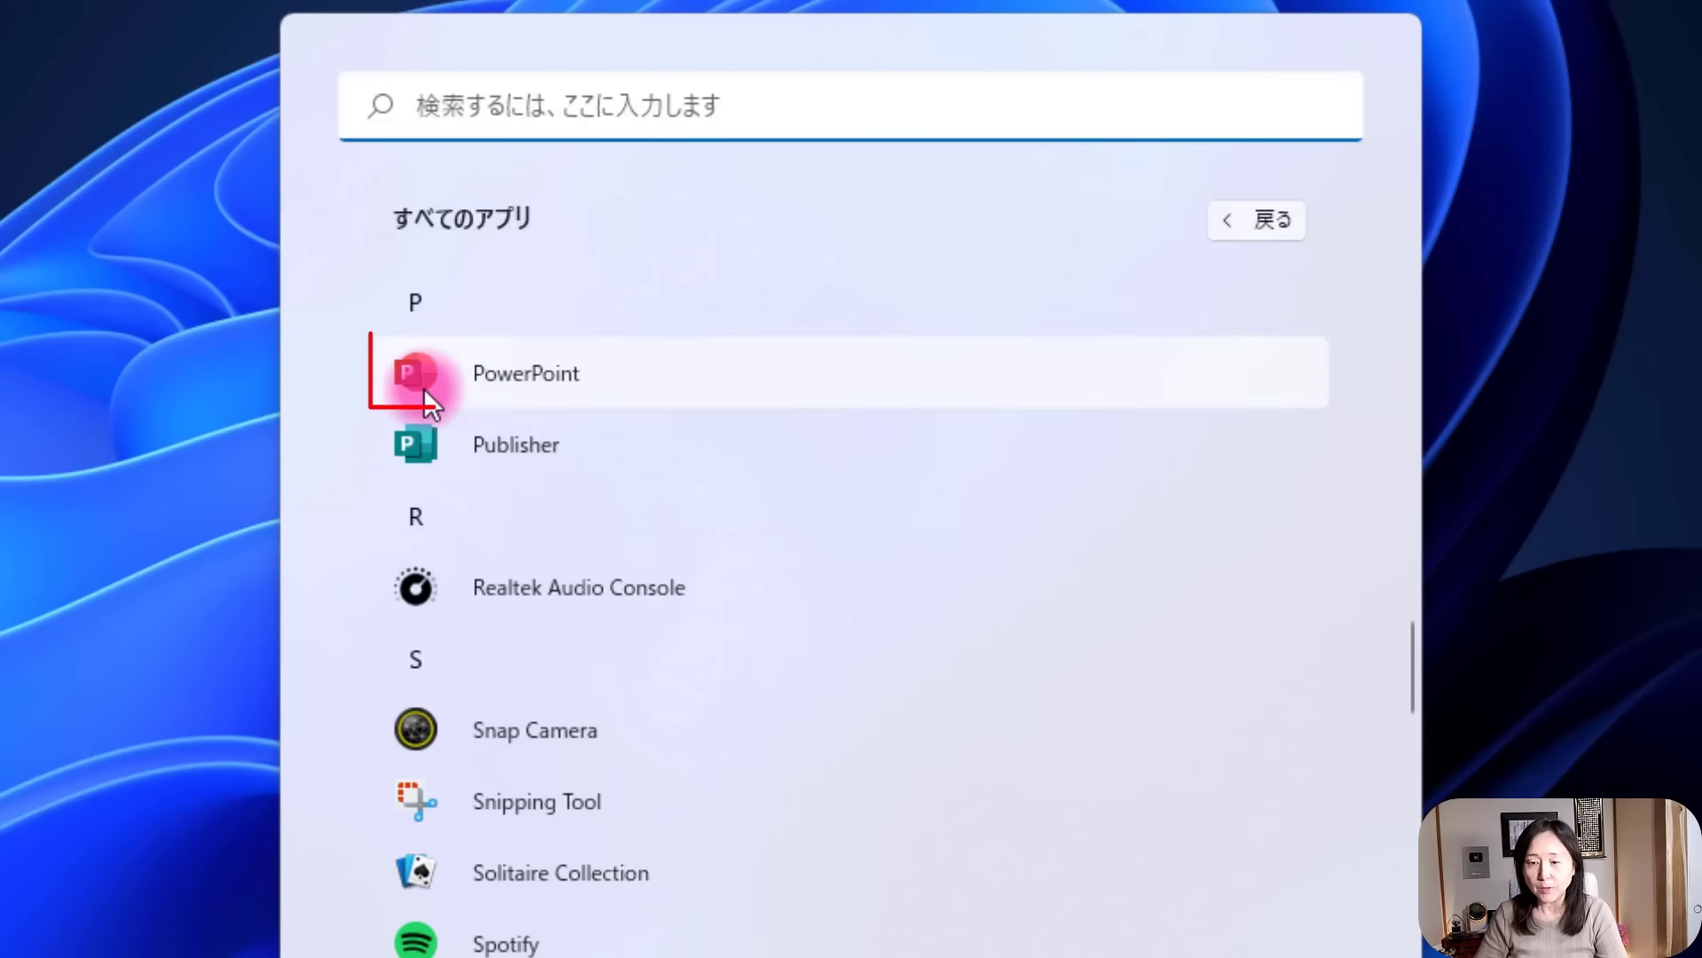
{"action": "left_click", "coordinate": [568, 371]}
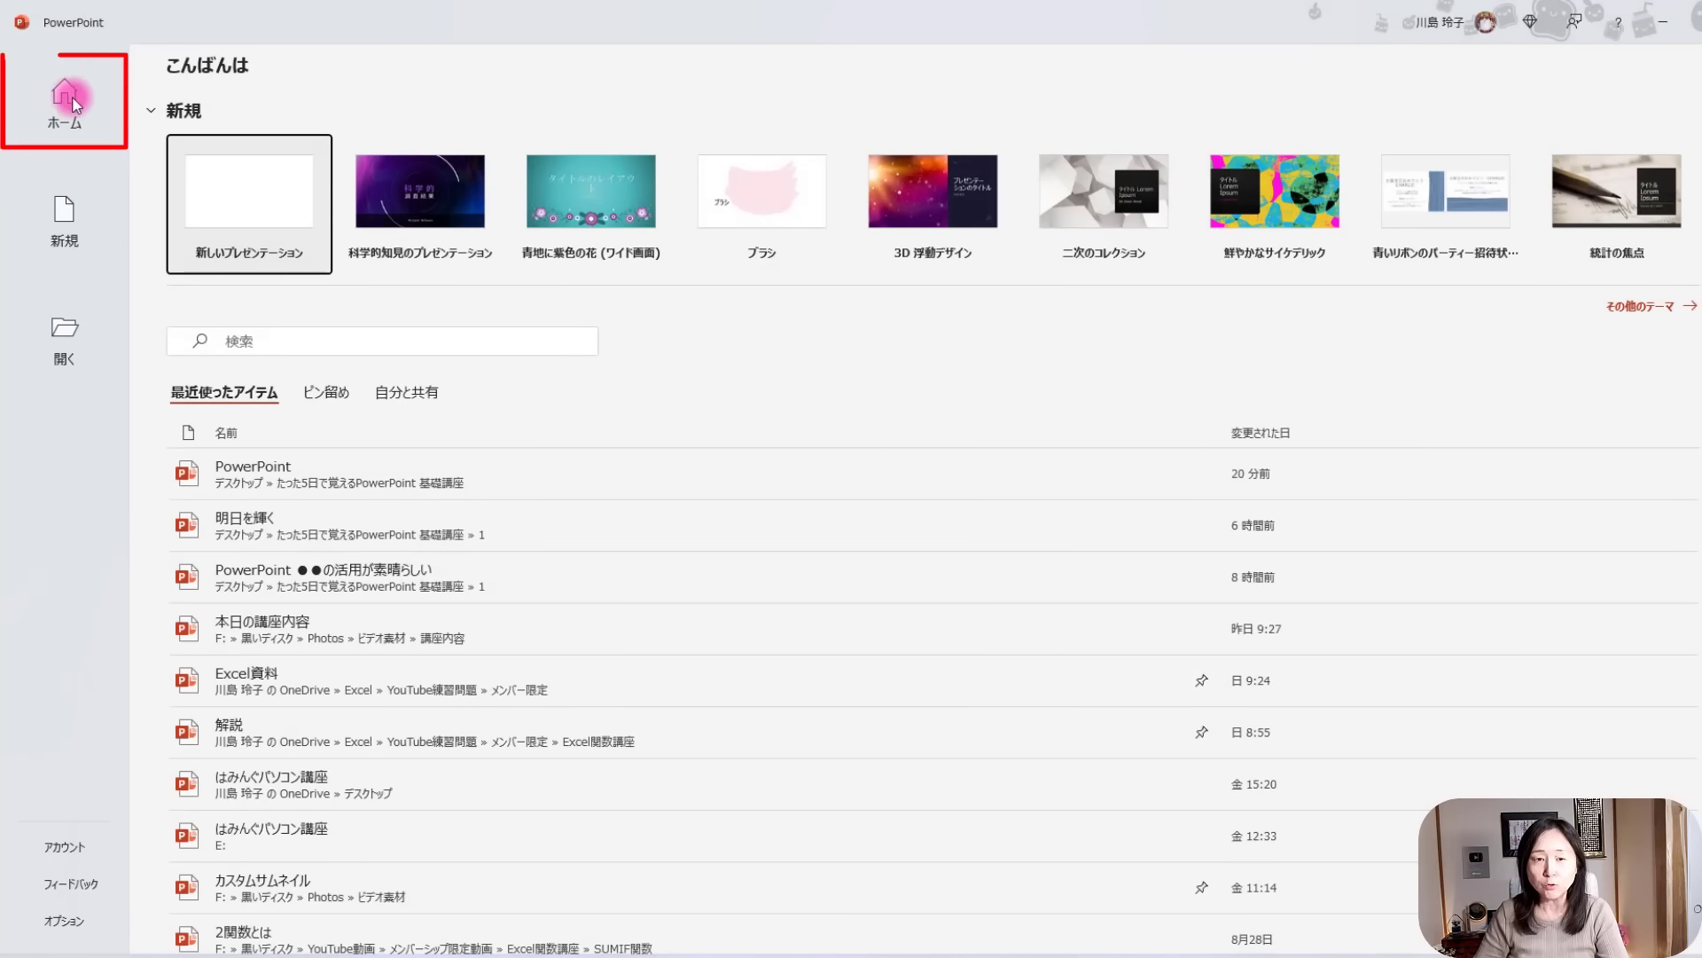
Go from PowerPoint's Home page to the New page with its template gallery.
{"action": "left_click", "coordinate": [71, 99]}
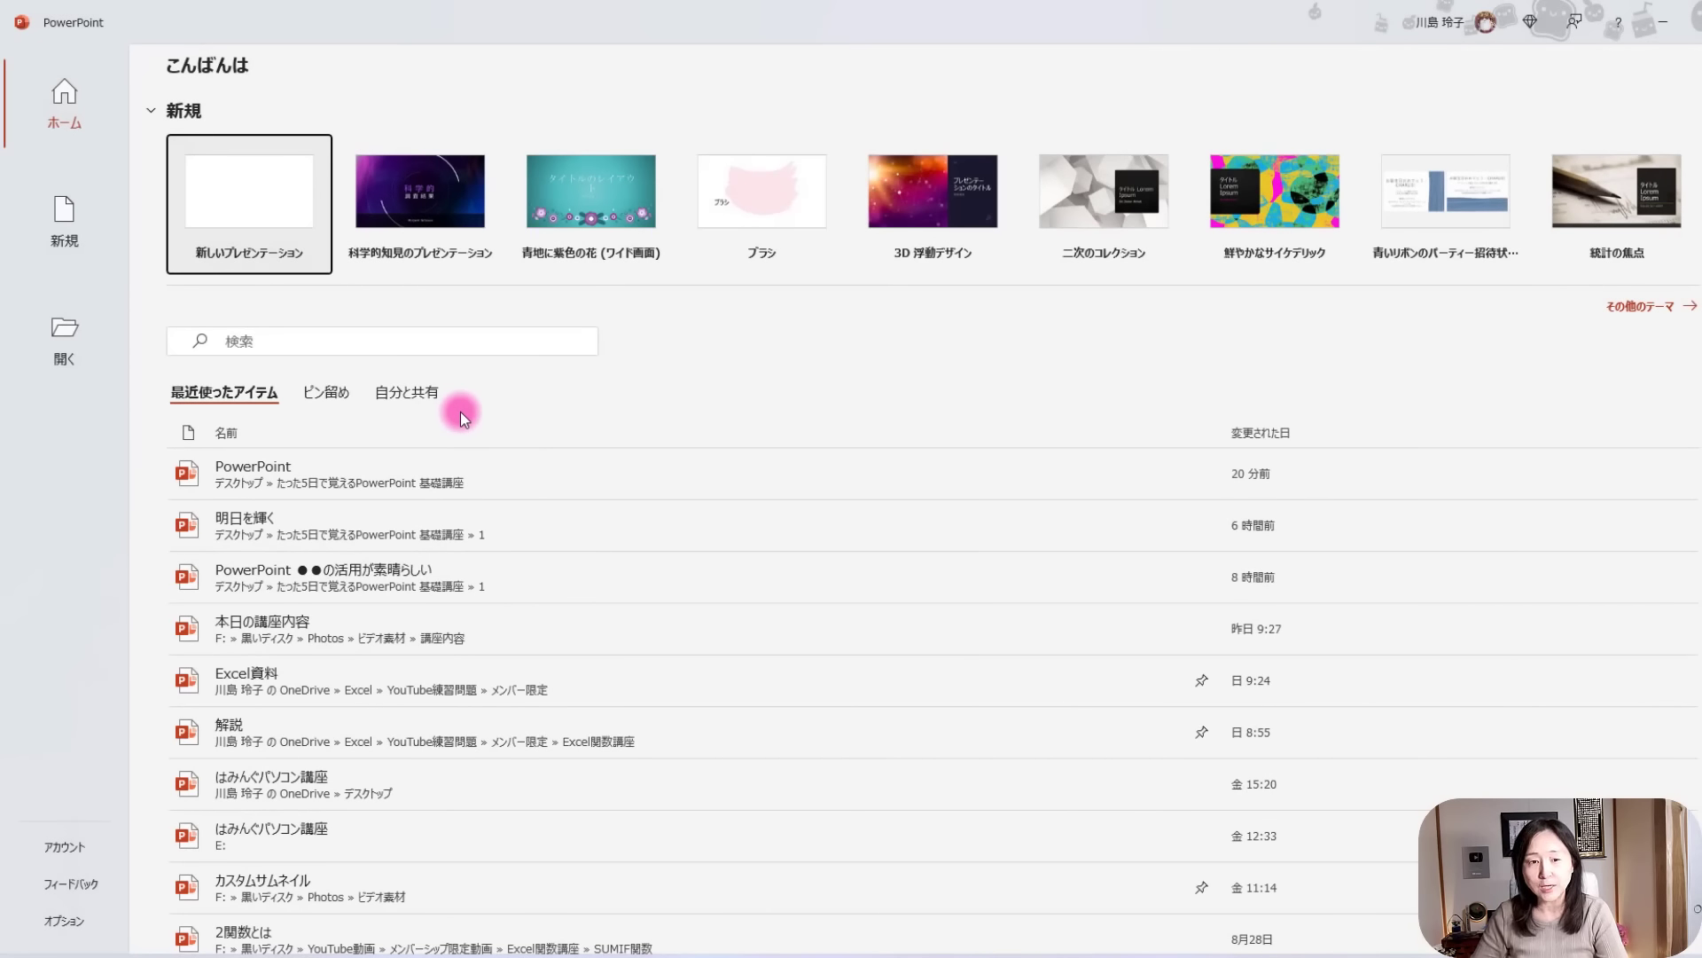
{"action": "left_click", "coordinate": [59, 228]}
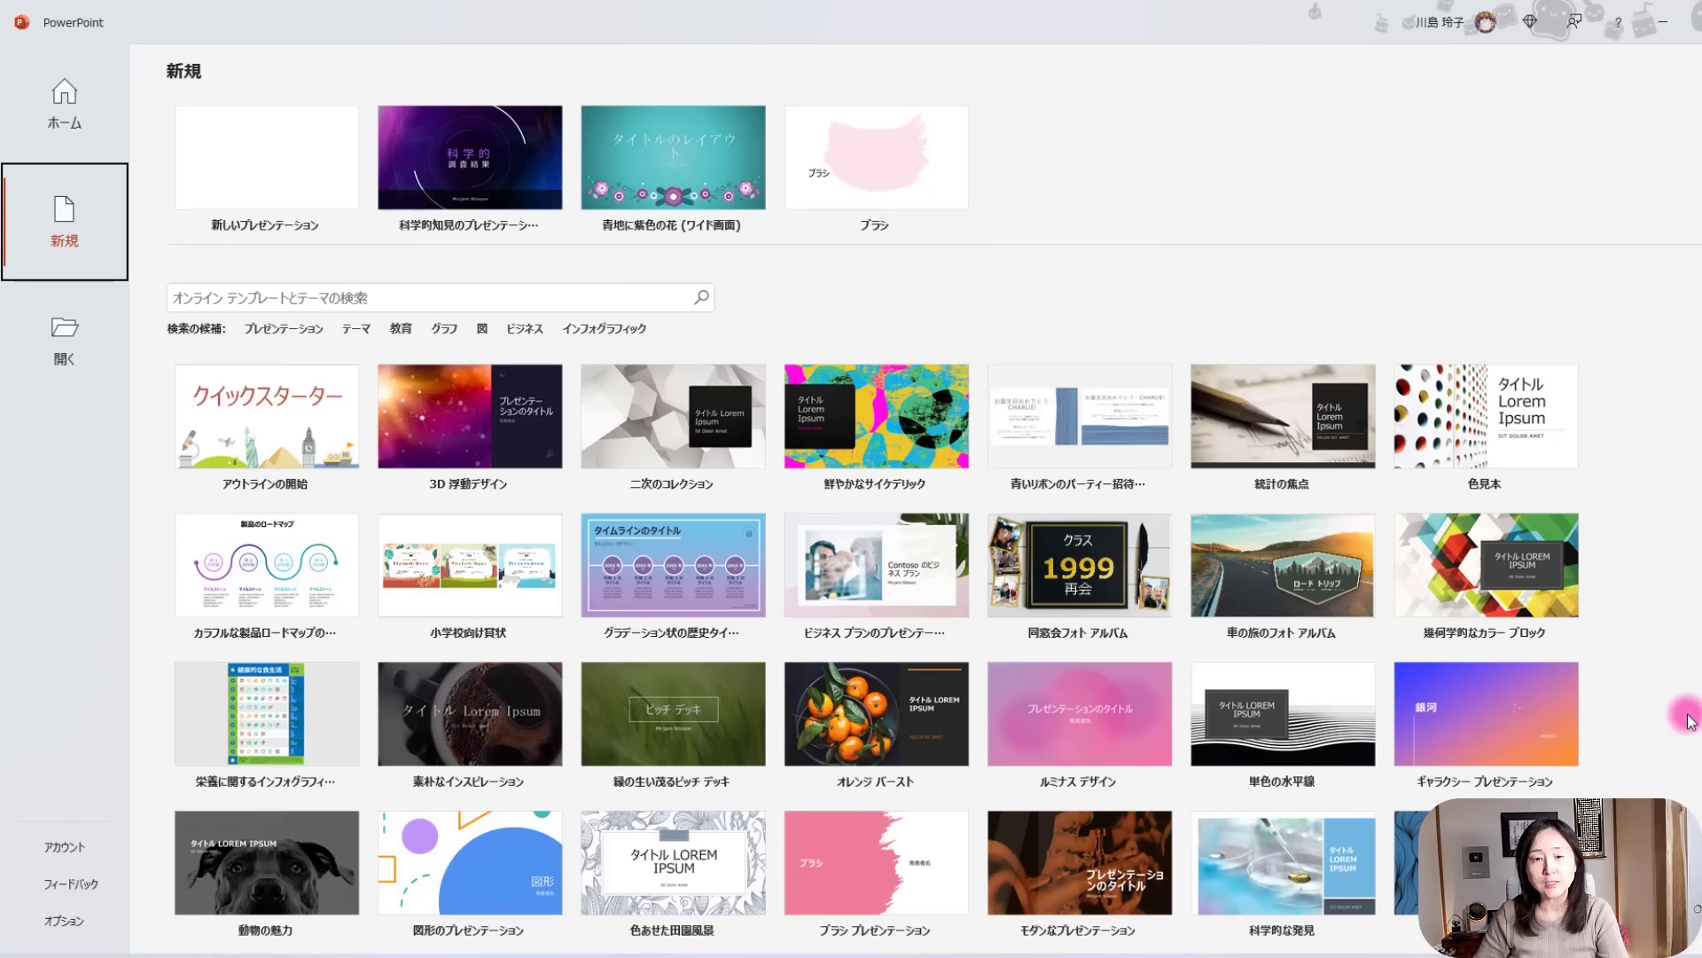
Browse the online templates in the プレゼンテーション category.
{"action": "scroll", "coordinate": [1689, 720], "scroll_direction": "down", "scroll_amount": 2}
{"action": "scroll", "coordinate": [1689, 720], "scroll_direction": "down", "scroll_amount": 1}
{"action": "scroll", "coordinate": [1689, 720], "scroll_direction": "down", "scroll_amount": 2}
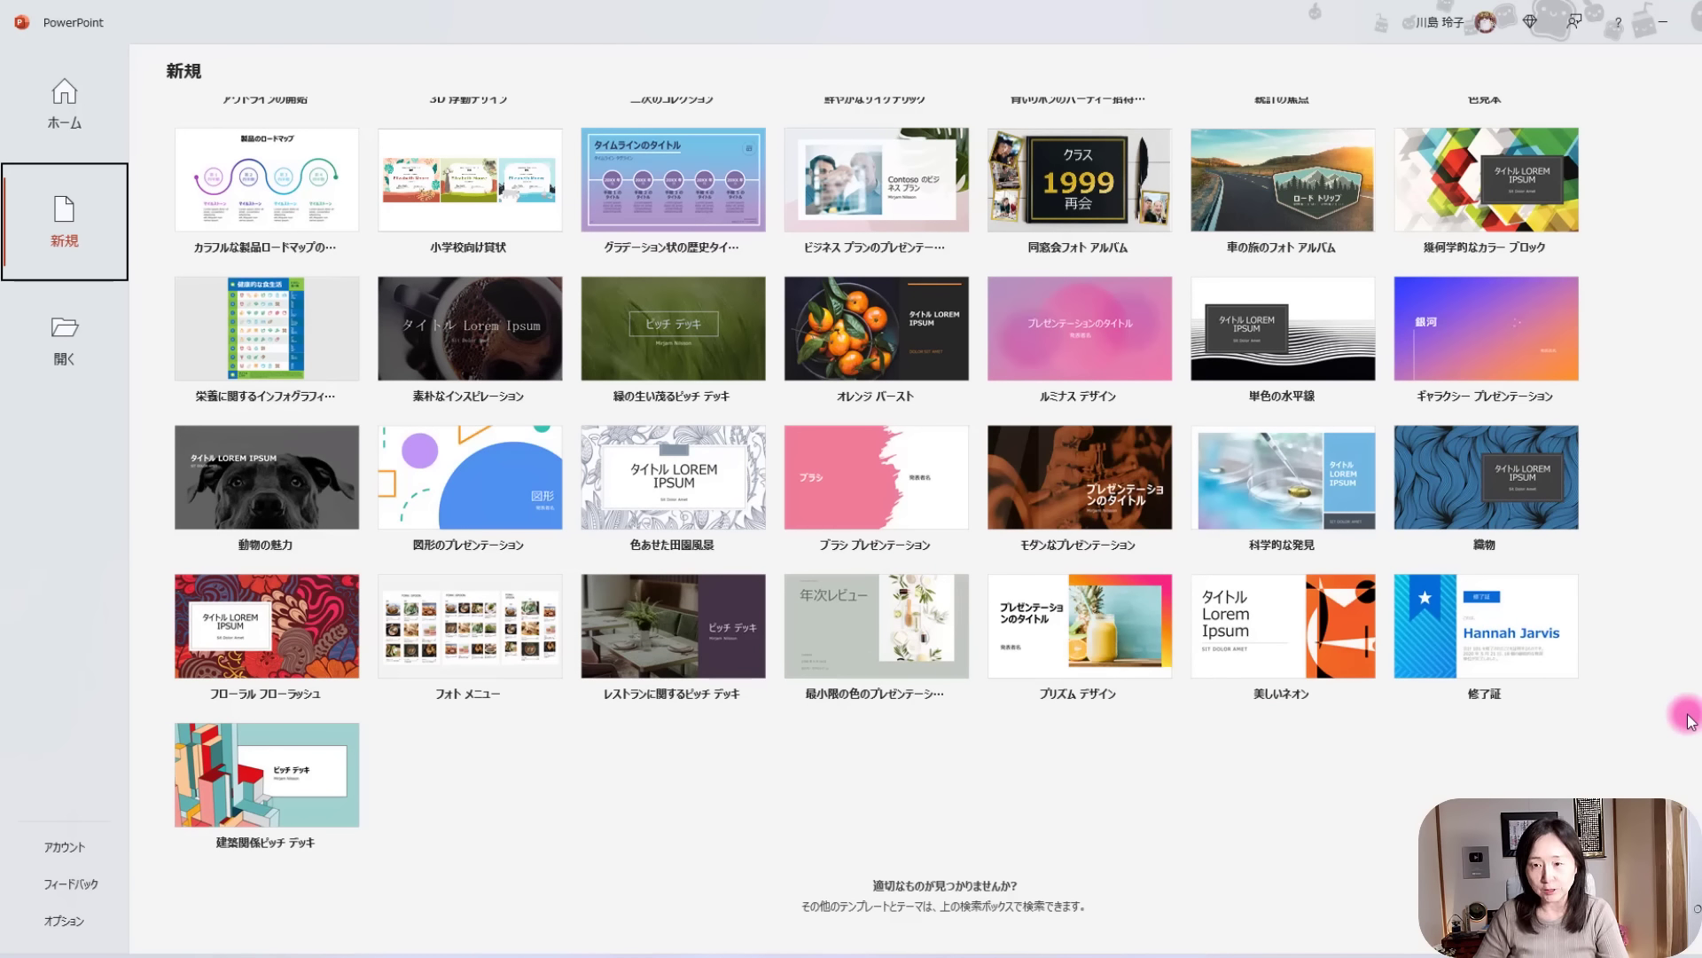
{"action": "scroll", "coordinate": [1362, 823], "scroll_direction": "up", "scroll_amount": 5}
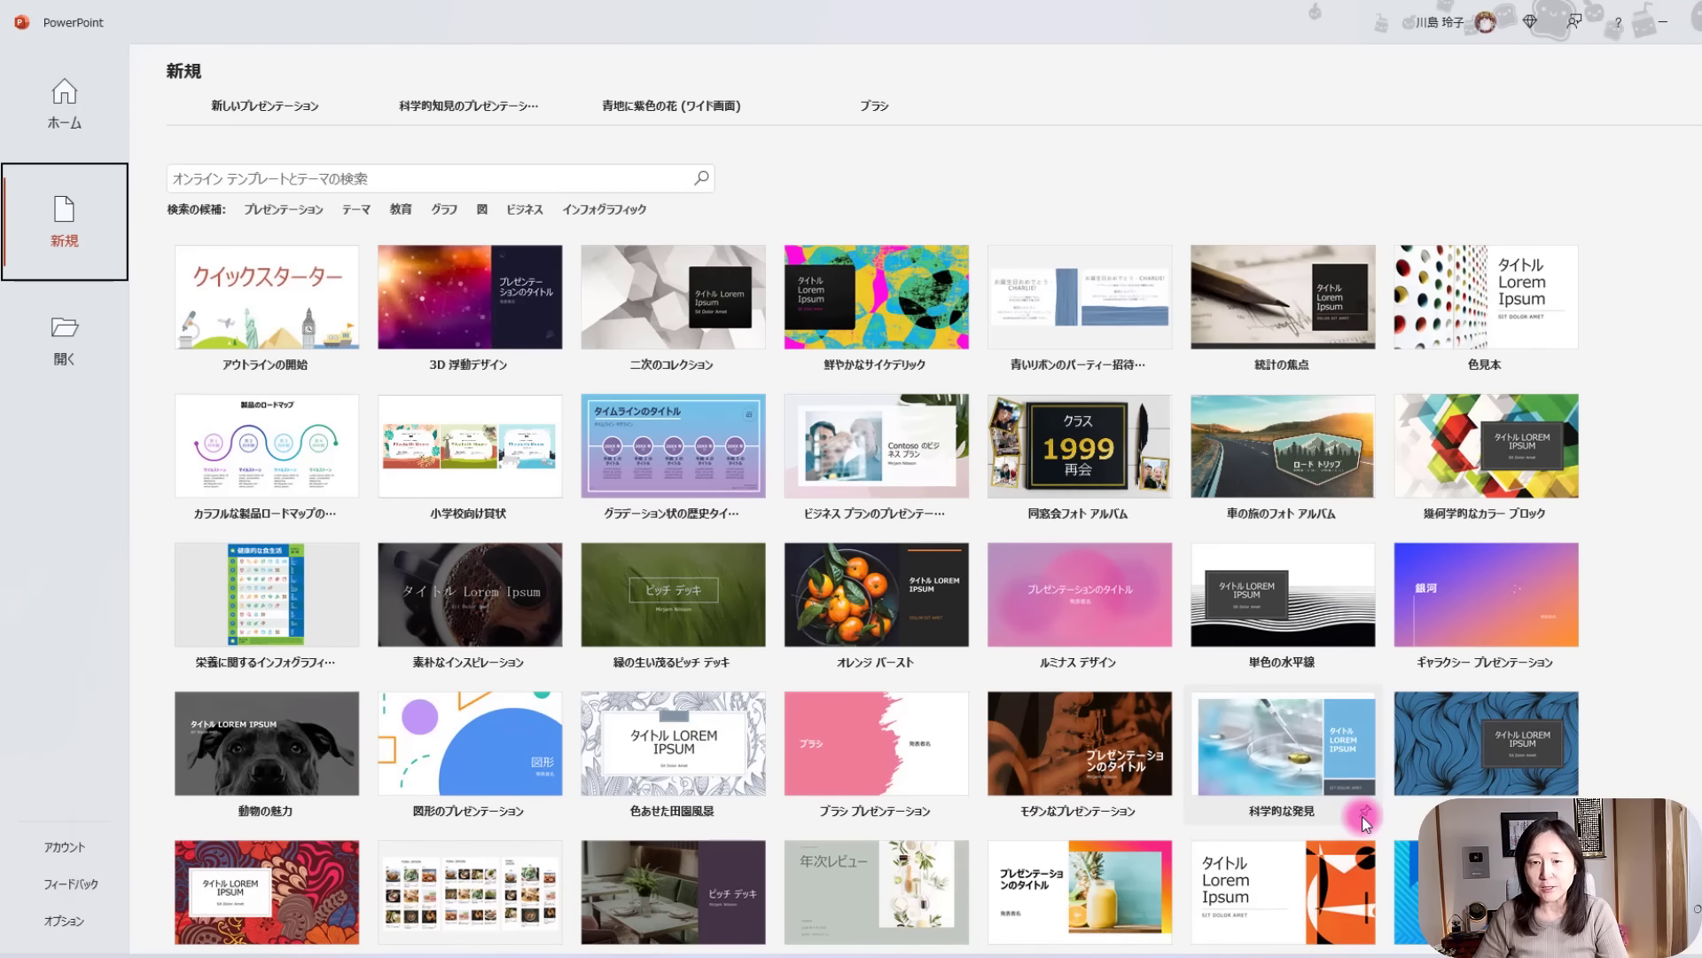
{"action": "scroll", "coordinate": [1363, 823], "scroll_direction": "up", "scroll_amount": 2}
{"action": "left_click", "coordinate": [266, 326]}
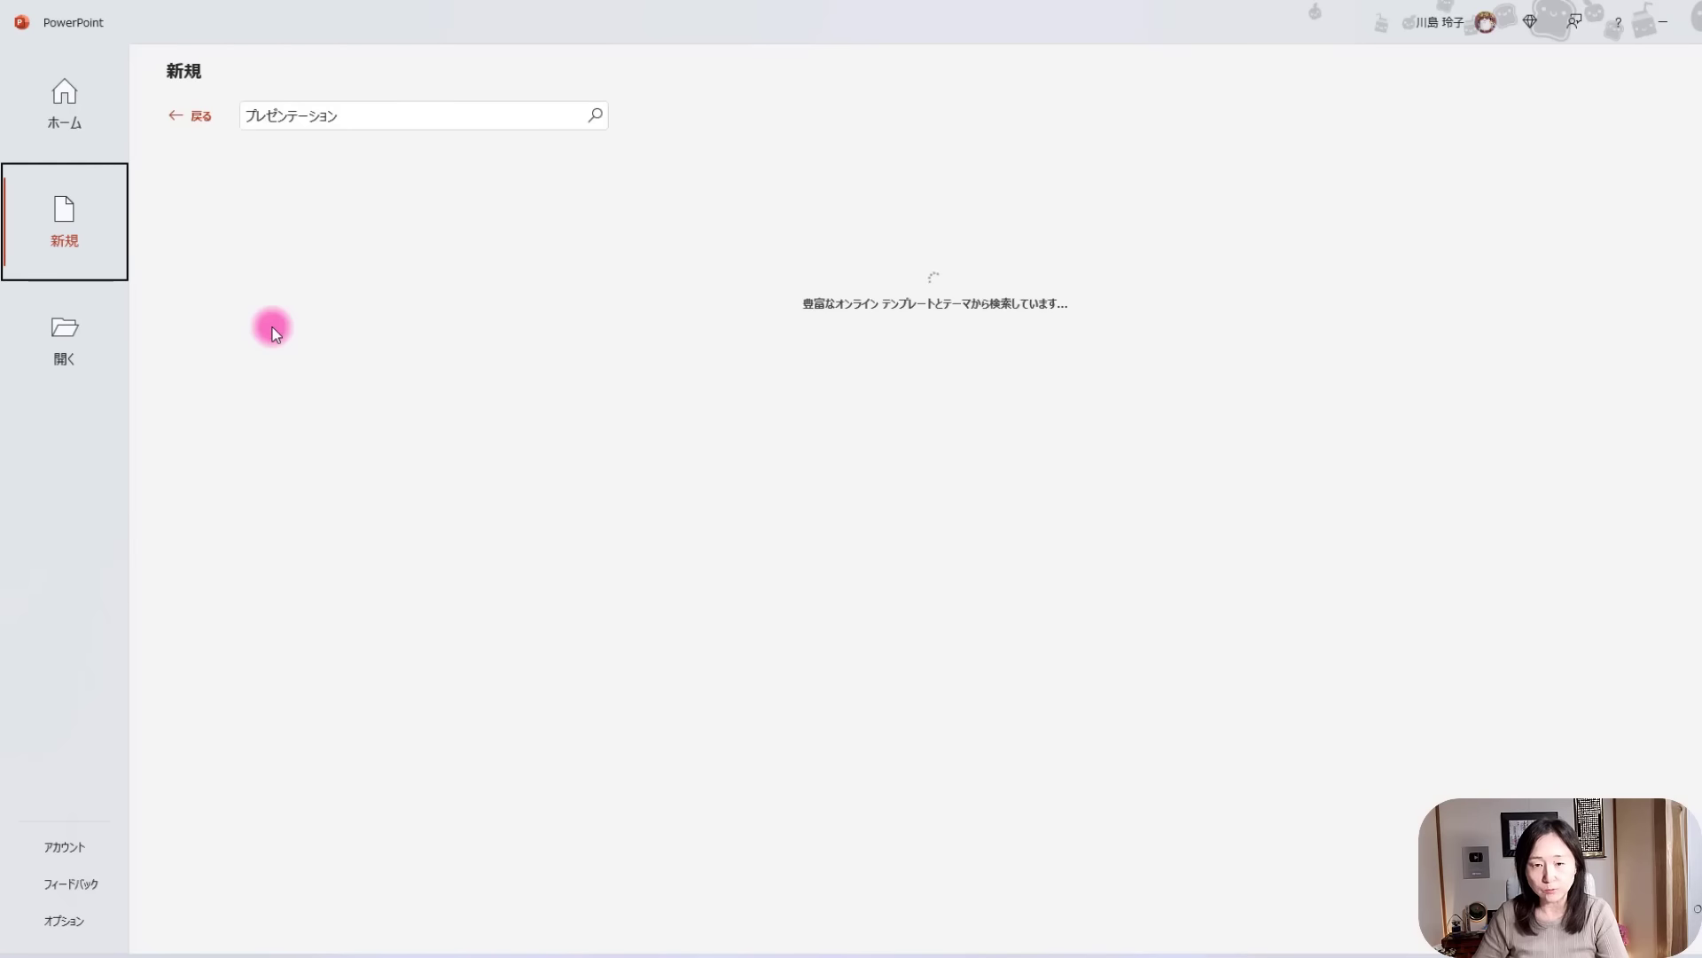
{"action": "scroll", "coordinate": [1046, 714], "scroll_direction": "down", "scroll_amount": 2}
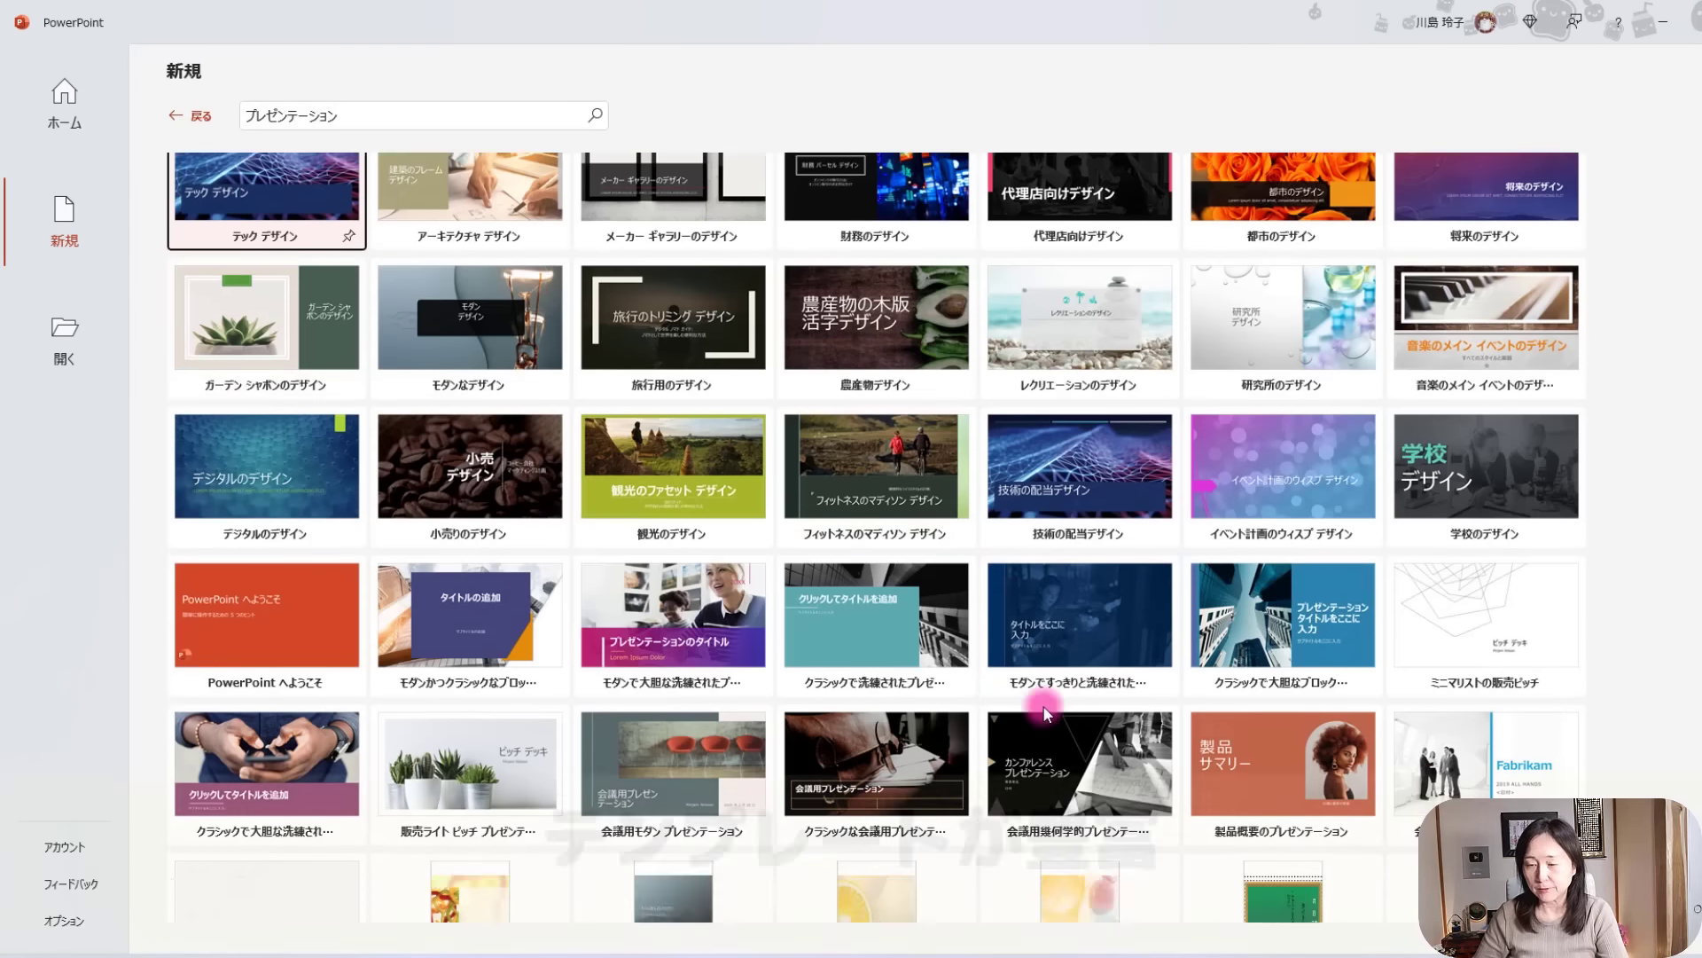
{"action": "scroll", "coordinate": [1047, 714], "scroll_direction": "down", "scroll_amount": 3}
{"action": "scroll", "coordinate": [1046, 714], "scroll_direction": "down", "scroll_amount": 2}
{"action": "scroll", "coordinate": [1046, 714], "scroll_direction": "down", "scroll_amount": 2}
{"action": "scroll", "coordinate": [1046, 714], "scroll_direction": "down", "scroll_amount": 3}
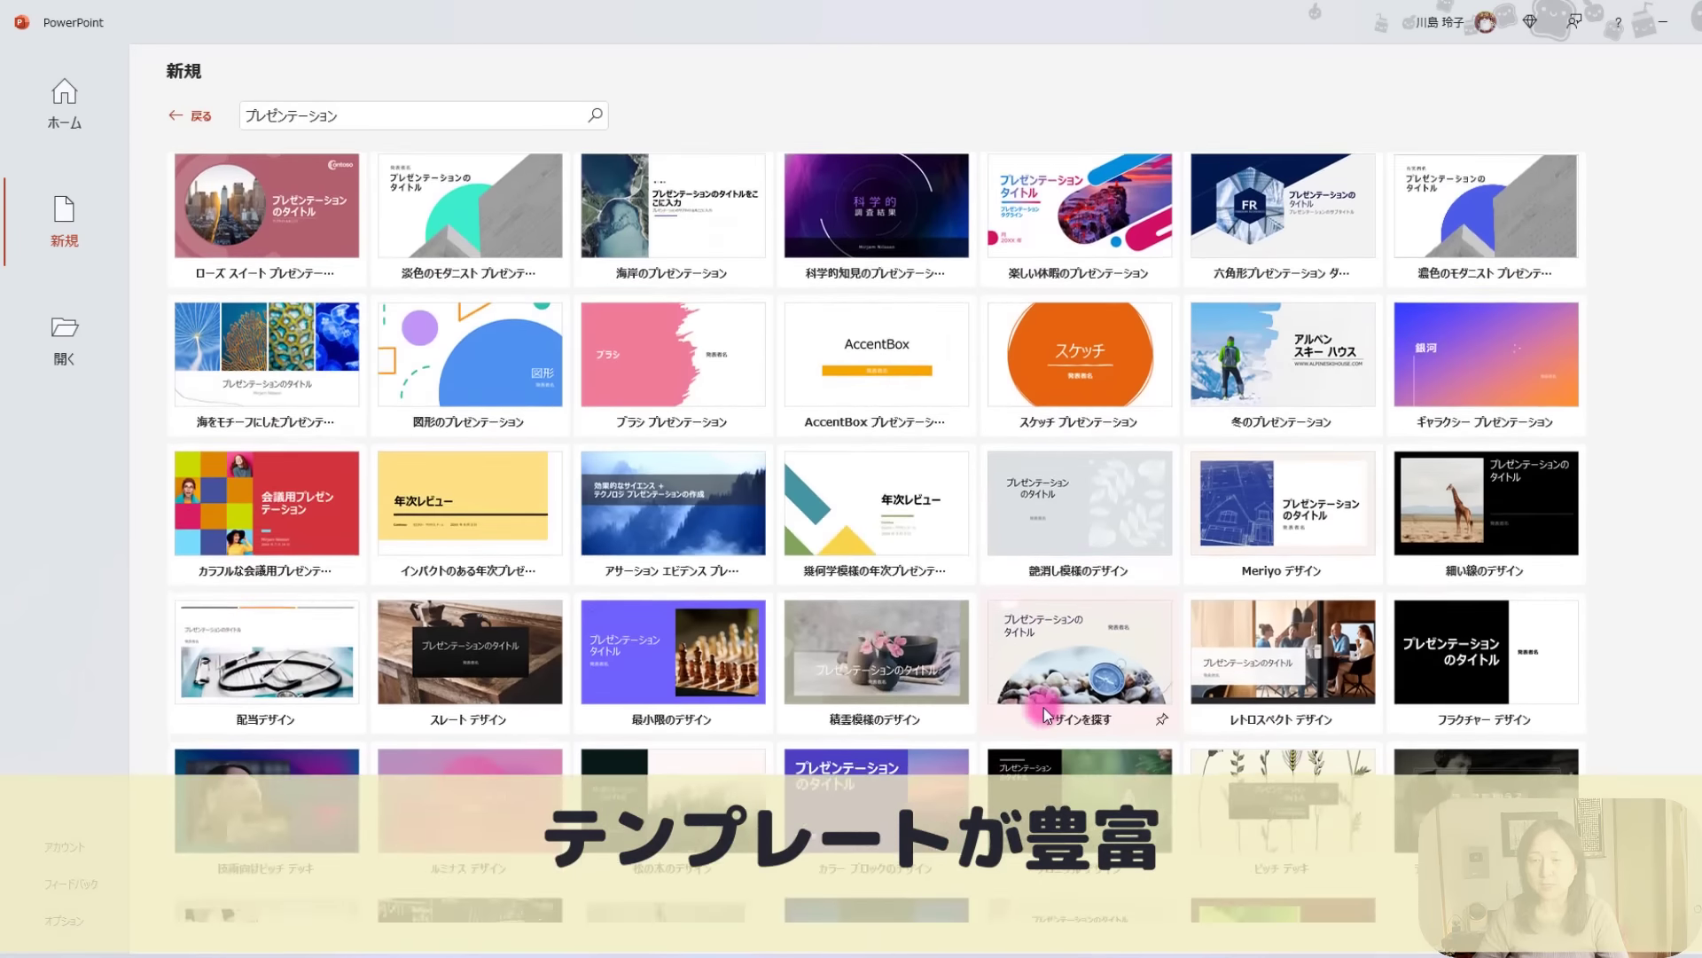
{"action": "scroll", "coordinate": [1046, 714], "scroll_direction": "down", "scroll_amount": 3}
{"action": "scroll", "coordinate": [1047, 714], "scroll_direction": "down", "scroll_amount": 3}
{"action": "scroll", "coordinate": [1046, 714], "scroll_direction": "down", "scroll_amount": 3}
{"action": "scroll", "coordinate": [1050, 722], "scroll_direction": "down", "scroll_amount": 3}
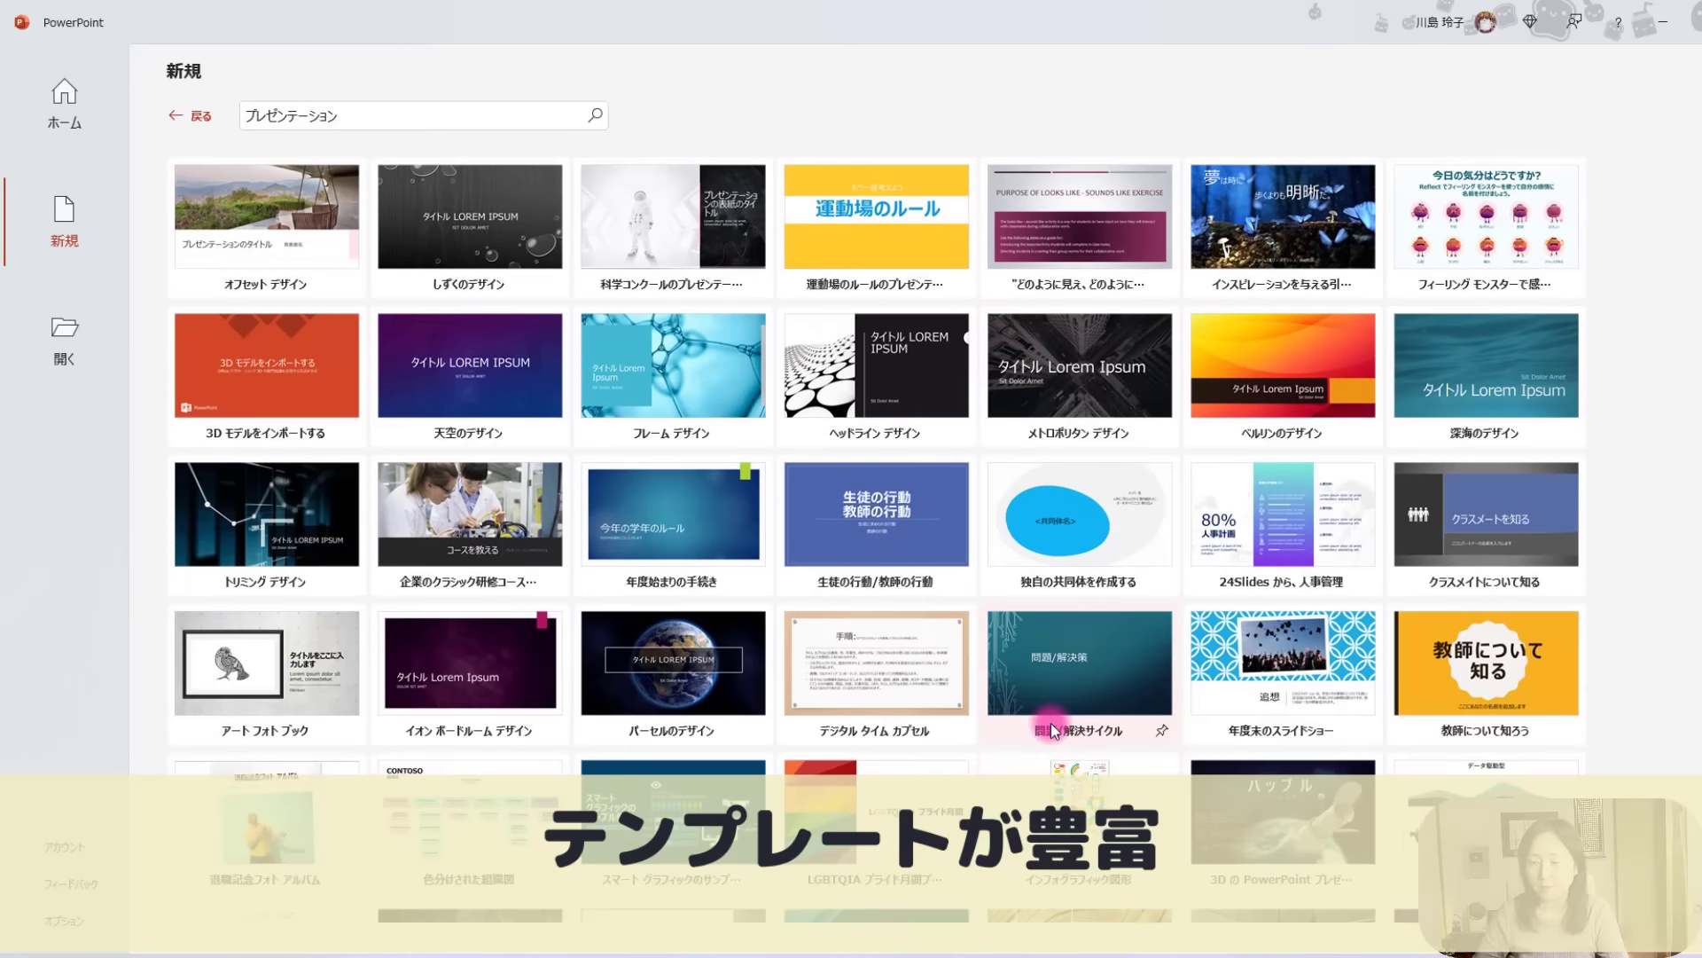
{"action": "scroll", "coordinate": [1052, 729], "scroll_direction": "down", "scroll_amount": 3}
{"action": "scroll", "coordinate": [1055, 729], "scroll_direction": "down", "scroll_amount": 3}
{"action": "scroll", "coordinate": [1058, 729], "scroll_direction": "down", "scroll_amount": 3}
{"action": "scroll", "coordinate": [1061, 729], "scroll_direction": "down", "scroll_amount": 3}
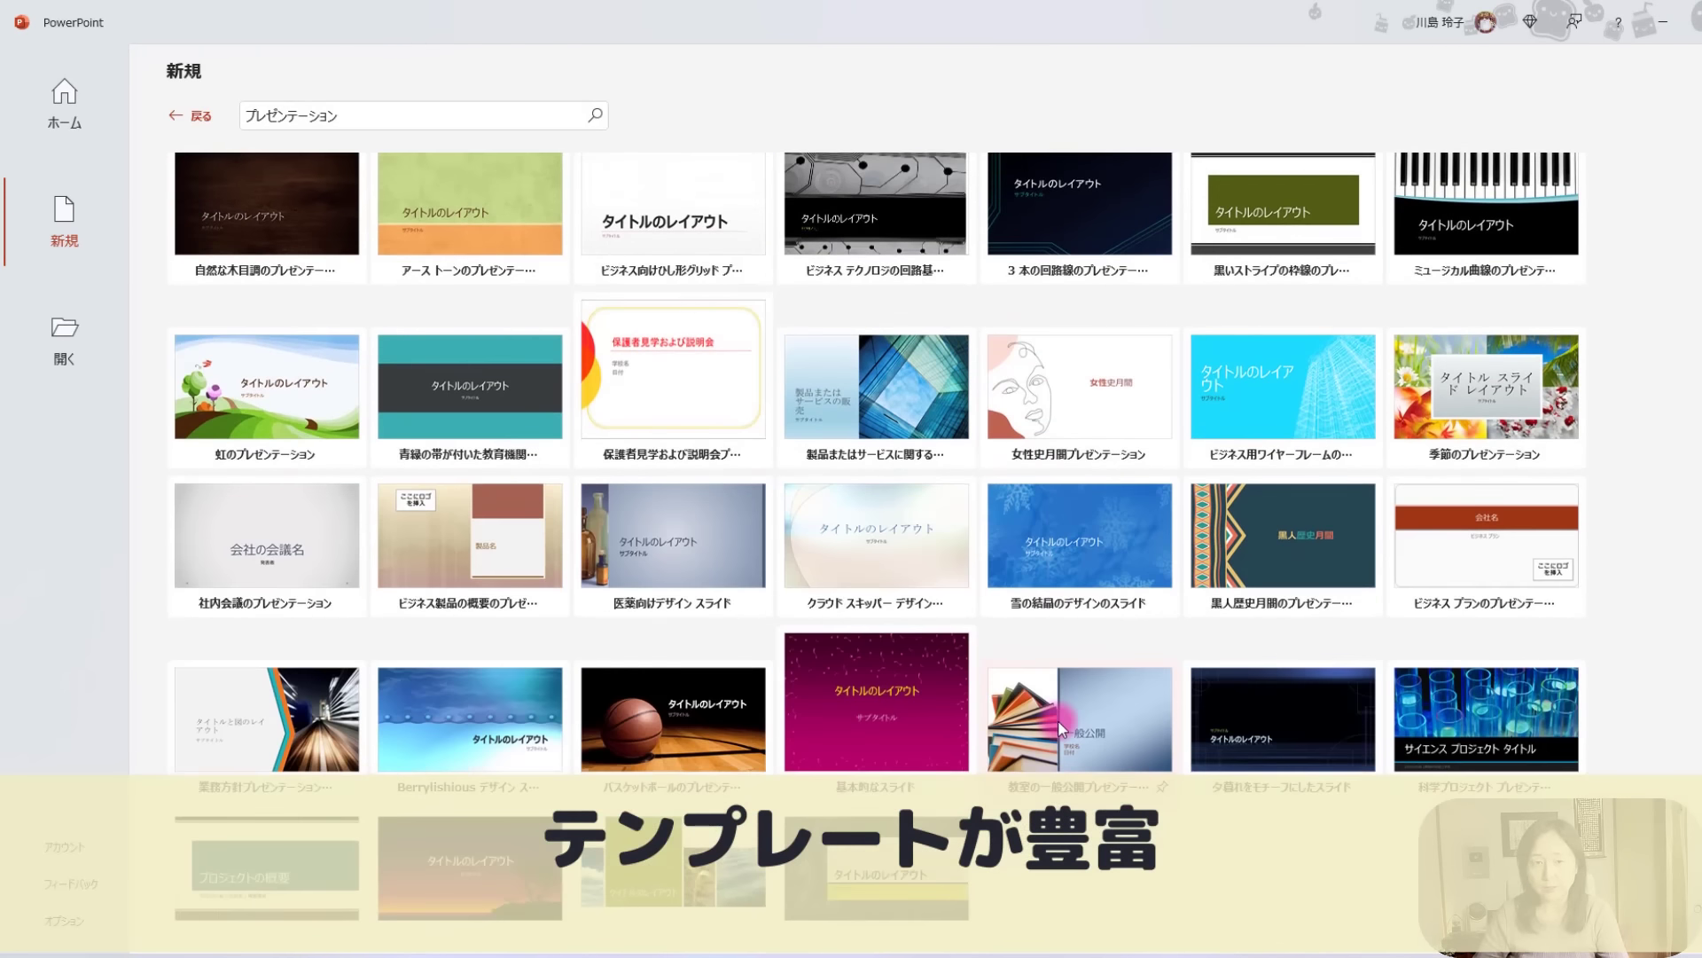
Return to the New page and browse the テーマ theme templates.
{"action": "left_click", "coordinate": [71, 217]}
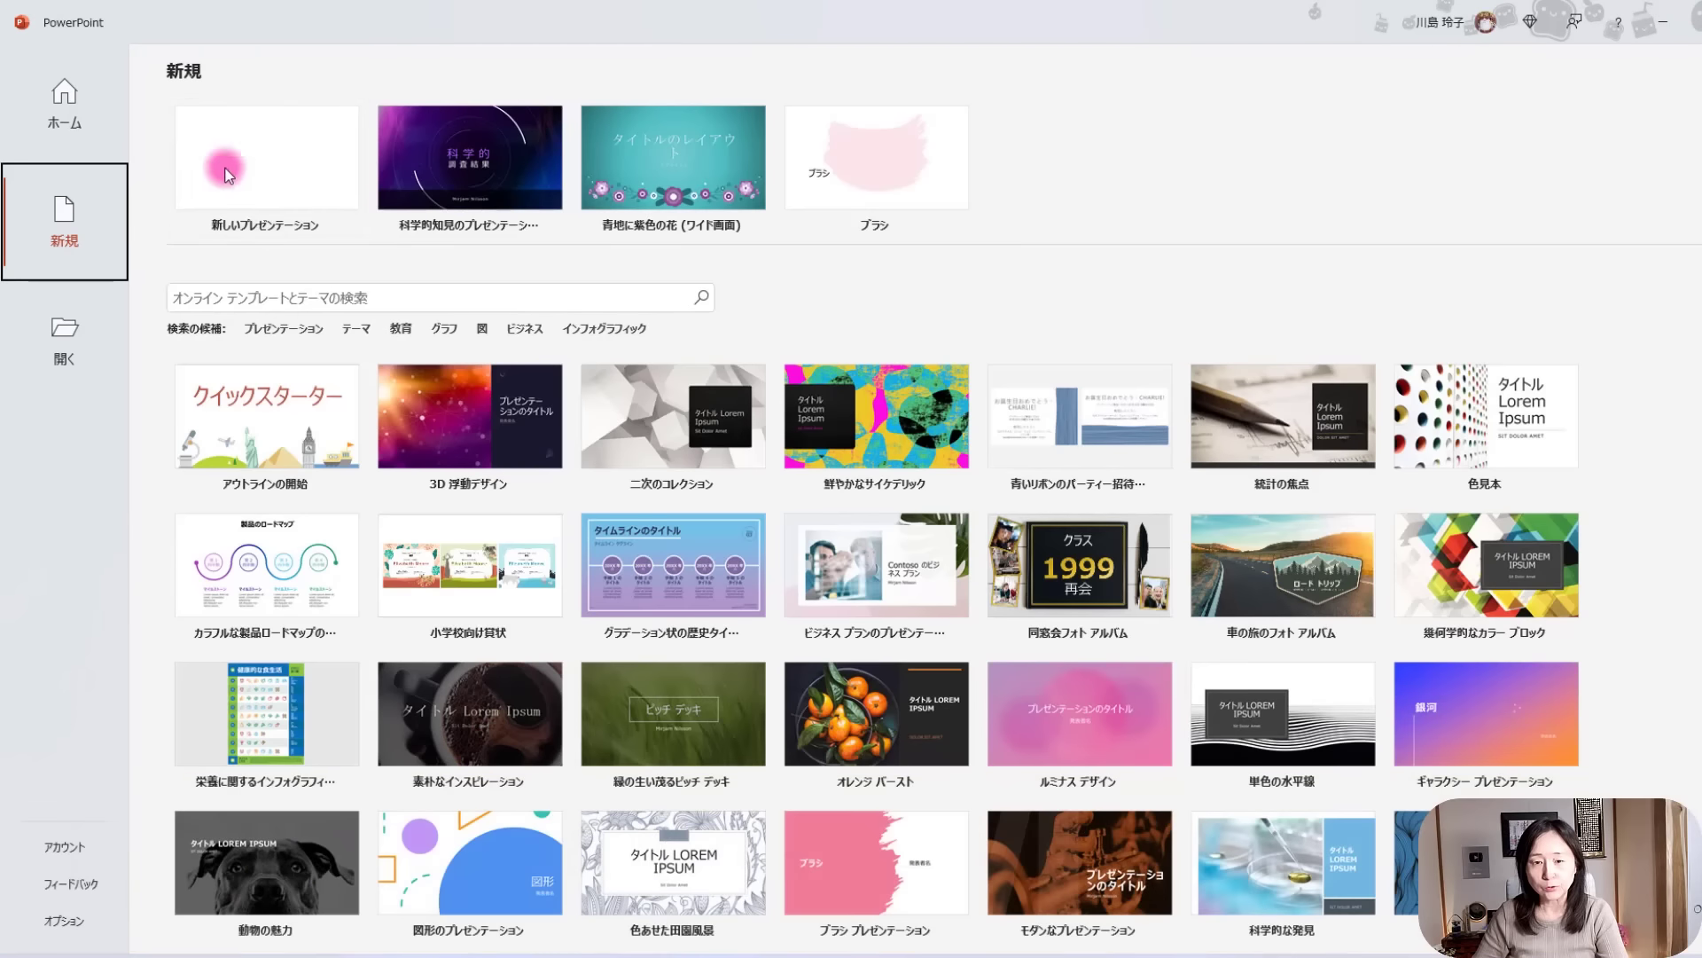
{"action": "left_click", "coordinate": [357, 328]}
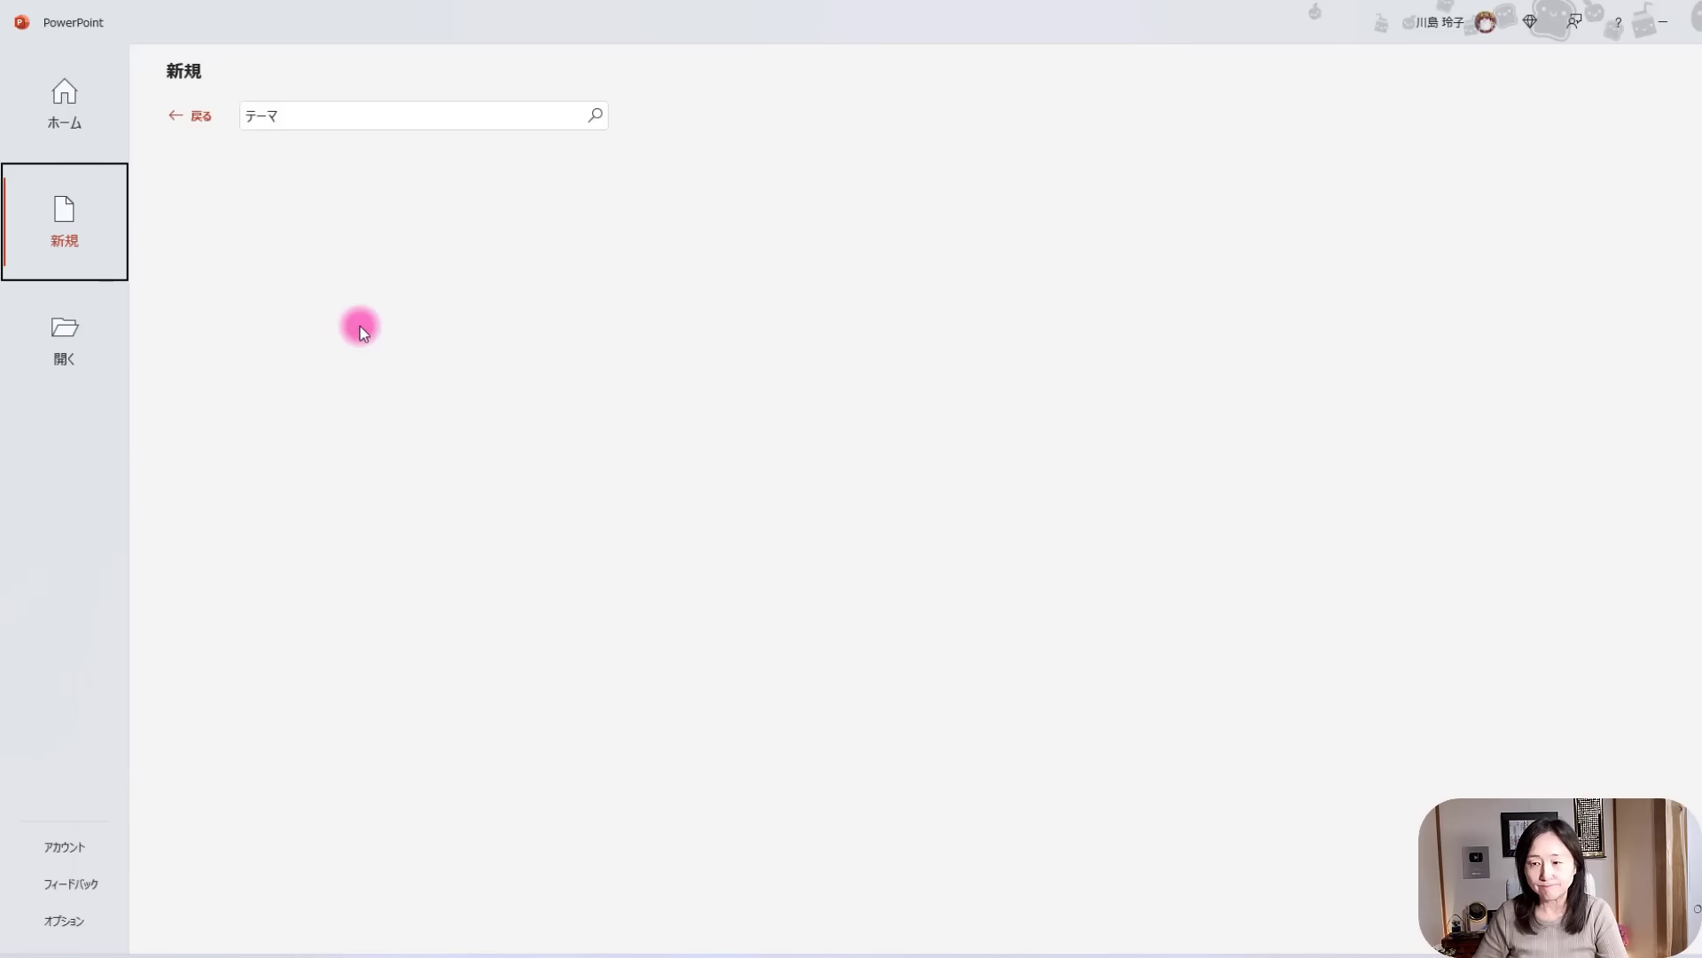
{"action": "scroll", "coordinate": [1056, 603], "scroll_direction": "down", "scroll_amount": 2}
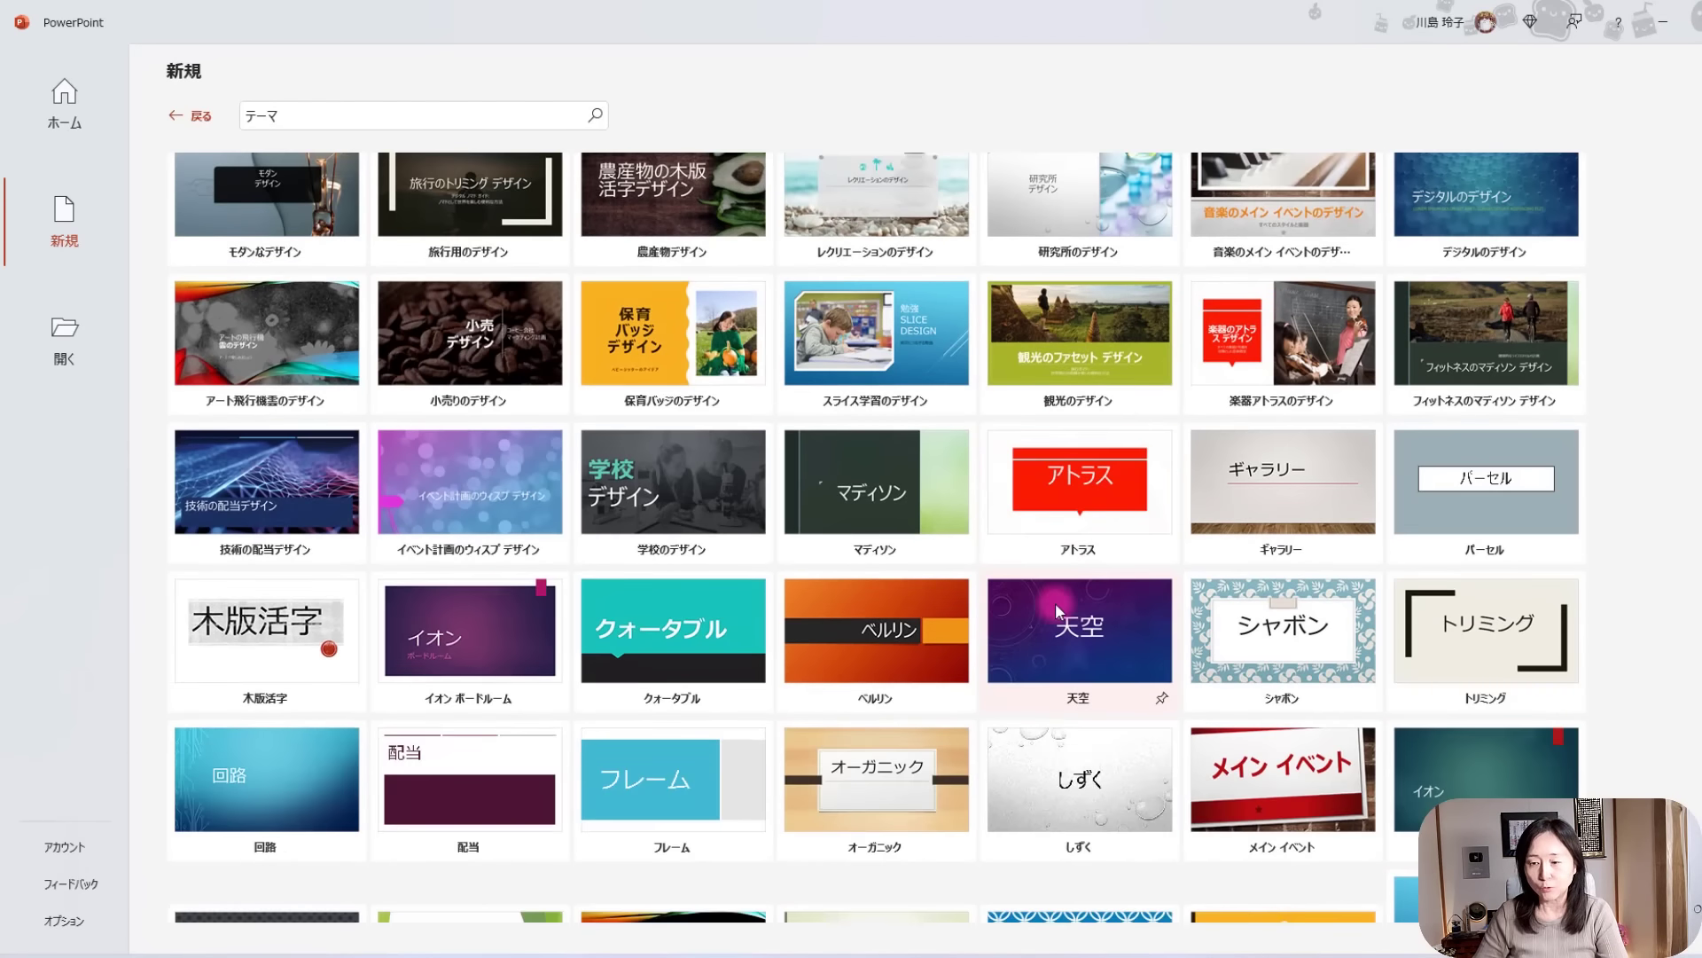
{"action": "scroll", "coordinate": [1056, 610], "scroll_direction": "down", "scroll_amount": 3}
{"action": "scroll", "coordinate": [1056, 612], "scroll_direction": "down", "scroll_amount": 5}
{"action": "scroll", "coordinate": [1056, 616], "scroll_direction": "down", "scroll_amount": 5}
{"action": "scroll", "coordinate": [1055, 621], "scroll_direction": "down", "scroll_amount": 5}
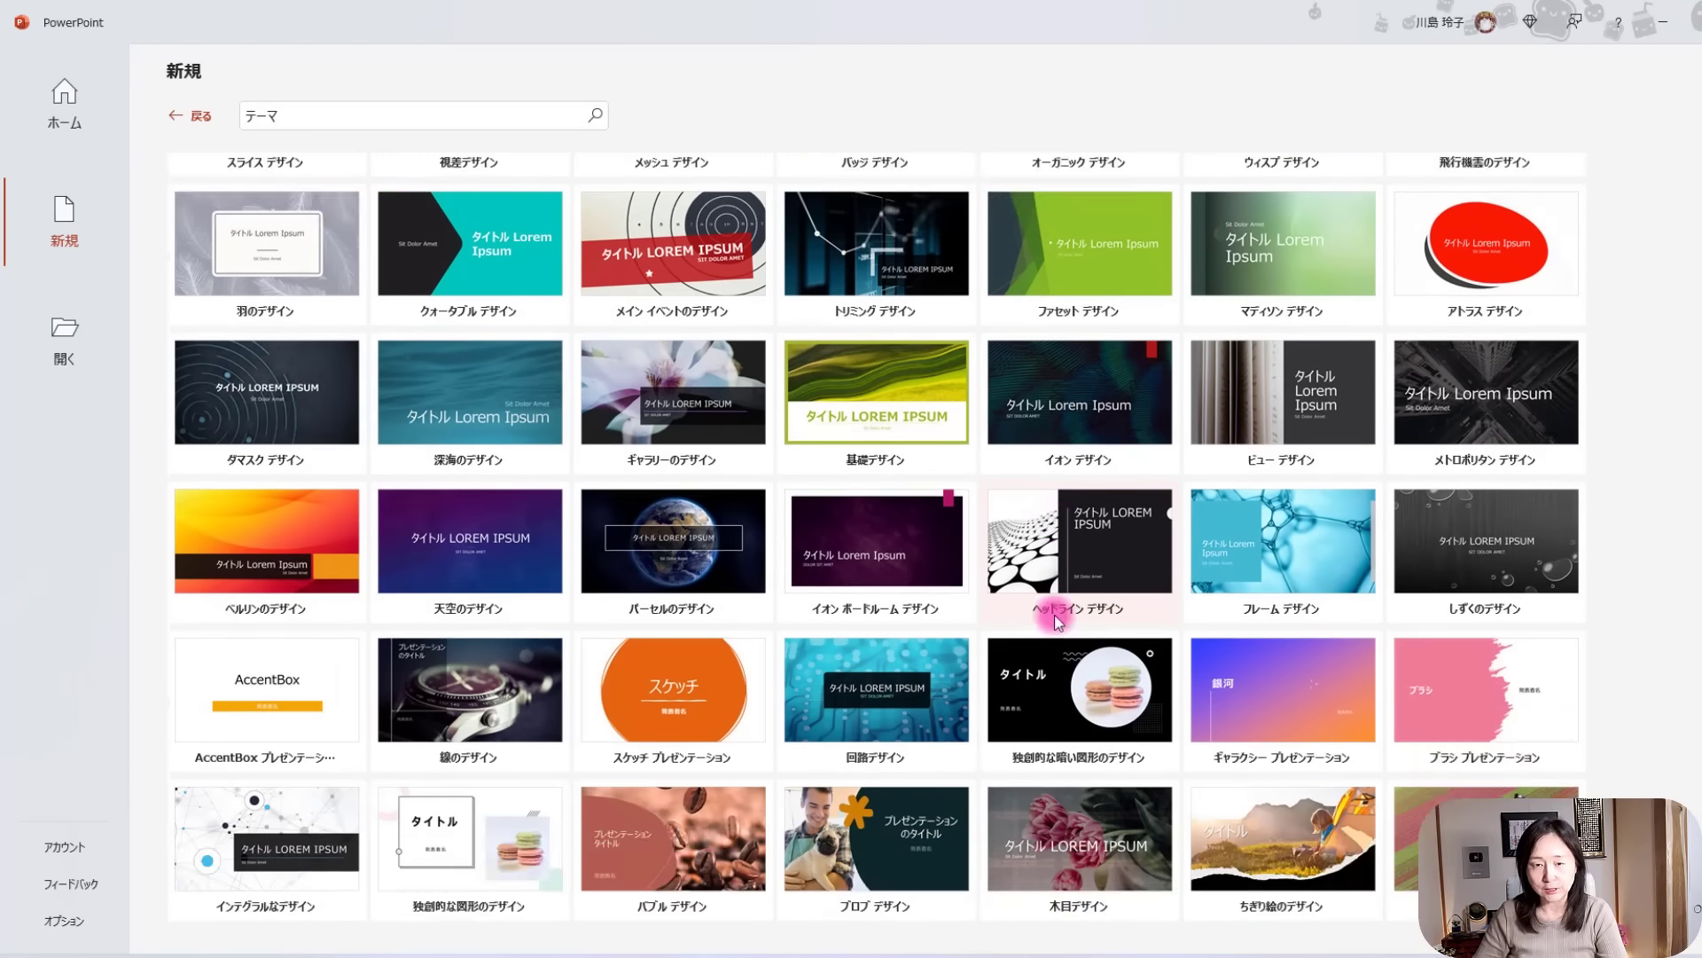
{"action": "scroll", "coordinate": [1056, 621], "scroll_direction": "down", "scroll_amount": 3}
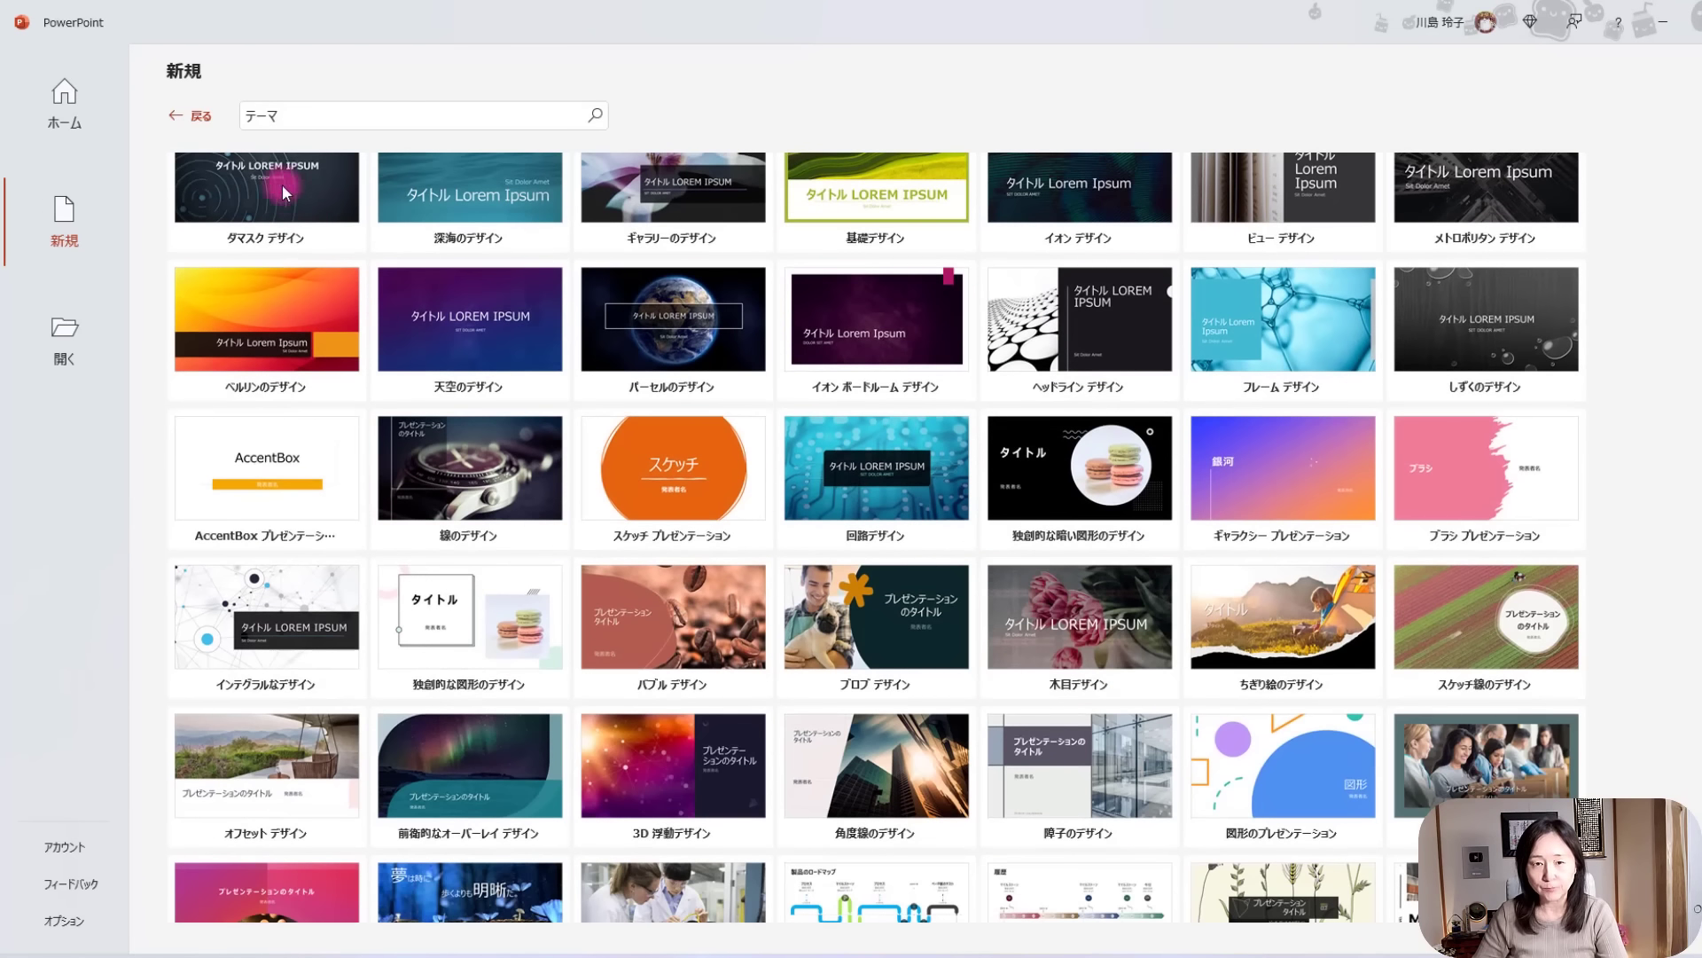
Go back and search templates for 教育, scrolling through the education results.
{"action": "left_click", "coordinate": [202, 118]}
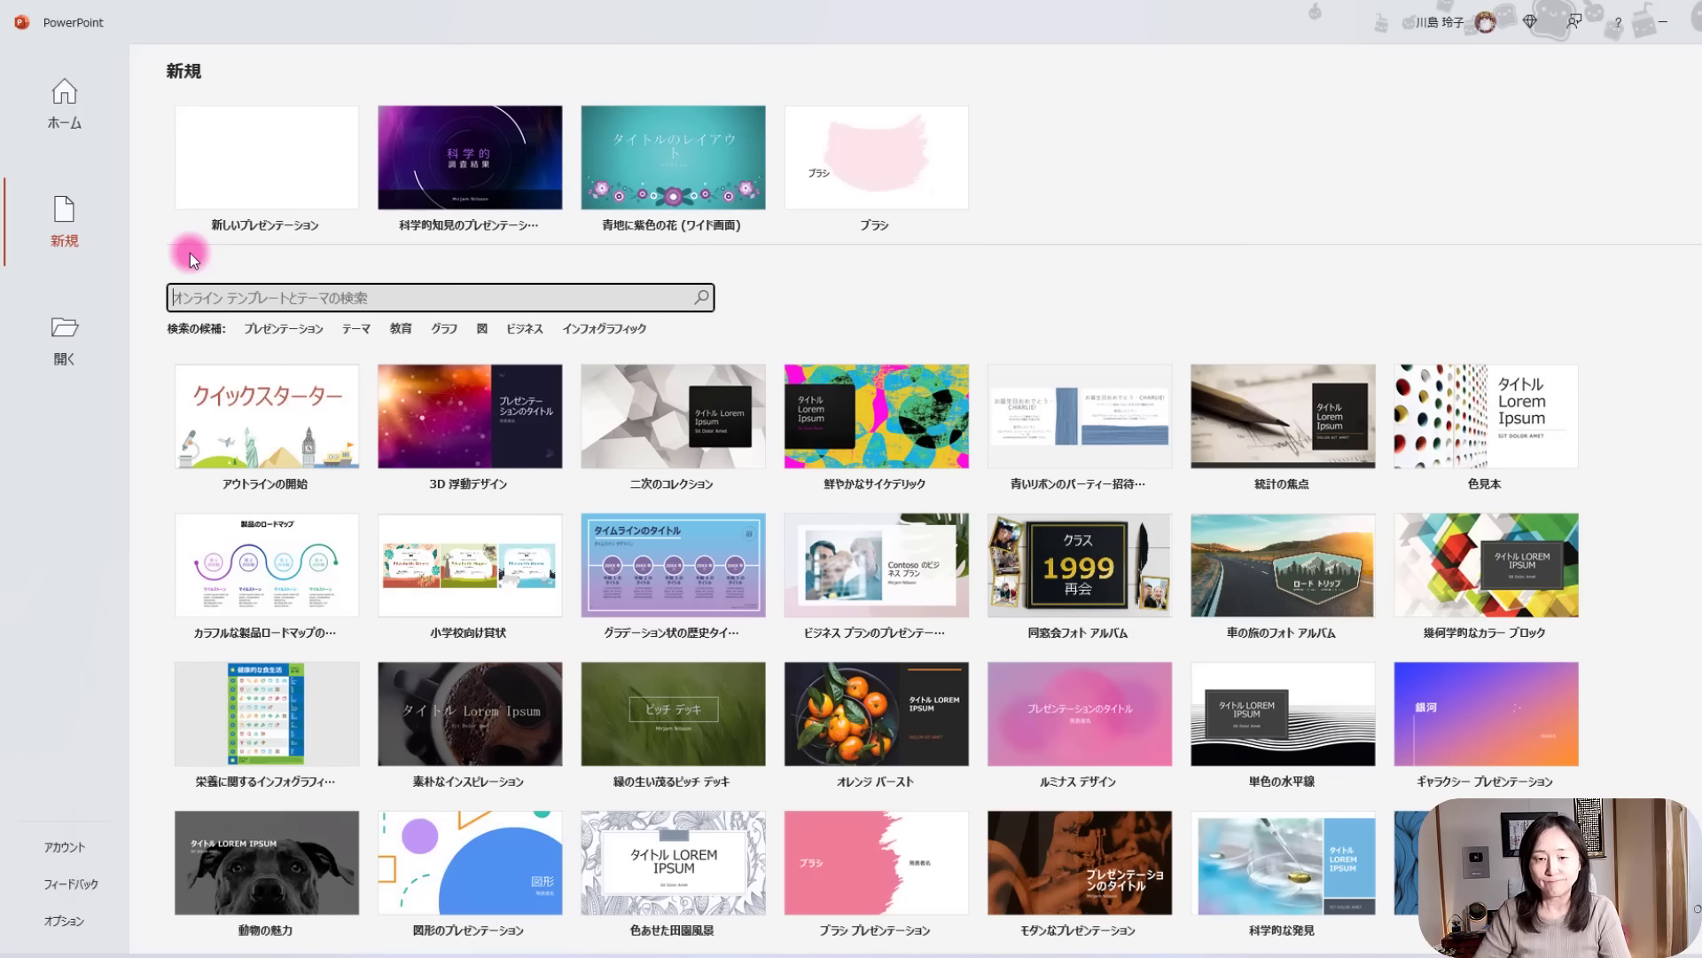
{"action": "left_click", "coordinate": [401, 329]}
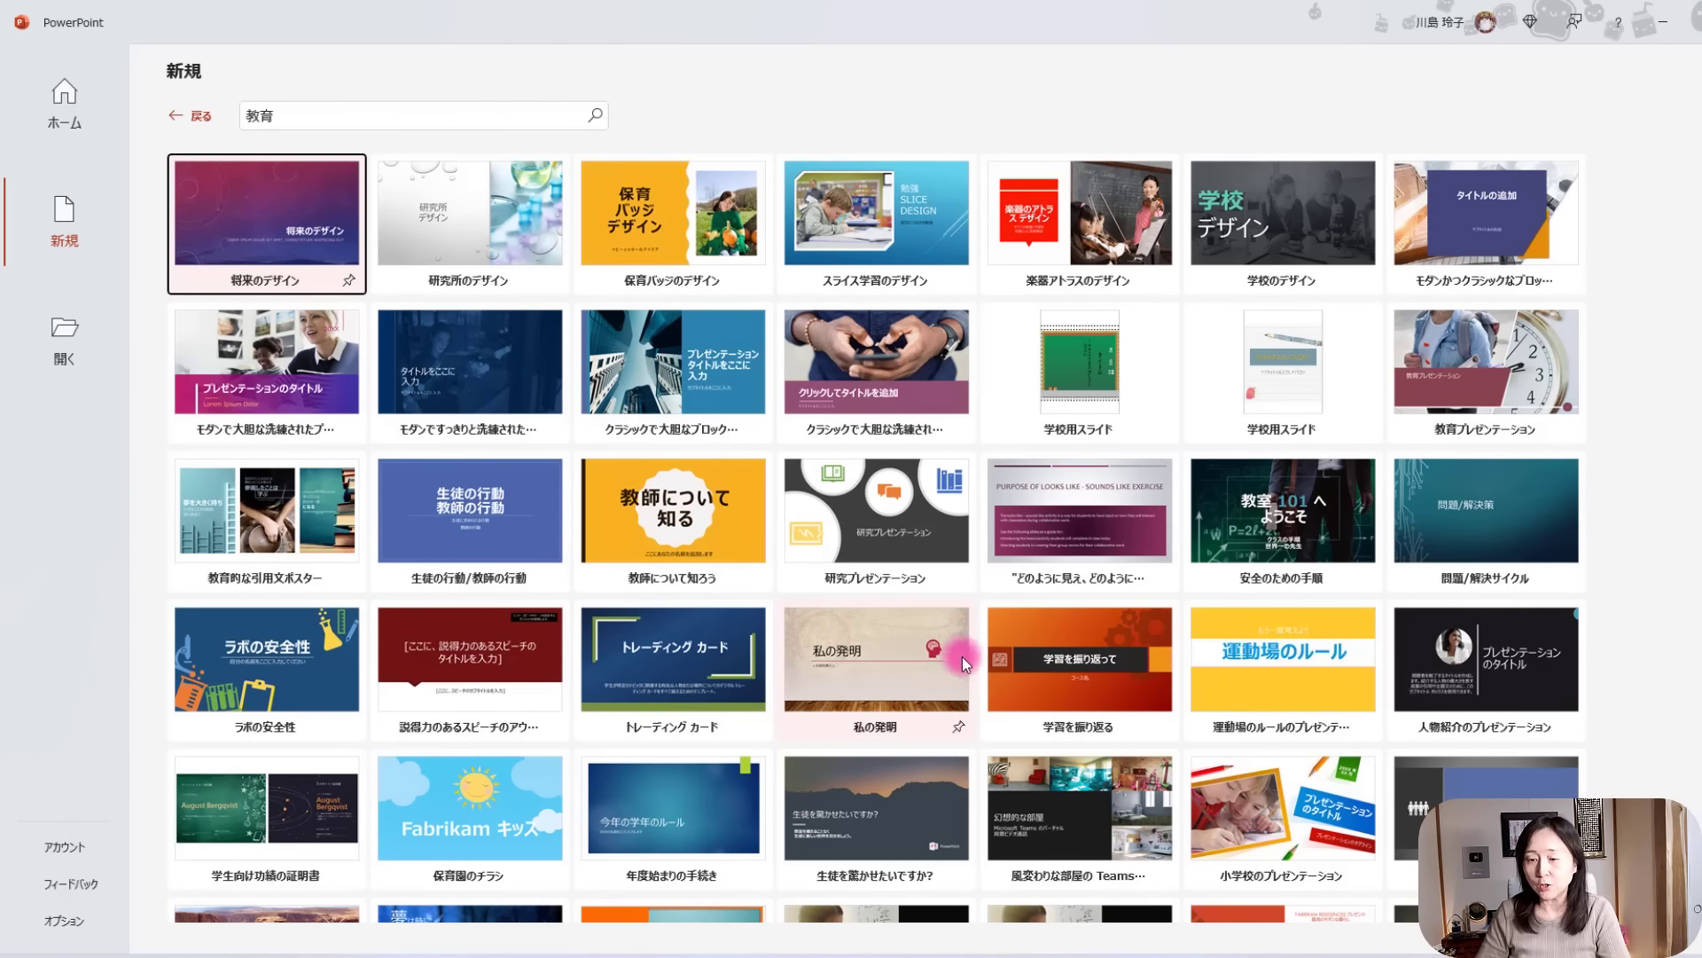
{"action": "scroll", "coordinate": [977, 663], "scroll_direction": "down", "scroll_amount": 2}
{"action": "scroll", "coordinate": [977, 663], "scroll_direction": "down", "scroll_amount": 3}
{"action": "scroll", "coordinate": [977, 665], "scroll_direction": "down", "scroll_amount": 3}
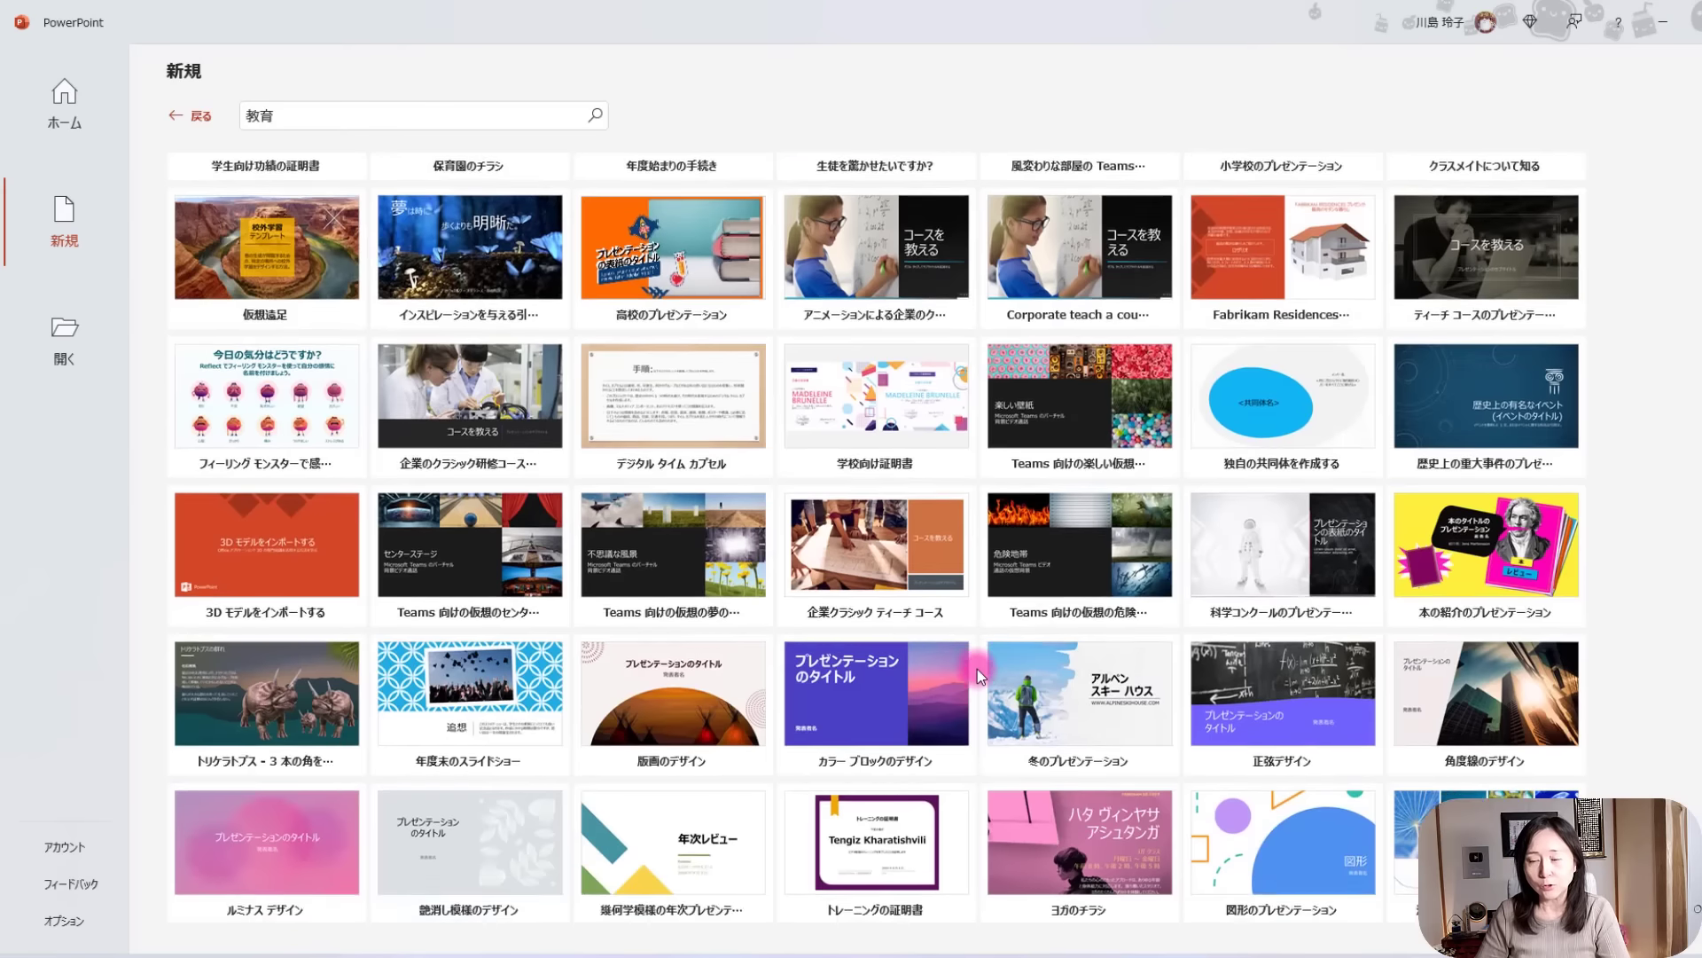
{"action": "scroll", "coordinate": [977, 668], "scroll_direction": "down", "scroll_amount": 5}
{"action": "scroll", "coordinate": [979, 668], "scroll_direction": "down", "scroll_amount": 3}
{"action": "scroll", "coordinate": [979, 669], "scroll_direction": "down", "scroll_amount": 2}
{"action": "scroll", "coordinate": [979, 669], "scroll_direction": "down", "scroll_amount": 3}
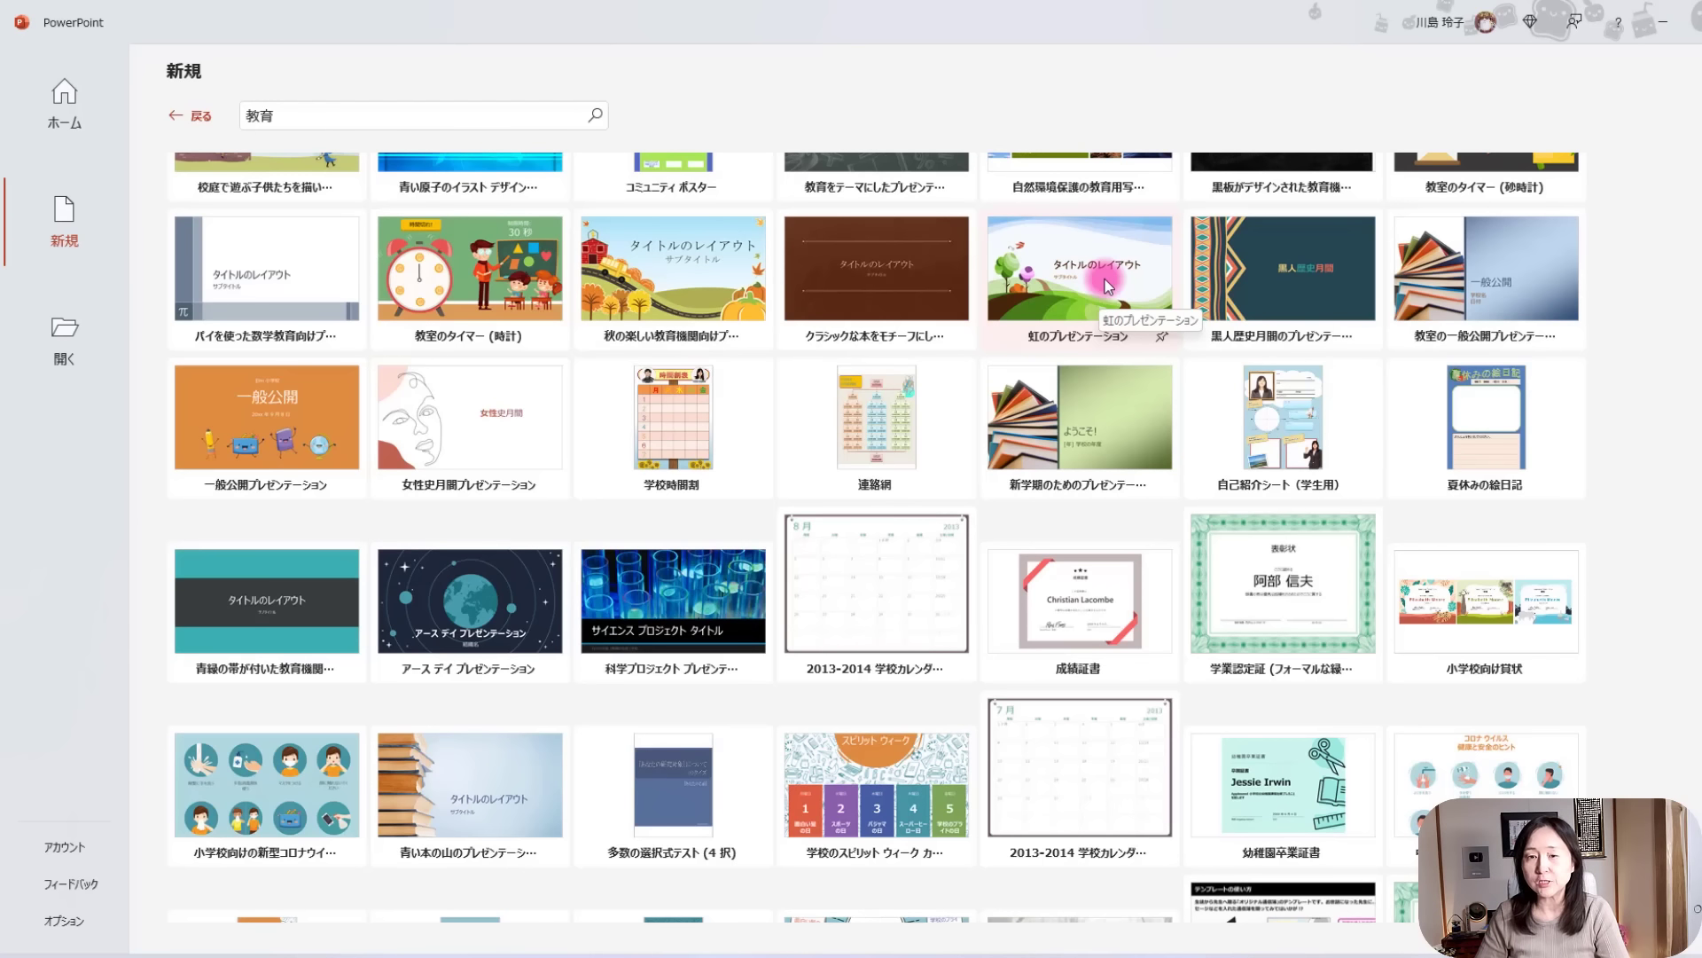
Preview the 虹のプレゼンテーション template and create a presentation from it.
{"action": "left_click", "coordinate": [1107, 286]}
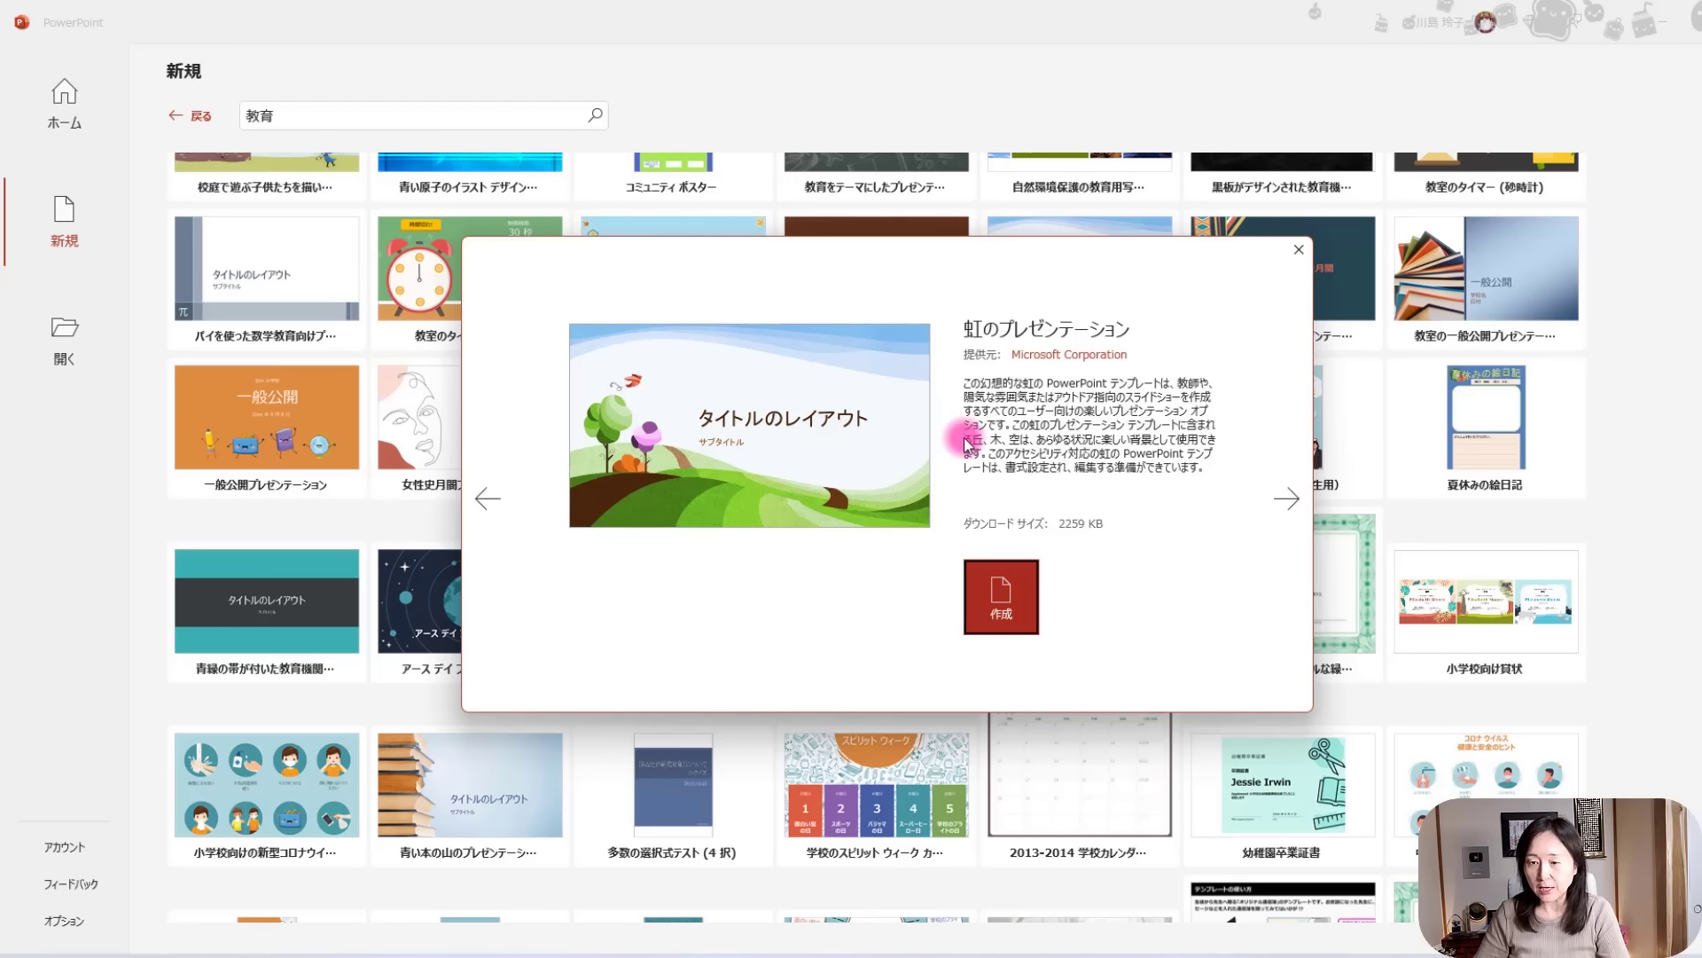
{"action": "left_click", "coordinate": [1004, 588]}
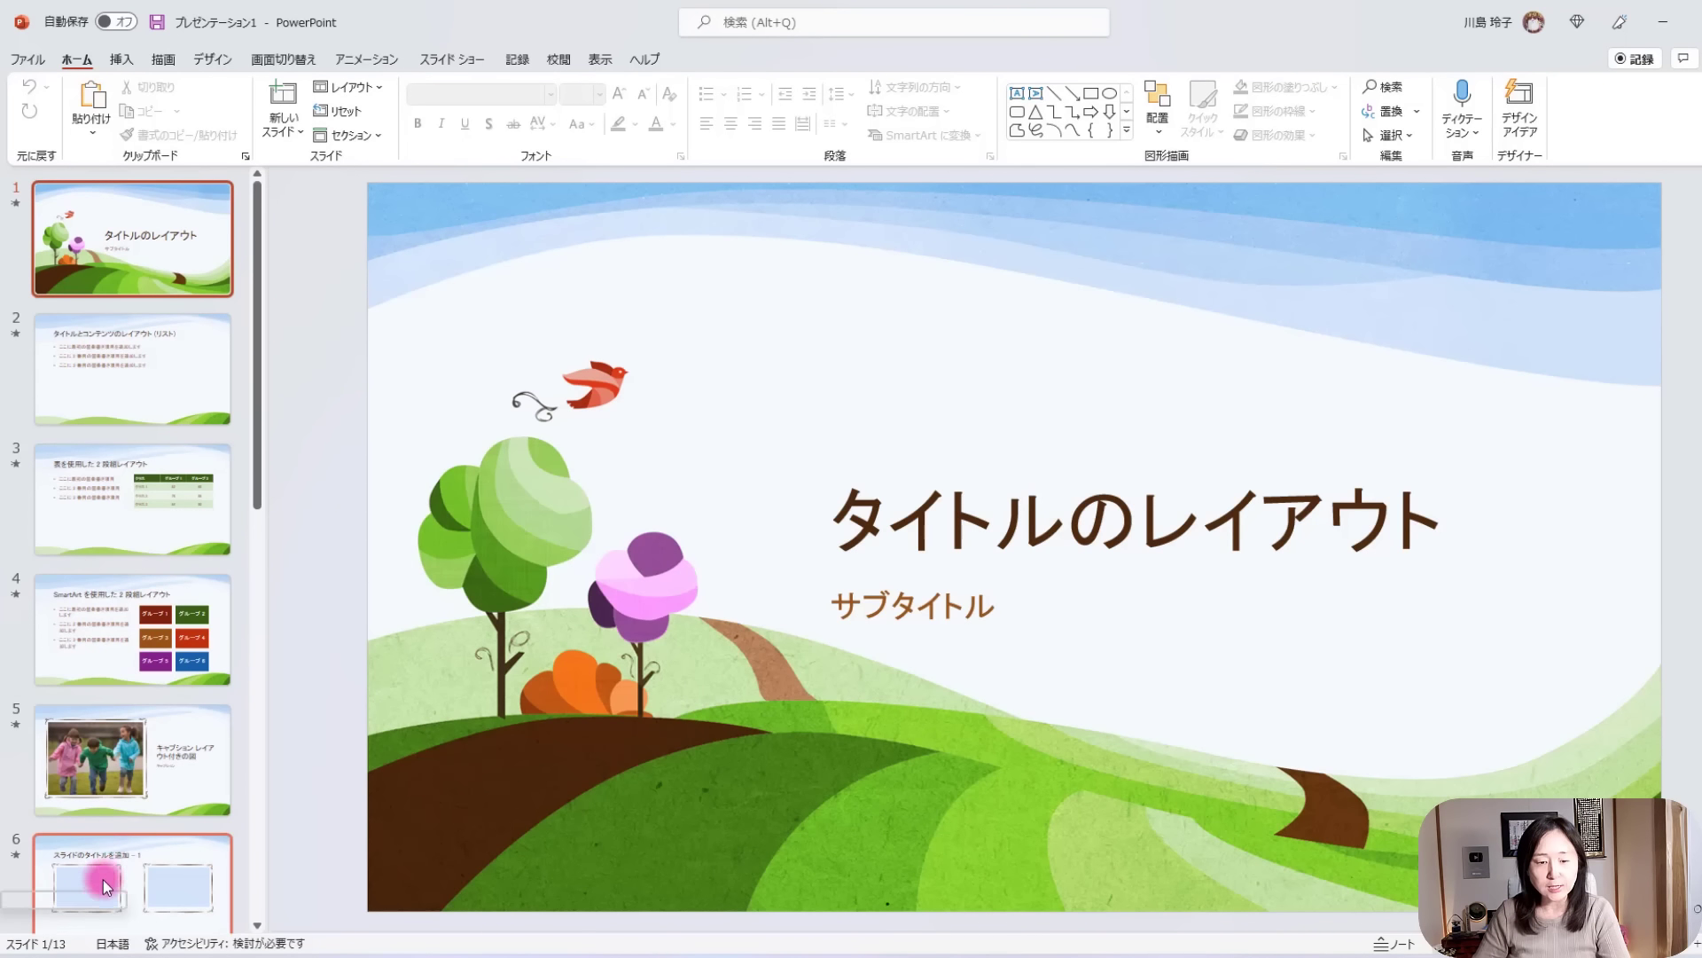
Review sample slides 2–5: bullet list, table, SmartArt groups and photo.
{"action": "scroll", "coordinate": [121, 876], "scroll_direction": "down", "scroll_amount": 3}
{"action": "scroll", "coordinate": [120, 869], "scroll_direction": "down", "scroll_amount": 3}
{"action": "scroll", "coordinate": [121, 867], "scroll_direction": "down", "scroll_amount": 2}
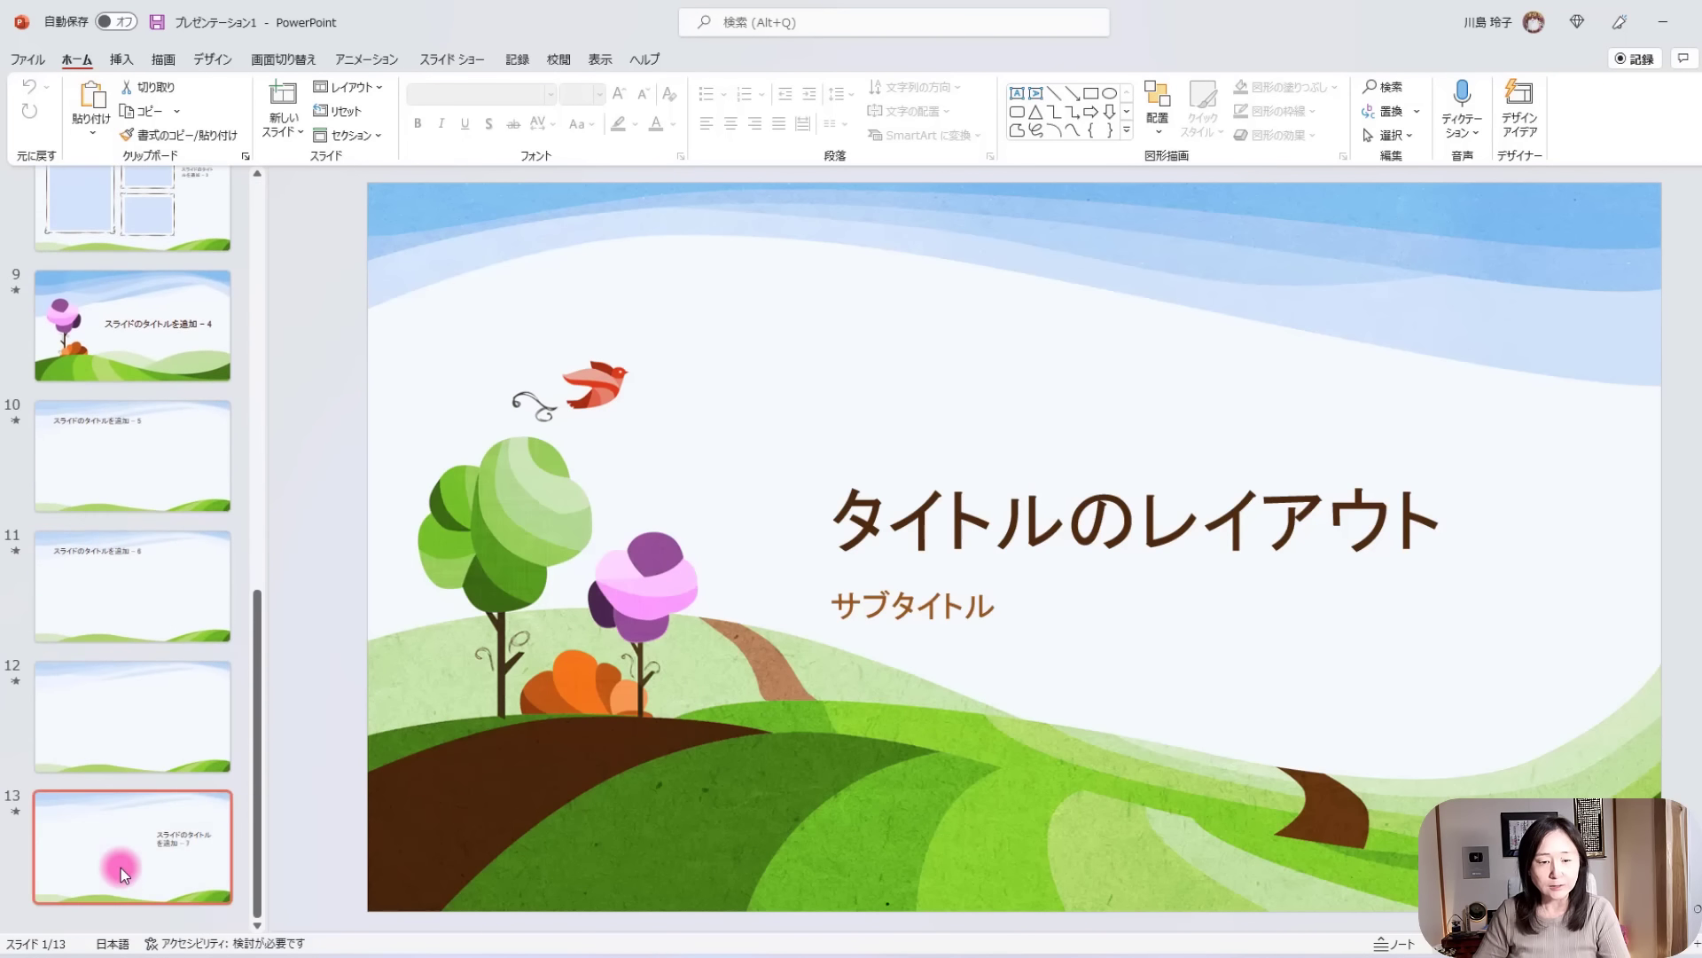
{"action": "scroll", "coordinate": [126, 847], "scroll_direction": "up", "scroll_amount": 1}
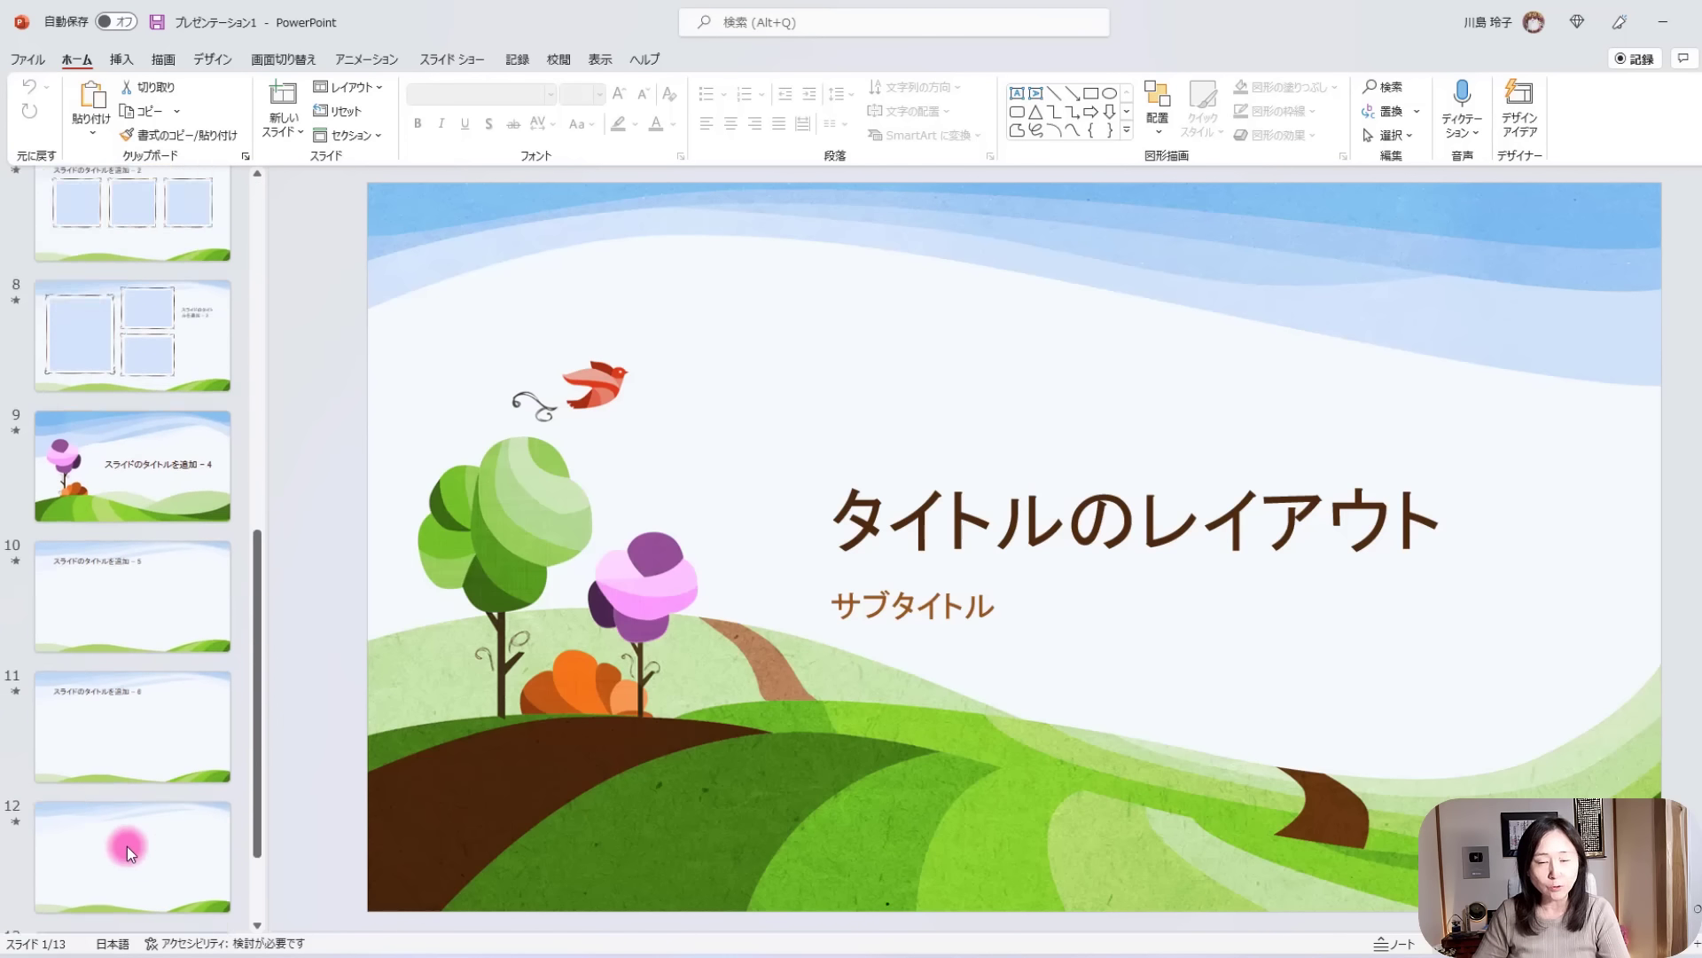
{"action": "scroll", "coordinate": [126, 846], "scroll_direction": "up", "scroll_amount": 5}
{"action": "scroll", "coordinate": [138, 833], "scroll_direction": "up", "scroll_amount": 2}
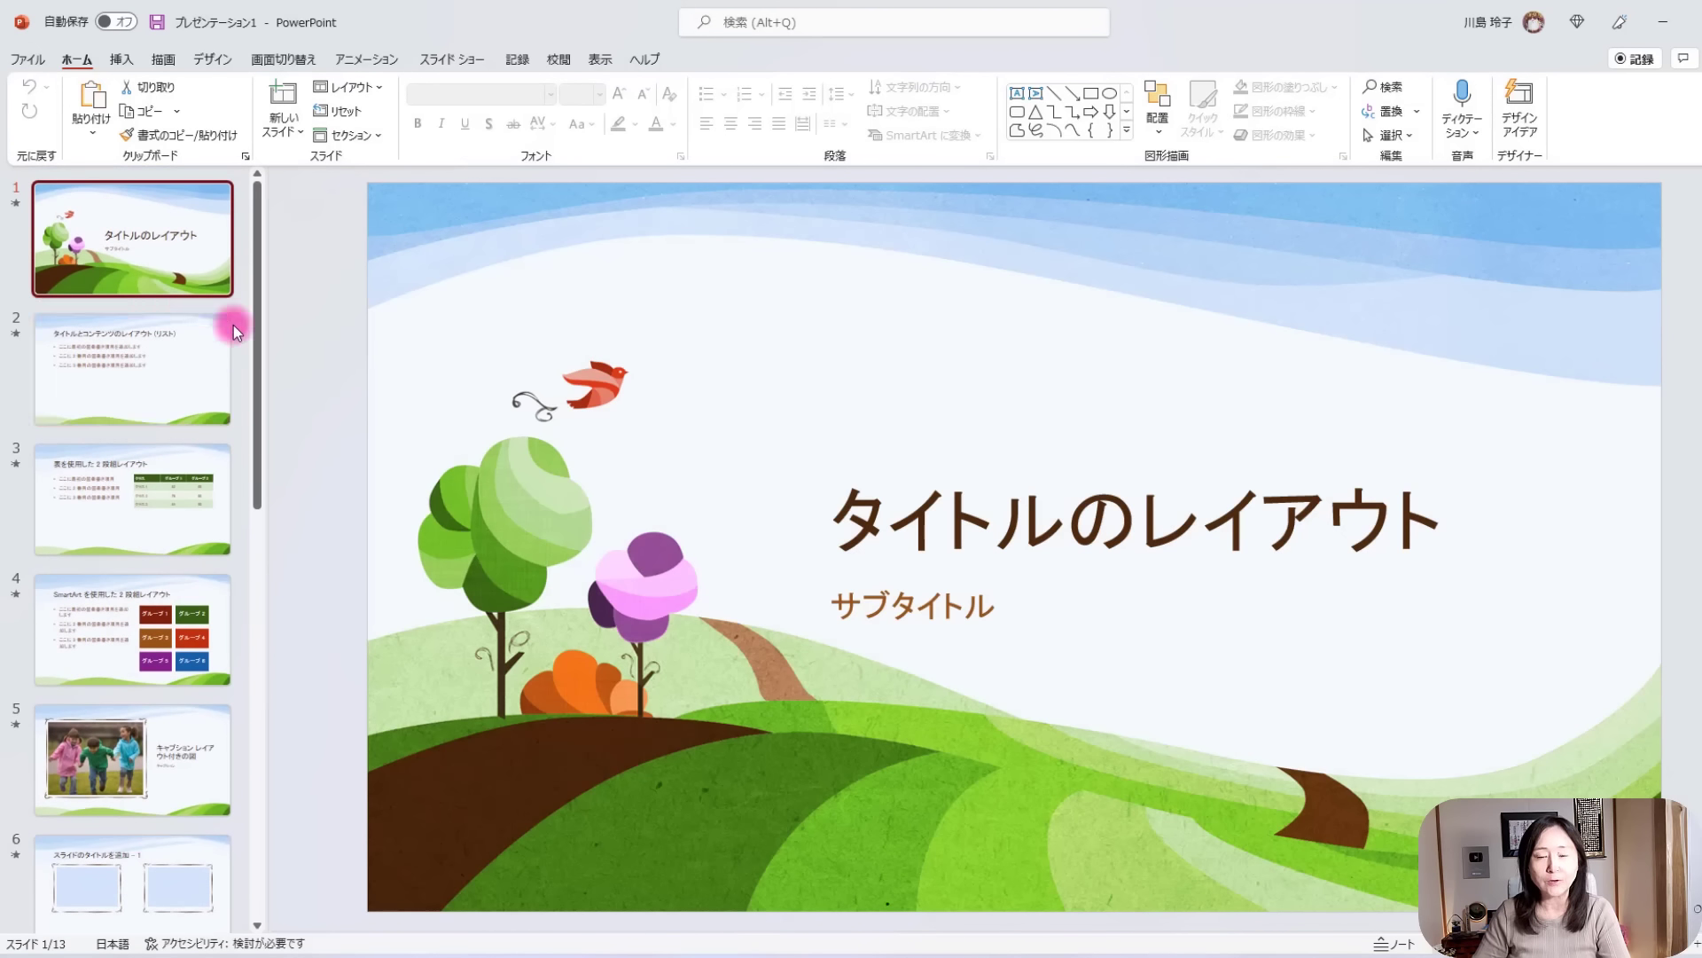
{"action": "left_click", "coordinate": [167, 376]}
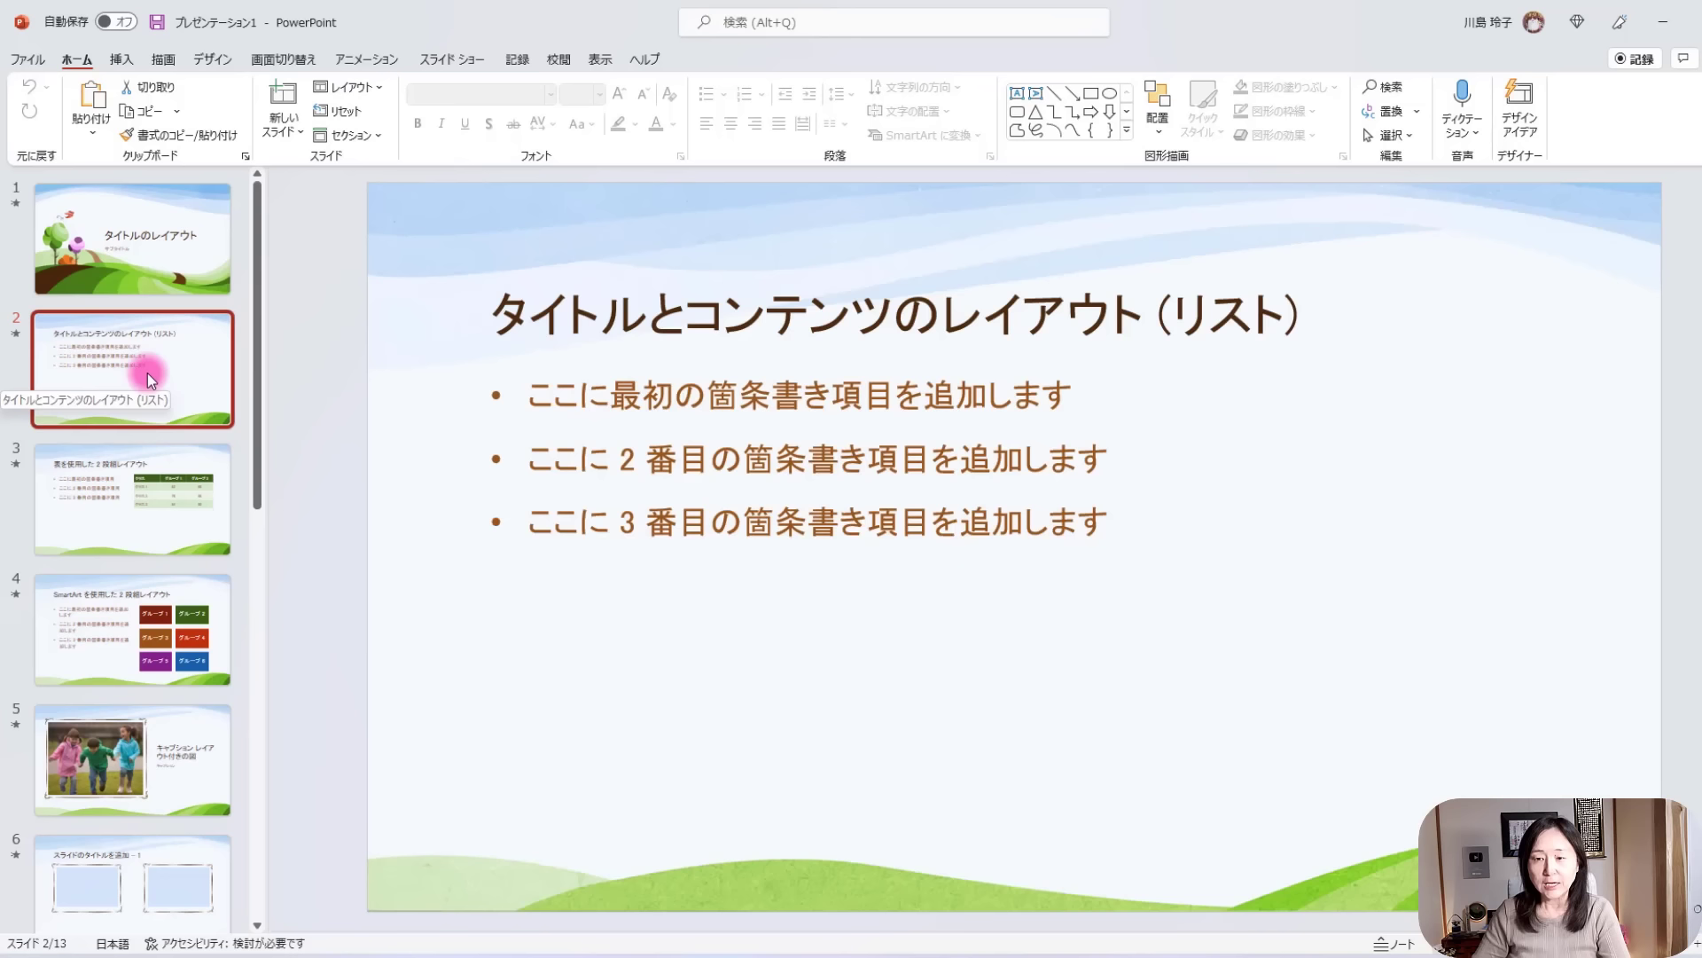
{"action": "left_click", "coordinate": [156, 498]}
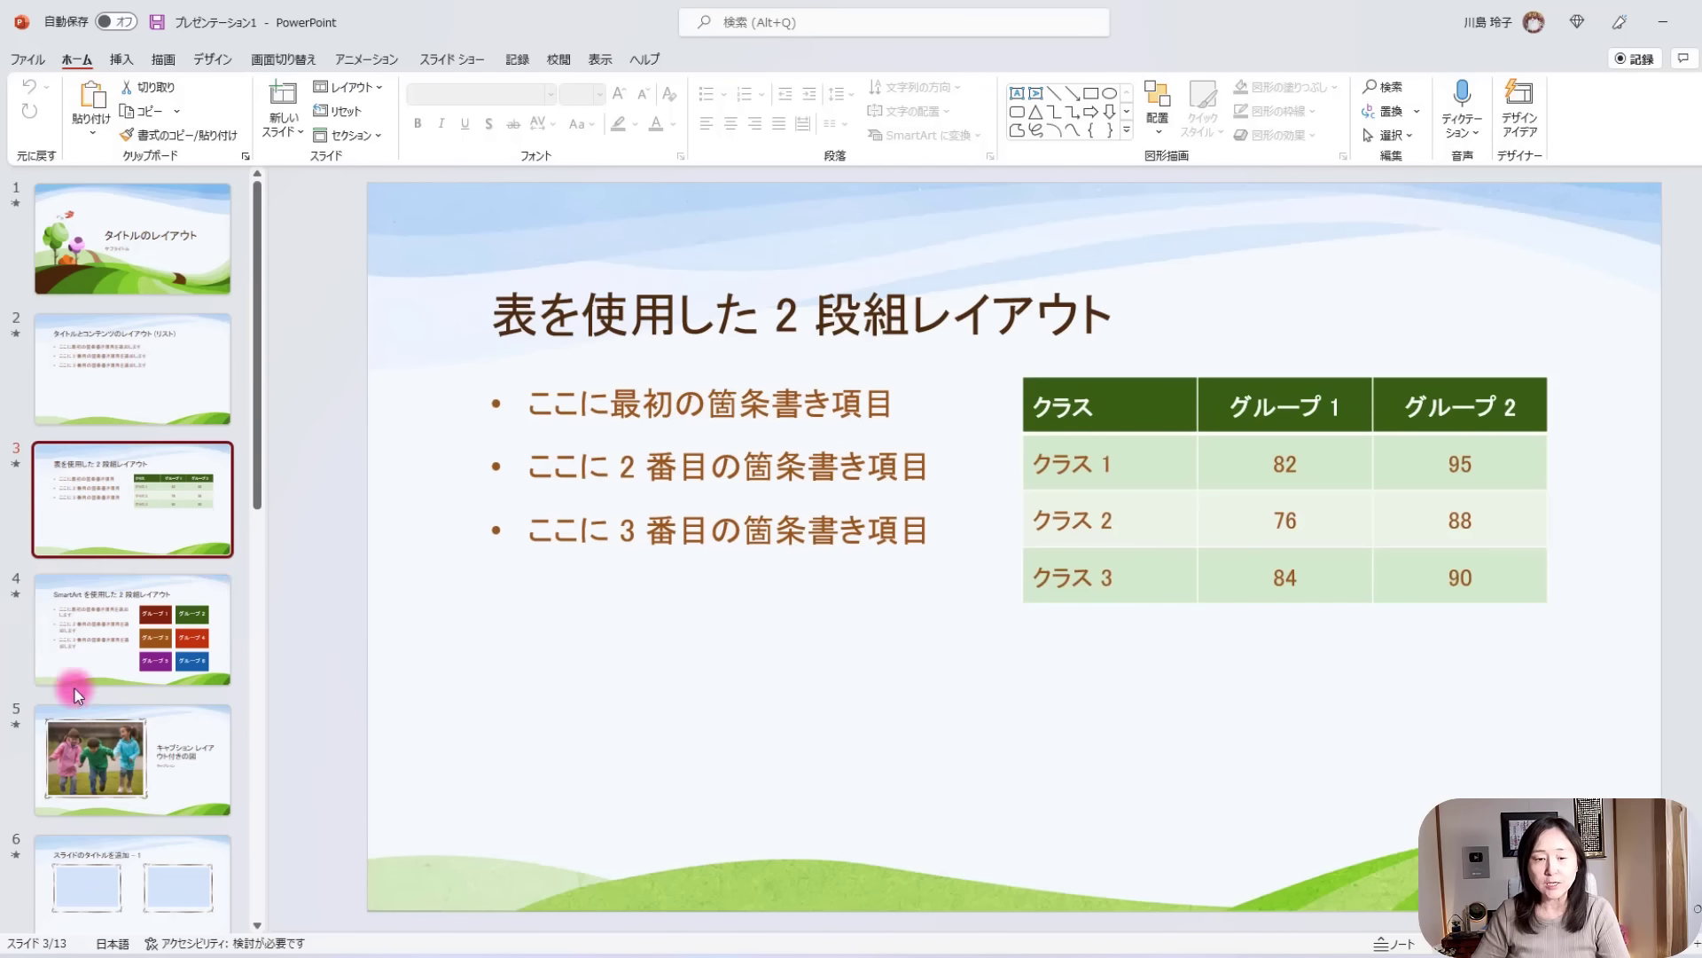
{"action": "left_click", "coordinate": [140, 656]}
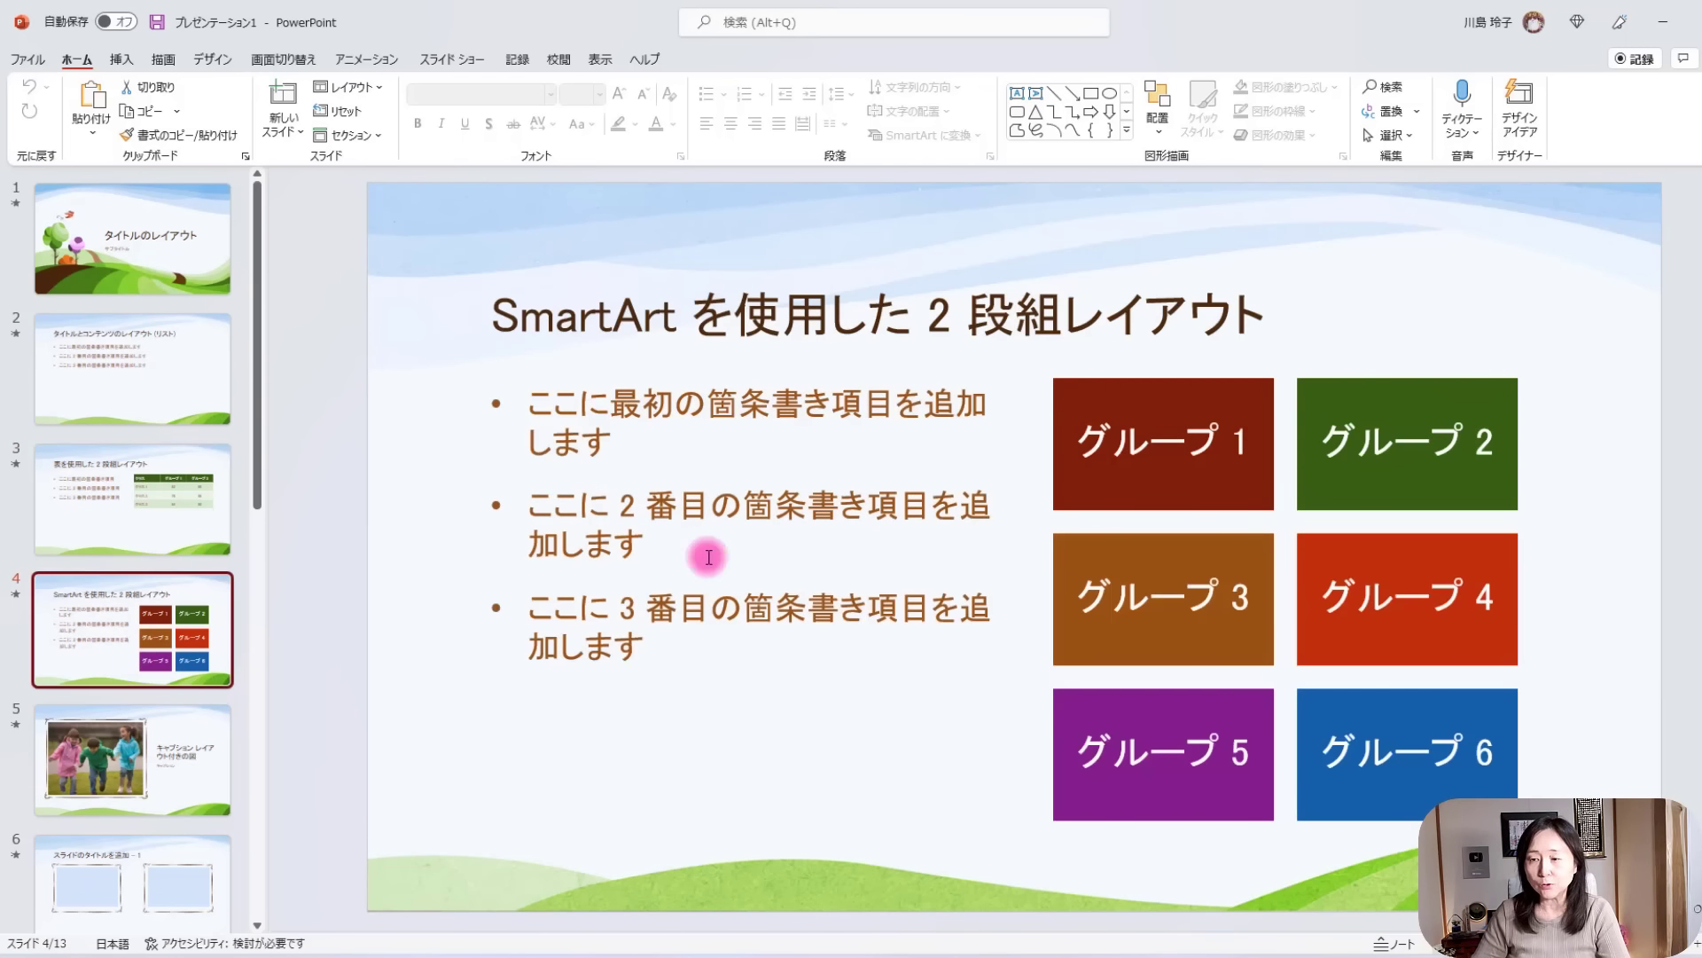
{"action": "left_click", "coordinate": [160, 763]}
Review slides 6–8, then bring up the blank slide 12.
{"action": "scroll", "coordinate": [165, 443], "scroll_direction": "down", "scroll_amount": 2}
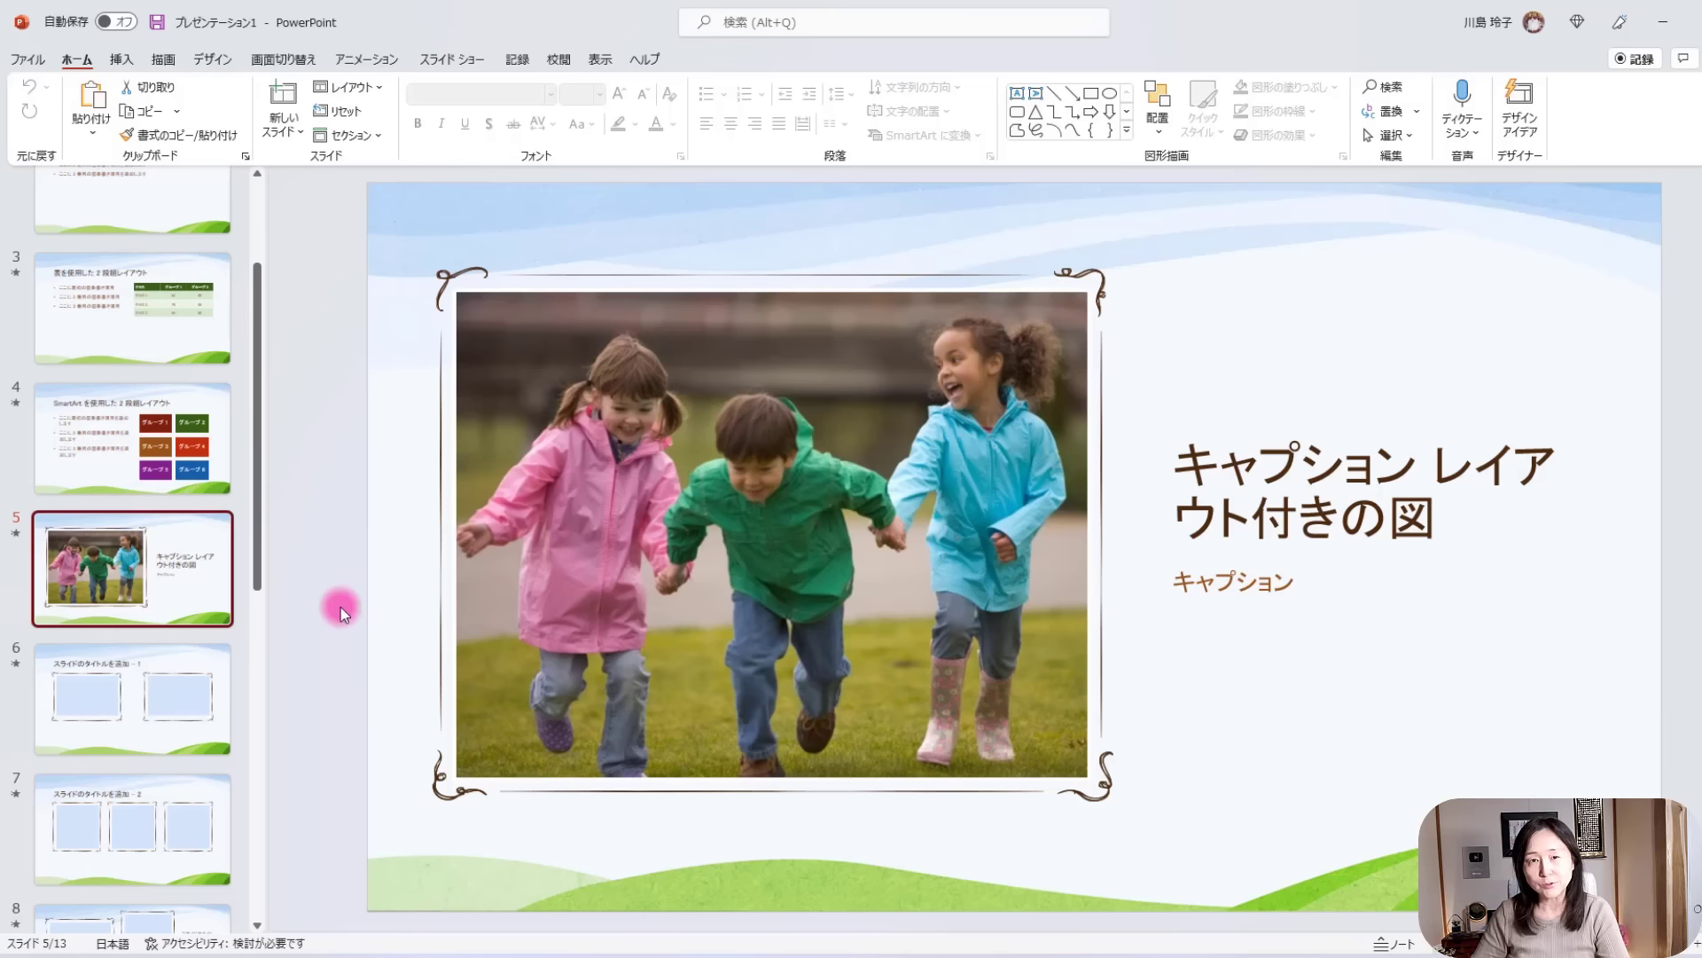
{"action": "scroll", "coordinate": [156, 710], "scroll_direction": "down", "scroll_amount": 2}
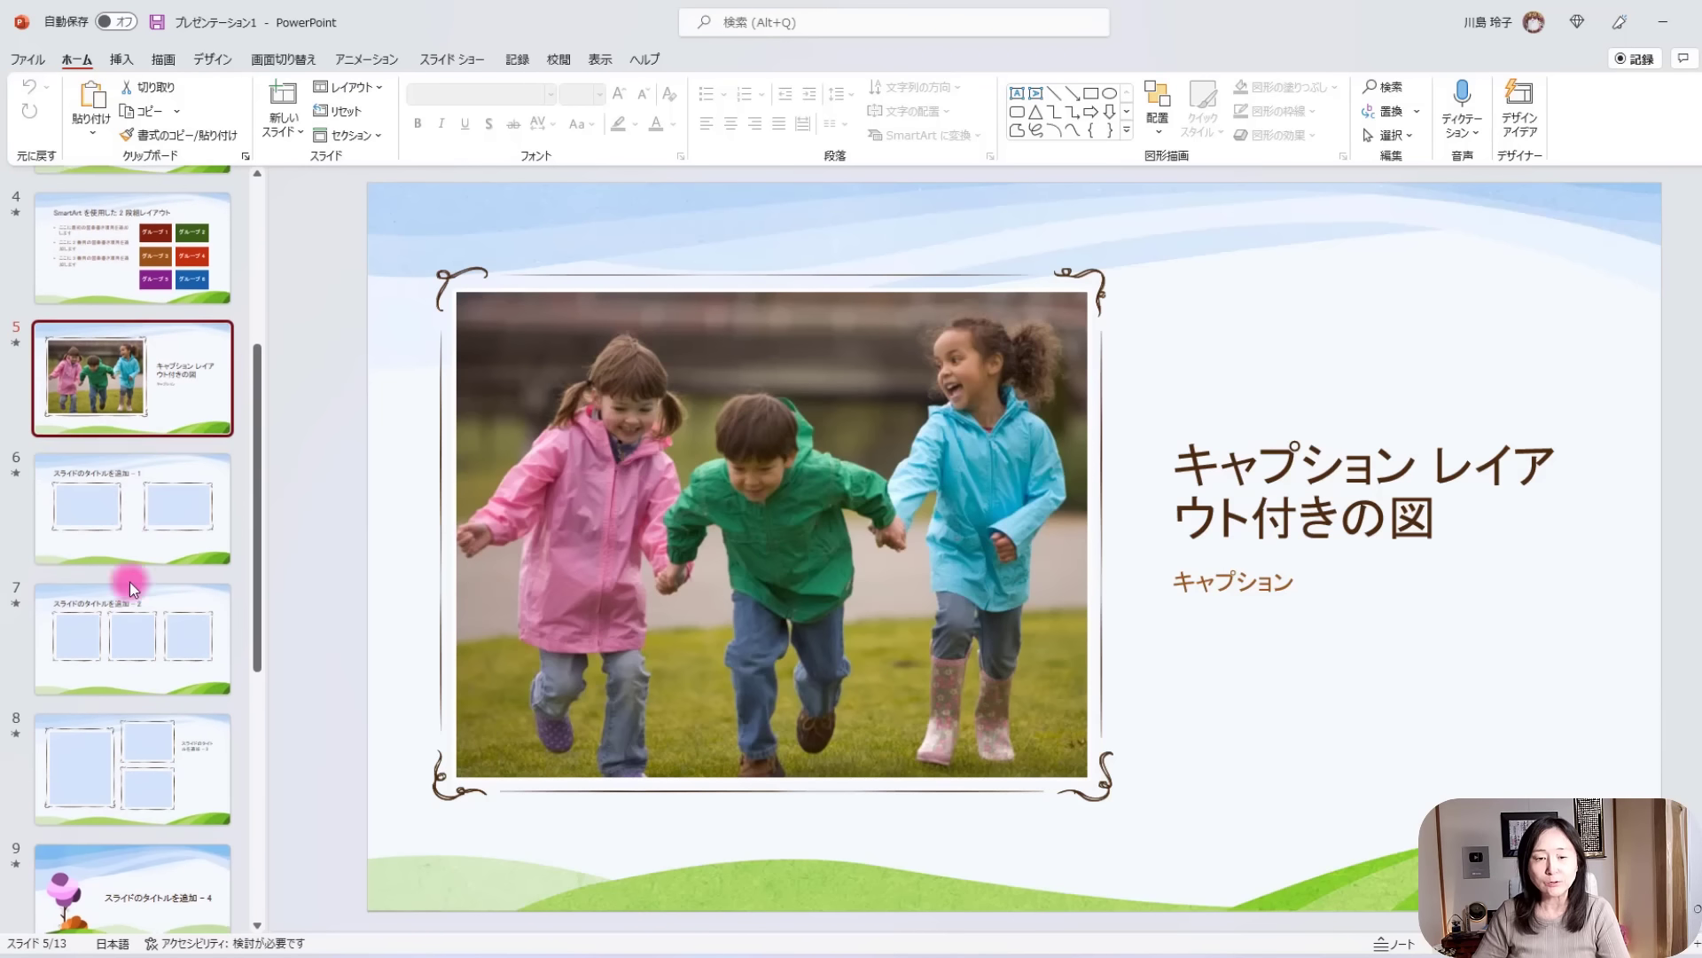
{"action": "left_click", "coordinate": [124, 521]}
{"action": "left_click", "coordinate": [169, 666]}
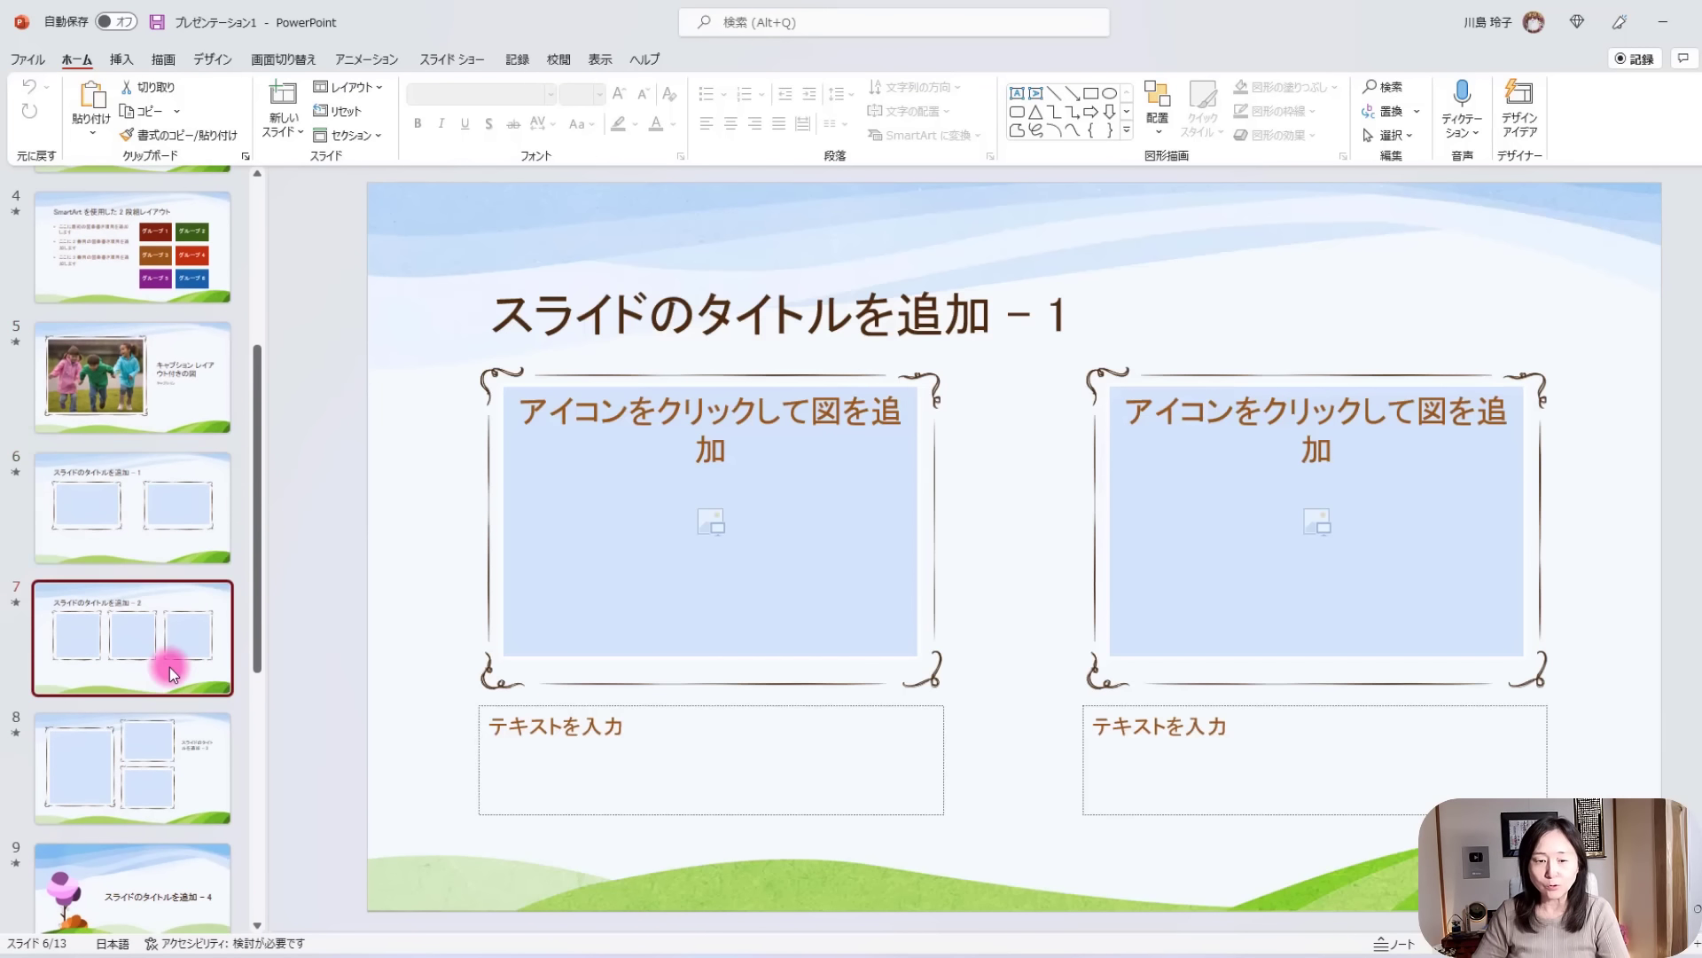
{"action": "left_click", "coordinate": [187, 762]}
{"action": "scroll", "coordinate": [151, 692], "scroll_direction": "down", "scroll_amount": 3}
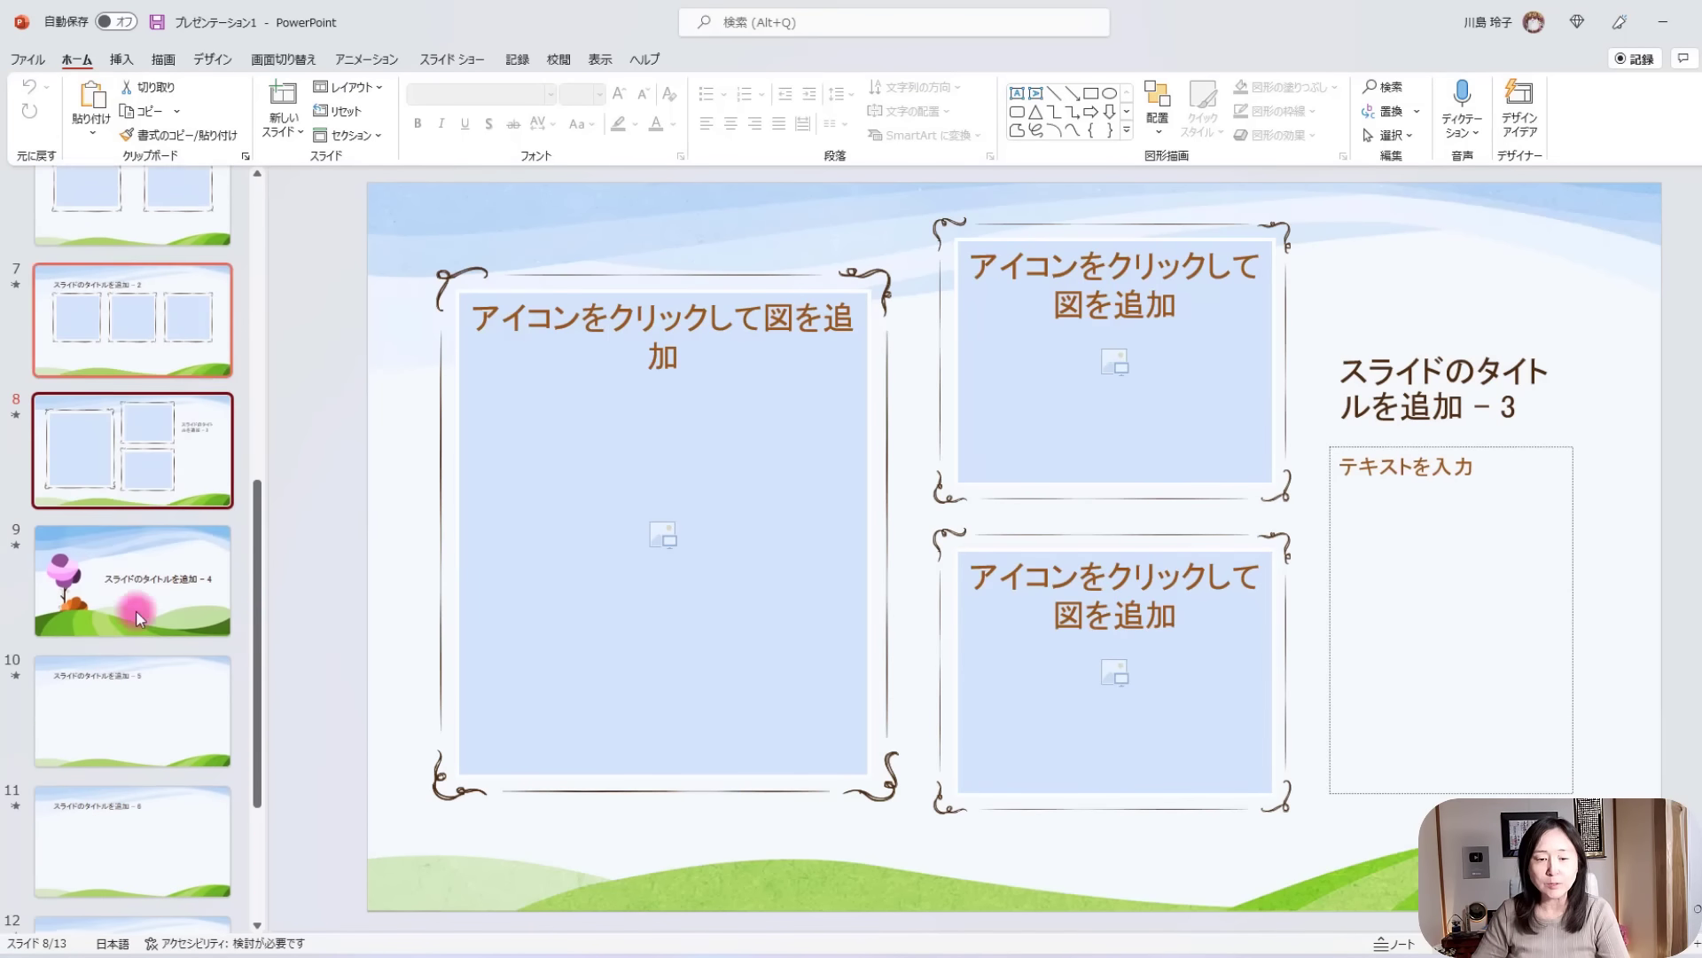
{"action": "scroll", "coordinate": [126, 482], "scroll_direction": "down", "scroll_amount": 3}
{"action": "left_click", "coordinate": [156, 752]}
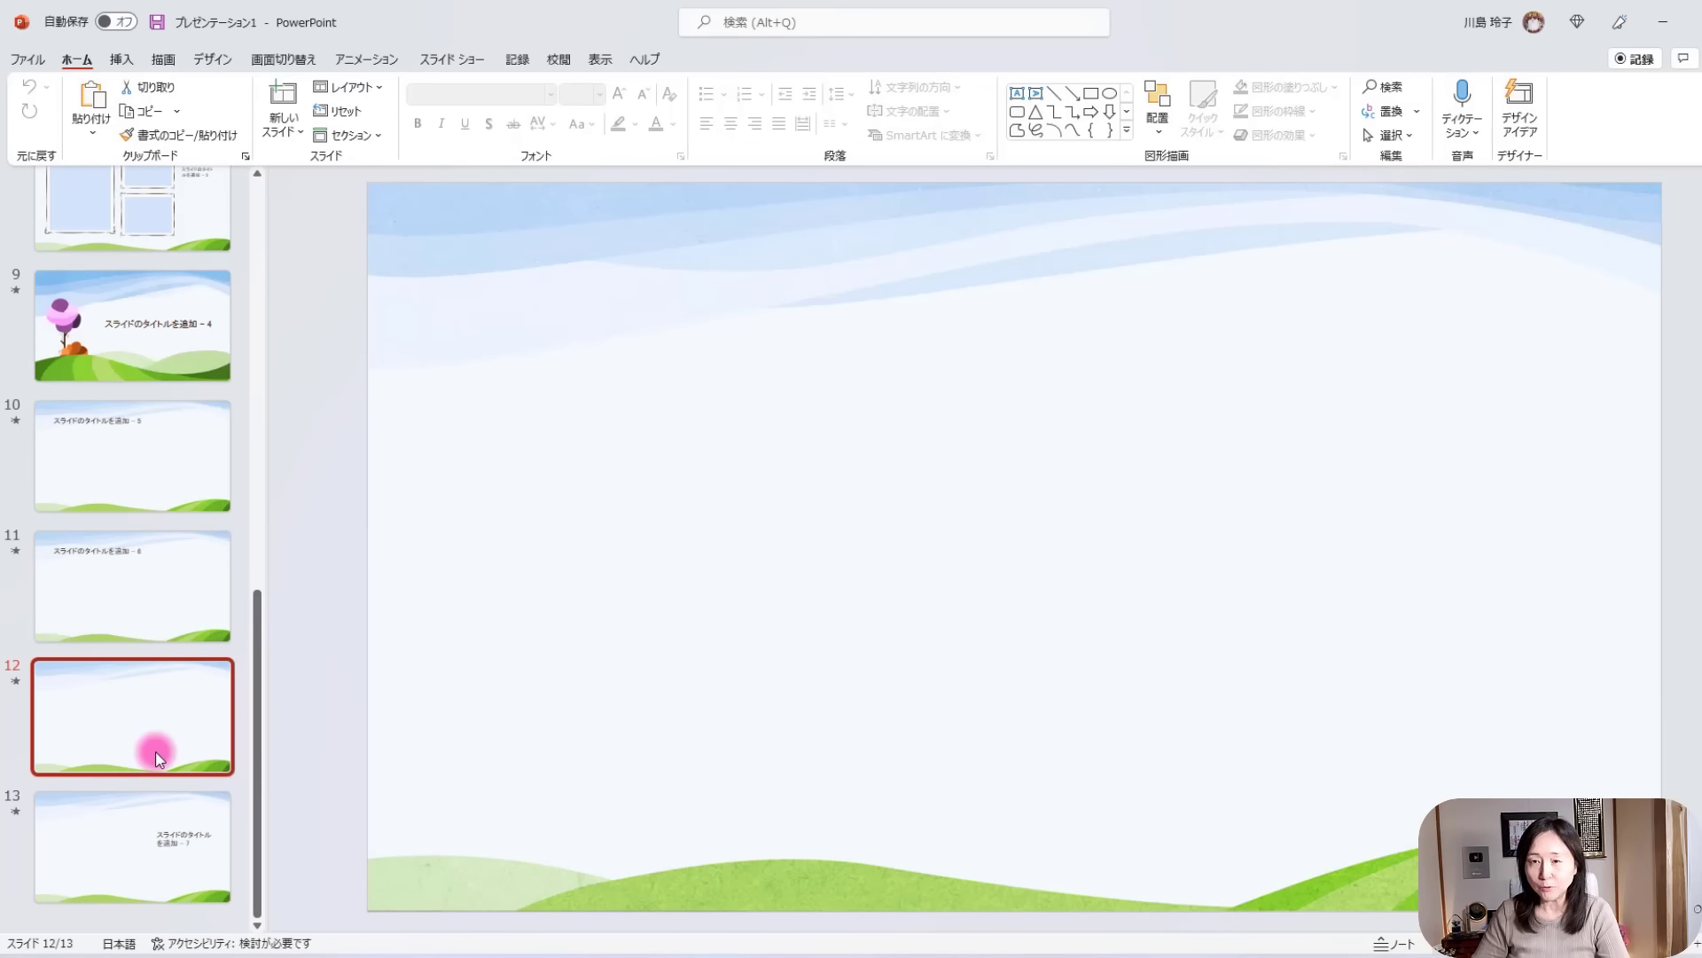
{"action": "scroll", "coordinate": [156, 752], "scroll_direction": "up", "scroll_amount": 3}
{"action": "scroll", "coordinate": [131, 704], "scroll_direction": "up", "scroll_amount": 3}
{"action": "scroll", "coordinate": [125, 677], "scroll_direction": "up", "scroll_amount": 2}
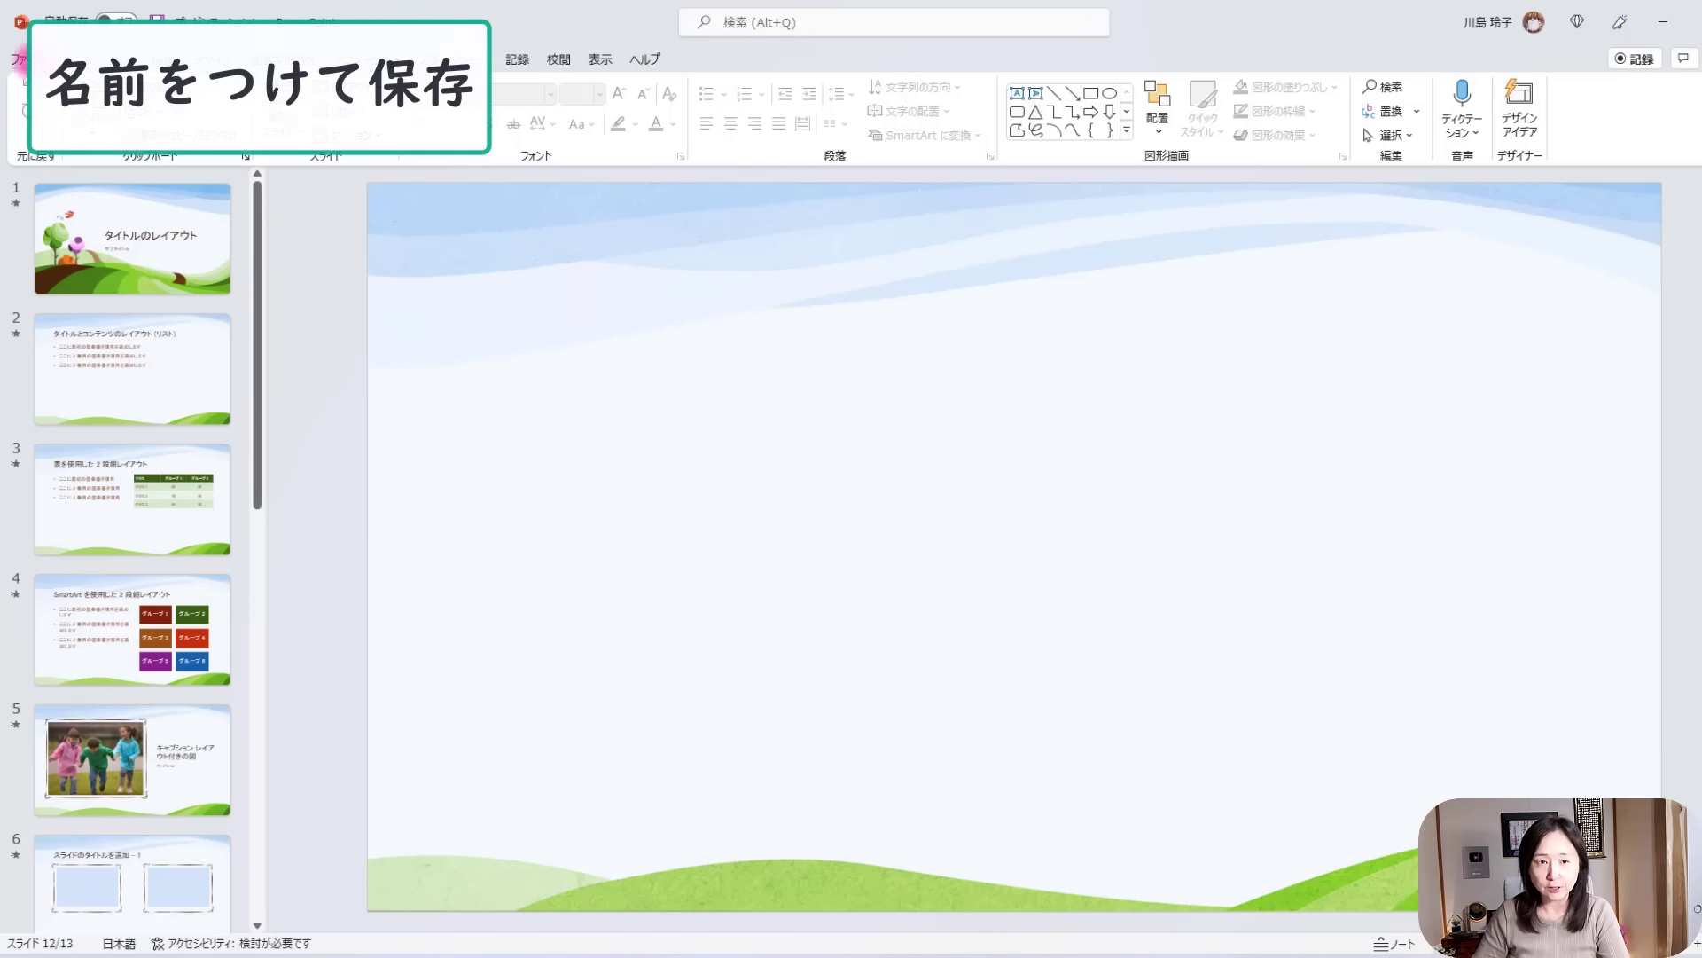
Start Save As and choose the Desktop as the location.
{"action": "left_click", "coordinate": [27, 58]}
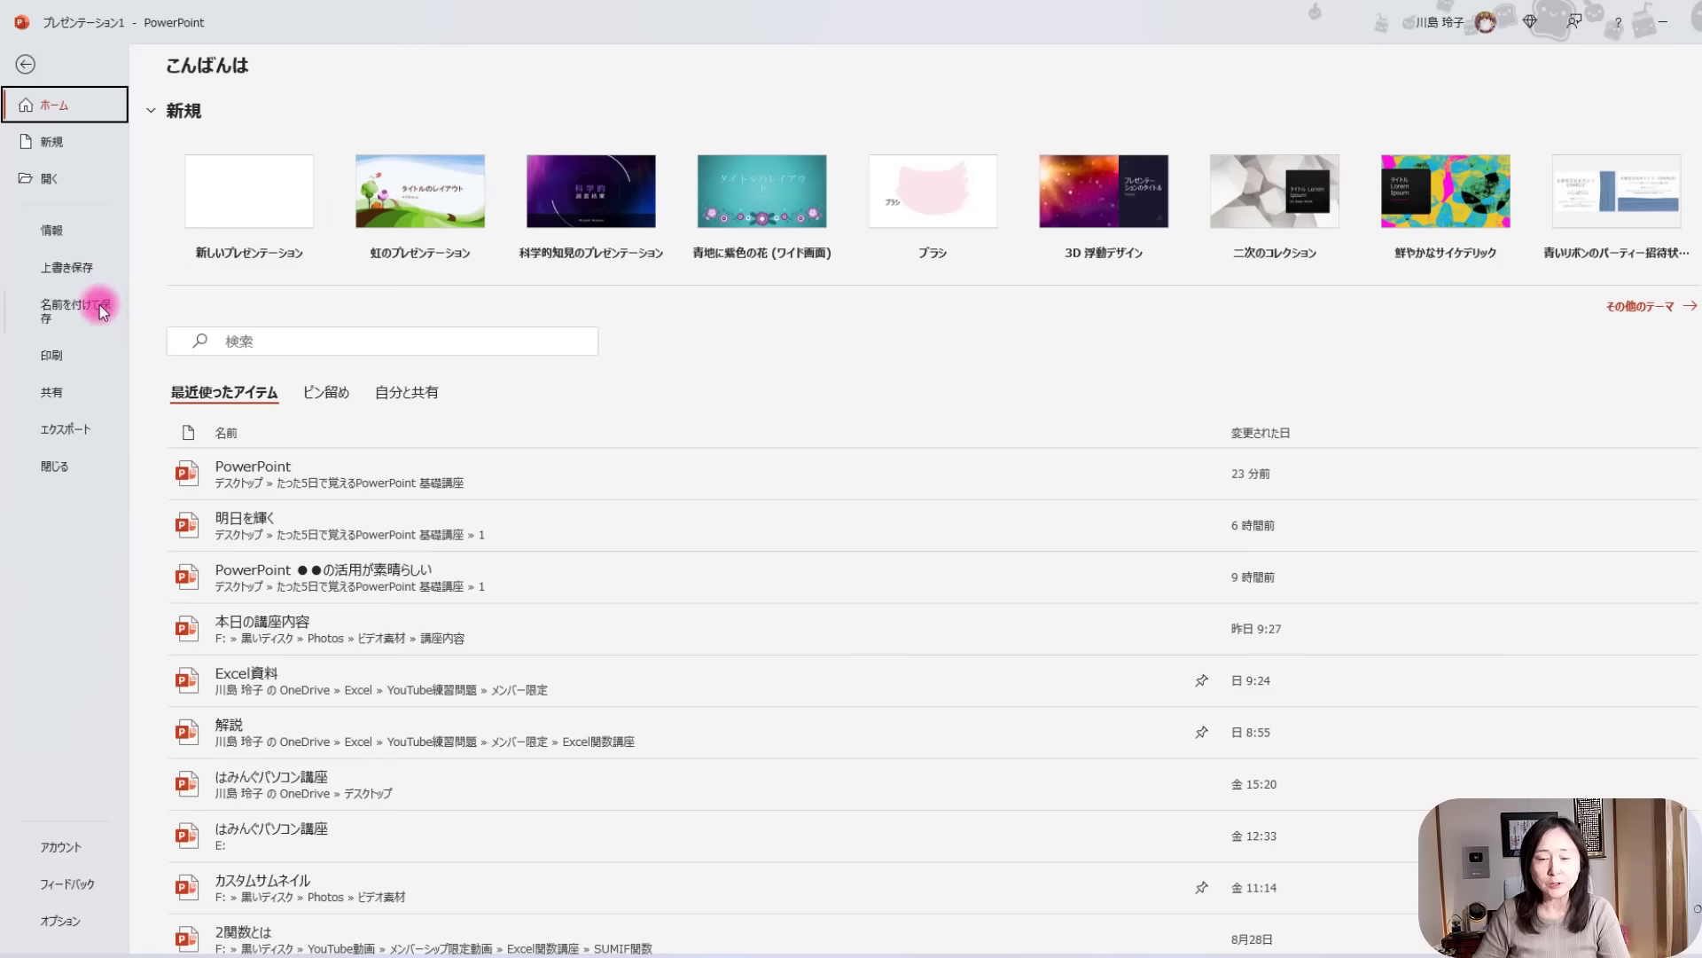
{"action": "left_click", "coordinate": [99, 305]}
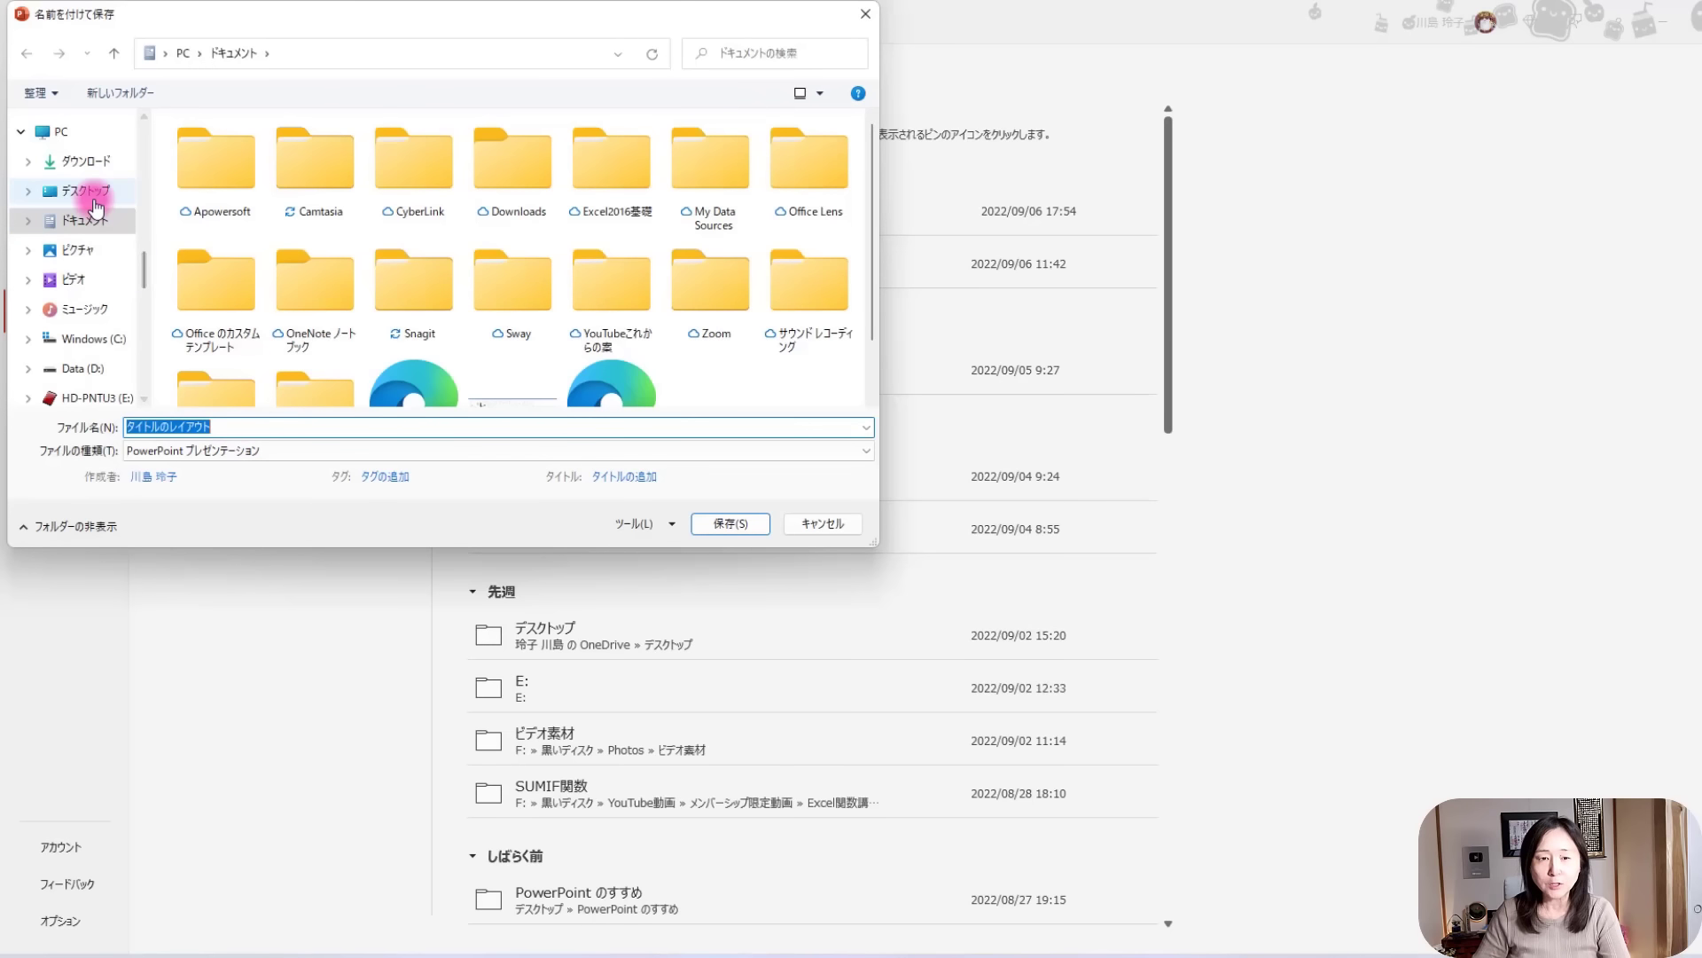
{"action": "left_click", "coordinate": [96, 204]}
Name the file 'いなわくTVキャンペンのご案内' and save it.
{"action": "left_click", "coordinate": [248, 426]}
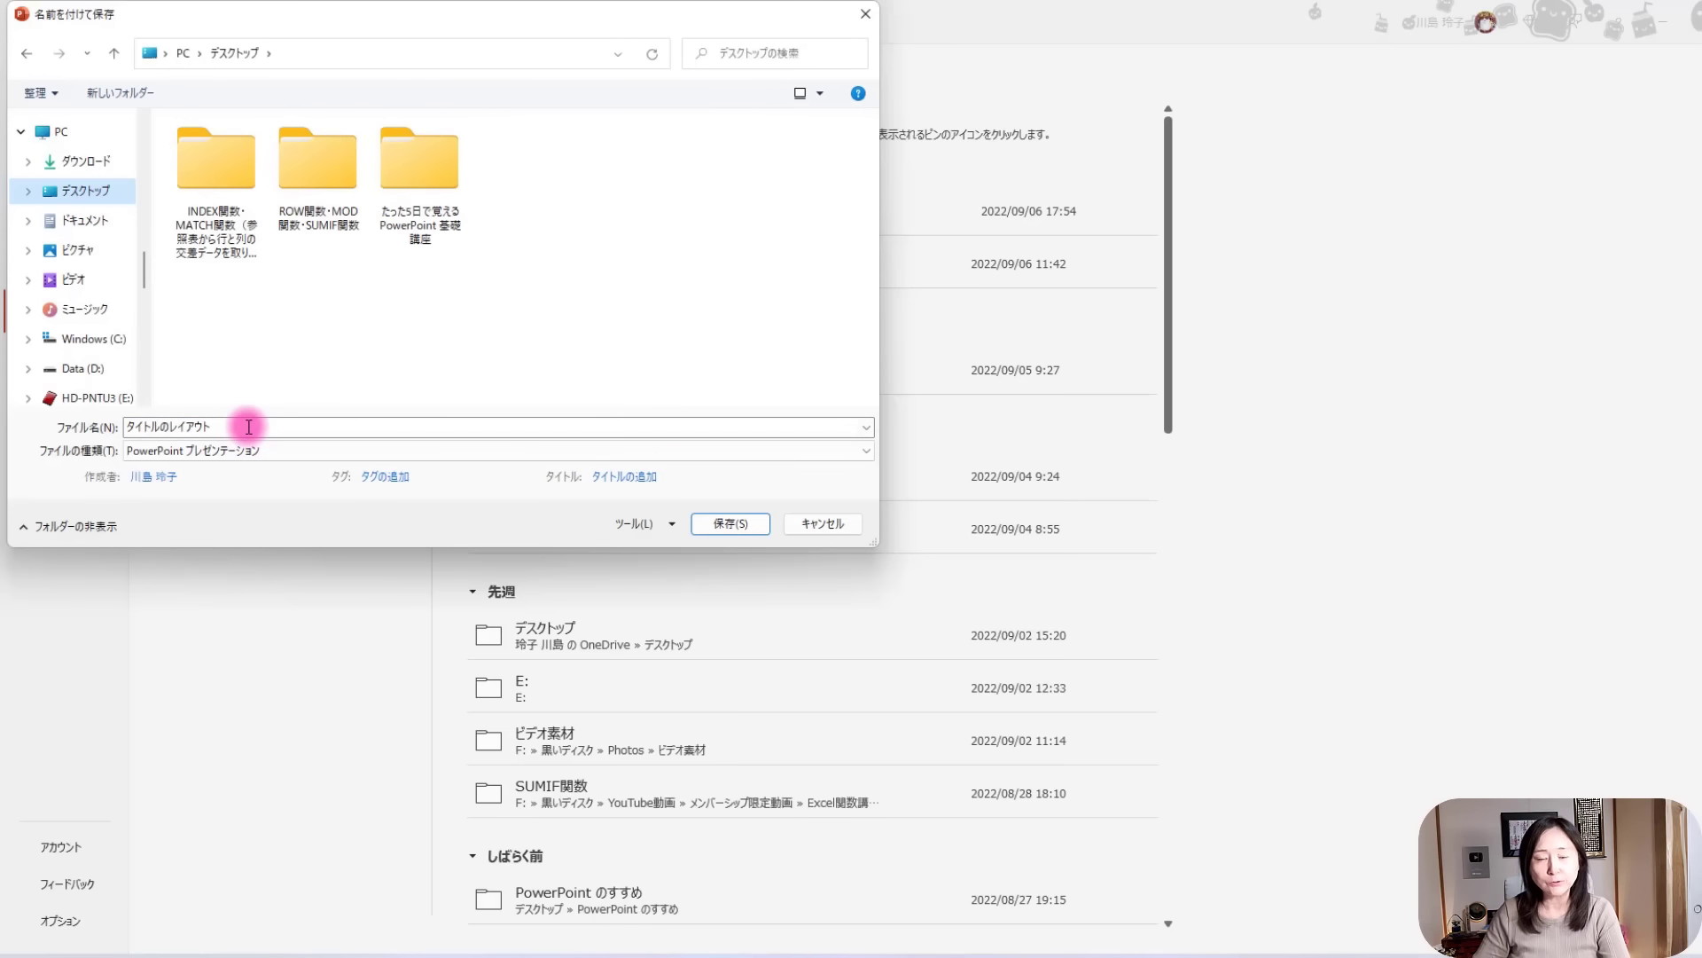
{"action": "key", "text": "ctrl+a"}
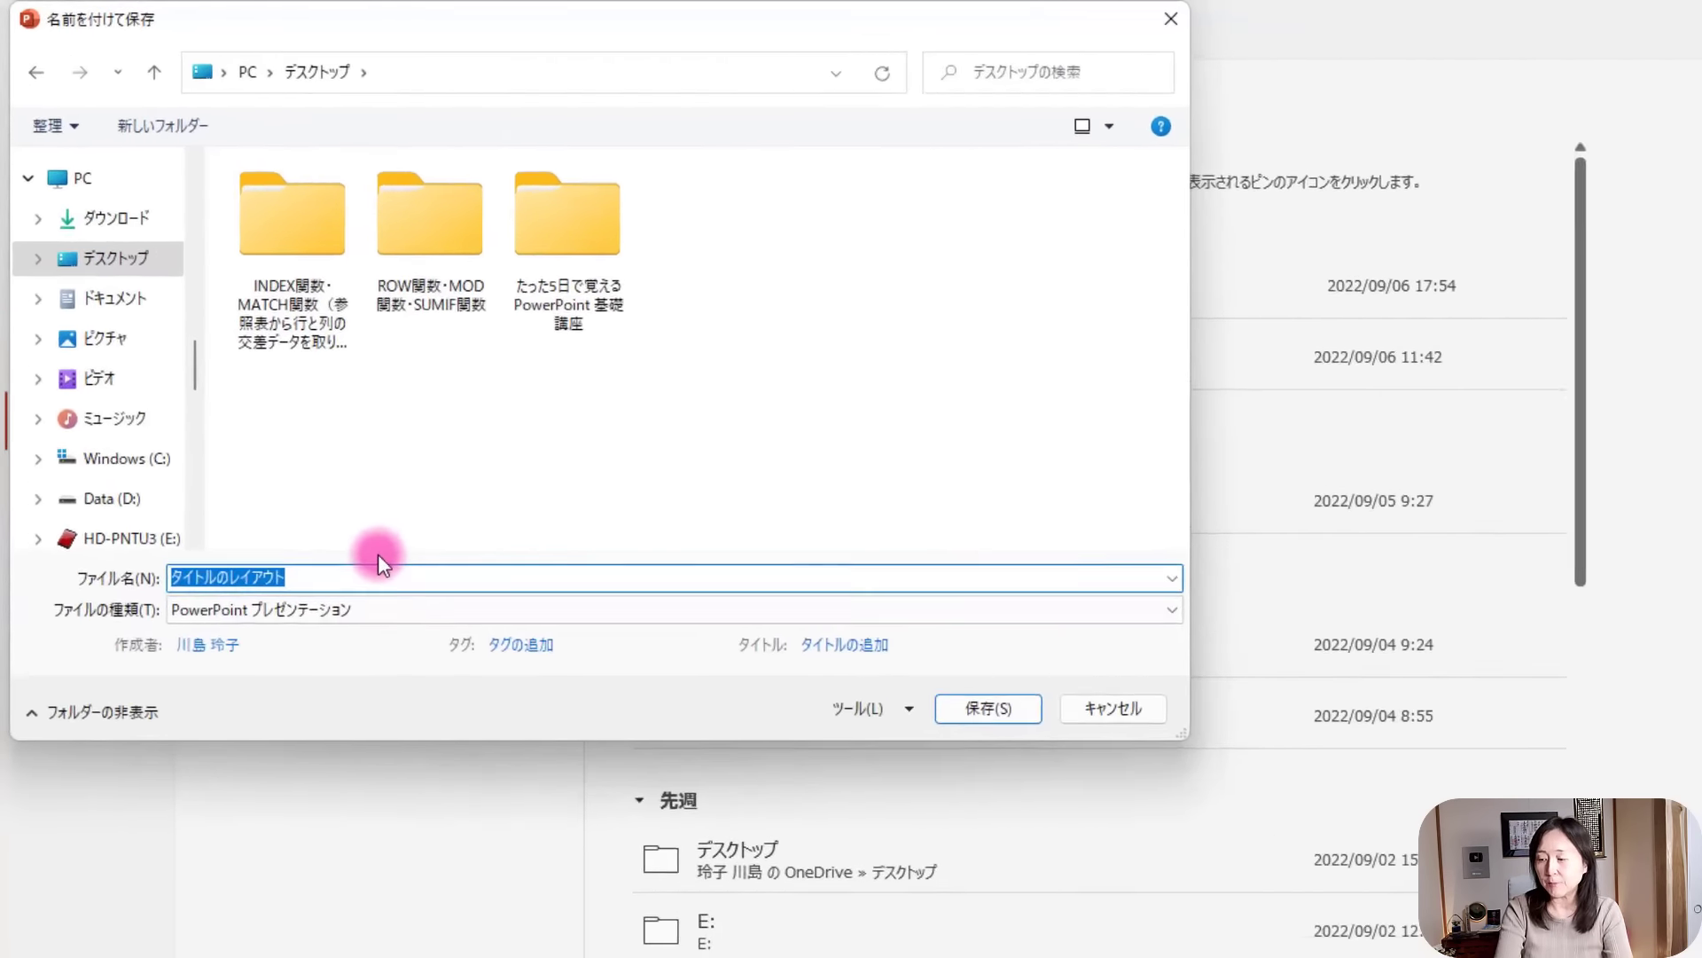
{"action": "type", "text": "いなわくTV"}
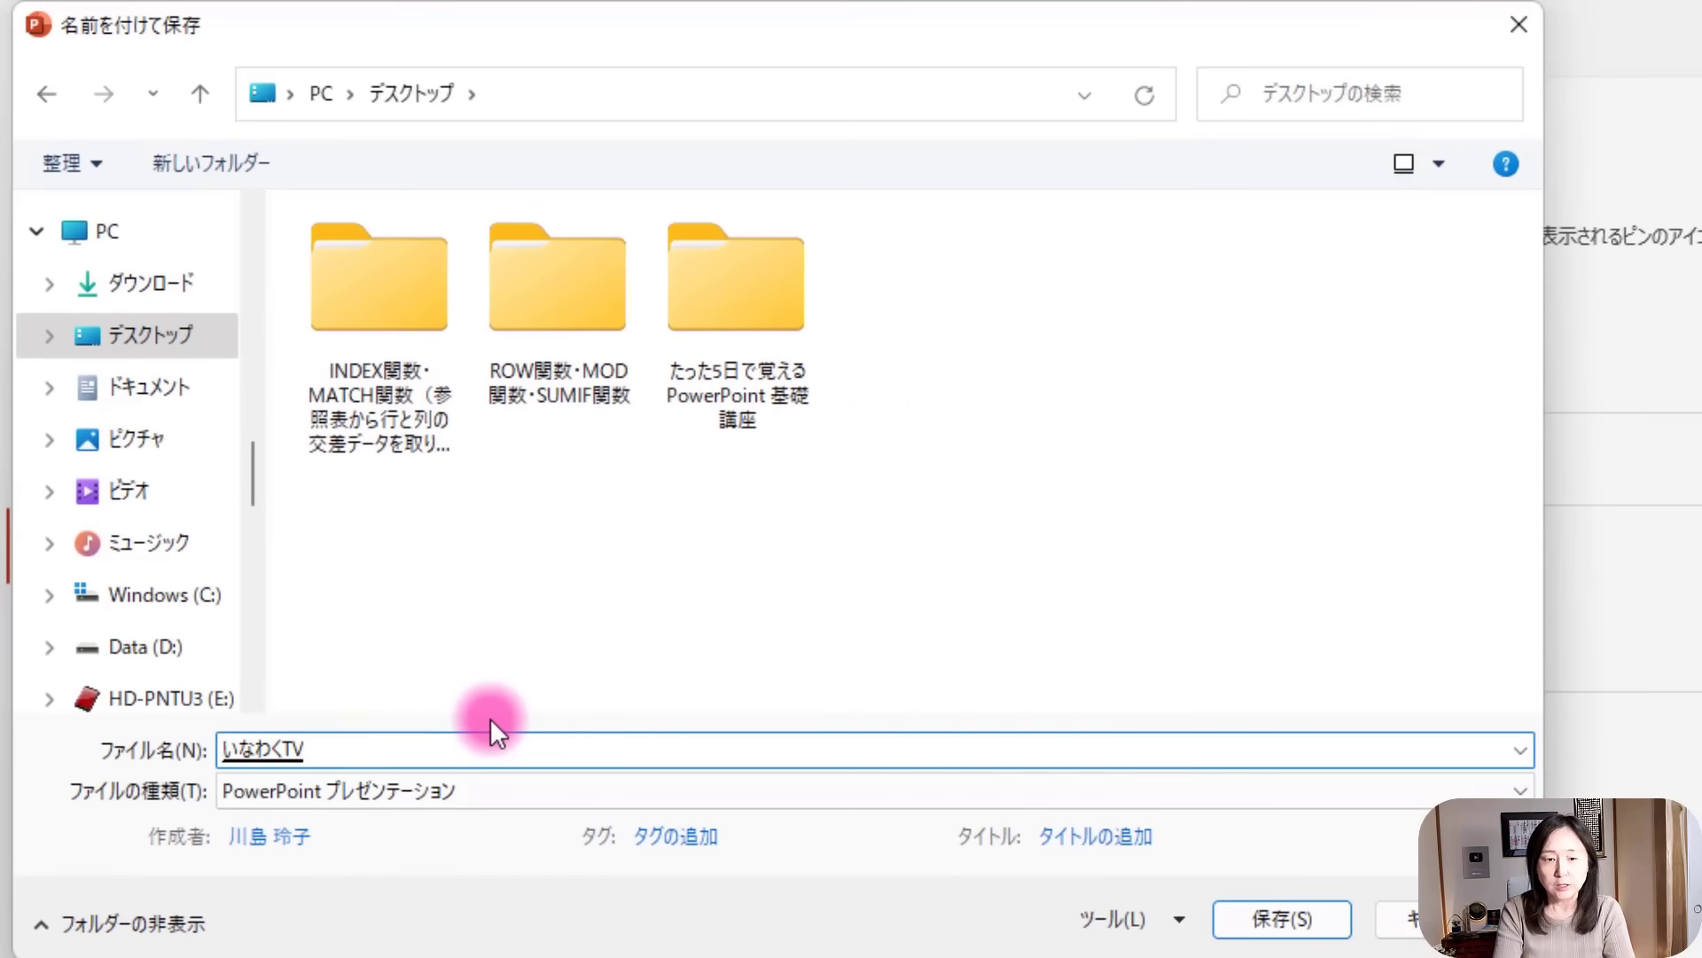
{"action": "key", "text": "Return"}
{"action": "type", "text": "k"}
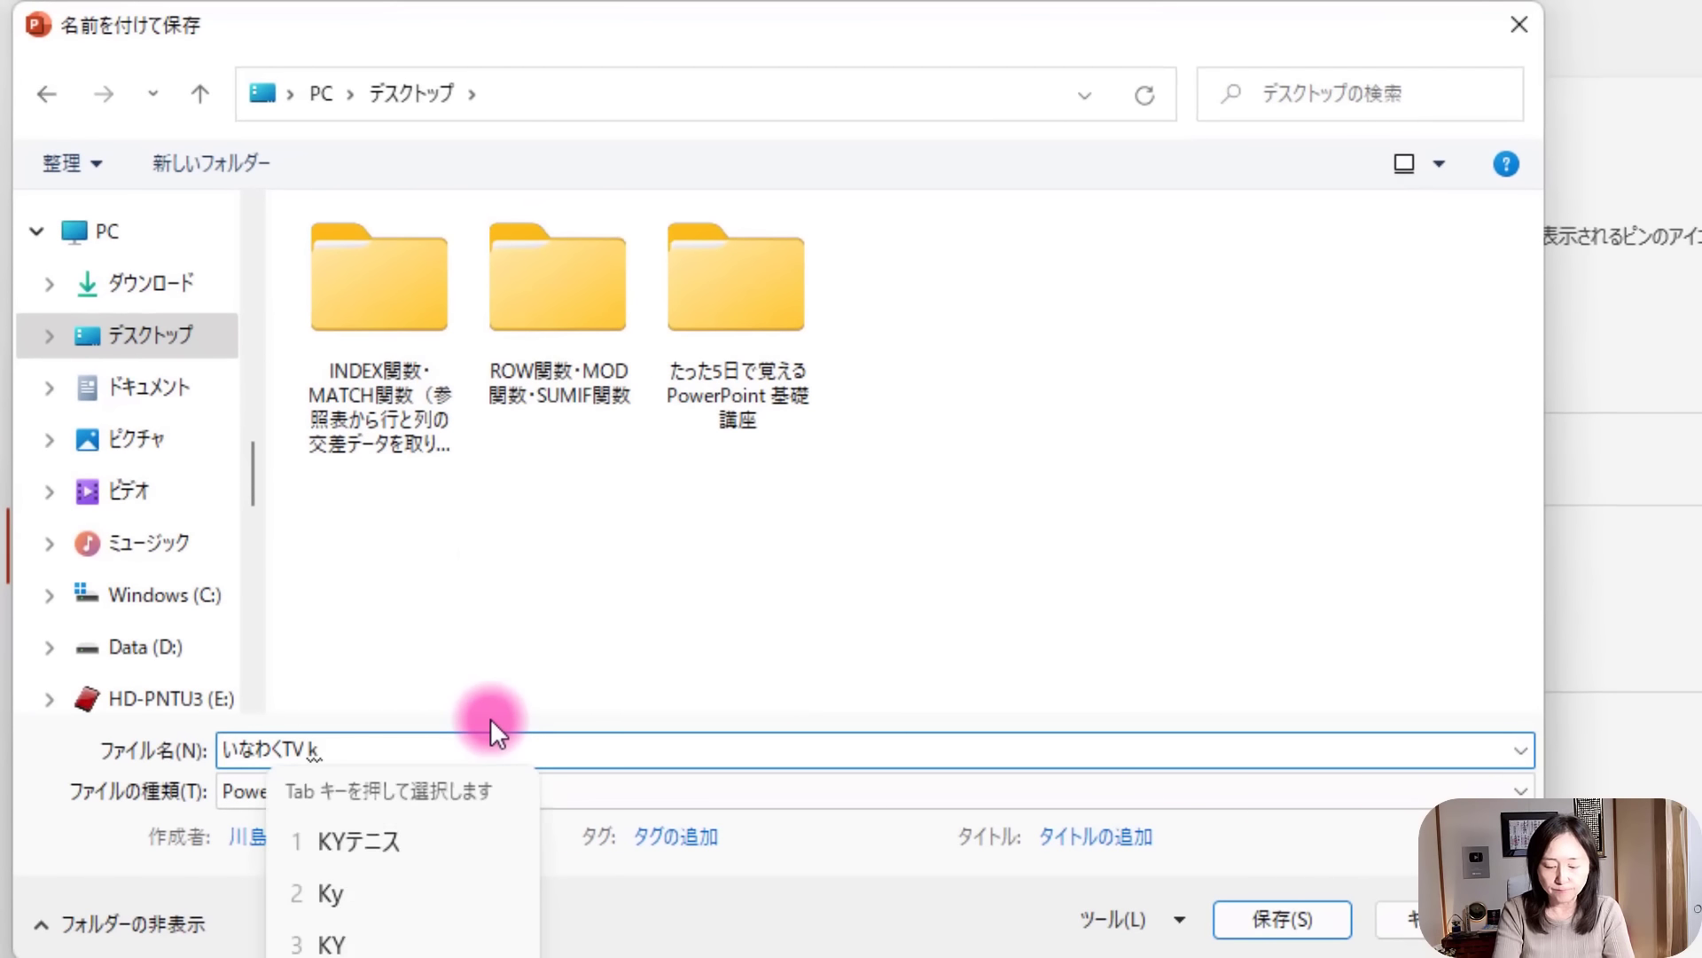
{"action": "type", "text": "きゃんぺん"}
{"action": "key", "text": "space"}
{"action": "type", "text": "の"}
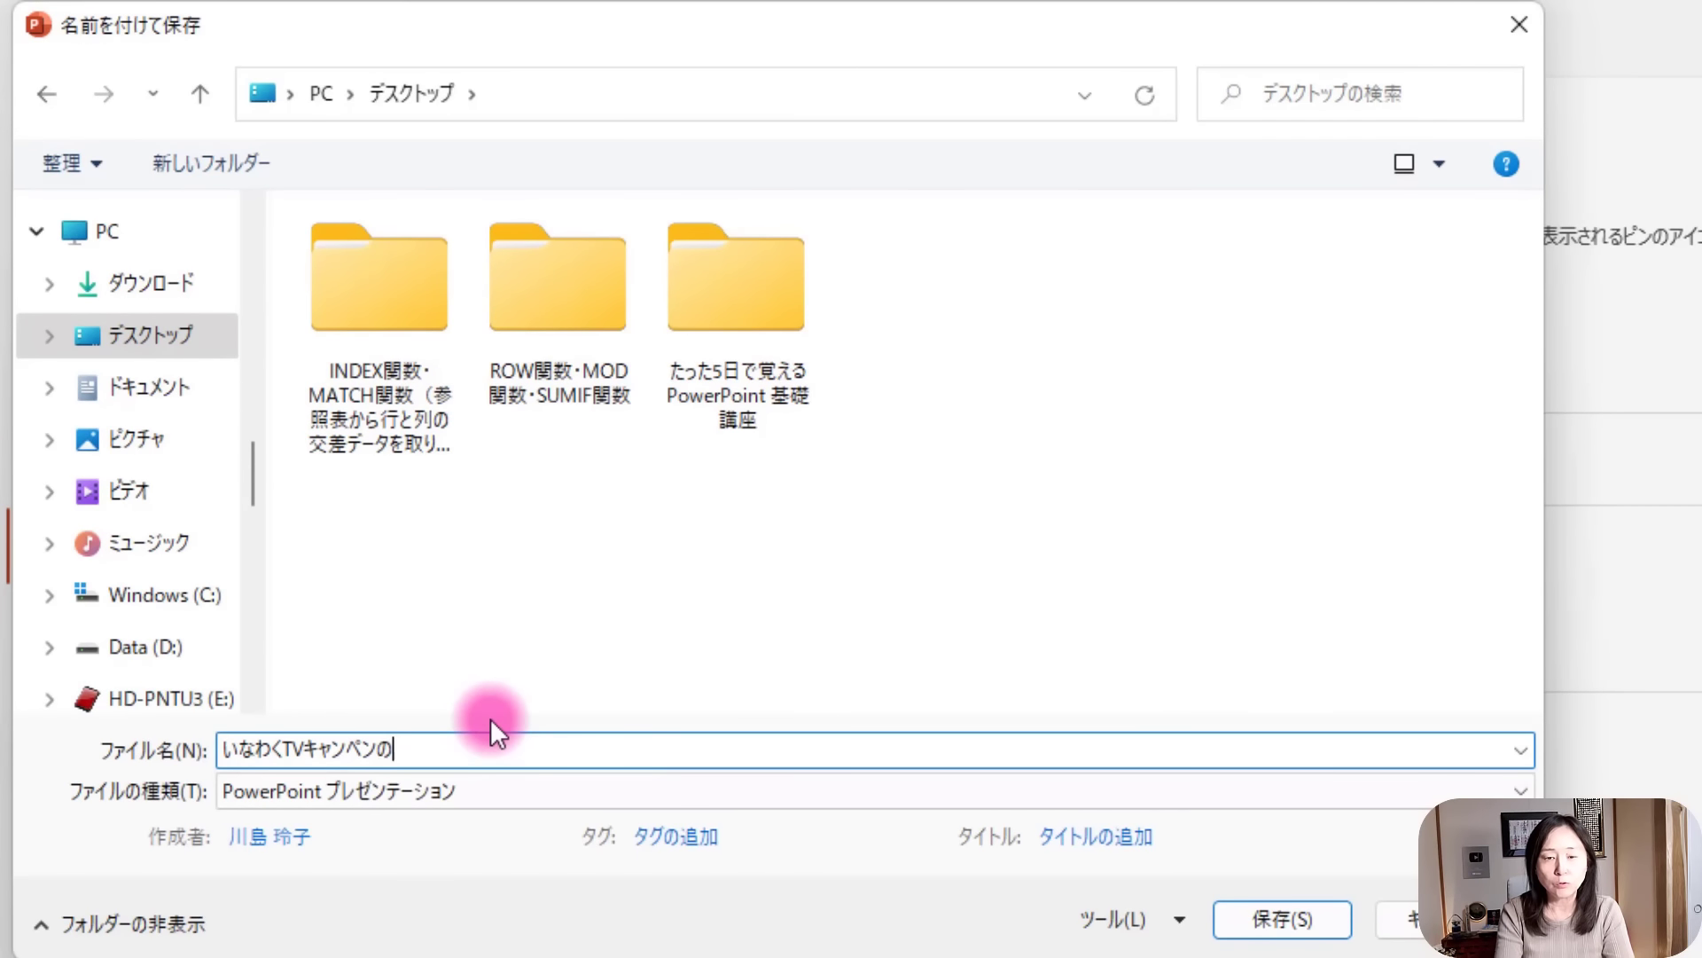
{"action": "type", "text": "ごあんない"}
{"action": "key", "text": "space"}
{"action": "key", "text": "Return"}
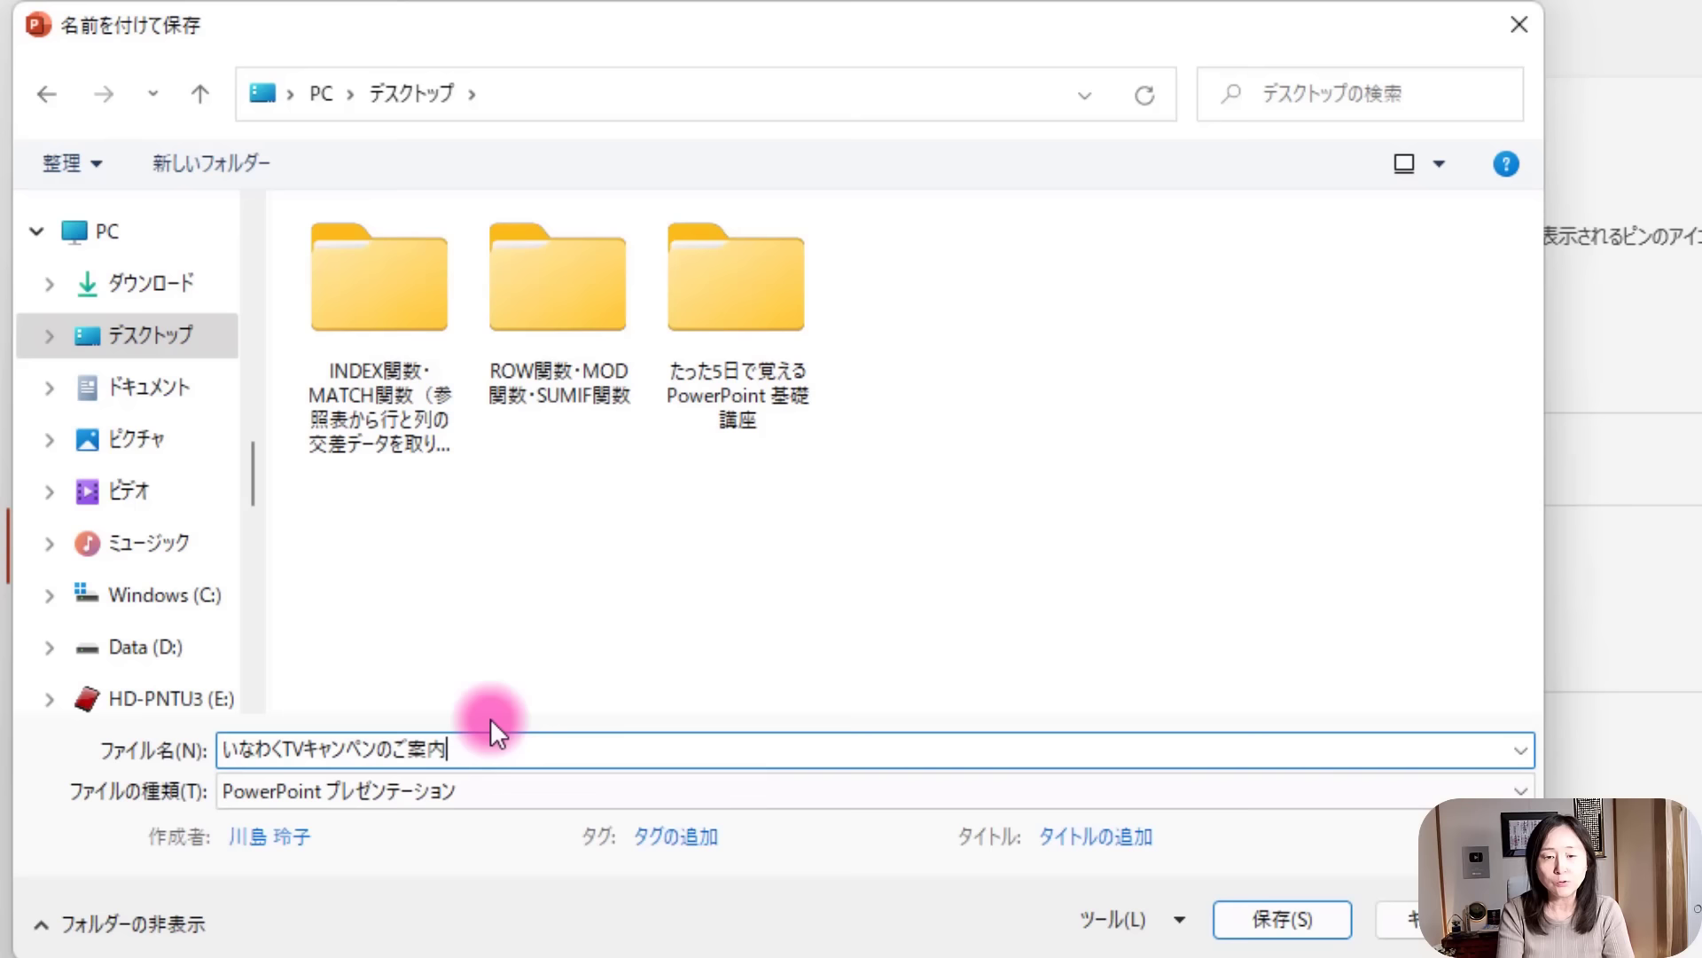
{"action": "left_click", "coordinate": [1291, 912]}
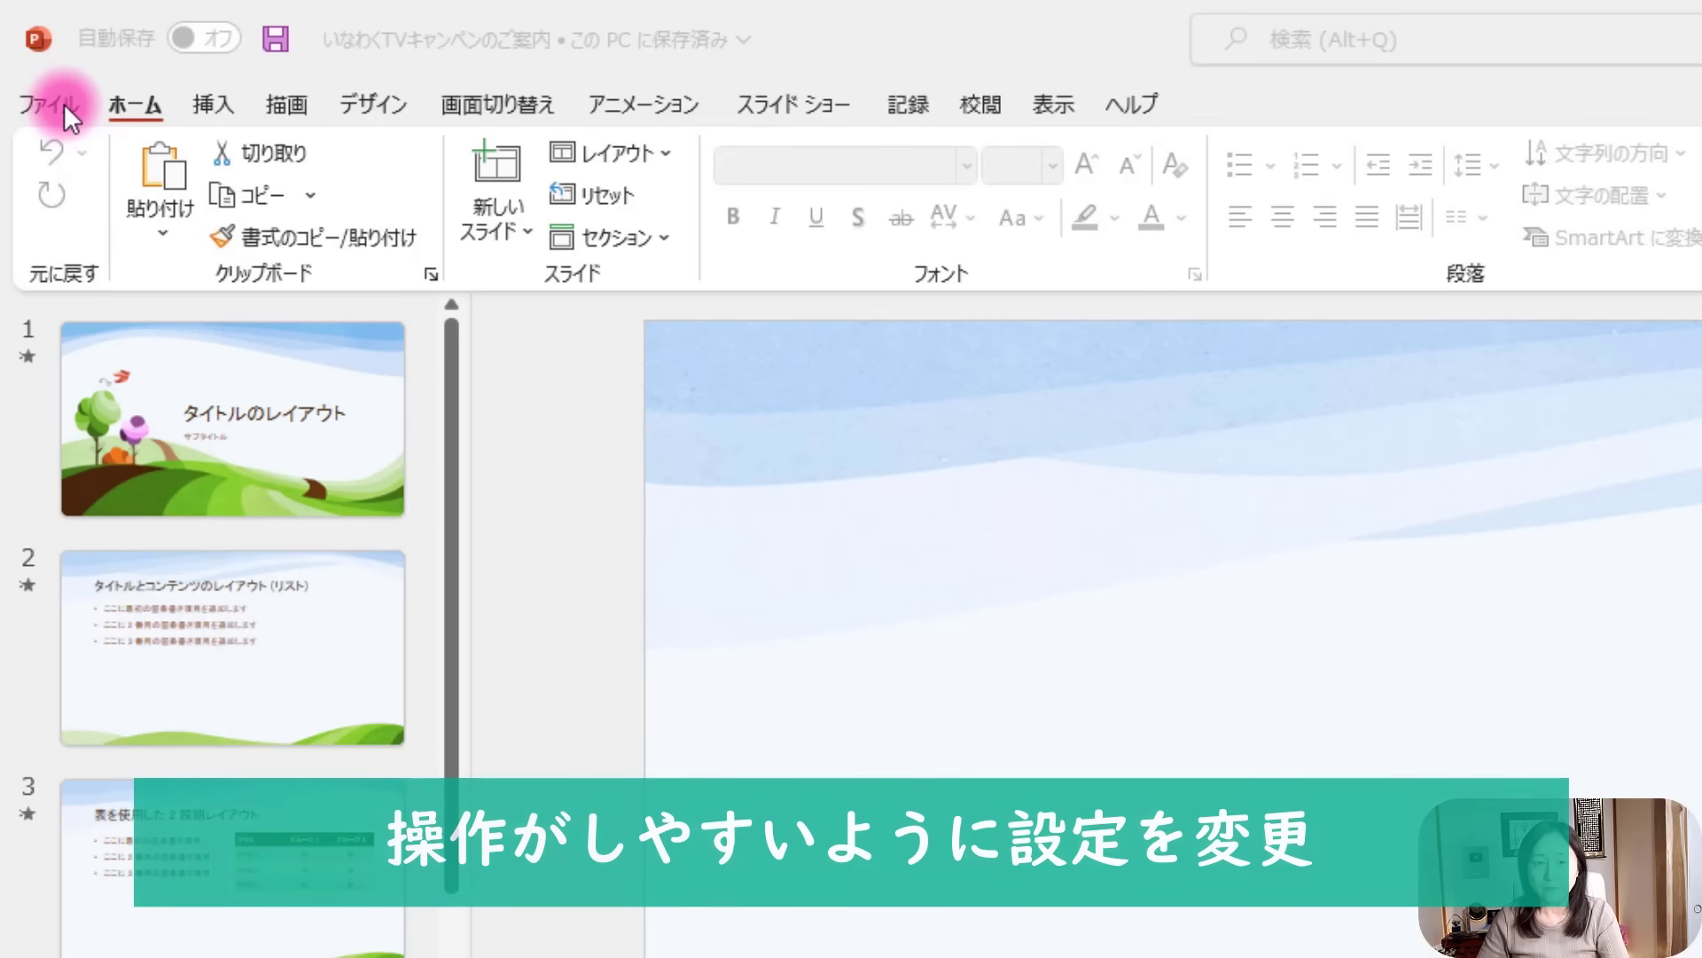
Open the File tab's Home screen to see the recent presentations list.
{"action": "left_click", "coordinate": [62, 103]}
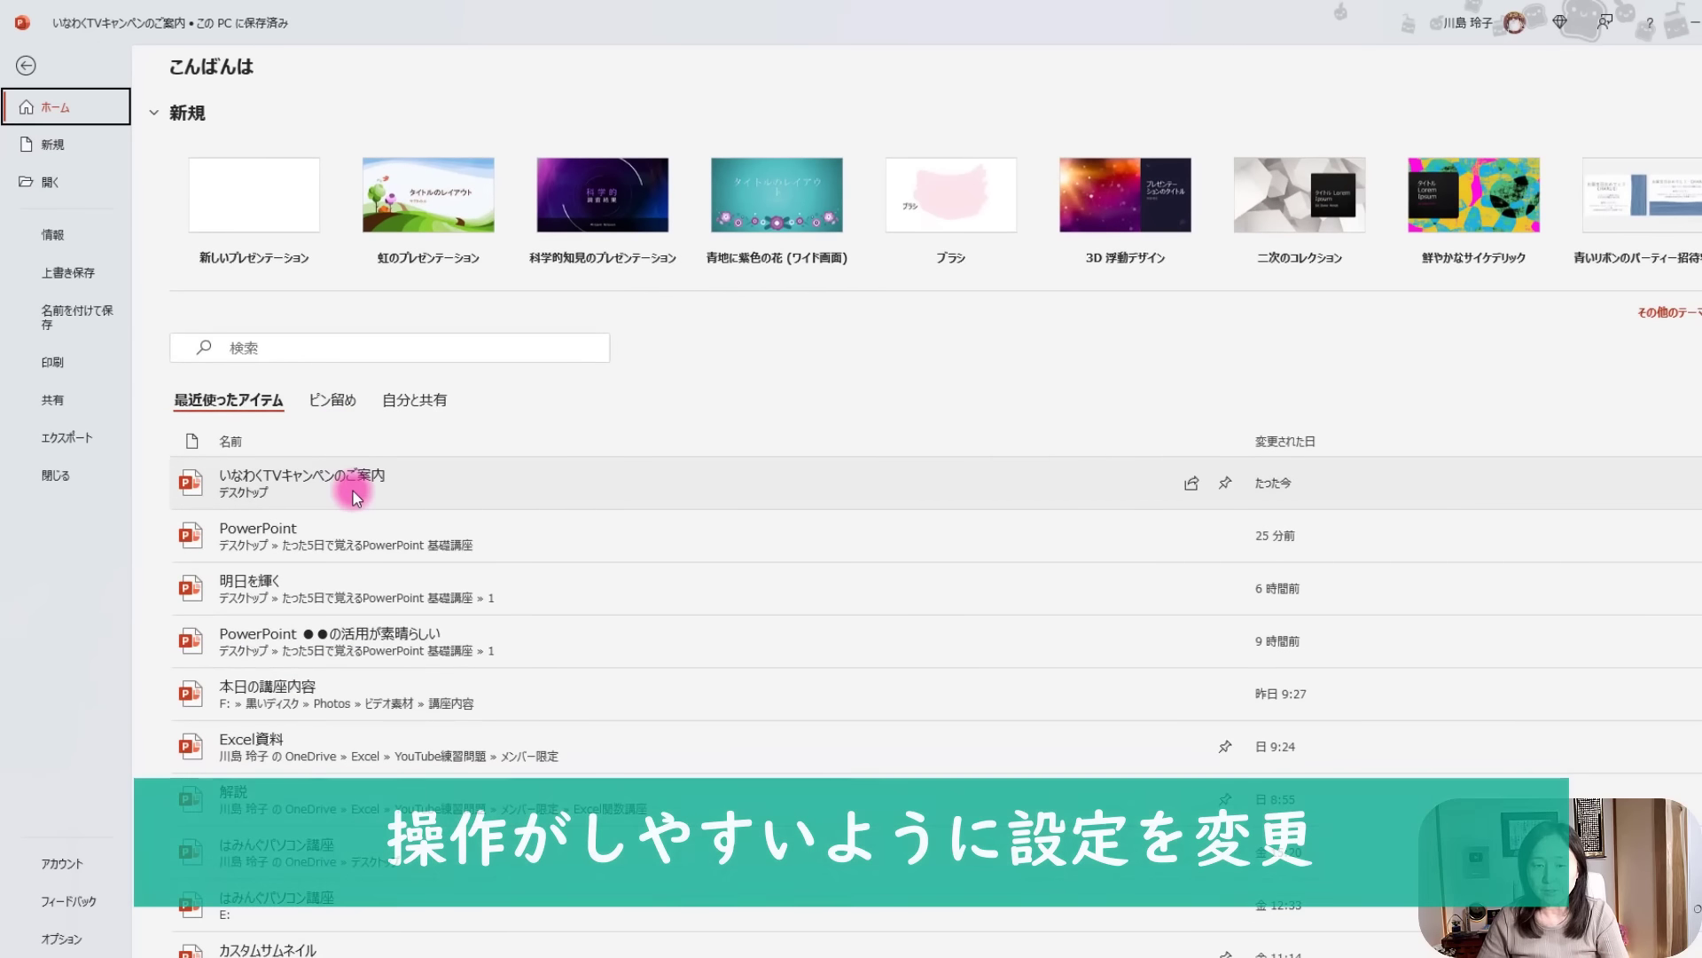
{"action": "mouse_move", "coordinate": [532, 402]}
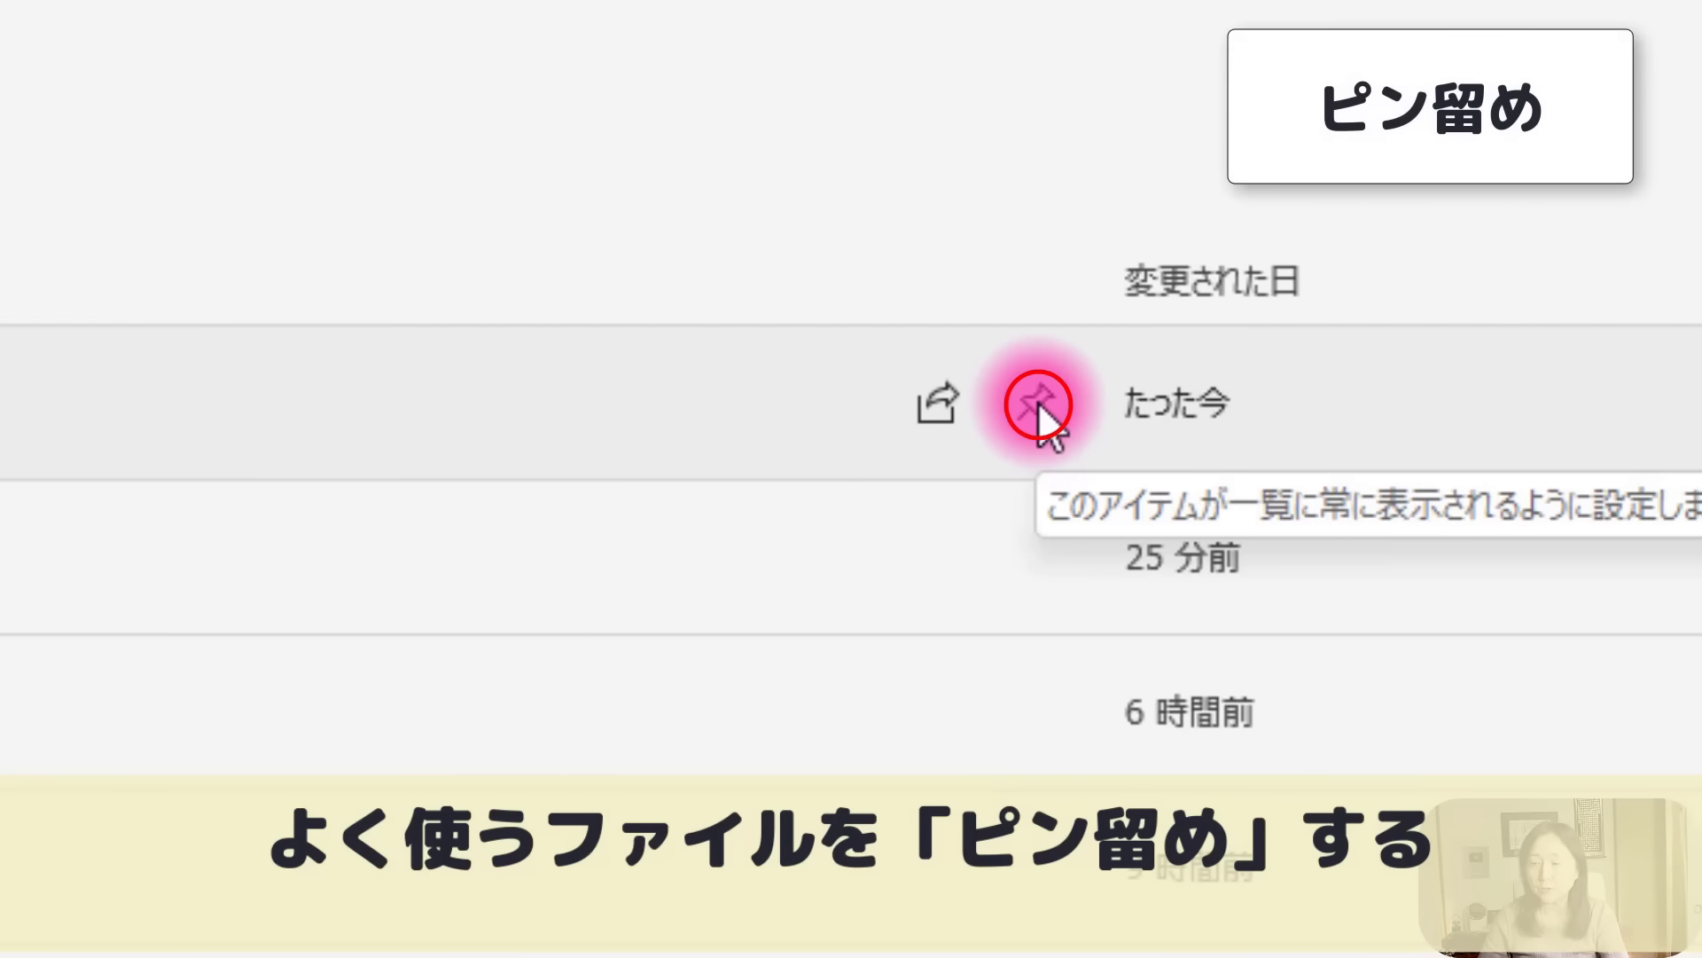
Pin いなわくTVキャンペンのご案内, check the ピン留め list, and return to the editor.
{"action": "left_click", "coordinate": [1039, 406]}
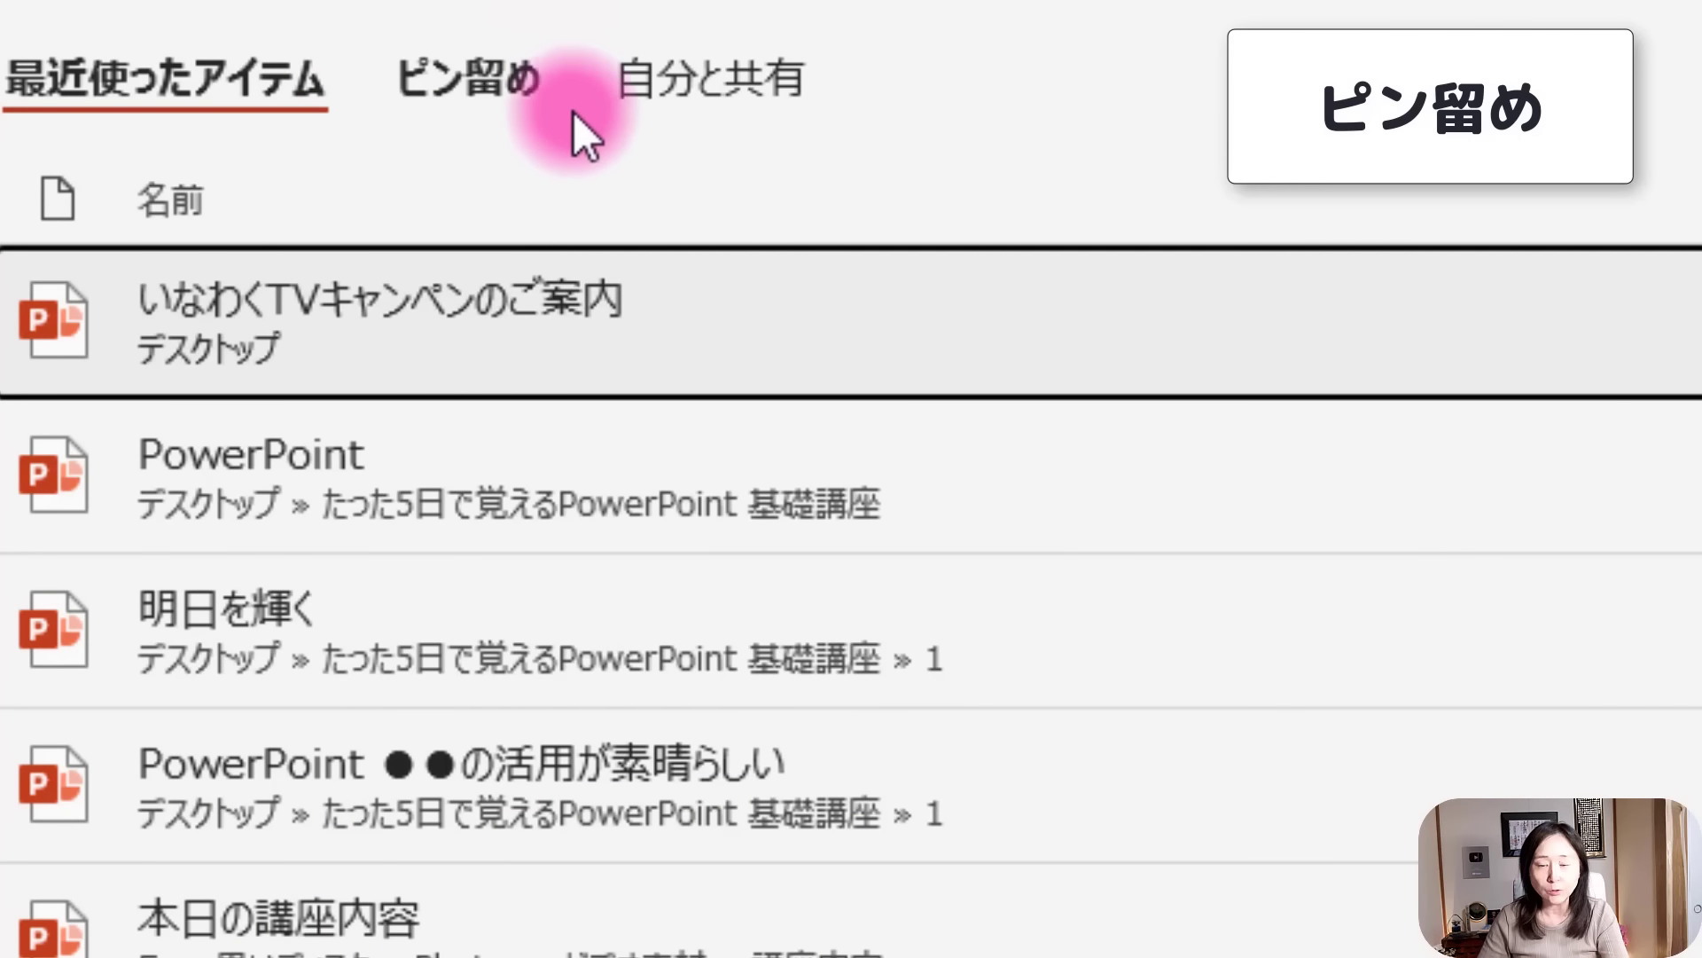
{"action": "left_click", "coordinate": [507, 75]}
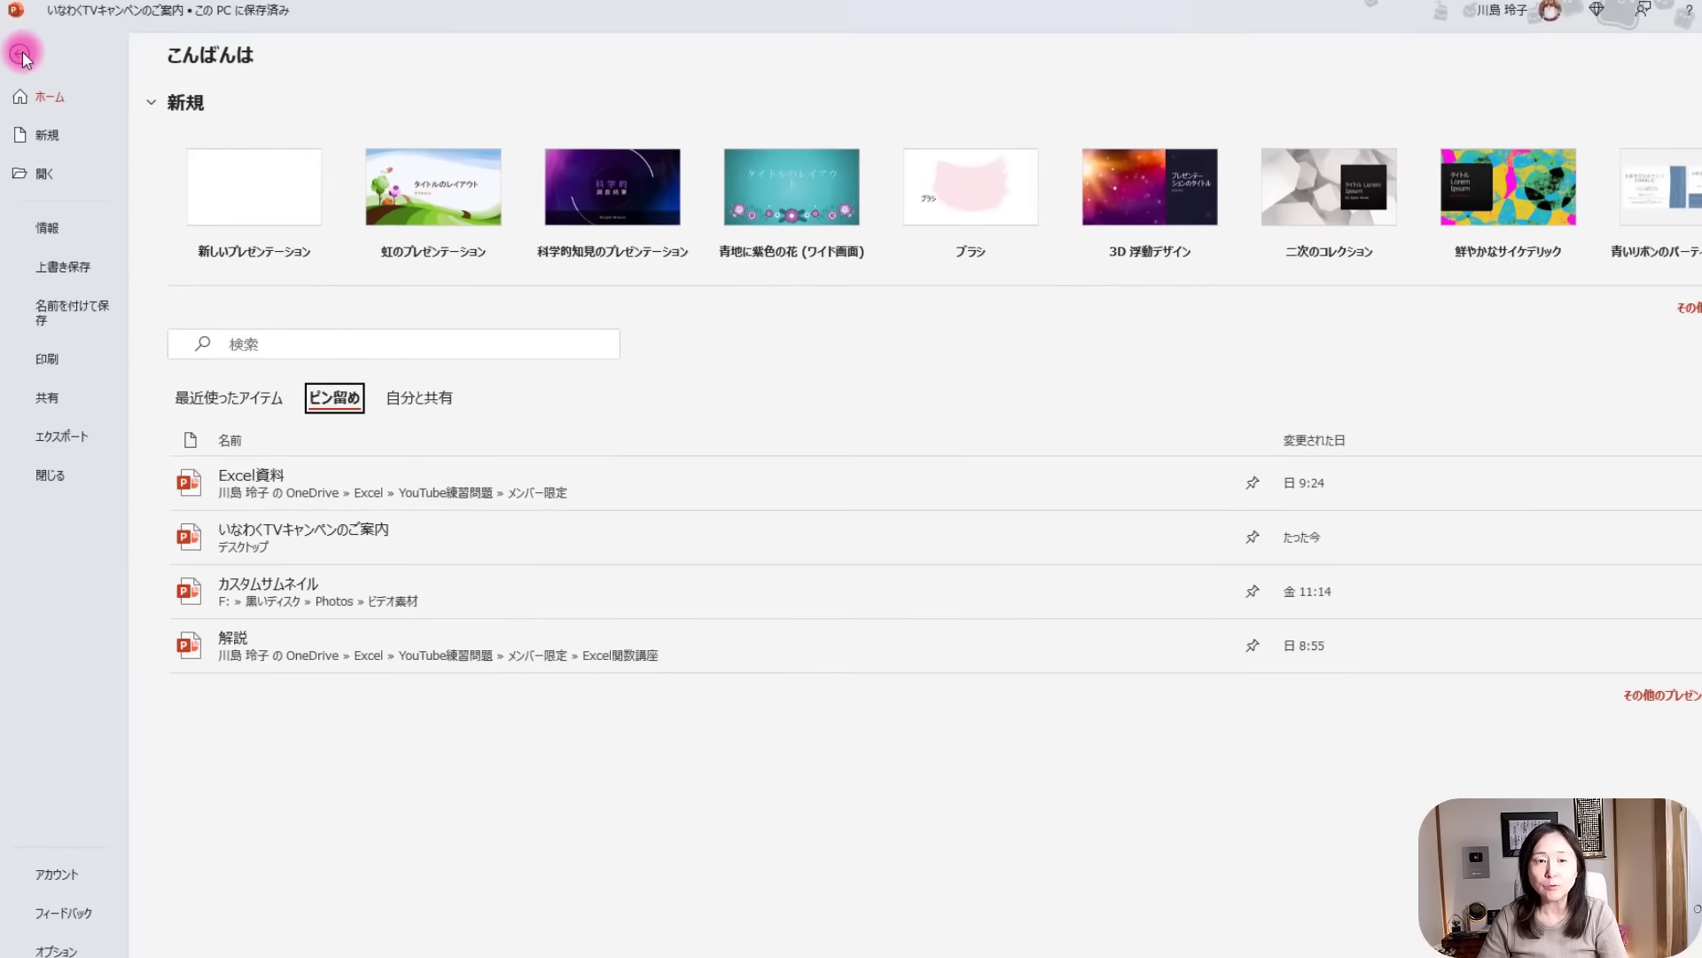
{"action": "left_click", "coordinate": [21, 55]}
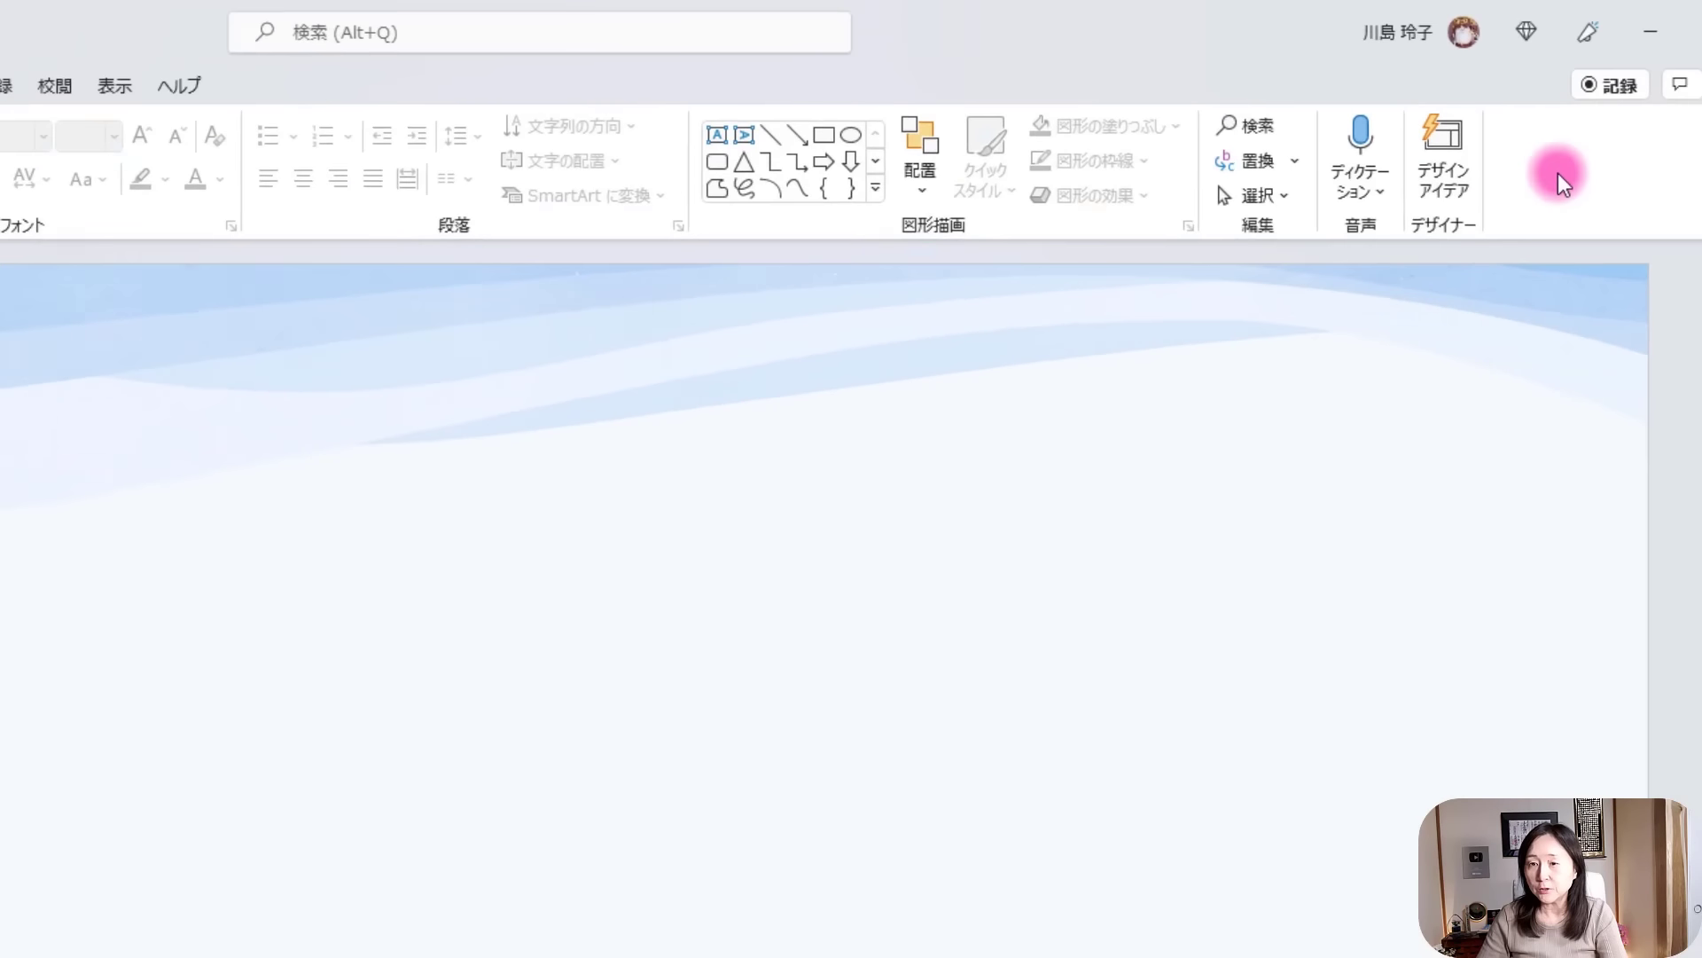
Show the Quick Access Toolbar and position it above the ribbon.
{"action": "right_click", "coordinate": [1557, 173]}
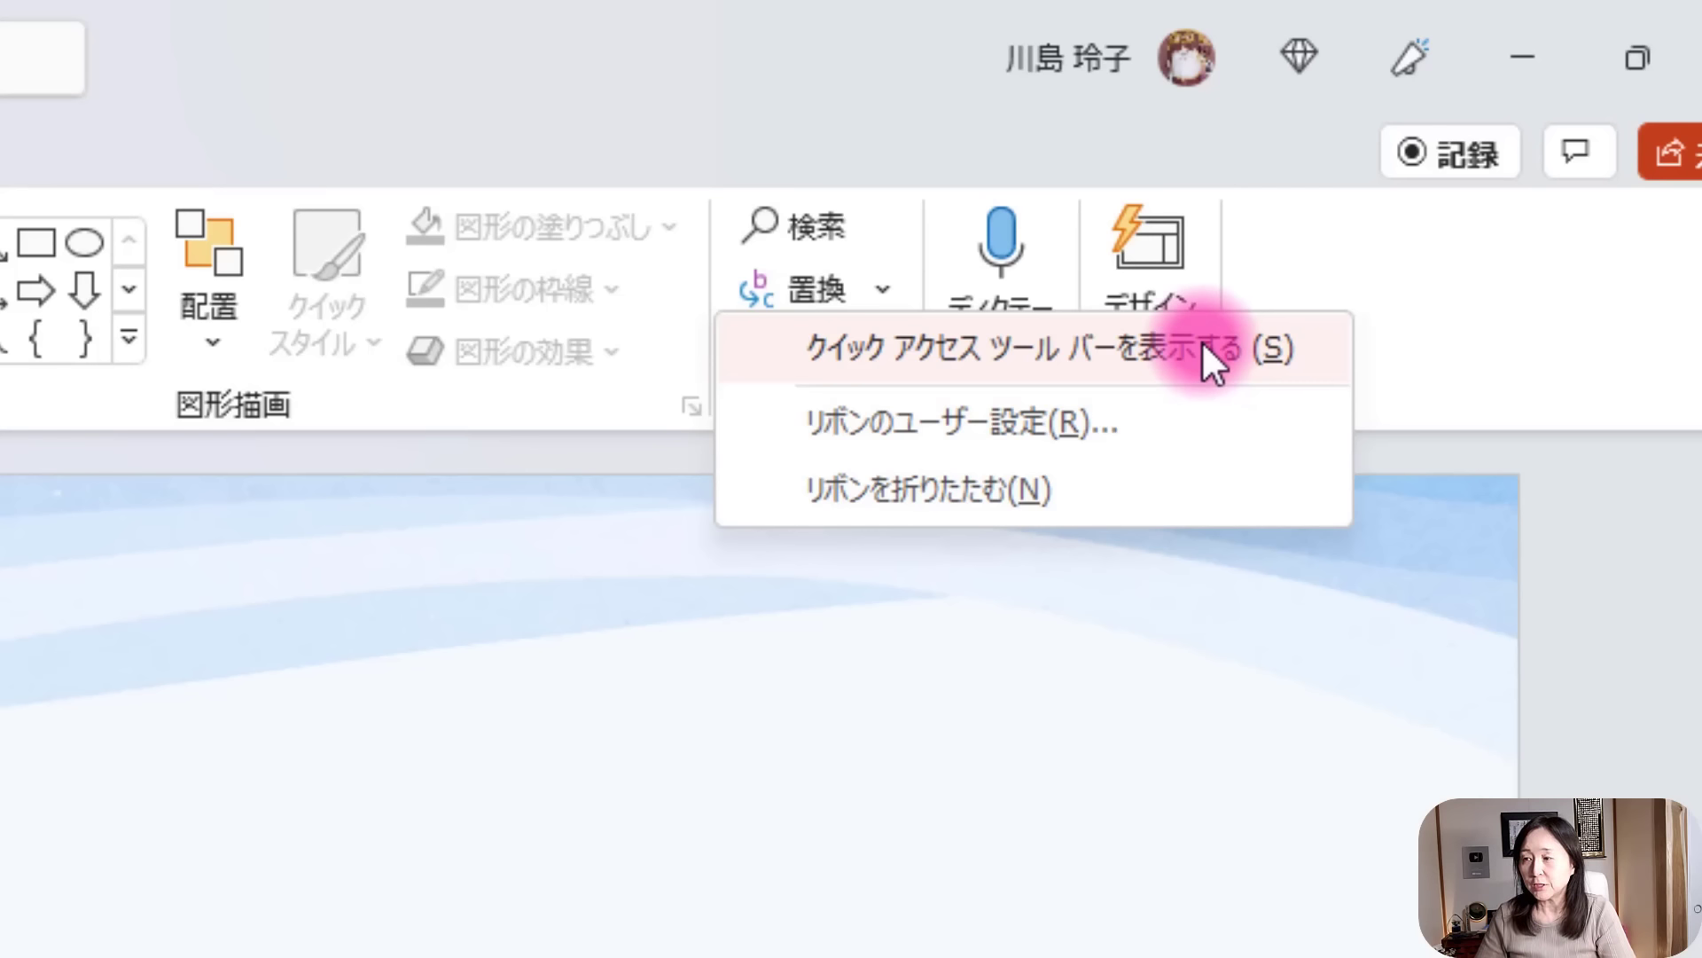
{"action": "left_click", "coordinate": [1204, 346]}
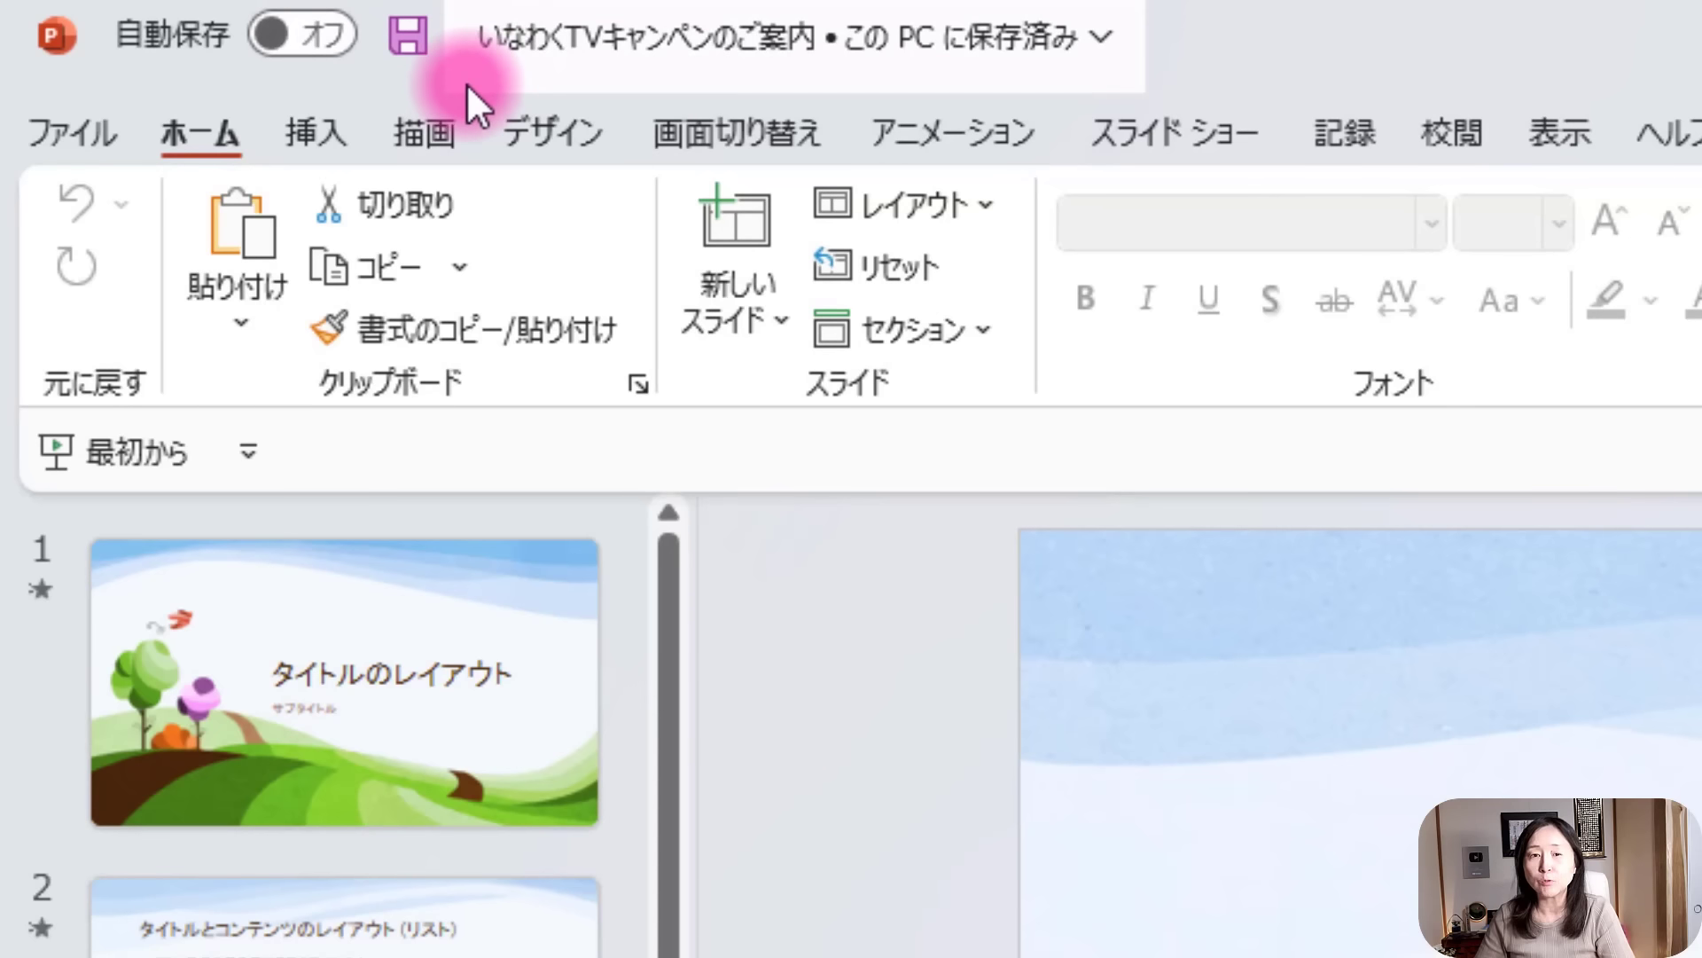
{"action": "right_click", "coordinate": [216, 466]}
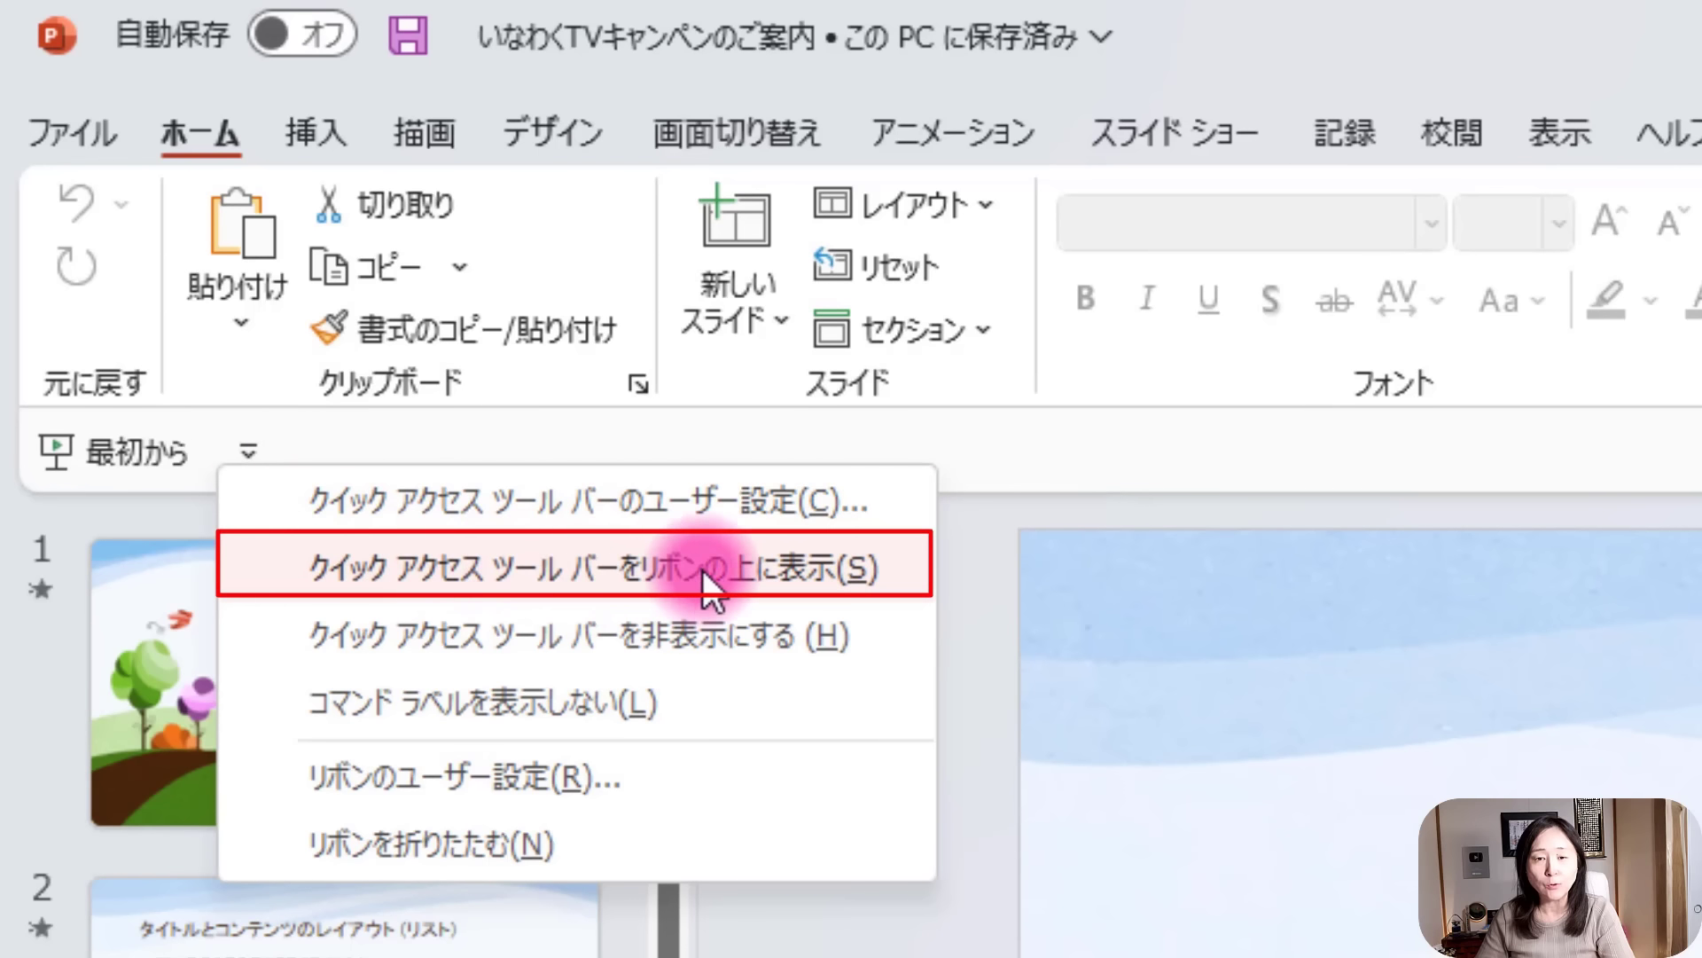
{"action": "left_click", "coordinate": [858, 572]}
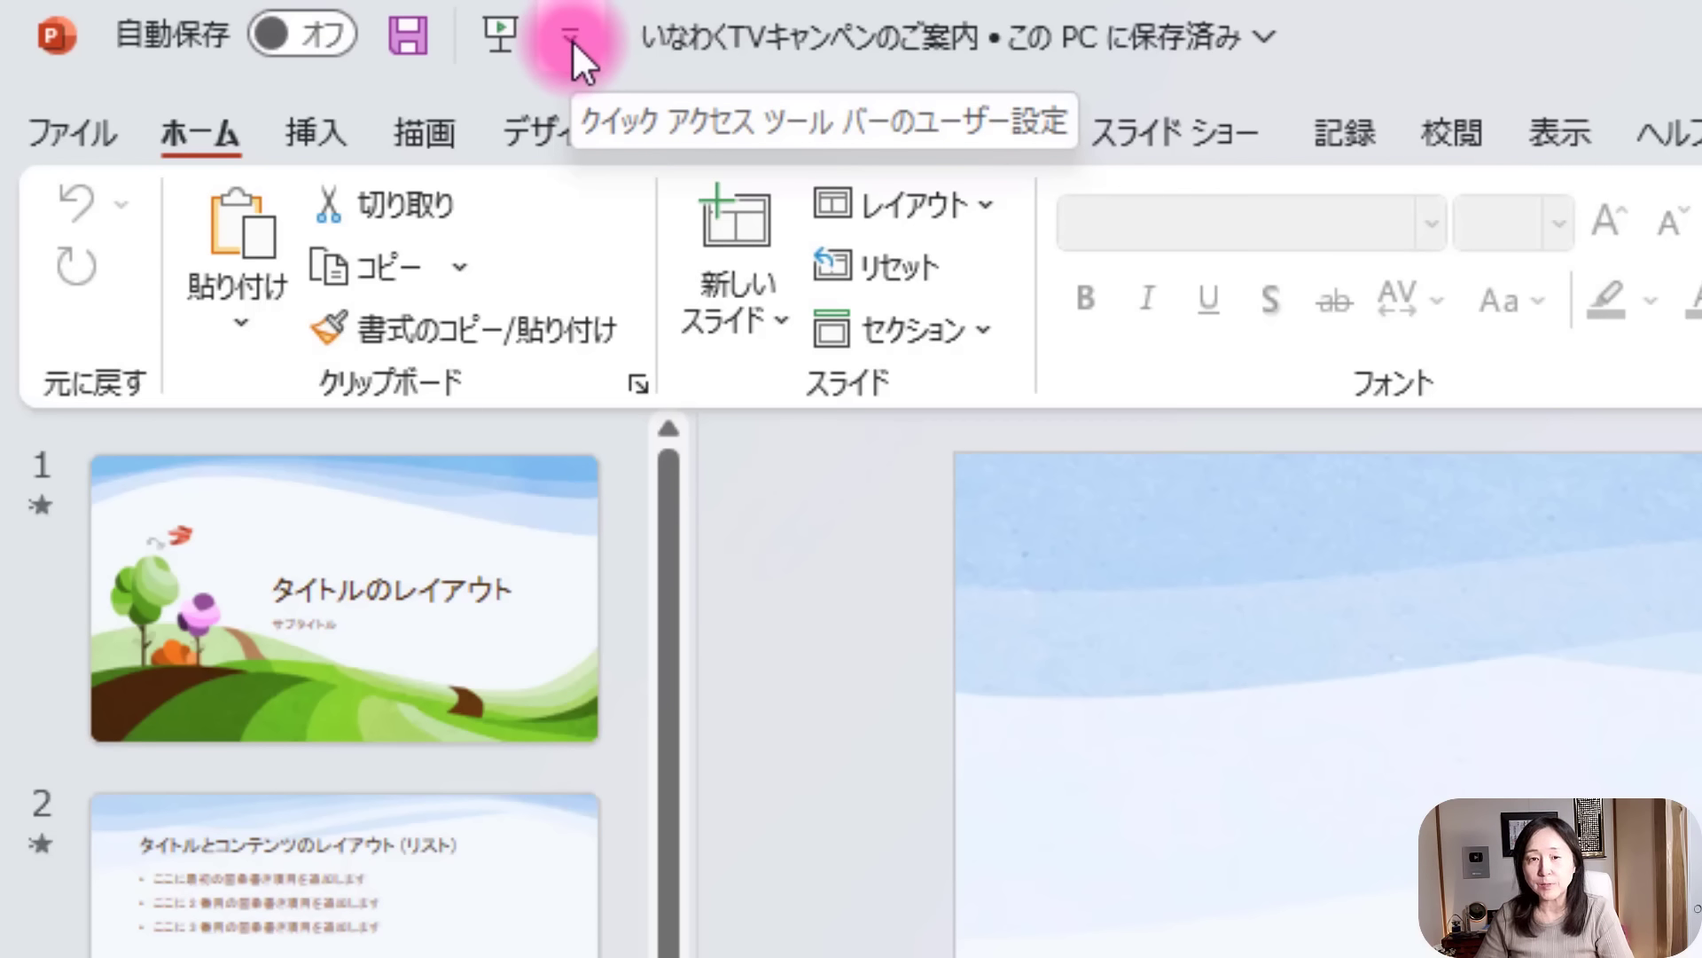
Add 元に戻す (Undo) to the Quick Access Toolbar, then select the title slide.
{"action": "left_click", "coordinate": [570, 36]}
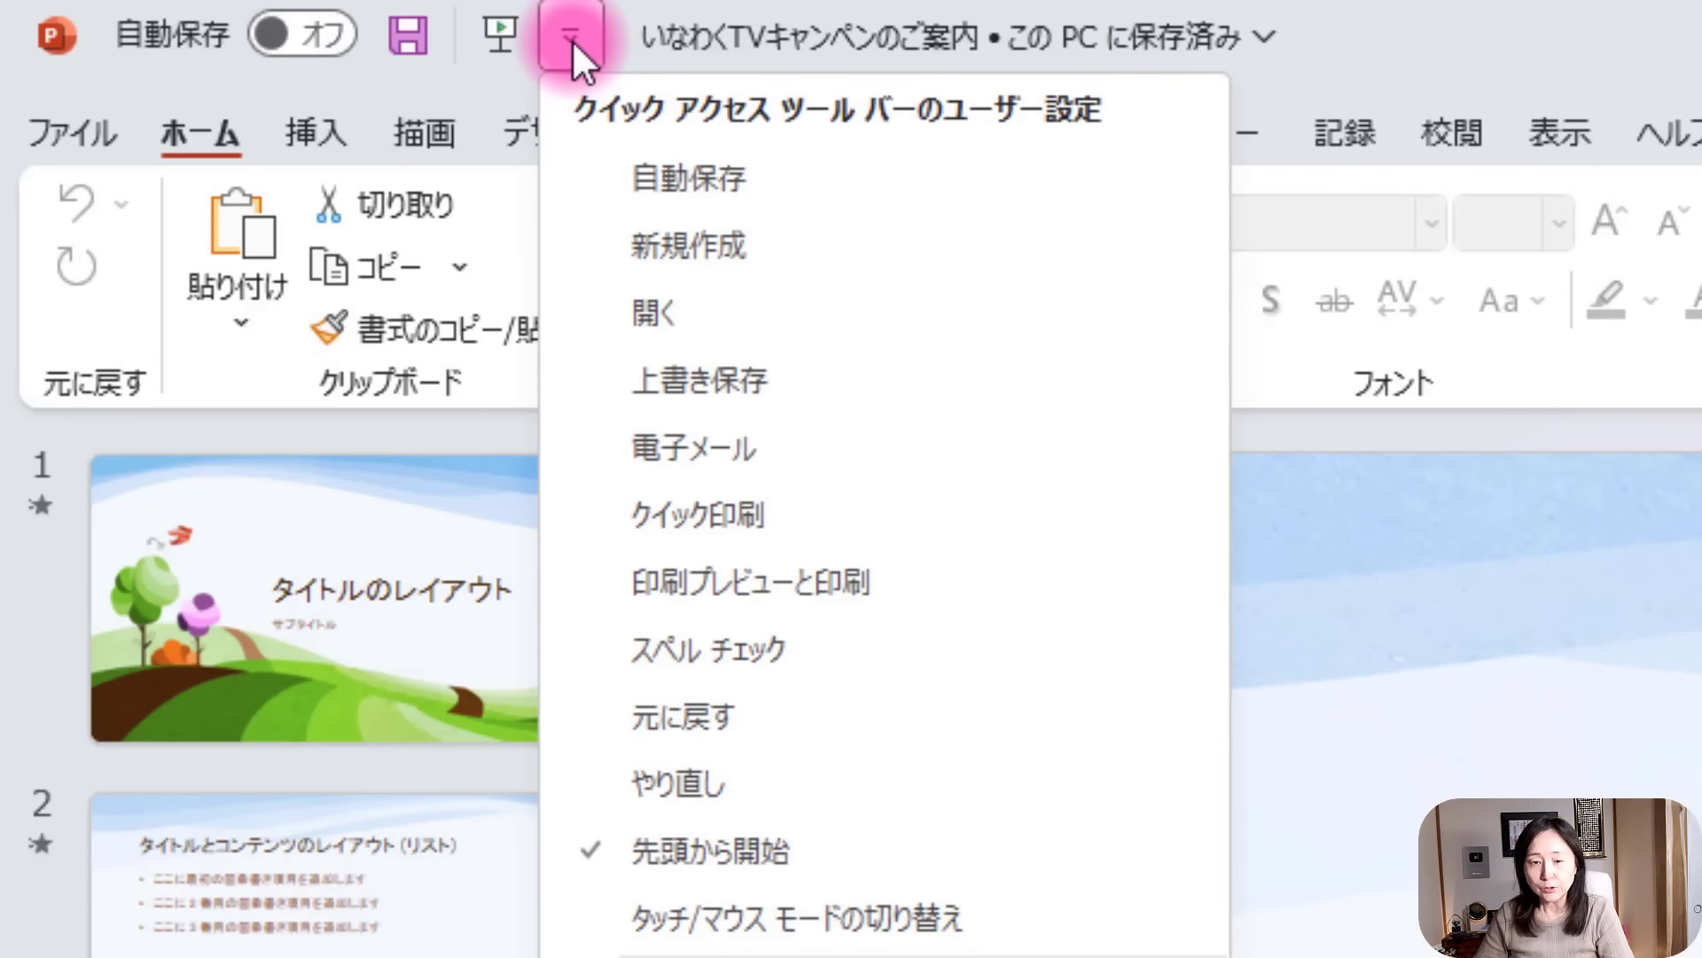
{"action": "left_click", "coordinate": [576, 855]}
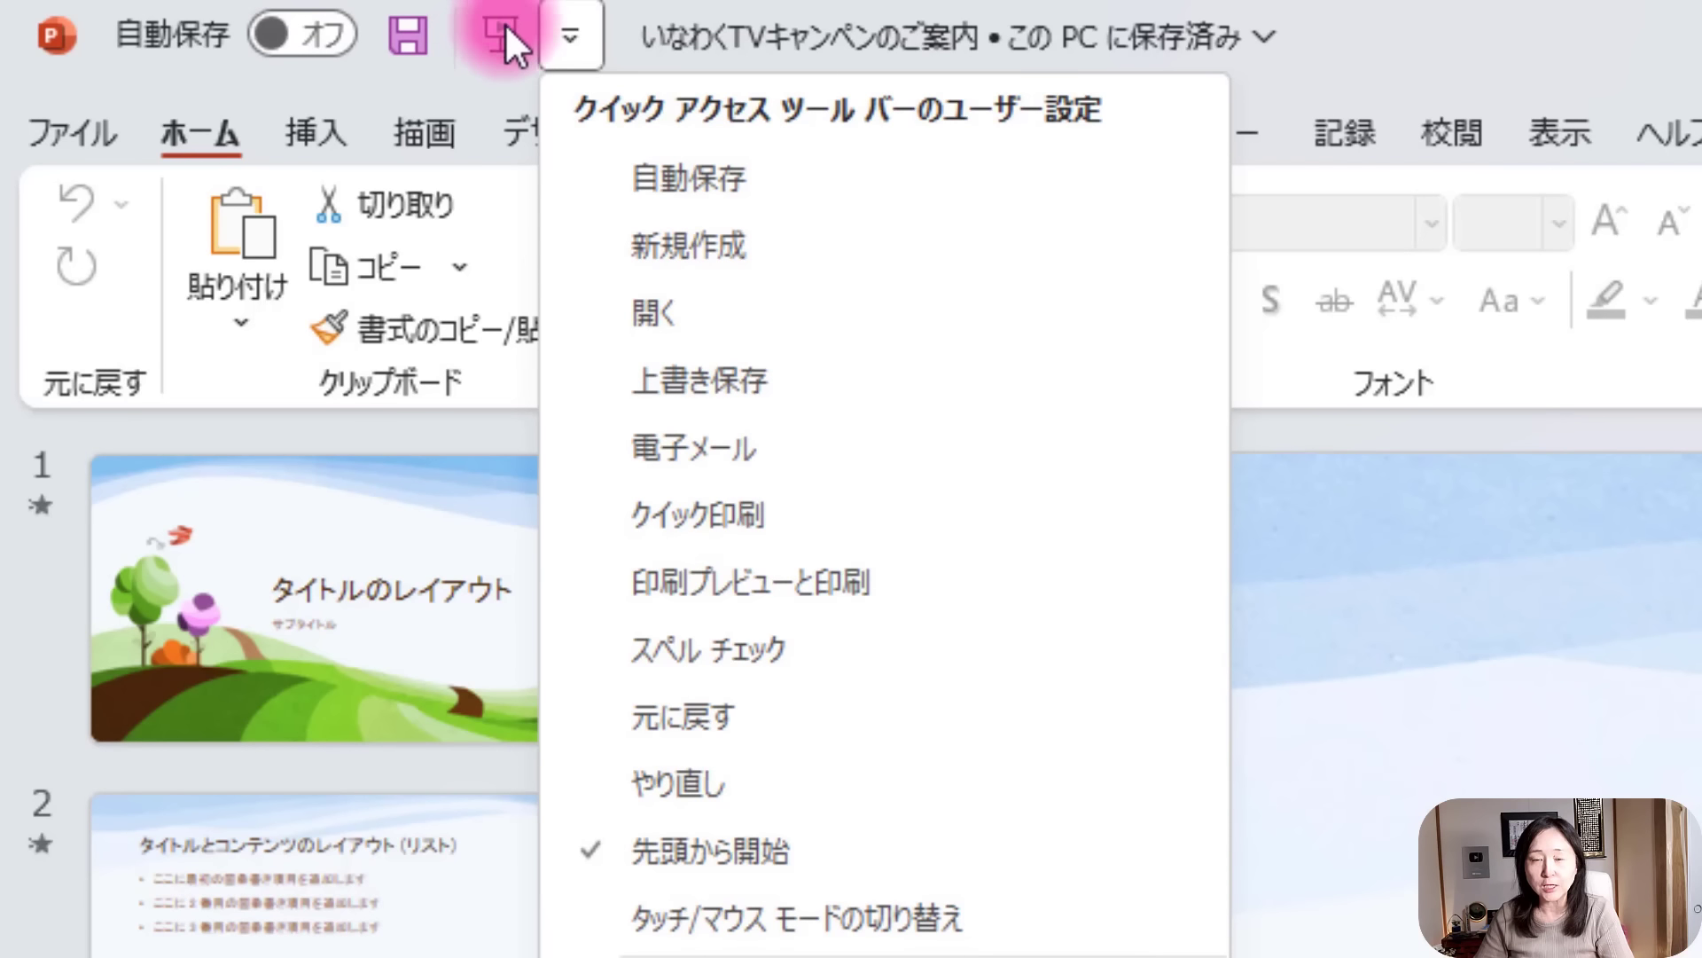
{"action": "left_click", "coordinate": [701, 720]}
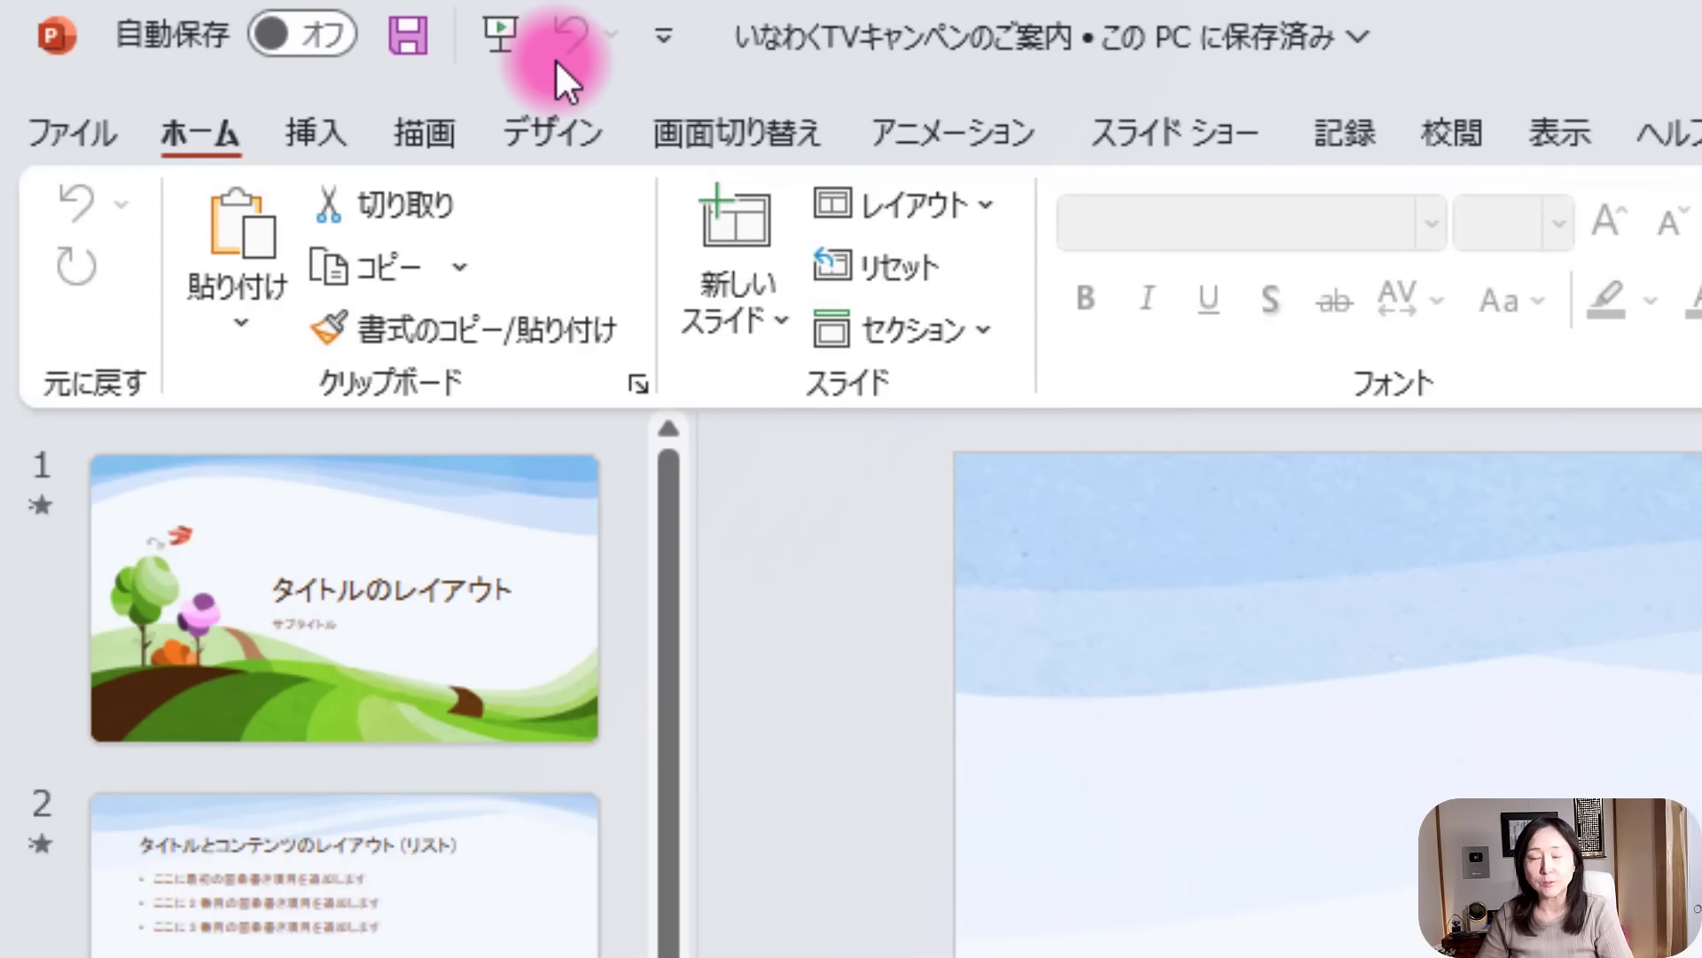
{"action": "left_click", "coordinate": [663, 38]}
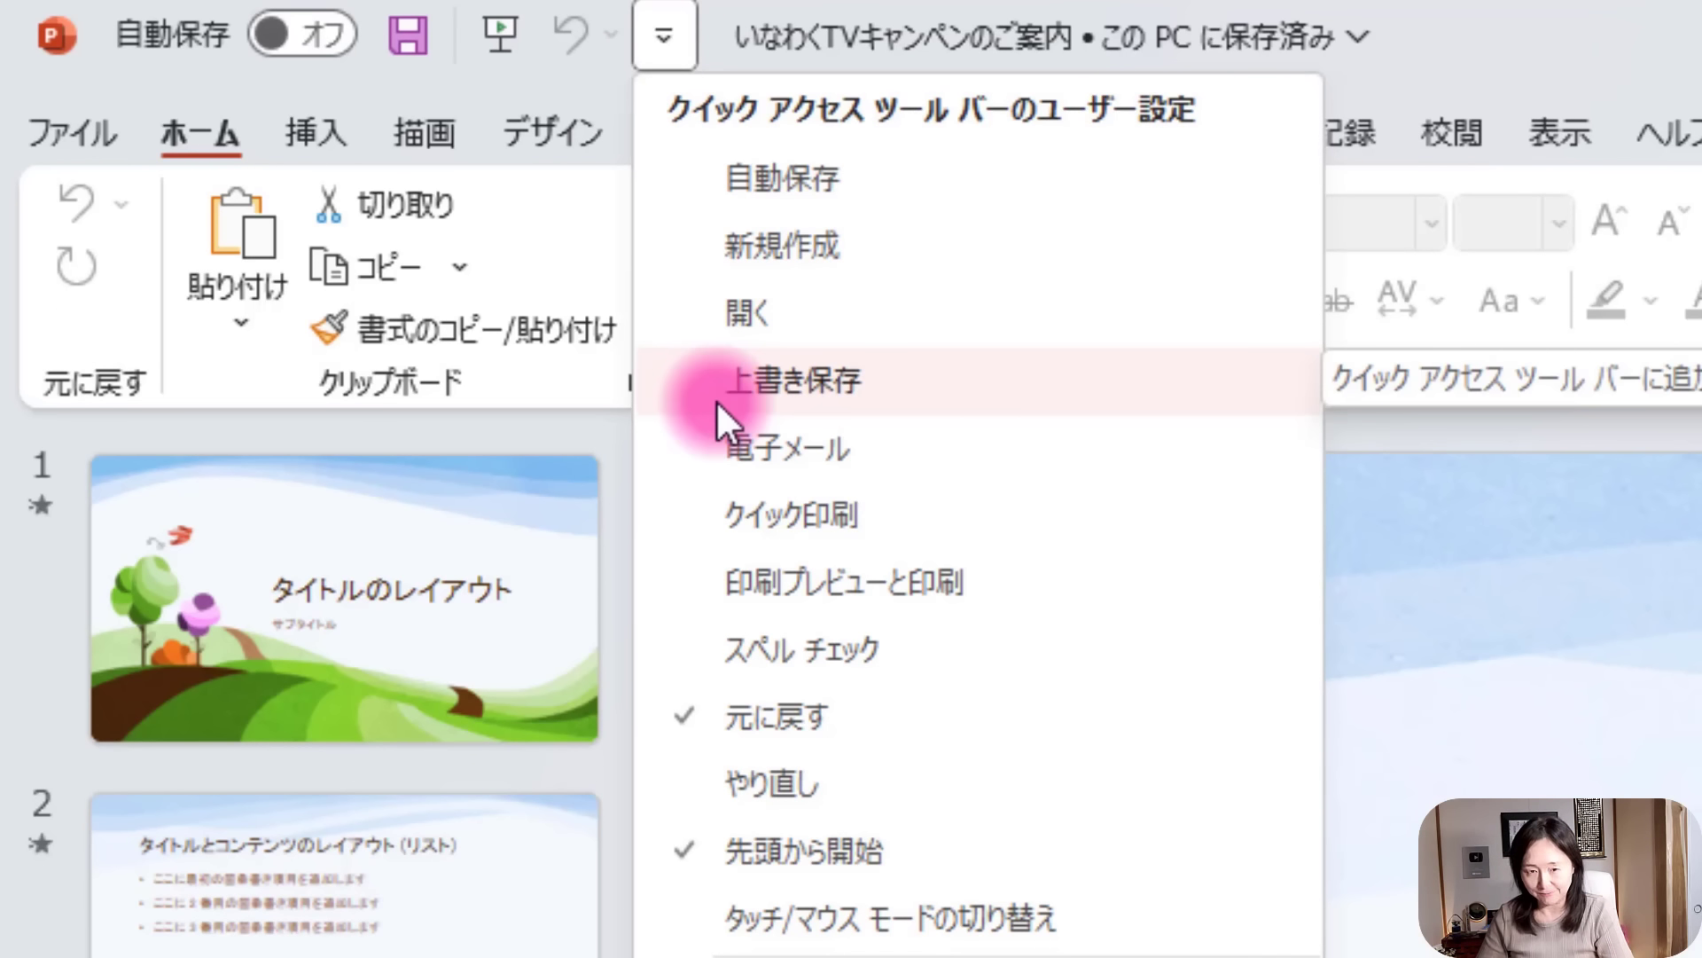
{"action": "key", "text": "Escape"}
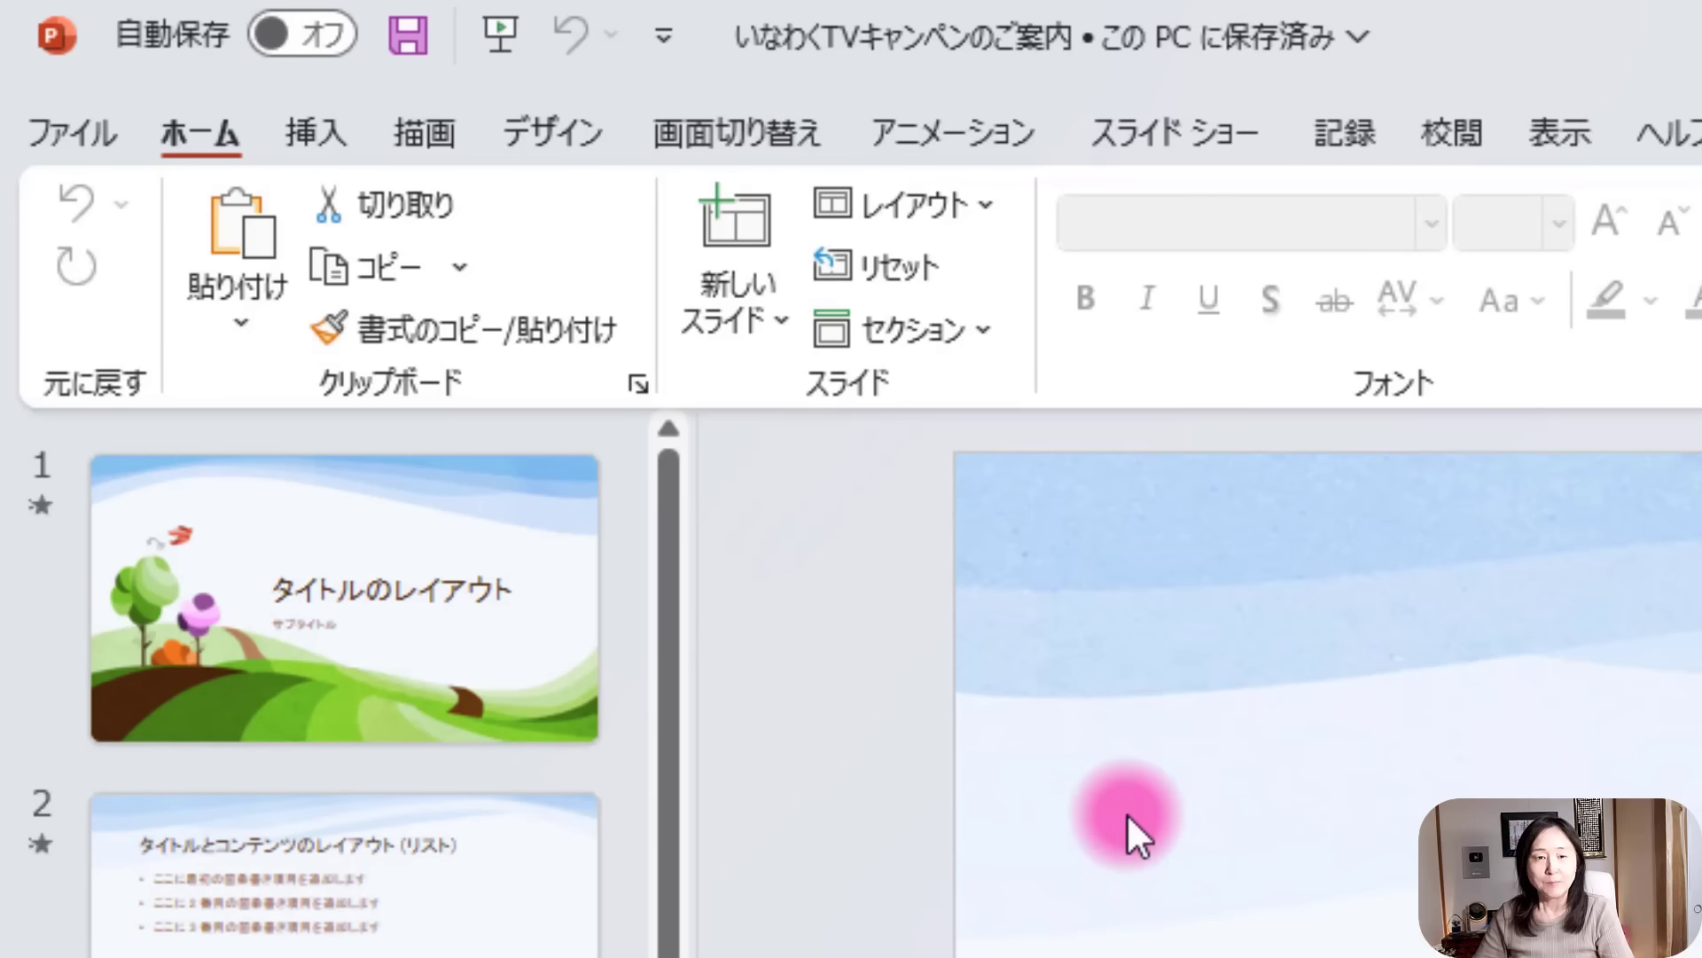
{"action": "left_click", "coordinate": [228, 562]}
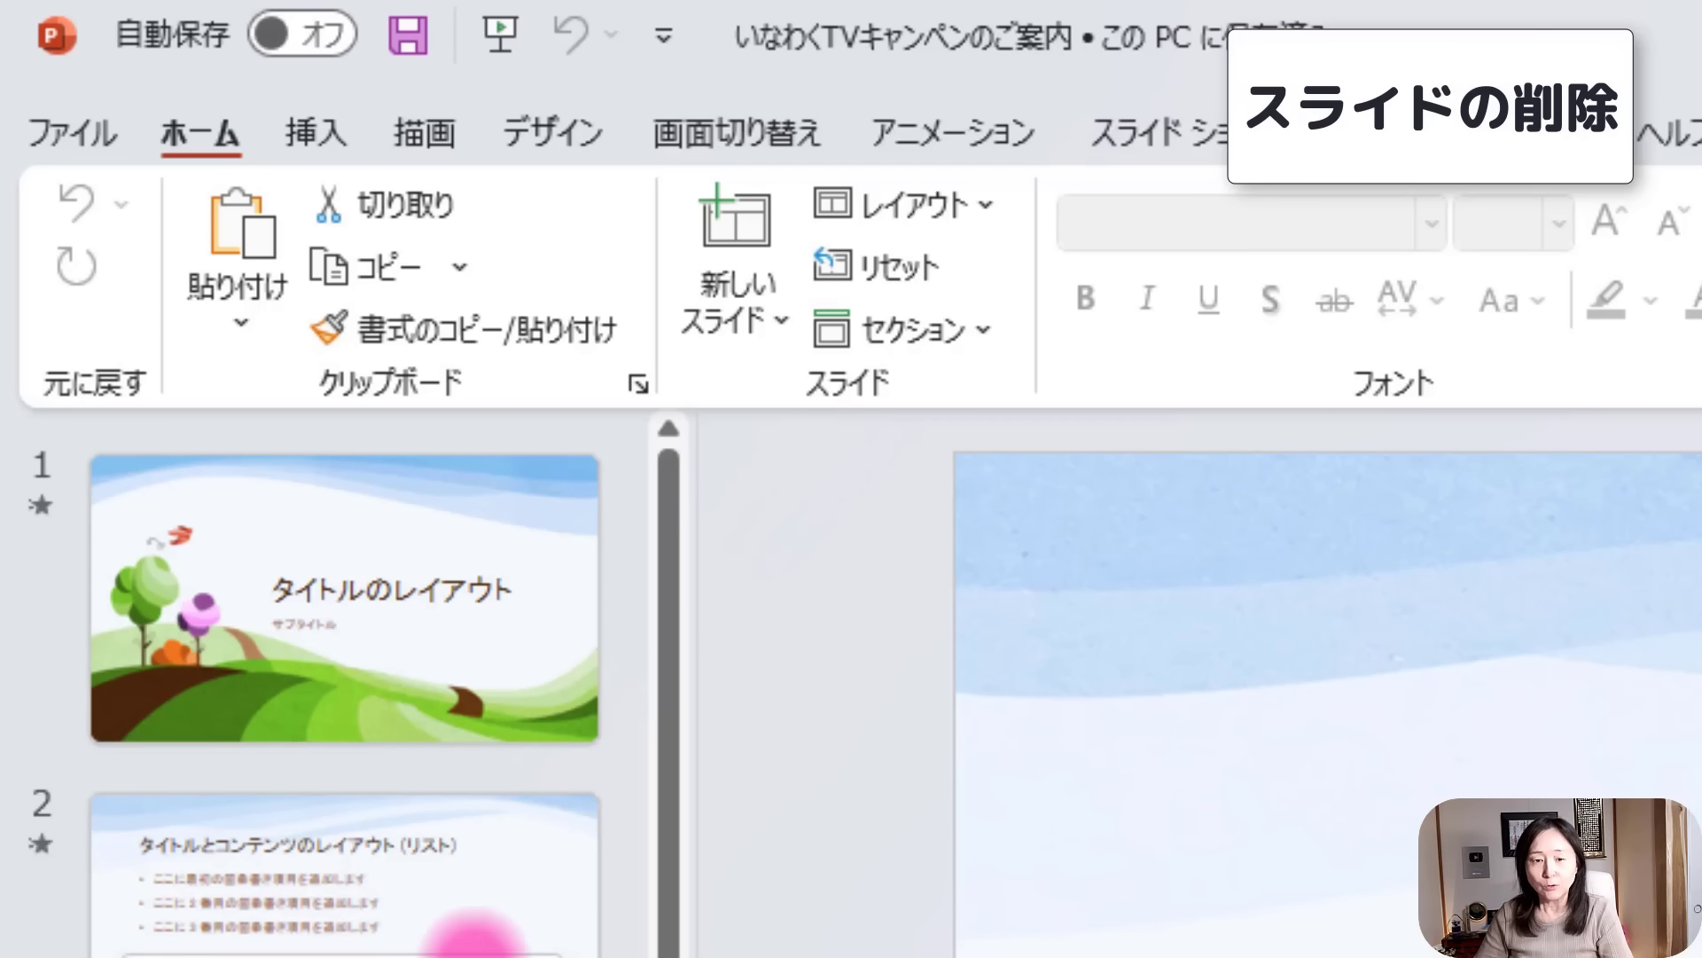
Delete the list, table, SmartArt, captioned photo and other sample slides after slide 1.
{"action": "left_click", "coordinate": [494, 926]}
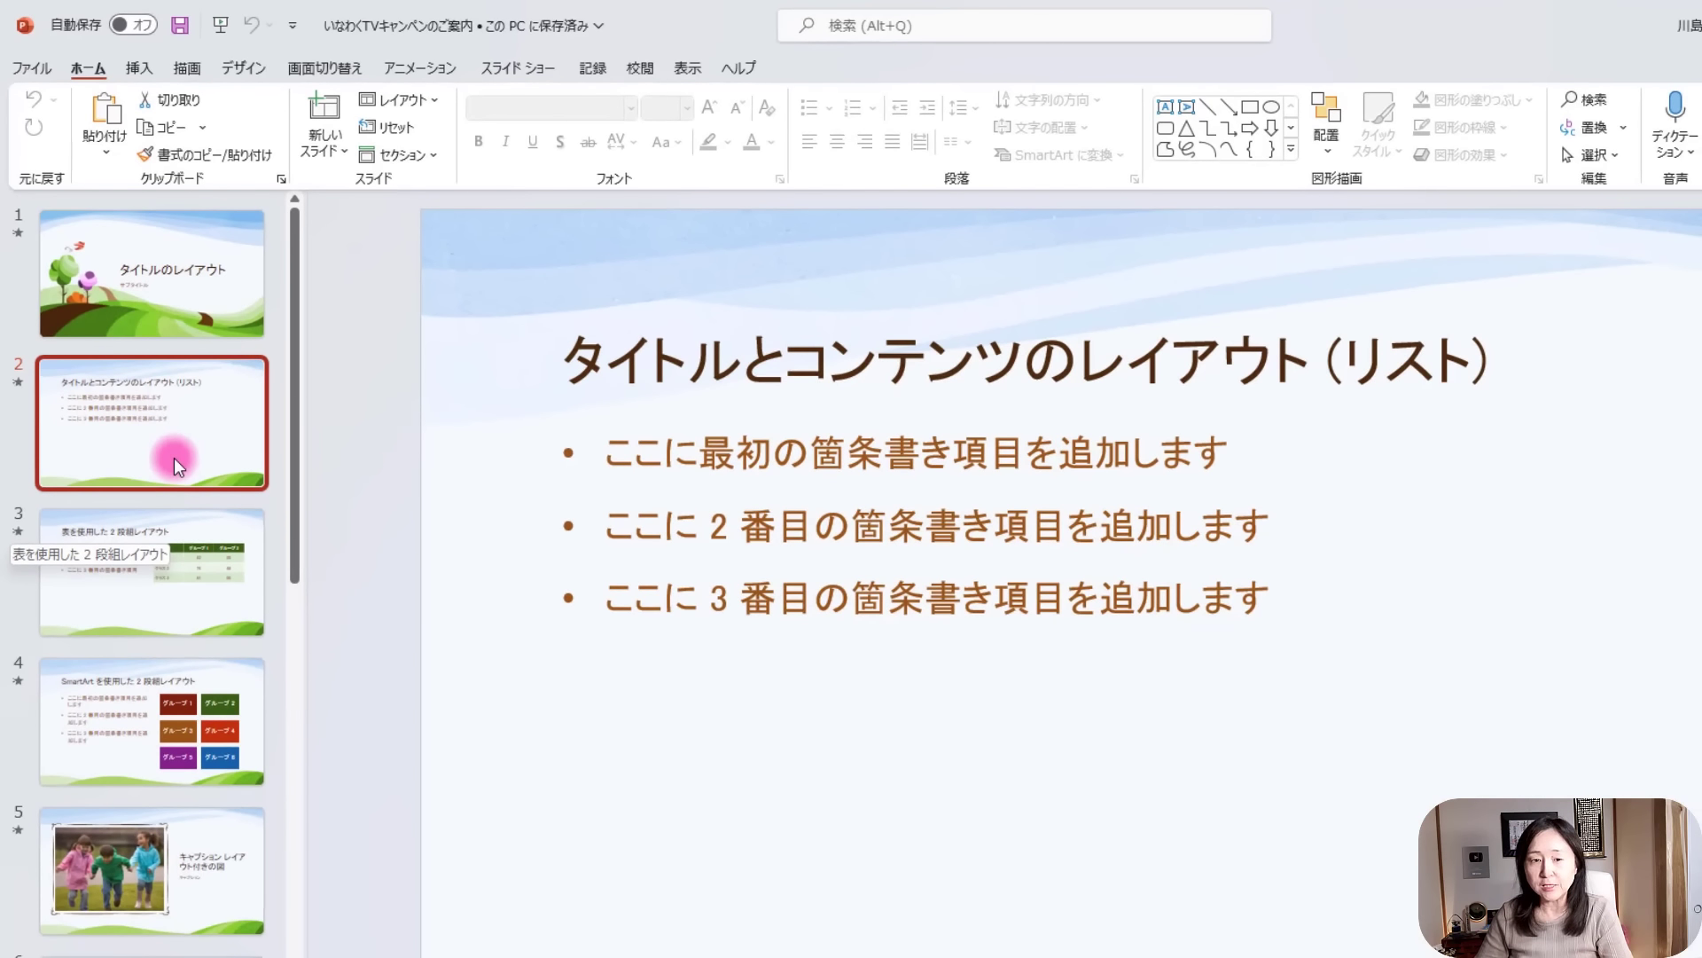
{"action": "key", "text": "Delete"}
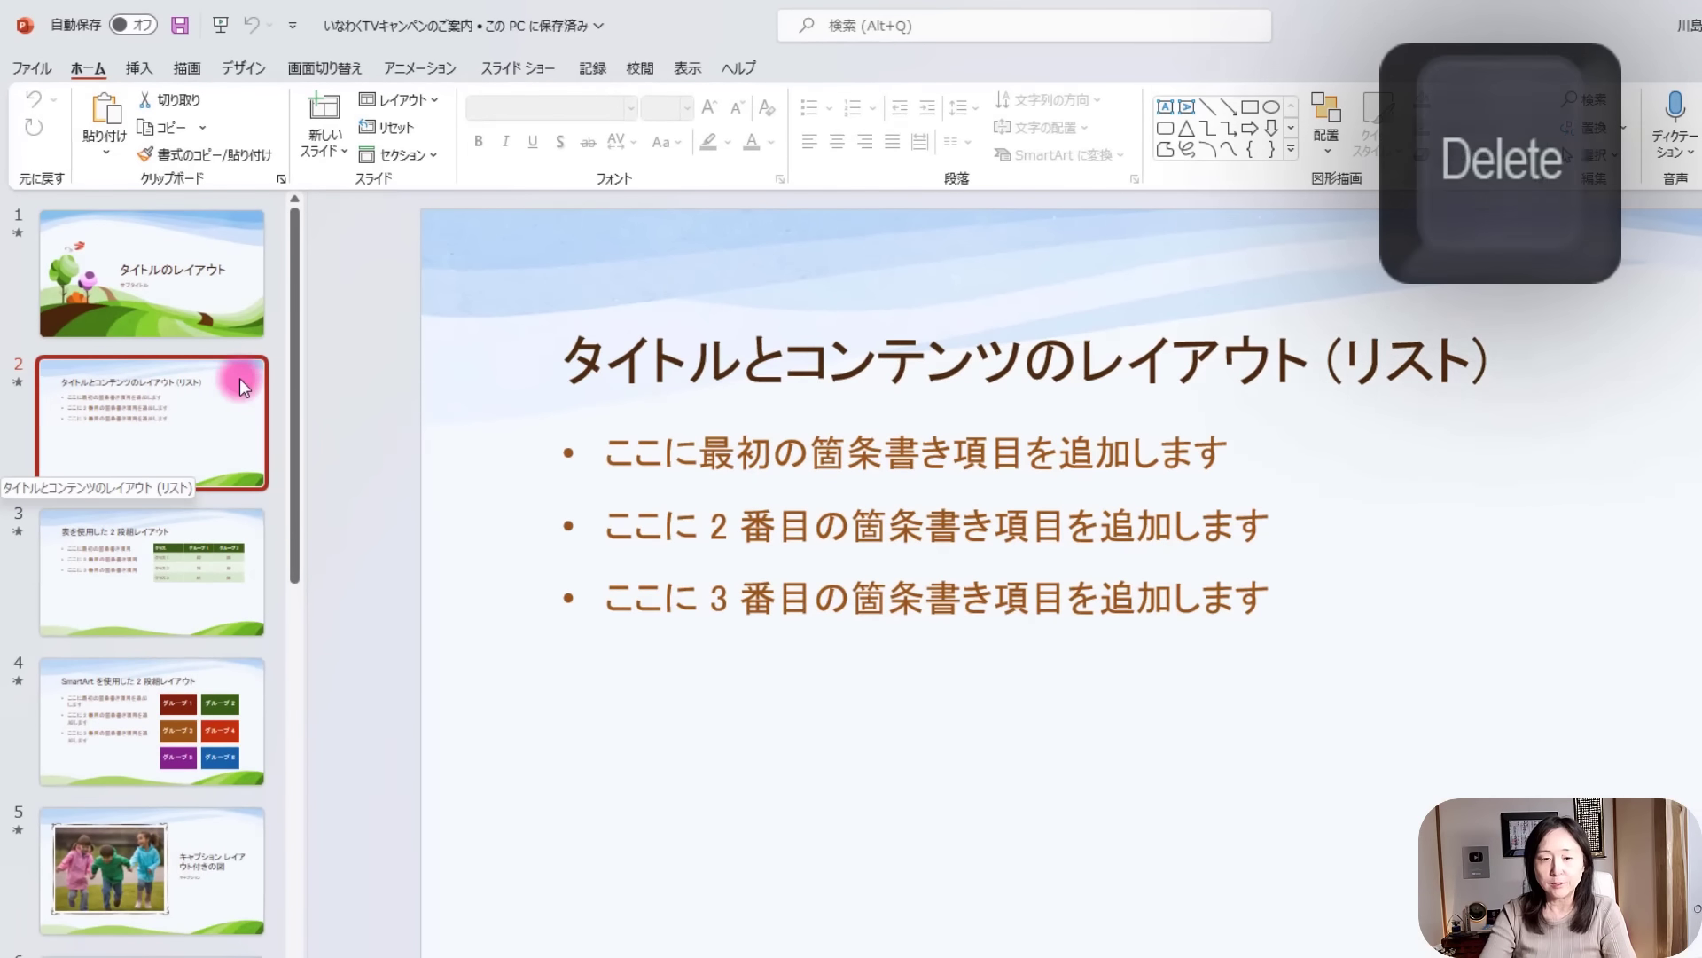
{"action": "key", "text": "Delete"}
{"action": "key", "text": "Delete"}
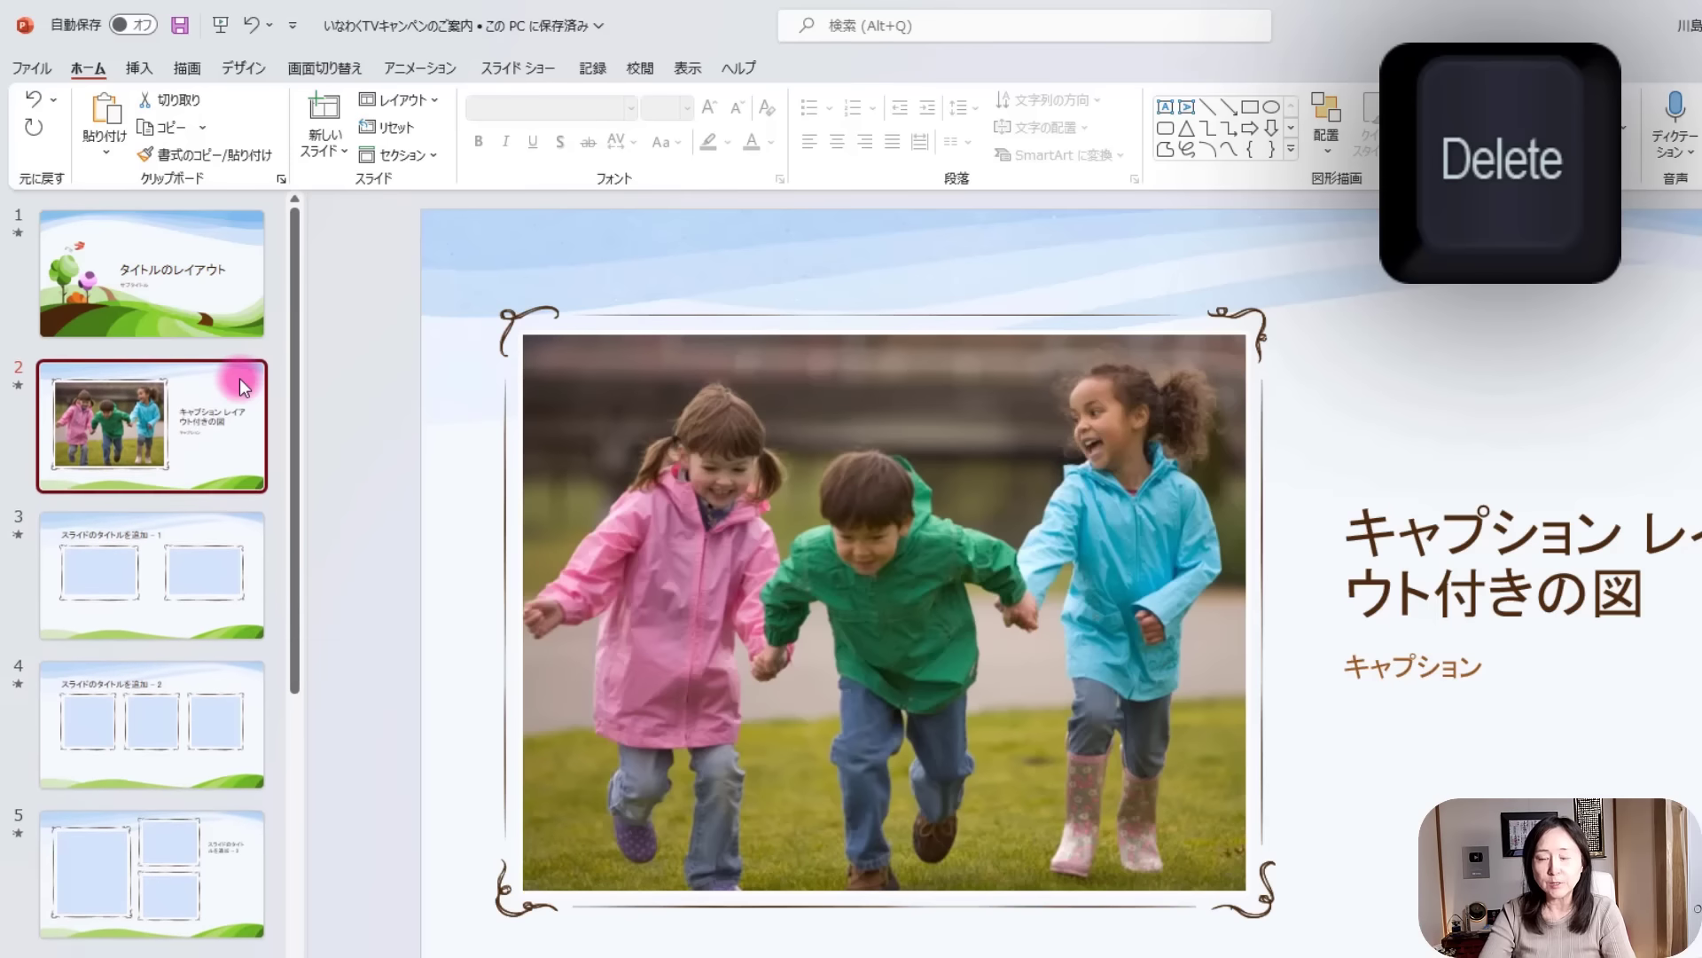
{"action": "key", "text": "Delete"}
{"action": "key", "text": "Delete"}
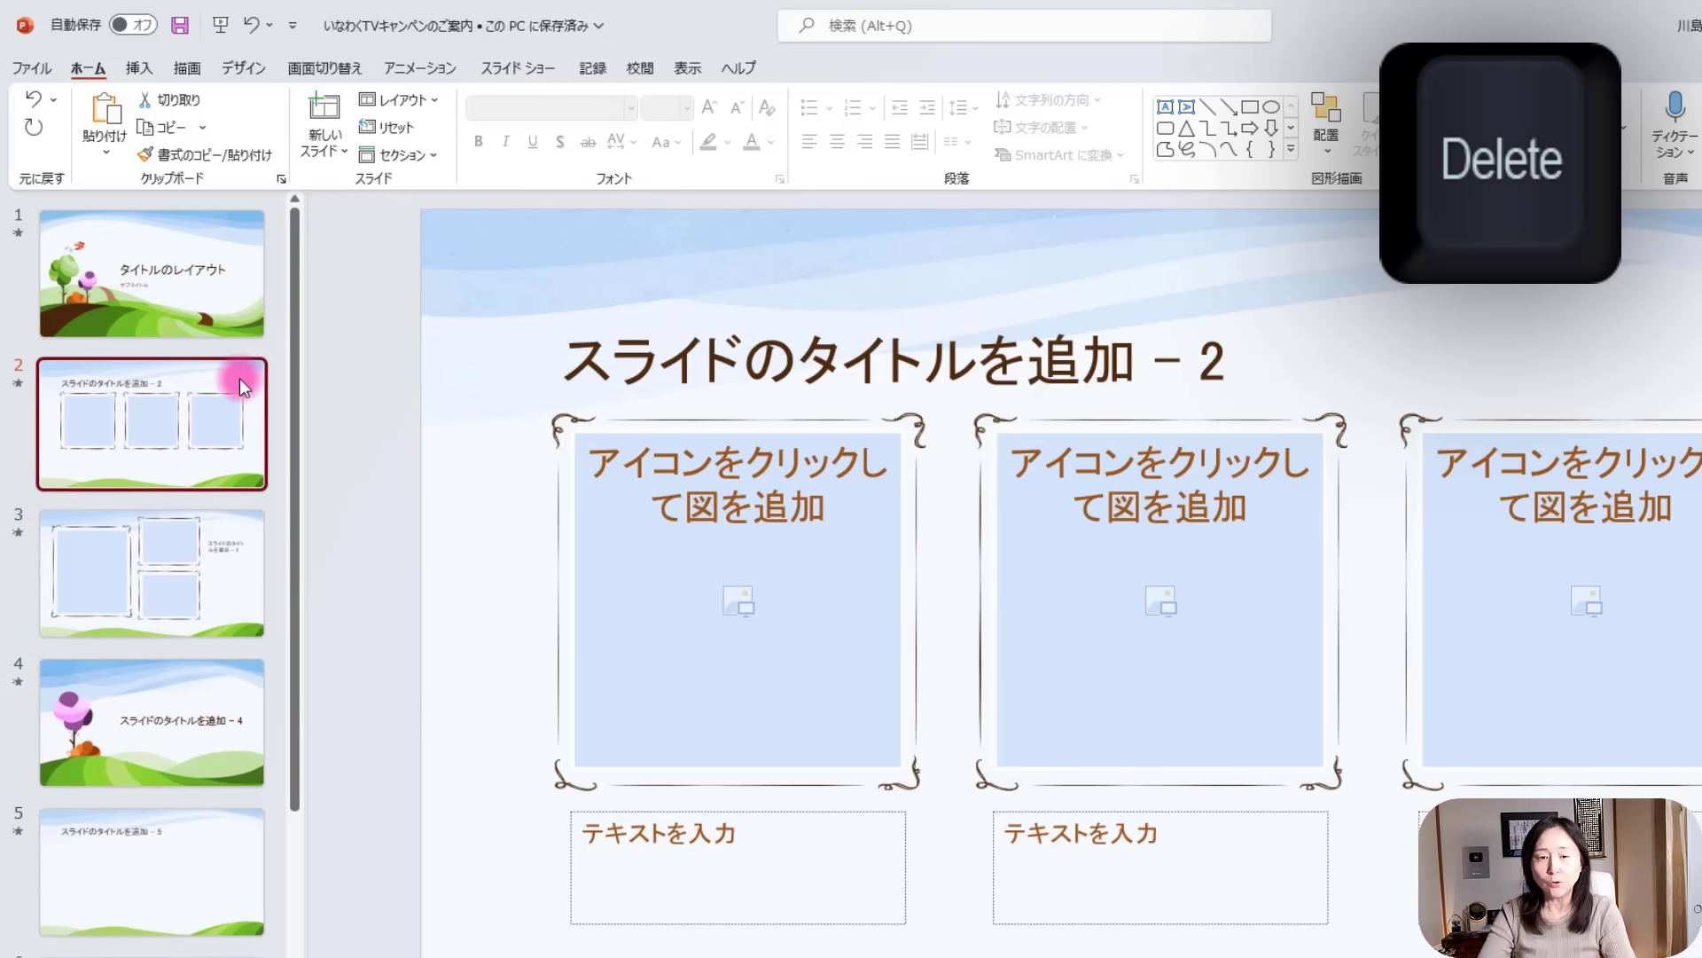
{"action": "key", "text": "Delete"}
{"action": "key", "text": "Delete"}
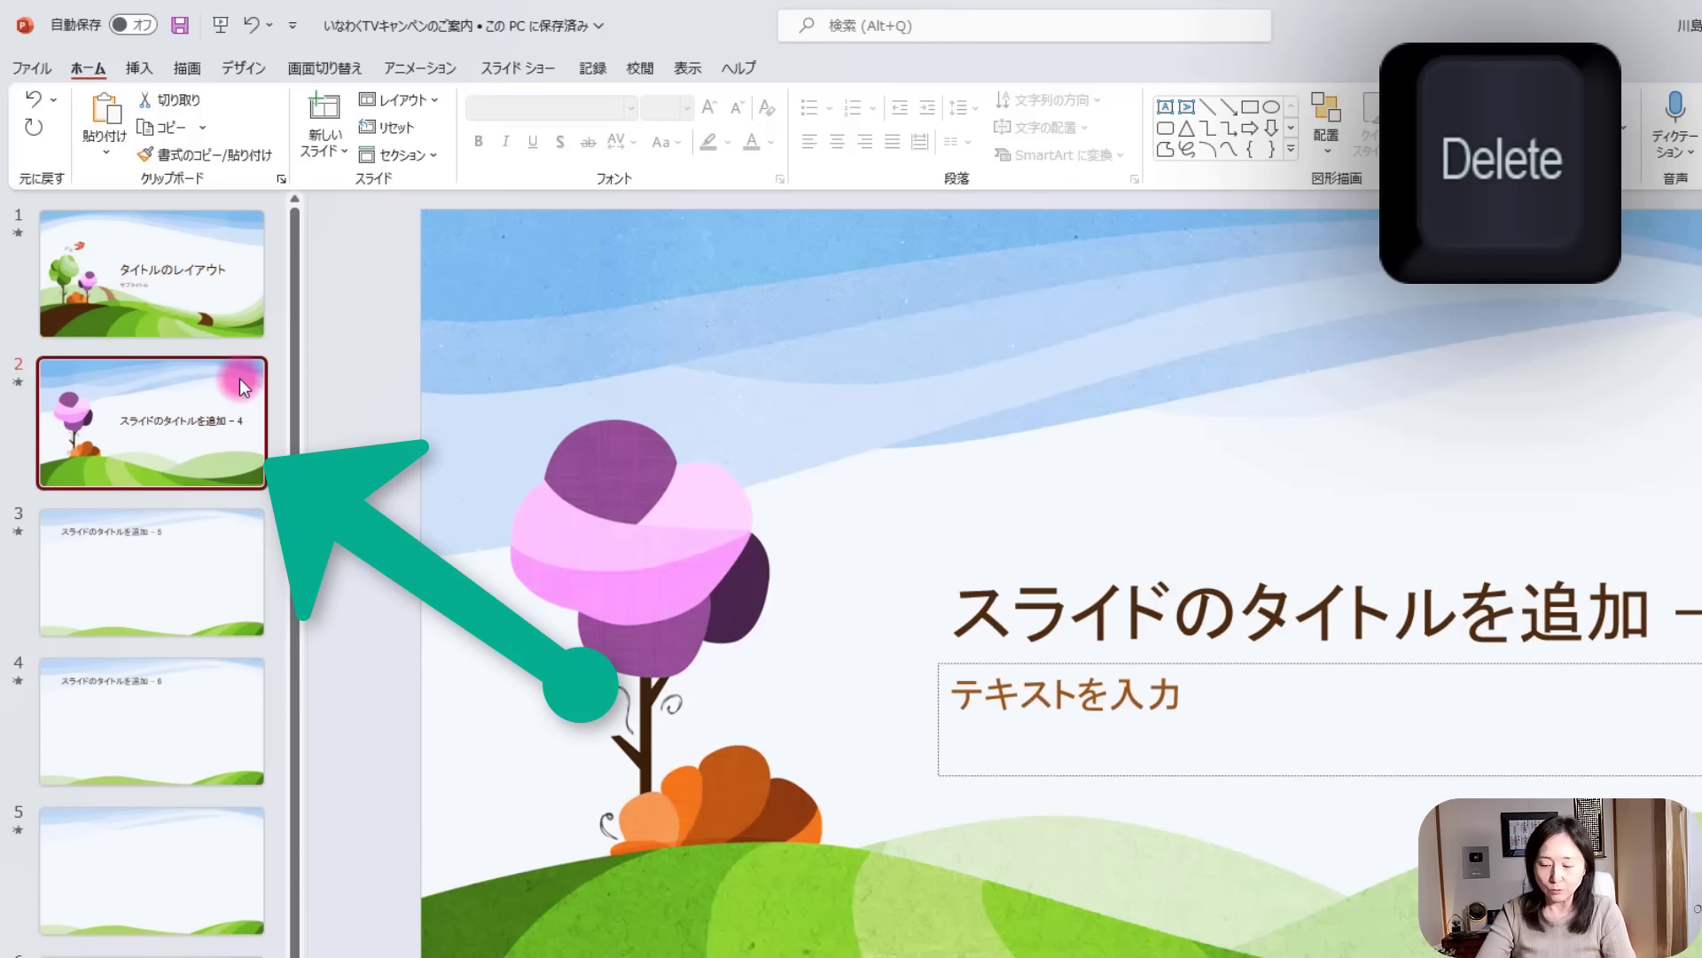
{"action": "key", "text": "Delete"}
{"action": "key", "text": "Delete"}
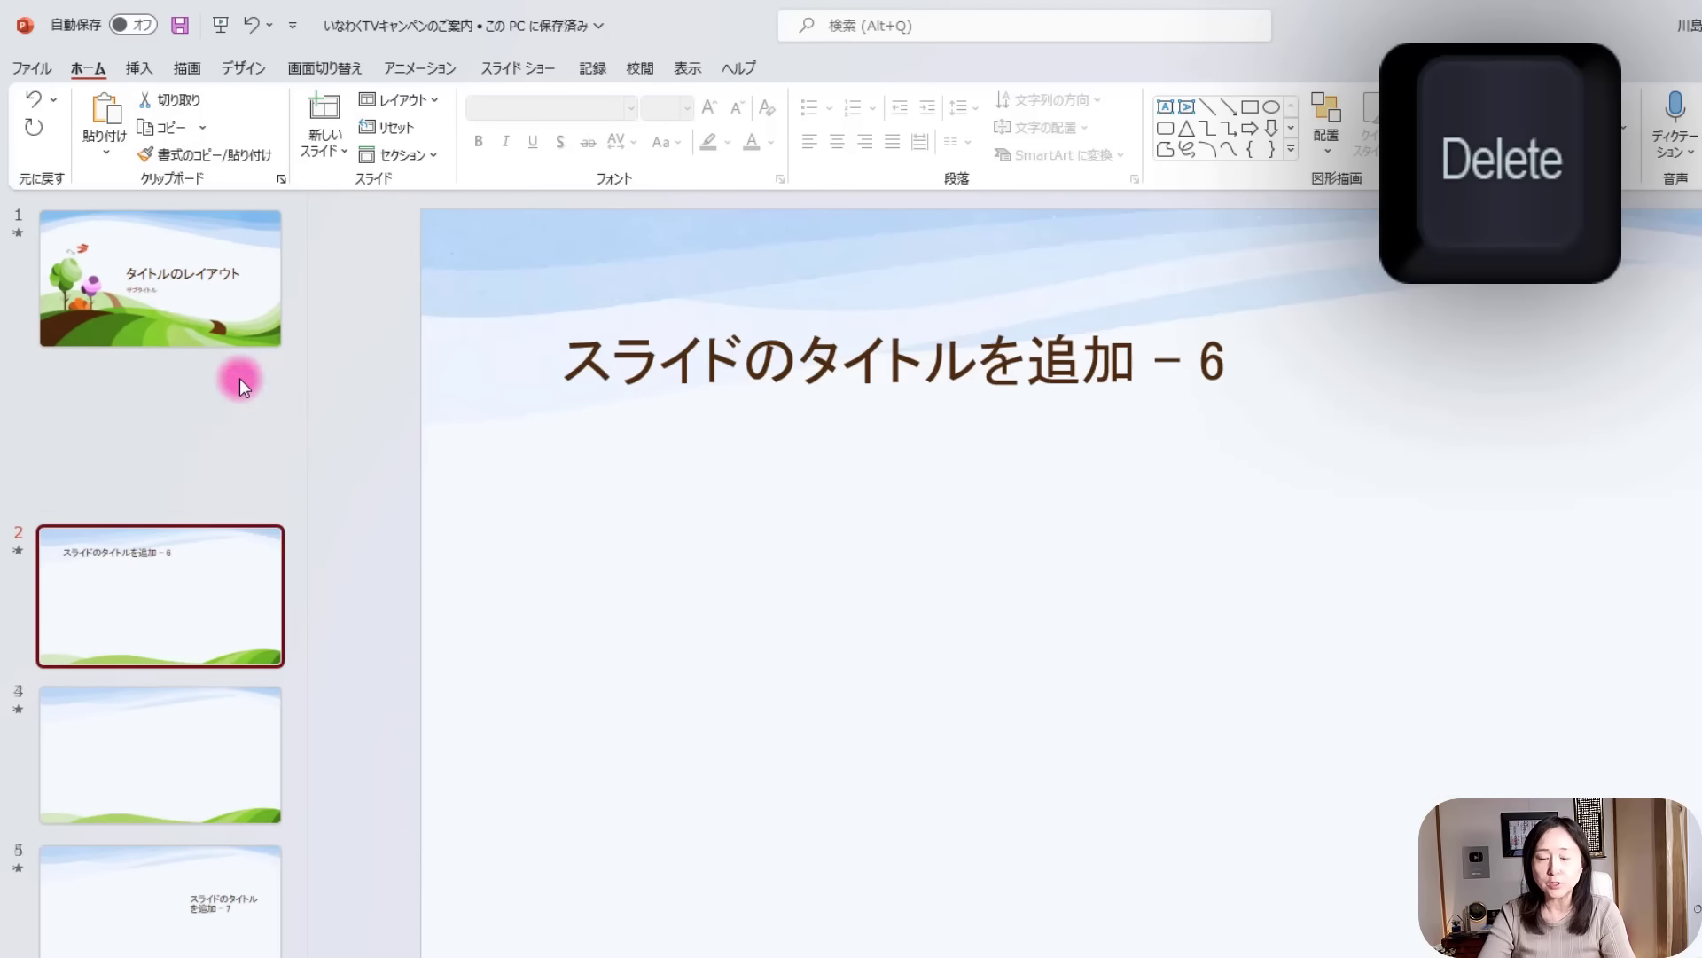
{"action": "key", "text": "Delete"}
{"action": "key", "text": "Delete"}
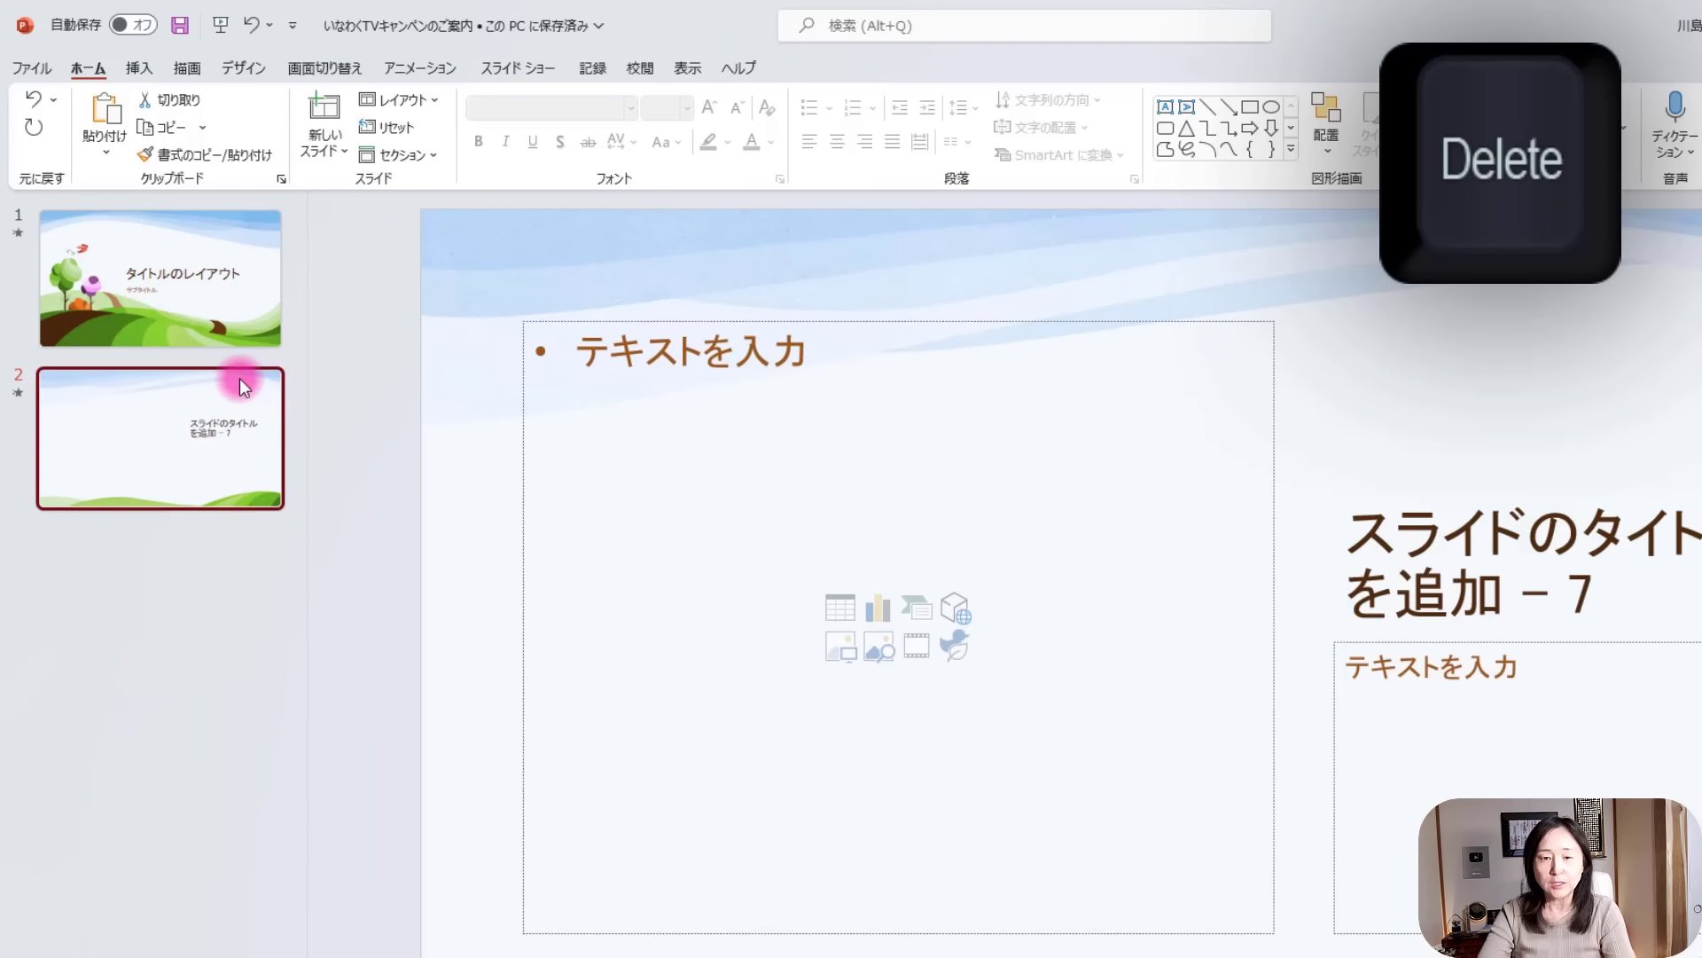
{"action": "key", "text": "Delete"}
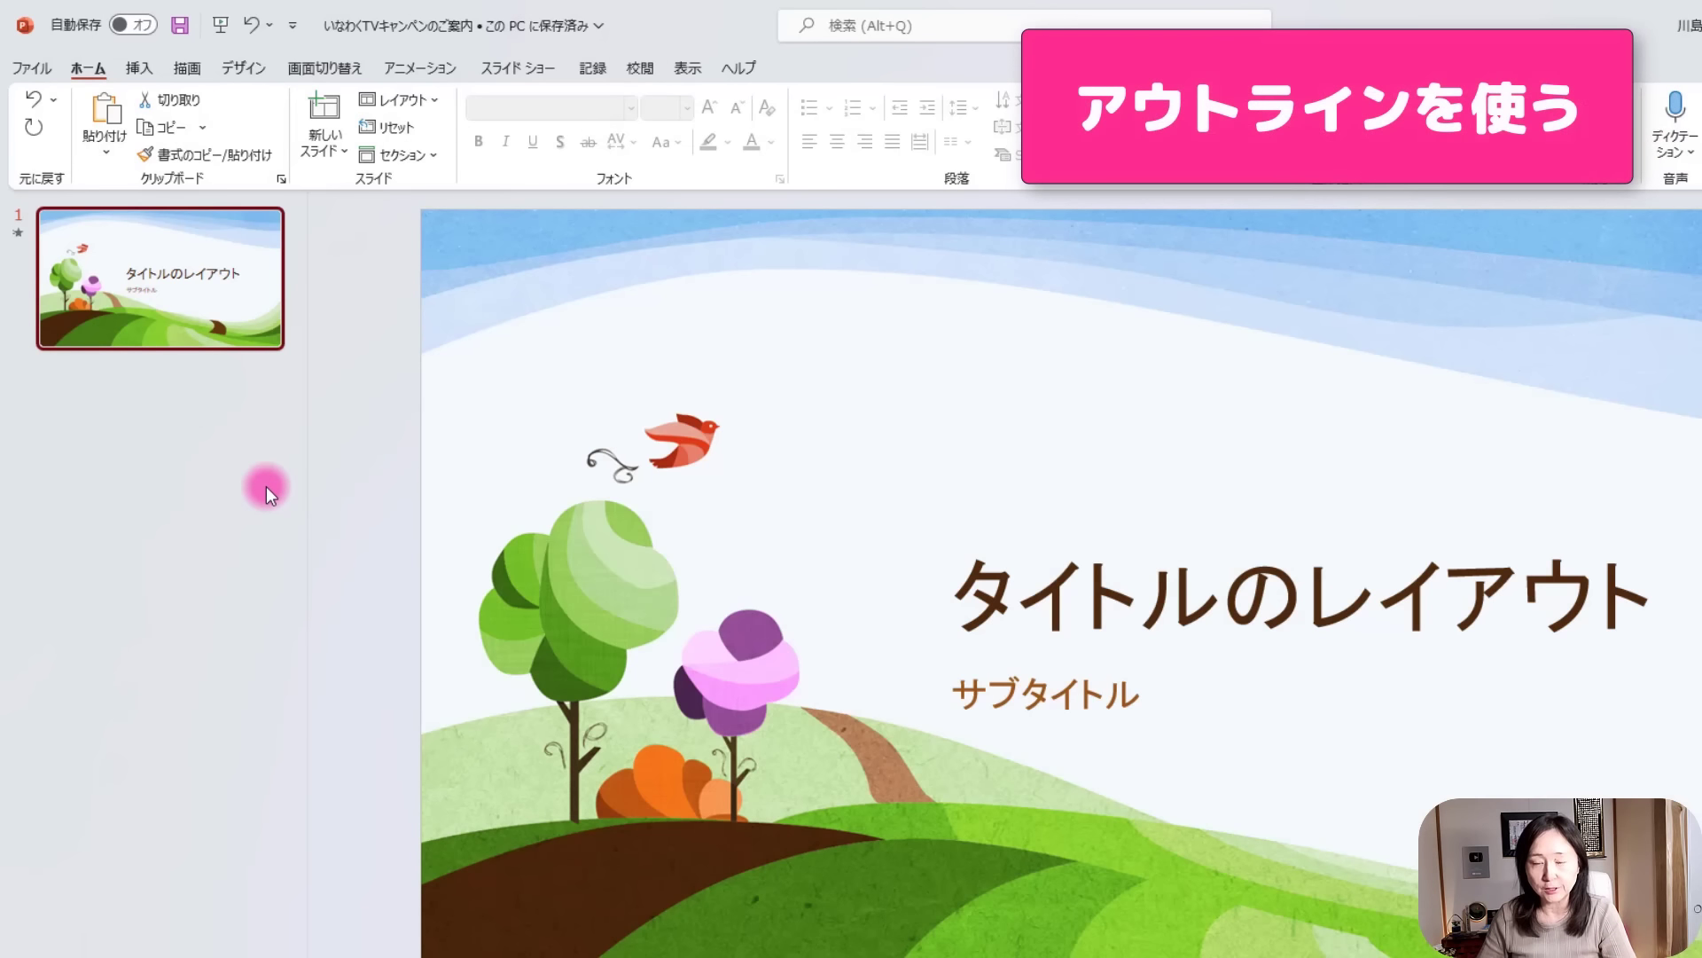
In Outline view, enter the title いなわくTVキャンペンのご案内 on the title slide.
{"action": "left_click", "coordinate": [693, 67]}
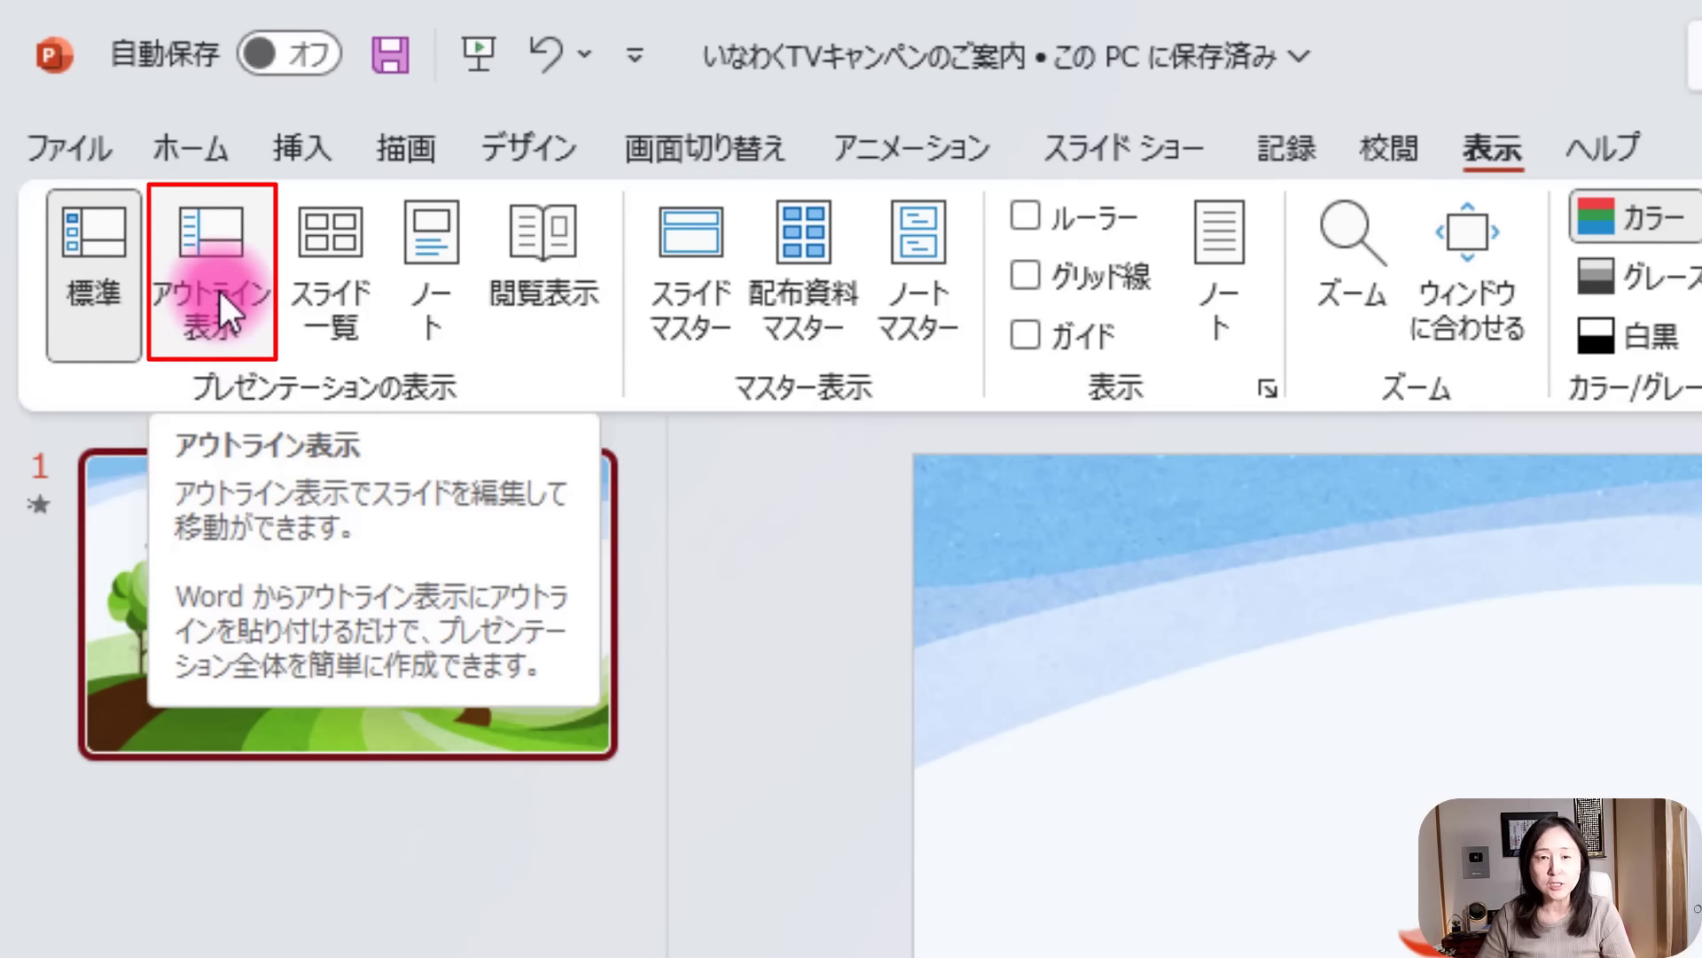
{"action": "left_click", "coordinate": [218, 289]}
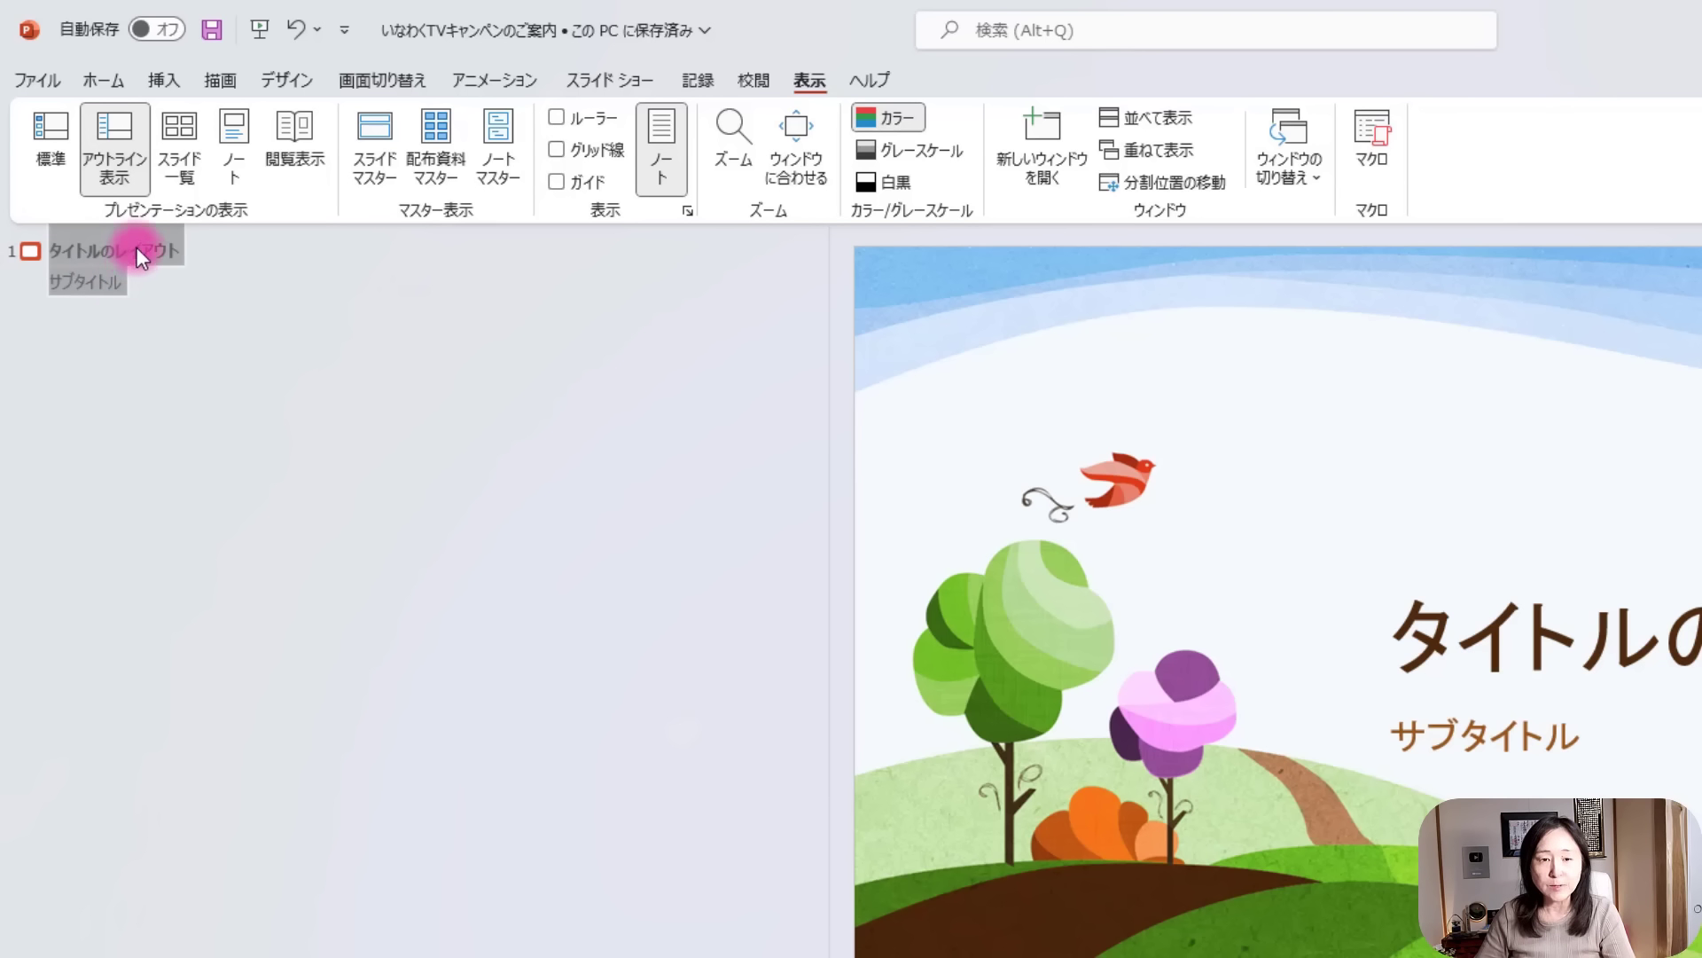
{"action": "type", "text": "いなわくTV"}
{"action": "key", "text": "Return"}
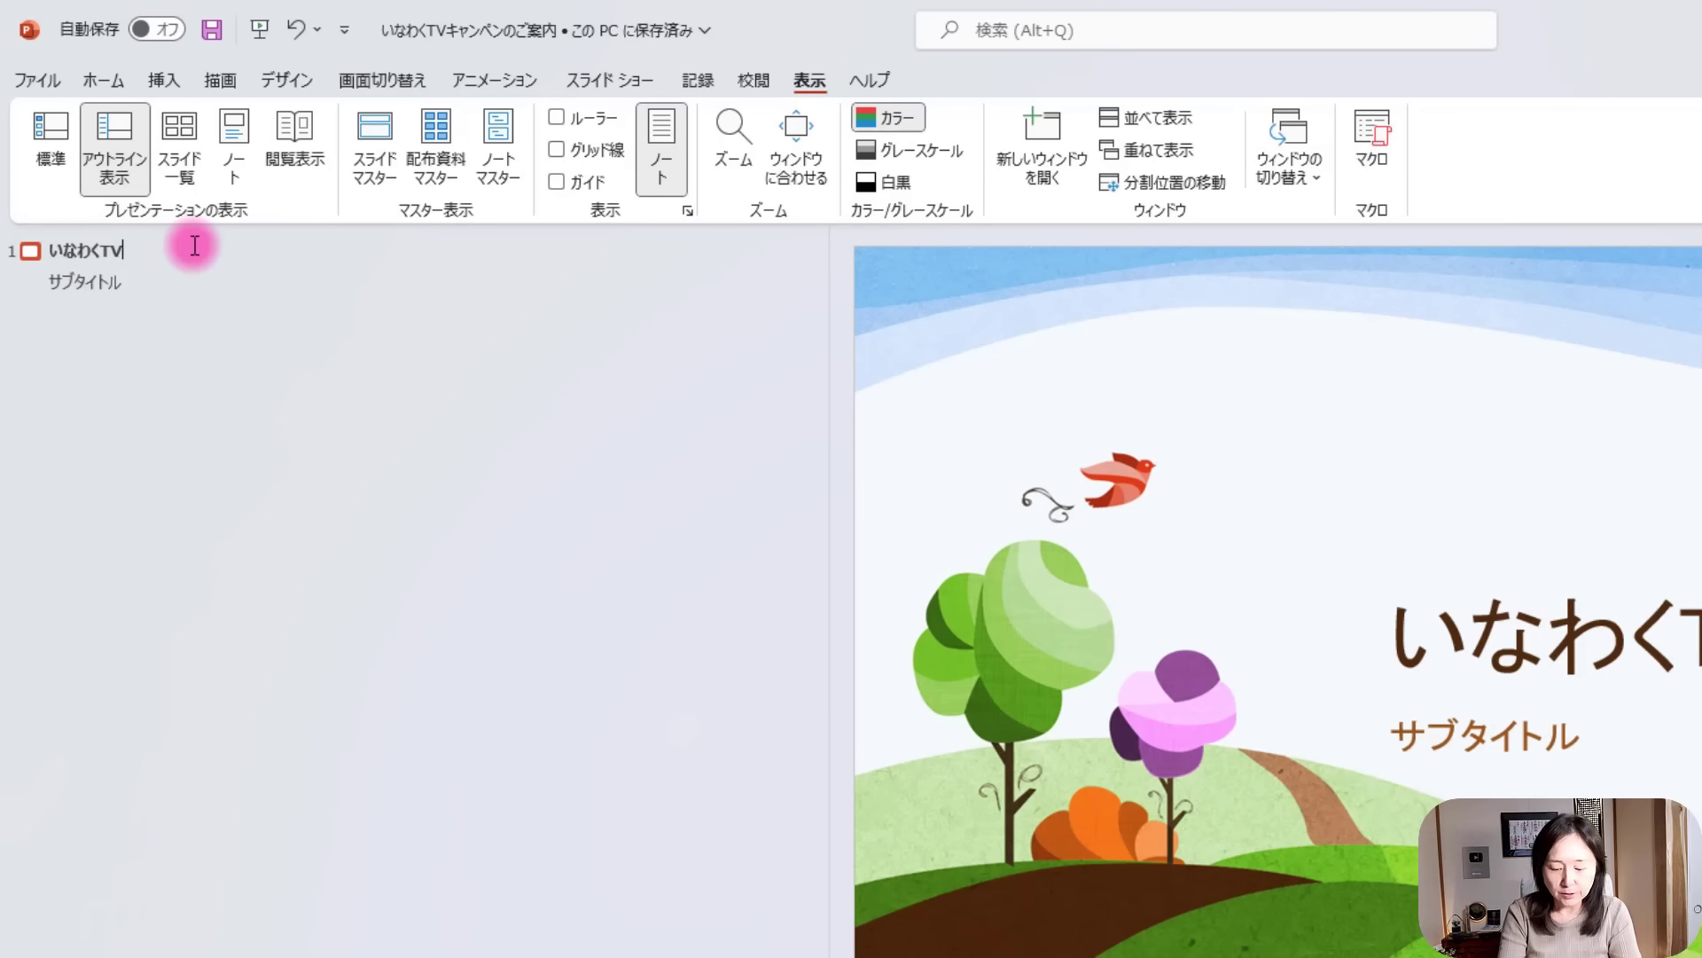
{"action": "type", "text": "きゃnpennogoannai"}
{"action": "key", "text": "space"}
{"action": "key", "text": "Return"}
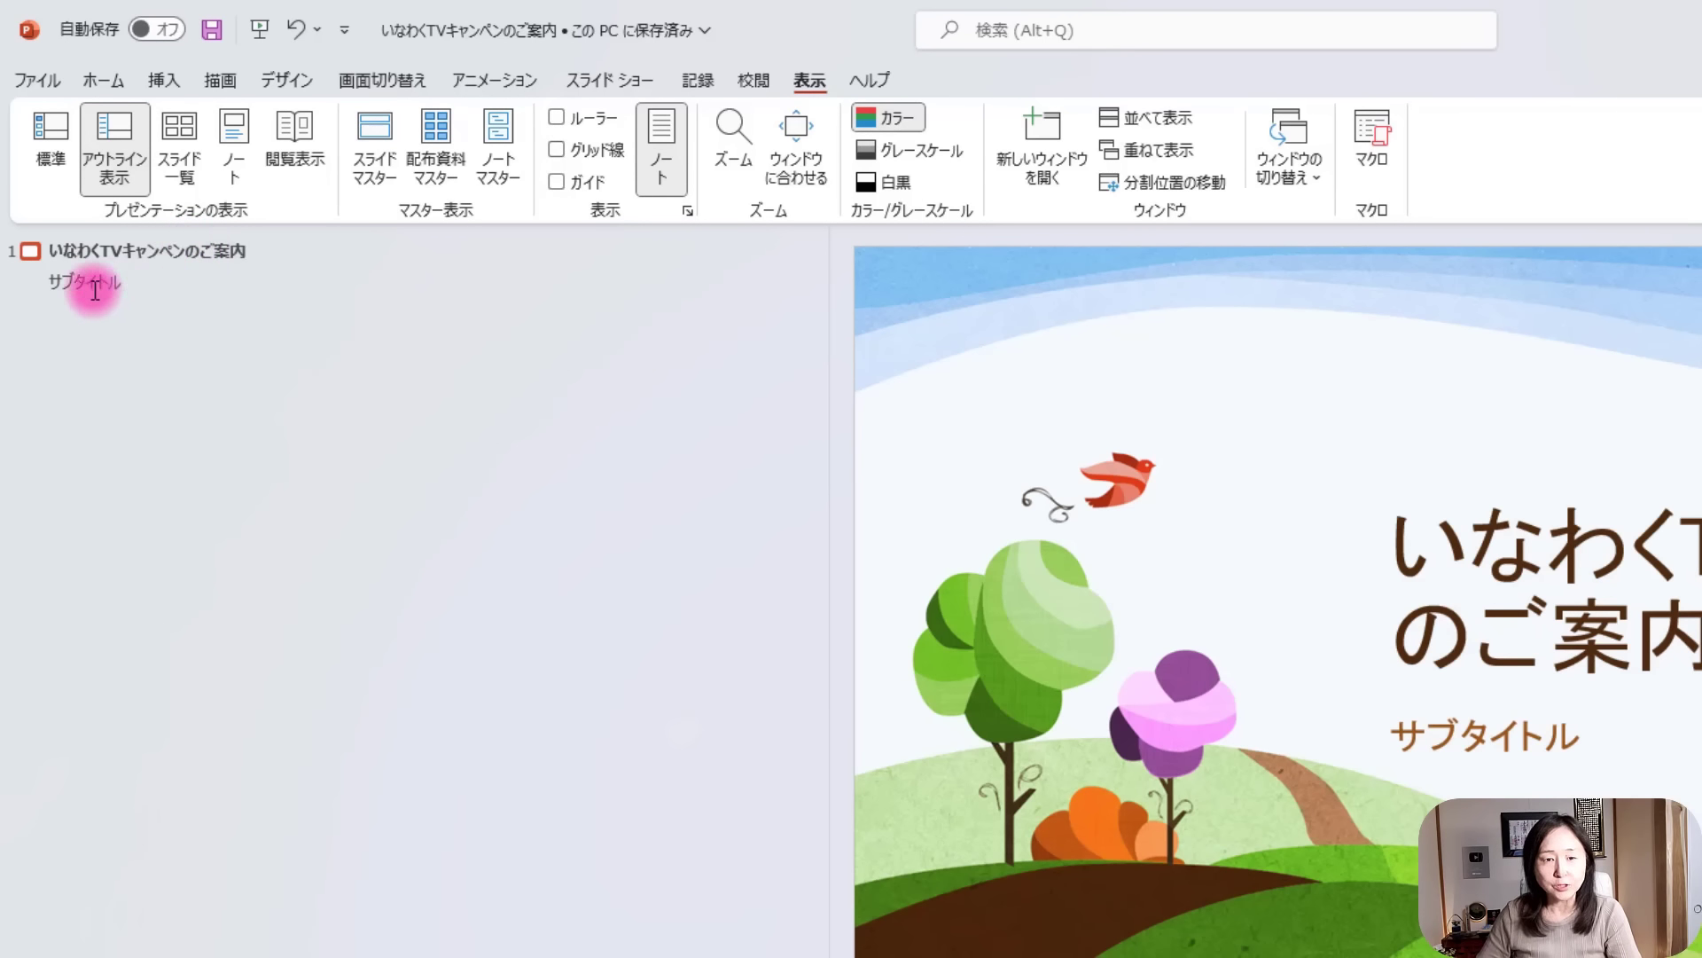
Replace the placeholder subtitle with 2022年秋のキャンペン and start a new outline line.
{"action": "left_click_drag", "start_coordinate": [133, 282], "coordinate": [49, 282]}
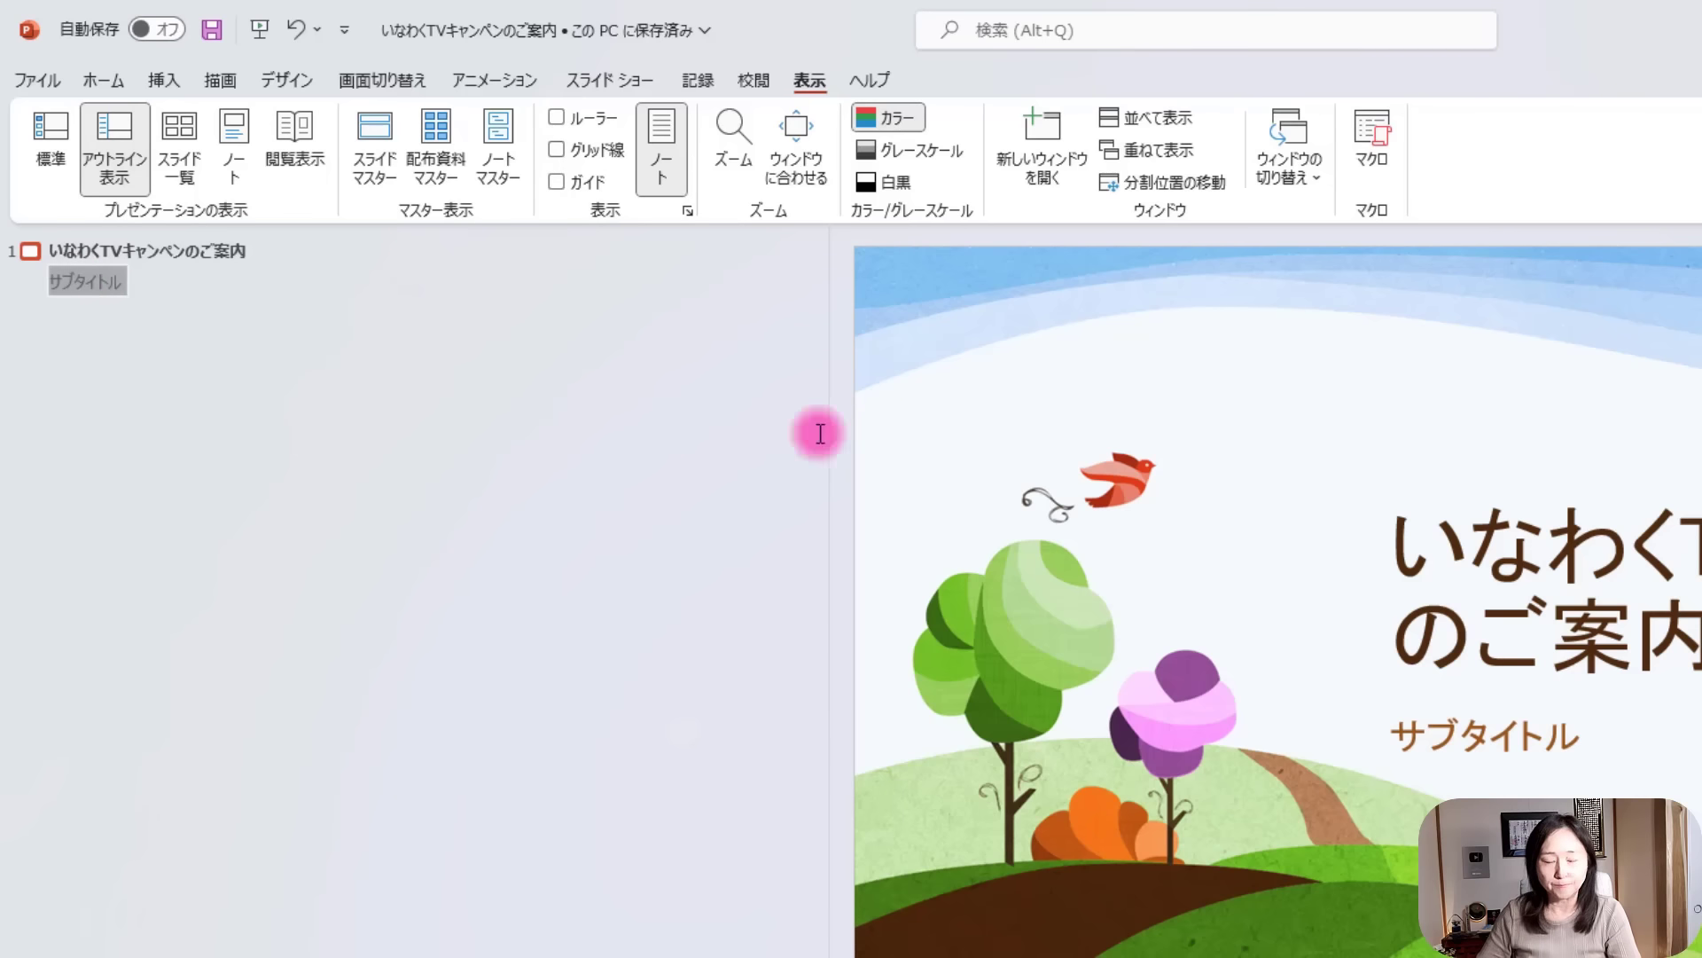
{"action": "type", "text": "2022"}
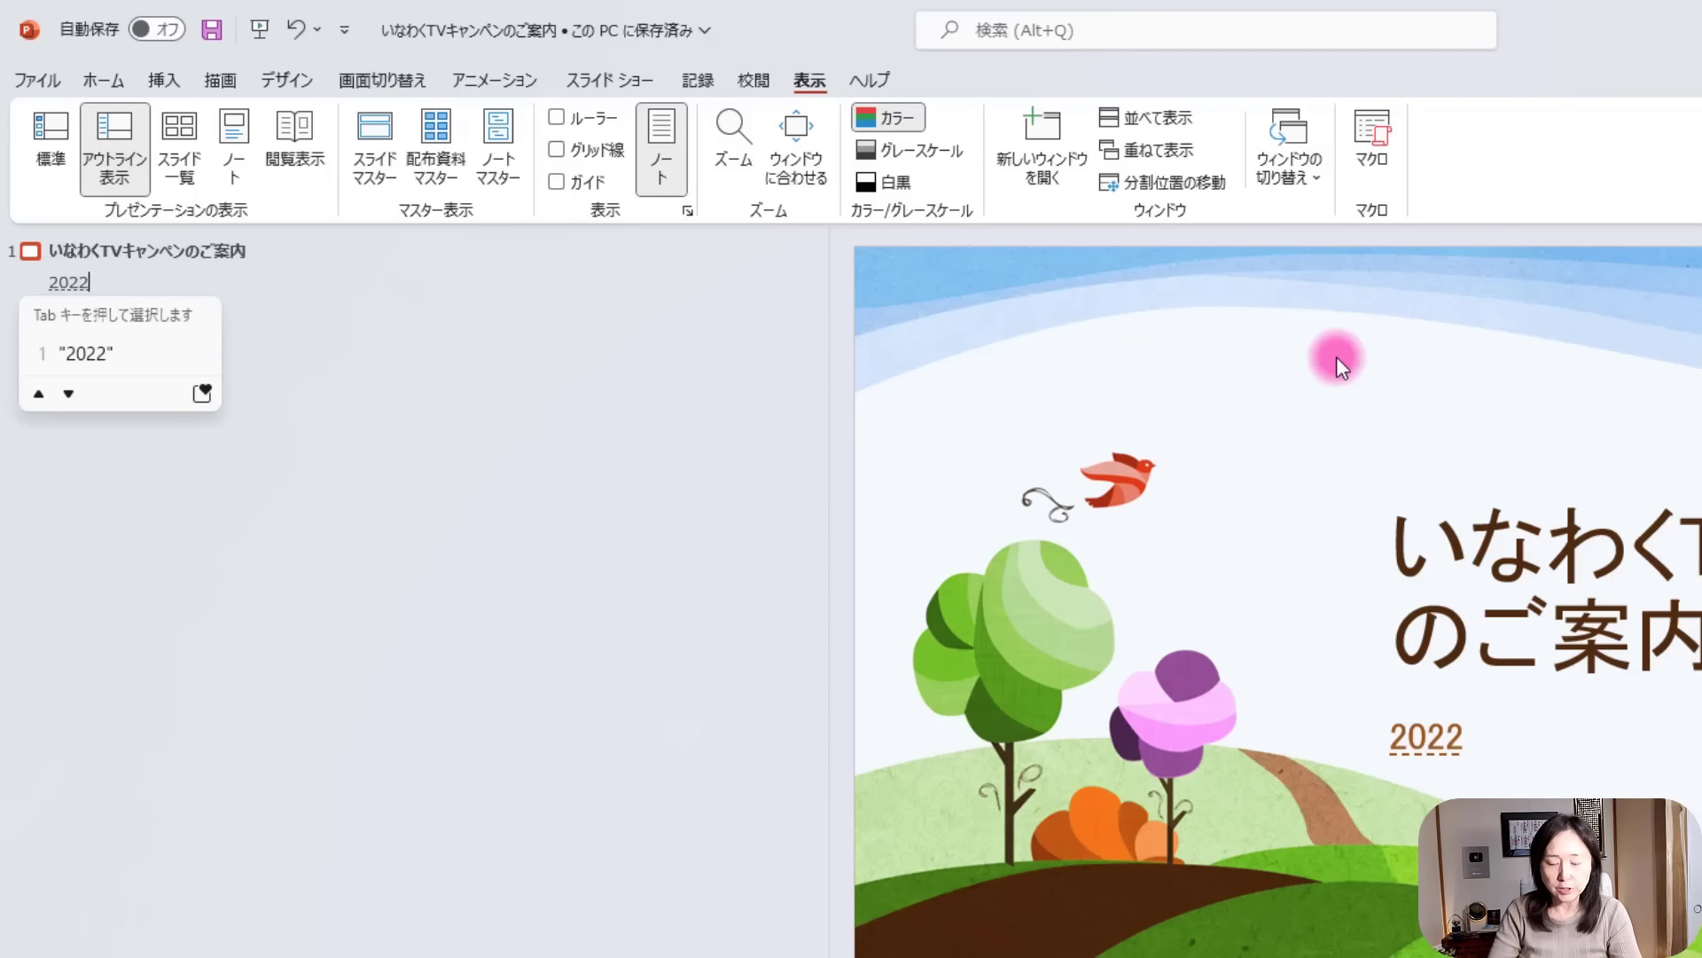
{"action": "type", "text": "nen"}
{"action": "key", "text": "space"}
{"action": "type", "text": "aki"}
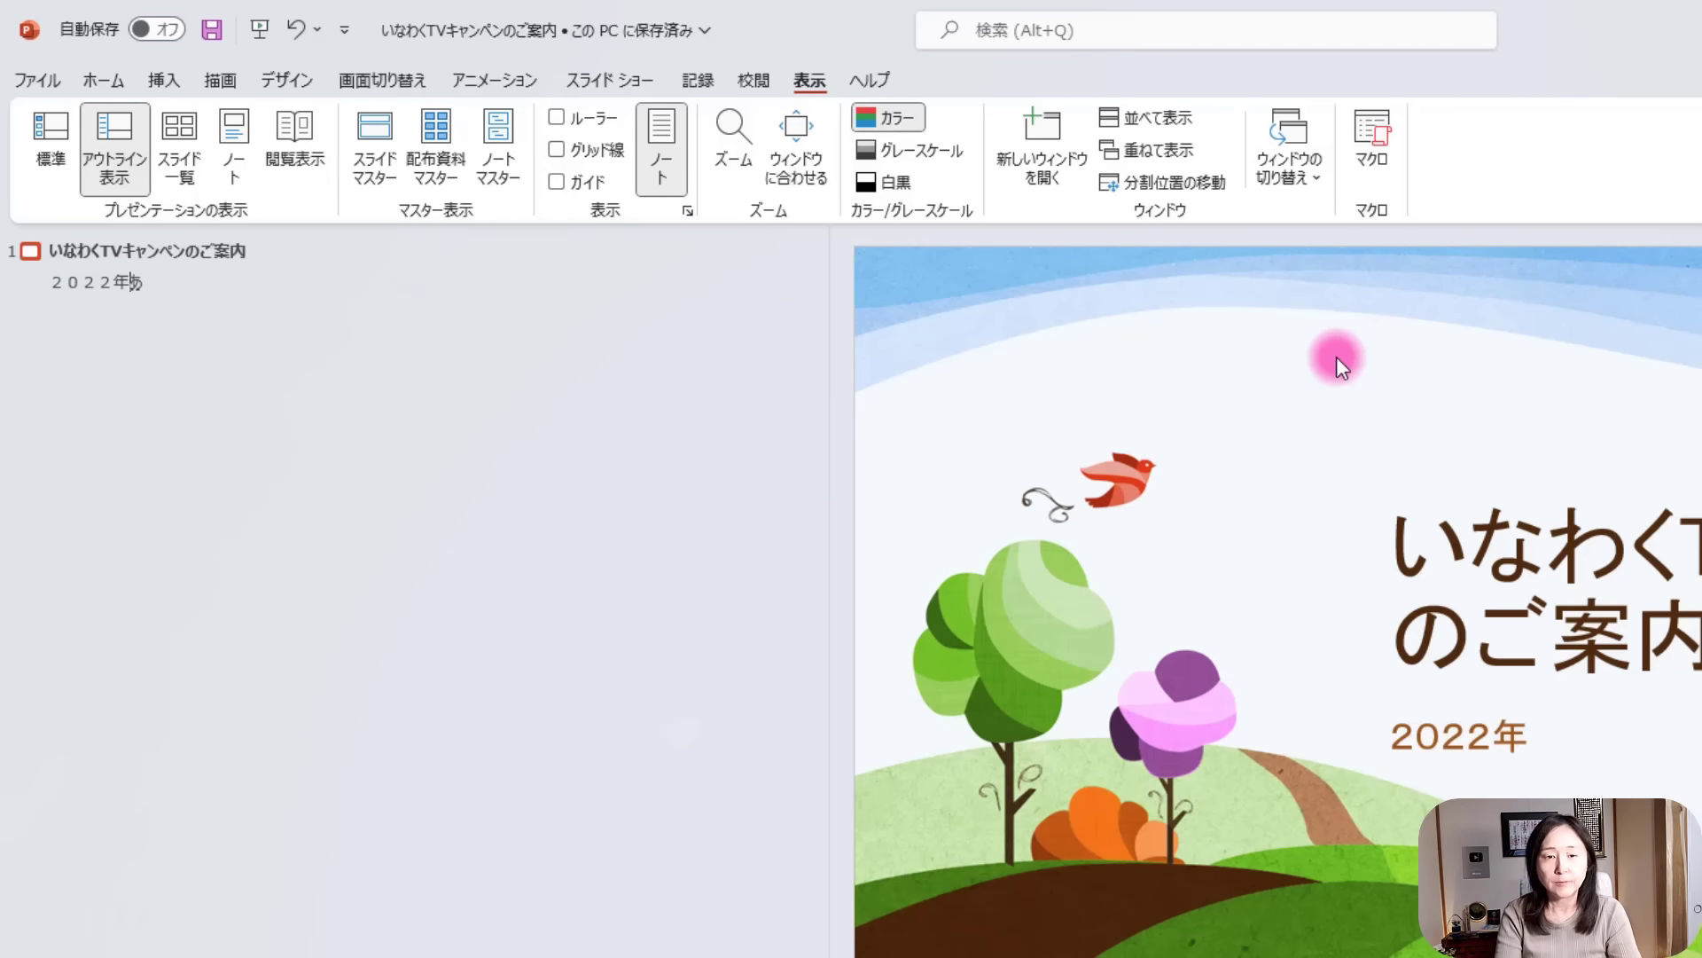
{"action": "key", "text": "space"}
{"action": "key", "text": "Return"}
{"action": "type", "text": "n"}
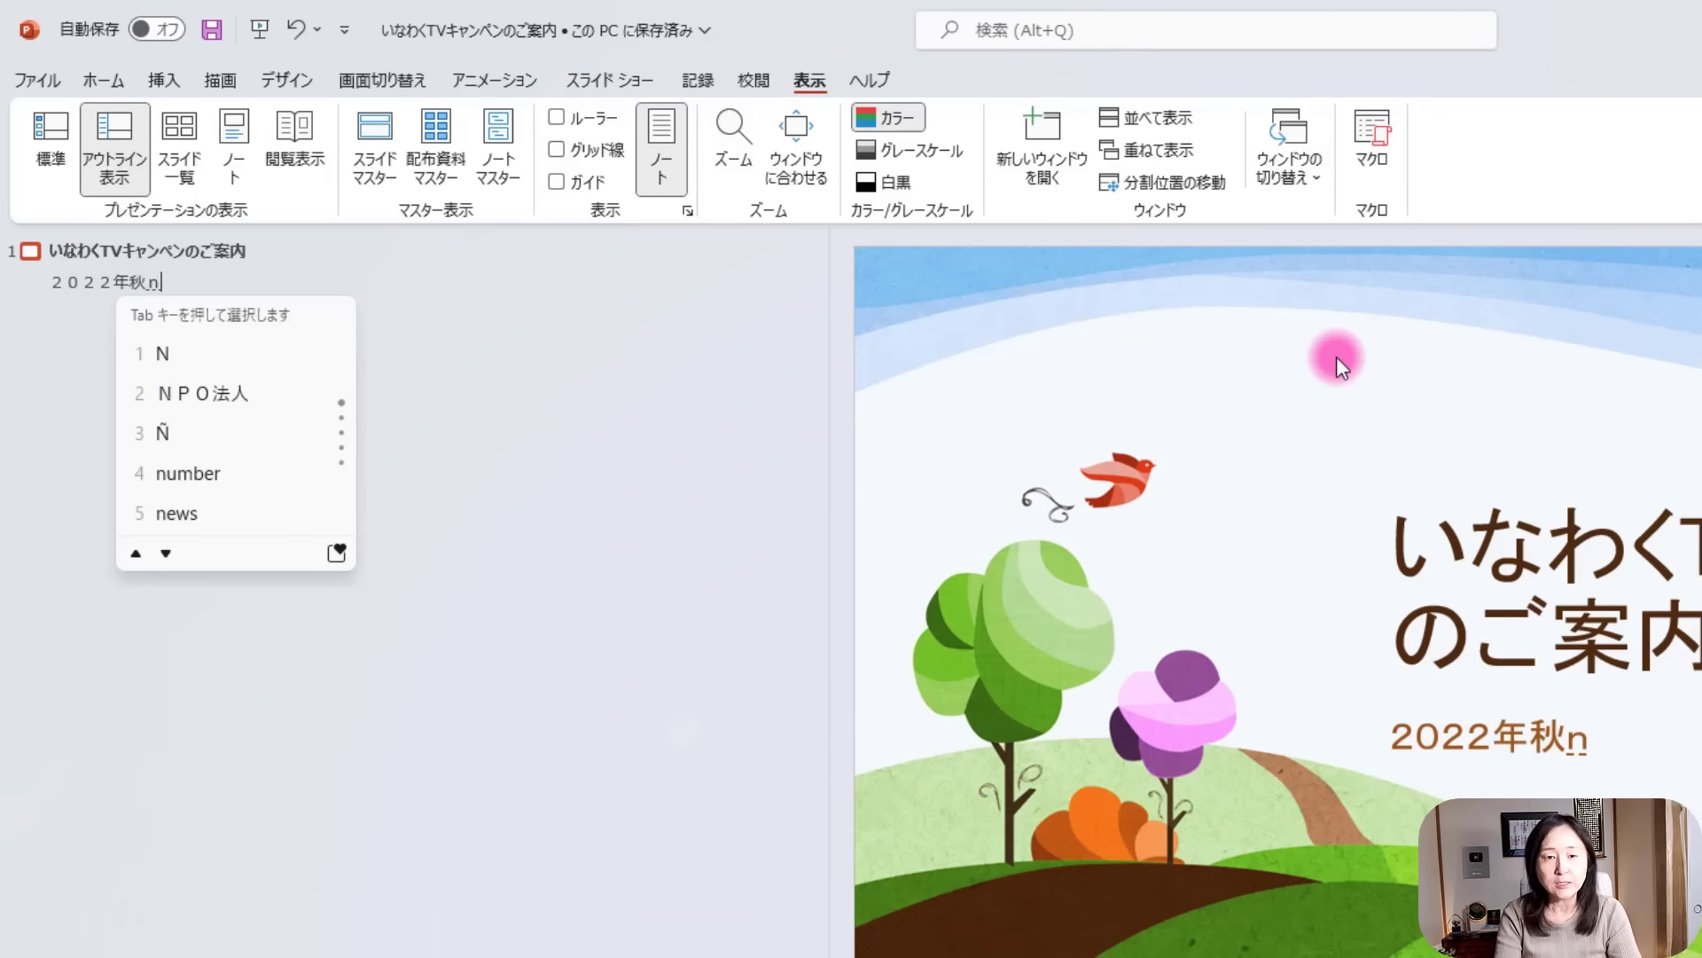
{"action": "type", "text": "okyanpen"}
{"action": "key", "text": "space"}
{"action": "key", "text": "Return"}
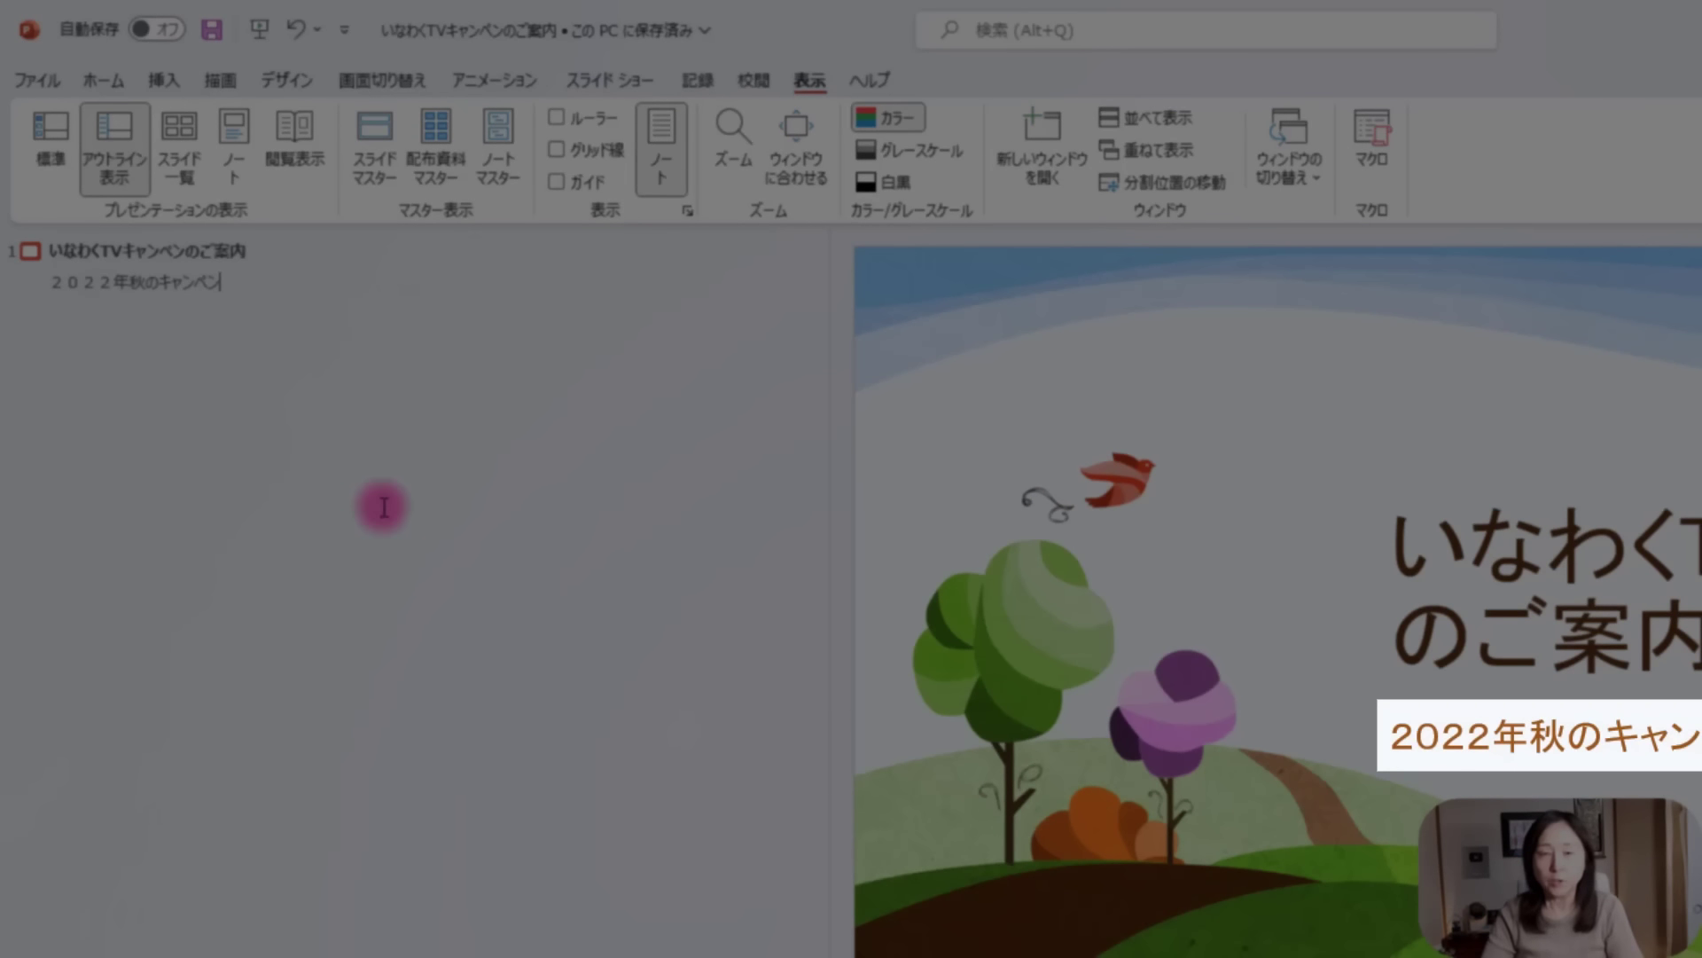
{"action": "key", "text": "Return"}
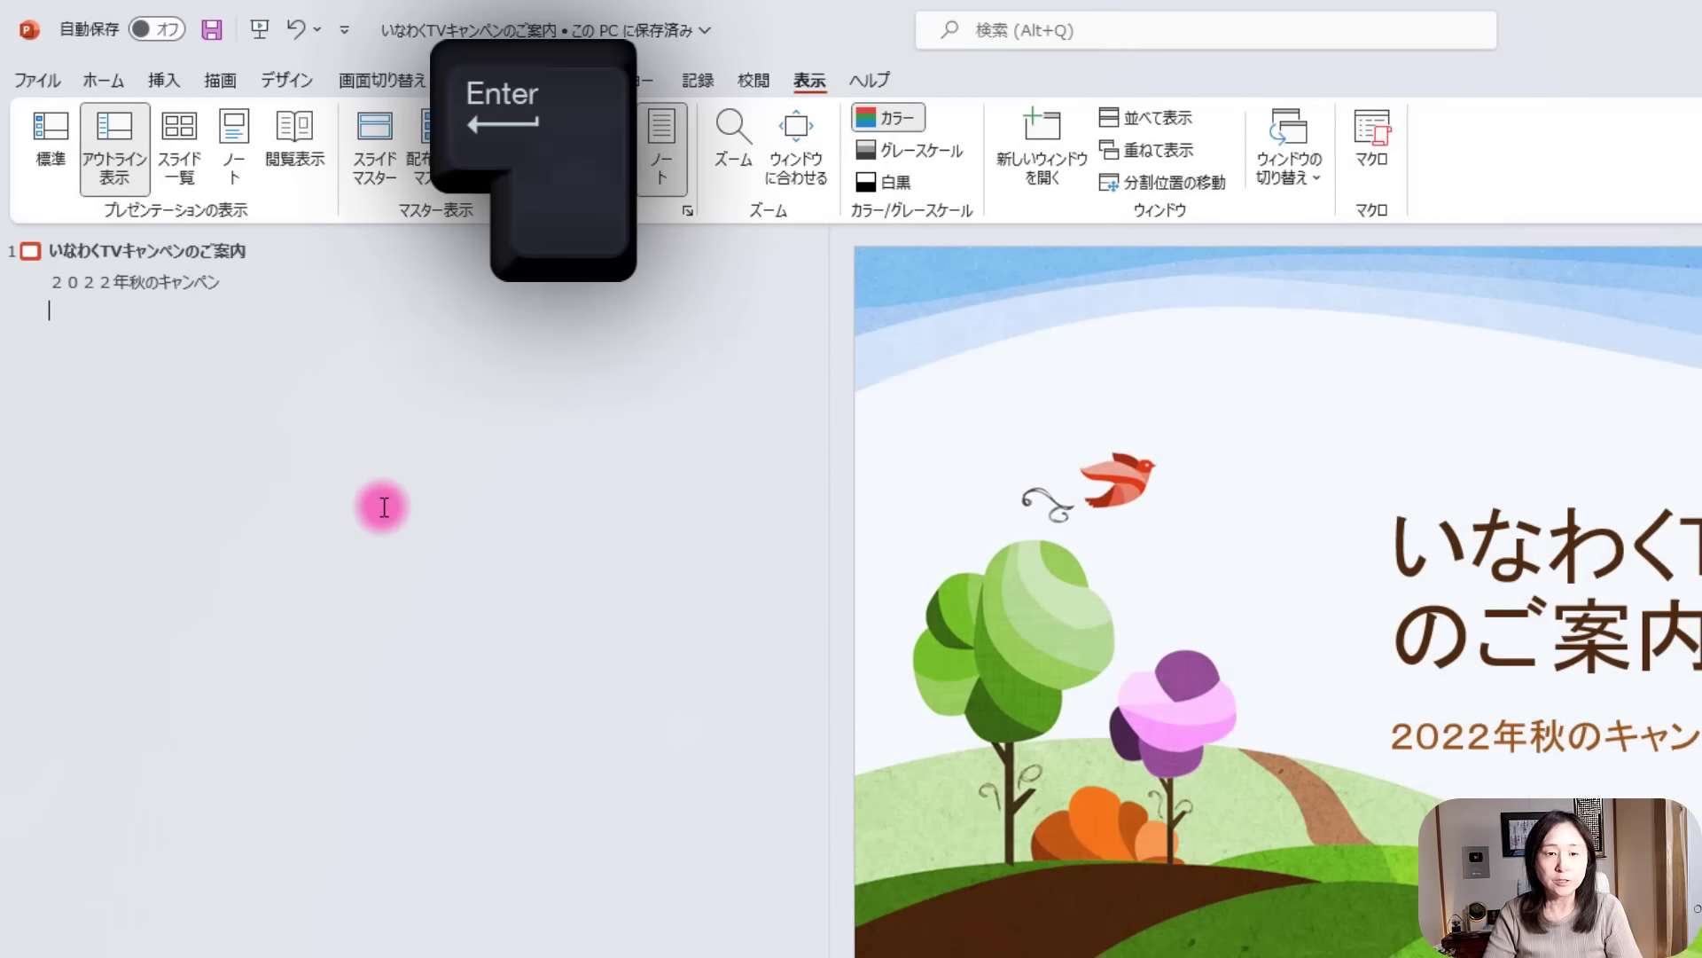
Promote the new line to a slide and title slides 2 and 3 概要 and 期間.
{"action": "key", "text": "shift+Tab"}
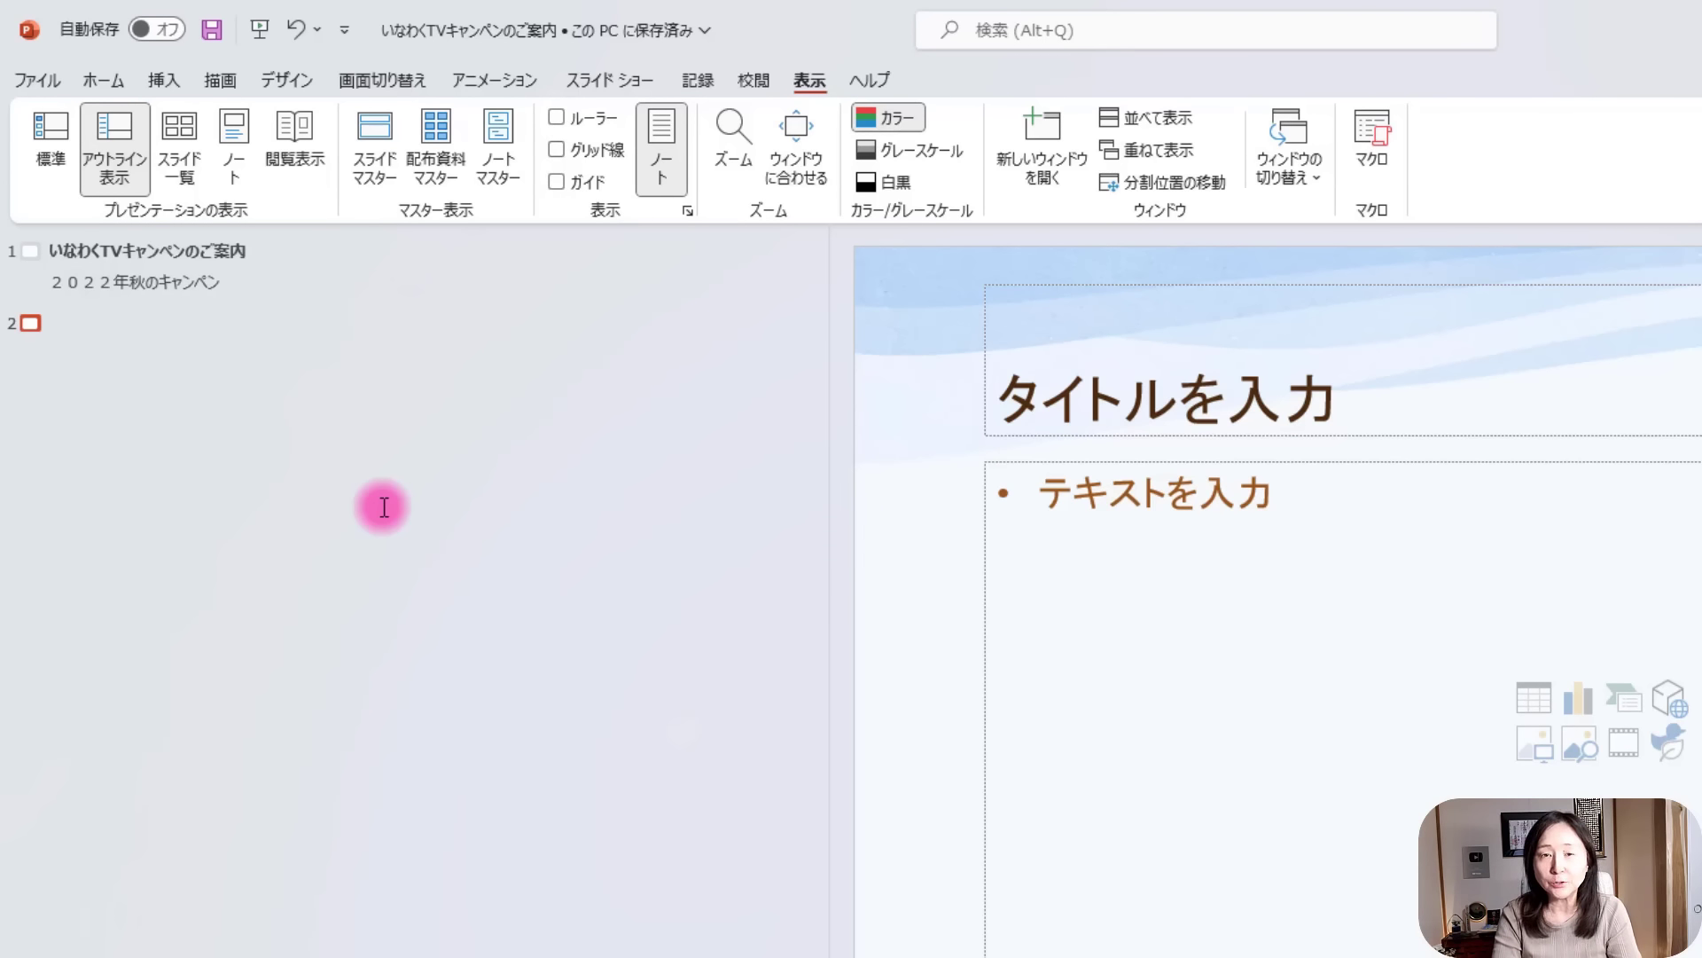
{"action": "type", "text": "gaiyou"}
{"action": "key", "text": "space"}
{"action": "key", "text": "Return"}
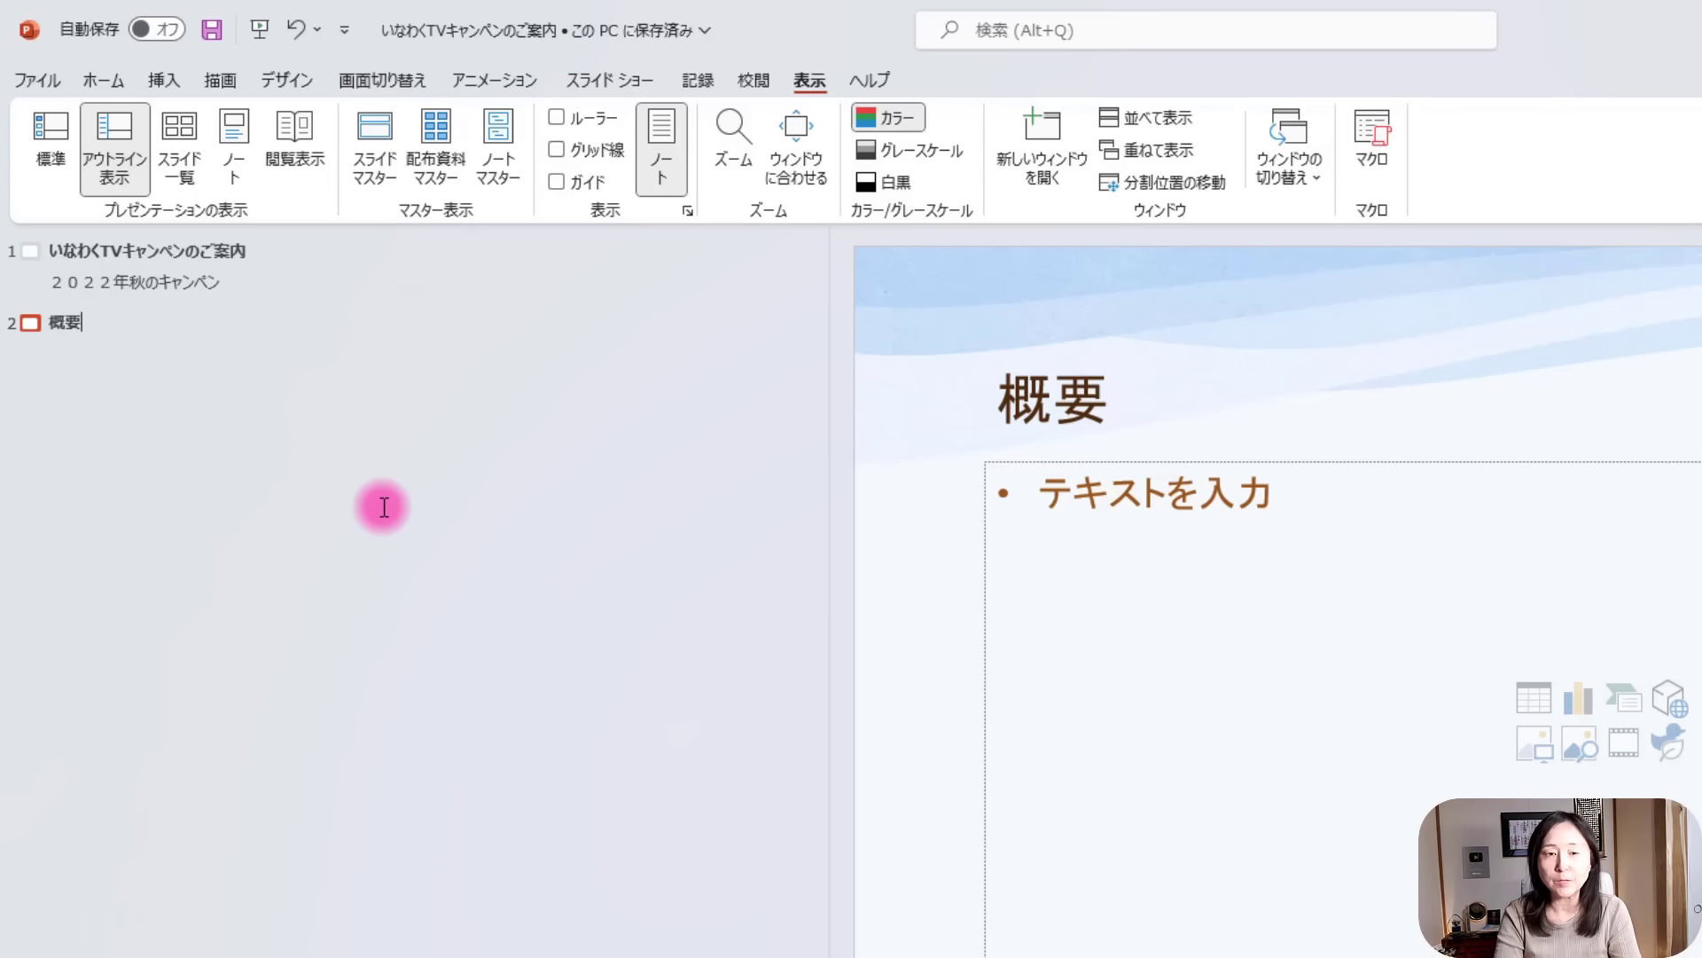
{"action": "key", "text": "Return"}
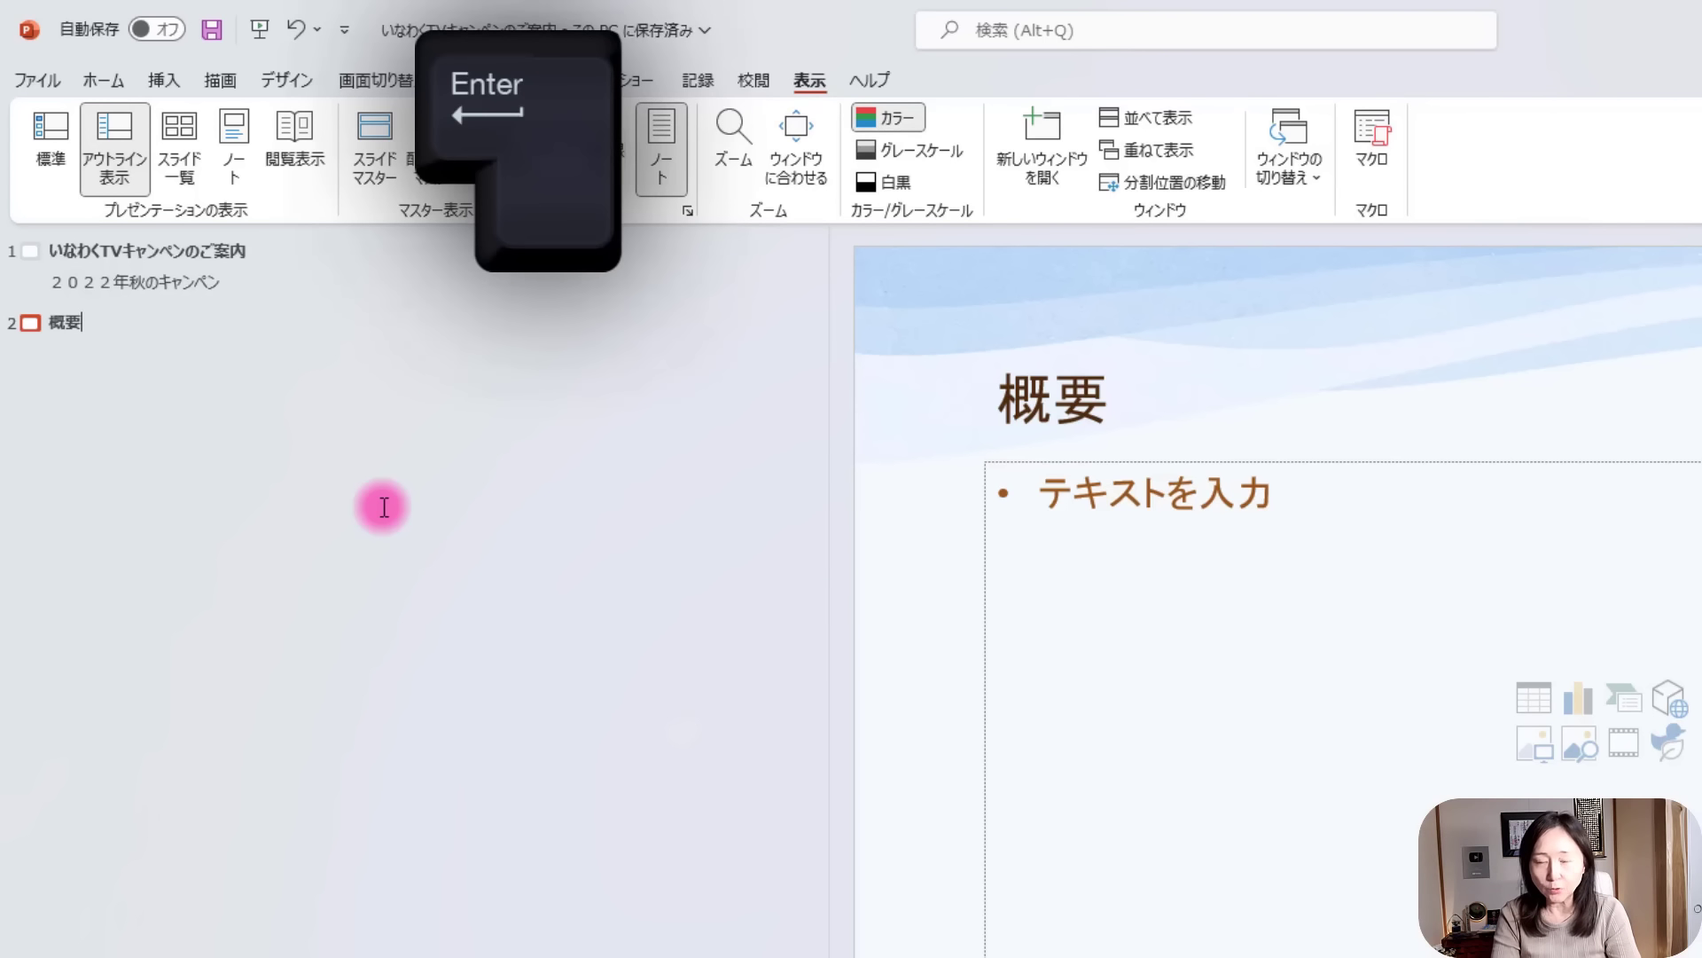
{"action": "key", "text": "Return"}
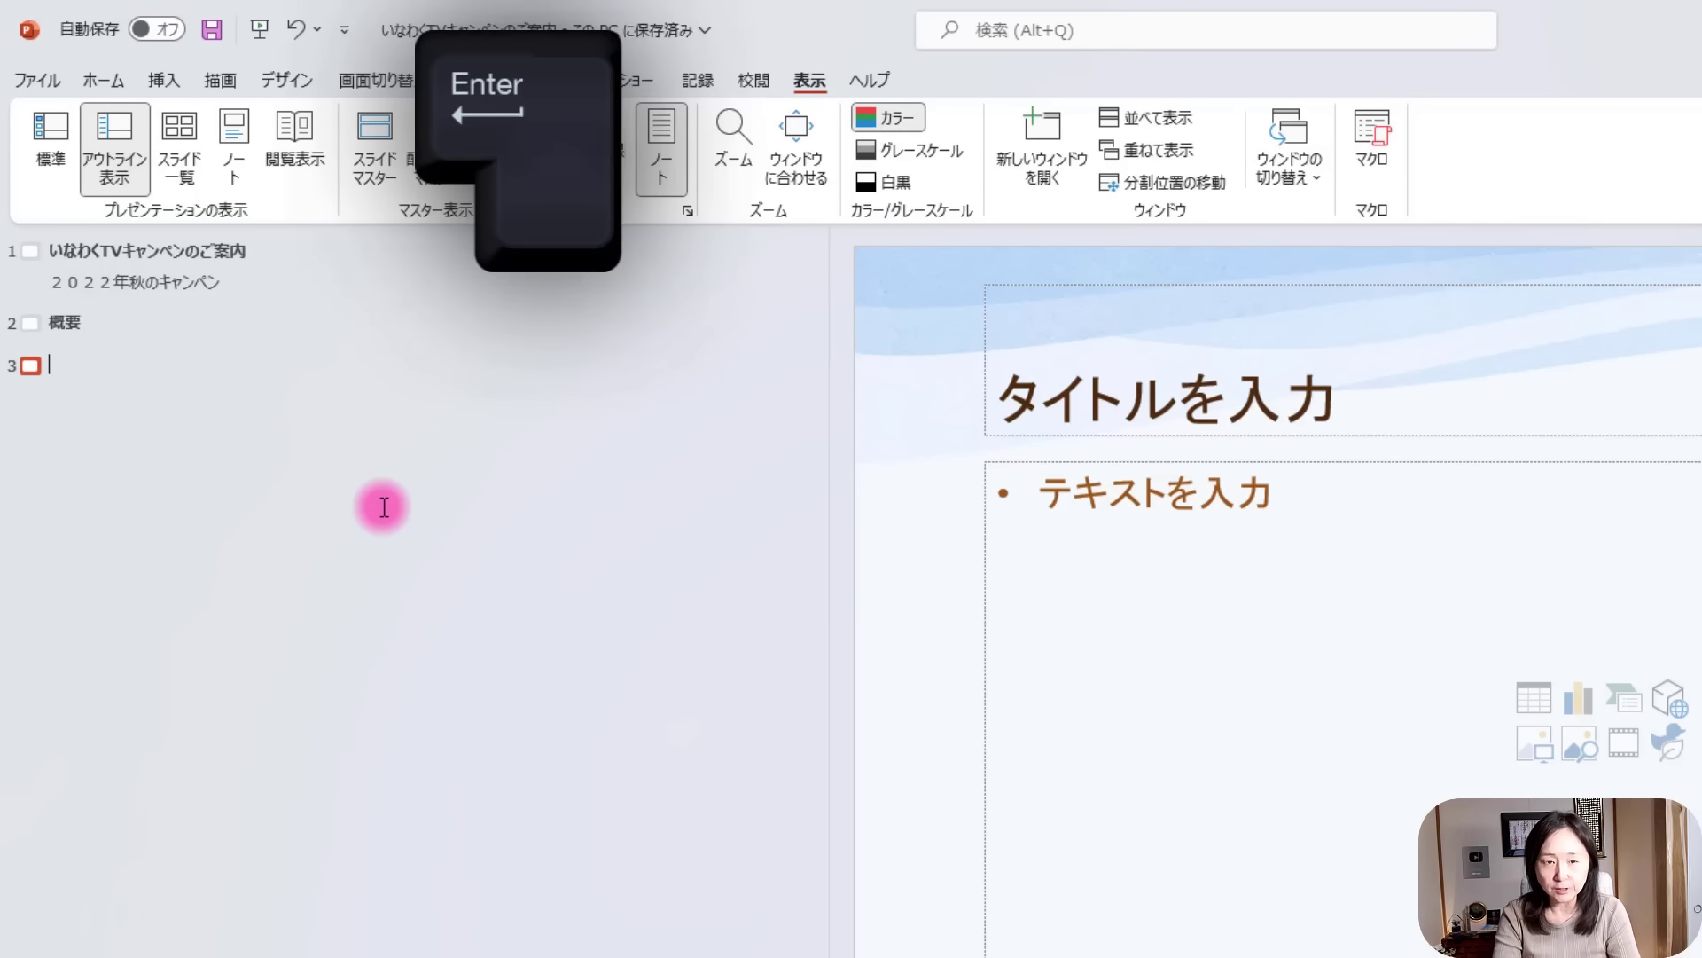
{"action": "type", "text": "kikan"}
{"action": "key", "text": "space"}
{"action": "key", "text": "space"}
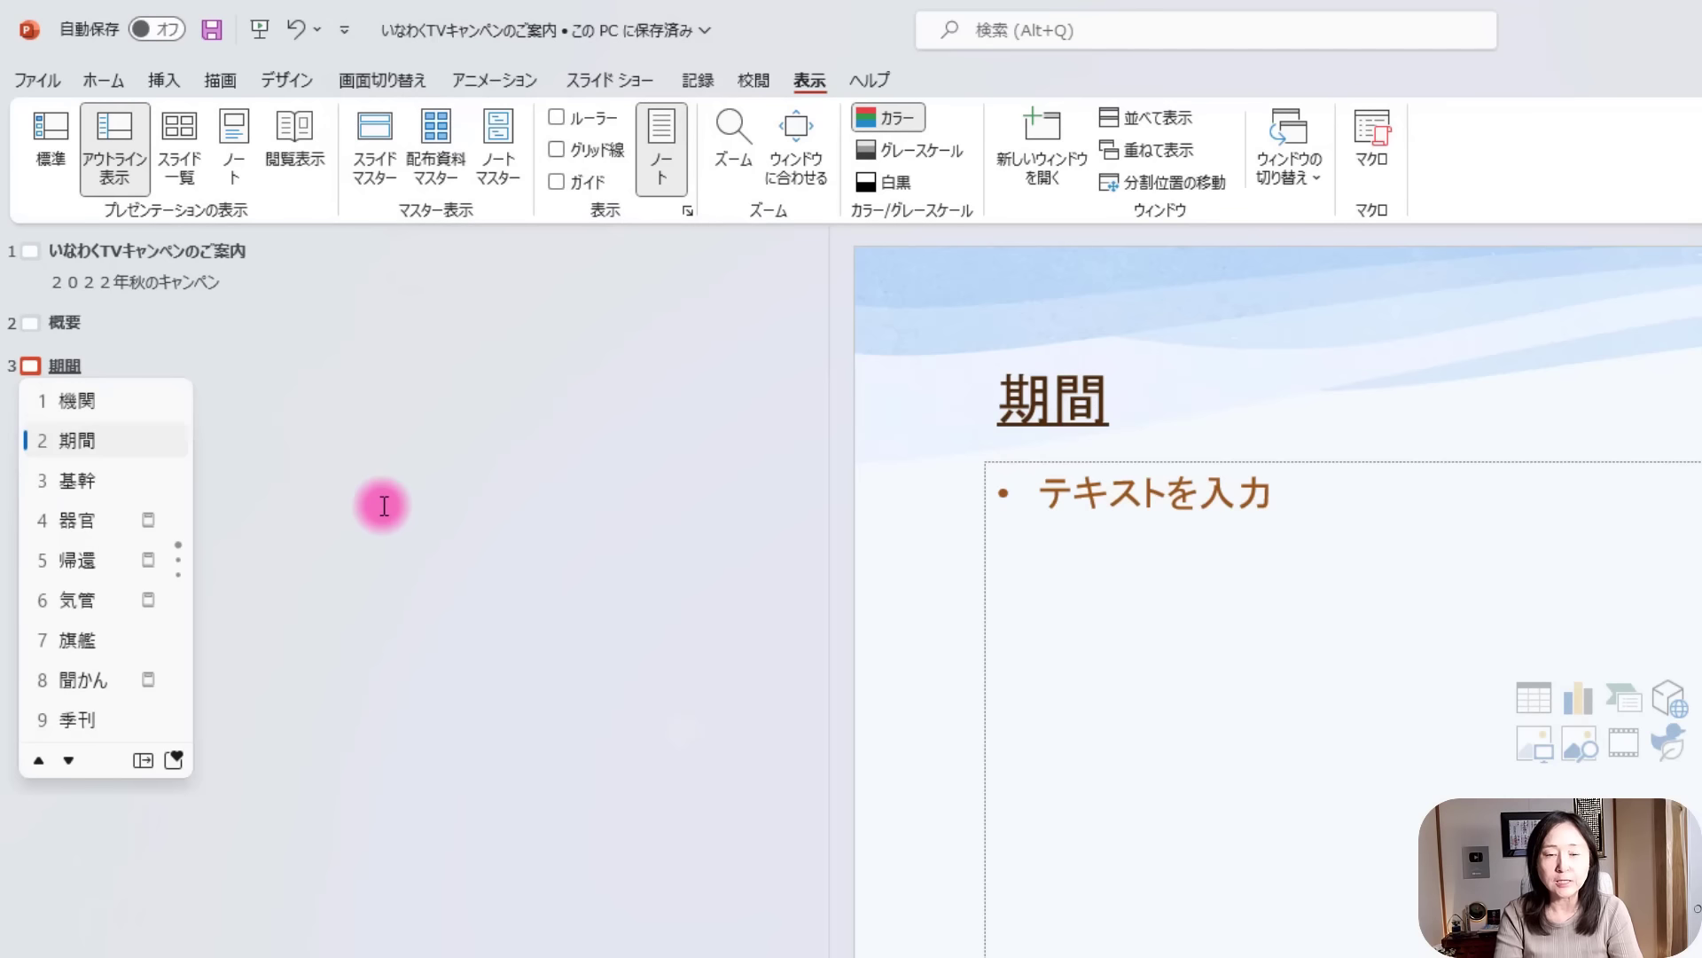
{"action": "key", "text": "Return"}
{"action": "key", "text": "Return"}
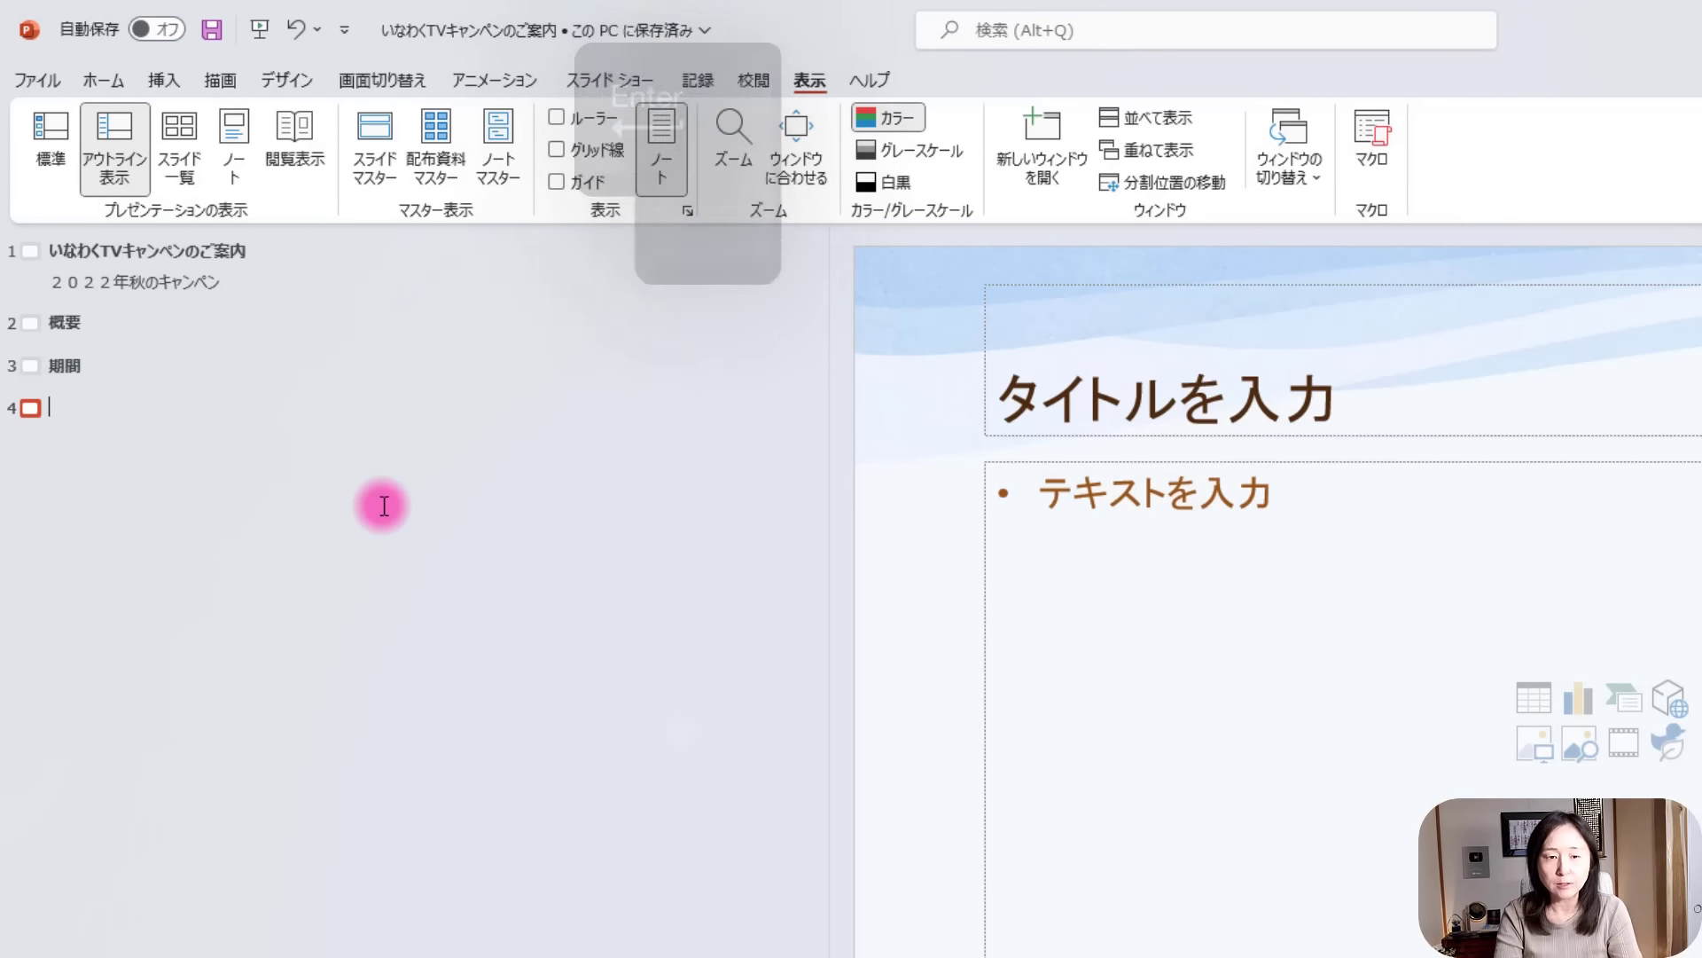
Add slides titled 料金, オンライン内容 and 特典.
{"action": "type", "text": "ryouki"}
{"action": "key", "text": "space"}
{"action": "key", "text": "Return"}
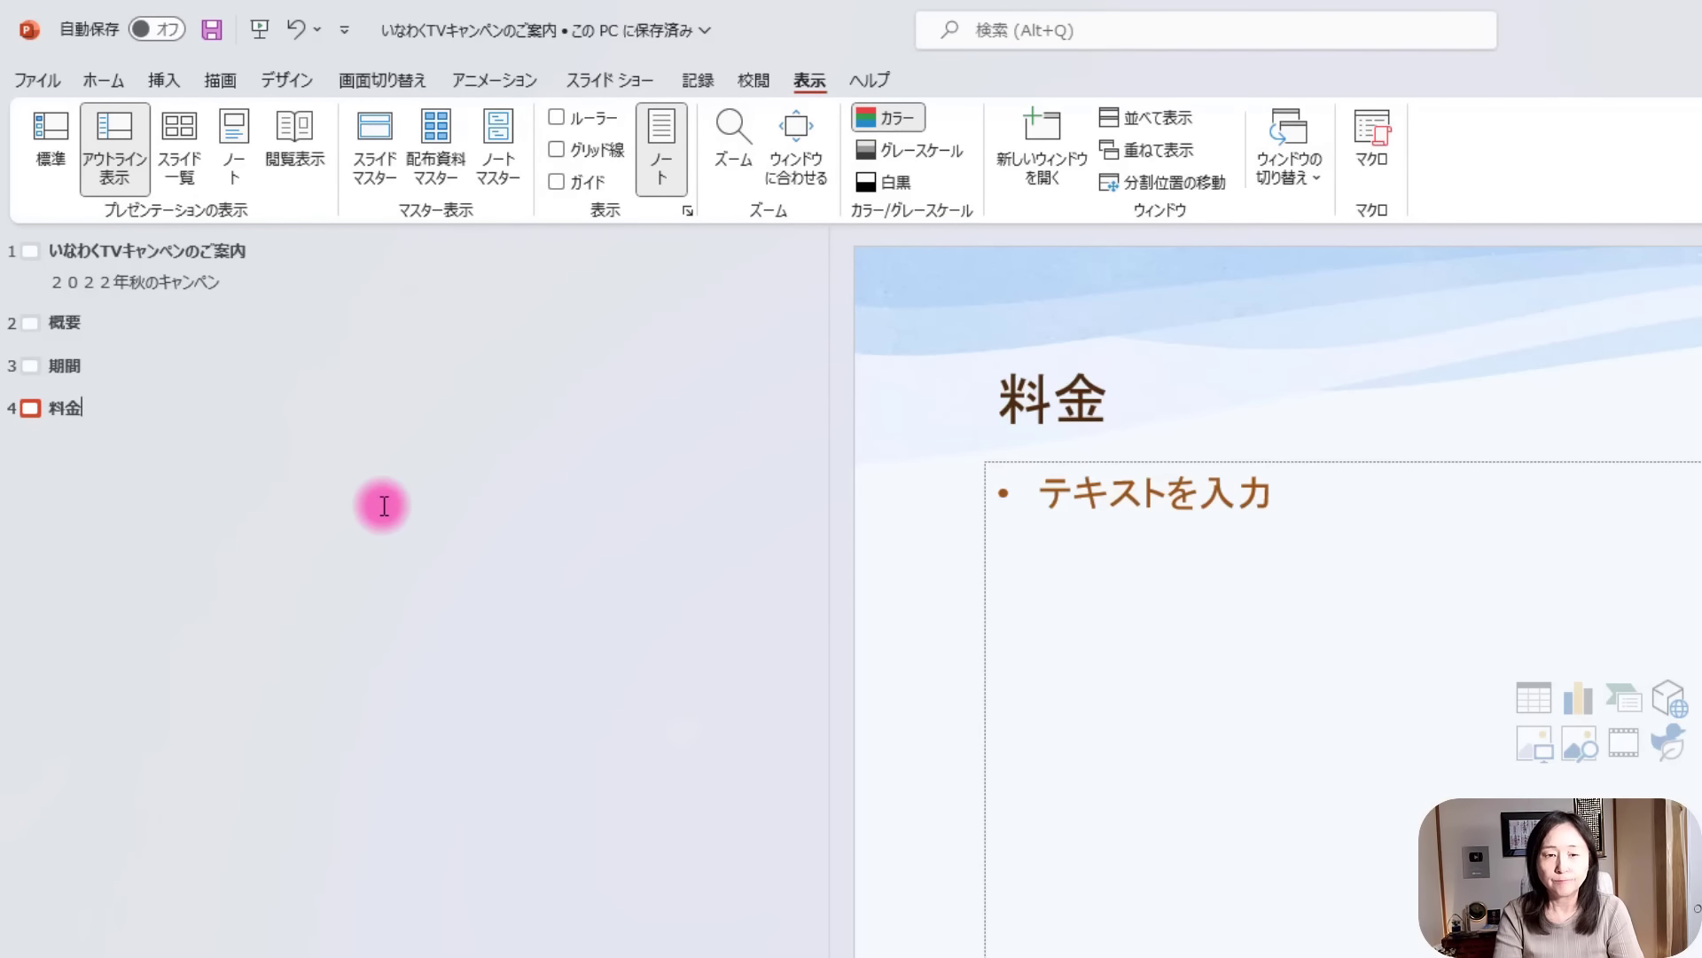
{"action": "key", "text": "Return"}
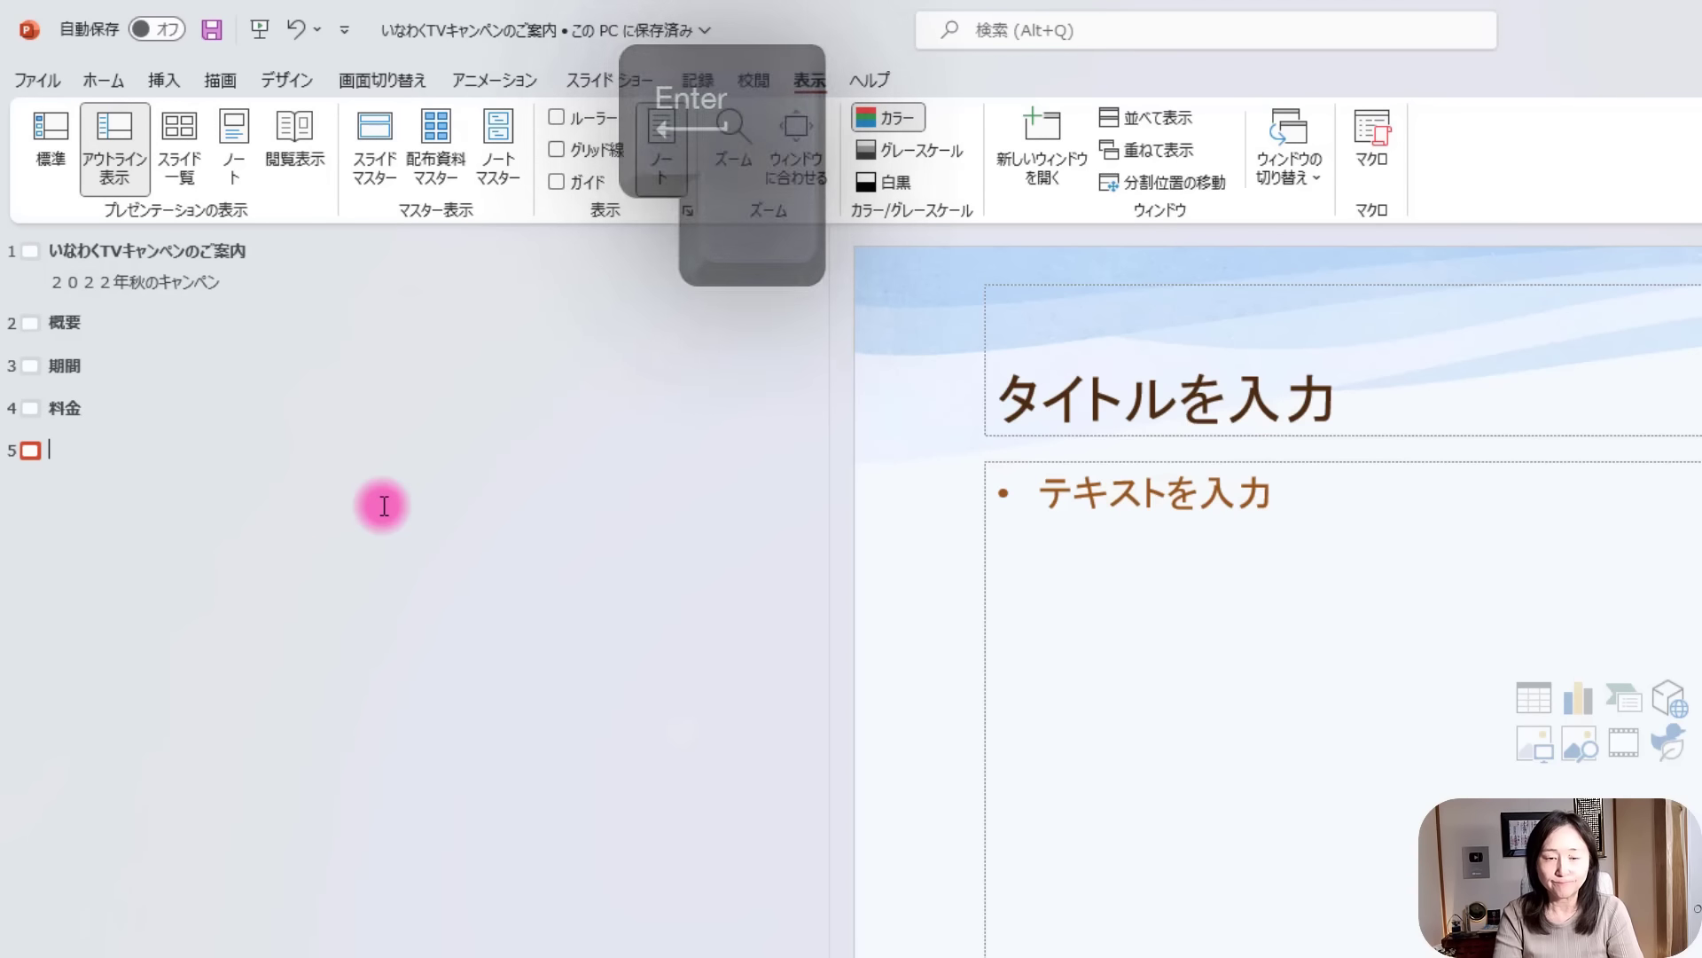
{"action": "type", "text": "オンライン内容"}
{"action": "key", "text": "Return"}
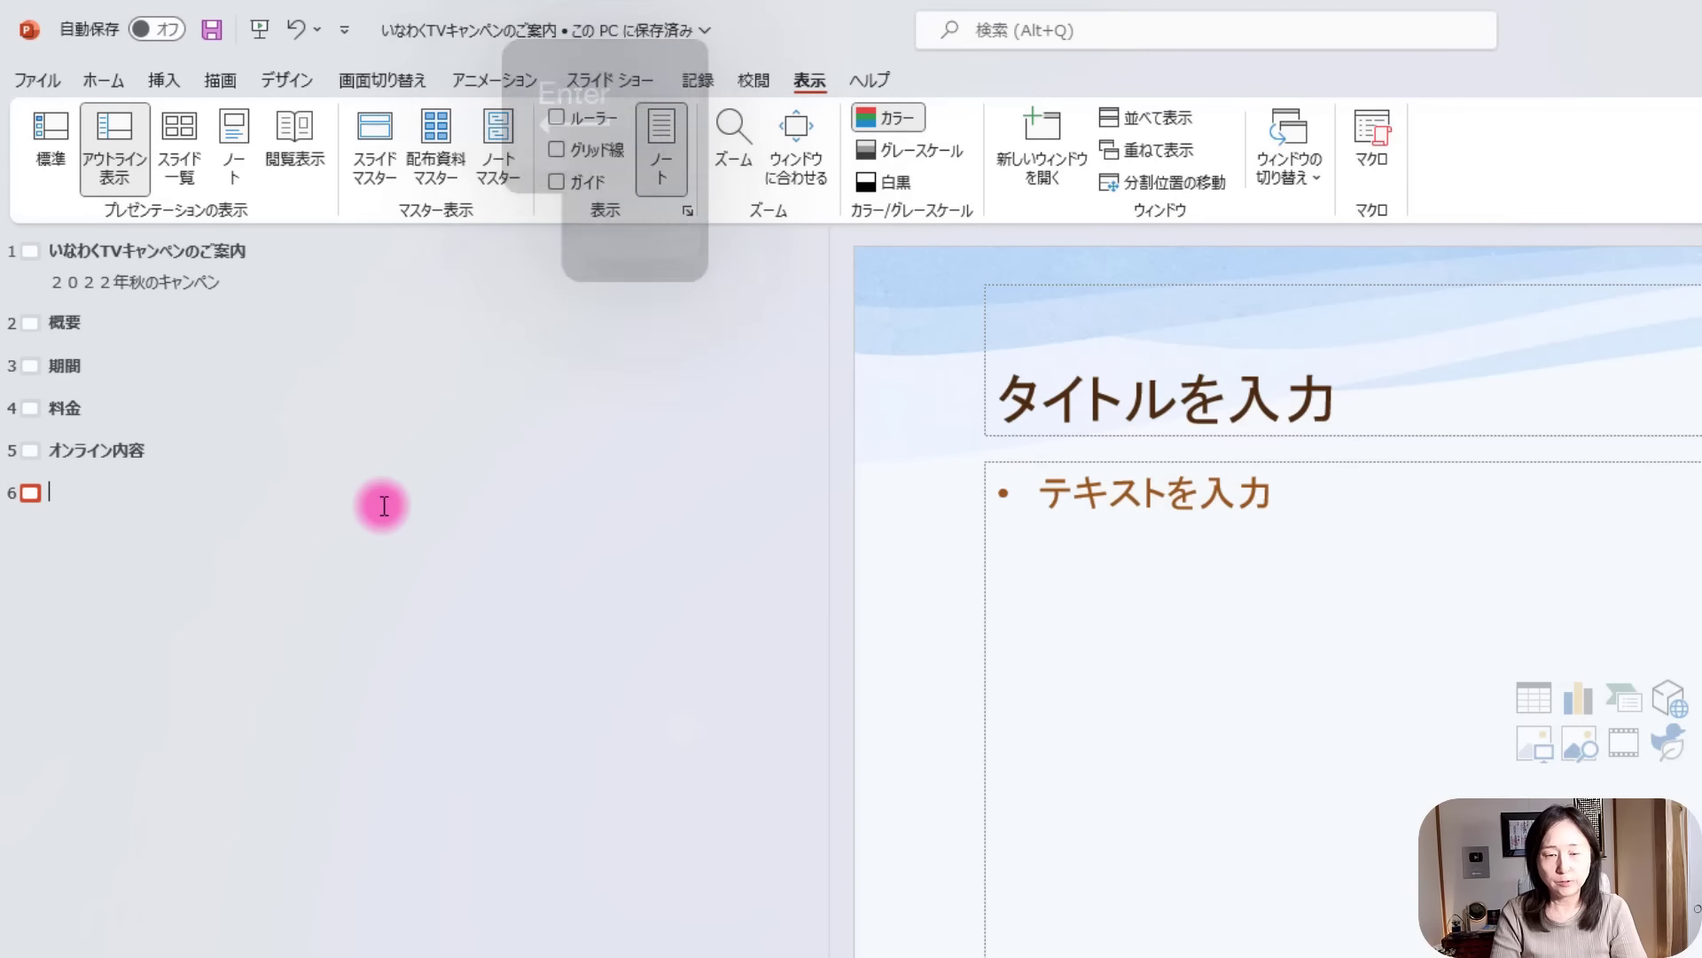
{"action": "type", "text": "特典"}
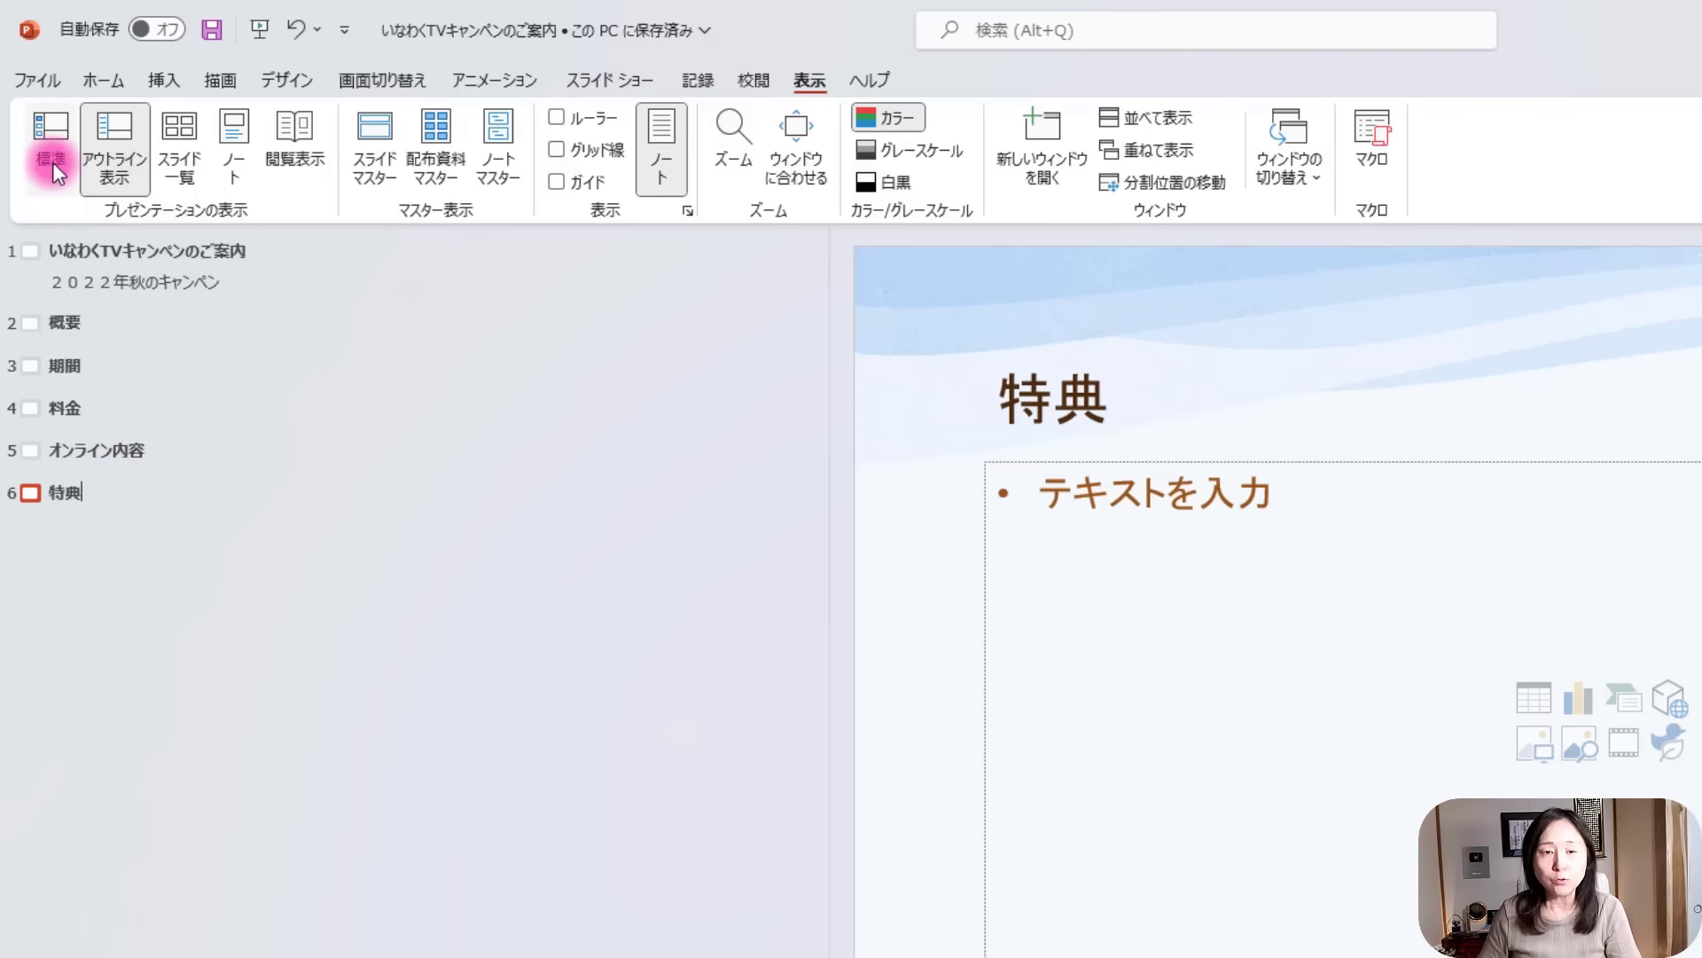
Switch to Normal view and view slides 2–4: 概要, 期間 and 料金.
{"action": "left_click", "coordinate": [52, 133]}
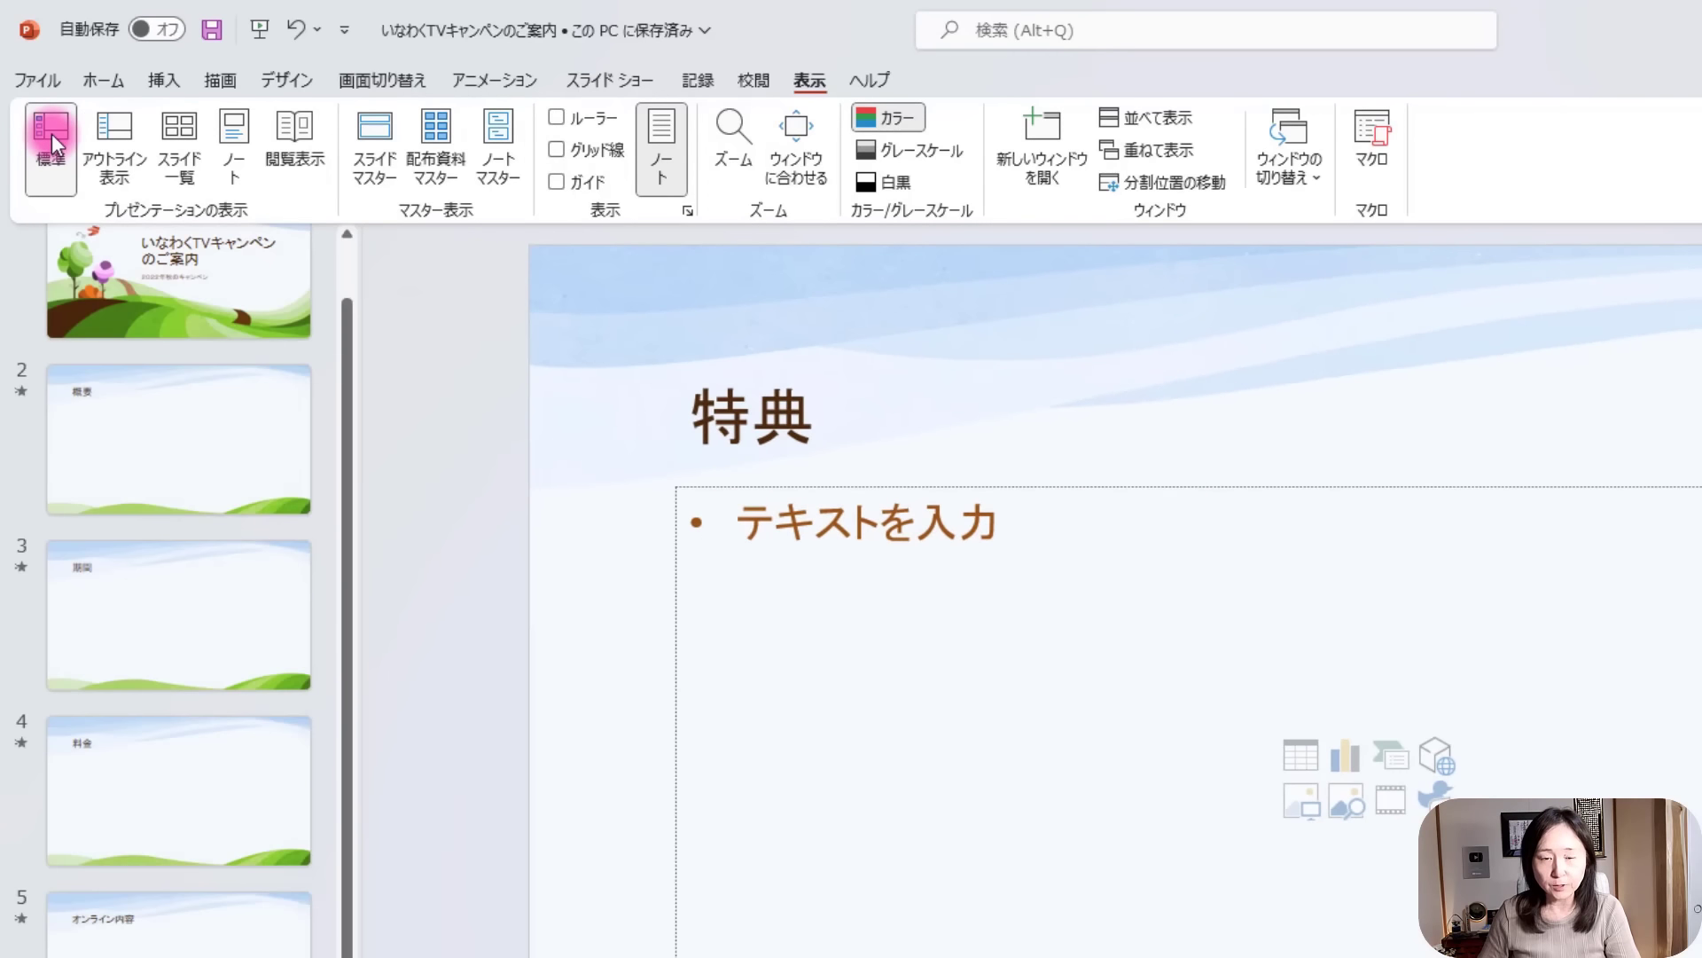
{"action": "left_click", "coordinate": [138, 404]}
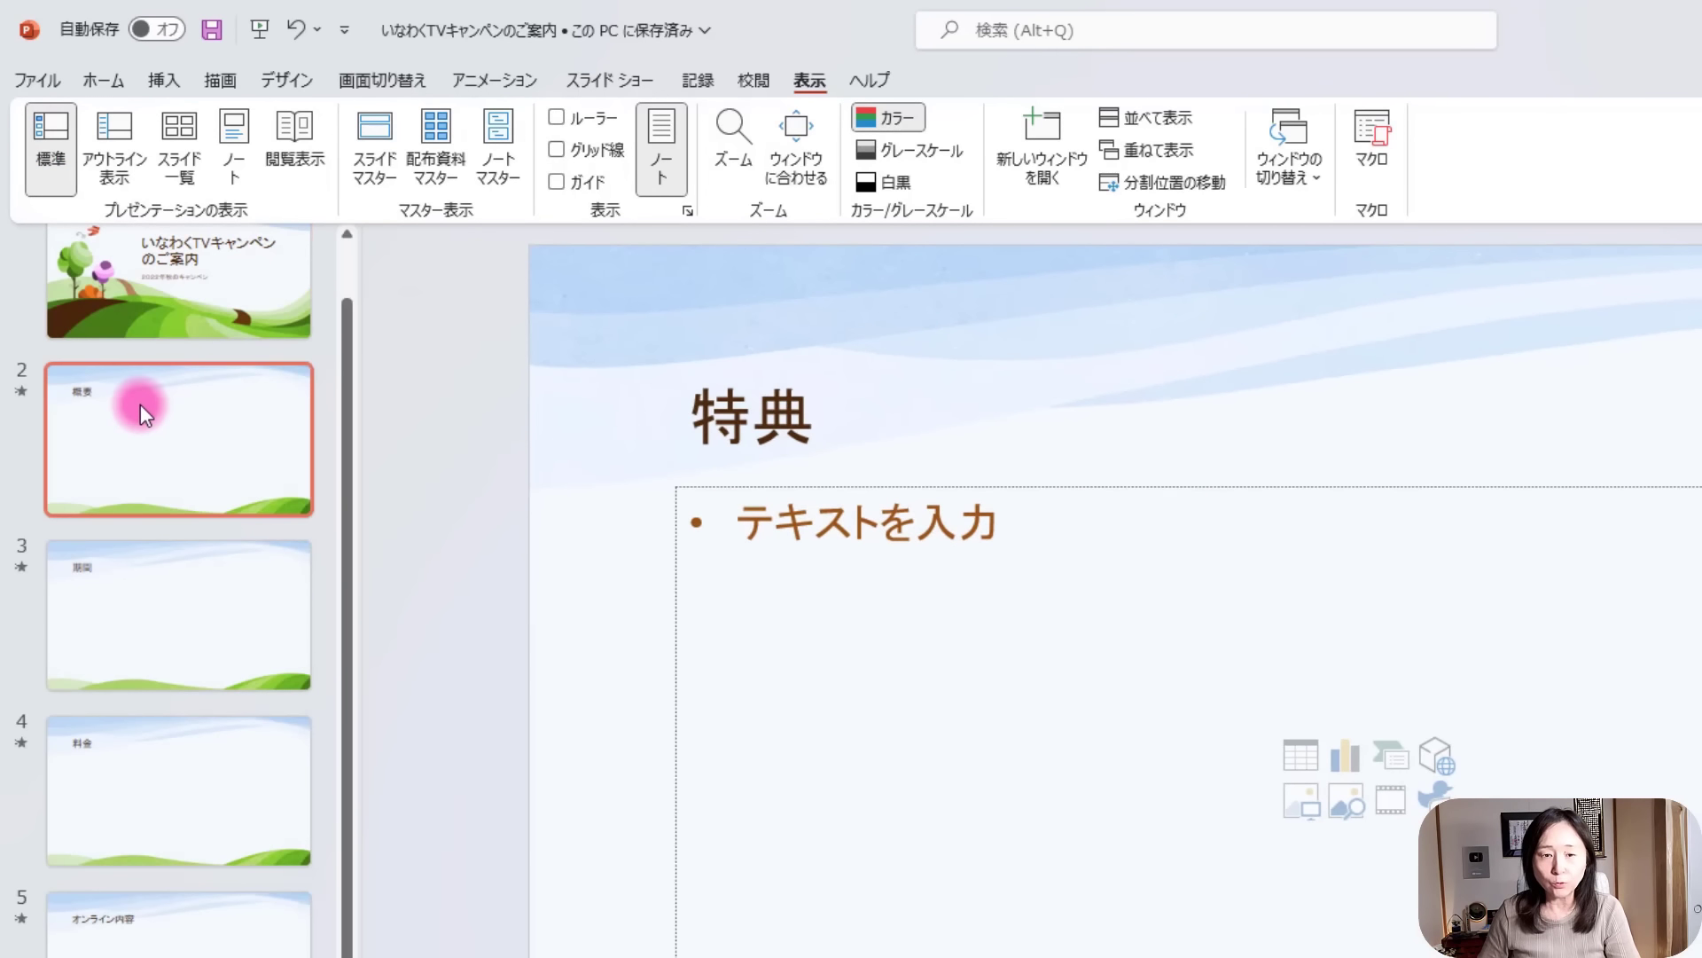
{"action": "left_click", "coordinate": [173, 643]}
{"action": "left_click", "coordinate": [161, 778]}
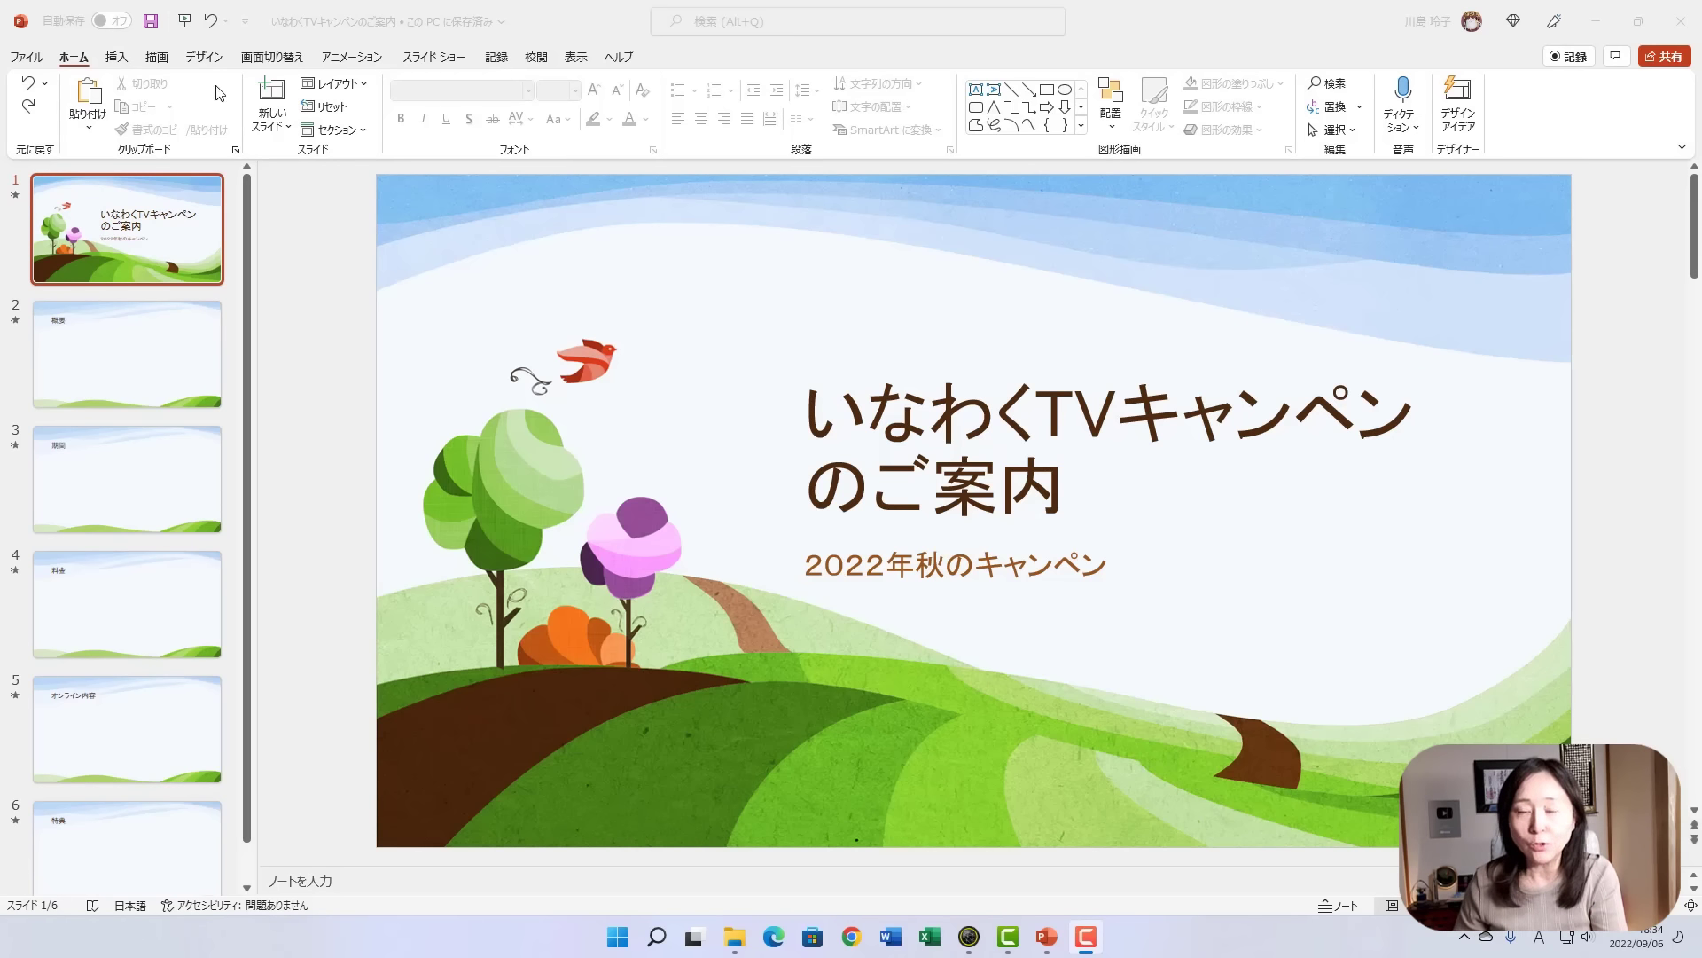
Show the Design tab's Slide Size choices, 標準 (4:3) and ワイド画面 (16:9).
{"action": "left_click", "coordinate": [205, 57]}
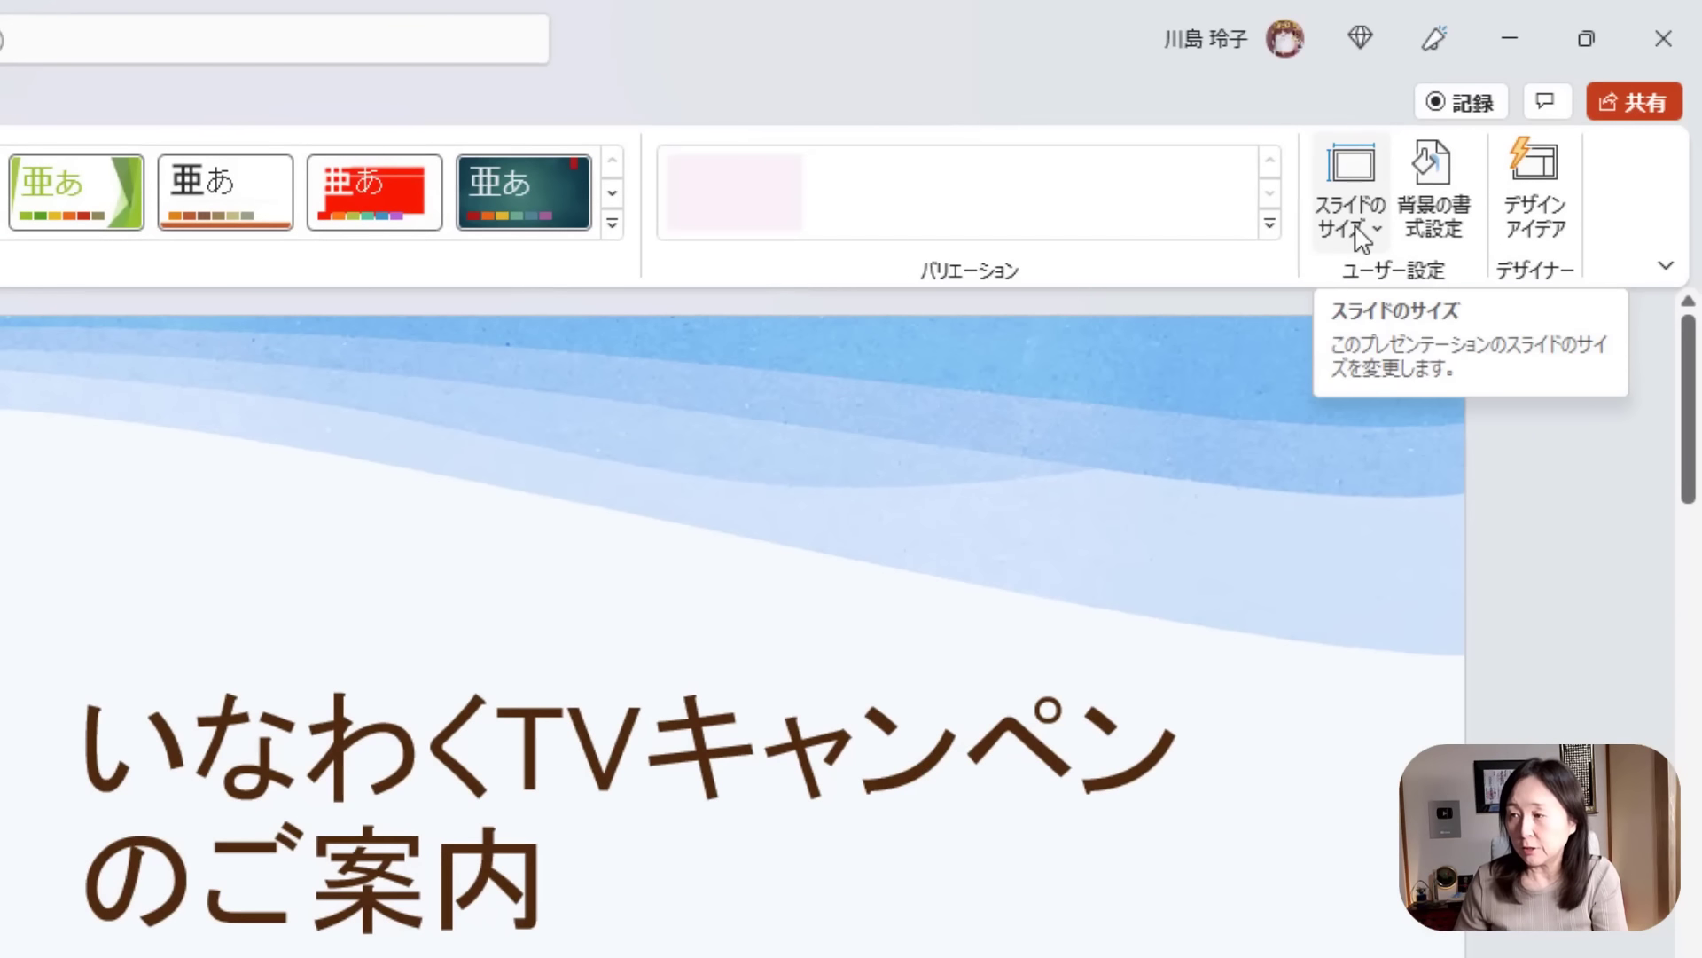
{"action": "left_click", "coordinate": [1361, 237]}
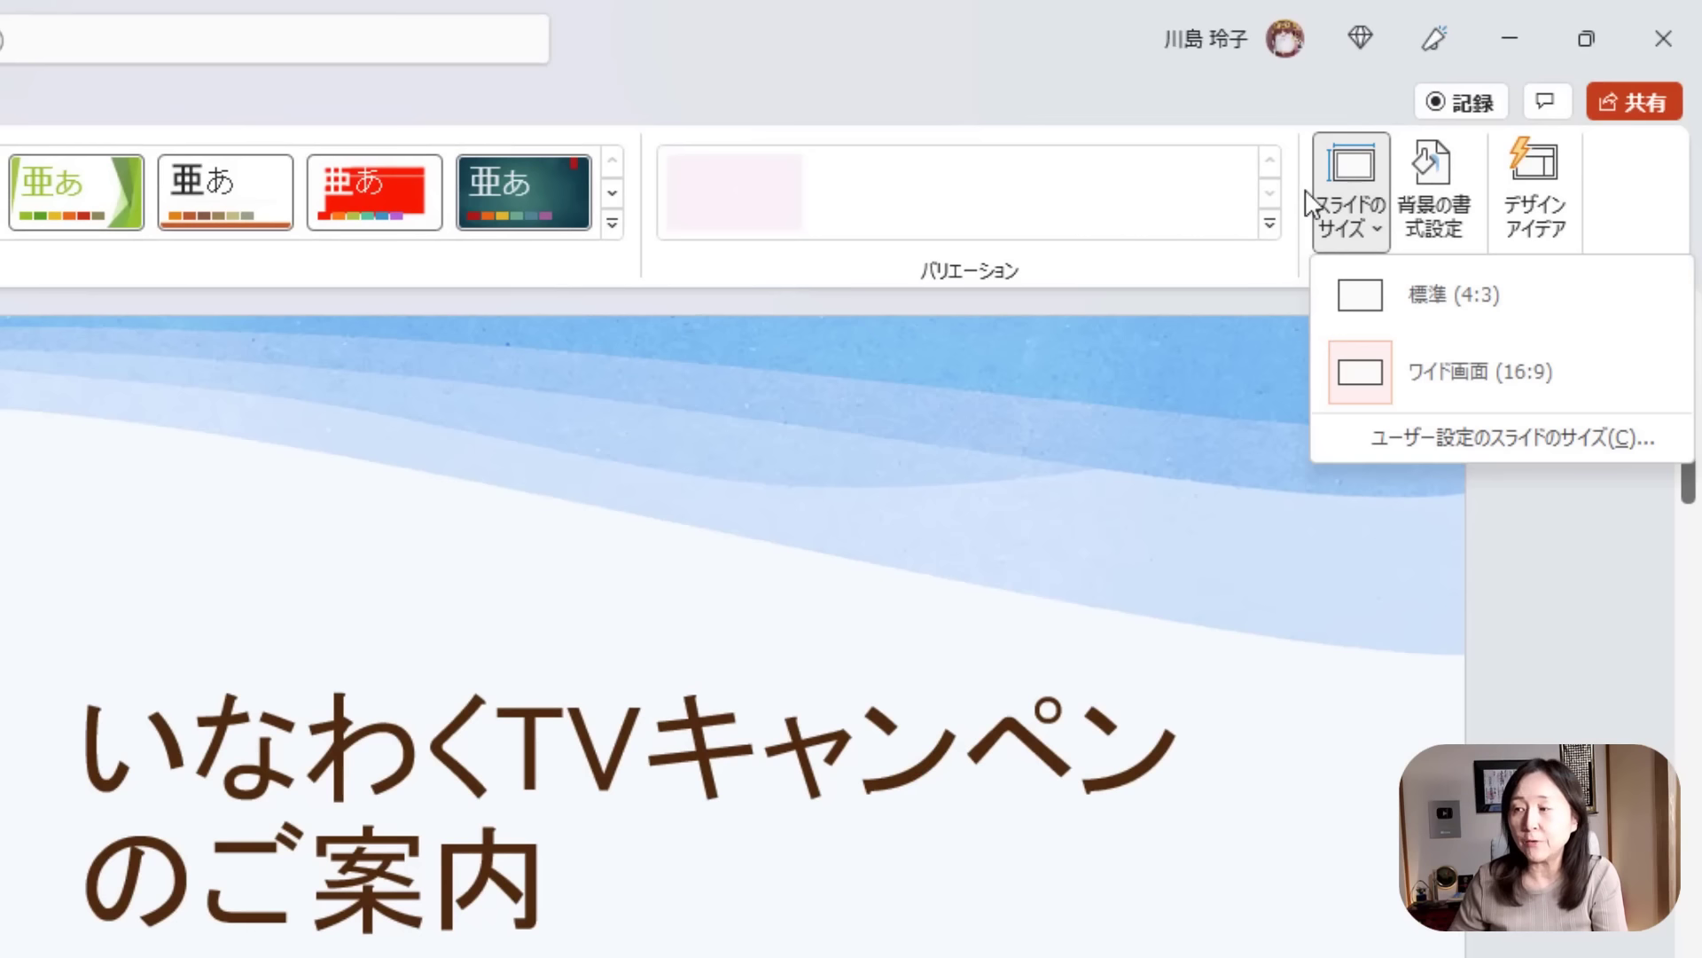
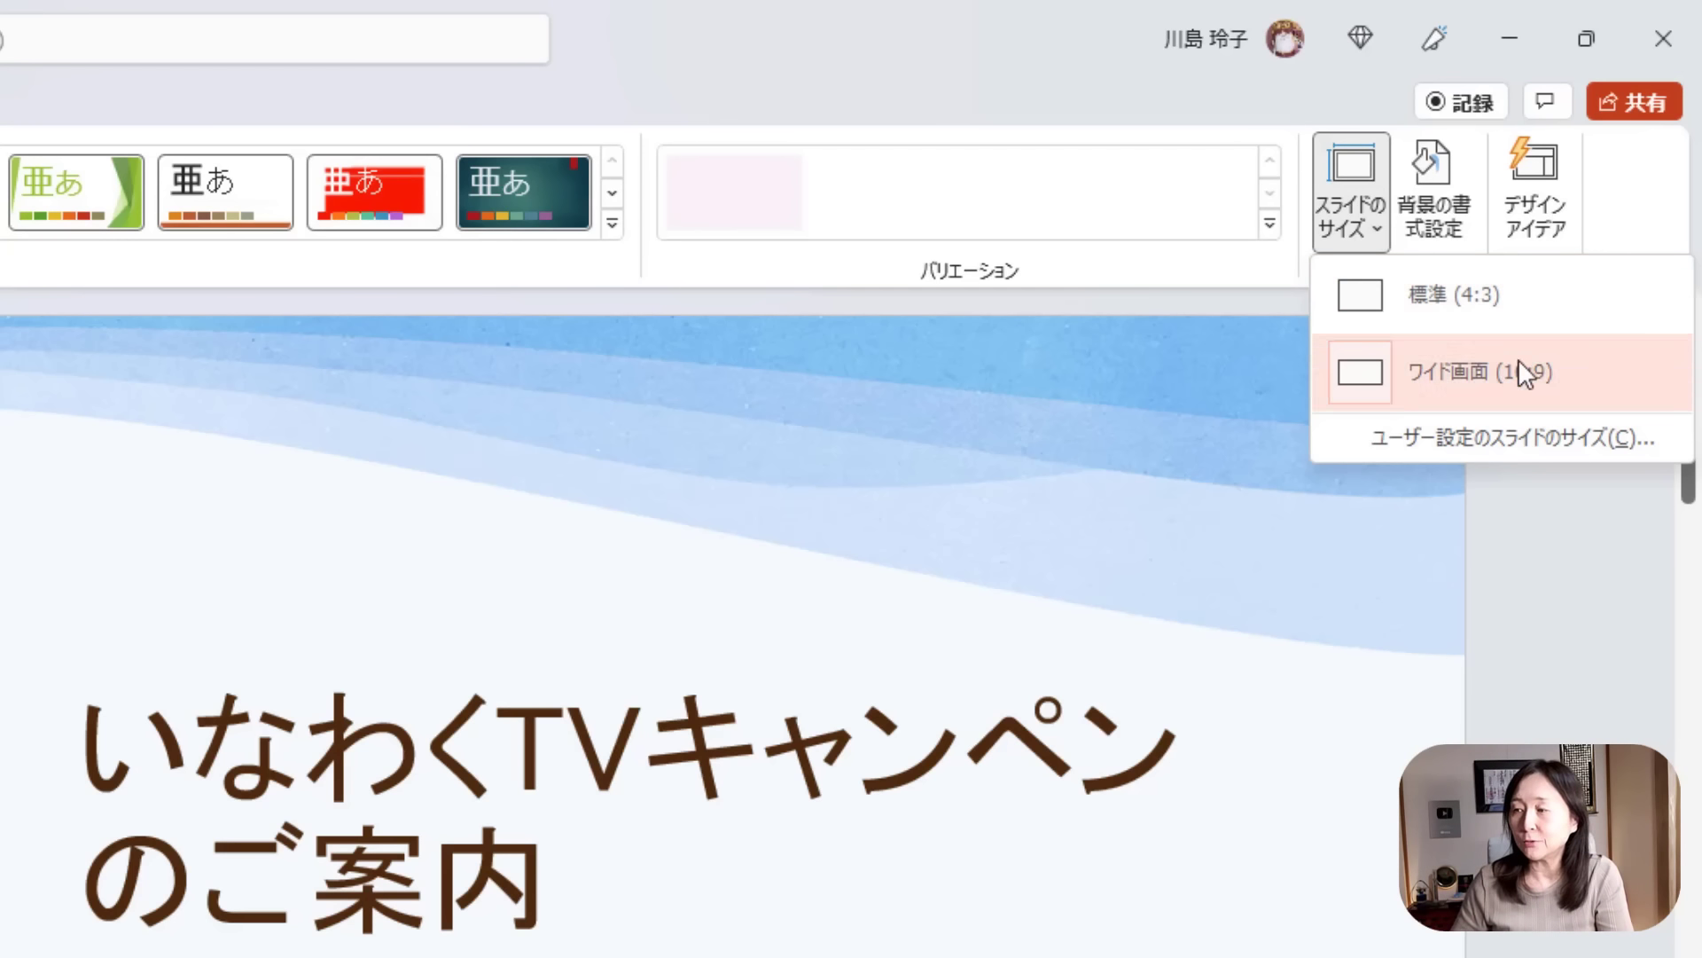
Browse the preset slide sizes but keep the widescreen slide size.
{"action": "left_click", "coordinate": [1511, 438]}
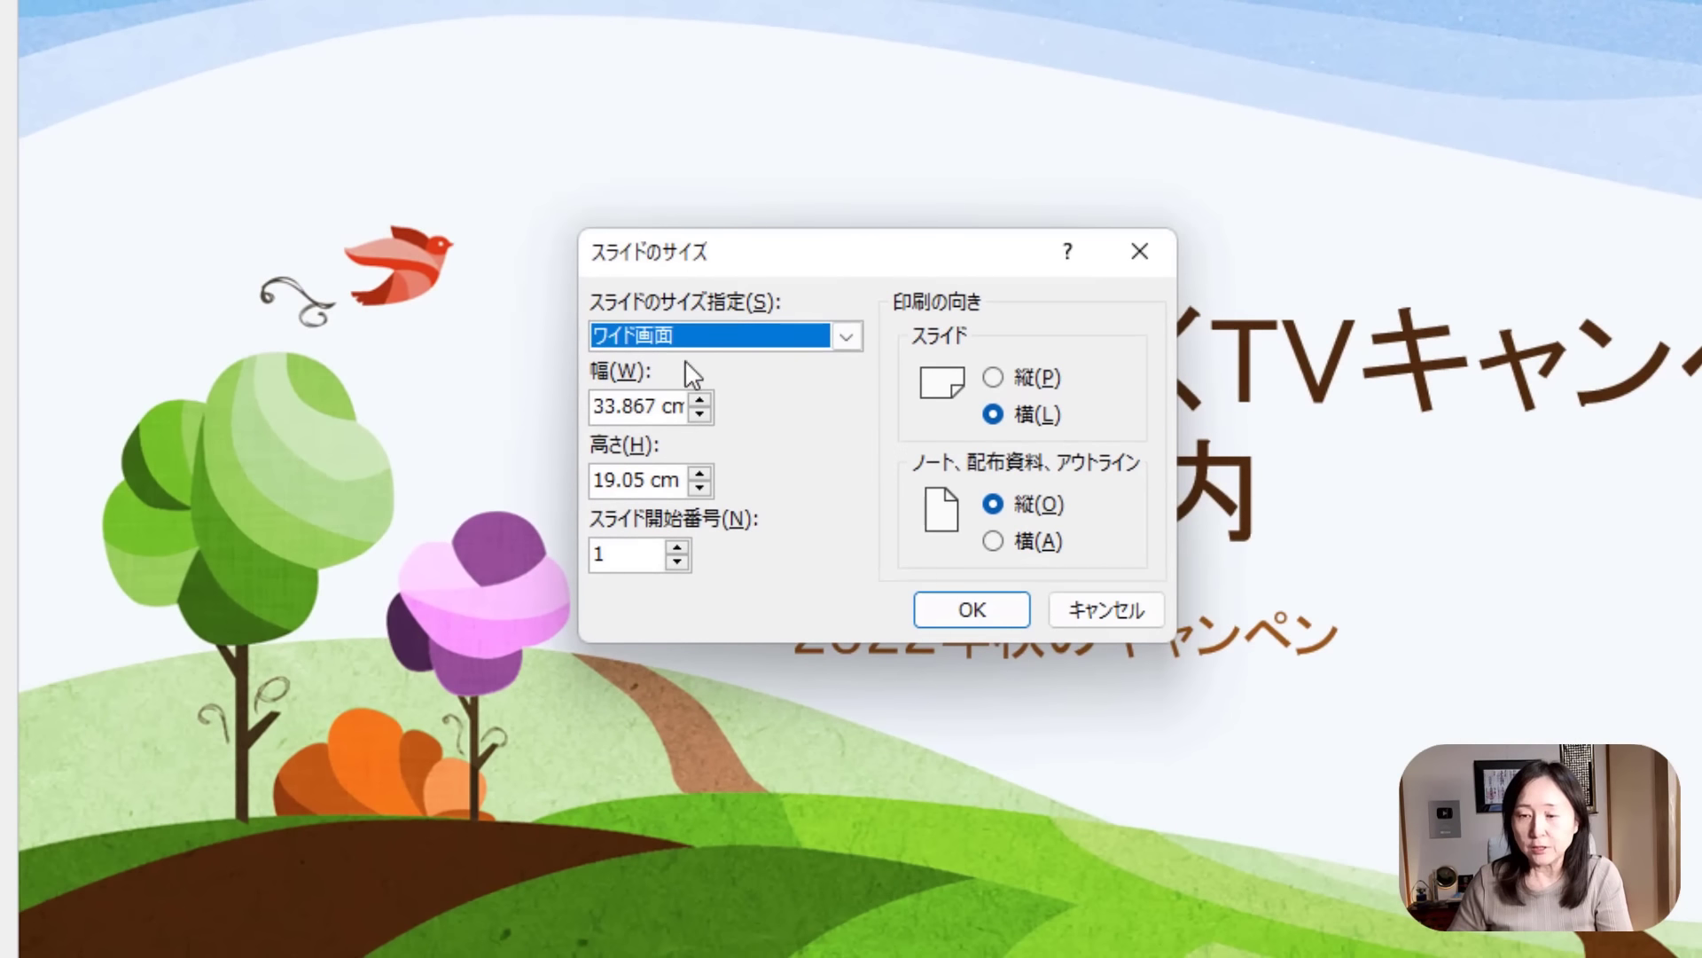
{"action": "left_click", "coordinate": [849, 335]}
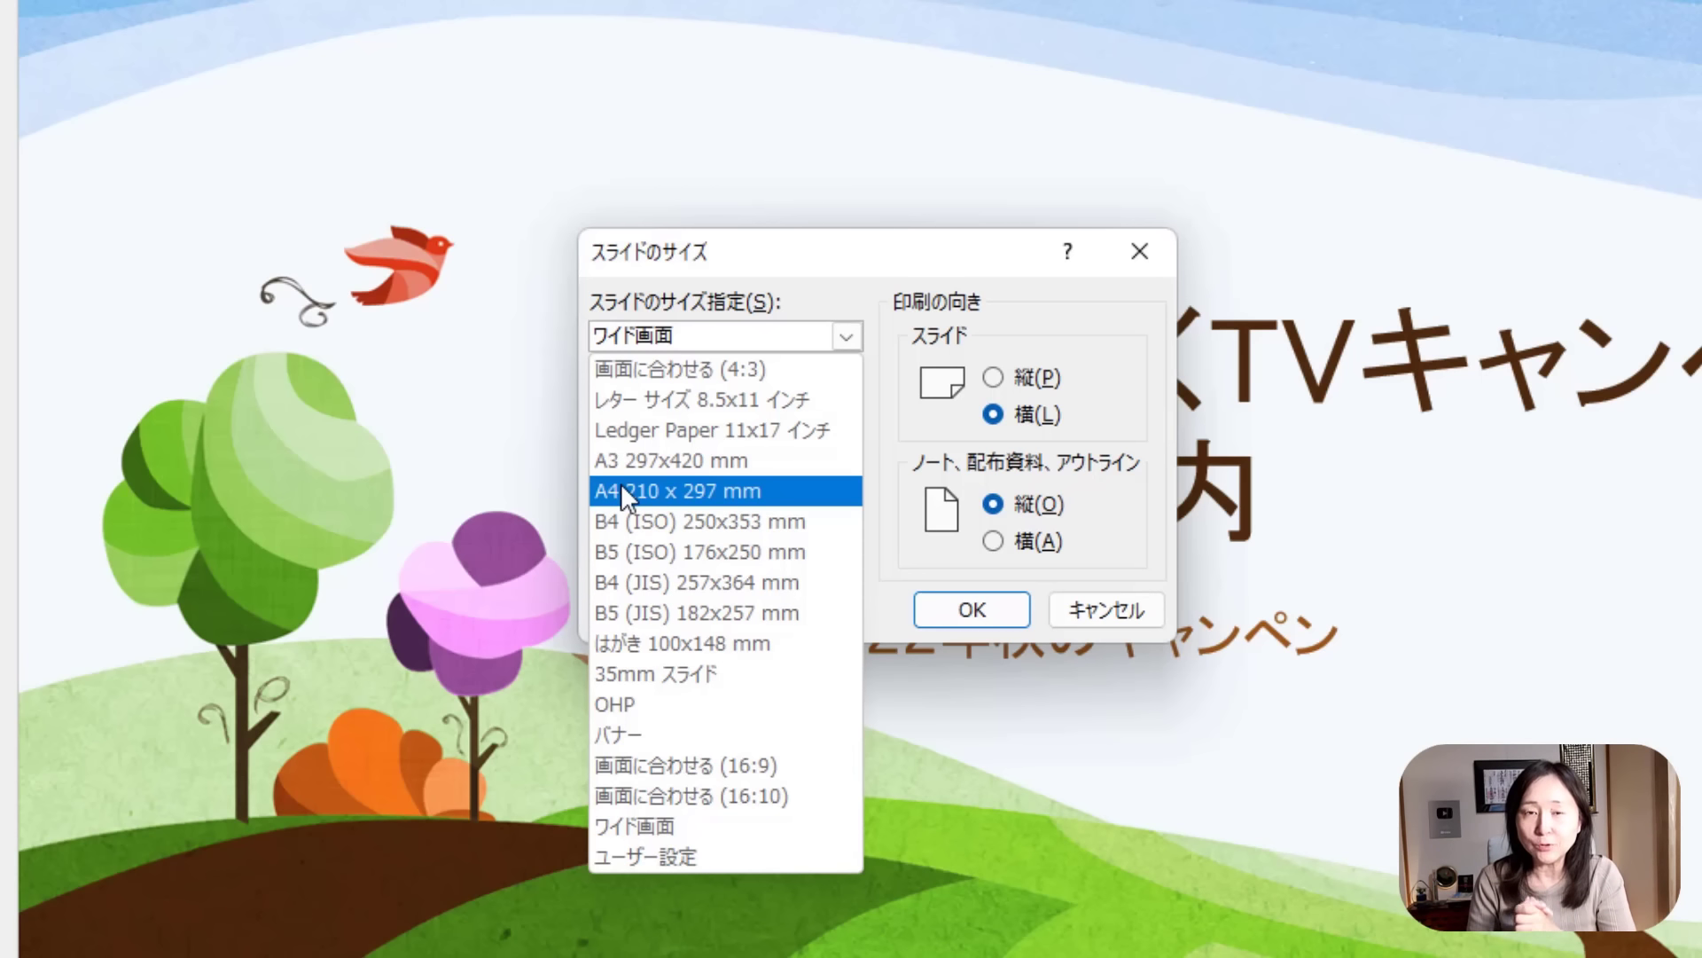
{"action": "key", "text": "Up"}
{"action": "key", "text": "Up"}
{"action": "key", "text": "Up"}
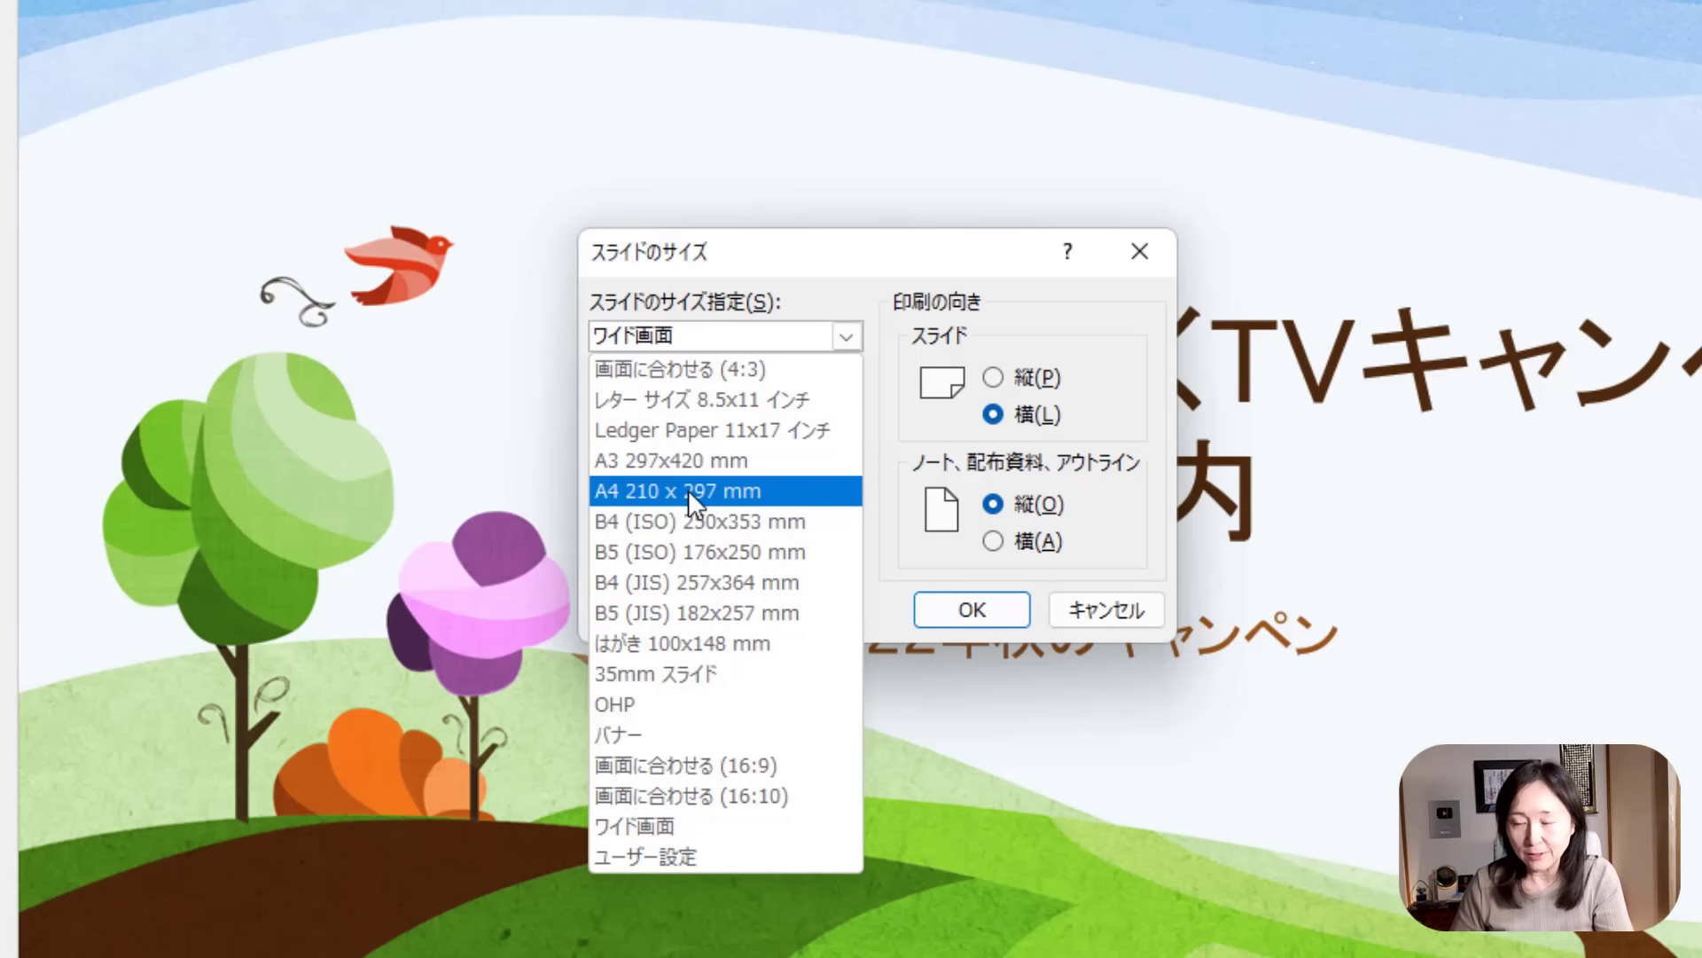
{"action": "left_click", "coordinate": [840, 273]}
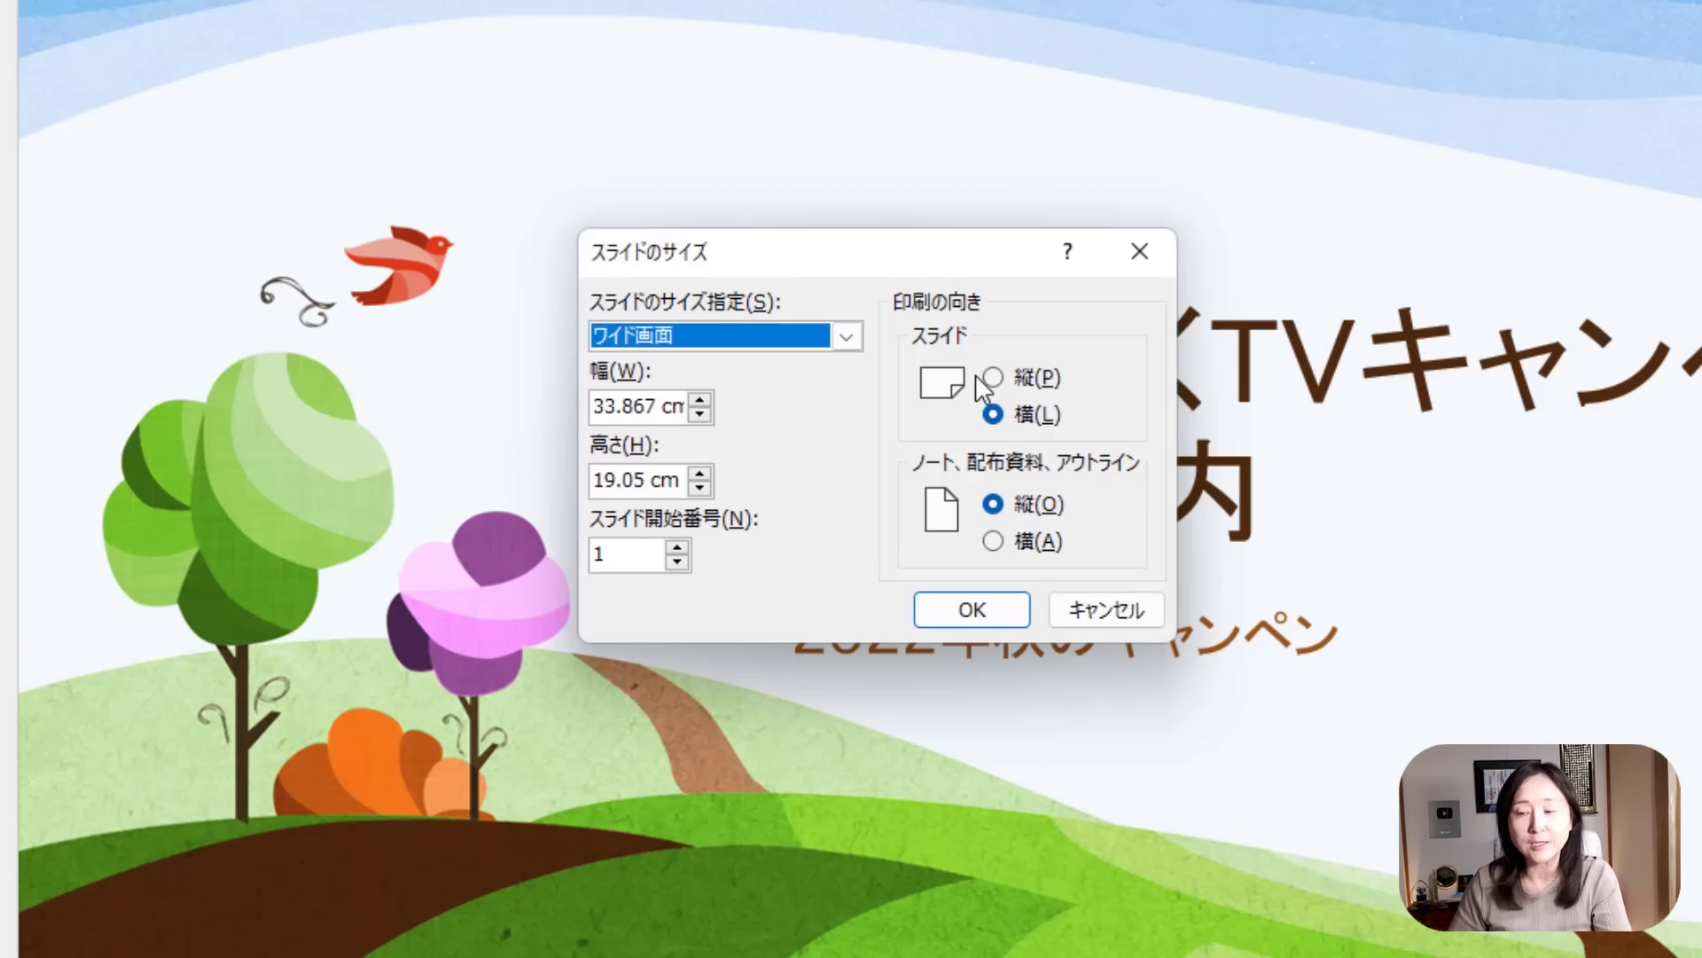
{"action": "left_click", "coordinate": [984, 610]}
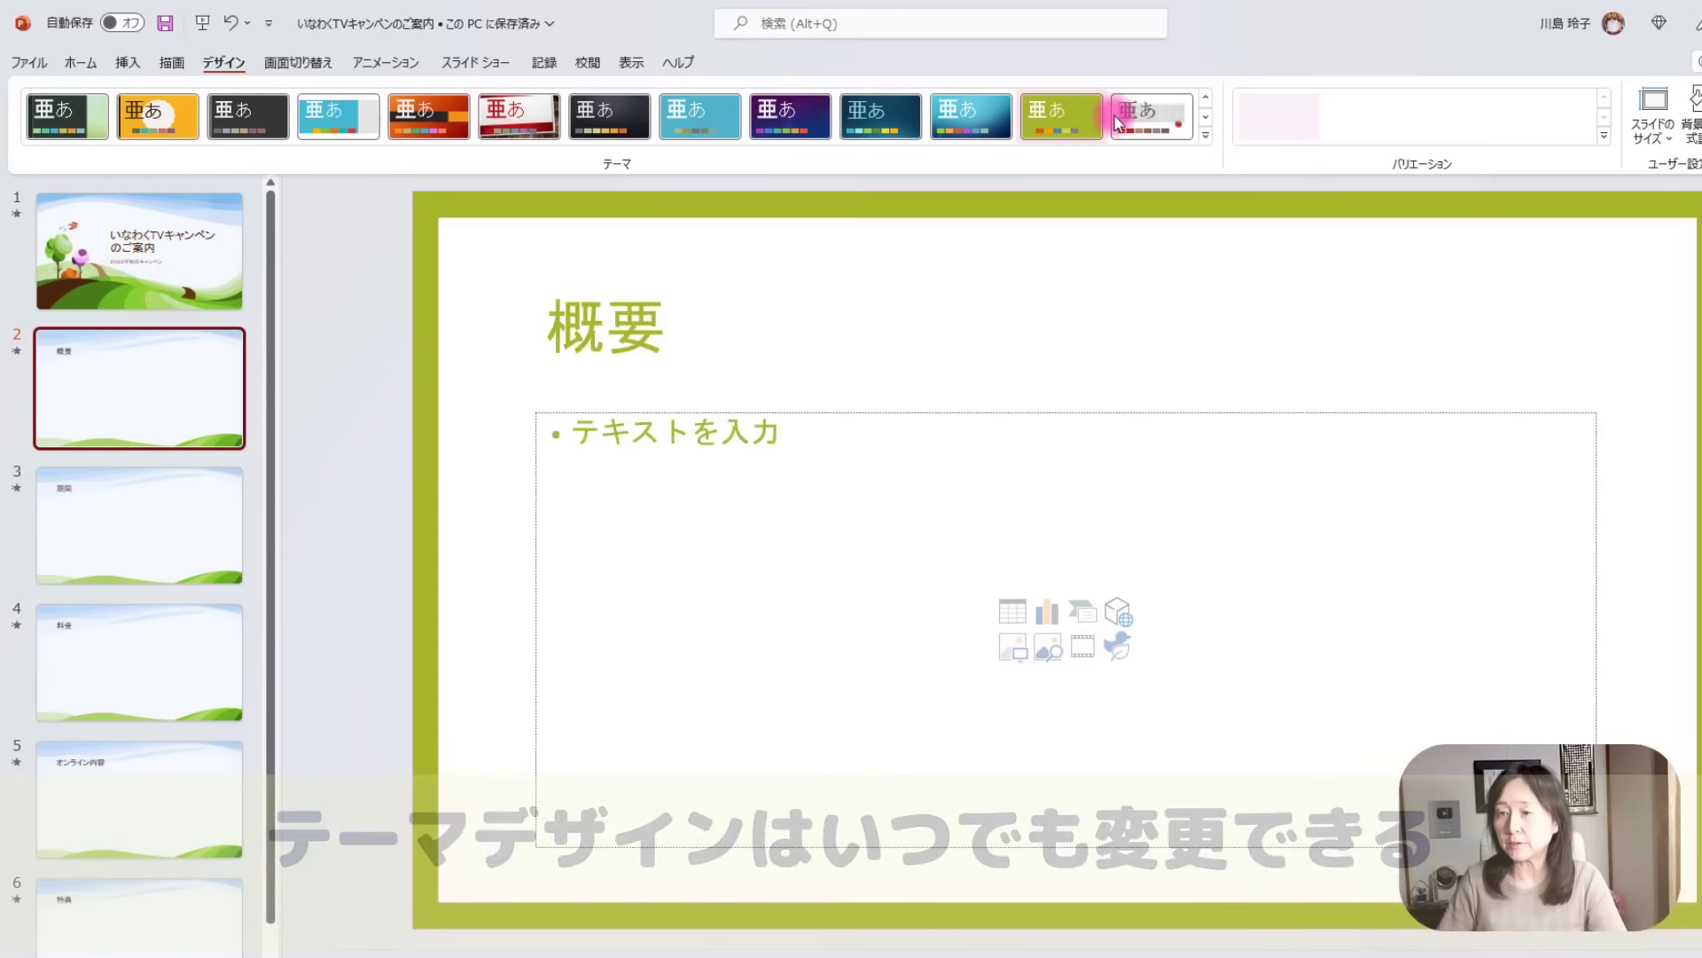
Try the orange バッジ theme, undo it, and bring up Format Background.
{"action": "left_click", "coordinate": [1206, 135]}
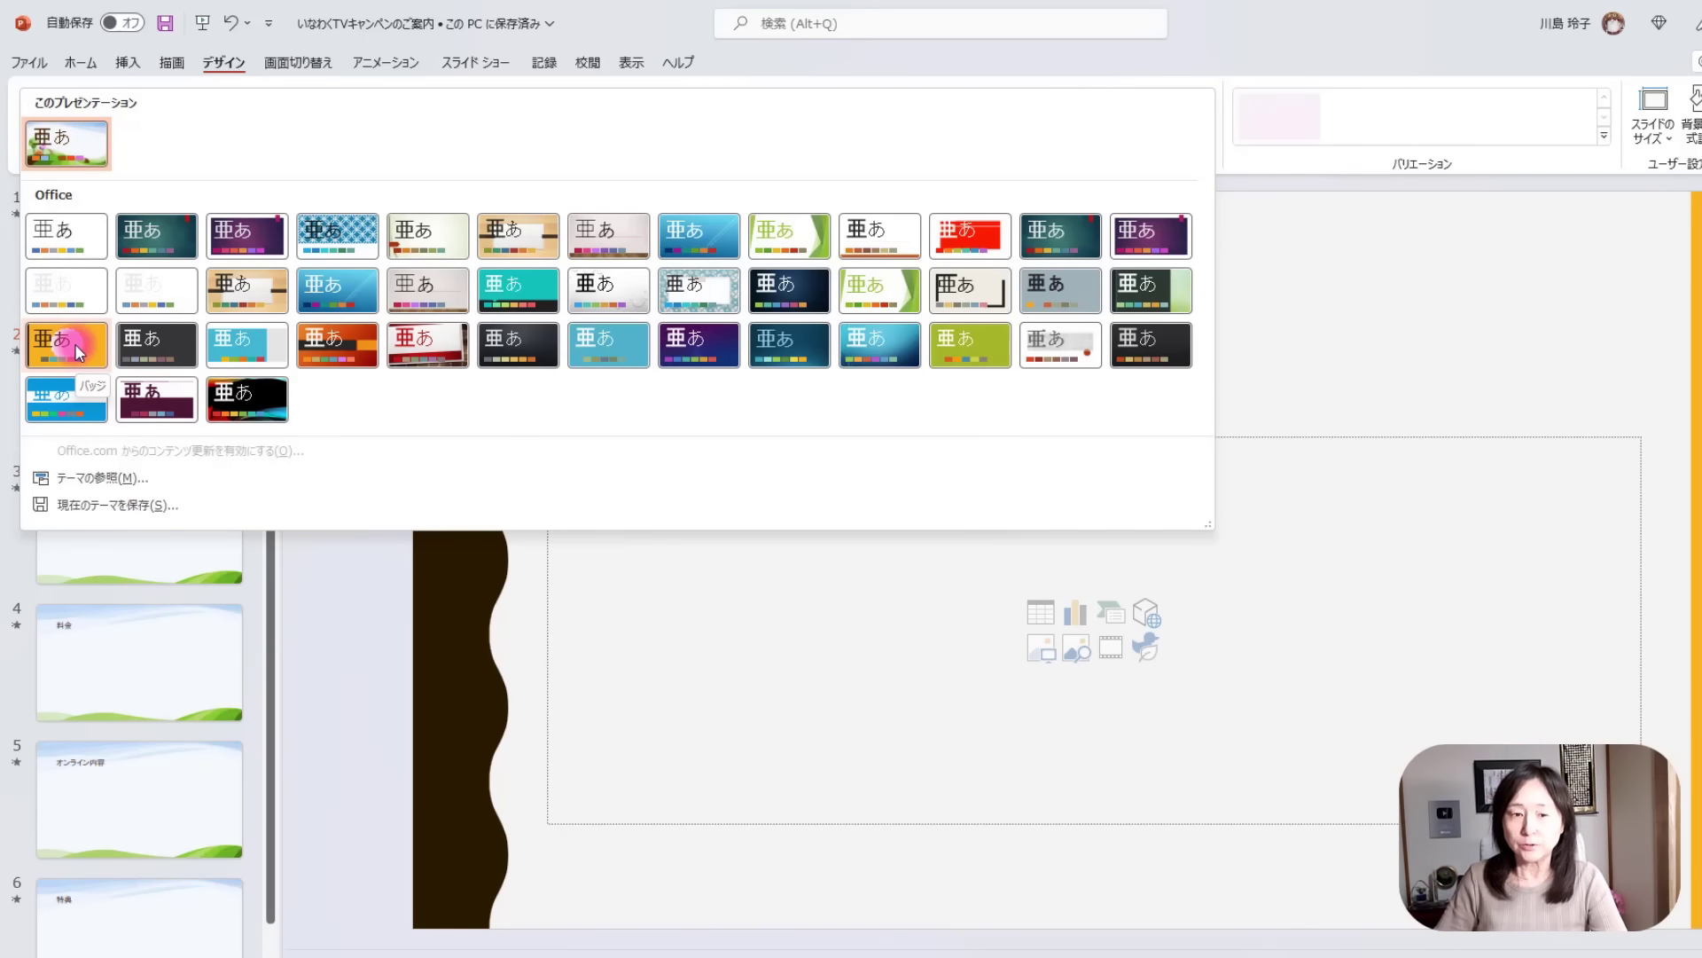
{"action": "left_click", "coordinate": [75, 342]}
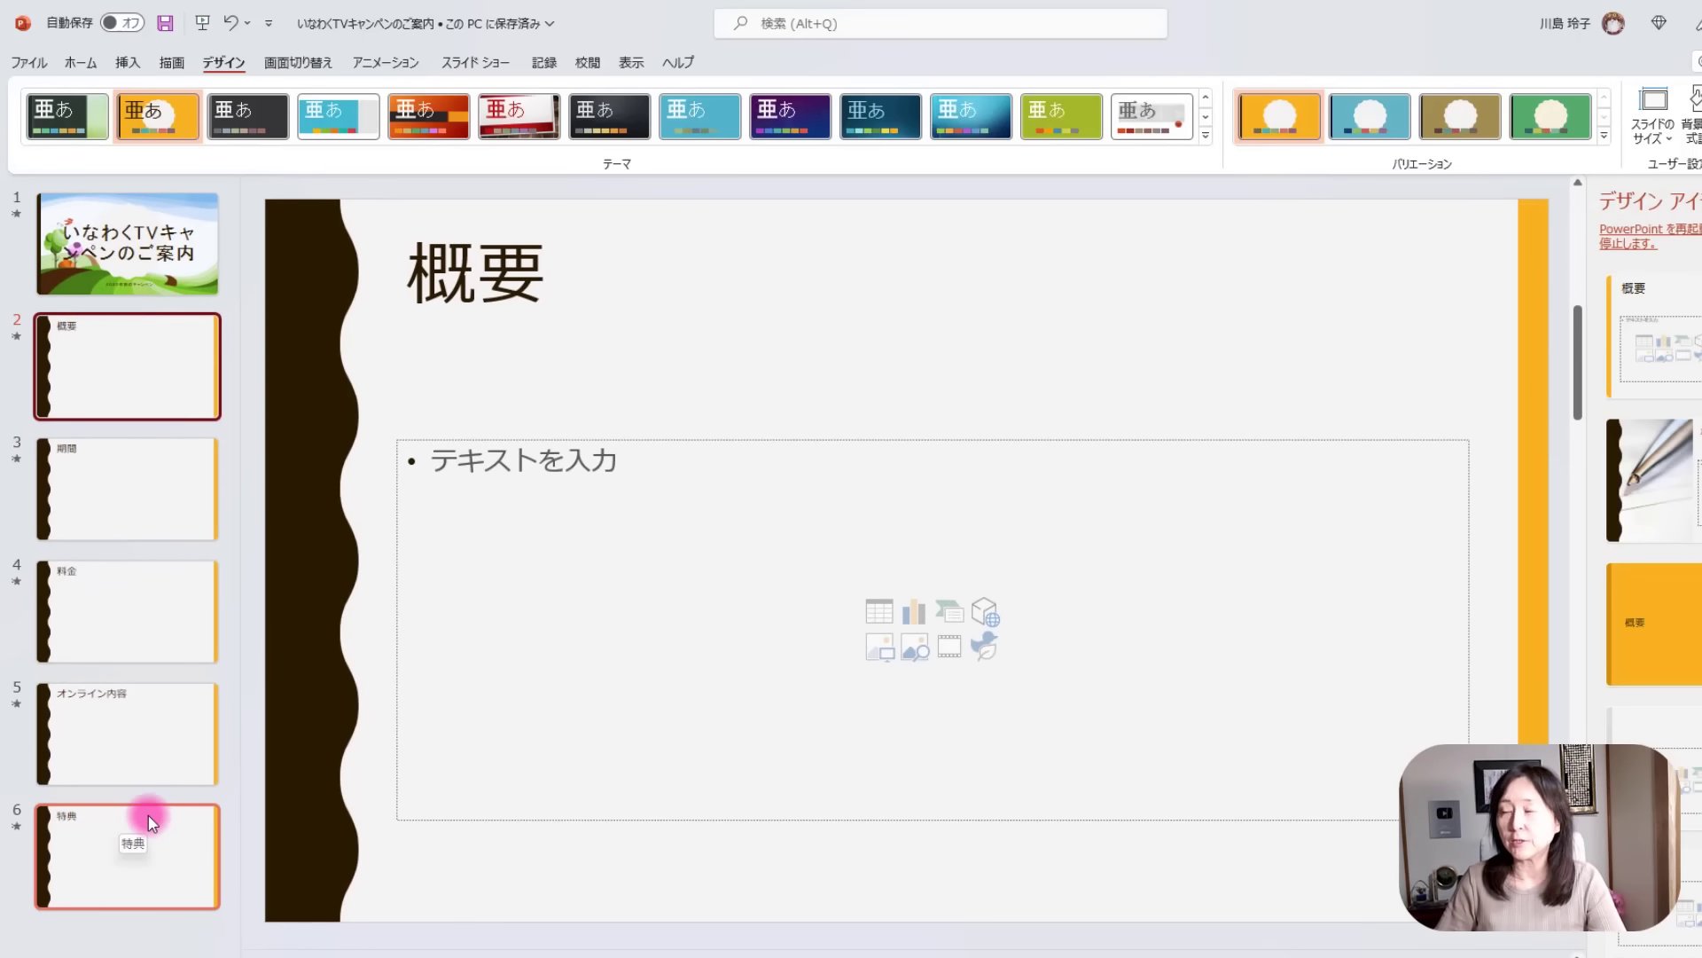
{"action": "left_click", "coordinate": [230, 22]}
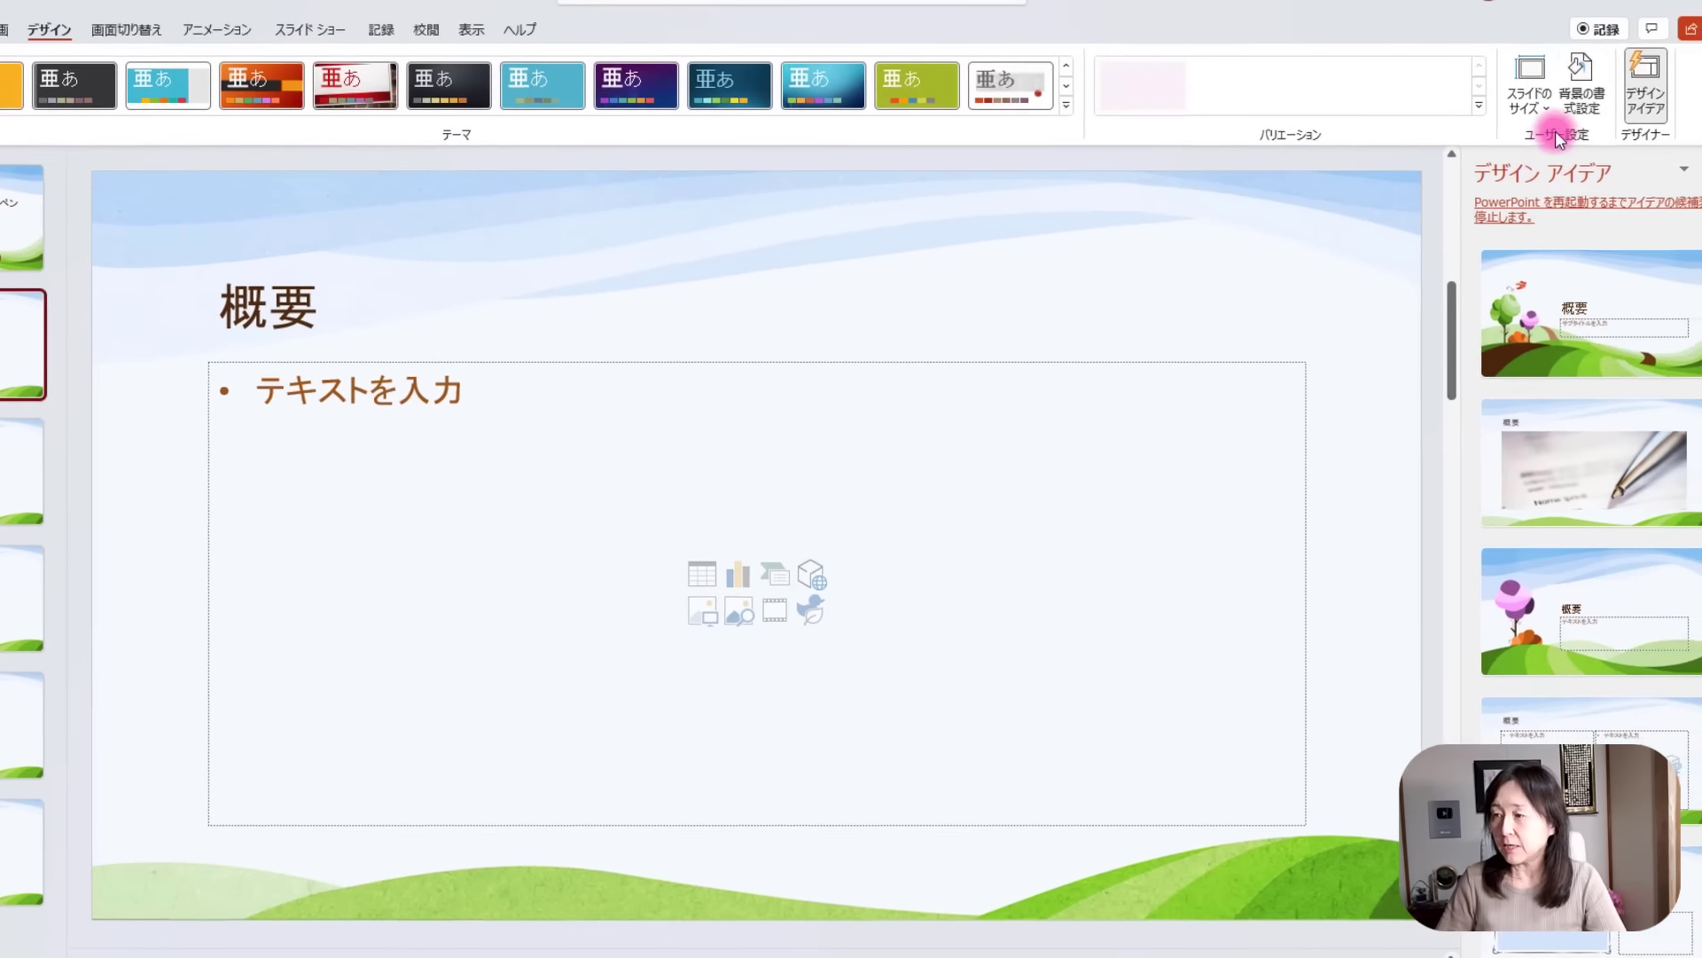
{"action": "left_click", "coordinate": [1534, 80]}
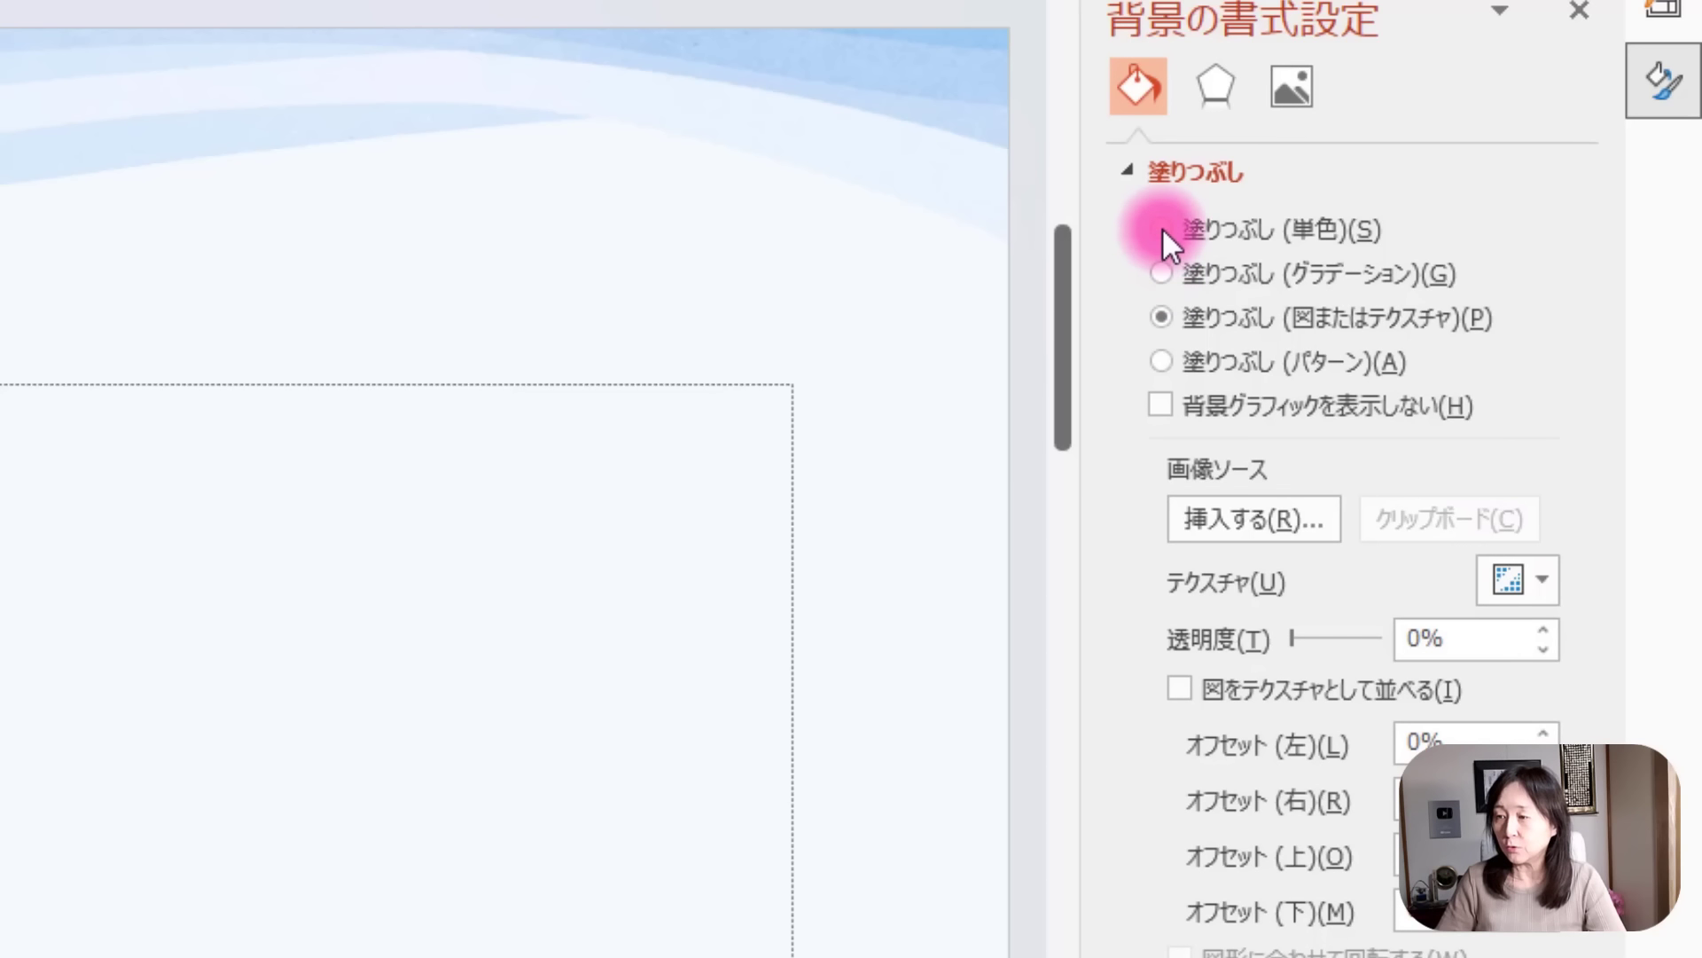
Give the slide background a light green solid fill.
{"action": "left_click", "coordinate": [1162, 228]}
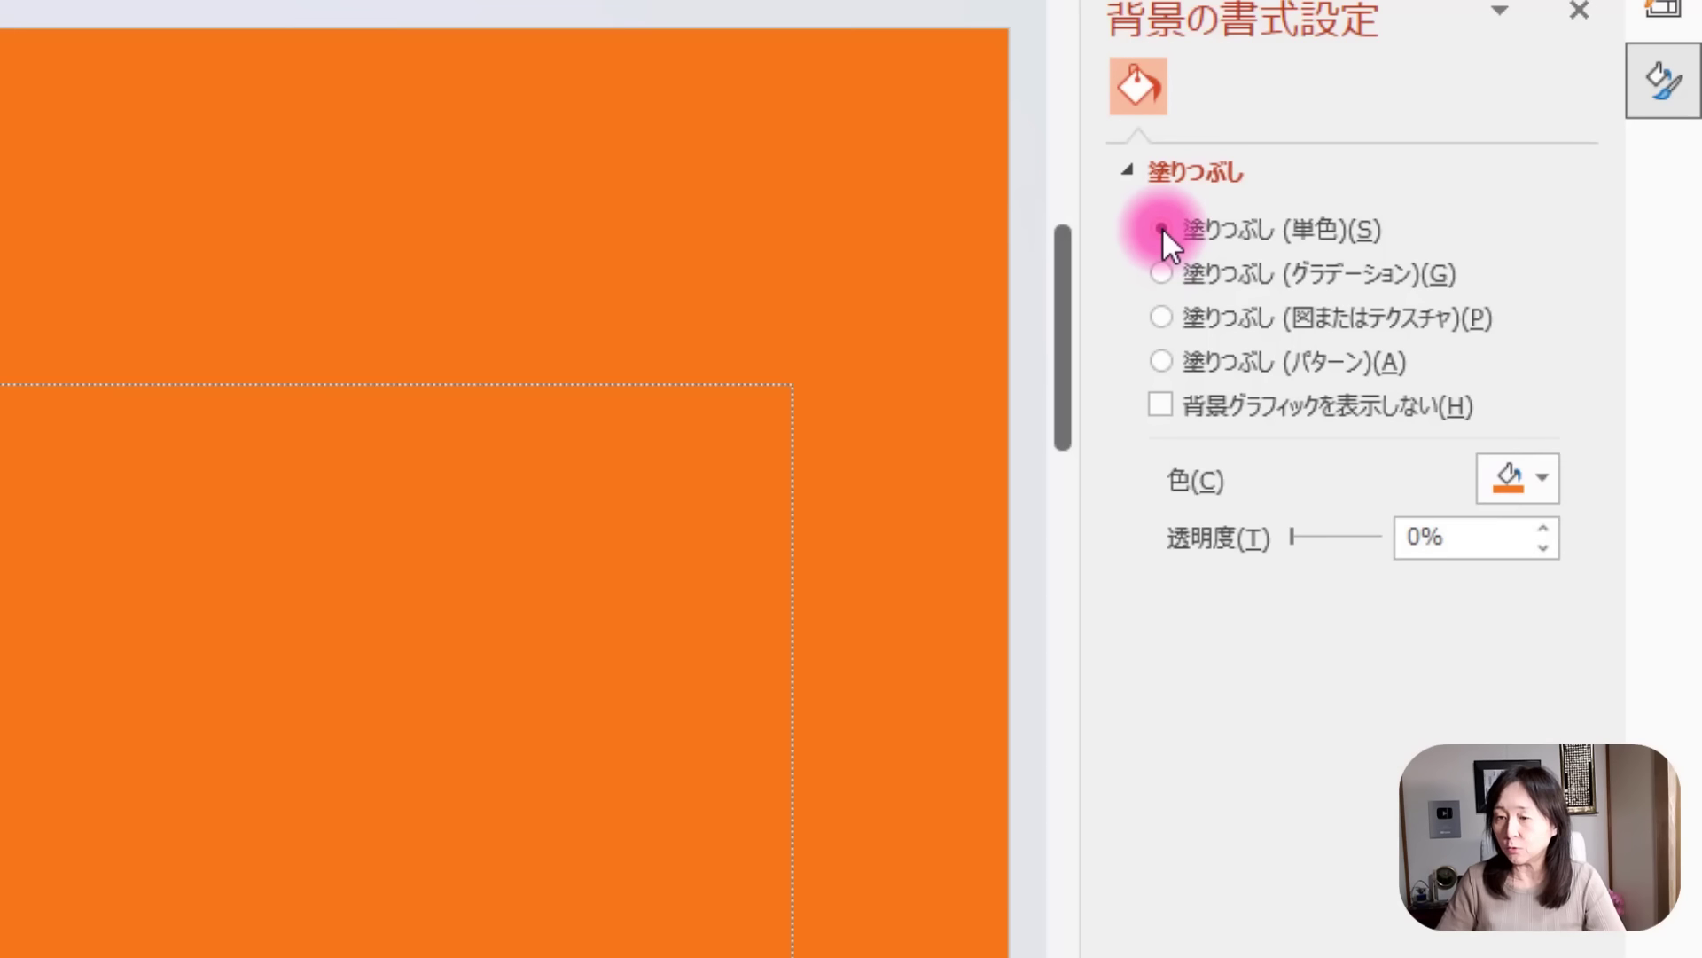
{"action": "left_click", "coordinate": [1540, 477]}
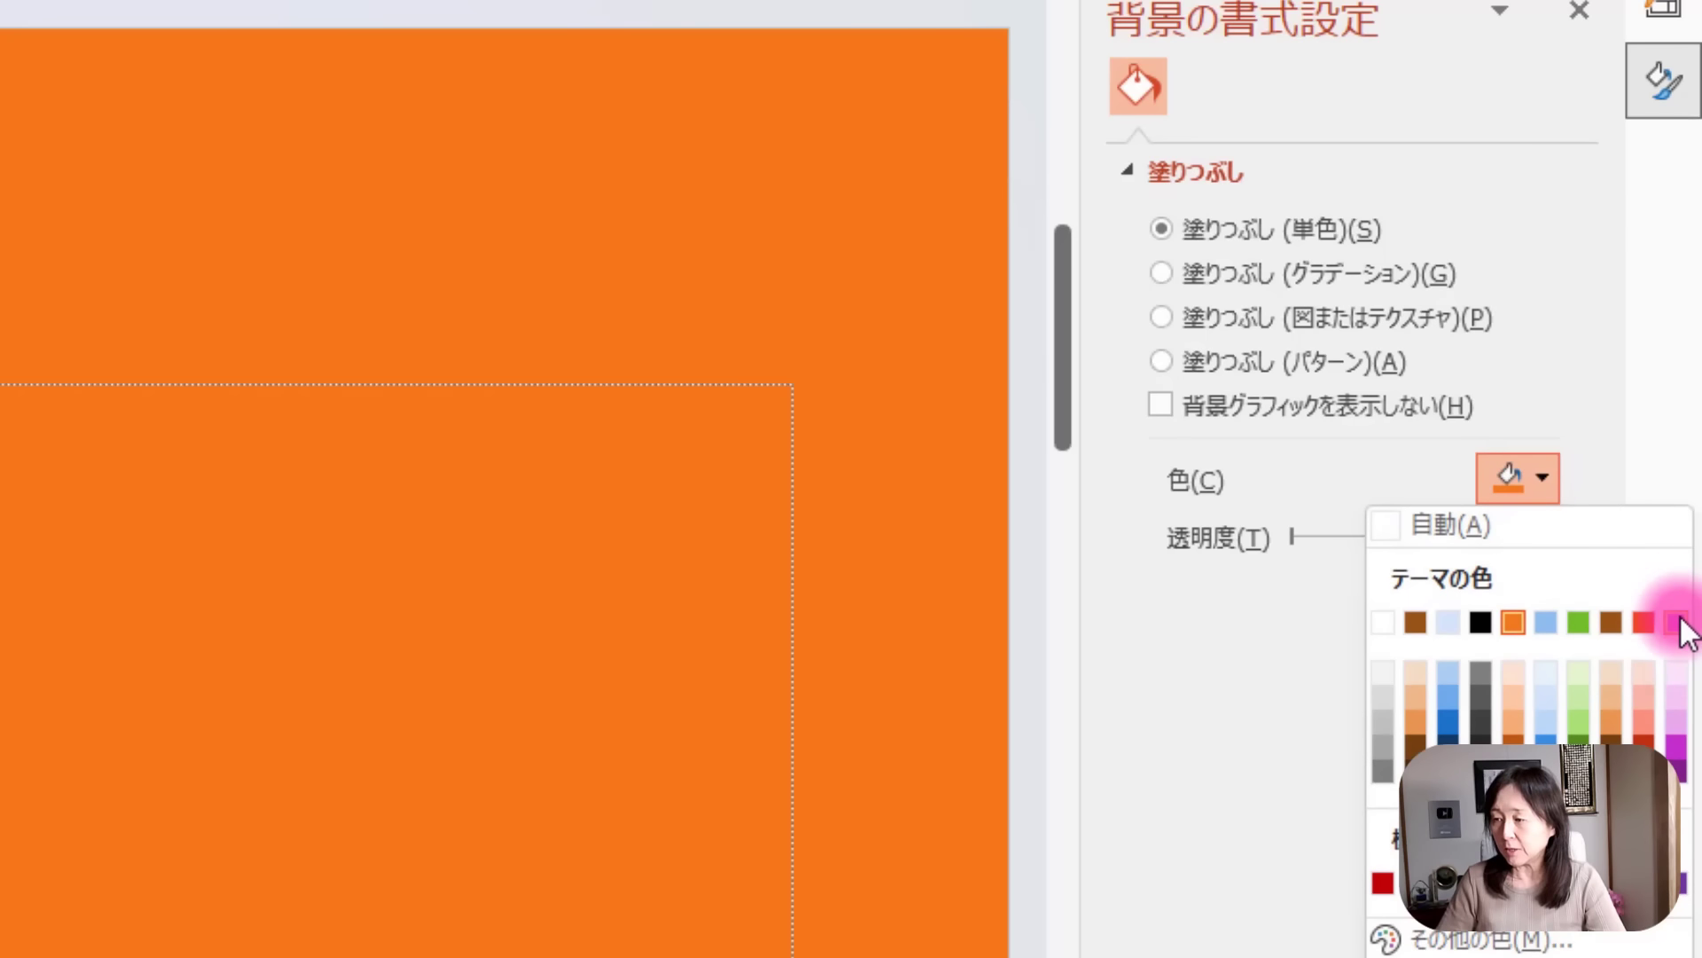
{"action": "left_click", "coordinate": [1574, 671]}
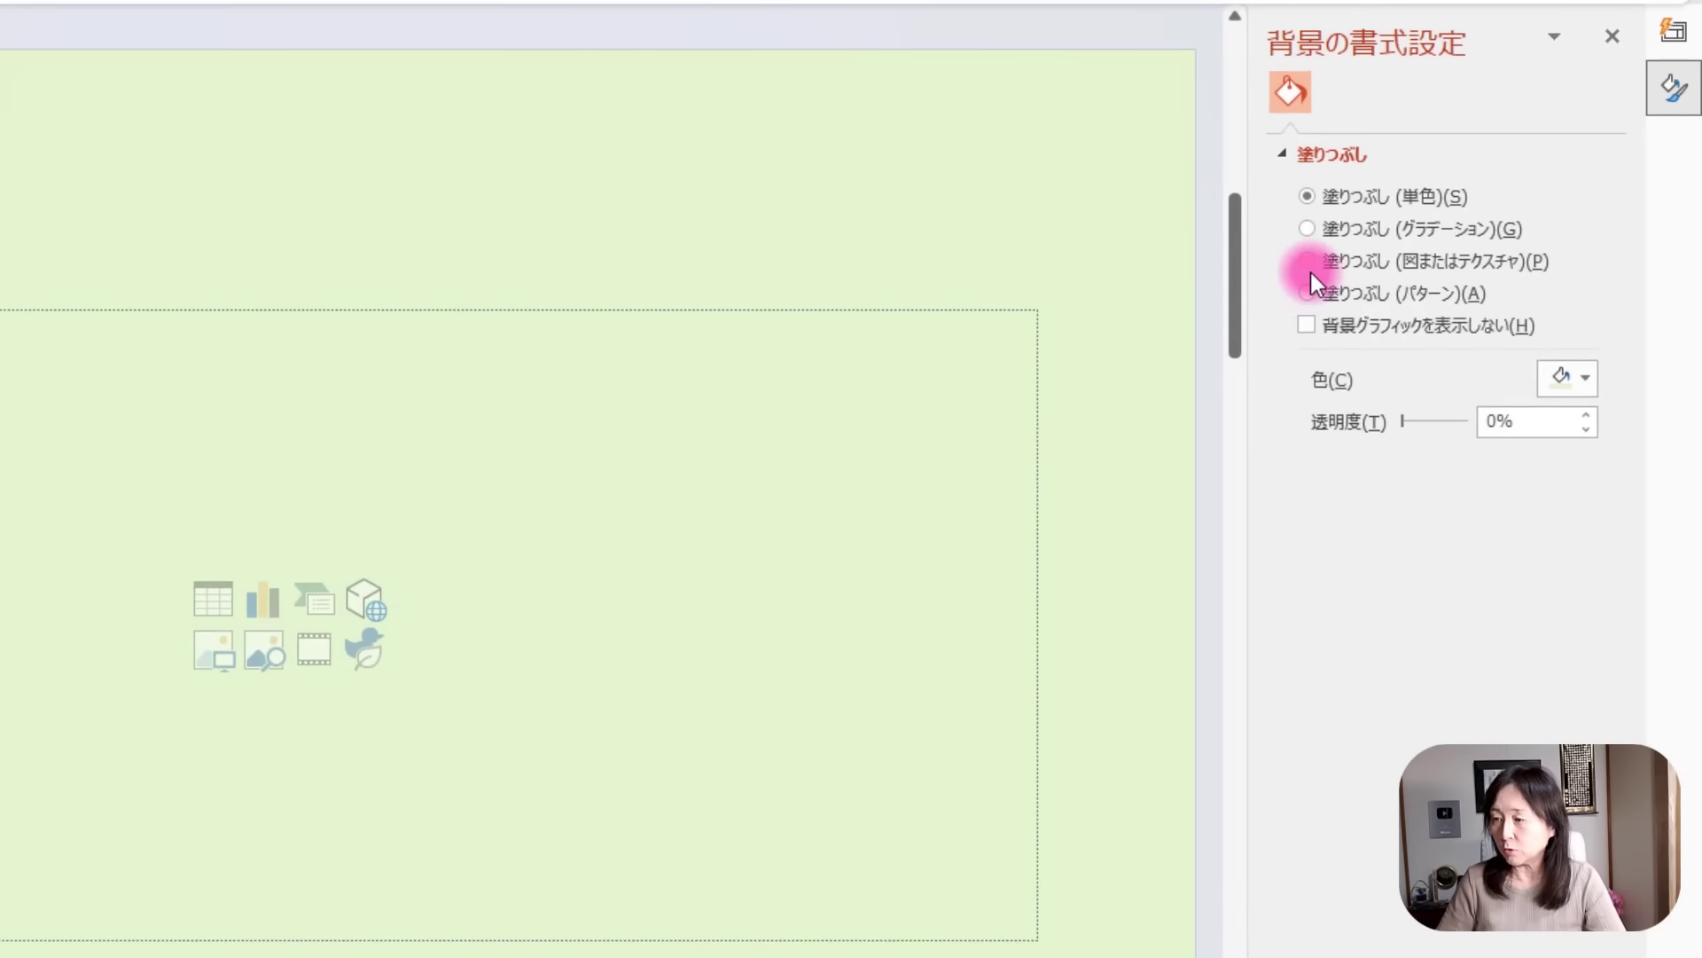
Try a texture fill, then a diagonal stripe pattern fill with magenta stripes.
{"action": "left_click", "coordinate": [1446, 267]}
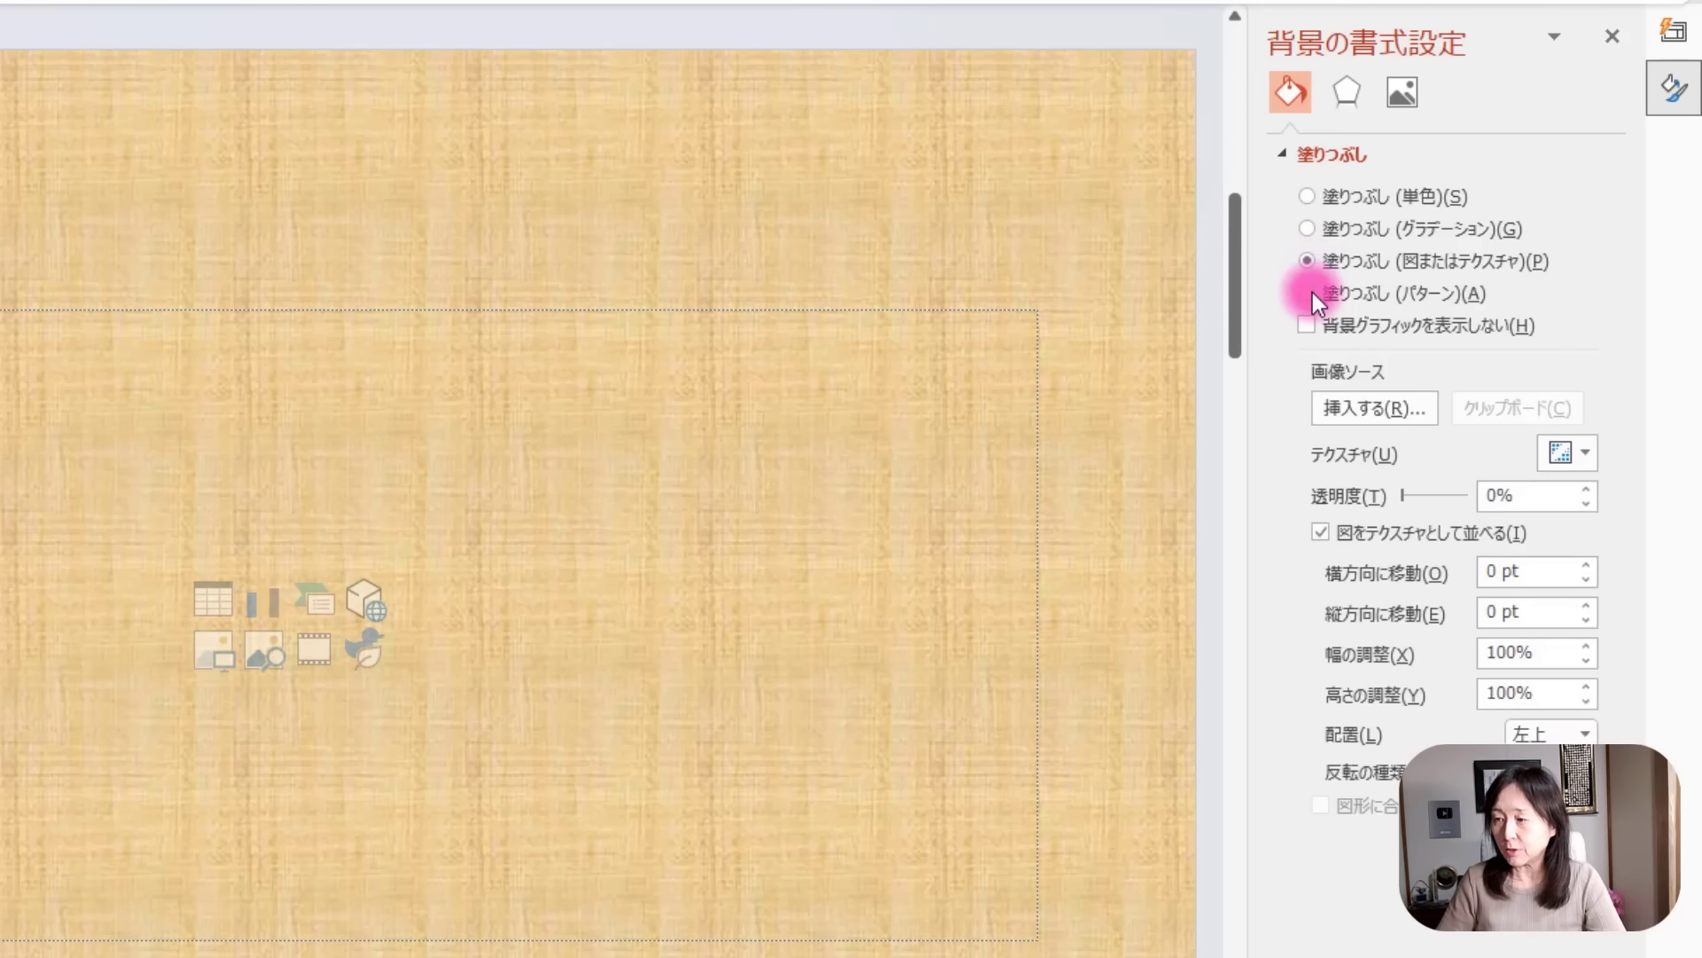
{"action": "left_click", "coordinate": [1306, 292]}
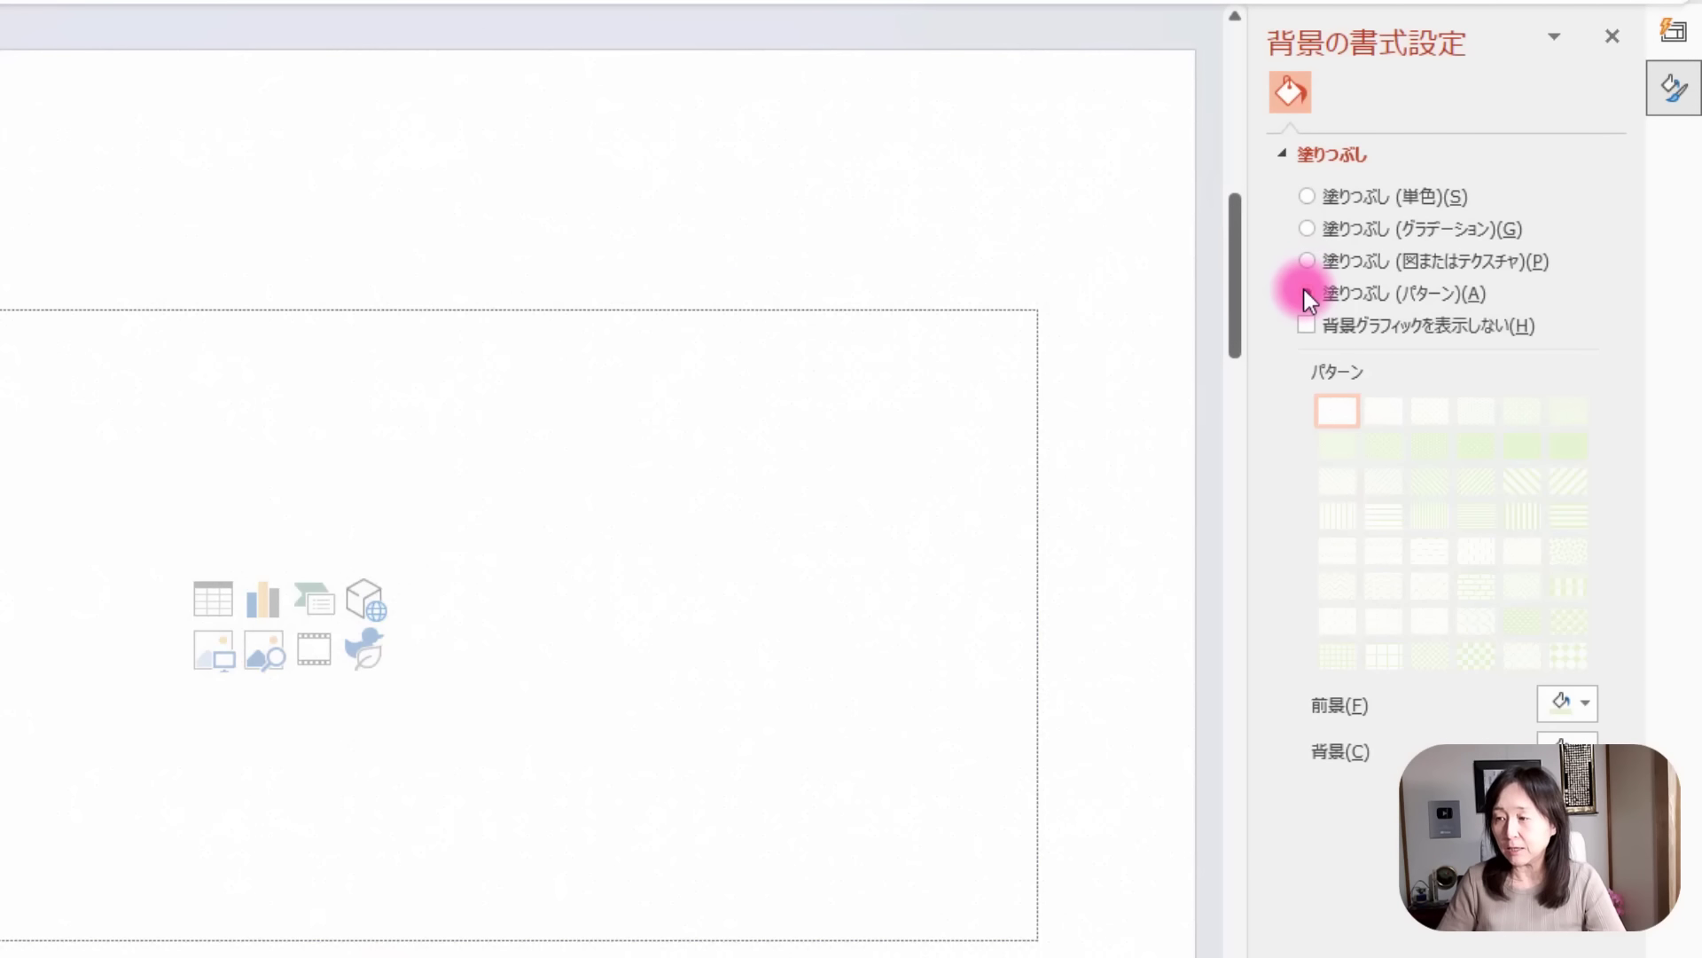
{"action": "left_click", "coordinate": [1560, 482]}
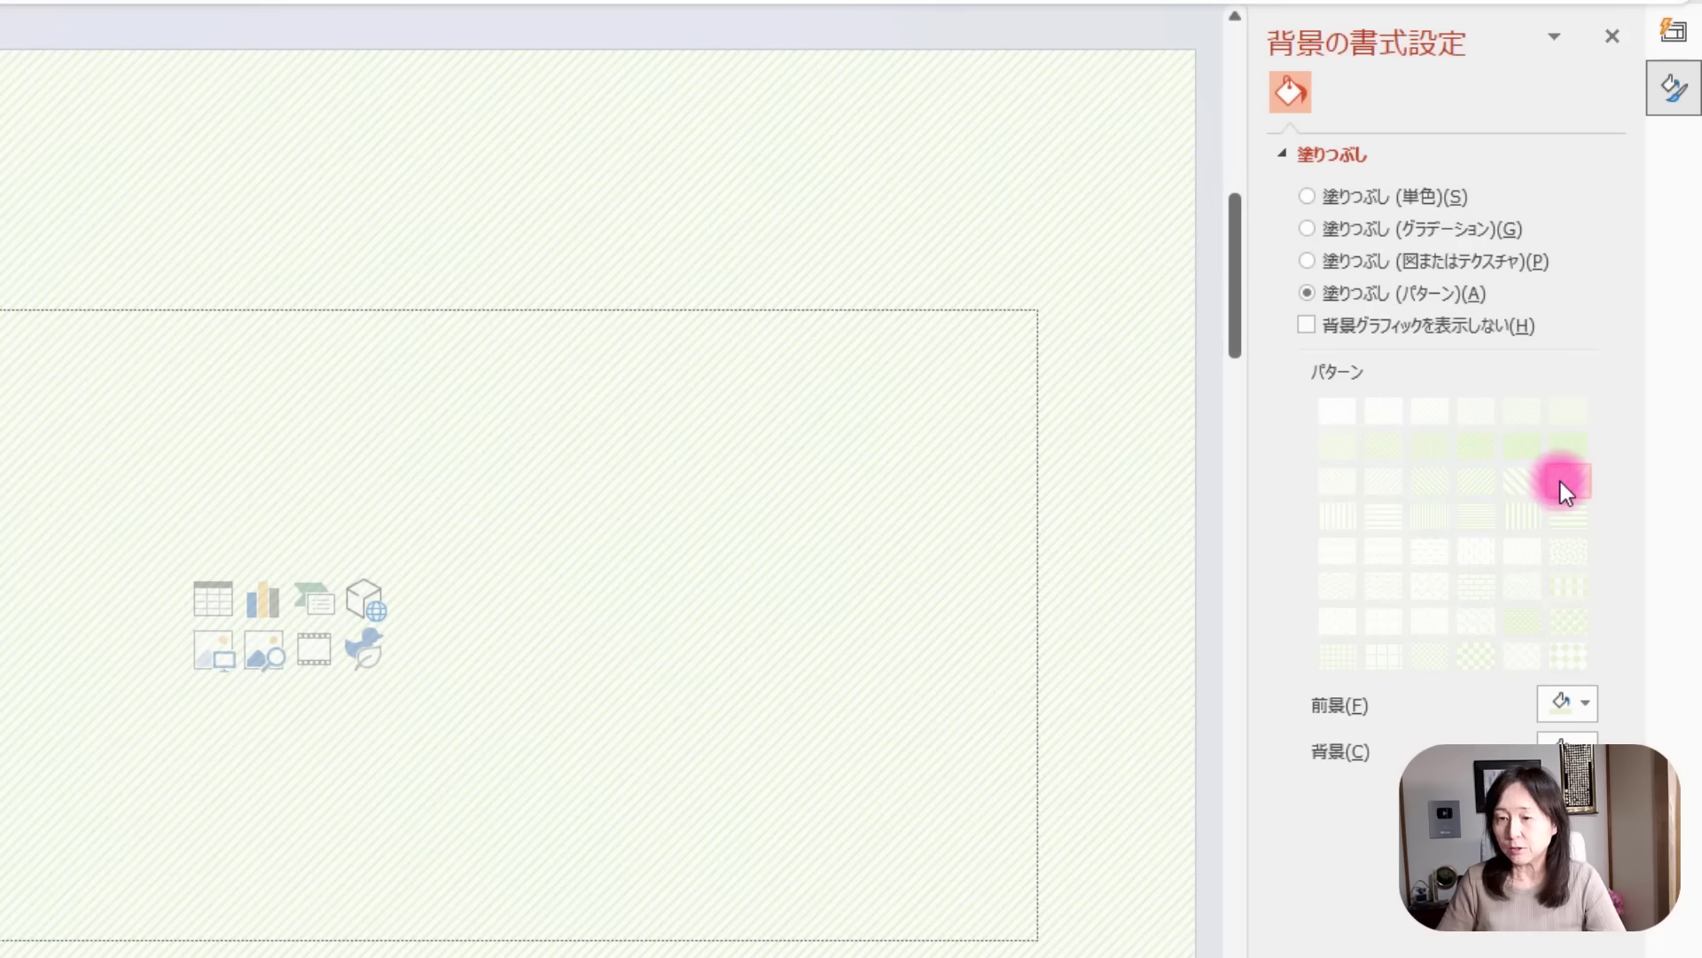
{"action": "left_click", "coordinate": [1593, 704]}
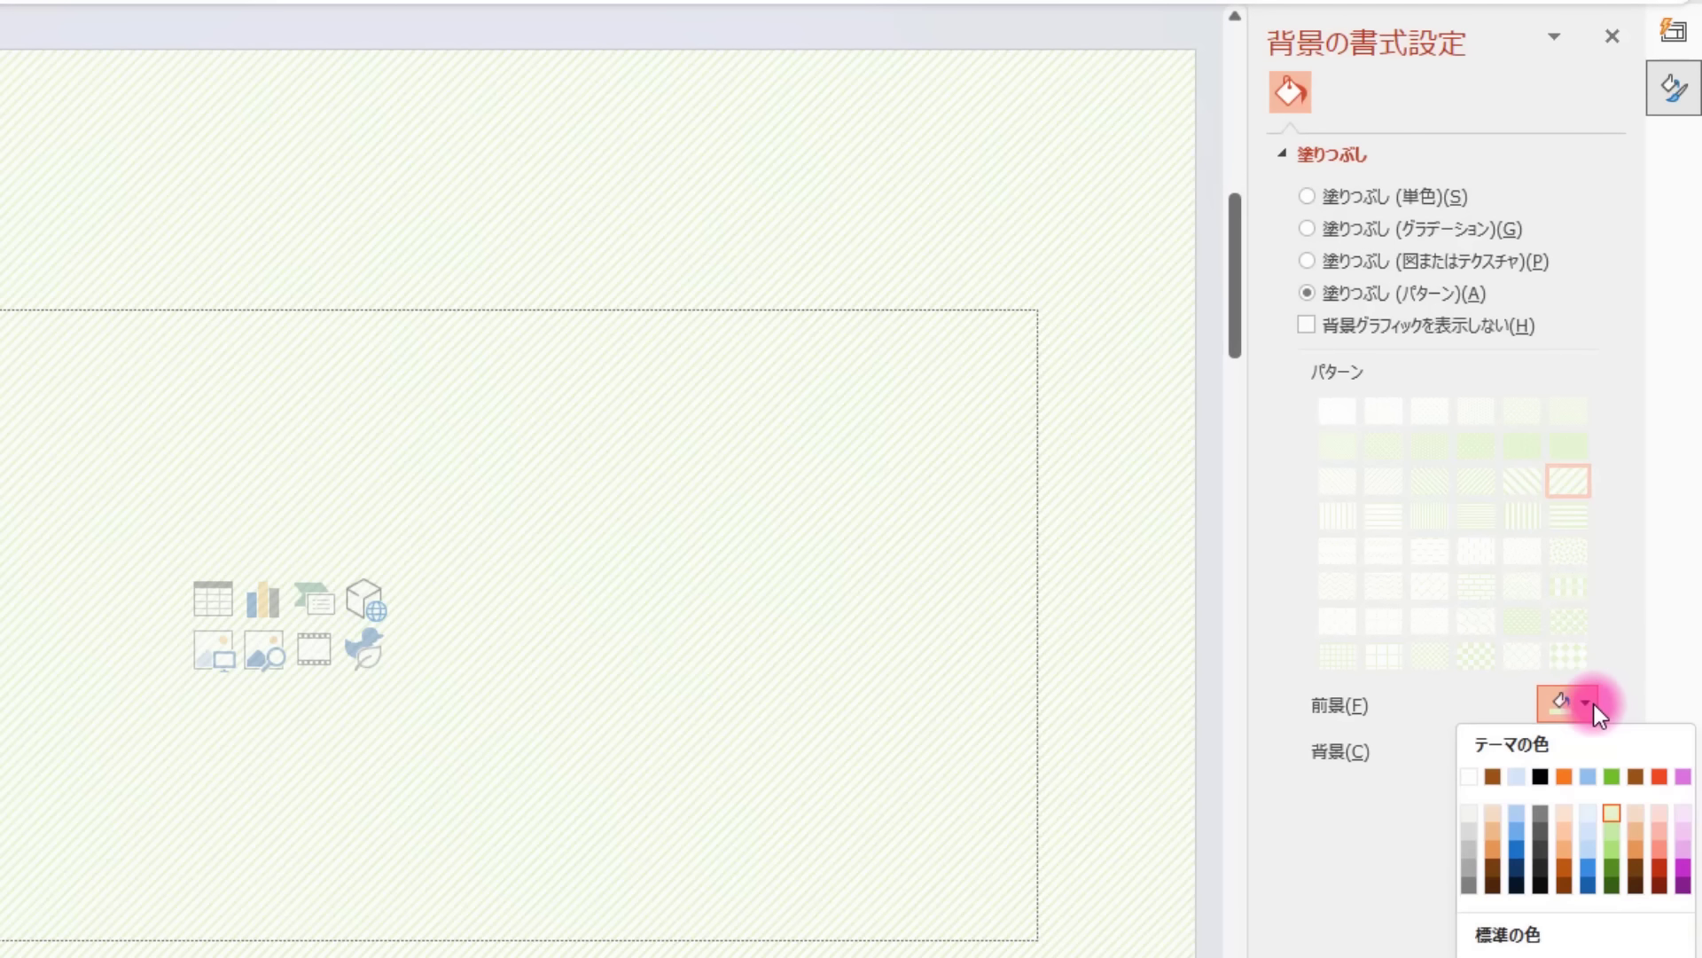
{"action": "left_click", "coordinate": [1682, 777]}
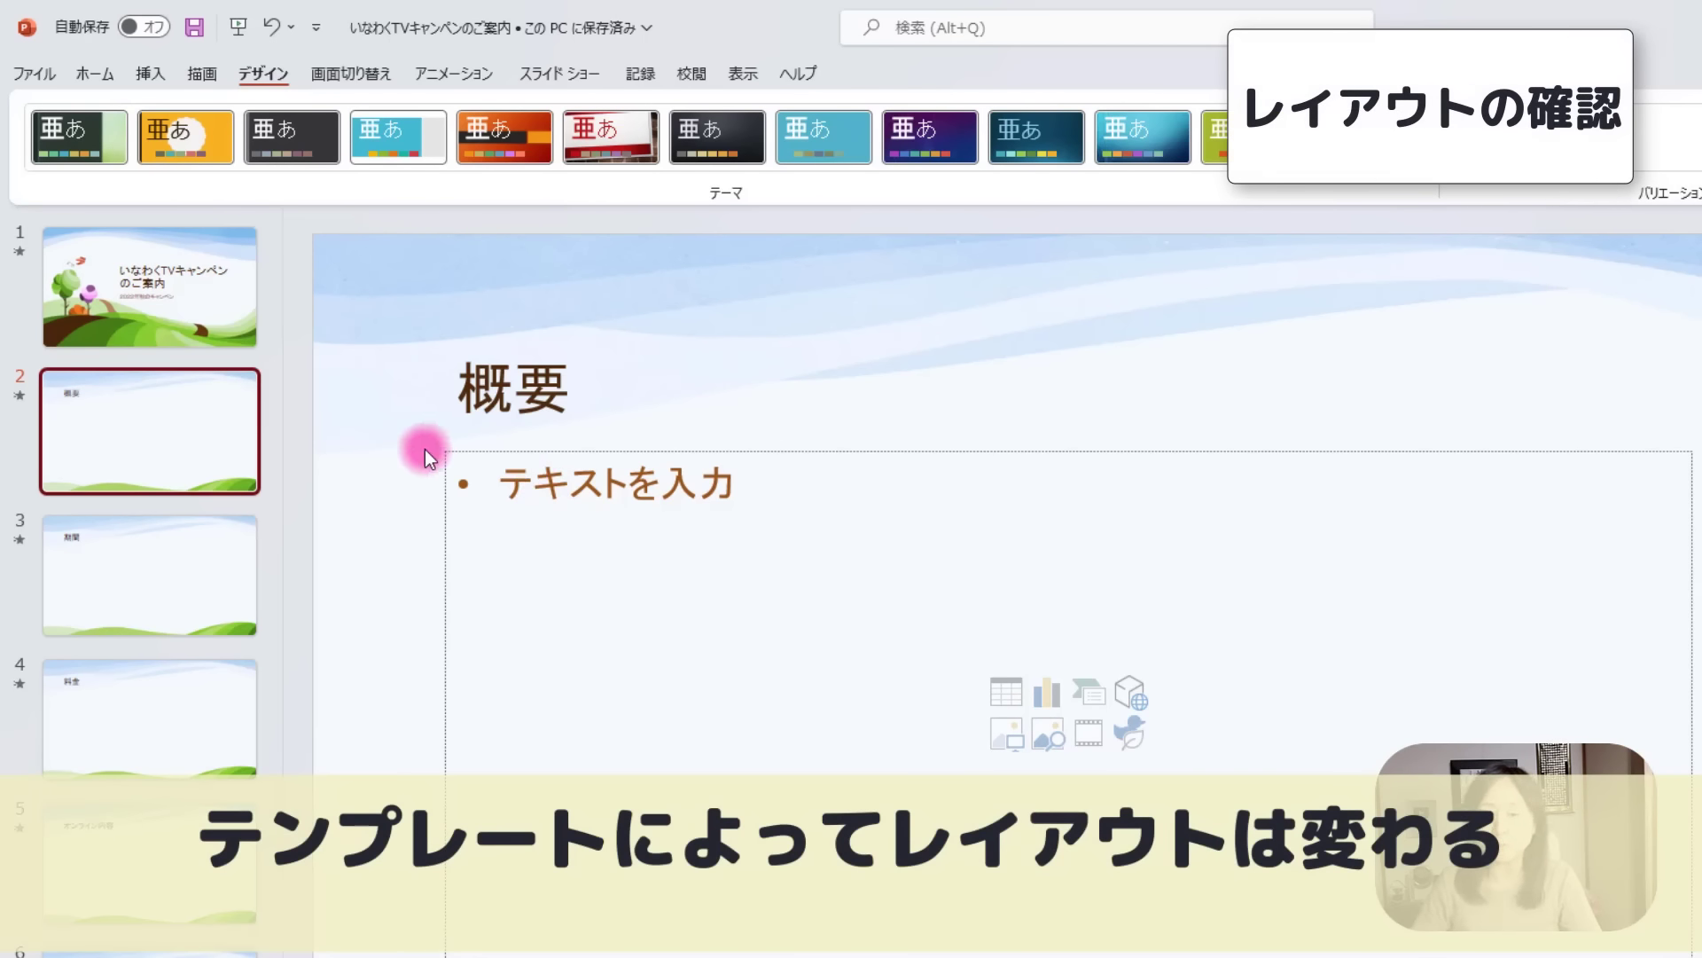
Apply the キャプション付きの図 (picture with caption) layout to slide 2.
{"action": "left_click", "coordinate": [97, 77]}
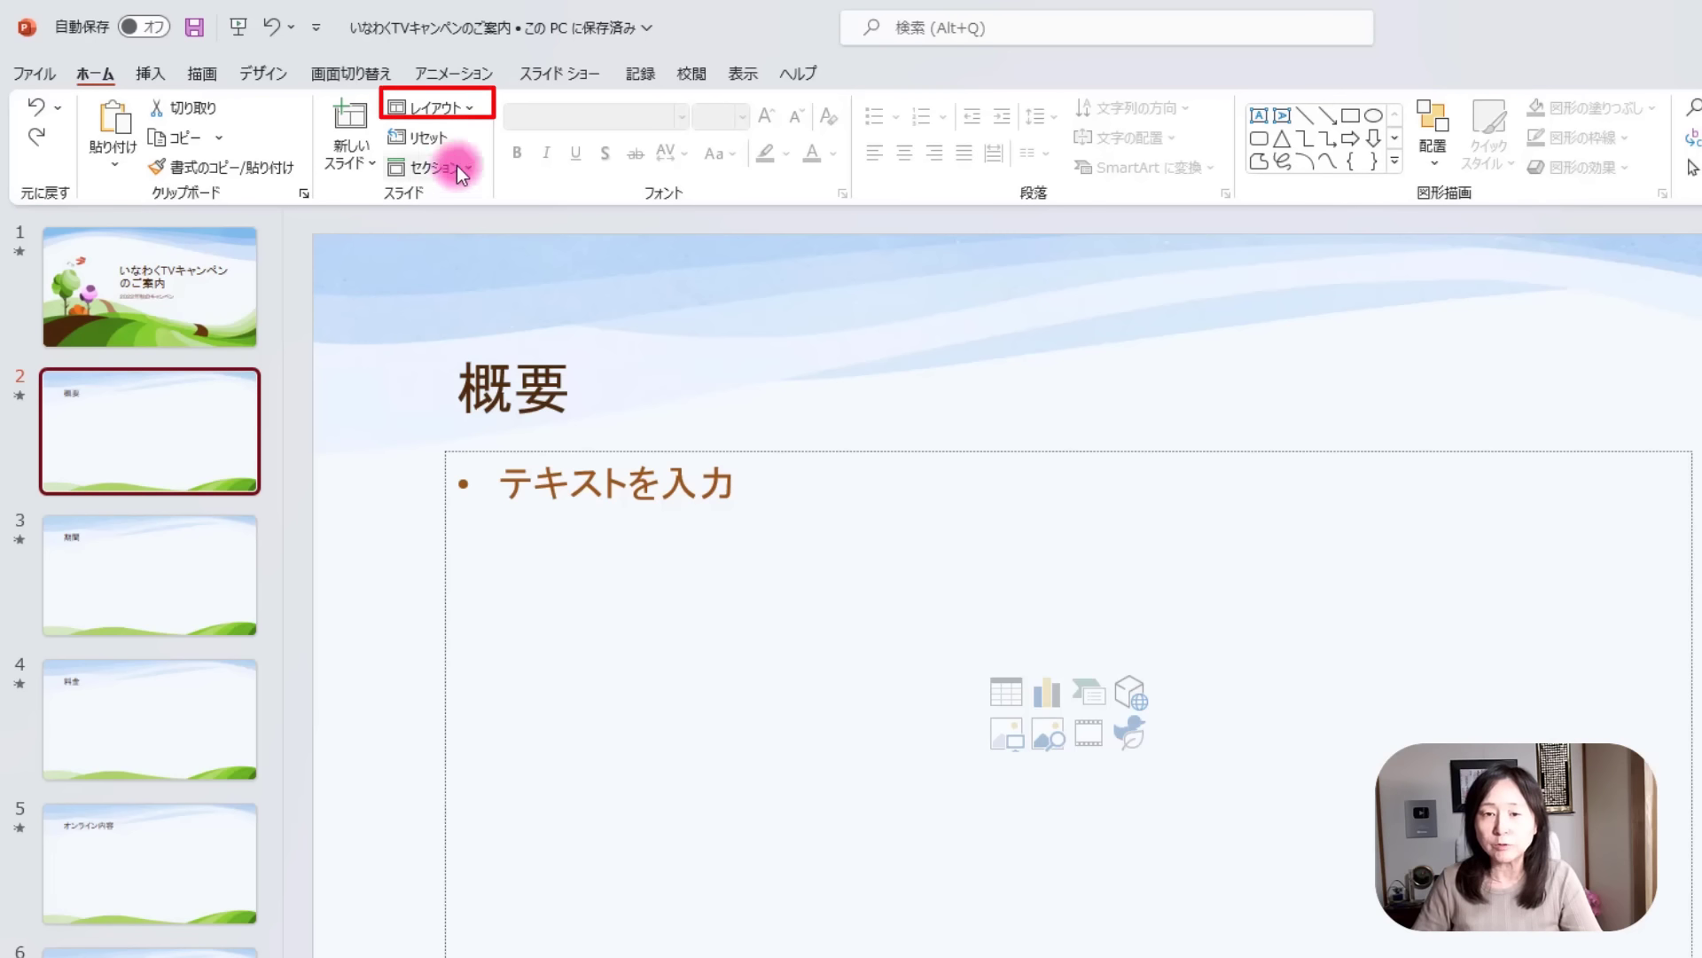
{"action": "left_click", "coordinate": [456, 112]}
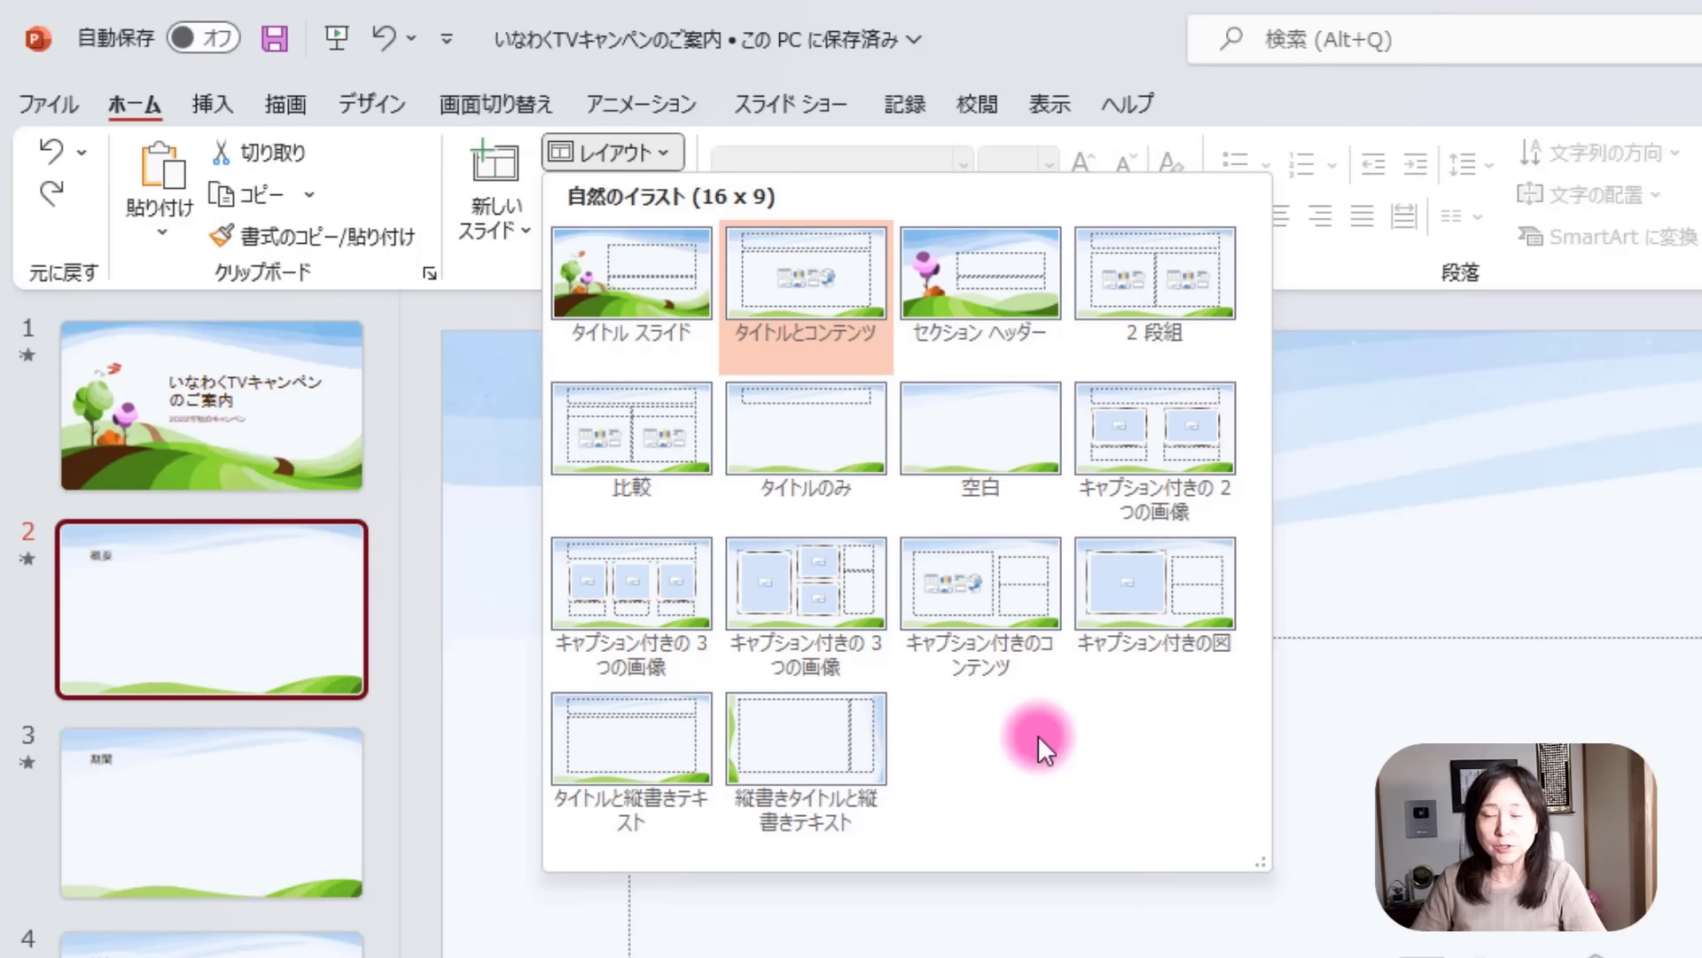
{"action": "left_click", "coordinate": [1124, 582]}
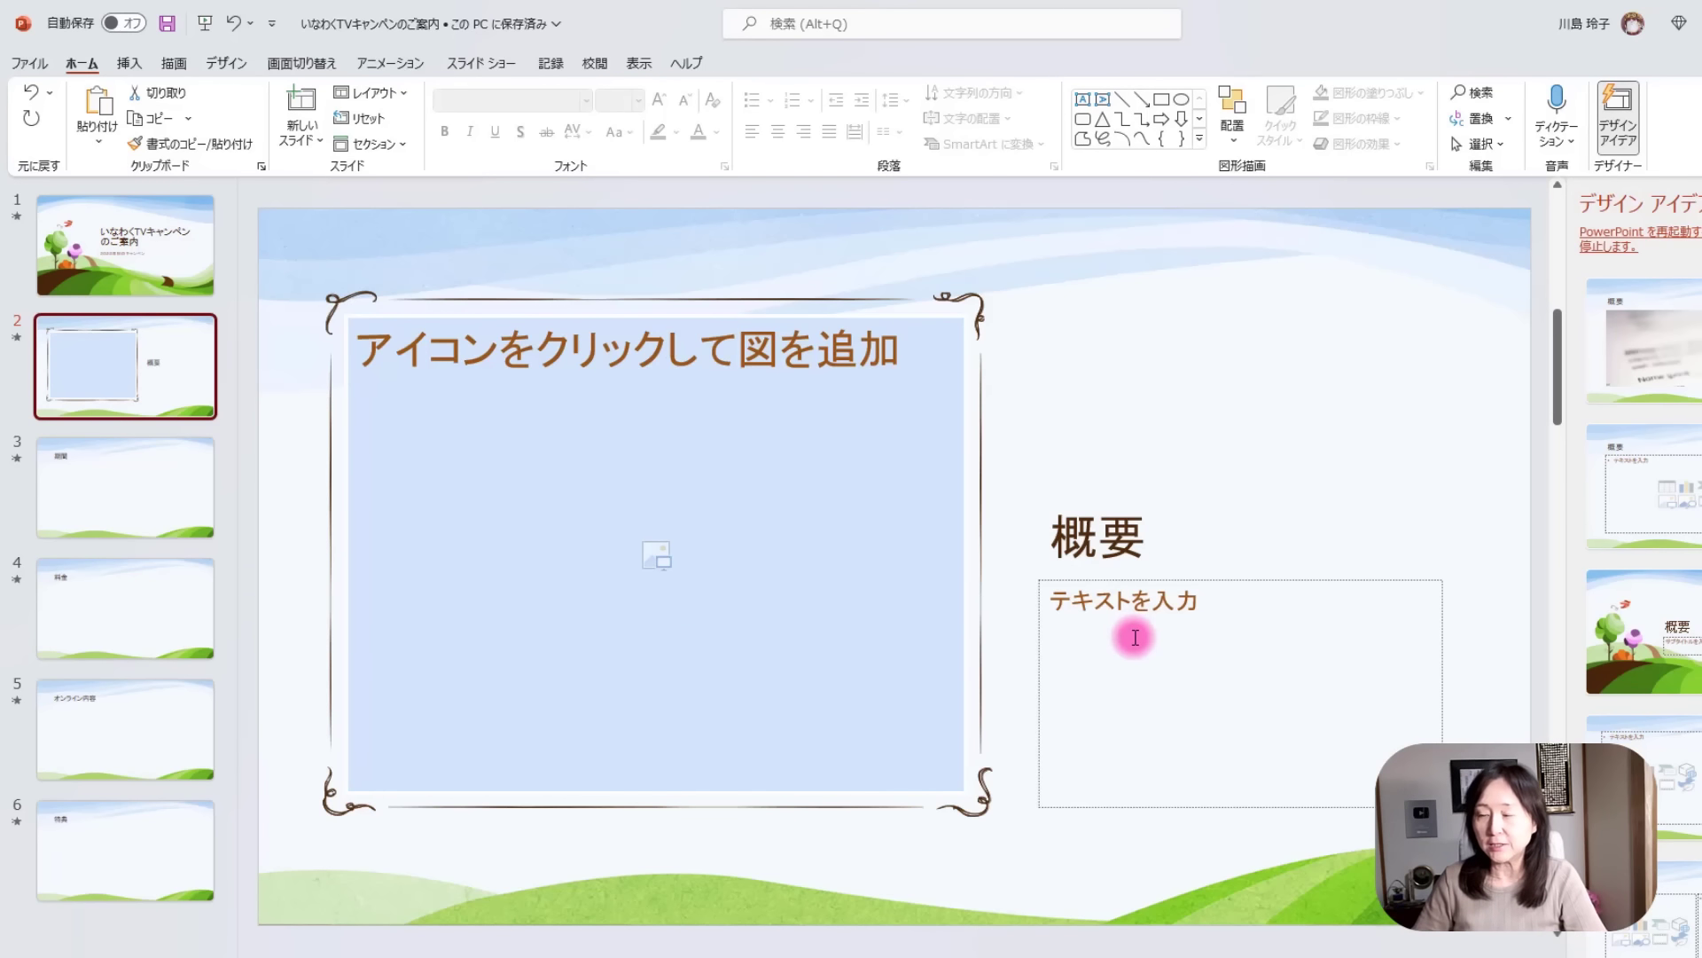
Enter the three campaign lines, from '2022年秋のキャンペン♪' to 'マンツーマンレッスンでスキルアップ'.
{"action": "left_click", "coordinate": [1058, 603]}
{"action": "type", "text": "2022年秋のキャンペーン♪"}
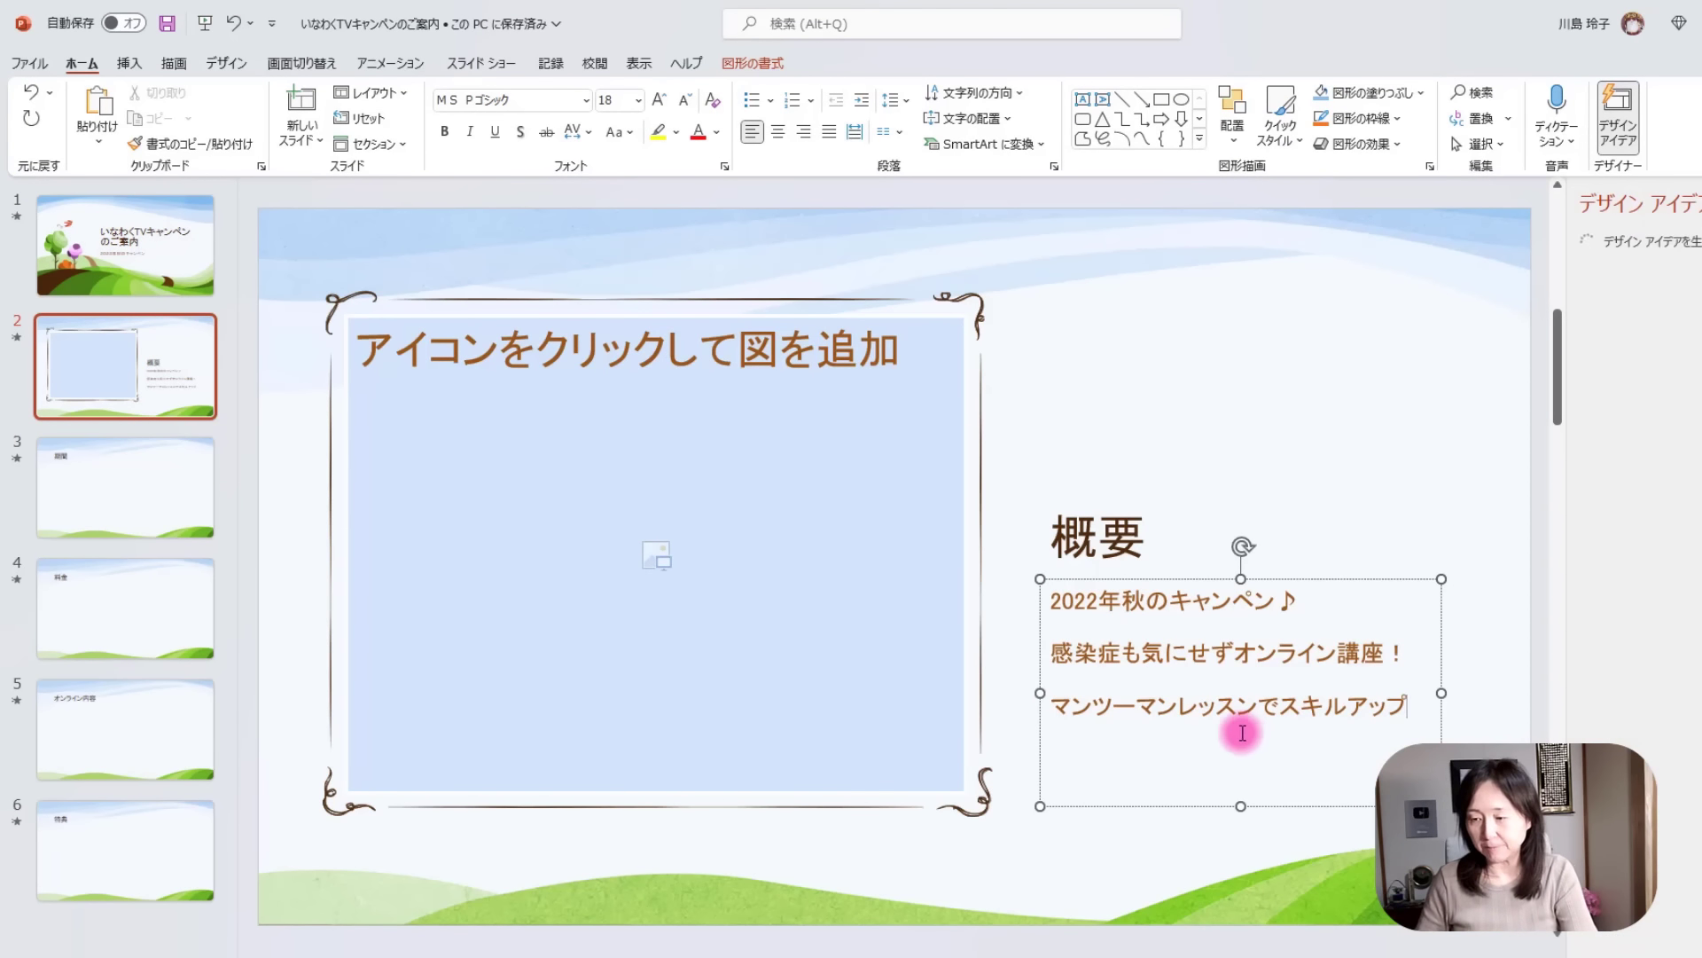
{"action": "key", "text": "Escape"}
{"action": "key", "text": "Escape"}
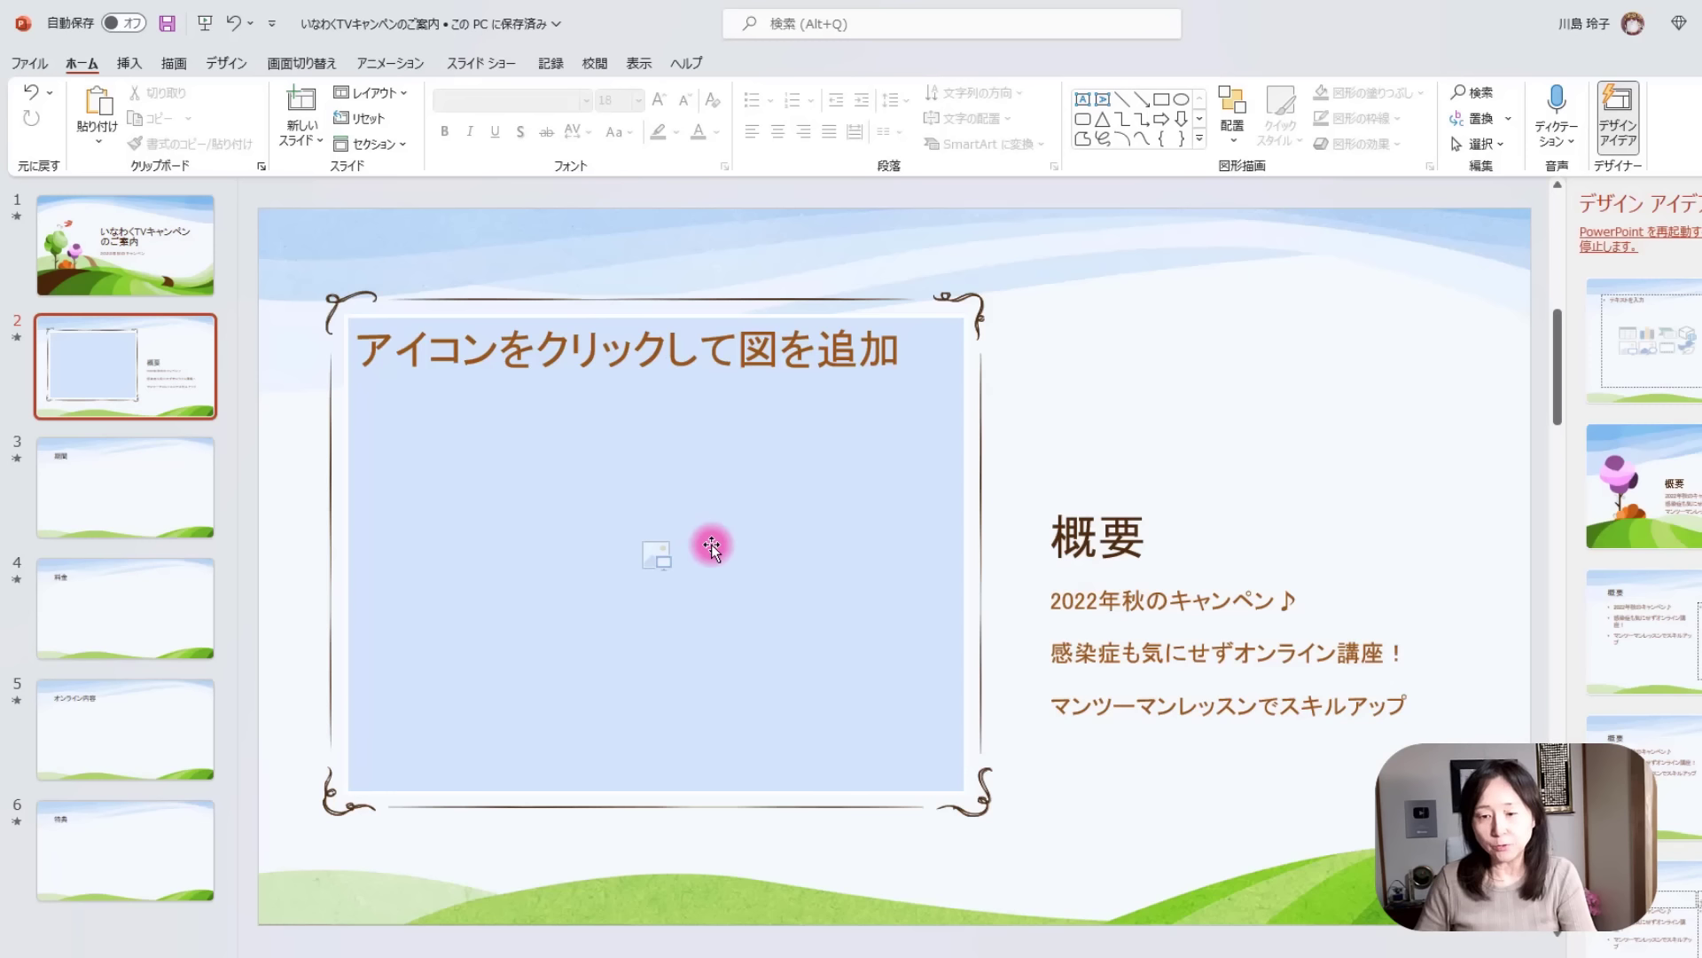
Insert the IMG_6688 room photo into slide 2's picture frame and close the Designer pane.
{"action": "left_click", "coordinate": [656, 555]}
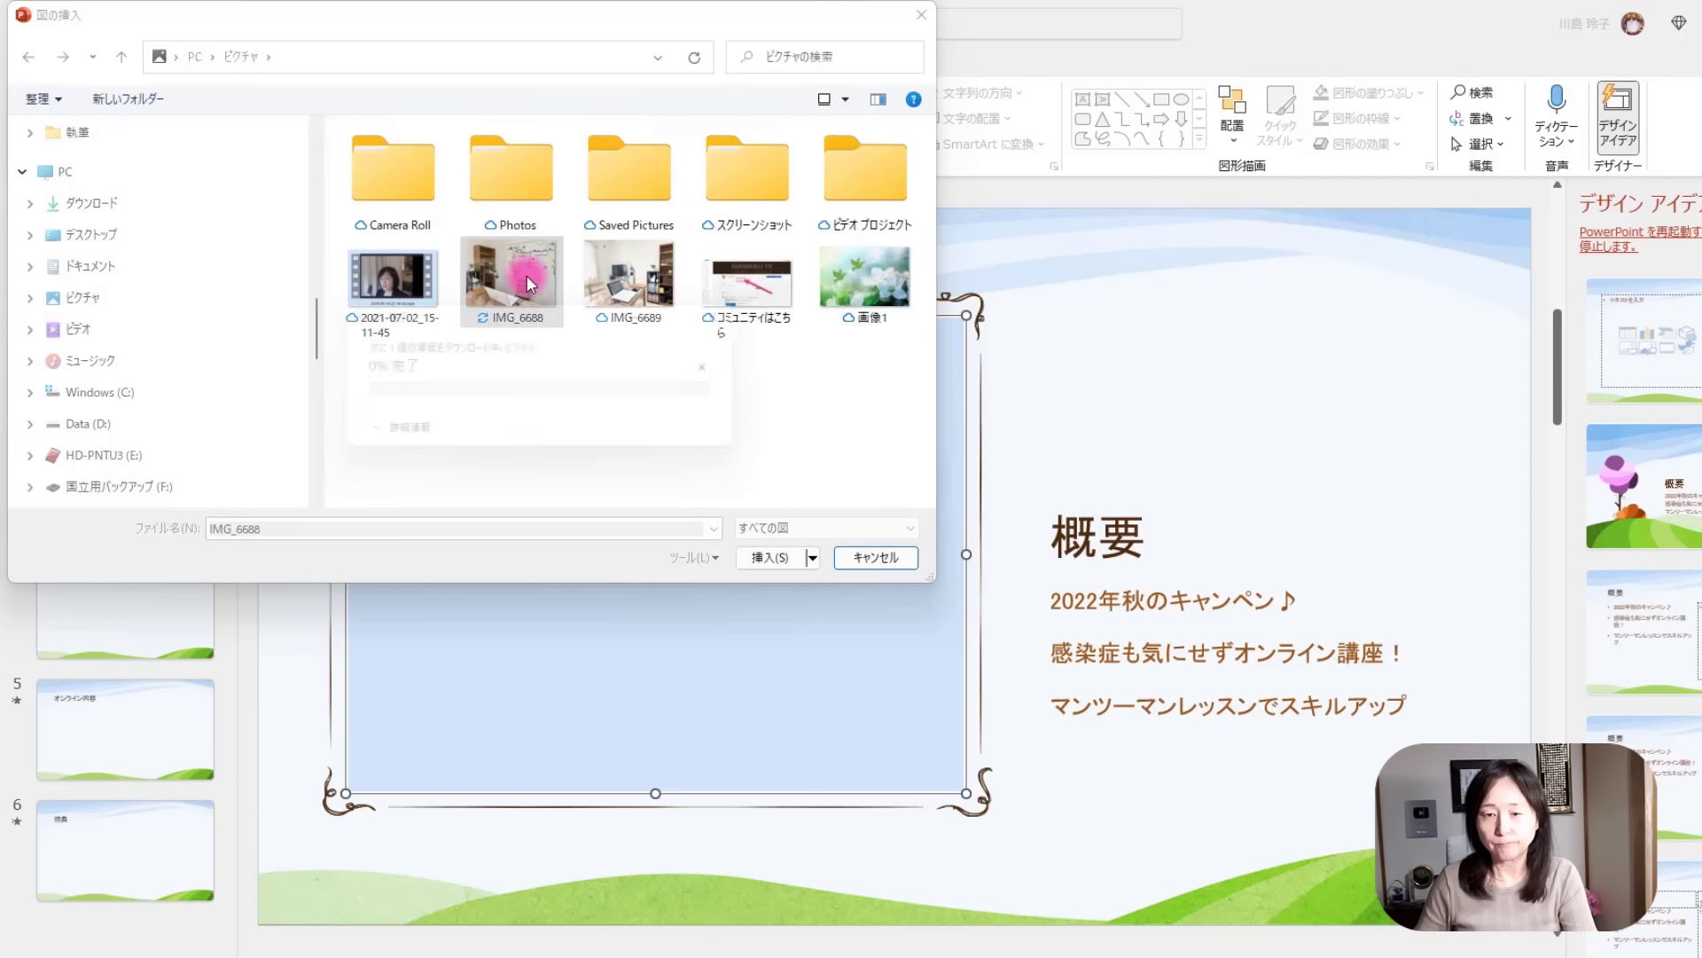
{"action": "double_click", "coordinate": [526, 279]}
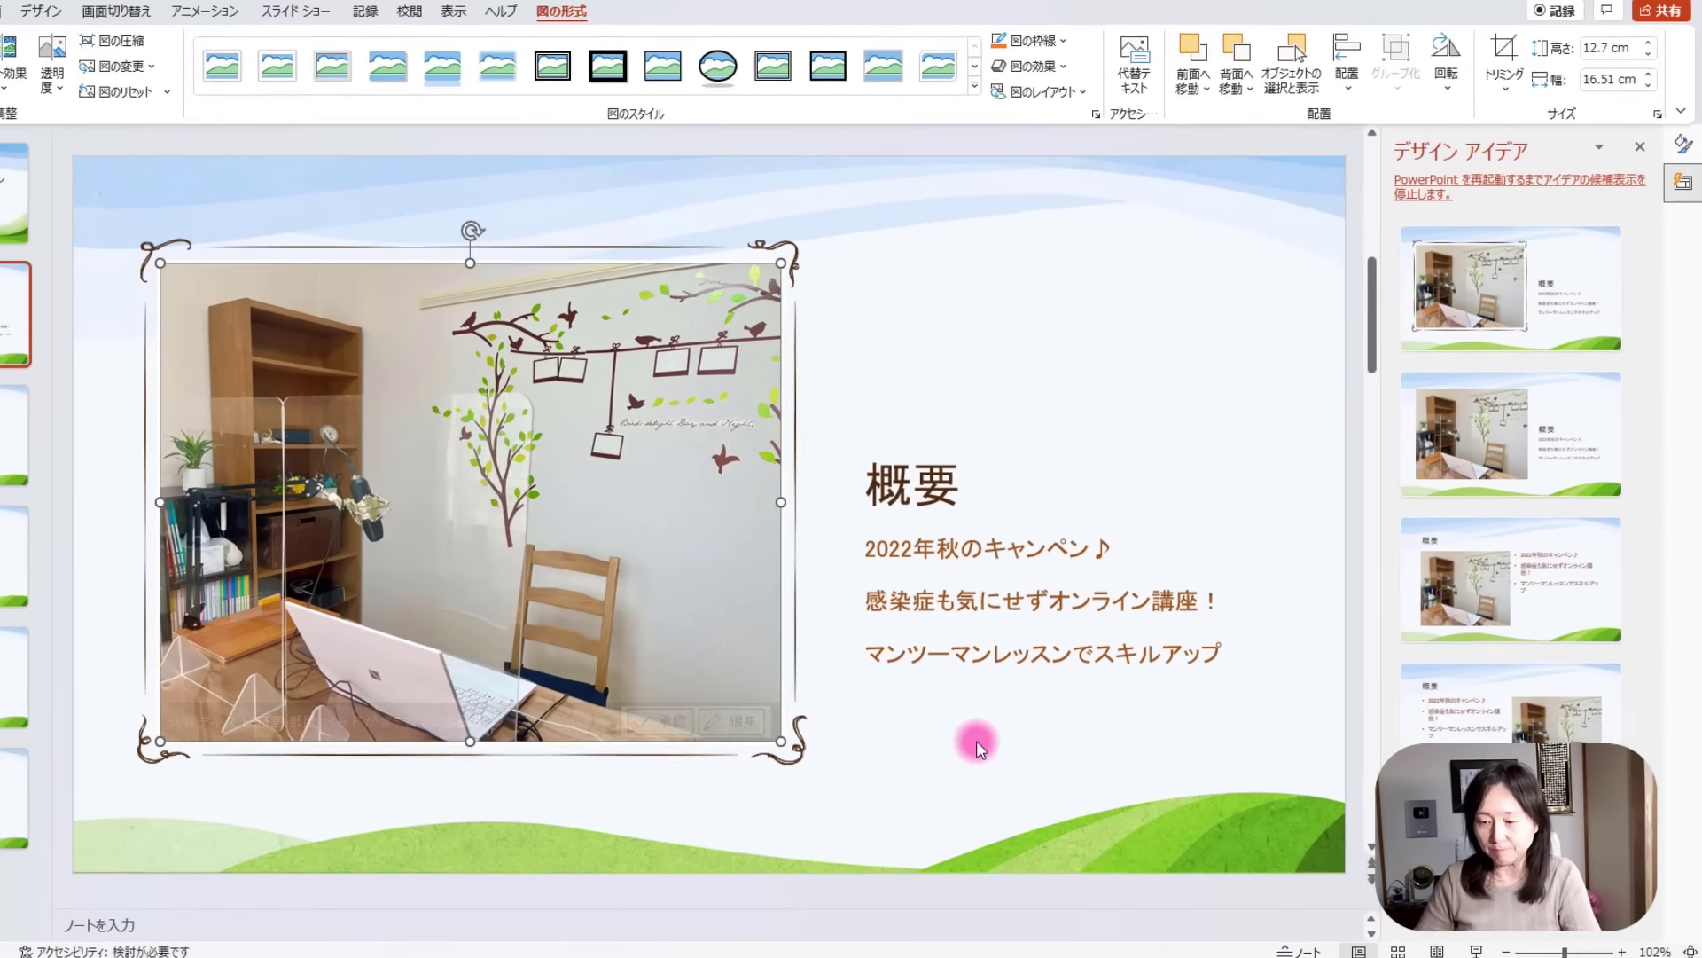
{"action": "left_click", "coordinate": [1162, 785]}
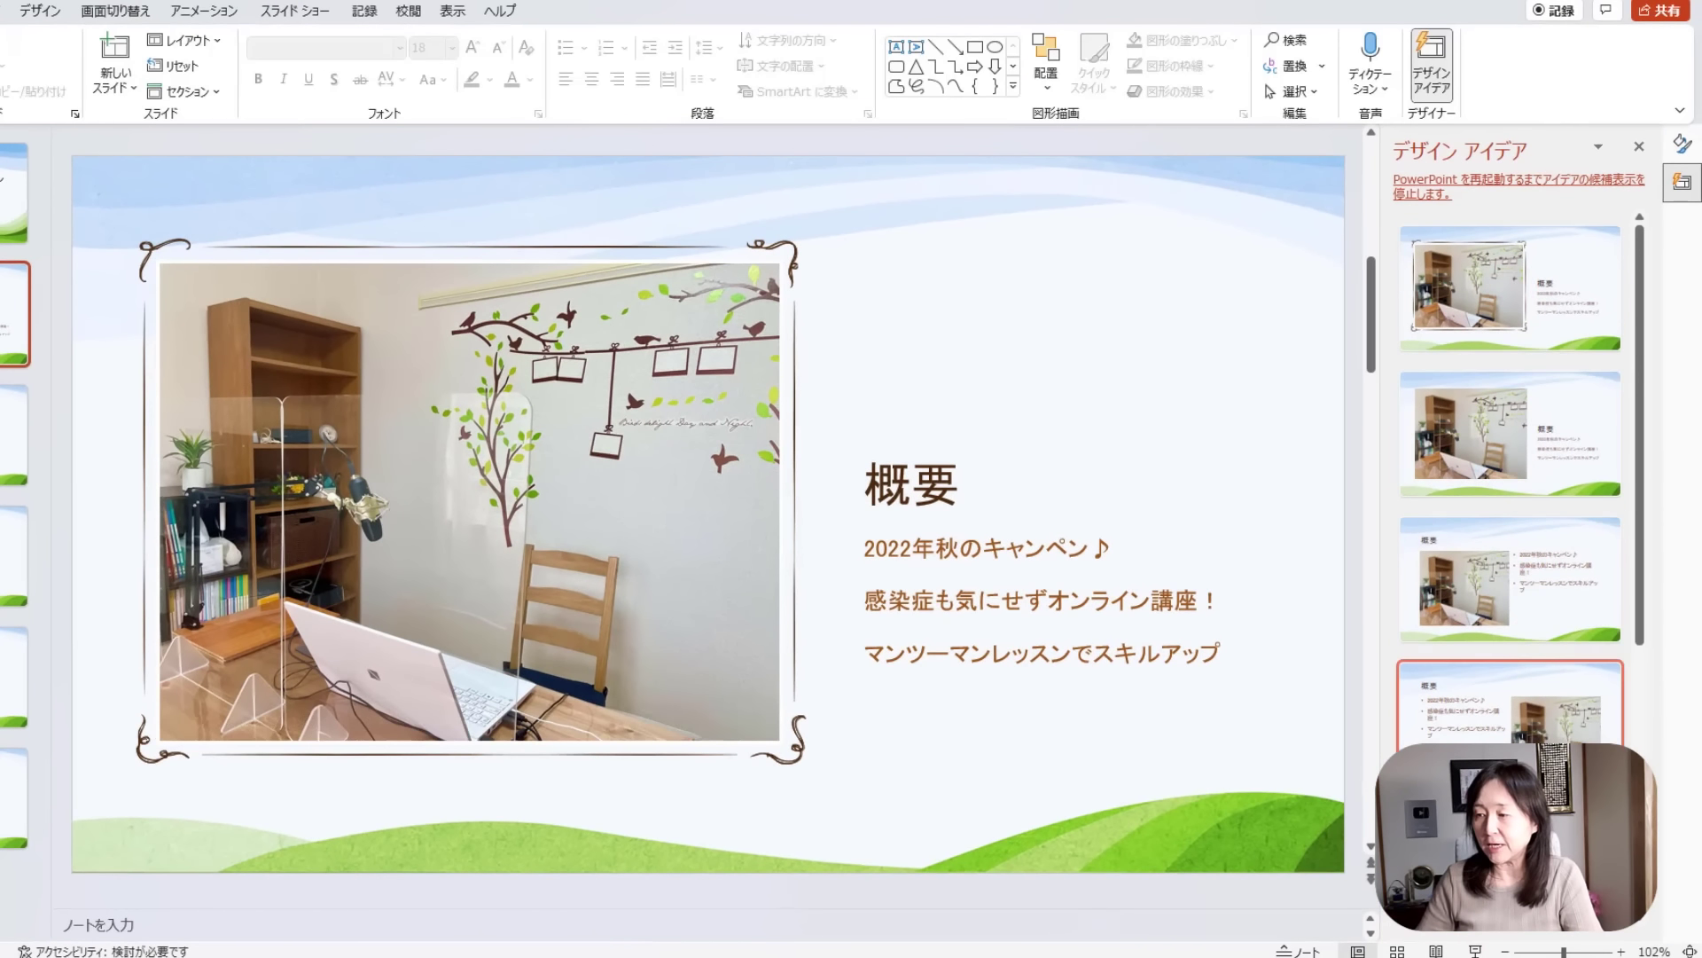
{"action": "scroll", "coordinate": [1510, 479], "scroll_direction": "down", "scroll_amount": 2}
{"action": "scroll", "coordinate": [1510, 479], "scroll_direction": "down", "scroll_amount": 2}
{"action": "scroll", "coordinate": [1510, 479], "scroll_direction": "down", "scroll_amount": 1}
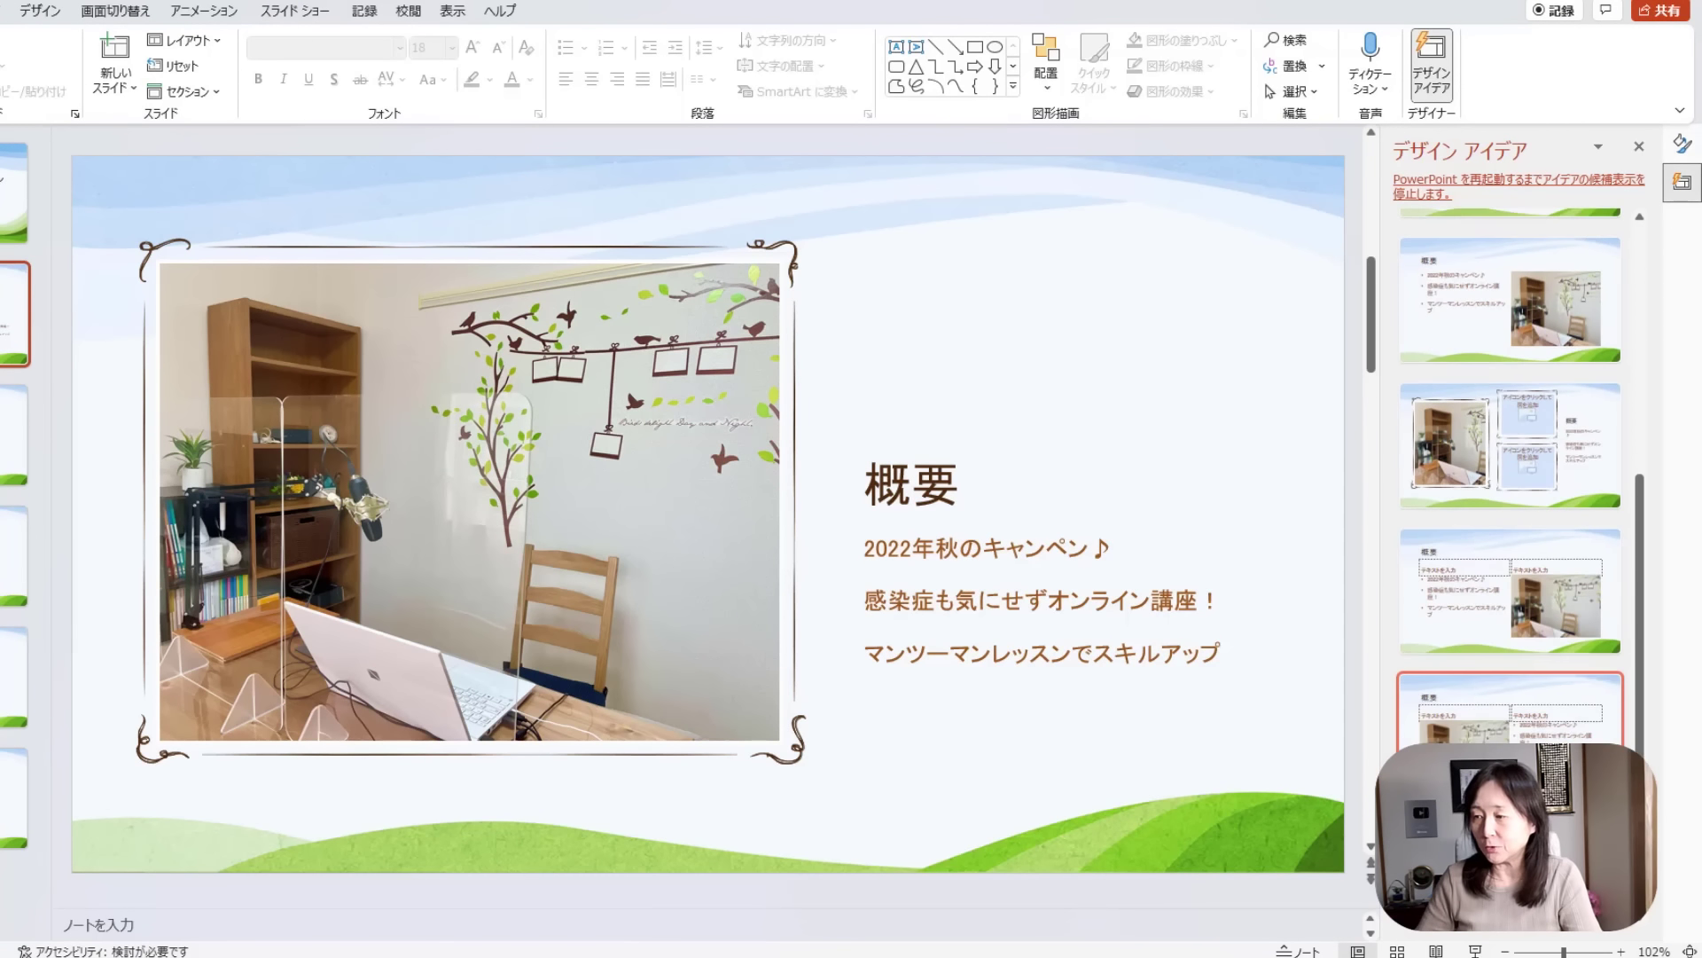
{"action": "scroll", "coordinate": [1510, 479], "scroll_direction": "down", "scroll_amount": 1}
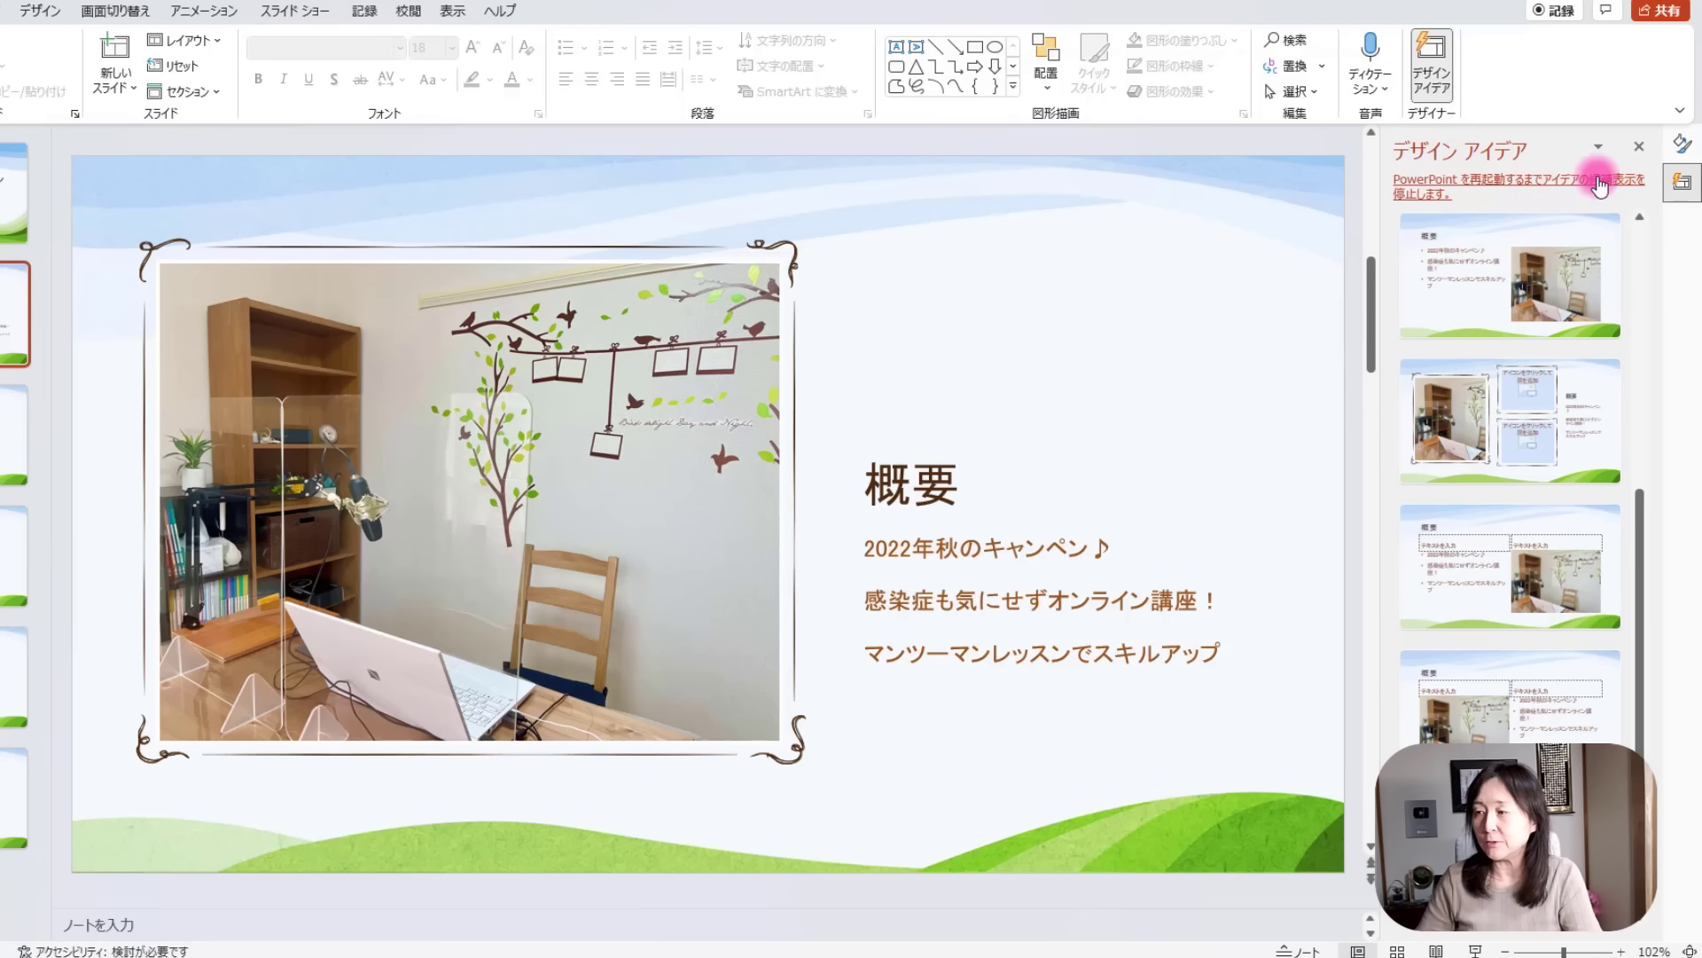
{"action": "left_click", "coordinate": [1636, 148]}
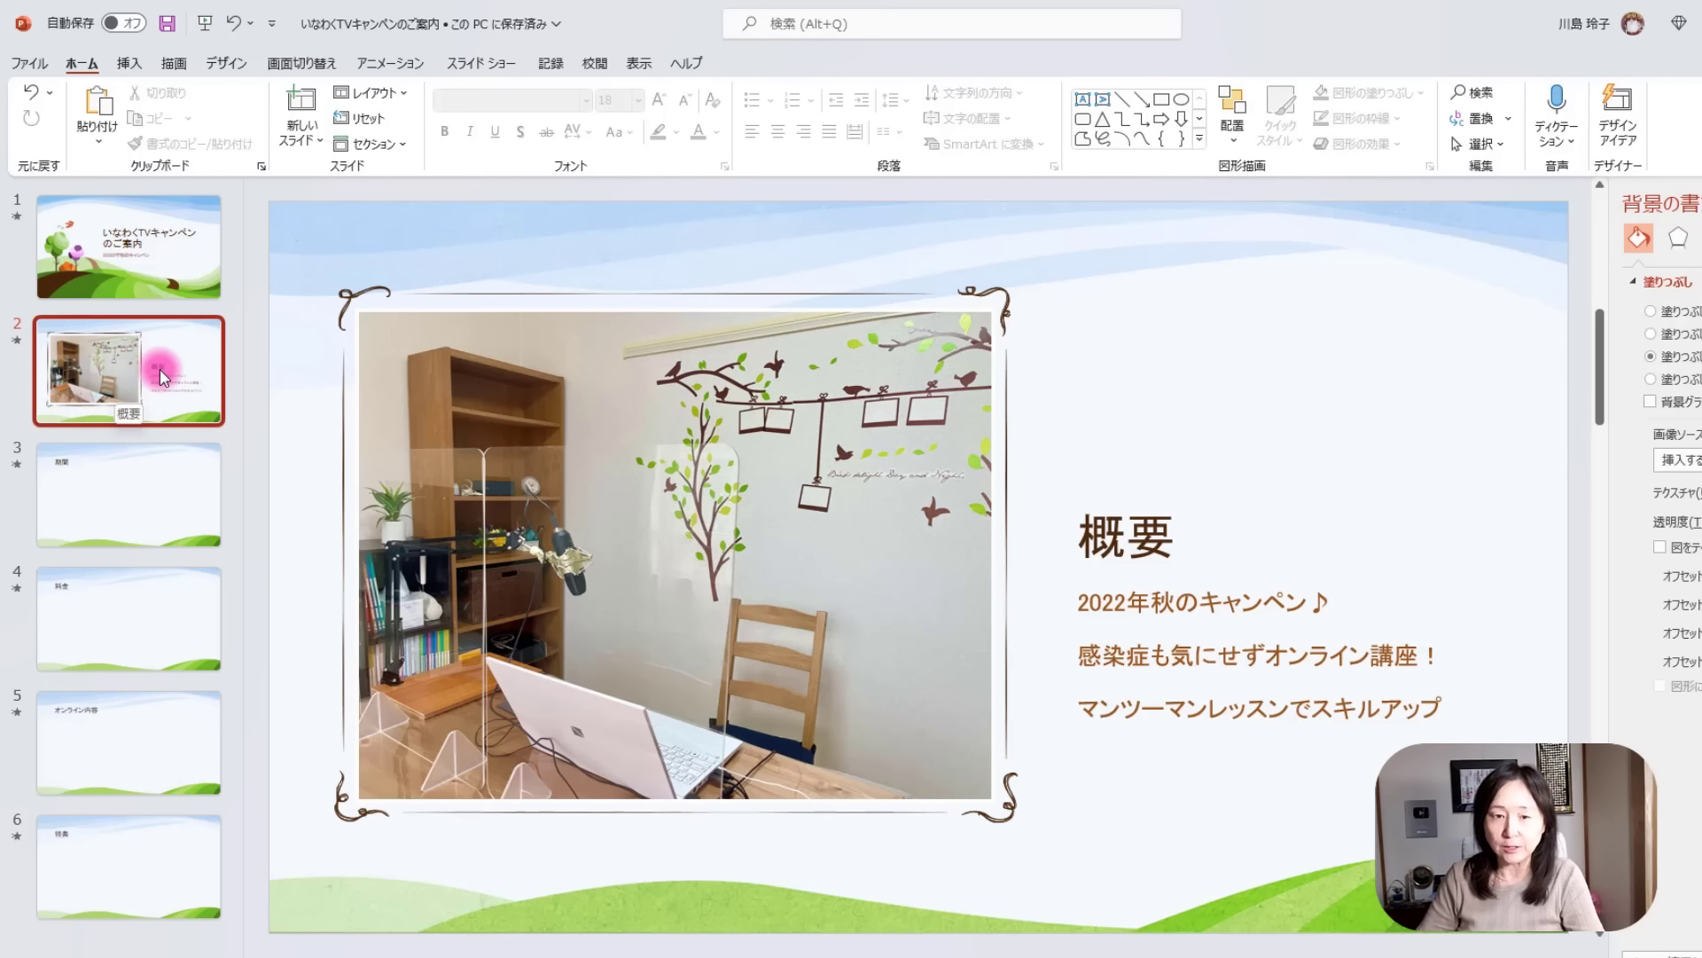
{"action": "left_click", "coordinate": [163, 377]}
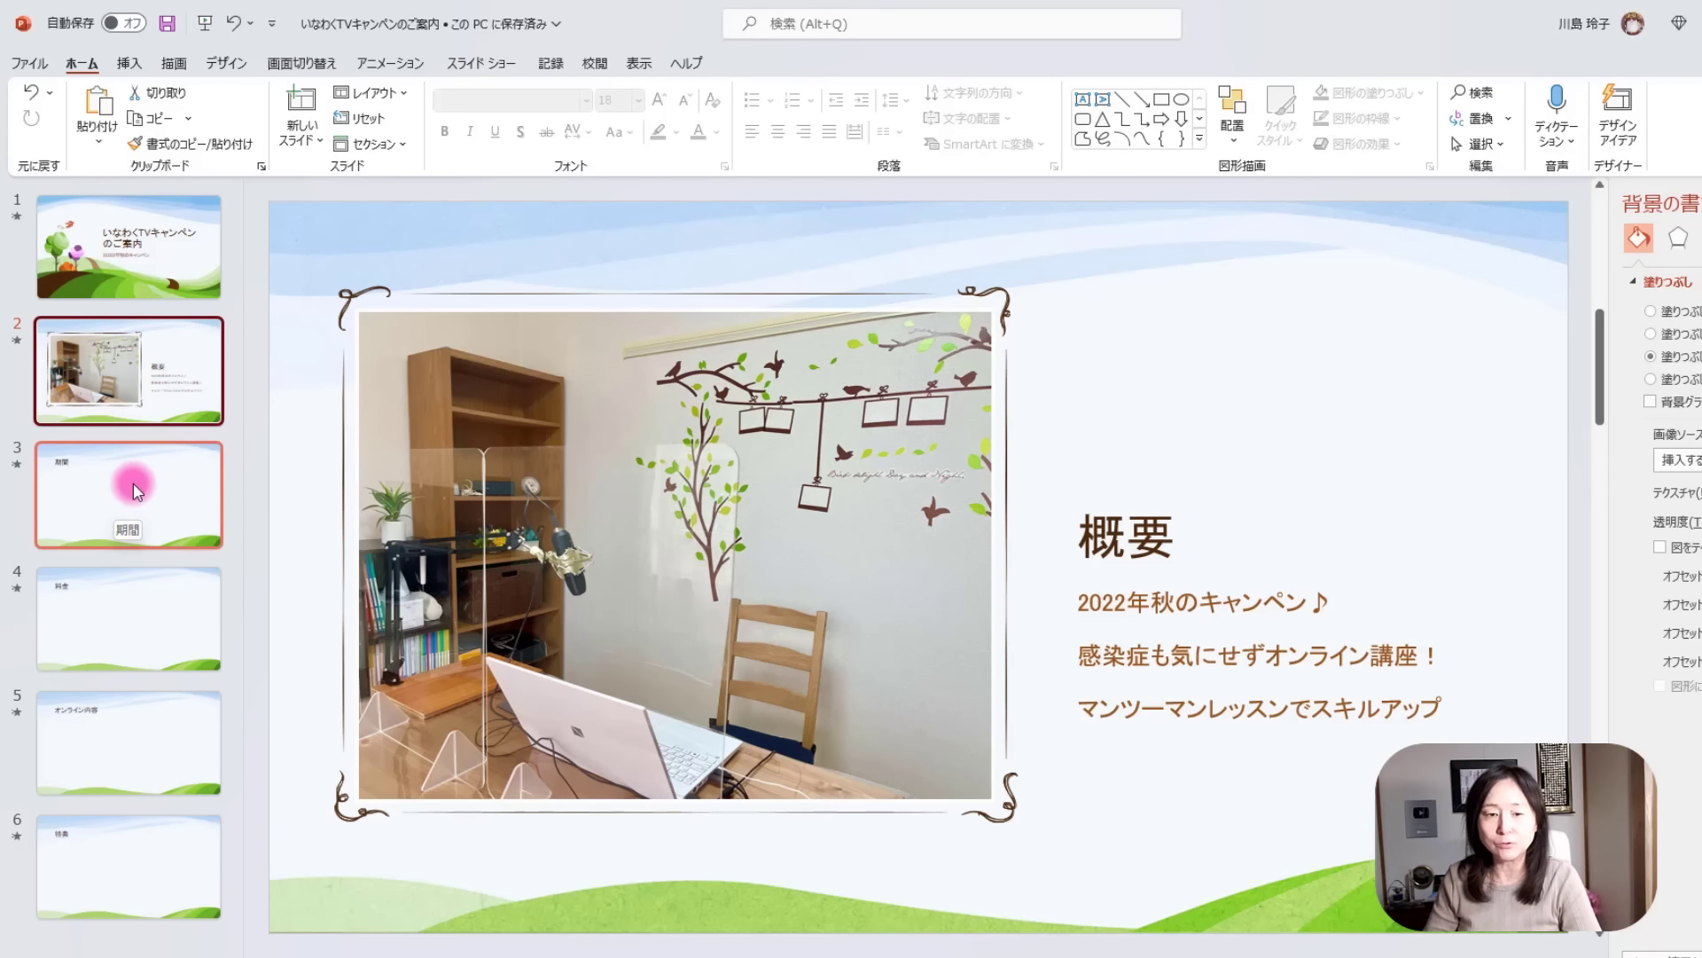
Look through slides 3 to 6, ending on the 特典 slide.
{"action": "left_click", "coordinate": [133, 483]}
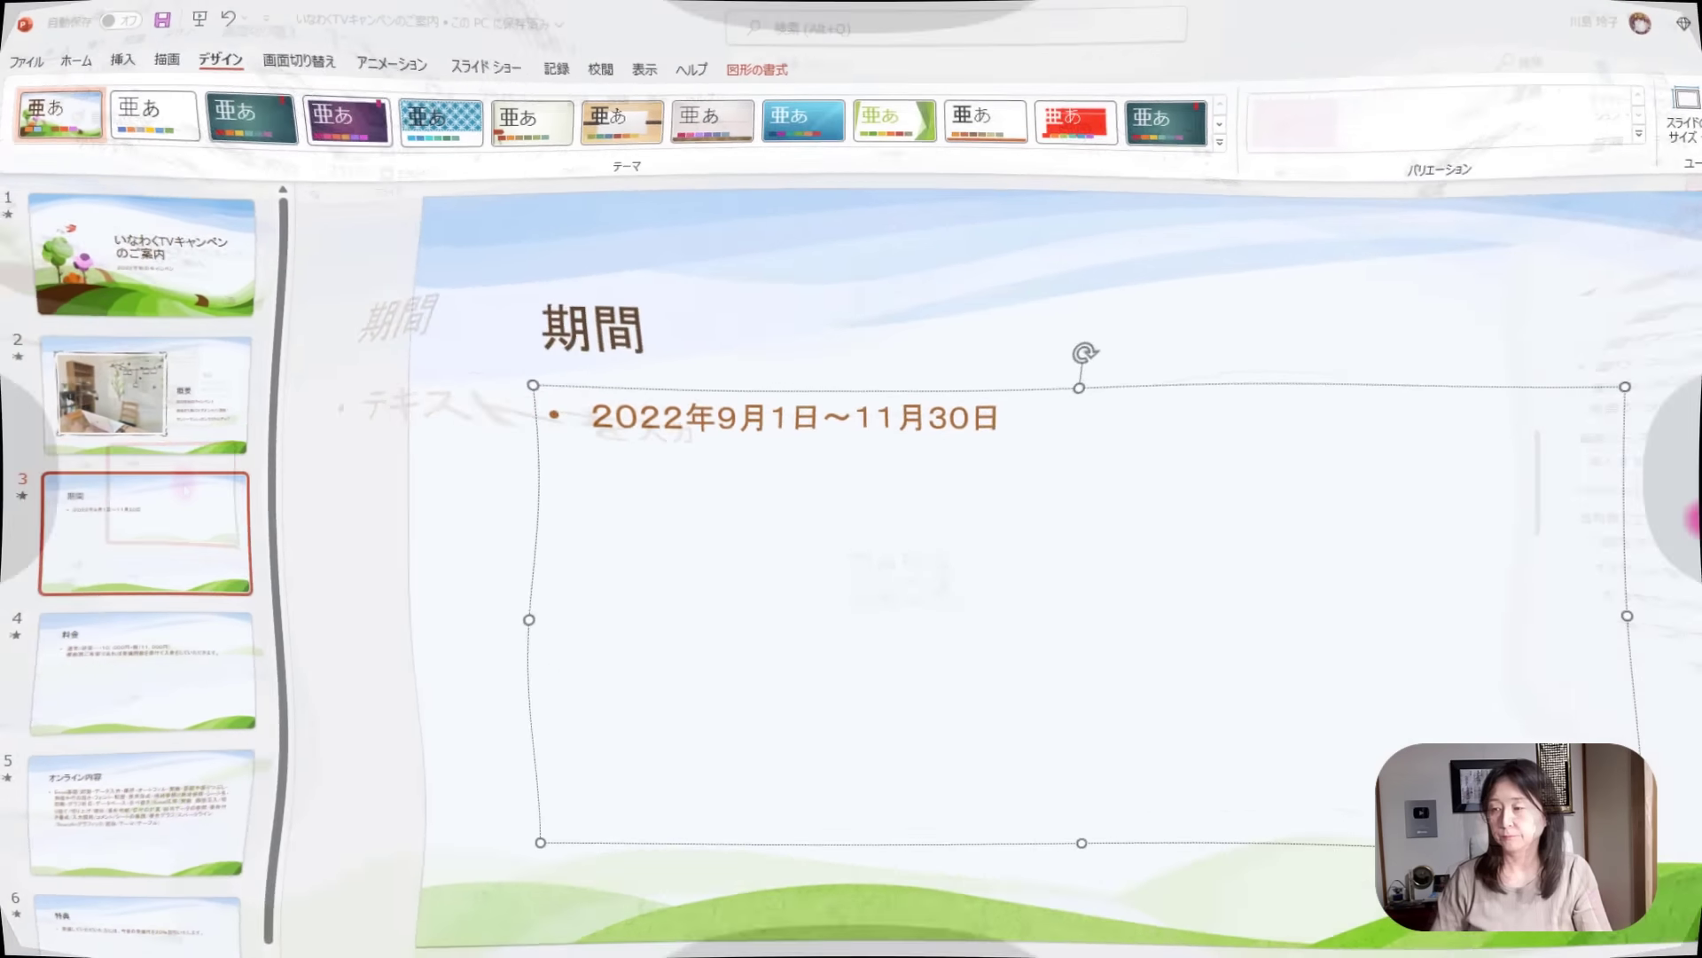
{"action": "left_click", "coordinate": [1695, 517]}
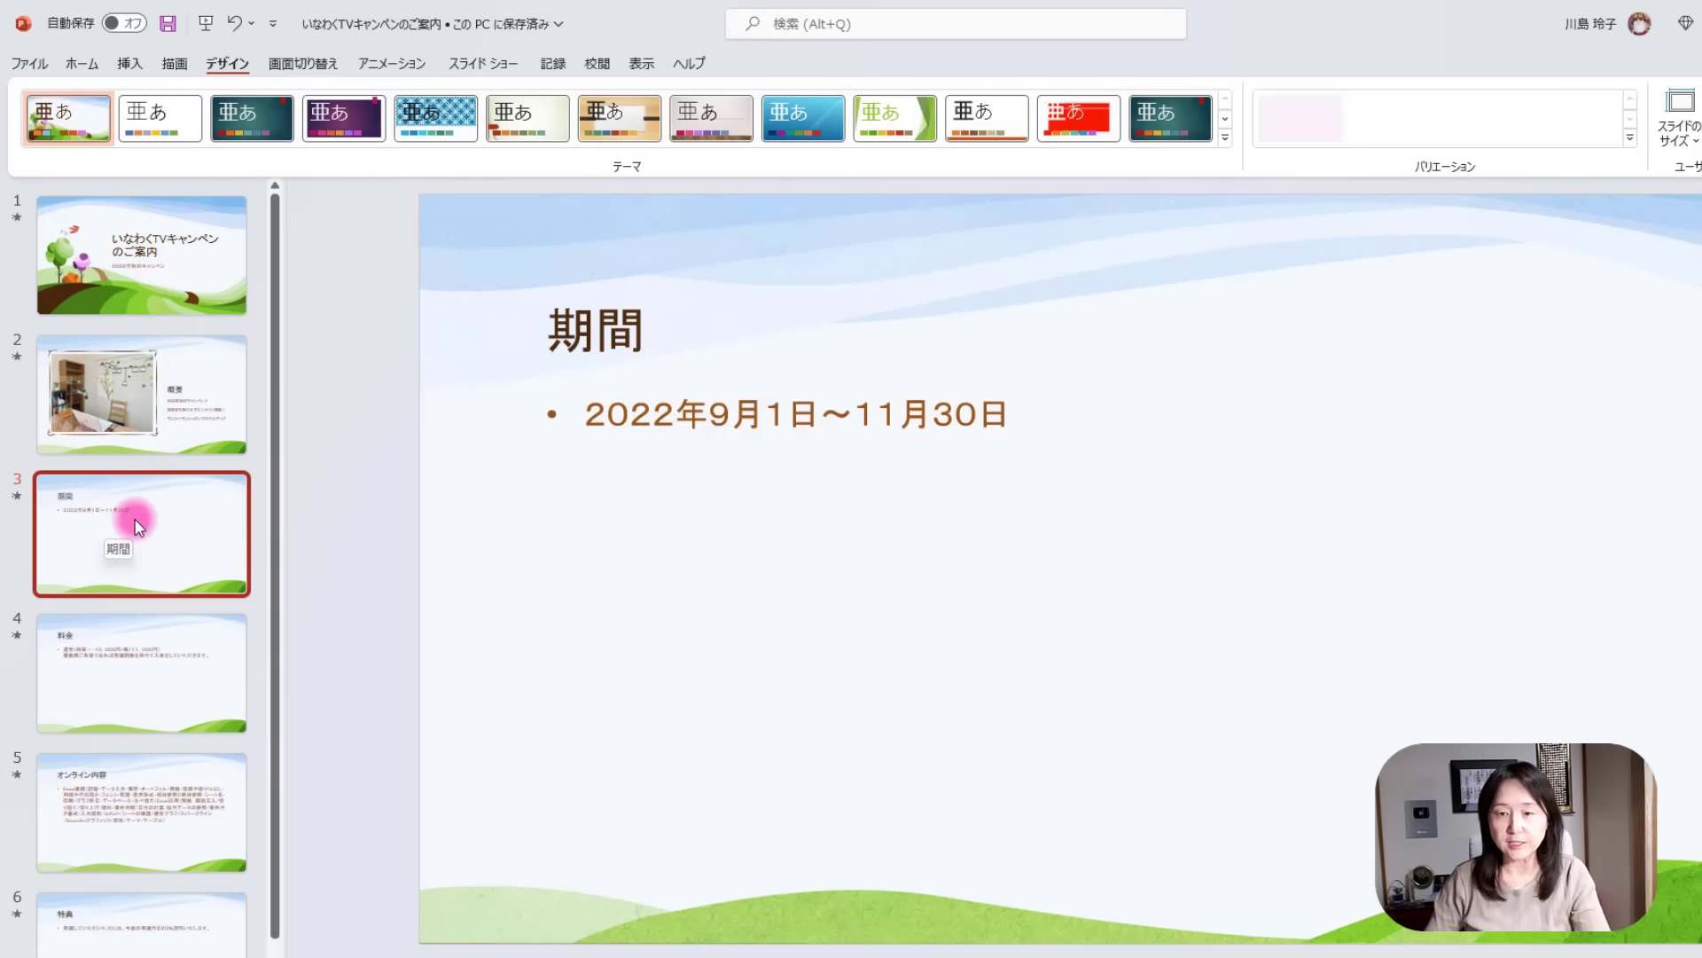
{"action": "left_click", "coordinate": [167, 664]}
{"action": "left_click", "coordinate": [155, 803]}
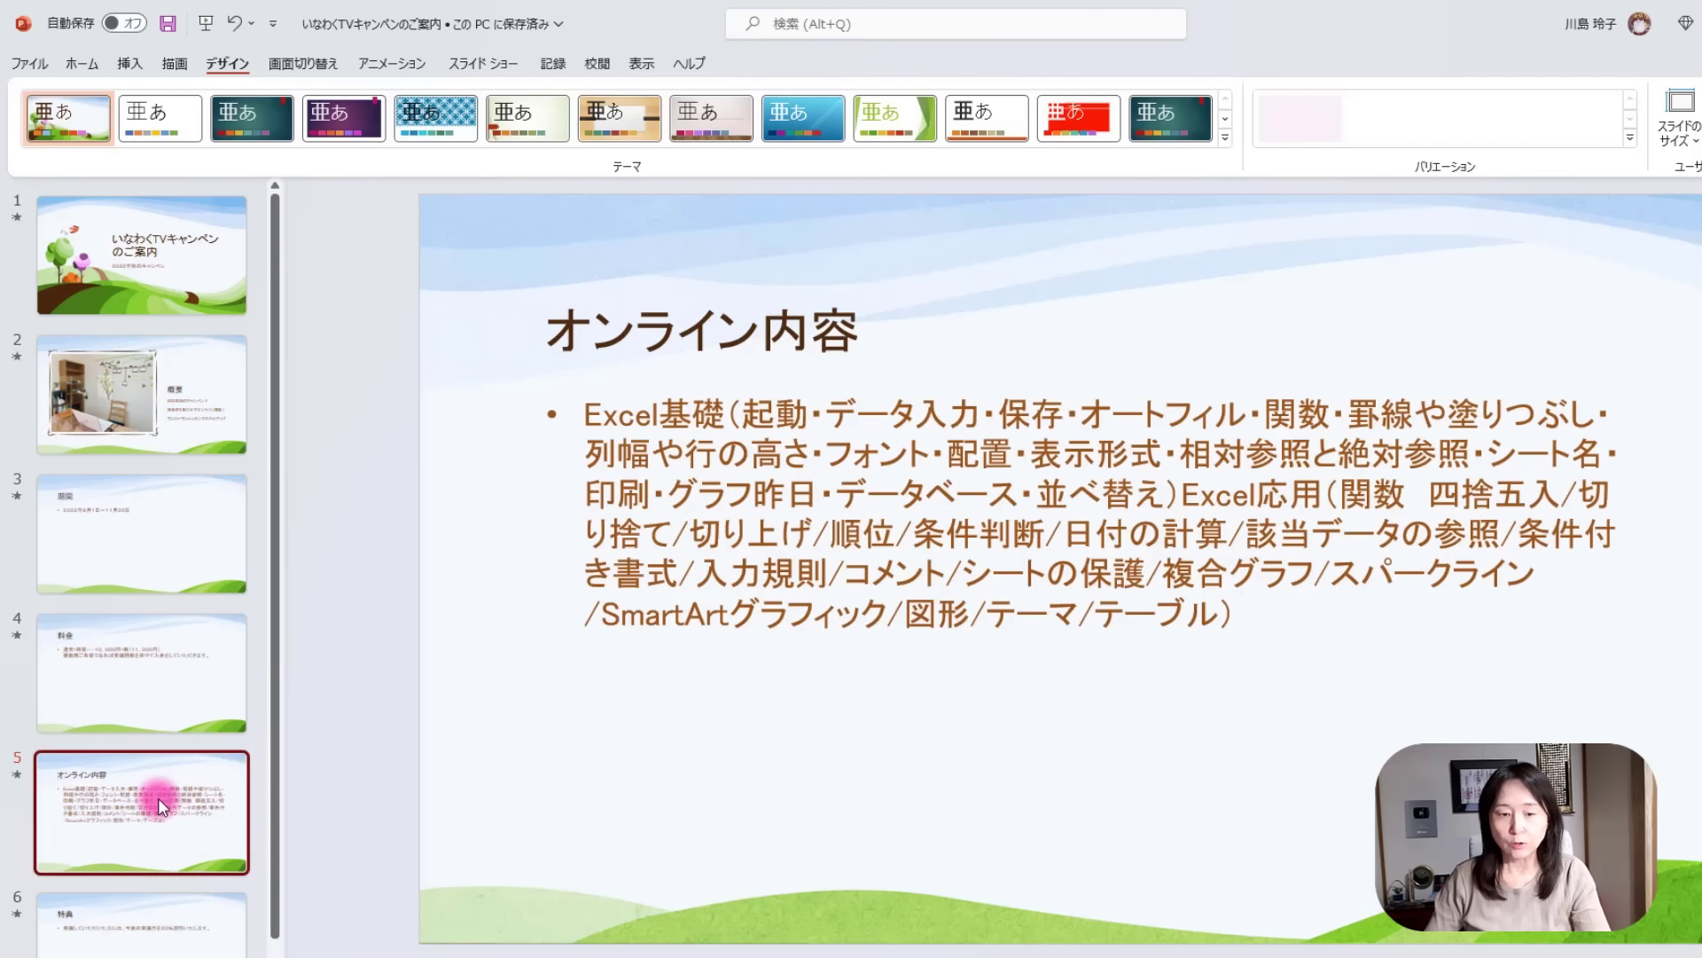
{"action": "left_click", "coordinate": [166, 934]}
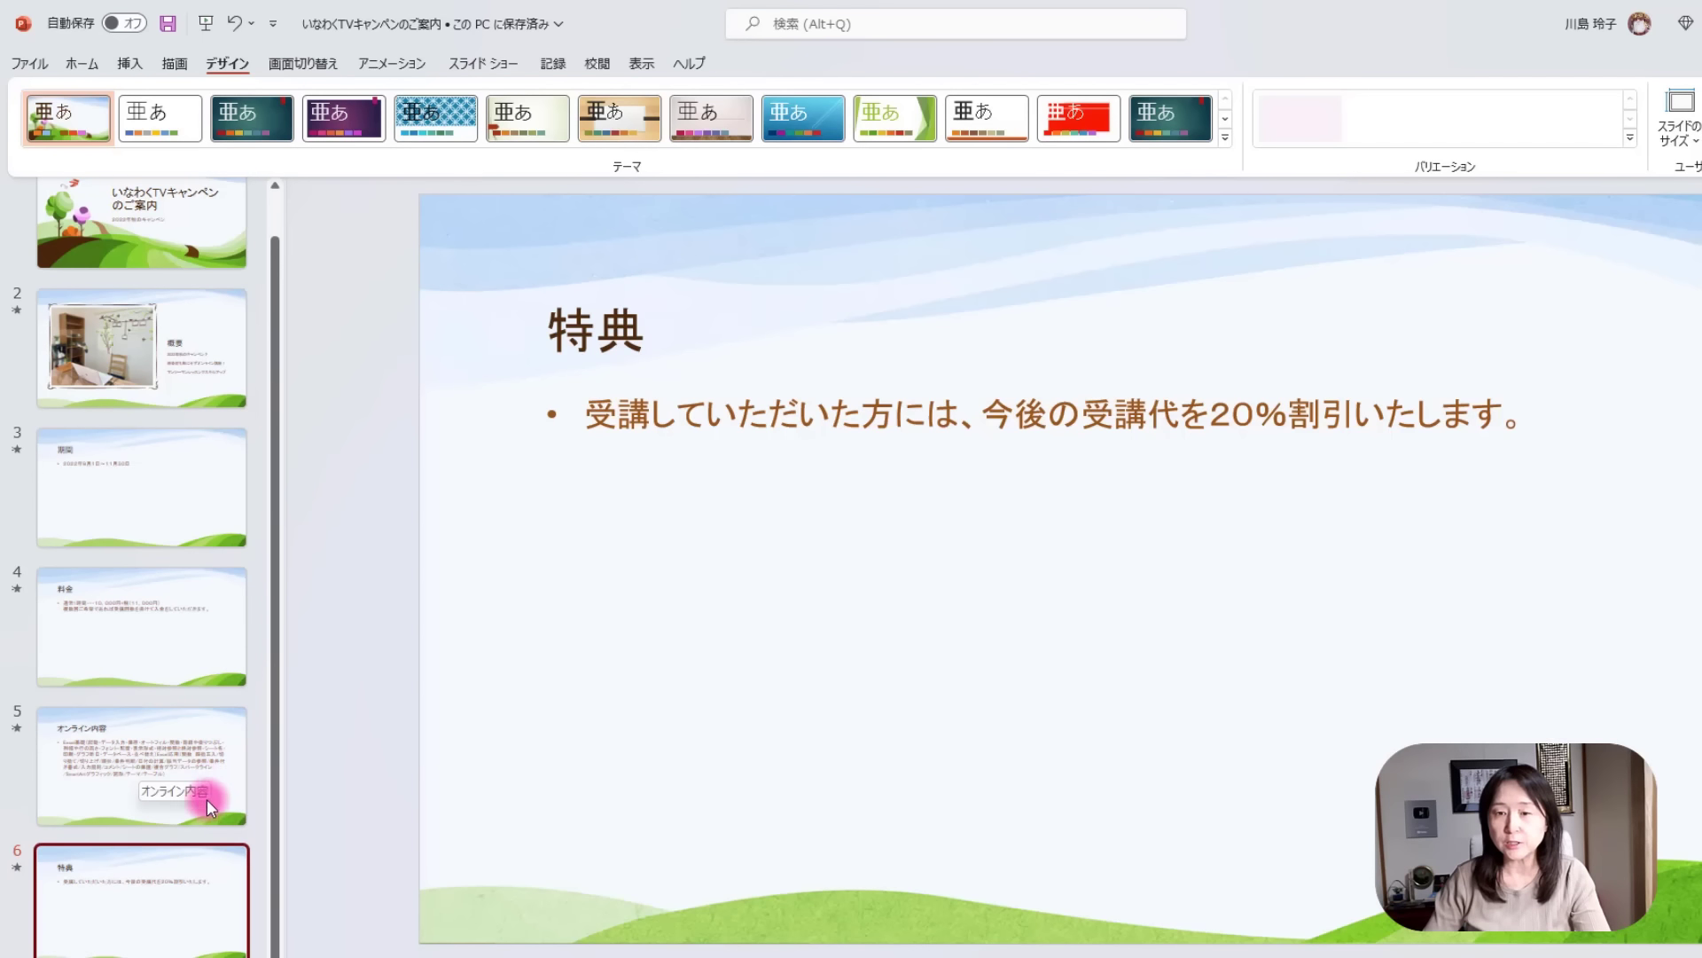
Check the current fonts of the 特典 title and body text.
{"action": "left_click", "coordinate": [596, 334]}
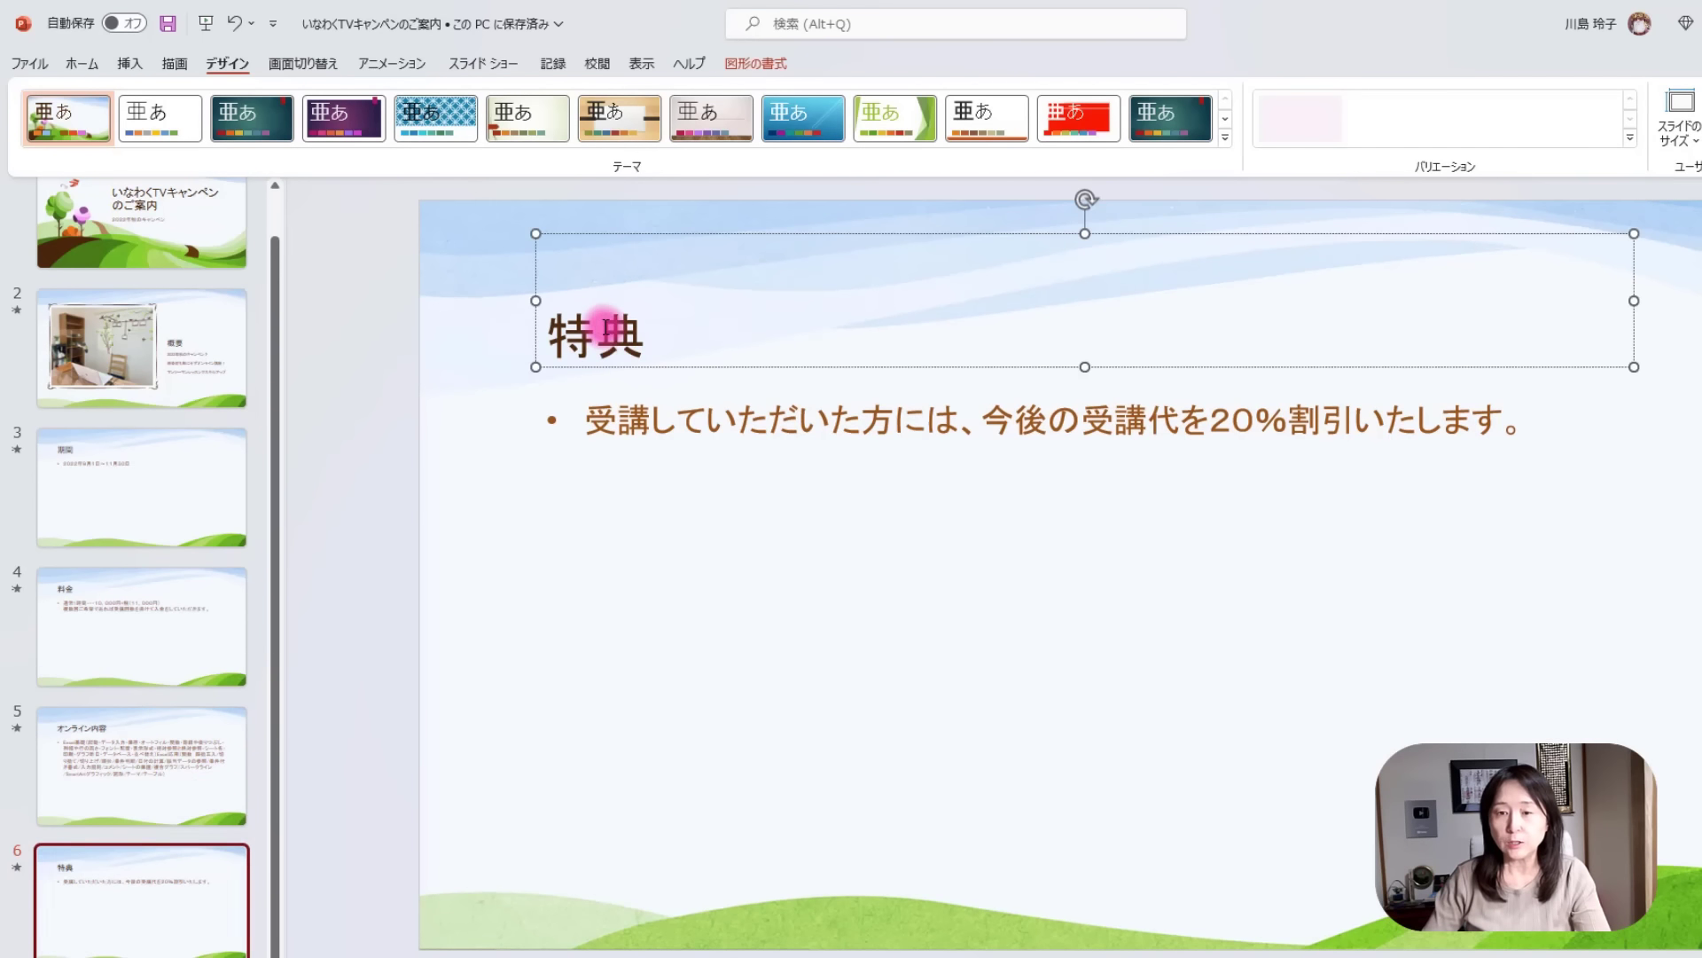
{"action": "left_click", "coordinate": [93, 62]}
{"action": "left_click", "coordinate": [459, 106]}
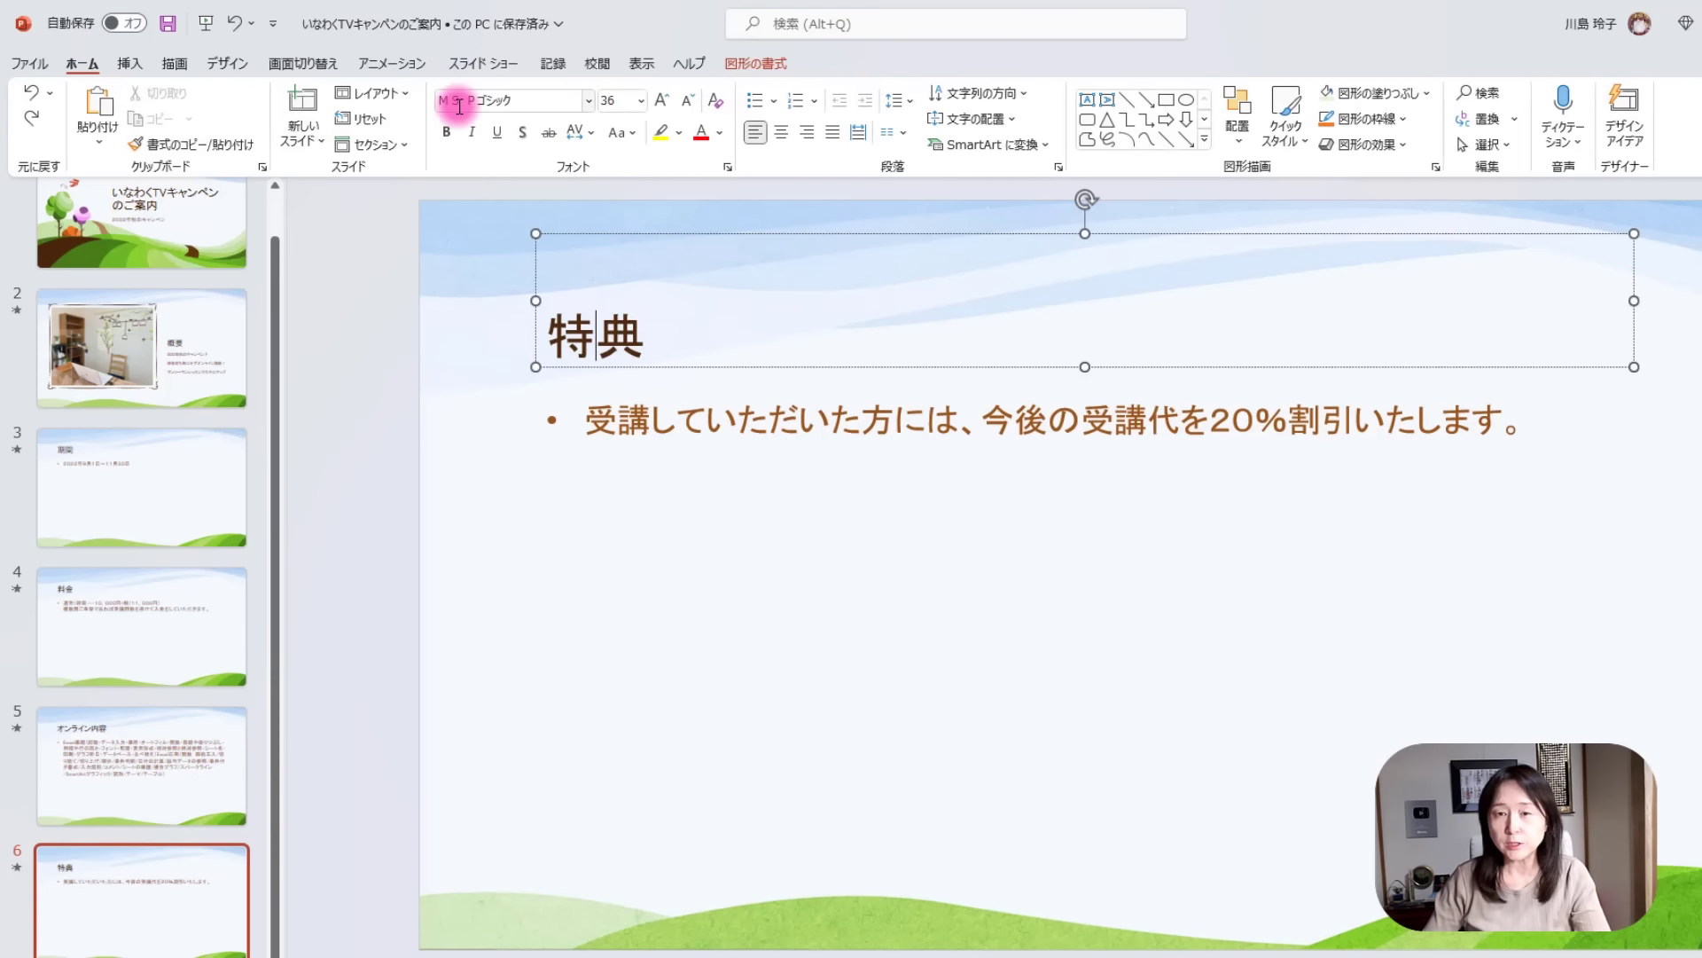
{"action": "left_click", "coordinate": [752, 414]}
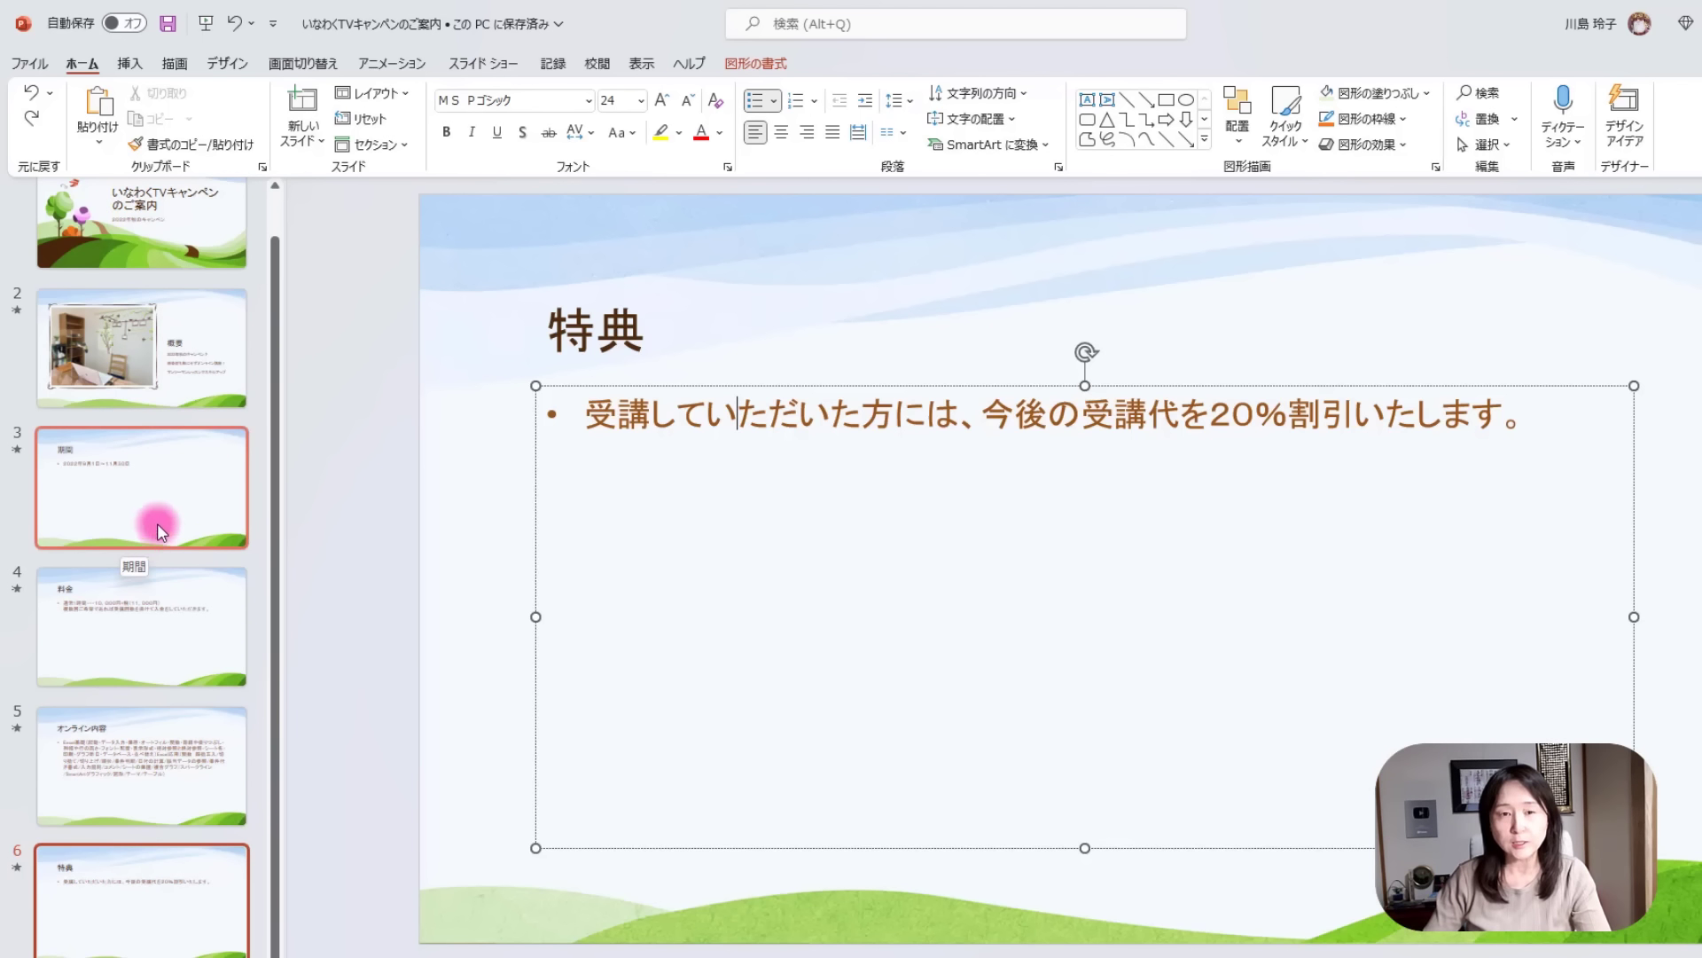
{"action": "left_click", "coordinate": [147, 633], "text": "ctrl"}
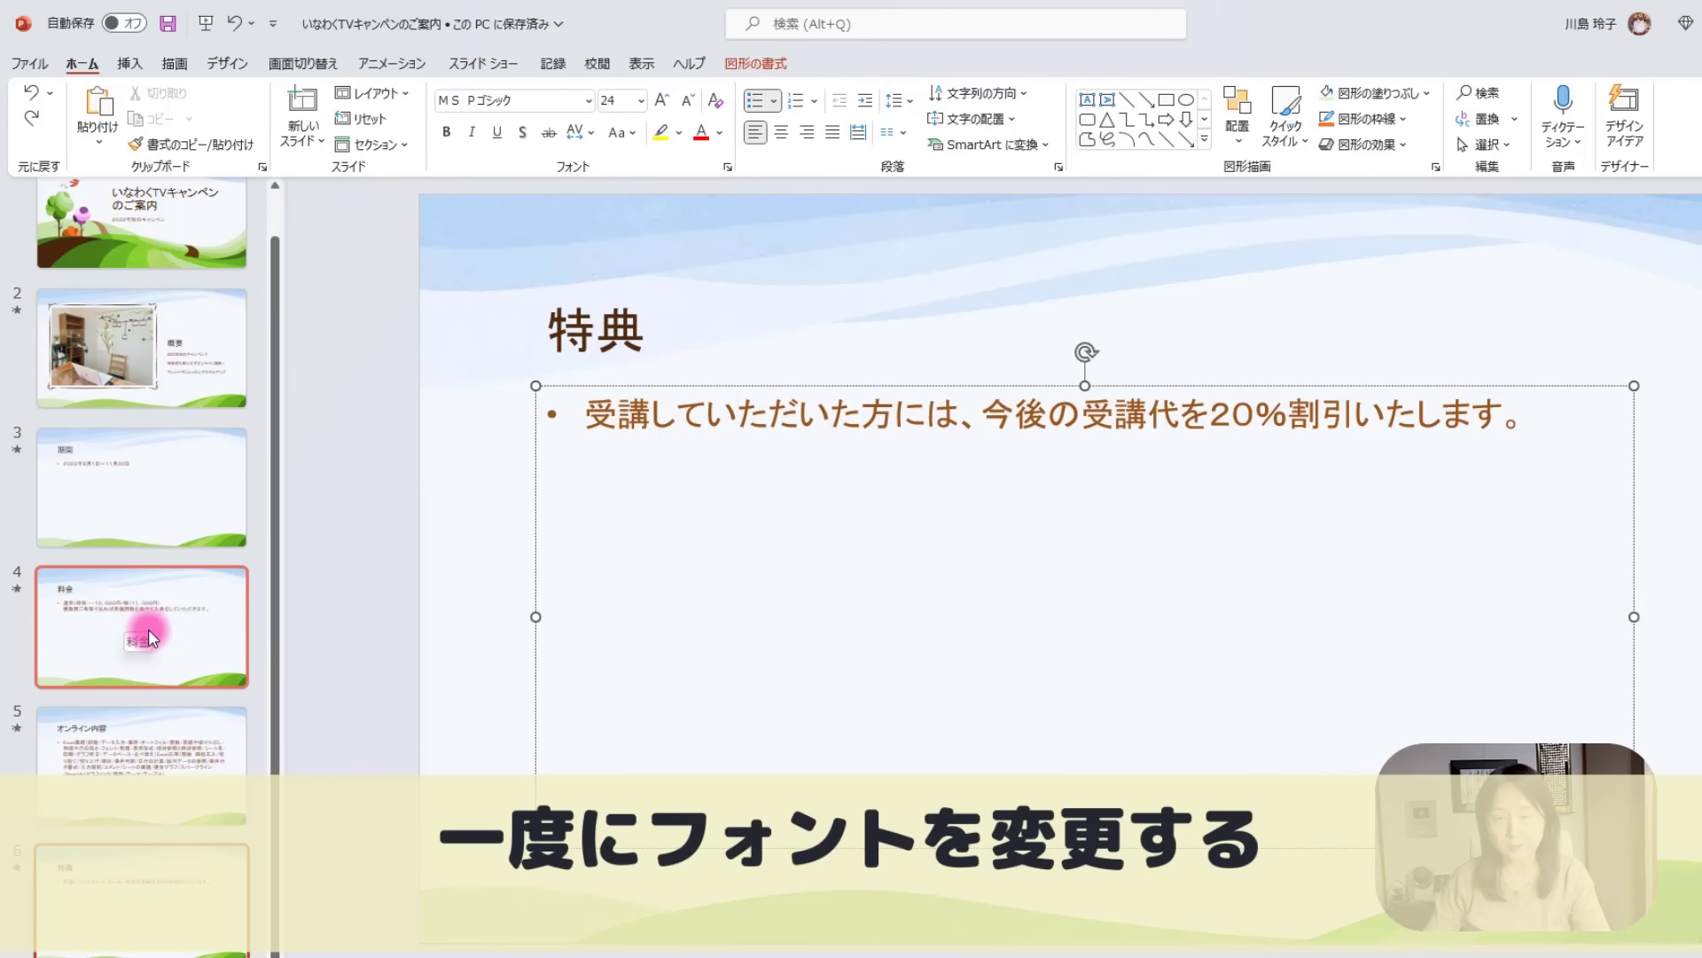
{"action": "left_click", "coordinate": [369, 490]}
Switch to Slide Master view from the View tab.
{"action": "left_click", "coordinate": [639, 64]}
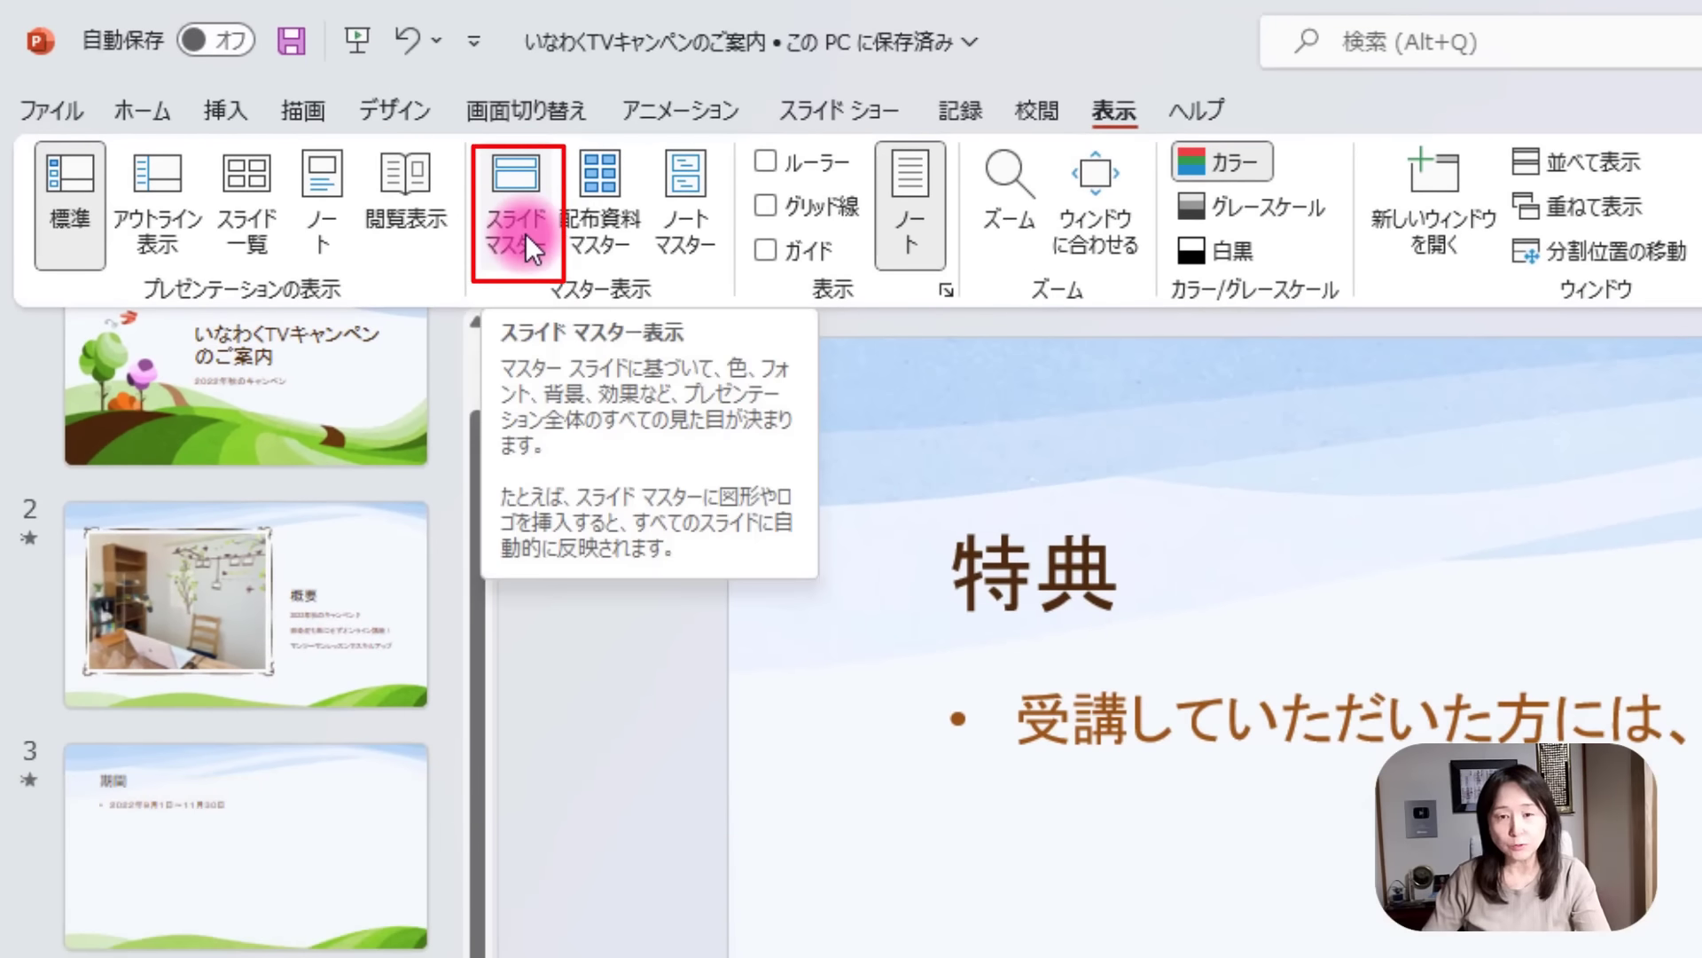
{"action": "left_click", "coordinate": [523, 232]}
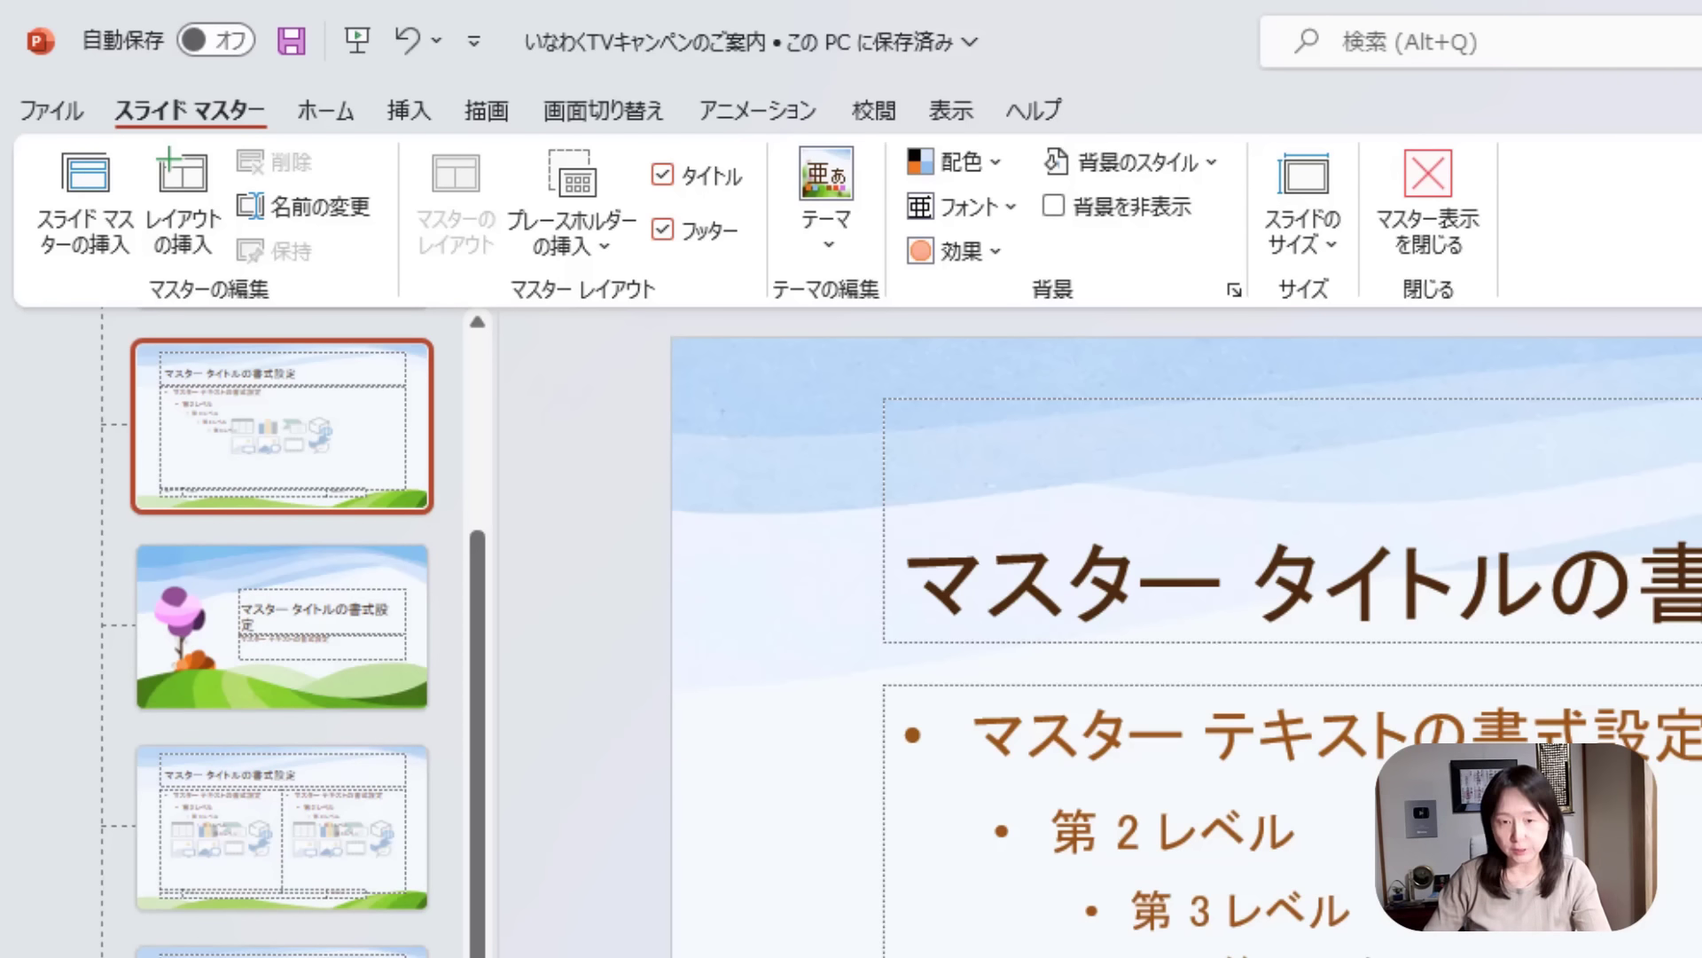
Jump to the top-level master and select its master title text.
{"action": "key", "text": "Home"}
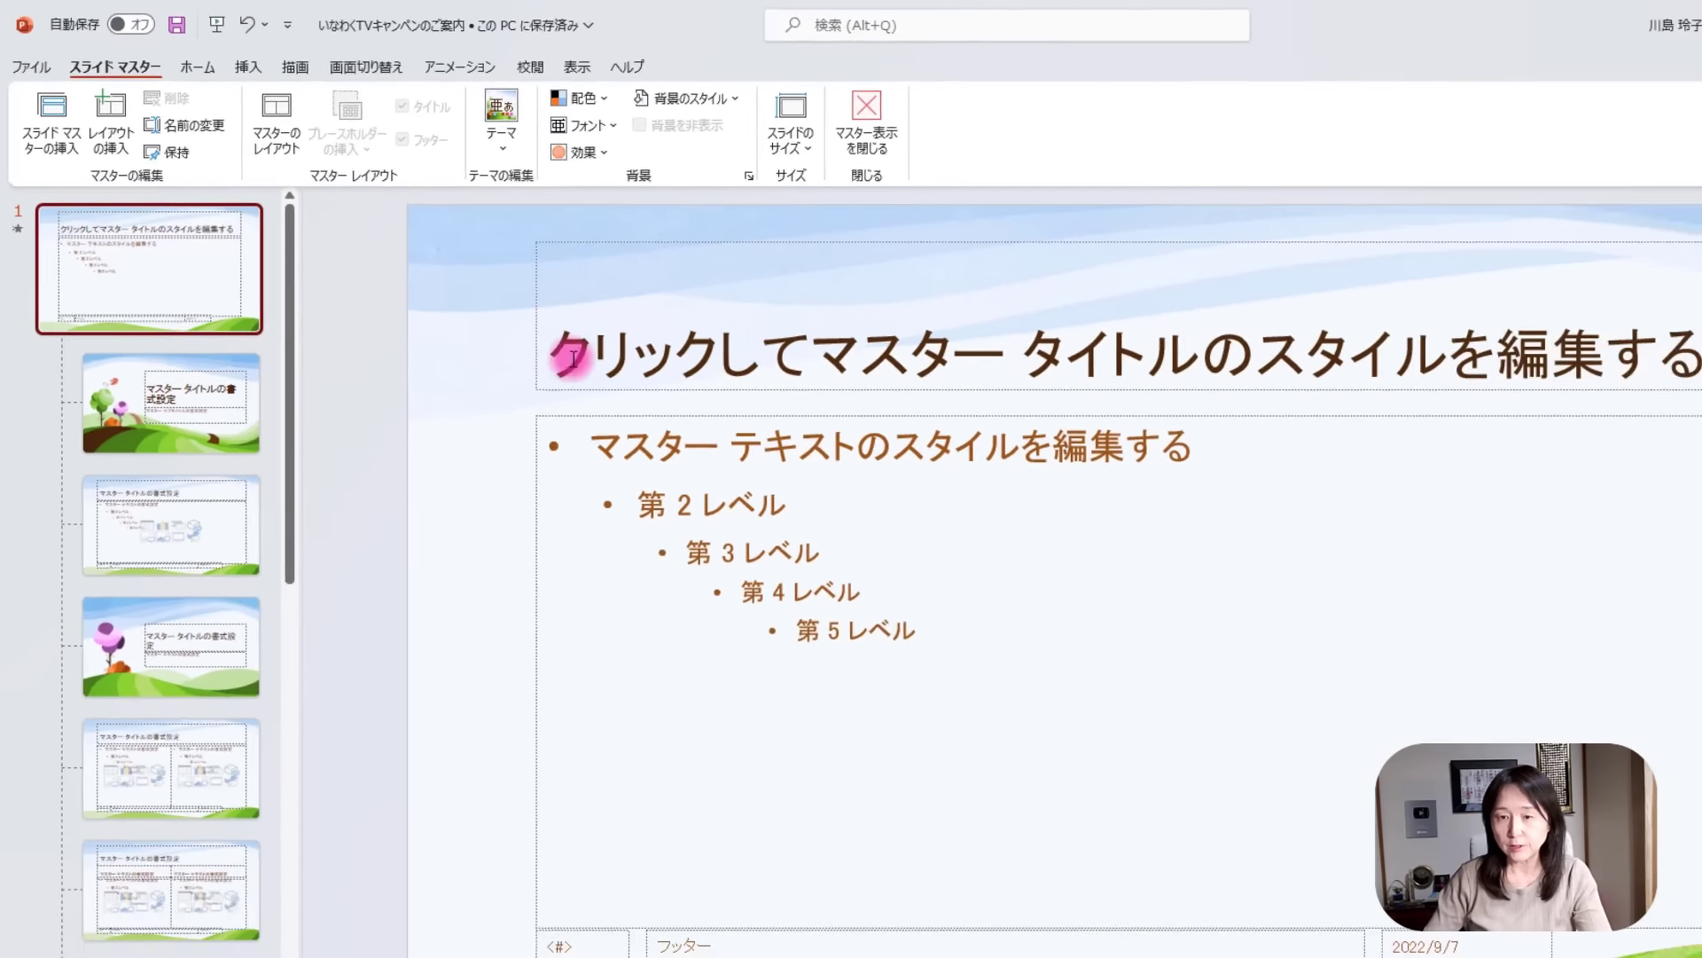
{"action": "mouse_move", "coordinate": [567, 359]}
{"action": "left_mouse_down"}
{"action": "mouse_move", "coordinate": [1292, 371]}
{"action": "mouse_move", "coordinate": [1622, 351]}
{"action": "left_mouse_up"}
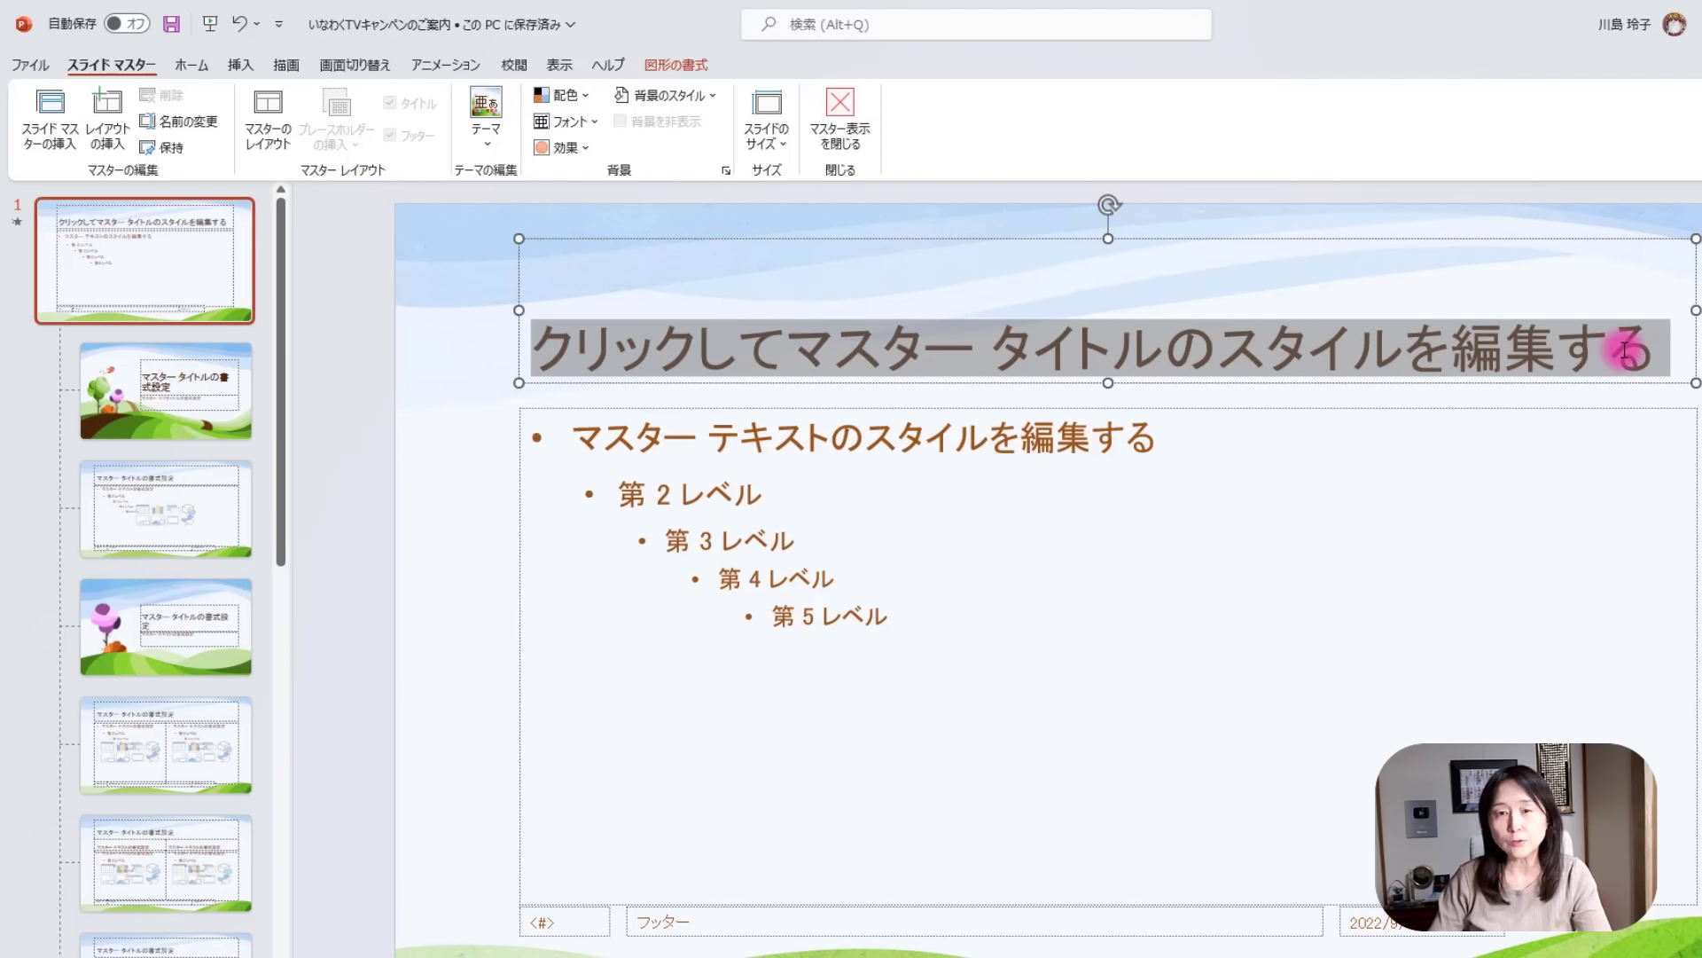
Change the master title font to Rounded Mplus 1c Black.
{"action": "left_click", "coordinate": [199, 66]}
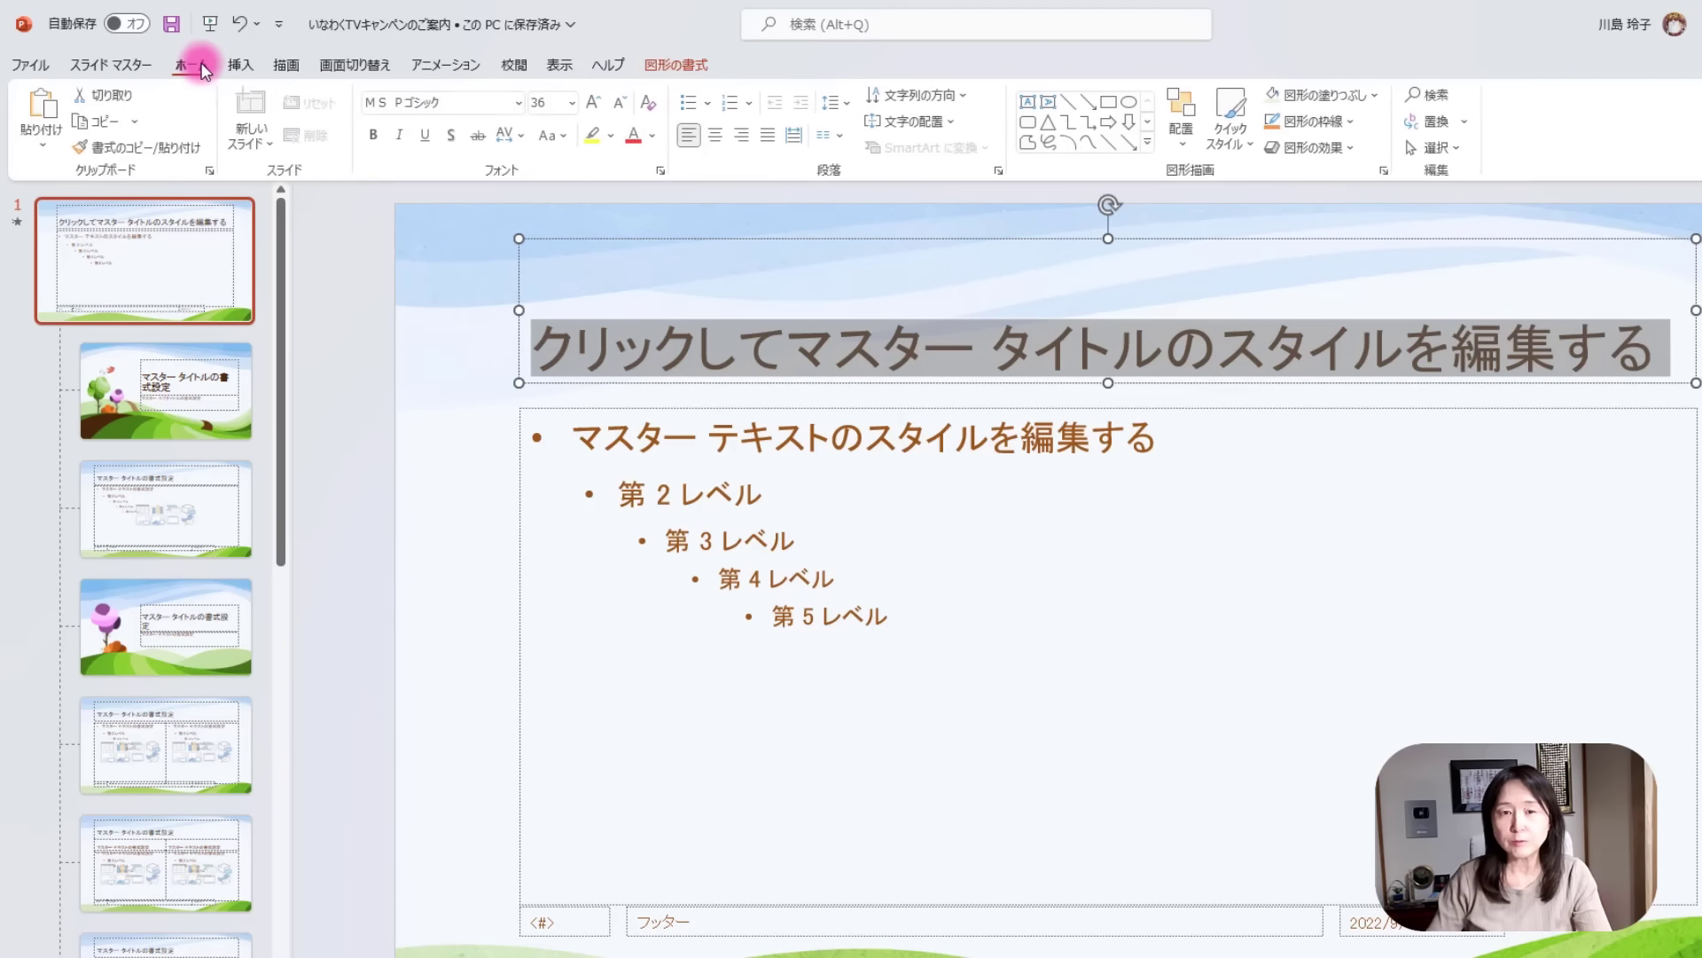
{"action": "left_click", "coordinate": [522, 103]}
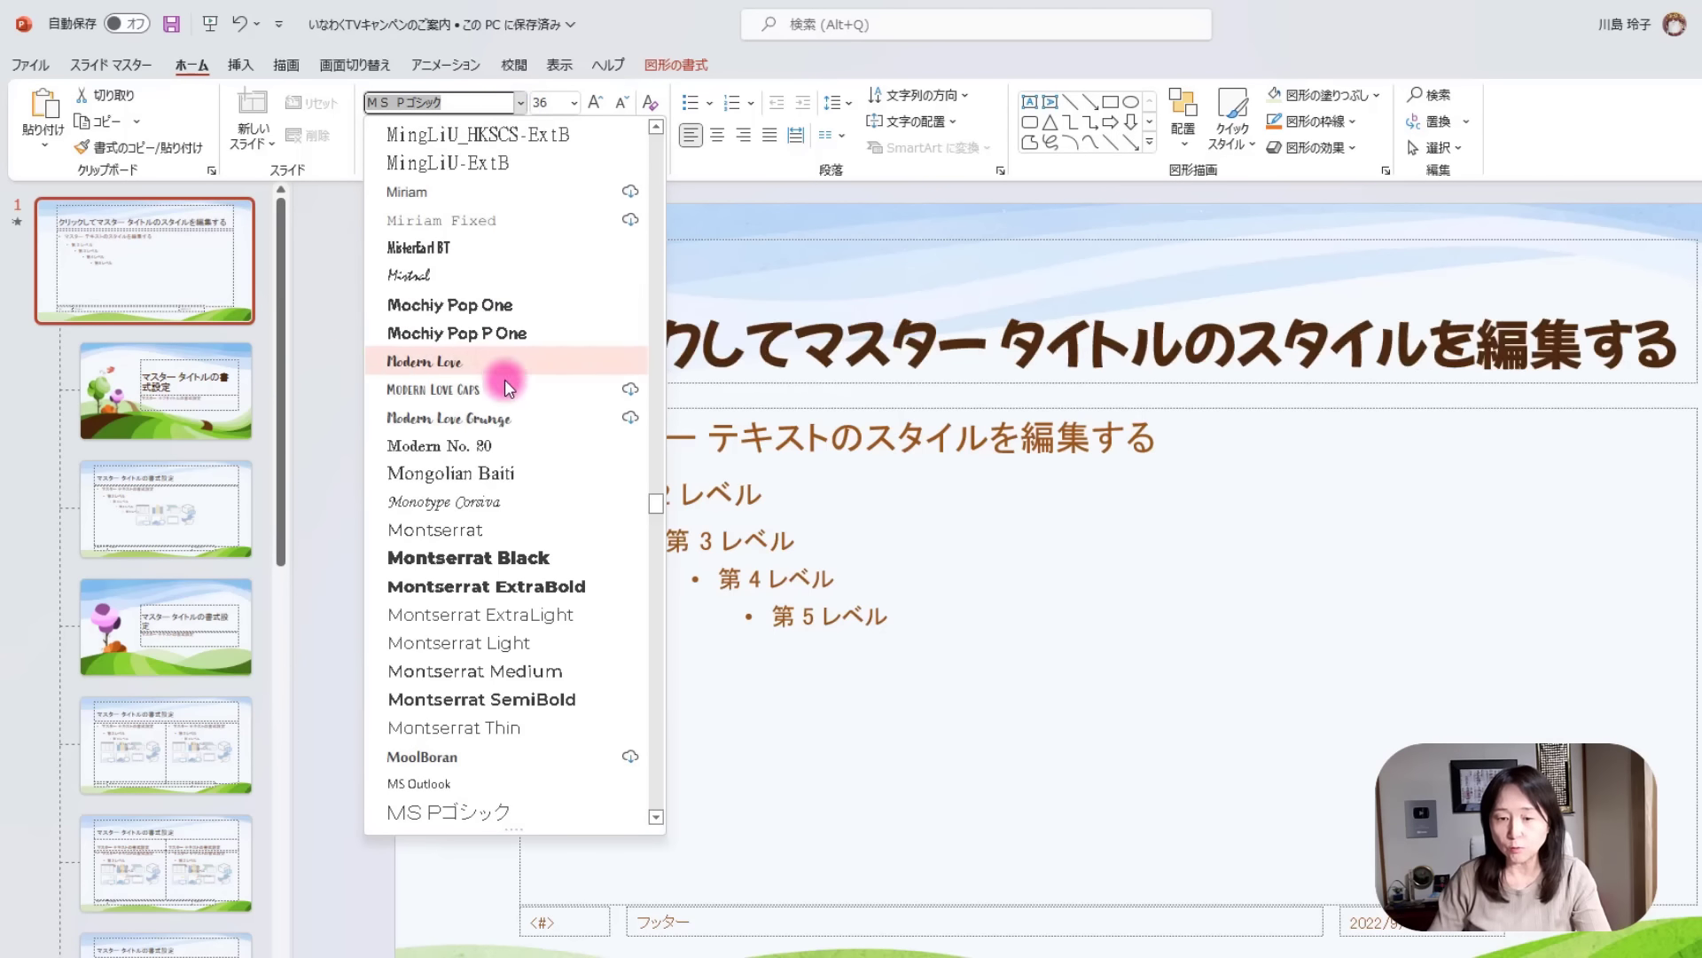
{"action": "scroll", "coordinate": [503, 682], "scroll_direction": "down", "scroll_amount": 3}
{"action": "scroll", "coordinate": [502, 683], "scroll_direction": "down", "scroll_amount": 3}
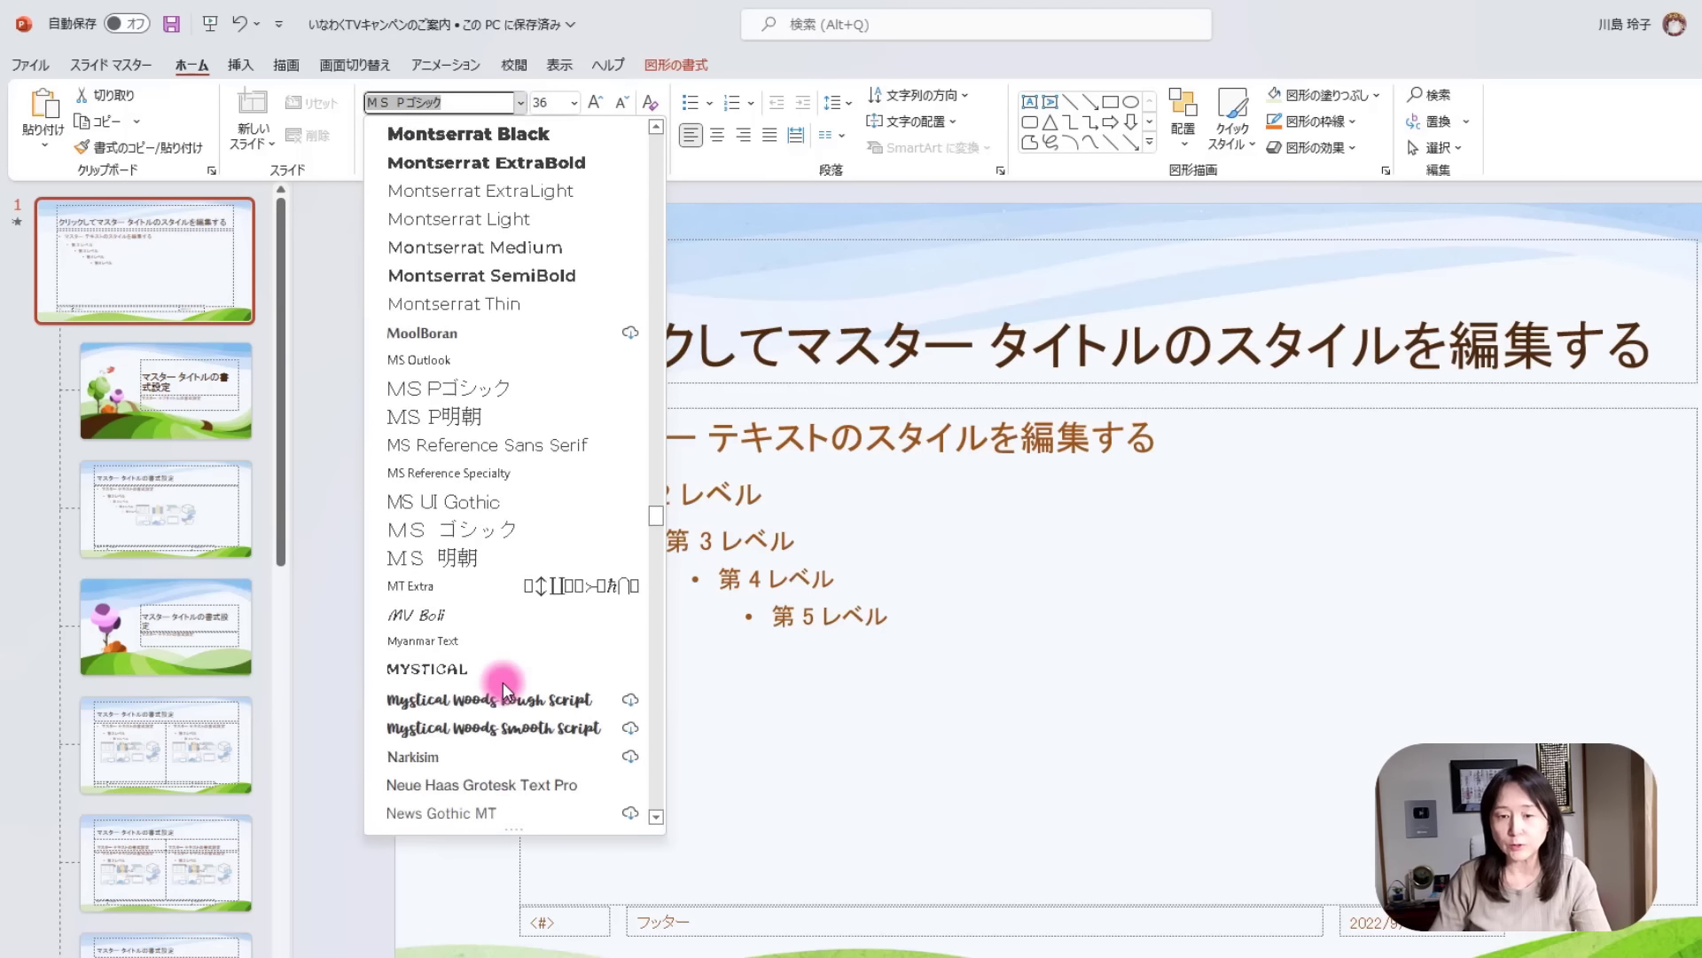
{"action": "scroll", "coordinate": [503, 683], "scroll_direction": "down", "scroll_amount": 1}
{"action": "scroll", "coordinate": [503, 683], "scroll_direction": "down", "scroll_amount": 10}
{"action": "scroll", "coordinate": [504, 678], "scroll_direction": "down", "scroll_amount": 5}
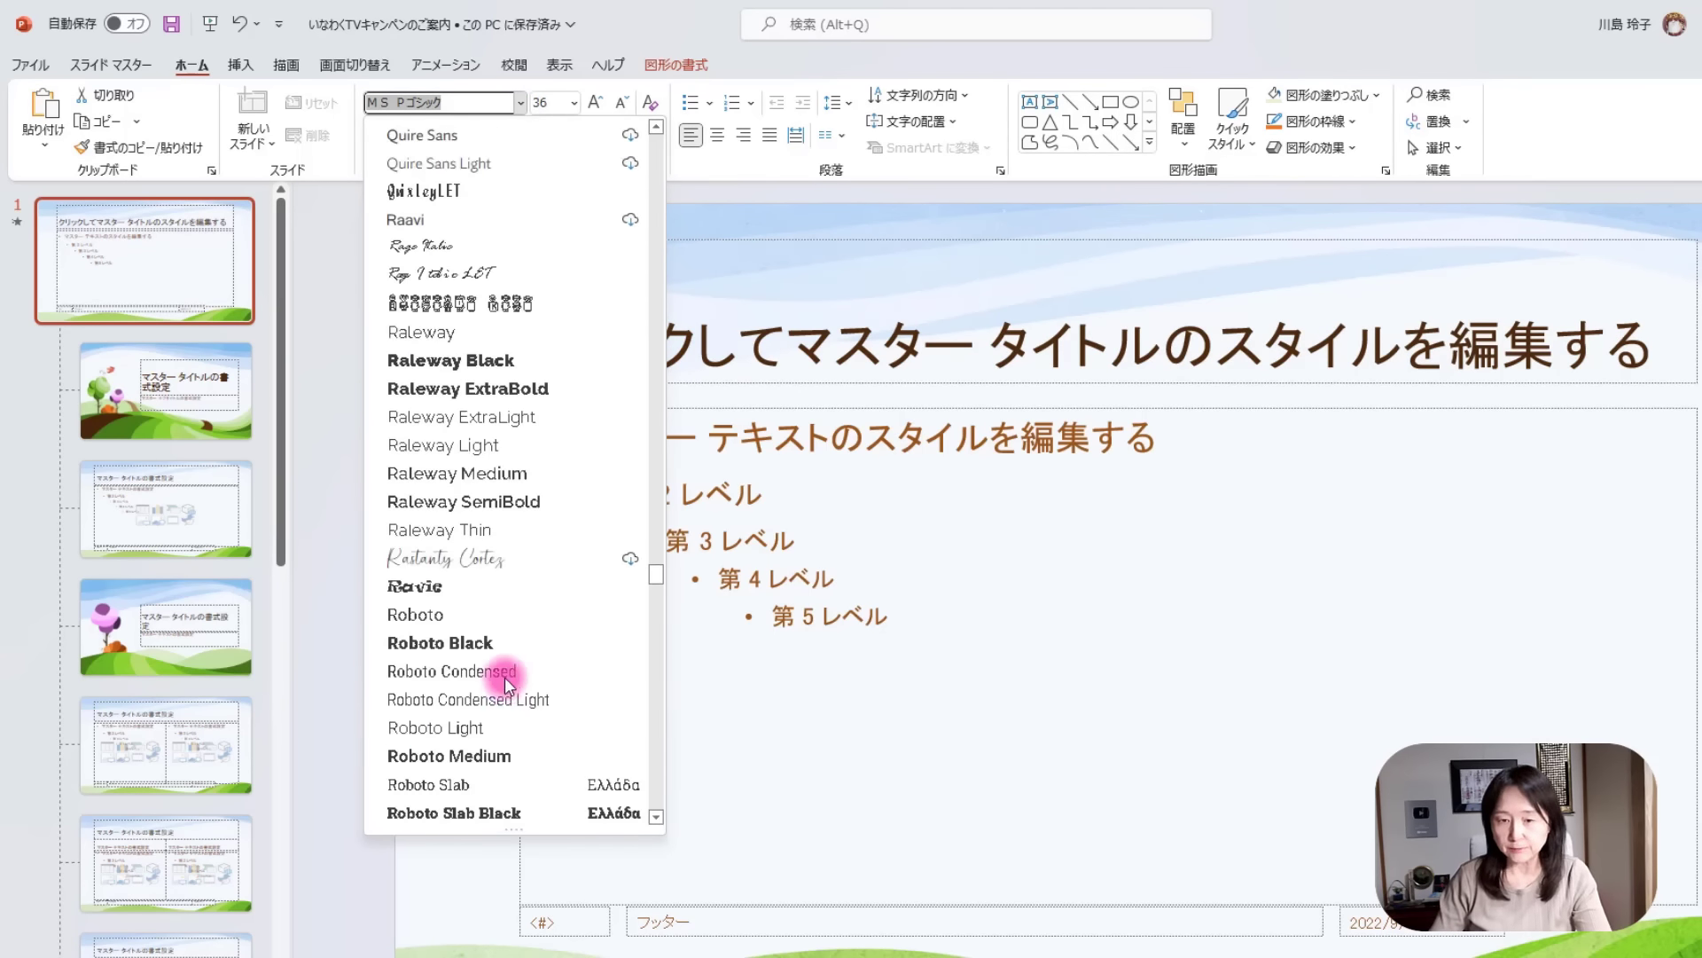
{"action": "scroll", "coordinate": [505, 673], "scroll_direction": "down", "scroll_amount": 6}
{"action": "scroll", "coordinate": [506, 673], "scroll_direction": "down", "scroll_amount": 5}
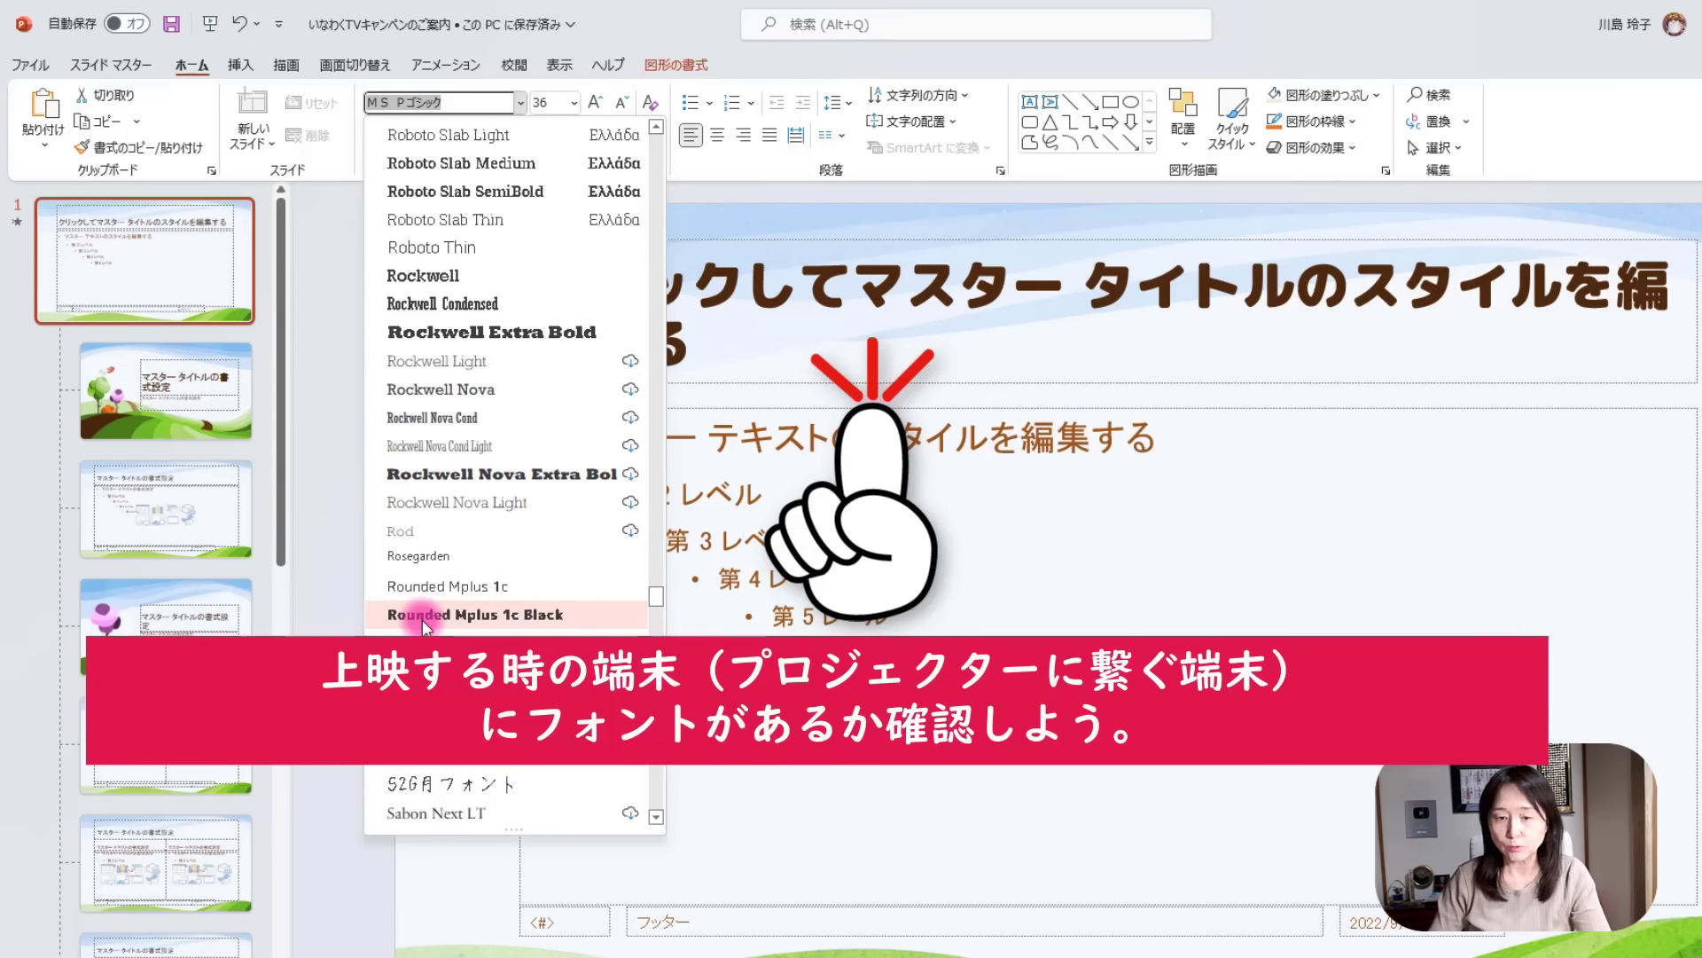
{"action": "left_click", "coordinate": [422, 619]}
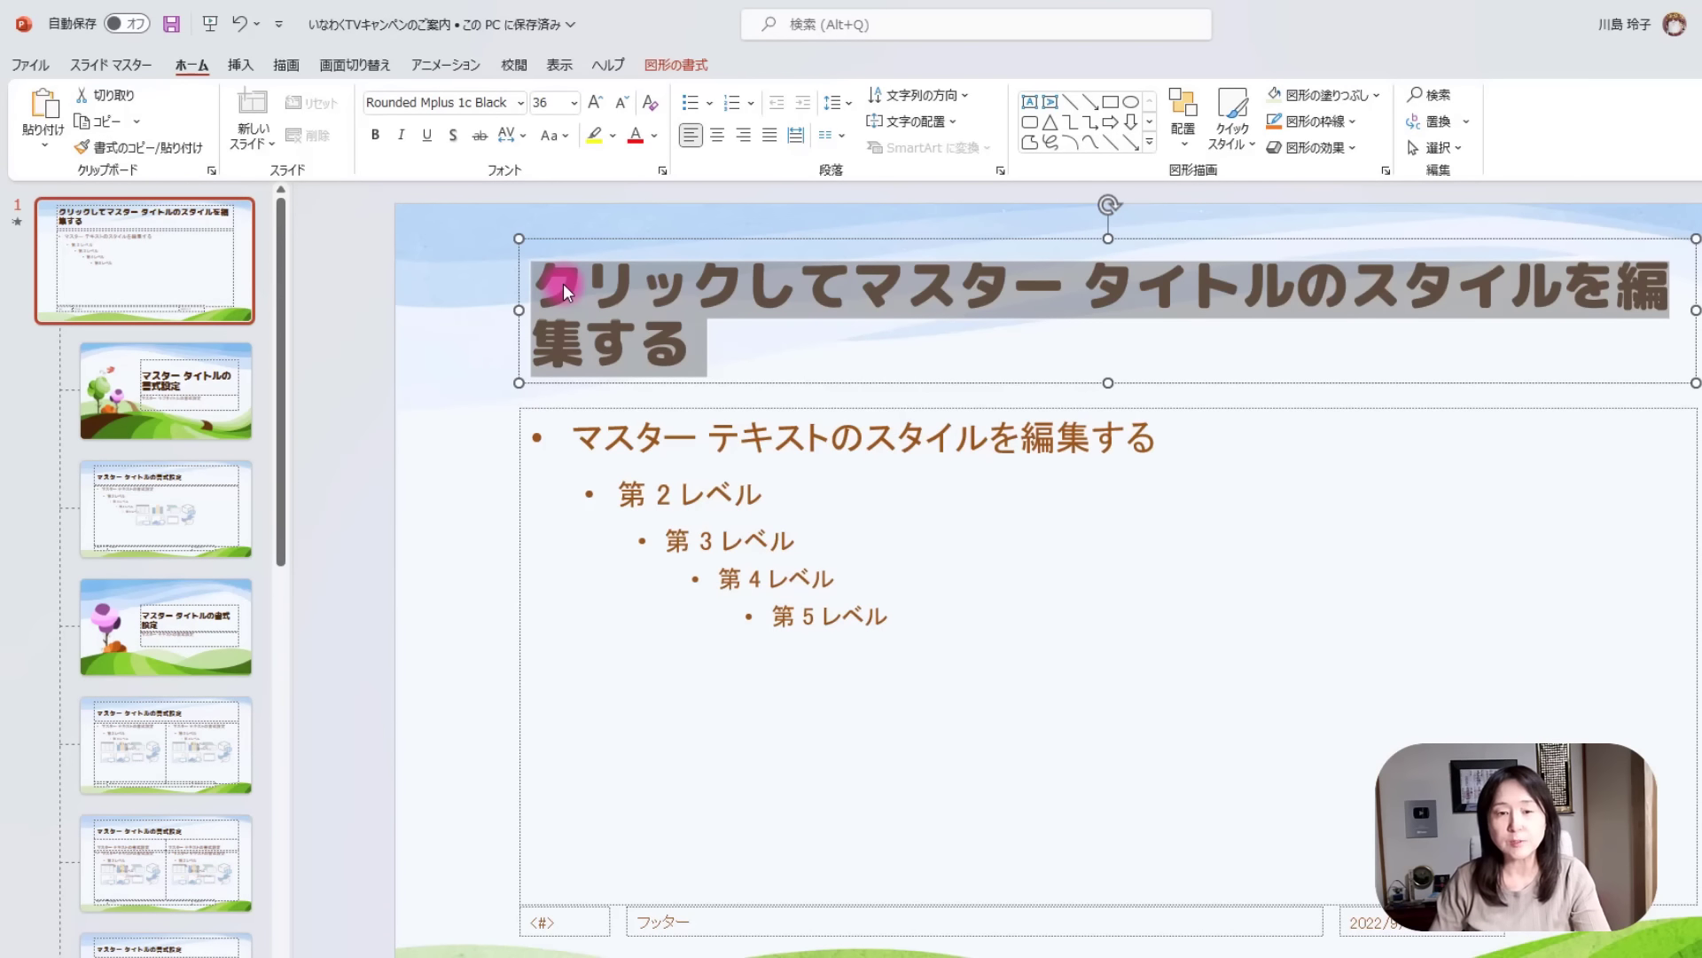
{"action": "left_click", "coordinate": [631, 438]}
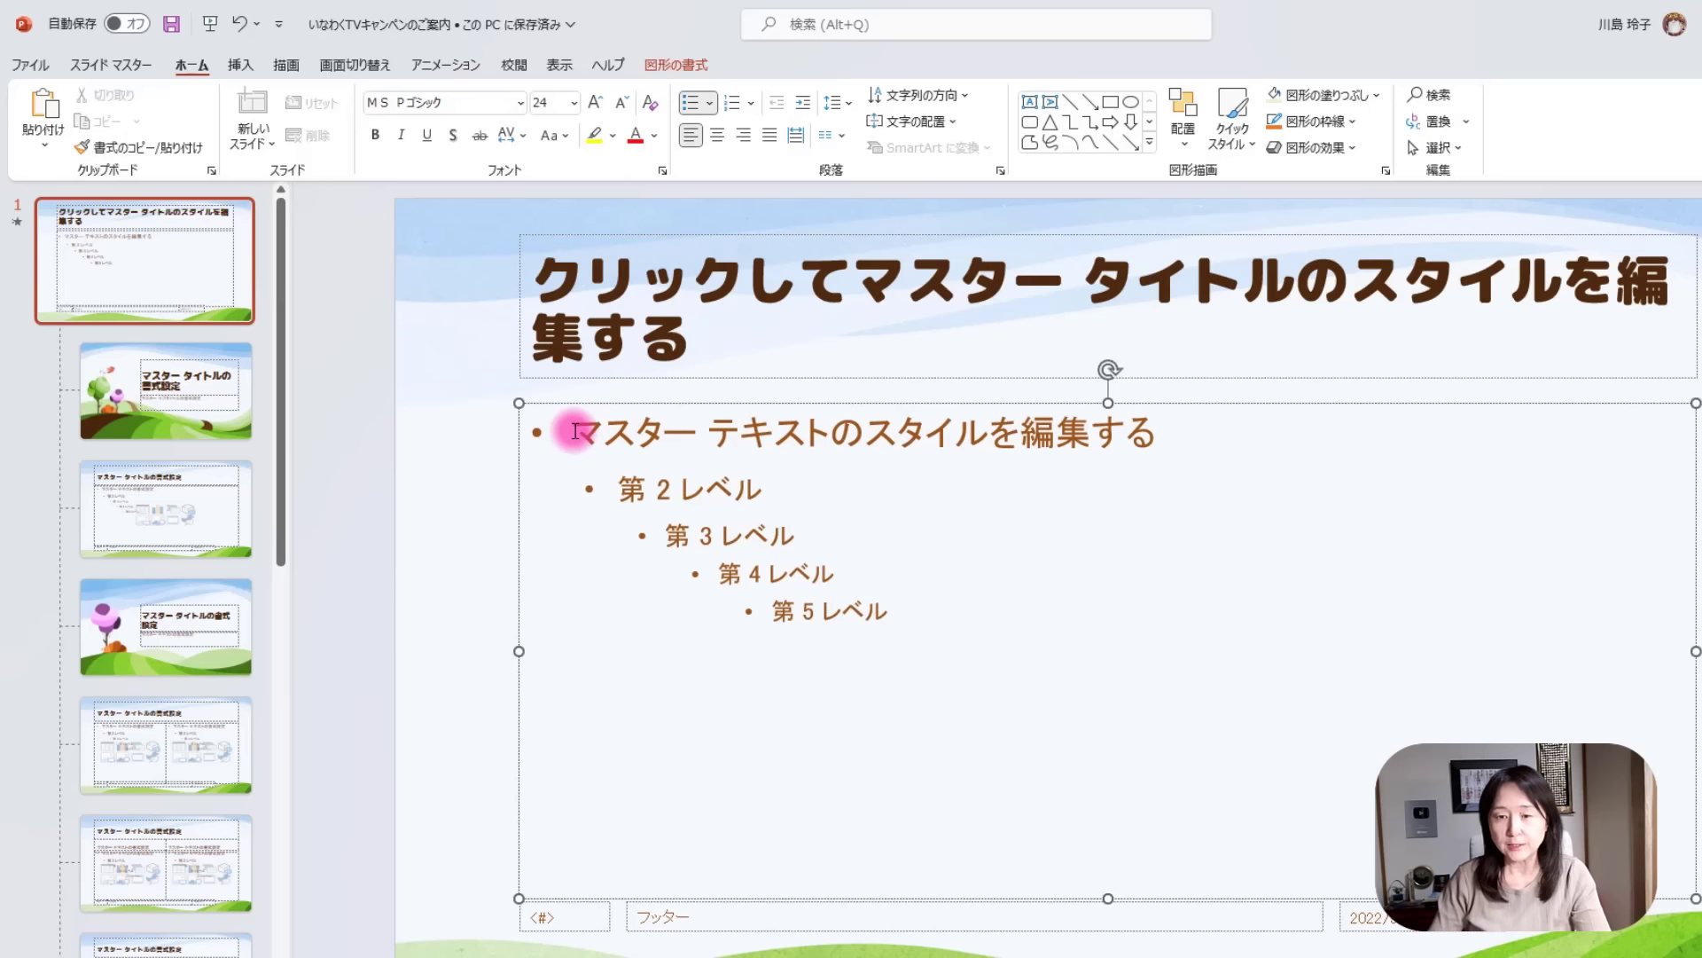
Set all five master body text levels to HG丸ゴシックM-PRO.
{"action": "left_click_drag", "start_coordinate": [575, 431], "coordinate": [874, 612]}
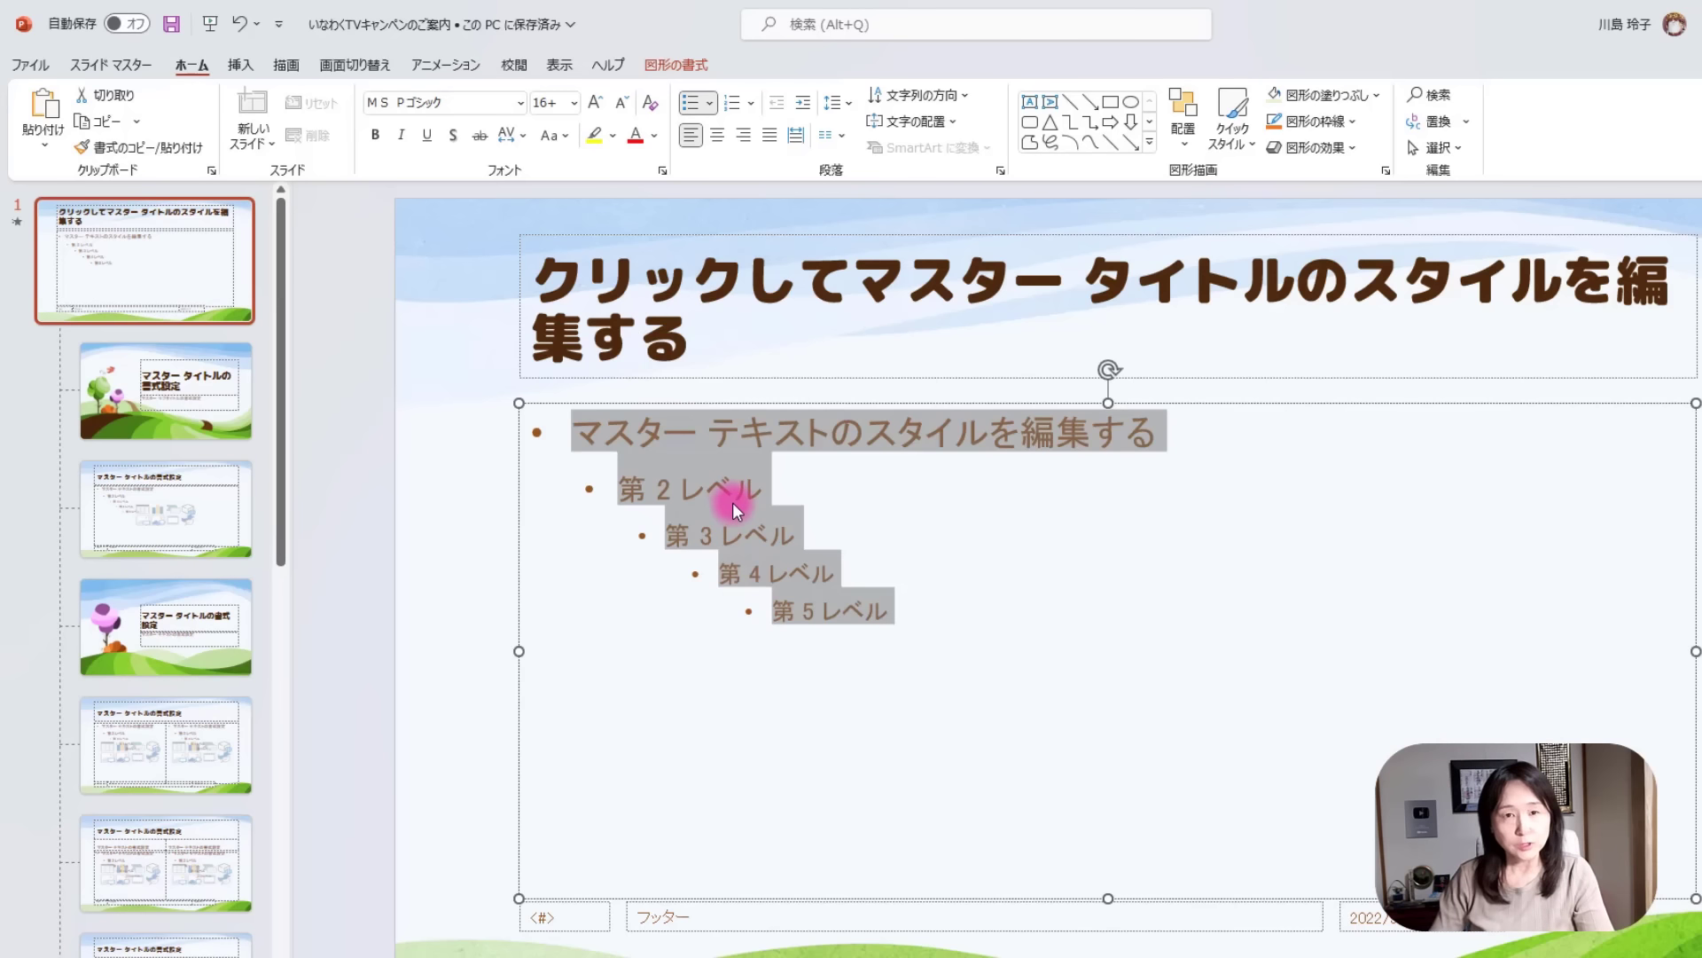
{"action": "left_click", "coordinate": [523, 103]}
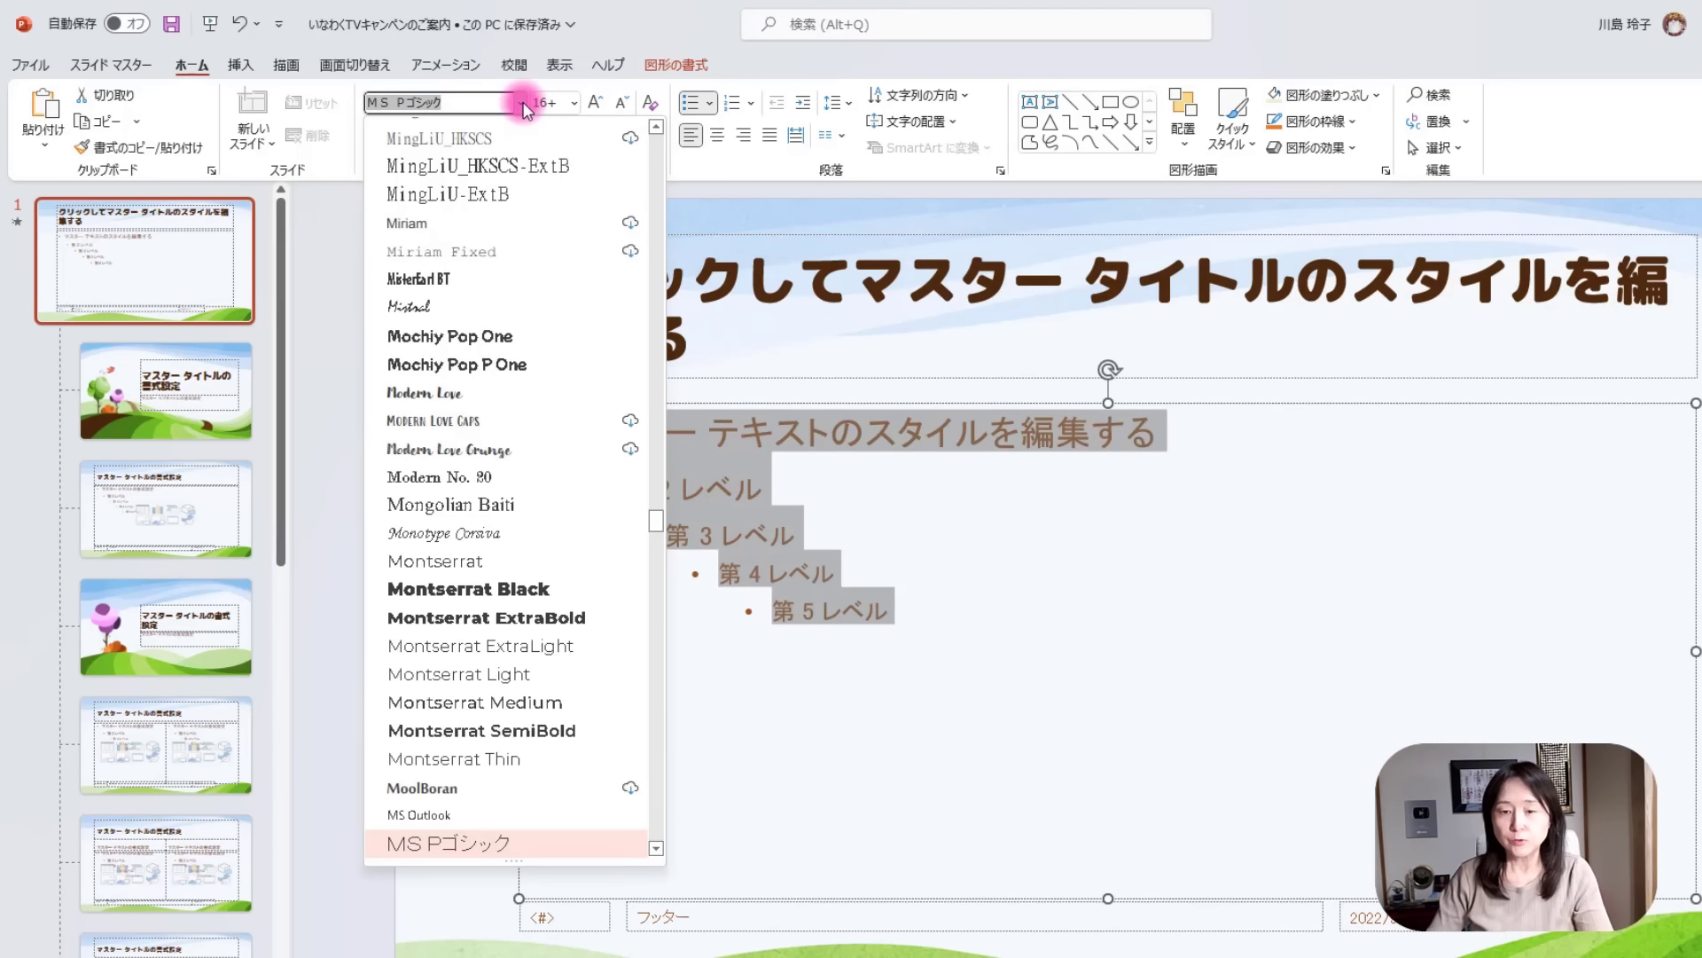
{"action": "scroll", "coordinate": [479, 586], "scroll_direction": "up", "scroll_amount": 20}
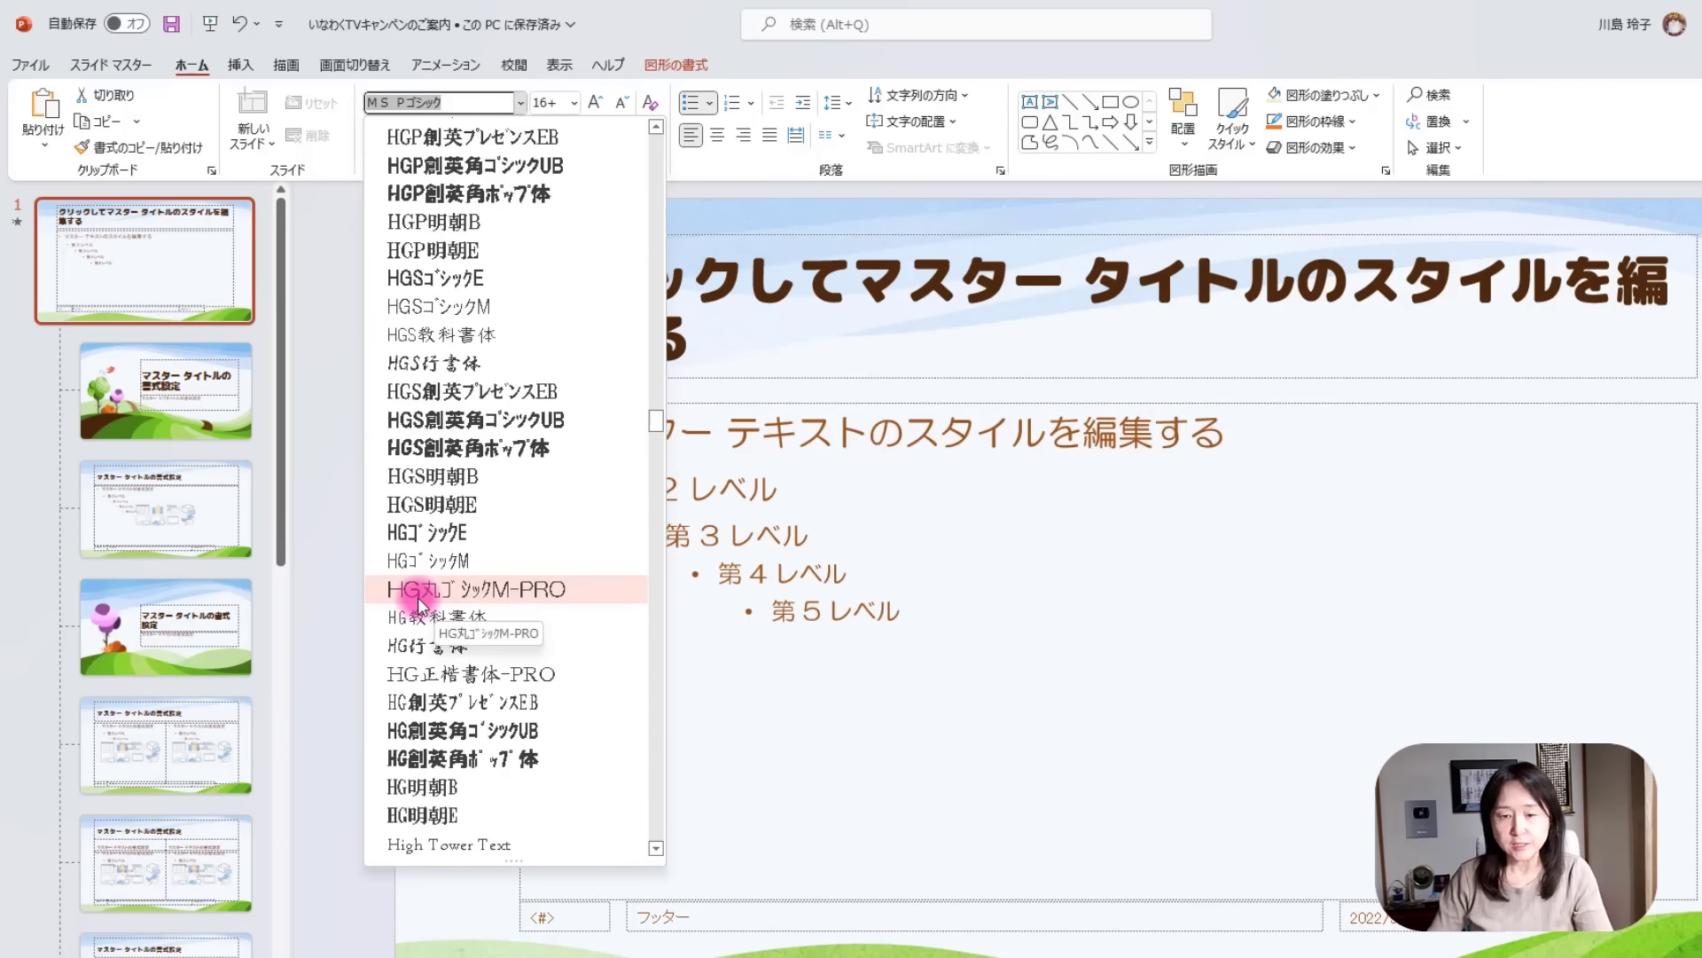
{"action": "left_click", "coordinate": [557, 590]}
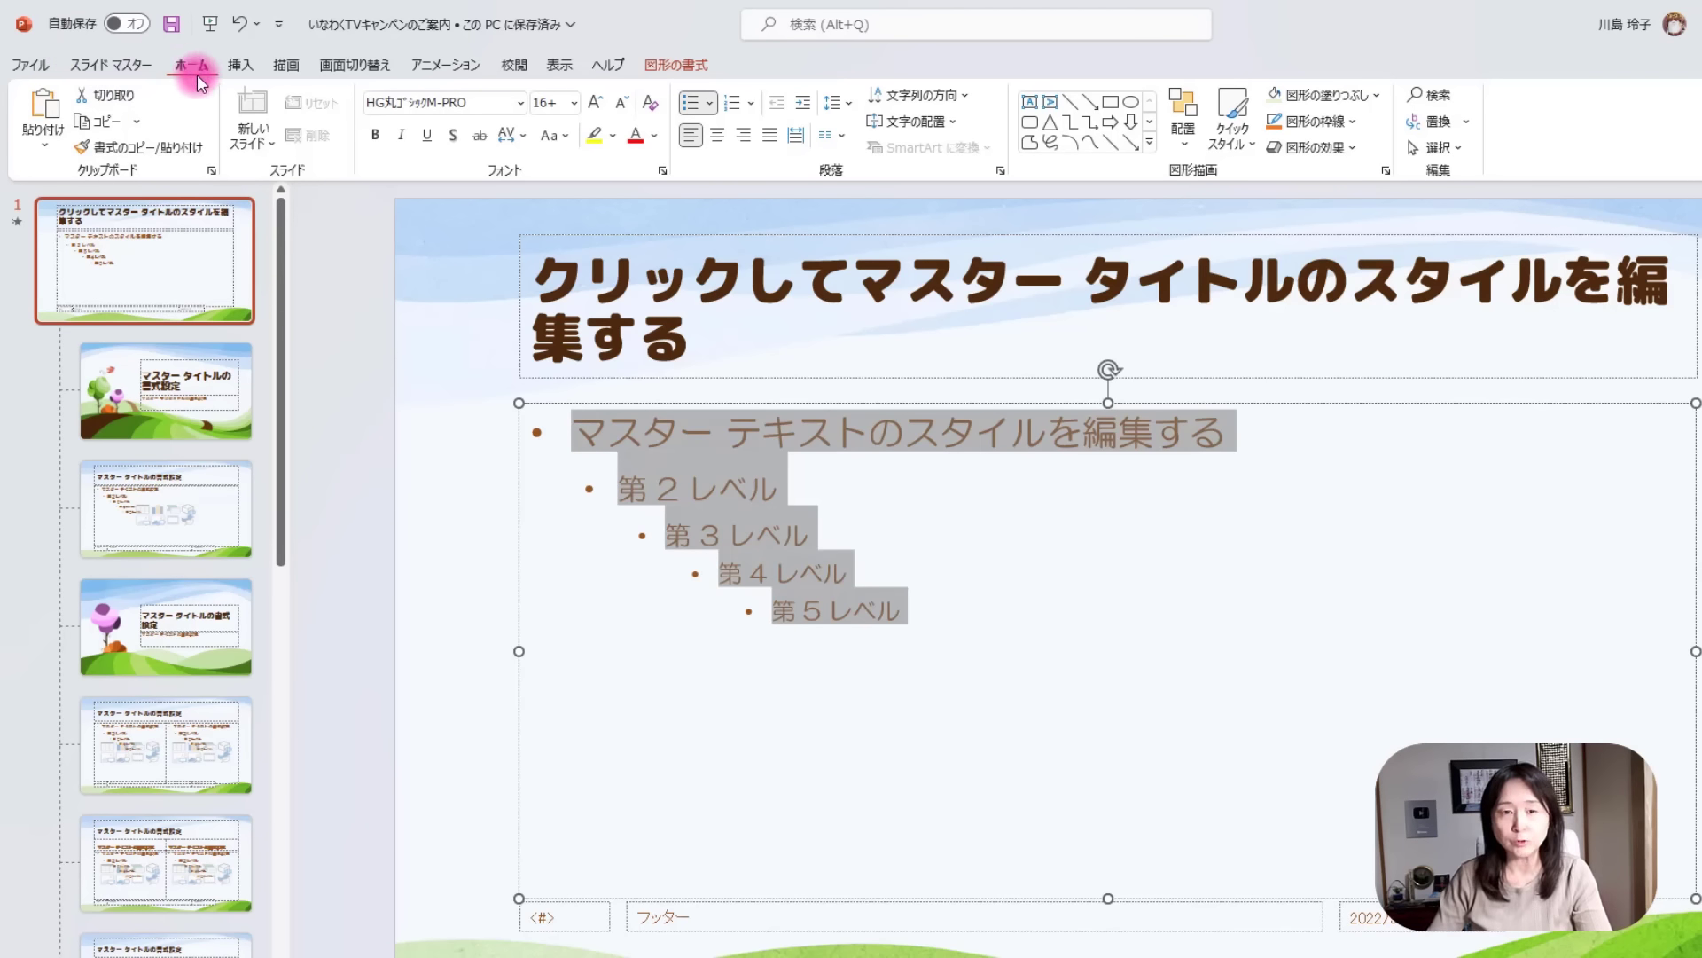
{"action": "left_click", "coordinate": [110, 64]}
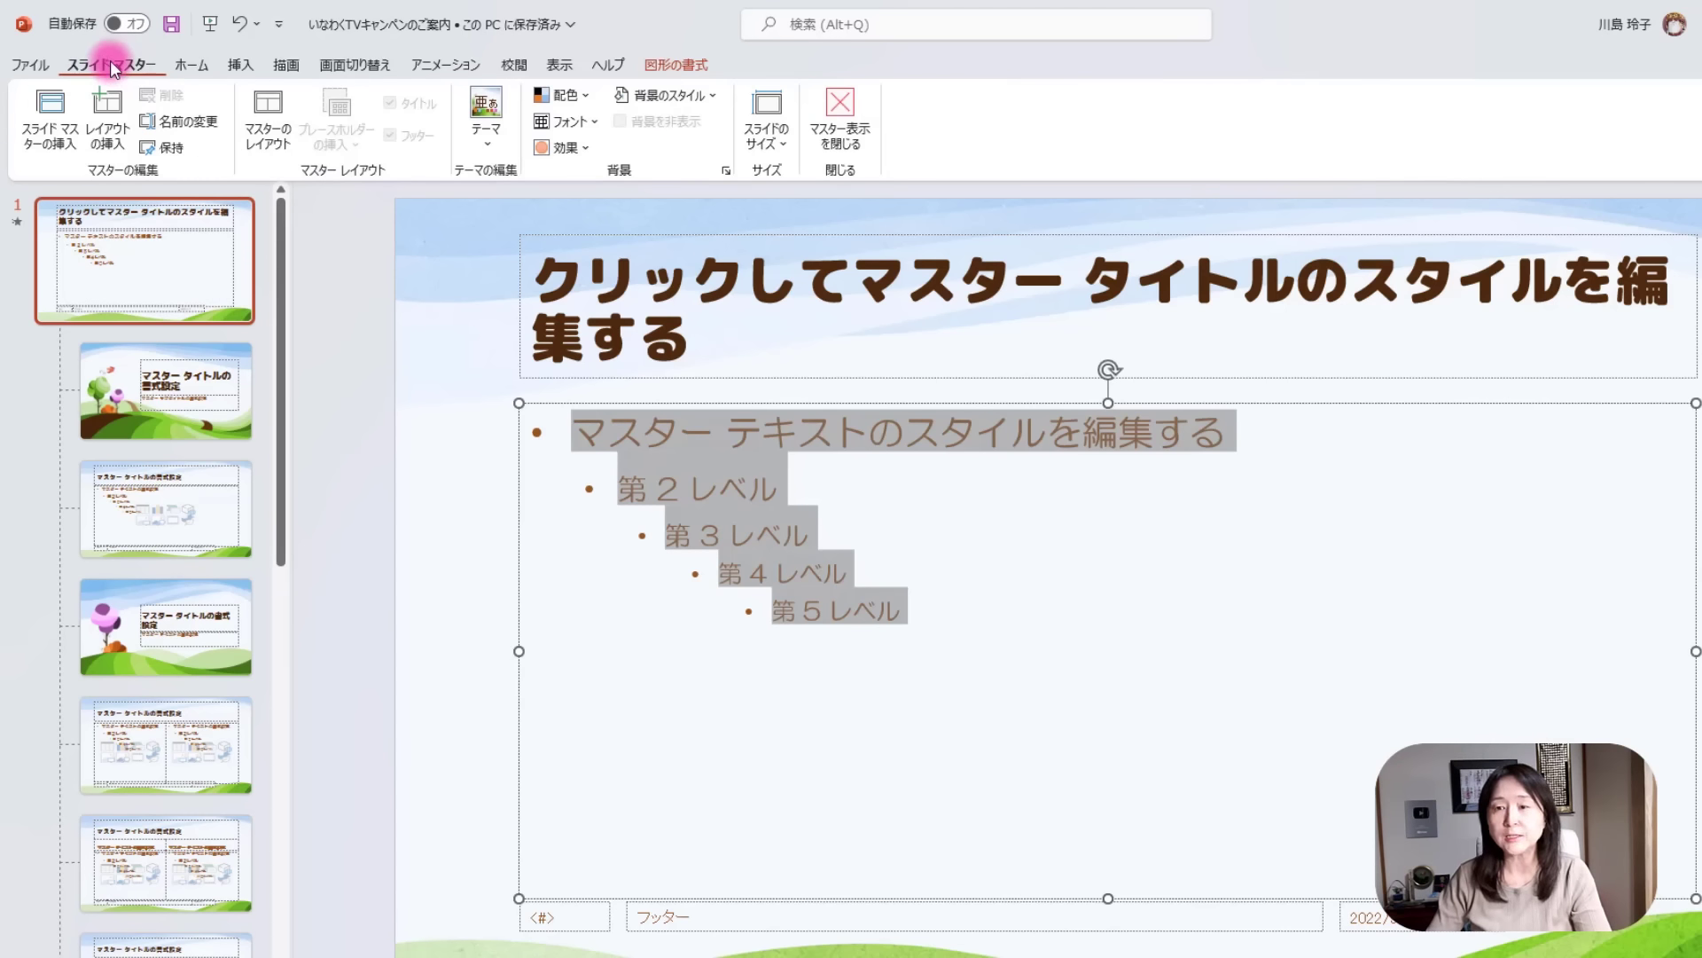
Close Master View and check slides 3–6 for the new title and body fonts.
{"action": "left_click", "coordinate": [841, 135]}
{"action": "left_click", "coordinate": [600, 400]}
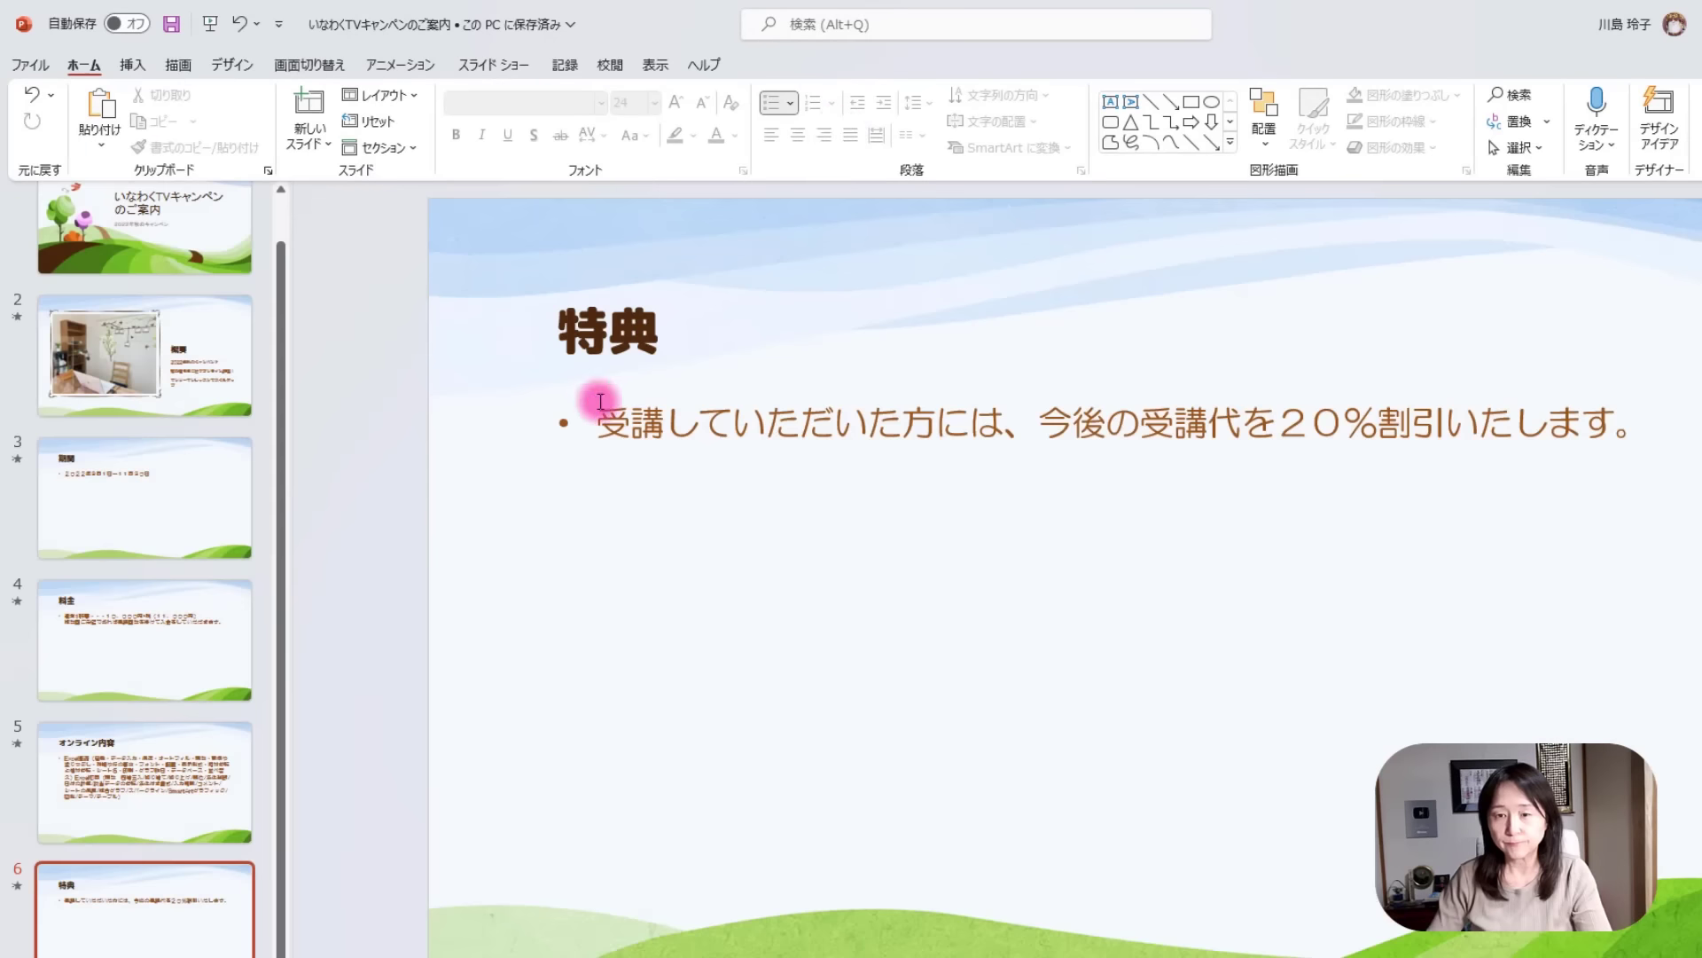
{"action": "left_click", "coordinate": [158, 499]}
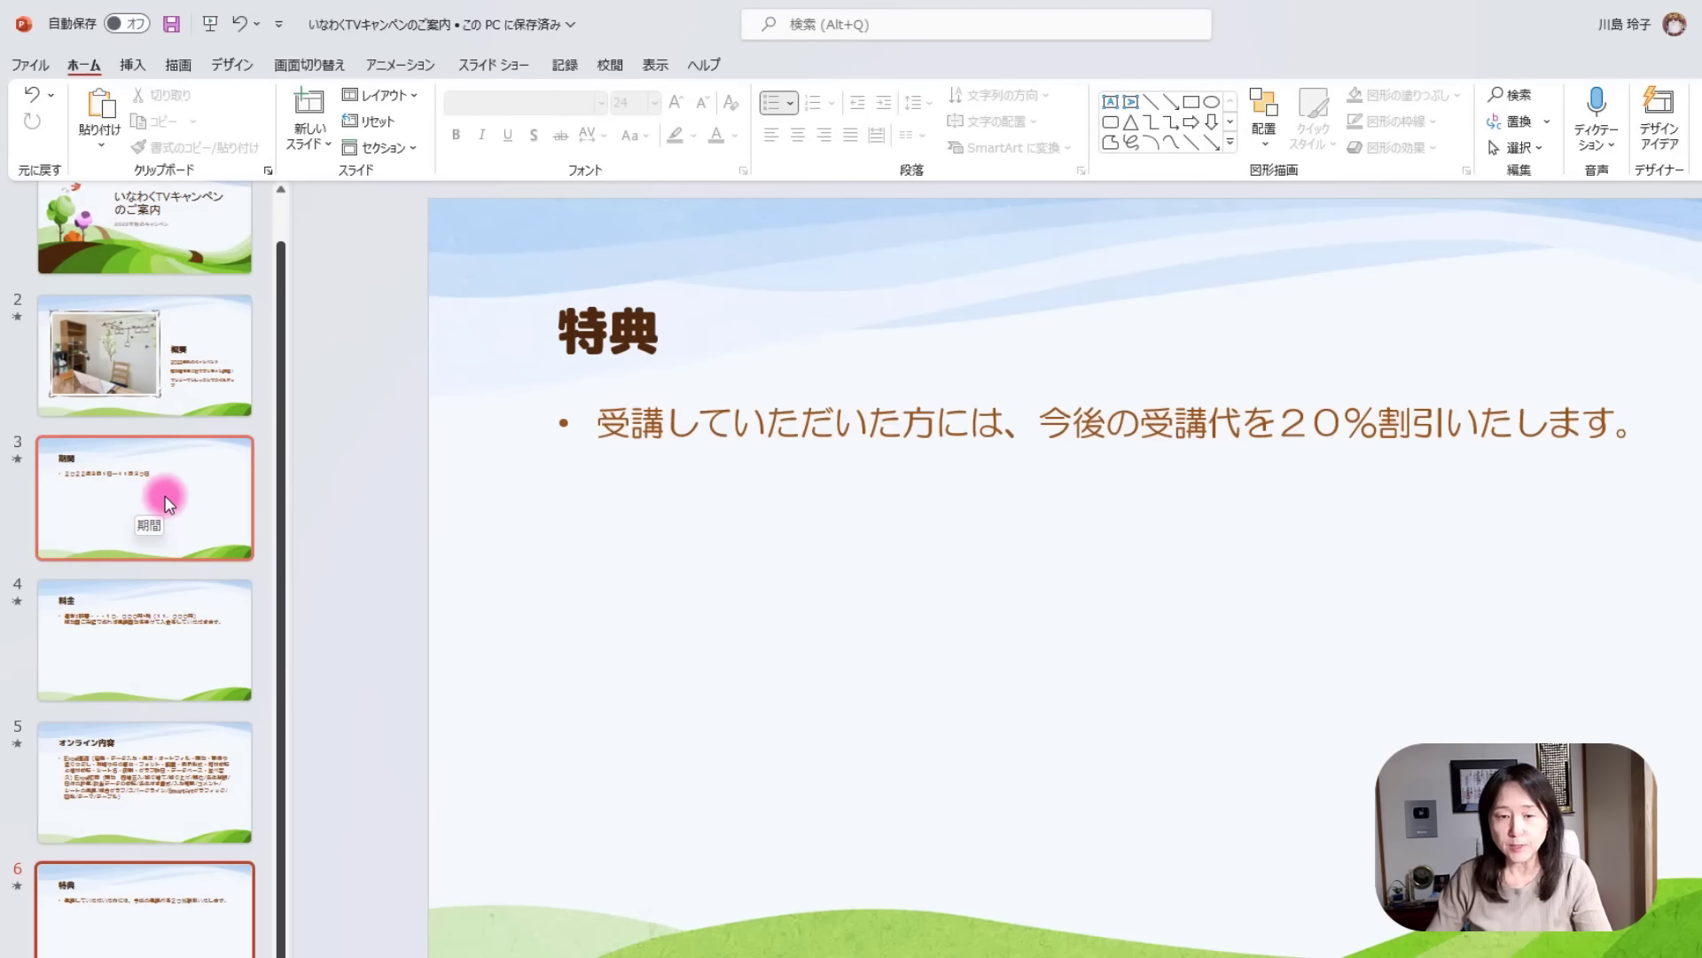
{"action": "left_click", "coordinate": [174, 632]}
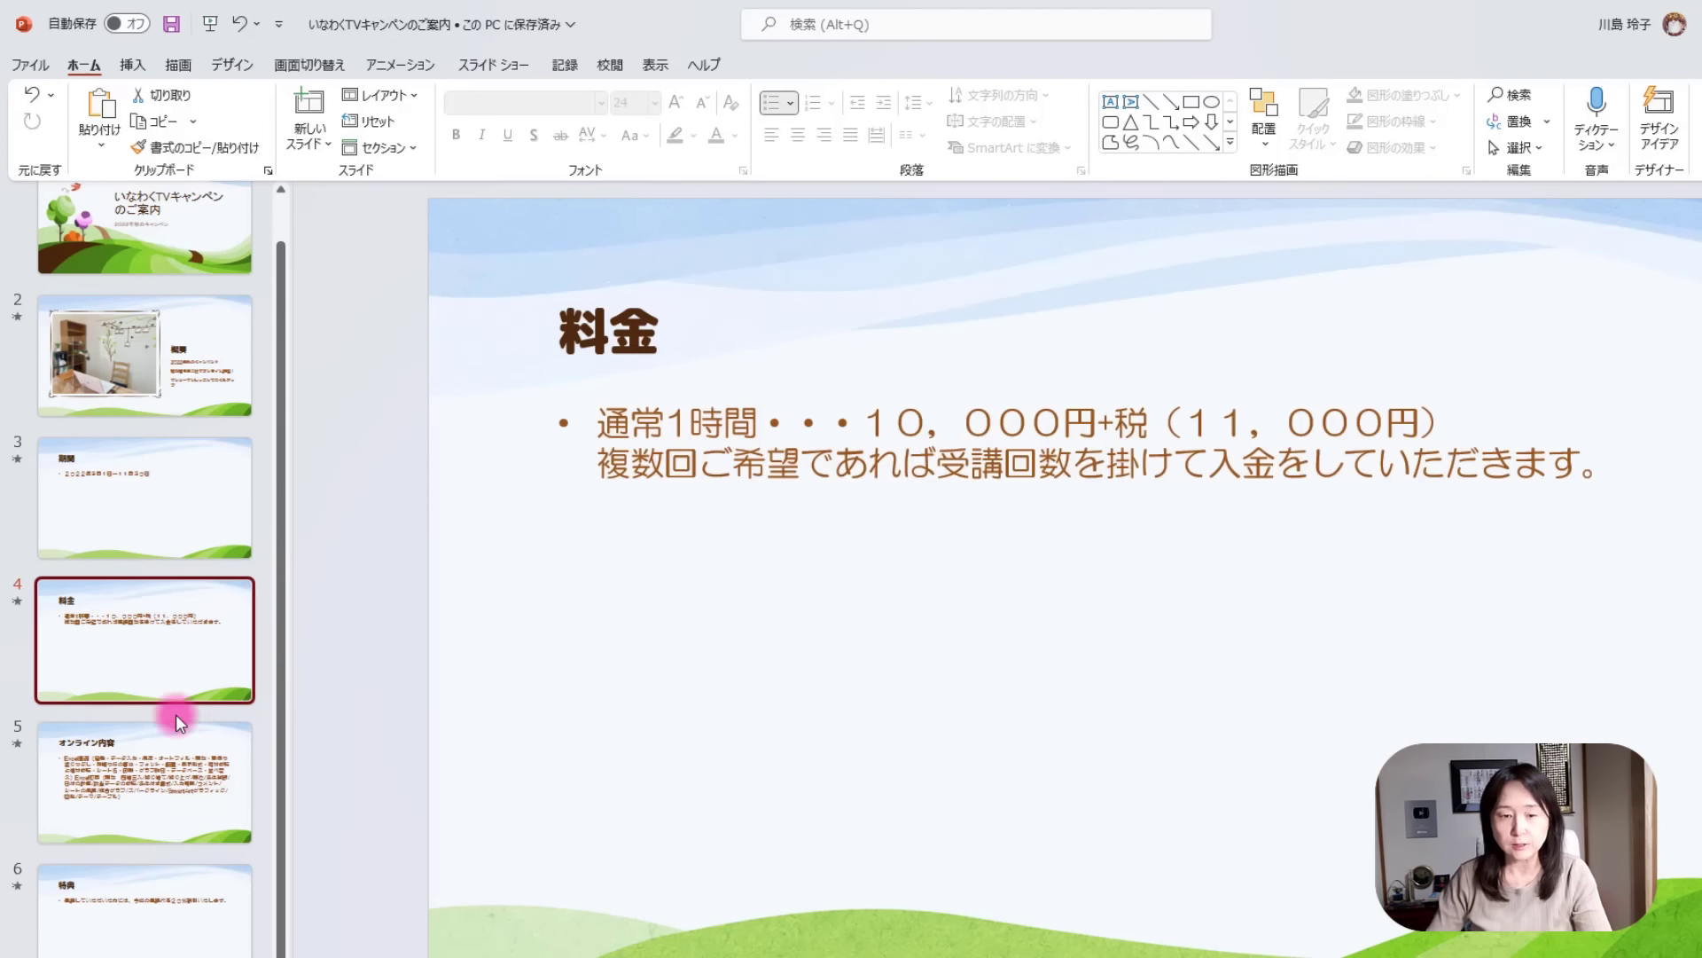
{"action": "left_click", "coordinate": [162, 736]}
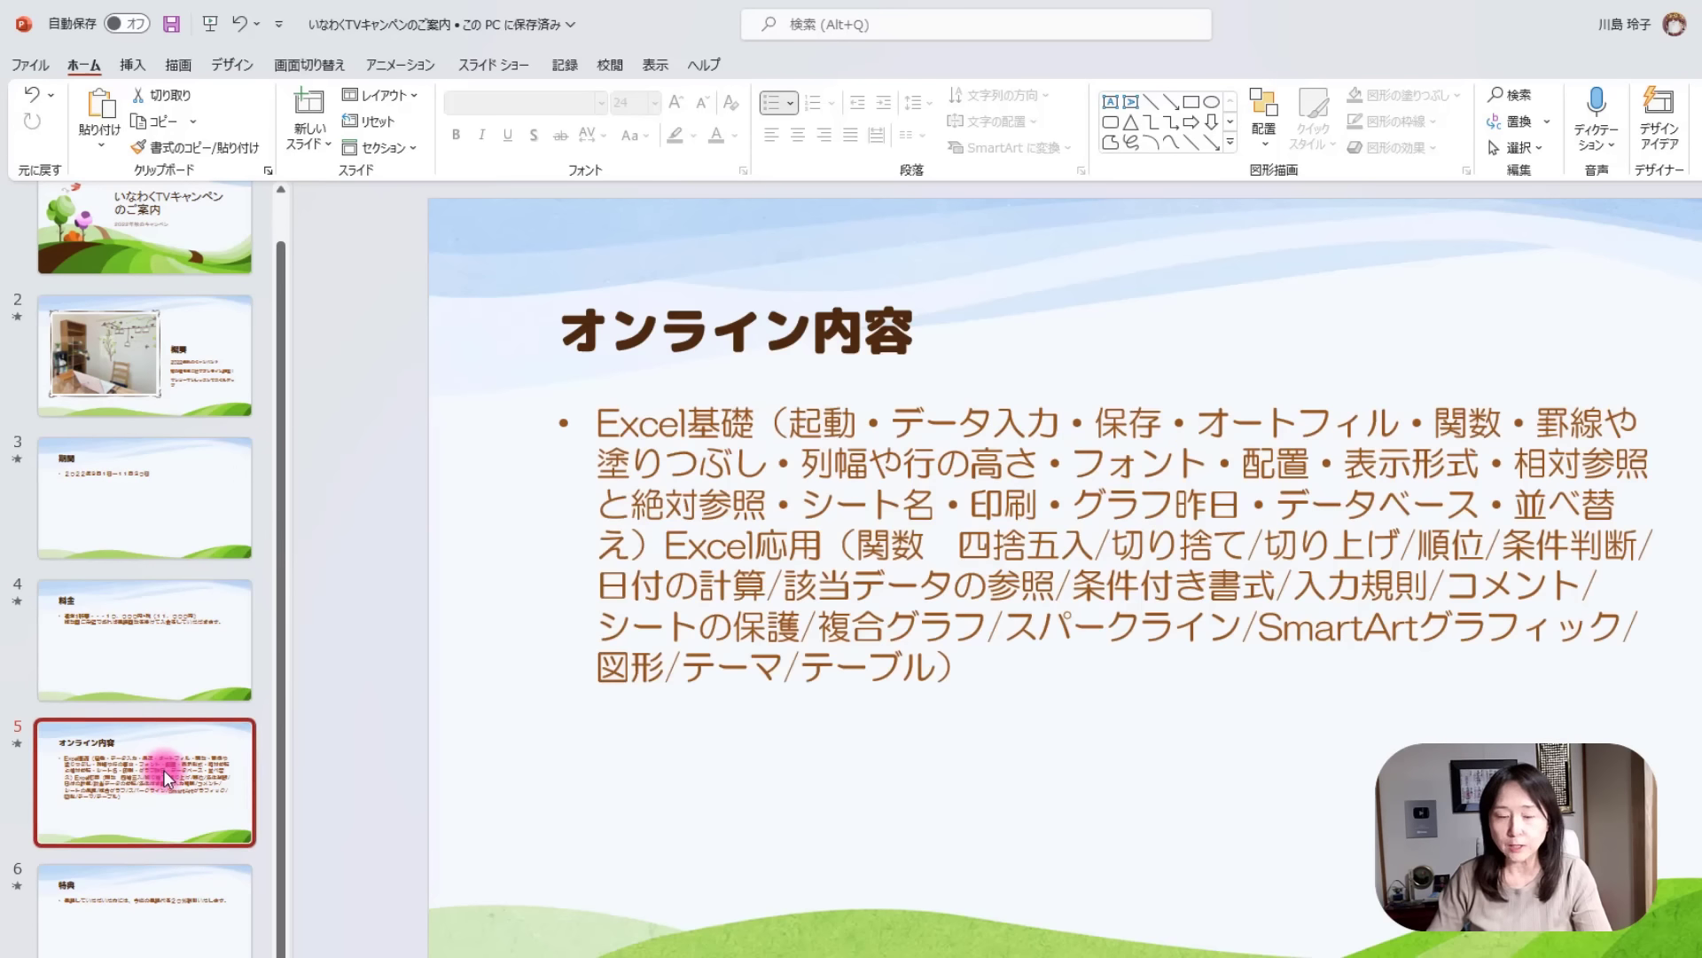
{"action": "left_click", "coordinate": [174, 900]}
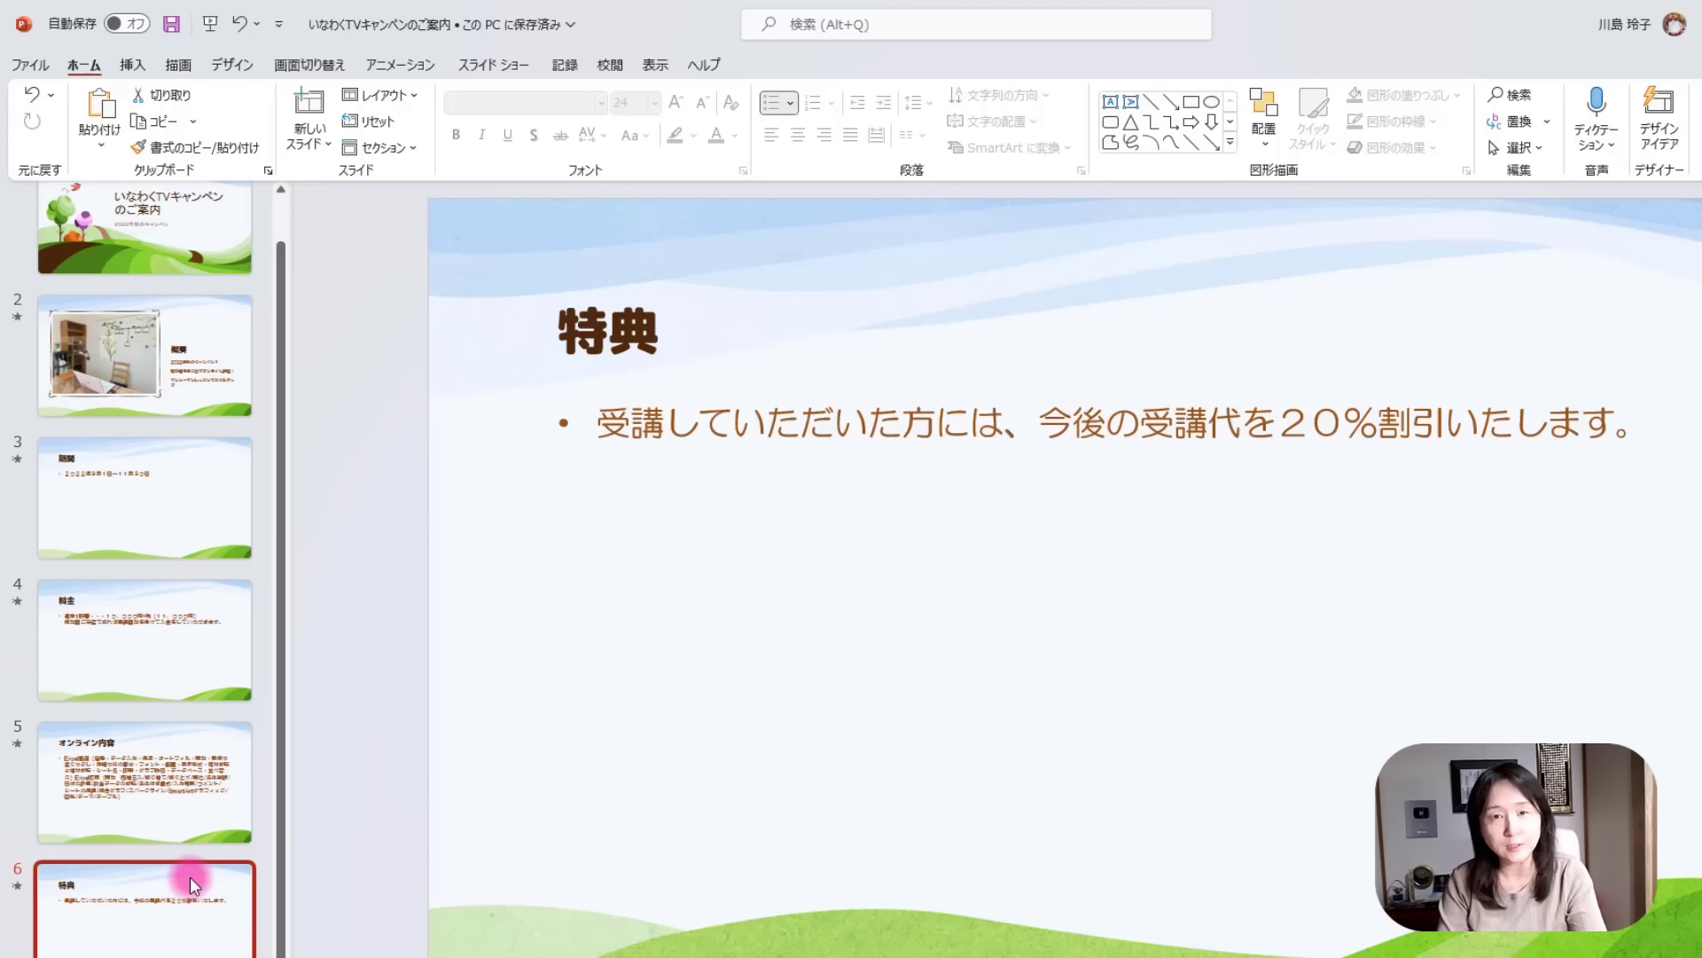
{"action": "left_click", "coordinate": [152, 499]}
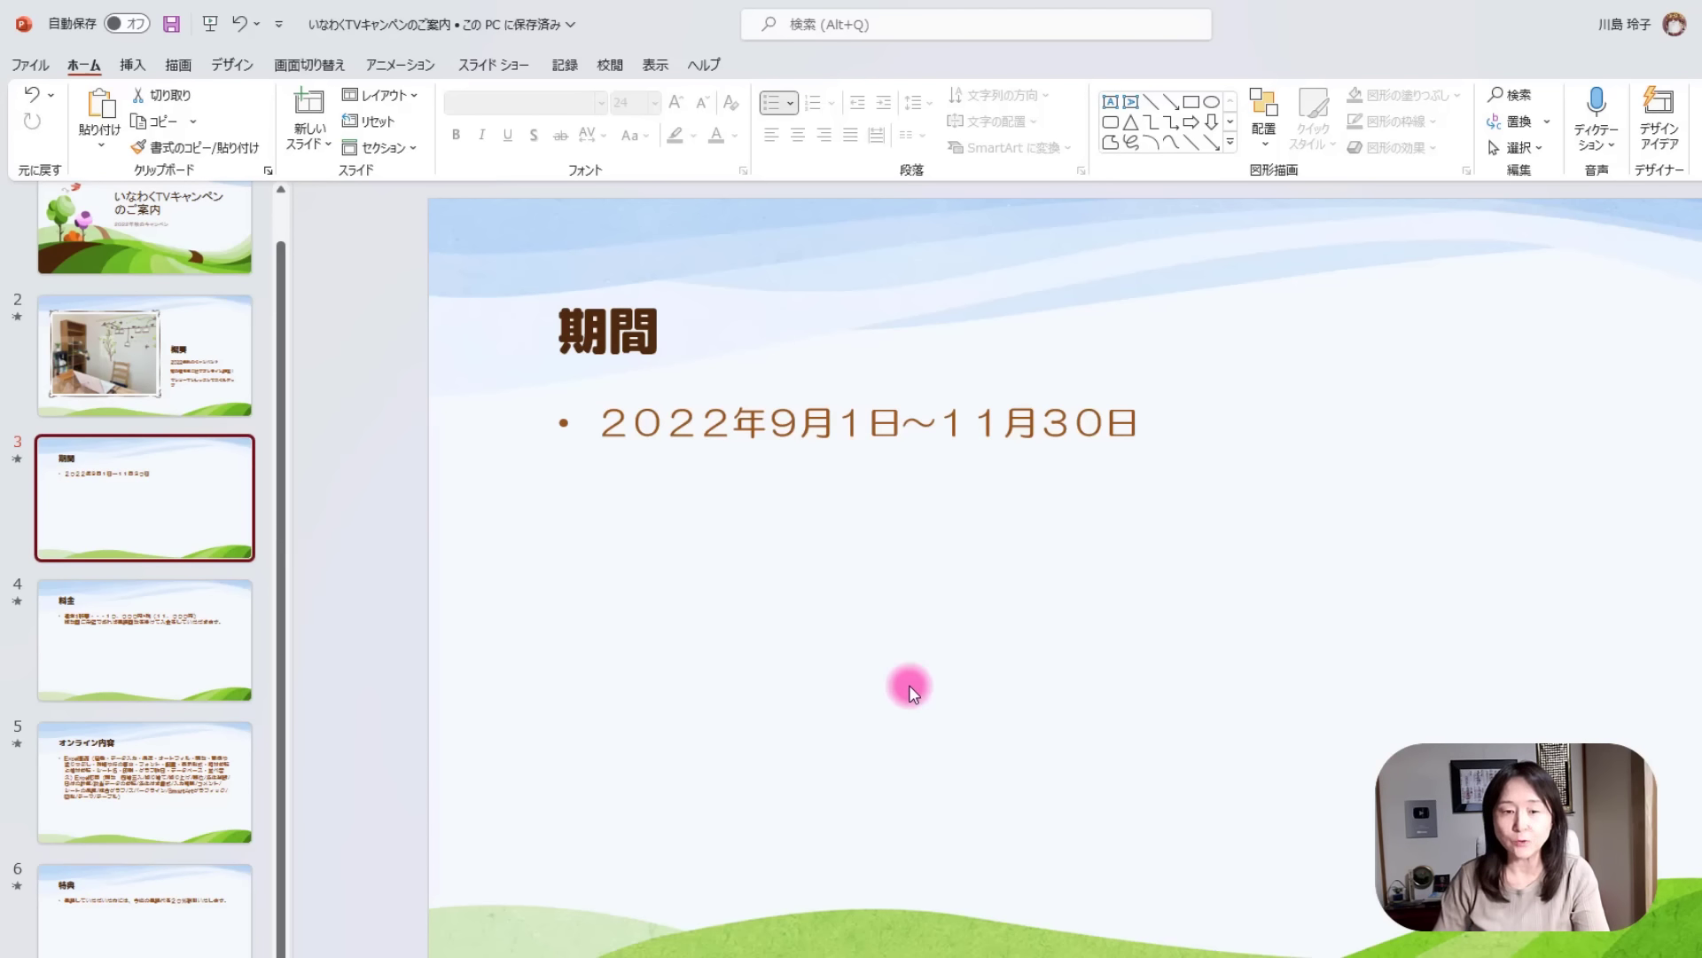
{"action": "left_click", "coordinate": [186, 665]}
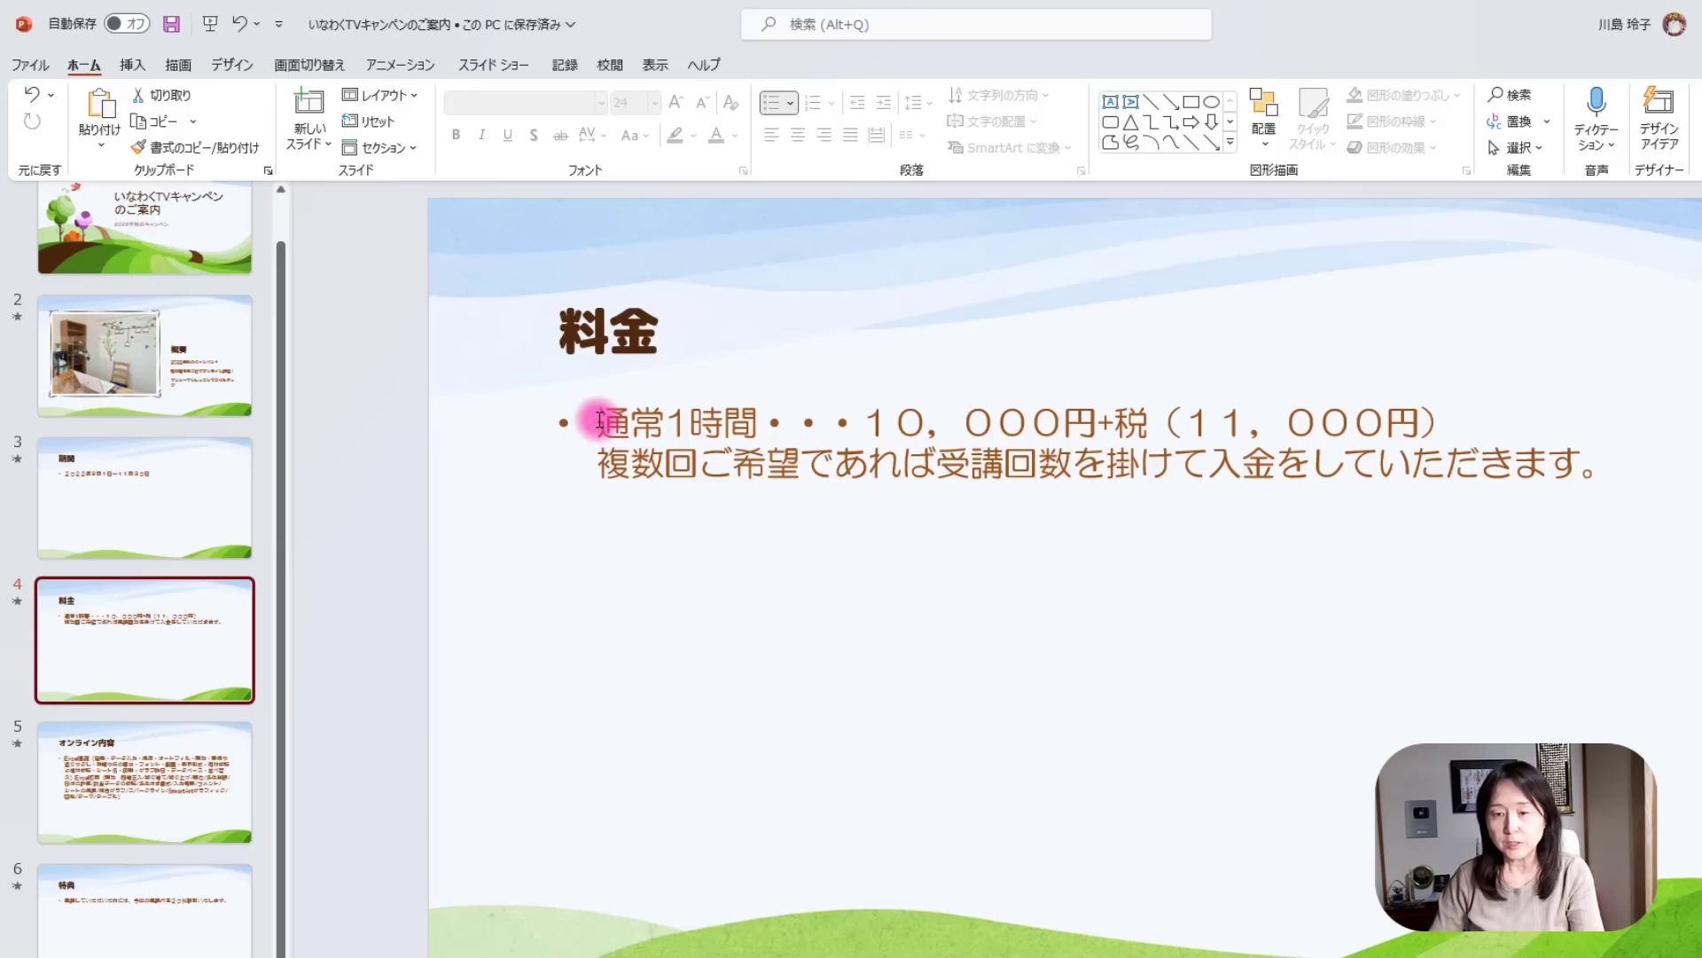
Turn off bullets on the two 料金 body lines and center-align them.
{"action": "left_click", "coordinate": [599, 418]}
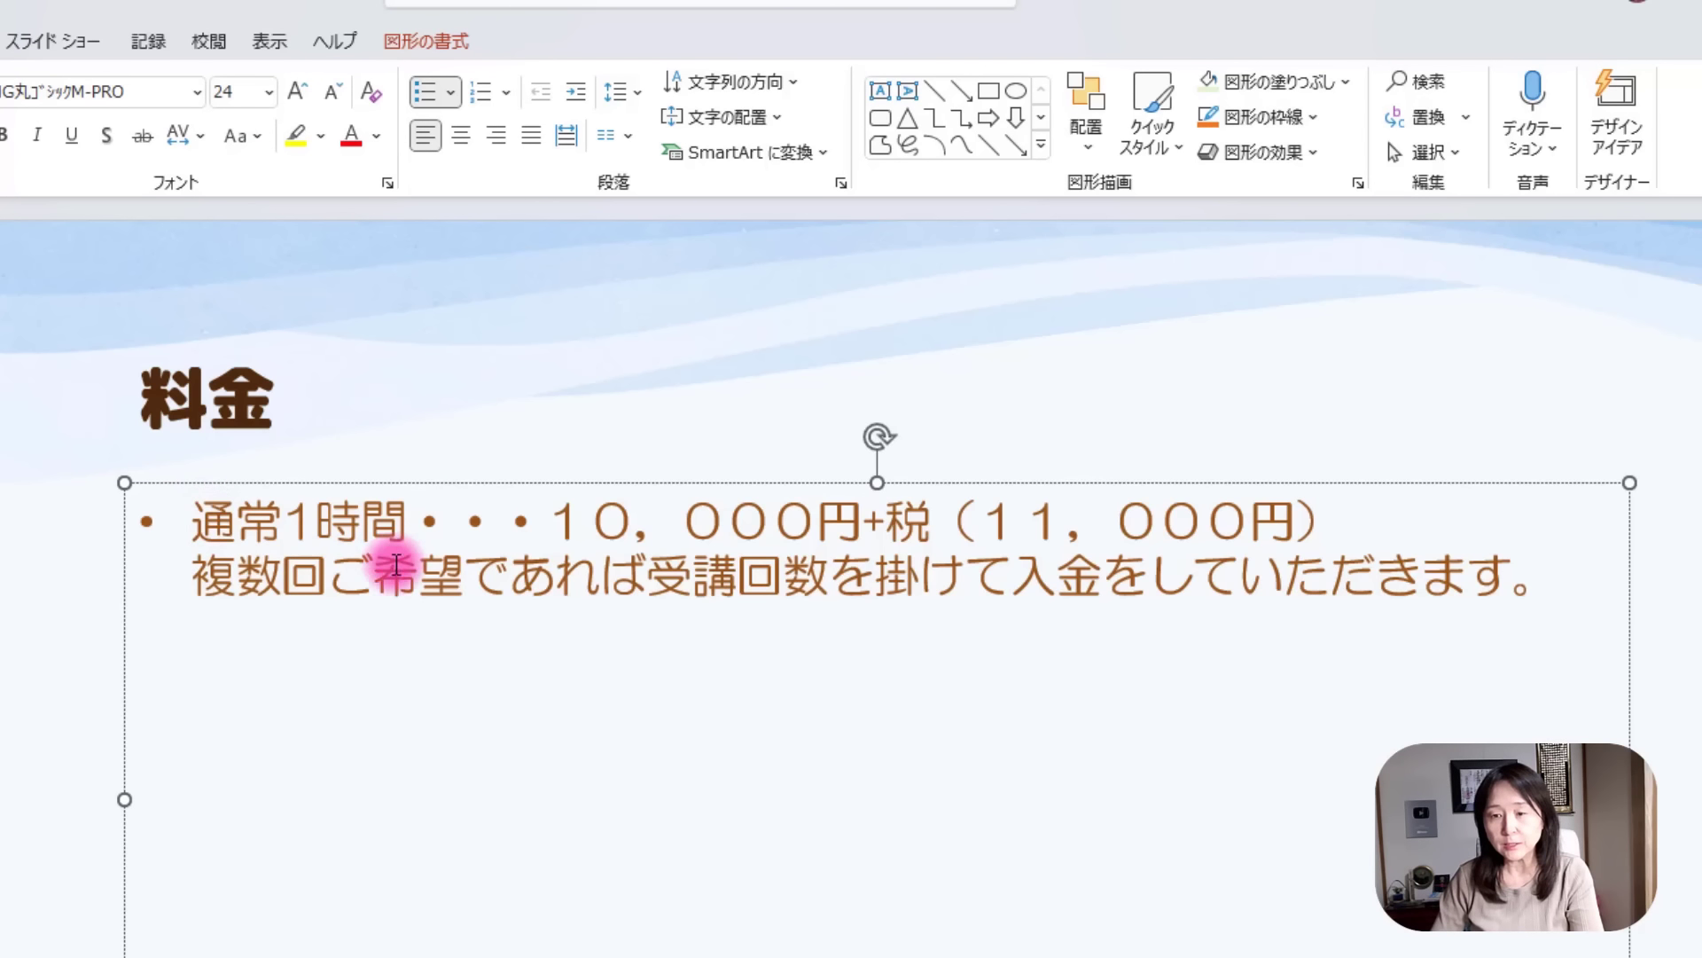
{"action": "left_click", "coordinate": [403, 572]}
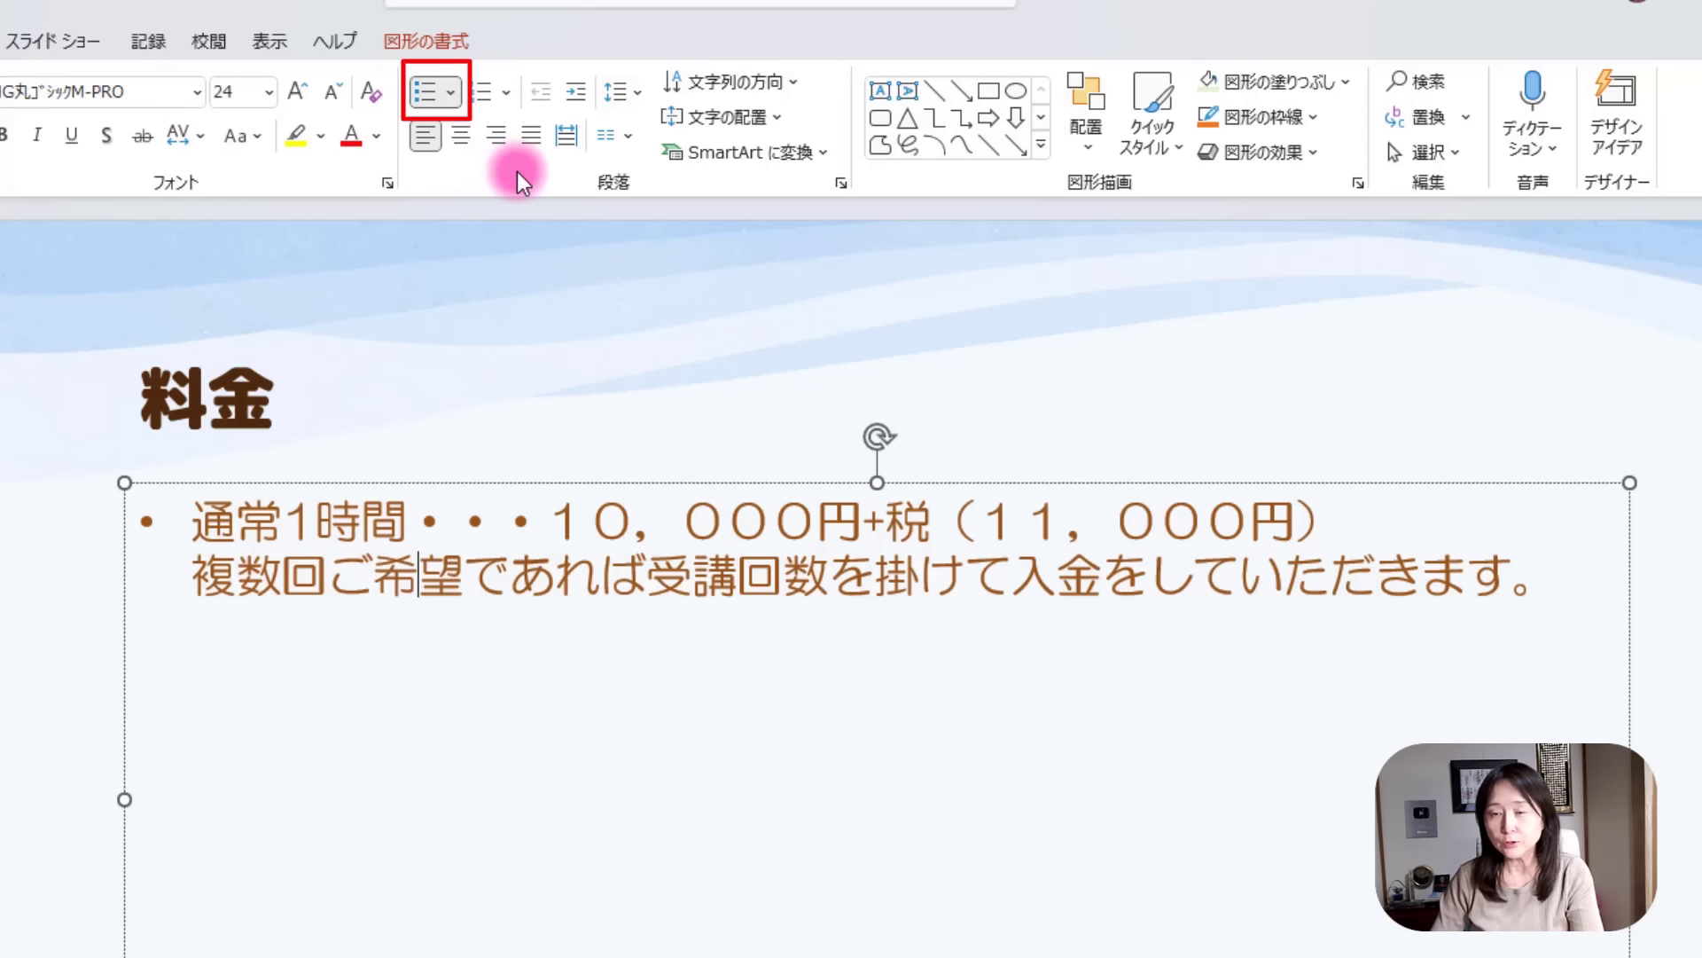
{"action": "left_click", "coordinate": [419, 97]}
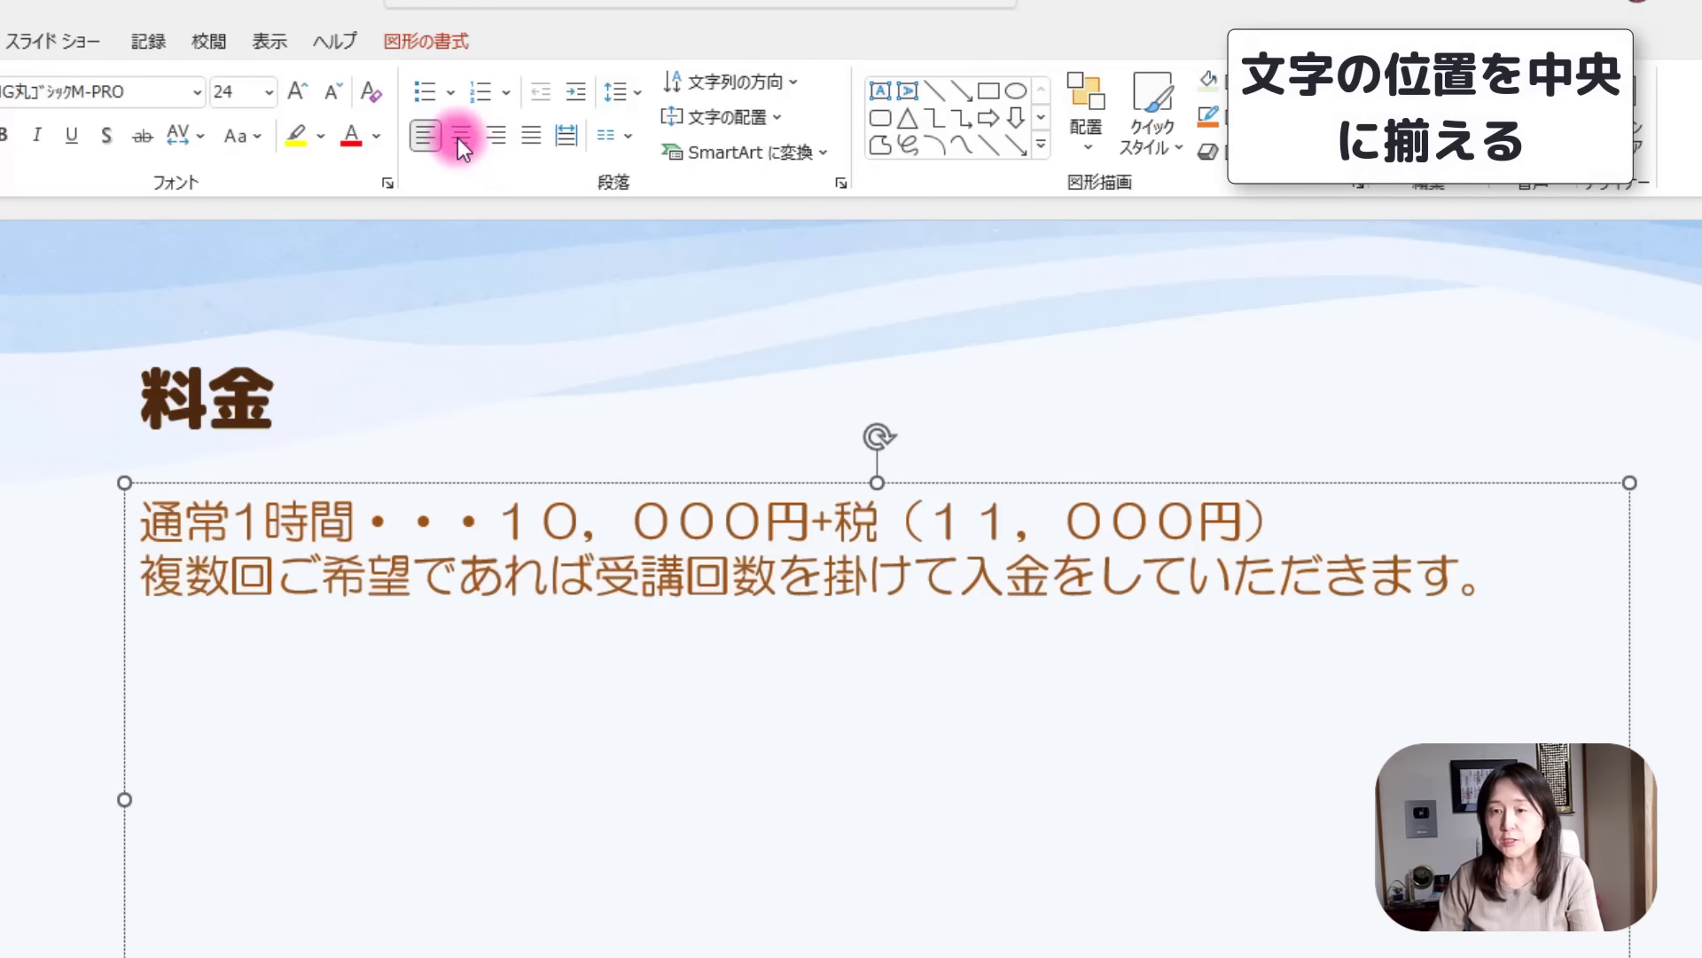
{"action": "left_click", "coordinate": [461, 134]}
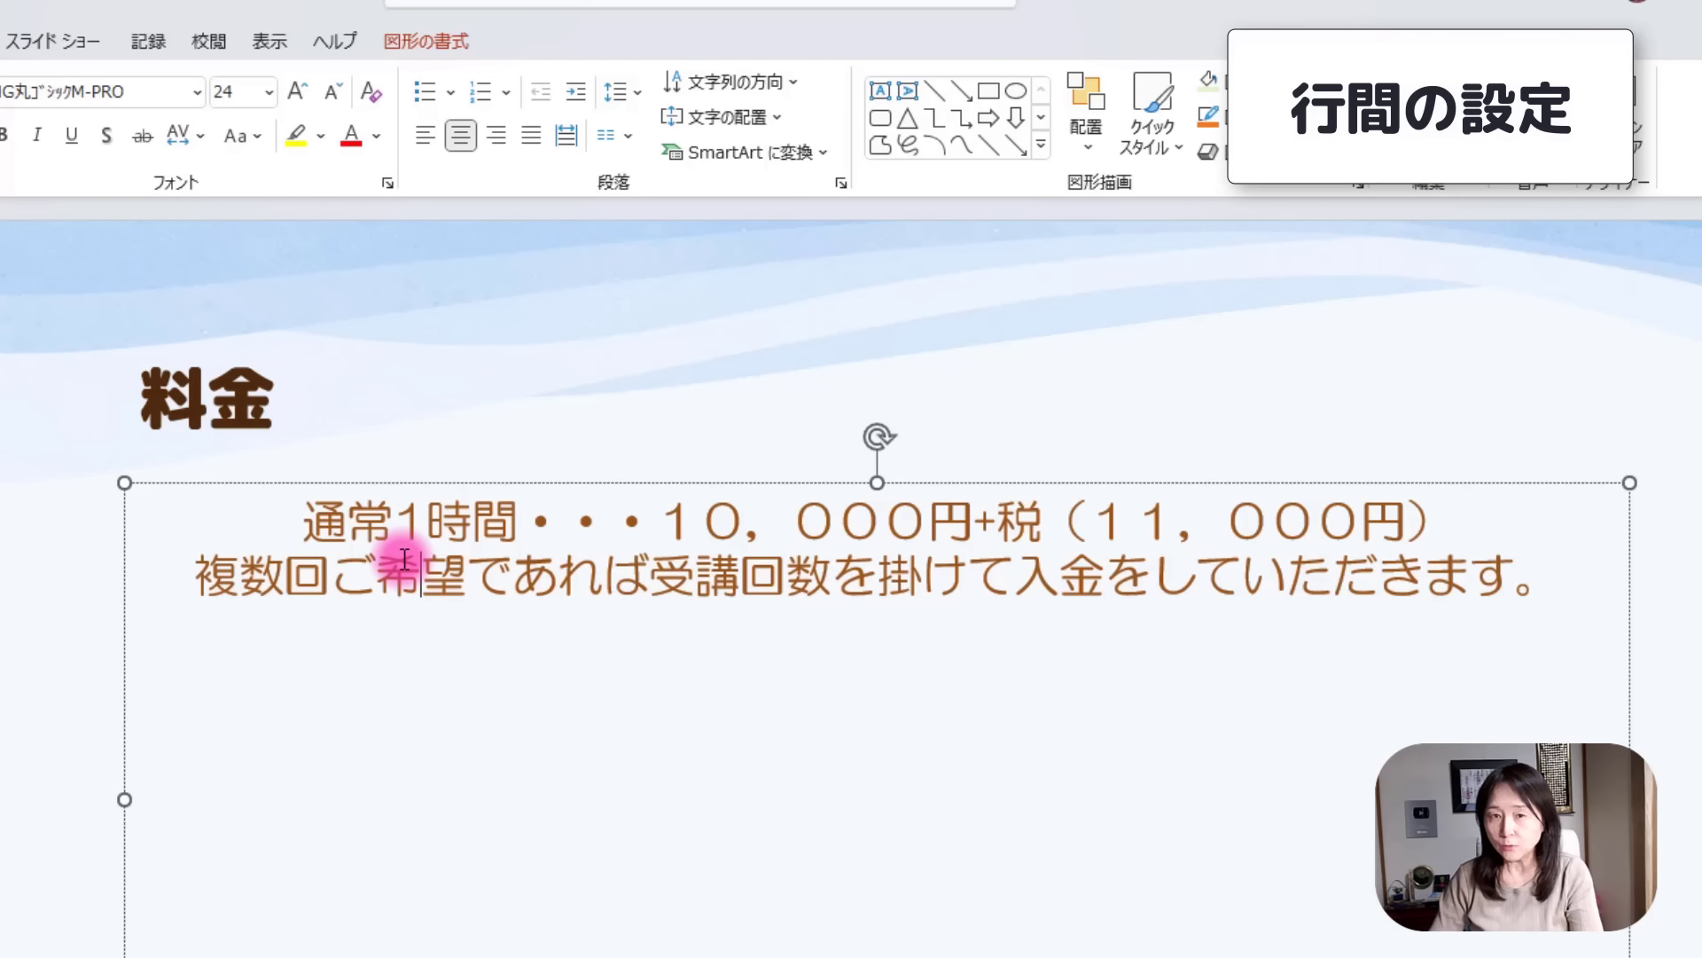
Apply 3.0 line spacing to both 料金 pricing lines.
{"action": "left_click_drag", "start_coordinate": [304, 514], "coordinate": [1540, 563]}
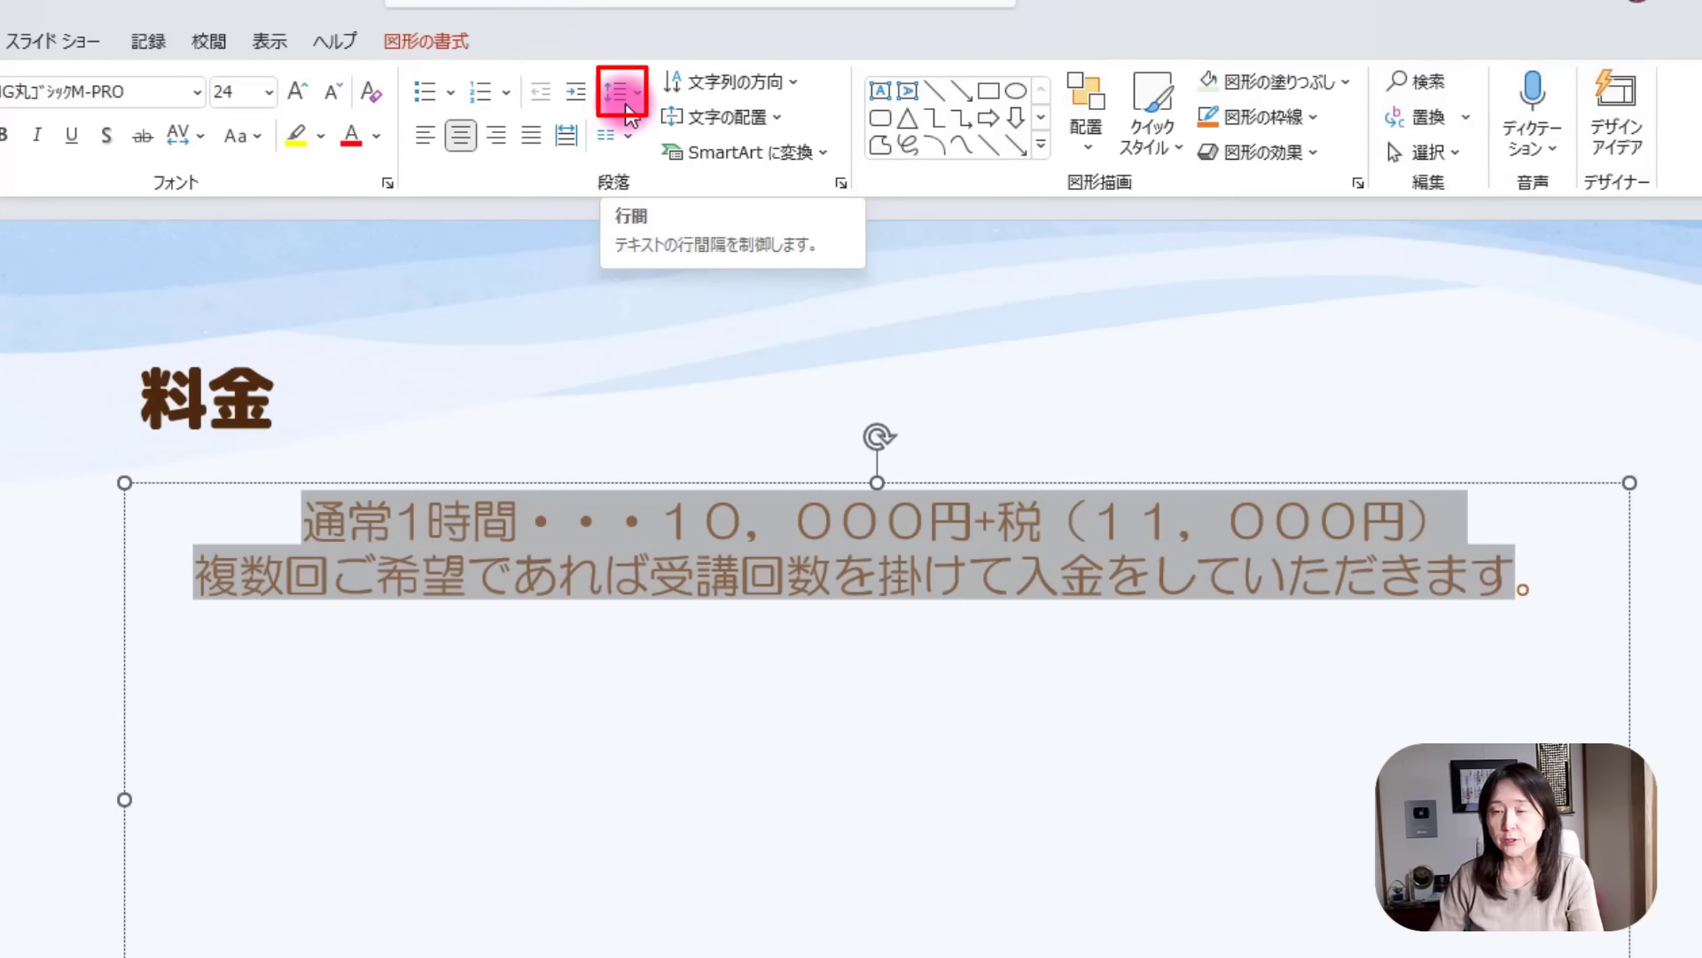
{"action": "left_click", "coordinate": [633, 108]}
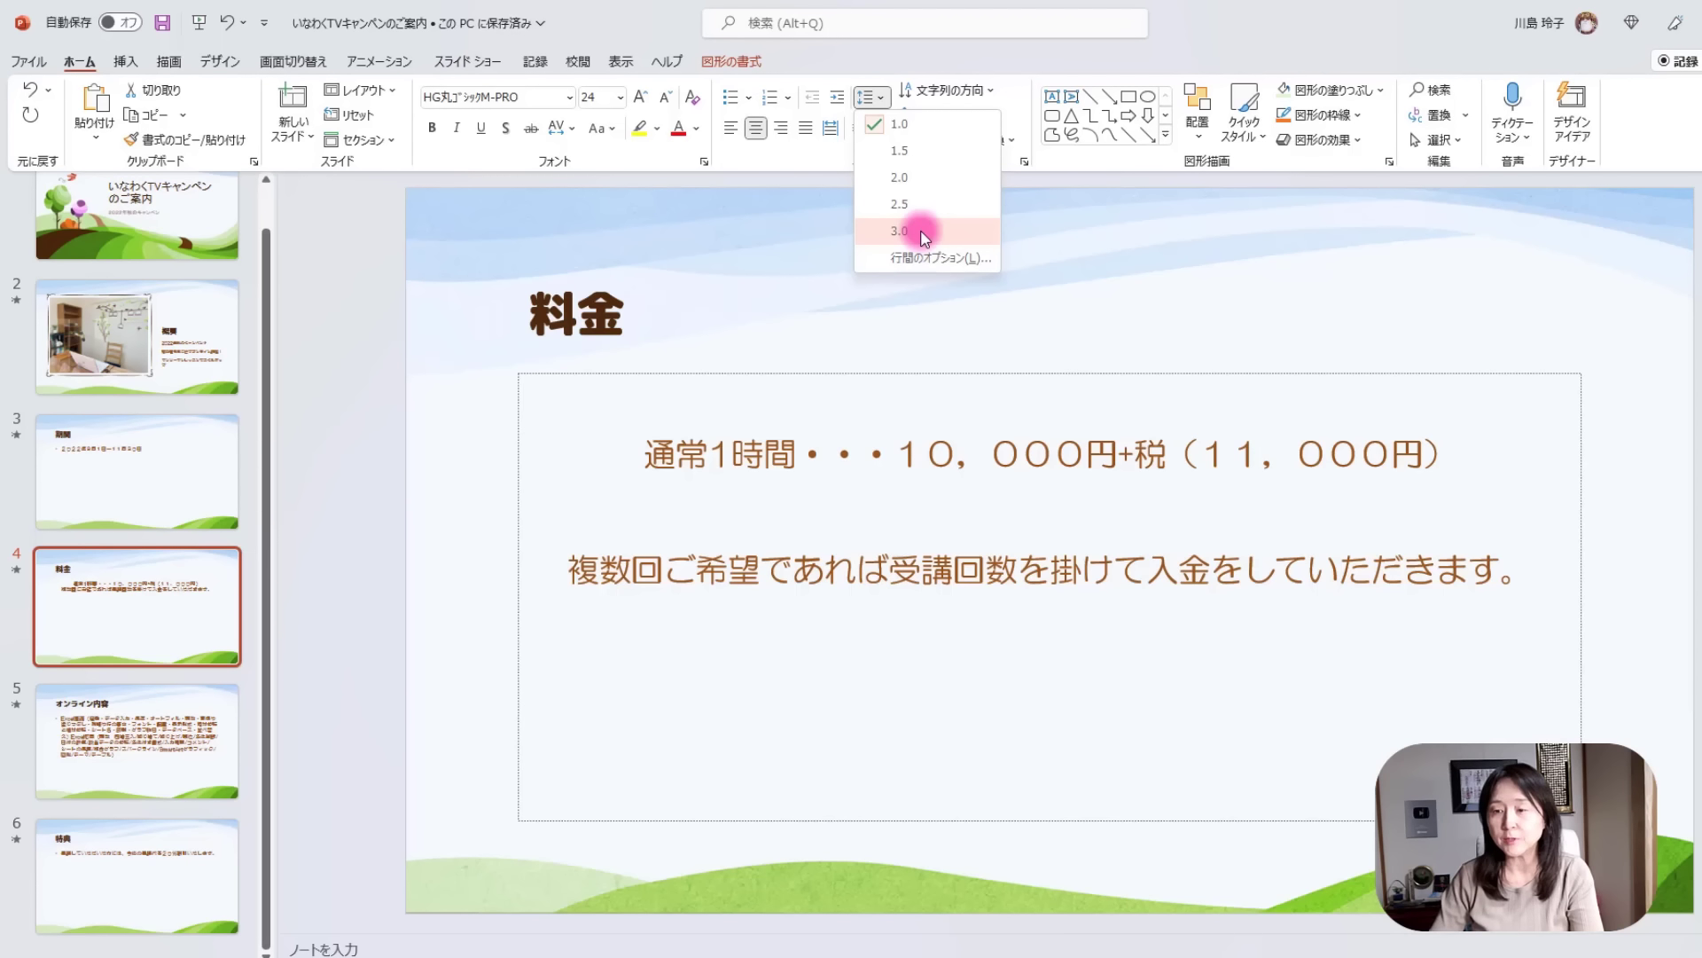
{"action": "left_click", "coordinate": [924, 232]}
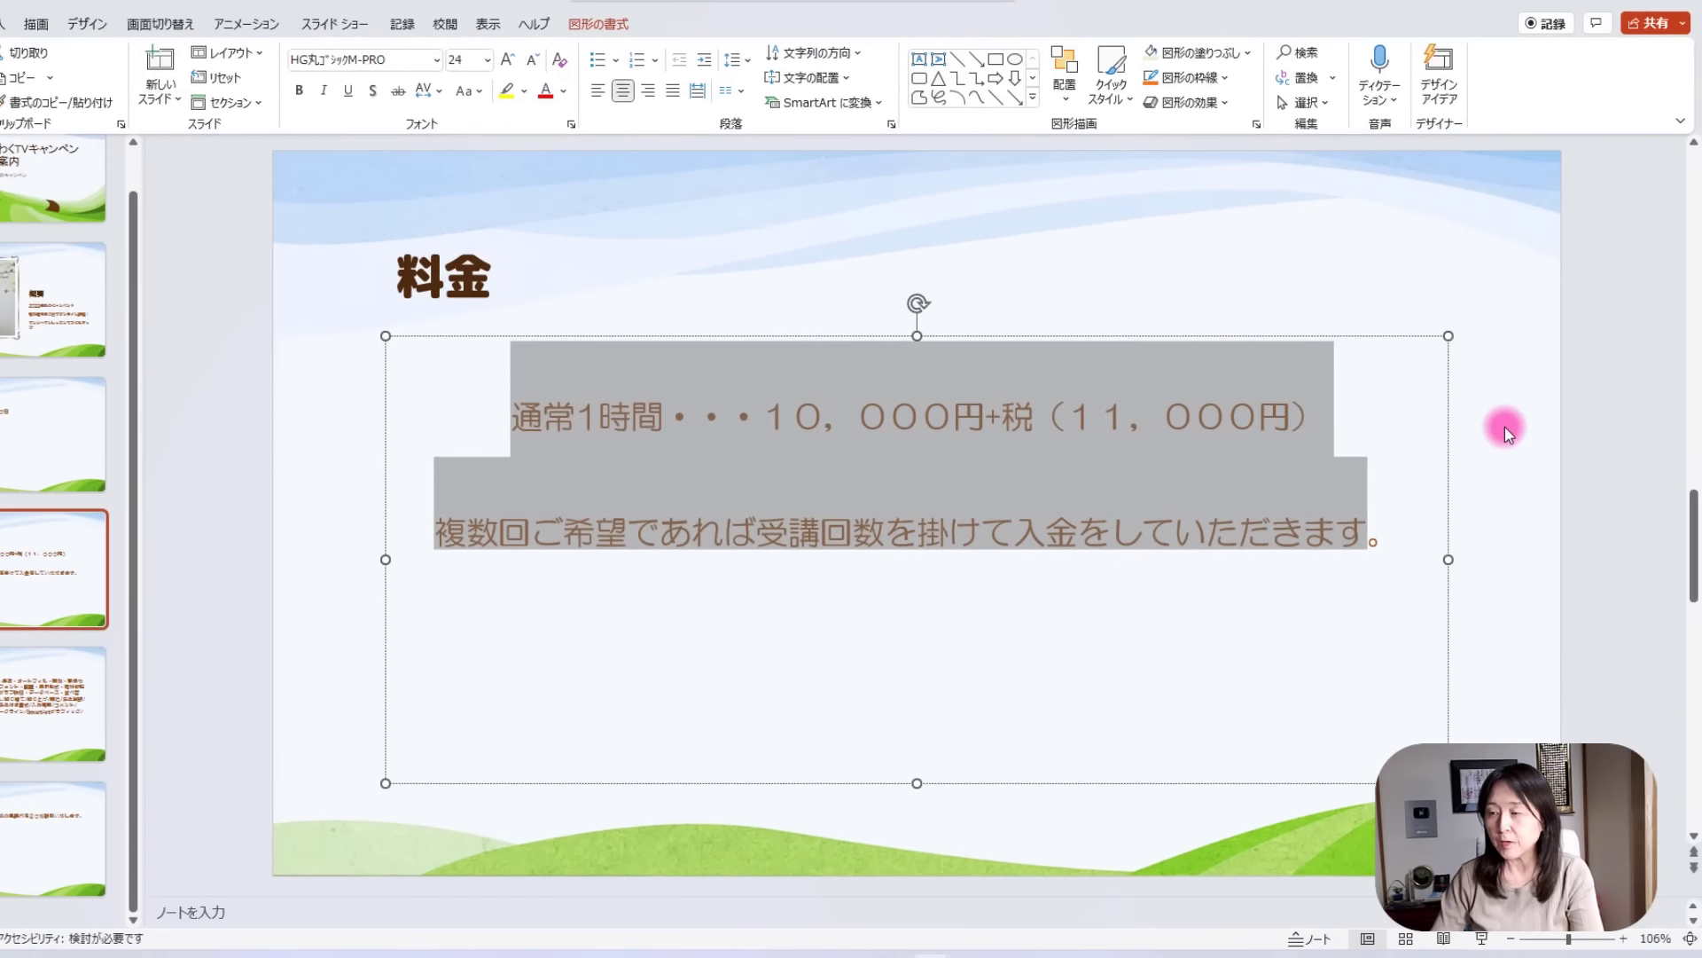
{"action": "left_click", "coordinate": [1506, 435]}
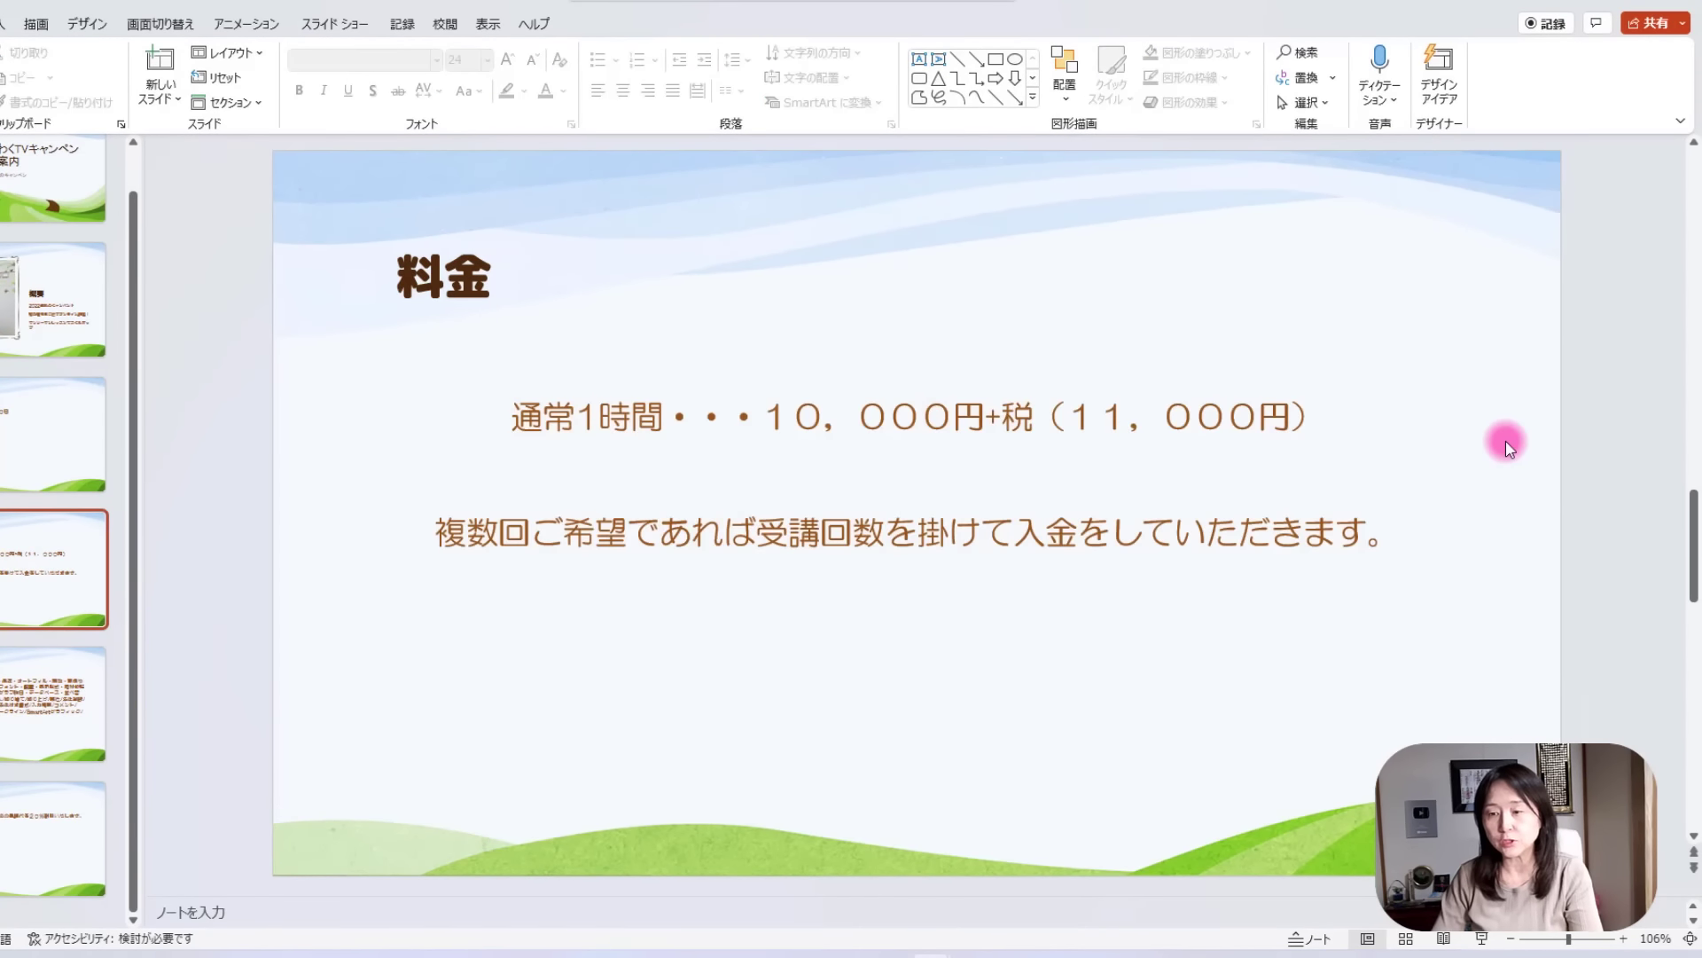
Switch to slide 5, オンライン内容, in the slide pane.
{"action": "left_click", "coordinate": [30, 695]}
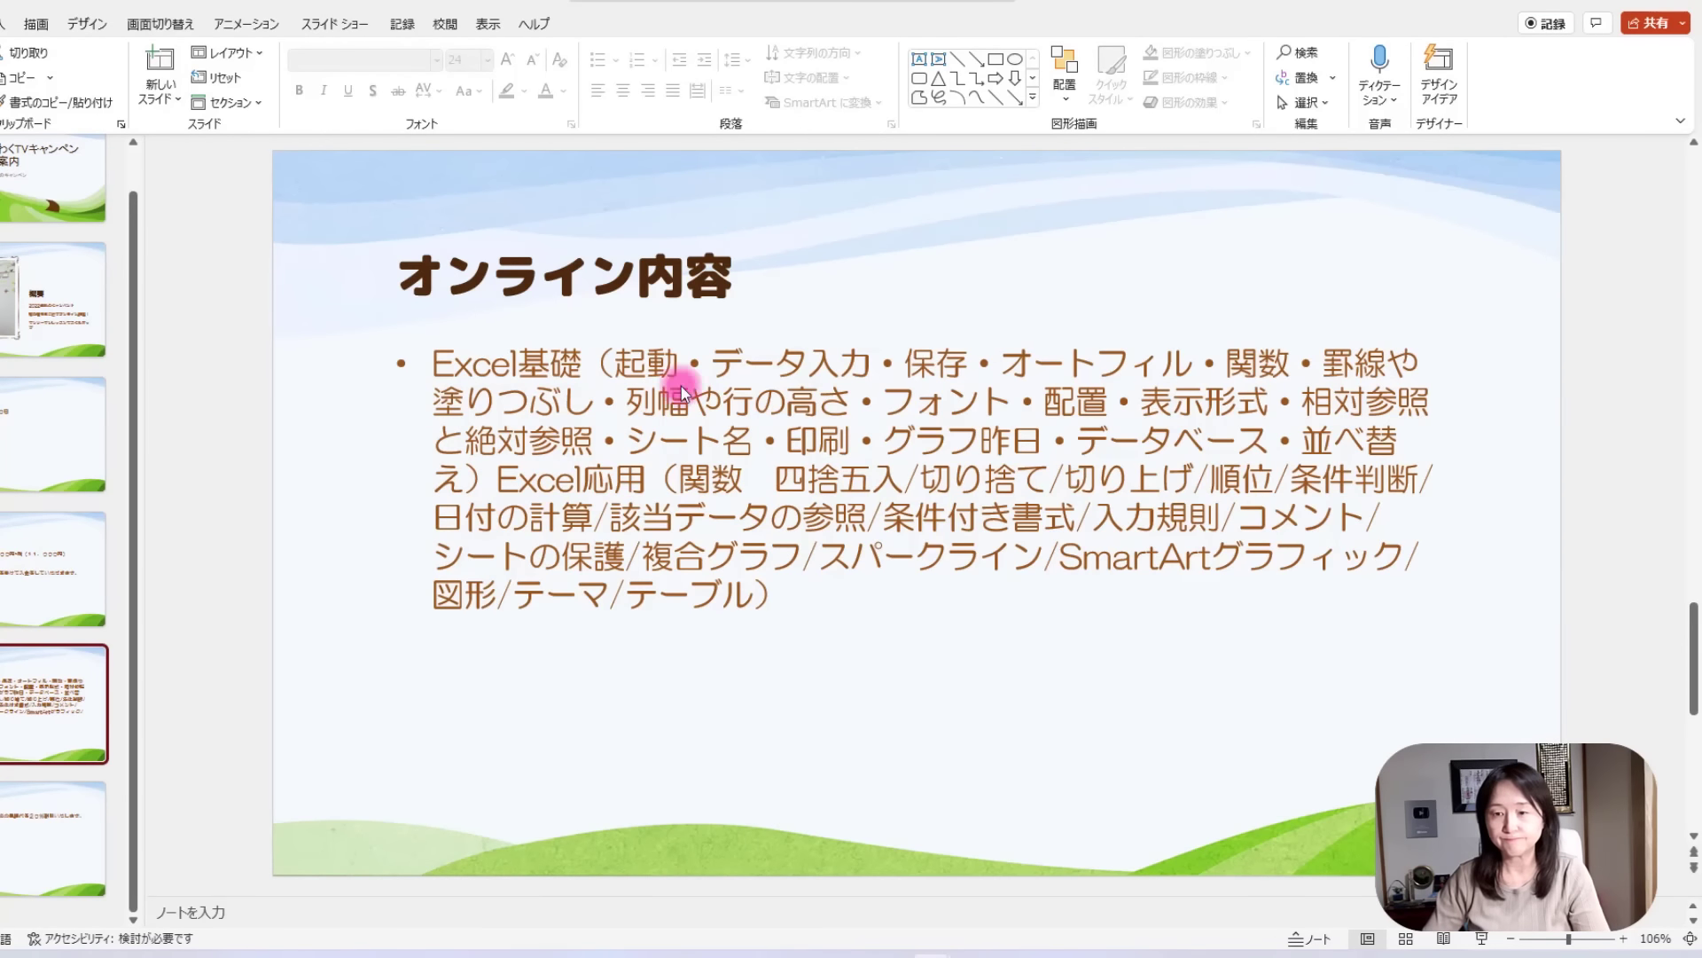
Cut the Excel応用 list out of the course text and shrink the box to fit Excel基礎.
{"action": "left_click", "coordinate": [493, 475]}
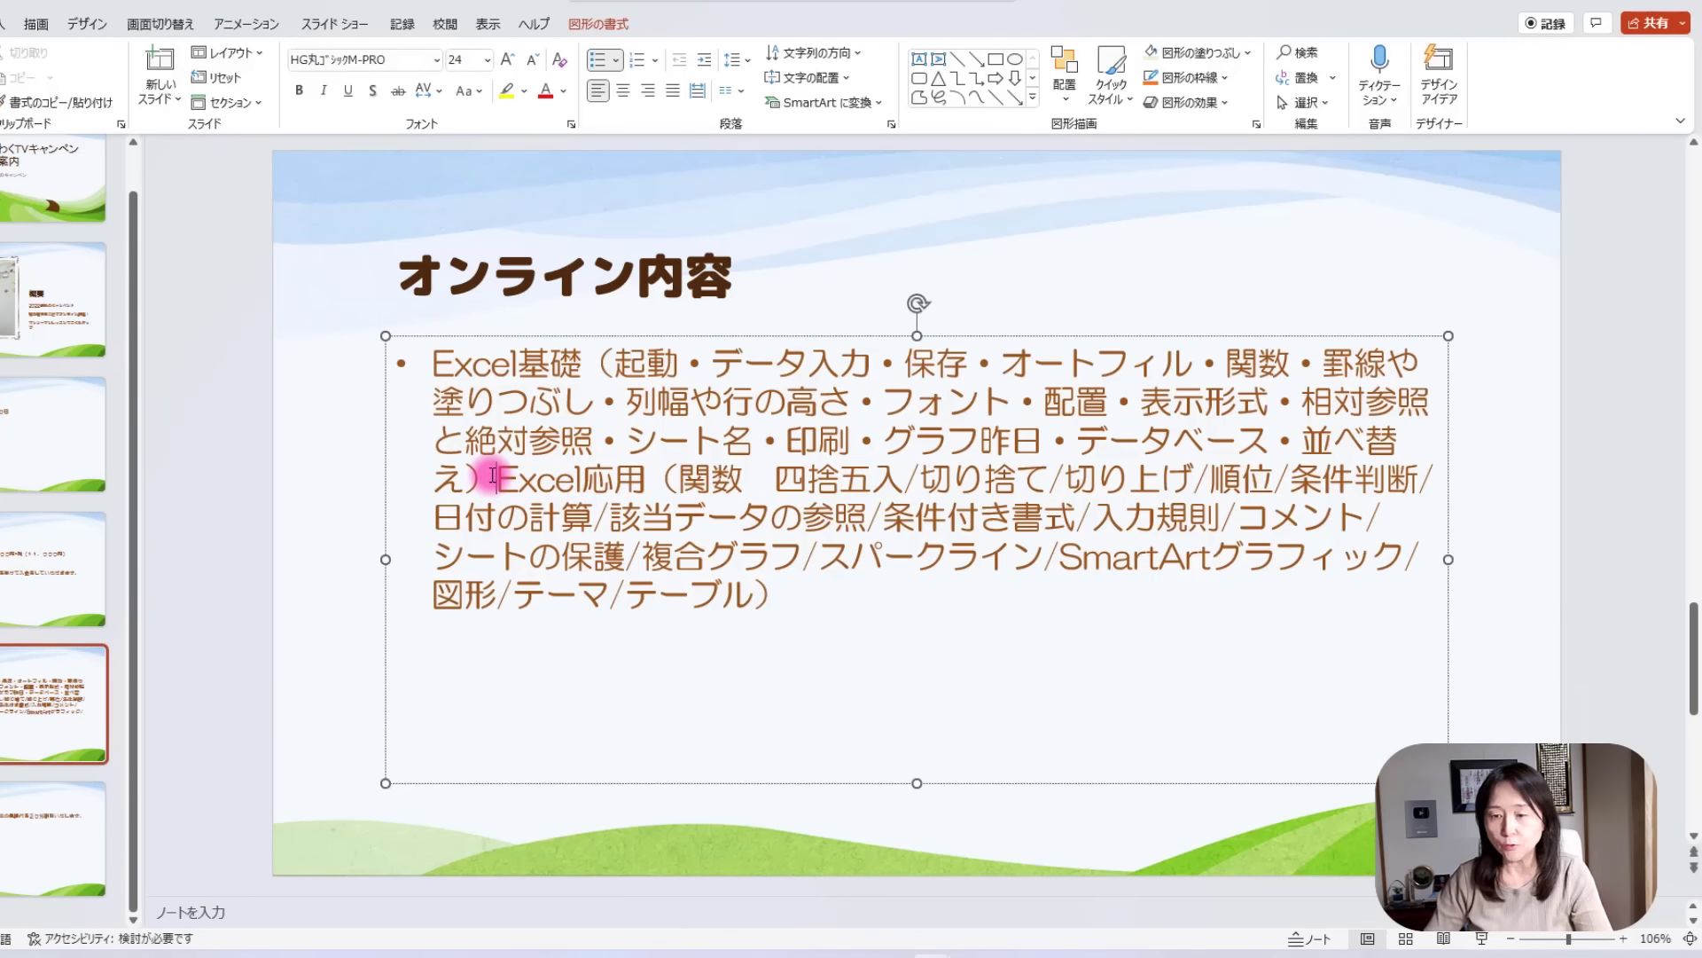
{"action": "left_click_drag", "start_coordinate": [493, 475], "coordinate": [778, 590]}
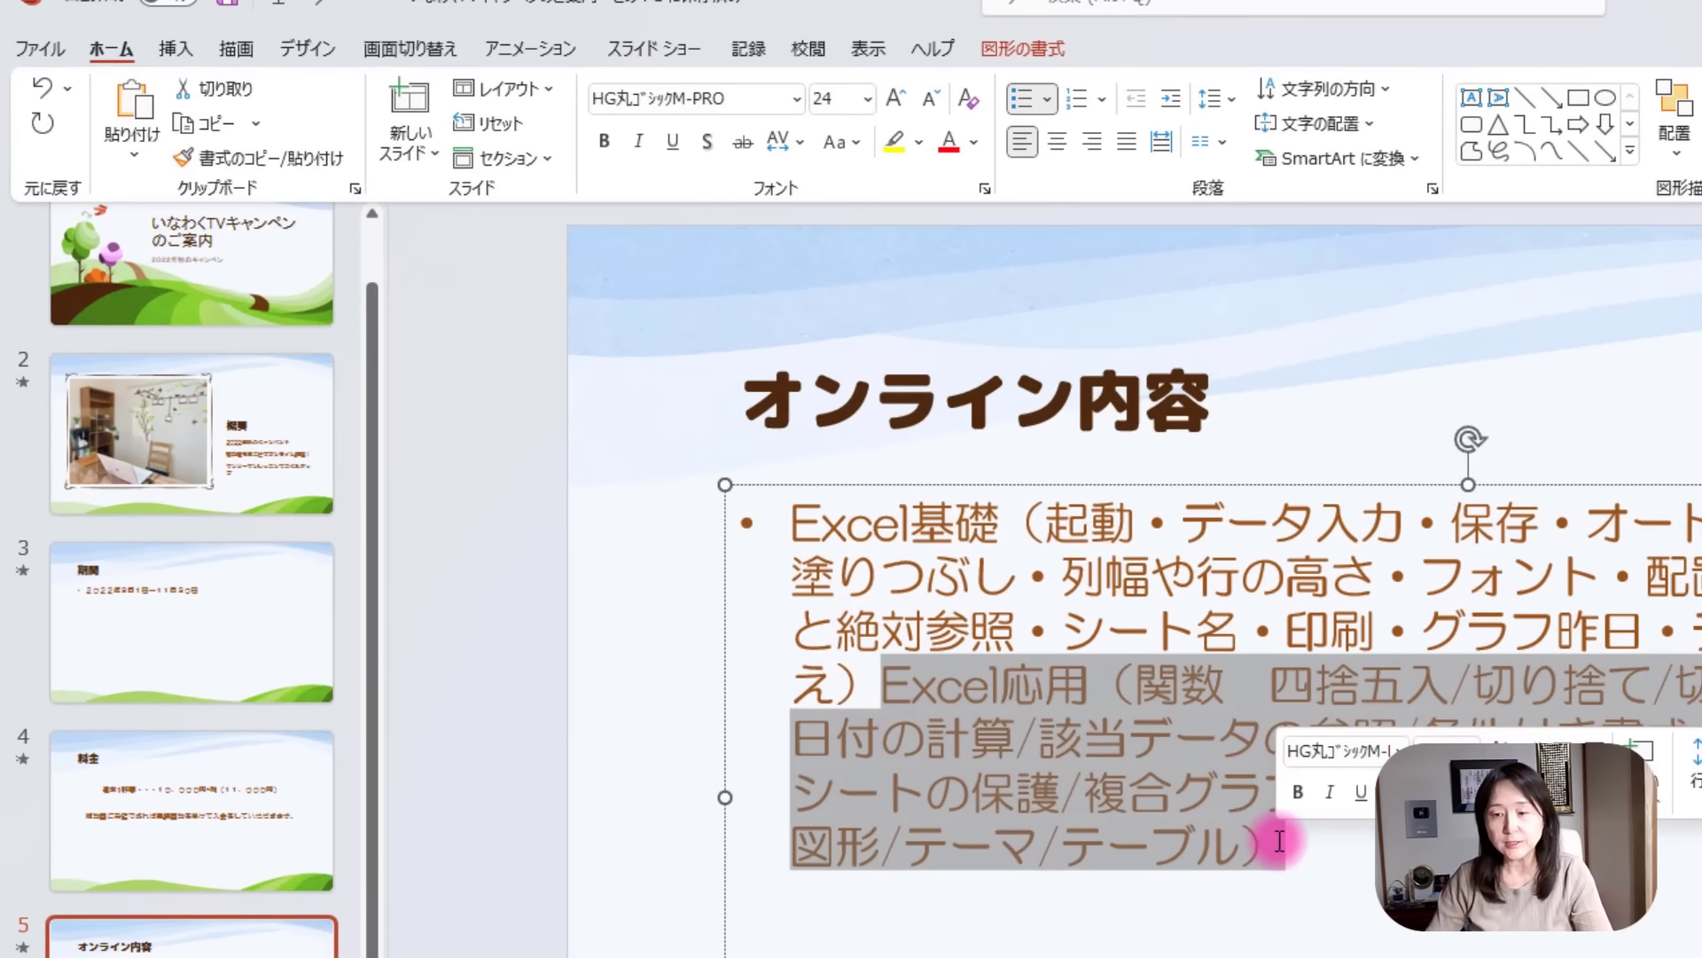
{"action": "left_click", "coordinate": [239, 93]}
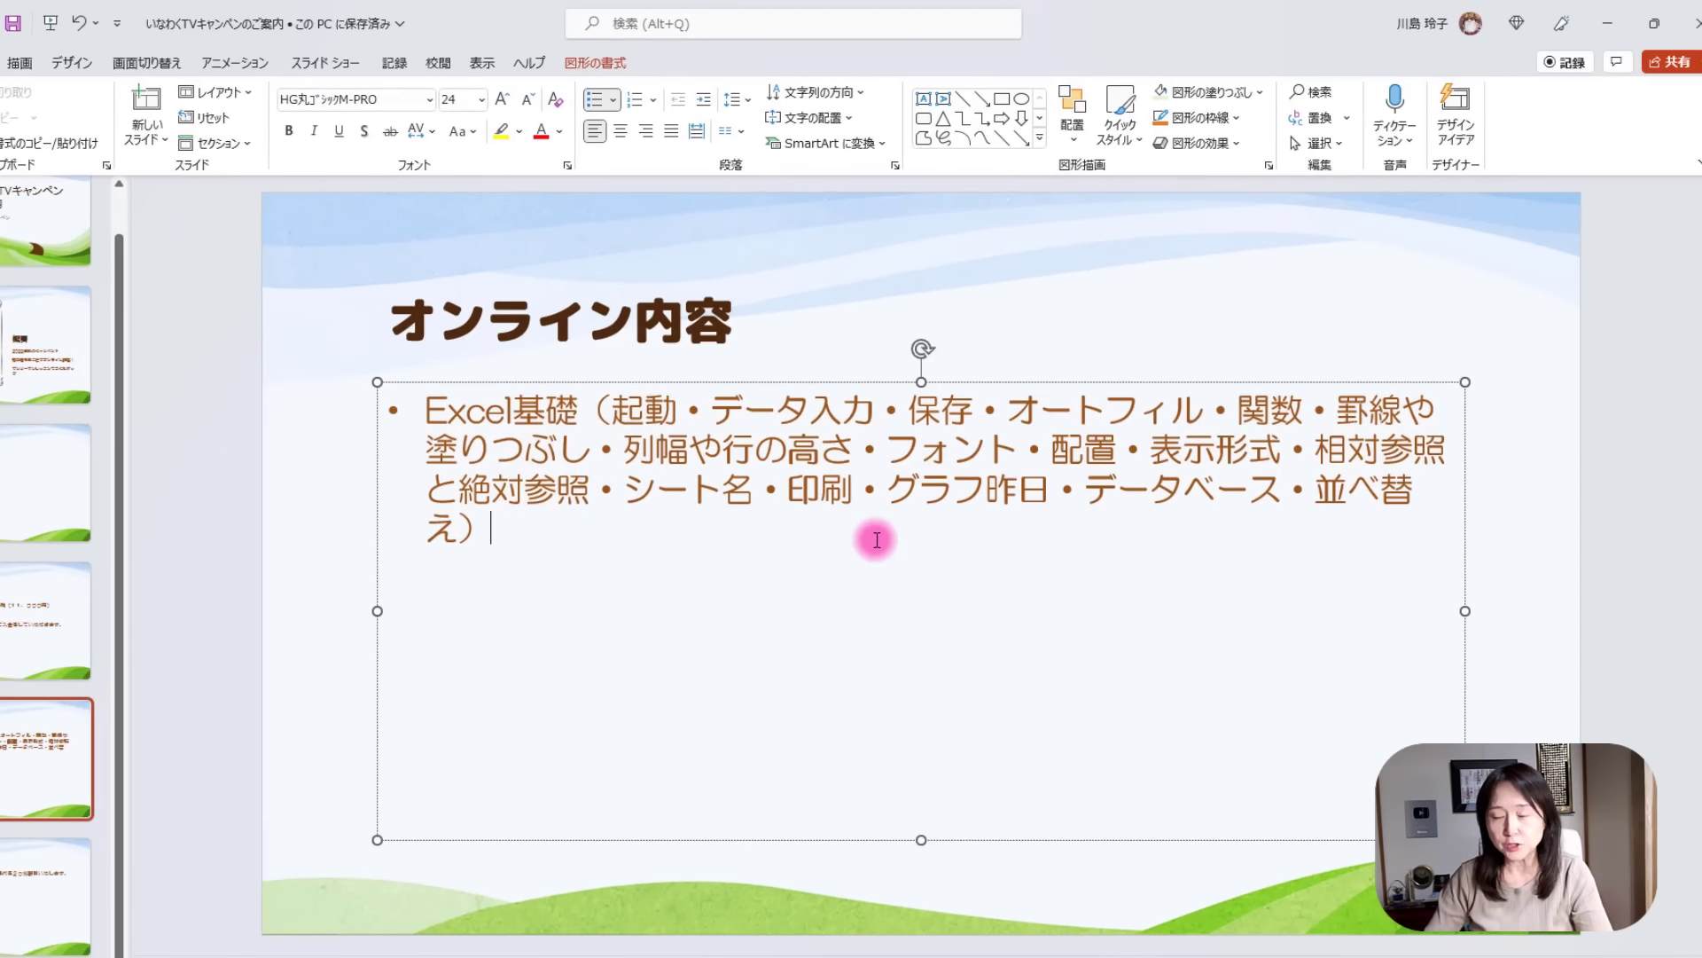
{"action": "left_click_drag", "start_coordinate": [923, 840], "coordinate": [976, 565]}
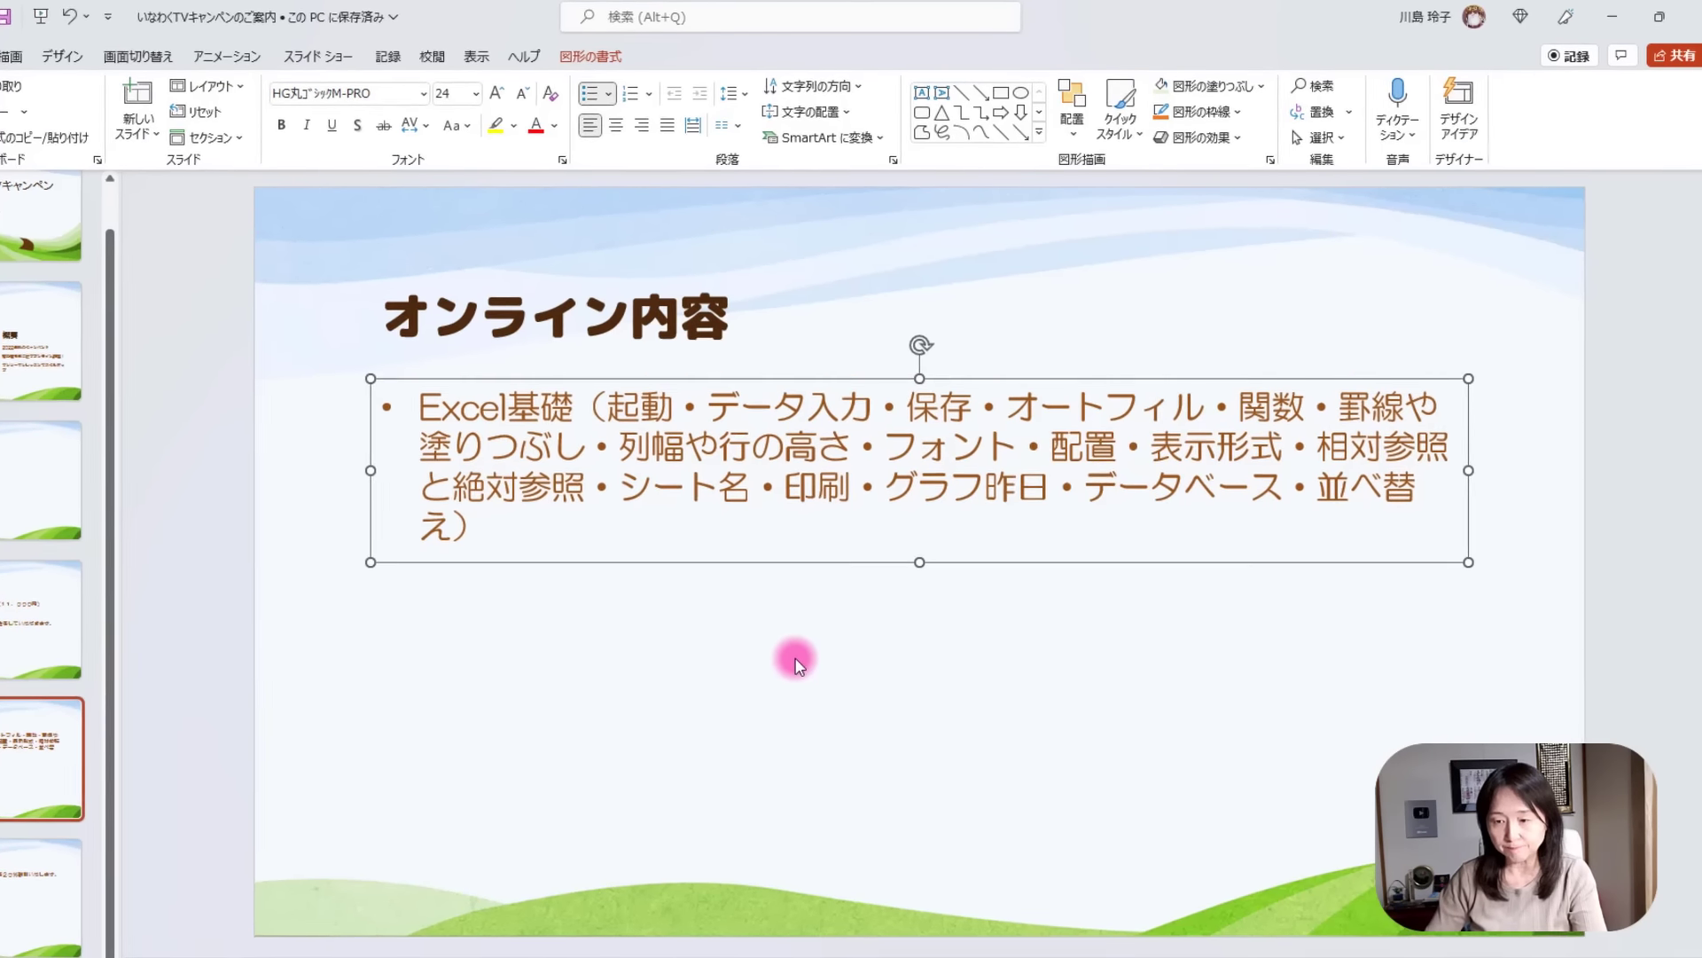
{"action": "left_click", "coordinate": [802, 678]}
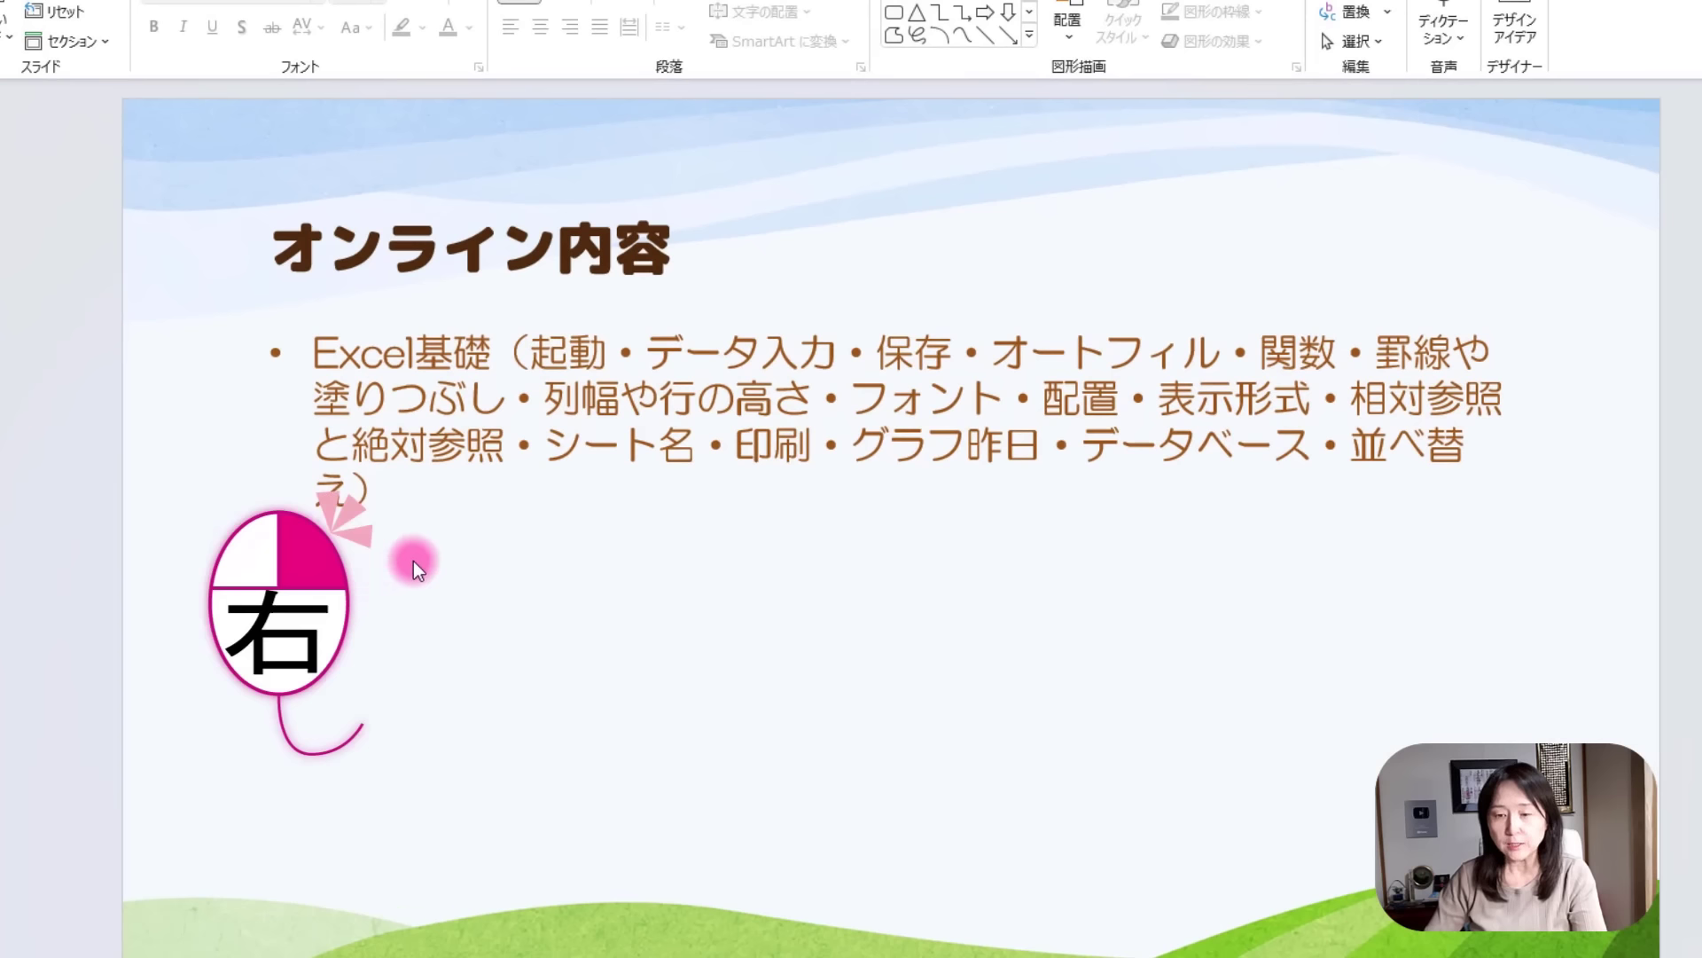
{"action": "right_click", "coordinate": [414, 564]}
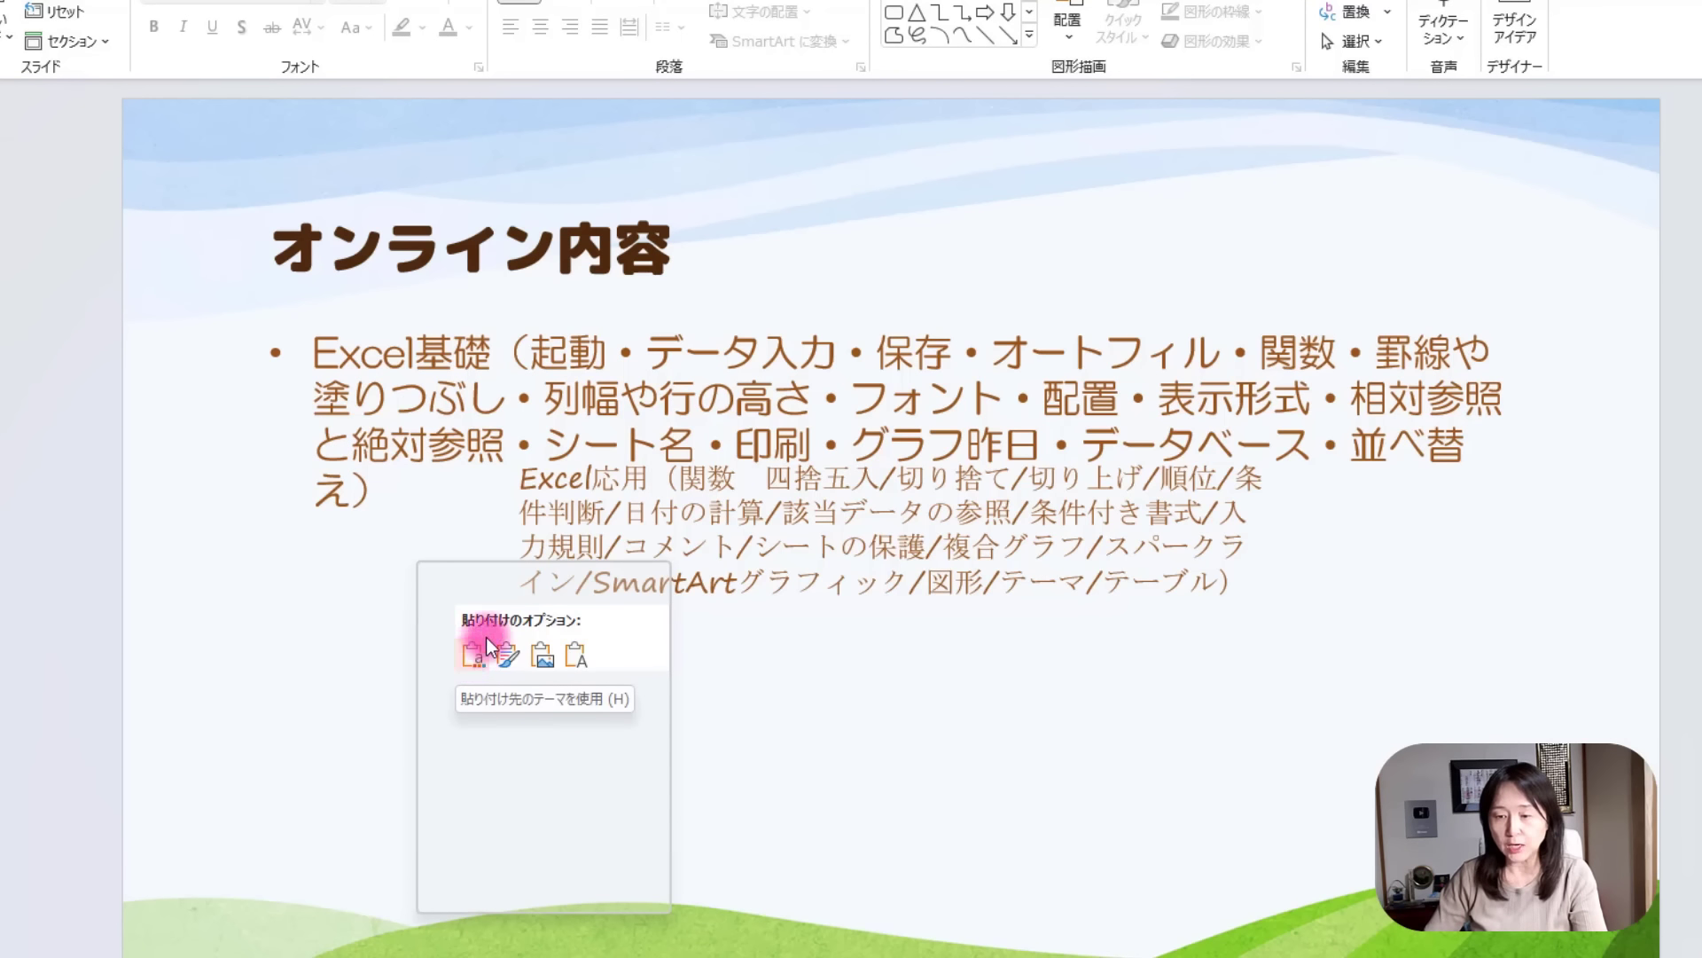
Paste Excel応用 as plain text in a new lower-left box and drop the Excel基礎 bullet.
{"action": "left_click", "coordinate": [576, 658]}
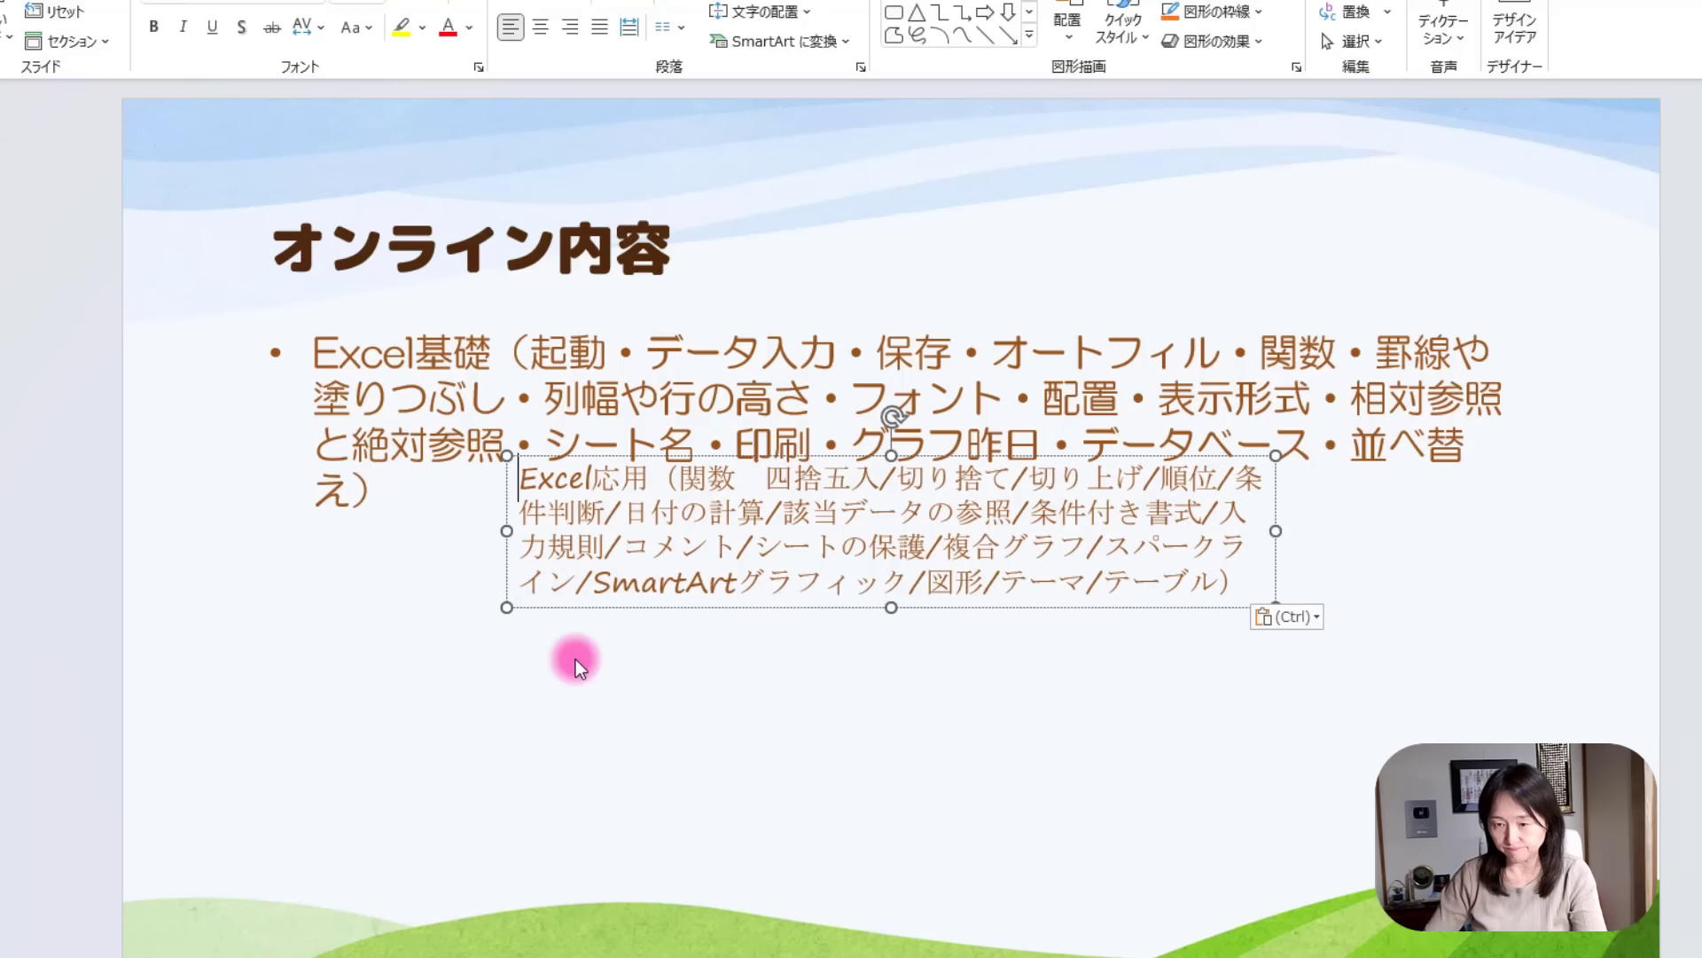
{"action": "left_click_drag", "start_coordinate": [655, 613], "coordinate": [435, 742]}
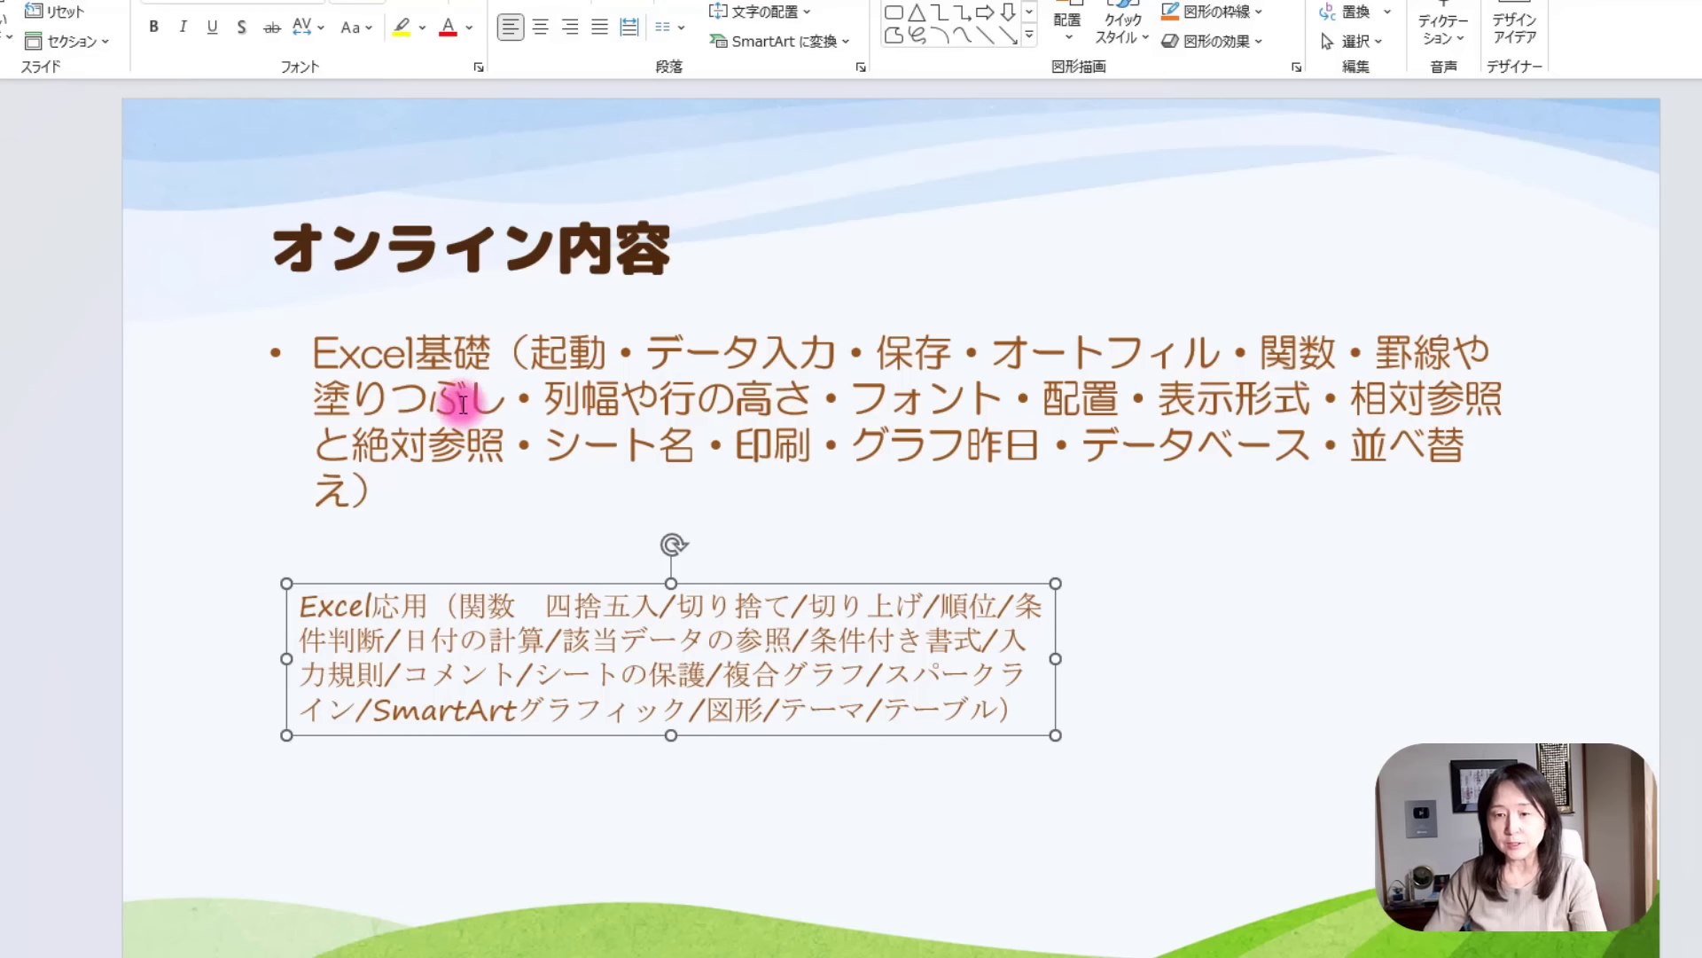
{"action": "left_click", "coordinate": [424, 355]}
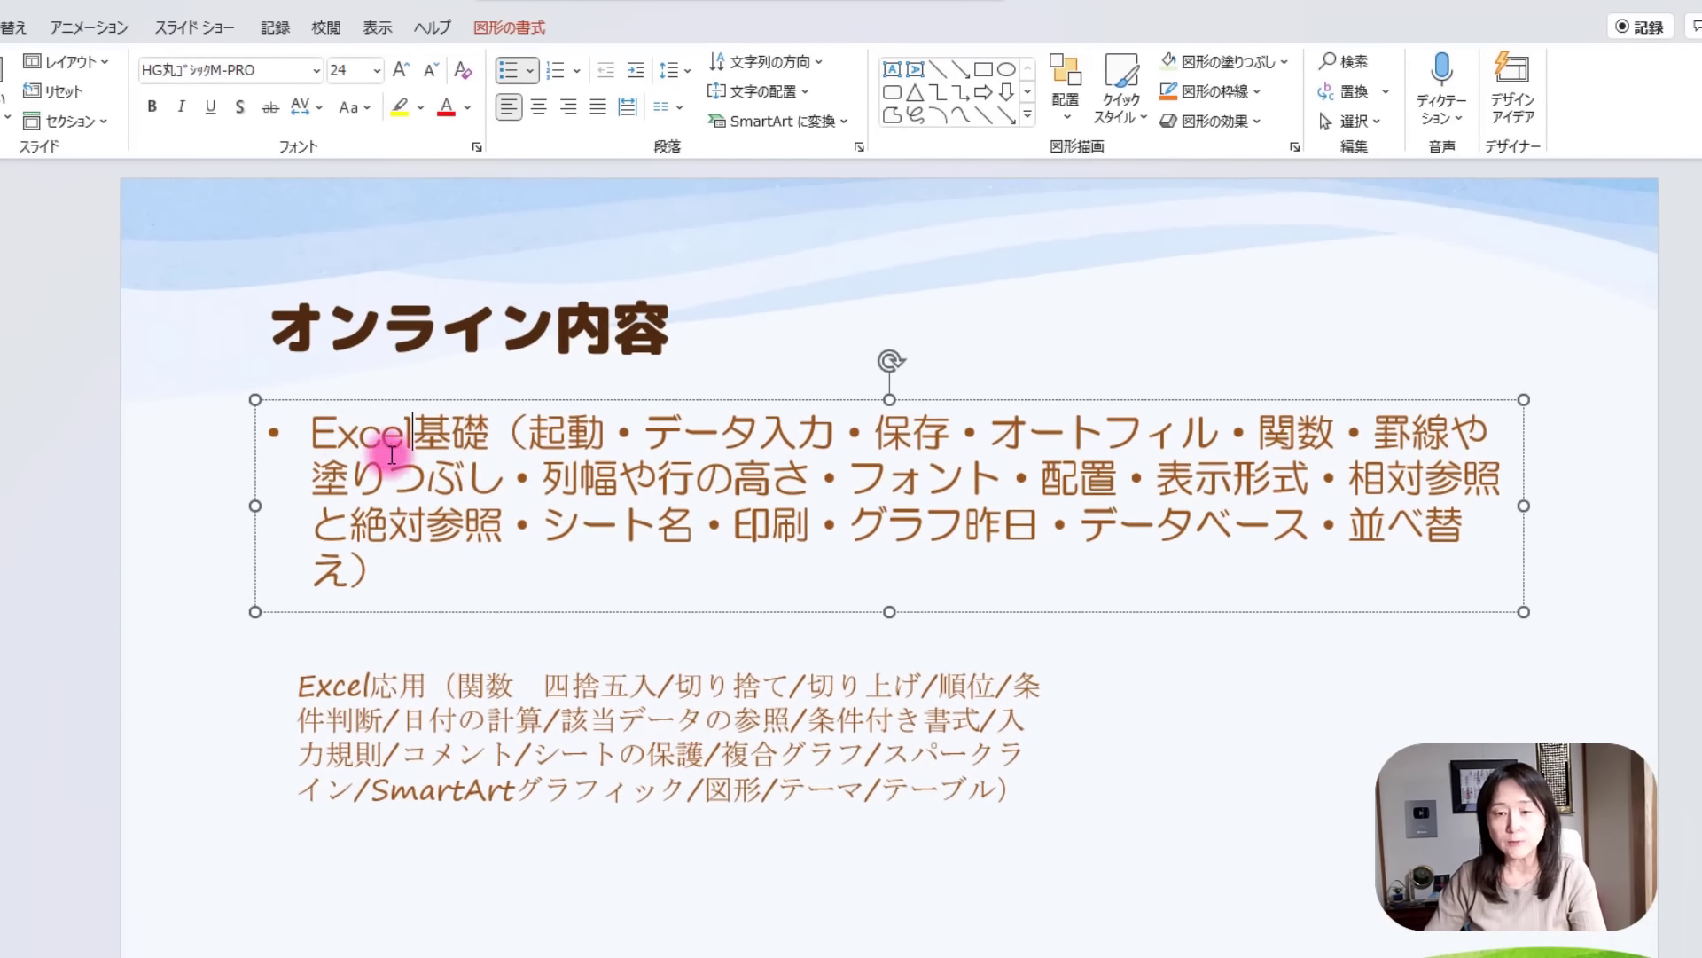
{"action": "left_click", "coordinate": [508, 71]}
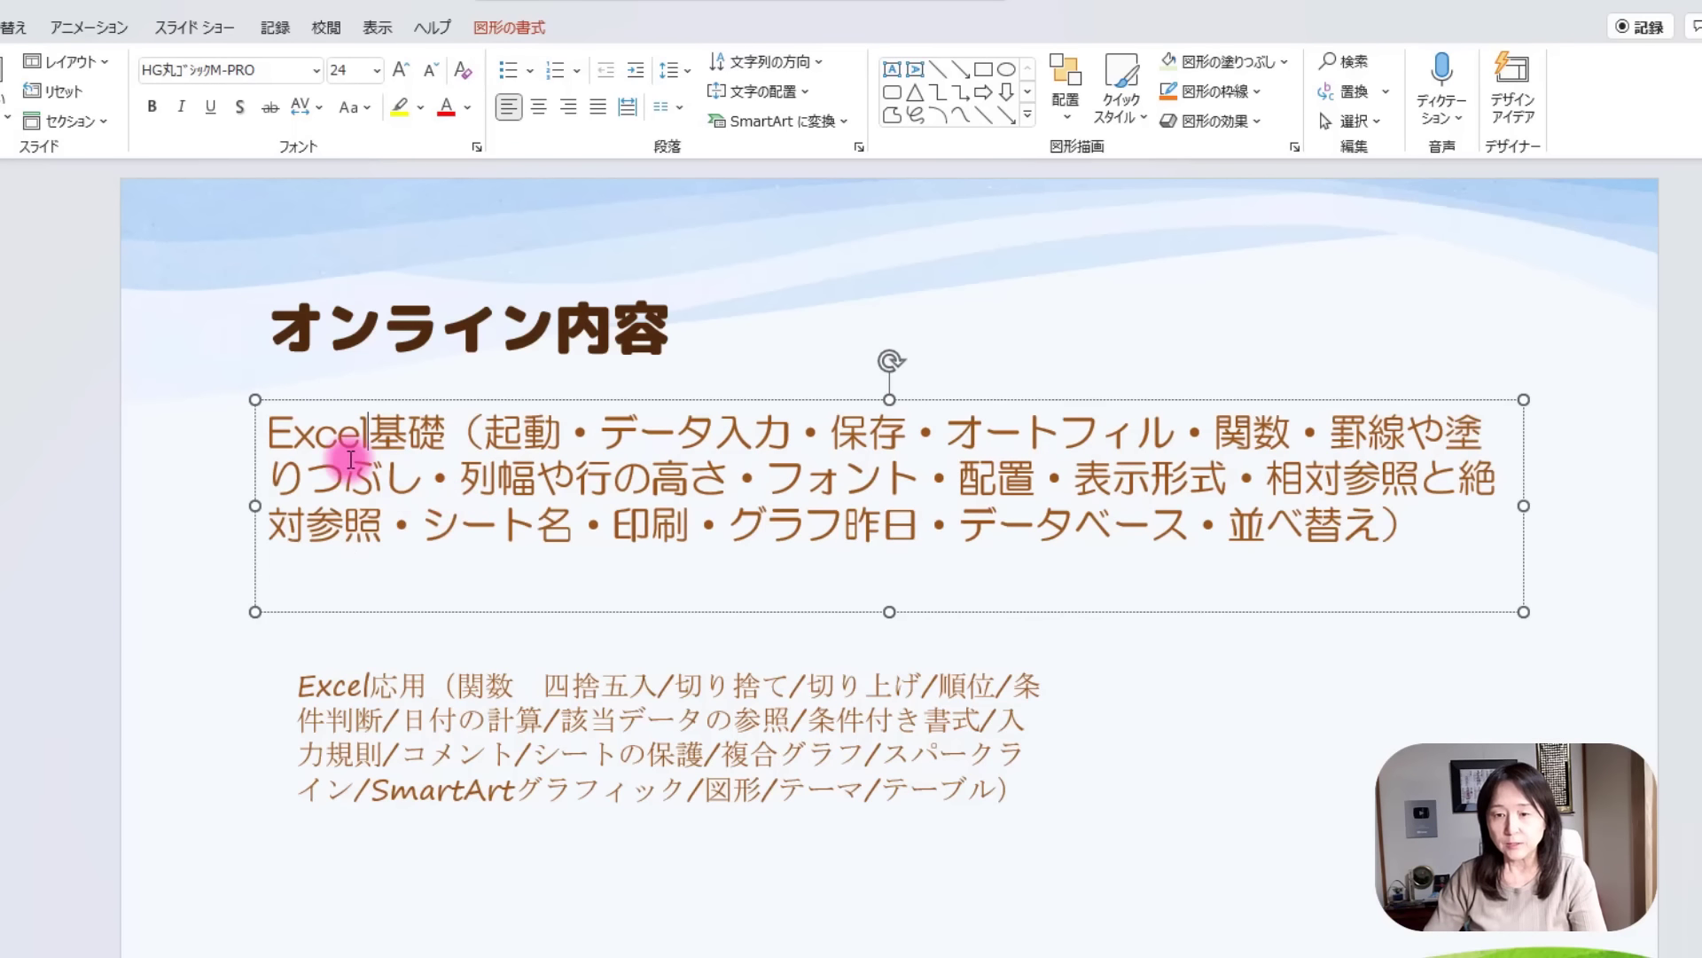
Copy the Excel基礎 font formatting onto the Excel応用 text with Format Painter.
{"action": "left_click", "coordinate": [459, 752]}
{"action": "left_click", "coordinate": [463, 481]}
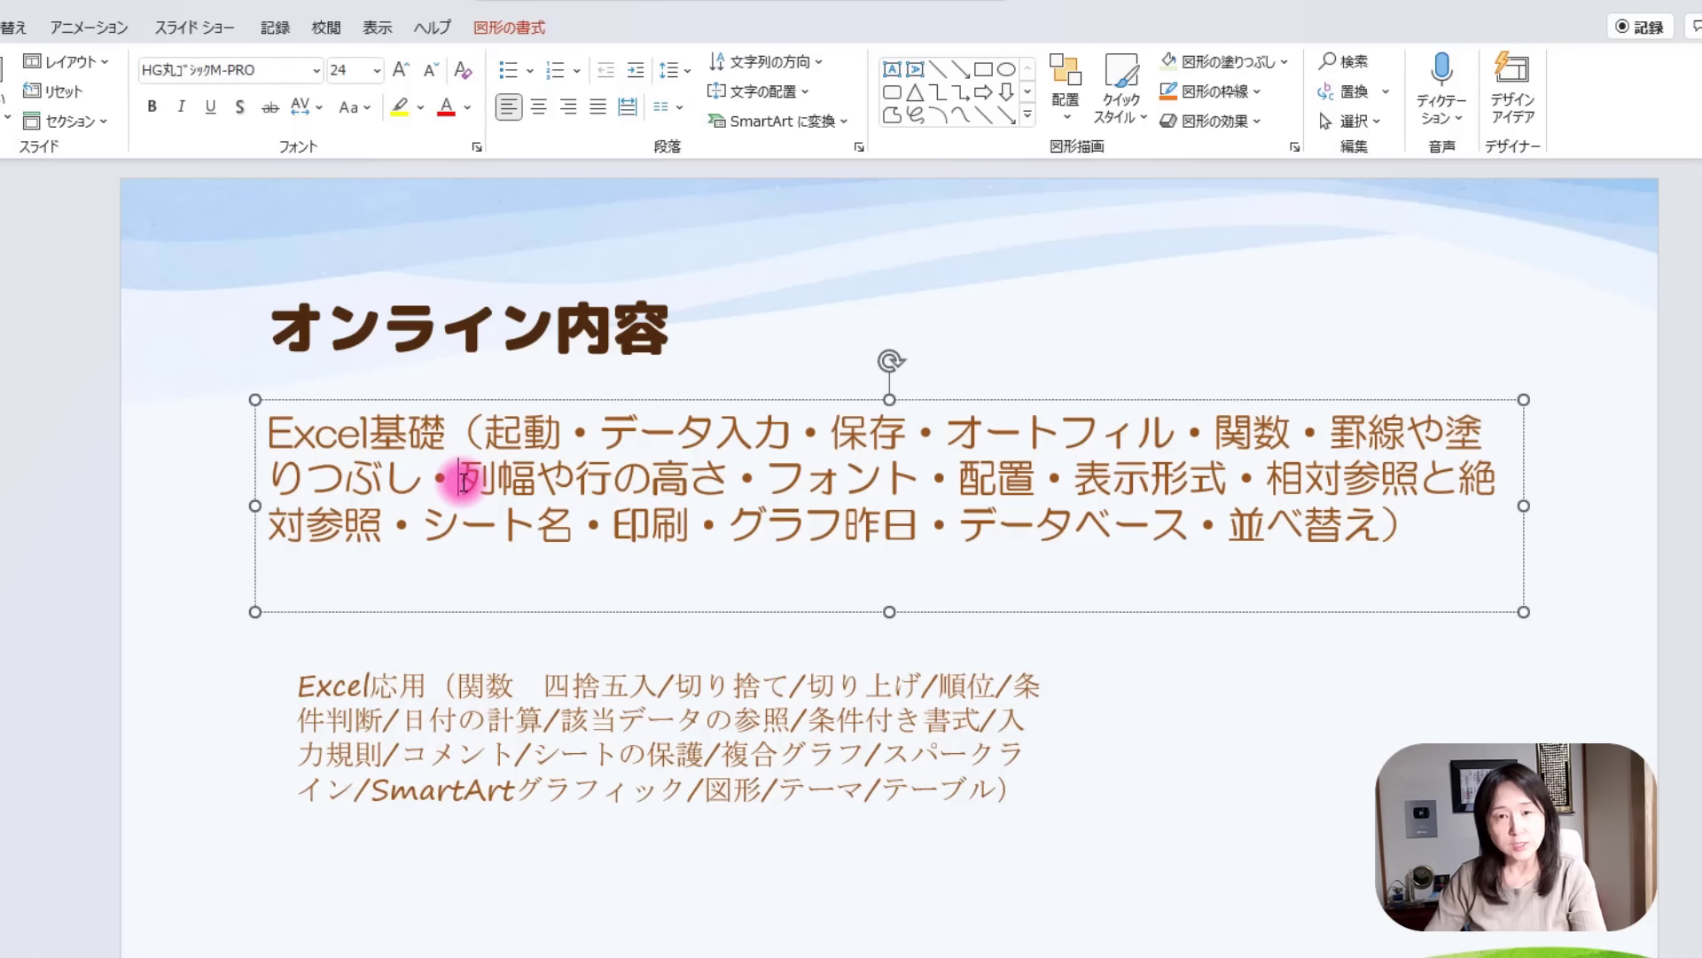
{"action": "left_click", "coordinate": [483, 718]}
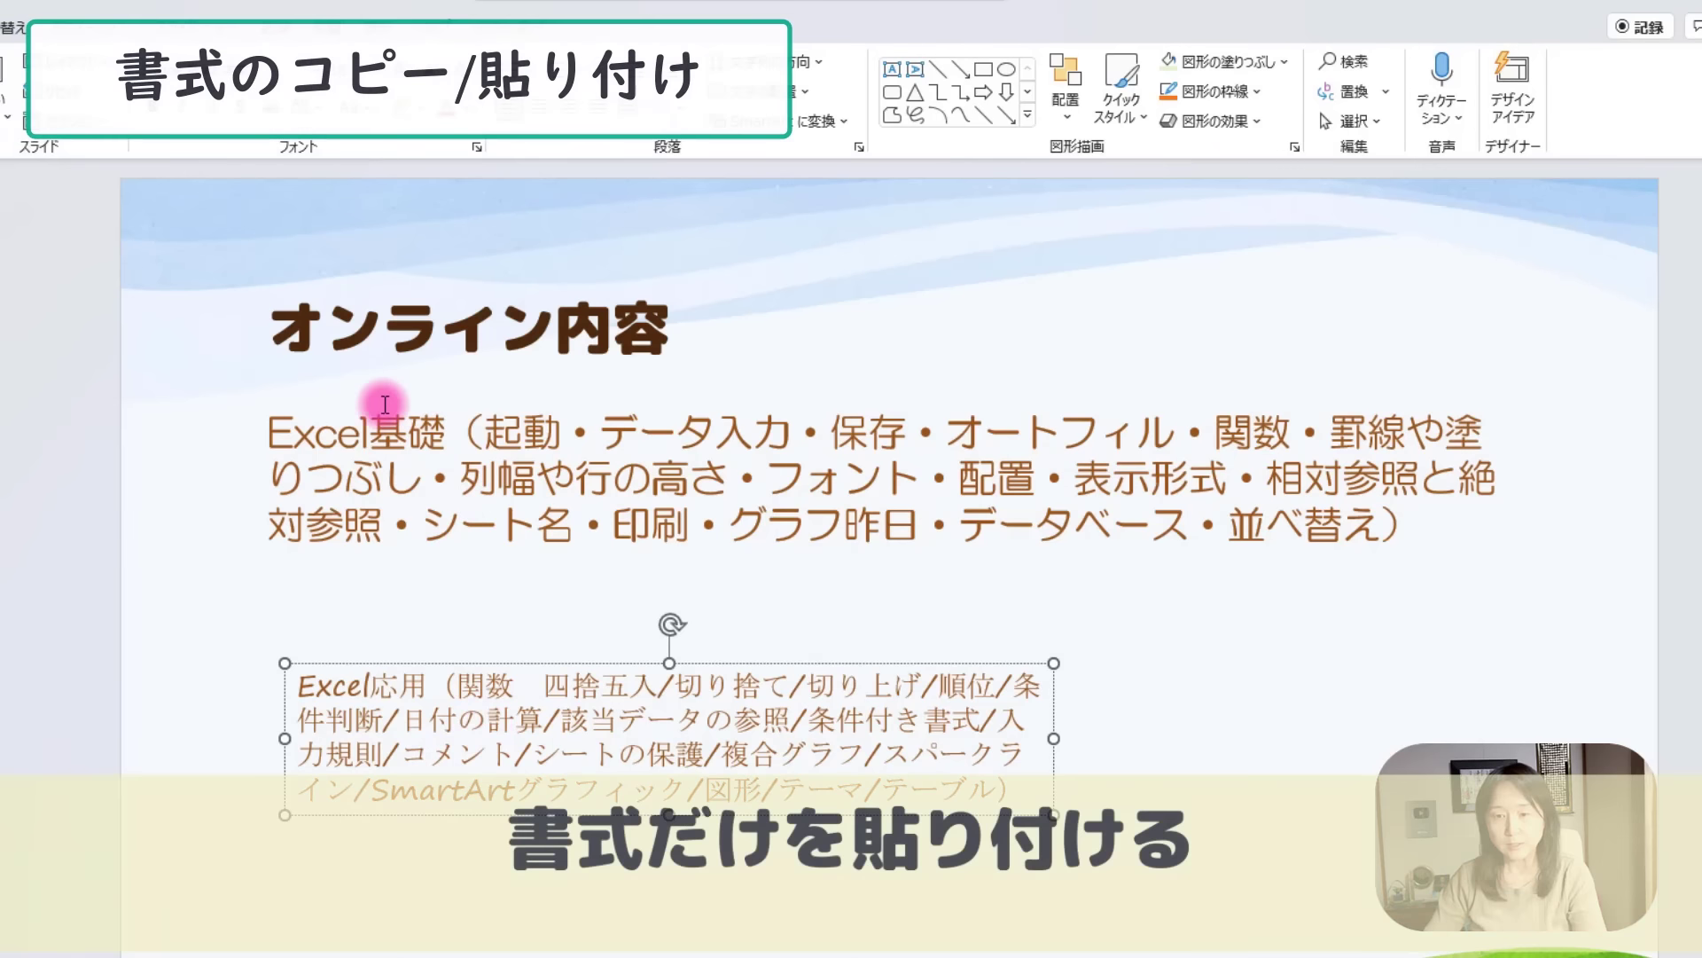
{"action": "left_click_drag", "start_coordinate": [269, 434], "coordinate": [687, 448]}
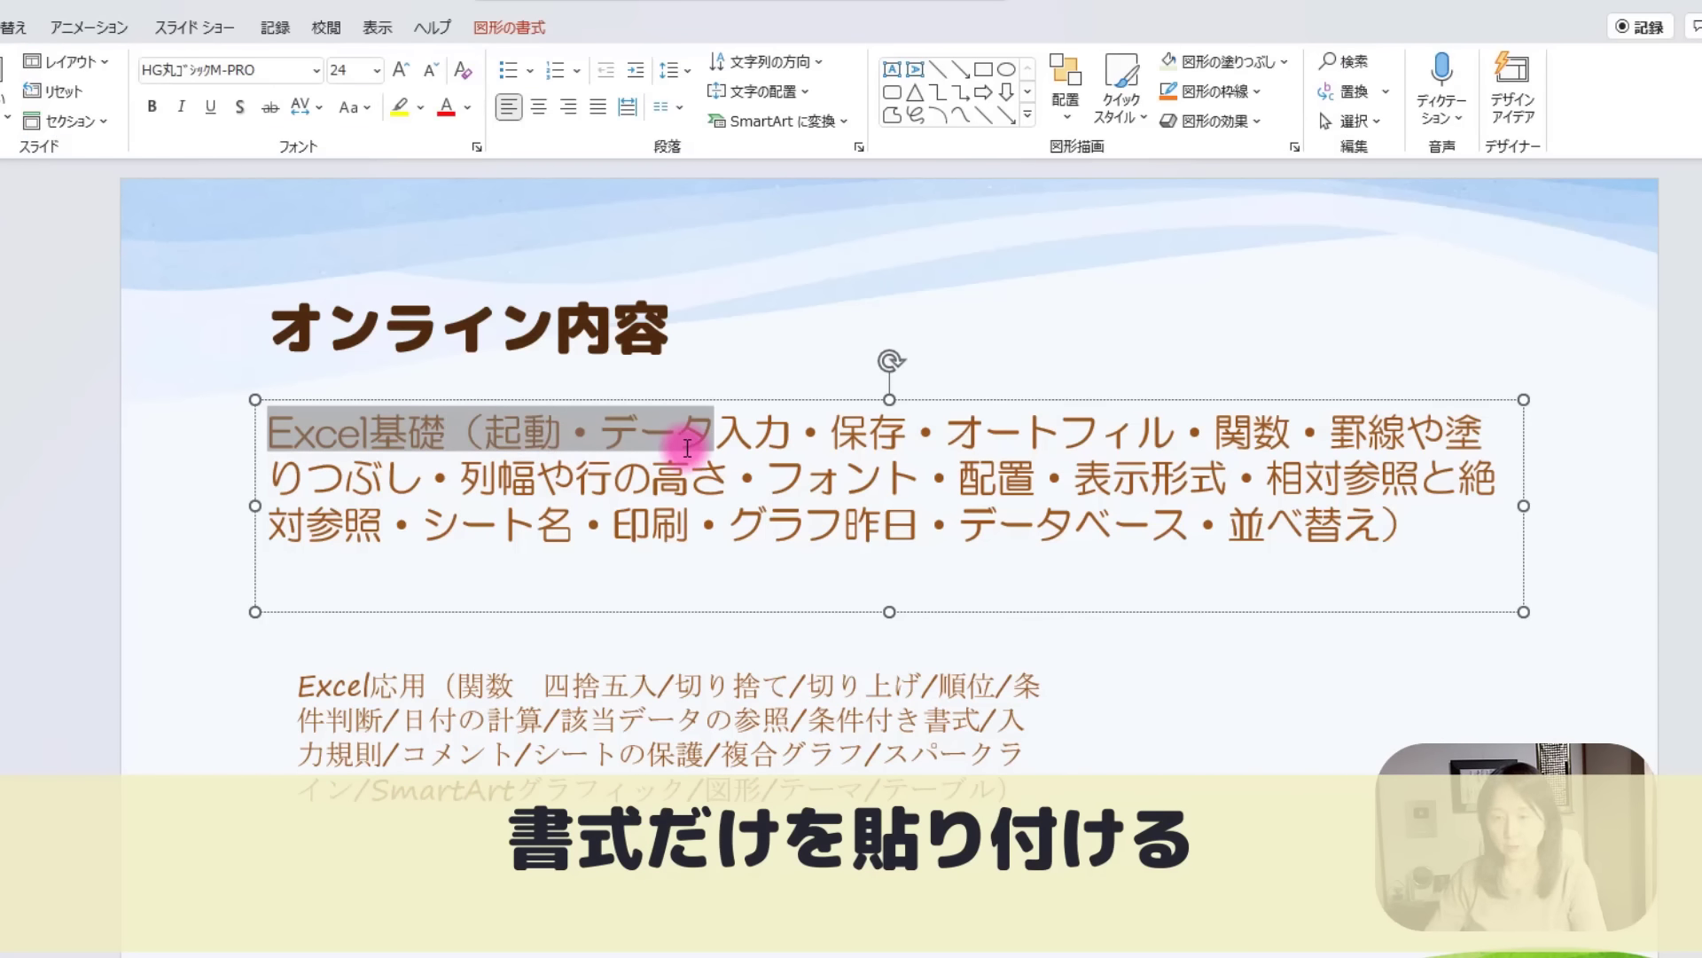
{"action": "left_click_drag", "start_coordinate": [688, 448], "coordinate": [860, 446]}
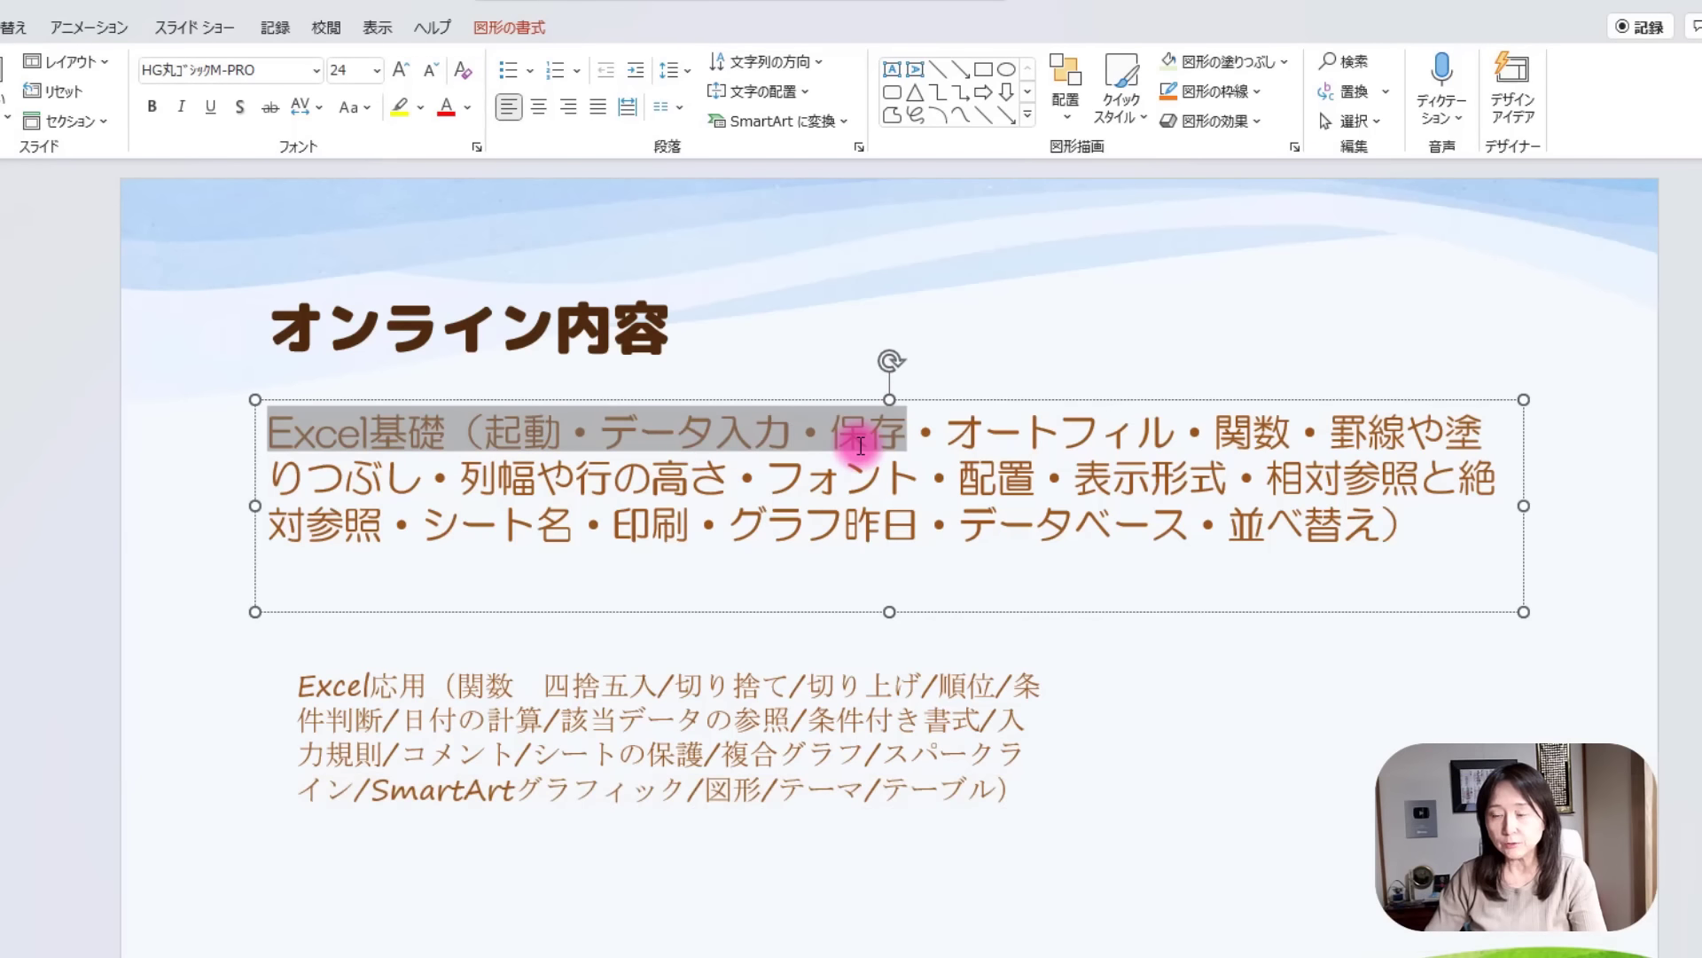
{"action": "left_click", "coordinate": [651, 480]}
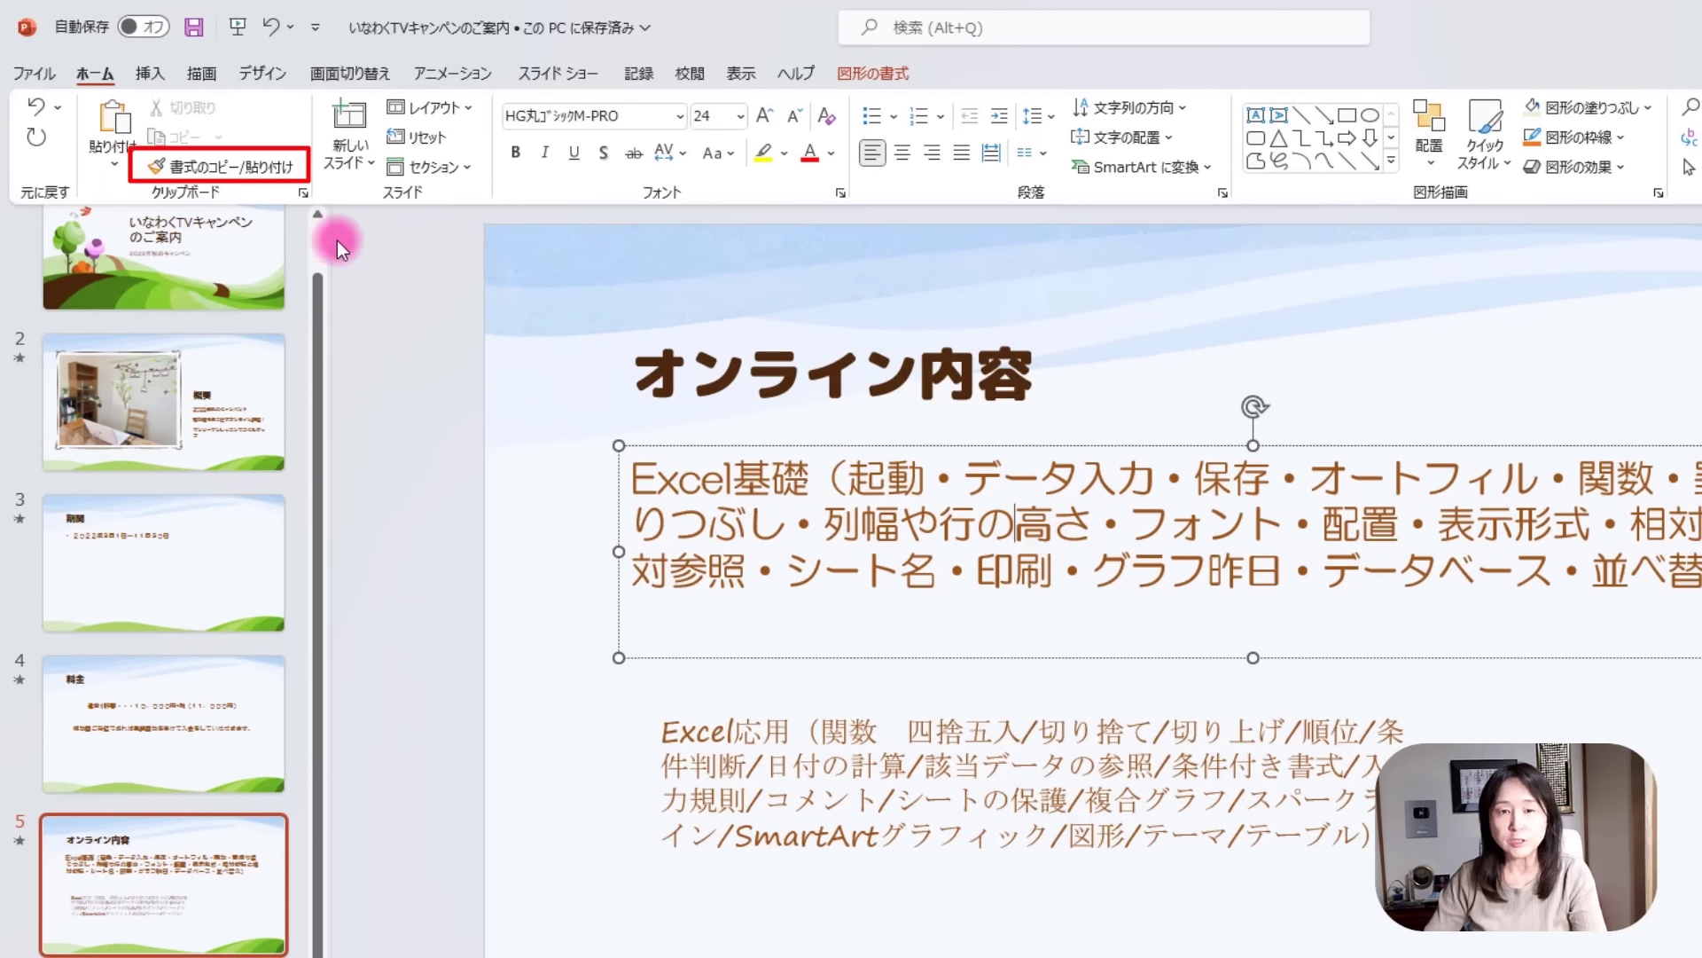
{"action": "left_click", "coordinate": [280, 168]}
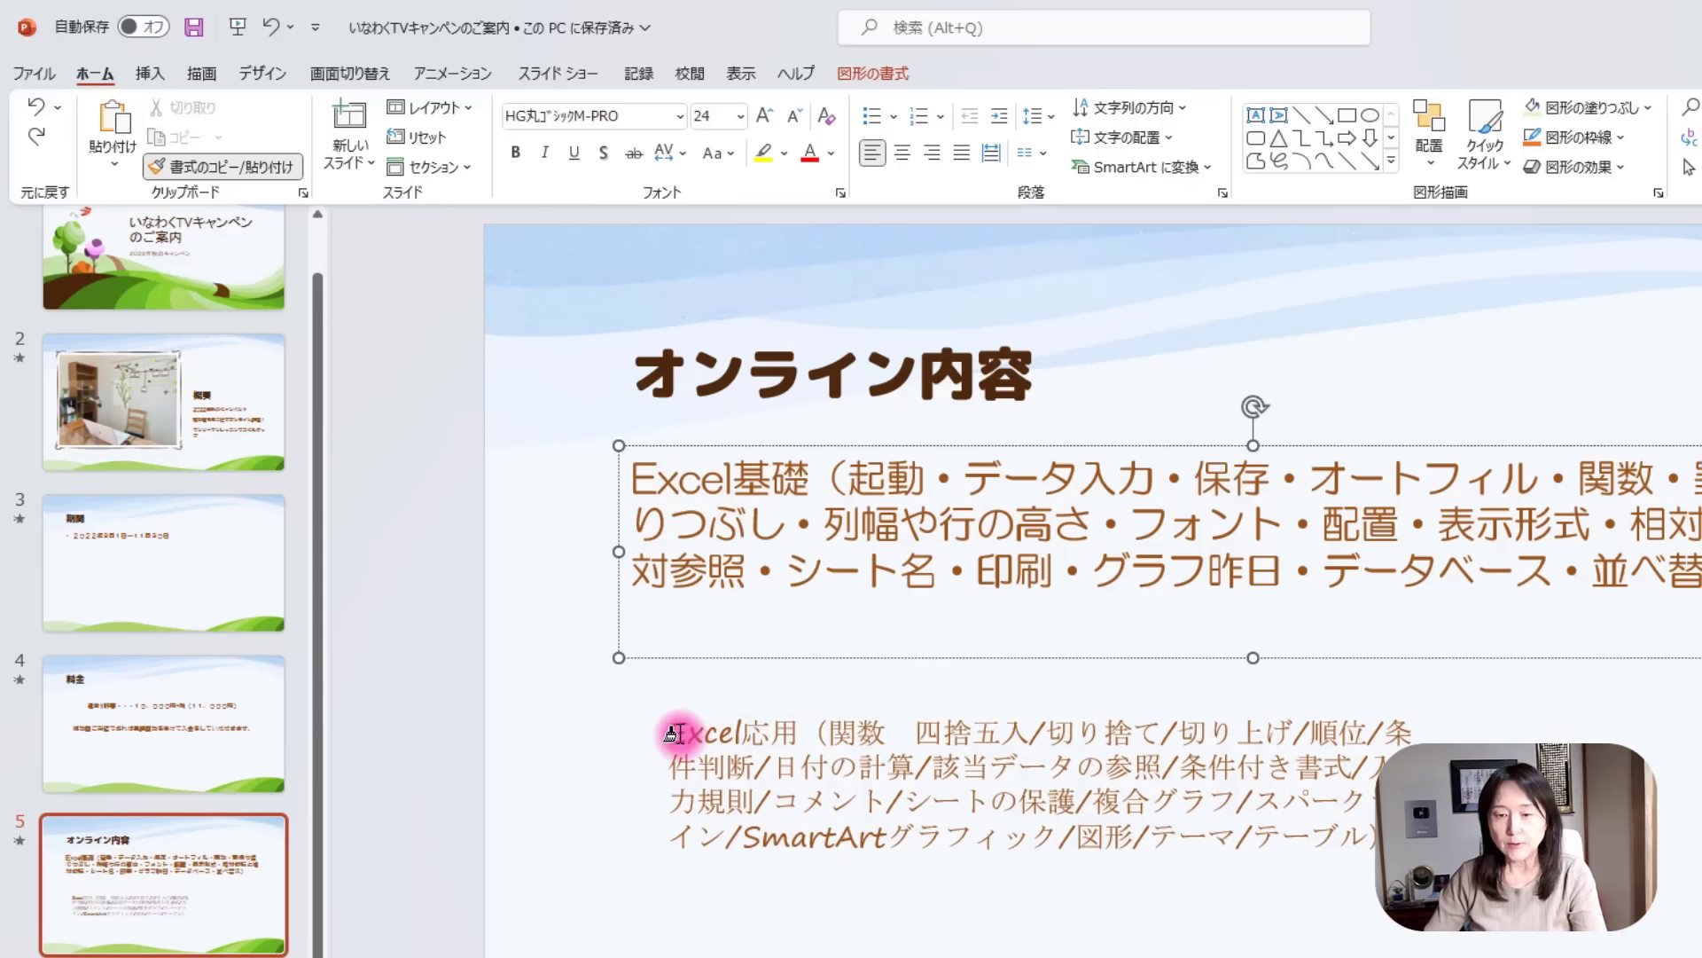
{"action": "mouse_move", "coordinate": [653, 734]}
{"action": "left_mouse_down"}
{"action": "mouse_move", "coordinate": [820, 804]}
{"action": "mouse_move", "coordinate": [1384, 838]}
{"action": "left_mouse_up"}
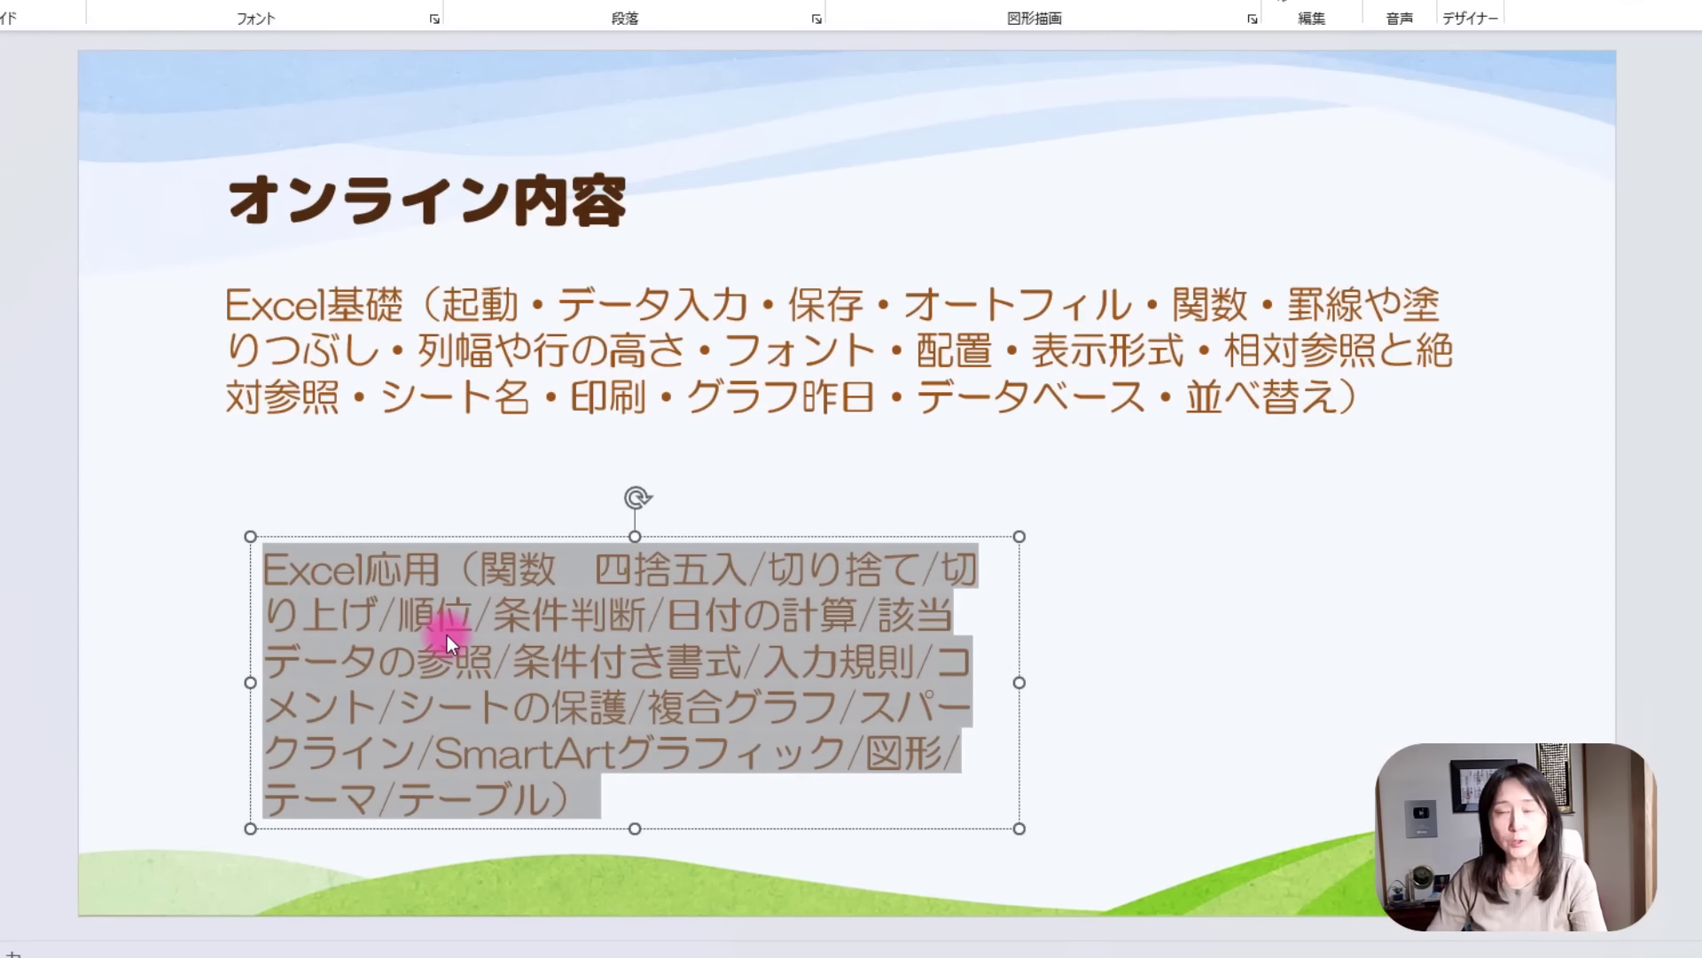
Align the Excel応用 box flush left beneath the Excel基礎 paragraph.
{"action": "key", "text": "Escape"}
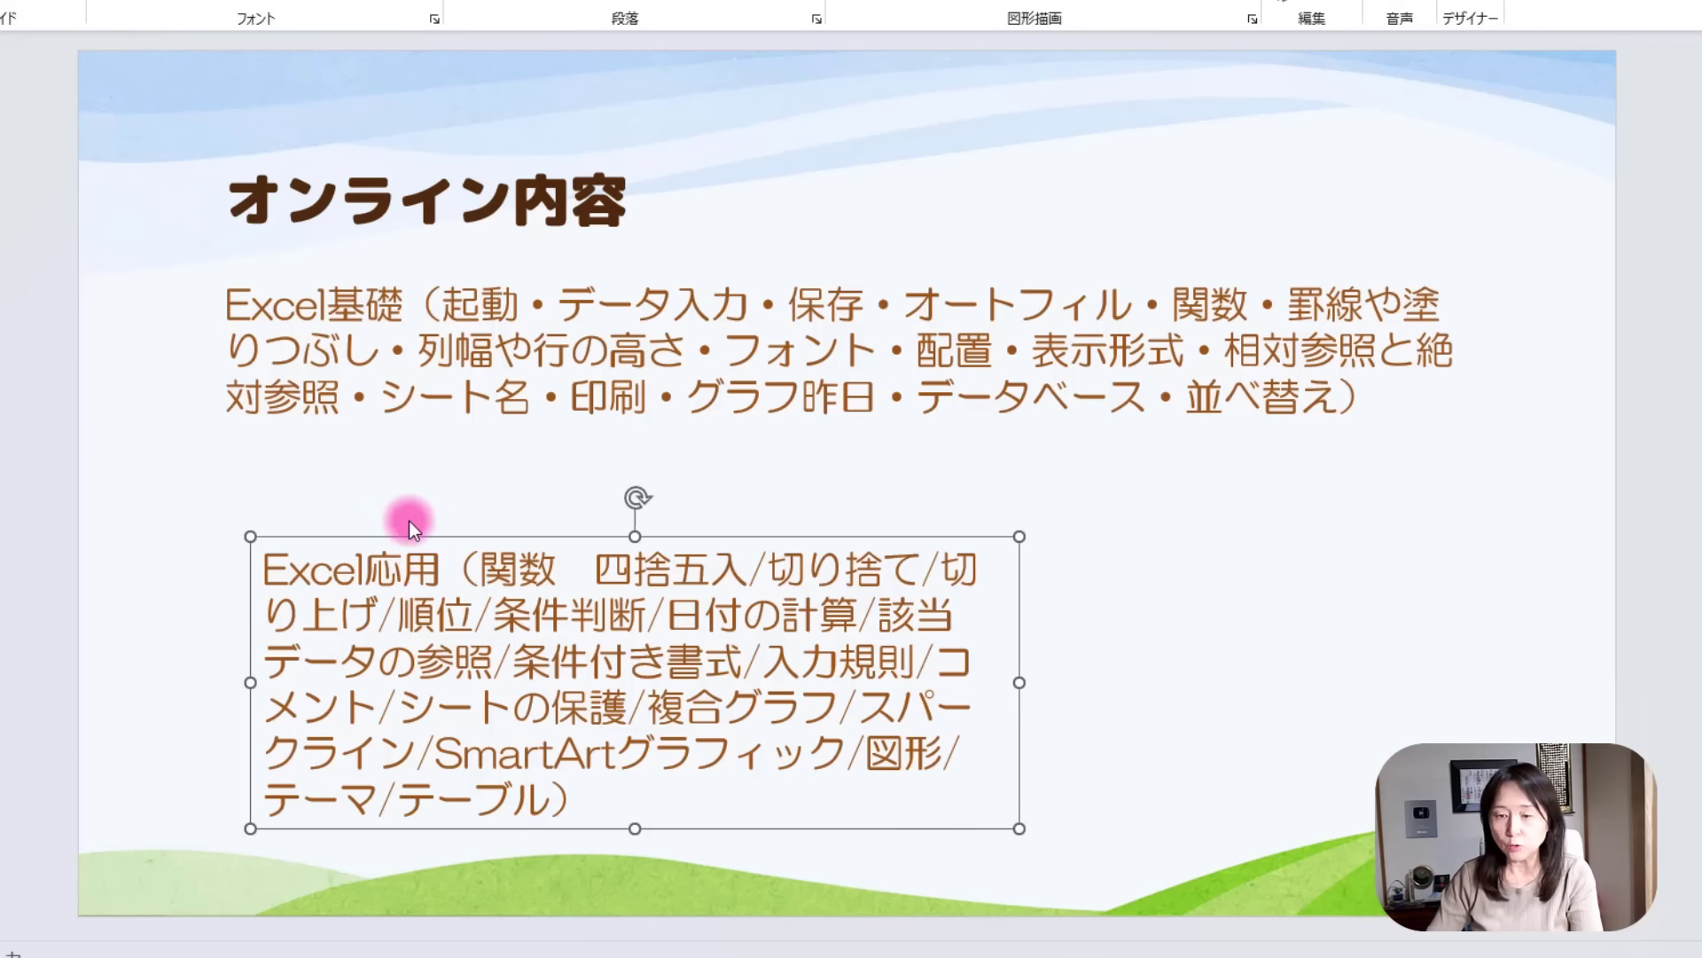
{"action": "left_click_drag", "start_coordinate": [233, 482], "coordinate": [297, 579]}
{"action": "left_click_drag", "start_coordinate": [297, 481], "coordinate": [232, 579]}
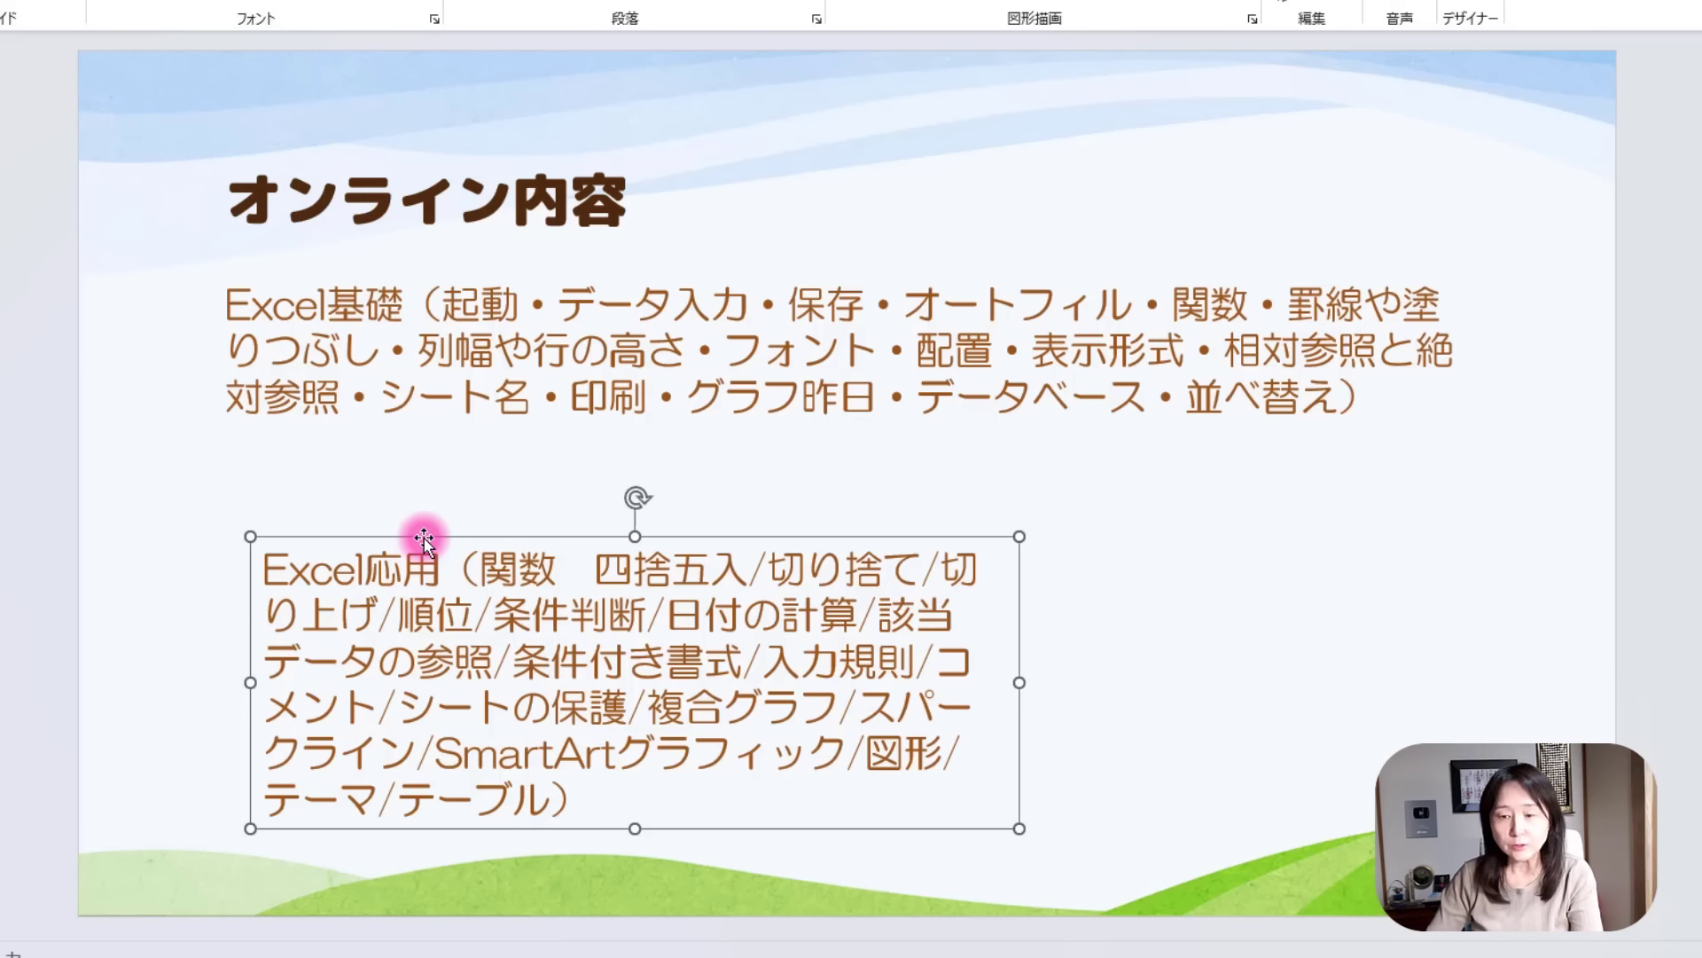
{"action": "mouse_move", "coordinate": [424, 539]}
{"action": "left_mouse_down"}
{"action": "mouse_move", "coordinate": [415, 494]}
{"action": "mouse_move", "coordinate": [372, 482]}
{"action": "mouse_move", "coordinate": [392, 482]}
{"action": "left_mouse_up"}
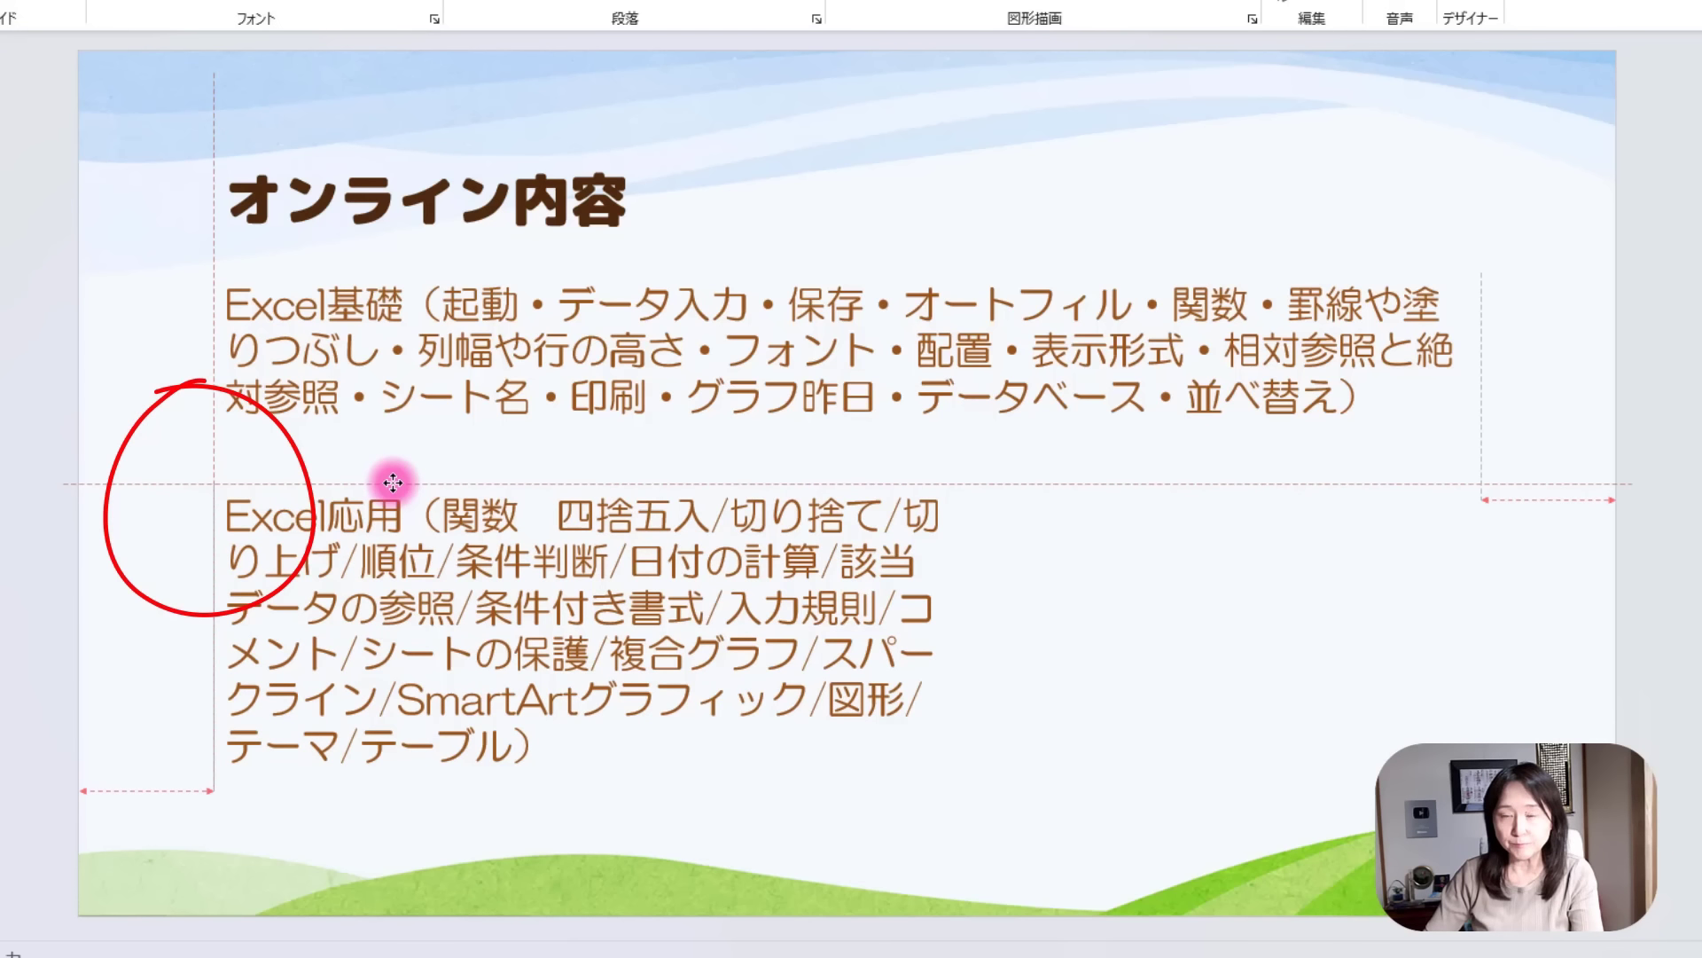
{"action": "left_click_drag", "start_coordinate": [393, 482], "coordinate": [385, 480]}
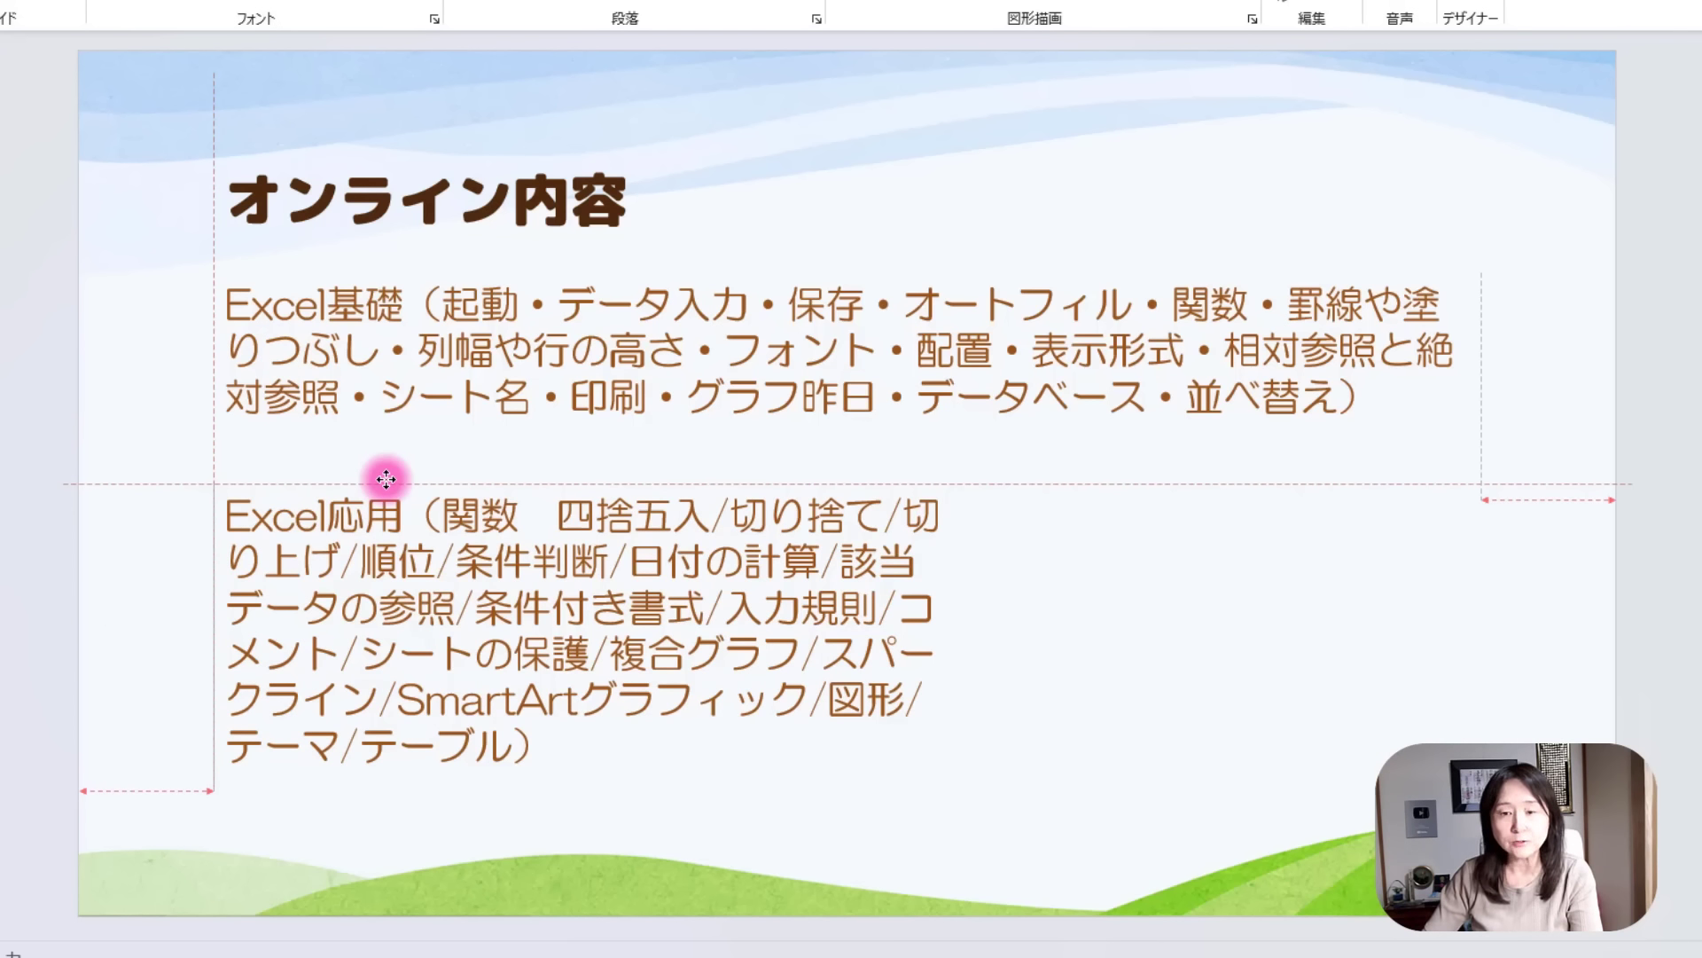
{"action": "left_click_drag", "start_coordinate": [386, 480], "coordinate": [386, 479]}
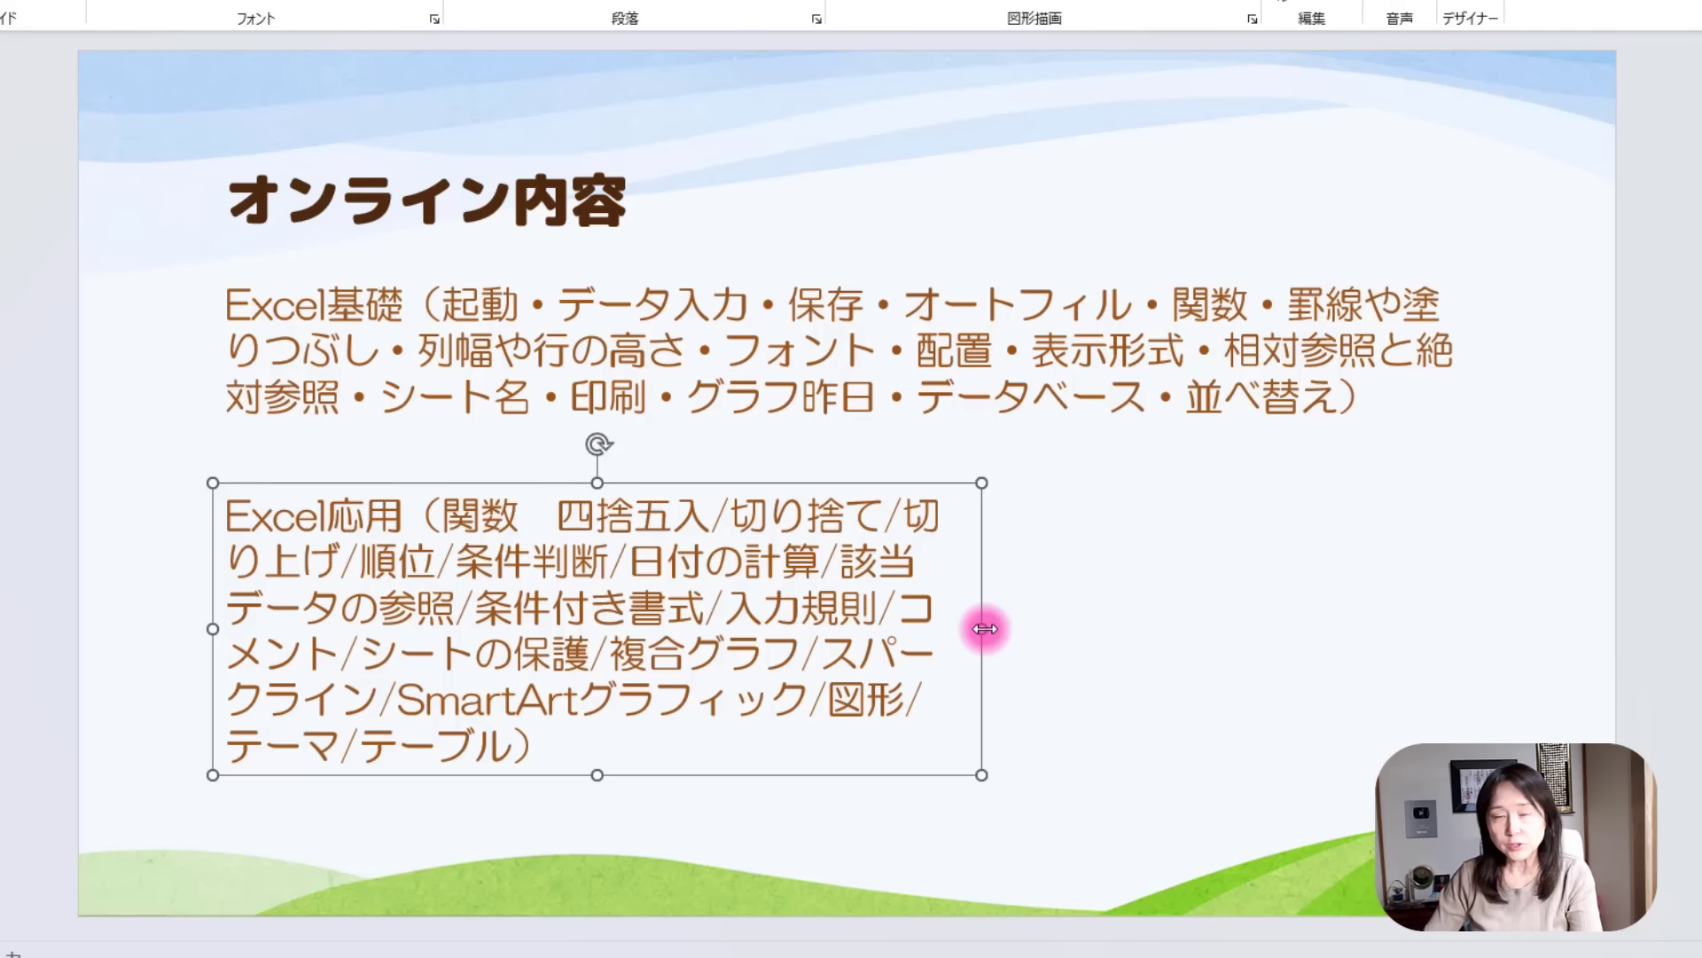
Widen the Excel応用 box to match the Excel基礎 text width.
{"action": "left_click_drag", "start_coordinate": [985, 629], "coordinate": [1480, 600]}
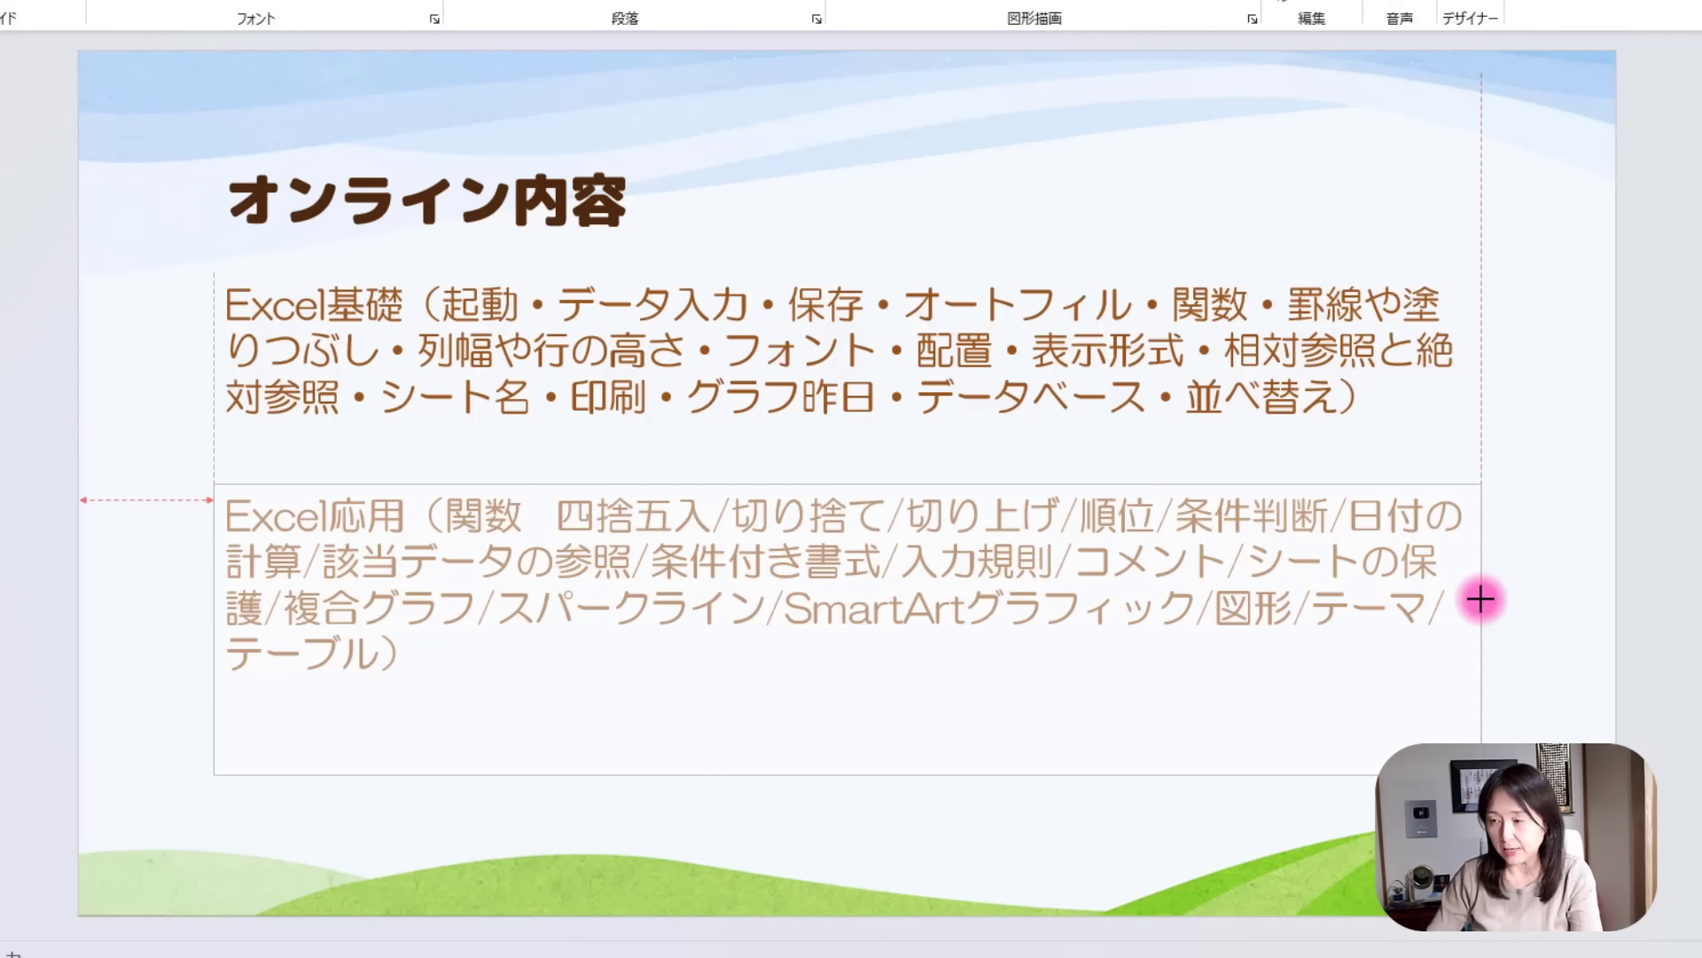
{"action": "left_click_drag", "start_coordinate": [1480, 600], "coordinate": [1481, 600]}
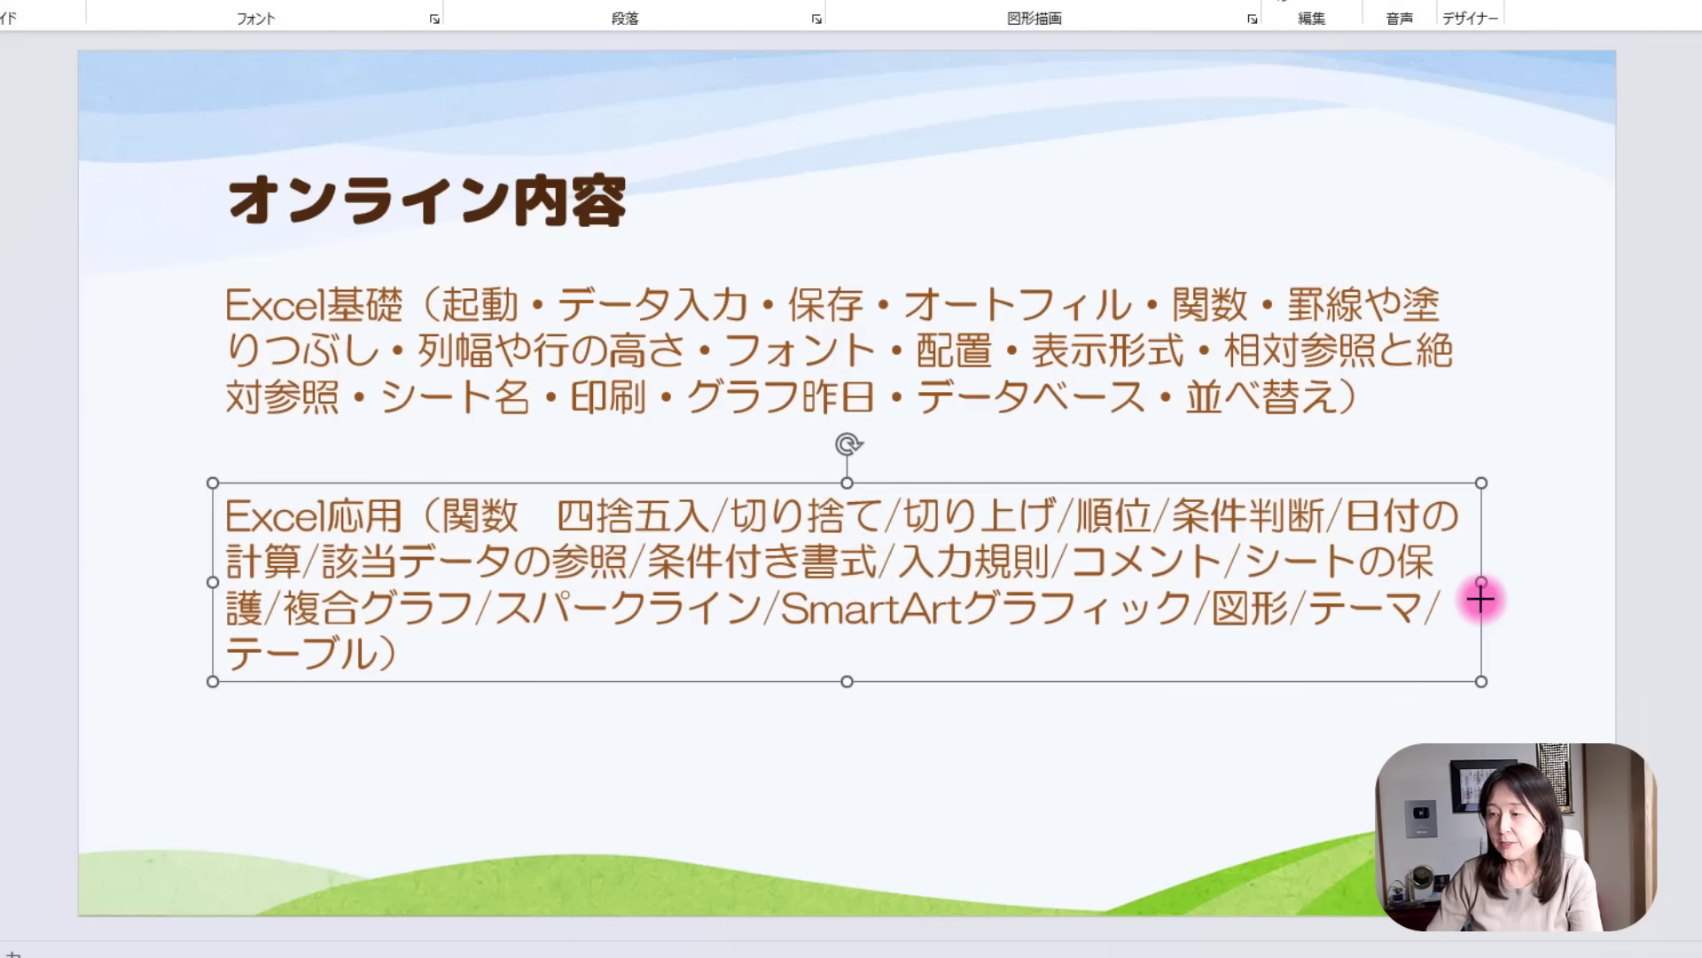
{"action": "left_click", "coordinate": [1572, 530]}
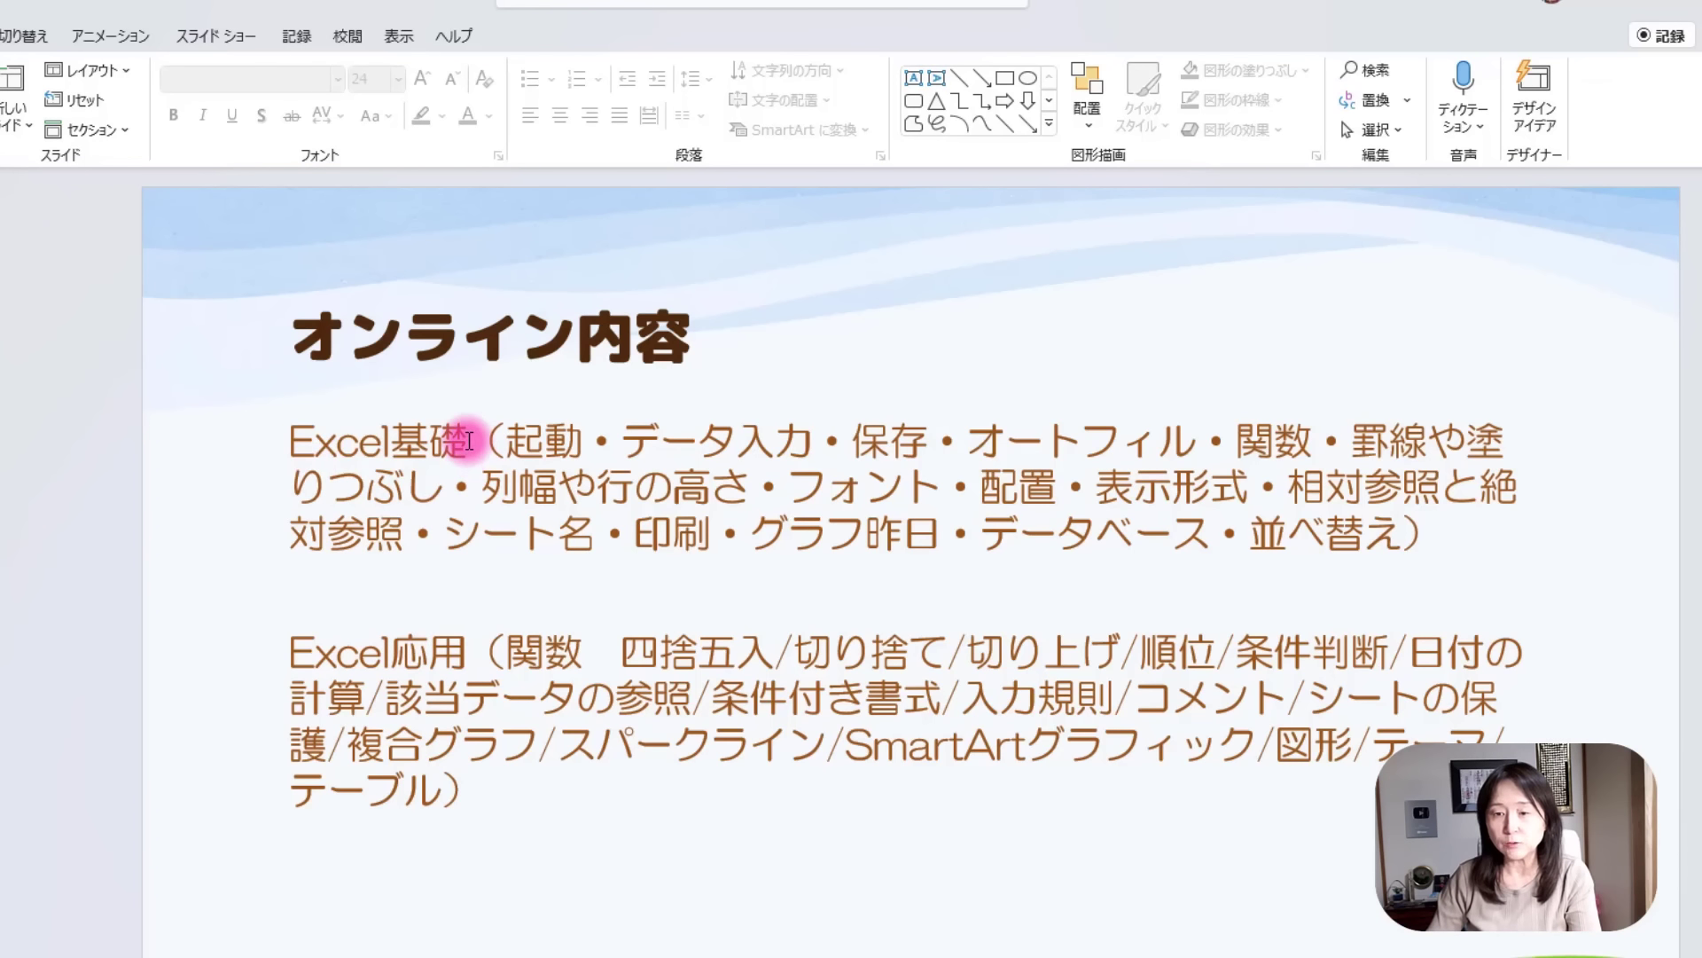
Apply Bold to the Excel基礎 heading and then the Excel応用 heading.
{"action": "left_click_drag", "start_coordinate": [469, 440], "coordinate": [303, 444]}
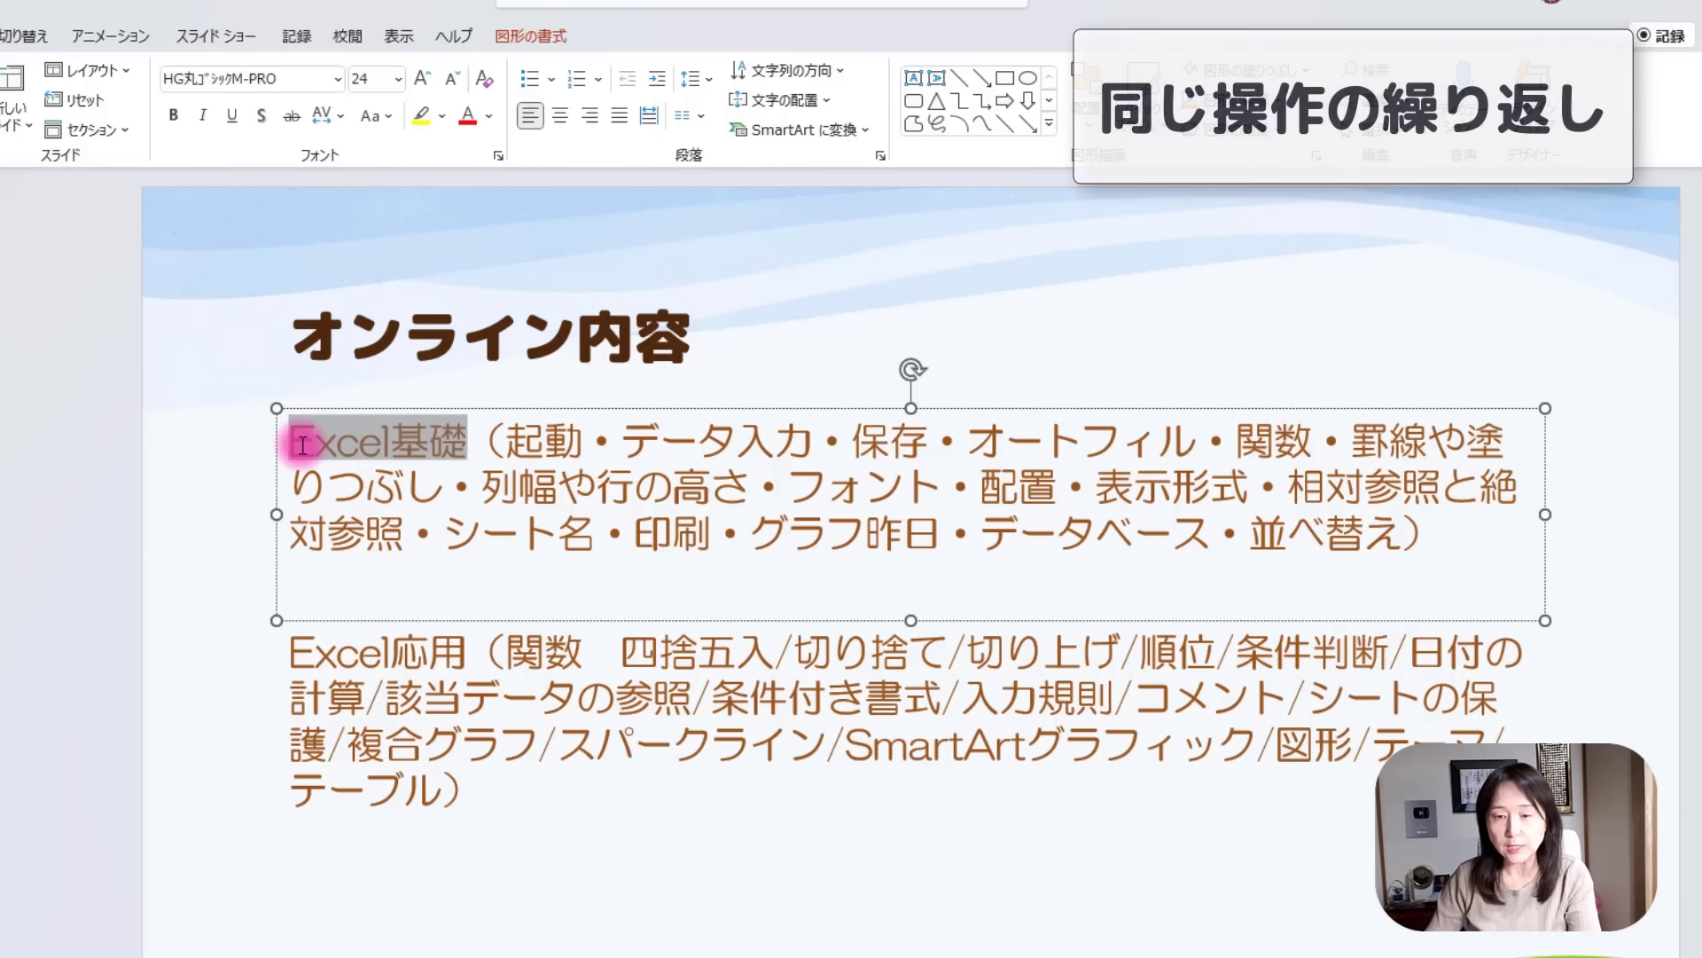
{"action": "left_click", "coordinate": [174, 115]}
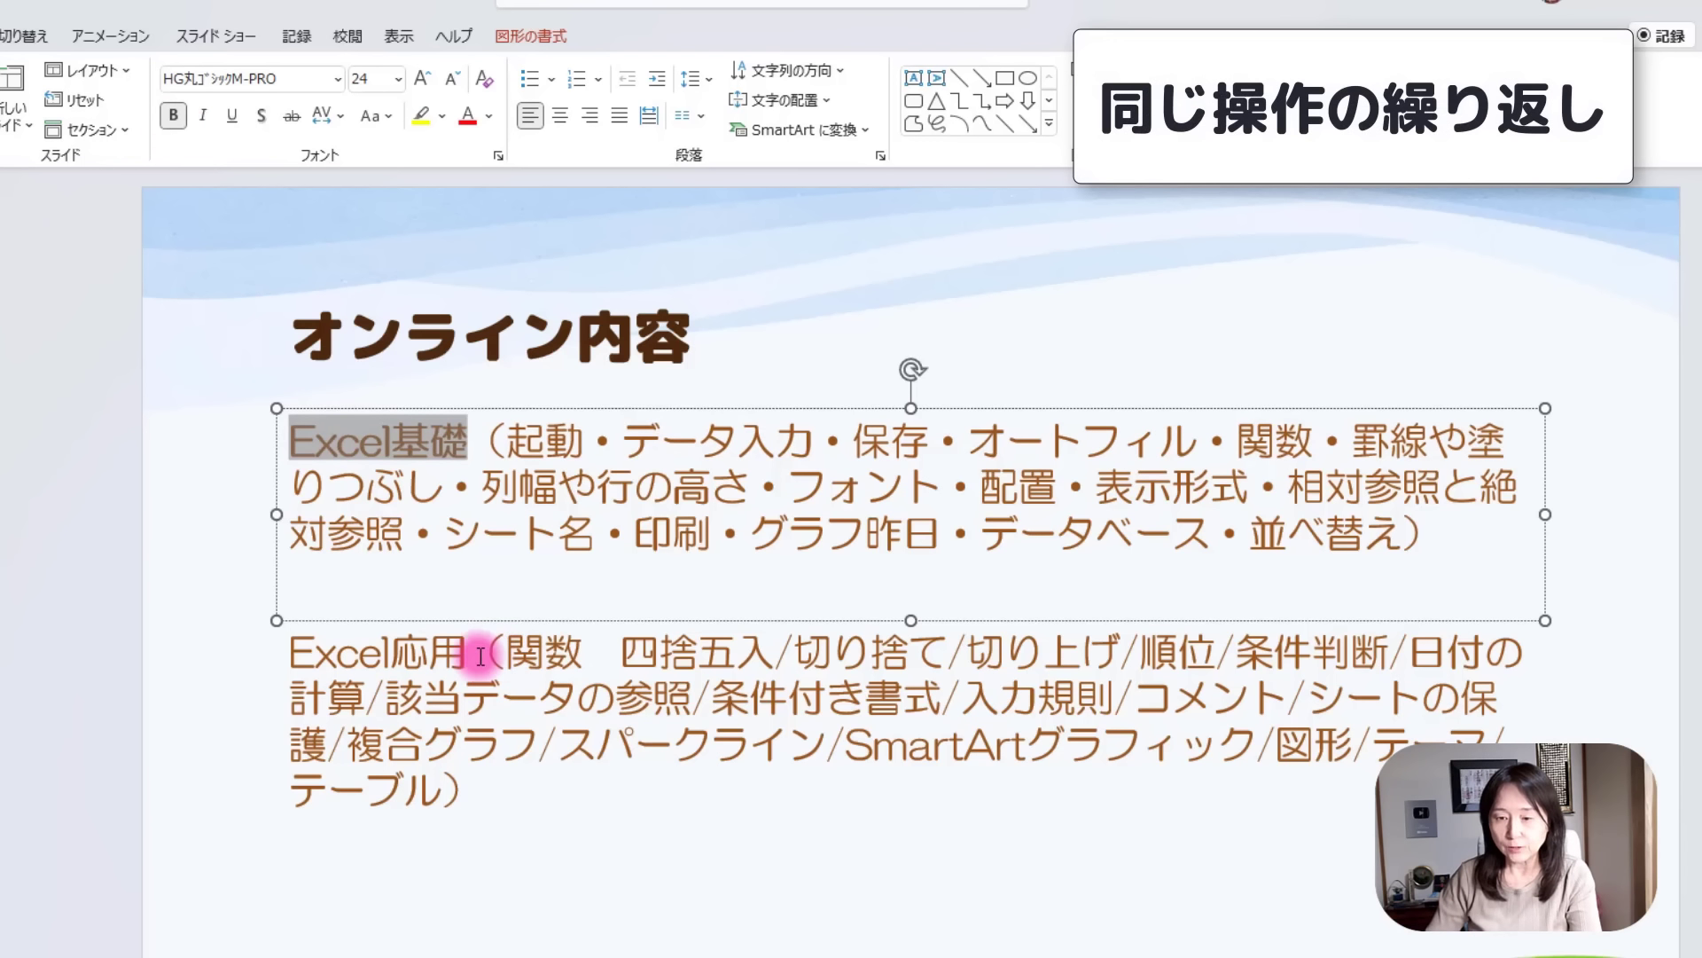
{"action": "left_click_drag", "start_coordinate": [469, 652], "coordinate": [306, 642]}
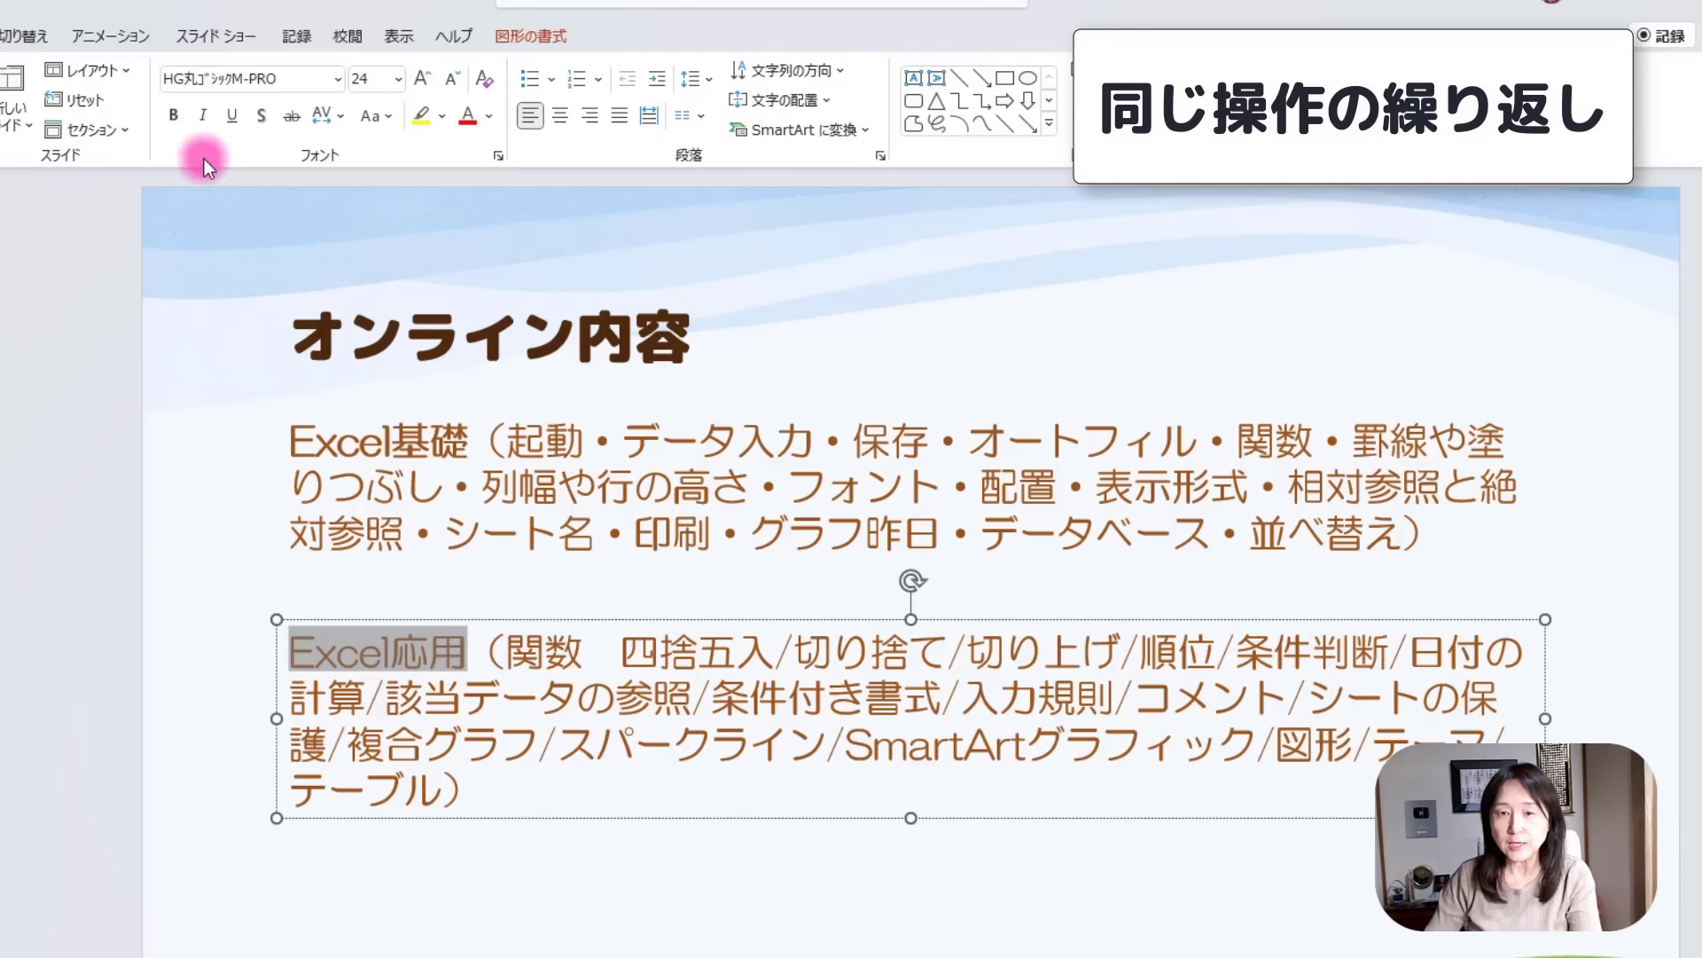
{"action": "left_click", "coordinate": [174, 115]}
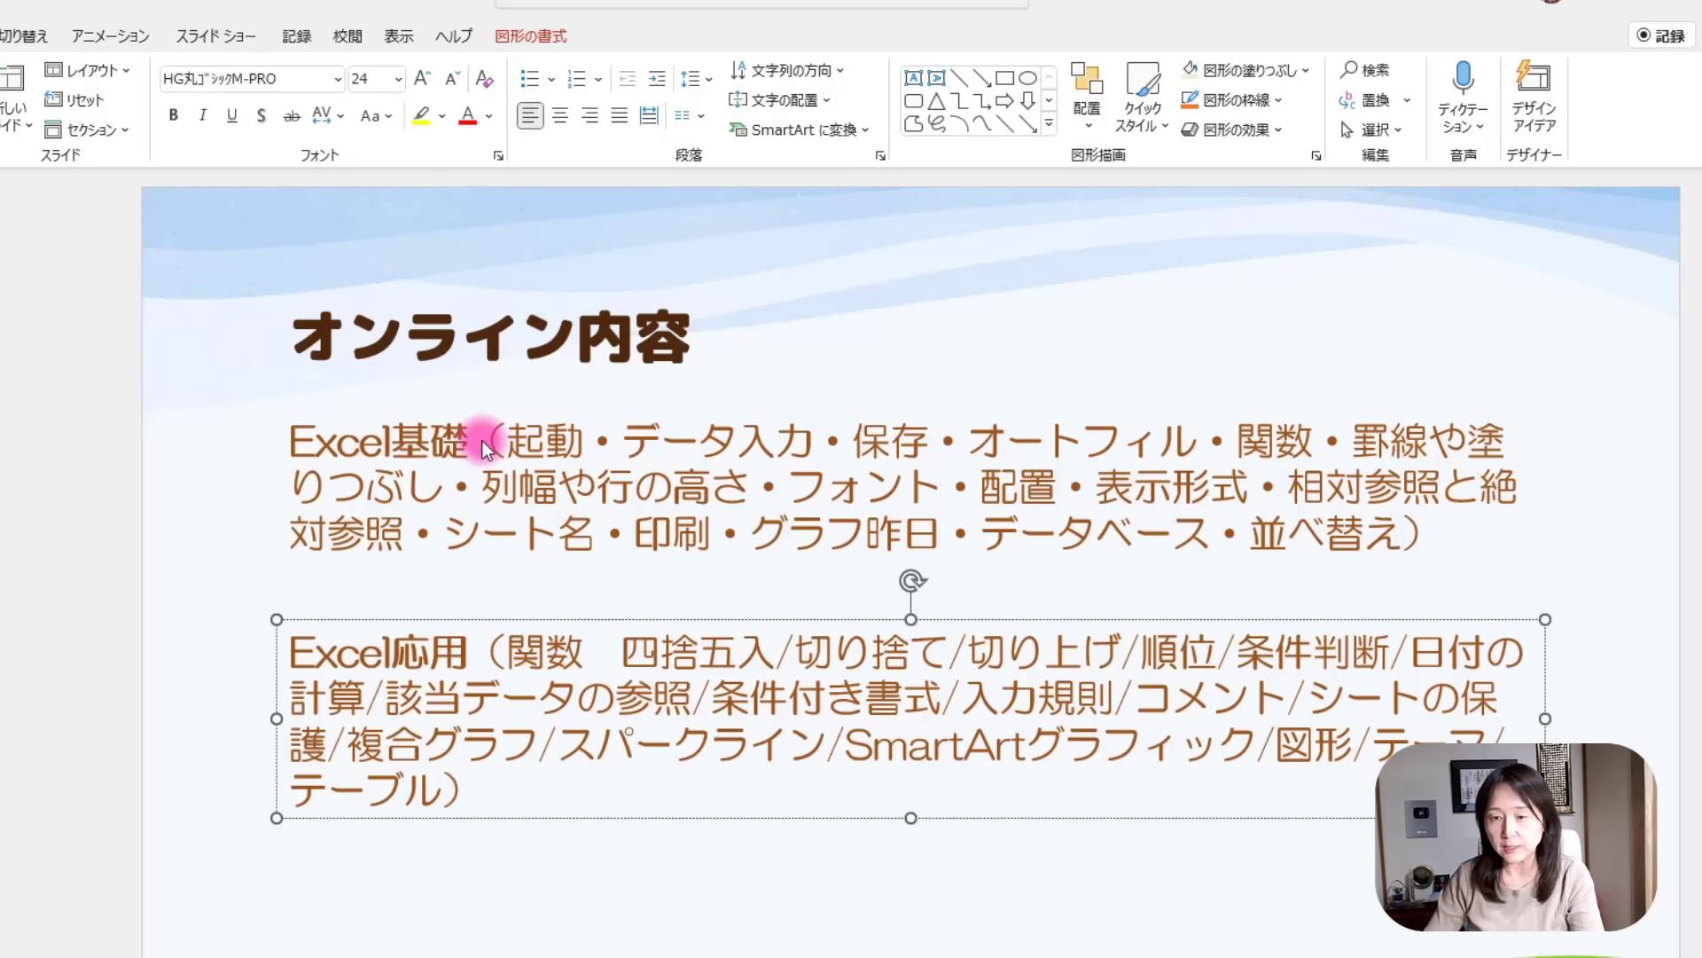
{"action": "left_click", "coordinate": [478, 441]}
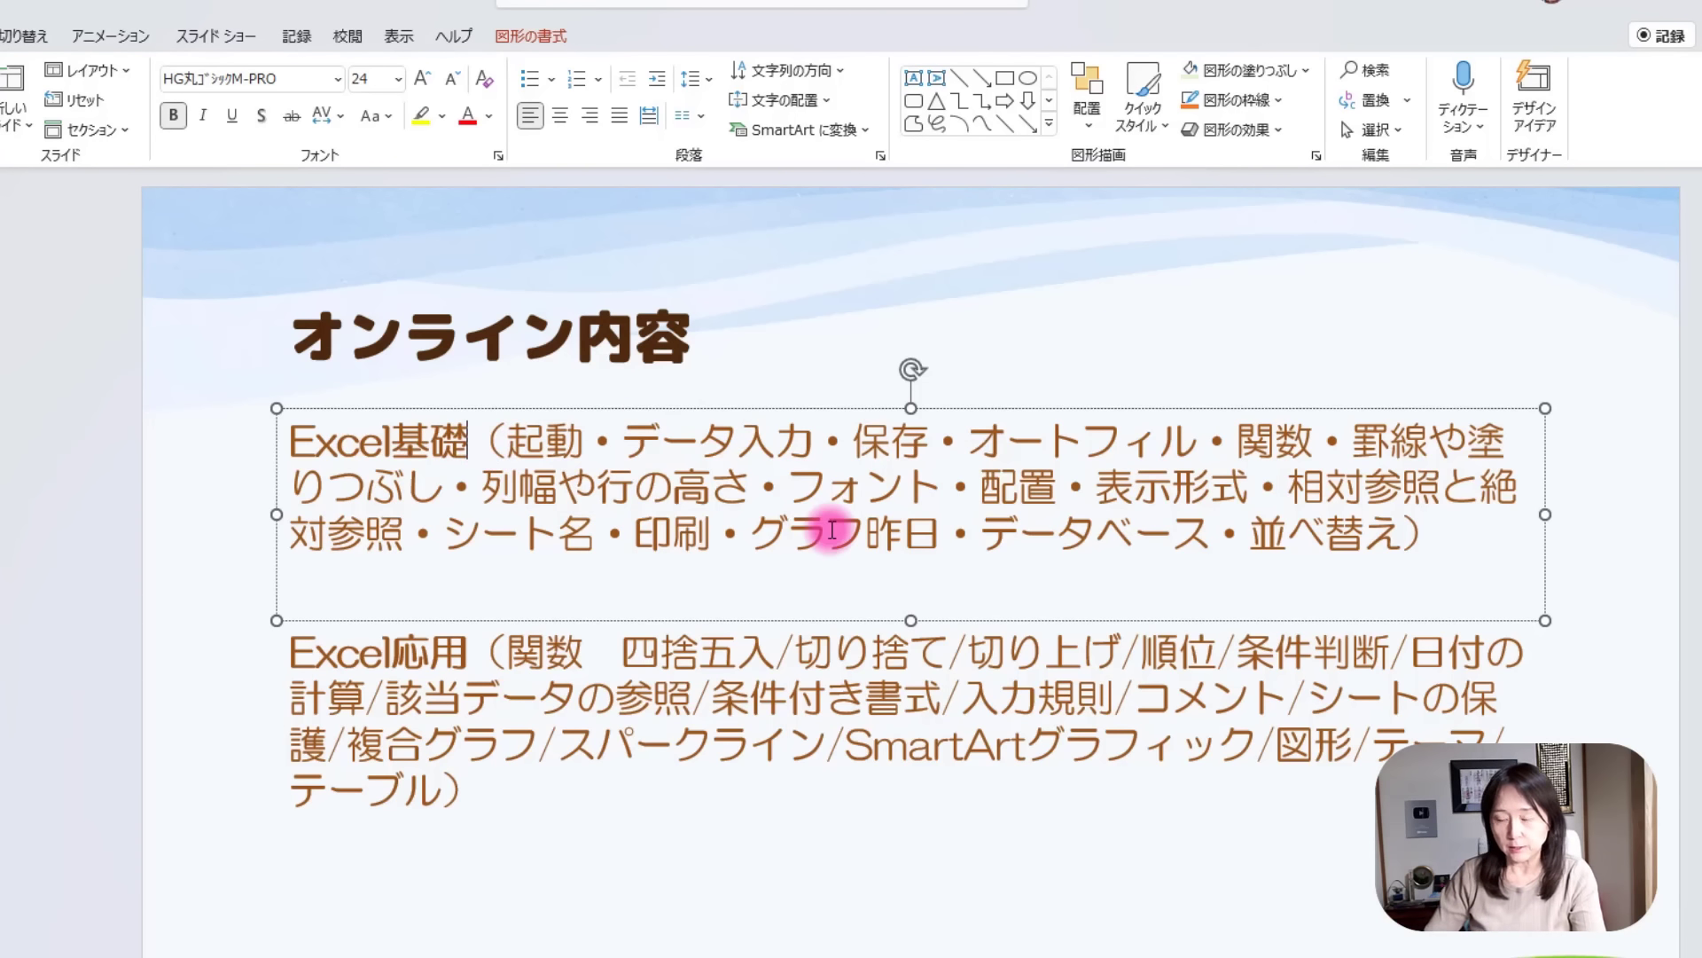
Delete the bracket before 起動 and move that list onto a new line under Excel基礎.
{"action": "key", "text": "Return"}
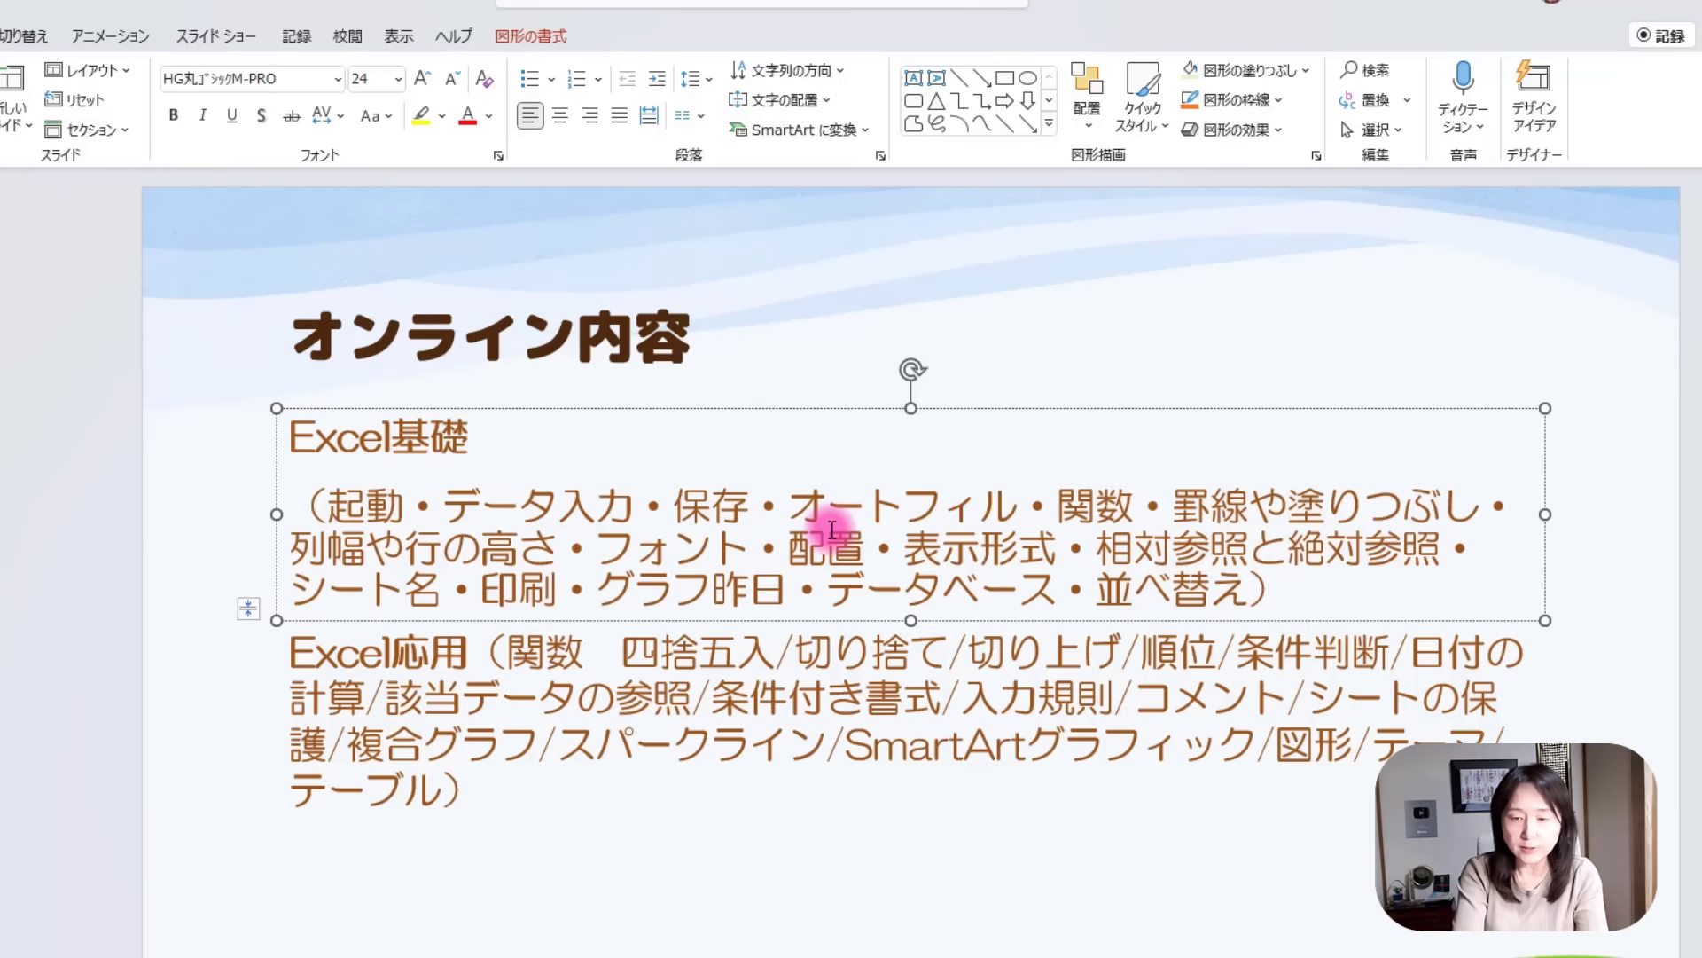
{"action": "key", "text": "BackSpace"}
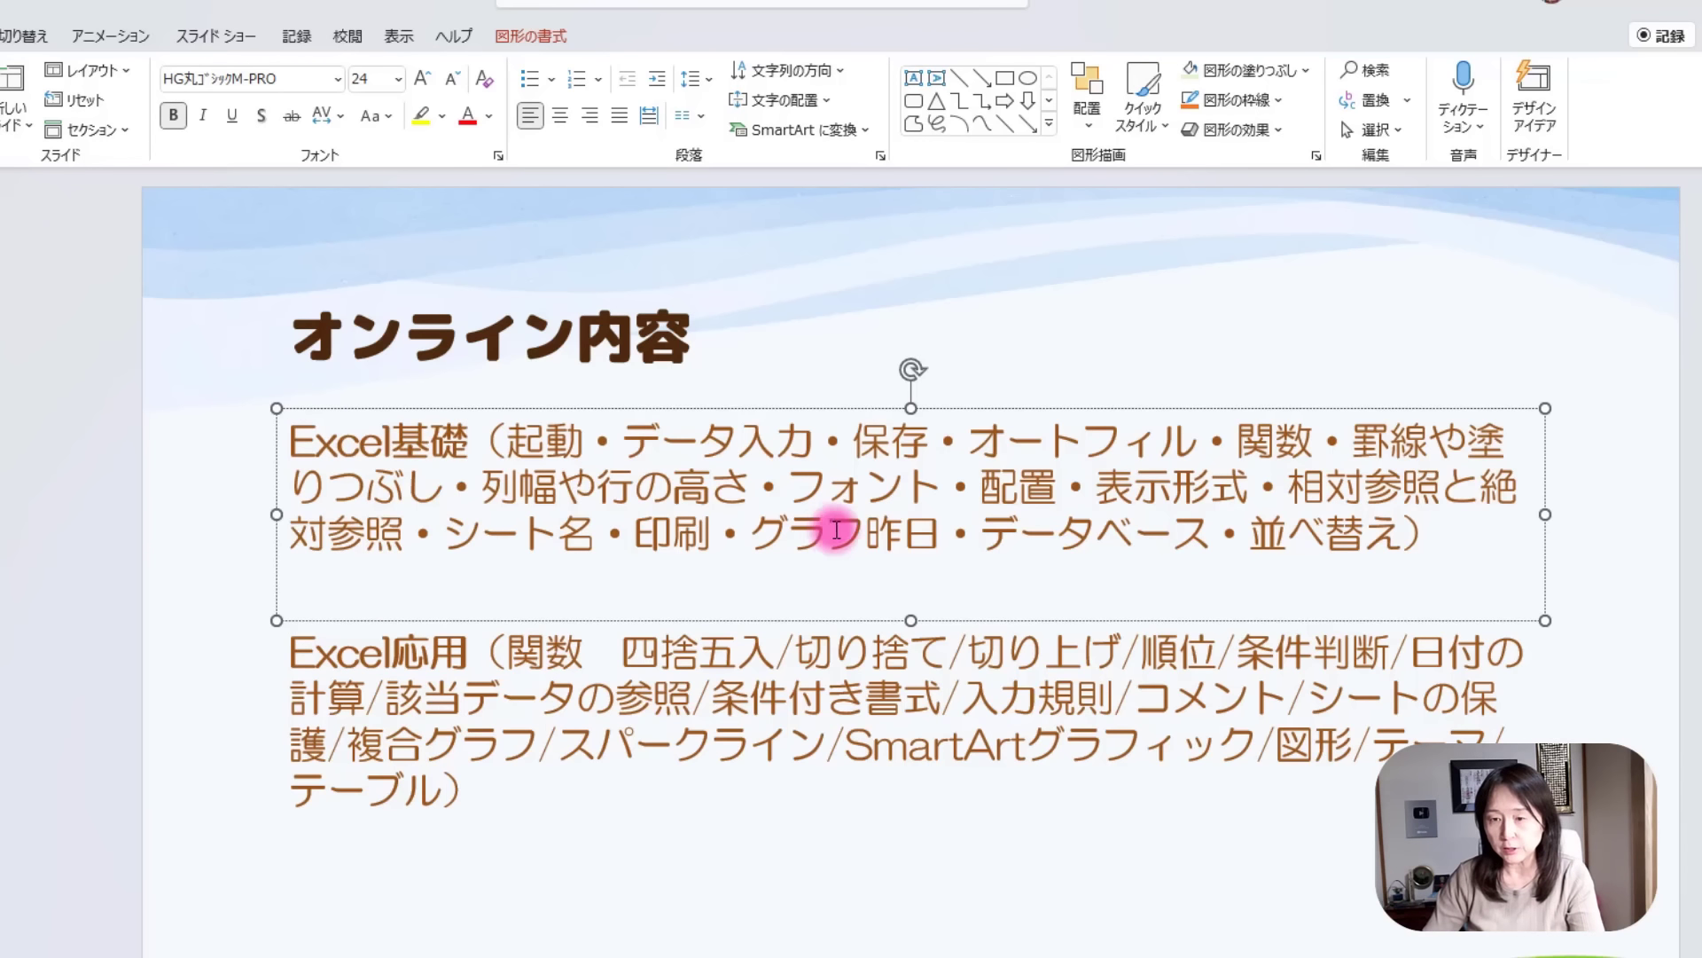
{"action": "left_click", "coordinate": [504, 444]}
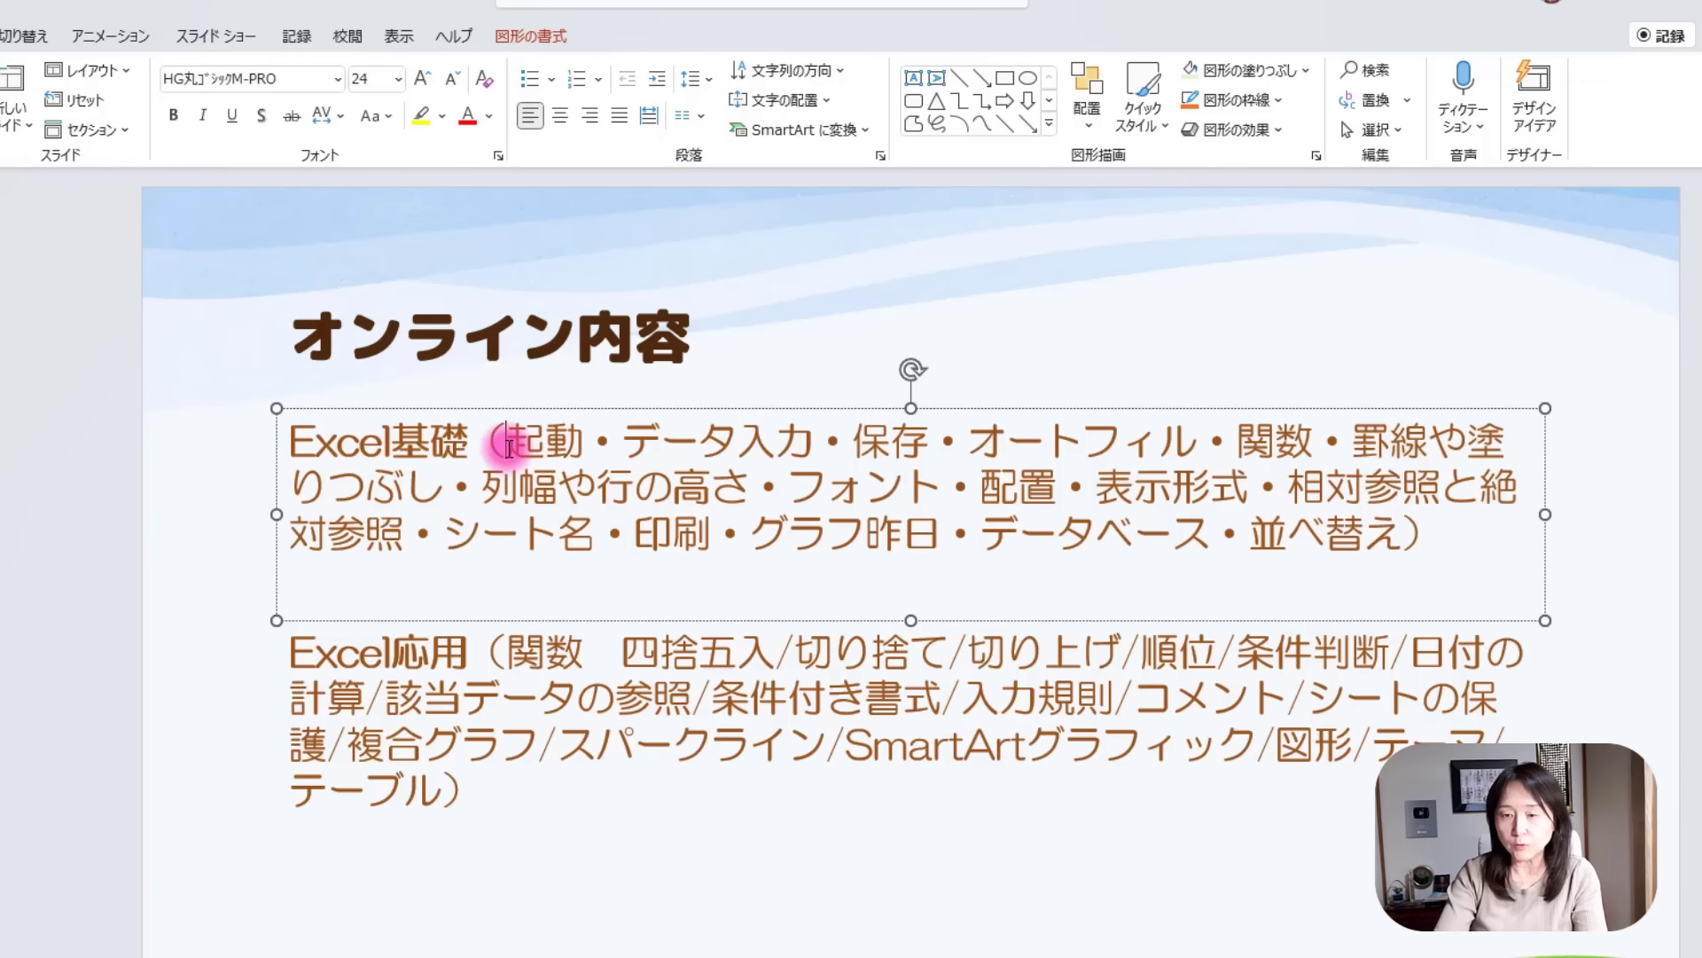
{"action": "key", "text": "BackSpace"}
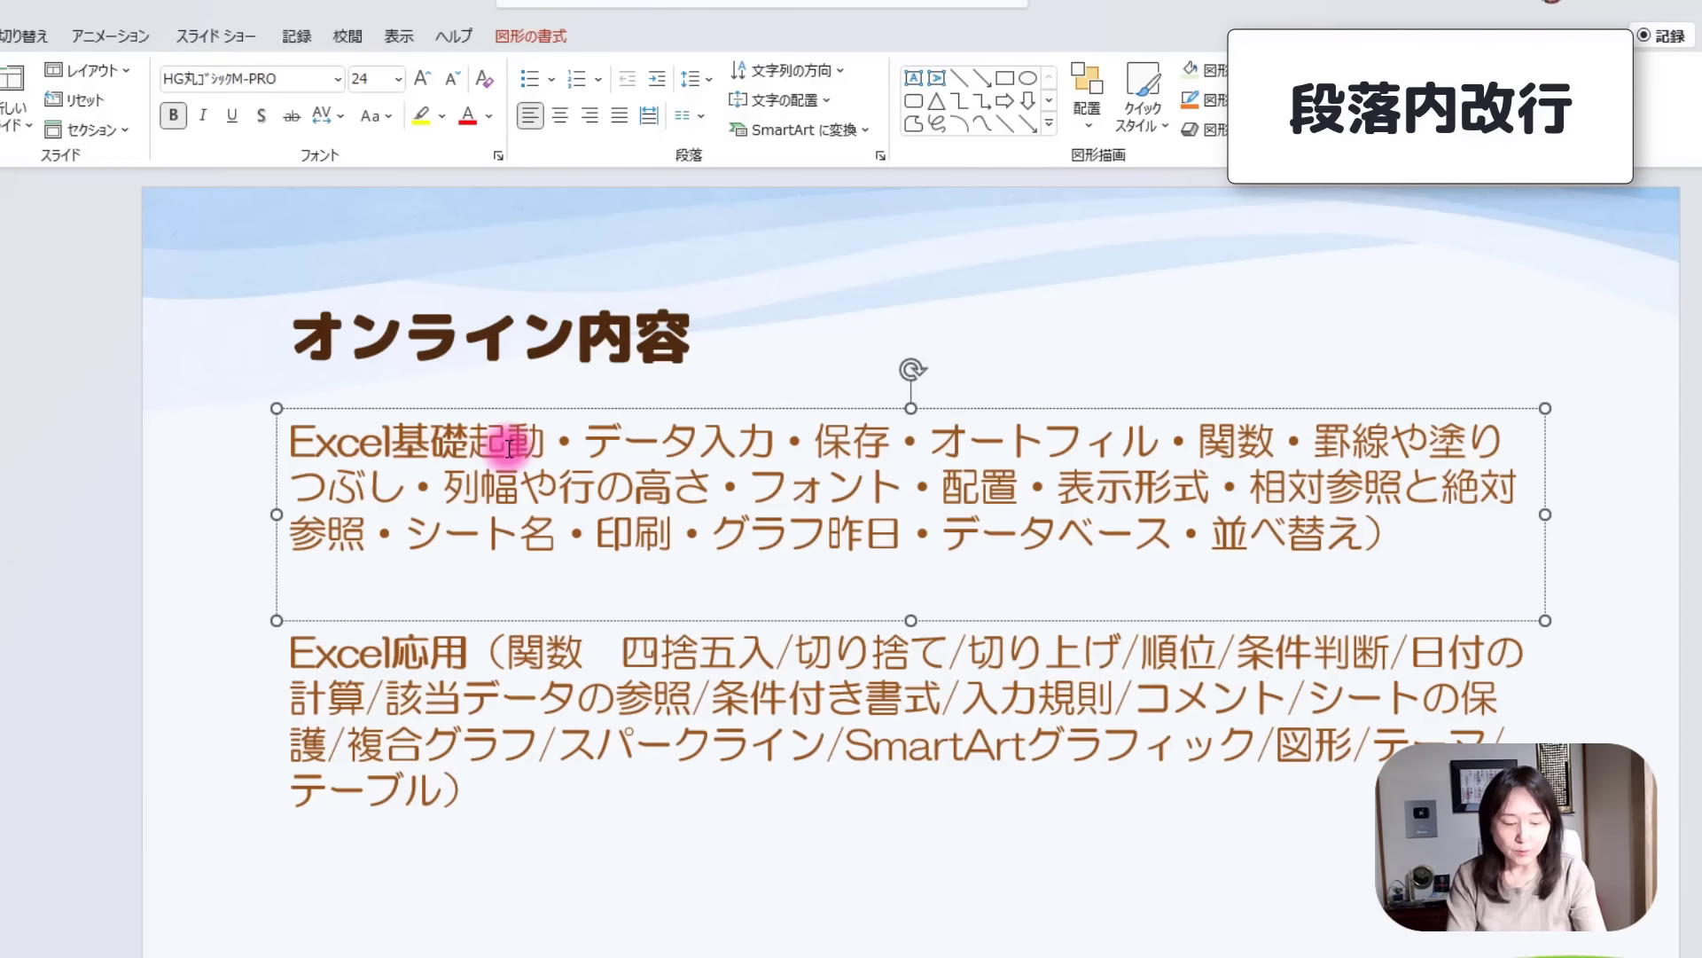
{"action": "key", "text": "shift"}
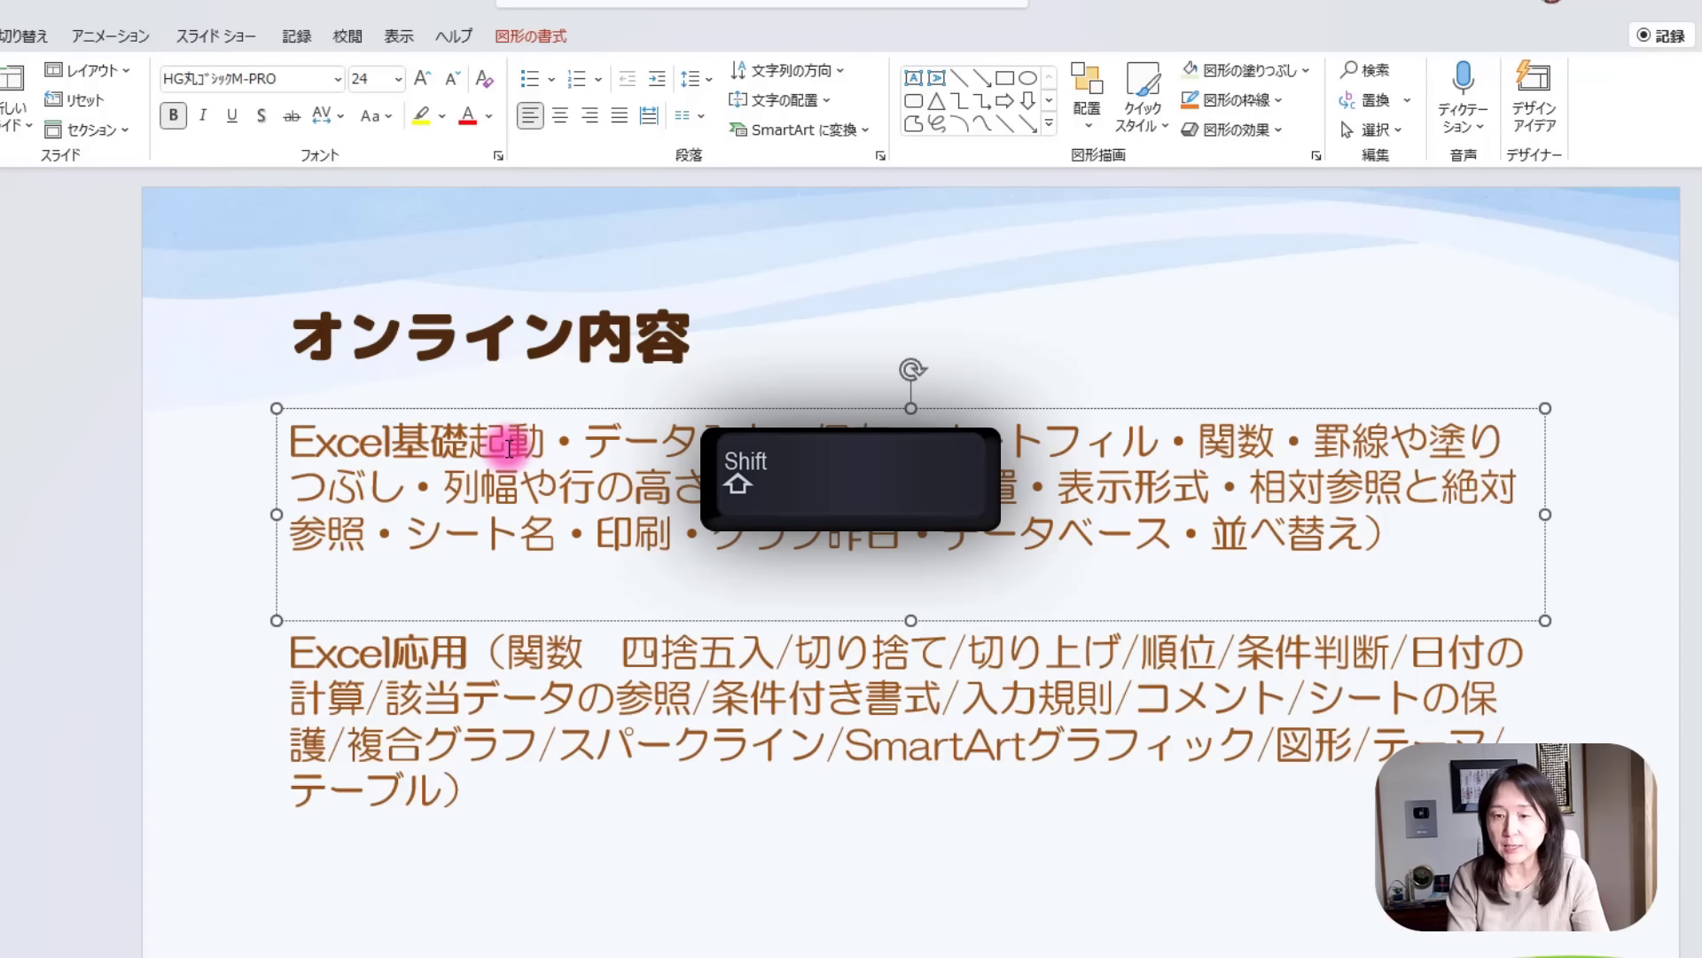
{"action": "key", "text": "shift+Return"}
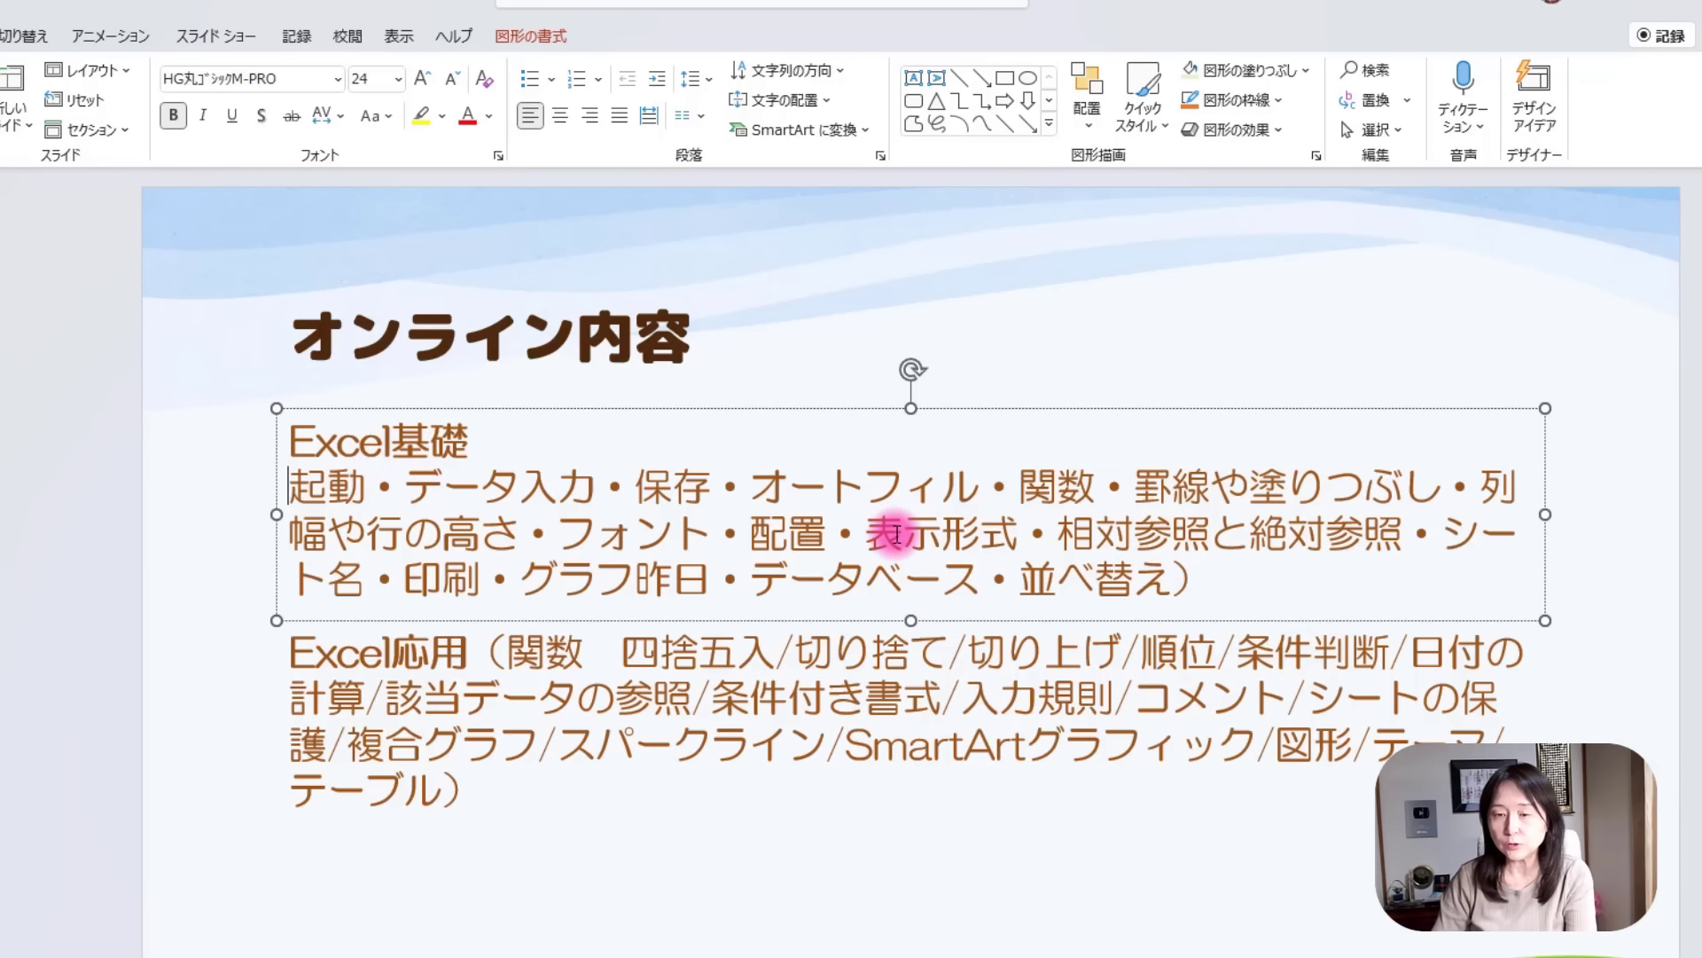
Remove the brackets after 並べ替え and around the 関数 list, putting 関数 on a new line under Excel応用.
{"action": "left_click", "coordinate": [468, 657]}
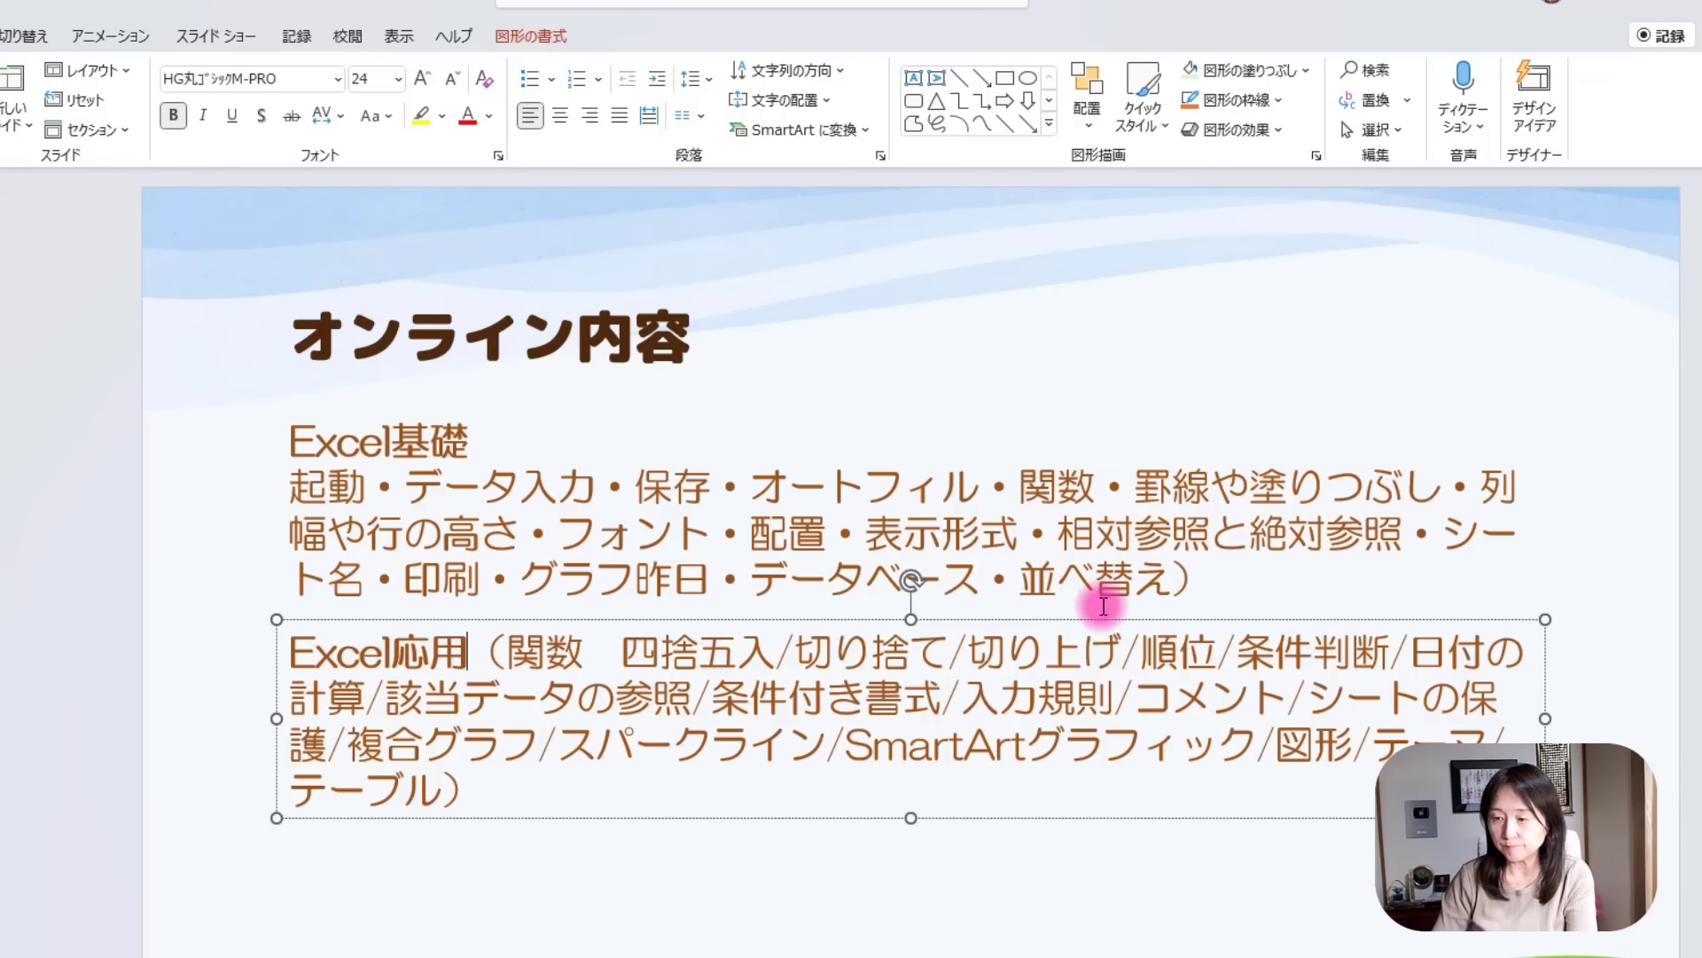
{"action": "left_click", "coordinate": [1172, 578]}
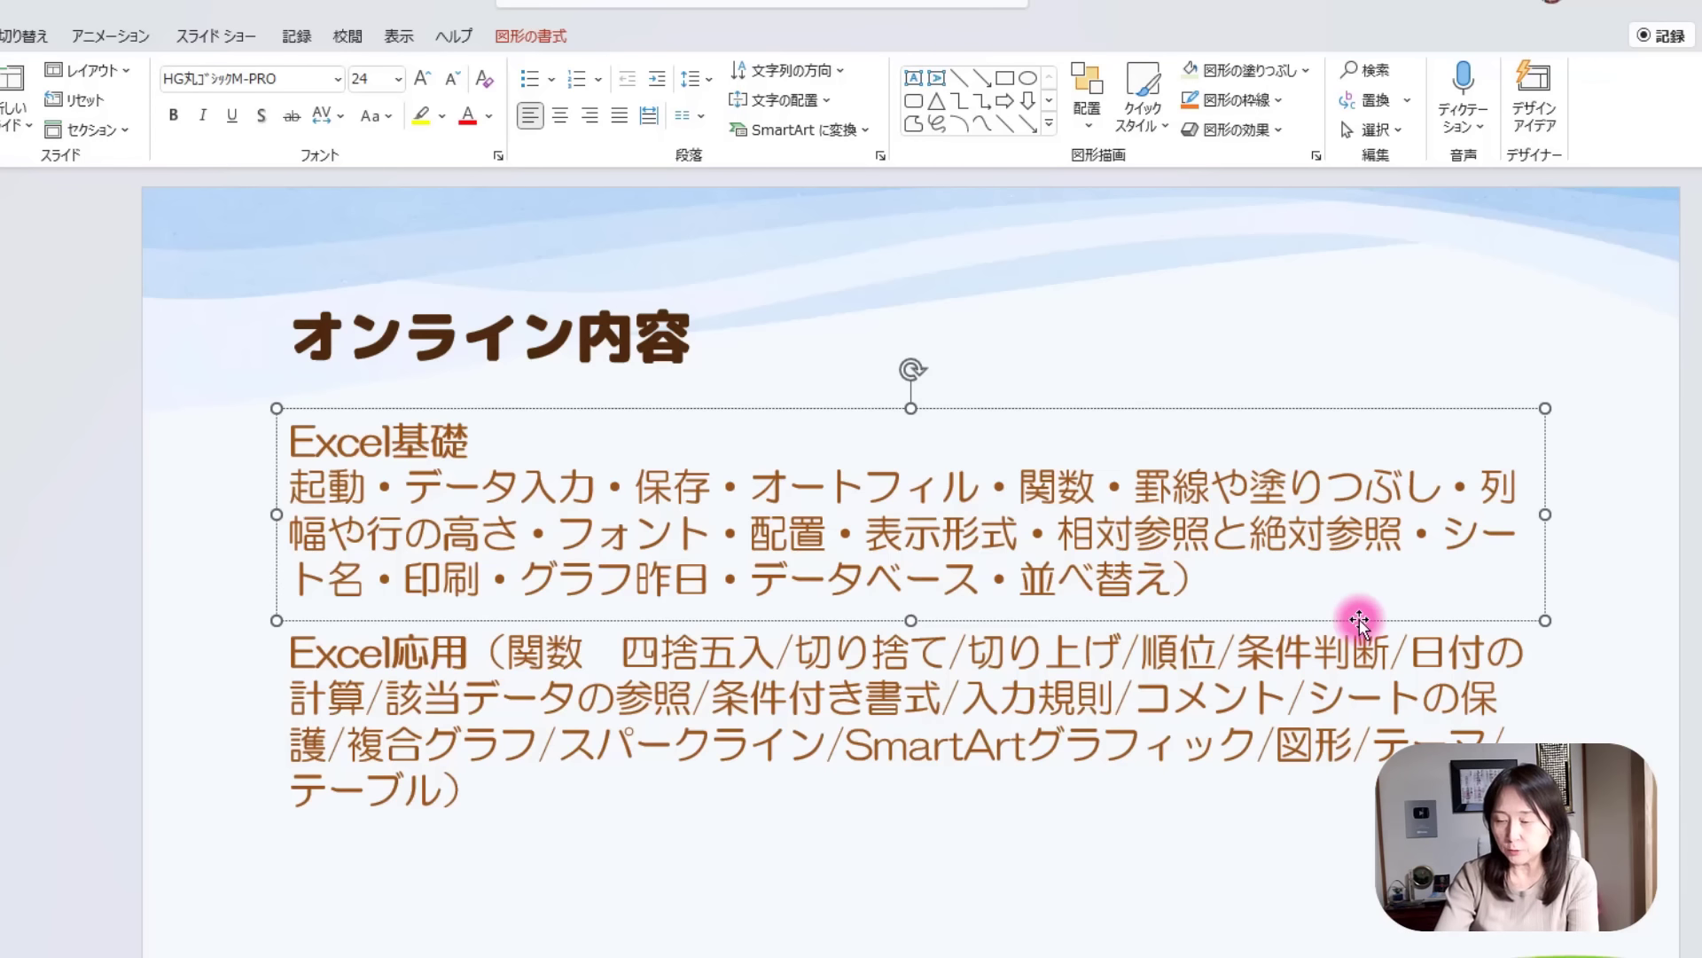
{"action": "key", "text": "Delete"}
{"action": "left_click", "coordinate": [507, 656]}
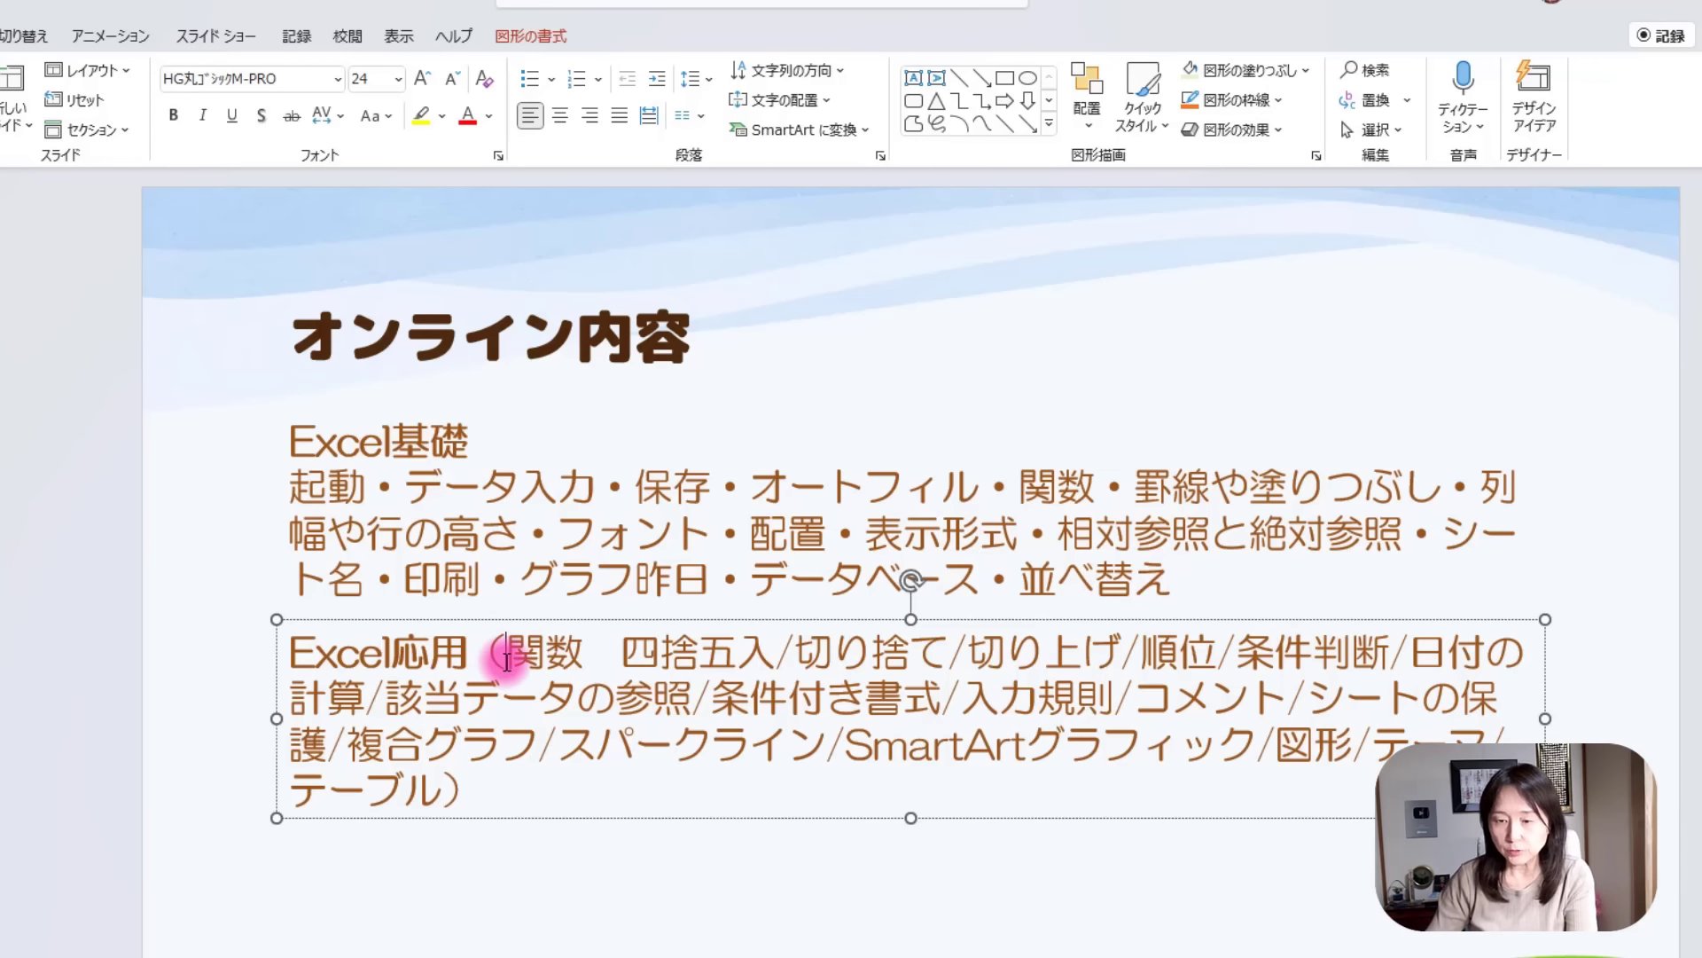
{"action": "key", "text": "BackSpace"}
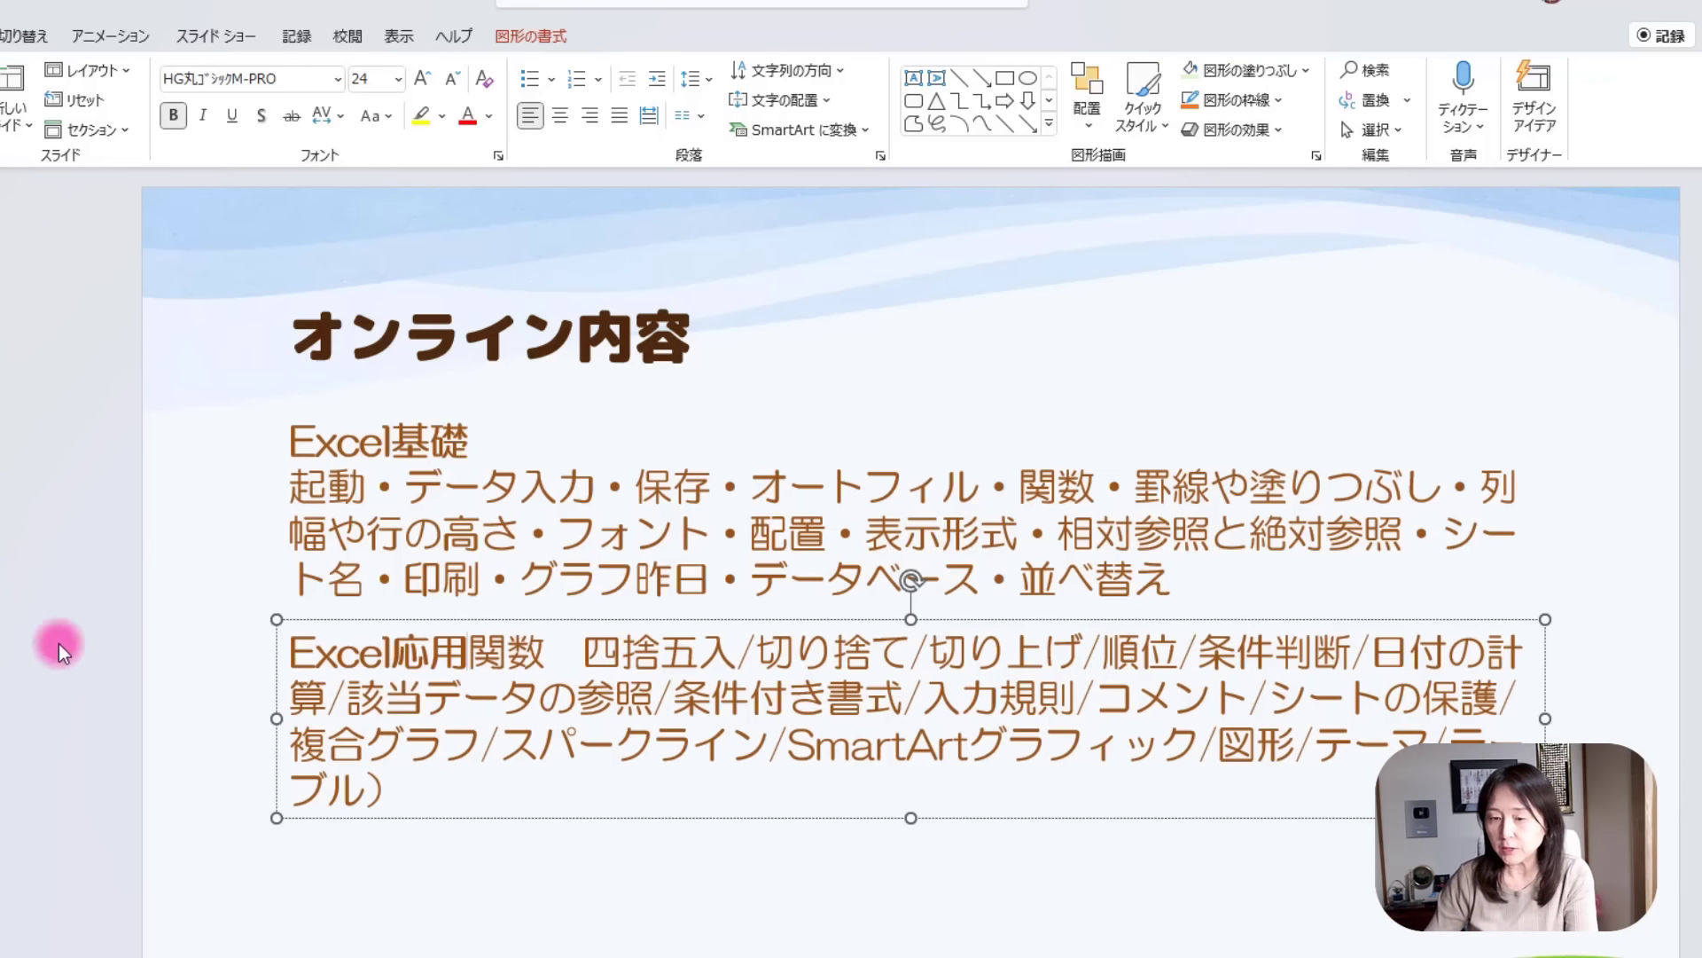
{"action": "left_click", "coordinate": [364, 788]}
{"action": "key", "text": "Delete"}
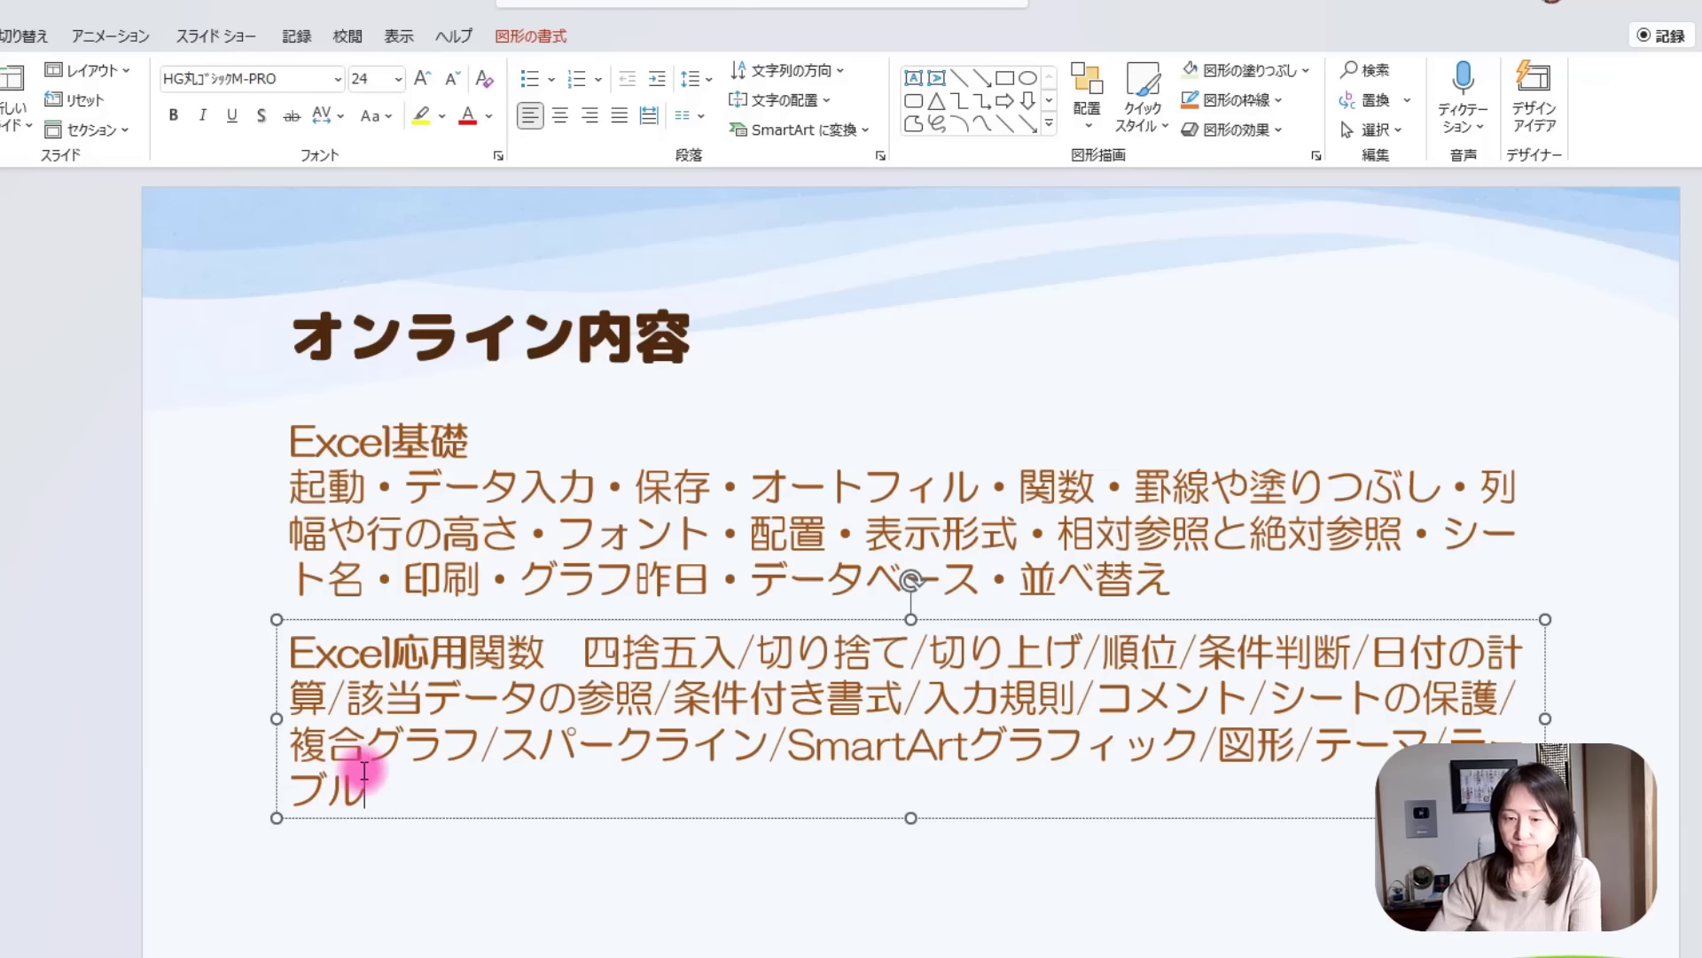
{"action": "left_click", "coordinate": [471, 656]}
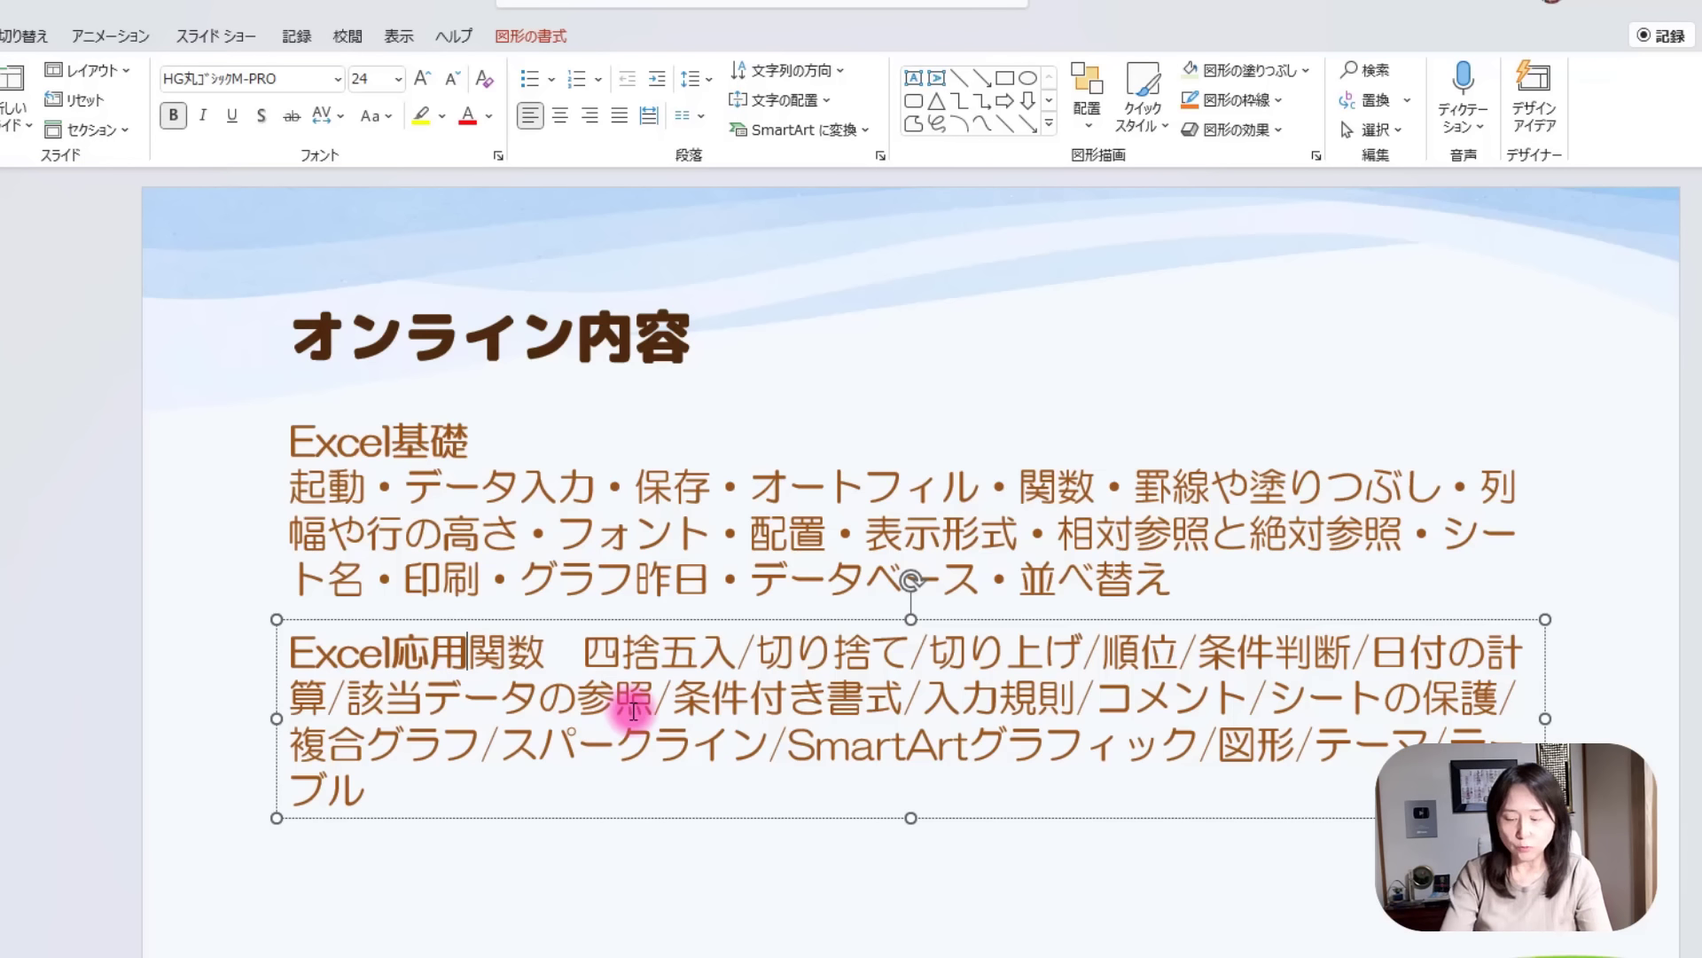
{"action": "key", "text": "shift"}
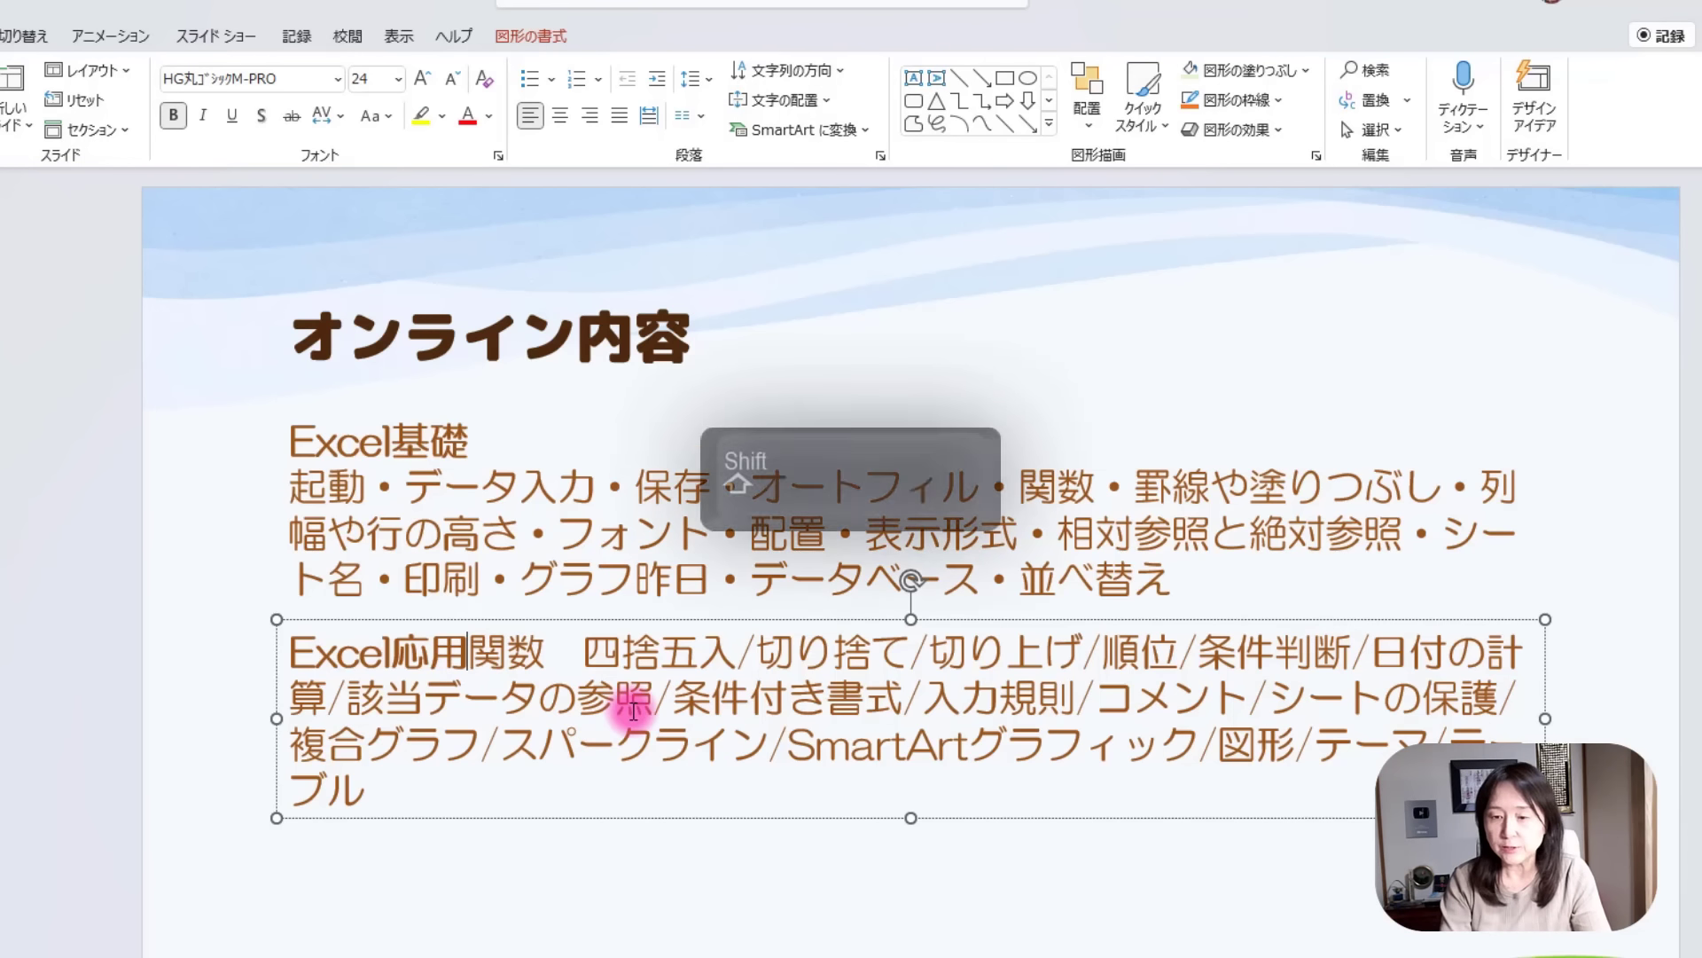
{"action": "key", "text": "shift+Return"}
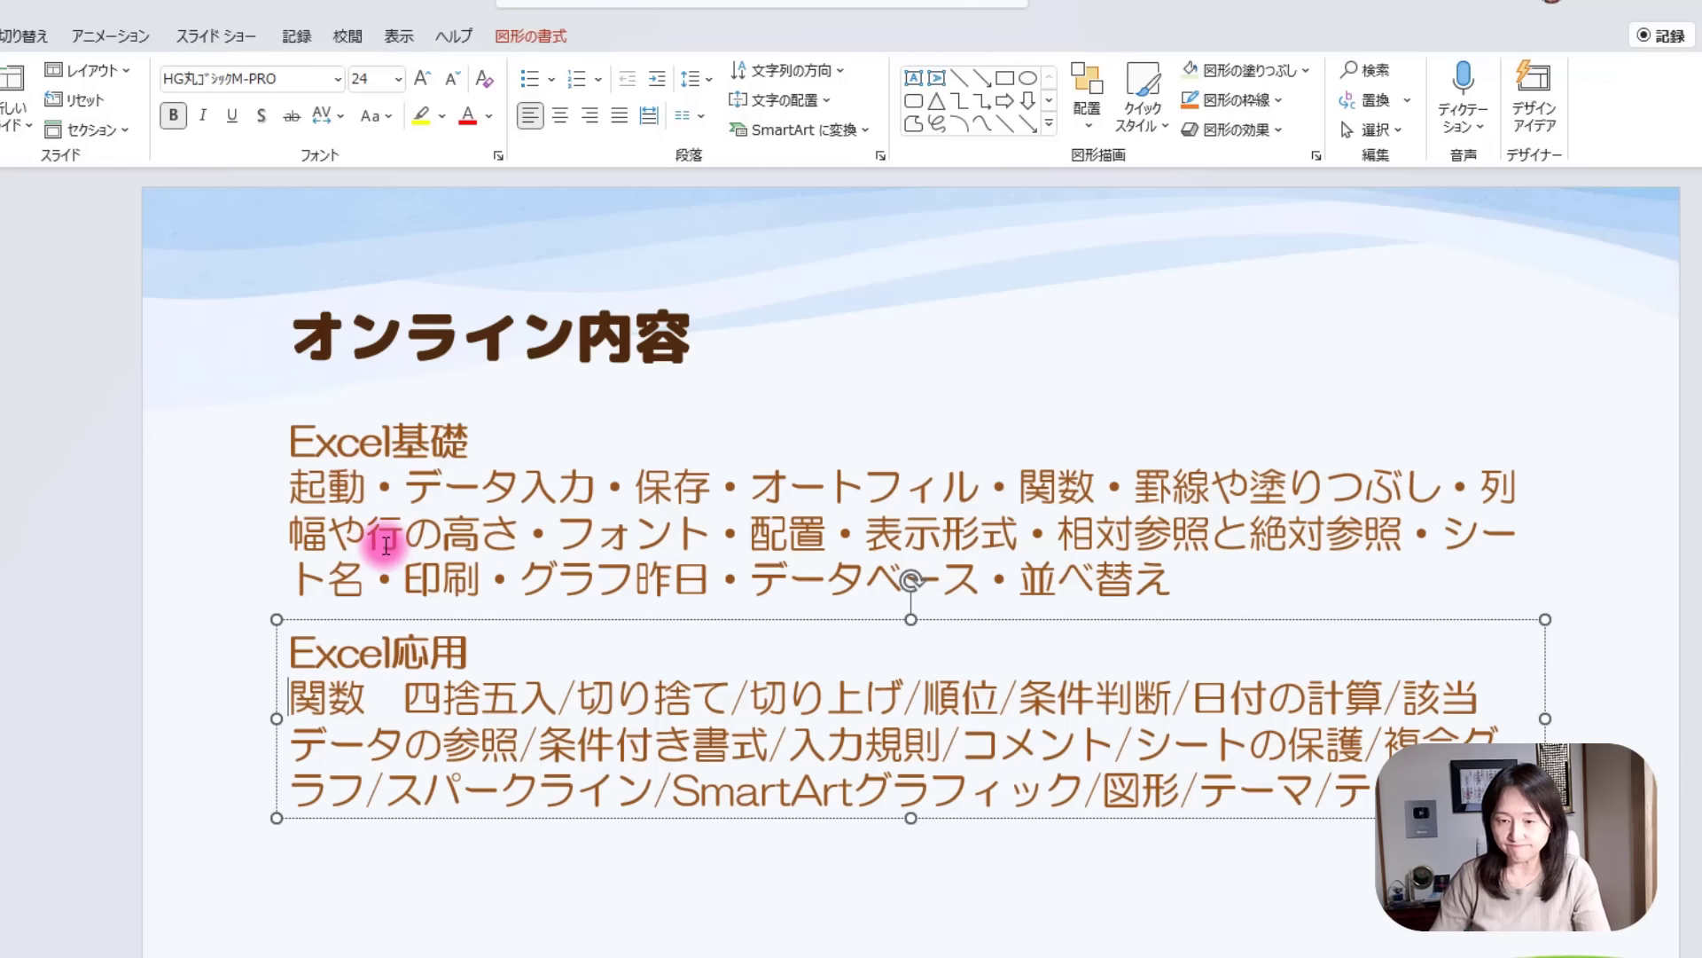
{"action": "left_click", "coordinate": [358, 440]}
Set Excel基礎 in Rounded Mplus 1c Black and format-paint that style onto Excel応用.
{"action": "left_click_drag", "start_coordinate": [293, 440], "coordinate": [467, 440]}
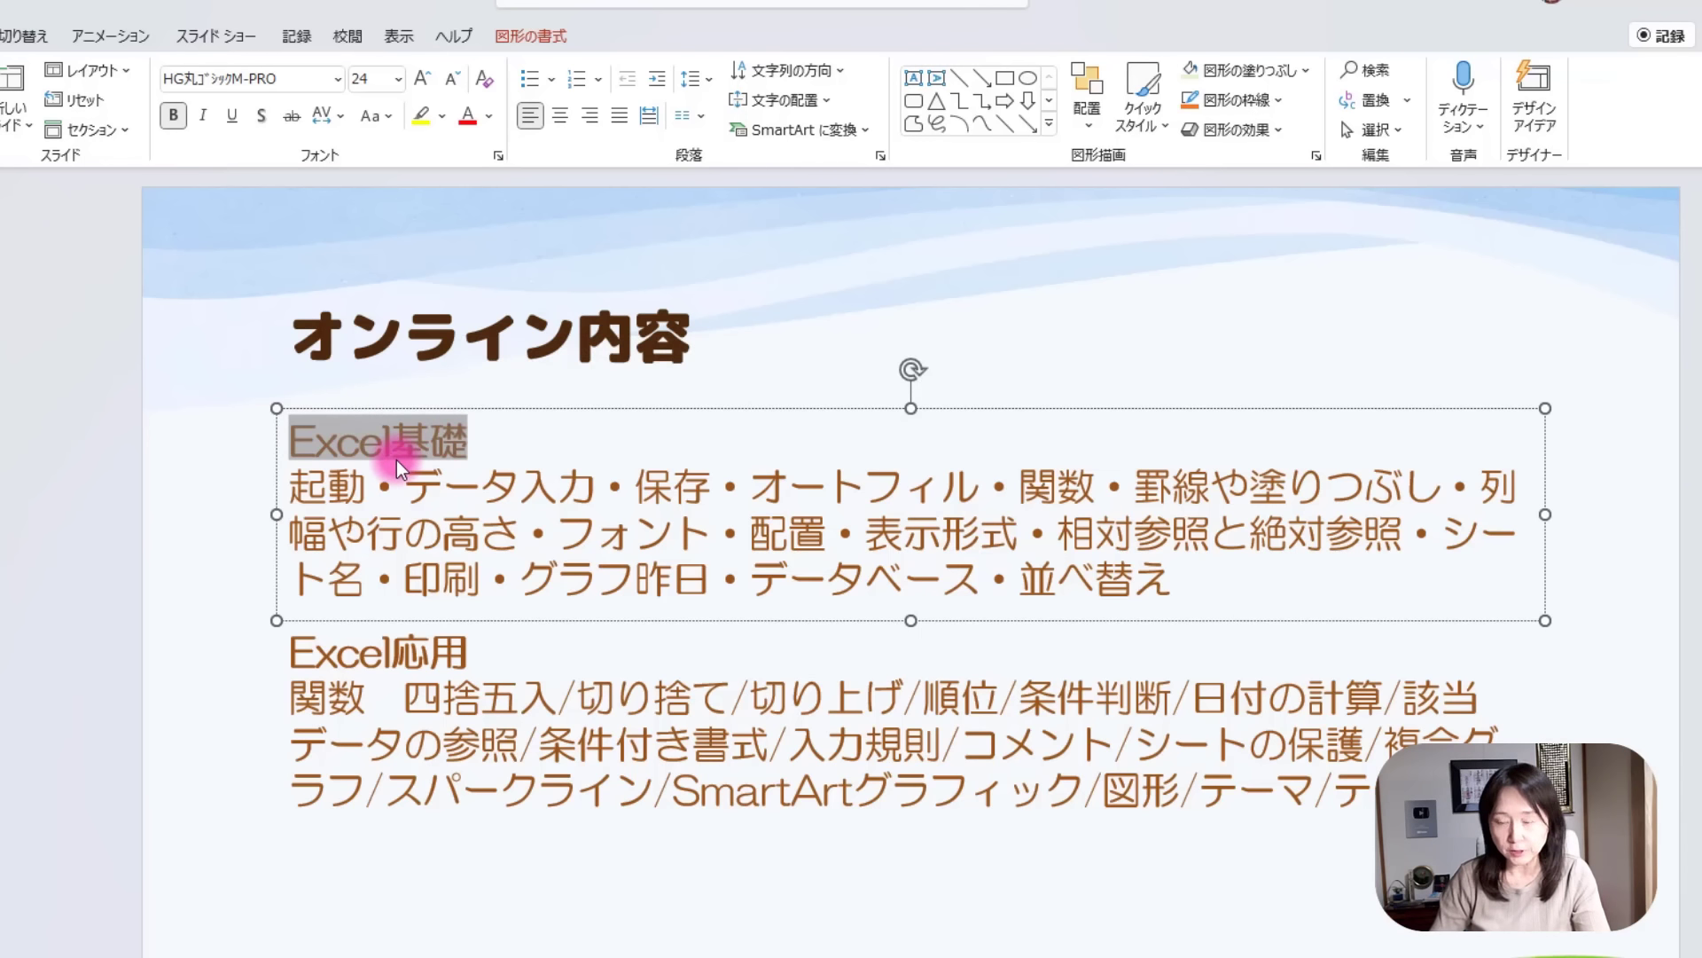
{"action": "left_click", "coordinate": [337, 78]}
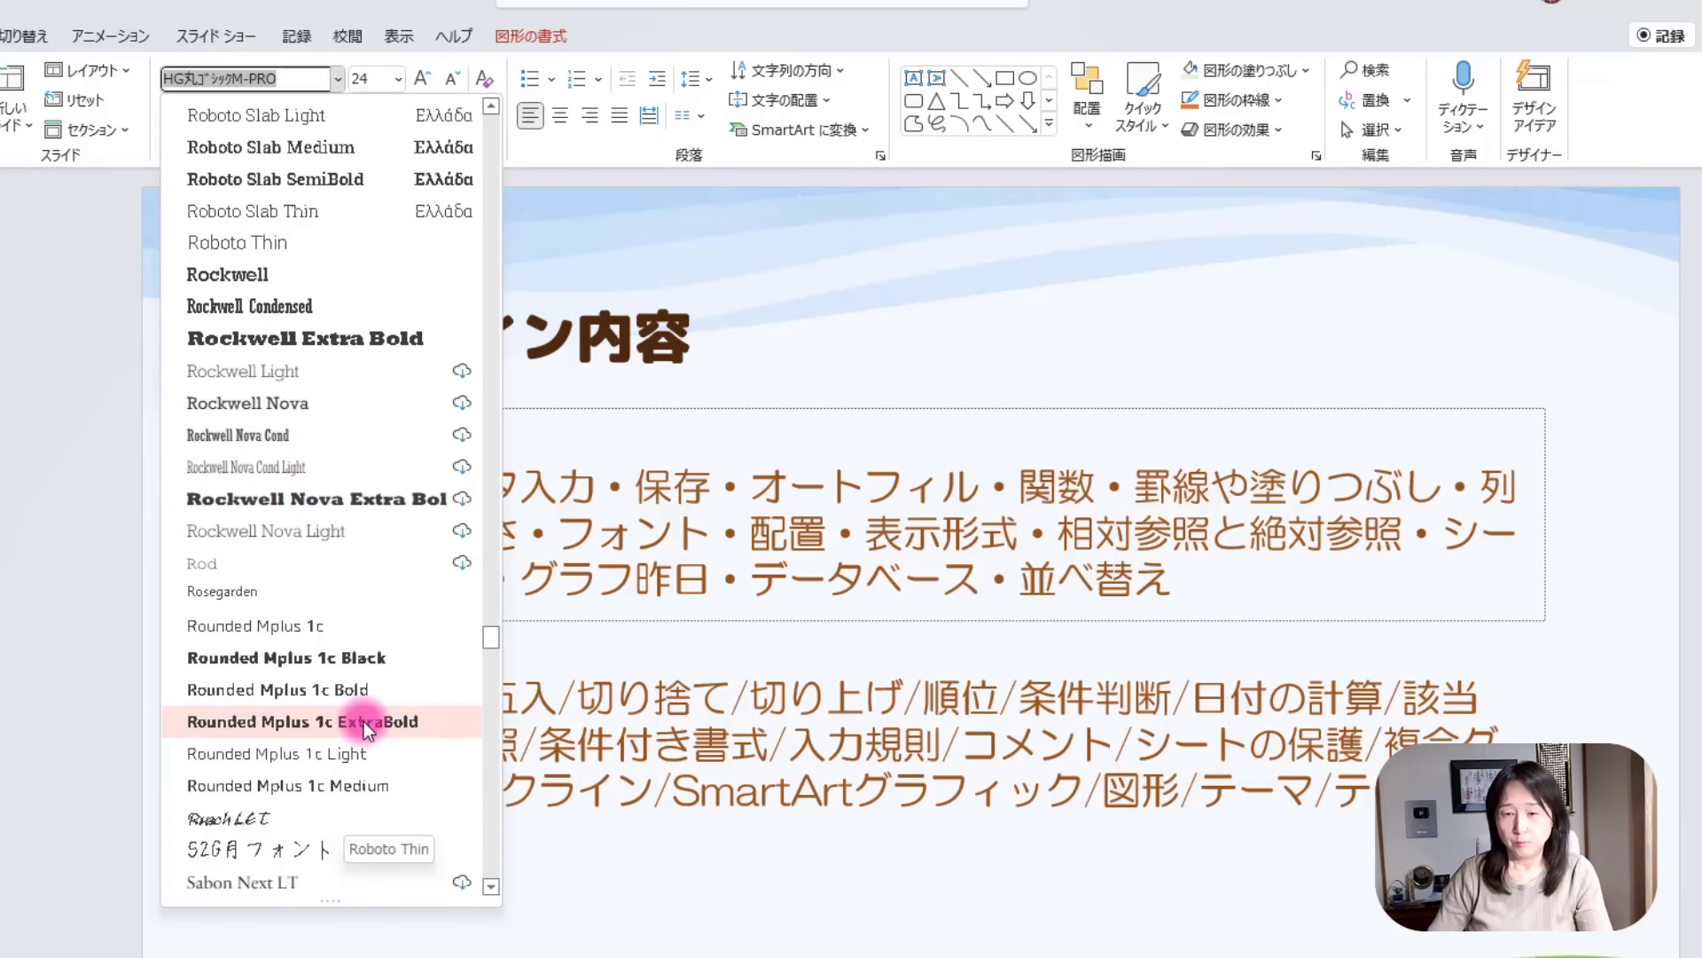
{"action": "left_click", "coordinate": [348, 662]}
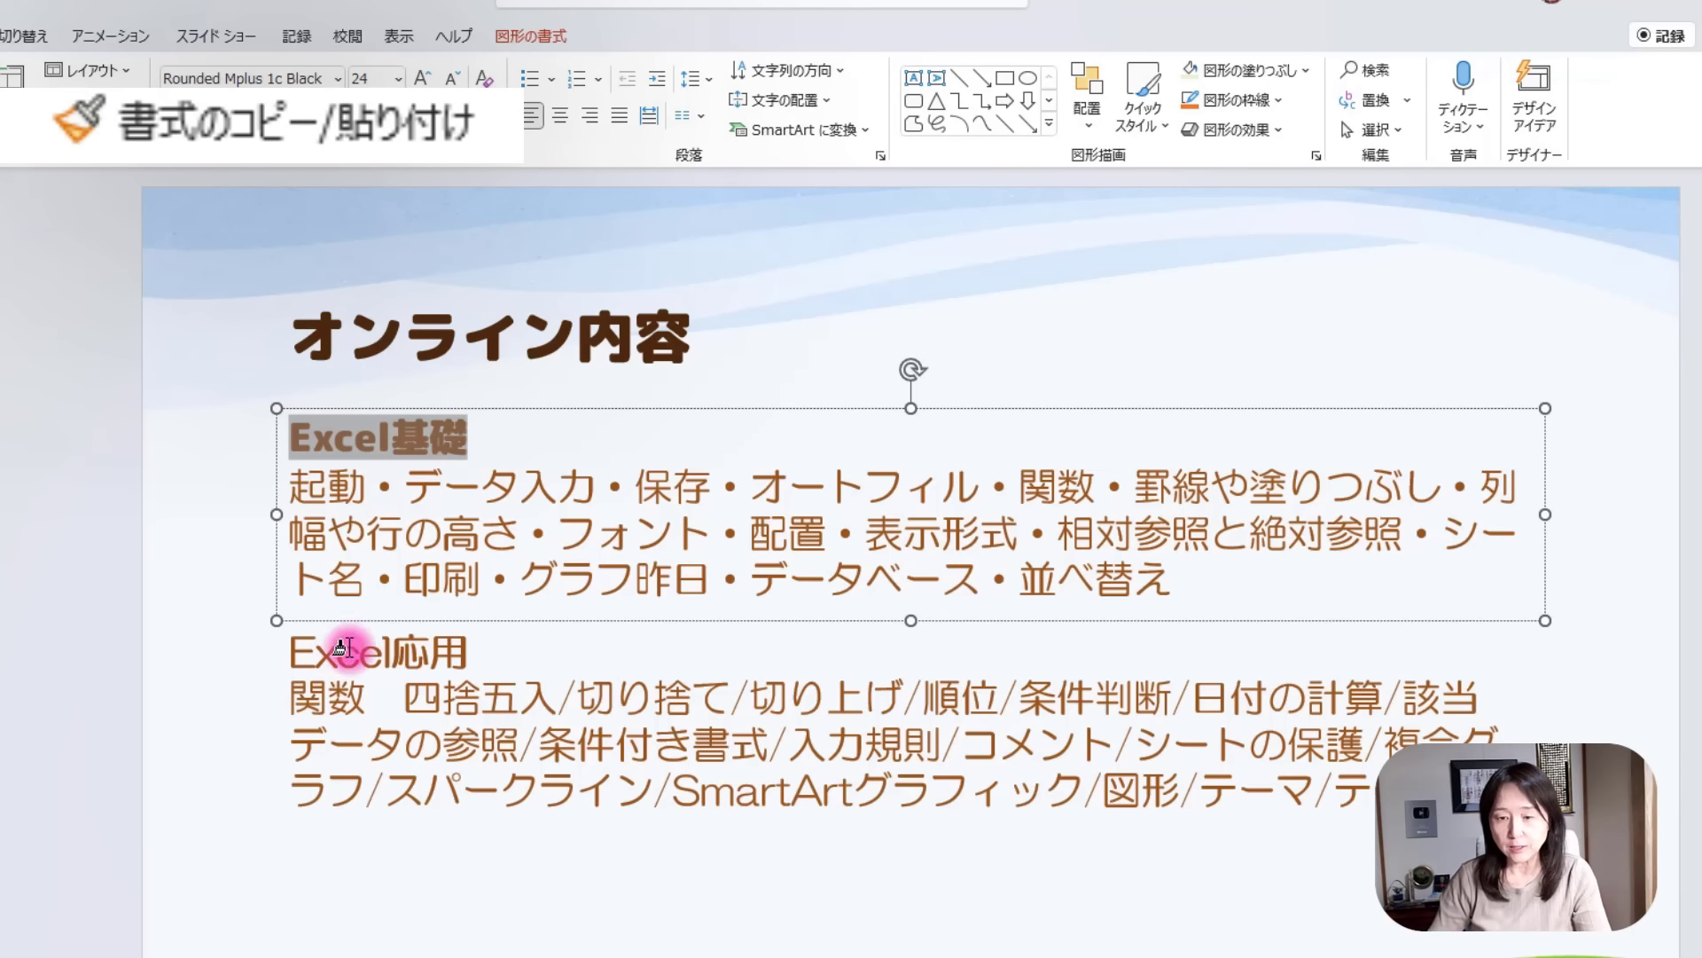
{"action": "mouse_move", "coordinate": [291, 653]}
{"action": "left_mouse_down"}
{"action": "mouse_move", "coordinate": [467, 653]}
{"action": "mouse_move", "coordinate": [285, 653]}
{"action": "left_mouse_up"}
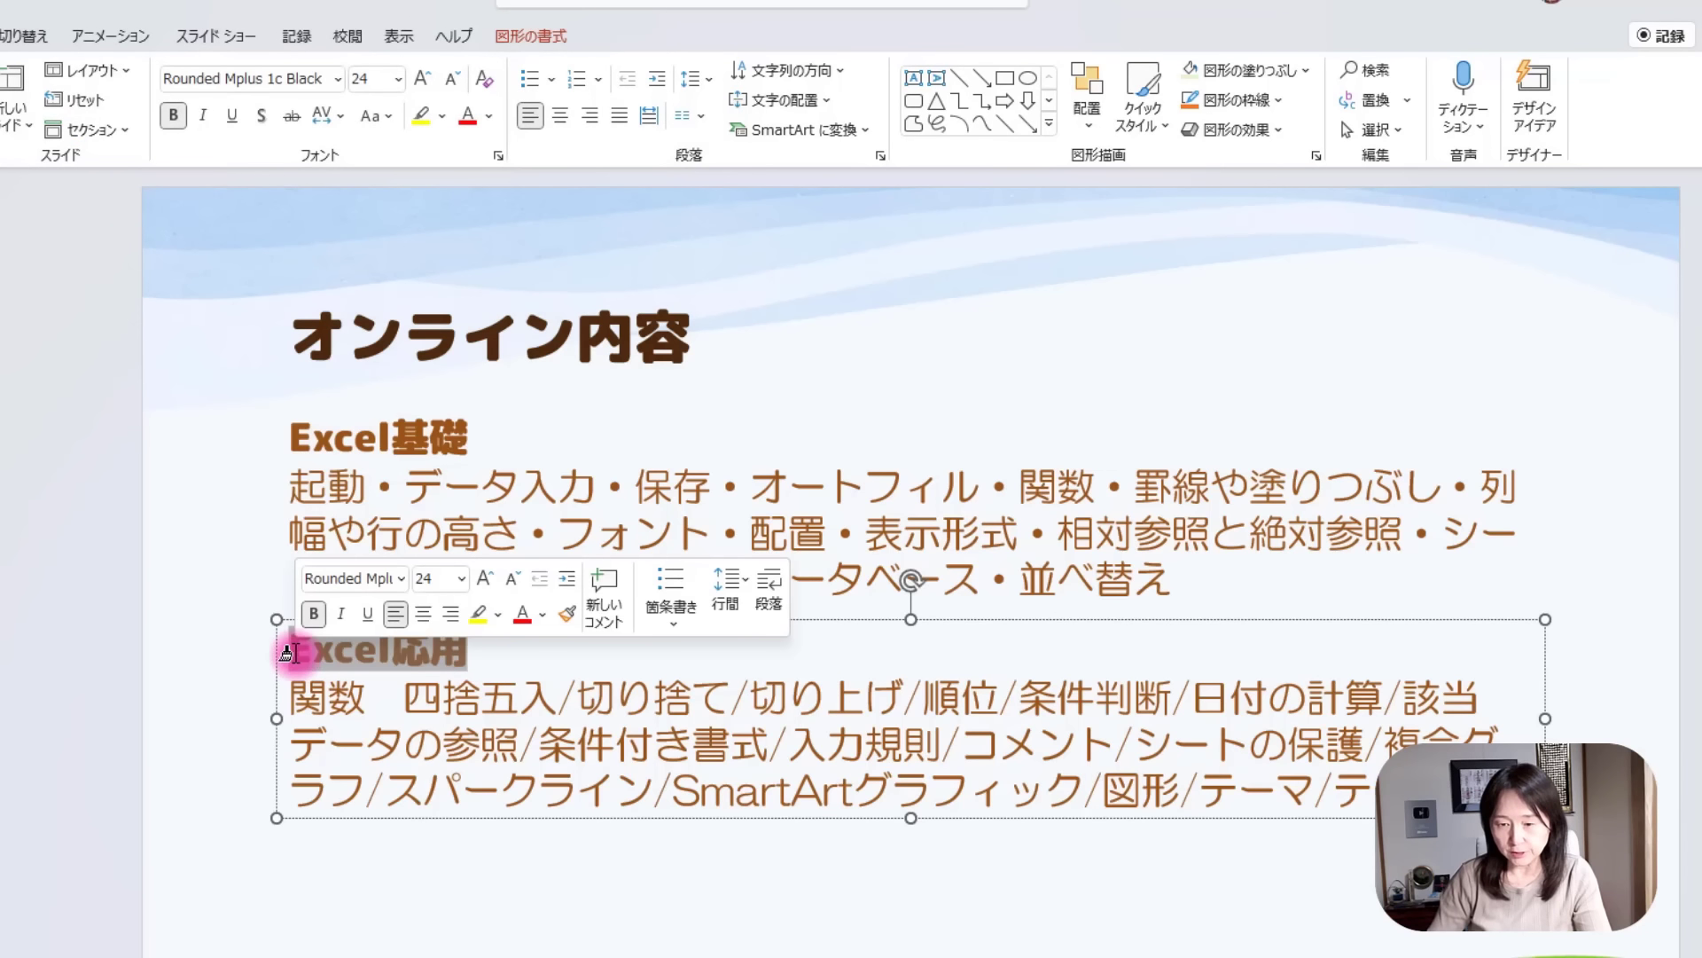
{"action": "left_click", "coordinate": [622, 933]}
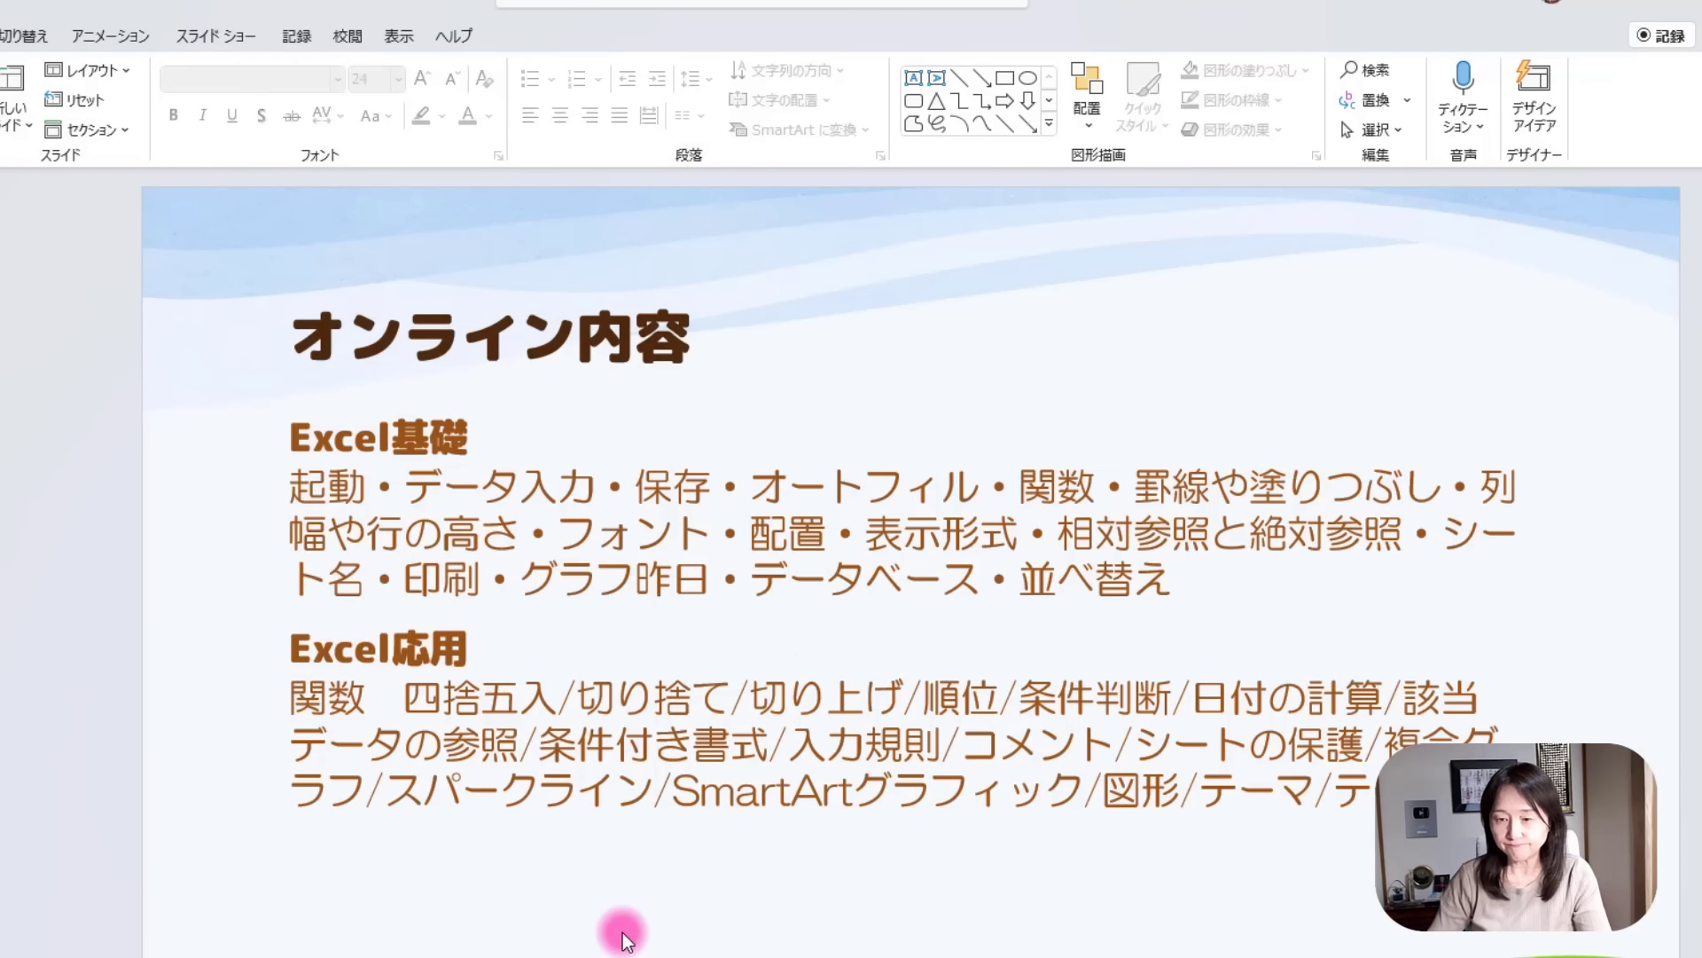
{"action": "left_click", "coordinate": [656, 745]}
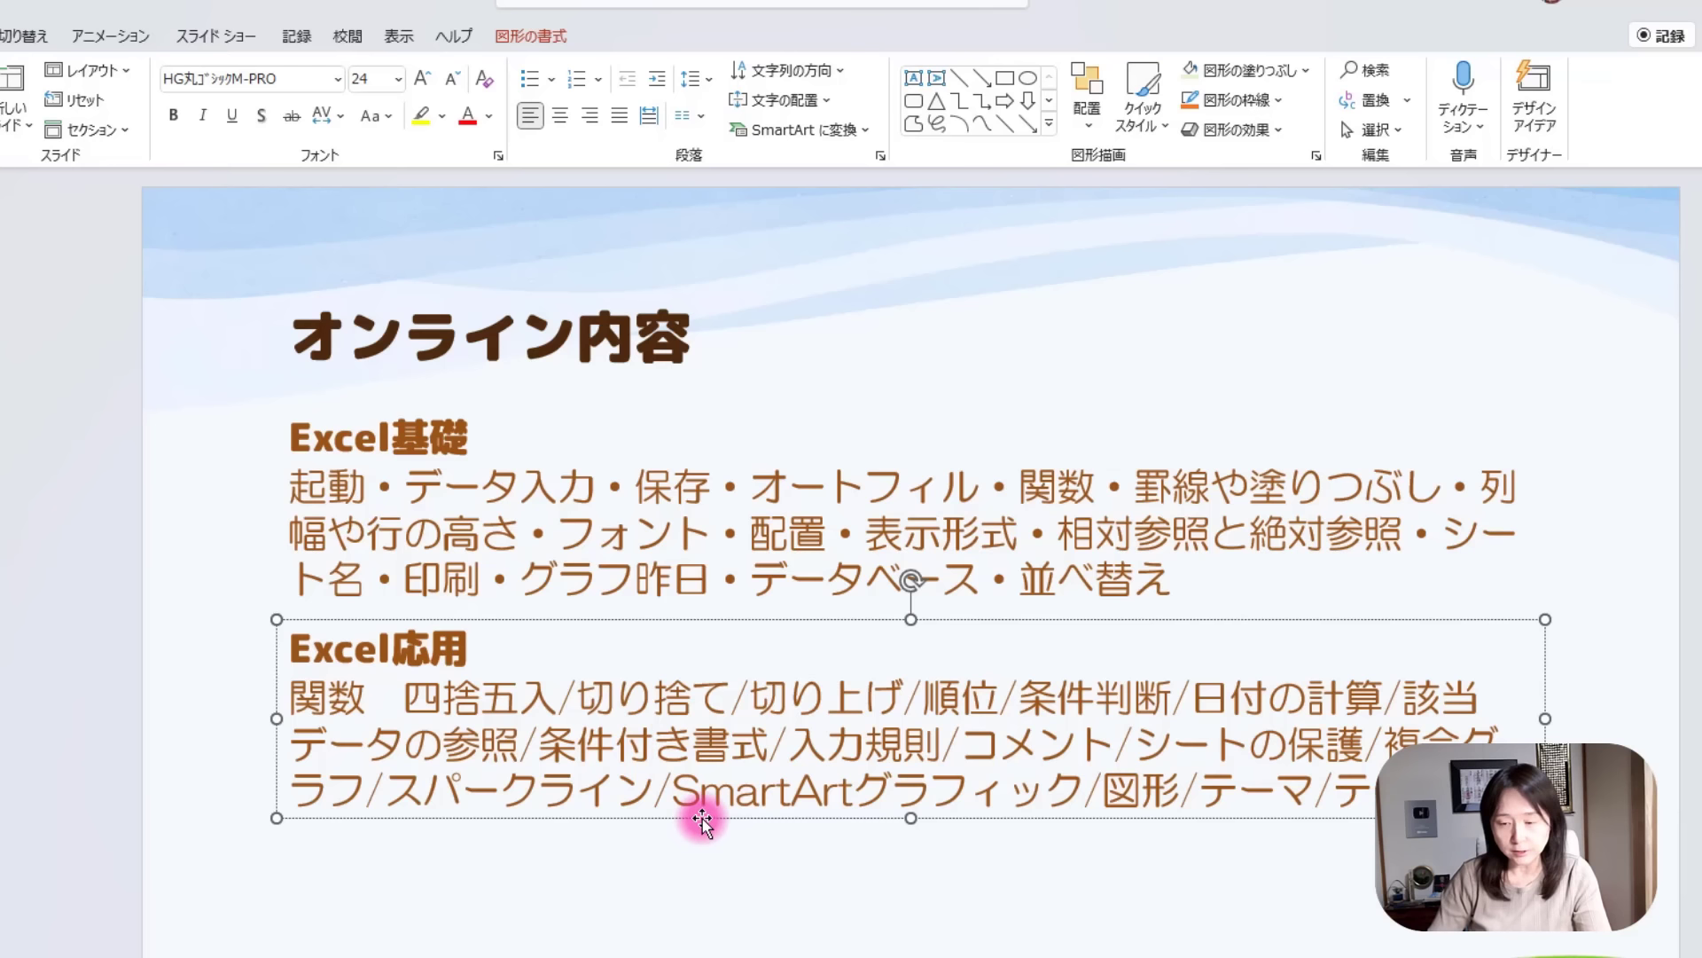
Nudge the Excel応用 box down four steps to leave a gap below Excel基礎.
{"action": "left_click", "coordinate": [702, 818]}
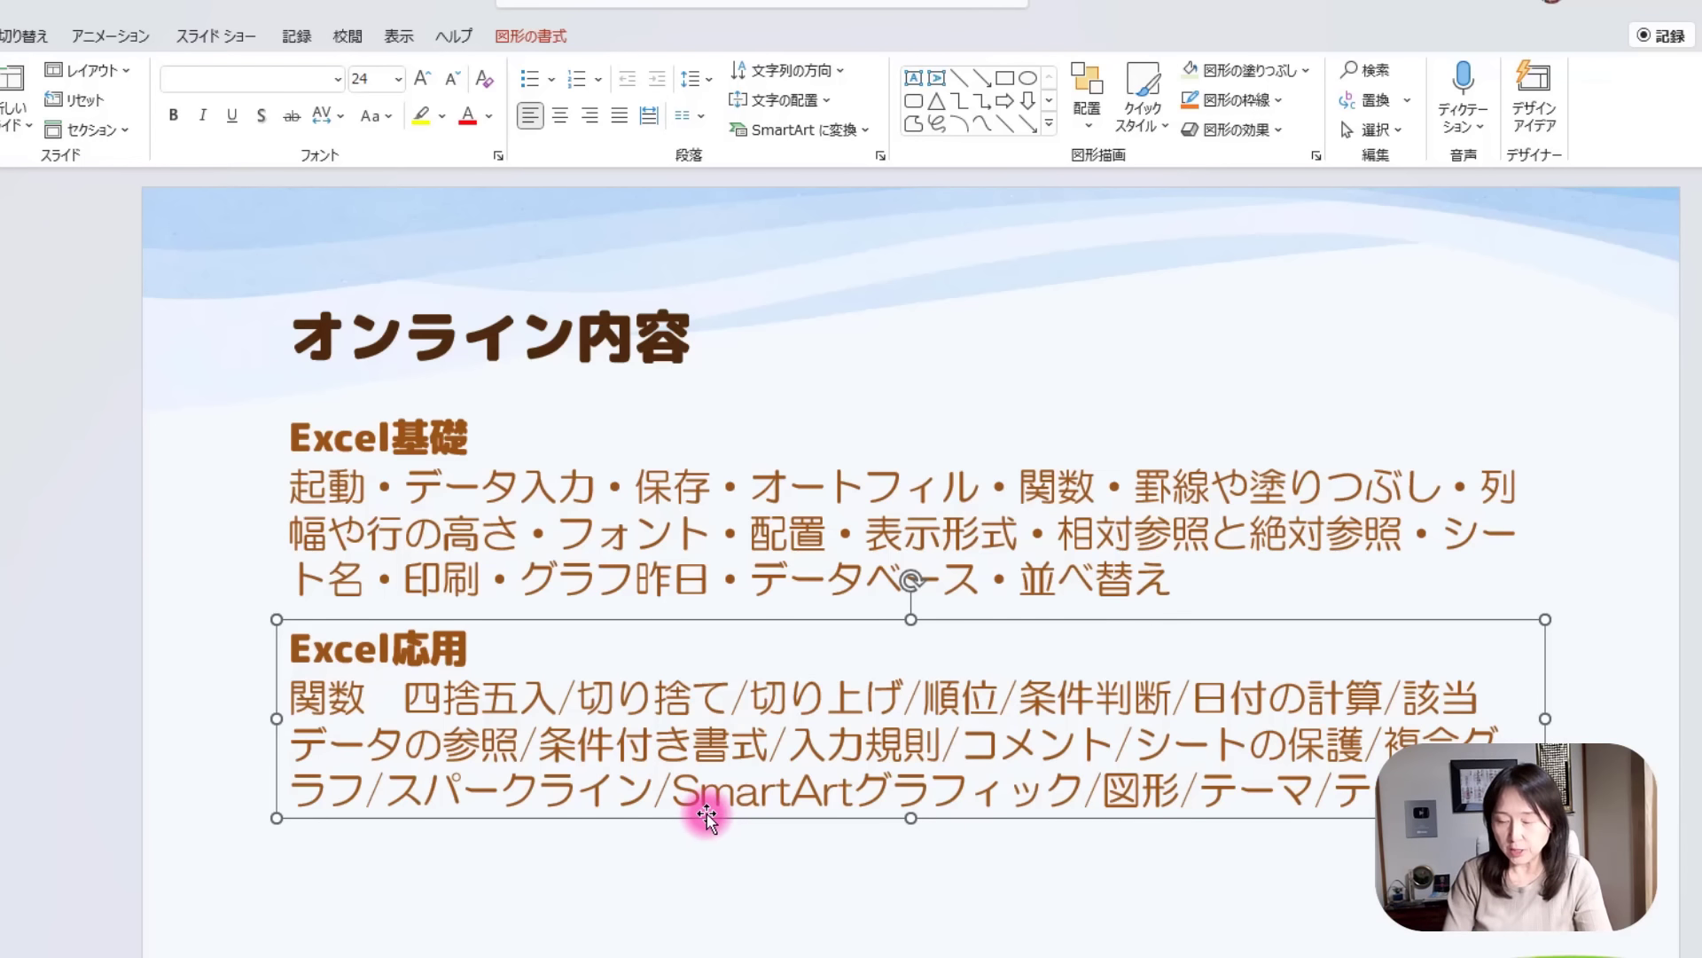
{"action": "key", "text": "Down"}
{"action": "key", "text": "Down"}
{"action": "key", "text": "Down"}
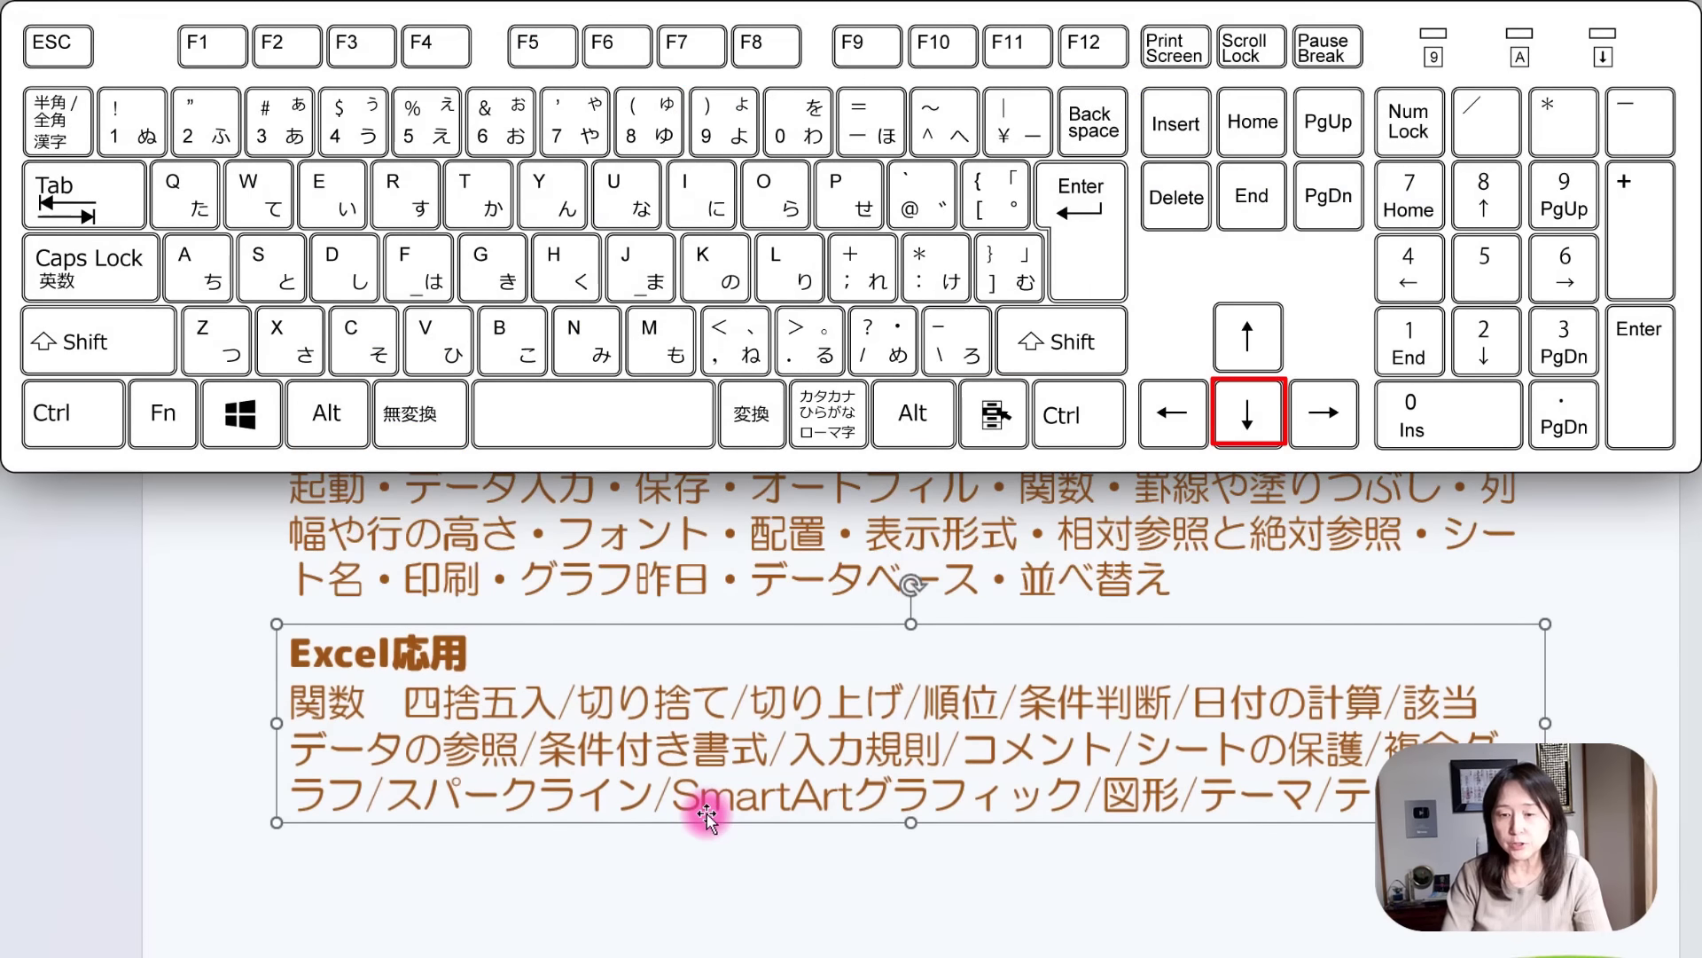
{"action": "key", "text": "Down"}
{"action": "key", "text": "Down"}
{"action": "key", "text": "Down"}
{"action": "key", "text": "Down"}
{"action": "key", "text": "Down"}
{"action": "key", "text": "Down"}
{"action": "key", "text": "Down"}
{"action": "key", "text": "Down"}
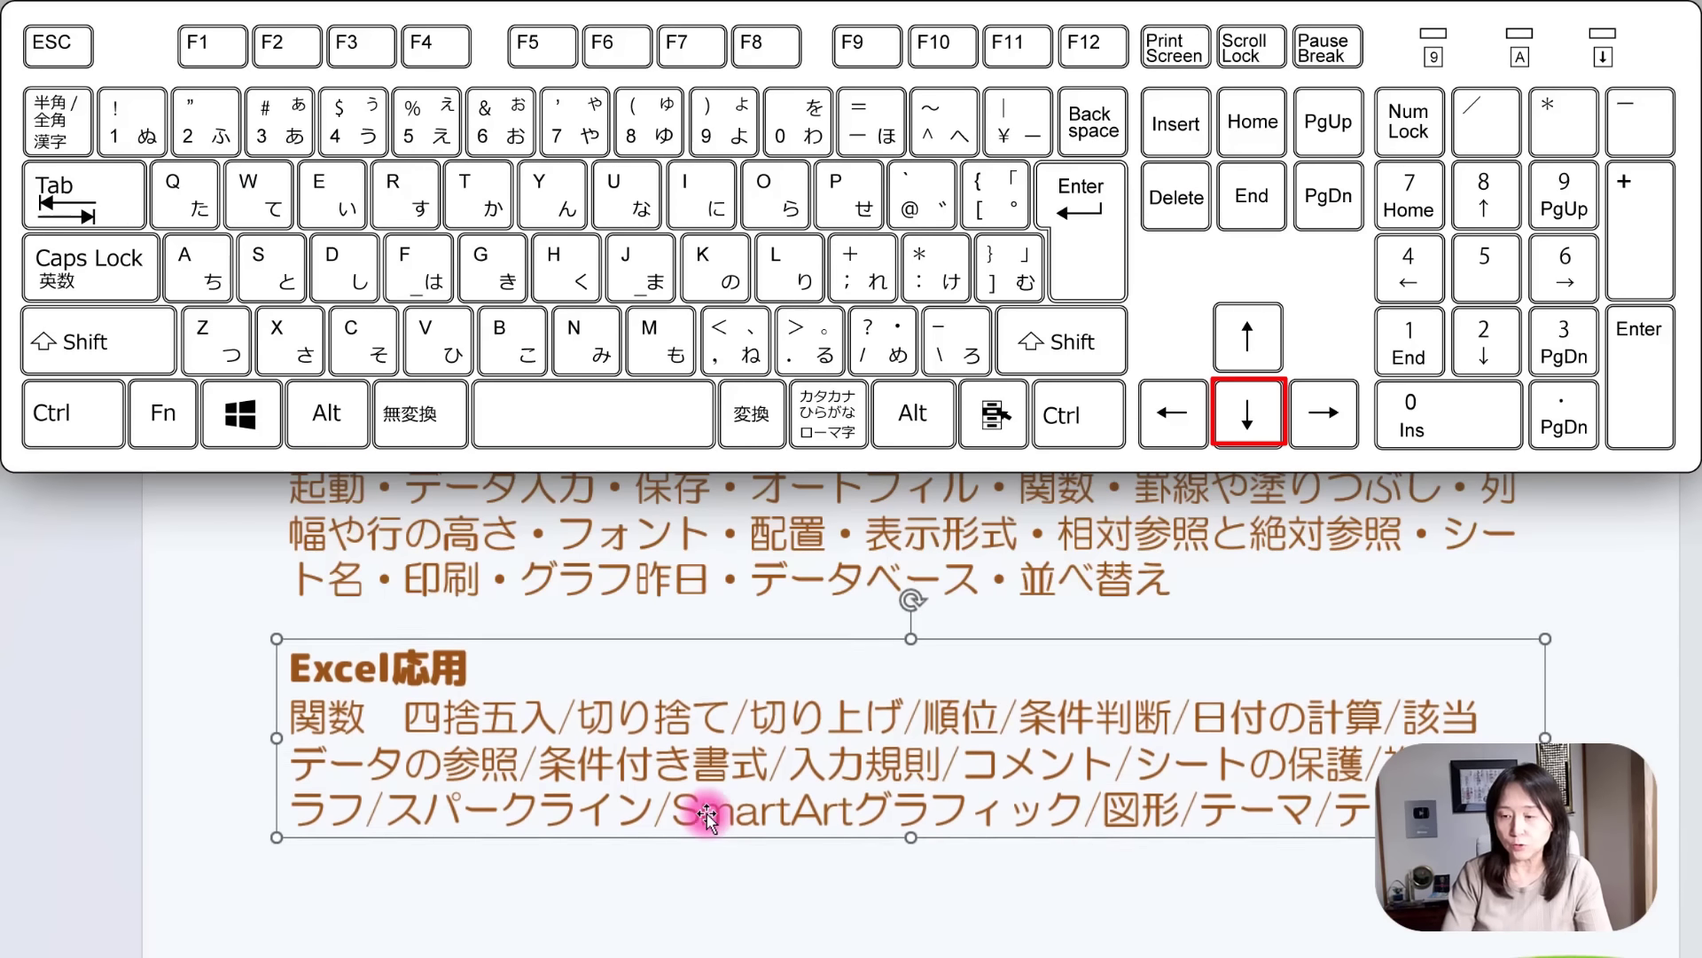
{"action": "key", "text": "Down"}
{"action": "key", "text": "Down"}
{"action": "key", "text": "Down"}
{"action": "key", "text": "Down"}
{"action": "key", "text": "Down"}
{"action": "key", "text": "Down"}
{"action": "key", "text": "Down"}
{"action": "key", "text": "Down"}
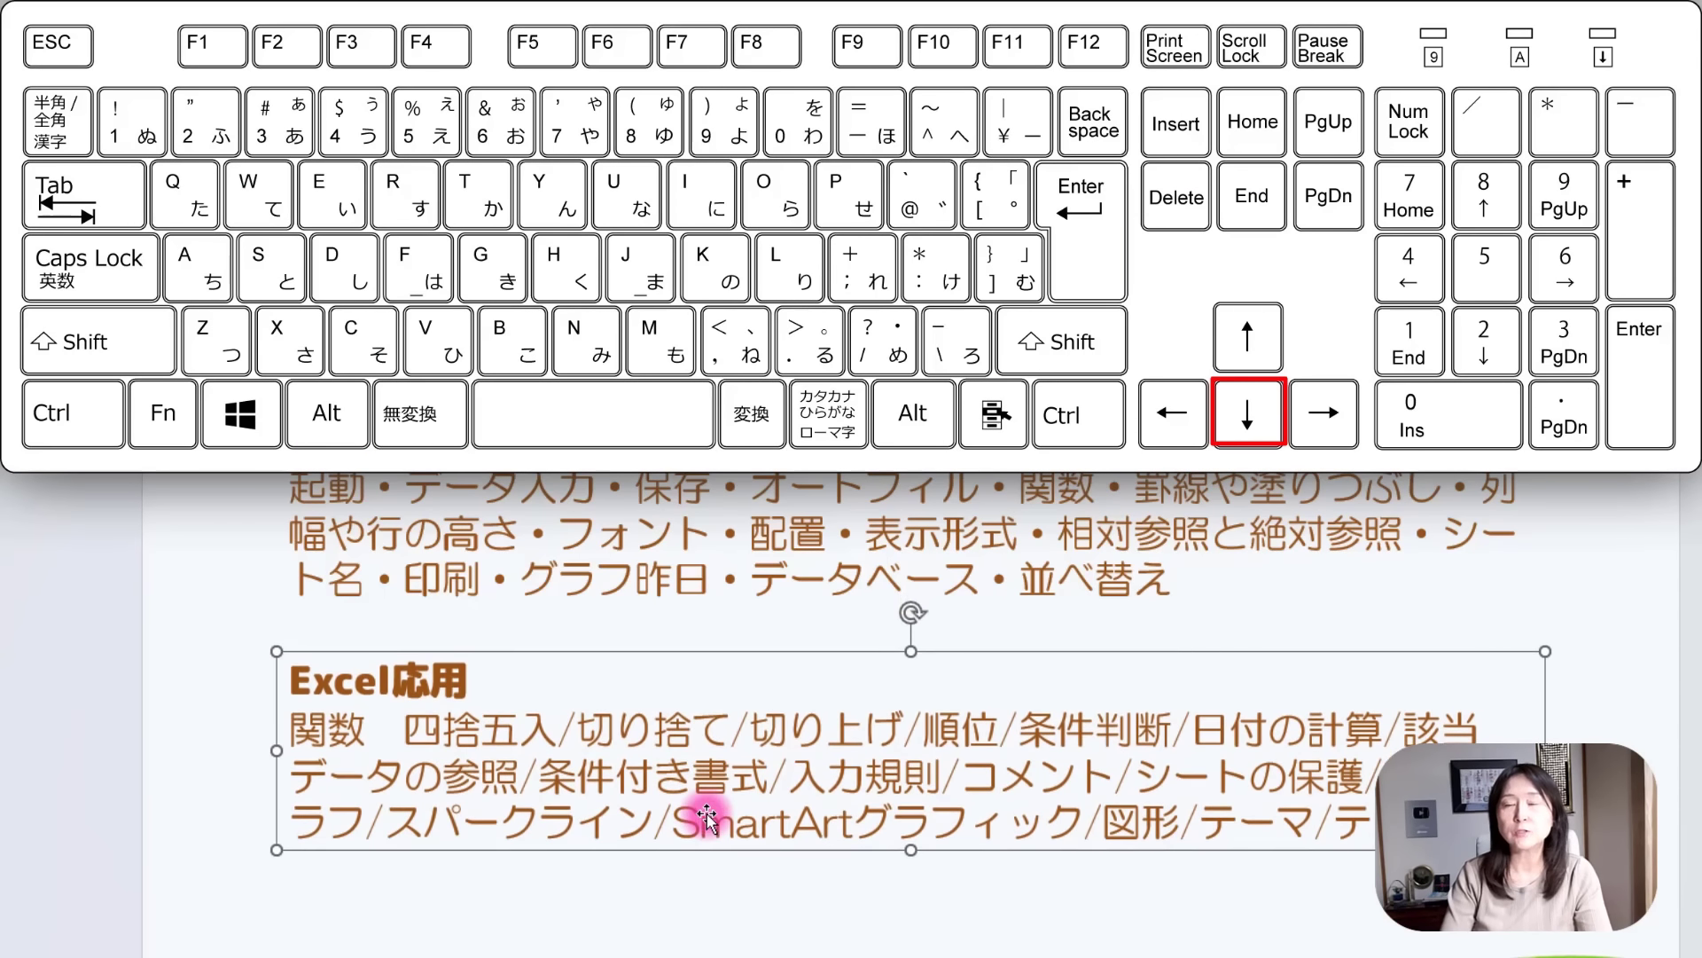
{"action": "key", "text": "Down"}
{"action": "key", "text": "Down"}
{"action": "key", "text": "Down"}
{"action": "key", "text": "Down"}
{"action": "key", "text": "Down"}
{"action": "key", "text": "Down"}
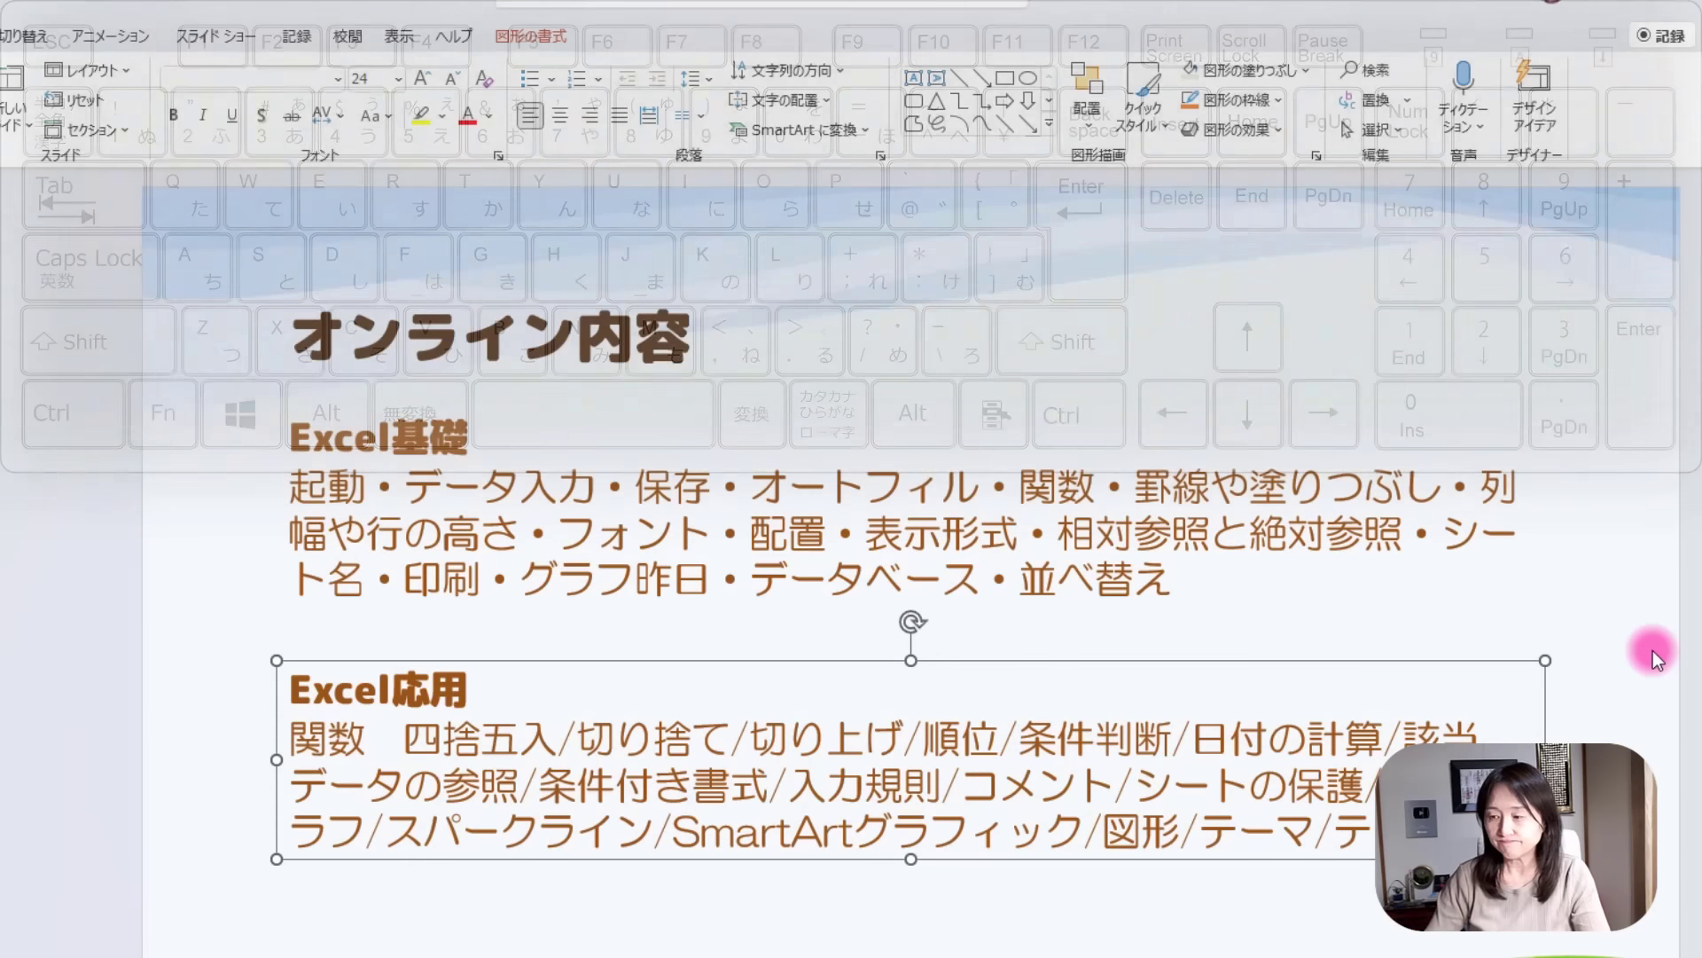
{"action": "left_click", "coordinate": [1609, 652]}
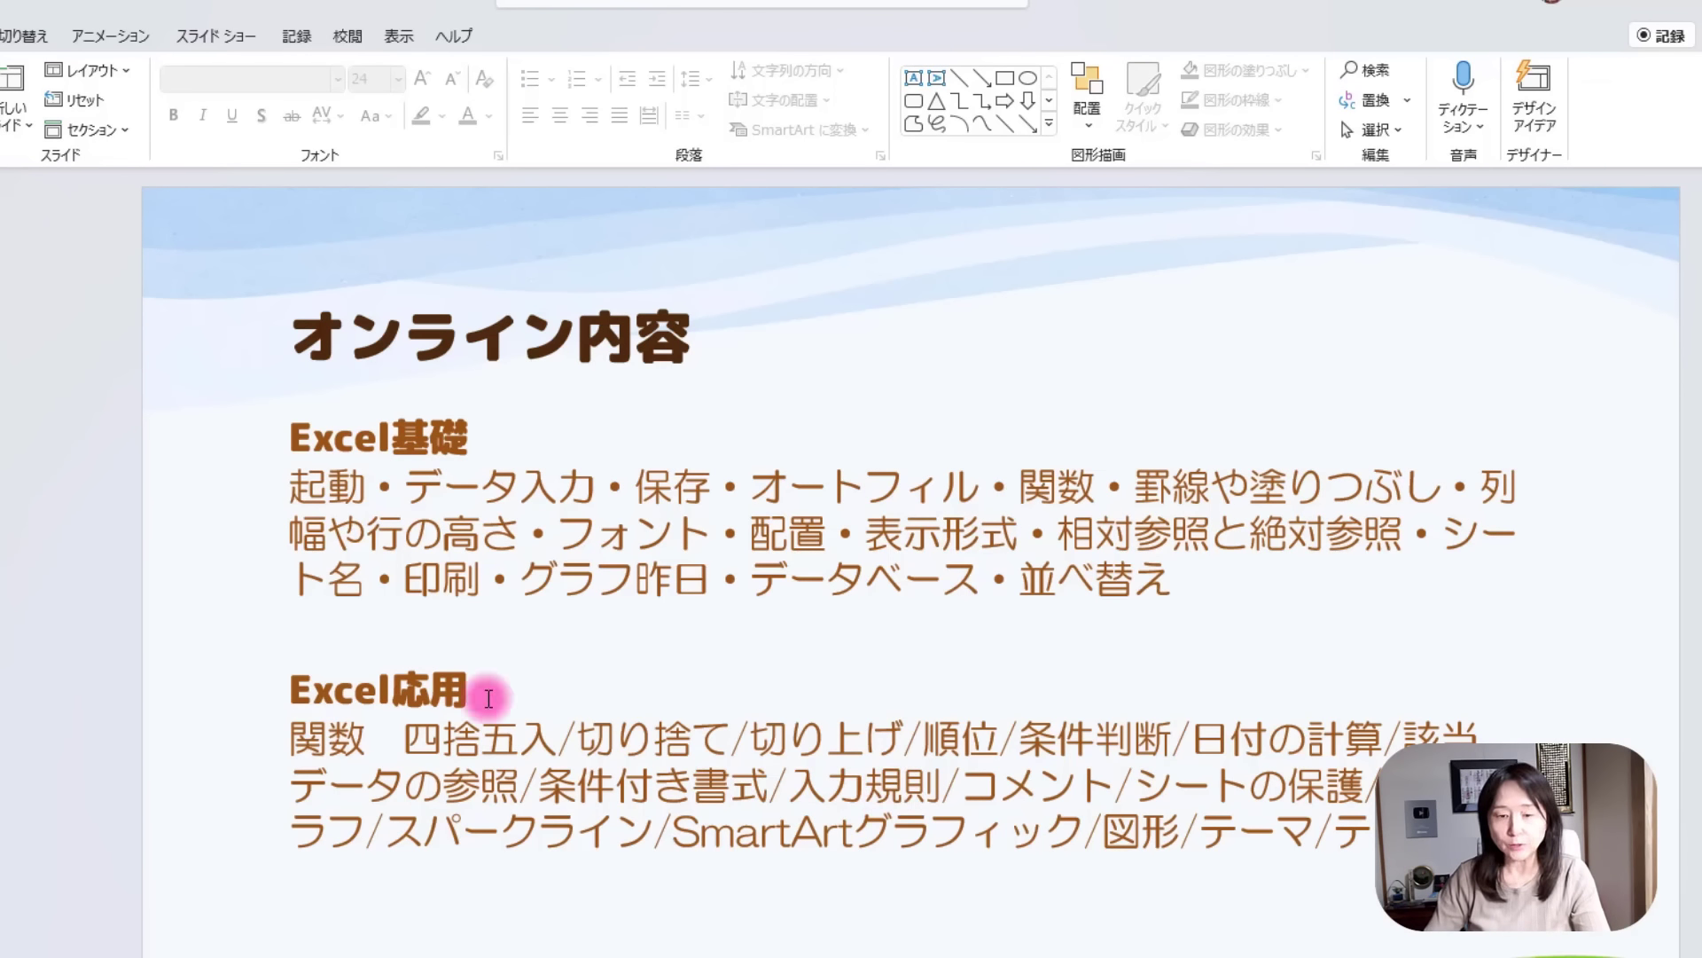
Remove the bullet from the 特典 benefit line, center it, and shrink its text box to that one line.
{"action": "scroll", "coordinate": [334, 429], "scroll_direction": "down", "scroll_amount": 1}
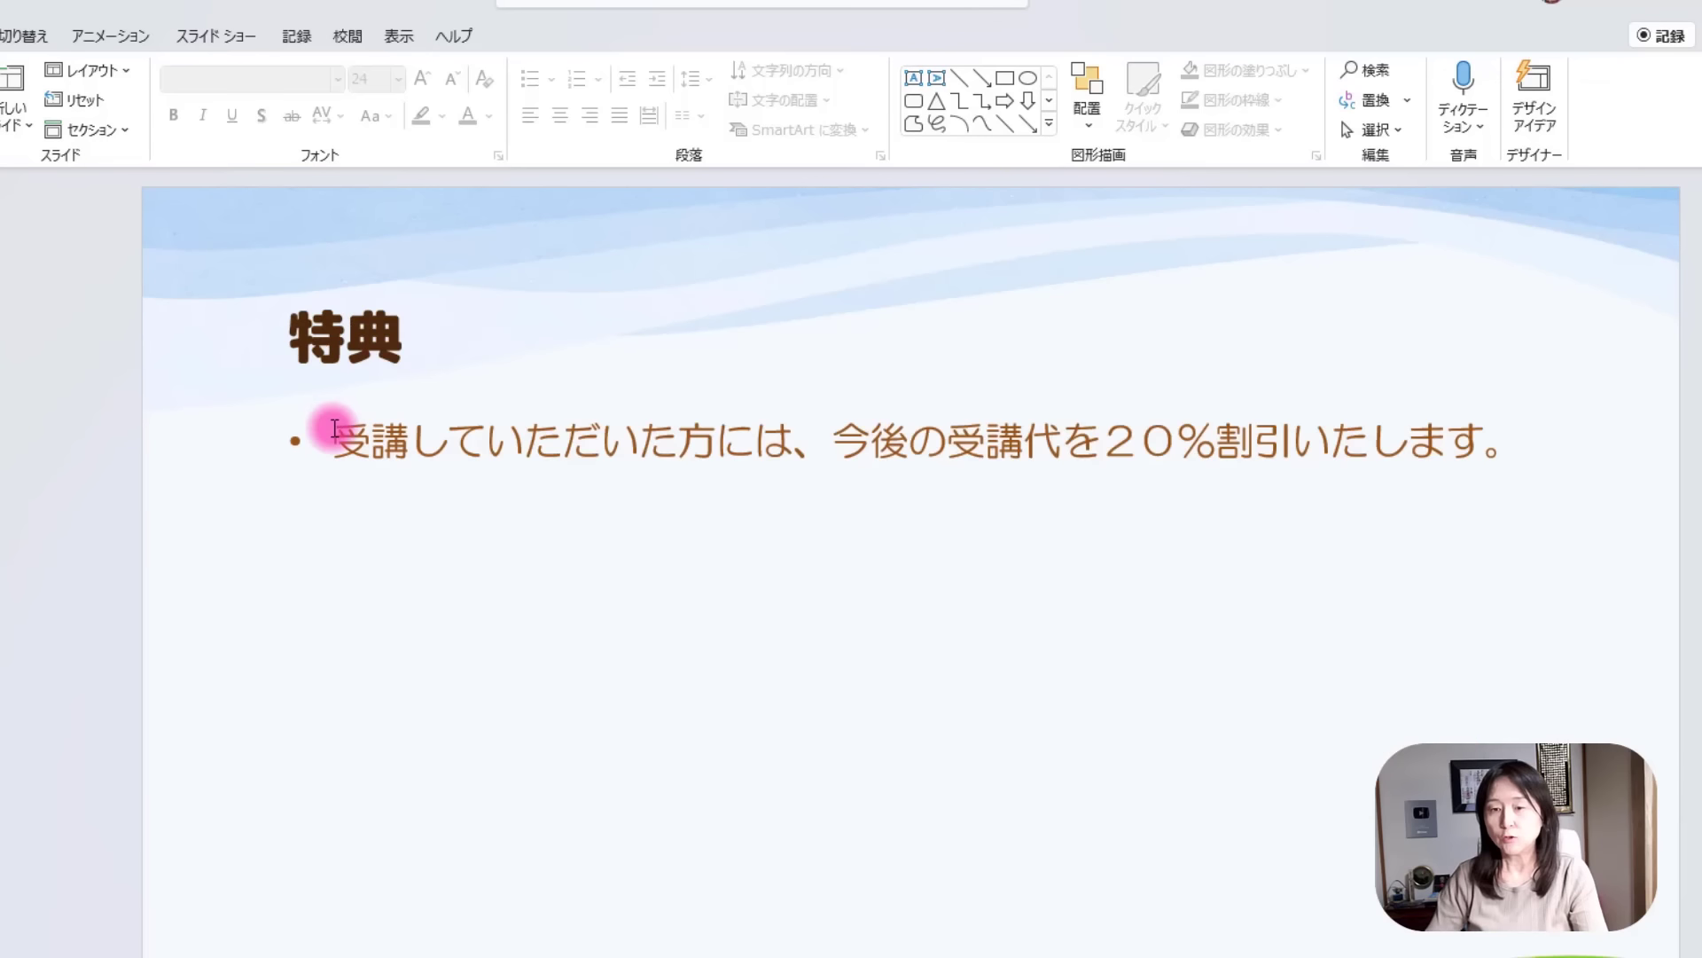
{"action": "left_click", "coordinate": [334, 434]}
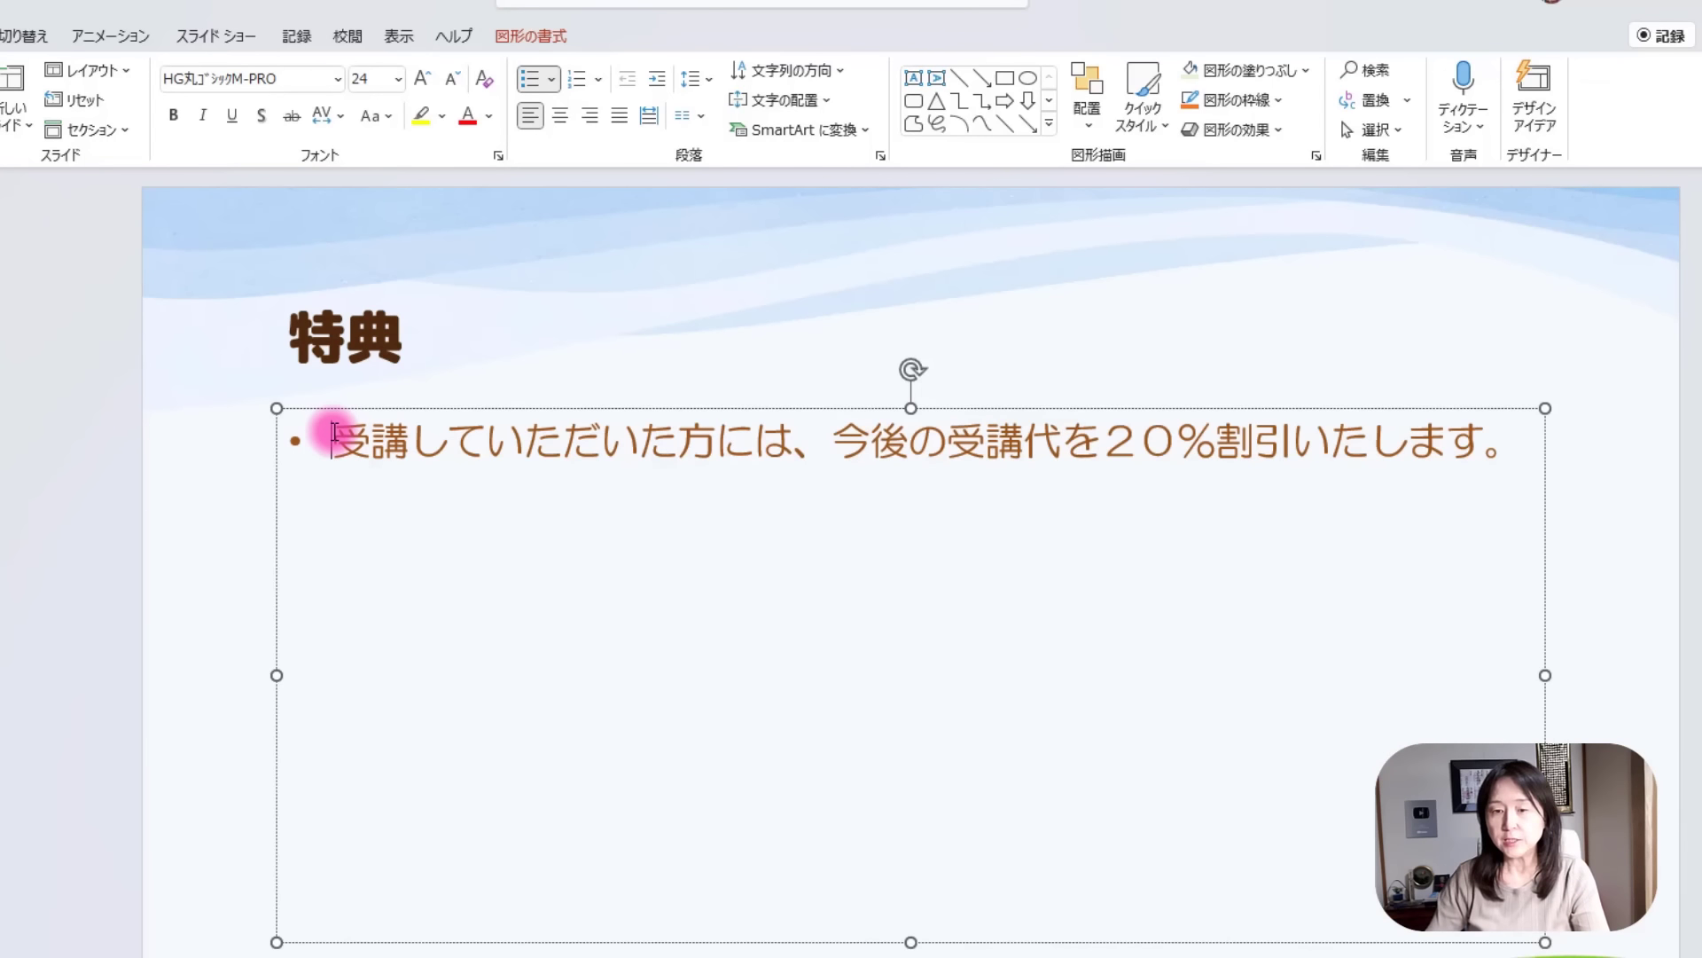
{"action": "left_click", "coordinate": [528, 77]}
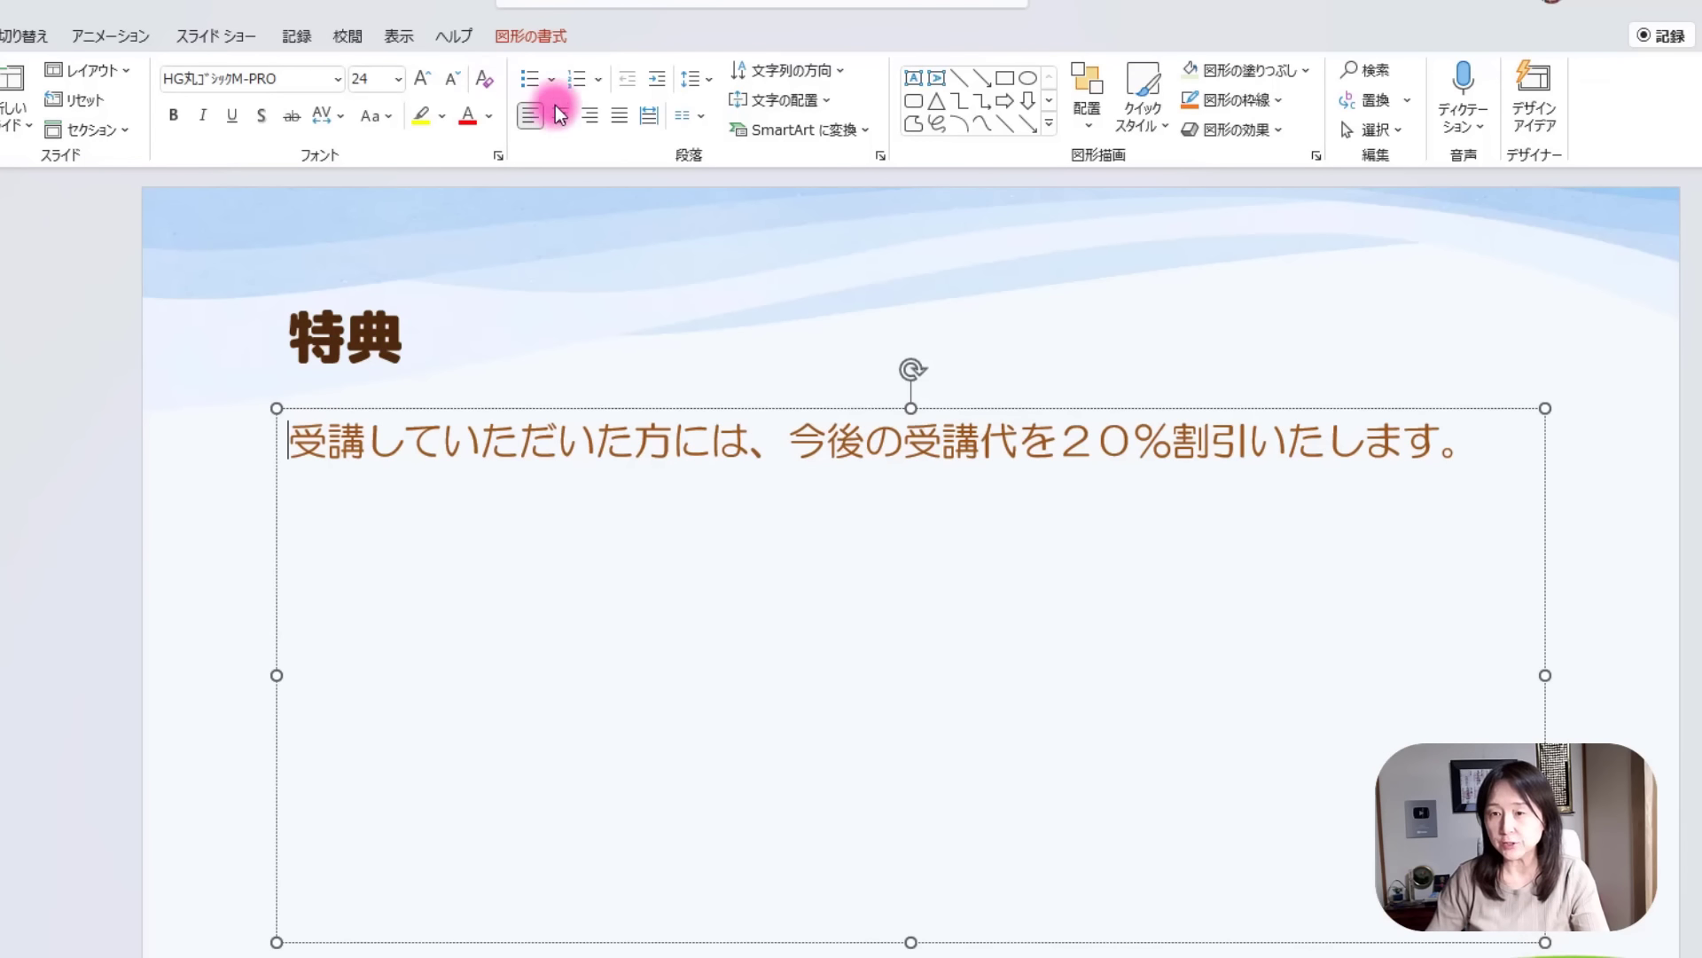
{"action": "left_click", "coordinate": [557, 113]}
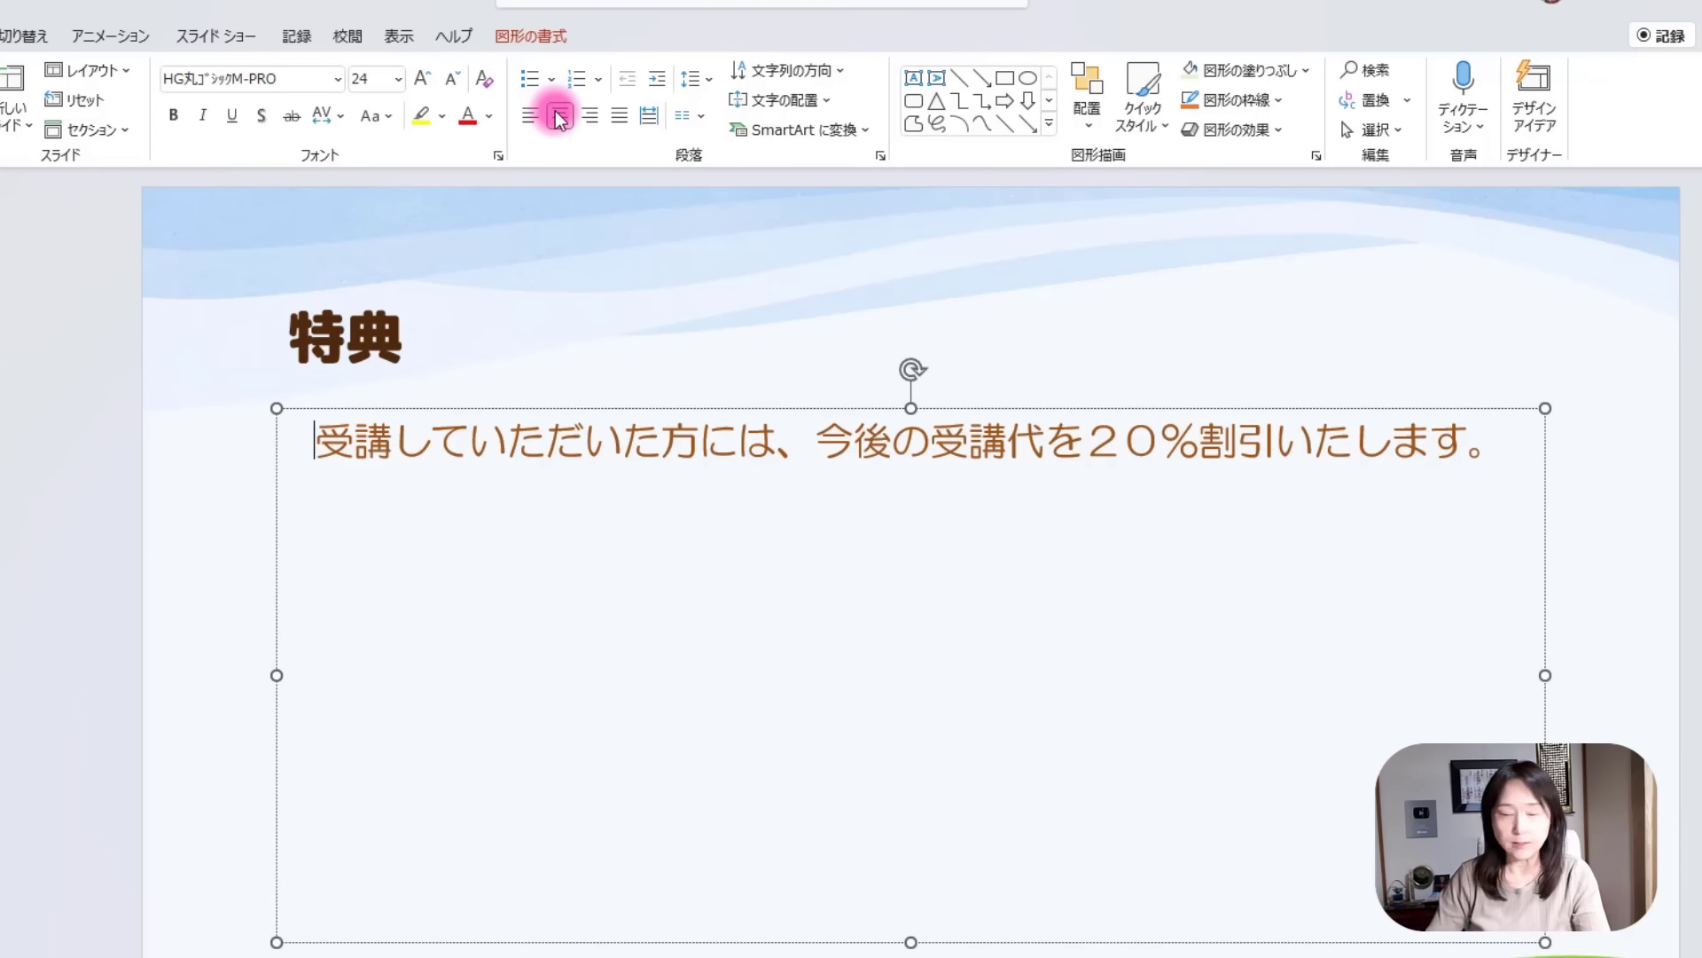
{"action": "left_click_drag", "start_coordinate": [911, 942], "coordinate": [935, 473]}
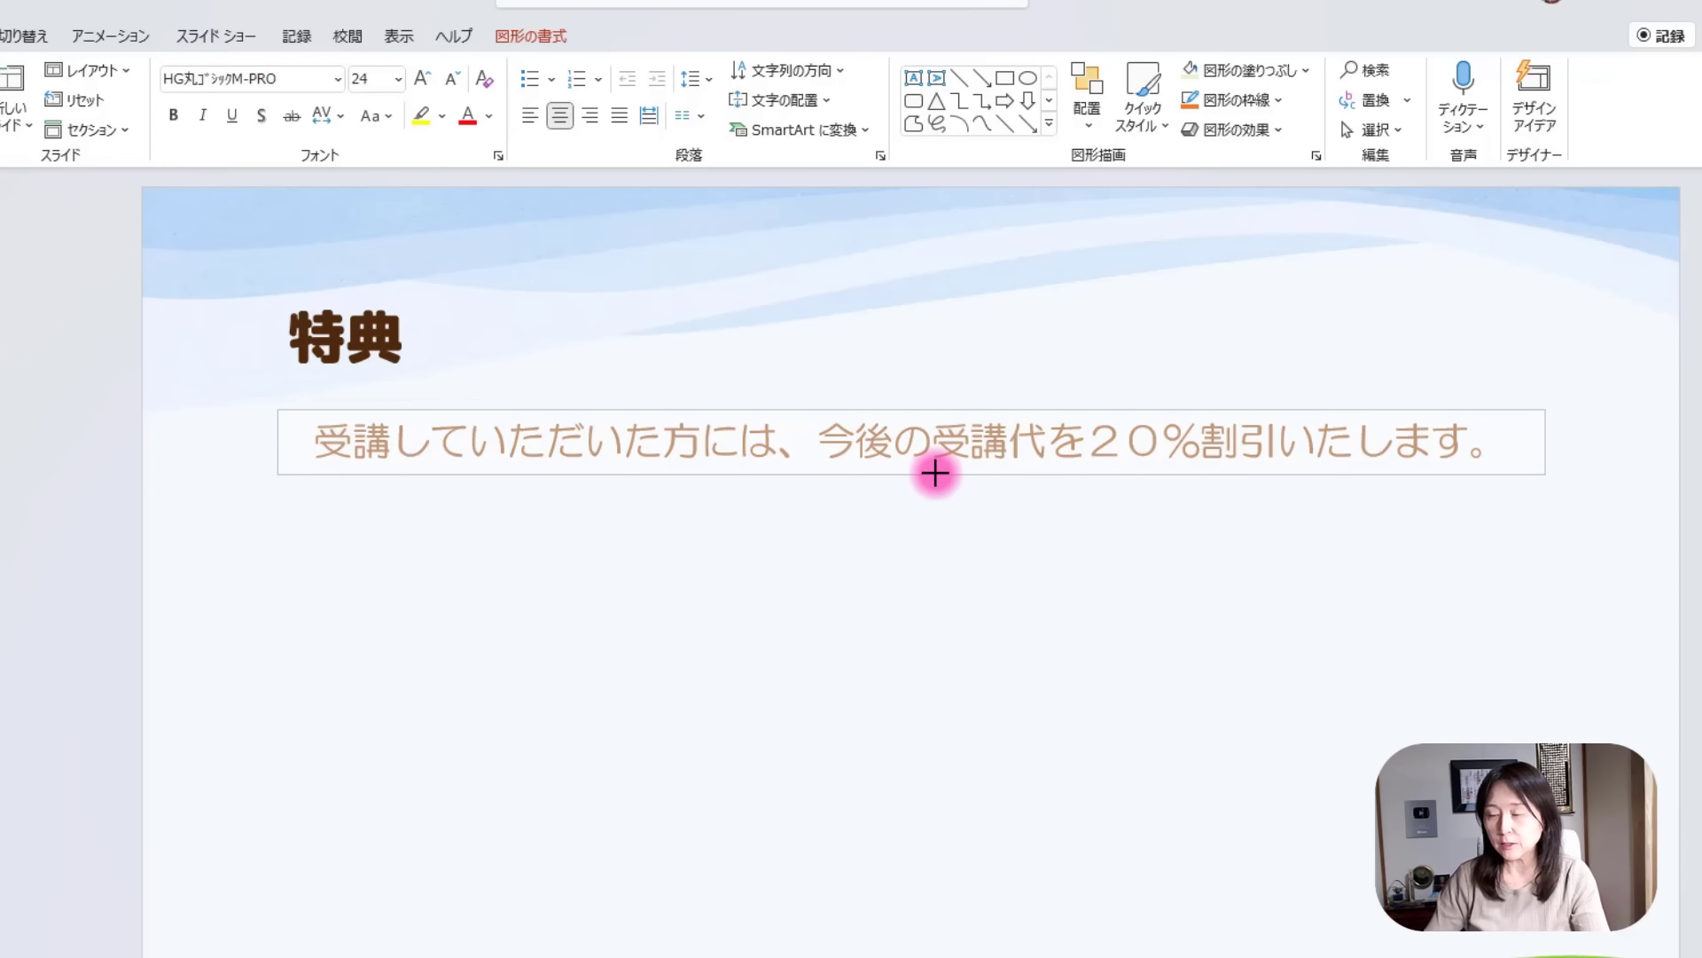
{"action": "left_click", "coordinate": [988, 640]}
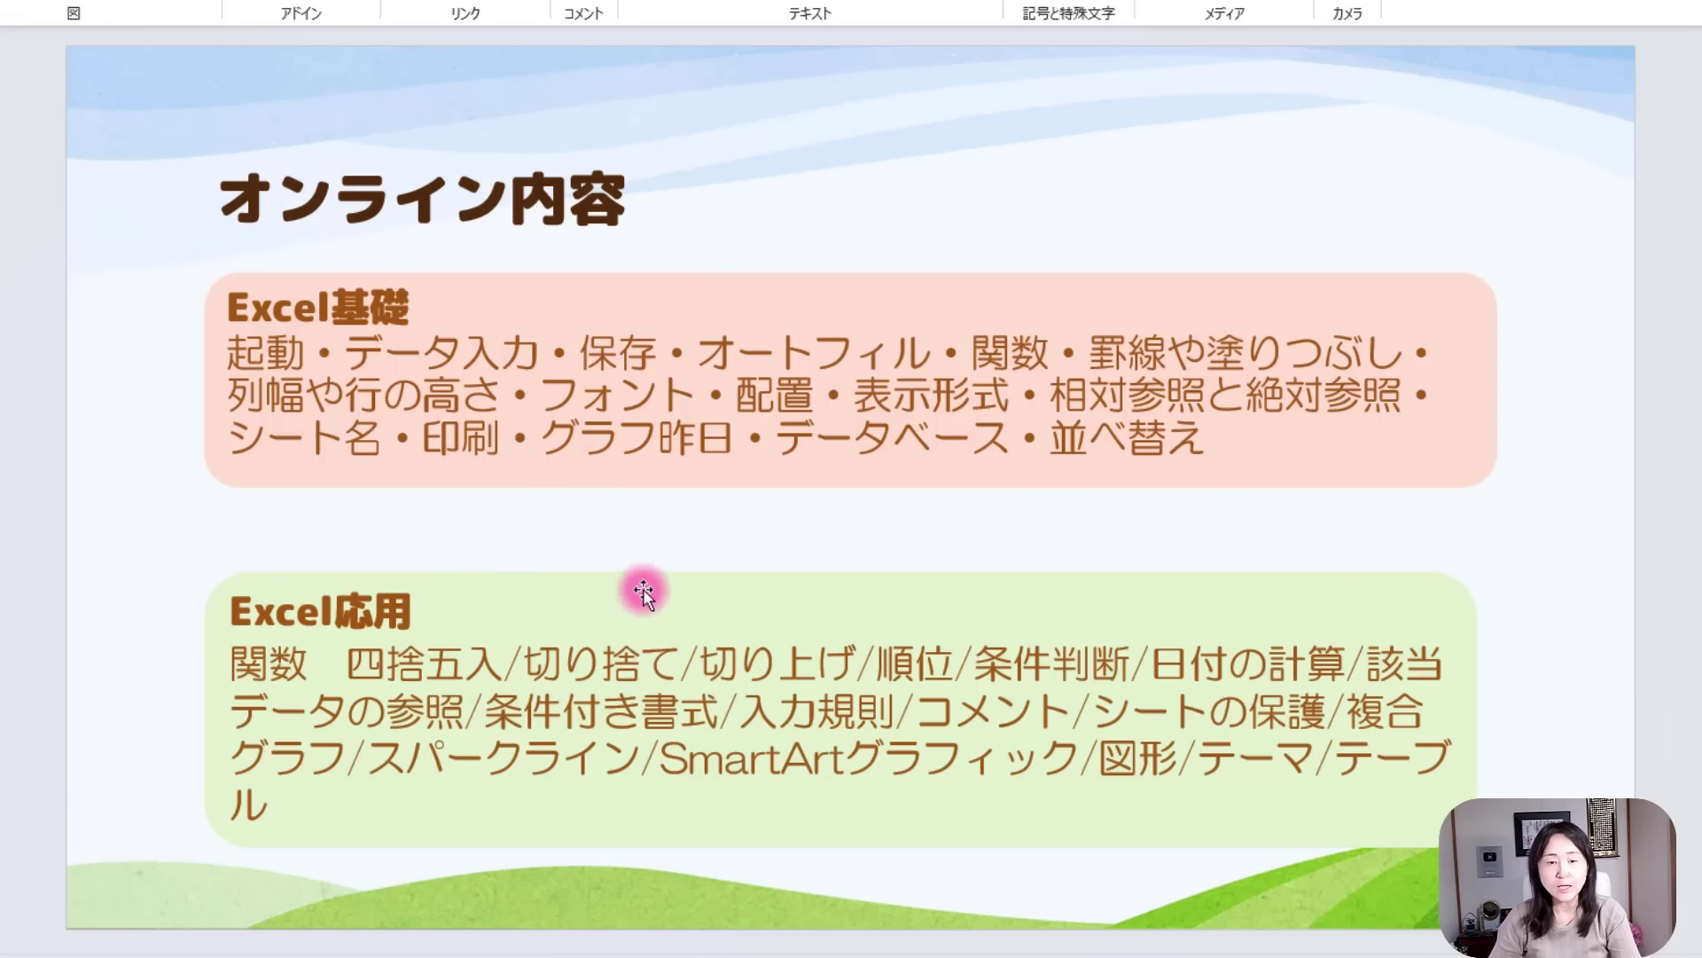
Advance to the 特典 slide and select its animated fireworks picture.
{"action": "key", "text": "Right"}
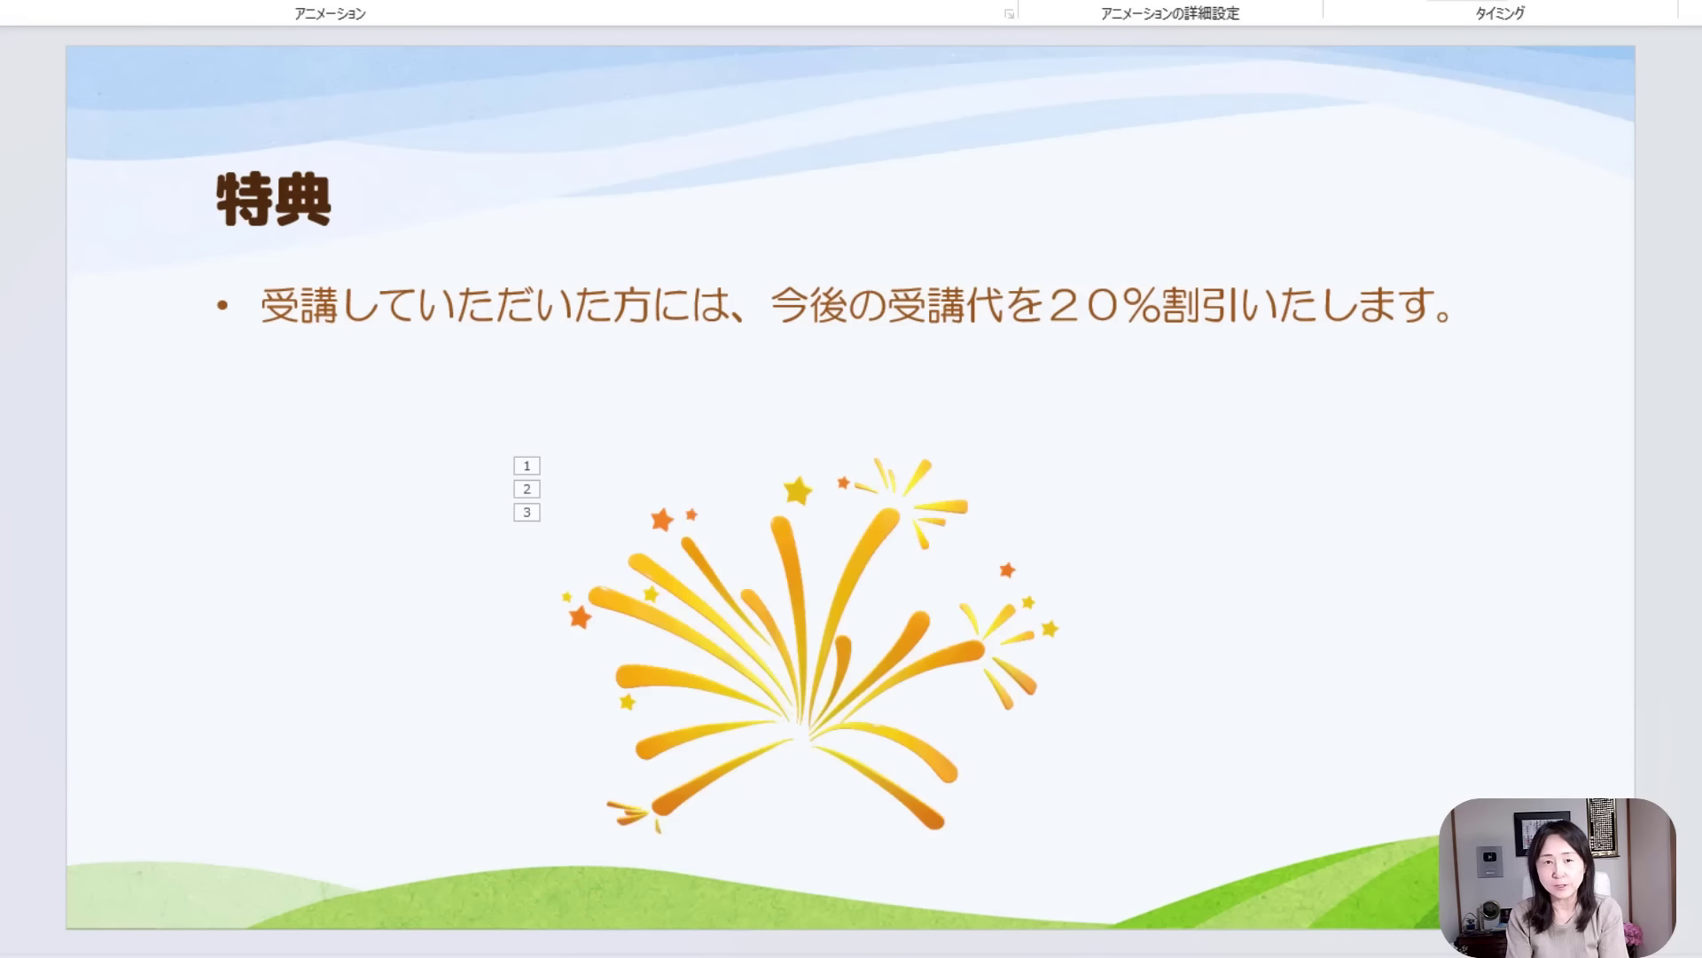
{"action": "left_click", "coordinate": [859, 722]}
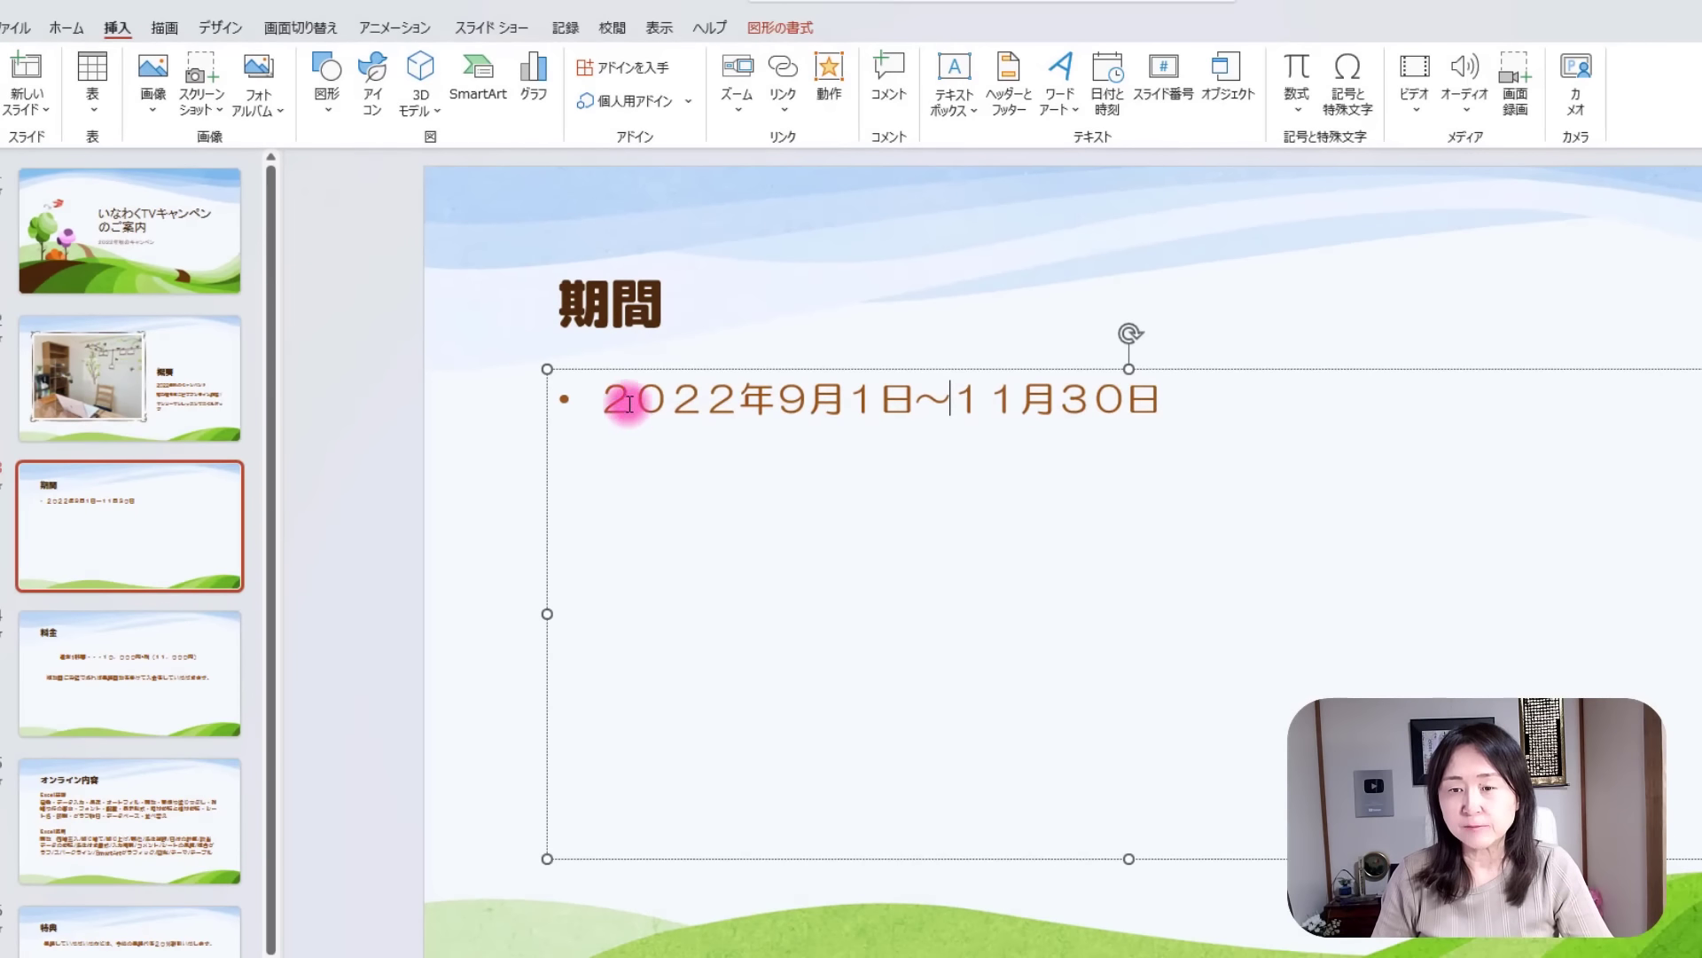
Turn off the bullet on the 2022年9月1日～11月30日 date line and size its box to fit.
{"action": "left_click", "coordinate": [603, 401]}
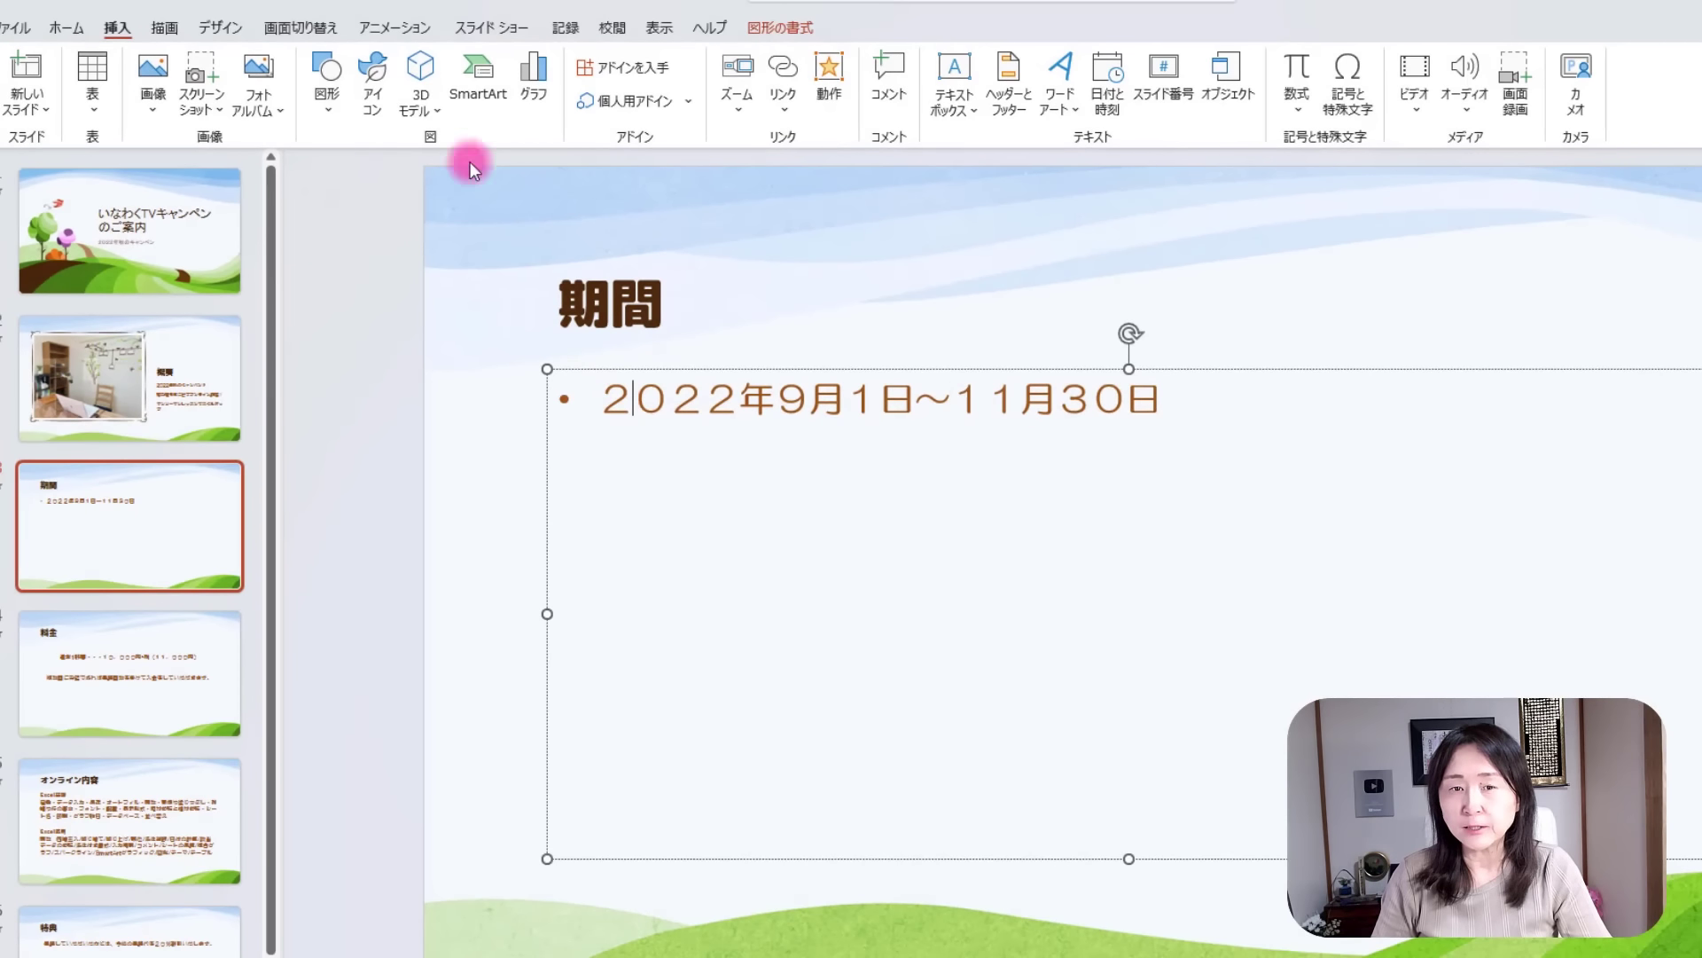
{"action": "left_click", "coordinate": [62, 29]}
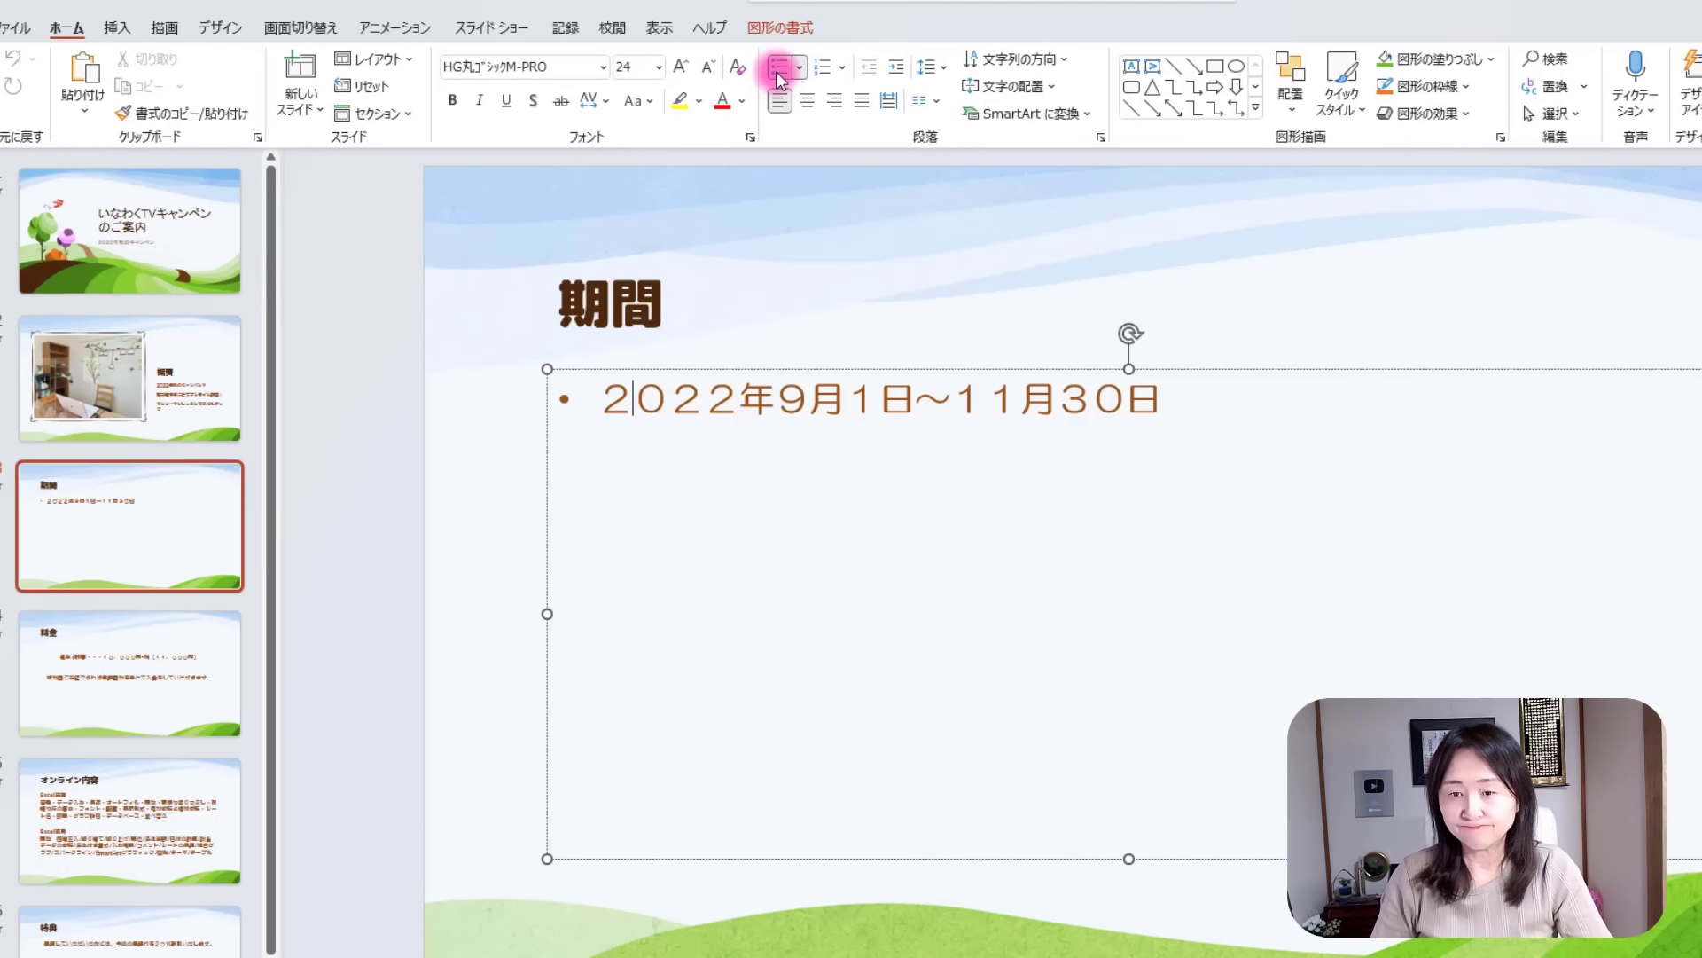
{"action": "left_click", "coordinate": [774, 71]}
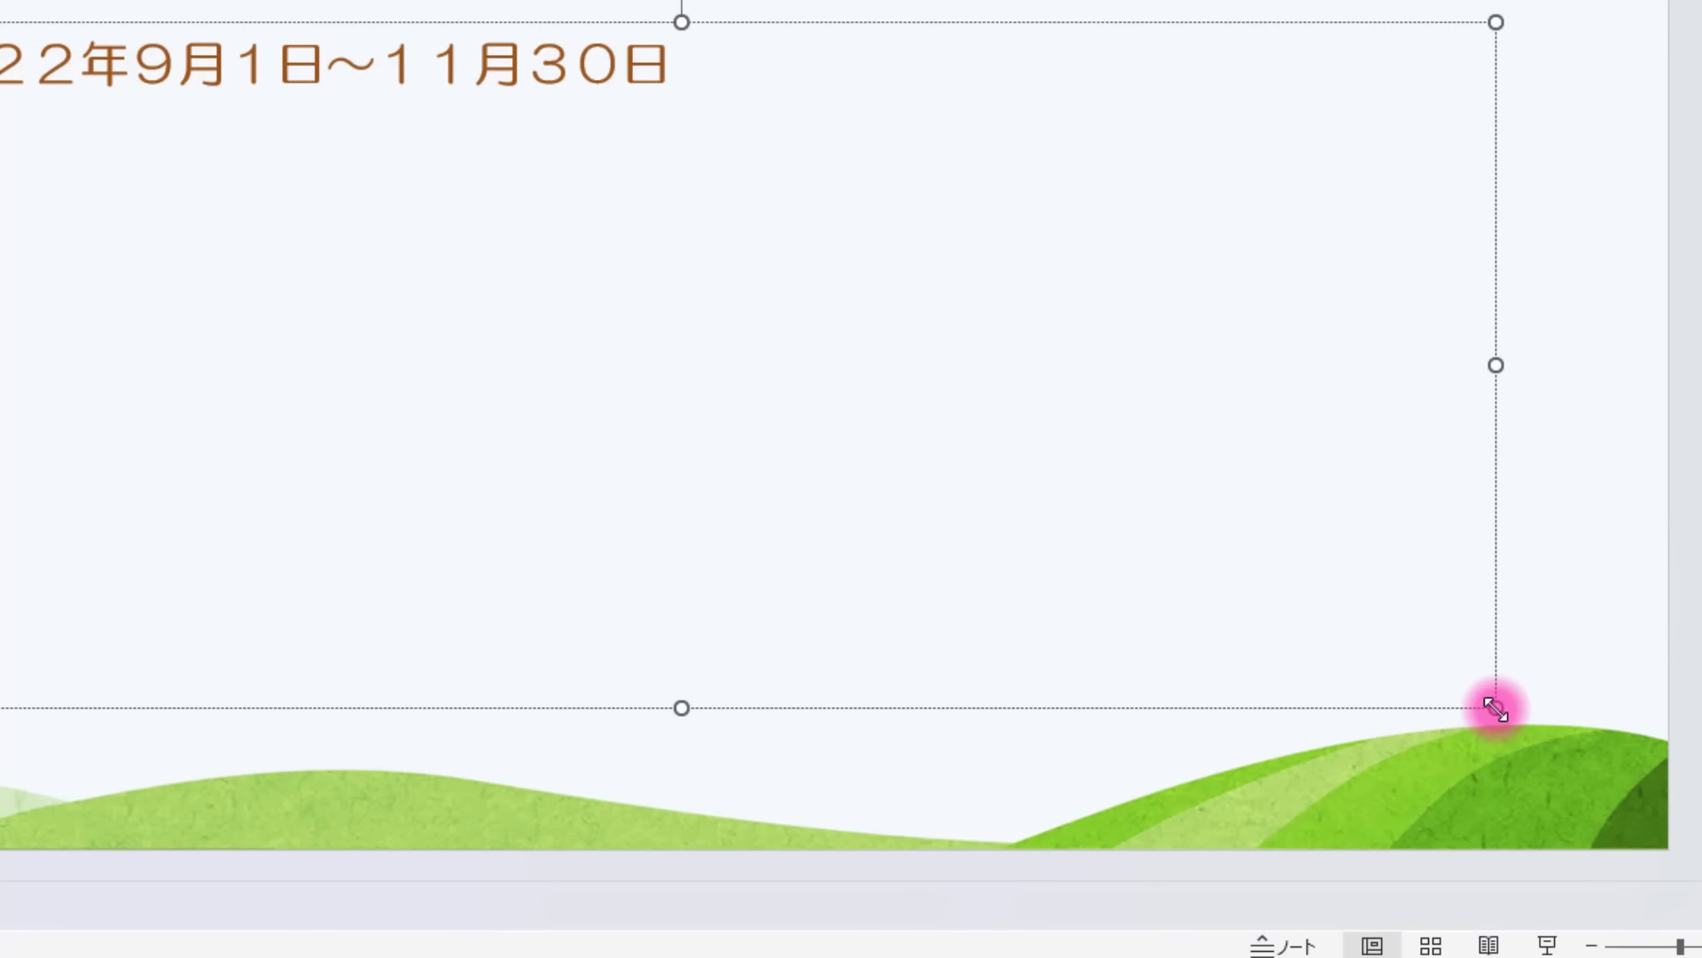
{"action": "left_click_drag", "start_coordinate": [1496, 708], "coordinate": [904, 143]}
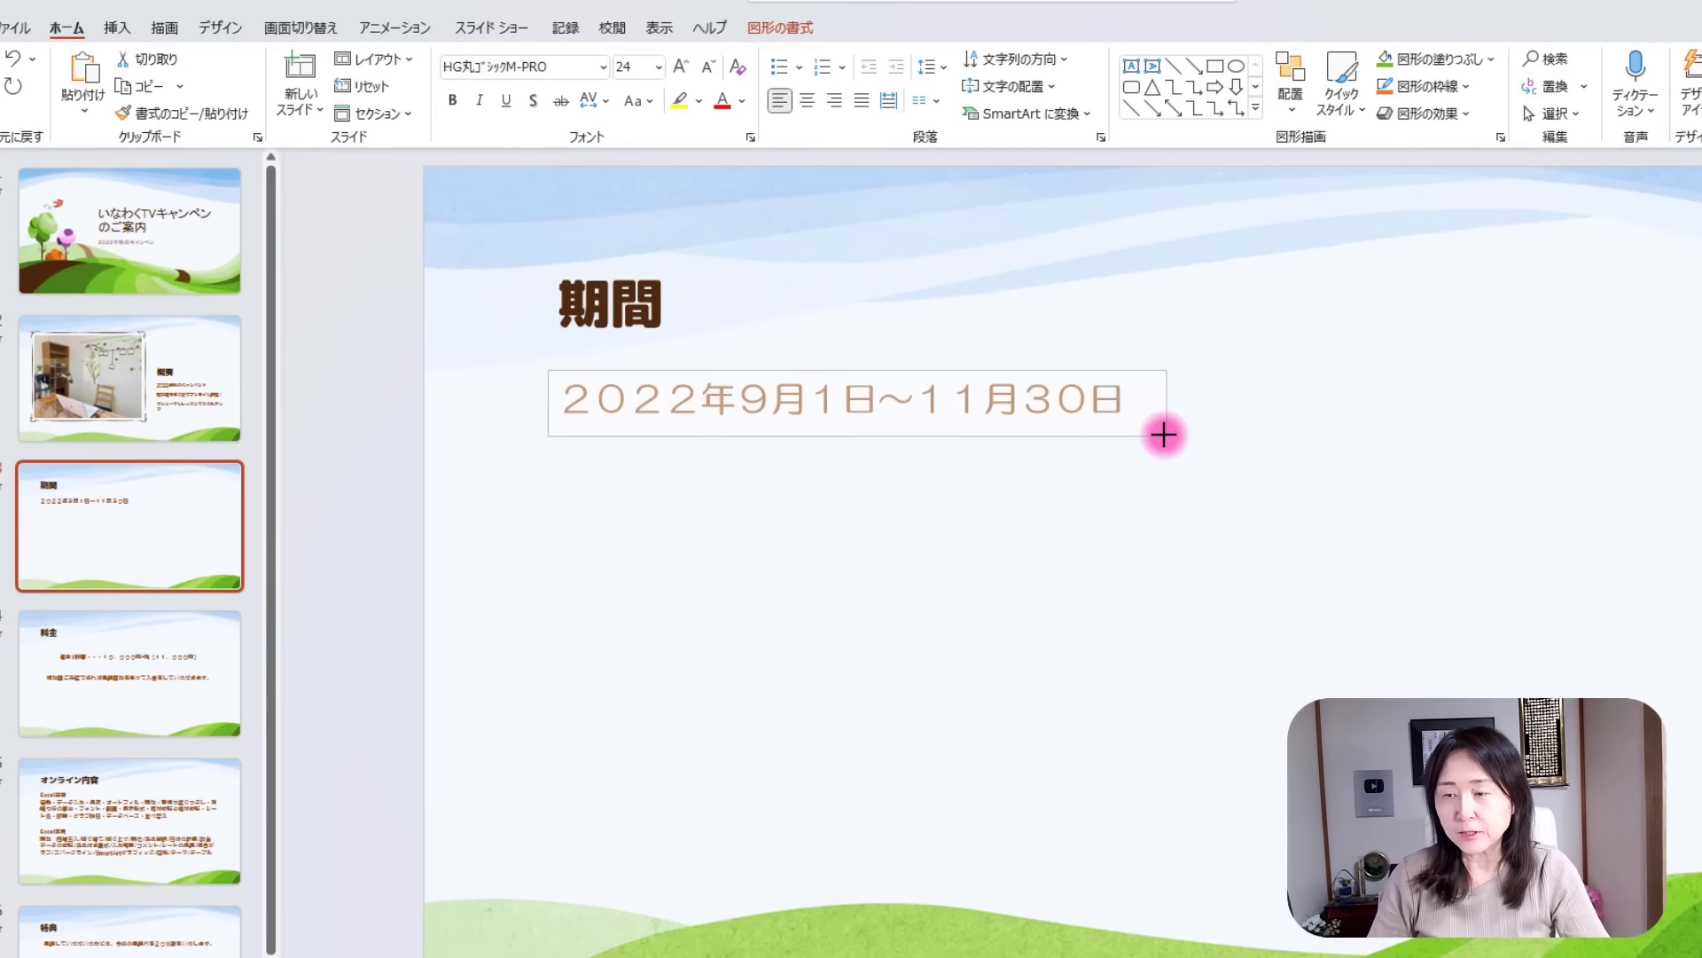
{"action": "left_click_drag", "start_coordinate": [905, 144], "coordinate": [1148, 431]}
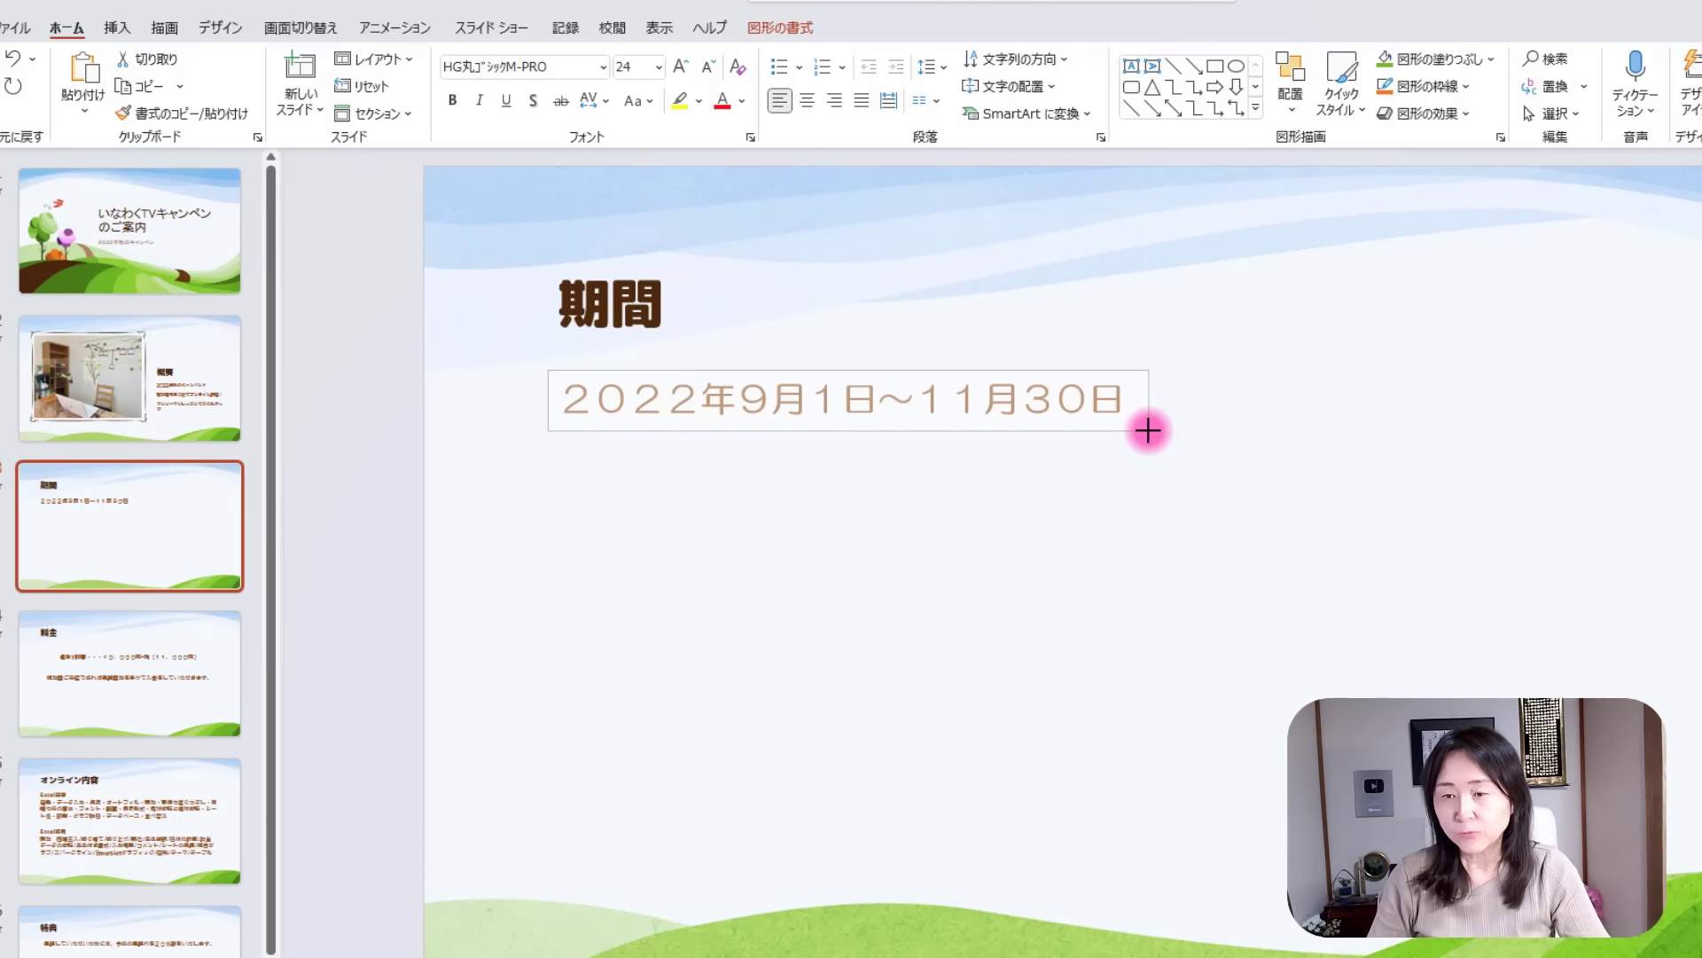
{"action": "left_click_drag", "start_coordinate": [1148, 431], "coordinate": [1345, 415]}
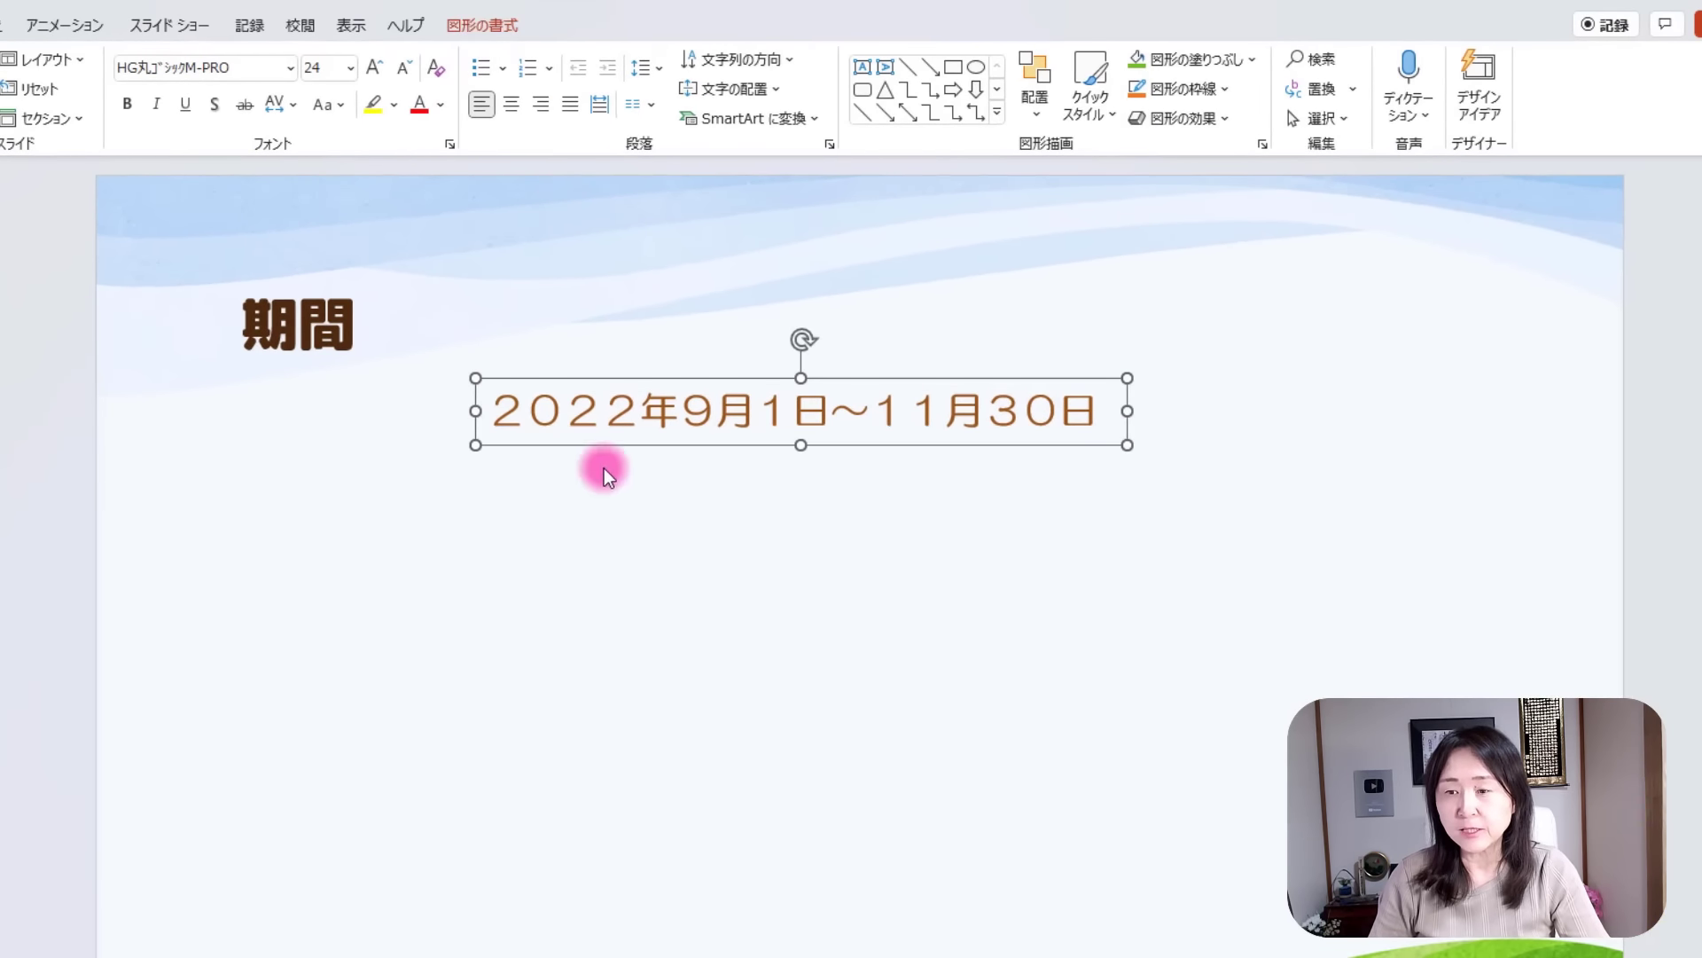
Fill the 期間 date box with light blue and make its date text white.
{"action": "left_click", "coordinate": [482, 24]}
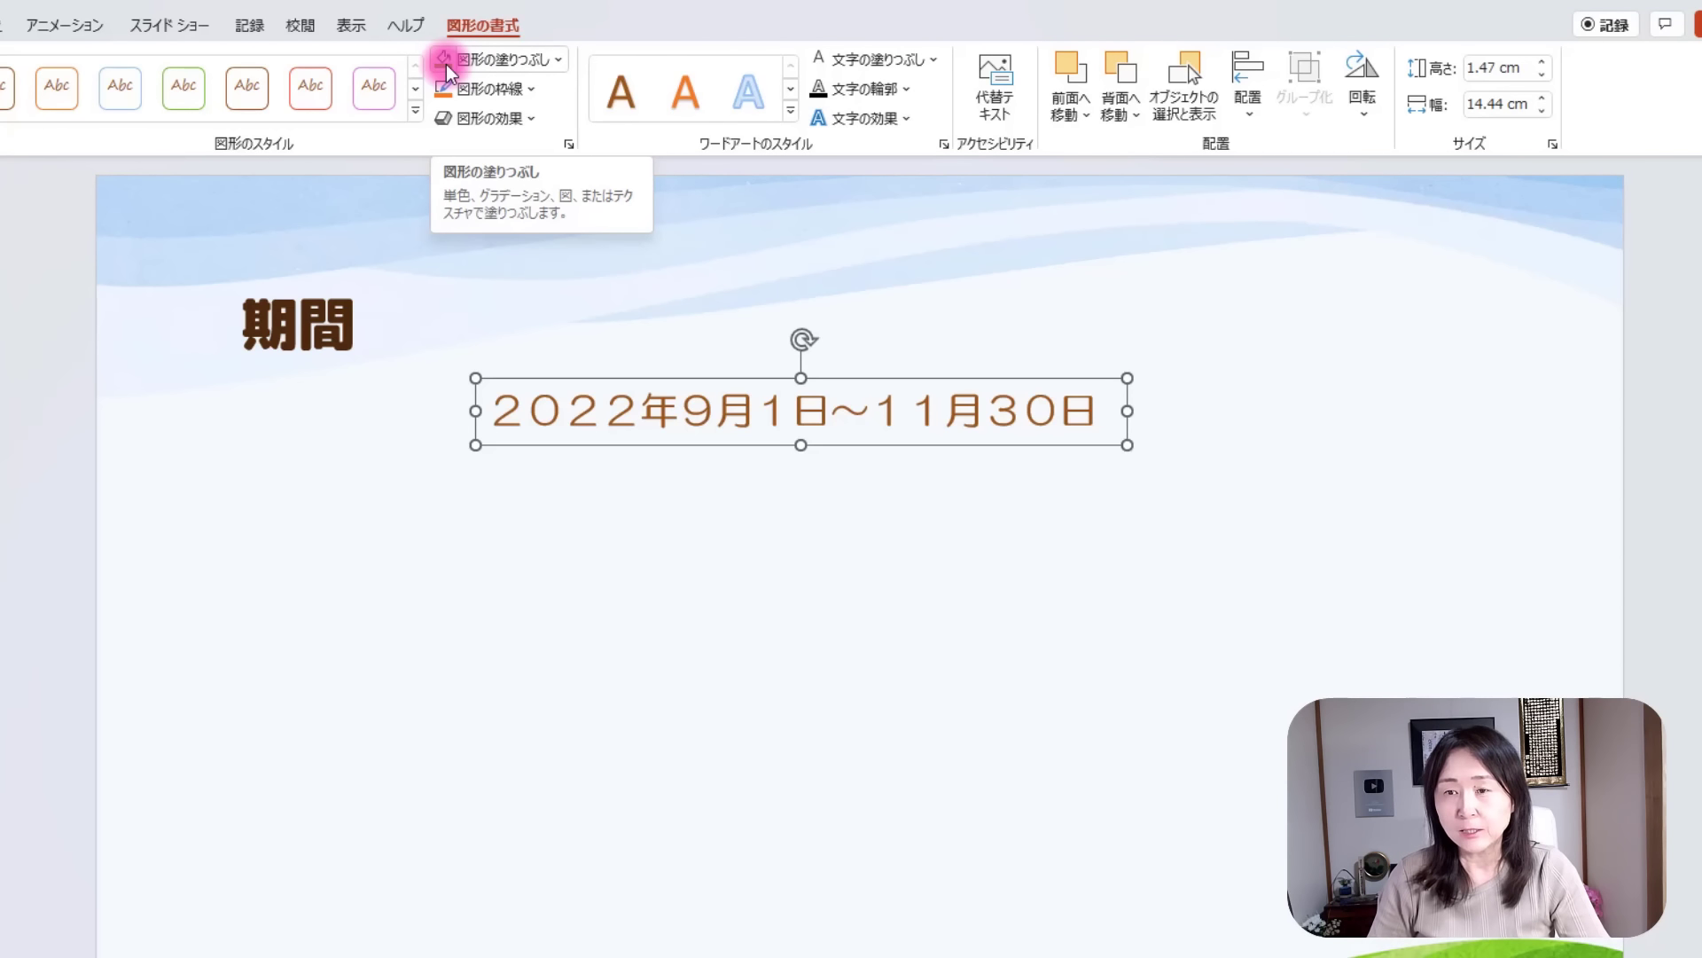
{"action": "left_click", "coordinate": [551, 67]}
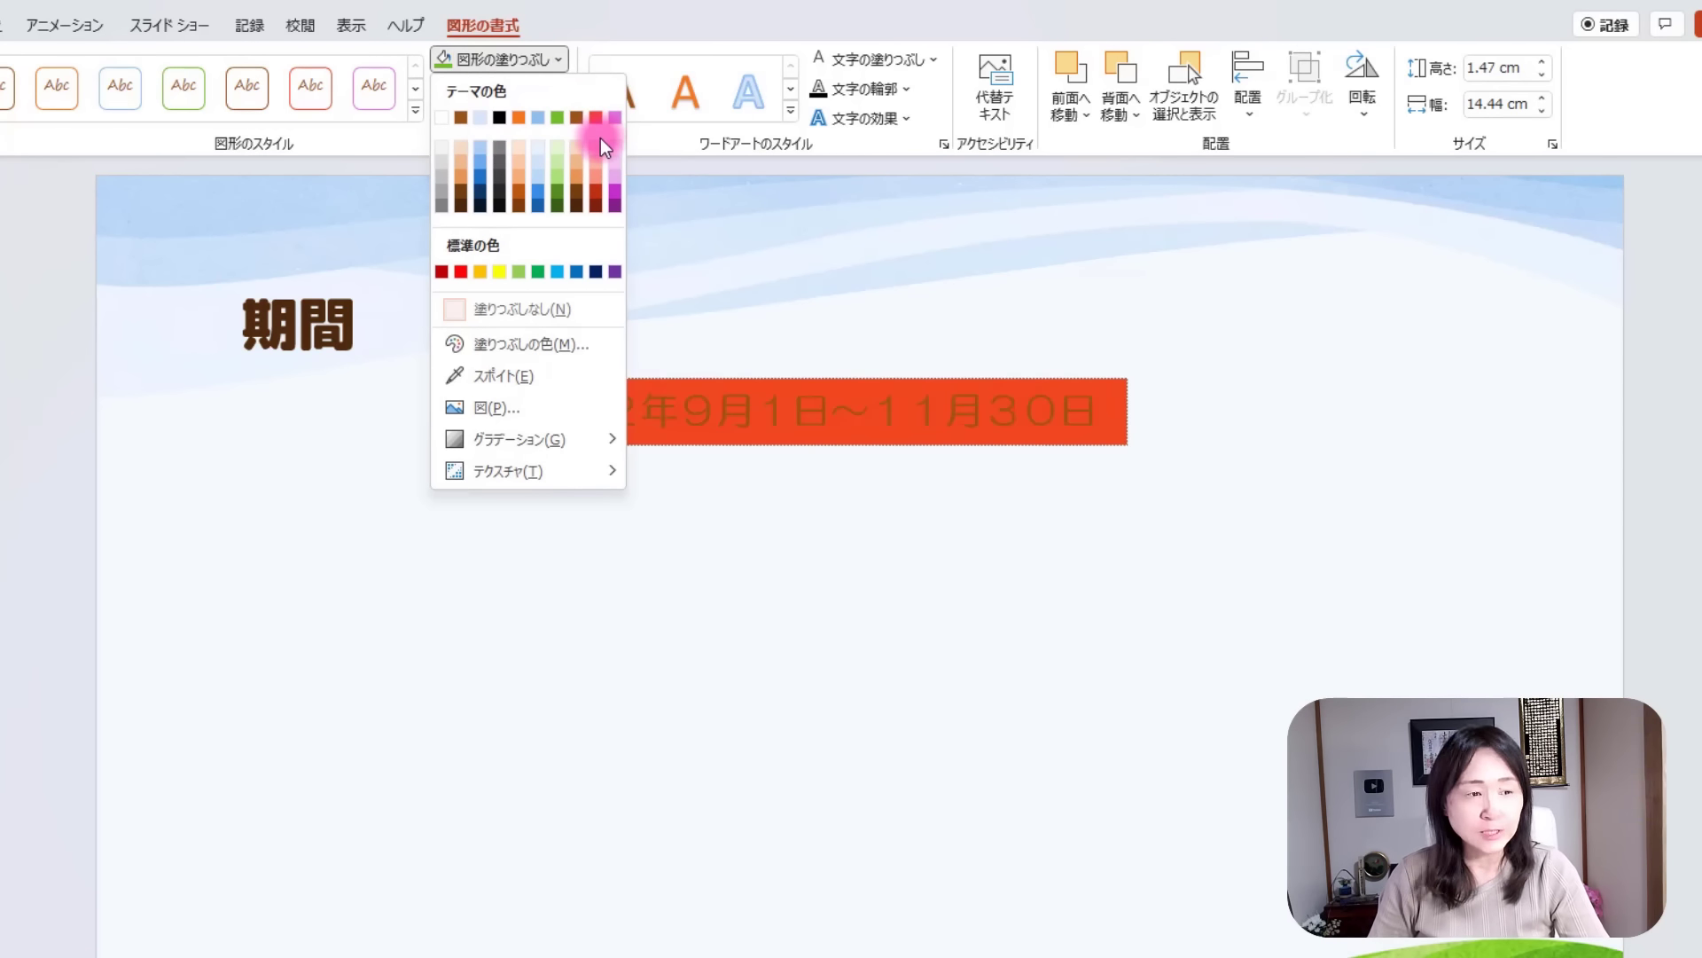
{"action": "left_click", "coordinate": [539, 121]}
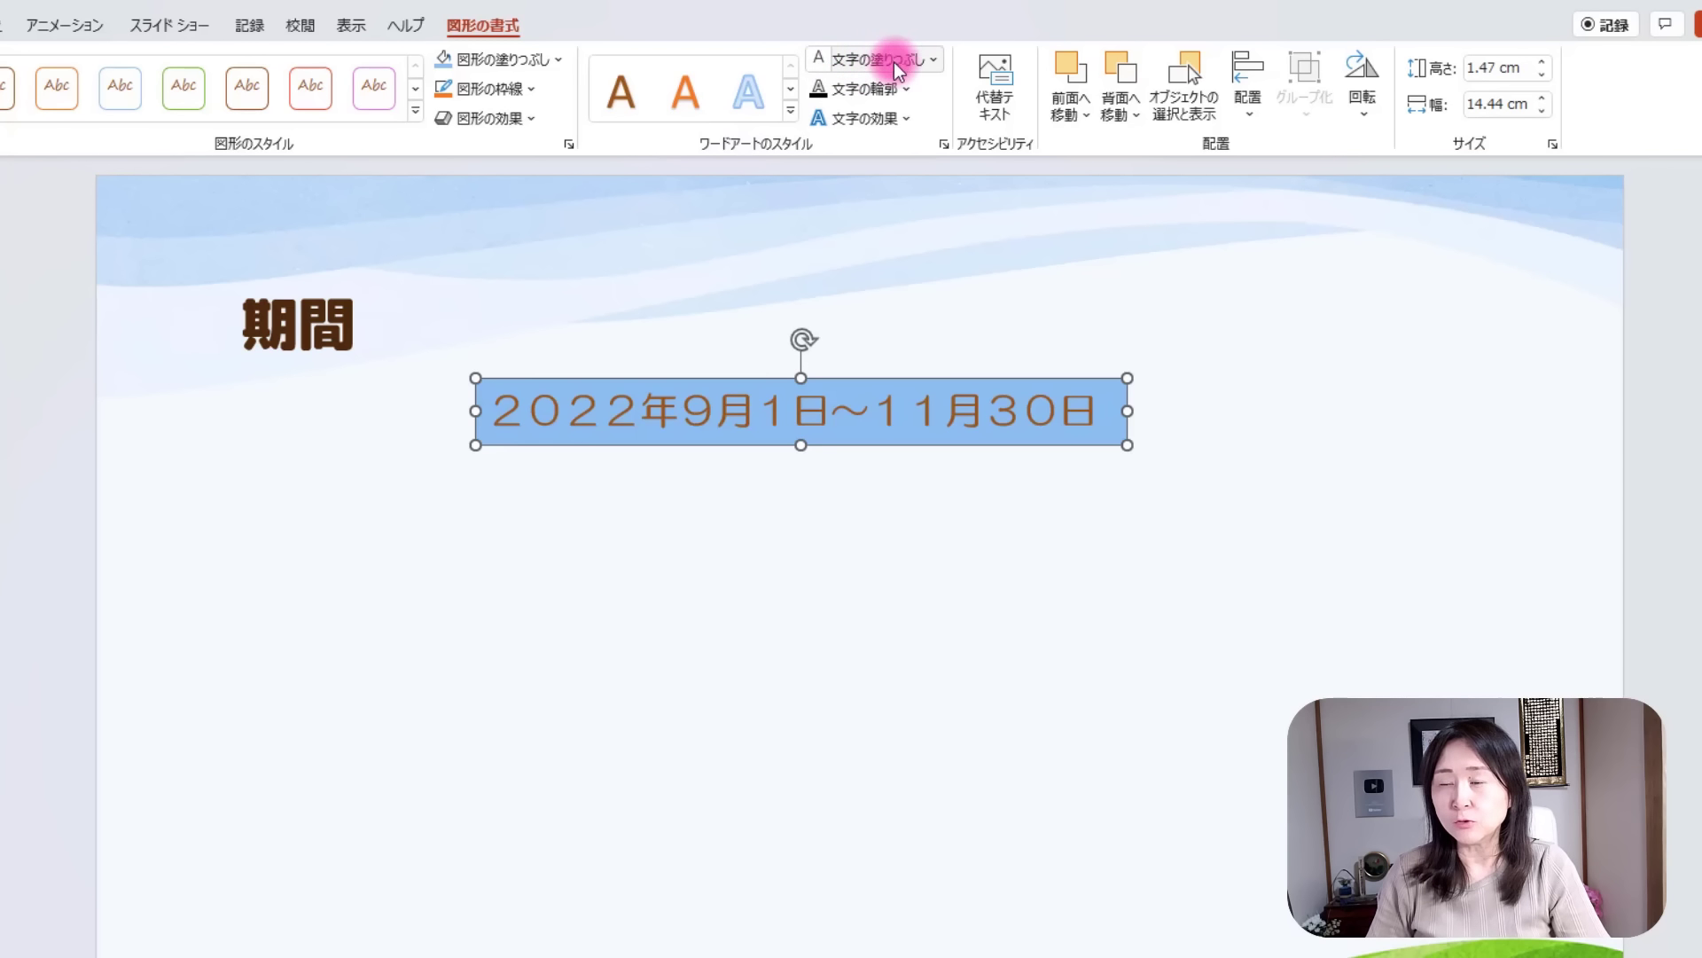
{"action": "left_click", "coordinate": [820, 62]}
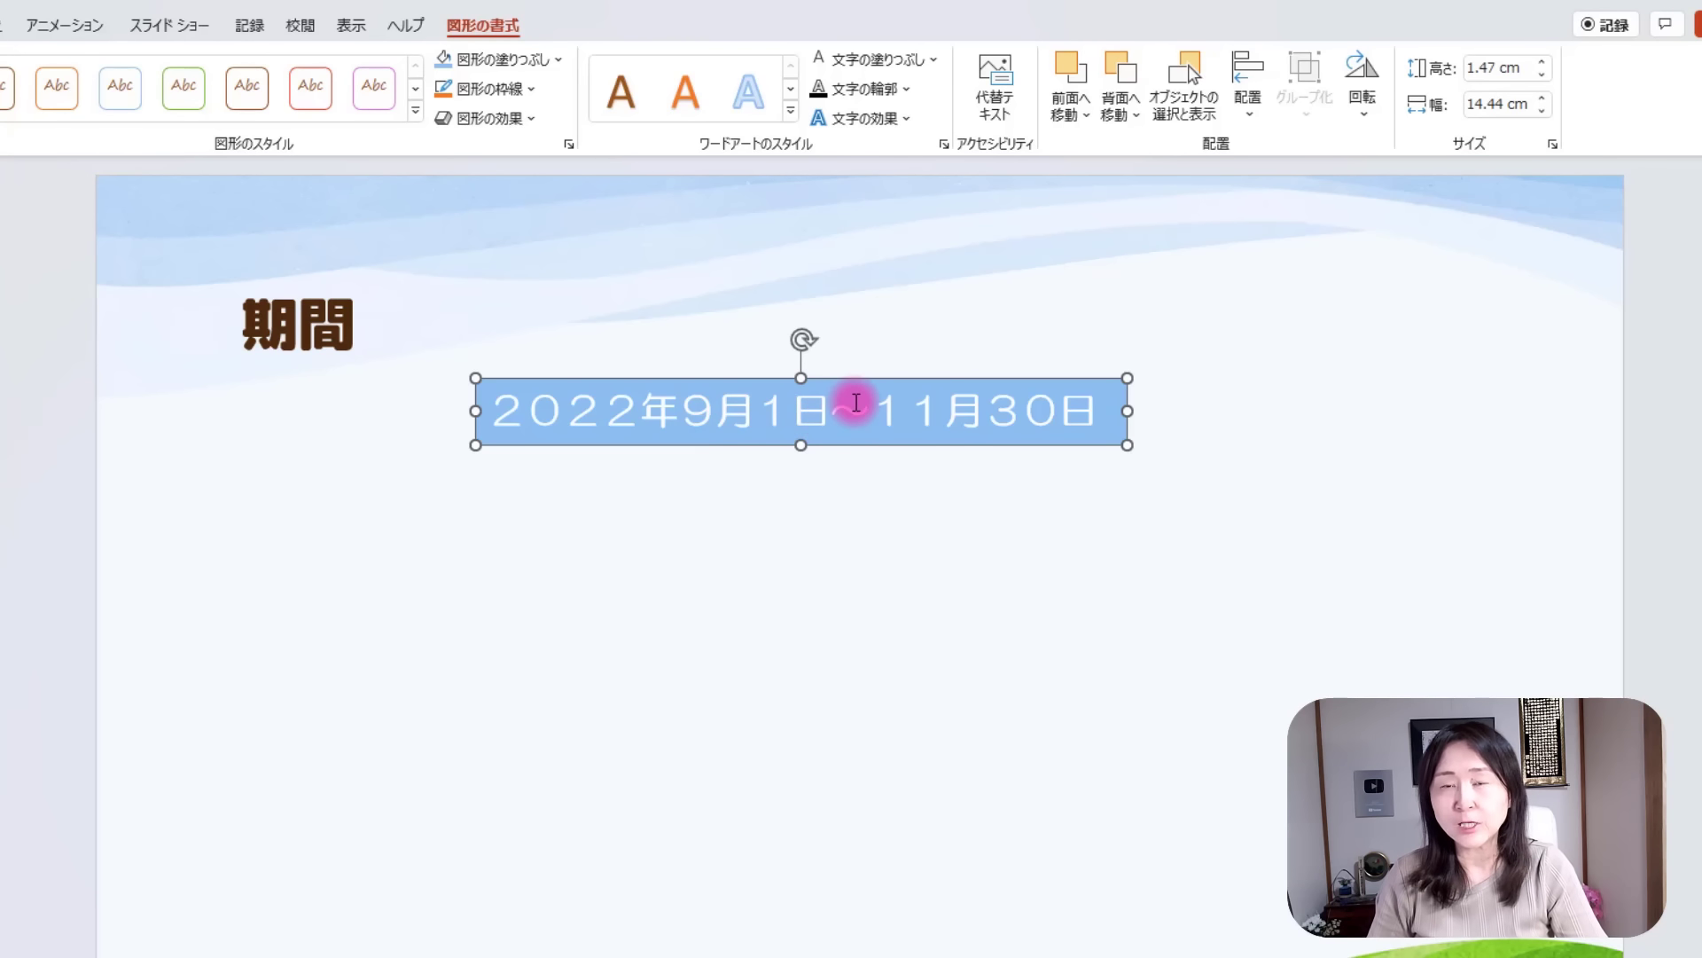
{"action": "left_click", "coordinate": [1407, 573]}
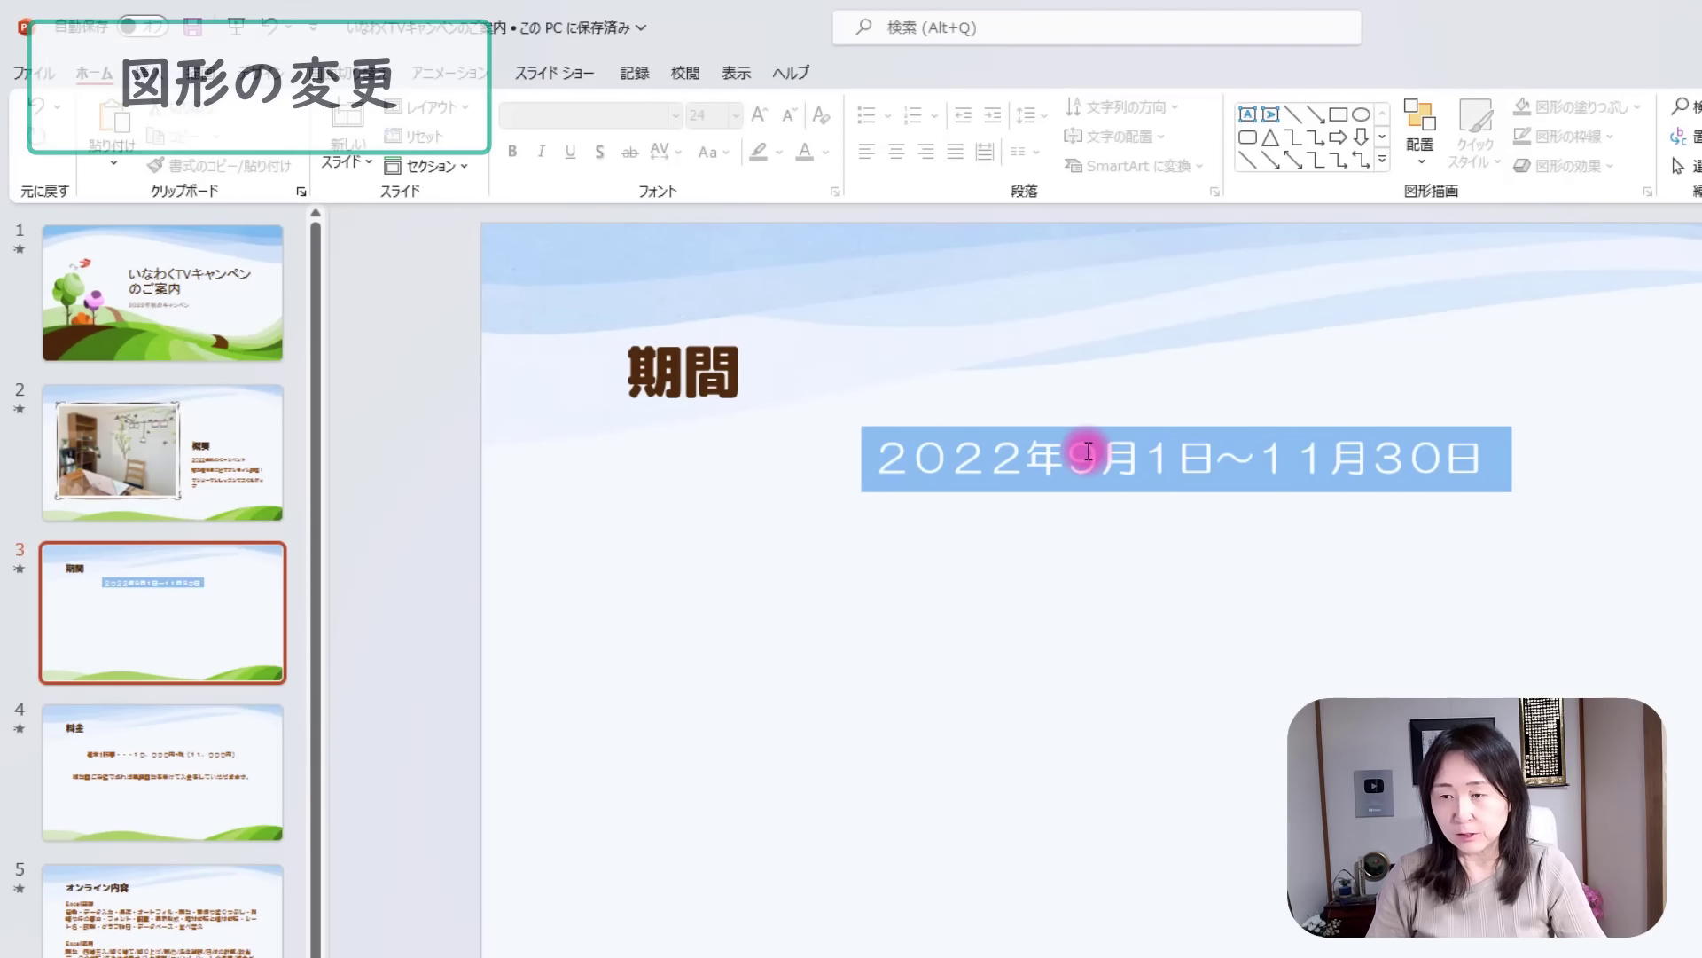
Change the blue date box to a Rounded Rectangle and adjust it to gently rounded corners.
{"action": "left_click", "coordinate": [1087, 474]}
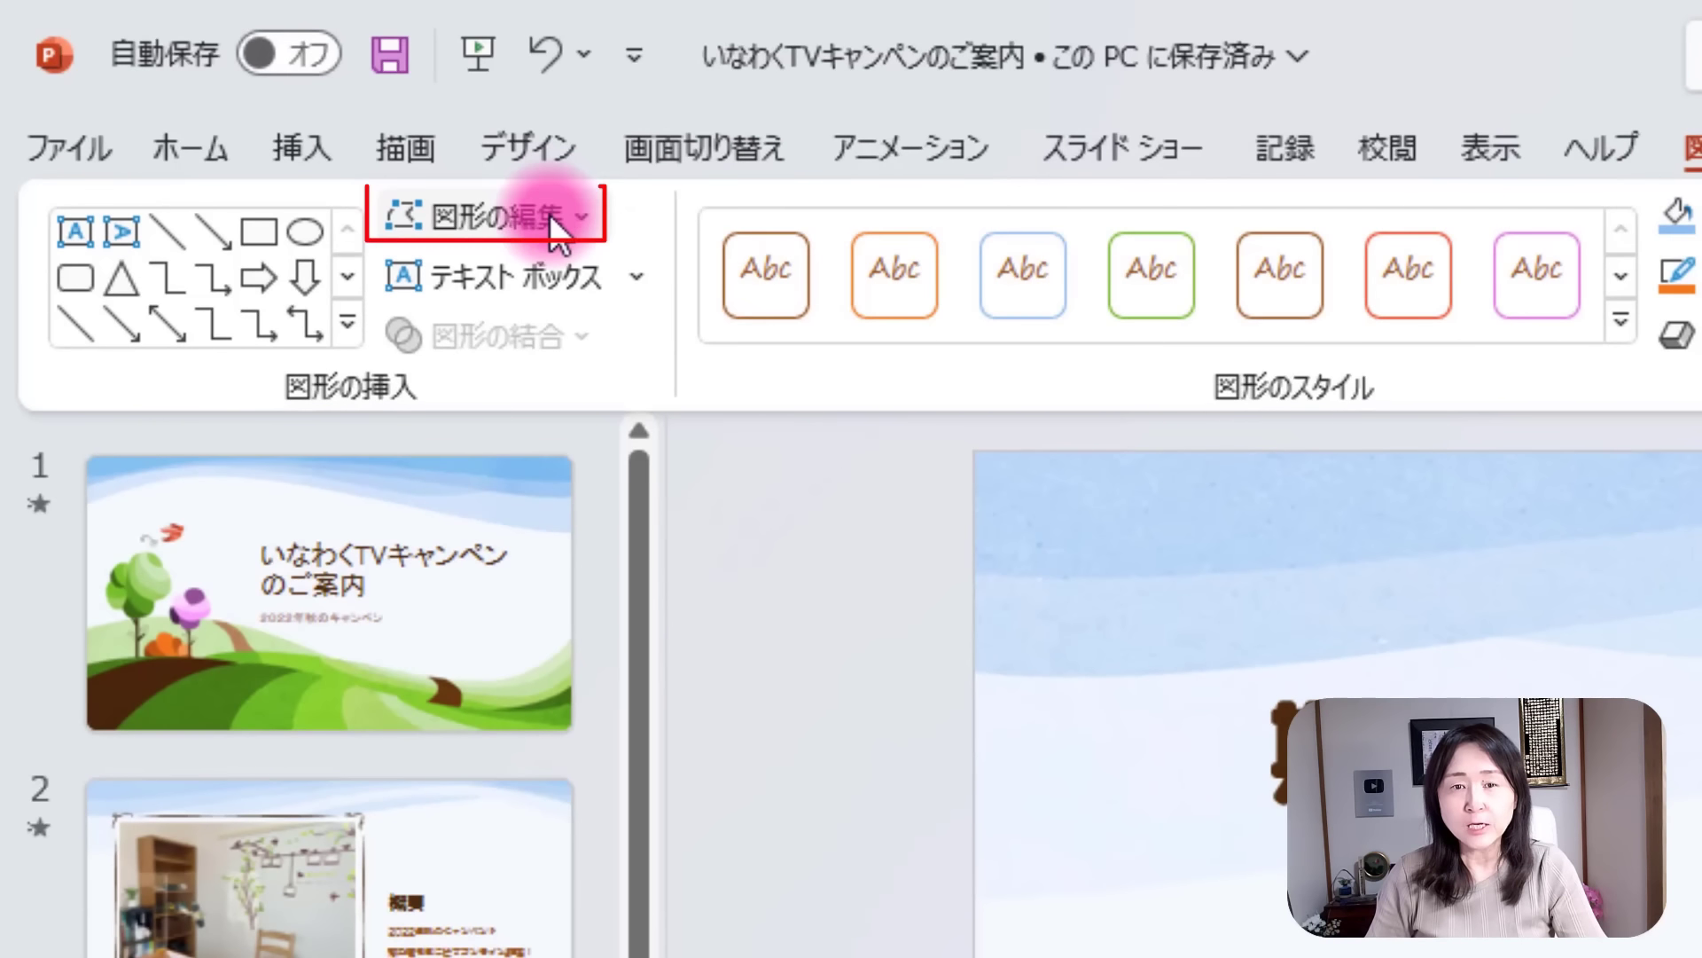
{"action": "left_click", "coordinate": [551, 216]}
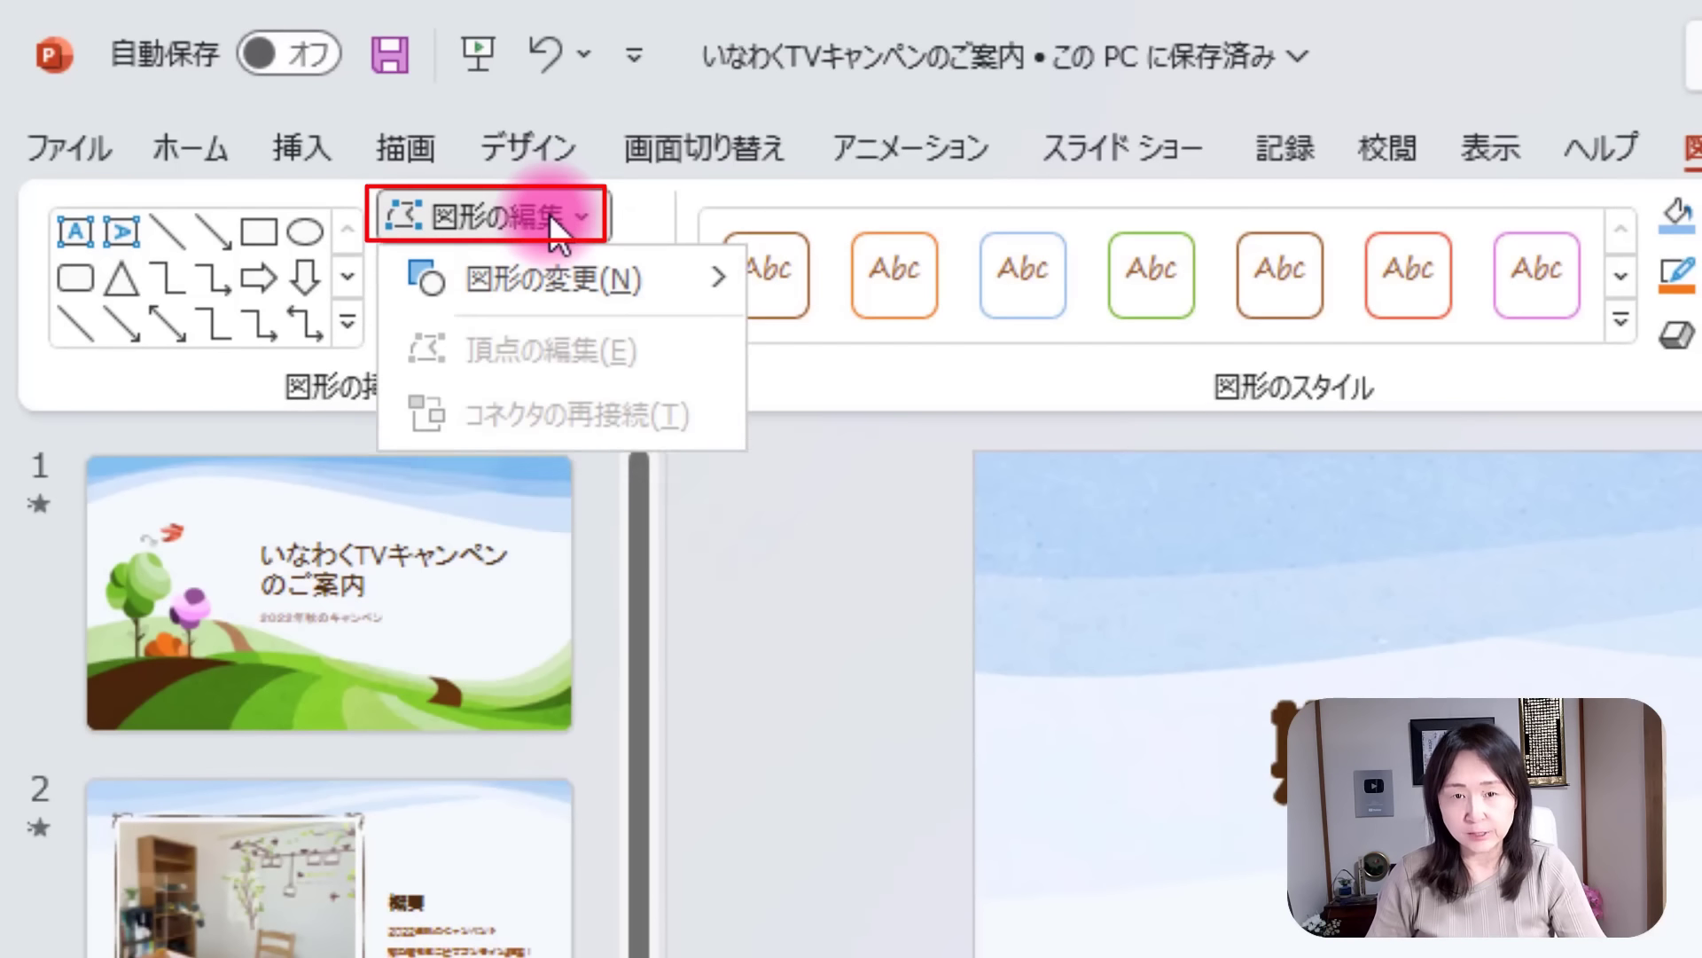
{"action": "mouse_move", "coordinate": [551, 279]}
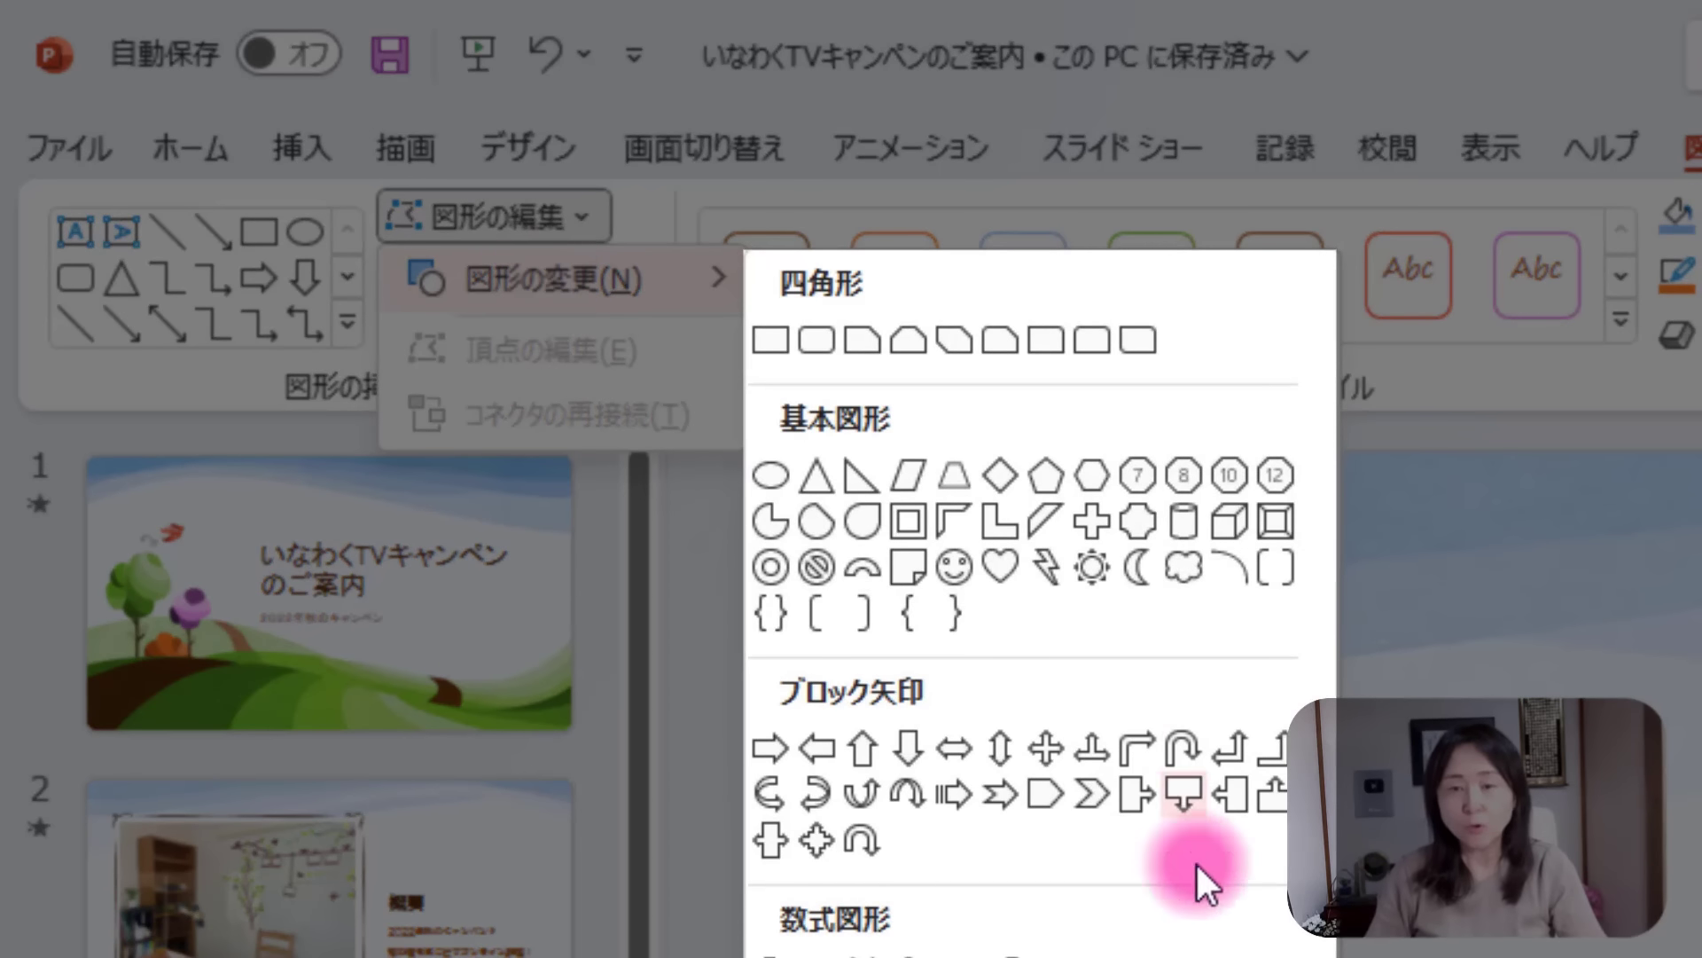
{"action": "left_click", "coordinate": [1231, 751]}
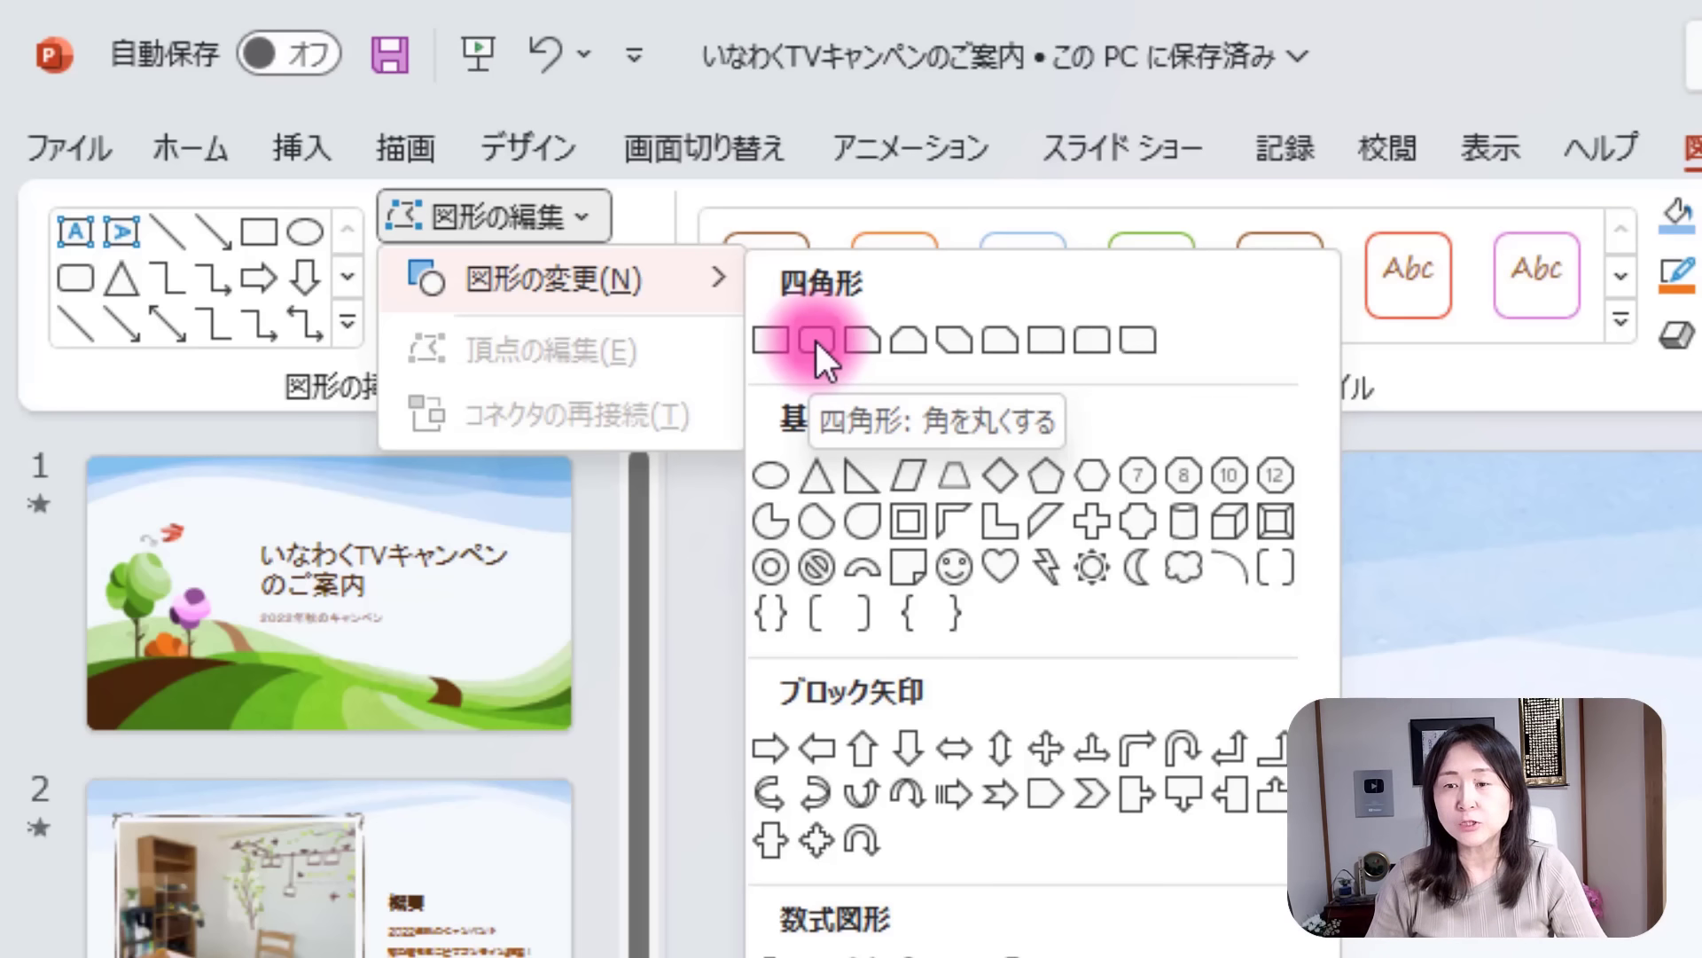
{"action": "left_click", "coordinate": [816, 340]}
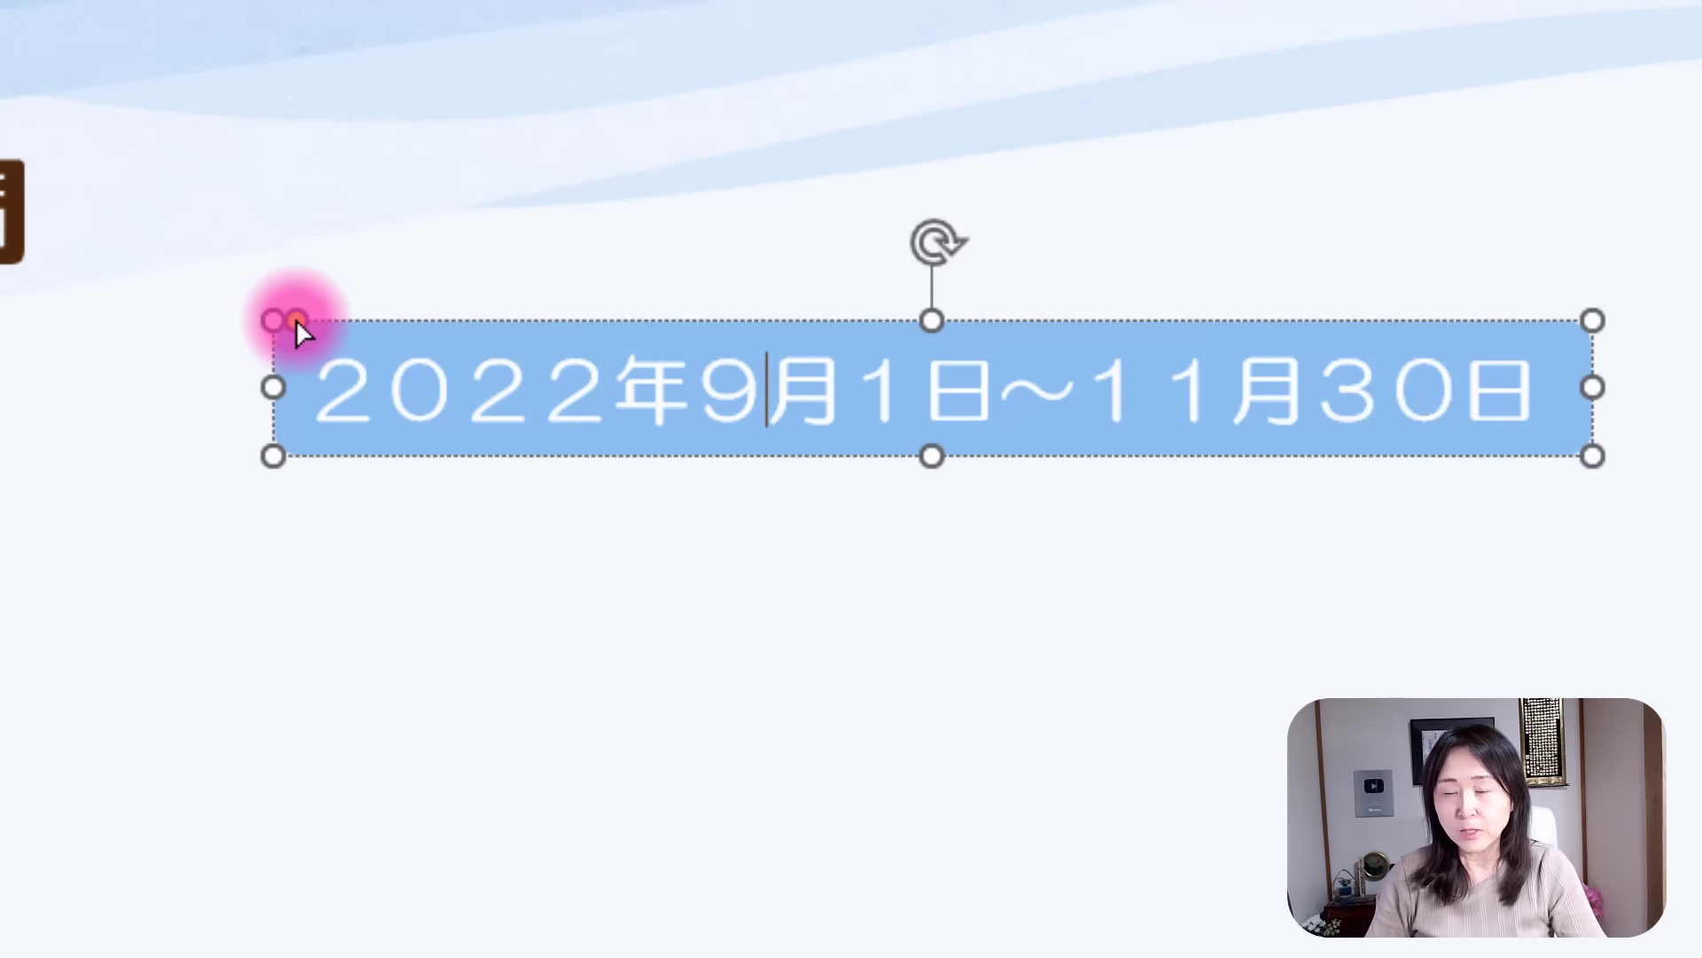
{"action": "left_click_drag", "start_coordinate": [296, 319], "coordinate": [348, 332]}
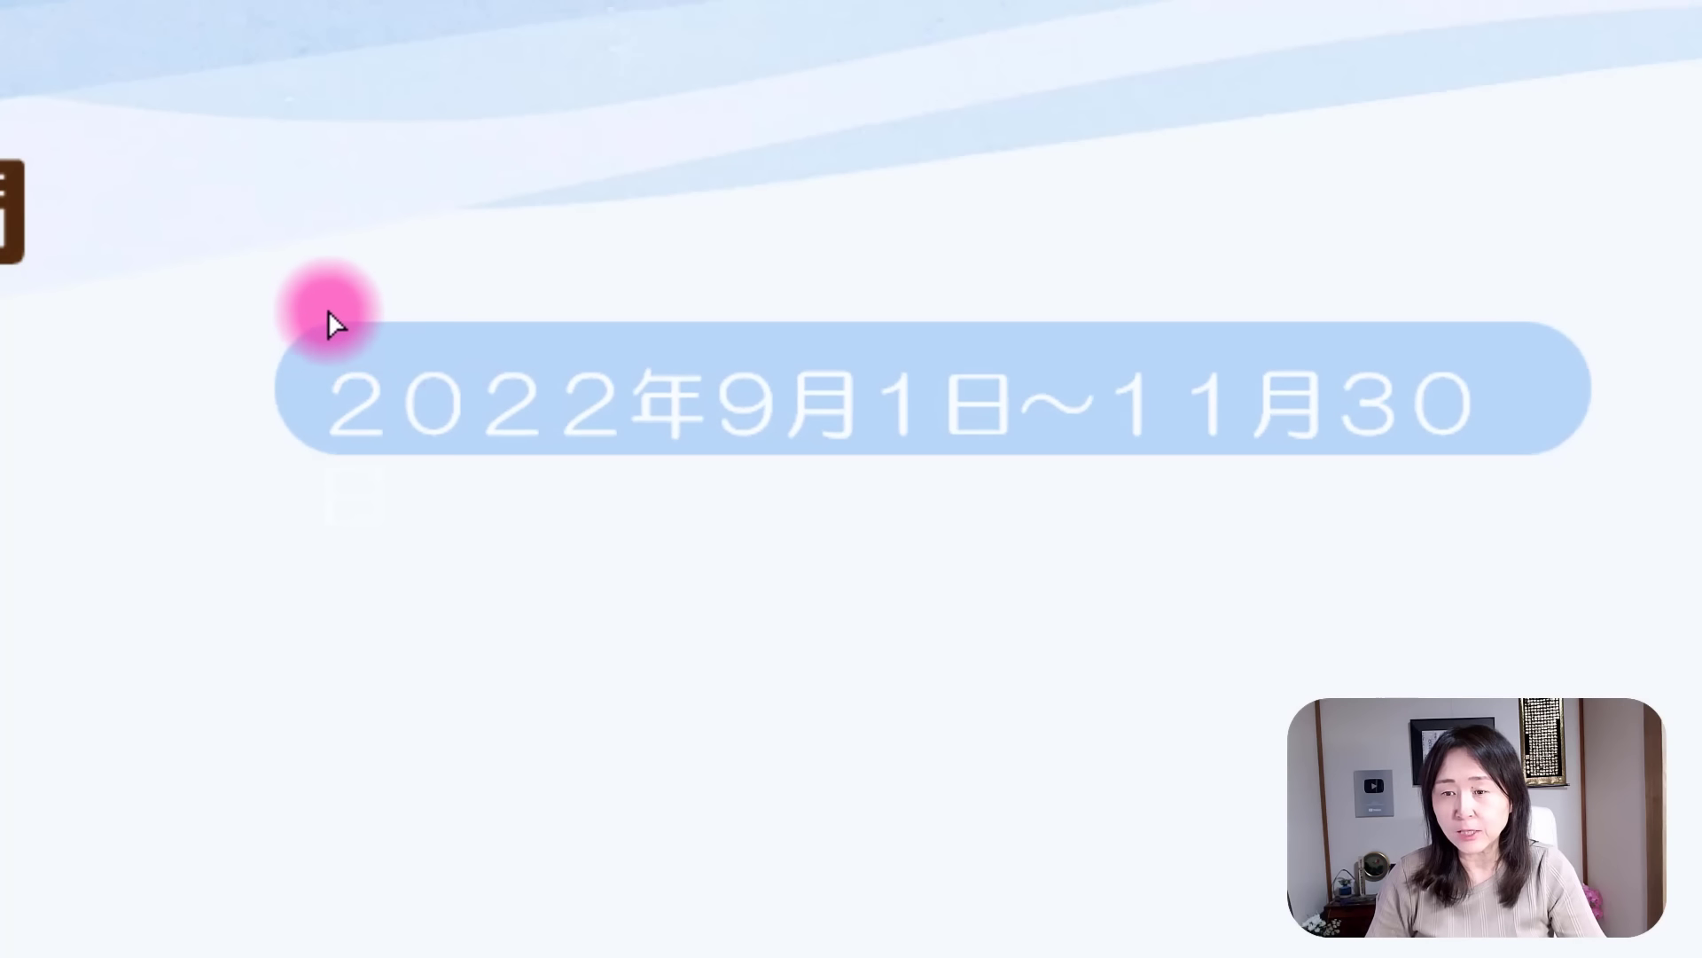
{"action": "mouse_move", "coordinate": [395, 340]}
{"action": "left_mouse_down"}
{"action": "mouse_move", "coordinate": [237, 329]}
{"action": "mouse_move", "coordinate": [417, 348]}
{"action": "mouse_move", "coordinate": [215, 342]}
{"action": "mouse_move", "coordinate": [396, 355]}
{"action": "mouse_move", "coordinate": [305, 367]}
{"action": "left_mouse_up"}
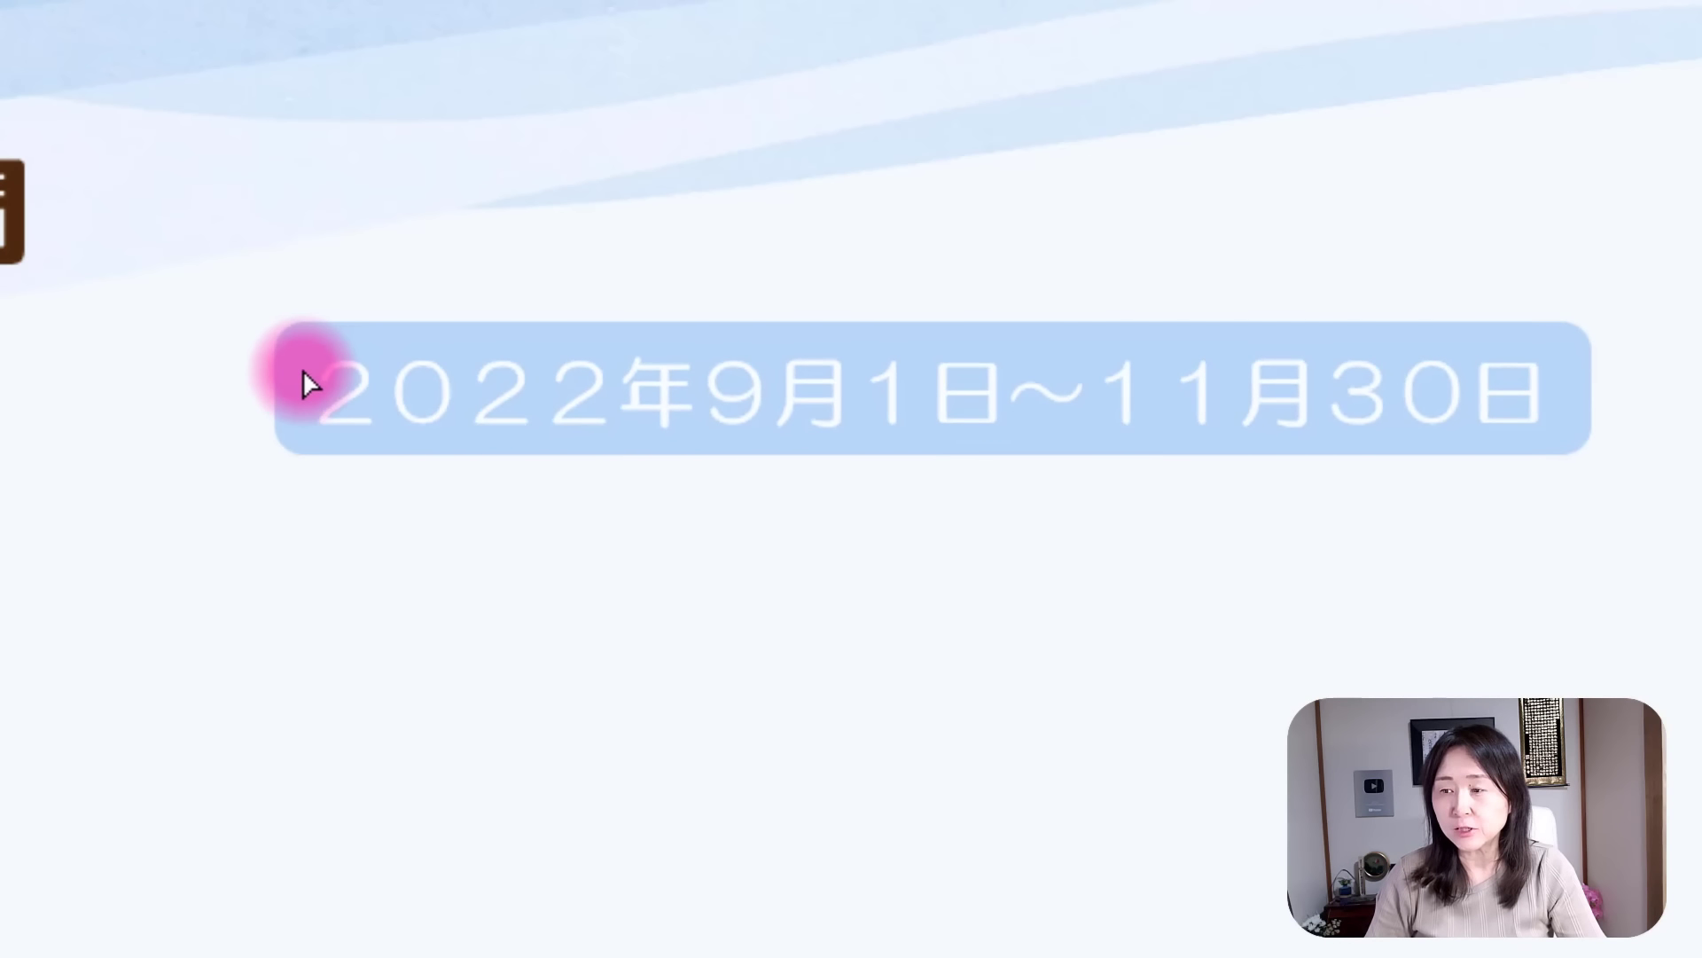
{"action": "left_click_drag", "start_coordinate": [301, 370], "coordinate": [301, 369]}
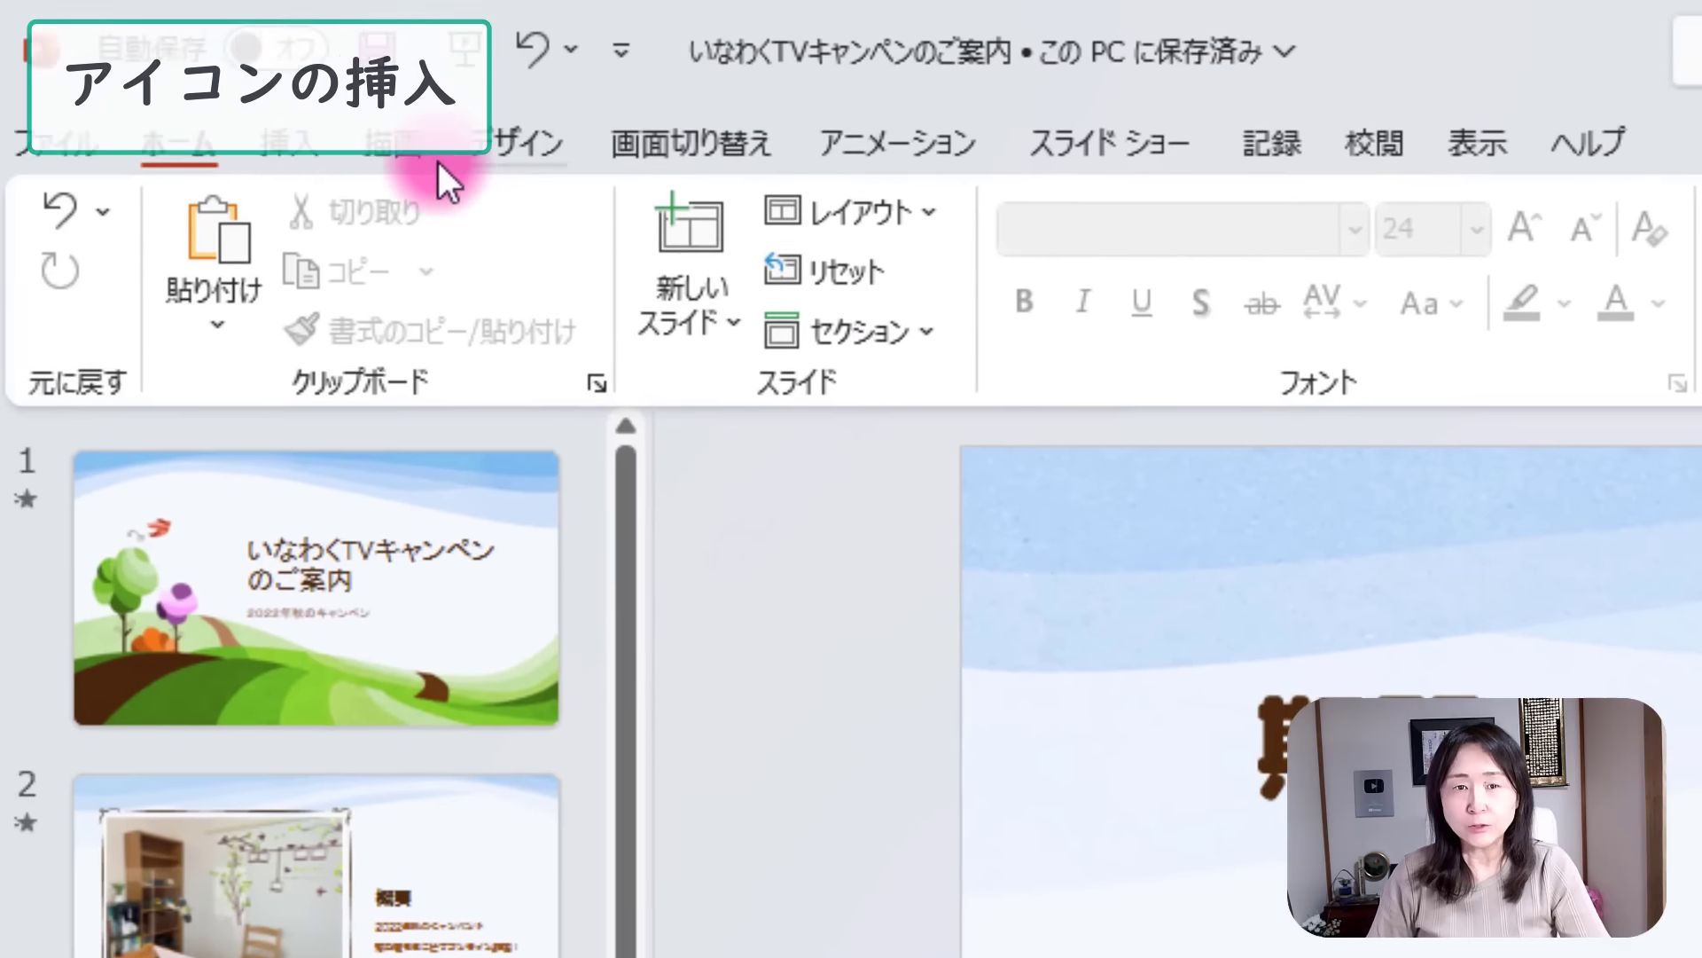
Open the Insert > Icons library on its マンガの読者 illustration collection.
{"action": "left_click", "coordinate": [305, 147]}
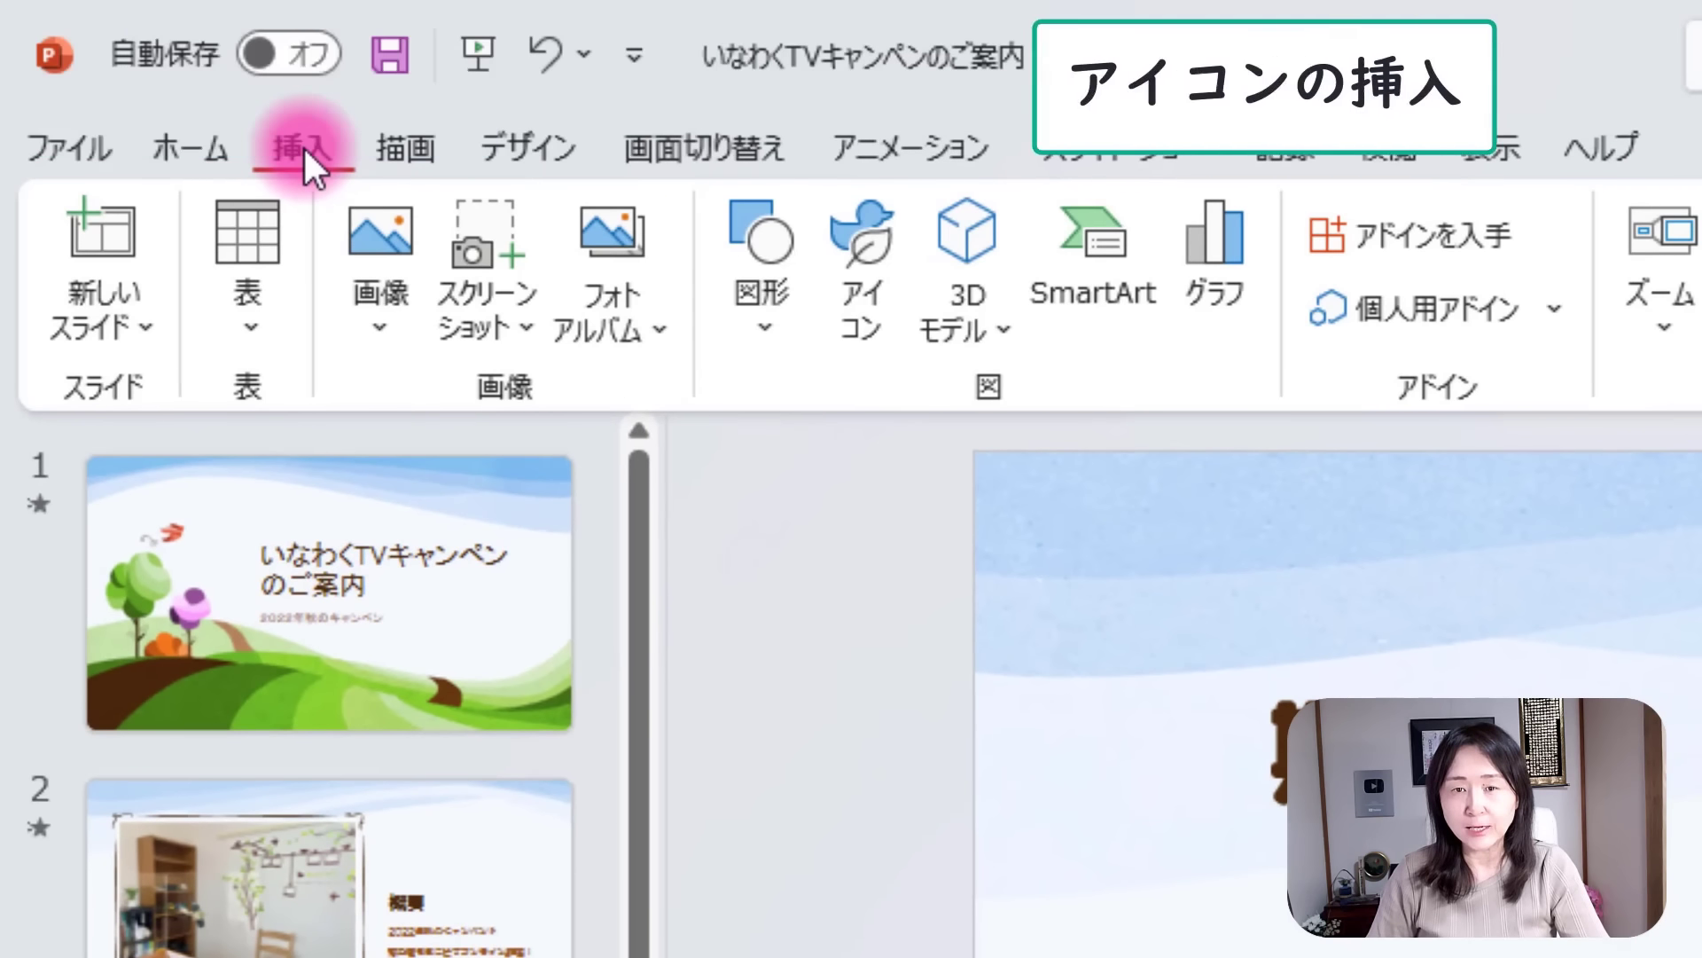
{"action": "left_click", "coordinate": [919, 297]}
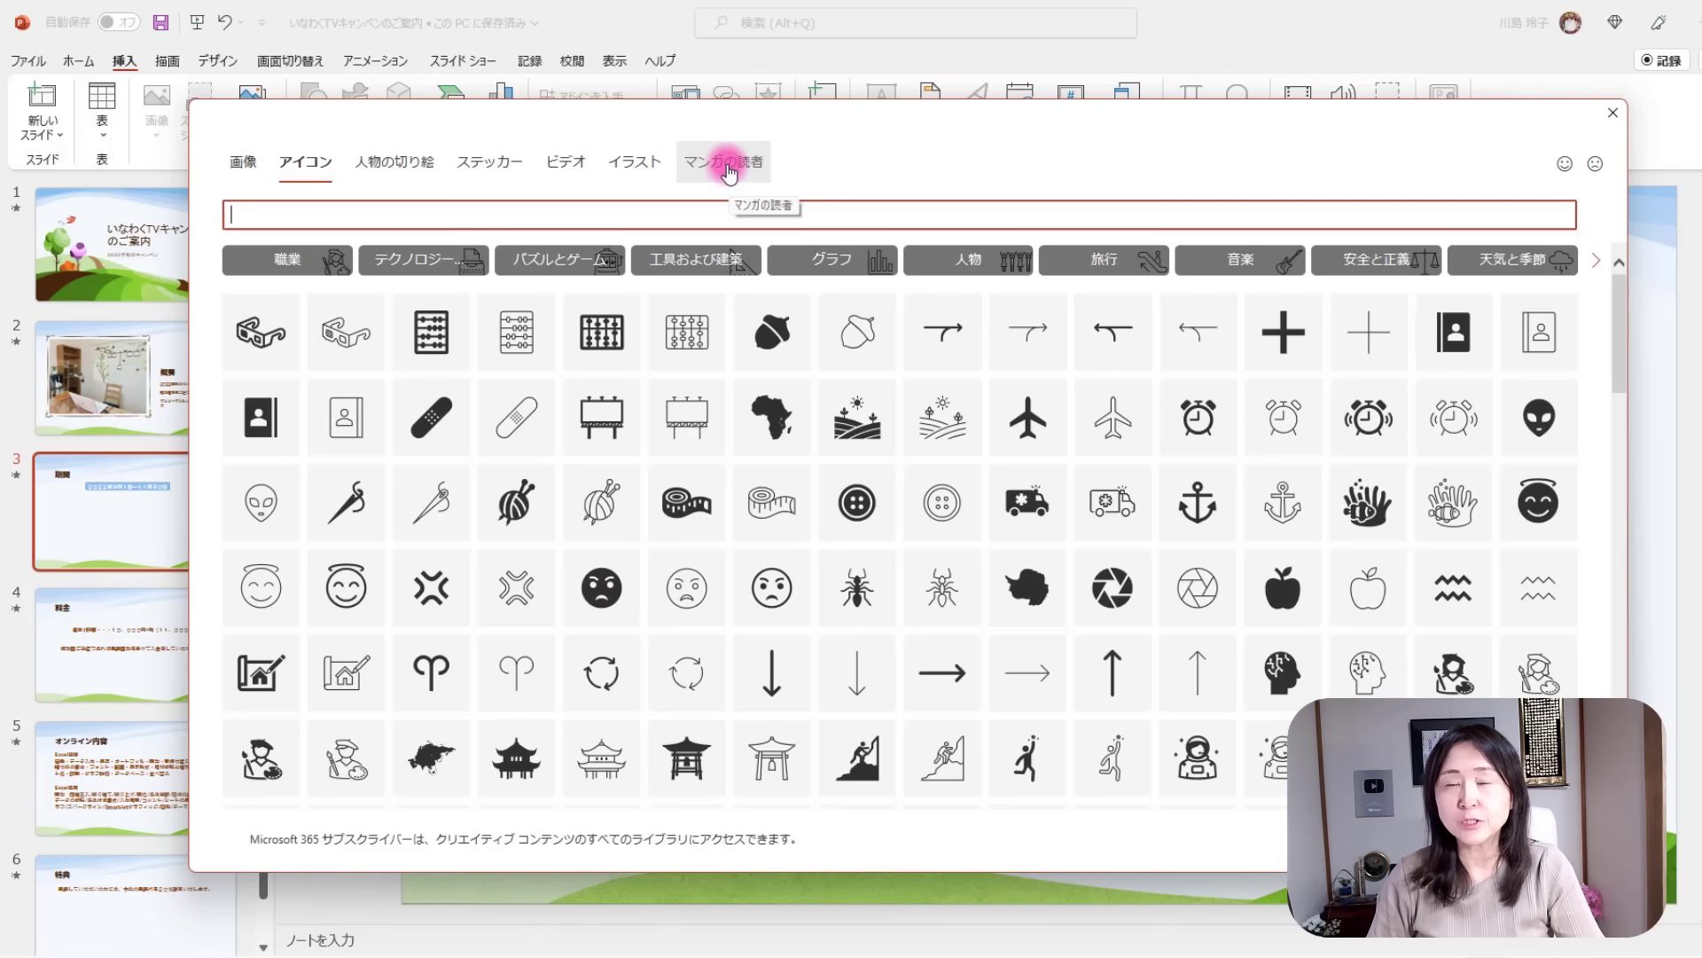
{"action": "left_click", "coordinate": [727, 168]}
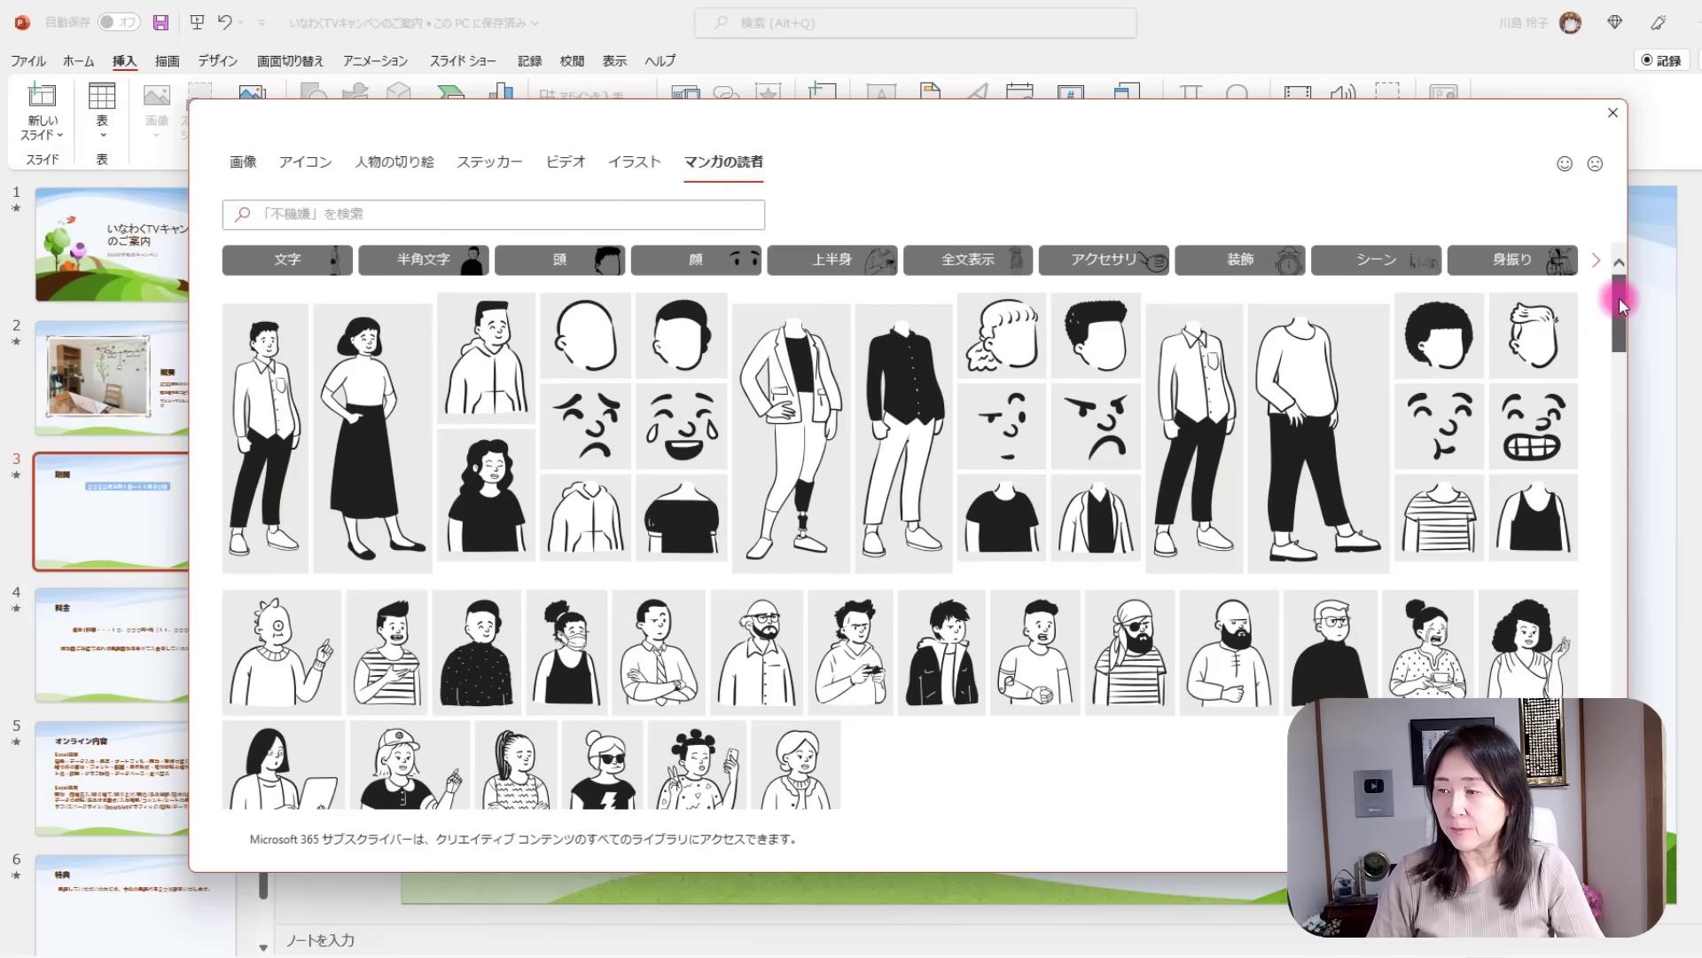
Browse the illustrations and select the classroom scene with bookshelf, whiteboard, clock and desk.
{"action": "left_click_drag", "start_coordinate": [1619, 304], "coordinate": [1605, 594]}
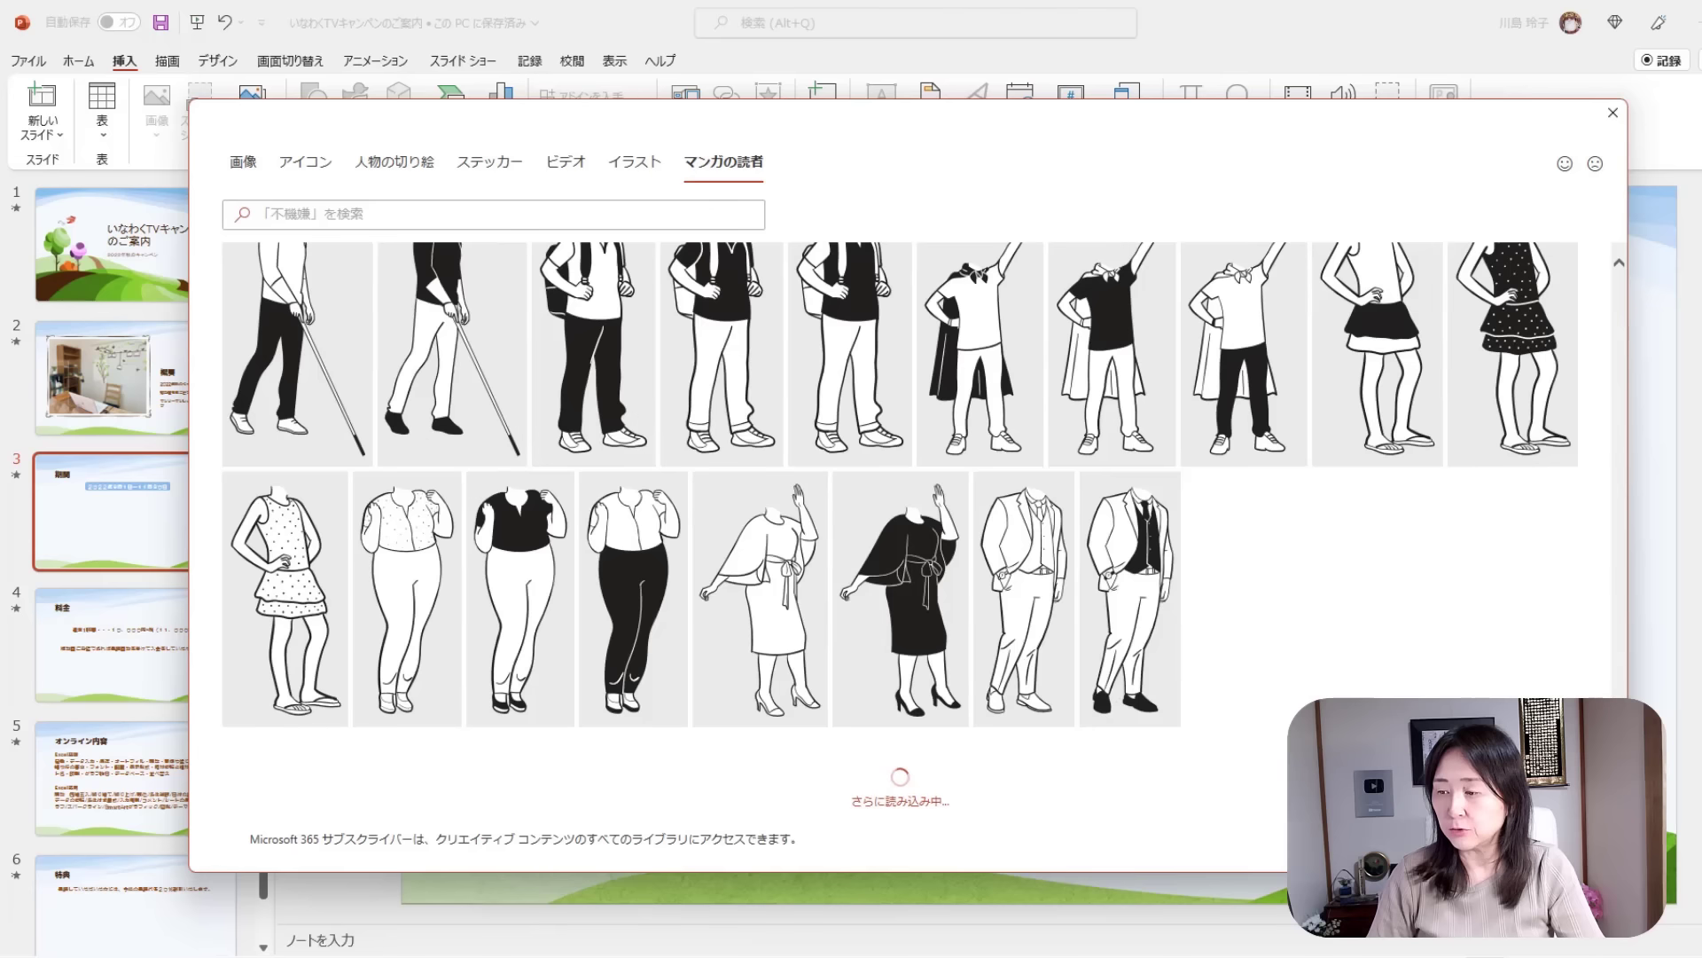
{"action": "scroll", "coordinate": [646, 505], "scroll_direction": "down", "scroll_amount": 10}
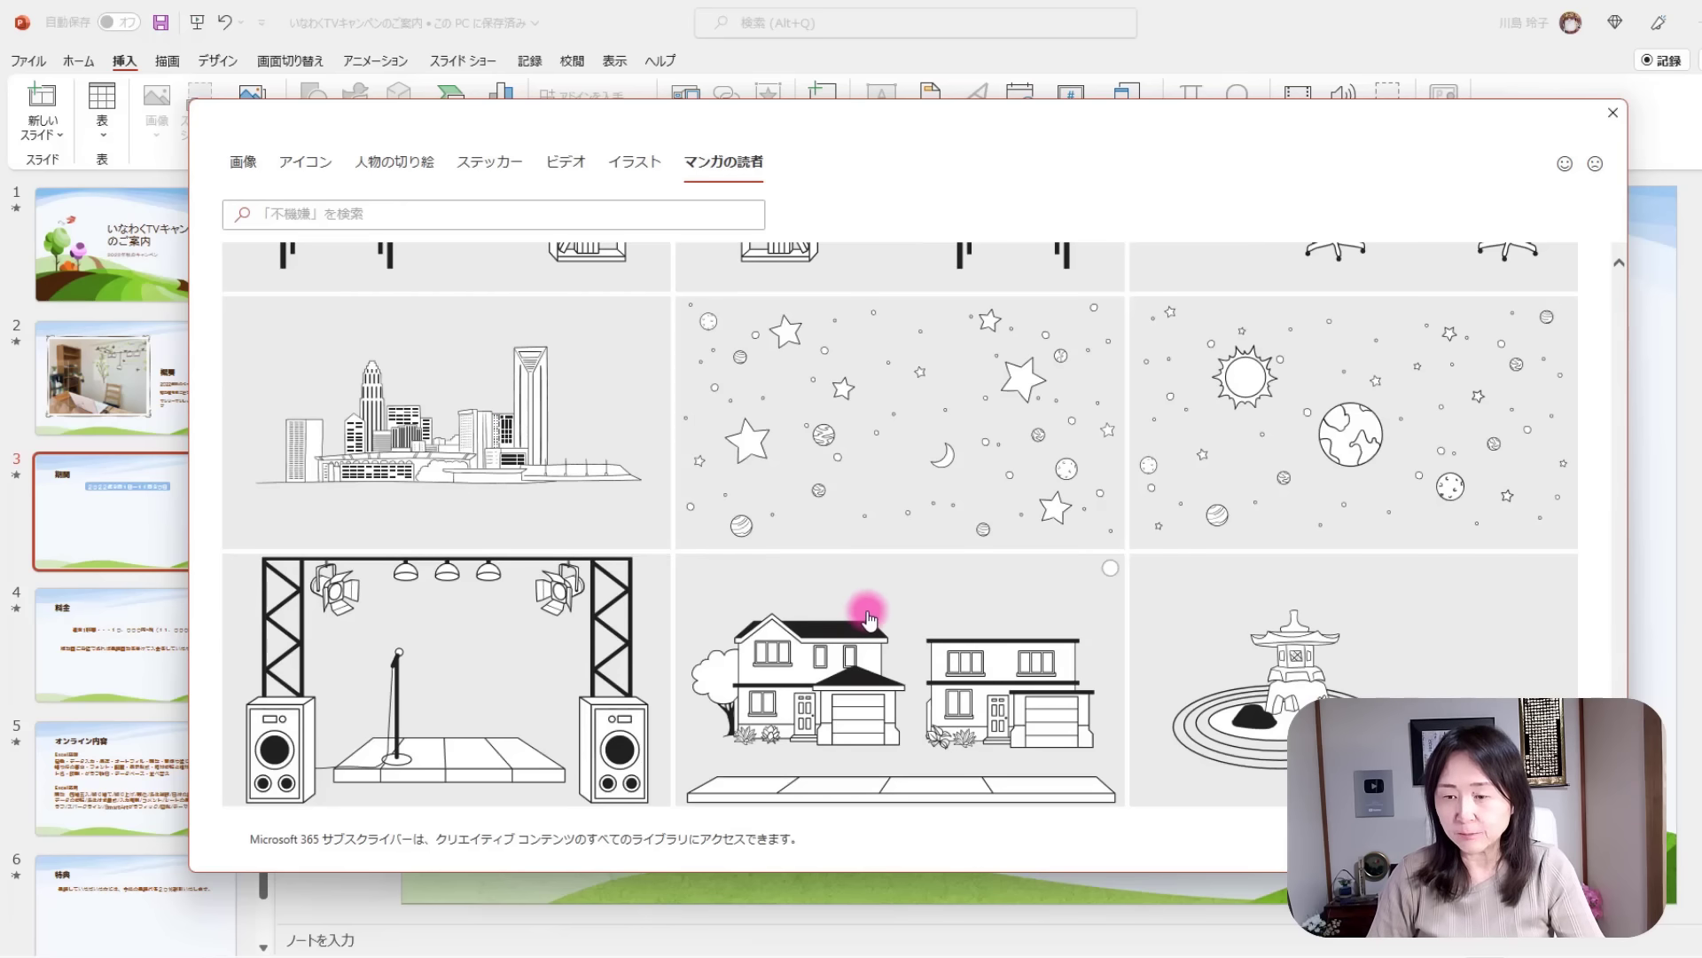
{"action": "scroll", "coordinate": [869, 618], "scroll_direction": "up", "scroll_amount": 2}
{"action": "scroll", "coordinate": [868, 618], "scroll_direction": "up", "scroll_amount": 1}
{"action": "scroll", "coordinate": [869, 618], "scroll_direction": "up", "scroll_amount": 1}
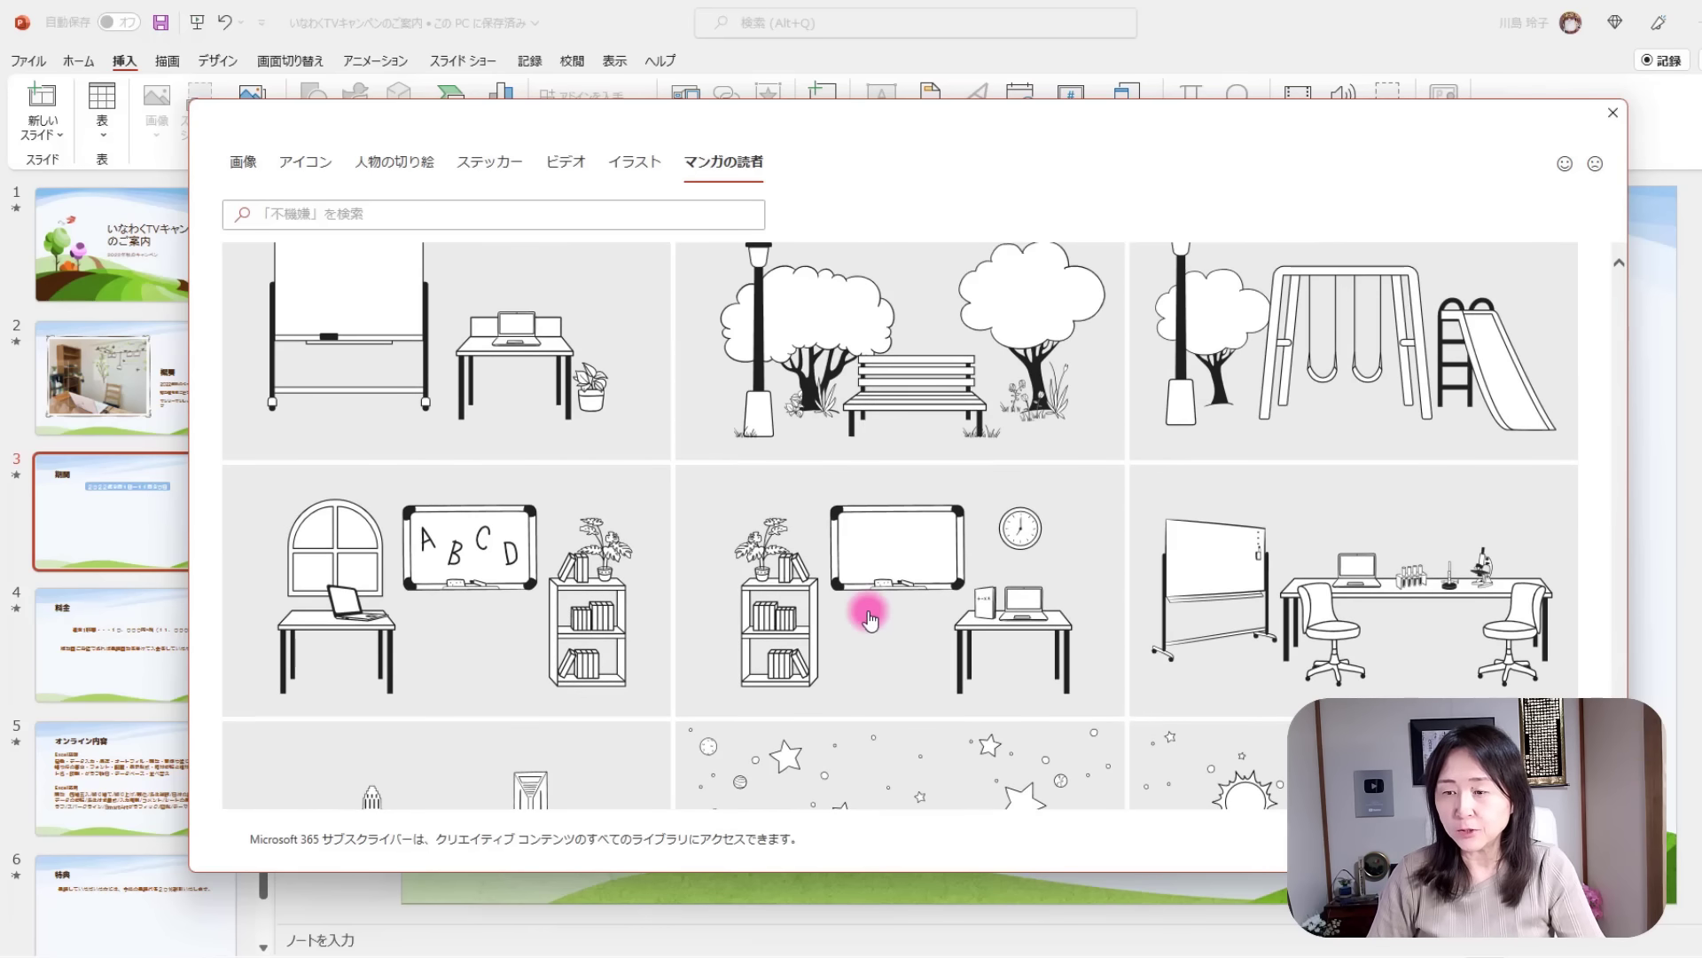
{"action": "scroll", "coordinate": [869, 618], "scroll_direction": "up", "scroll_amount": 1}
{"action": "scroll", "coordinate": [869, 618], "scroll_direction": "down", "scroll_amount": 1}
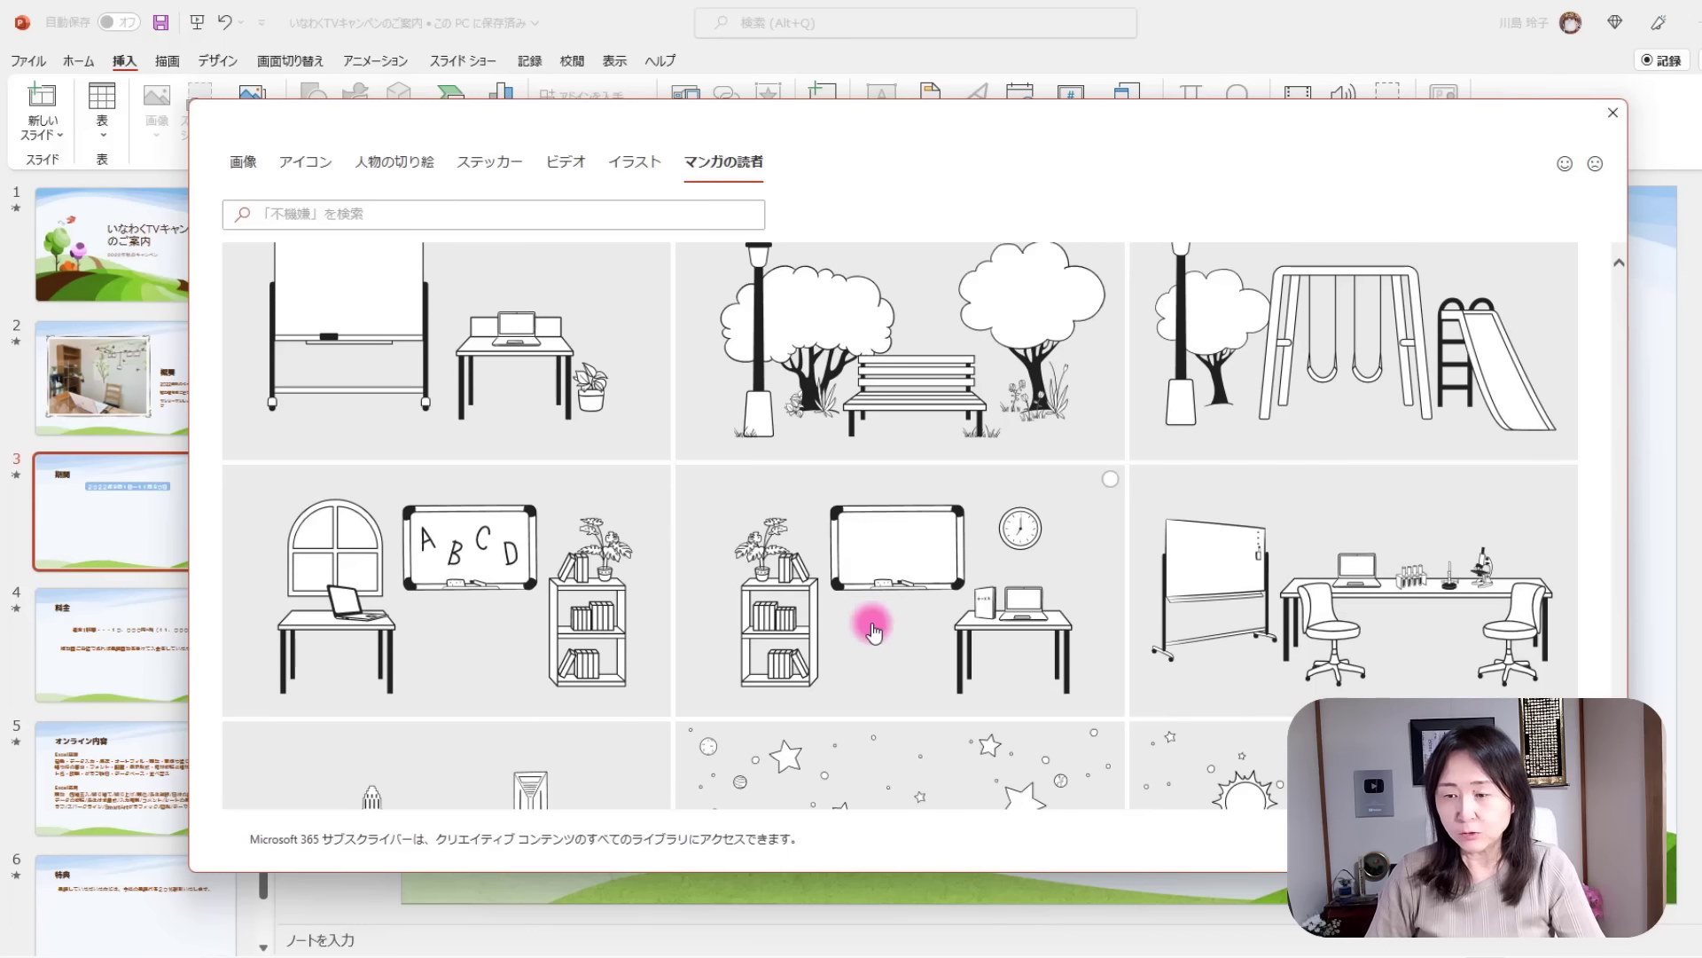
{"action": "scroll", "coordinate": [950, 700], "scroll_direction": "down", "scroll_amount": 1}
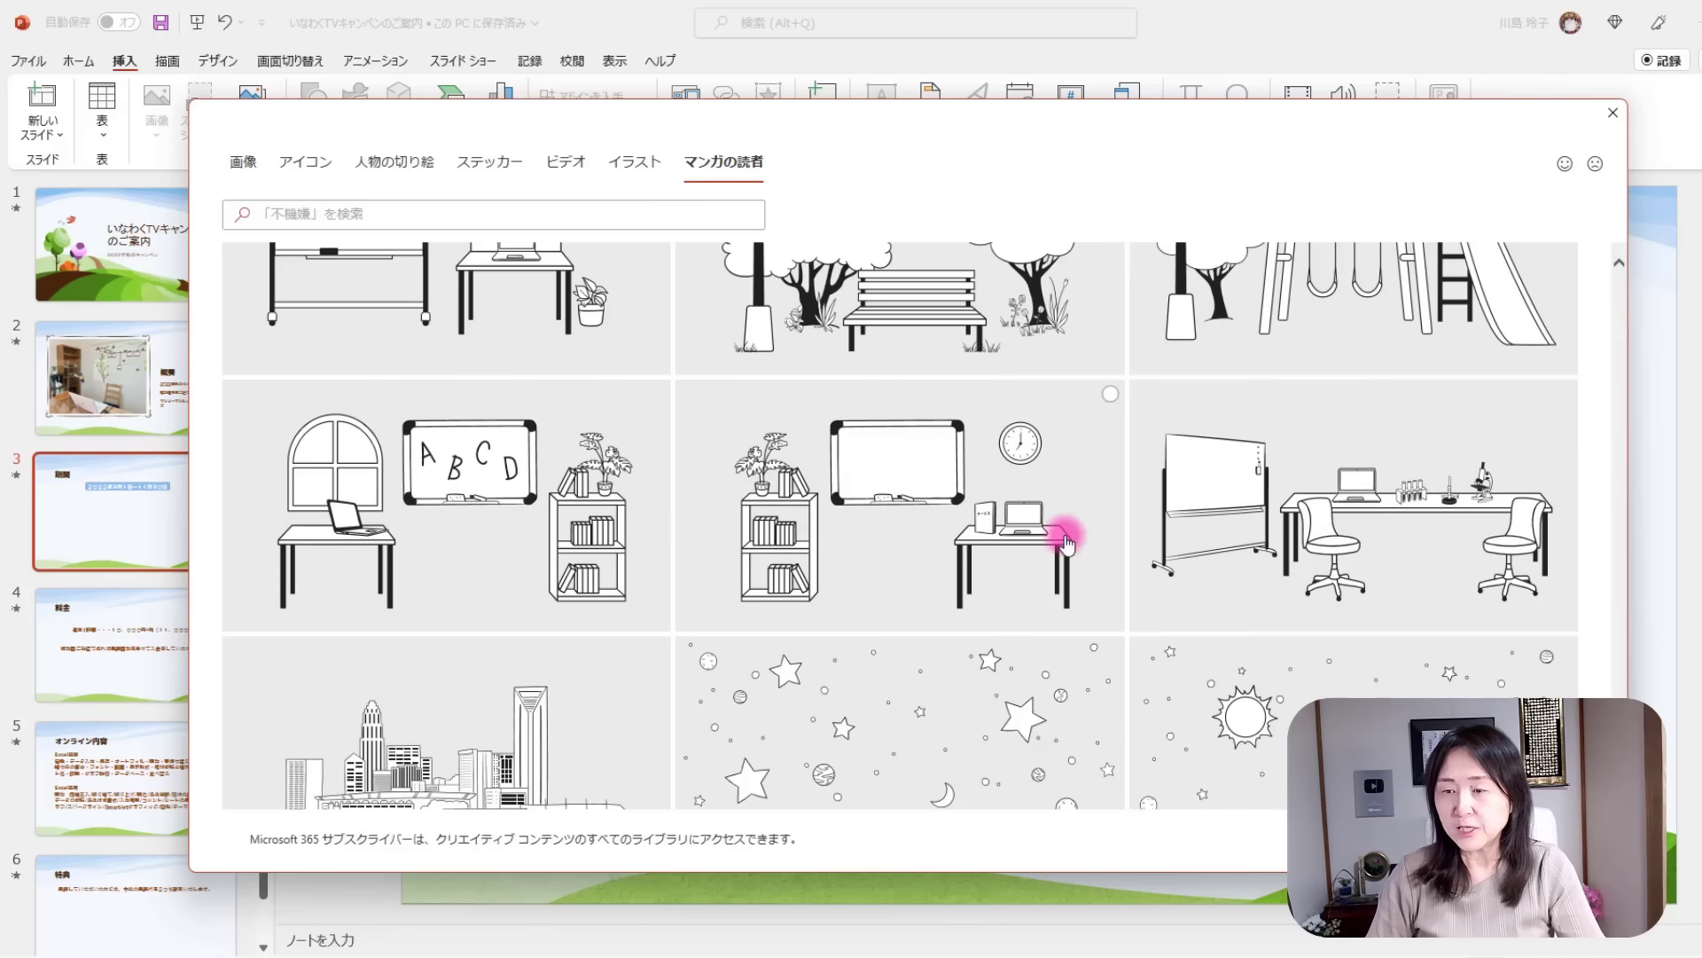
{"action": "left_click", "coordinate": [1109, 393]}
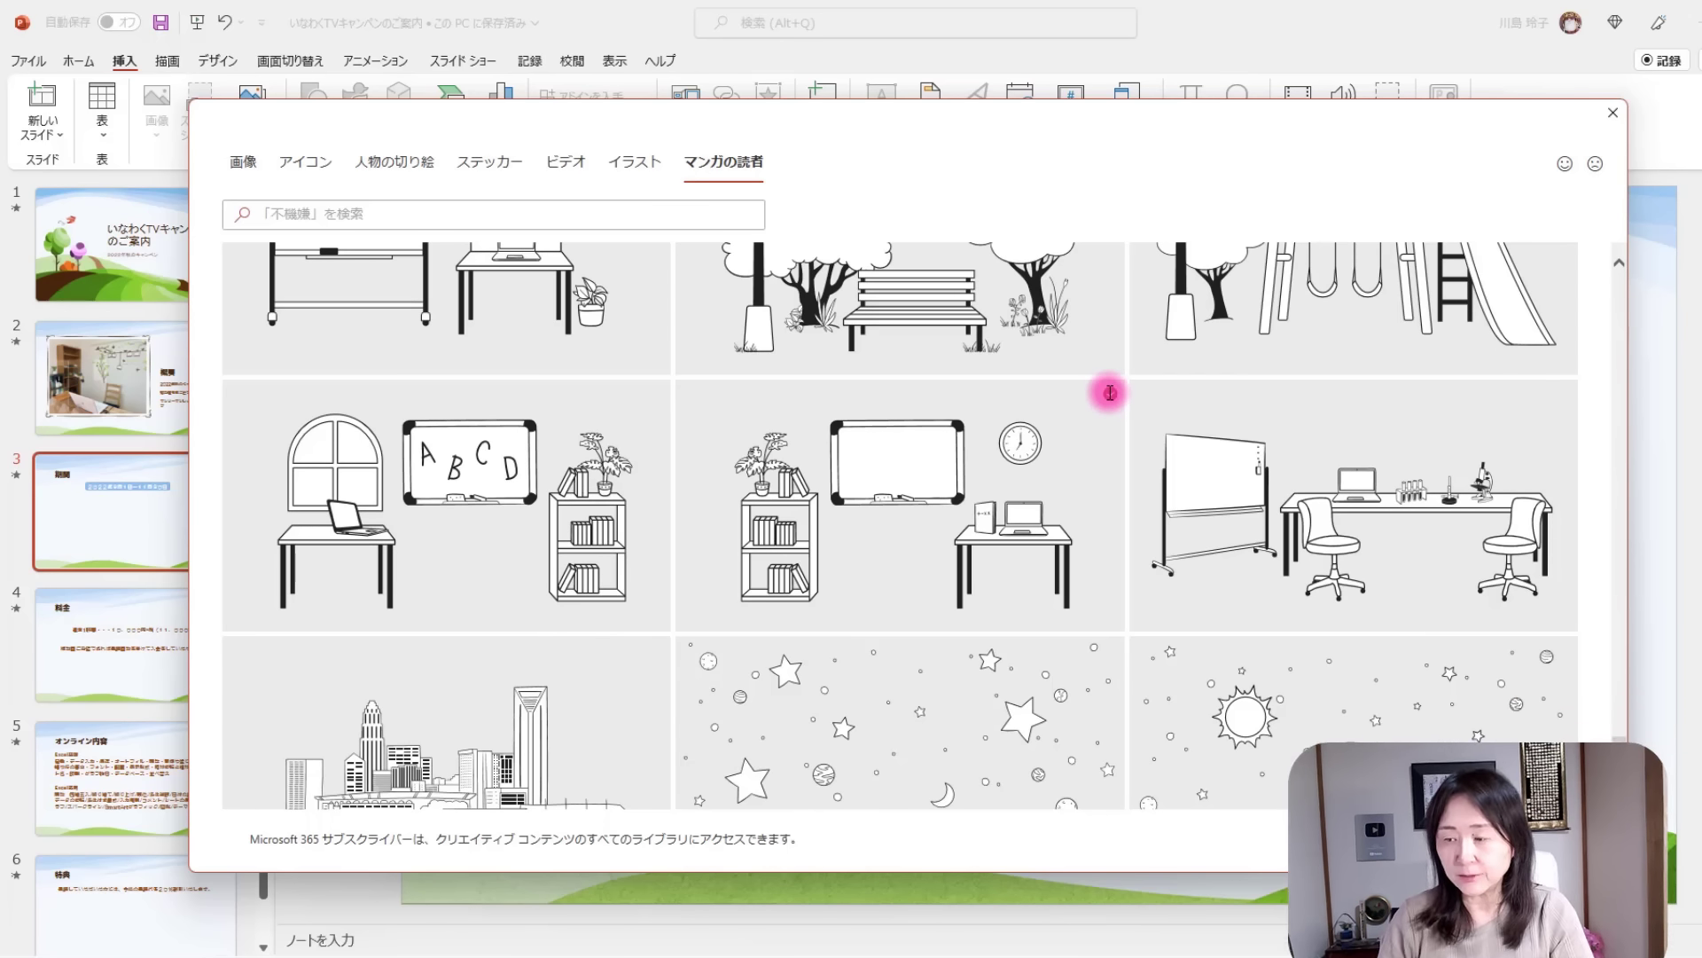
Insert the classroom illustration, close Design Ideas, and position it to fill the 期間 slide.
{"action": "left_click", "coordinate": [1418, 842]}
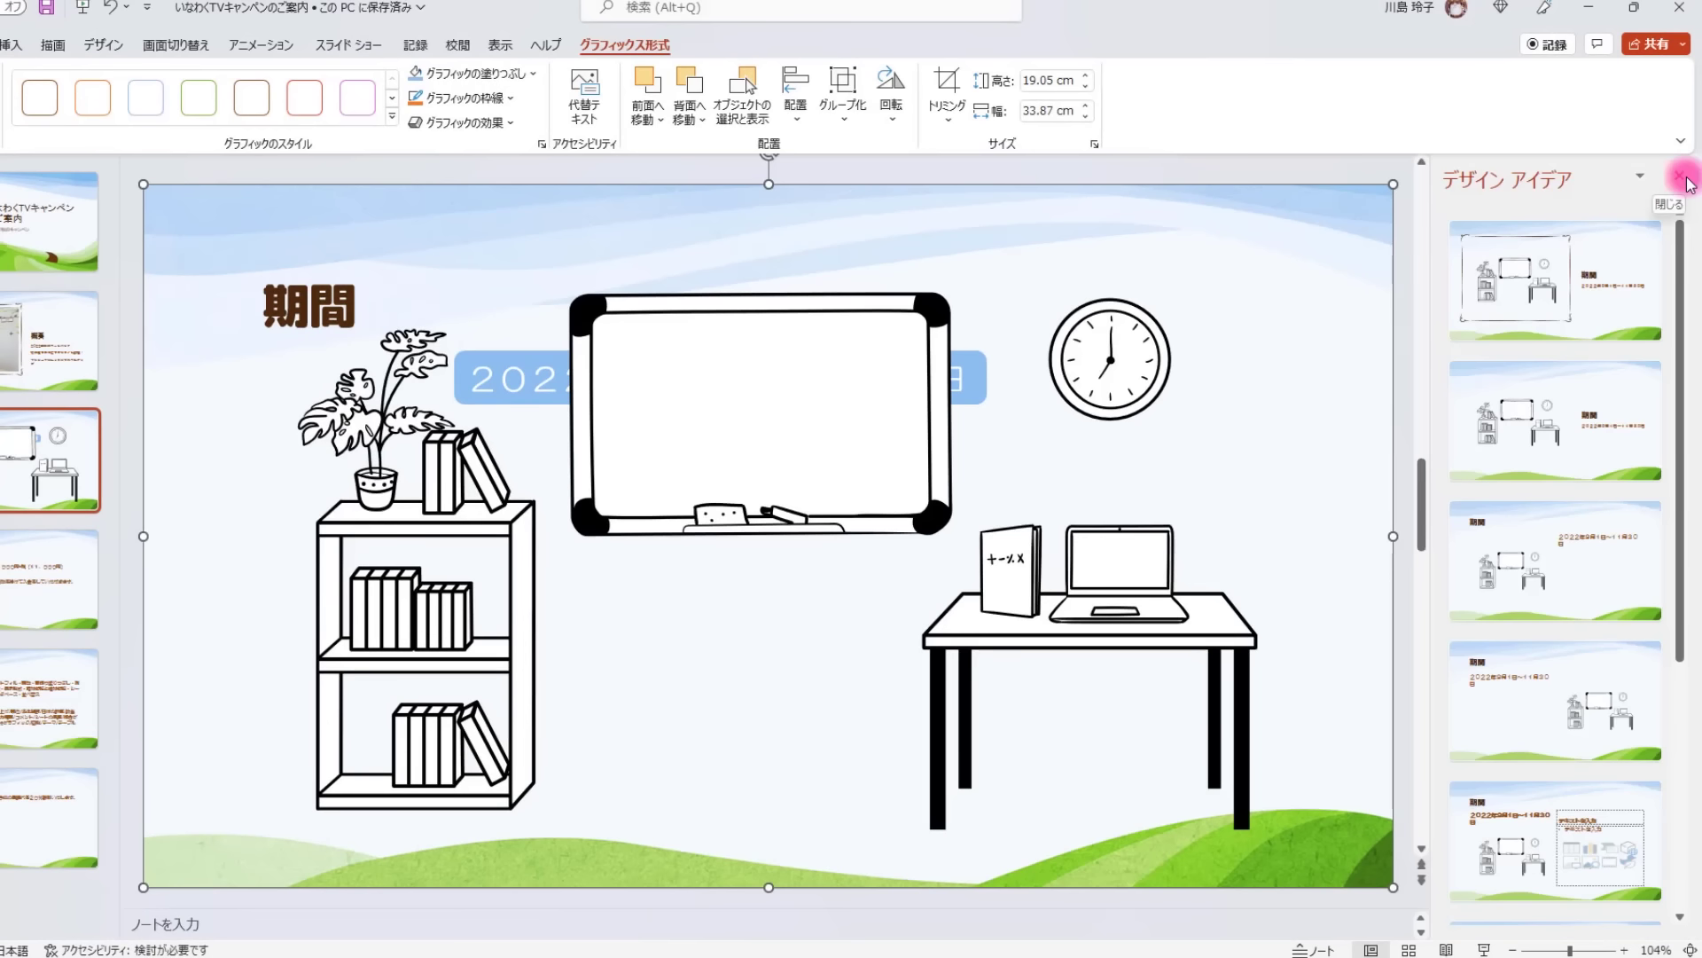
{"action": "left_click", "coordinate": [1686, 182]}
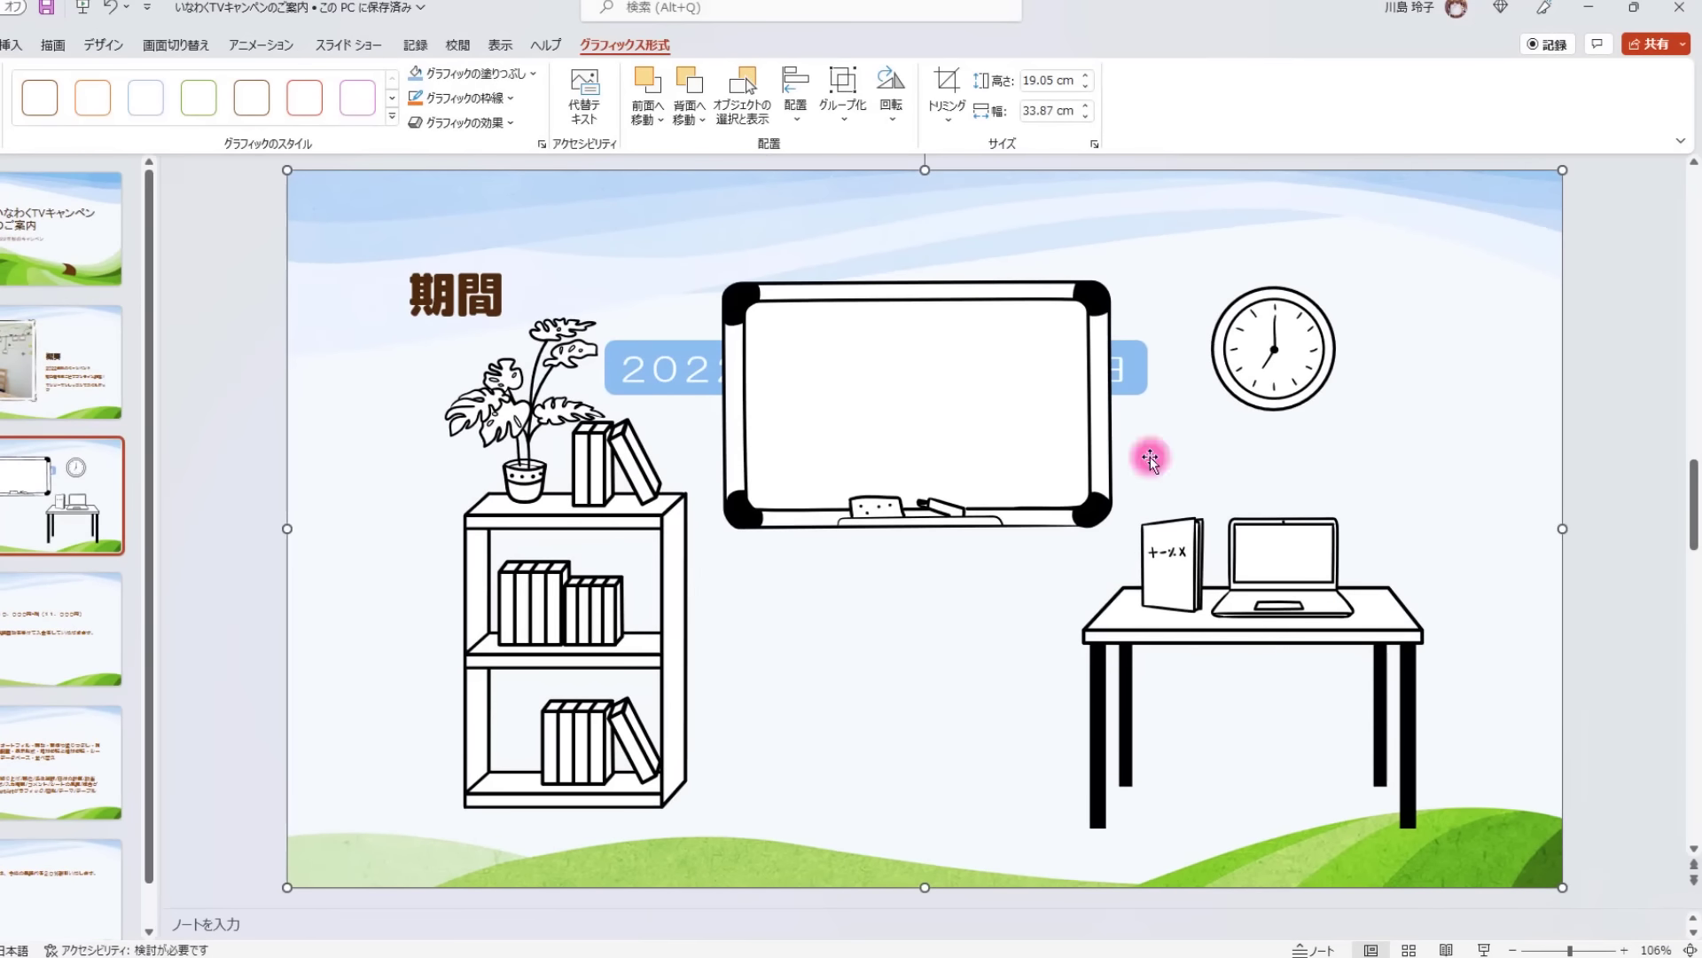
{"action": "mouse_move", "coordinate": [911, 507]}
{"action": "left_mouse_down"}
{"action": "mouse_move", "coordinate": [804, 532]}
{"action": "mouse_move", "coordinate": [953, 512]}
{"action": "mouse_move", "coordinate": [887, 520]}
{"action": "left_mouse_up"}
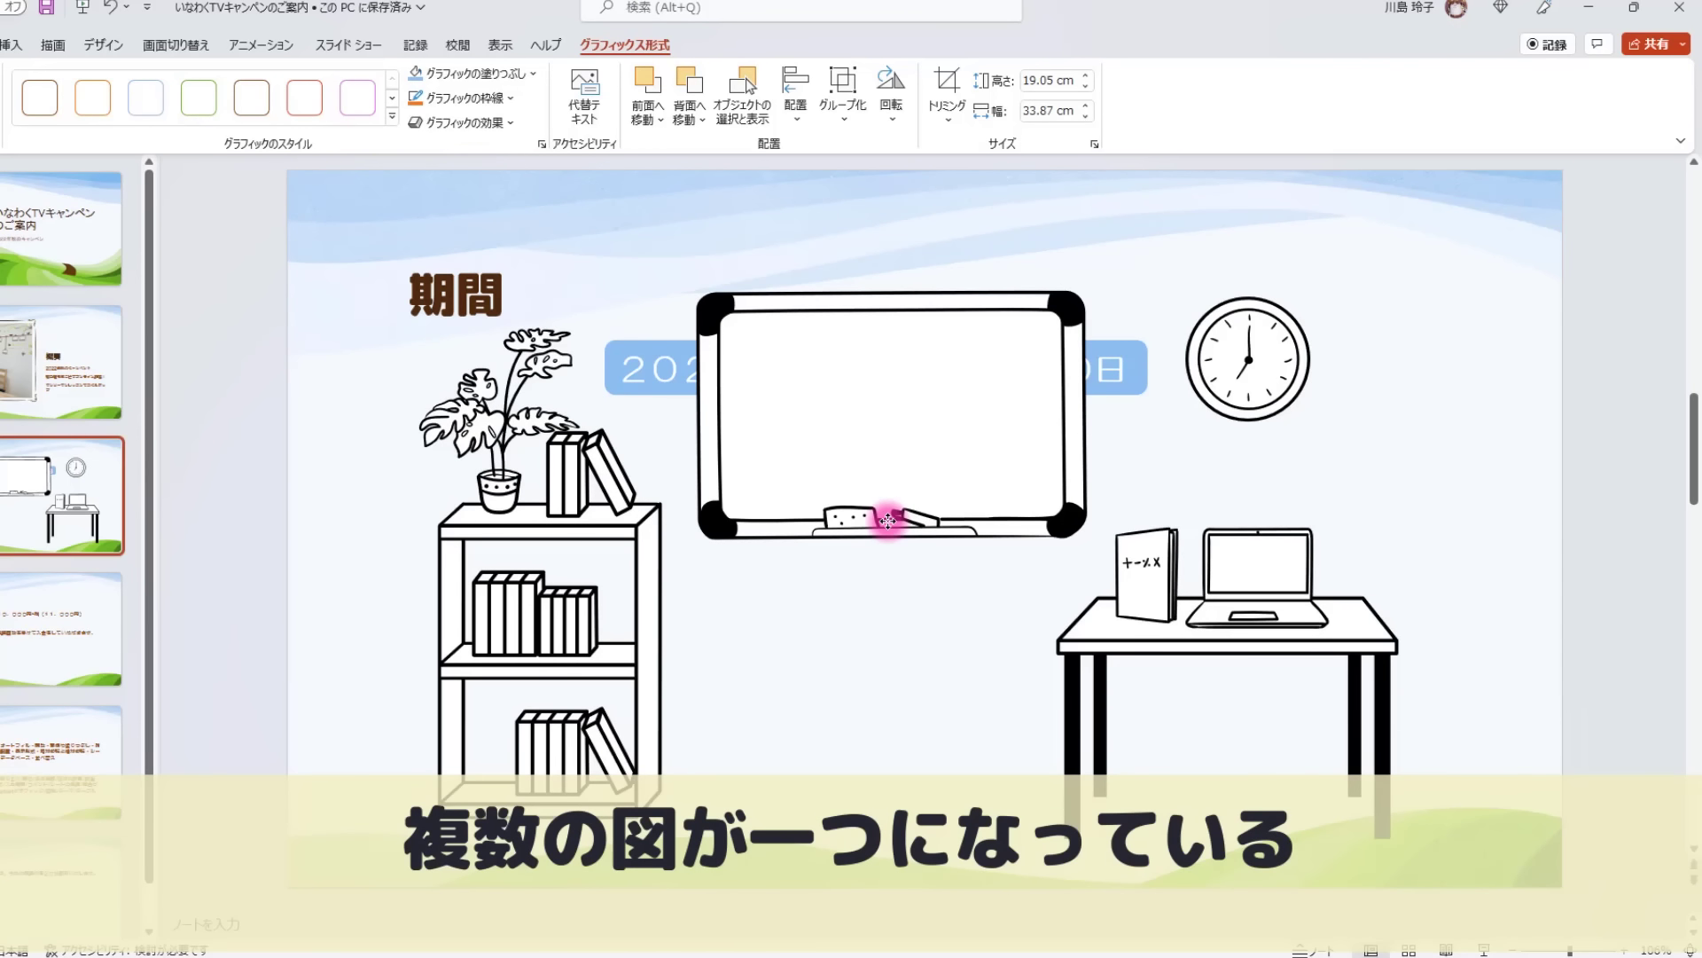
{"action": "left_click_drag", "start_coordinate": [888, 520], "coordinate": [892, 497]}
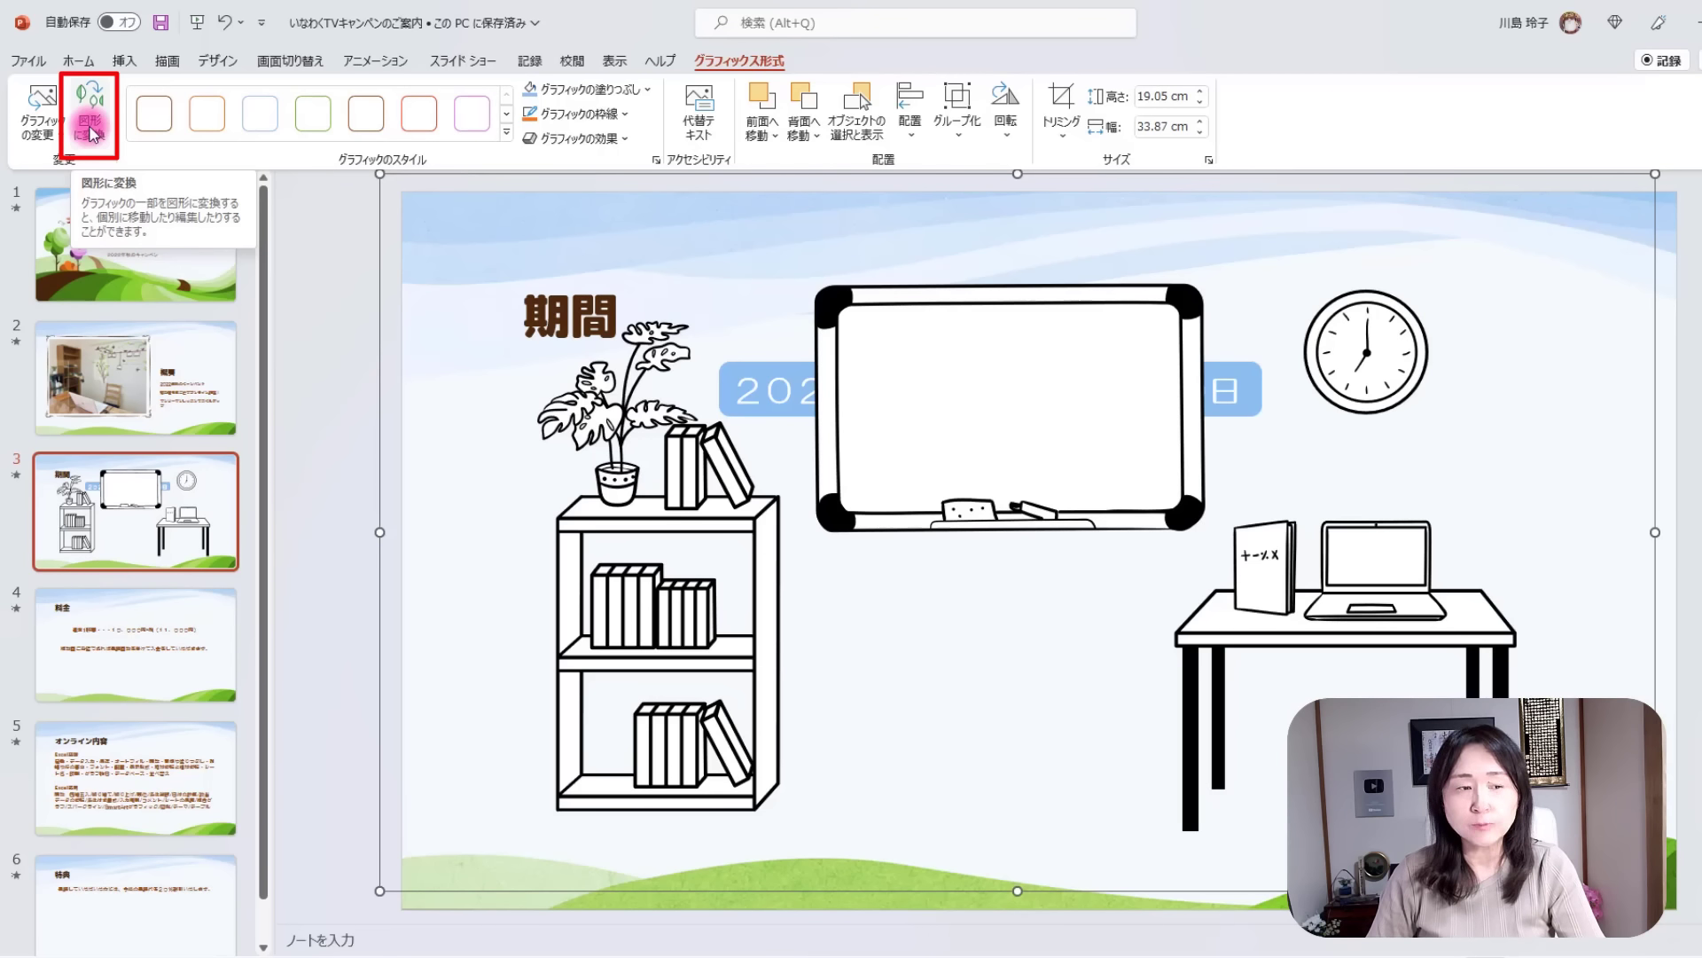
Convert the classroom illustration to shapes with 図形に変換.
{"action": "left_click", "coordinate": [93, 133]}
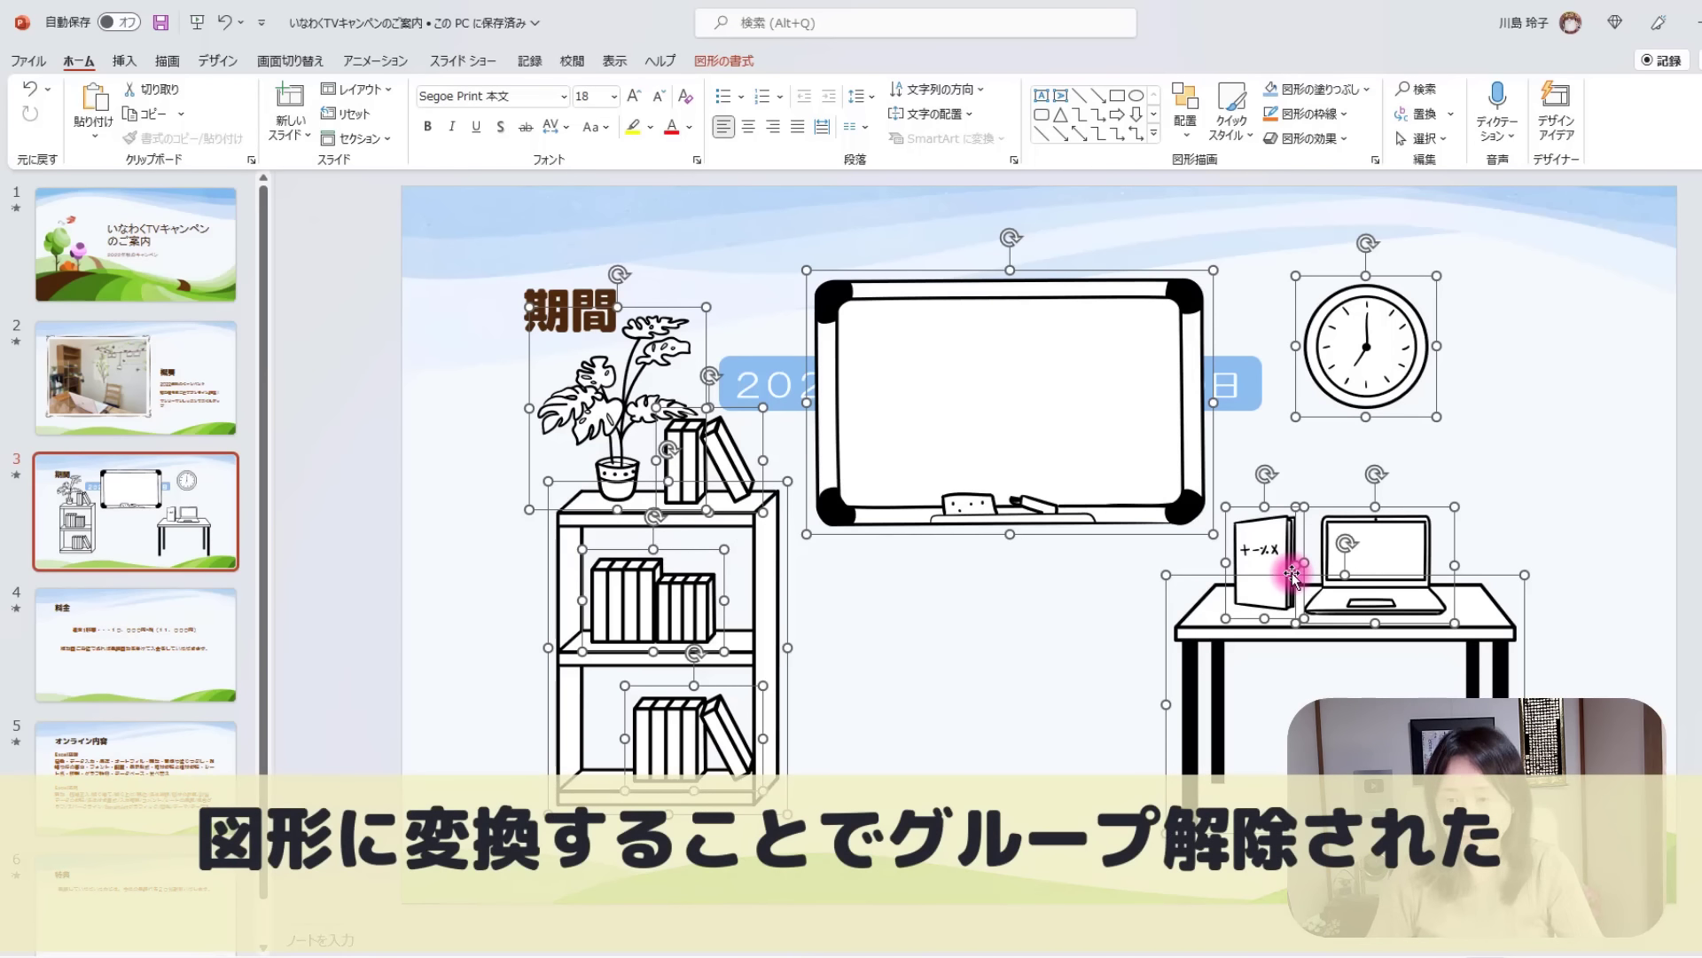
Delete the whiteboard, desk, laptop and book, keeping only the bookshelf with plant and the clock.
{"action": "left_click", "coordinate": [950, 494]}
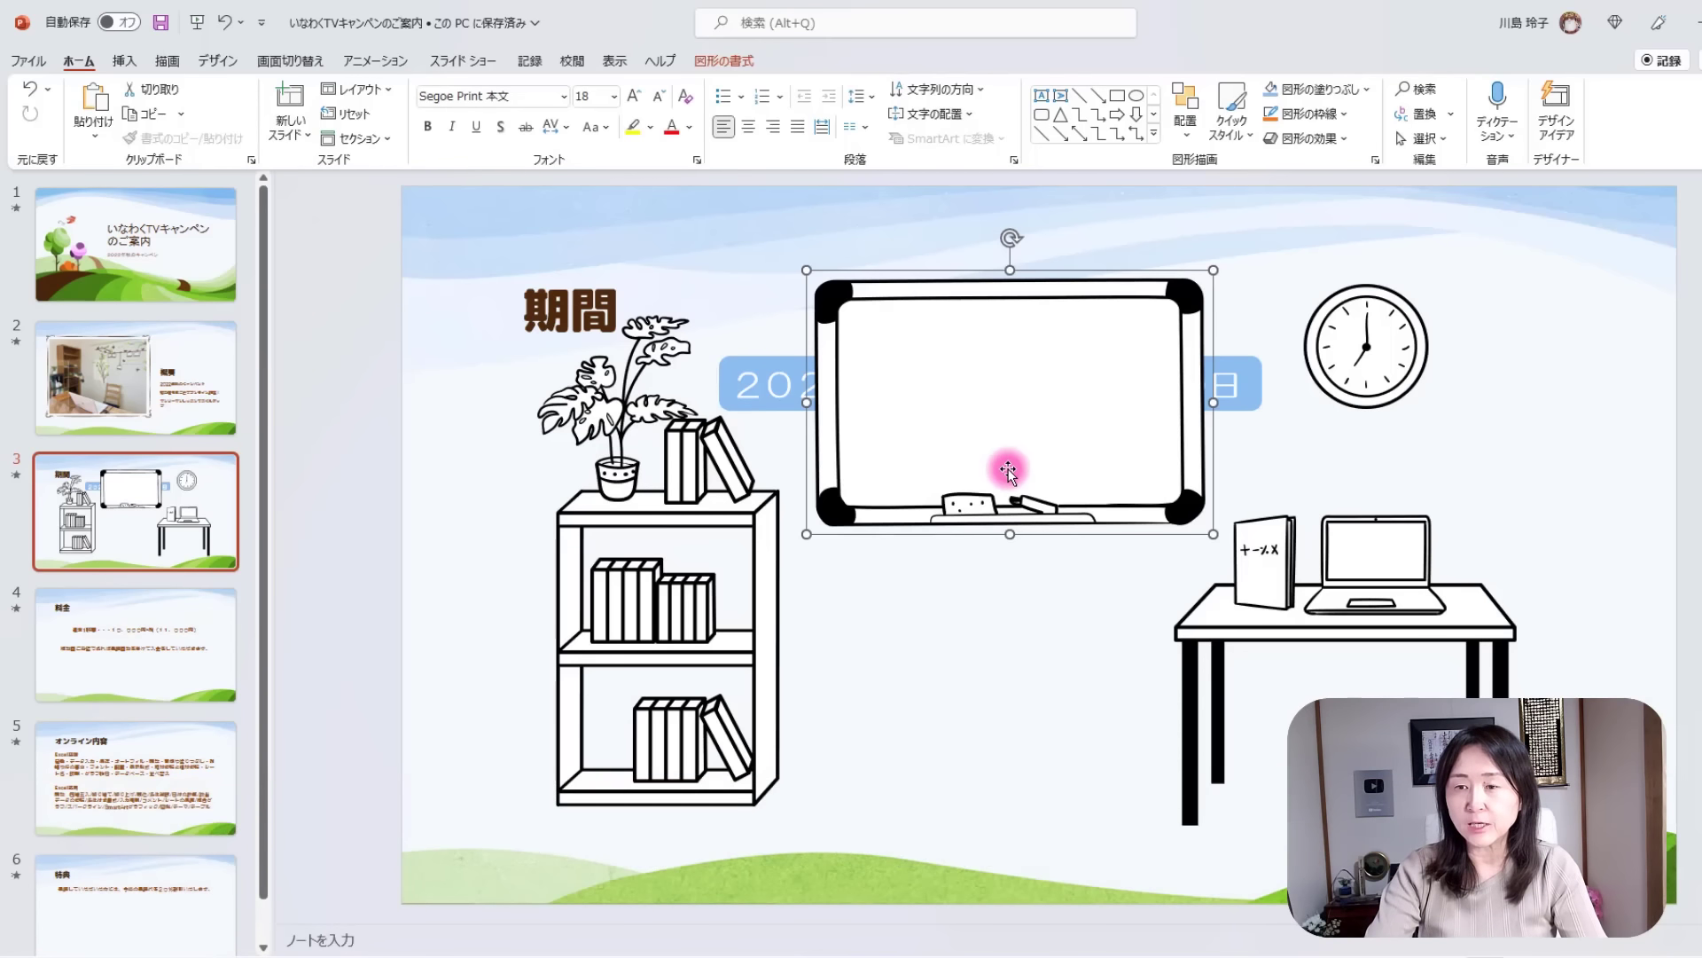
{"action": "key", "text": "Delete"}
{"action": "left_click", "coordinate": [1487, 629]}
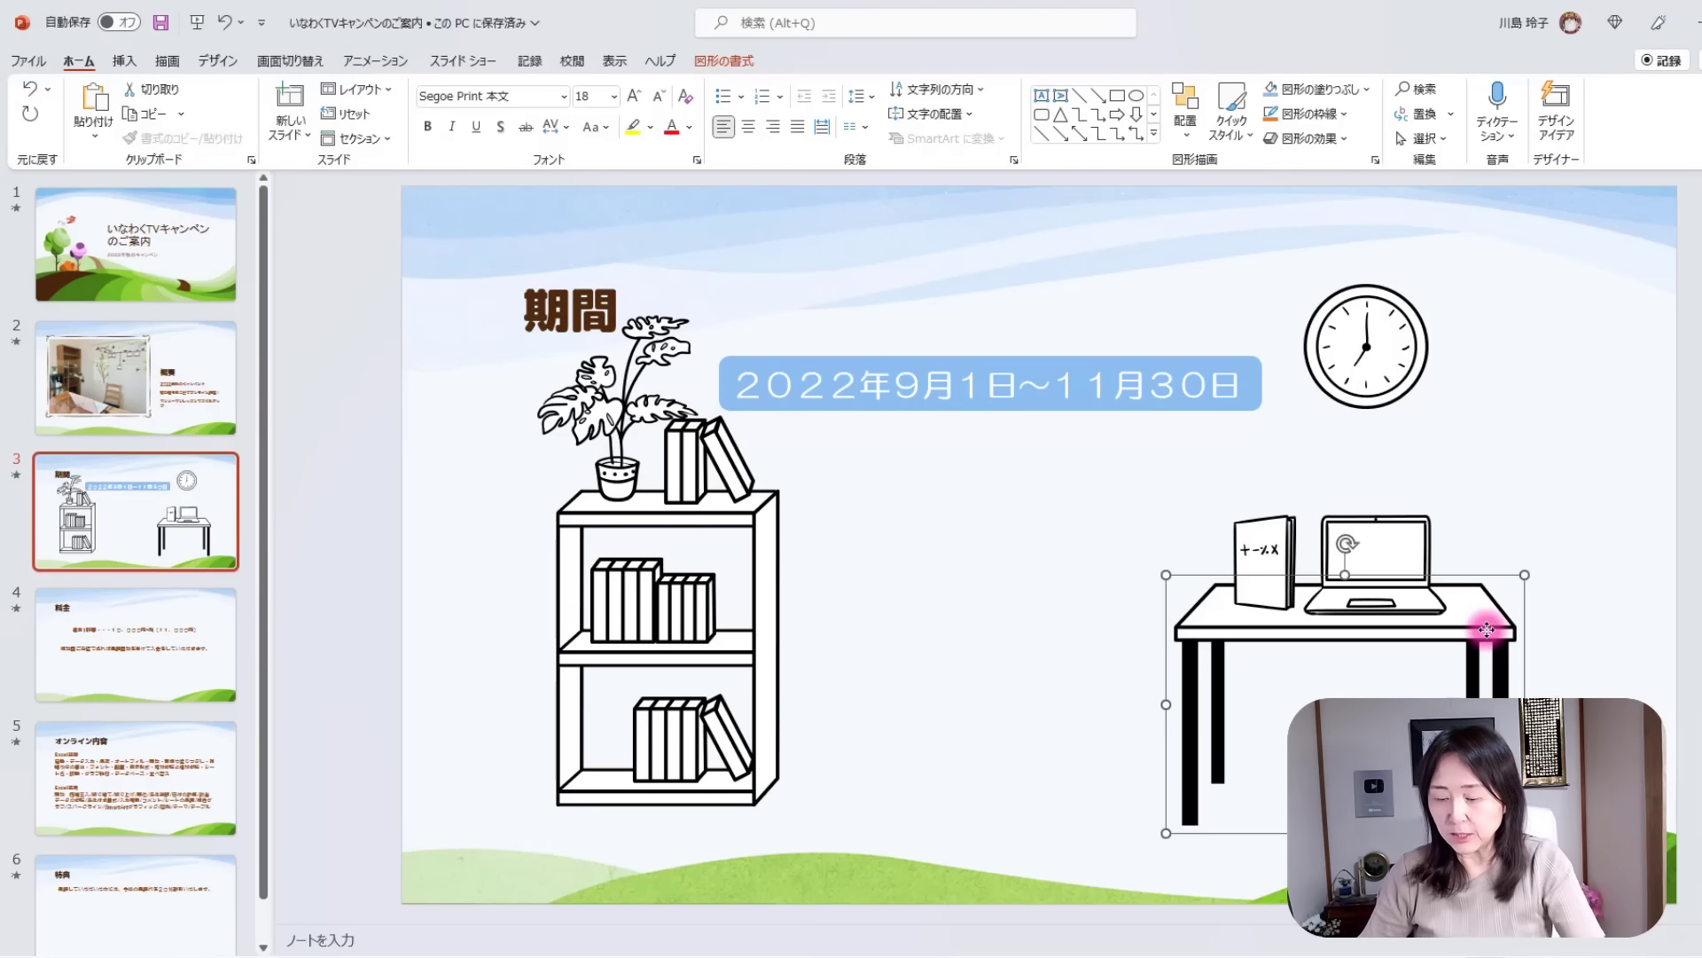
{"action": "key", "text": "Delete"}
{"action": "left_click", "coordinate": [1390, 596]}
{"action": "key", "text": "Delete"}
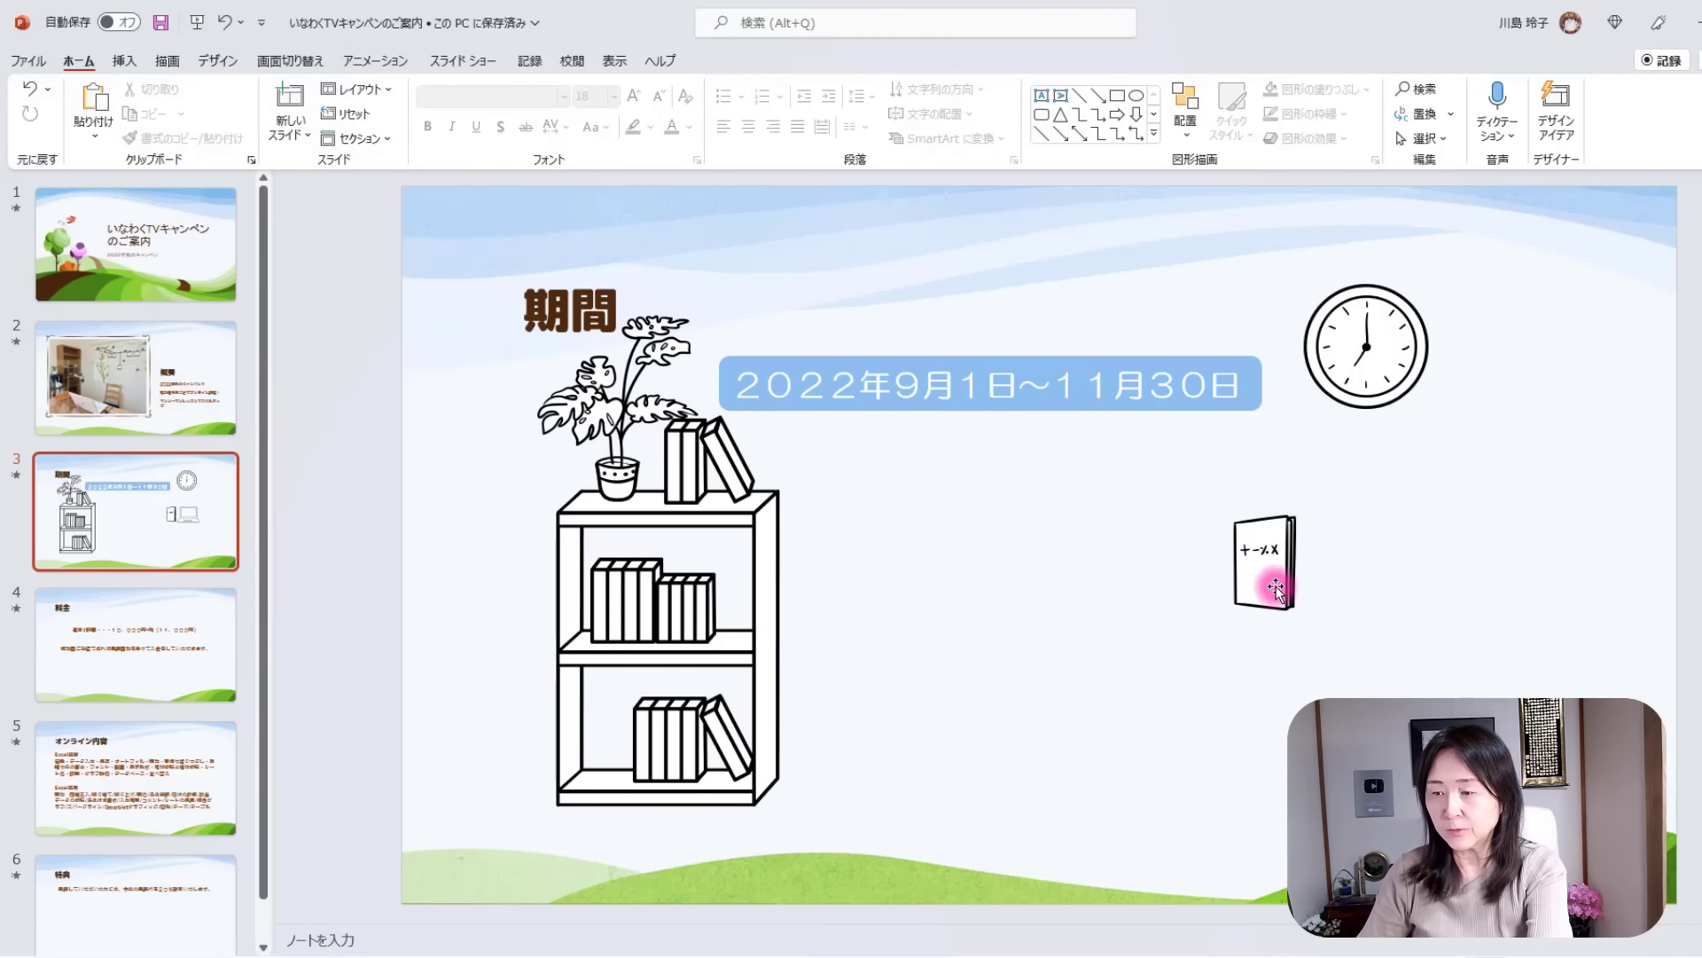
{"action": "left_click", "coordinate": [1275, 587]}
{"action": "key", "text": "Delete"}
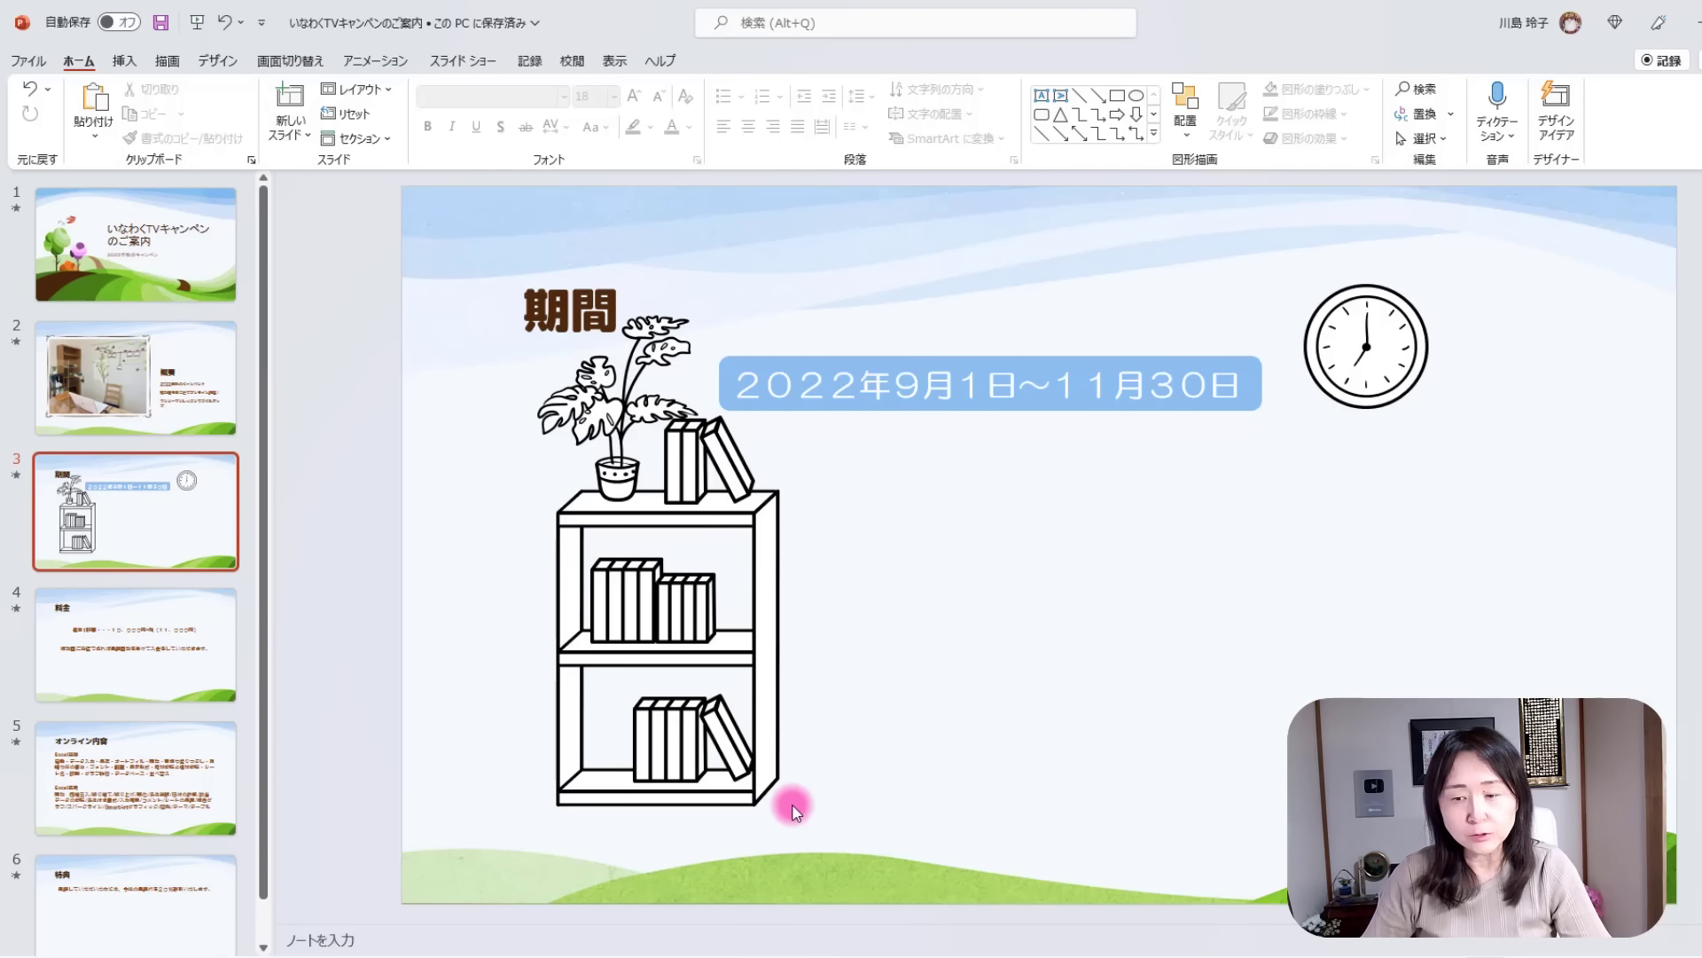
Drag the bookshelf and plant to the lower left, and place the clock just under the date box.
{"action": "left_click_drag", "start_coordinate": [433, 220], "coordinate": [872, 869]}
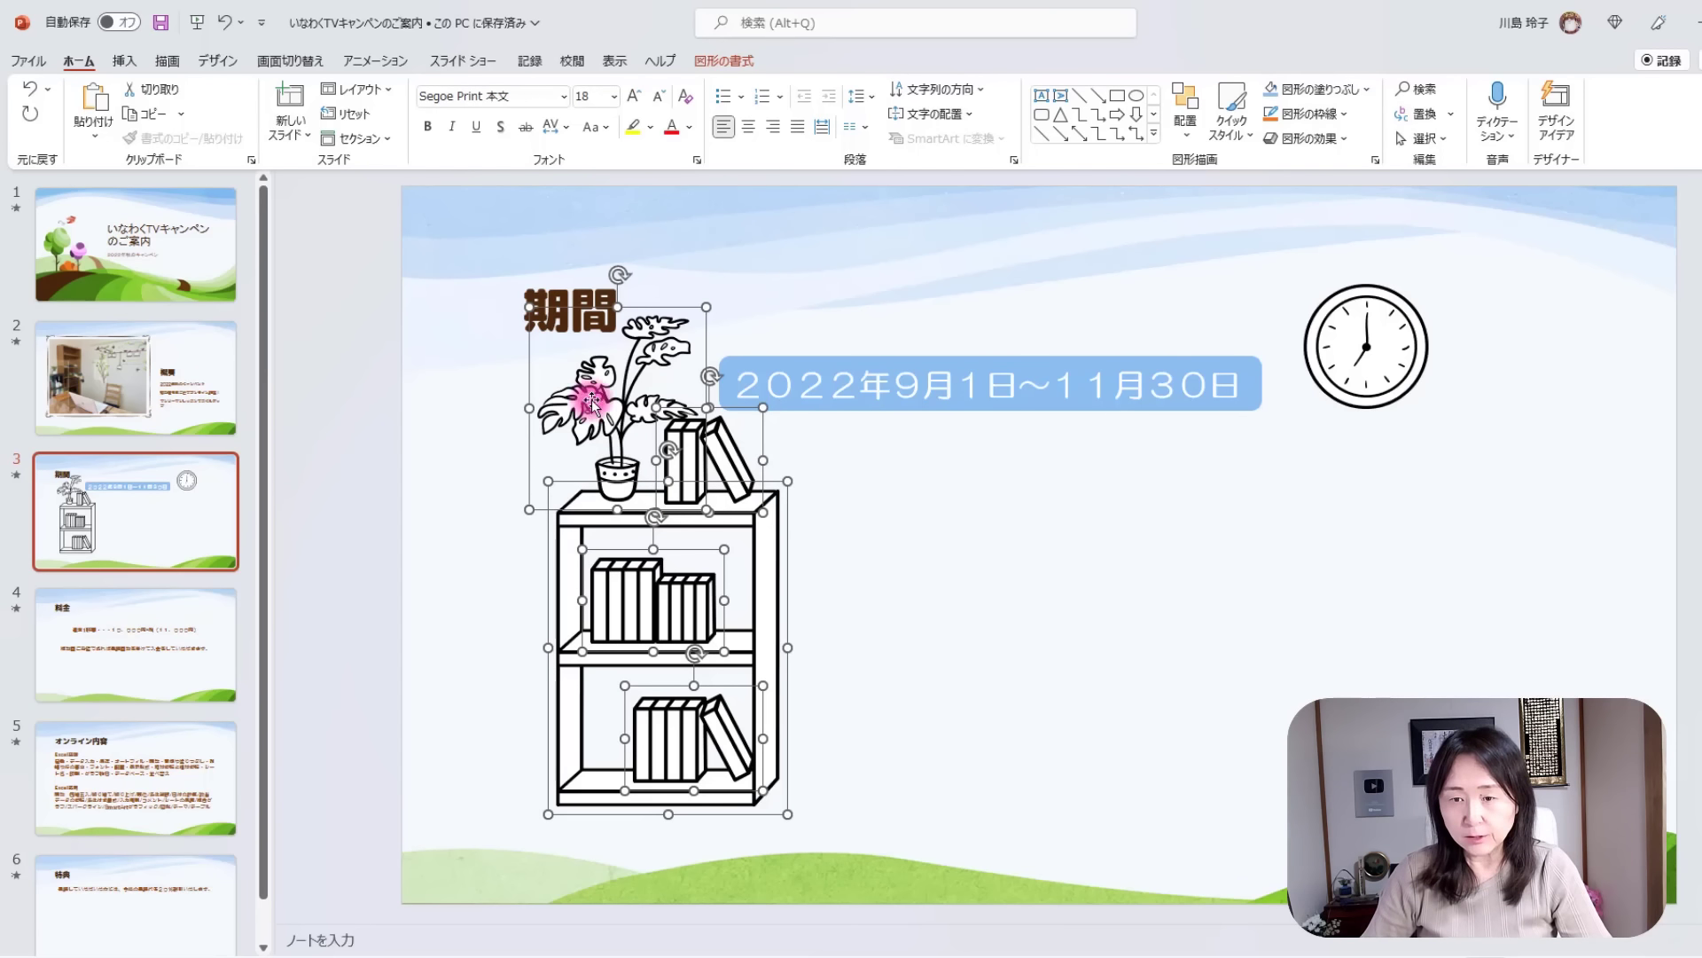
{"action": "left_click_drag", "start_coordinate": [611, 409], "coordinate": [476, 488]}
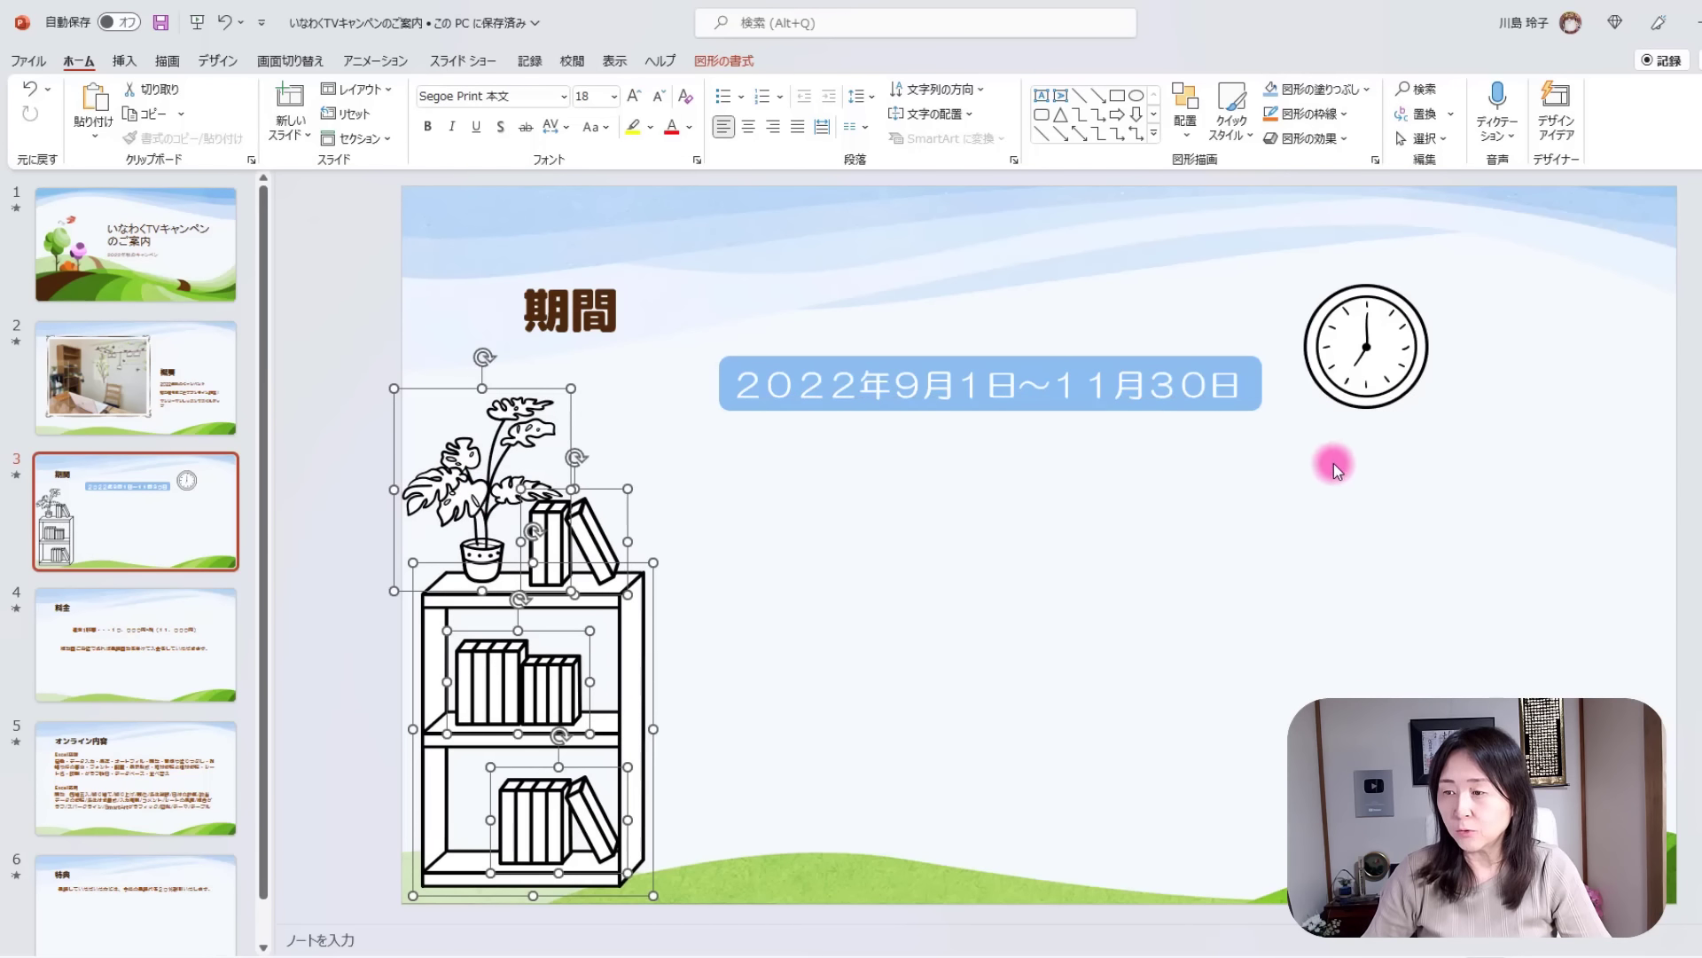
{"action": "left_click", "coordinate": [1381, 363]}
{"action": "mouse_move", "coordinate": [1380, 364]}
{"action": "left_mouse_down"}
{"action": "mouse_move", "coordinate": [1437, 323]}
{"action": "mouse_move", "coordinate": [969, 525]}
{"action": "left_mouse_up"}
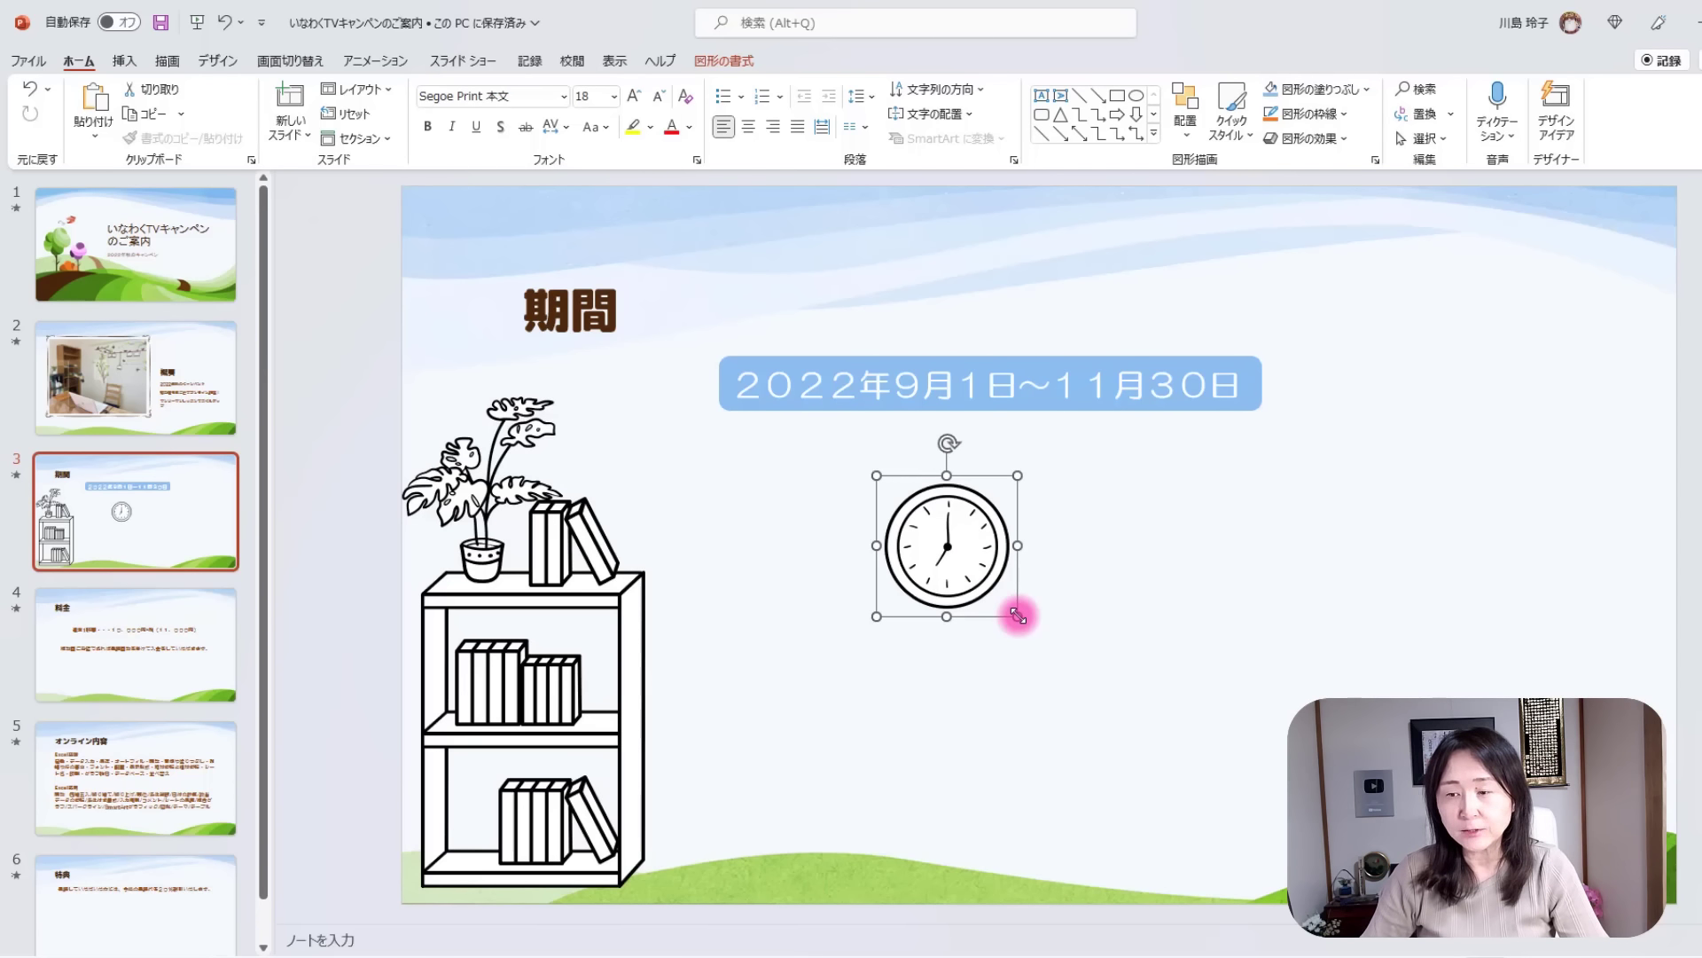
Enlarge the clock proportionally into a large perfect circle and centre it under the date banner.
{"action": "left_click_drag", "start_coordinate": [1018, 615], "coordinate": [1161, 775]}
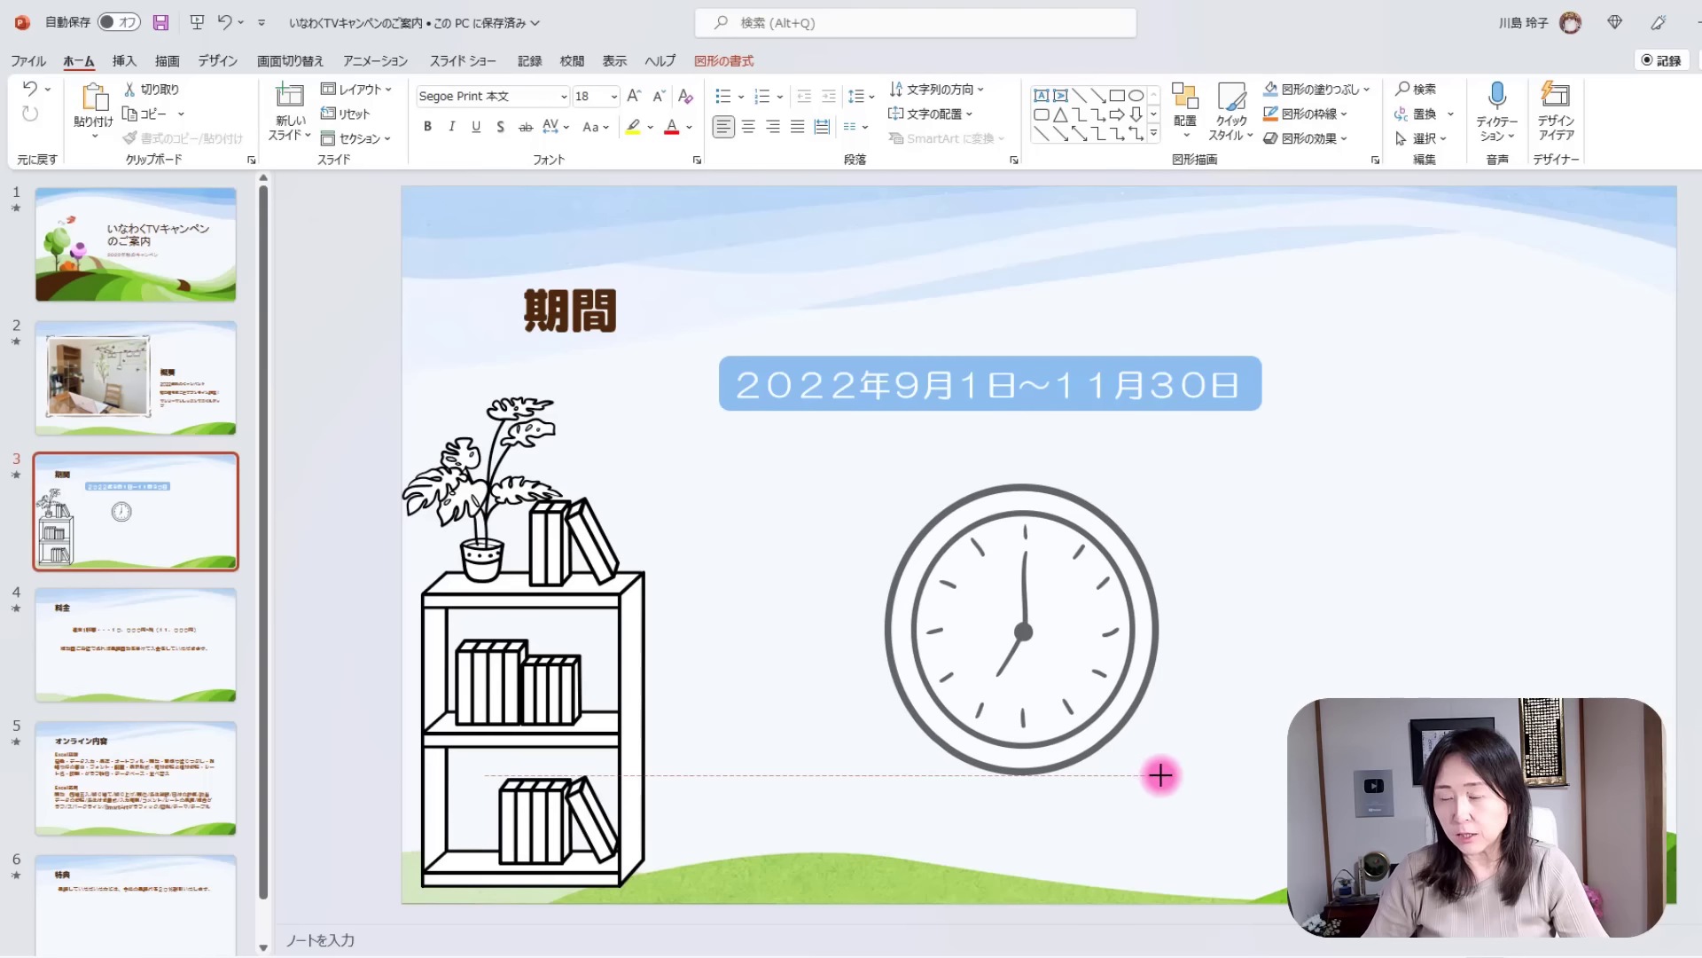
{"action": "mouse_move", "coordinate": [1160, 774]}
{"action": "left_mouse_down"}
{"action": "mouse_move", "coordinate": [1317, 880]}
{"action": "mouse_move", "coordinate": [1207, 659]}
{"action": "mouse_move", "coordinate": [994, 792]}
{"action": "mouse_move", "coordinate": [1258, 845]}
{"action": "left_mouse_up"}
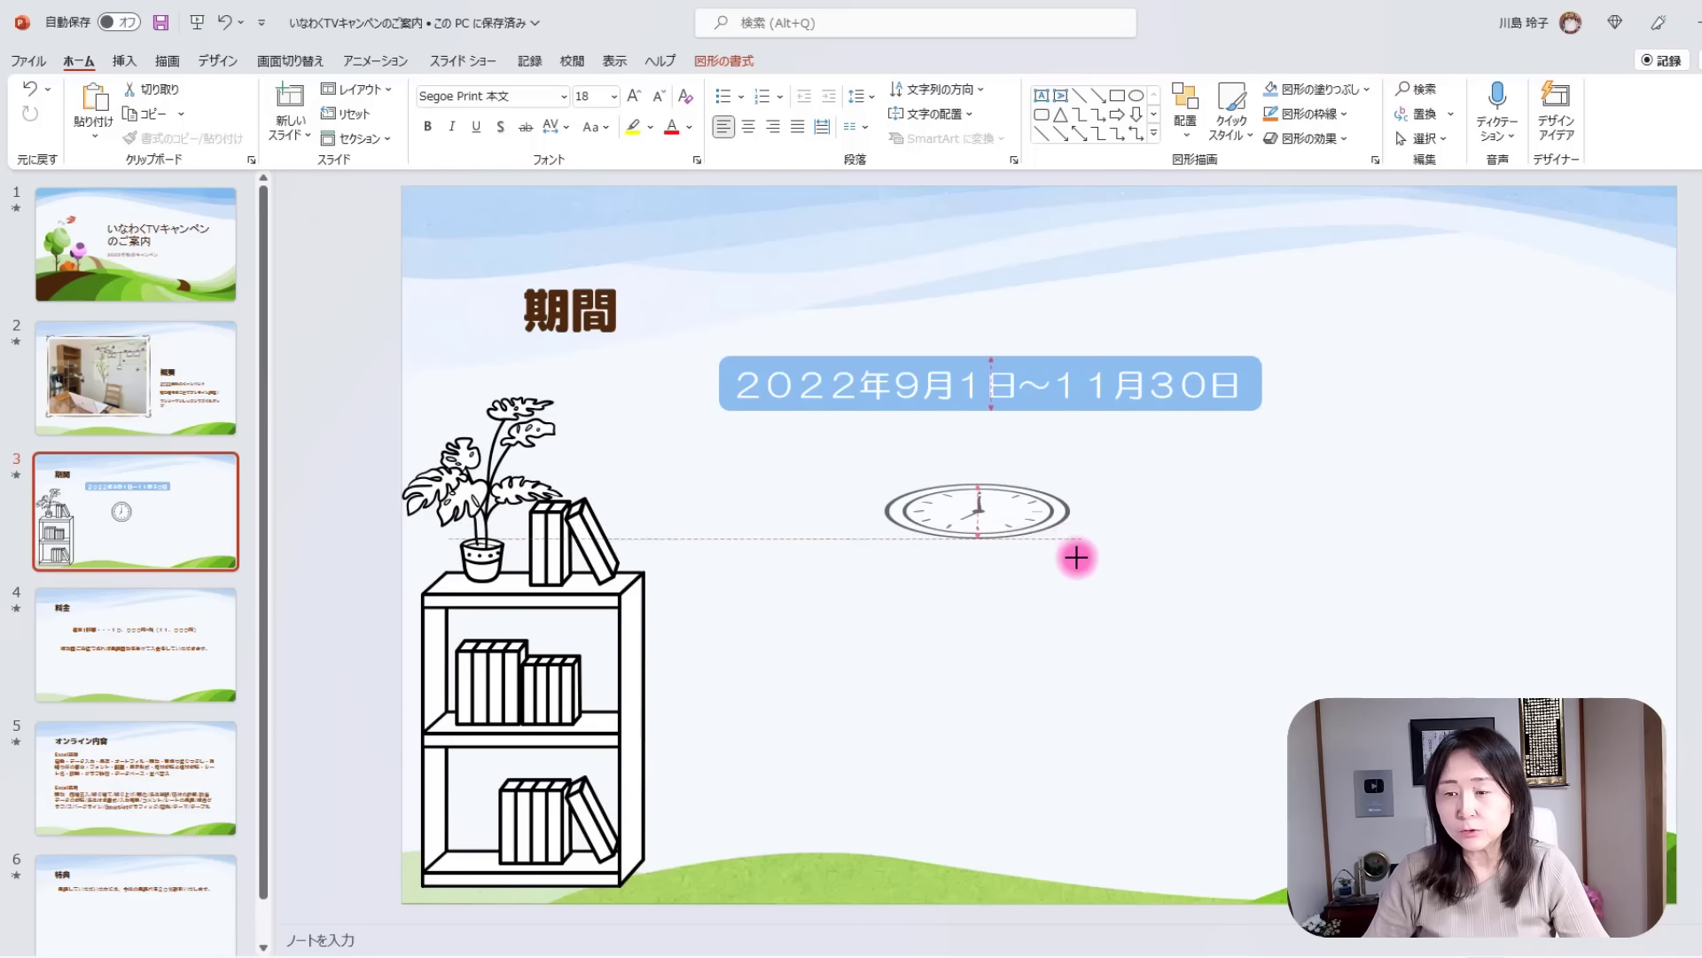
{"action": "left_click_drag", "start_coordinate": [1250, 847], "coordinate": [1069, 634]}
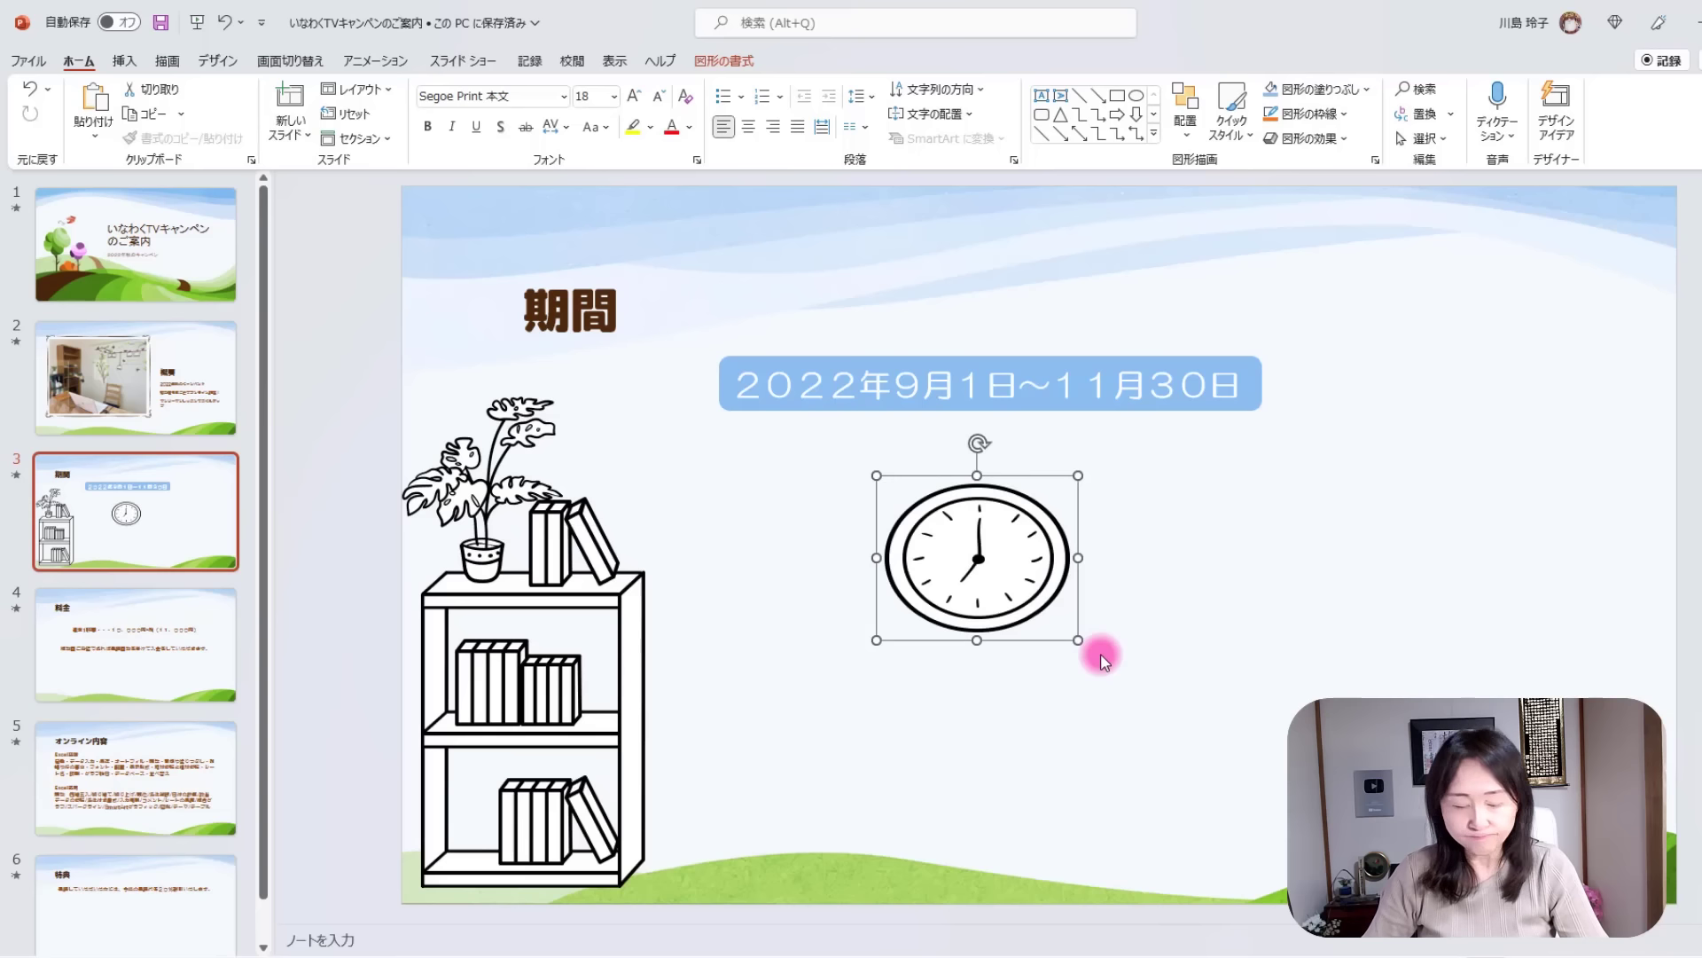
{"action": "key", "text": "ctrl+z"}
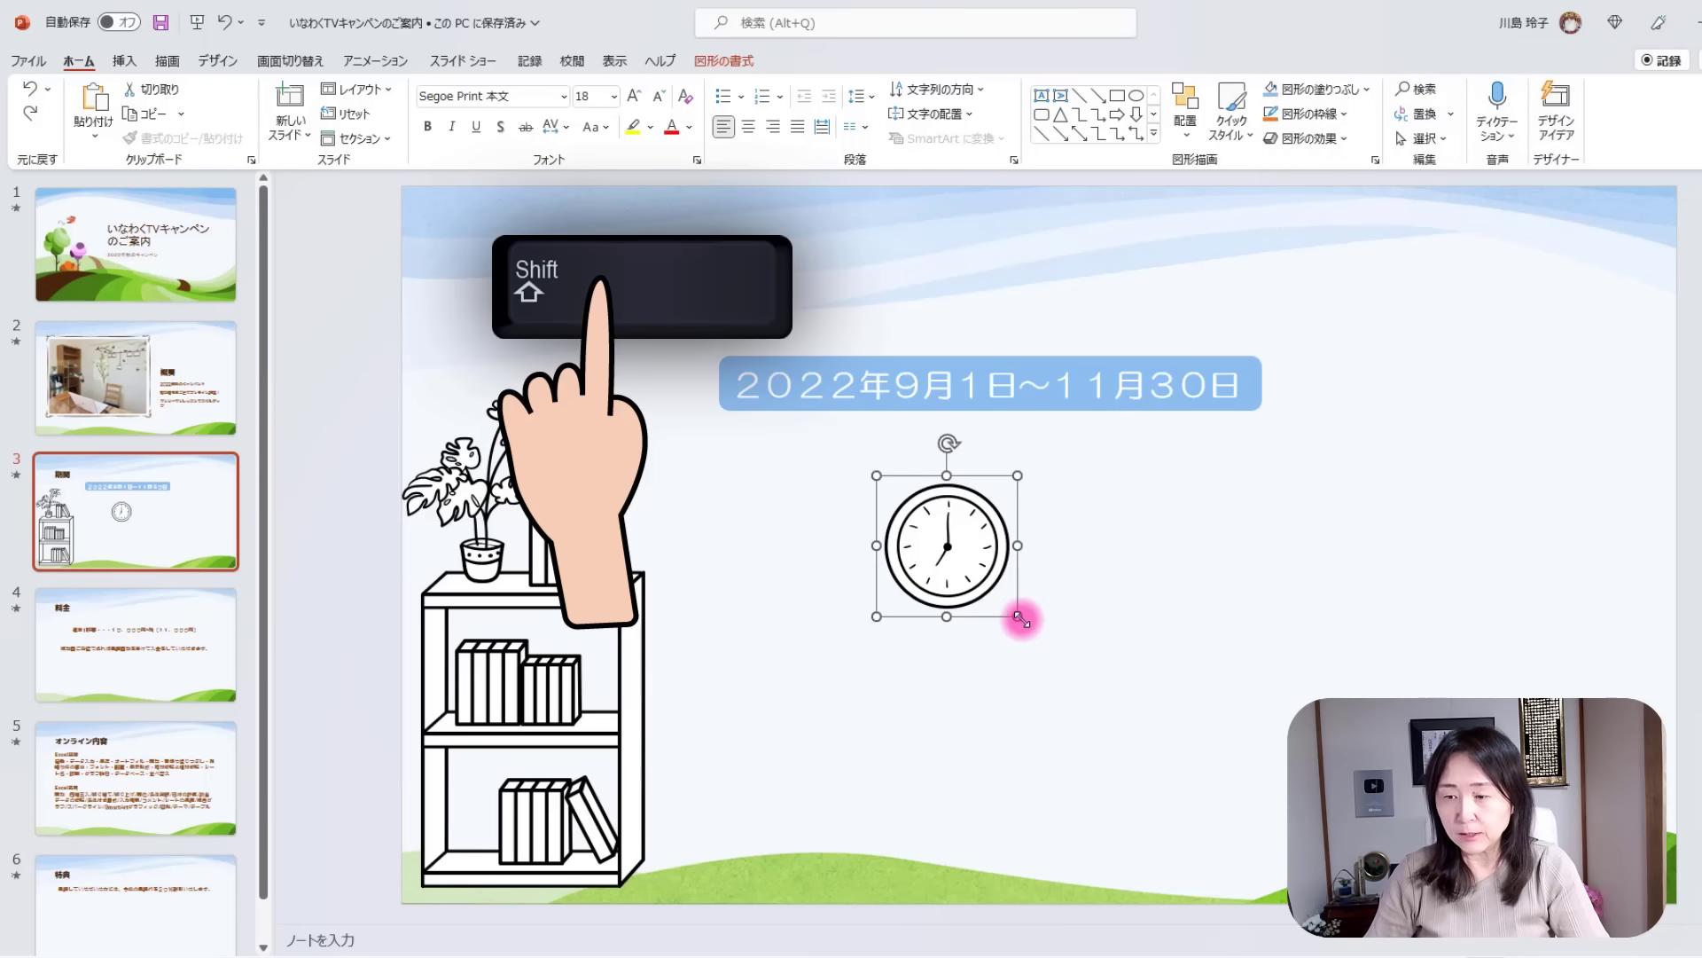
{"action": "mouse_move", "coordinate": [1020, 618]}
{"action": "left_mouse_down"}
{"action": "mouse_move", "coordinate": [1099, 695]}
{"action": "mouse_move", "coordinate": [1111, 668]}
{"action": "mouse_move", "coordinate": [1259, 873]}
{"action": "left_mouse_up"}
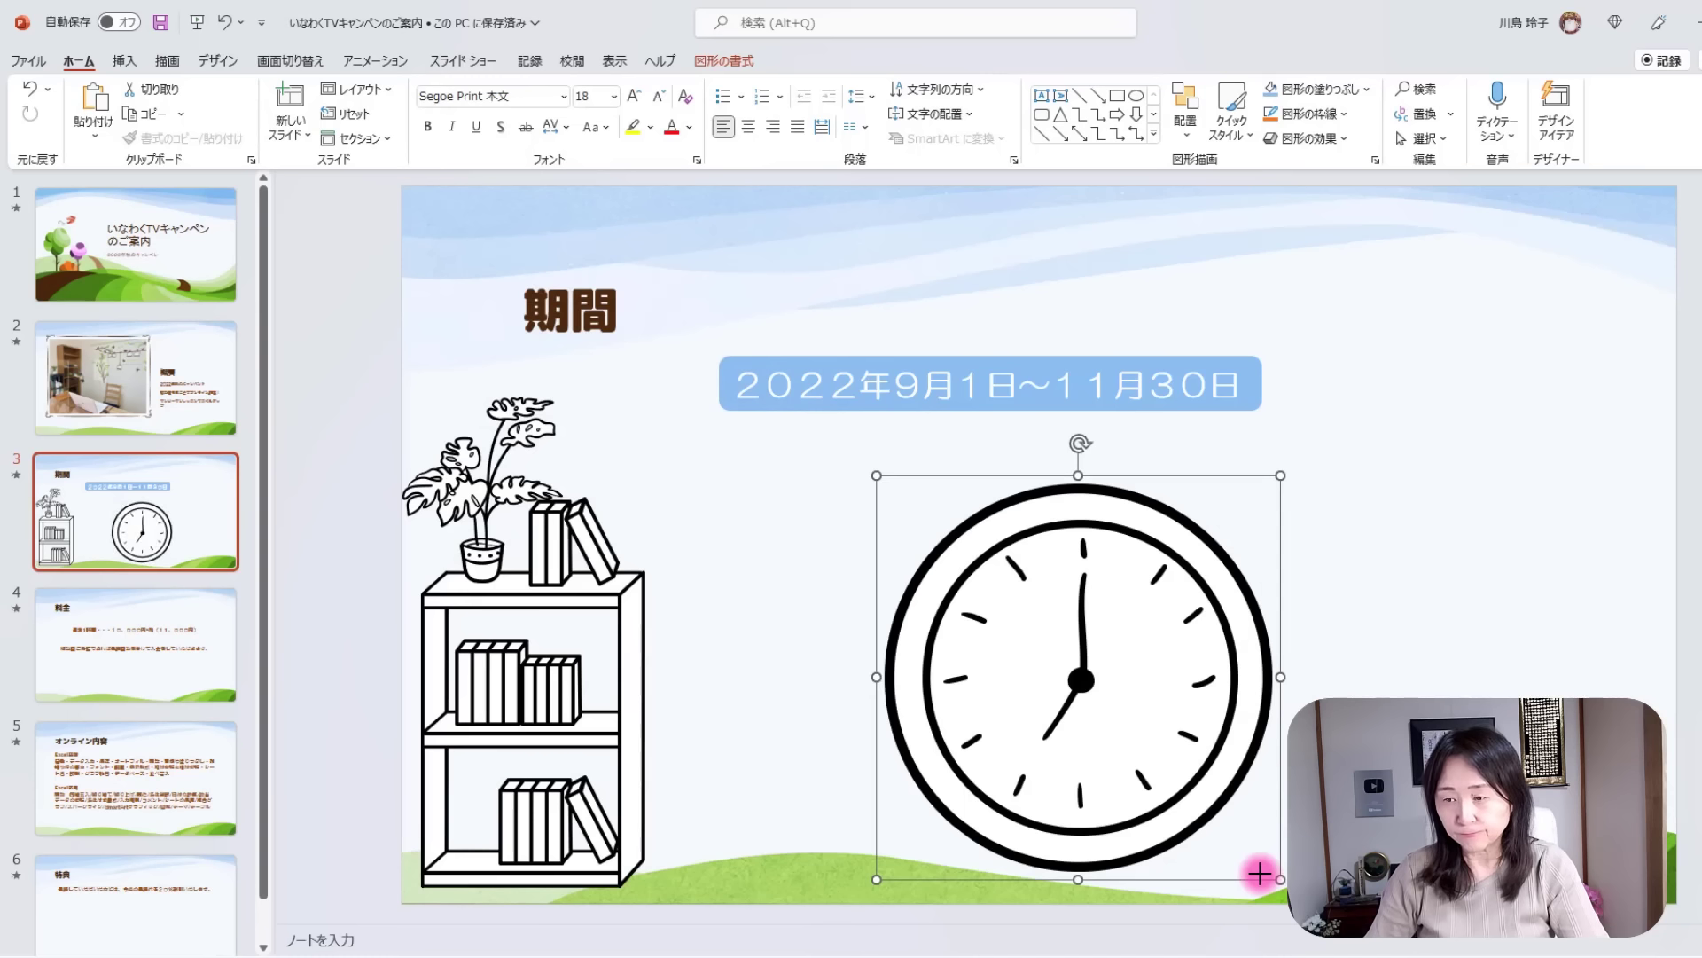
{"action": "mouse_move", "coordinate": [1197, 535]}
{"action": "left_mouse_down"}
{"action": "mouse_move", "coordinate": [1138, 536]}
{"action": "mouse_move", "coordinate": [1096, 507]}
{"action": "left_mouse_up"}
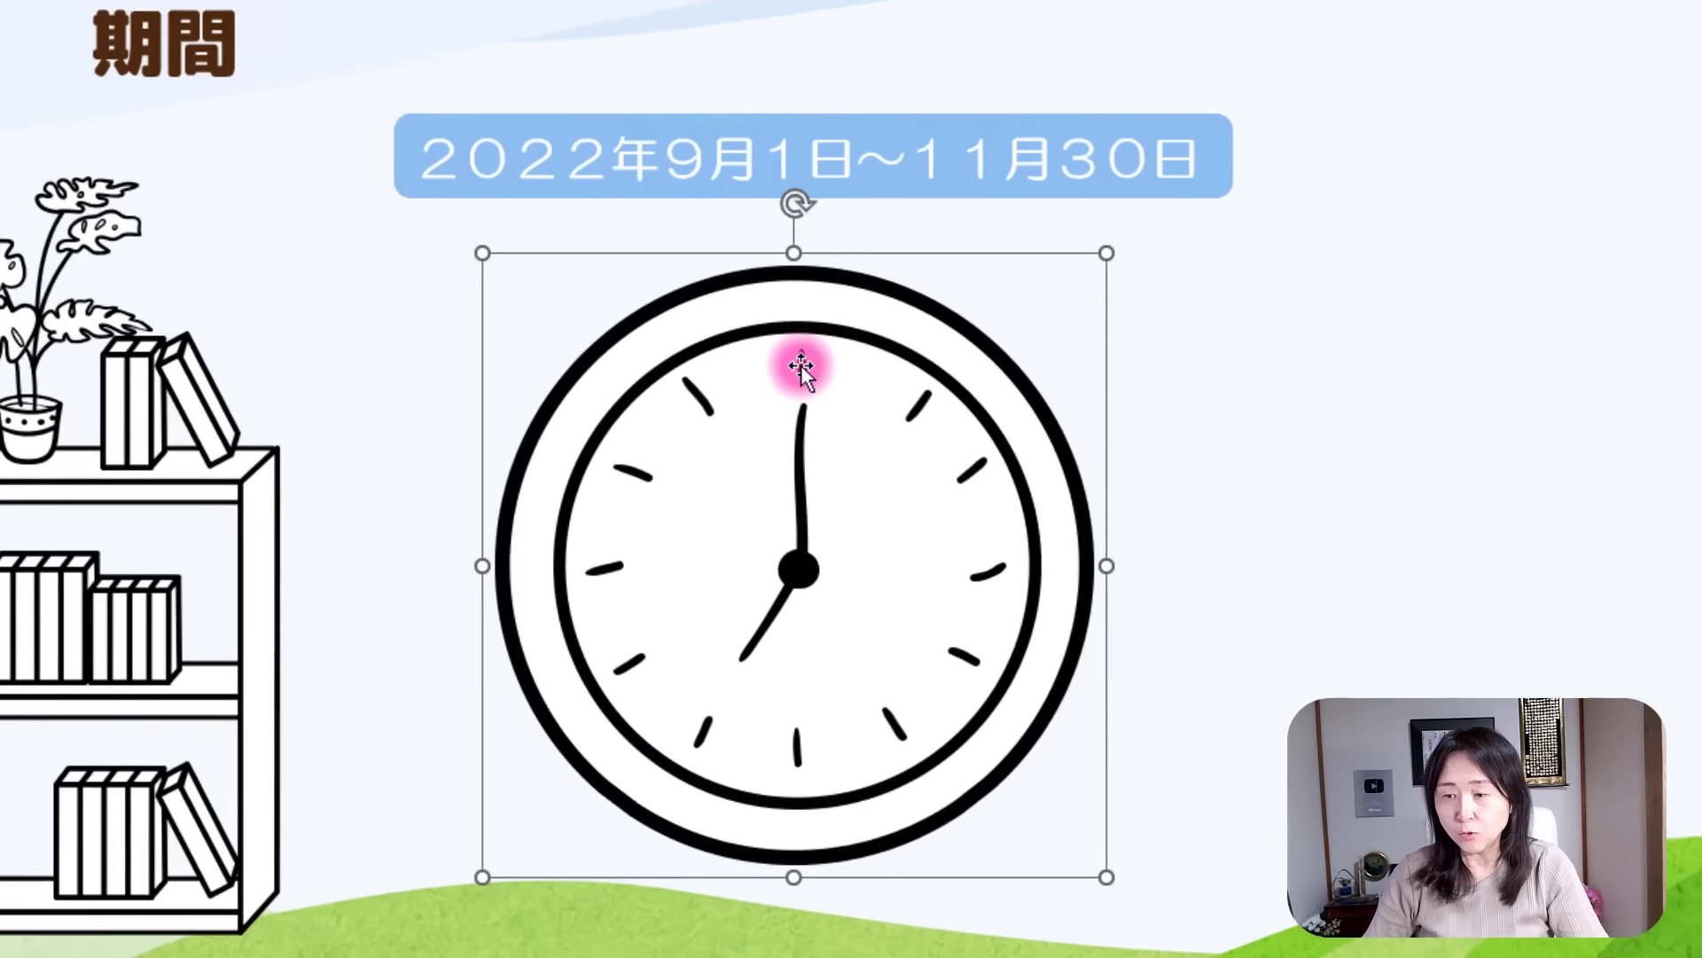
Select the small hour marks inside the clock and bring up the shape formatting options.
{"action": "left_click", "coordinate": [791, 360]}
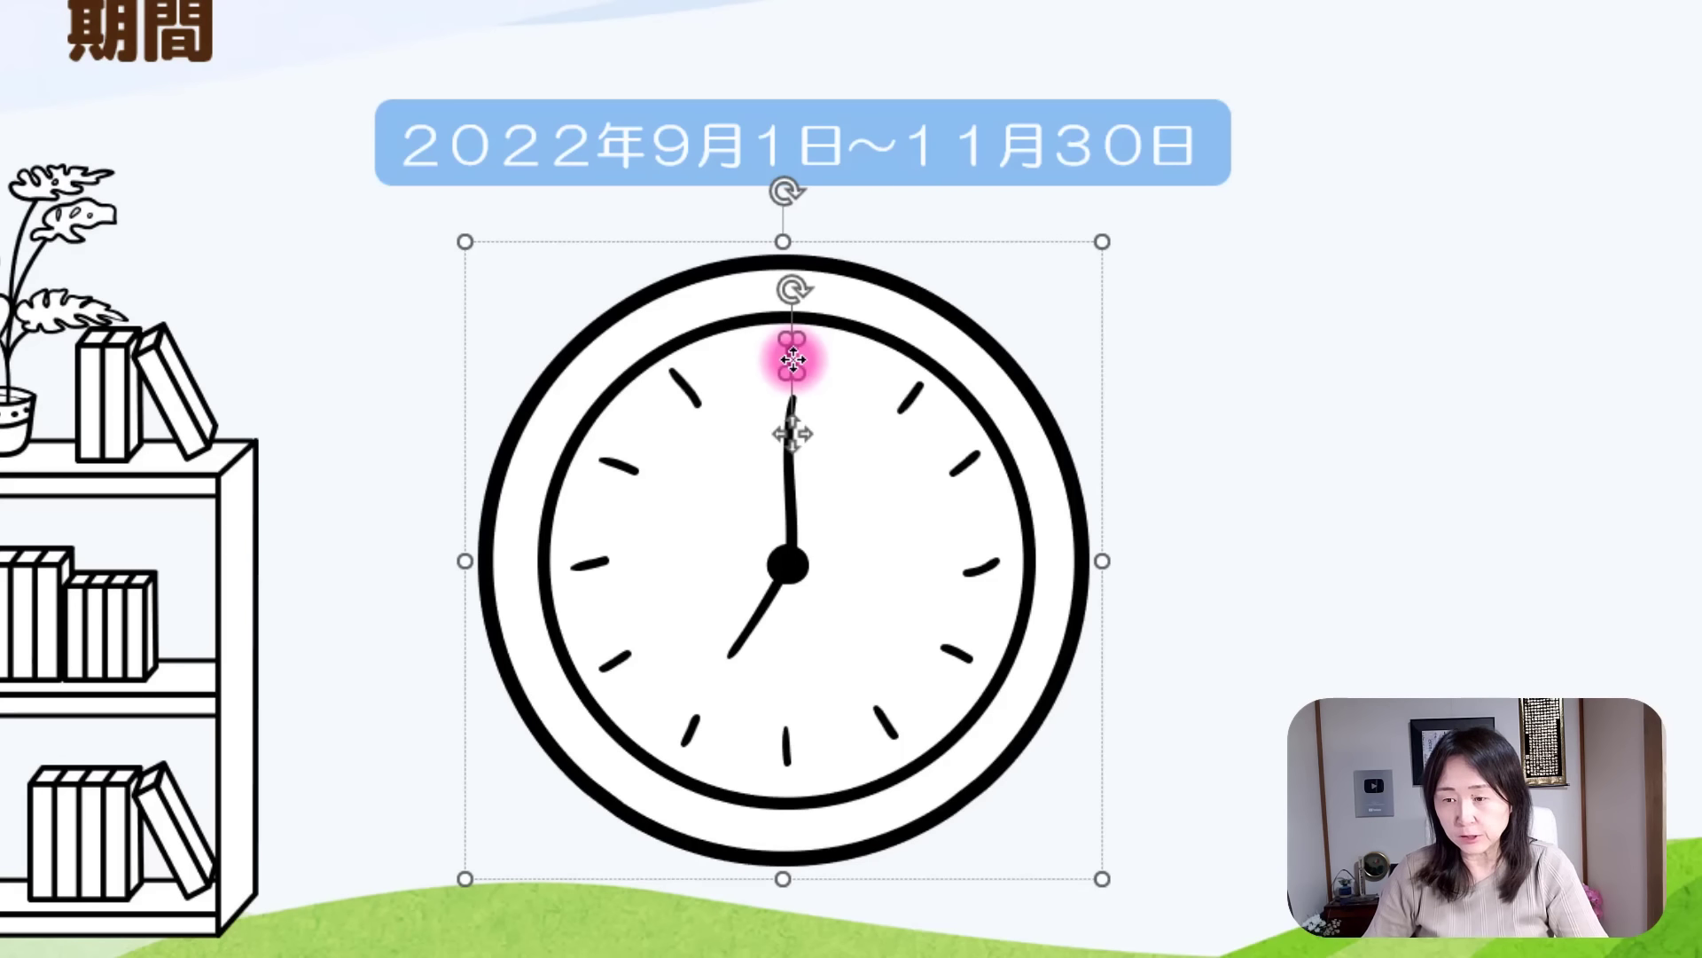
{"action": "left_click", "coordinate": [816, 328]}
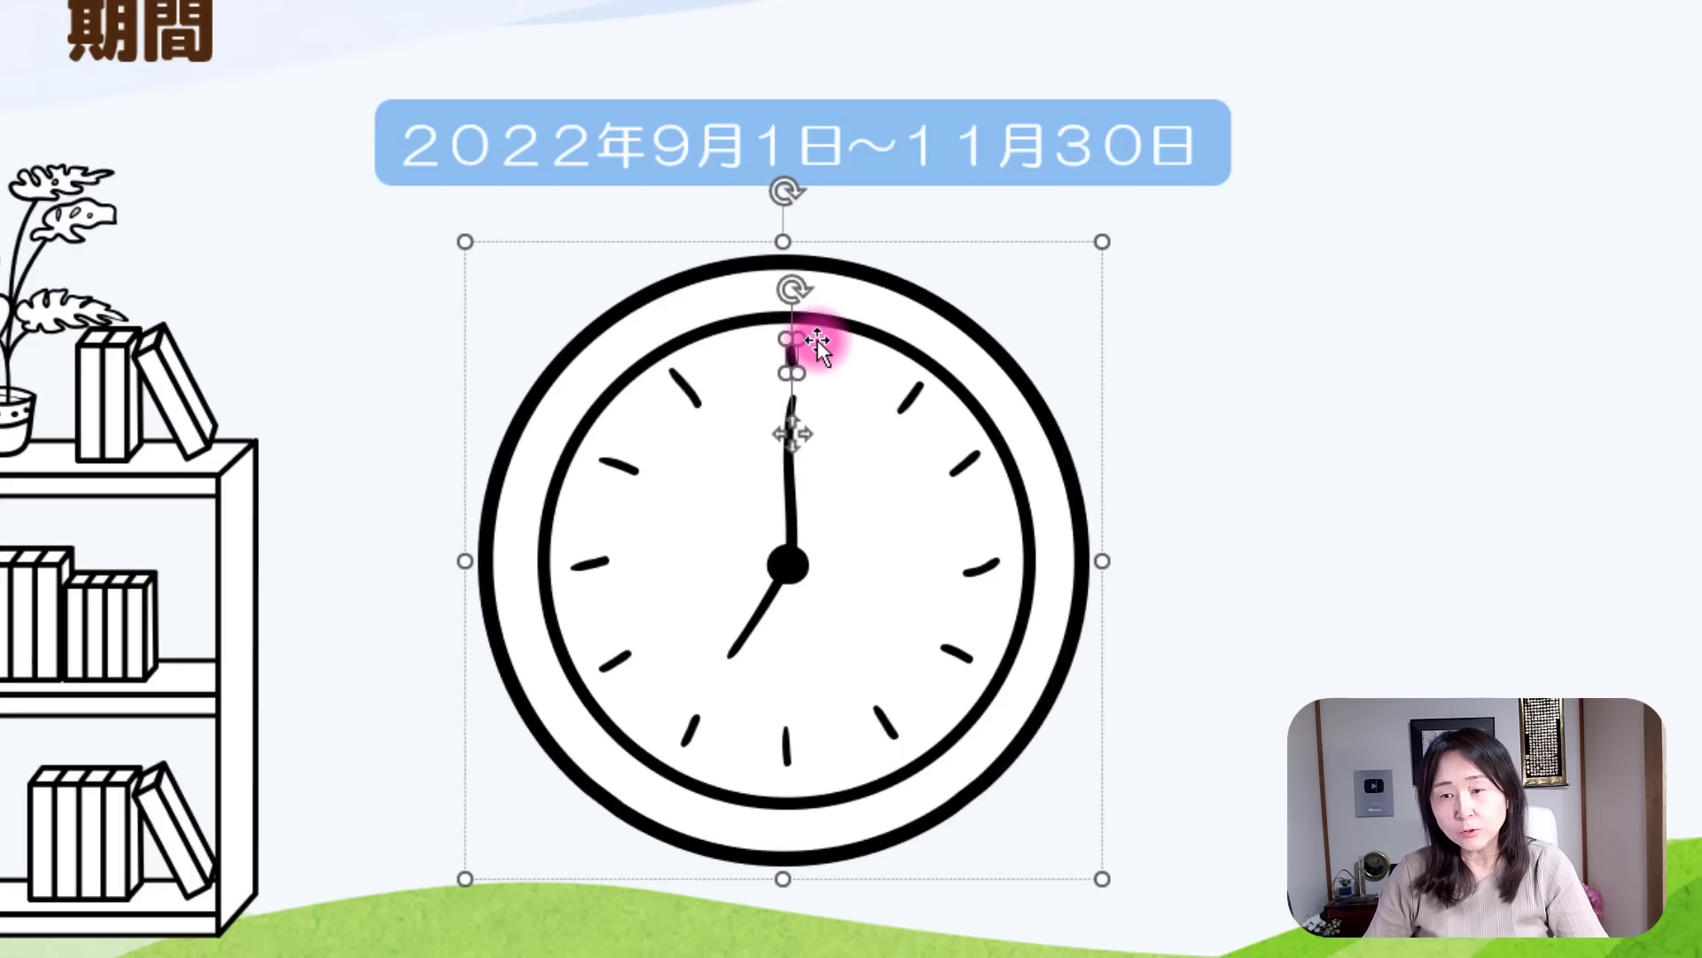
{"action": "left_click", "coordinate": [796, 373]}
{"action": "left_click", "coordinate": [757, 406]}
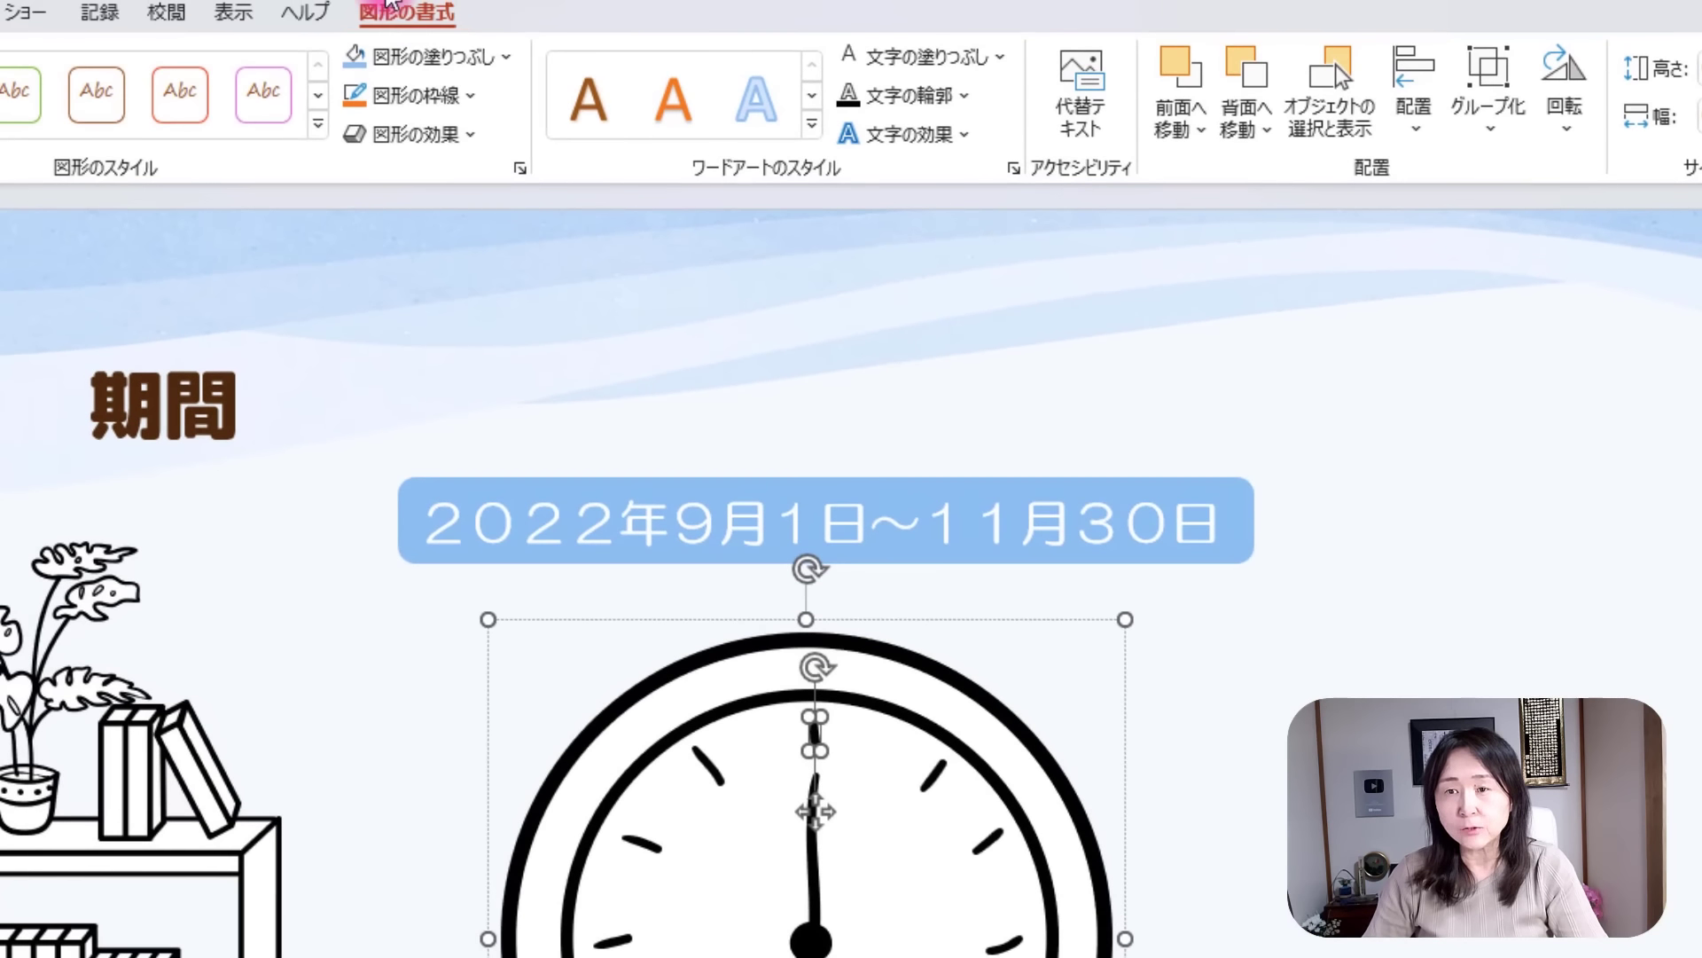
{"action": "left_click", "coordinate": [412, 10]}
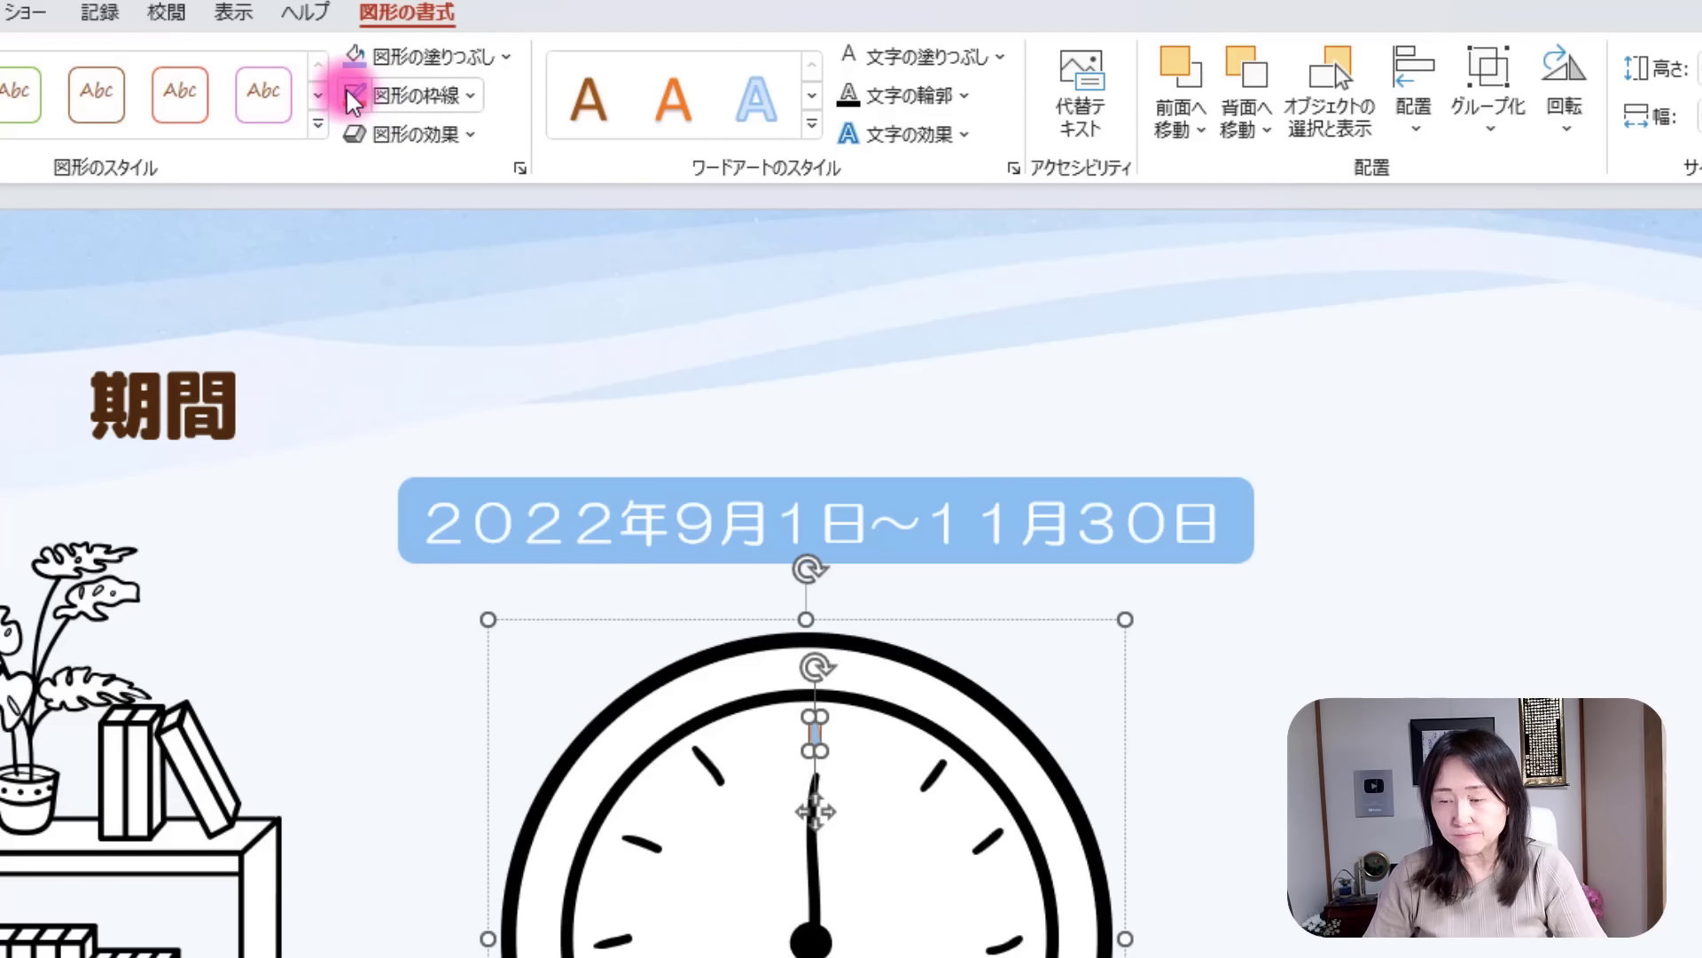
{"action": "left_click", "coordinate": [1512, 585]}
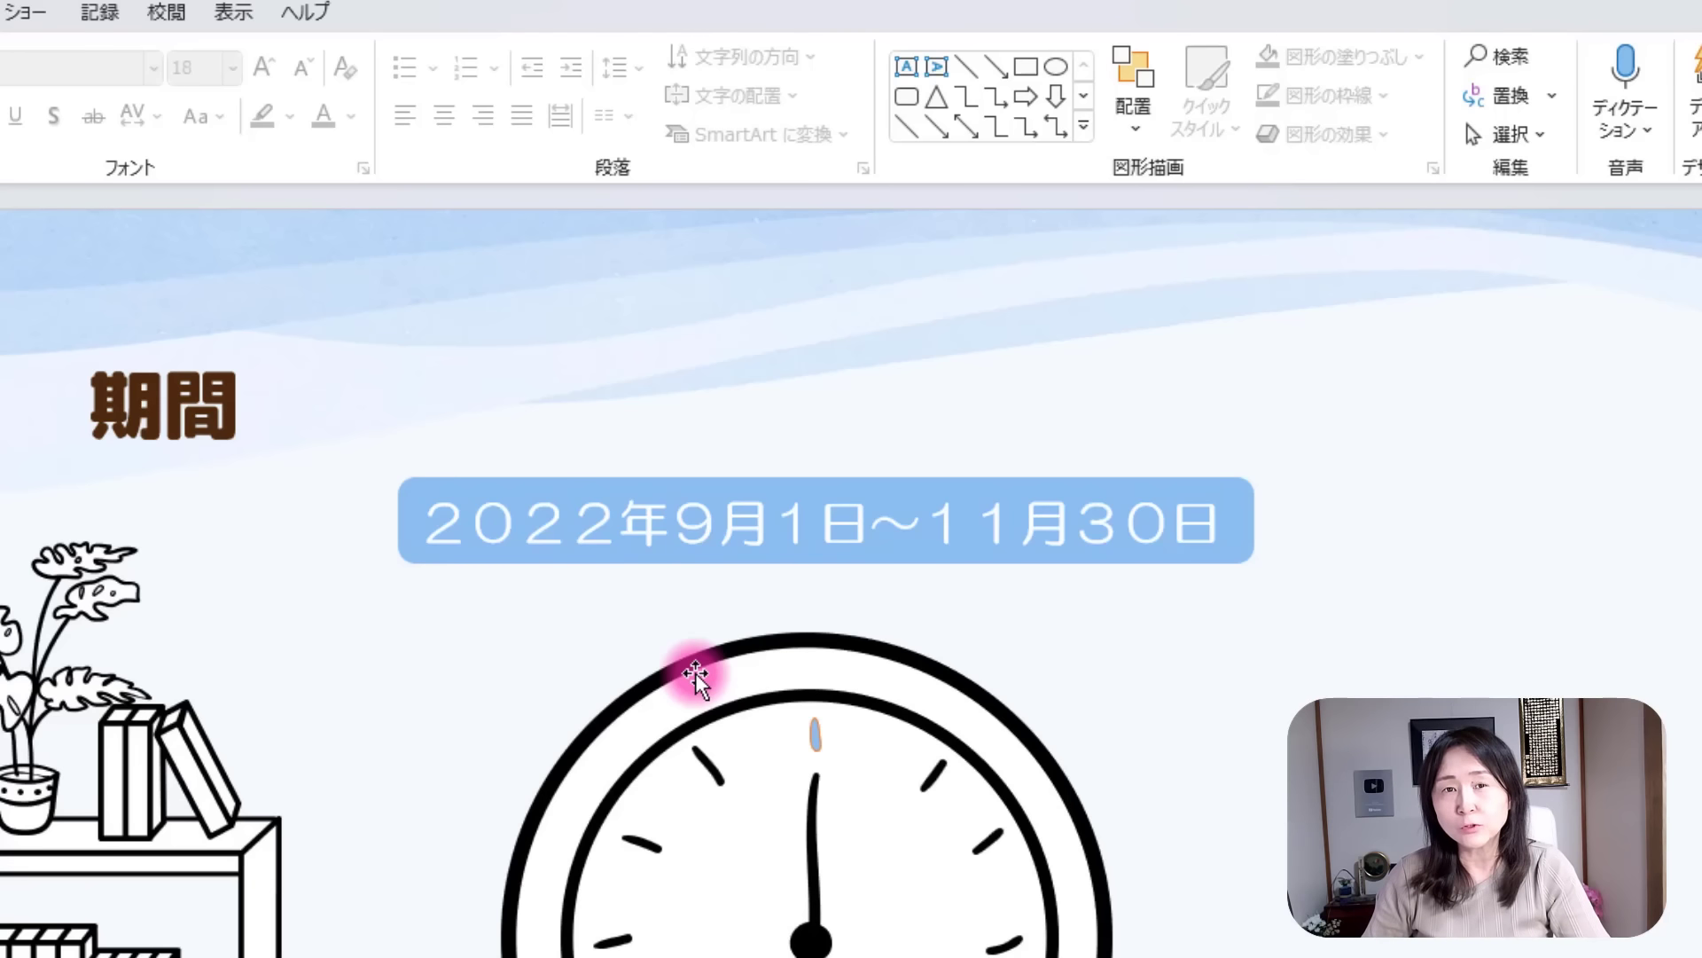
Recolour the one o'clock tick mark, then deselect to view the clock with its yellow hands.
{"action": "left_click", "coordinate": [931, 784]}
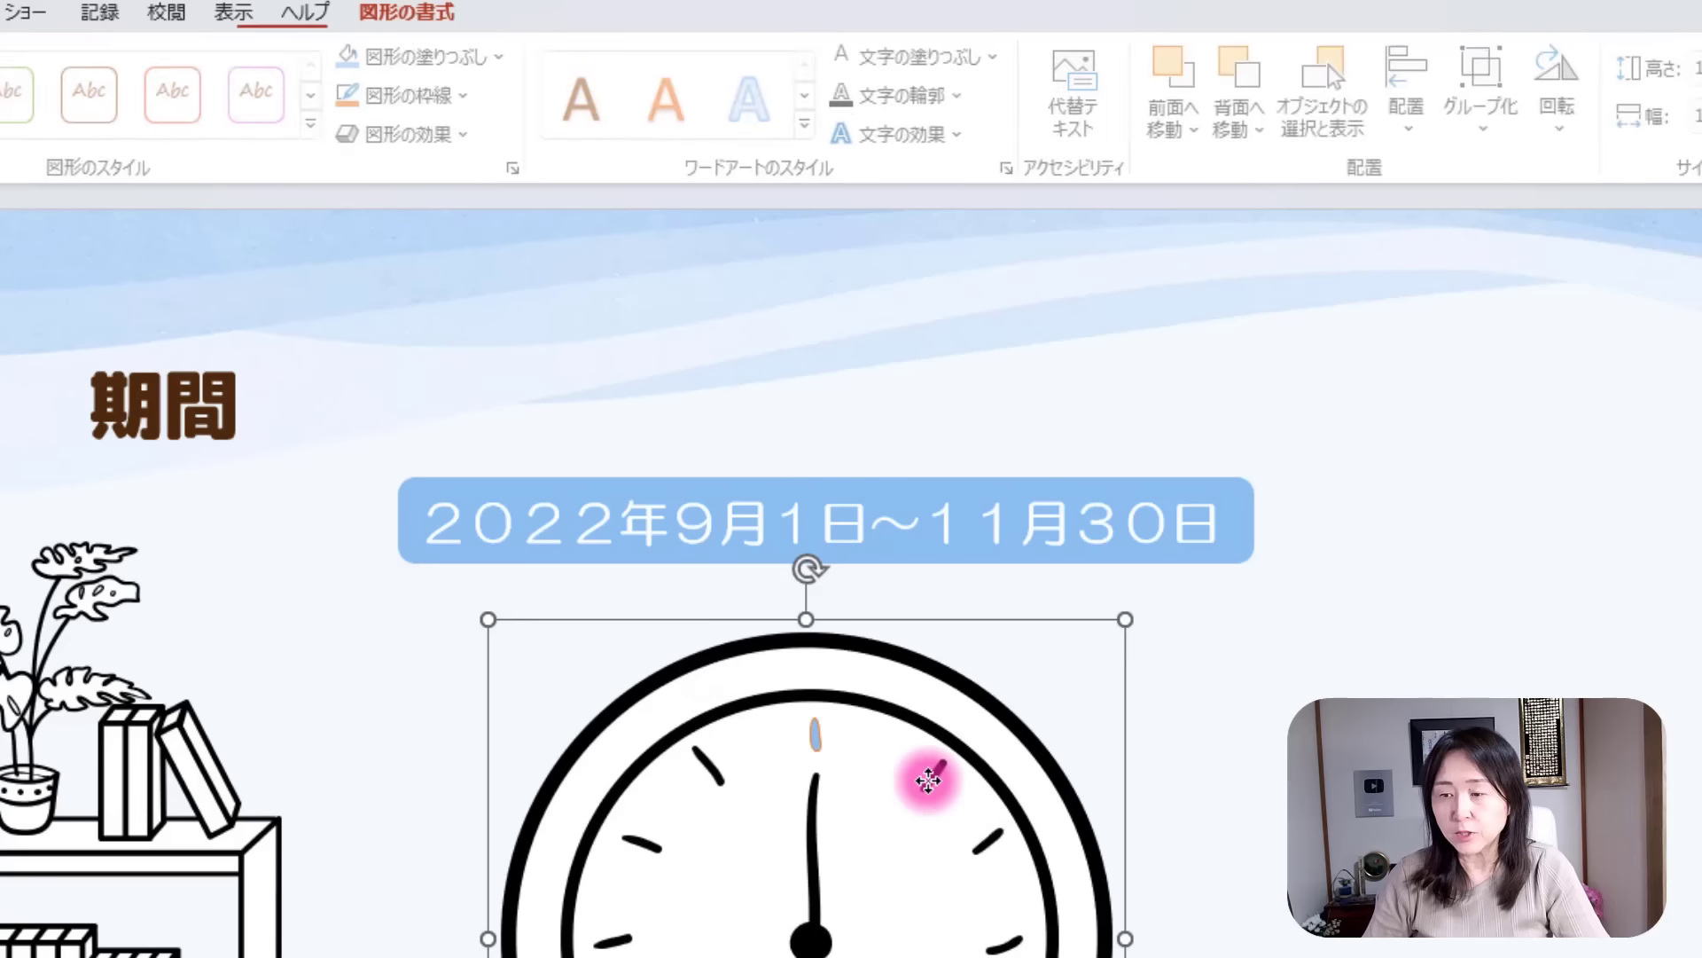
{"action": "left_click", "coordinate": [929, 781]}
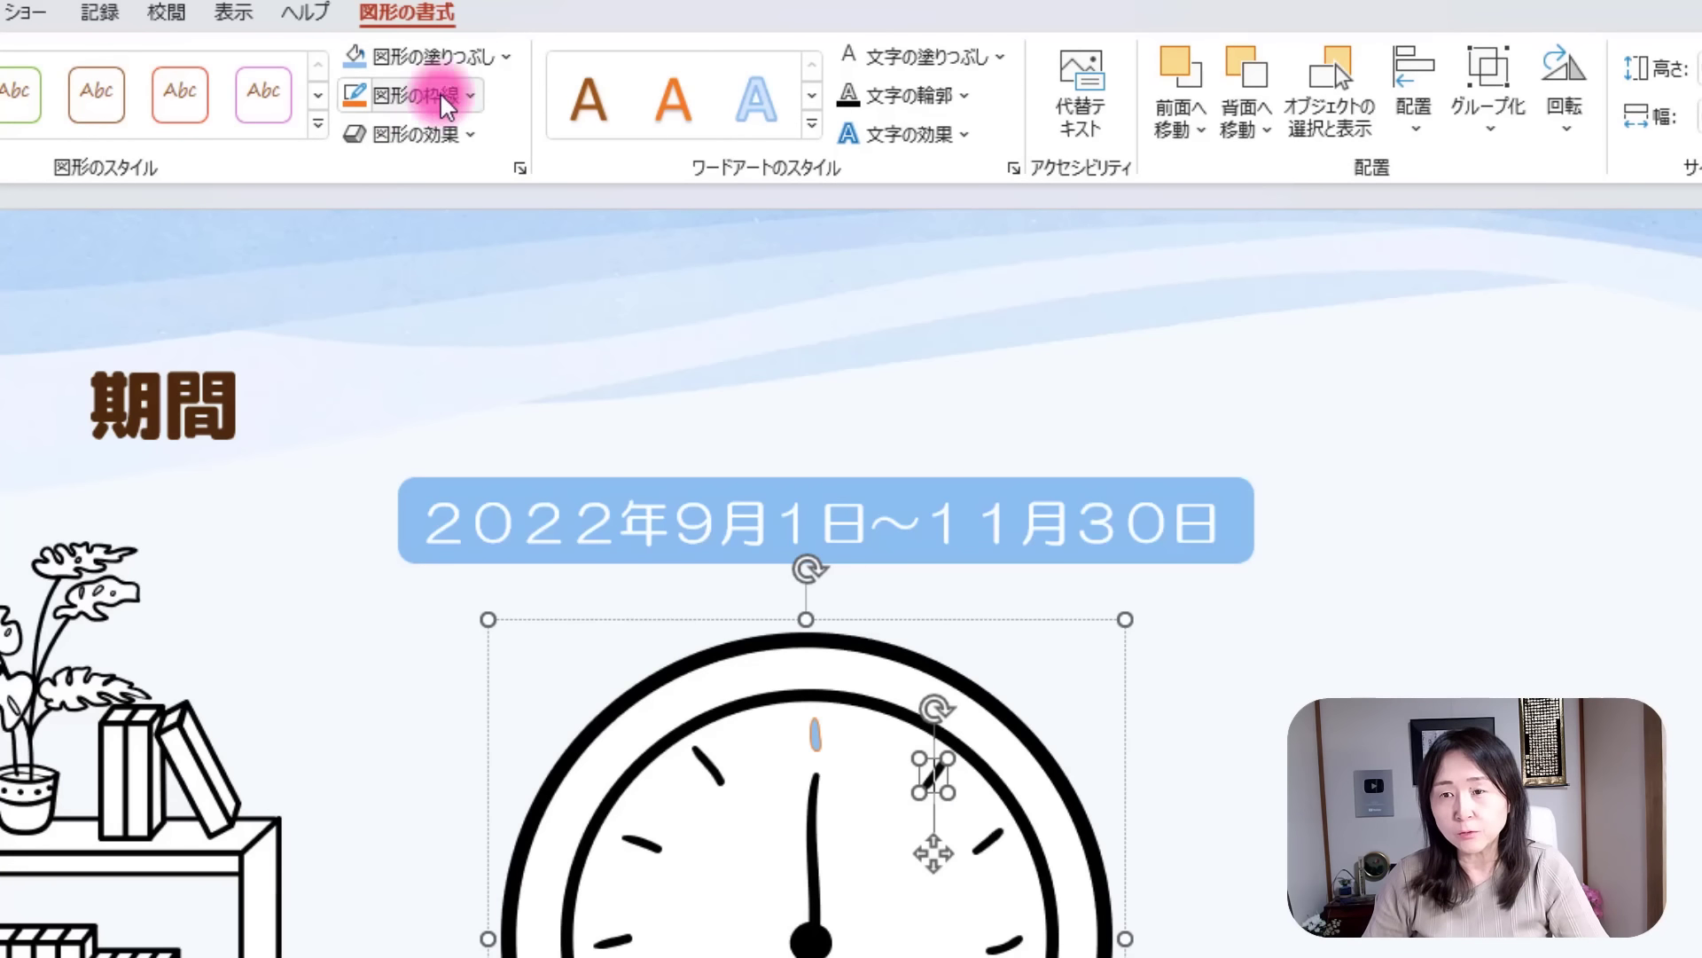
{"action": "left_click", "coordinate": [492, 62]}
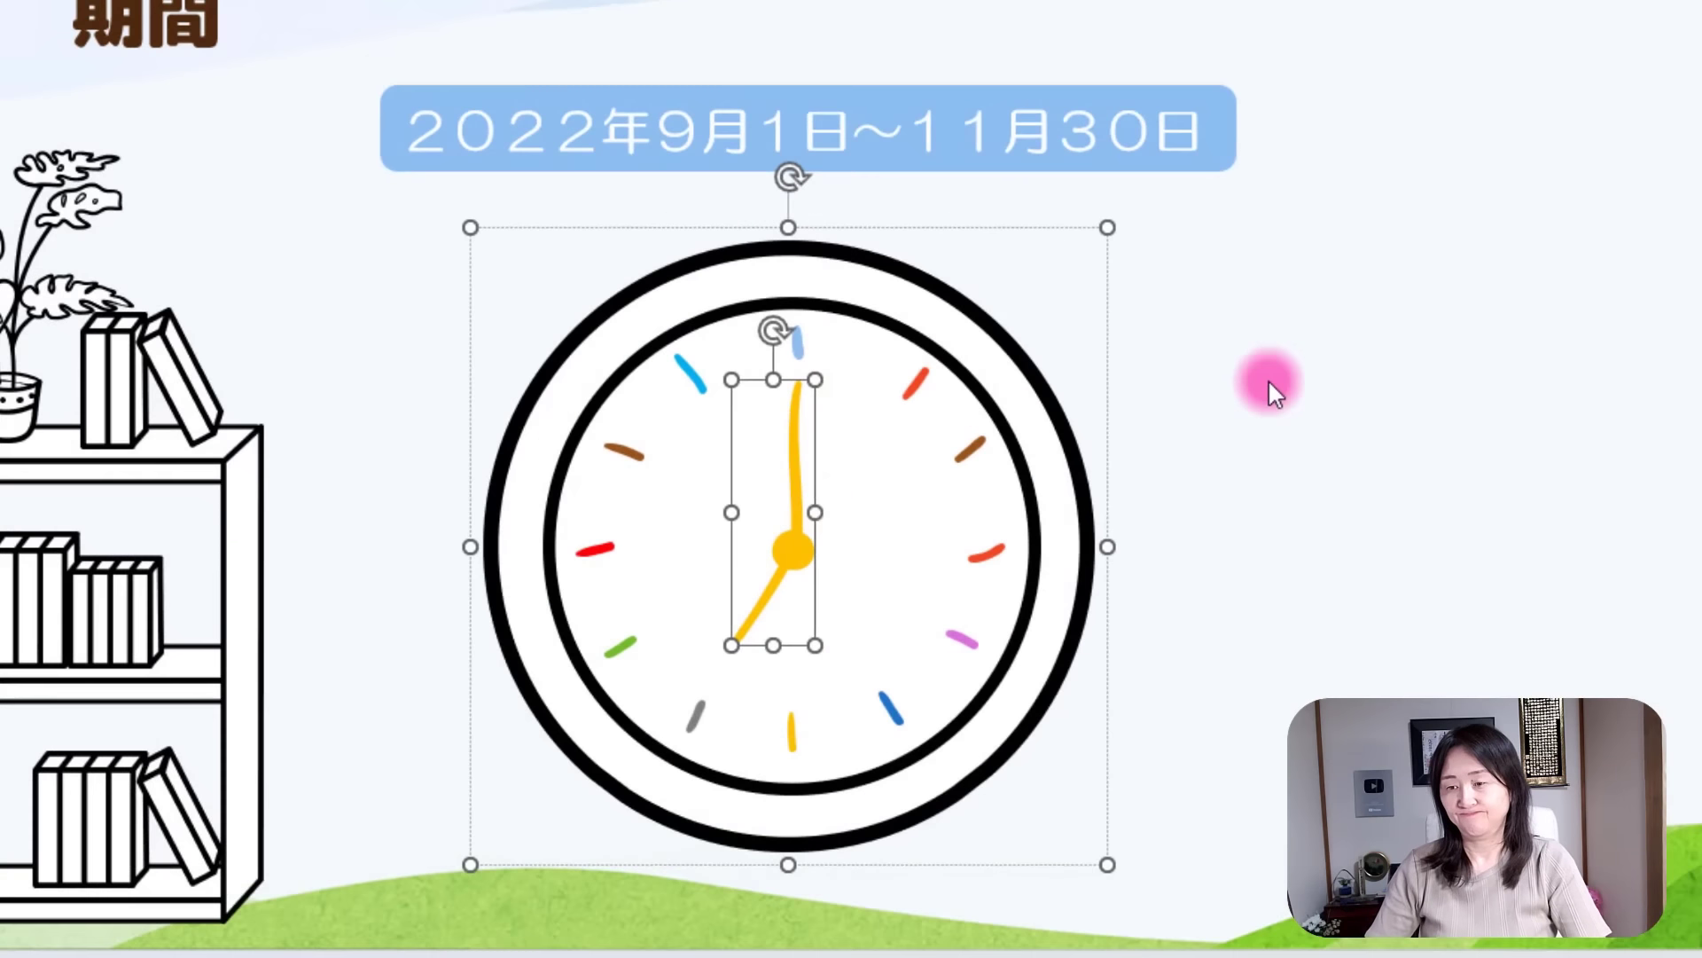
{"action": "left_click", "coordinate": [1268, 380]}
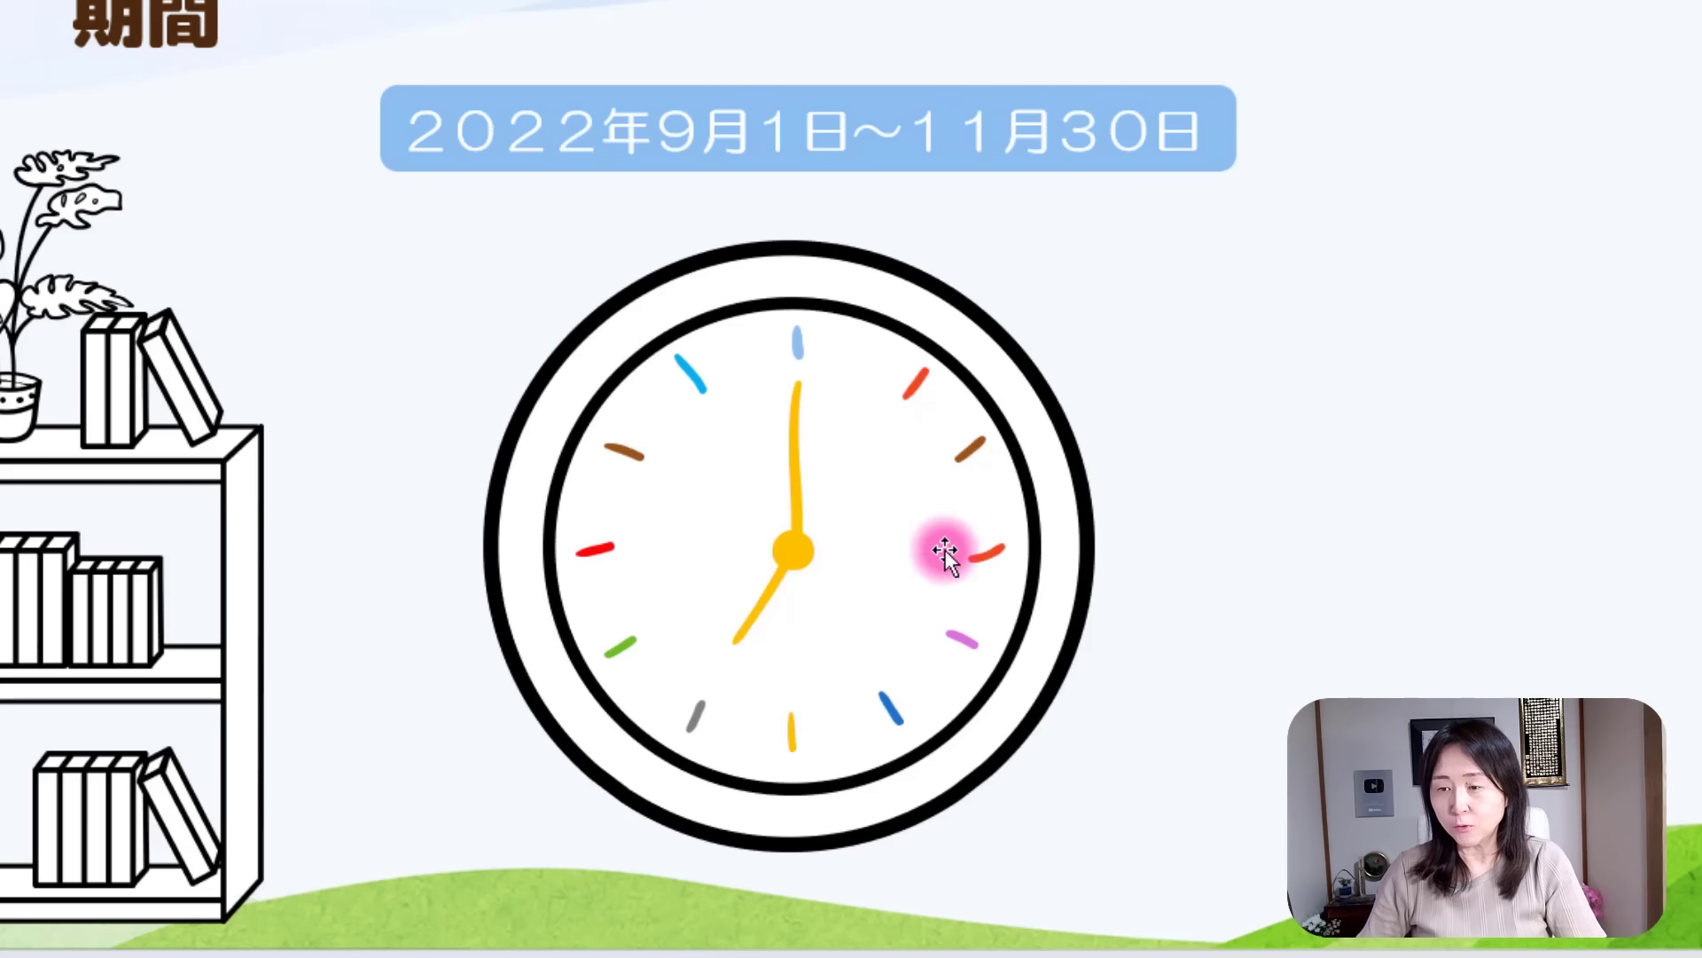
{"action": "left_click", "coordinate": [720, 275]}
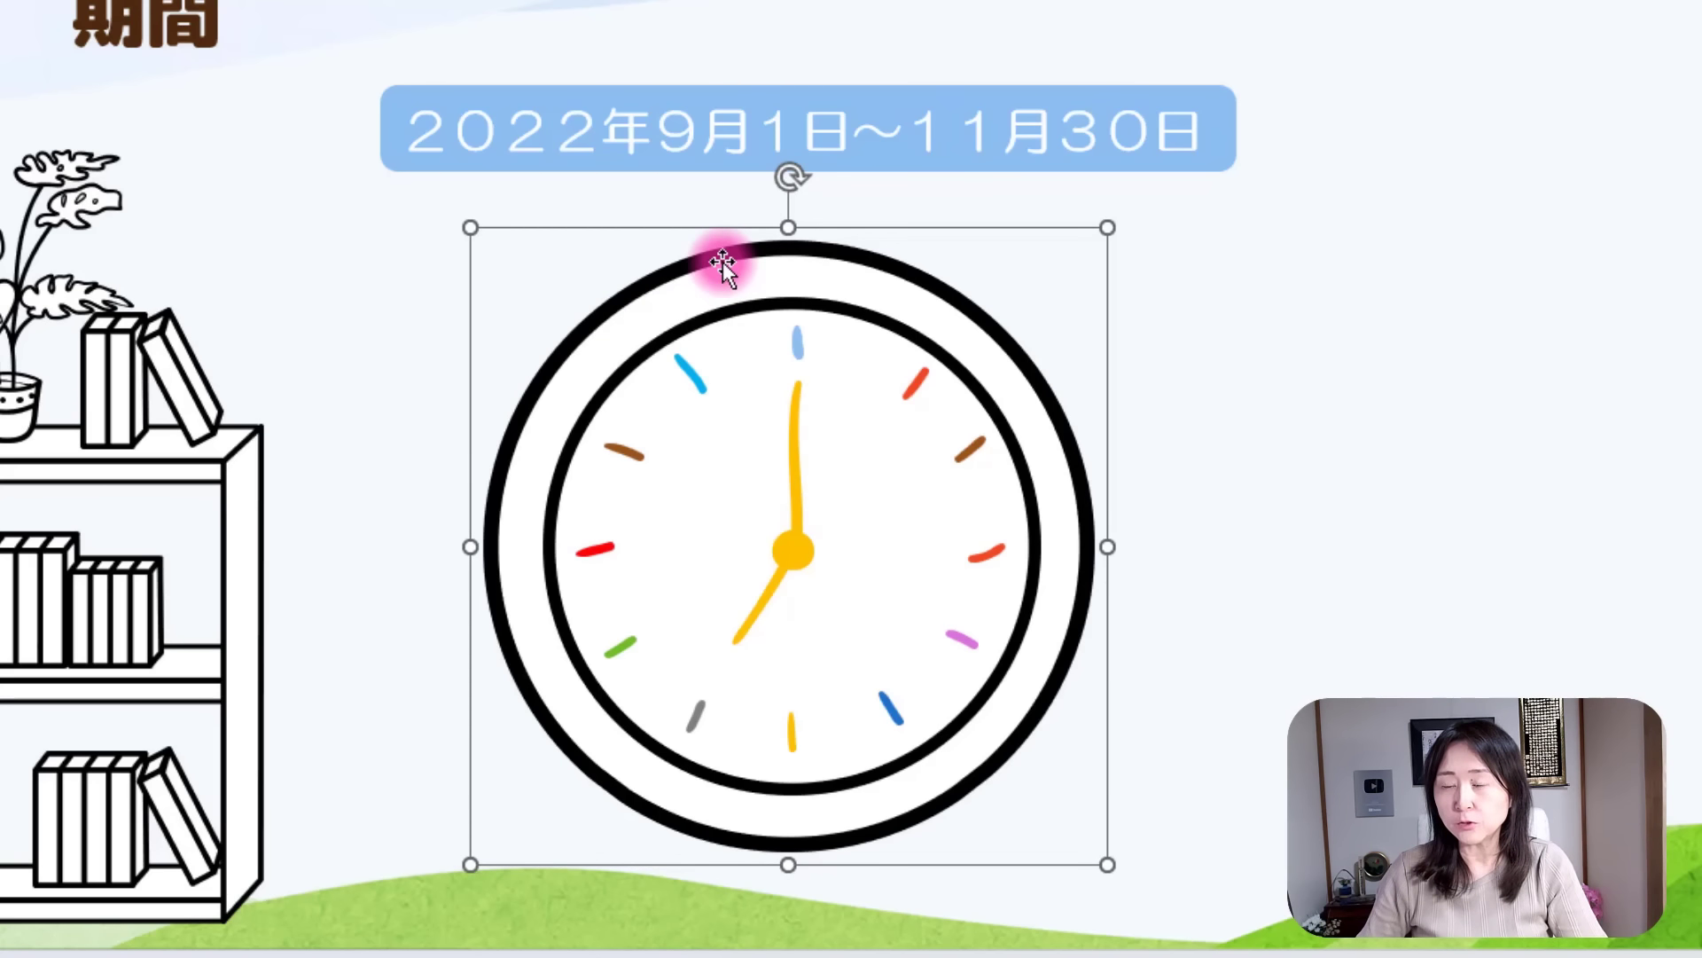
{"action": "left_click", "coordinate": [722, 262]}
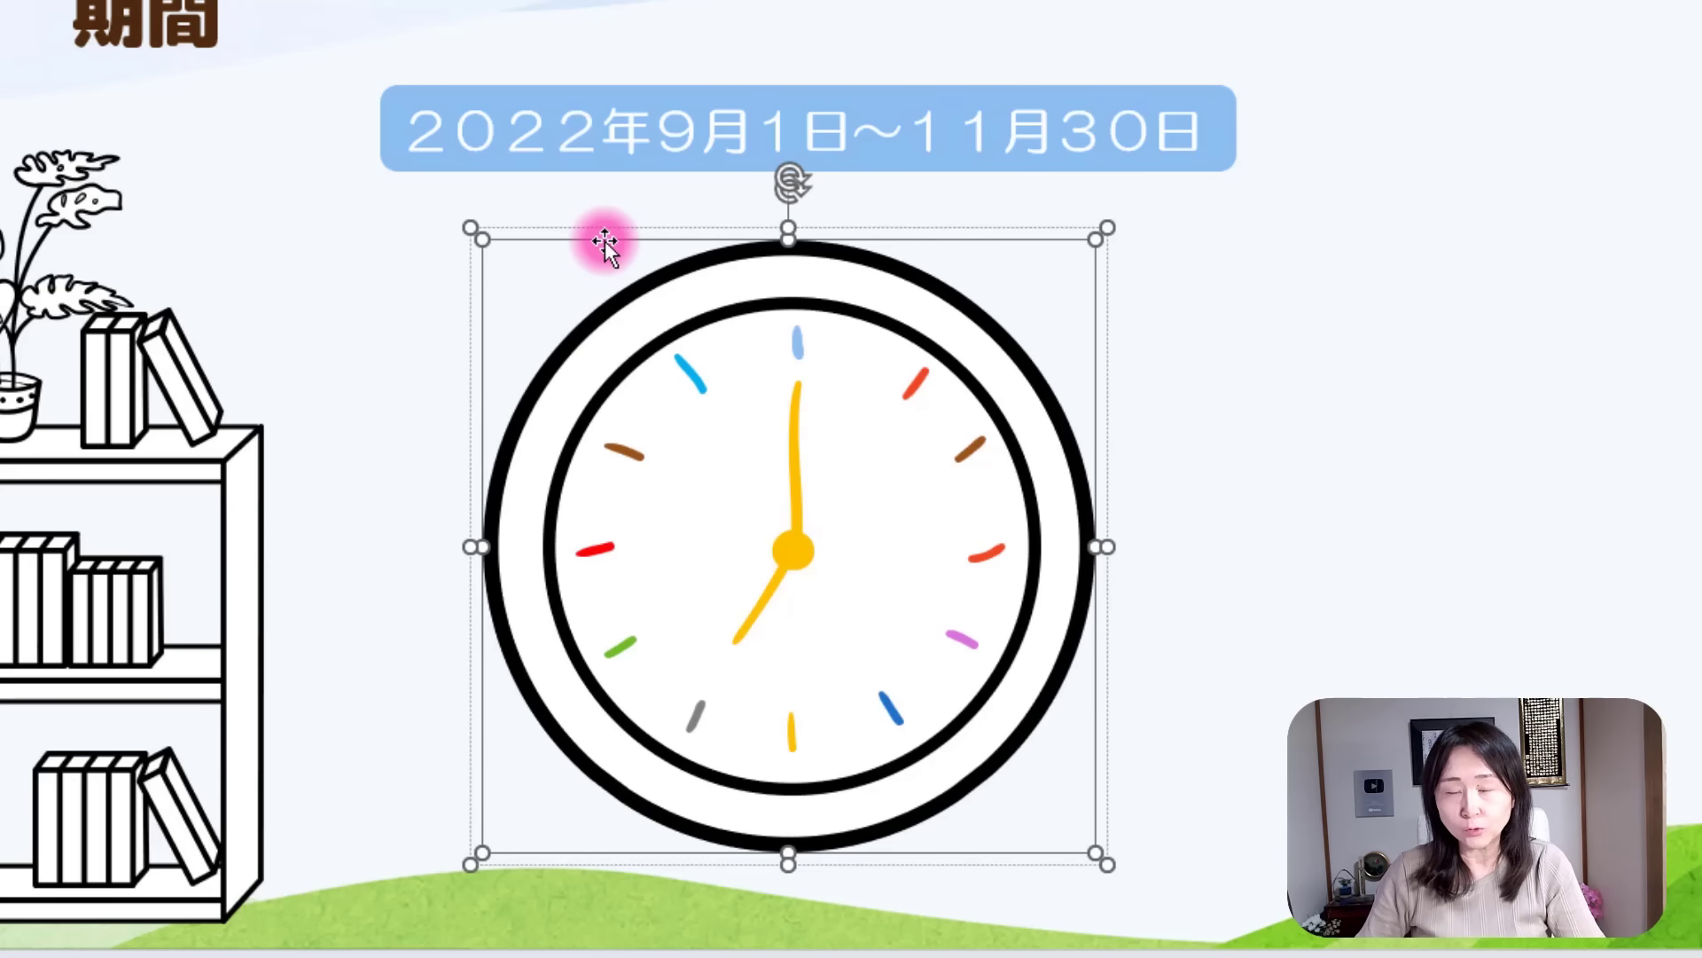
{"action": "mouse_move", "coordinate": [605, 241]}
{"action": "left_mouse_down"}
{"action": "mouse_move", "coordinate": [627, 168]}
{"action": "mouse_move", "coordinate": [912, 242]}
{"action": "mouse_move", "coordinate": [1026, 243]}
{"action": "mouse_move", "coordinate": [560, 269]}
{"action": "mouse_move", "coordinate": [851, 179]}
{"action": "mouse_move", "coordinate": [901, 216]}
{"action": "left_mouse_up"}
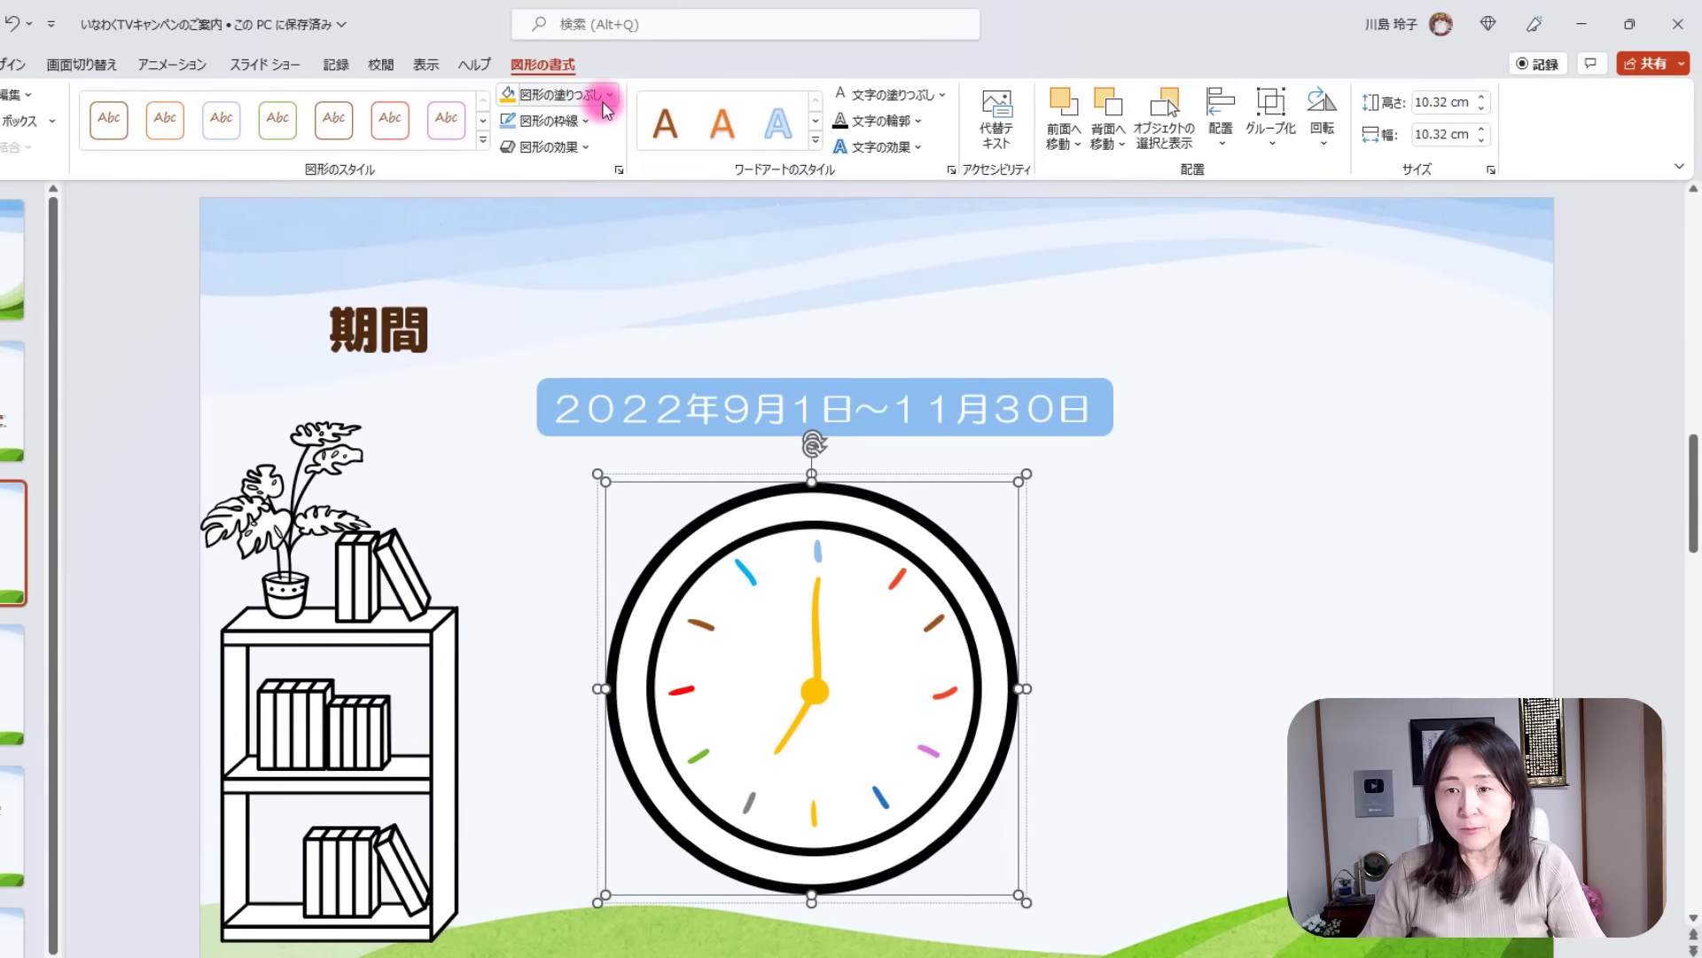
Fill the clock's outer ring pale green and its inner circle light blue, then select the face.
{"action": "left_click", "coordinate": [602, 96]}
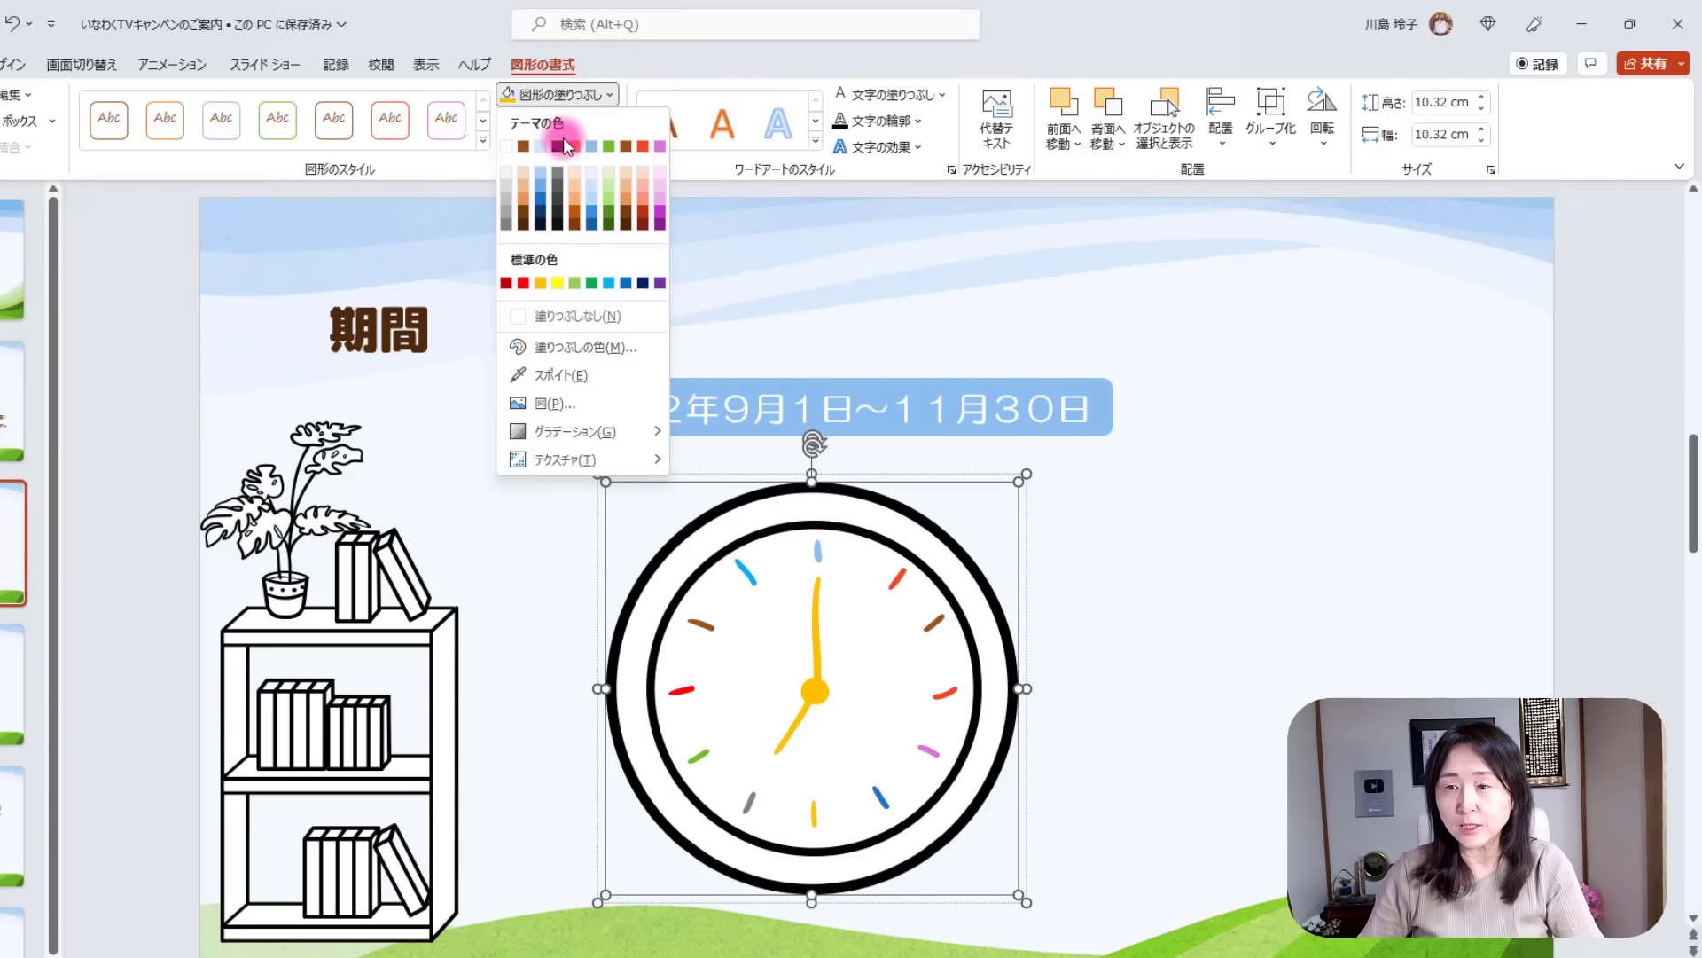
{"action": "left_click", "coordinate": [609, 174]}
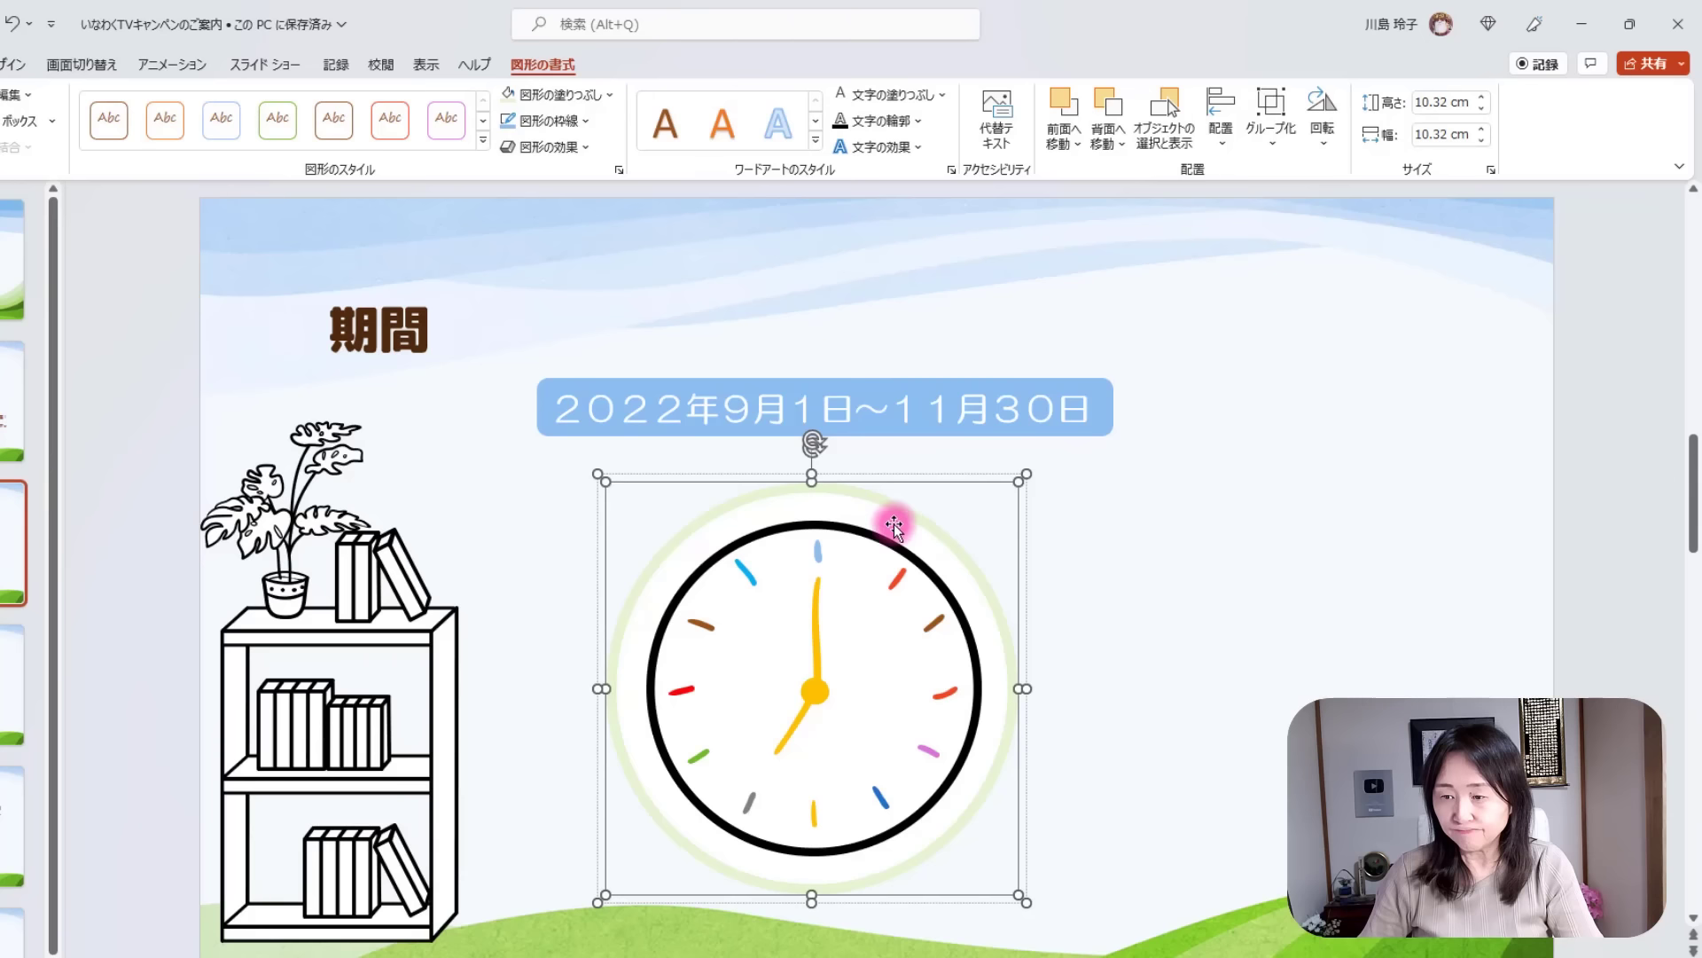
{"action": "left_click", "coordinate": [875, 541]}
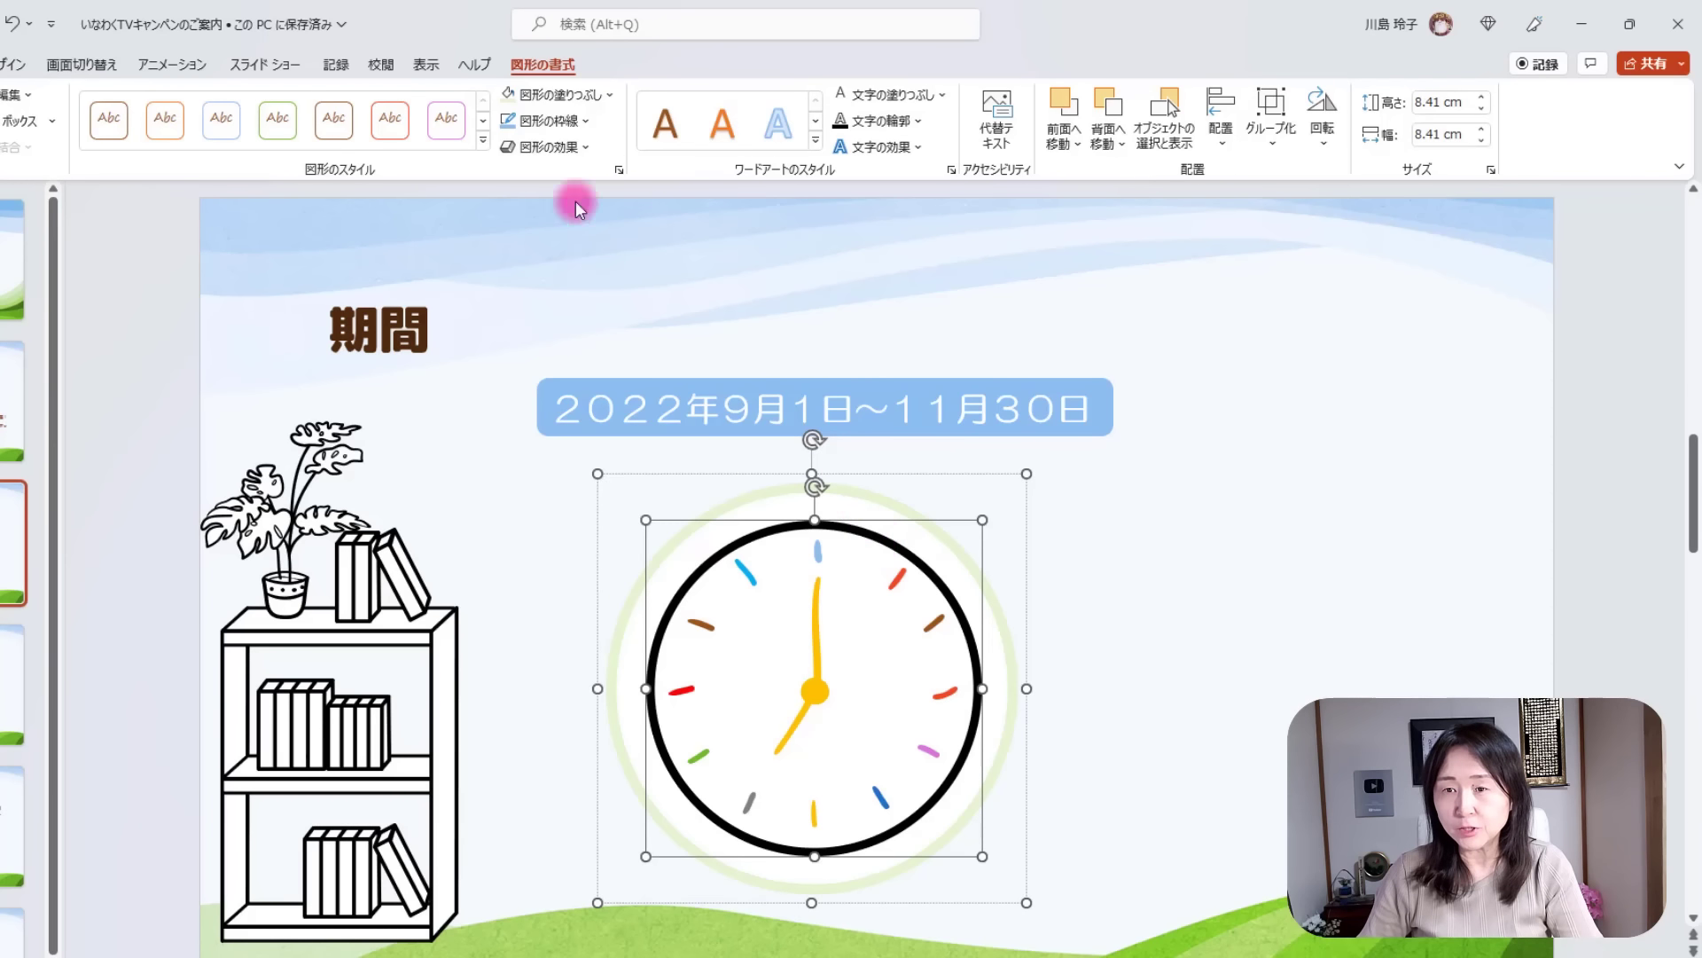
{"action": "left_click", "coordinate": [541, 92]}
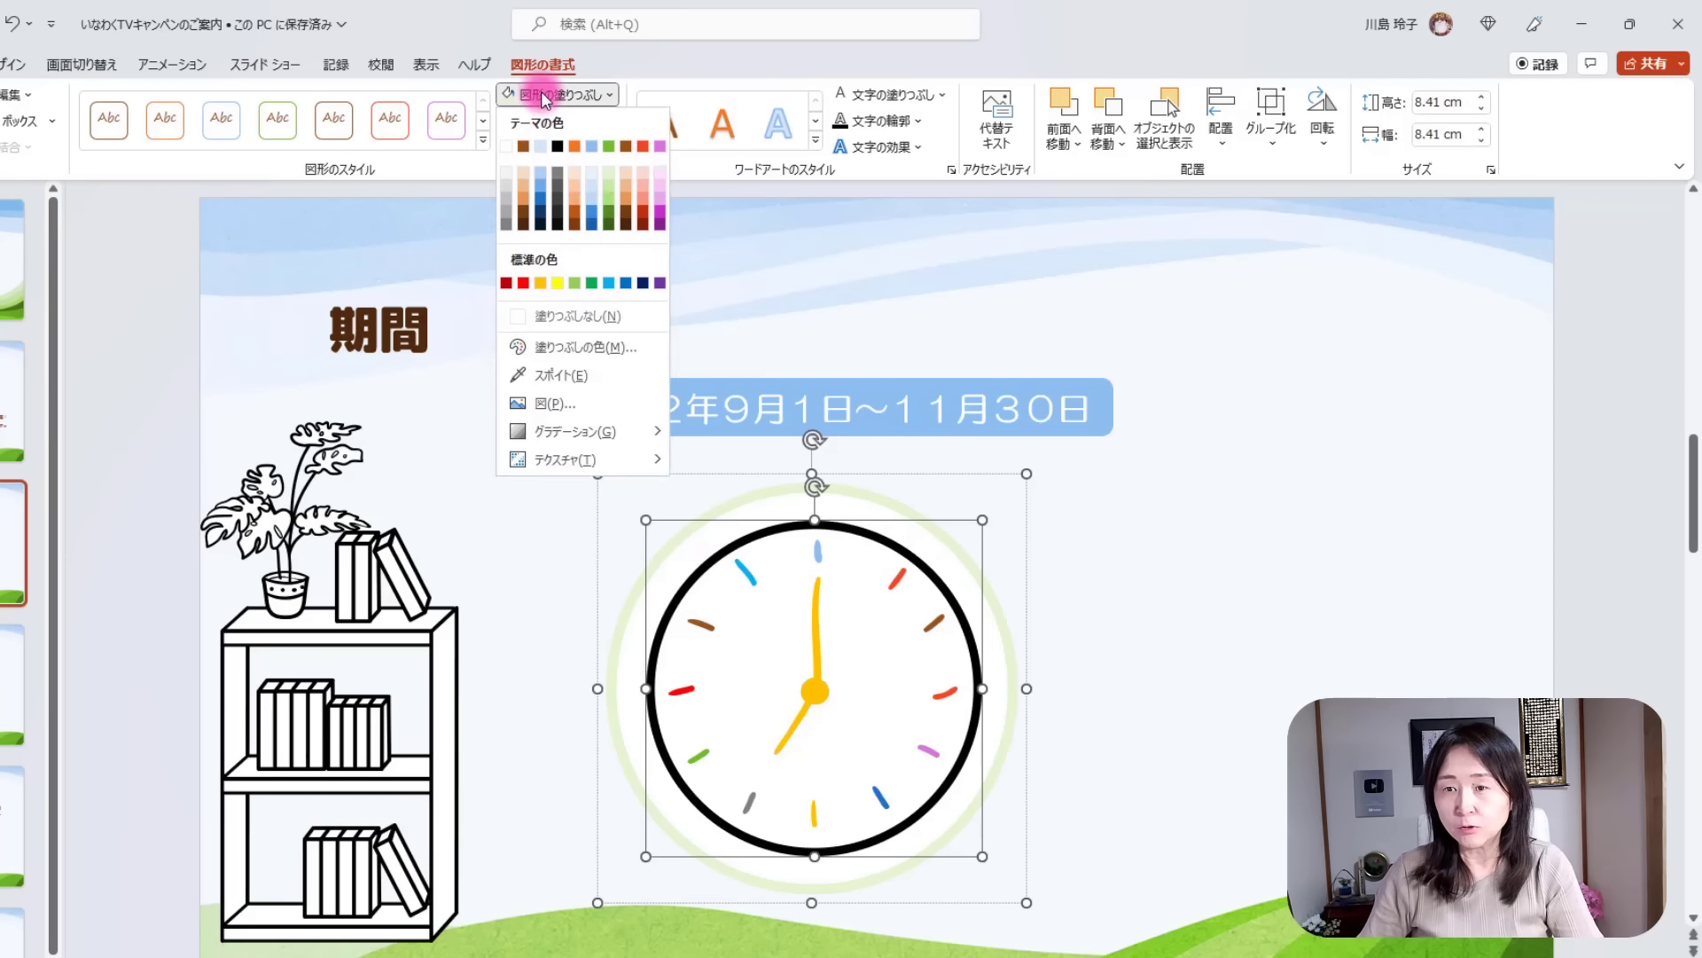
{"action": "left_click", "coordinate": [588, 194]}
{"action": "left_click", "coordinate": [884, 639]}
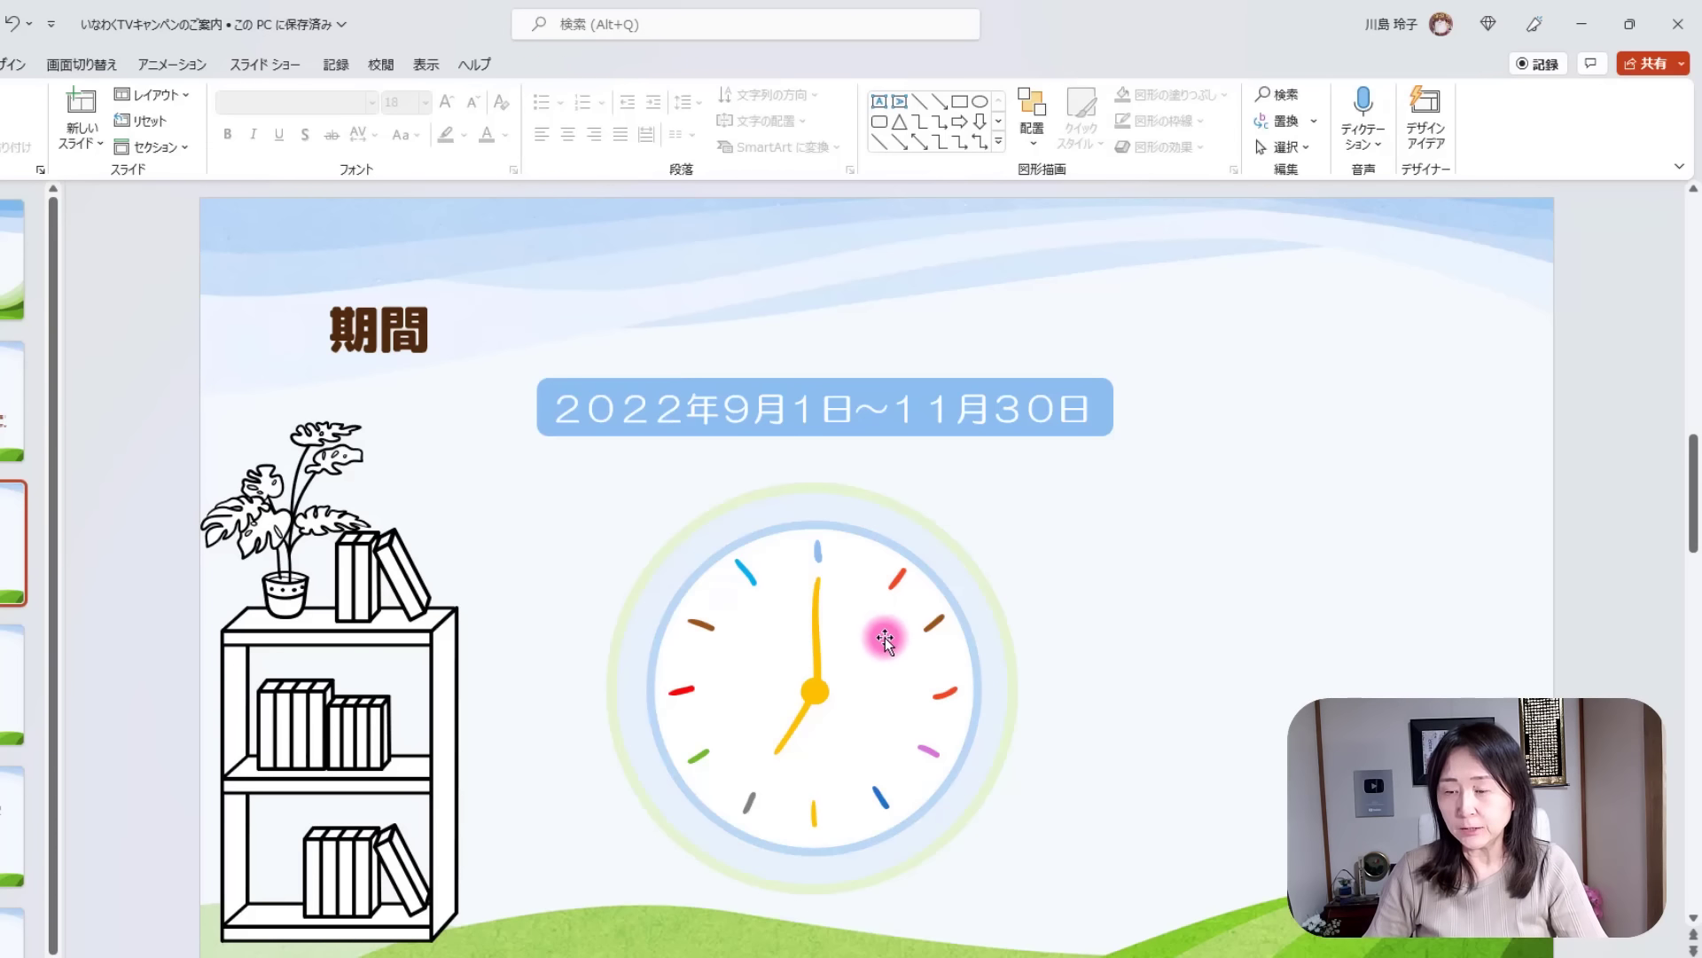
{"action": "left_click", "coordinate": [884, 638]}
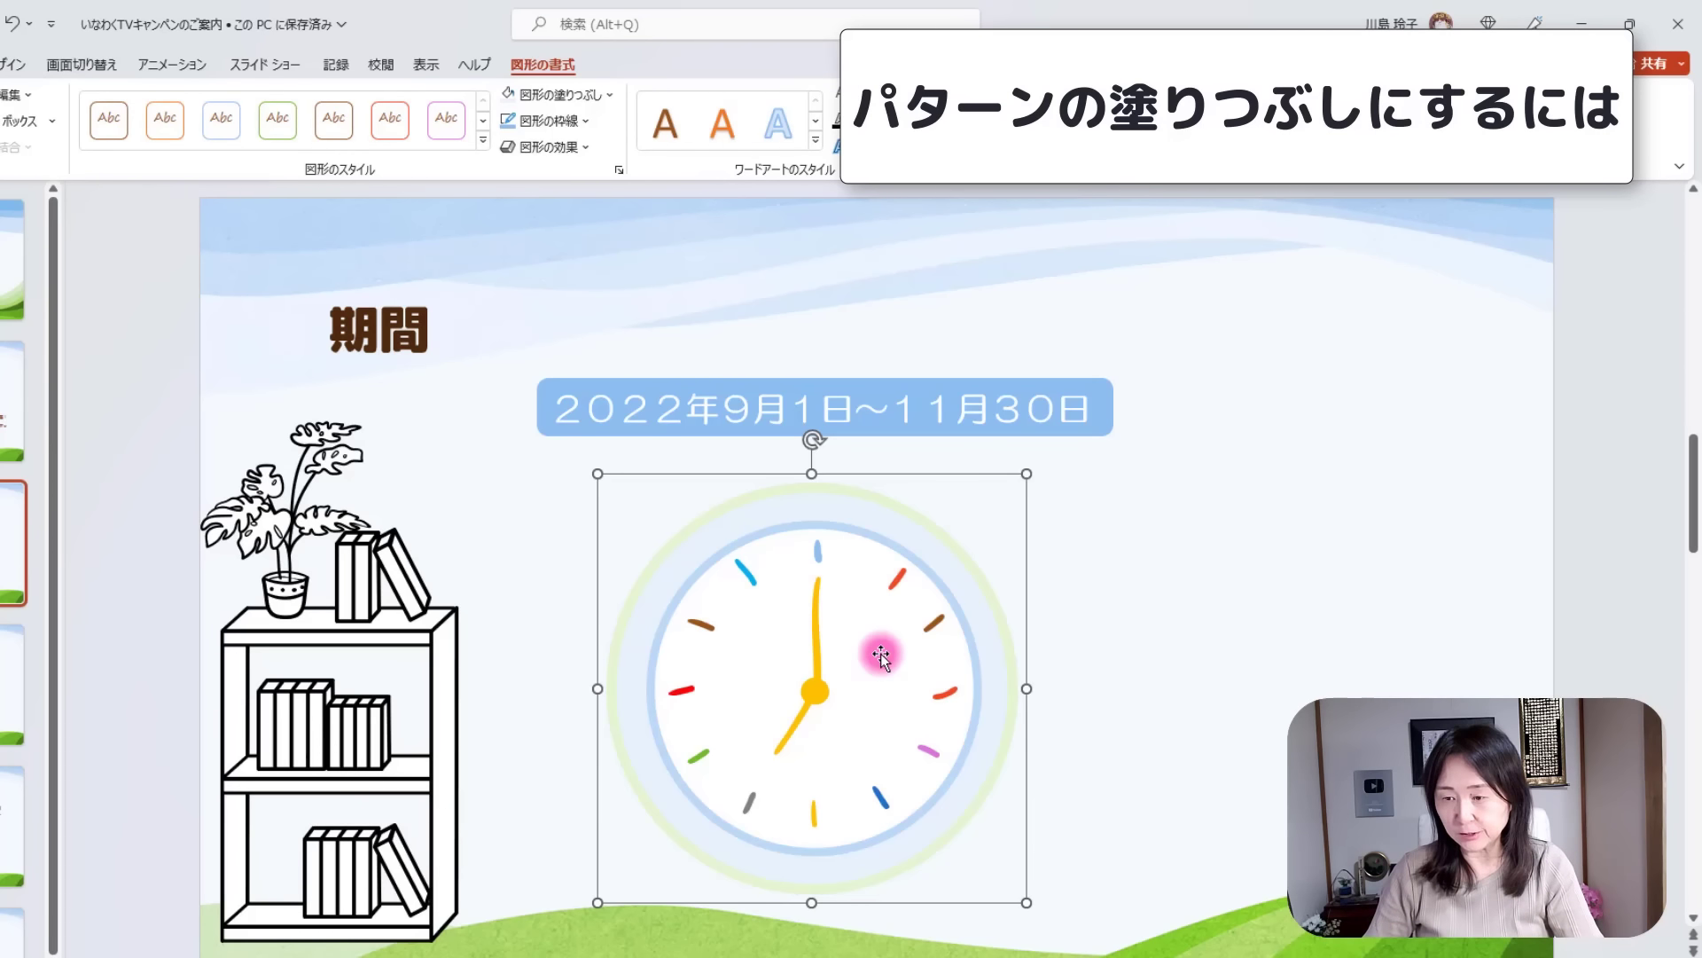
{"action": "left_click", "coordinate": [872, 621]}
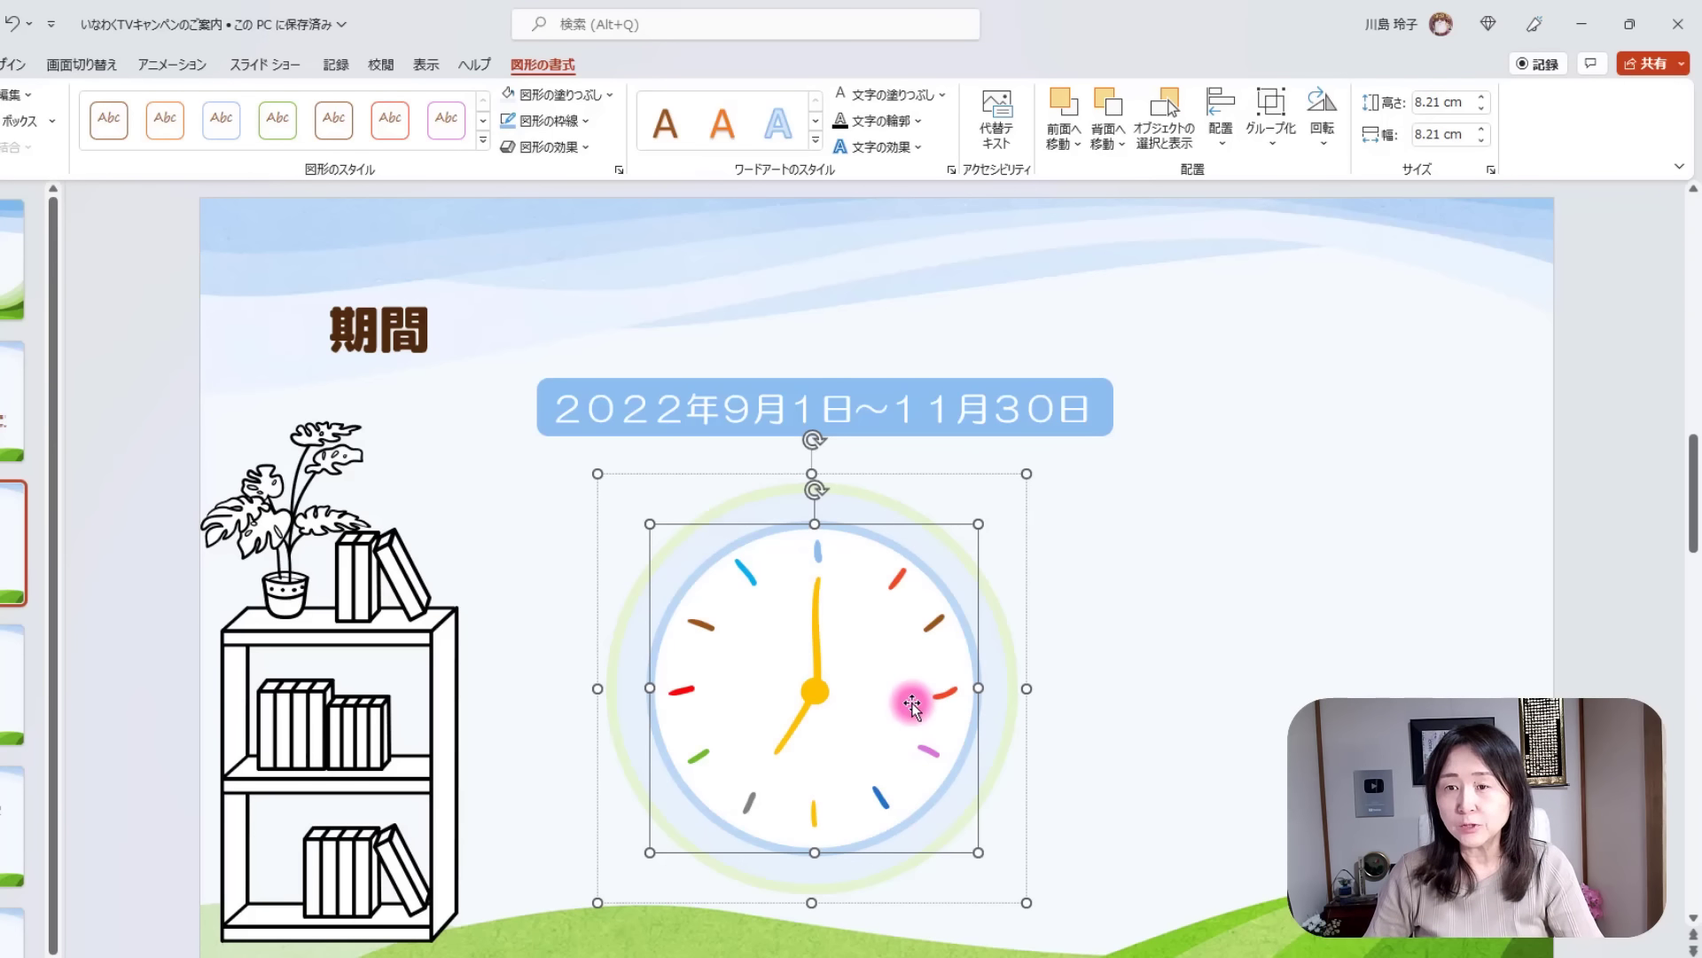
Open the Format Shape fill settings for the clock face with Pattern fill chosen.
{"action": "left_click", "coordinate": [602, 96]}
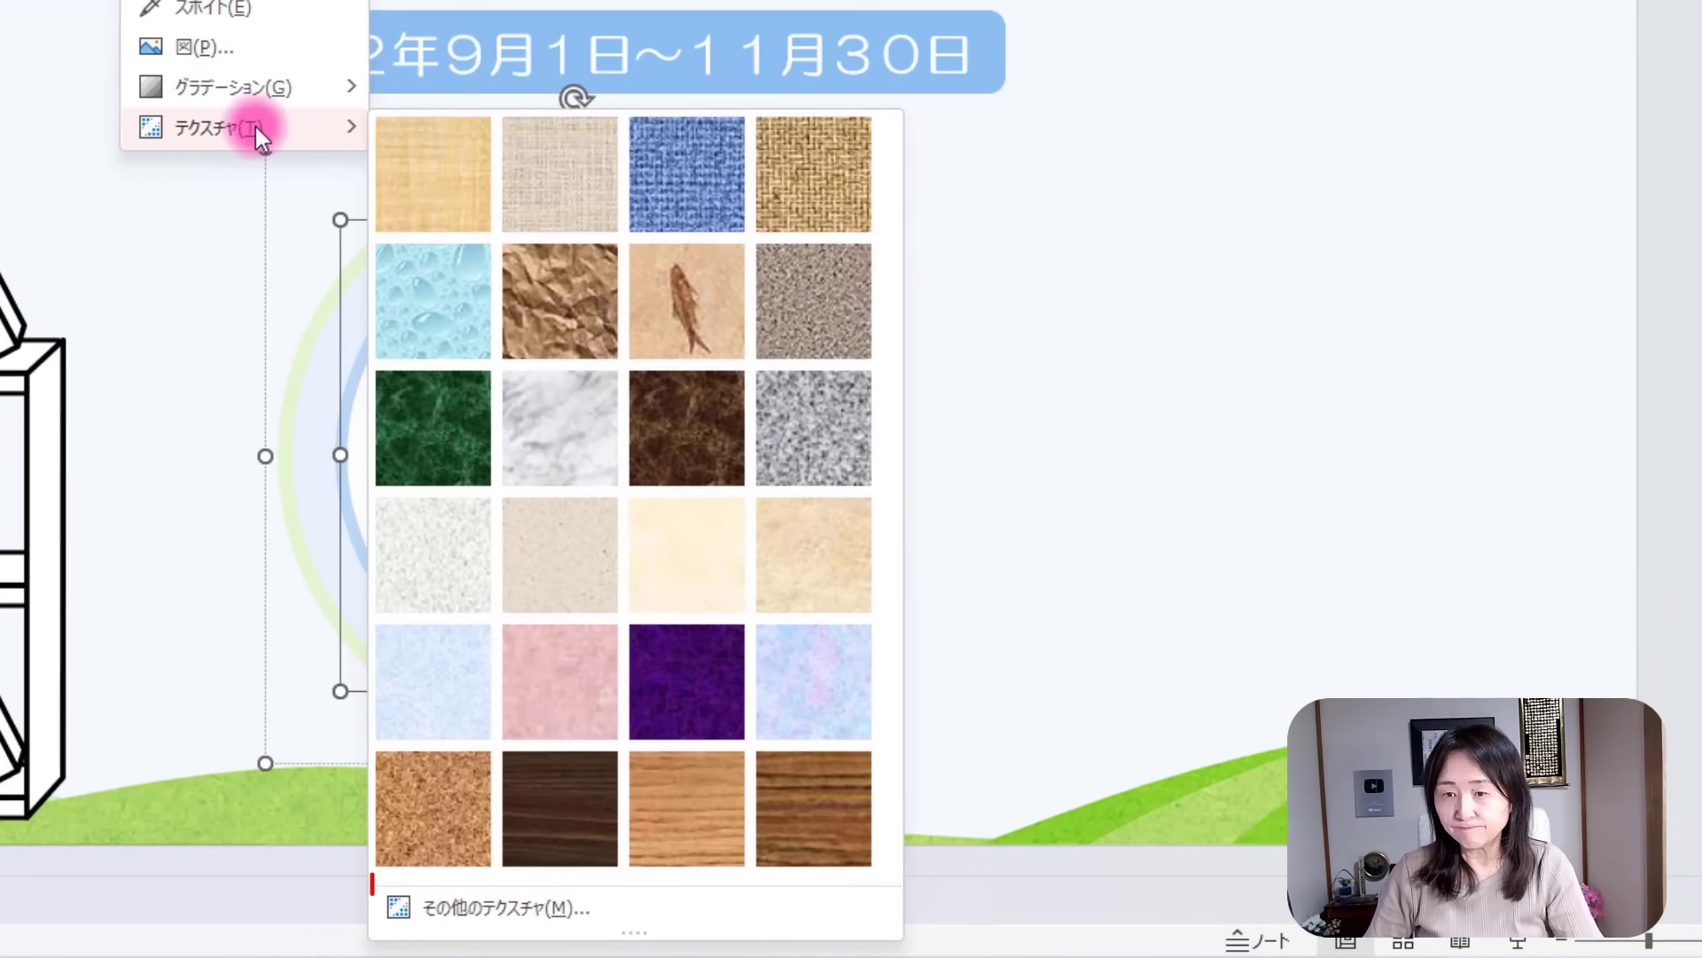
{"action": "left_click", "coordinate": [555, 905]}
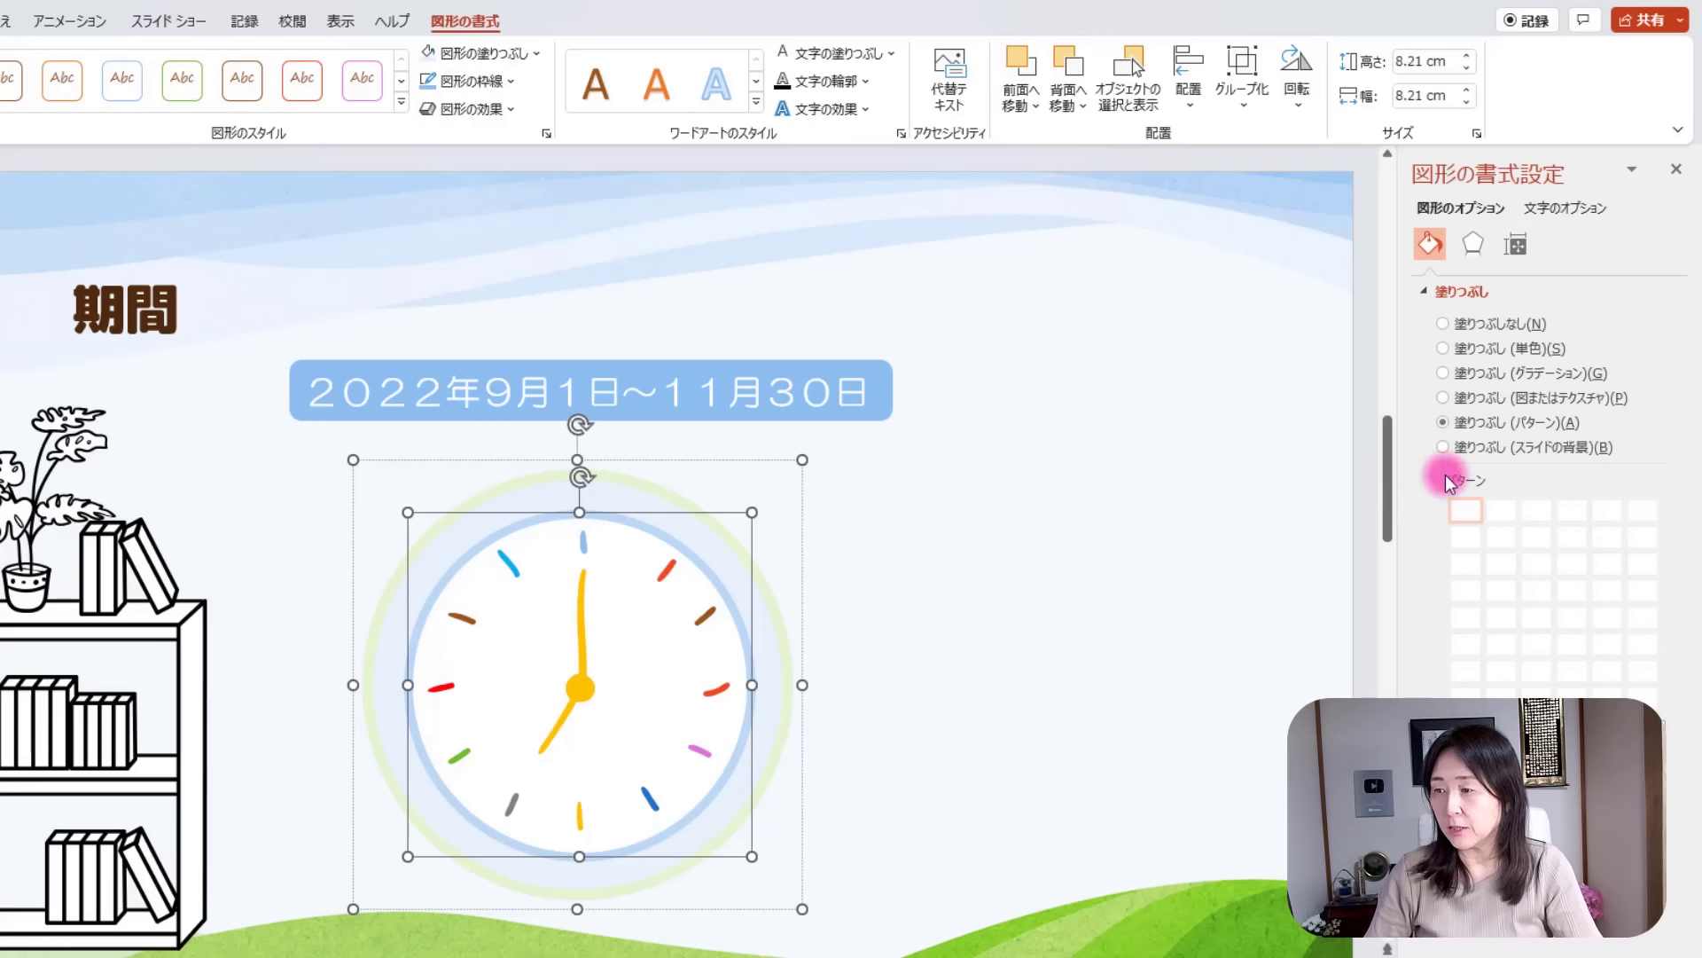
Set the pattern foreground to light blue and, after trying stripes and dashes, choose 5% dots.
{"action": "left_click", "coordinate": [528, 50]}
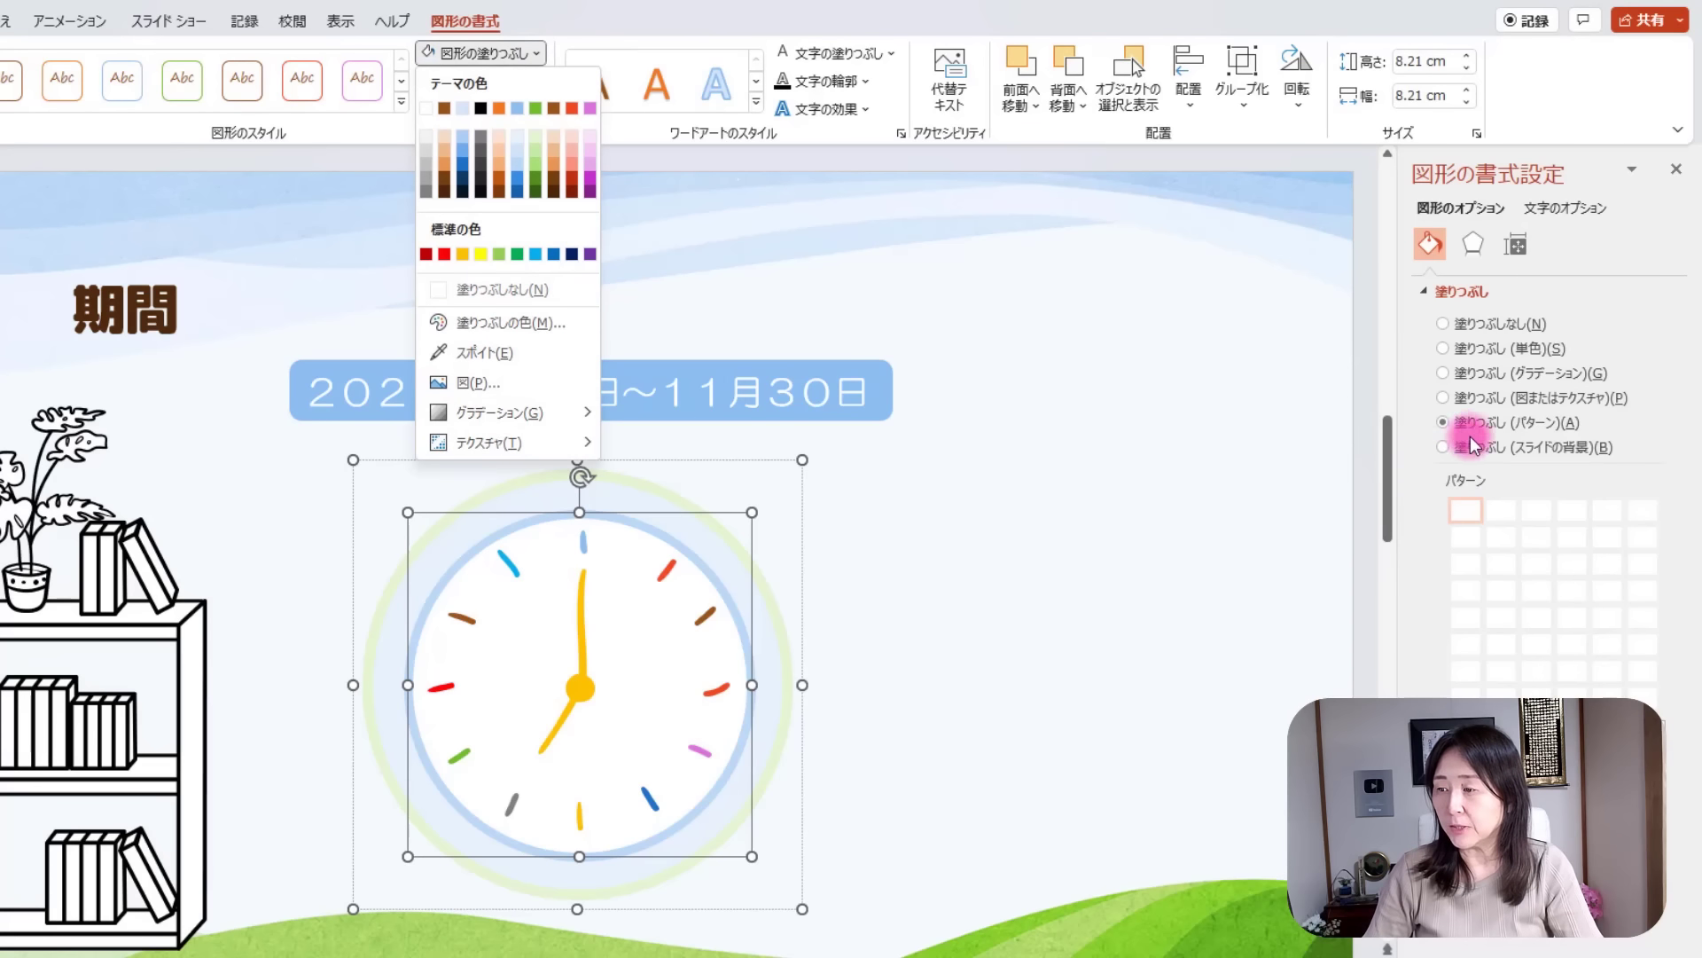
{"action": "left_click", "coordinate": [1426, 478]}
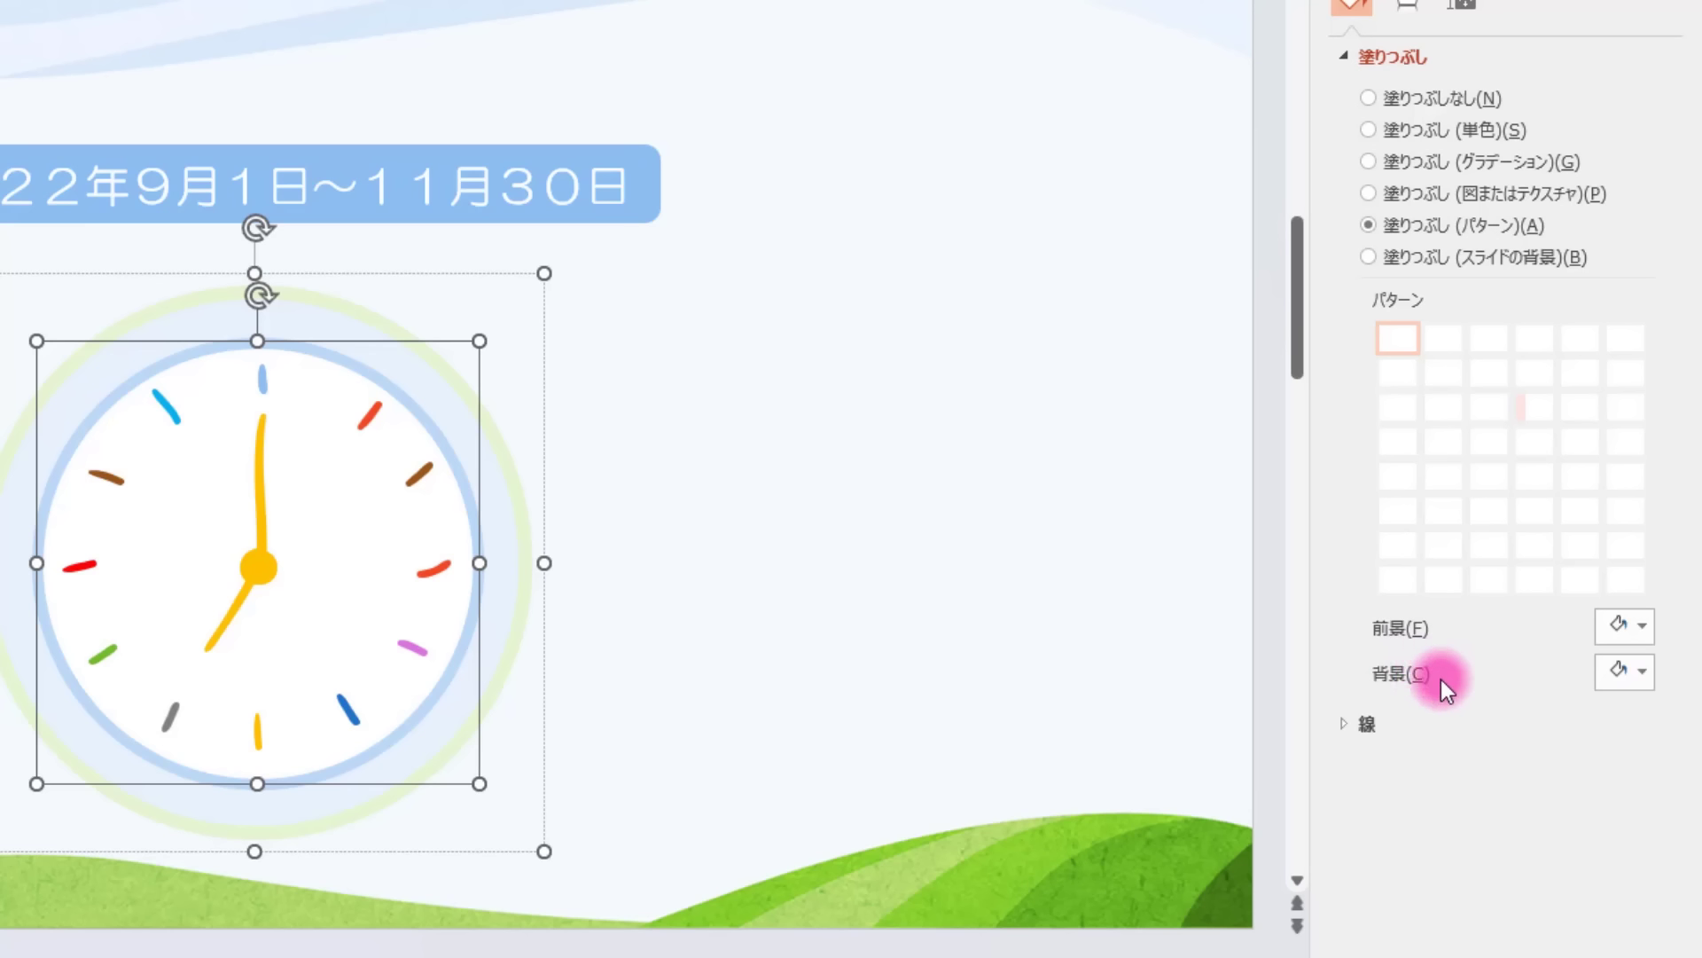
{"action": "left_click", "coordinate": [1640, 628]}
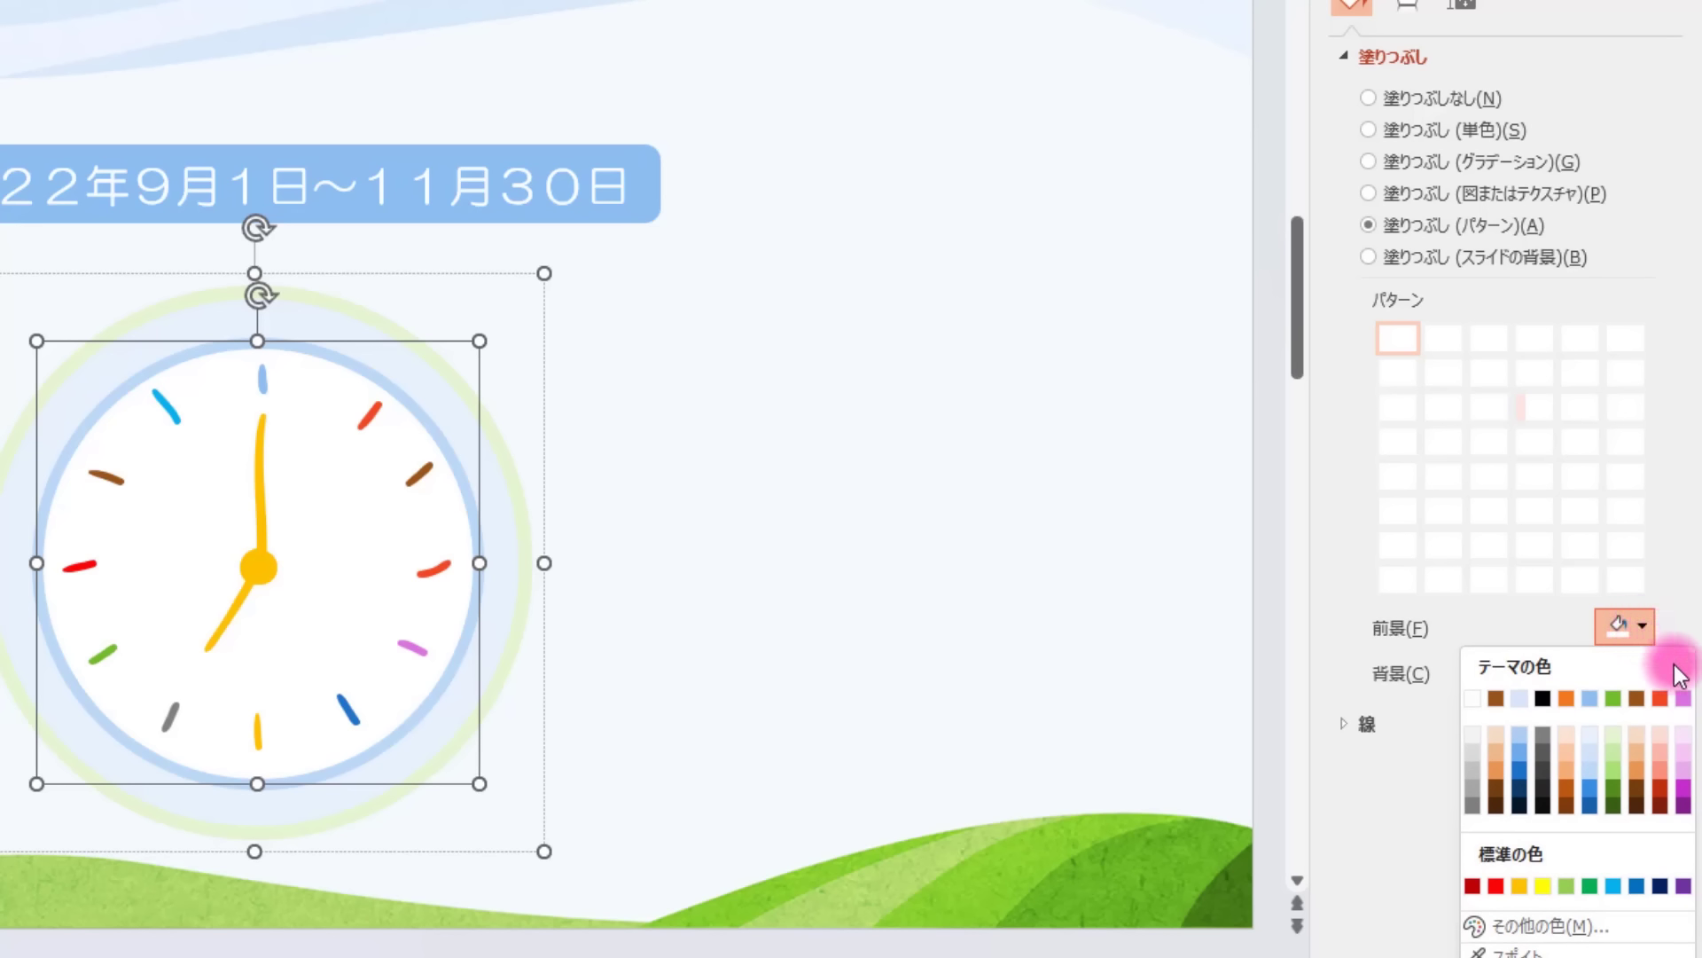
{"action": "left_click", "coordinate": [1588, 698]}
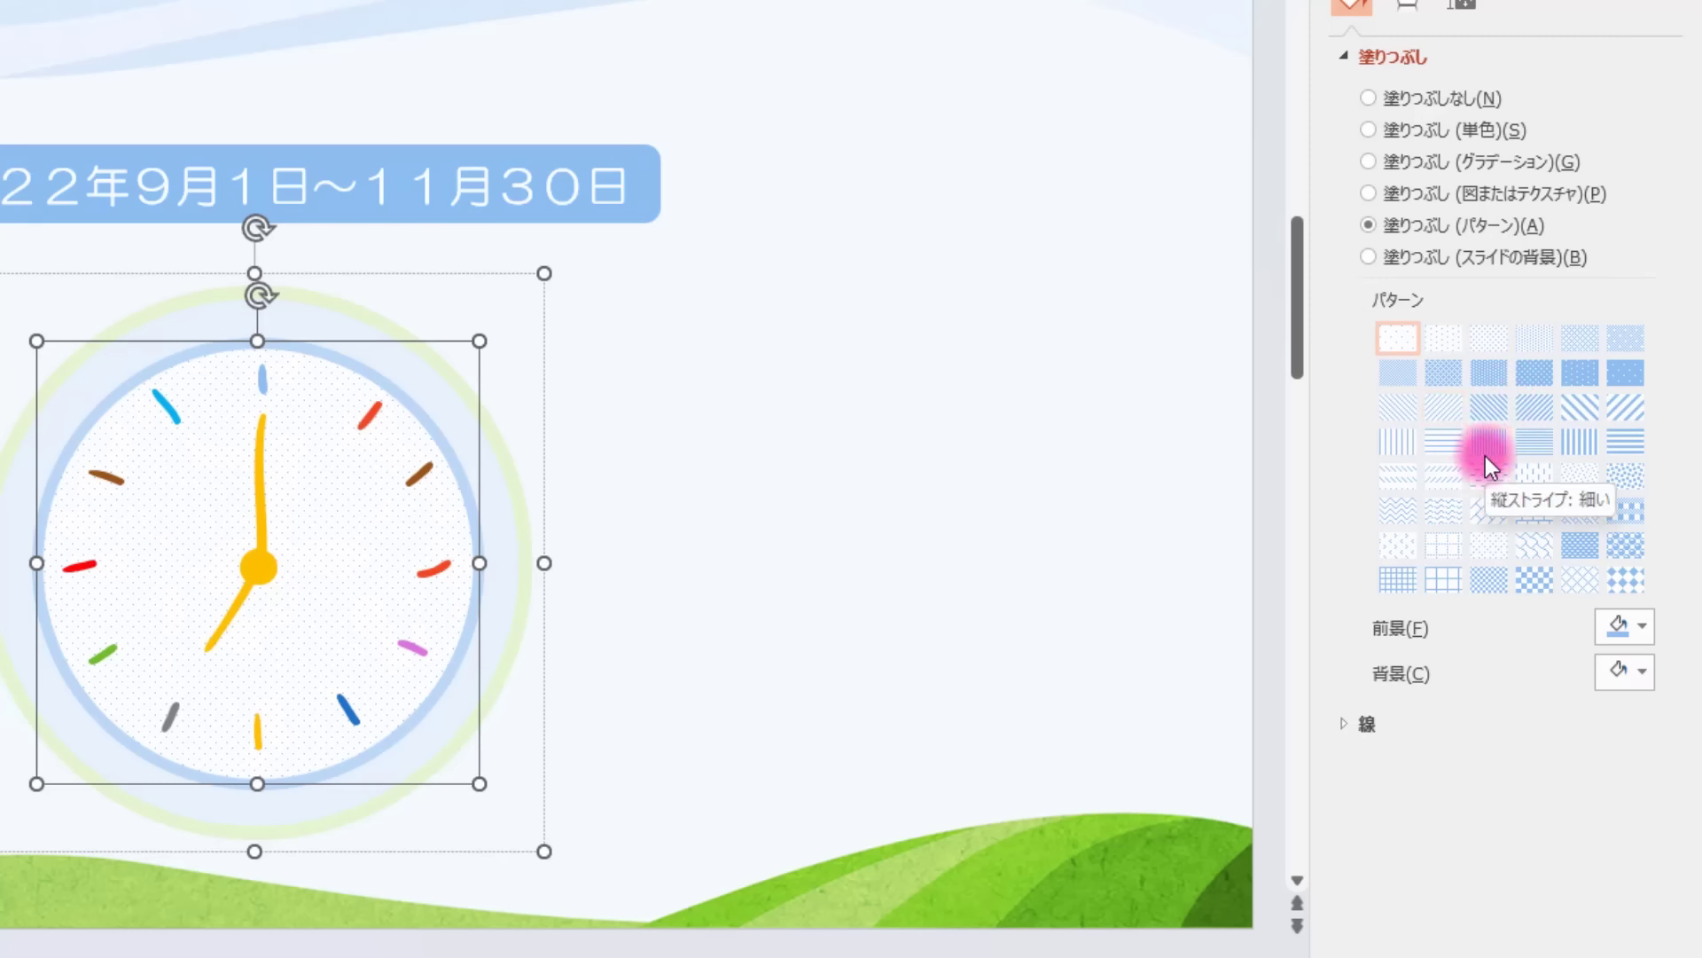
{"action": "left_click", "coordinate": [1629, 408]}
{"action": "left_click", "coordinate": [1630, 441]}
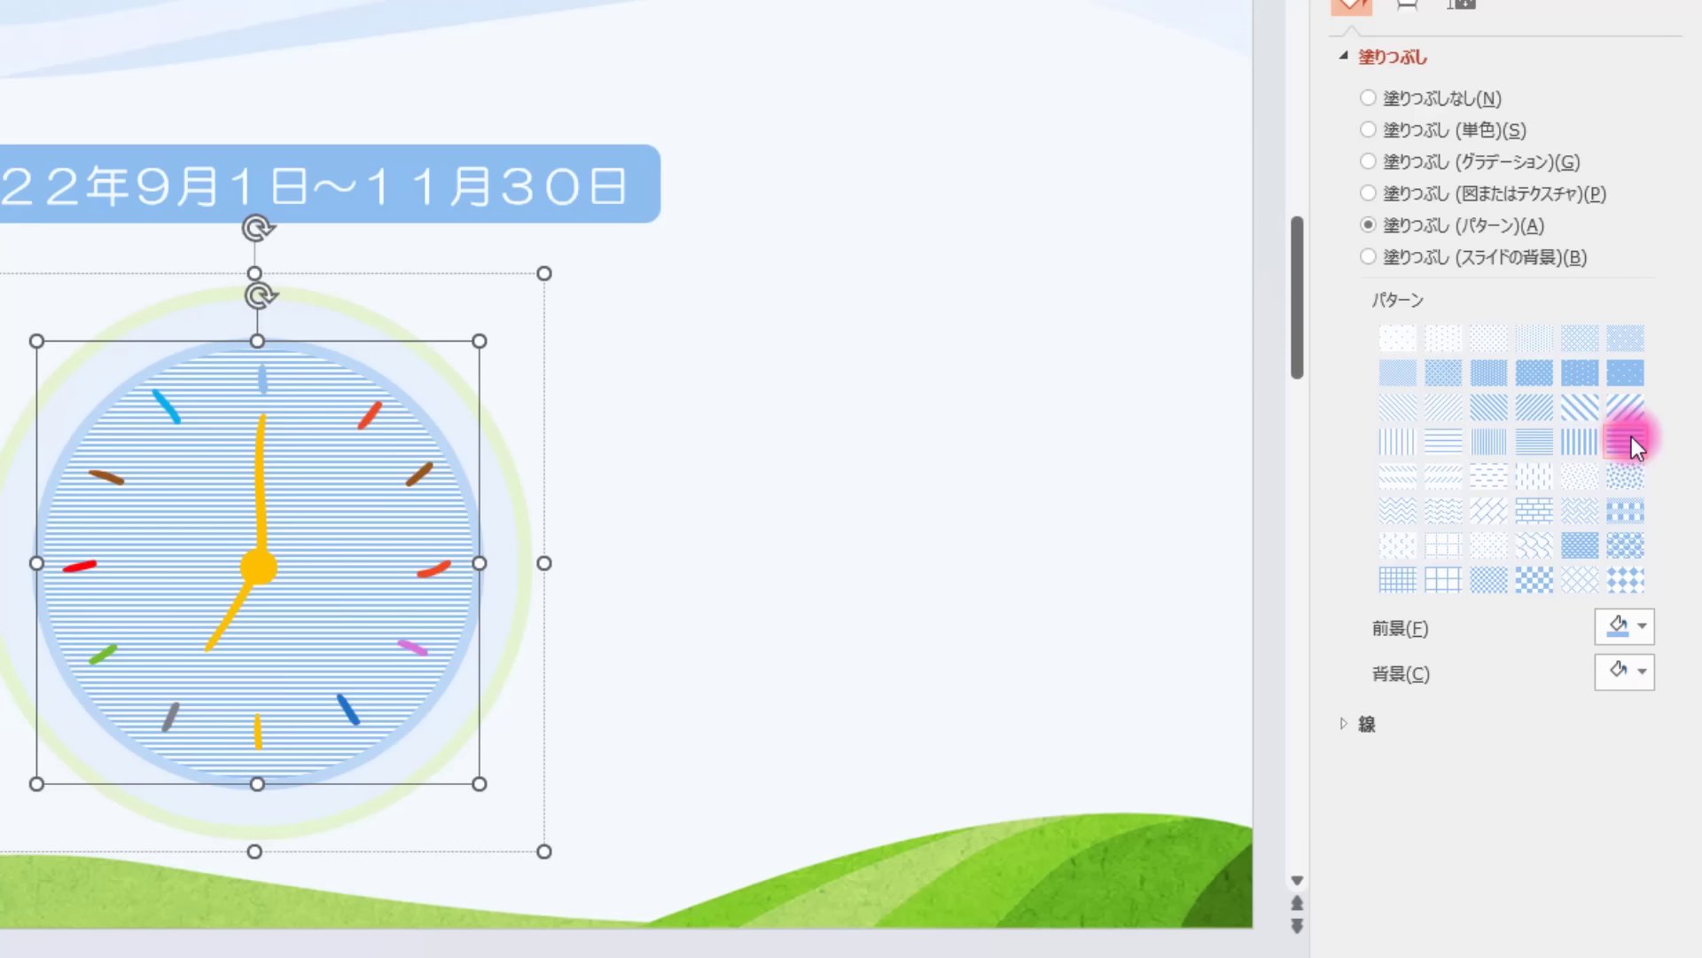
{"action": "left_click", "coordinate": [1534, 480]}
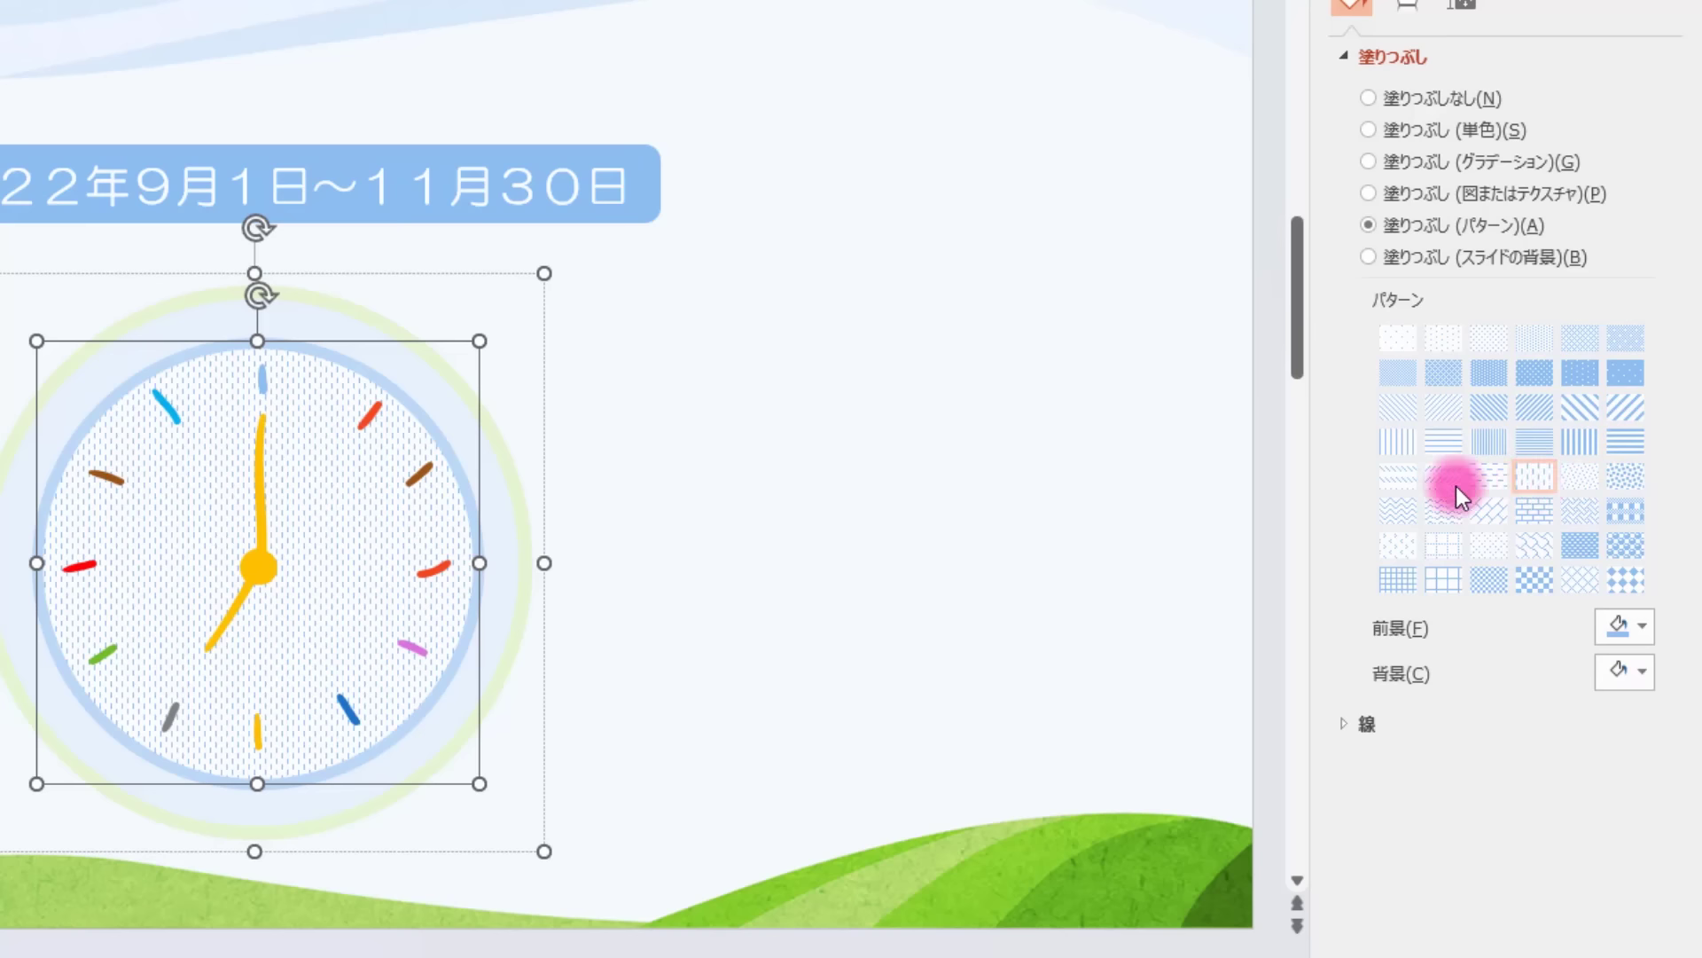
{"action": "left_click", "coordinate": [1405, 479]}
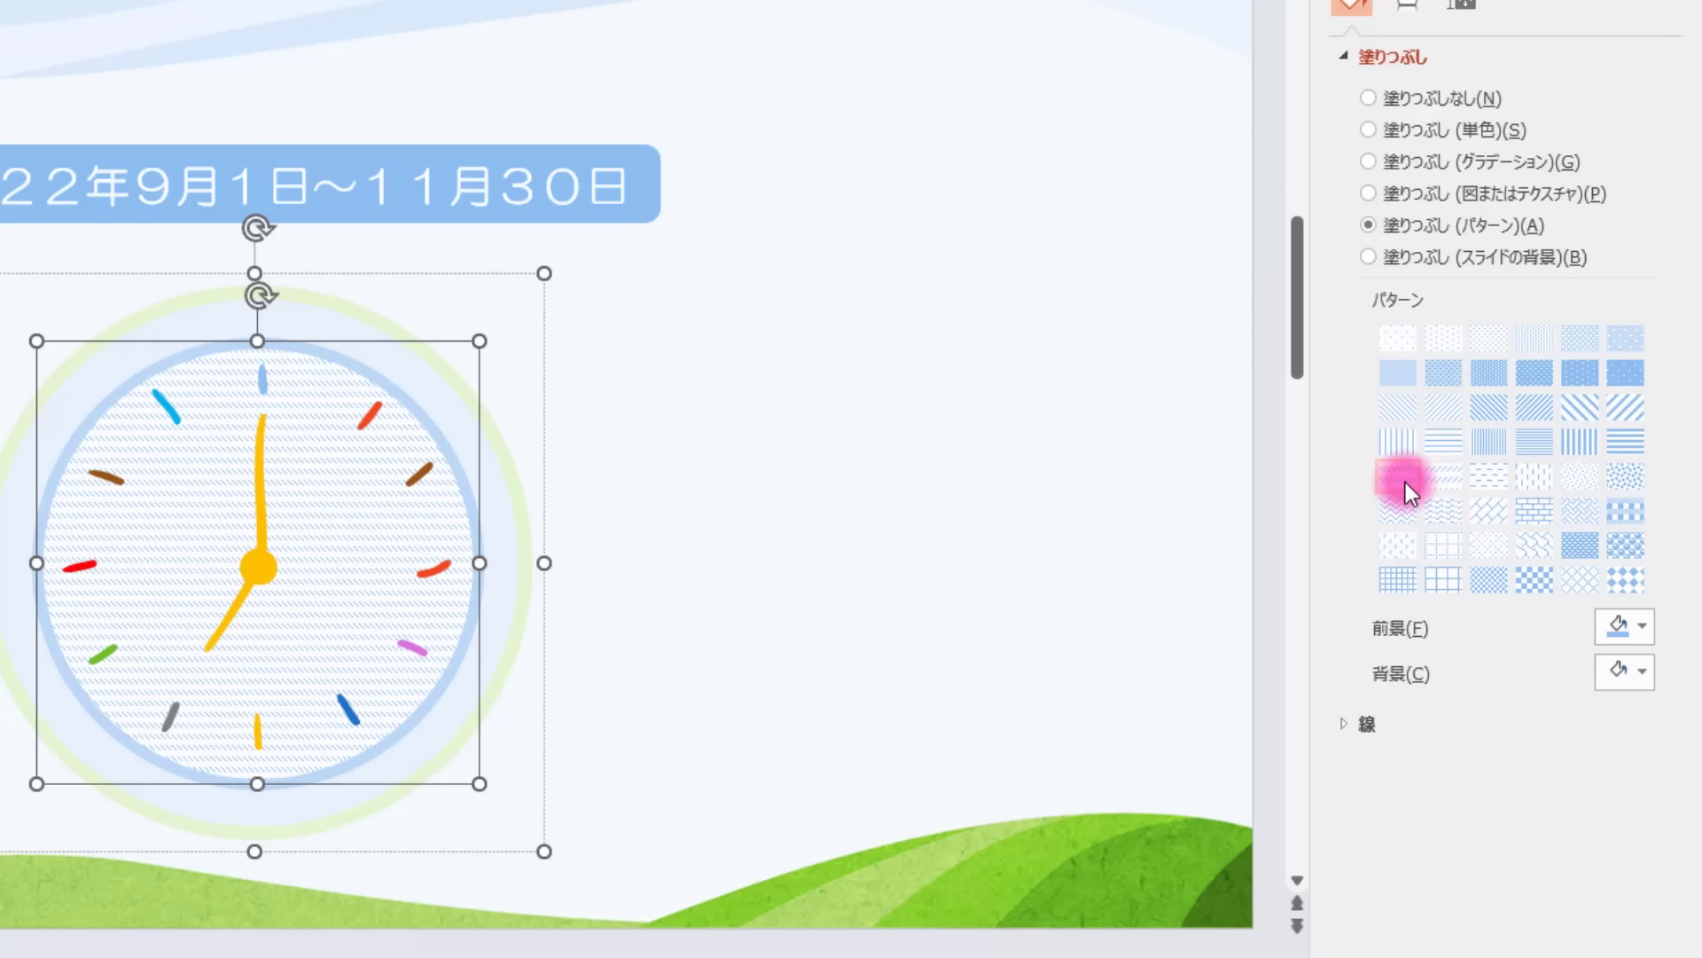
{"action": "left_click", "coordinate": [1399, 342]}
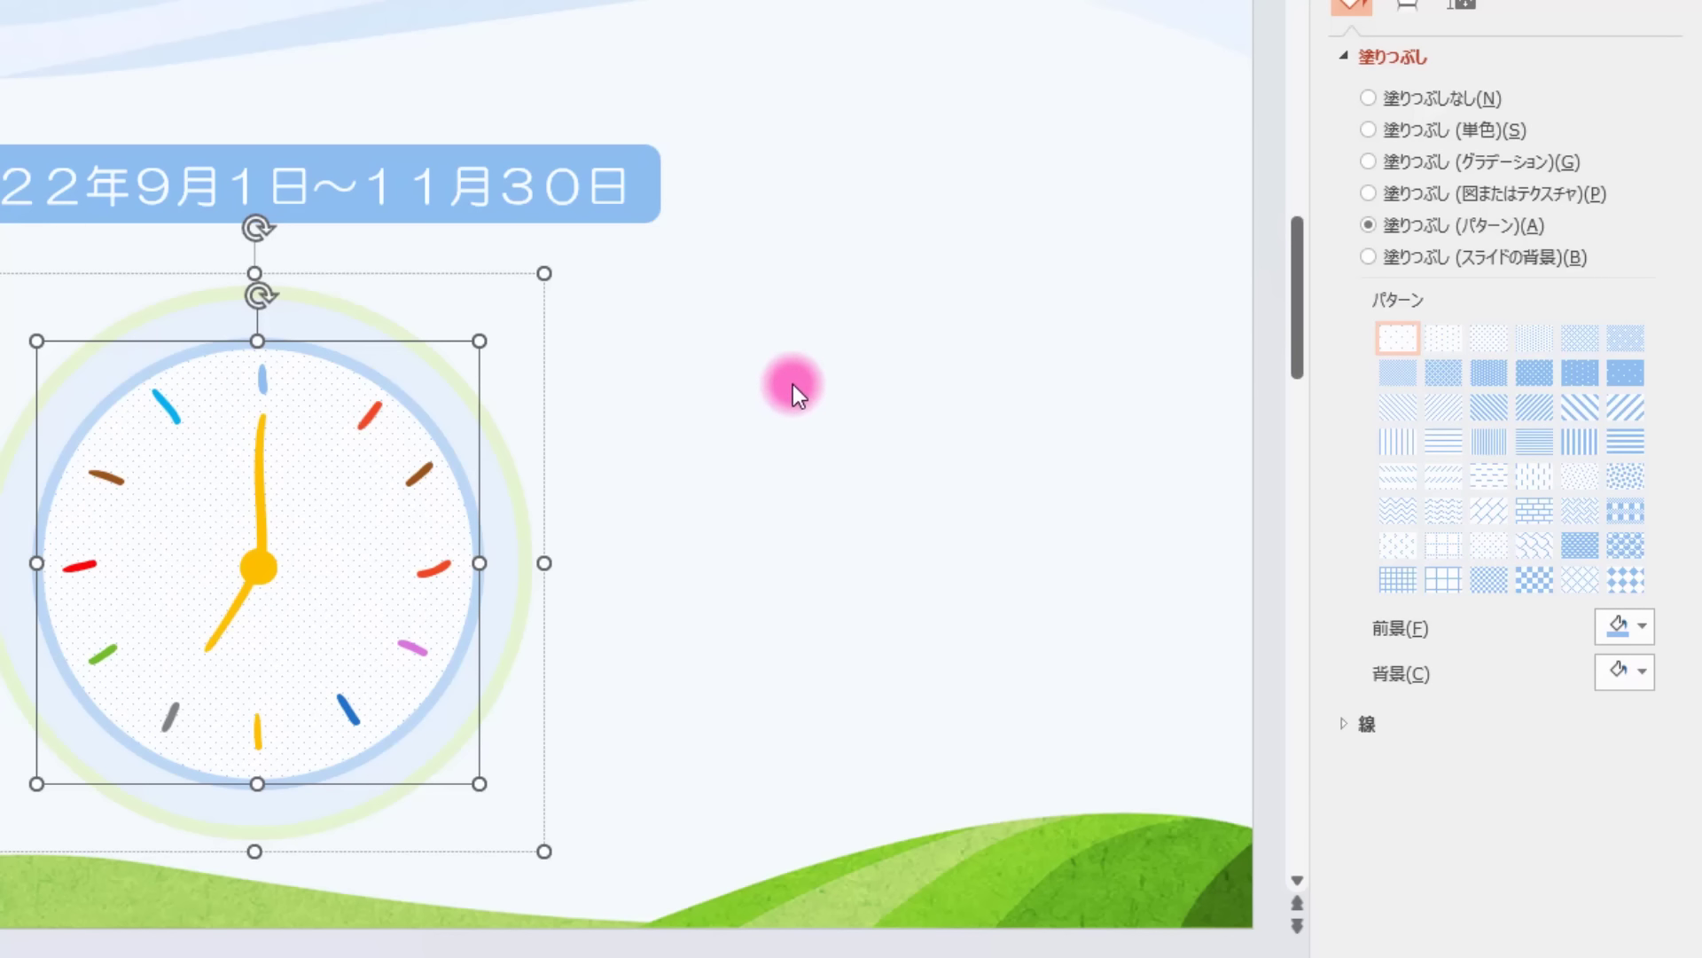
Colour the leaning book on top of the shelf orange-red.
{"action": "left_click", "coordinate": [1019, 365]}
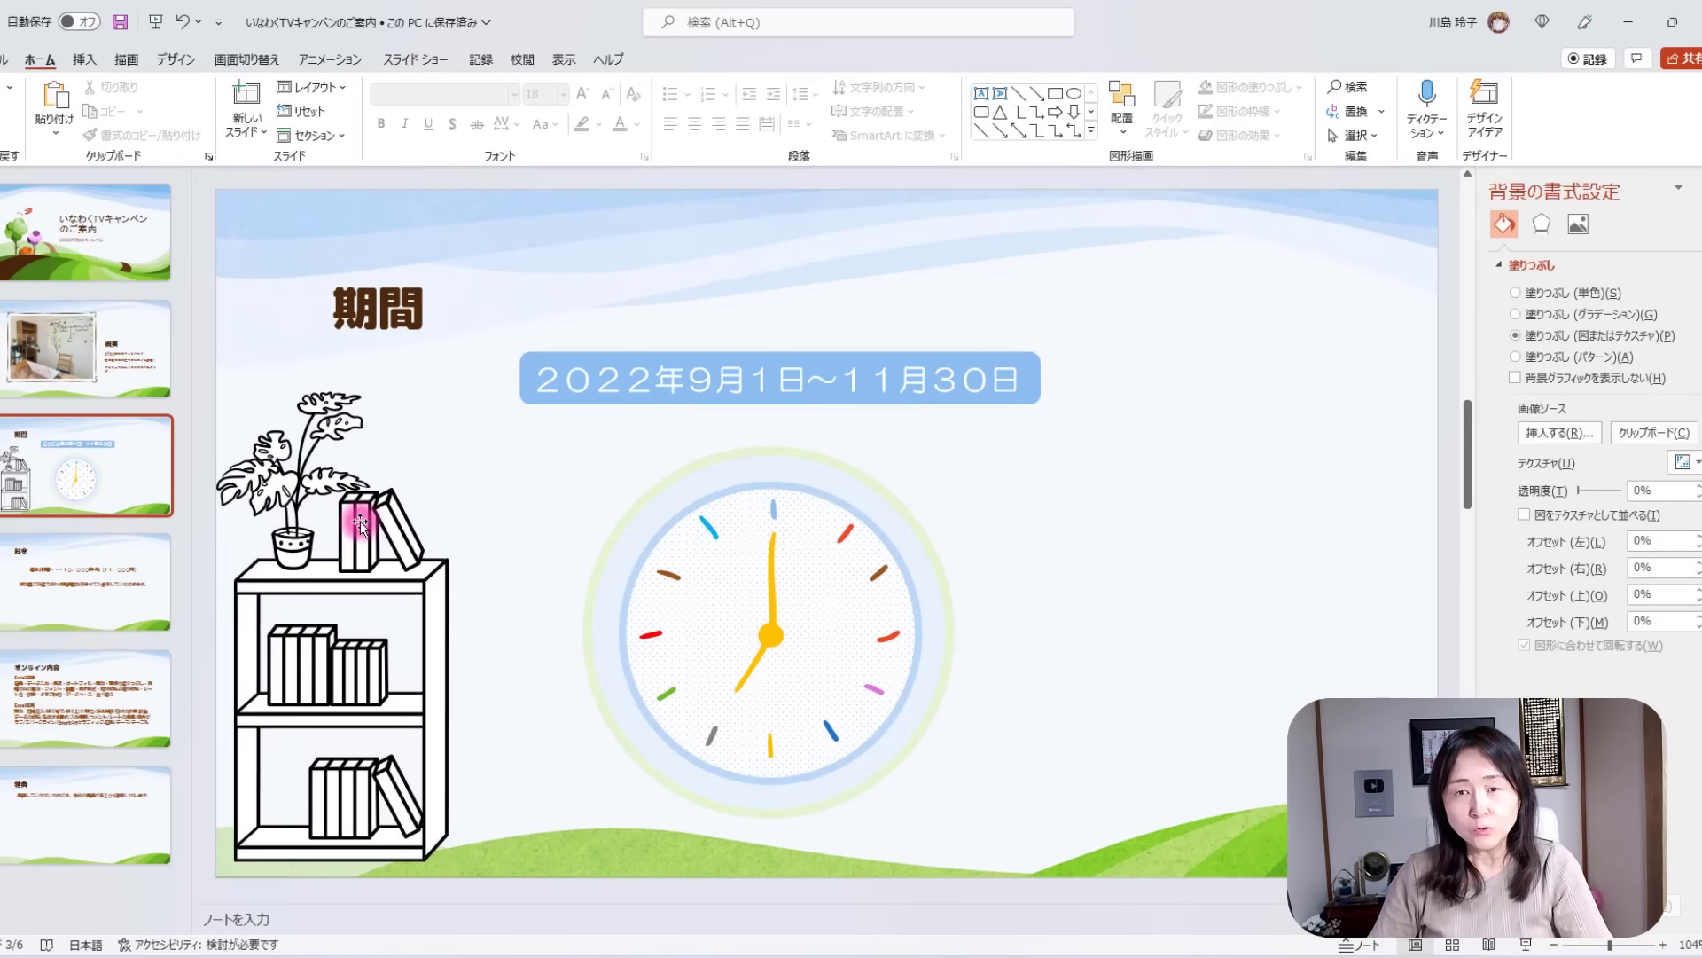
{"action": "left_click", "coordinate": [399, 524]}
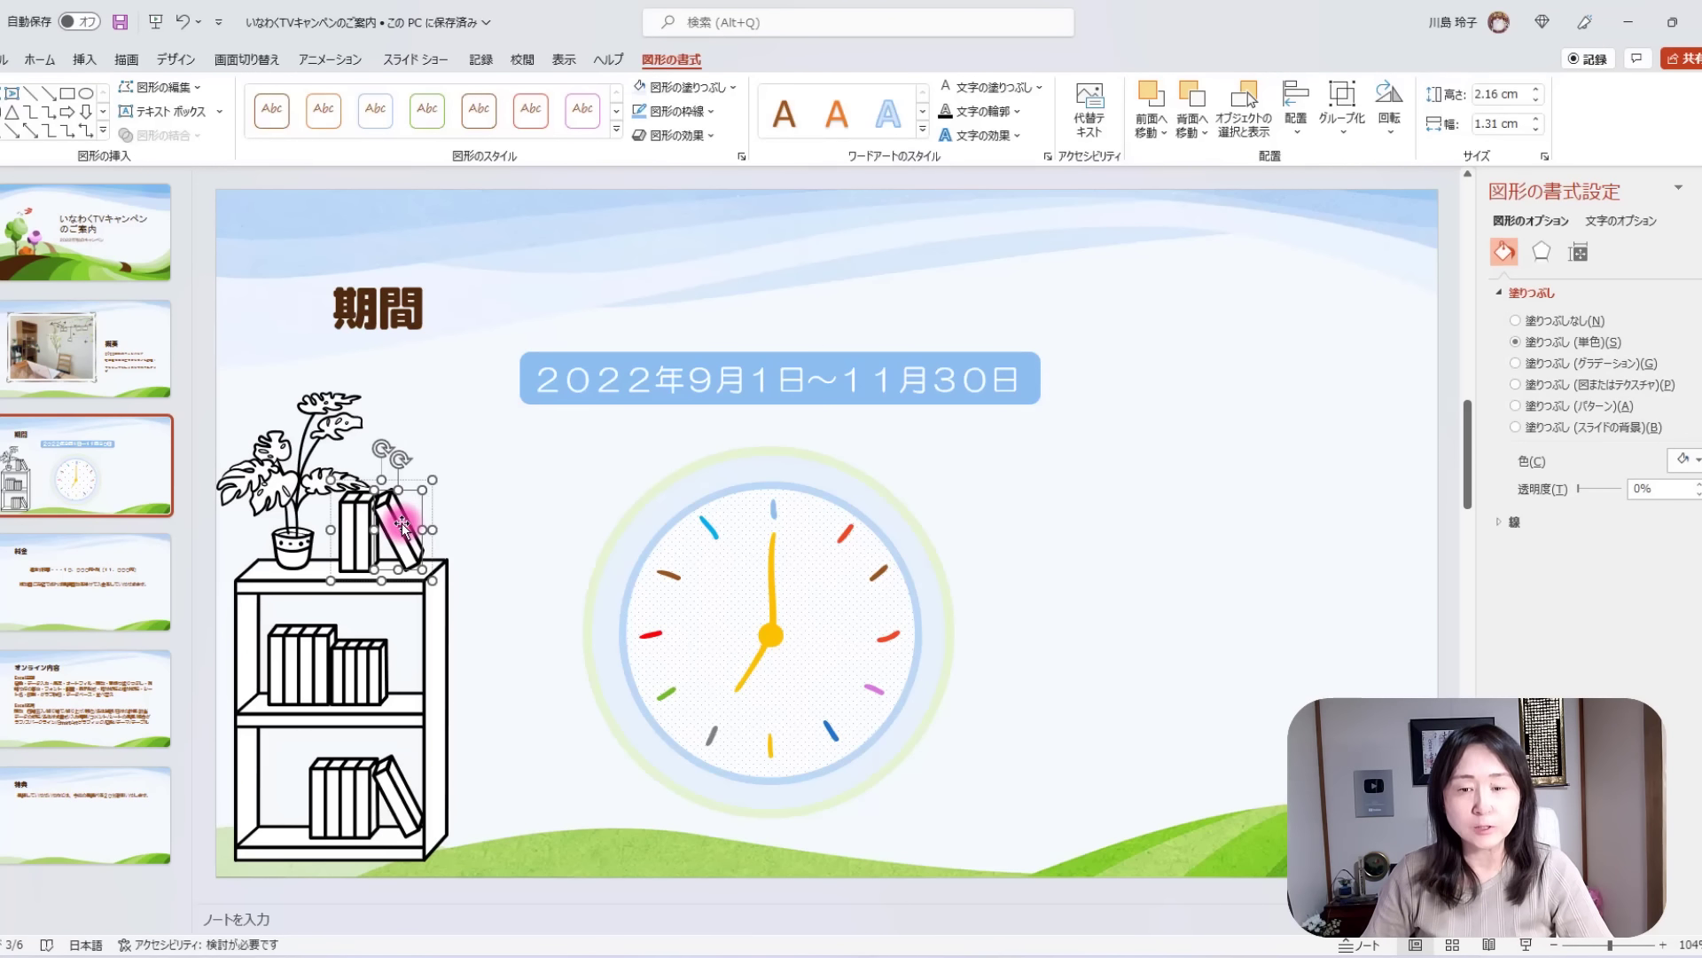
{"action": "left_click", "coordinate": [725, 90]}
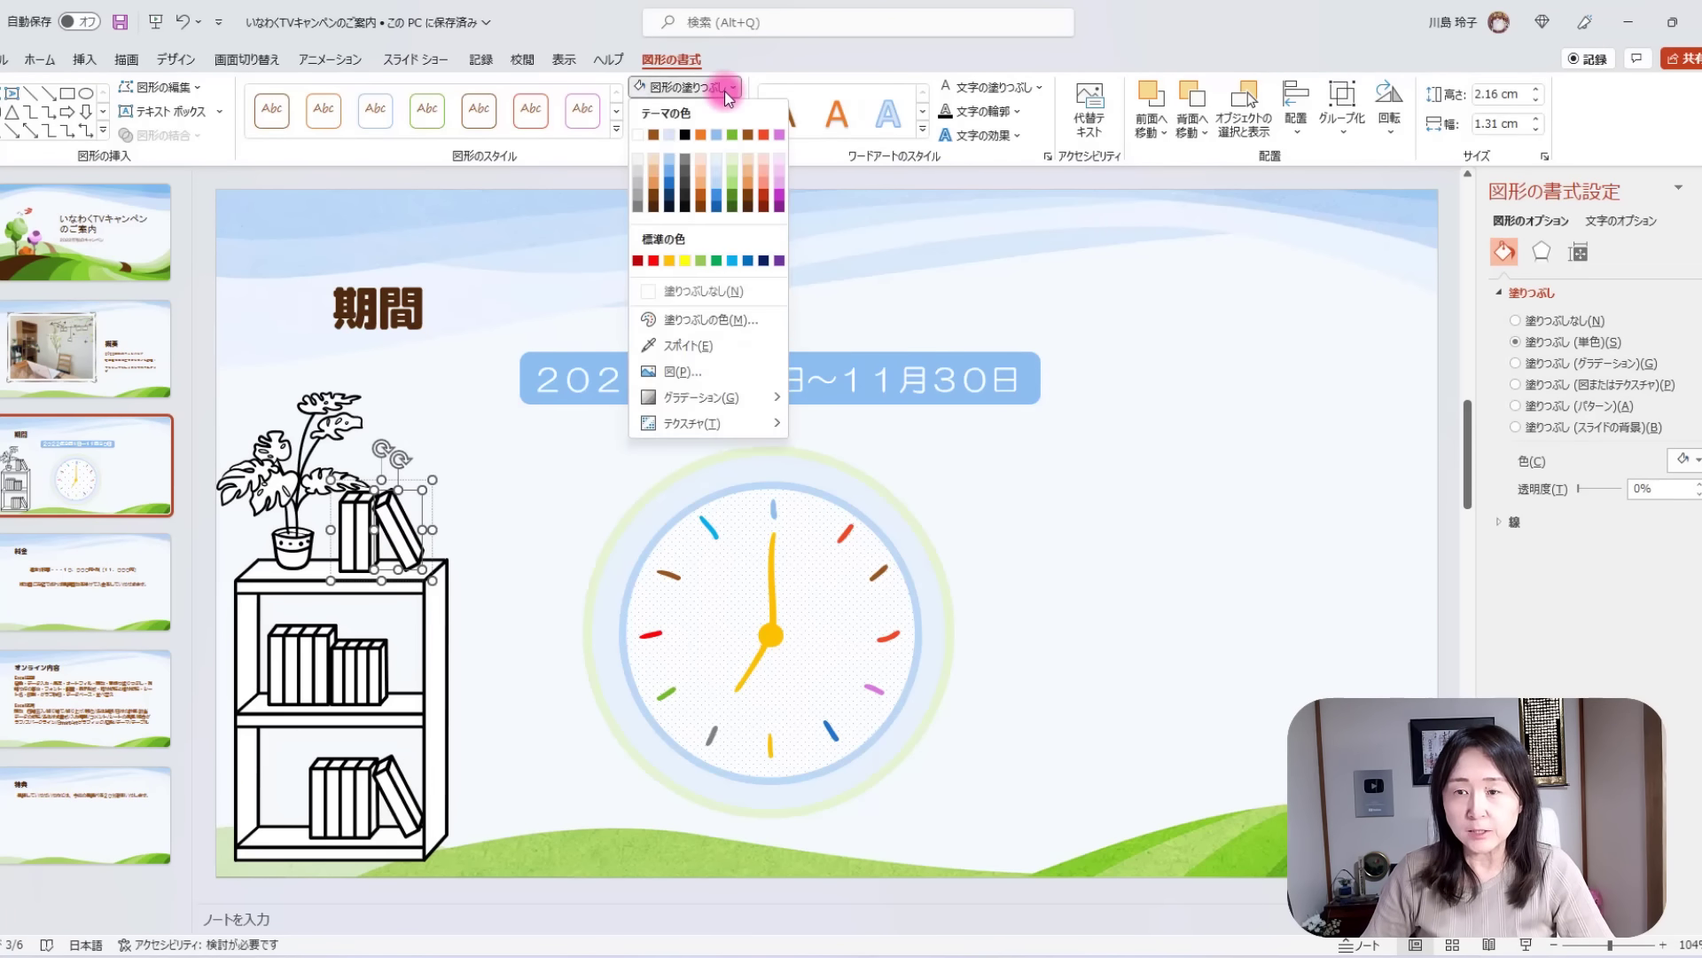
{"action": "left_click", "coordinate": [764, 133]}
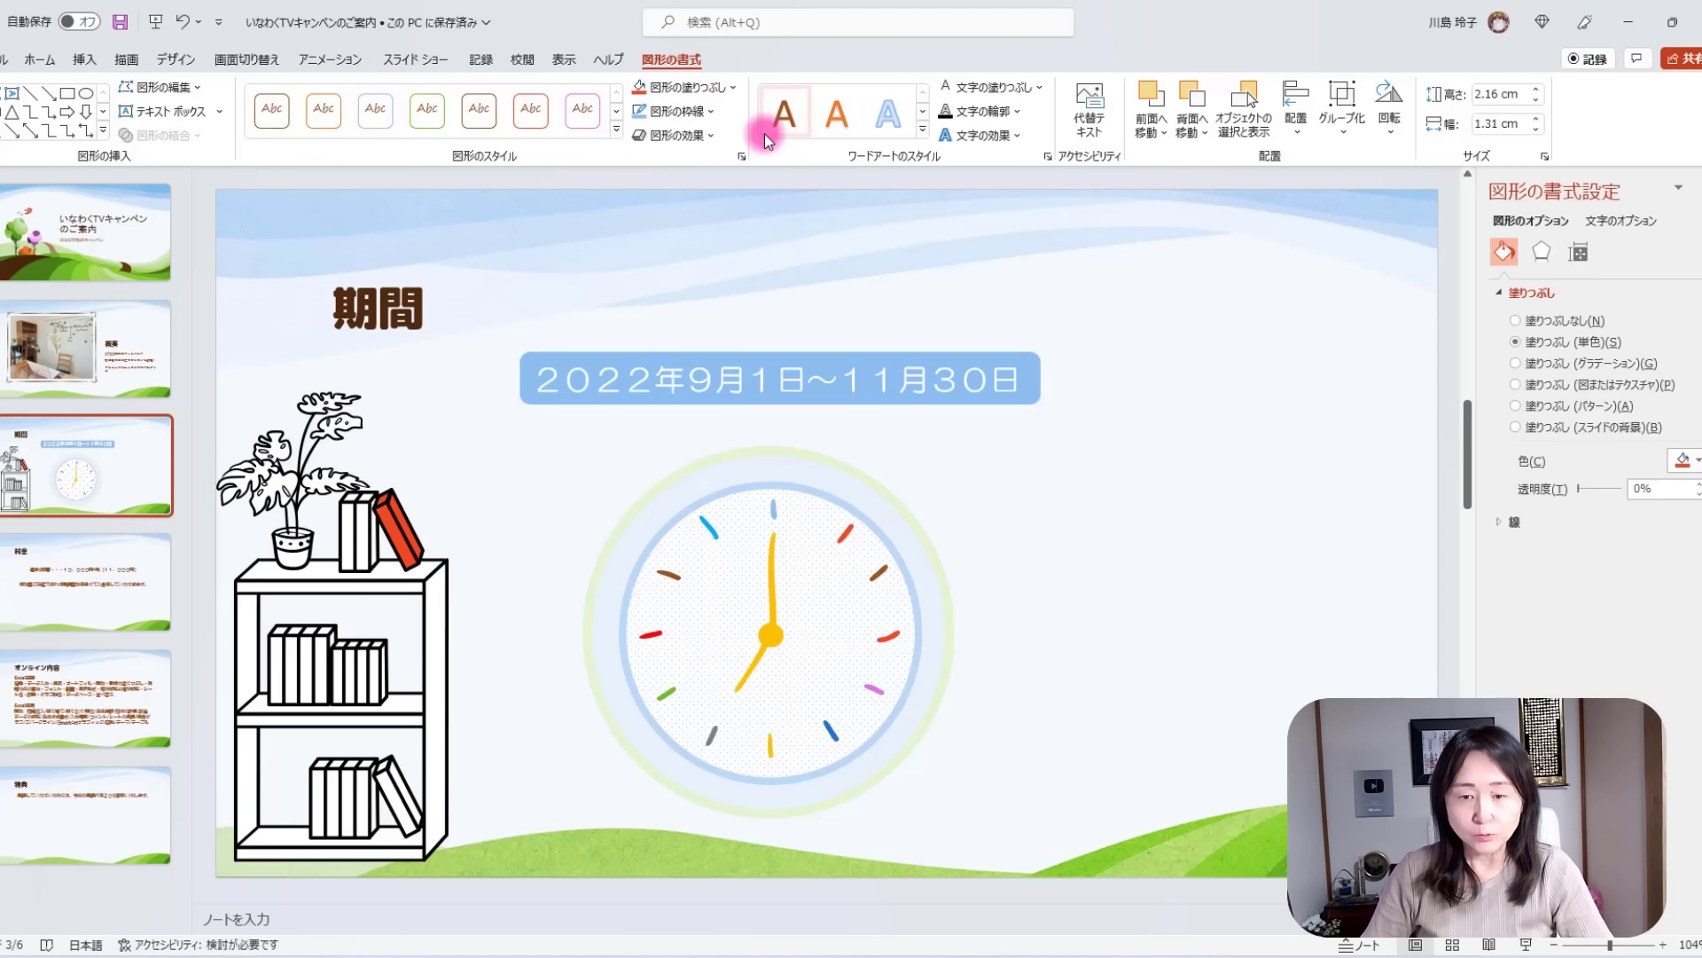
Fill the white upright book green.
{"action": "left_click", "coordinate": [386, 561]}
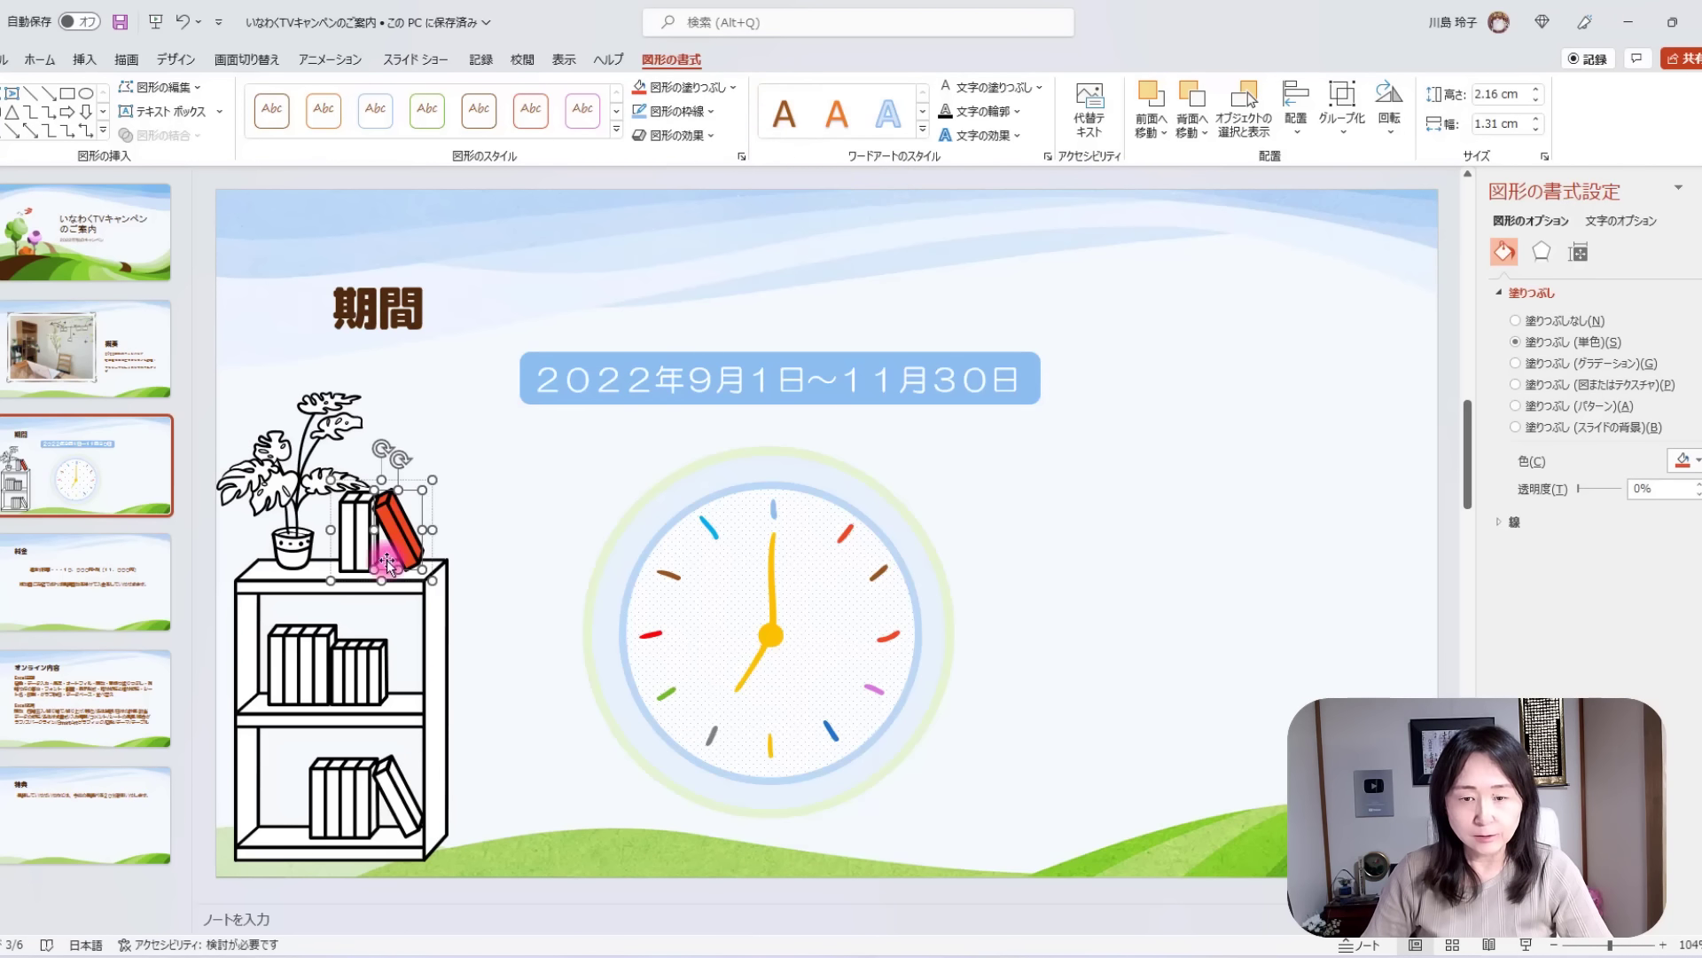
{"action": "left_click", "coordinate": [344, 523]}
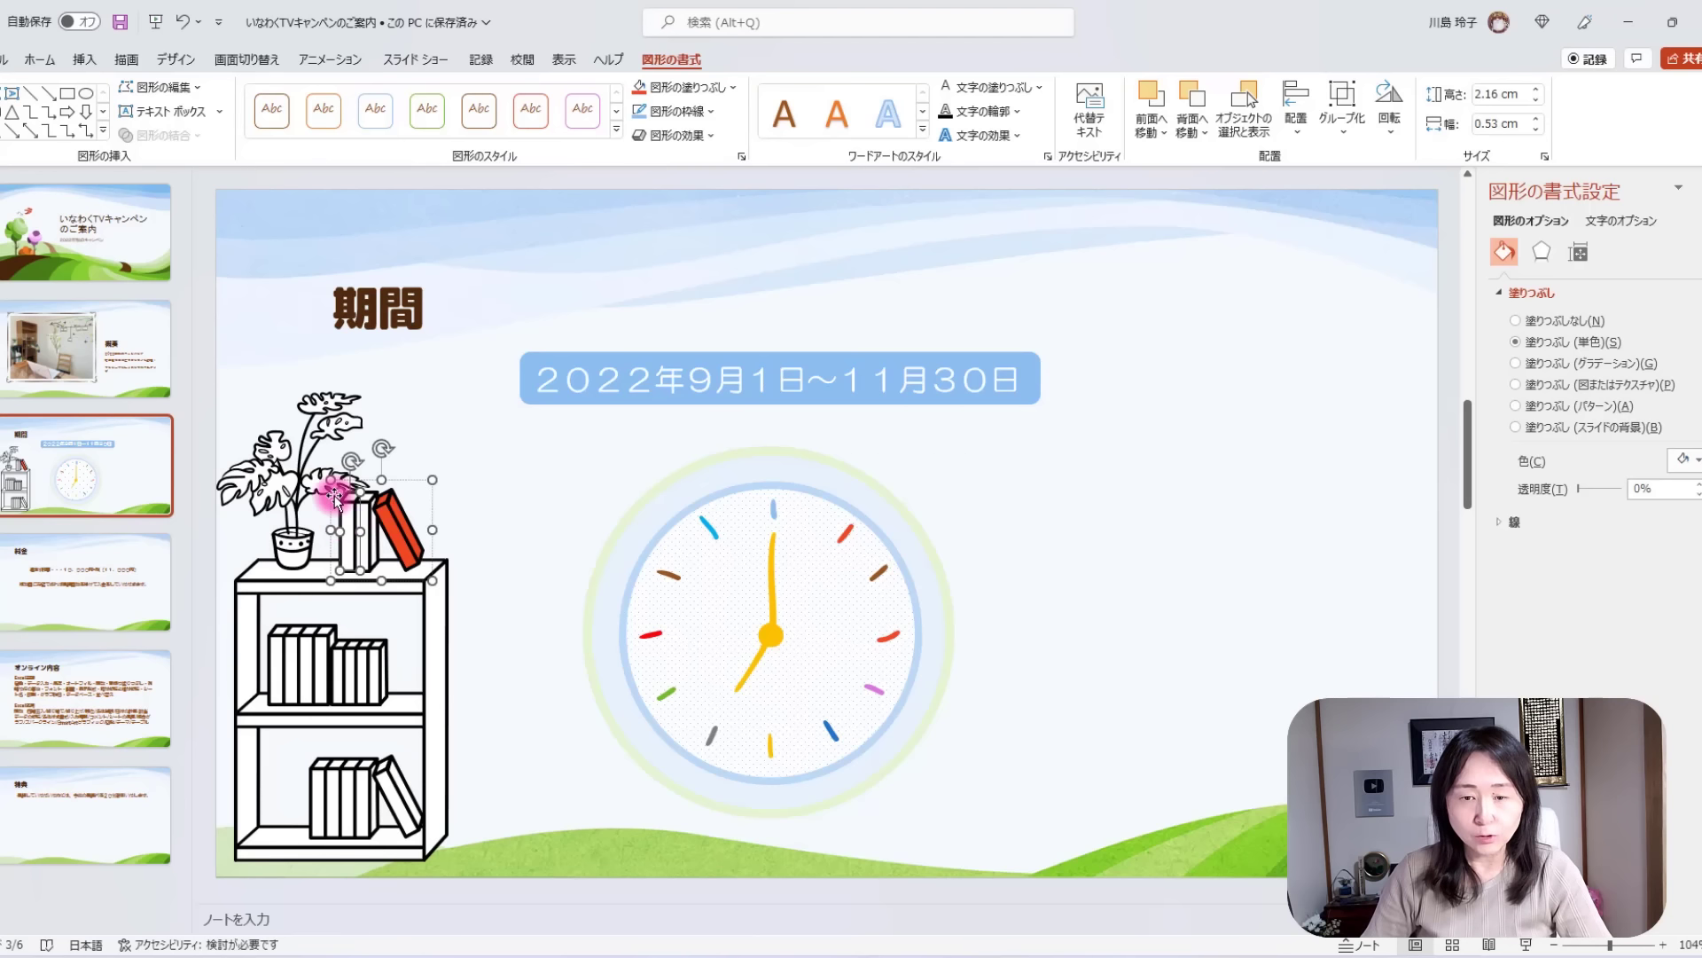
{"action": "left_click", "coordinate": [666, 88]}
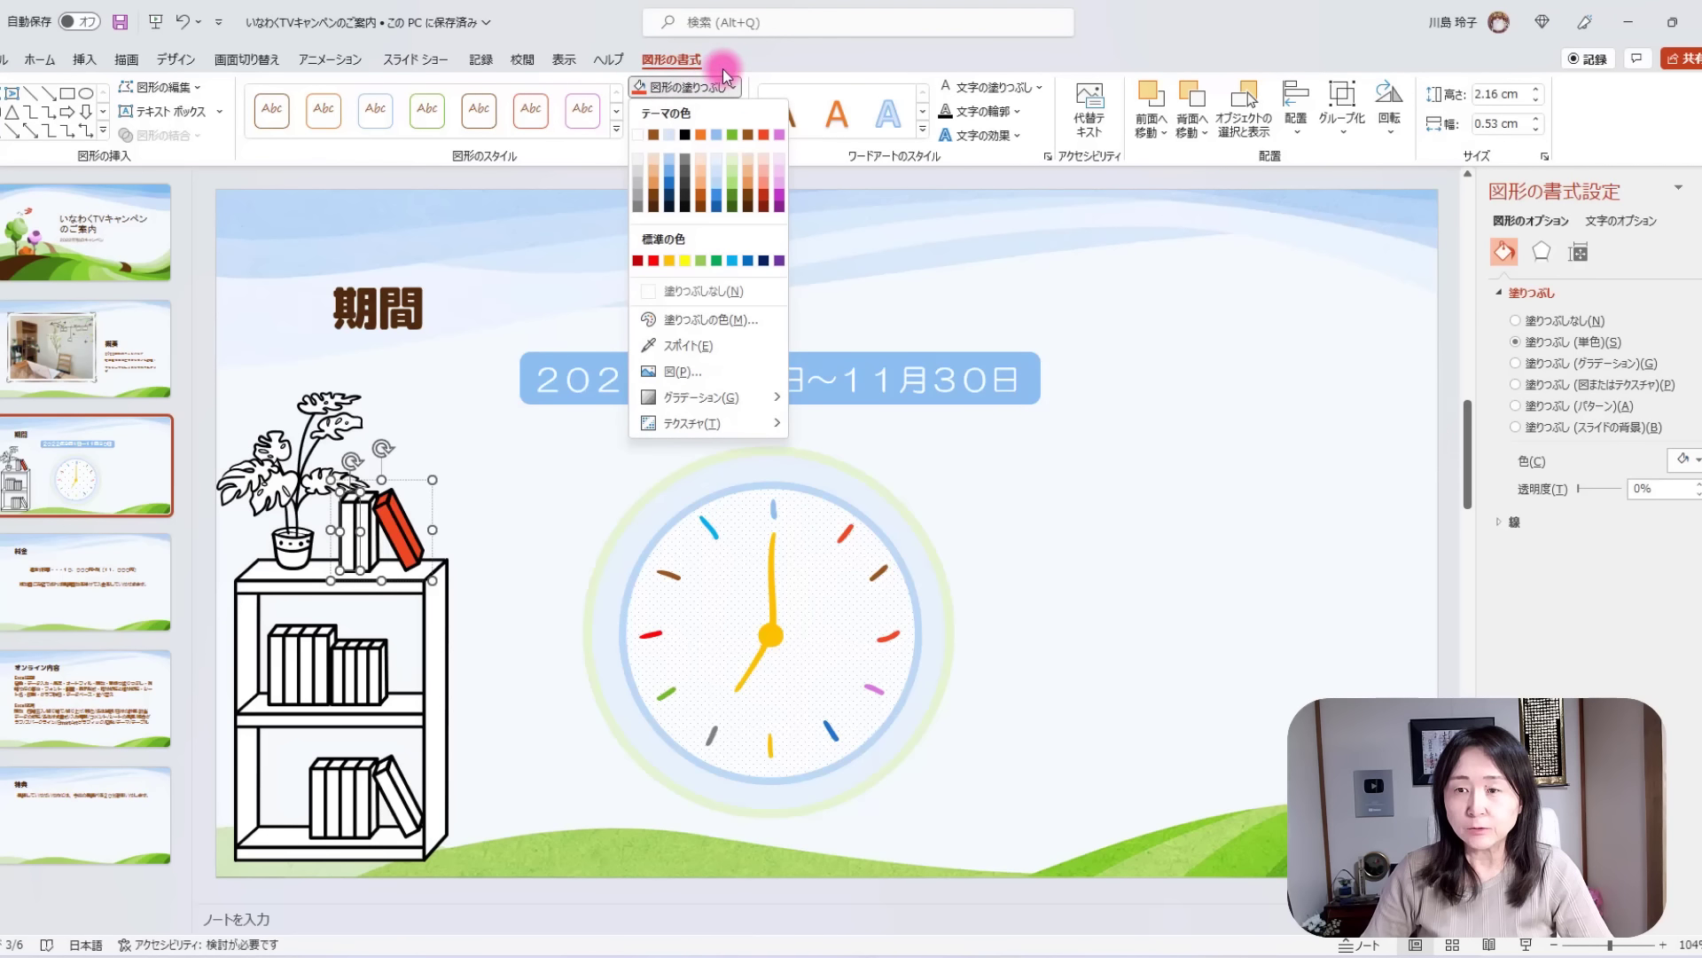
{"action": "left_click", "coordinate": [732, 136]}
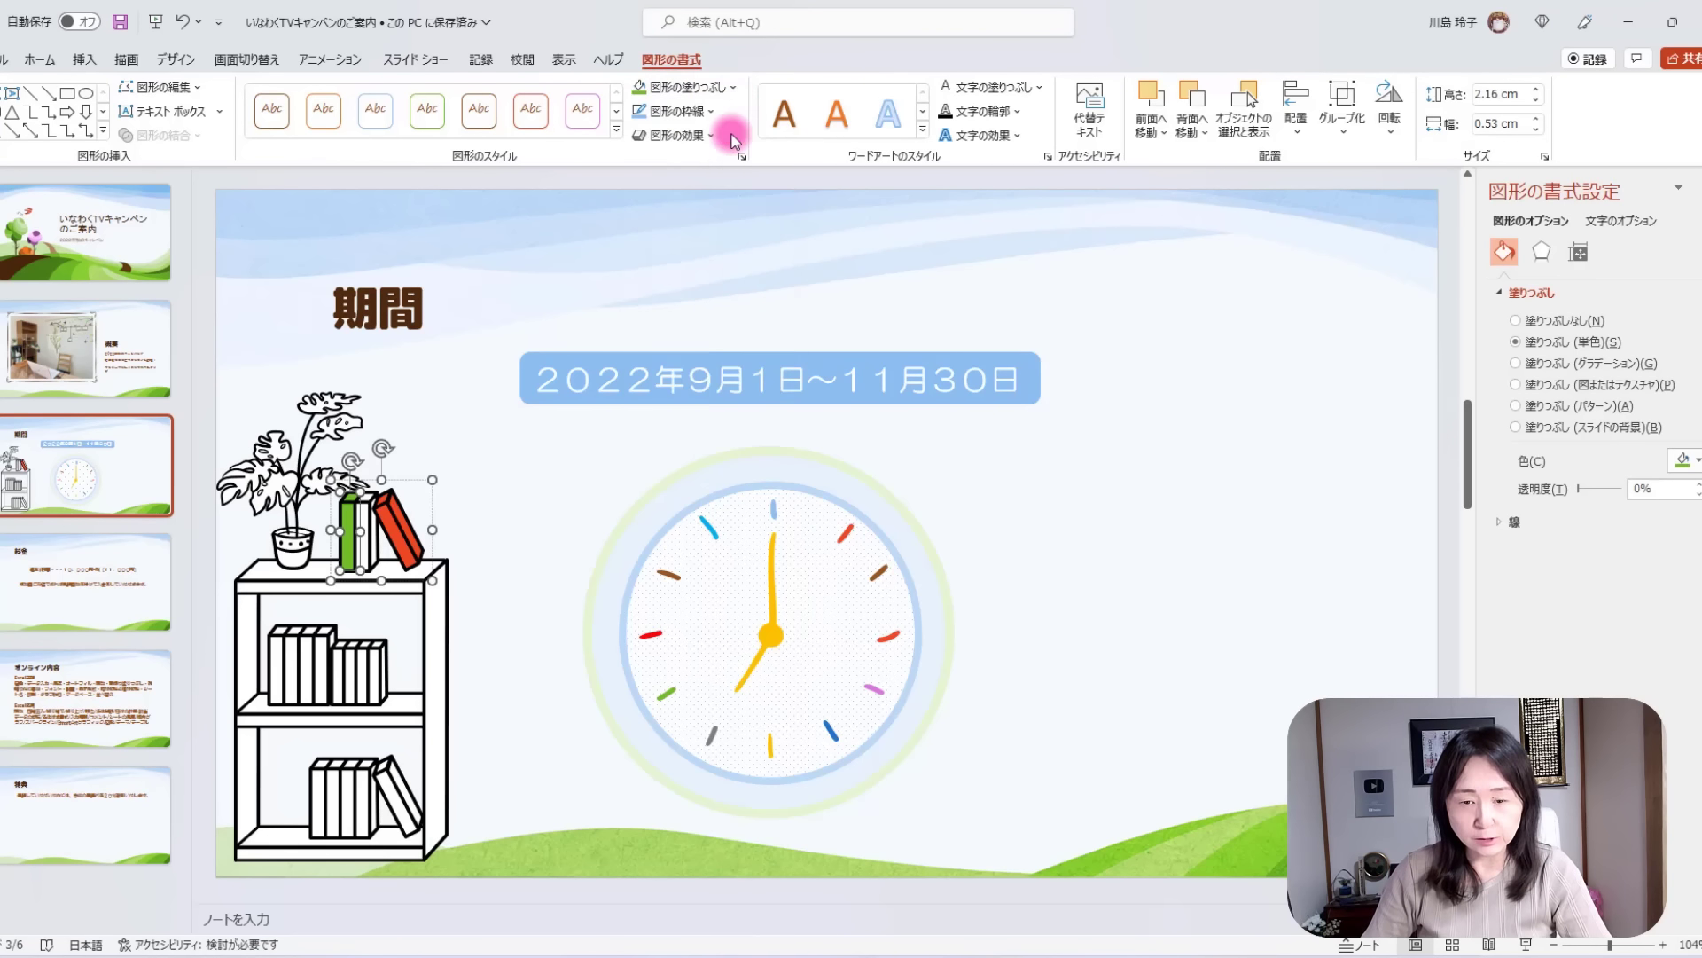
Make the neighbouring upright book purple and deselect the books.
{"action": "left_click", "coordinate": [364, 508]}
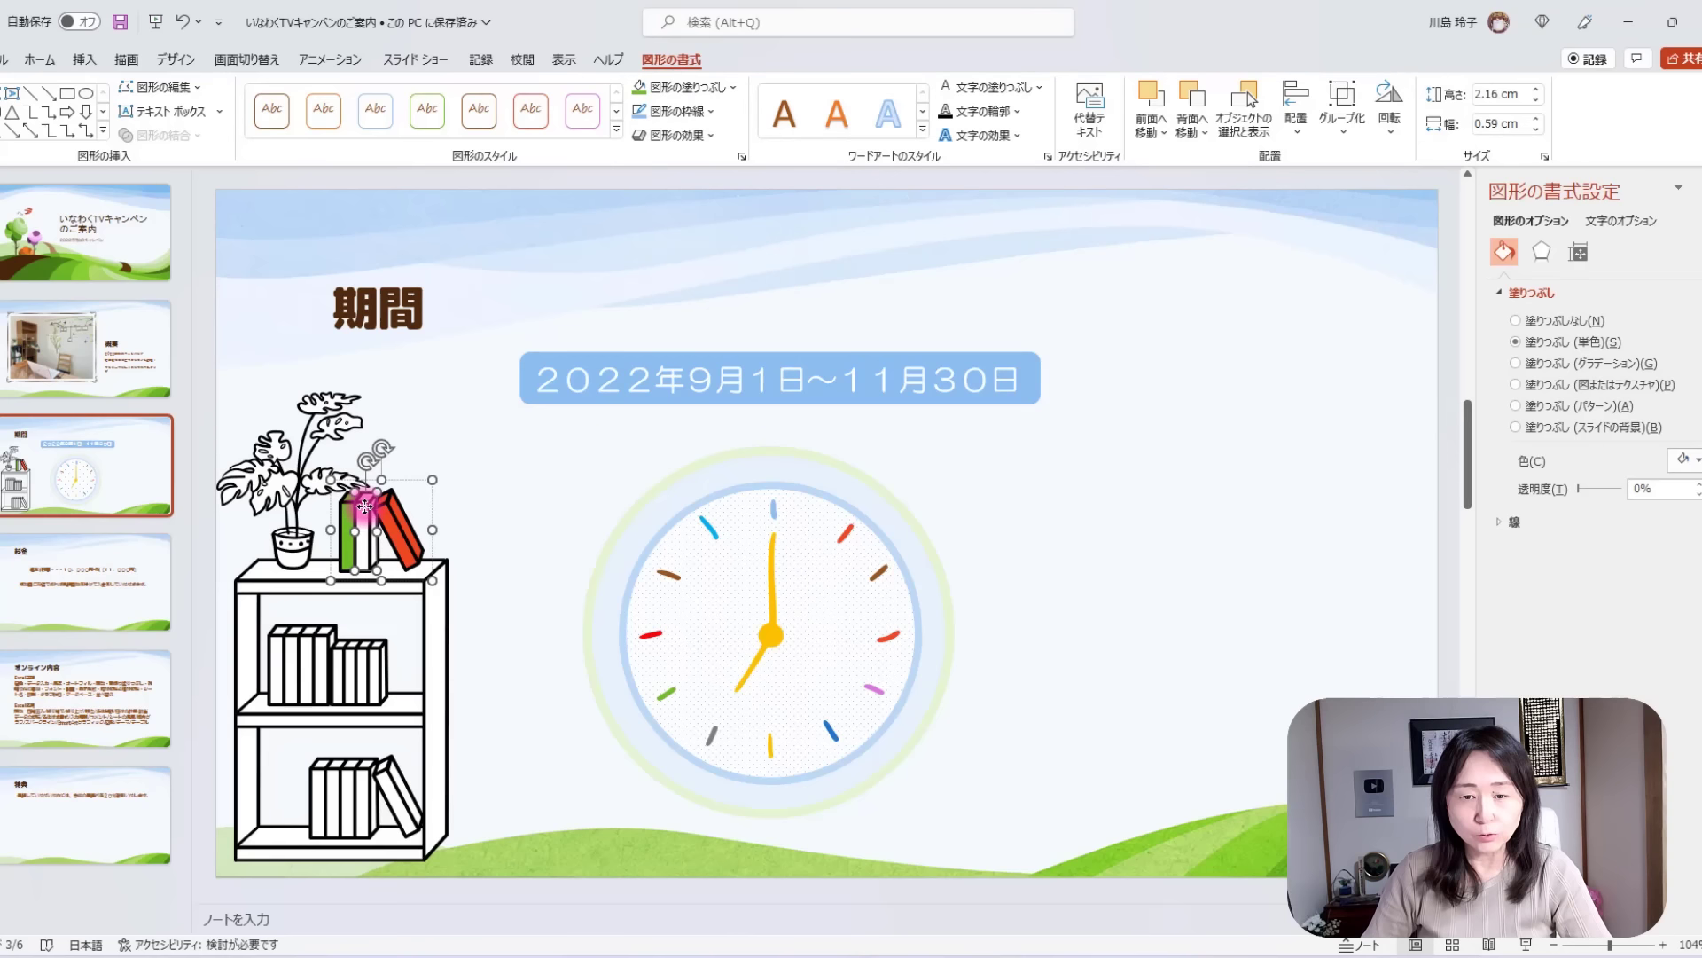
{"action": "left_click", "coordinate": [666, 89]}
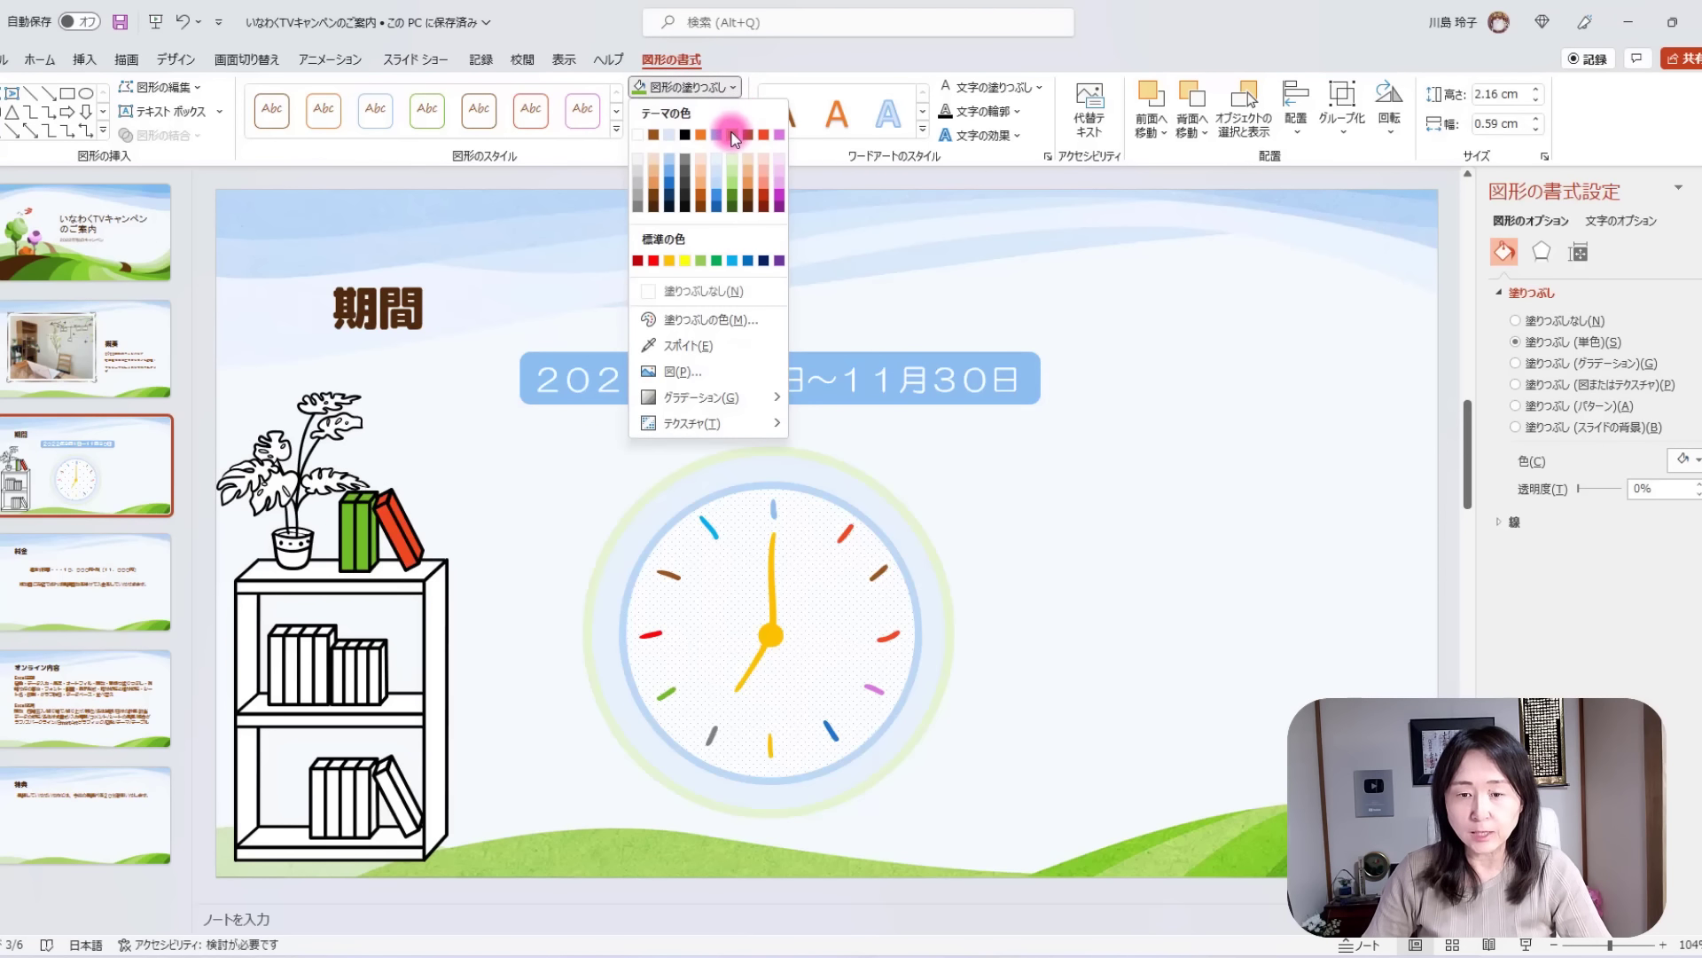
{"action": "left_click", "coordinate": [782, 136]}
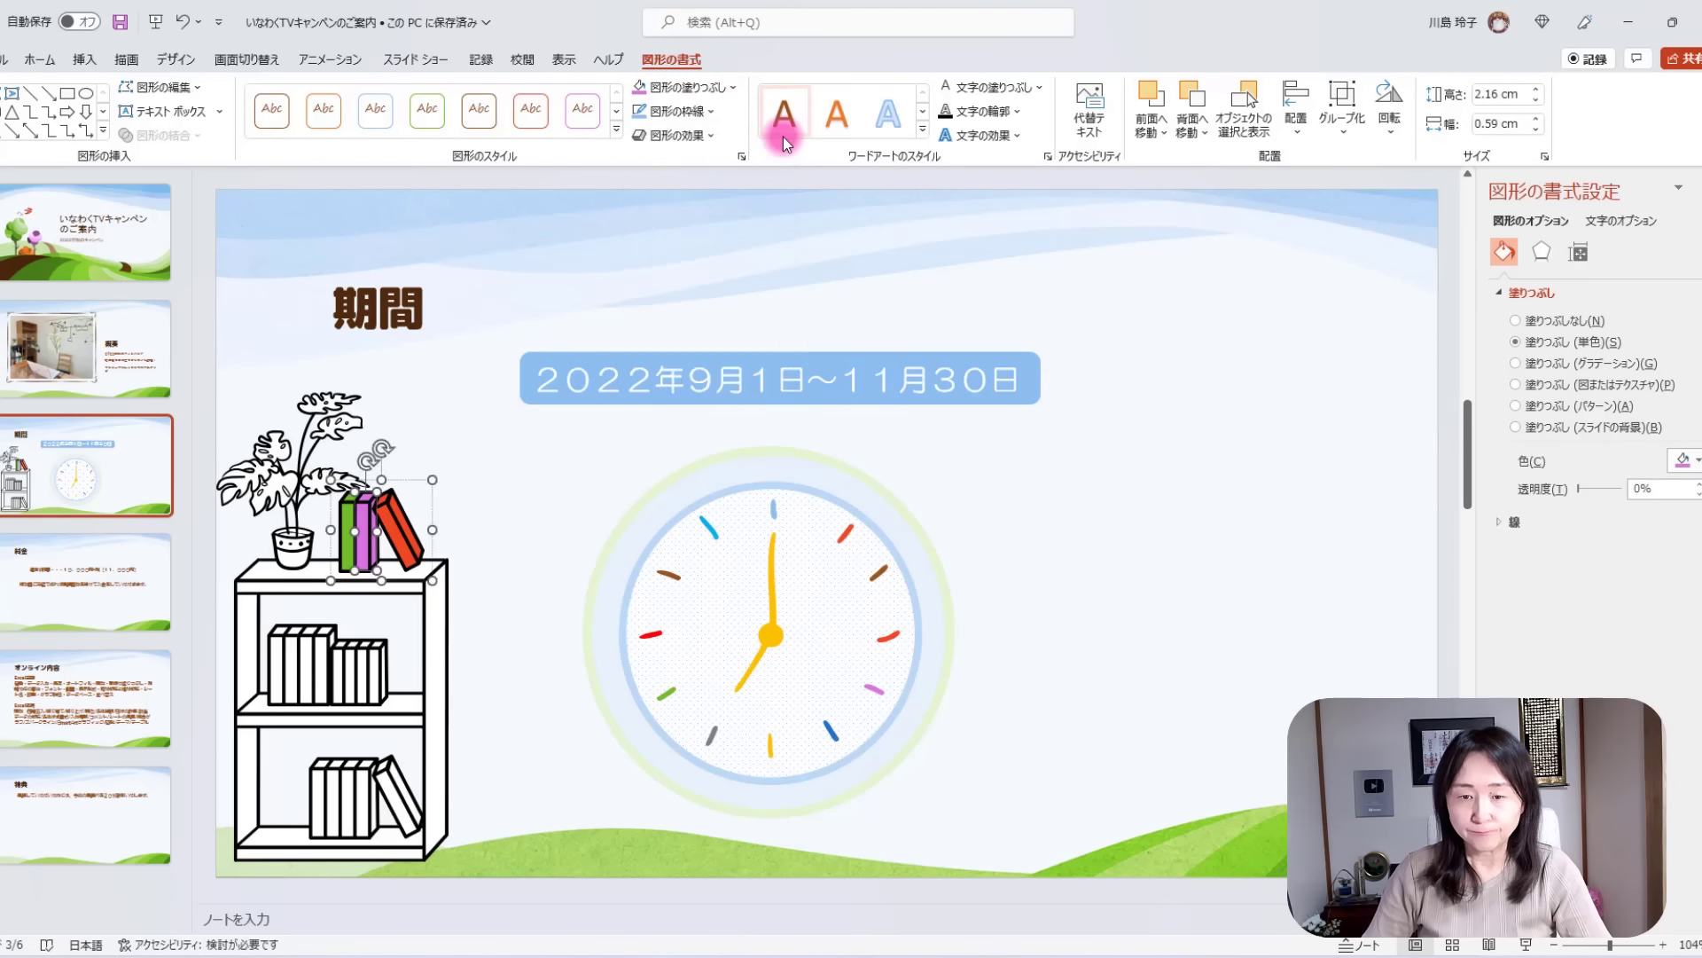
{"action": "left_click", "coordinate": [399, 565]}
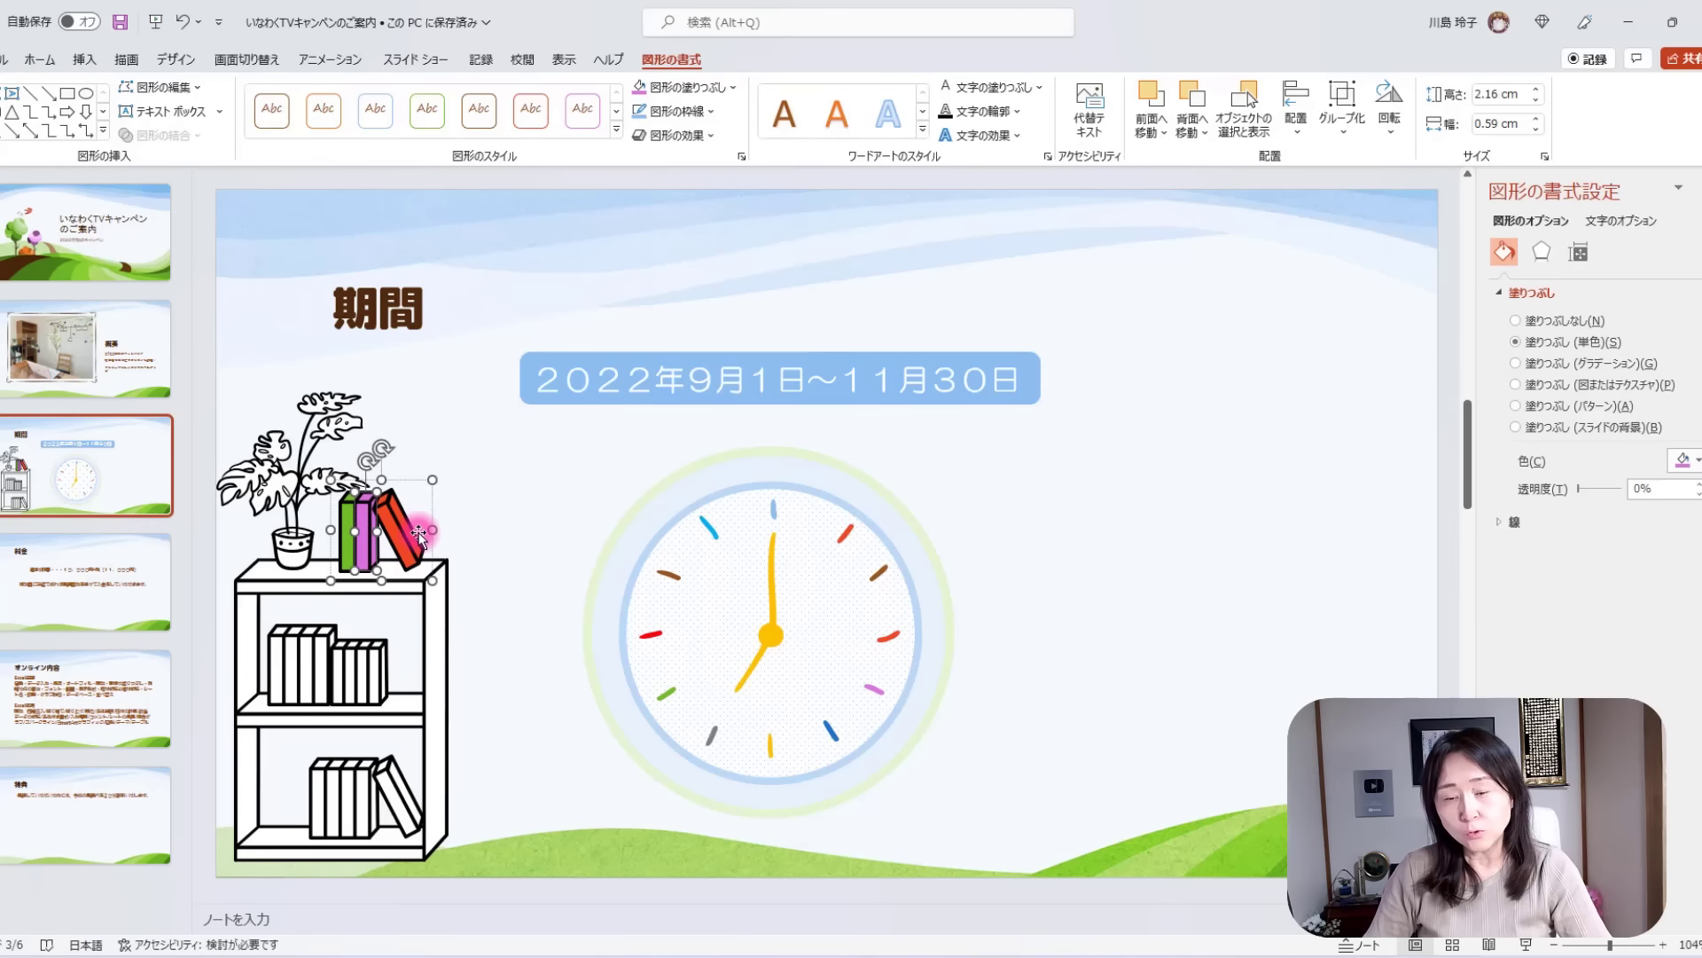
{"action": "left_click", "coordinate": [486, 459]}
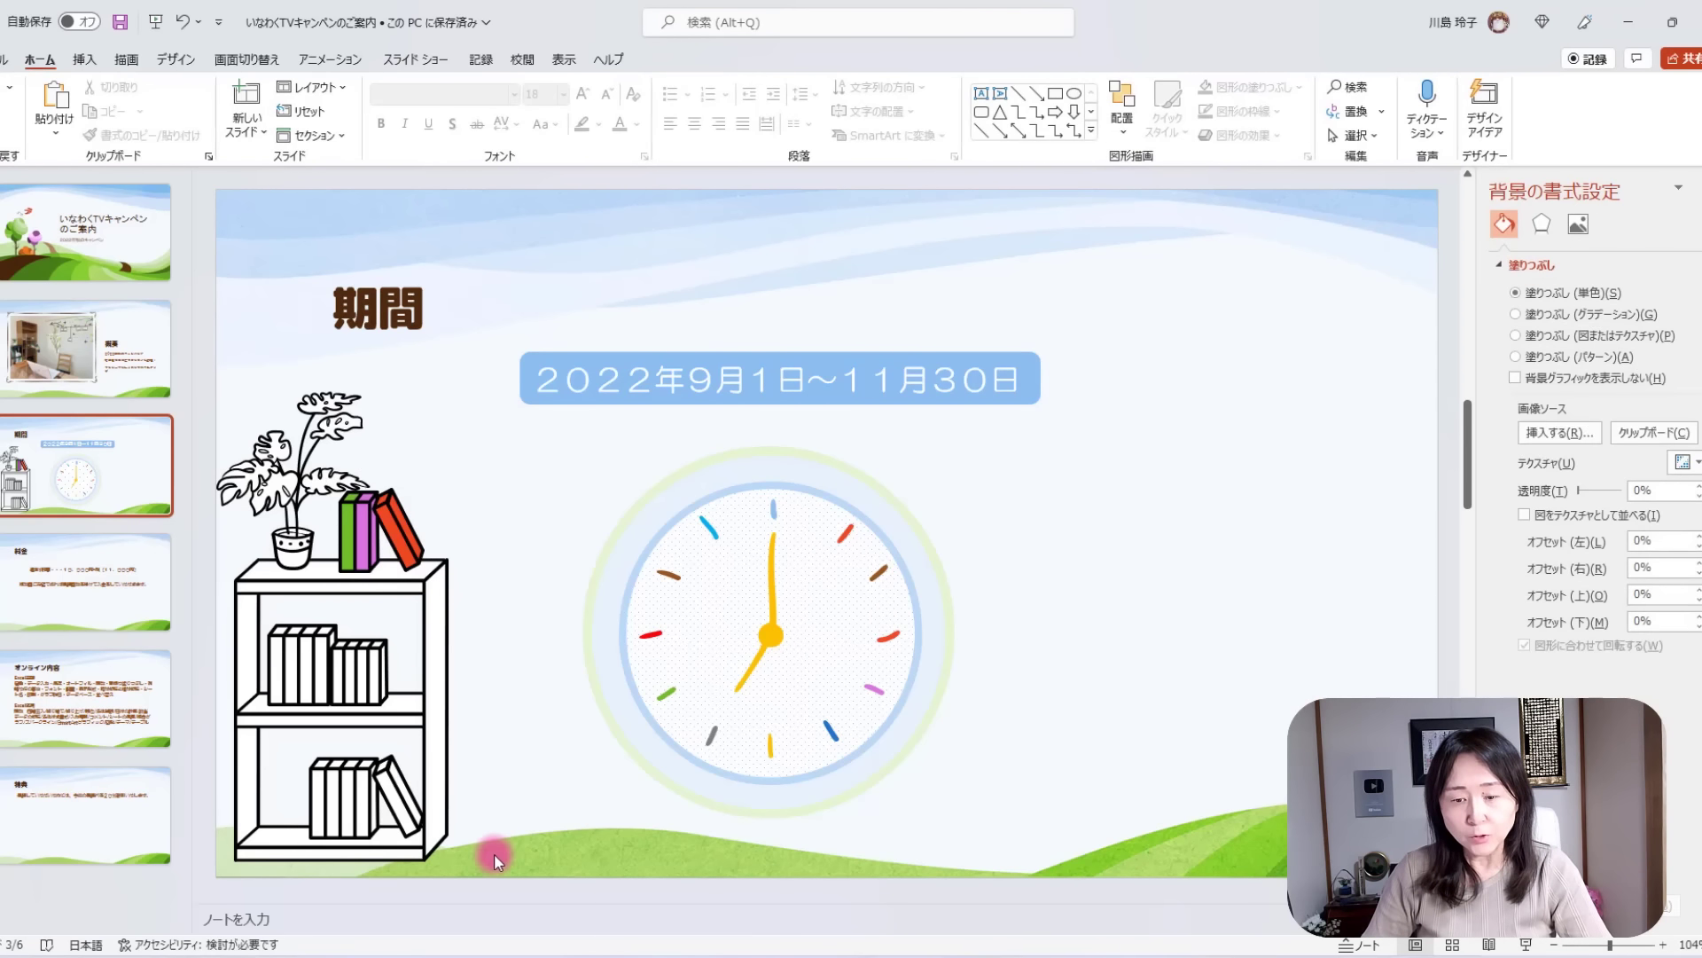
Cut the plant, books and shelf together and paste them back as a single picture.
{"action": "left_click_drag", "start_coordinate": [484, 861], "coordinate": [201, 372]}
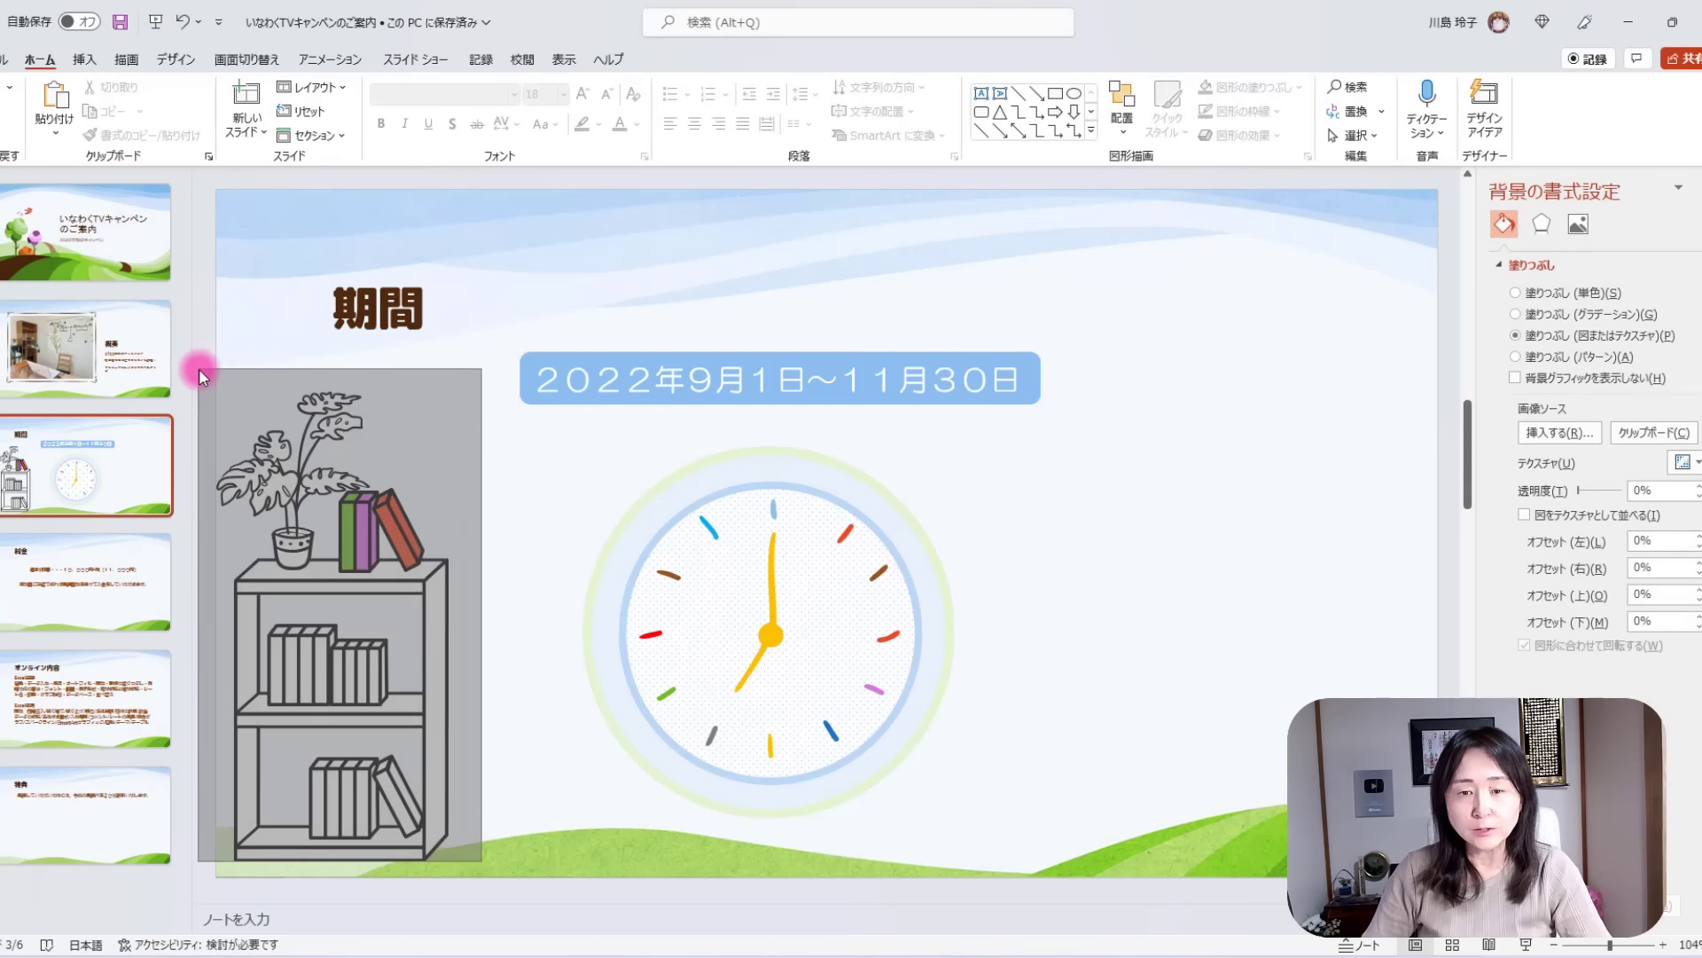
{"action": "key", "text": "Delete"}
{"action": "key", "text": "ctrl+v"}
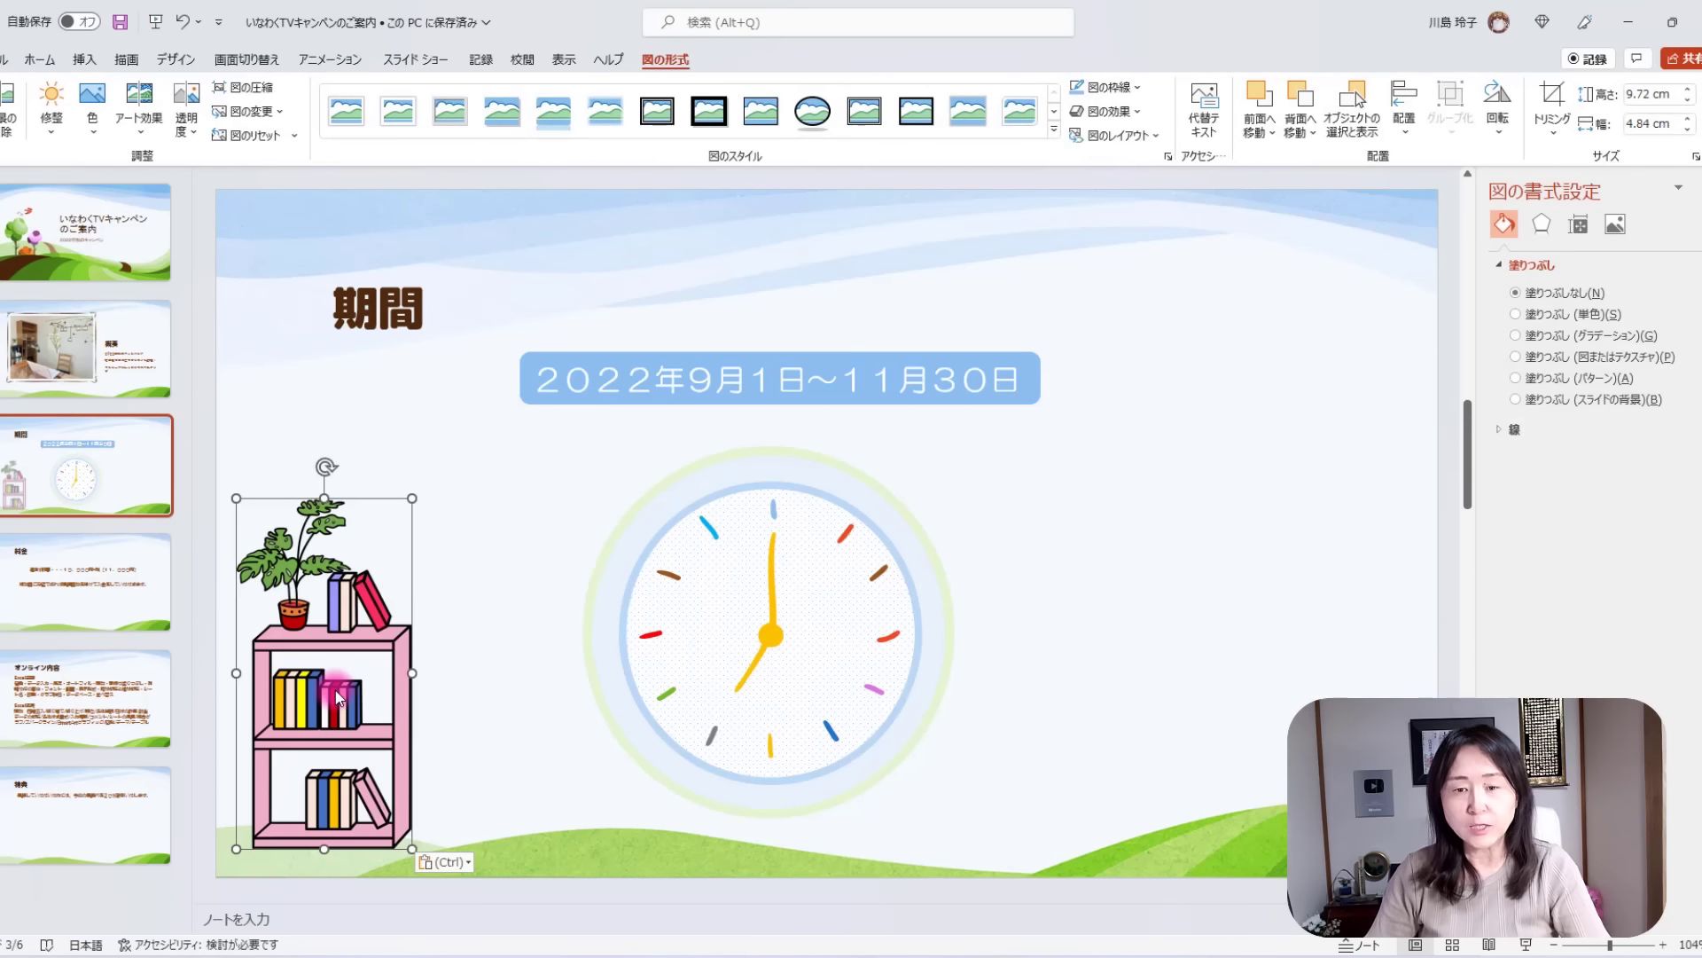
{"action": "left_click", "coordinate": [466, 779]}
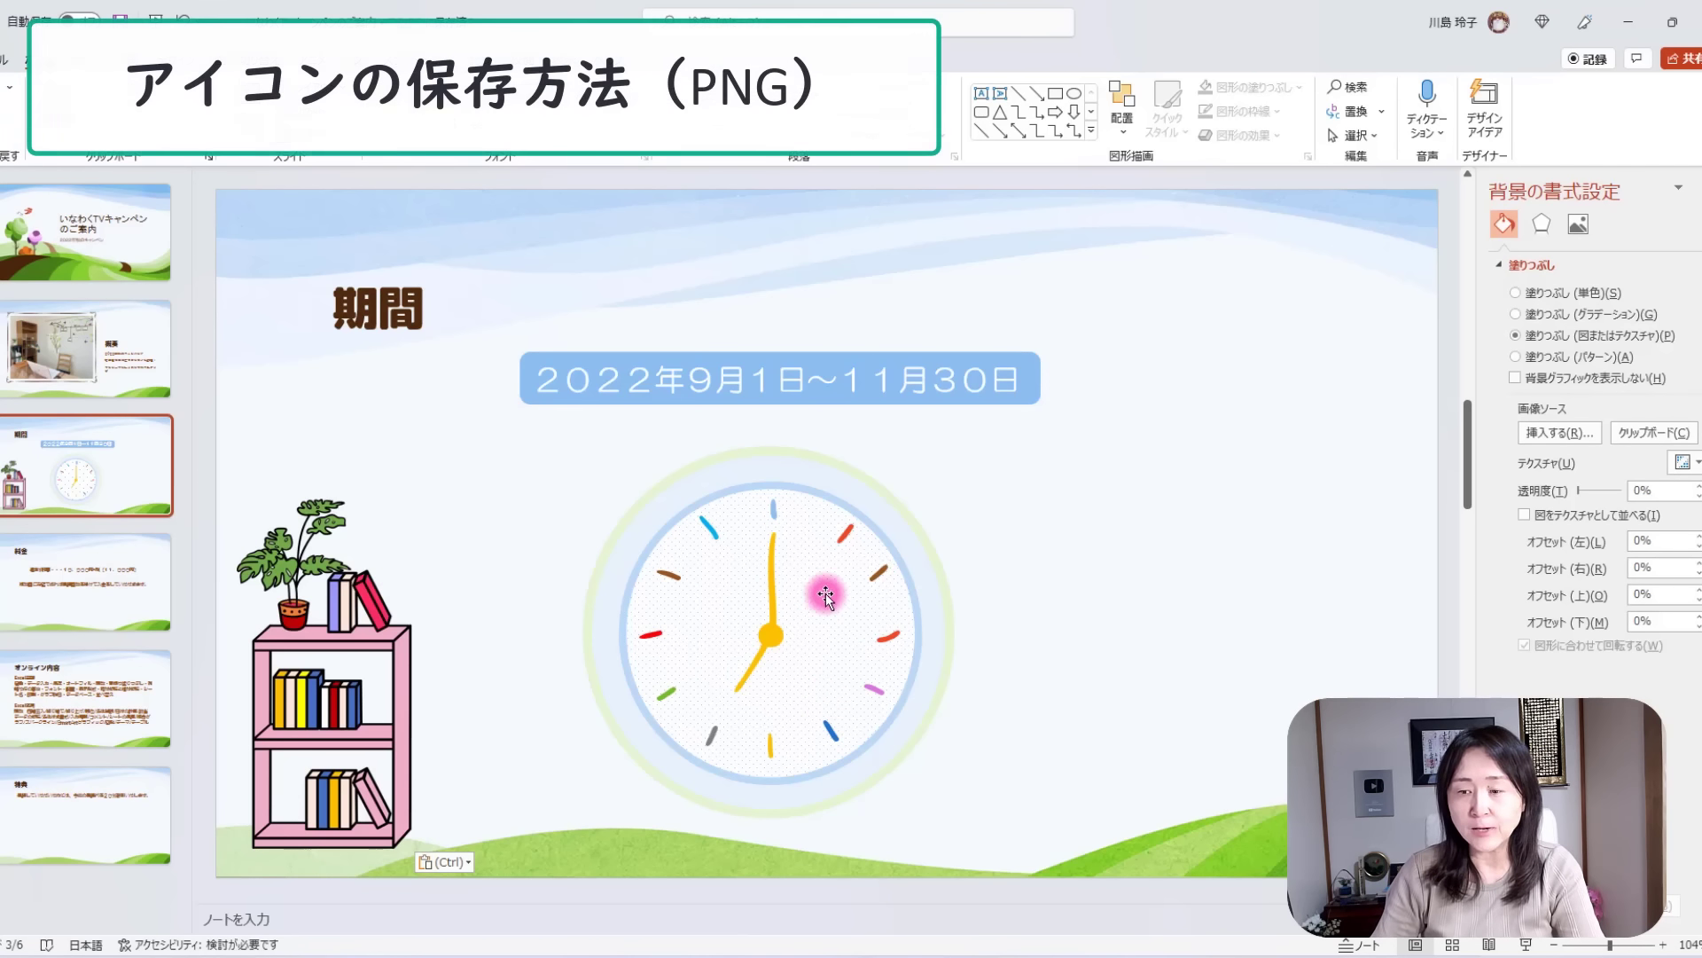
Reselect the whole clock group and choose Save as Picture from its right-click menu.
{"action": "left_click", "coordinate": [836, 476]}
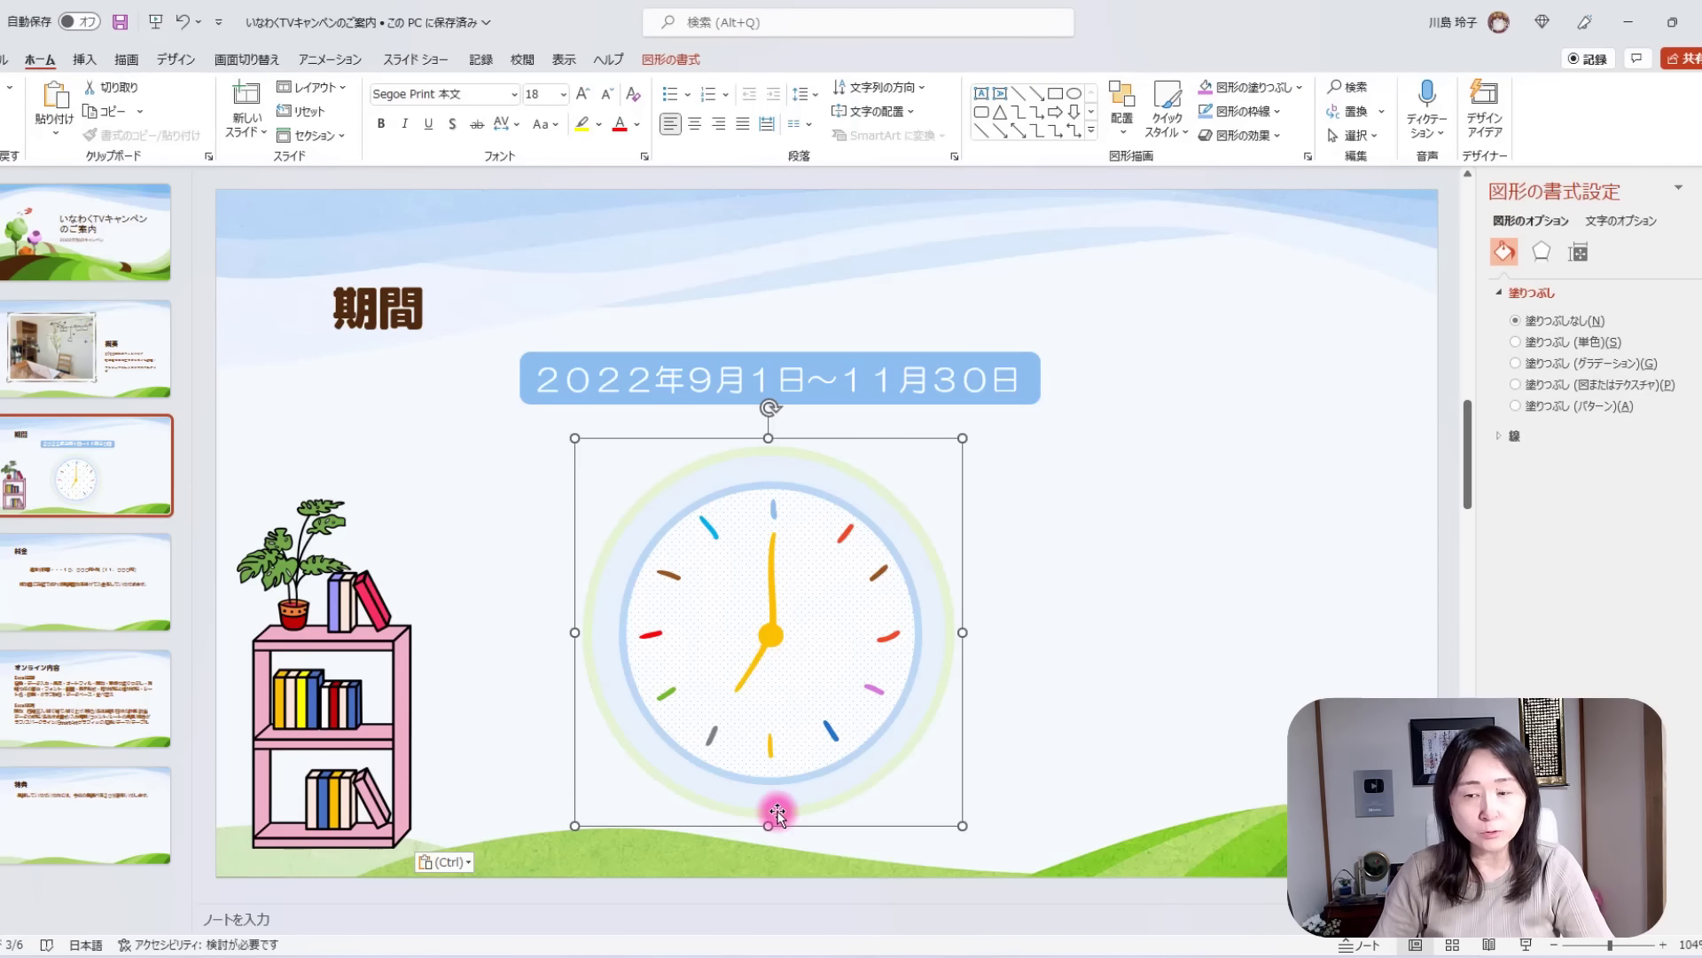
{"action": "left_click", "coordinate": [774, 632]}
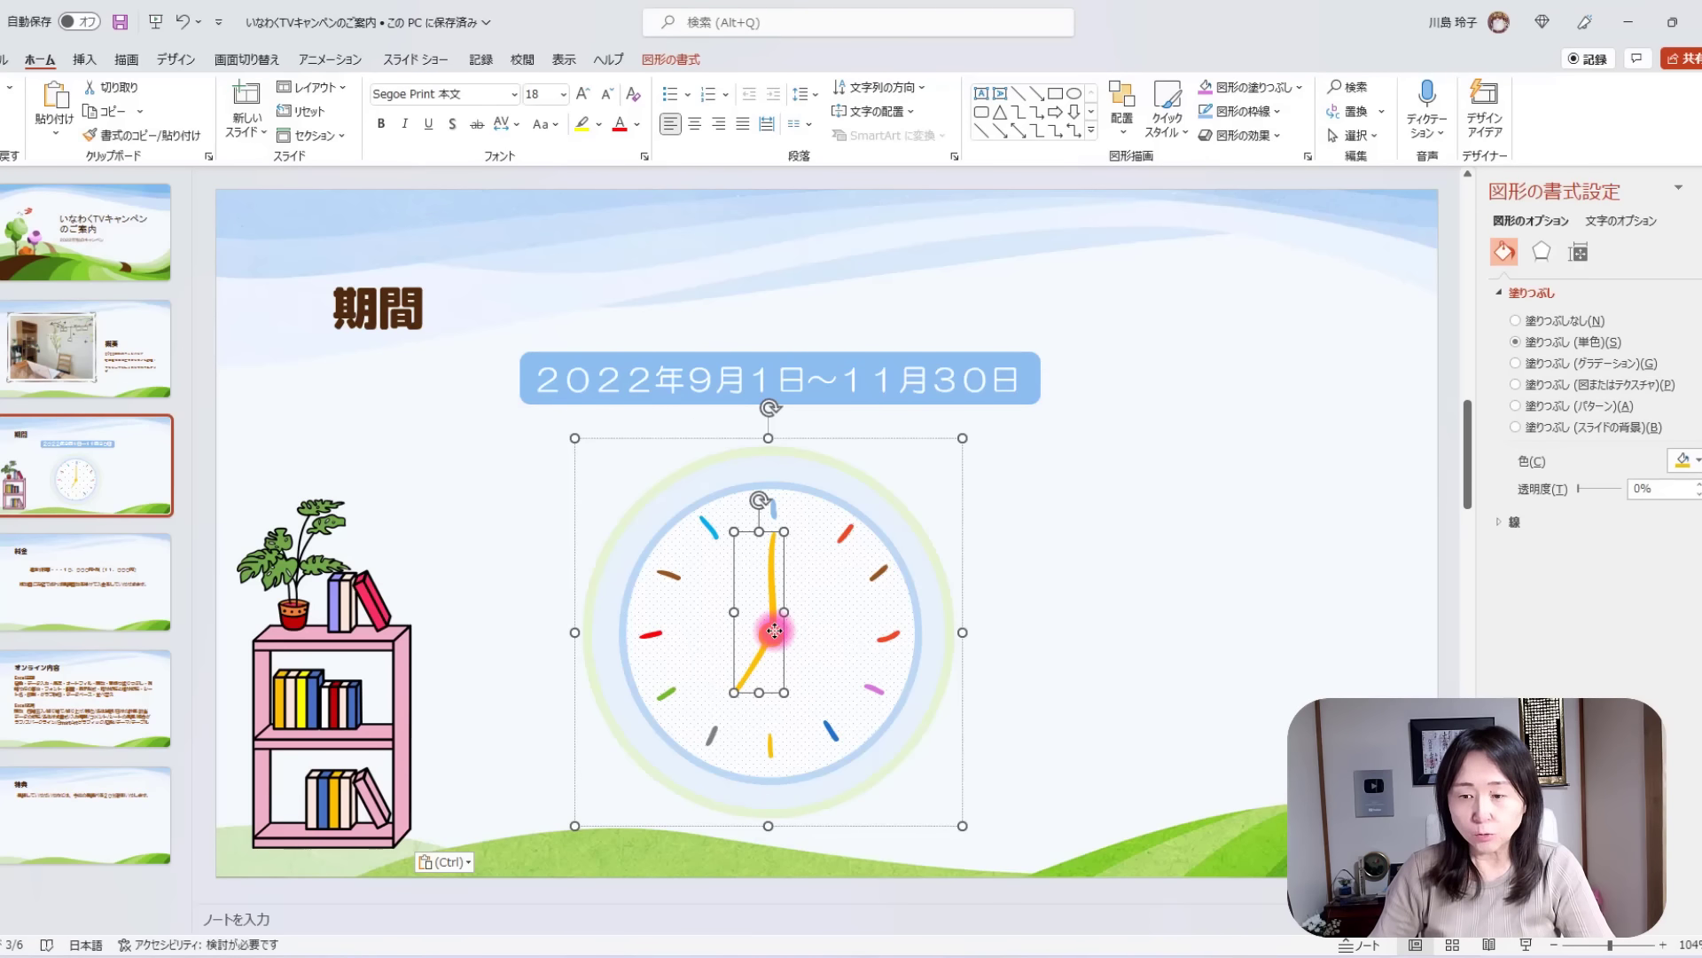
{"action": "left_click", "coordinate": [1077, 628]}
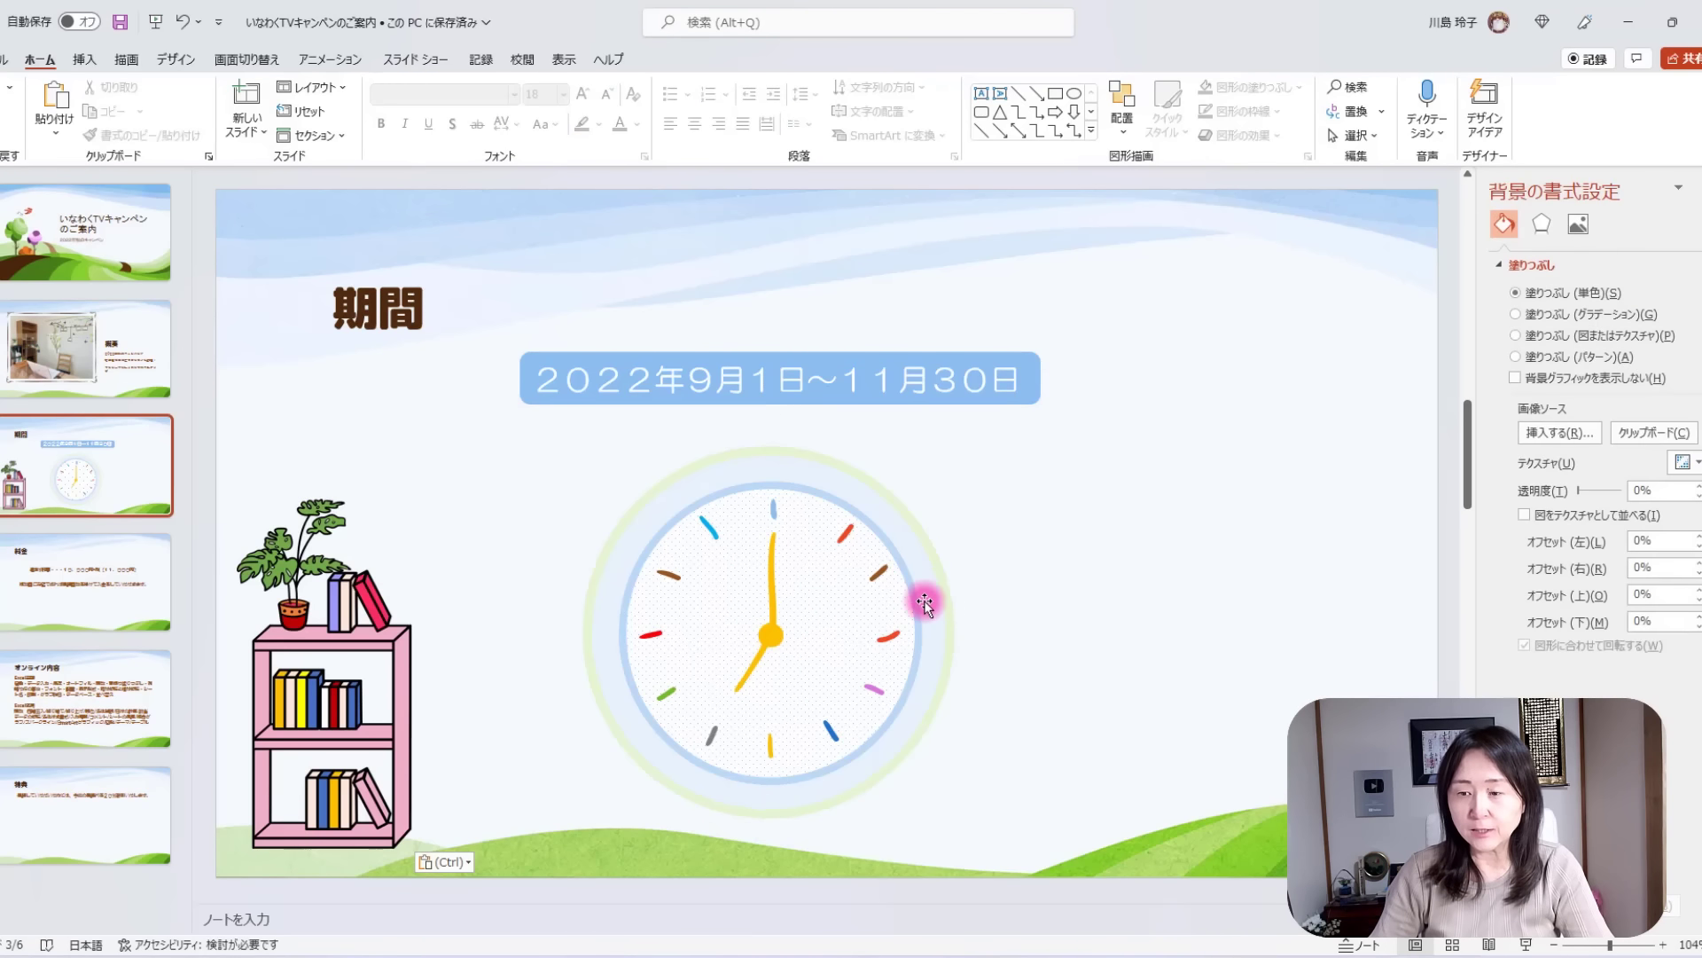
{"action": "left_click", "coordinate": [817, 589]}
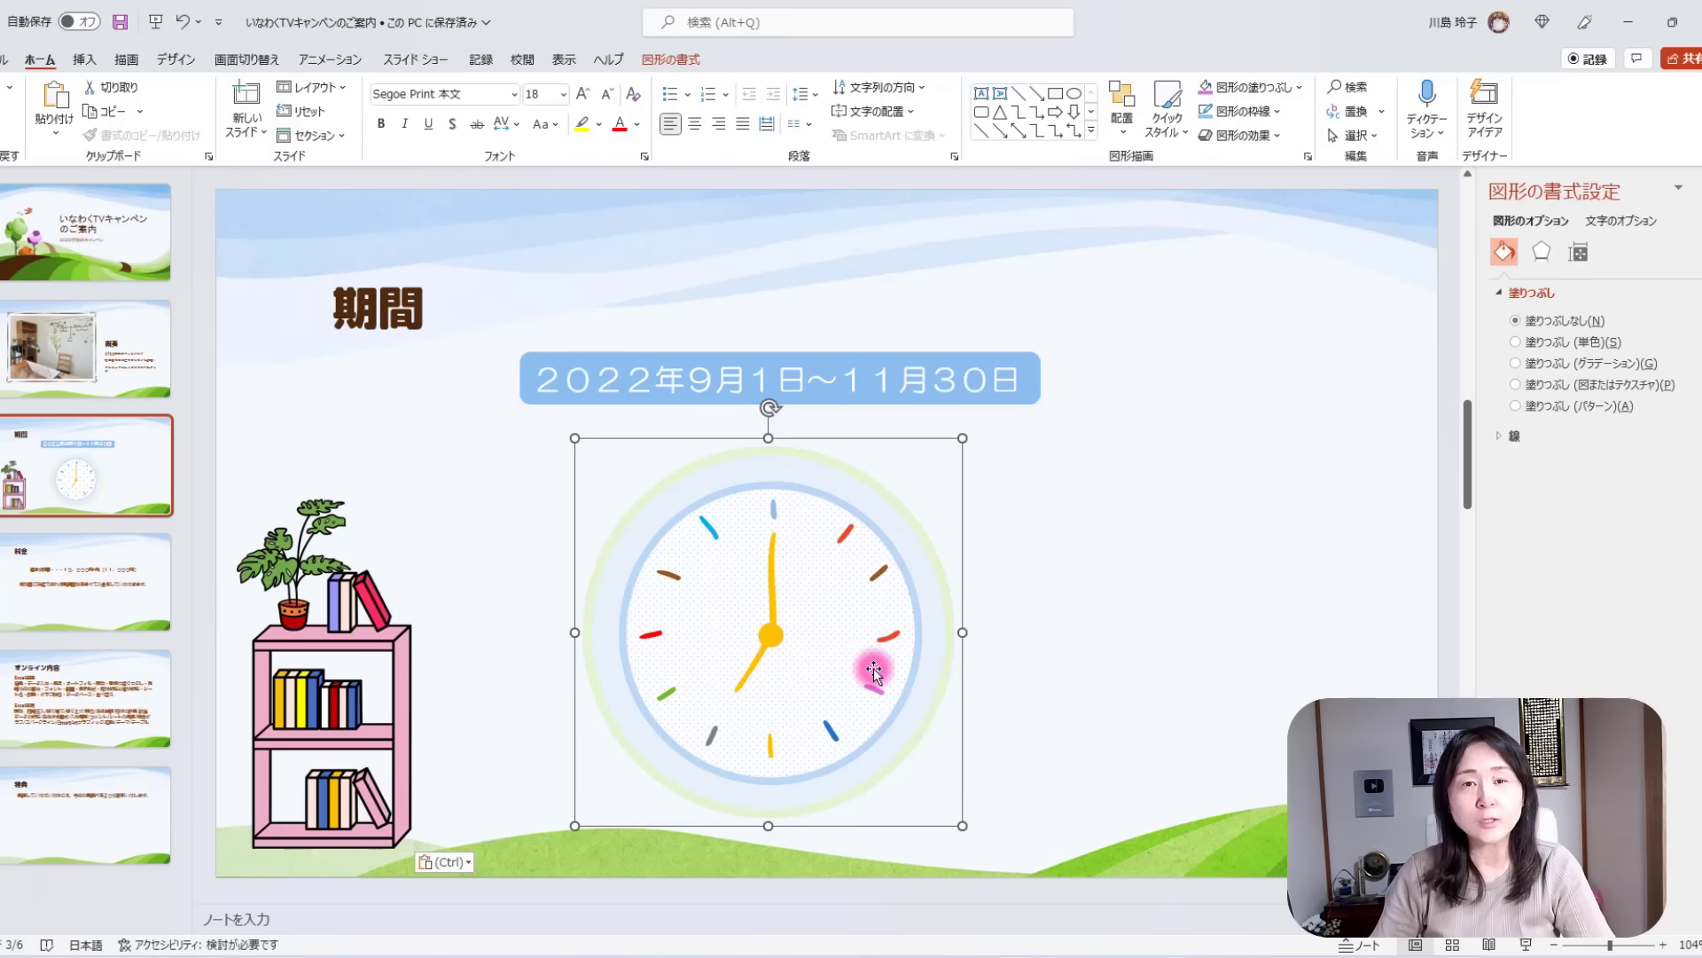
{"action": "right_click", "coordinate": [895, 559]}
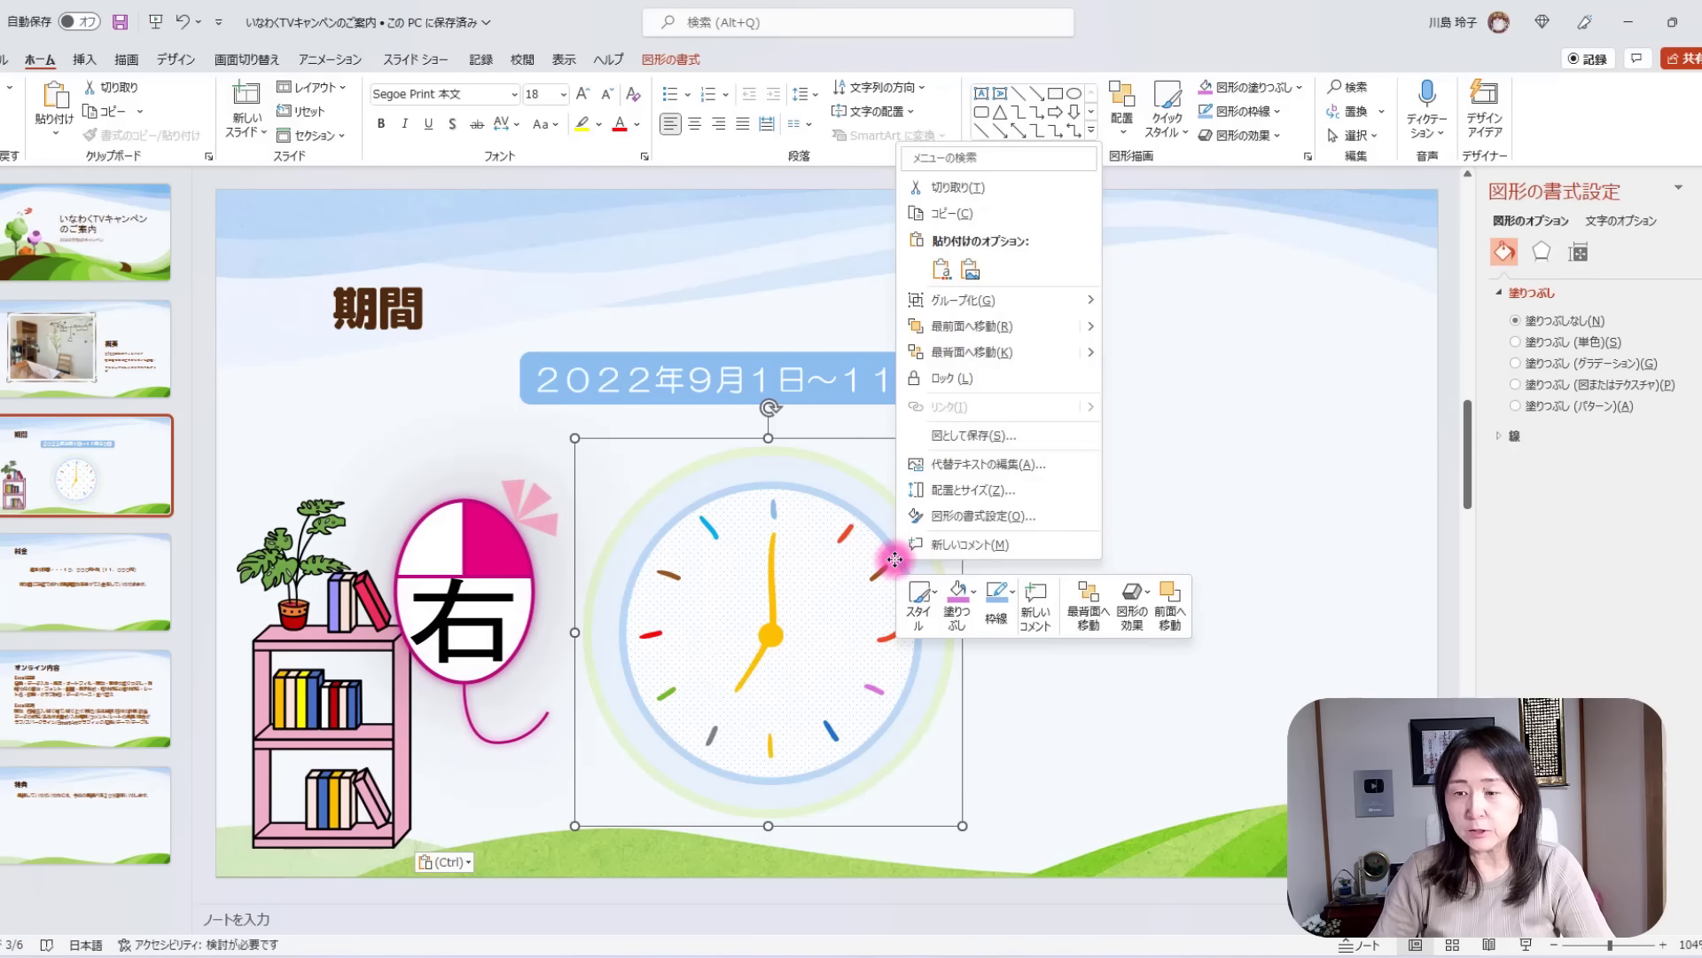
{"action": "left_click", "coordinate": [996, 437]}
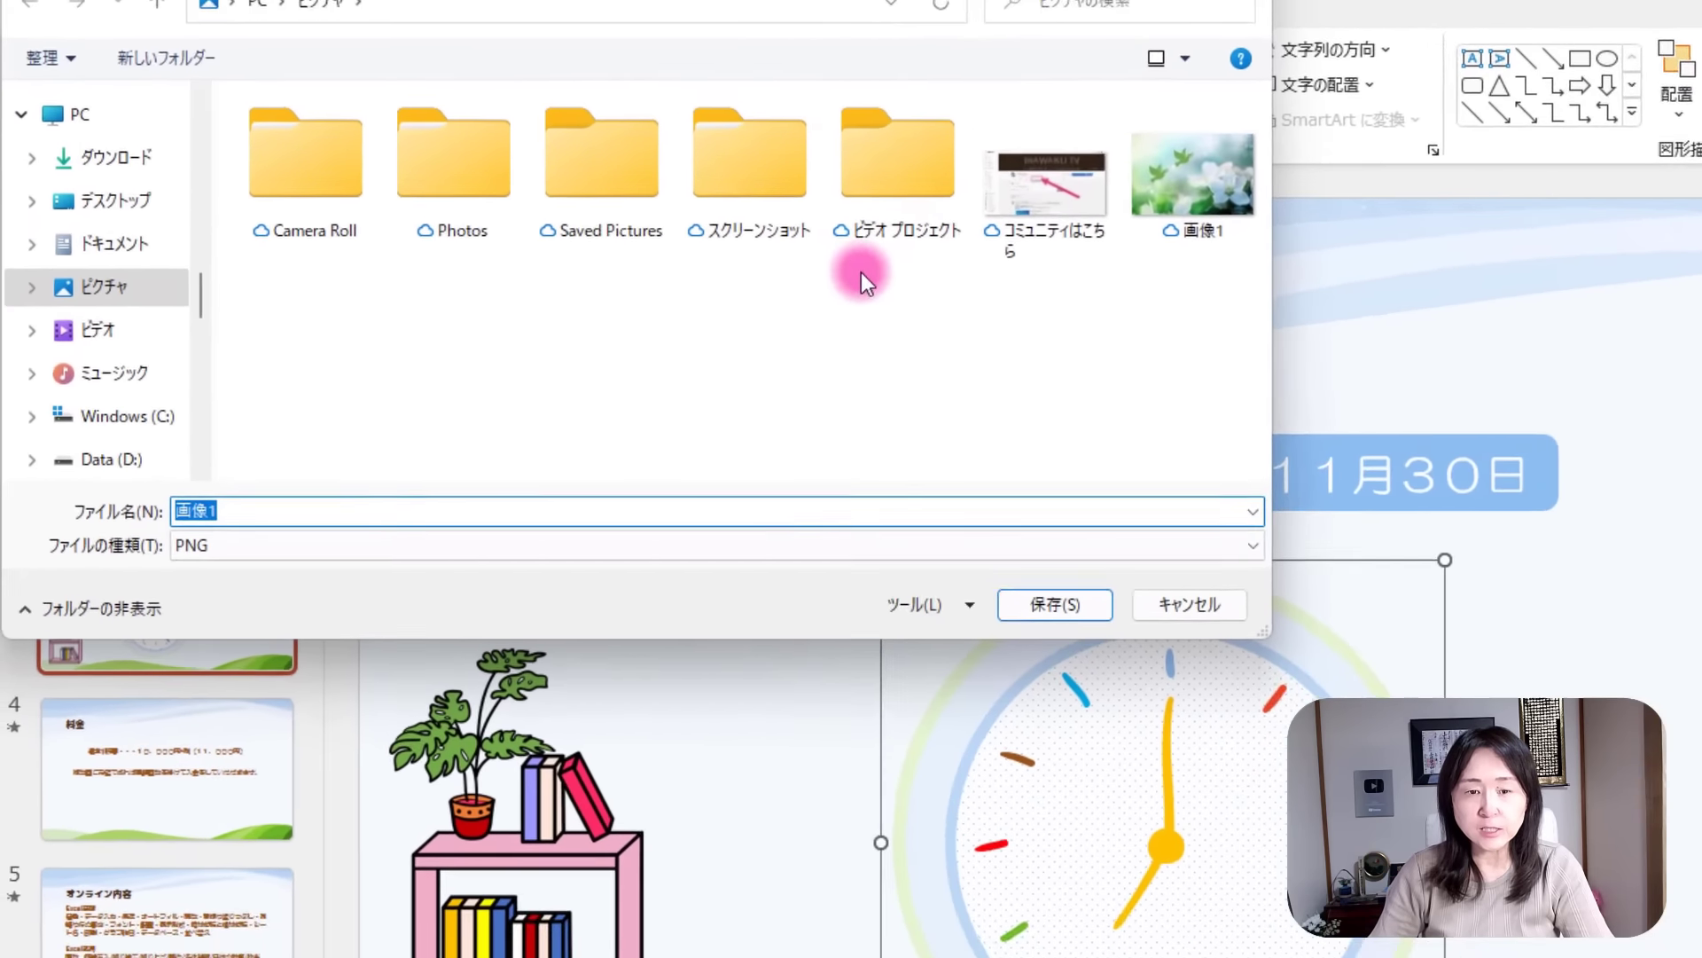
Name the picture 時計, keep PNG as the file type, and save it to Pictures.
{"action": "type", "text": "時計"}
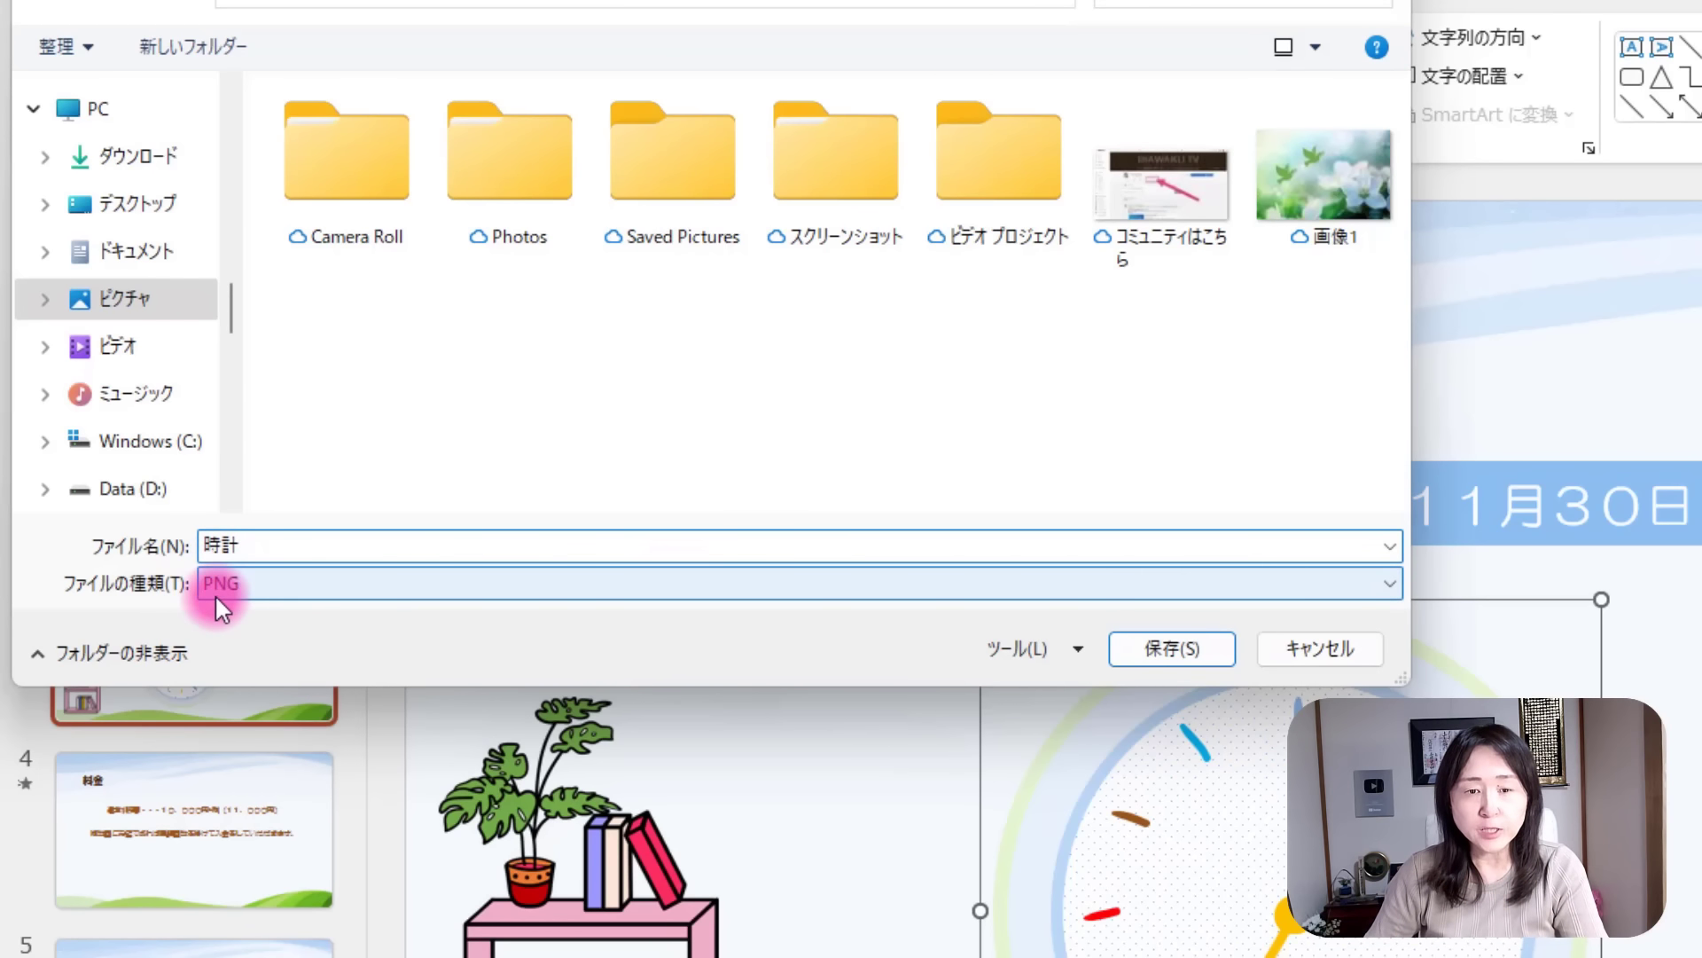
{"action": "left_click", "coordinate": [259, 582]}
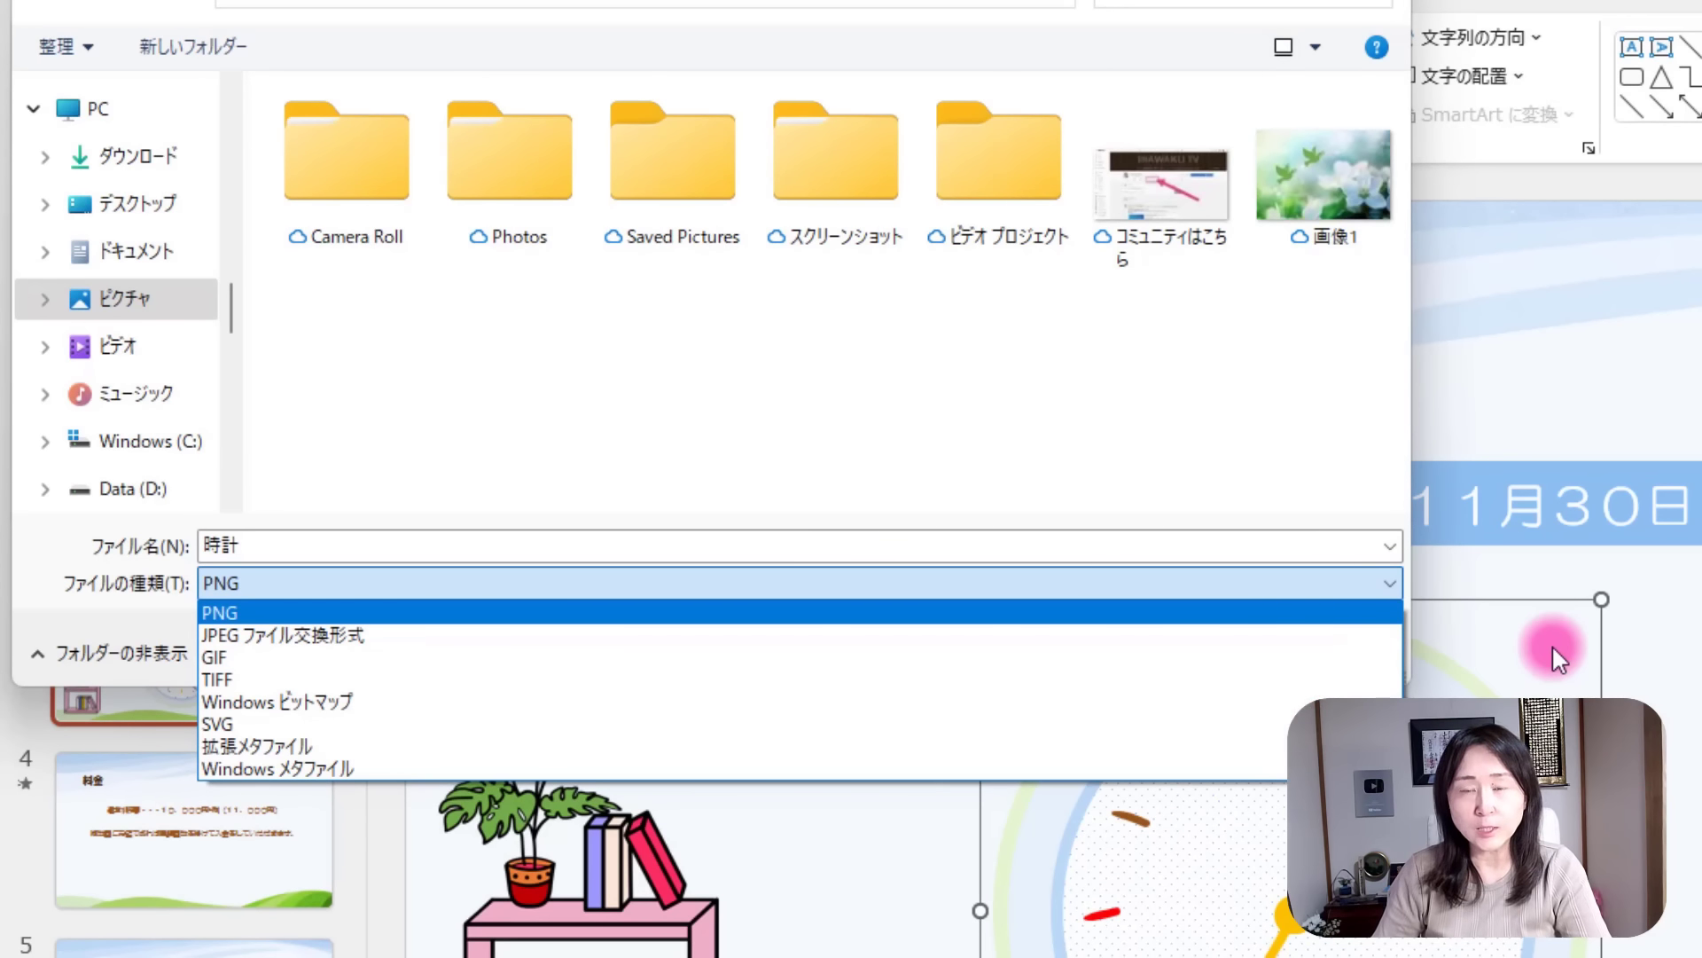
{"action": "left_click", "coordinate": [221, 589]}
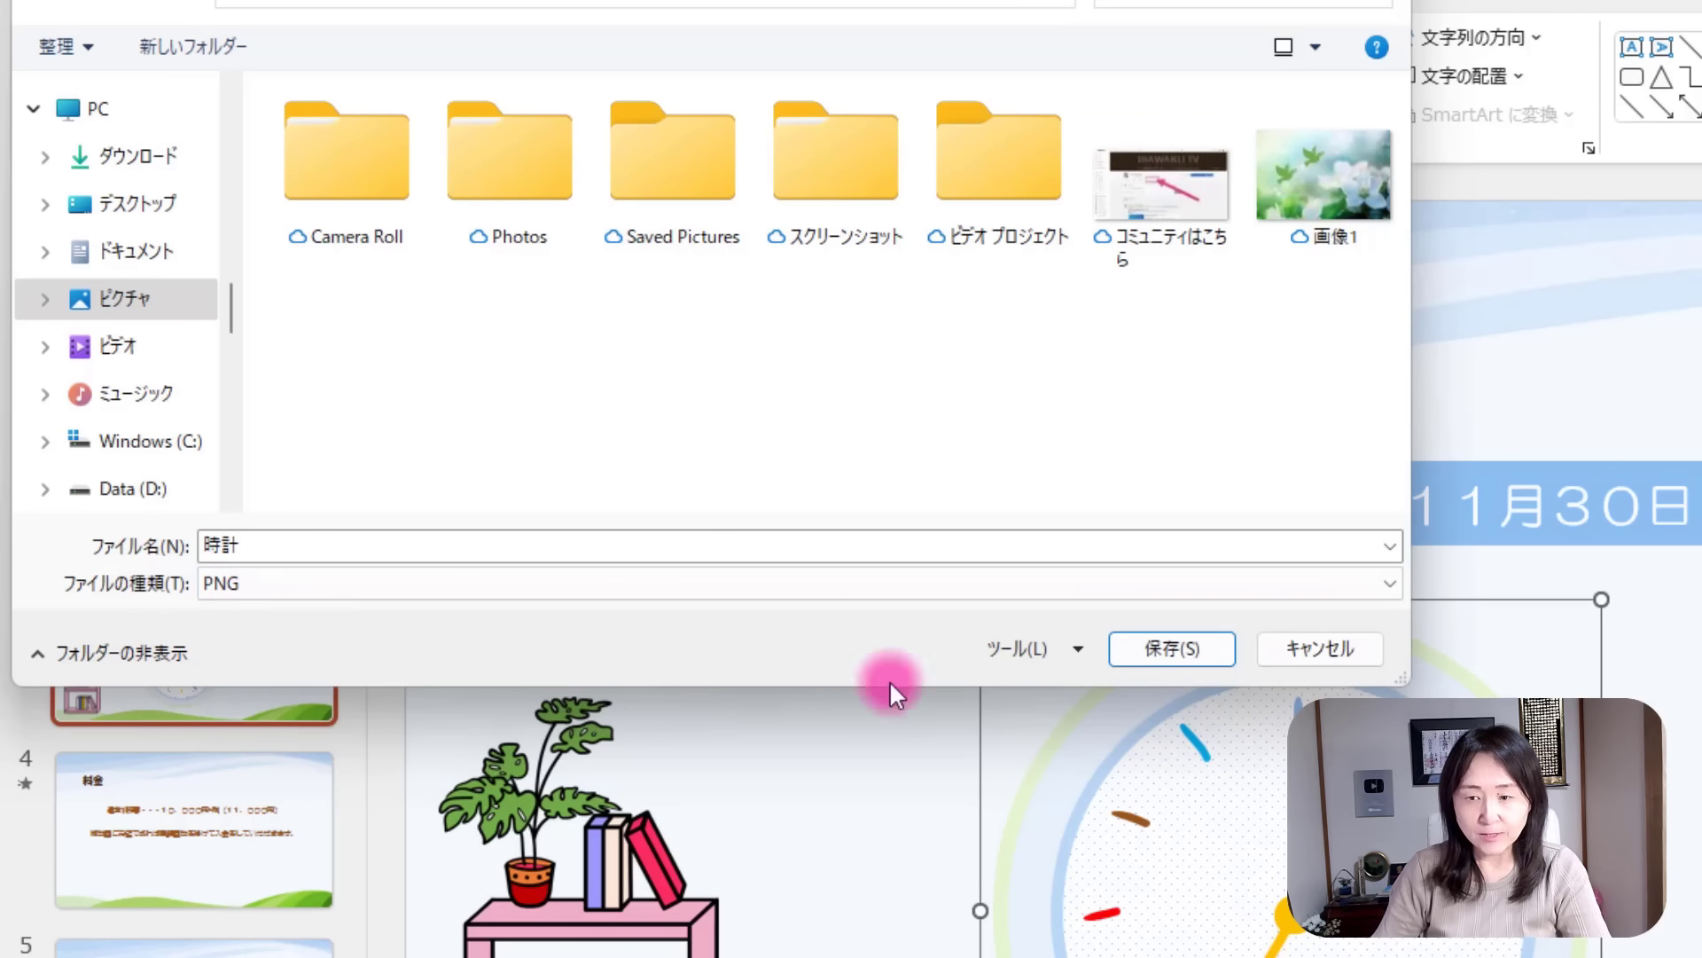
{"action": "left_click", "coordinate": [1191, 650]}
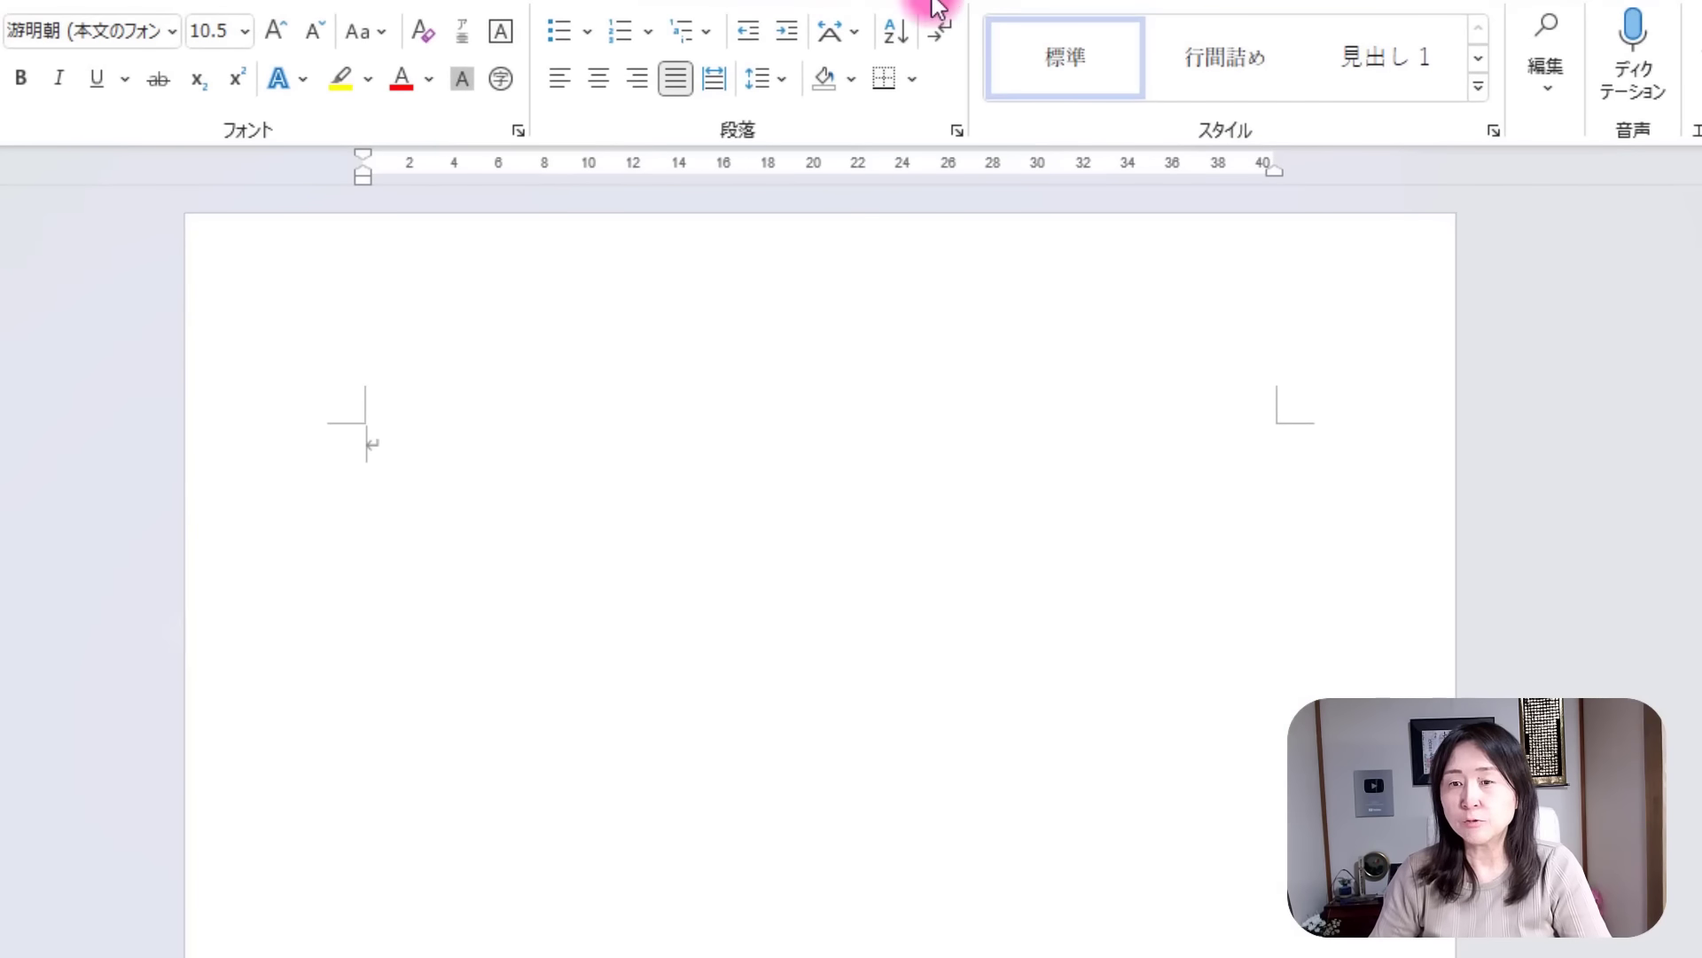
Set the Word page colour to blue.
{"action": "left_click", "coordinate": [99, 3]}
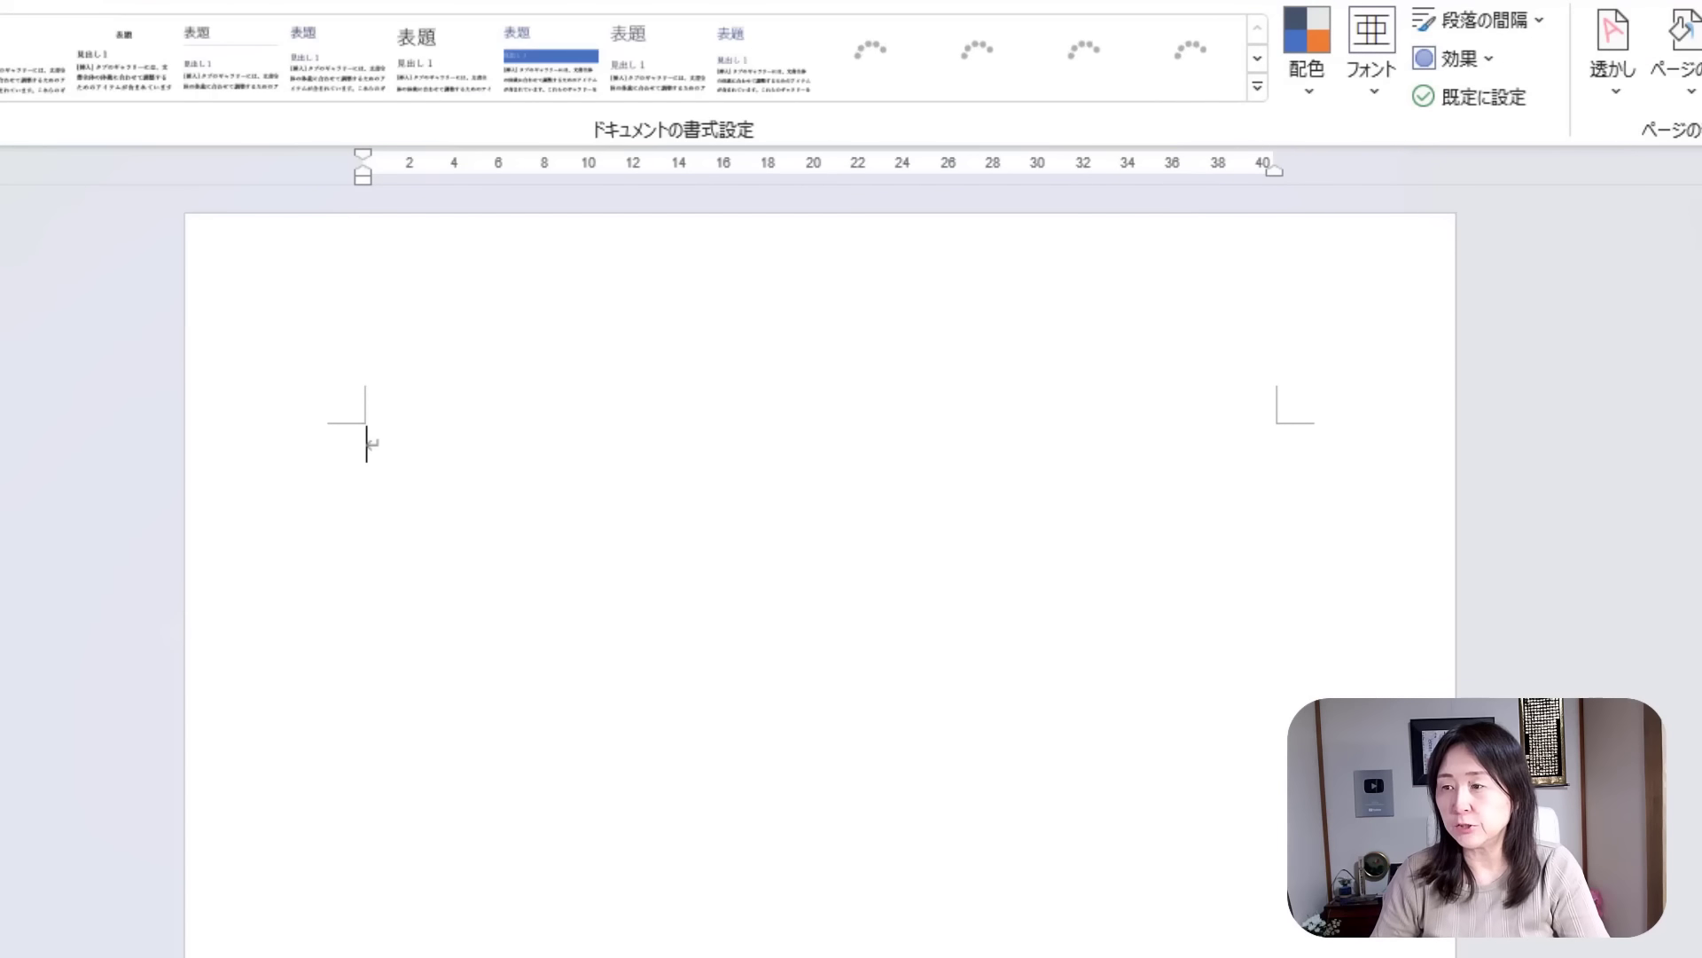
{"action": "left_click", "coordinate": [1685, 39]}
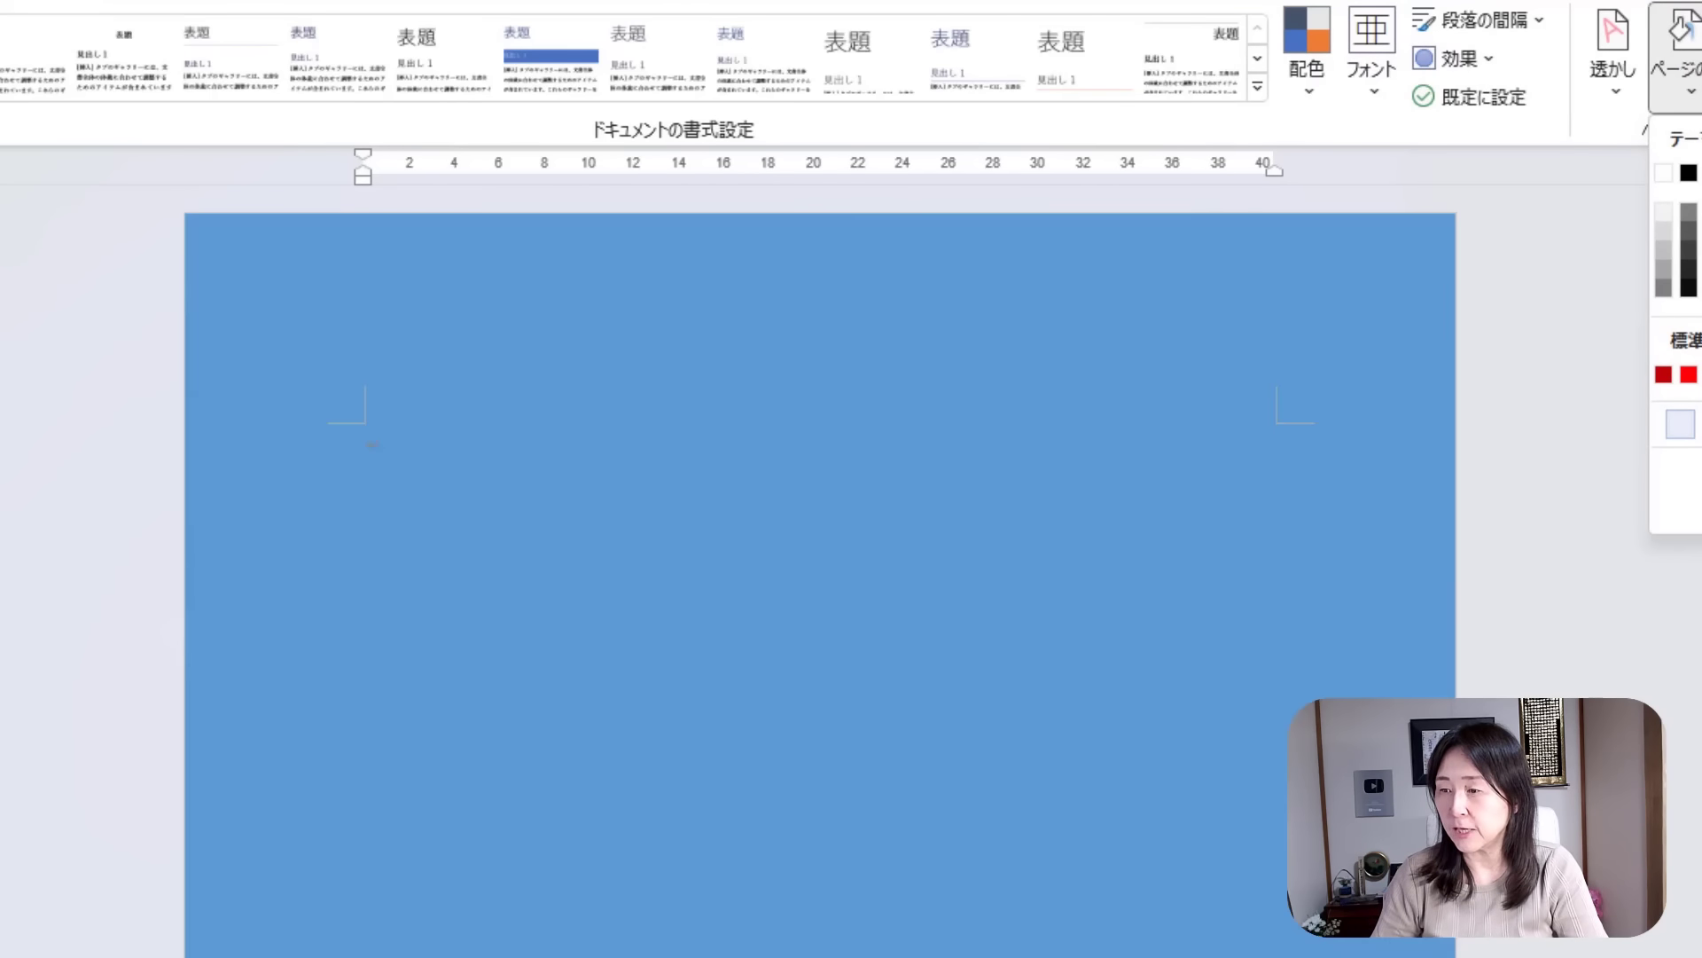
{"action": "left_click", "coordinate": [1698, 173]}
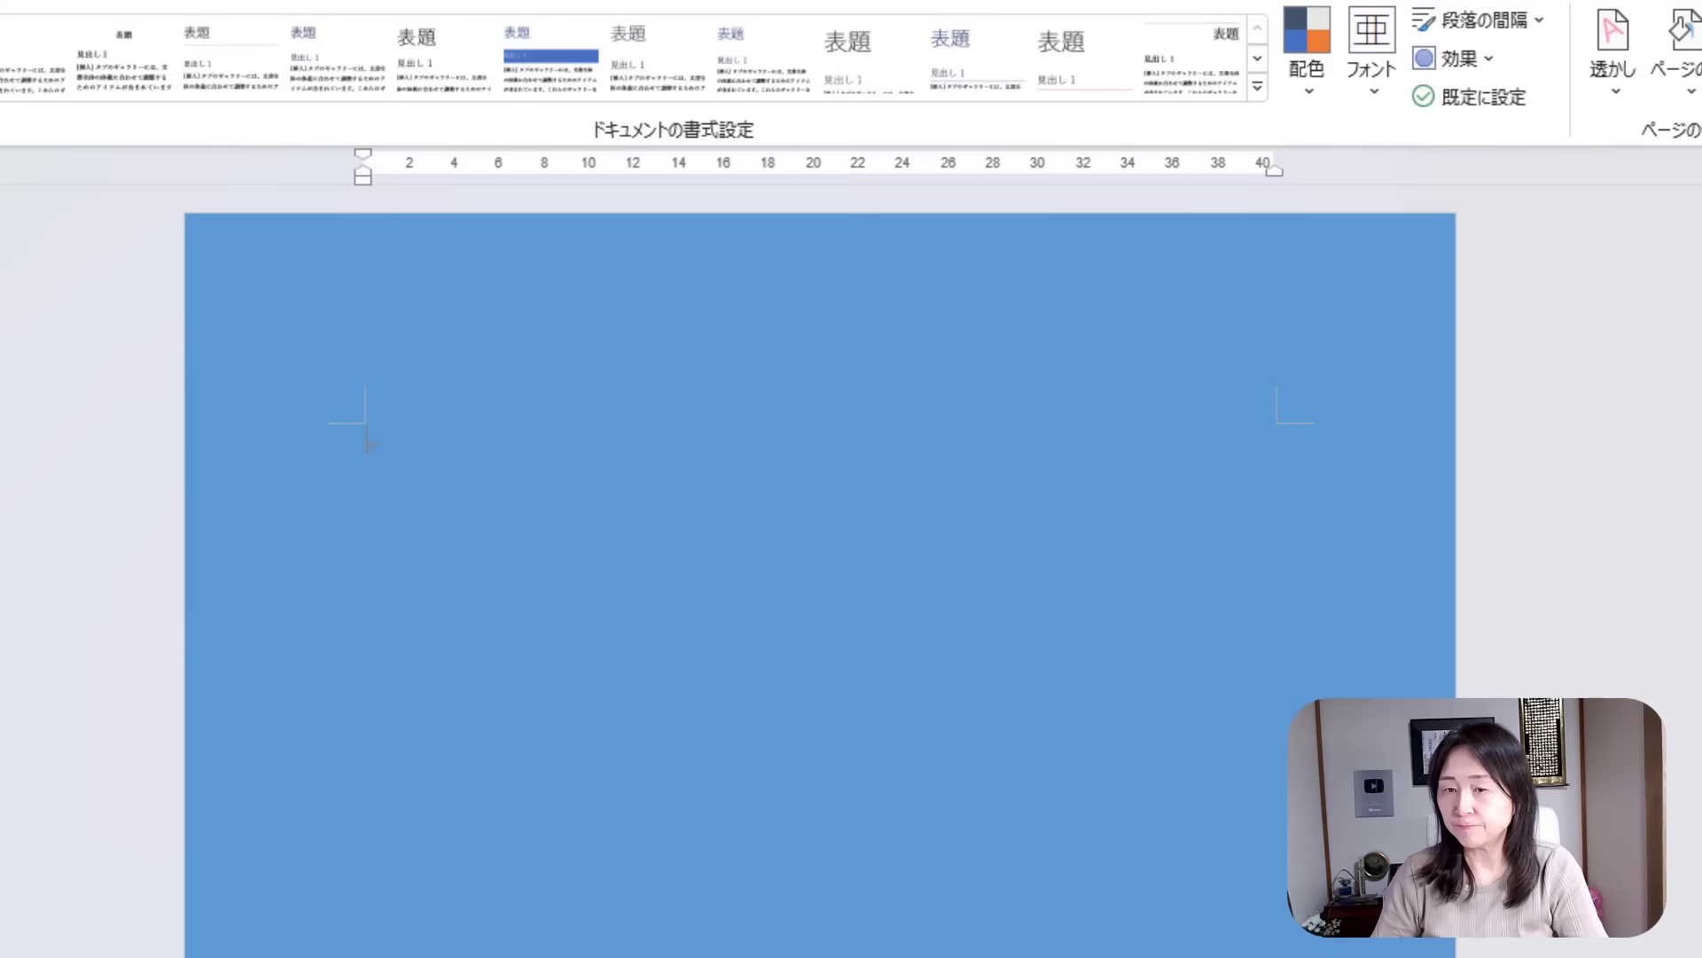
Insert the saved 時計 clock picture from this device.
{"action": "left_click", "coordinate": [18, 2]}
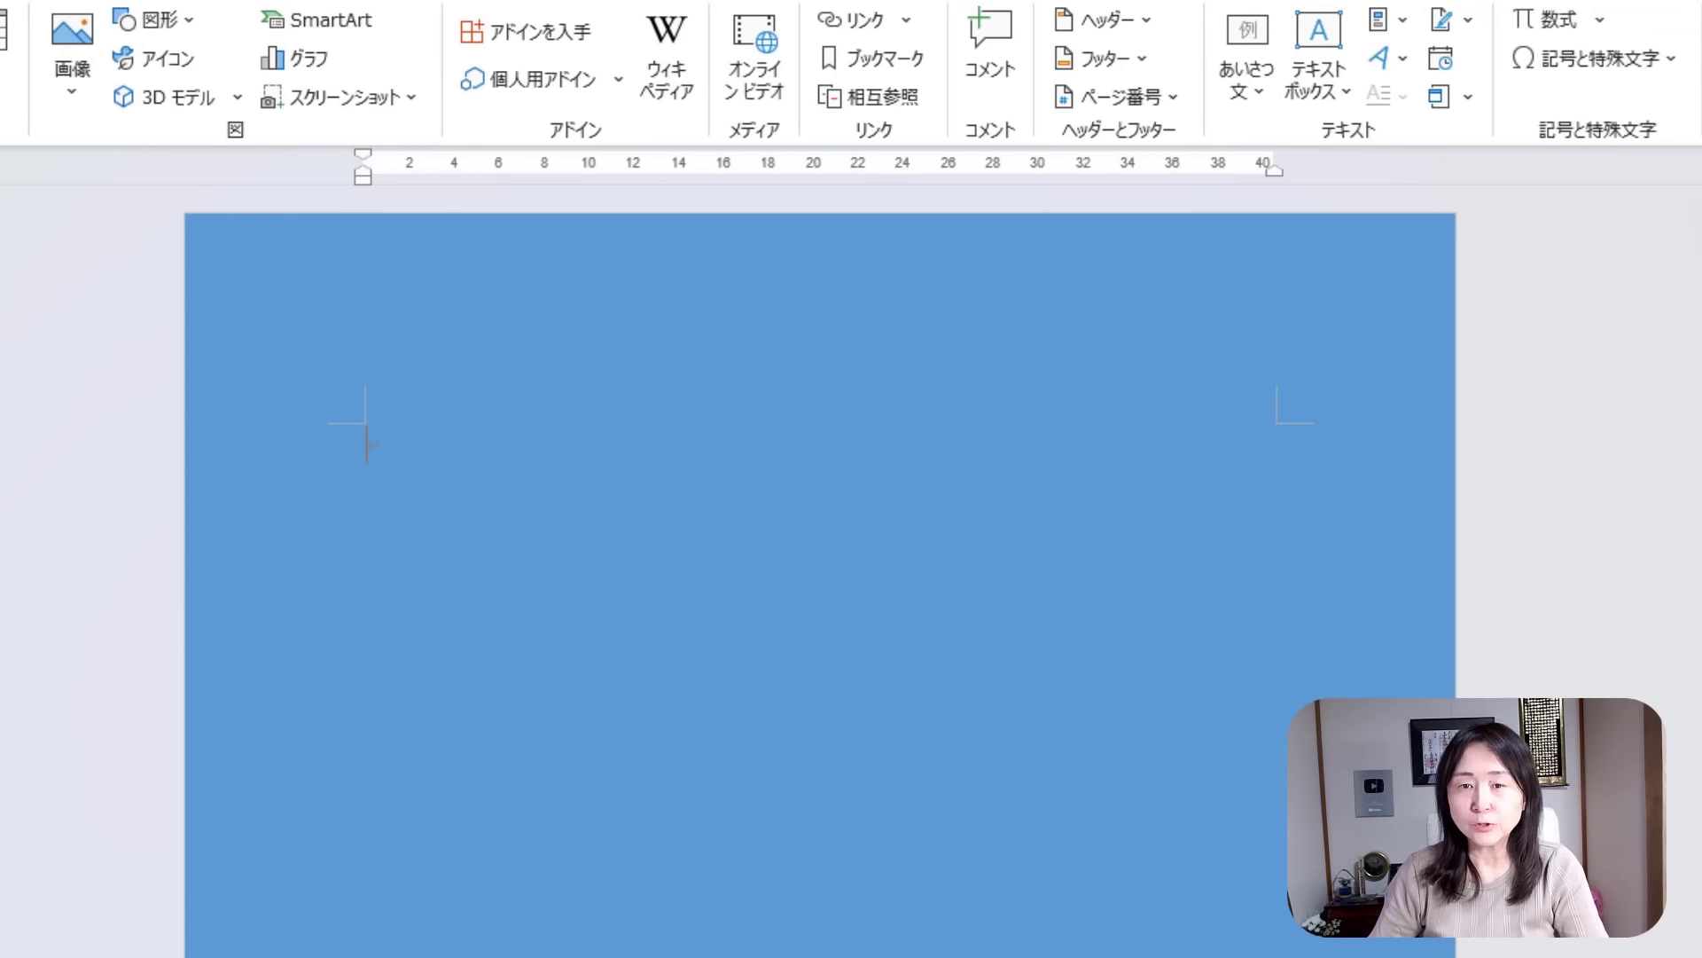
{"action": "left_click", "coordinate": [81, 71]}
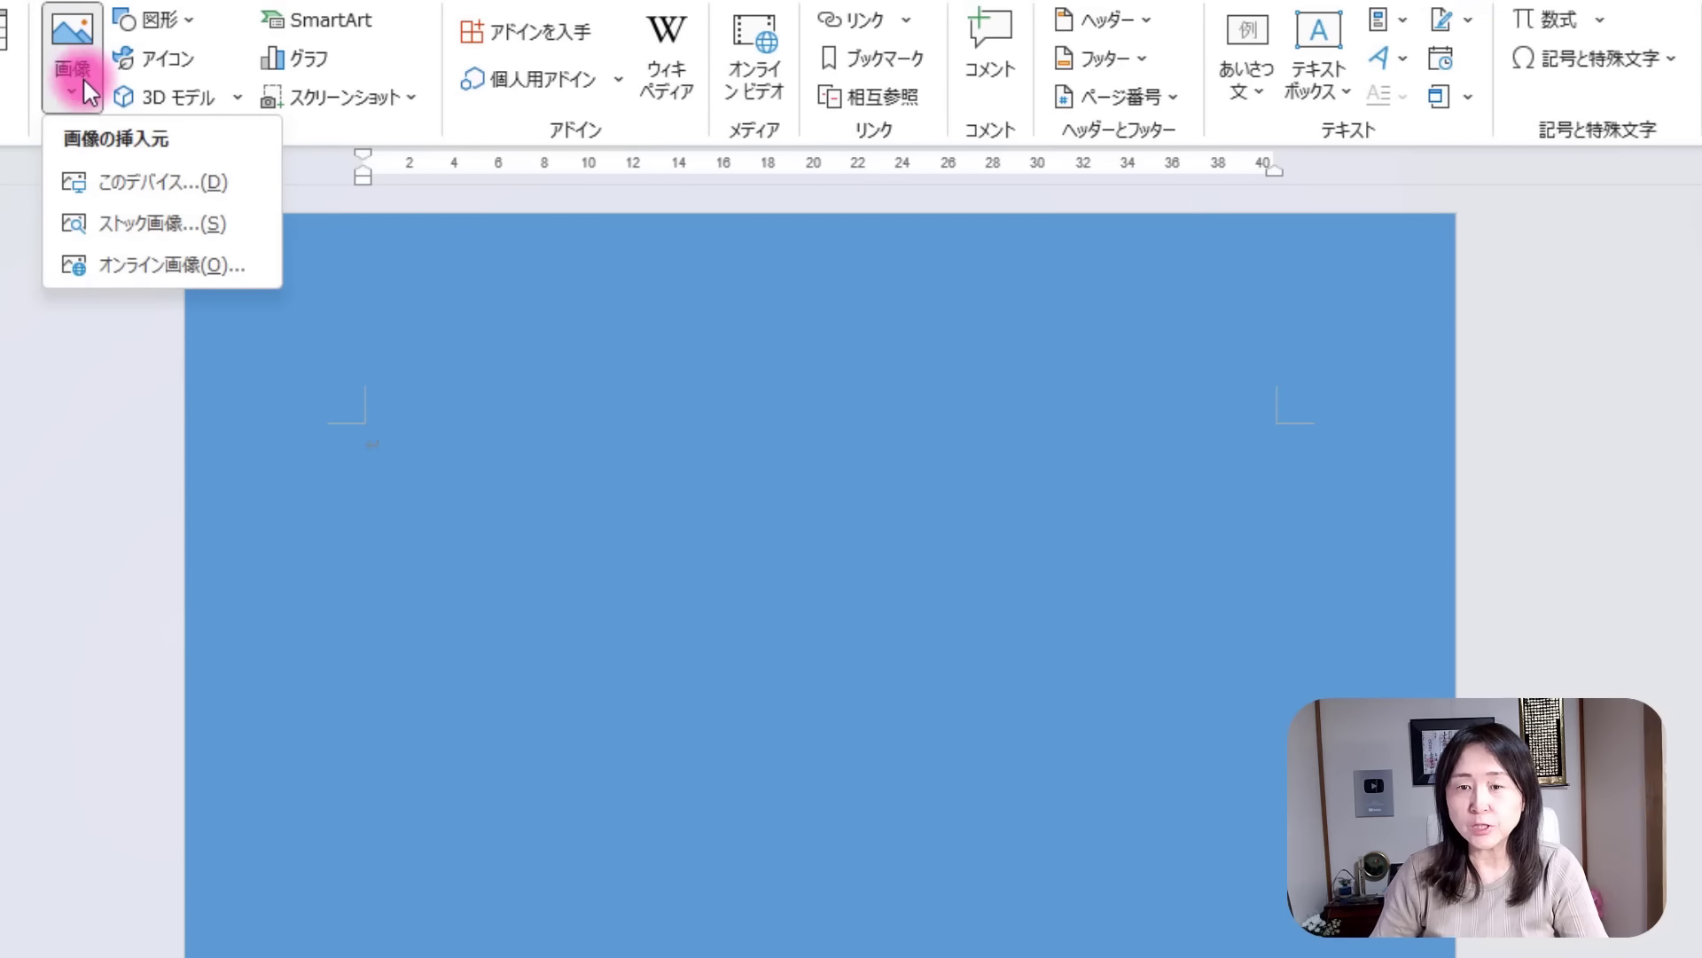
{"action": "left_click", "coordinate": [186, 180]}
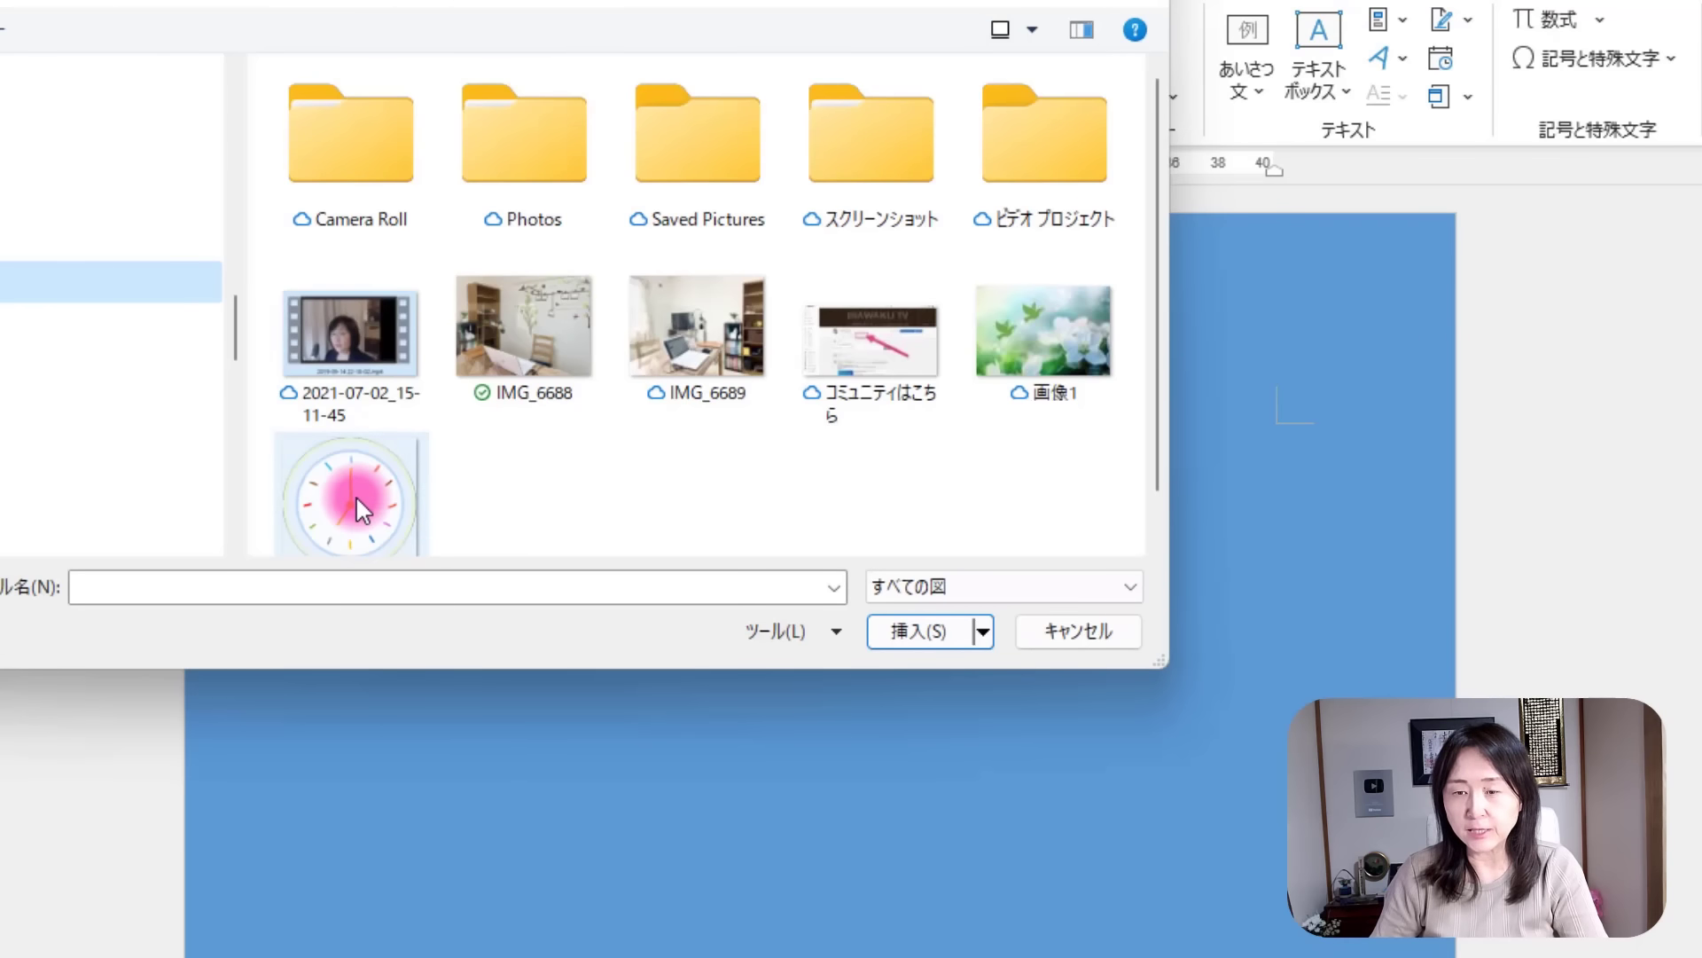
{"action": "left_click", "coordinate": [355, 495]}
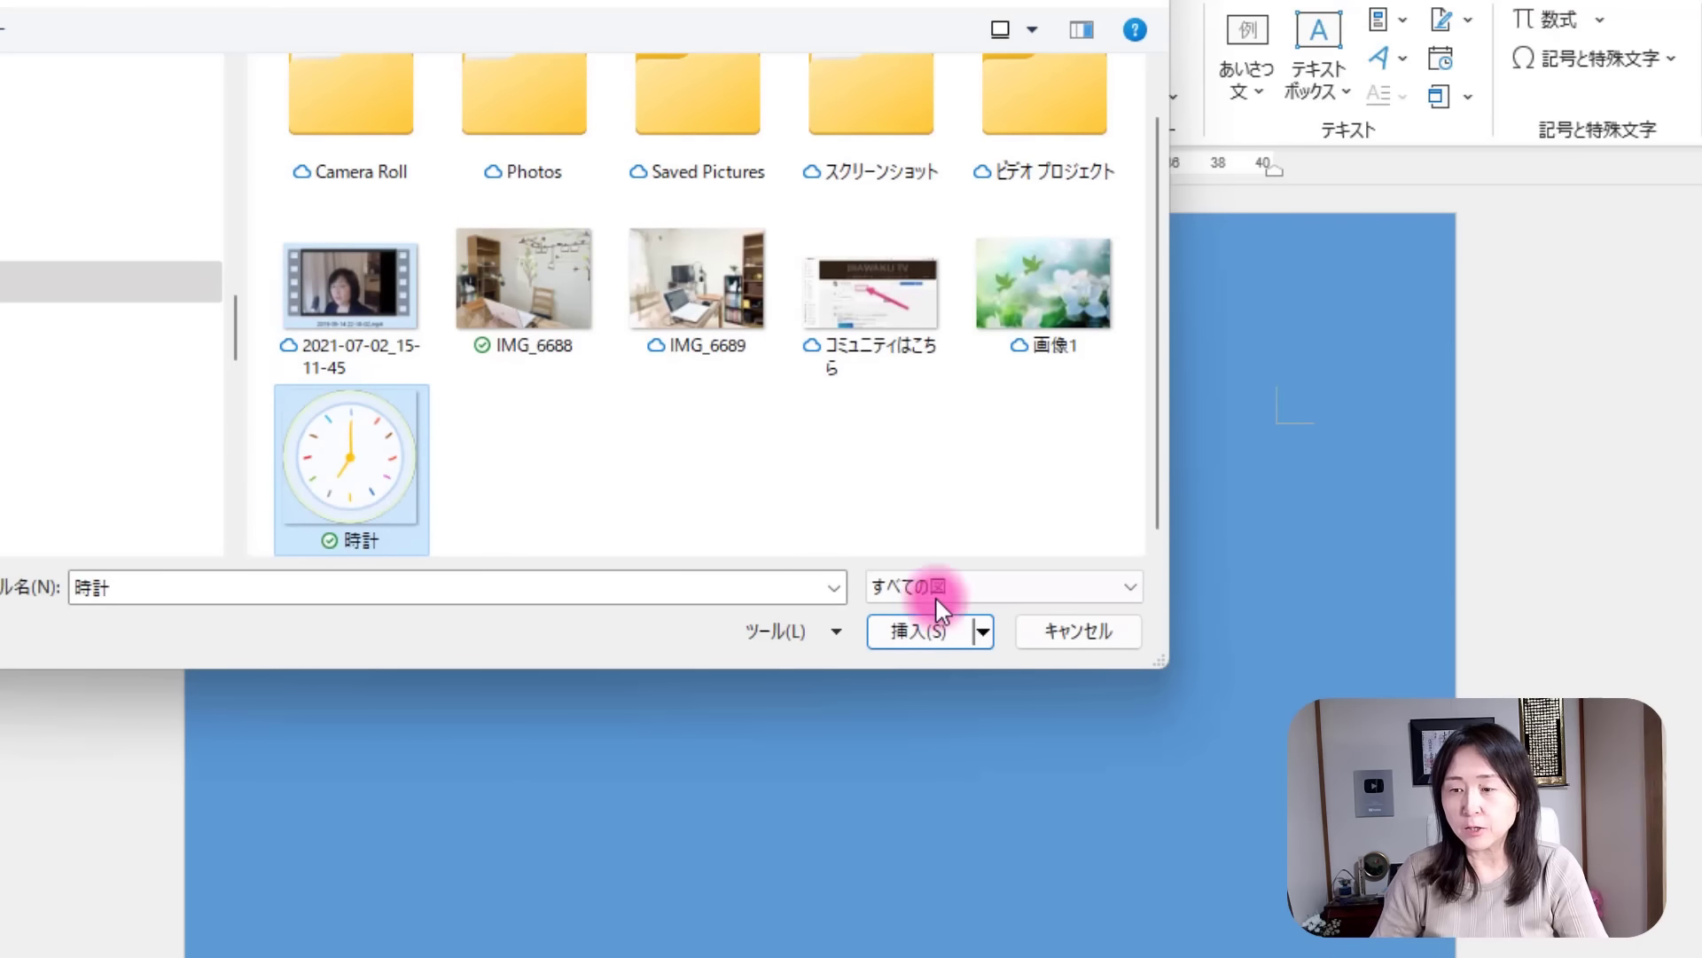
{"action": "left_click", "coordinate": [936, 628]}
Move and shrink the clock picture toward the top left, then close the document unsaved.
{"action": "left_click", "coordinate": [1268, 679]}
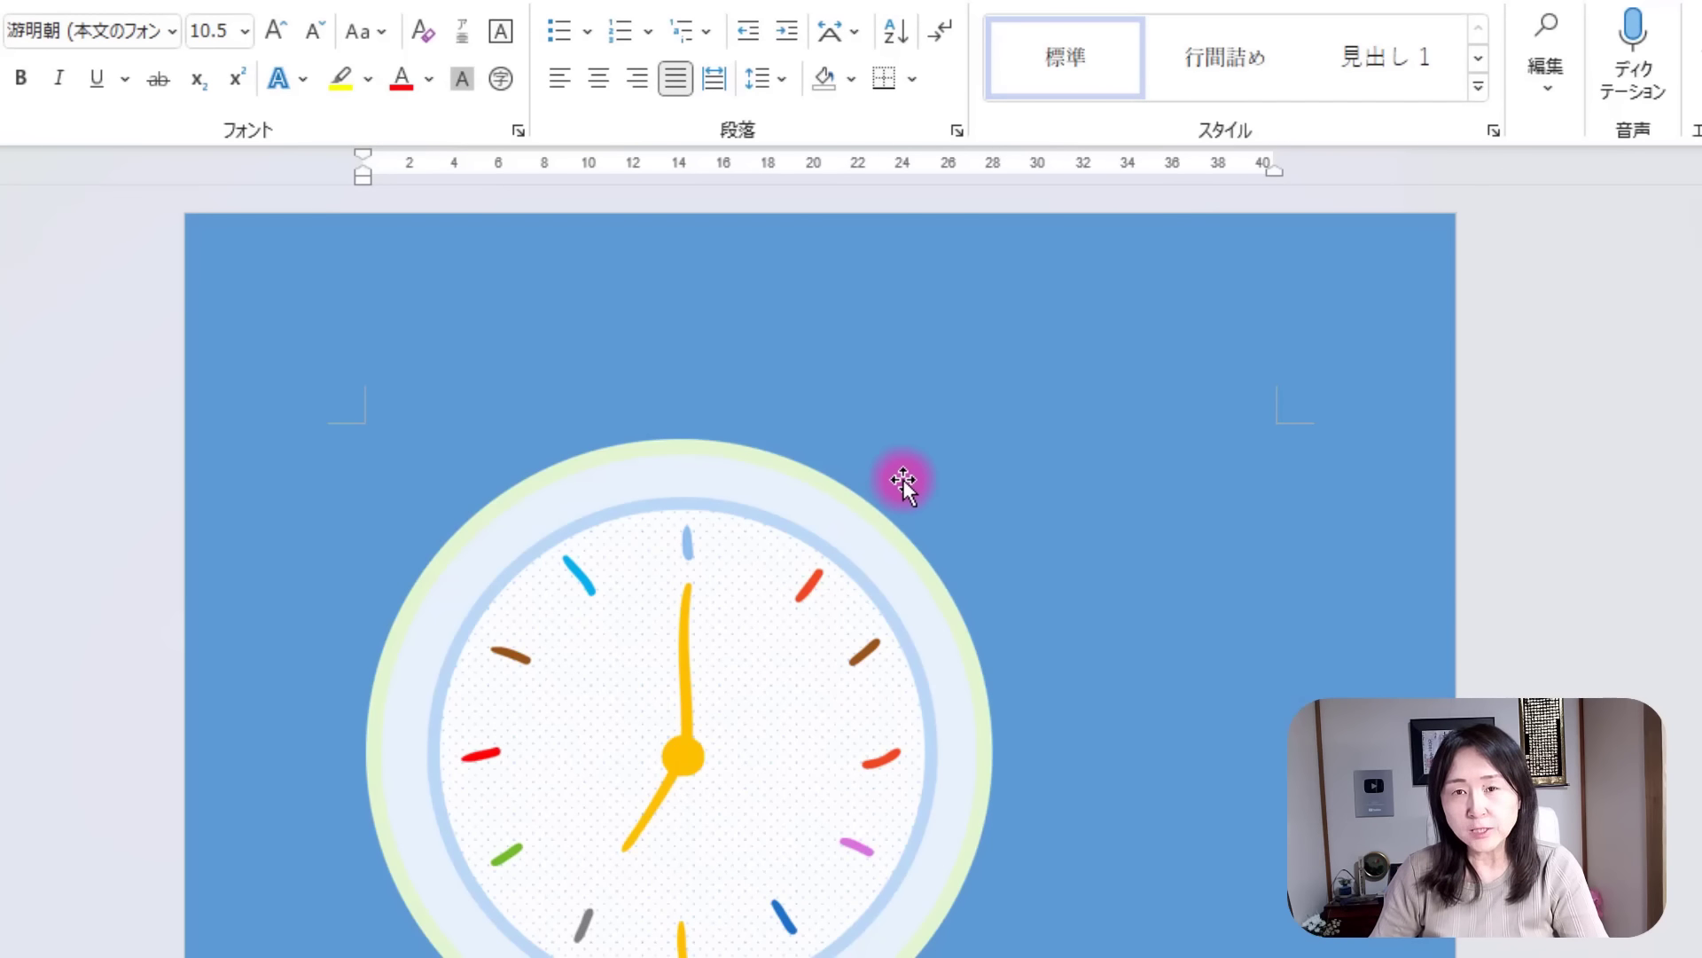
{"action": "mouse_move", "coordinate": [771, 695]}
{"action": "left_mouse_down"}
{"action": "mouse_move", "coordinate": [655, 699]}
{"action": "mouse_move", "coordinate": [662, 650]}
{"action": "left_mouse_up"}
{"action": "left_click_drag", "start_coordinate": [908, 892], "coordinate": [658, 609]}
{"action": "left_click", "coordinate": [1685, 5]}
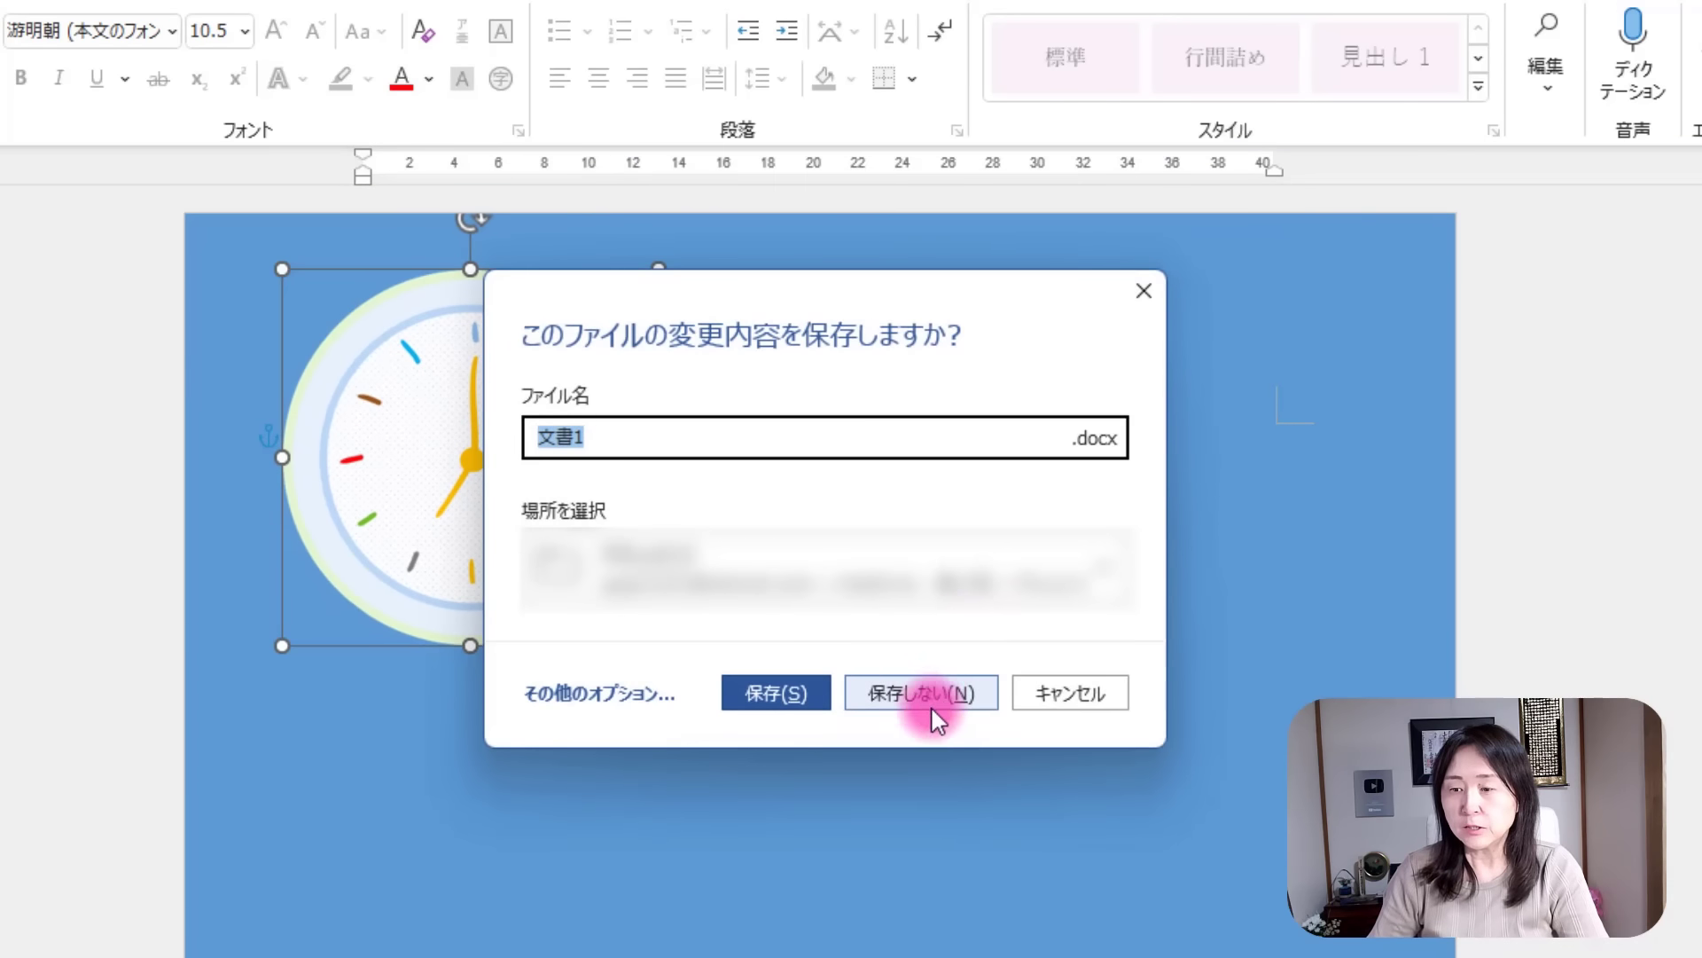
{"action": "left_click", "coordinate": [929, 681]}
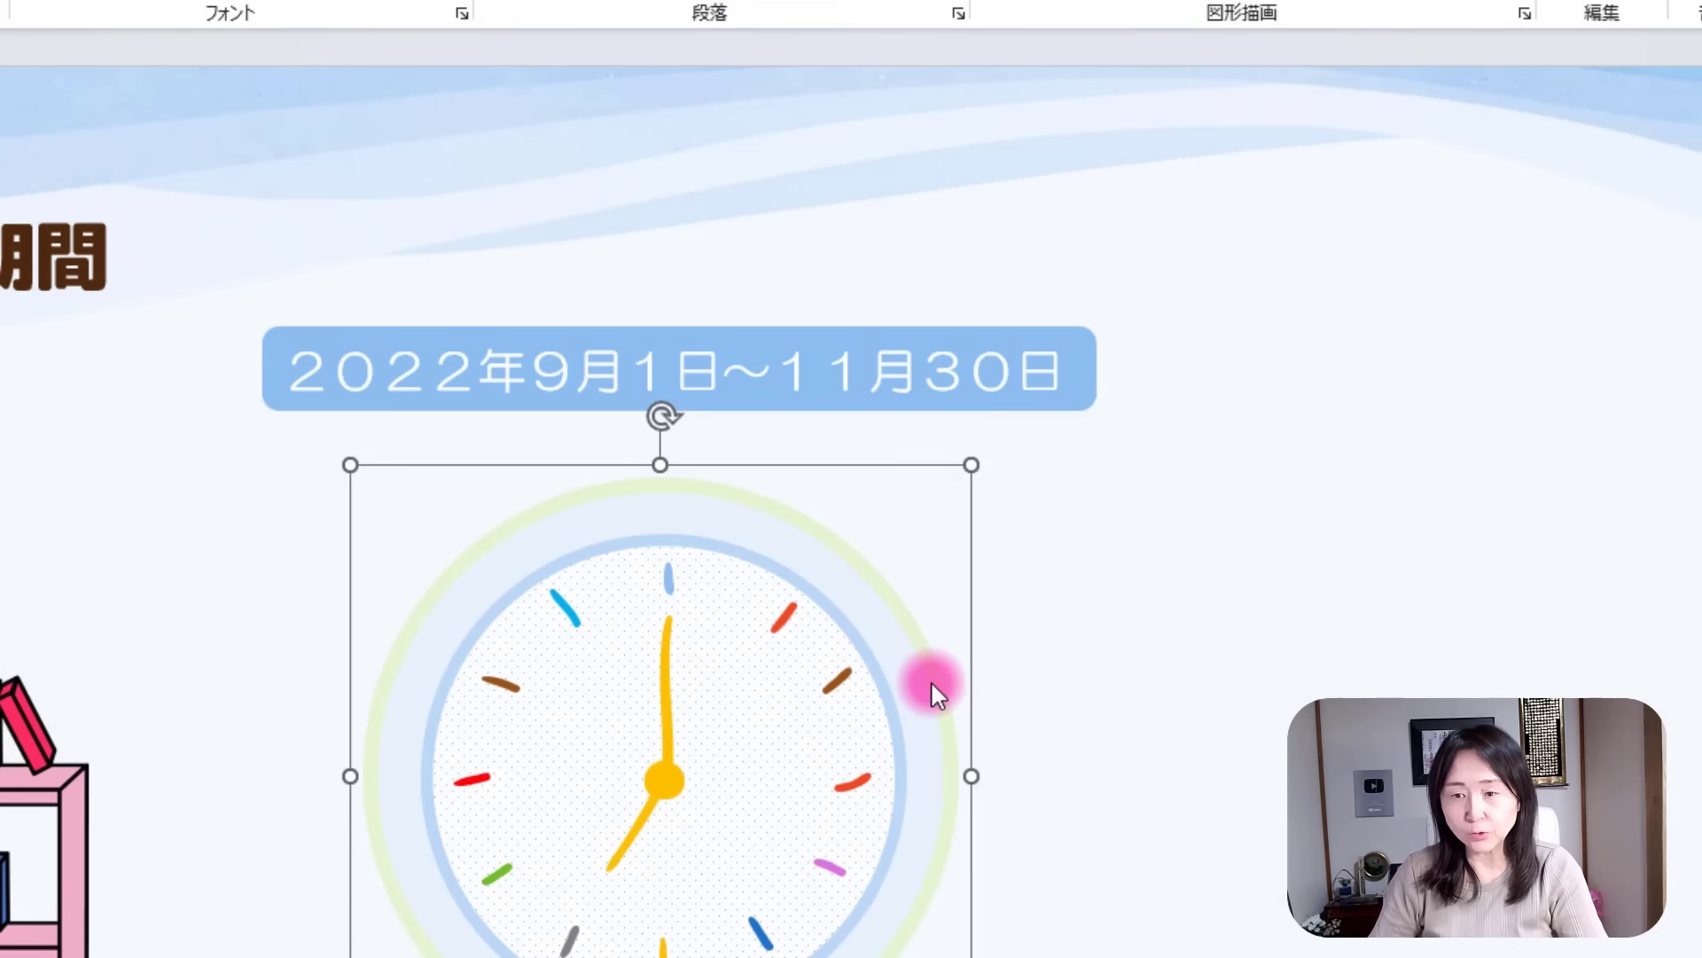
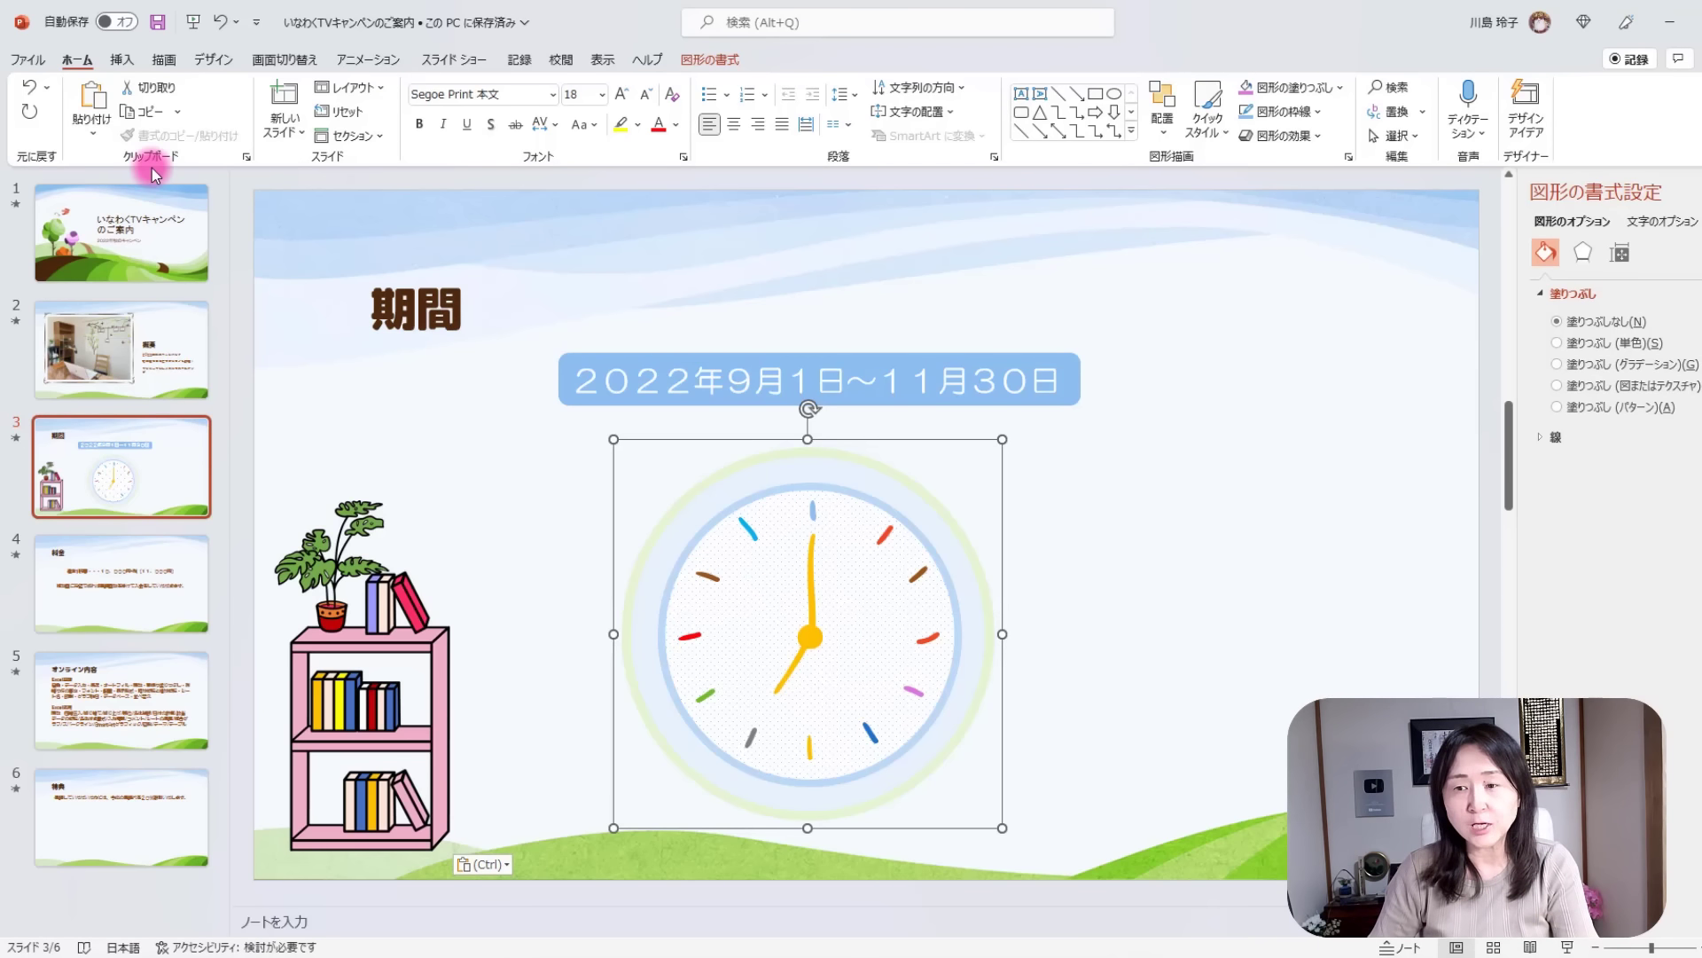
Export just the current clock slide as a JPEG file into the Pictures folder.
{"action": "left_click", "coordinate": [42, 64]}
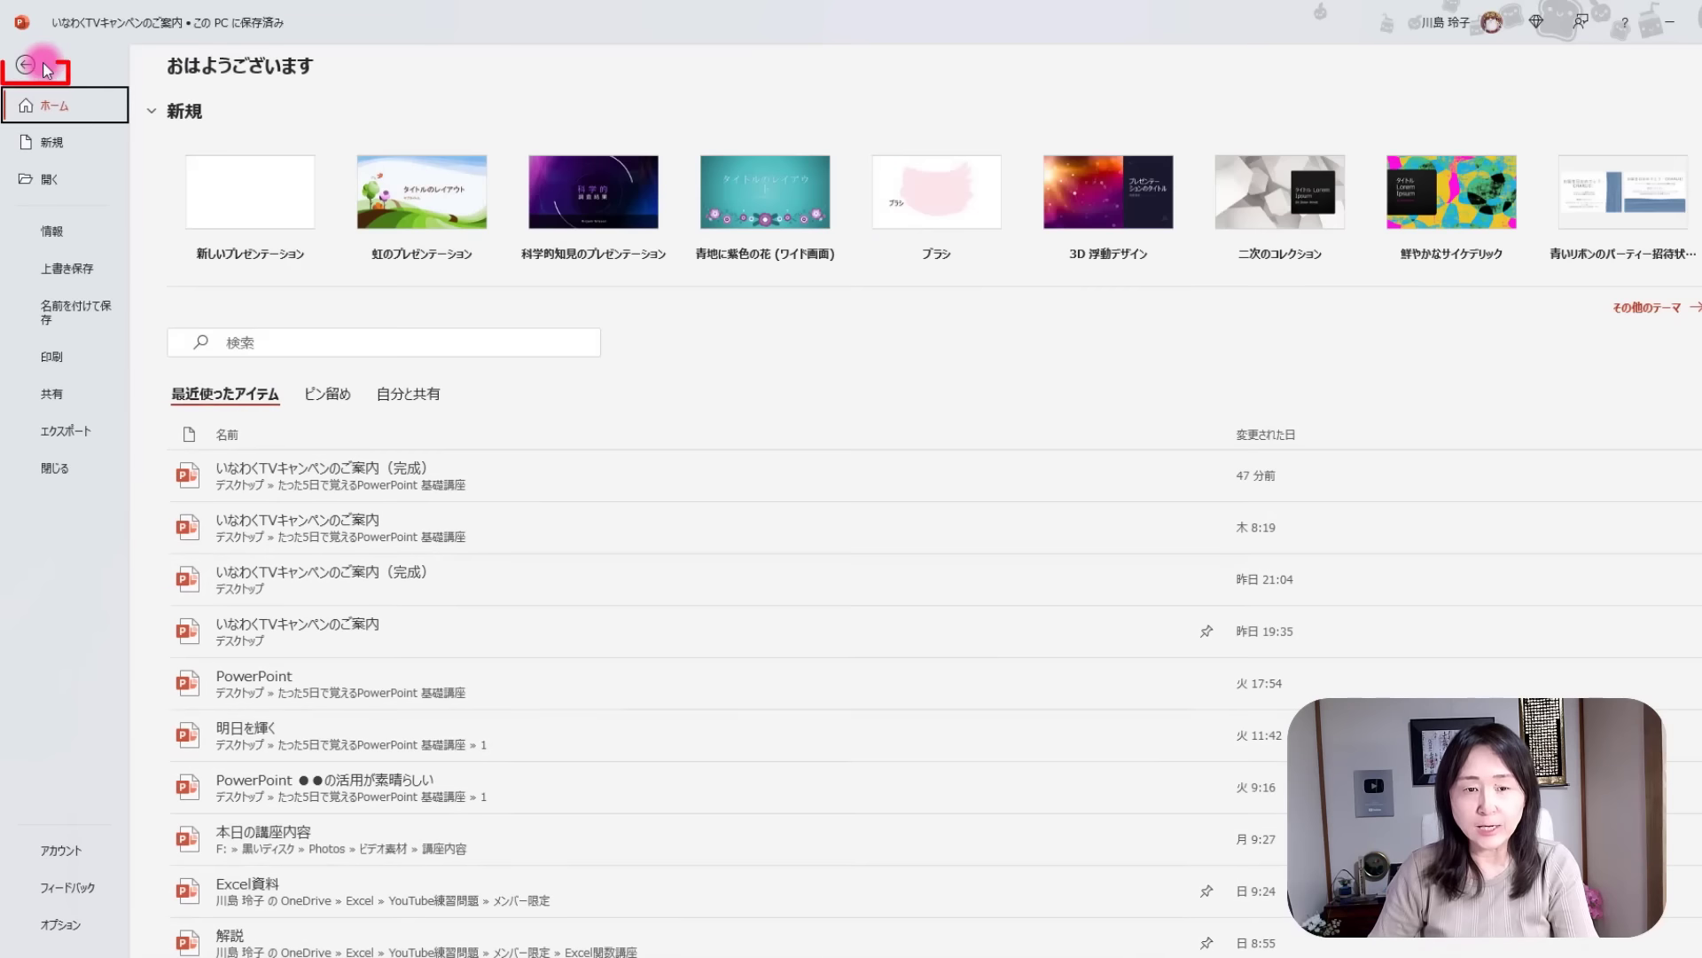
{"action": "left_click", "coordinate": [93, 432]}
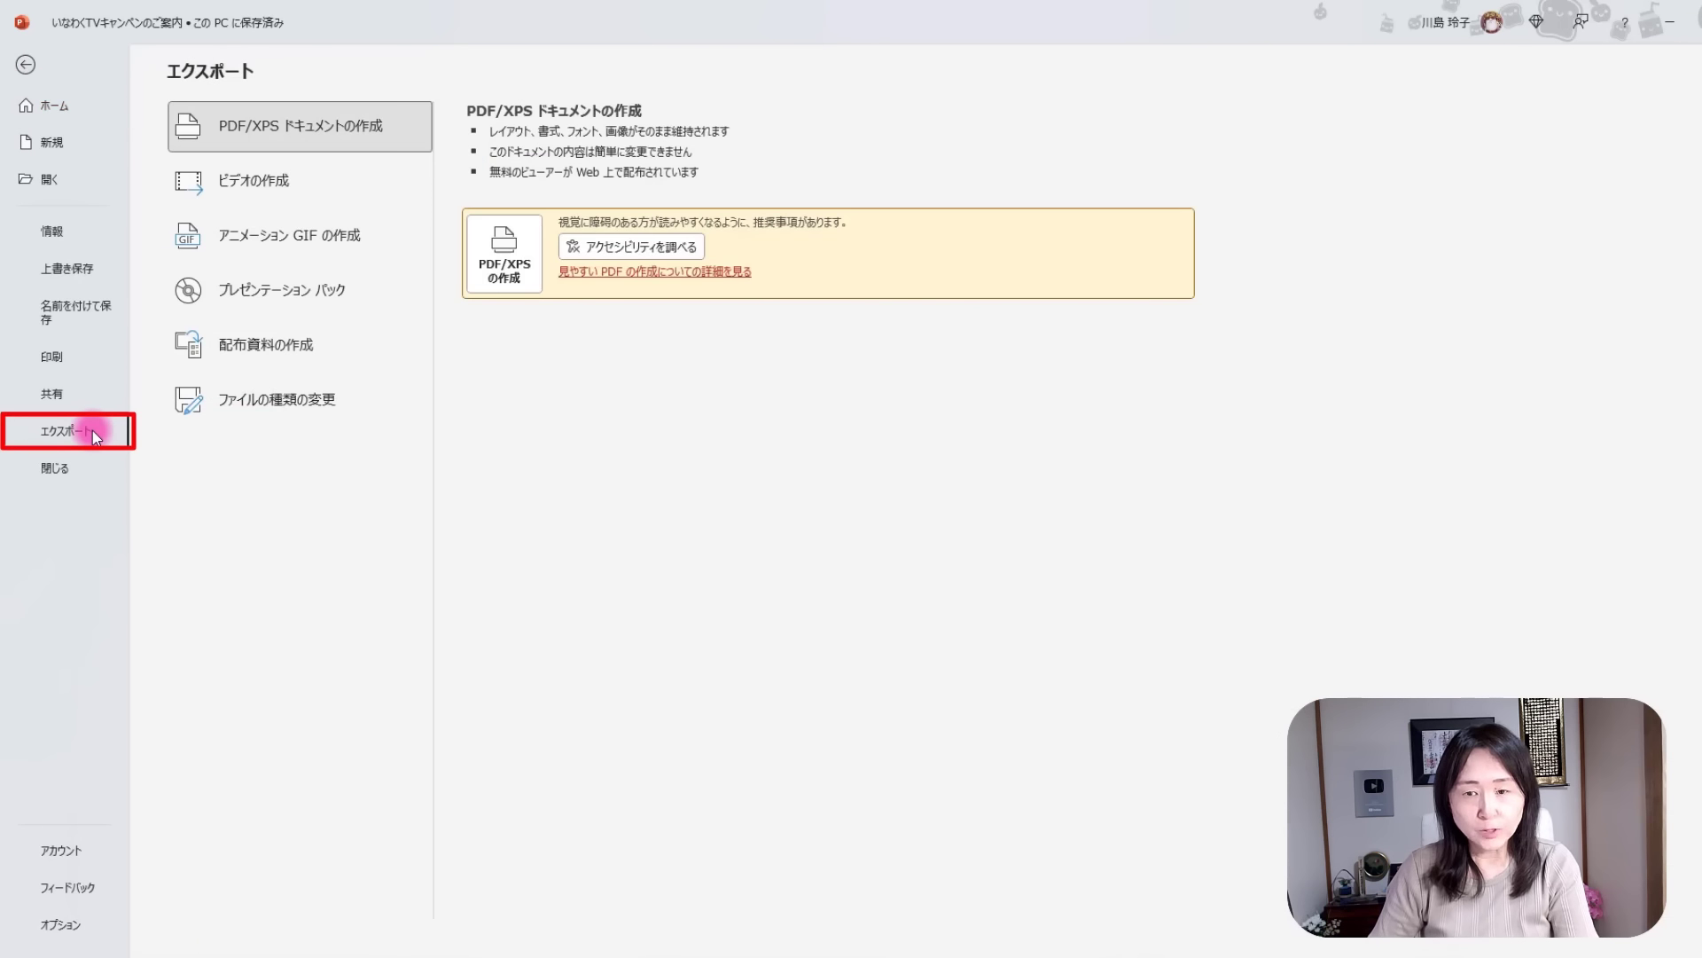
{"action": "left_click", "coordinate": [334, 397]}
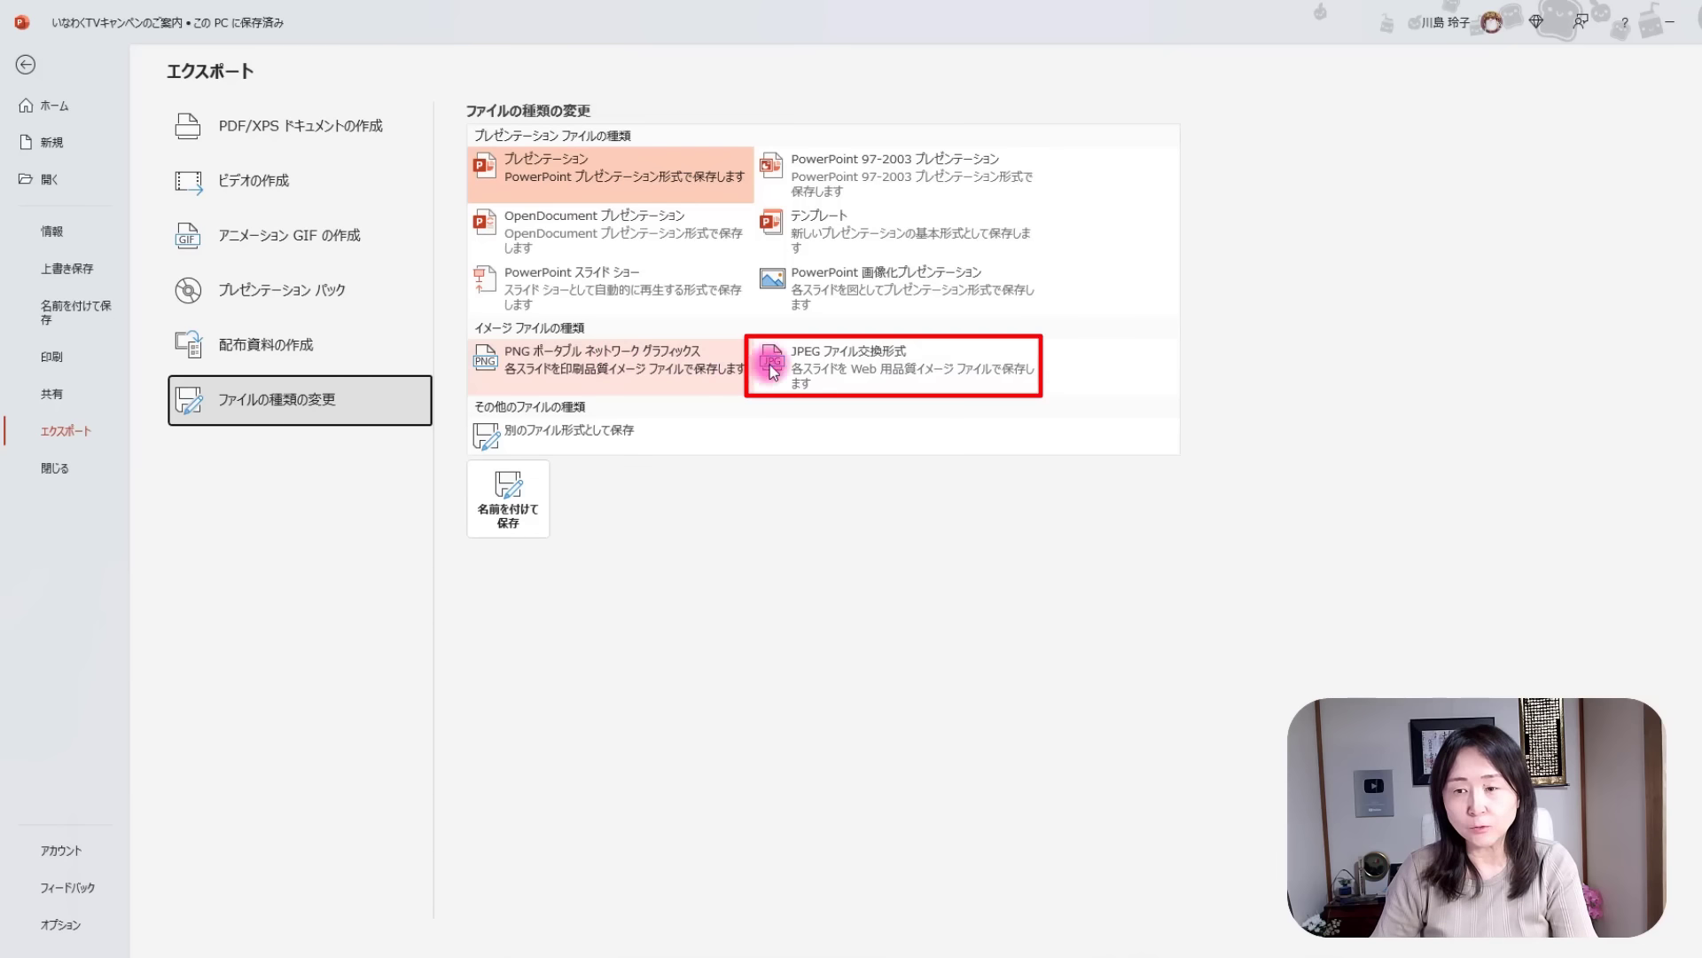
{"action": "left_click", "coordinate": [913, 363]}
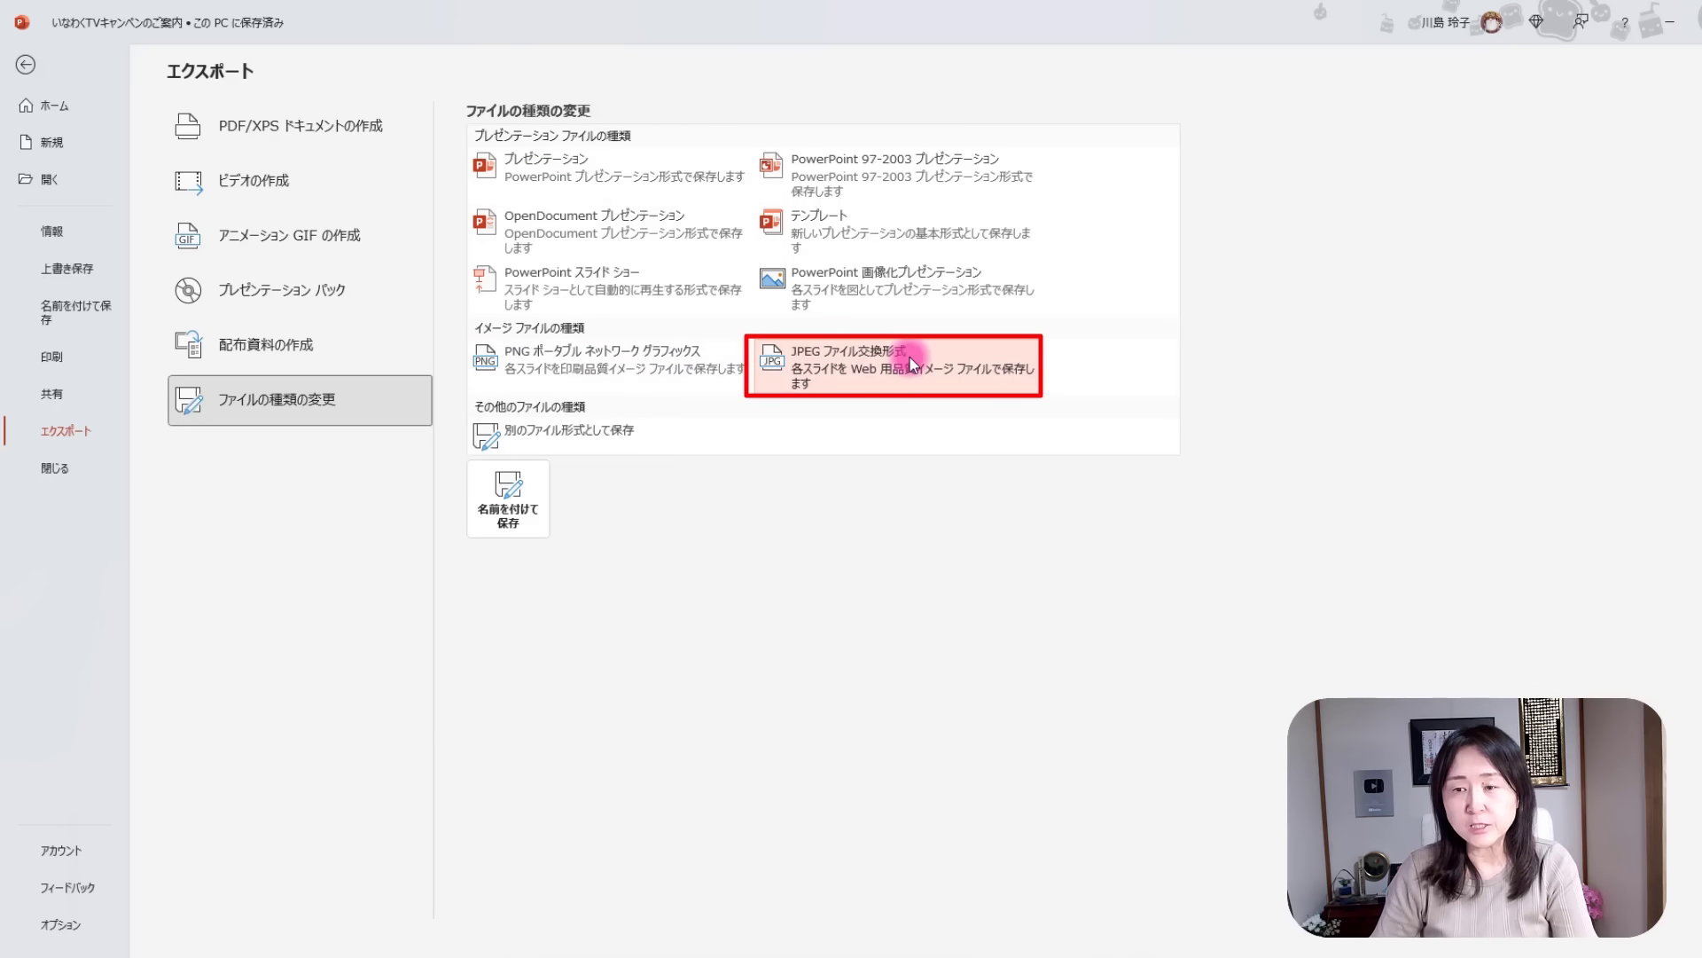
{"action": "left_click", "coordinate": [523, 501]}
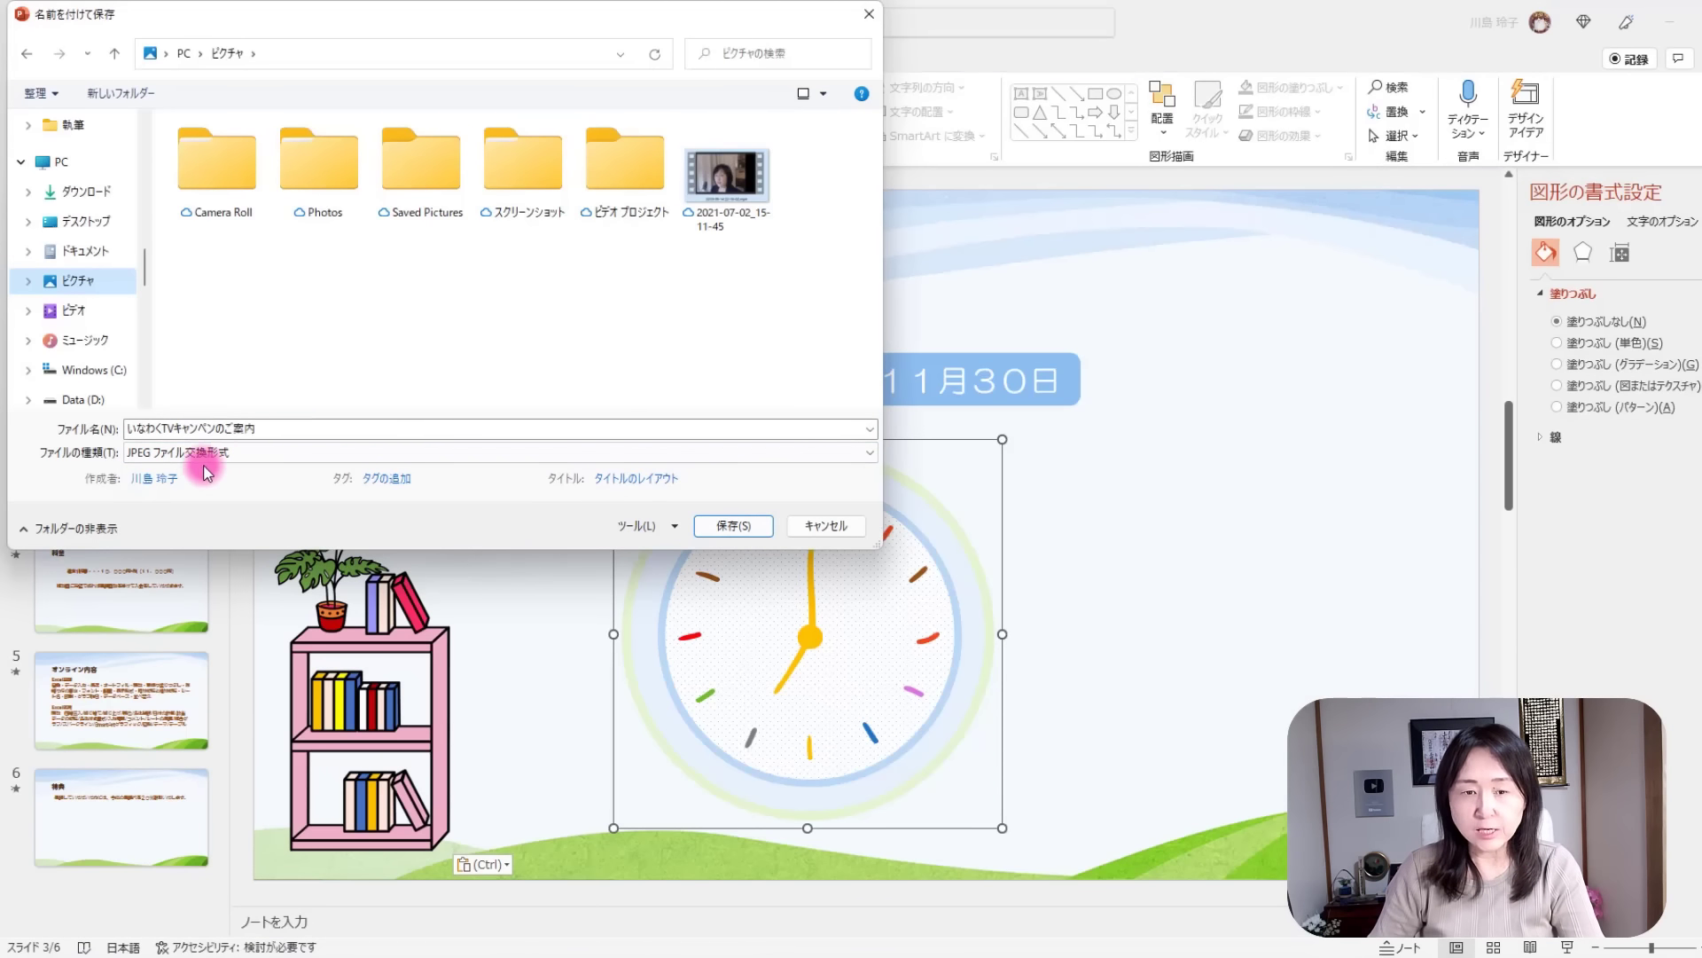
{"action": "left_click", "coordinate": [746, 520]}
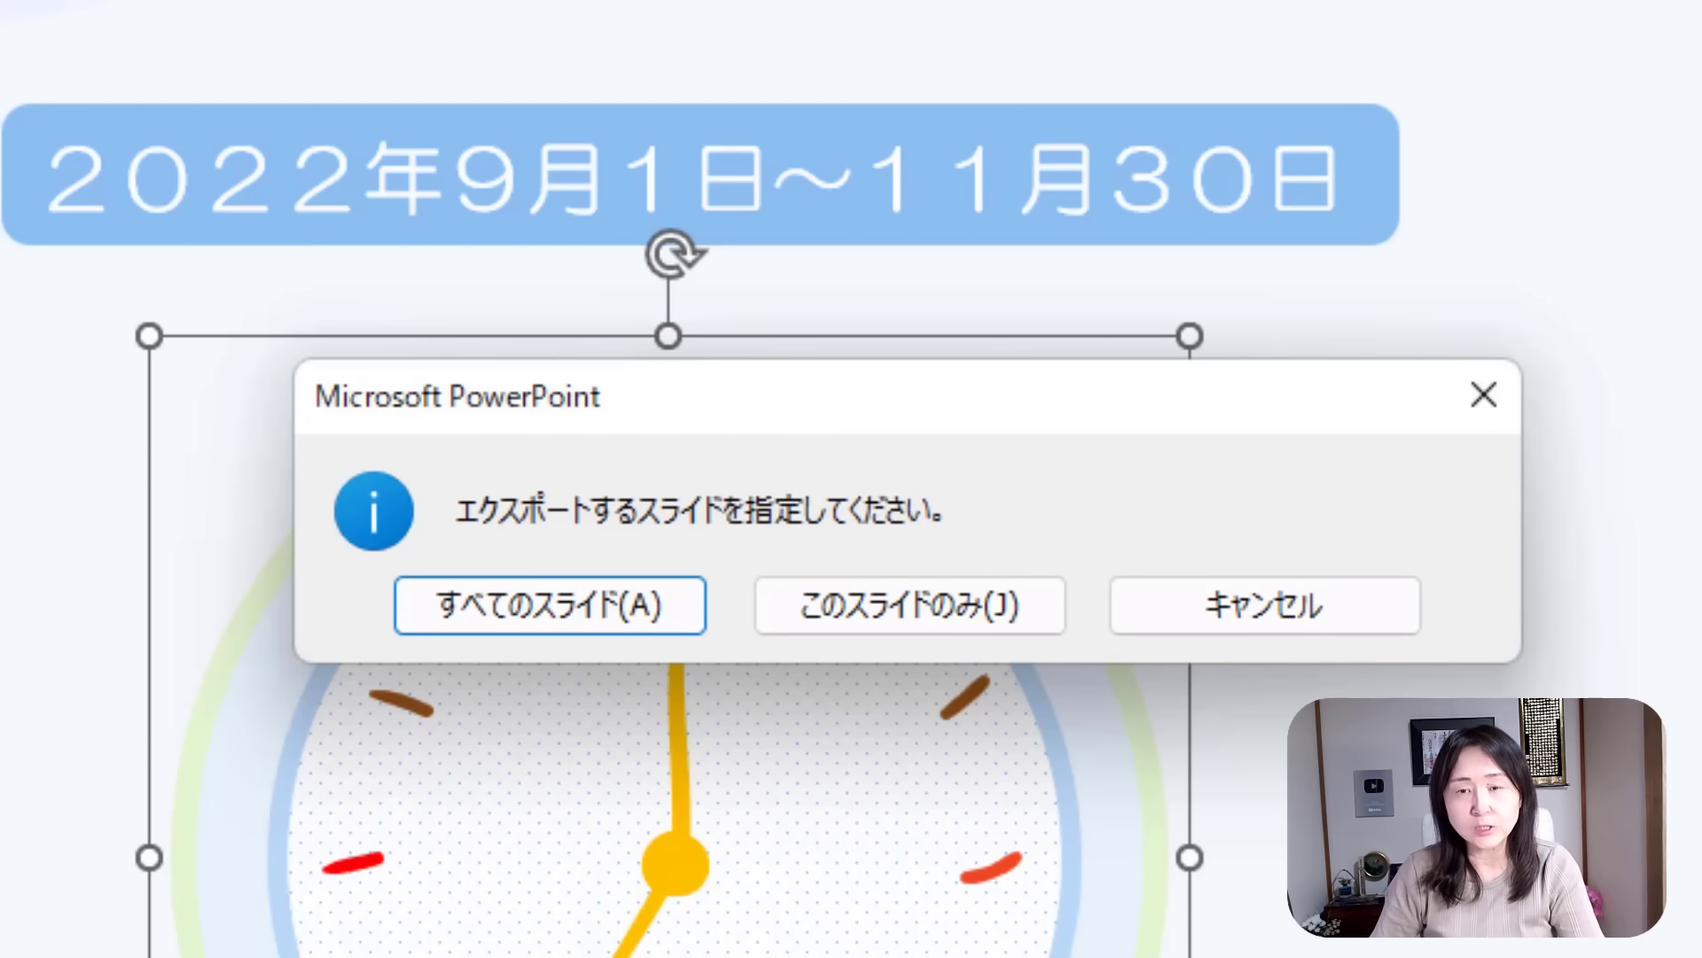
{"action": "left_click", "coordinate": [968, 614]}
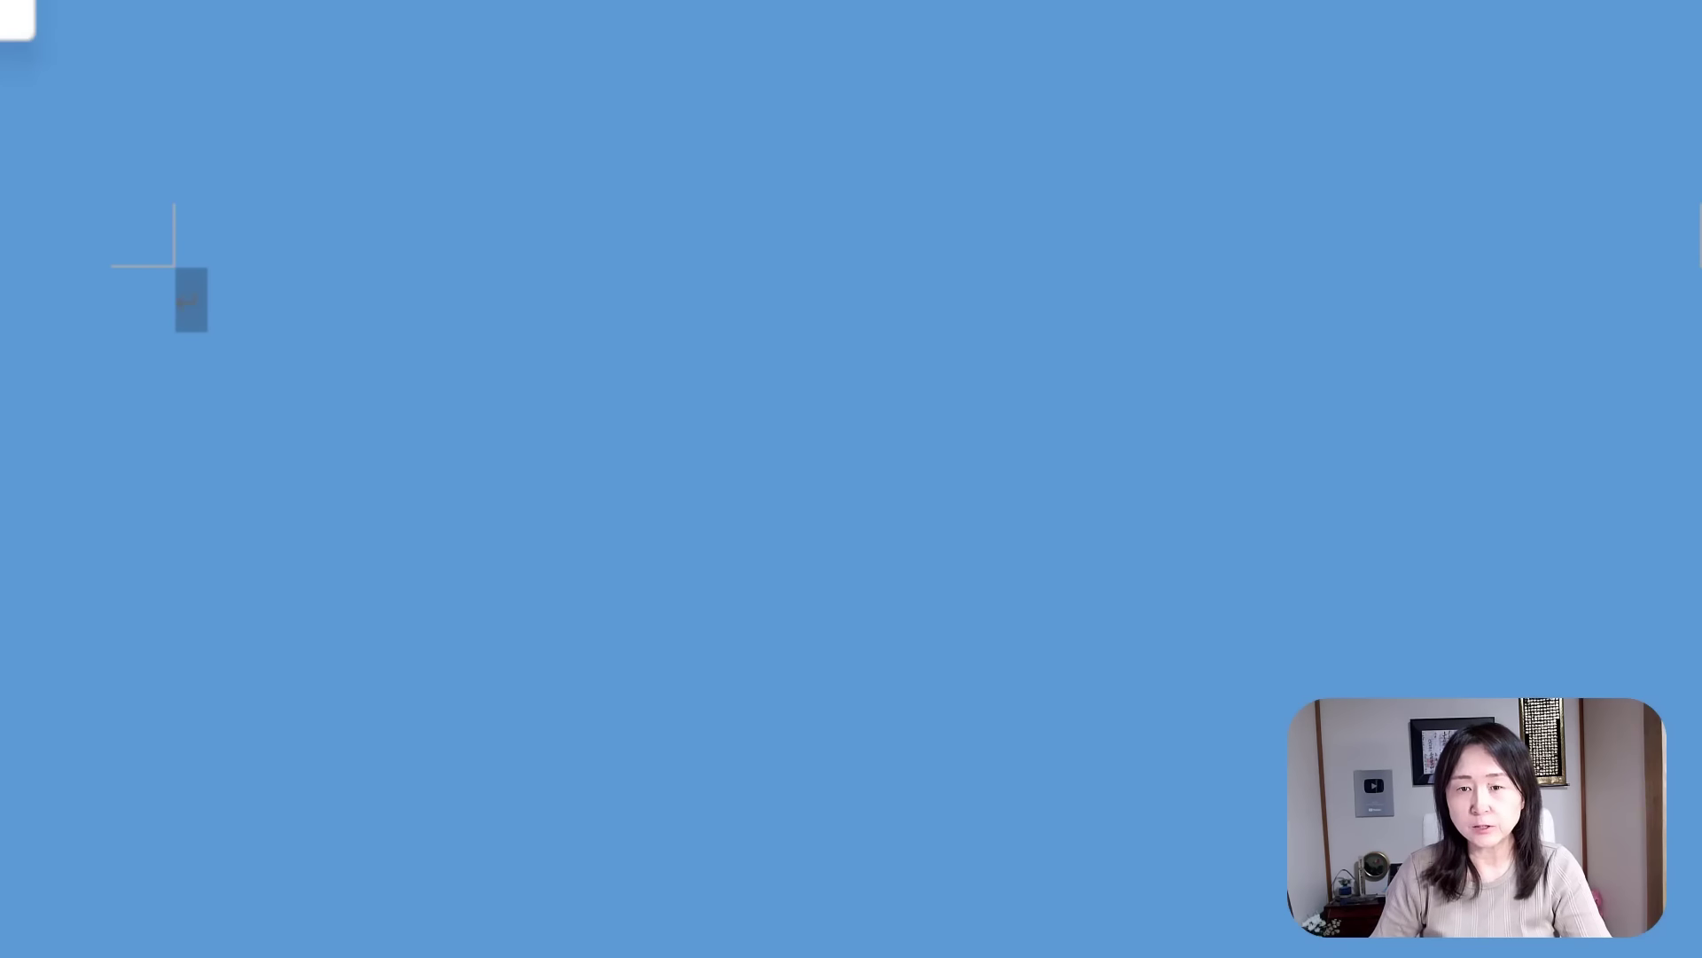
Insert the exported clock-slide JPEG into the Word document, then close the document.
{"action": "left_click", "coordinate": [1077, 152]}
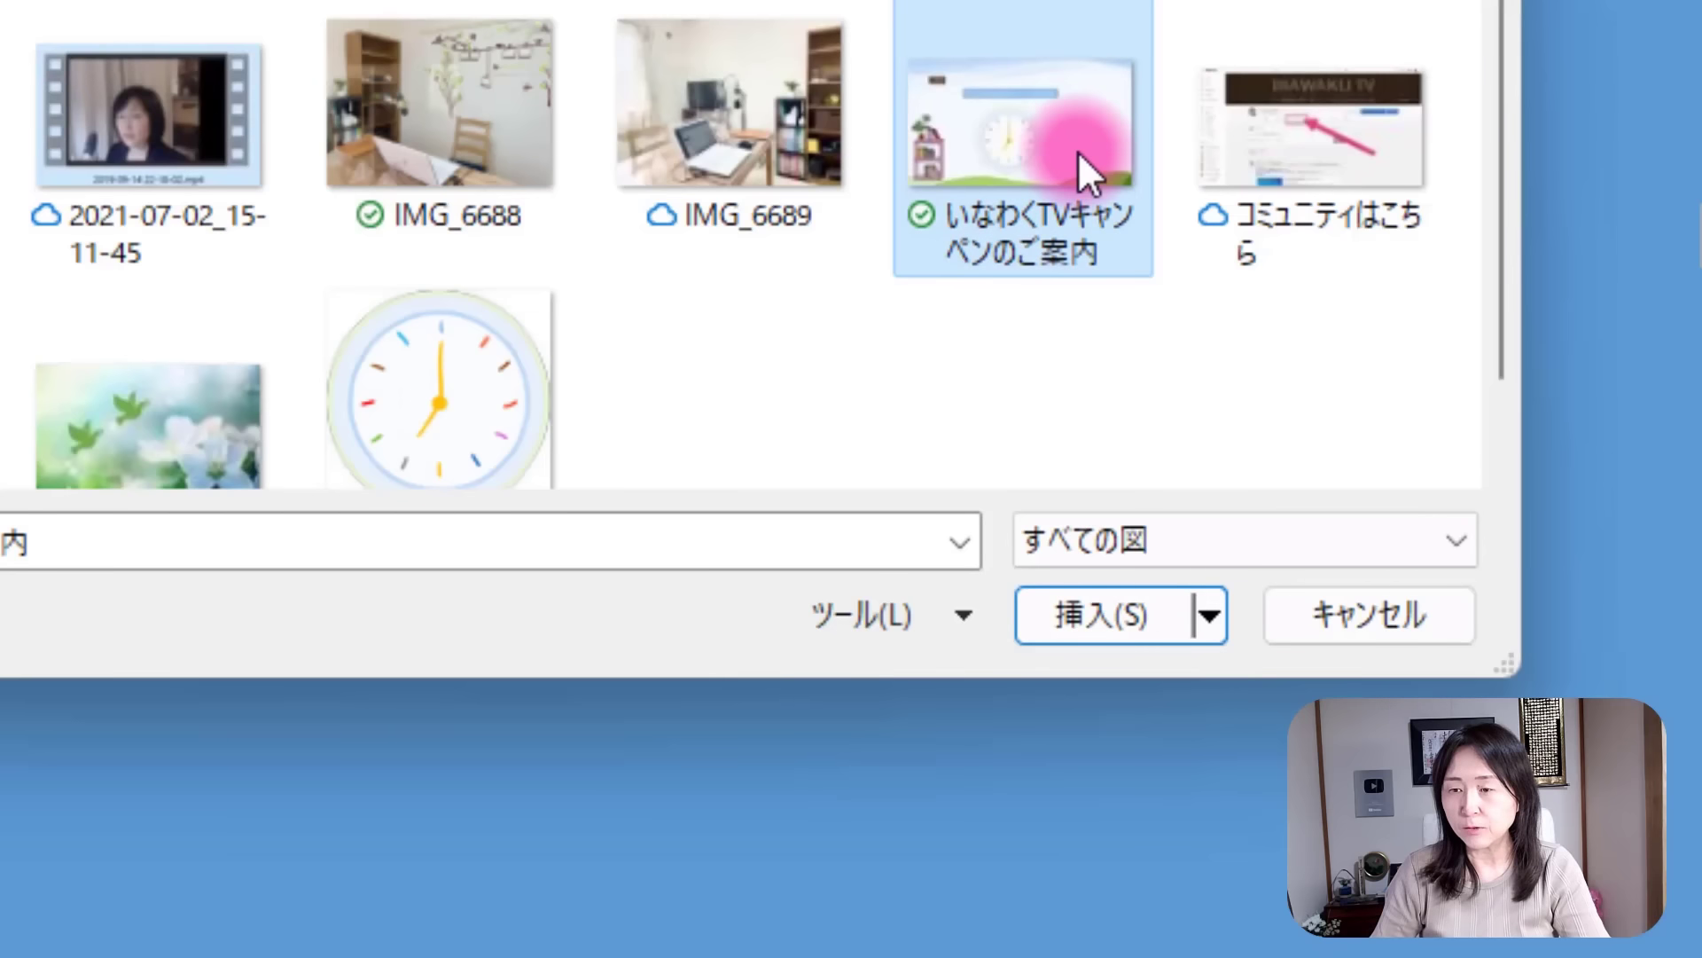
{"action": "left_click", "coordinate": [1163, 609]}
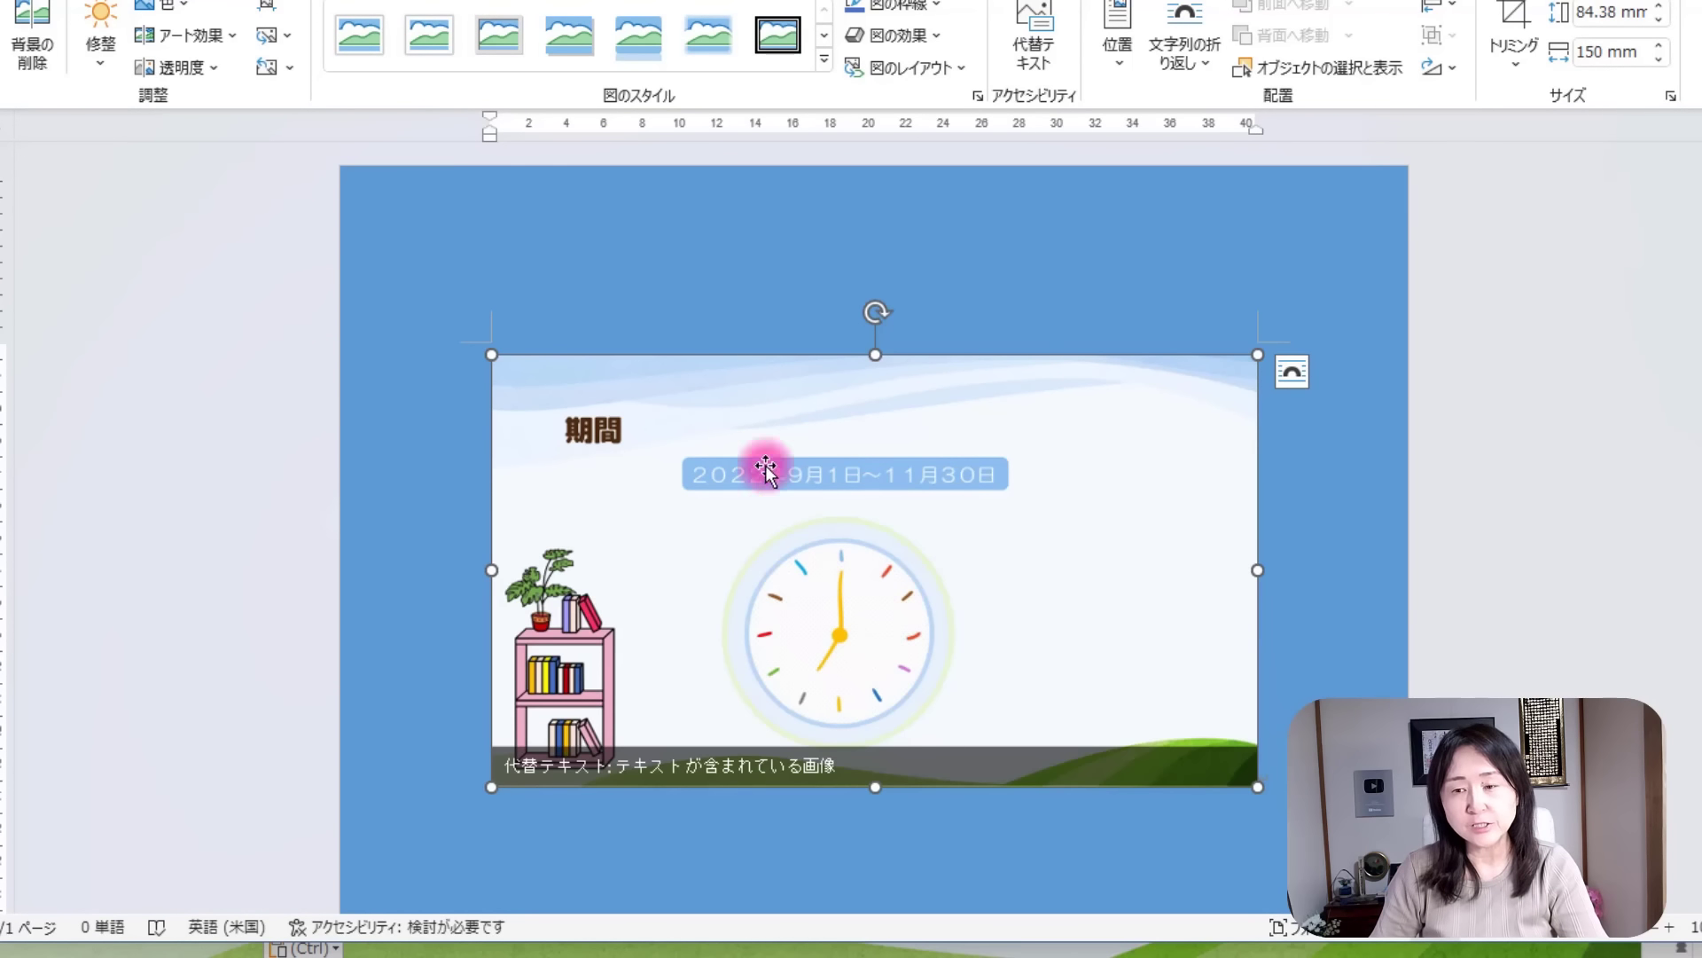
{"action": "left_click", "coordinate": [1277, 587]}
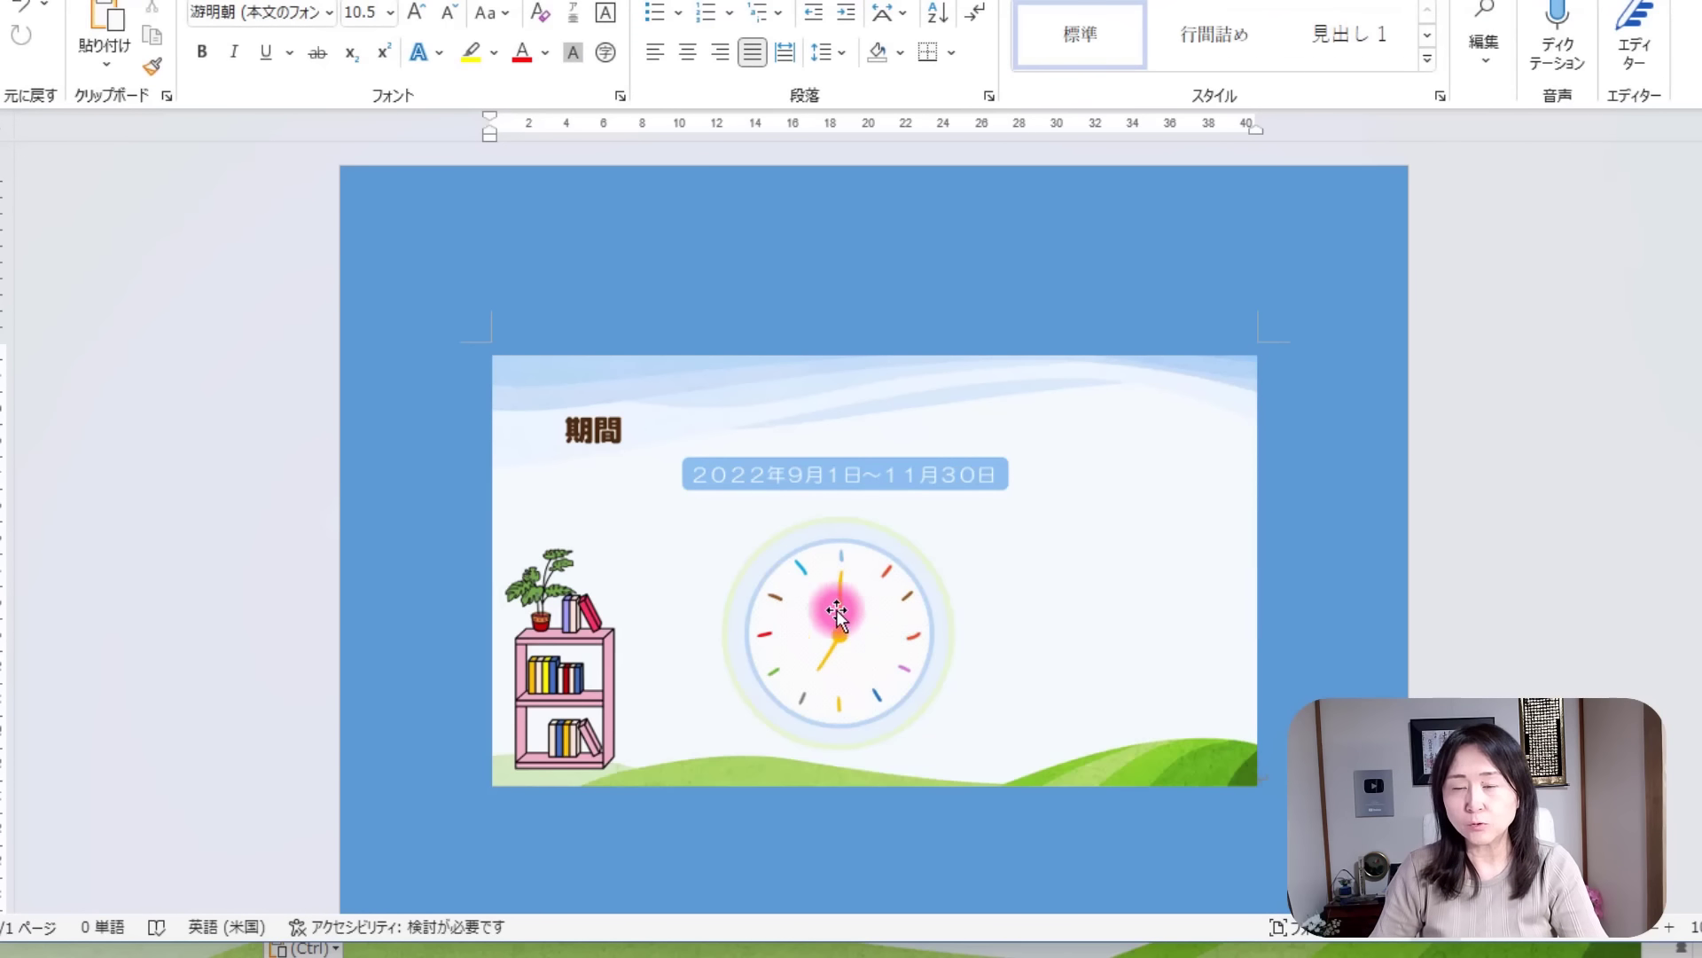
{"action": "key", "text": "ctrl+w"}
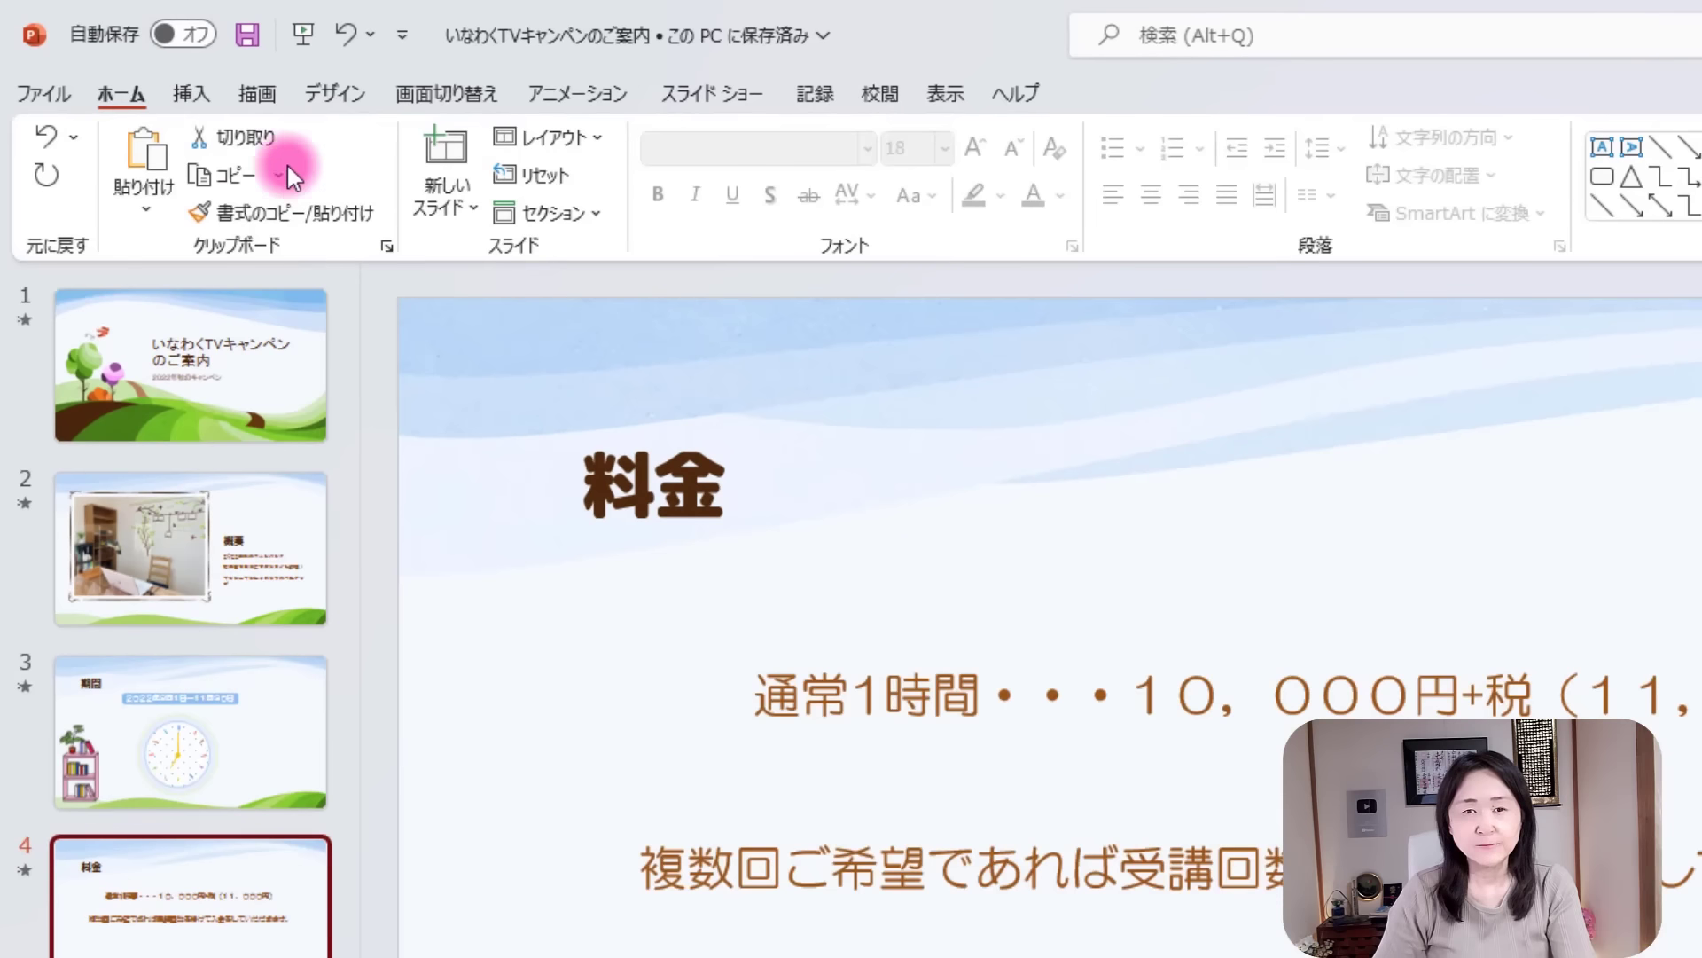
Search stock images for headphones and insert the white headphones photo onto the 料金 slide.
{"action": "left_click", "coordinate": [199, 92]}
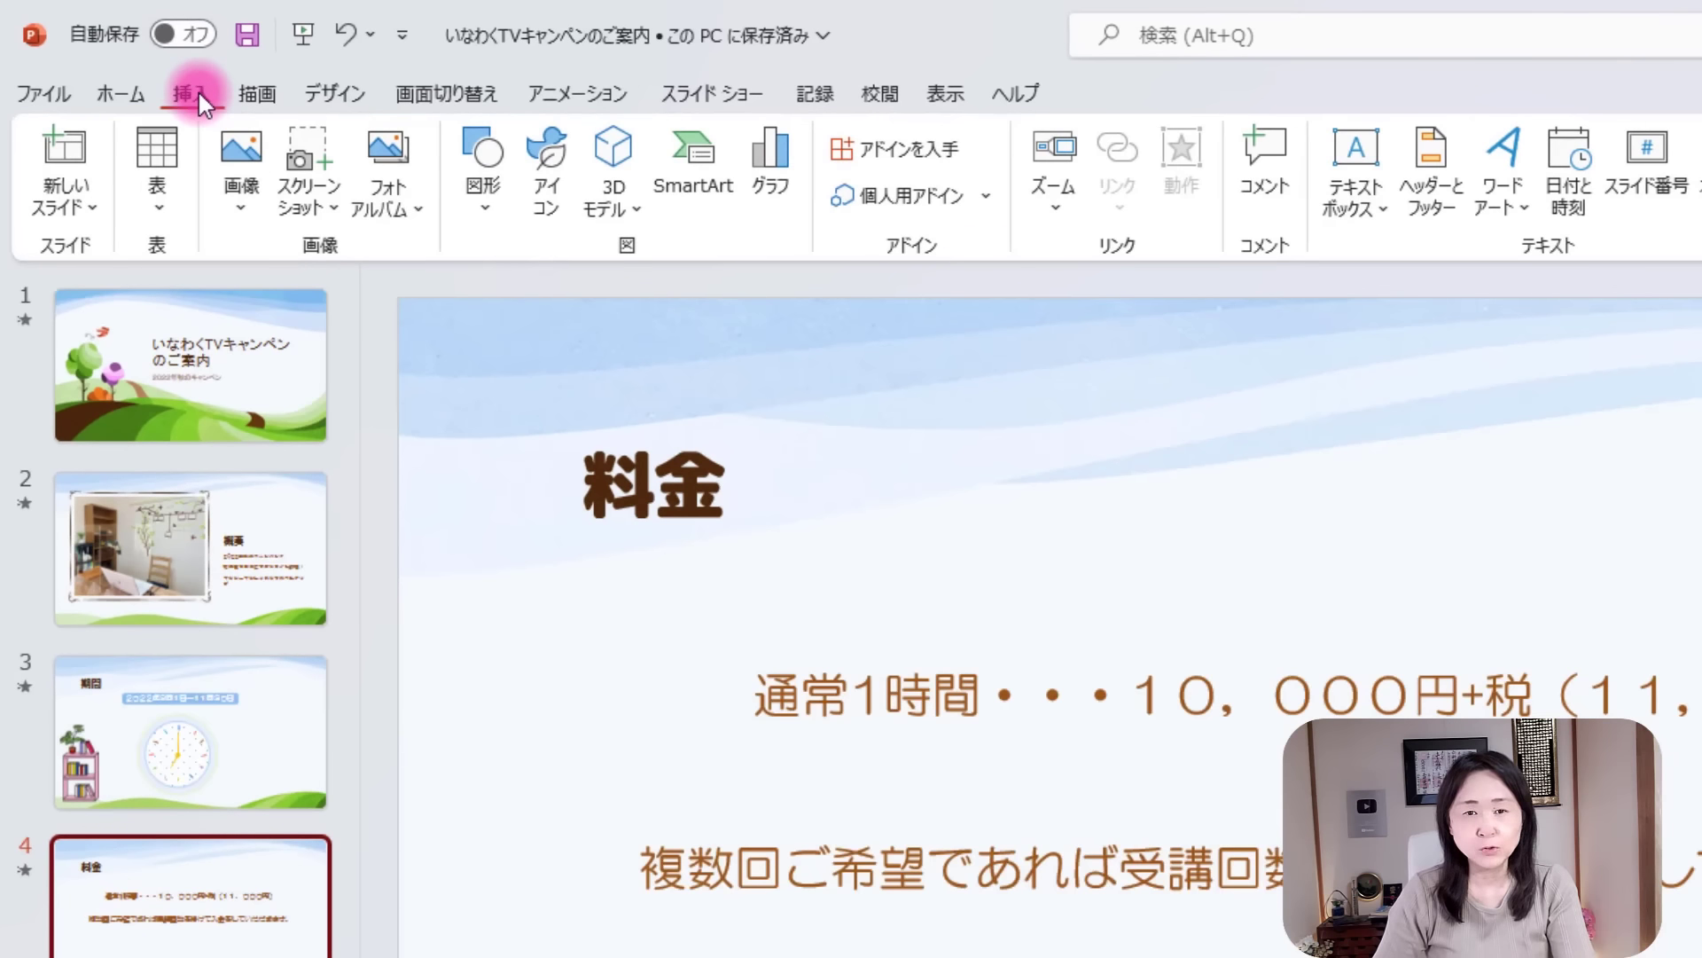
{"action": "left_click", "coordinate": [228, 183]}
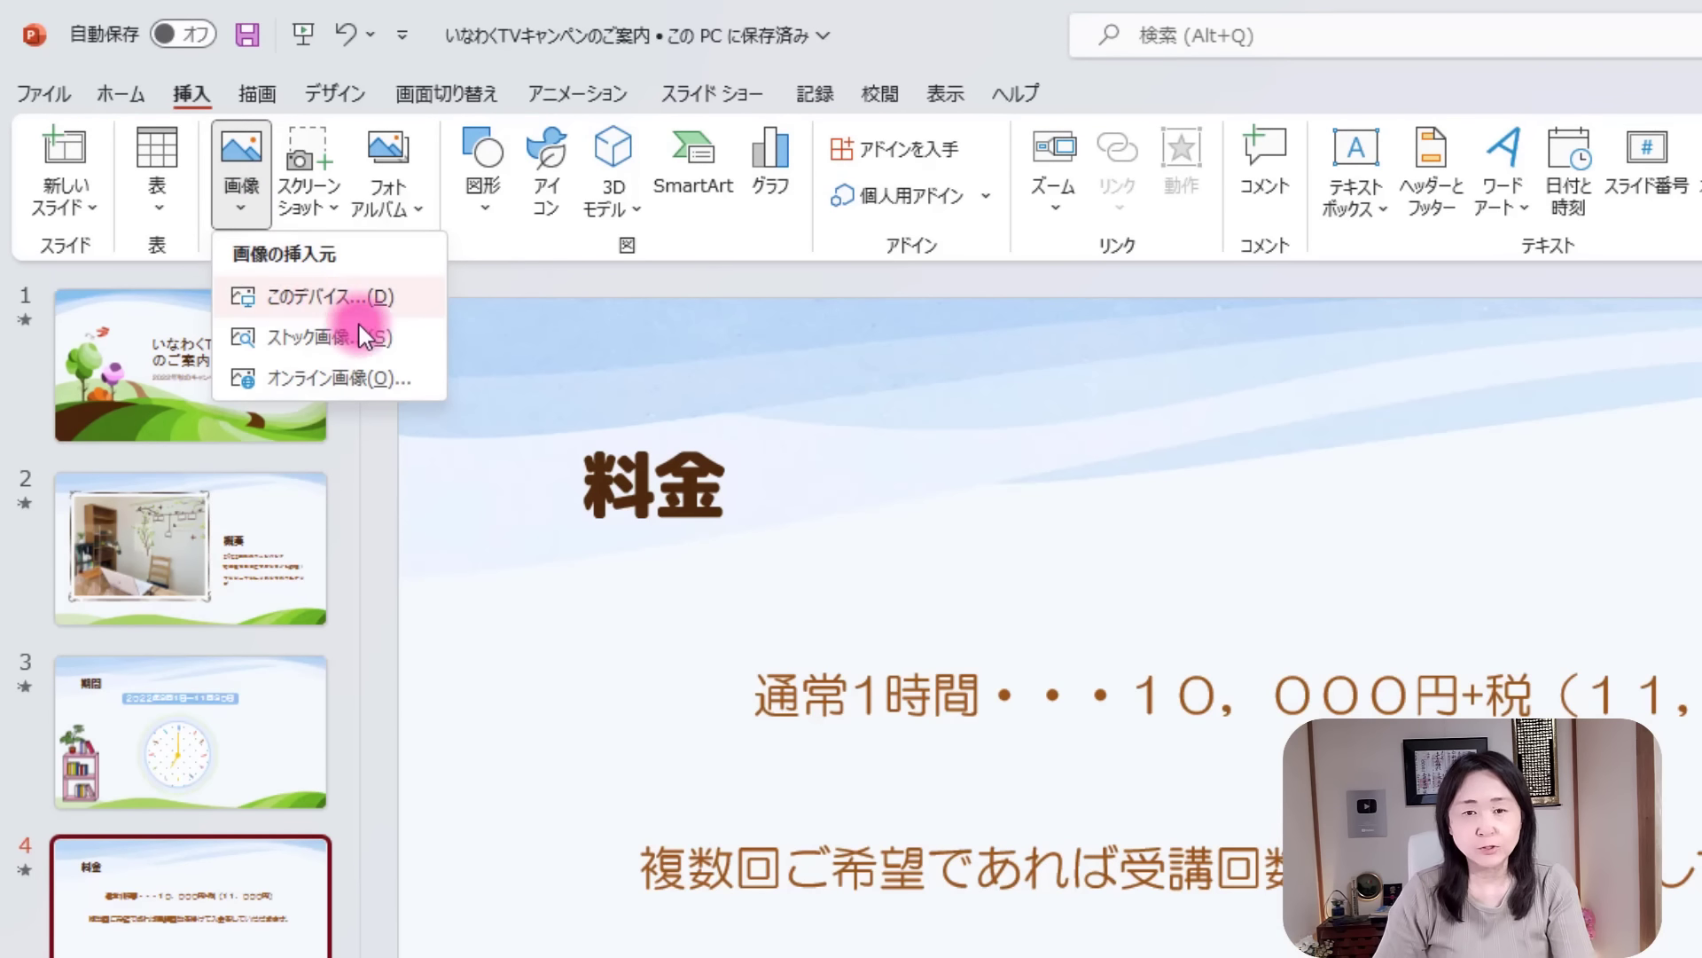
{"action": "left_click", "coordinate": [364, 333]}
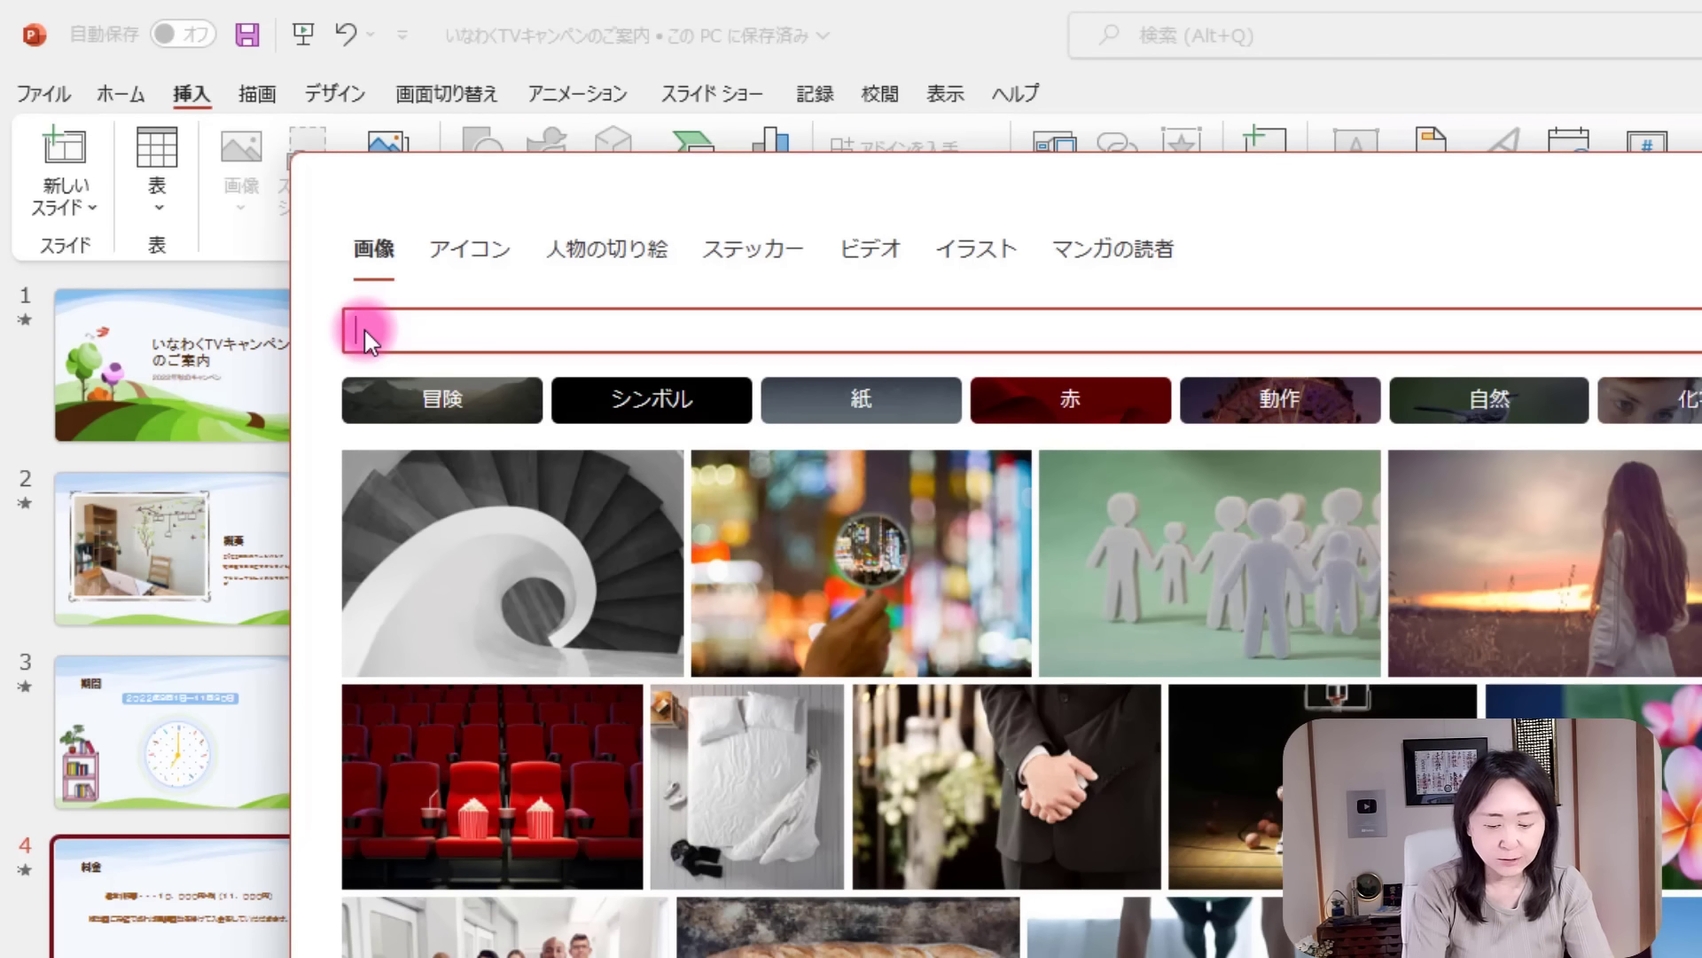
{"action": "type", "text": "ddoho"}
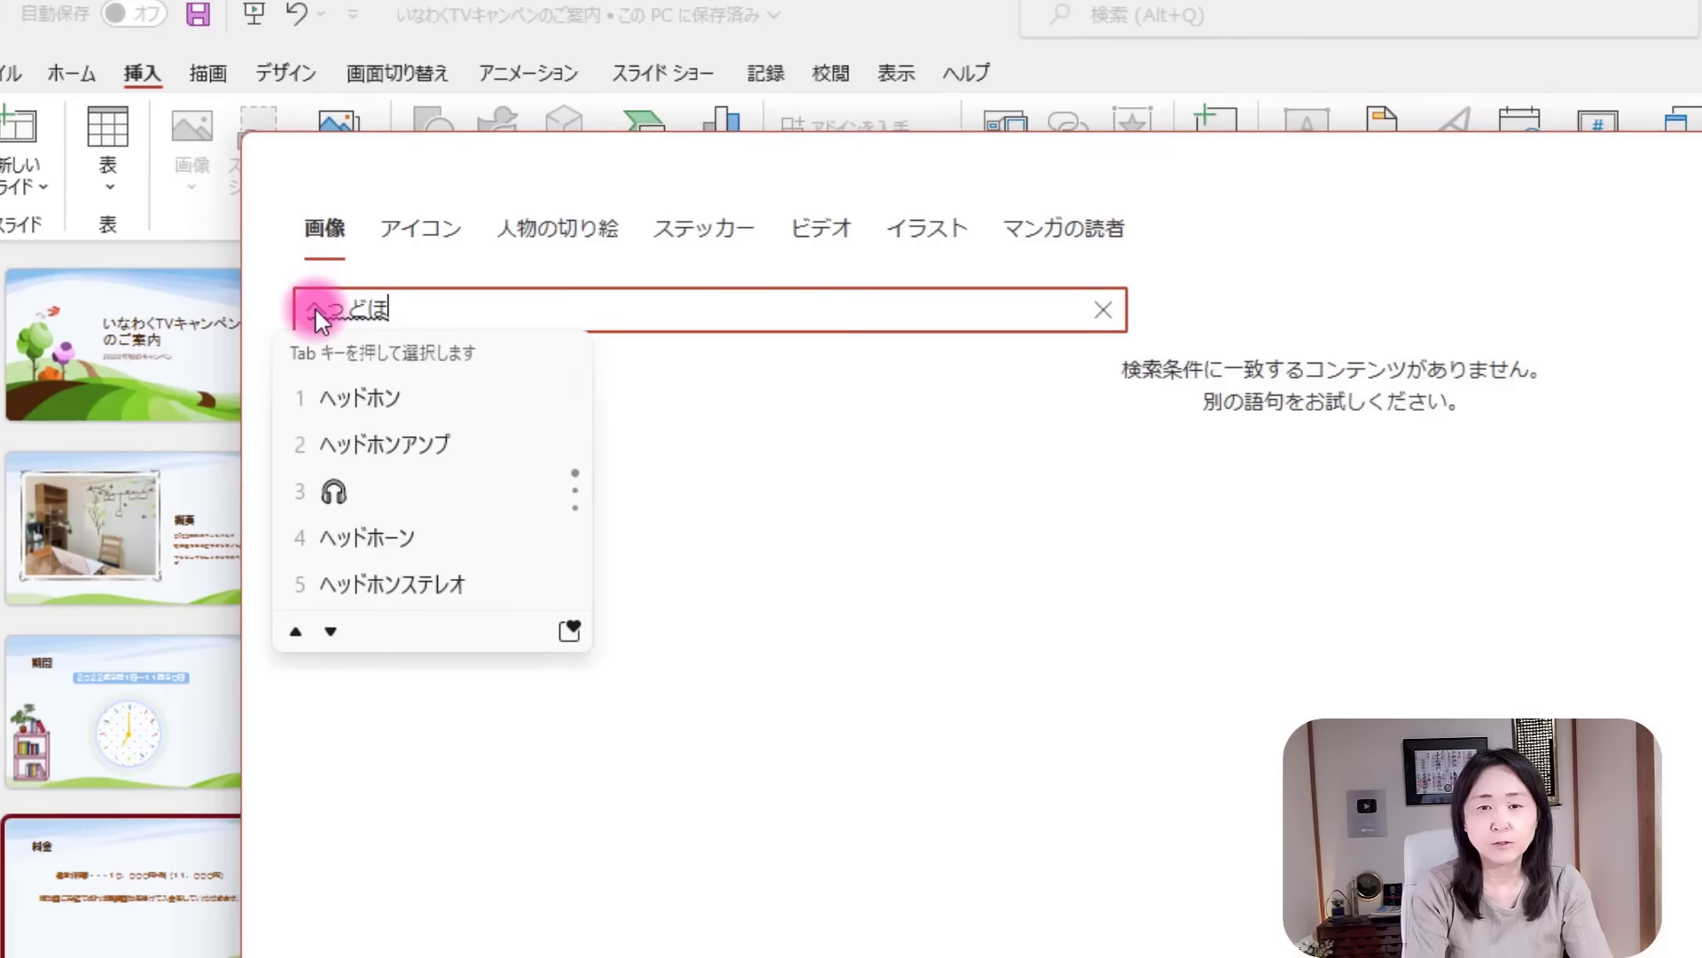
{"action": "key", "text": "Return"}
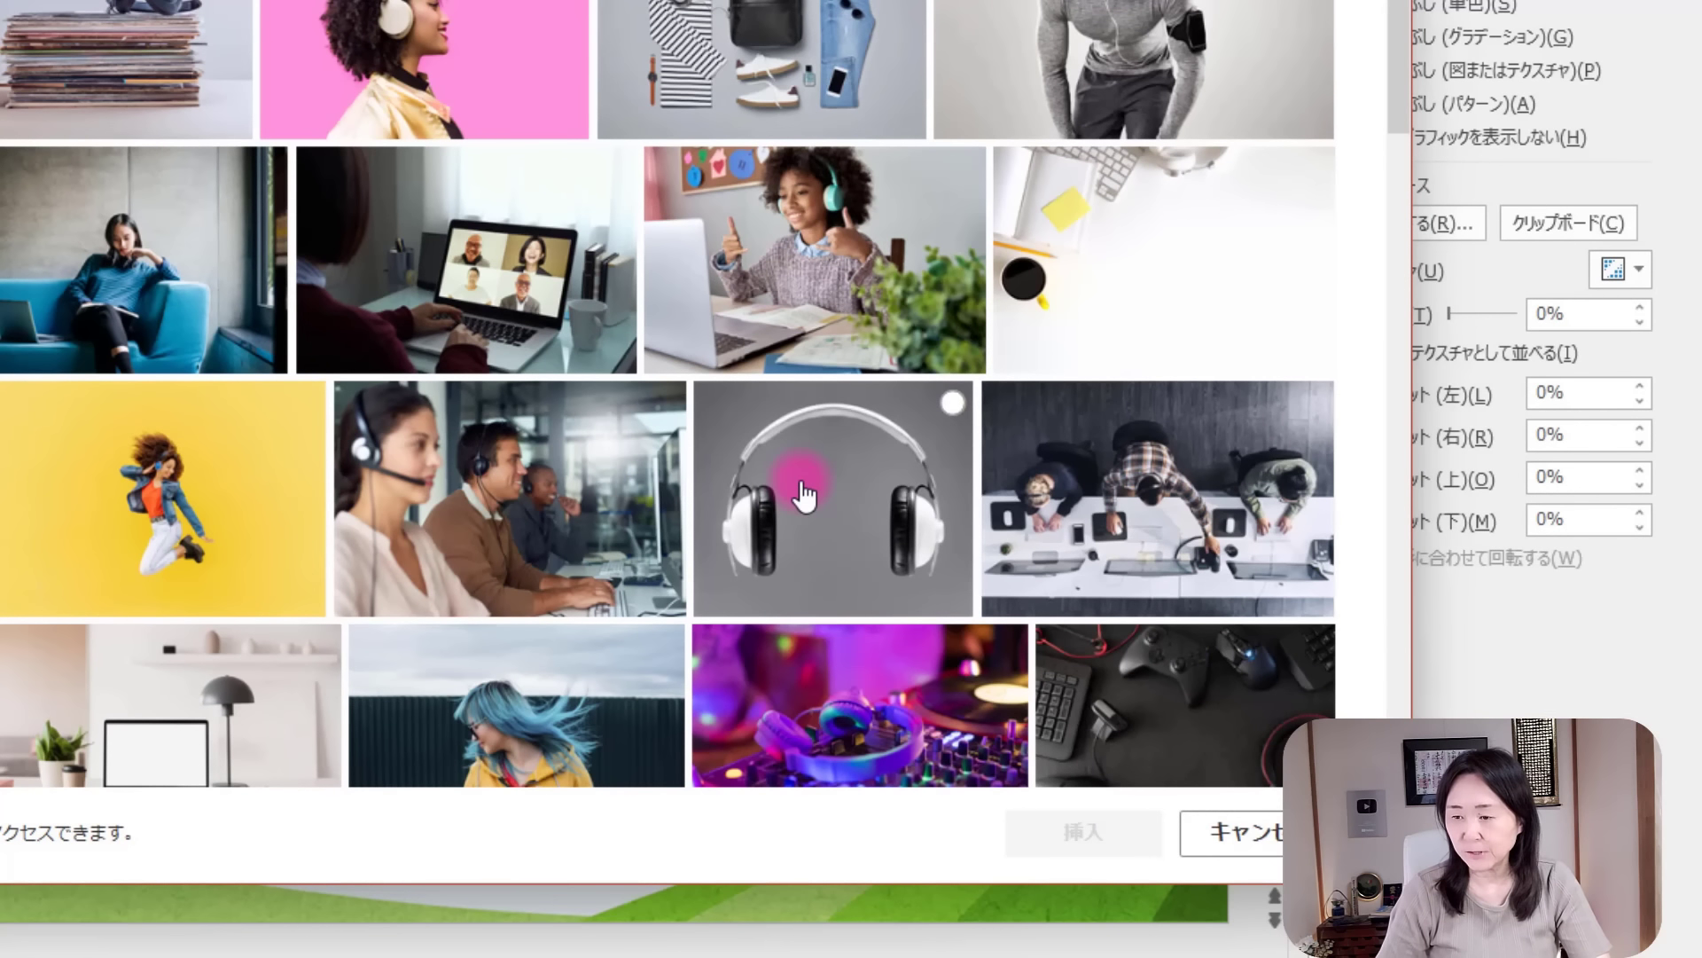
{"action": "left_click", "coordinate": [956, 405]}
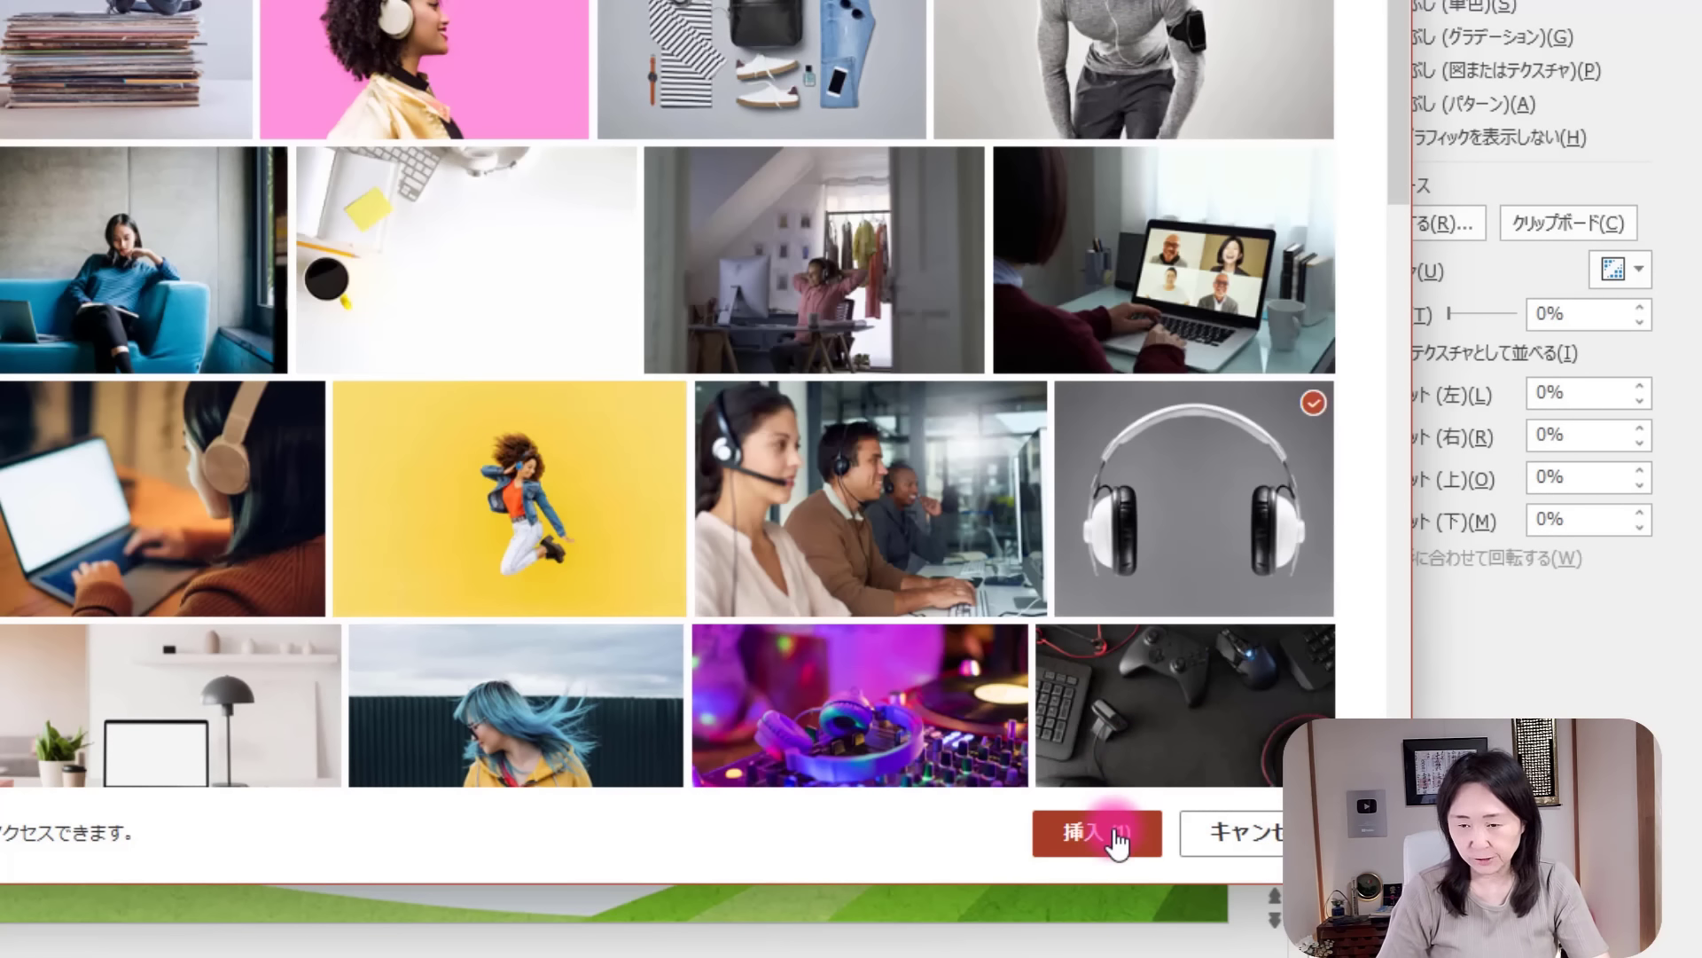
{"action": "left_click", "coordinate": [1119, 842]}
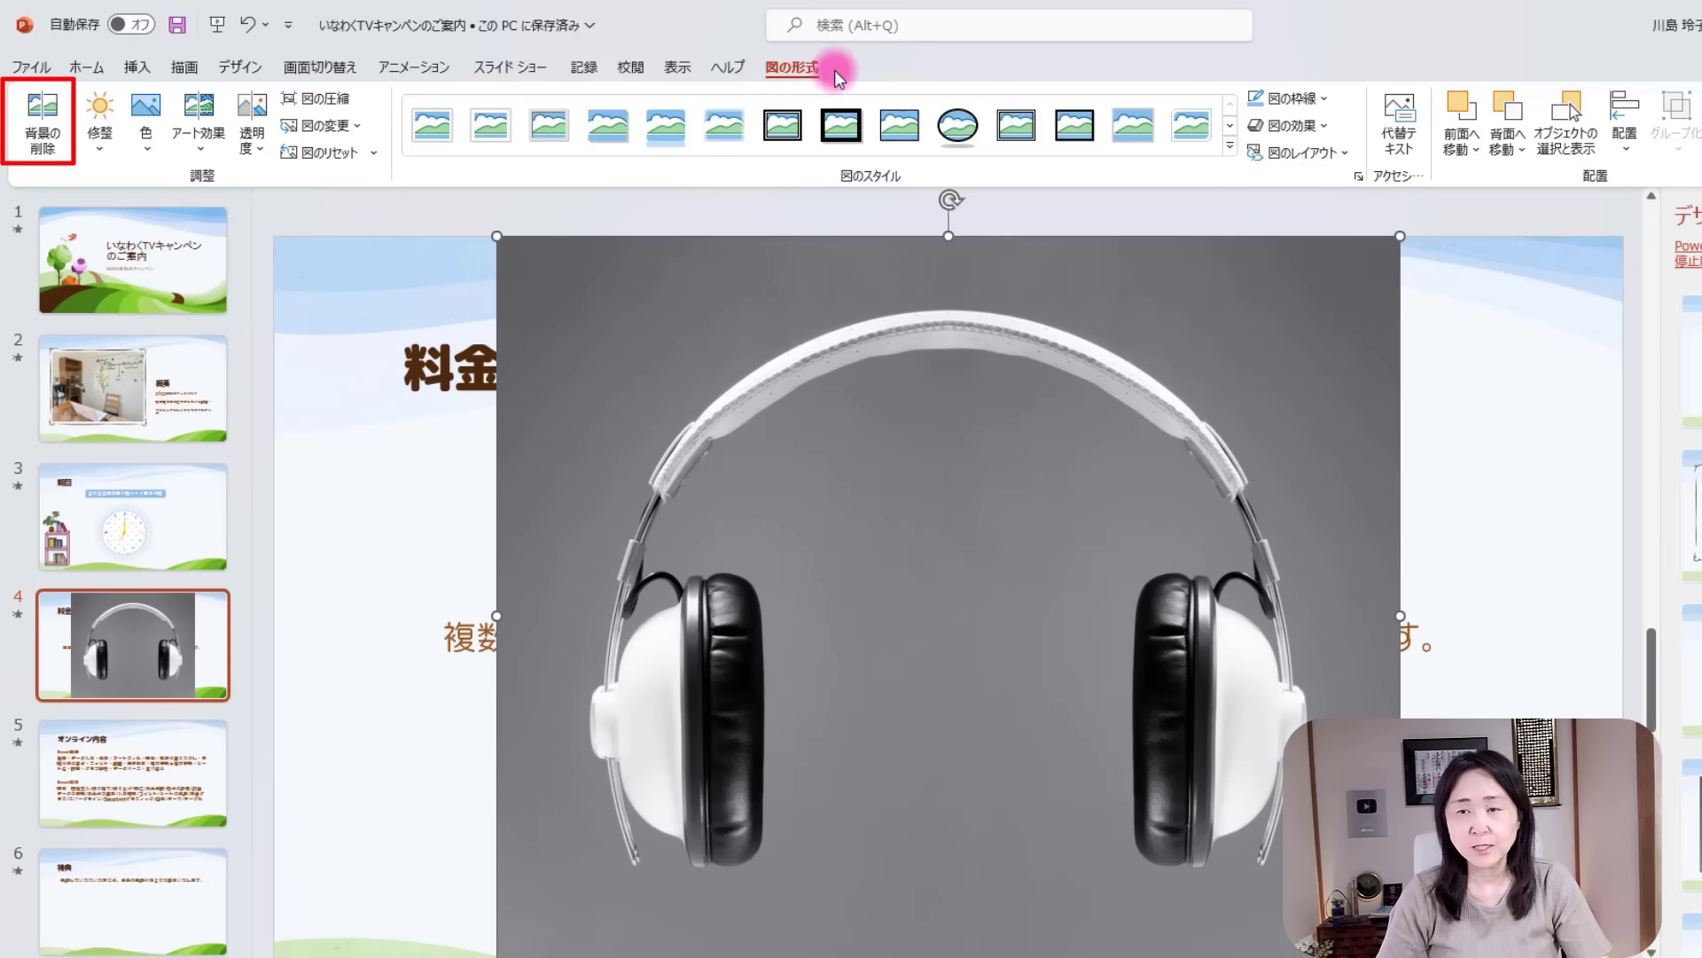
Start Remove Background on the headphone photo and switch to Mark Areas to Remove.
{"action": "left_click", "coordinate": [46, 119]}
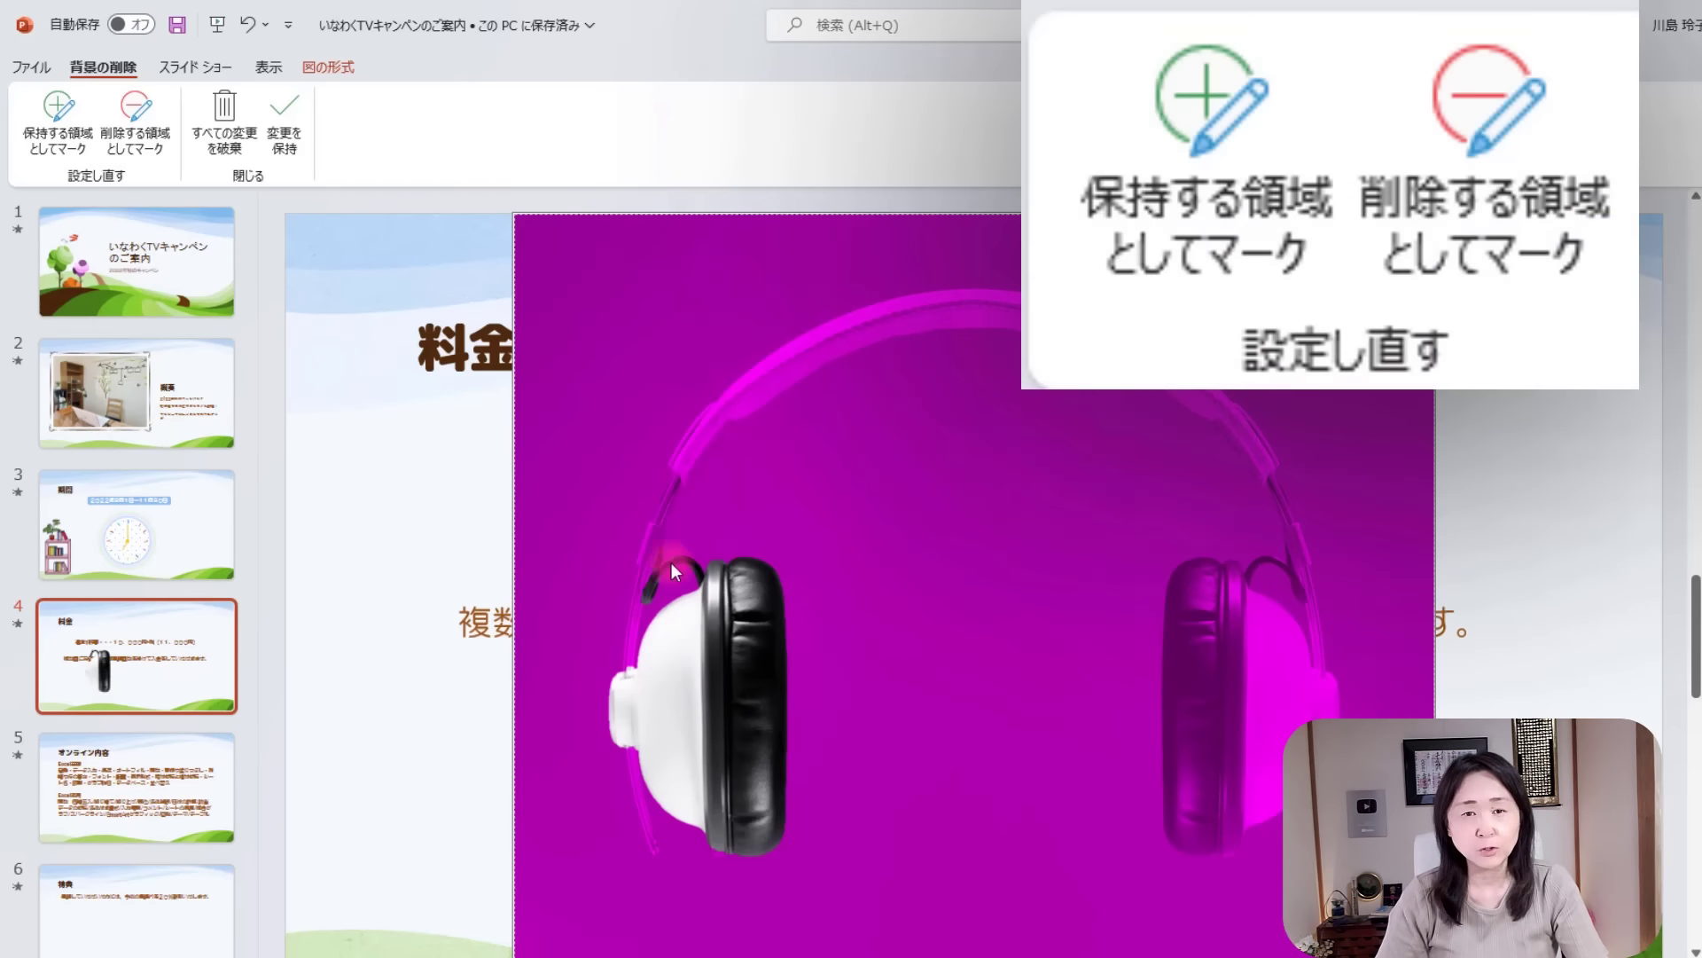
{"action": "left_click", "coordinate": [142, 141]}
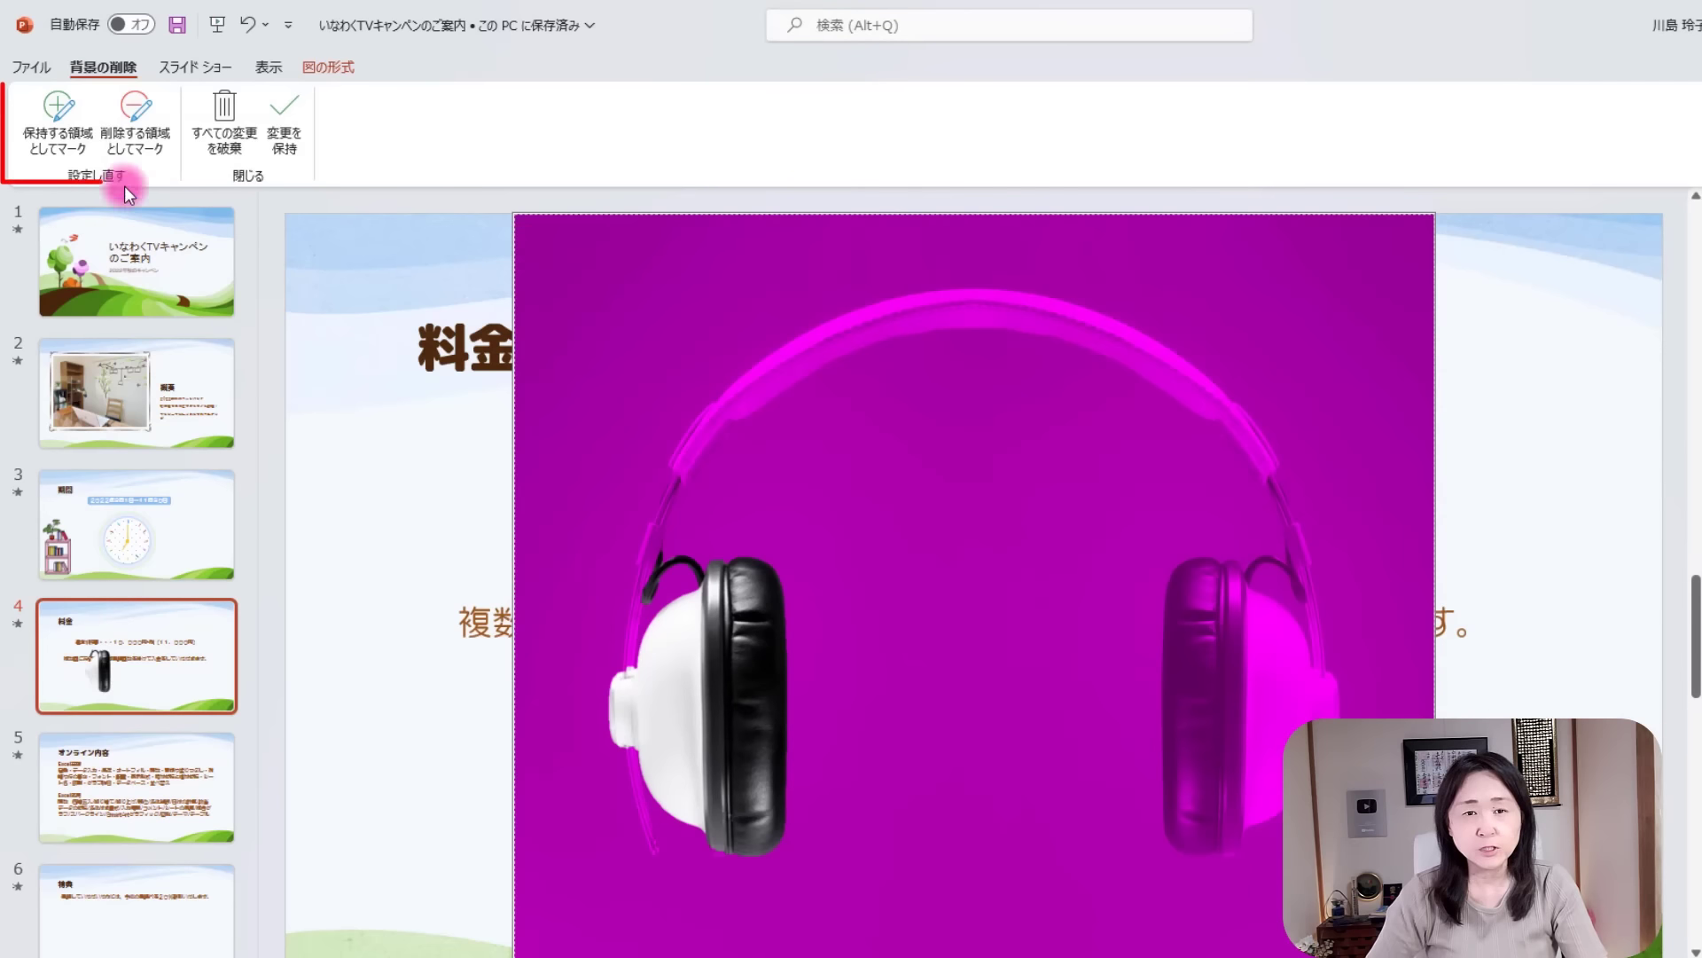
Draw keep strokes along the headband and the left and right headband wires.
{"action": "left_click", "coordinate": [62, 114]}
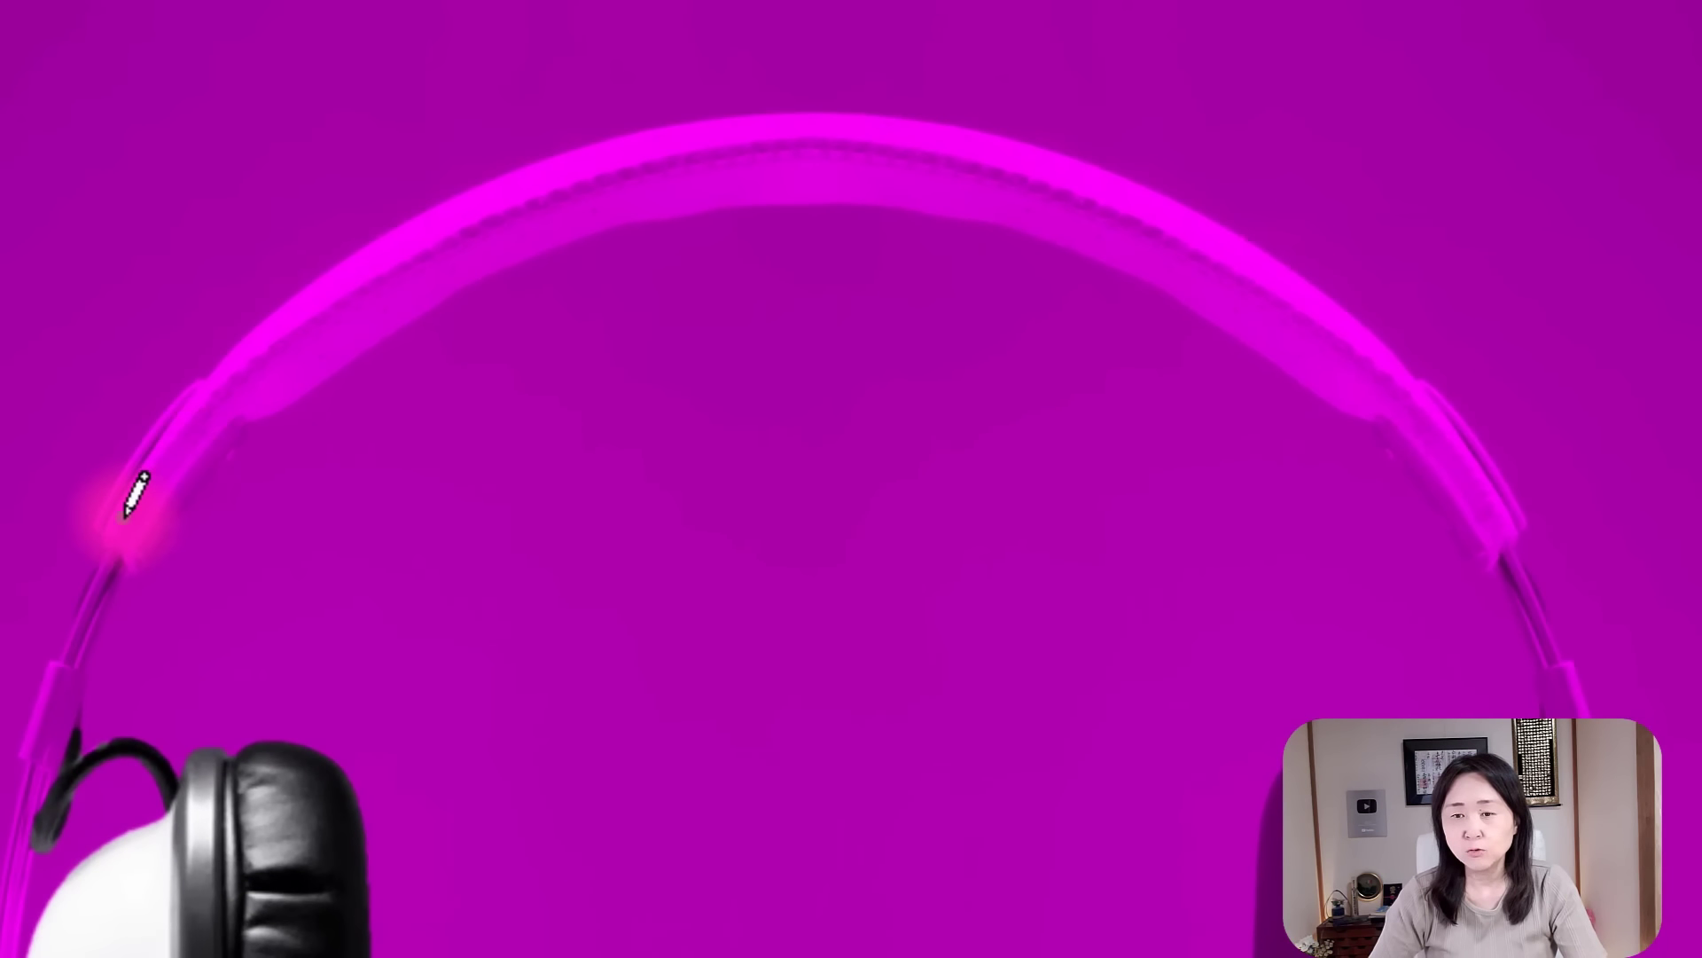
{"action": "mouse_move", "coordinate": [124, 516]}
{"action": "left_mouse_down"}
{"action": "mouse_move", "coordinate": [390, 283]}
{"action": "mouse_move", "coordinate": [1021, 187]}
{"action": "mouse_move", "coordinate": [1158, 228]}
{"action": "mouse_move", "coordinate": [1280, 300]}
{"action": "mouse_move", "coordinate": [1509, 505]}
{"action": "mouse_move", "coordinate": [1523, 578]}
{"action": "left_mouse_up"}
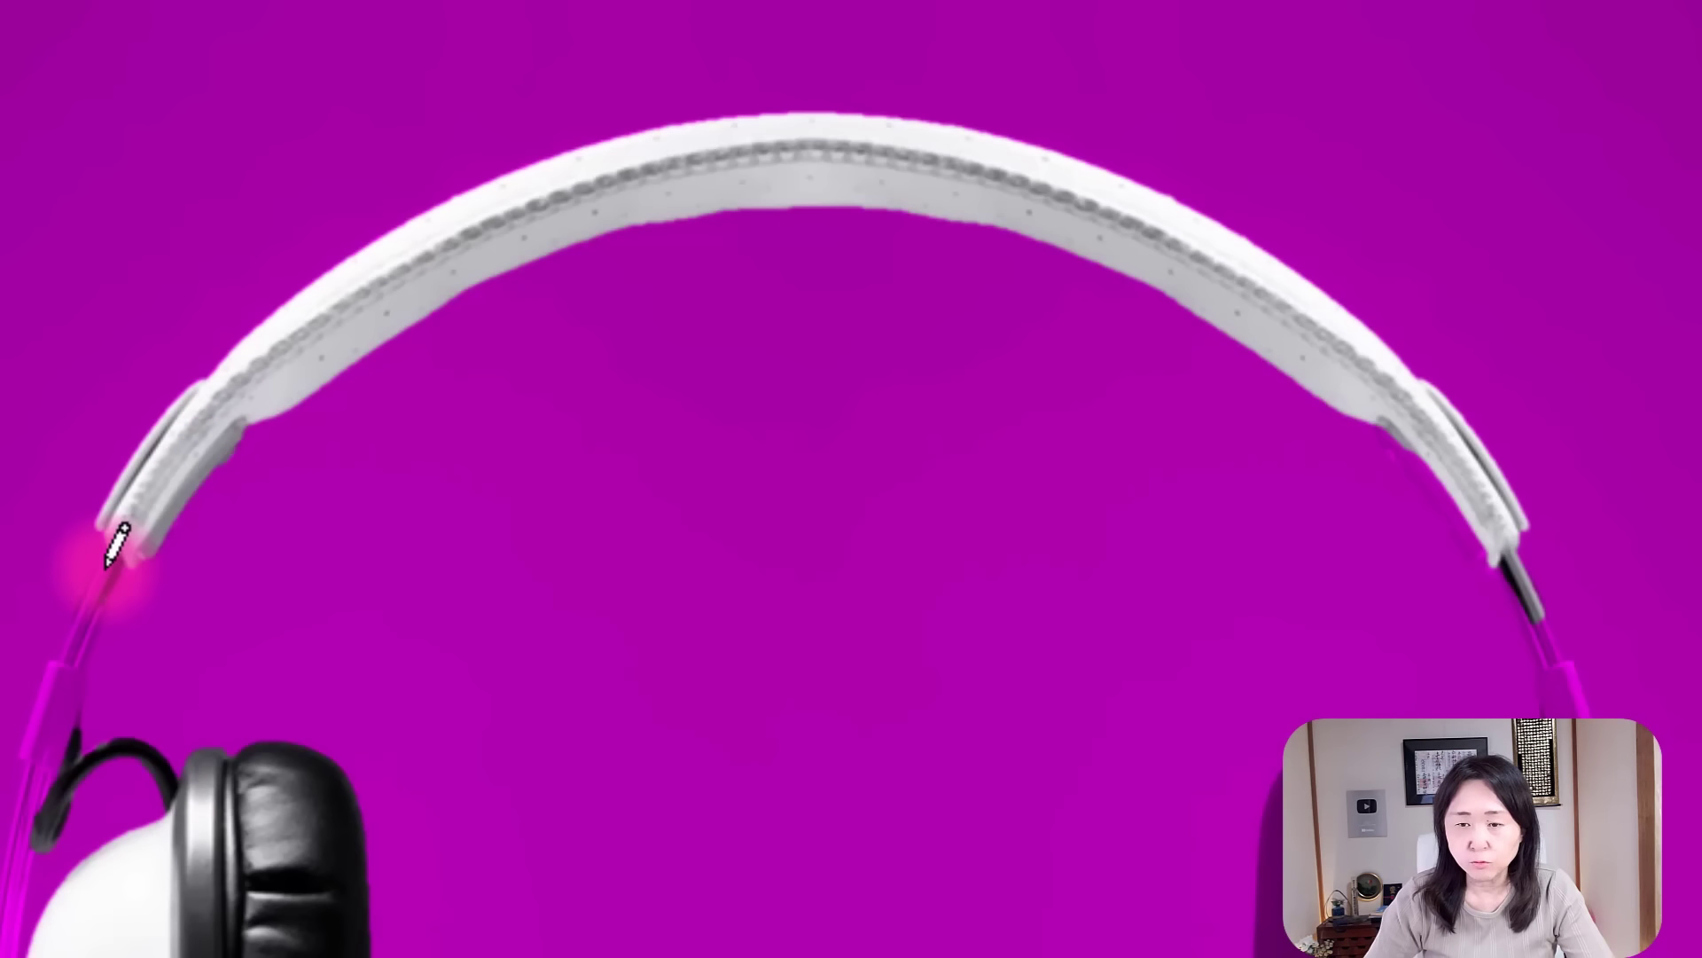
{"action": "left_click_drag", "start_coordinate": [105, 565], "coordinate": [33, 756]}
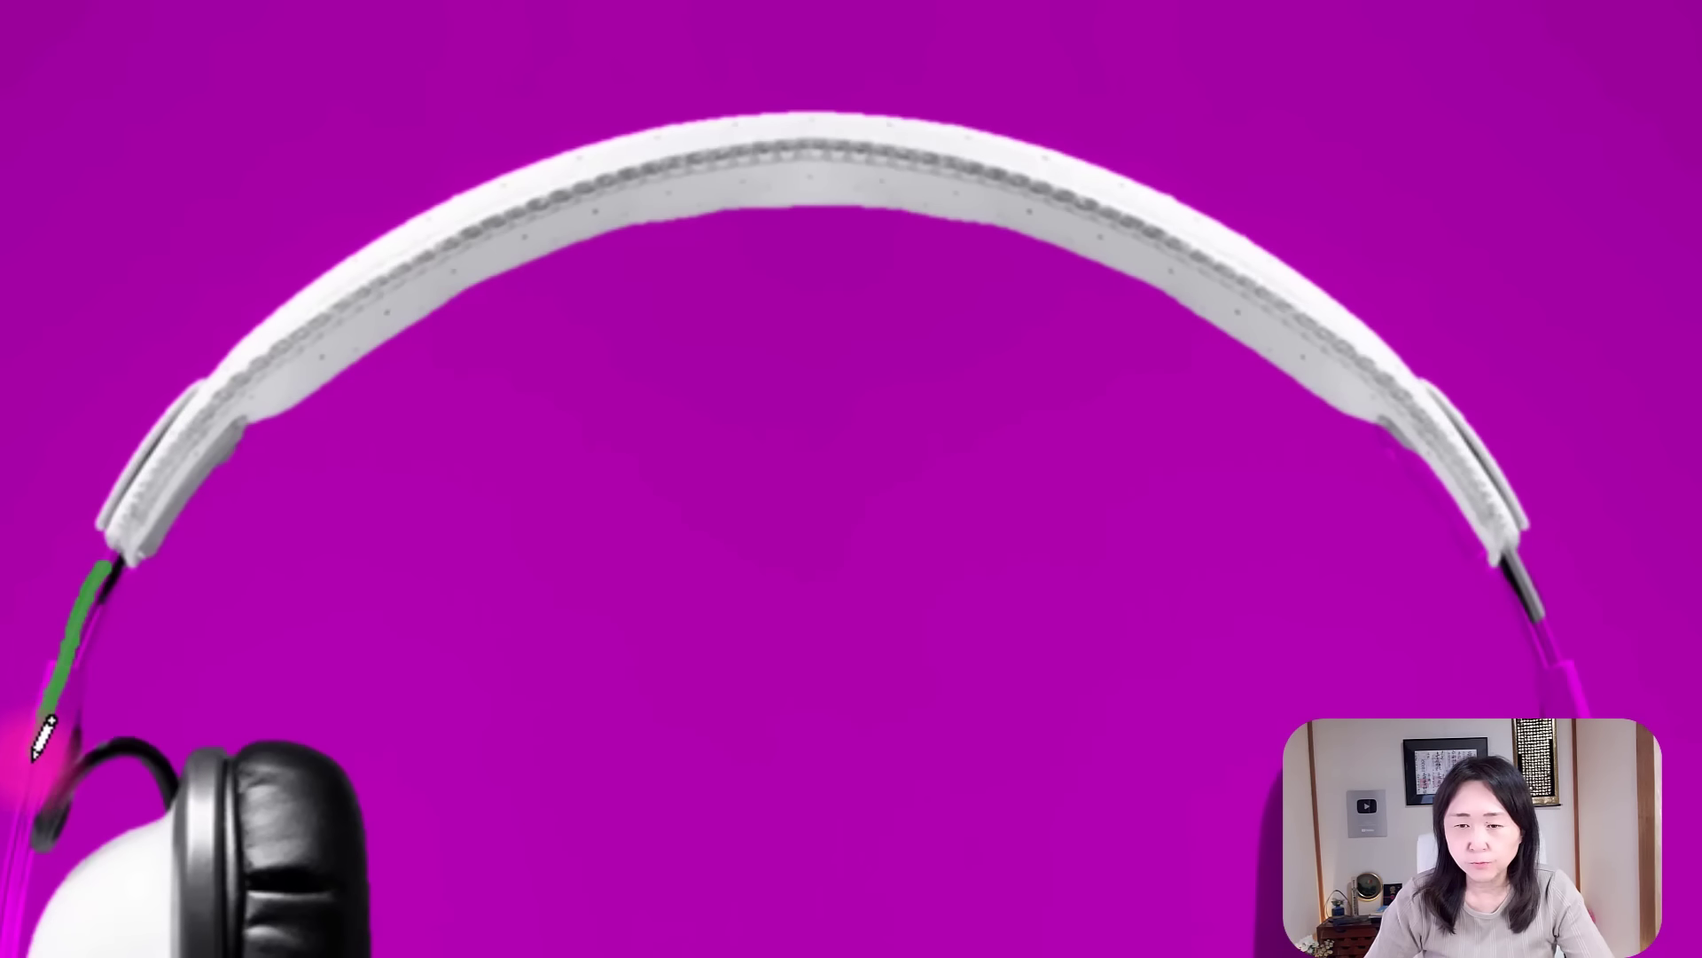
{"action": "left_click_drag", "start_coordinate": [40, 741], "coordinate": [152, 656]}
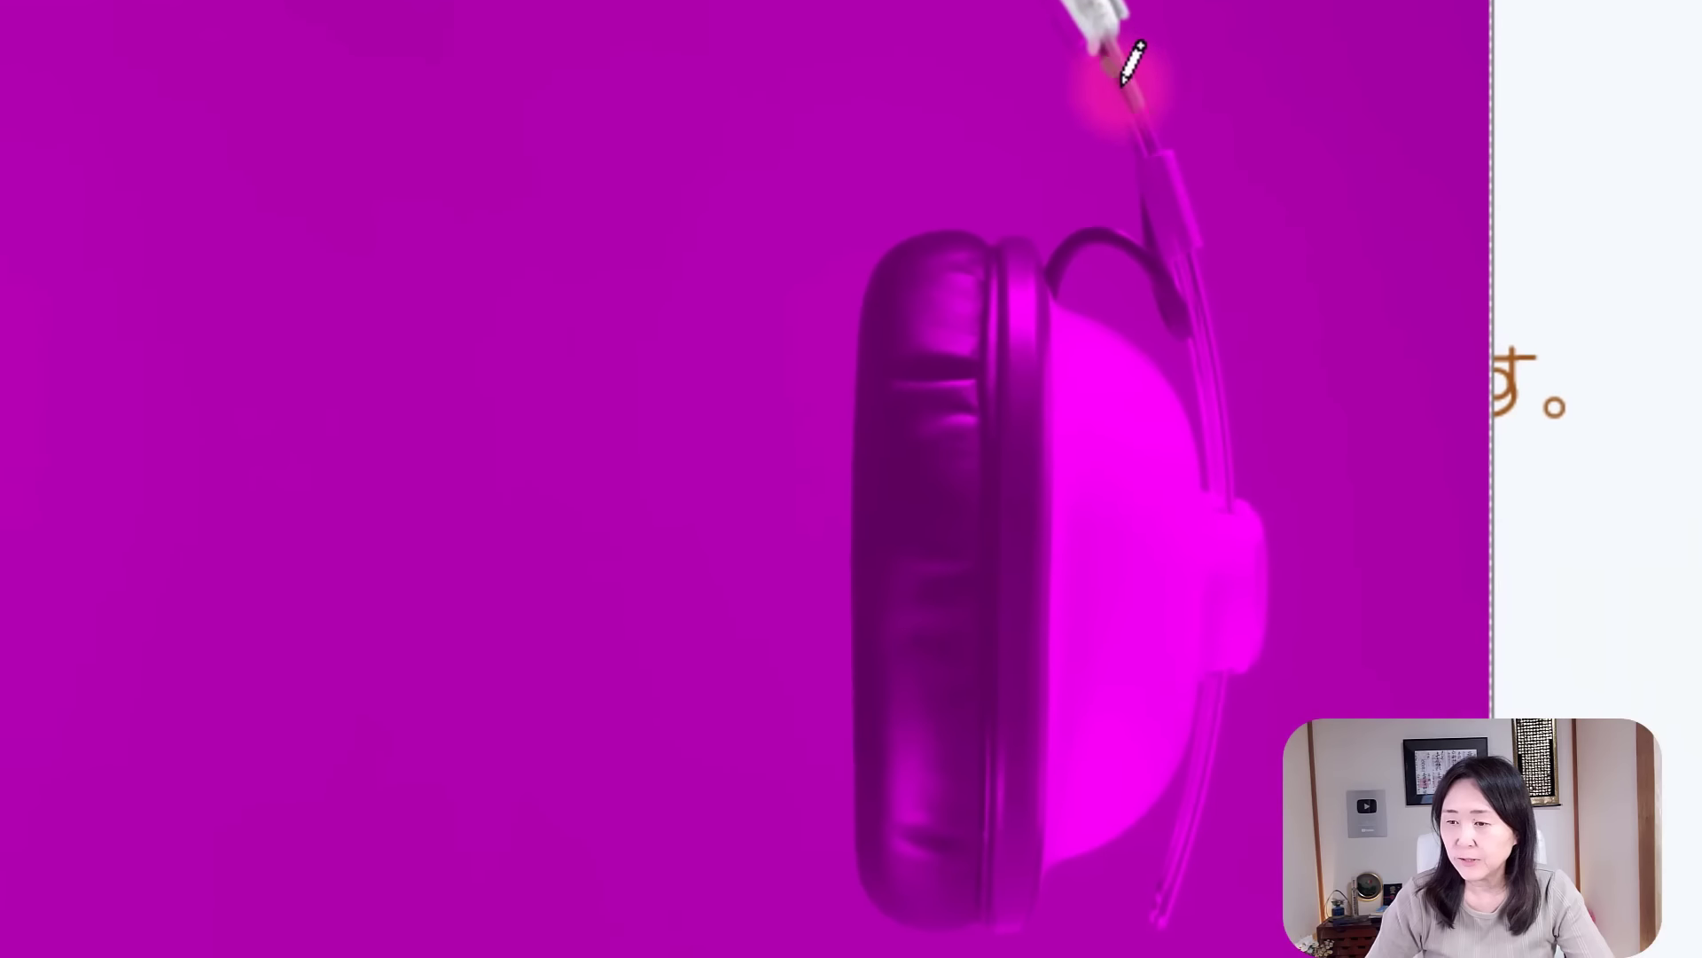
{"action": "mouse_move", "coordinate": [1125, 53]}
{"action": "left_mouse_down"}
{"action": "mouse_move", "coordinate": [1197, 568]}
{"action": "mouse_move", "coordinate": [918, 578]}
{"action": "mouse_move", "coordinate": [912, 407]}
{"action": "mouse_move", "coordinate": [961, 342]}
{"action": "mouse_move", "coordinate": [1034, 342]}
{"action": "mouse_move", "coordinate": [1108, 428]}
{"action": "mouse_move", "coordinate": [1115, 531]}
{"action": "left_mouse_up"}
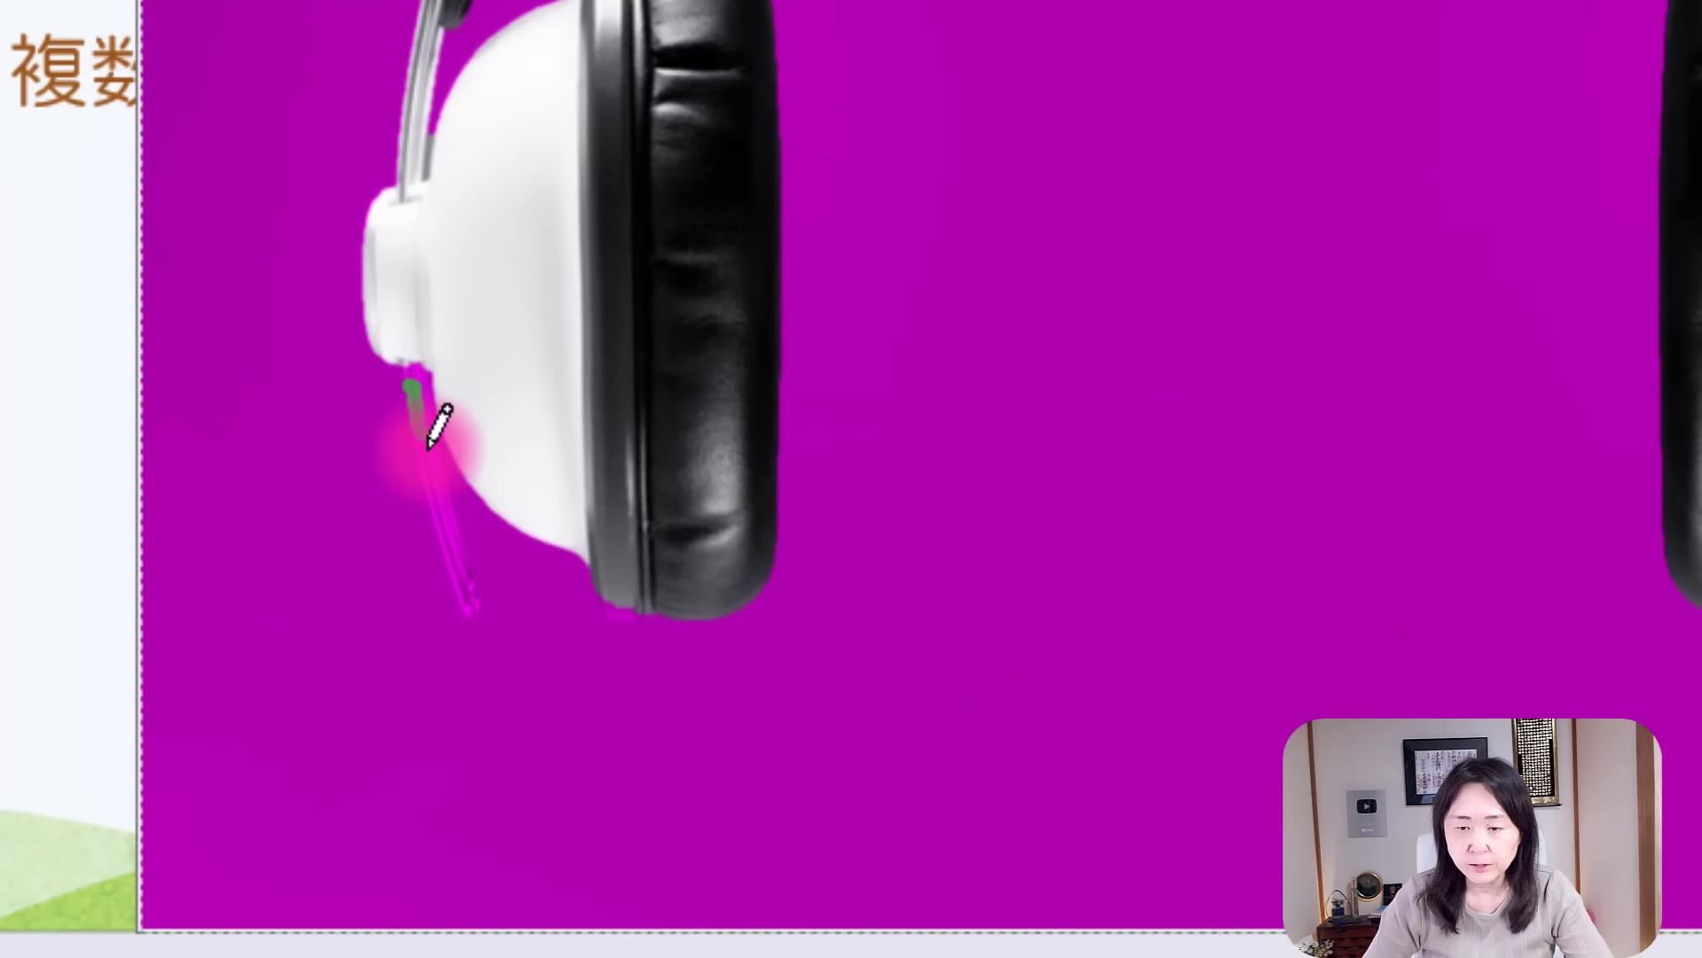
Mark the cable beside the earcup, its tip and the earcup's lower edge to keep.
{"action": "mouse_move", "coordinate": [429, 444]}
{"action": "left_mouse_down"}
{"action": "mouse_move", "coordinate": [452, 570]}
{"action": "mouse_move", "coordinate": [464, 596]}
{"action": "mouse_move", "coordinate": [494, 596]}
{"action": "left_mouse_up"}
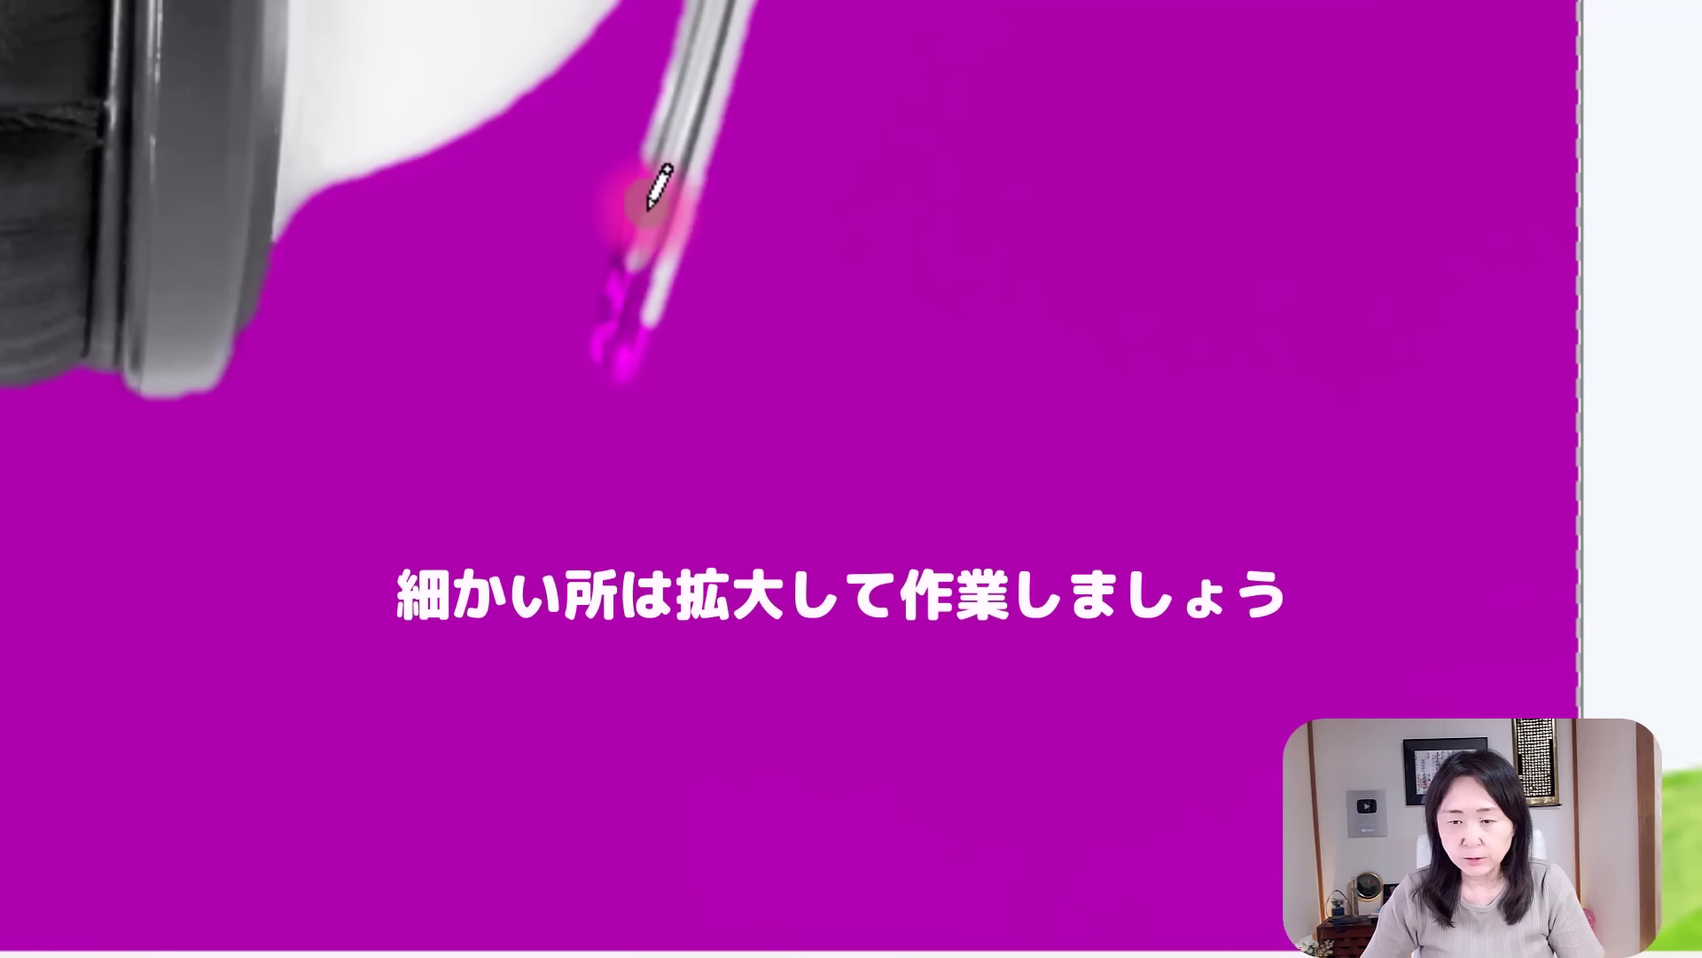
{"action": "left_click_drag", "start_coordinate": [652, 182], "coordinate": [624, 345]}
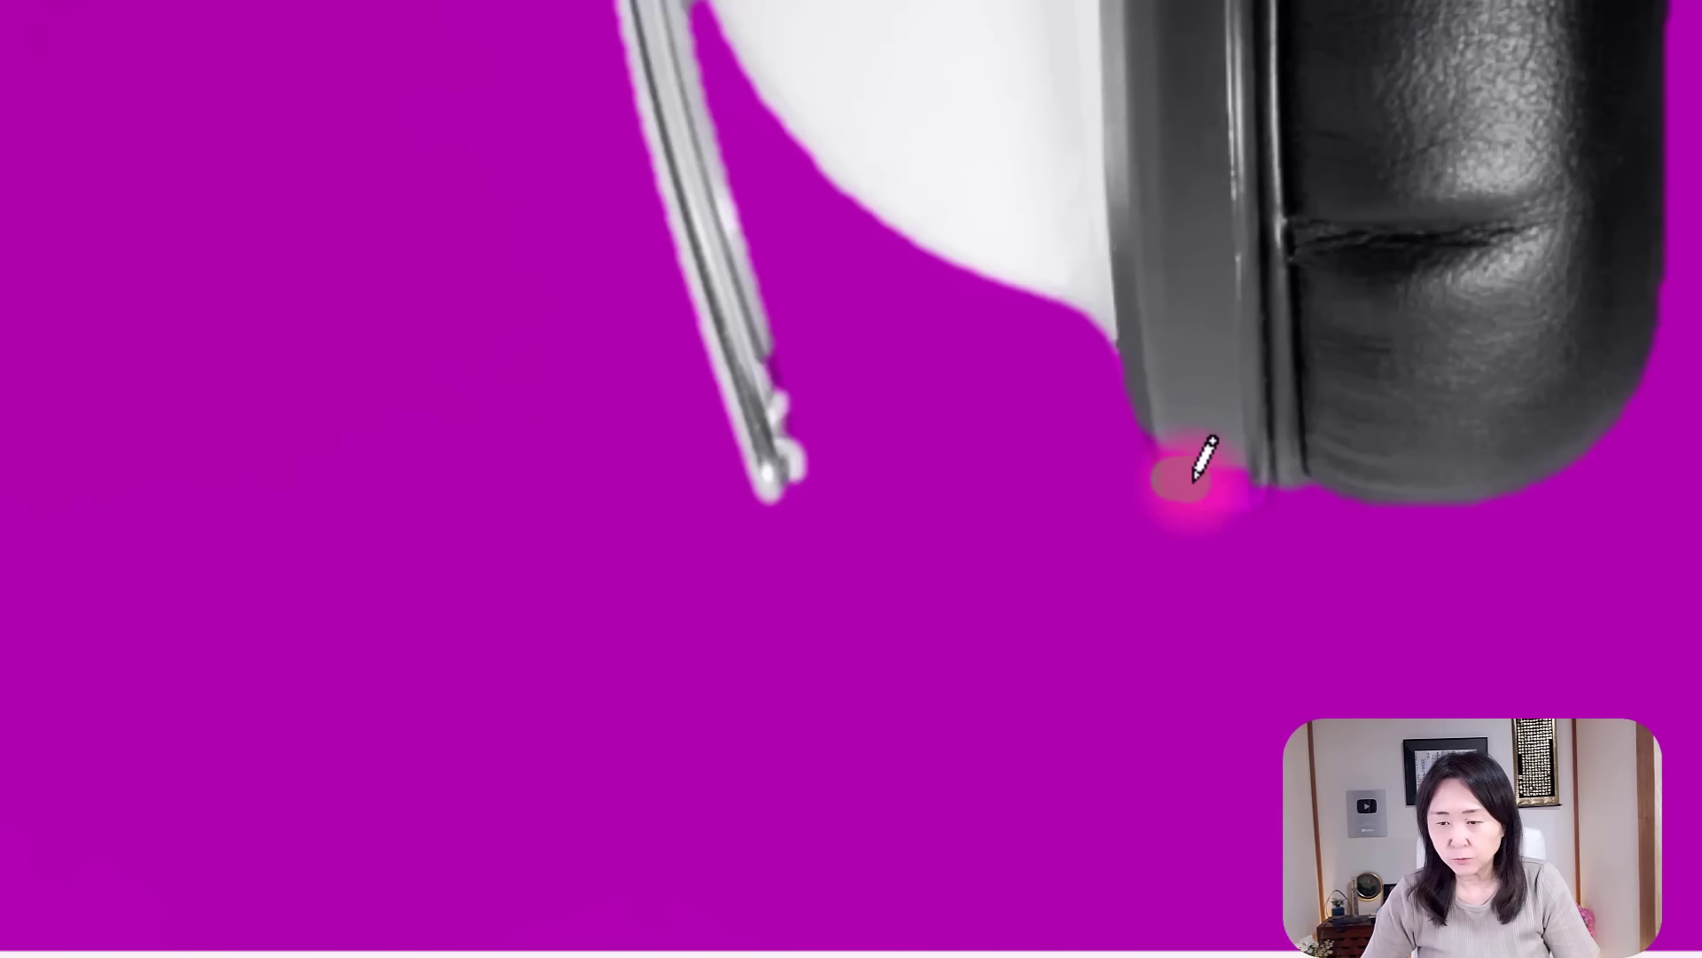
{"action": "left_click_drag", "start_coordinate": [1197, 468], "coordinate": [1251, 483]}
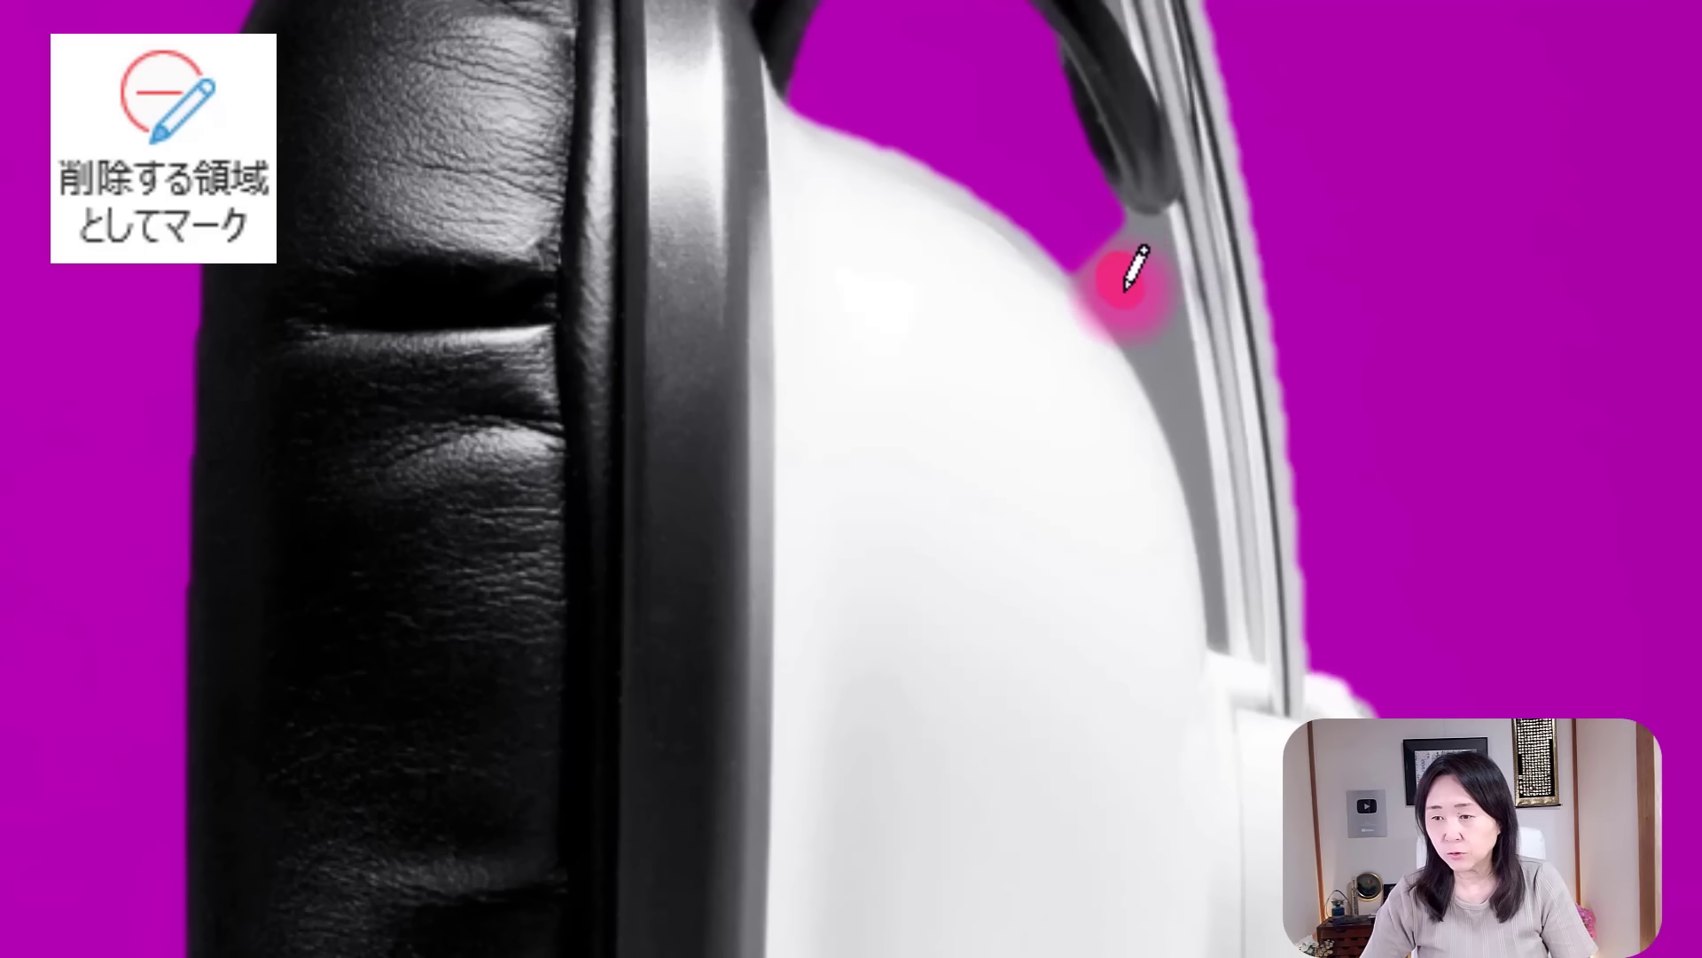
Mark the stray background patches beside the earcup for removal.
{"action": "left_click_drag", "start_coordinate": [1119, 276], "coordinate": [1169, 342]}
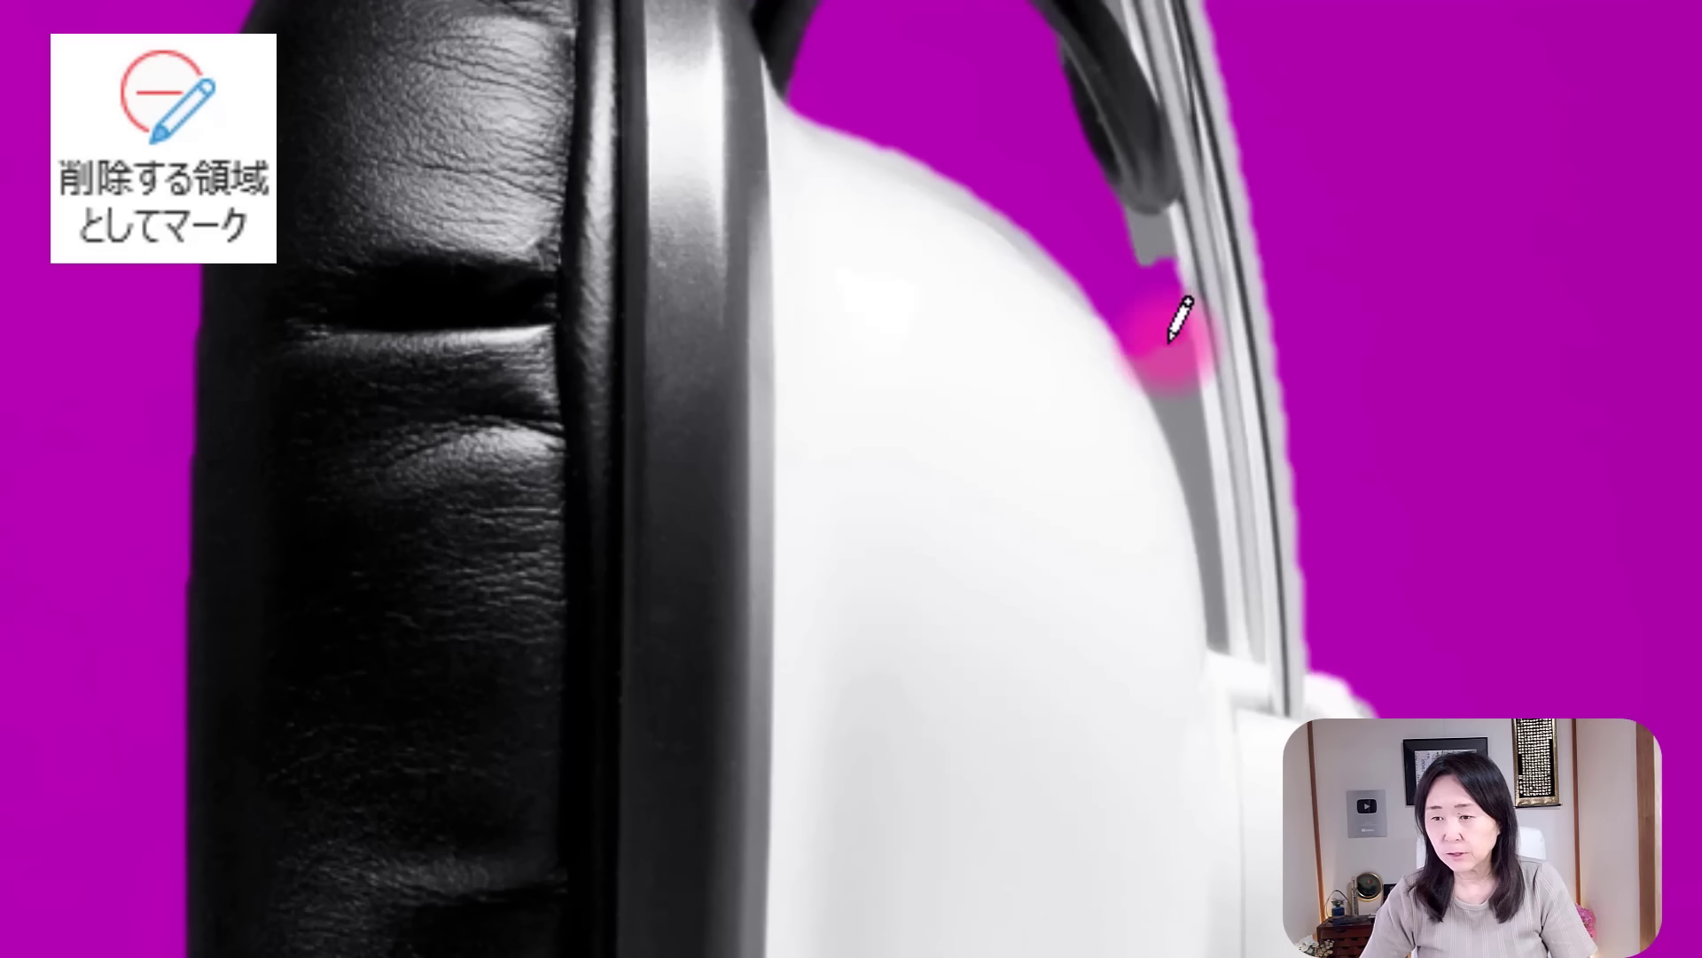
{"action": "left_click_drag", "start_coordinate": [1179, 404], "coordinate": [1216, 625]}
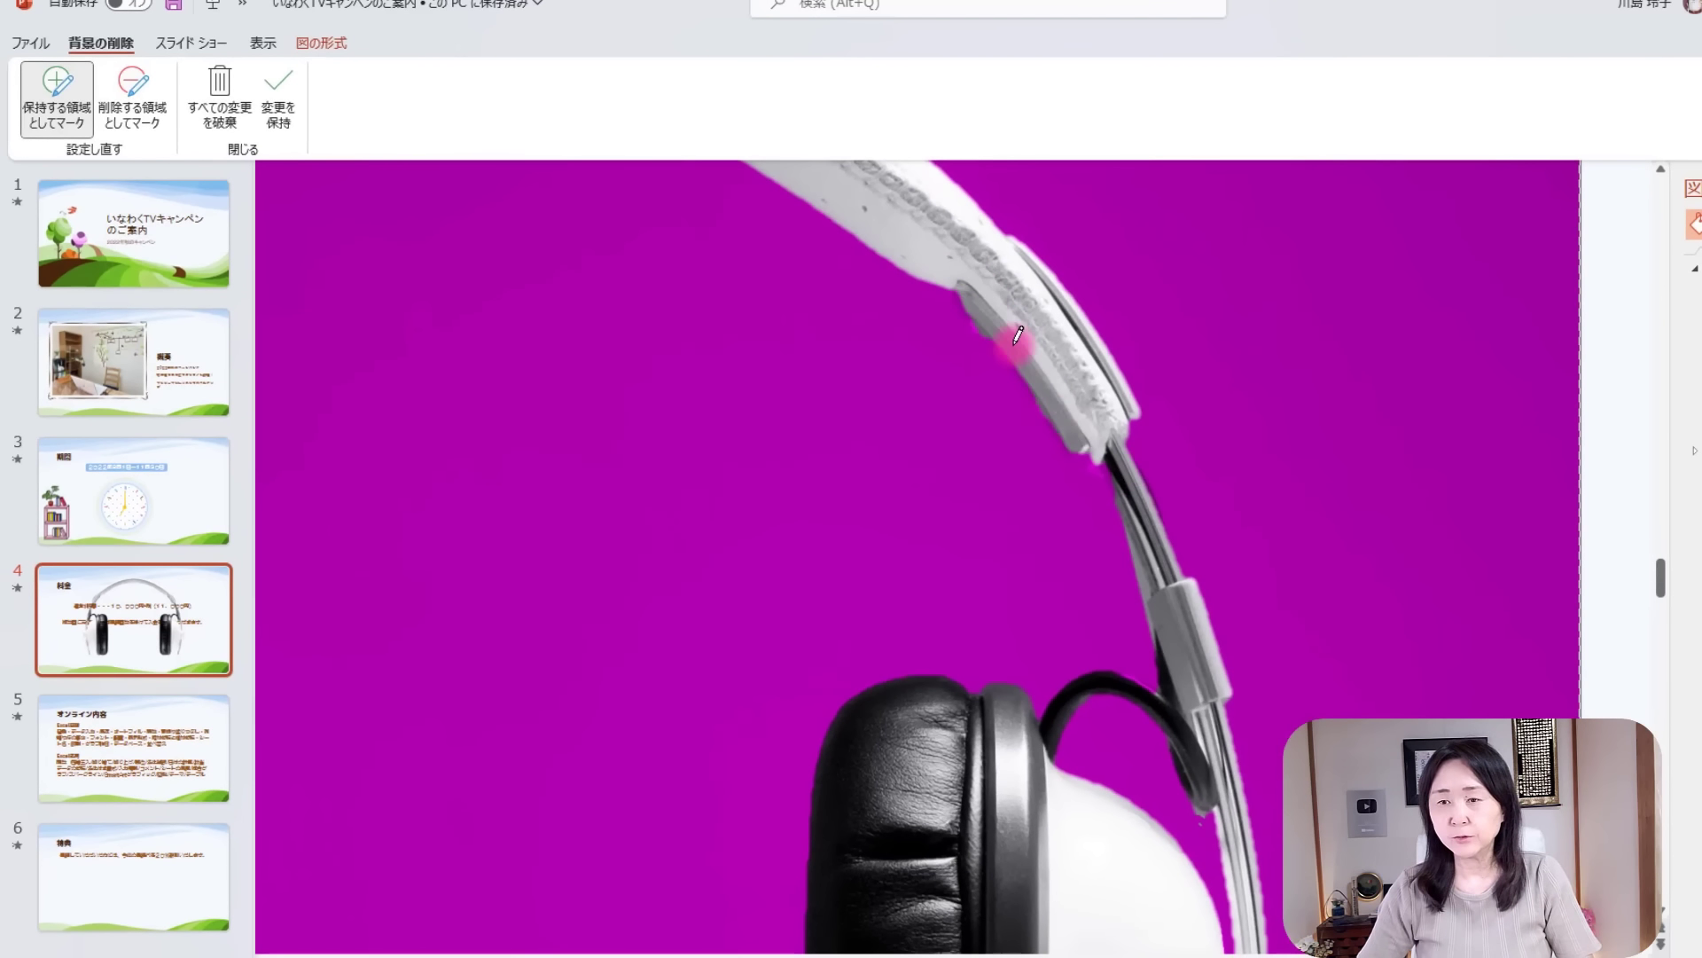
{"action": "scroll", "coordinate": [1006, 335], "scroll_direction": "up", "scroll_amount": 2}
{"action": "scroll", "coordinate": [996, 361], "scroll_direction": "up", "scroll_amount": 2}
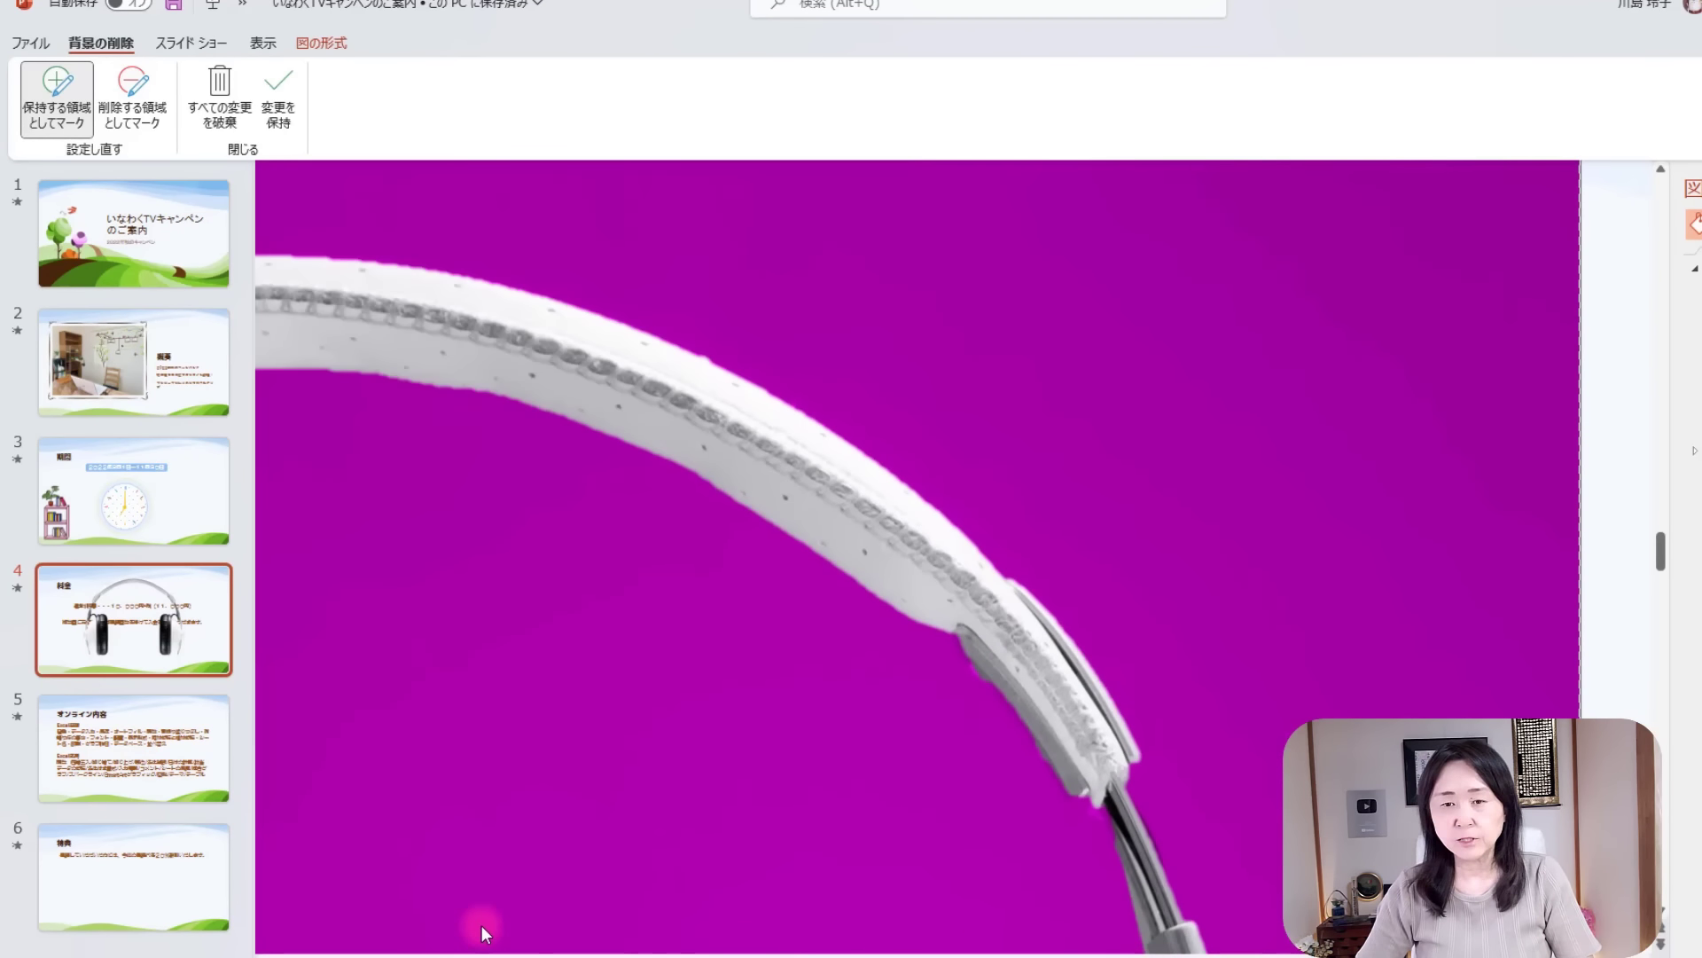
{"action": "scroll", "coordinate": [479, 922], "scroll_direction": "down", "scroll_amount": 1, "text": "ctrl"}
{"action": "scroll", "coordinate": [479, 922], "scroll_direction": "down", "scroll_amount": 1, "text": "ctrl"}
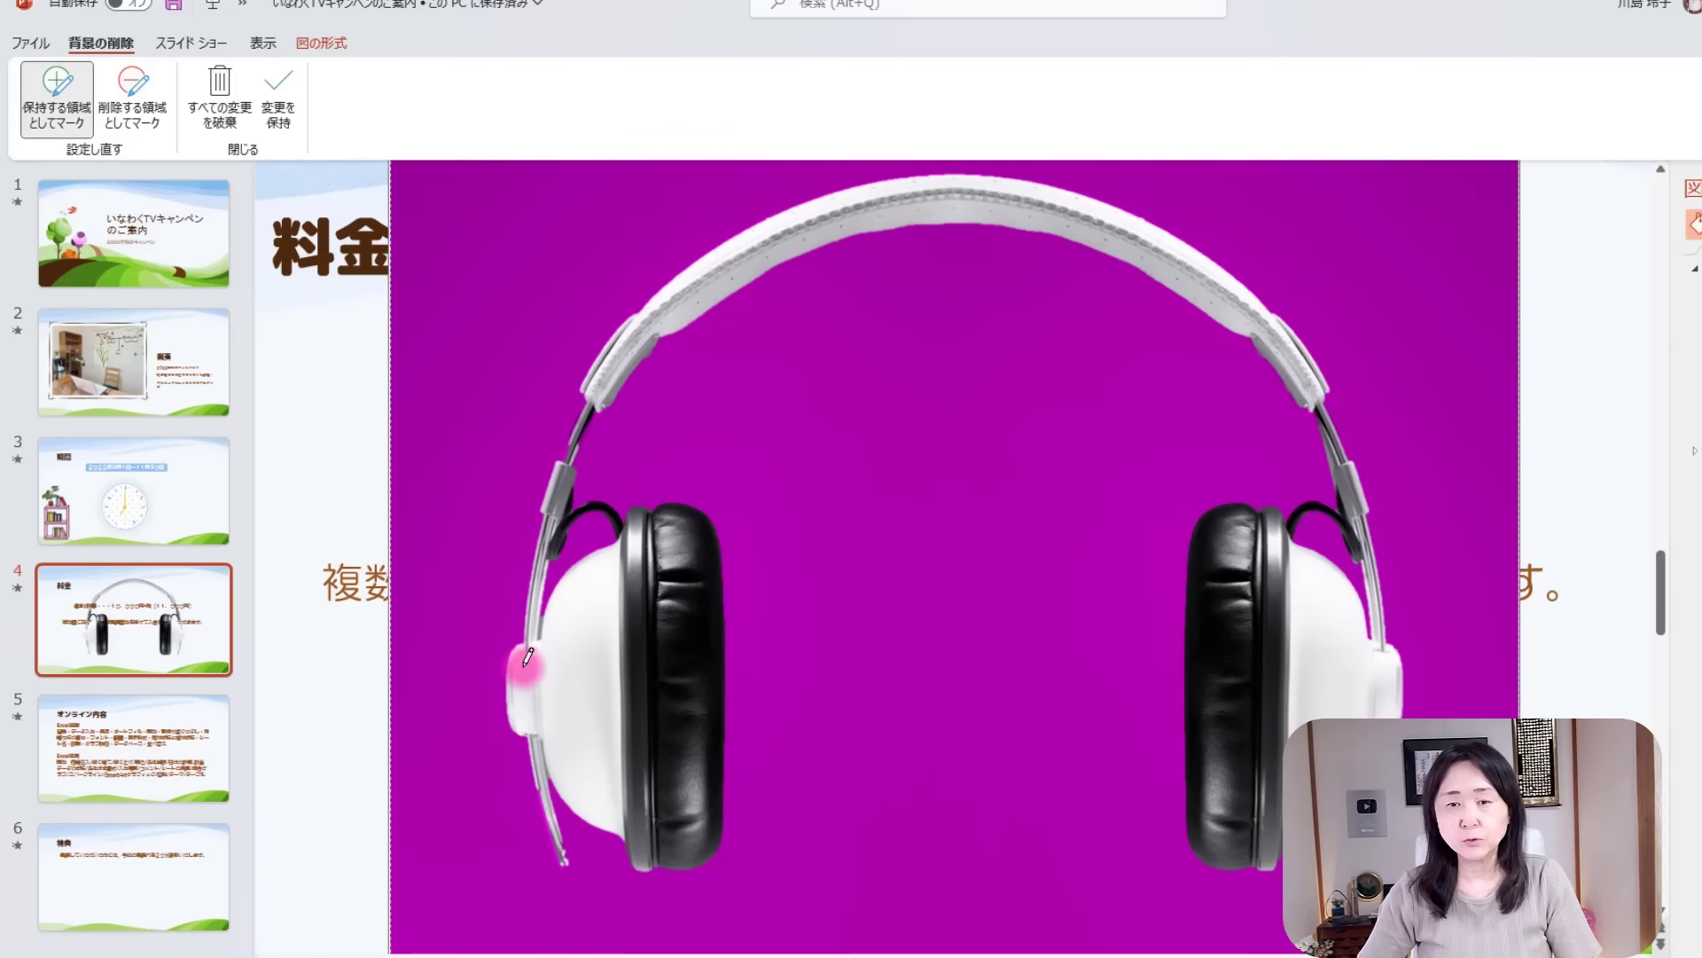
Keep the background removal changes and send the headphone picture behind the price text.
{"action": "left_click", "coordinate": [284, 115]}
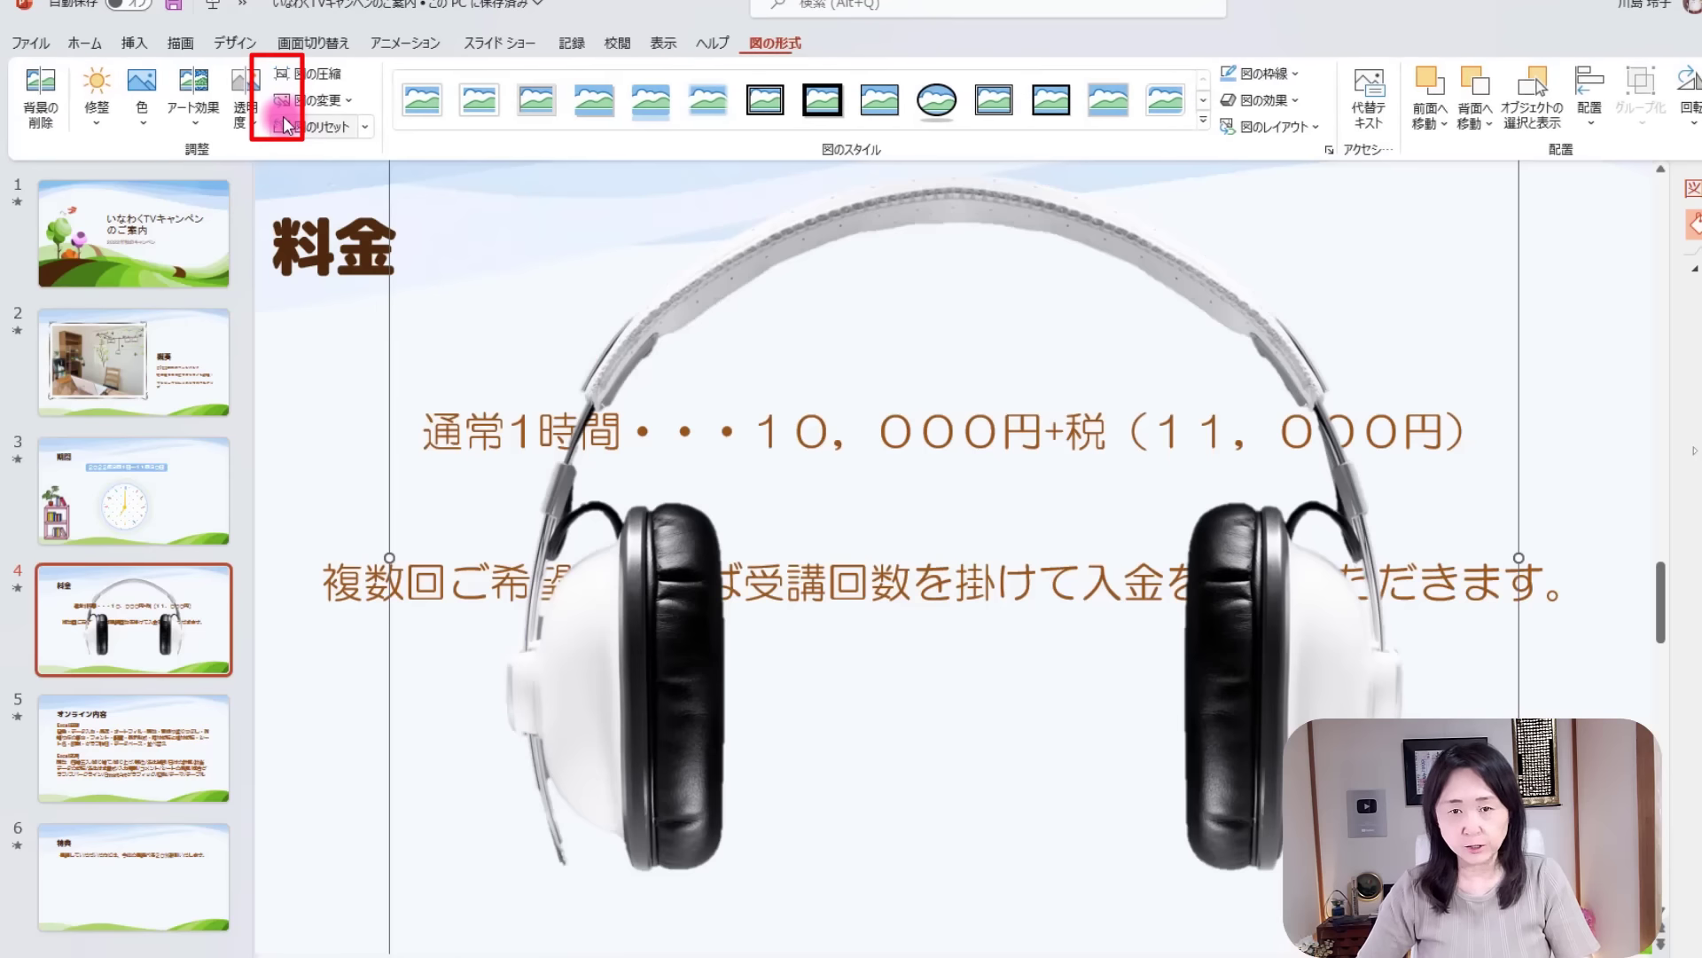
{"action": "left_click", "coordinate": [1587, 412]}
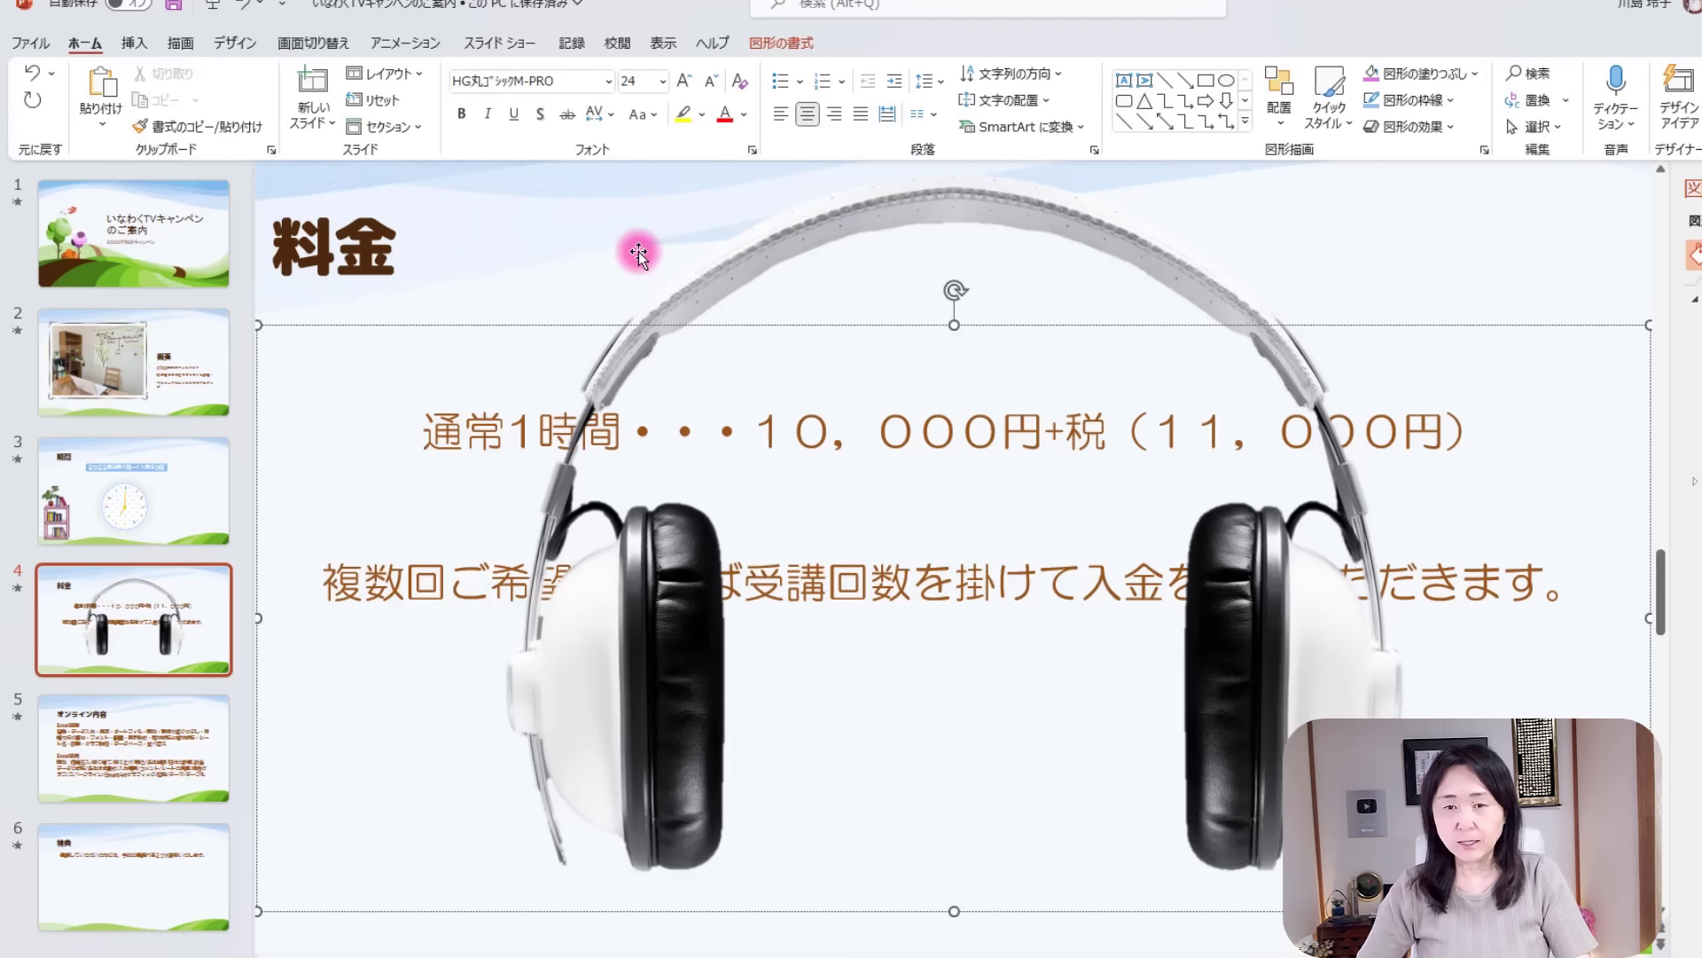
{"action": "left_click", "coordinate": [762, 252]}
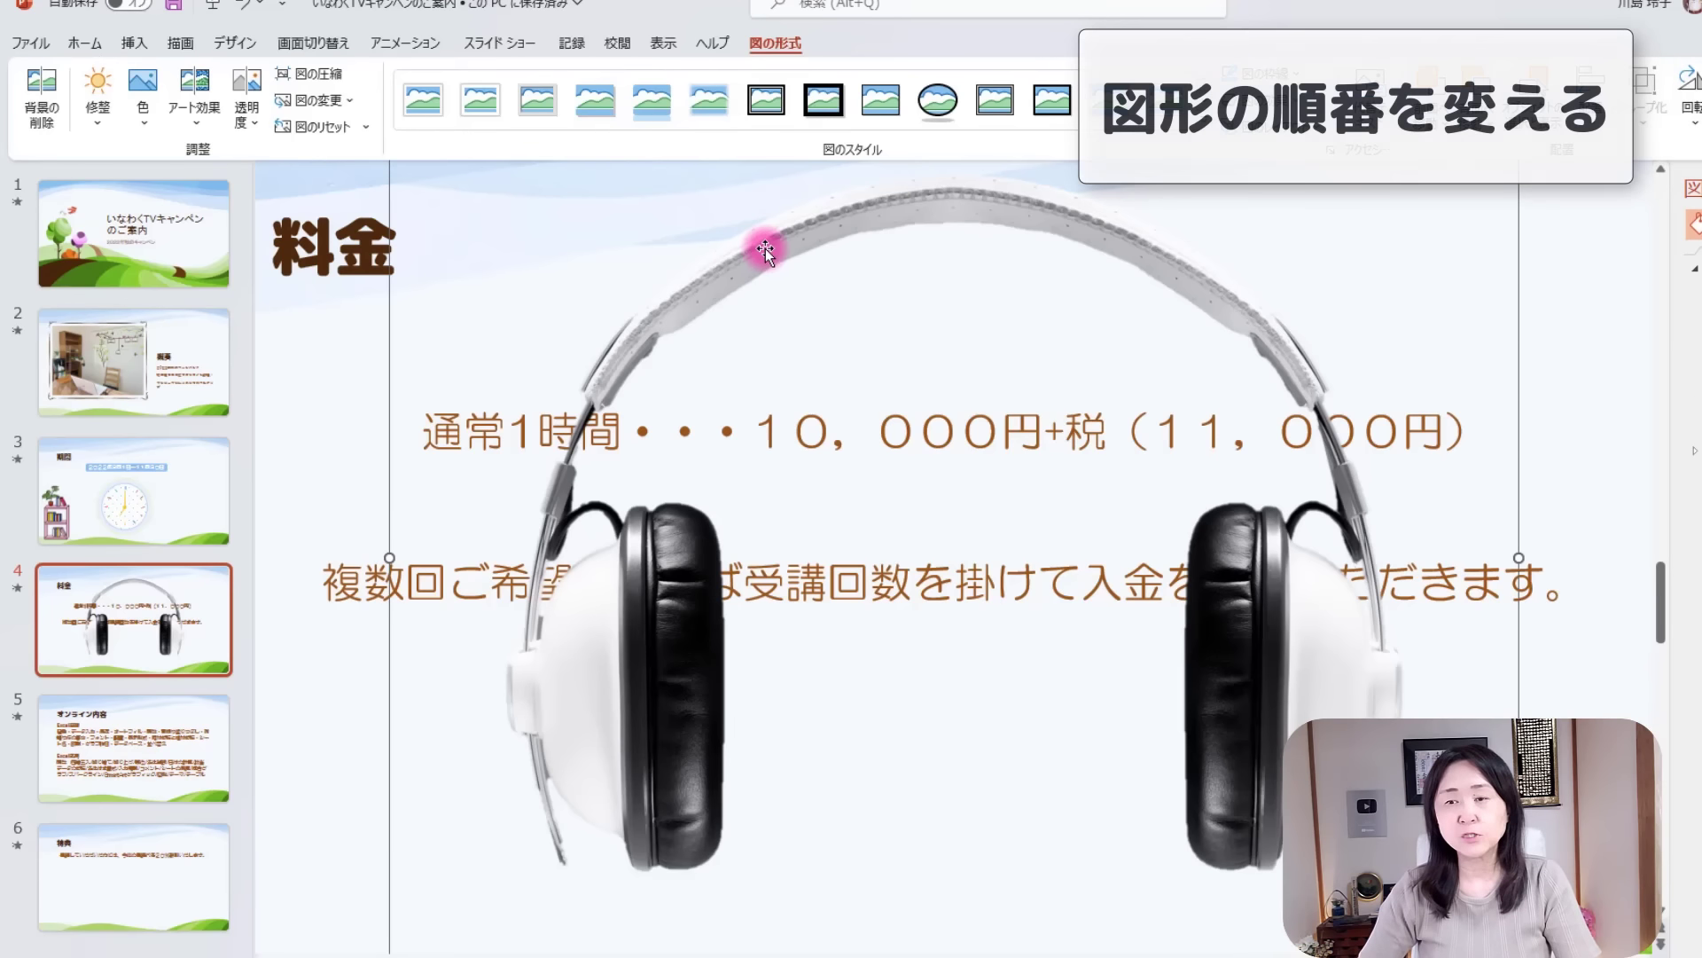
{"action": "right_click", "coordinate": [767, 245]}
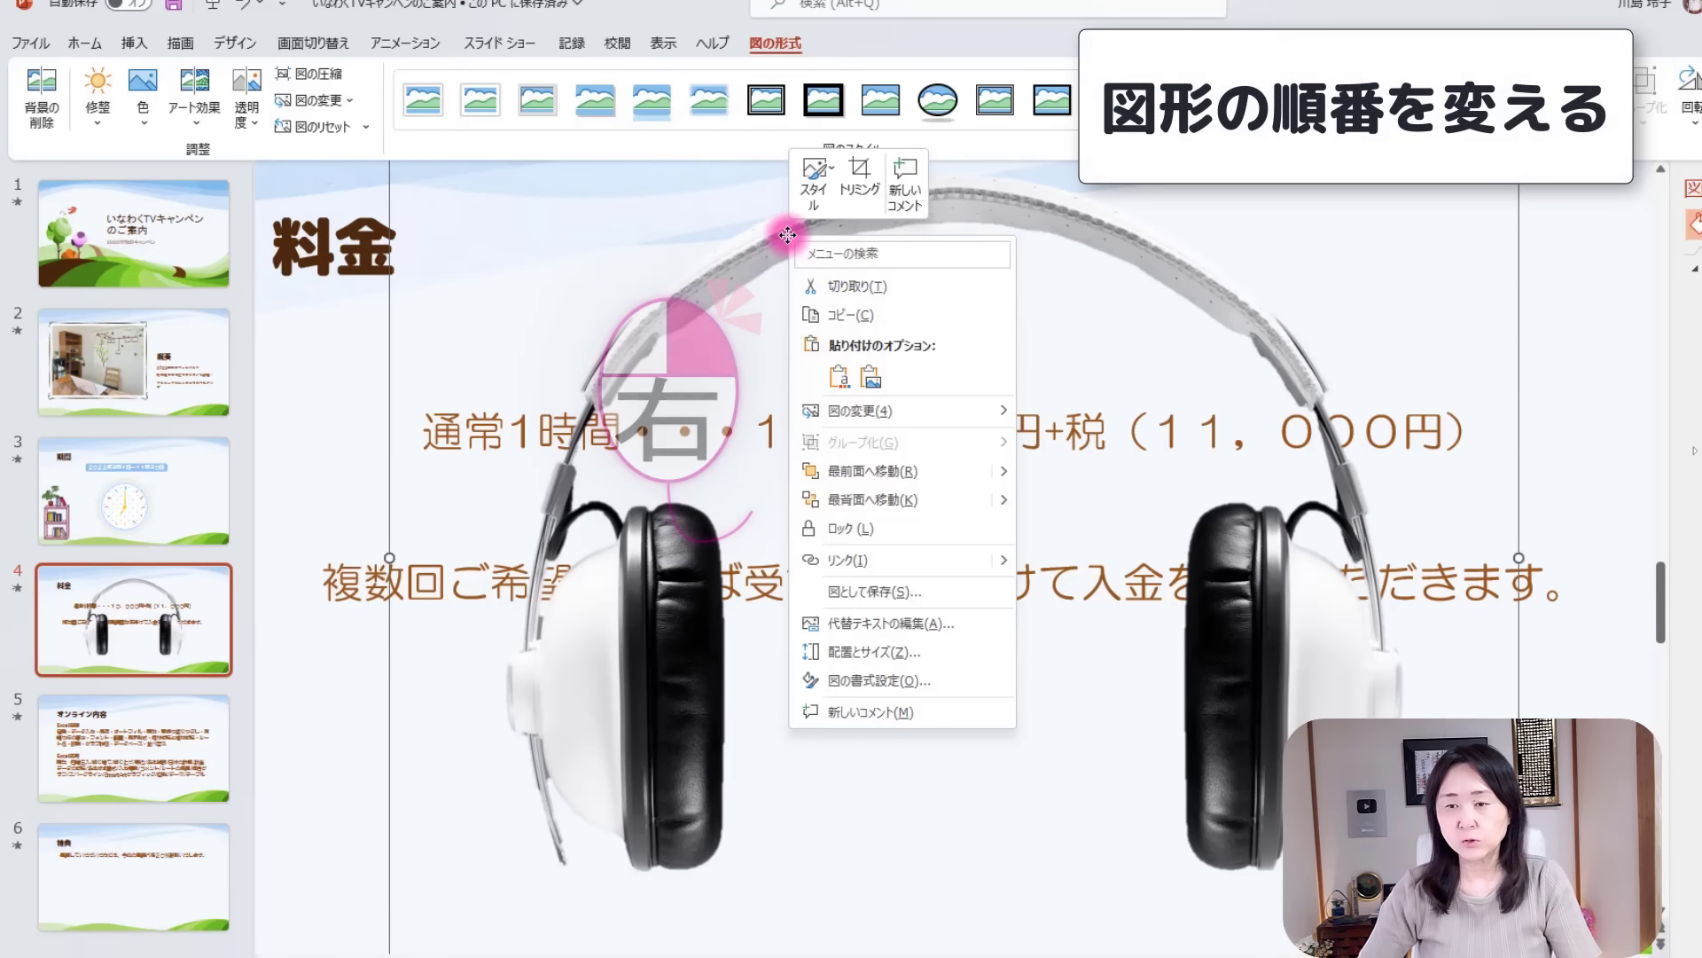
{"action": "left_click", "coordinate": [879, 499]}
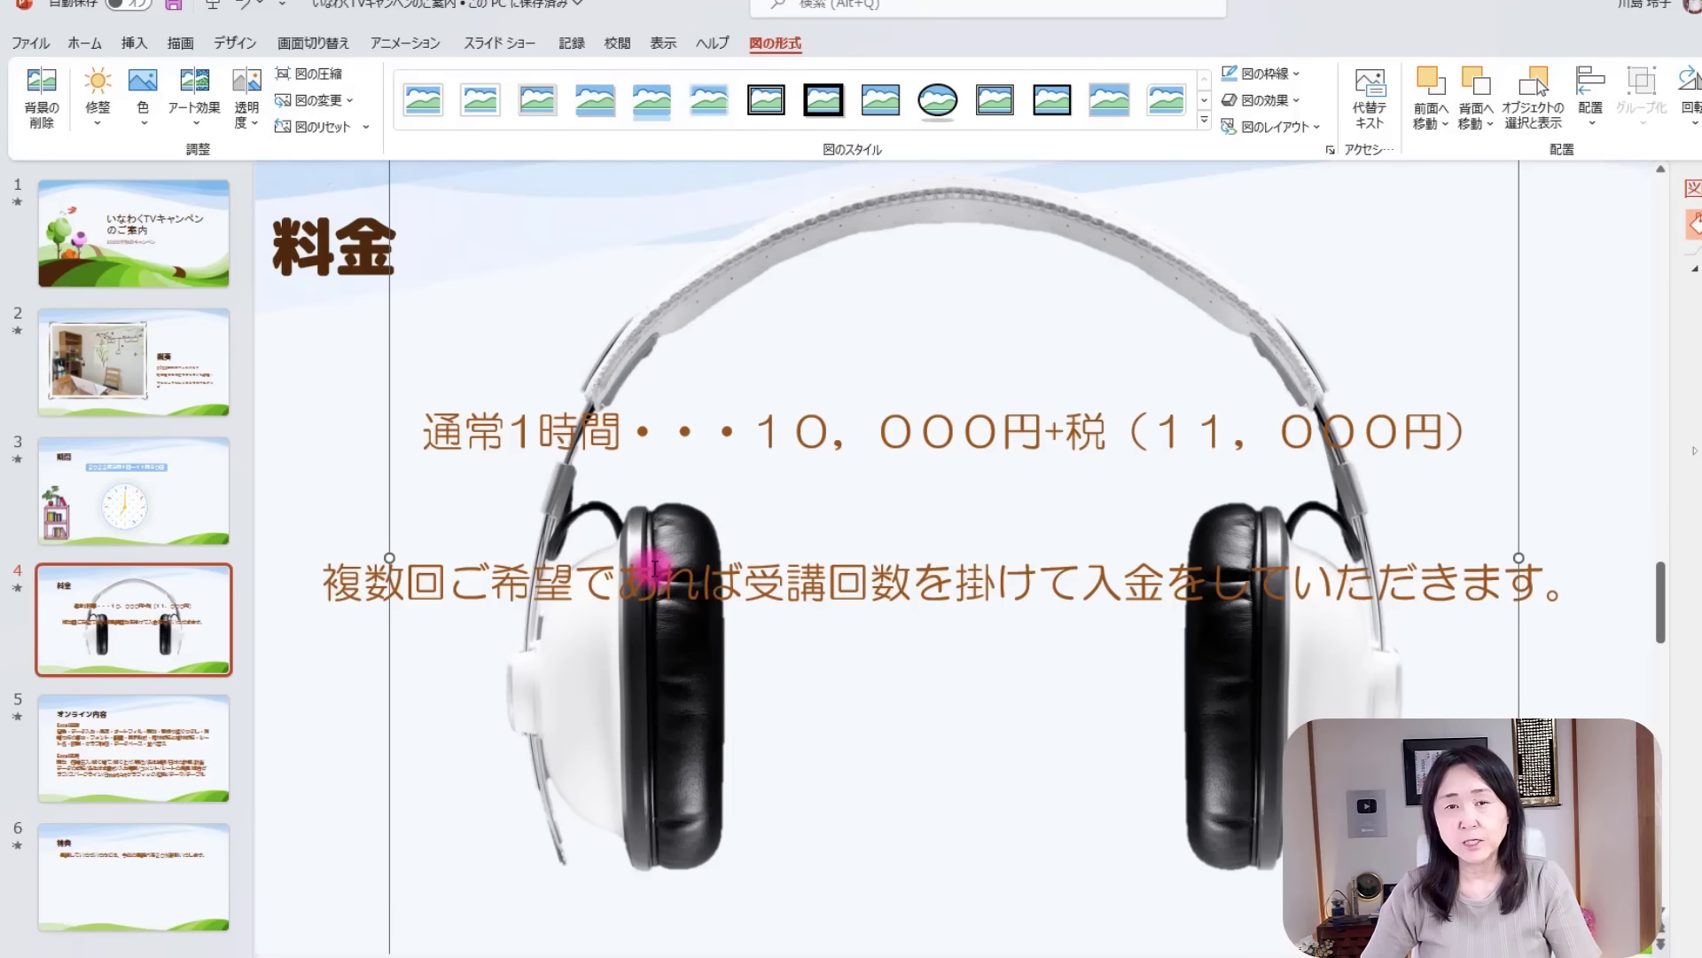
Set the headphone picture's transparency to the 65% preset.
{"action": "left_click", "coordinate": [248, 111]}
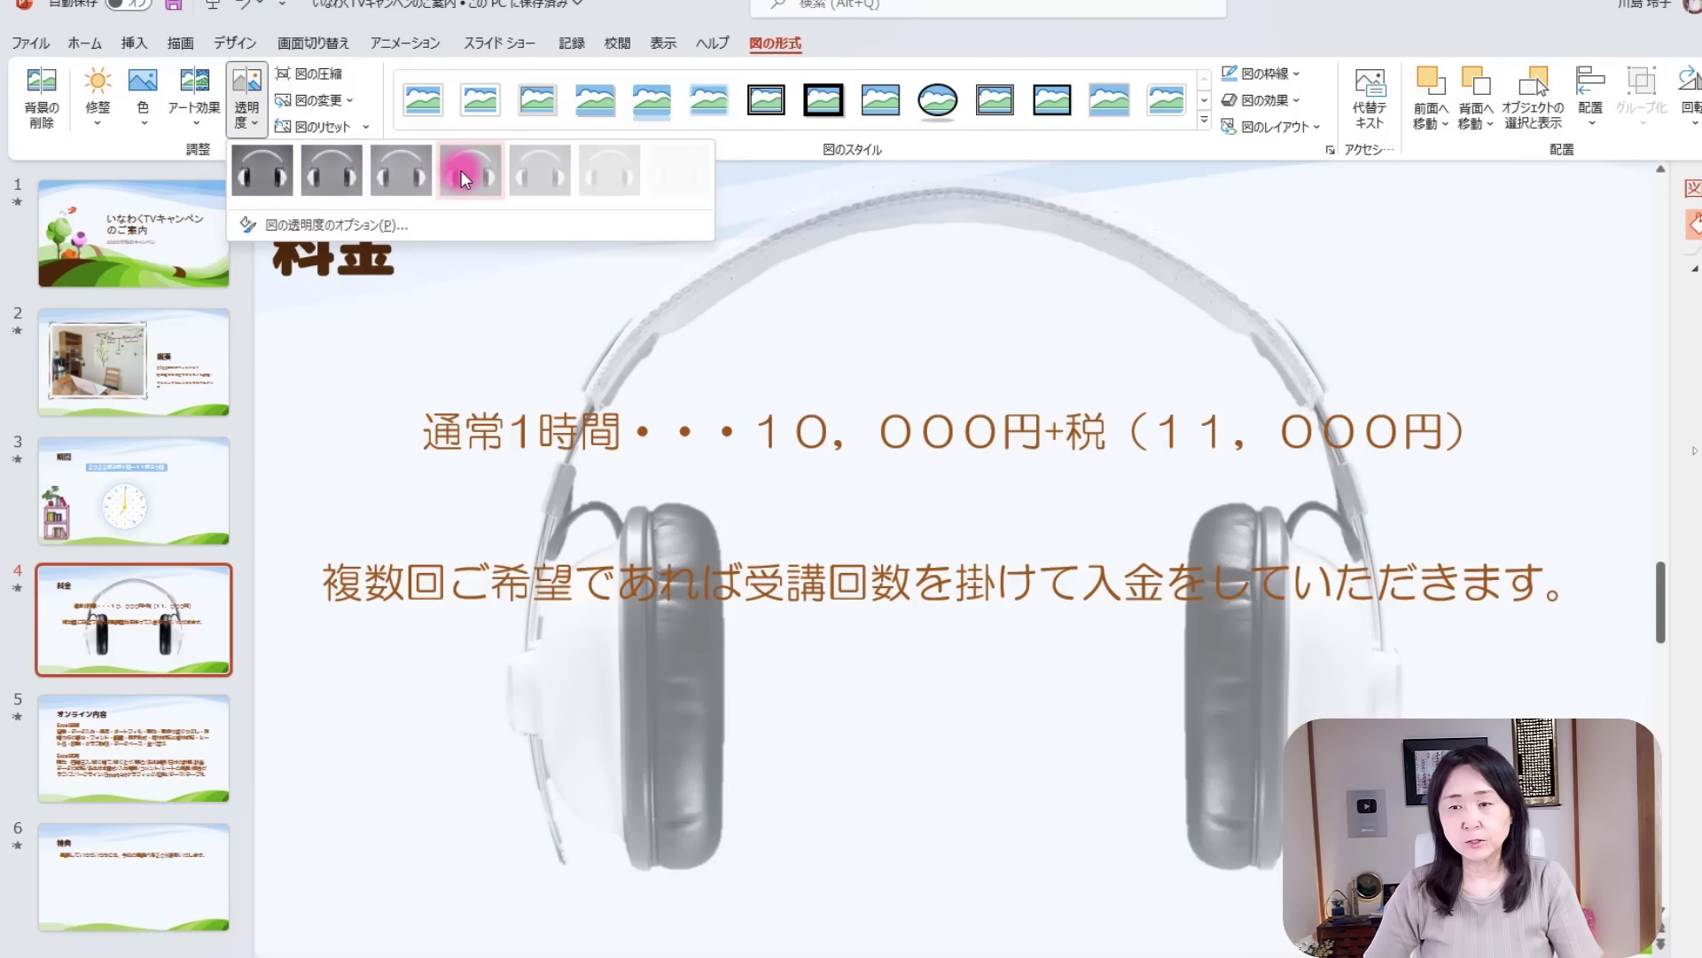
{"action": "left_click", "coordinate": [540, 173]}
{"action": "left_click", "coordinate": [604, 725]}
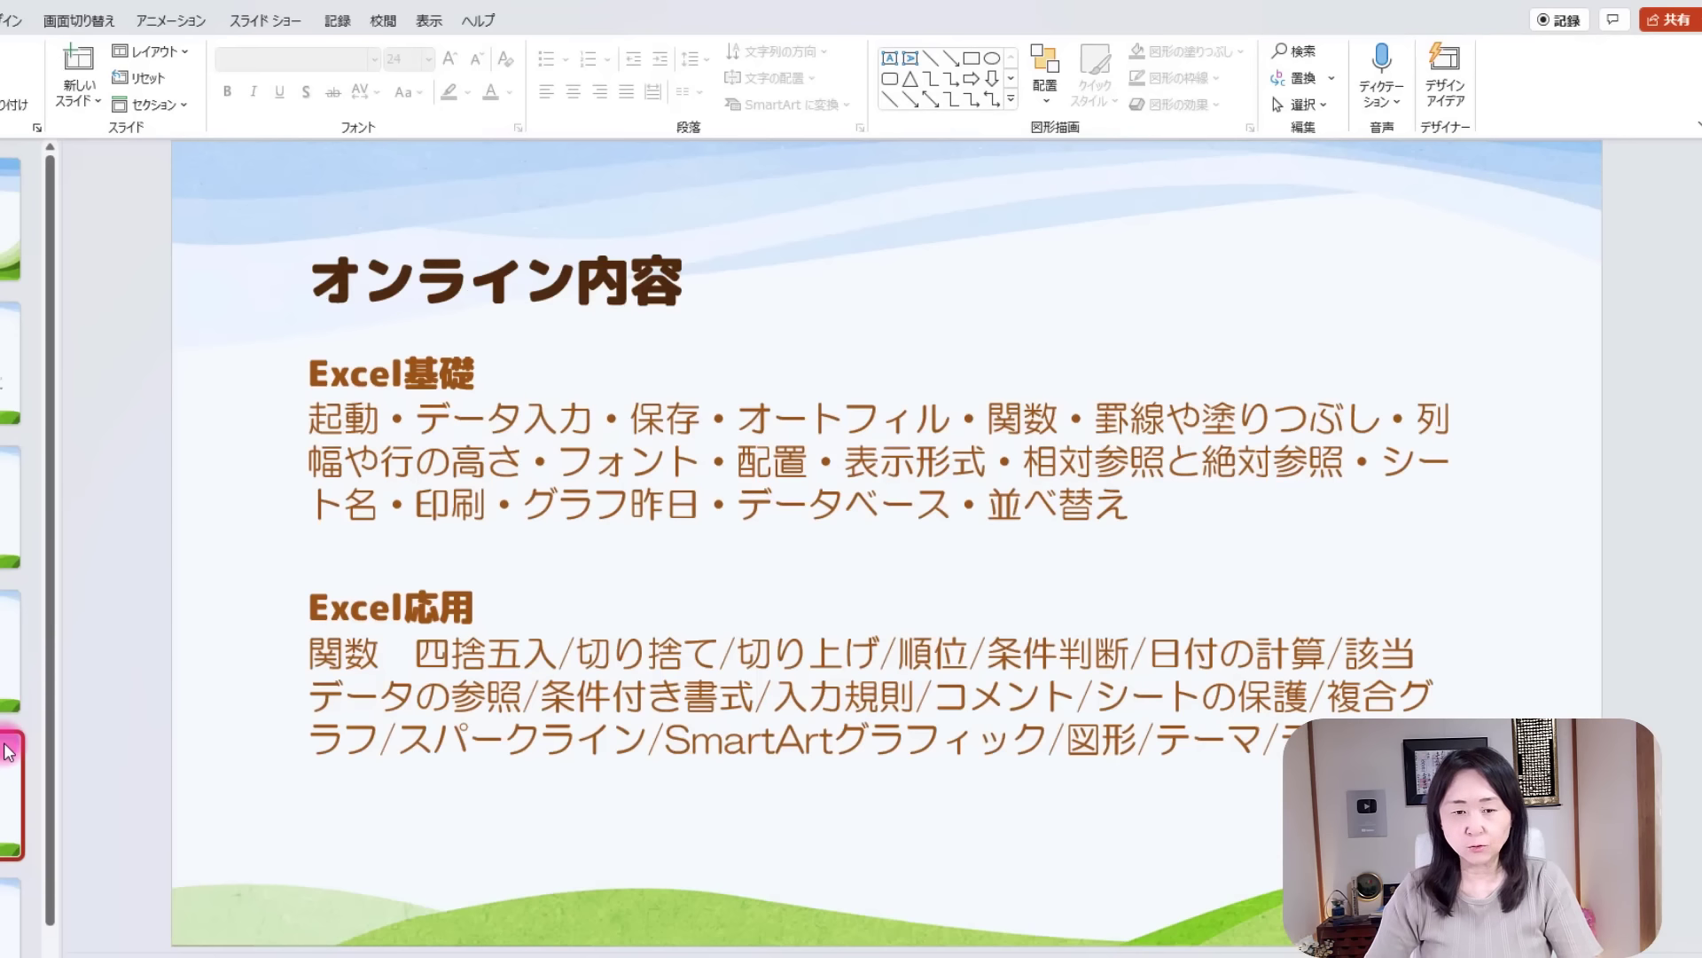
Fill the Excel基礎 text box with light green.
{"action": "left_click", "coordinate": [611, 415]}
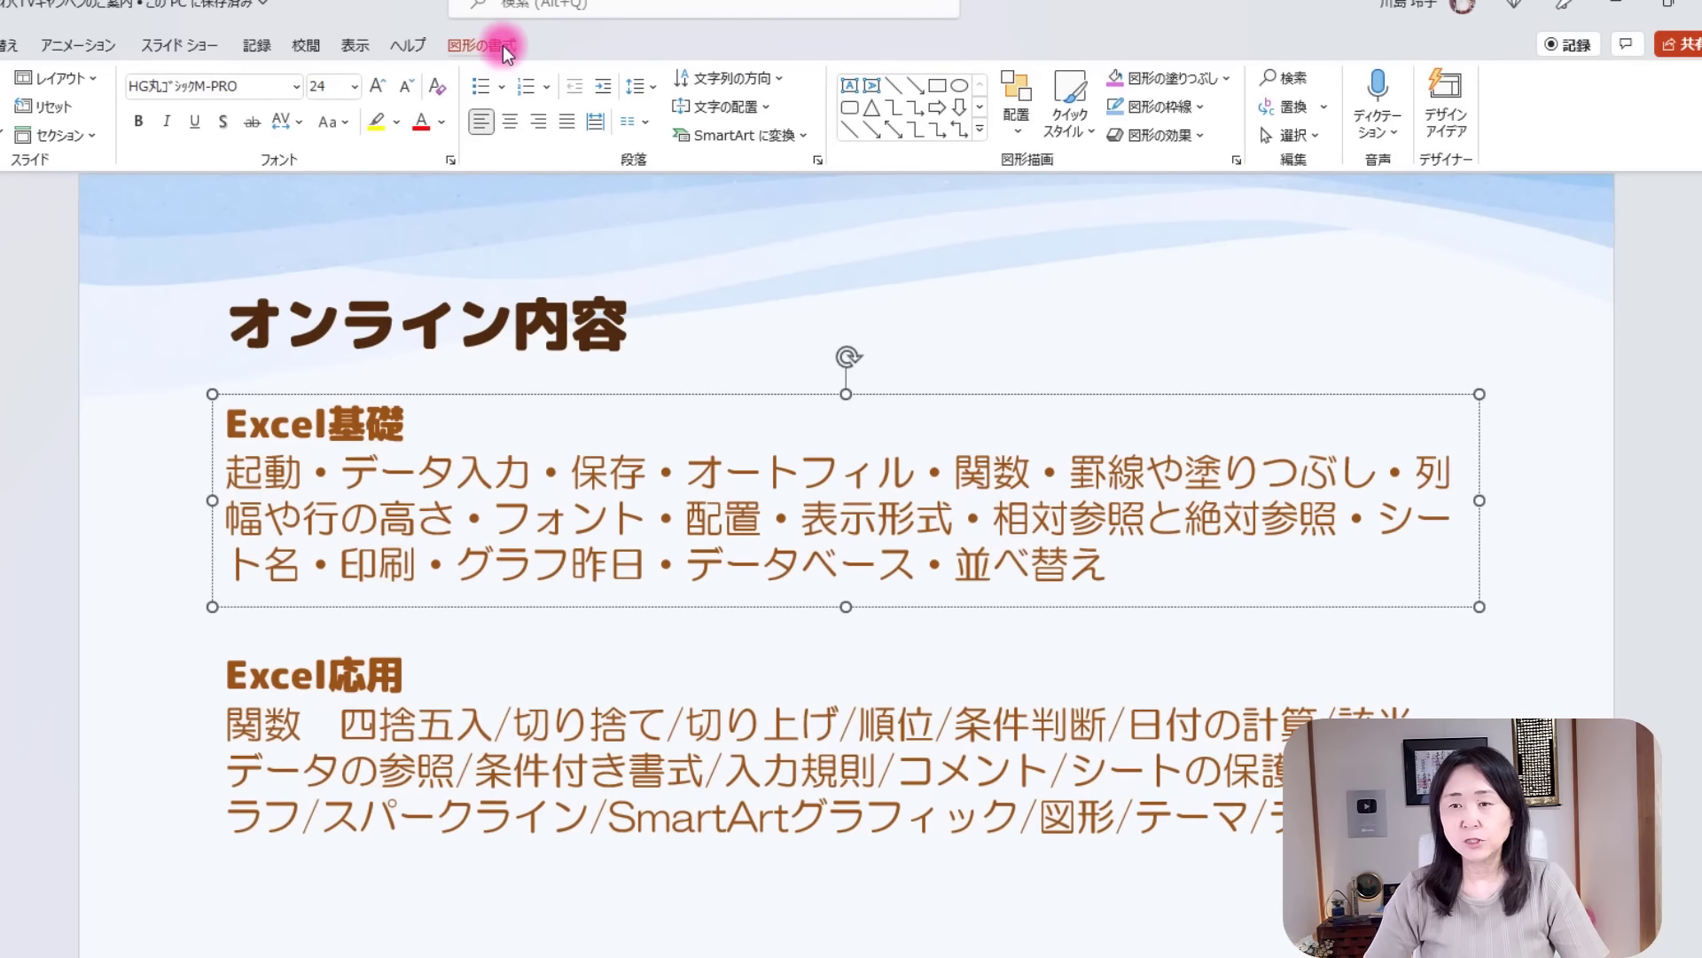
{"action": "left_click", "coordinate": [503, 46]}
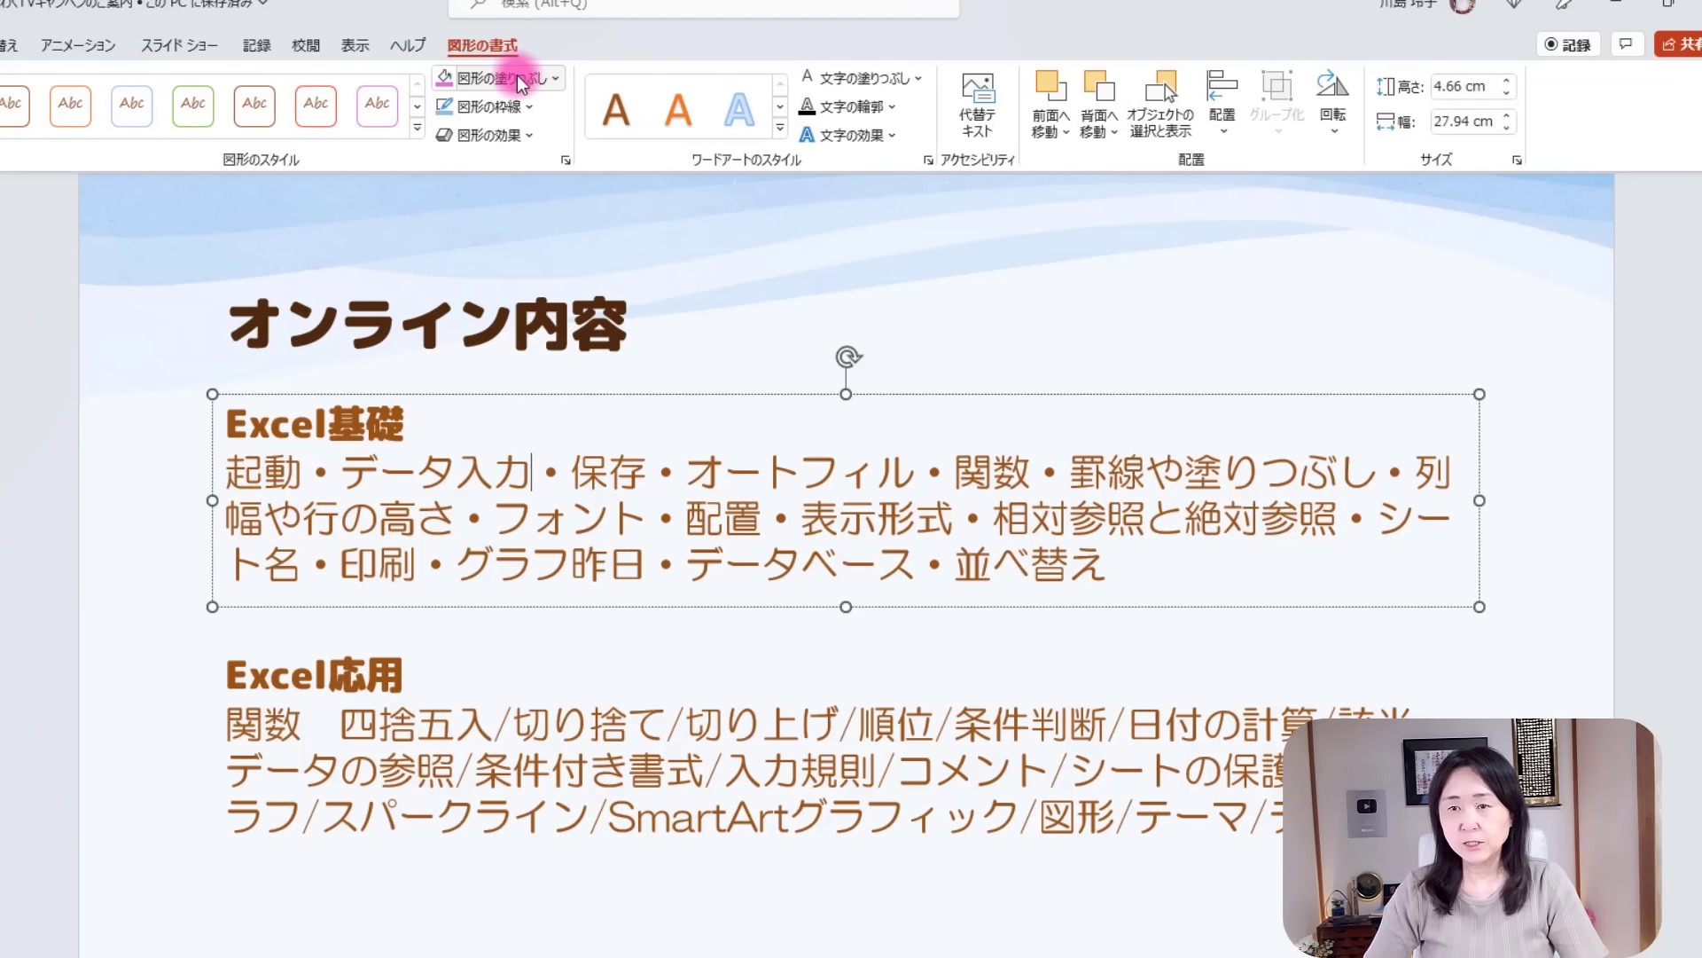
{"action": "left_click", "coordinate": [517, 78]}
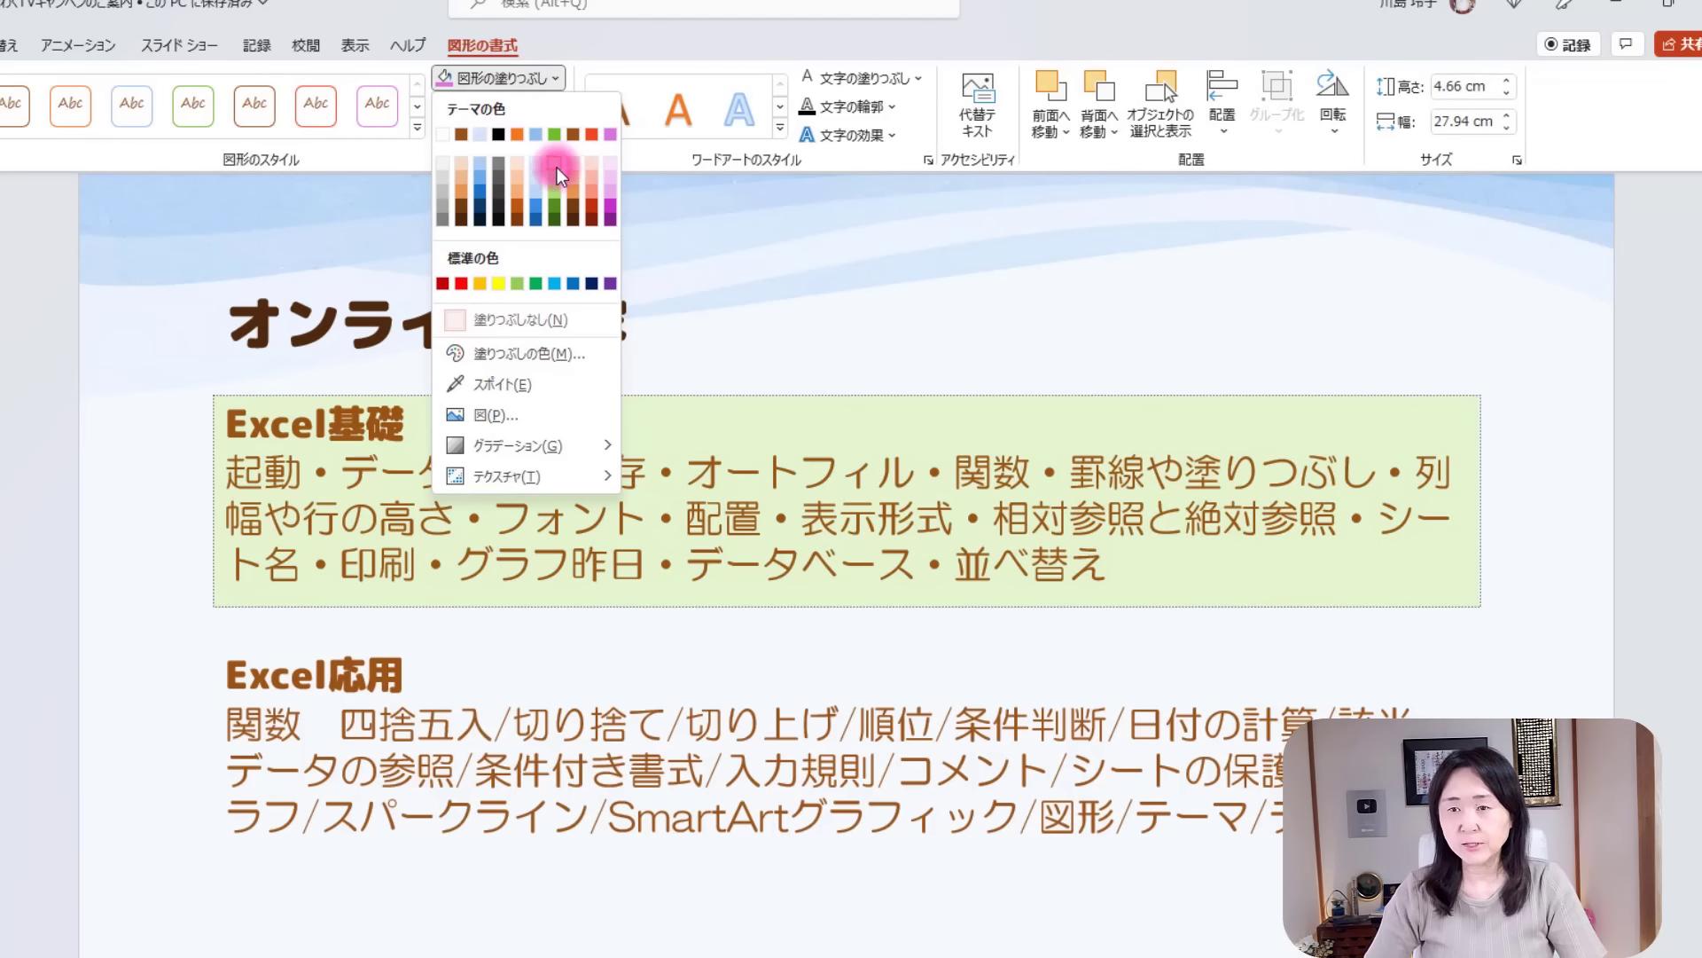
{"action": "left_click", "coordinate": [555, 165]}
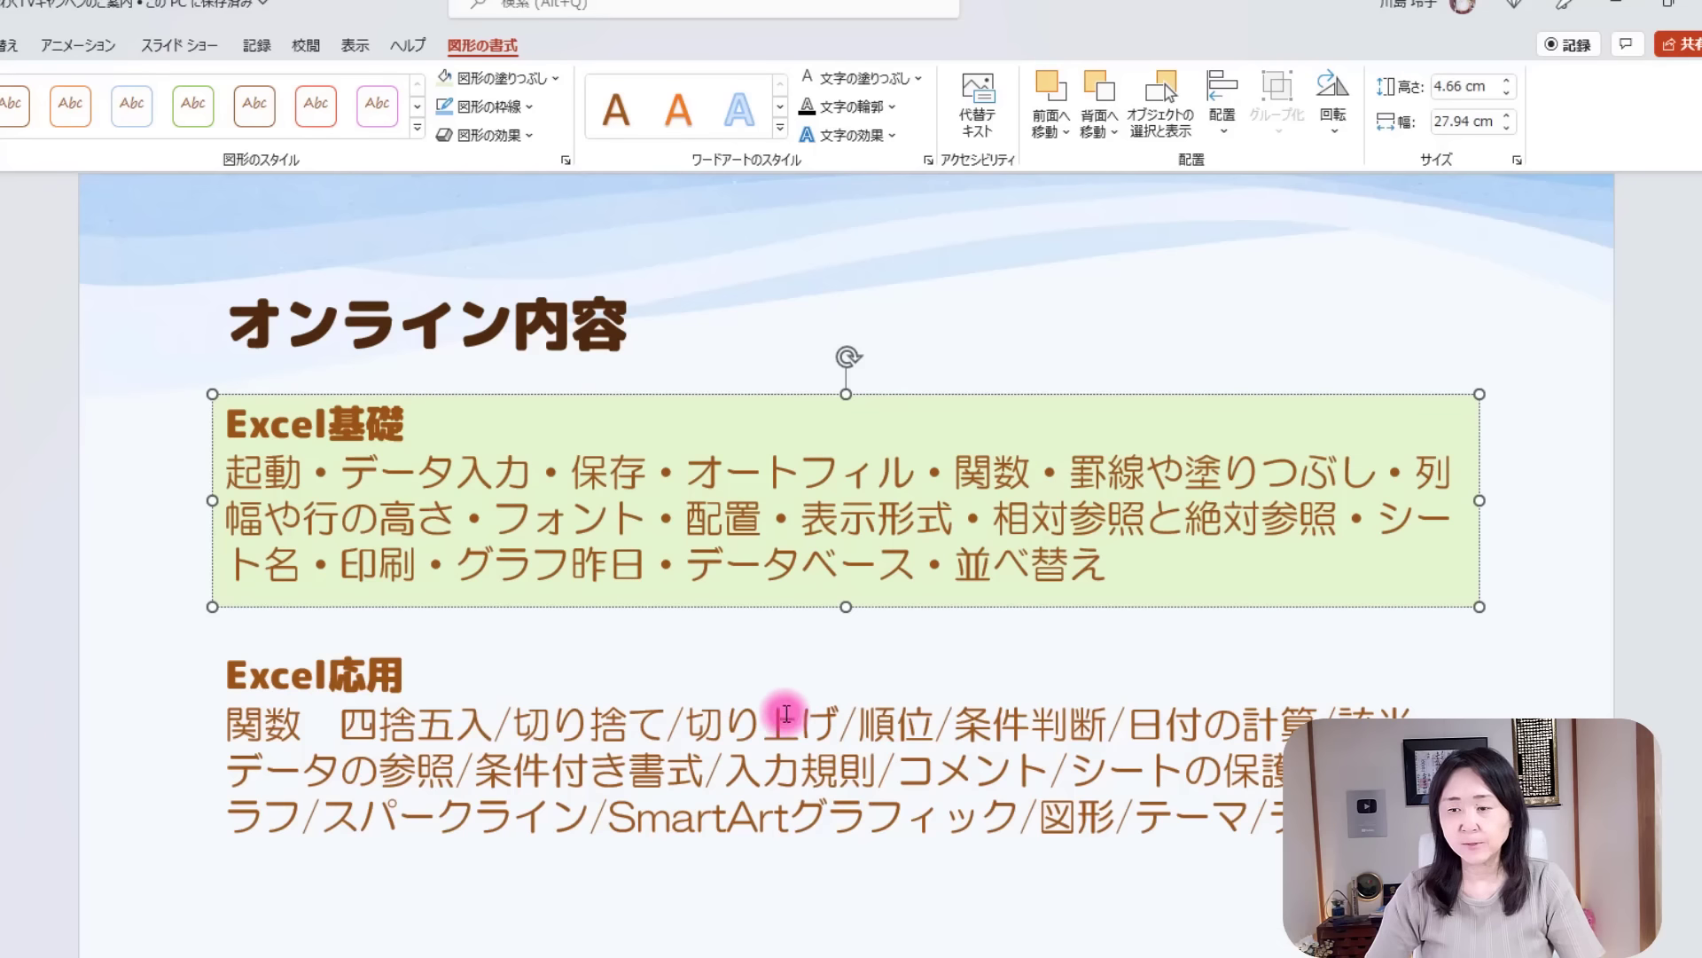
Fill the Excel応用 text box with light pink (Lavender, Accent 6, 80%).
{"action": "left_click", "coordinate": [749, 739]}
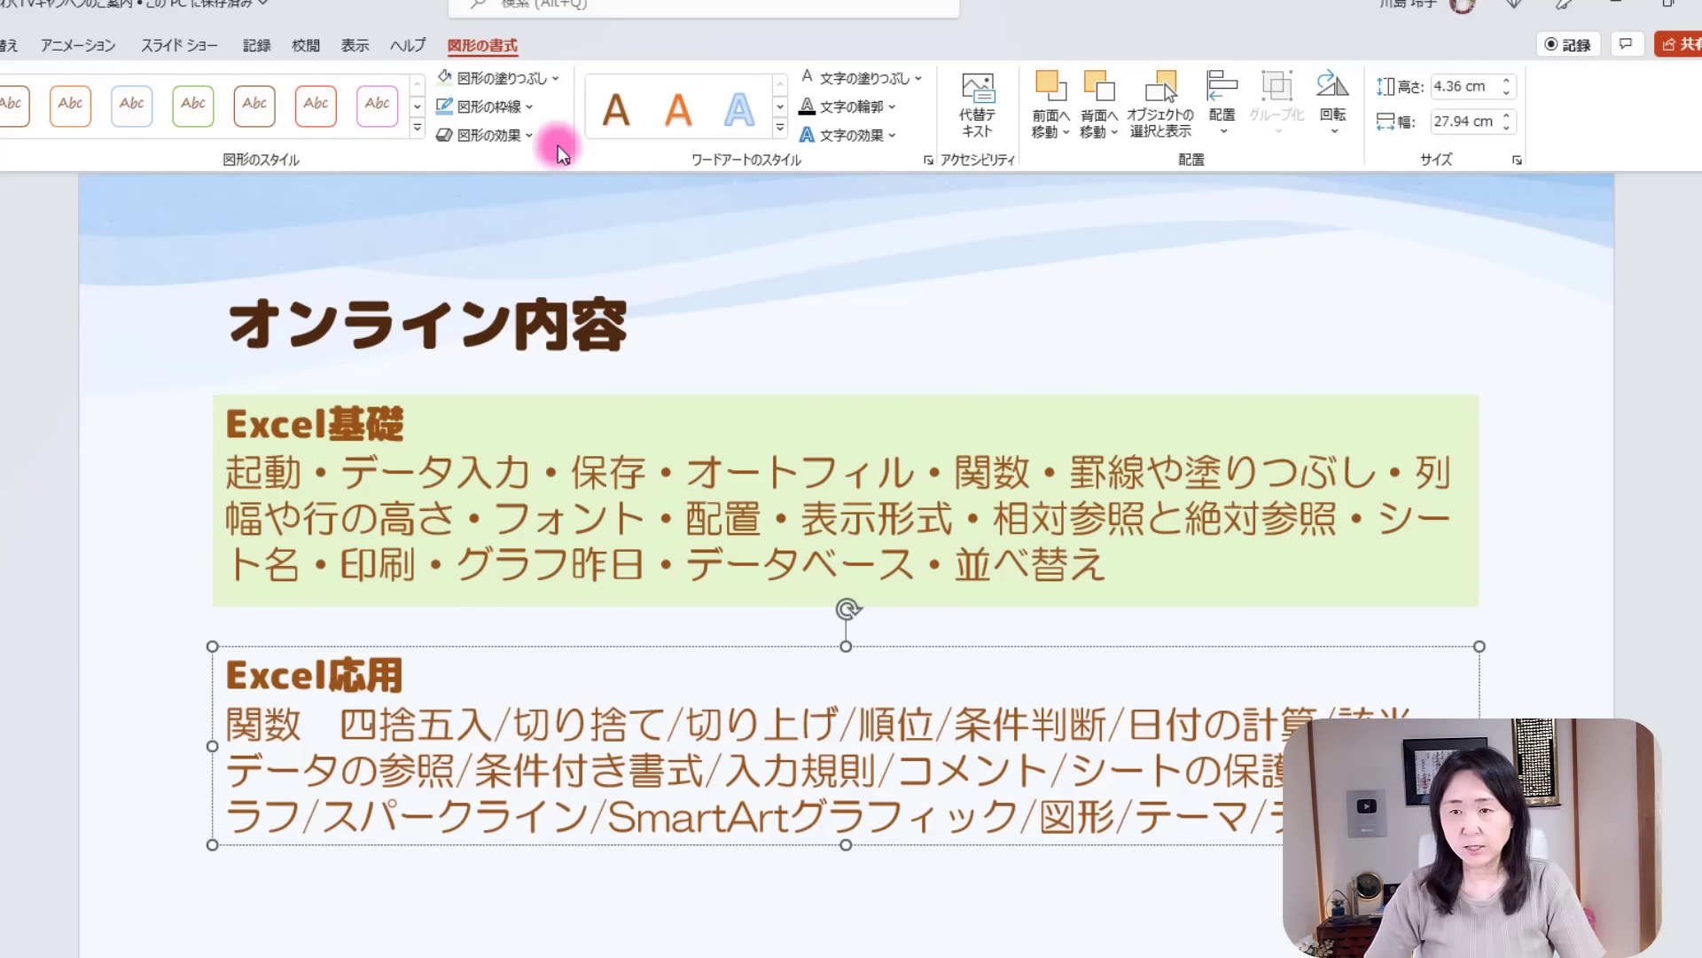
{"action": "left_click", "coordinate": [542, 87]}
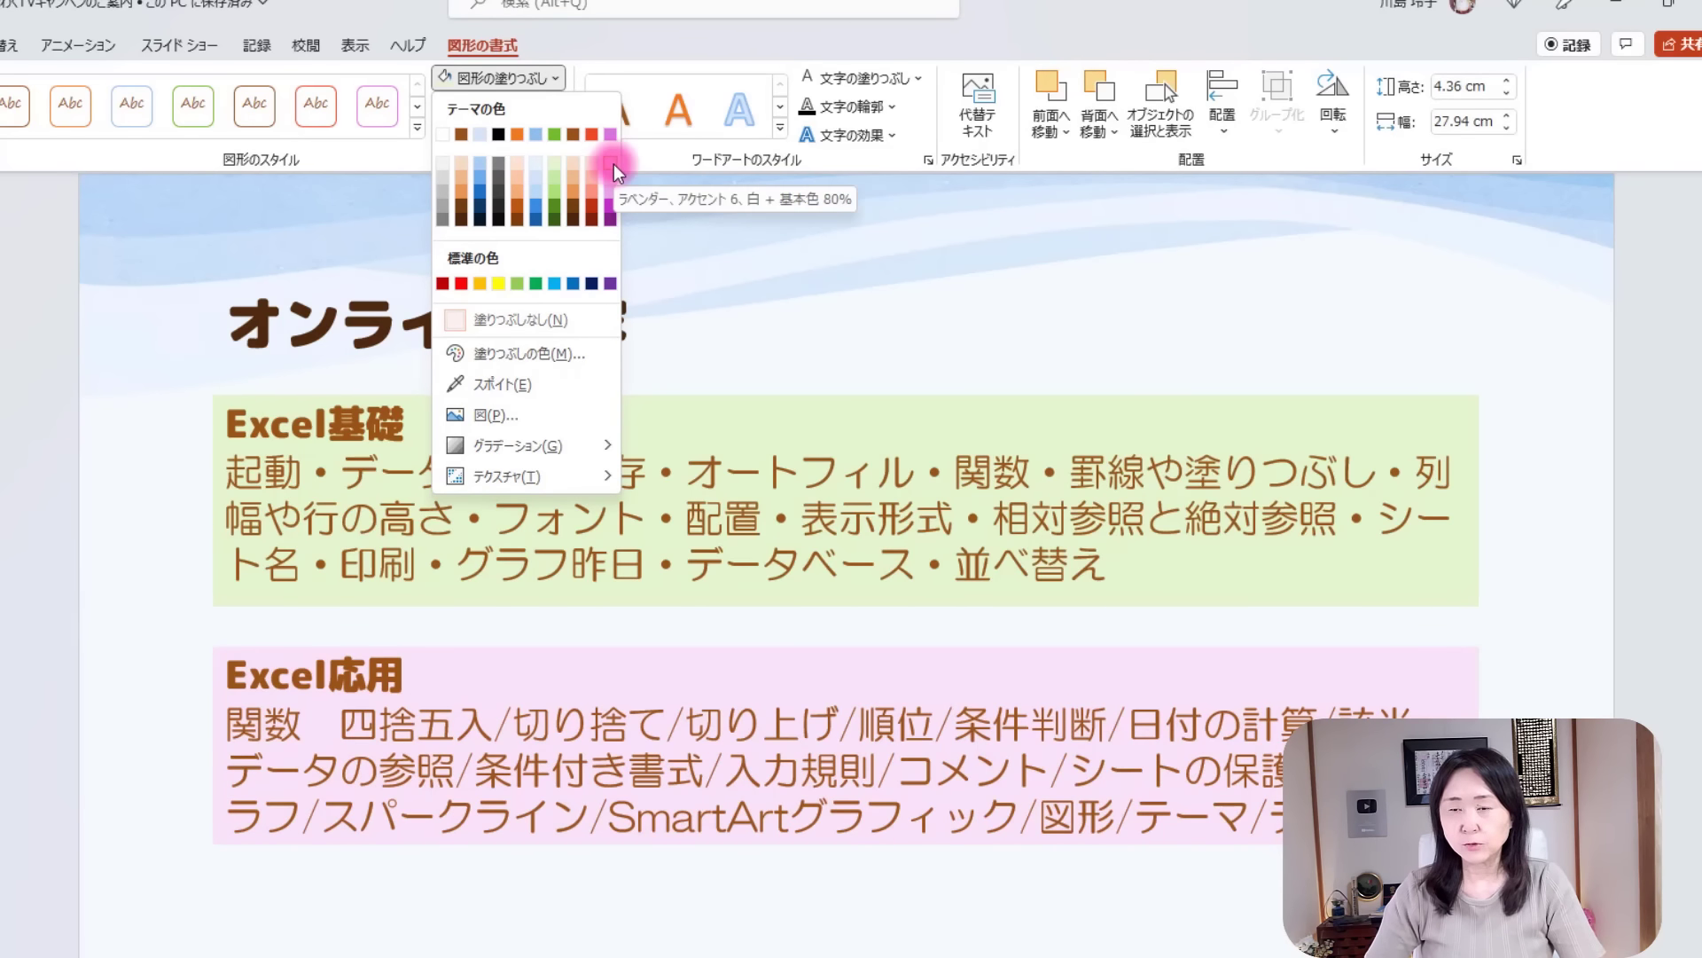
{"action": "left_click", "coordinate": [612, 163]}
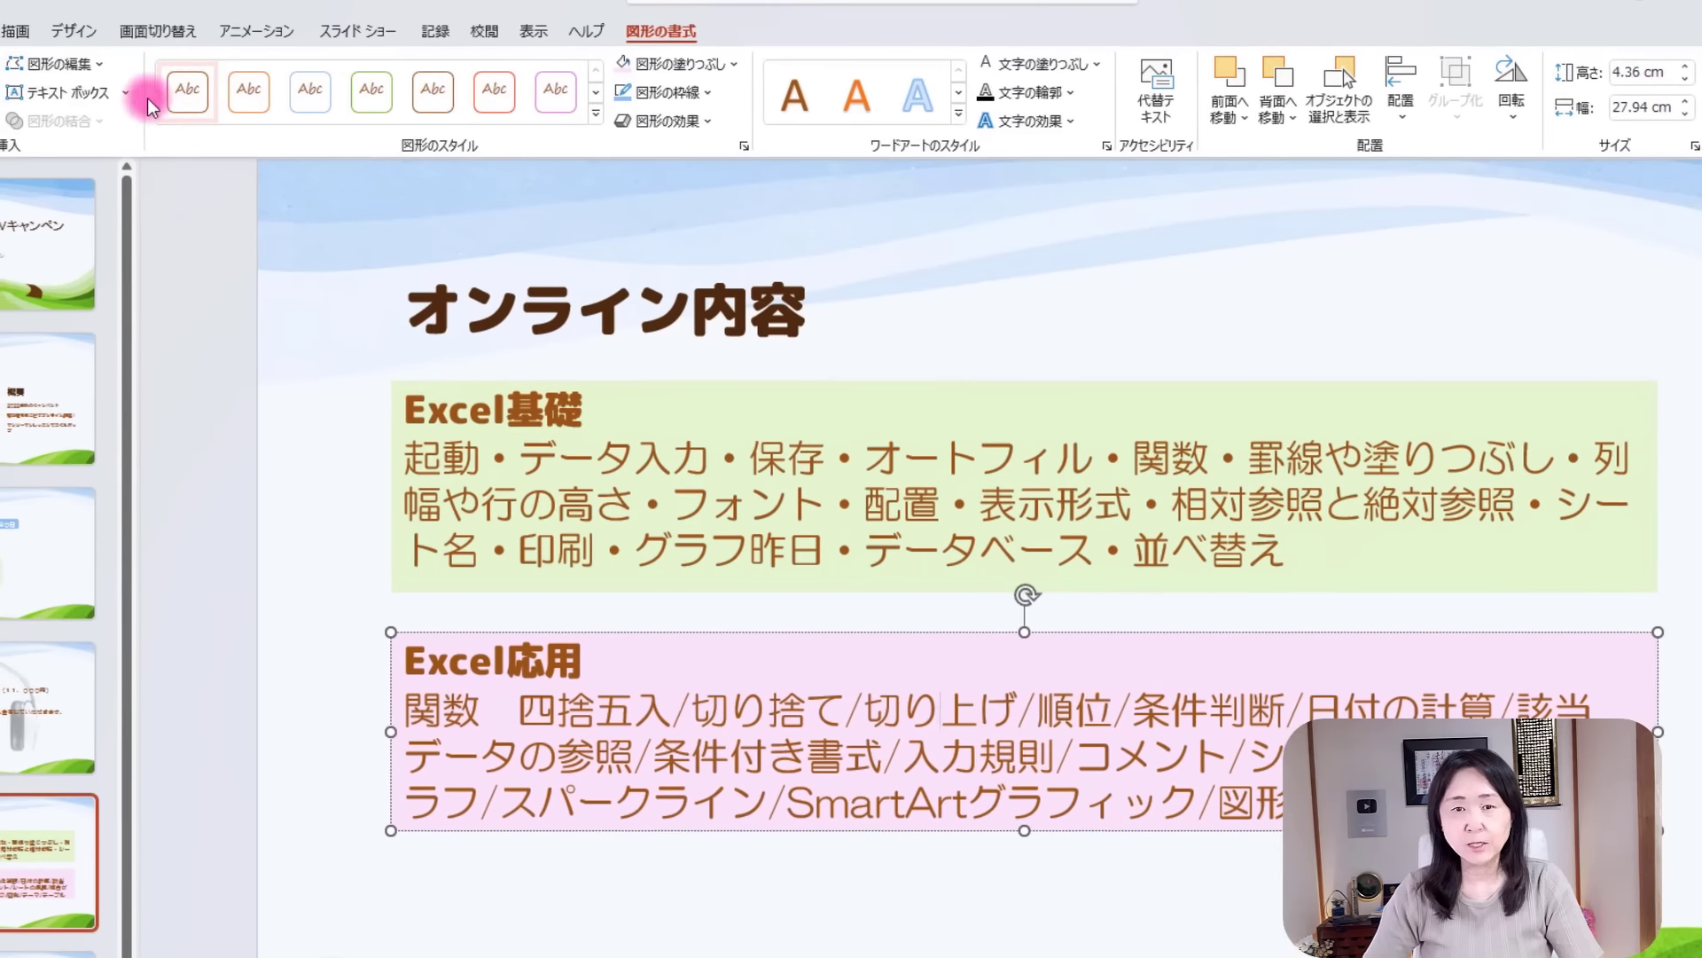
Change the Excel応用 box to a rounded rectangle and repeat it on Excel基礎 with F4.
{"action": "left_click", "coordinate": [89, 66]}
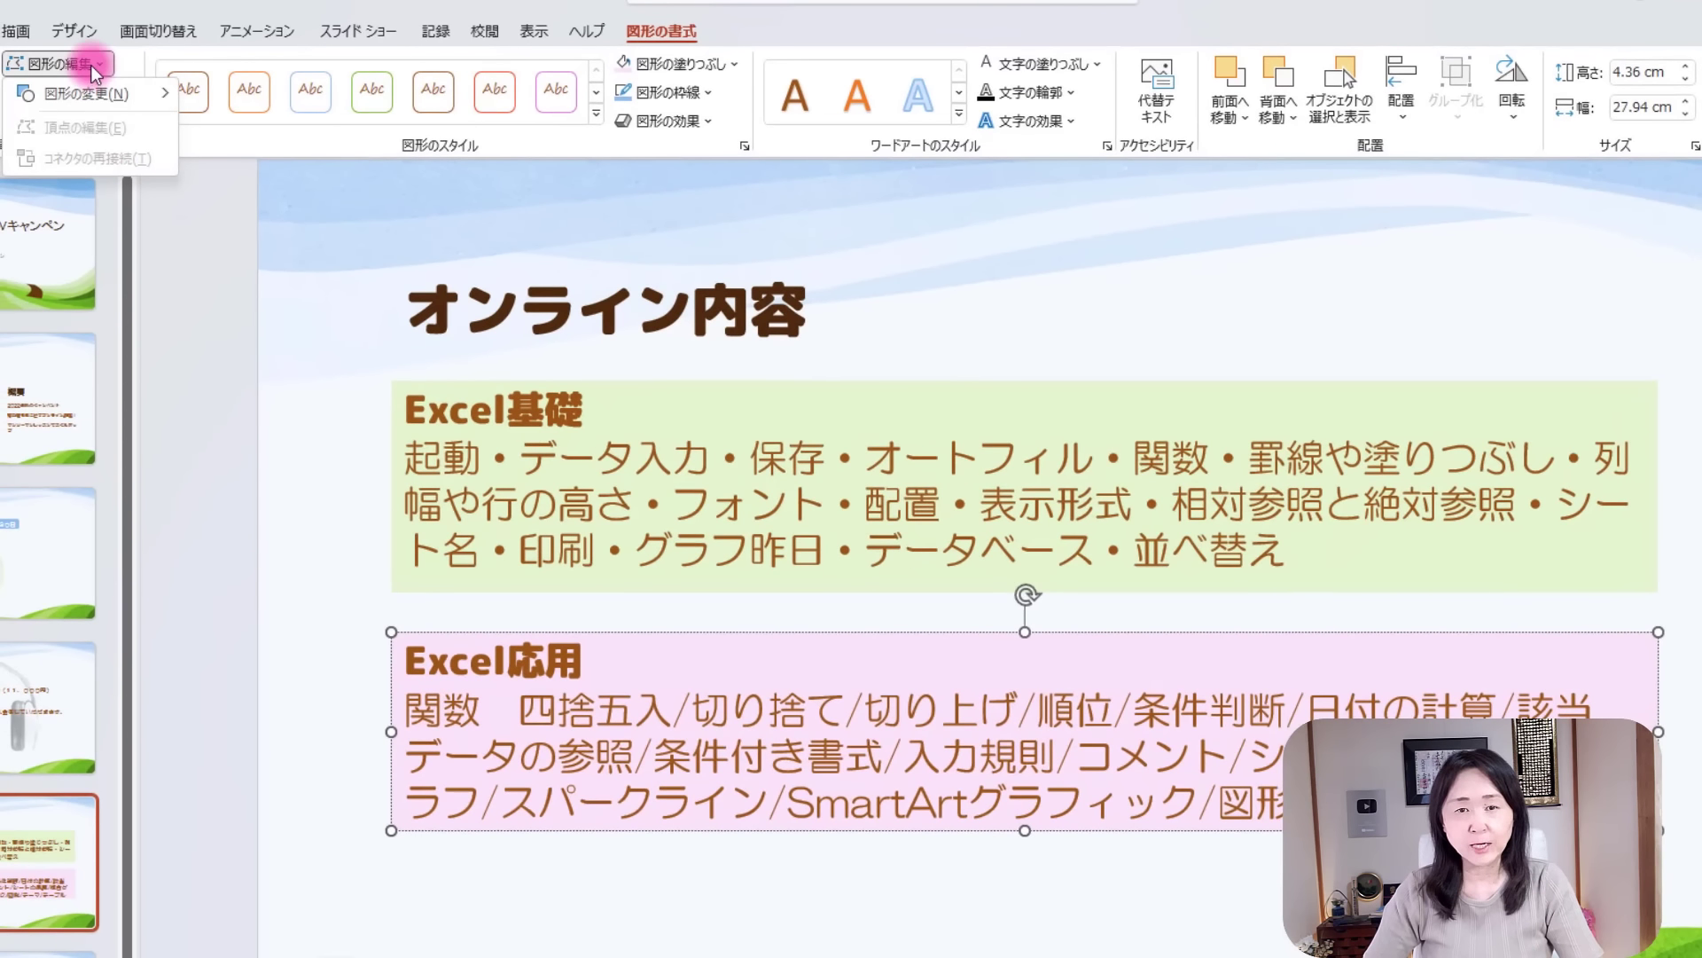
{"action": "mouse_move", "coordinate": [85, 93]}
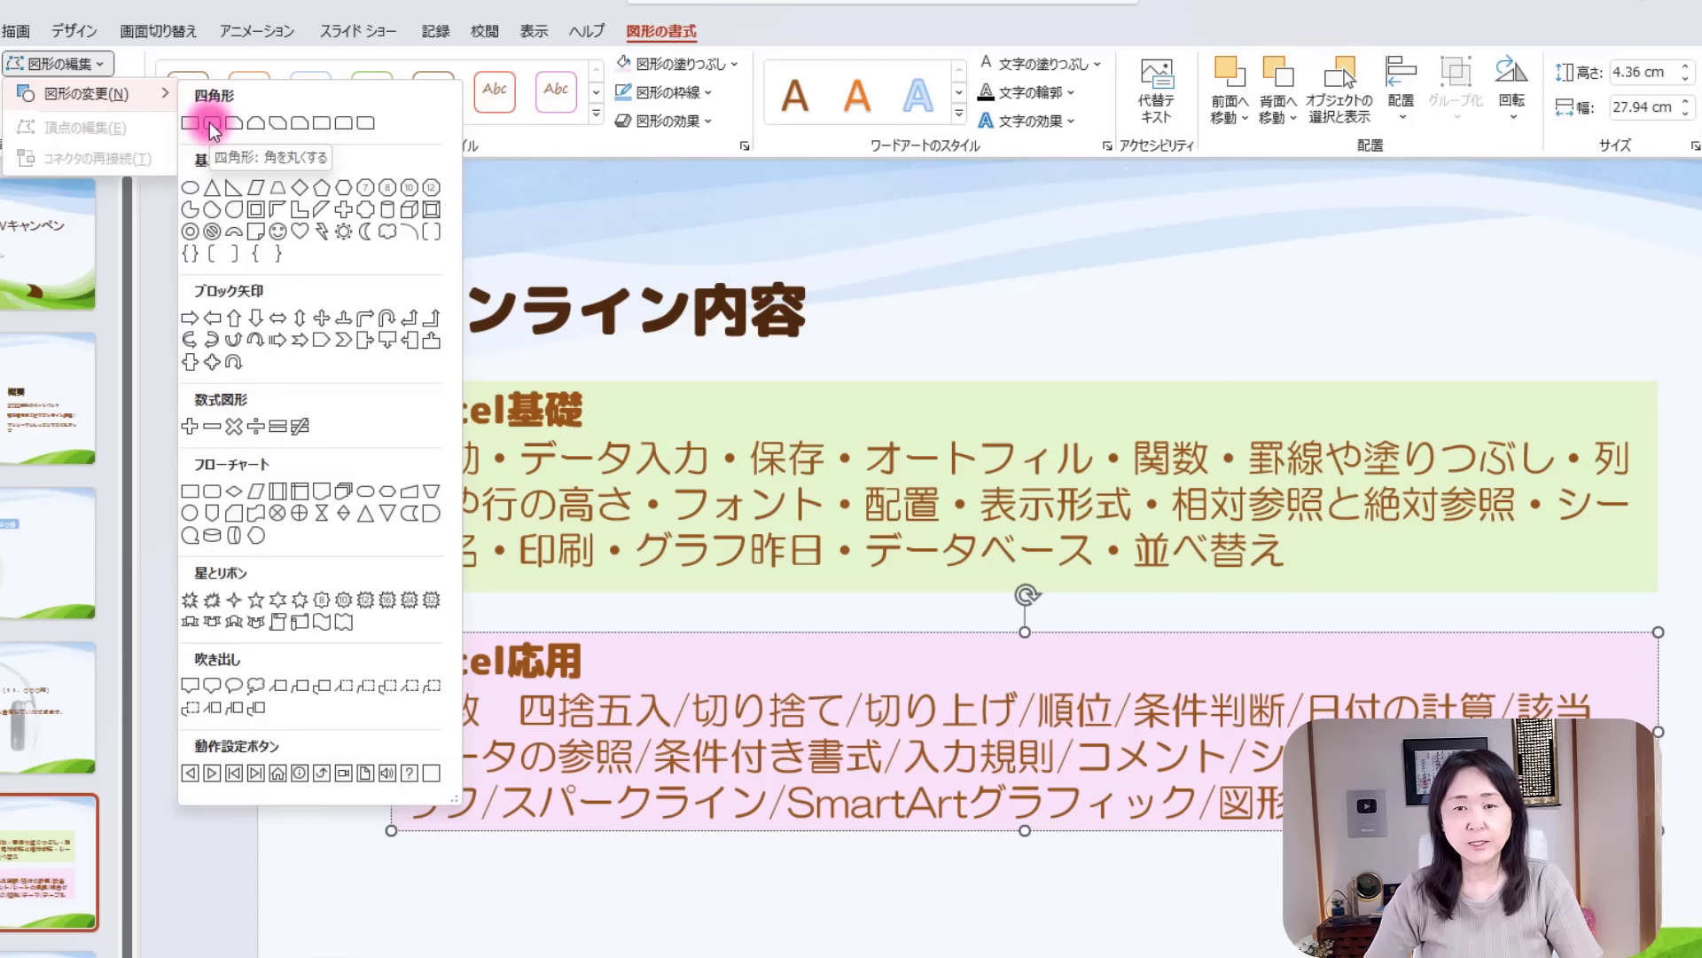
{"action": "left_click", "coordinate": [210, 123]}
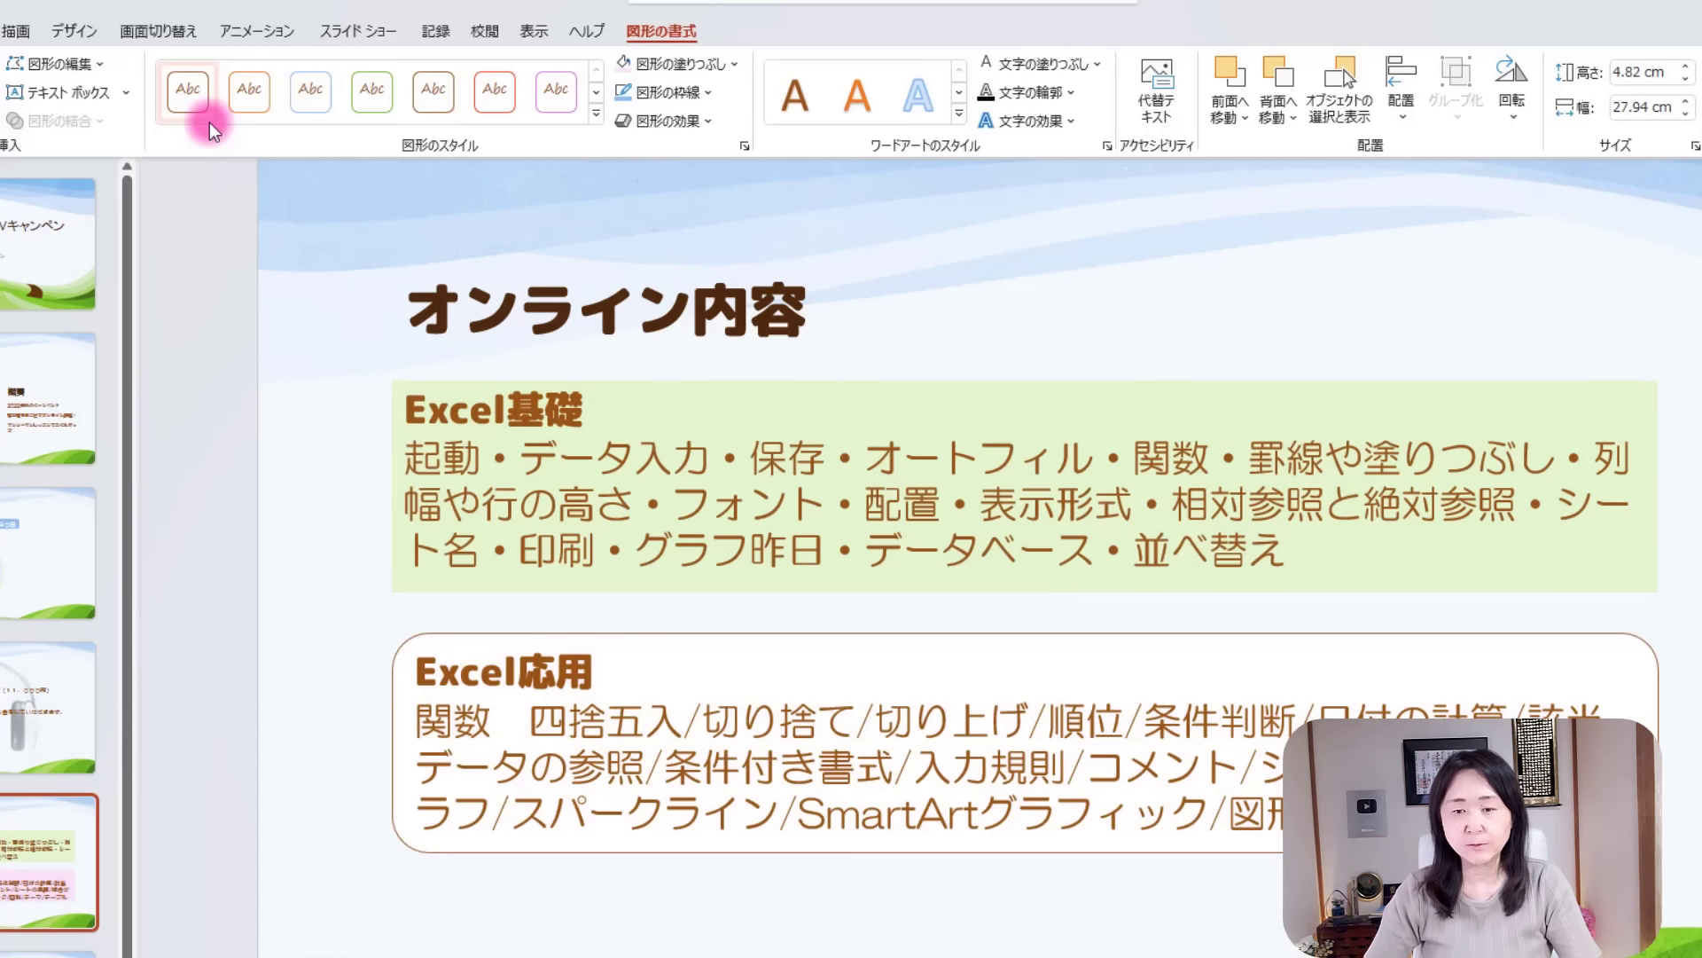
{"action": "left_click", "coordinate": [690, 496]}
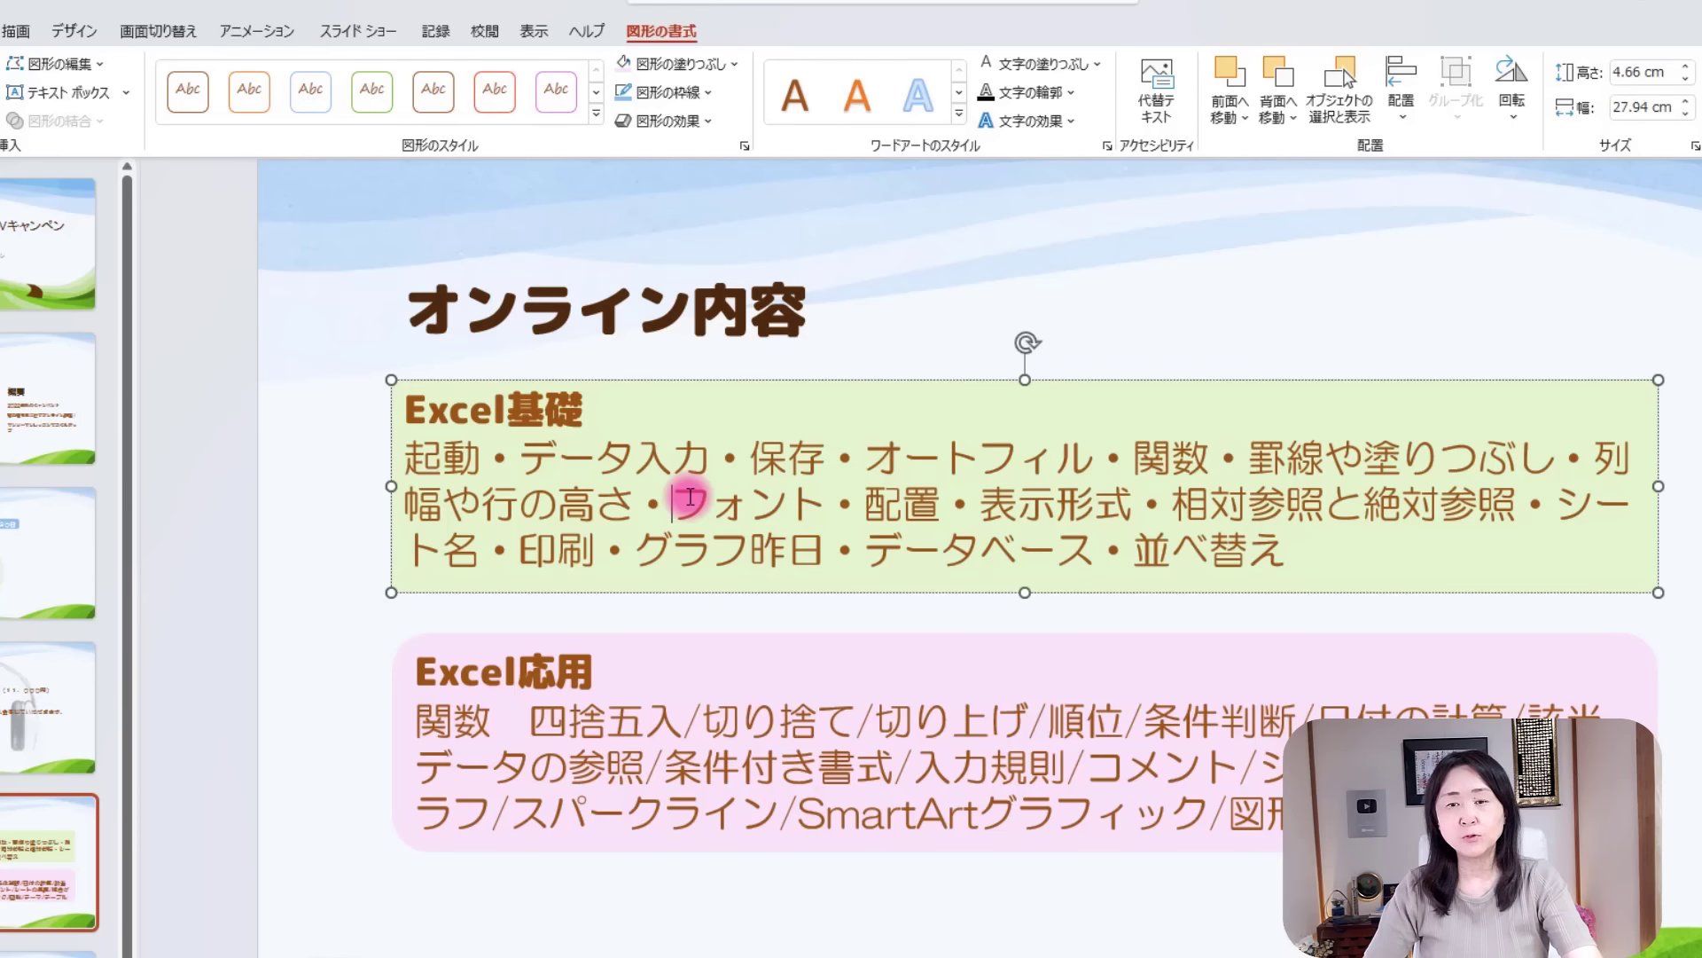
{"action": "key", "text": "F4"}
{"action": "left_click", "coordinate": [1695, 530]}
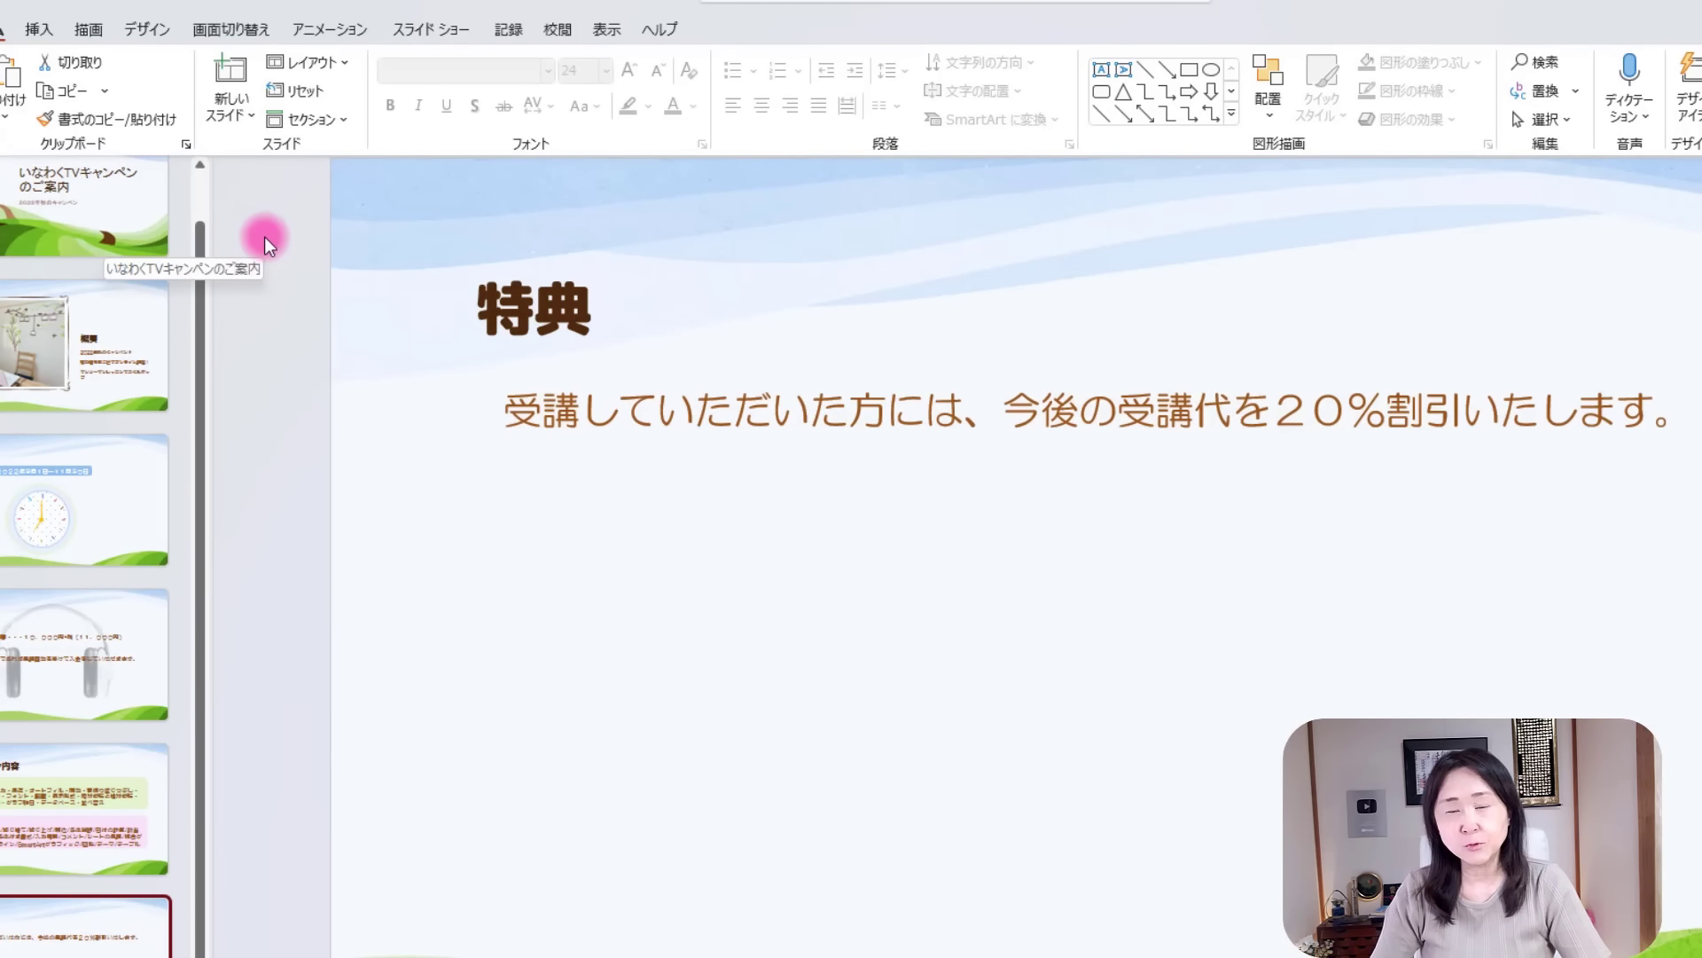
{"action": "left_click", "coordinate": [38, 29]}
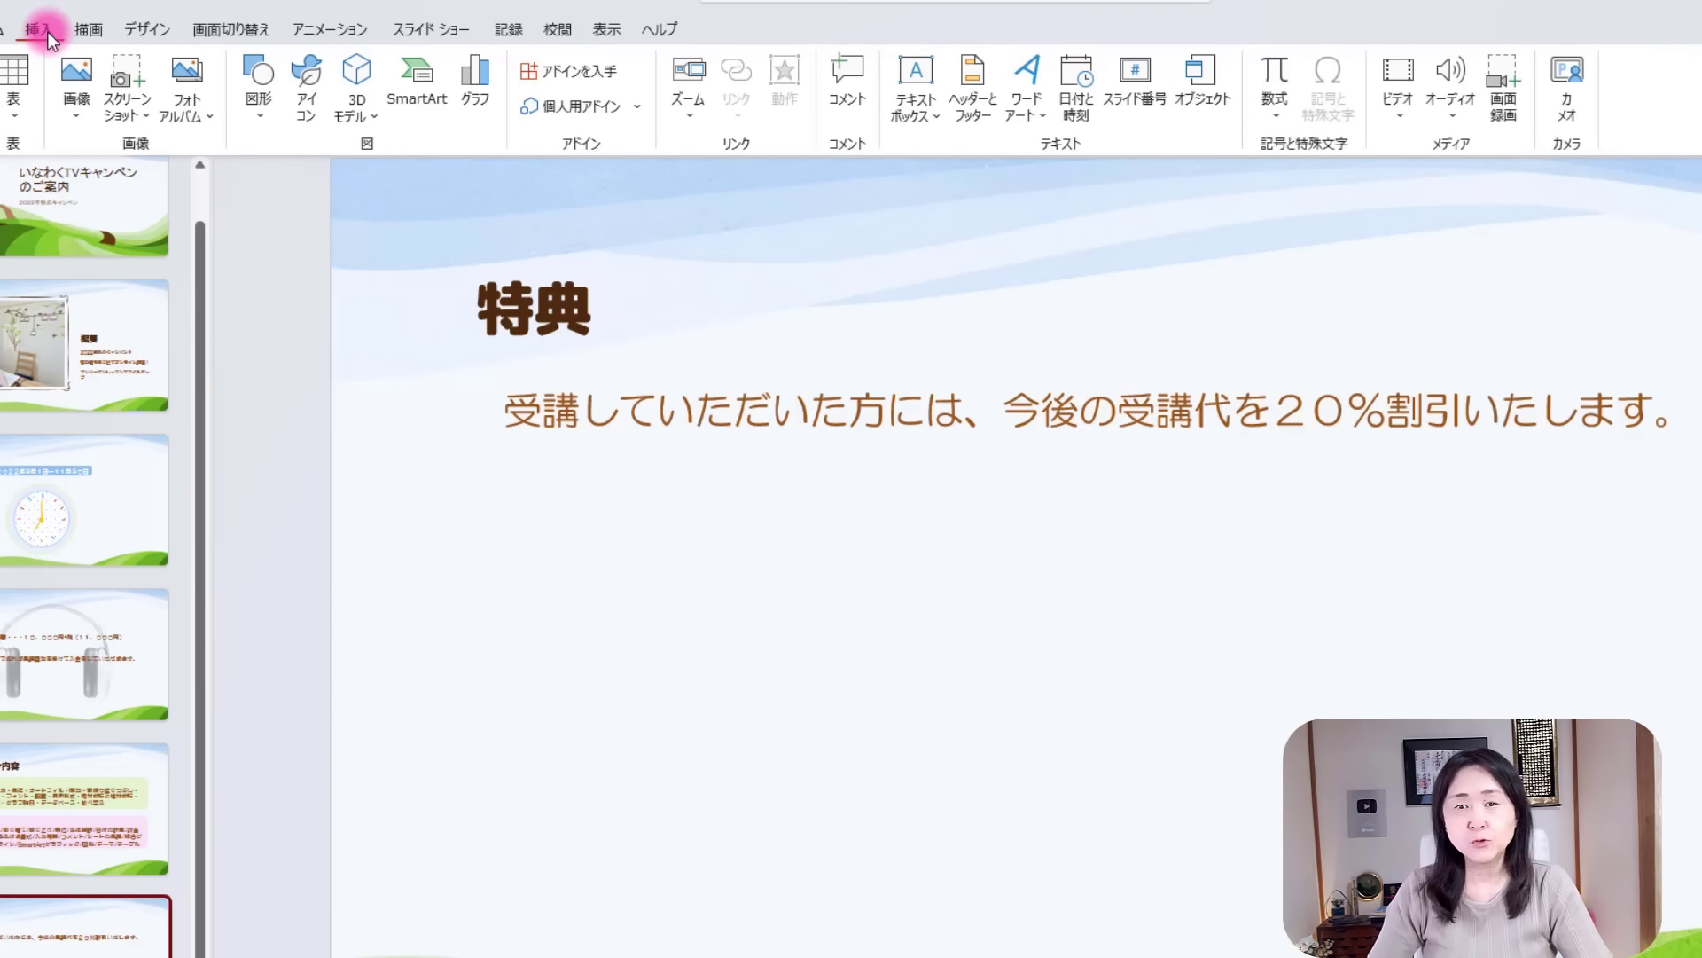
{"action": "left_click", "coordinate": [359, 87]}
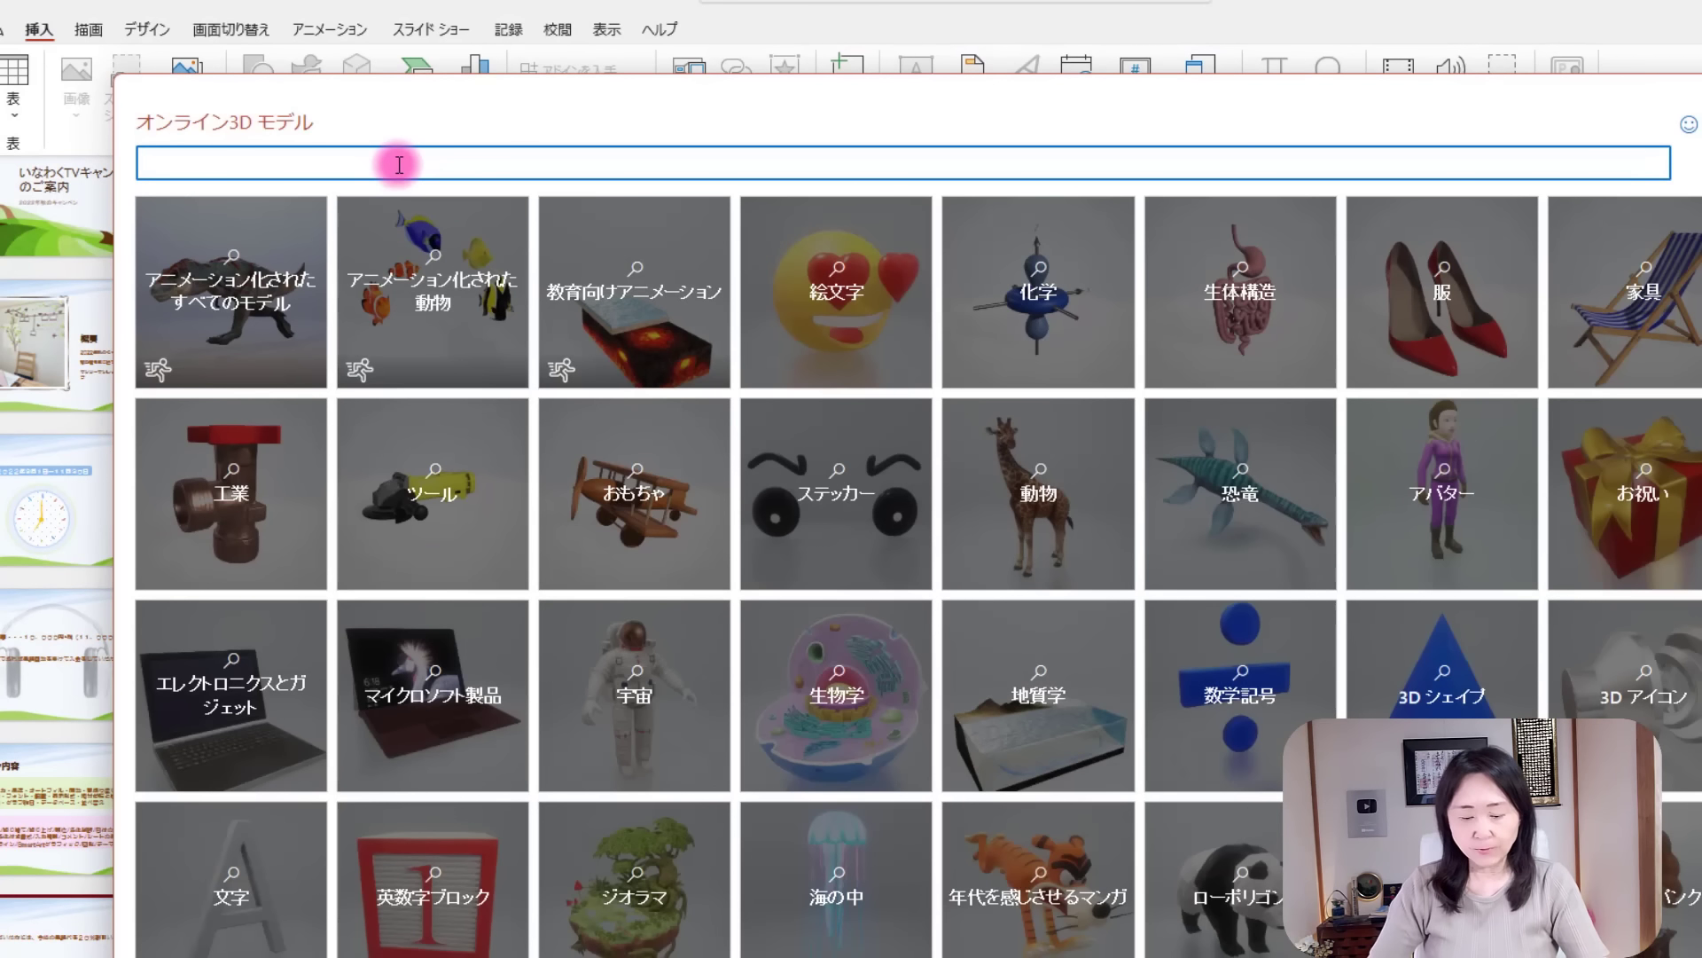
{"action": "type", "text": "花火"}
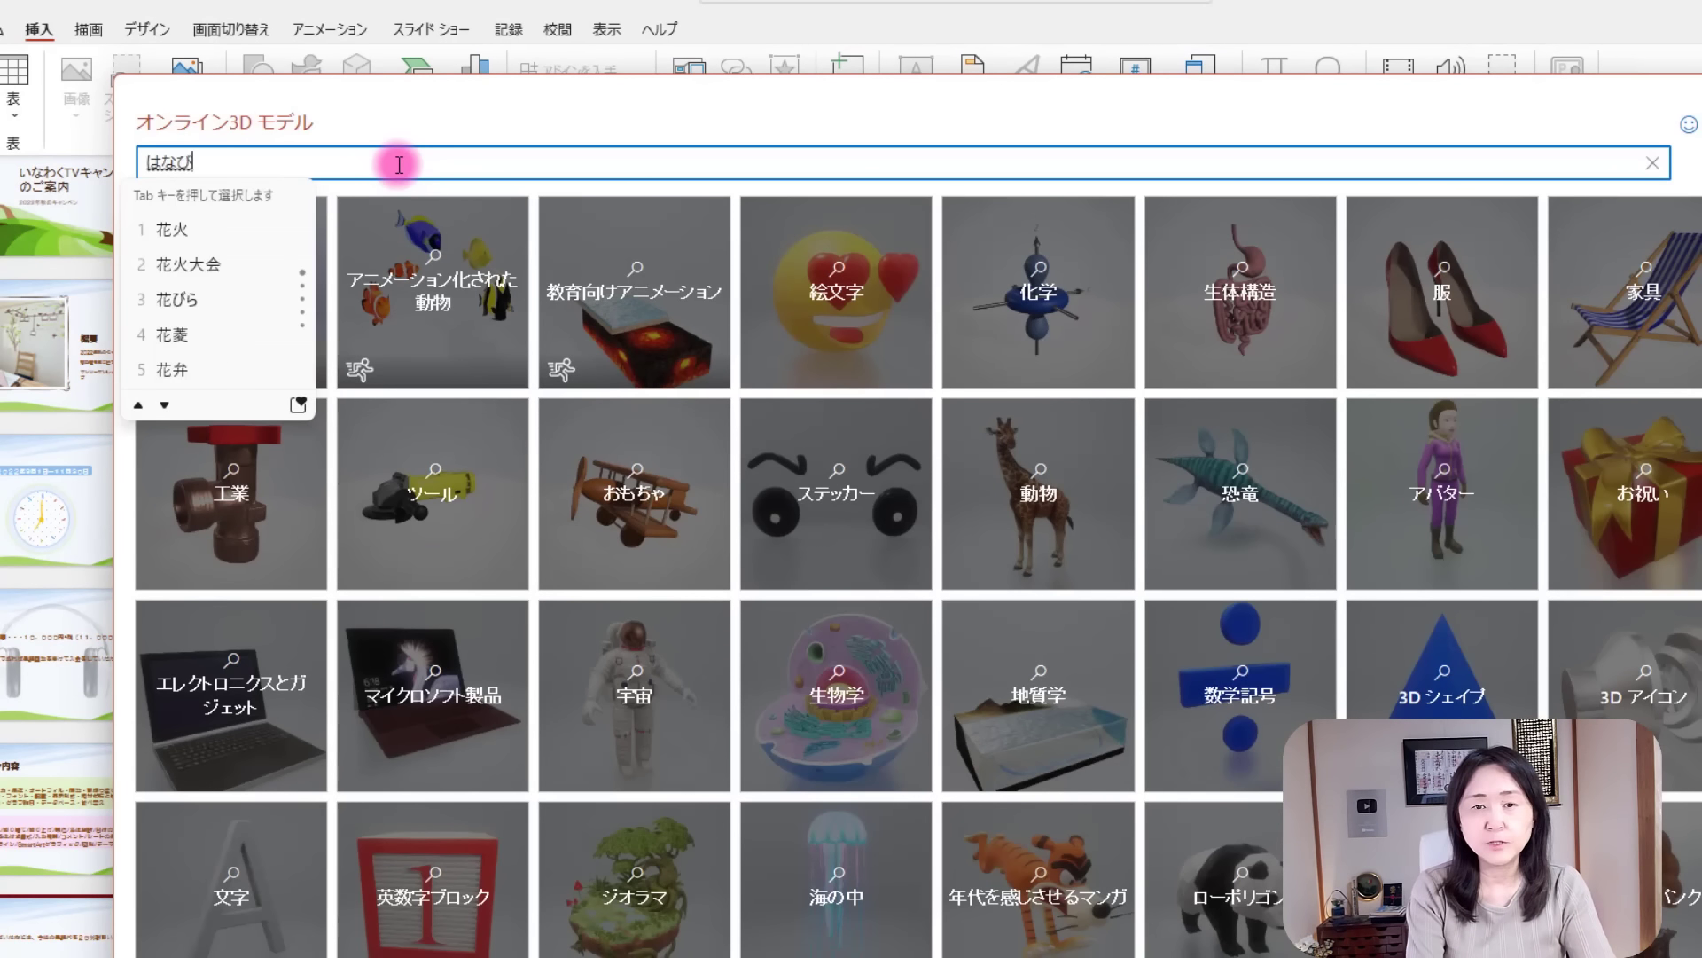
{"action": "key", "text": "Return"}
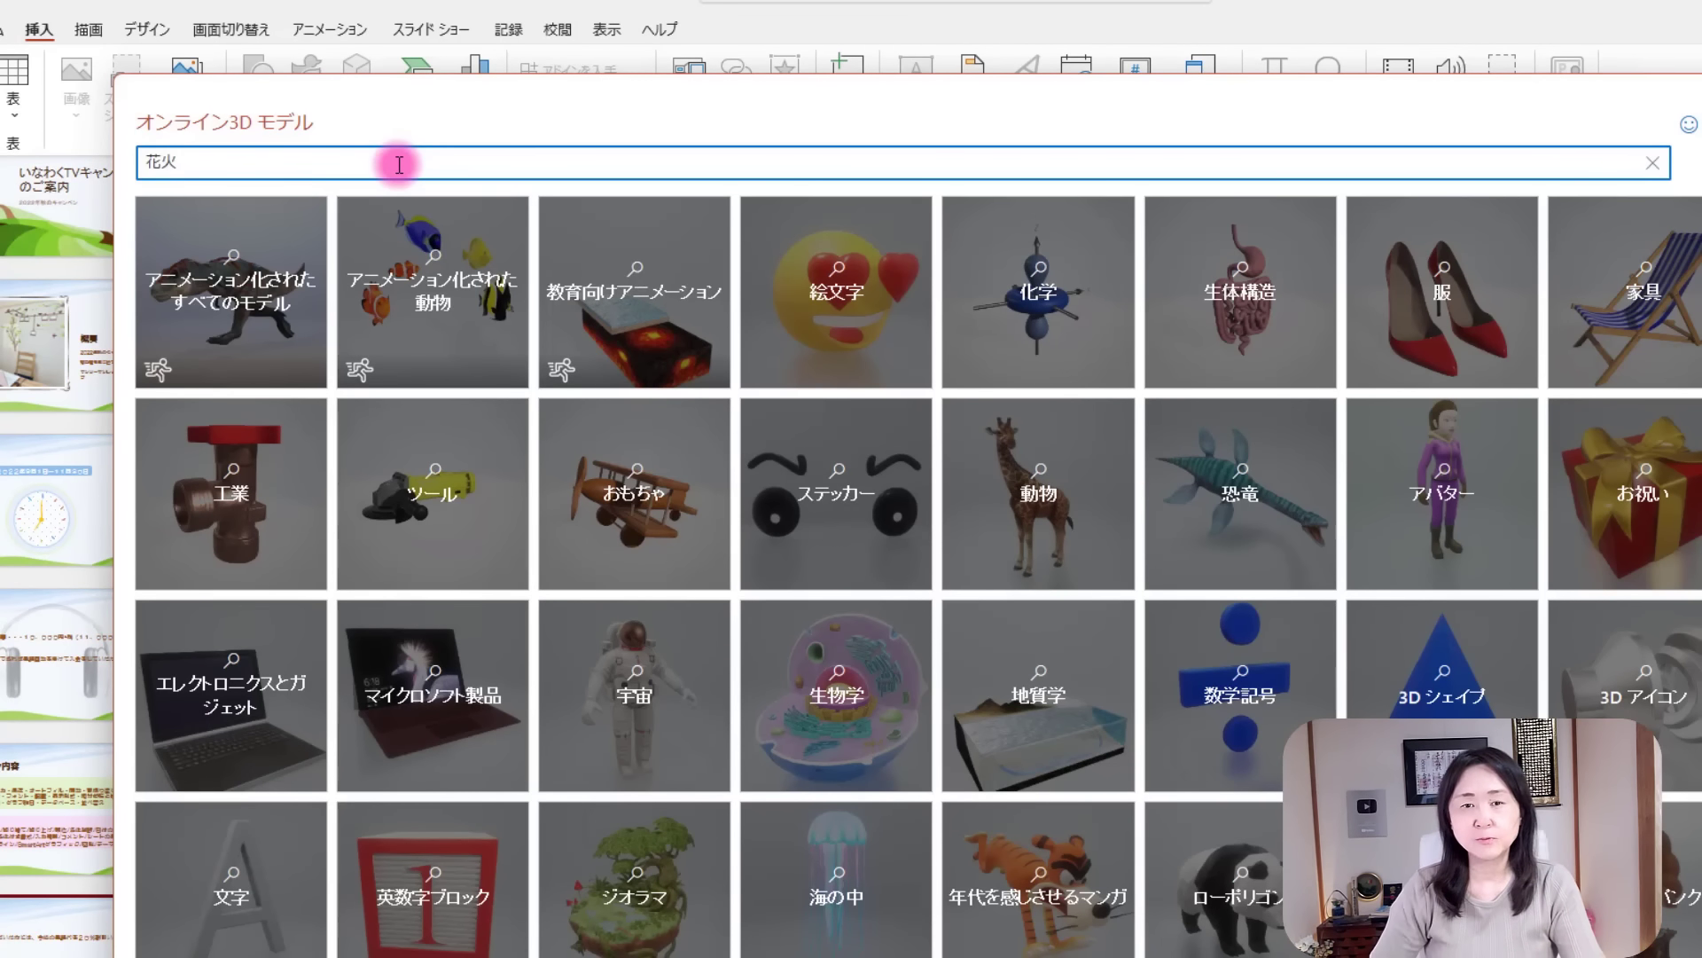
{"action": "key", "text": "Return"}
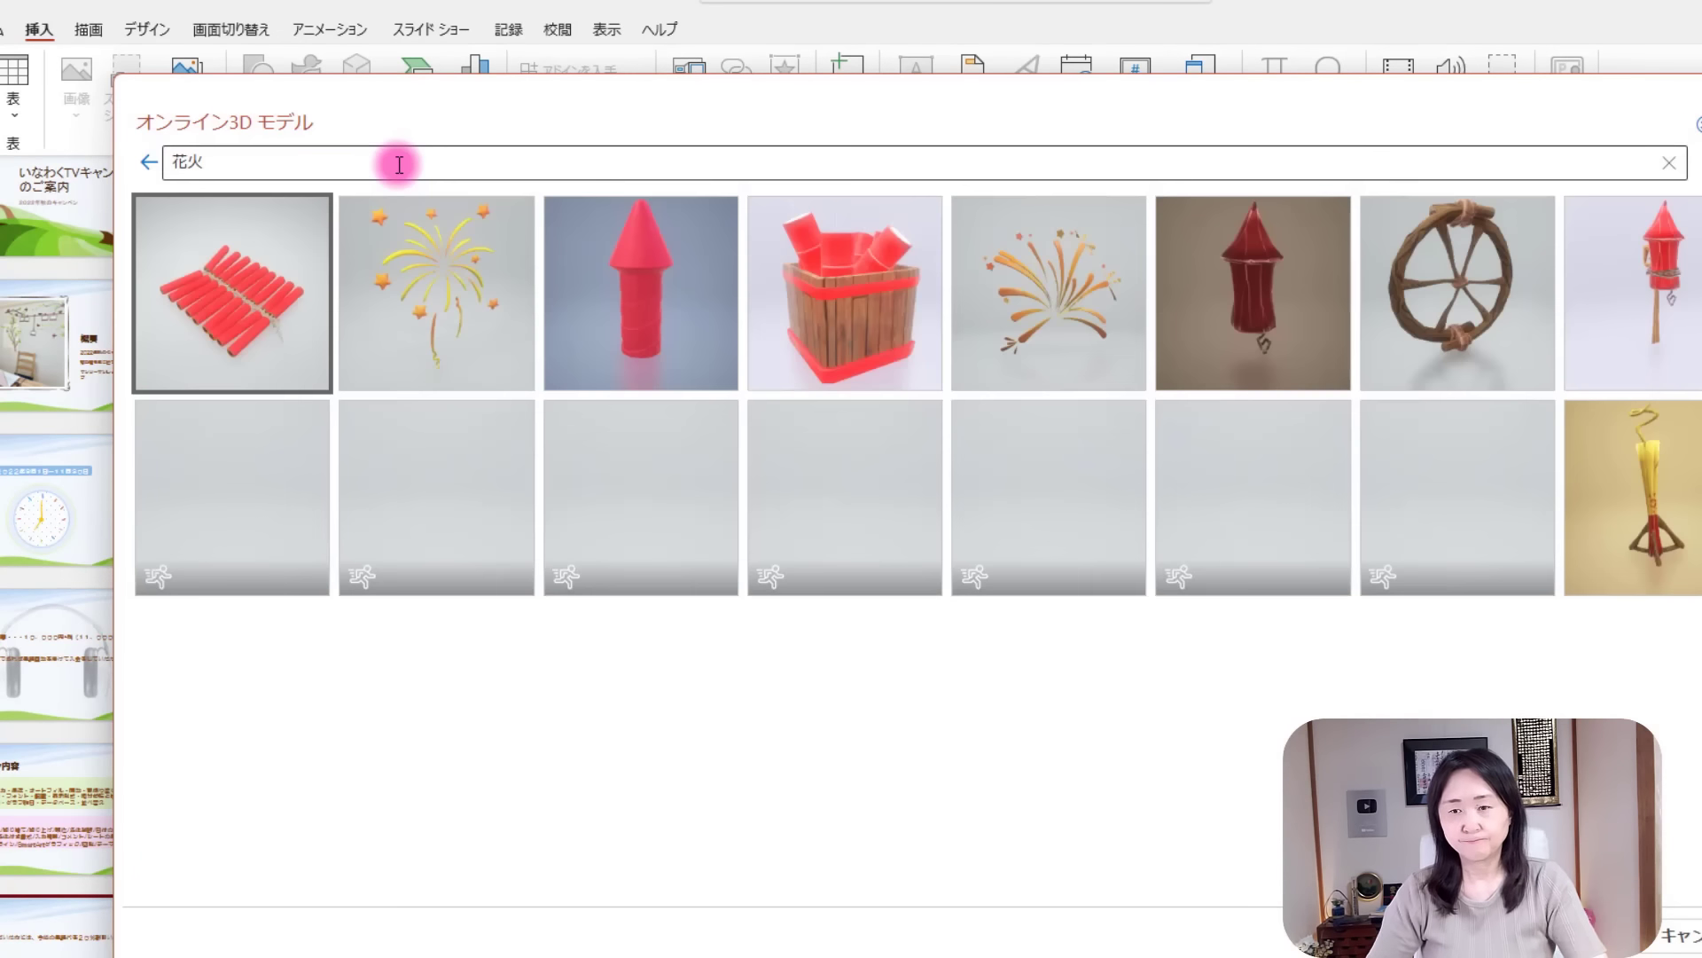
{"action": "left_click", "coordinate": [1077, 280]}
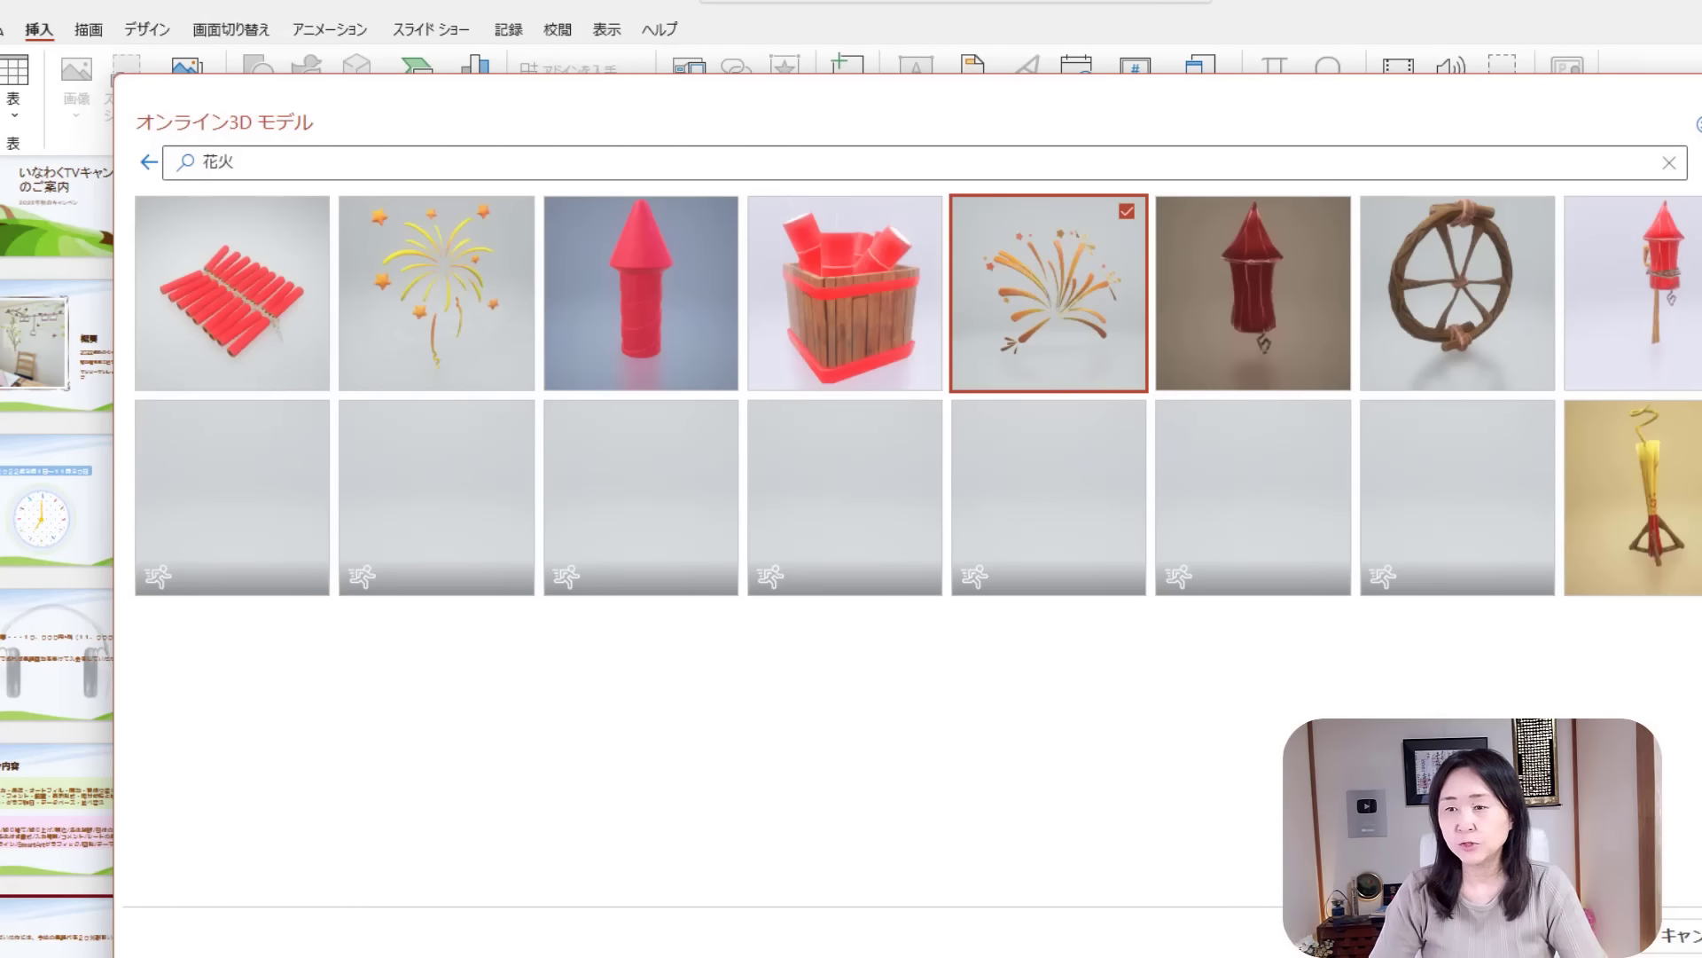
{"action": "left_click", "coordinate": [1587, 935]}
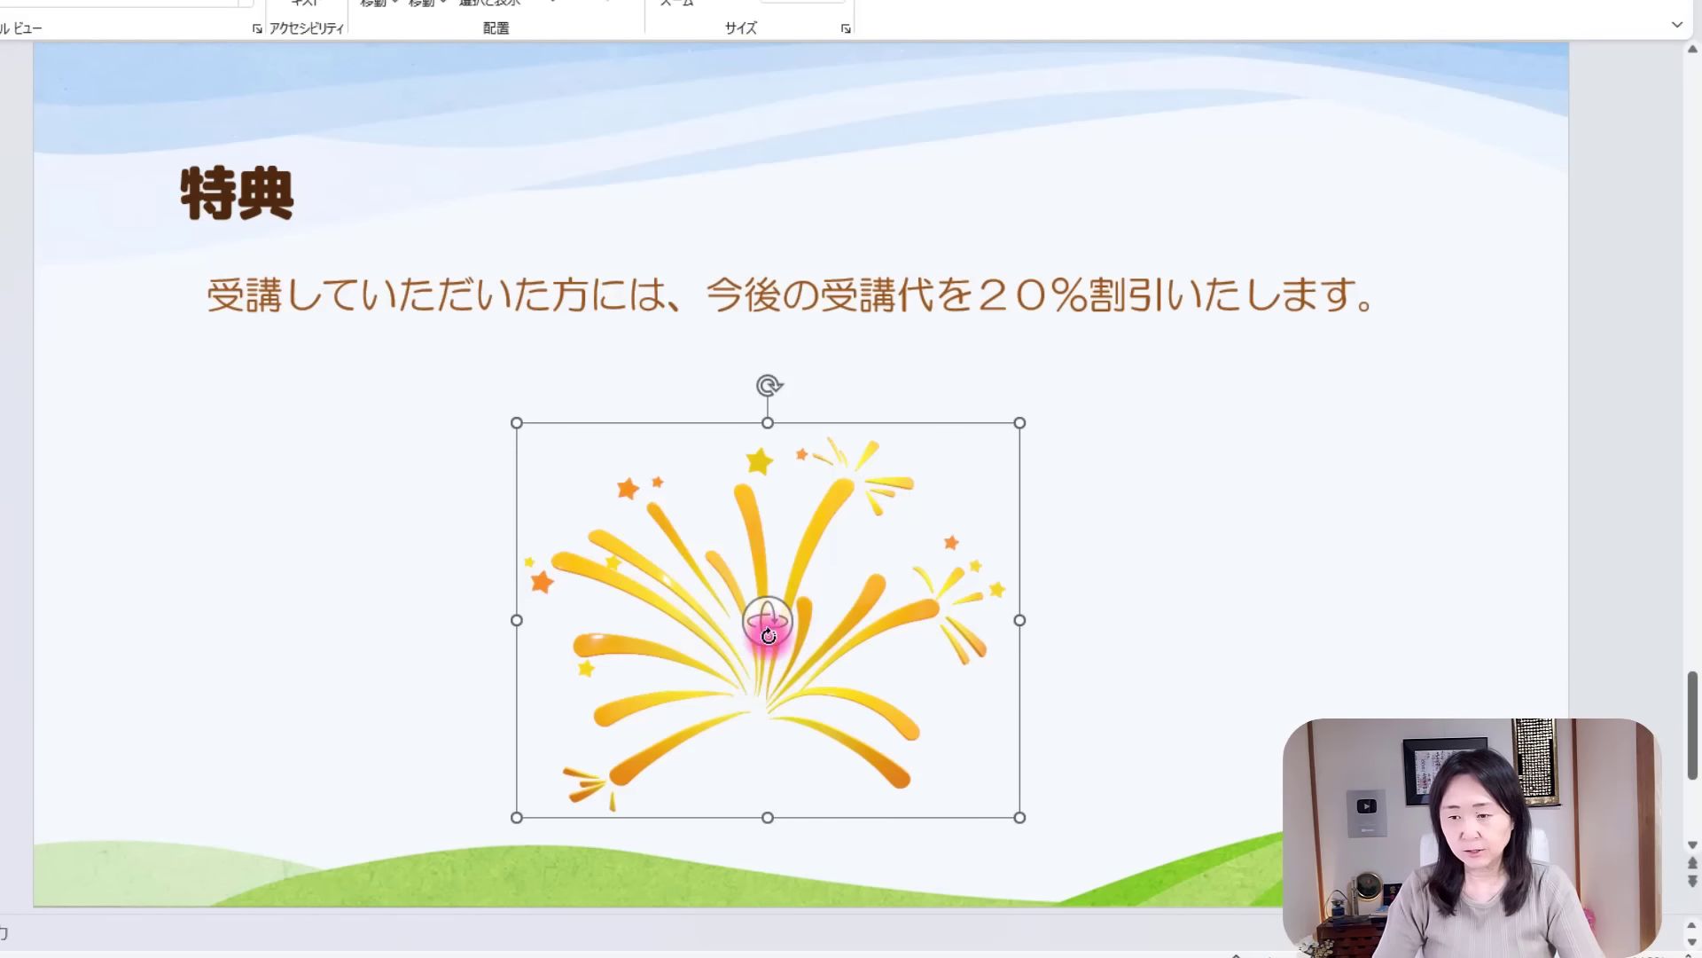
{"action": "mouse_move", "coordinate": [772, 623]}
{"action": "left_mouse_down"}
{"action": "mouse_move", "coordinate": [676, 653]}
{"action": "mouse_move", "coordinate": [634, 593]}
{"action": "mouse_move", "coordinate": [718, 500]}
{"action": "mouse_move", "coordinate": [1037, 597]}
{"action": "mouse_move", "coordinate": [1120, 529]}
{"action": "mouse_move", "coordinate": [1254, 540]}
{"action": "mouse_move", "coordinate": [1338, 570]}
{"action": "mouse_move", "coordinate": [1353, 642]}
{"action": "mouse_move", "coordinate": [1121, 773]}
{"action": "mouse_move", "coordinate": [874, 752]}
{"action": "mouse_move", "coordinate": [711, 589]}
{"action": "mouse_move", "coordinate": [828, 405]}
{"action": "mouse_move", "coordinate": [1026, 381]}
{"action": "mouse_move", "coordinate": [1235, 589]}
{"action": "mouse_move", "coordinate": [961, 733]}
{"action": "mouse_move", "coordinate": [751, 674]}
{"action": "mouse_move", "coordinate": [733, 528]}
{"action": "mouse_move", "coordinate": [665, 505]}
{"action": "mouse_move", "coordinate": [737, 562]}
{"action": "mouse_move", "coordinate": [797, 674]}
{"action": "mouse_move", "coordinate": [760, 692]}
{"action": "left_mouse_up"}
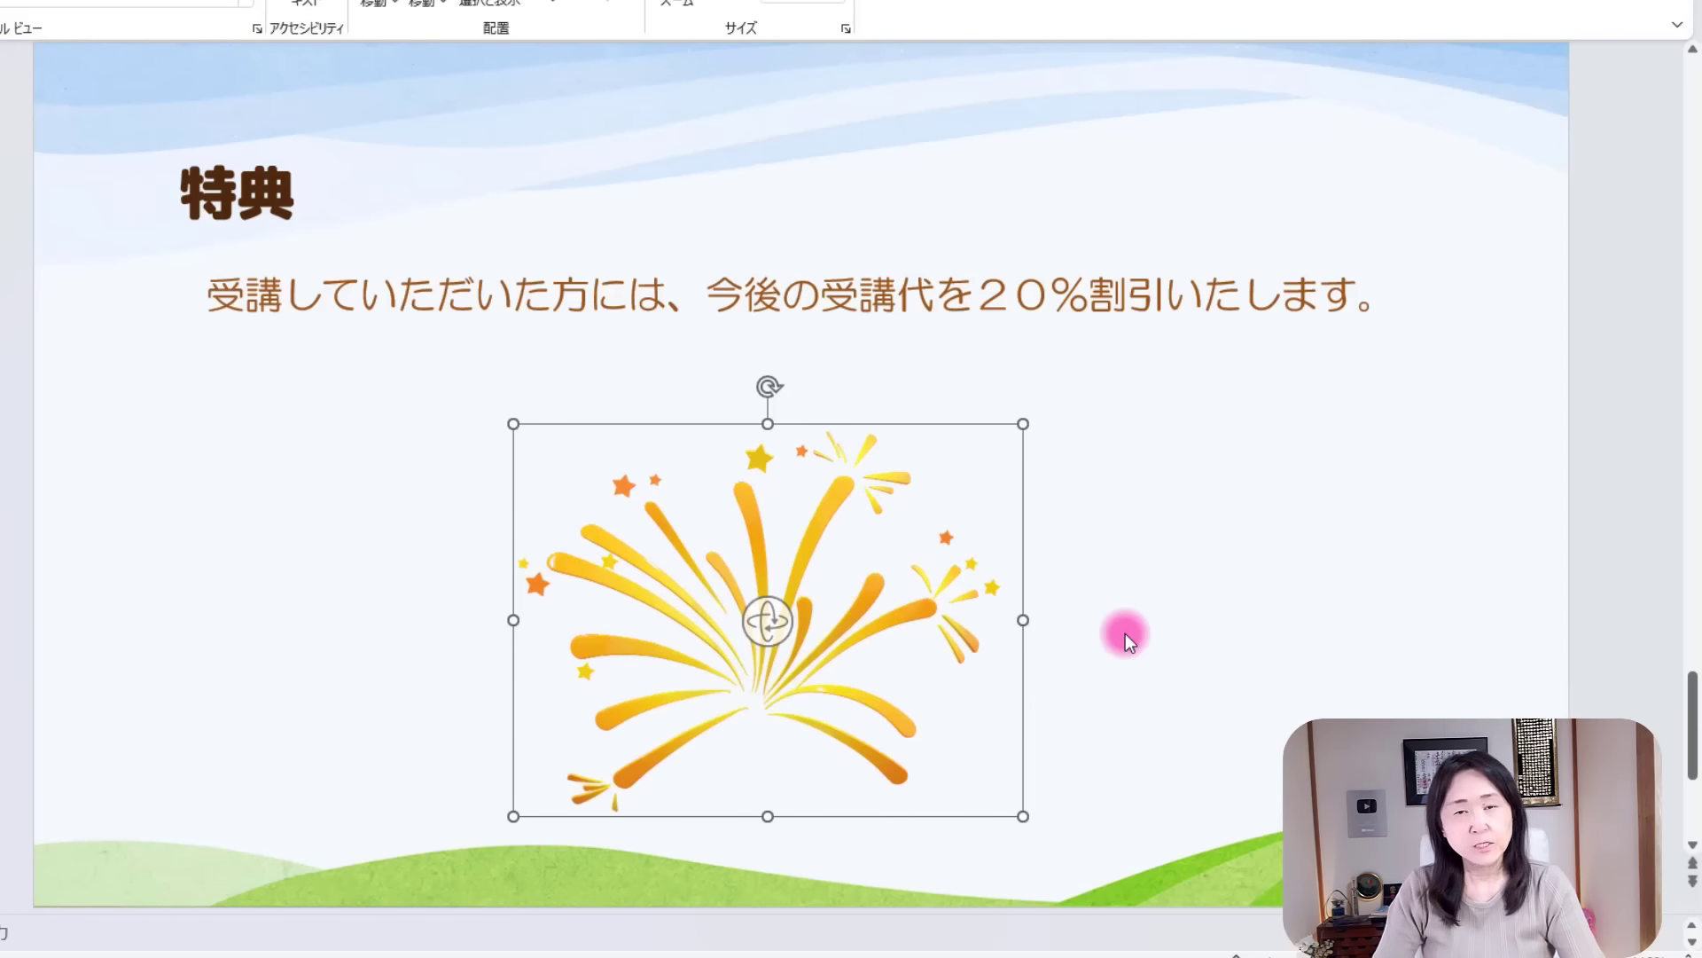
{"action": "key", "text": "Escape"}
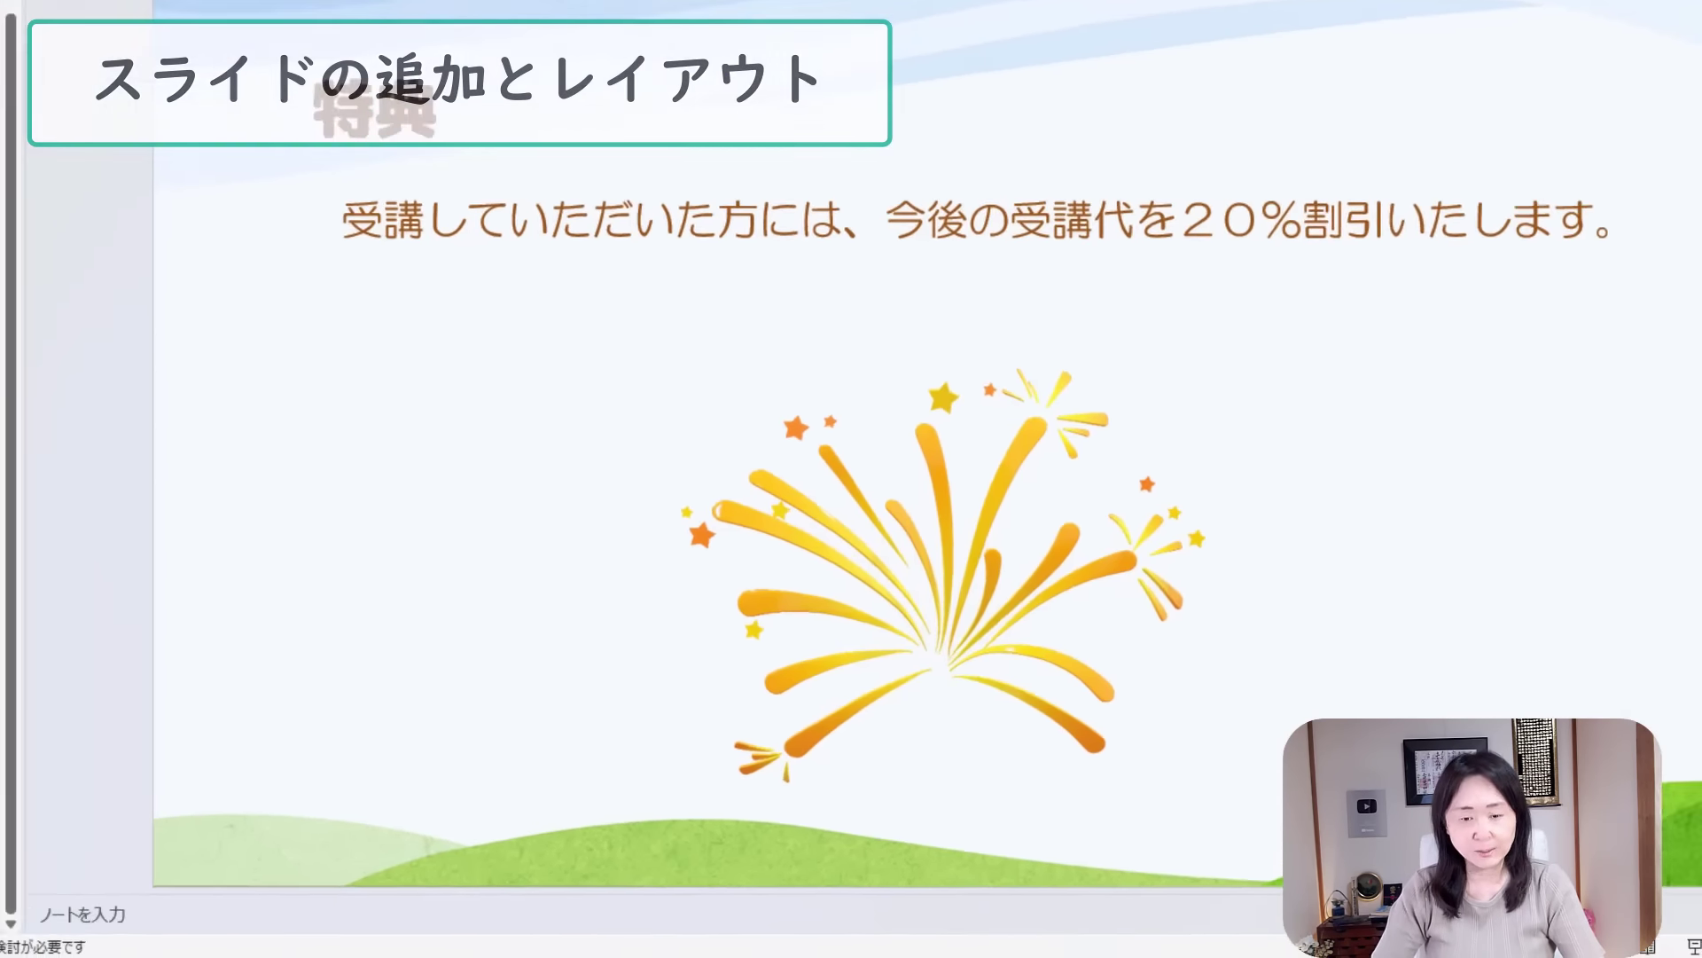
{"action": "left_click", "coordinate": [322, 722]}
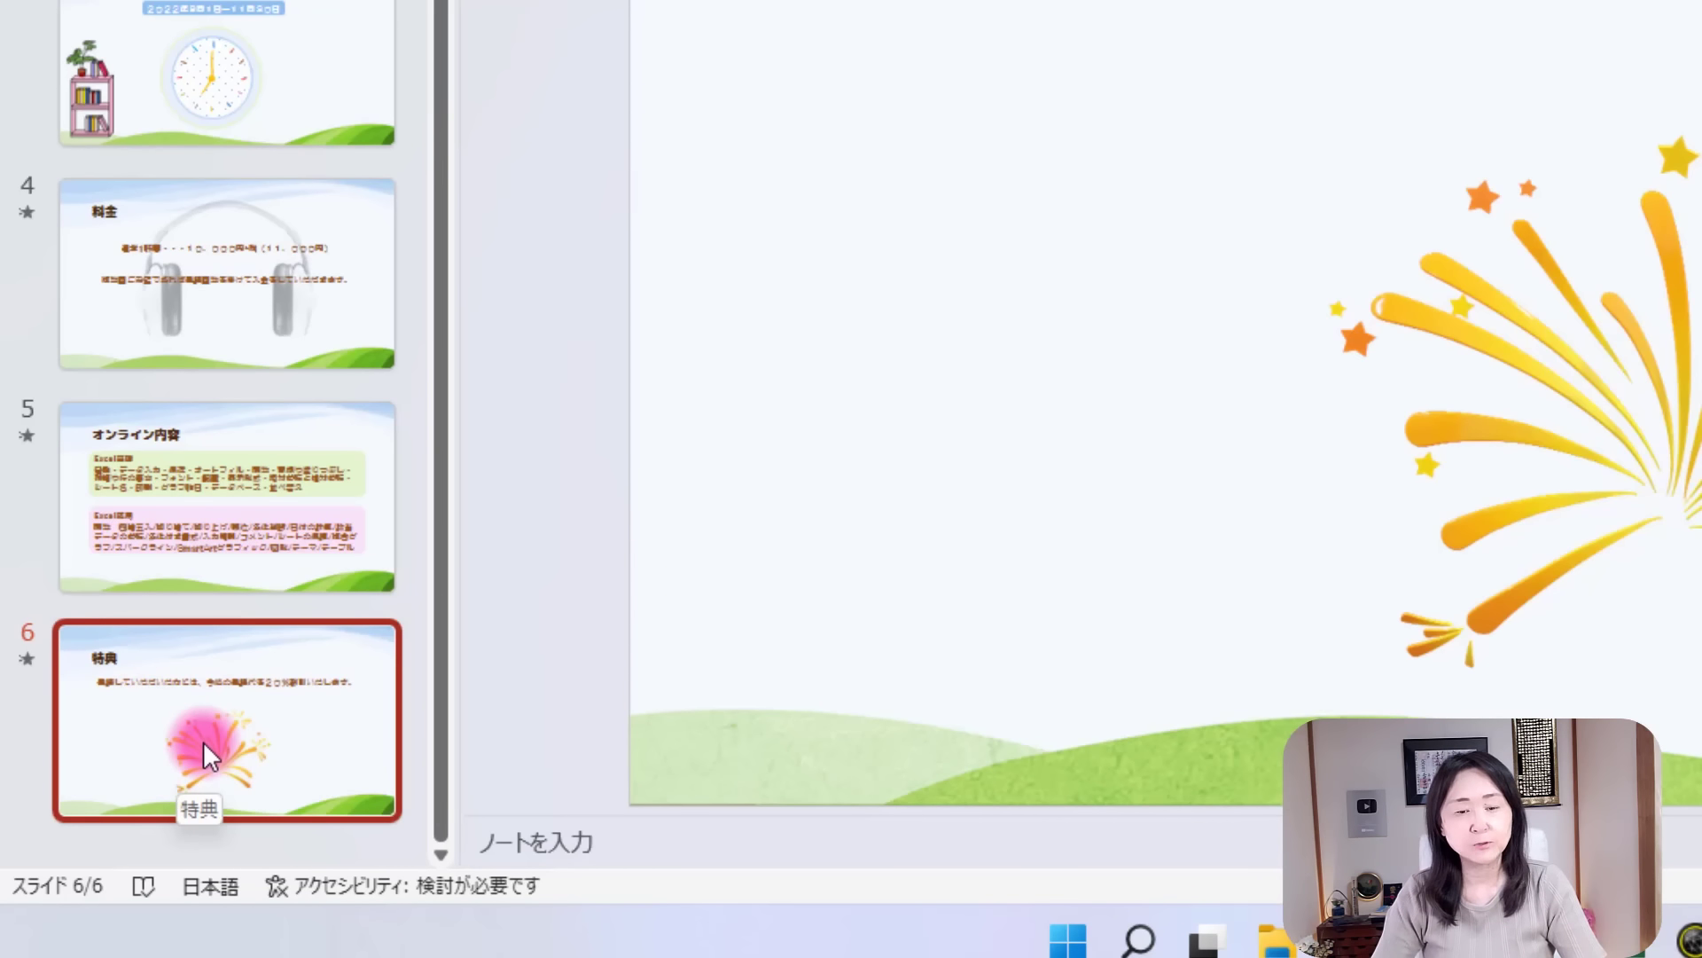
{"action": "key", "text": "Return"}
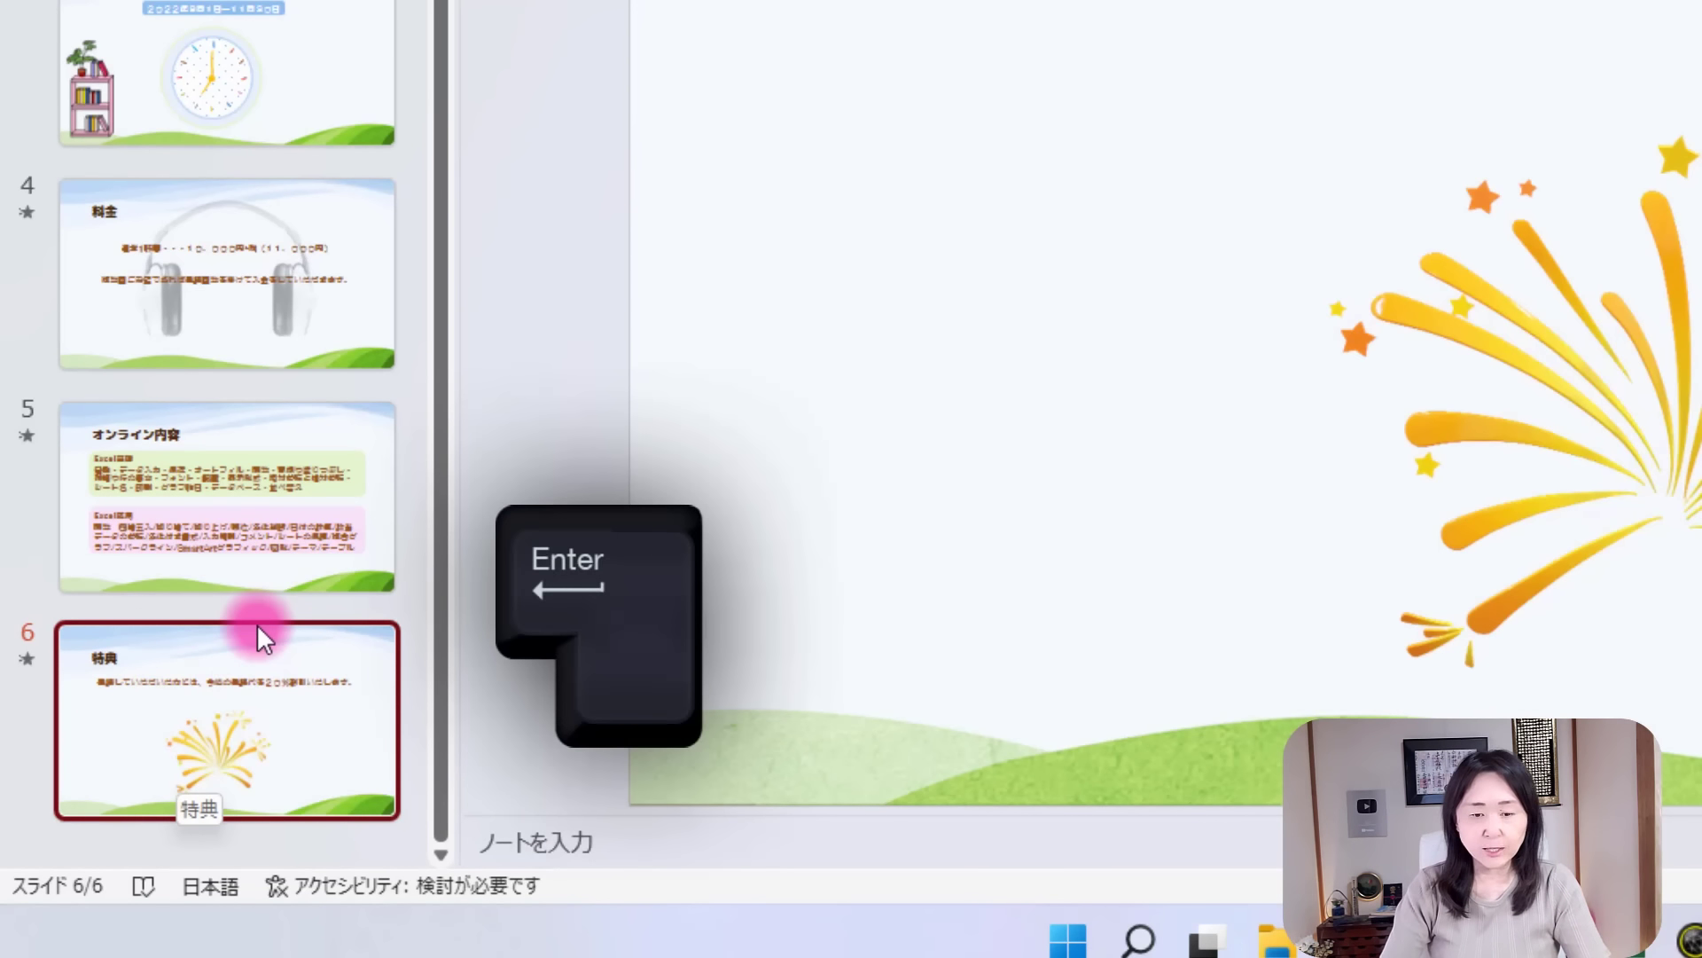
{"action": "key", "text": "Return"}
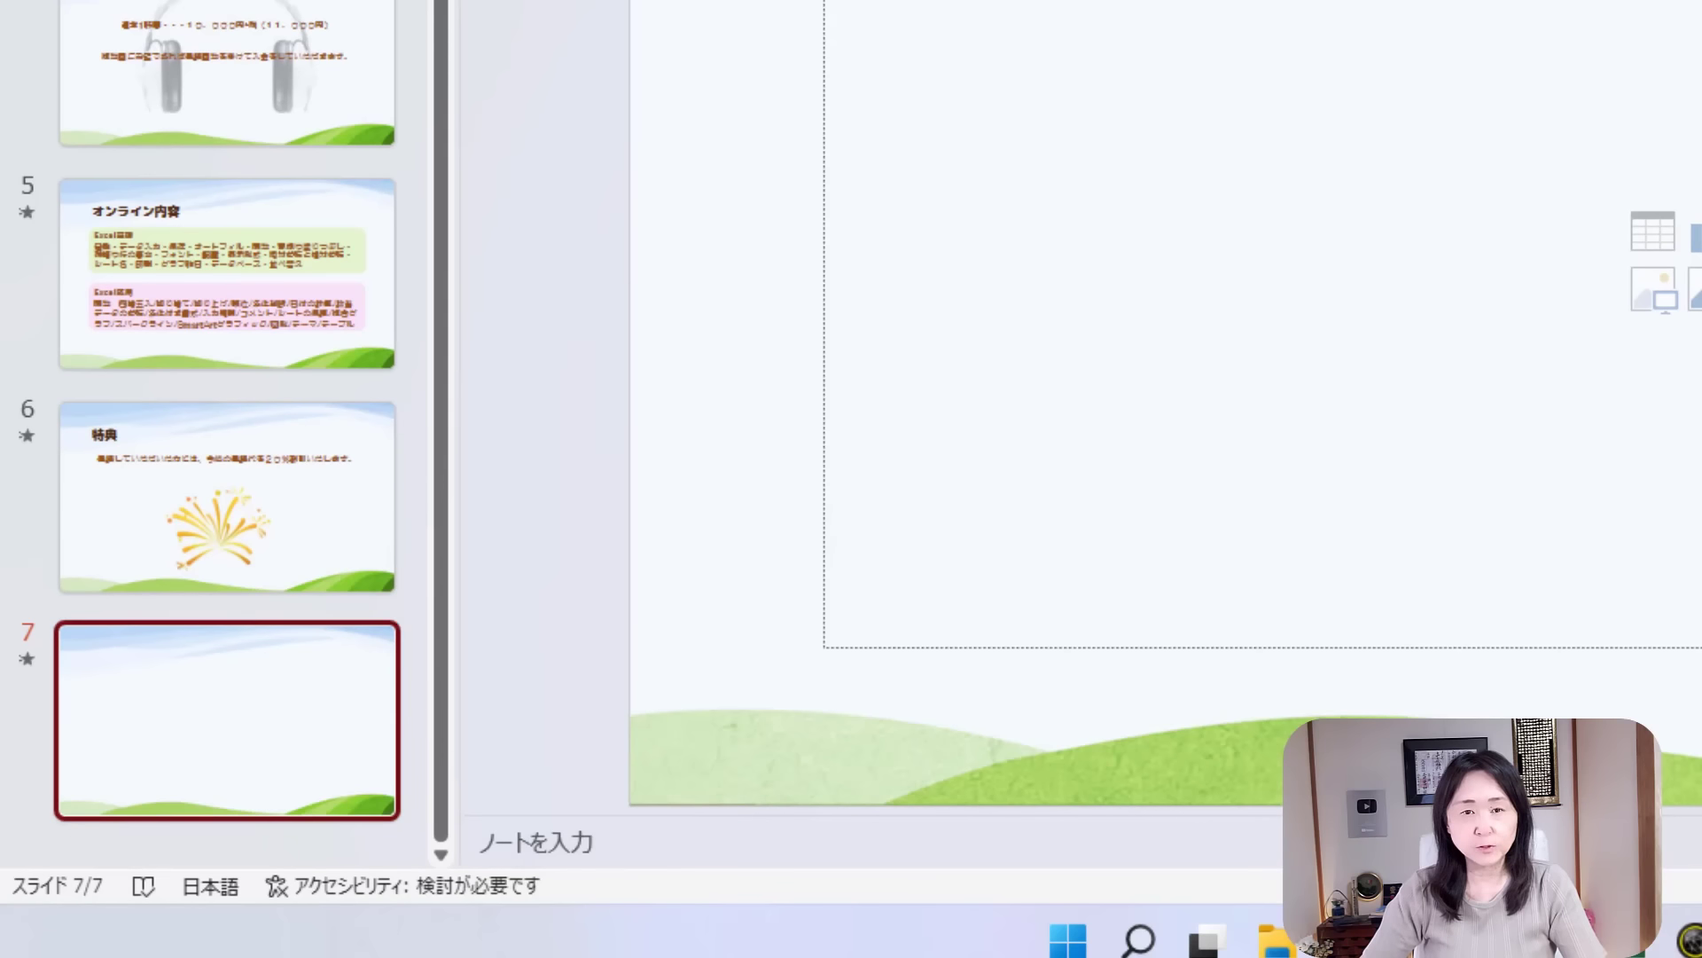
{"action": "key", "text": "Delete"}
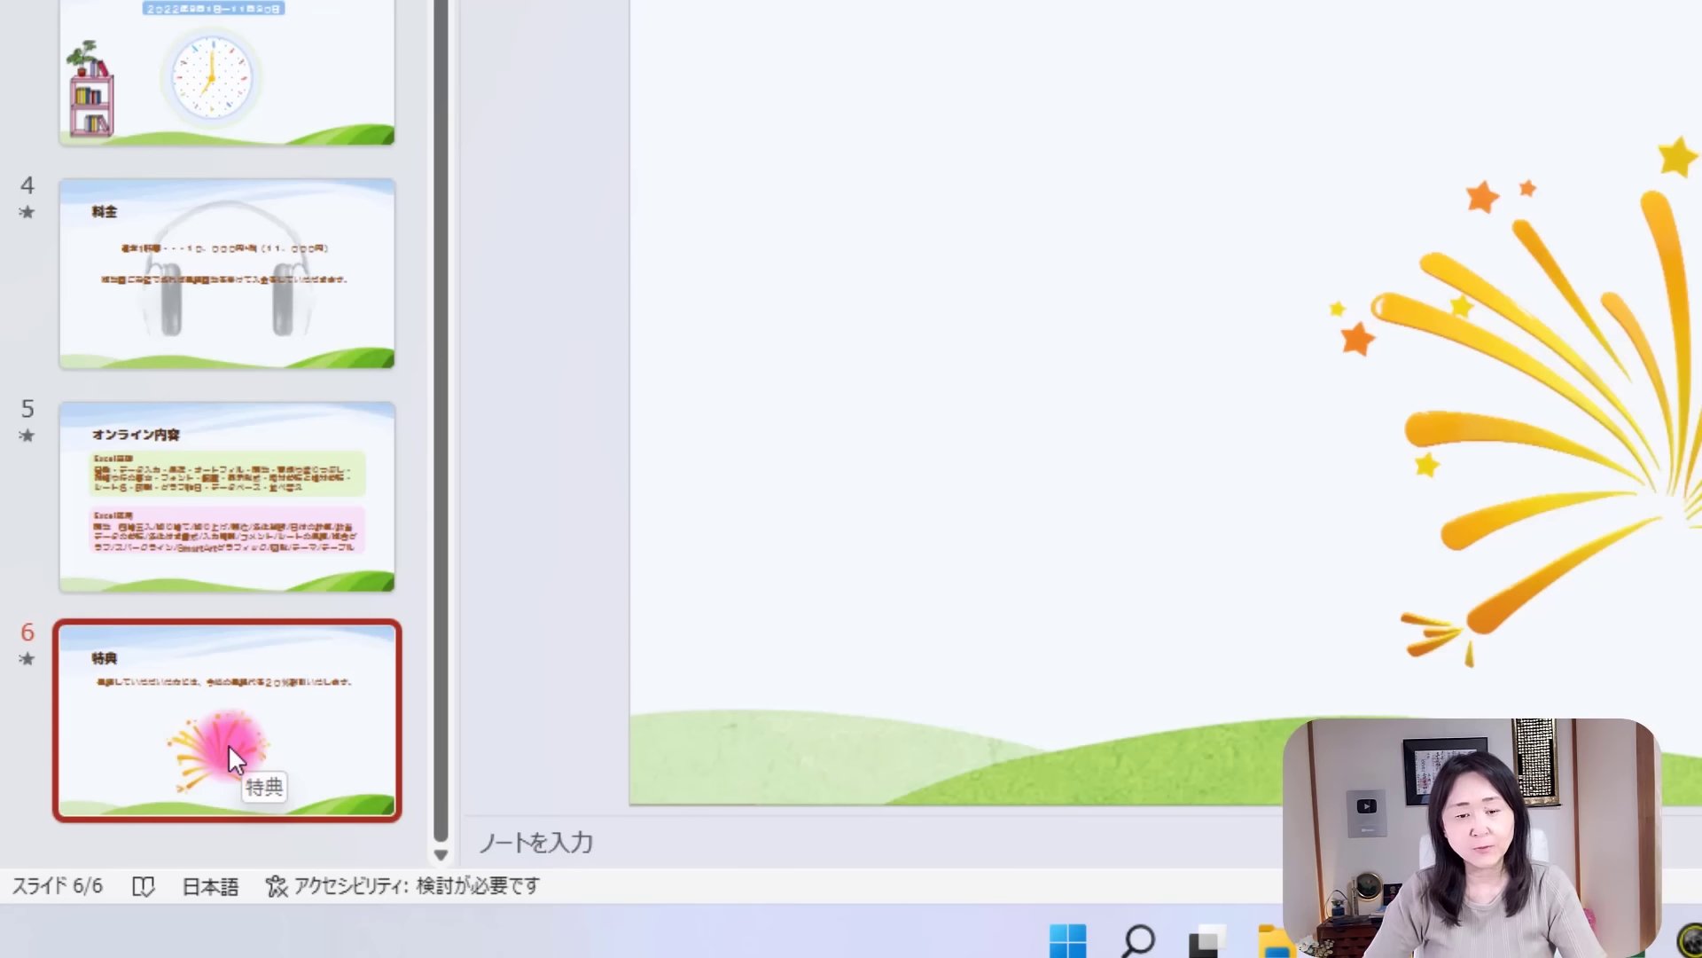
{"action": "right_click", "coordinate": [259, 702]}
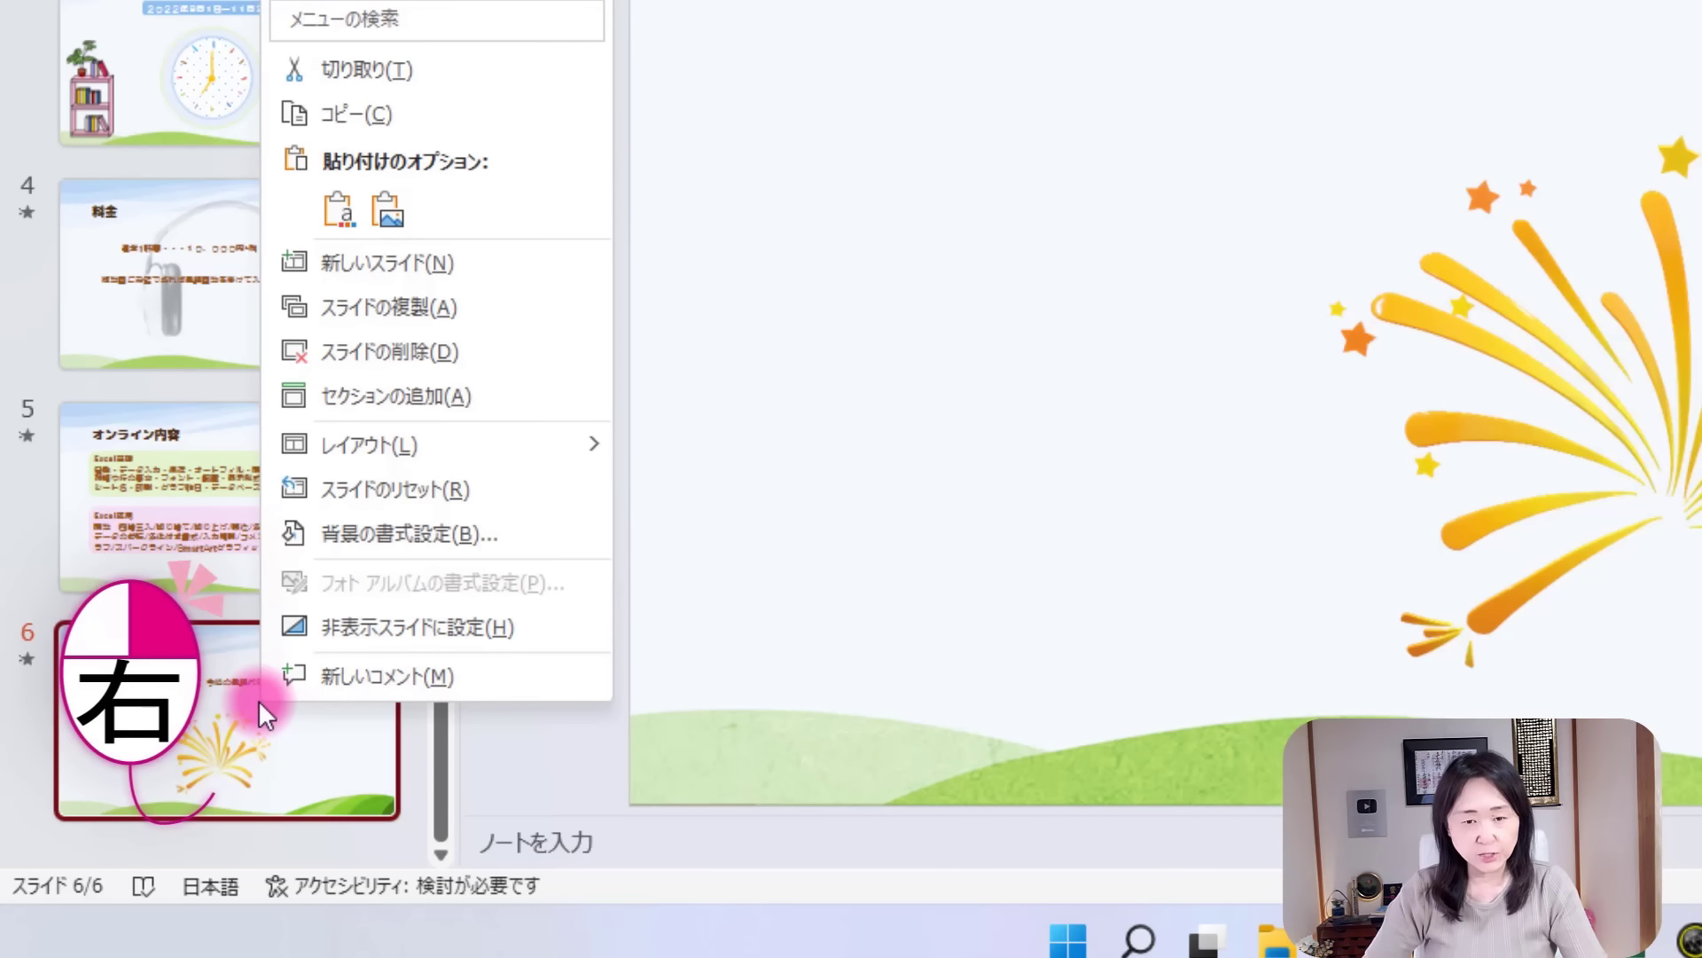
{"action": "left_click", "coordinate": [449, 309]}
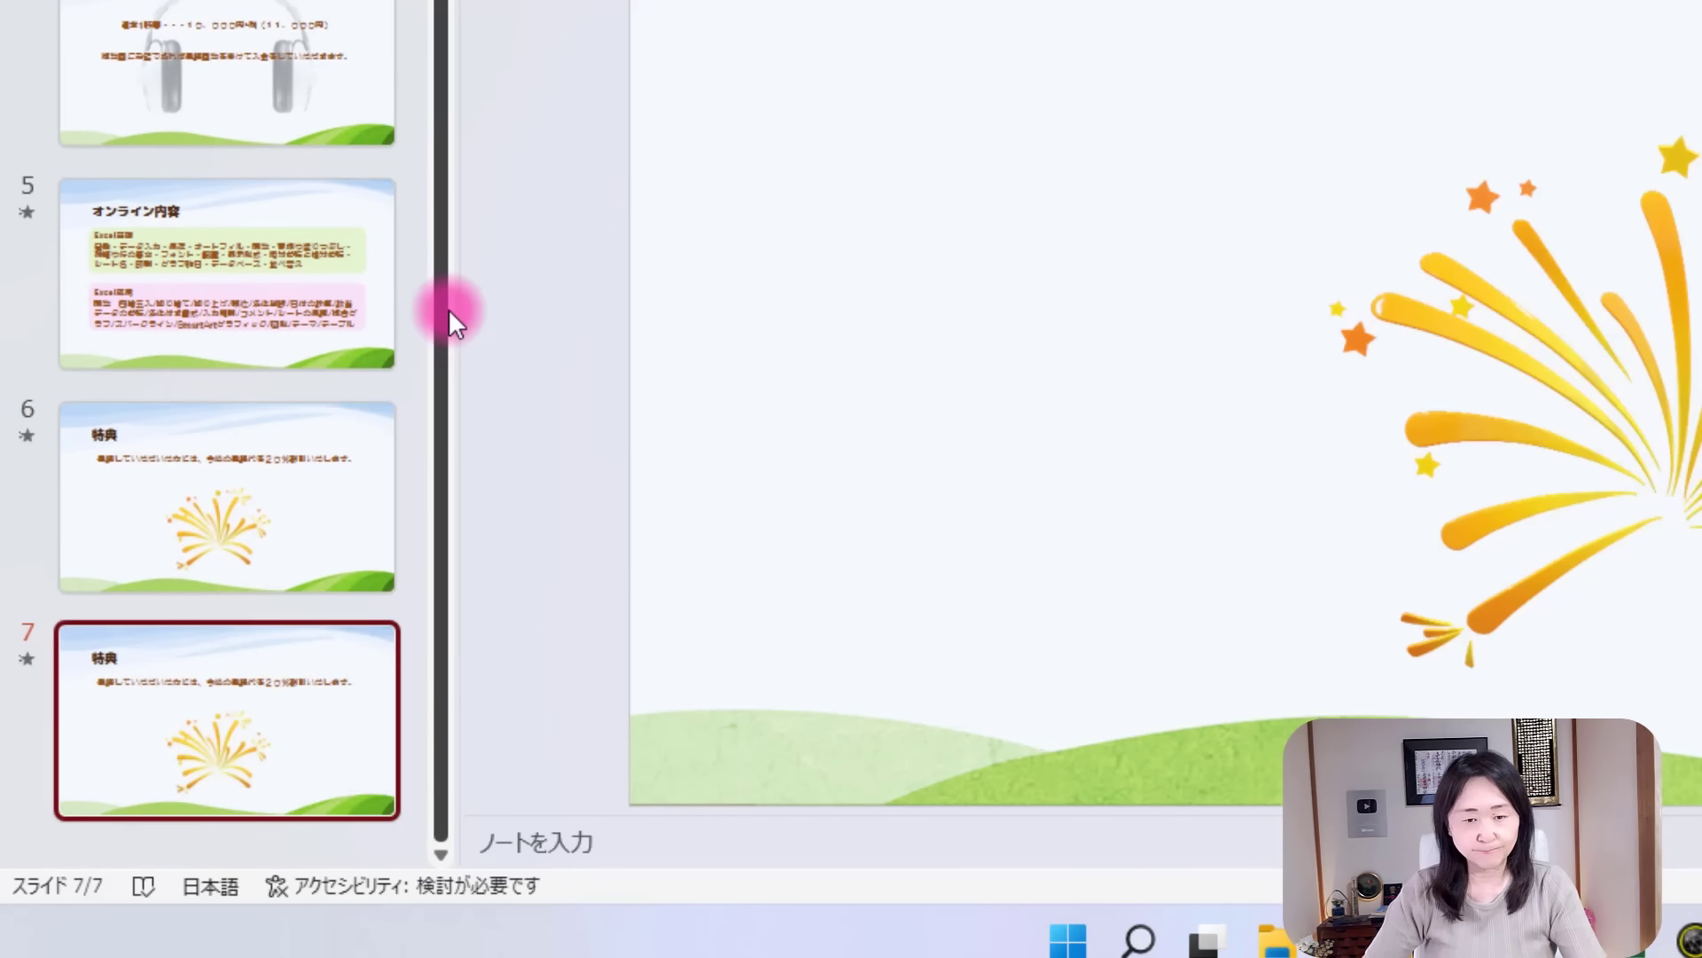
{"action": "left_click", "coordinate": [332, 720]}
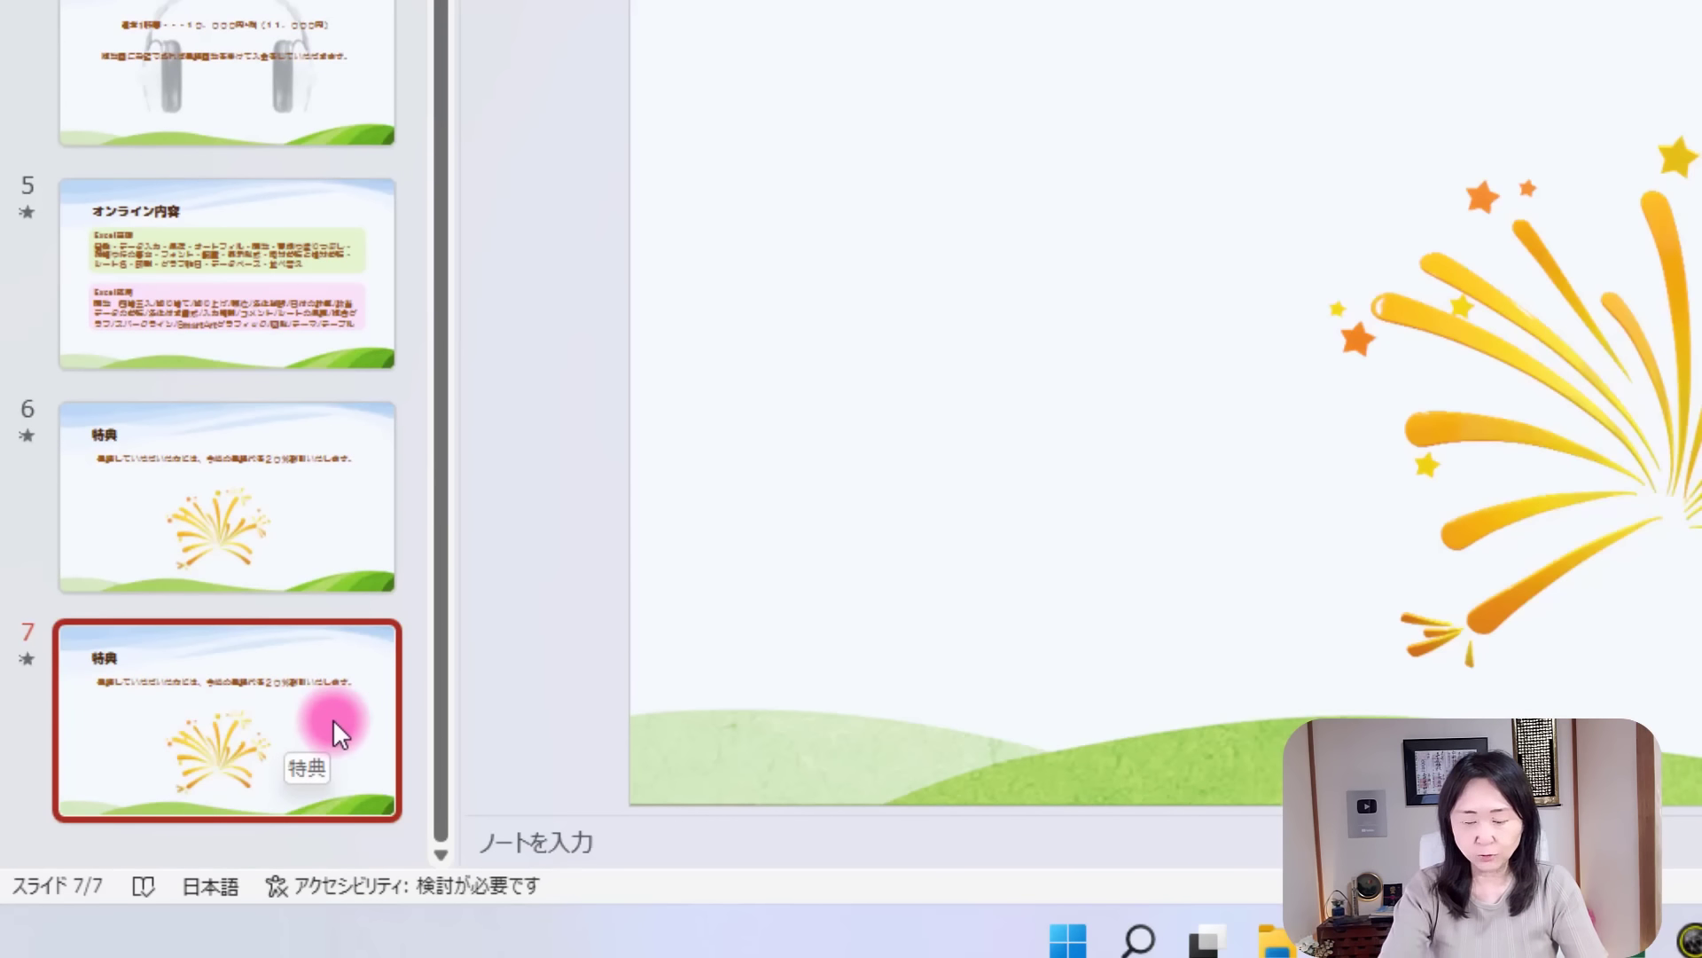
{"action": "key", "text": "Delete"}
{"action": "scroll", "coordinate": [242, 679], "scroll_direction": "up", "scroll_amount": 5}
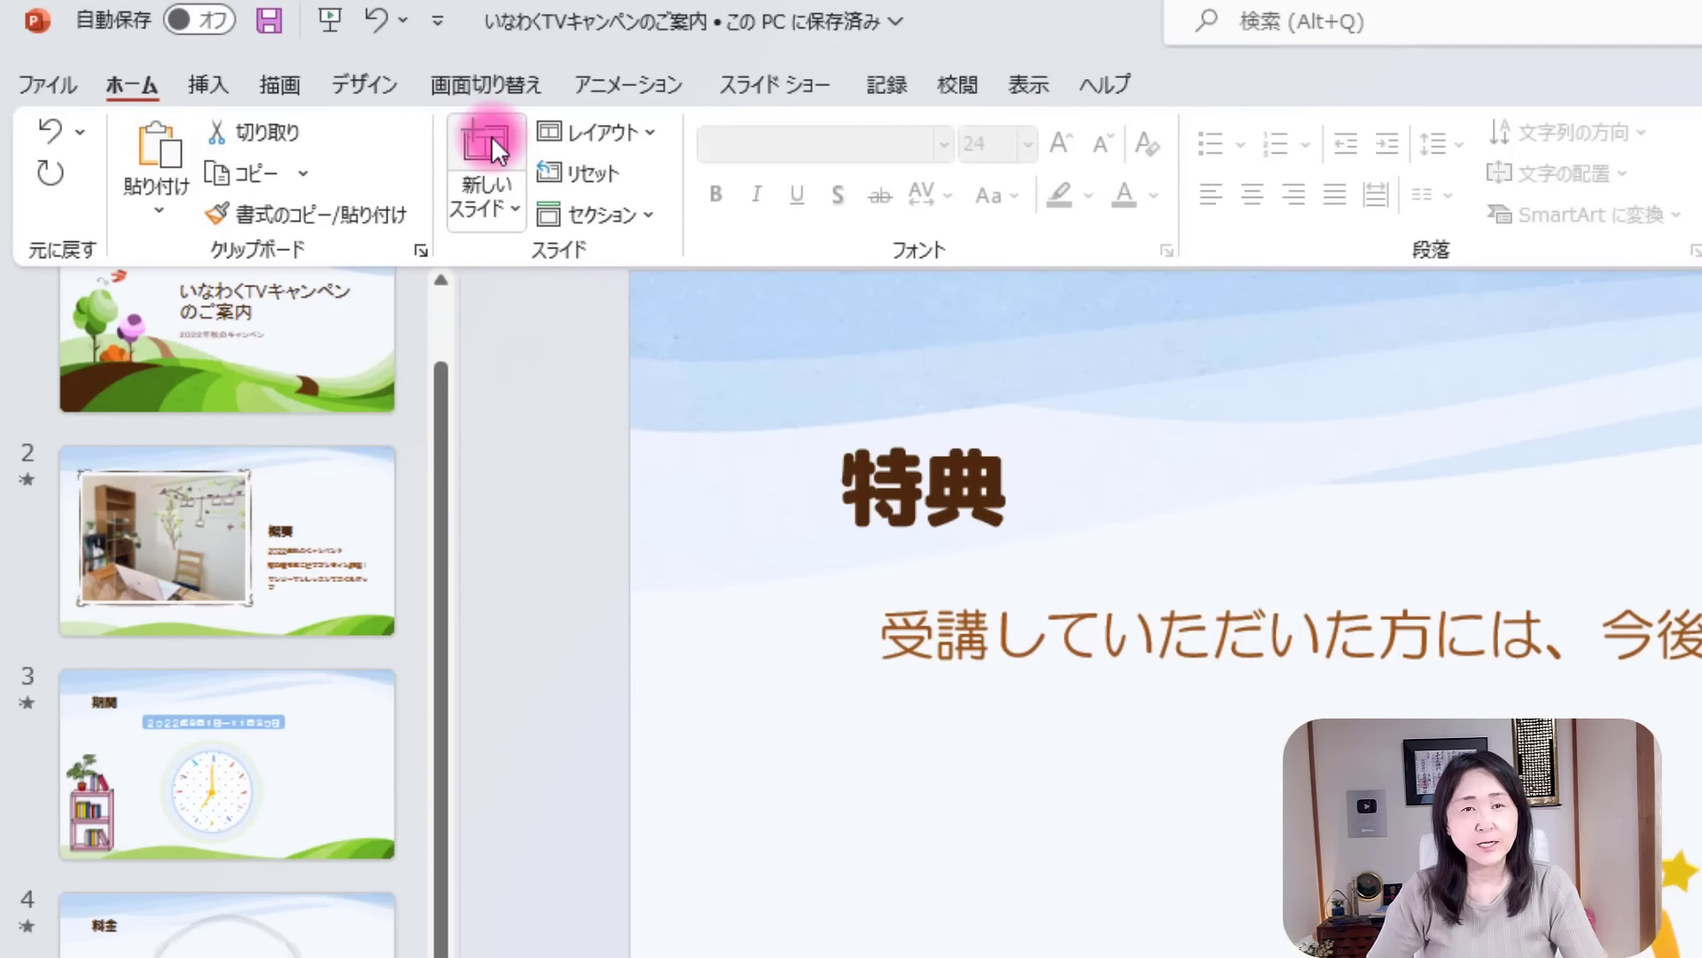
Insert a blank slide 7 after 特典 and switch it to the タイトルとコンテンツ layout.
{"action": "left_click", "coordinate": [482, 196]}
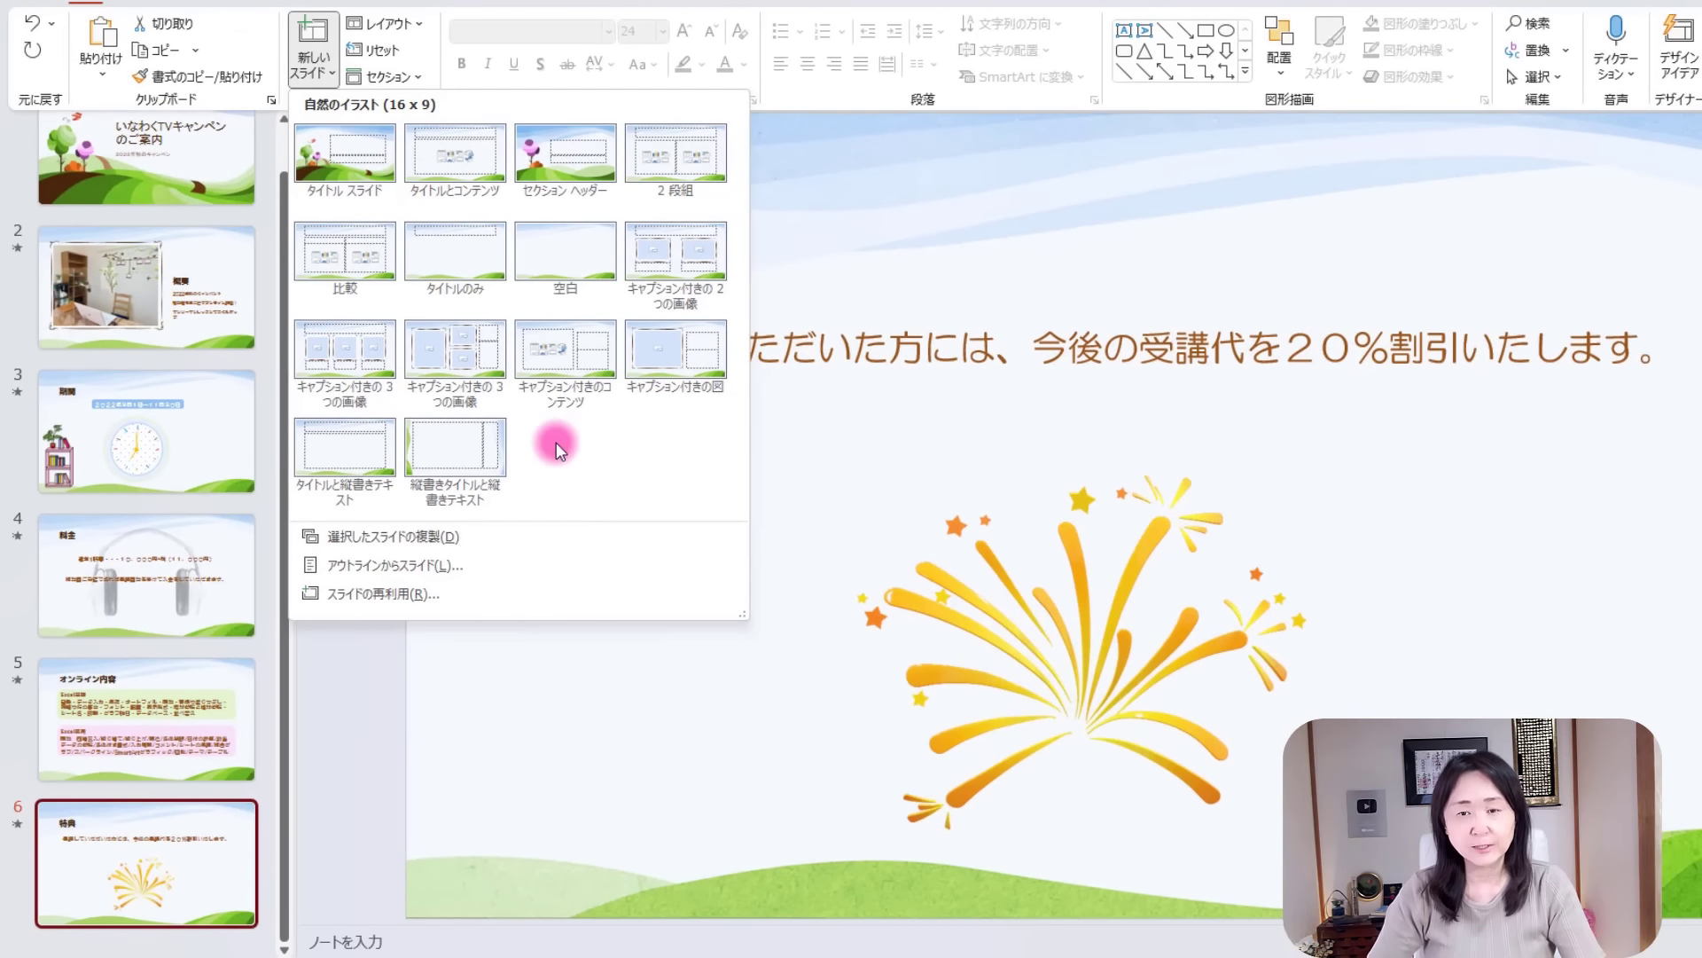
{"action": "left_click", "coordinate": [577, 264]}
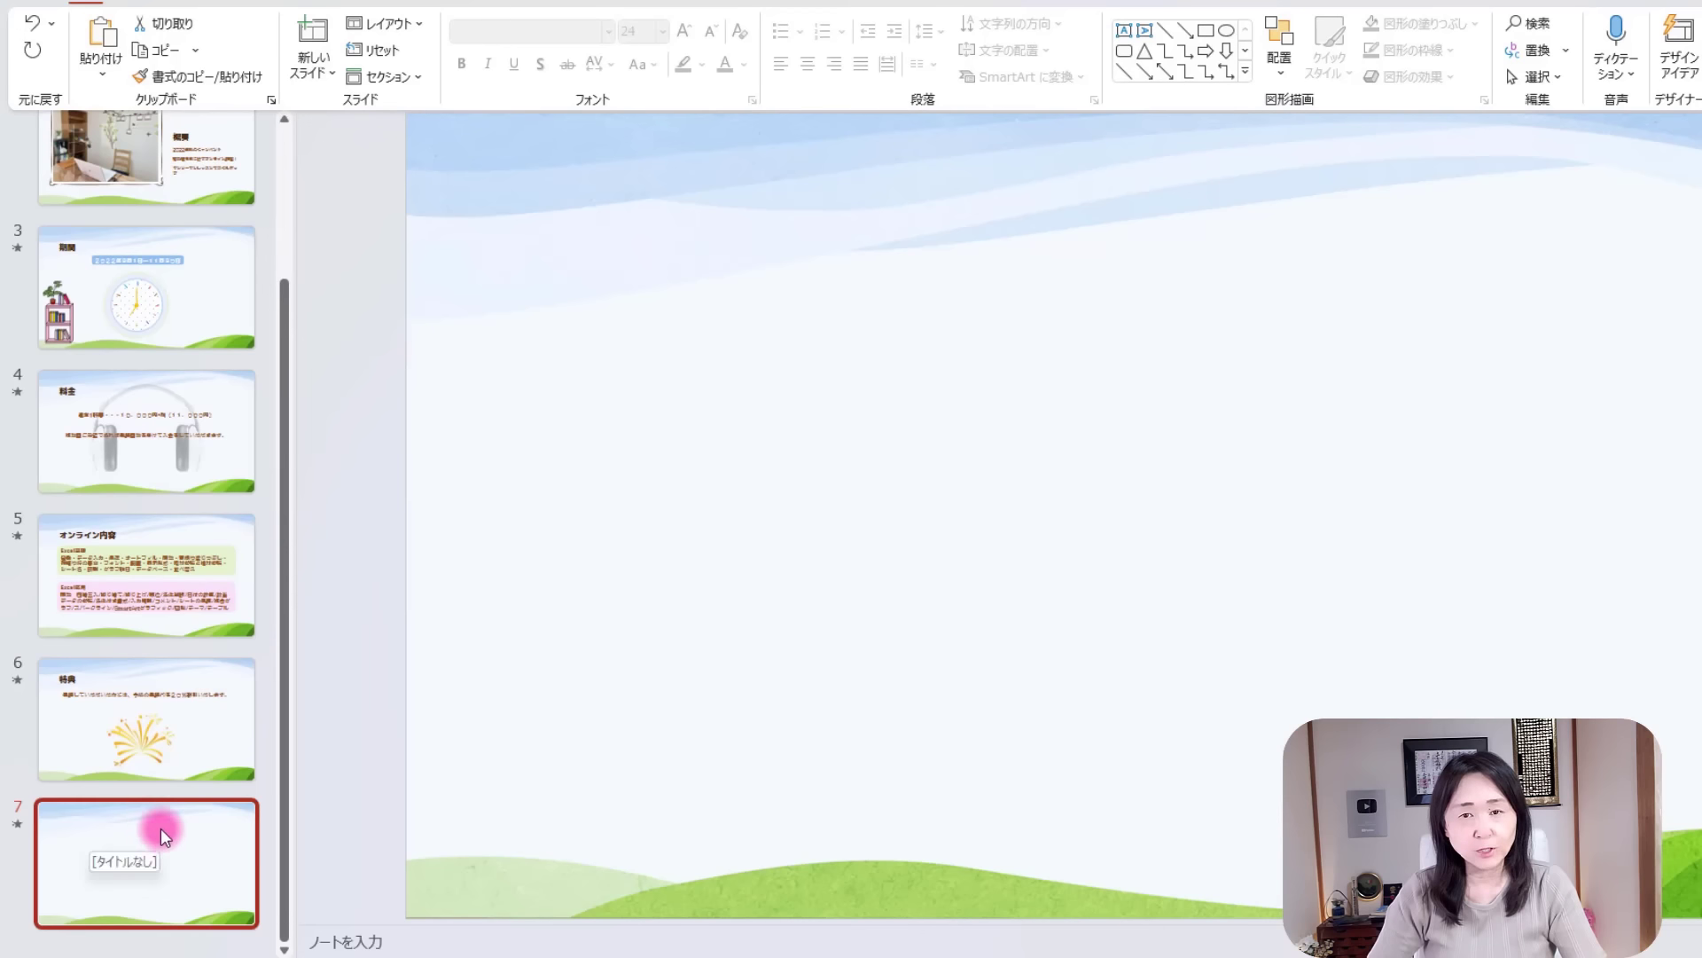
{"action": "left_click", "coordinate": [403, 24]}
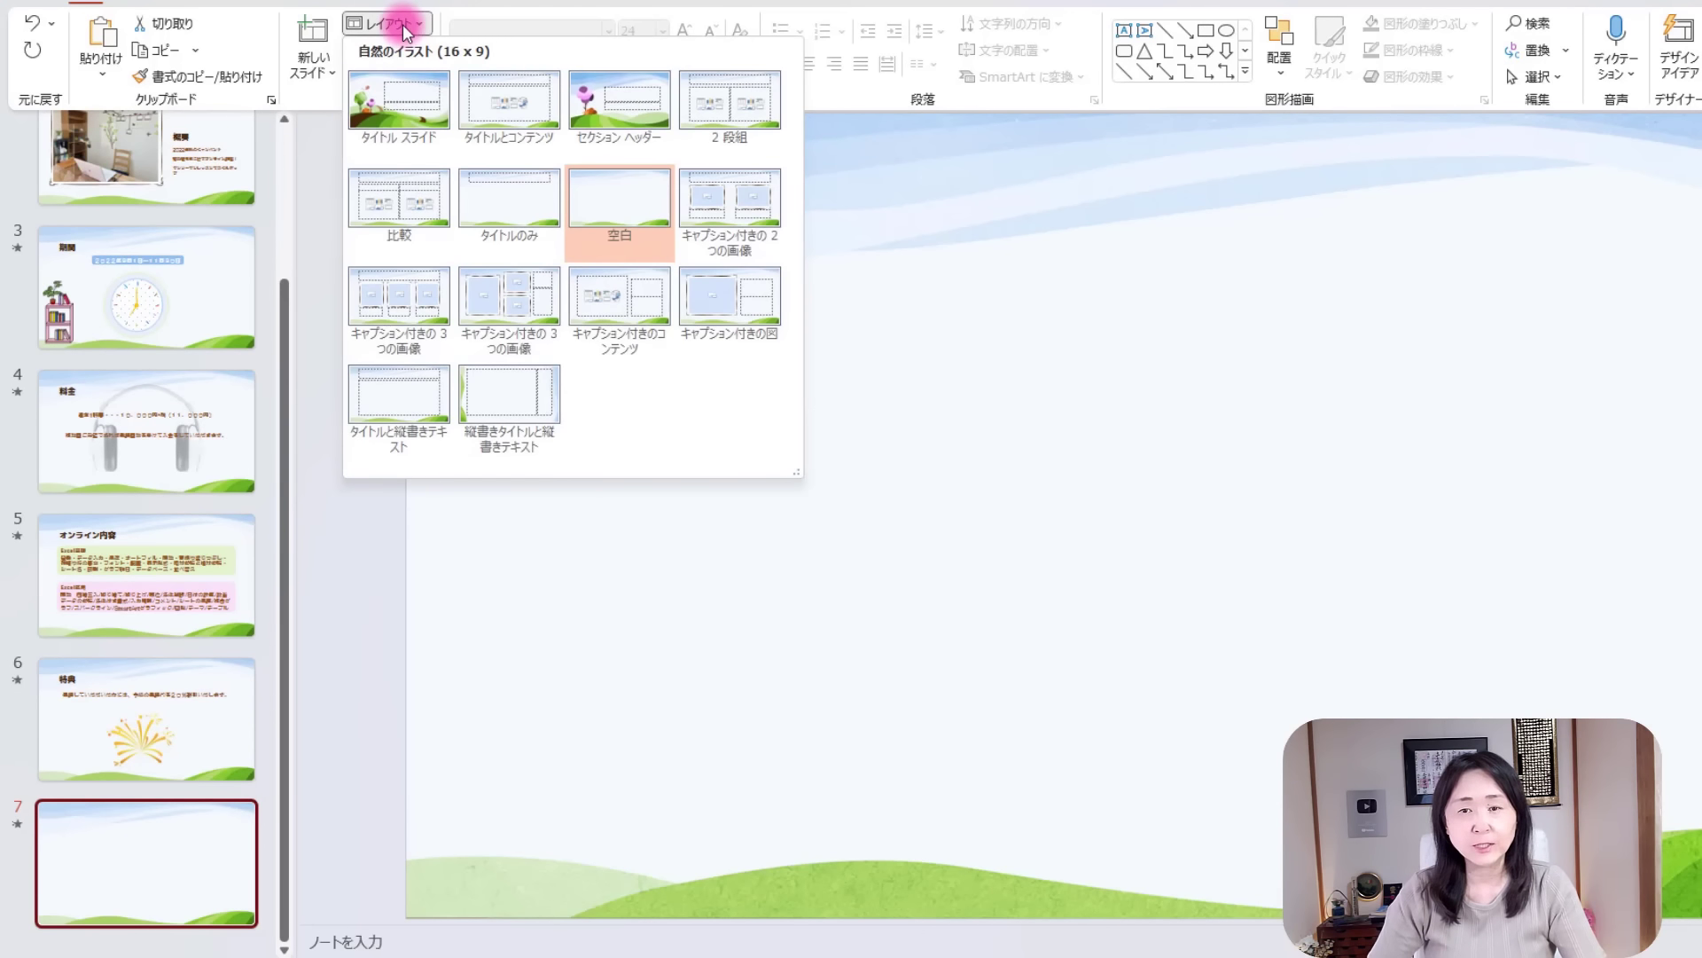
{"action": "left_click", "coordinate": [503, 89]}
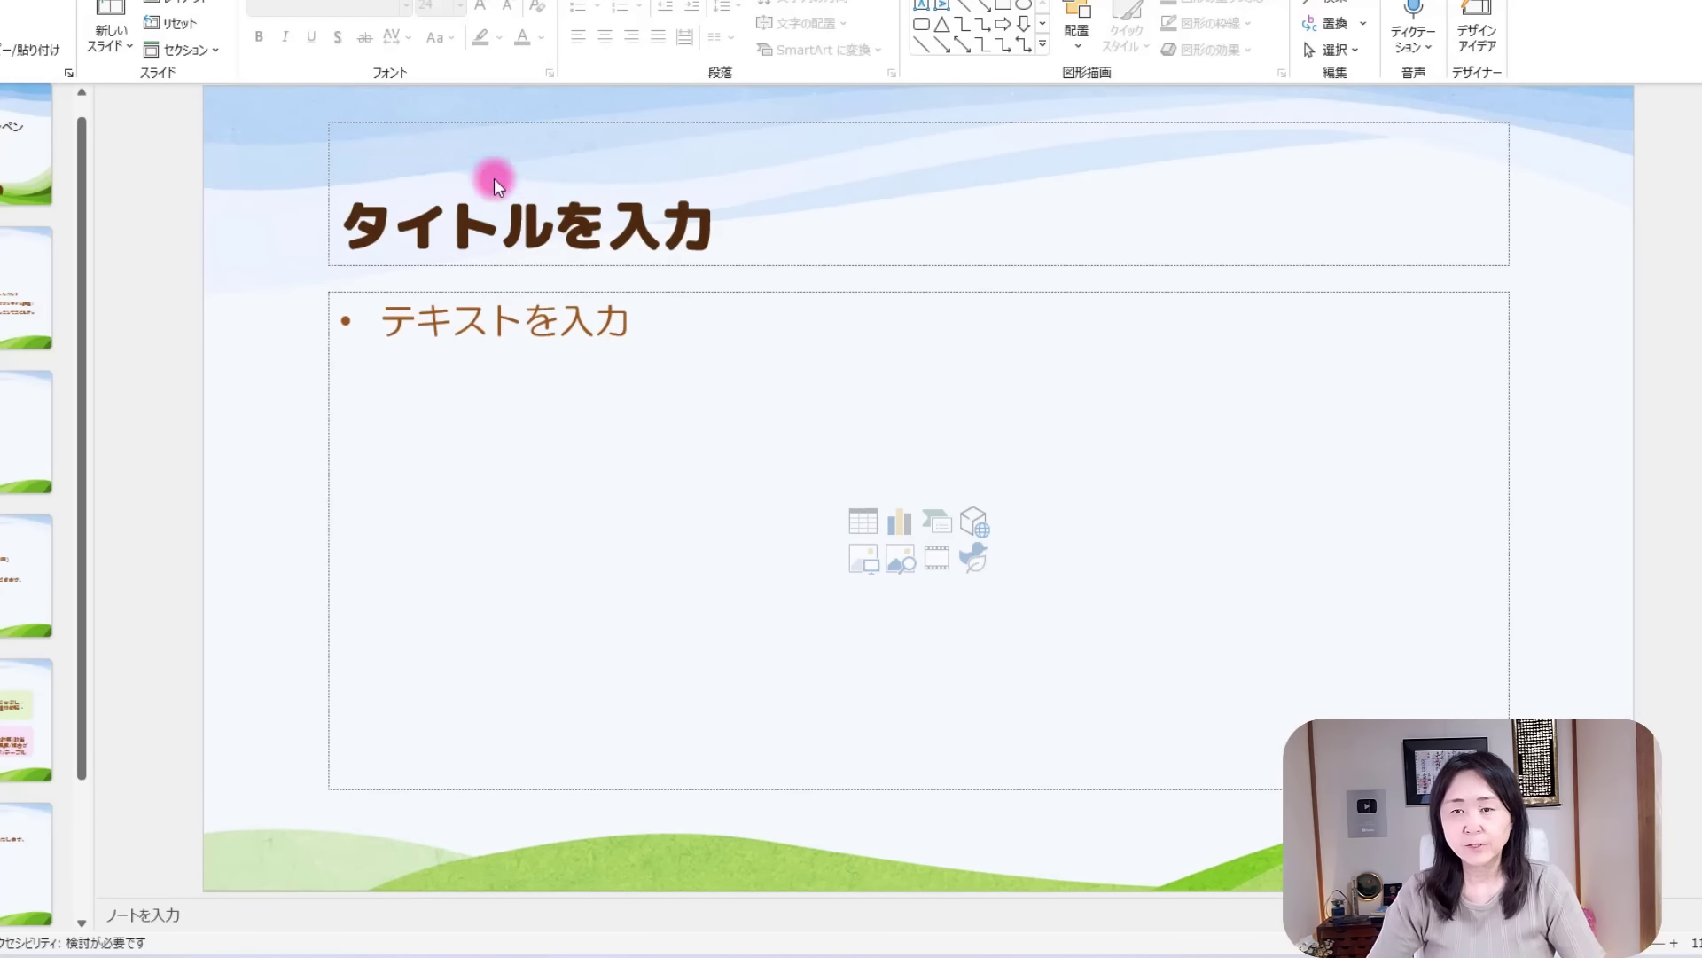
Title slide 7 'お申し込みの流れ'.
{"action": "left_click", "coordinate": [476, 216]}
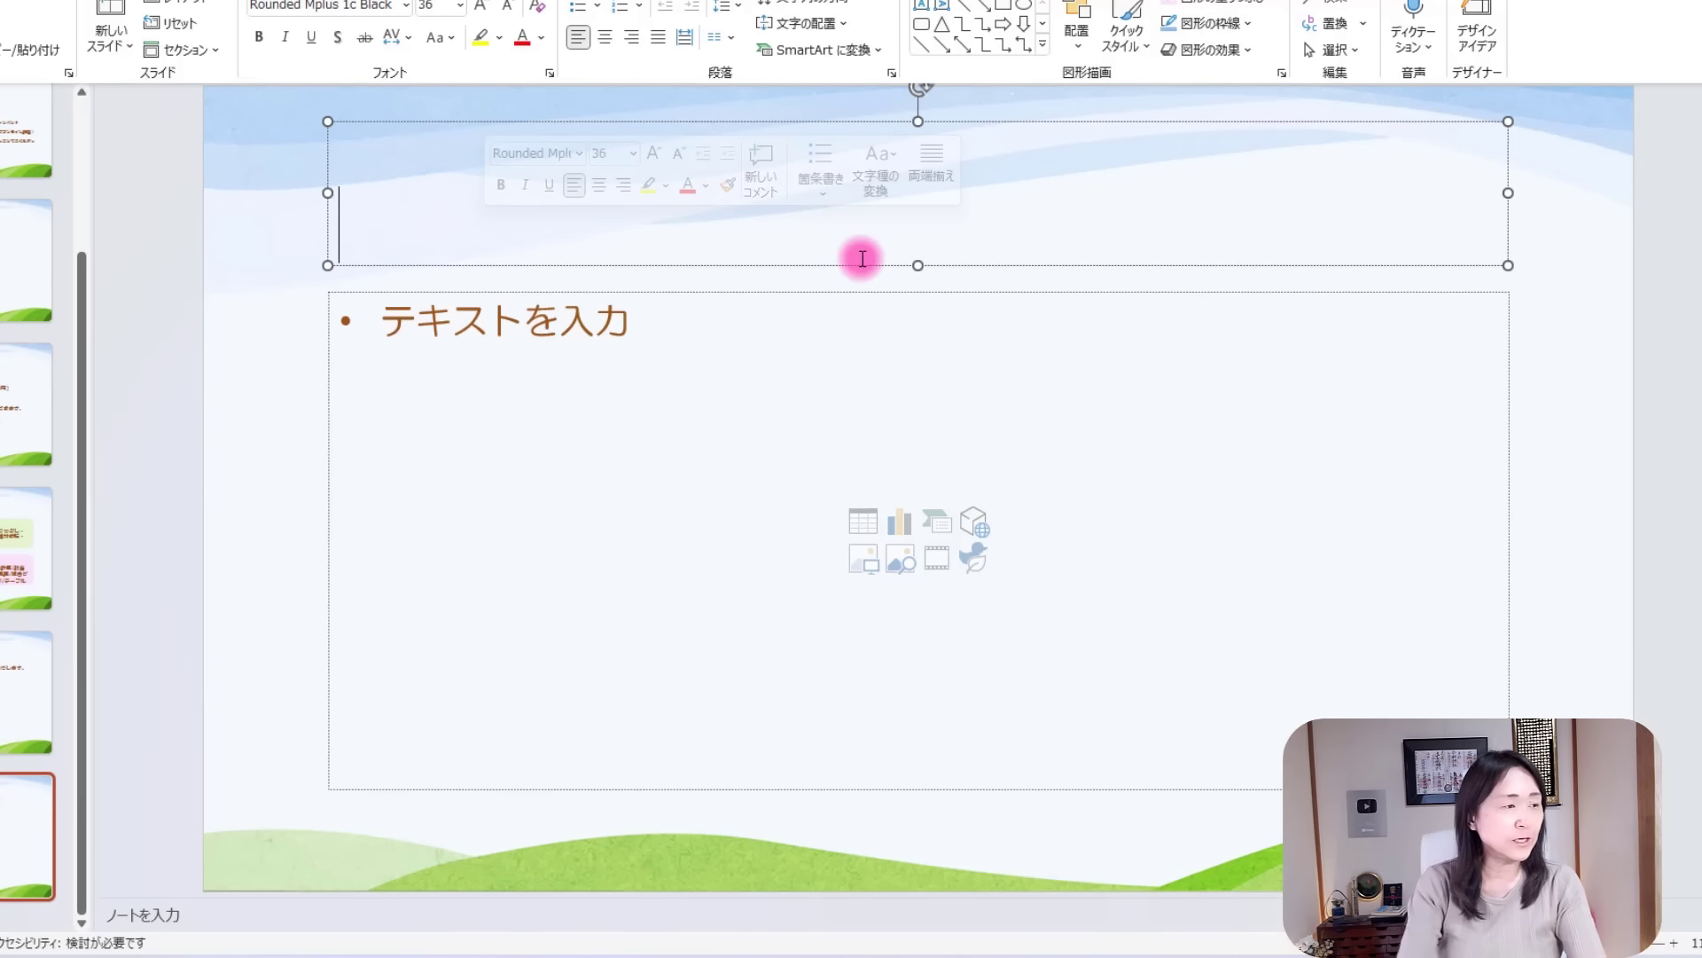
{"action": "type", "text": "おmou"}
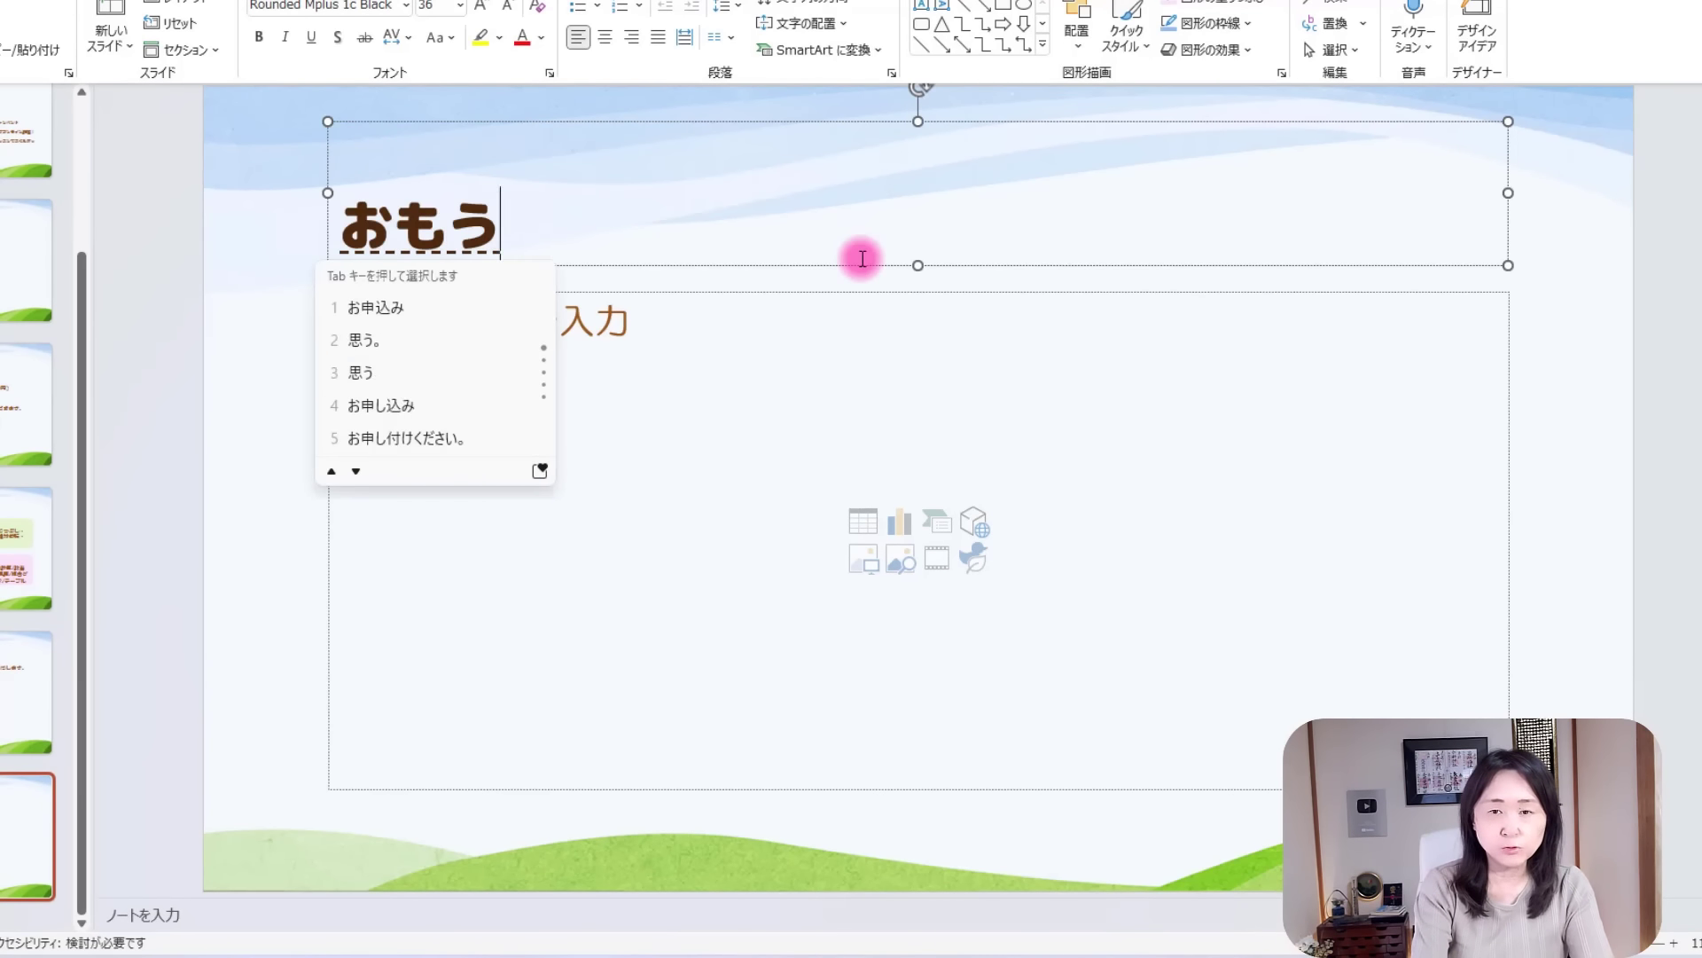
{"action": "type", "text": "sikominonag"}
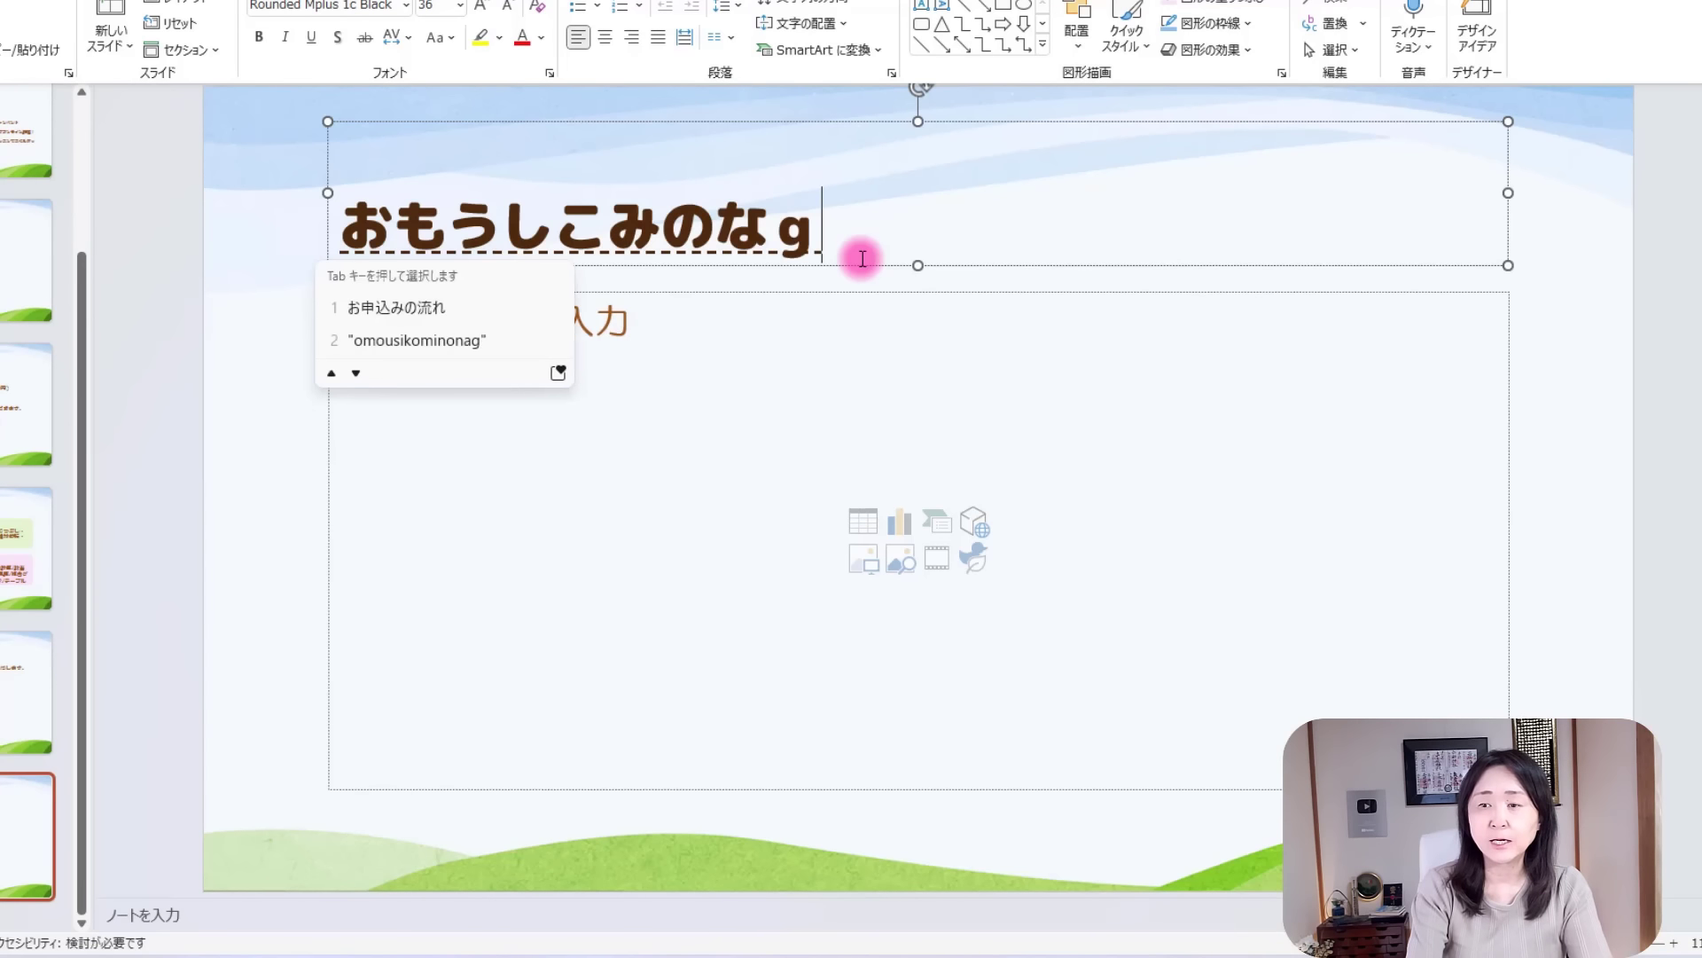
{"action": "type", "text": "are"}
{"action": "key", "text": "space"}
{"action": "key", "text": "Return"}
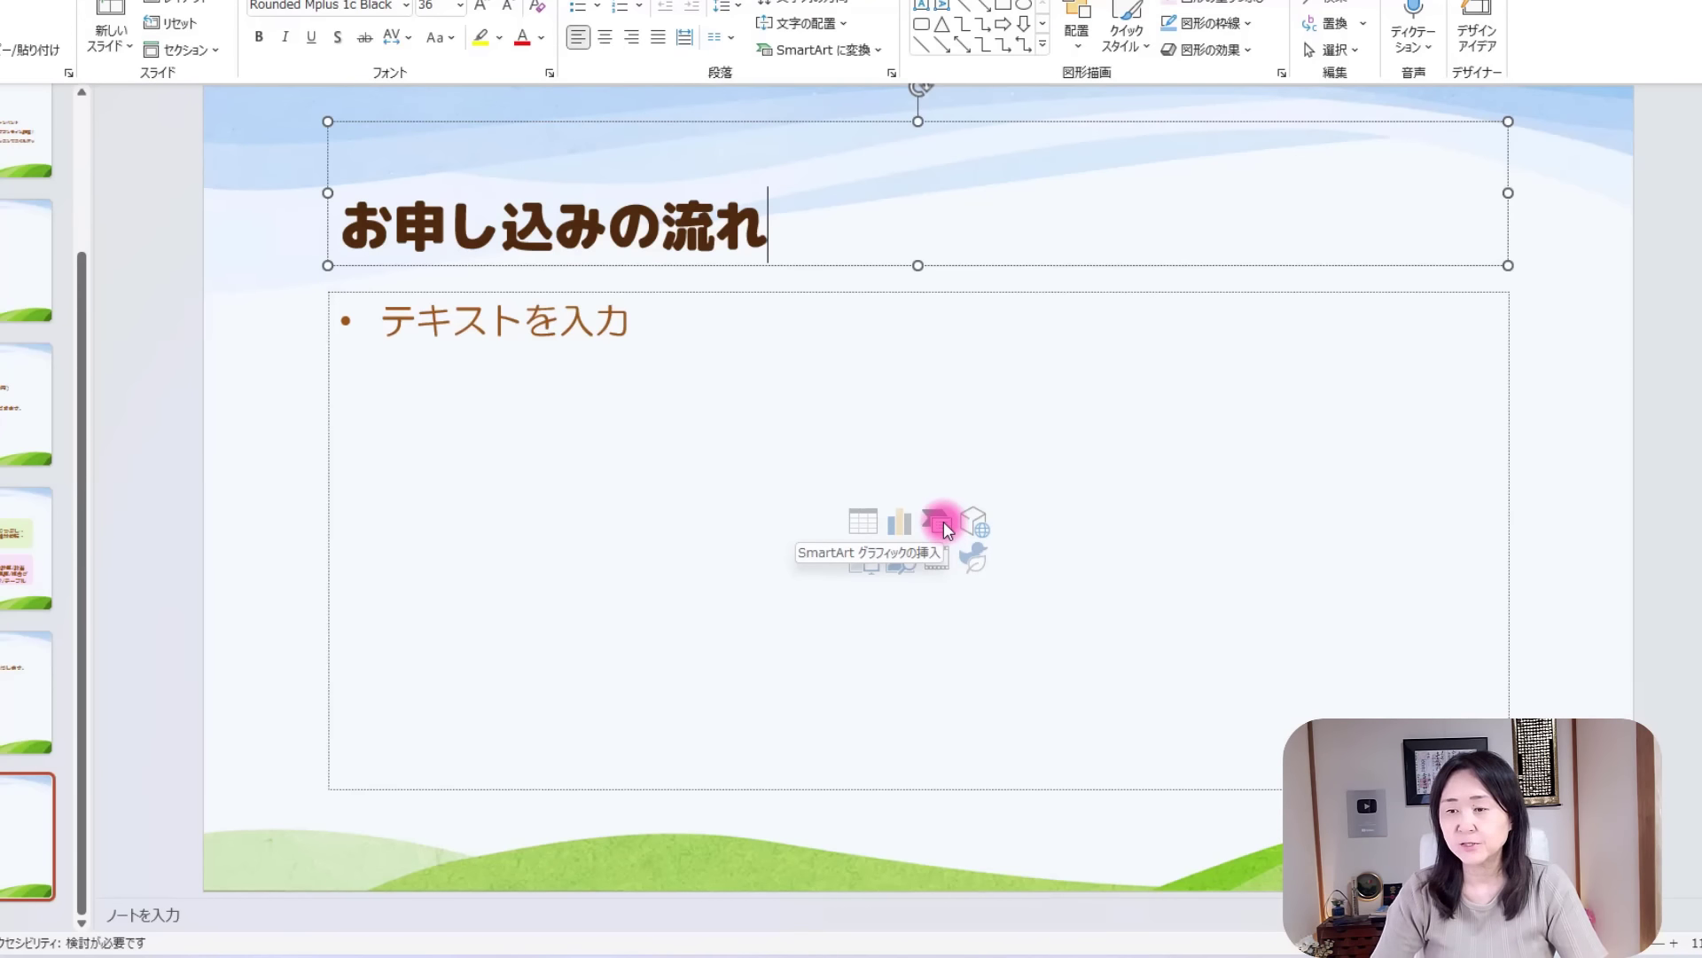
Pick the ステップ ダウン プロセス layout from the 手順 SmartArt category.
{"action": "left_click", "coordinate": [943, 522]}
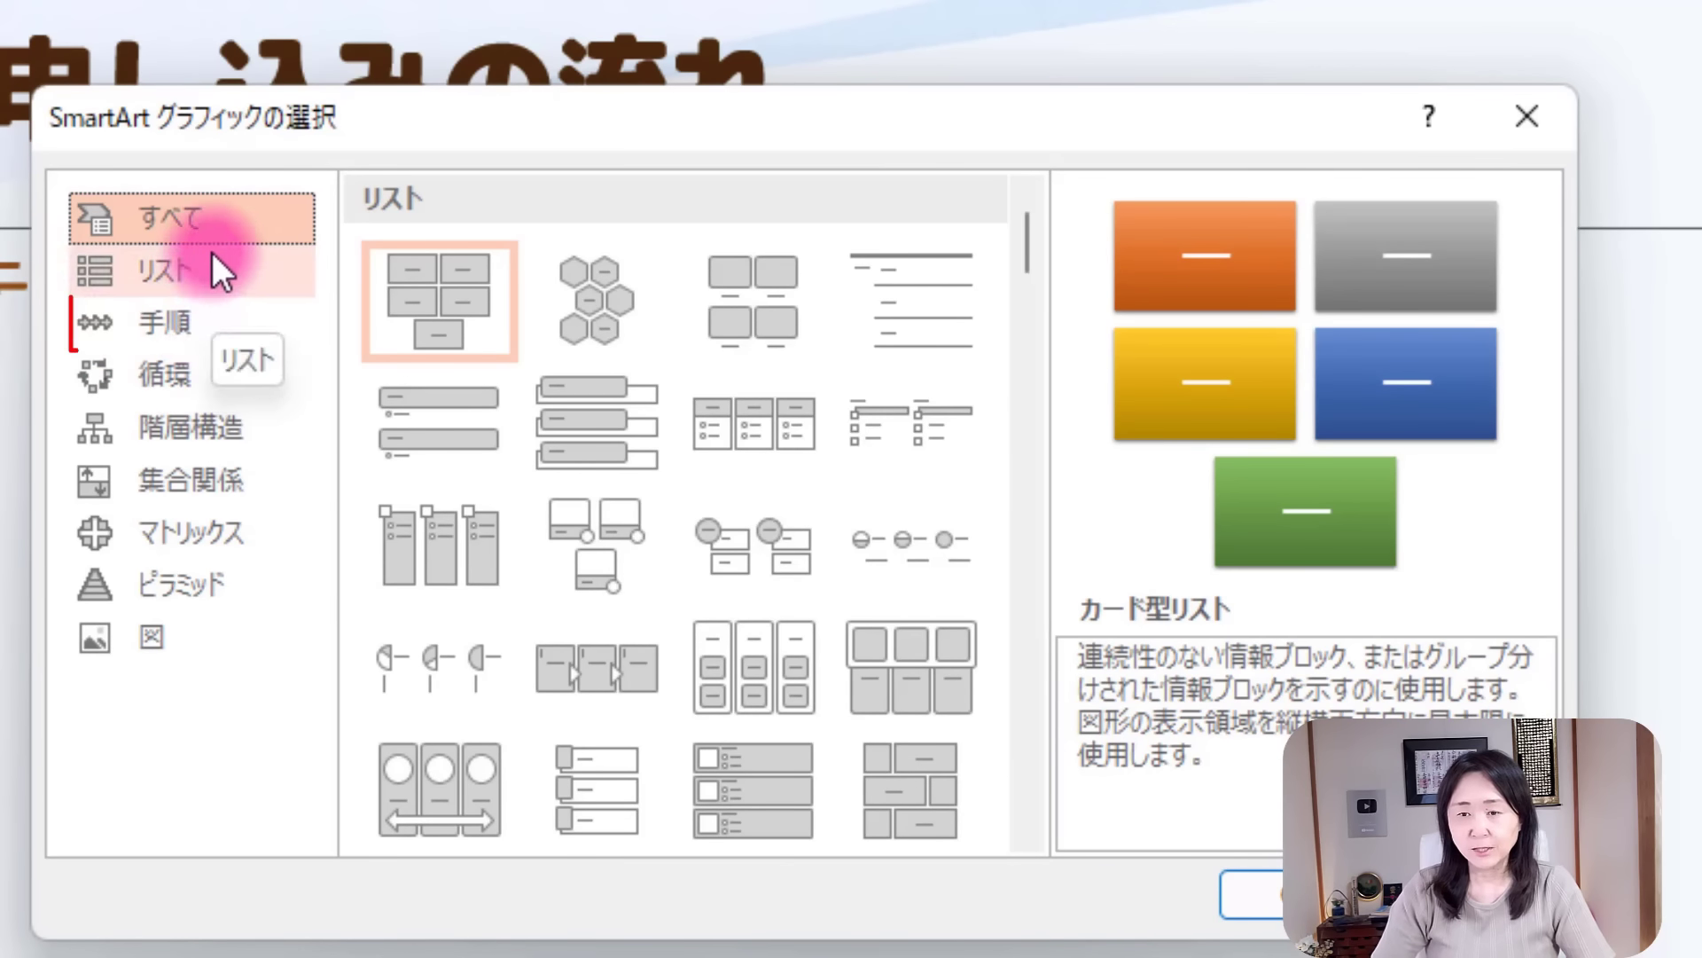
{"action": "left_click", "coordinate": [199, 317]}
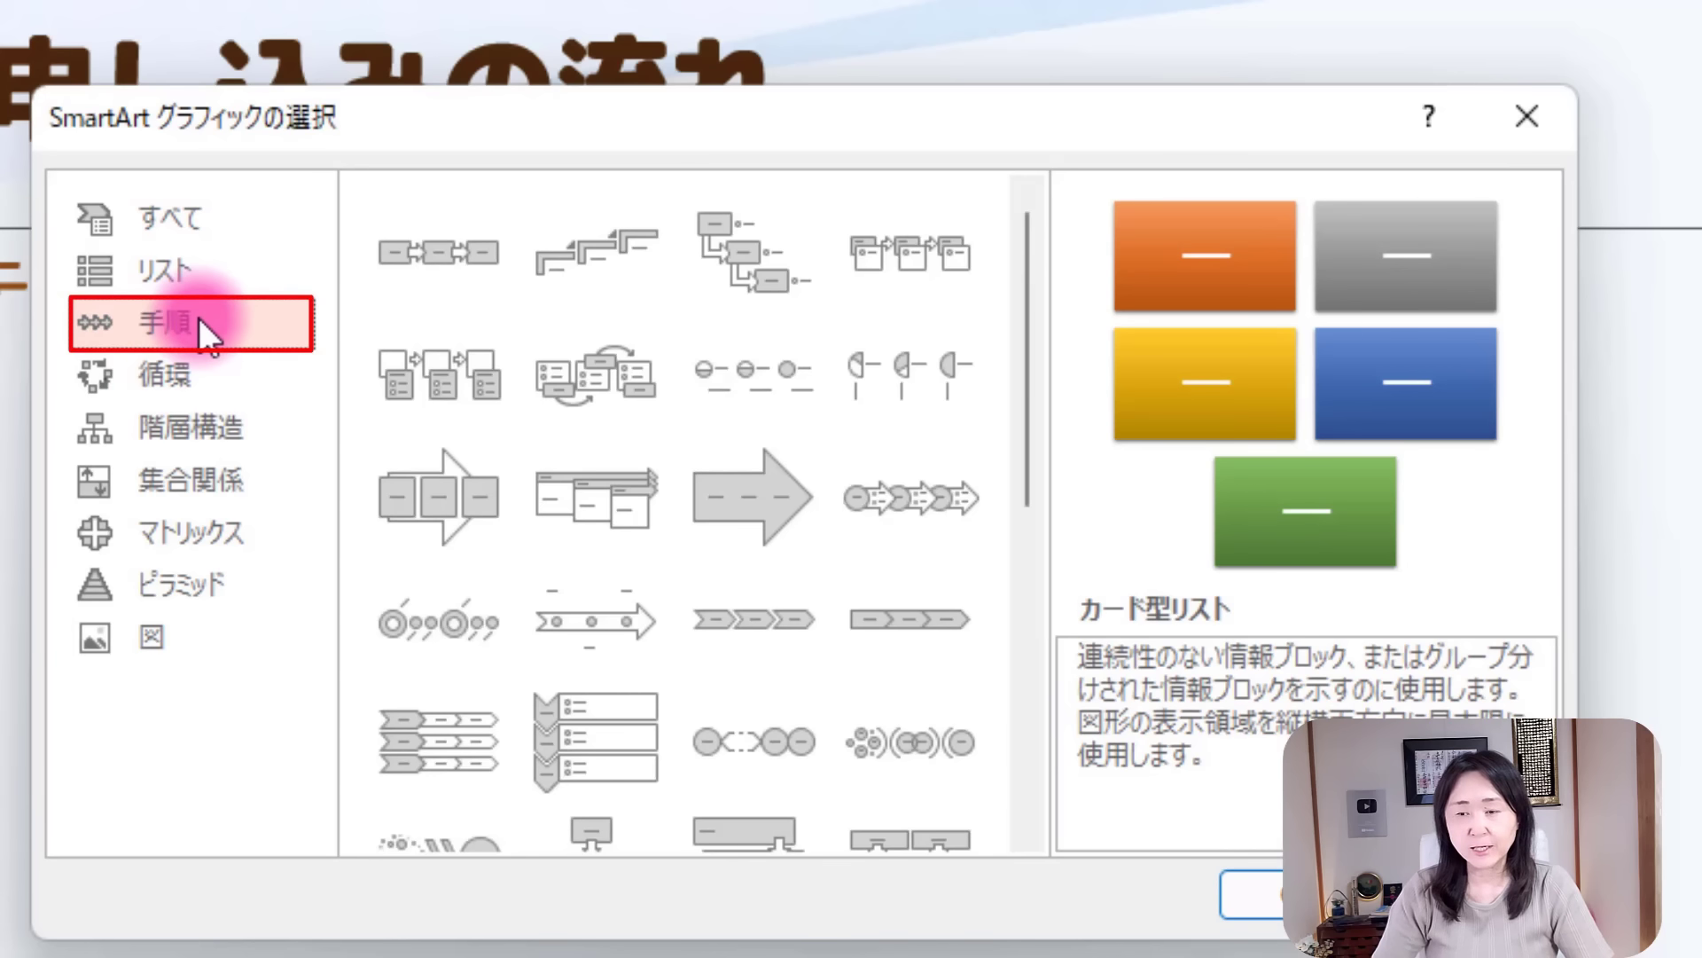
{"action": "left_click", "coordinate": [754, 258]}
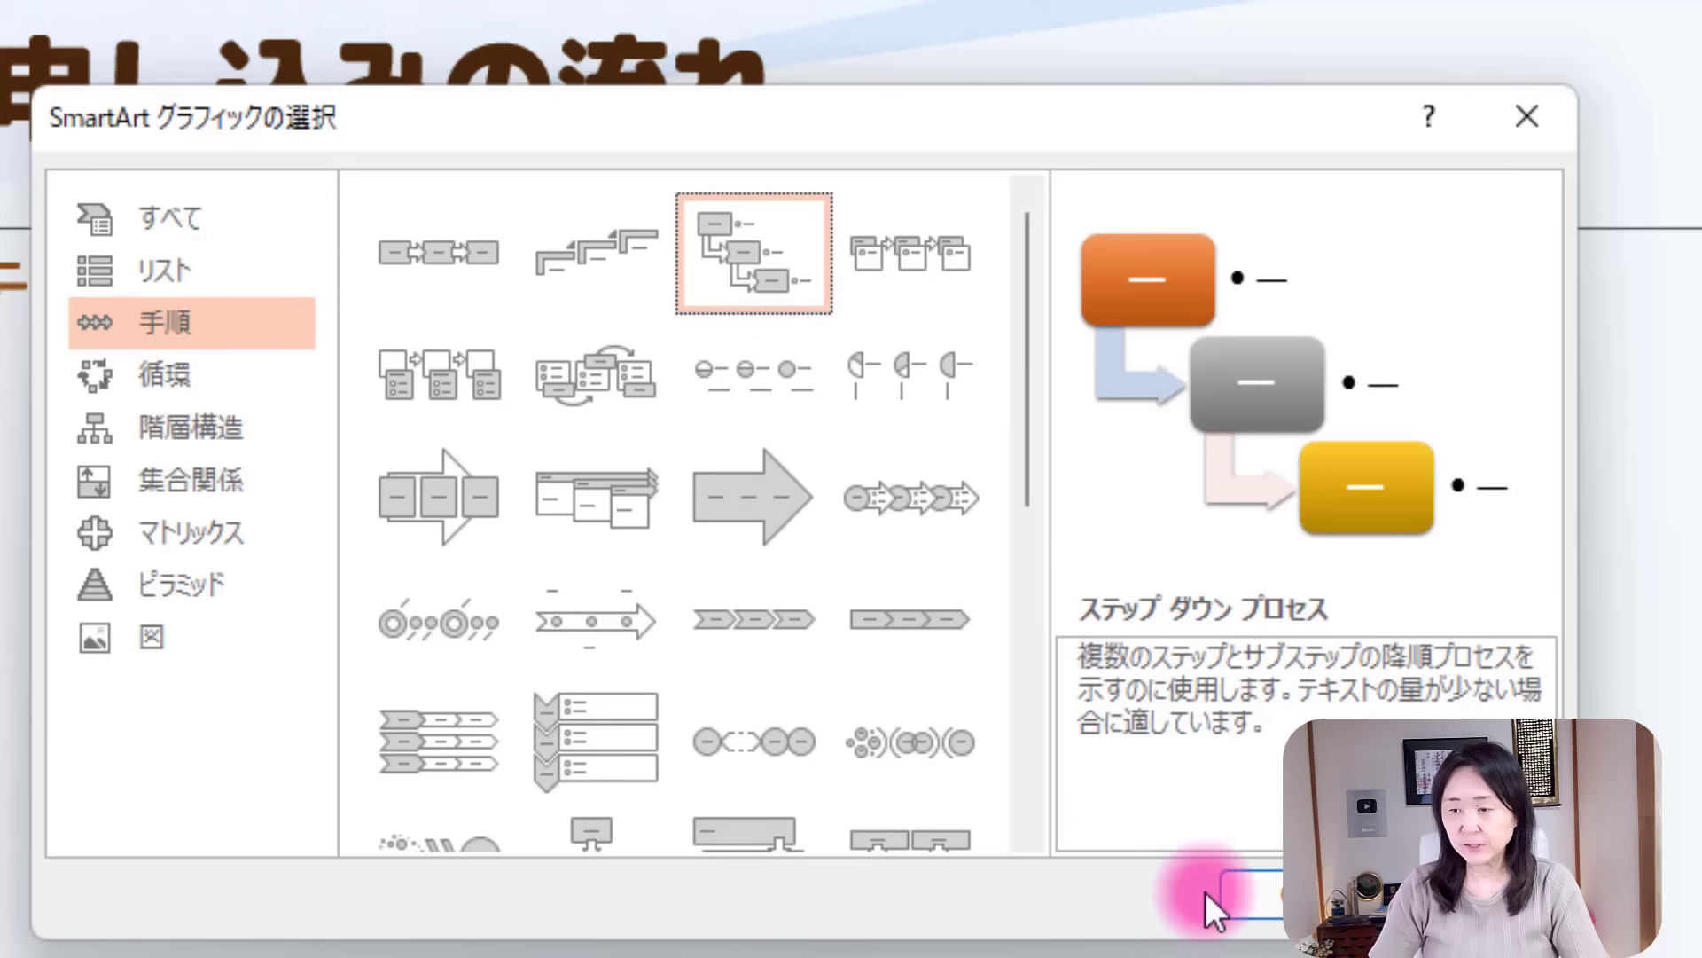
Insert the step-down graphic and enter お問い合わせ as the first step.
{"action": "left_click", "coordinate": [1276, 891]}
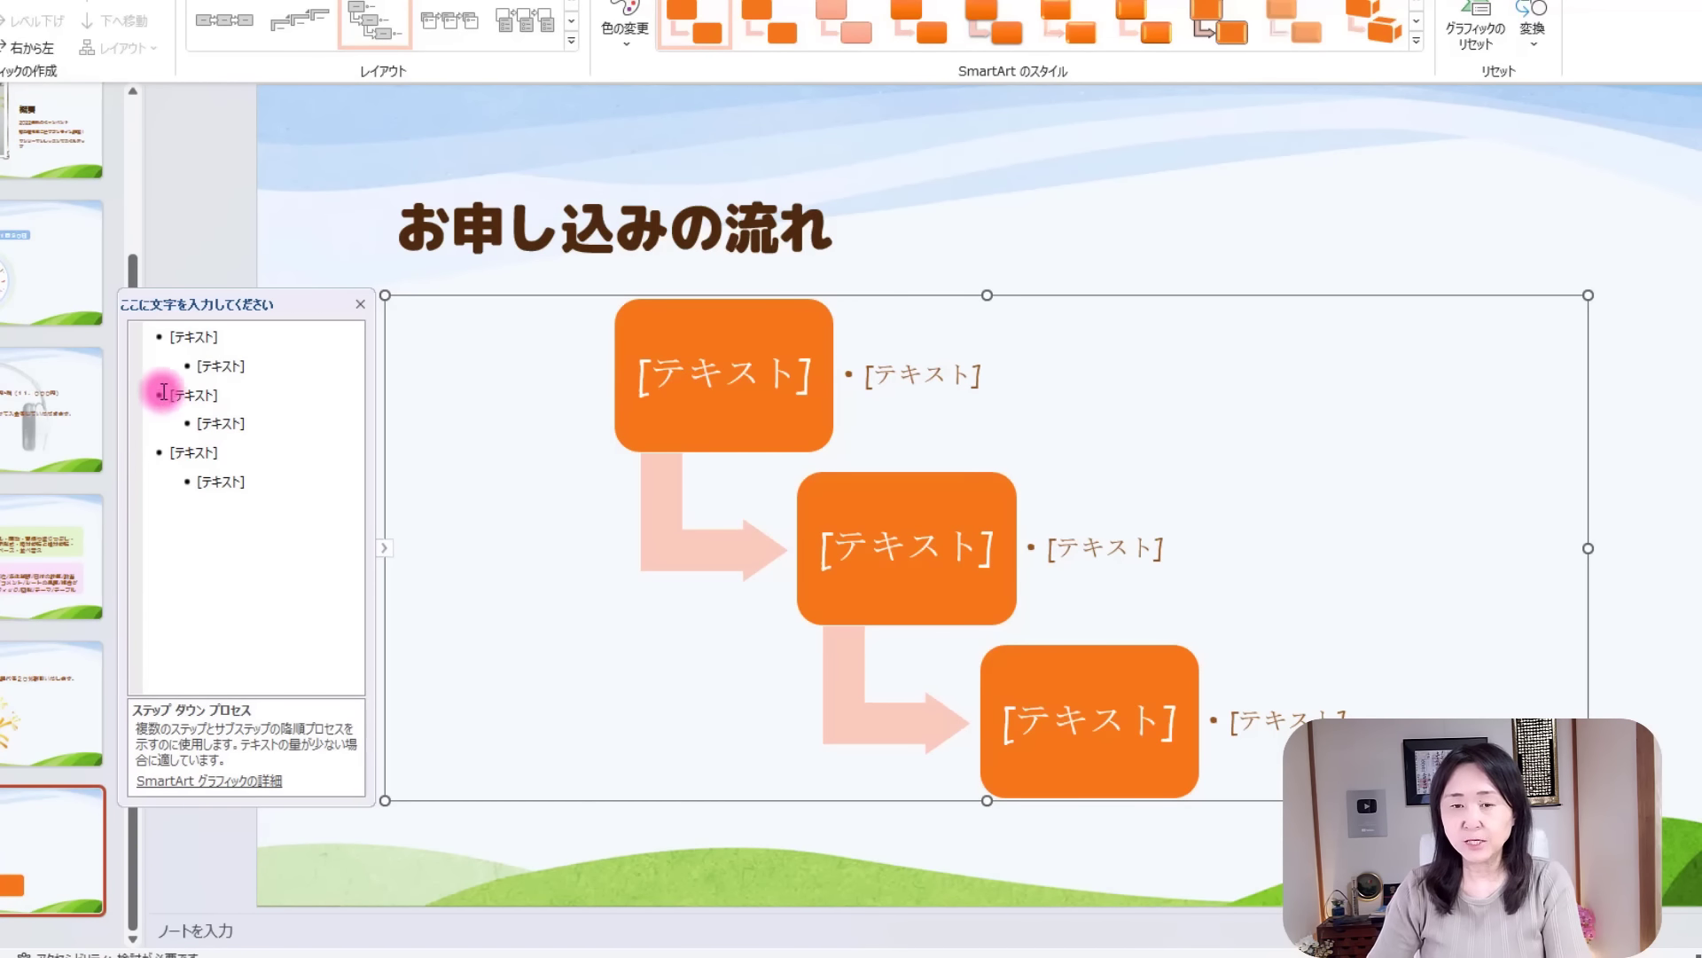
{"action": "left_click", "coordinate": [176, 336]}
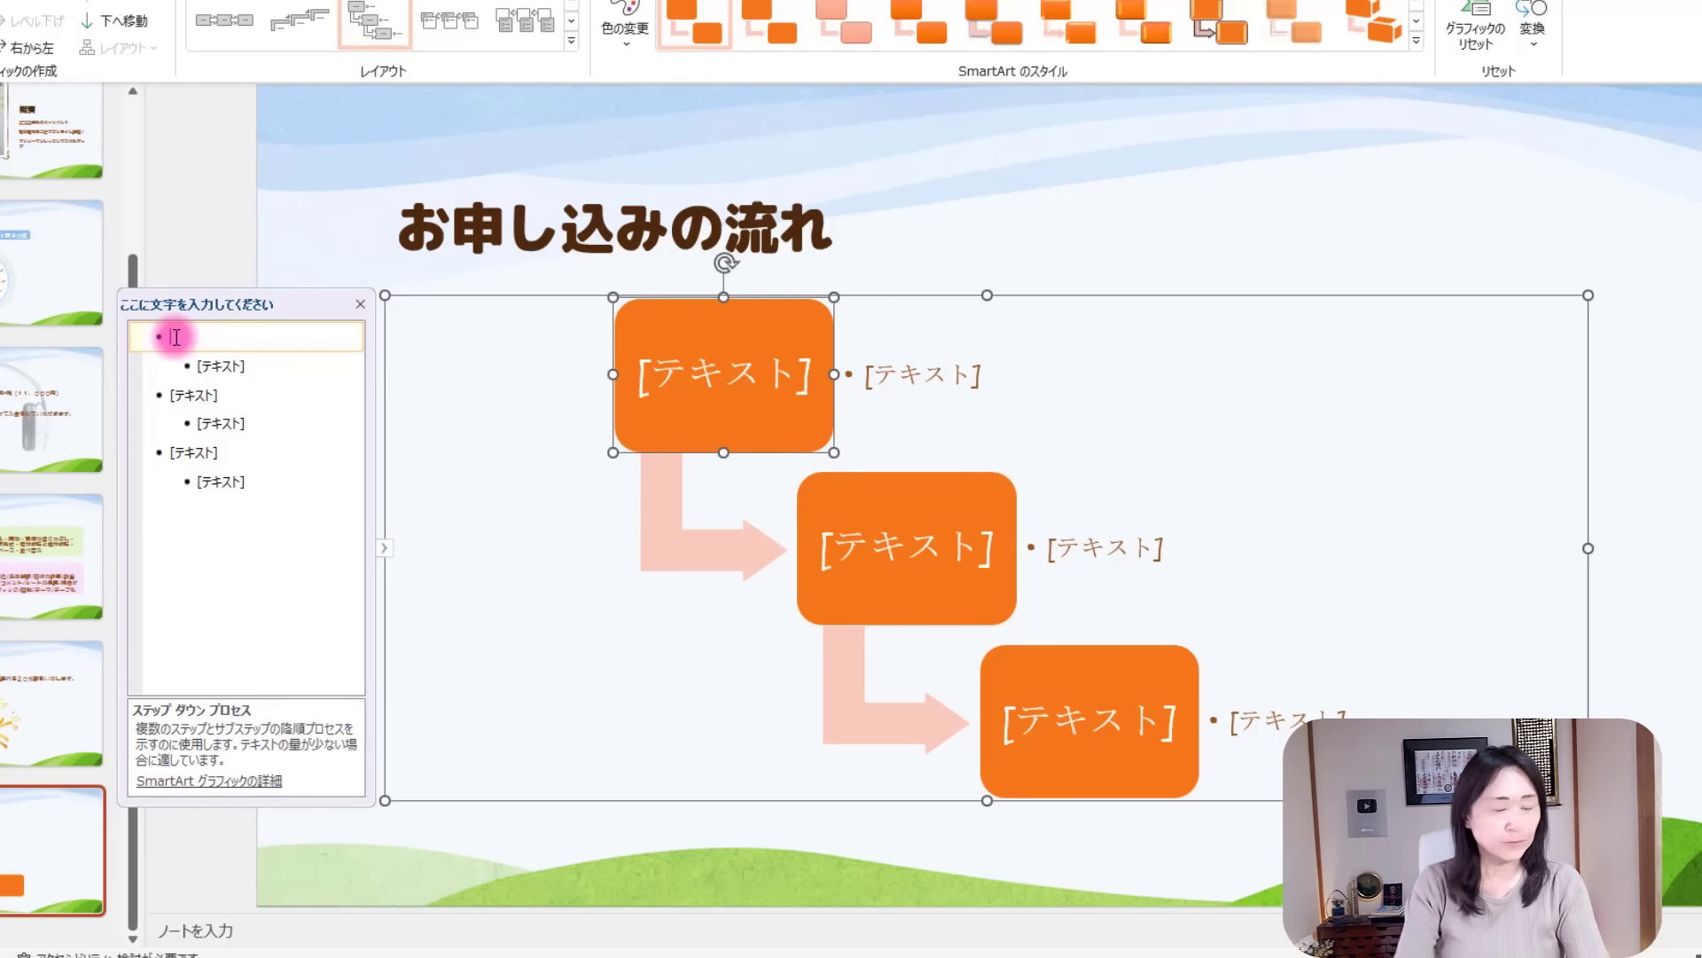
{"action": "type", "text": "おといあわ"}
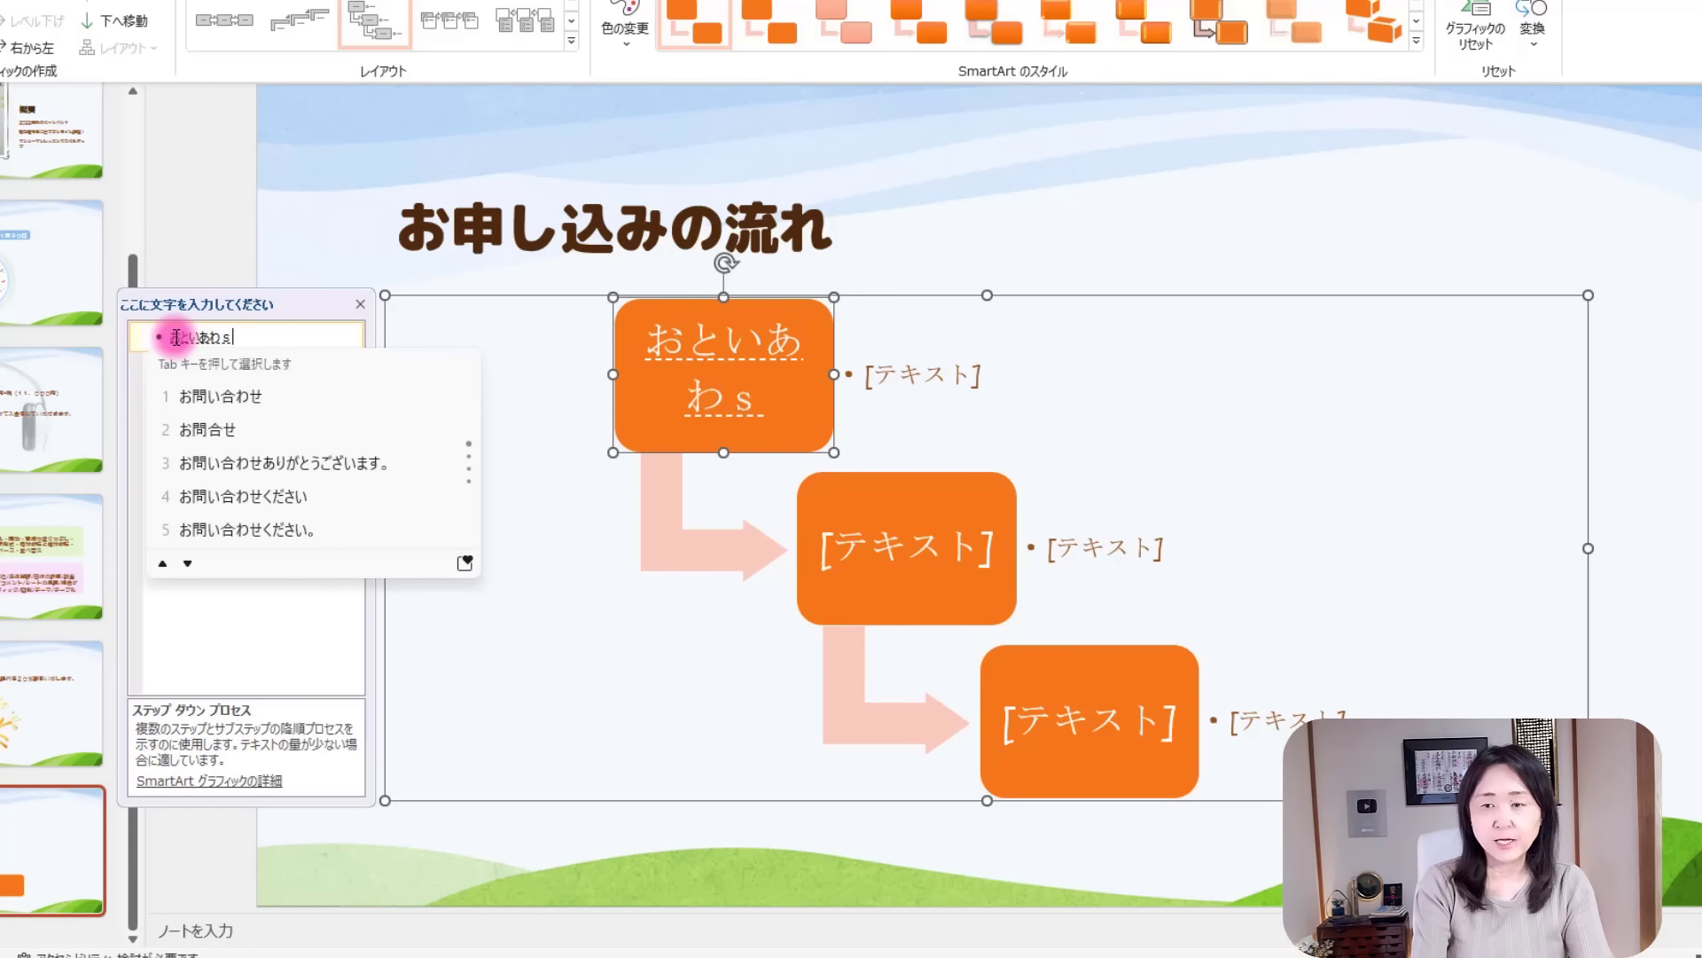
{"action": "type", "text": "せ"}
{"action": "key", "text": "space"}
{"action": "key", "text": "Return"}
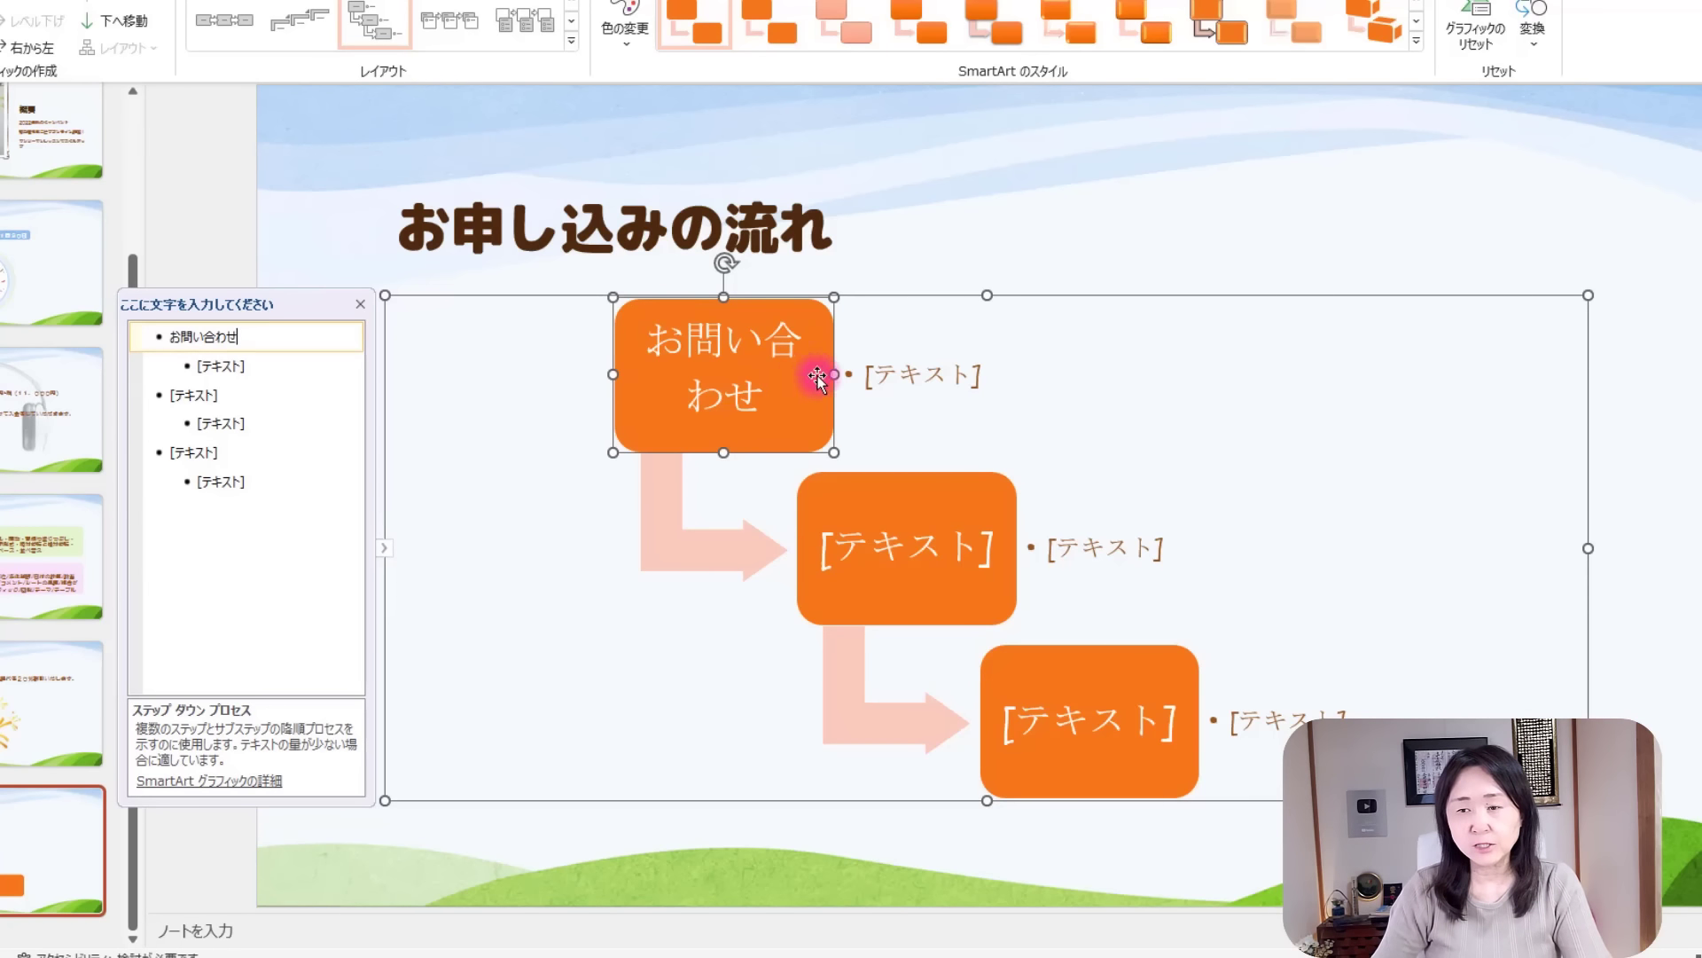
Add an お電話 detail line with the phone number under お問い合わせ.
{"action": "left_click", "coordinate": [219, 367]}
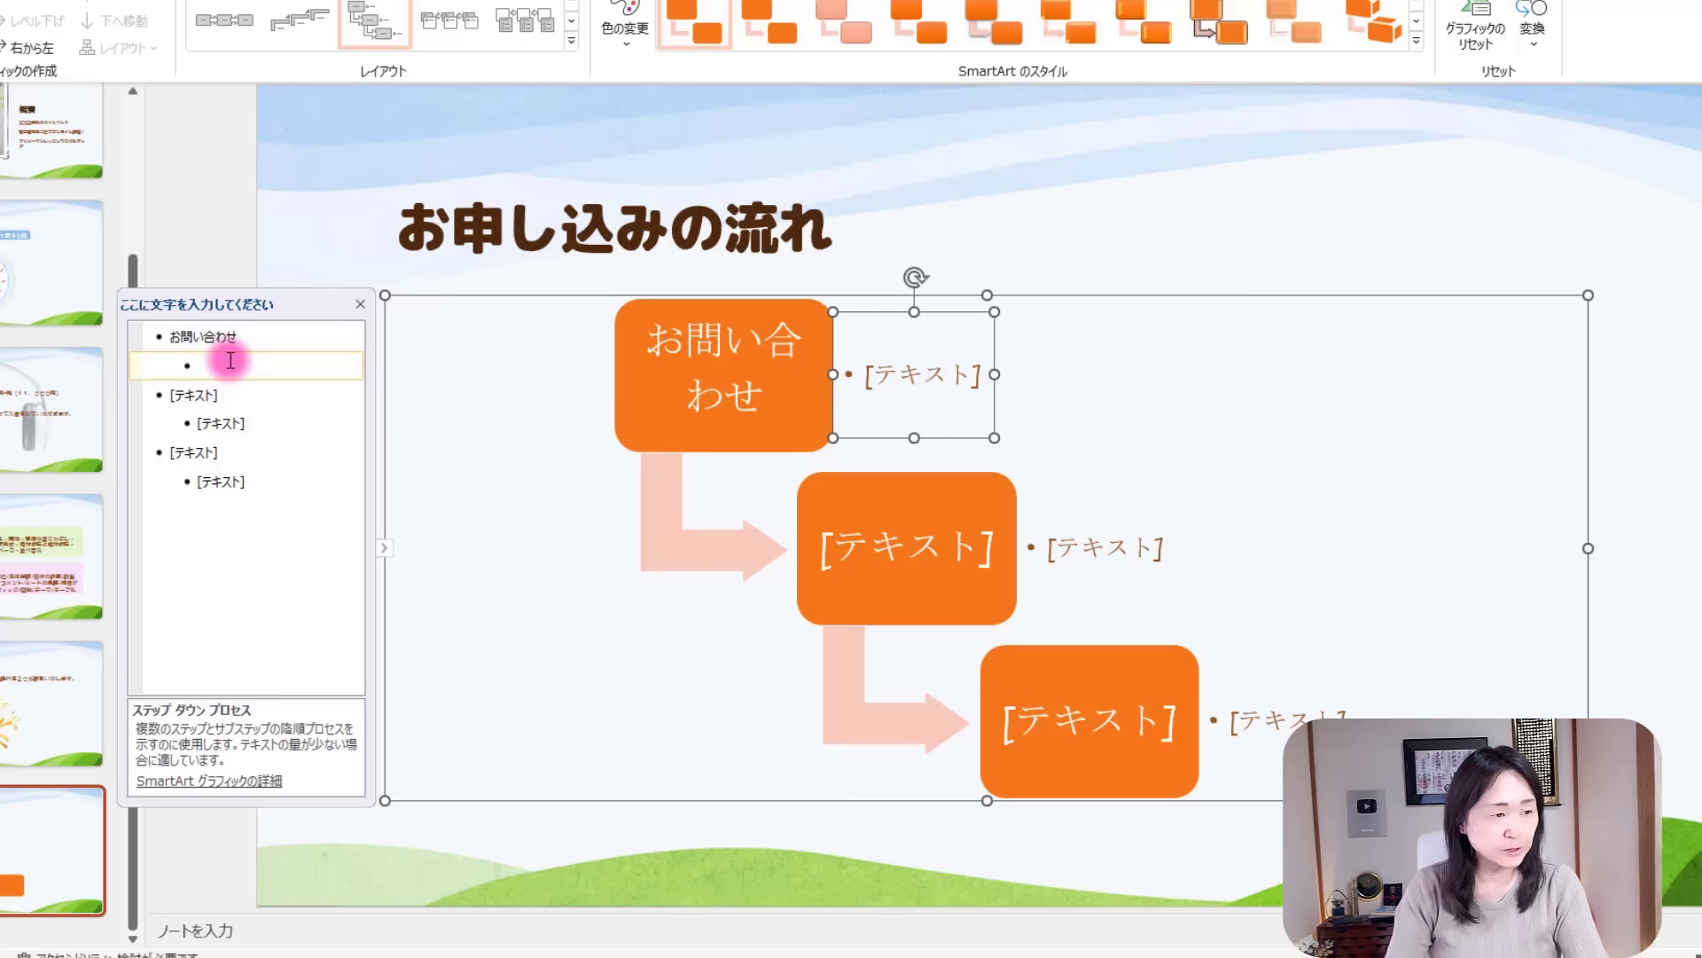
{"action": "type", "text": "おでんw"}
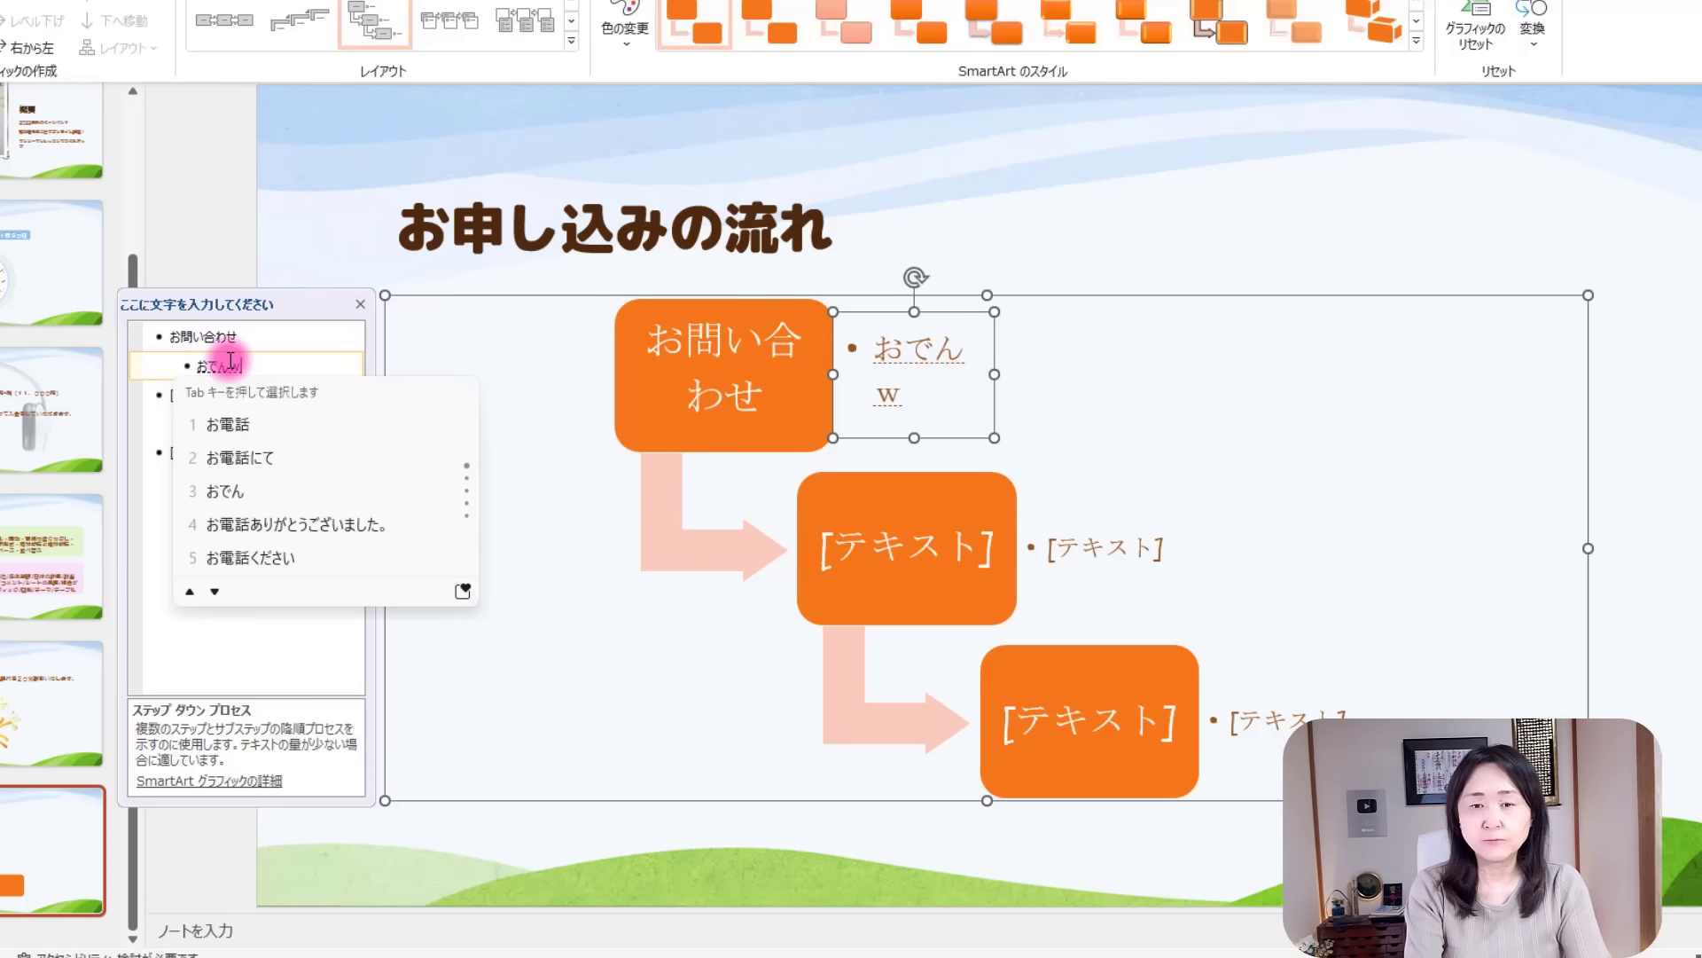
{"action": "key", "text": "Tab"}
{"action": "key", "text": "Return"}
{"action": "type", "text": "：03-XXXX-XXXX"}
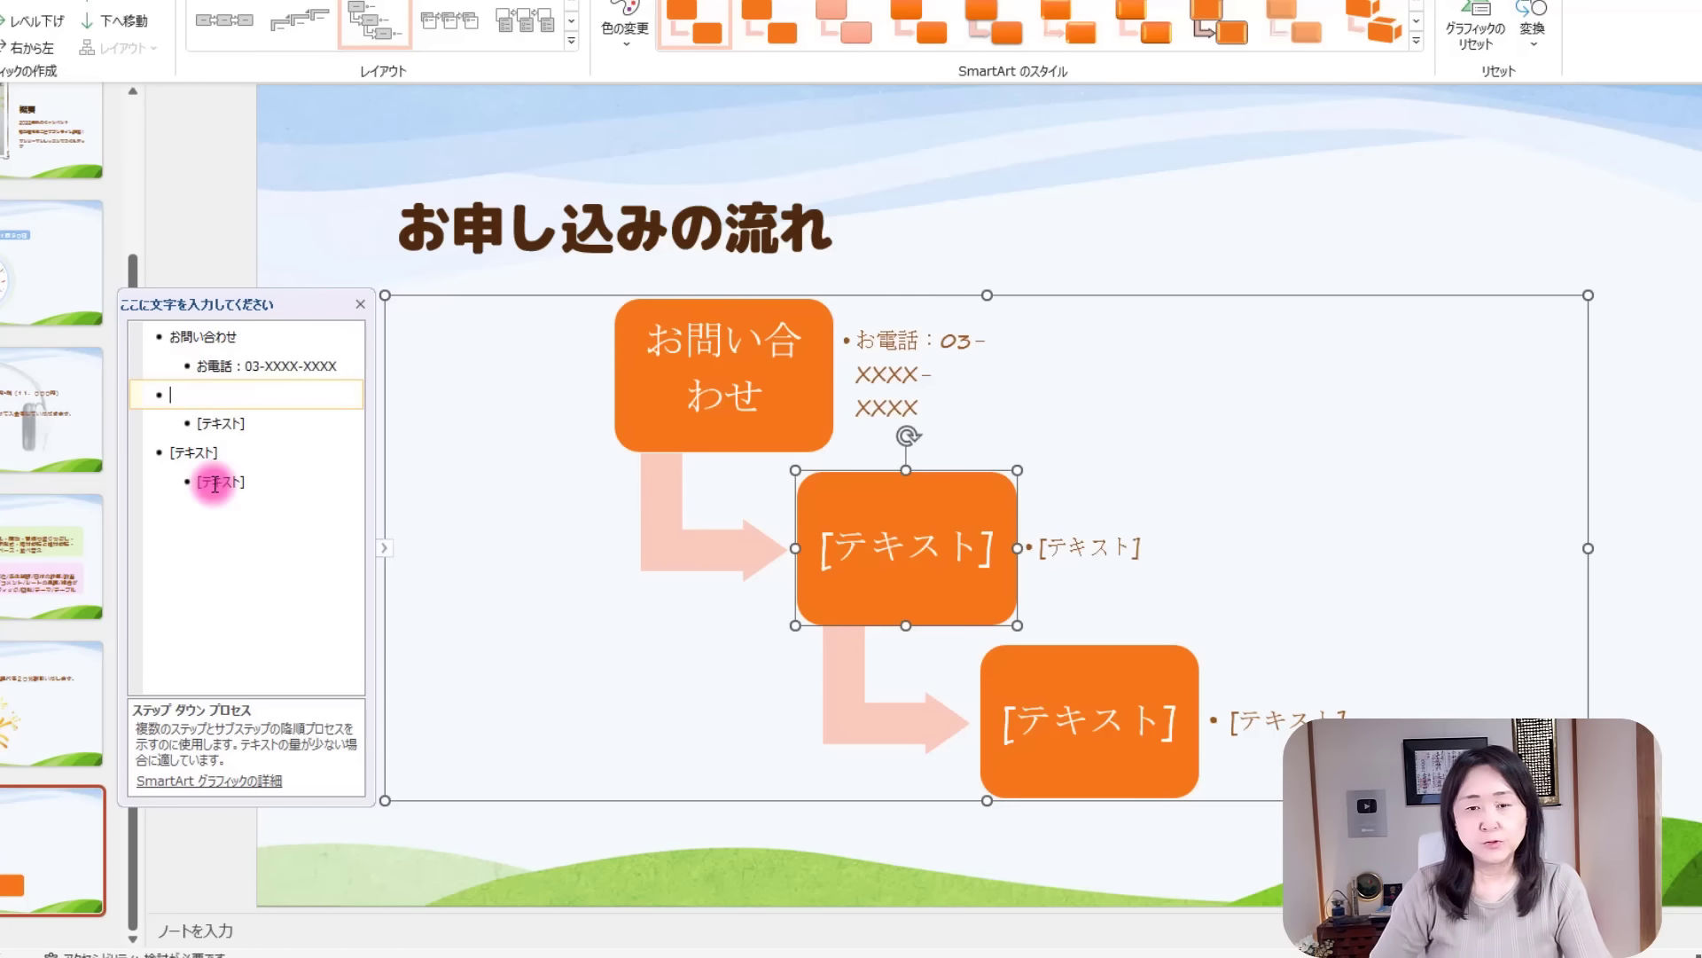
Enter ご希望の方 as the detail text for the next step.
{"action": "left_click", "coordinate": [164, 395]}
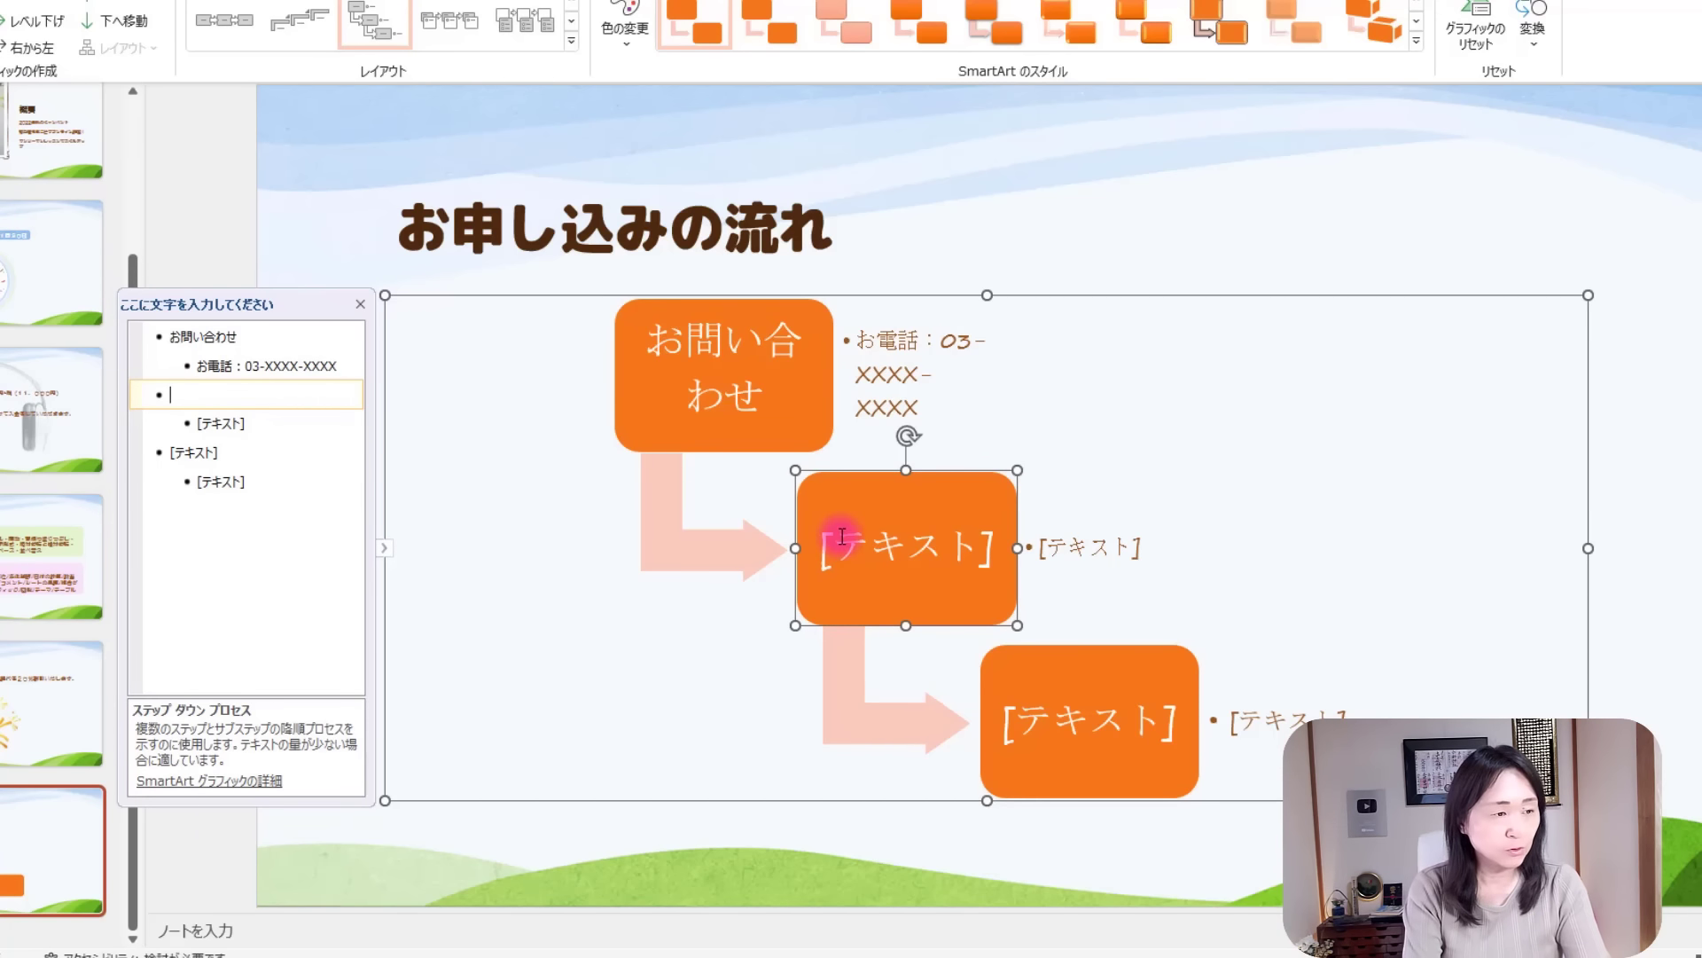
{"action": "type", "text": "れn"}
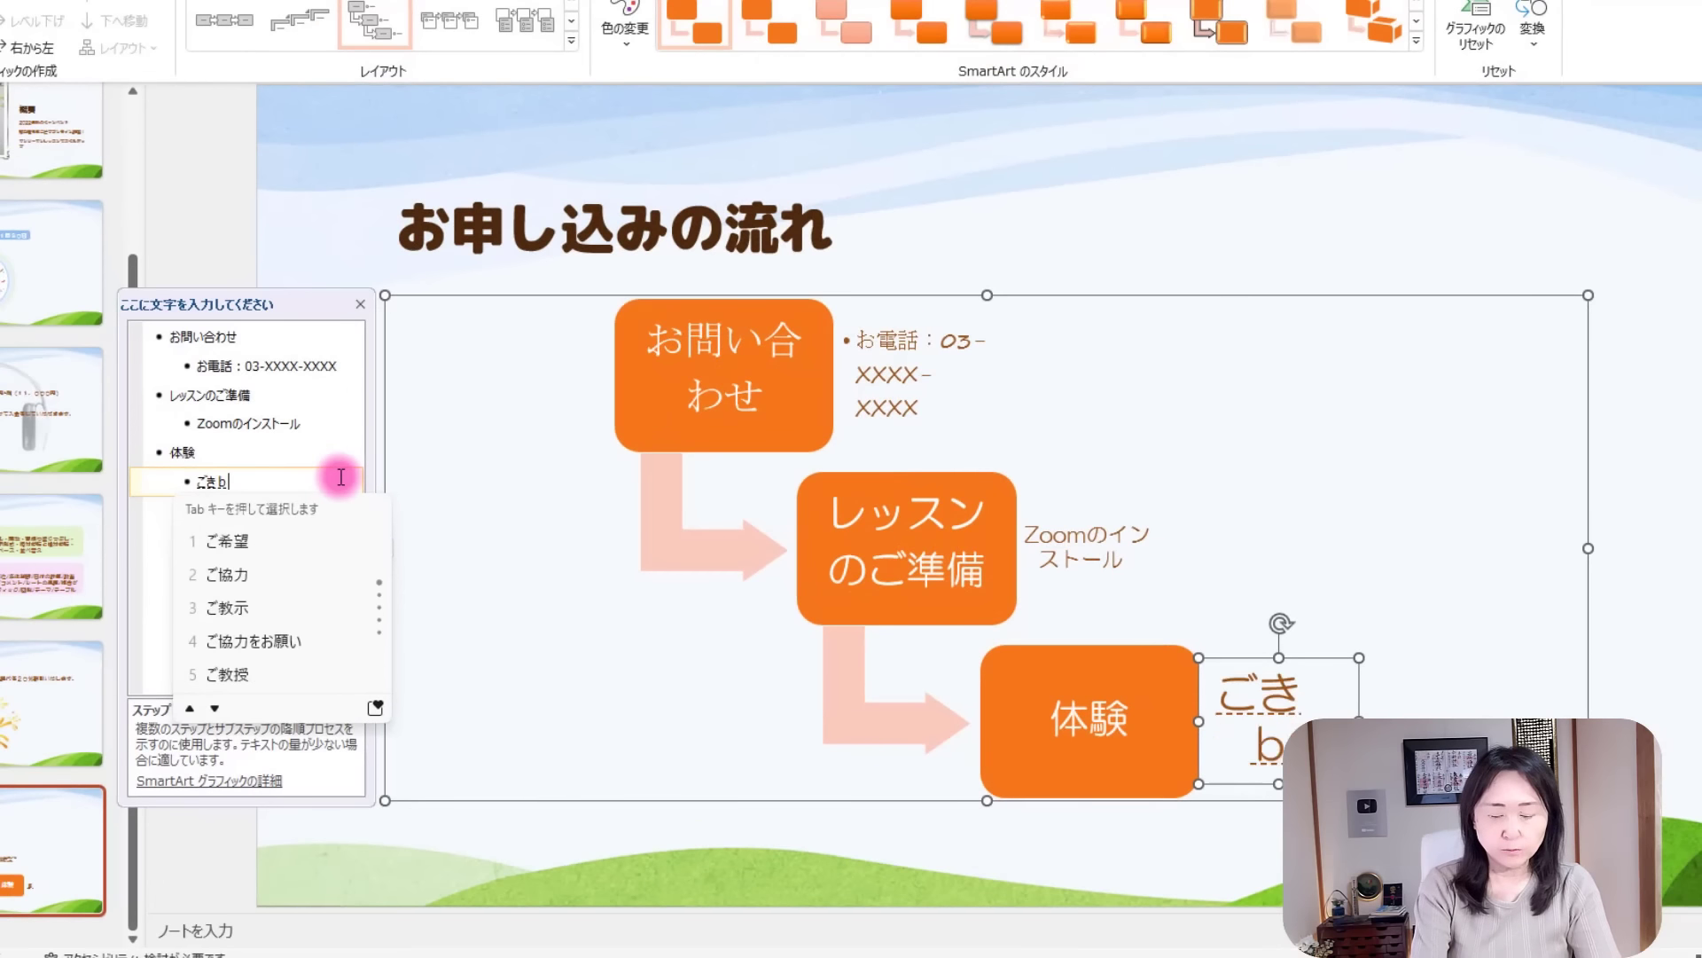
{"action": "type", "text": "ounokata"}
{"action": "key", "text": "Tab"}
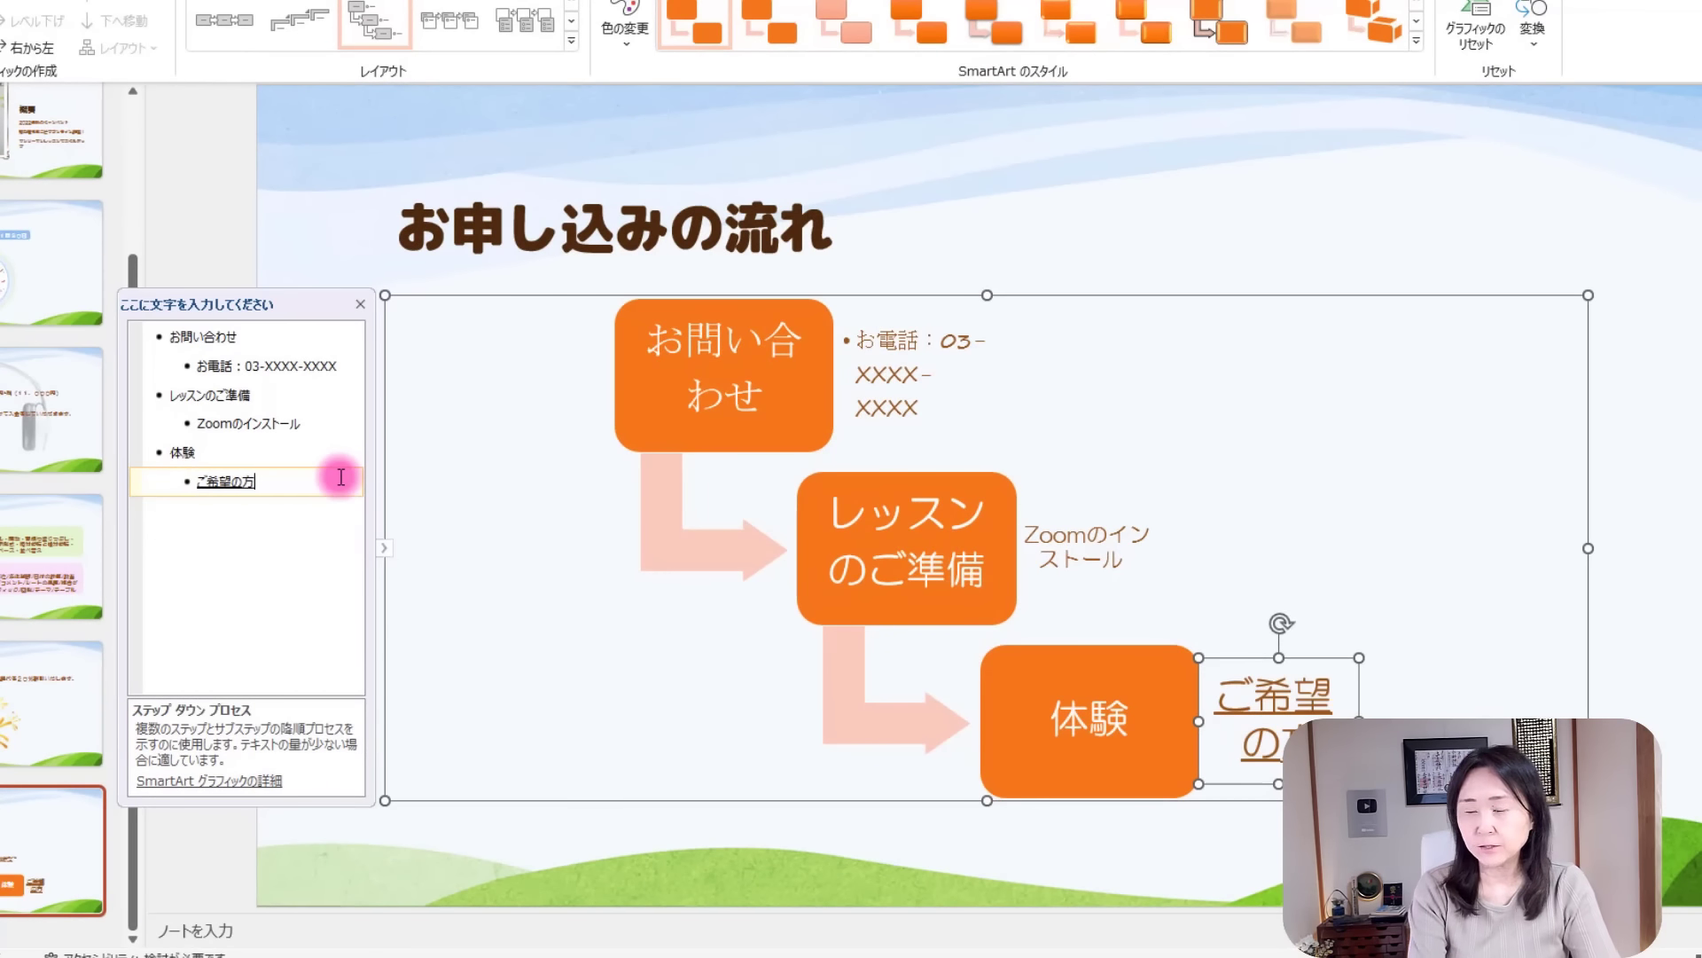
{"action": "key", "text": "Return"}
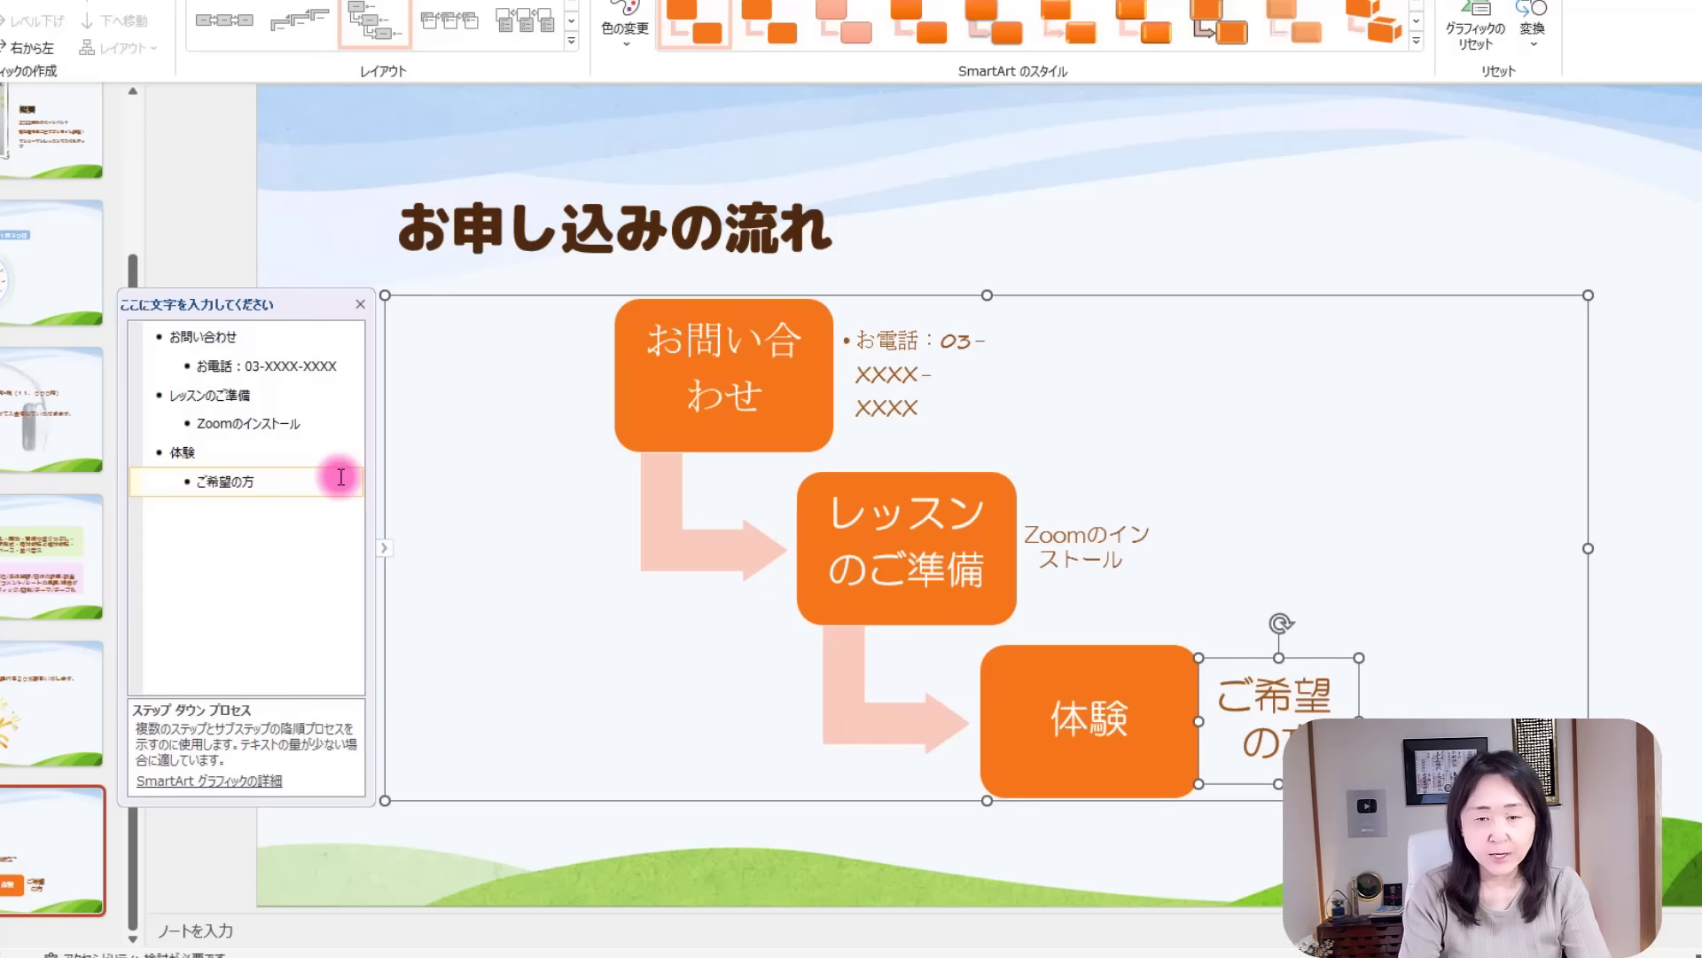
Add ご入金 as a new main step after 体験, with an empty line beneath it.
{"action": "key", "text": "Return"}
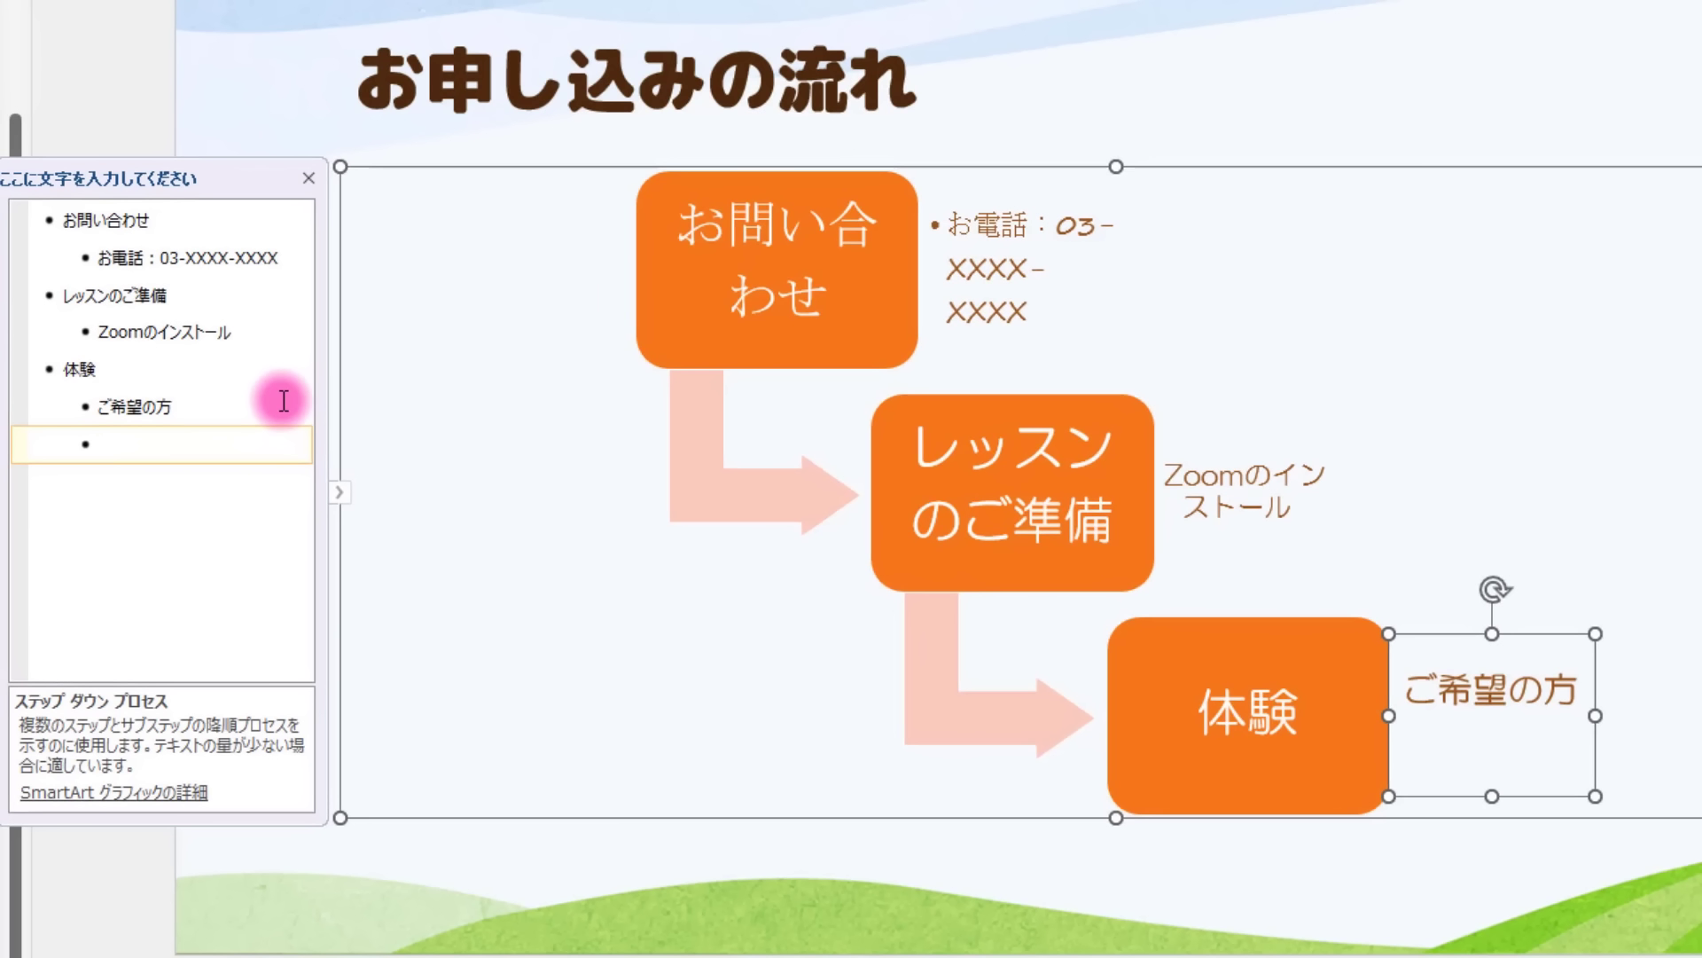
{"action": "type", "text": "ああああ"}
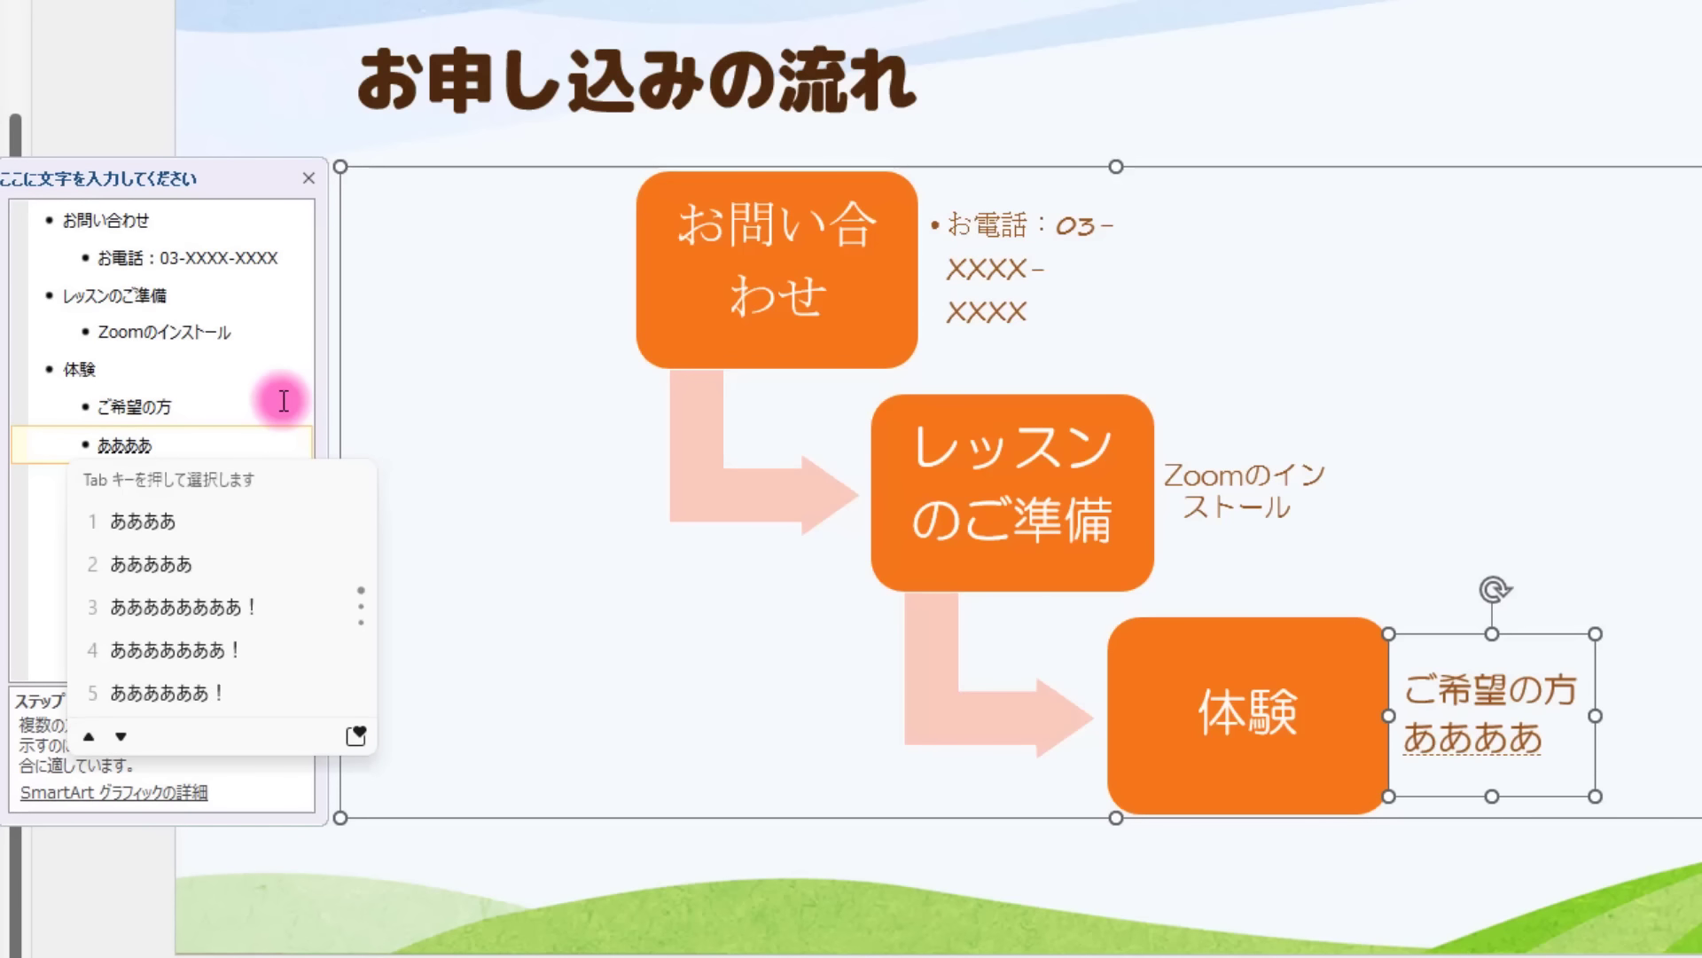
{"action": "key", "text": "BackSpace"}
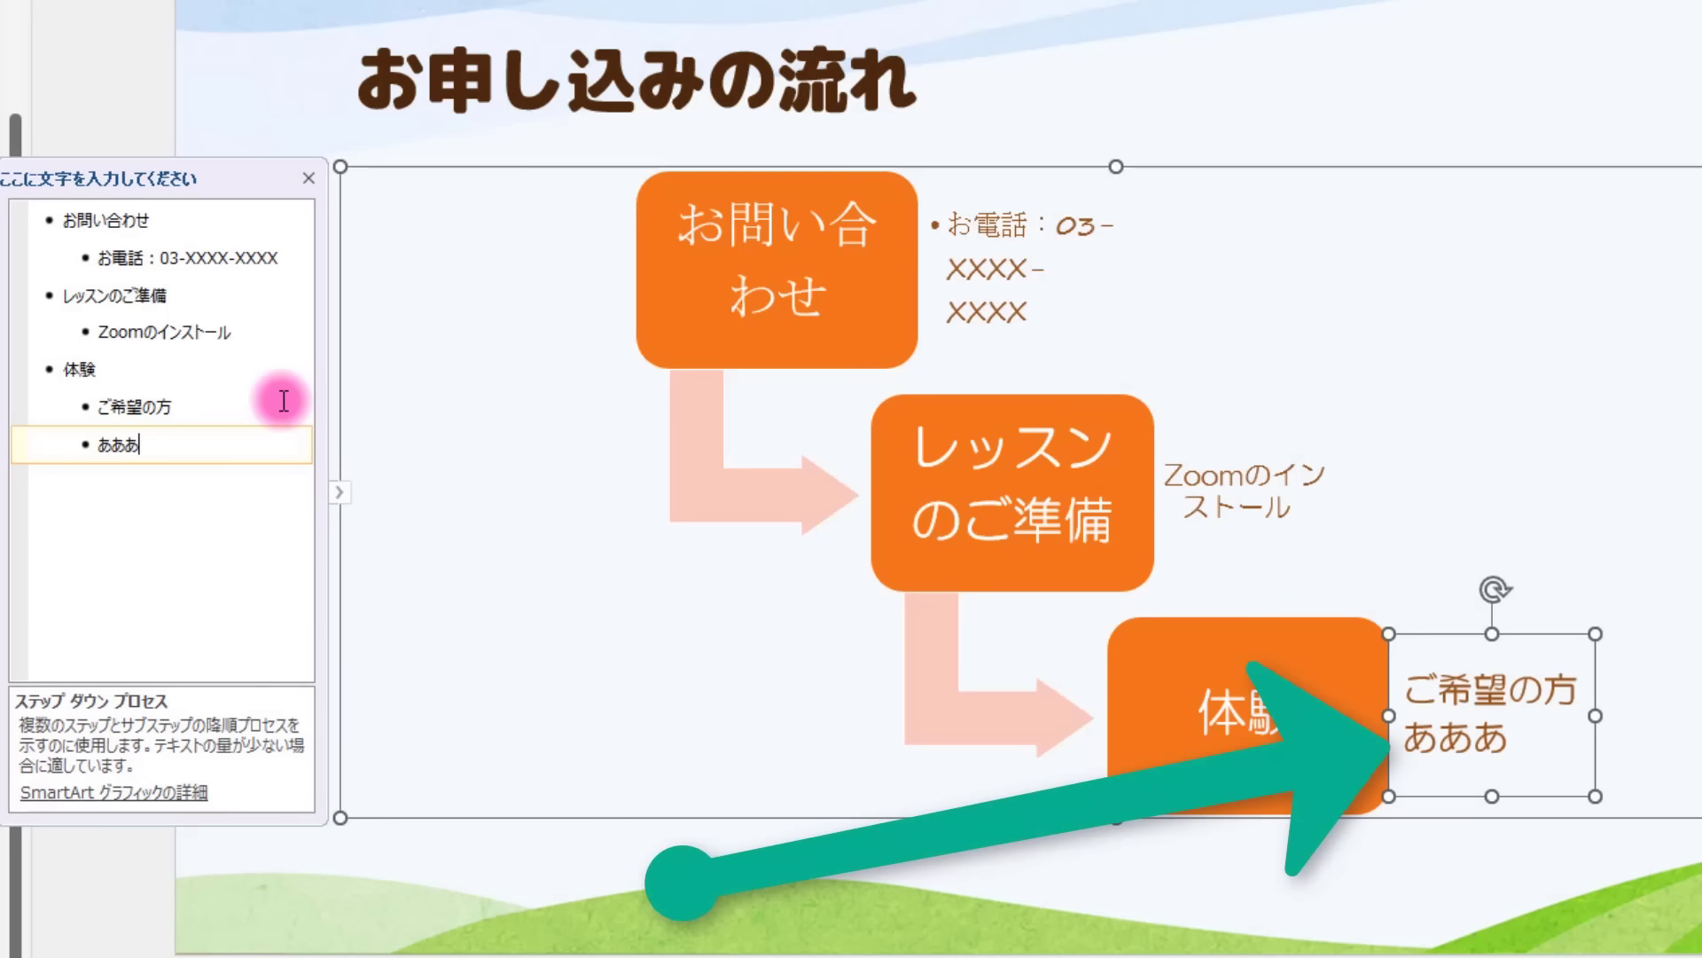
{"action": "key", "text": "BackSpace"}
{"action": "key", "text": "BackSpace"}
{"action": "key", "text": "BackSpace"}
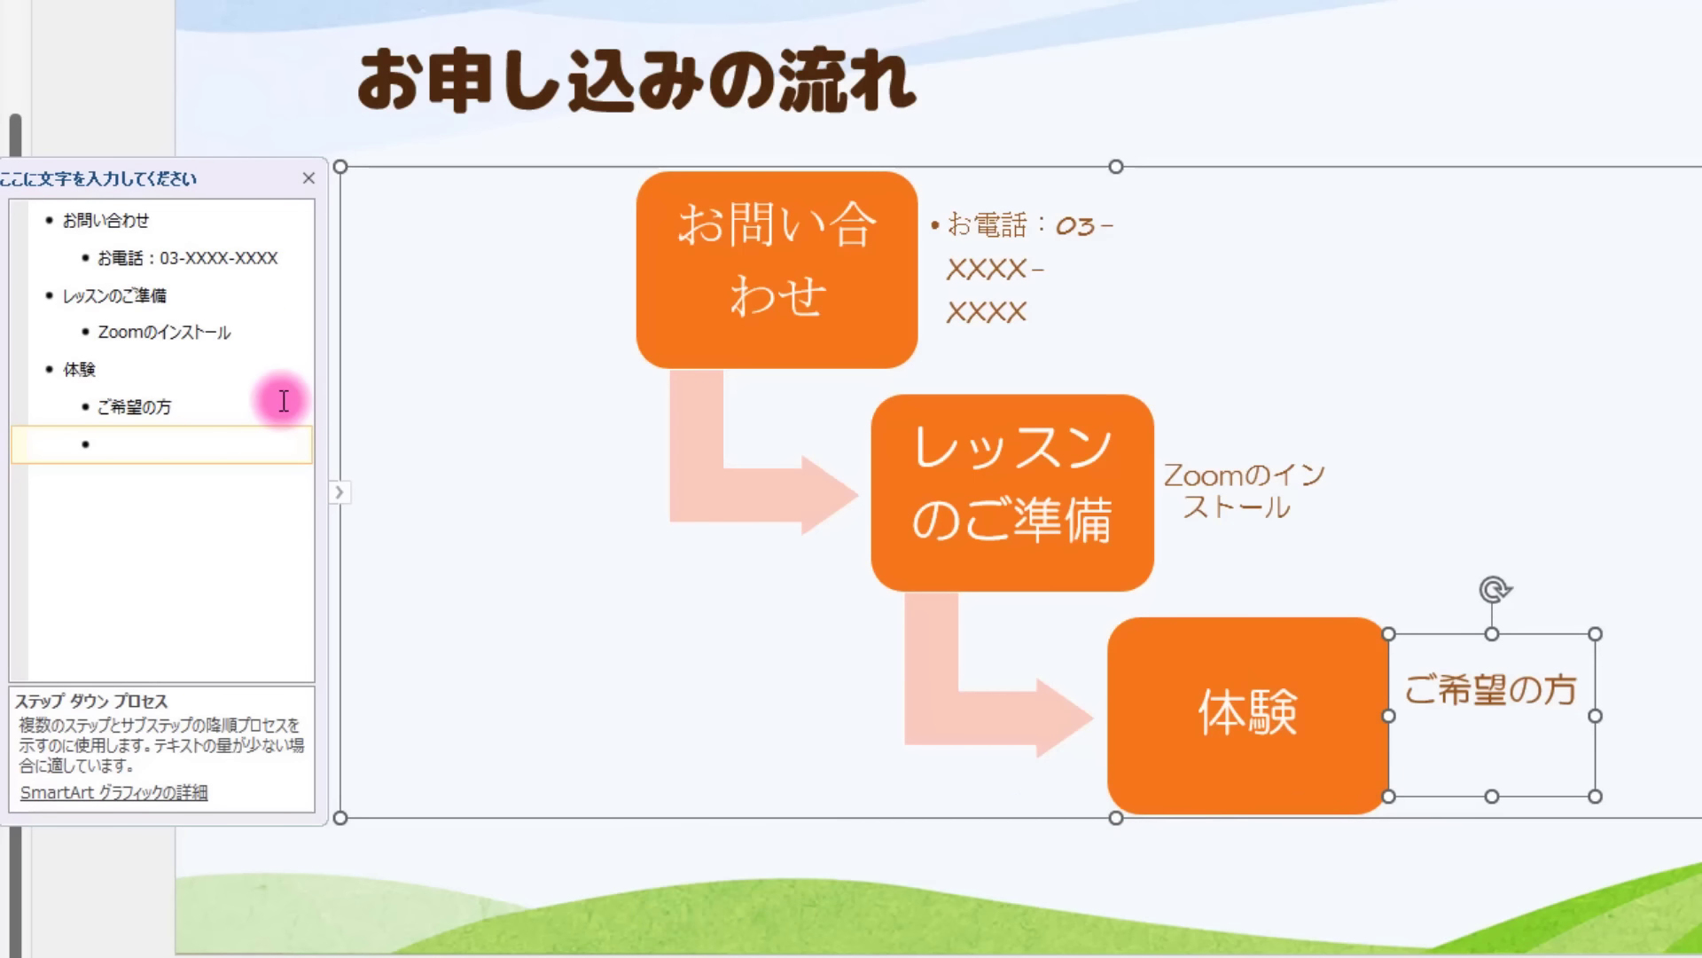
{"action": "key", "text": "shift"}
{"action": "key", "text": "shift+Tab"}
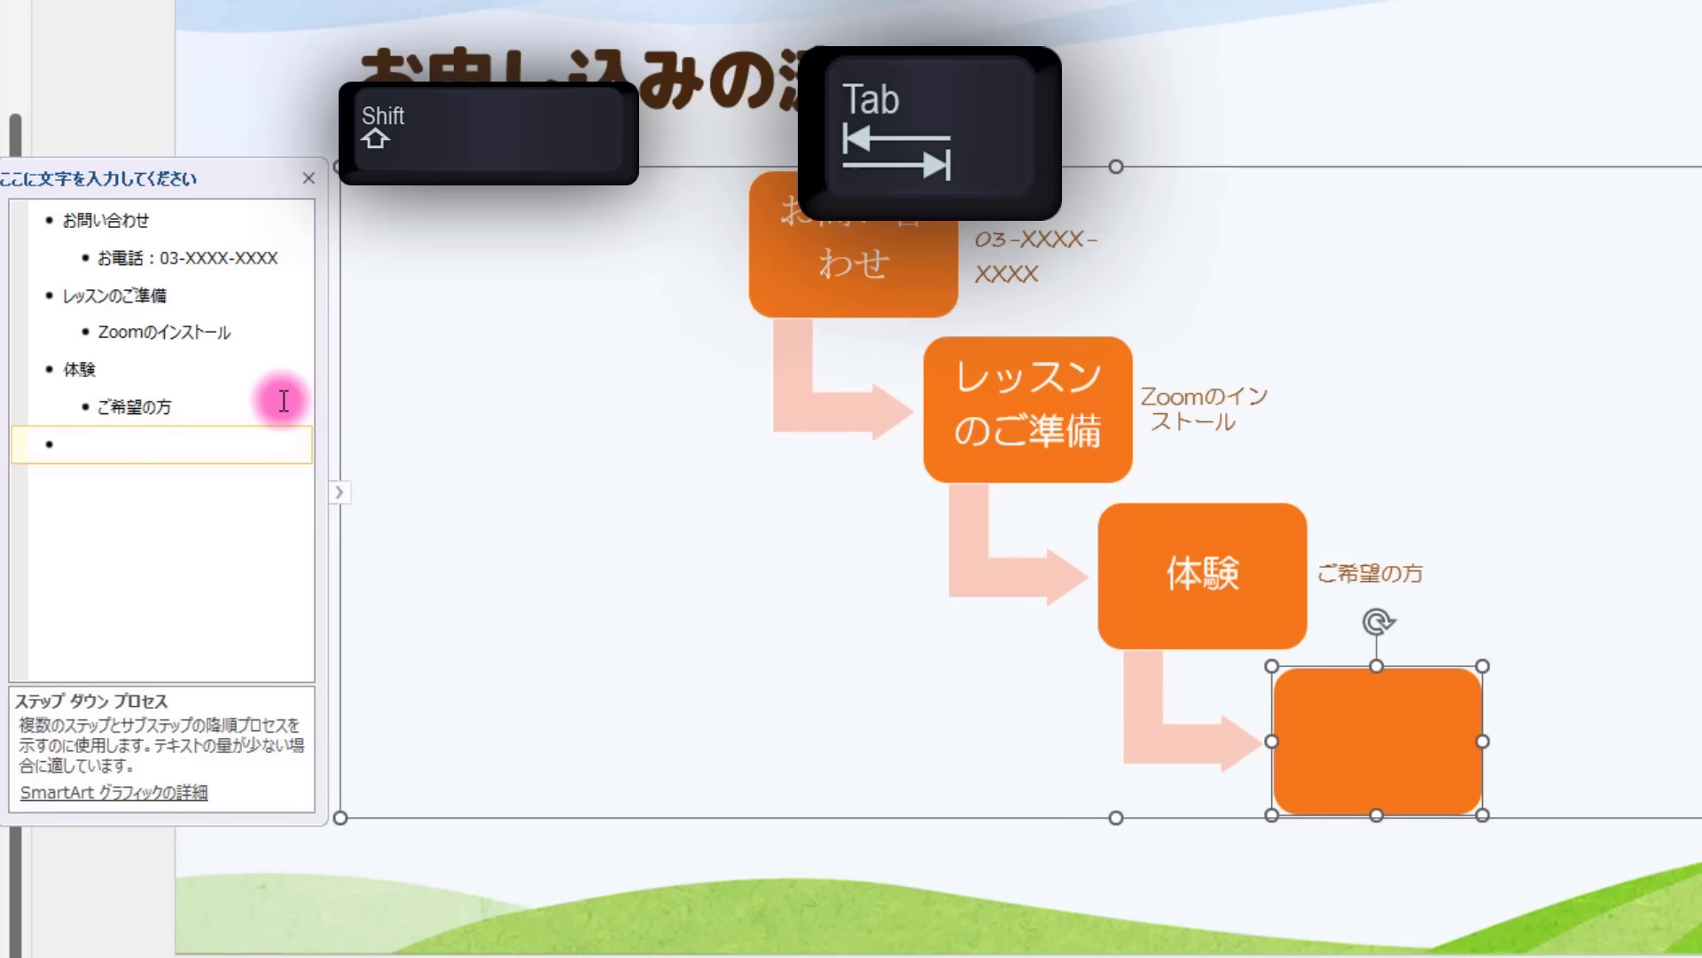
{"action": "type", "text": "ごにゅう"}
{"action": "type", "text": "きん"}
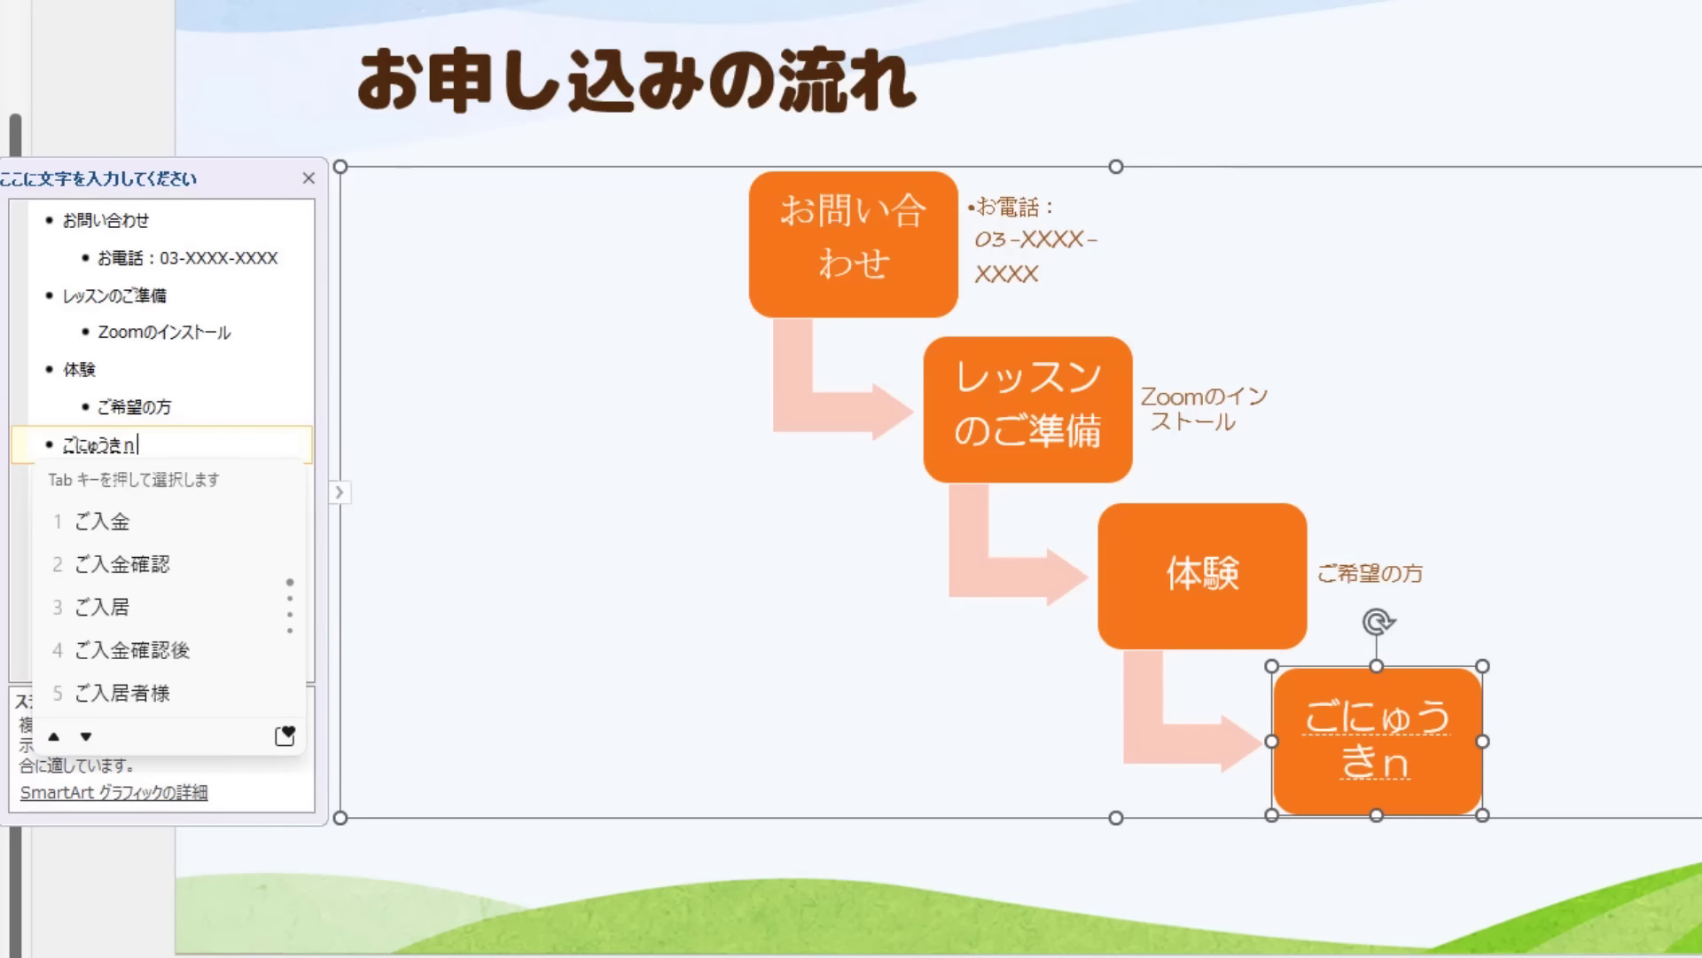
{"action": "key", "text": "space"}
{"action": "key", "text": "Return"}
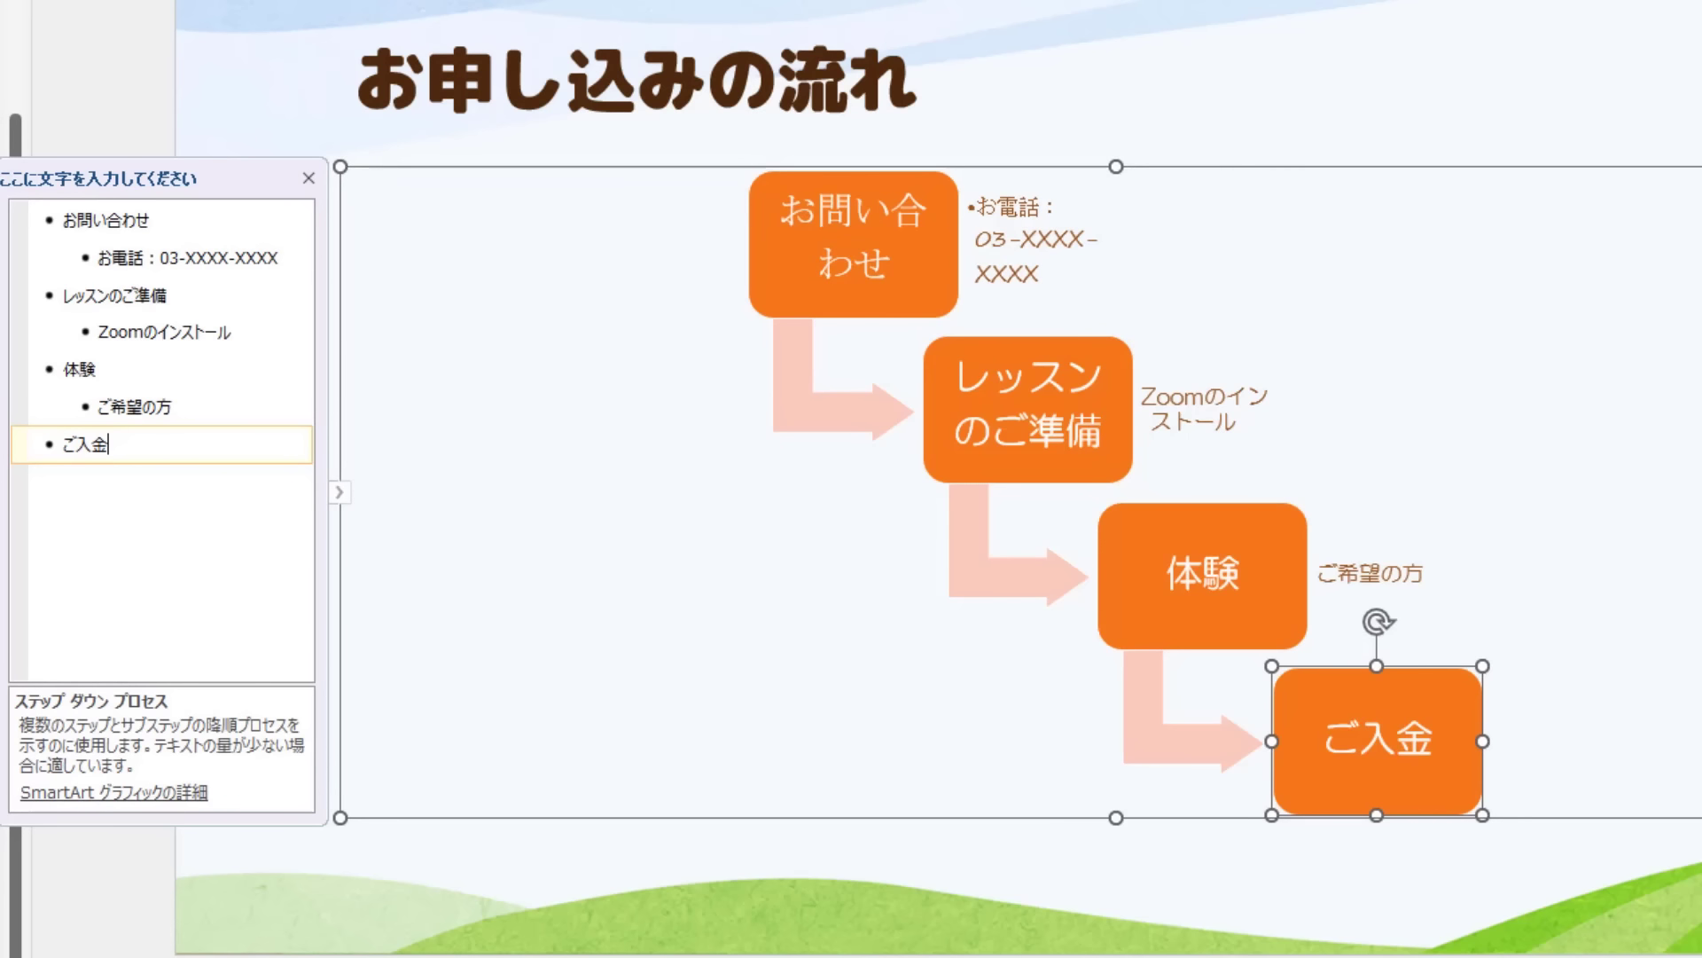
{"action": "key", "text": "Return"}
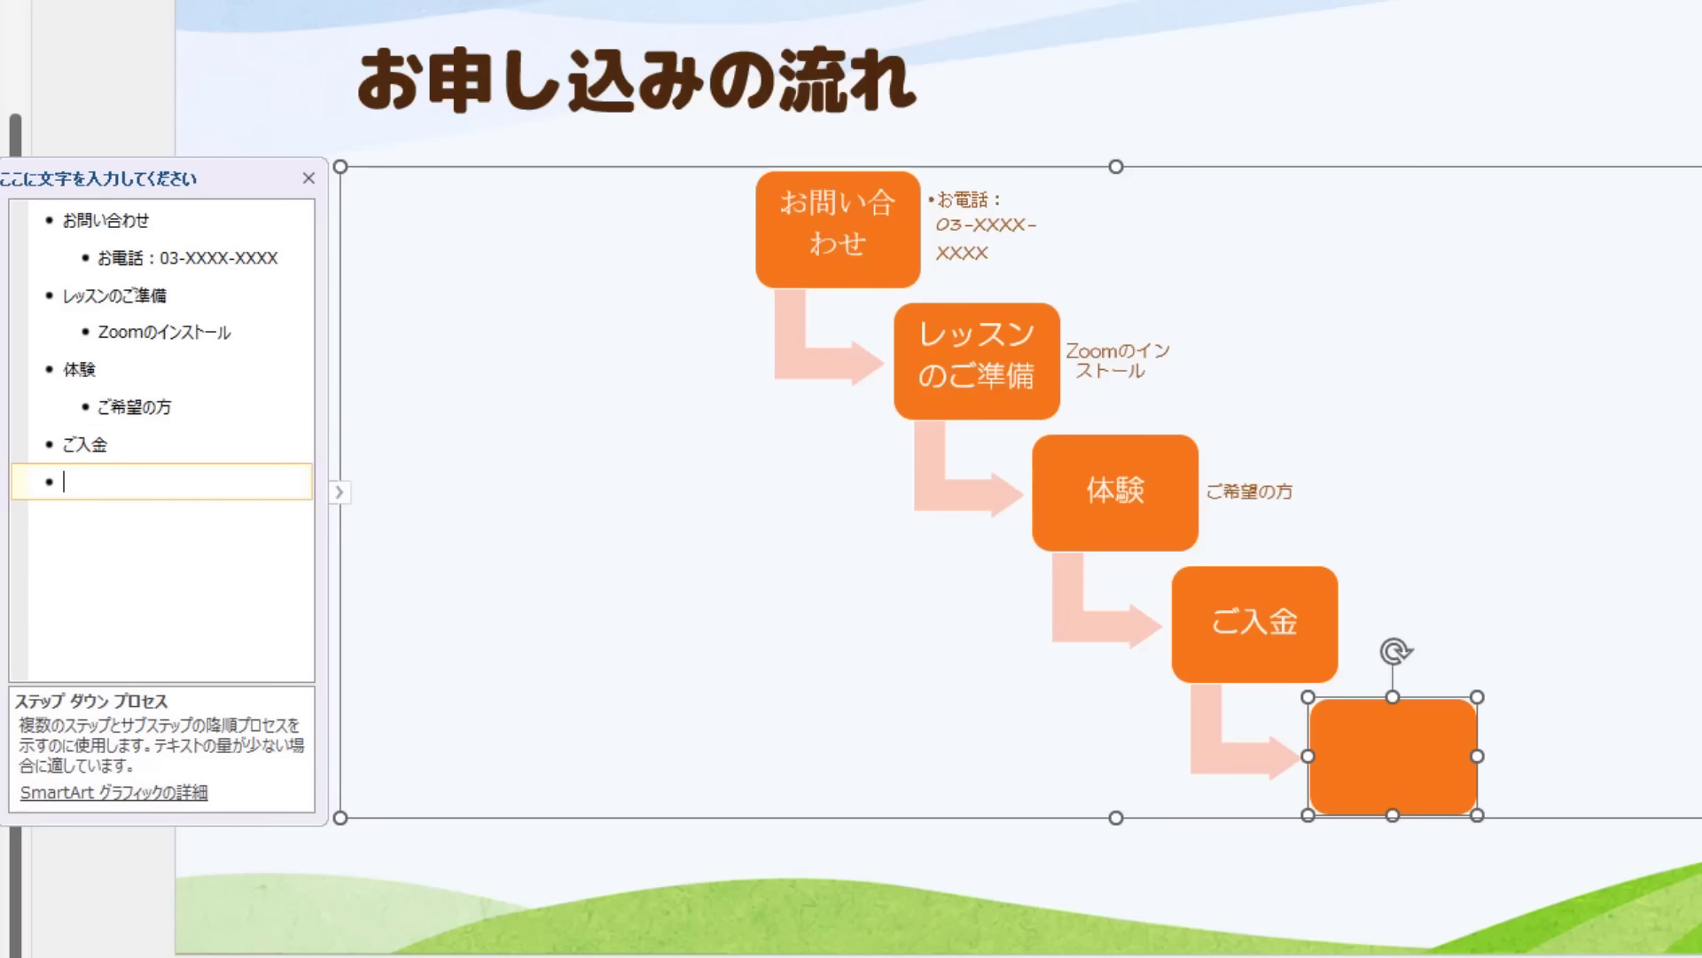
{"action": "key", "text": "BackSpace"}
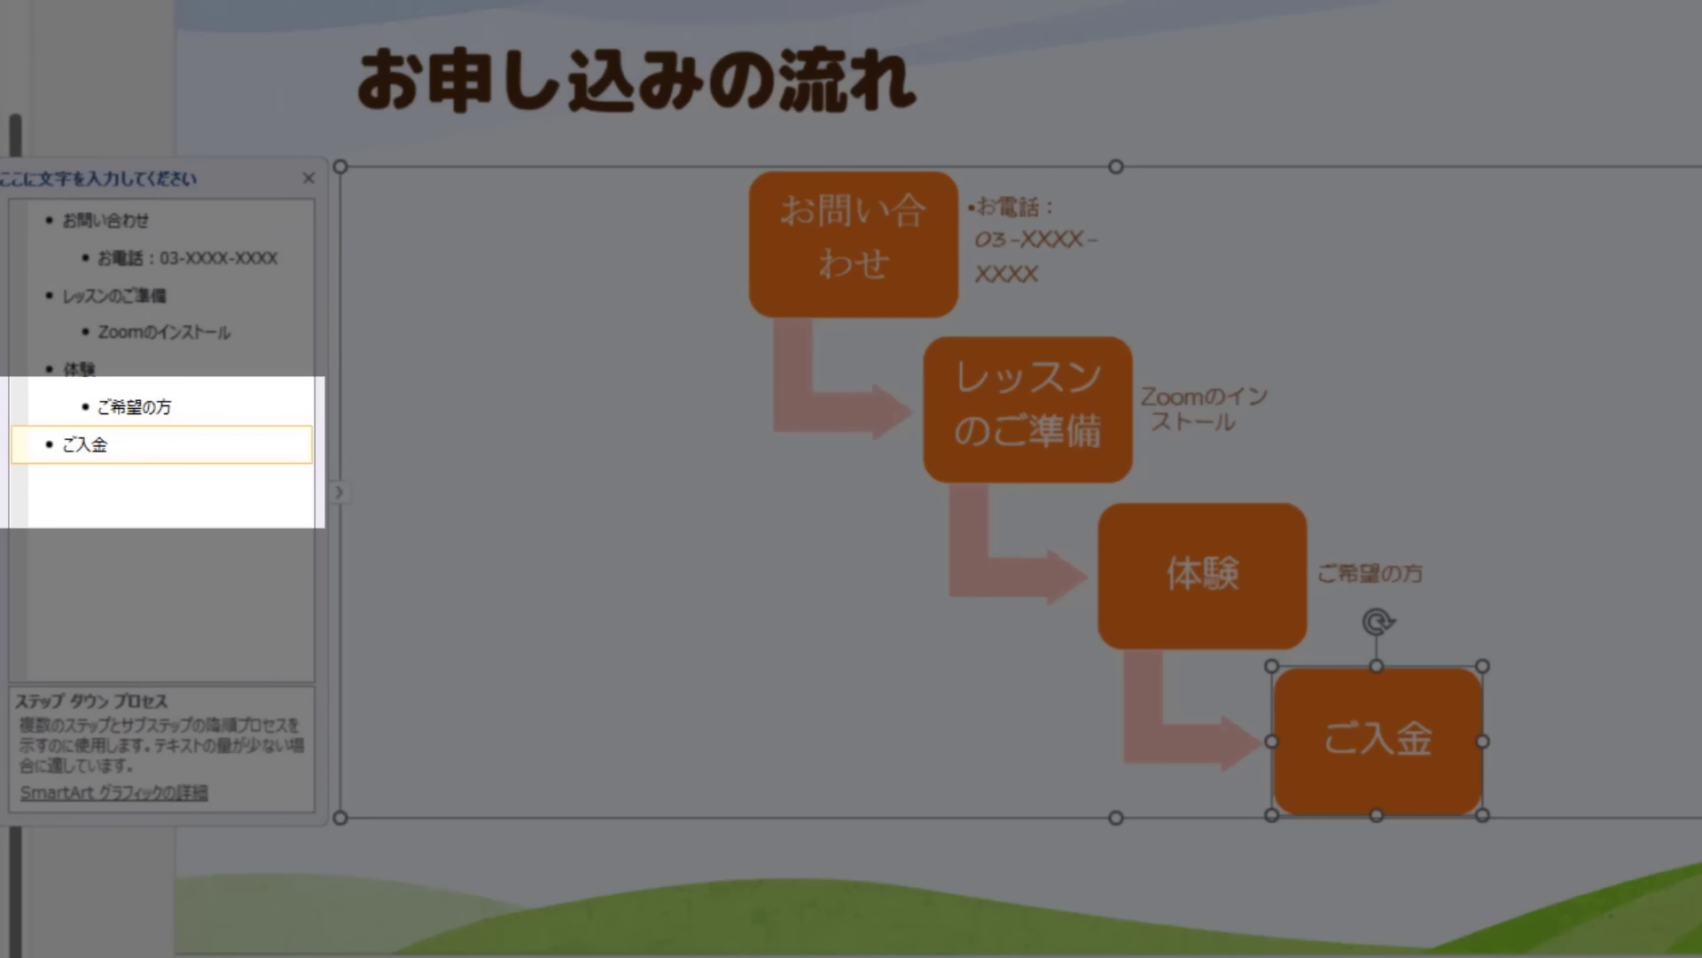
{"action": "key", "text": "Return"}
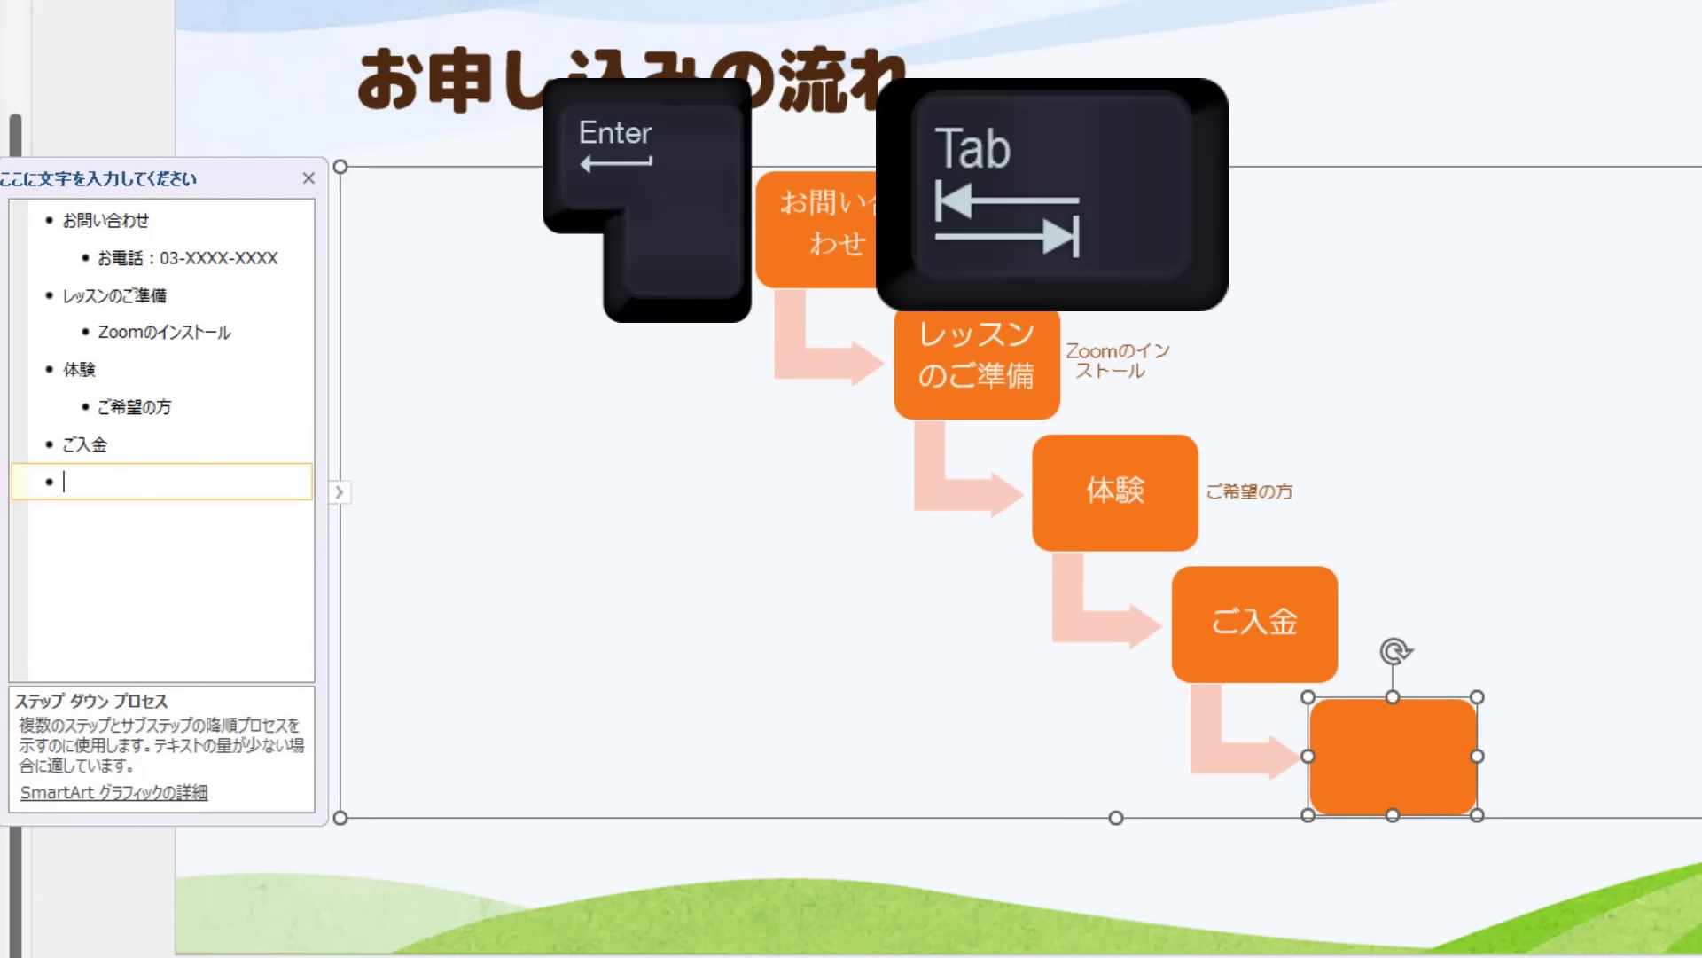
Give ご入金 the detail text お振込み.
{"action": "key", "text": "Tab"}
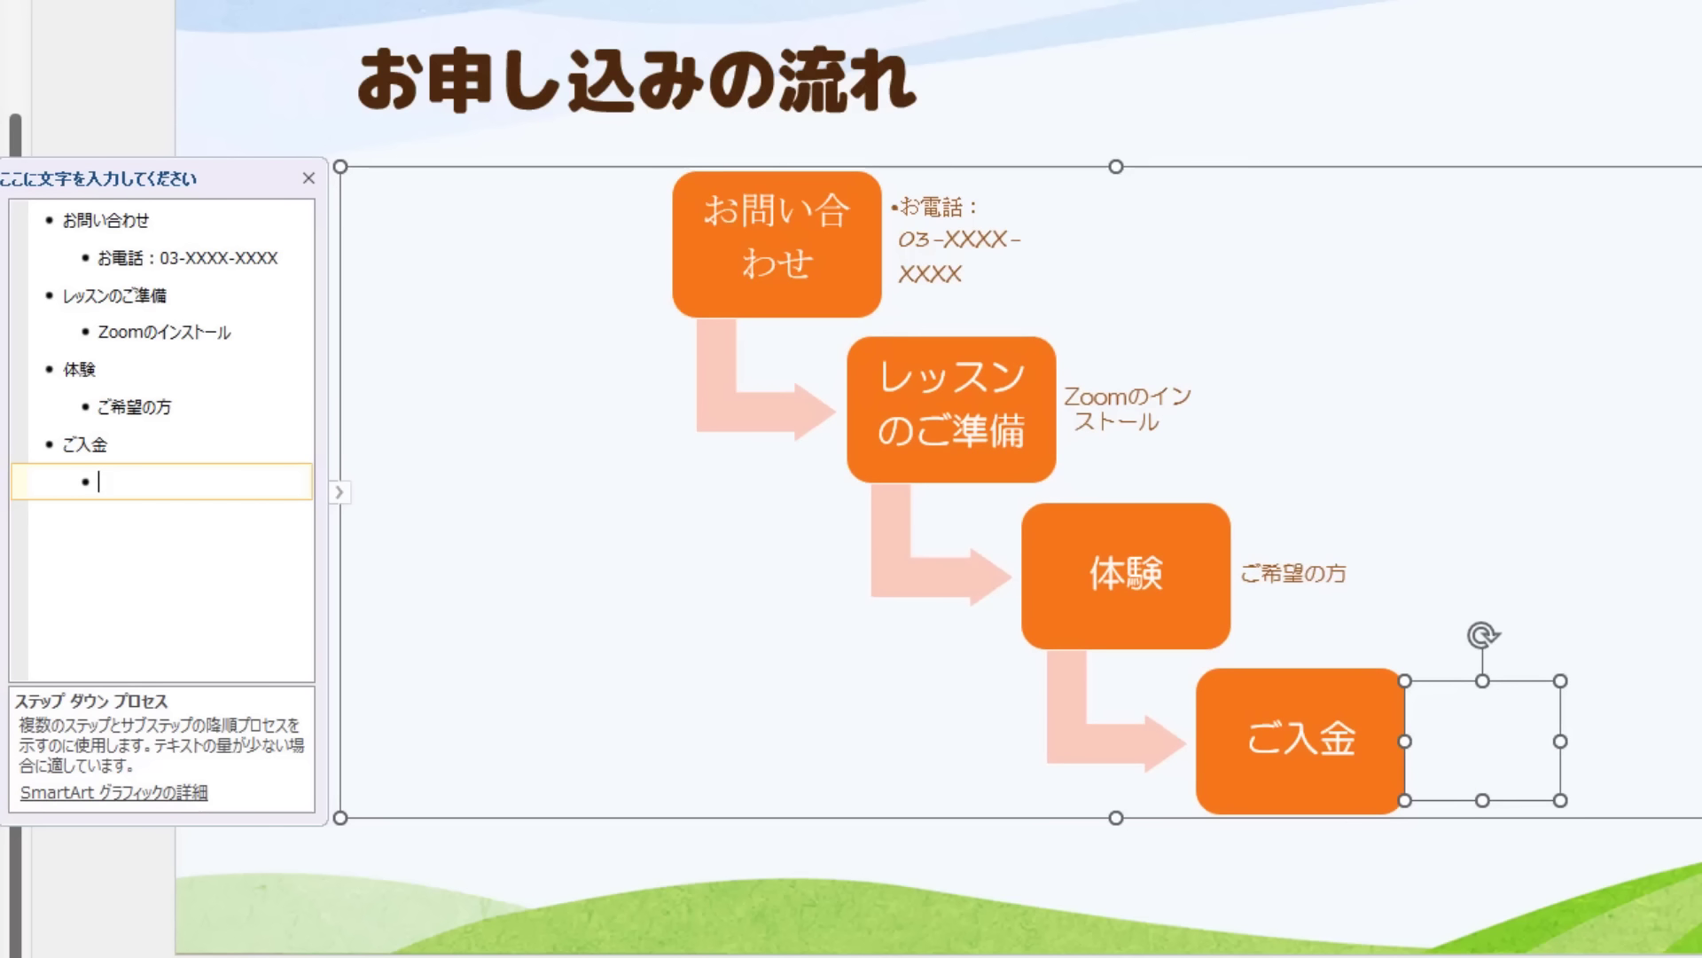
{"action": "type", "text": "oh"}
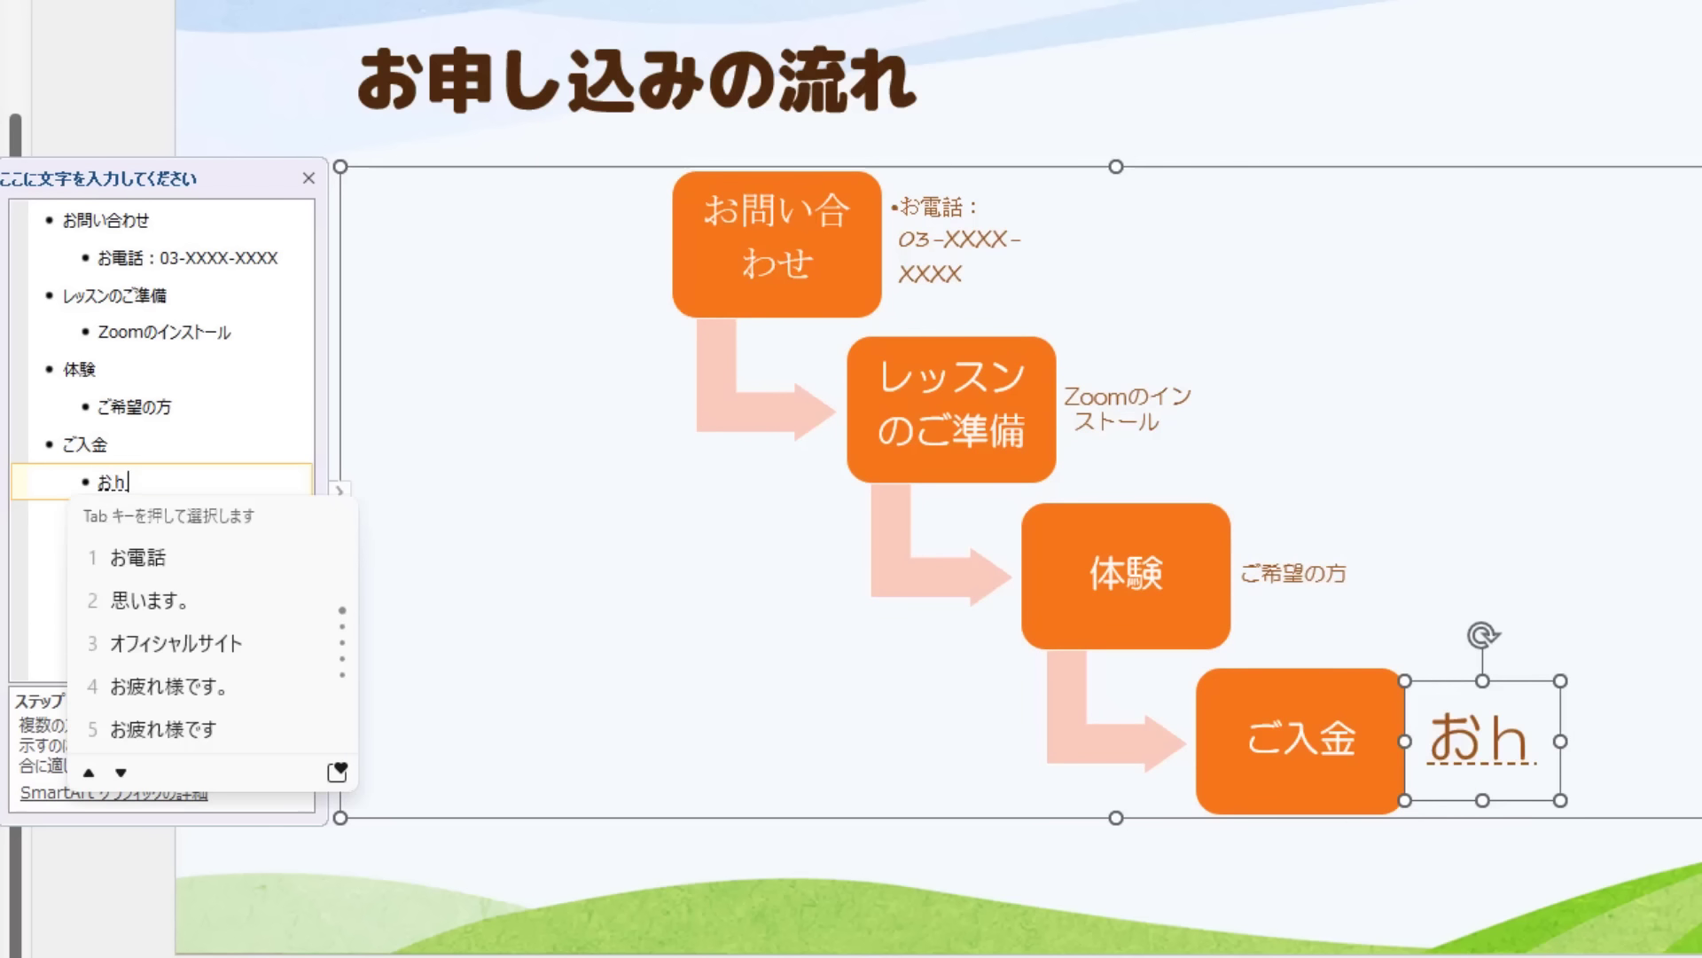
{"action": "type", "text": "urikomi"}
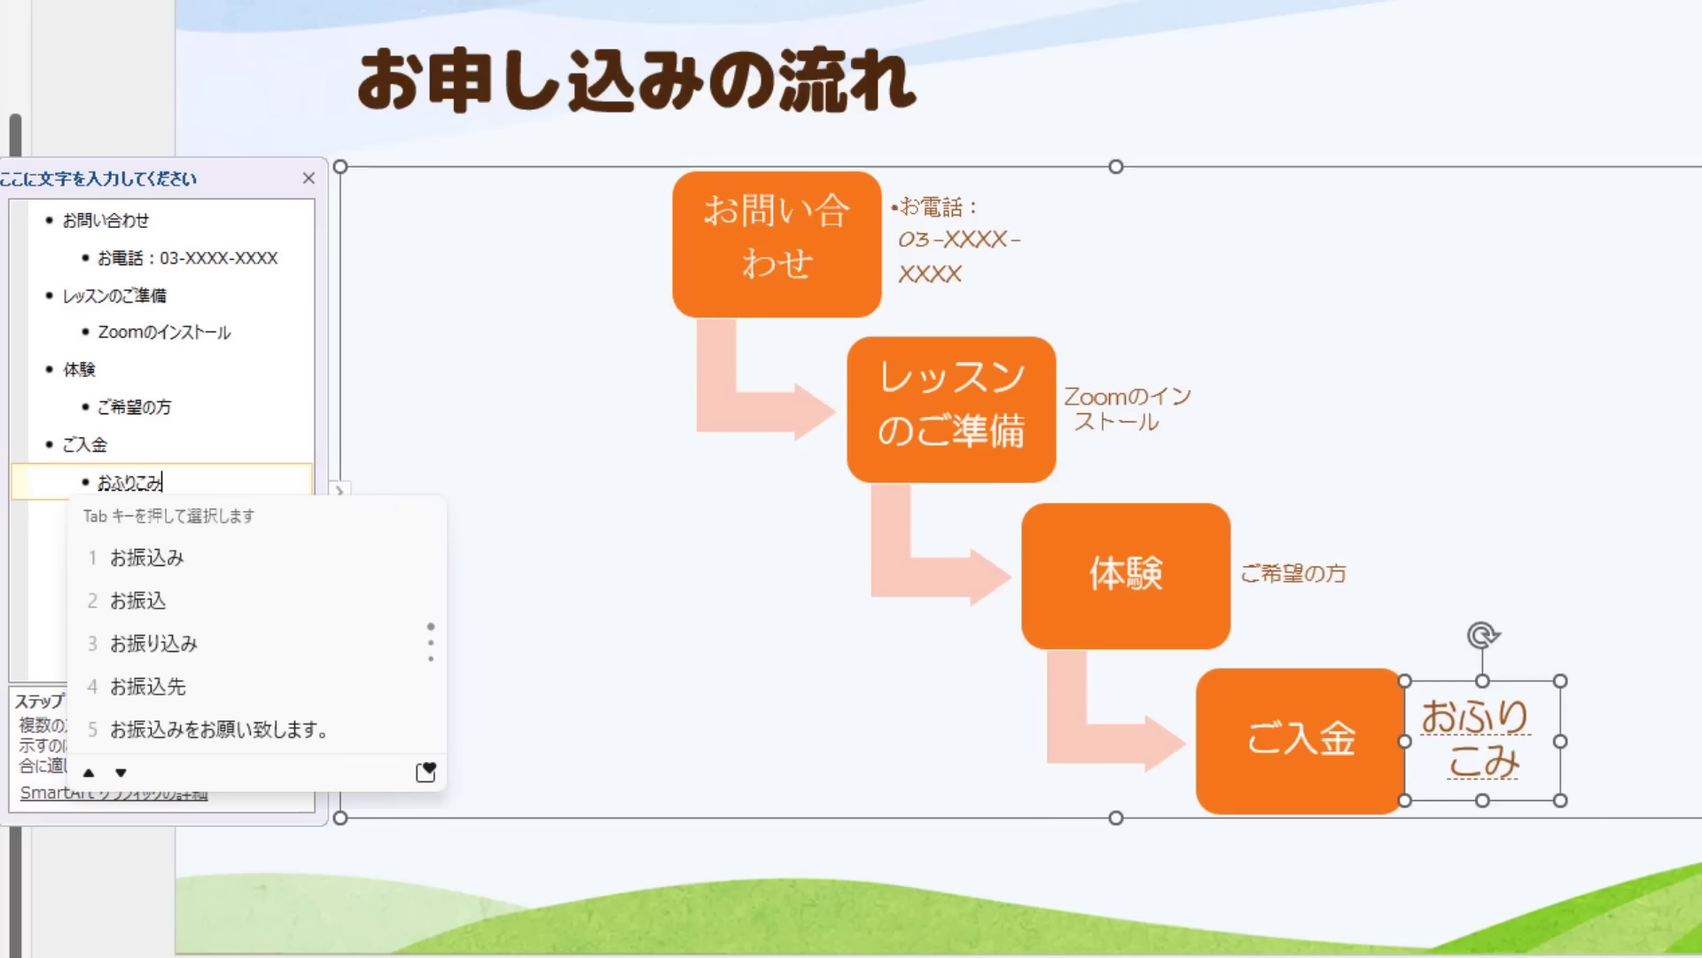
{"action": "key", "text": "space"}
{"action": "key", "text": "Return"}
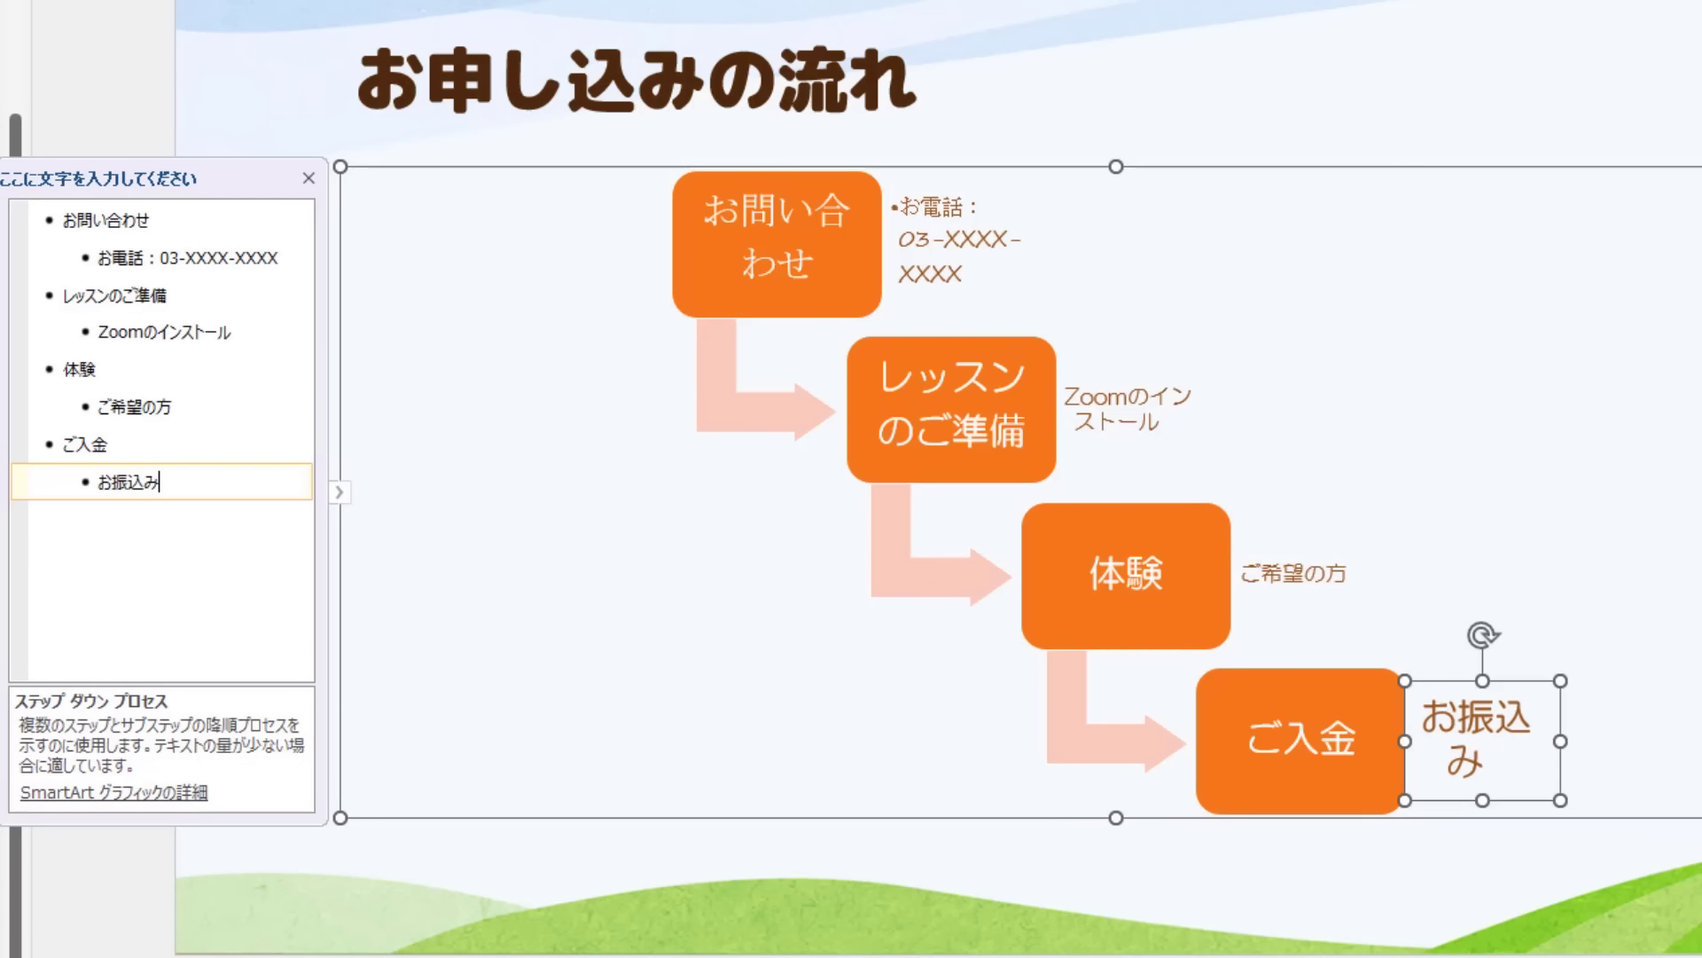
Add 授業開始 as the fifth main step.
{"action": "key", "text": "Return"}
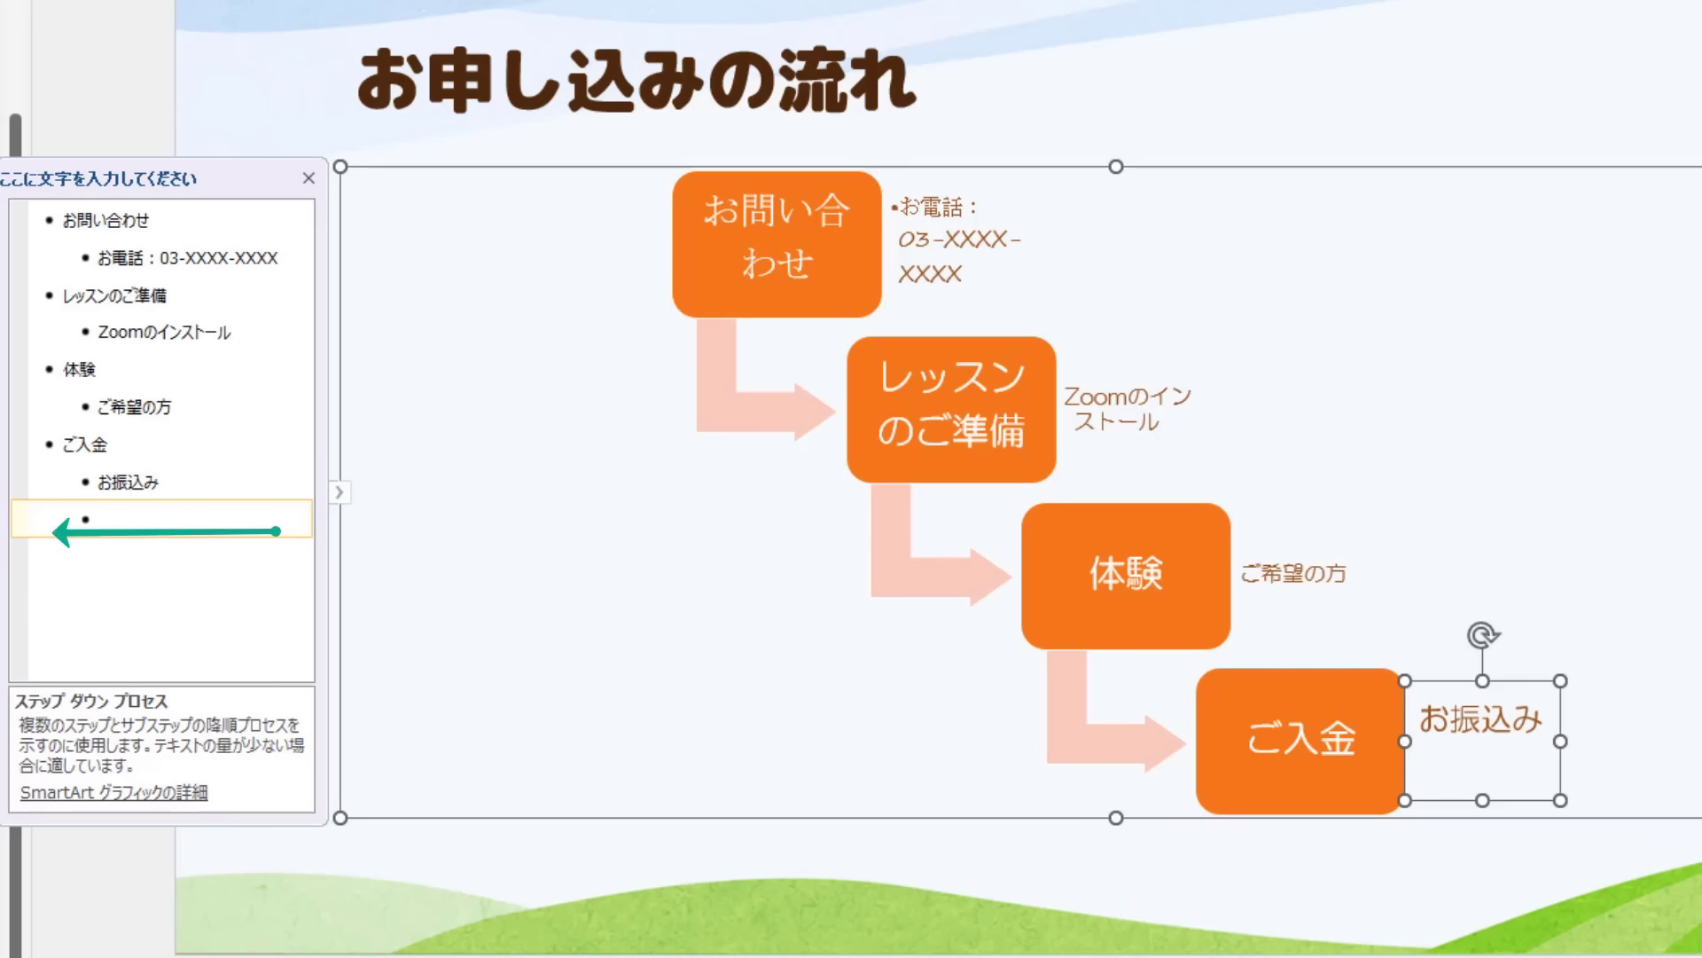
{"action": "key", "text": "shift+Tab"}
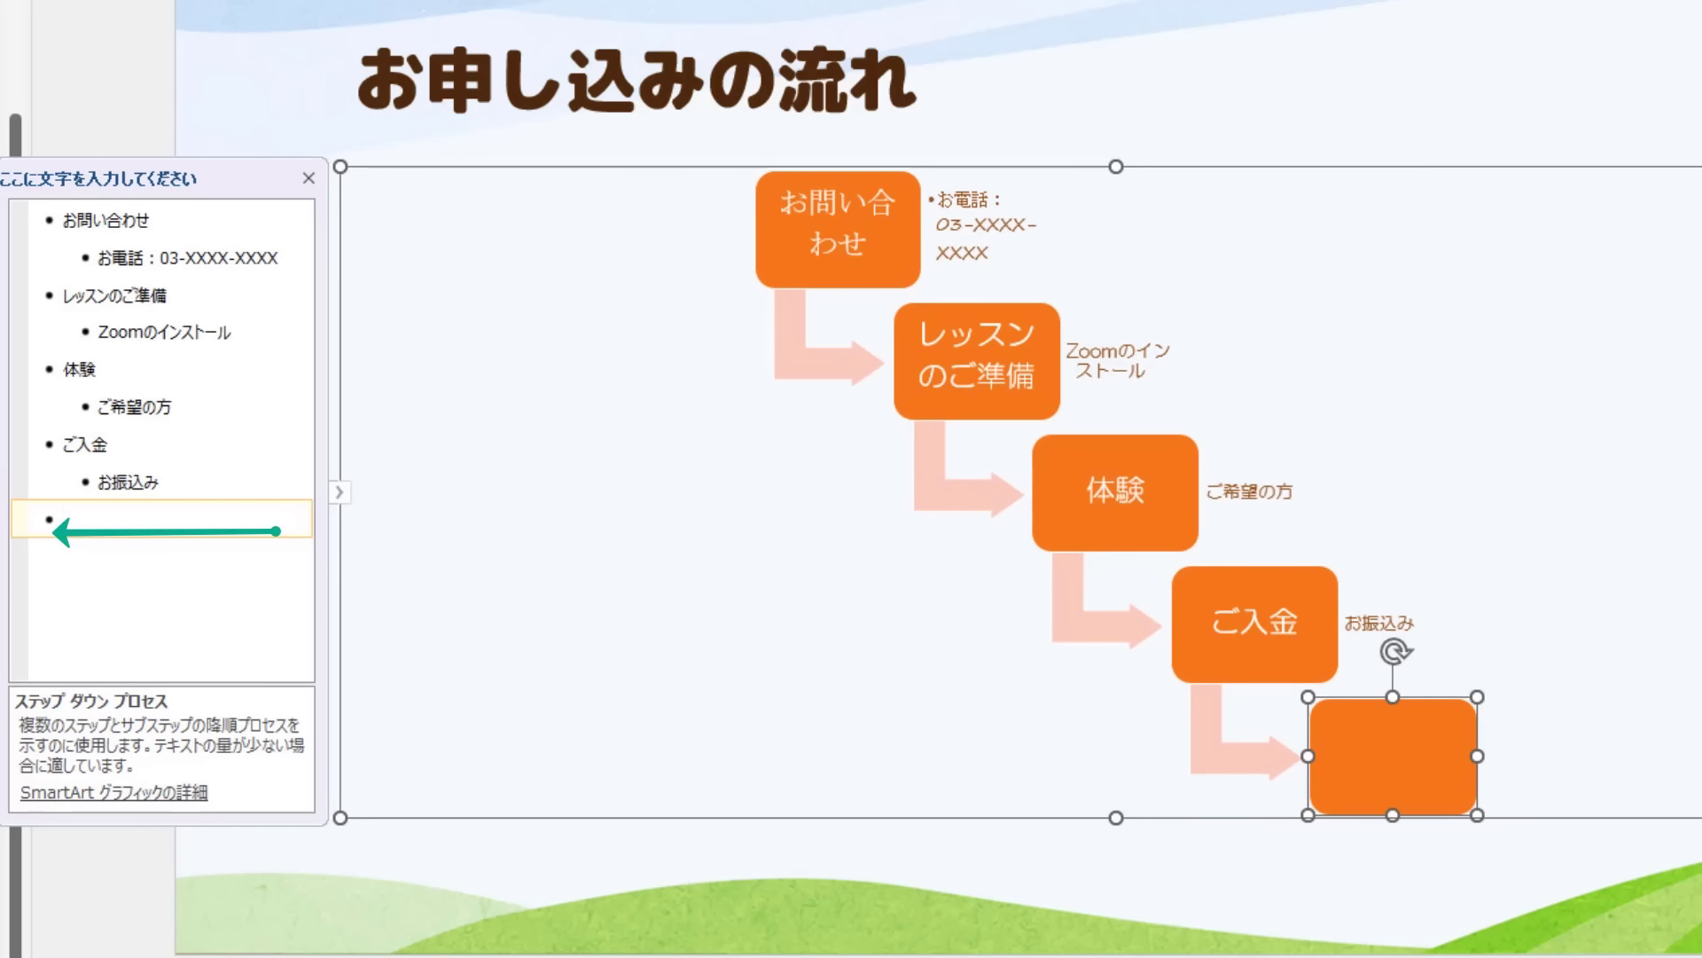
{"action": "type", "text": "jugyoukaishi"}
{"action": "key", "text": "space"}
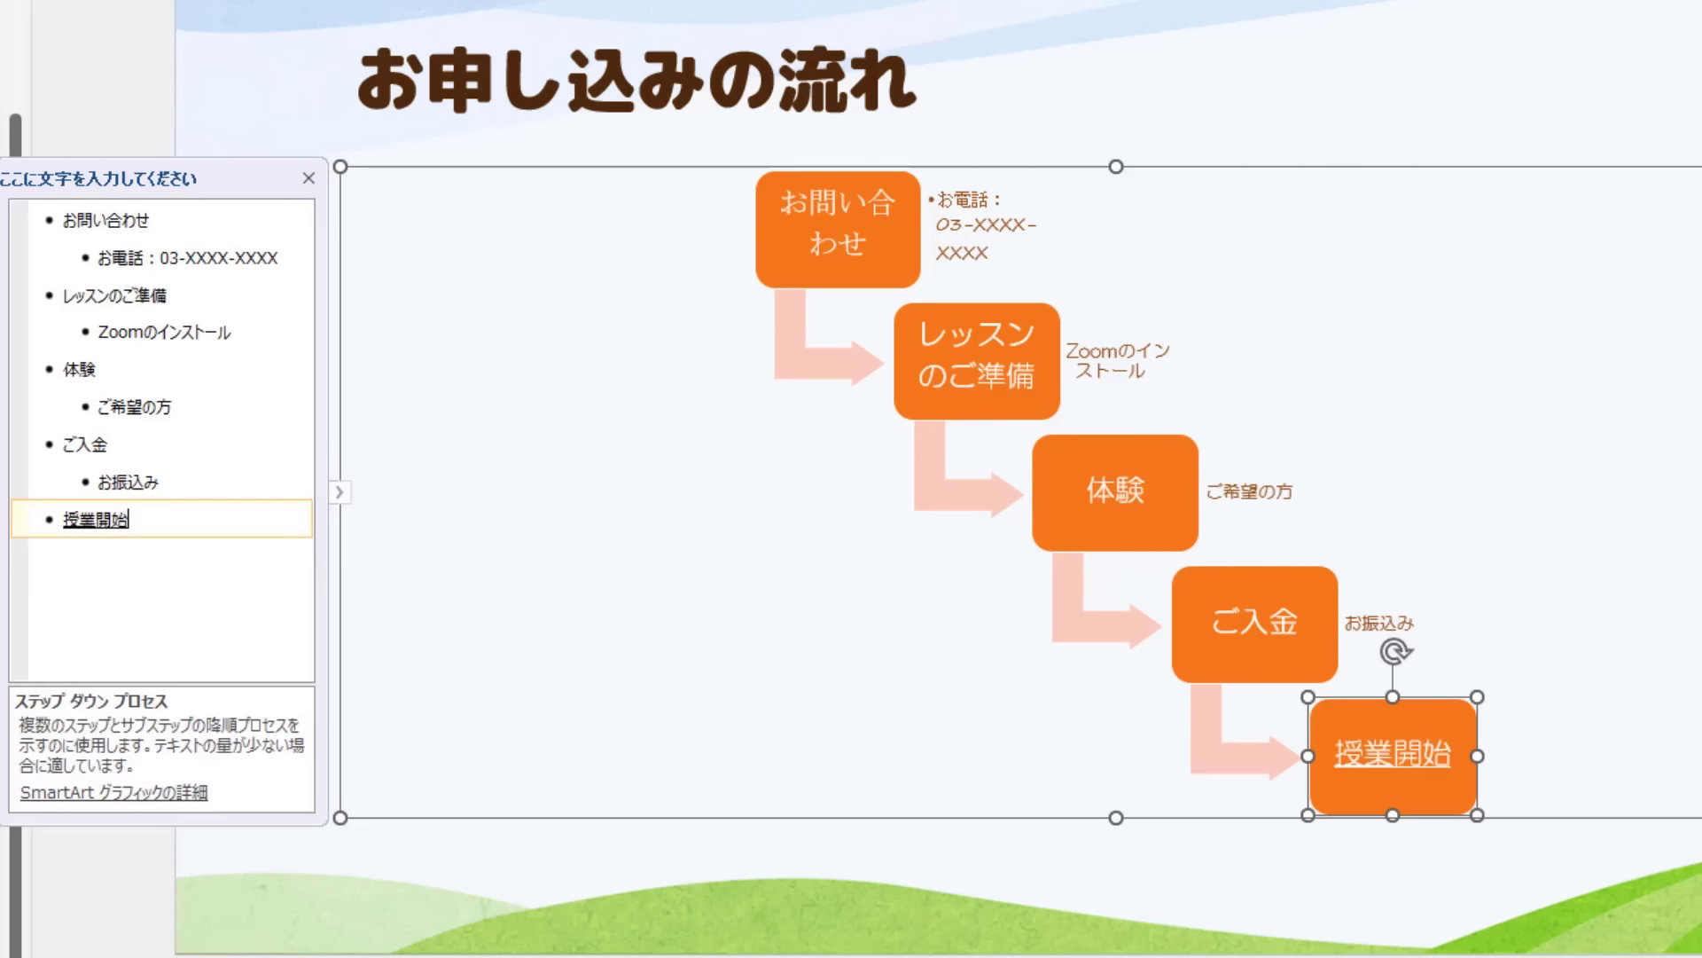
{"action": "key", "text": "Return"}
{"action": "key", "text": "Return"}
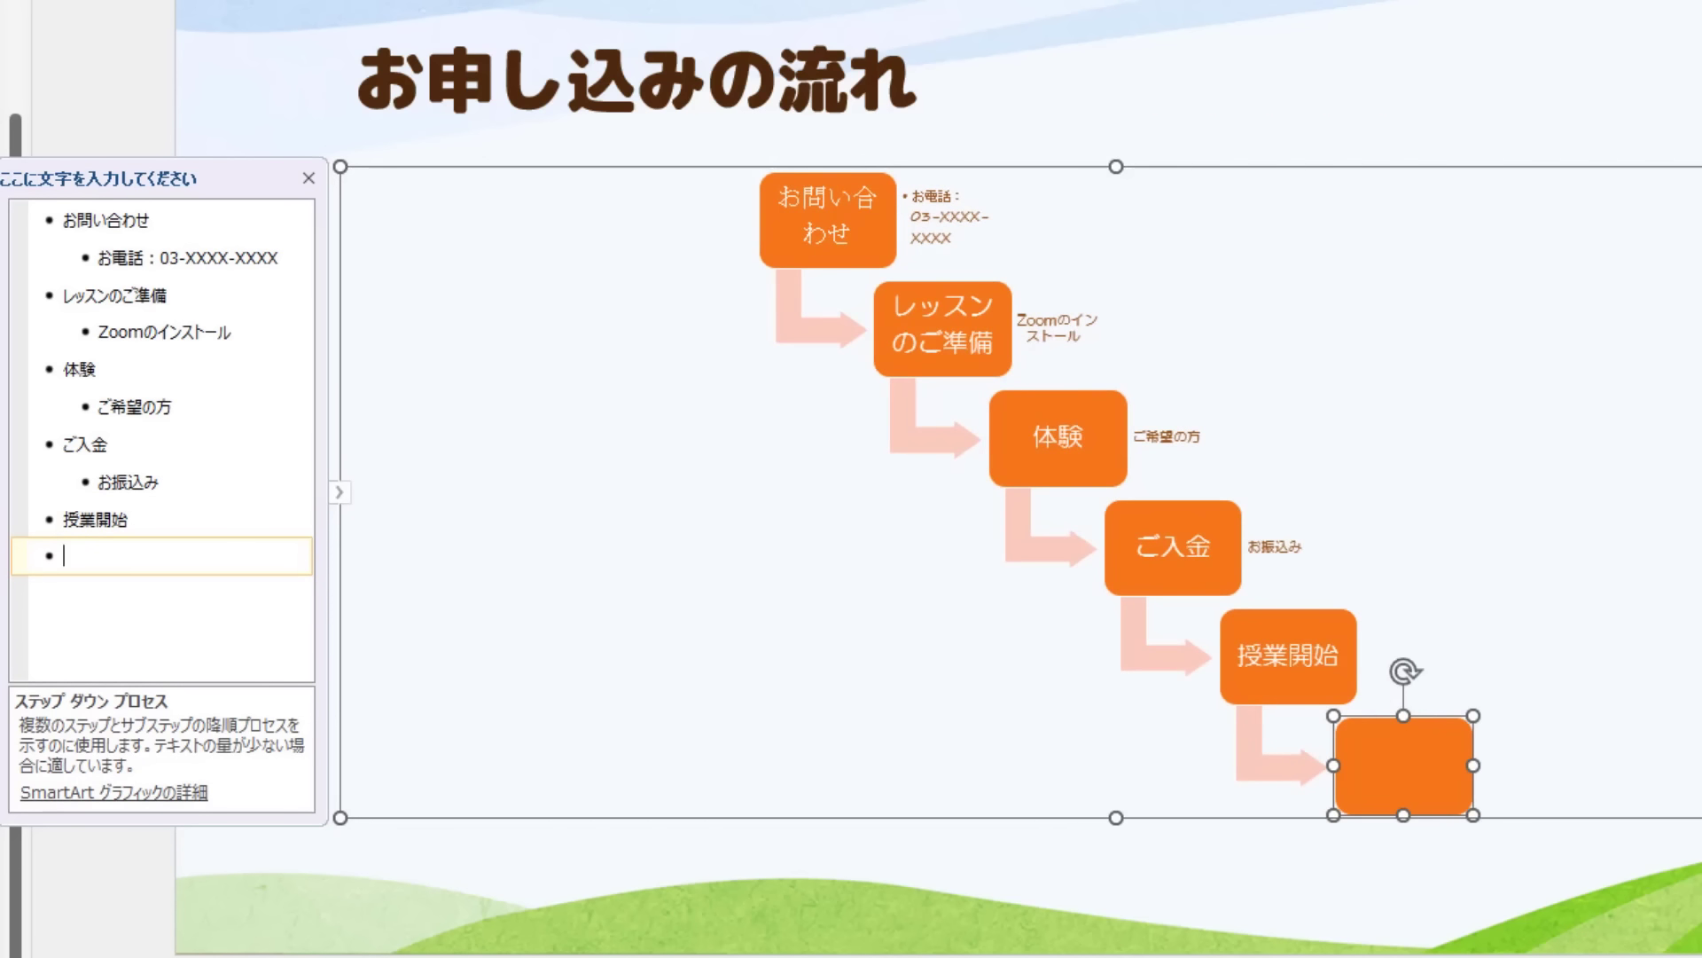
Give 授業開始 the detail text ご予約時間に受講開始.
{"action": "key", "text": "Tab"}
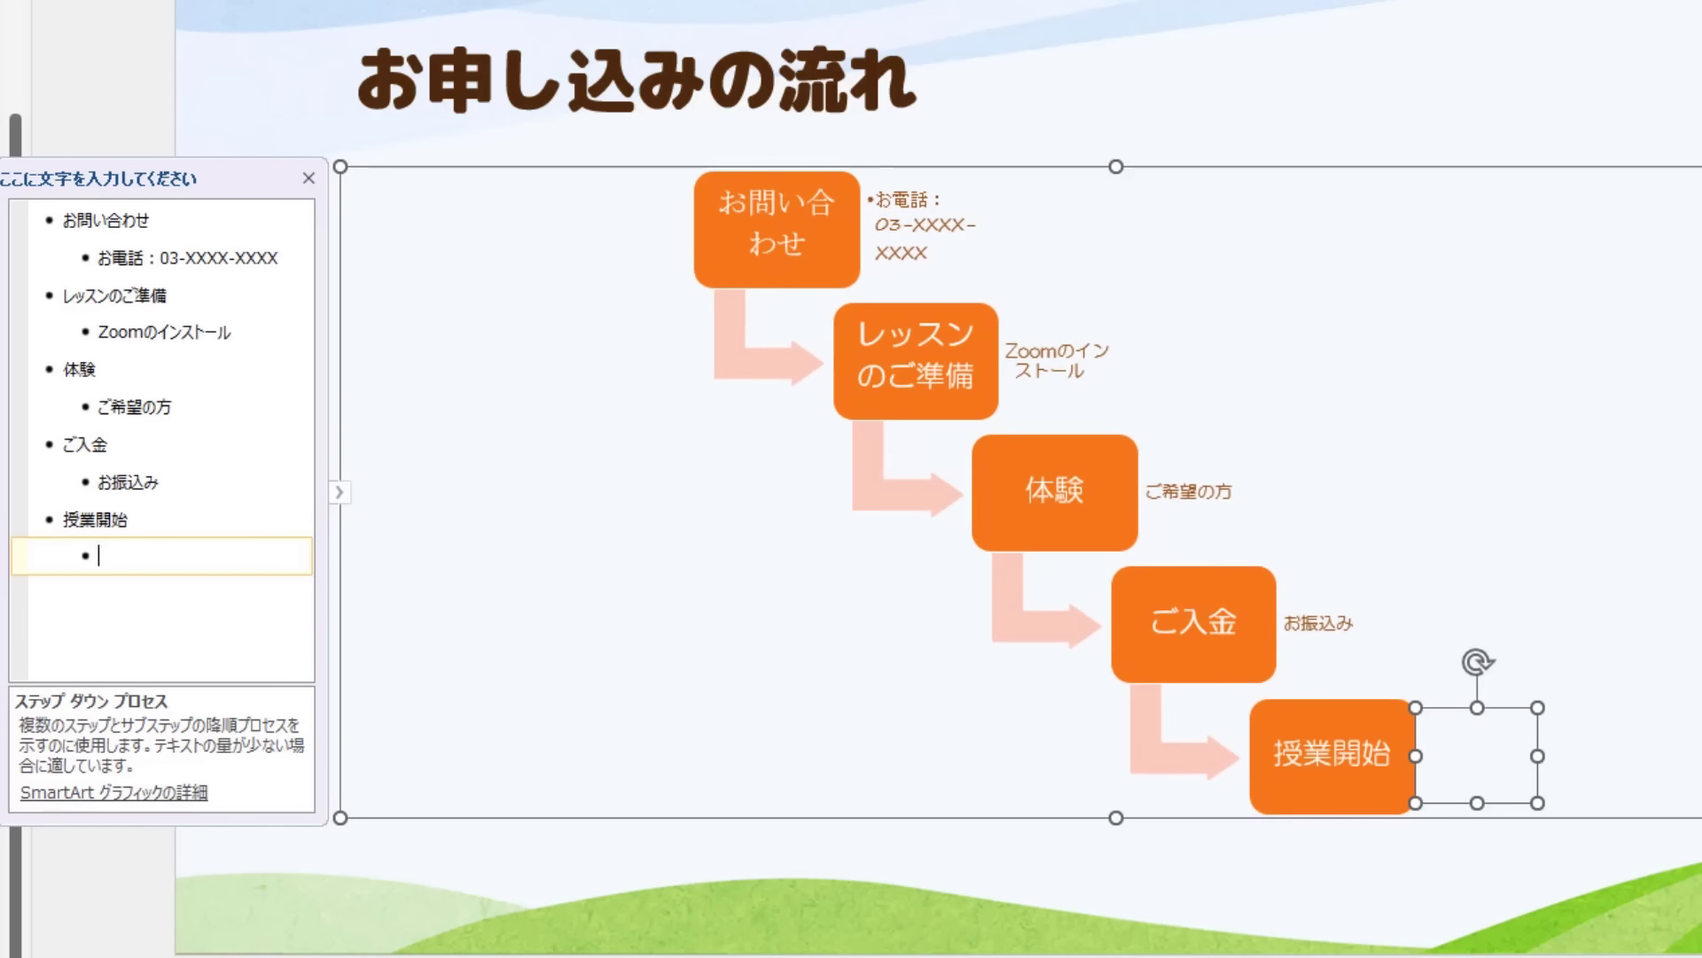
{"action": "type", "text": "go"}
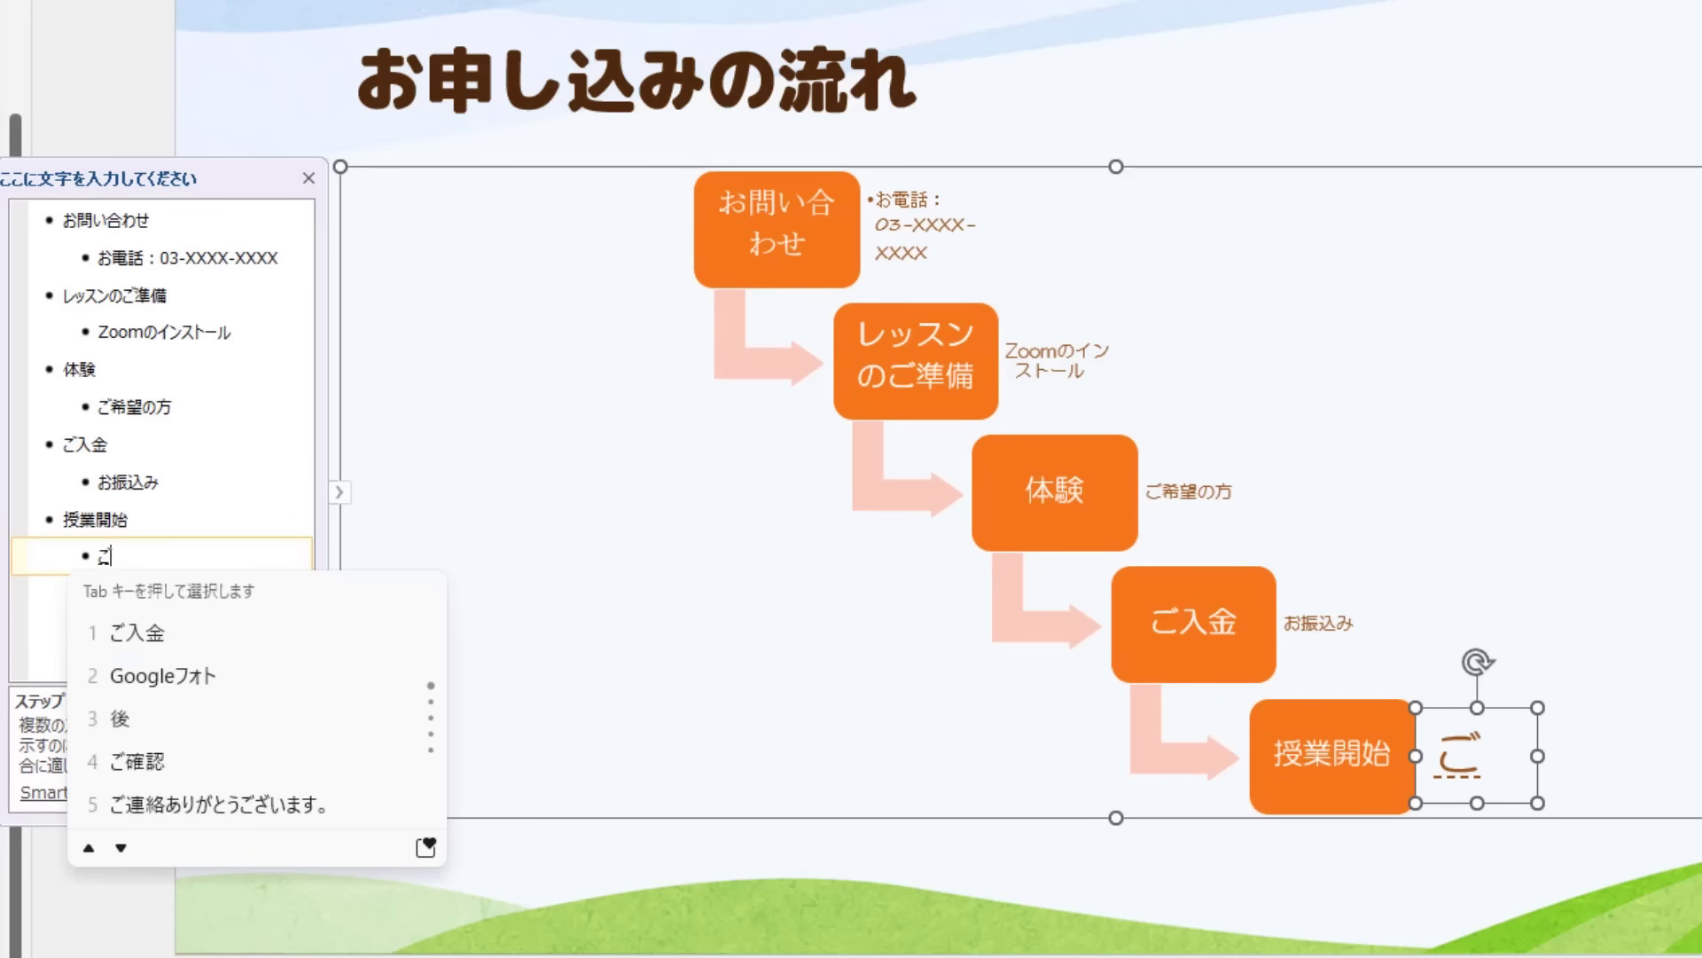
{"action": "type", "text": "yoyakjika"}
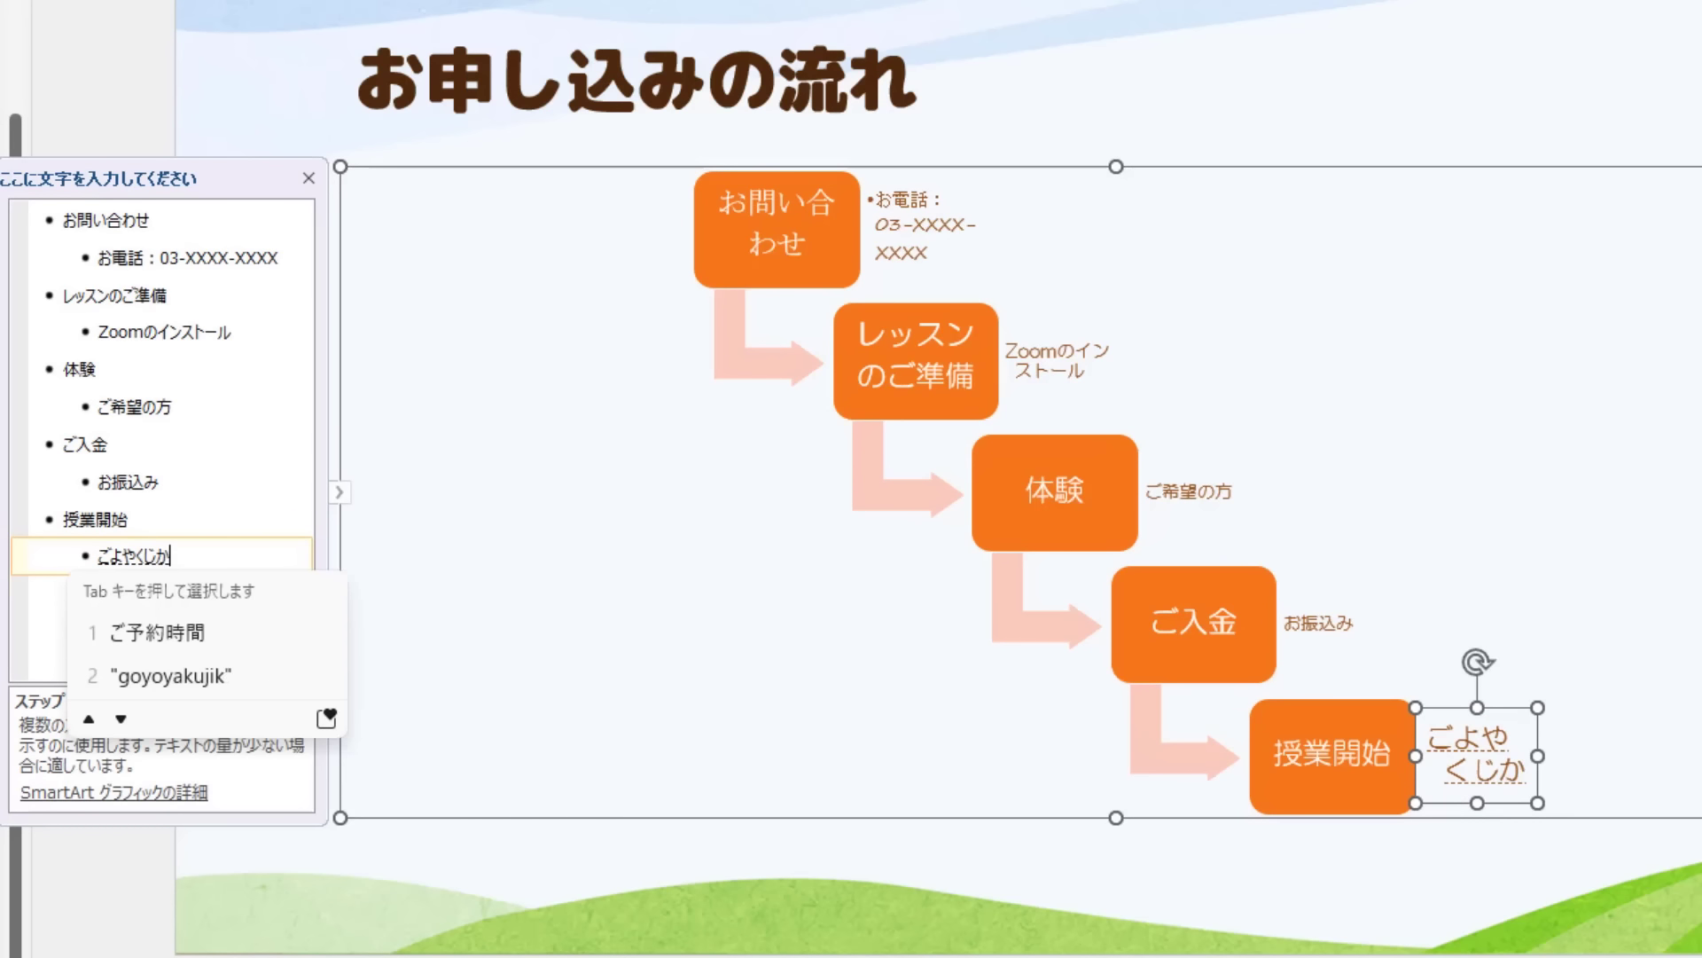
{"action": "type", "text": "n"}
{"action": "key", "text": "space"}
{"action": "key", "text": "Return"}
{"action": "type", "text": "n"}
{"action": "key", "text": "Return"}
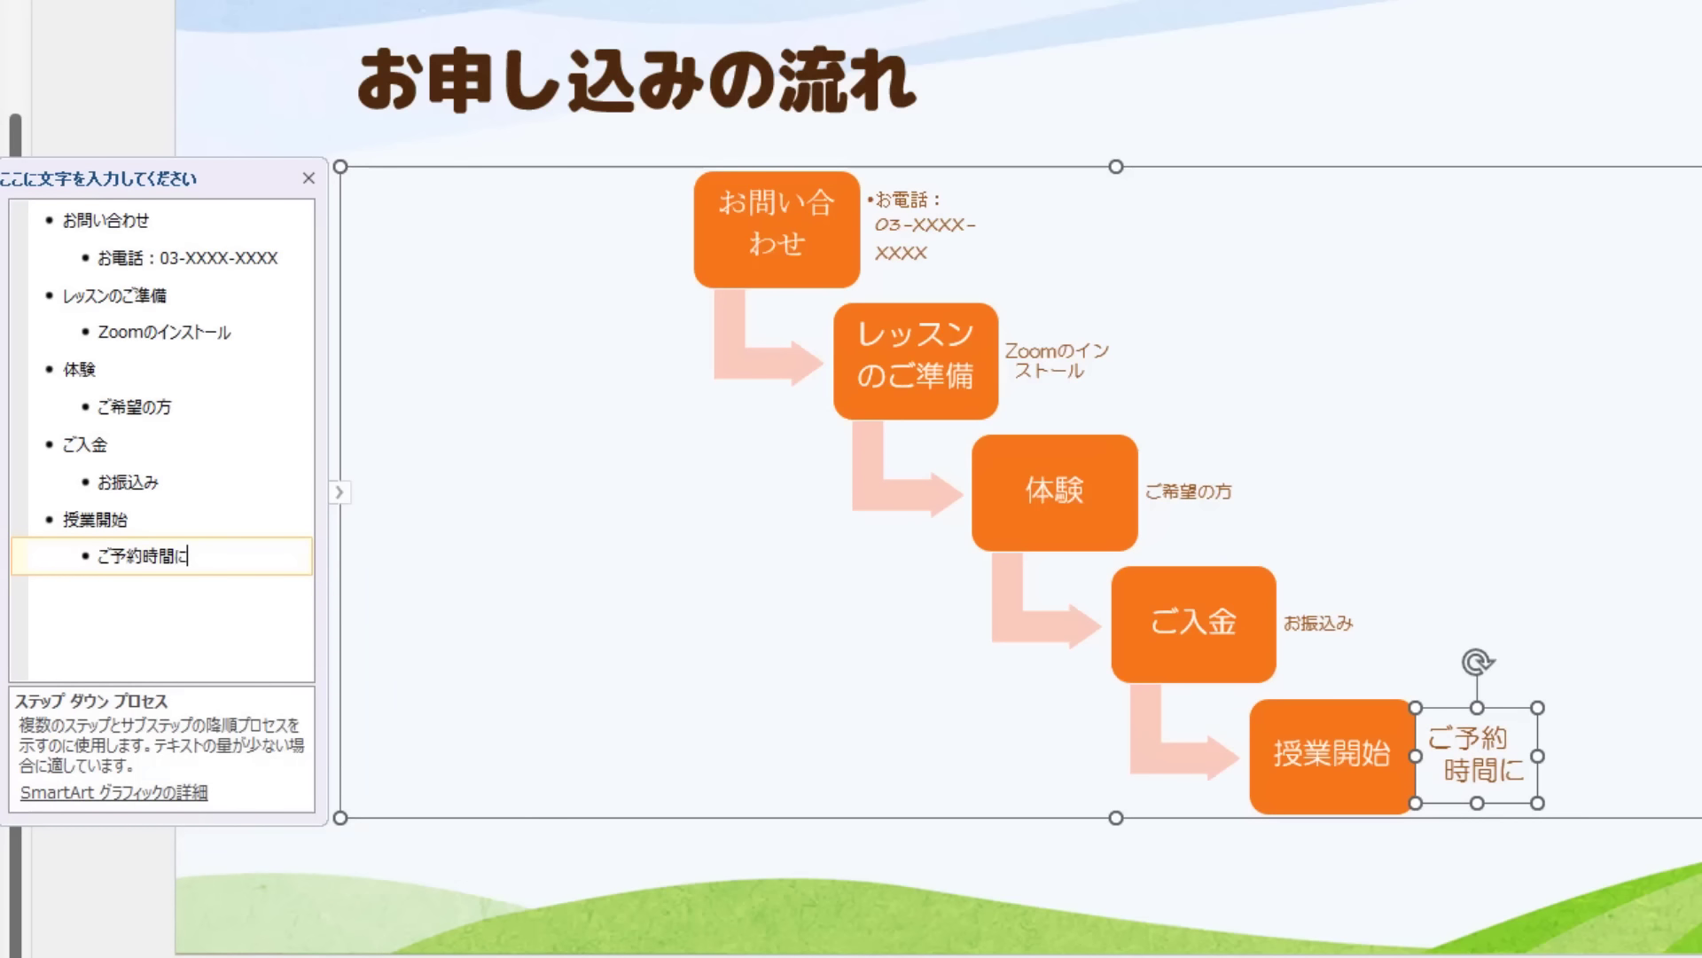
{"action": "type", "text": "jyukouka"}
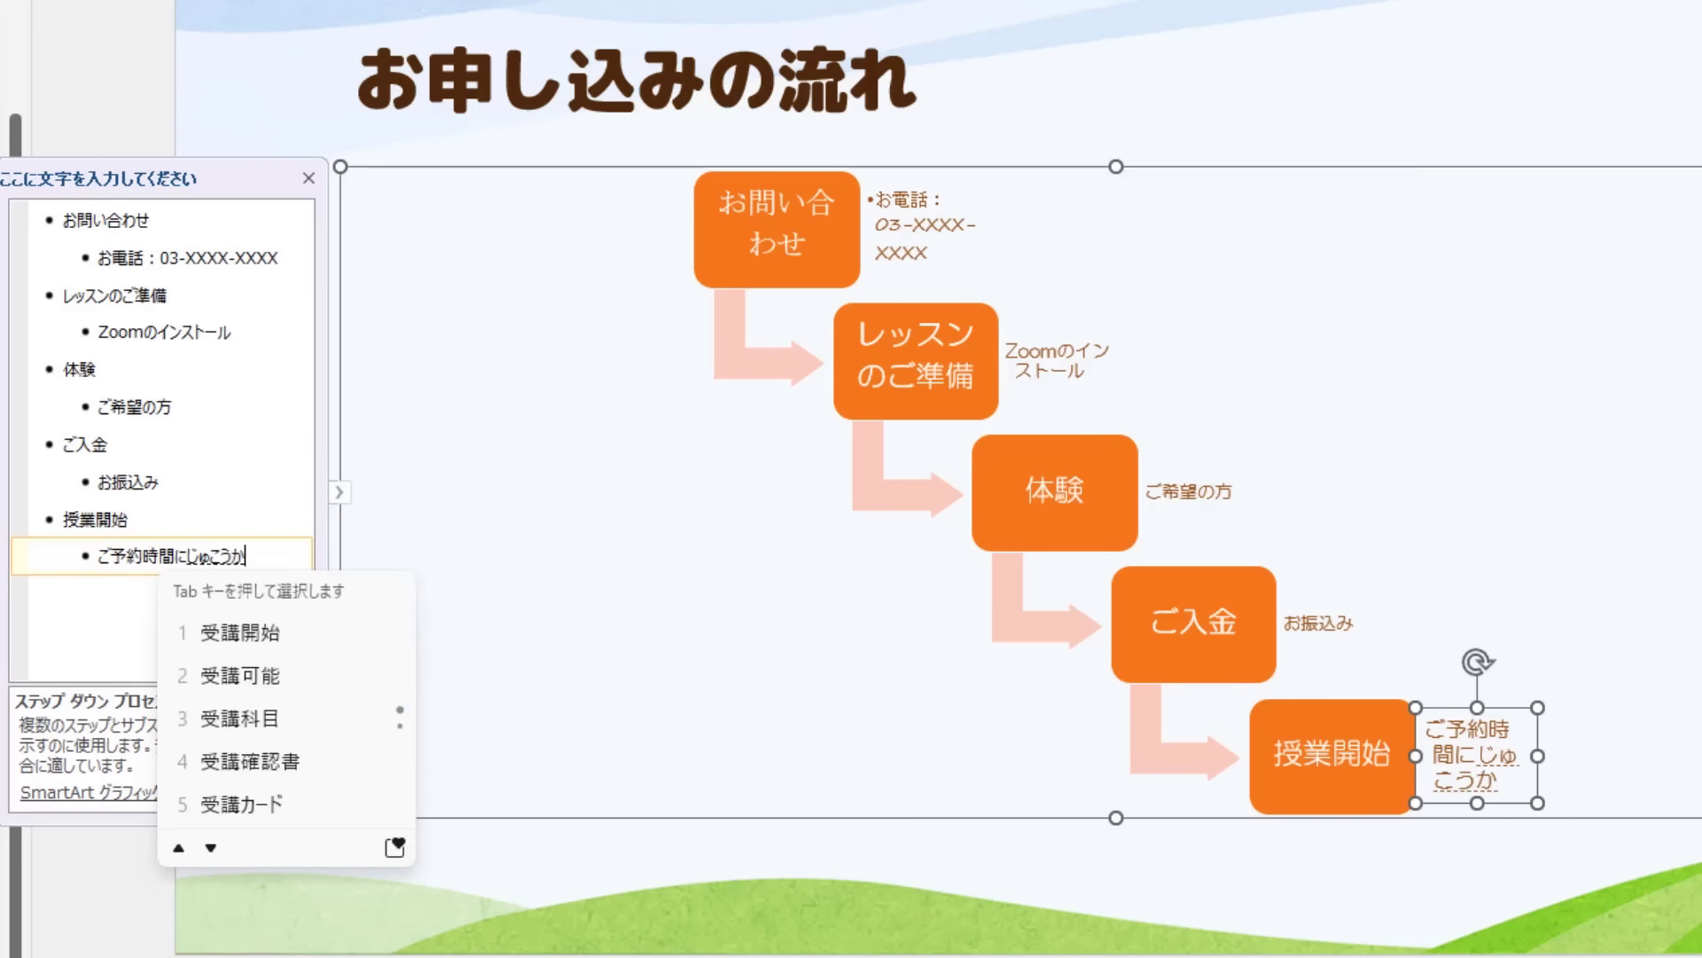
{"action": "type", "text": "i"}
{"action": "key", "text": "Tab"}
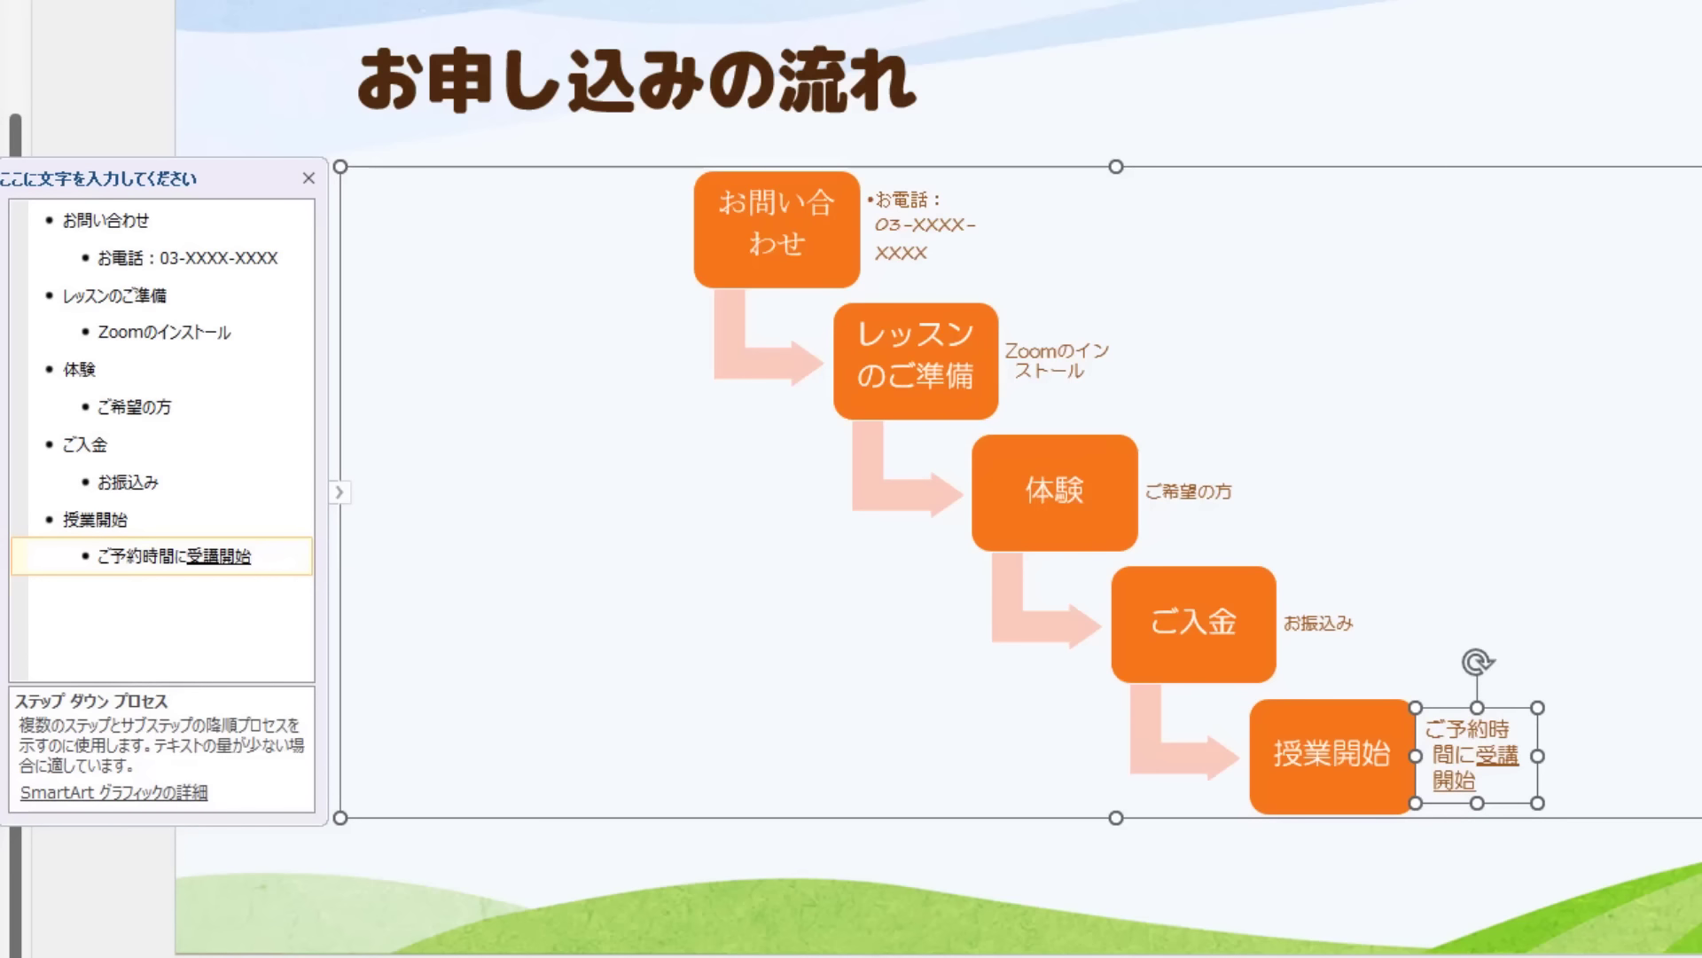
{"action": "key", "text": "Return"}
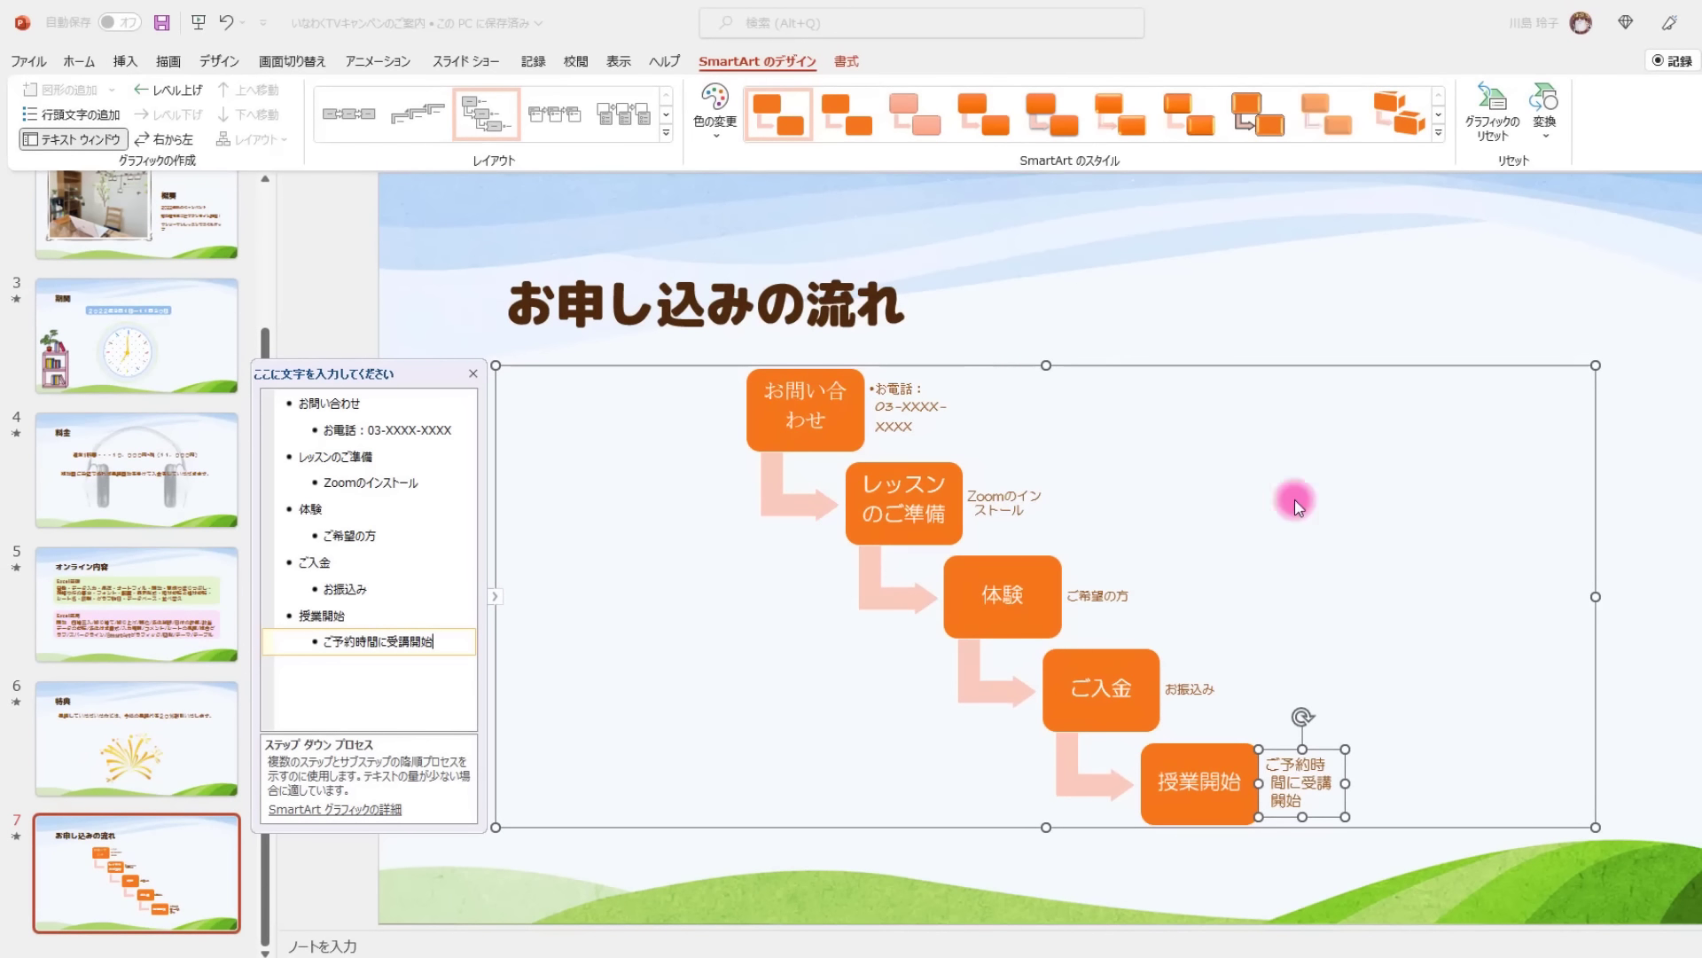
{"action": "left_click", "coordinate": [702, 365]}
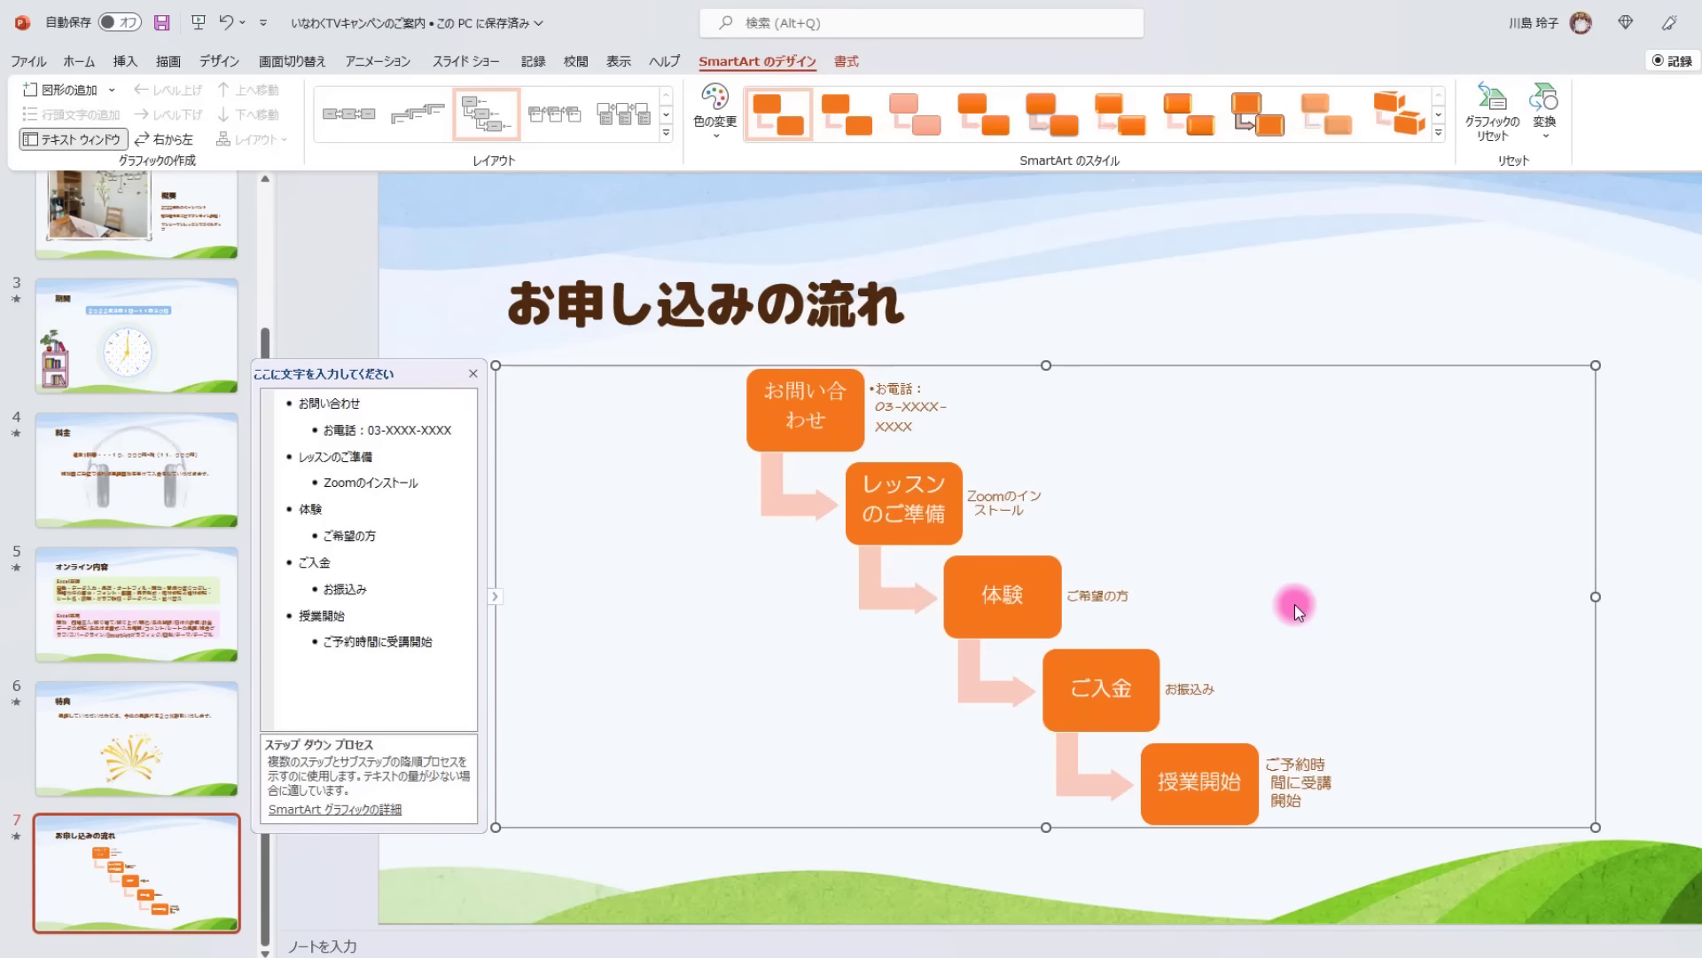
{"action": "left_click", "coordinate": [79, 62]}
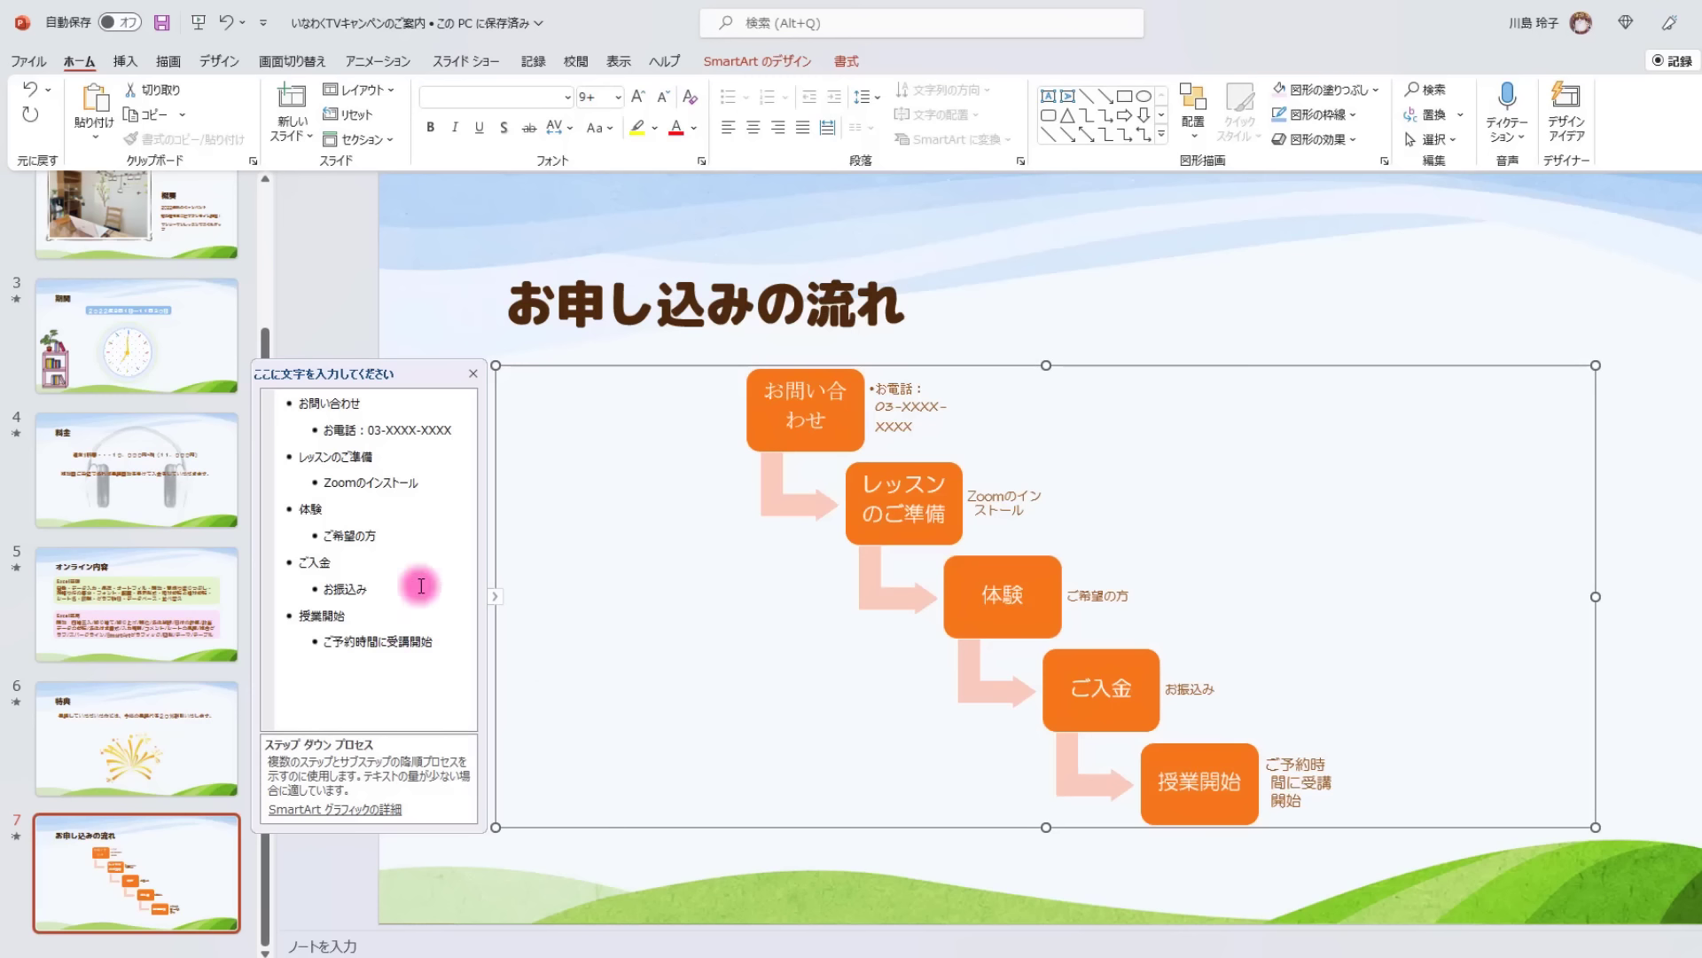
{"action": "mouse_move", "coordinate": [434, 641]}
{"action": "left_mouse_down"}
{"action": "mouse_move", "coordinate": [410, 641]}
{"action": "mouse_move", "coordinate": [302, 402]}
{"action": "left_mouse_up"}
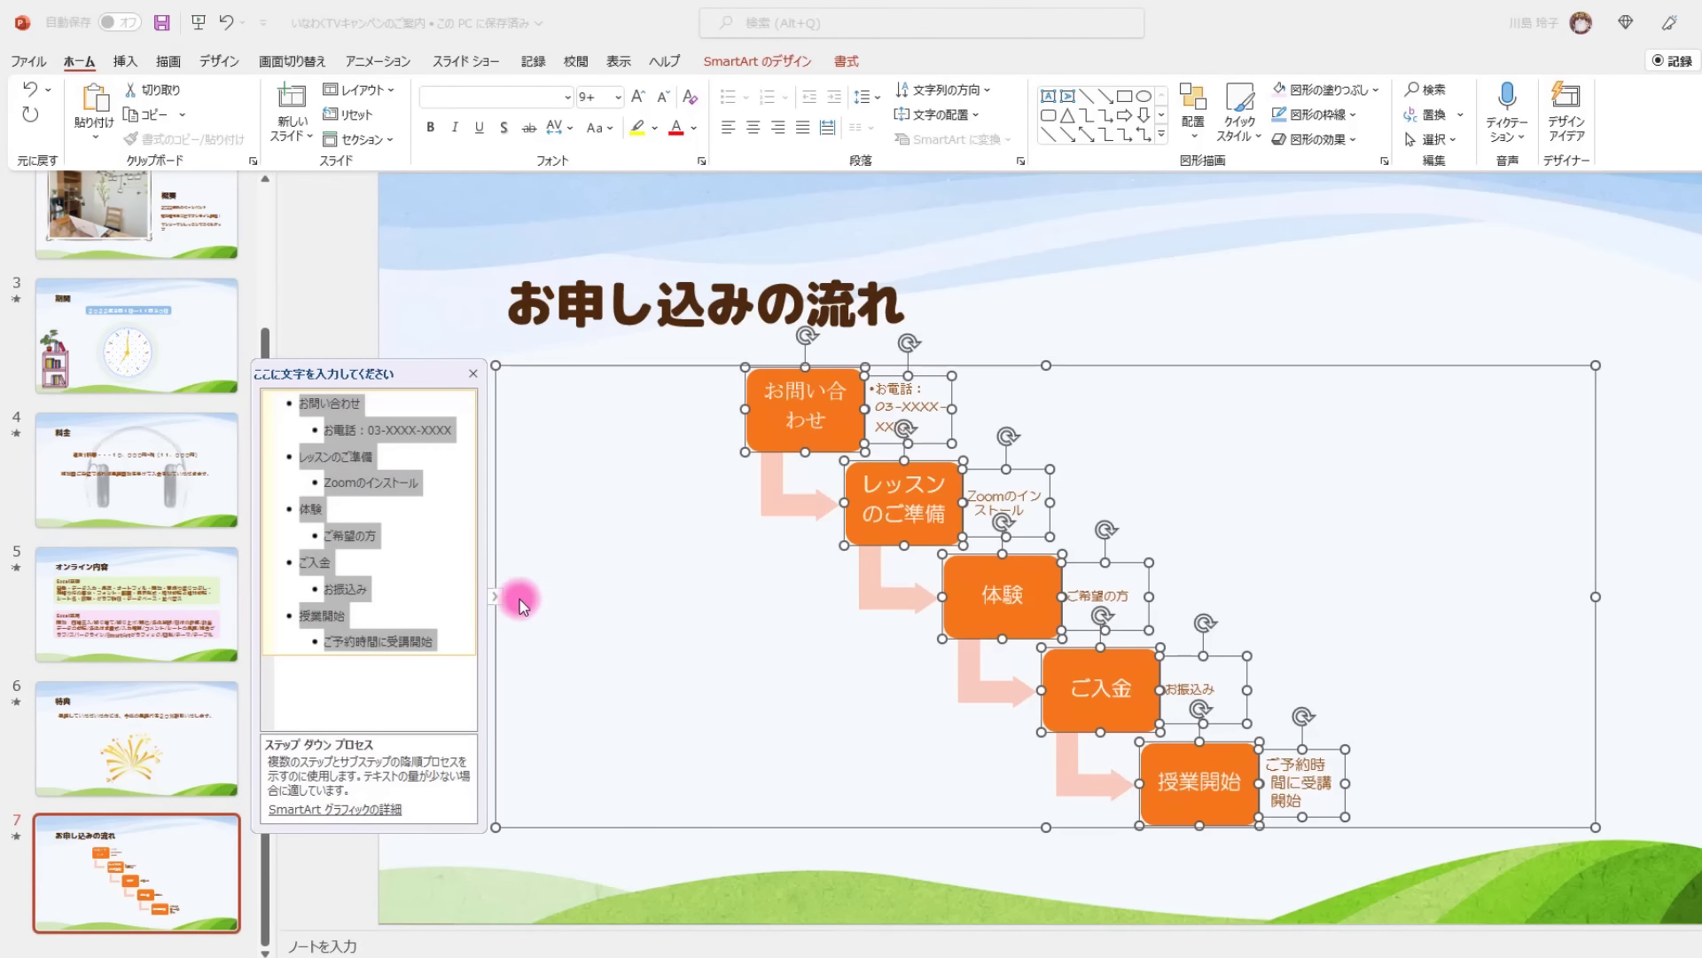
Select every line of the diagram text and set it to HG丸ゴシックM-PRO.
{"action": "left_click", "coordinate": [496, 597]}
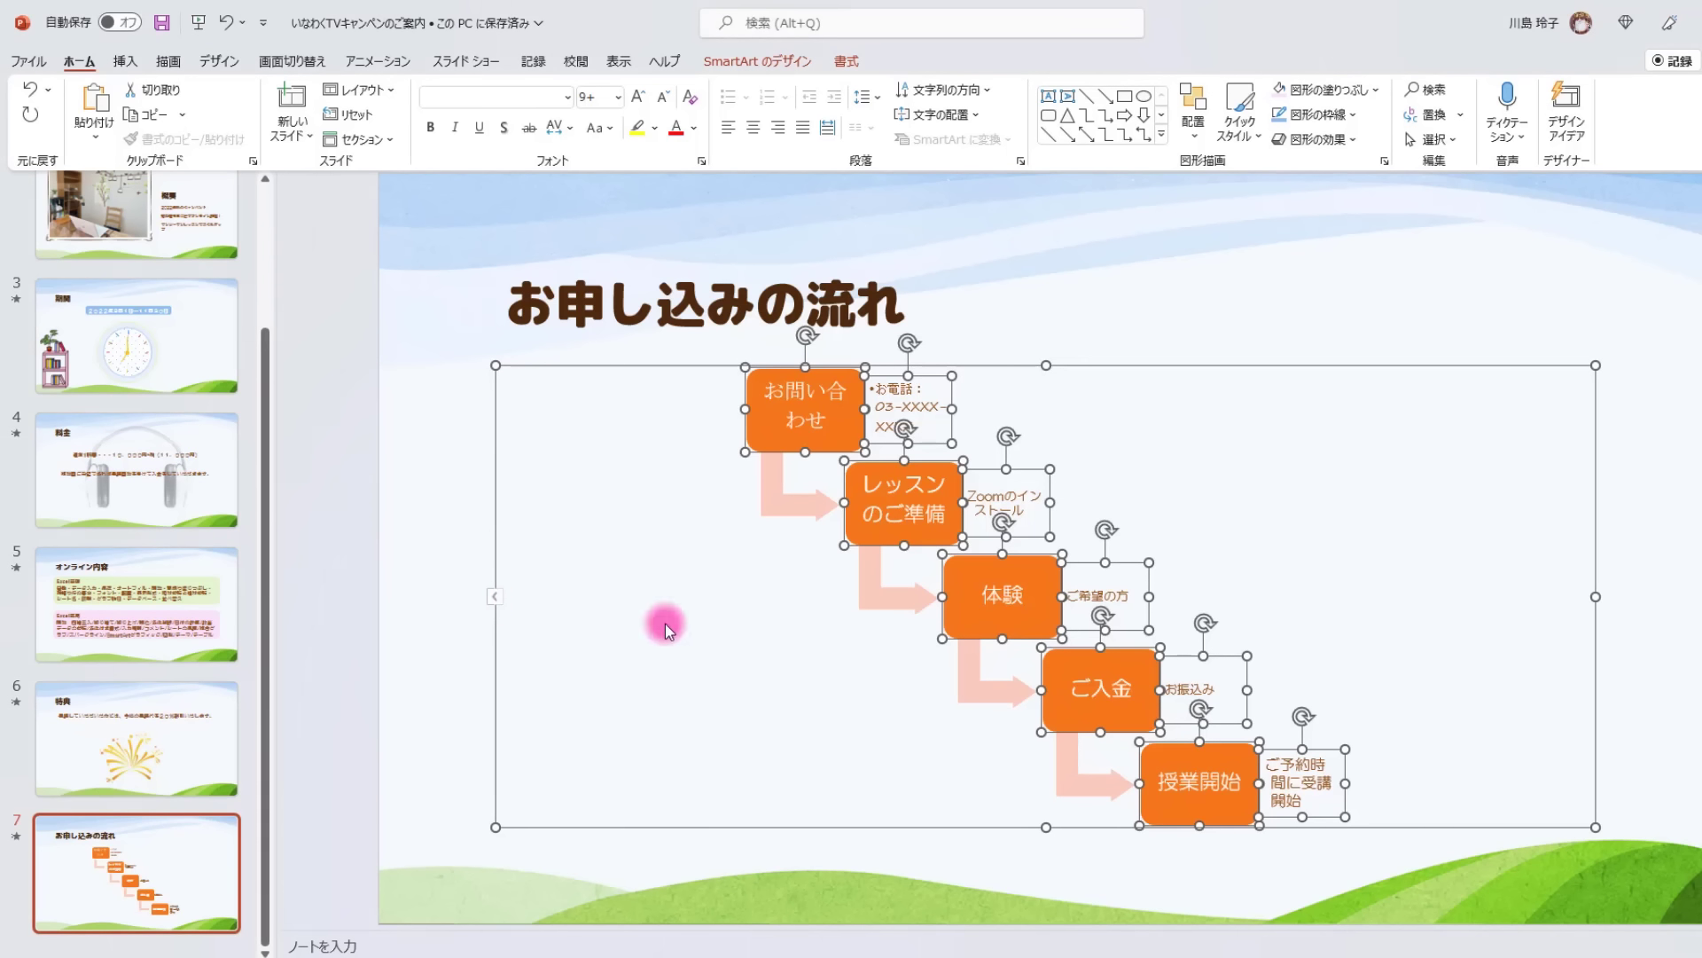
{"action": "left_click", "coordinate": [495, 598]}
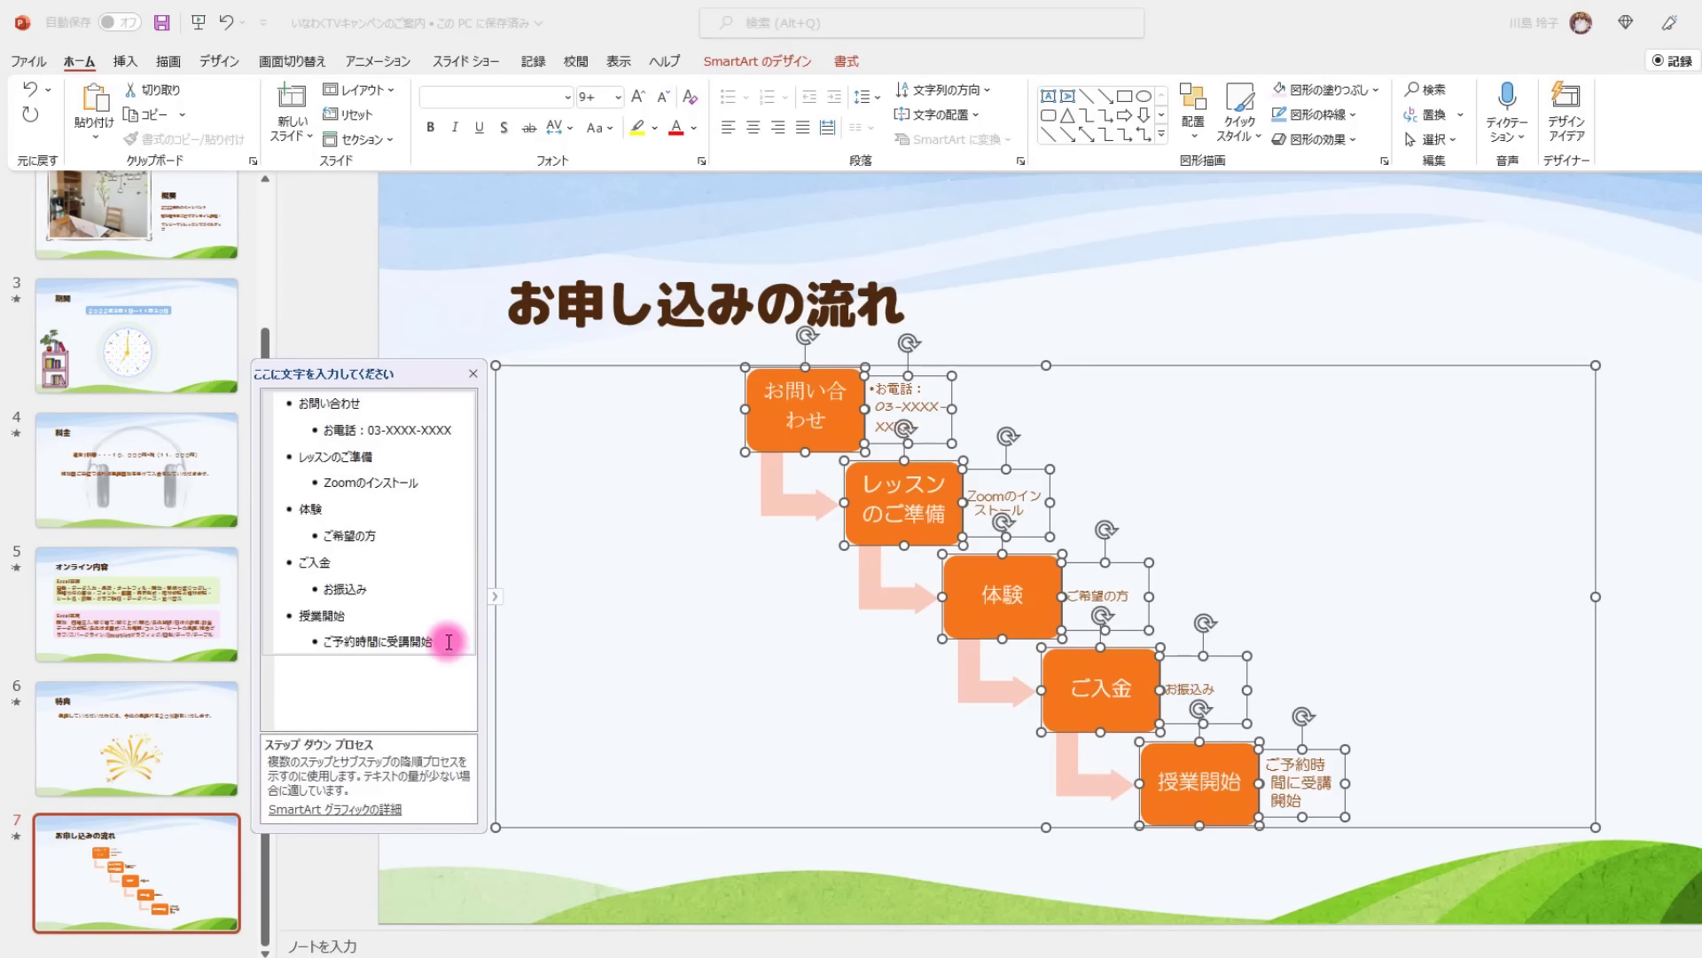
{"action": "left_click_drag", "start_coordinate": [449, 641], "coordinate": [303, 405]}
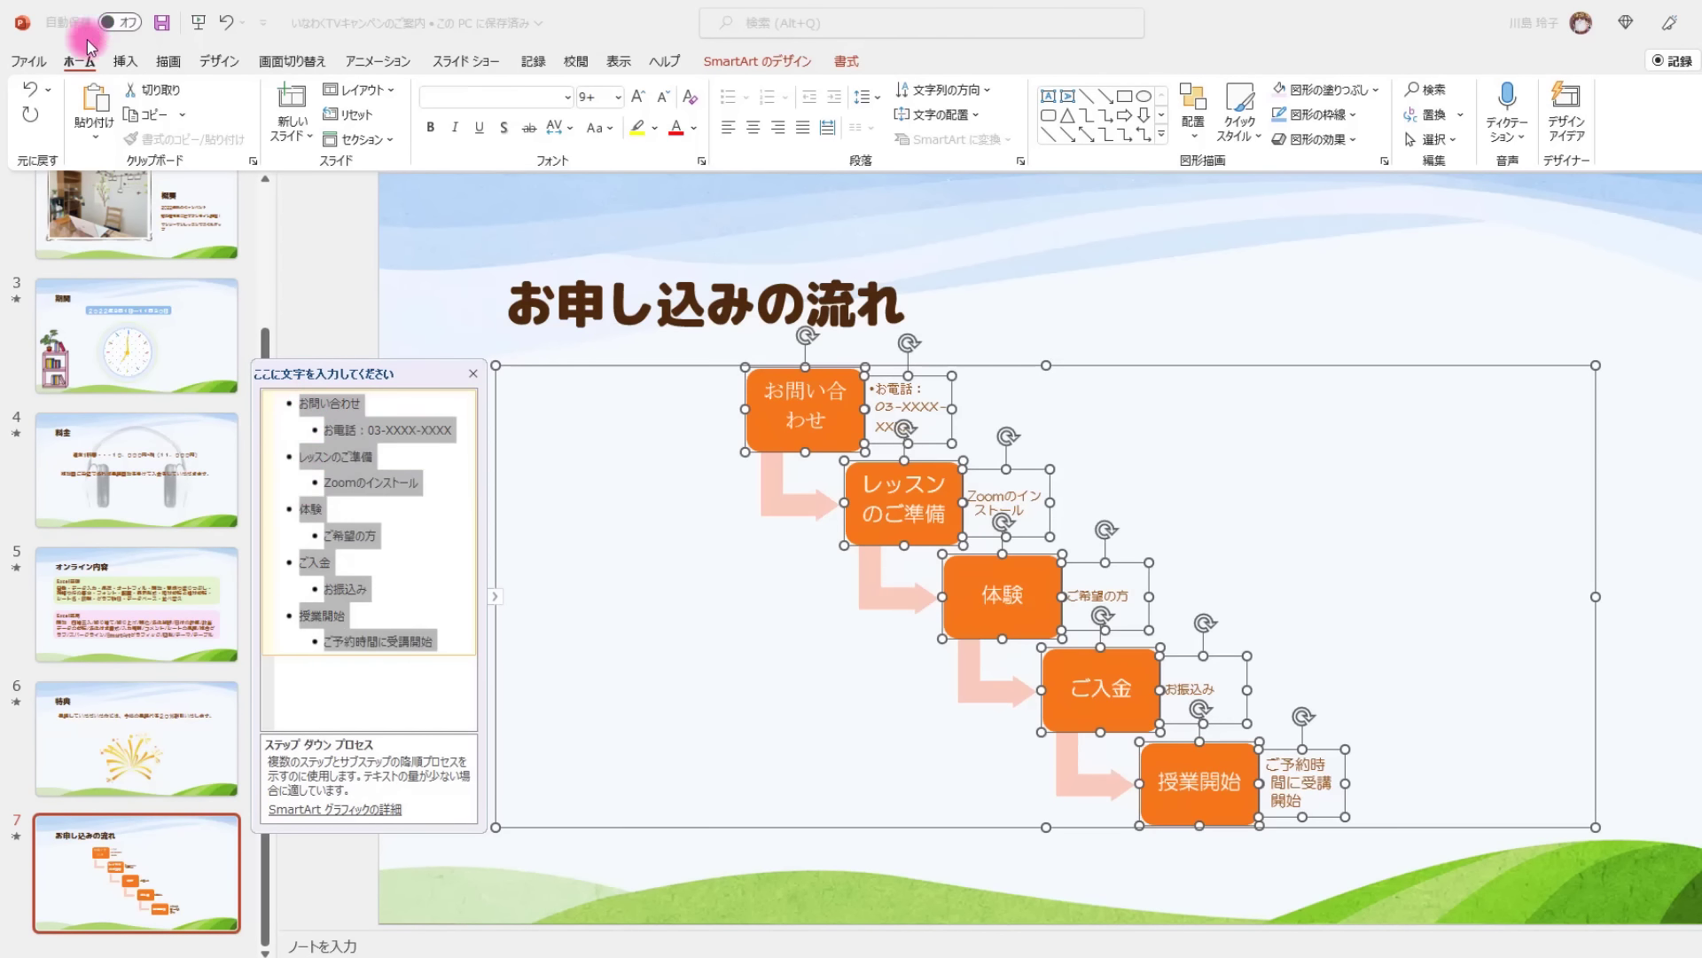
{"action": "left_click", "coordinate": [564, 104]}
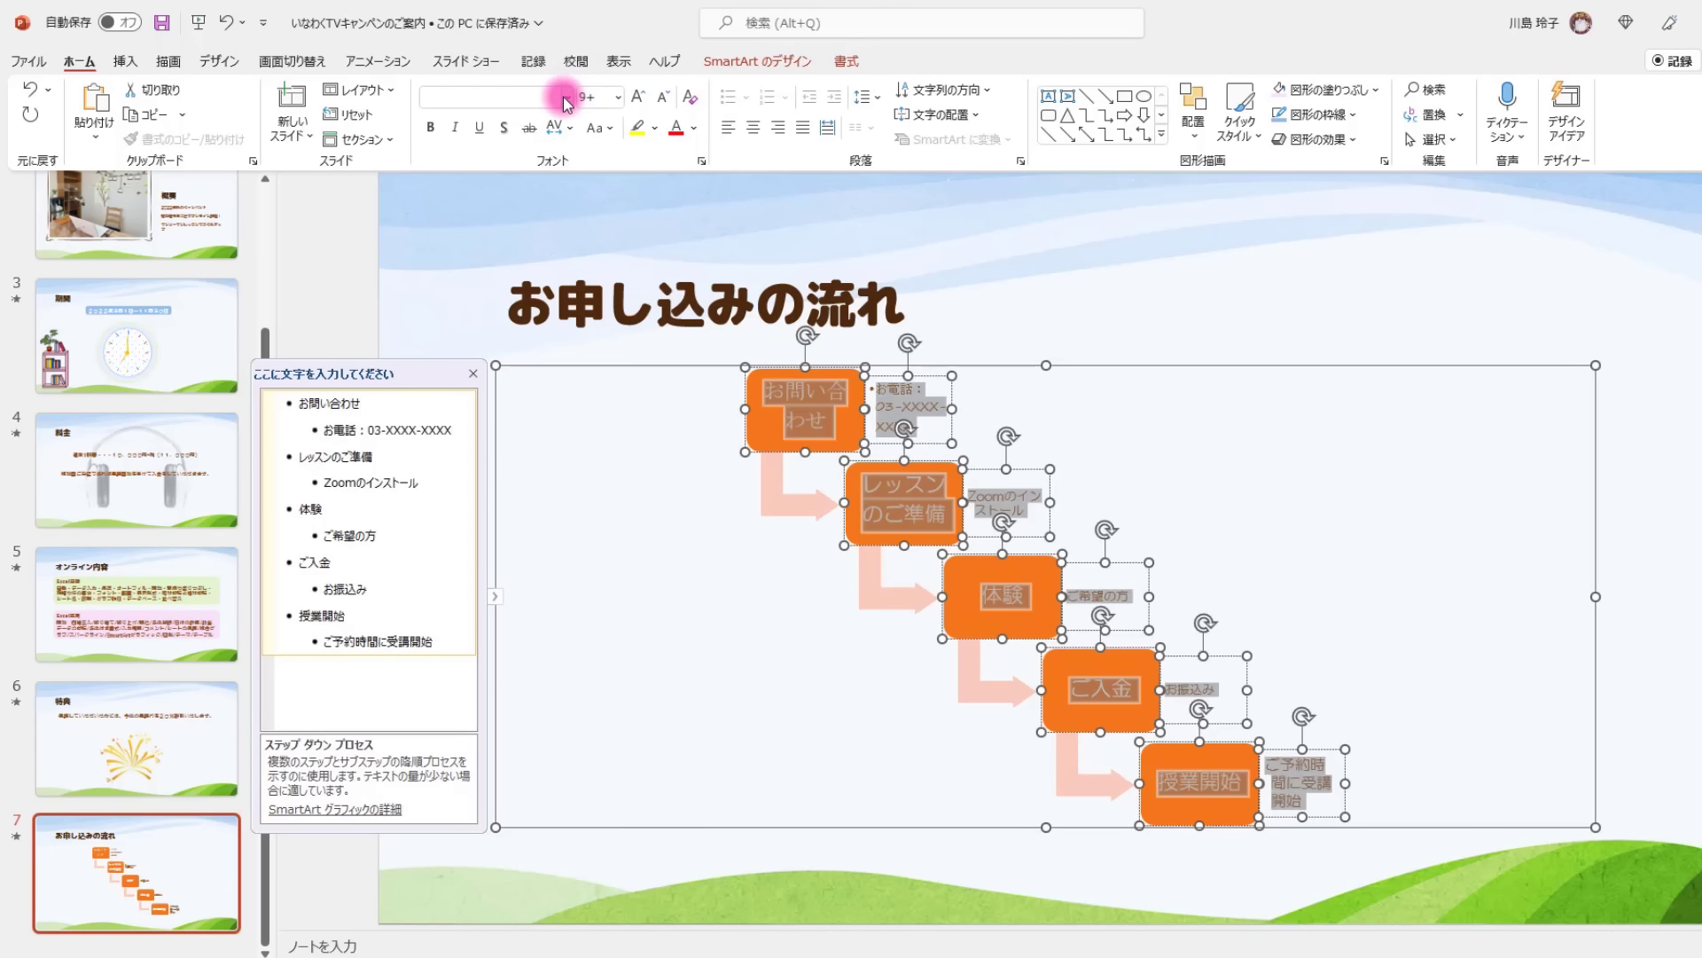
{"action": "left_click", "coordinate": [563, 104]}
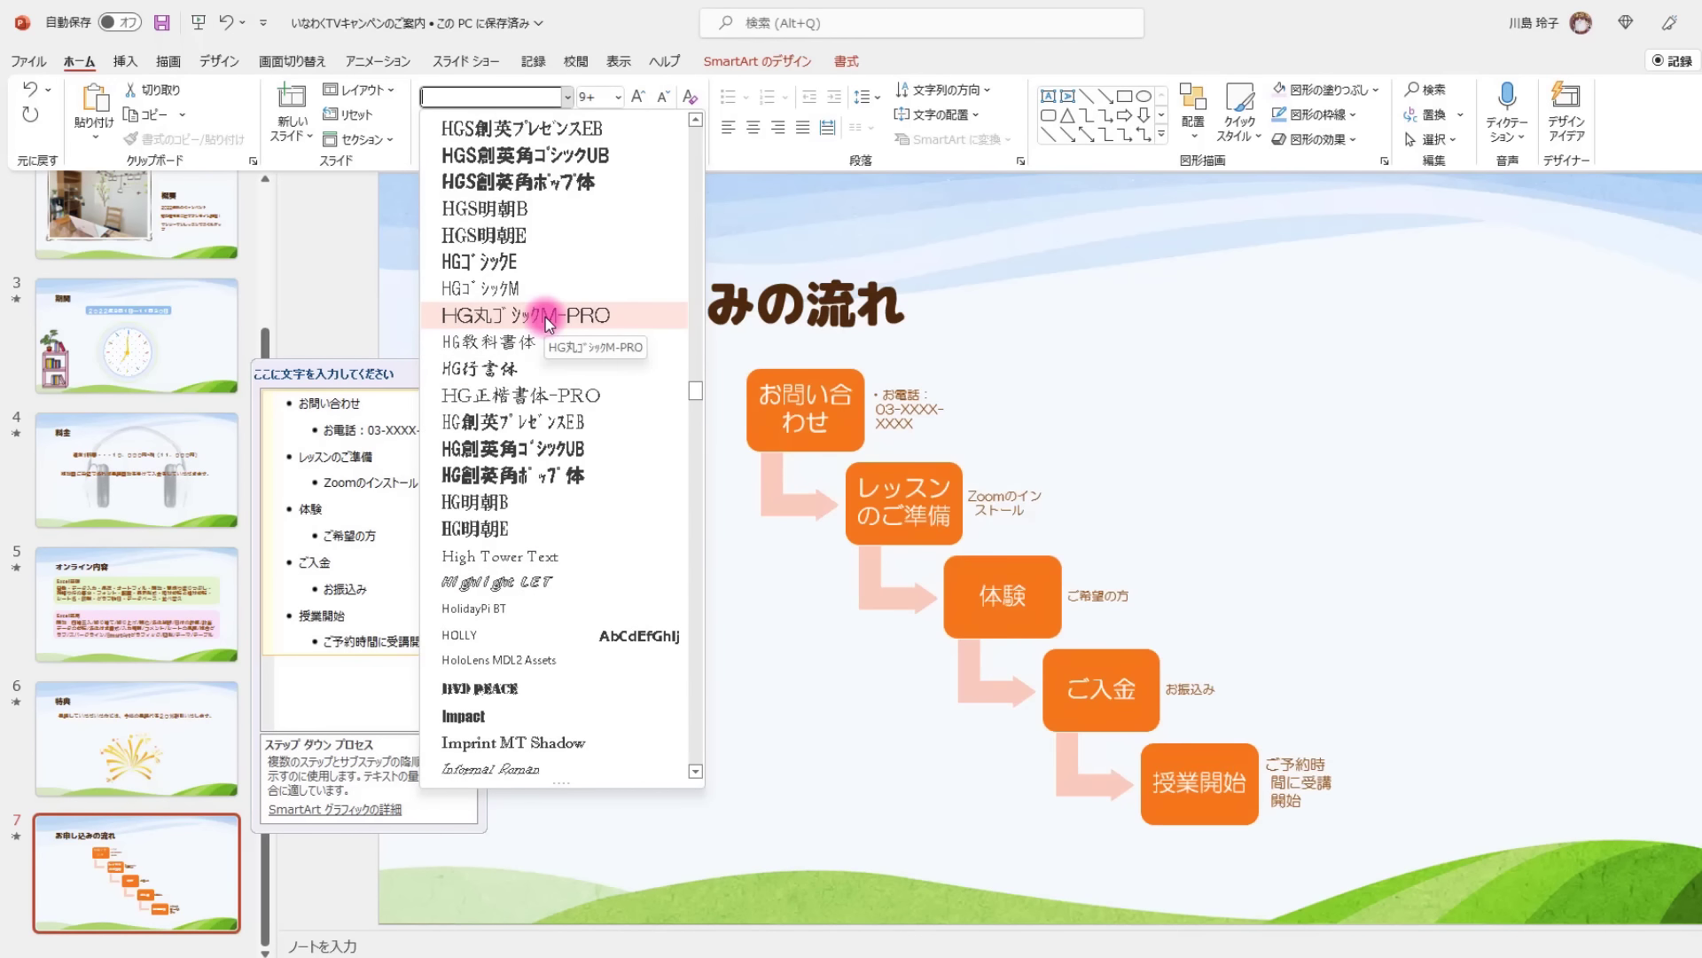
{"action": "left_click", "coordinate": [546, 317]}
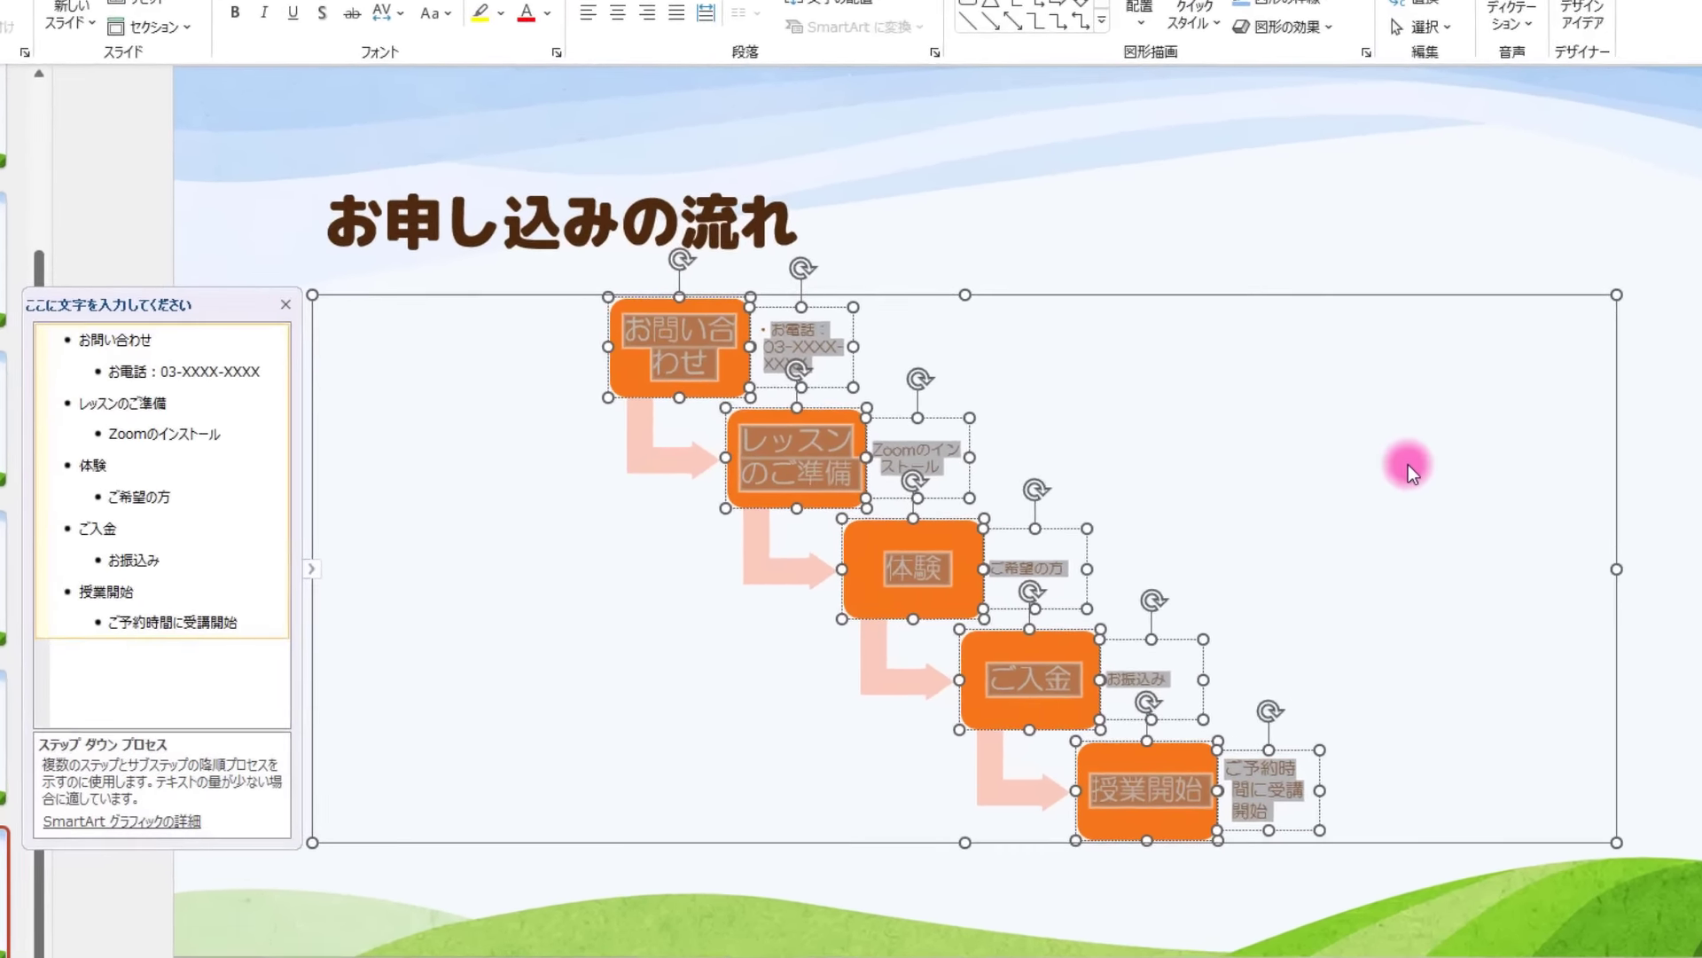
{"action": "left_click", "coordinate": [1408, 465]}
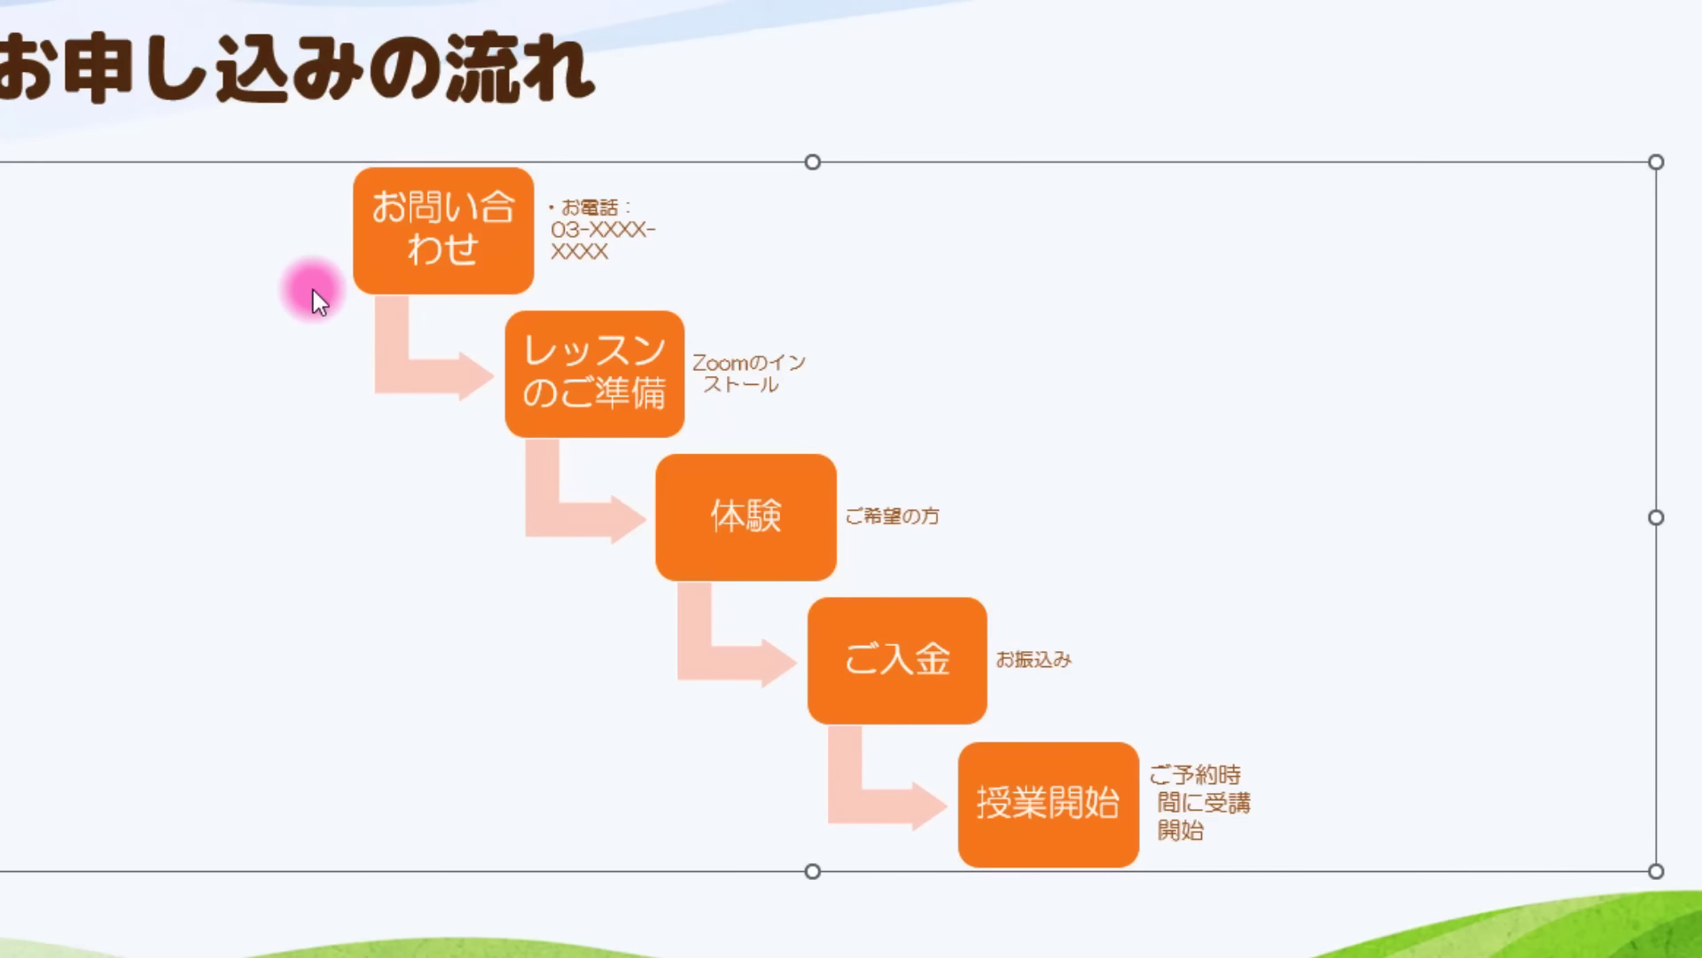
Widen the お問い合わせ box and move the phone-number note to its right.
{"action": "left_click", "coordinate": [413, 222]}
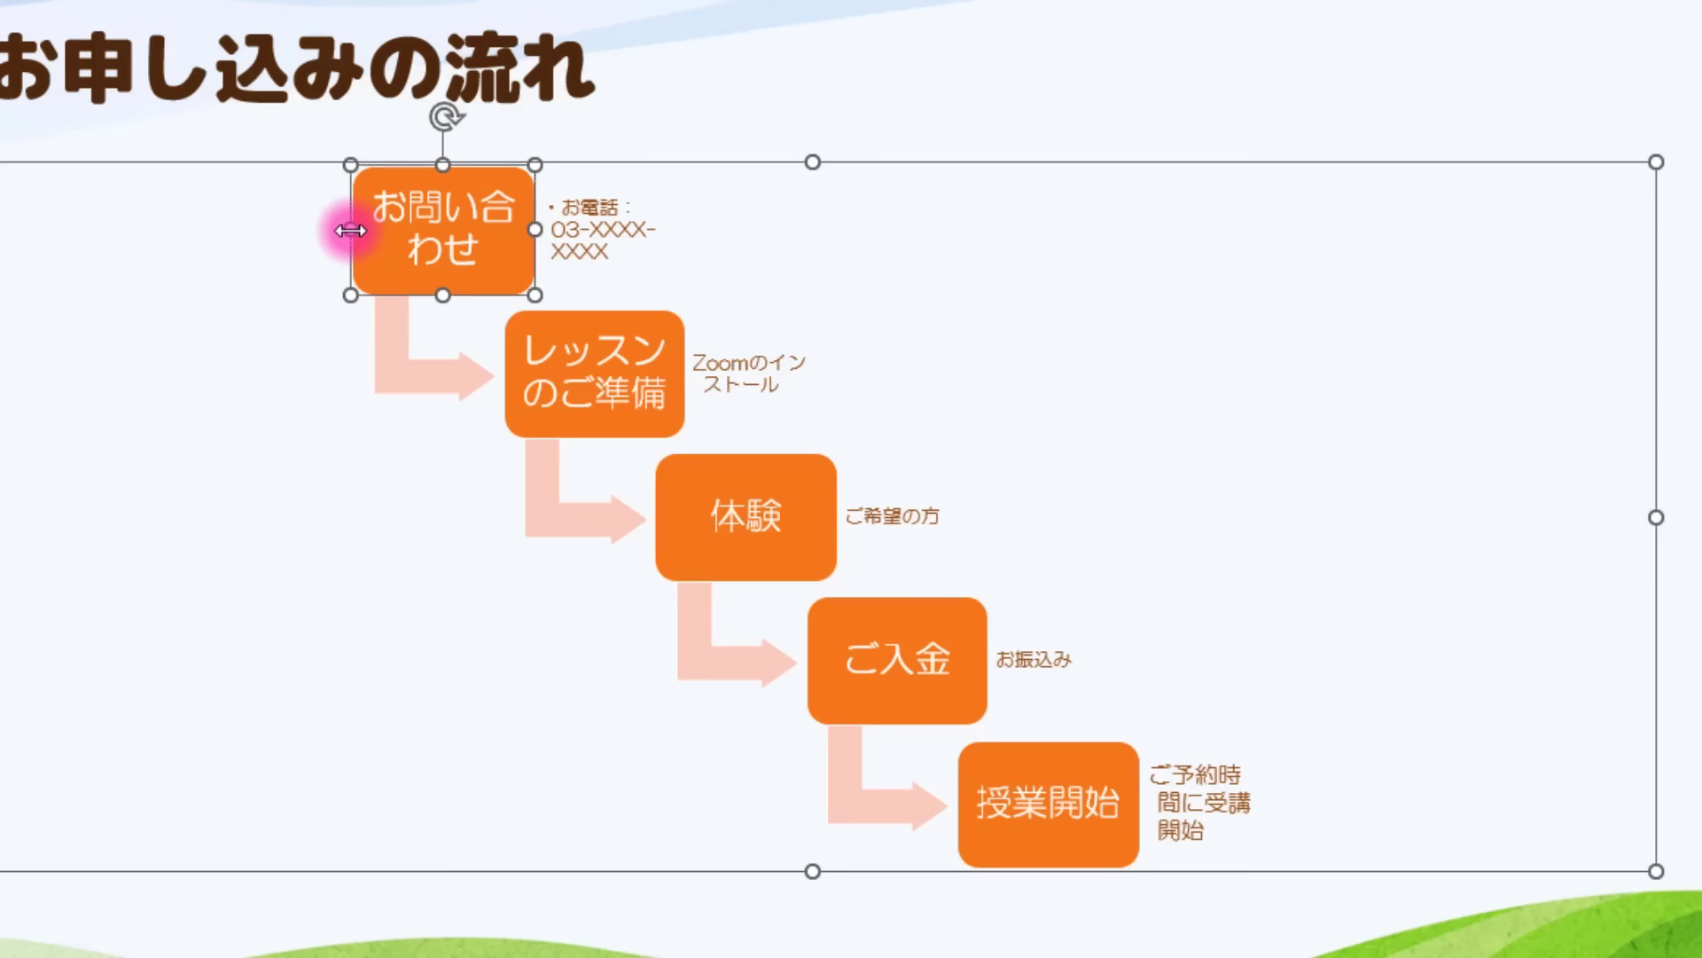
{"action": "left_click_drag", "start_coordinate": [350, 231], "coordinate": [301, 229]}
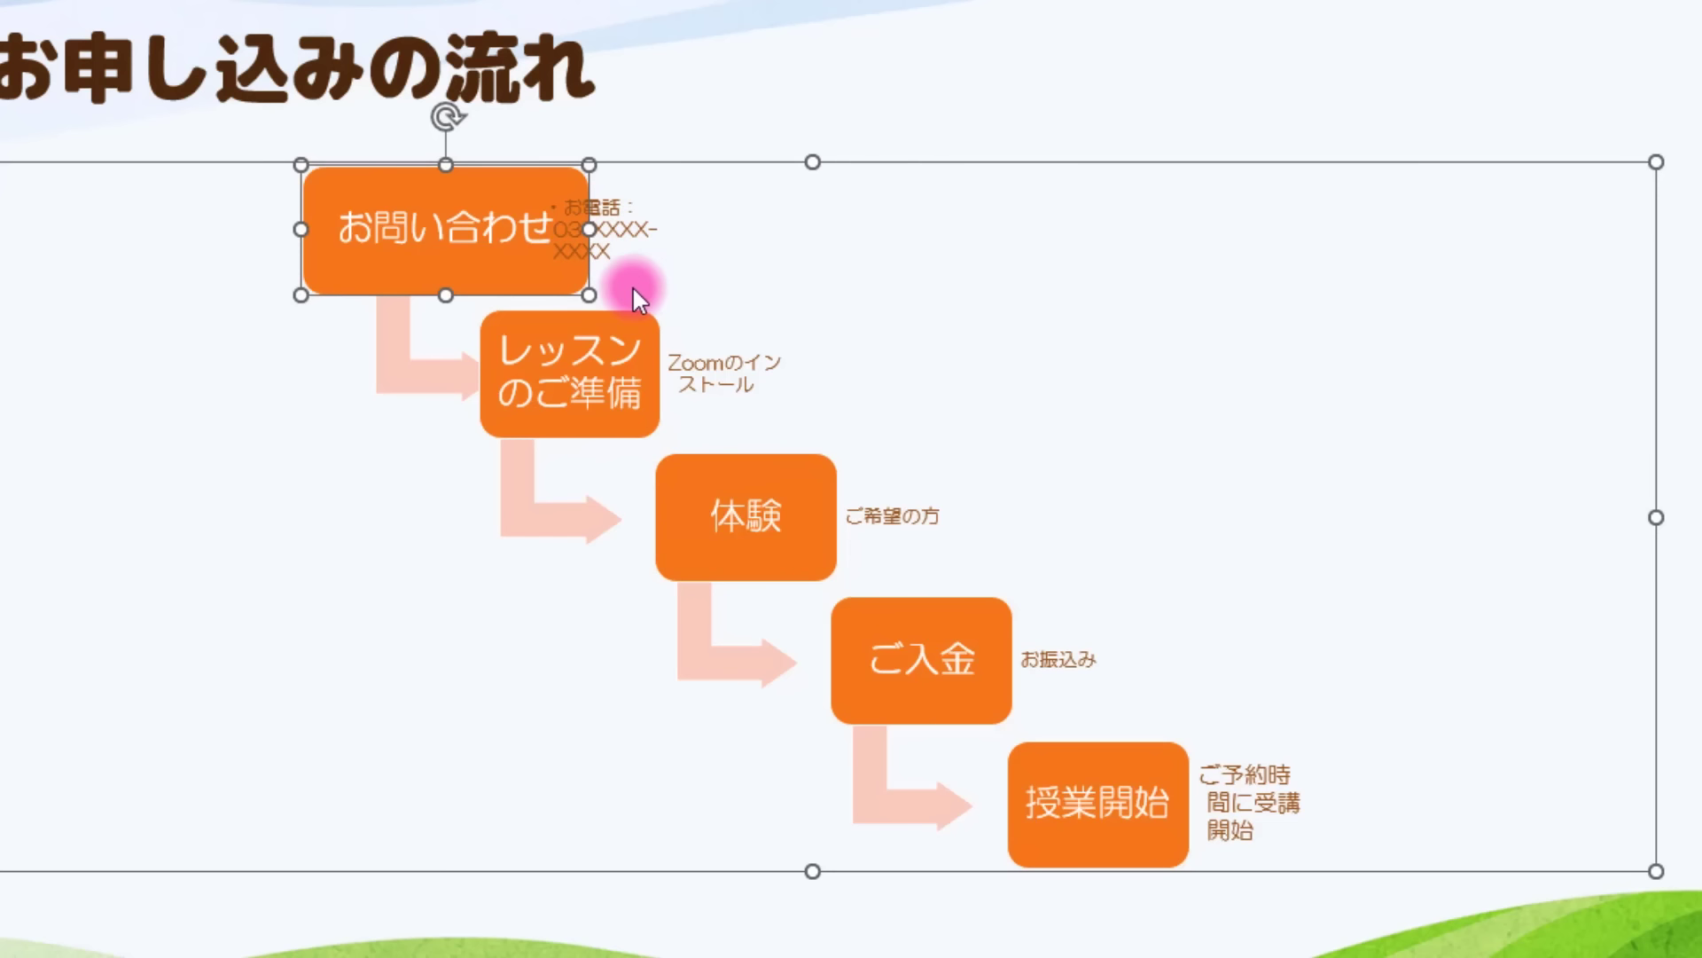
{"action": "left_click", "coordinate": [634, 223]}
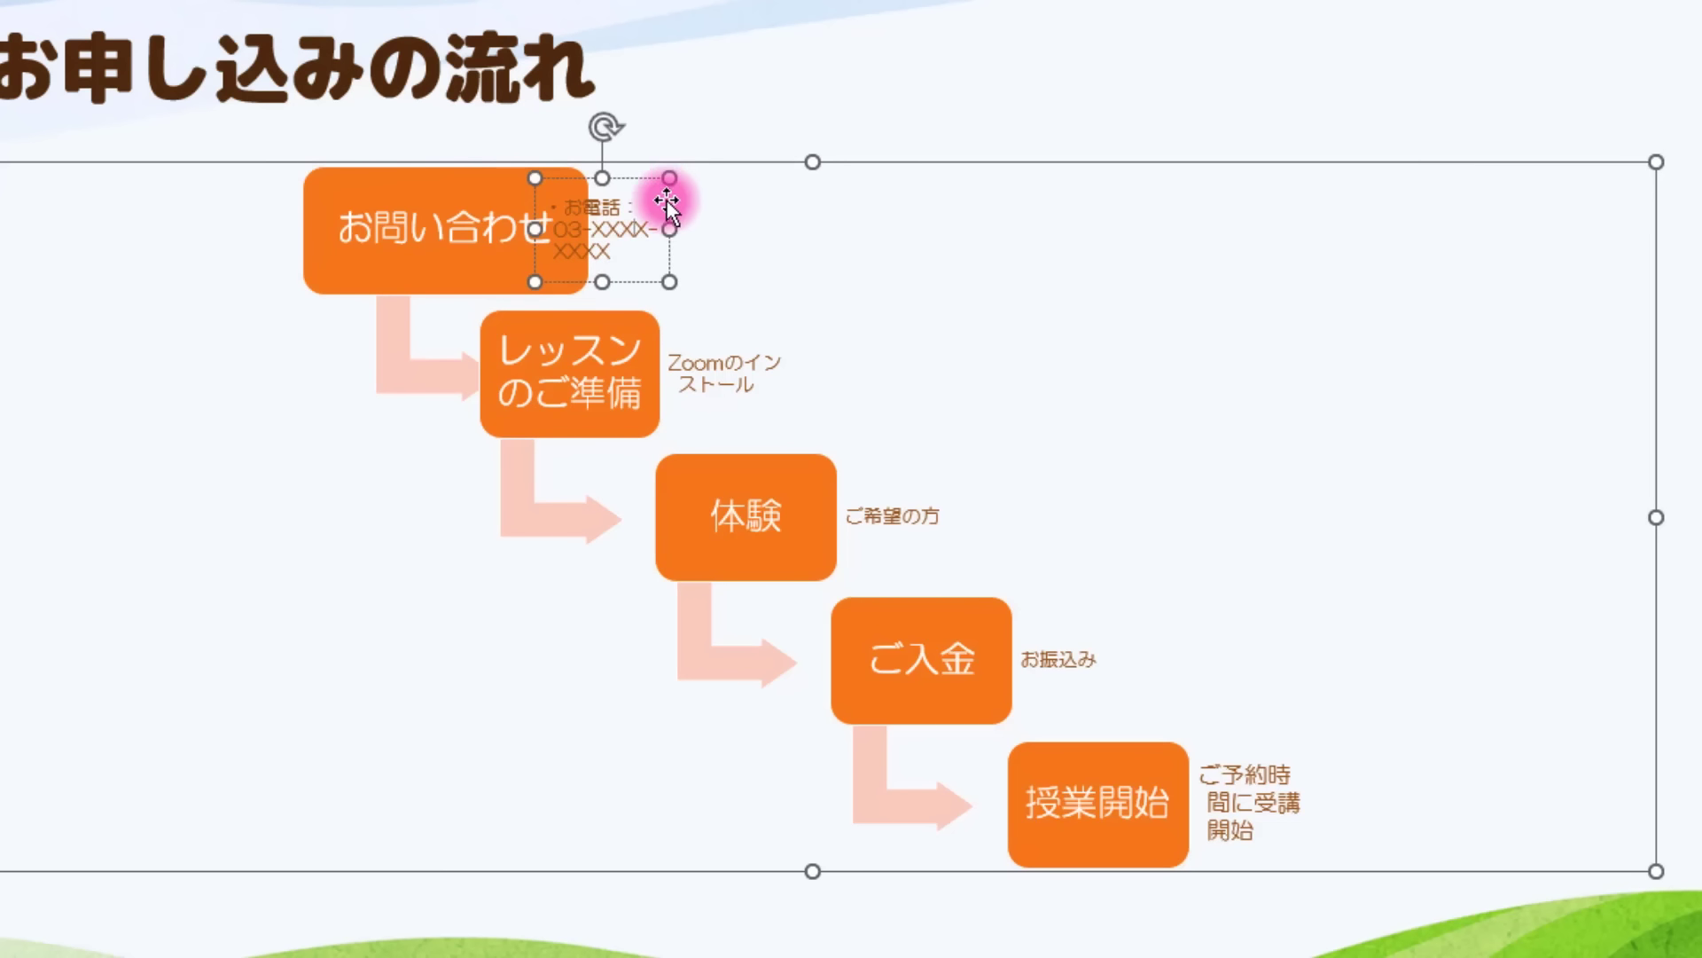
{"action": "left_click_drag", "start_coordinate": [667, 203], "coordinate": [747, 201]}
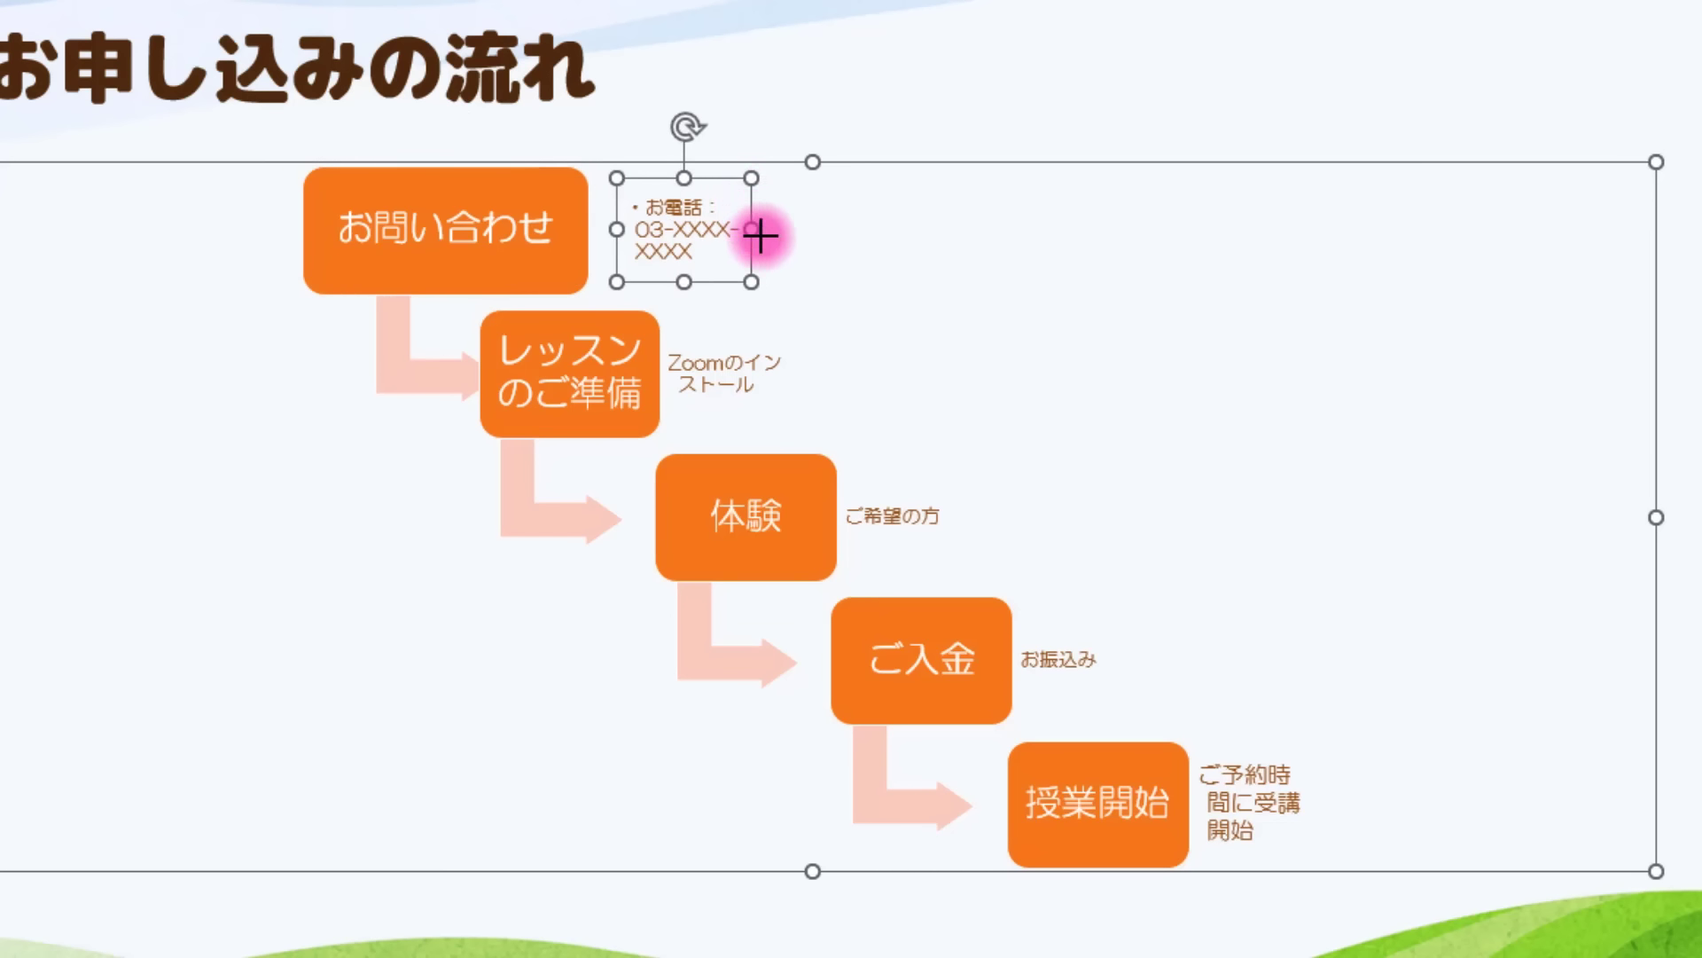
{"action": "left_click_drag", "start_coordinate": [751, 228], "coordinate": [853, 233]}
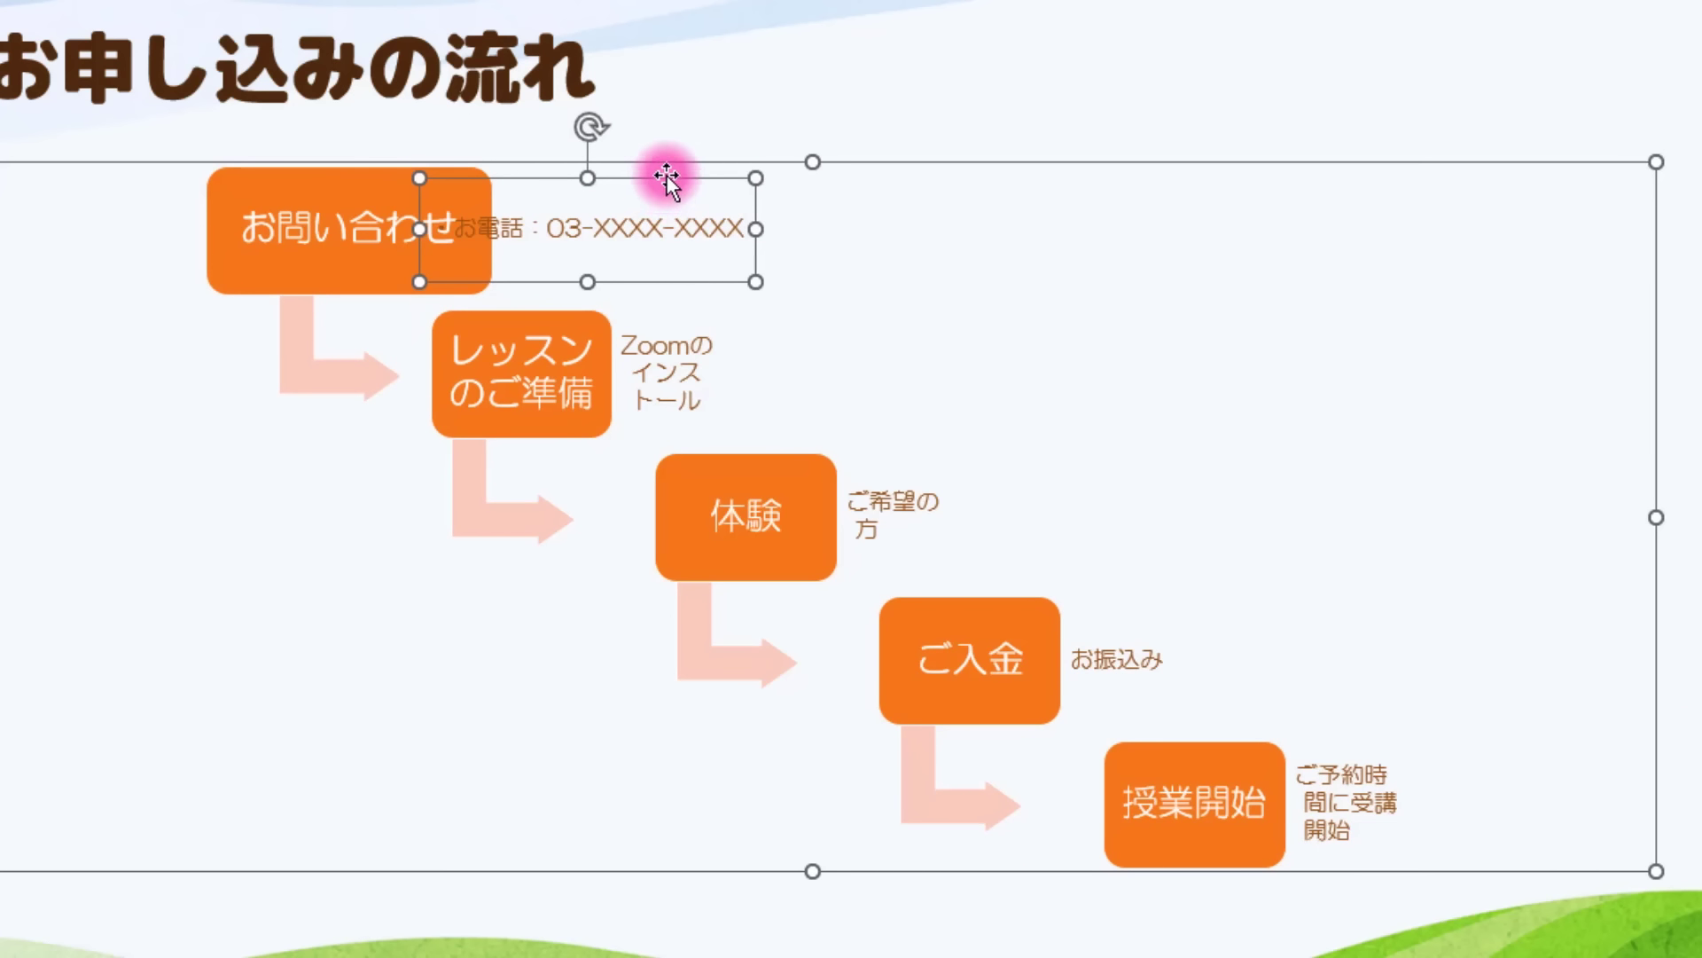
{"action": "left_click_drag", "start_coordinate": [667, 178], "coordinate": [766, 172]}
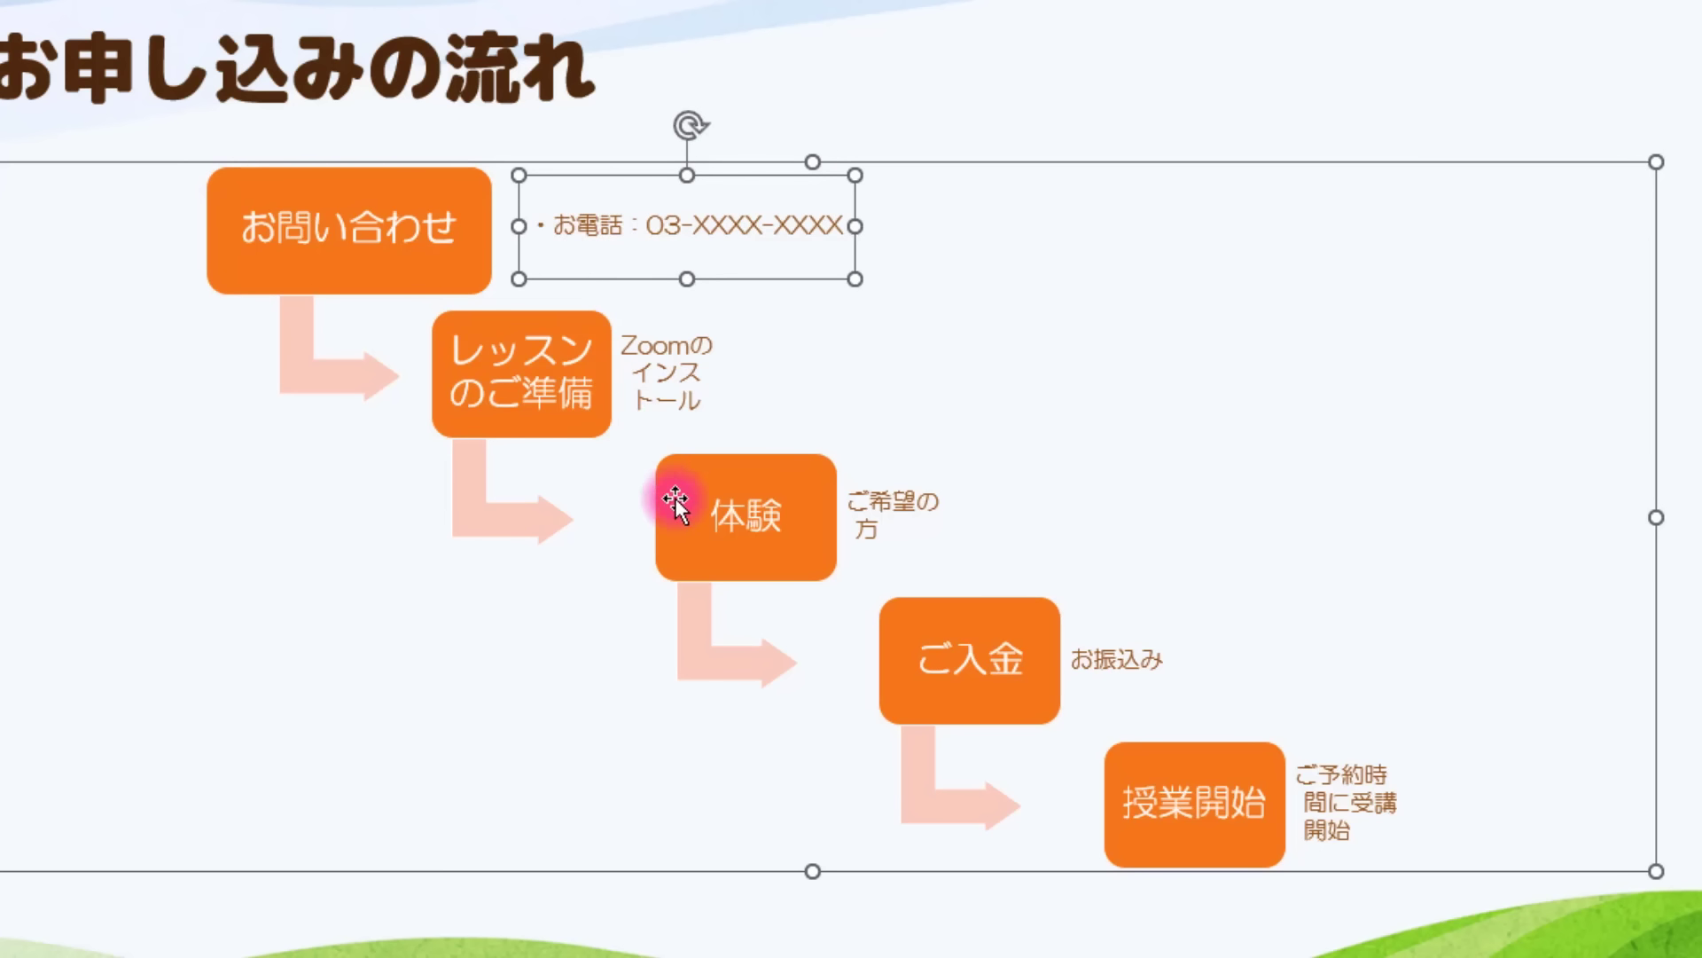
Widen the Zoomのインストール and ご希望の方 notes and shift them beside their steps.
{"action": "left_click", "coordinate": [660, 378]}
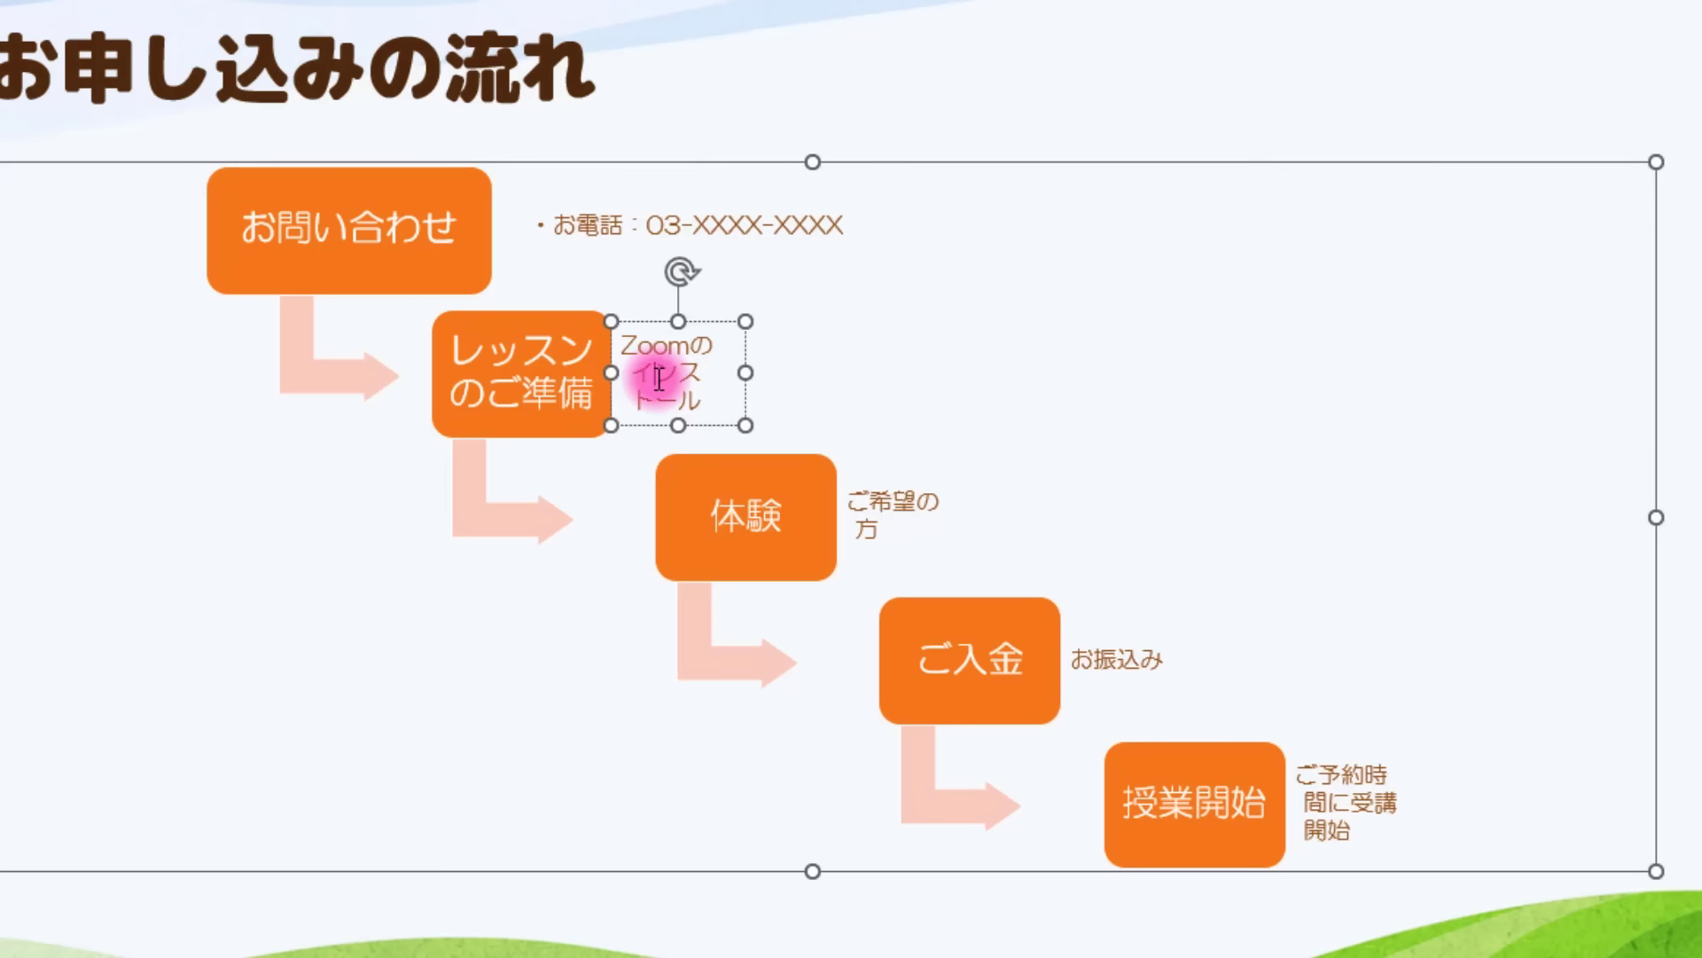
{"action": "left_click_drag", "start_coordinate": [745, 372], "coordinate": [845, 380]}
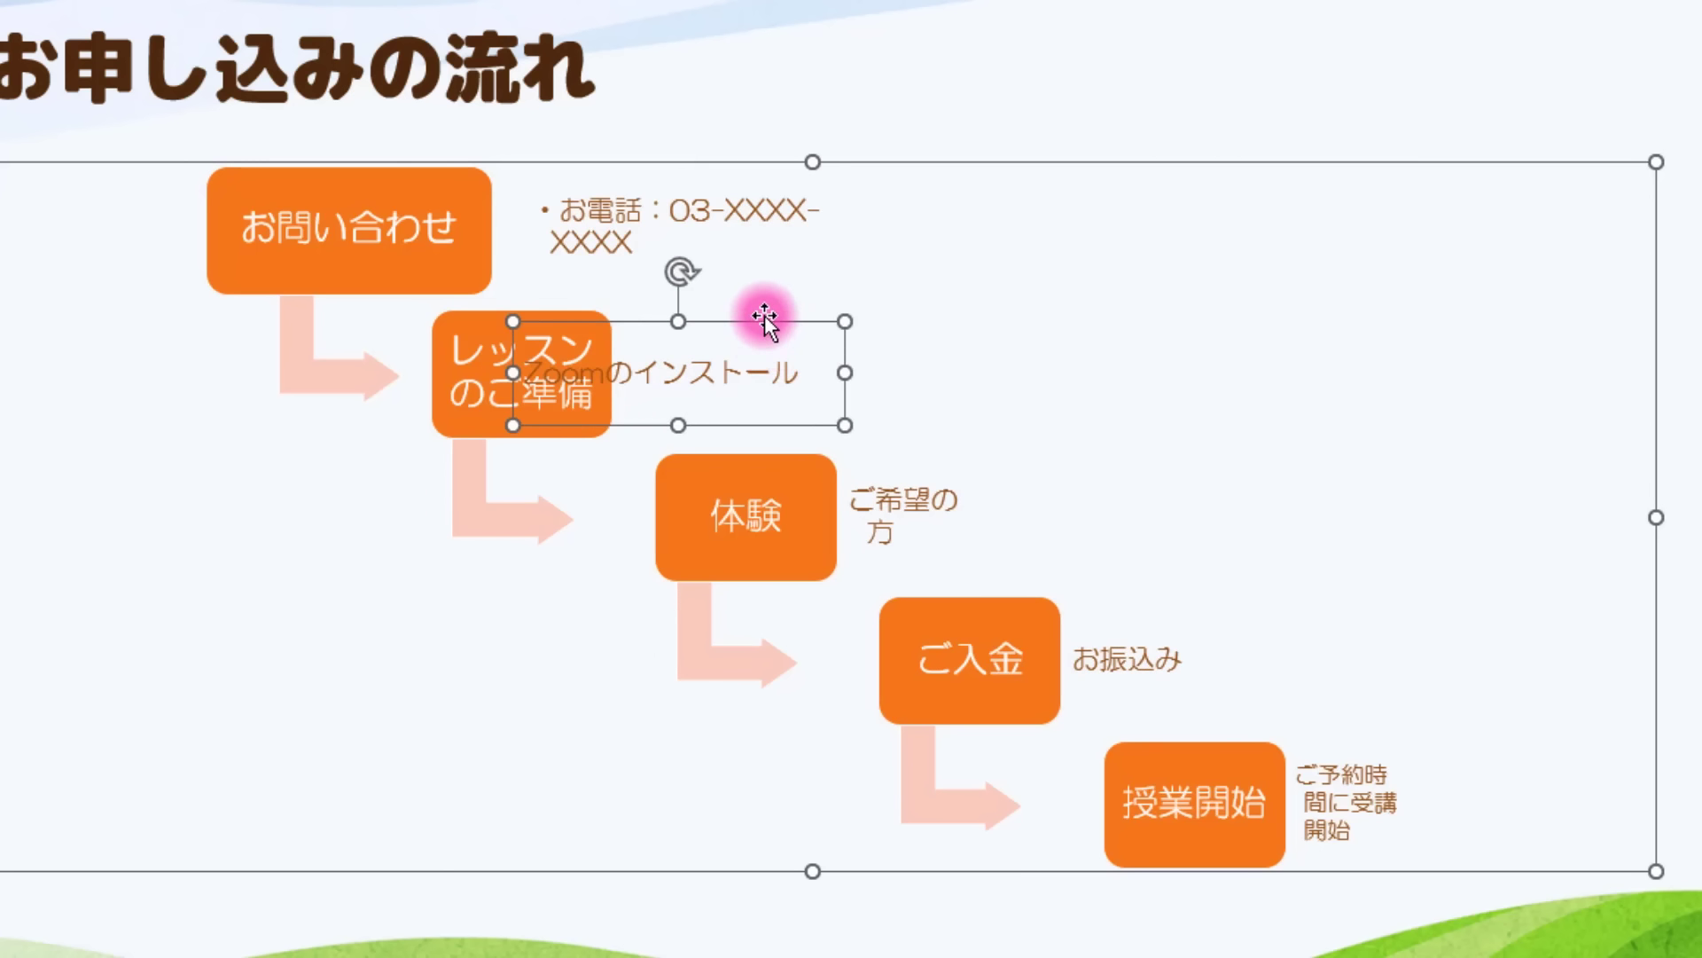
{"action": "left_click_drag", "start_coordinate": [762, 317], "coordinate": [891, 316]}
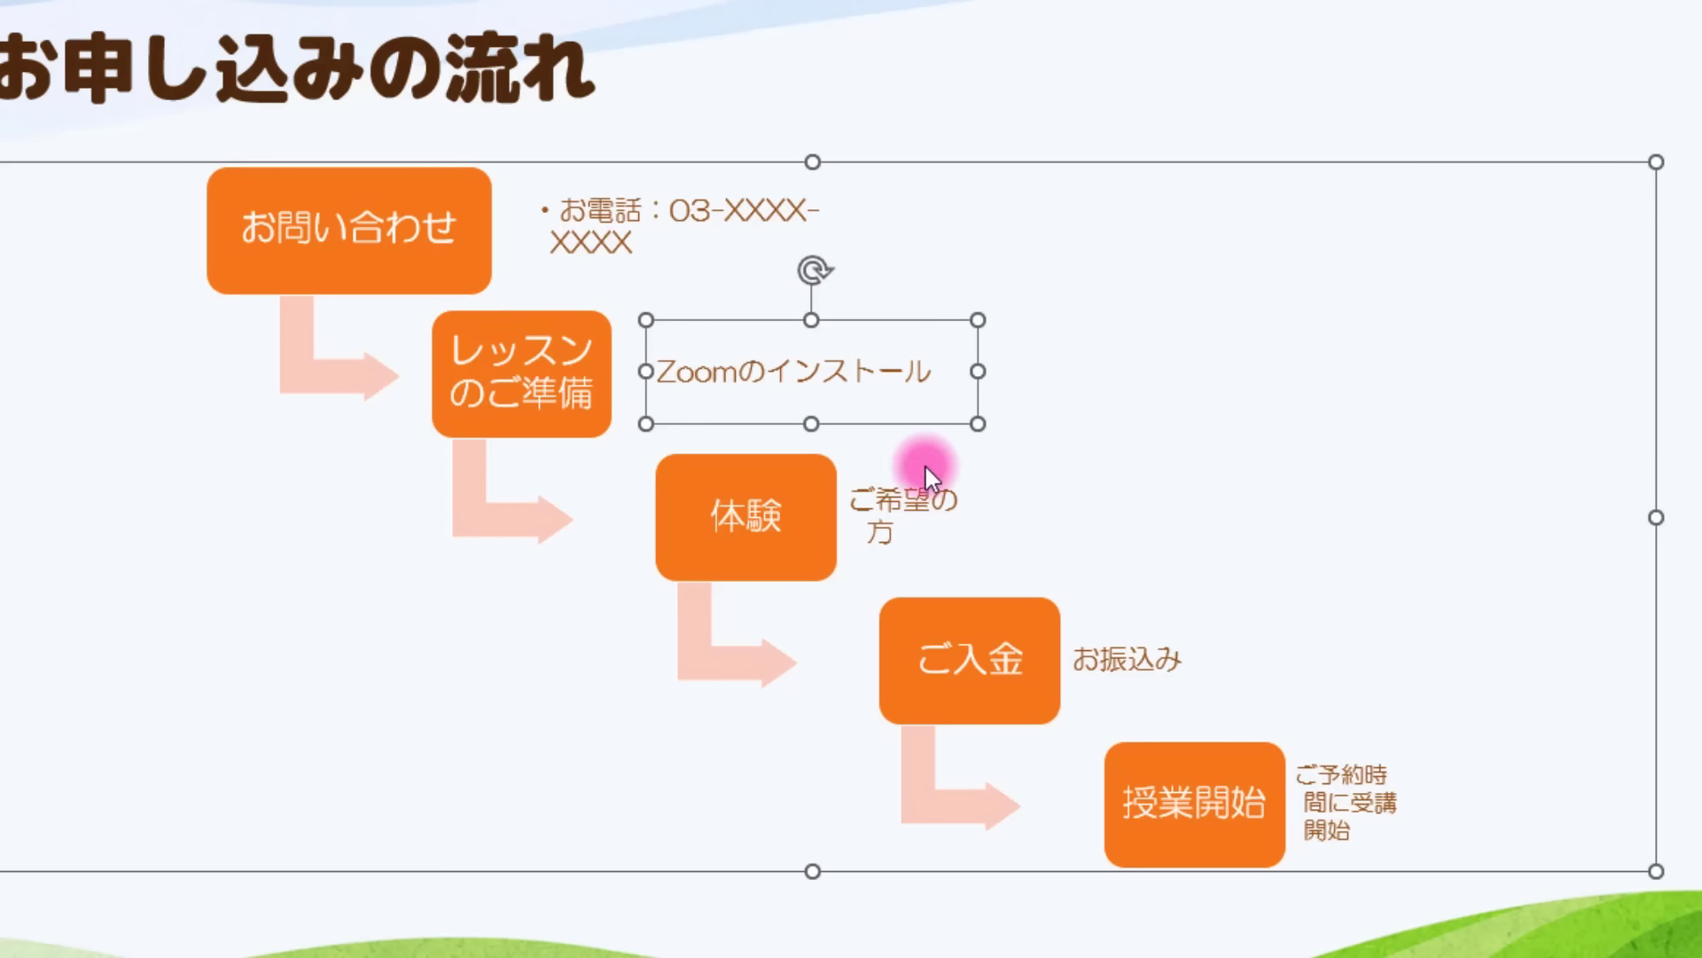
{"action": "left_click", "coordinate": [900, 498]}
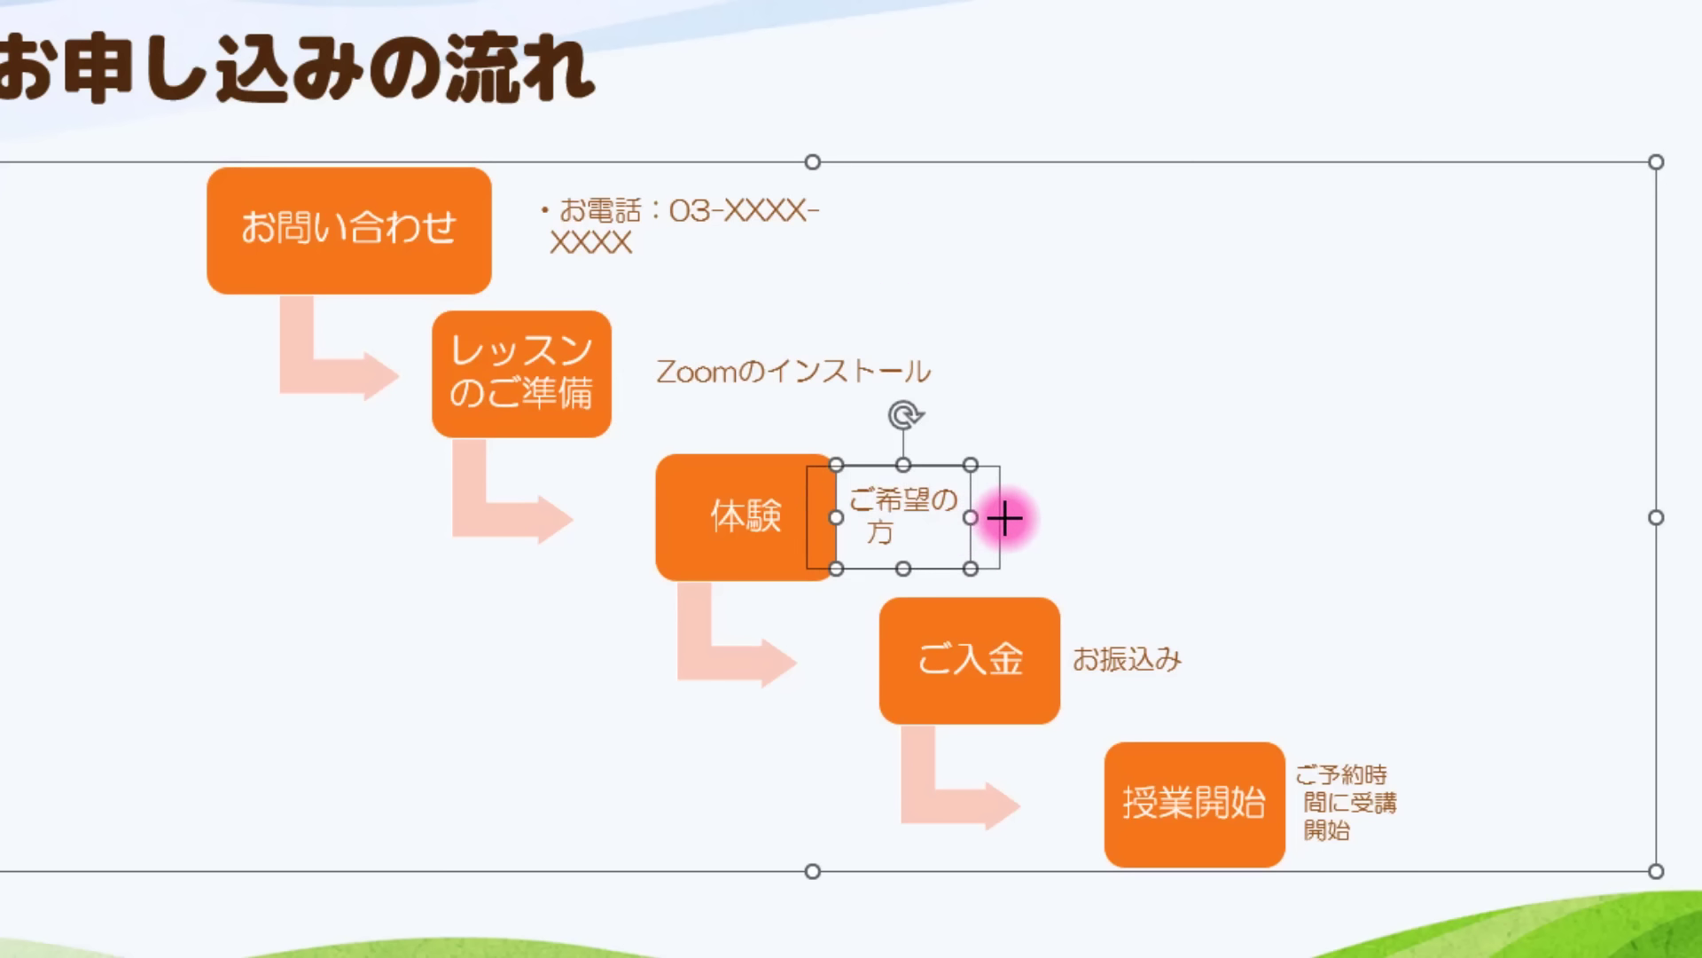
{"action": "mouse_move", "coordinate": [973, 518]}
{"action": "left_mouse_down"}
{"action": "mouse_move", "coordinate": [1044, 518]}
{"action": "mouse_move", "coordinate": [993, 521]}
{"action": "left_mouse_up"}
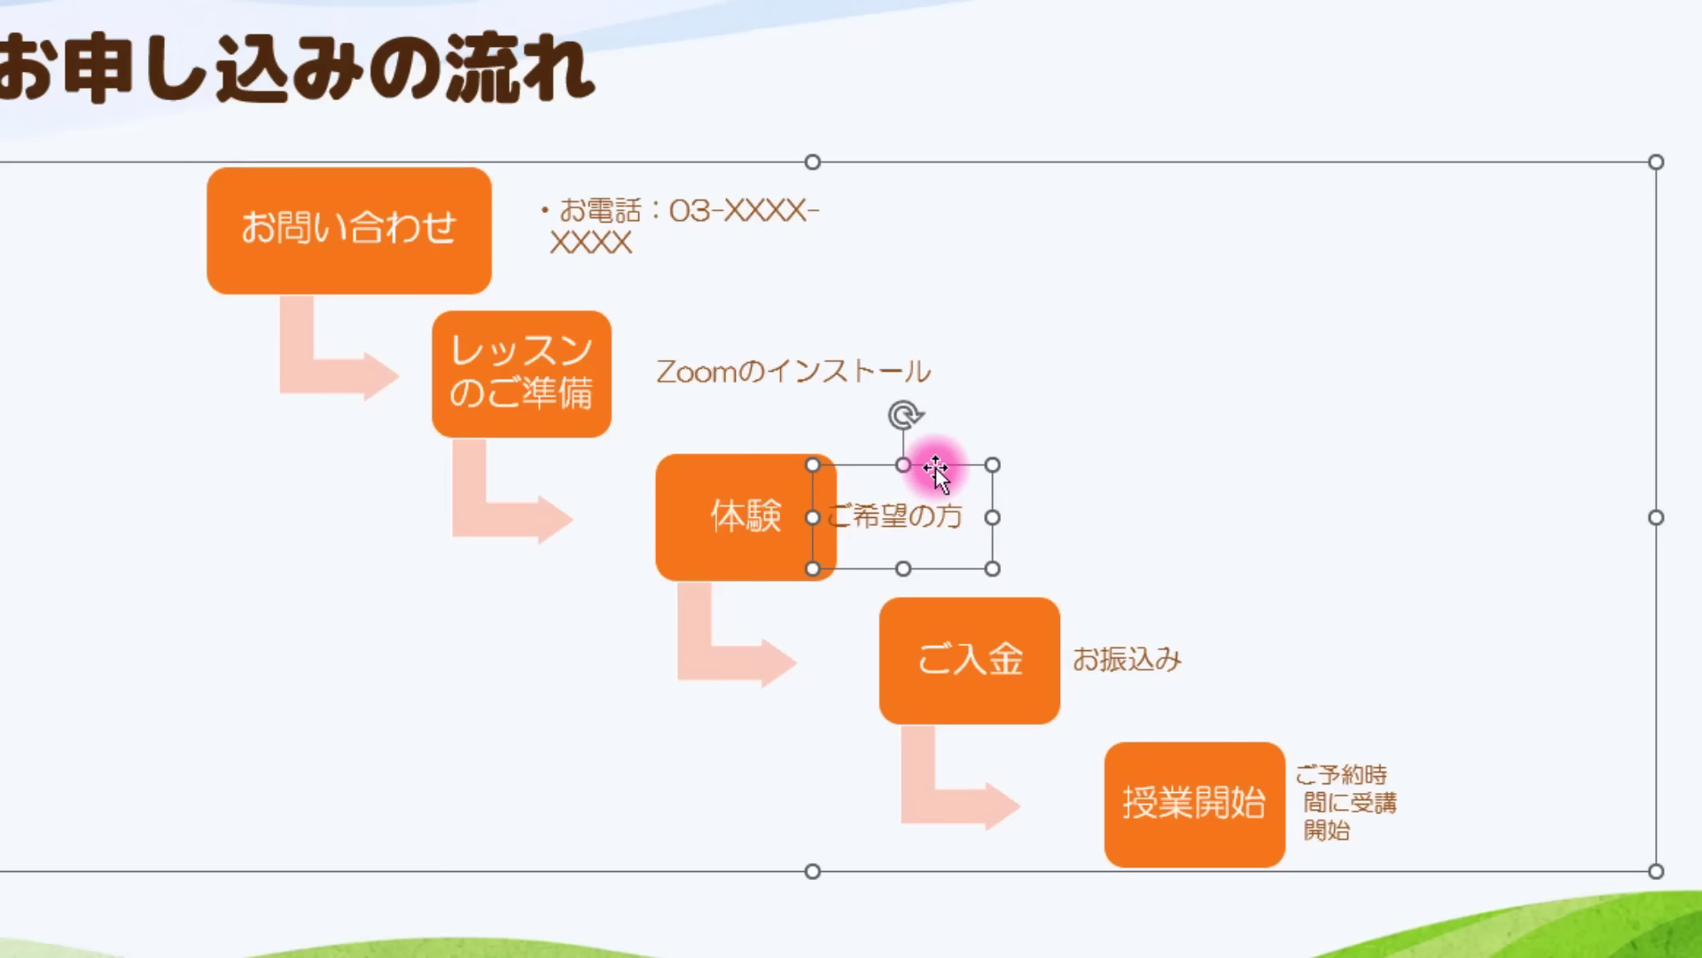
{"action": "left_click_drag", "start_coordinate": [935, 470], "coordinate": [995, 468]}
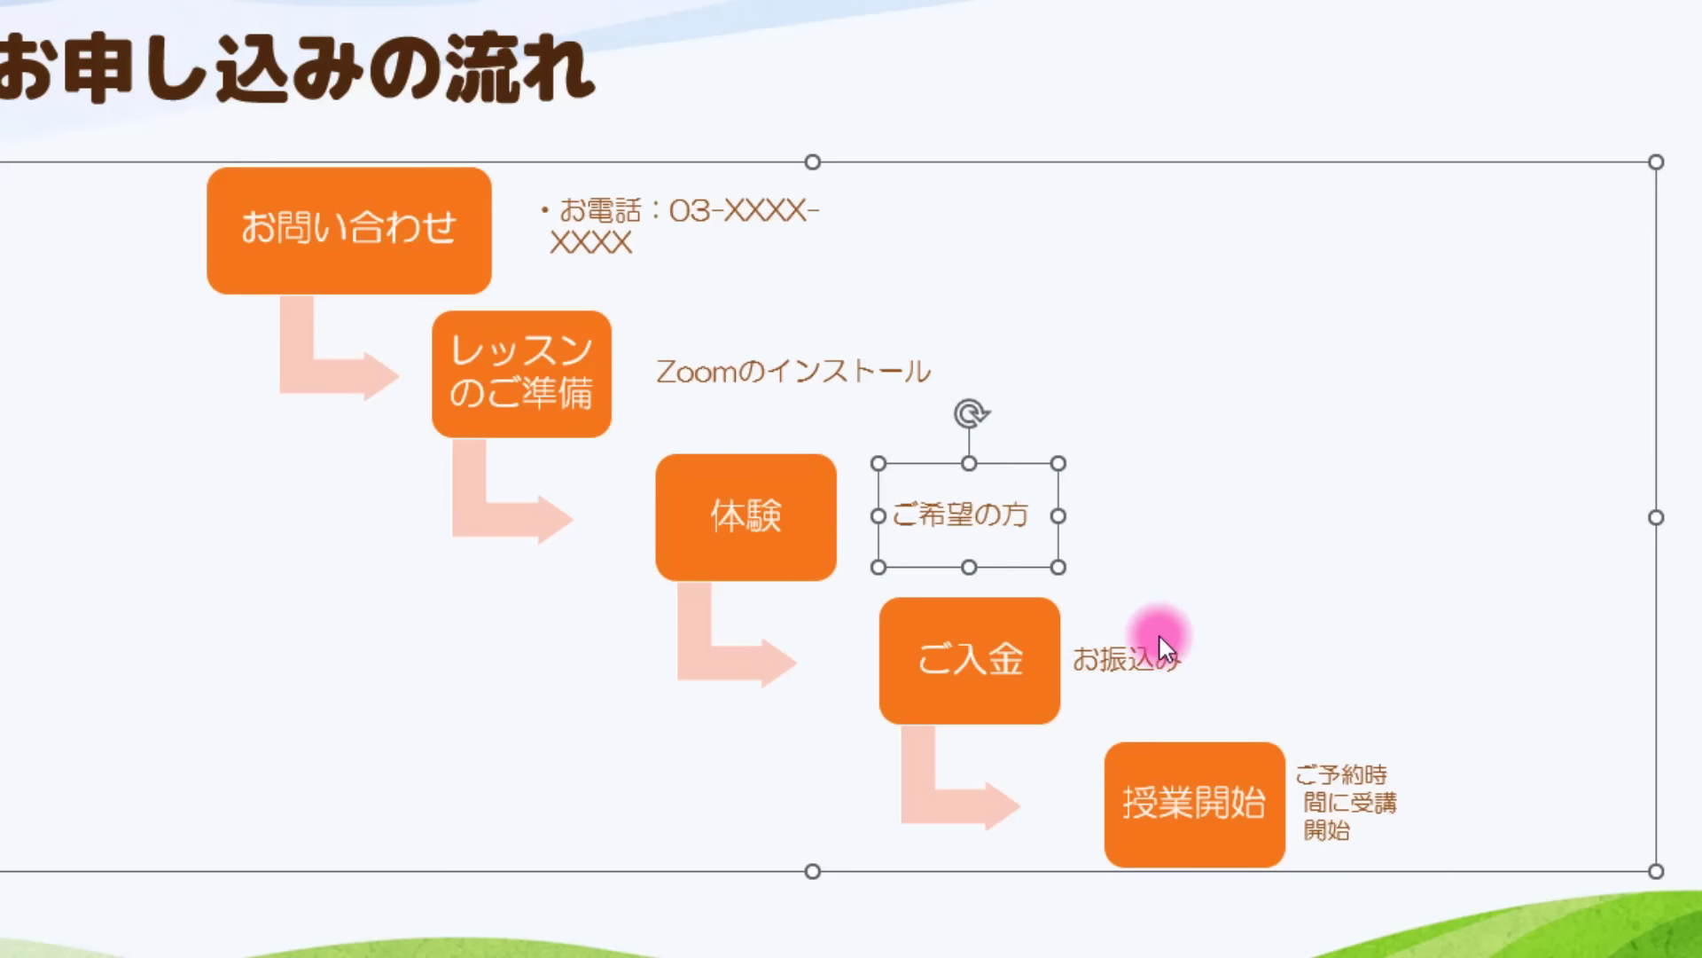
Place the ご予約時間に受講開始 note beside its step and widen the phone note to one line.
{"action": "left_click_drag", "start_coordinate": [1422, 803], "coordinate": [1538, 802]}
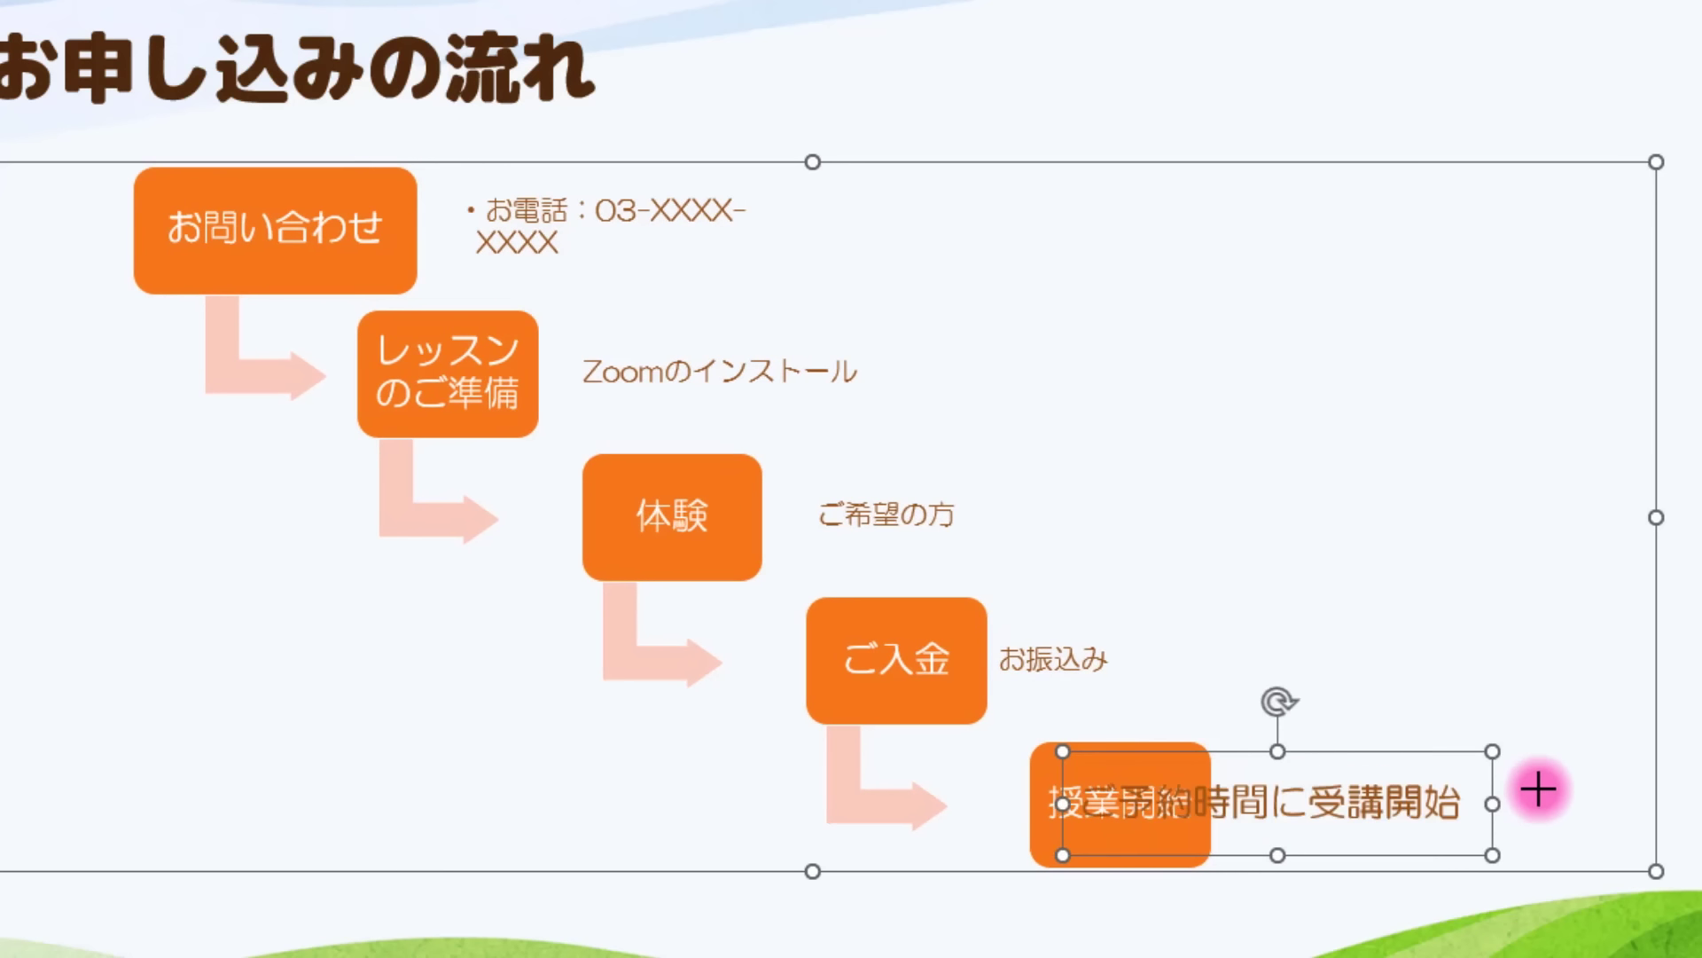
{"action": "left_click_drag", "start_coordinate": [1349, 752], "coordinate": [1519, 752]}
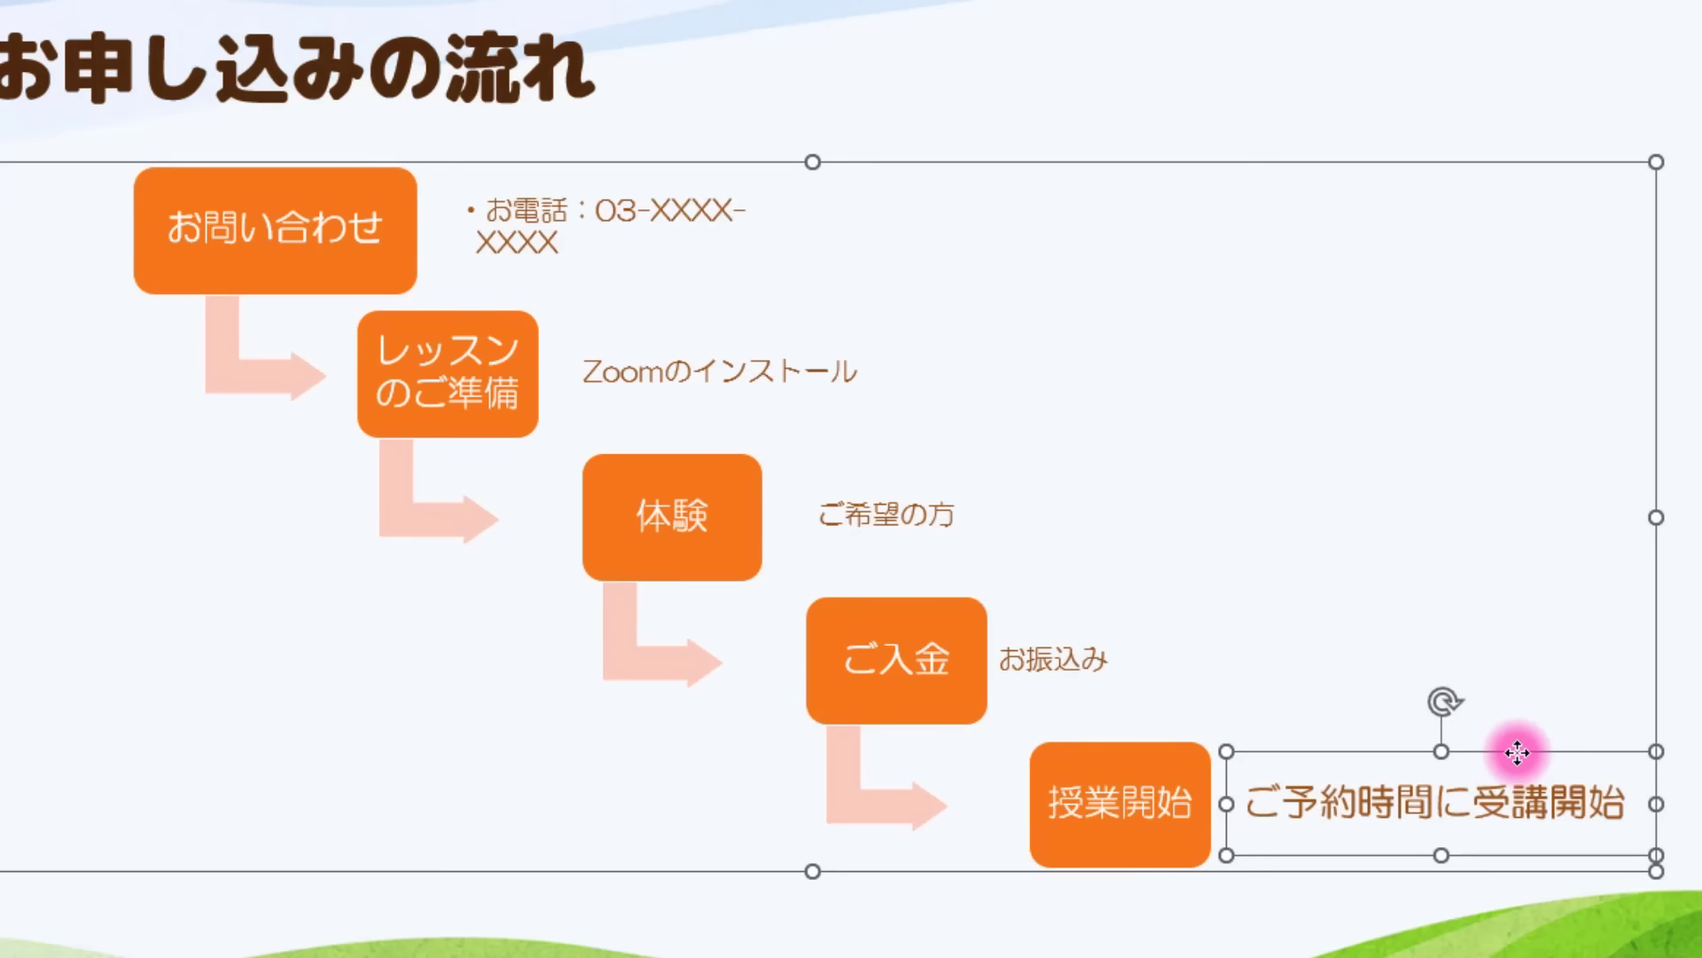
{"action": "left_click", "coordinate": [1535, 657]}
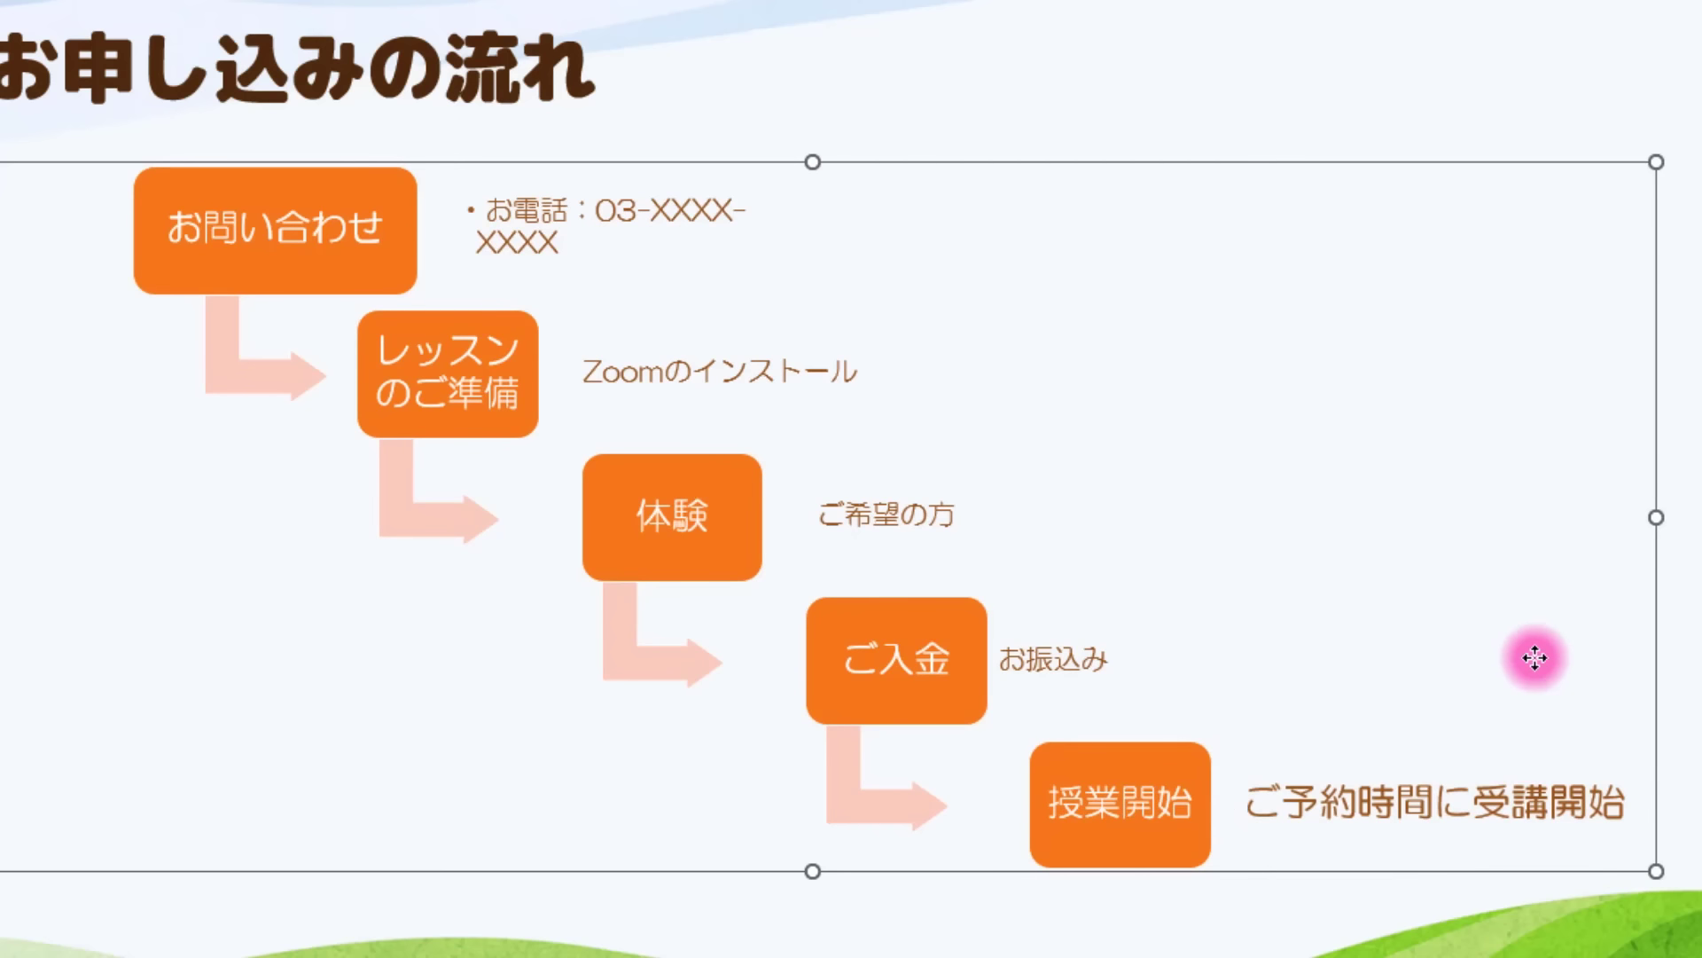
{"action": "left_click", "coordinate": [685, 221]}
{"action": "left_click_drag", "start_coordinate": [787, 223], "coordinate": [905, 225]}
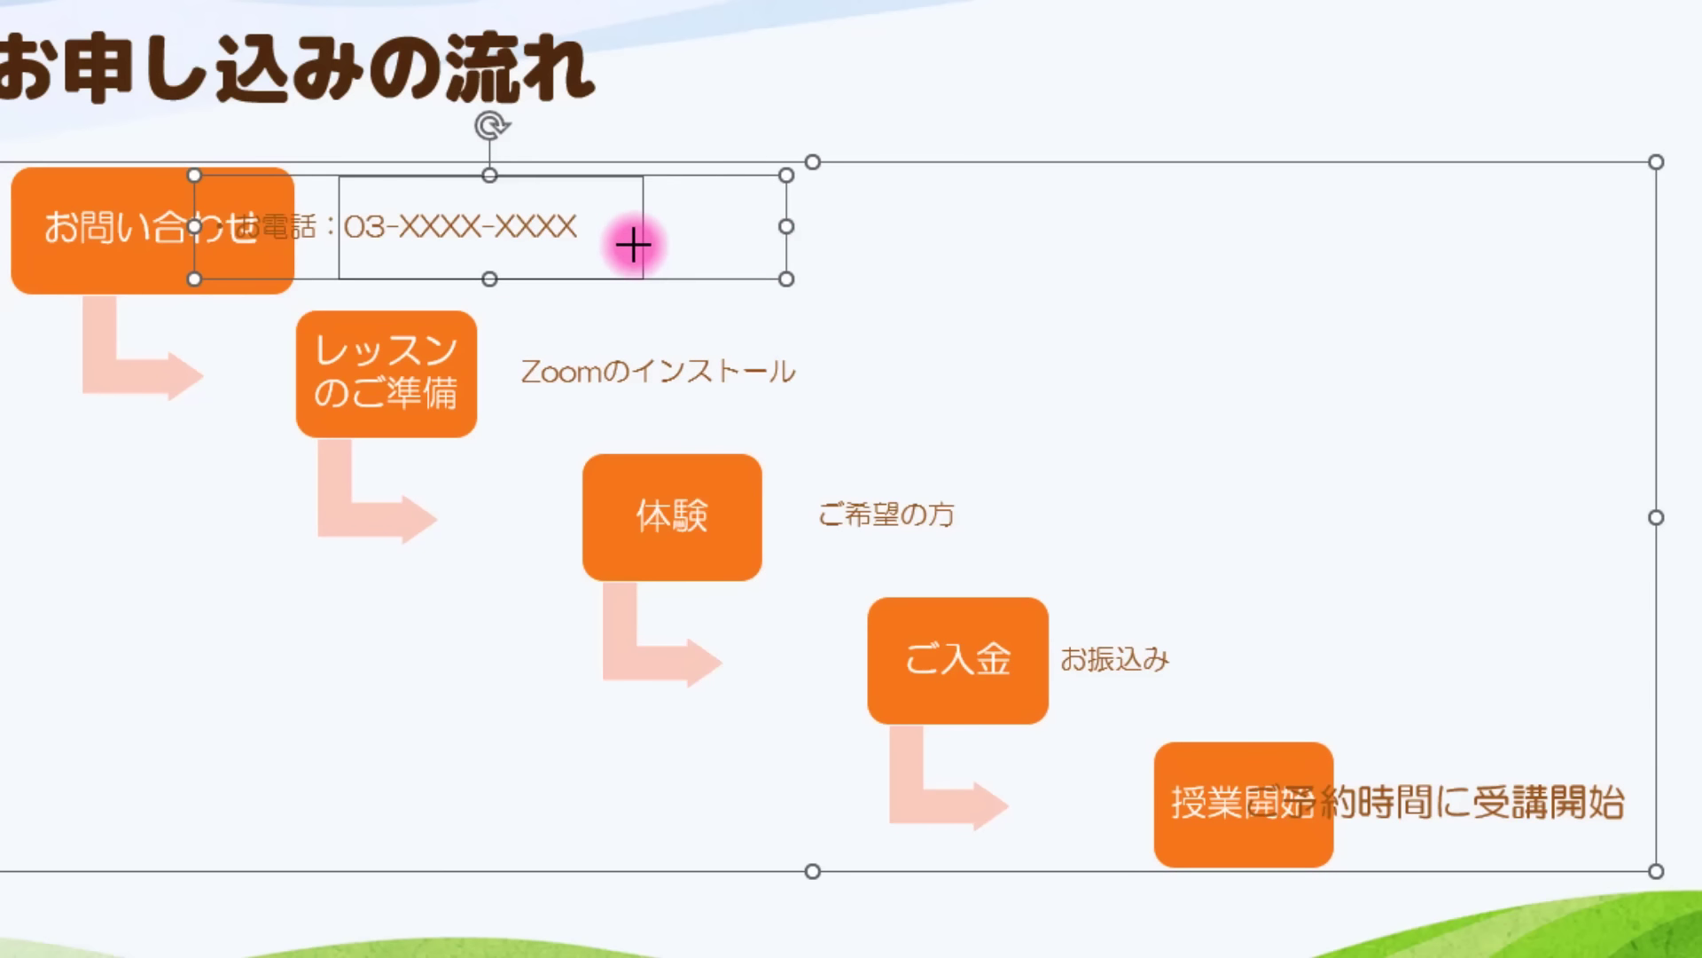
{"action": "left_click", "coordinate": [1655, 532]}
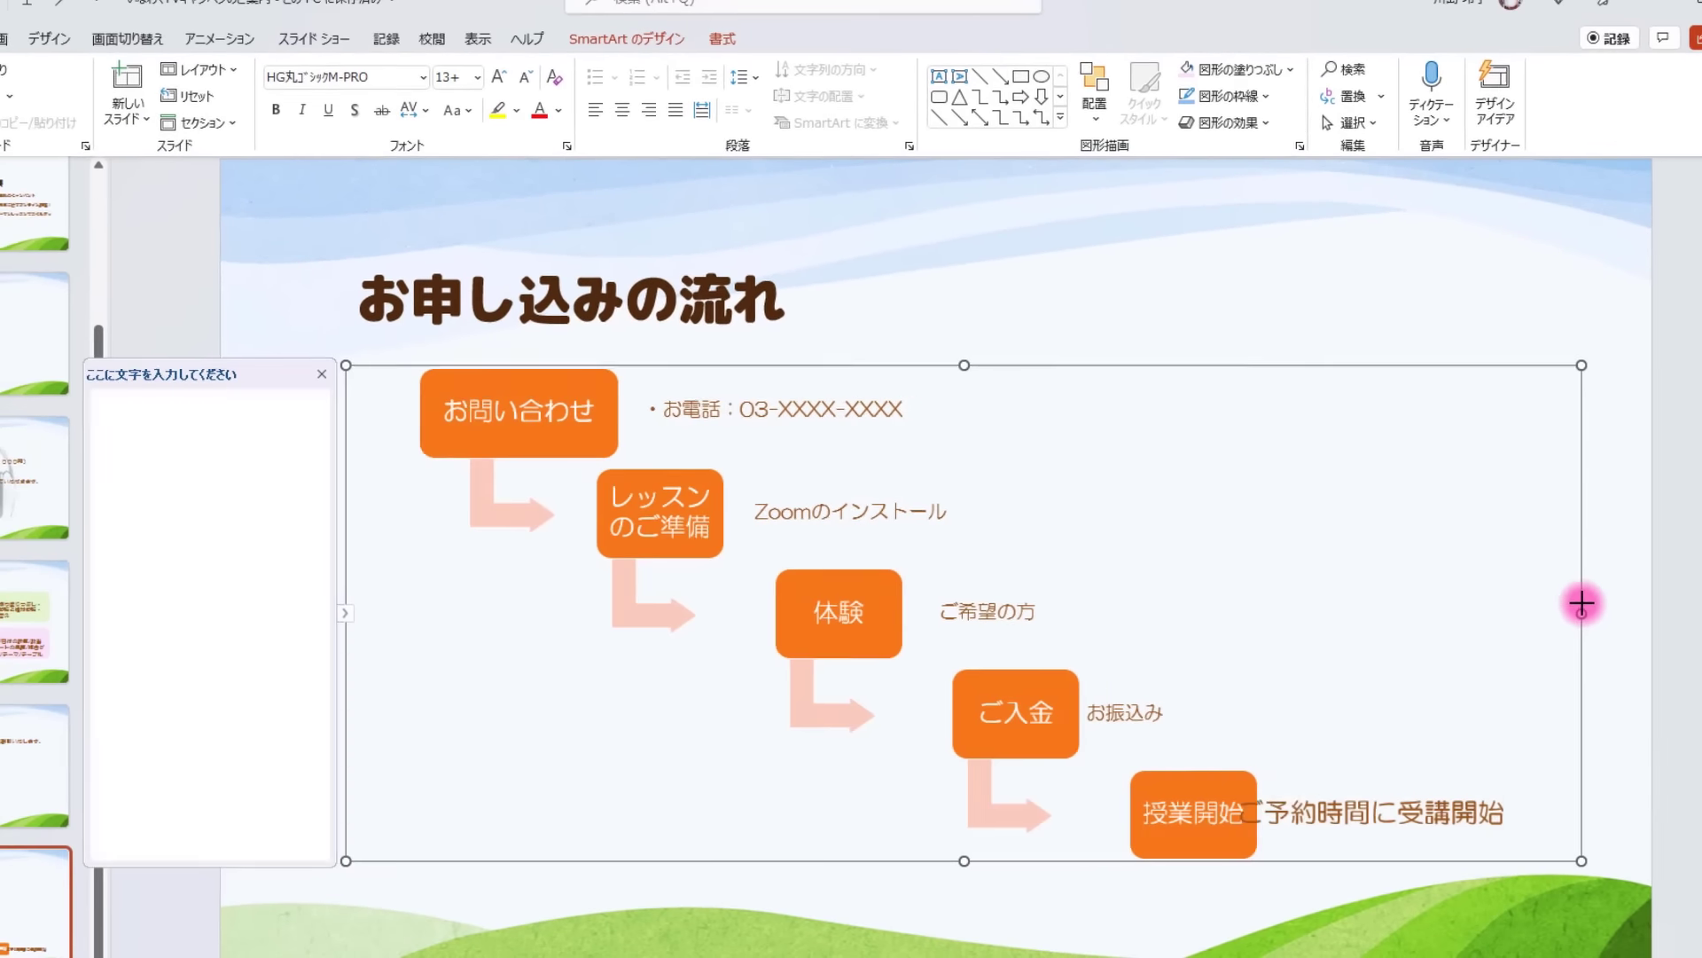
{"action": "left_click", "coordinate": [1582, 606]}
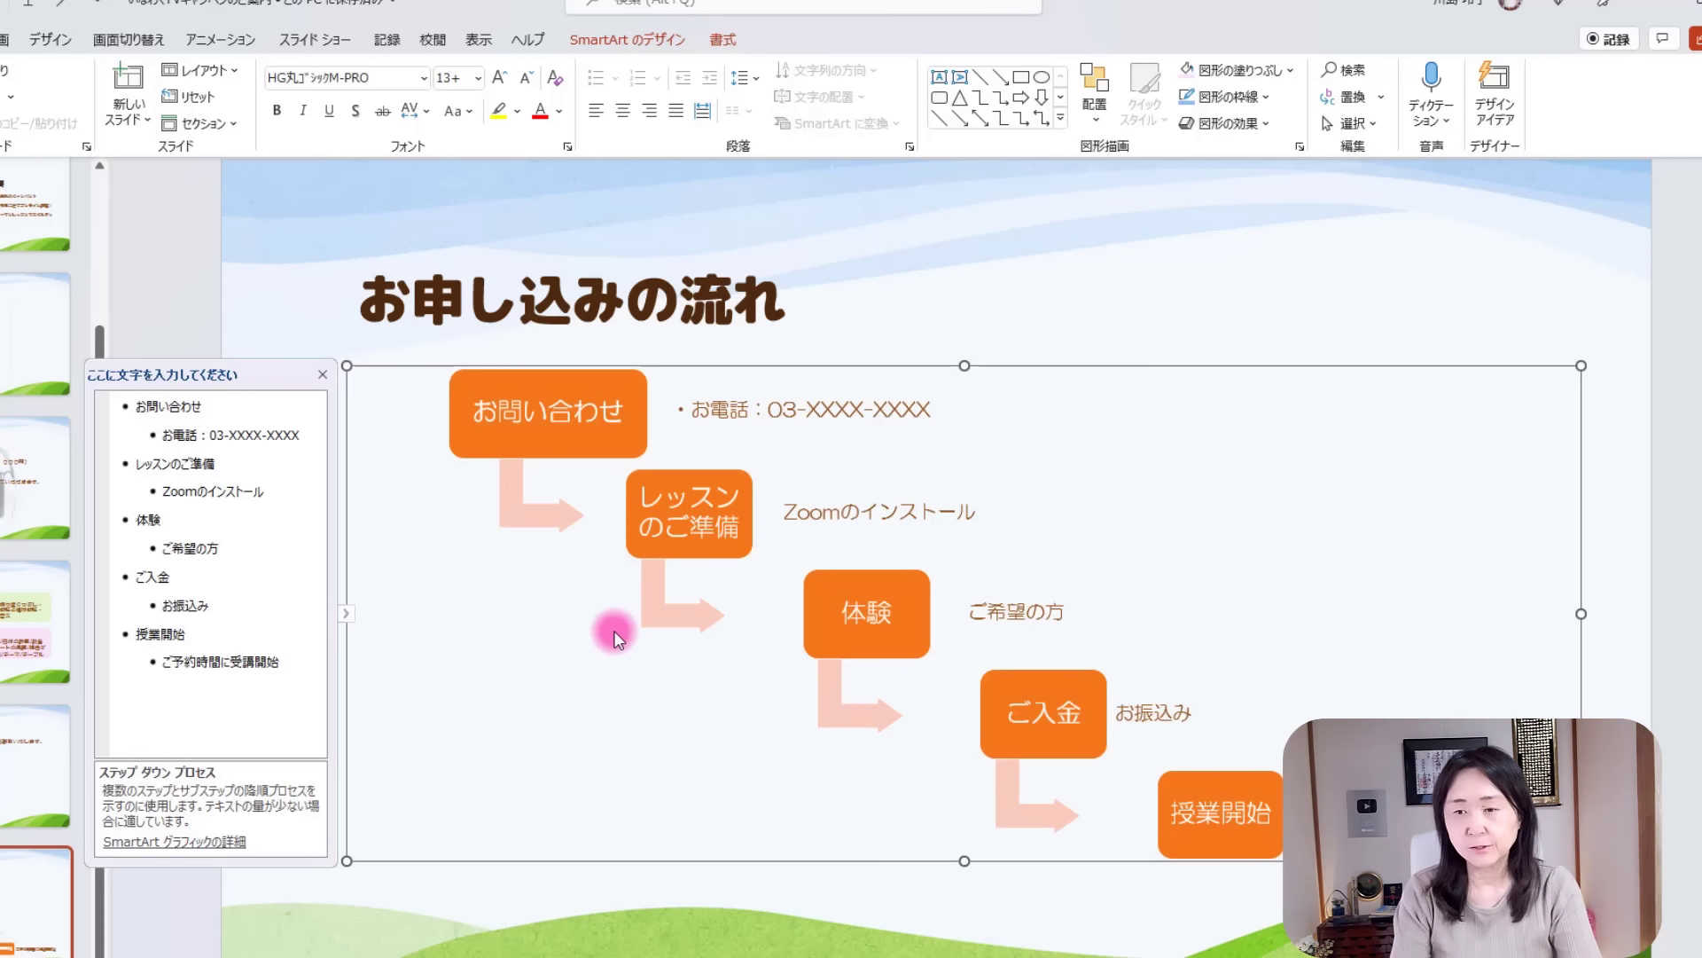
Apply a Colorful multicoloured scheme to the flow diagram from SmartArt Design.
{"action": "left_click", "coordinate": [620, 41]}
{"action": "left_click", "coordinate": [586, 99]}
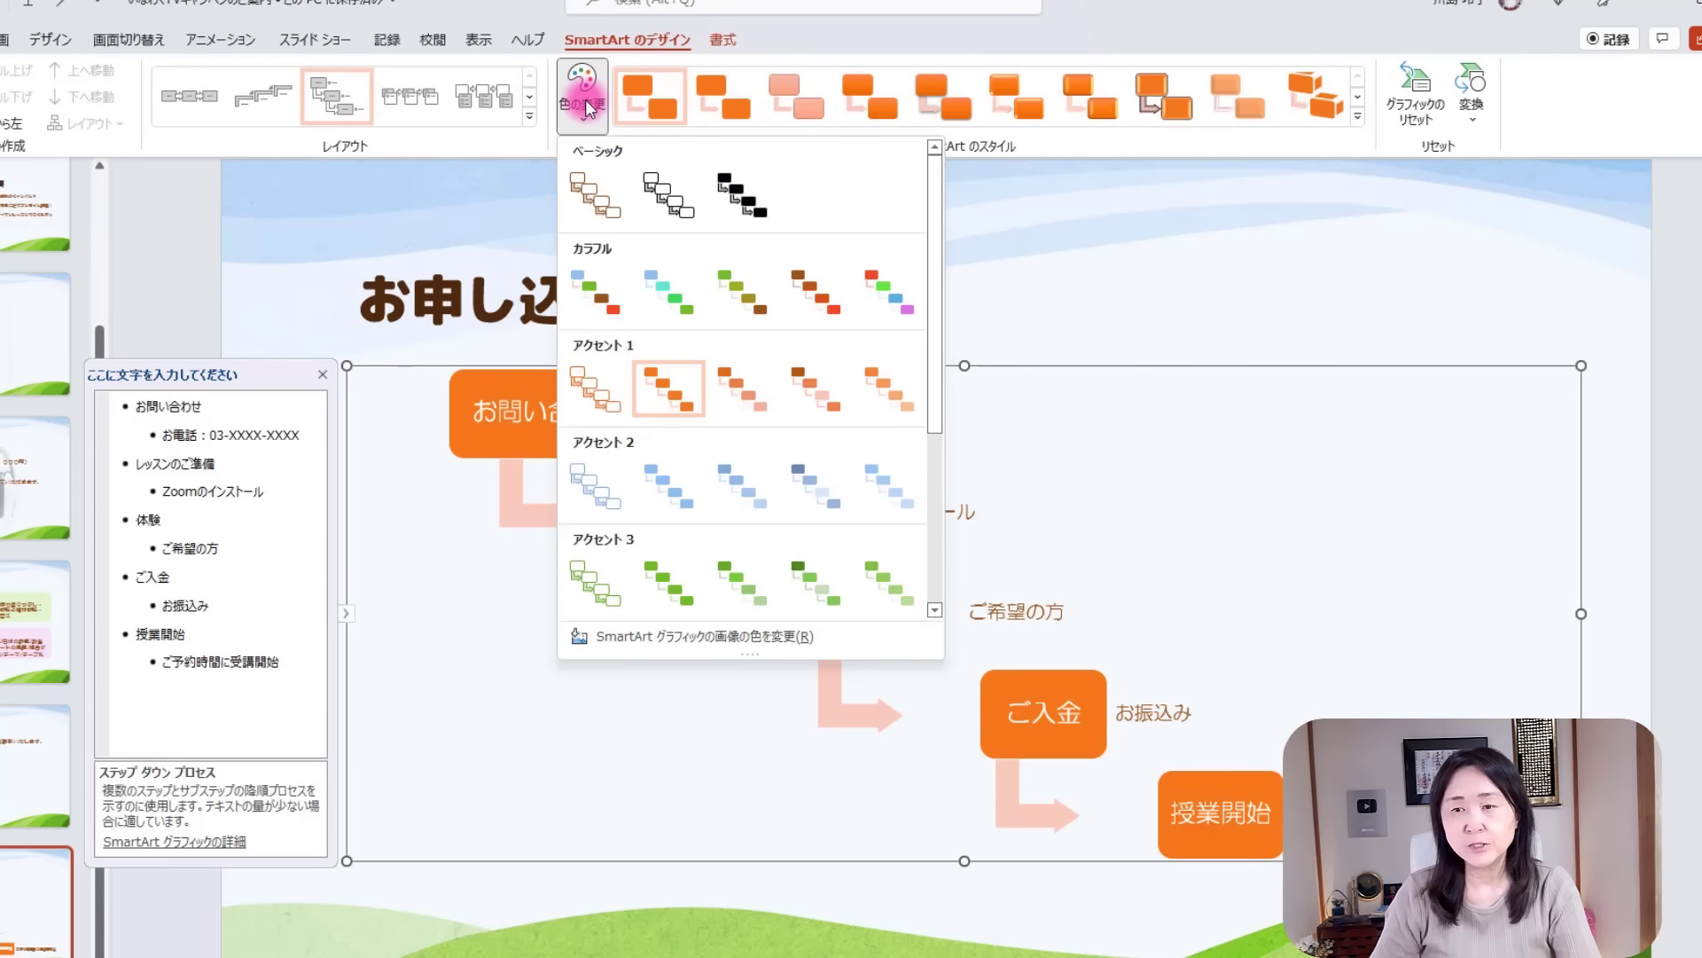
{"action": "left_click", "coordinate": [867, 273]}
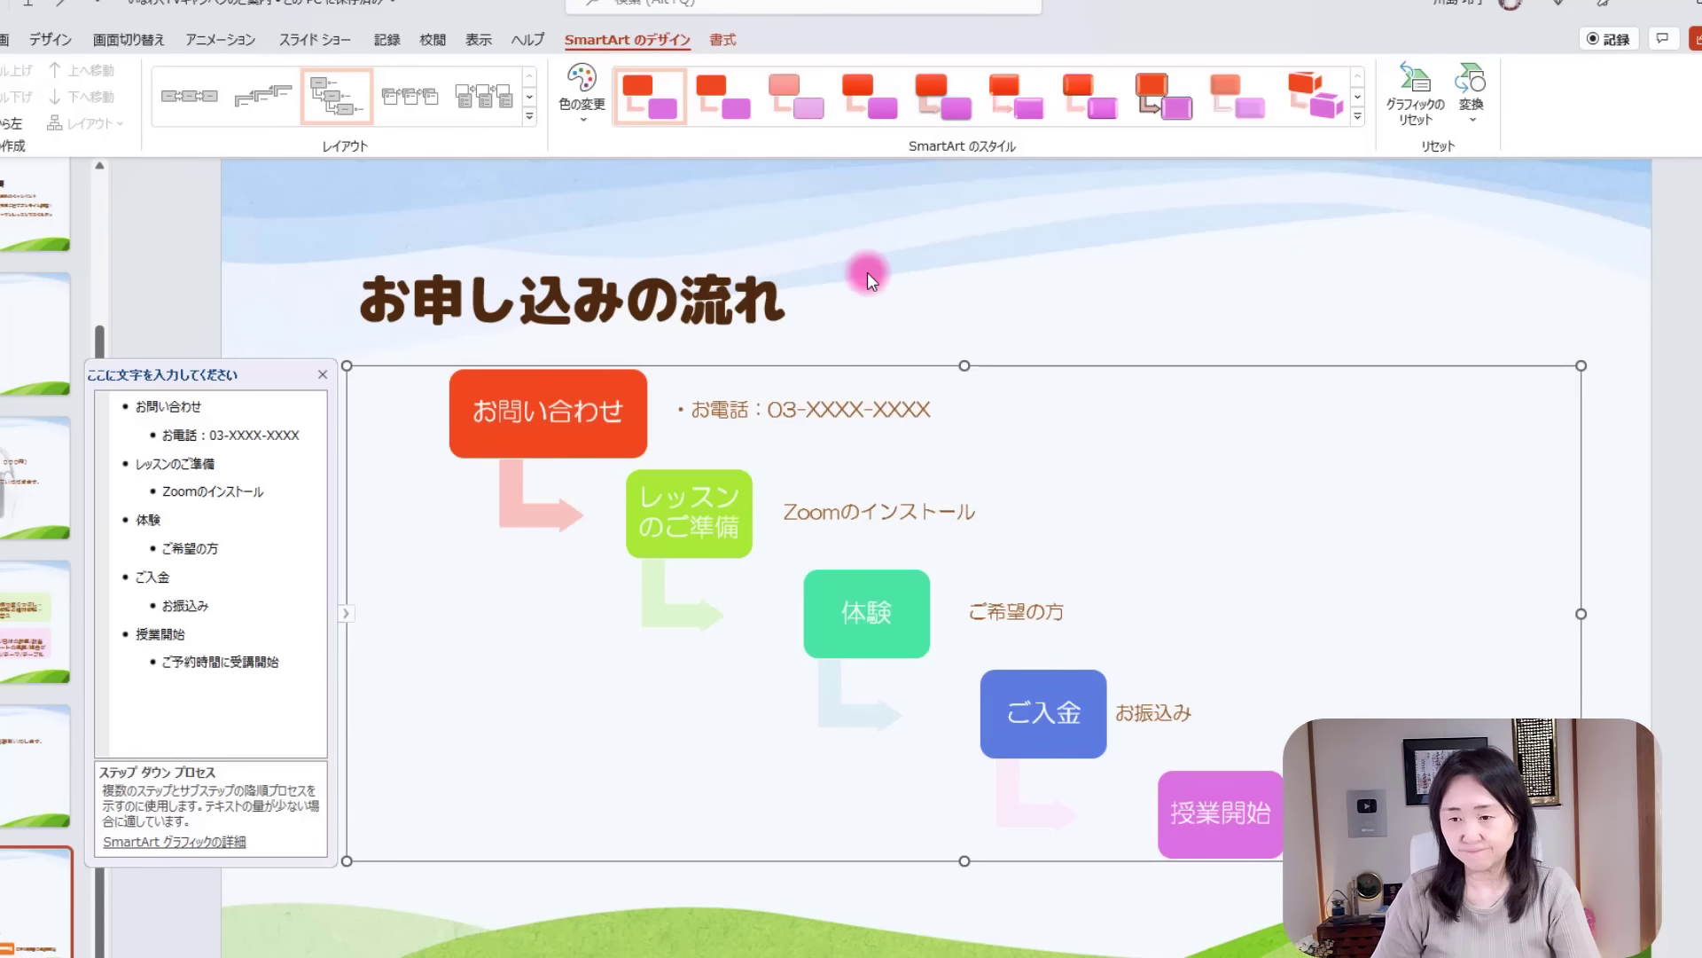
{"action": "left_click", "coordinate": [725, 730]}
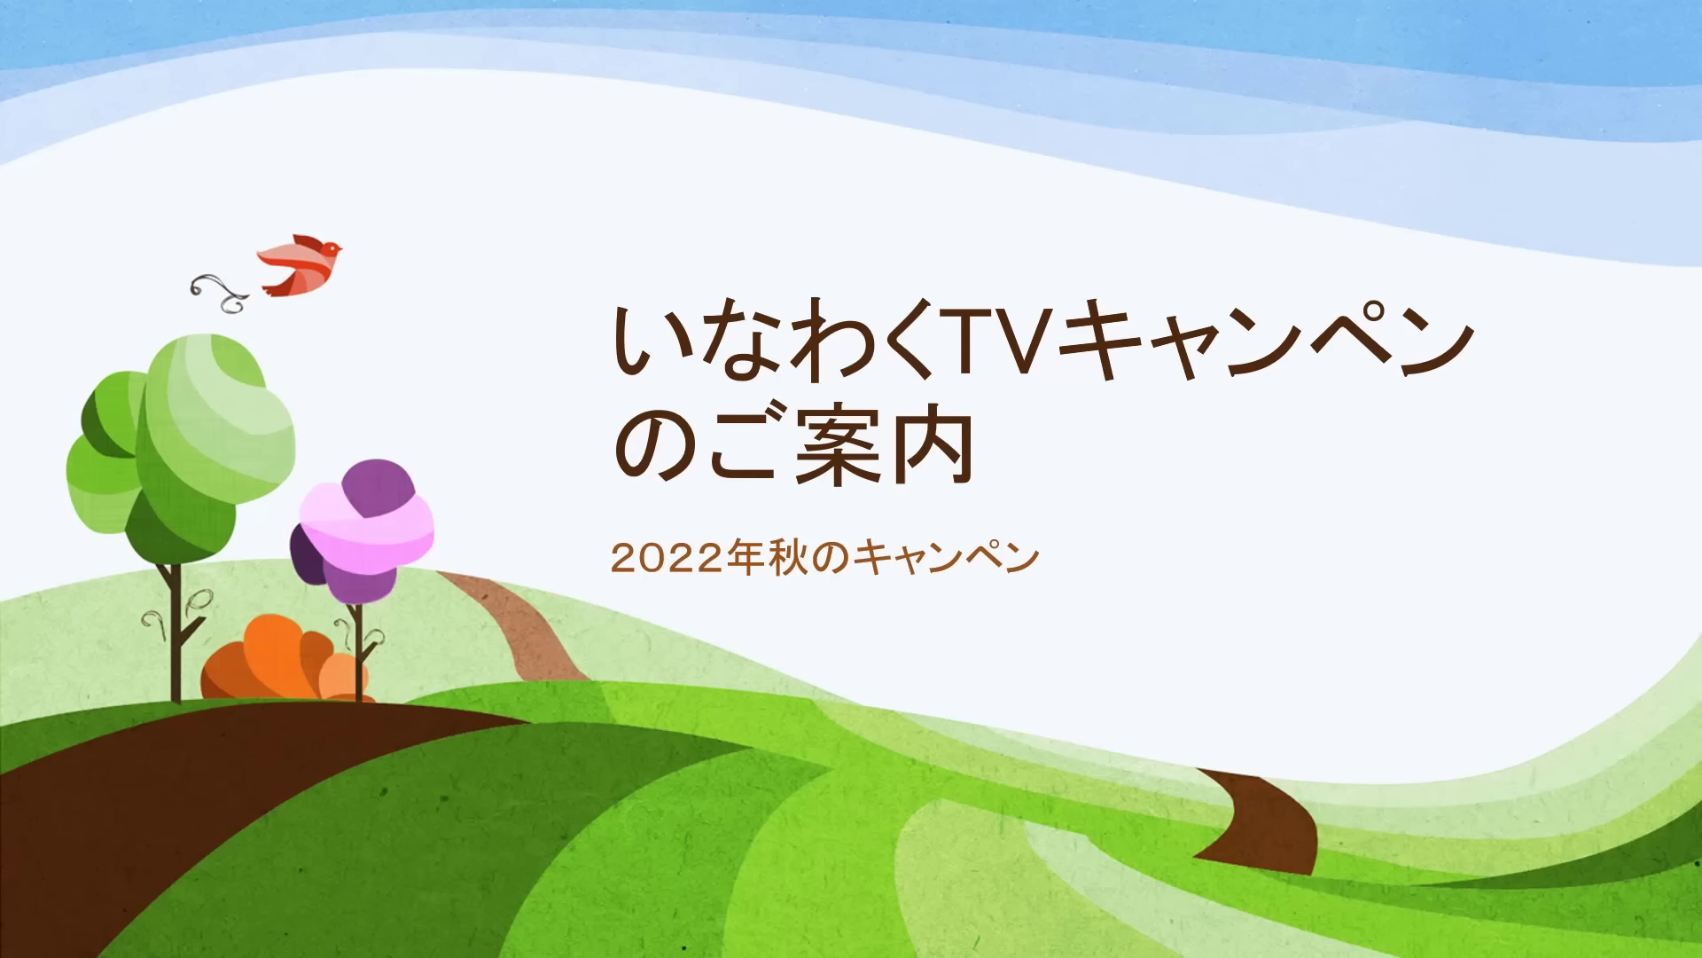
Advance the slide show past 概要 and 期間 to the 料金 slide.
{"action": "key", "text": "Right"}
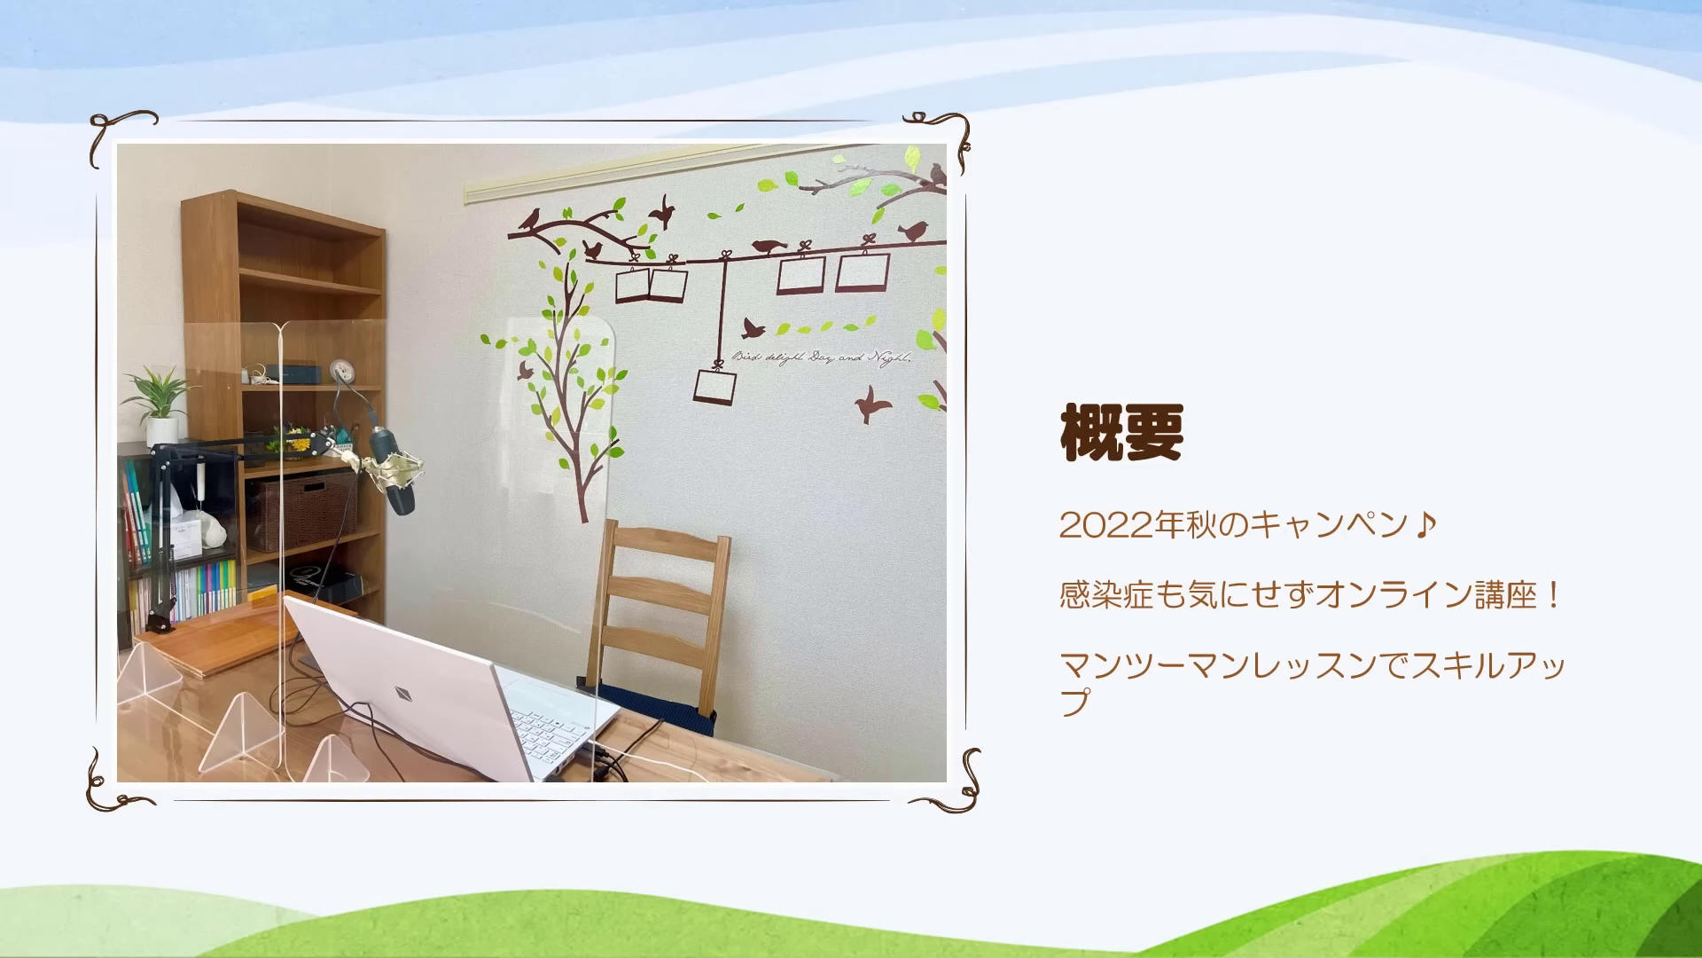
{"action": "key", "text": "Right"}
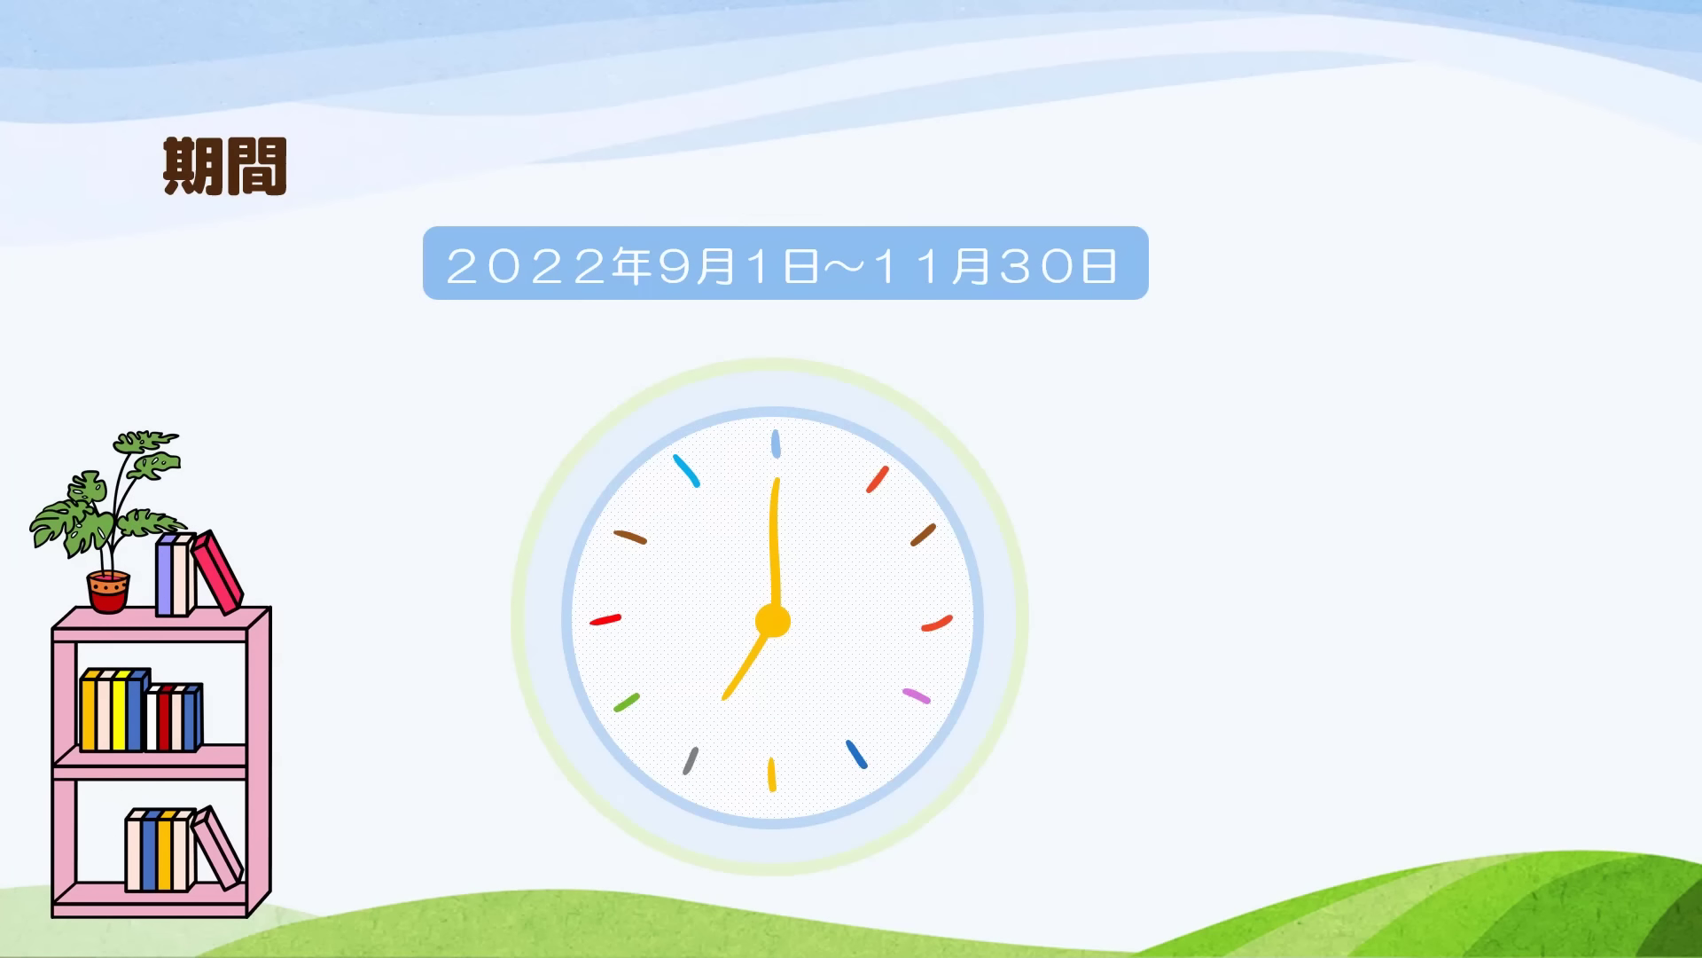
{"action": "key", "text": "Right"}
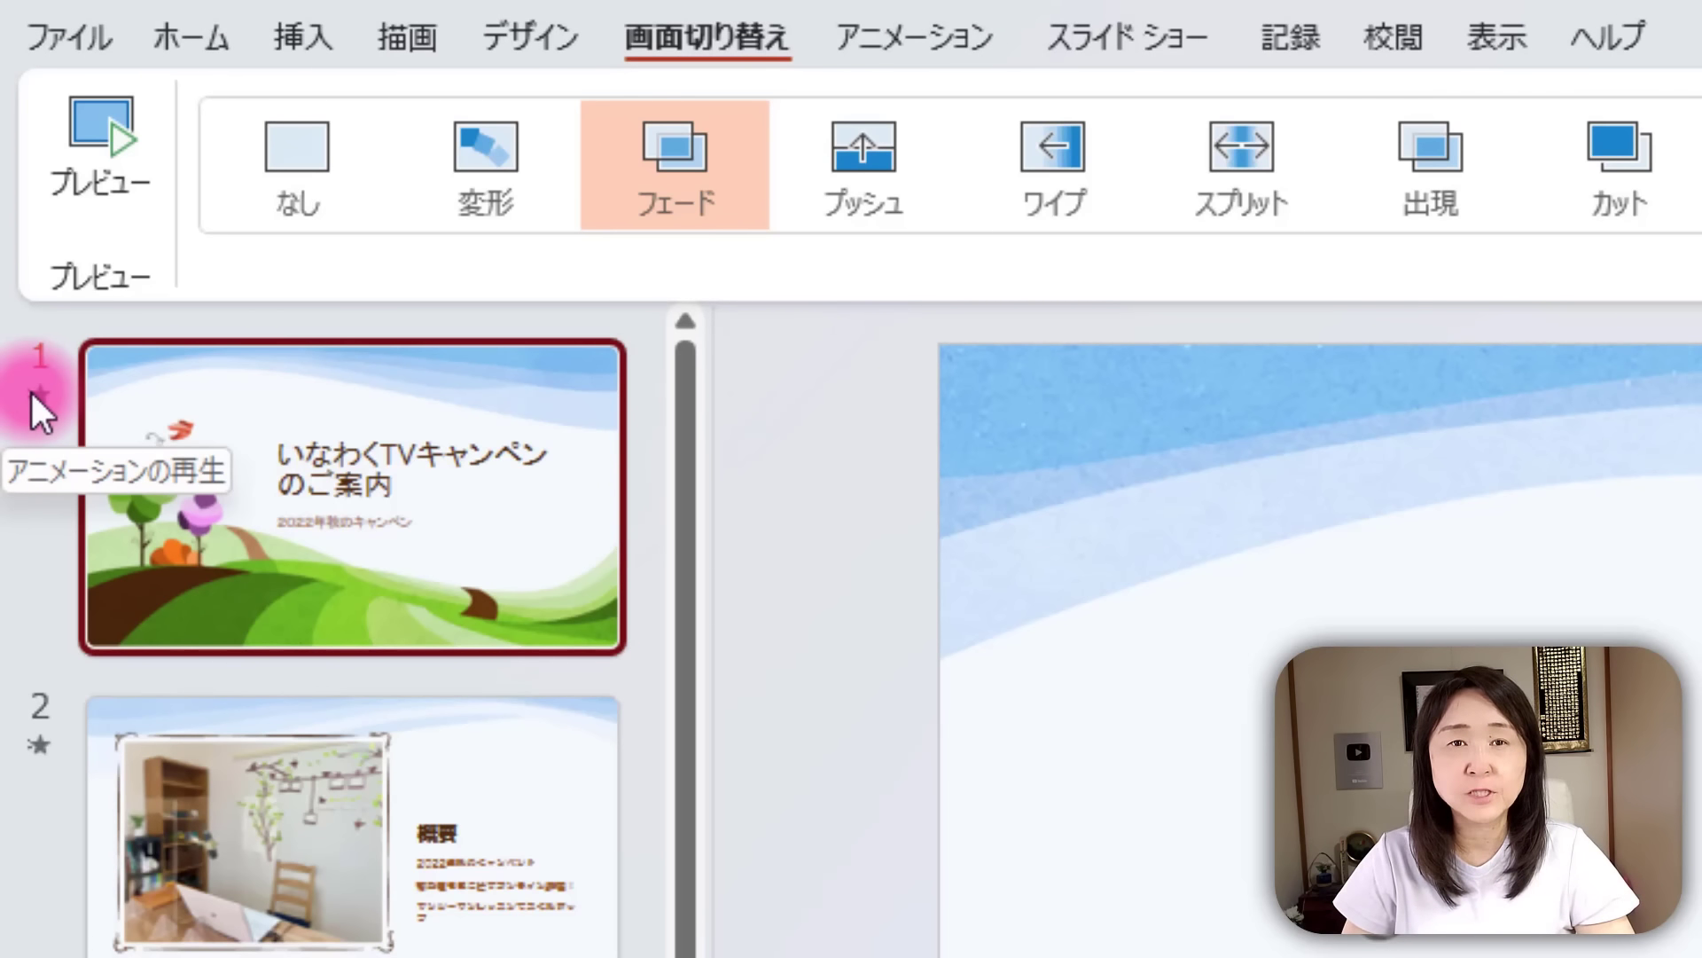
{"action": "left_click", "coordinate": [32, 394]}
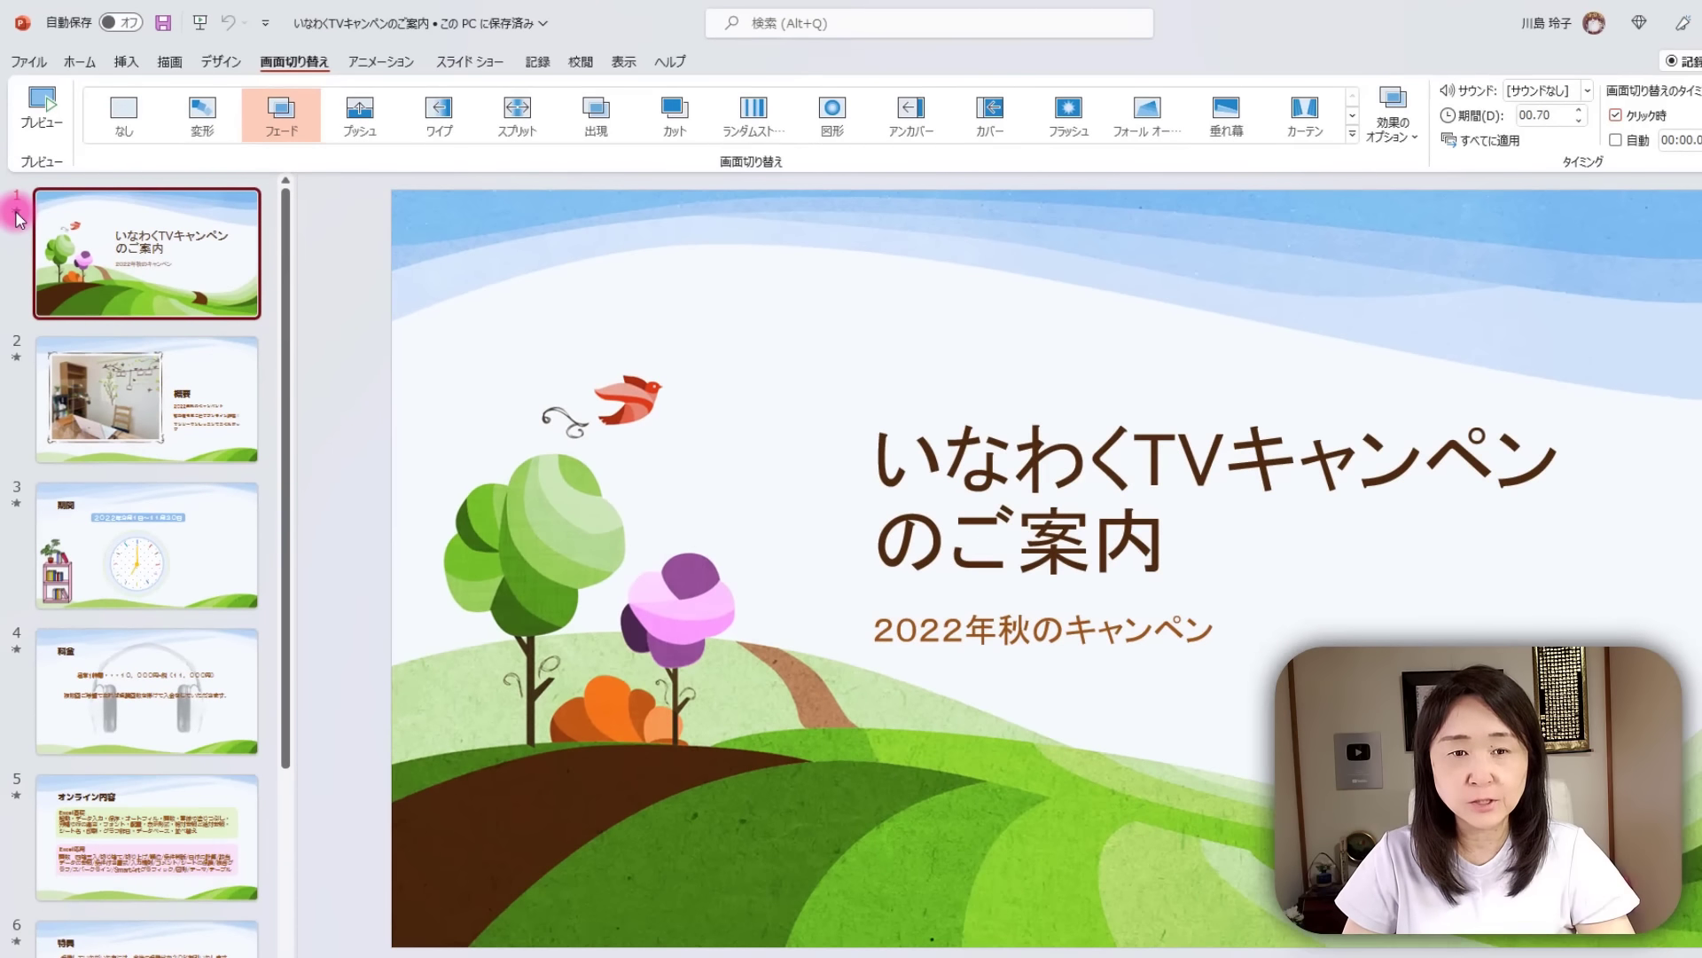
{"action": "left_click", "coordinate": [17, 215]}
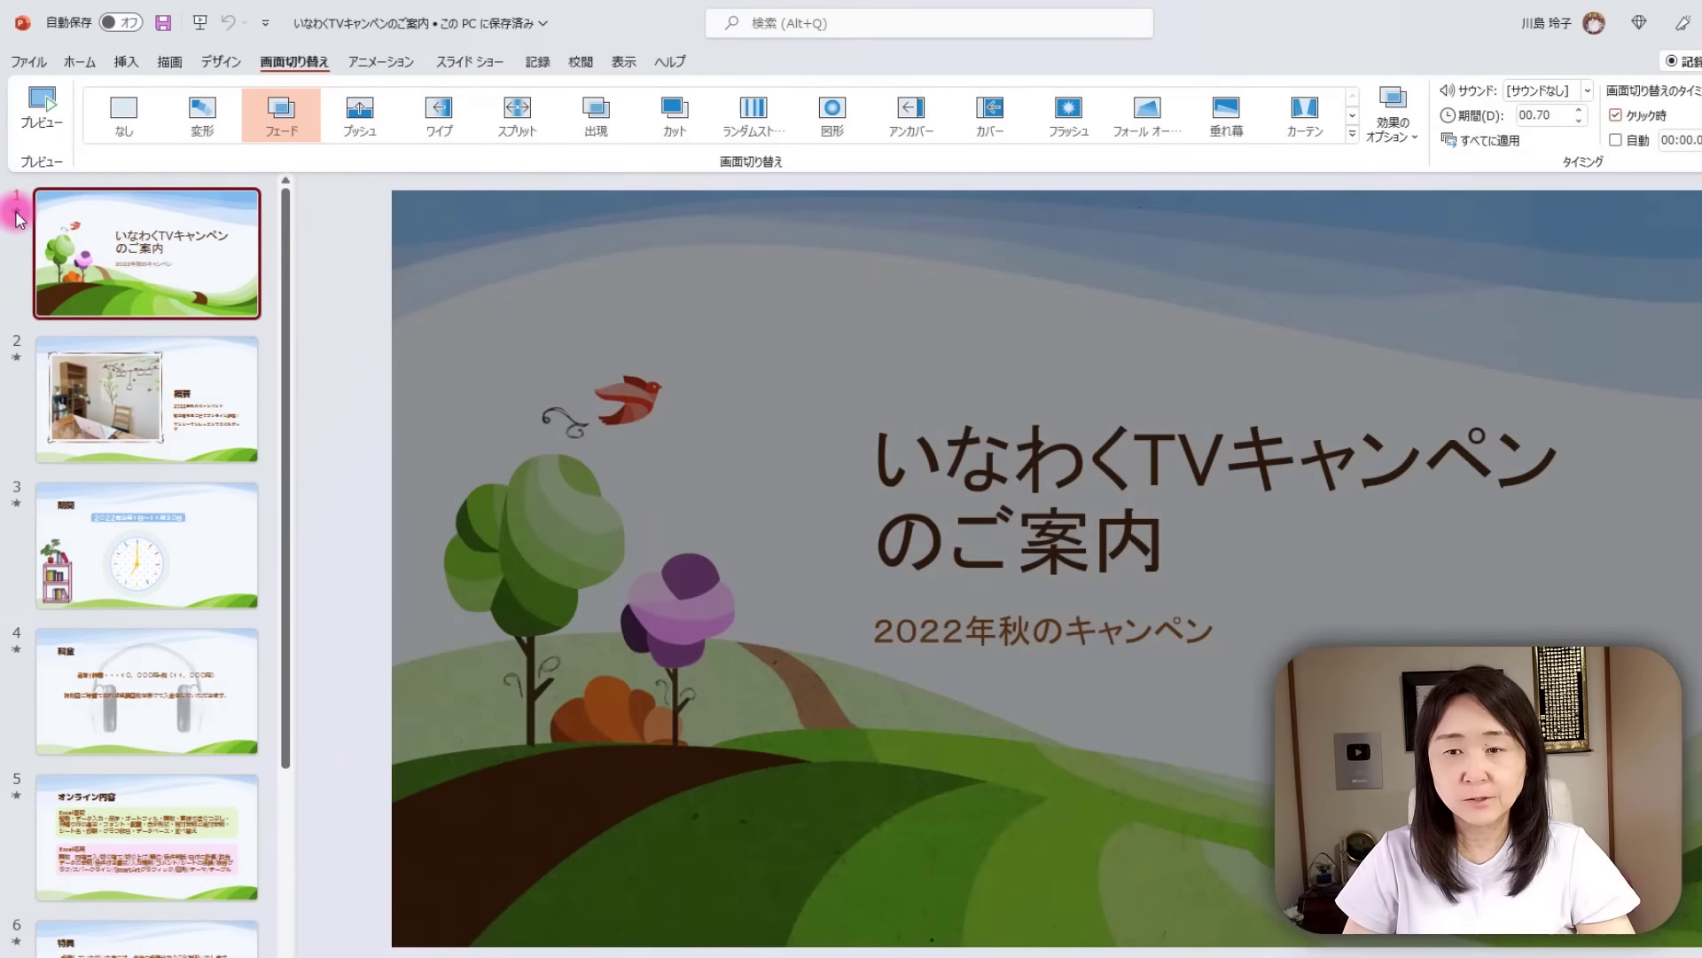
{"action": "left_click", "coordinate": [17, 215]}
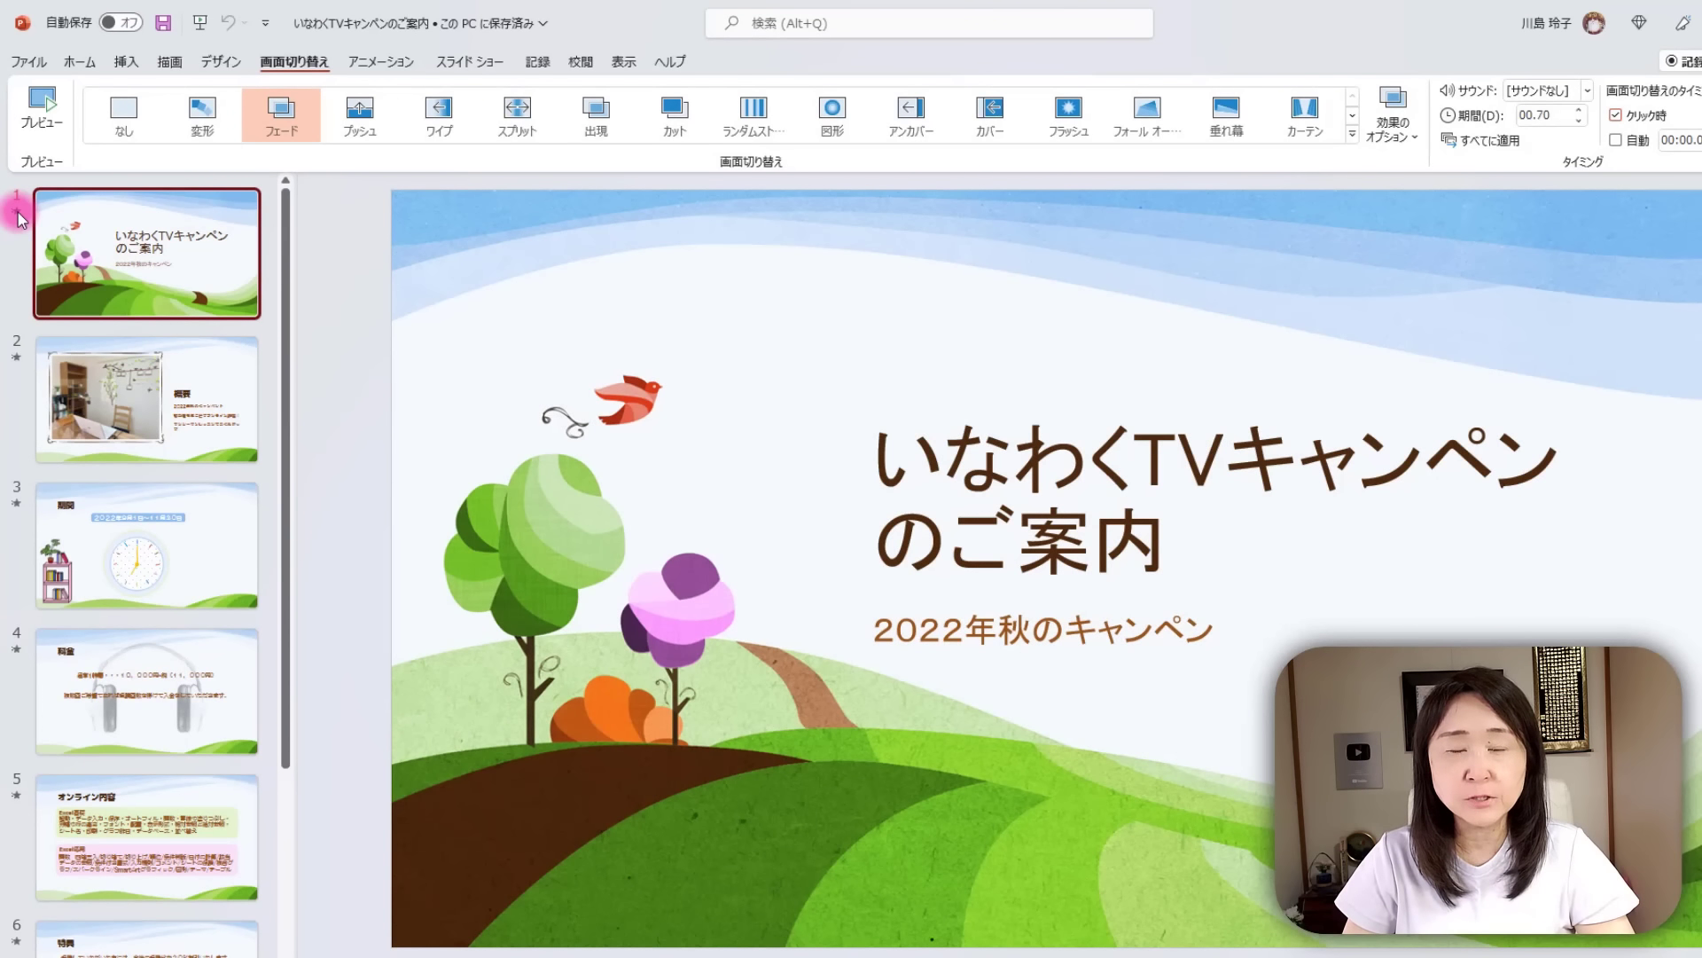
{"action": "left_click", "coordinate": [18, 357]}
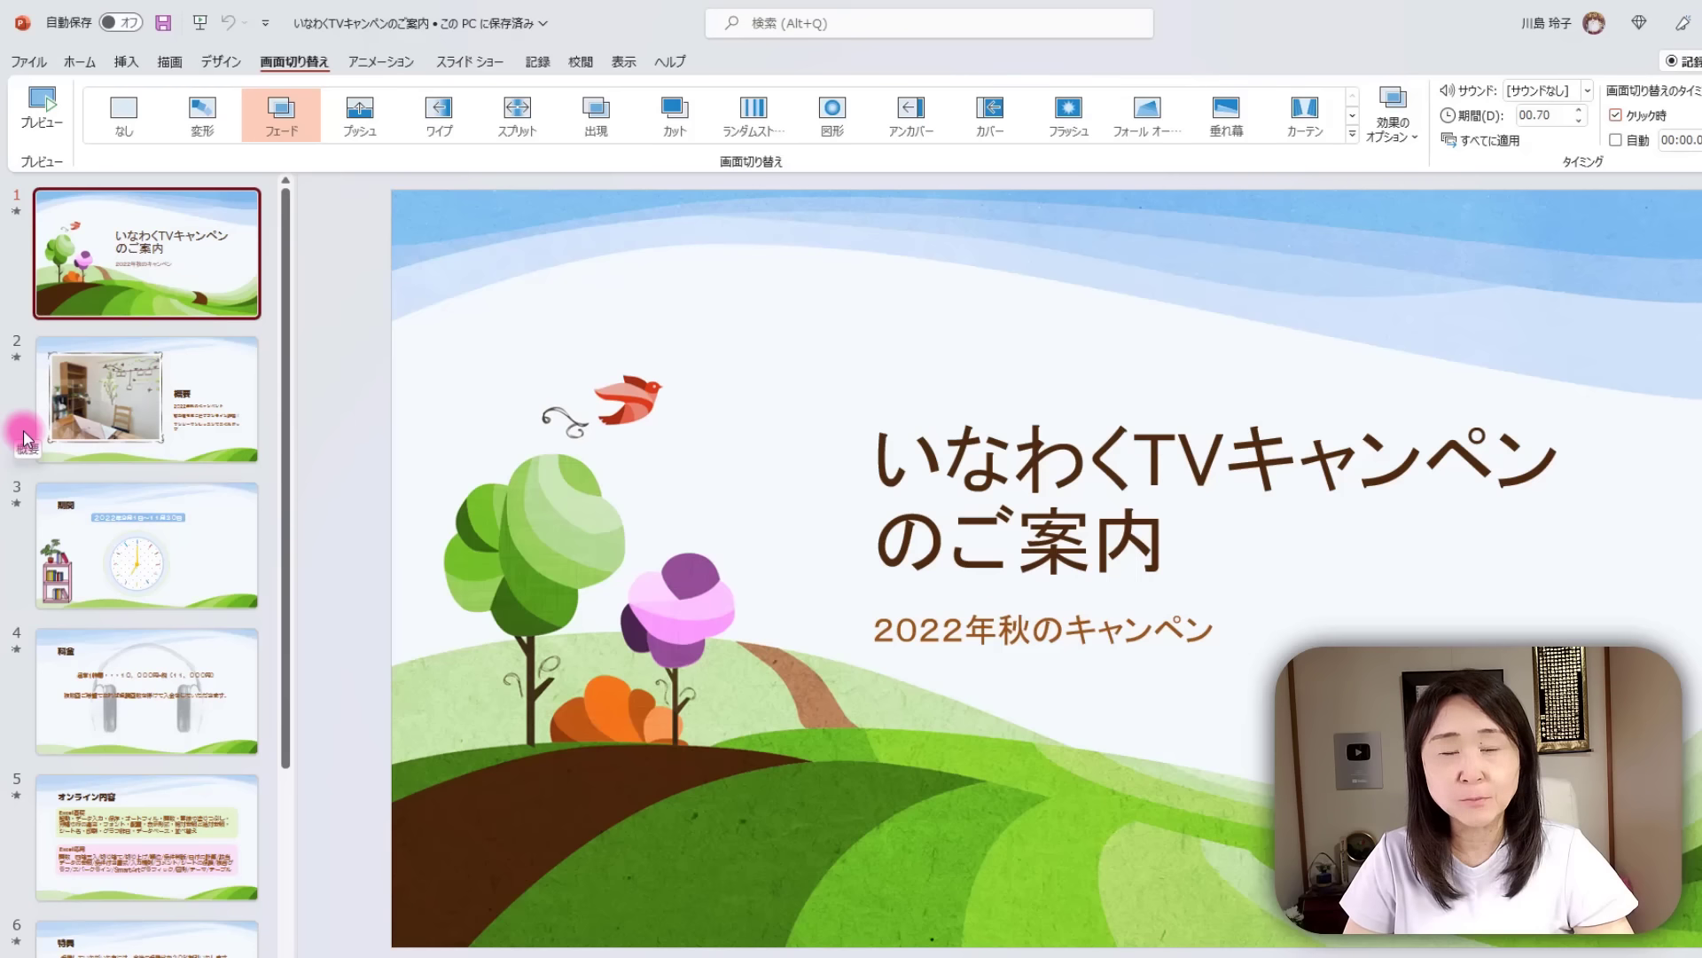
{"action": "left_click", "coordinate": [301, 64]}
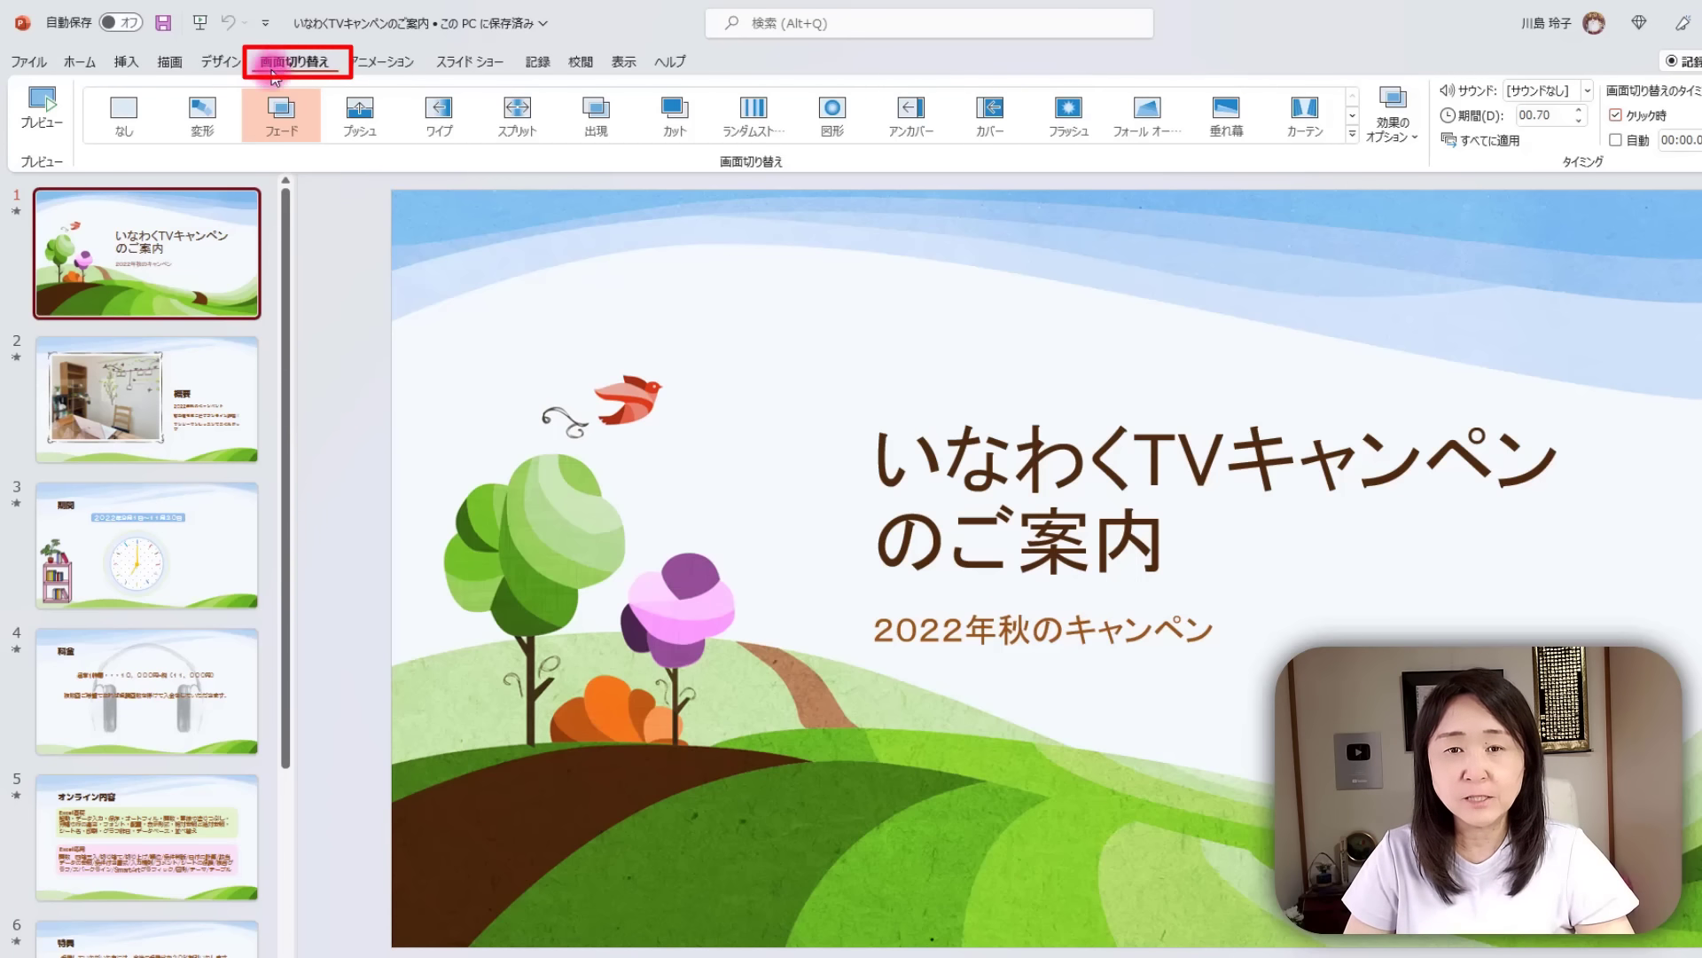
Try プッシュ, ワイプ, スプリット, カーテン and other transitions, then settle on 切り替え.
{"action": "left_click", "coordinate": [262, 124]}
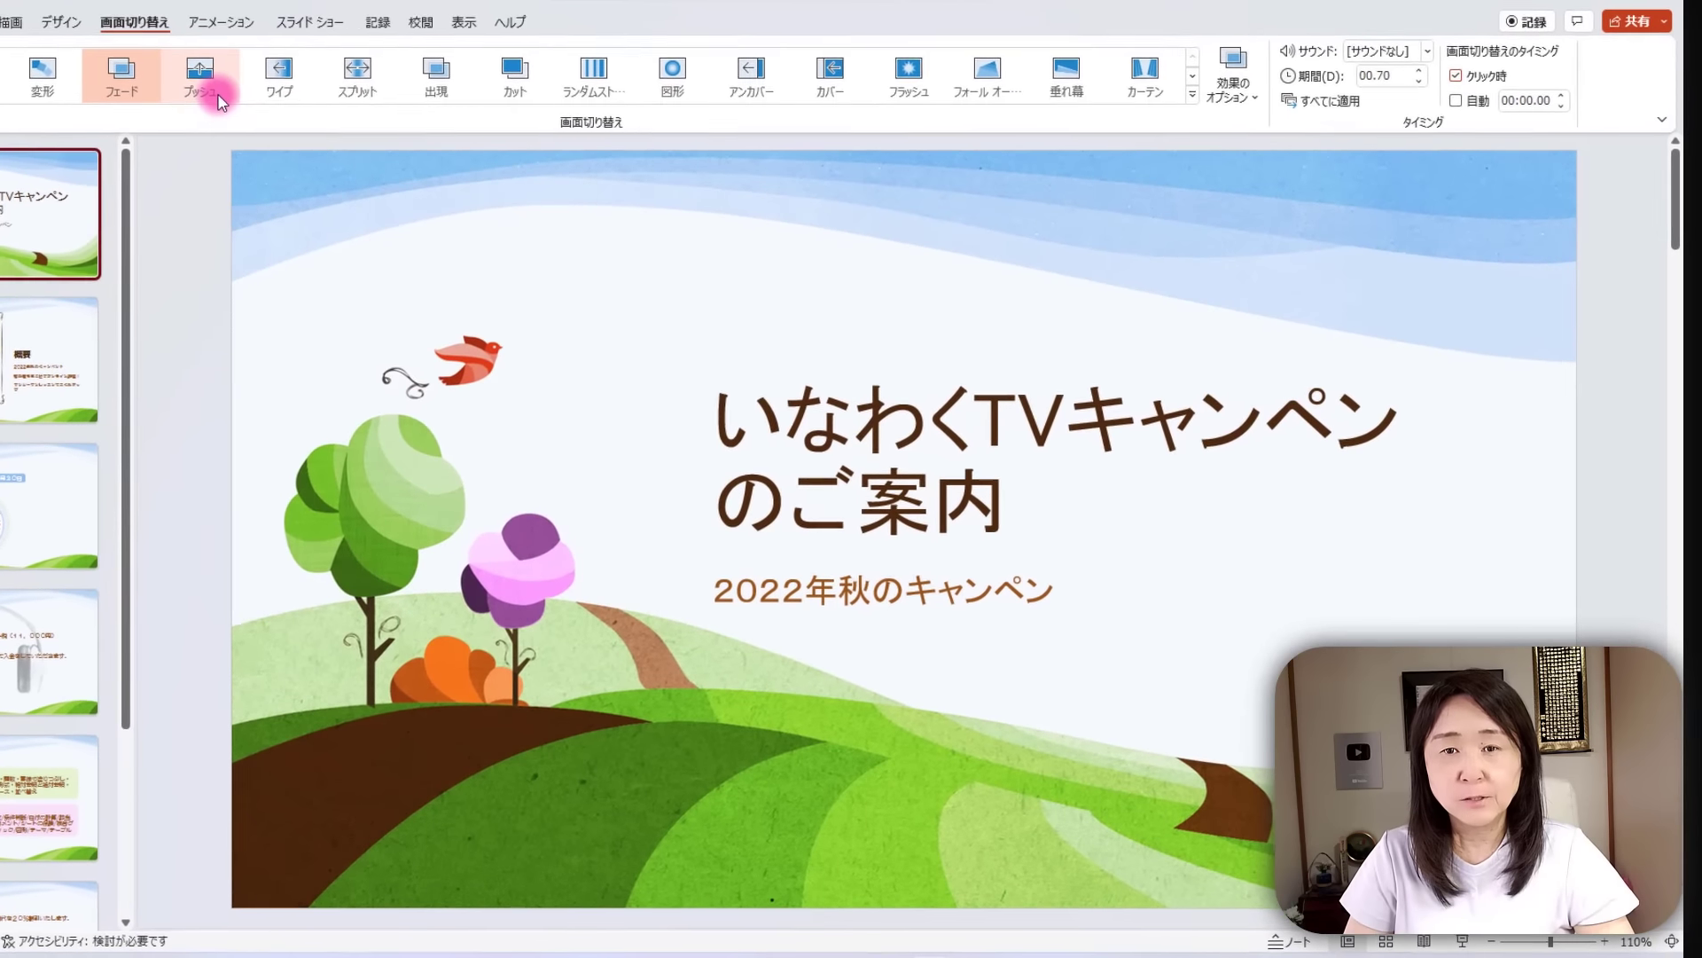
{"action": "left_click", "coordinate": [211, 84]}
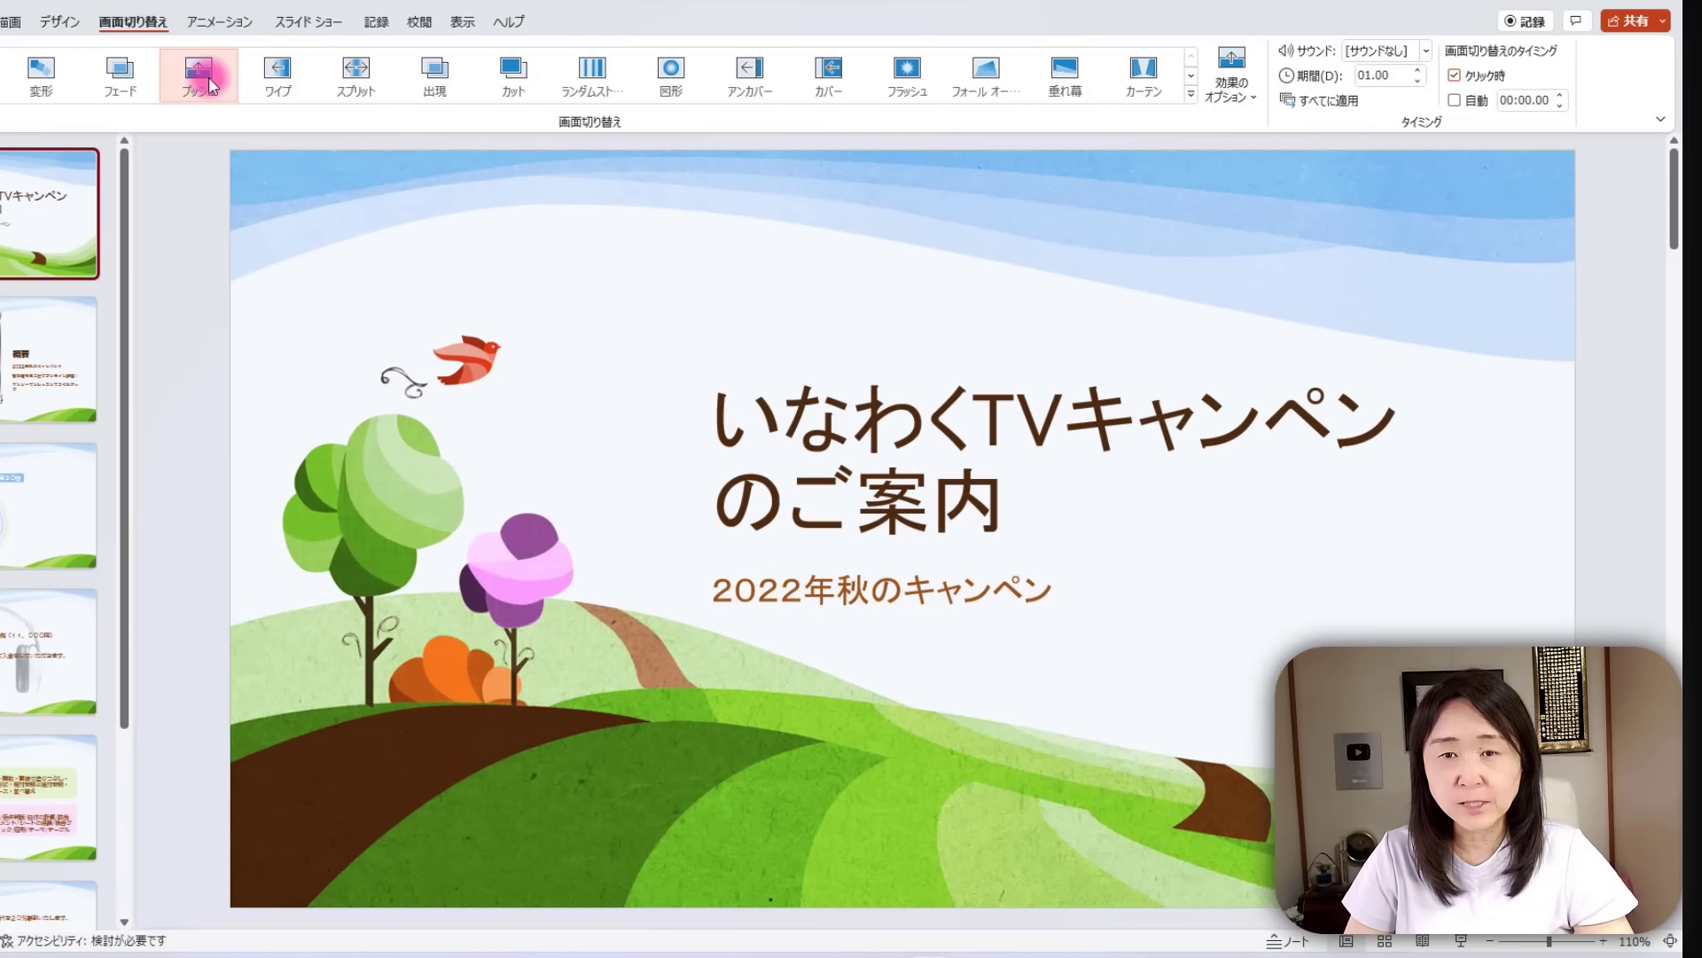
{"action": "left_click", "coordinate": [283, 82]}
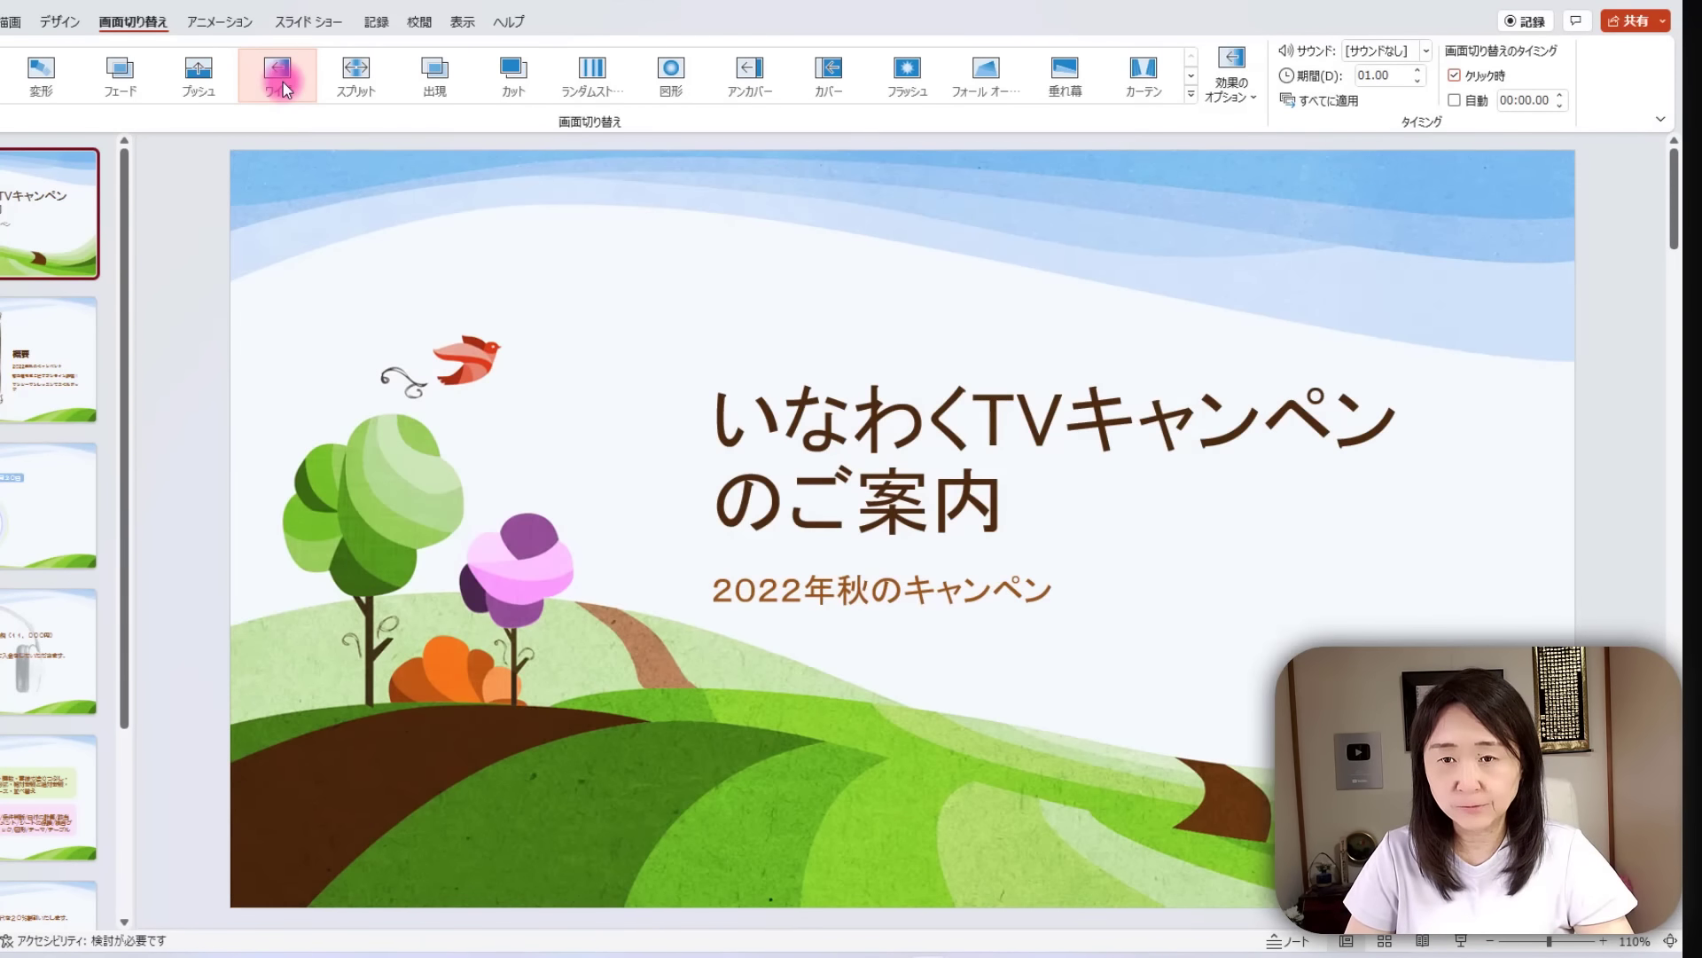
{"action": "left_click", "coordinate": [354, 83]}
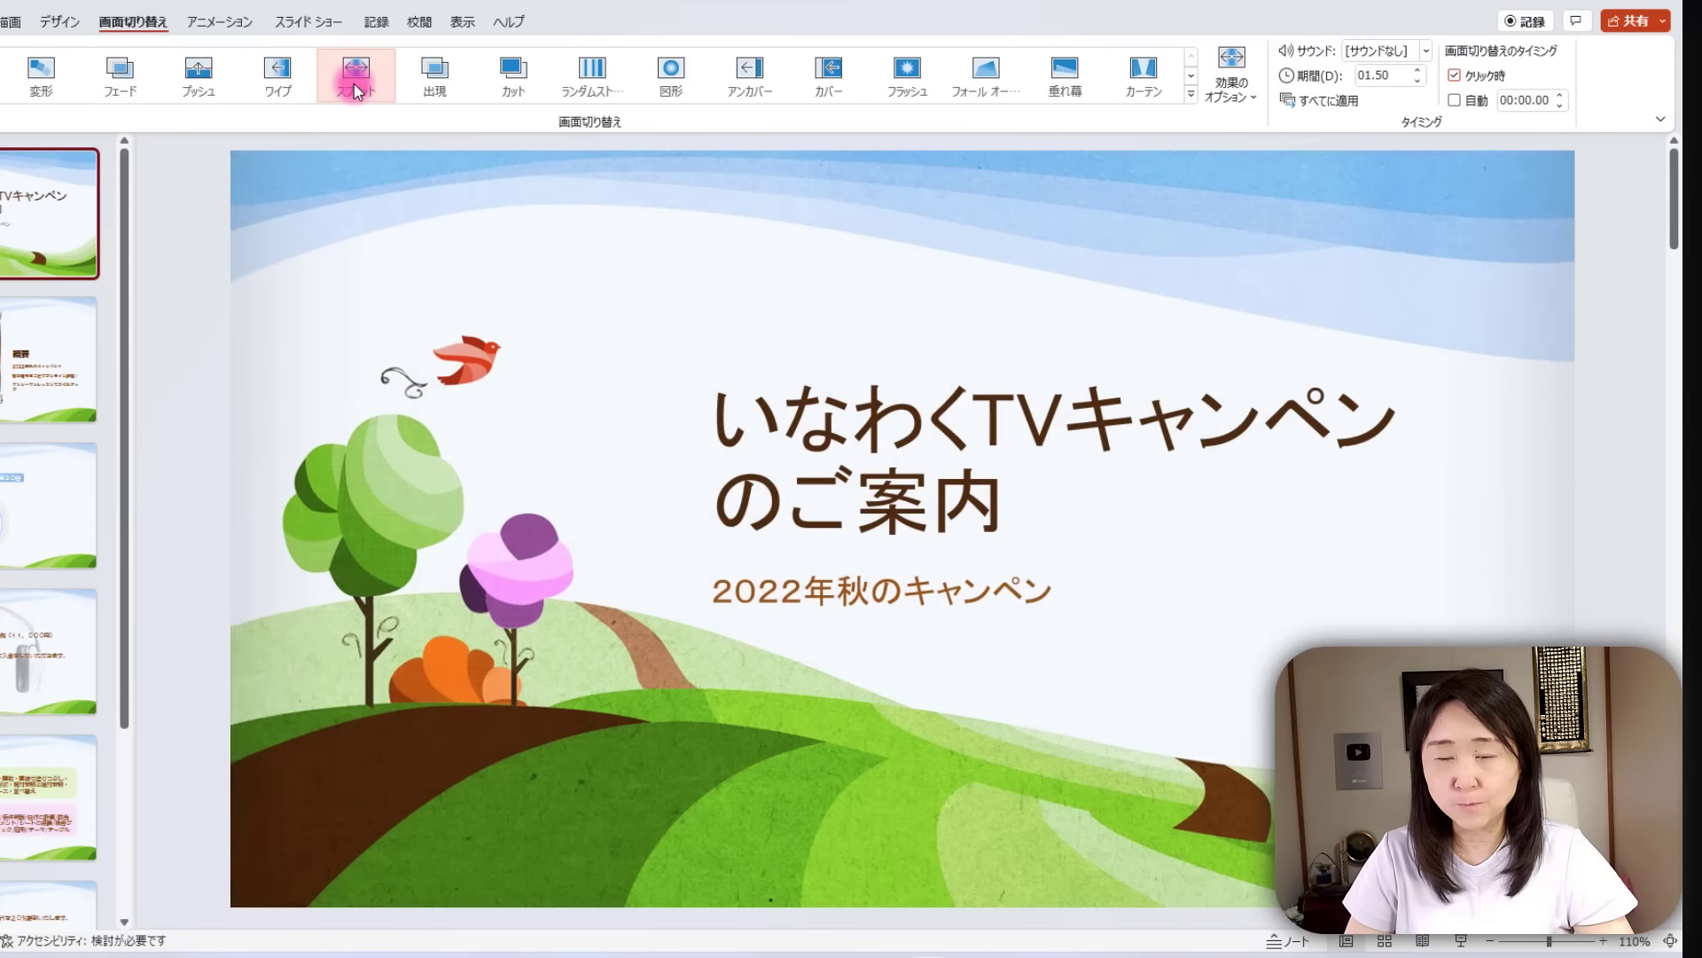
{"action": "left_click", "coordinate": [449, 82]}
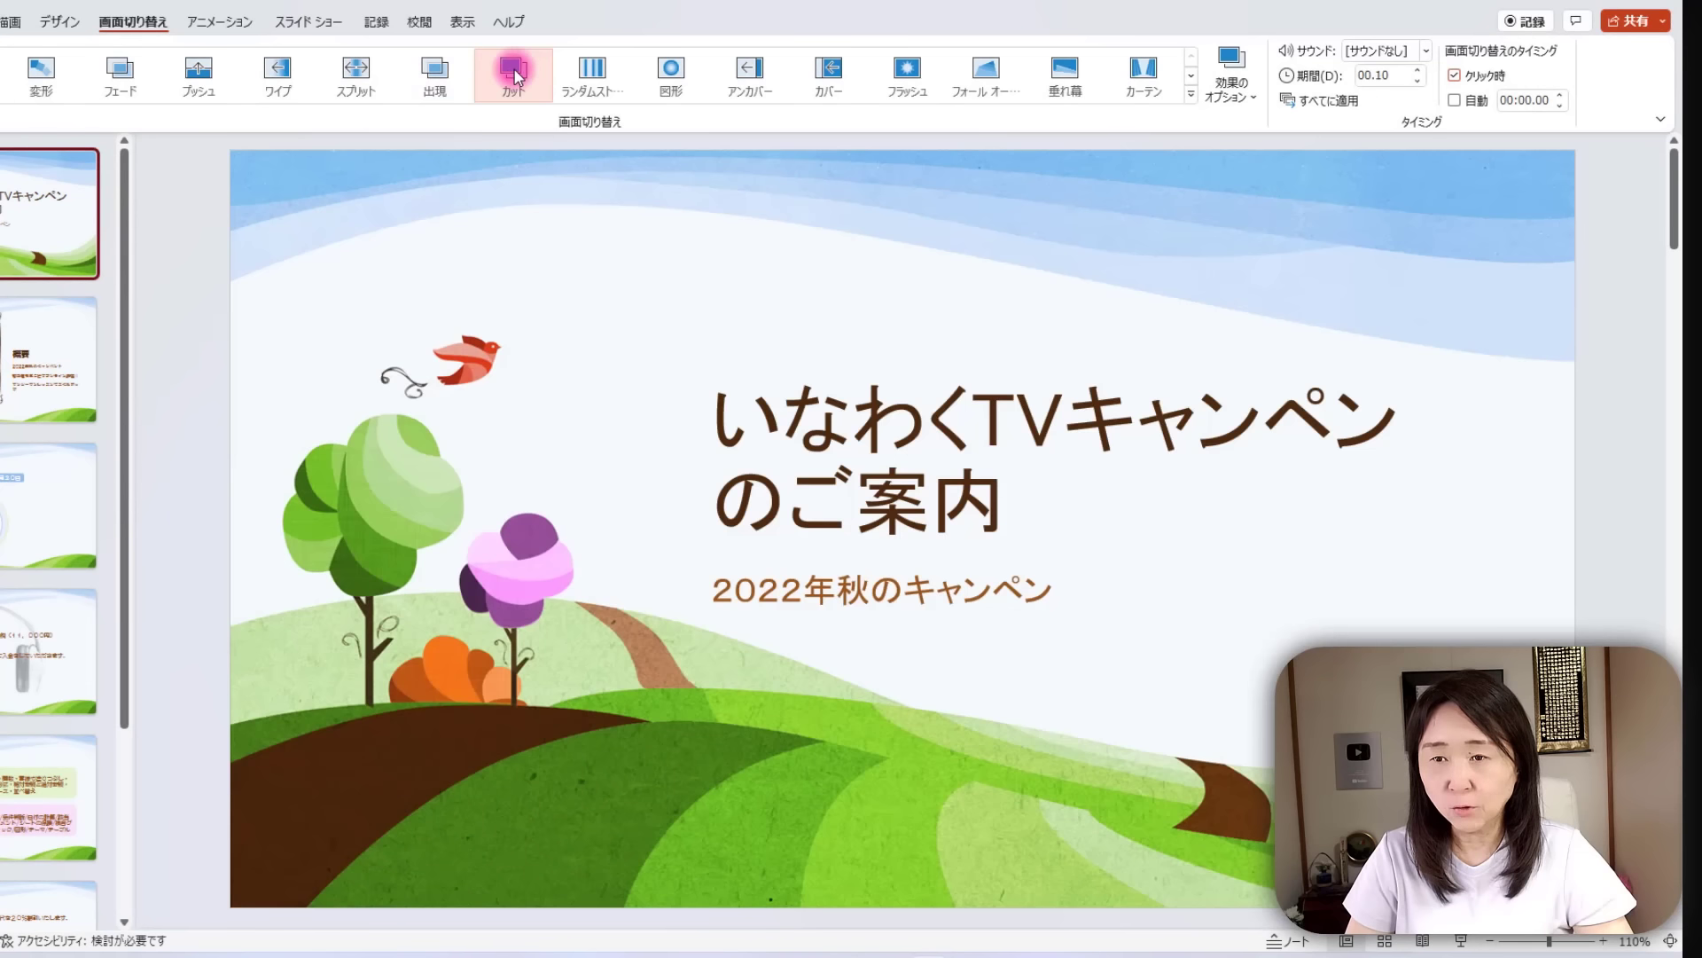
{"action": "left_click", "coordinate": [514, 75]}
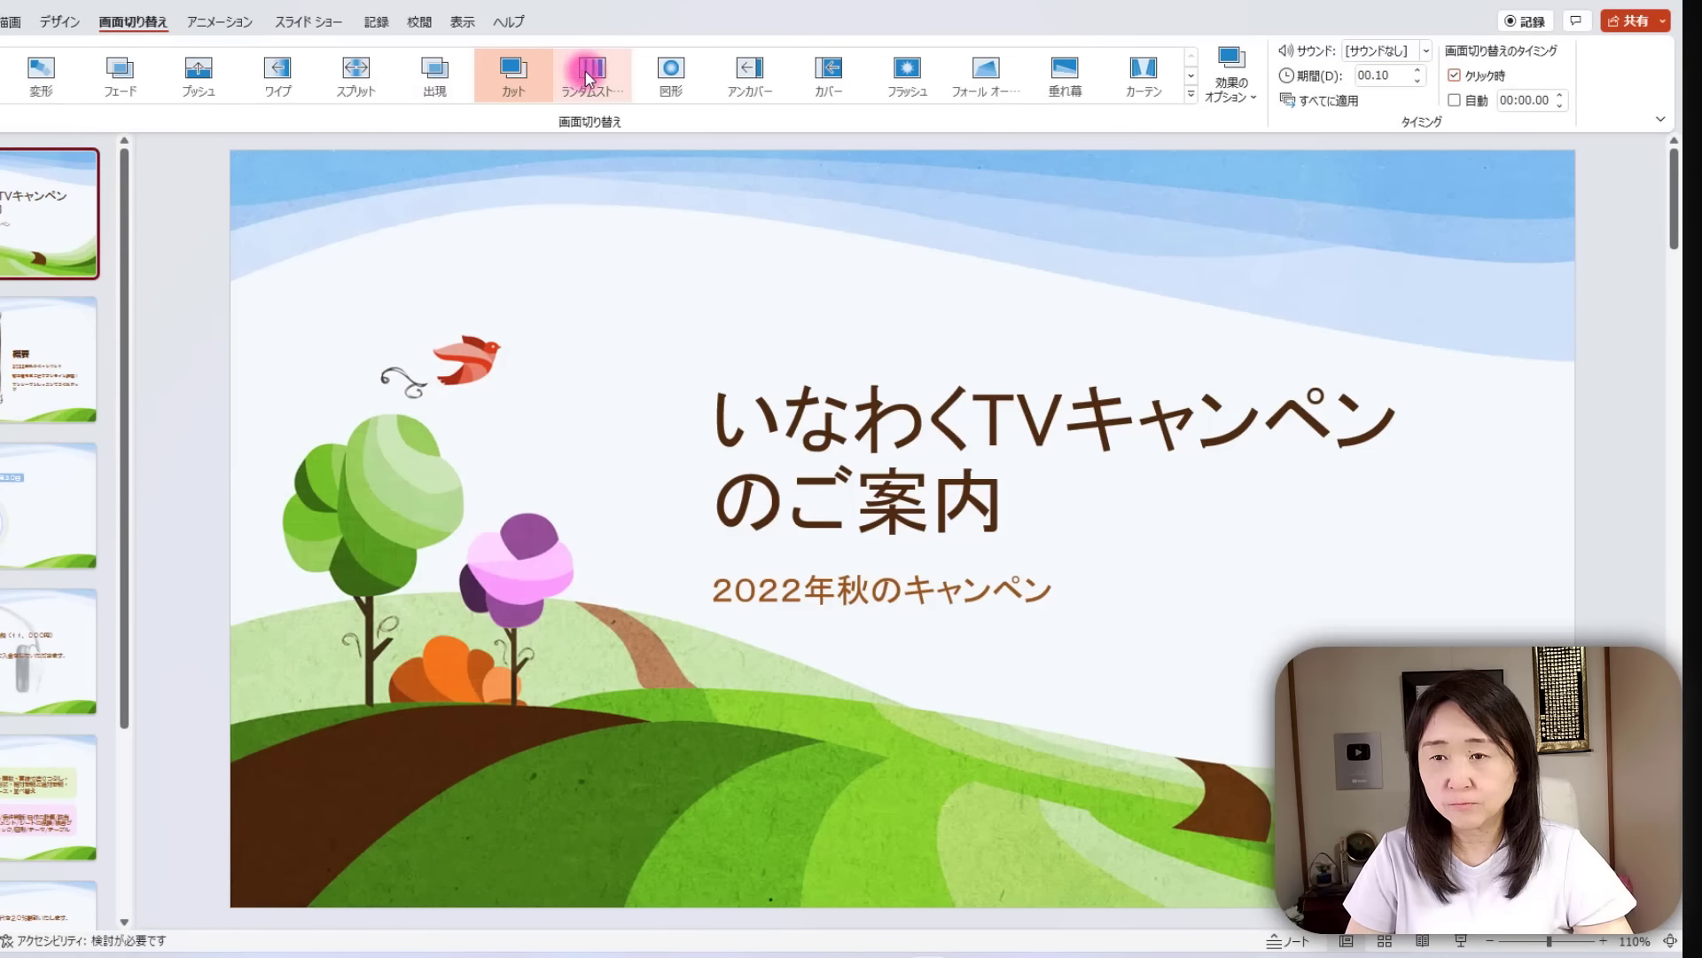
{"action": "left_click", "coordinate": [602, 74]}
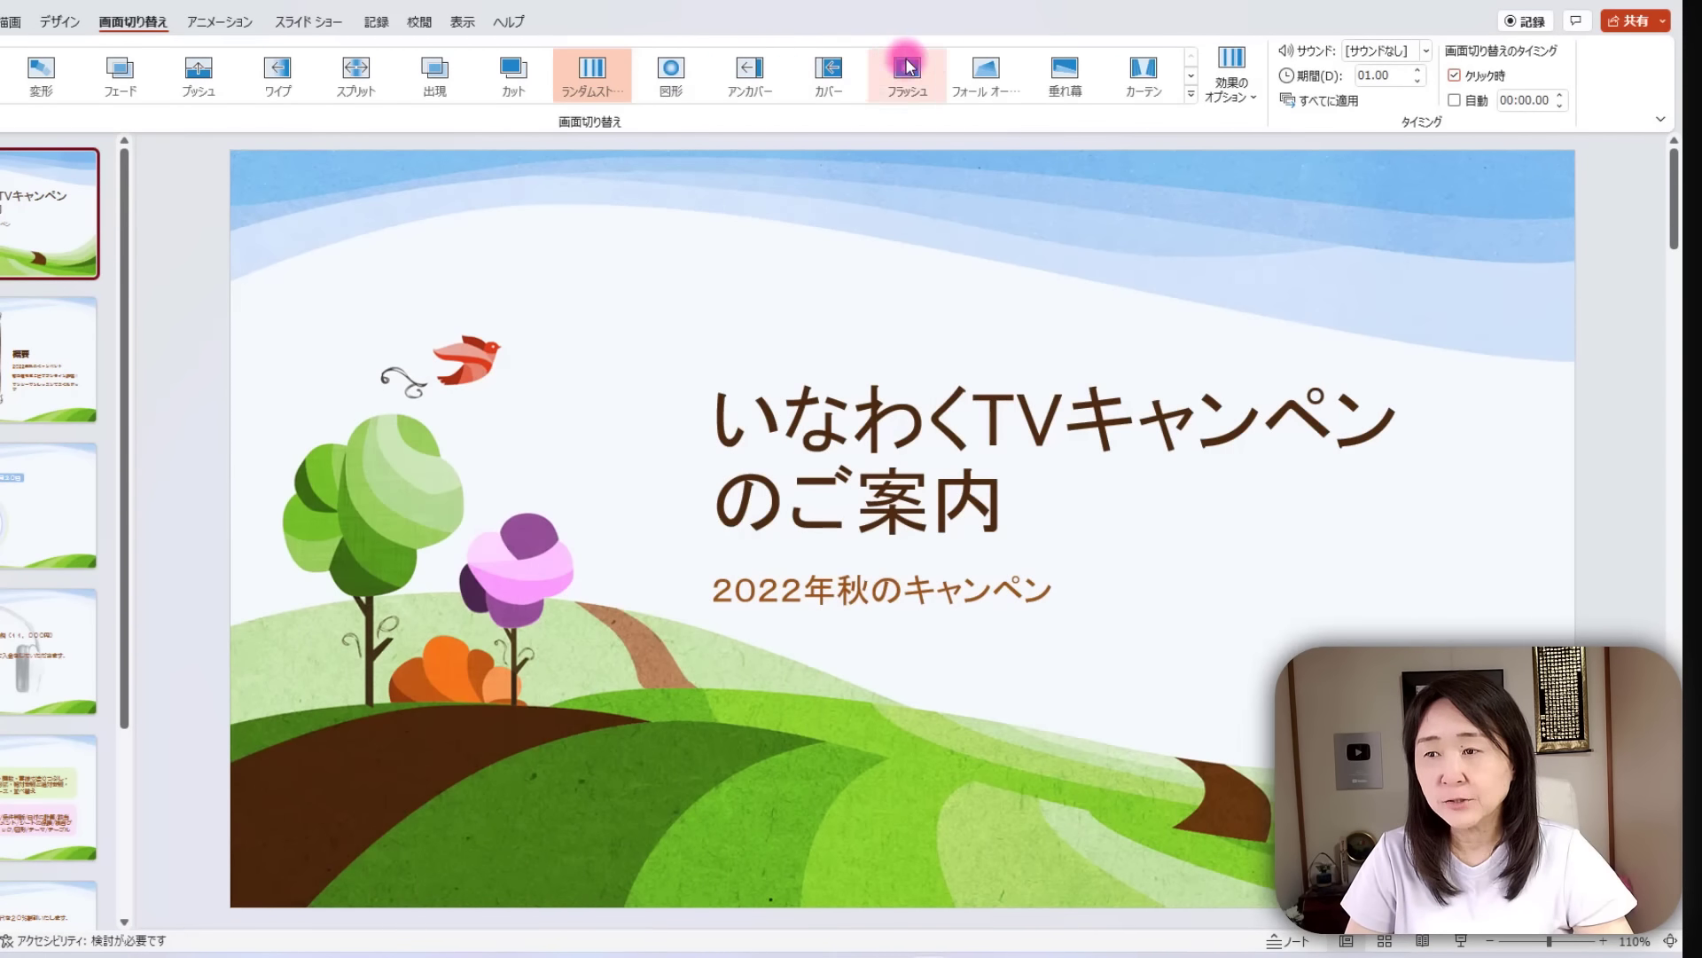
{"action": "left_click", "coordinate": [1073, 75]}
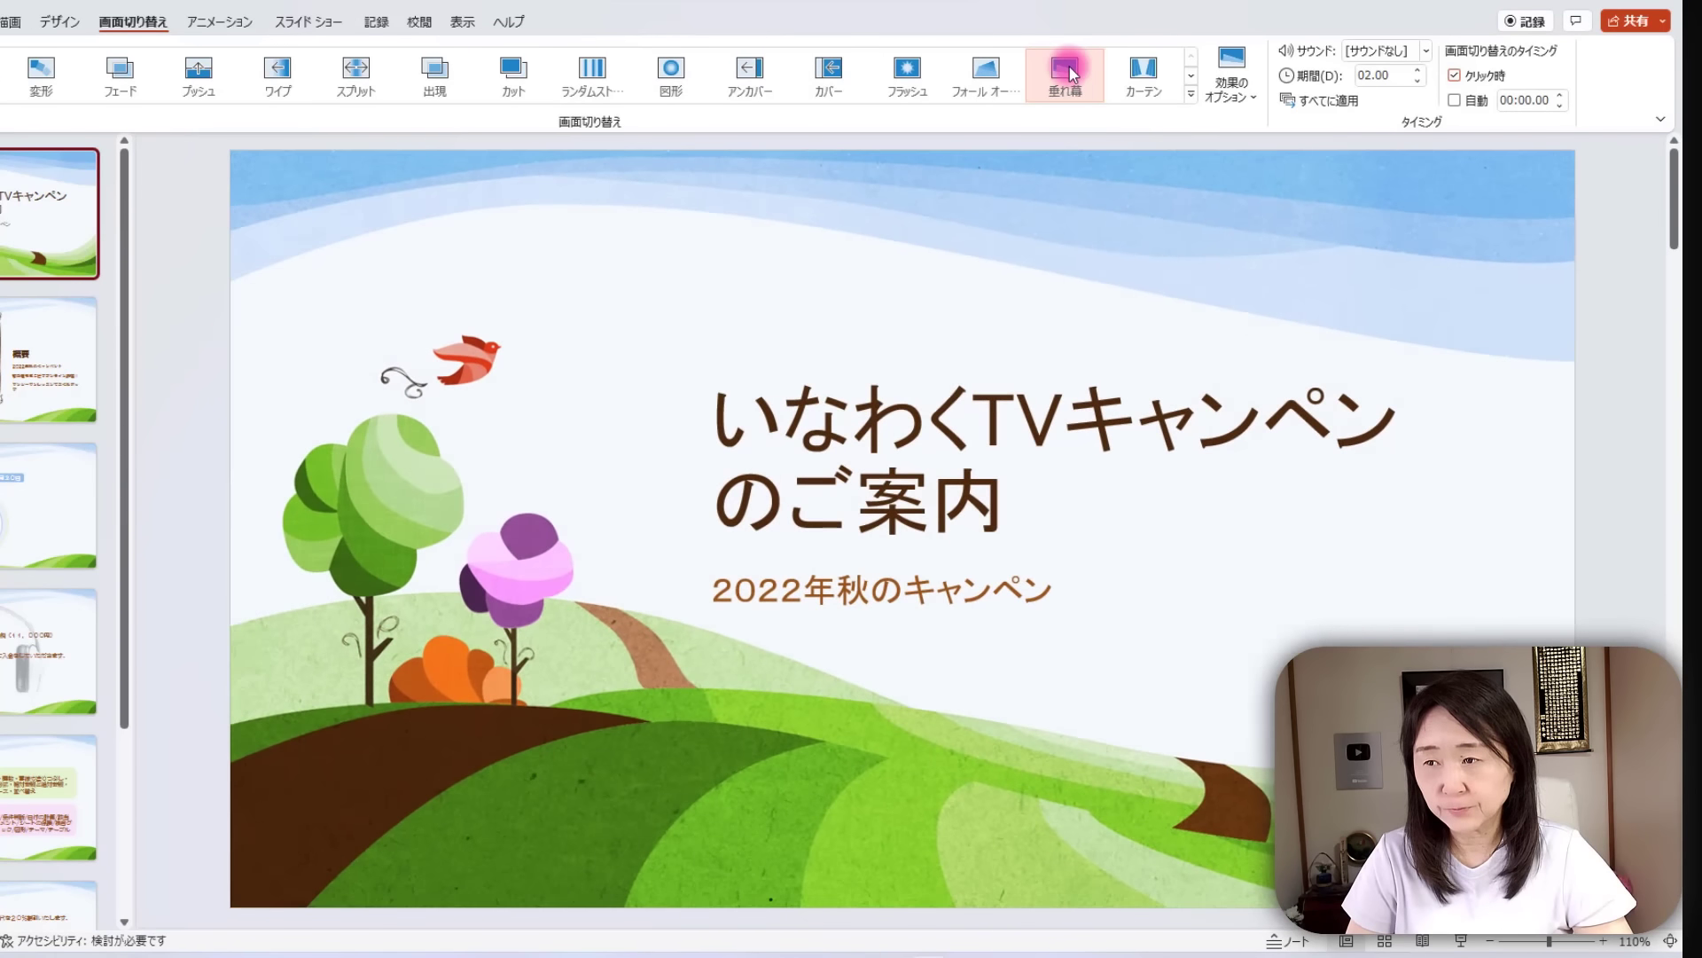
{"action": "left_click", "coordinate": [1145, 73]}
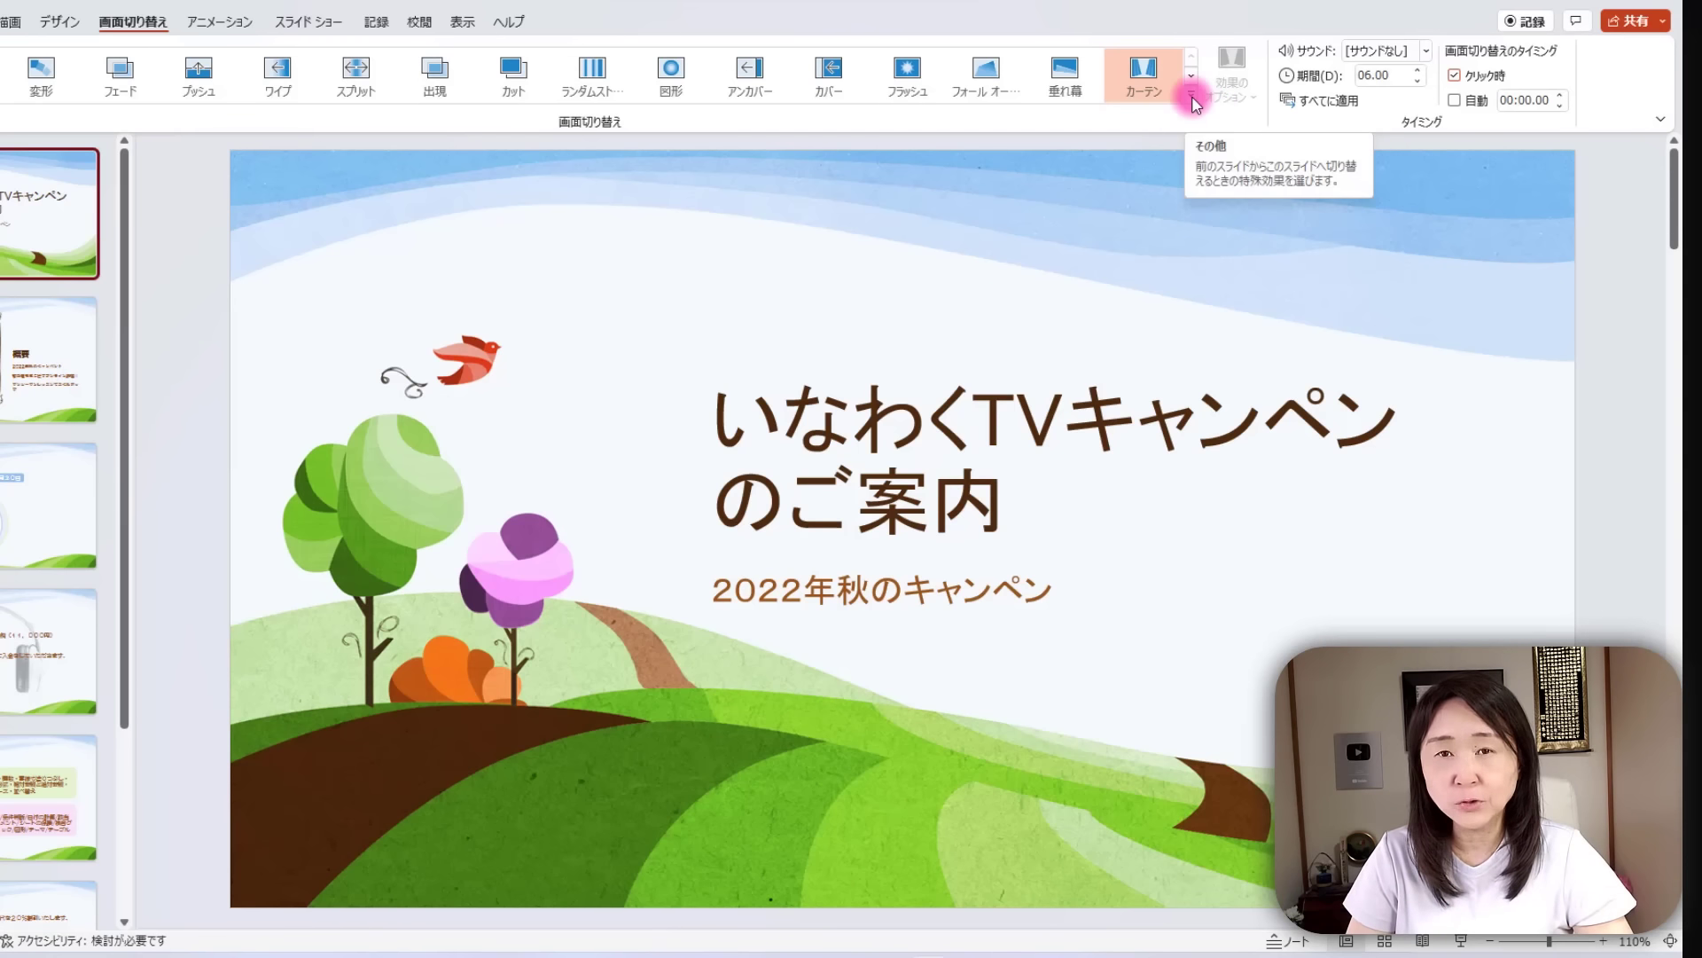
{"action": "left_click", "coordinate": [1192, 95]}
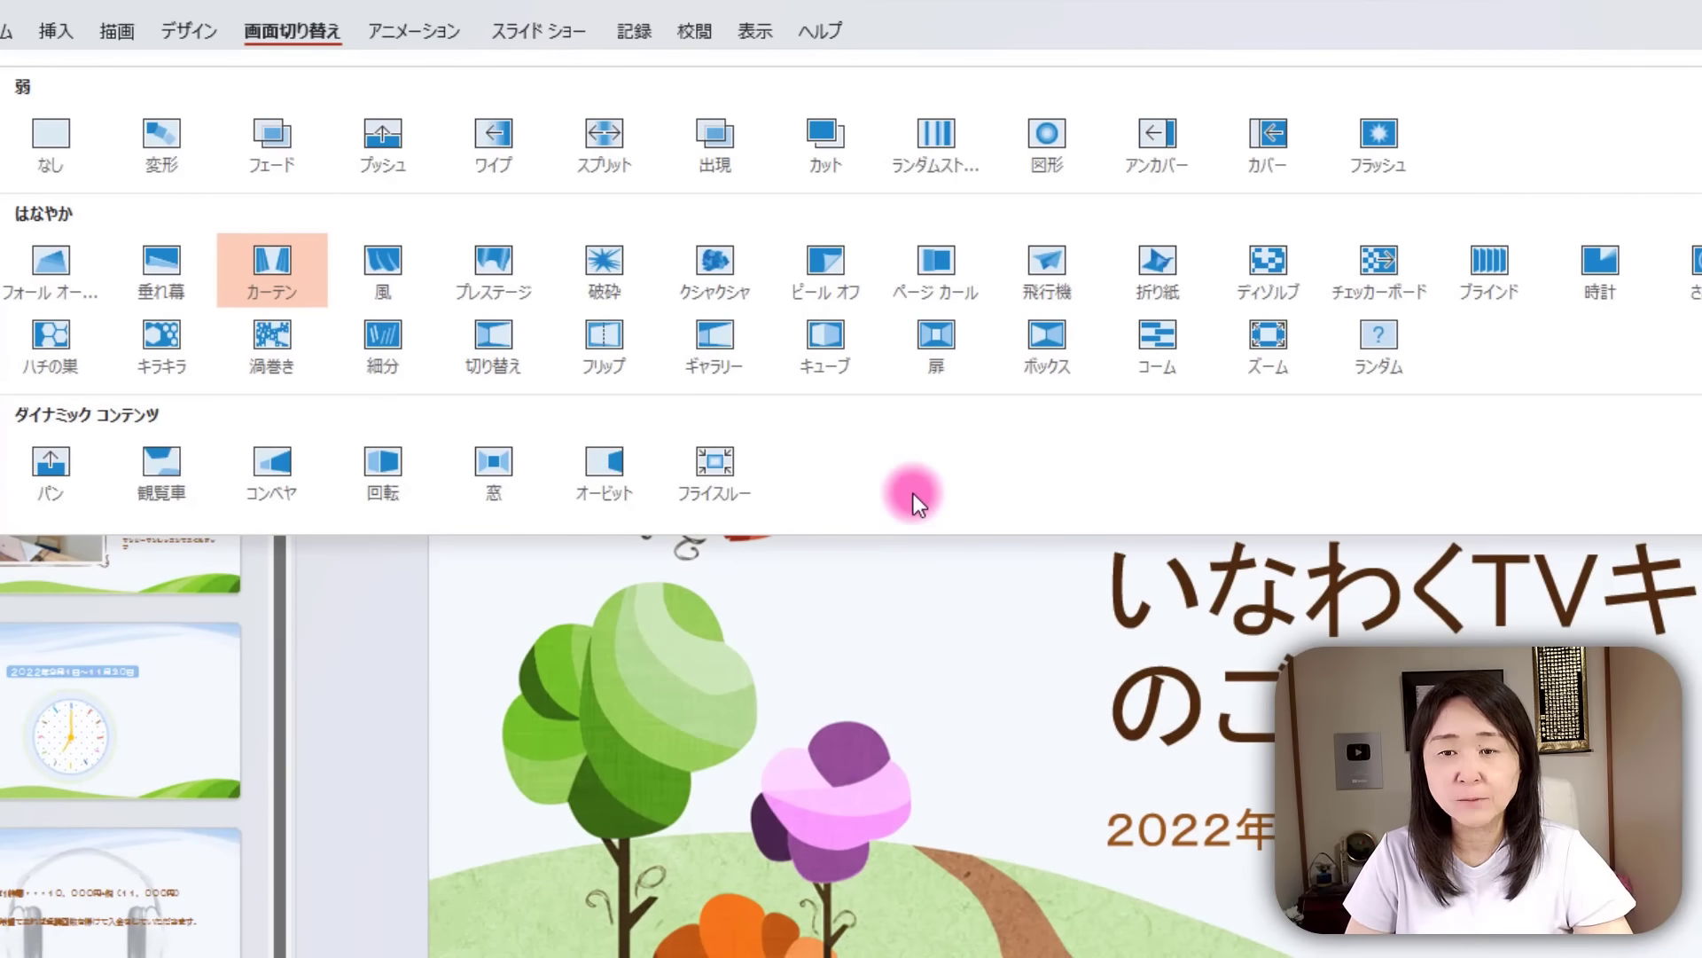
{"action": "left_click", "coordinate": [494, 337]}
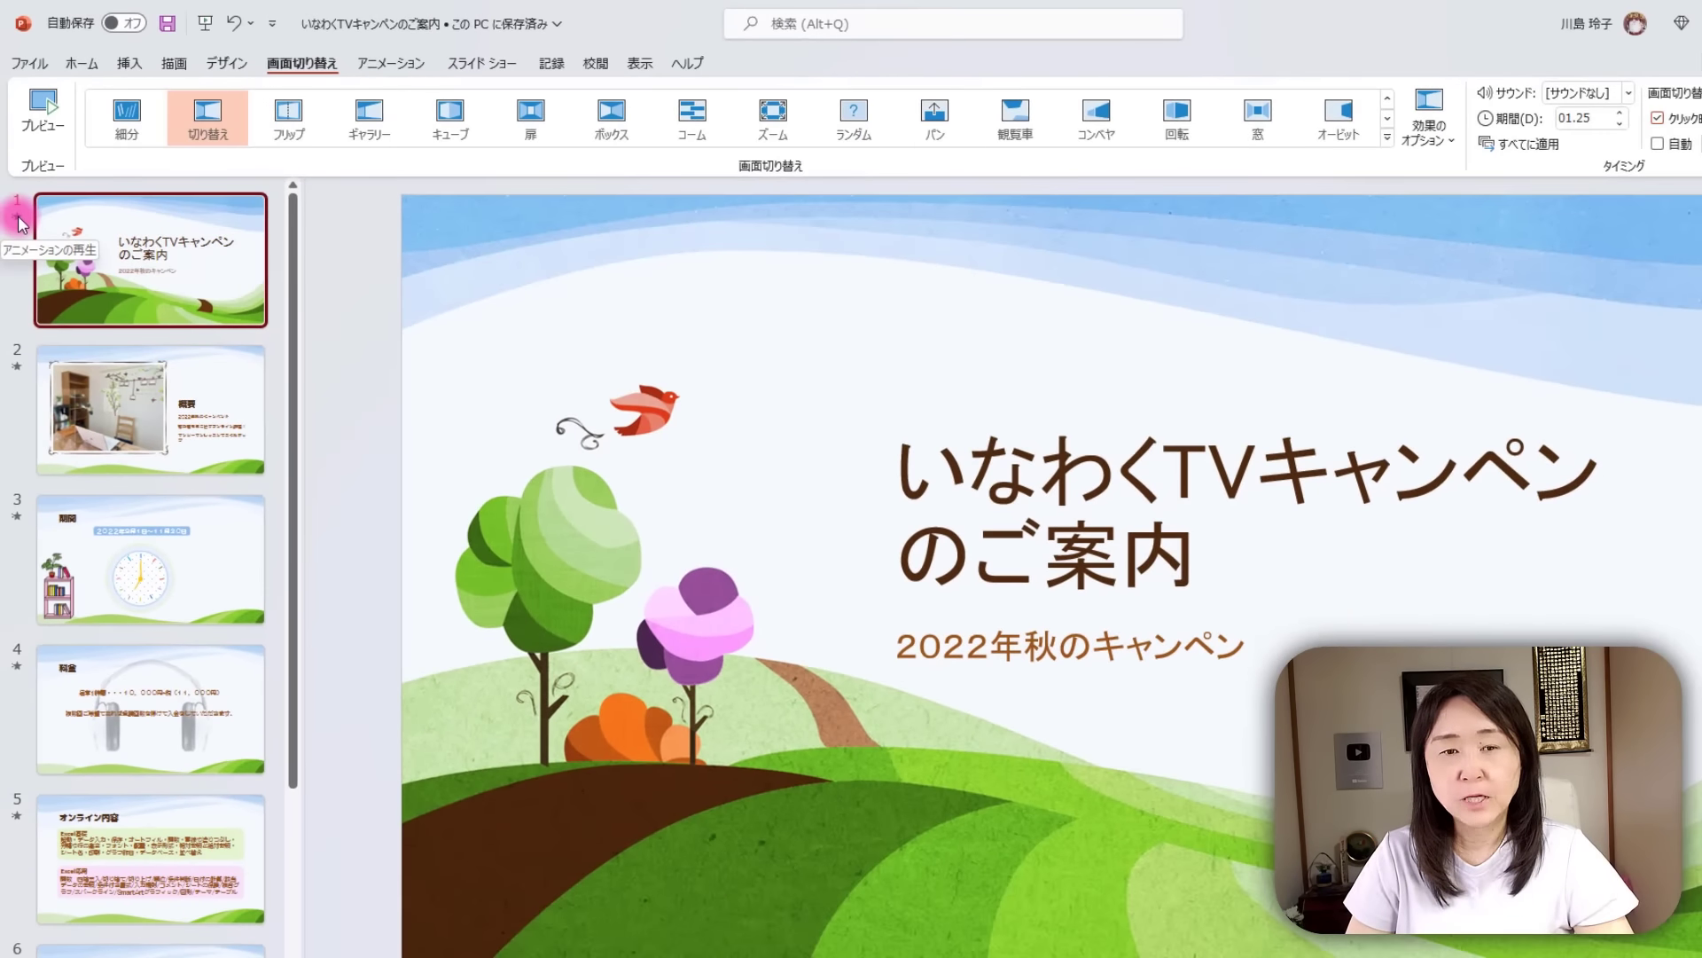
Preview slide 1 and 2 transitions, then apply 切り替え to all slides.
{"action": "left_click", "coordinate": [17, 217]}
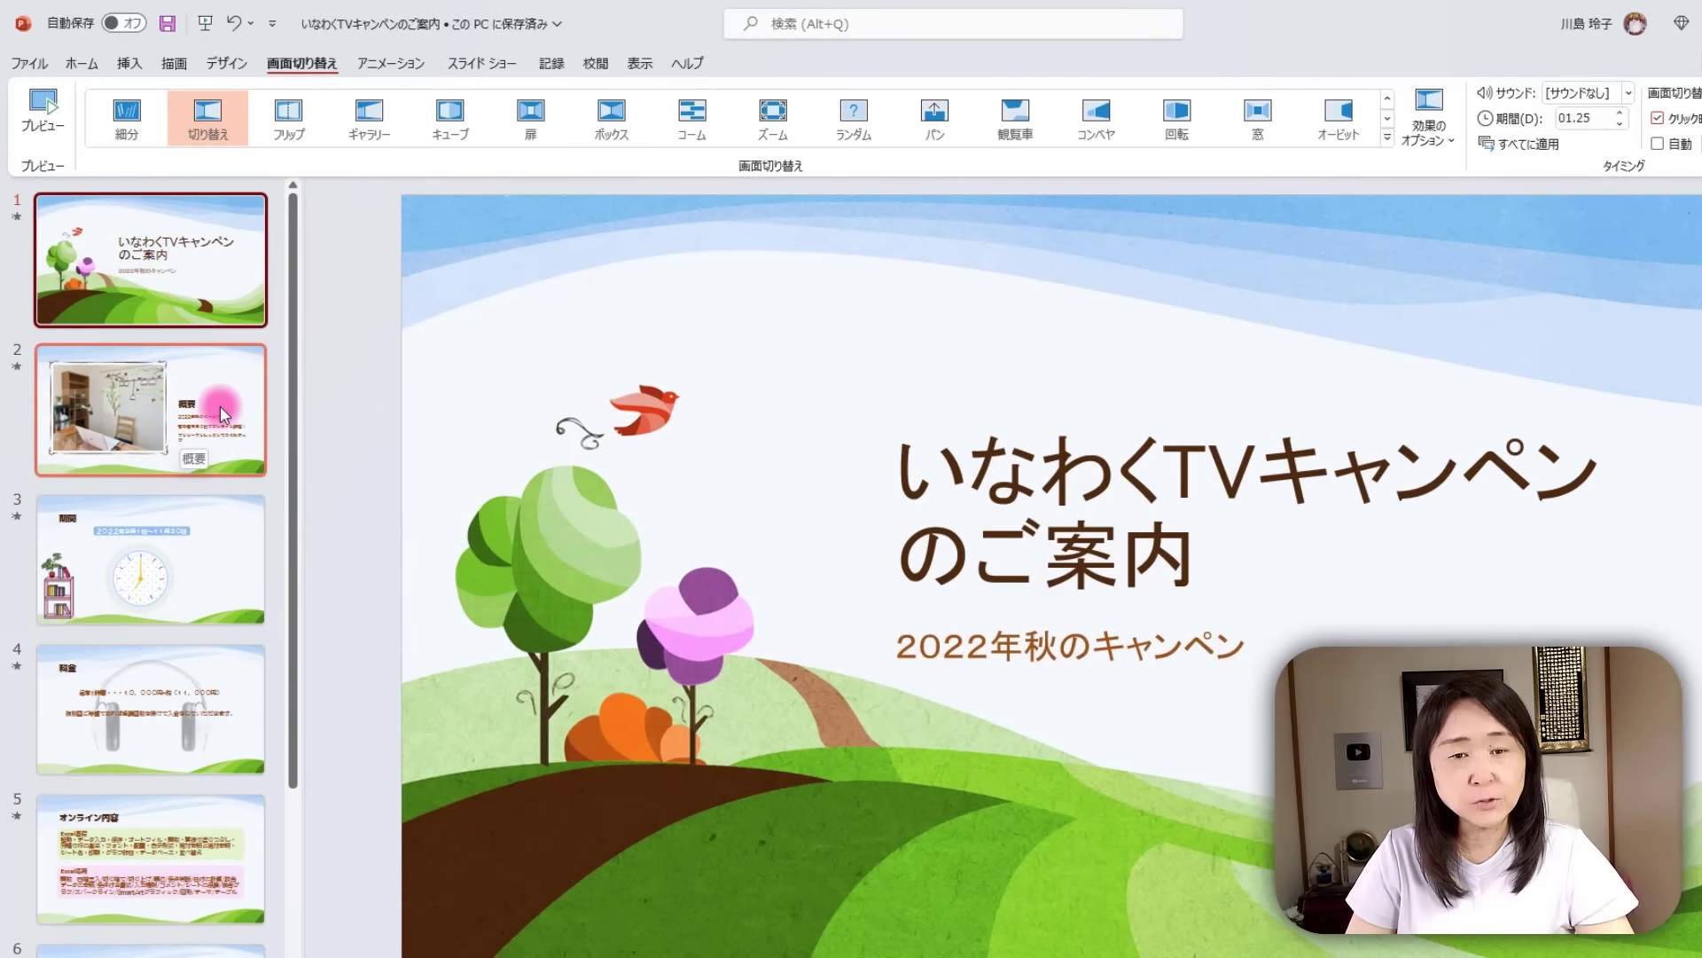
{"action": "left_click", "coordinate": [55, 380]}
{"action": "left_click", "coordinate": [18, 366]}
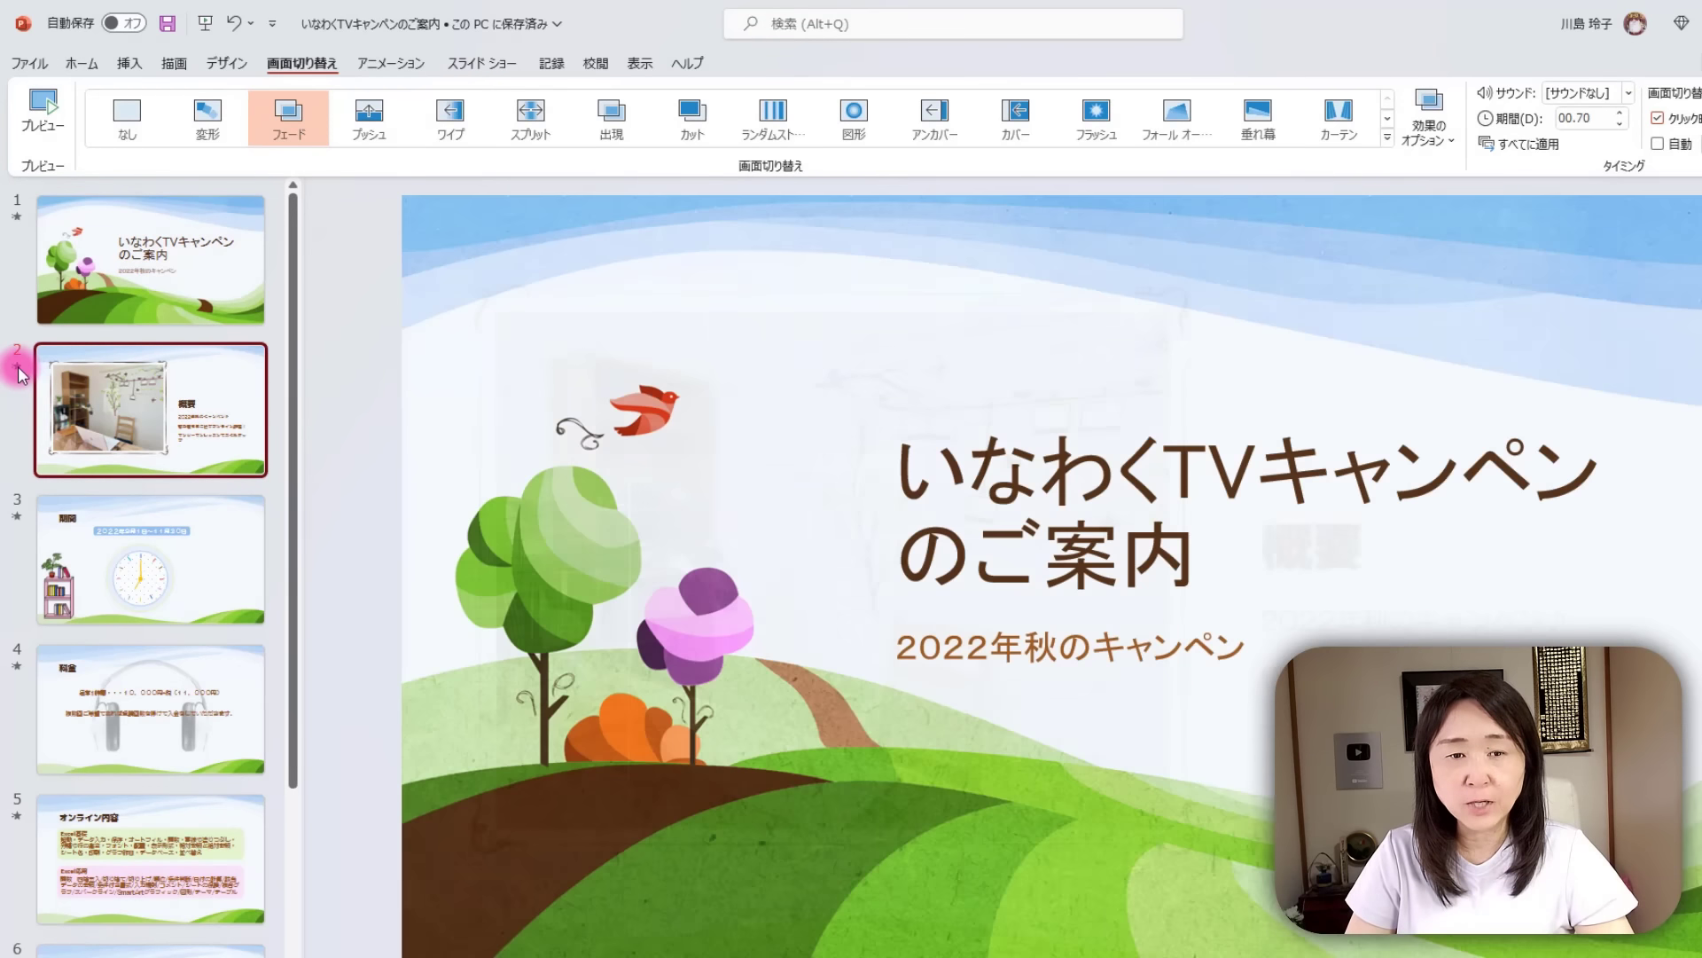
{"action": "left_click", "coordinate": [108, 287]}
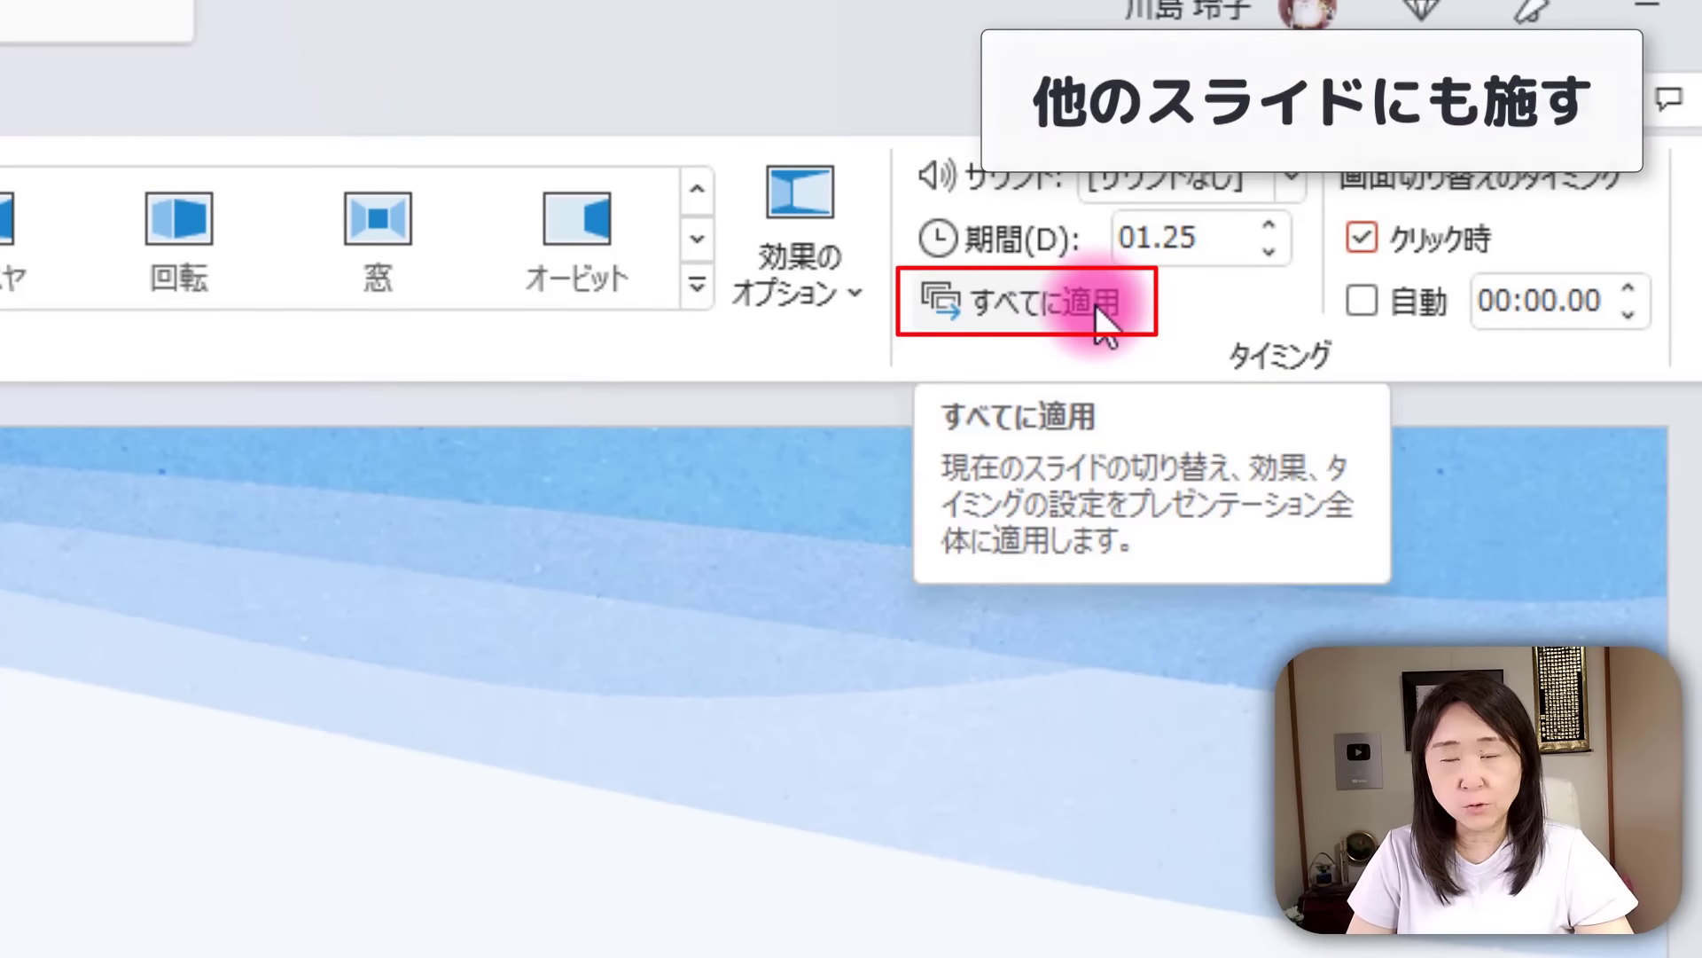
{"action": "left_click", "coordinate": [1104, 306]}
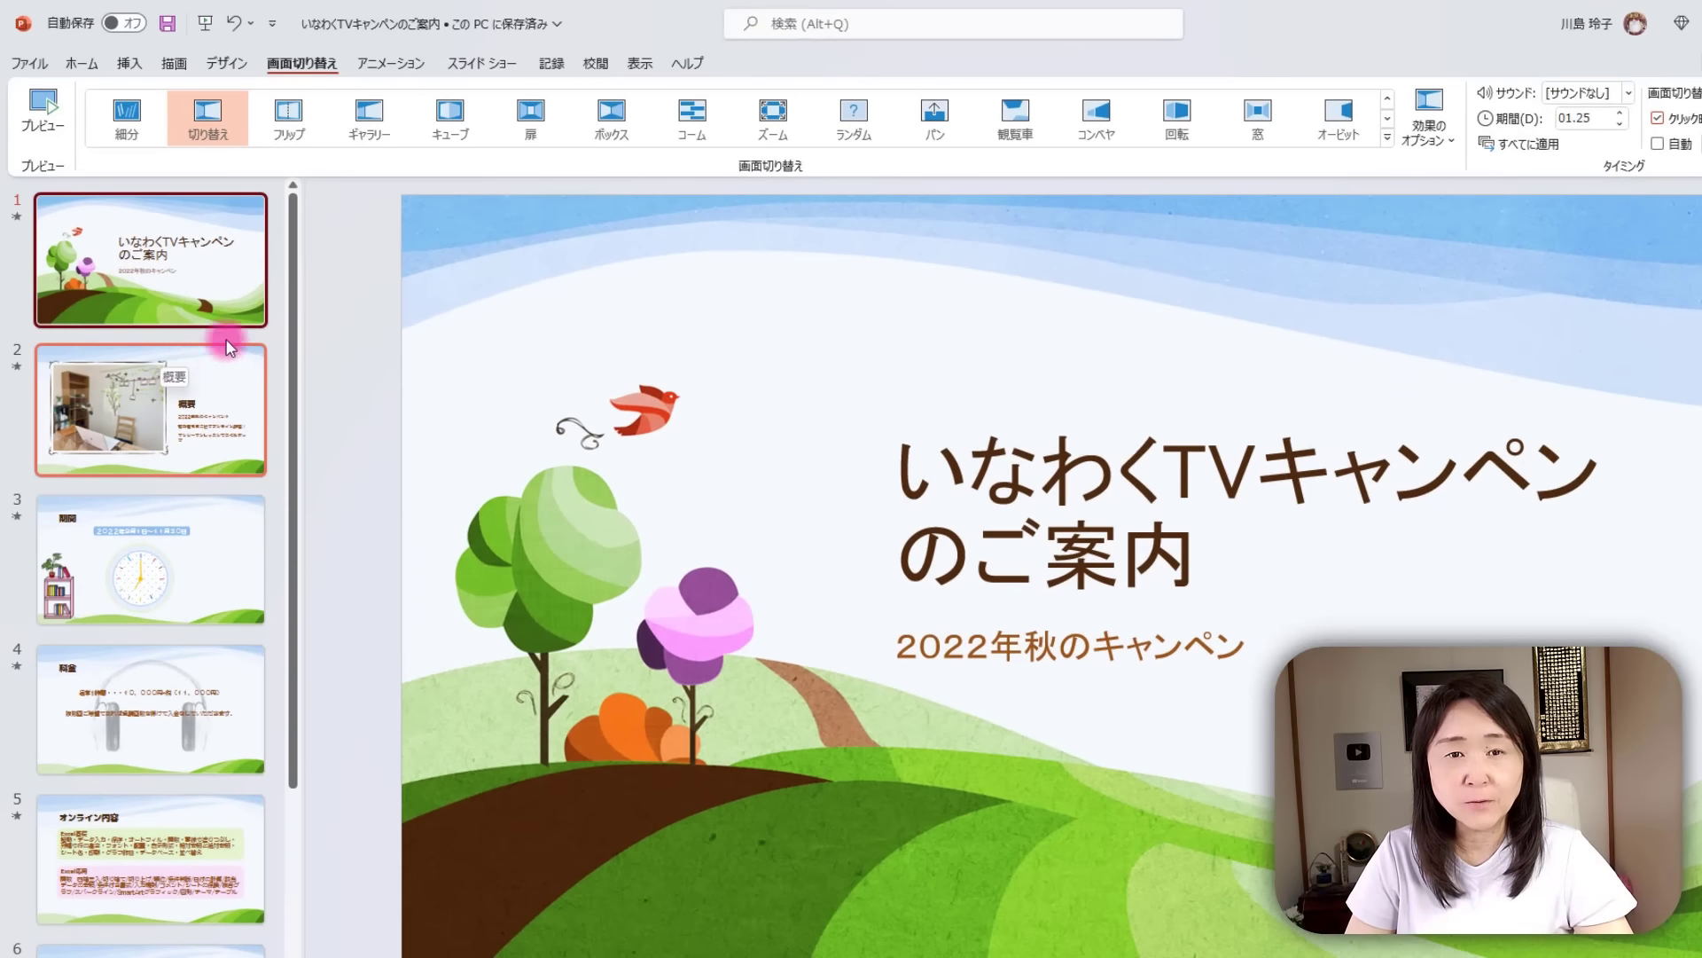
Preview the slide show, then end it to return to editing.
{"action": "left_click", "coordinate": [43, 99]}
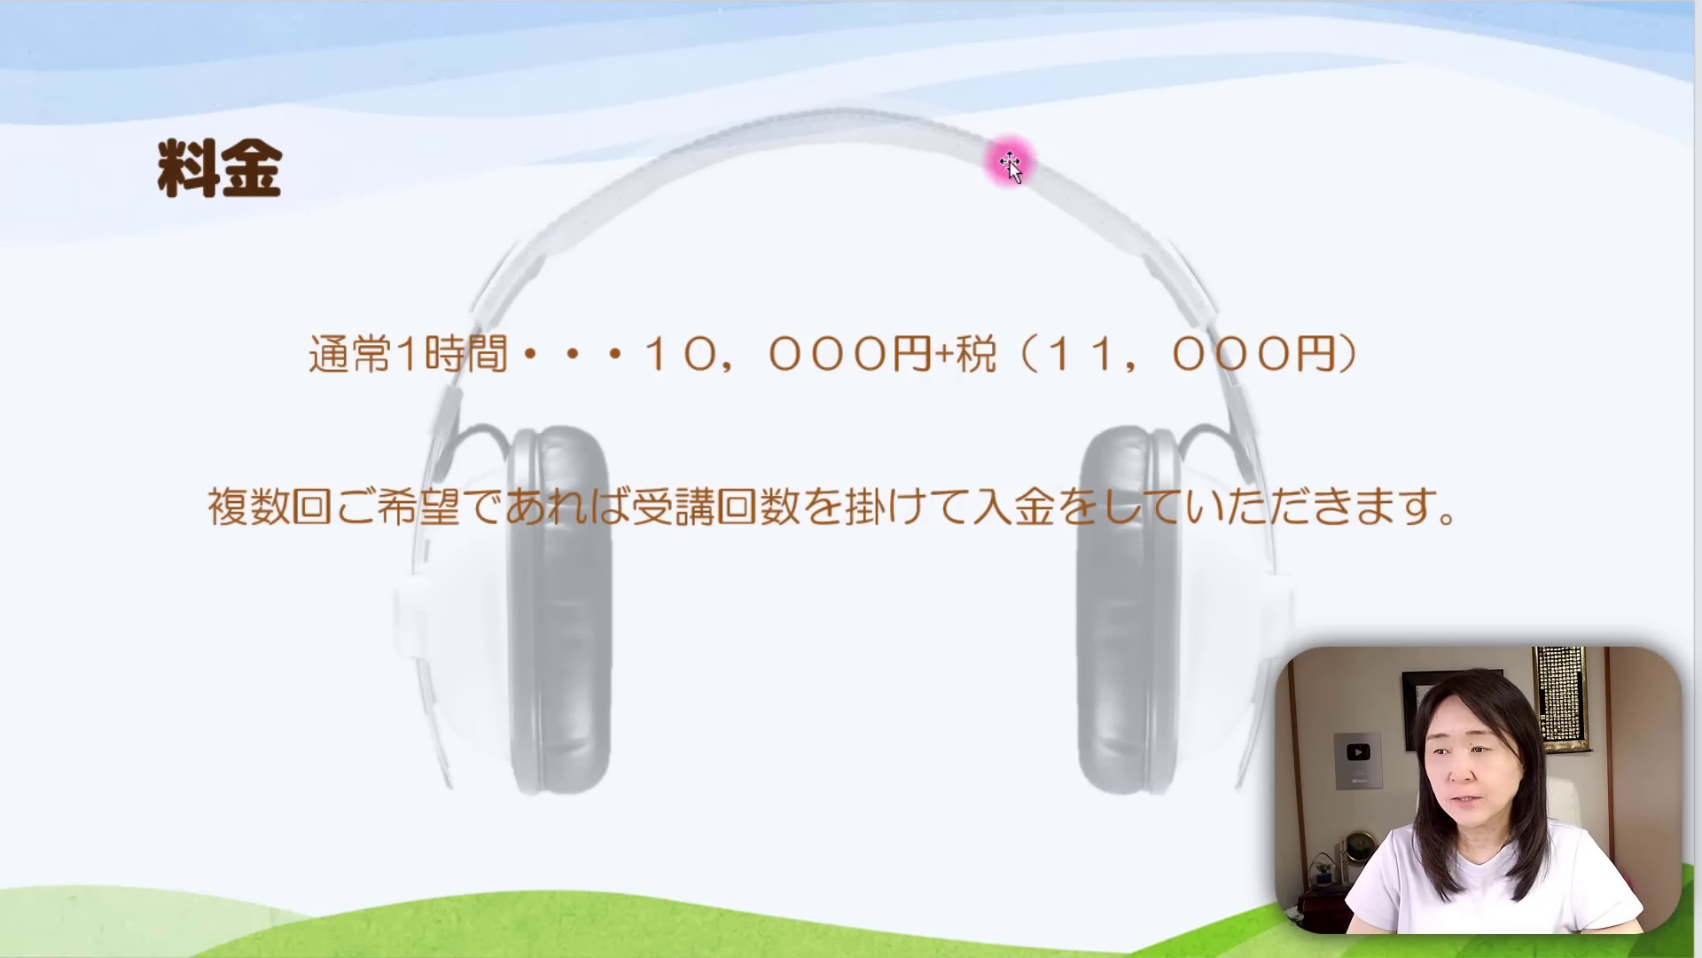
{"action": "key", "text": "Escape"}
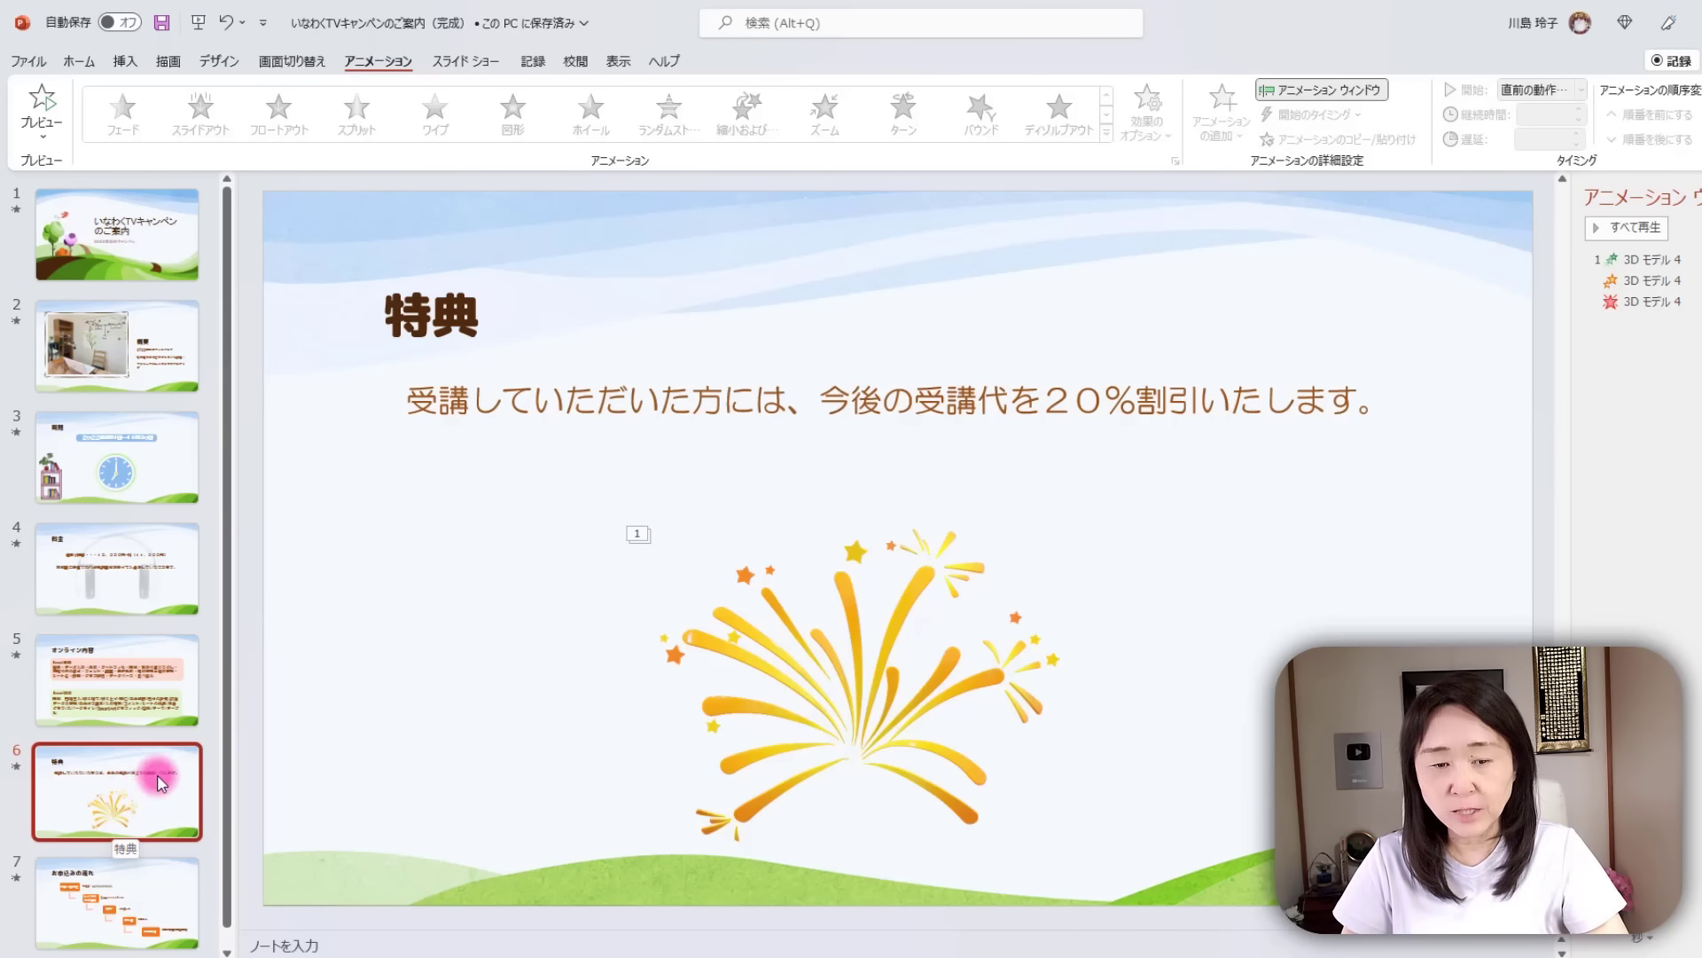
Back on the 特典 slide, review the firework's entrance, grow and exit animations, then preview them.
{"action": "left_click", "coordinate": [149, 897]}
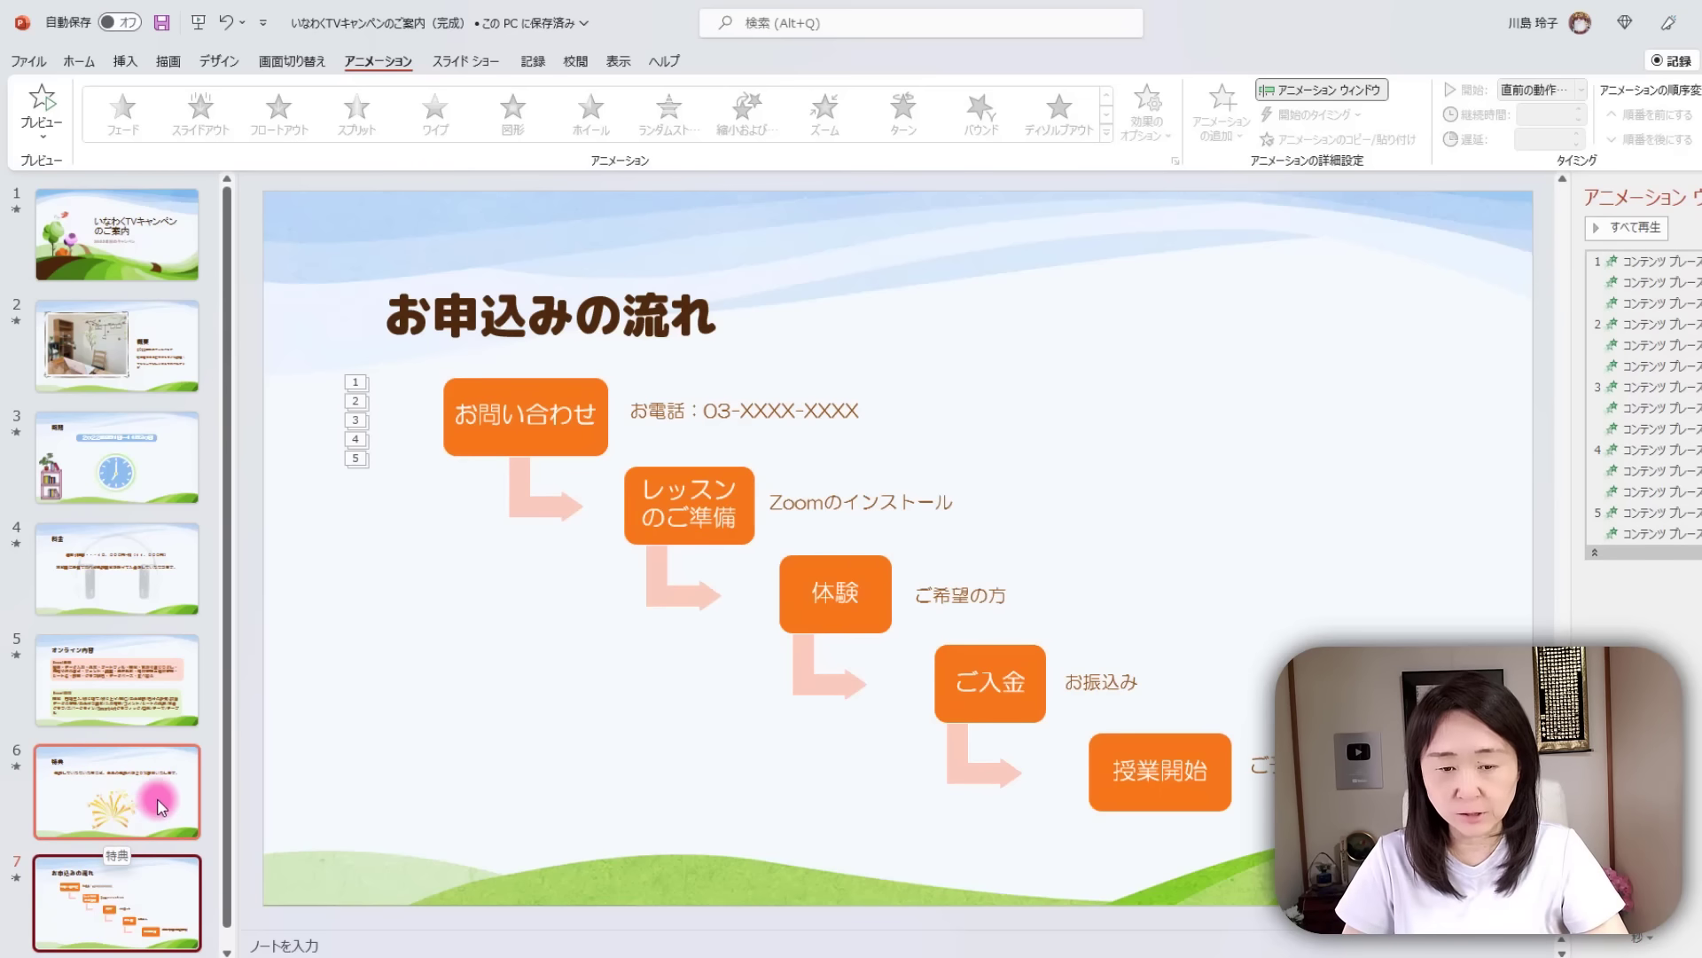
{"action": "left_click", "coordinate": [131, 826]}
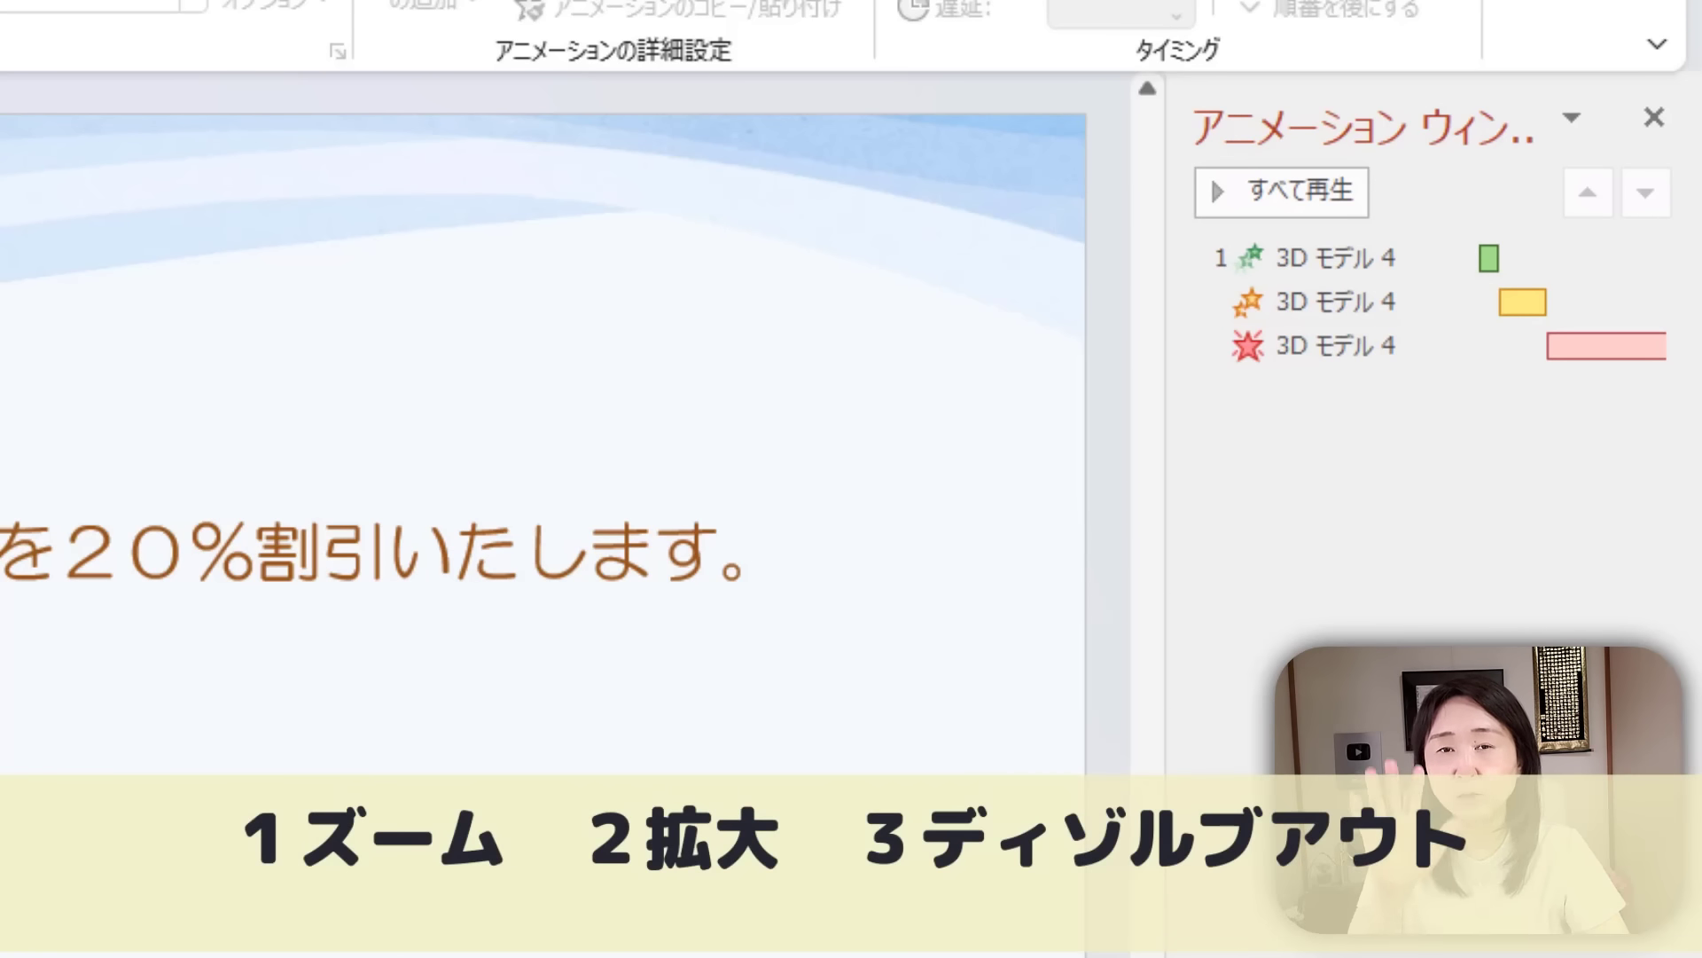
{"action": "left_click", "coordinate": [1334, 258]}
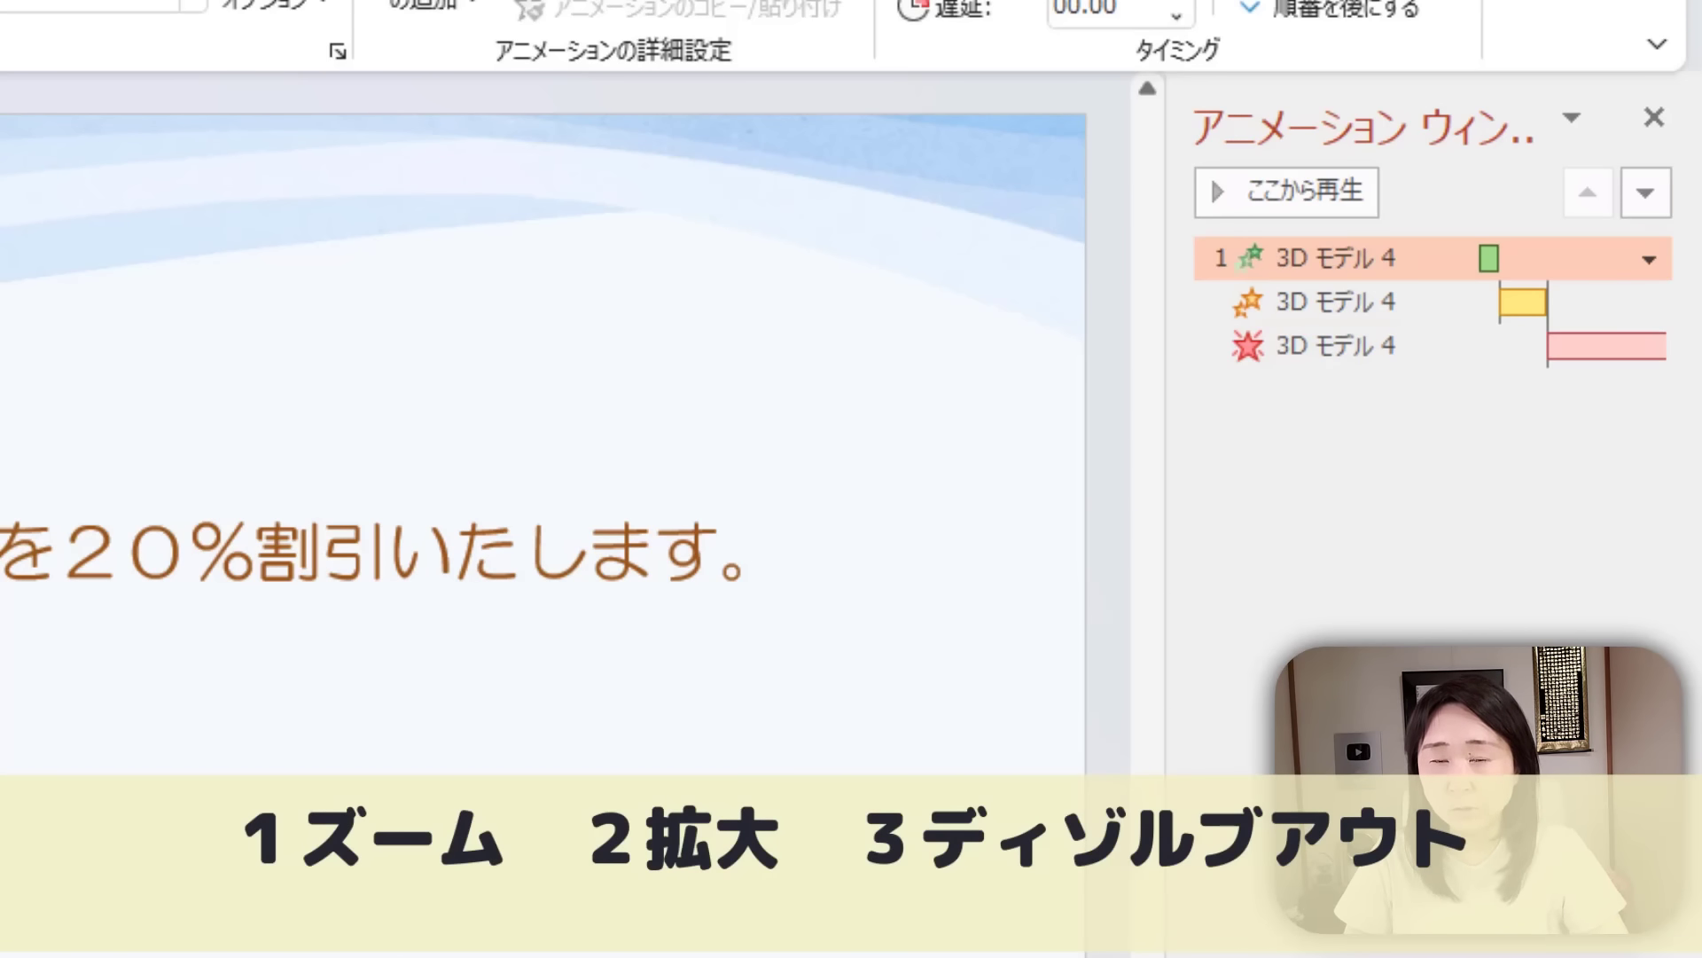
{"action": "left_click", "coordinate": [1355, 300]}
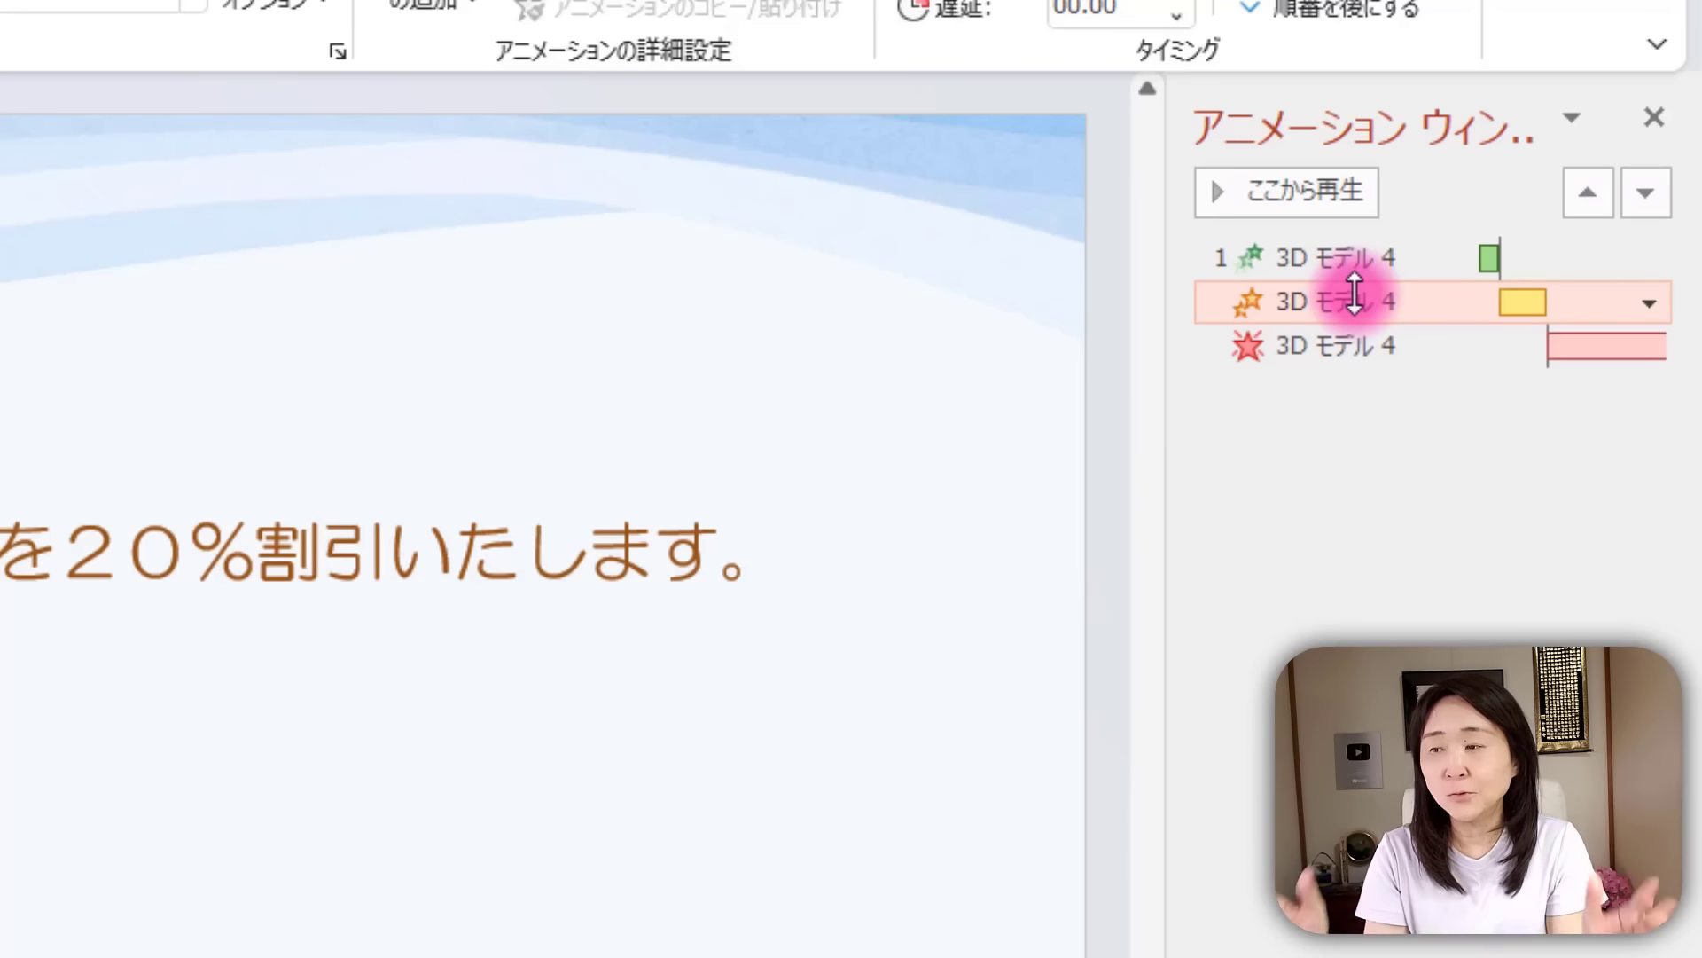
{"action": "left_click", "coordinate": [1343, 355]}
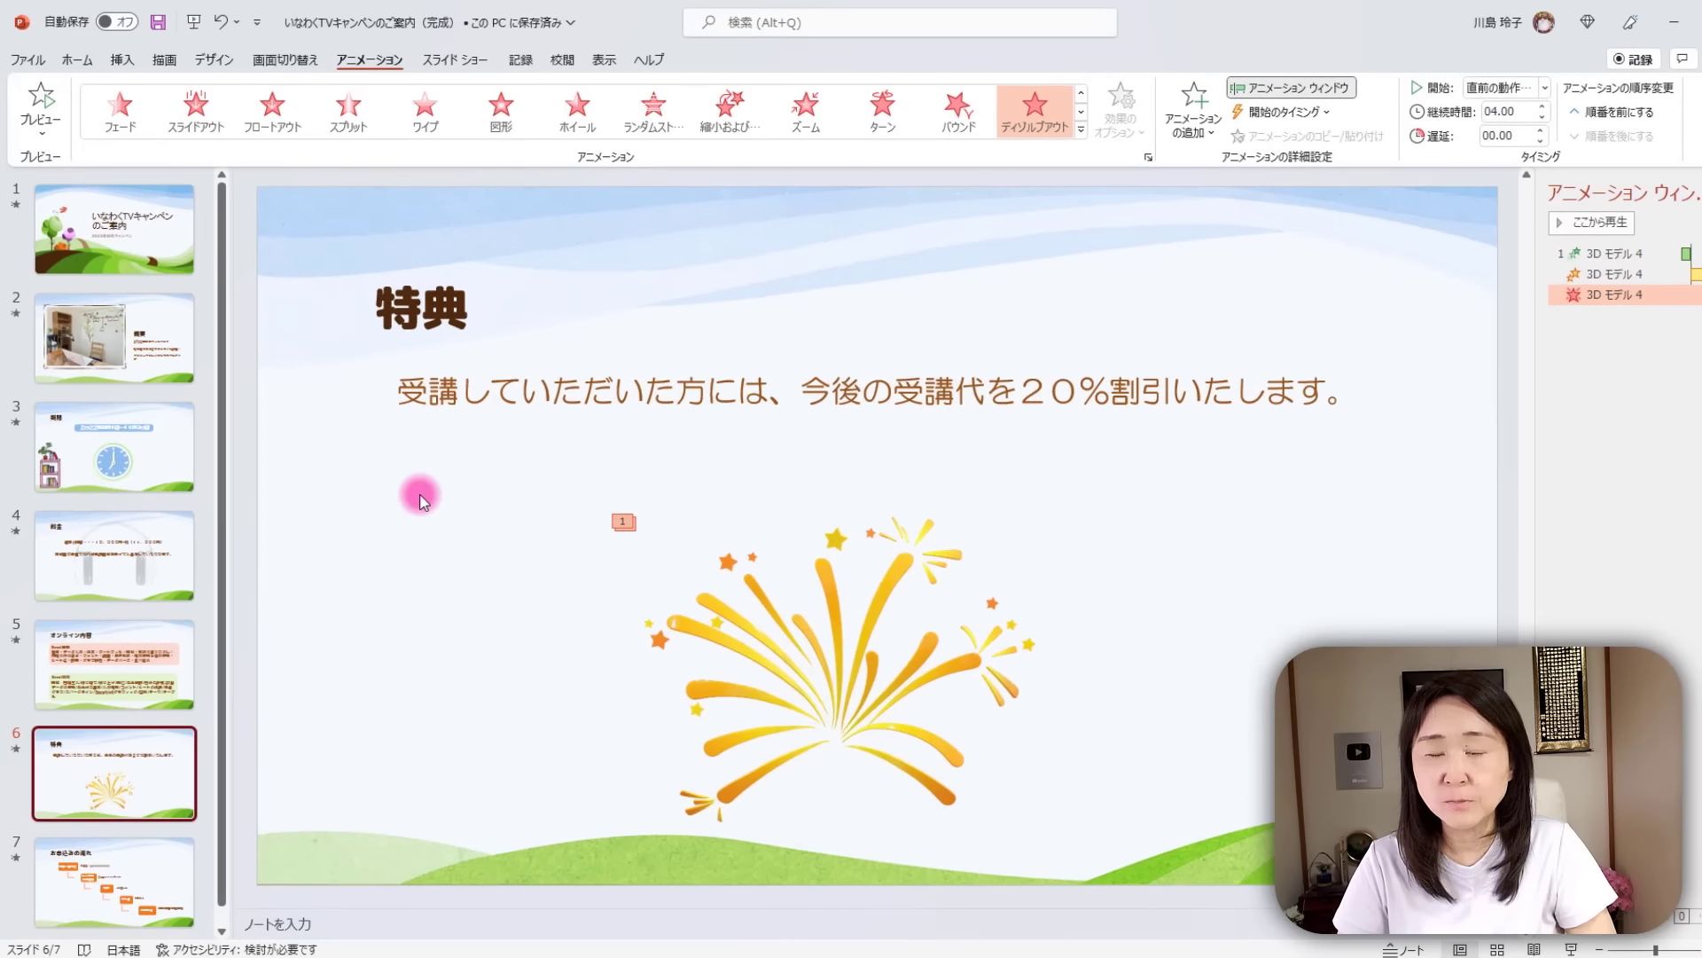
{"action": "left_click", "coordinate": [40, 97]}
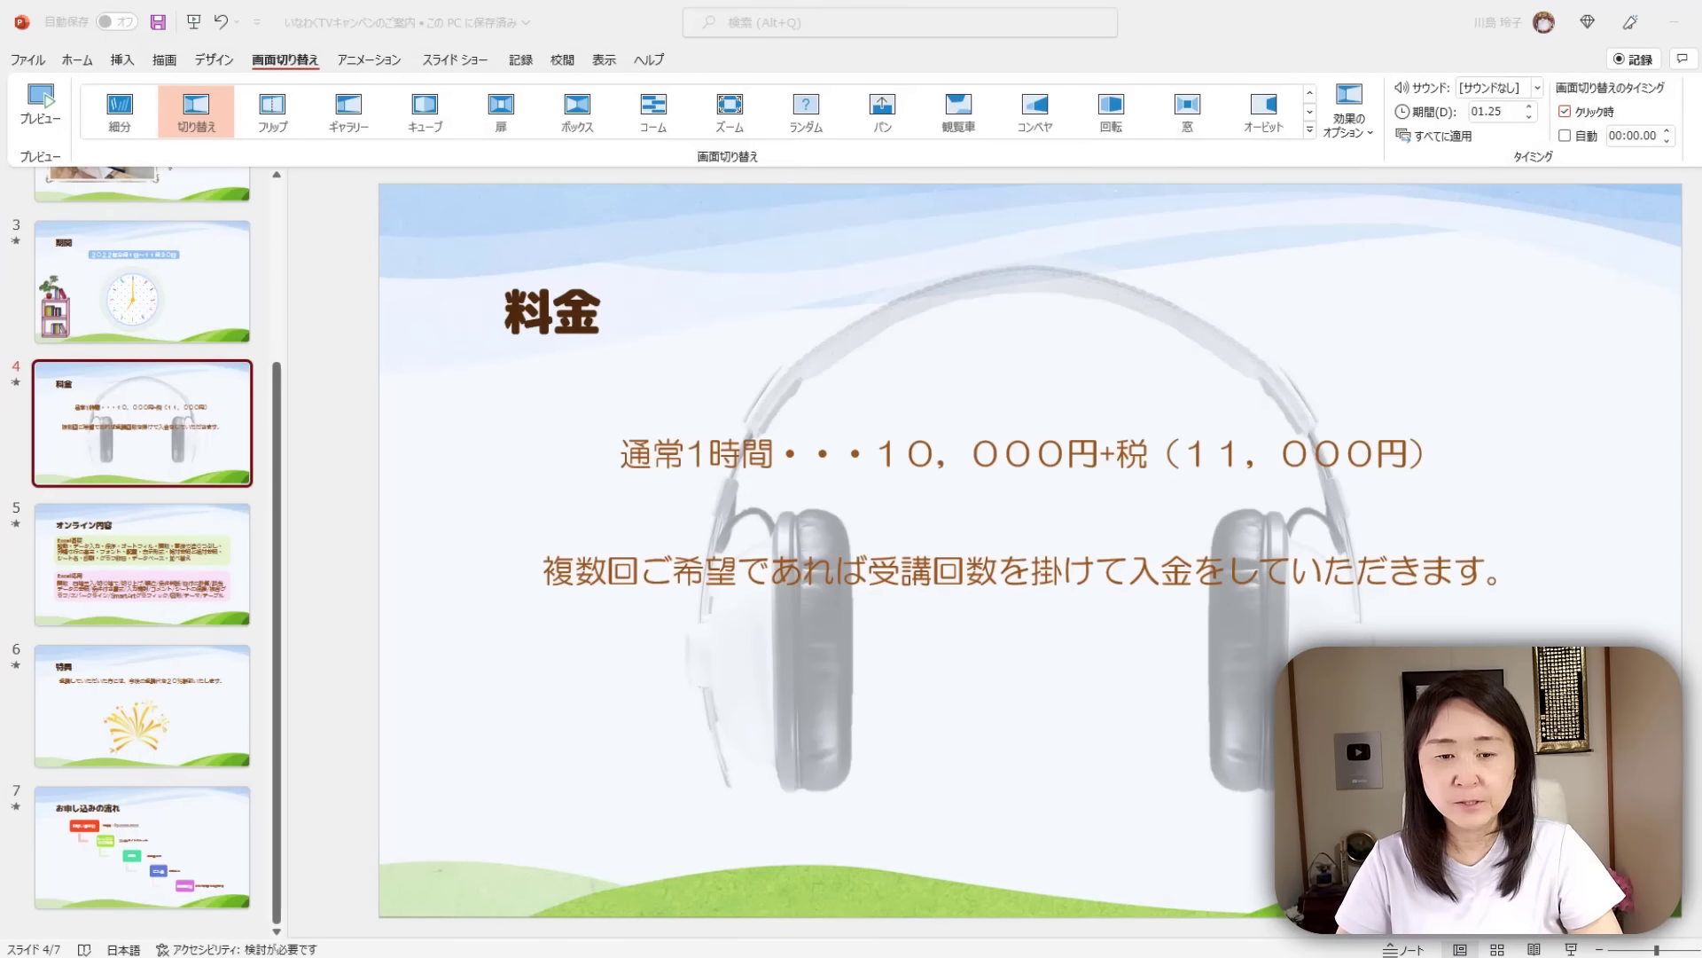
Apply the ジャンプしてターン animation to the firework 3D model on the 特典 slide.
{"action": "left_click", "coordinate": [219, 716]}
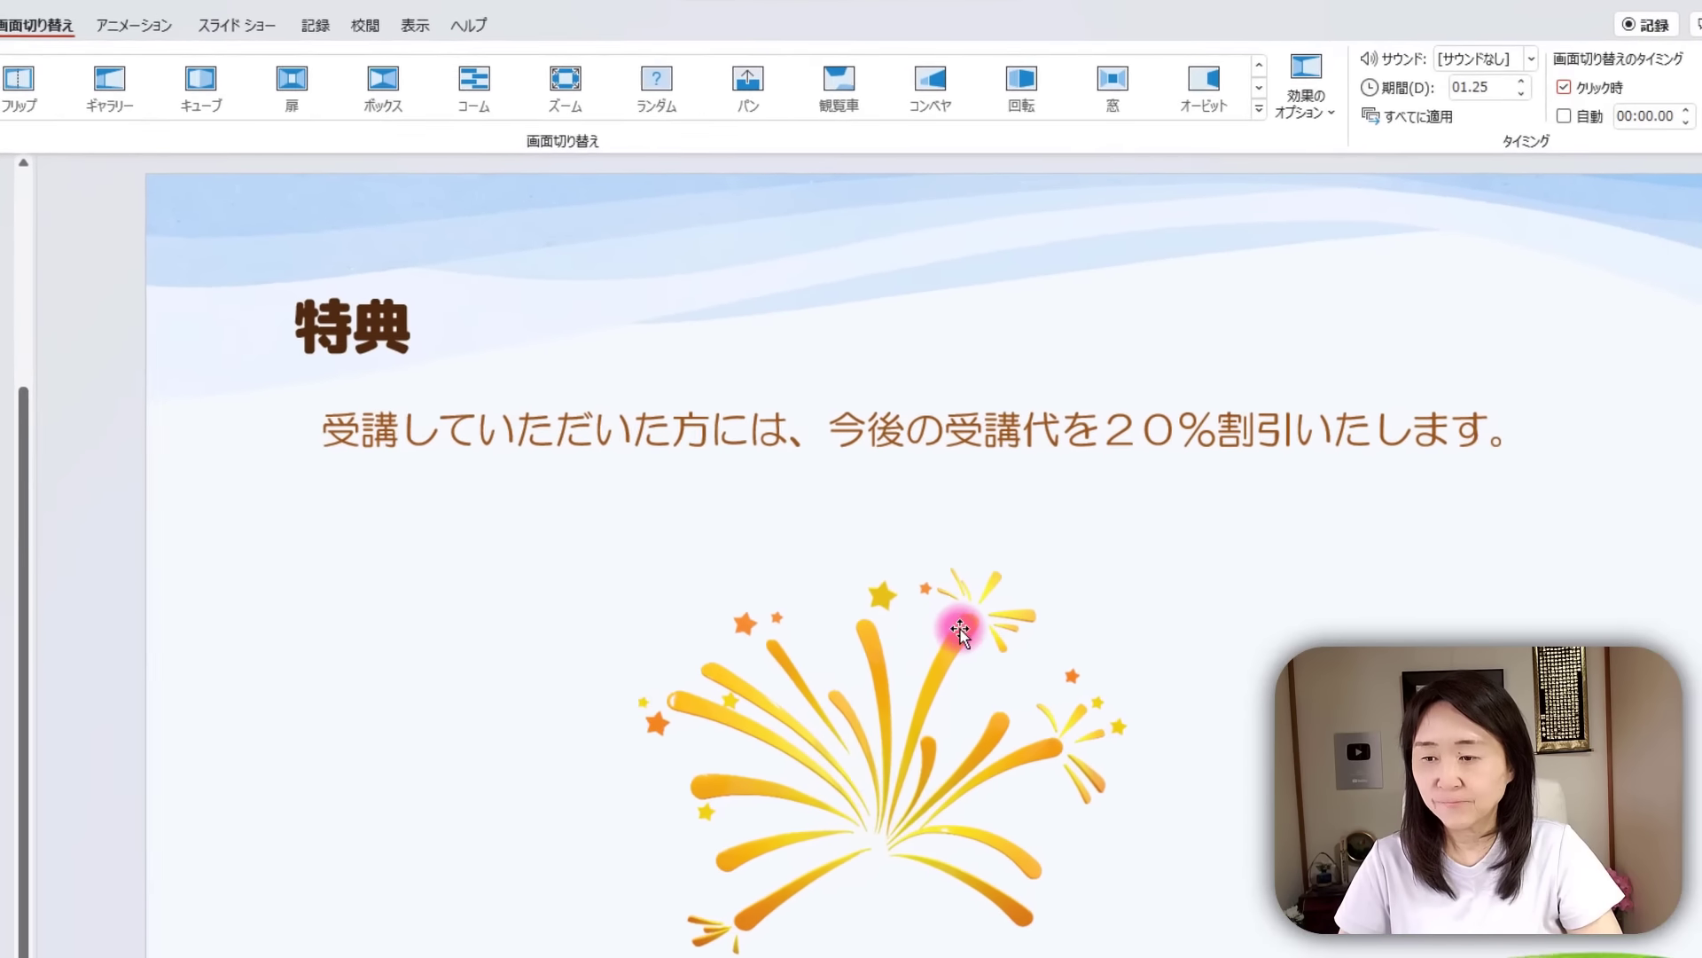
{"action": "left_click", "coordinate": [1064, 559]}
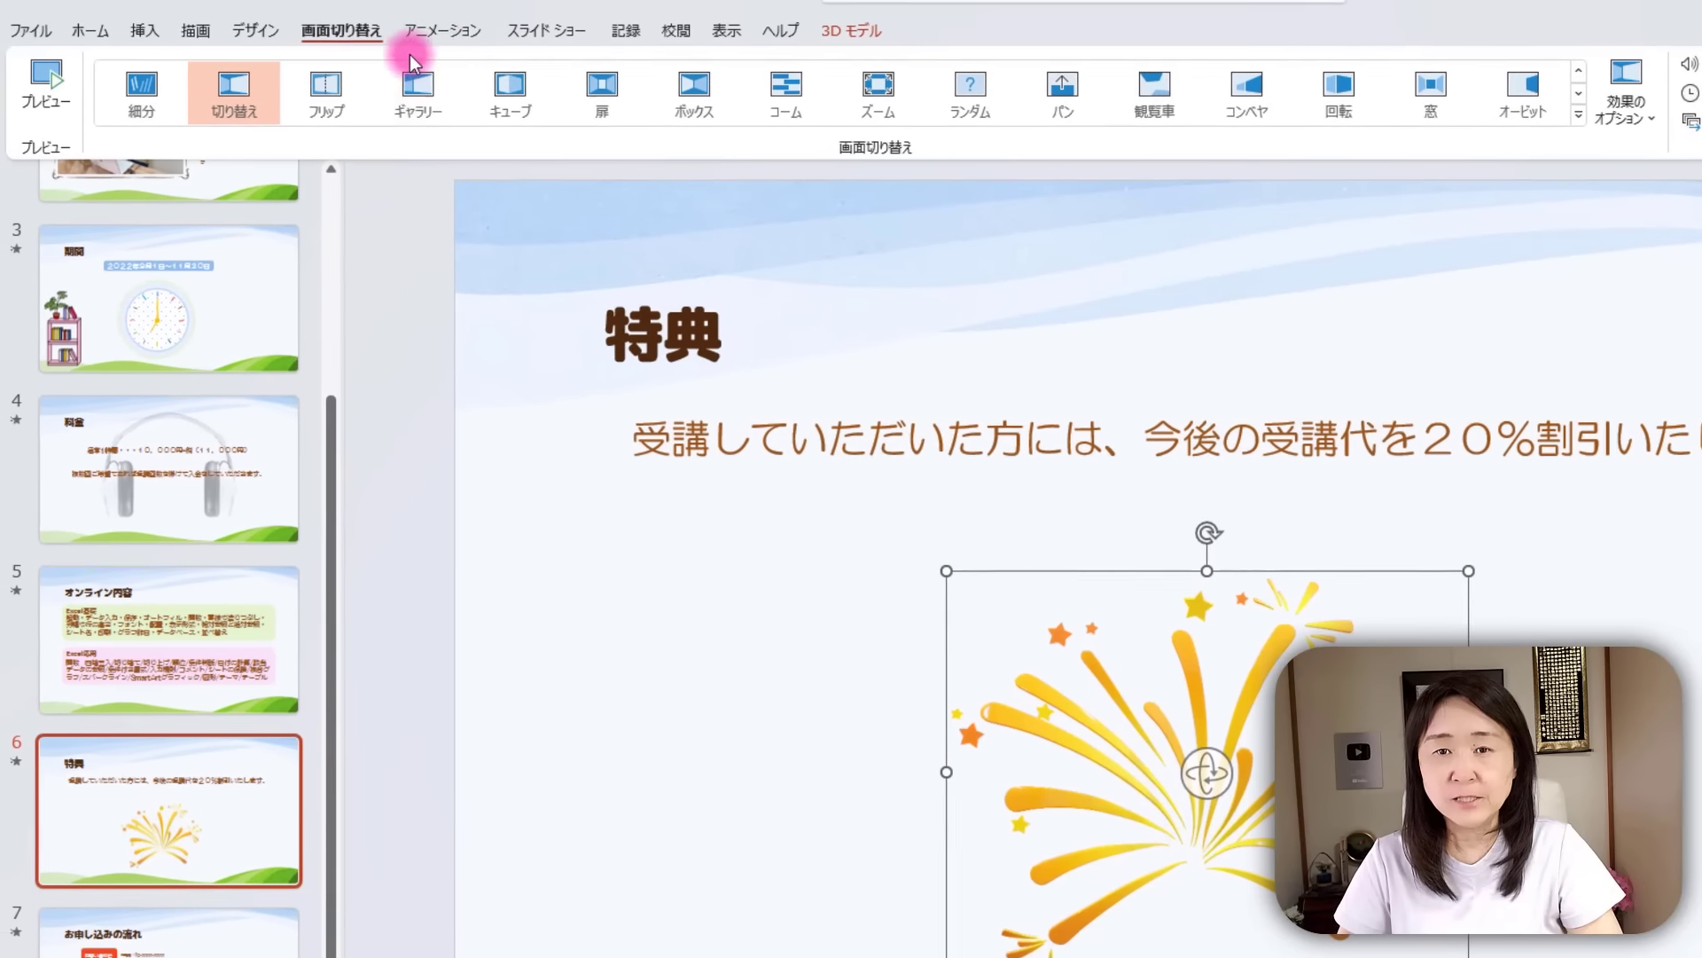
{"action": "left_click", "coordinate": [451, 29]}
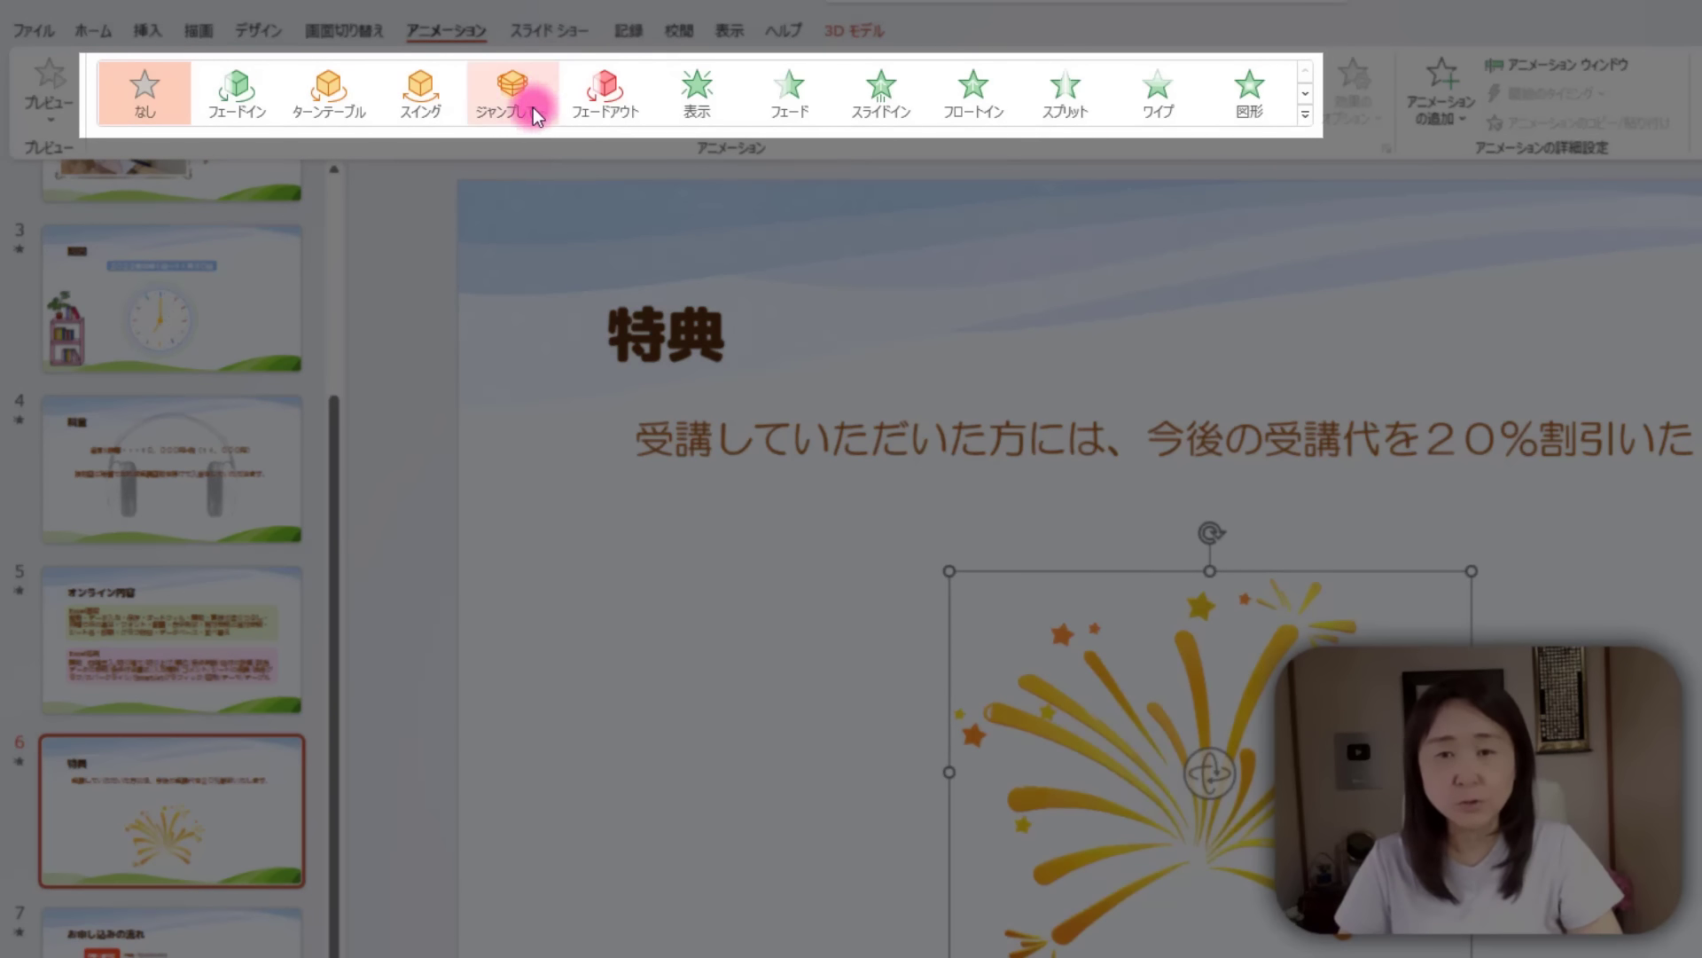
{"action": "left_click", "coordinate": [518, 88]}
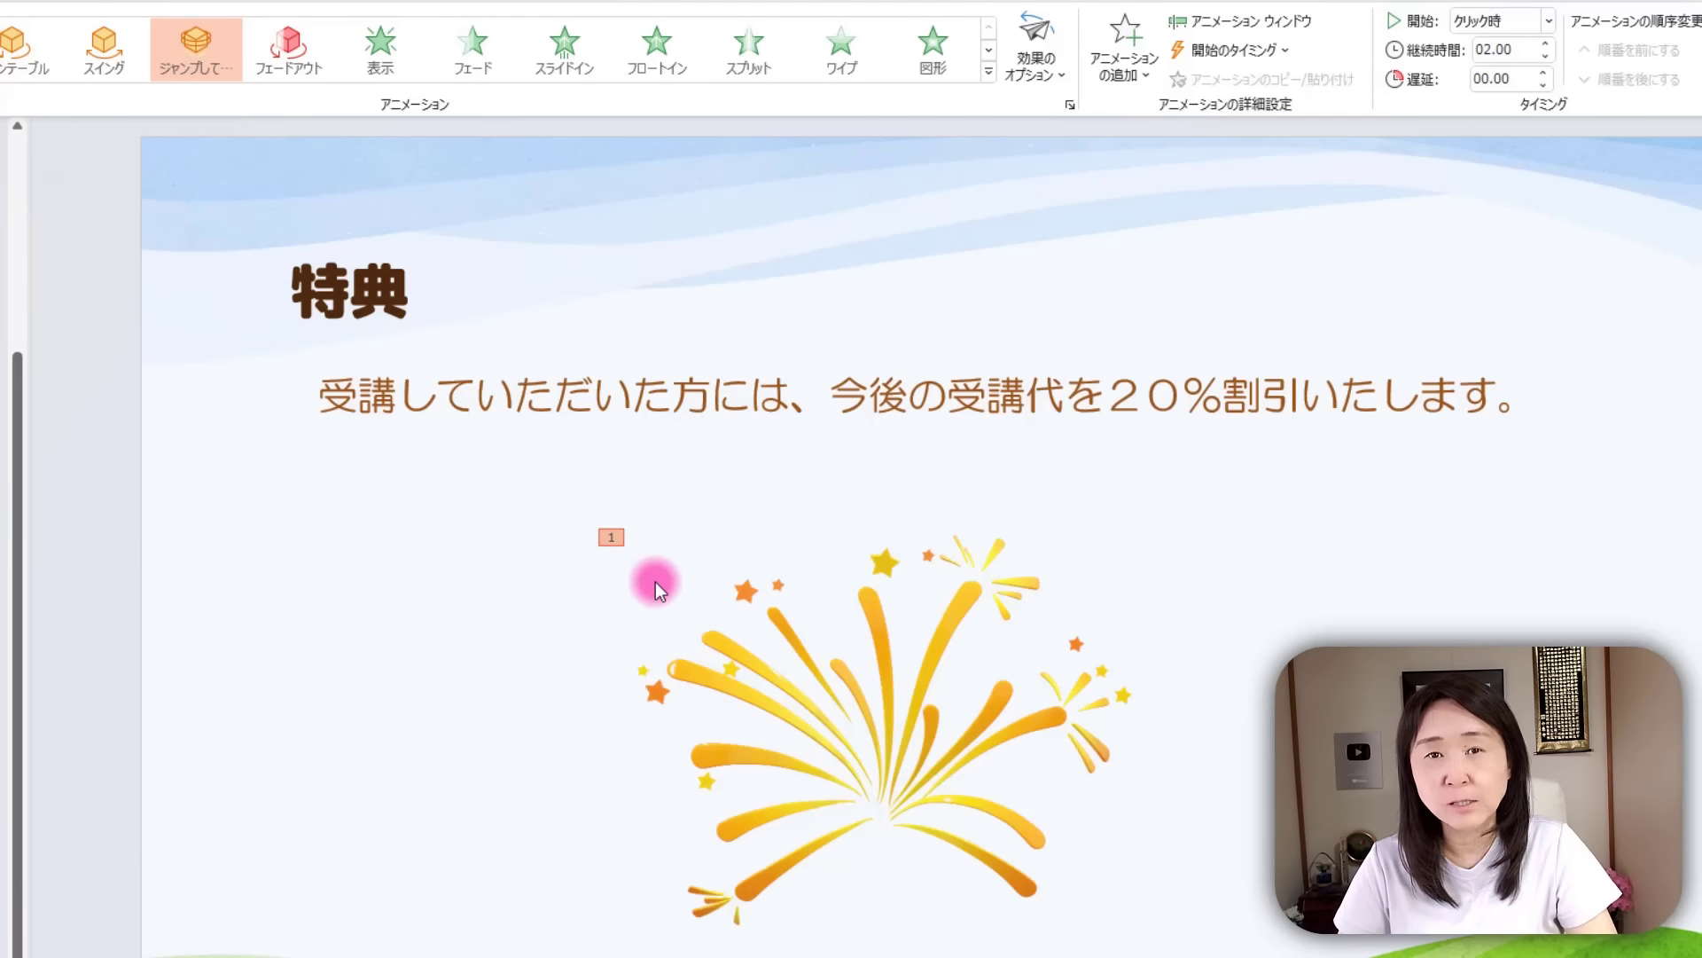
{"action": "left_click", "coordinate": [229, 75]}
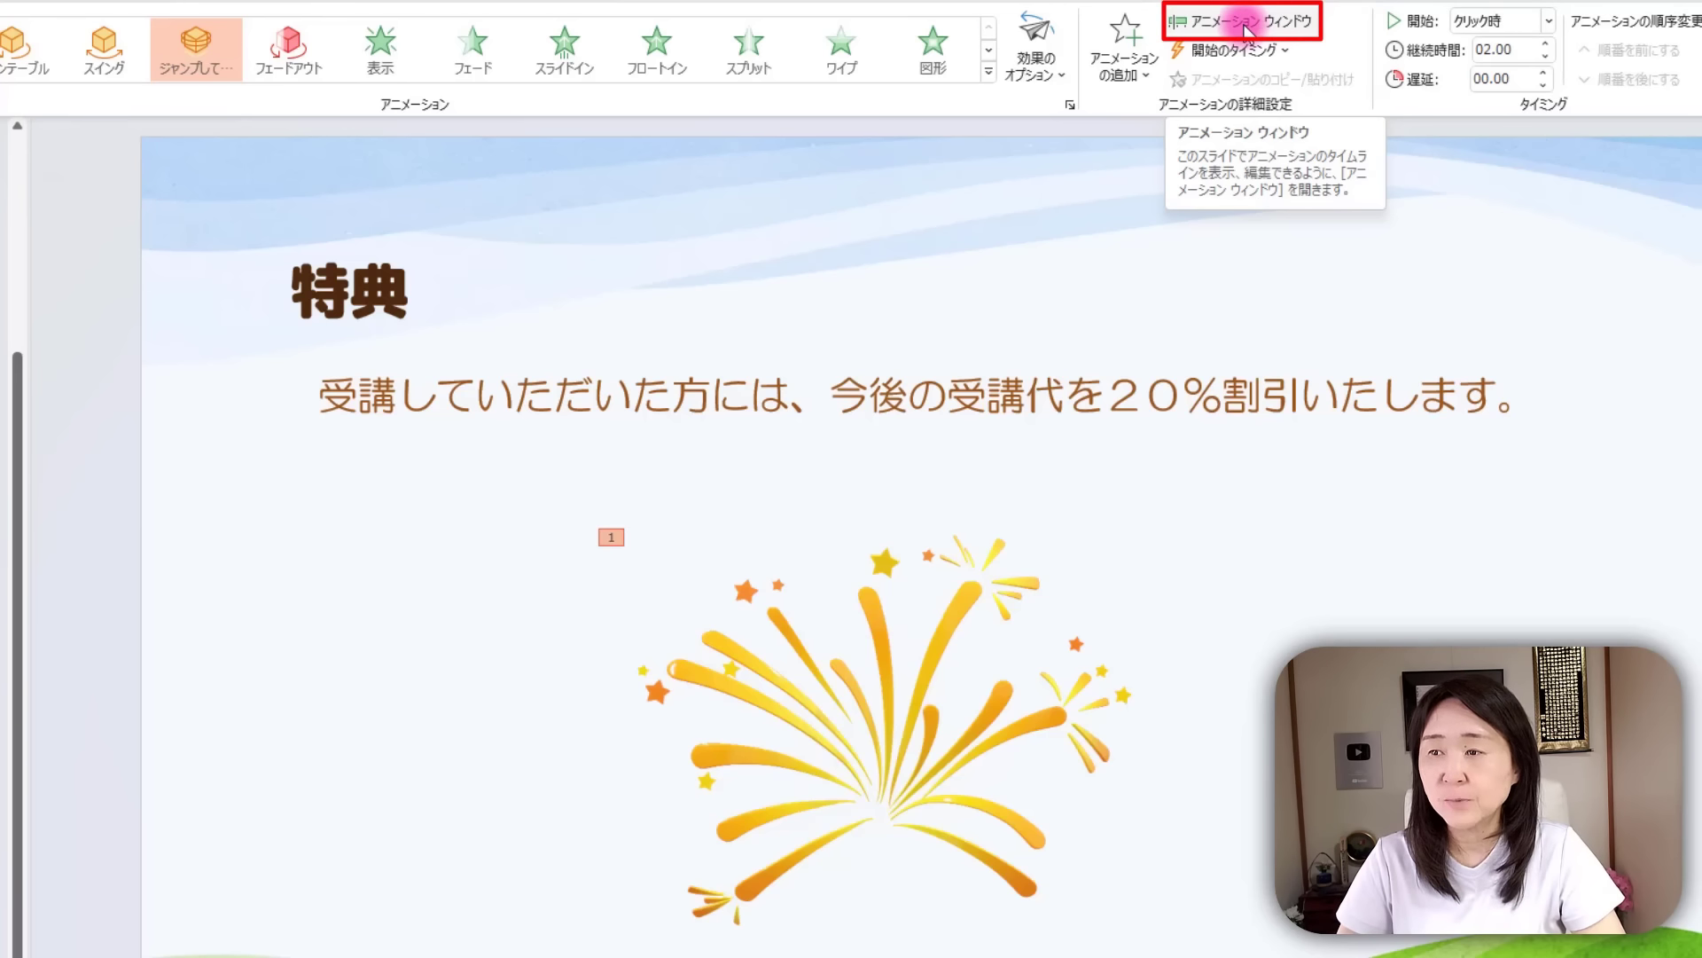
Show the Animation pane and preview the firework's ジャンプしてターン animation.
{"action": "left_click", "coordinate": [1246, 26]}
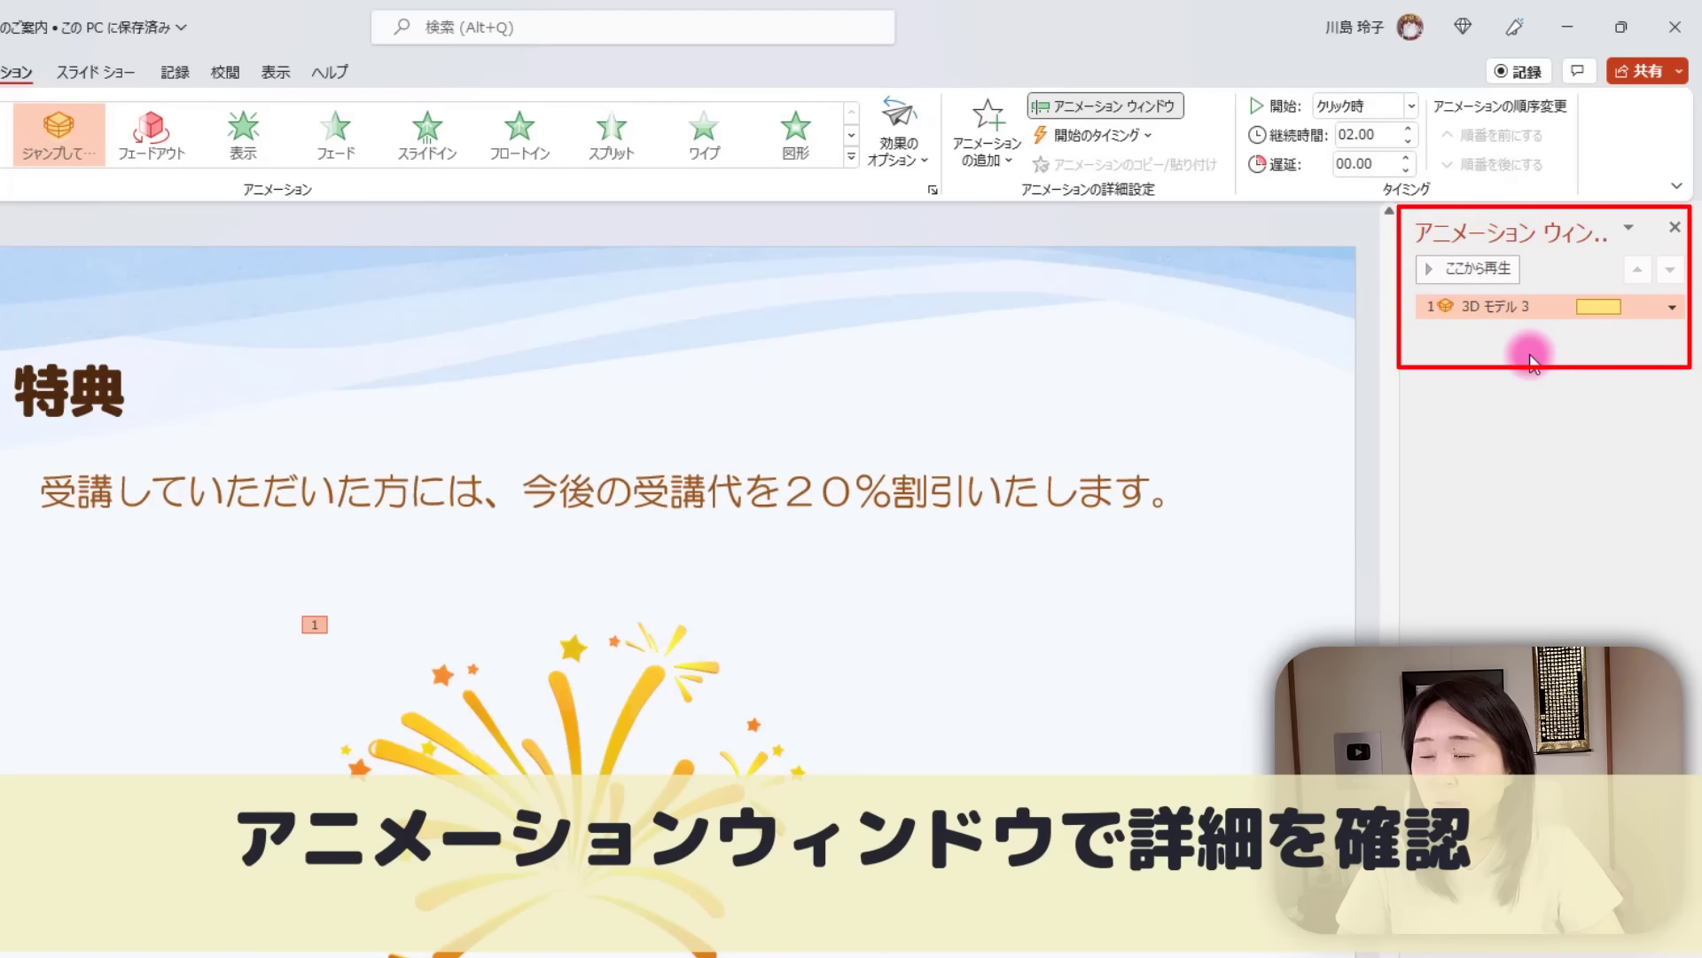
{"action": "left_click", "coordinate": [1477, 267]}
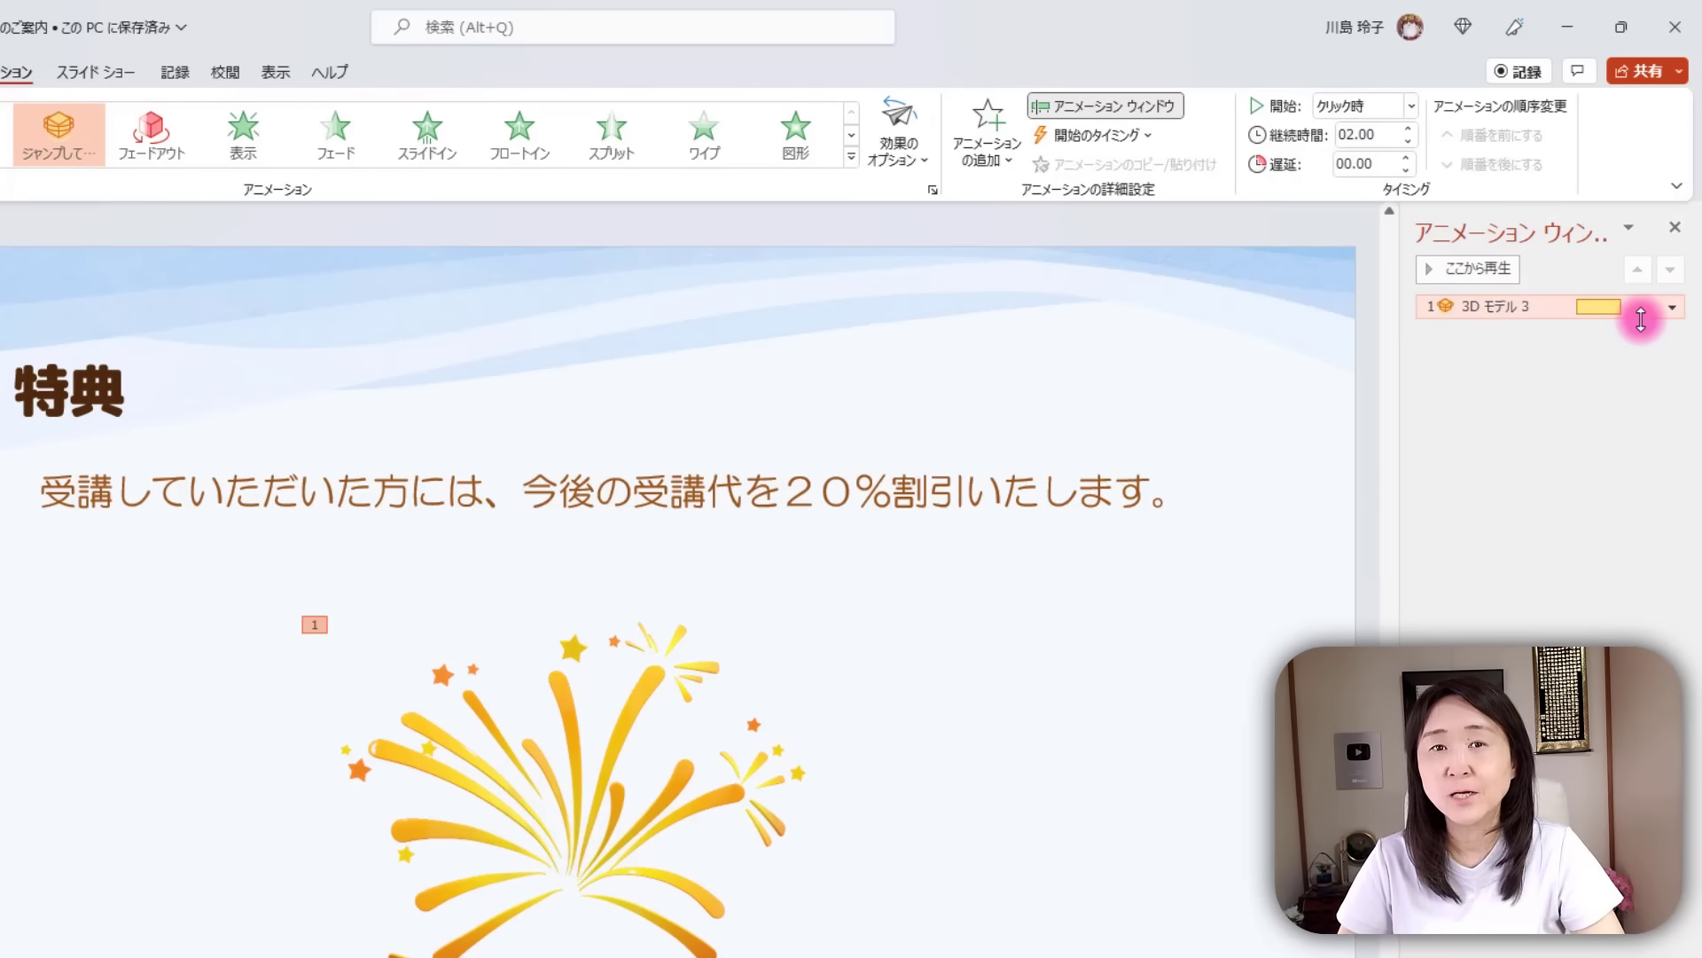
{"action": "left_click", "coordinate": [1243, 492]}
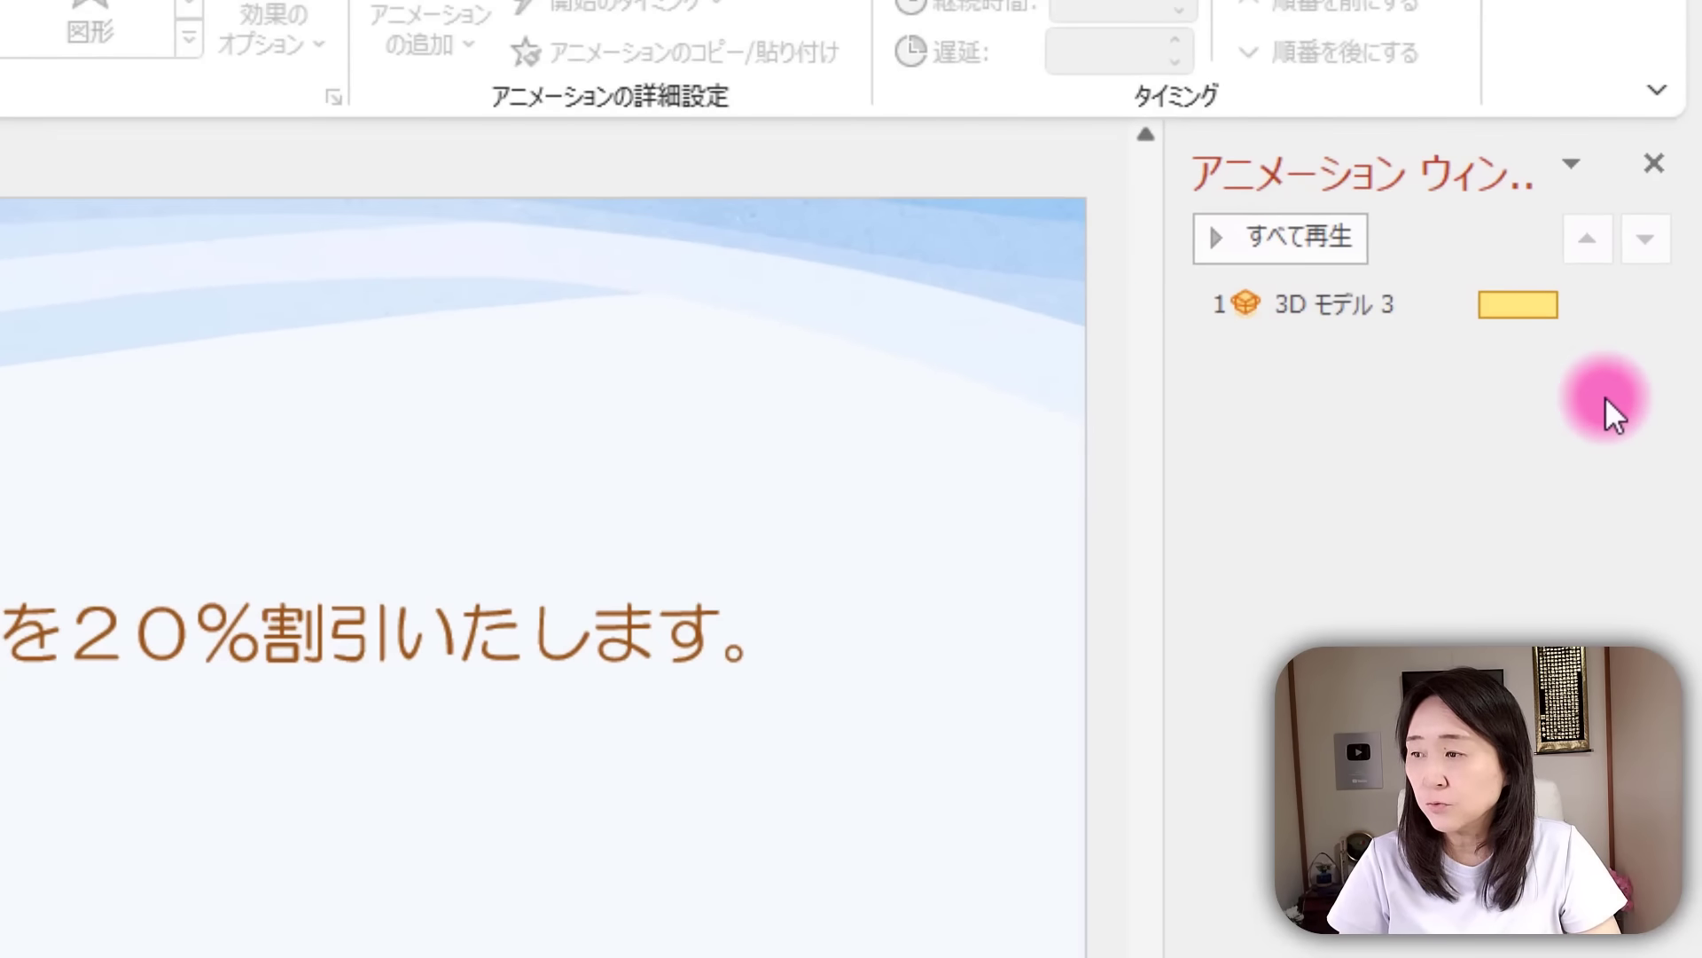
Delete the 3D モデル 3 animation entry from the list.
{"action": "left_click", "coordinate": [1372, 310]}
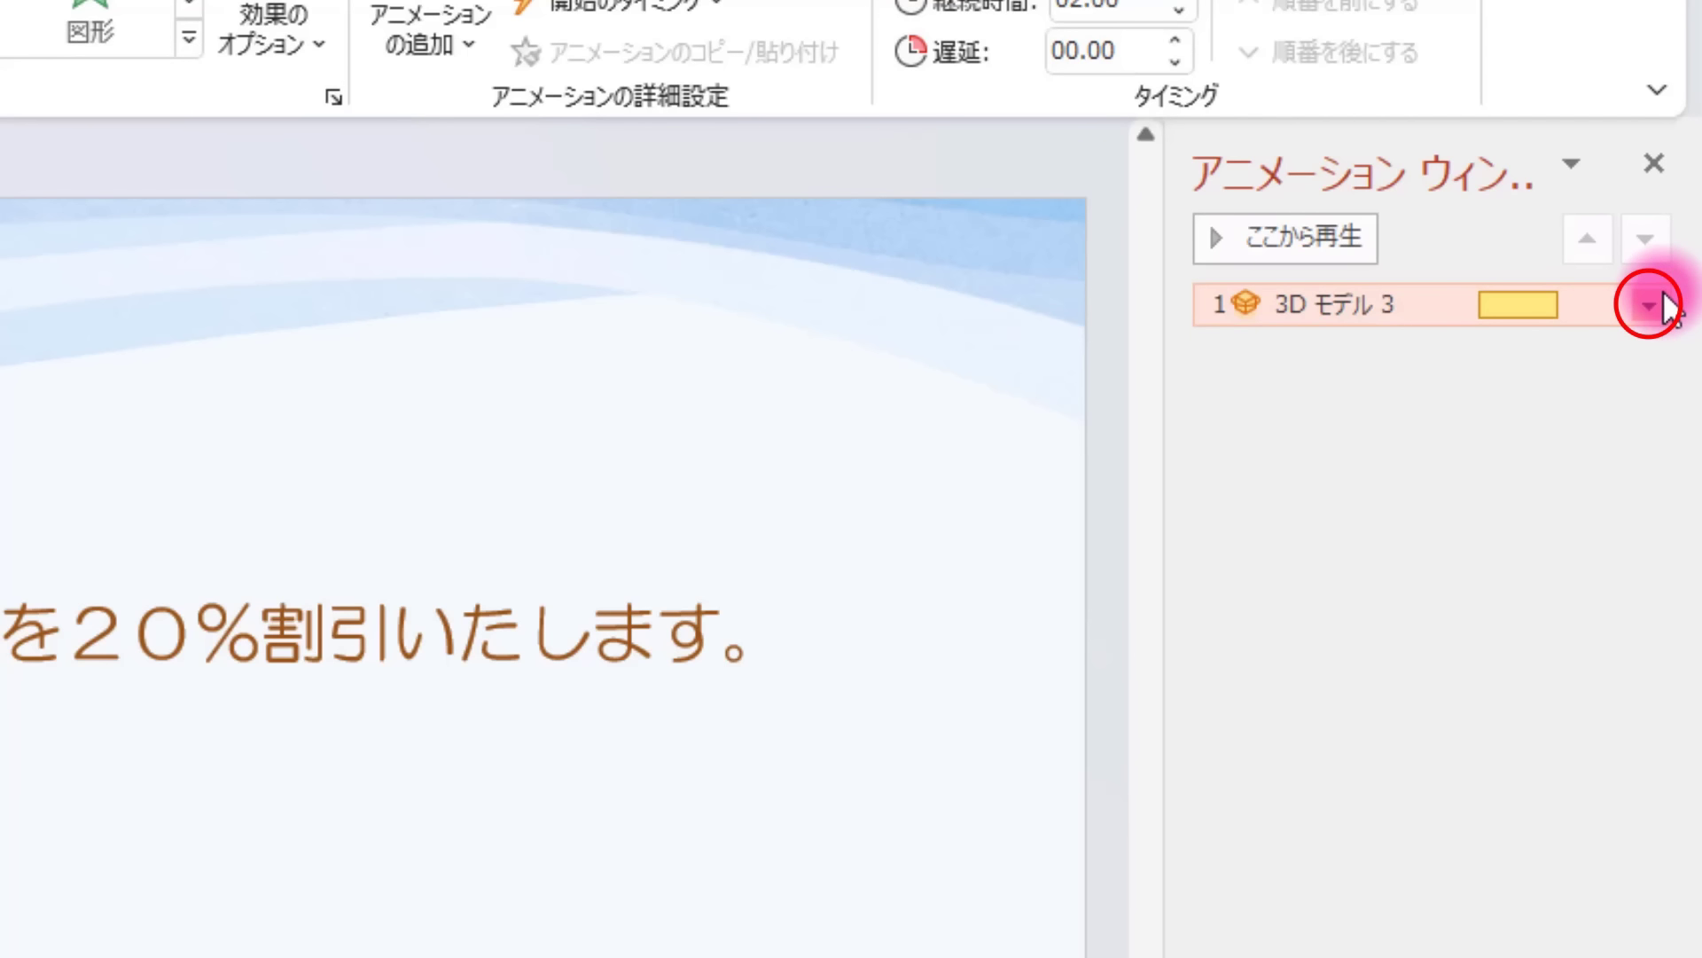
{"action": "left_click", "coordinate": [1650, 305]}
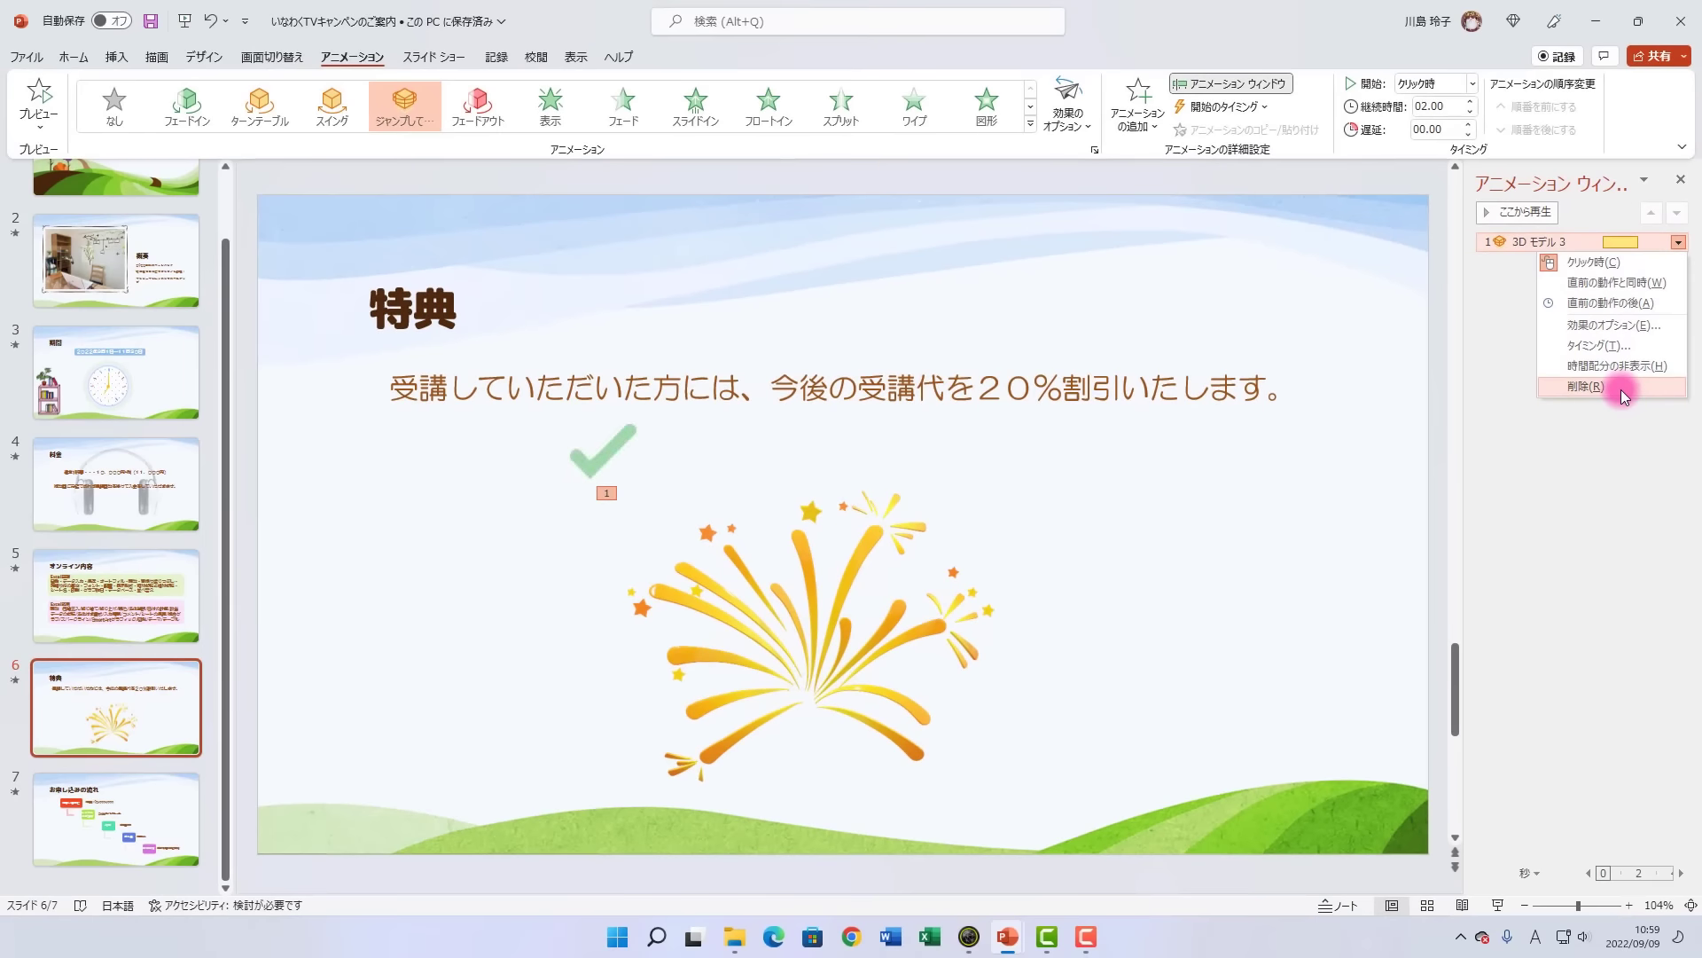
{"action": "left_click", "coordinate": [1621, 390]}
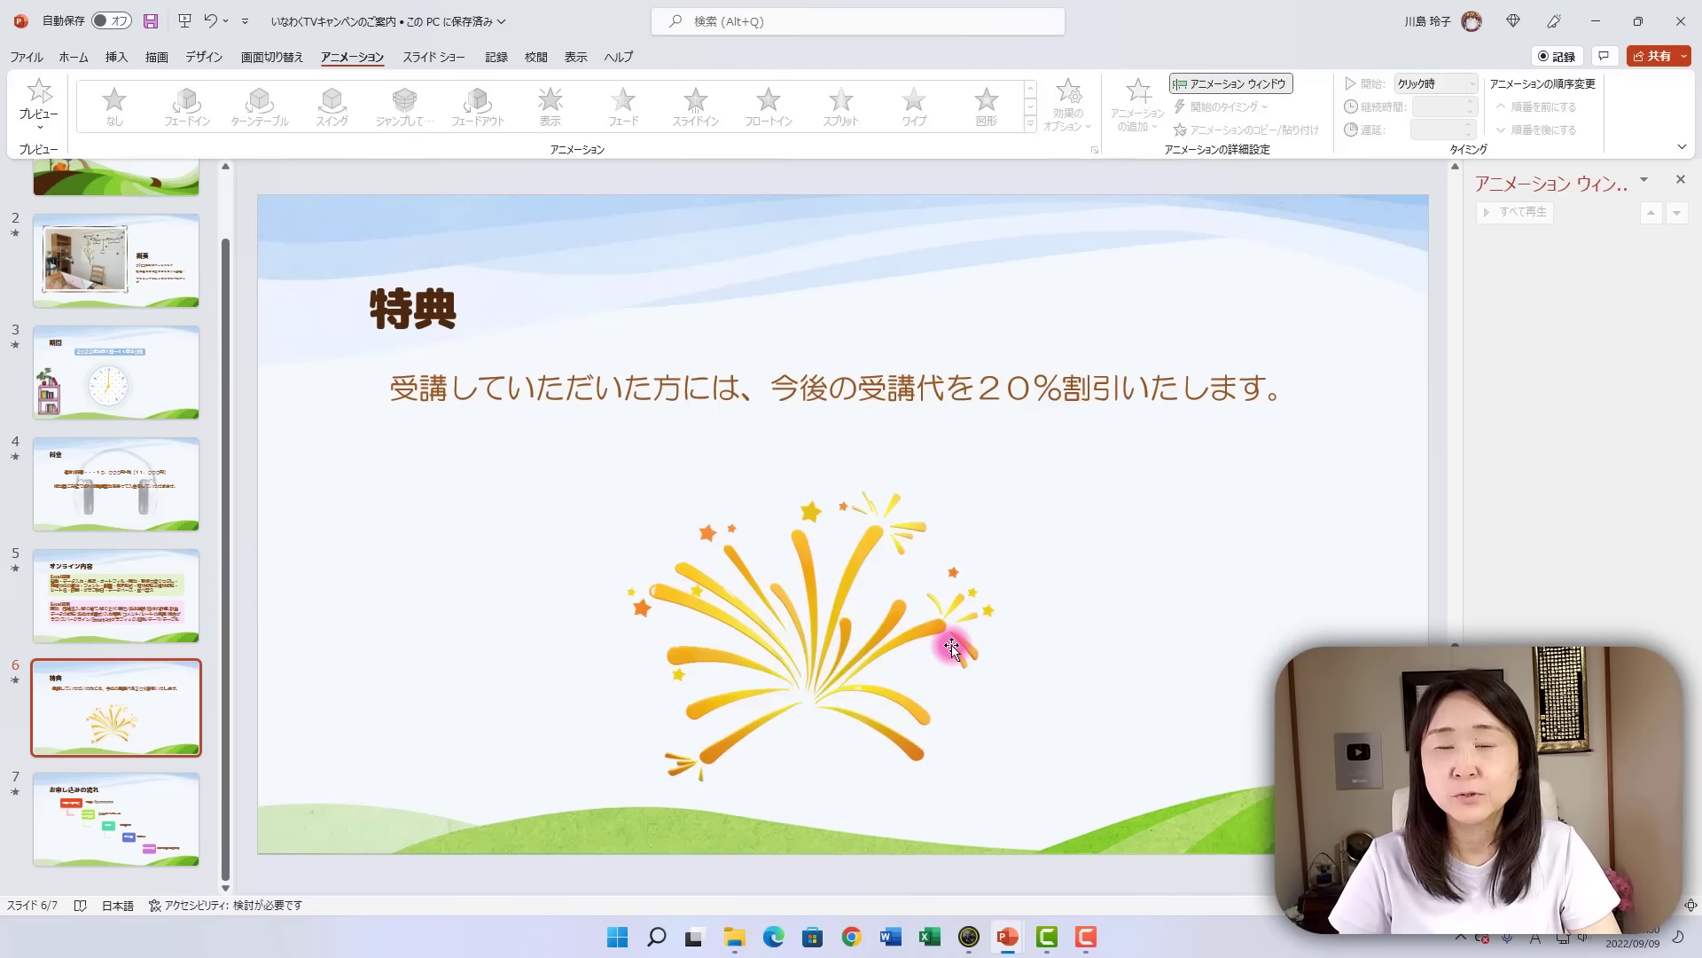
Select the firework and open the full entrance-effects list, moved clear of the model.
{"action": "left_click", "coordinate": [864, 542]}
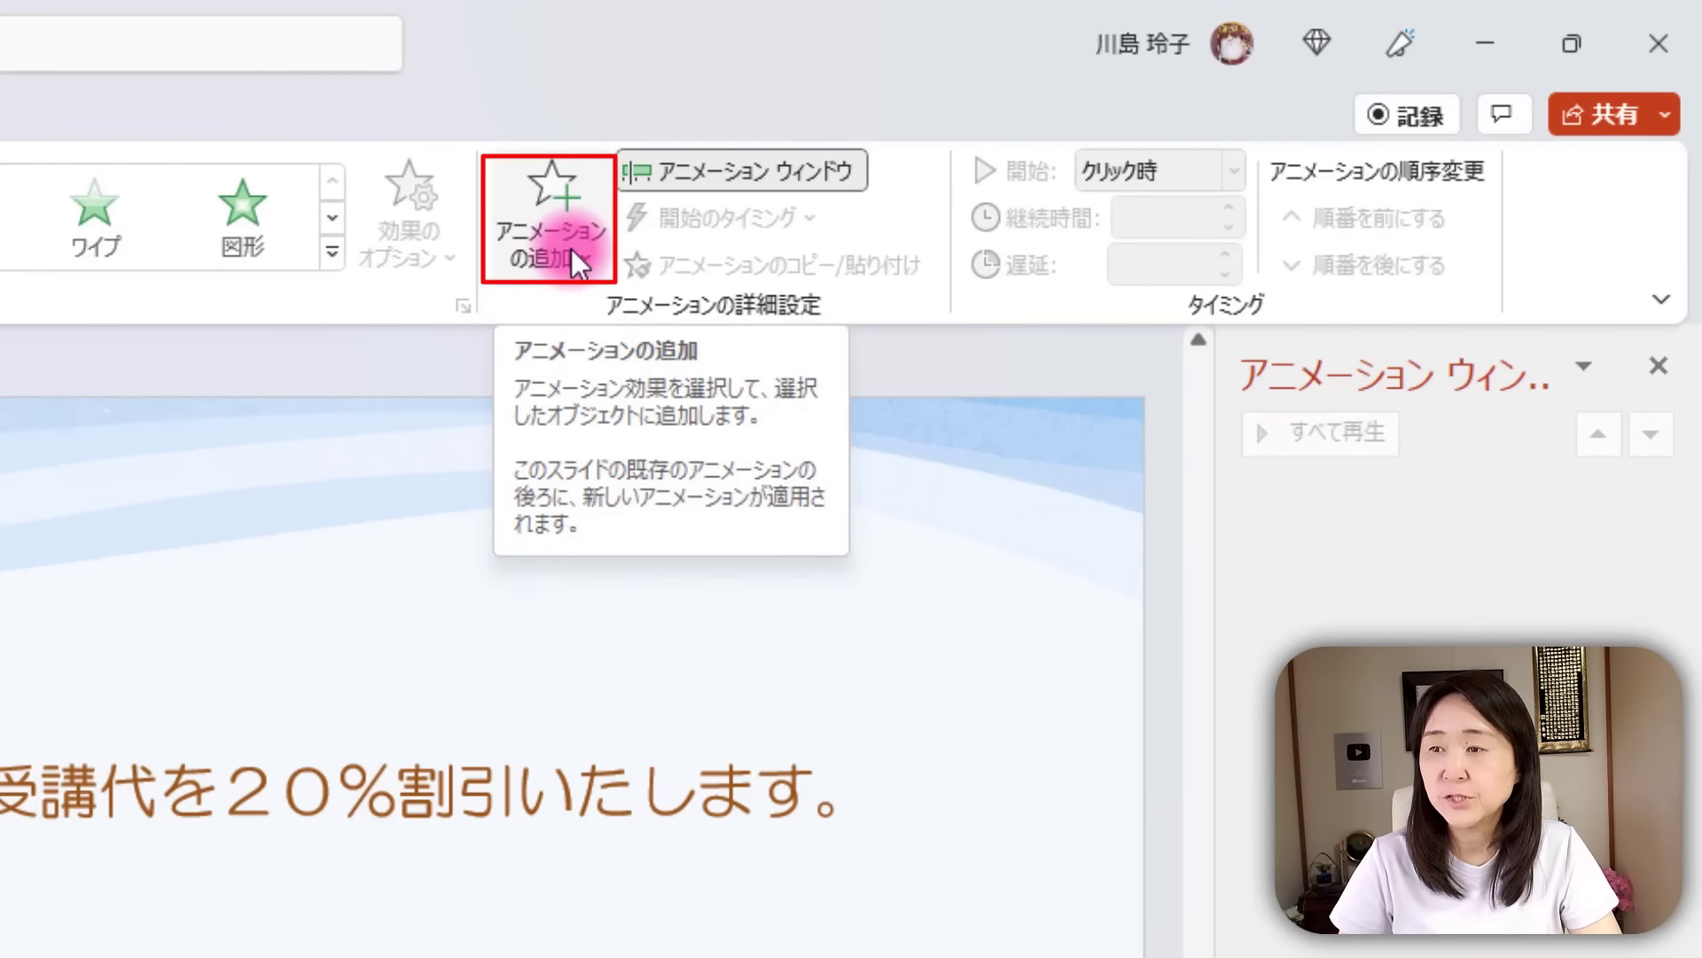
{"action": "left_click", "coordinate": [572, 251]}
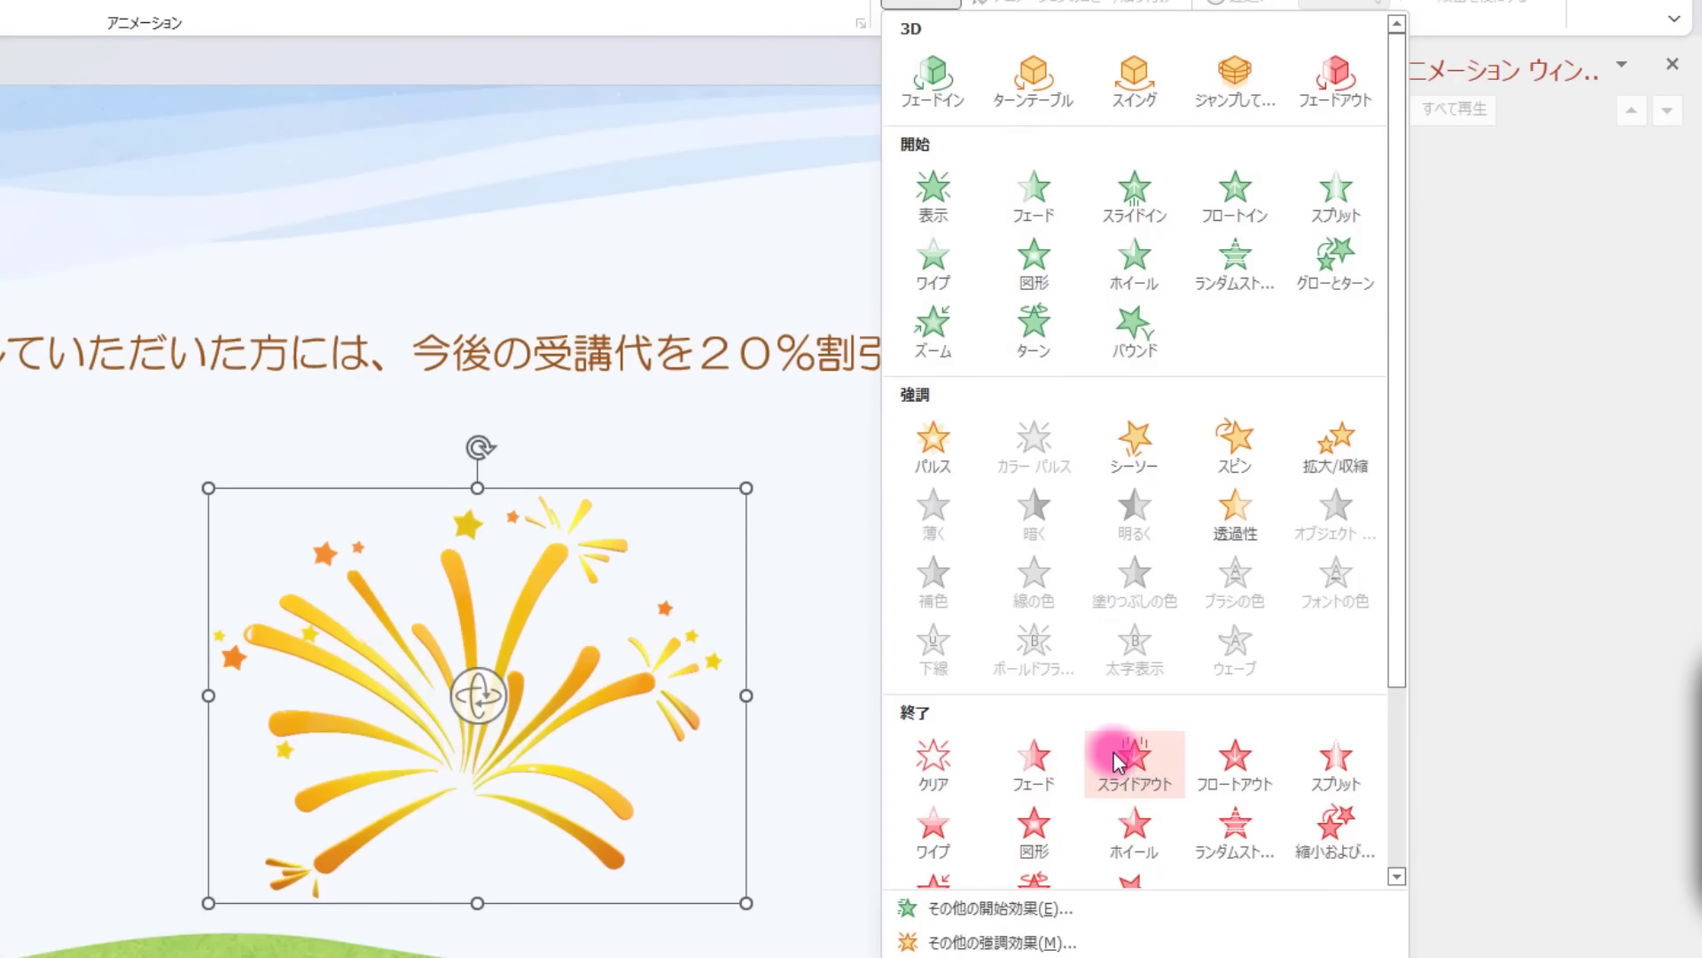
{"action": "scroll", "coordinate": [1115, 761], "scroll_direction": "down", "scroll_amount": 3}
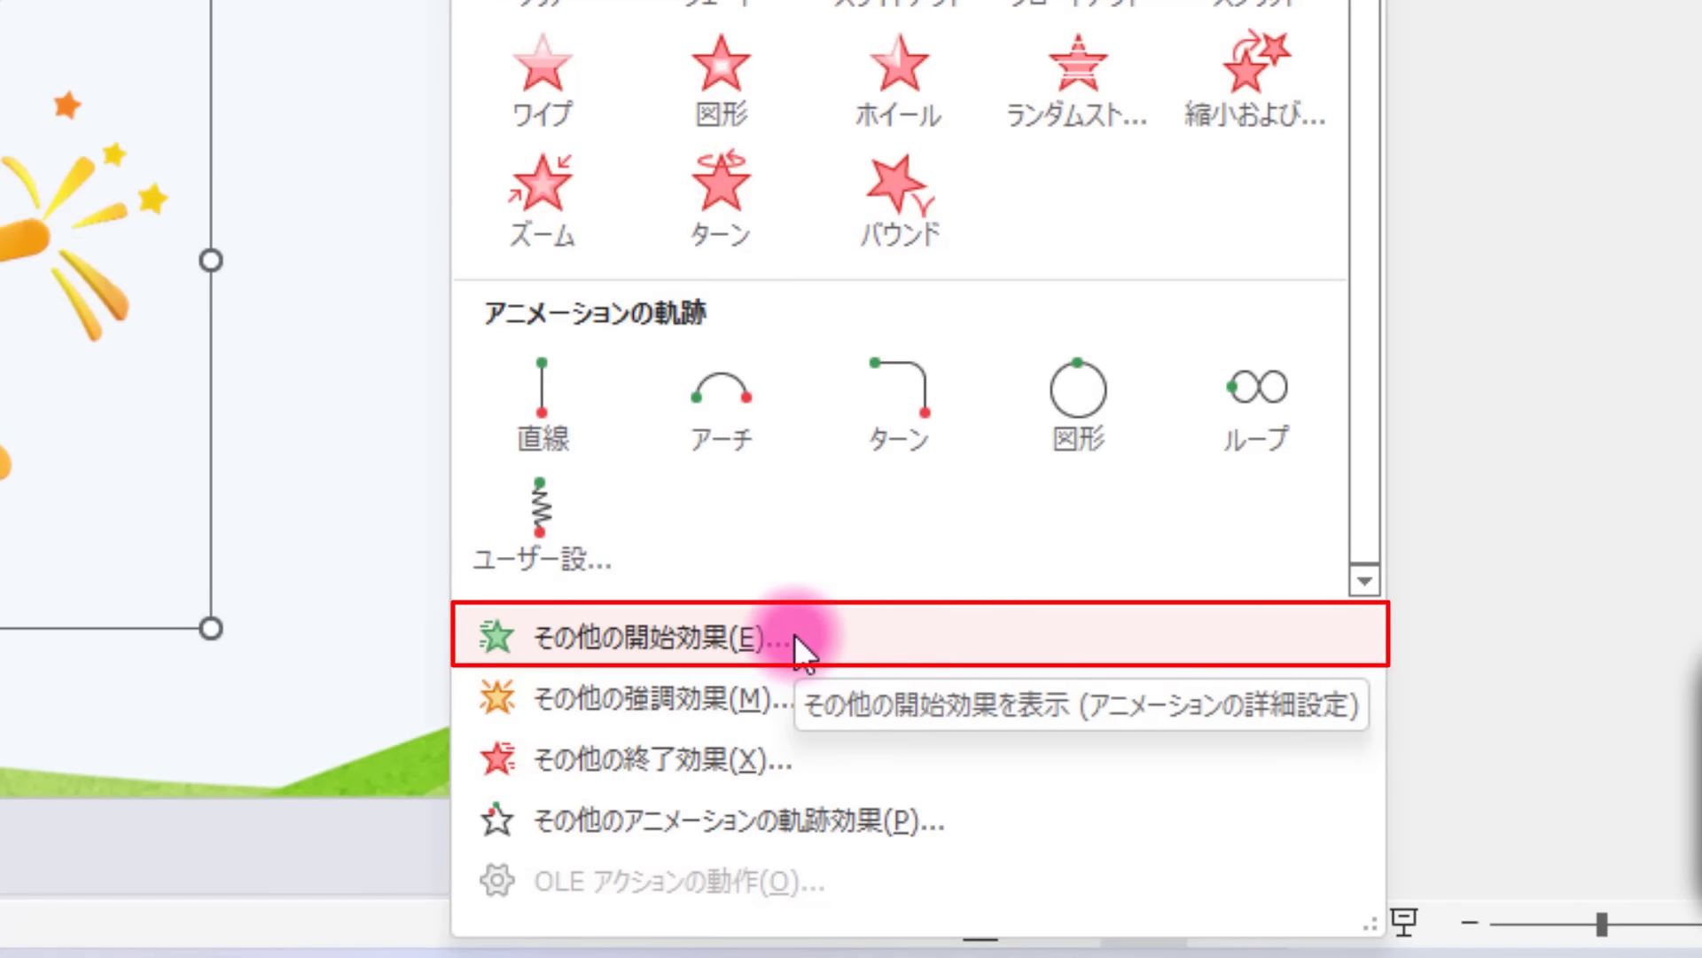
{"action": "left_click", "coordinate": [794, 635]}
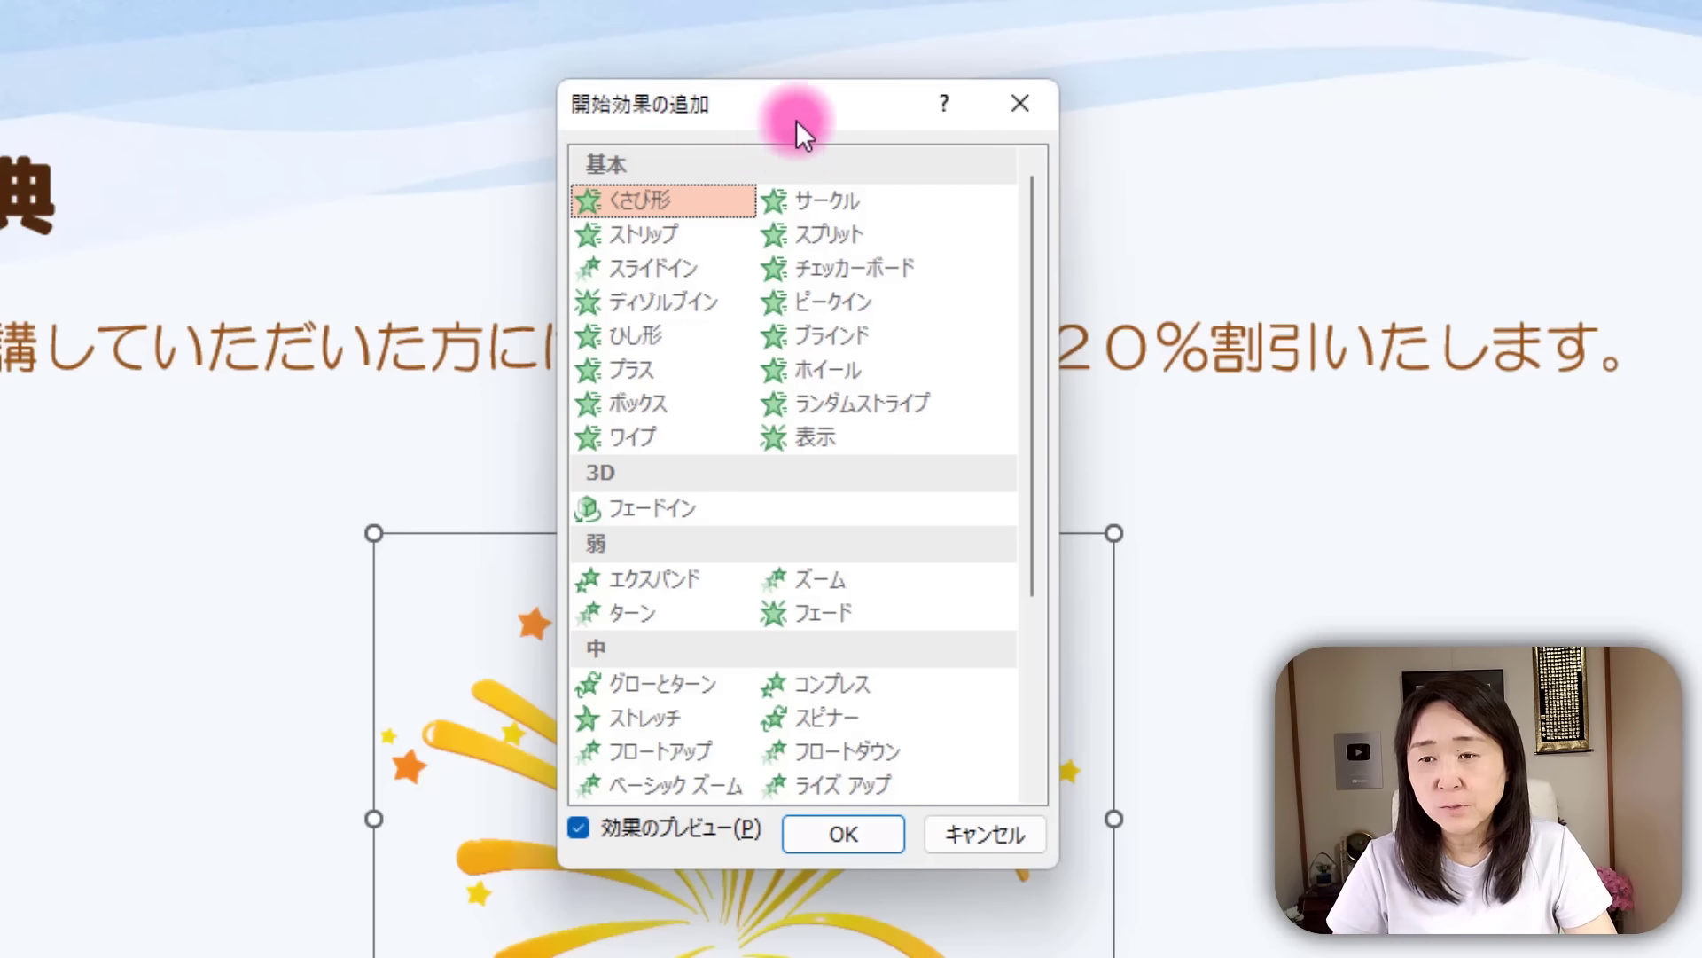
{"action": "left_click_drag", "start_coordinate": [803, 120], "coordinate": [1444, 133]}
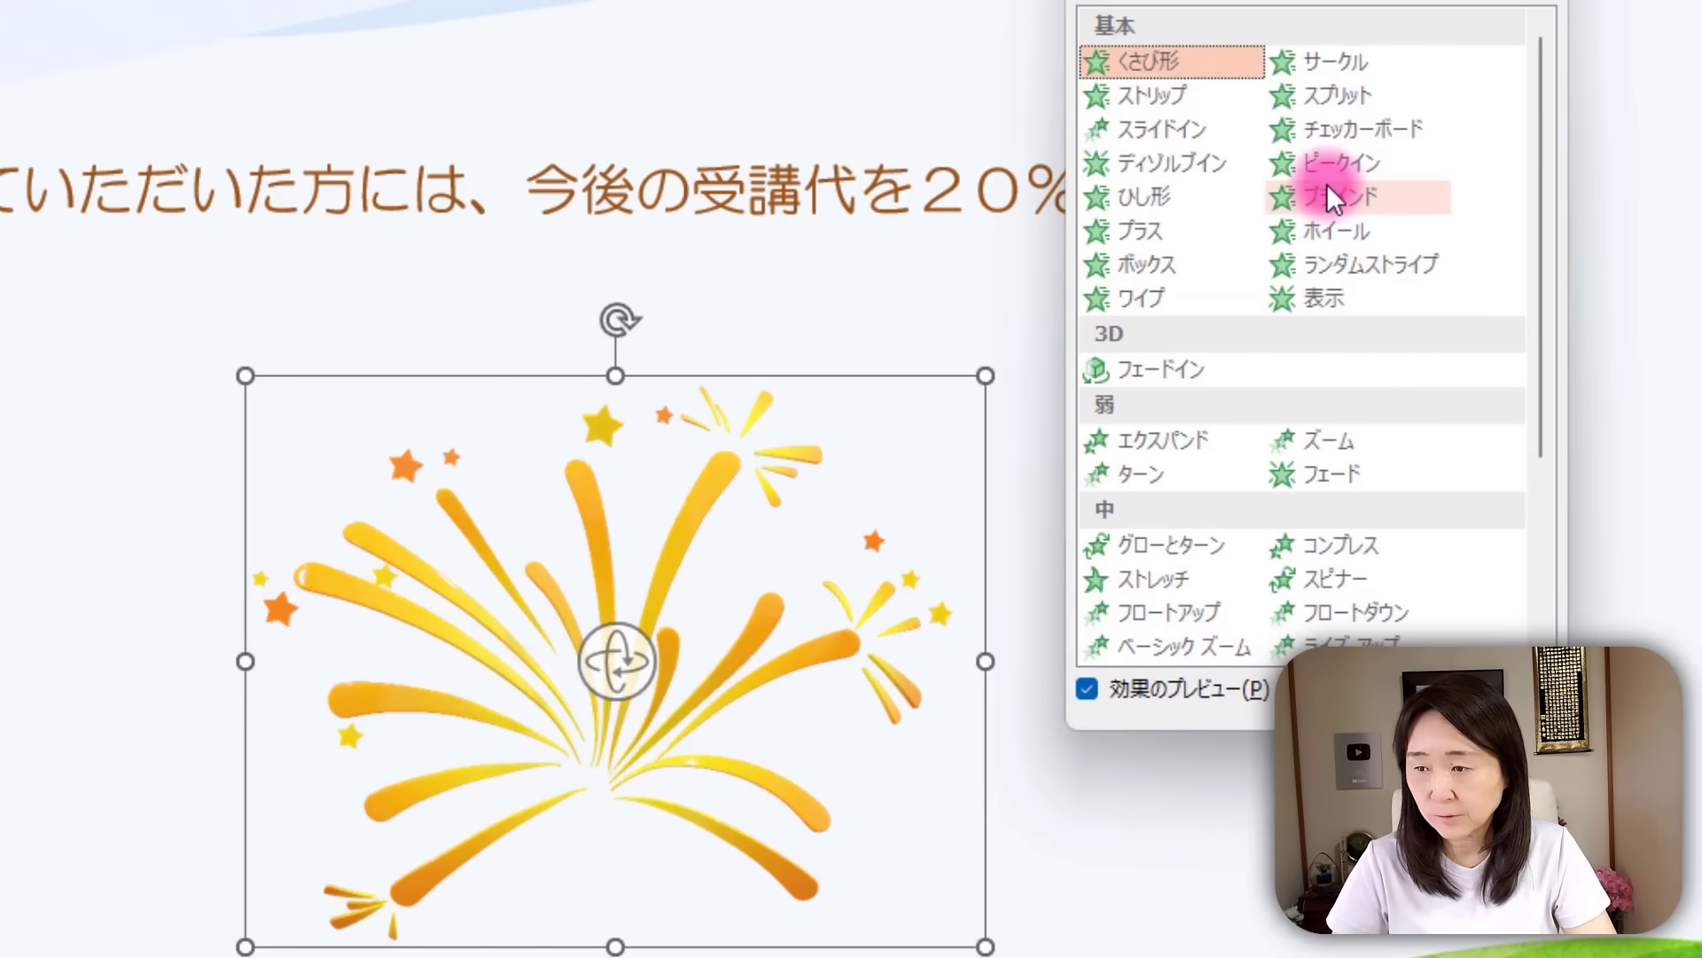
Preview entrance effects from チェッカーボード to ピンウィール, then apply ズーム.
{"action": "left_click", "coordinate": [1417, 127]}
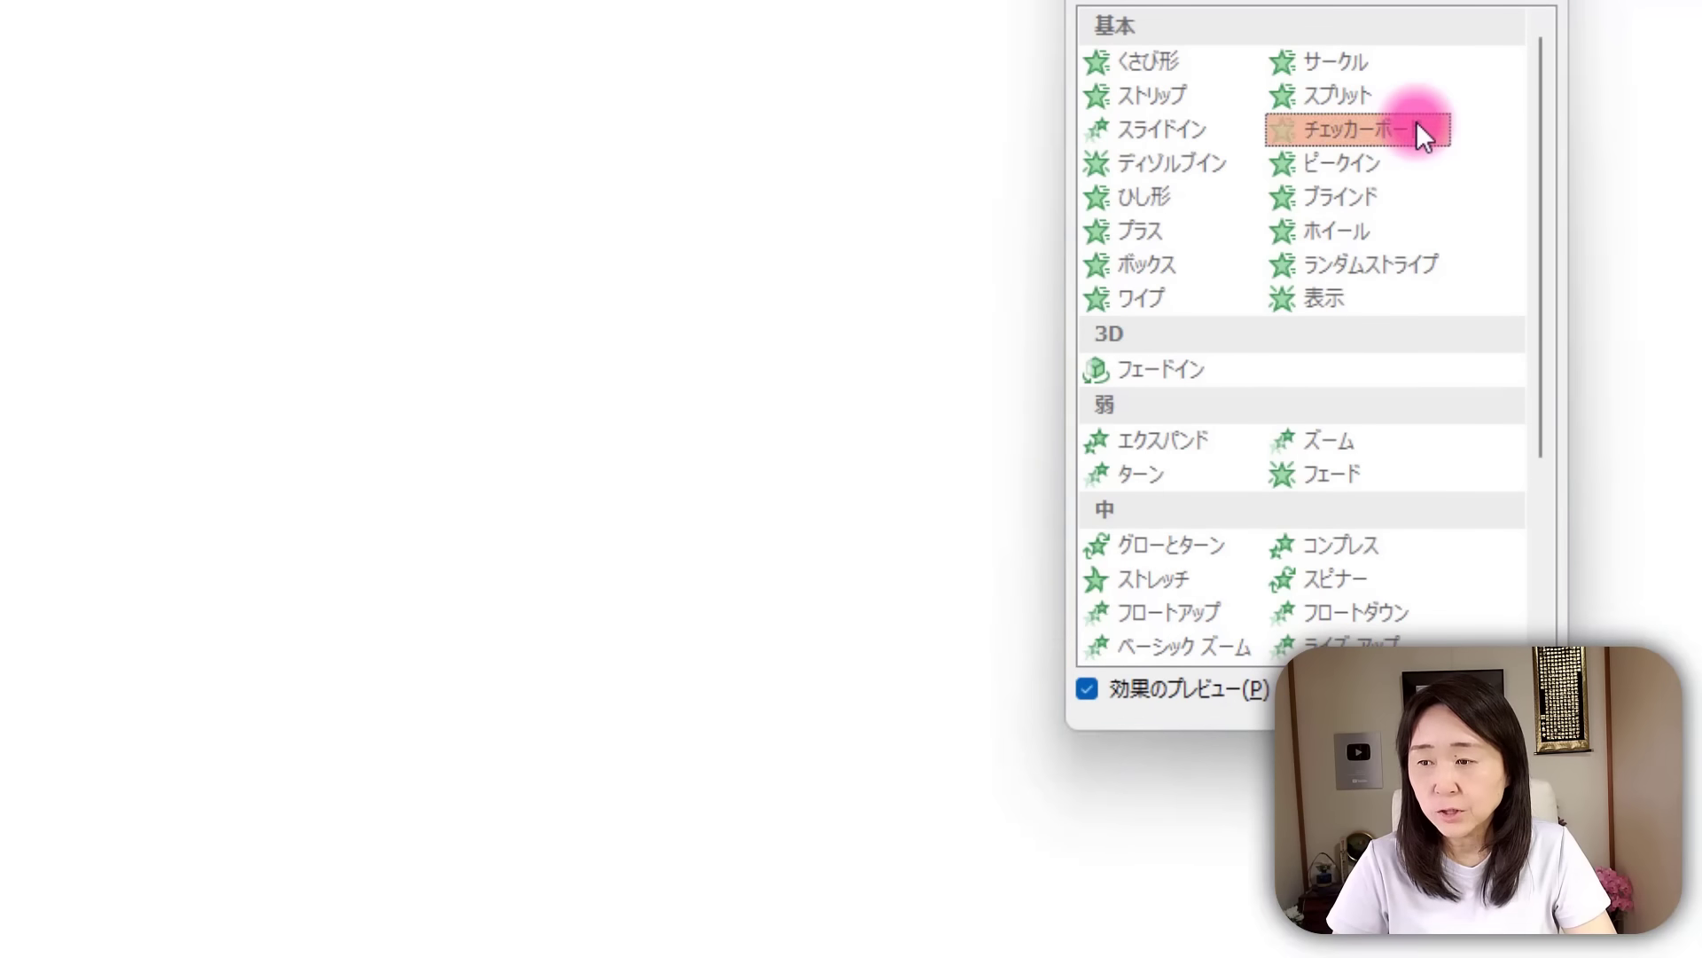
{"action": "left_click", "coordinate": [1358, 189]}
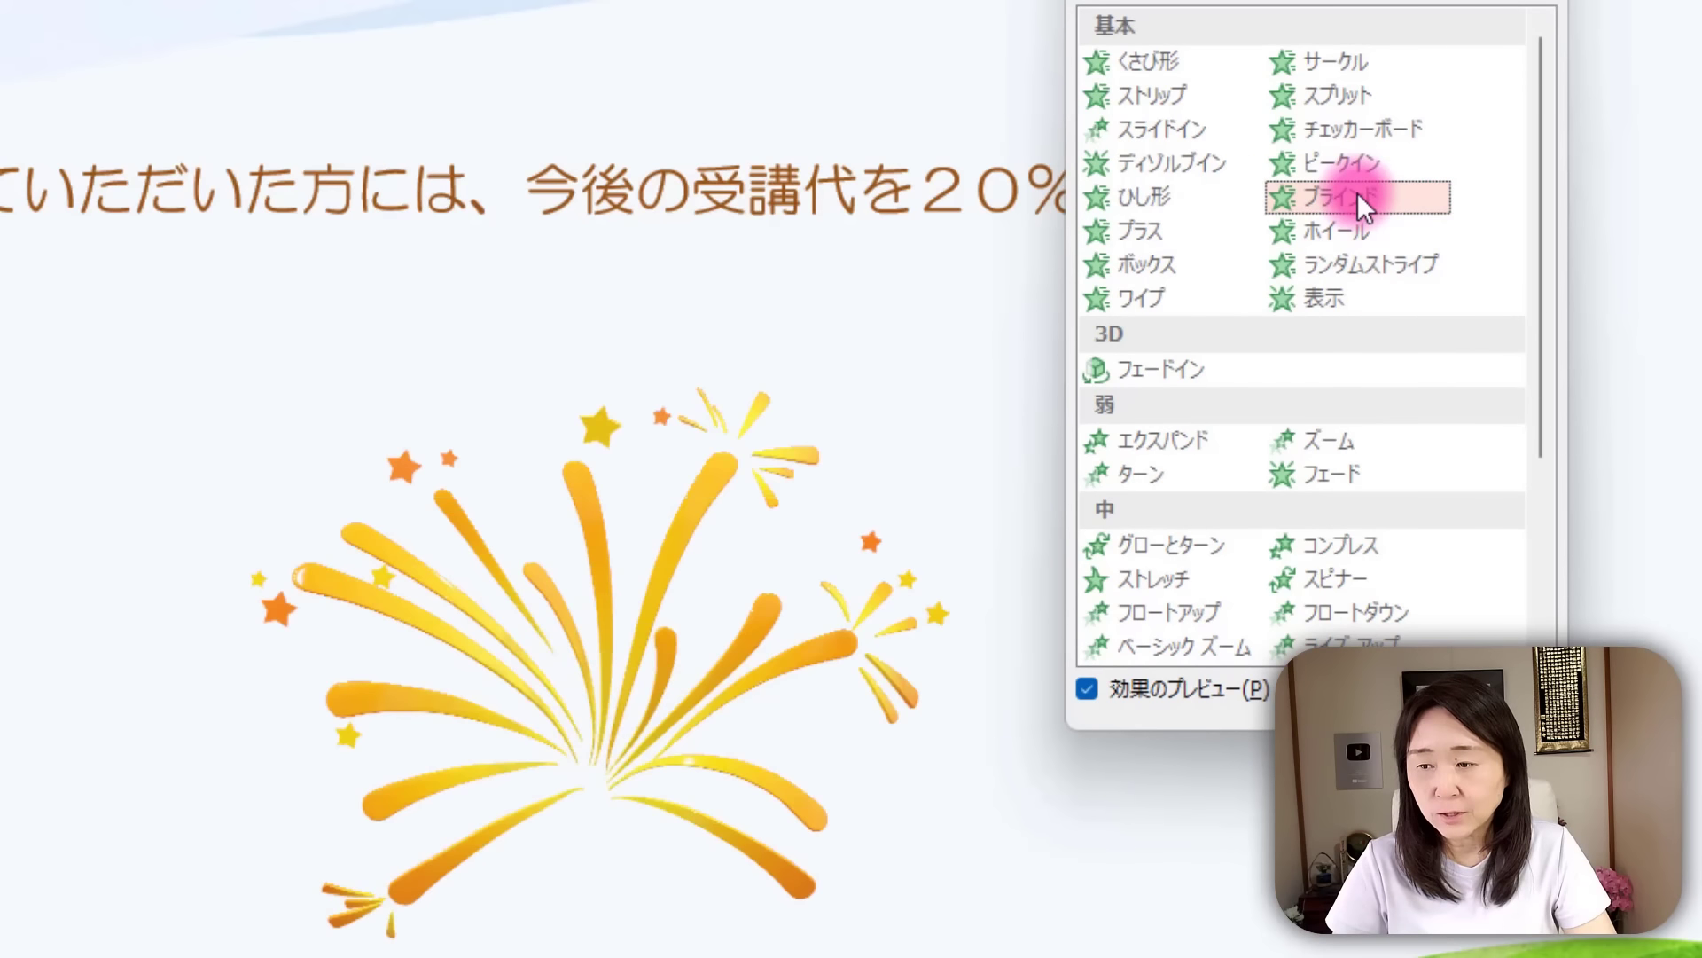
{"action": "left_click", "coordinate": [1146, 295]}
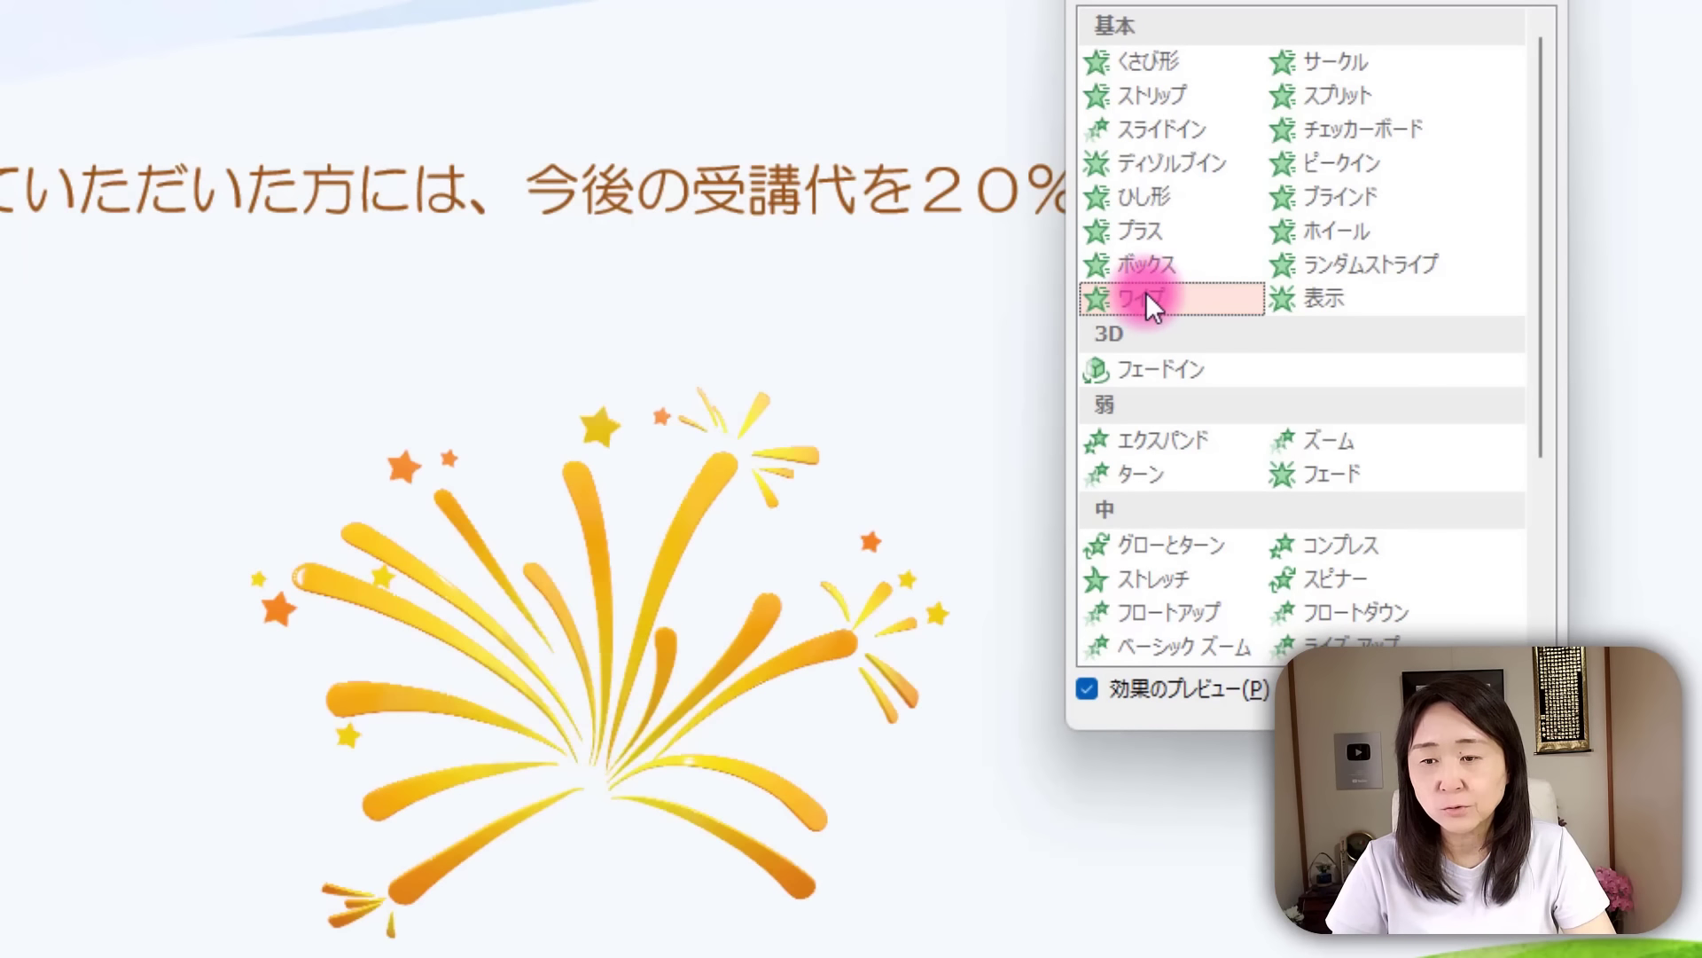
{"action": "left_click", "coordinate": [1160, 369]}
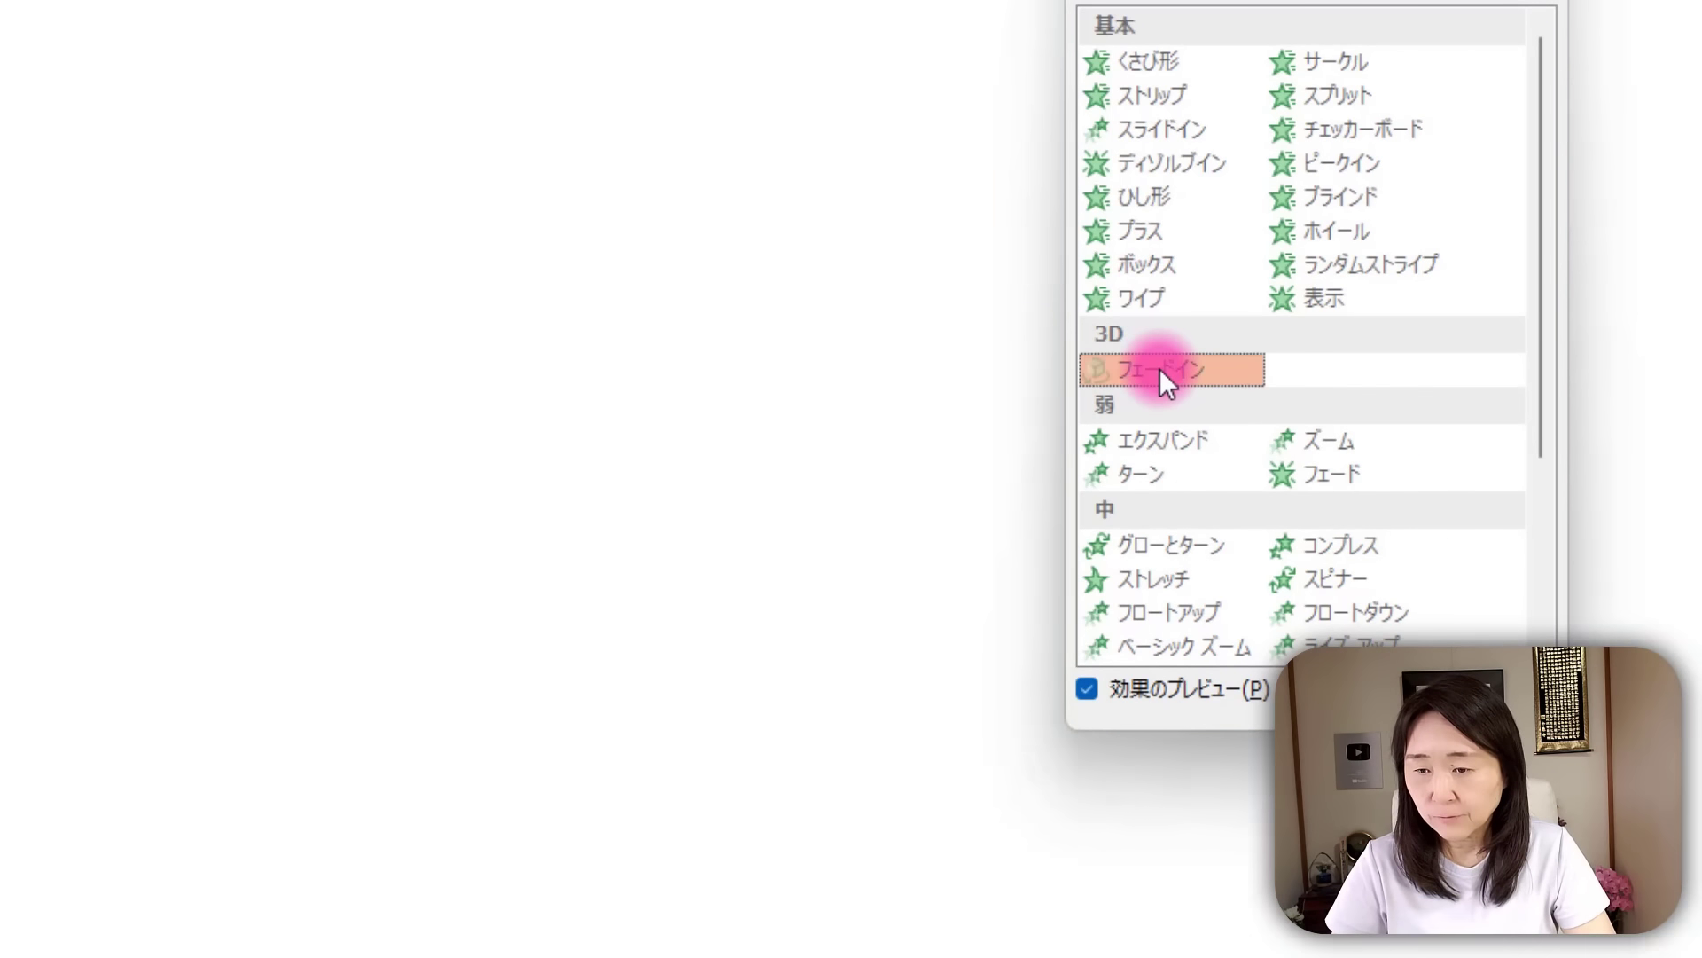
{"action": "left_click", "coordinate": [1177, 433]}
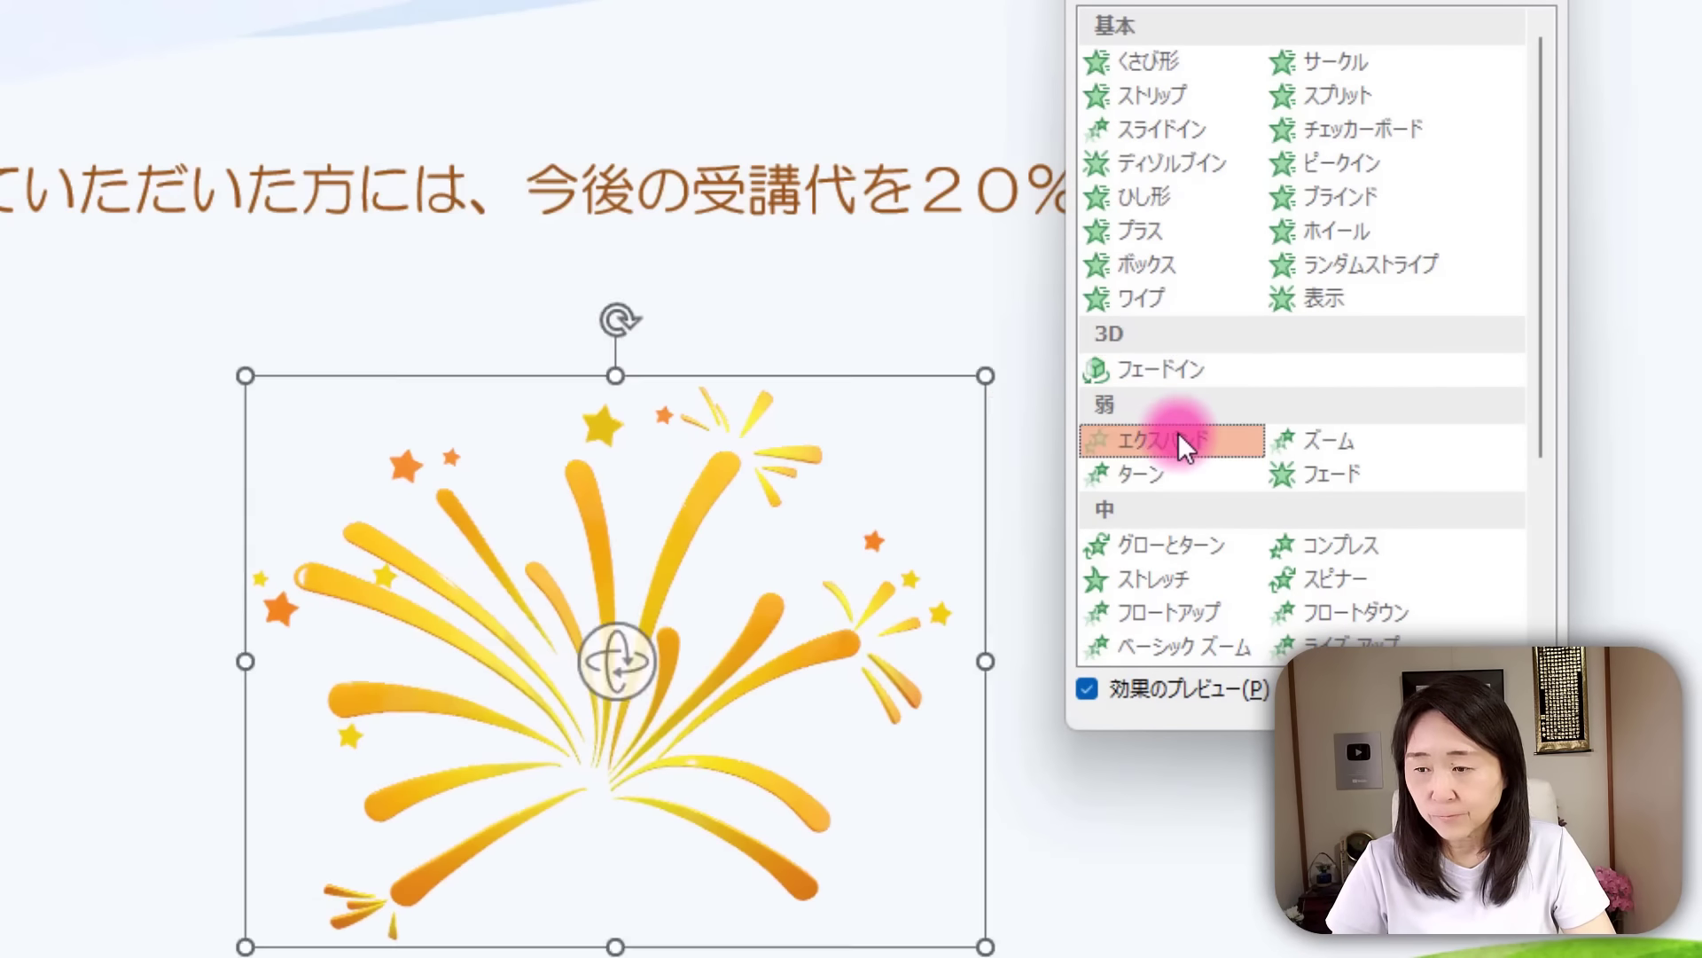
{"action": "left_click", "coordinate": [1350, 546]}
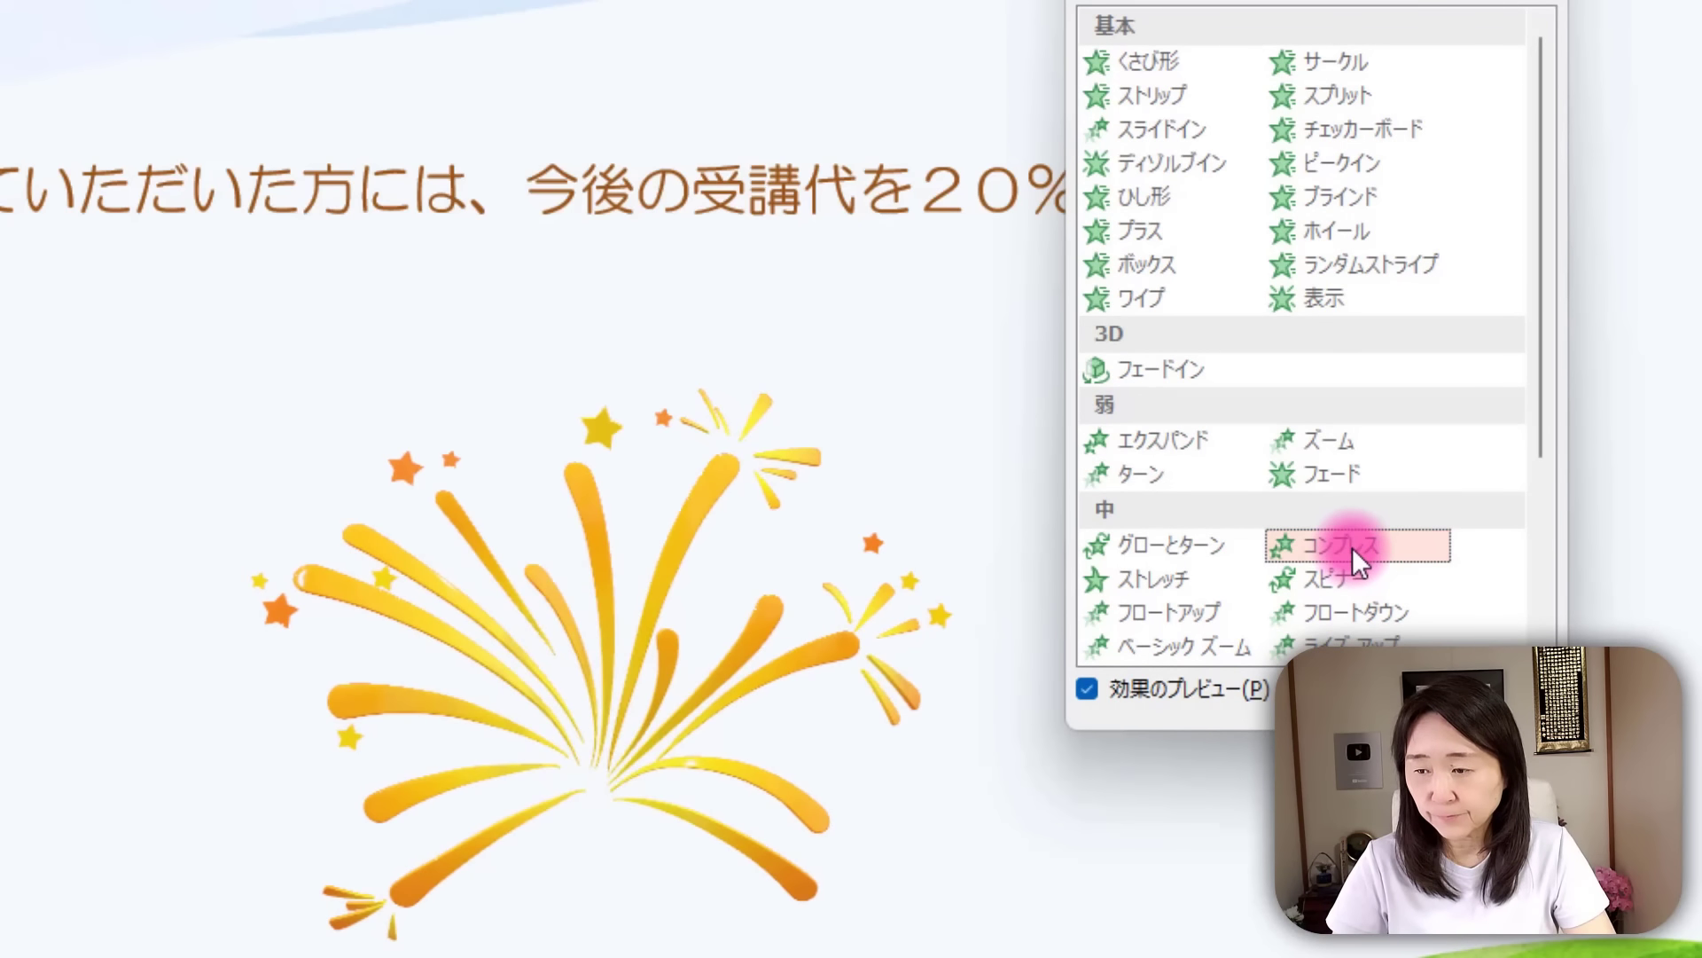
{"action": "scroll", "coordinate": [1353, 546], "scroll_direction": "down", "scroll_amount": 3}
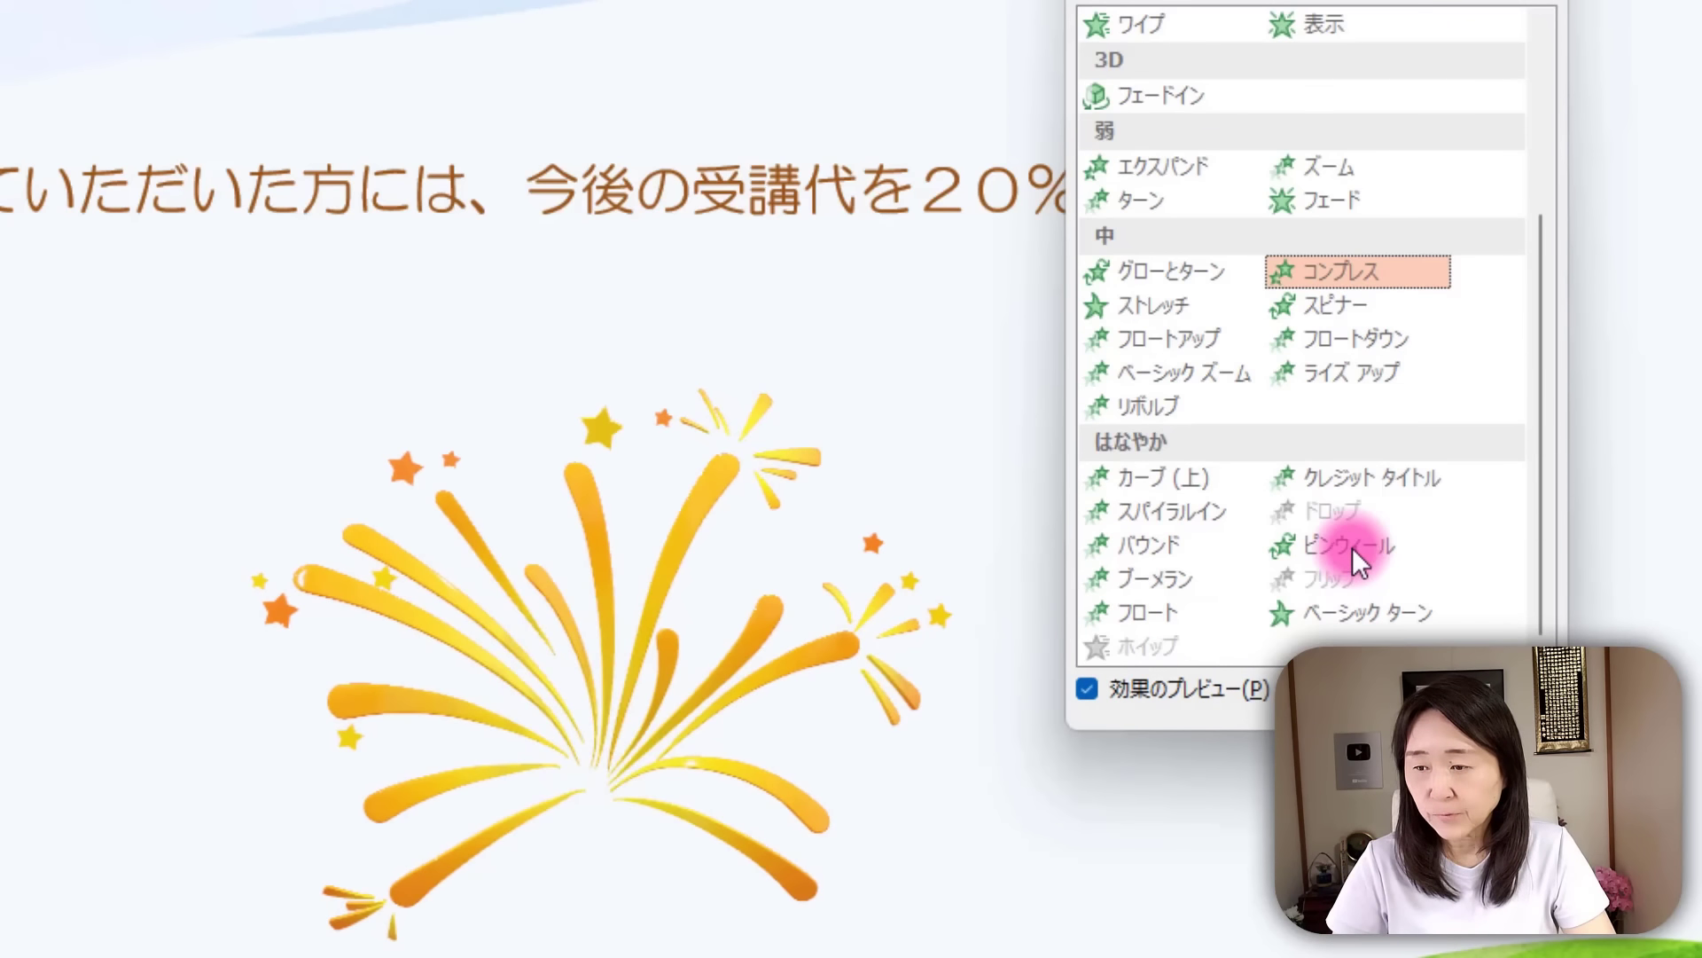
{"action": "left_click", "coordinate": [1158, 475]}
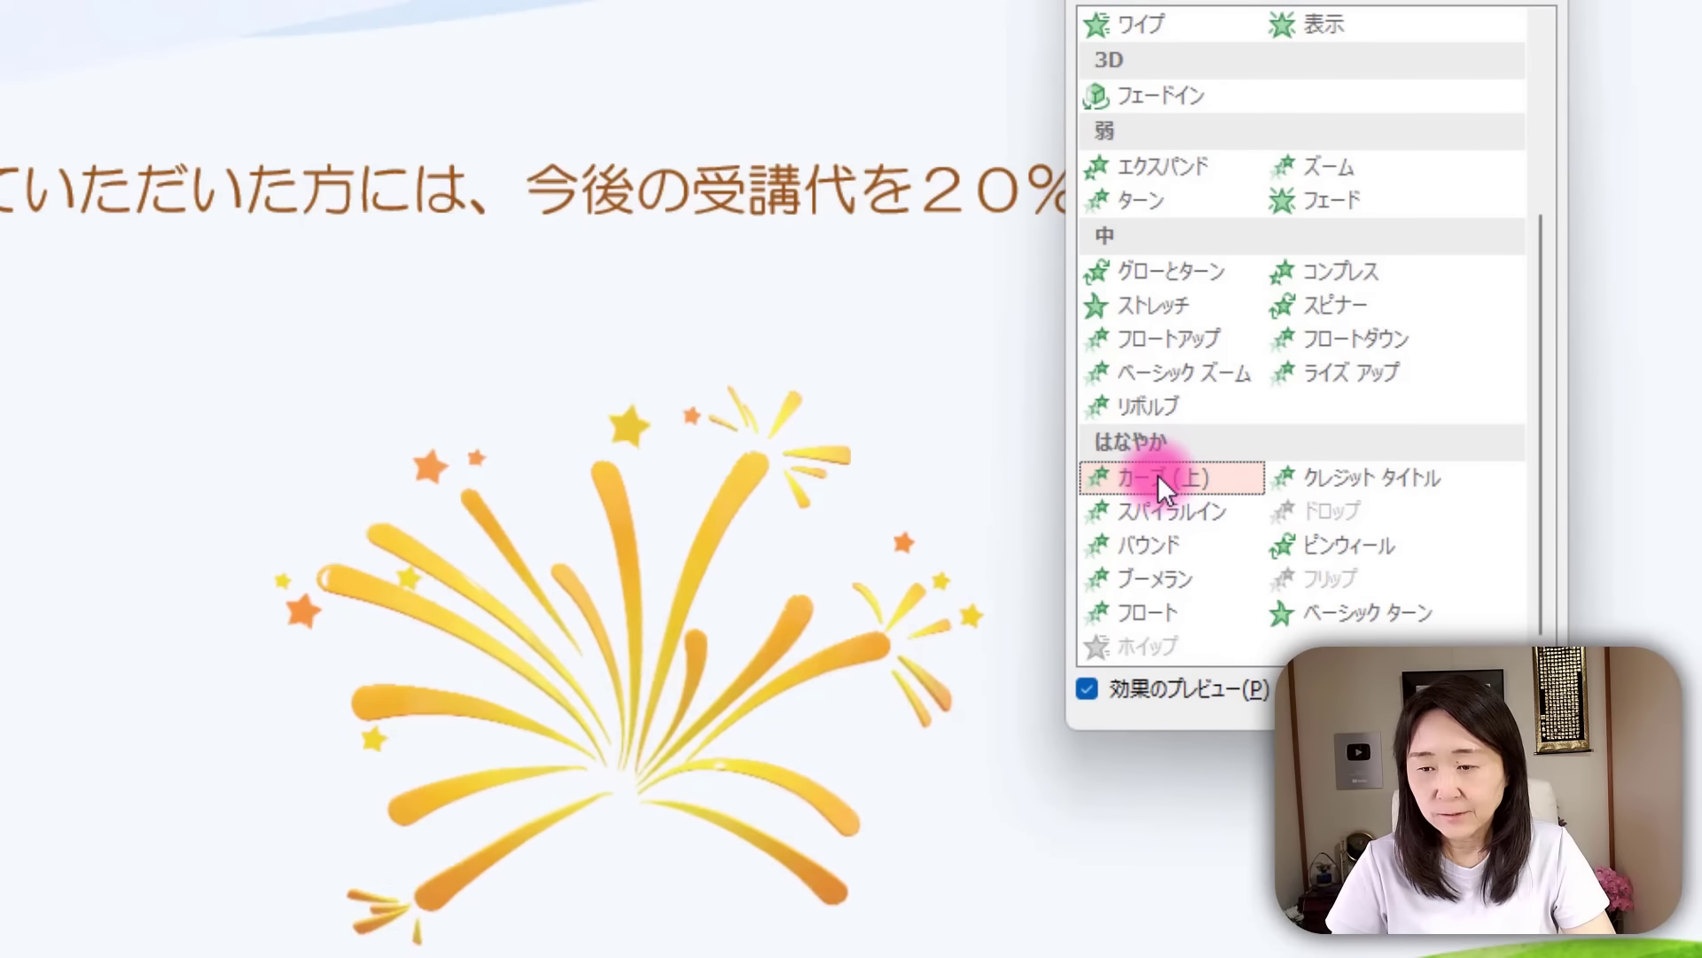
{"action": "left_click", "coordinate": [1397, 546]}
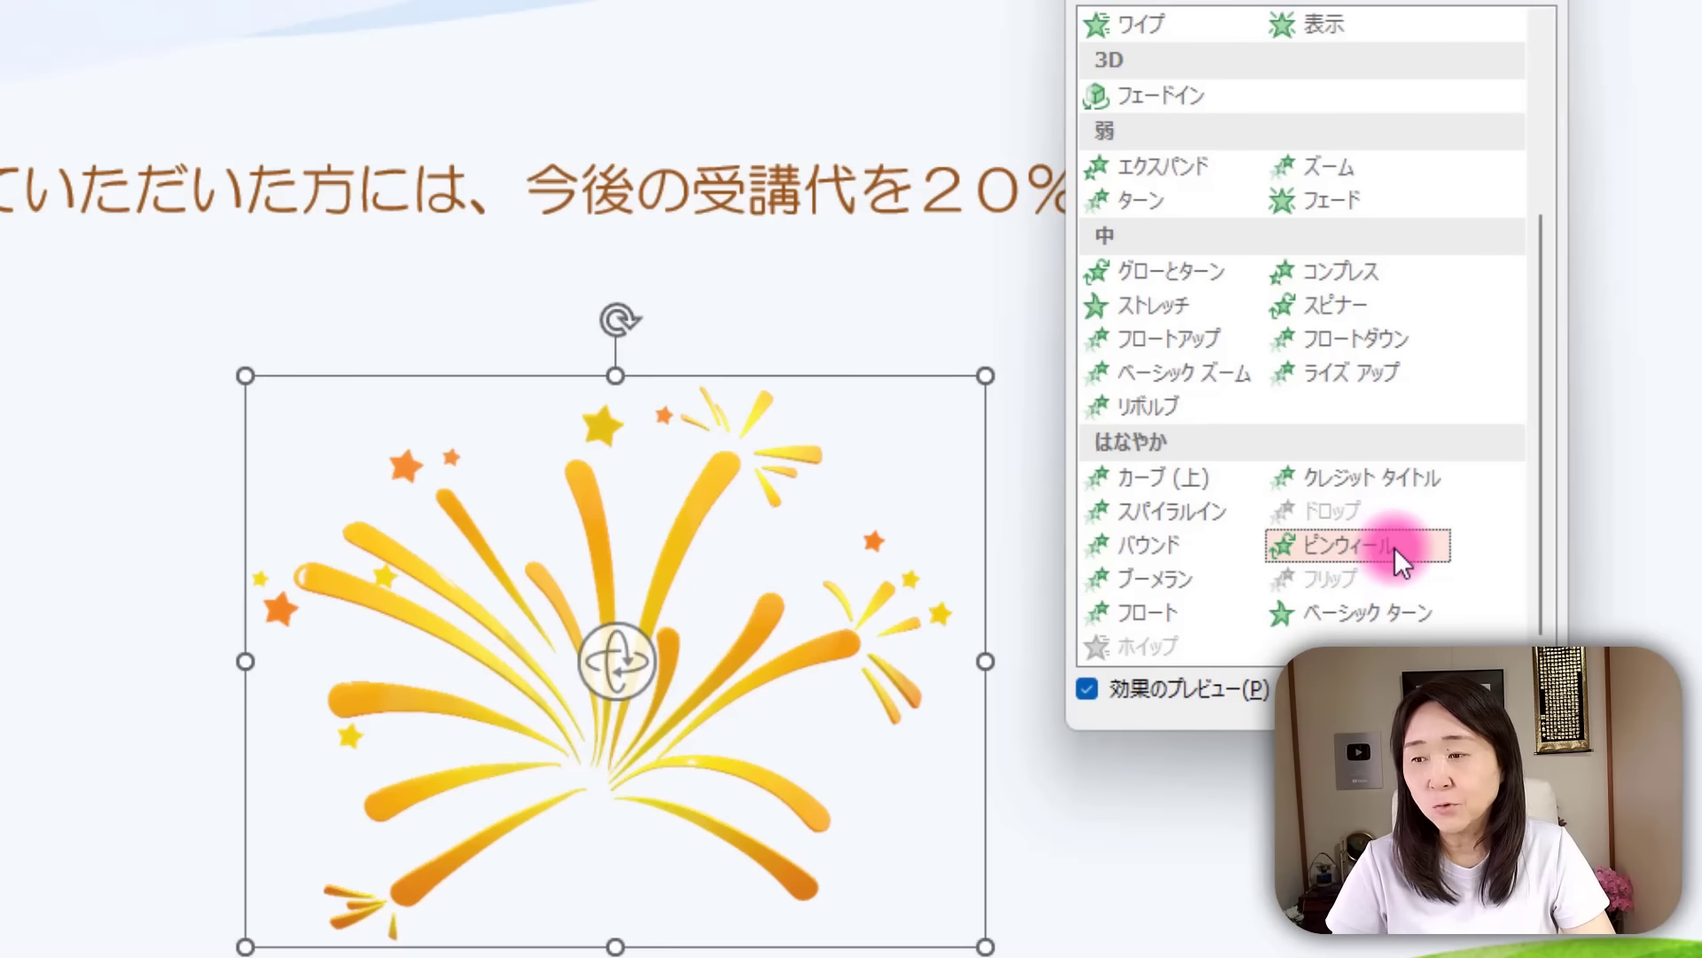
{"action": "left_click", "coordinate": [1354, 169]}
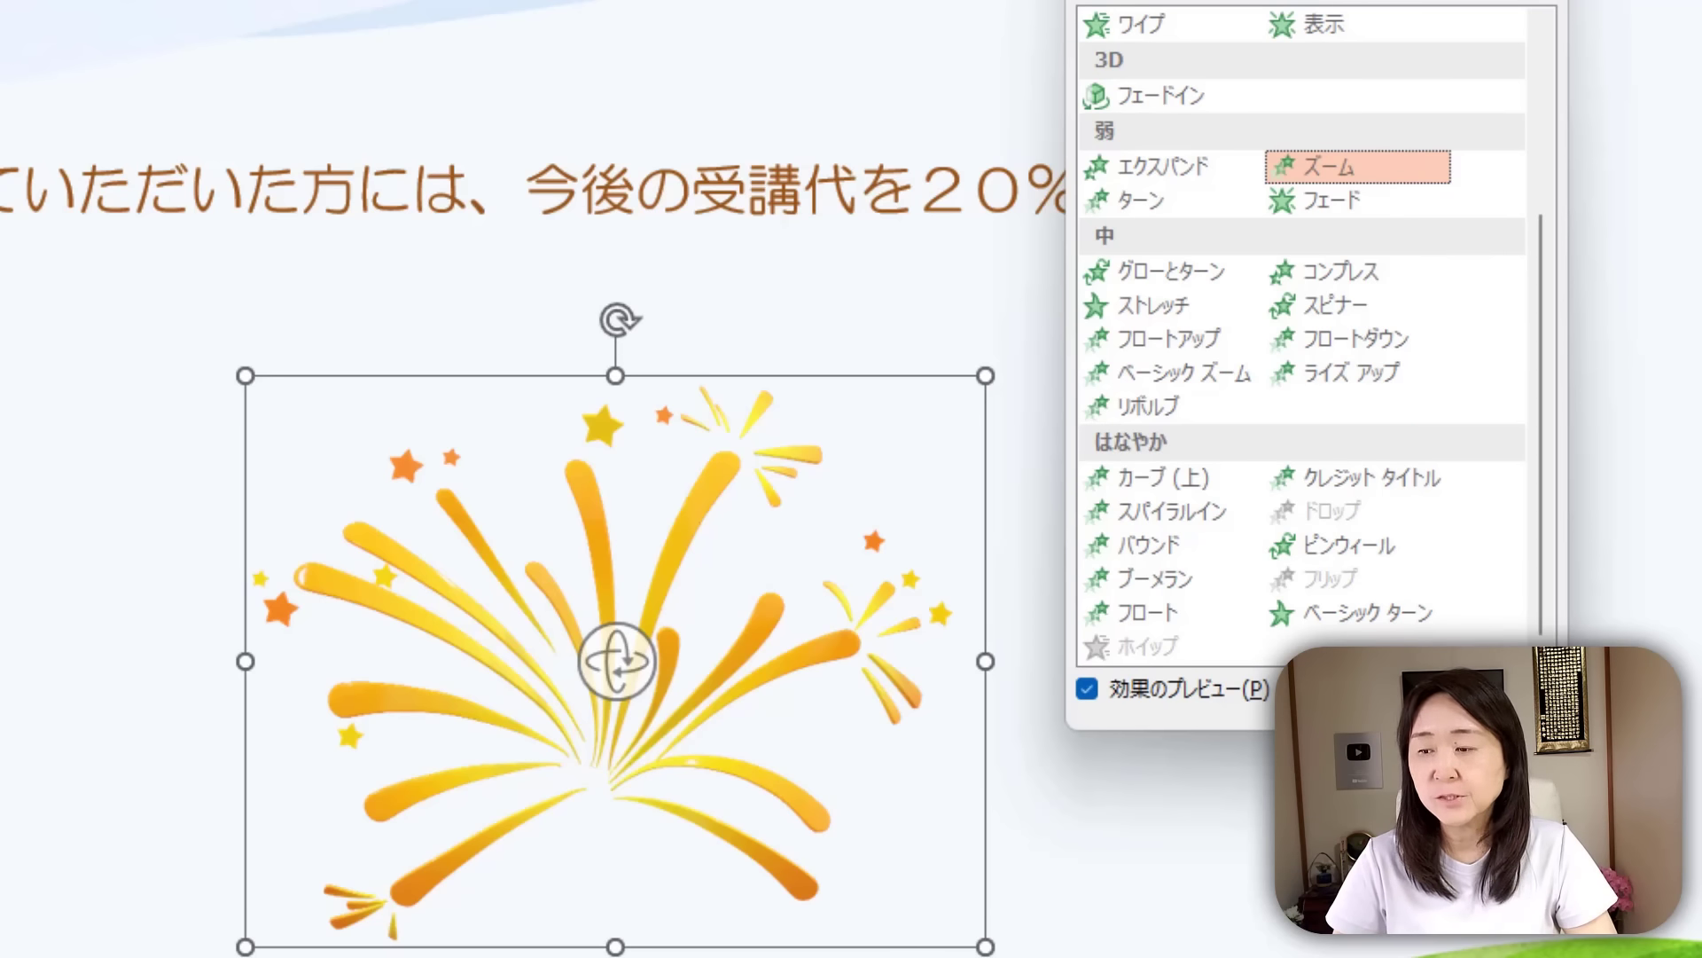
{"action": "left_click", "coordinate": [1410, 690]}
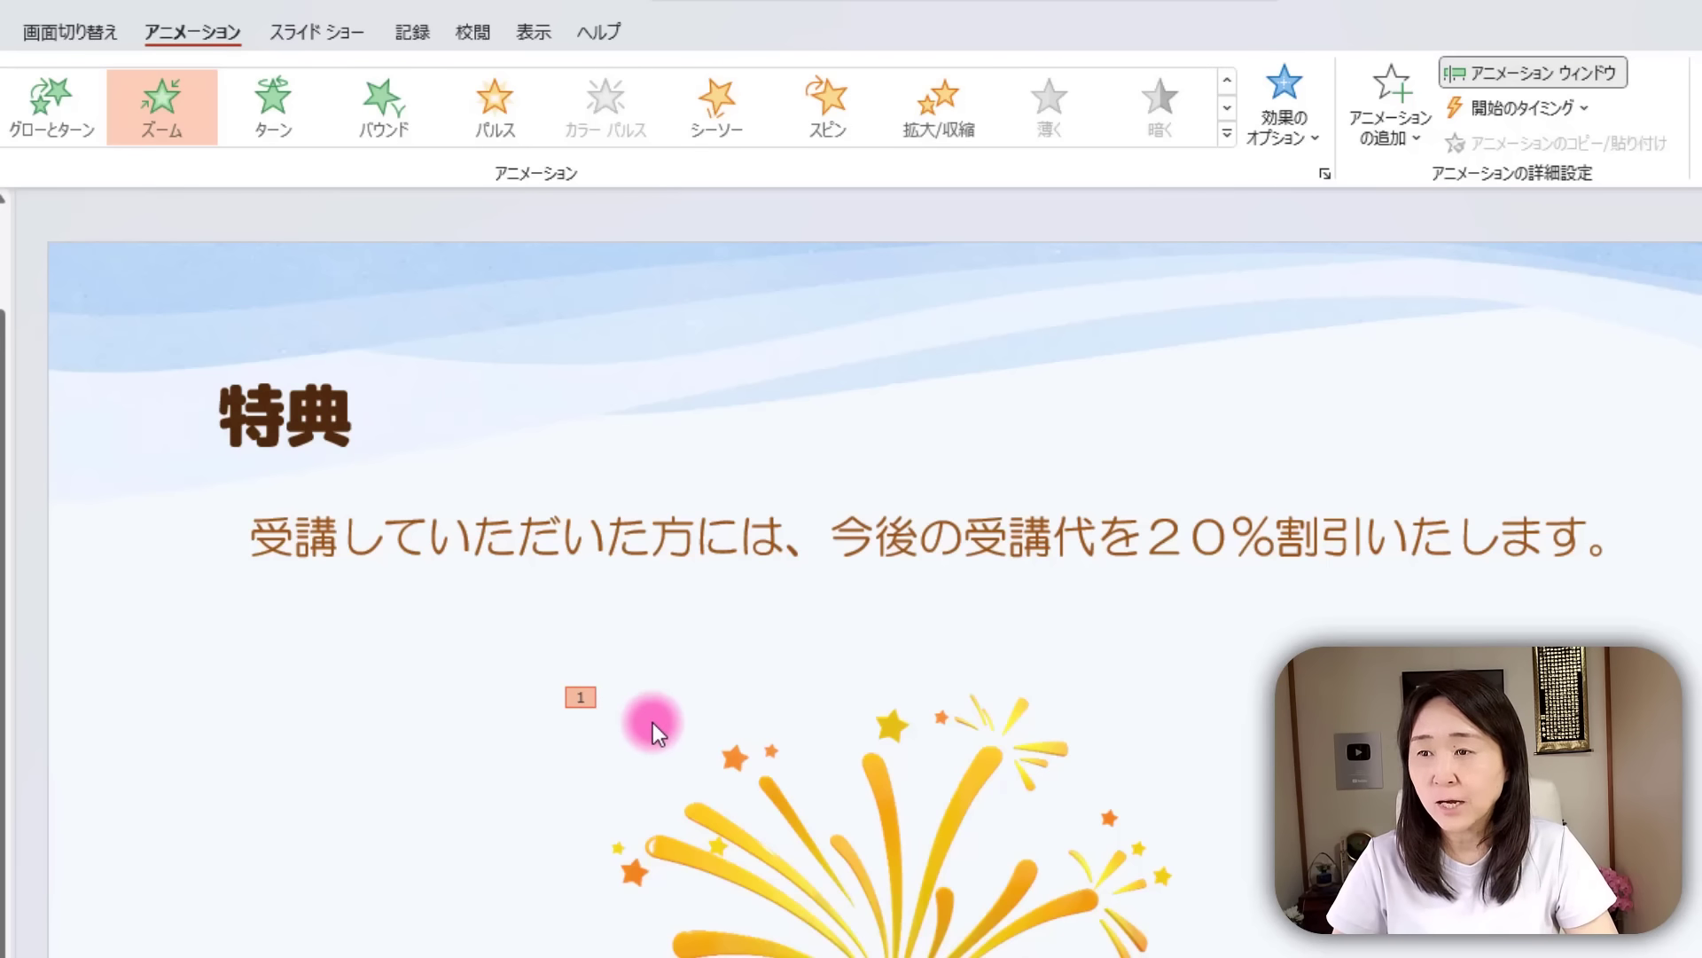
Add the 拡大/収縮 (Grow/Shrink) emphasis effect to the firework from the full emphasis list.
{"action": "left_click", "coordinate": [1403, 119]}
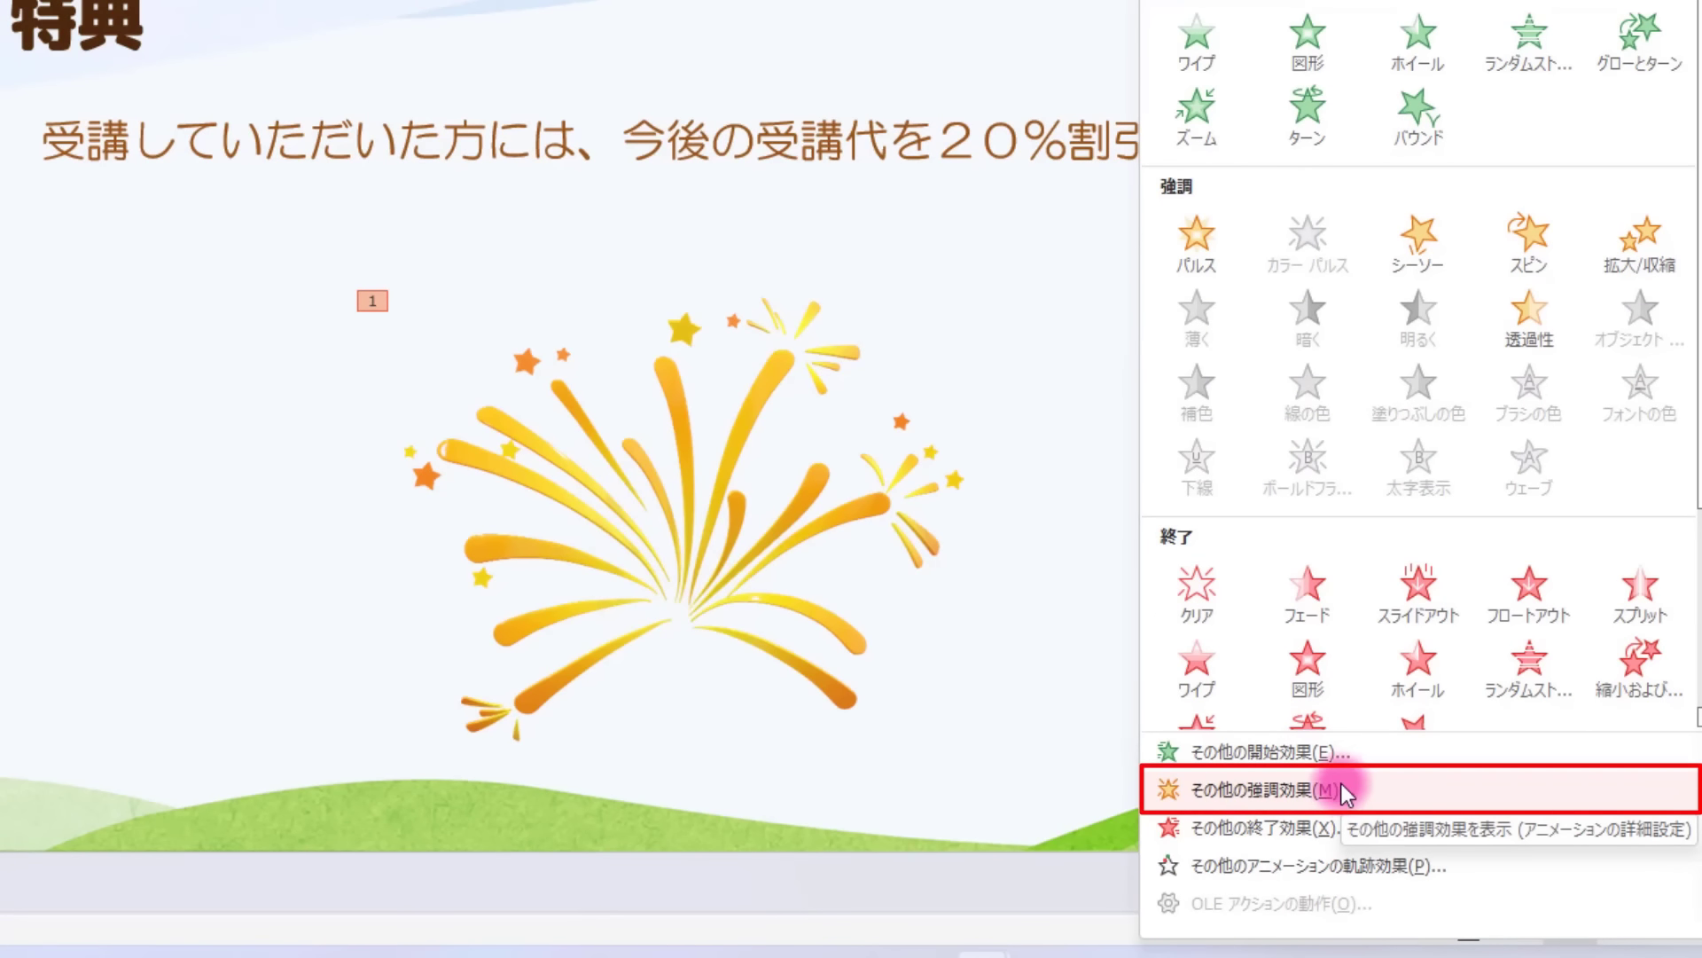
{"action": "left_click", "coordinate": [1341, 785]}
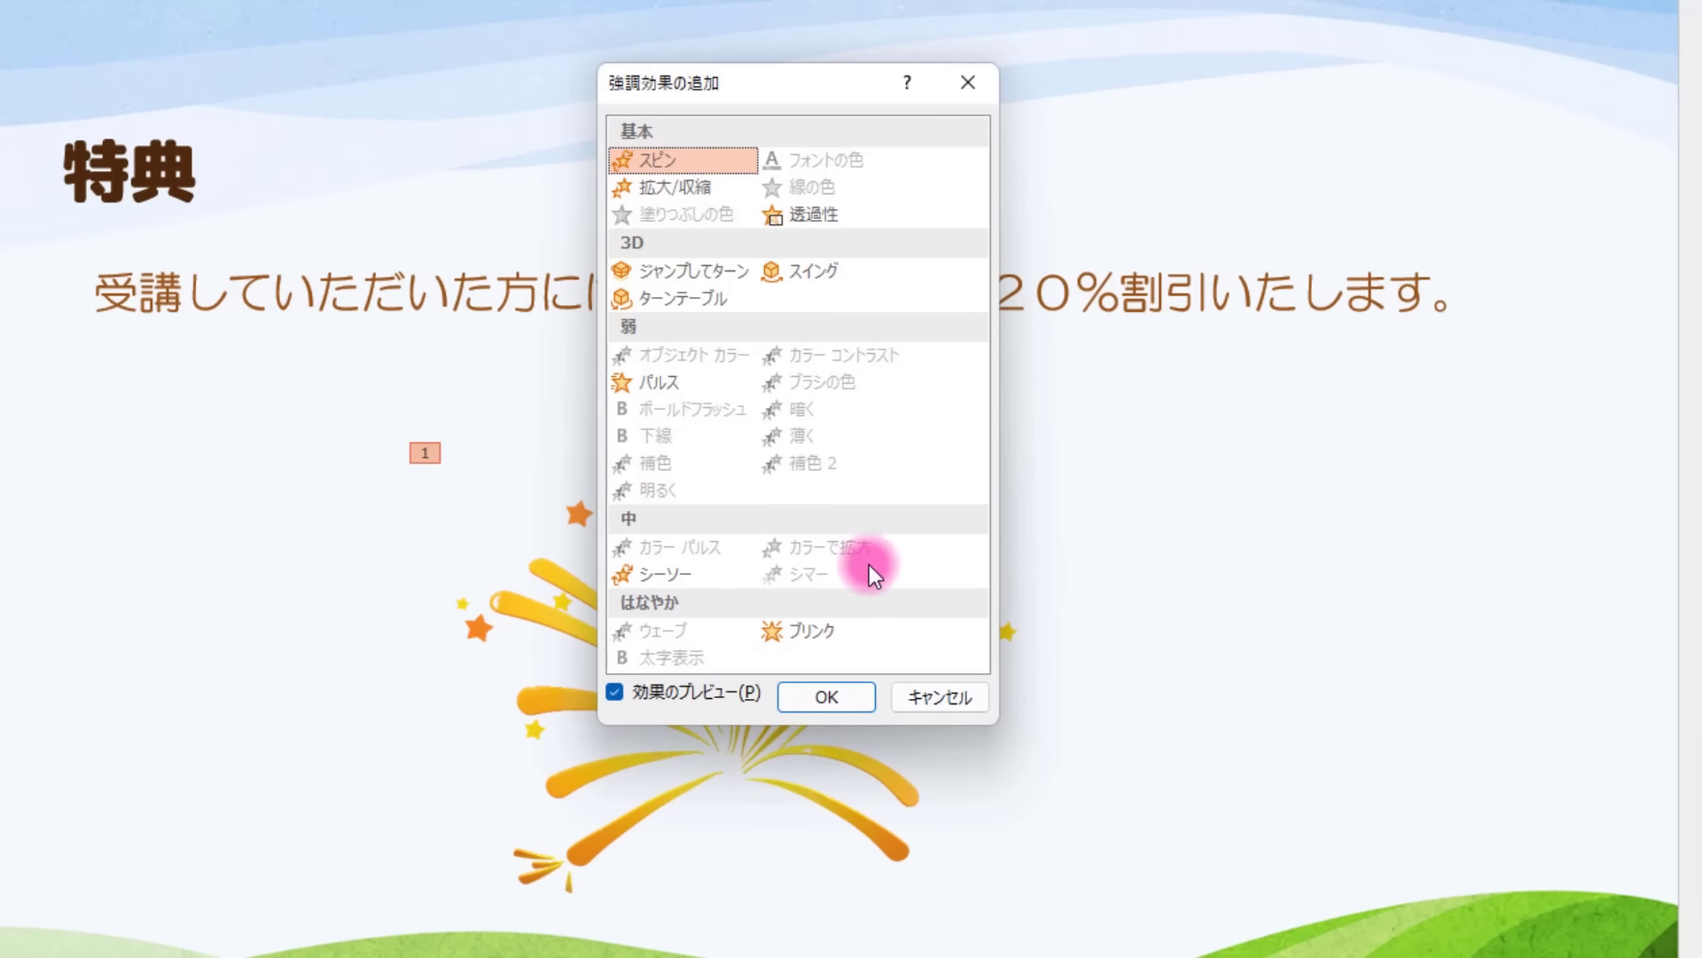
{"action": "left_click", "coordinate": [692, 186]}
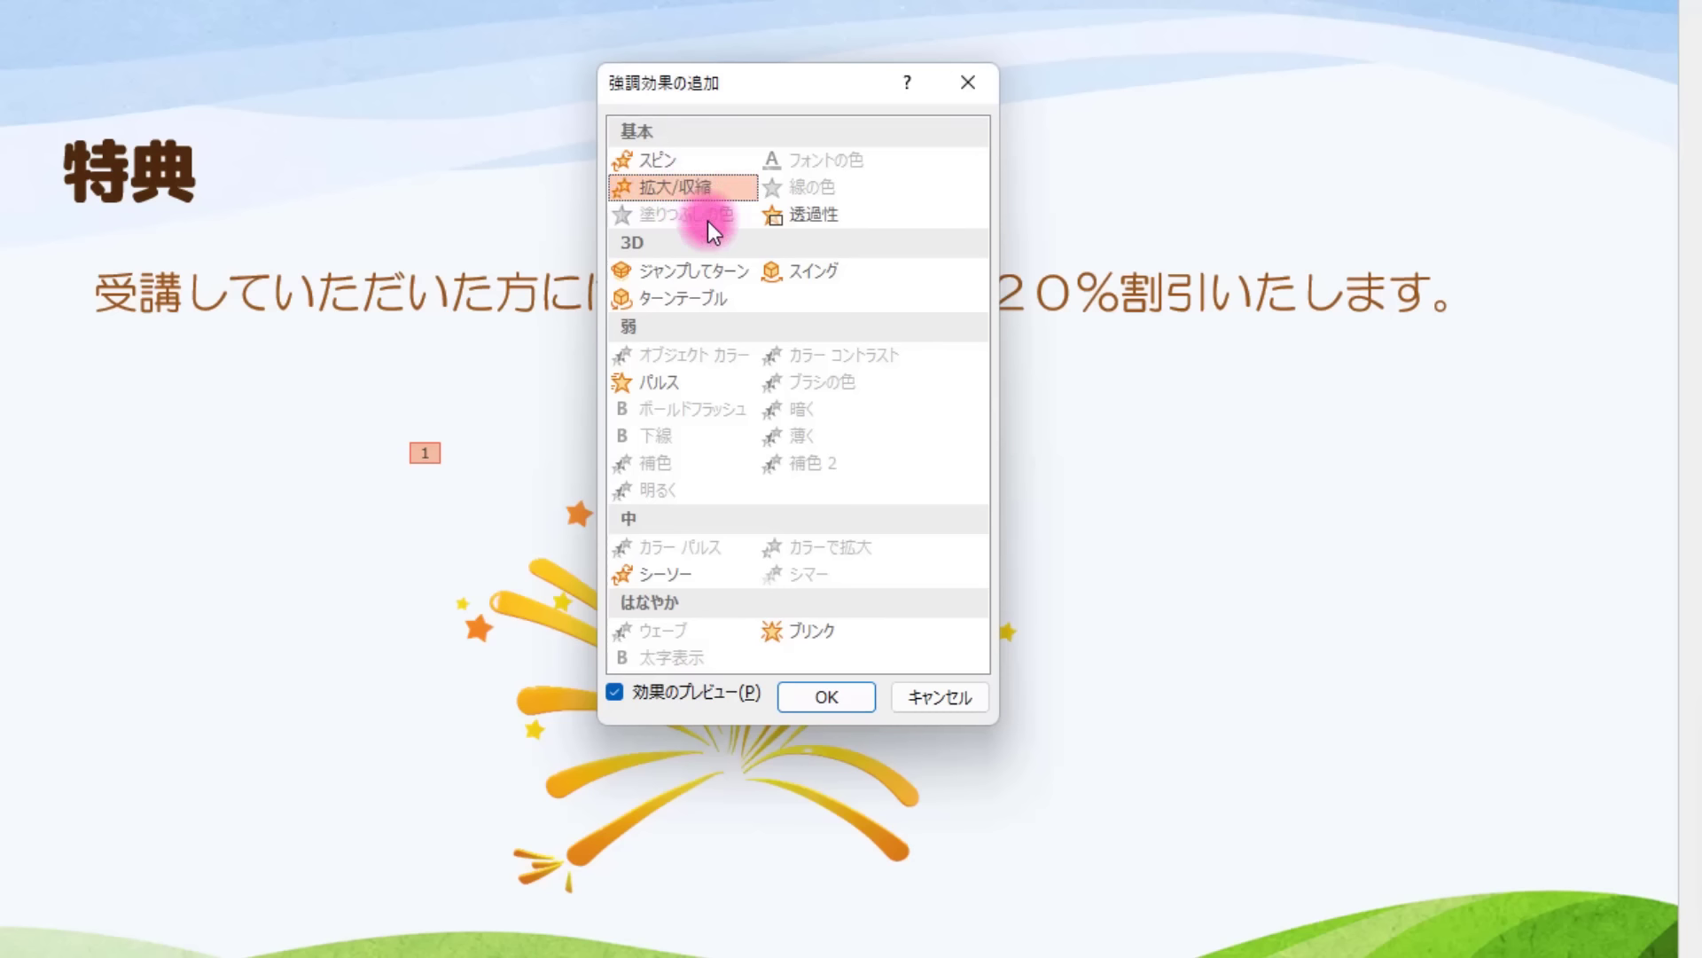
{"action": "left_click", "coordinate": [839, 700]}
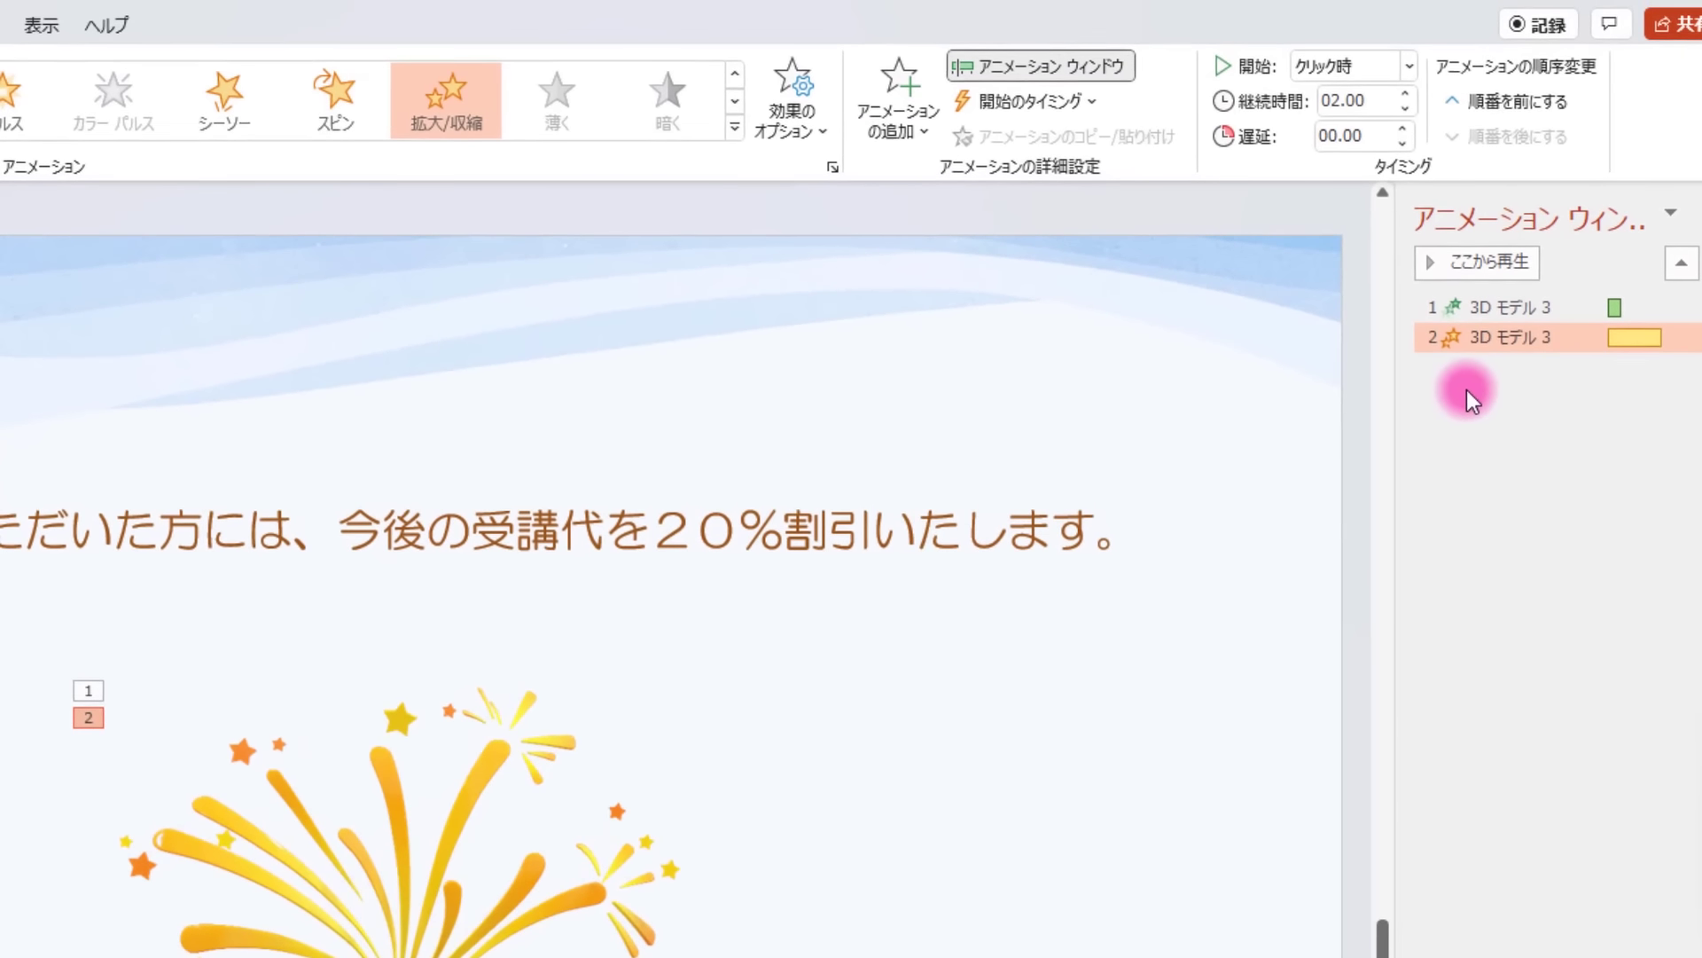
Open the full exit-effects list and preview checkerboard, wheel and 3D fade-out.
{"action": "left_click", "coordinate": [907, 108]}
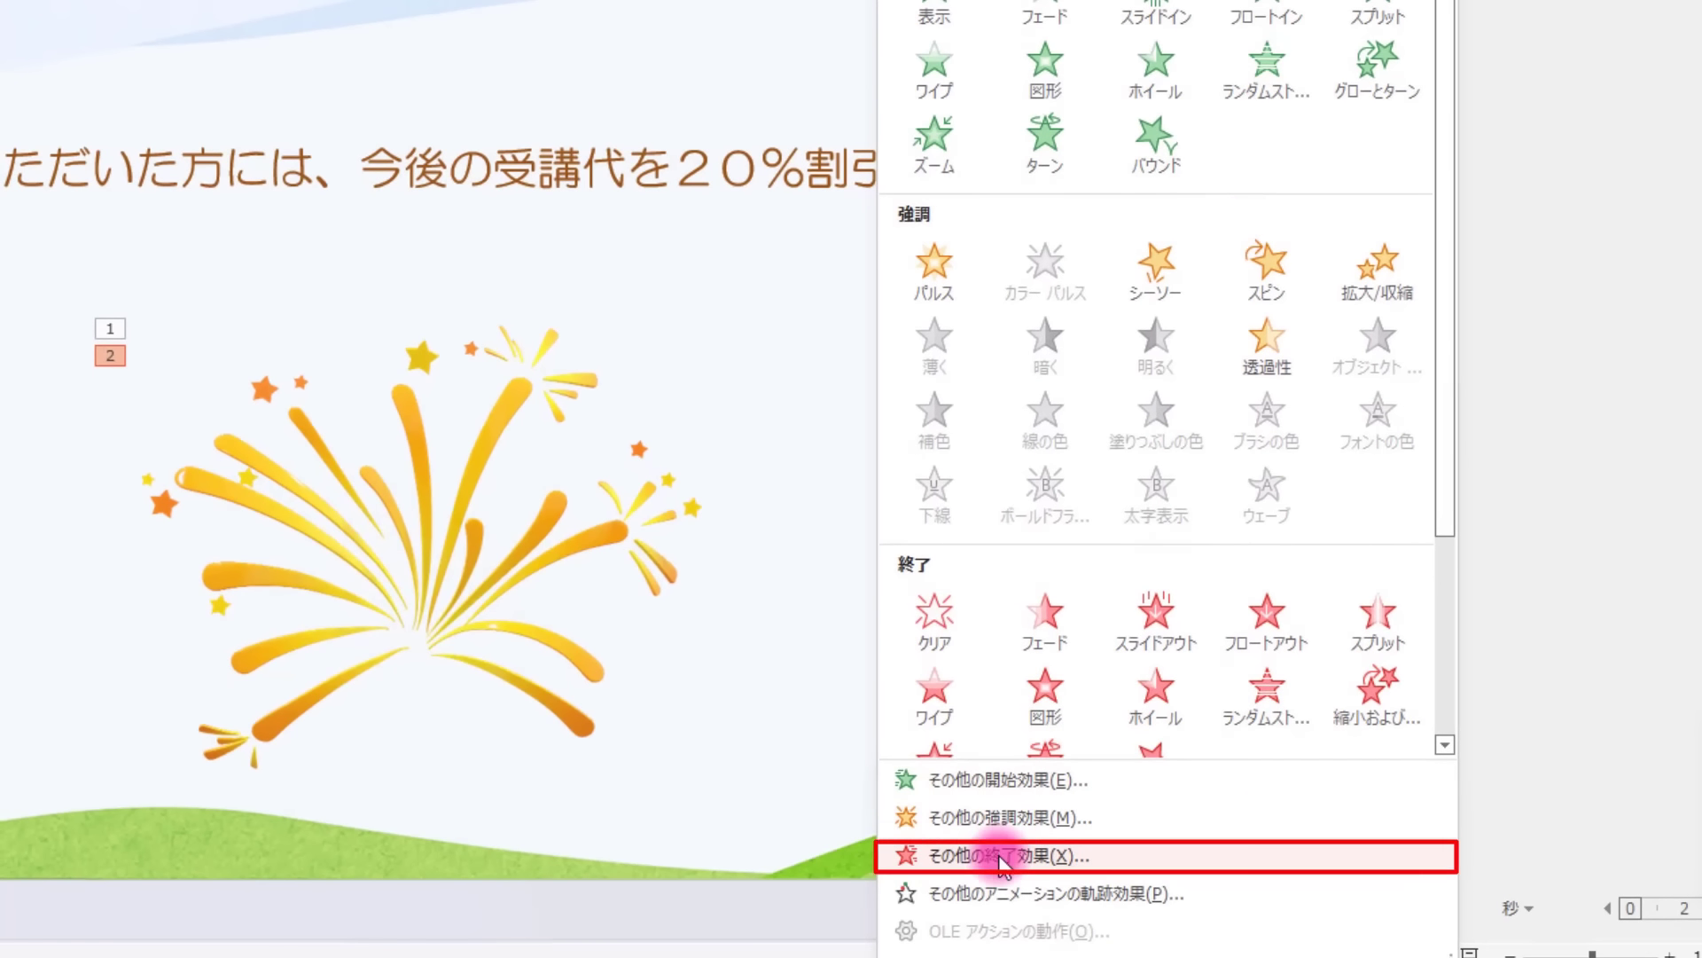
{"action": "left_click", "coordinate": [1077, 858]}
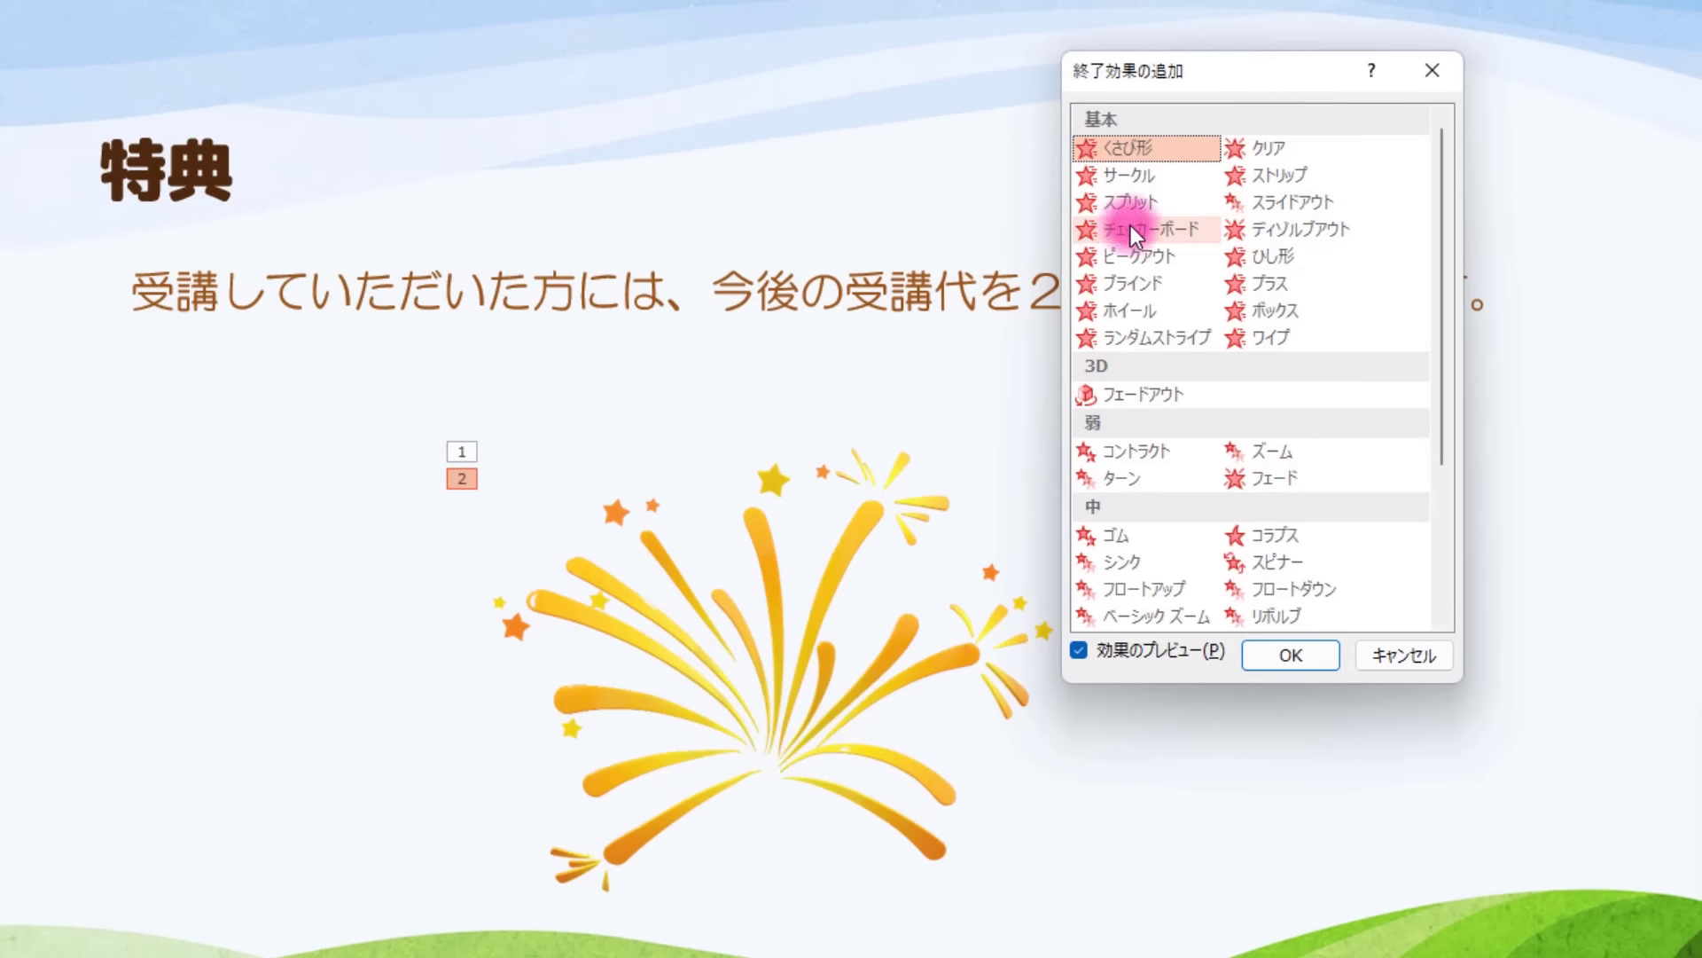
{"action": "left_click", "coordinate": [1131, 227]}
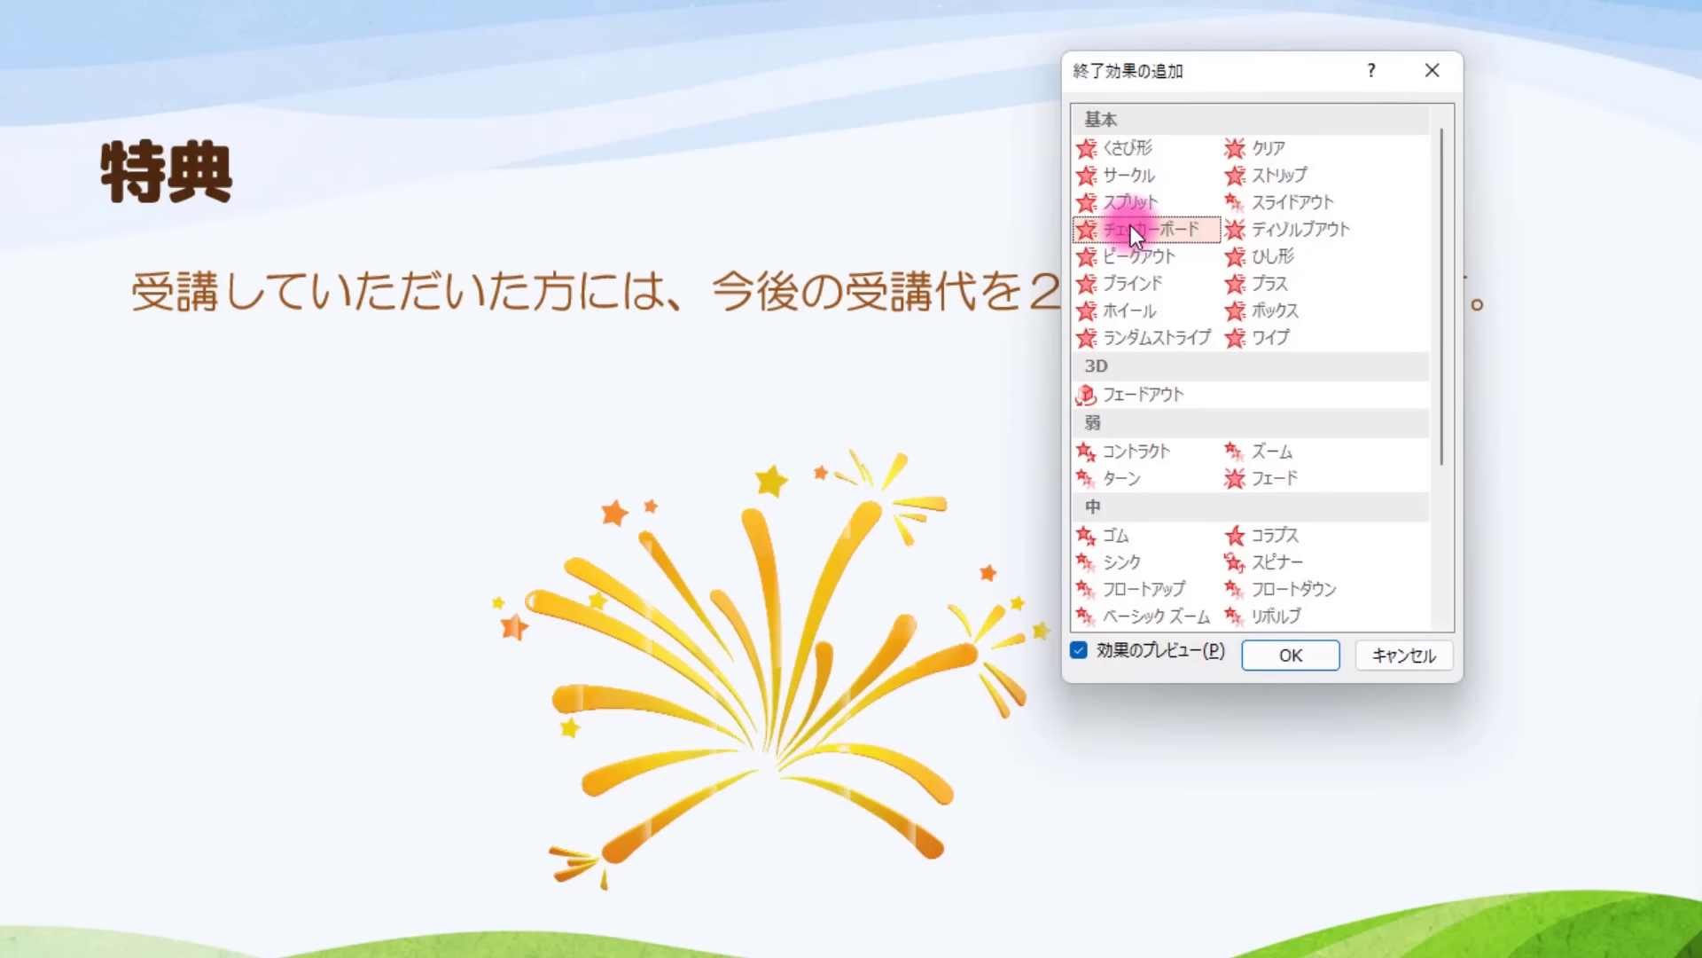
{"action": "left_click", "coordinate": [1154, 312]}
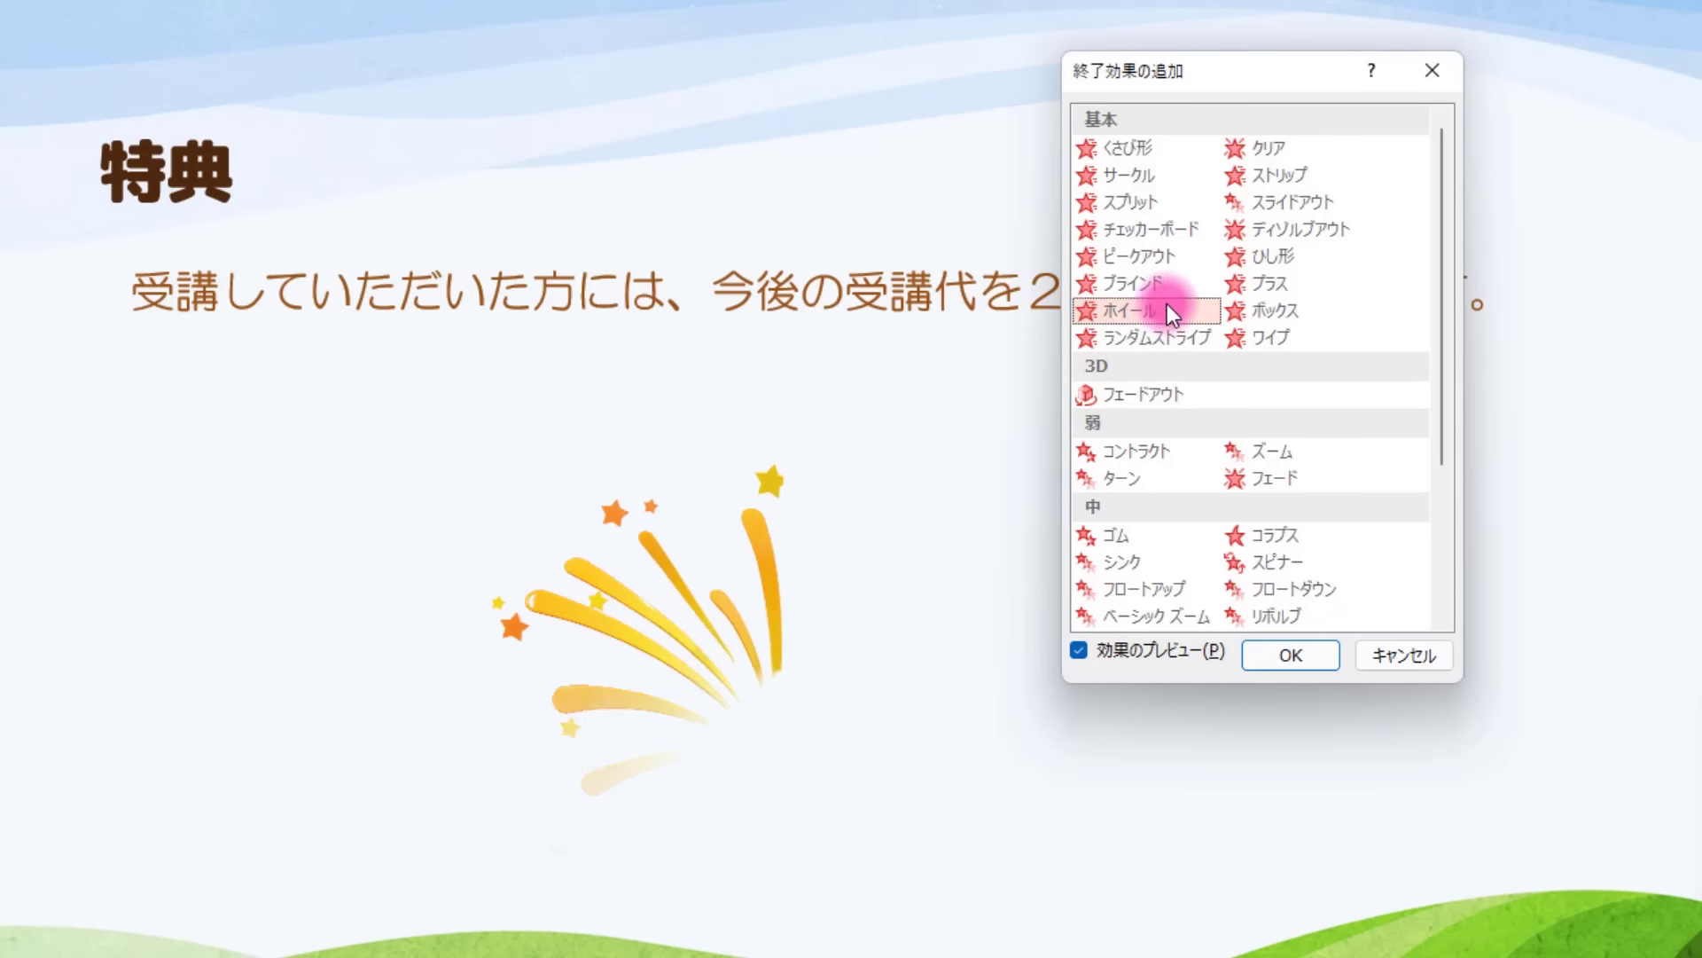
{"action": "left_click", "coordinate": [1165, 392]}
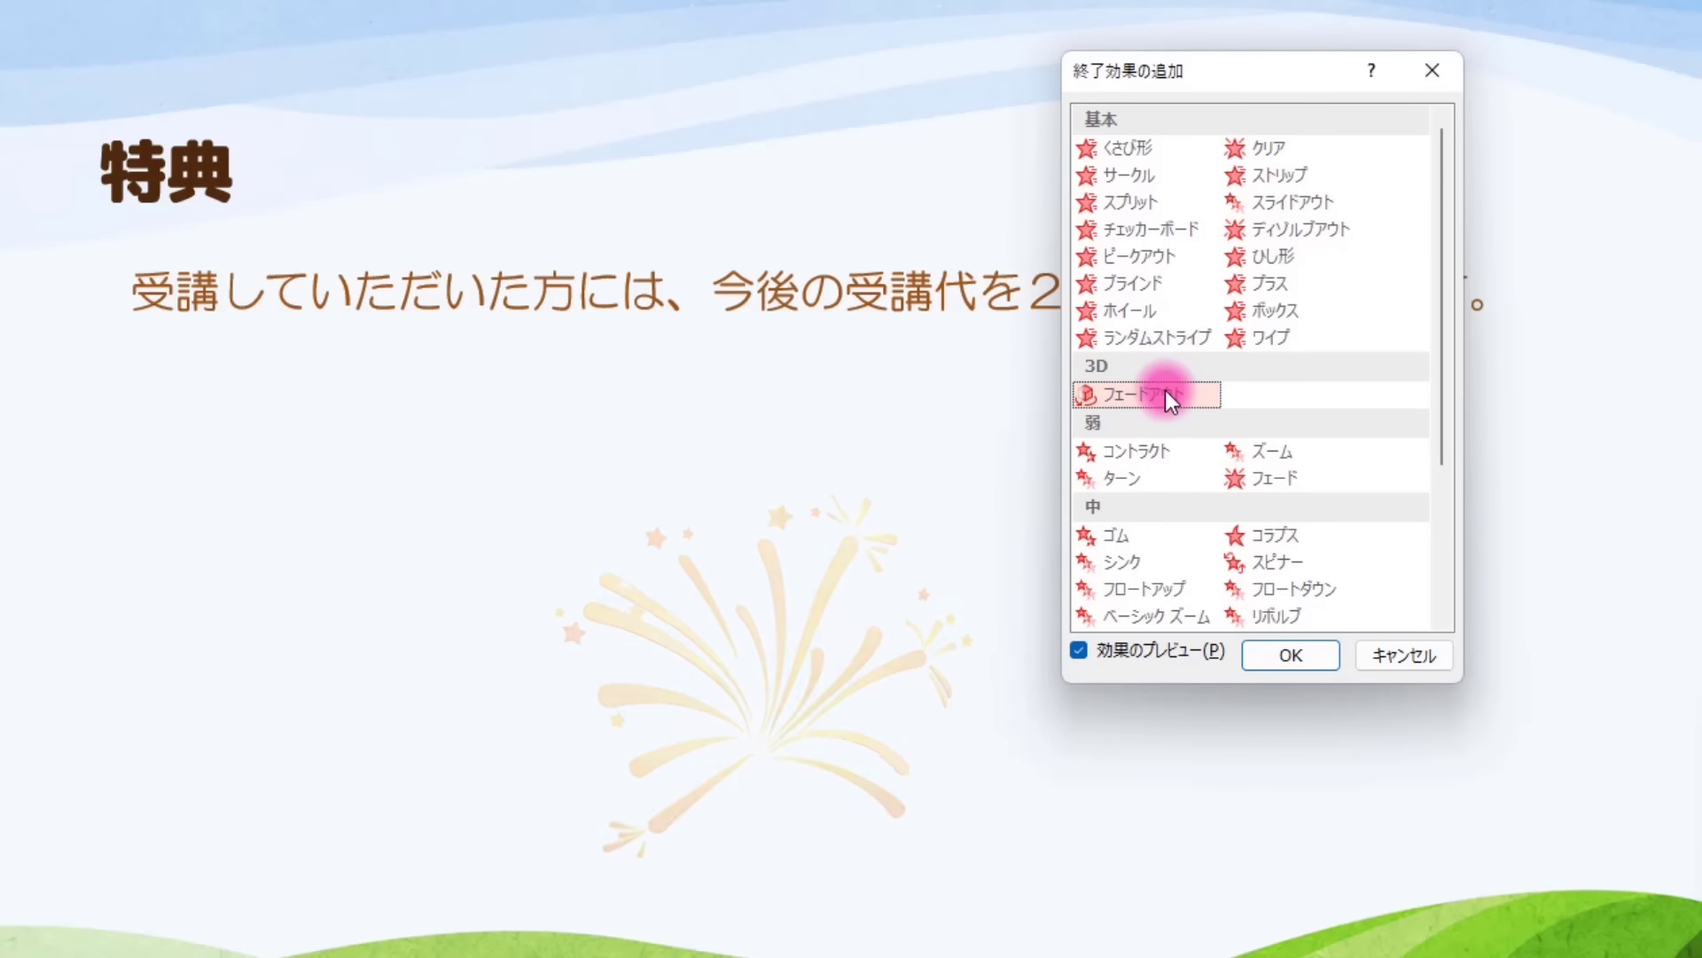
Preview ゴム, spinner, credit title and boomerang exits, then apply ディゾルブアウト.
{"action": "scroll", "coordinate": [1165, 391], "scroll_direction": "down", "scroll_amount": 3}
{"action": "left_click", "coordinate": [1116, 316]}
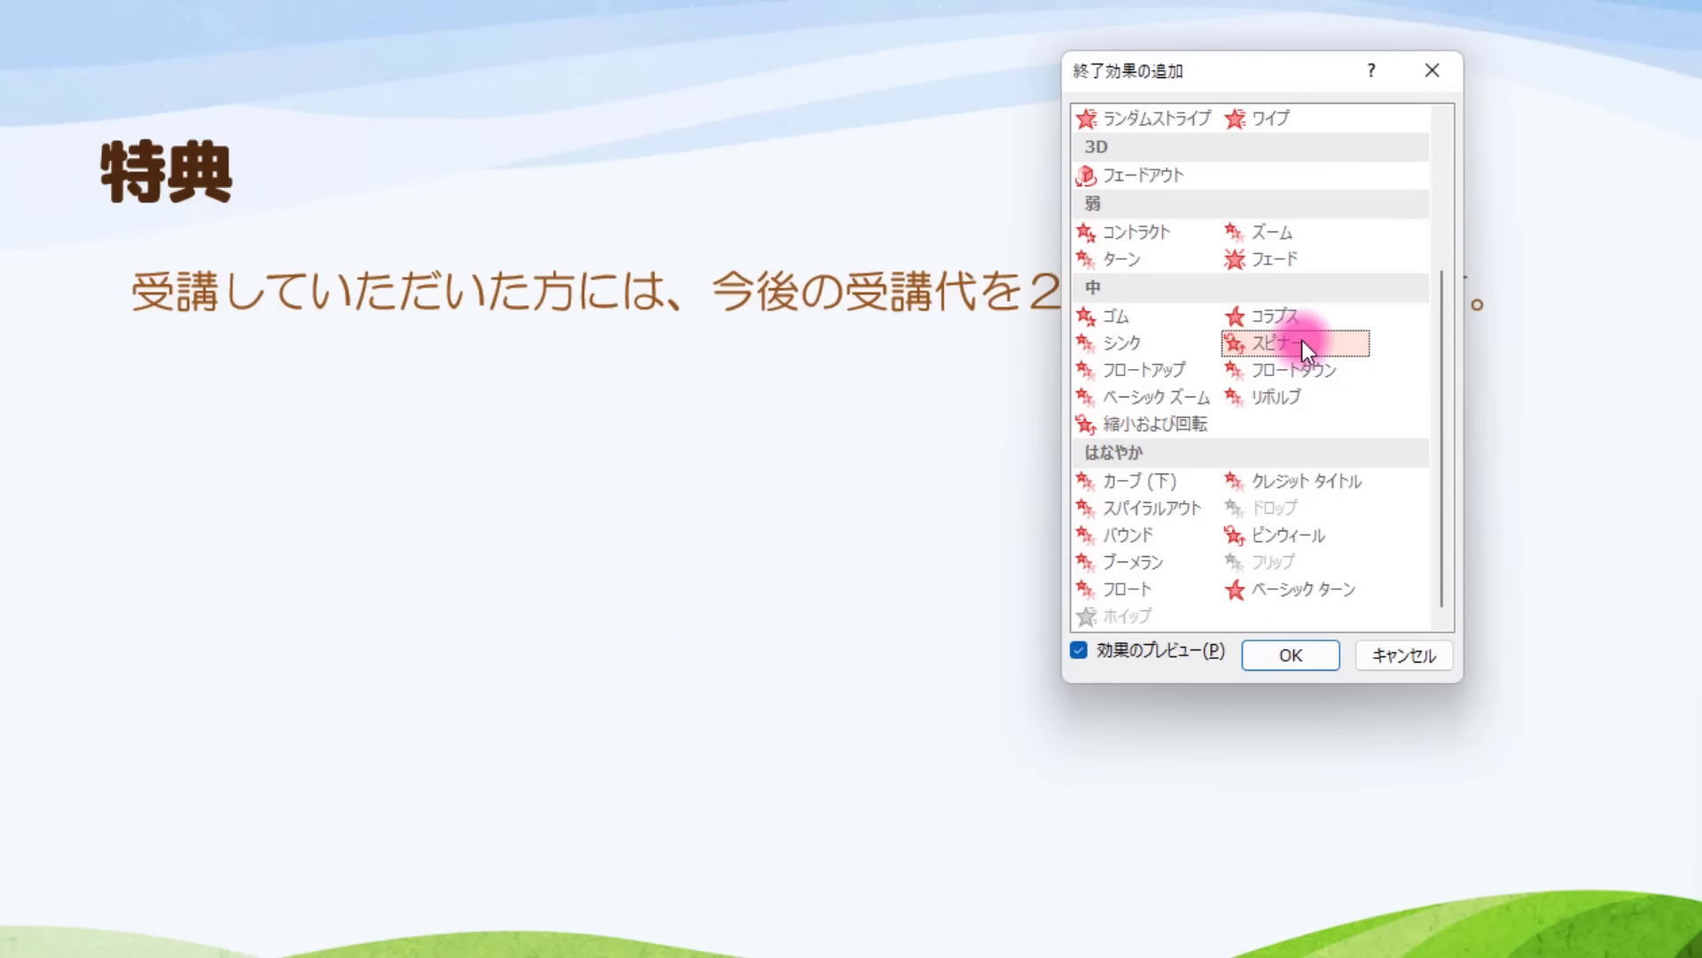
{"action": "left_click", "coordinate": [1301, 342]}
{"action": "left_click", "coordinate": [1361, 480]}
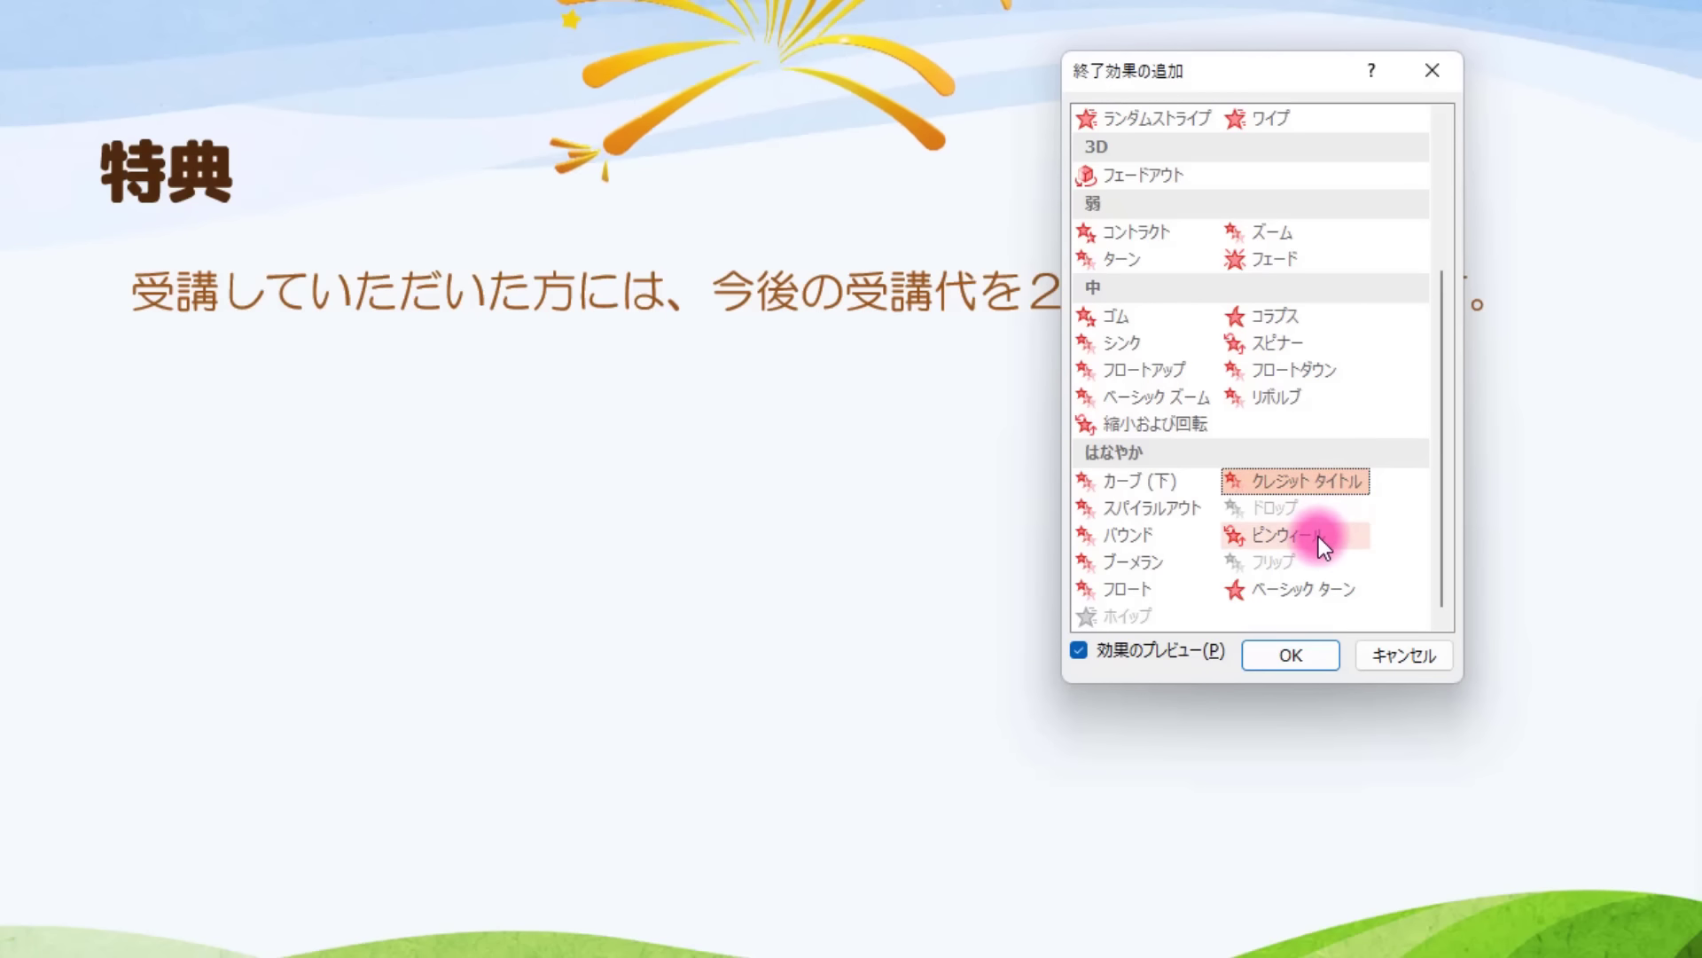
{"action": "left_click", "coordinate": [1144, 569]}
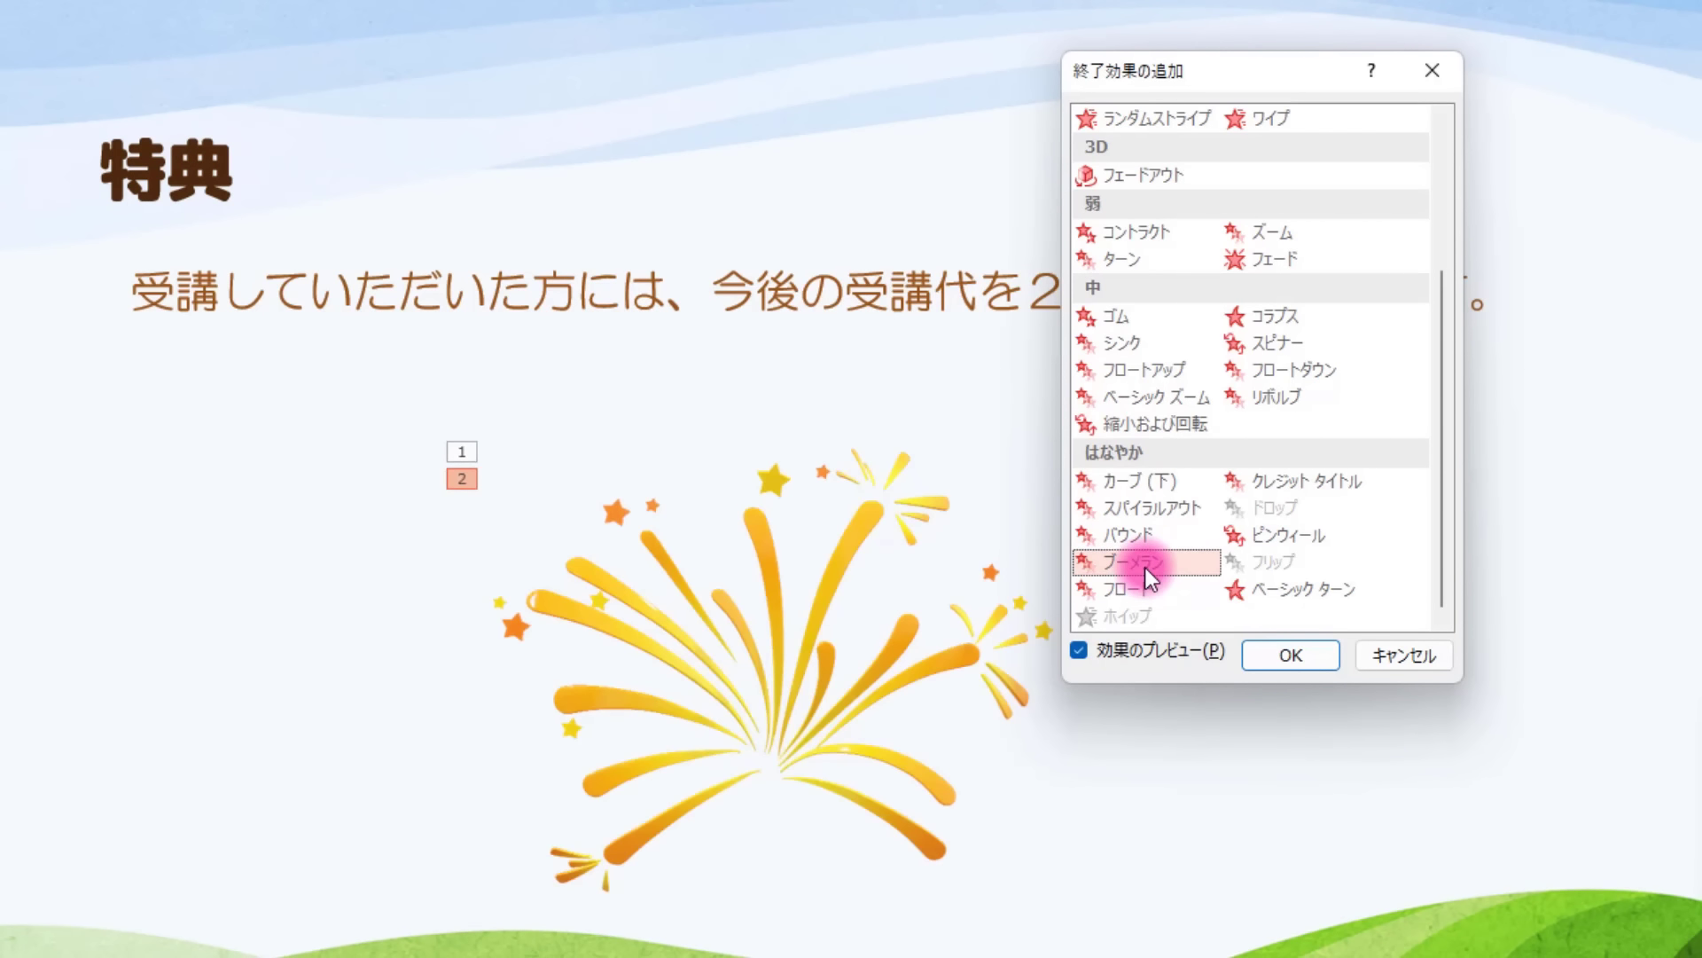
{"action": "scroll", "coordinate": [1145, 562], "scroll_direction": "up", "scroll_amount": 2}
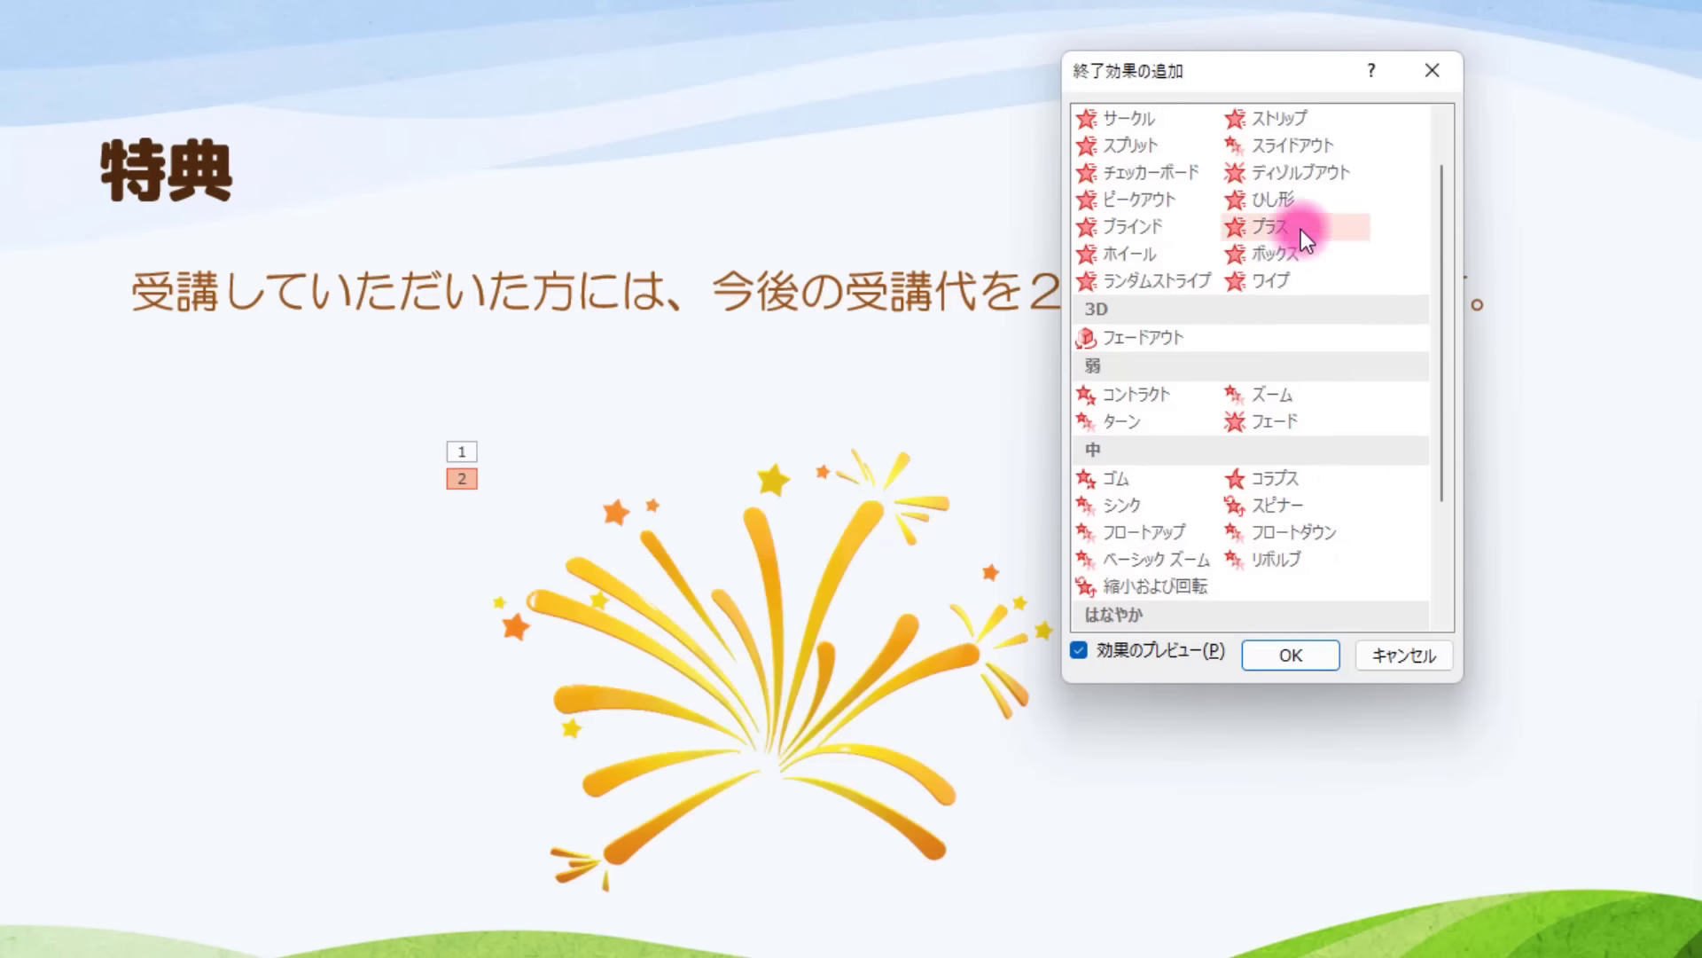
{"action": "left_click", "coordinate": [1342, 172]}
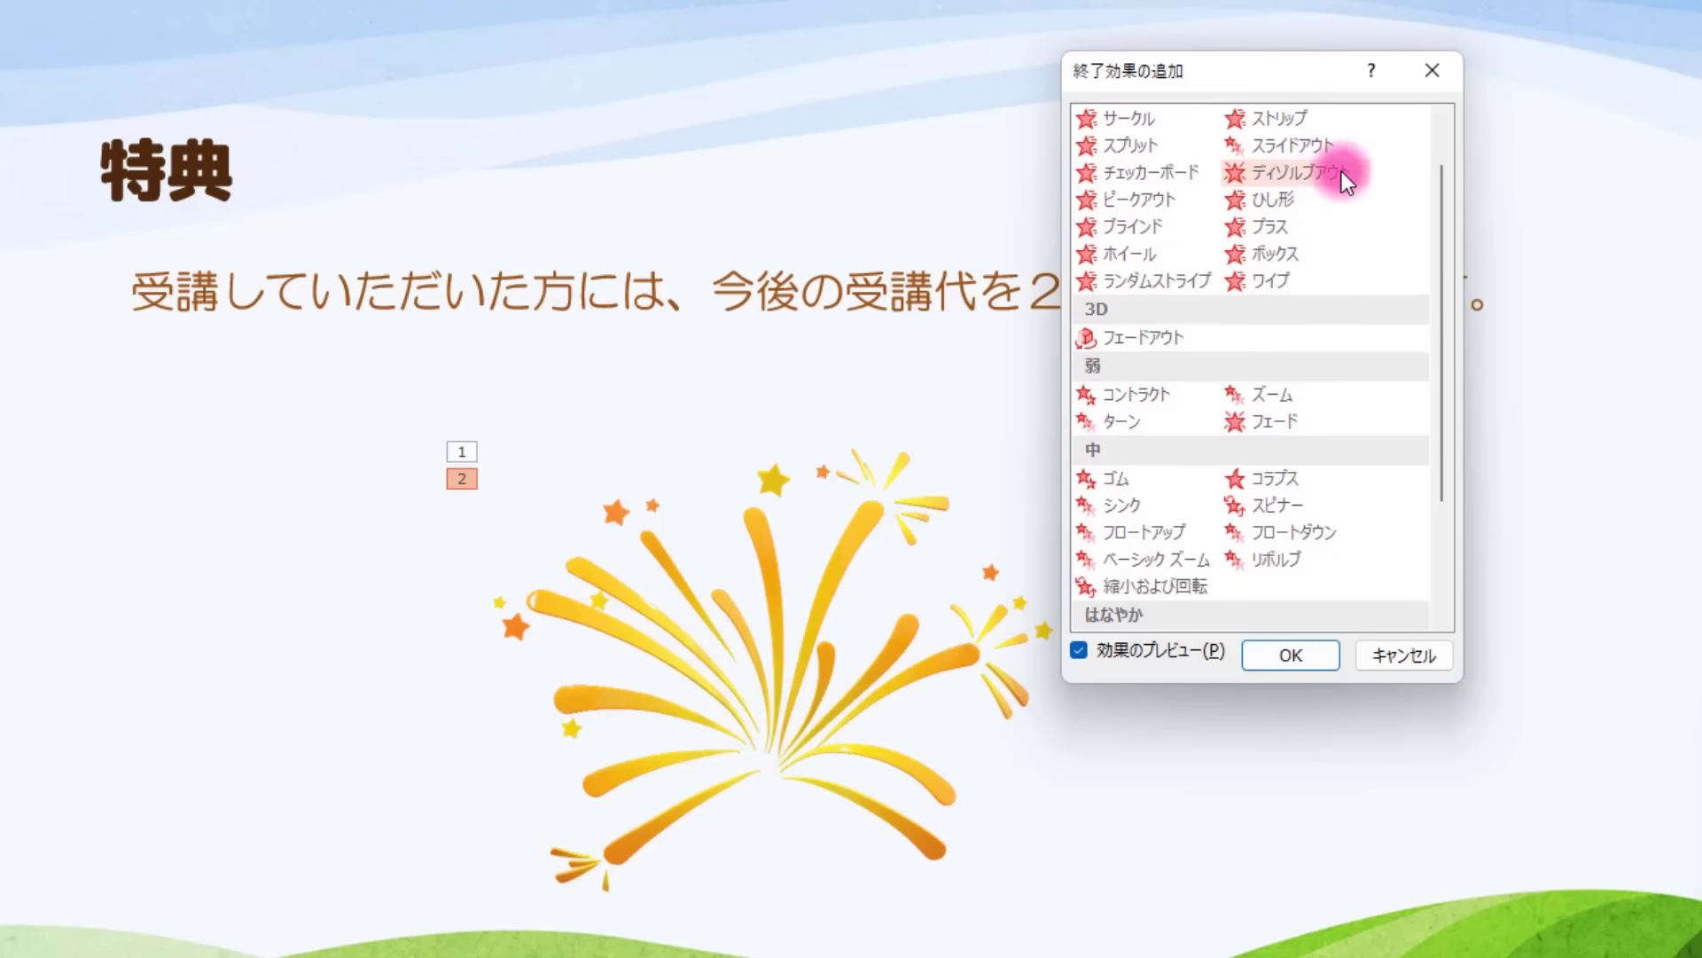
{"action": "left_click", "coordinate": [1339, 172]}
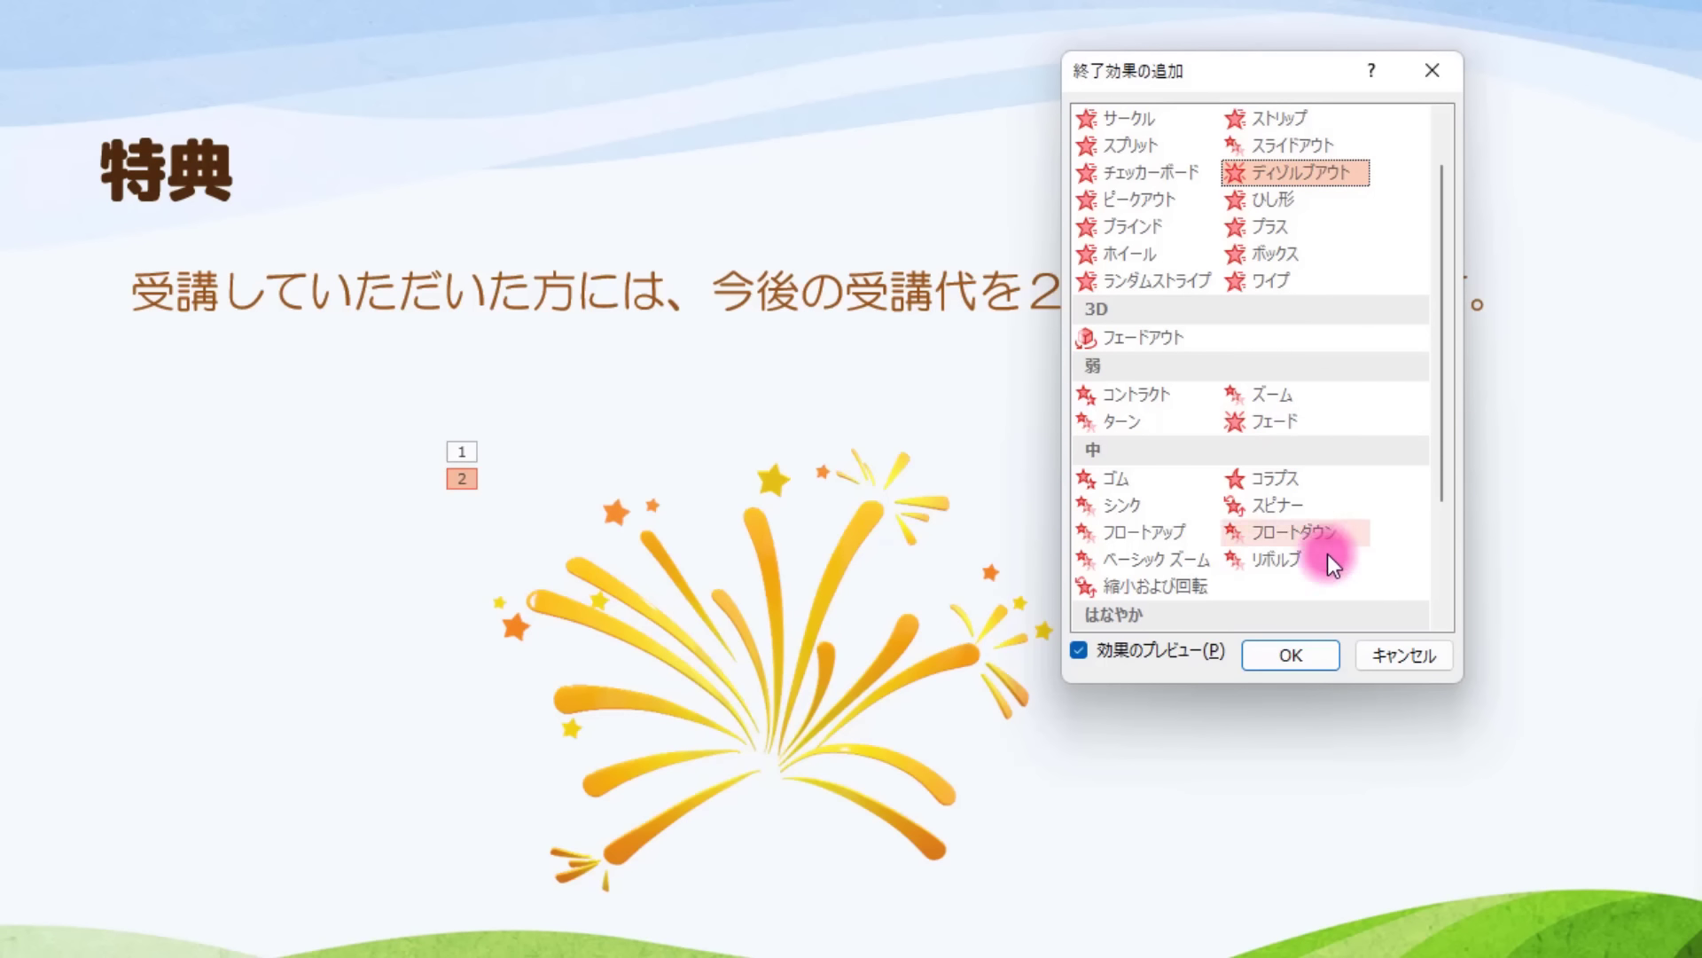
{"action": "left_click", "coordinate": [1316, 660]}
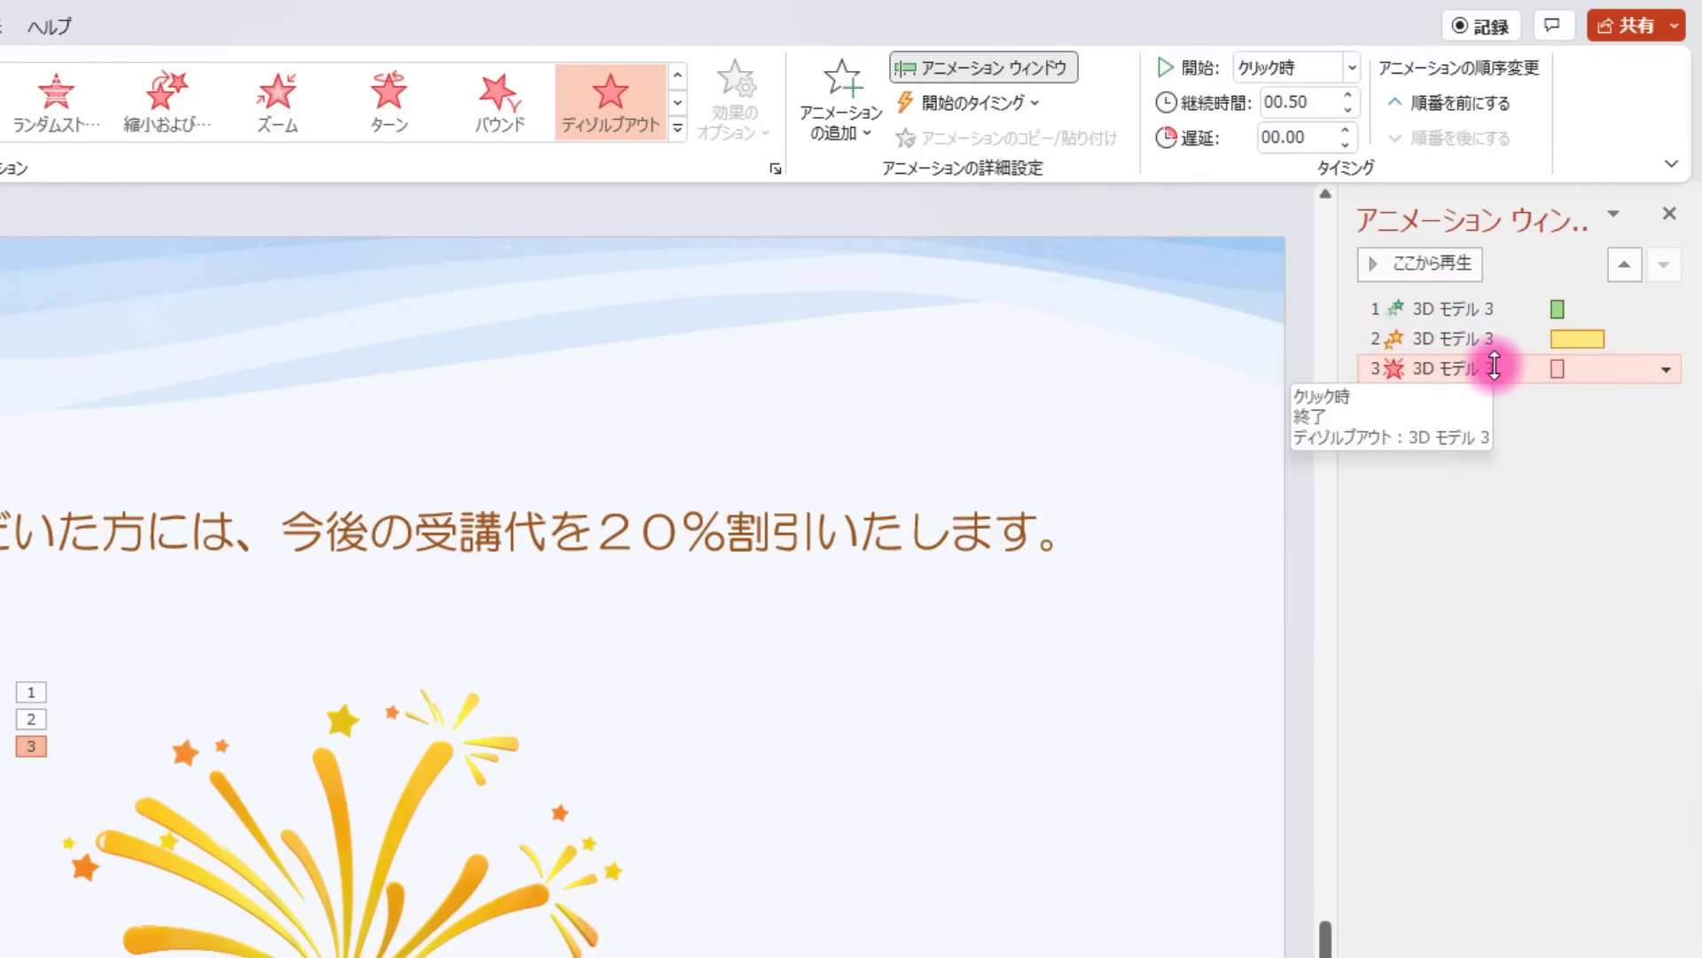
Select the grow/shrink animation and try the horizontal, then vertical, direction.
{"action": "key", "text": "Up"}
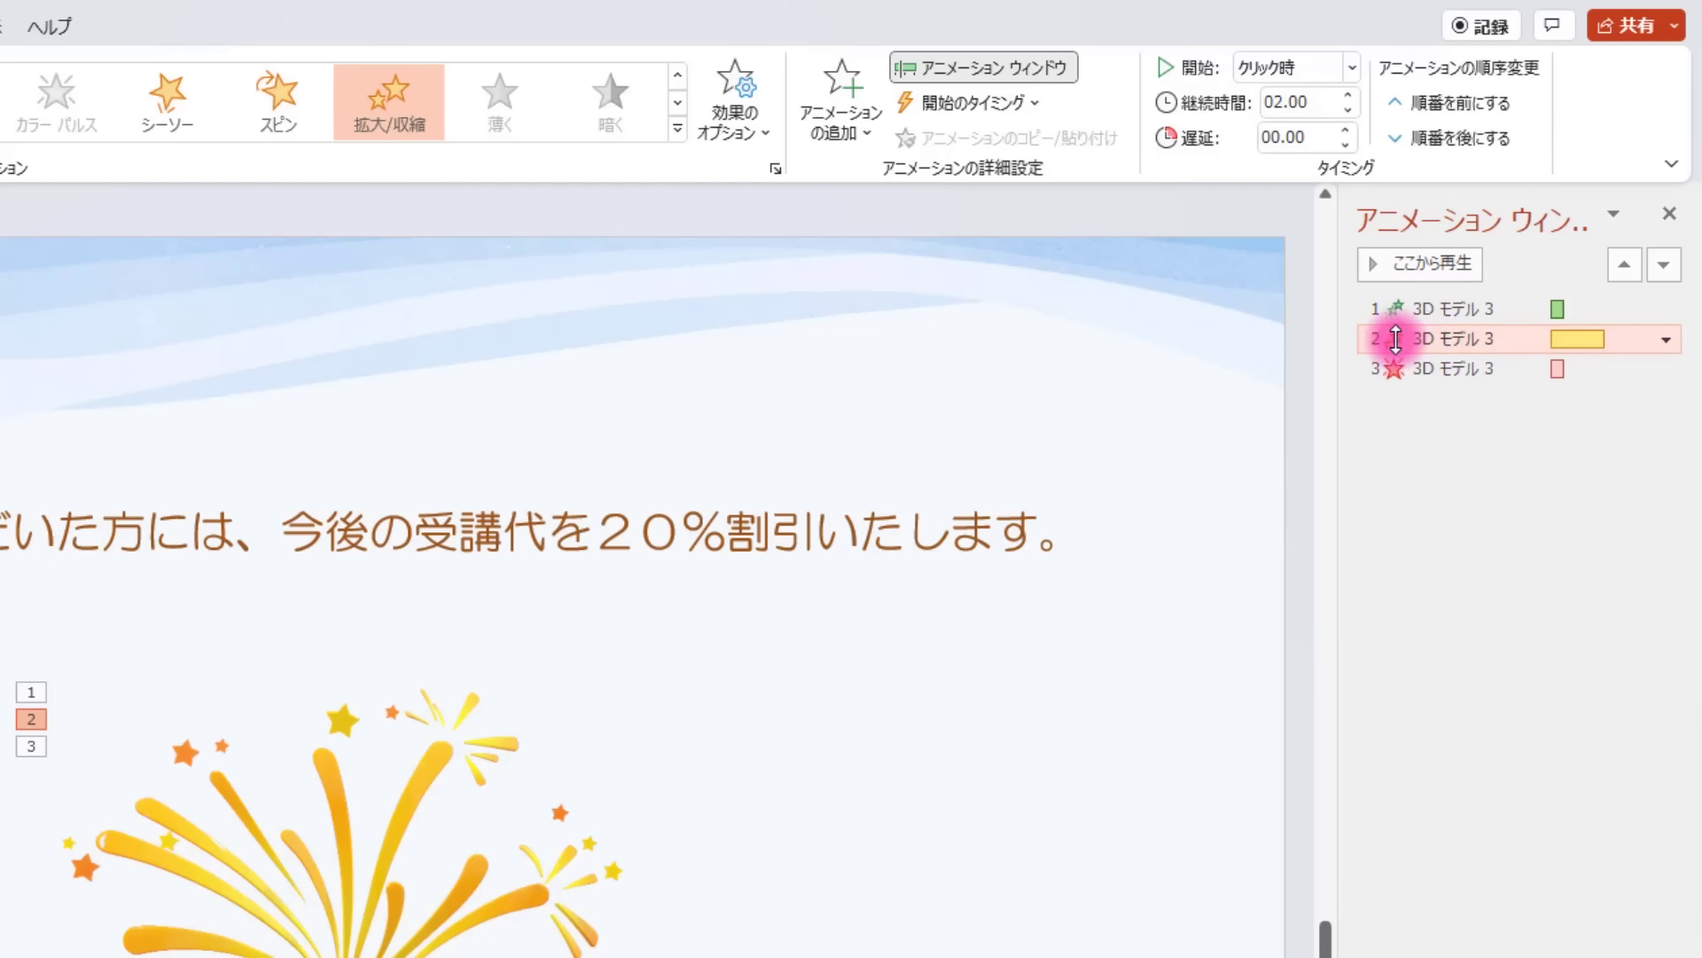
{"action": "left_click", "coordinate": [738, 110]}
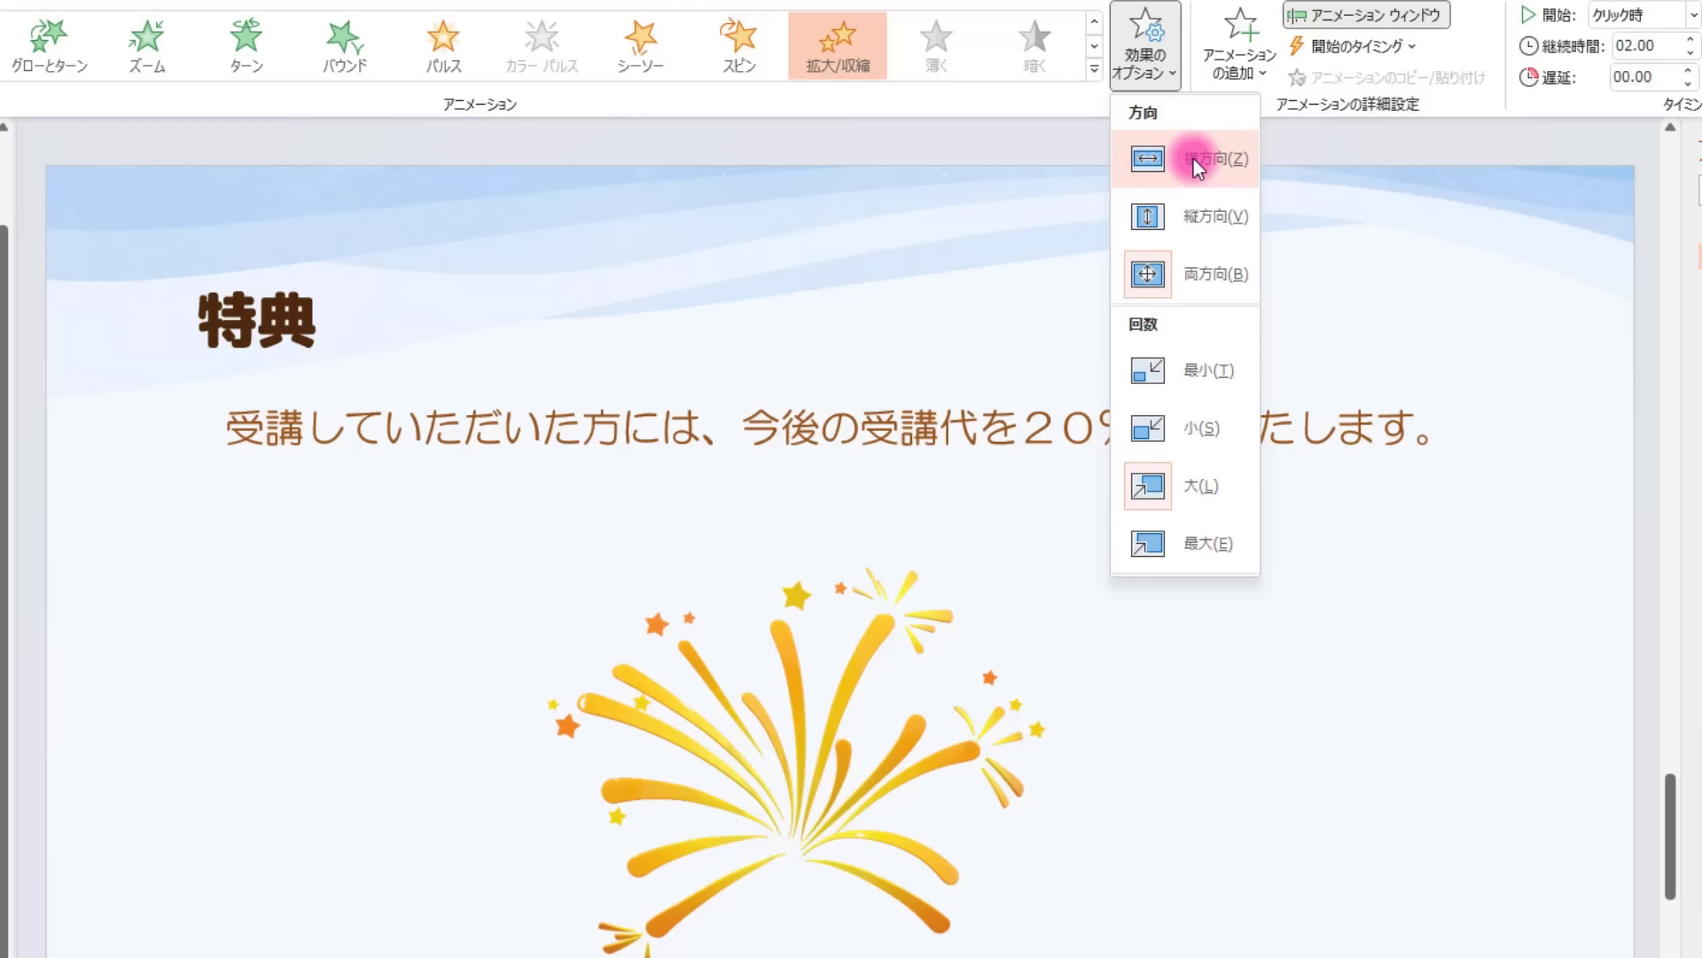
{"action": "left_click", "coordinate": [1194, 157]}
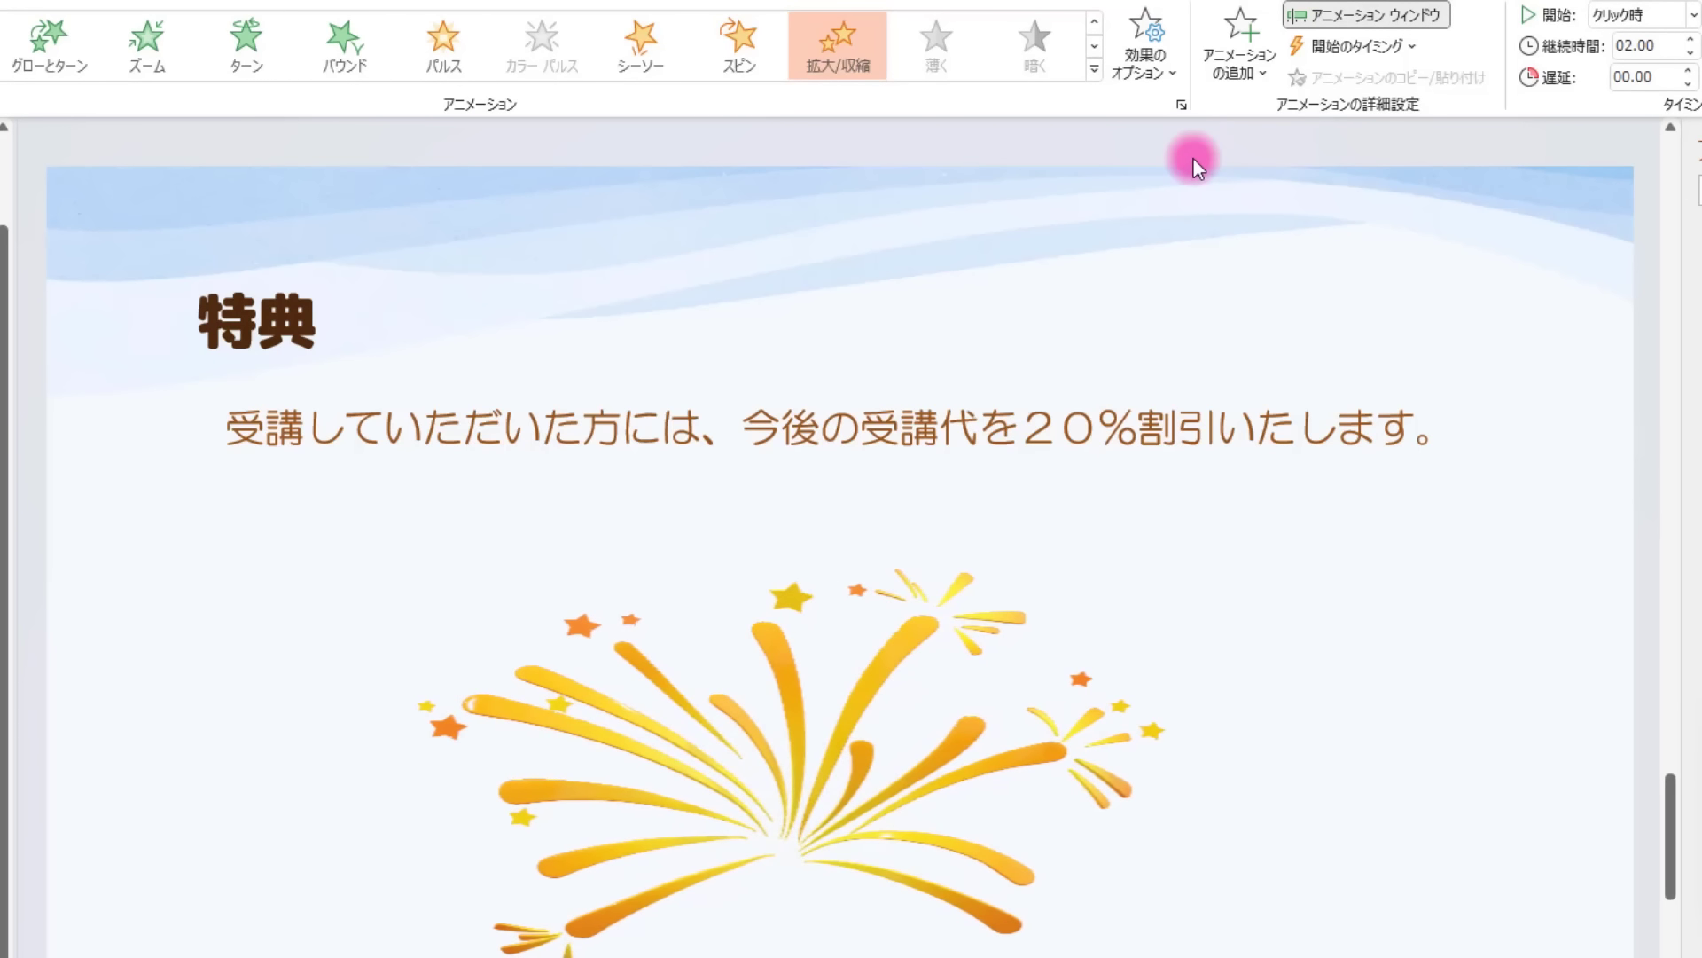
{"action": "left_click", "coordinate": [1151, 61]}
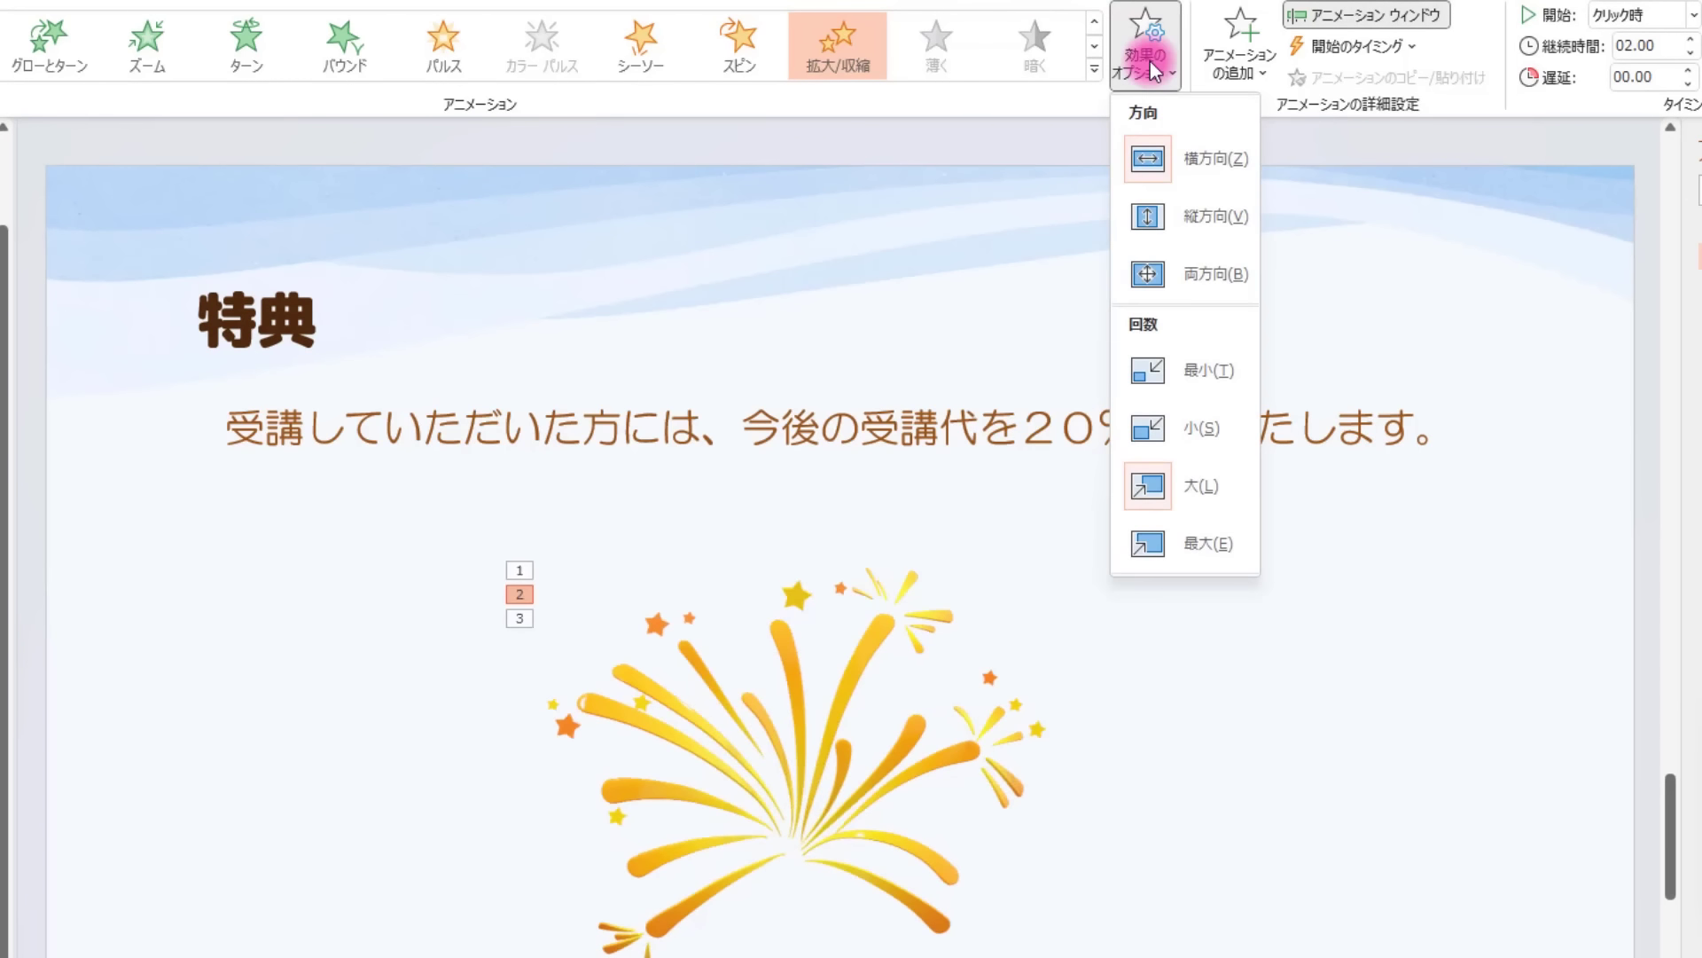
{"action": "left_click", "coordinate": [1215, 217]}
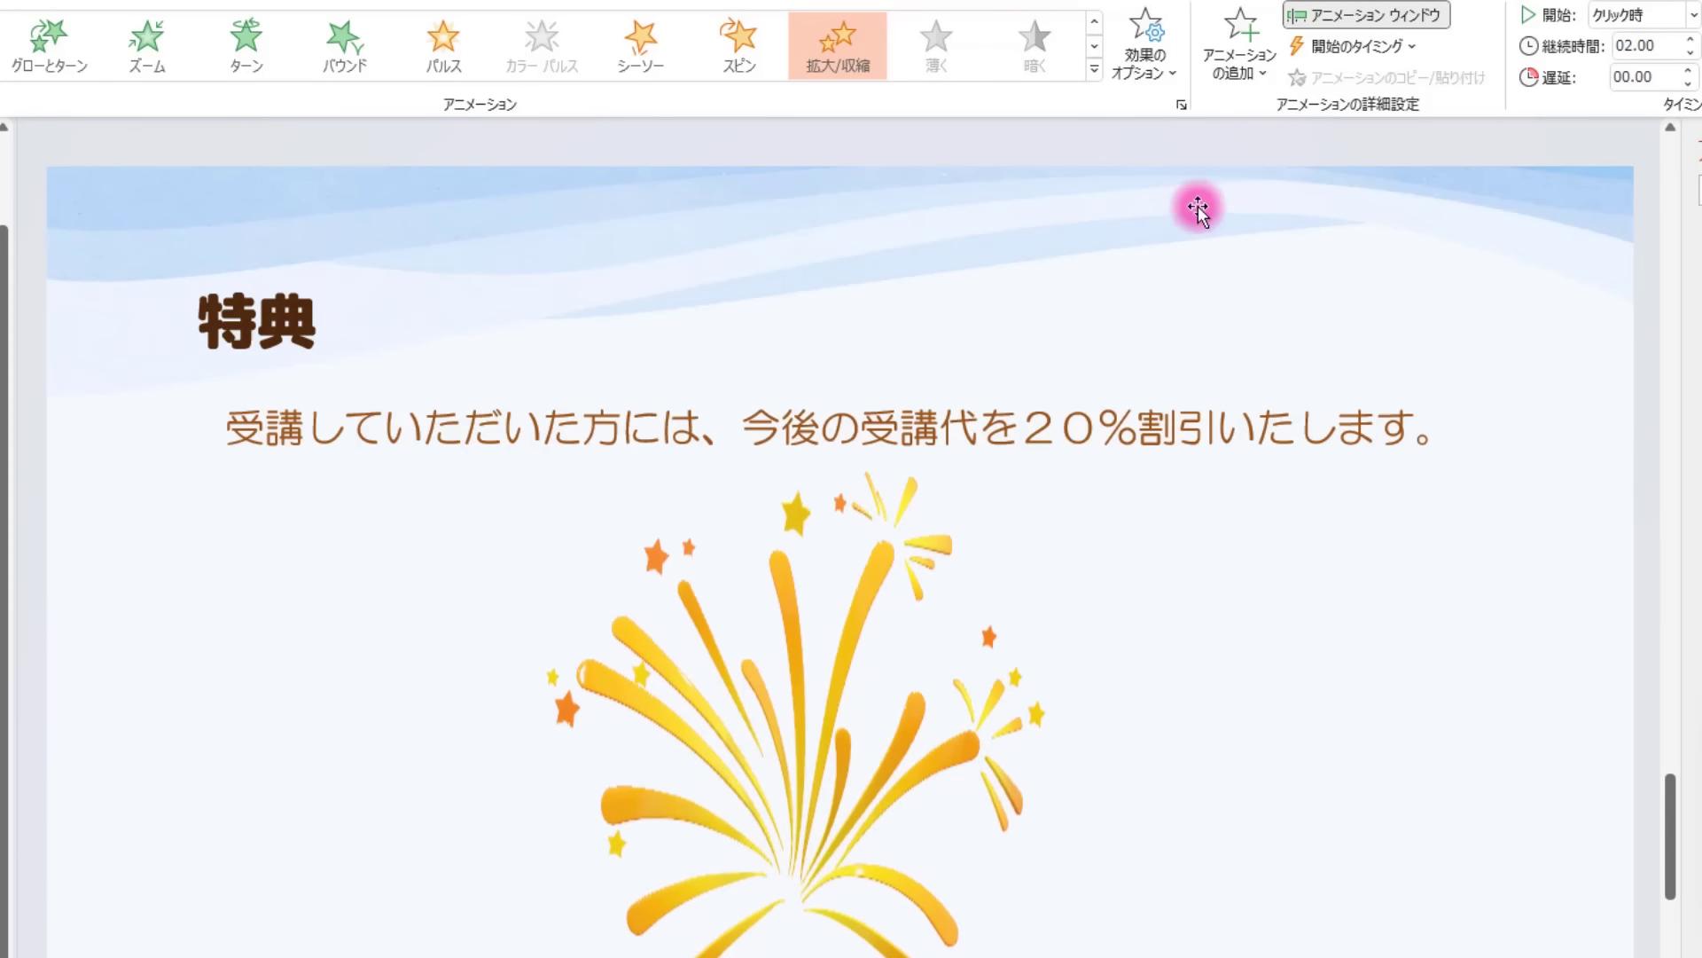
Keep the large size and make the grow/shrink scale in both directions.
{"action": "left_click", "coordinate": [1160, 66]}
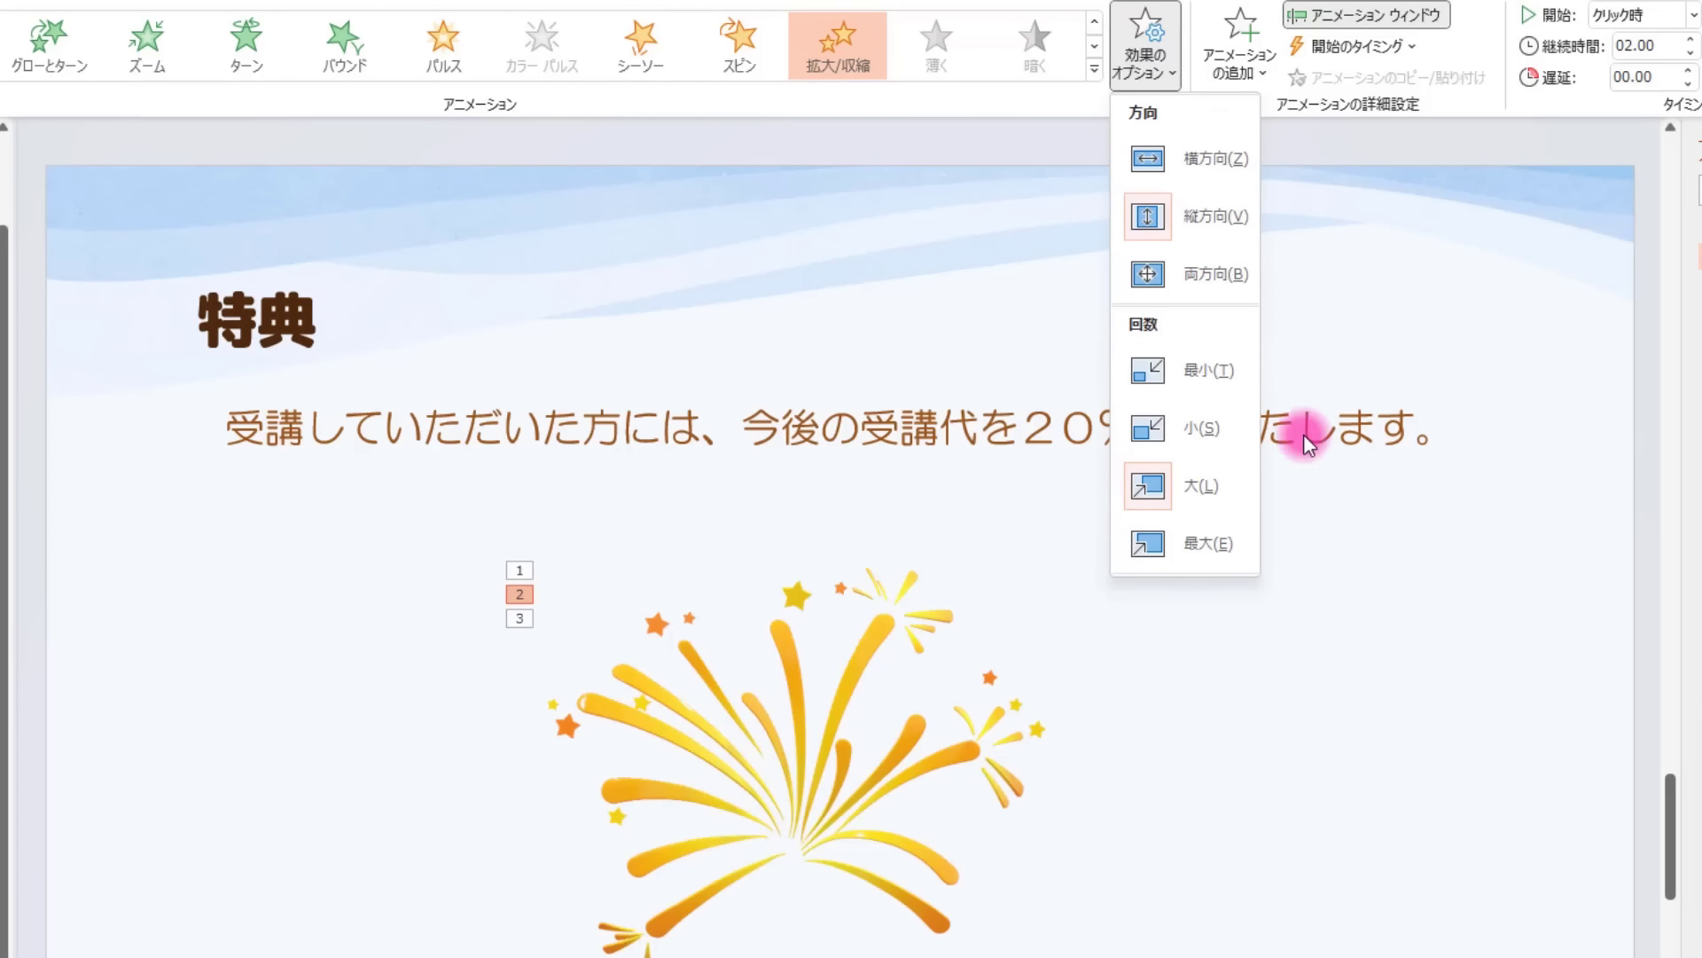
{"action": "left_click", "coordinate": [1190, 486]}
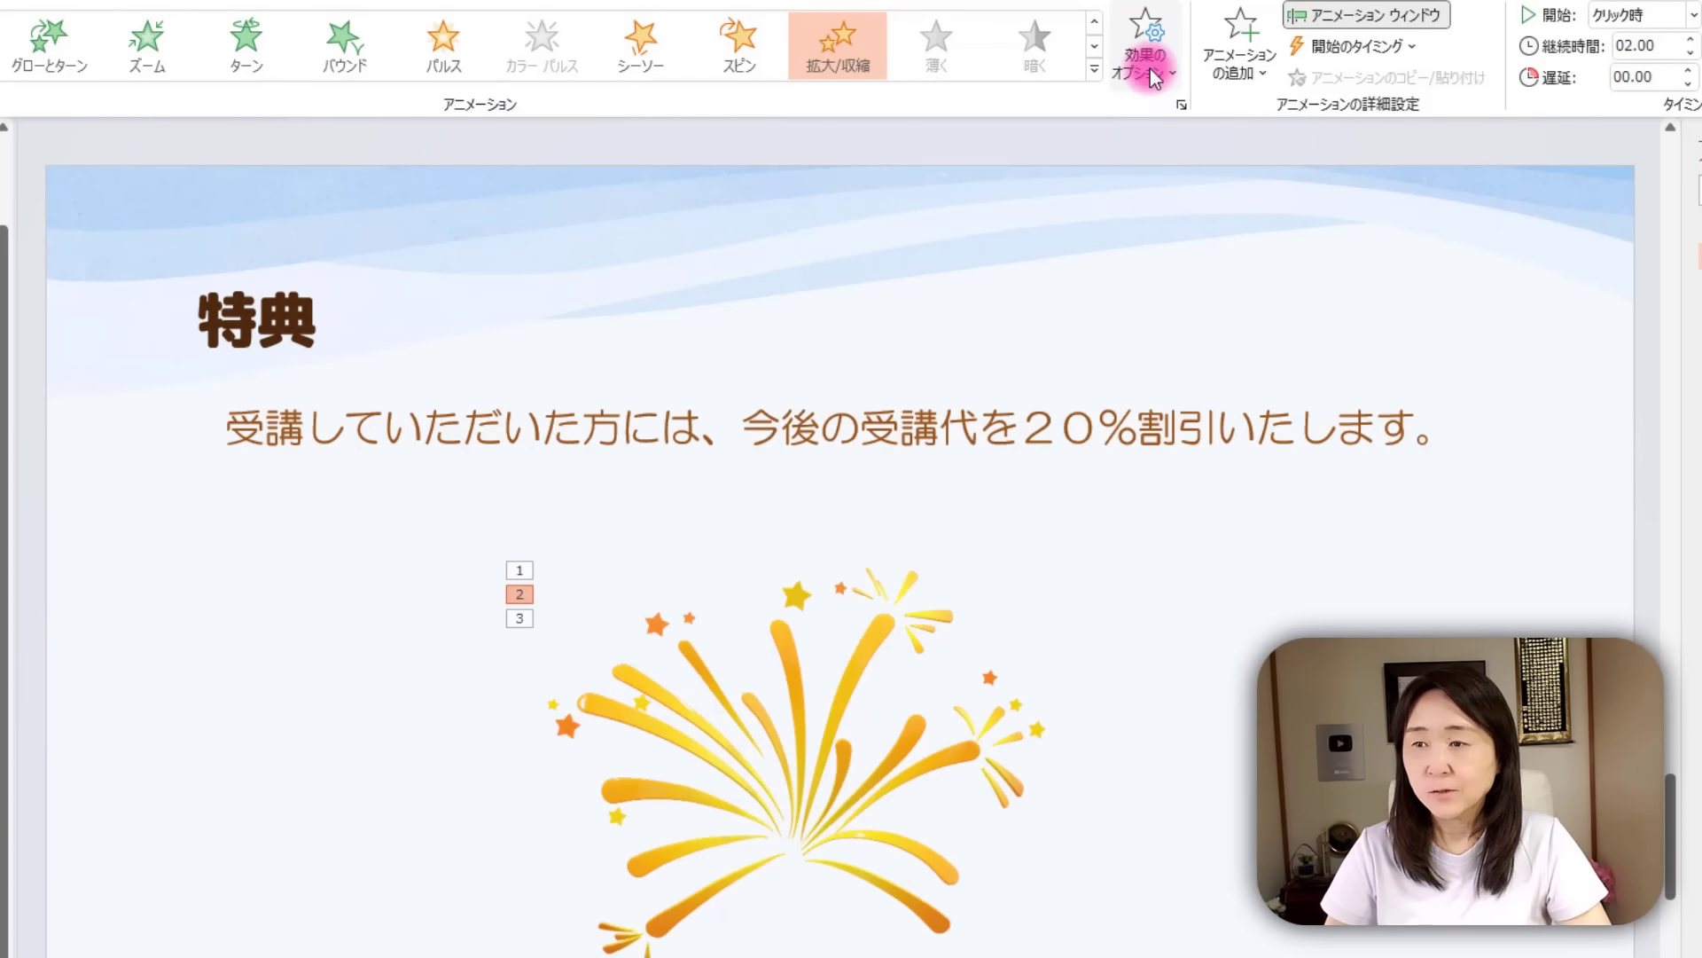
{"action": "left_click", "coordinate": [1151, 68]}
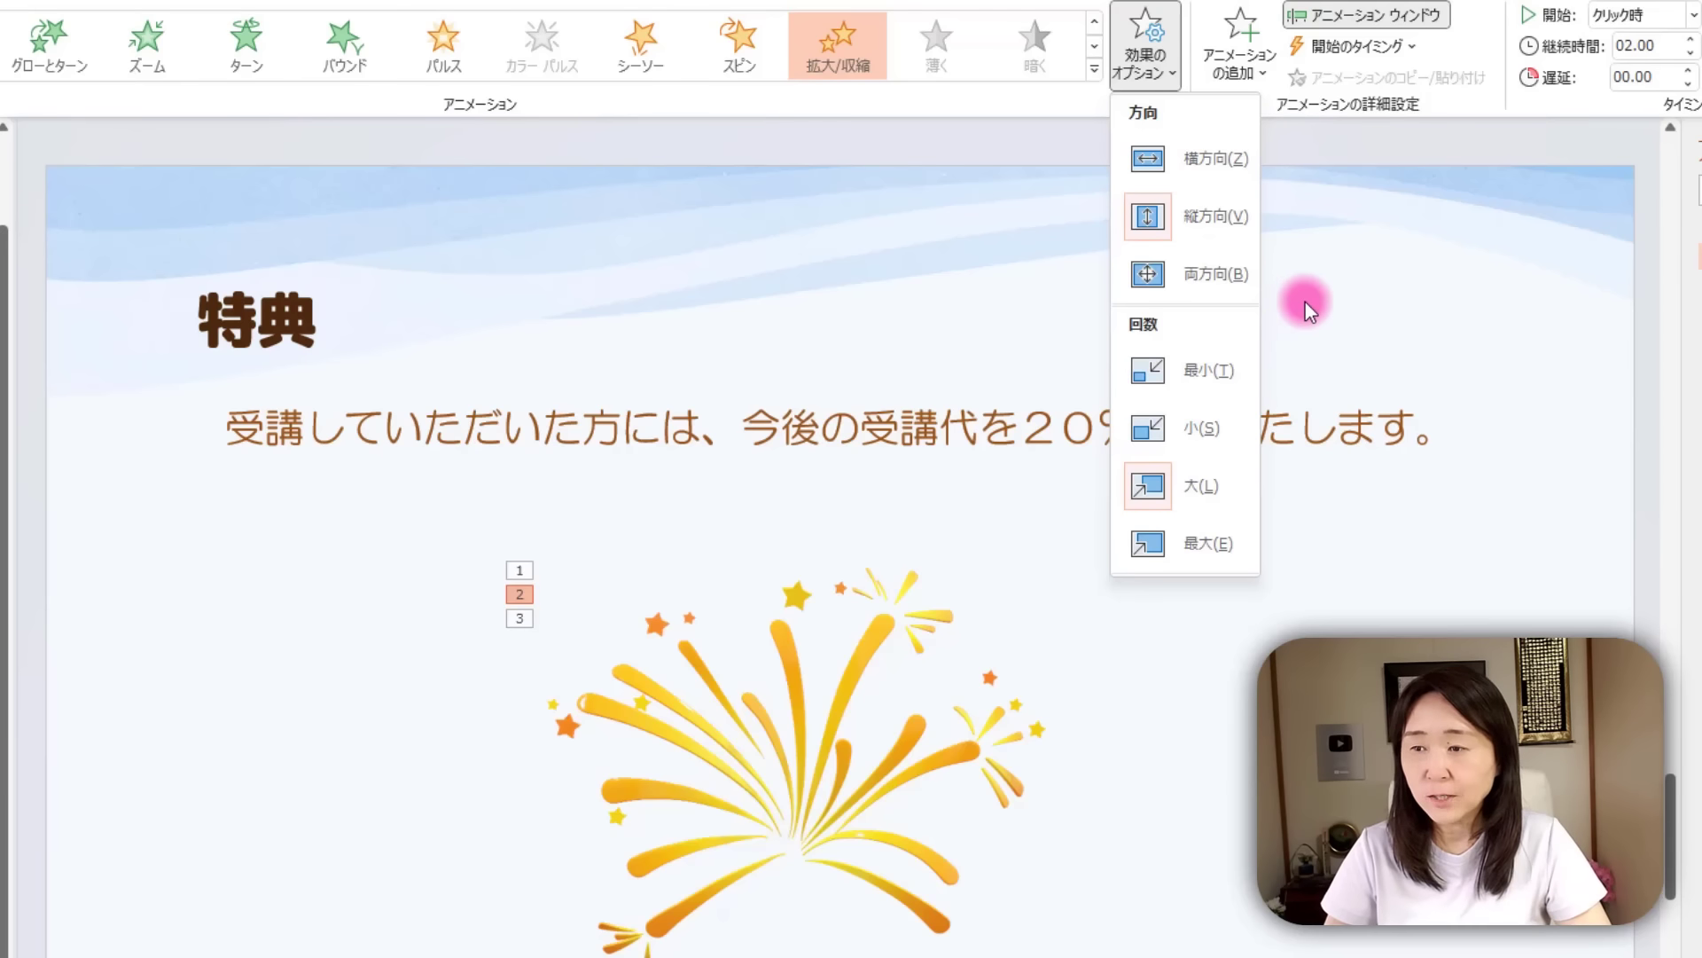
{"action": "left_click", "coordinate": [1199, 274]}
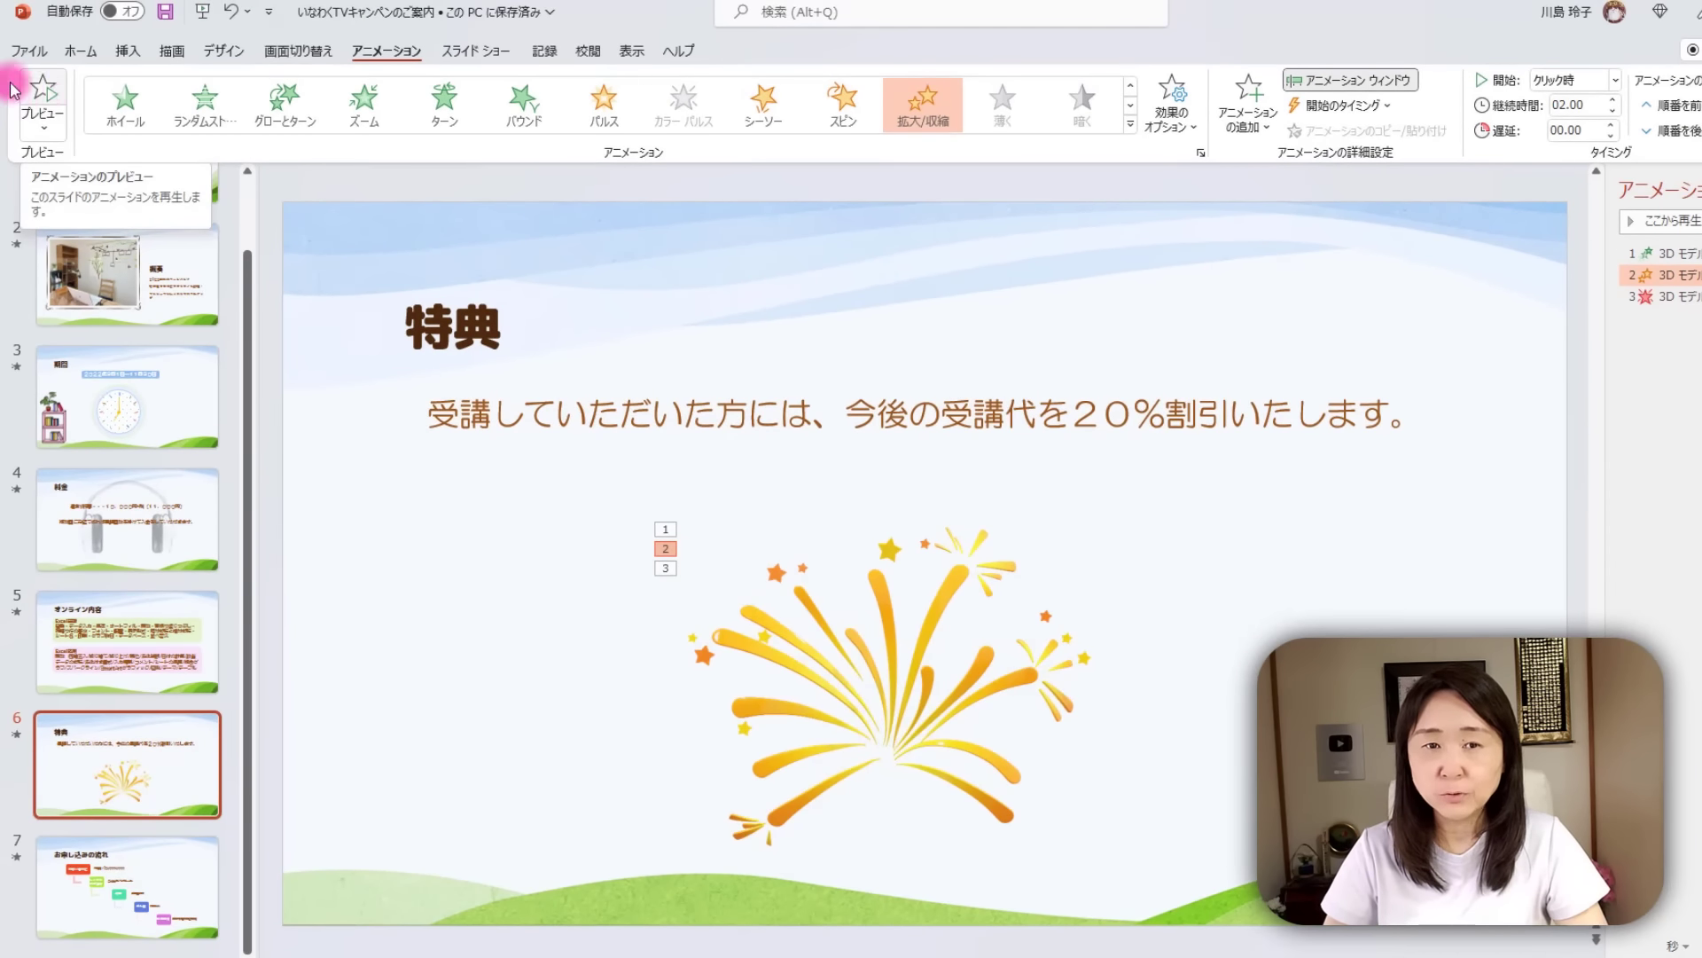
{"action": "left_click", "coordinate": [37, 93]}
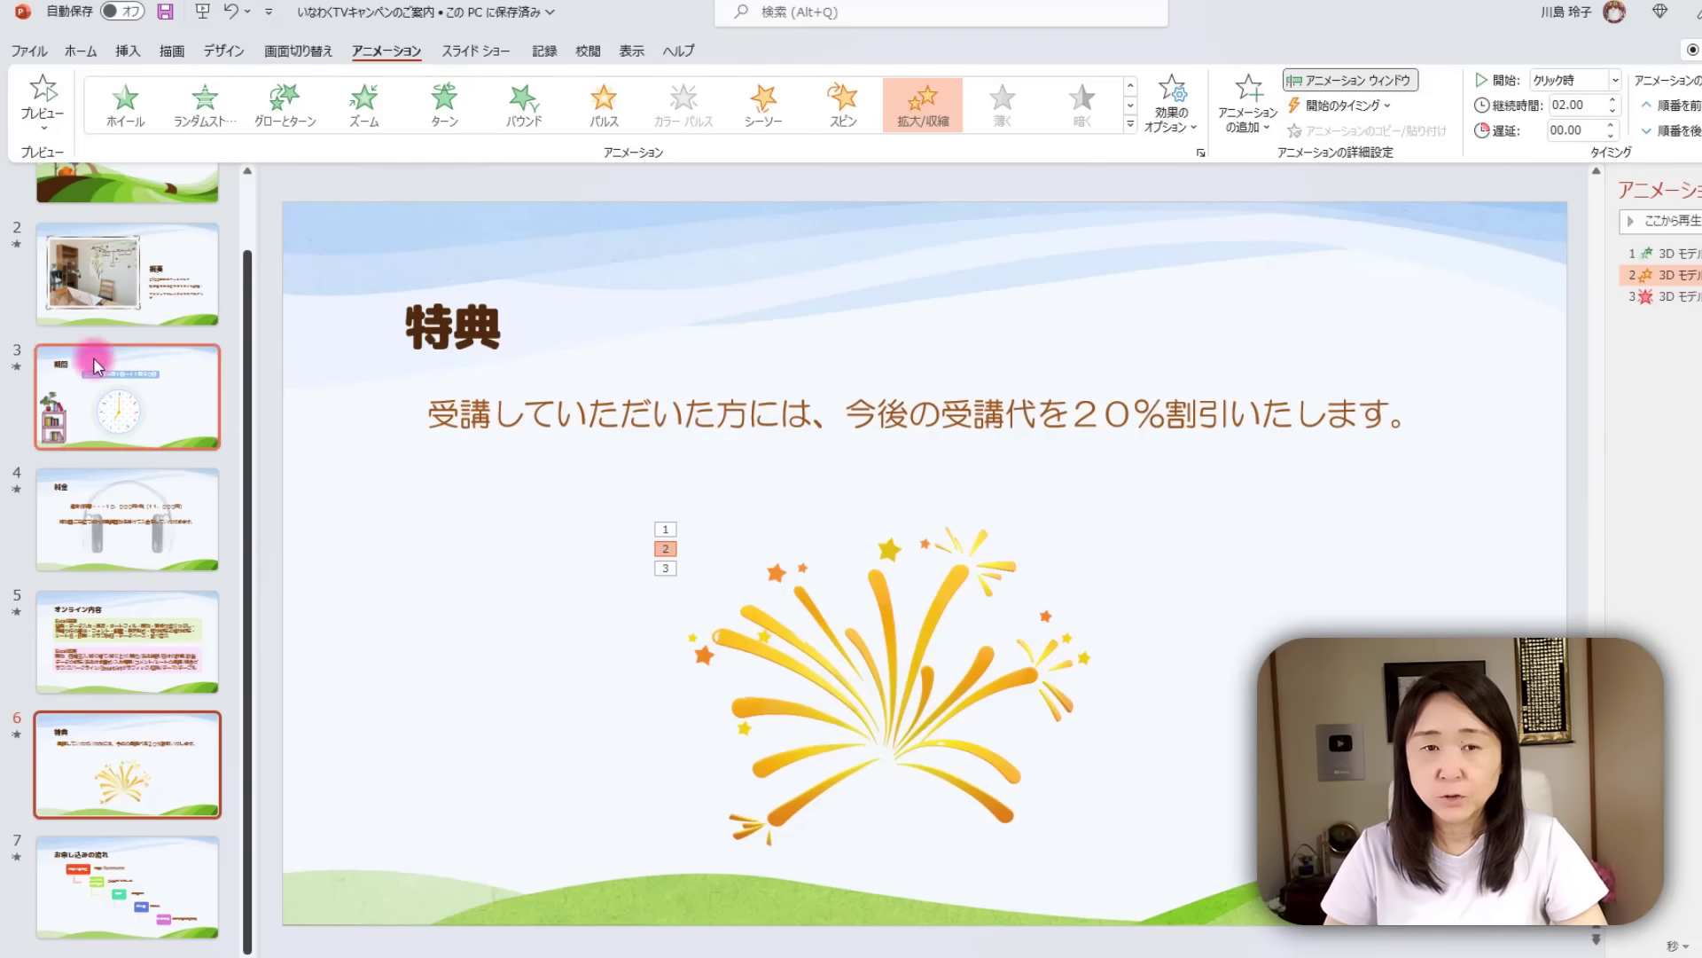
{"action": "left_click", "coordinate": [41, 92]}
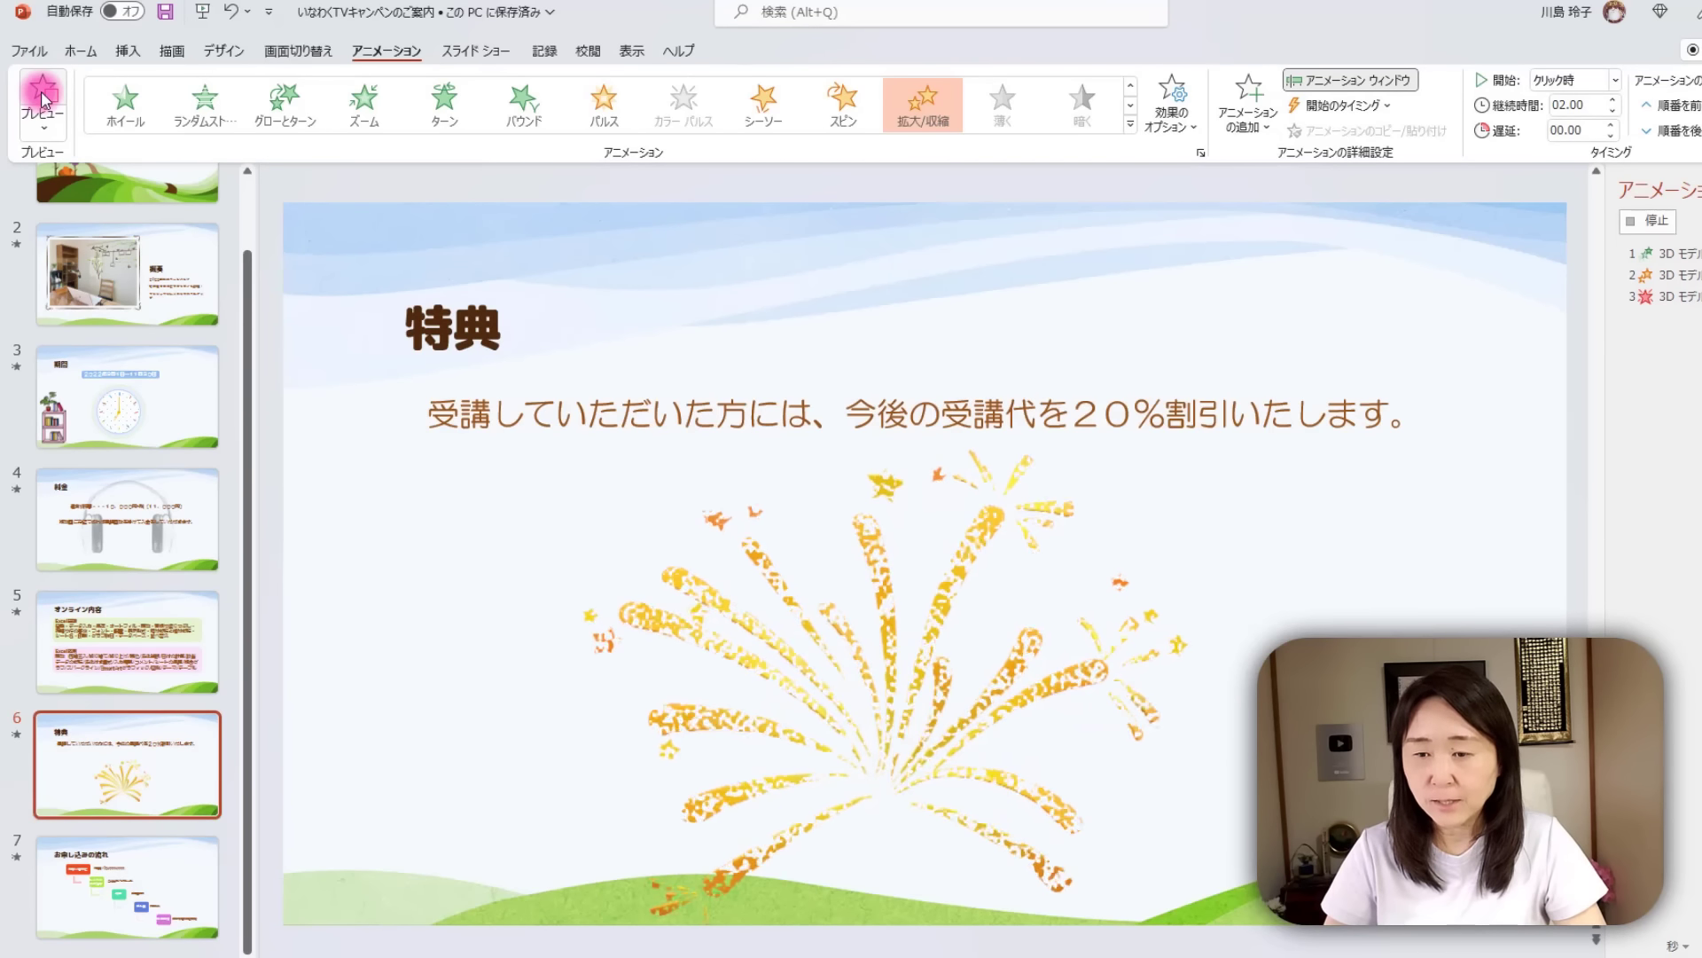
{"action": "left_click", "coordinate": [982, 569]}
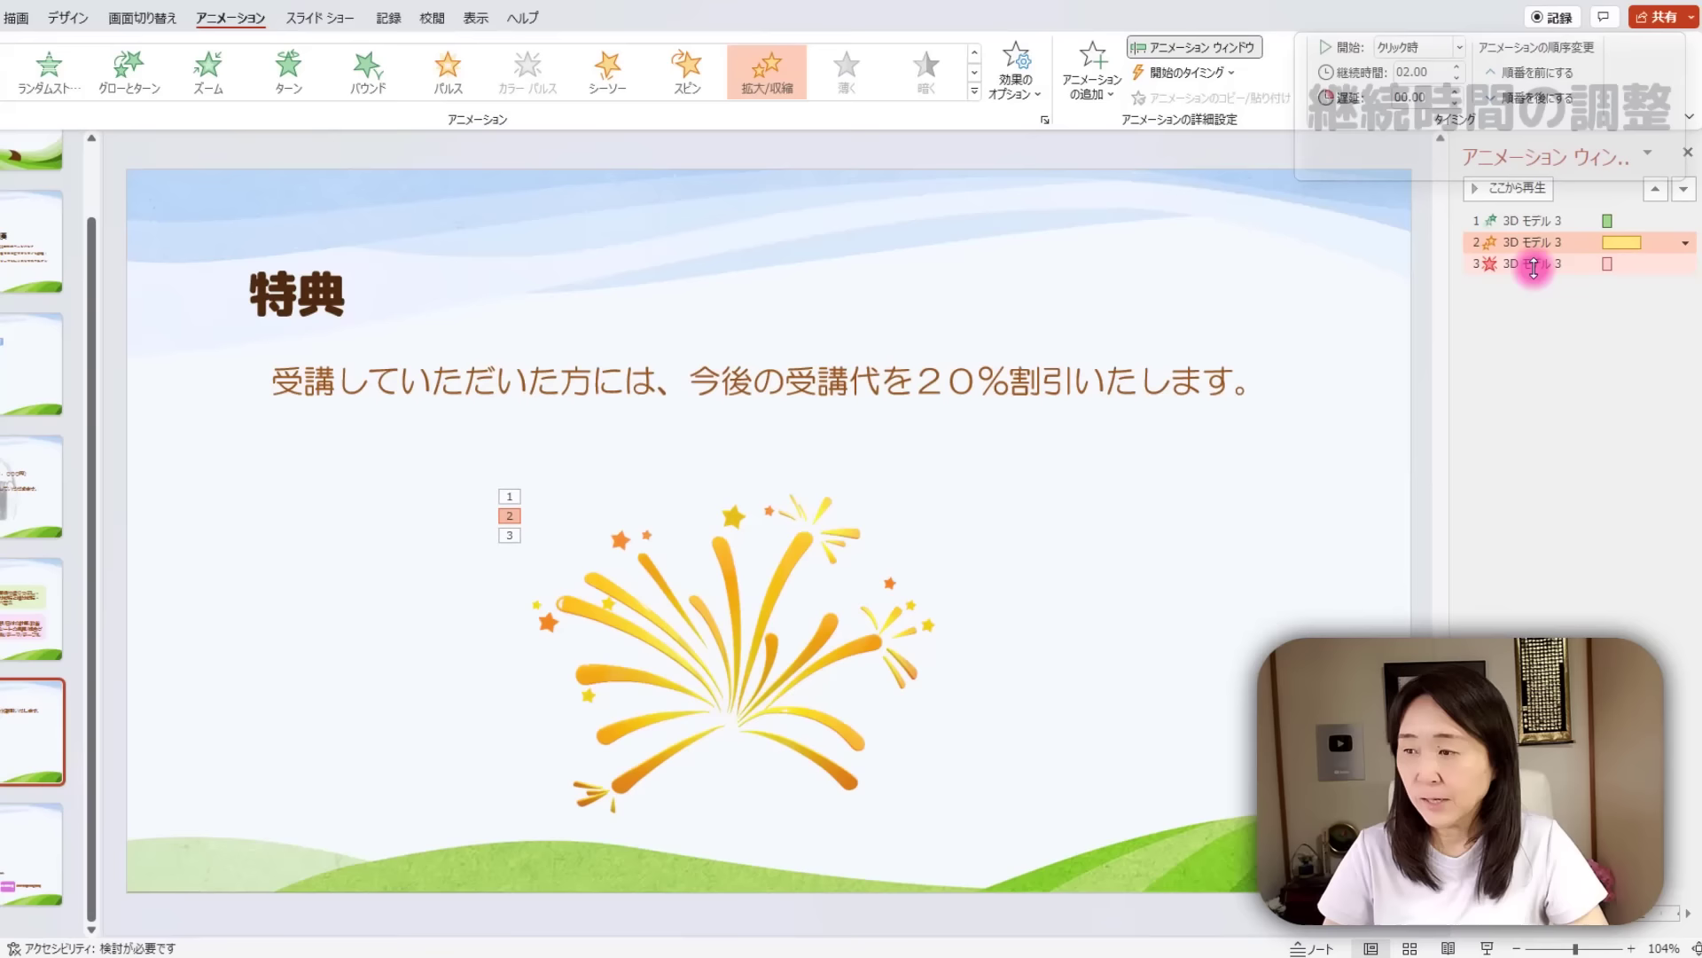
{"action": "left_click", "coordinate": [1524, 263]}
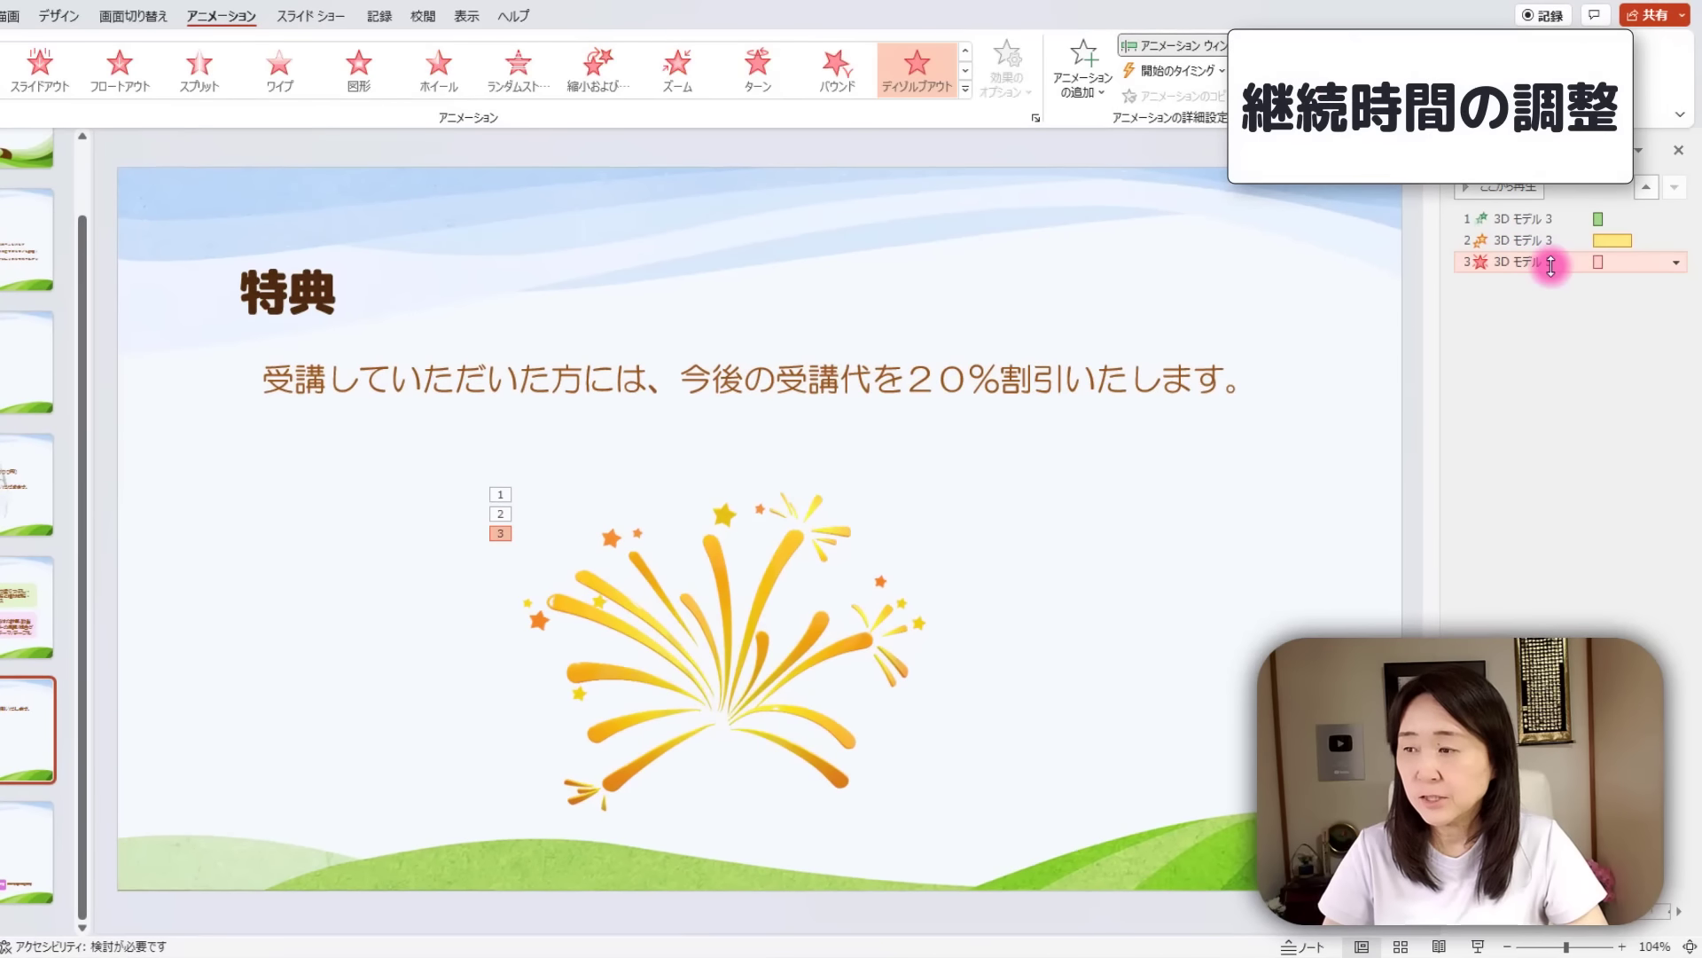
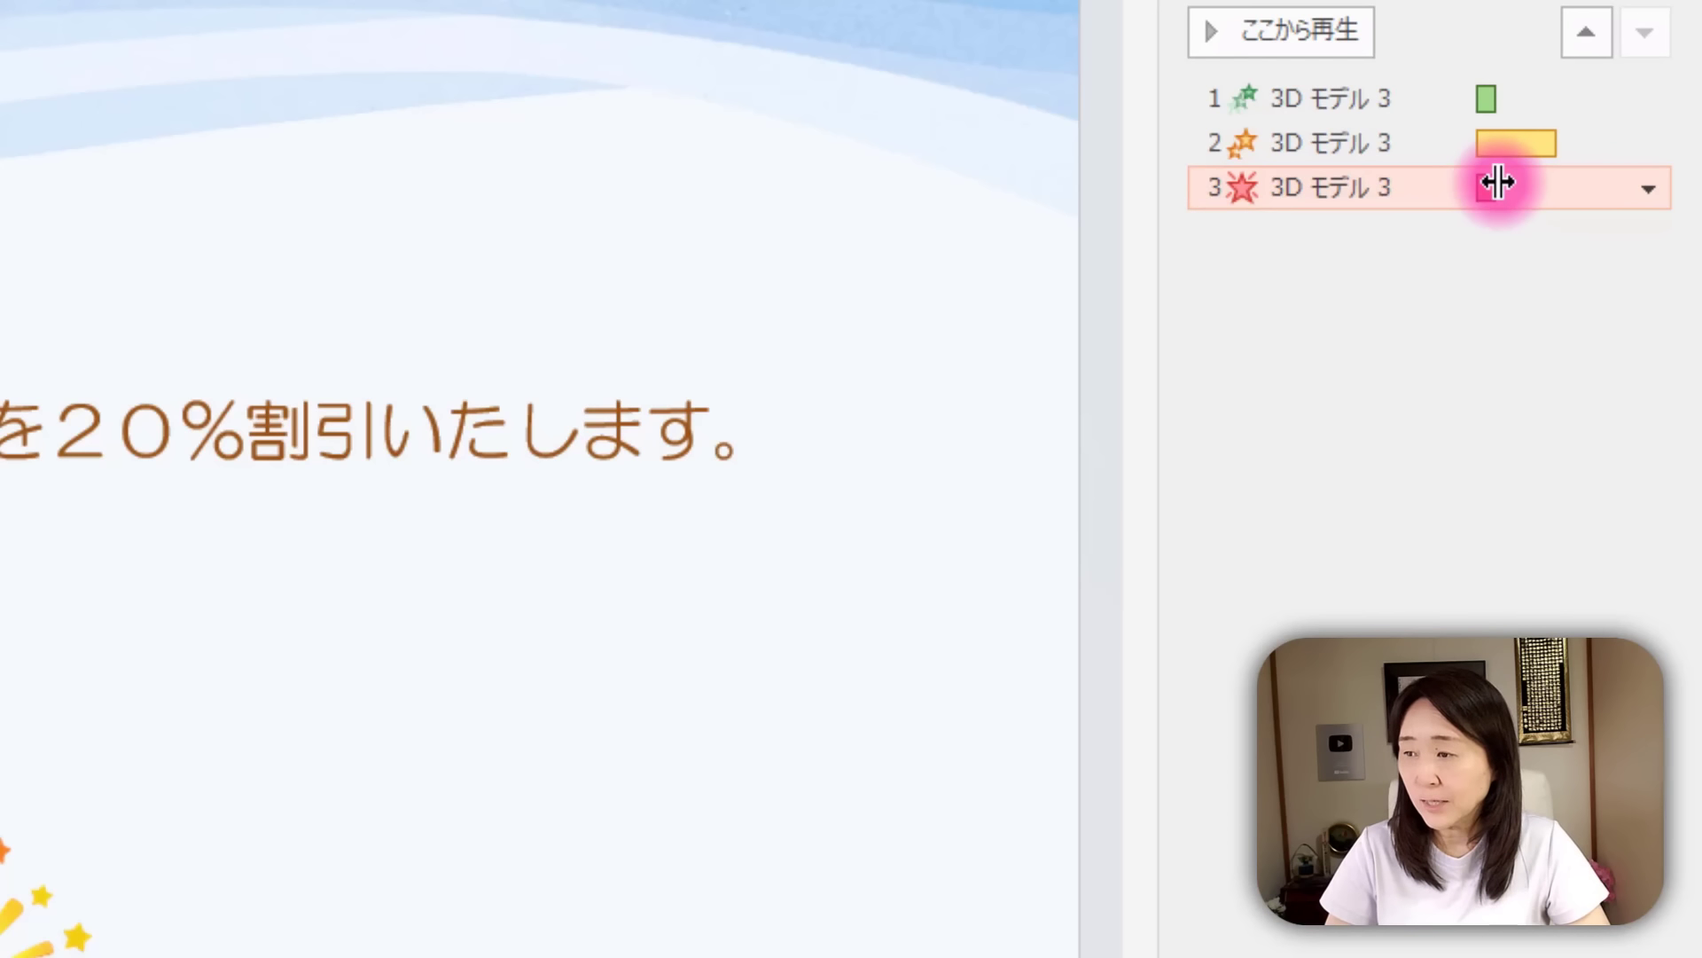
Stretch the third 3D Model 3 animation to end around 12.8 seconds and bring up its options menu.
{"action": "mouse_move", "coordinate": [1498, 183]}
{"action": "left_mouse_down"}
{"action": "mouse_move", "coordinate": [1657, 191]}
{"action": "mouse_move", "coordinate": [1603, 197]}
{"action": "left_mouse_up"}
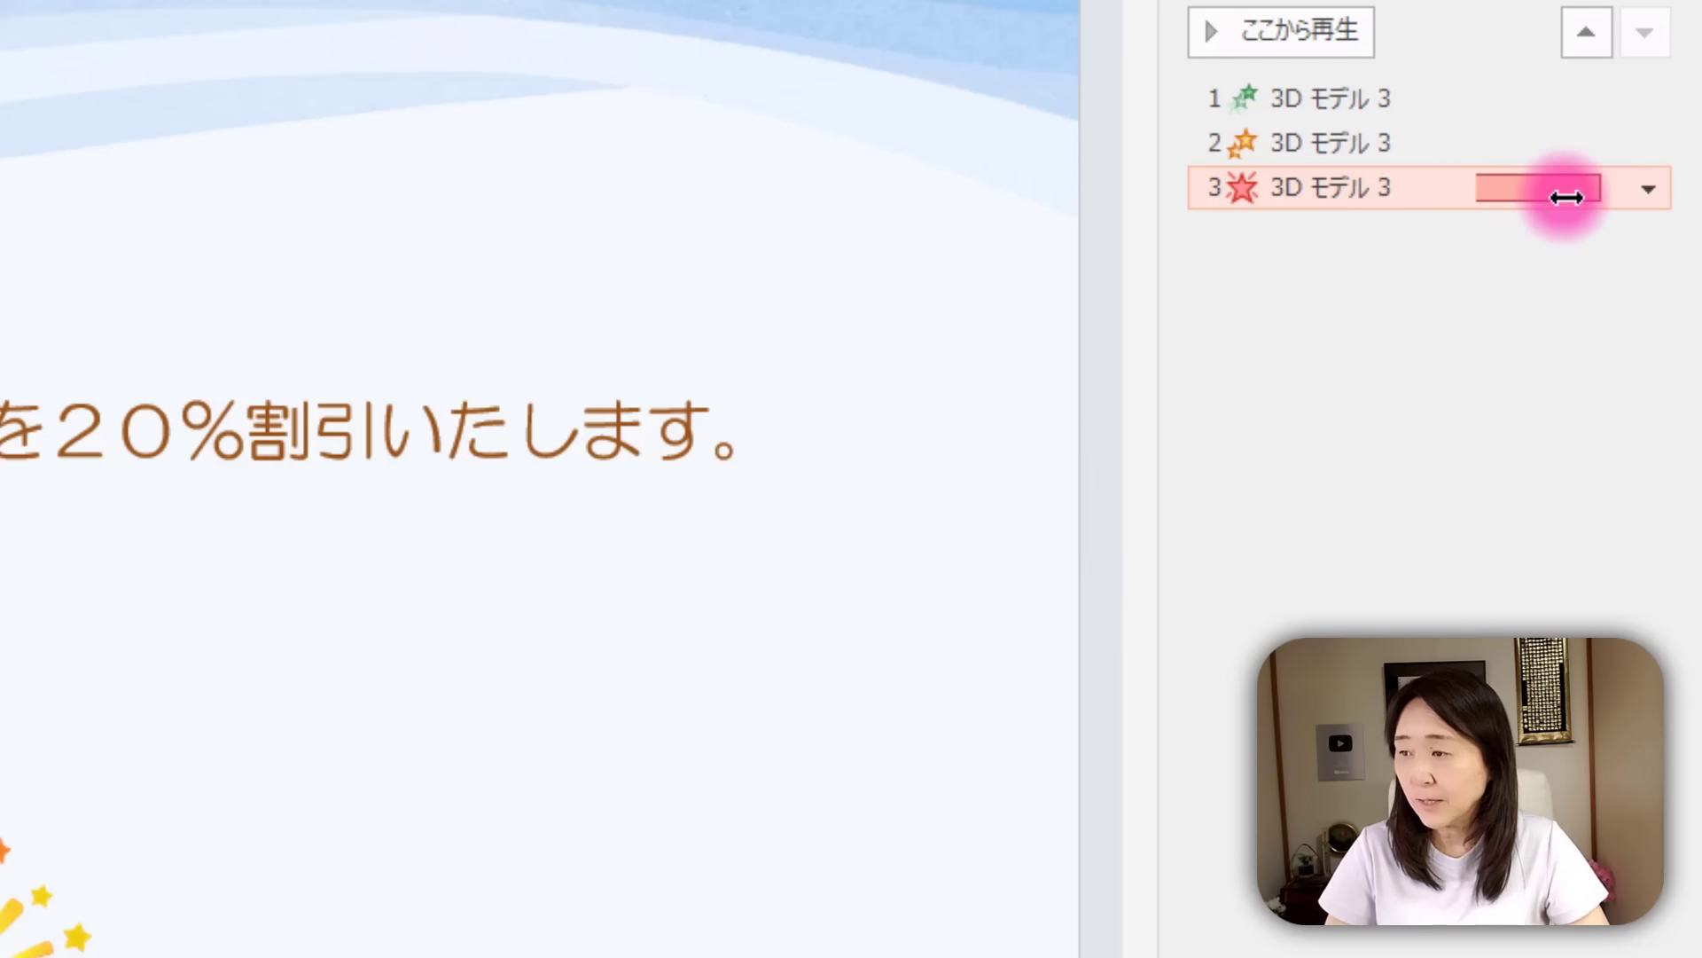
{"action": "left_click", "coordinate": [1649, 188]}
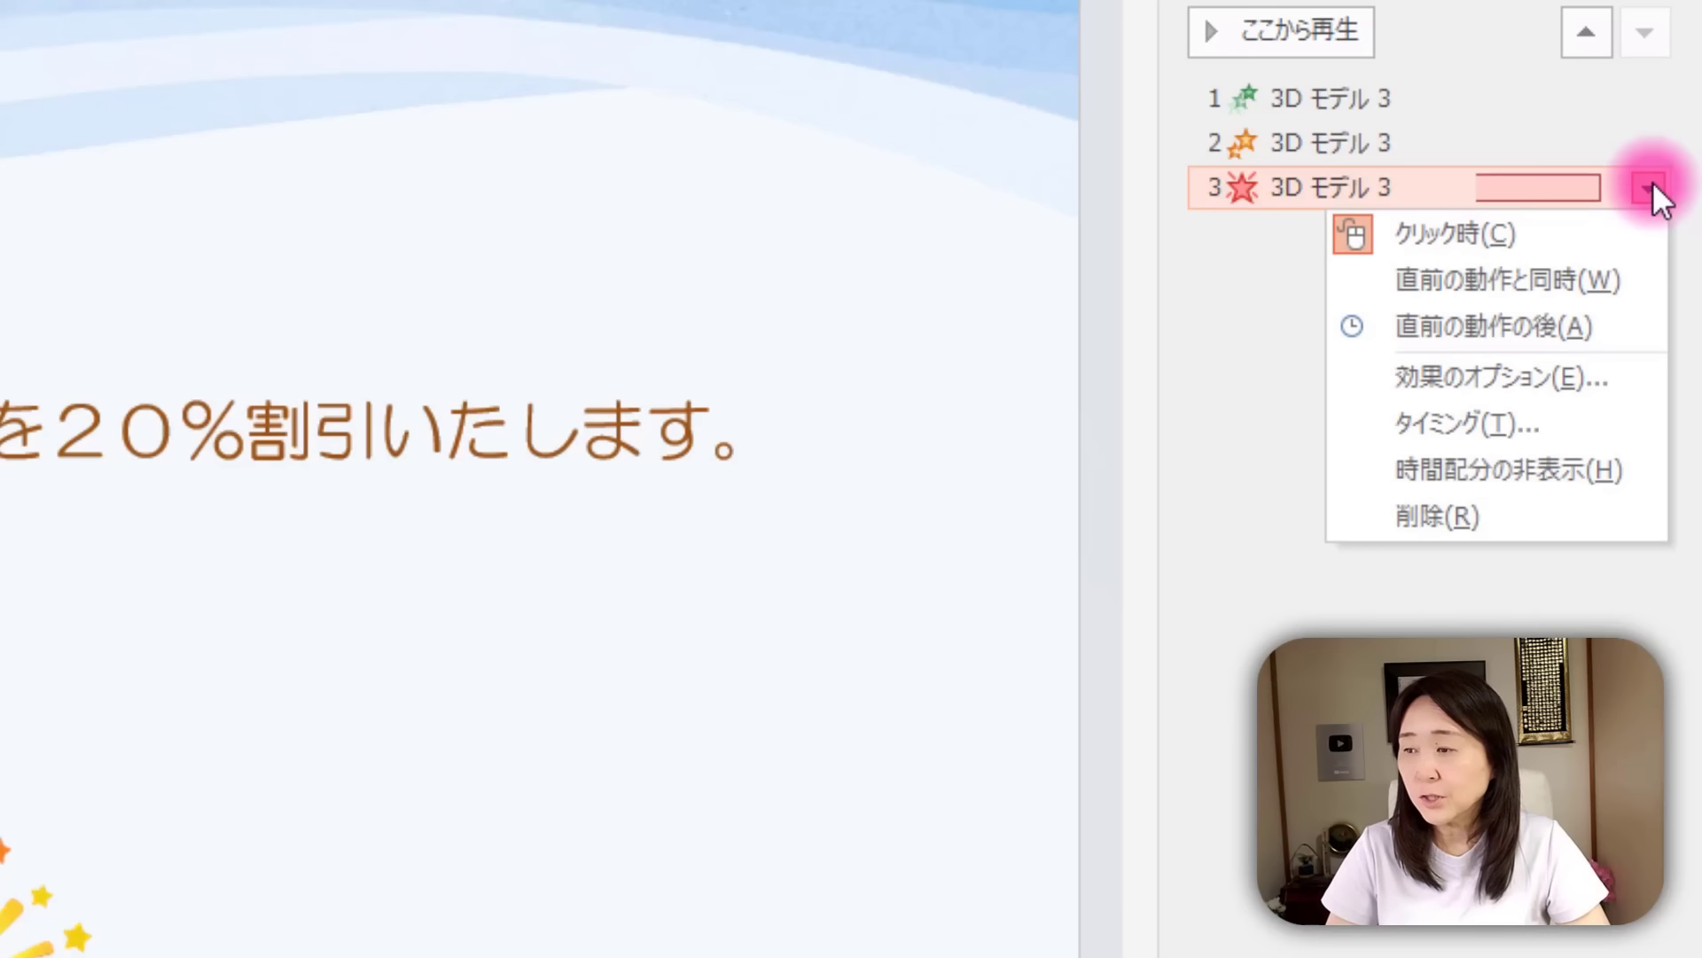
Set the Dissolve Out animation's duration to 13 seconds in its Timing options.
{"action": "left_click", "coordinate": [1573, 375]}
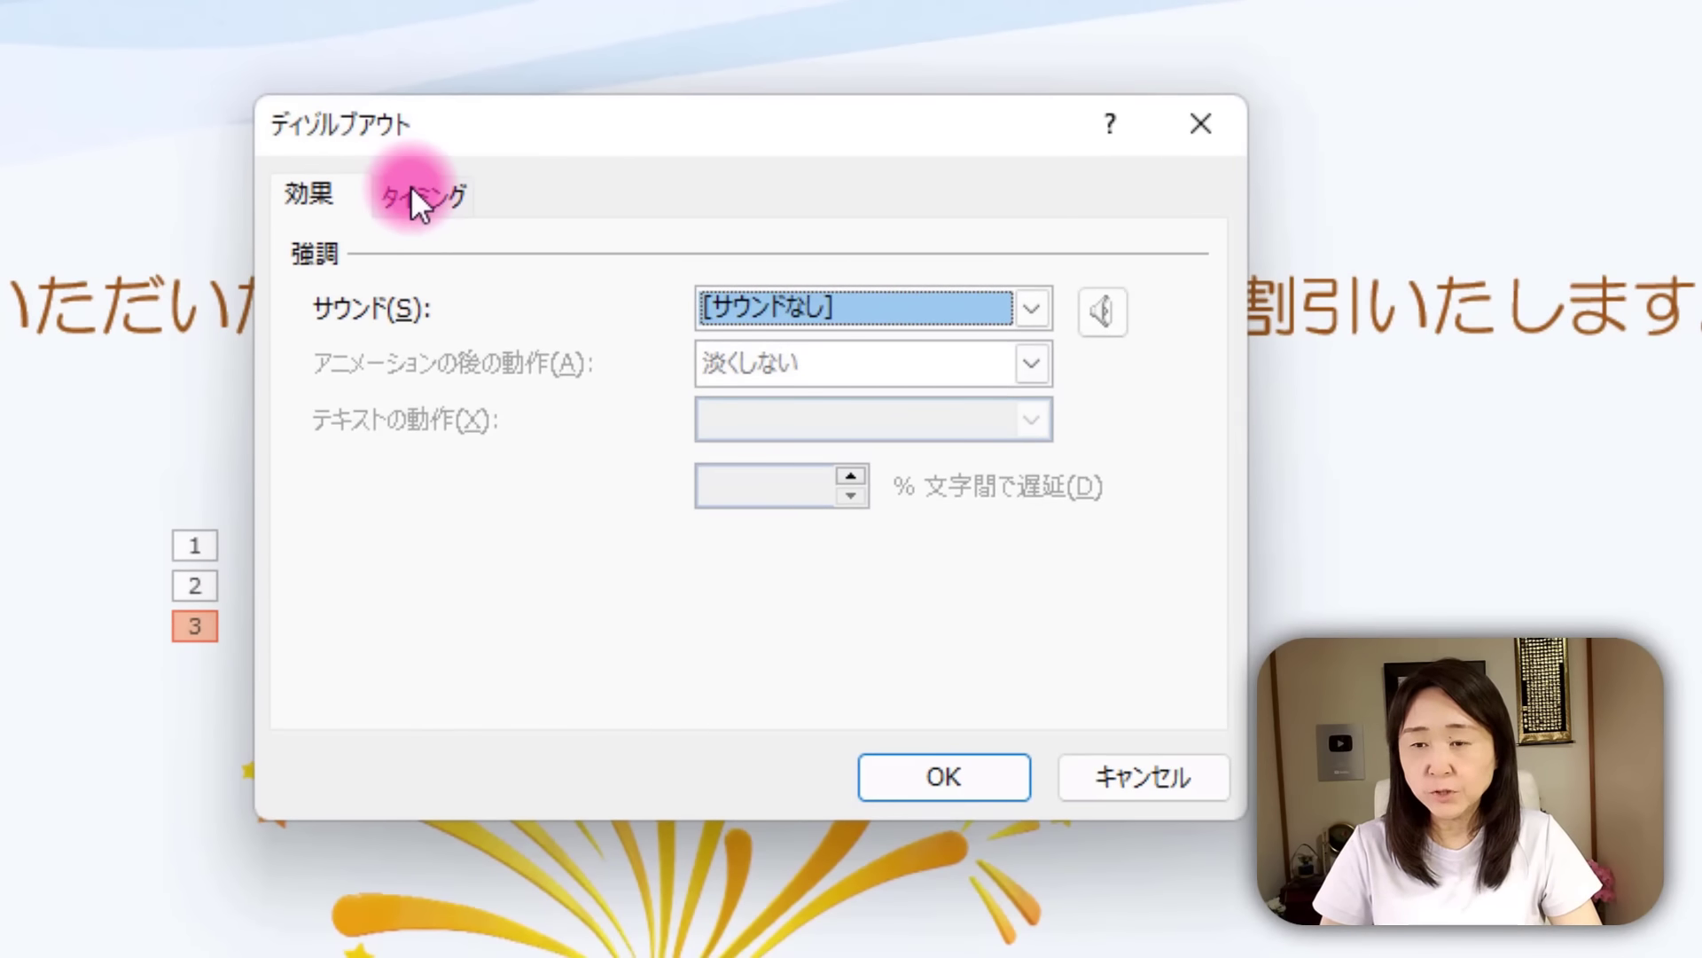
{"action": "left_click", "coordinate": [417, 200]}
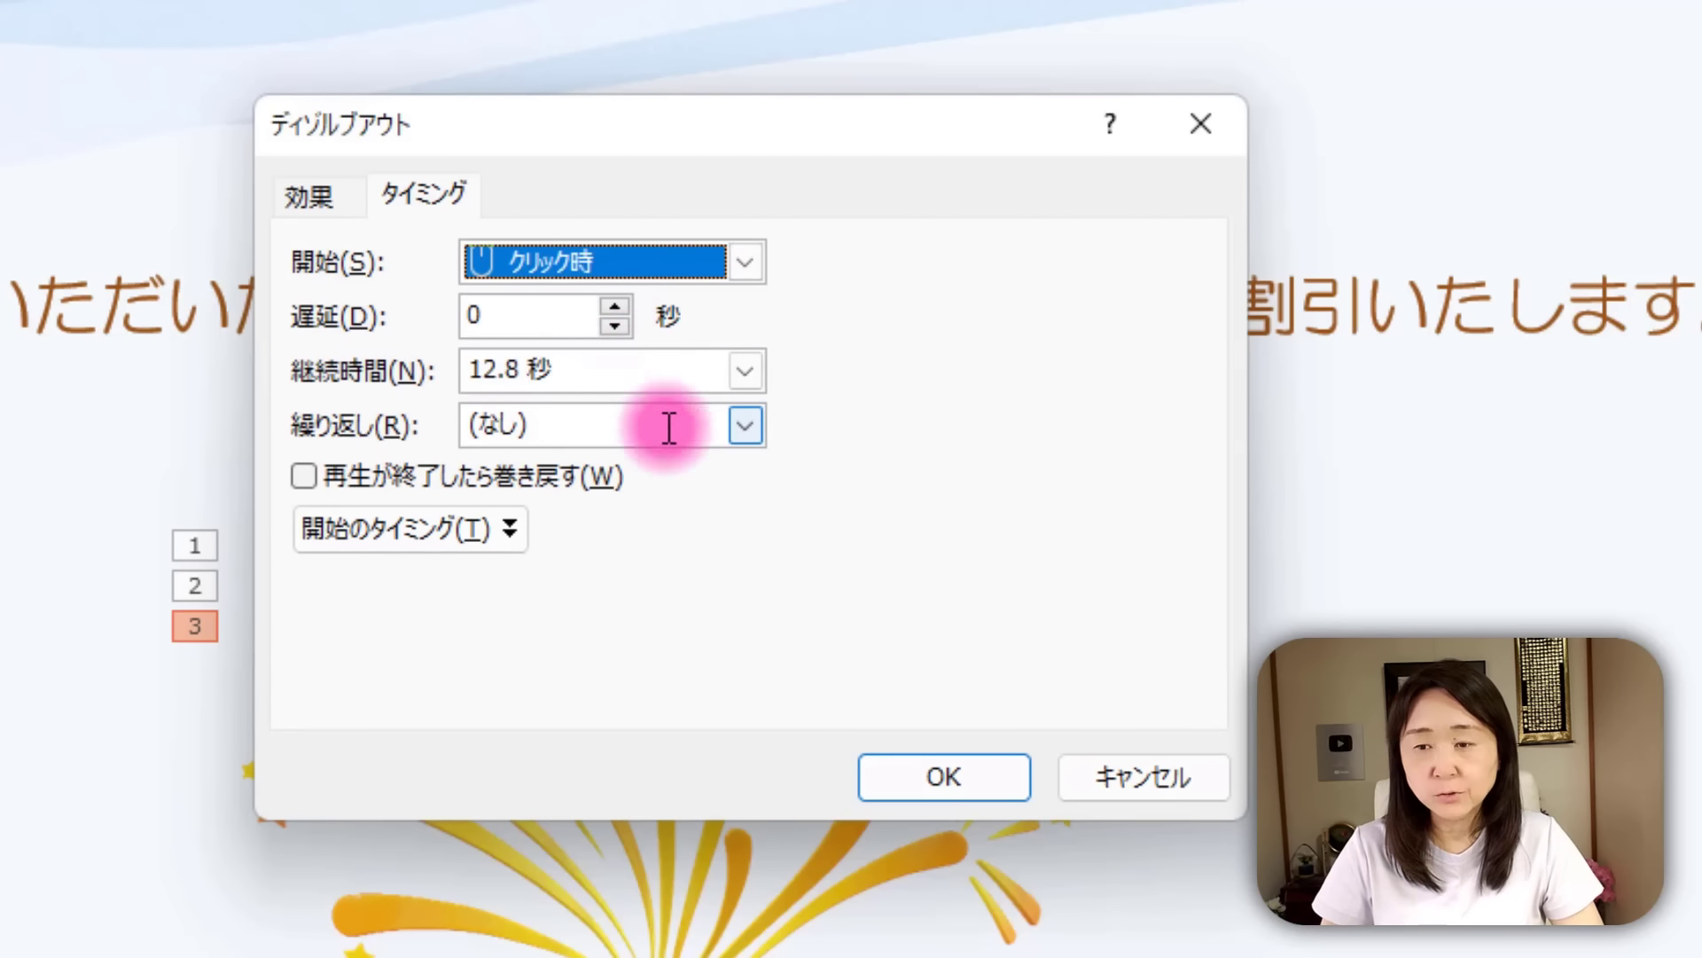
{"action": "left_click", "coordinate": [745, 371]}
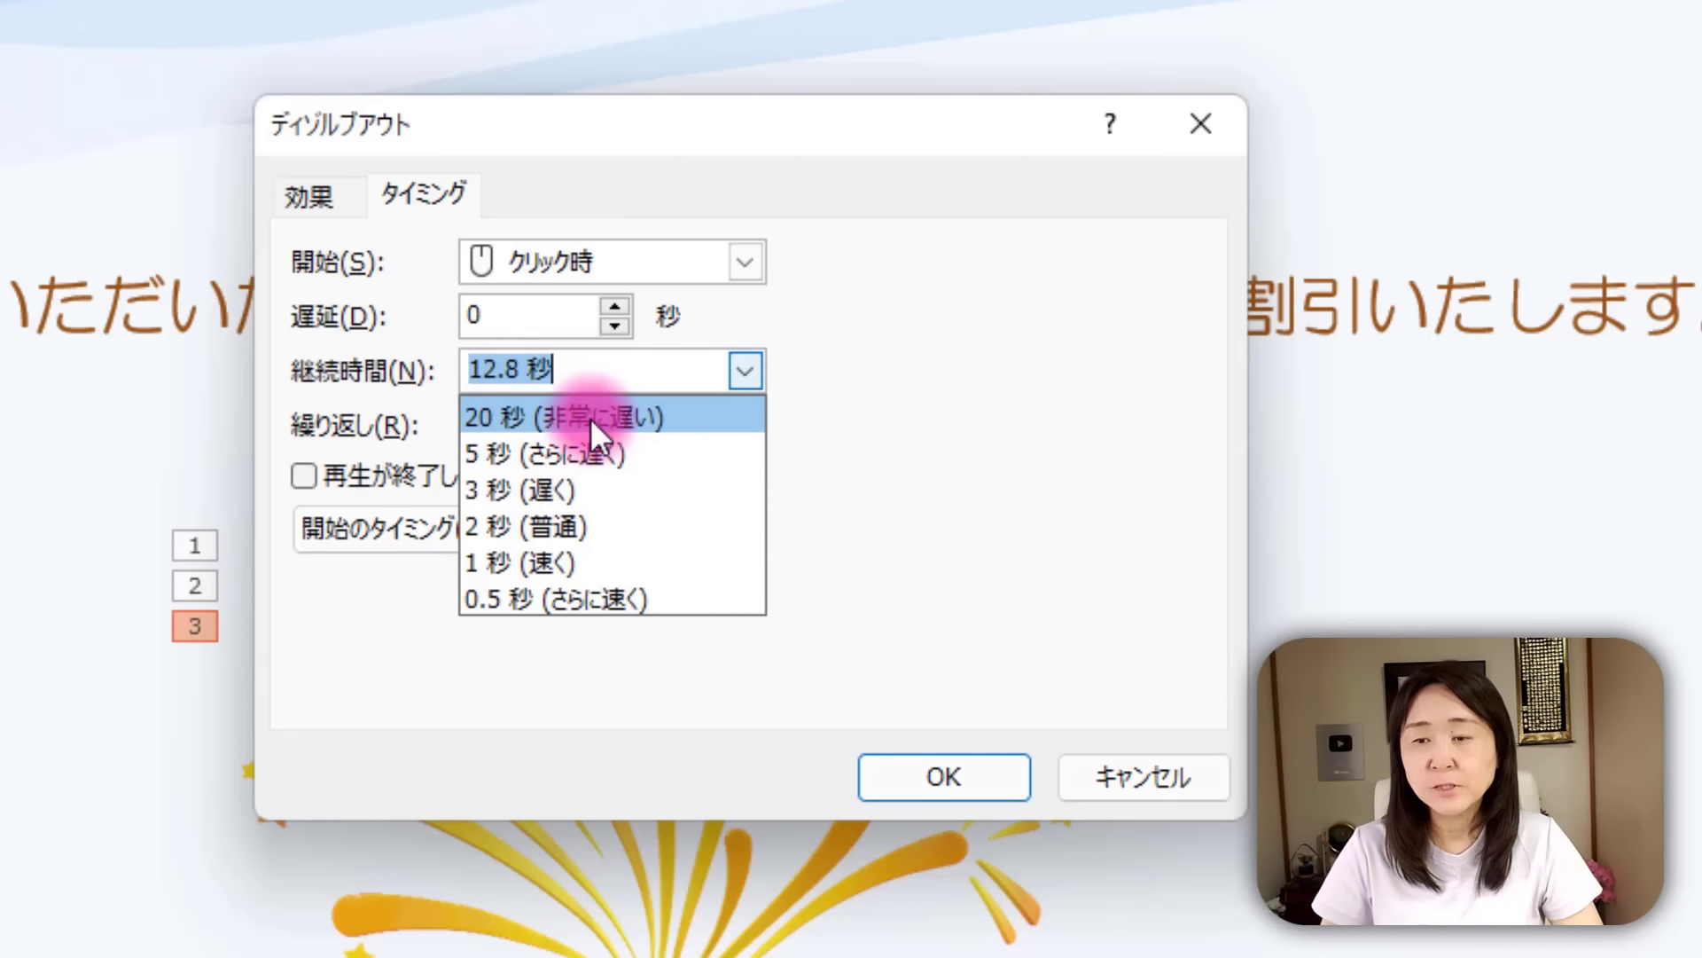
{"action": "left_click", "coordinate": [571, 374]}
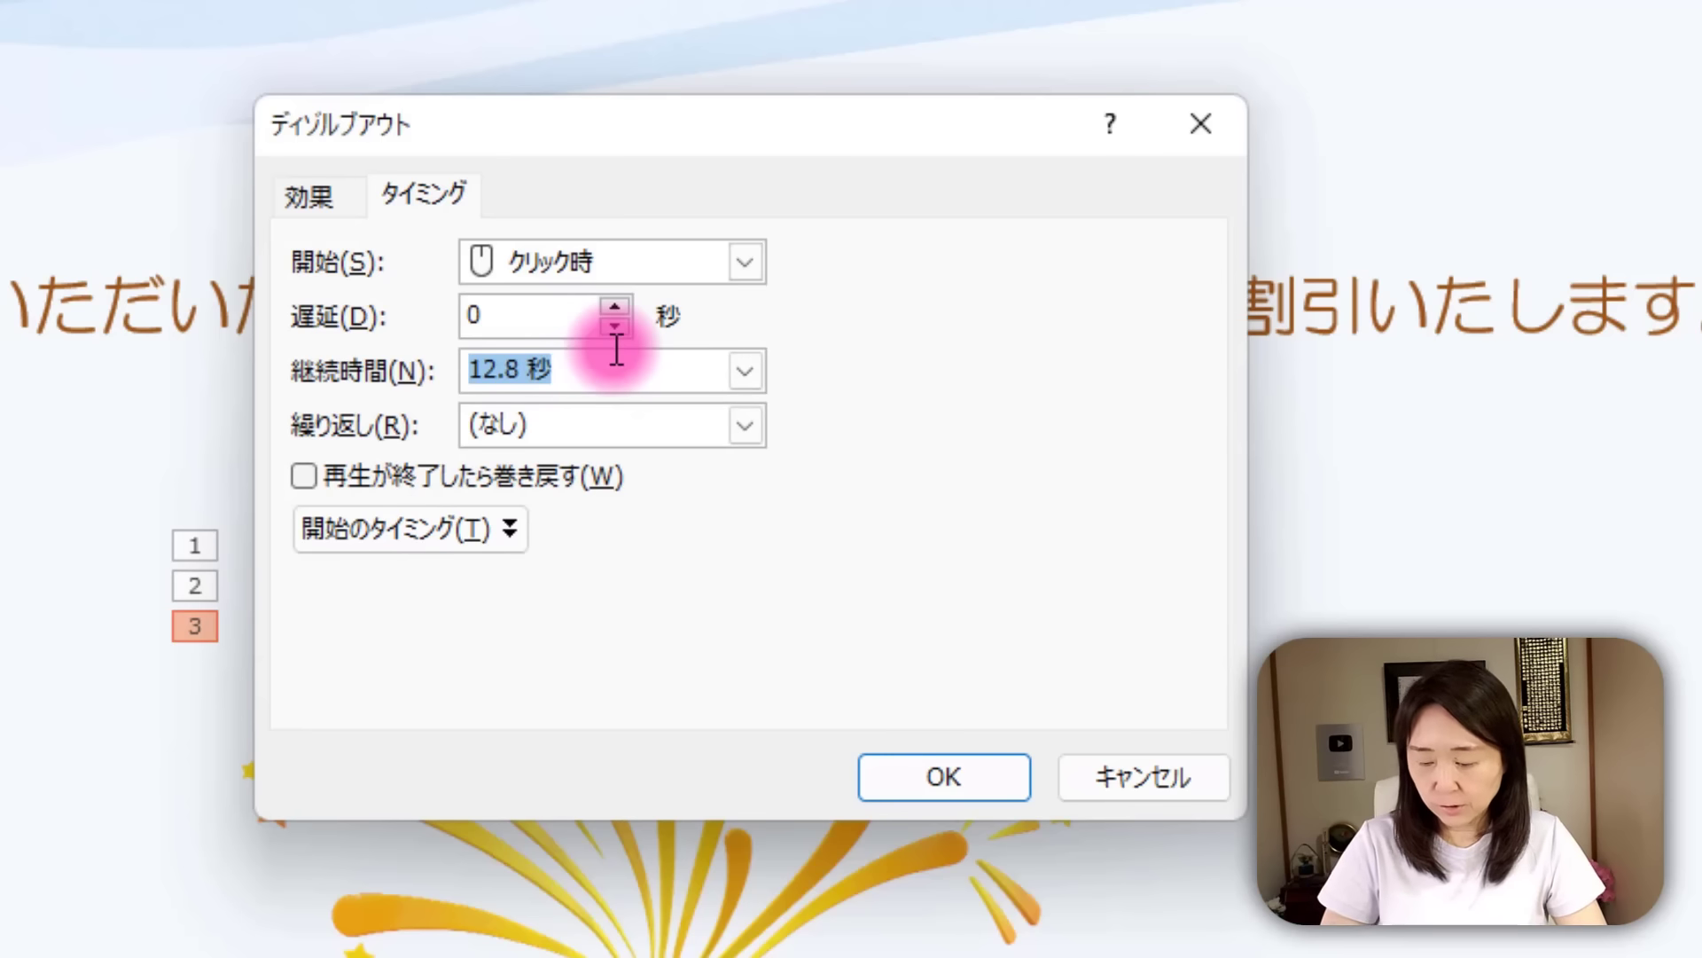
{"action": "type", "text": "13"}
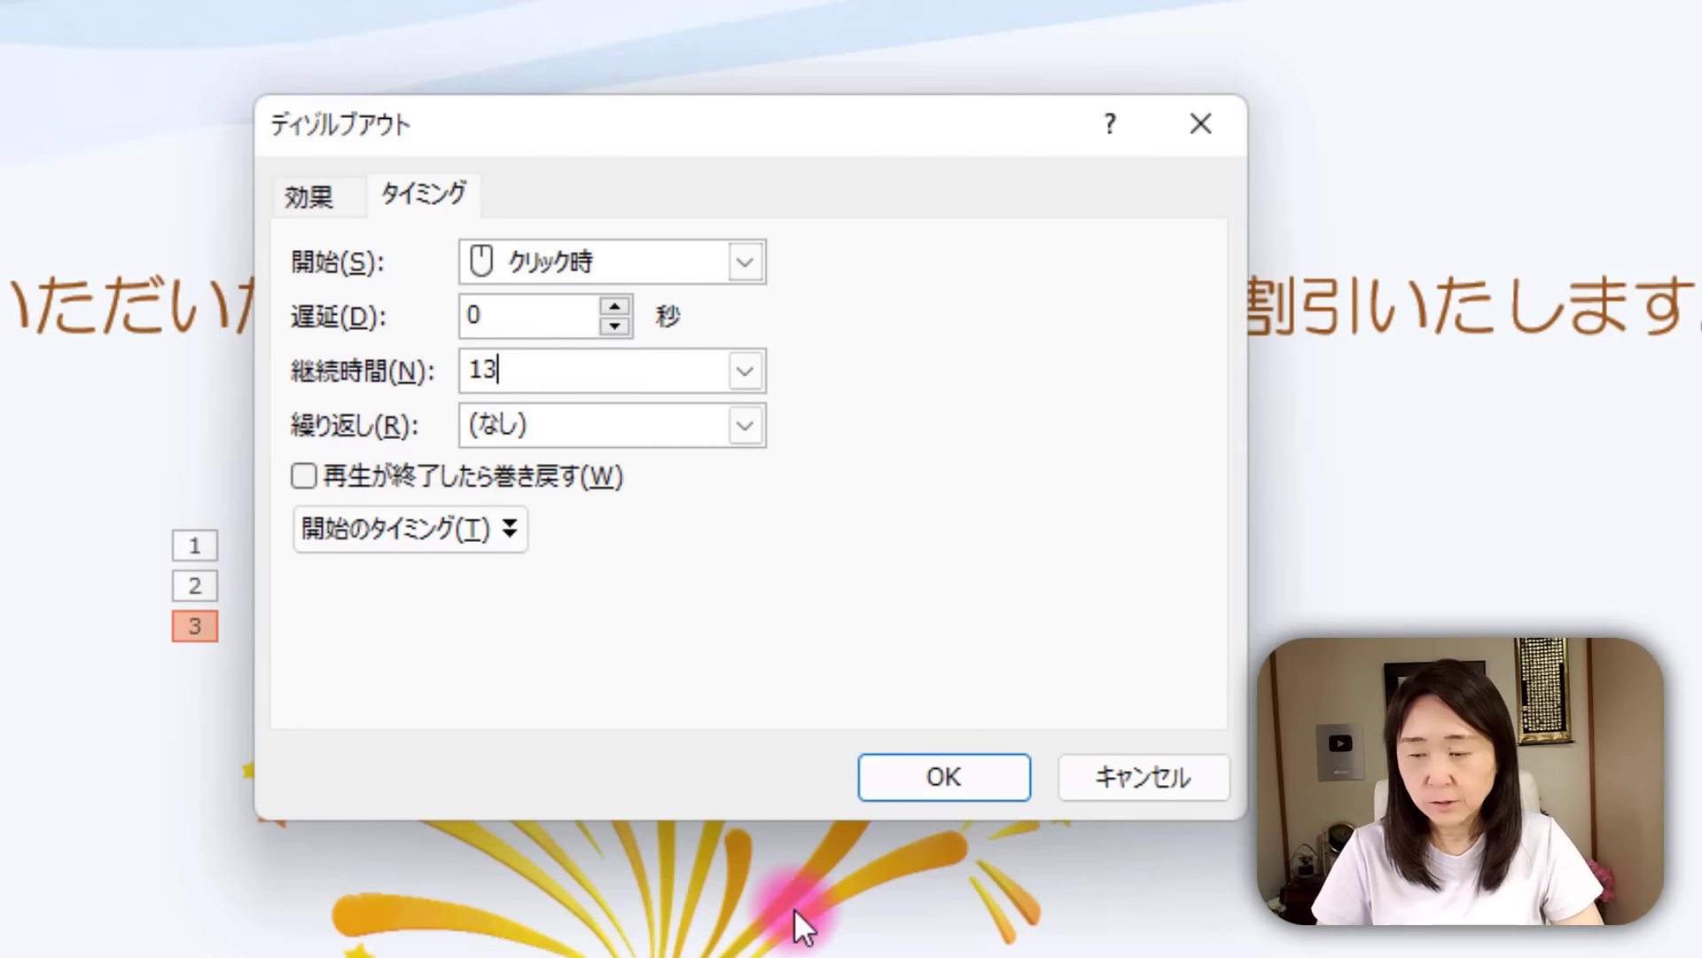
{"action": "left_click", "coordinate": [1013, 769]}
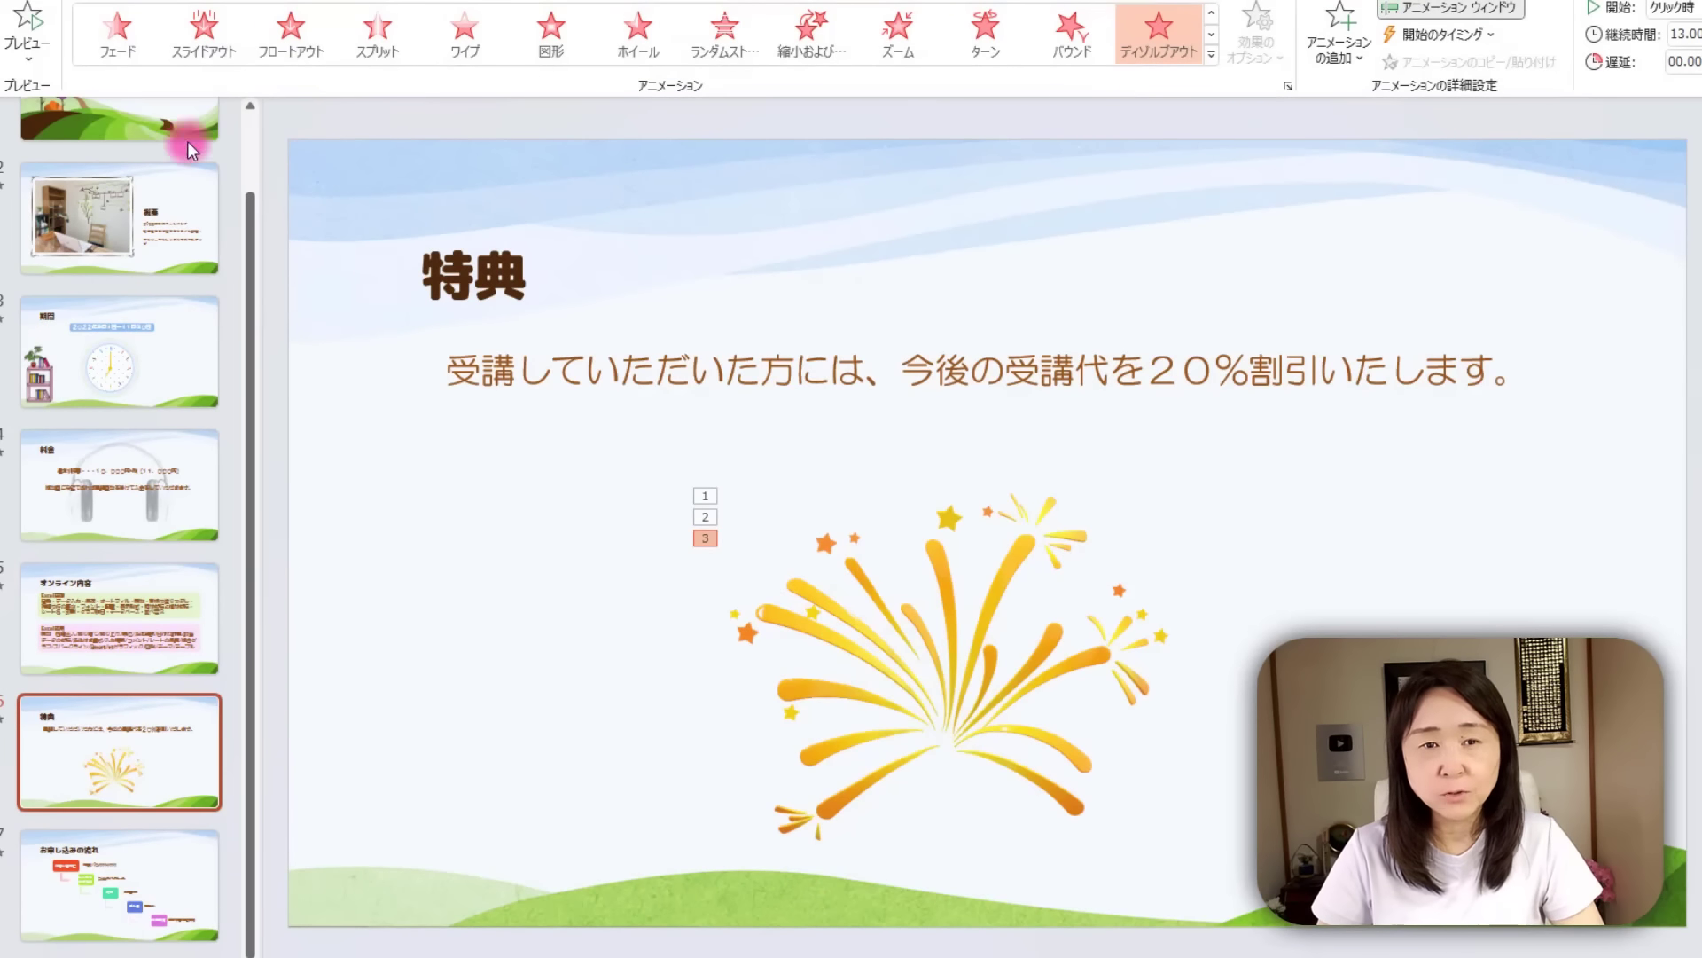
Preview the slide, change the dissolve-out duration to 7 seconds, and preview it again.
{"action": "left_click", "coordinate": [25, 12]}
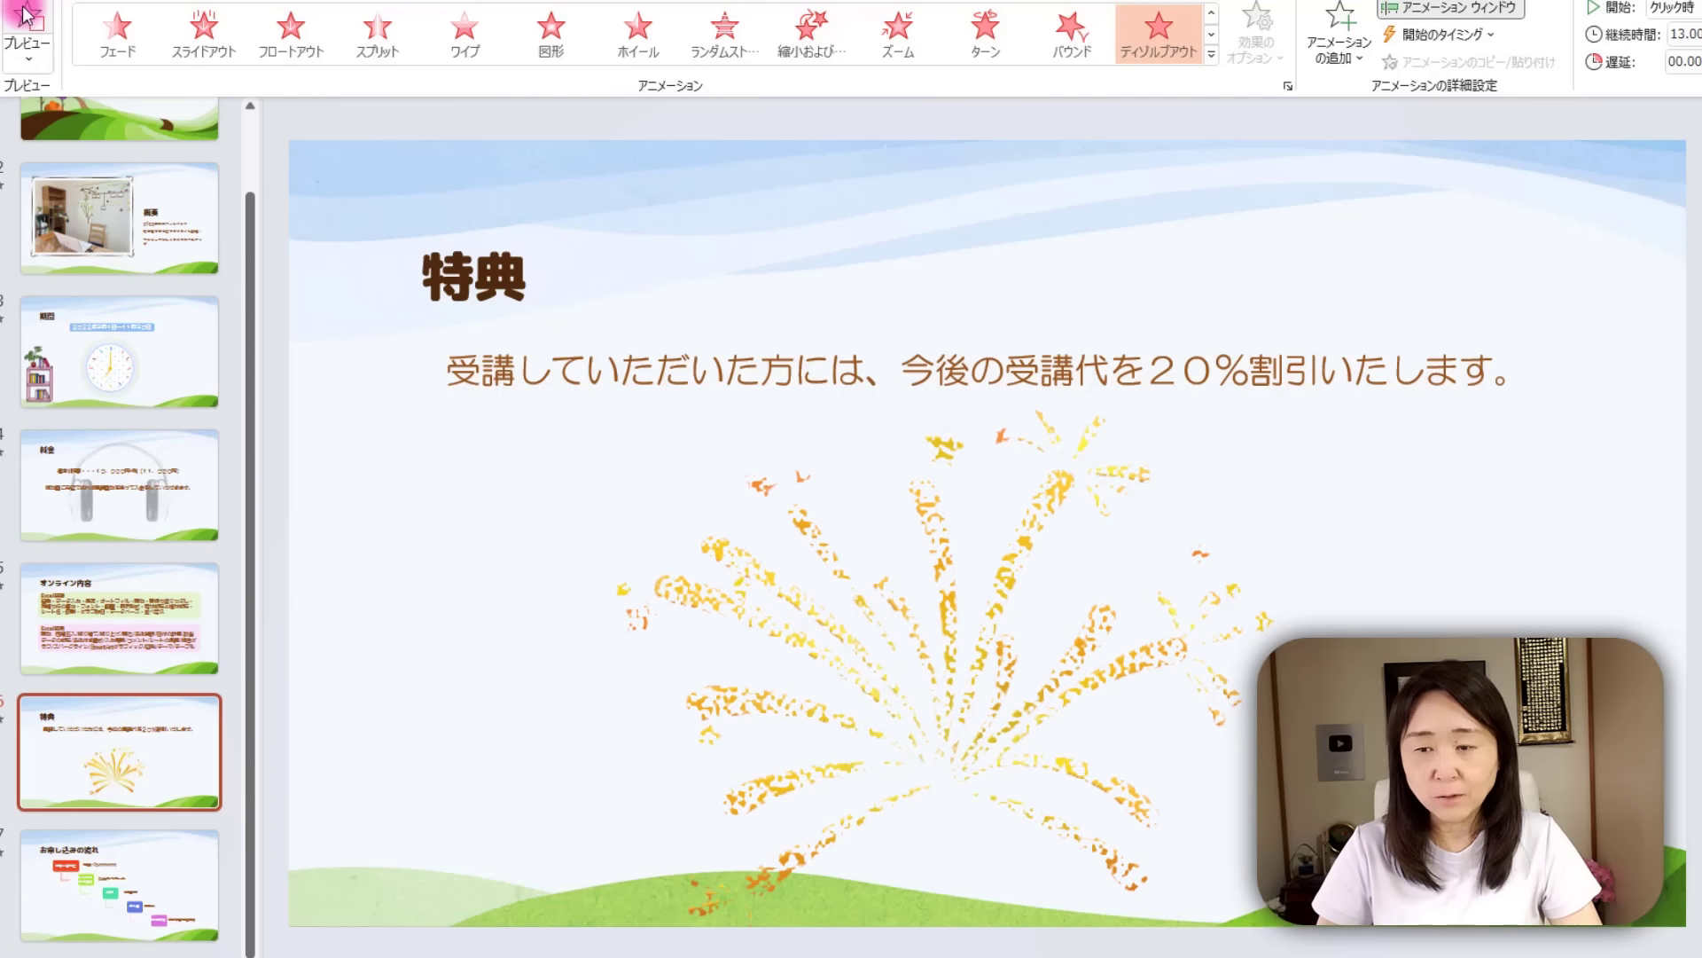
{"action": "left_click", "coordinate": [791, 598]}
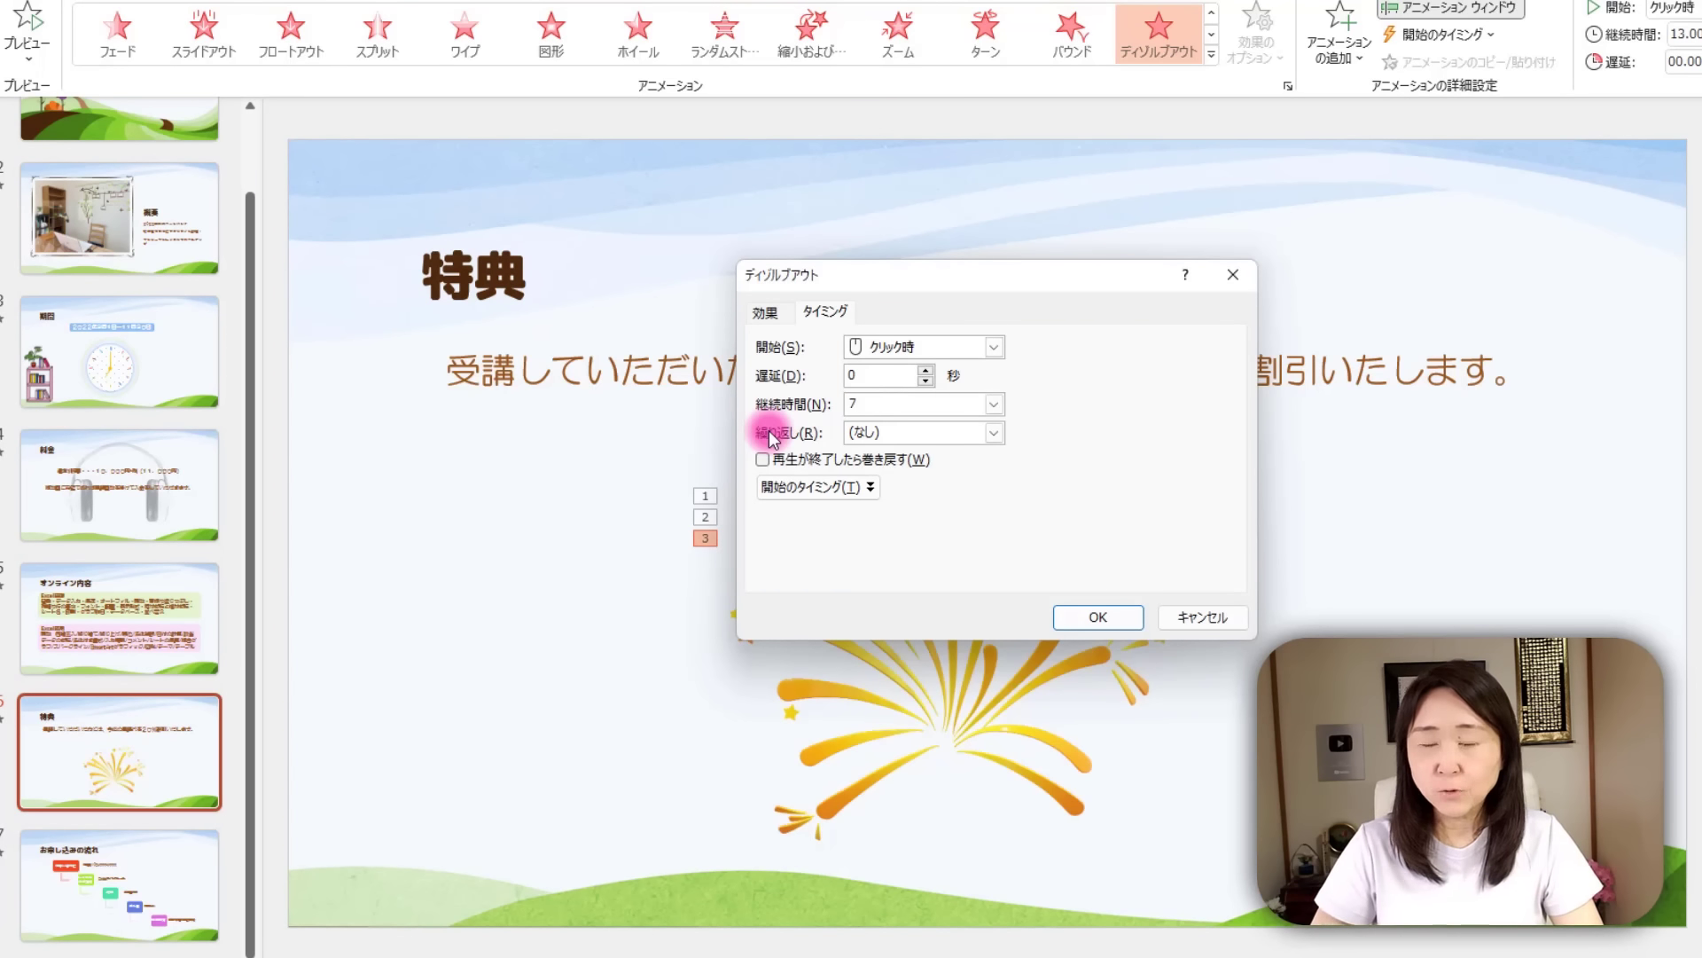
{"action": "left_click", "coordinate": [1115, 615]}
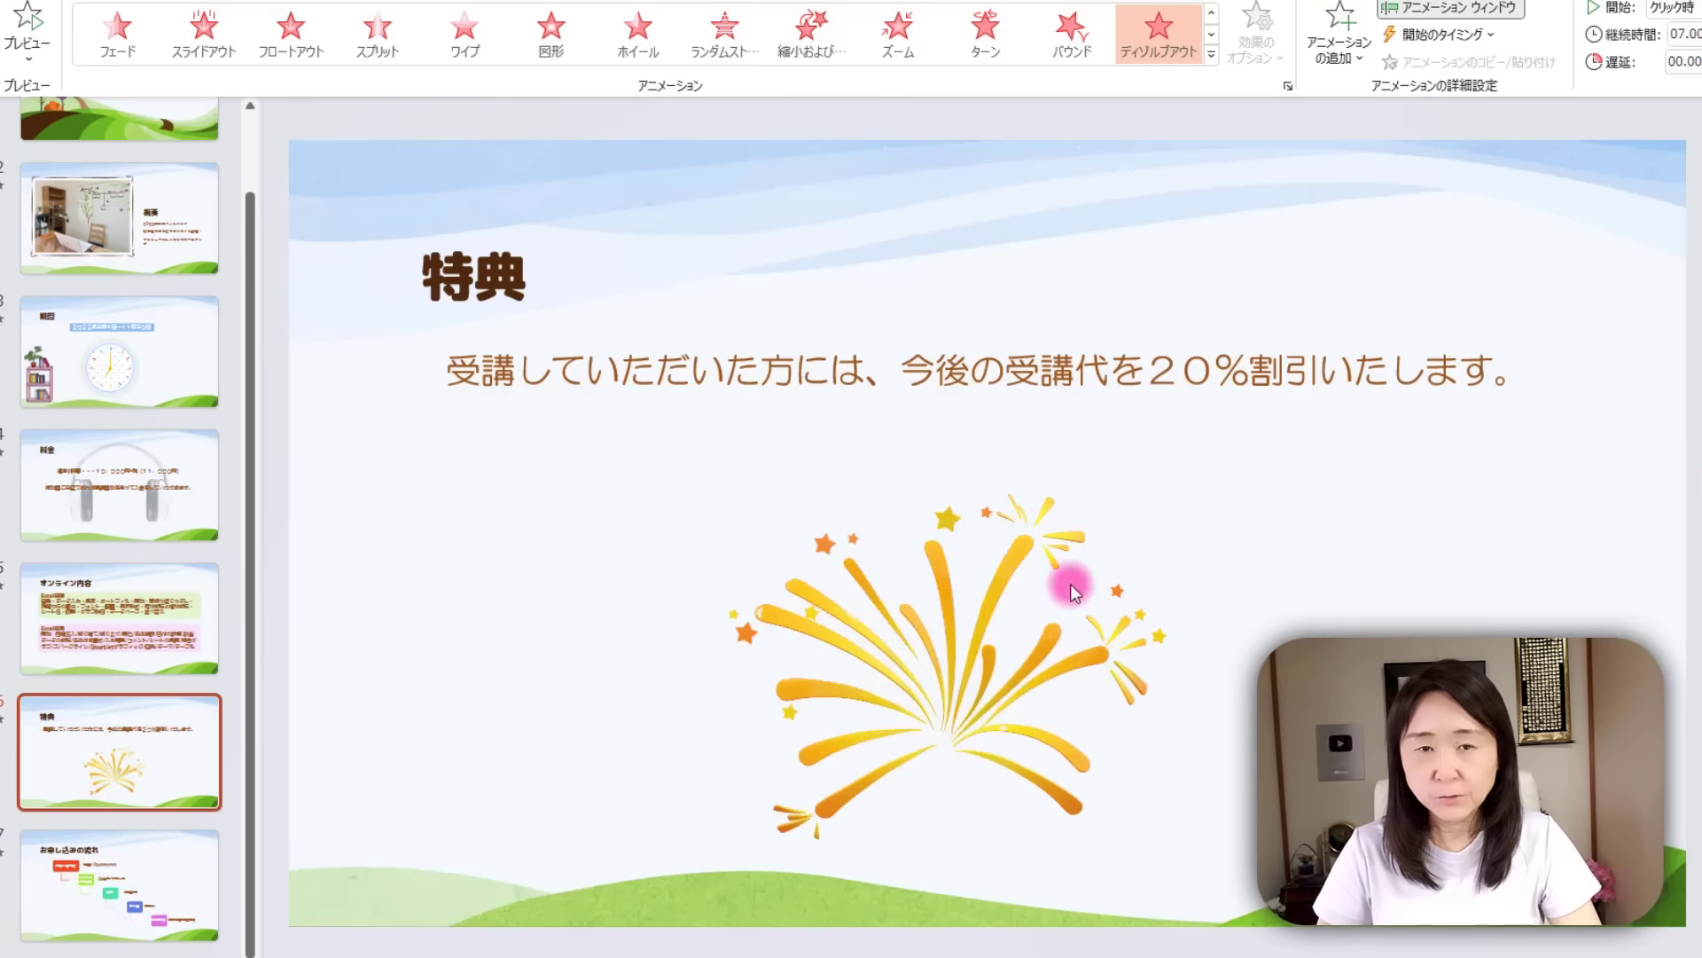
{"action": "left_click", "coordinate": [27, 18]}
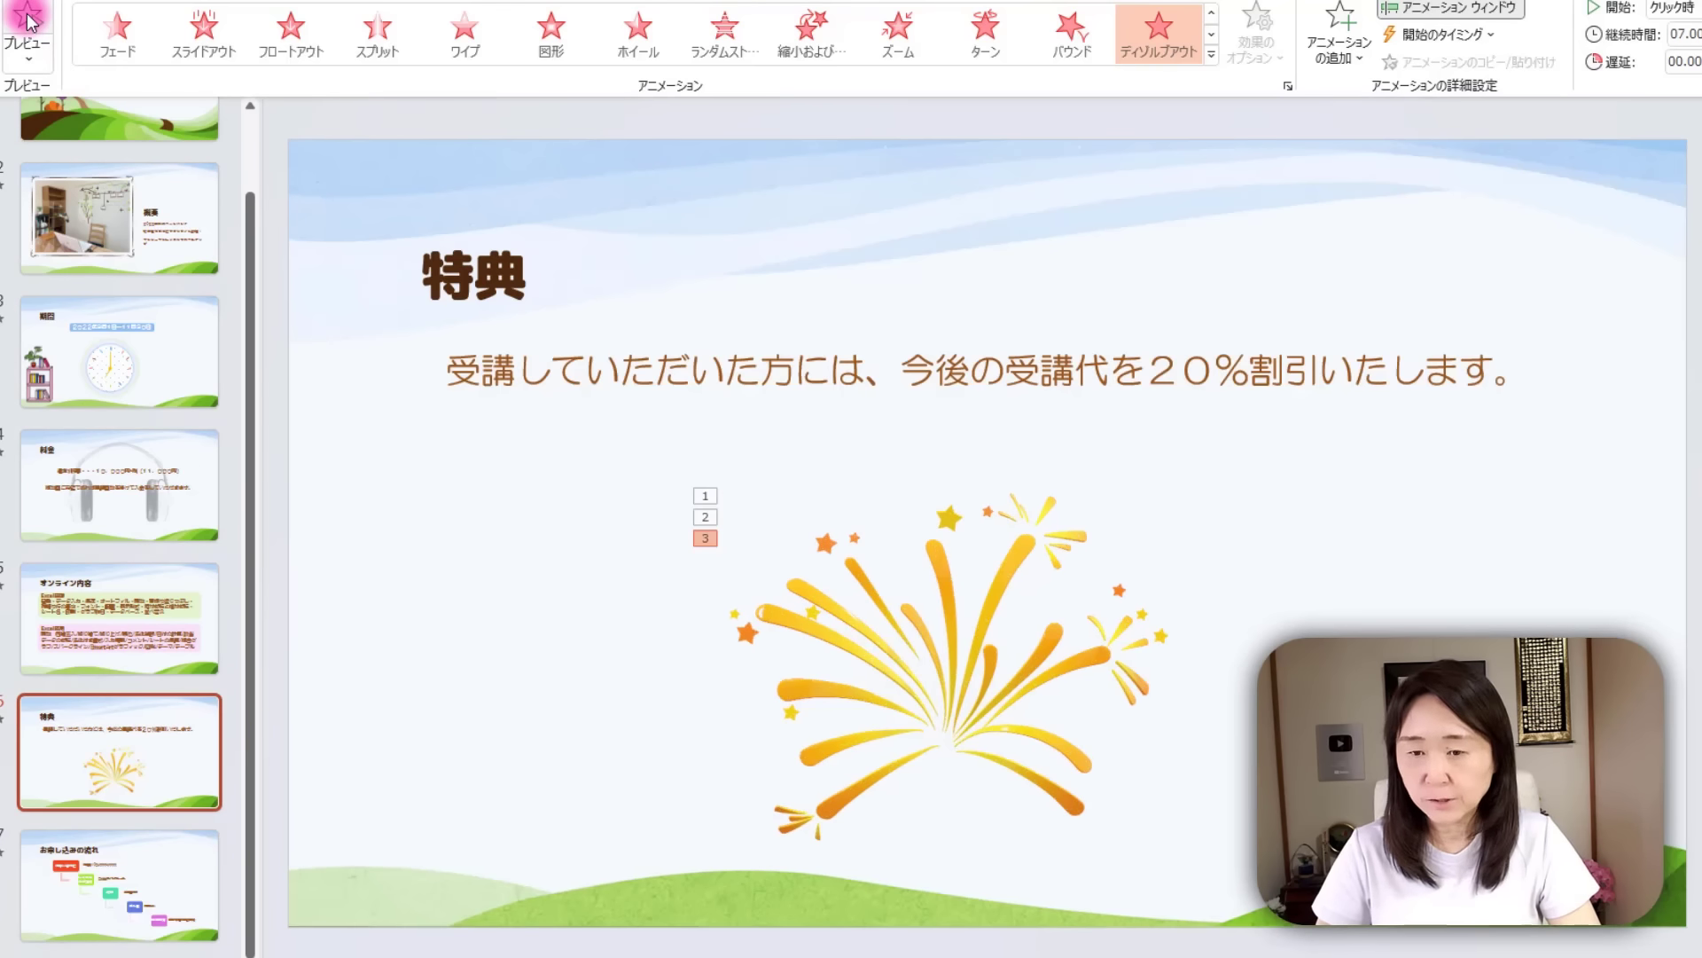
{"action": "left_click", "coordinate": [29, 18]}
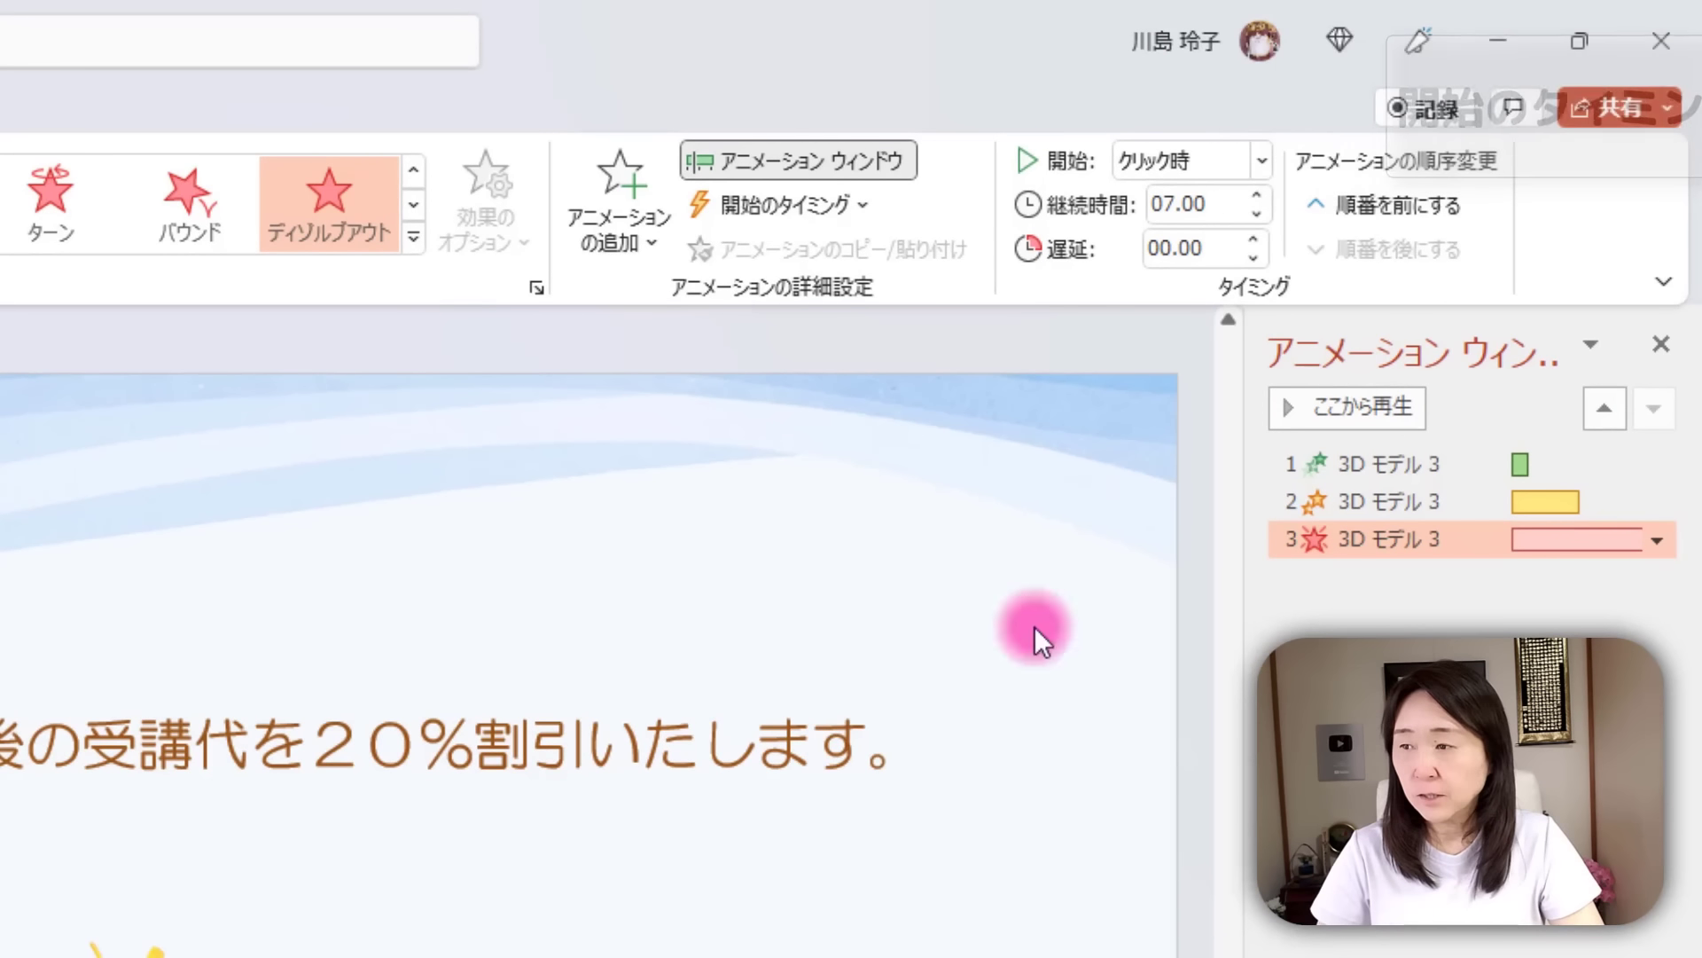
Make the second 3D Model 3 animation start After Previous.
{"action": "left_click", "coordinate": [1392, 498]}
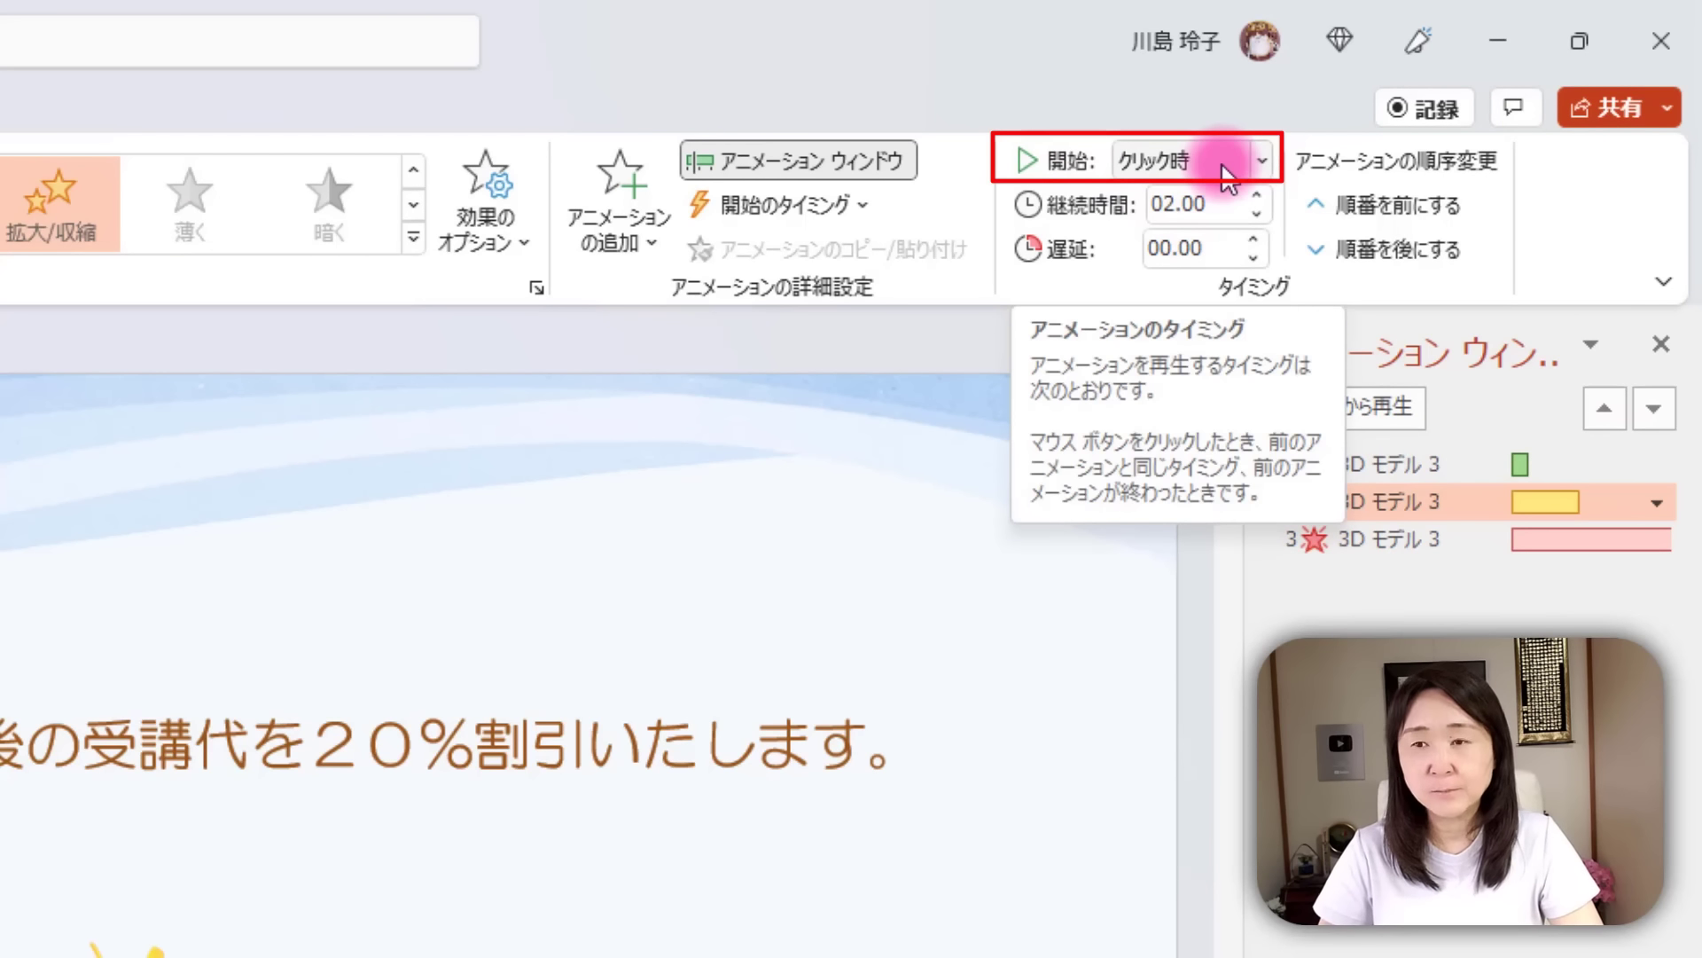
{"action": "left_click", "coordinate": [1392, 463]}
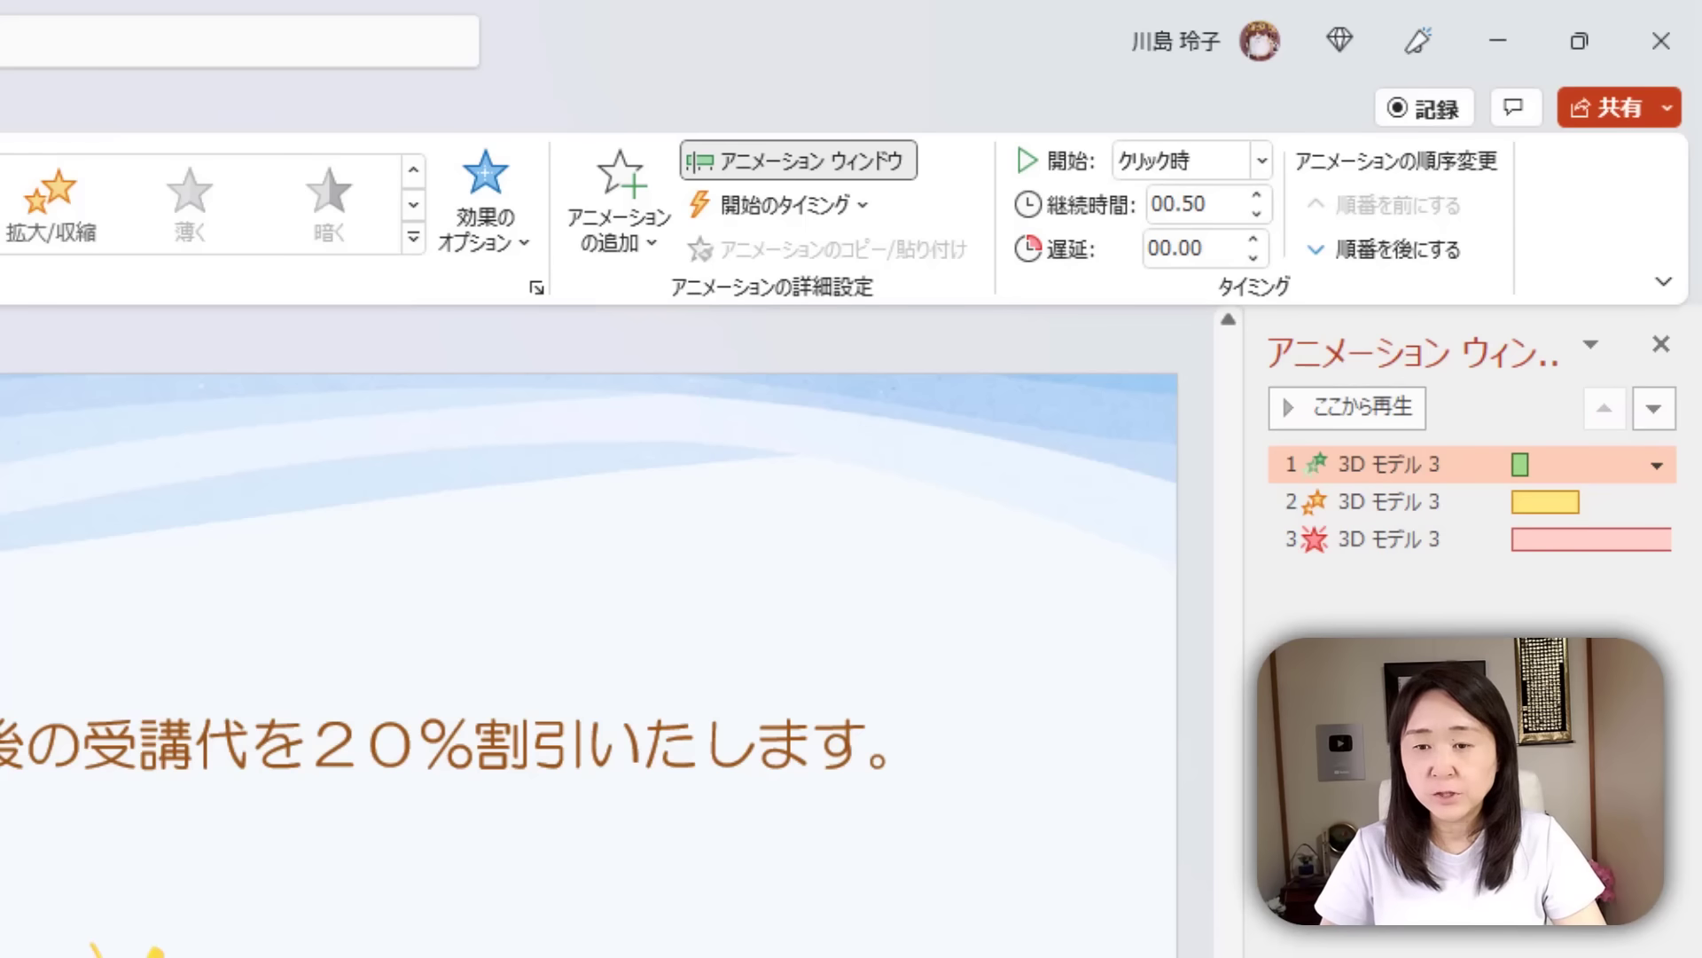
{"action": "left_click", "coordinate": [1389, 454]}
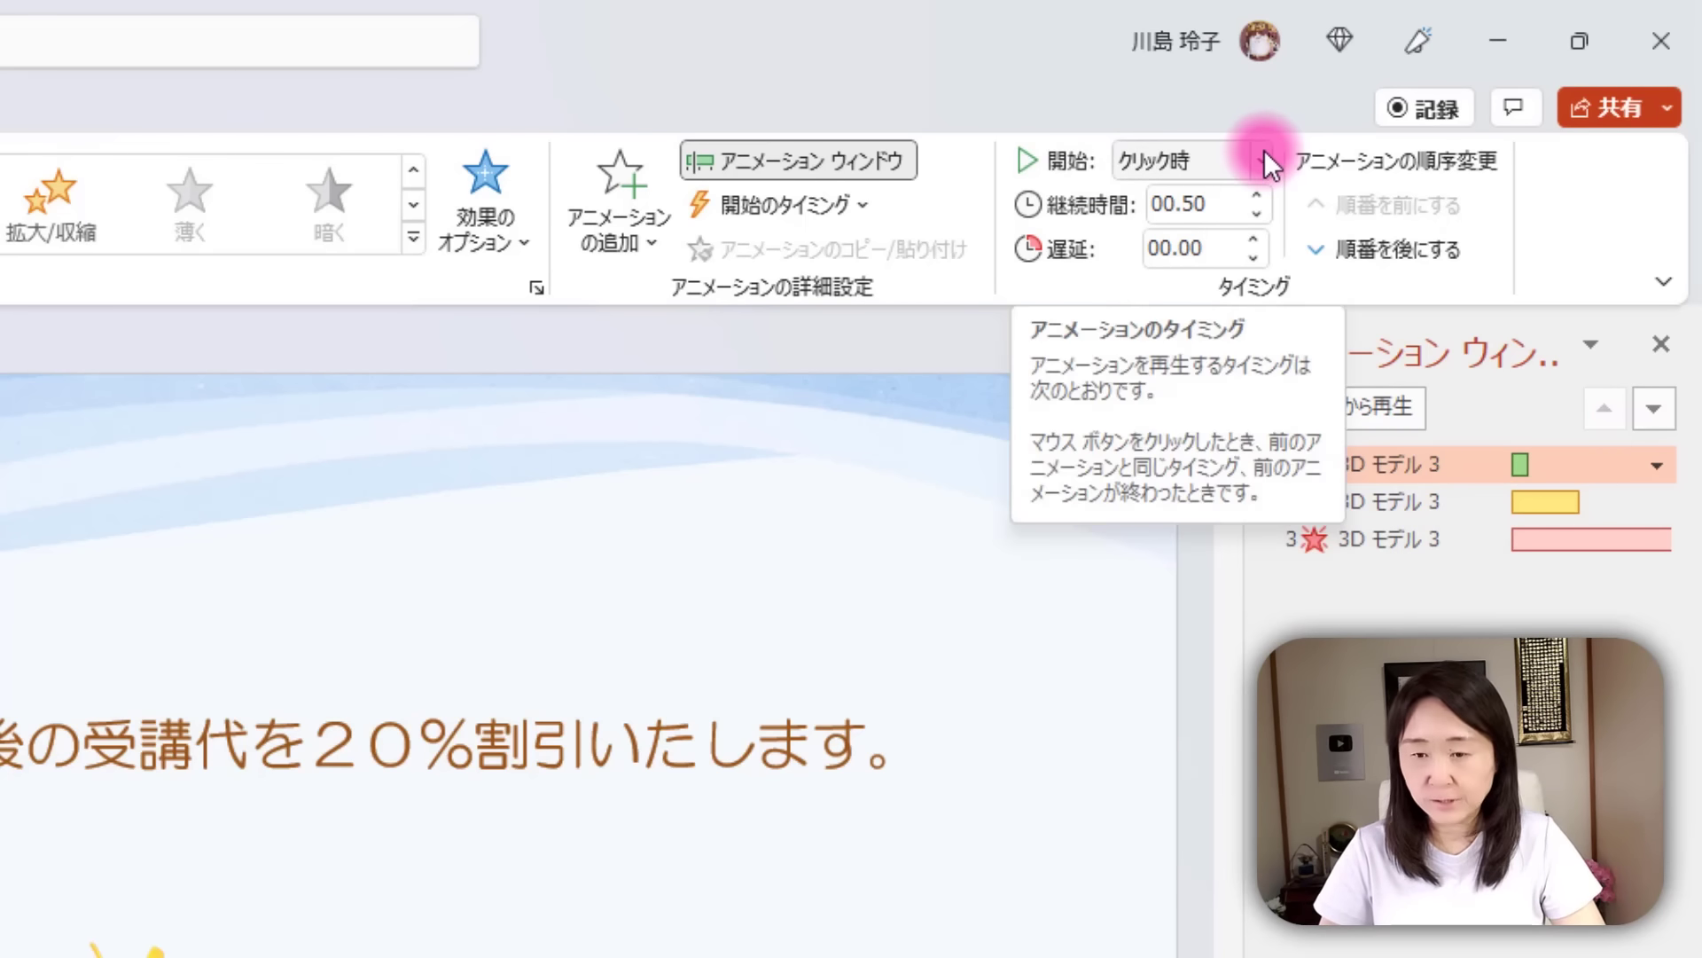
{"action": "left_click_drag", "start_coordinate": [1383, 502], "coordinate": [1419, 512]}
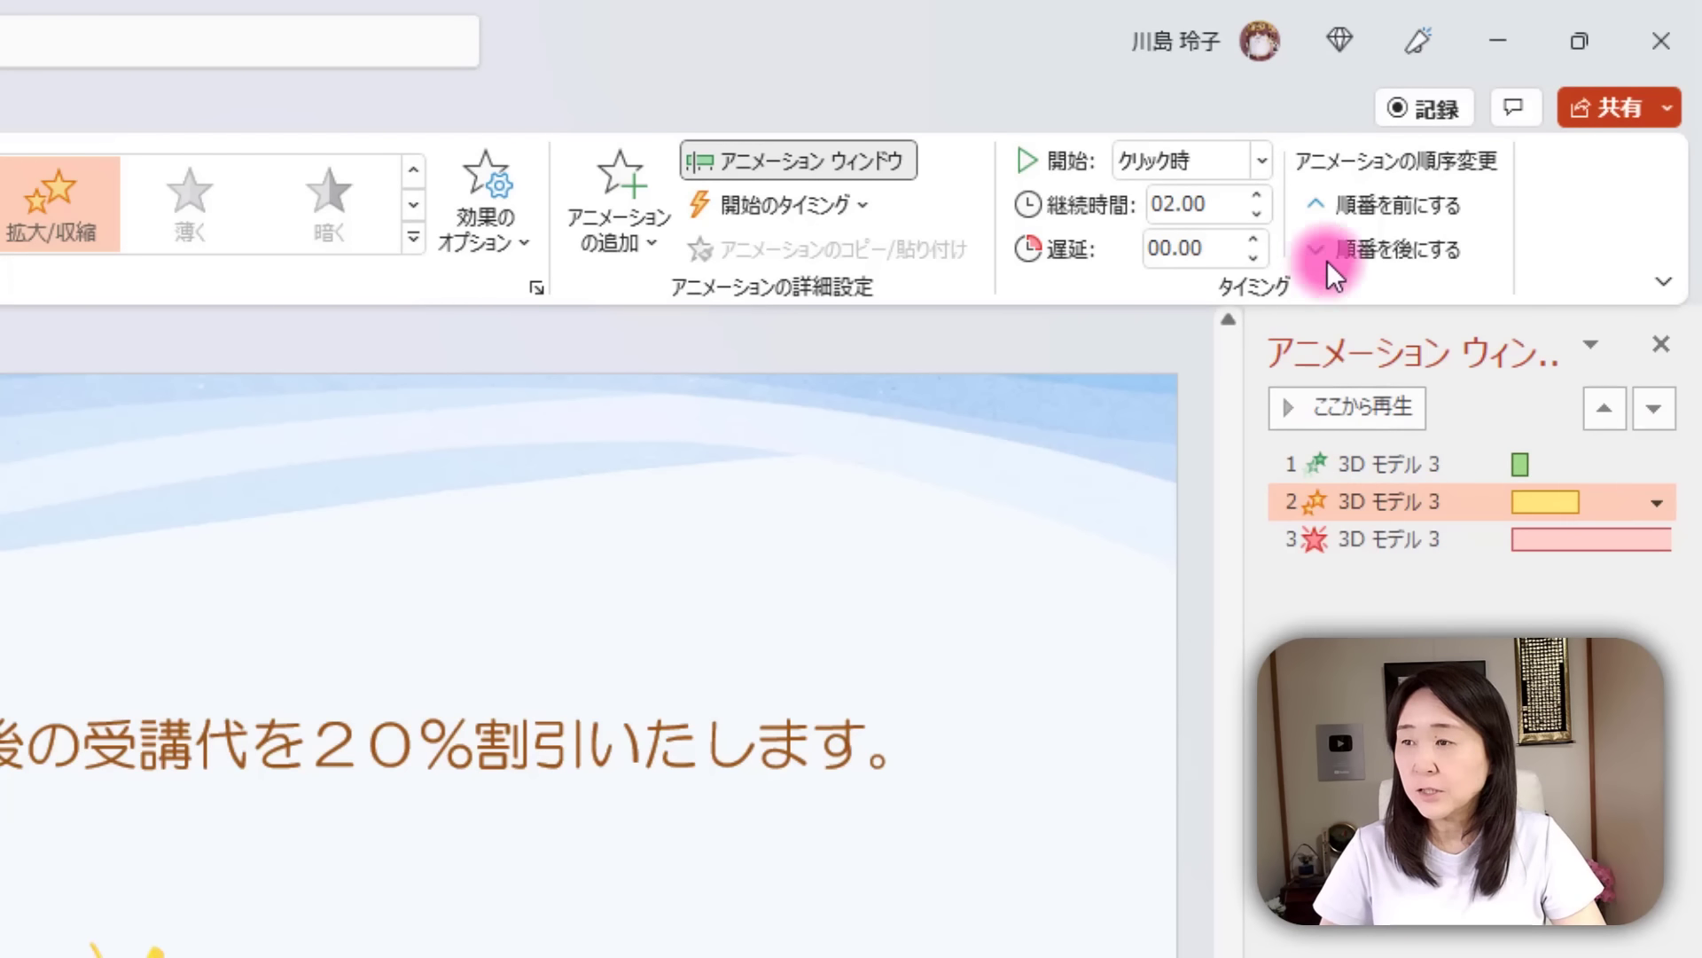
{"action": "left_click", "coordinate": [1263, 156]}
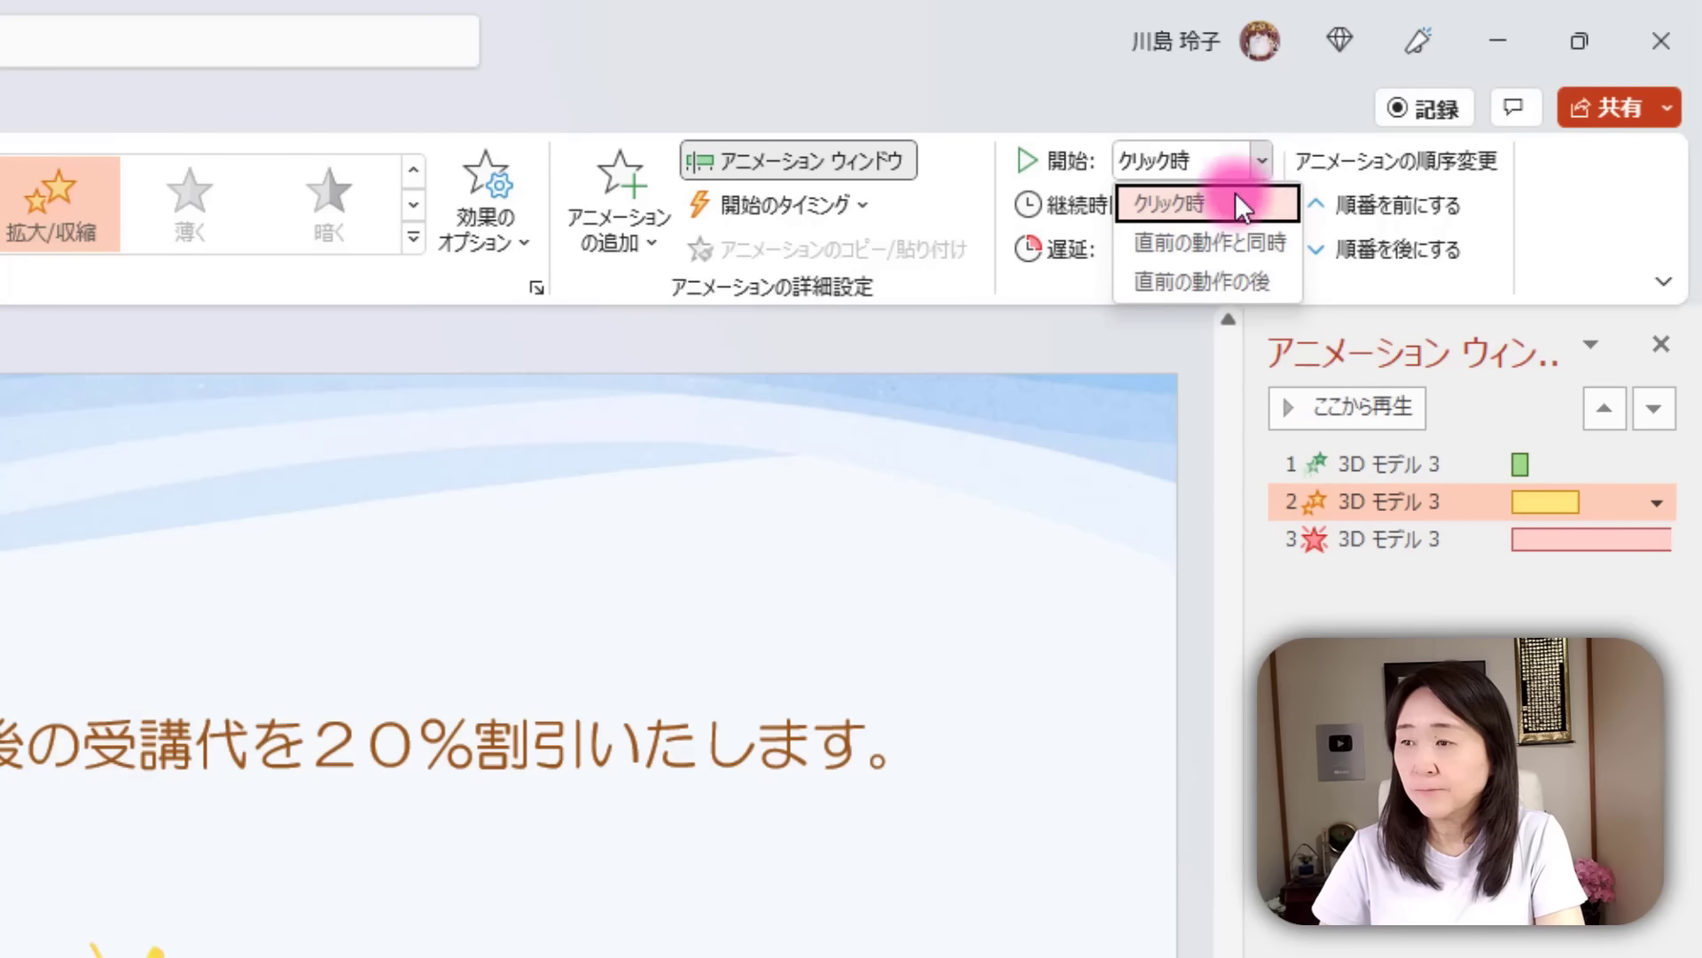
{"action": "left_click", "coordinate": [1274, 281]}
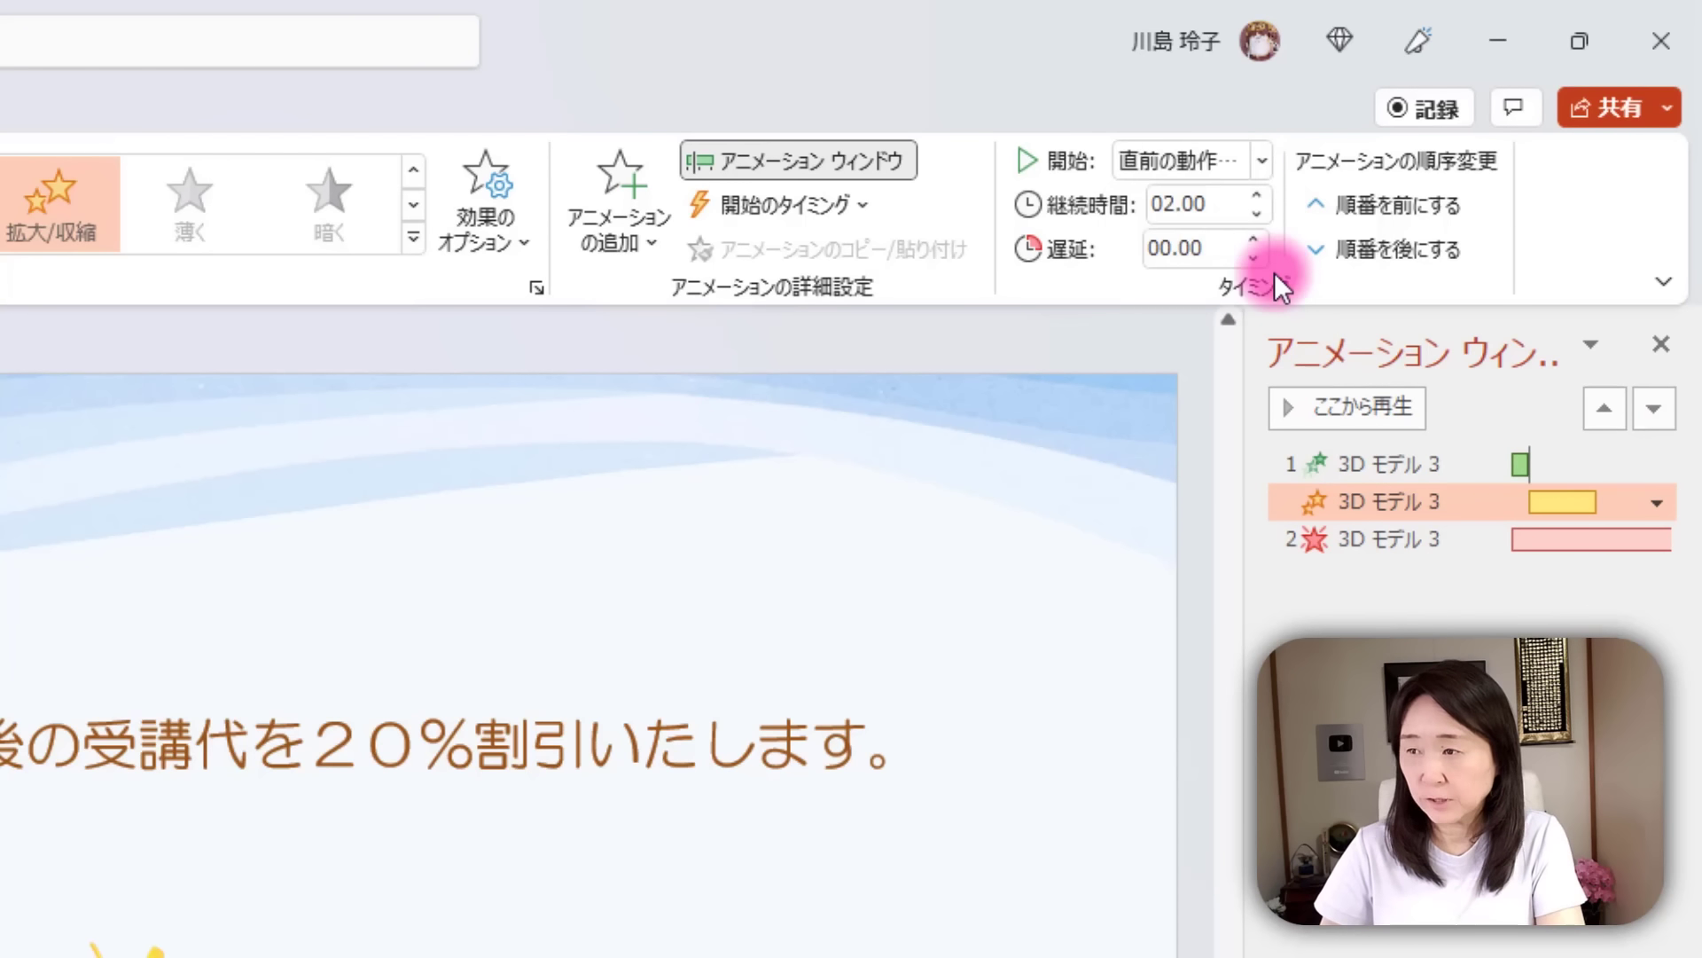
Set the third animation to After Previous and widen the Animation Pane's timeline.
{"action": "left_click", "coordinate": [1536, 536]}
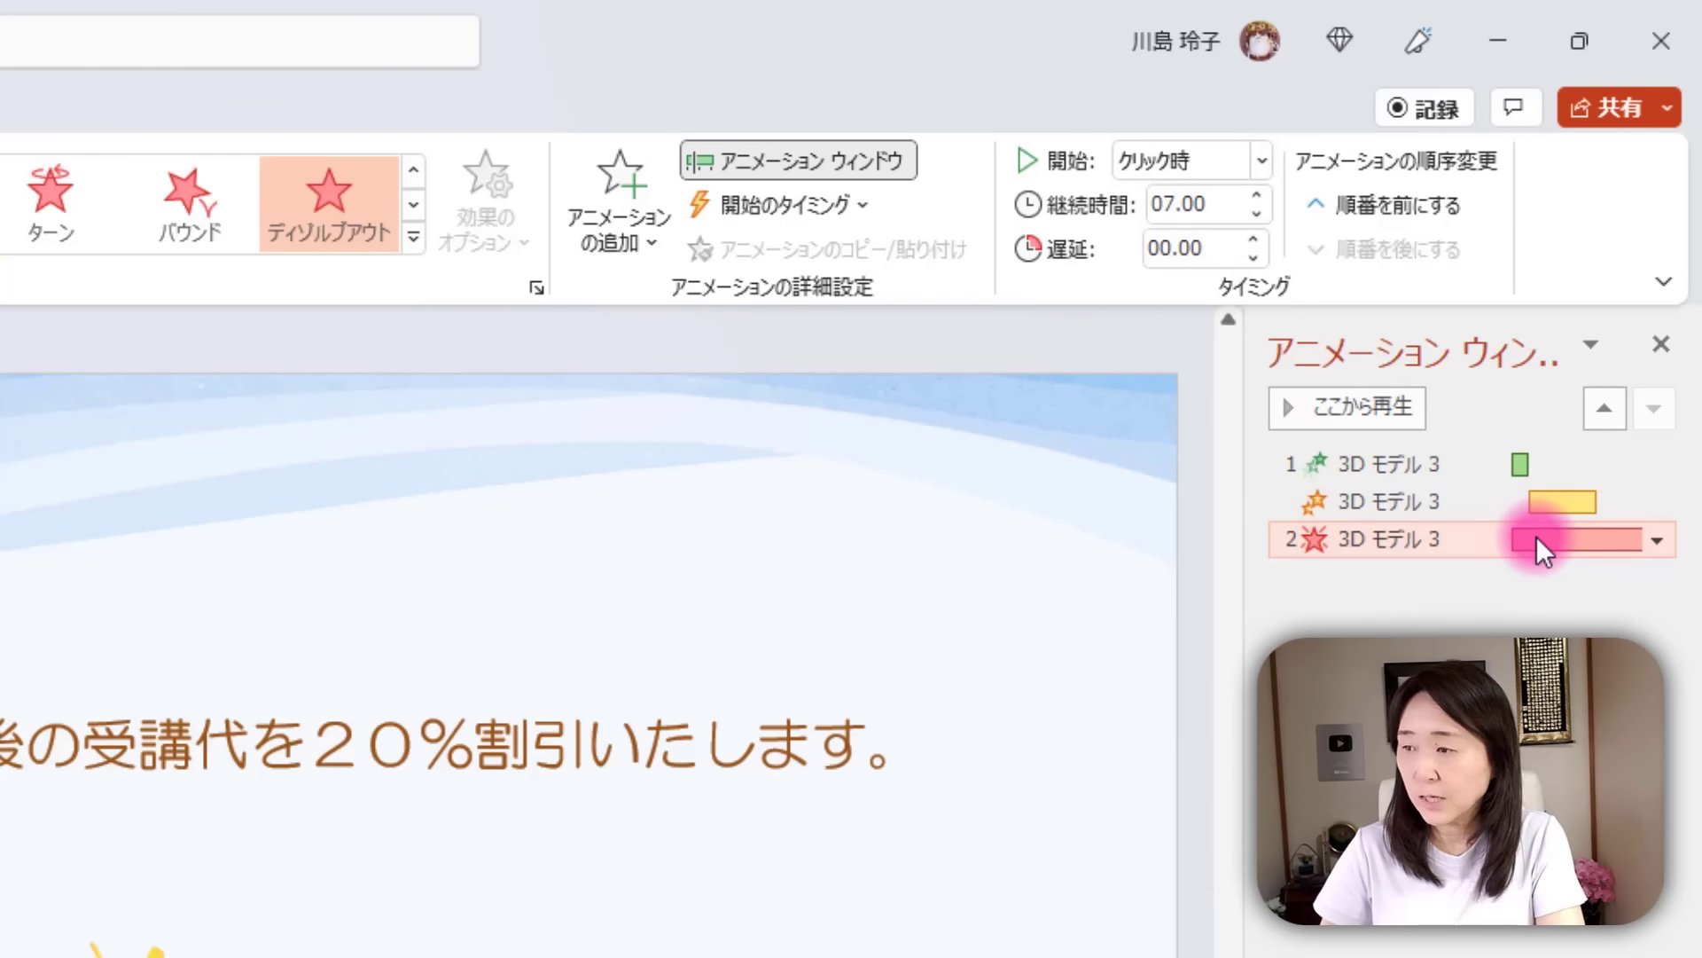
{"action": "left_click", "coordinate": [1261, 161]}
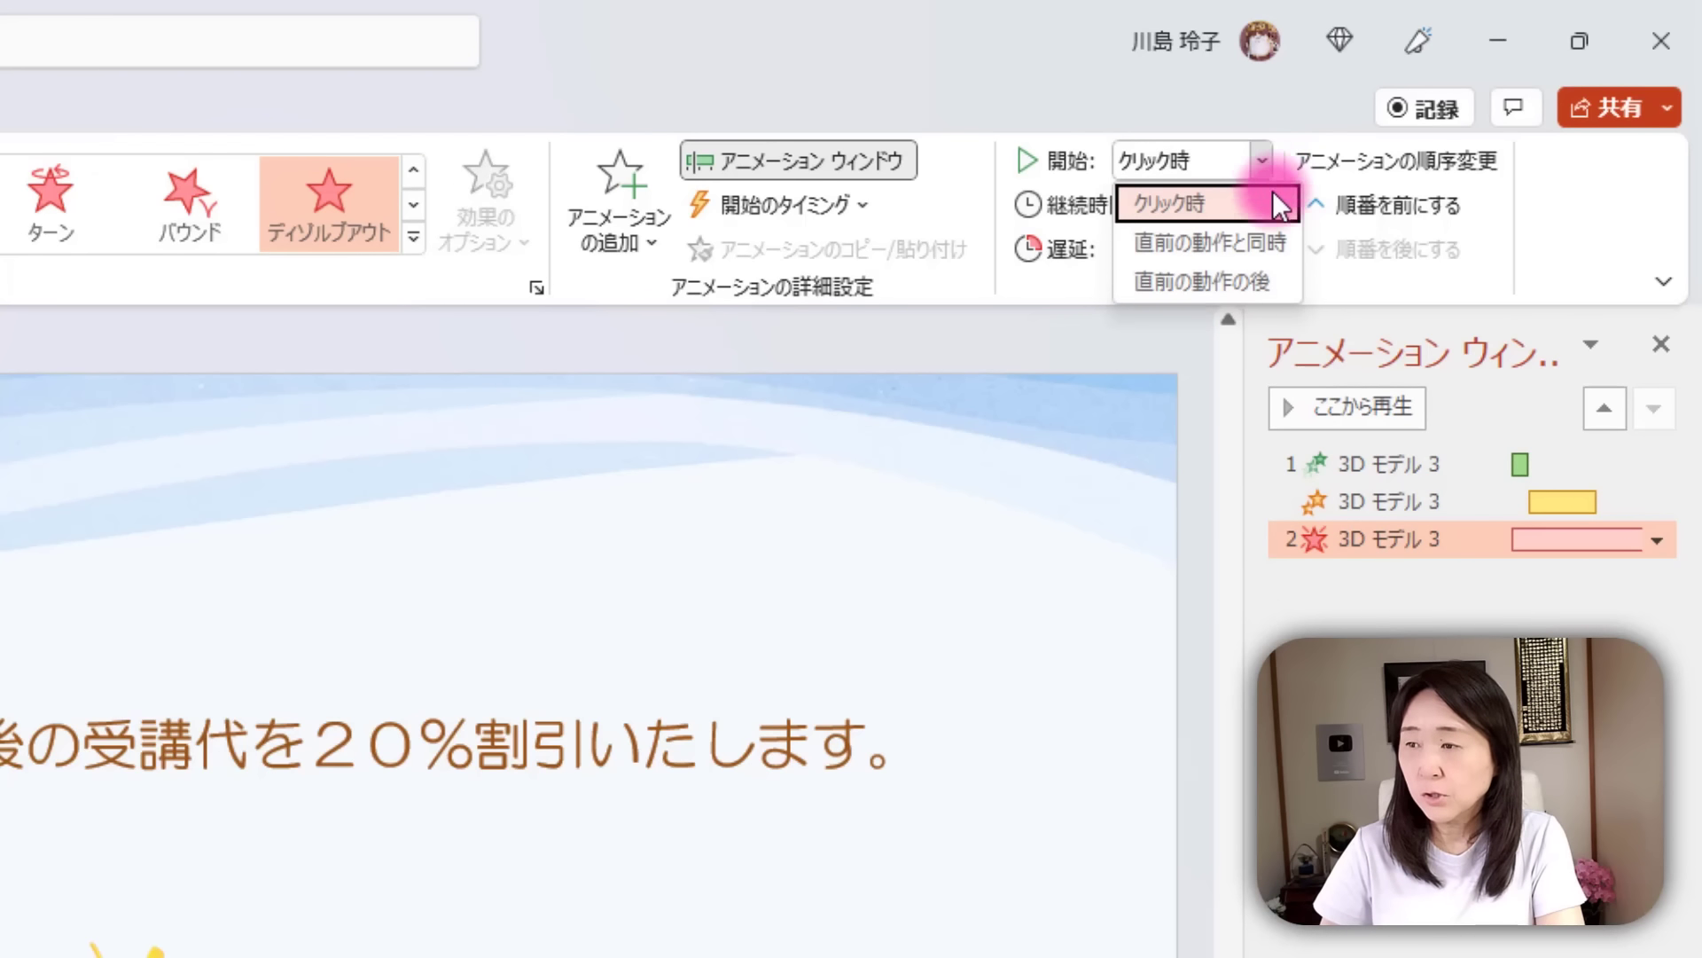
{"action": "left_click", "coordinate": [1268, 281]}
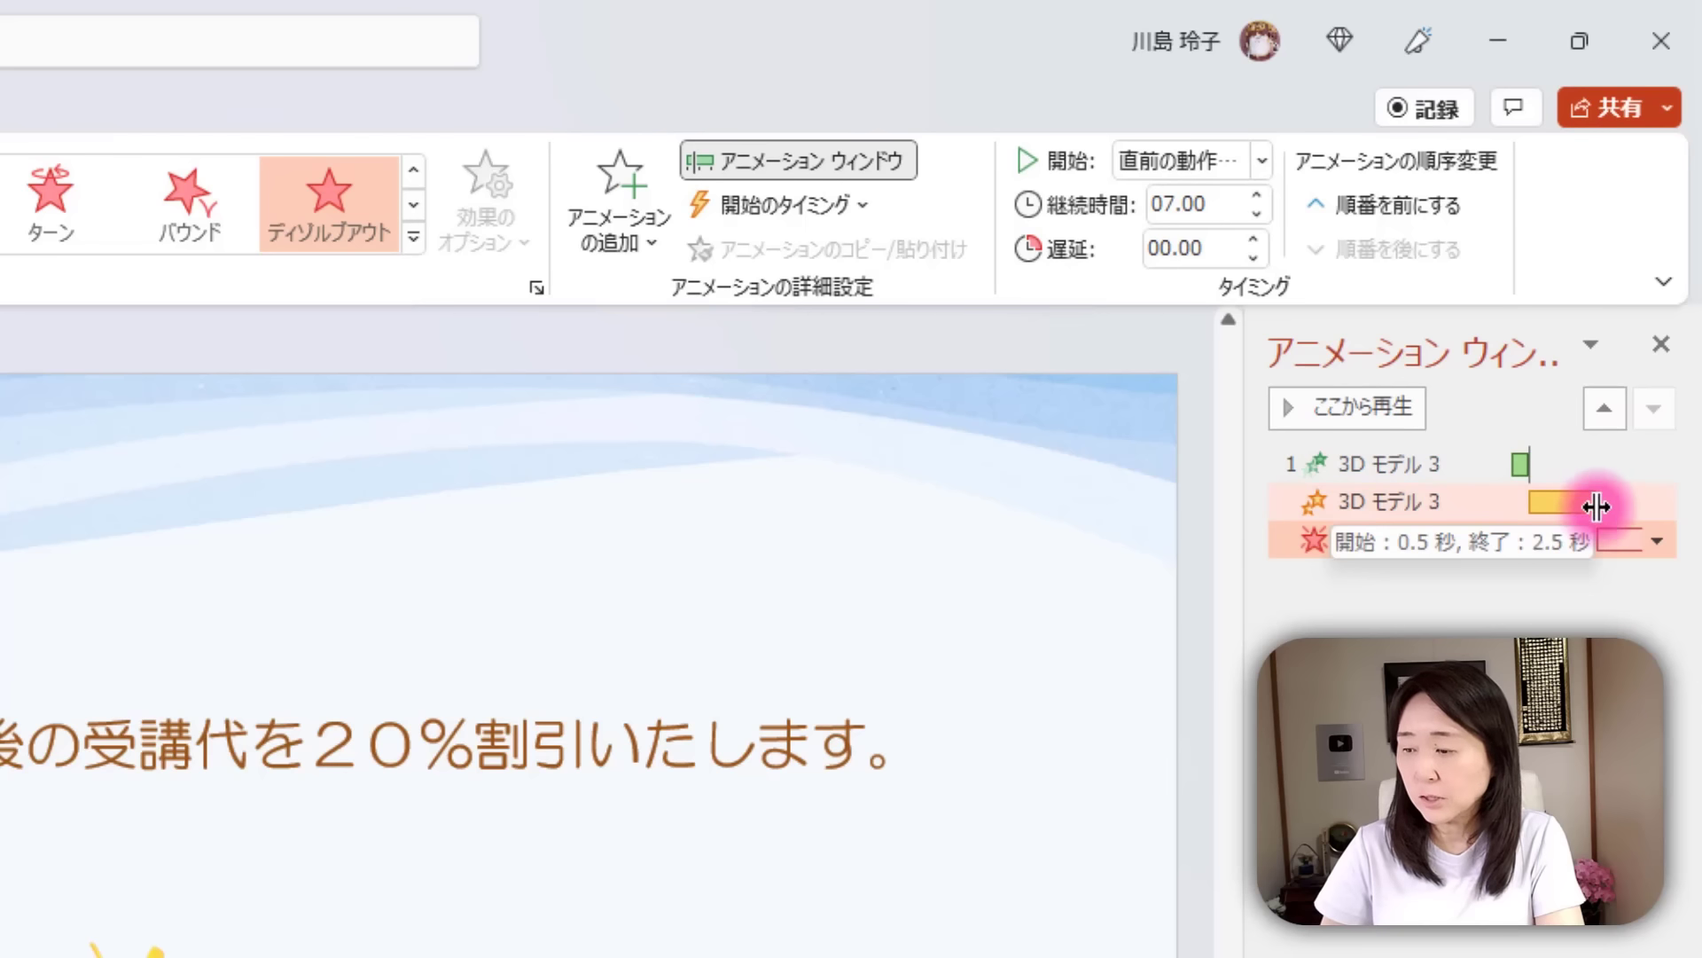
{"action": "left_click_drag", "start_coordinate": [1244, 621], "coordinate": [627, 621]}
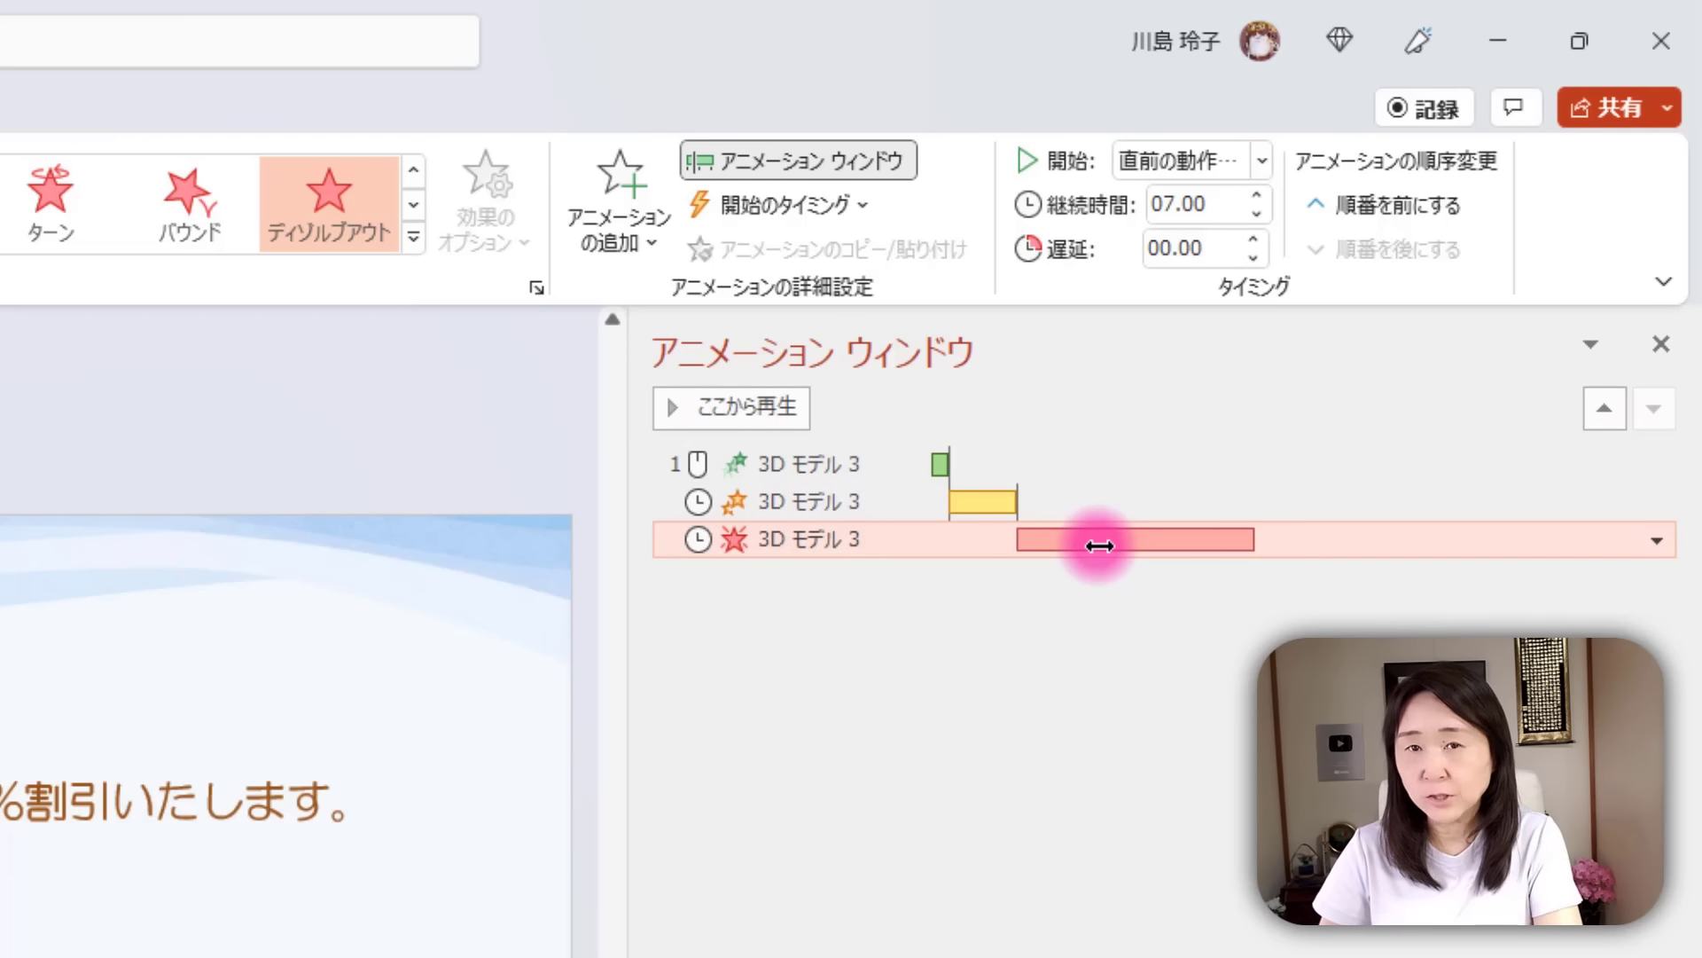
{"action": "left_click", "coordinate": [1019, 539]}
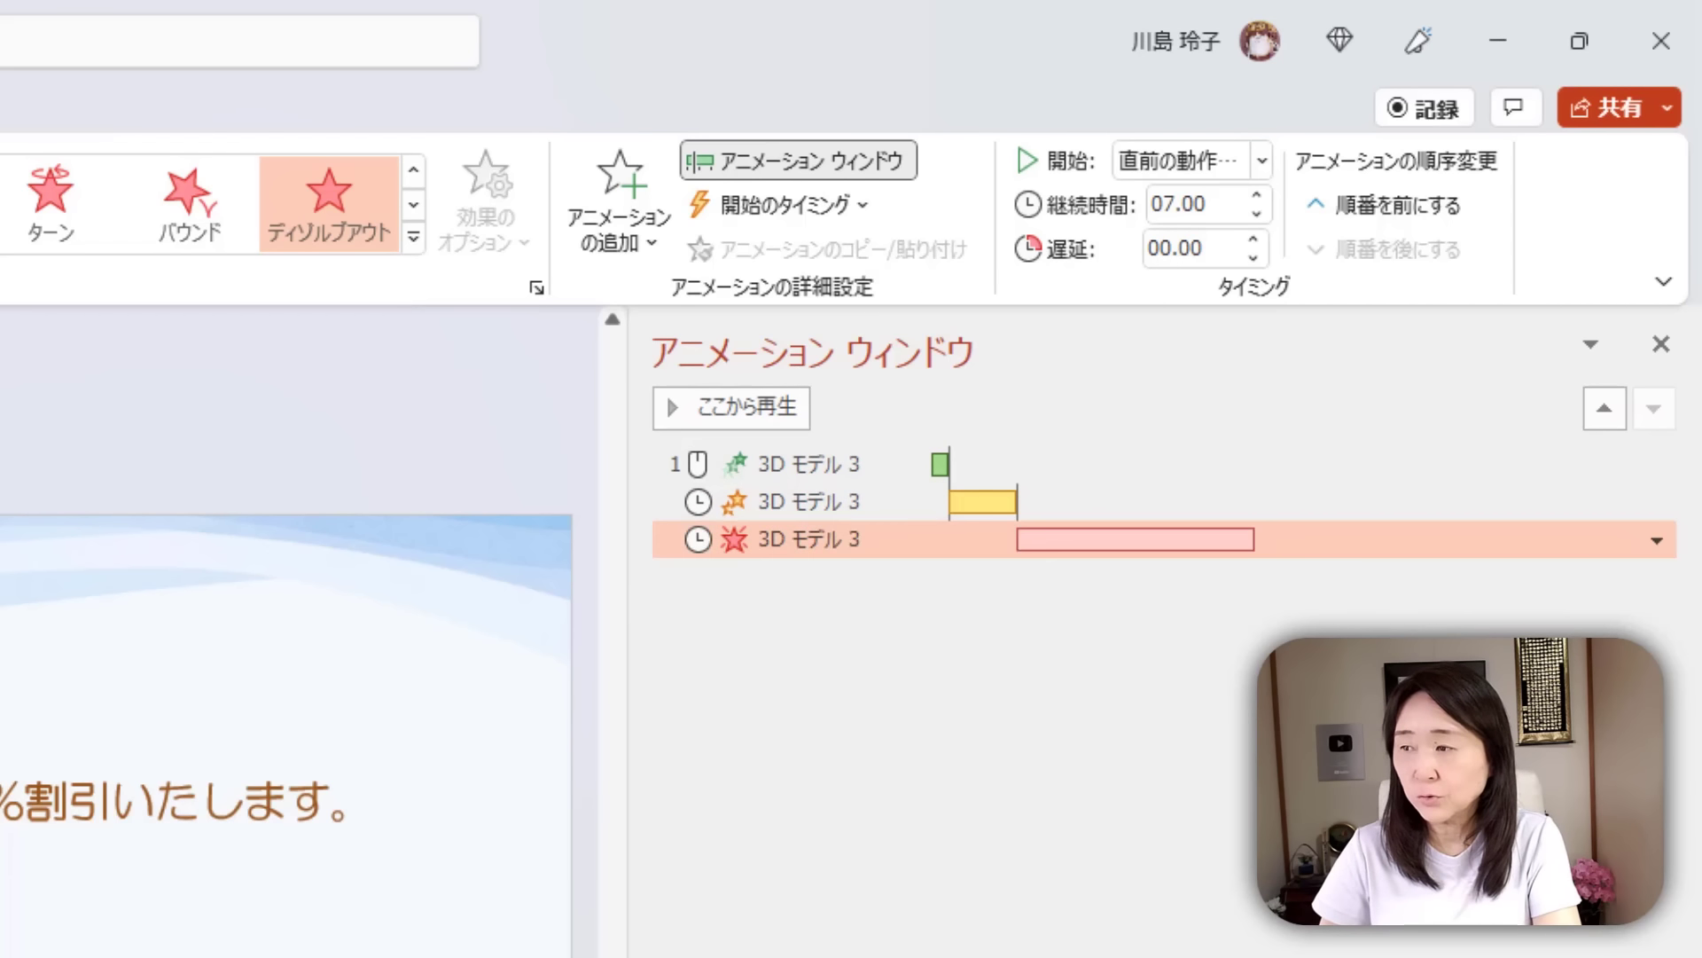
Deselect the animation and review the slide show Monitor choices, keeping Primary Monitor.
{"action": "key", "text": "Escape"}
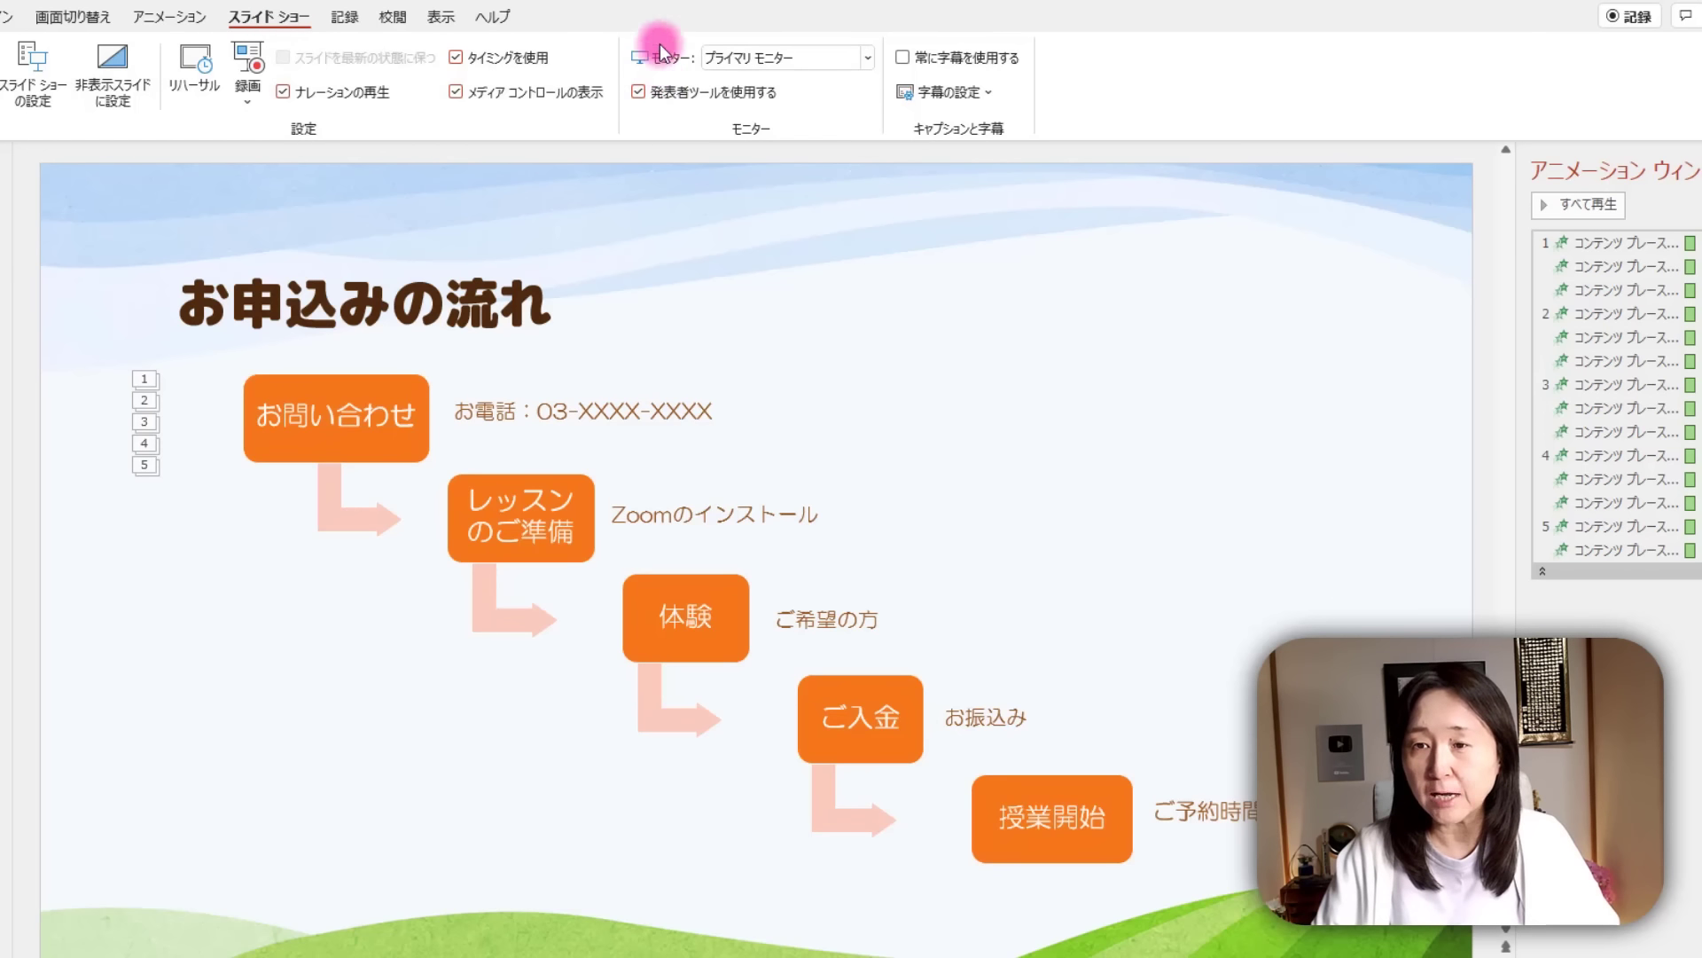
{"action": "left_click", "coordinate": [867, 57]}
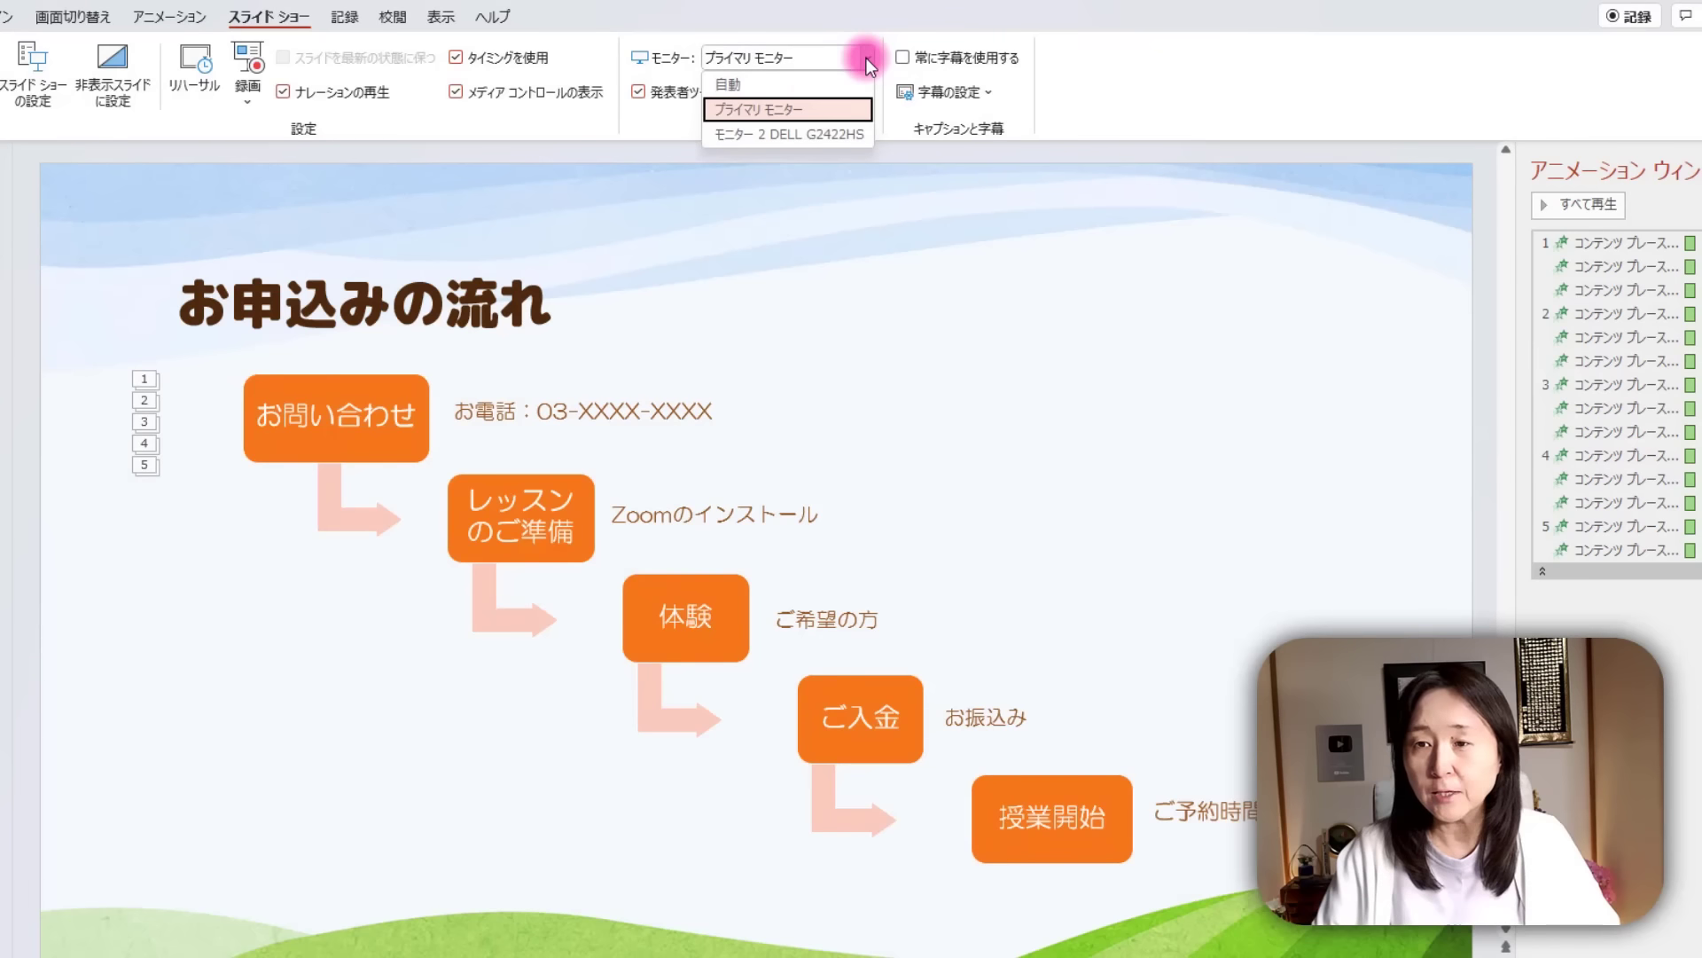
{"action": "left_click", "coordinate": [801, 84]}
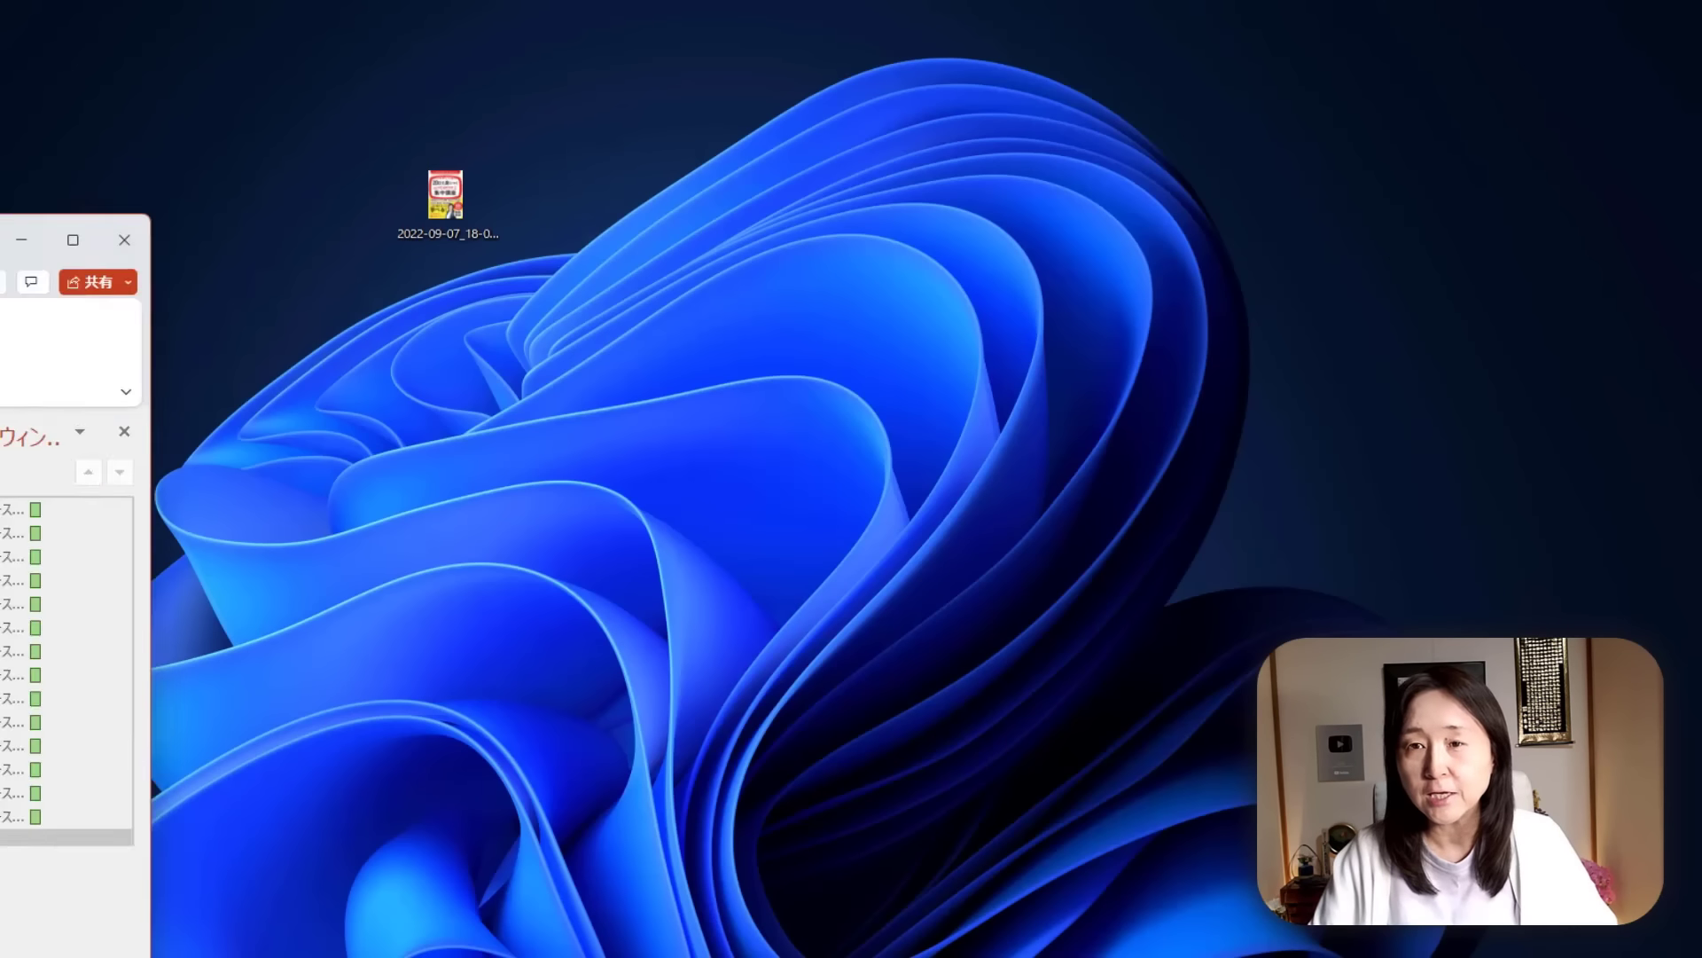
Drag the PowerPoint window back on screen and maximize it to full screen.
{"action": "left_click_drag", "start_coordinate": [53, 239], "coordinate": [450, 274]}
{"action": "double_click", "coordinate": [449, 274]}
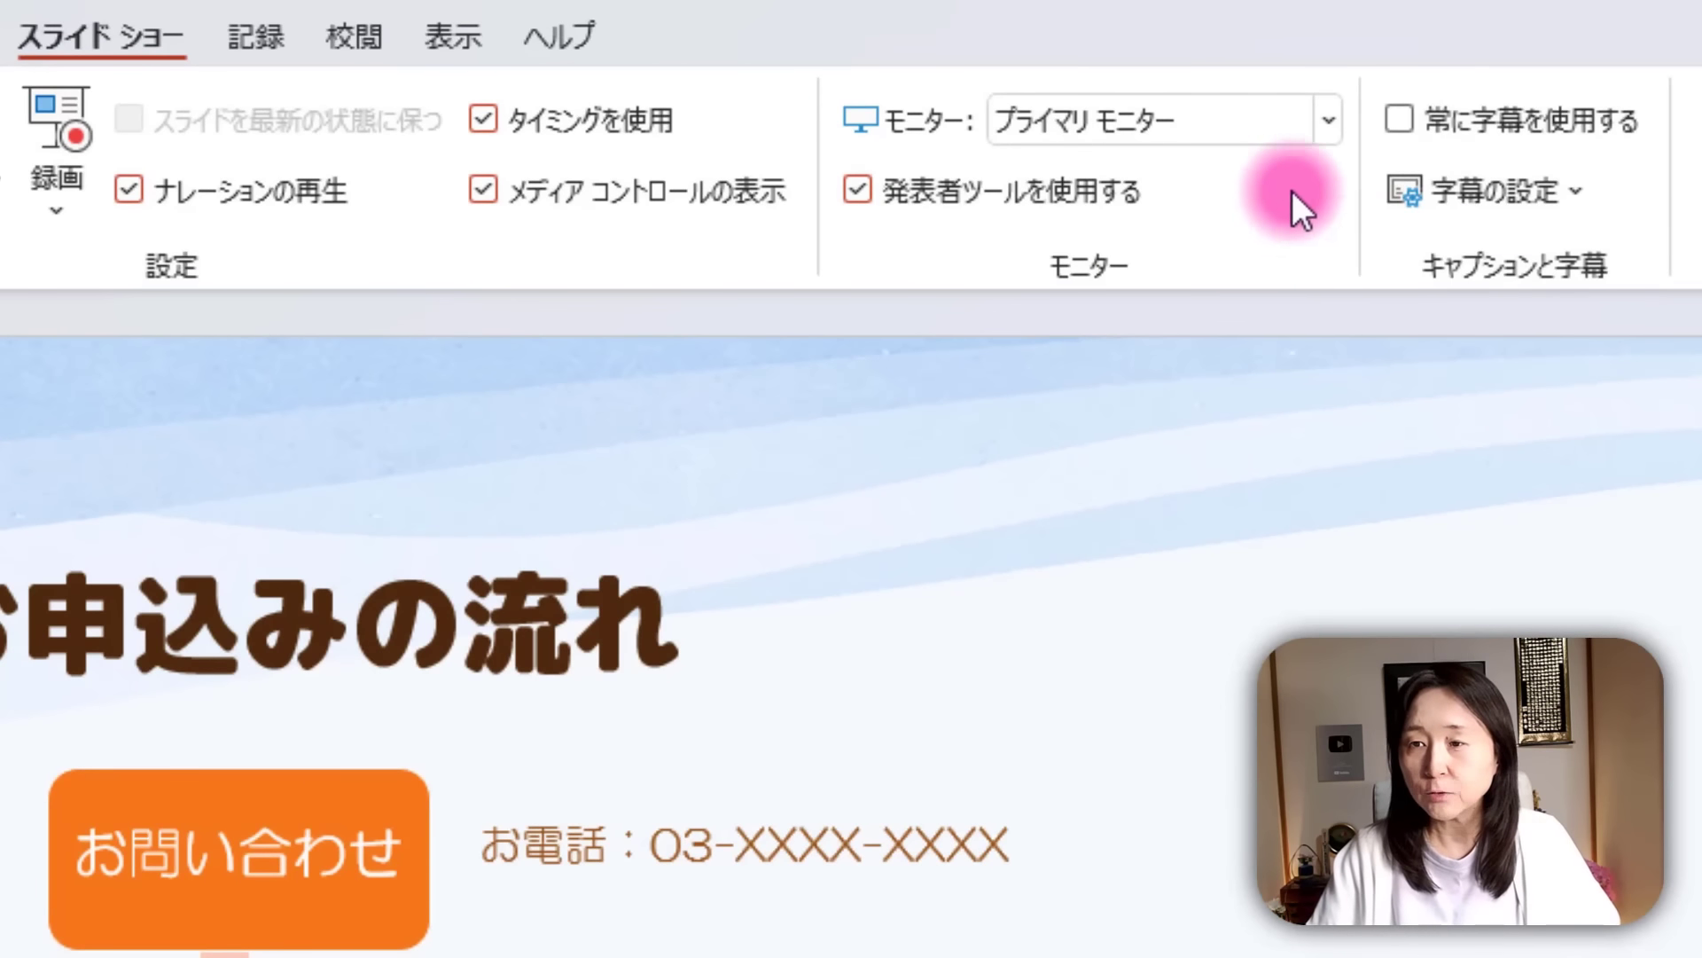
Set the slide show monitor to Automatic and do a test run from the beginning.
{"action": "left_click", "coordinate": [1328, 118]}
{"action": "left_click", "coordinate": [1250, 168]}
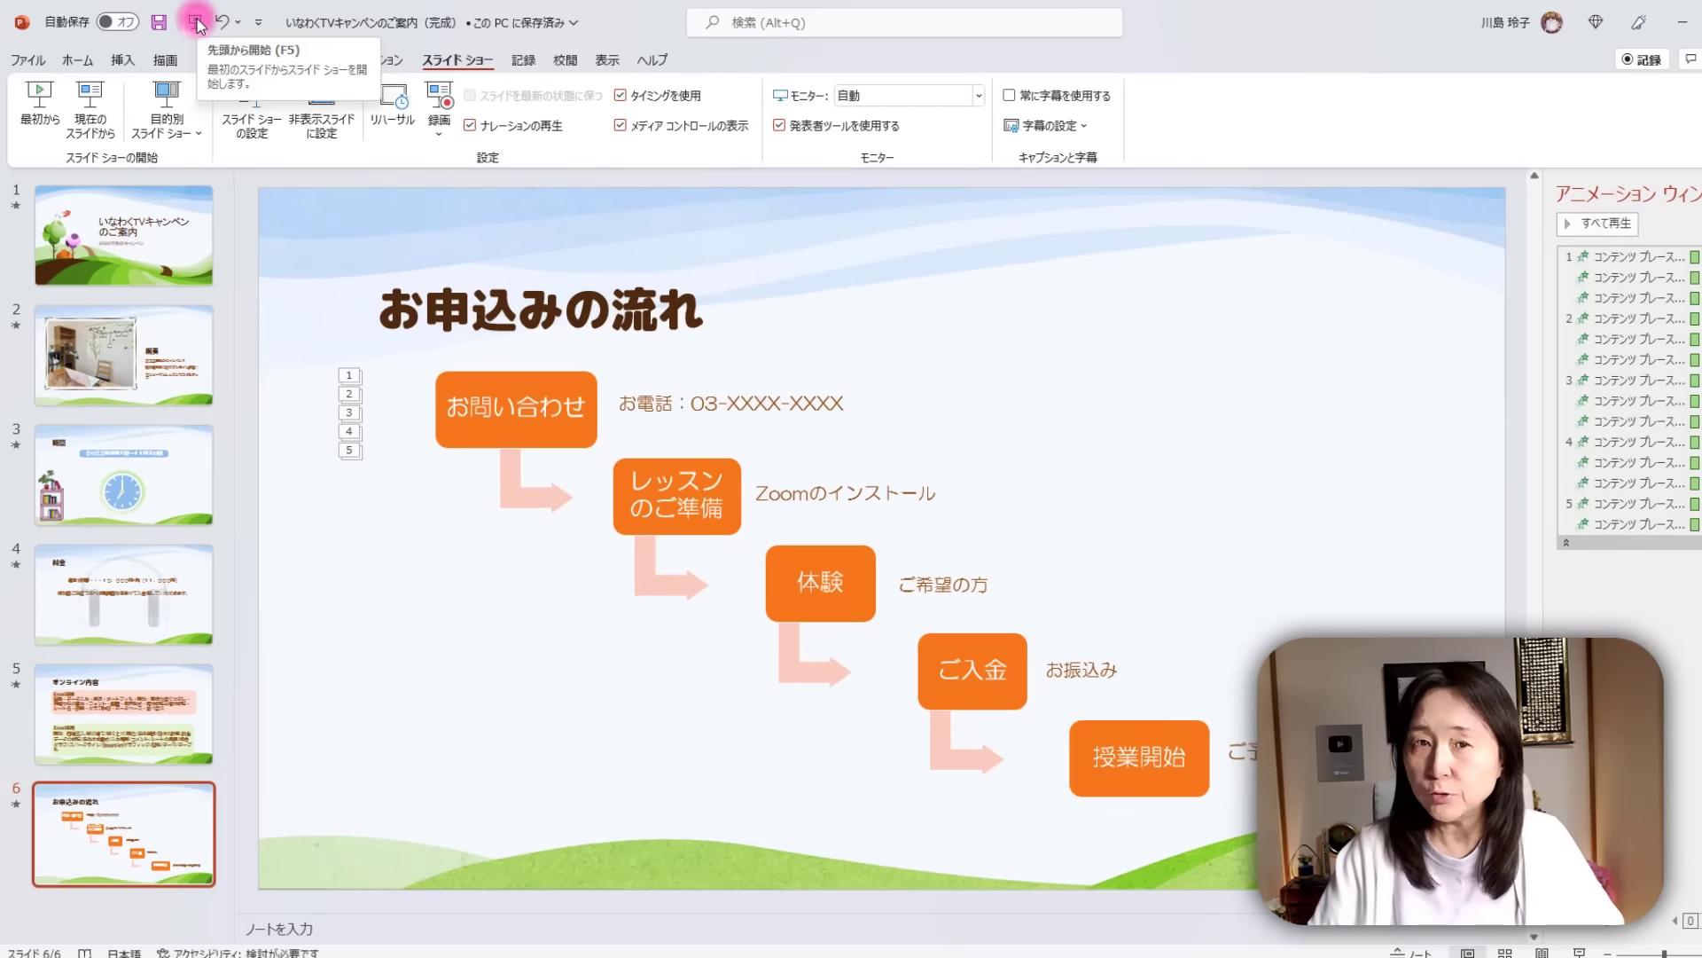
{"action": "left_click", "coordinate": [197, 22]}
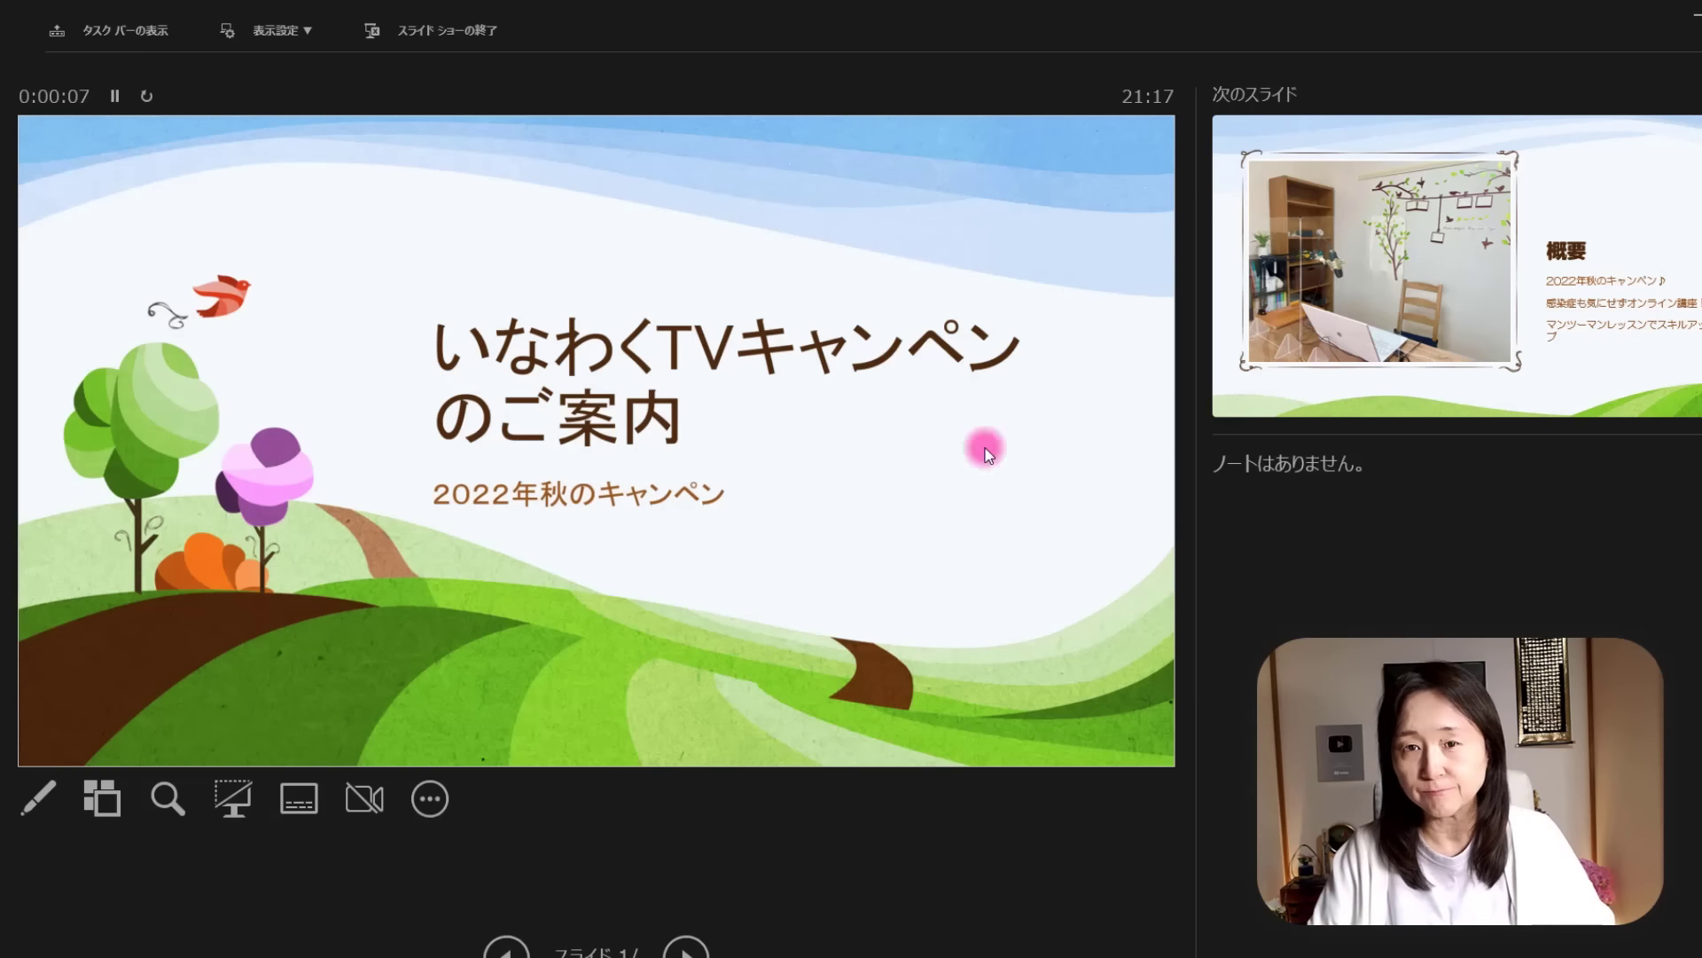
{"action": "left_click", "coordinate": [491, 34]}
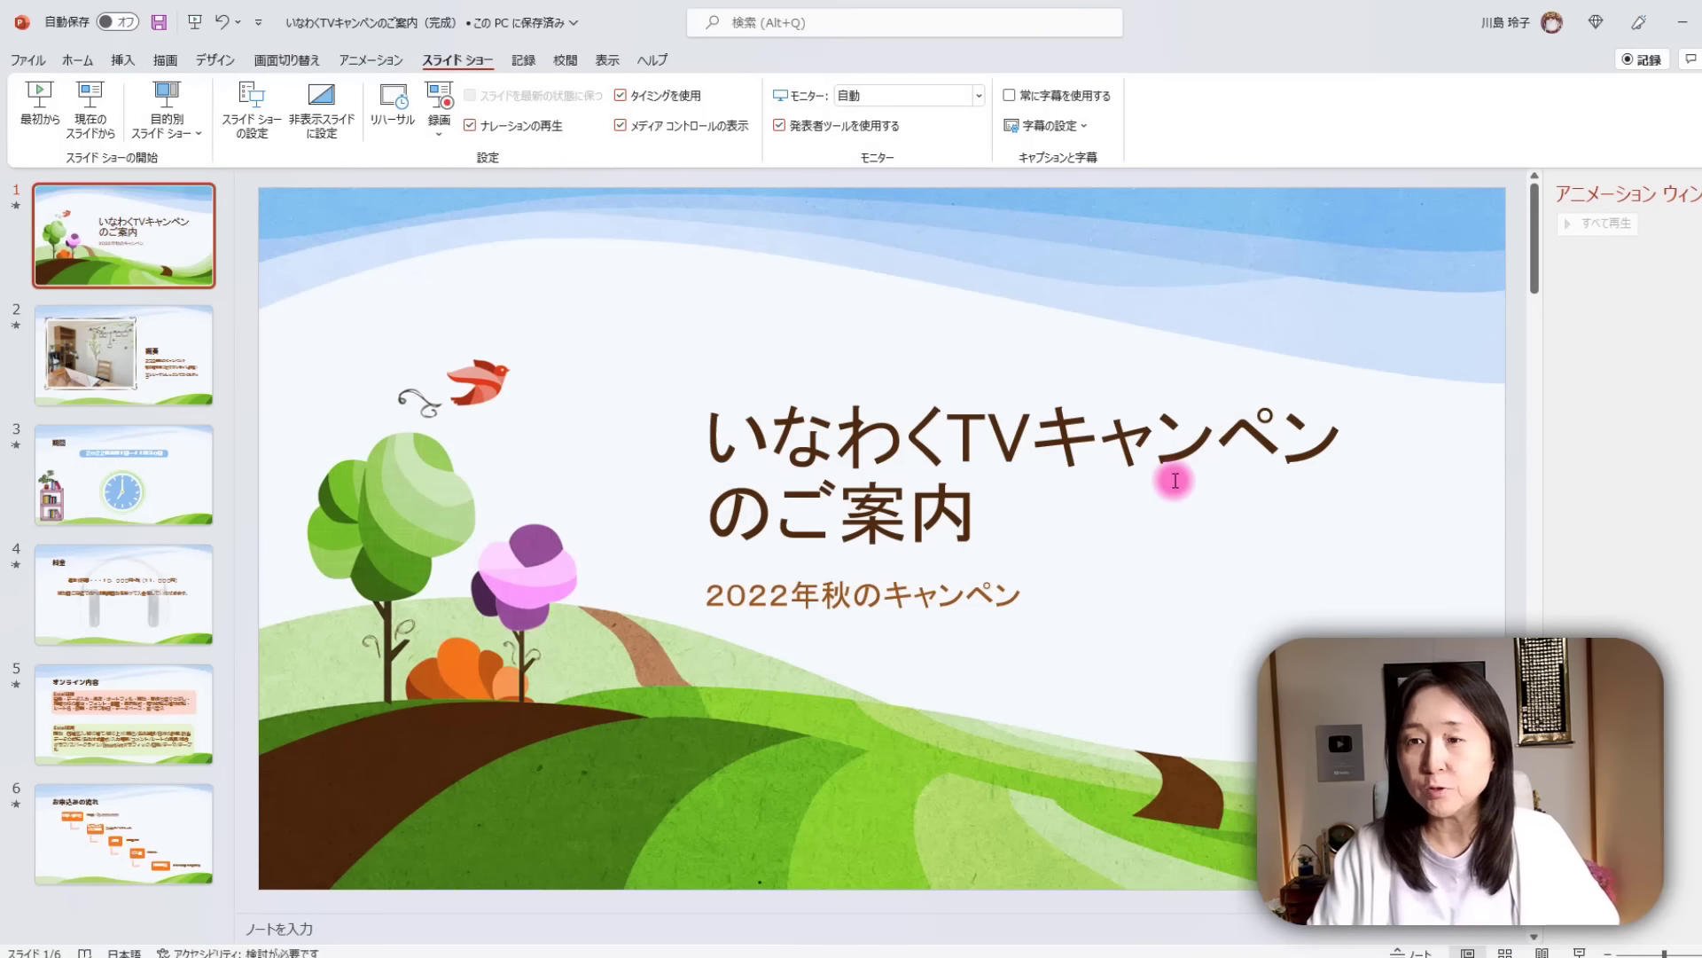
Switch the slide show monitor to Primary Monitor and jump to the last slide.
{"action": "left_click", "coordinate": [979, 96]}
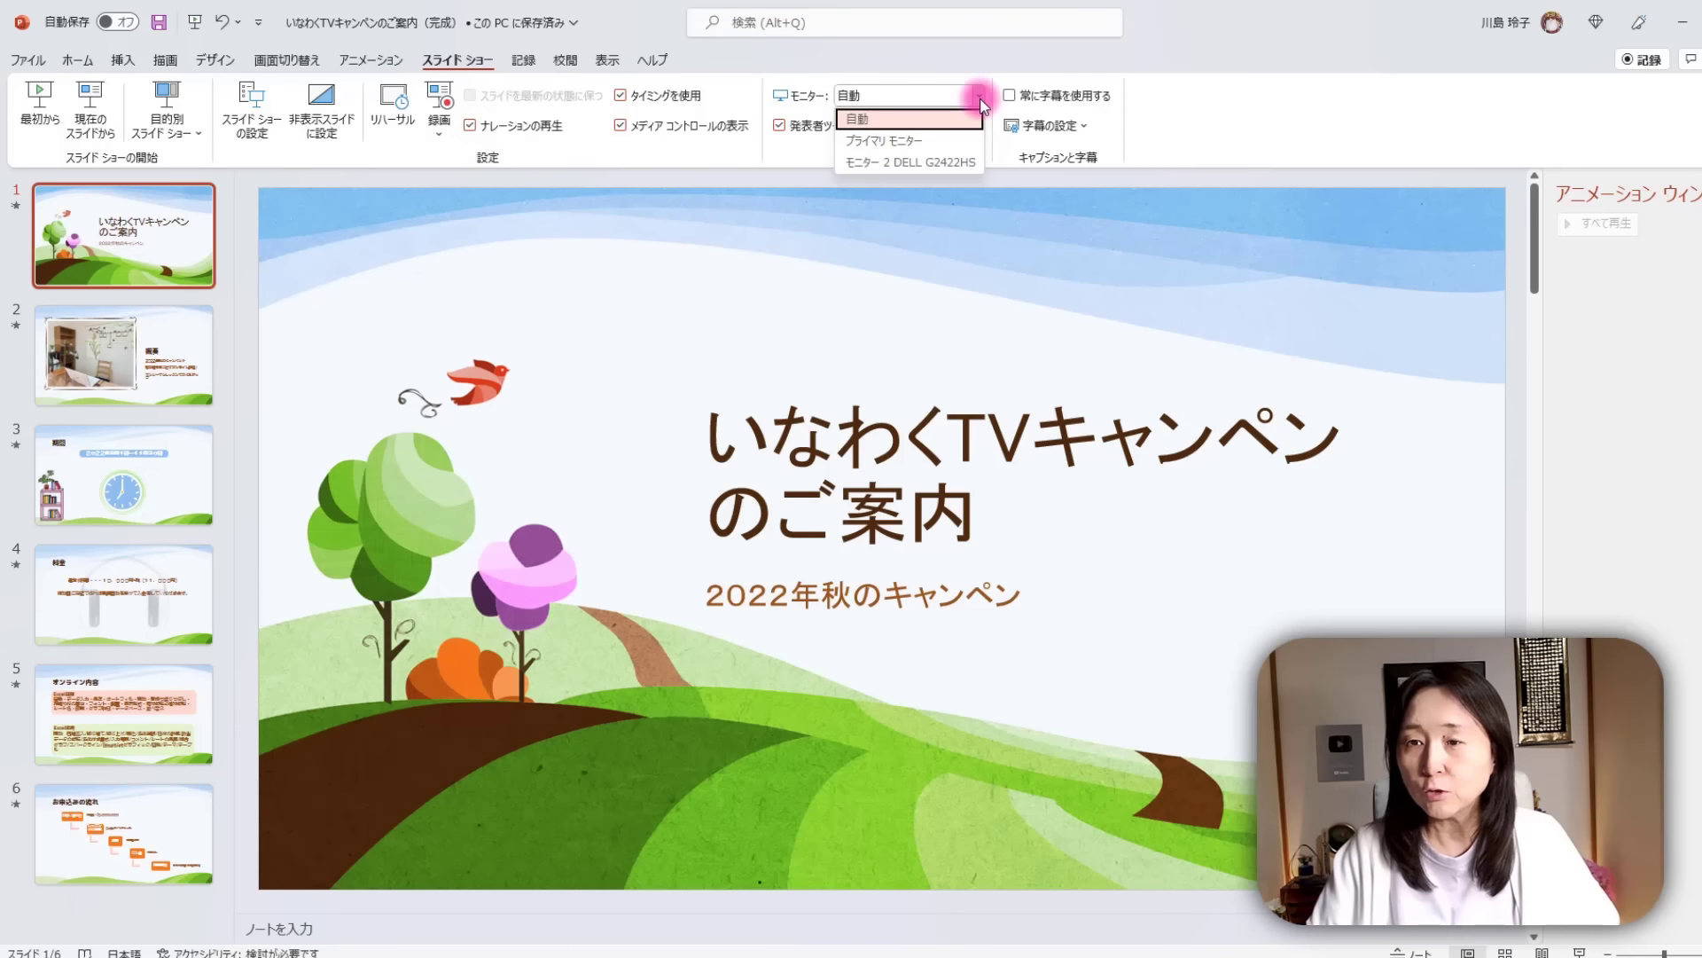
{"action": "left_click", "coordinate": [957, 139]}
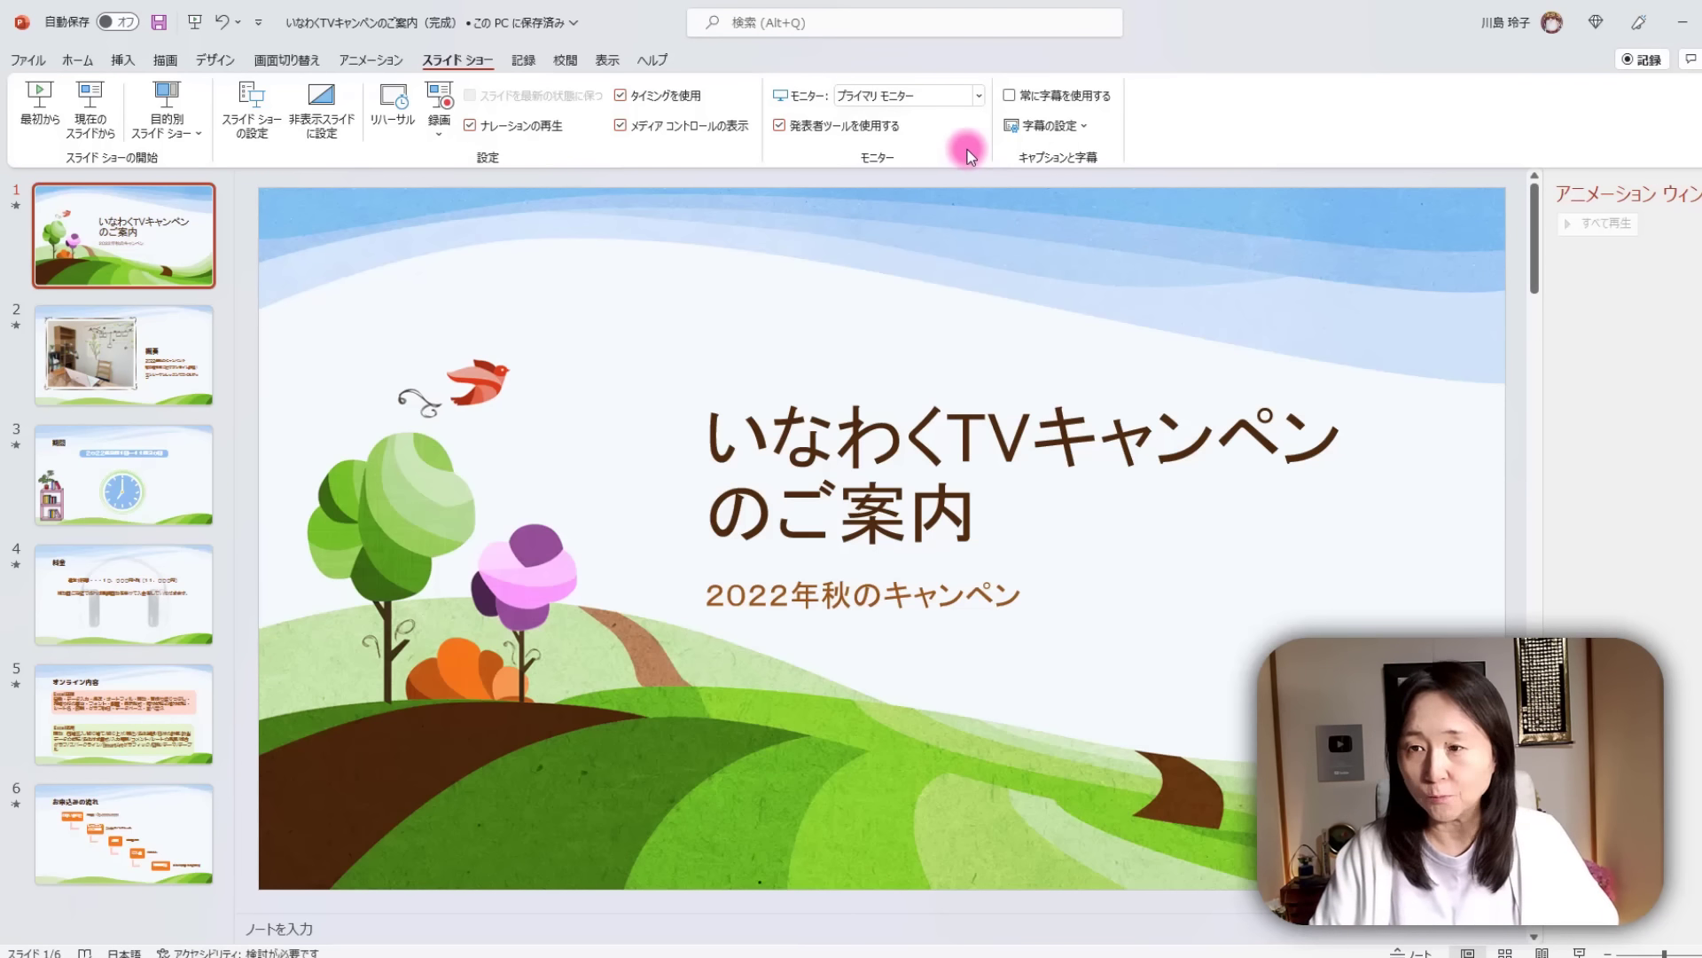
{"action": "key", "text": "End"}
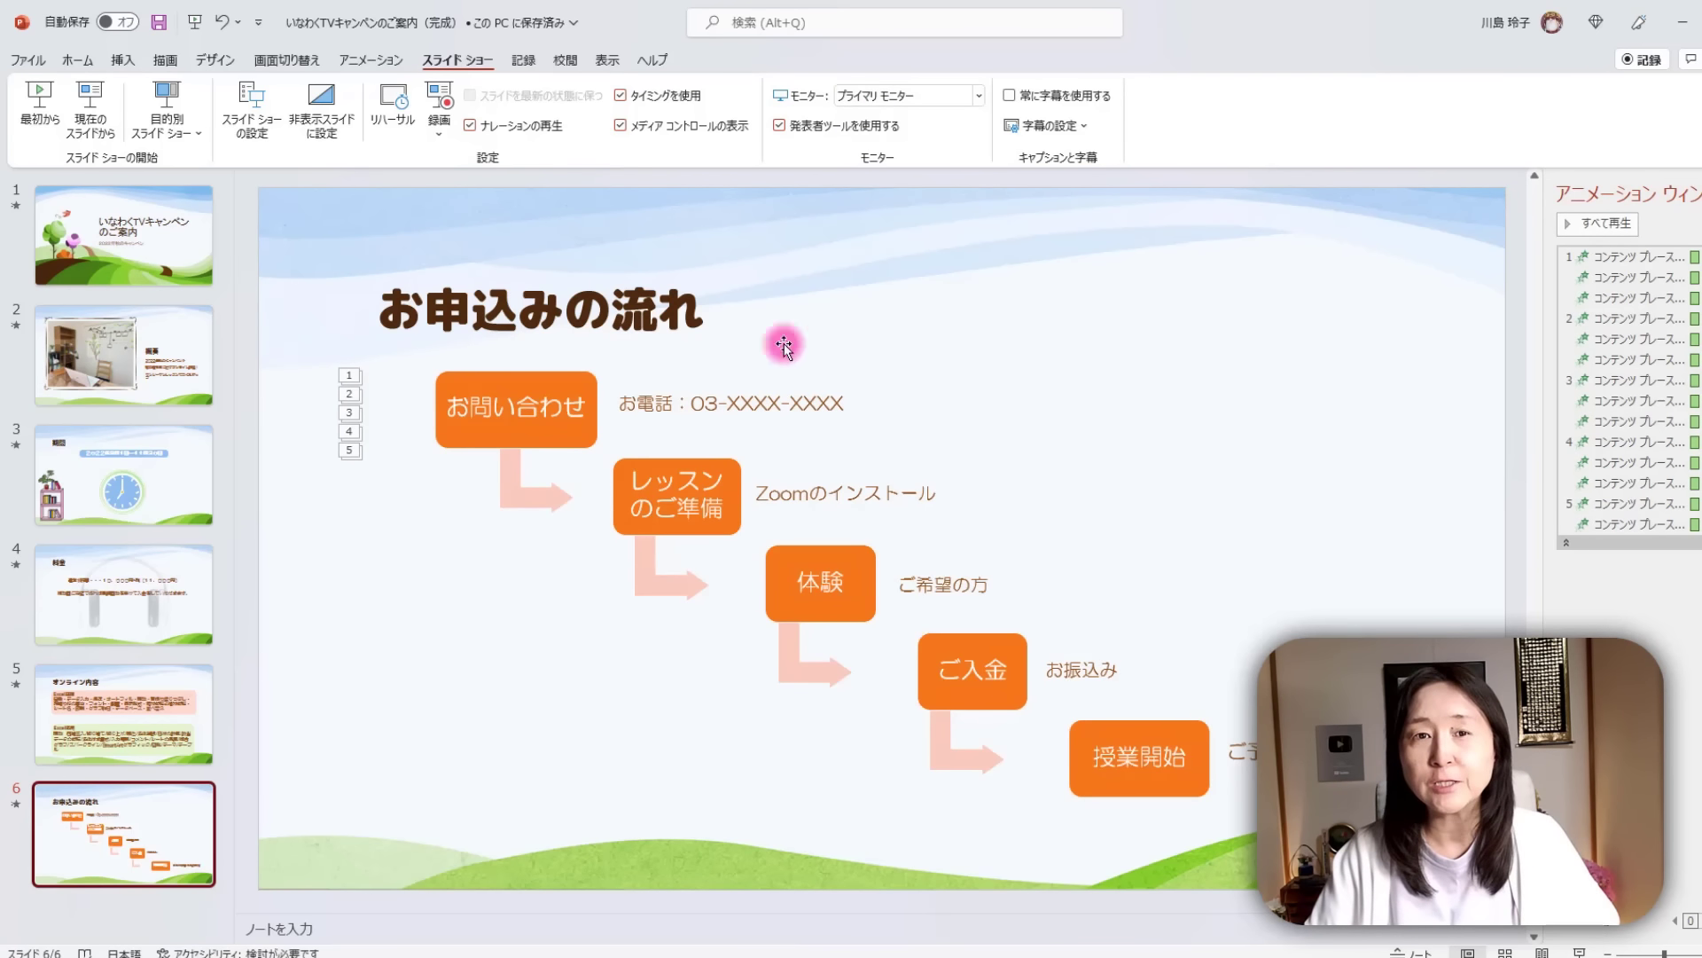
Present from the current slide, revealing レッスンのご準備, 体験, ご入金 and 授業開始, then exit.
{"action": "left_click", "coordinate": [90, 111]}
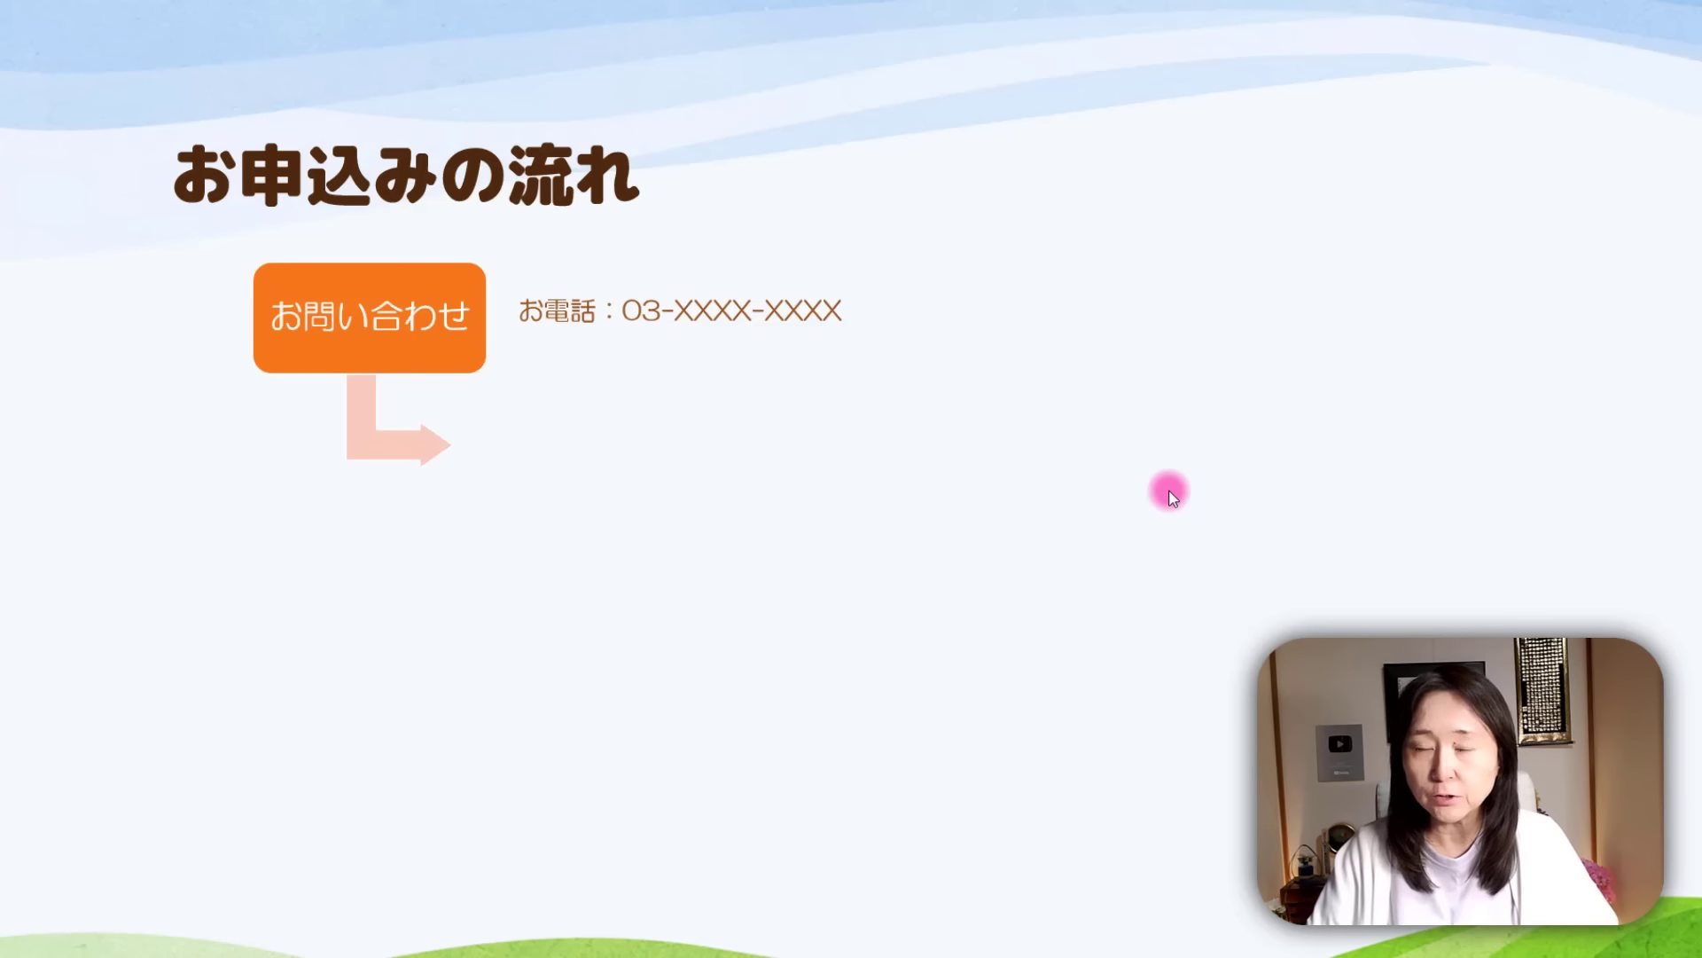
{"action": "left_click", "coordinate": [1130, 438]}
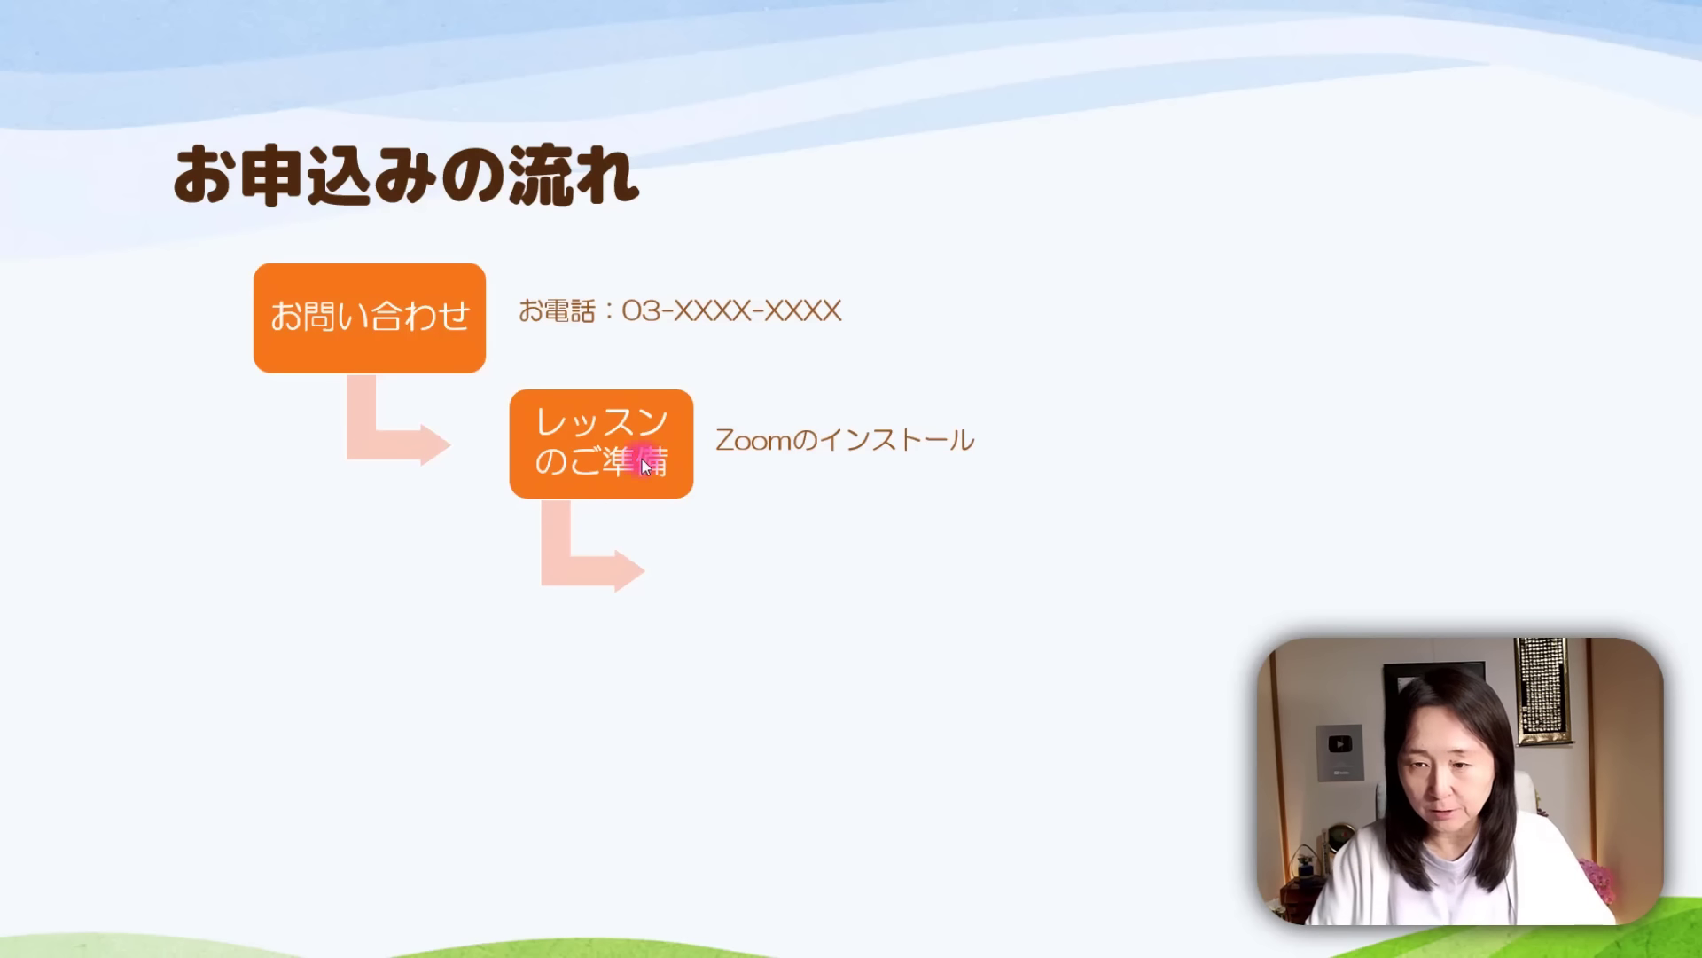
{"action": "left_click", "coordinate": [1257, 395]}
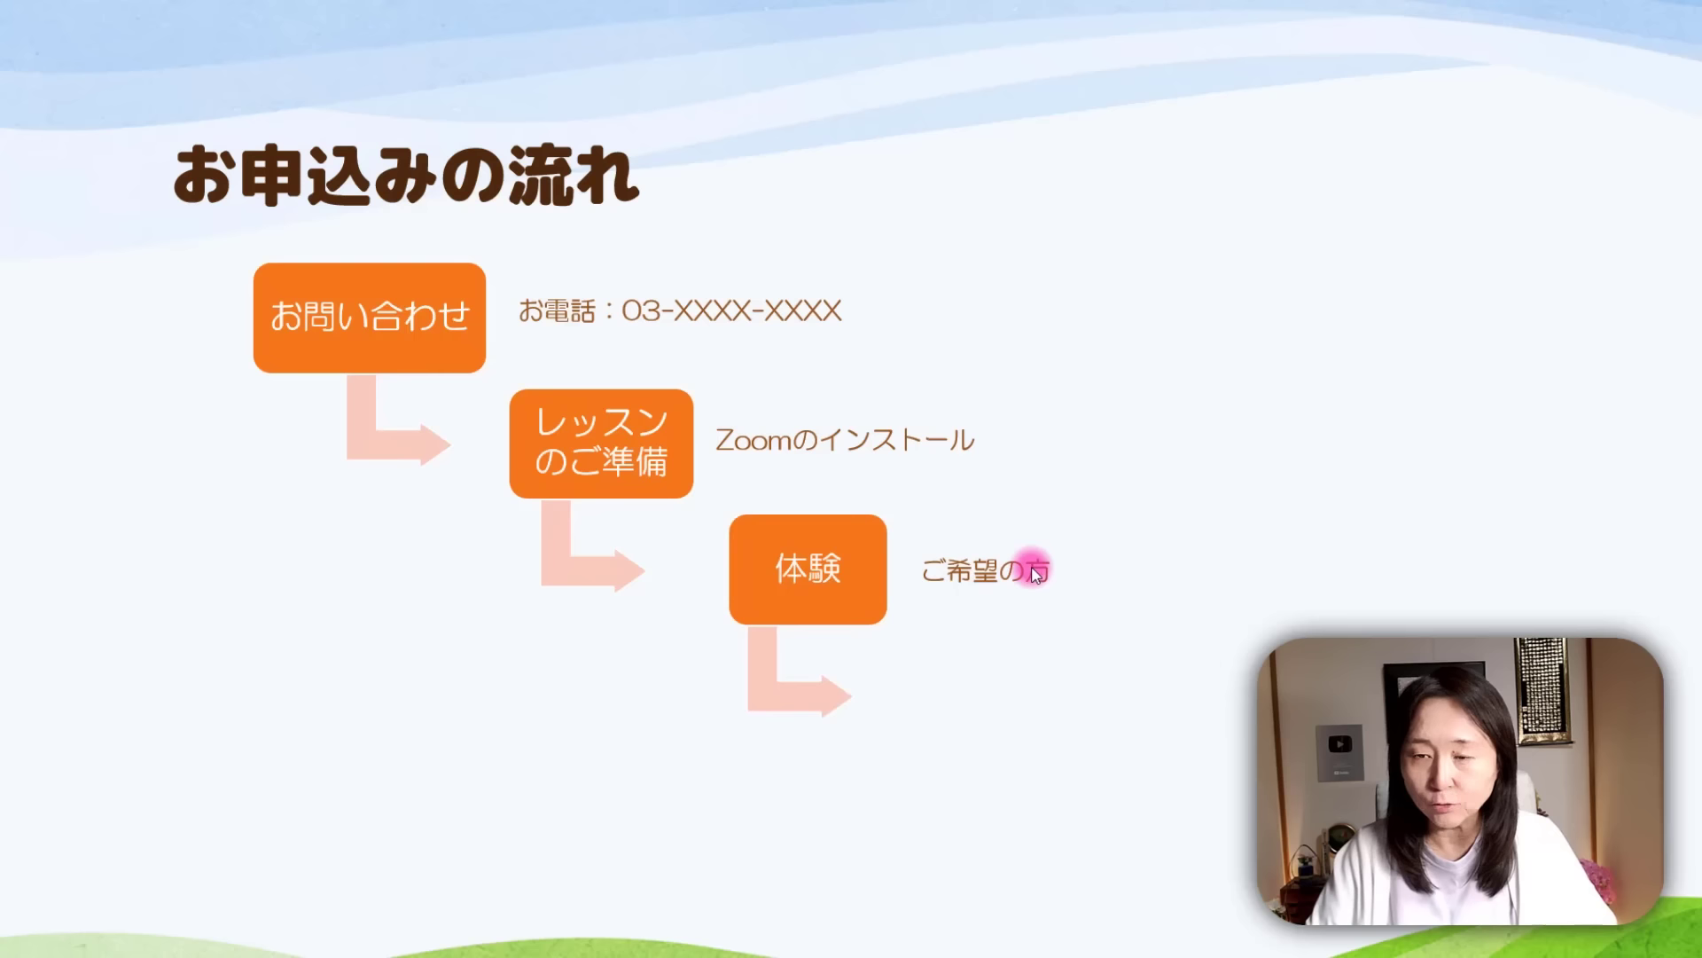
{"action": "left_click", "coordinate": [1262, 402]}
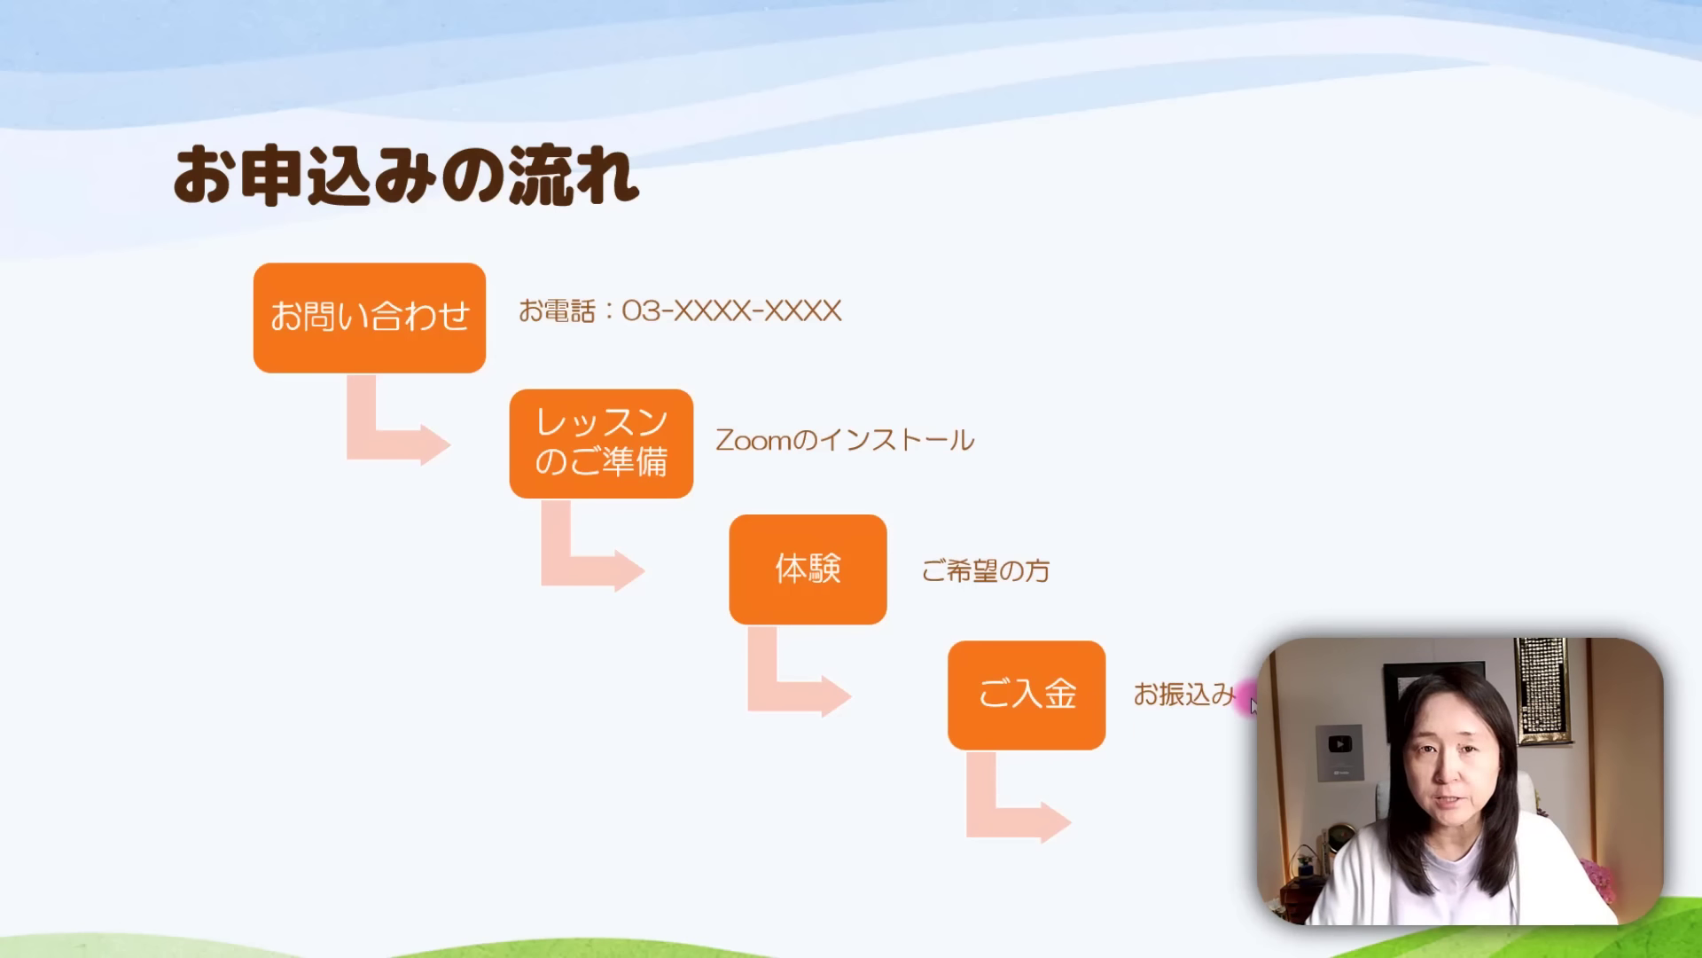
{"action": "left_click", "coordinate": [1265, 365]}
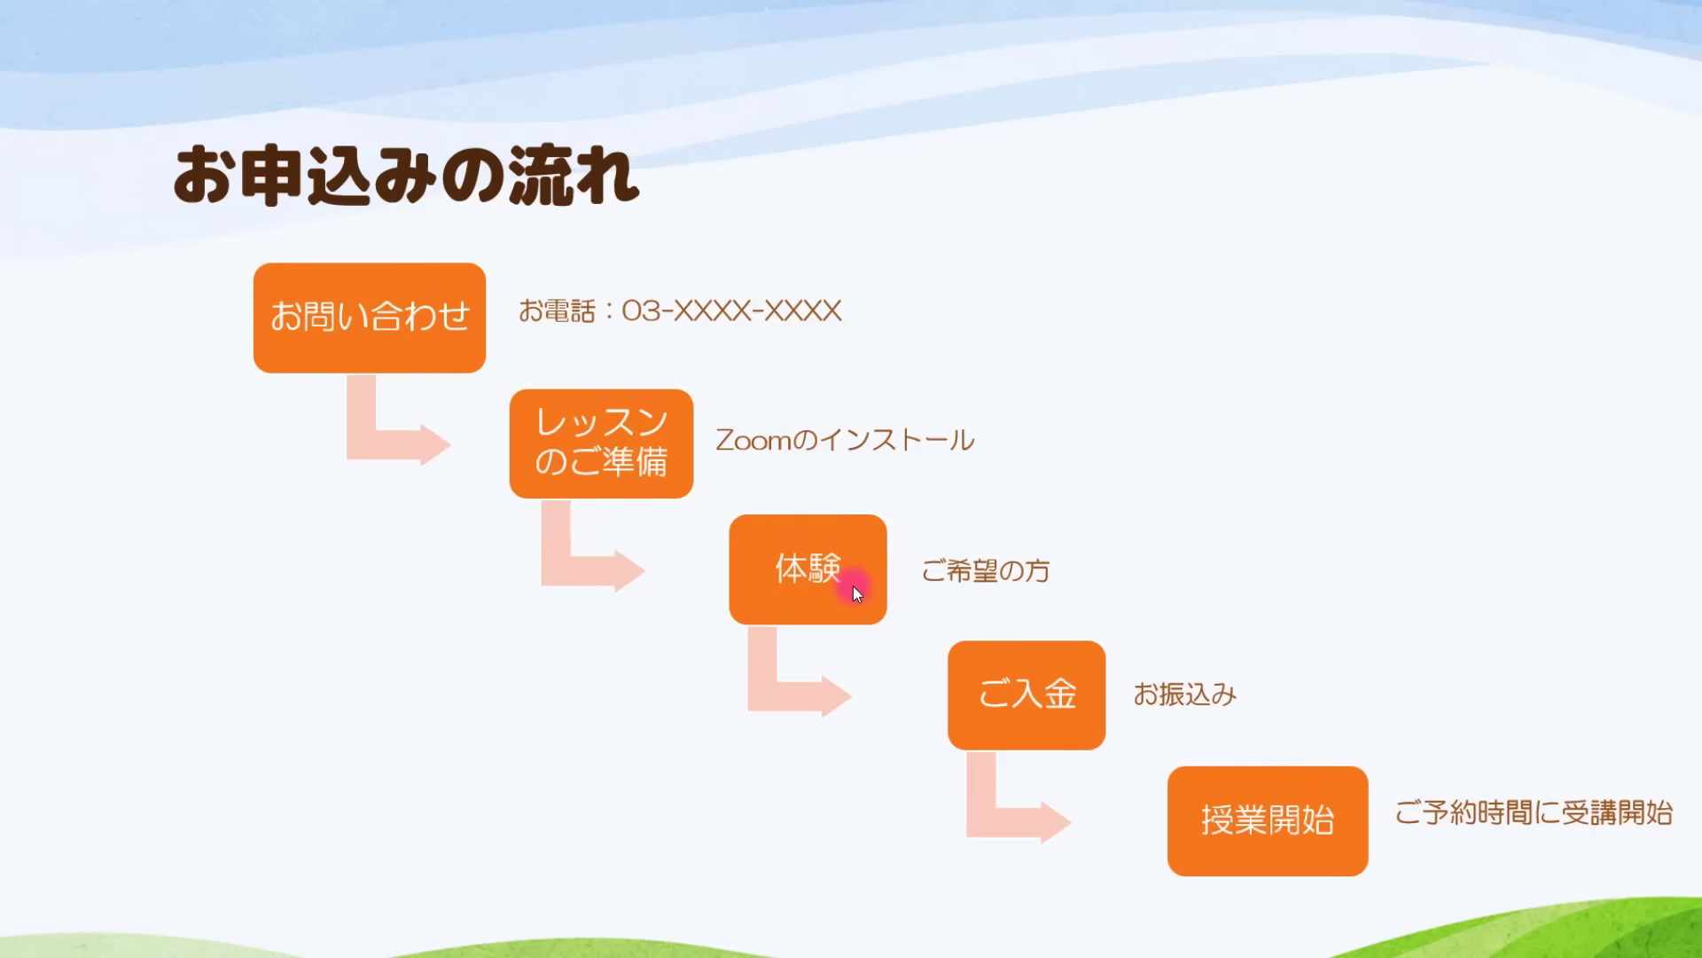
{"action": "key", "text": "Escape"}
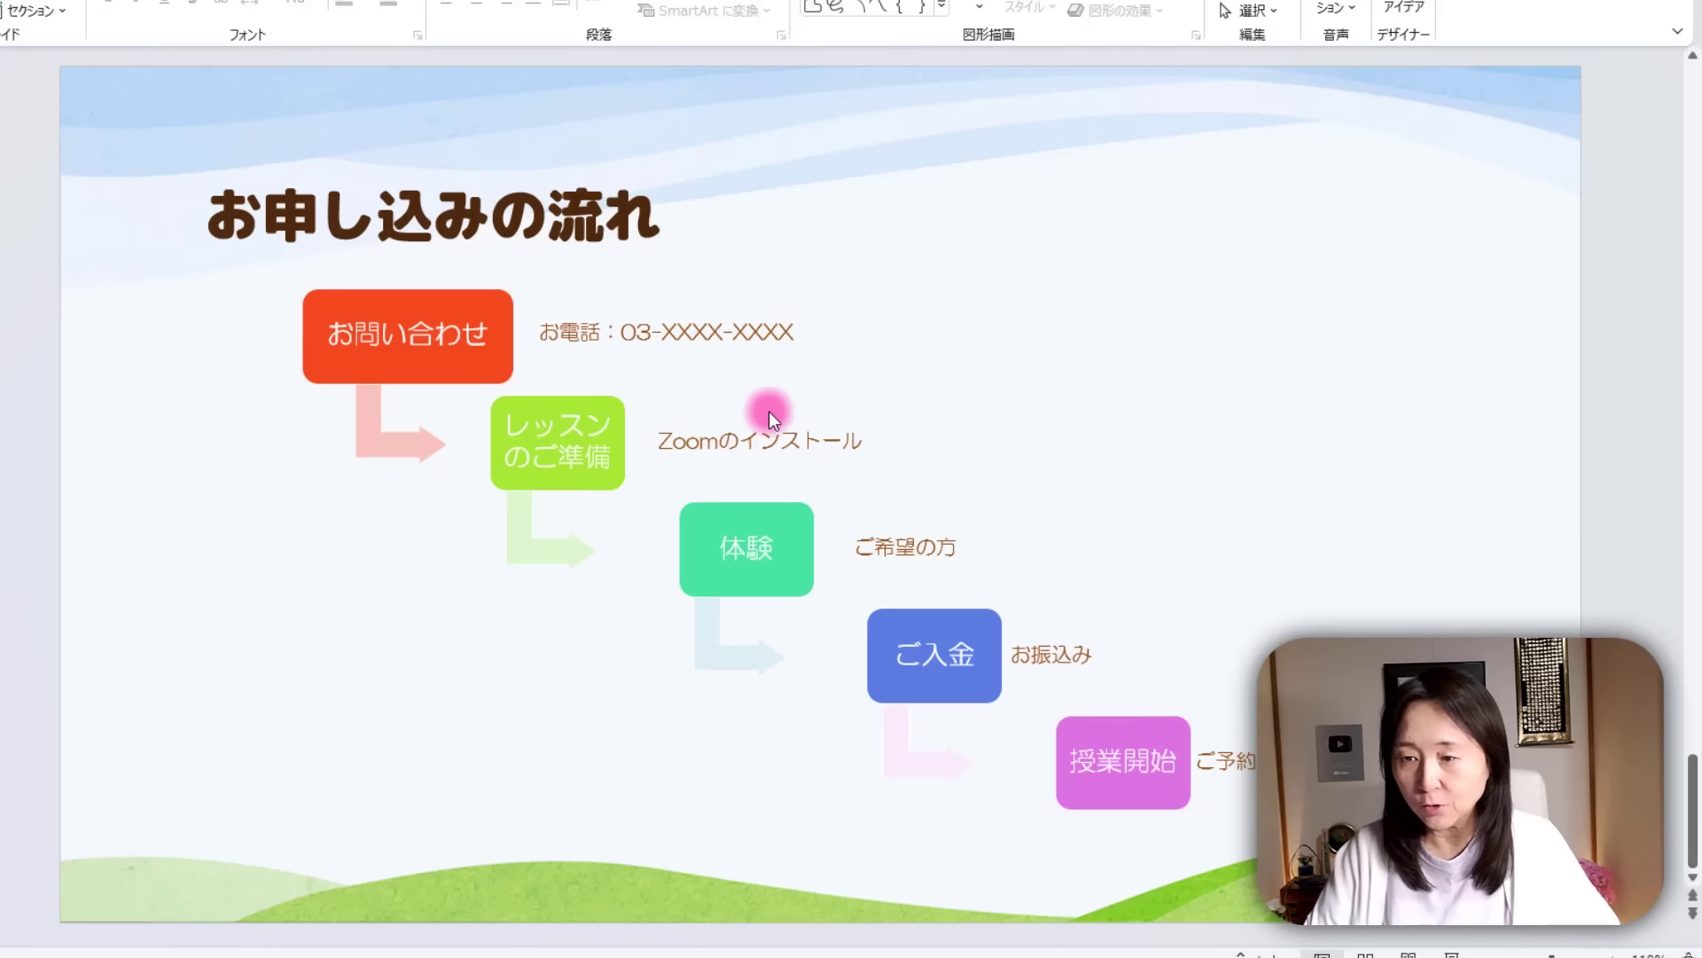
Select the coloured five-step SmartArt diagram and display the Animations effects gallery.
{"action": "left_click", "coordinate": [971, 403]}
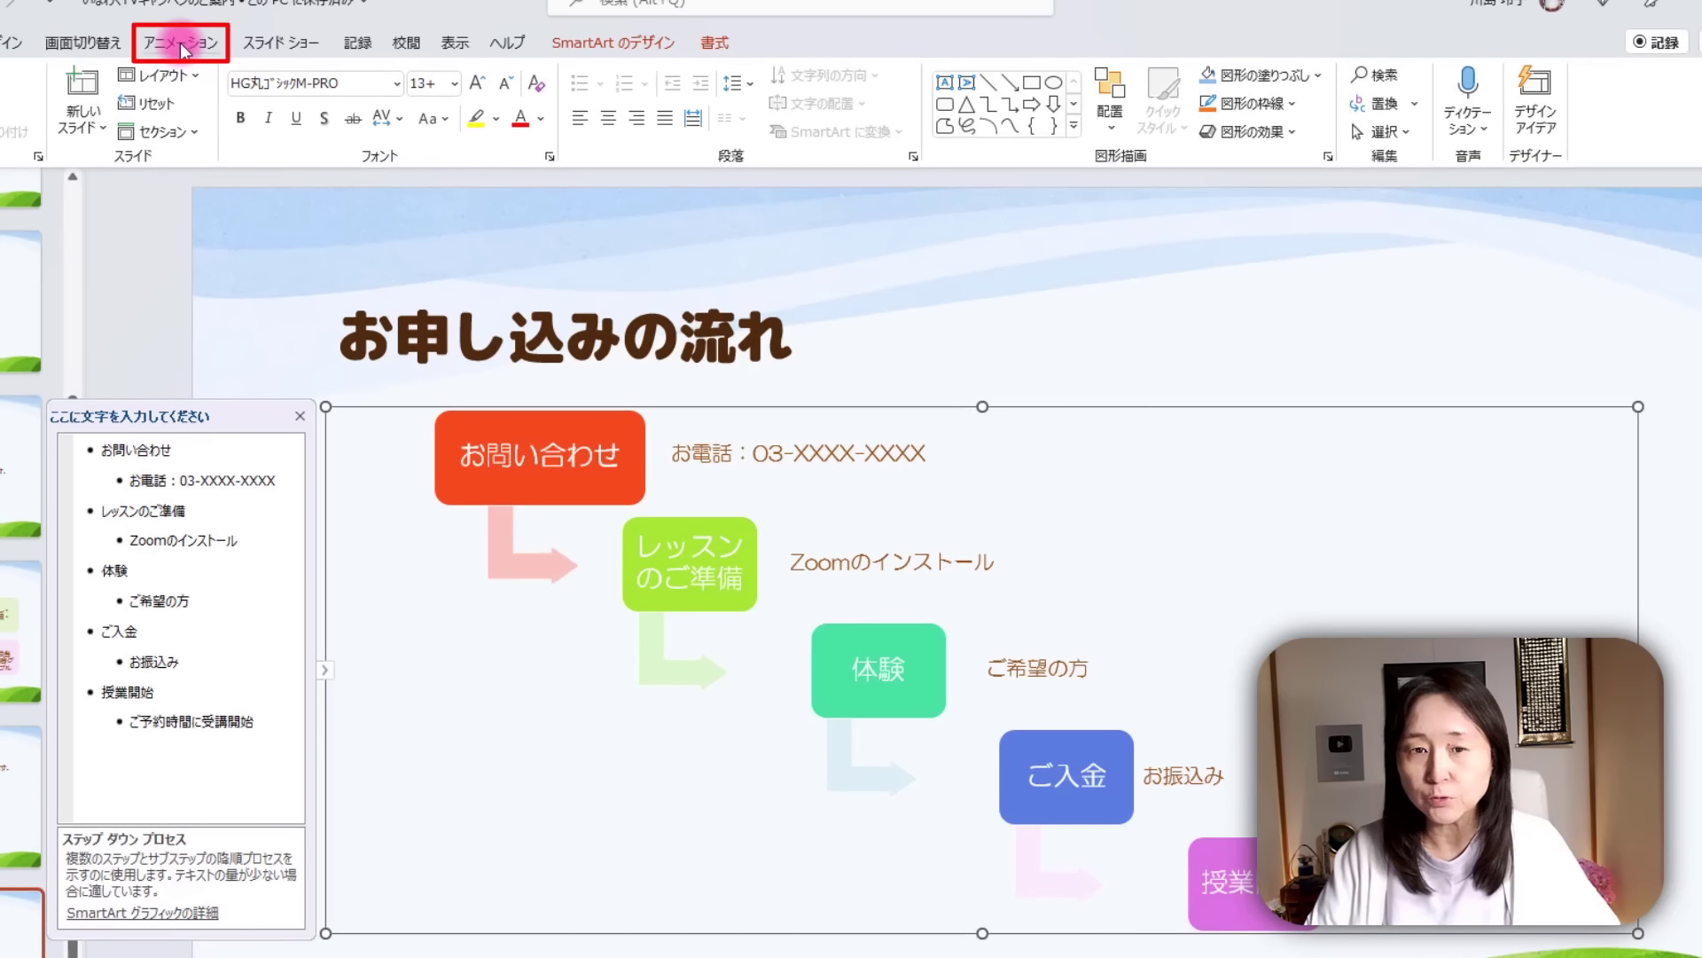
{"action": "left_click", "coordinate": [181, 44]}
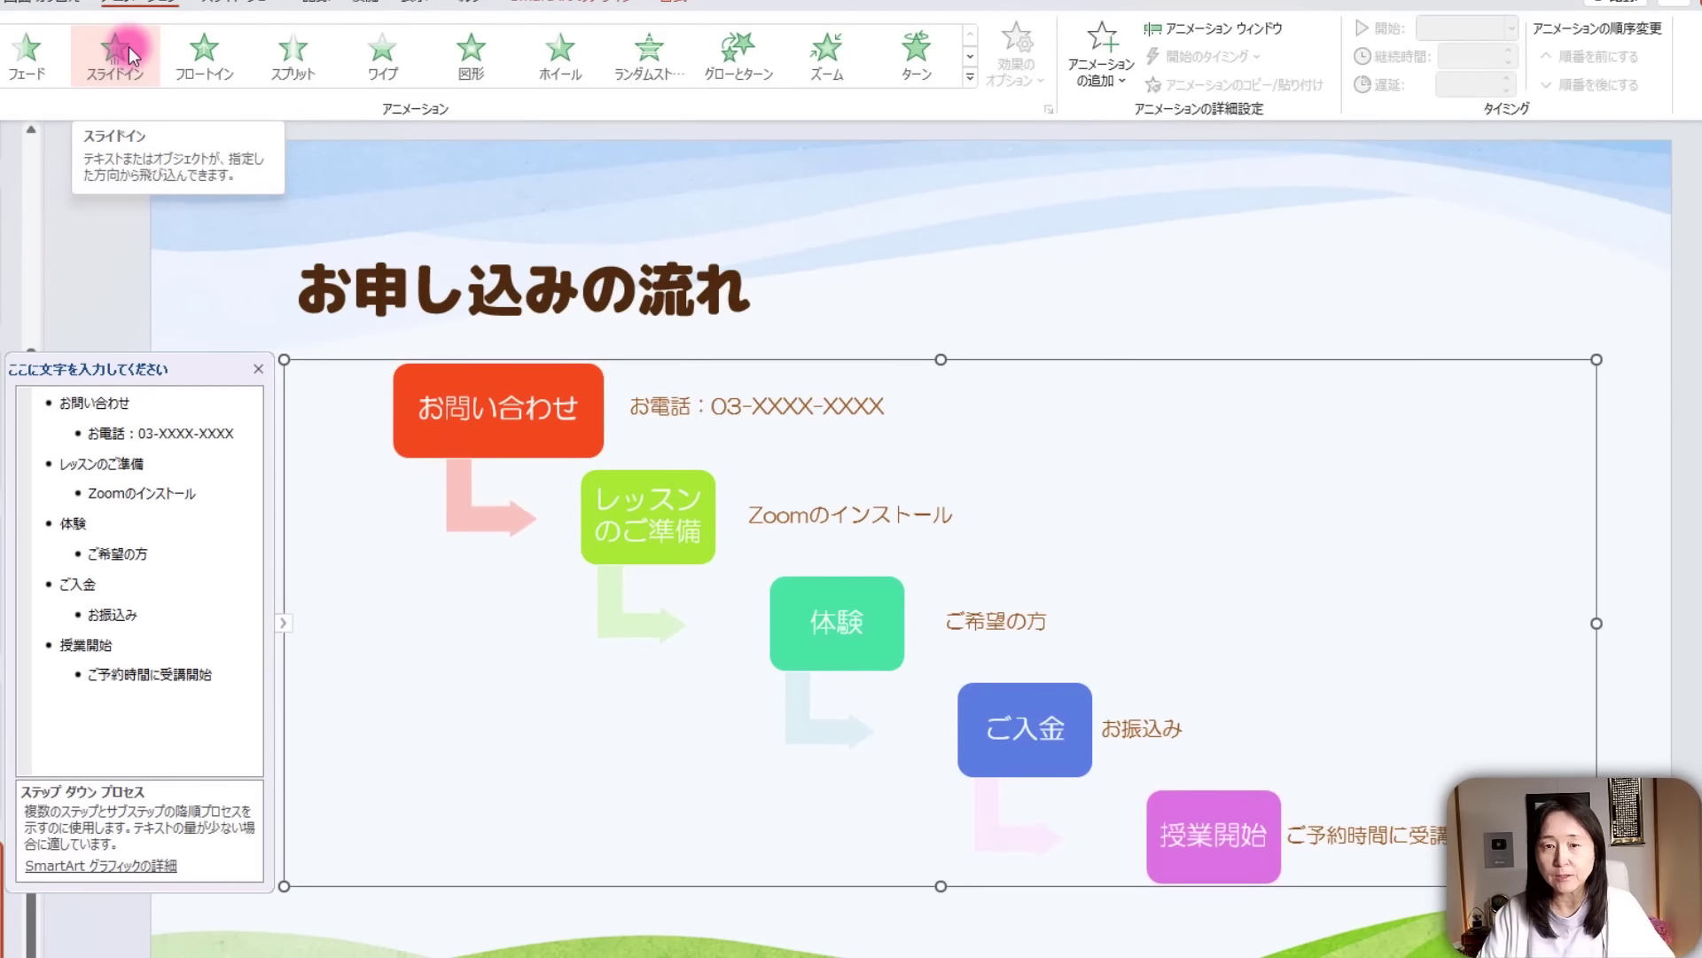
Apply a Slide In animation to the step diagram with the From Right direction.
{"action": "left_click", "coordinate": [130, 47]}
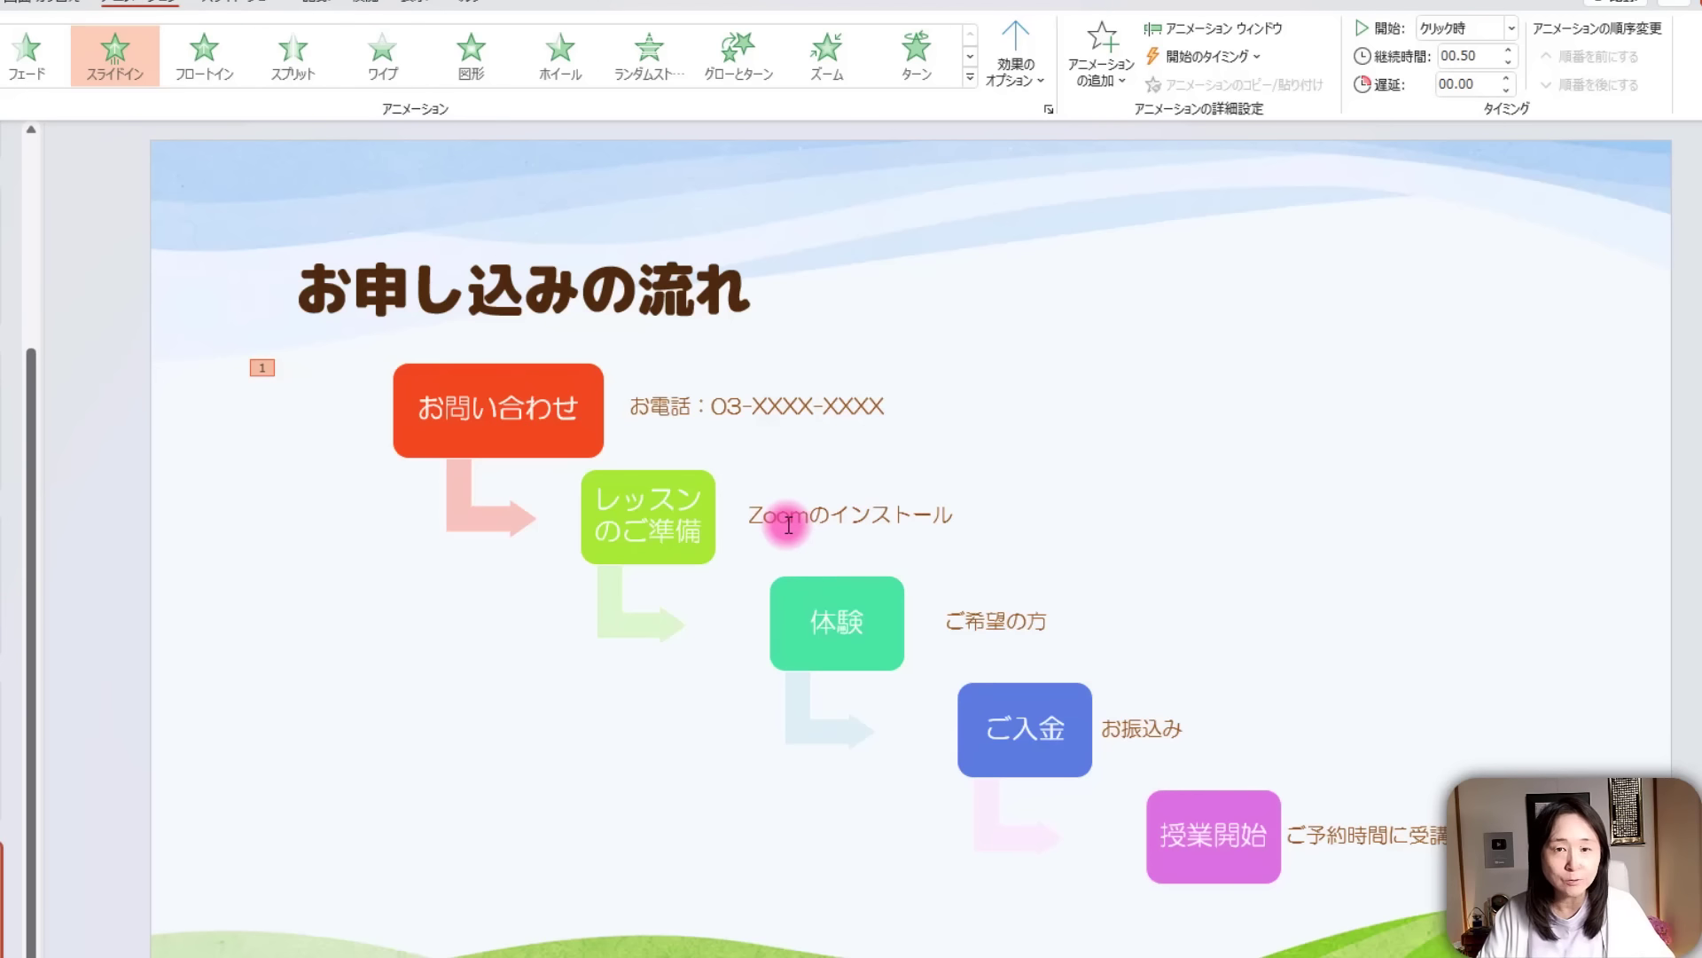
{"action": "left_click", "coordinate": [1027, 76]}
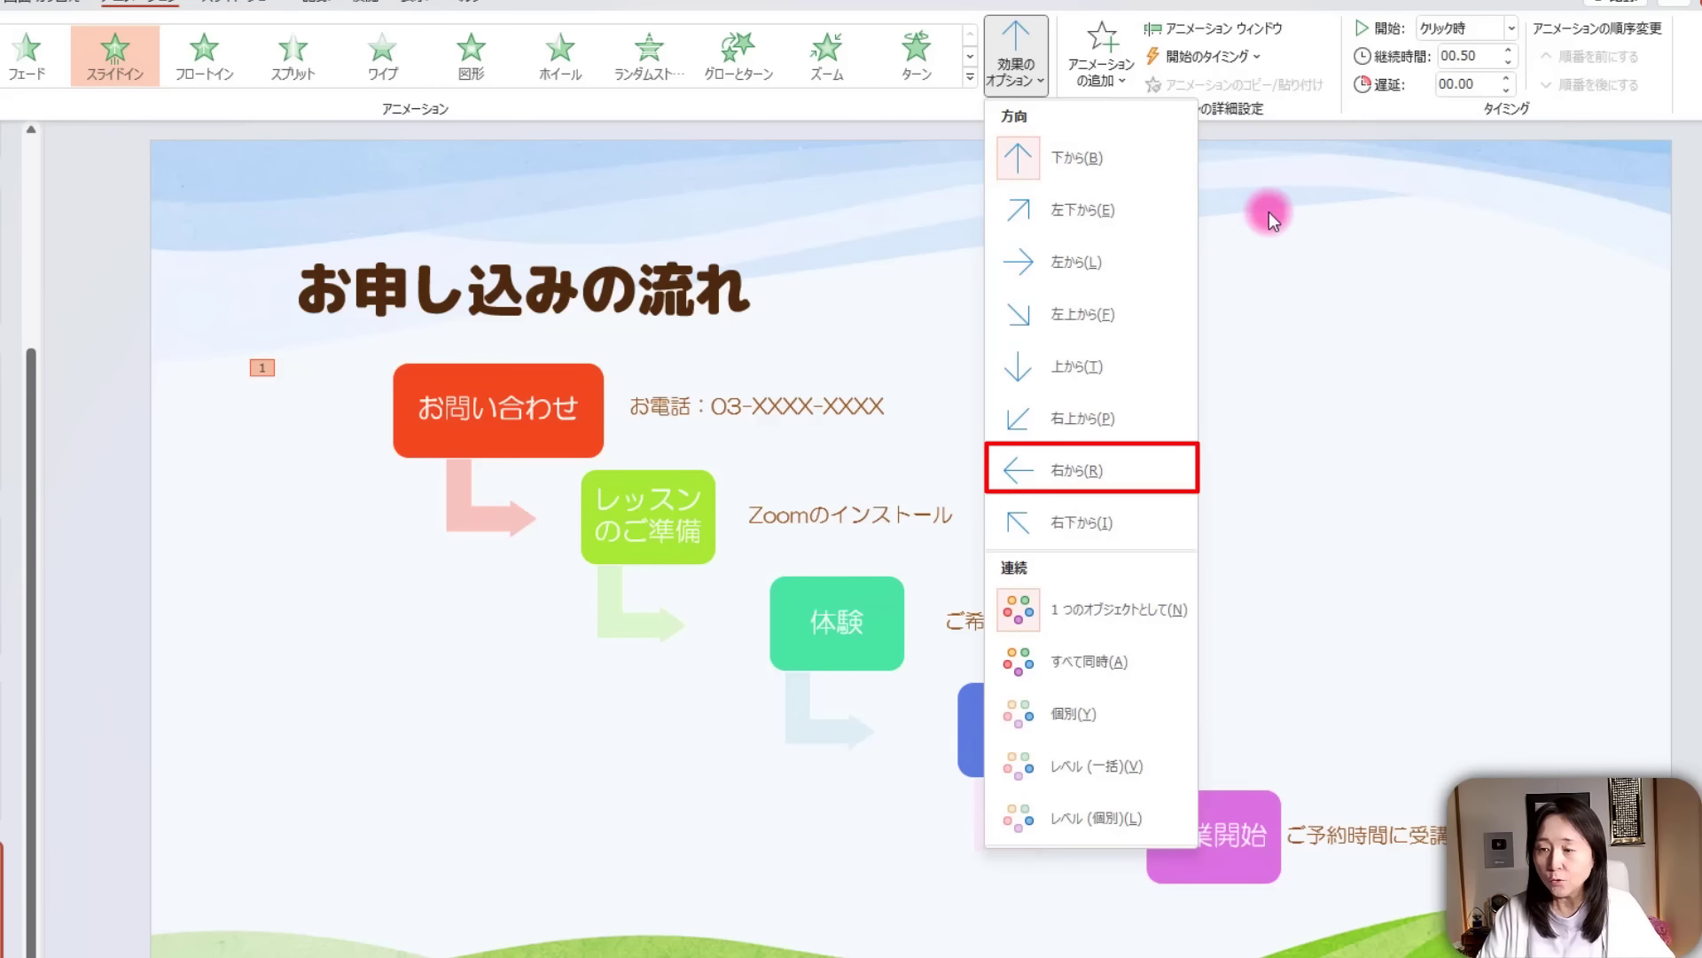
{"action": "left_click", "coordinate": [1099, 472]}
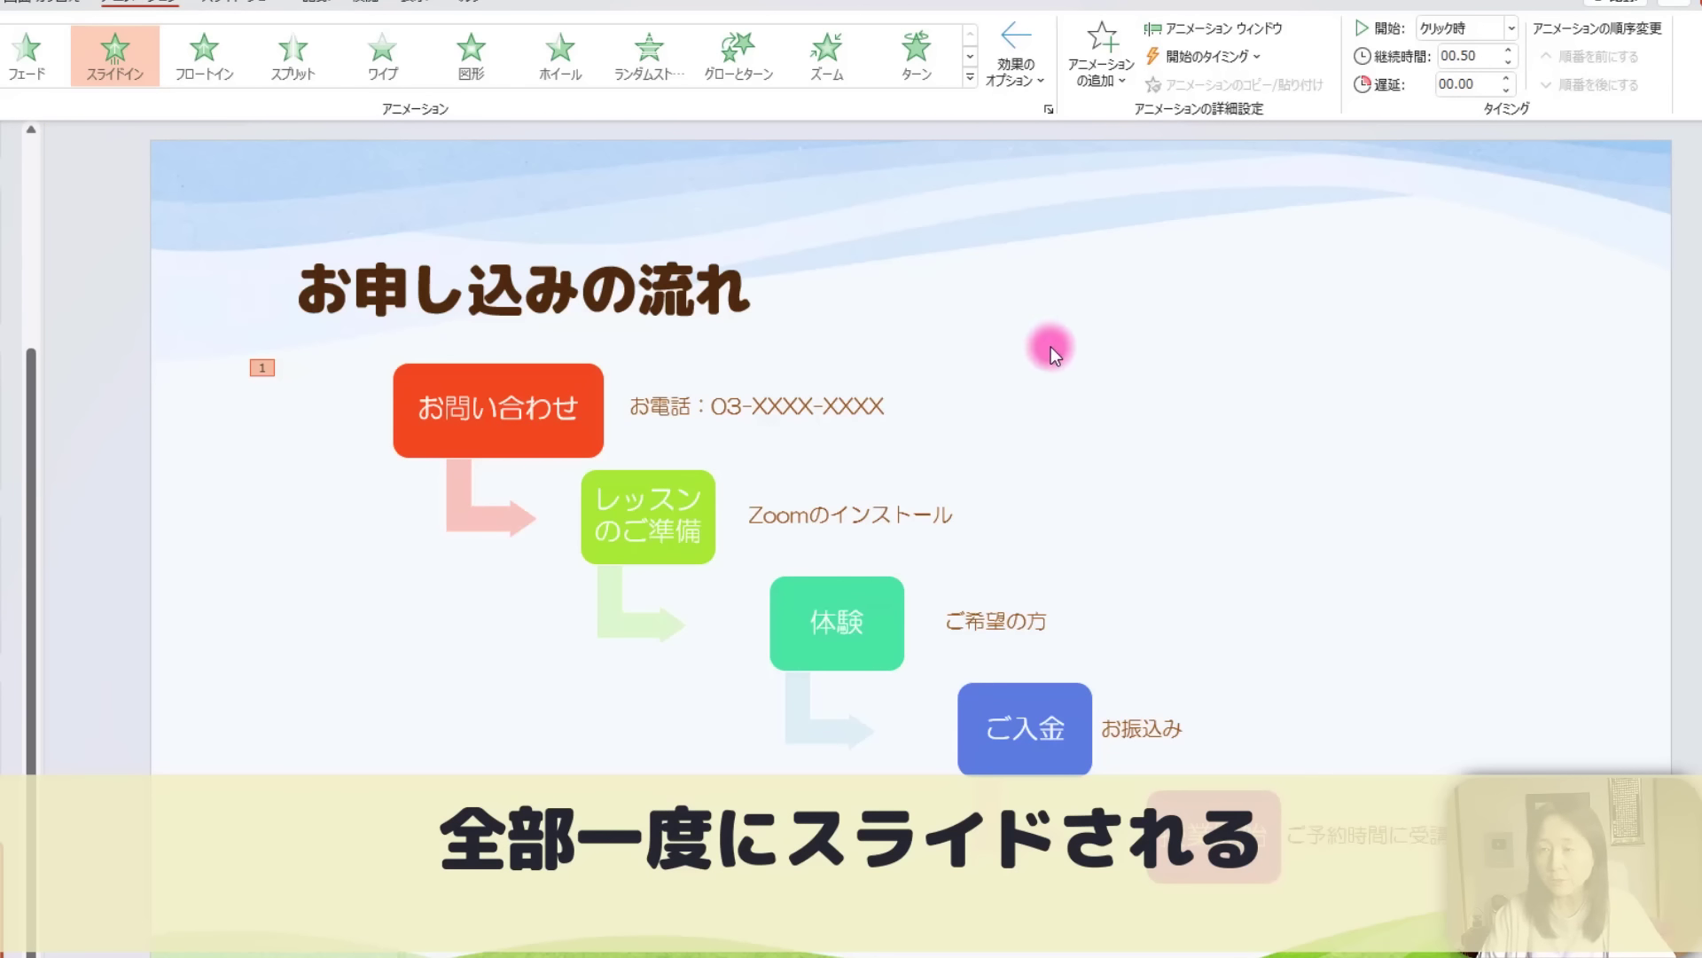
Try the slide-in sequence options: all at once, one by one, then a two-step build.
{"action": "left_click", "coordinate": [1019, 73]}
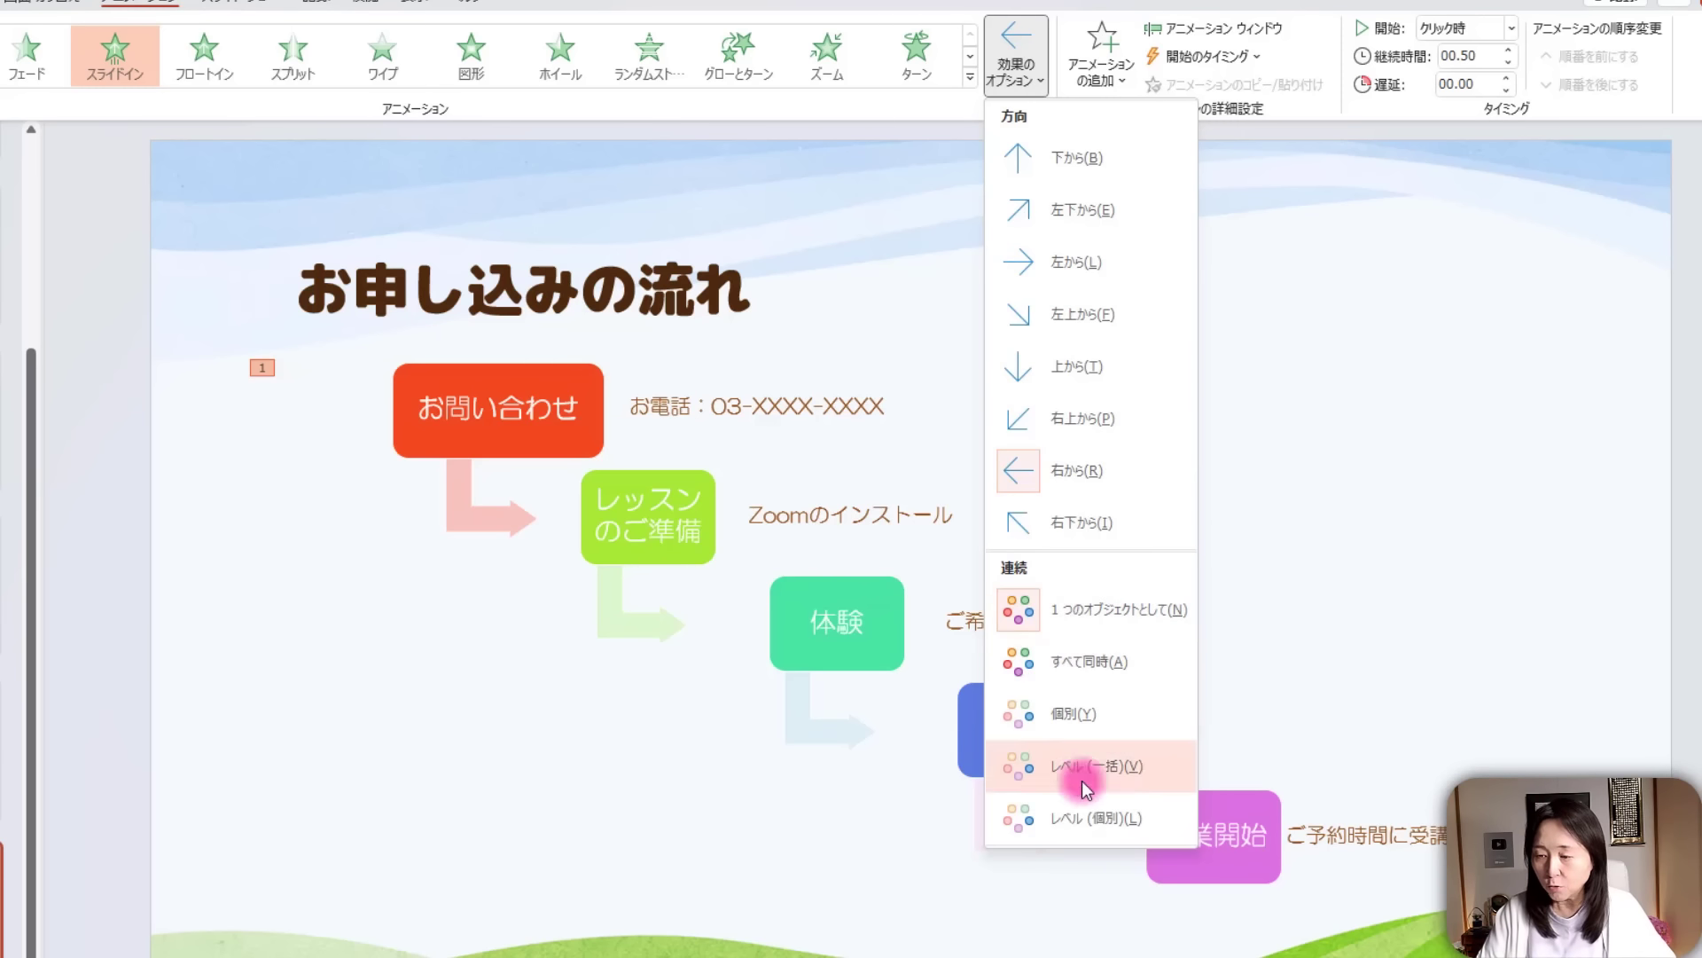
{"action": "left_click", "coordinate": [1124, 662]}
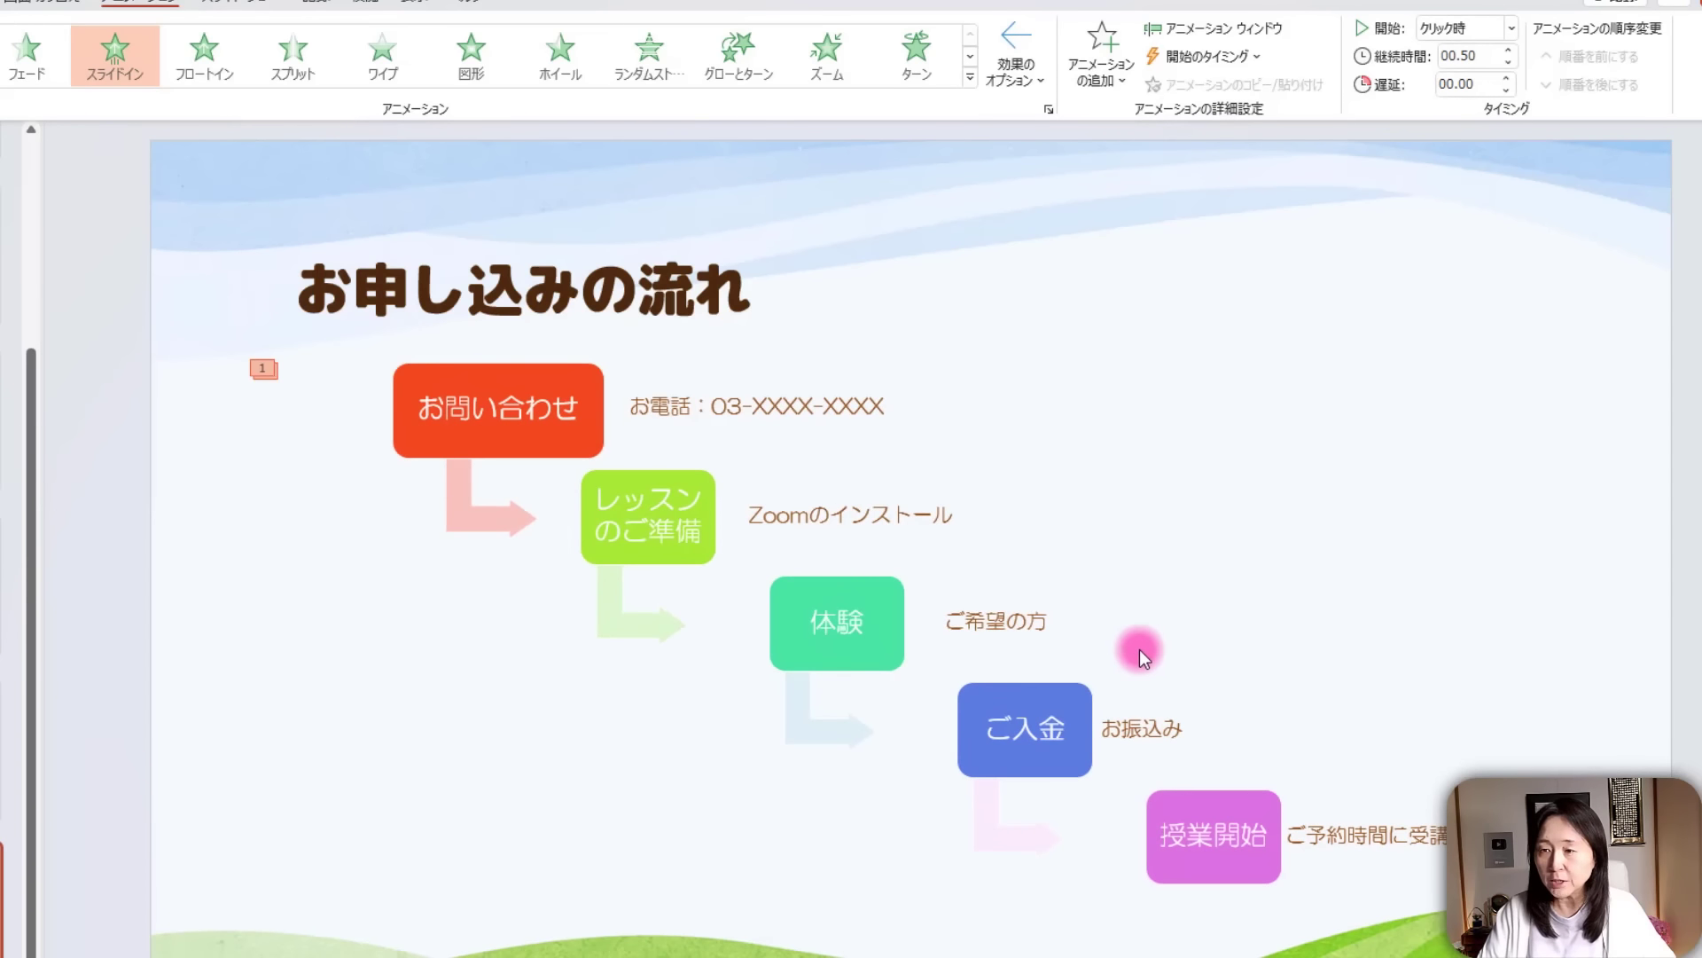
{"action": "left_click", "coordinate": [1028, 72]}
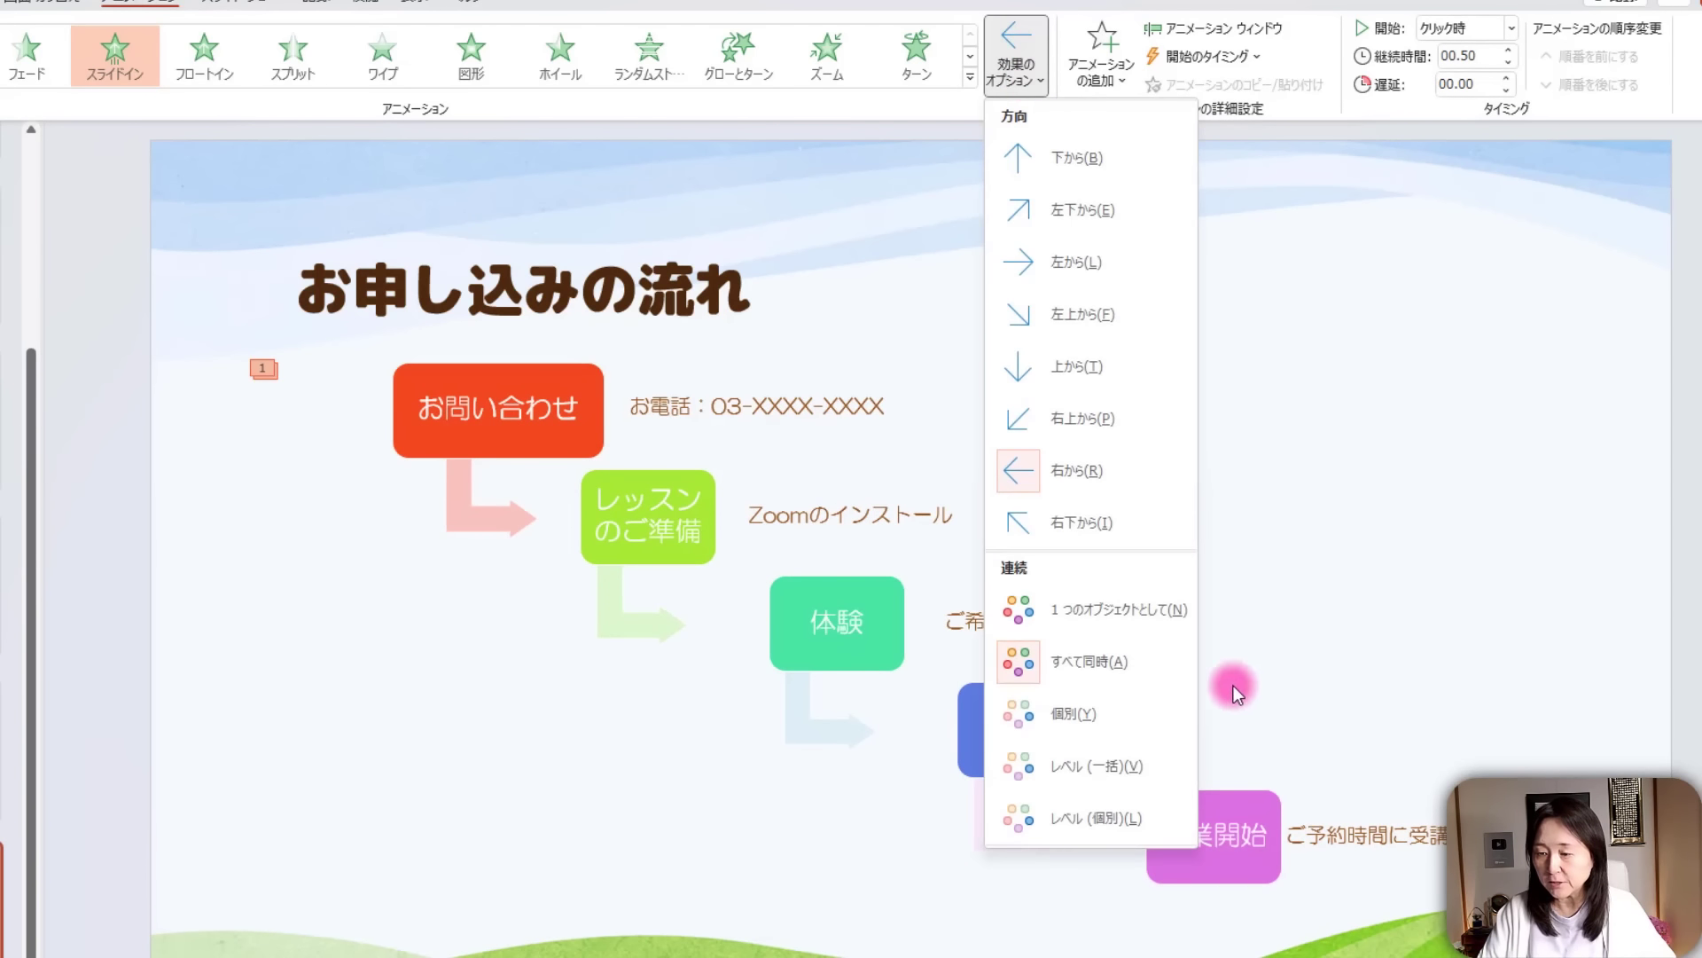
{"action": "left_click", "coordinate": [1077, 711]}
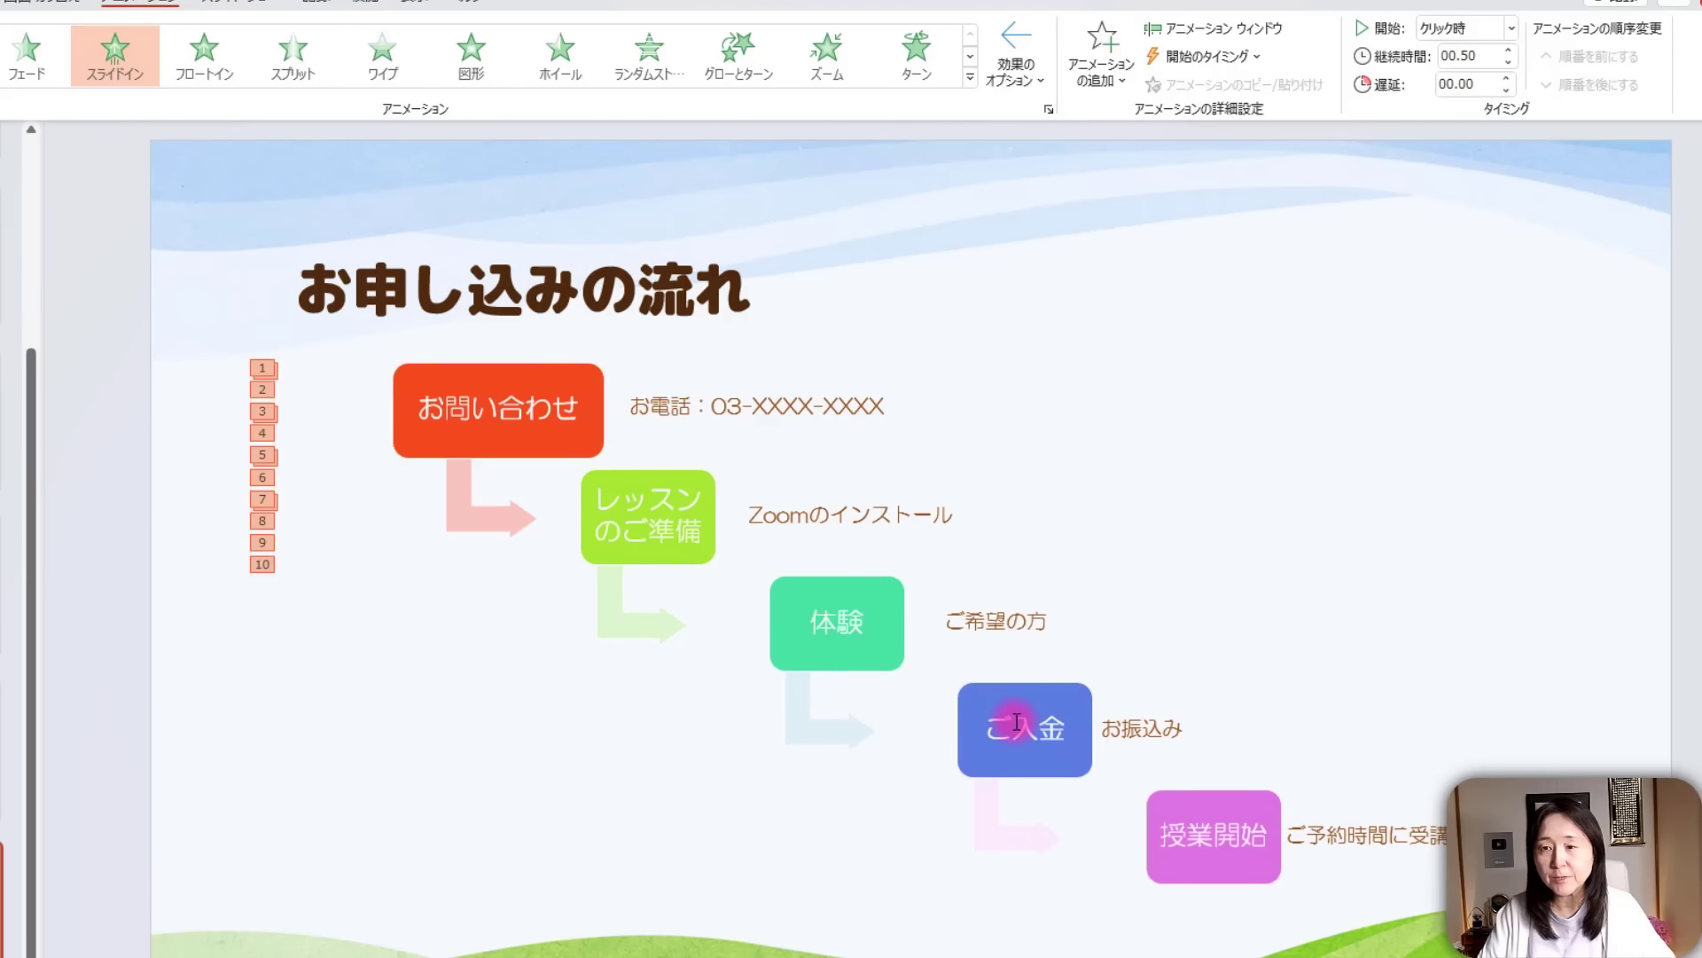
{"action": "left_click", "coordinate": [1031, 80]}
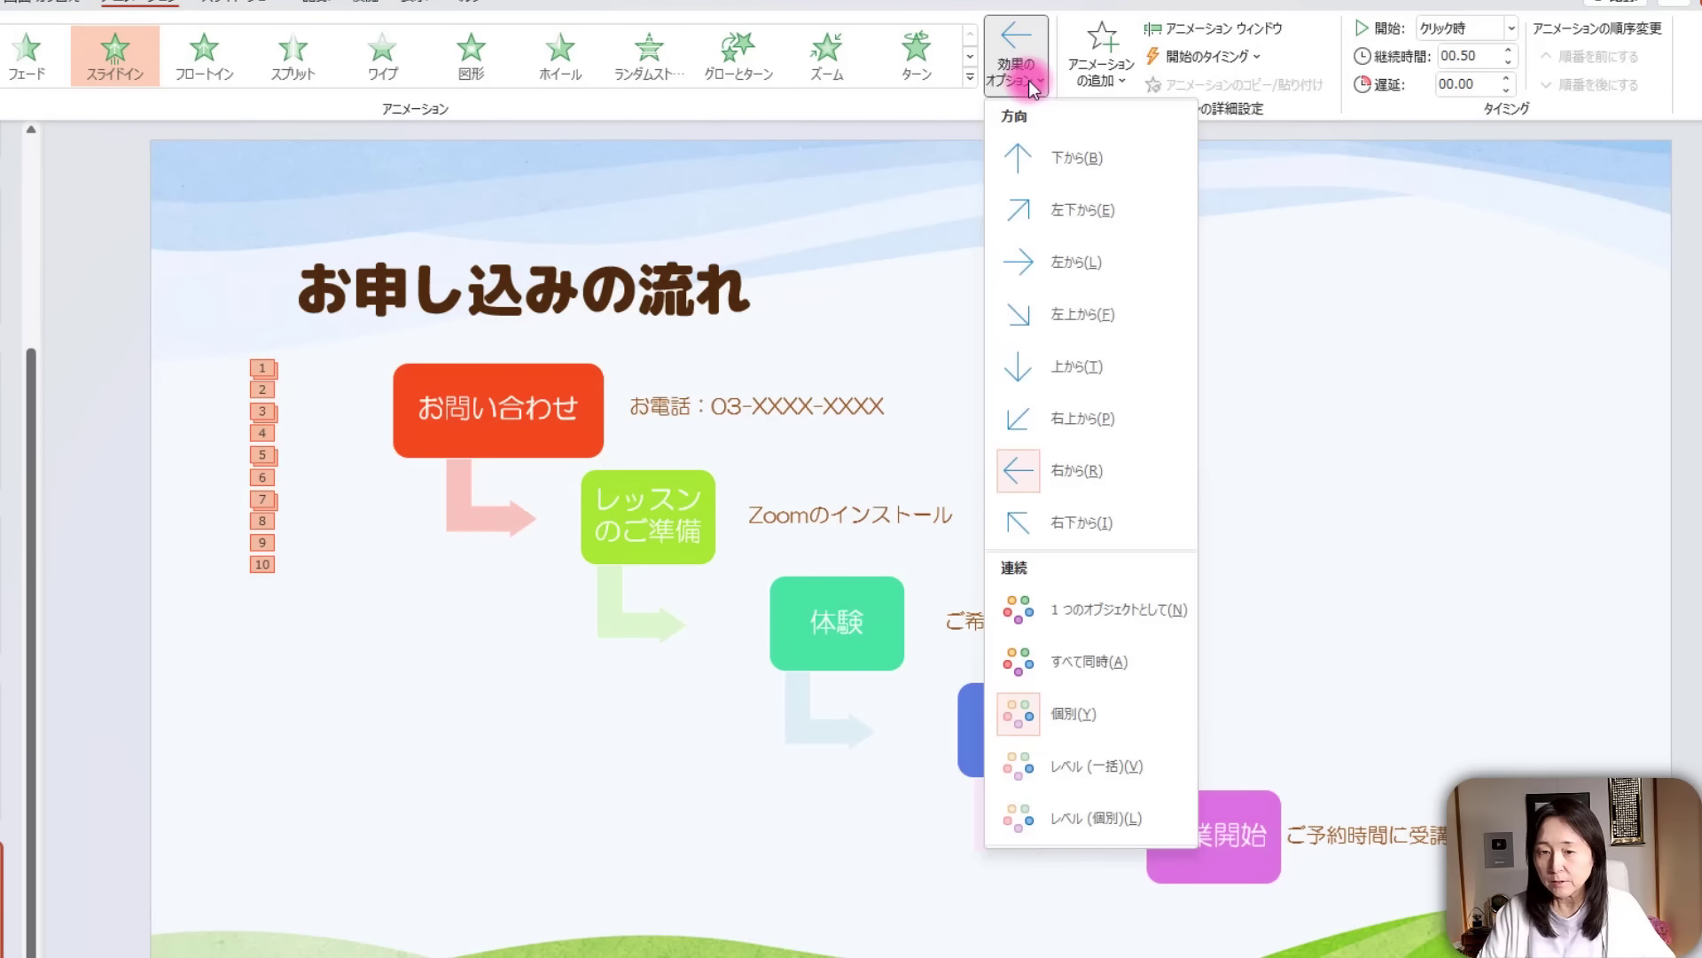
{"action": "left_click", "coordinate": [1138, 773]}
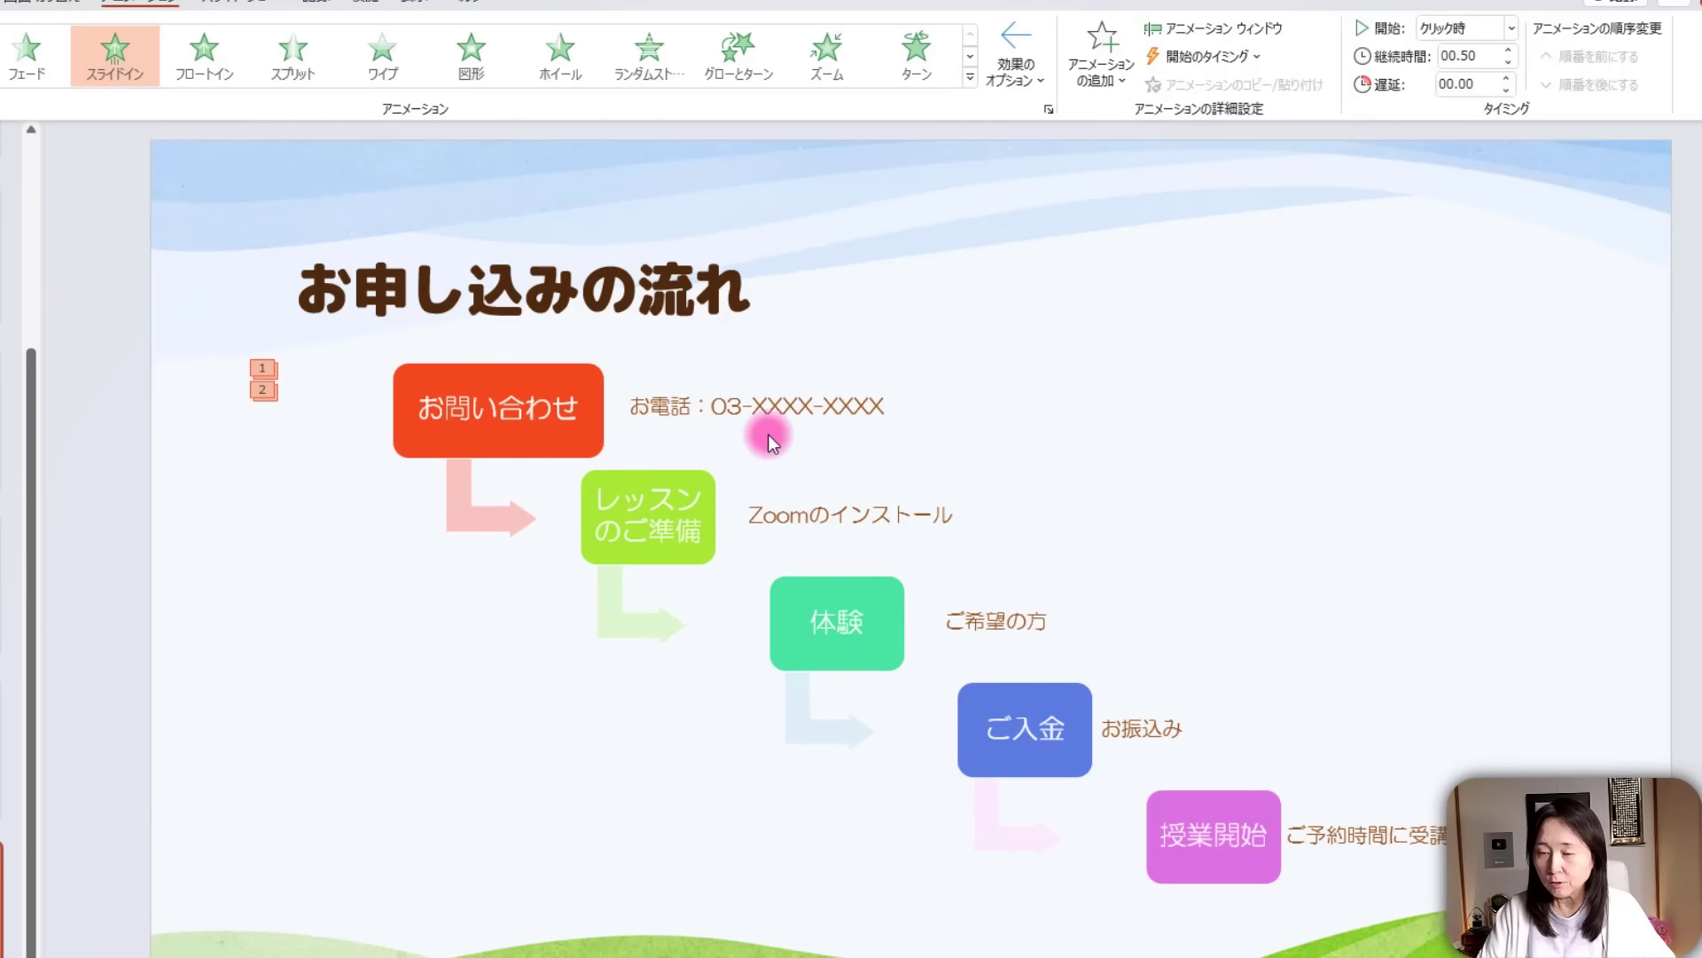
Make the boxes slide in one by one from the right.
{"action": "left_click", "coordinate": [1011, 71]}
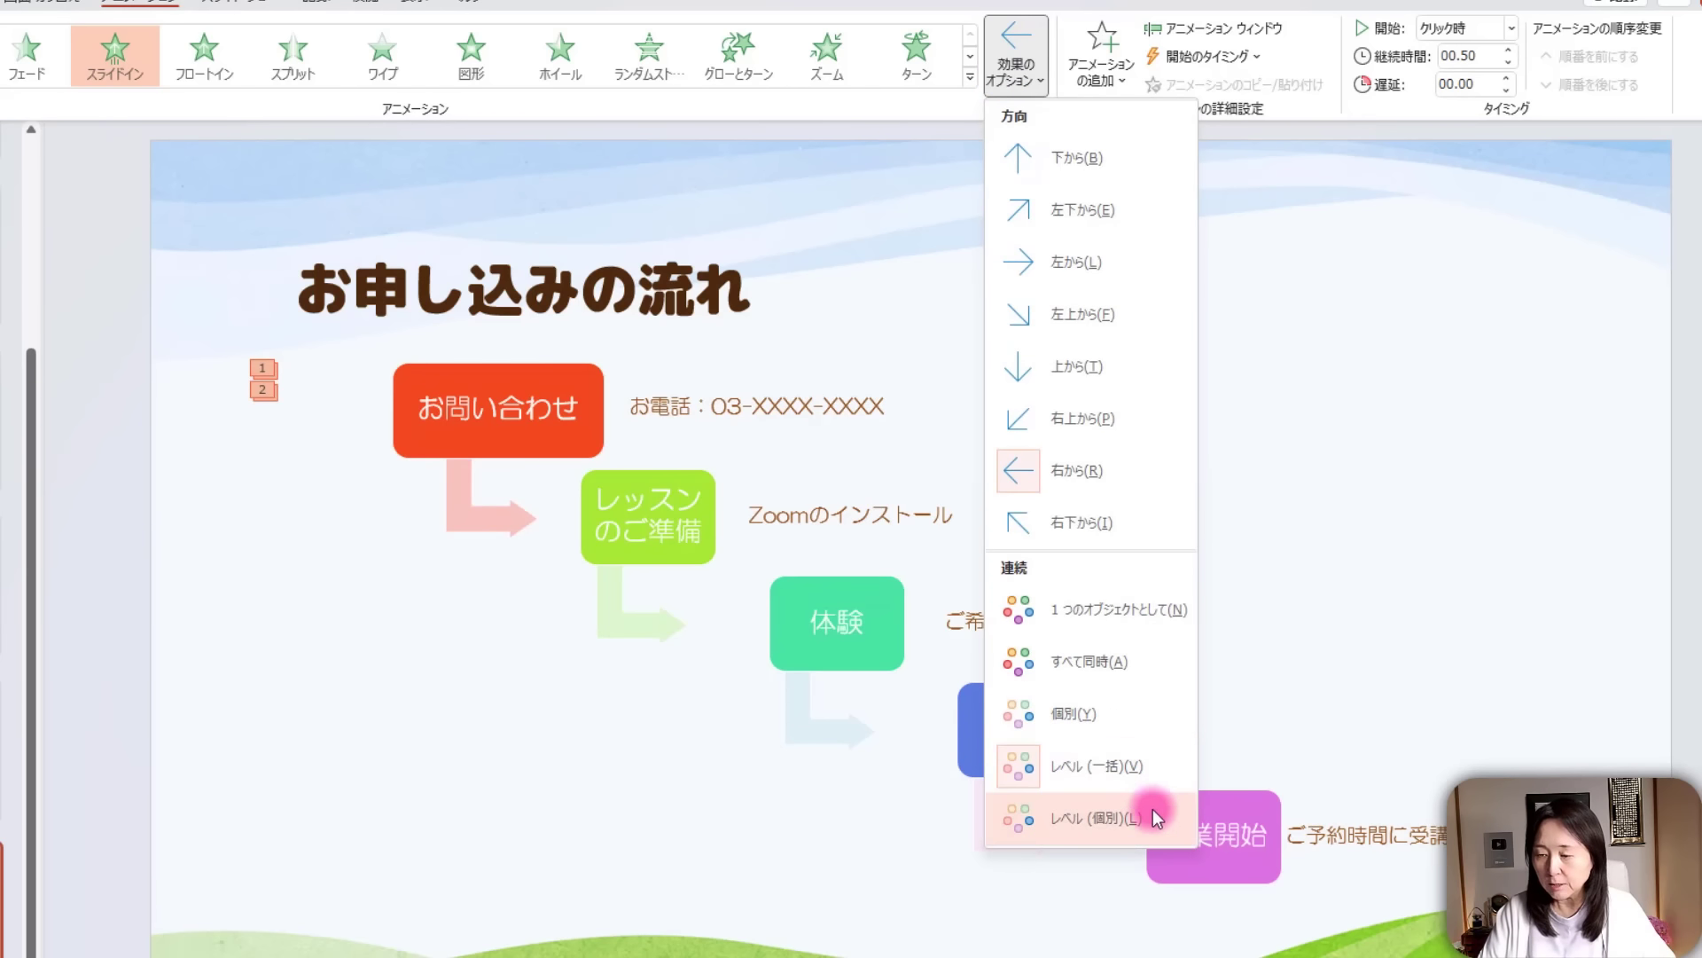
{"action": "left_click", "coordinate": [1148, 815]}
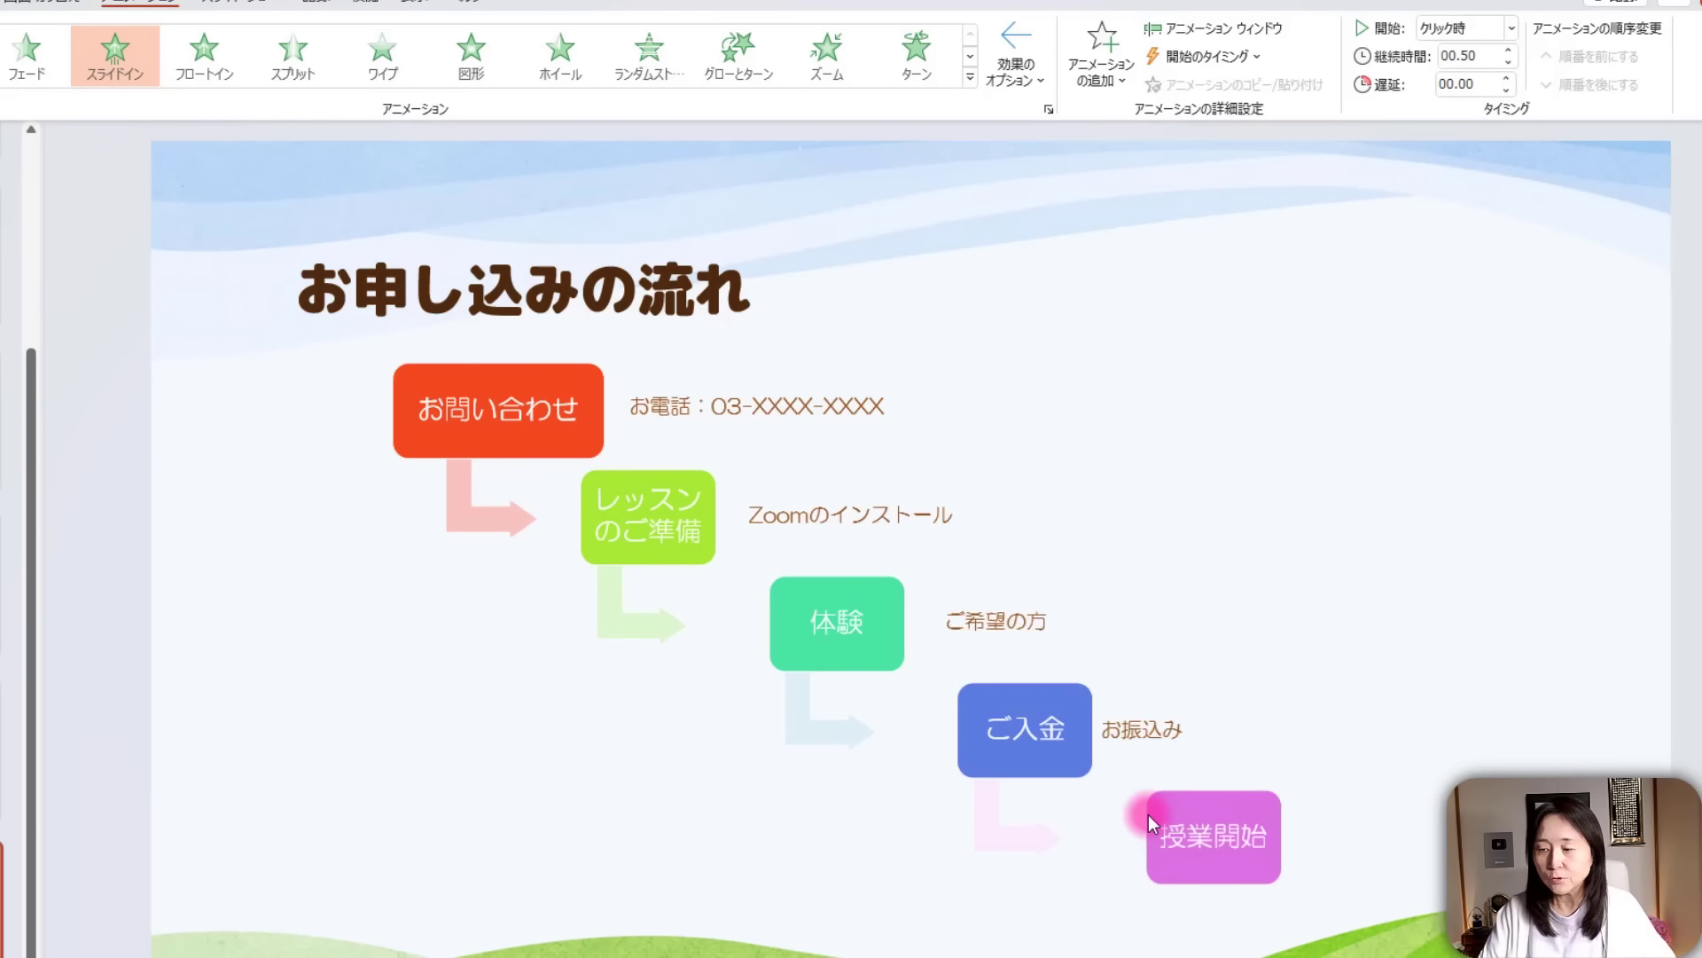
{"action": "left_click", "coordinate": [1022, 68]}
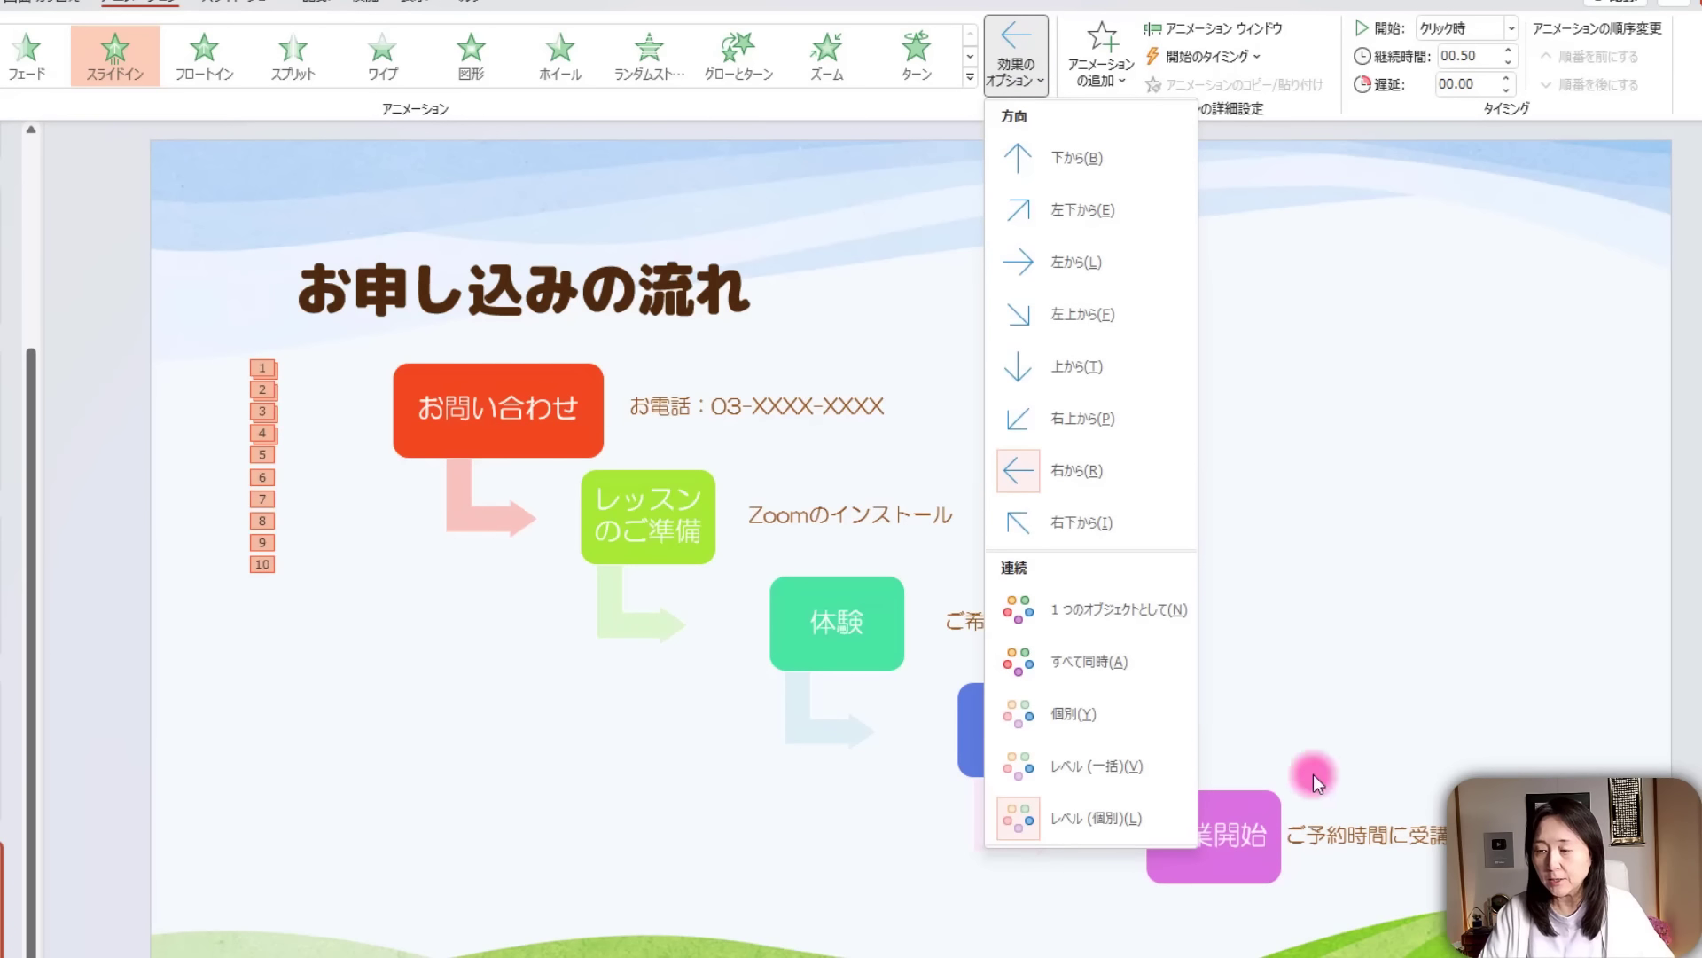
{"action": "left_click", "coordinate": [1094, 715]}
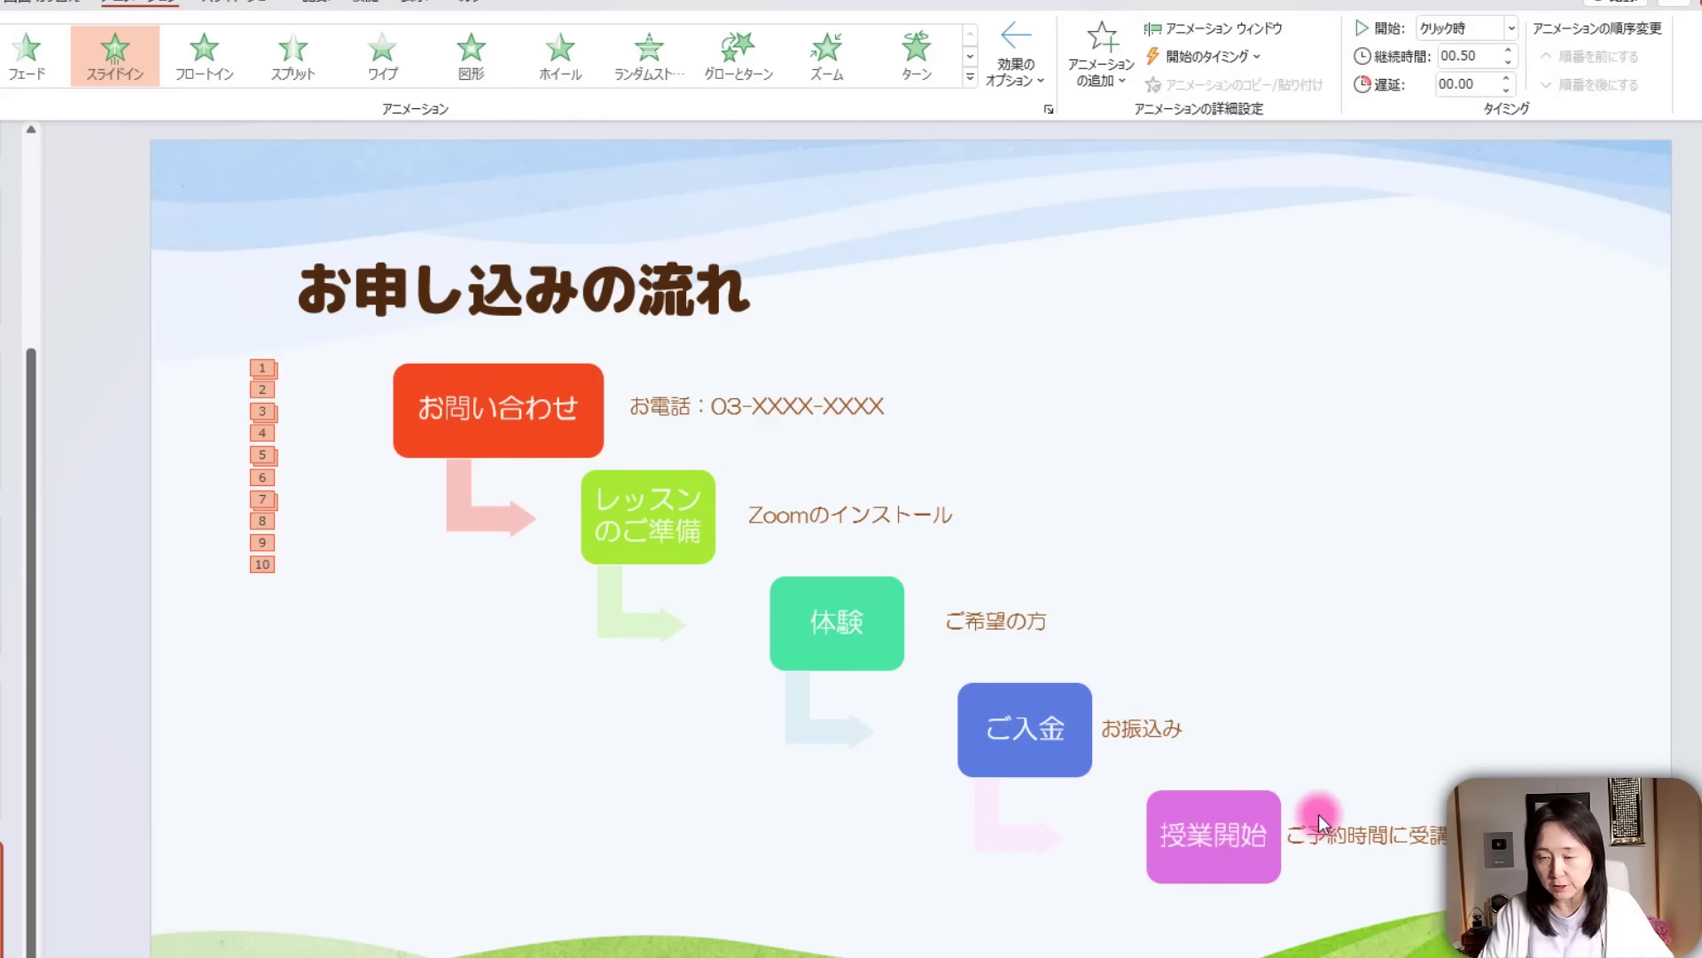
Show all ten slide-in entries in the Animation Pane and preview the sequence twice.
{"action": "left_click", "coordinate": [1273, 30]}
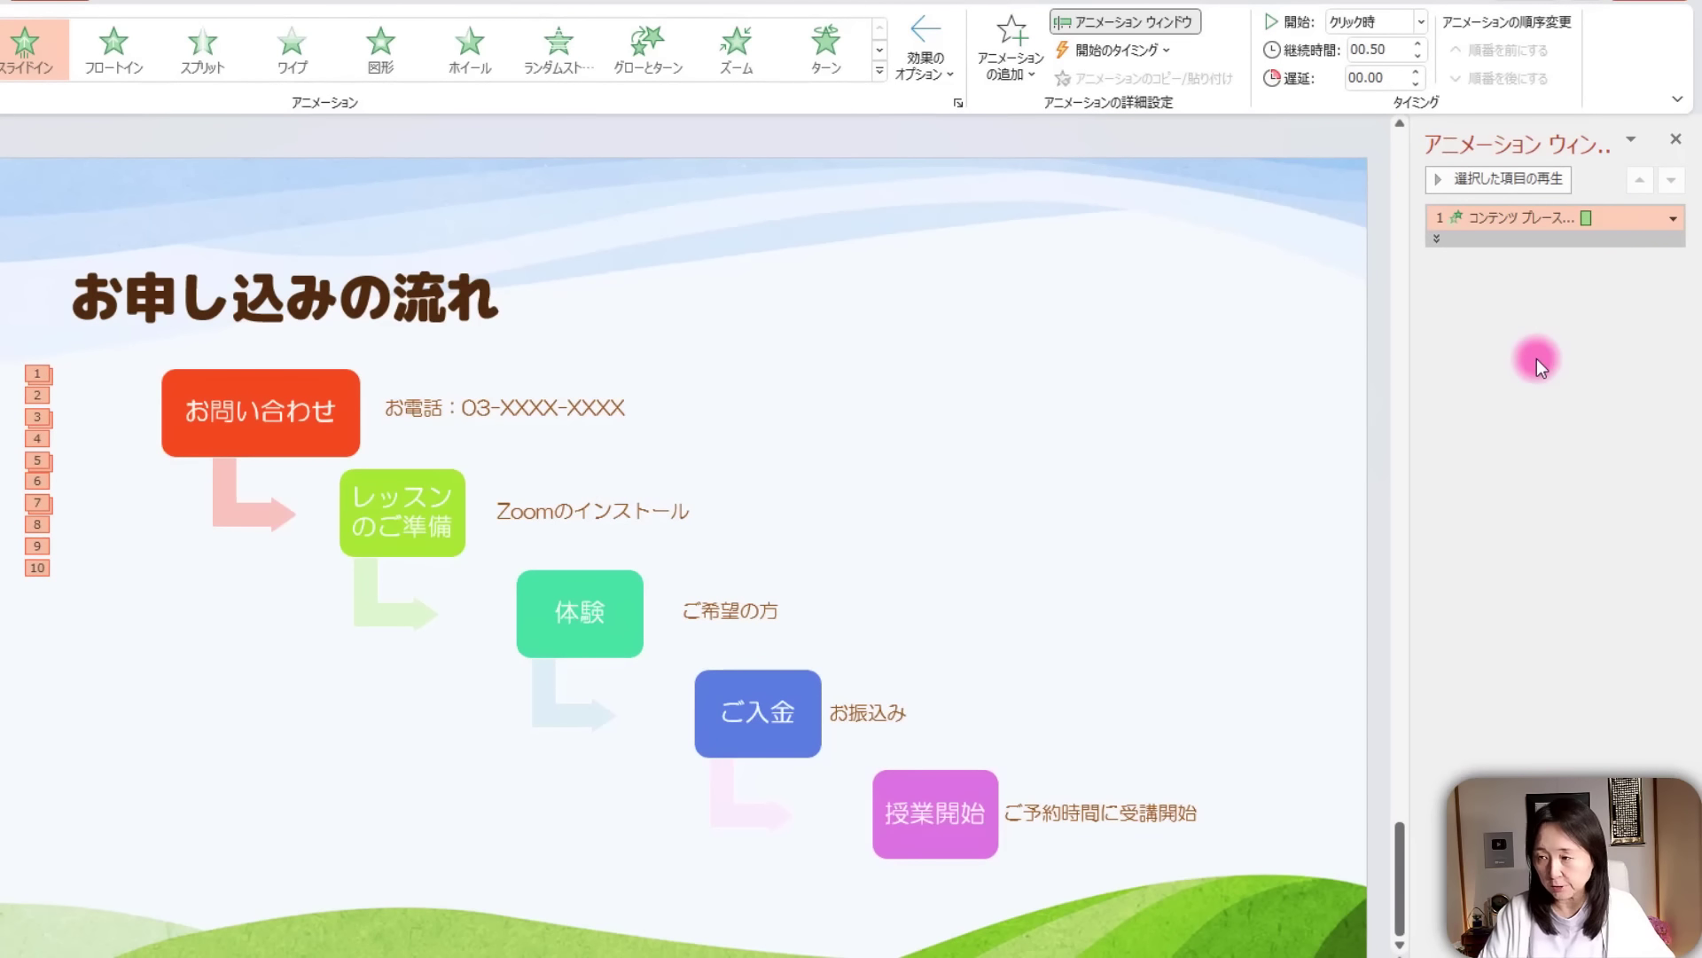
{"action": "left_click", "coordinate": [1437, 236]}
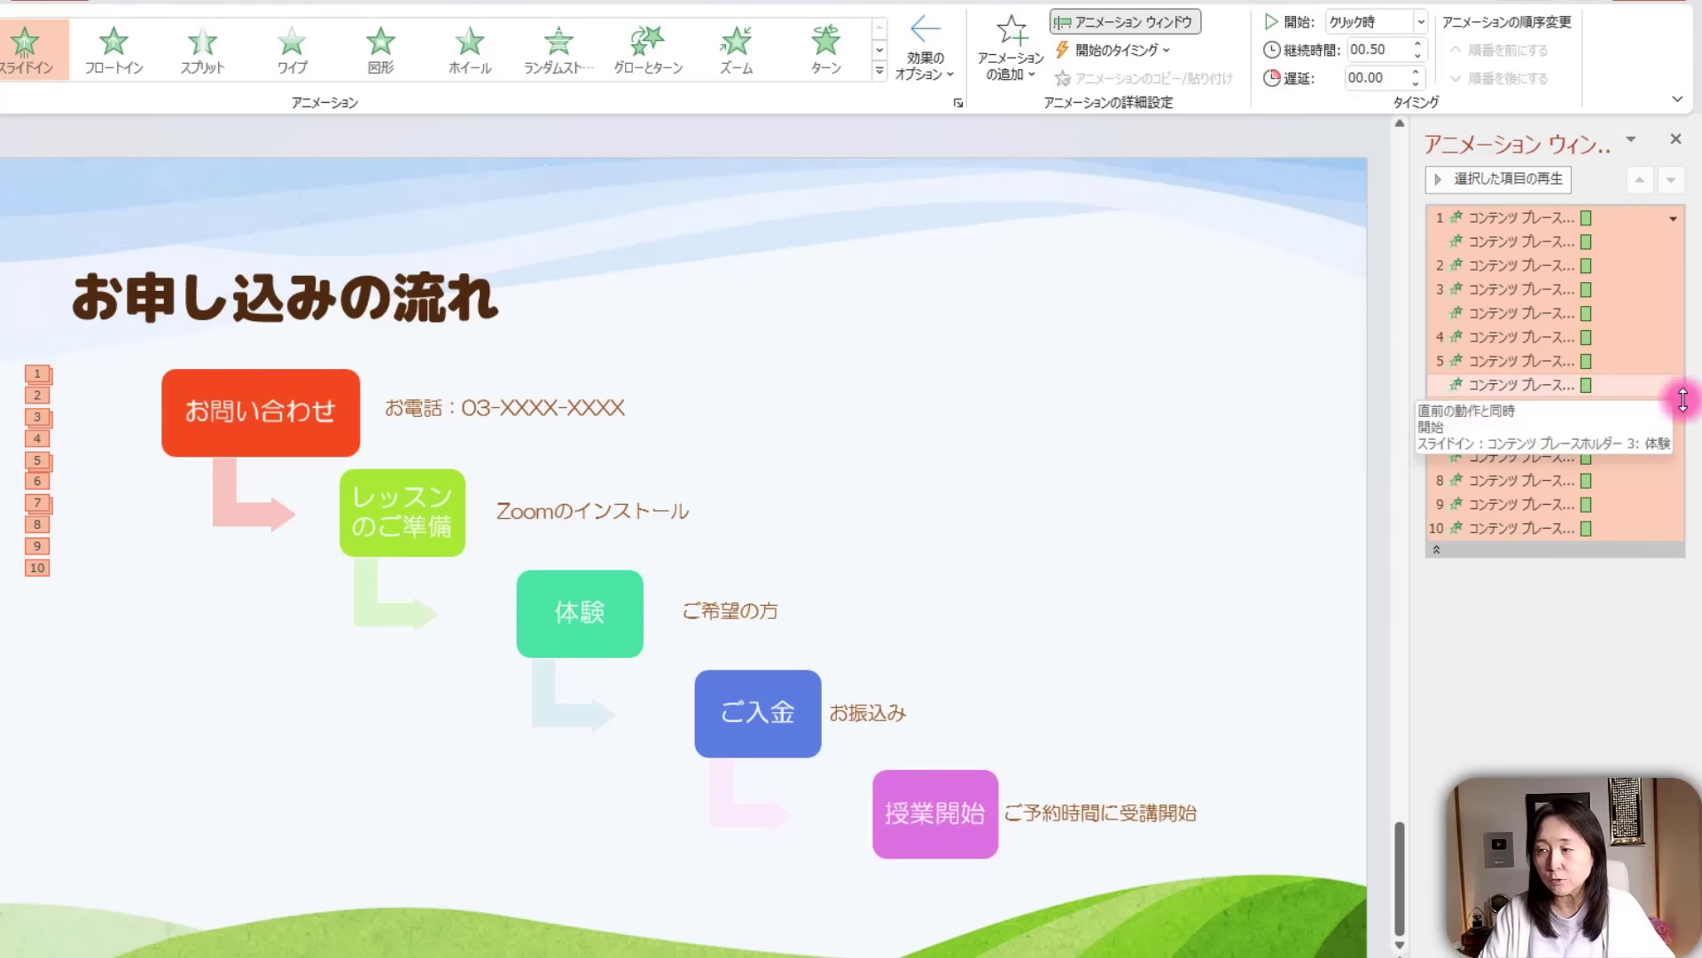
{"action": "left_click", "coordinate": [1523, 177]}
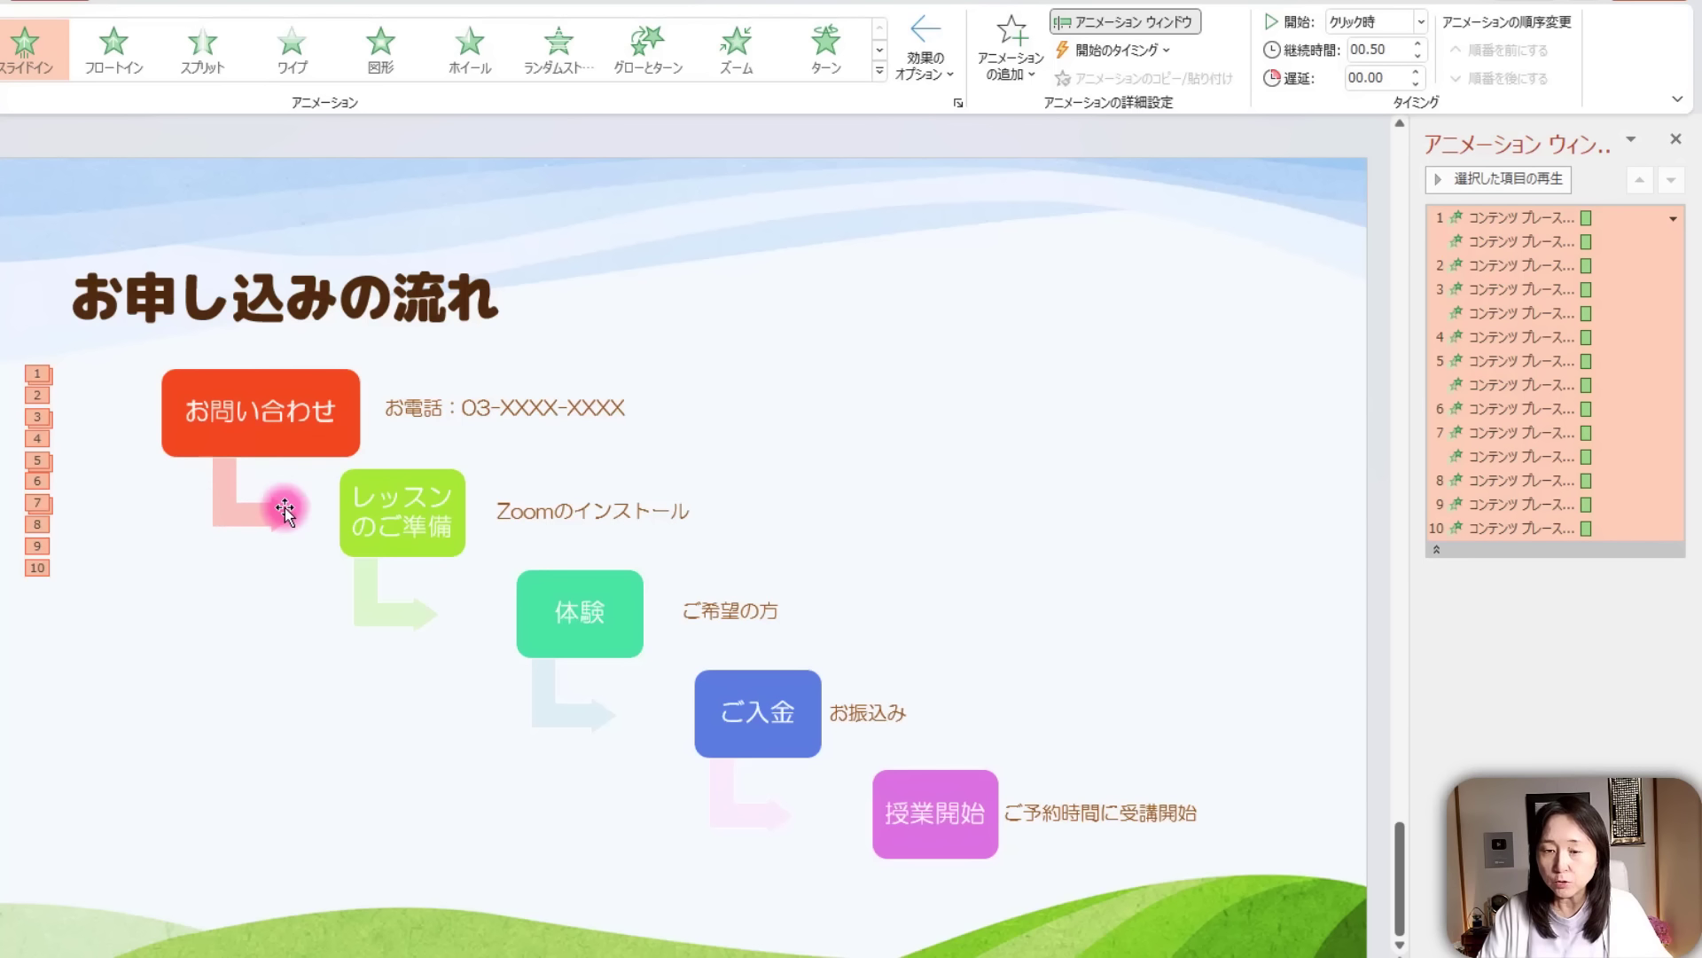
{"action": "left_click", "coordinate": [1557, 182]}
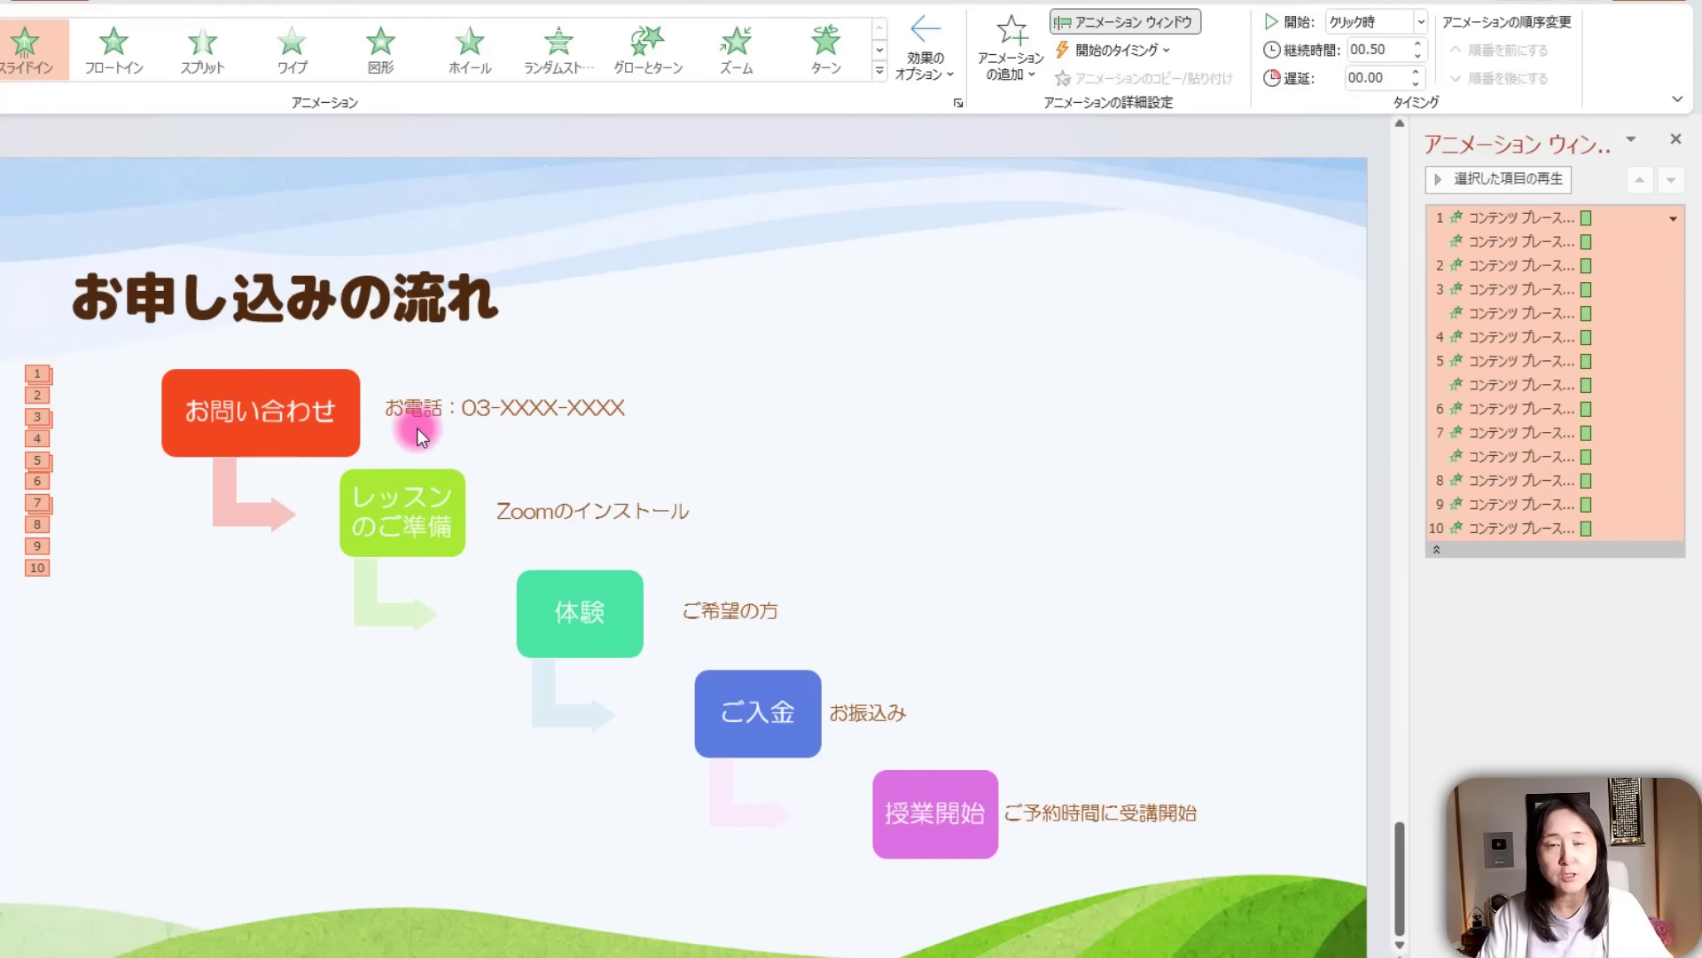
Check the step 1 entries and set step 2 to start With Previous.
{"action": "left_click", "coordinate": [1485, 239]}
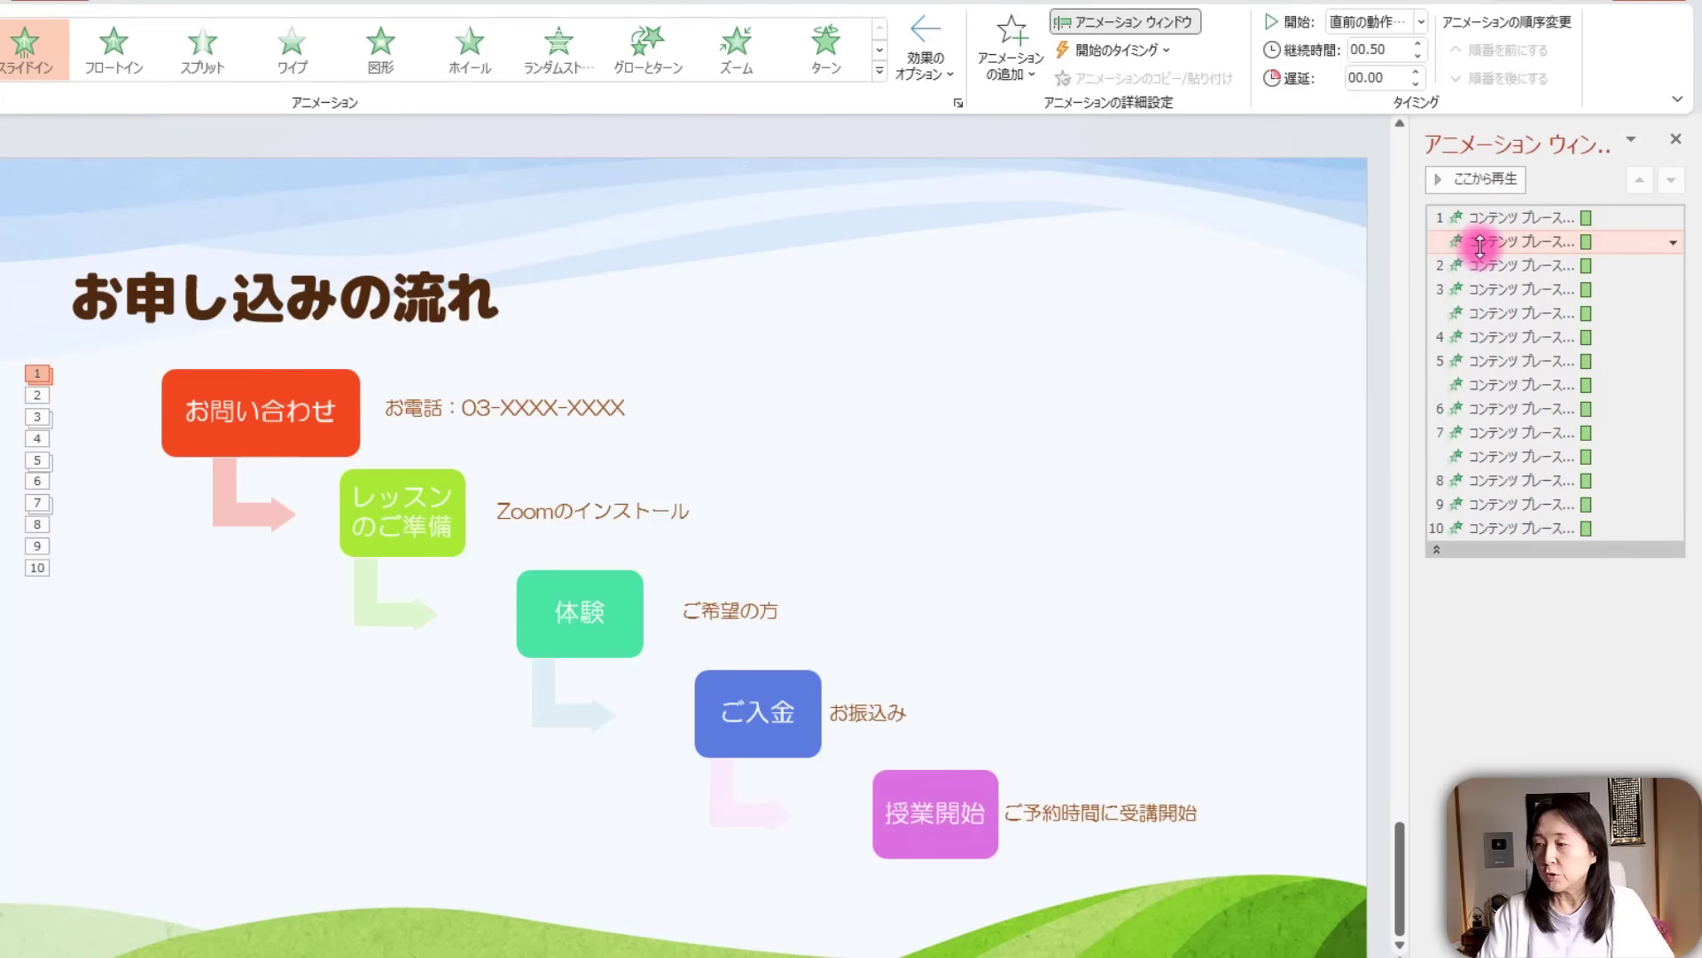
{"action": "left_click", "coordinate": [1561, 218]}
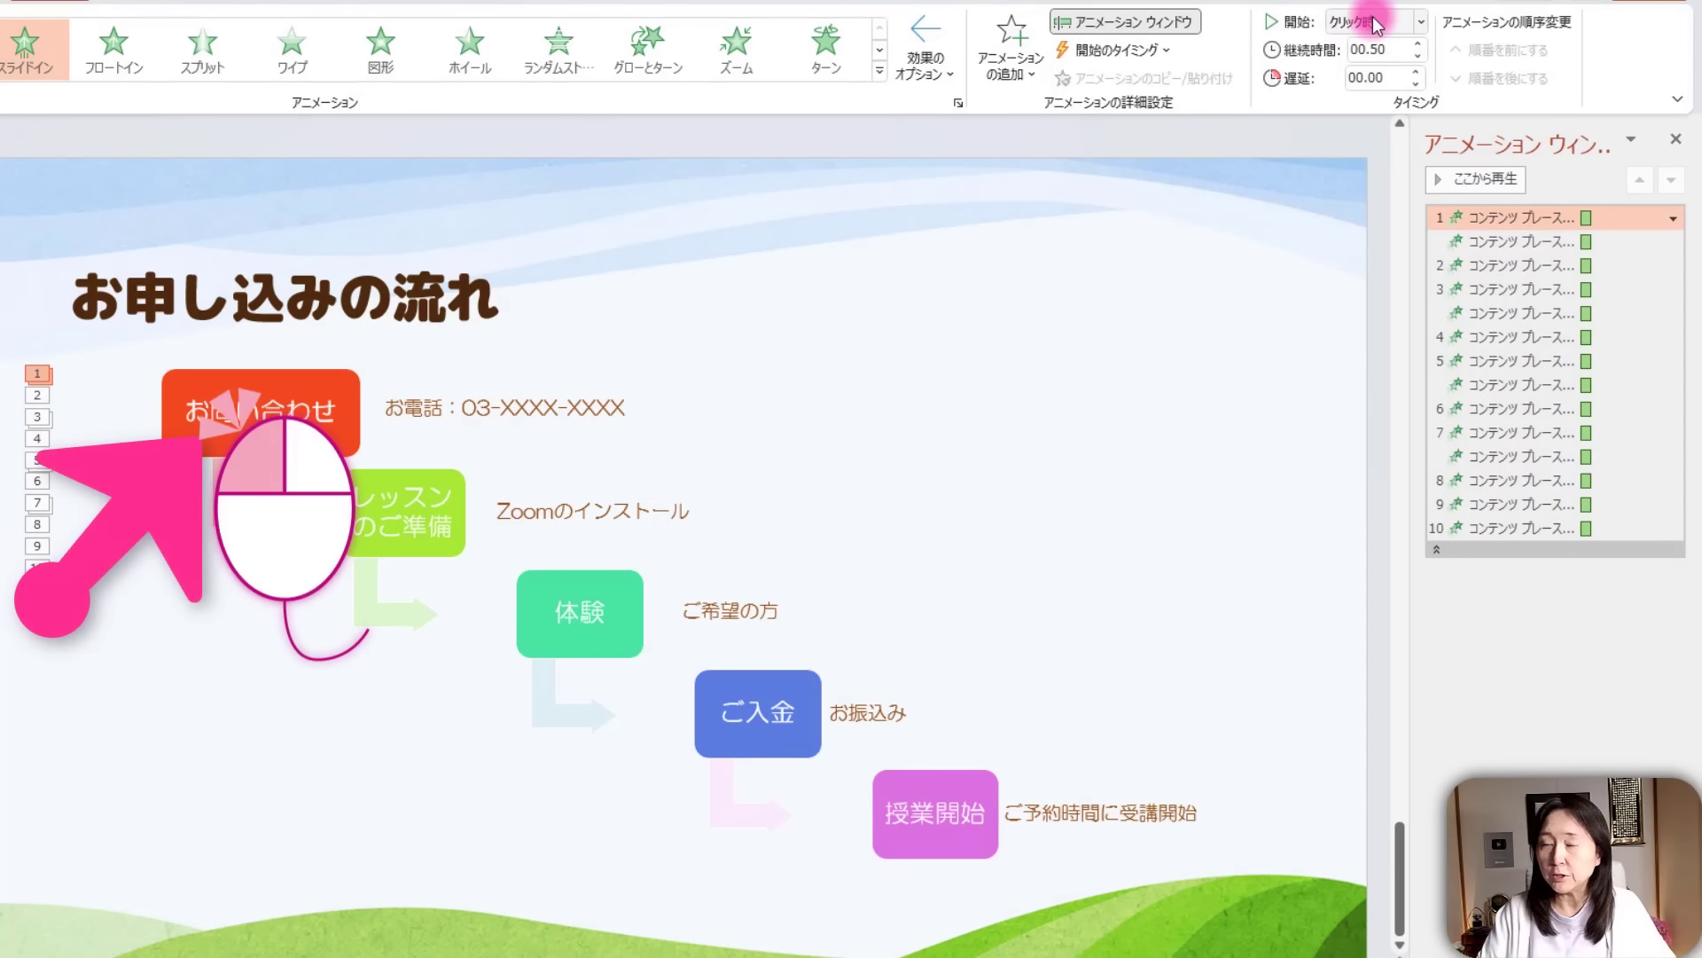
{"action": "left_click", "coordinate": [1505, 241]}
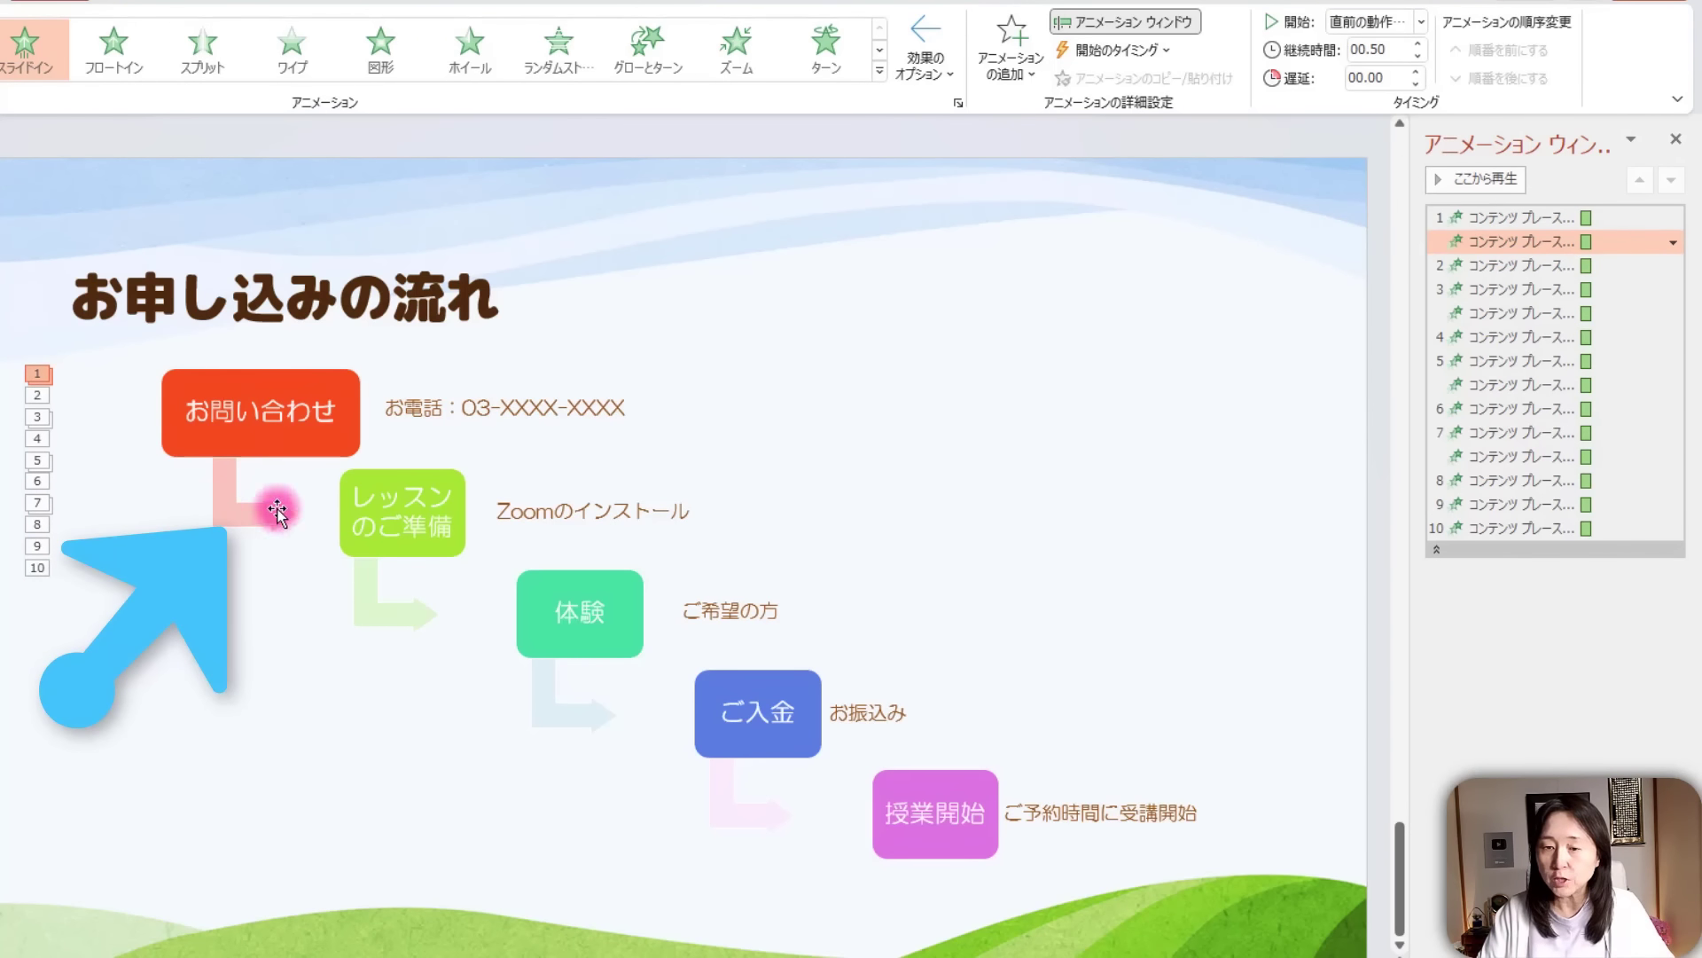
{"action": "left_click", "coordinate": [1518, 265]}
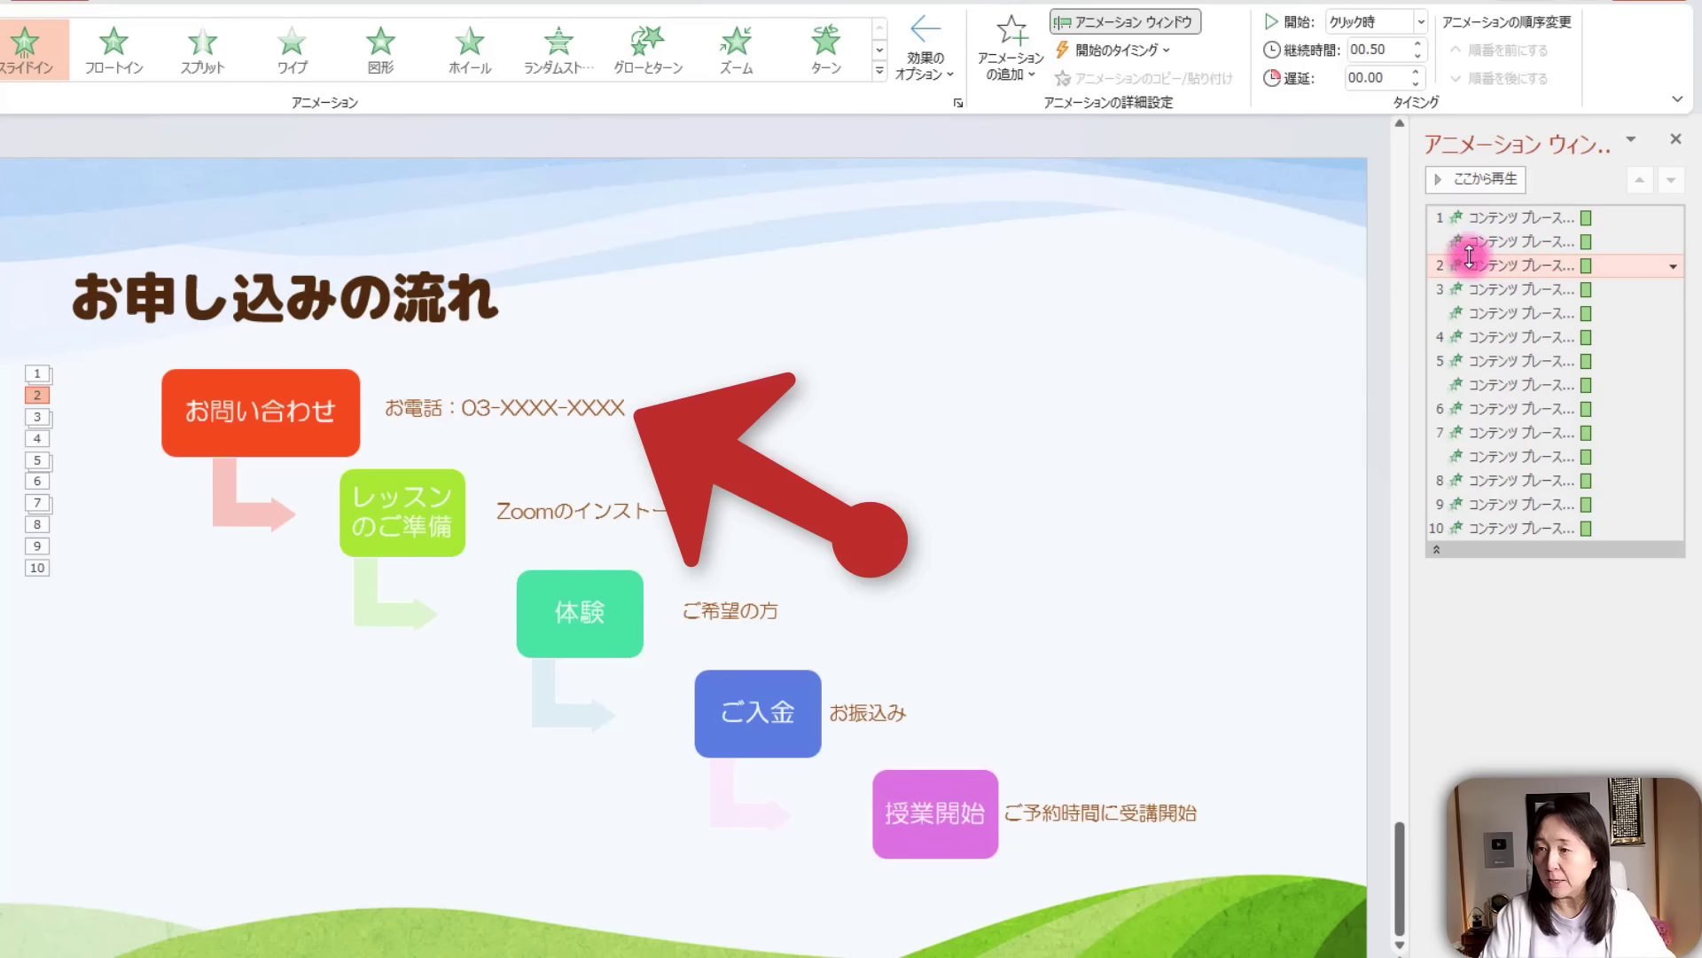
{"action": "left_click", "coordinate": [1425, 24]}
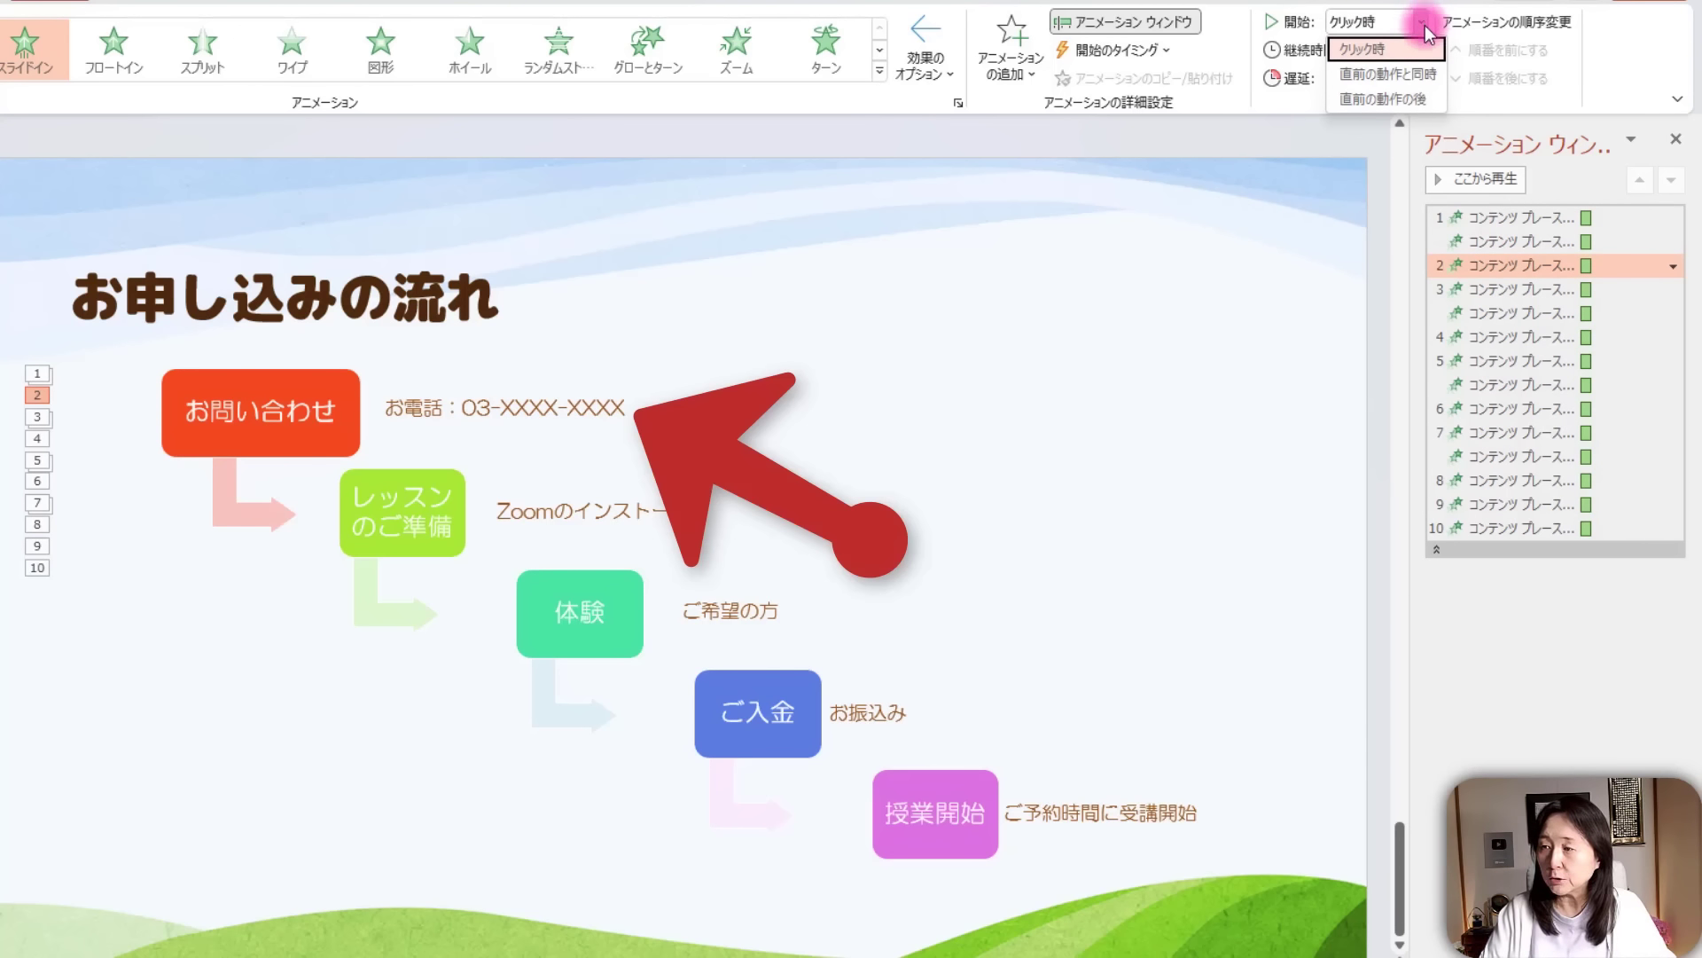
{"action": "left_click", "coordinate": [1426, 71]}
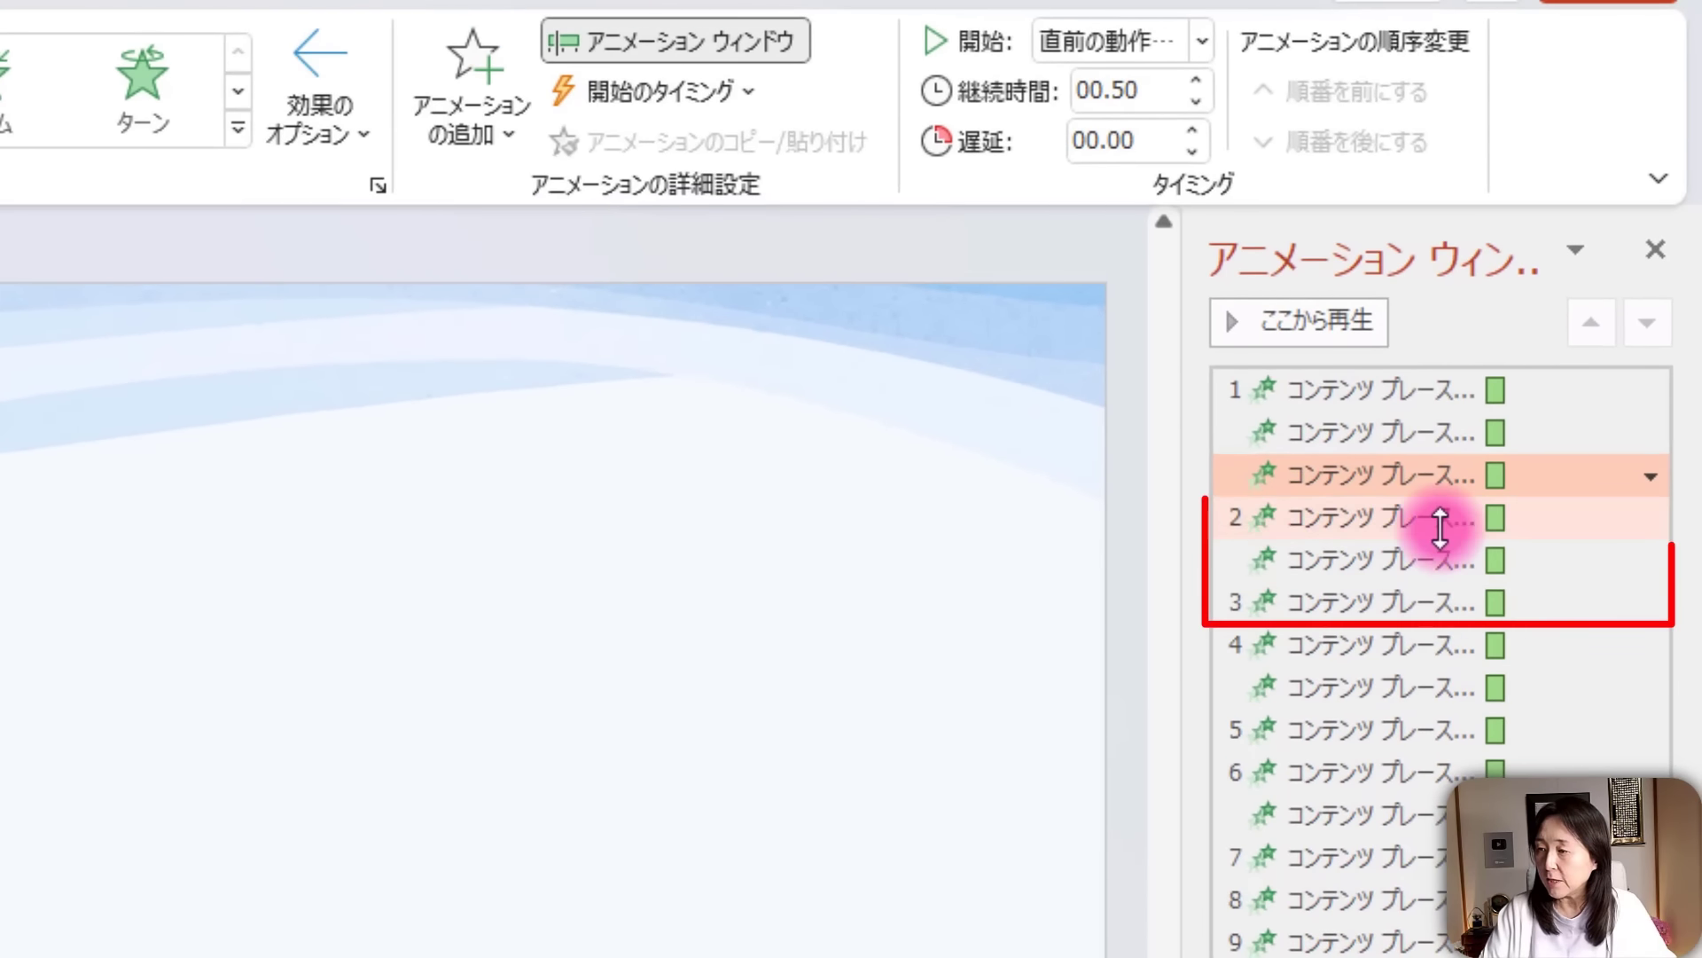
Set steps 3 and 4 to start With Previous.
{"action": "left_click", "coordinate": [1444, 517]}
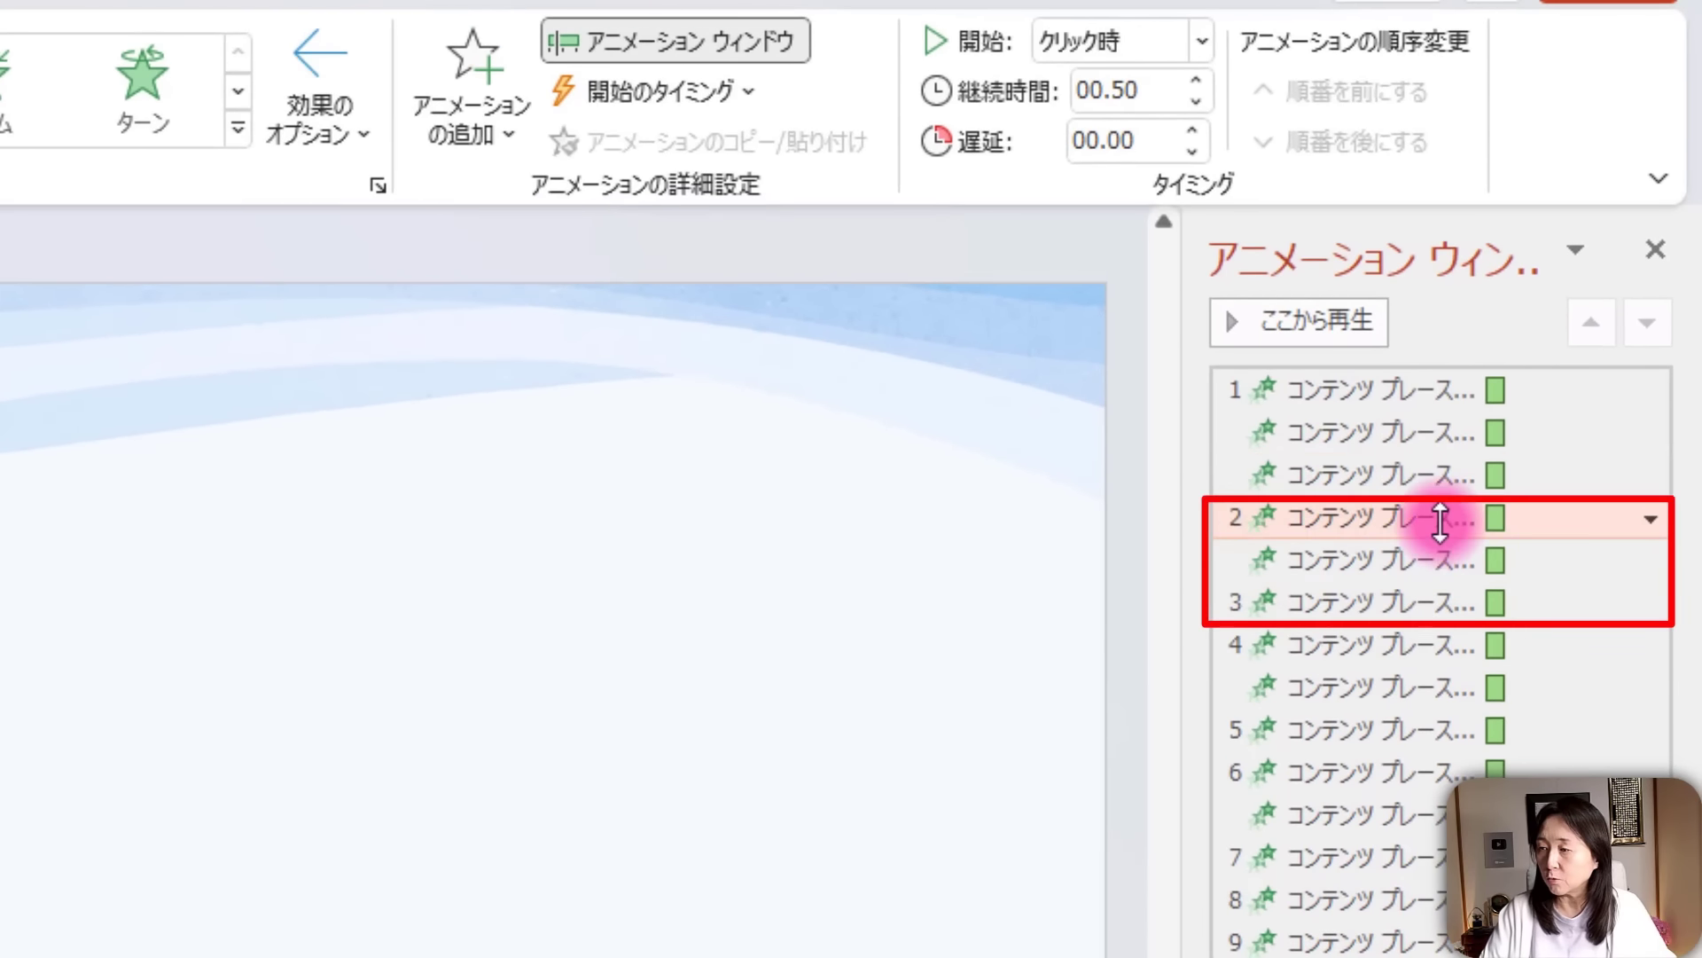
{"action": "left_click", "coordinate": [1383, 603]}
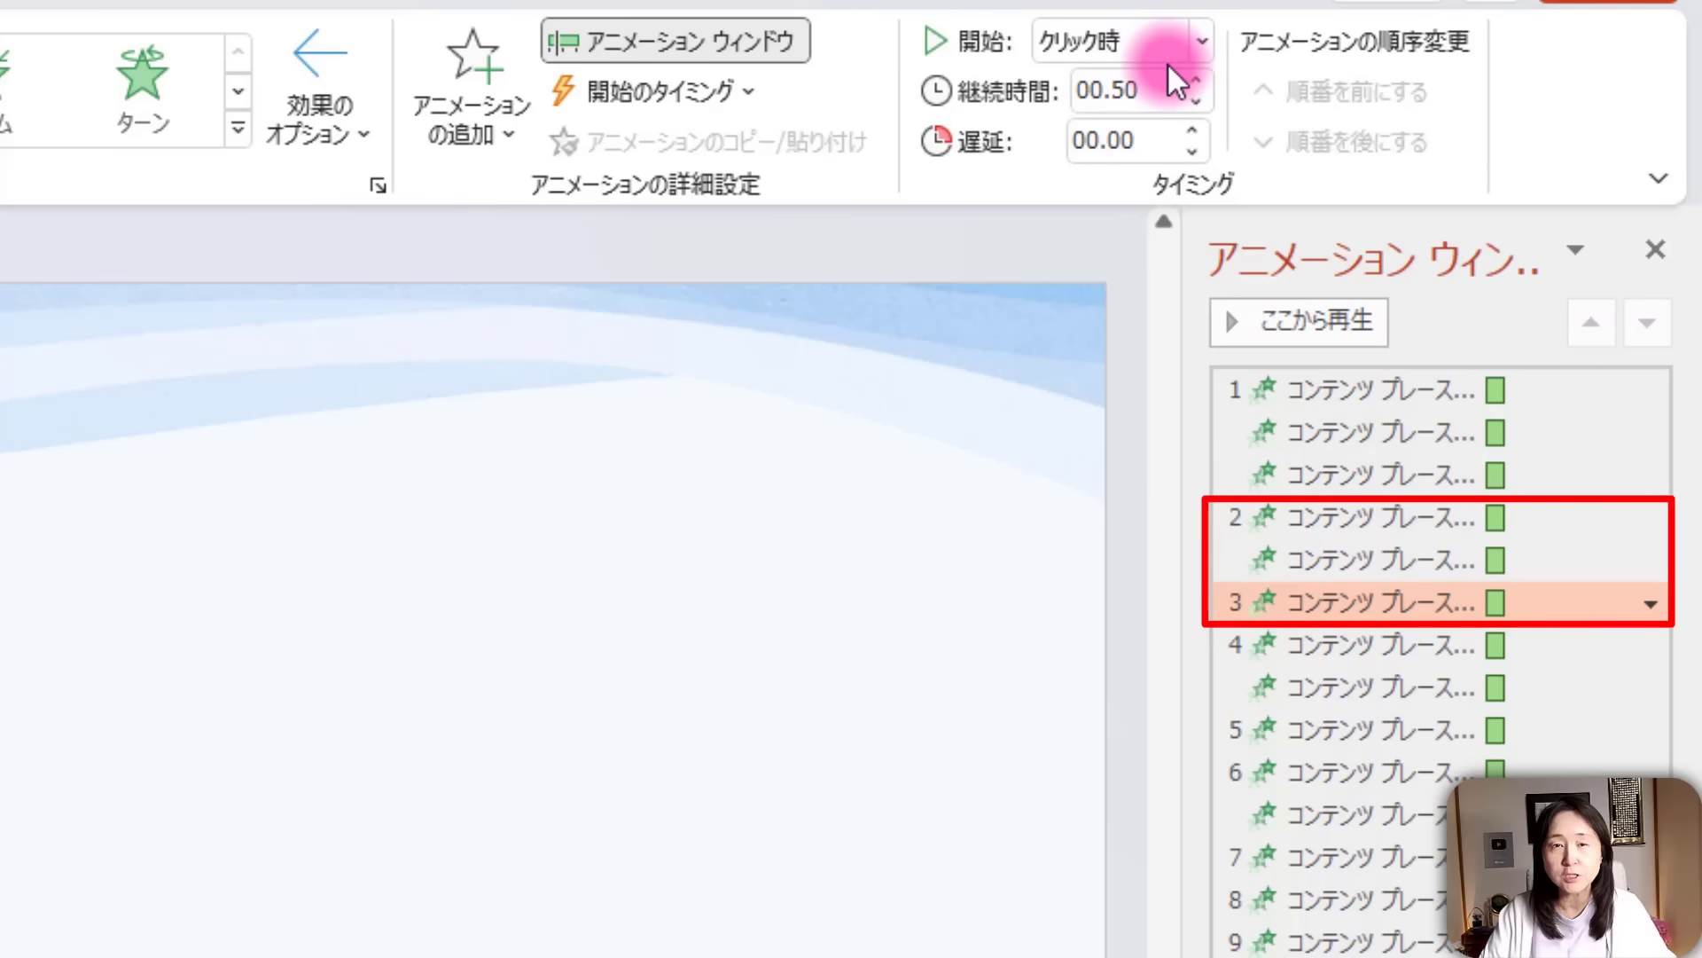
{"action": "left_click", "coordinate": [1201, 37]}
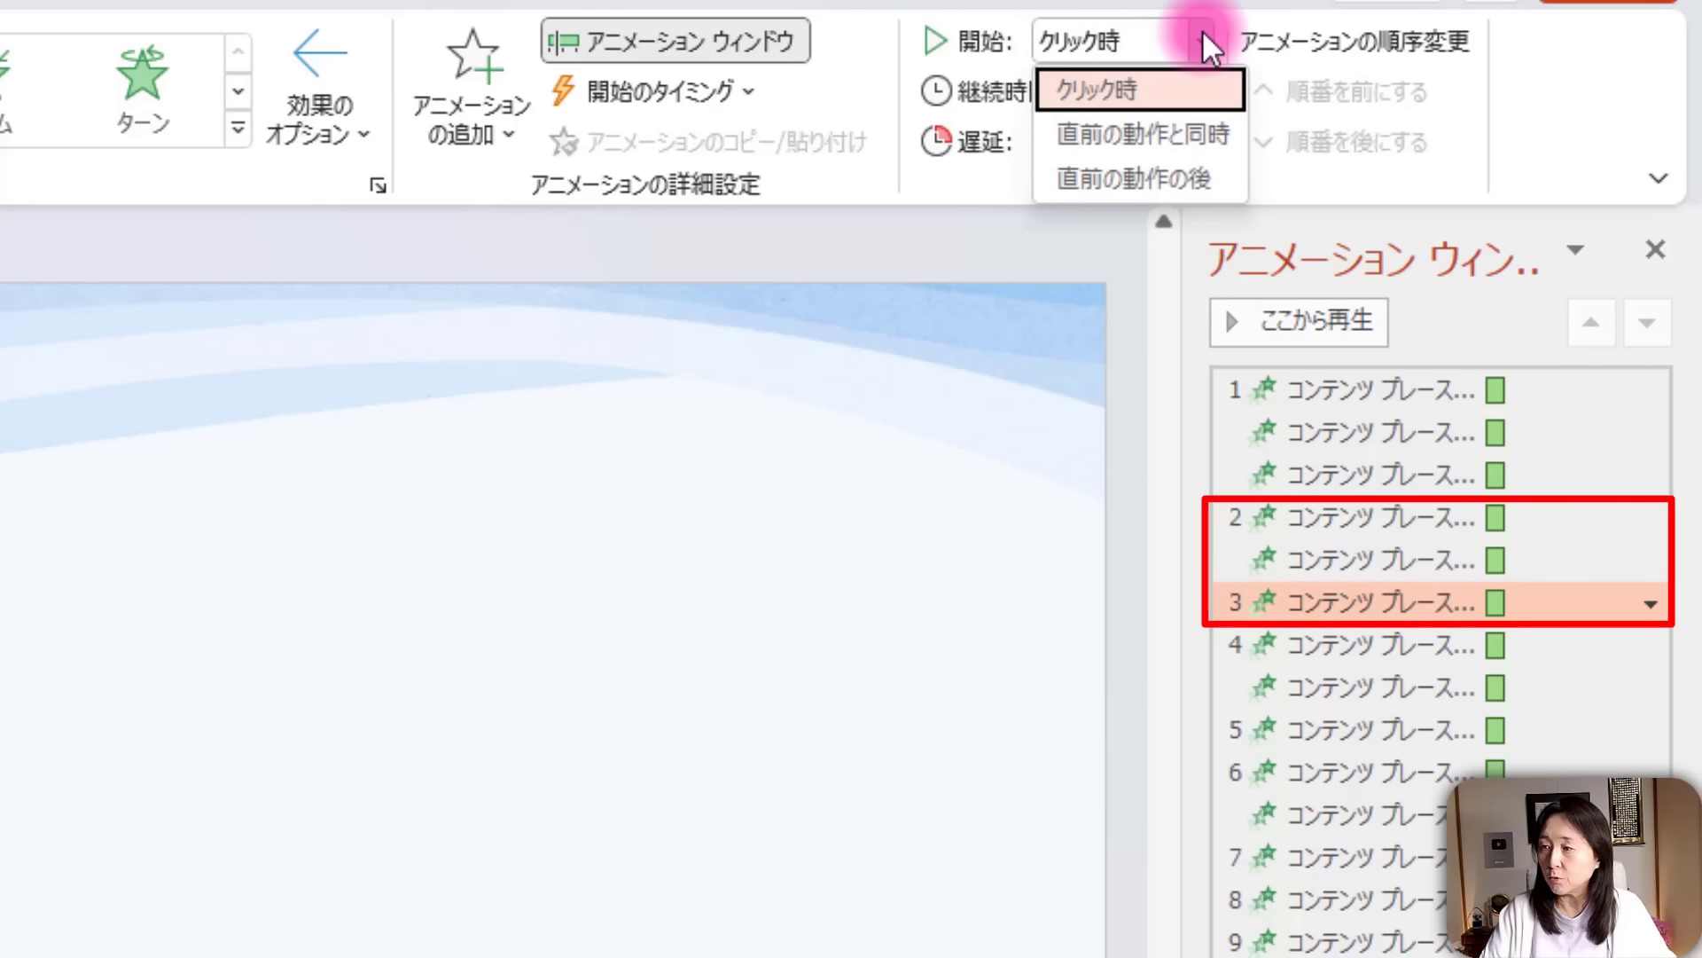
{"action": "left_click", "coordinate": [1193, 132]}
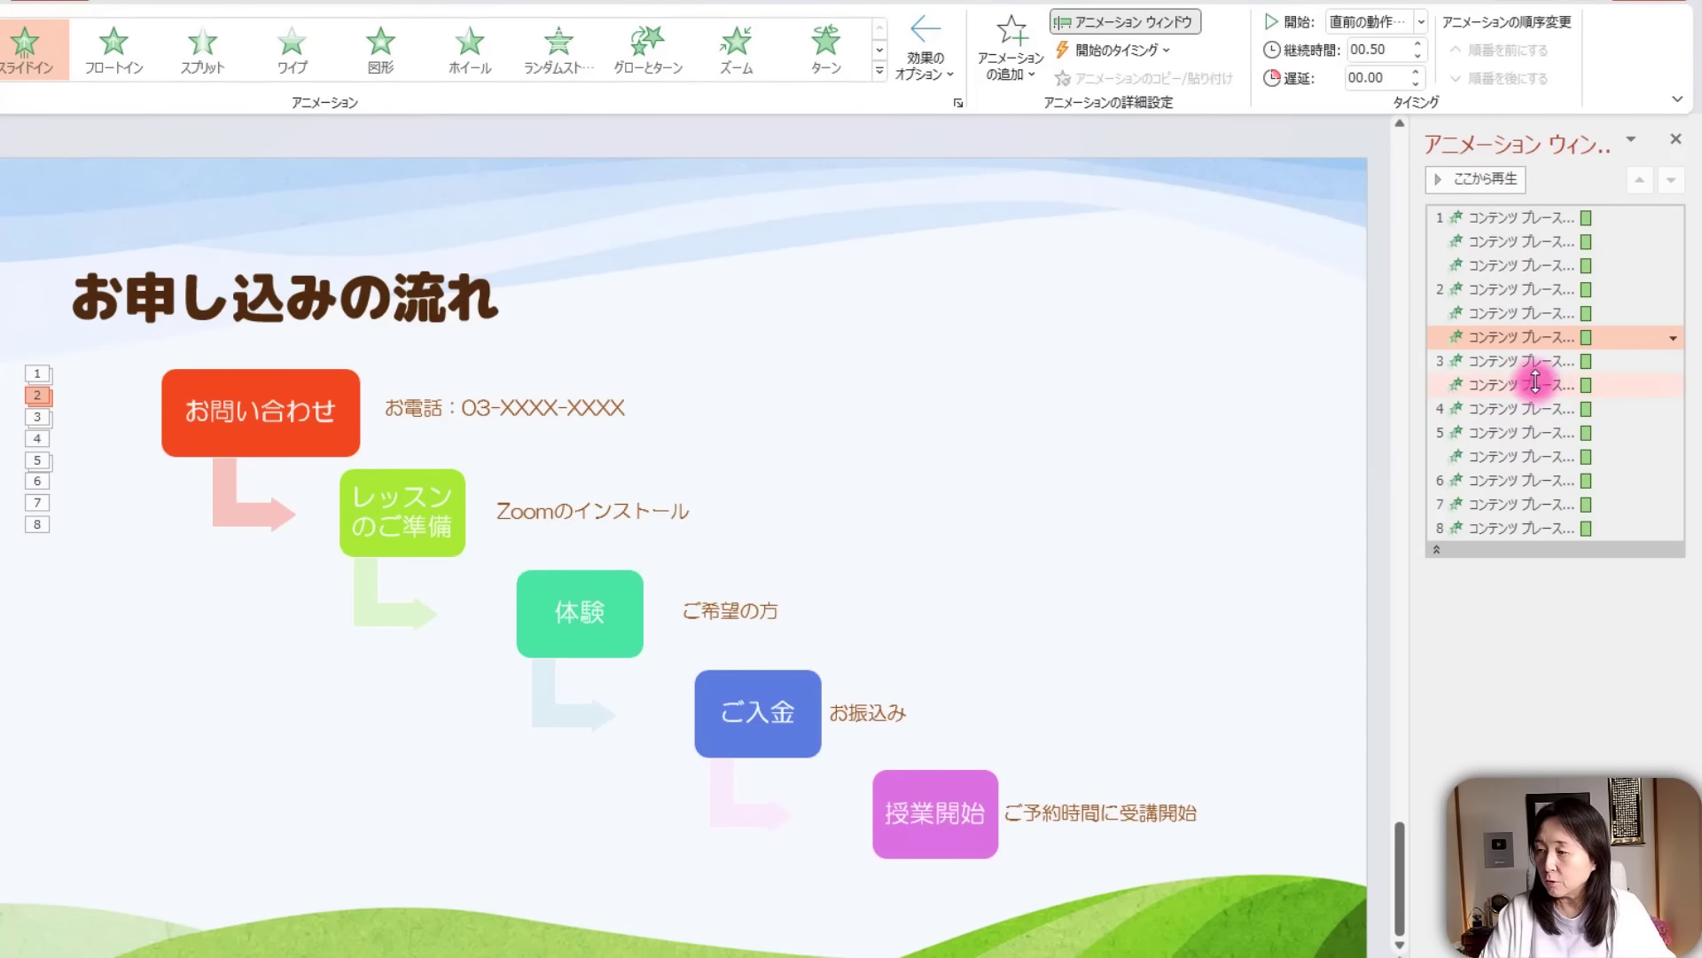
{"action": "left_click", "coordinate": [1518, 361]}
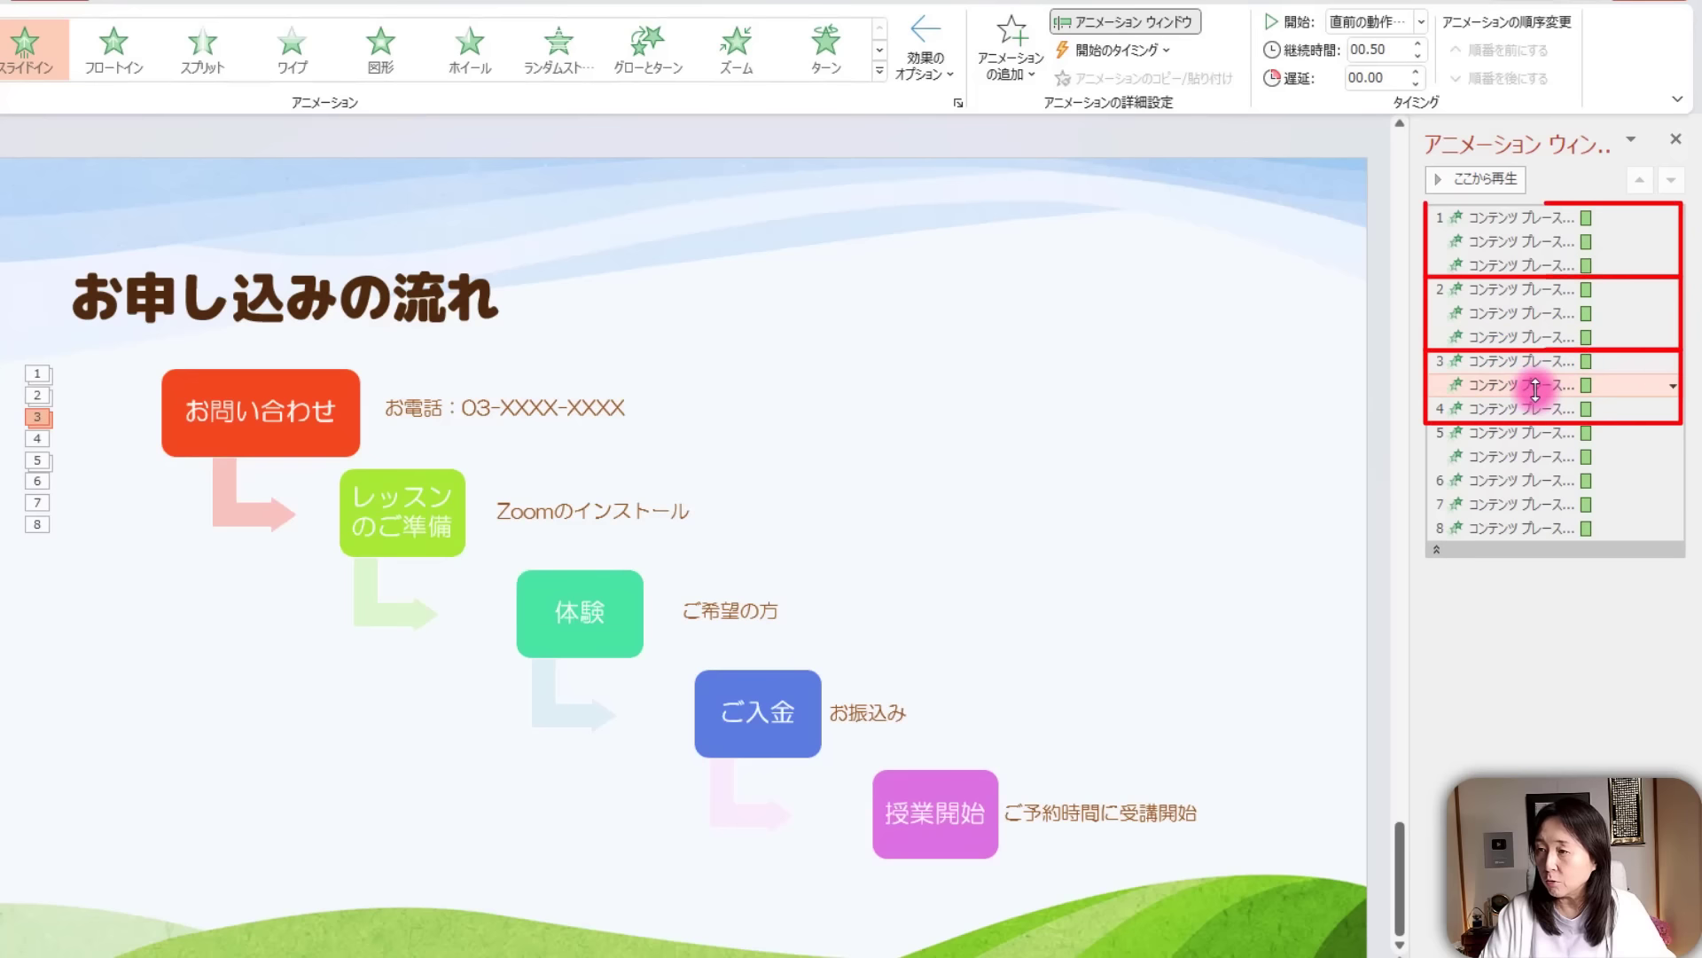
{"action": "left_click", "coordinate": [1535, 409]}
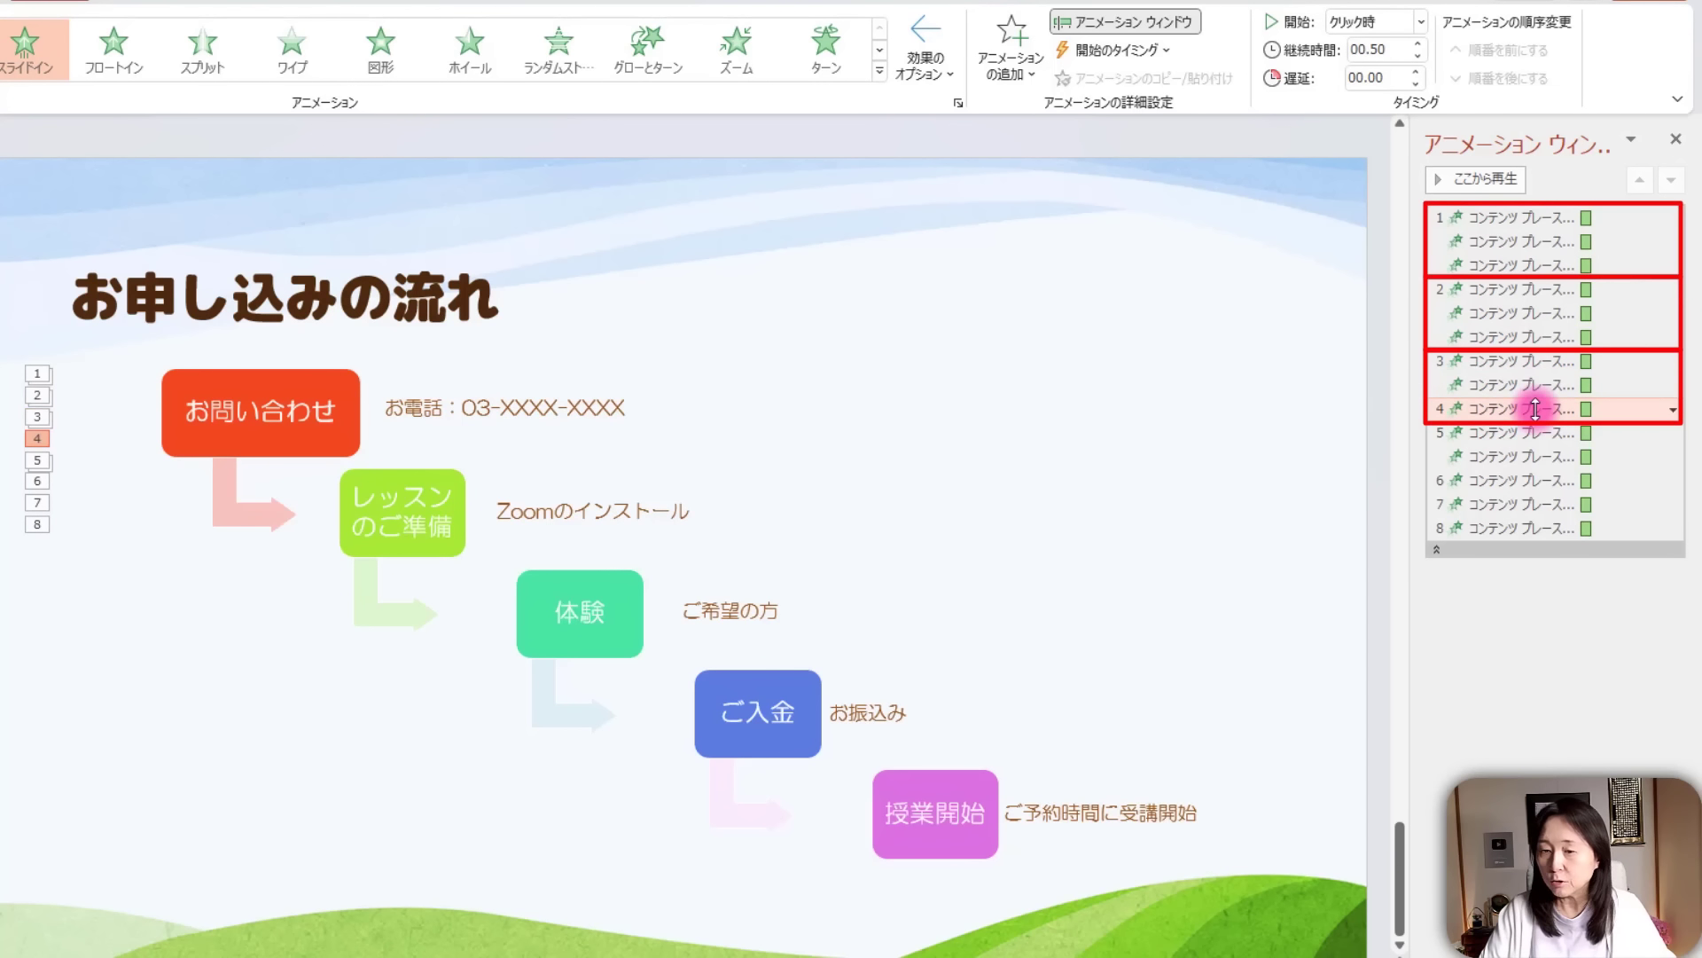
{"action": "left_click", "coordinate": [1421, 21]}
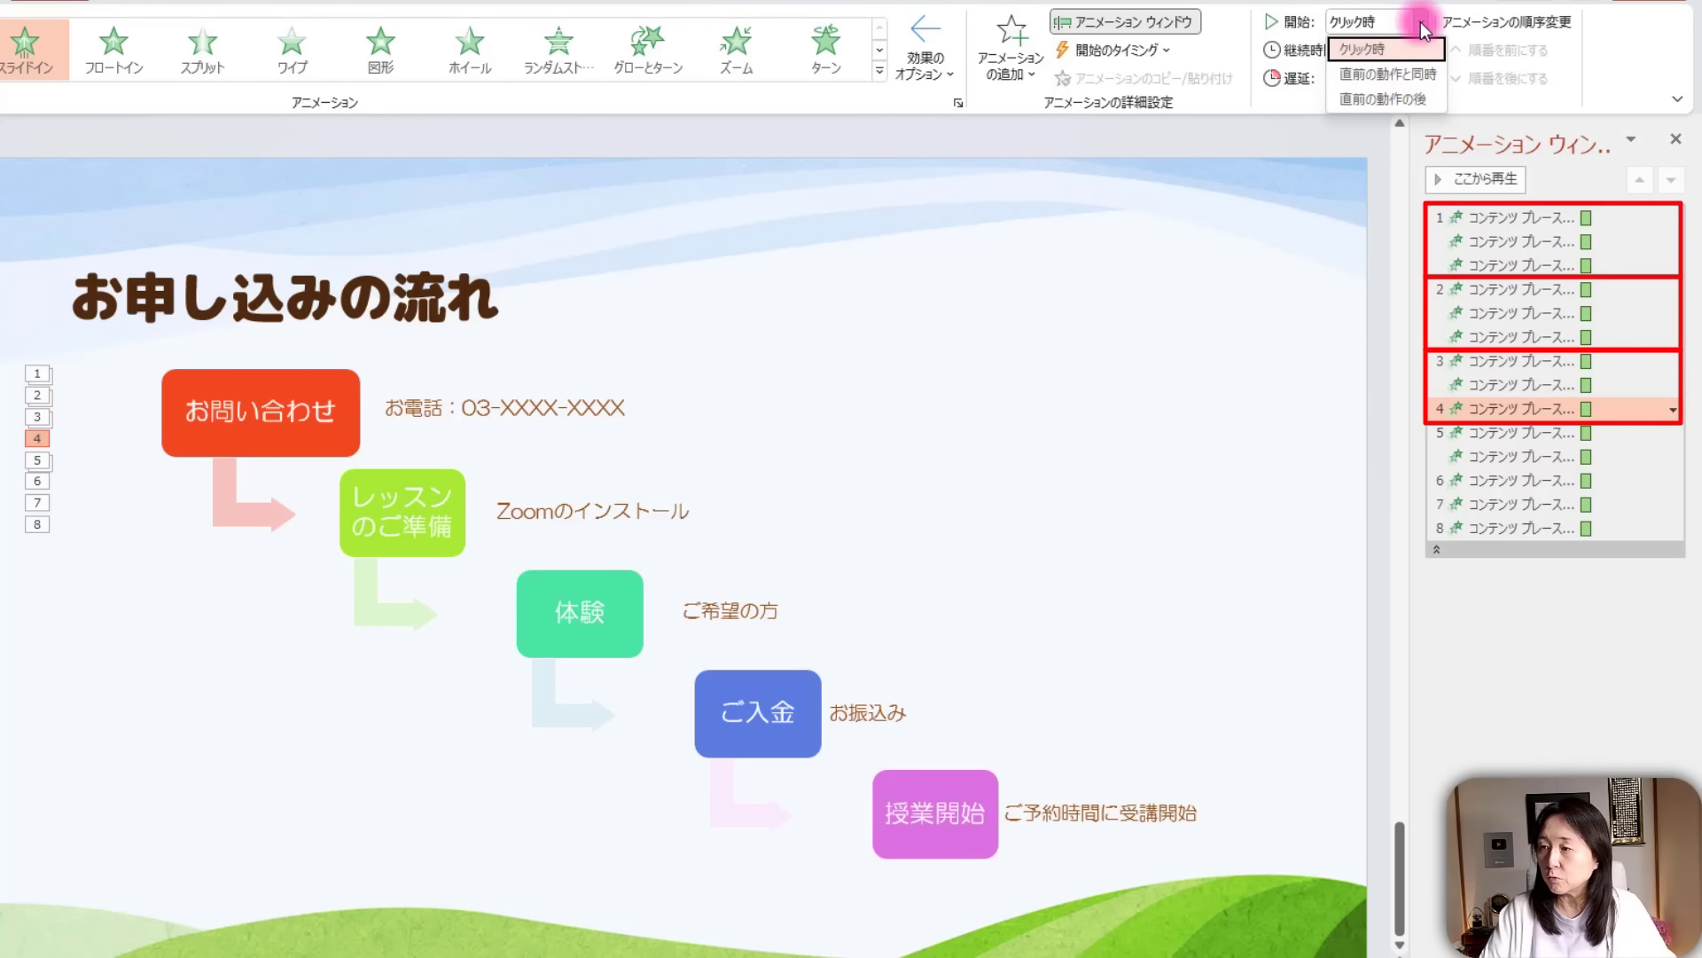
{"action": "left_click", "coordinate": [1407, 73]}
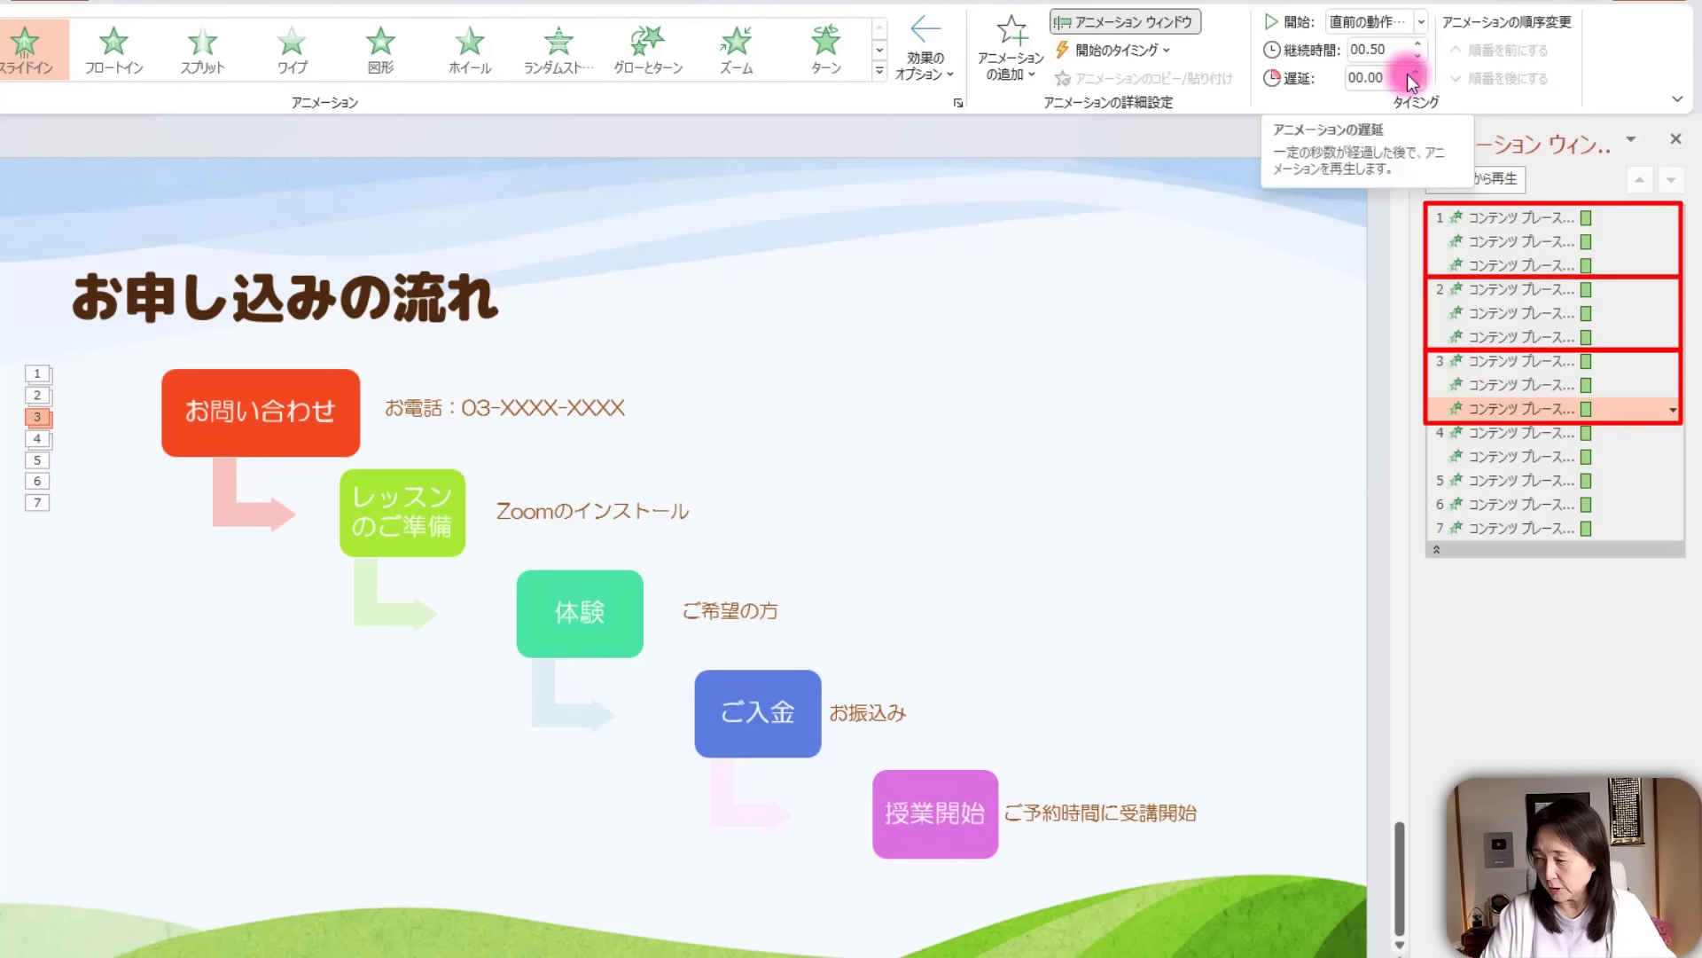
Set steps 5 and 6 to start With Previous as well.
{"action": "left_click", "coordinate": [1514, 436]}
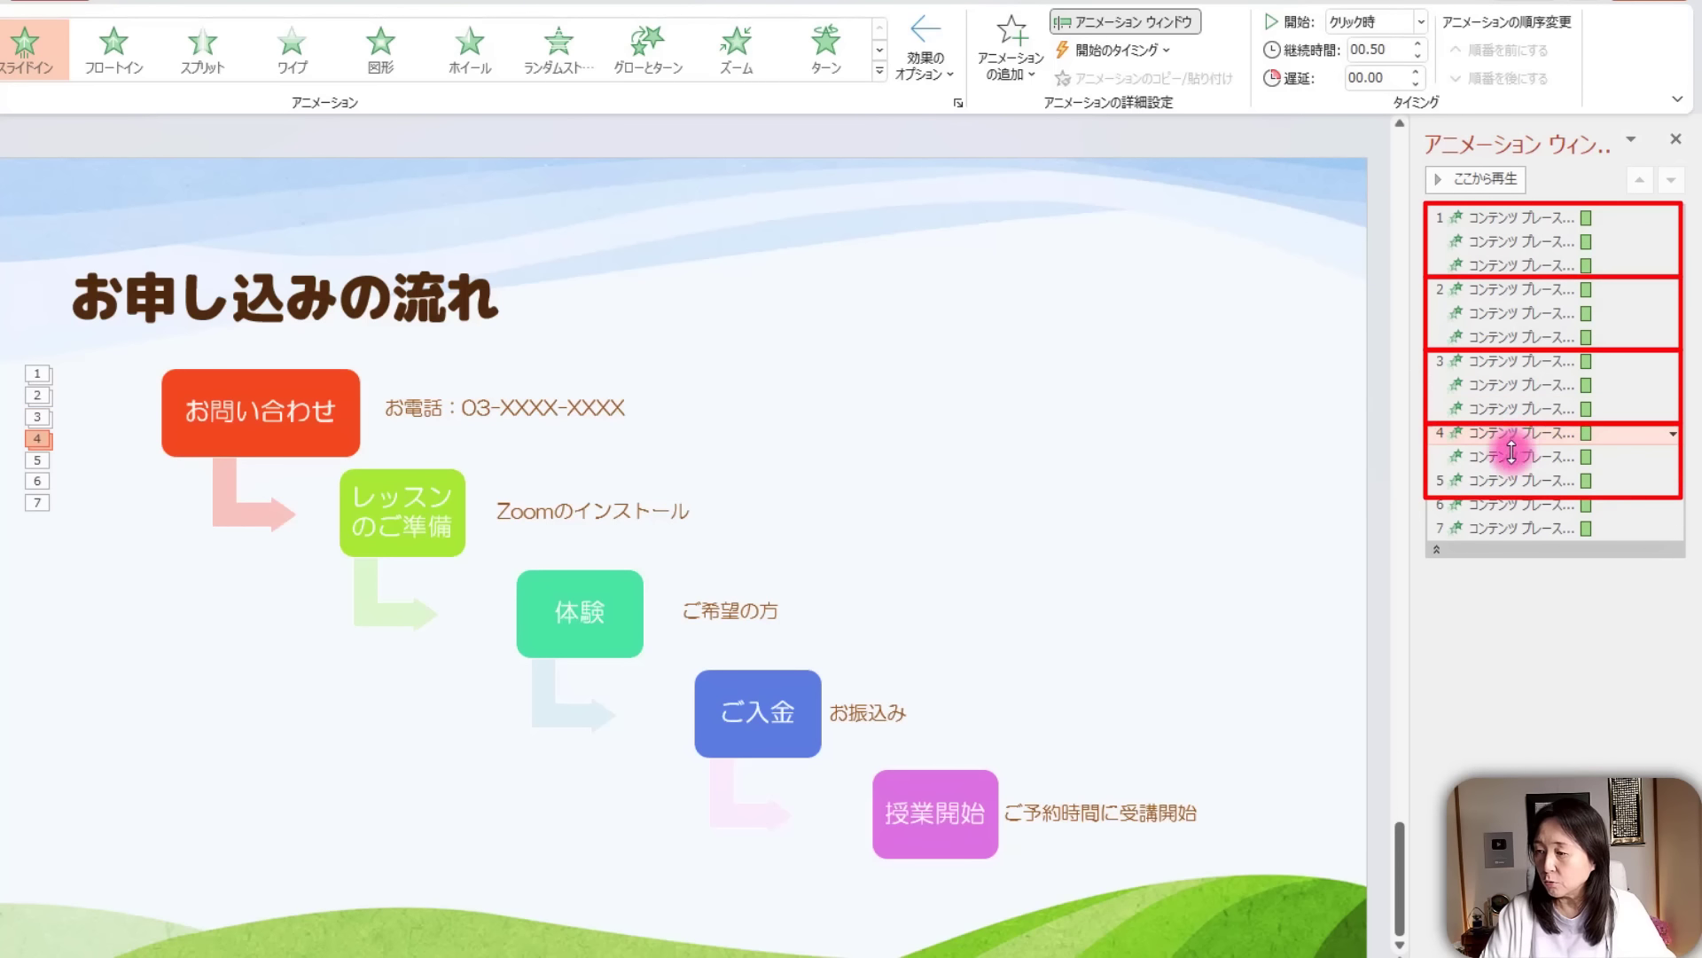
{"action": "left_click", "coordinate": [1513, 479]}
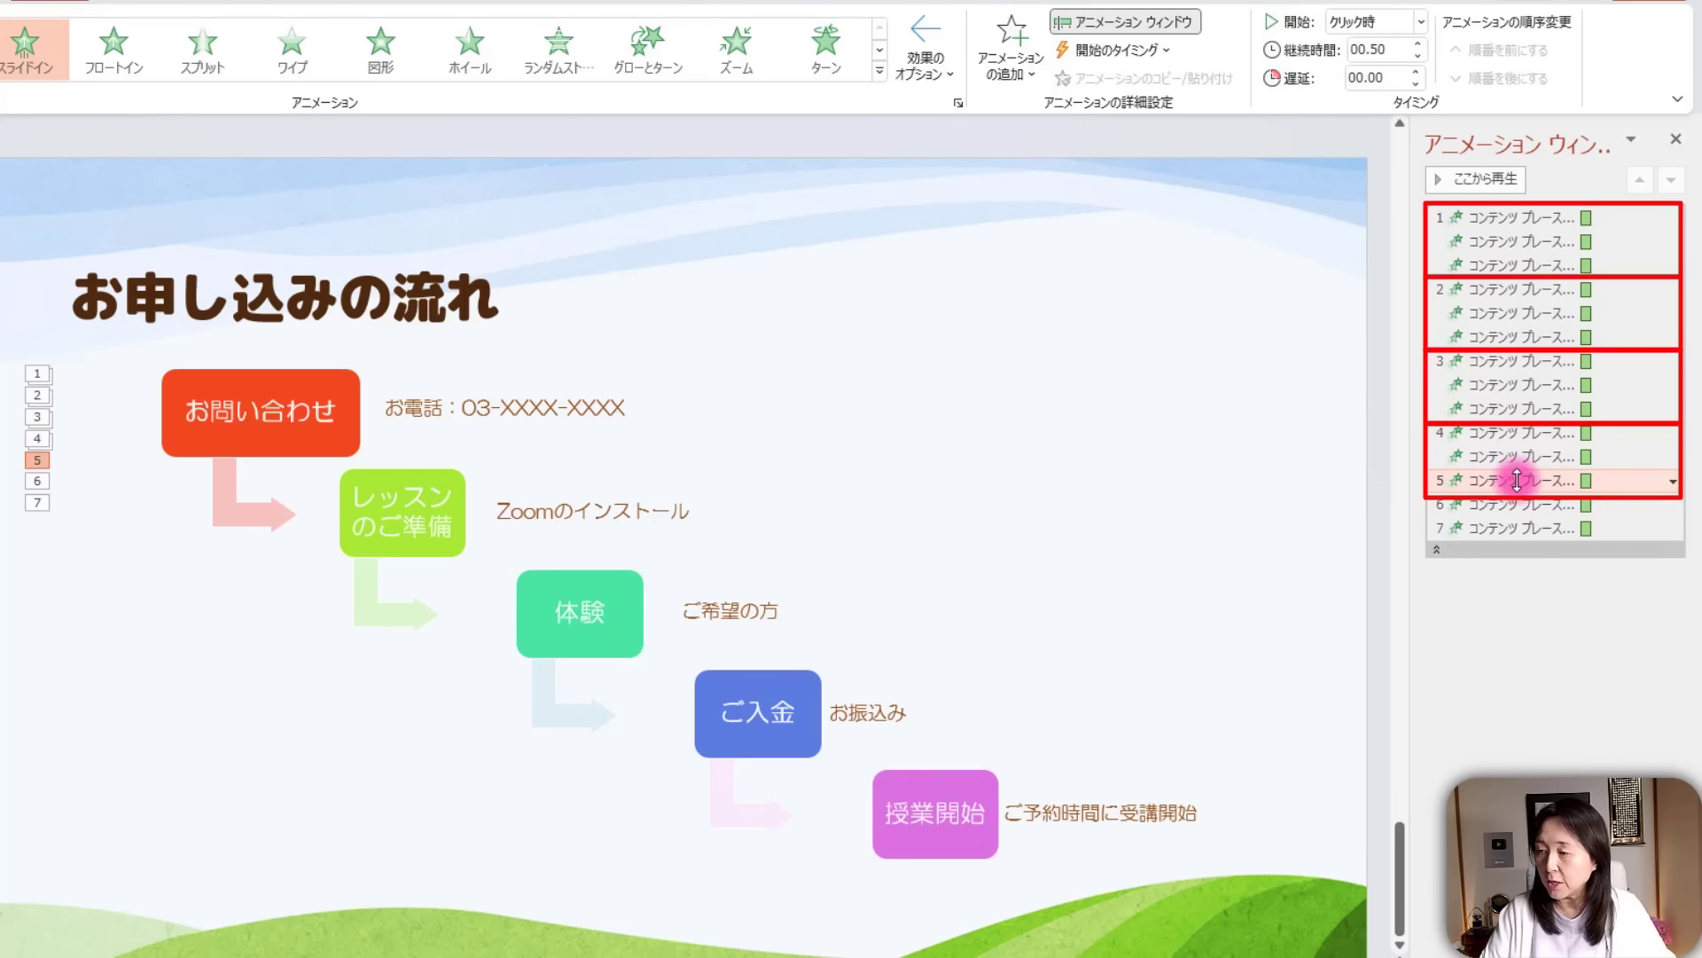
{"action": "left_click", "coordinate": [1422, 22]}
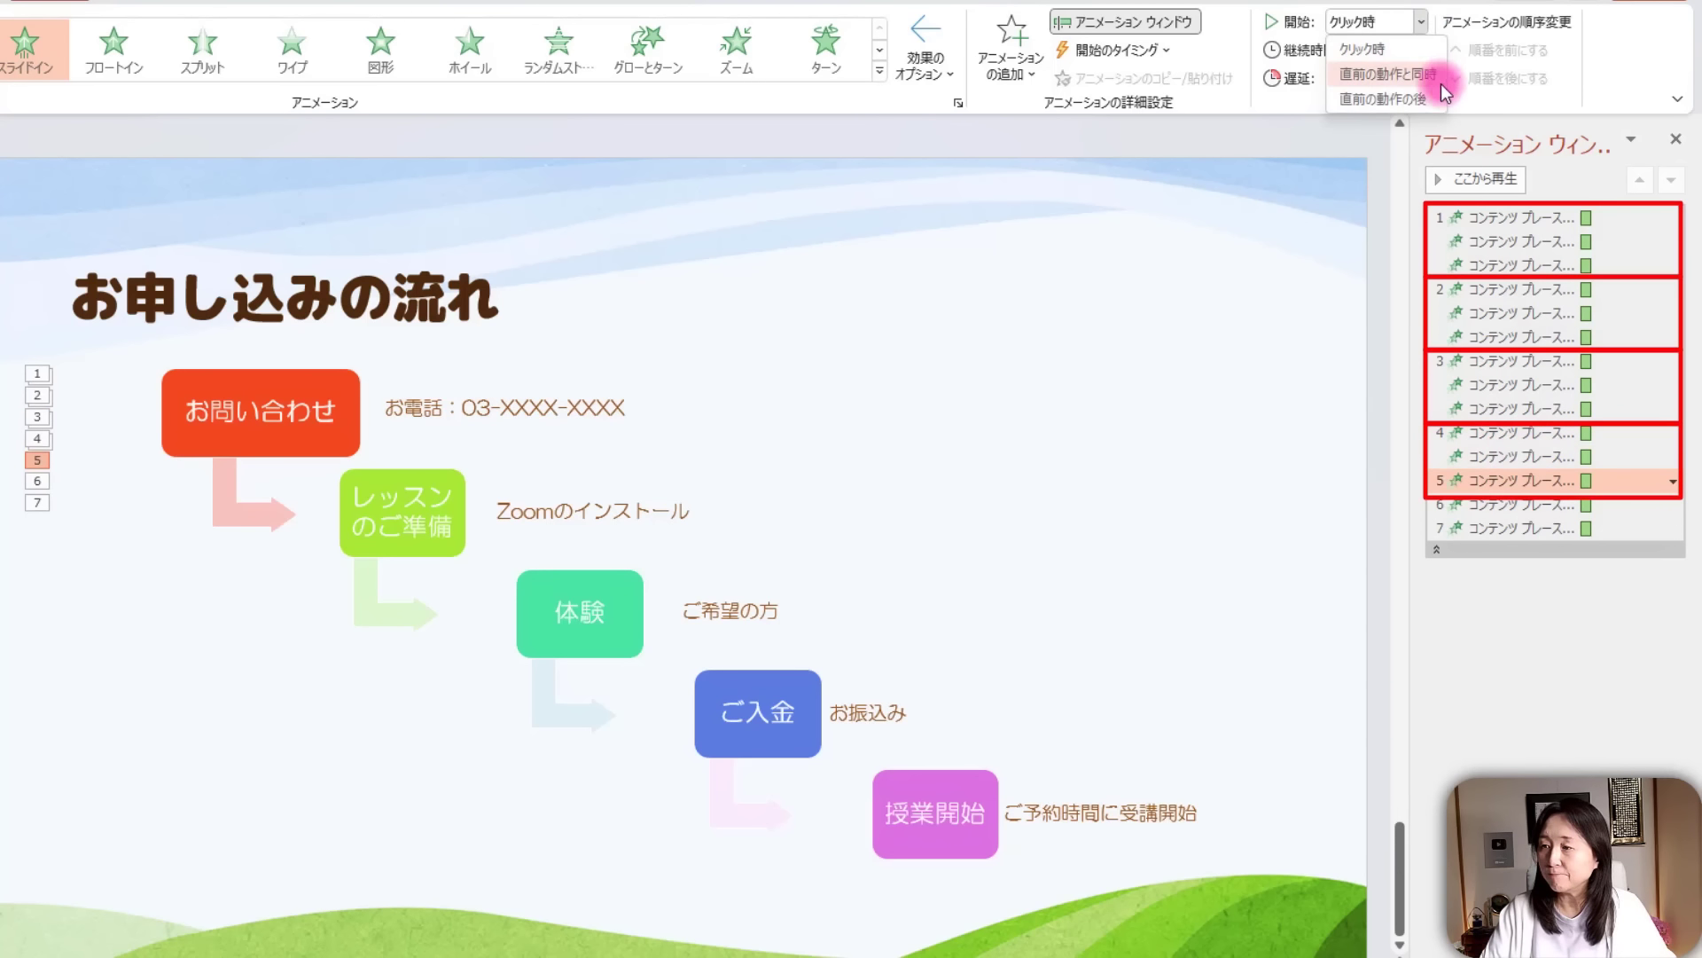
{"action": "left_click", "coordinate": [1405, 74]}
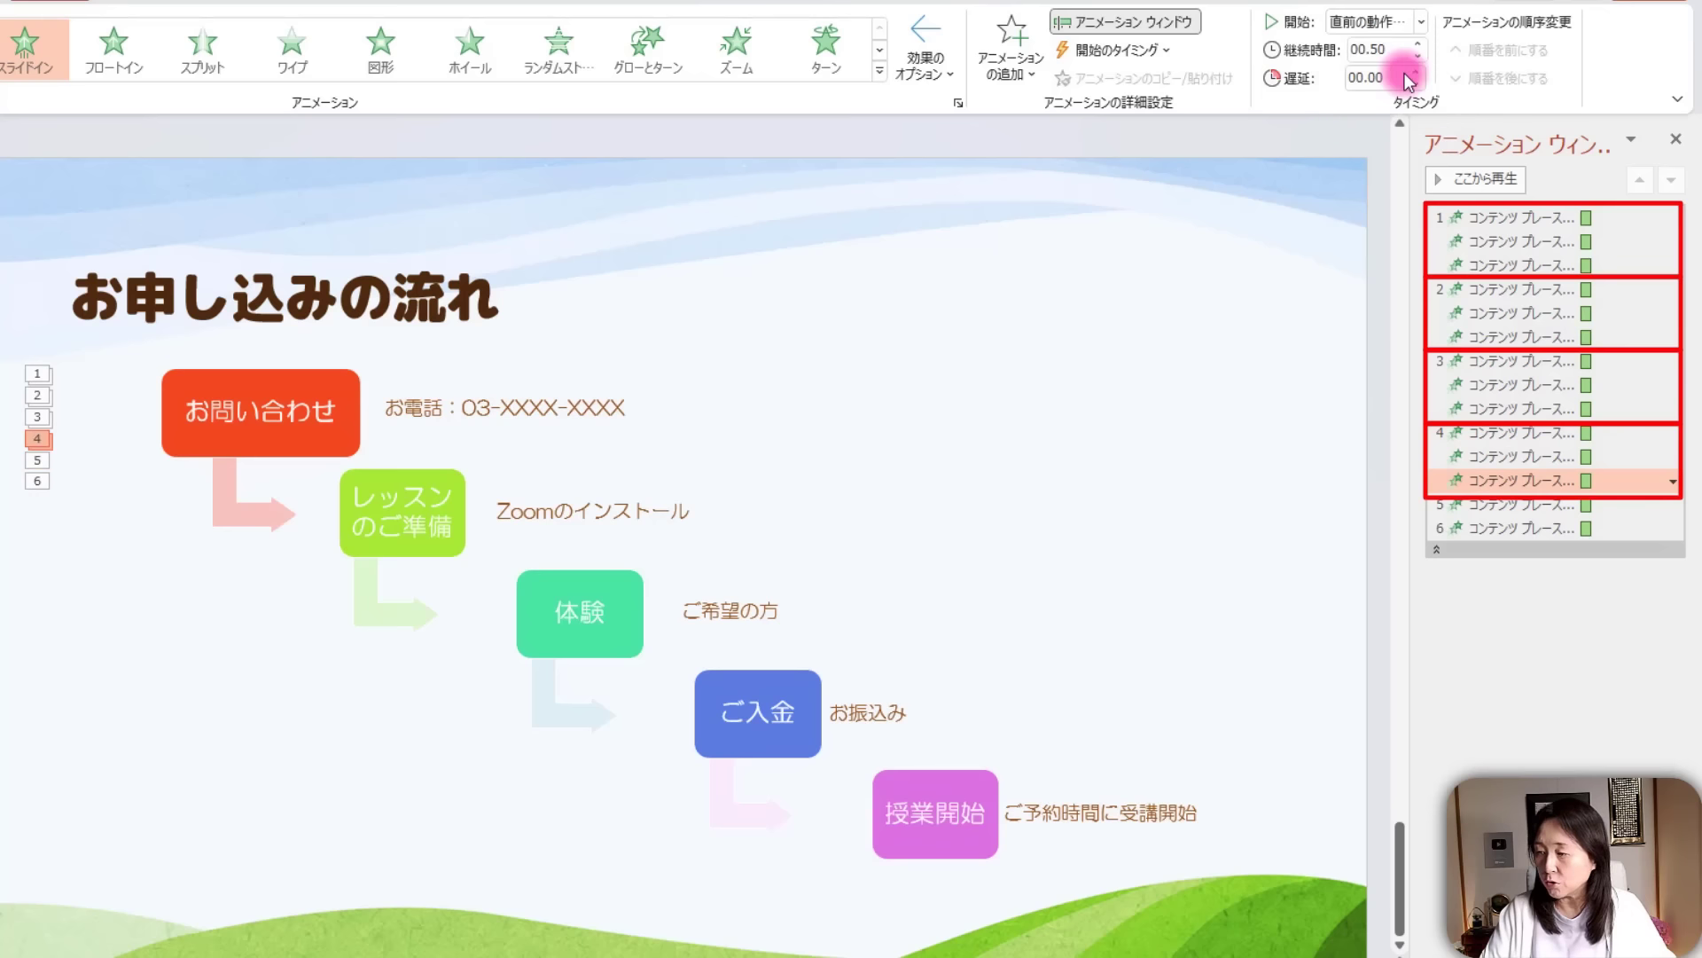
{"action": "left_click", "coordinate": [1496, 506]}
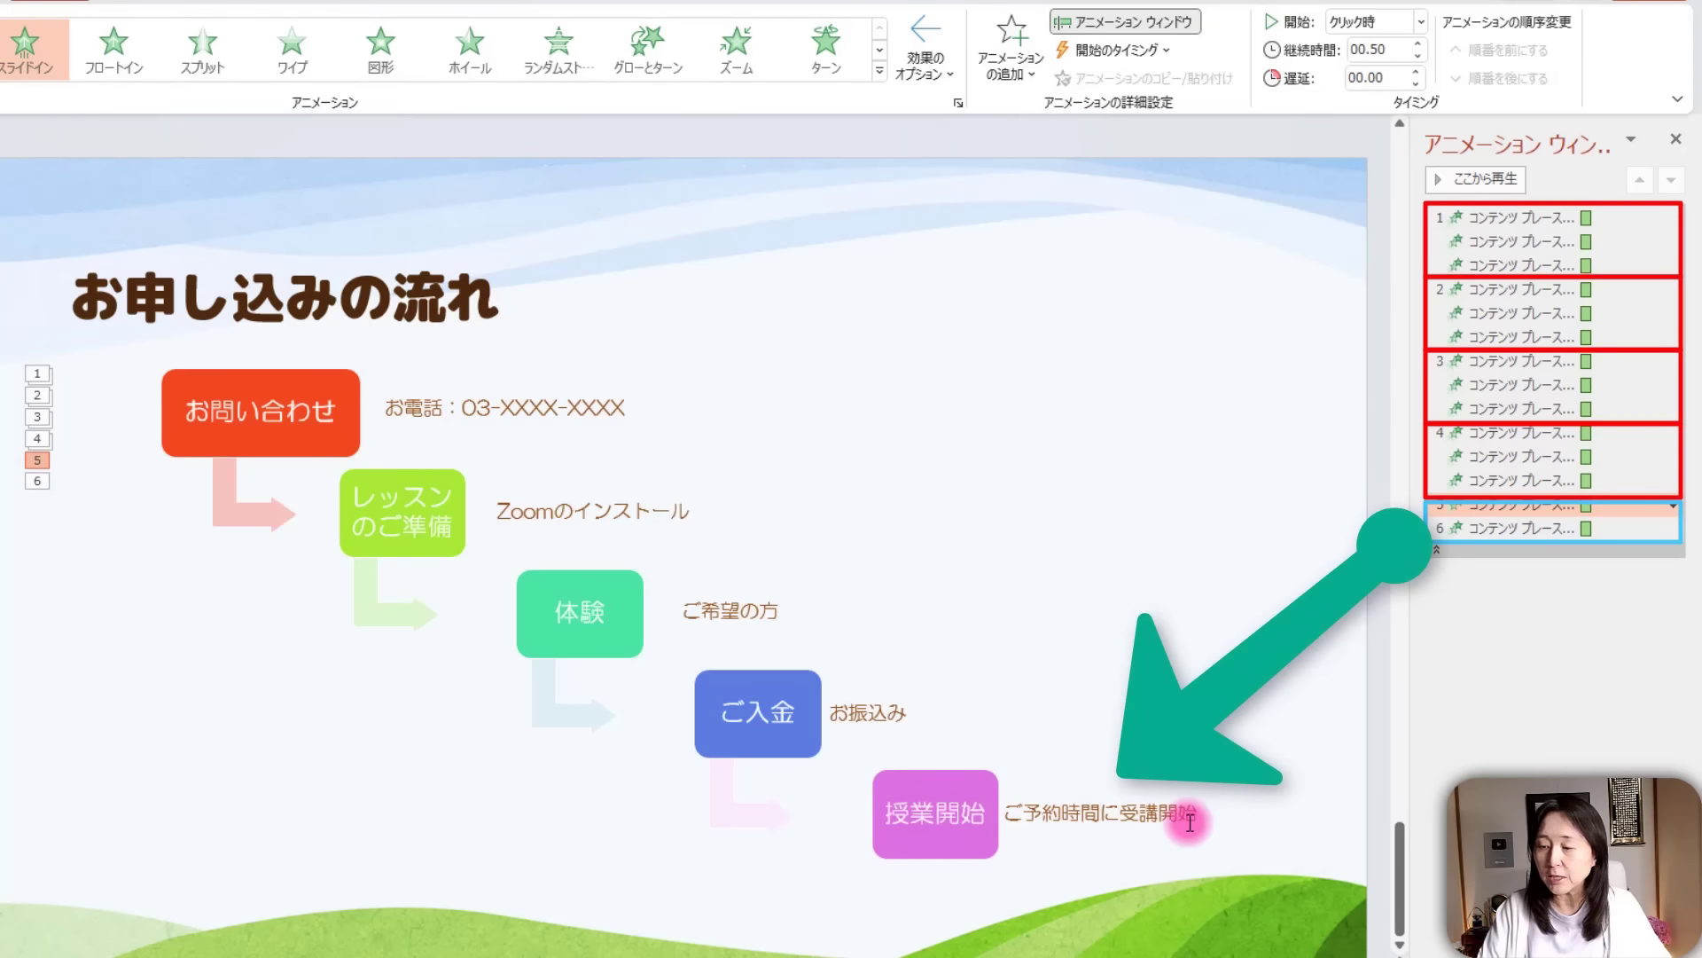
{"action": "left_click", "coordinate": [1544, 525]}
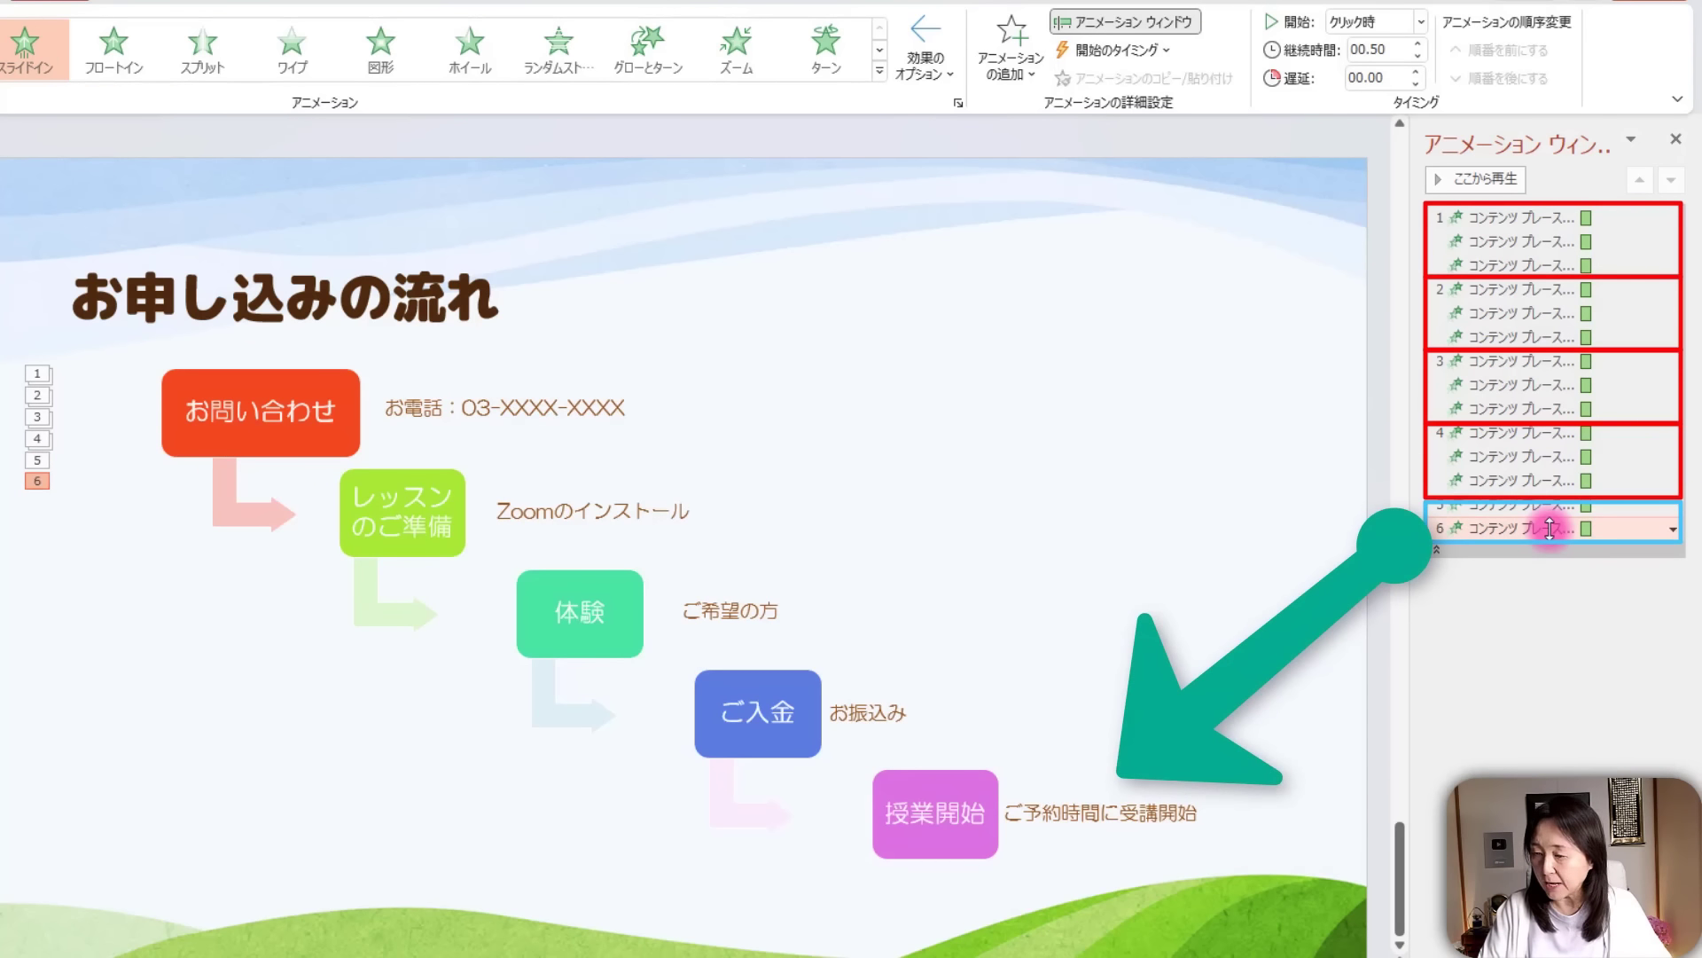
{"action": "left_click", "coordinate": [1423, 21]}
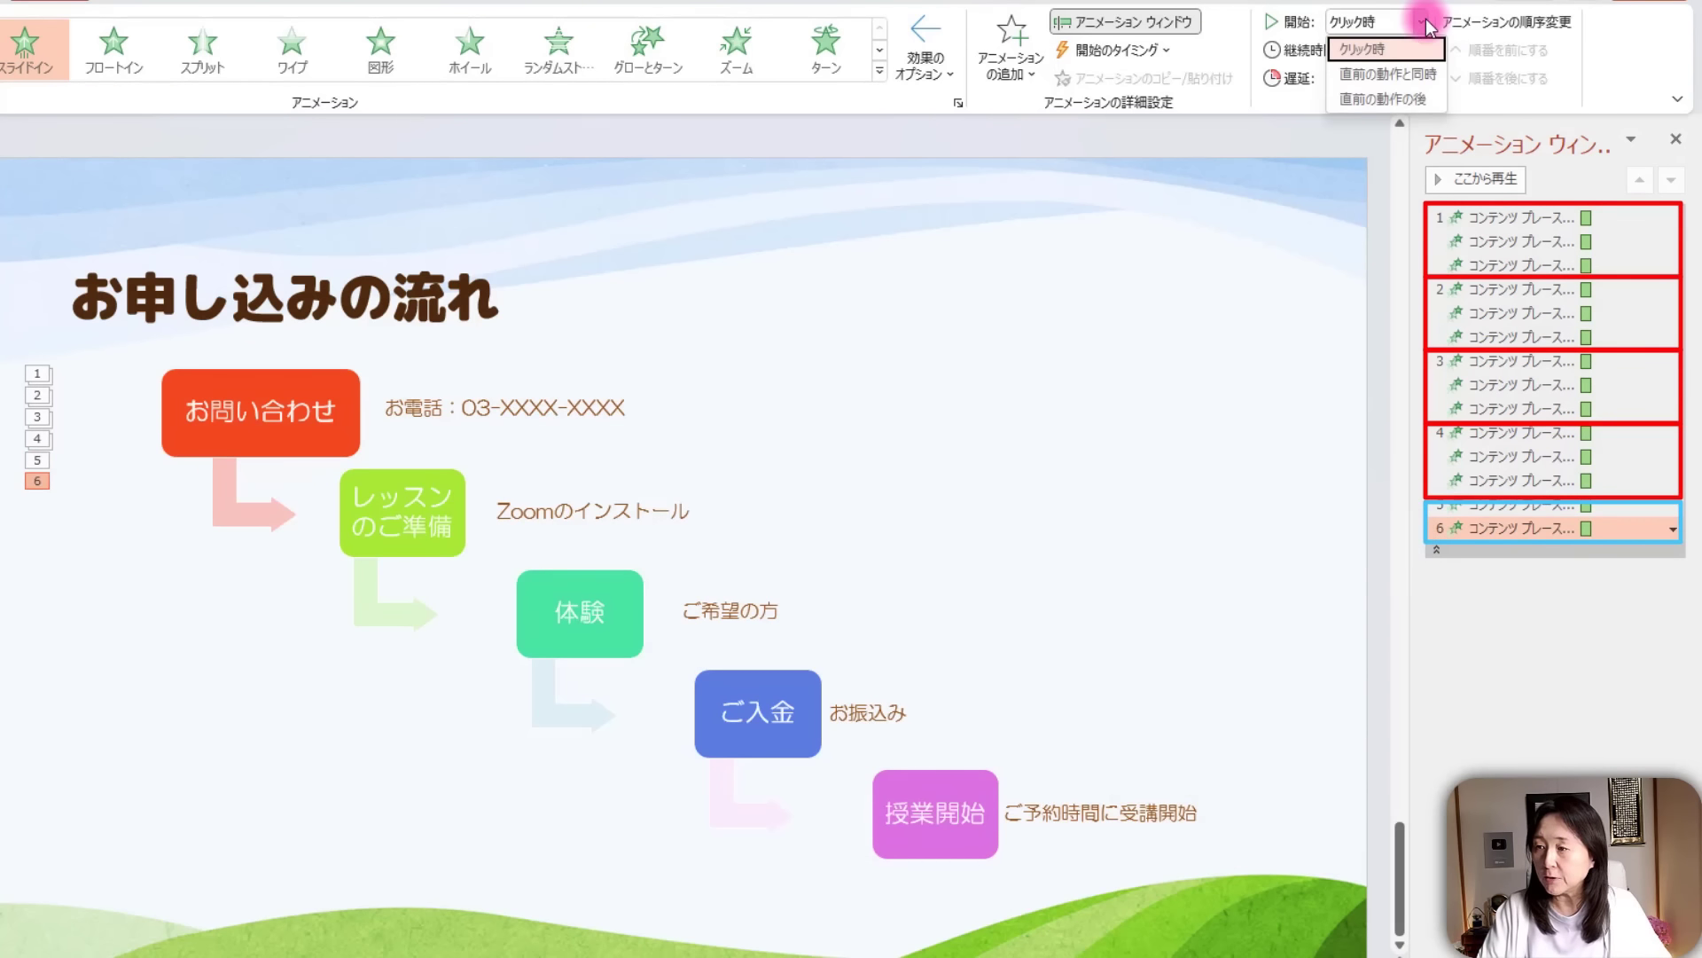
{"action": "left_click", "coordinate": [1392, 74]}
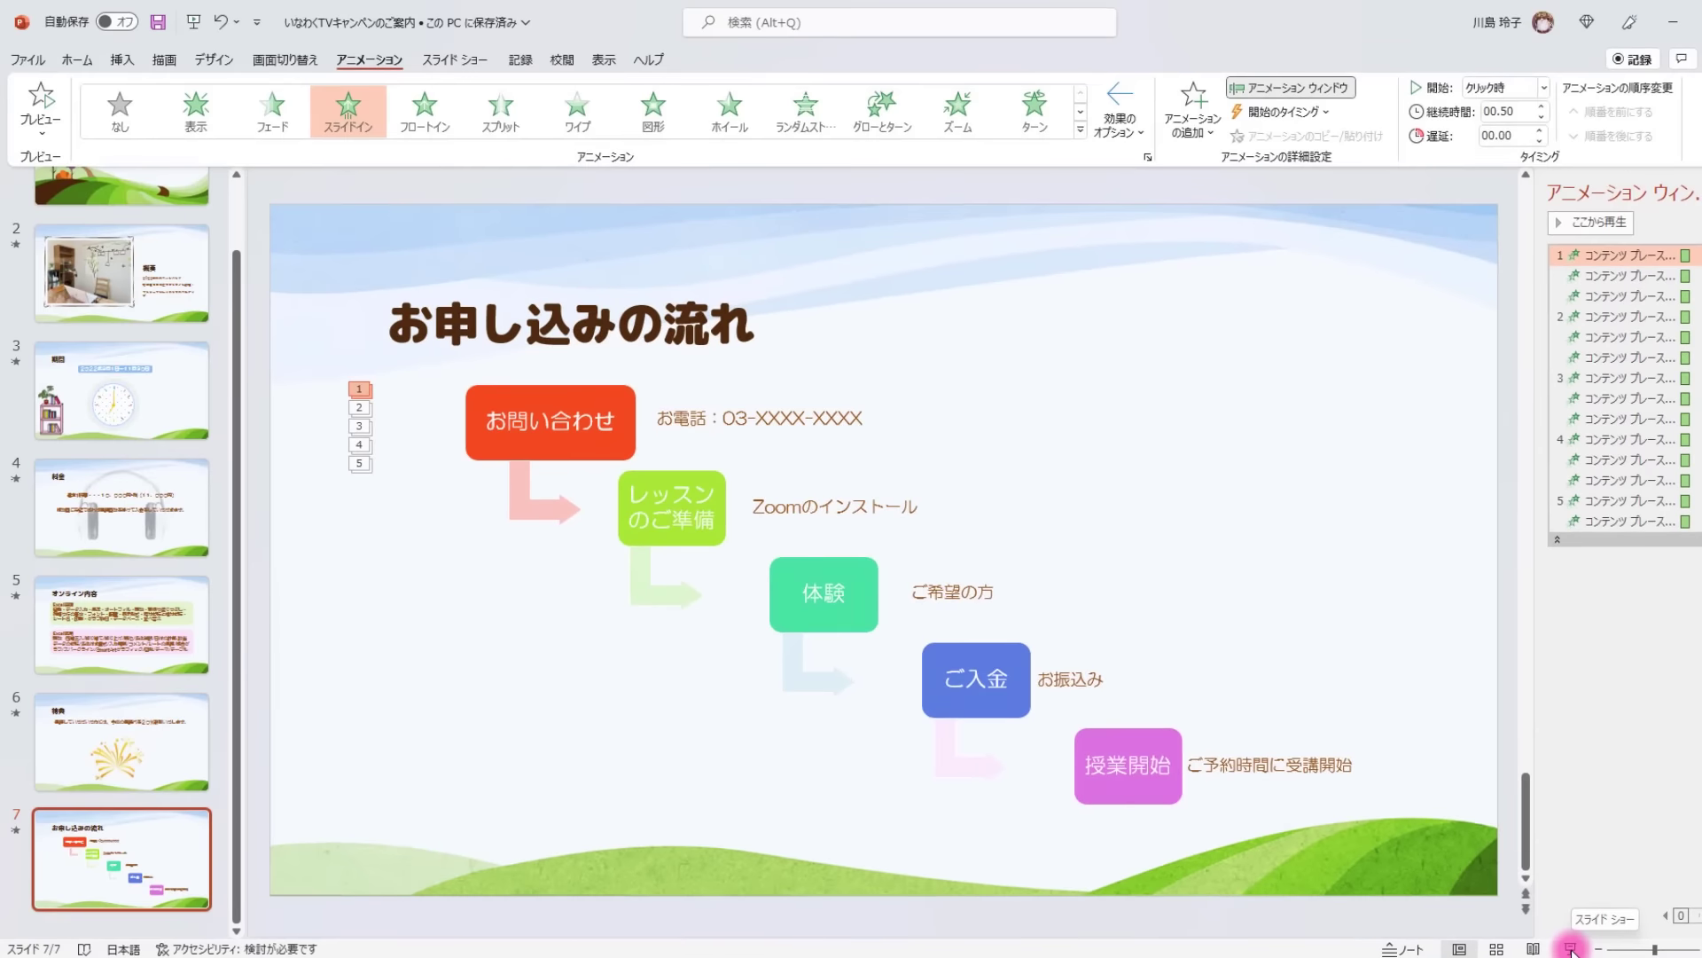
Present the flow slide, revealing お問い合わせ, レッスンのご準備, 体験, ご入金 and 授業開始 in turn.
{"action": "left_click", "coordinate": [1571, 948]}
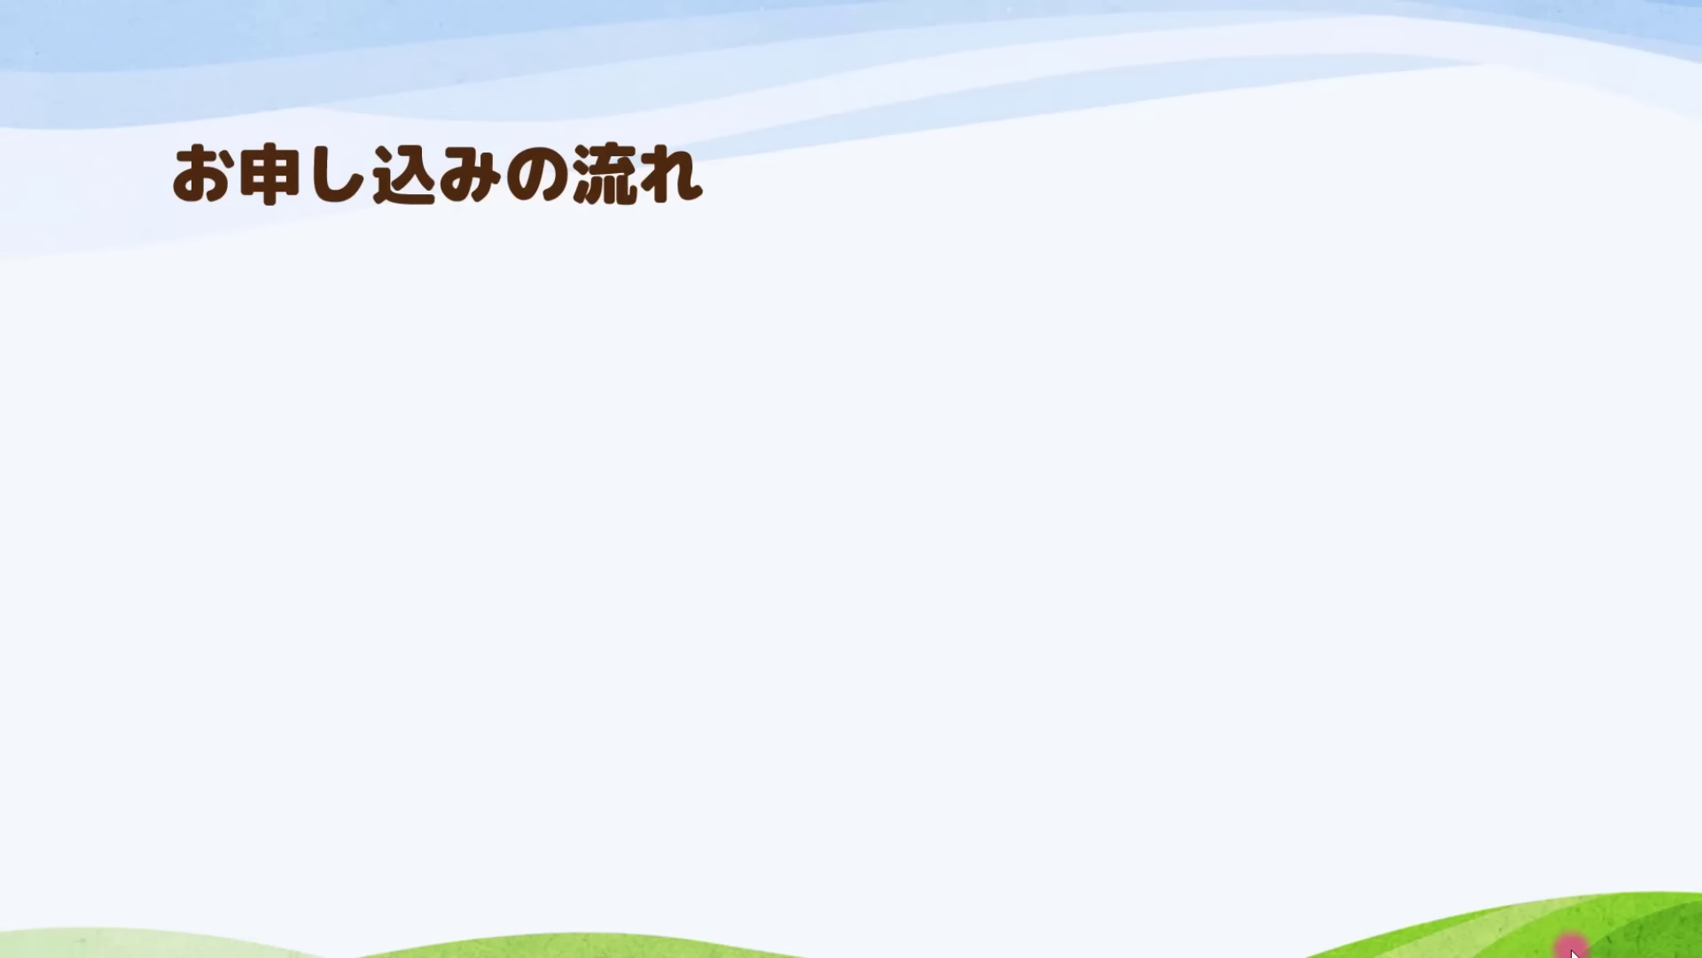
{"action": "left_click", "coordinate": [835, 326]}
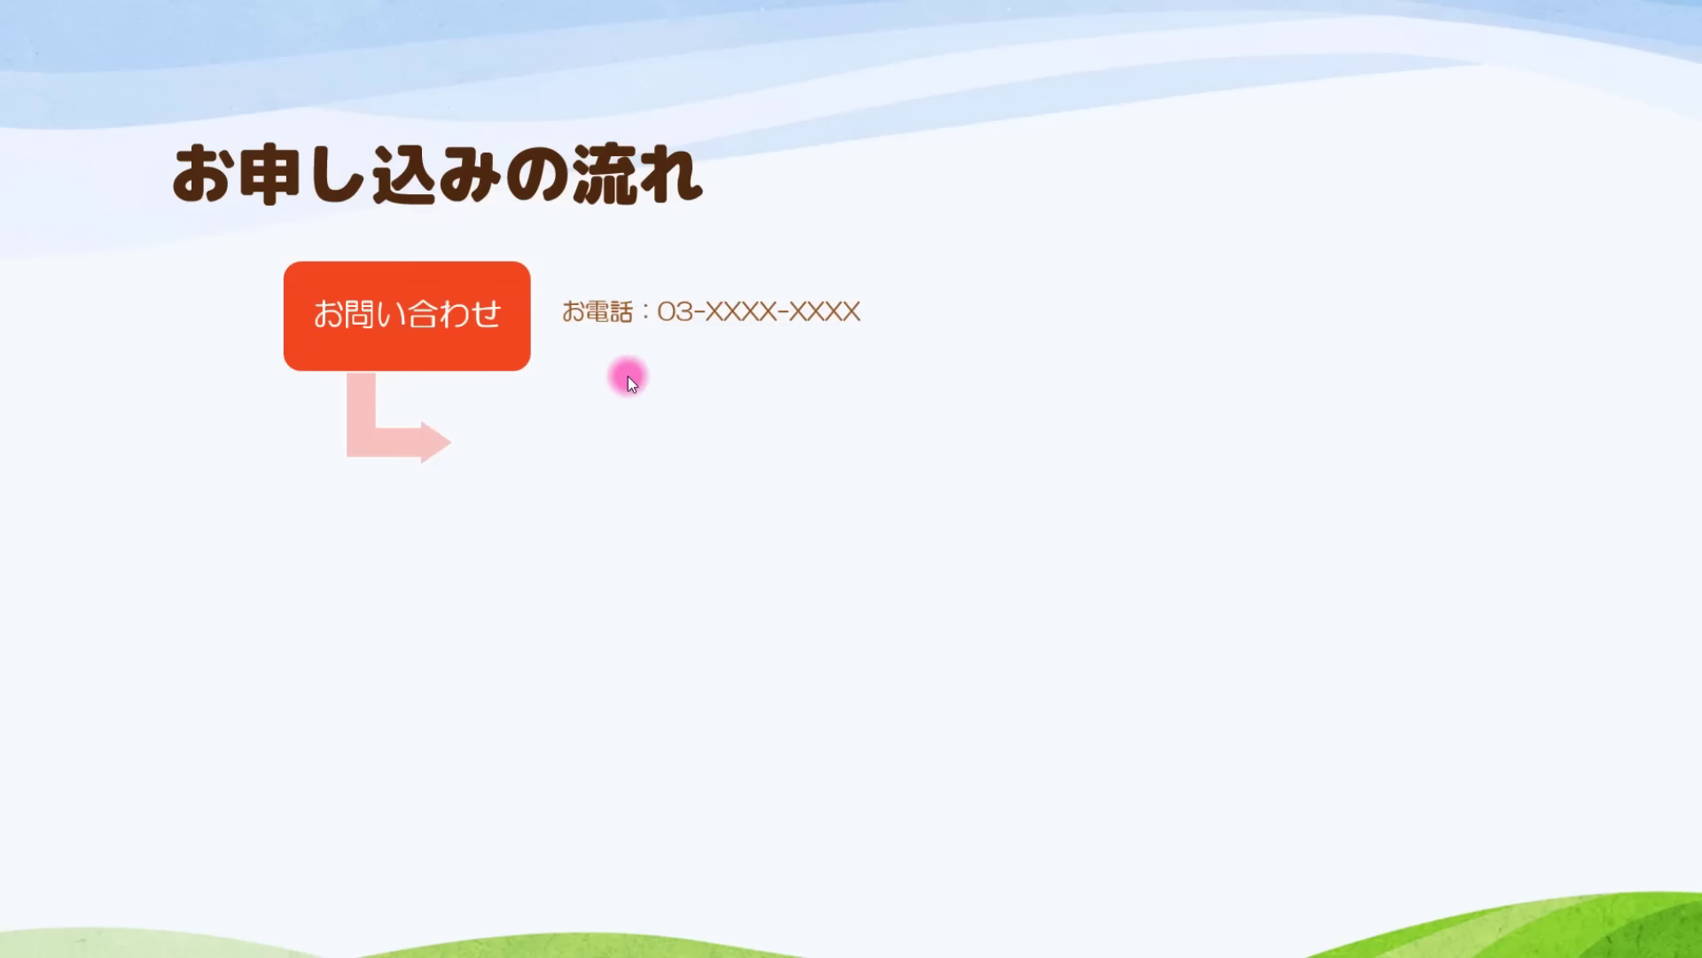
{"action": "left_click", "coordinate": [1332, 348]}
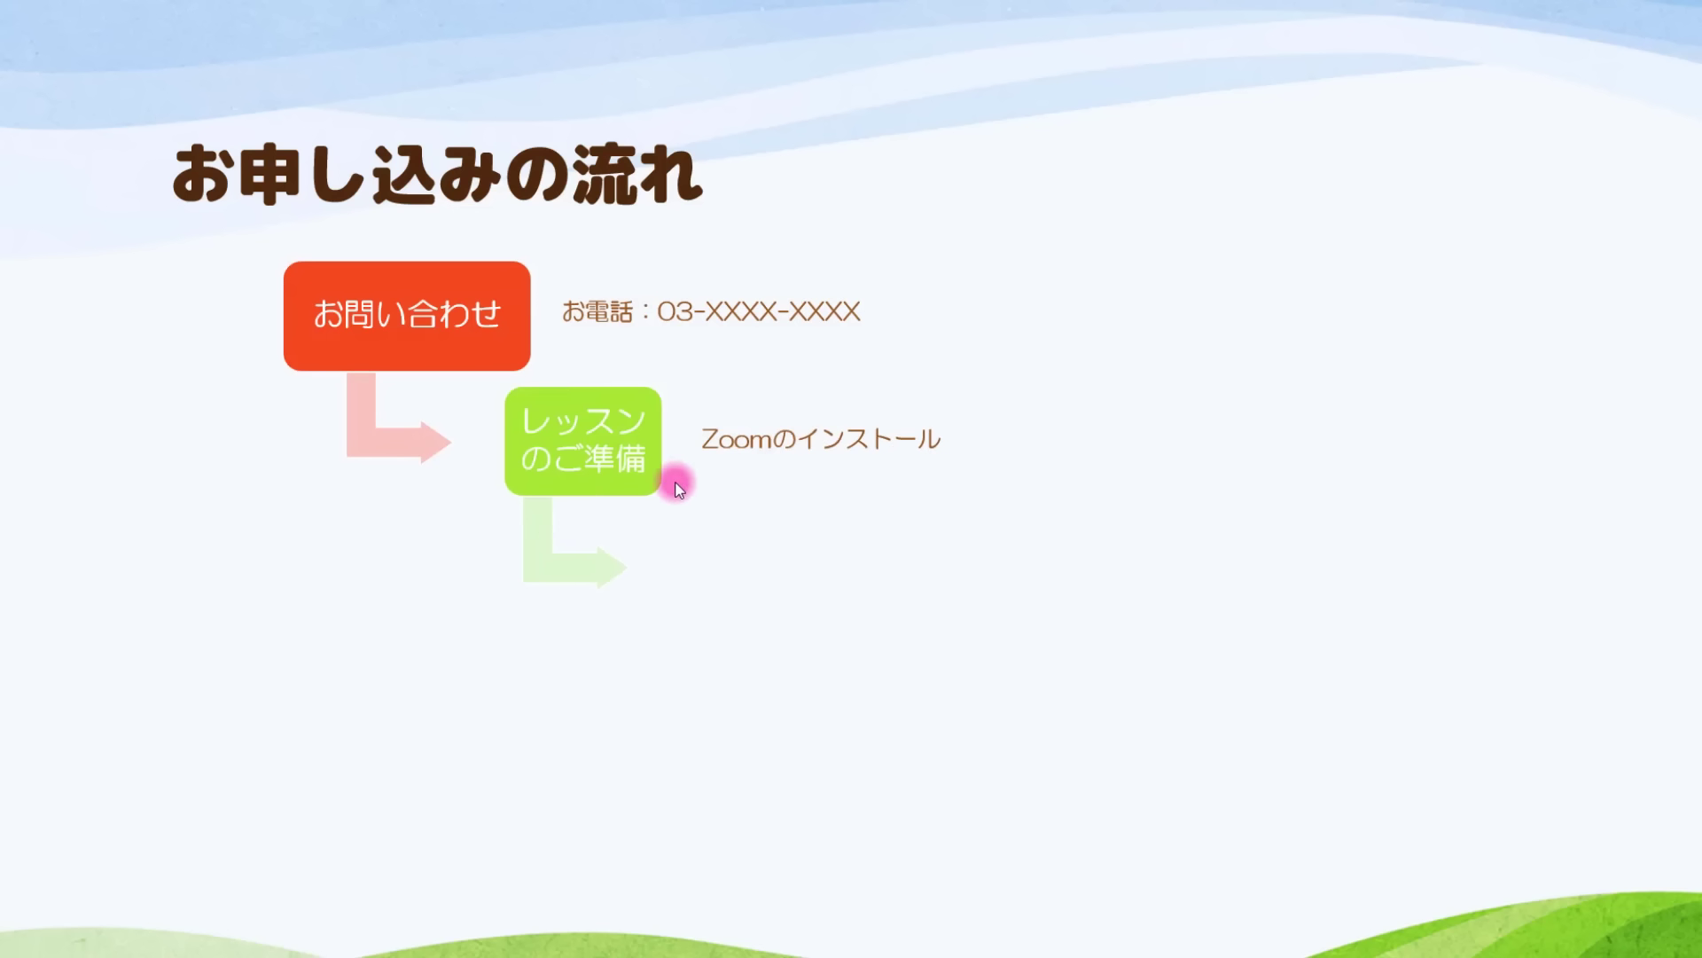
{"action": "left_click", "coordinate": [1267, 419]}
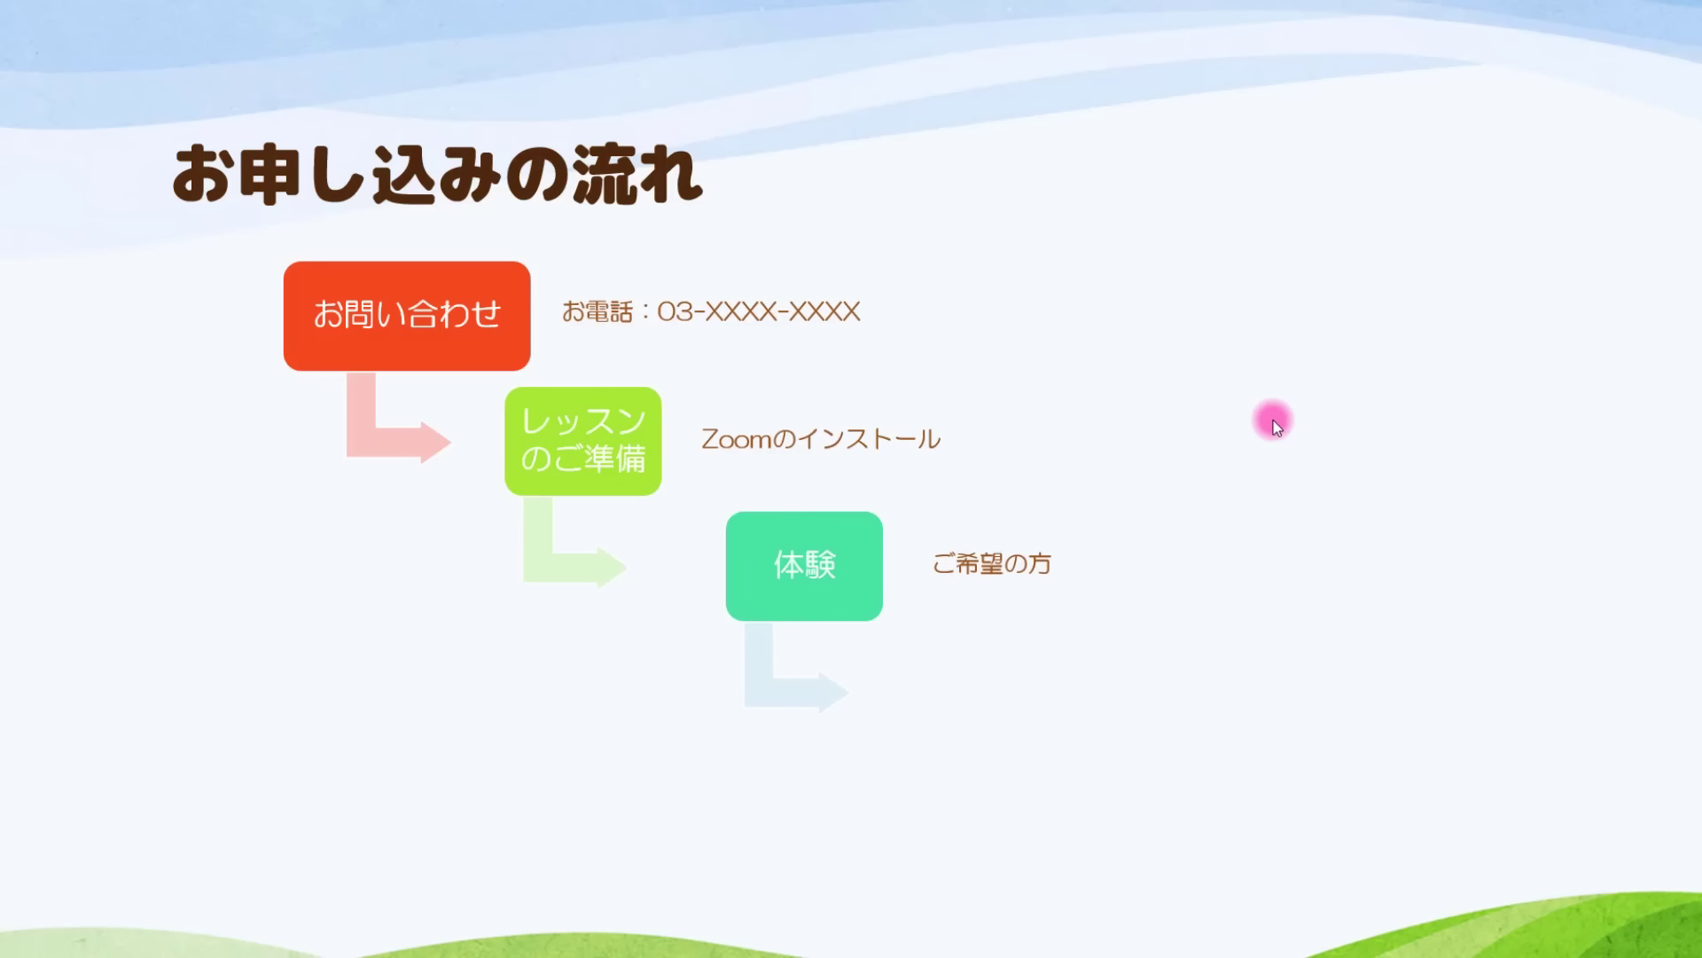
{"action": "left_click", "coordinate": [1274, 422]}
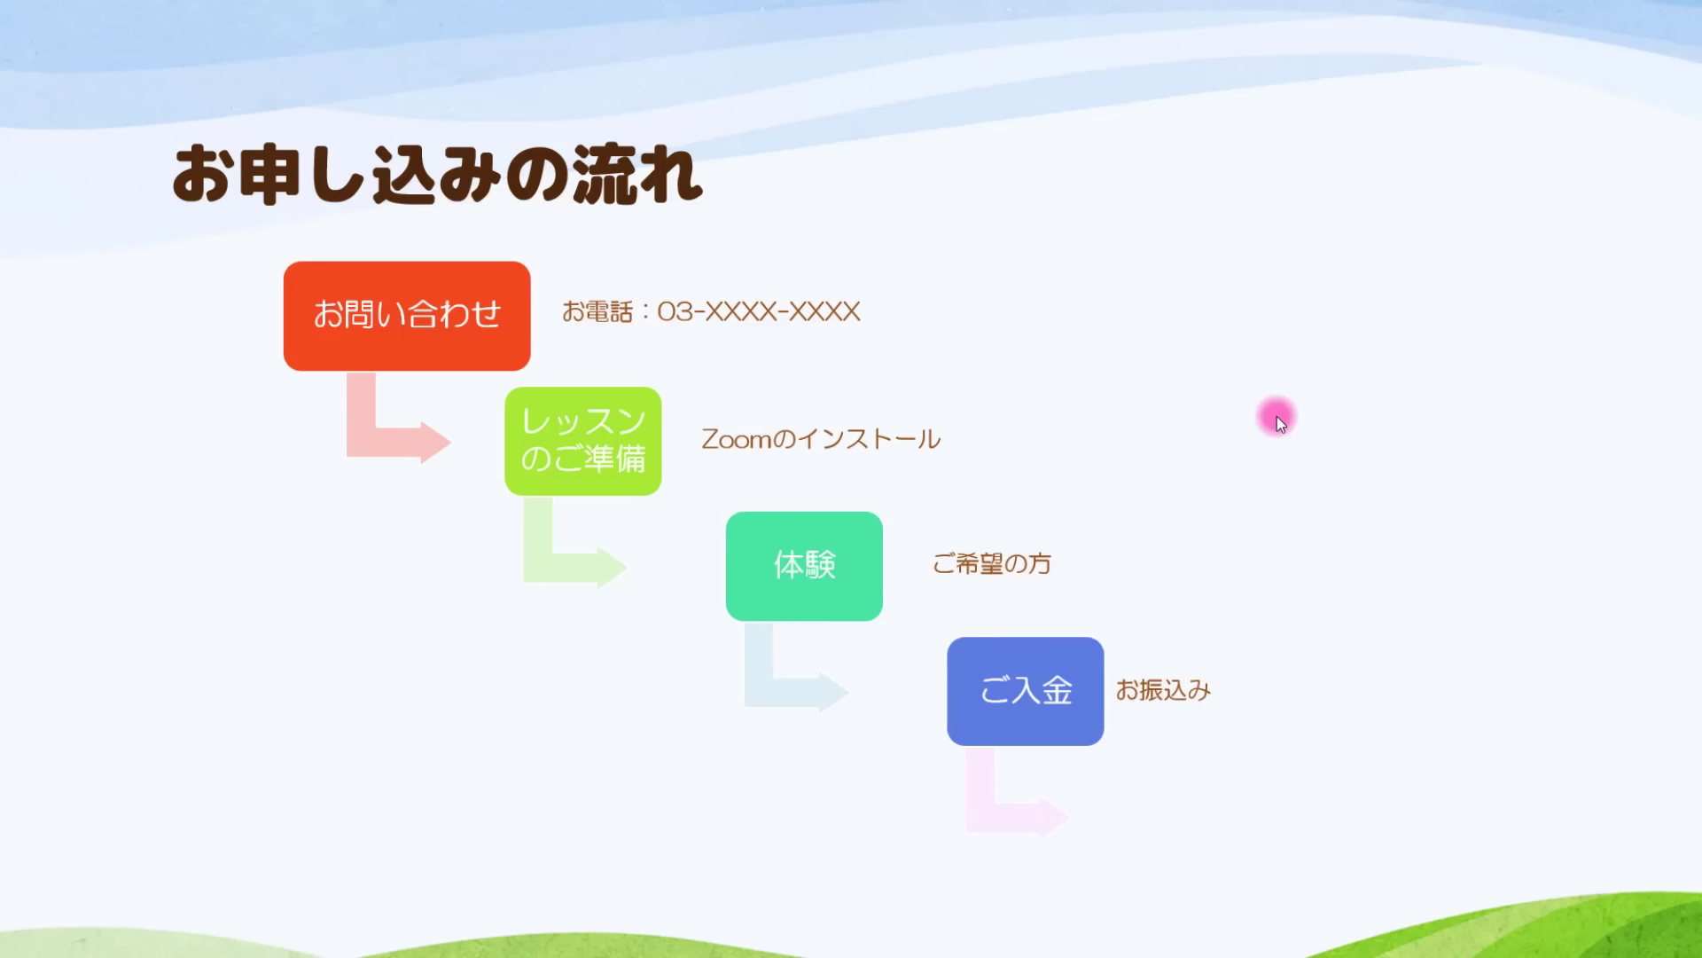
{"action": "left_click", "coordinate": [1358, 455]}
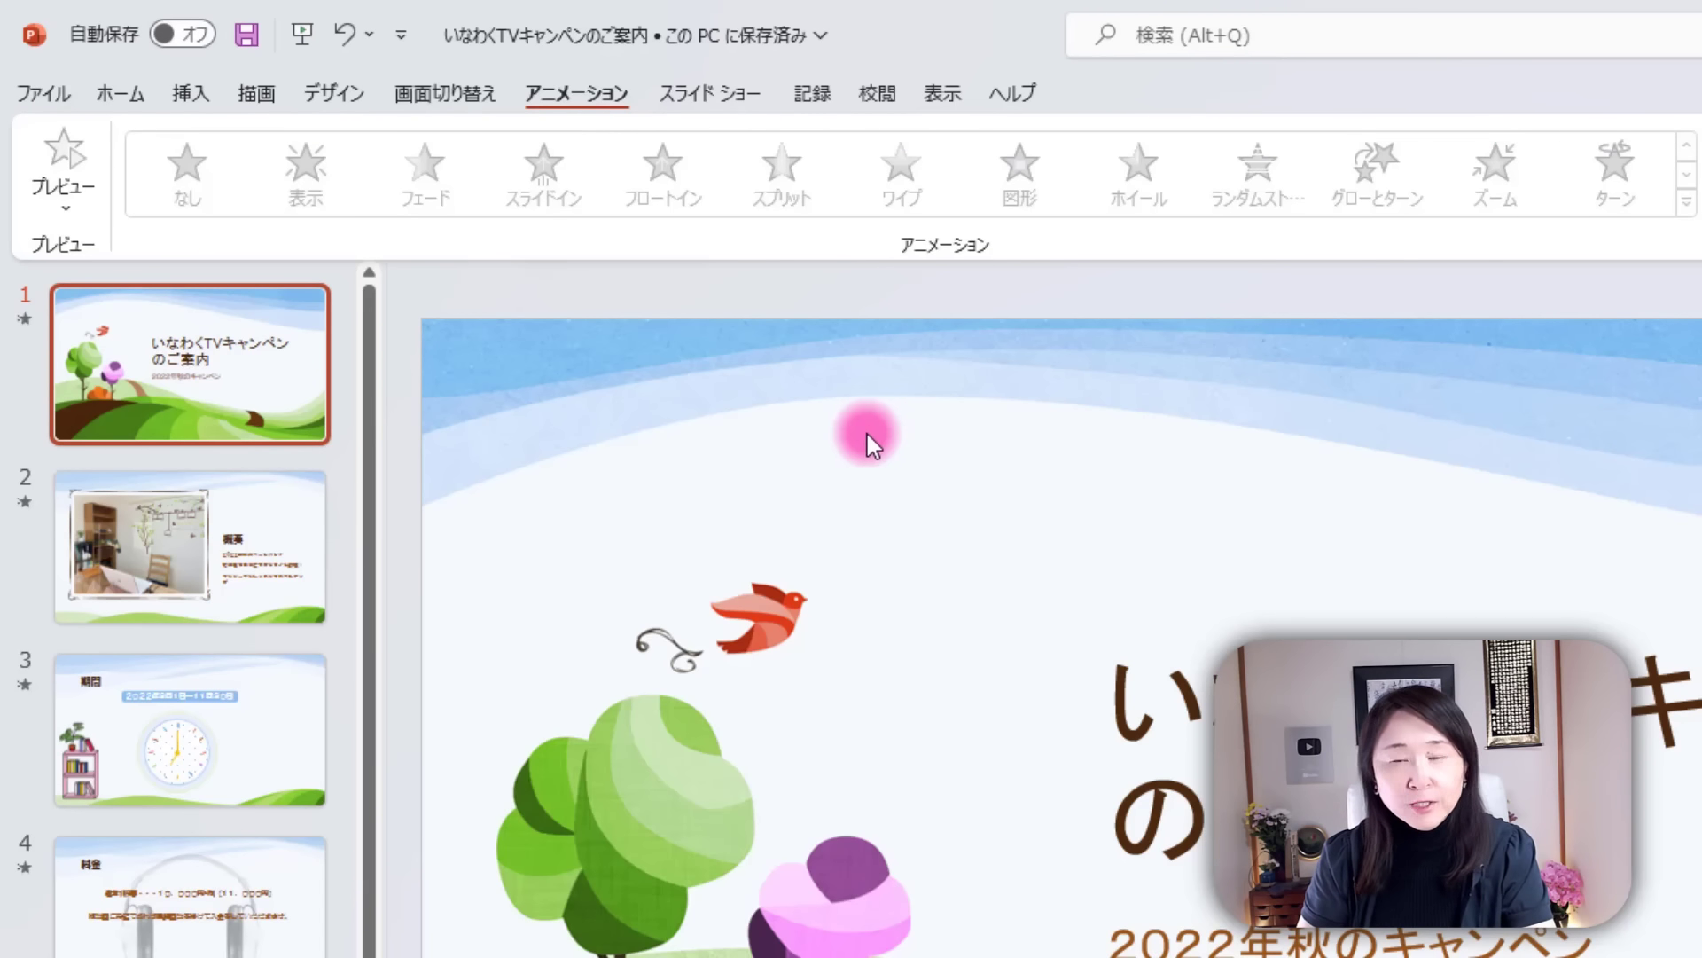
Review the slide show monitor choices and keep the show on Primary Monitor.
{"action": "left_click", "coordinate": [725, 90]}
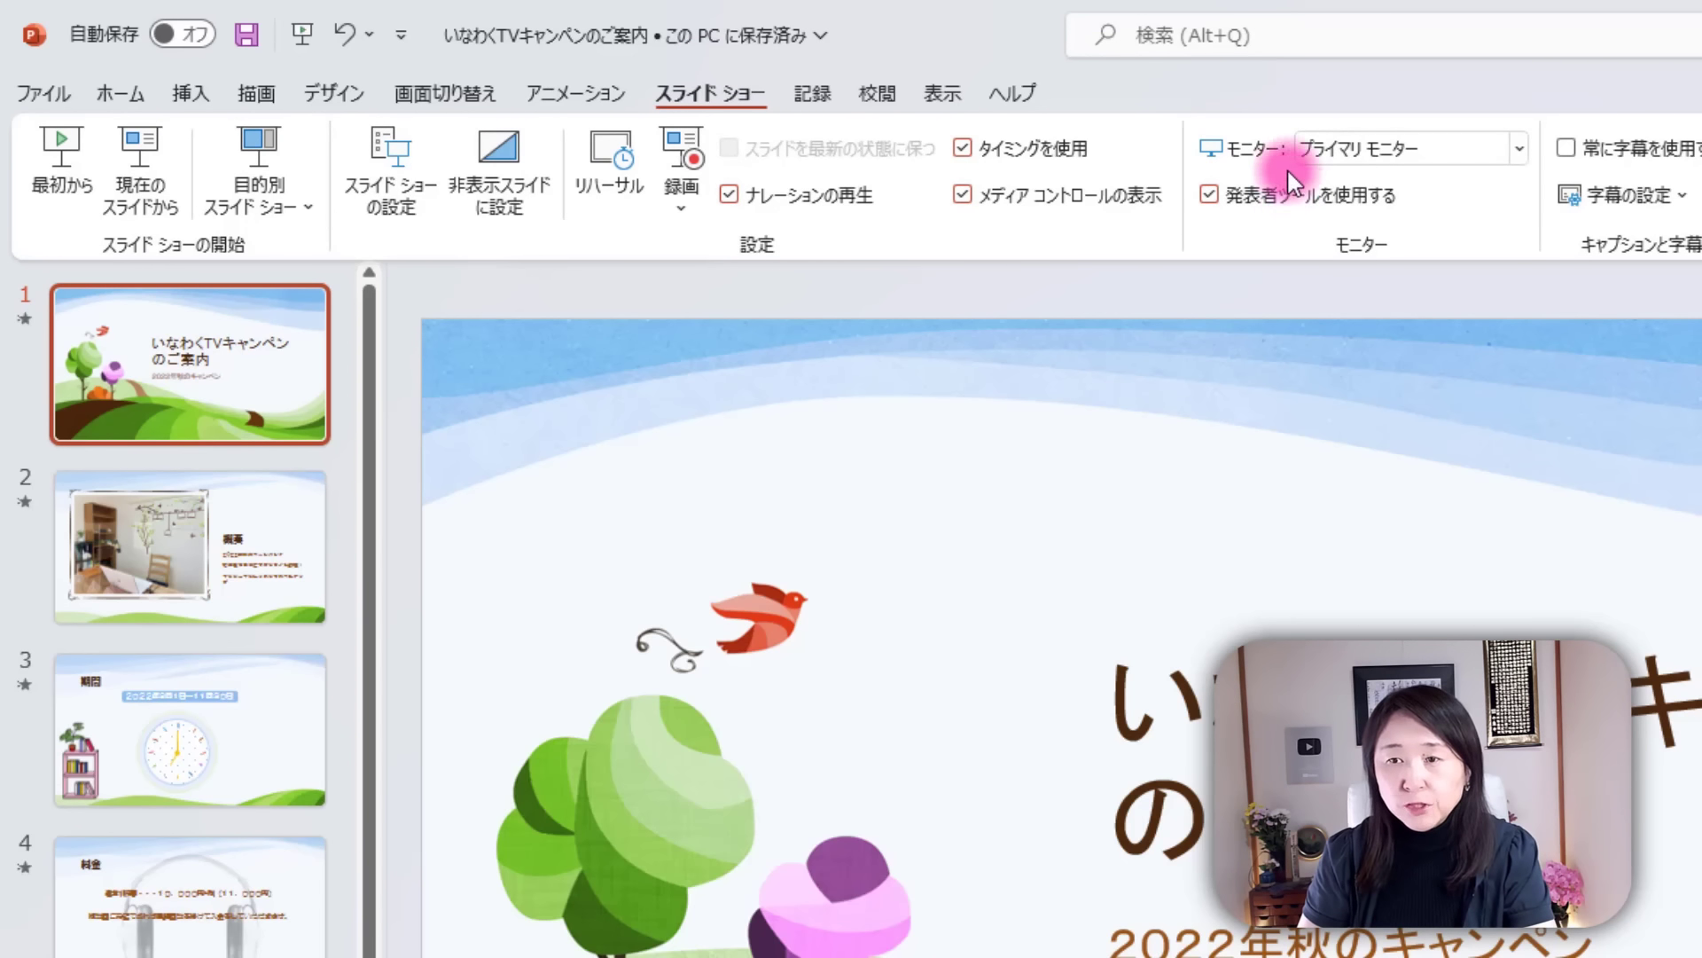
{"action": "left_click", "coordinate": [1522, 150]}
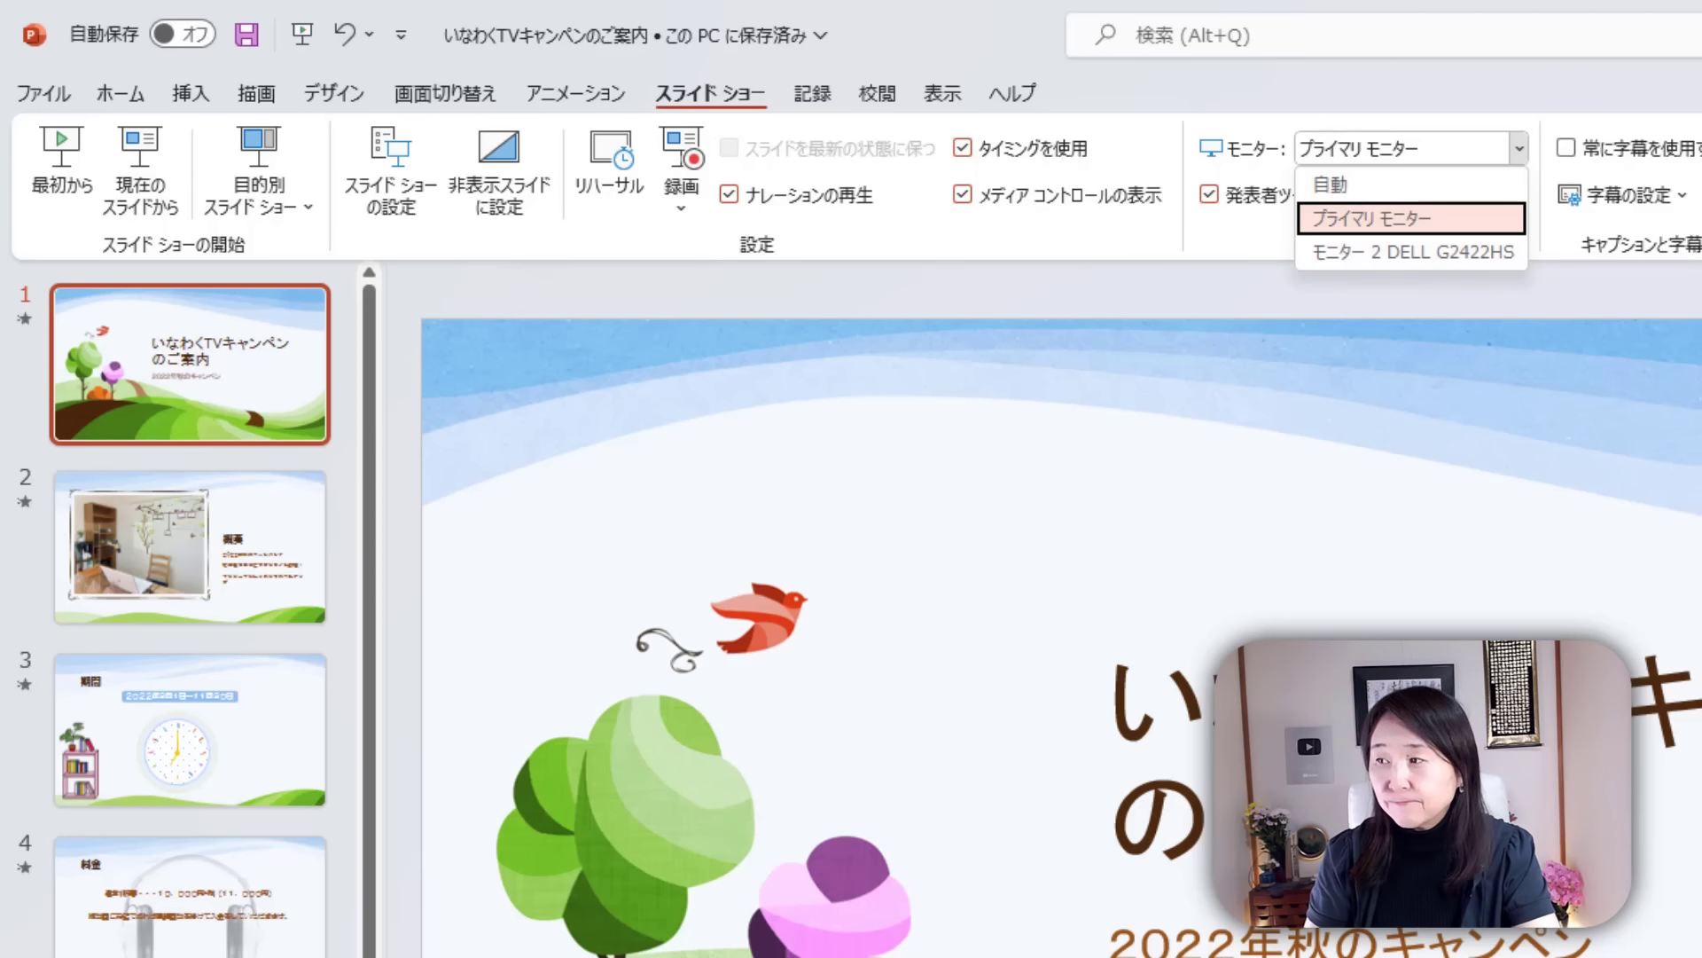
{"action": "key", "text": "Escape"}
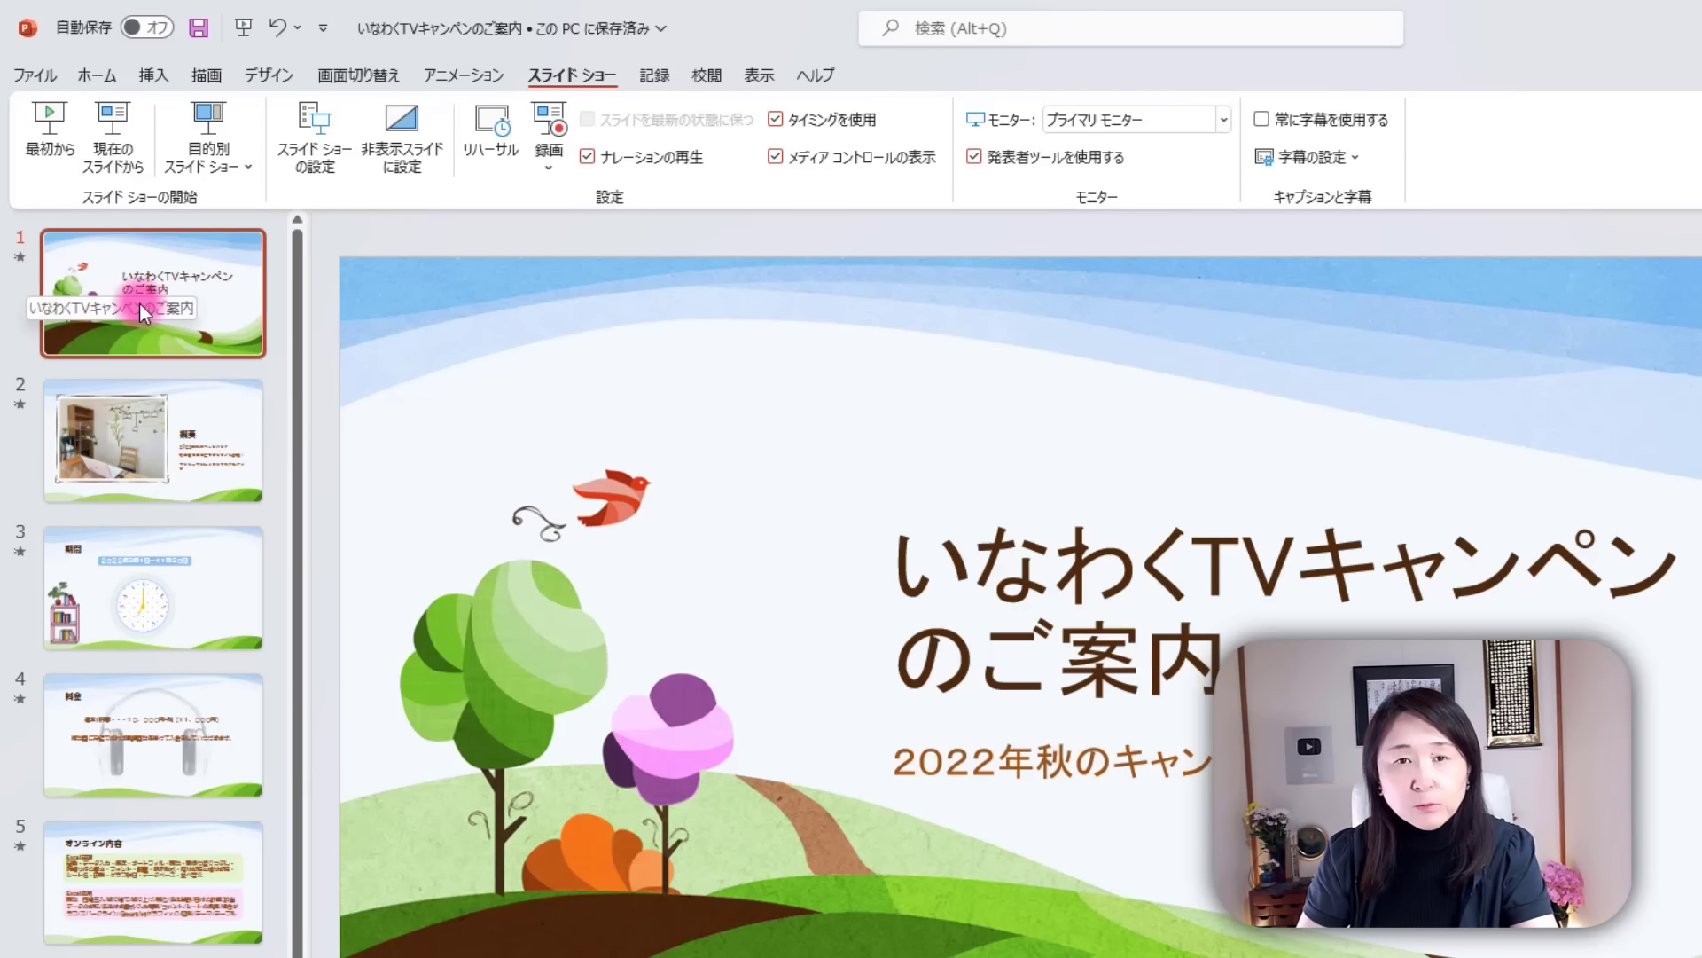
Move through the slide thumbnails and settle on slide 3, the 期間 campaign-period slide.
{"action": "left_click", "coordinate": [83, 285]}
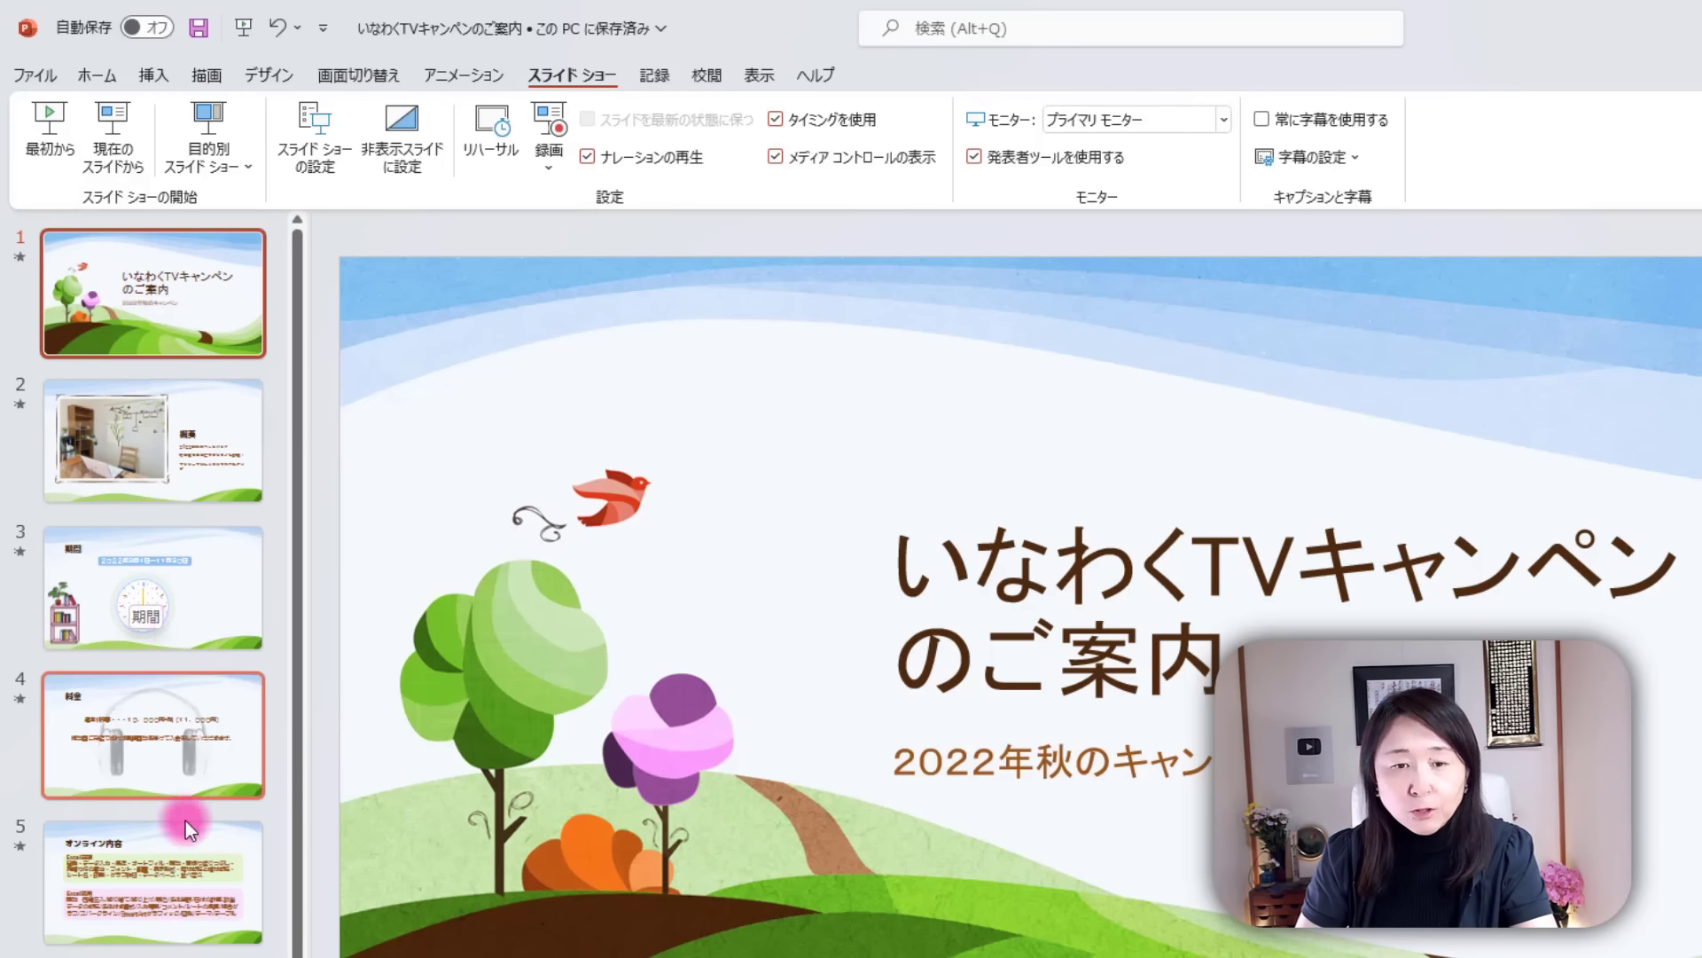
{"action": "left_click", "coordinate": [181, 742], "text": "ctrl"}
{"action": "left_click", "coordinate": [210, 583]}
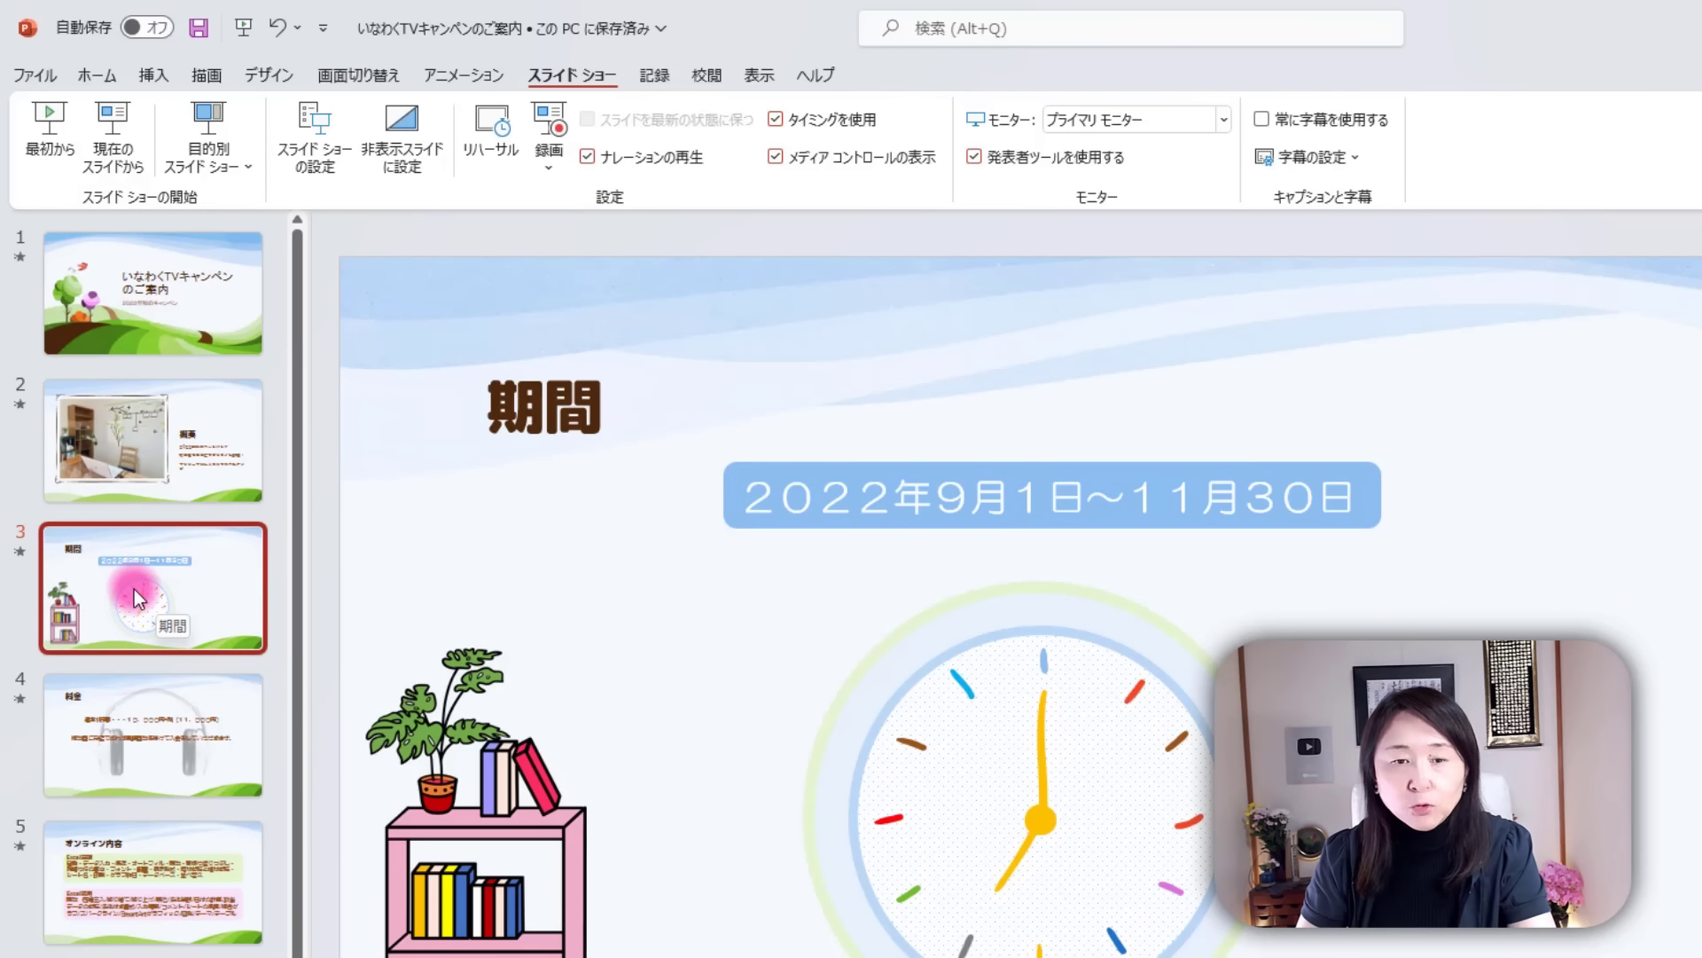
{"action": "left_click", "coordinate": [200, 599]}
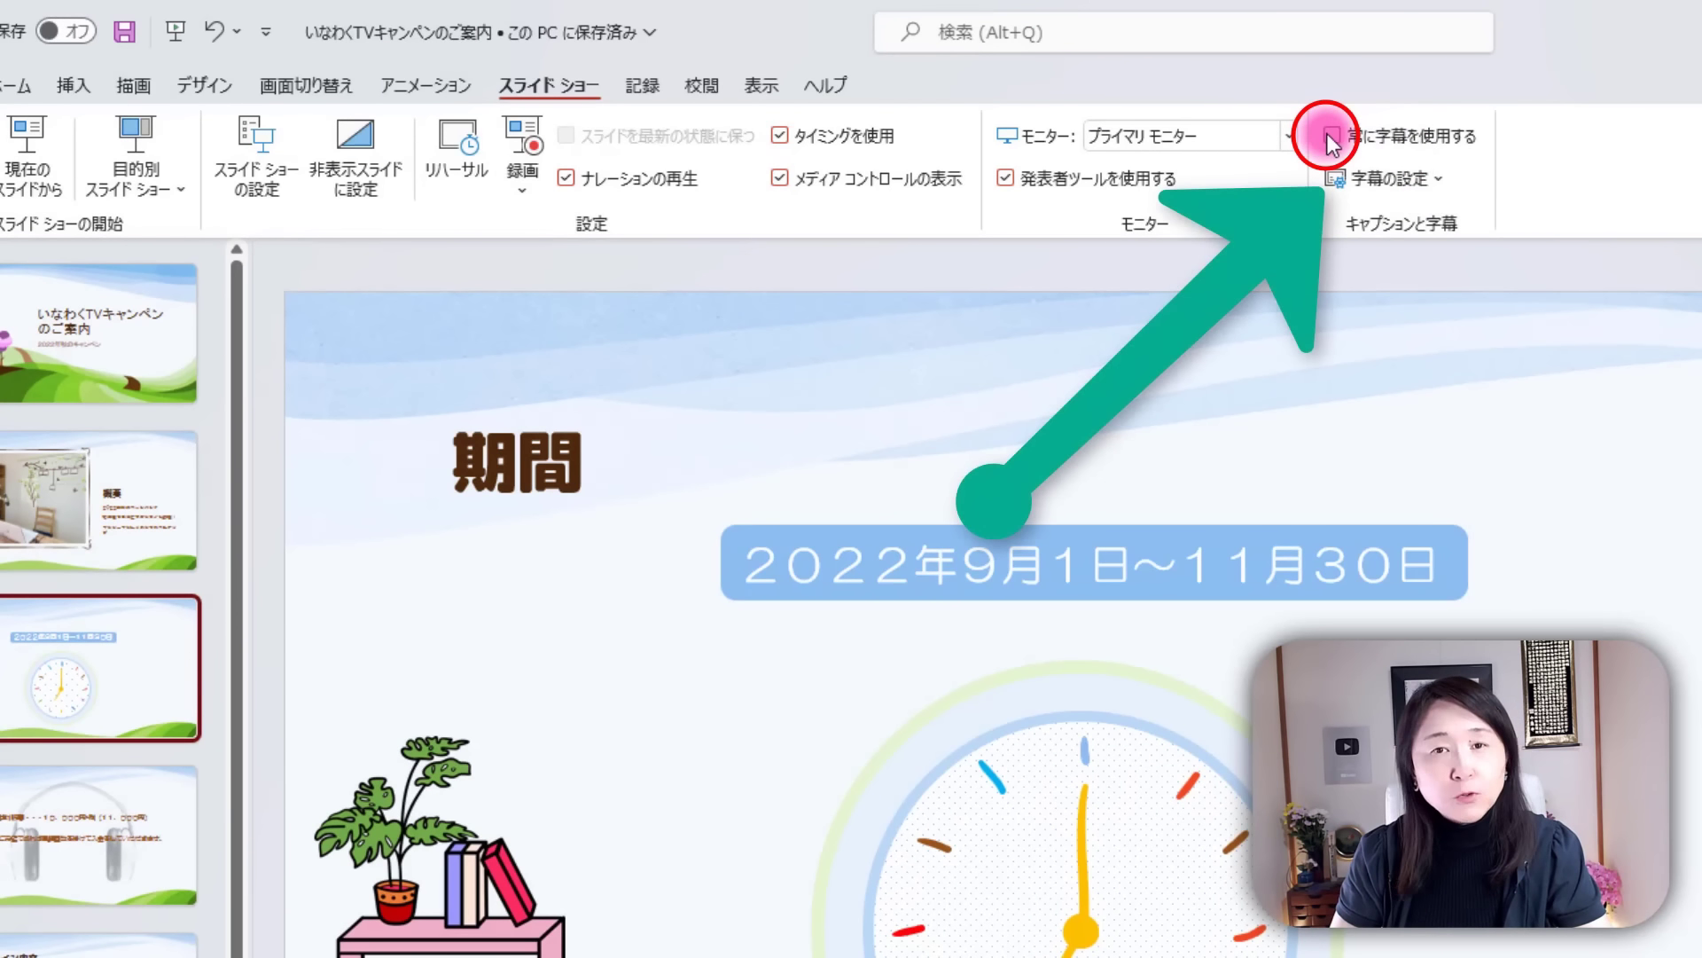
{"action": "left_click", "coordinate": [1439, 177]}
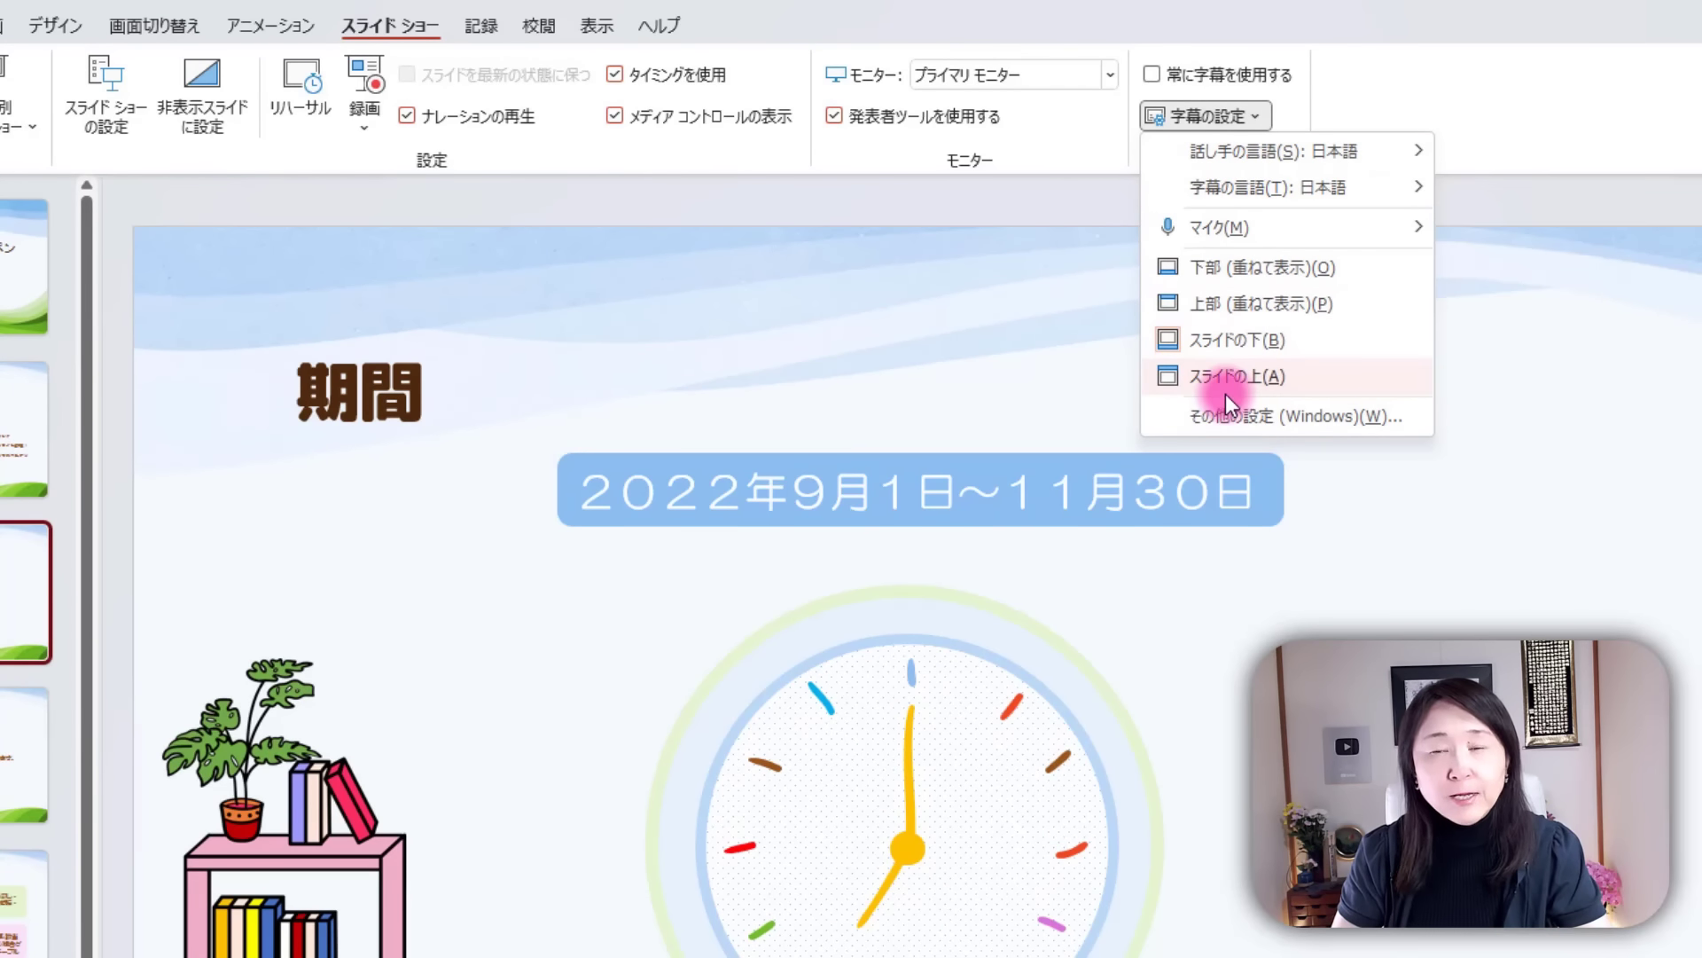
{"action": "left_click", "coordinate": [948, 242]}
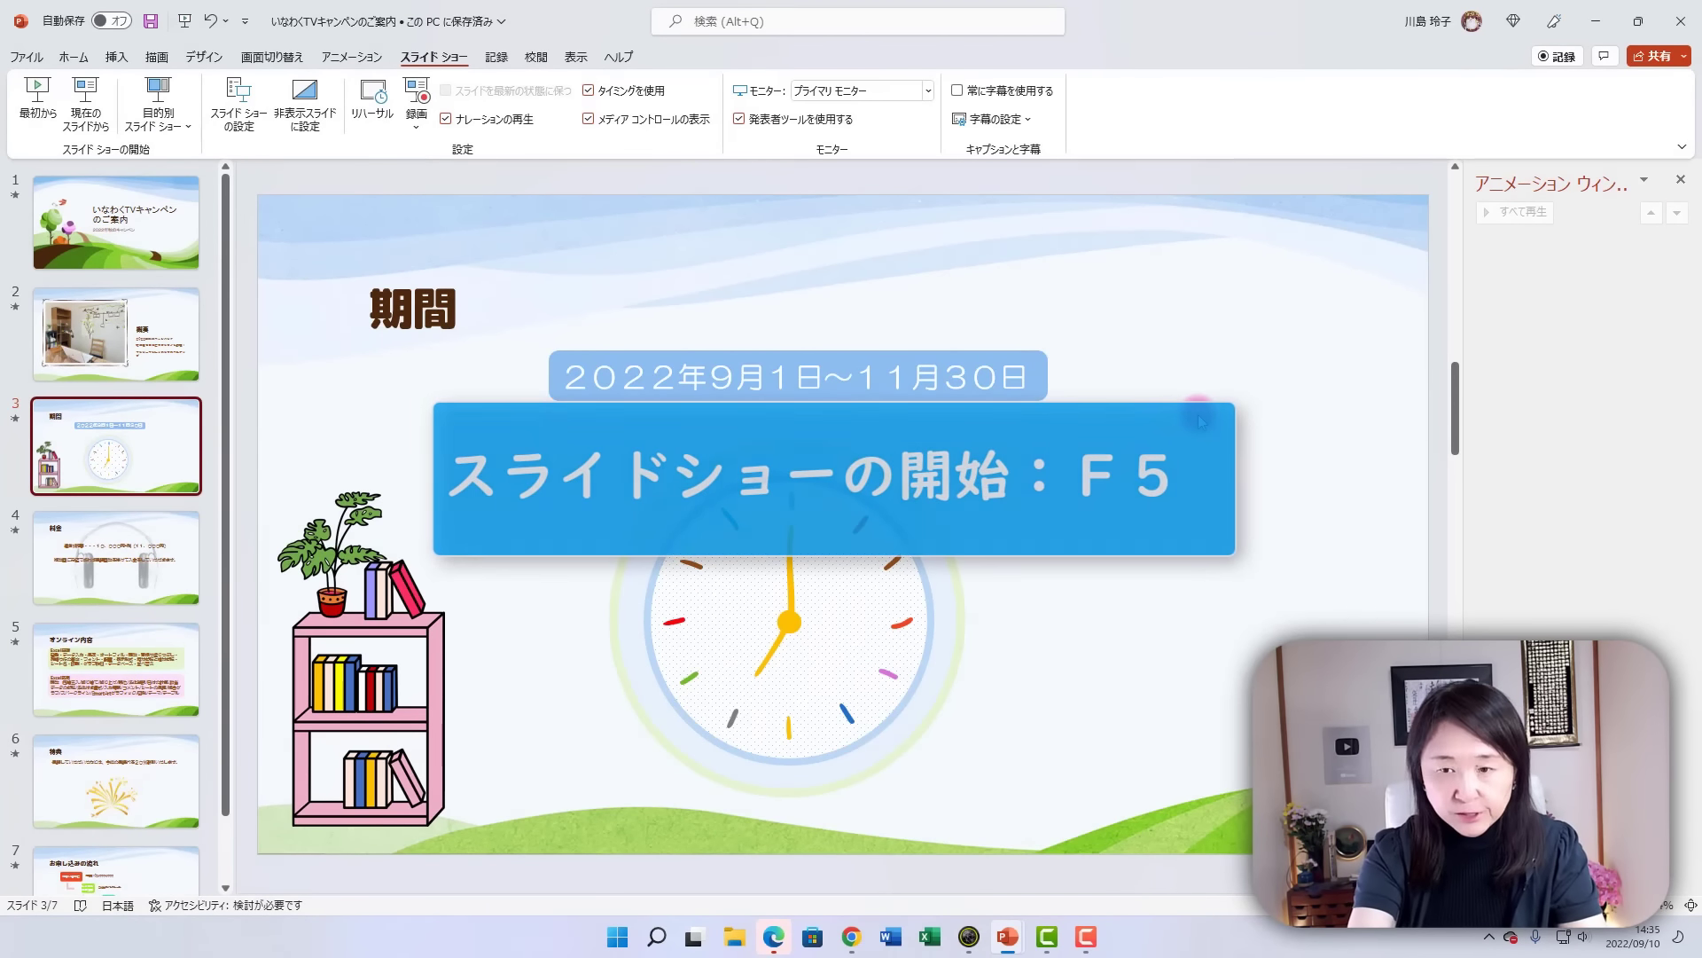
Start the show from the first slide with F5 and advance to the 概要 slide.
{"action": "key", "text": "F5"}
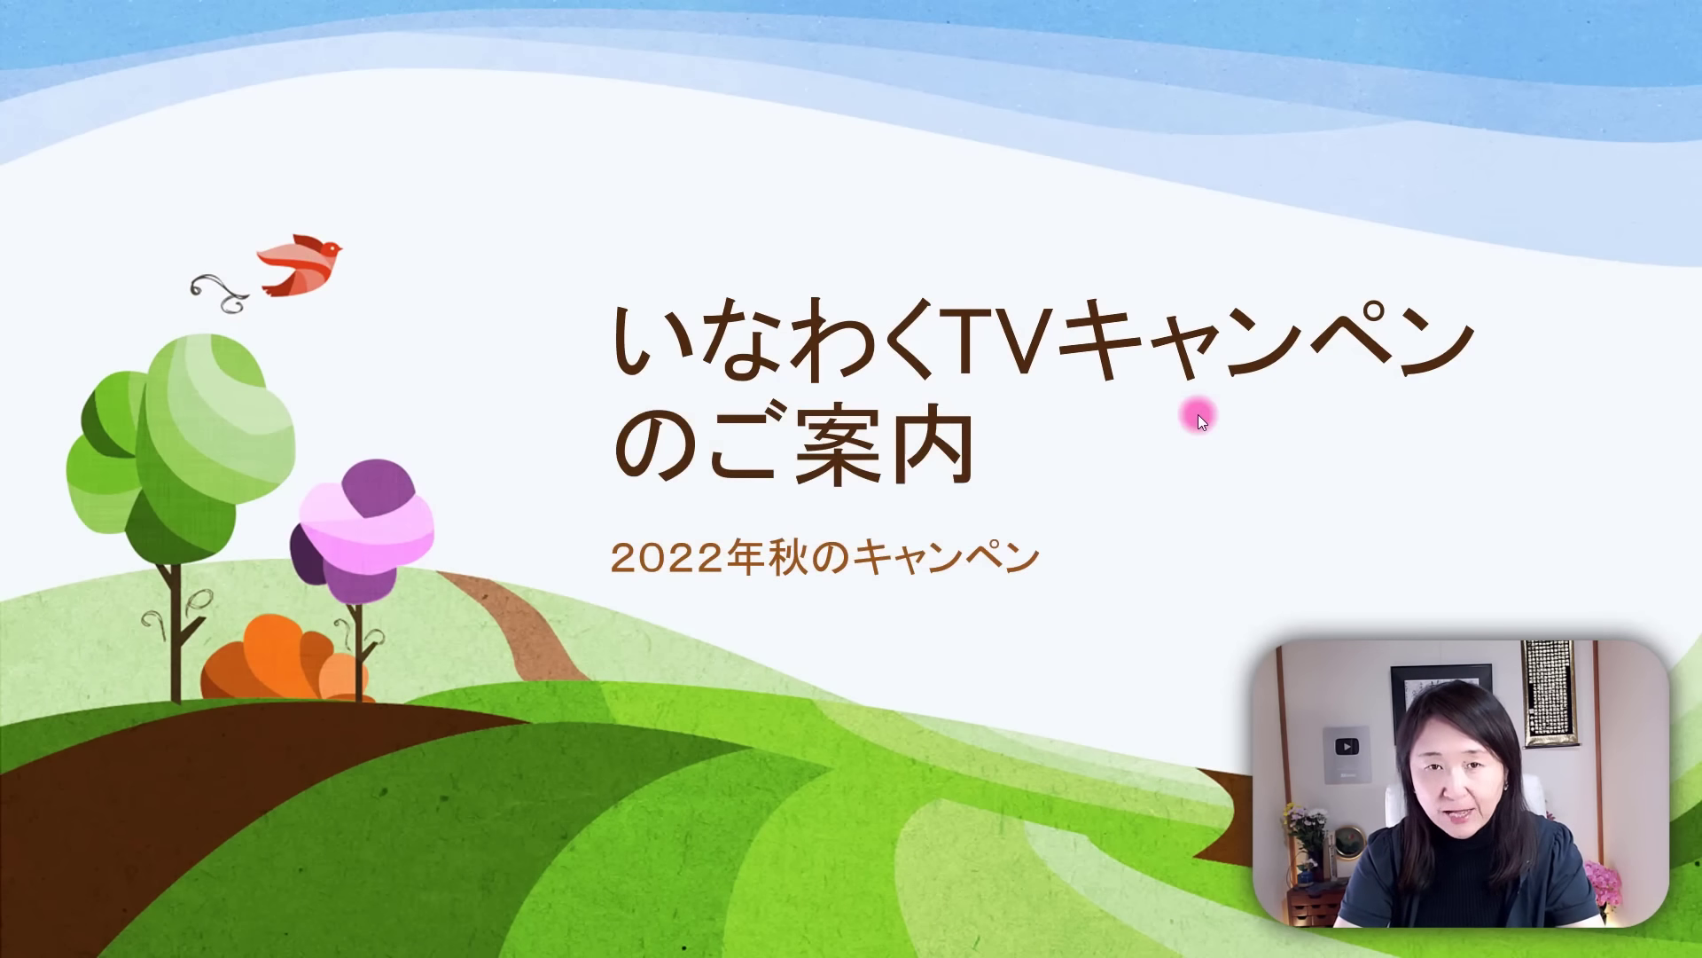
{"action": "key", "text": "Return"}
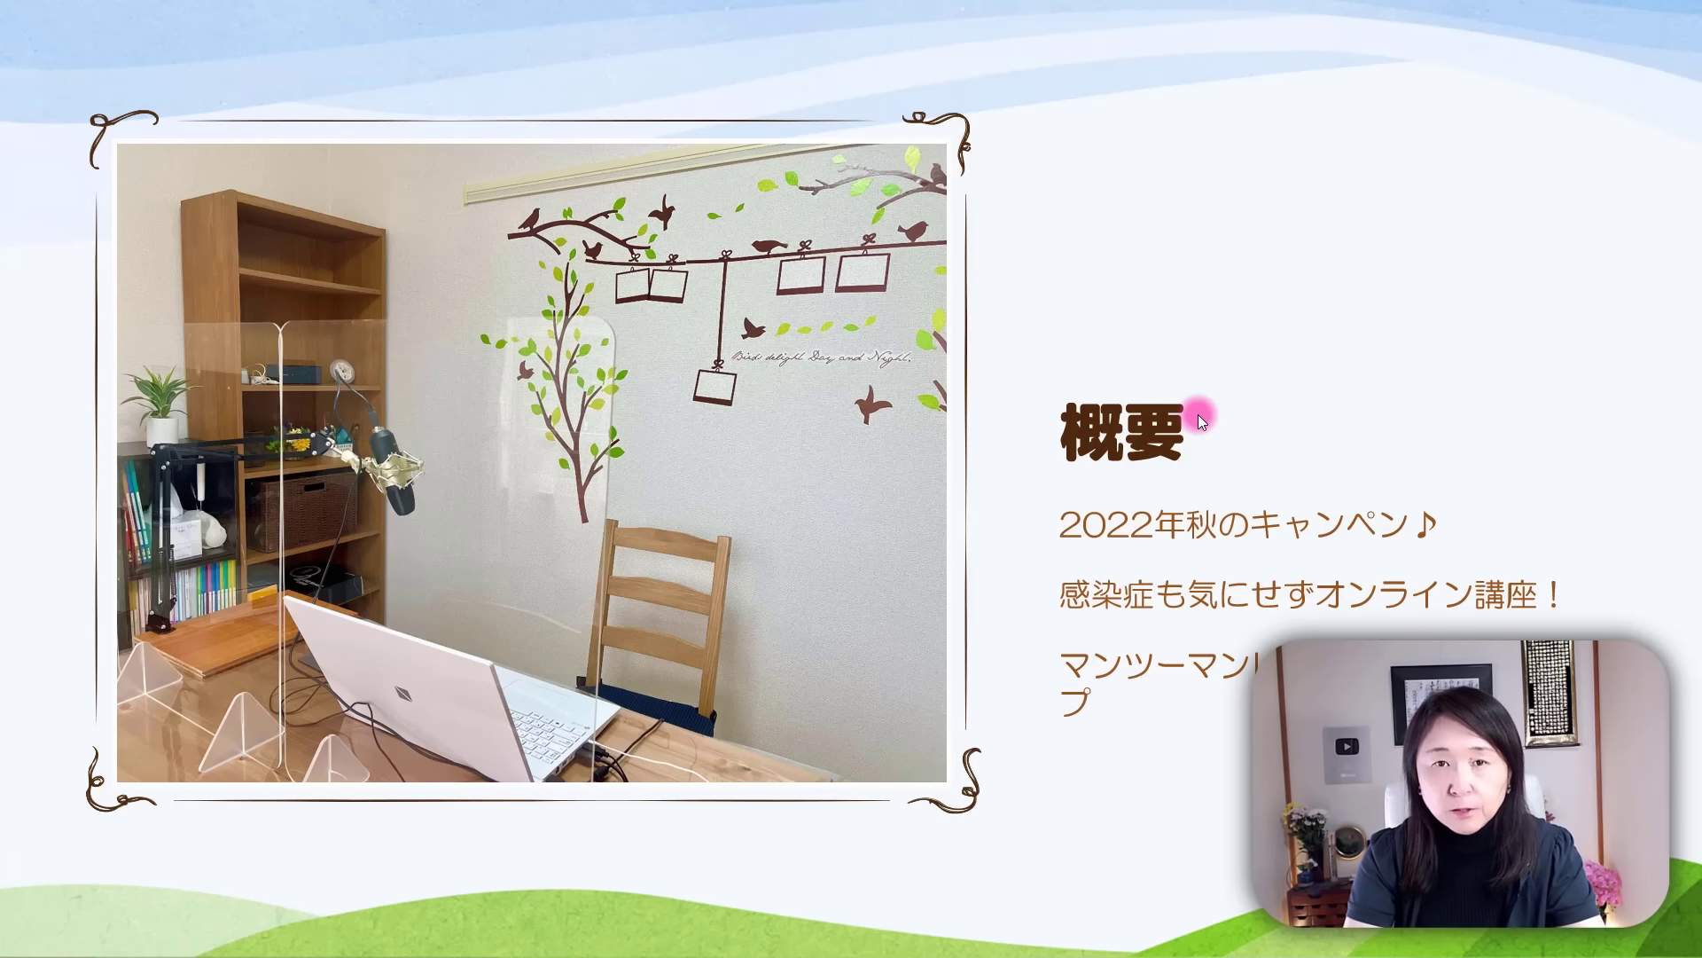
Step back from the 概要 slide to the title slide with the Left arrow.
{"action": "key", "text": "Left"}
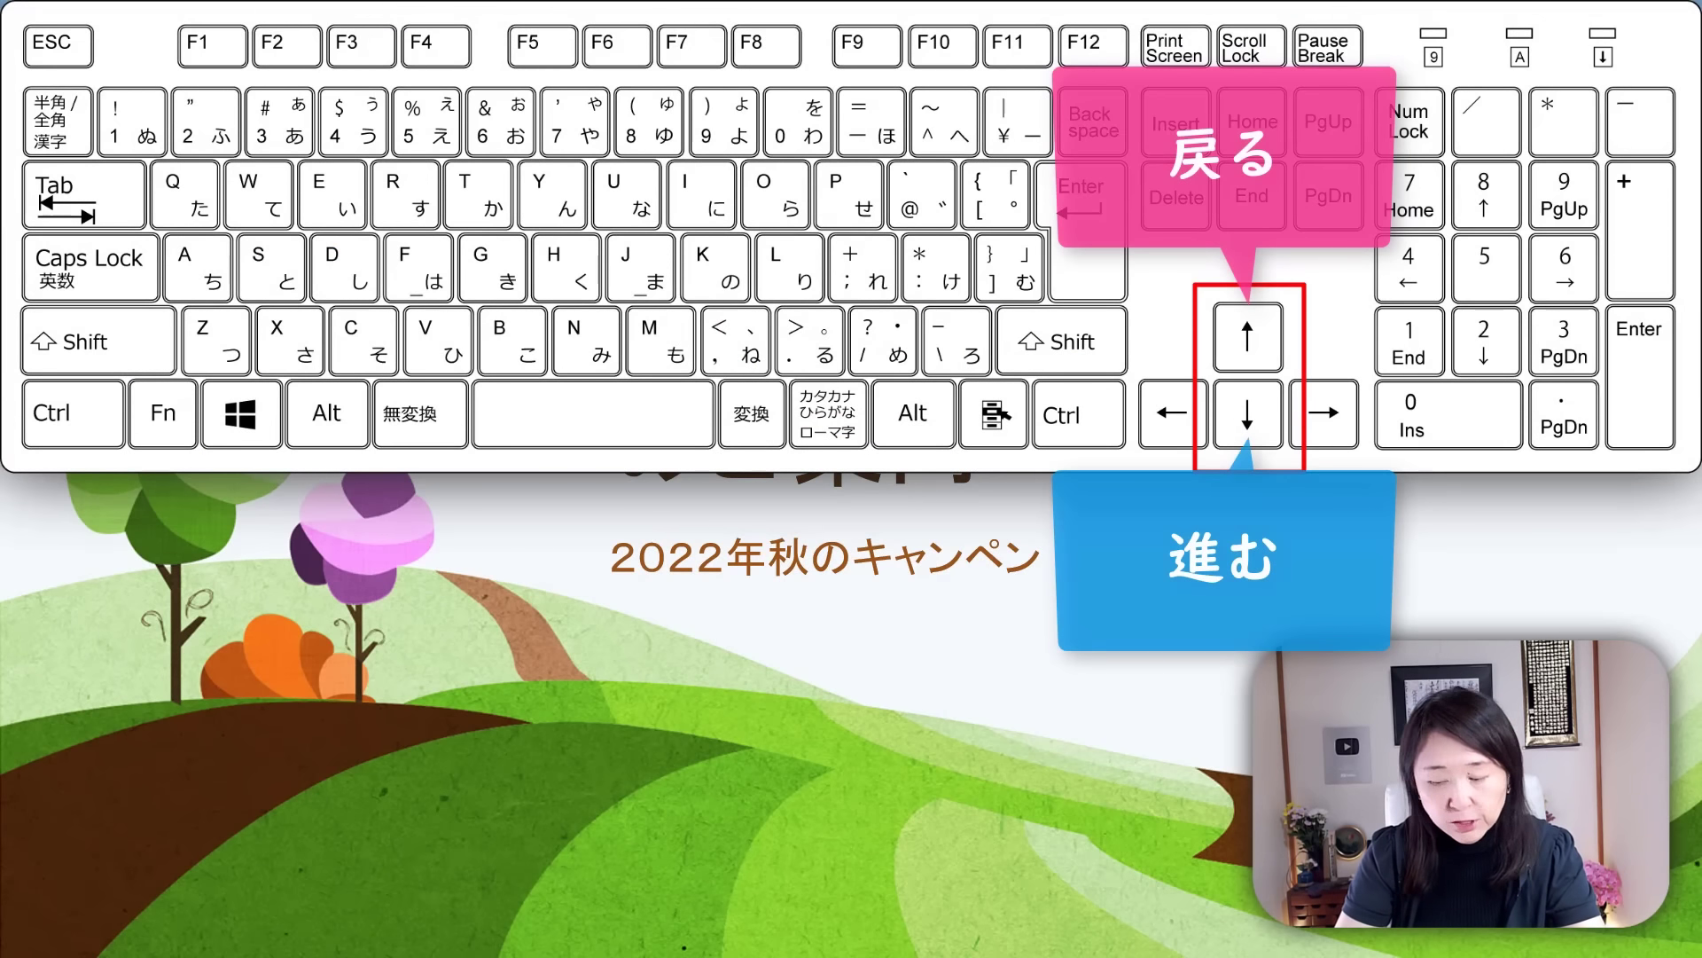
{"action": "key", "text": "Down"}
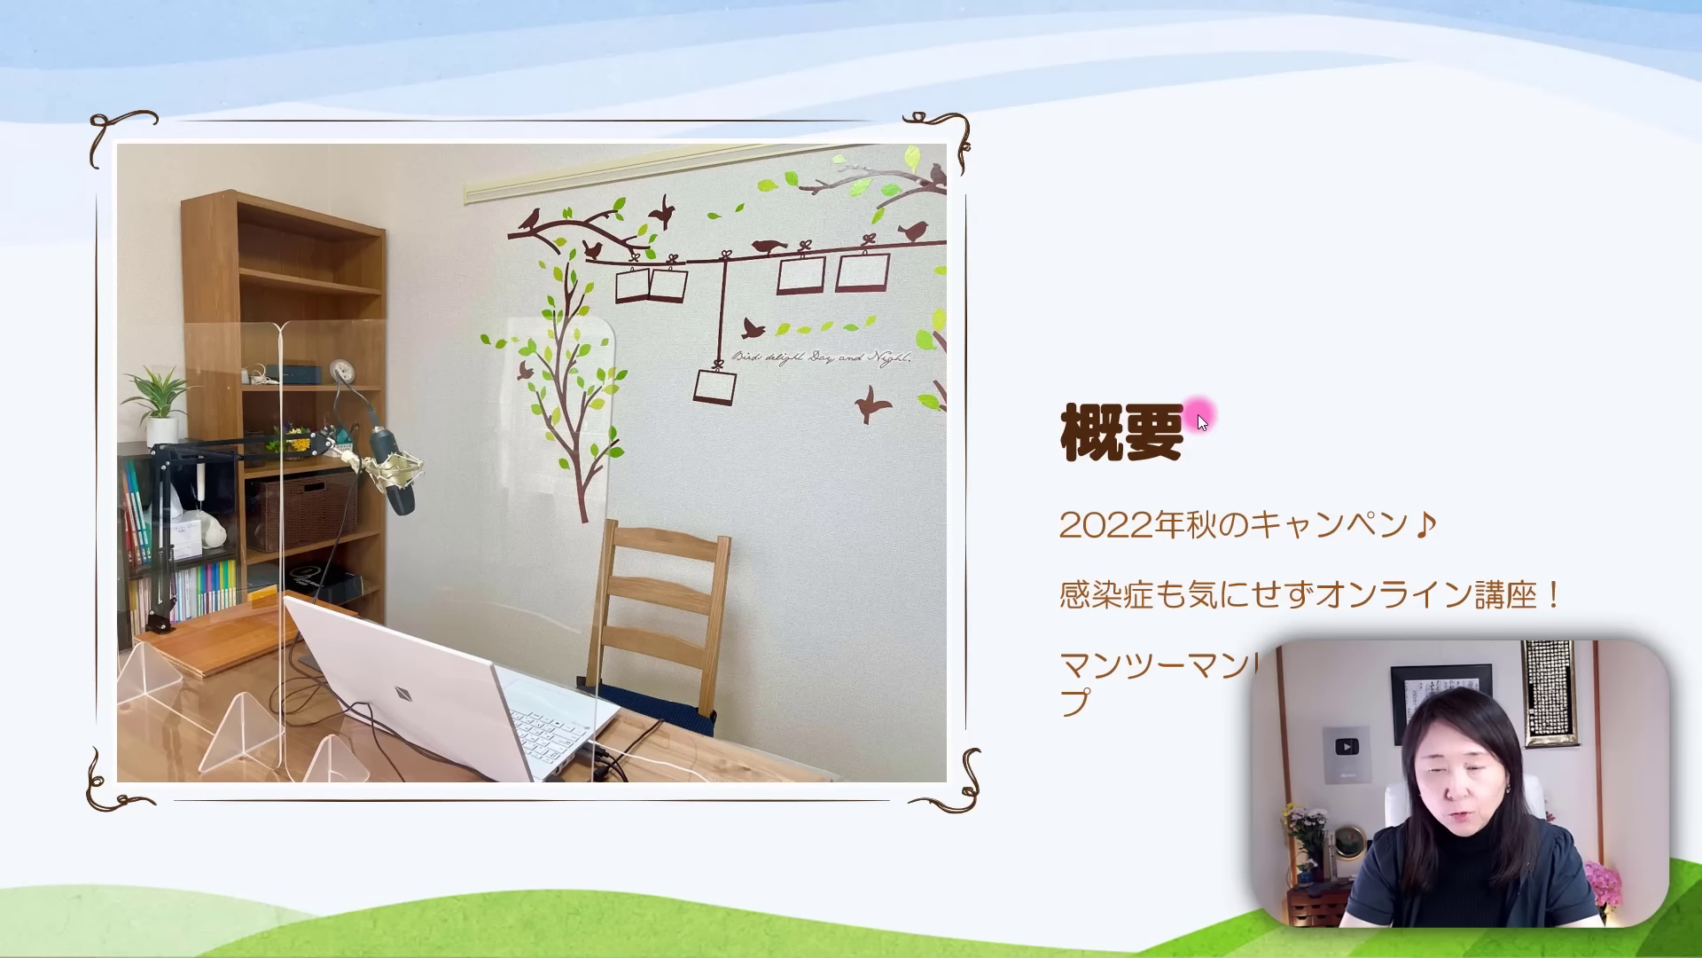
{"action": "key", "text": "Up"}
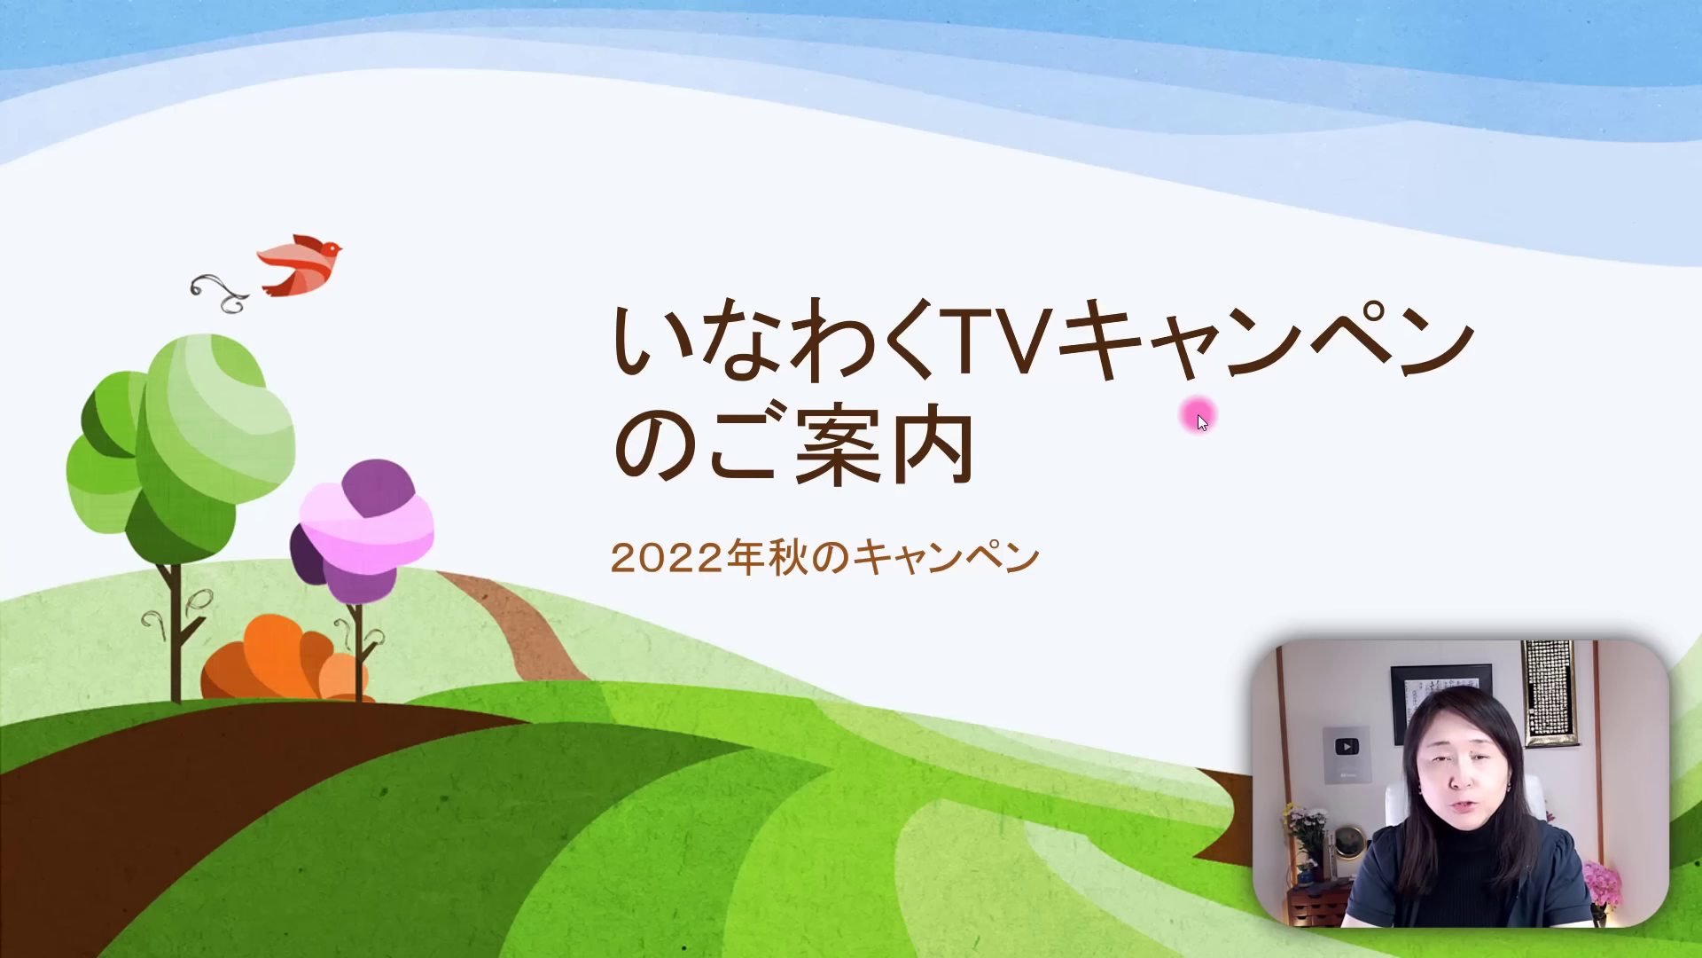
Blank the show screen to white, then switch it to black with B.
{"action": "key", "text": "w"}
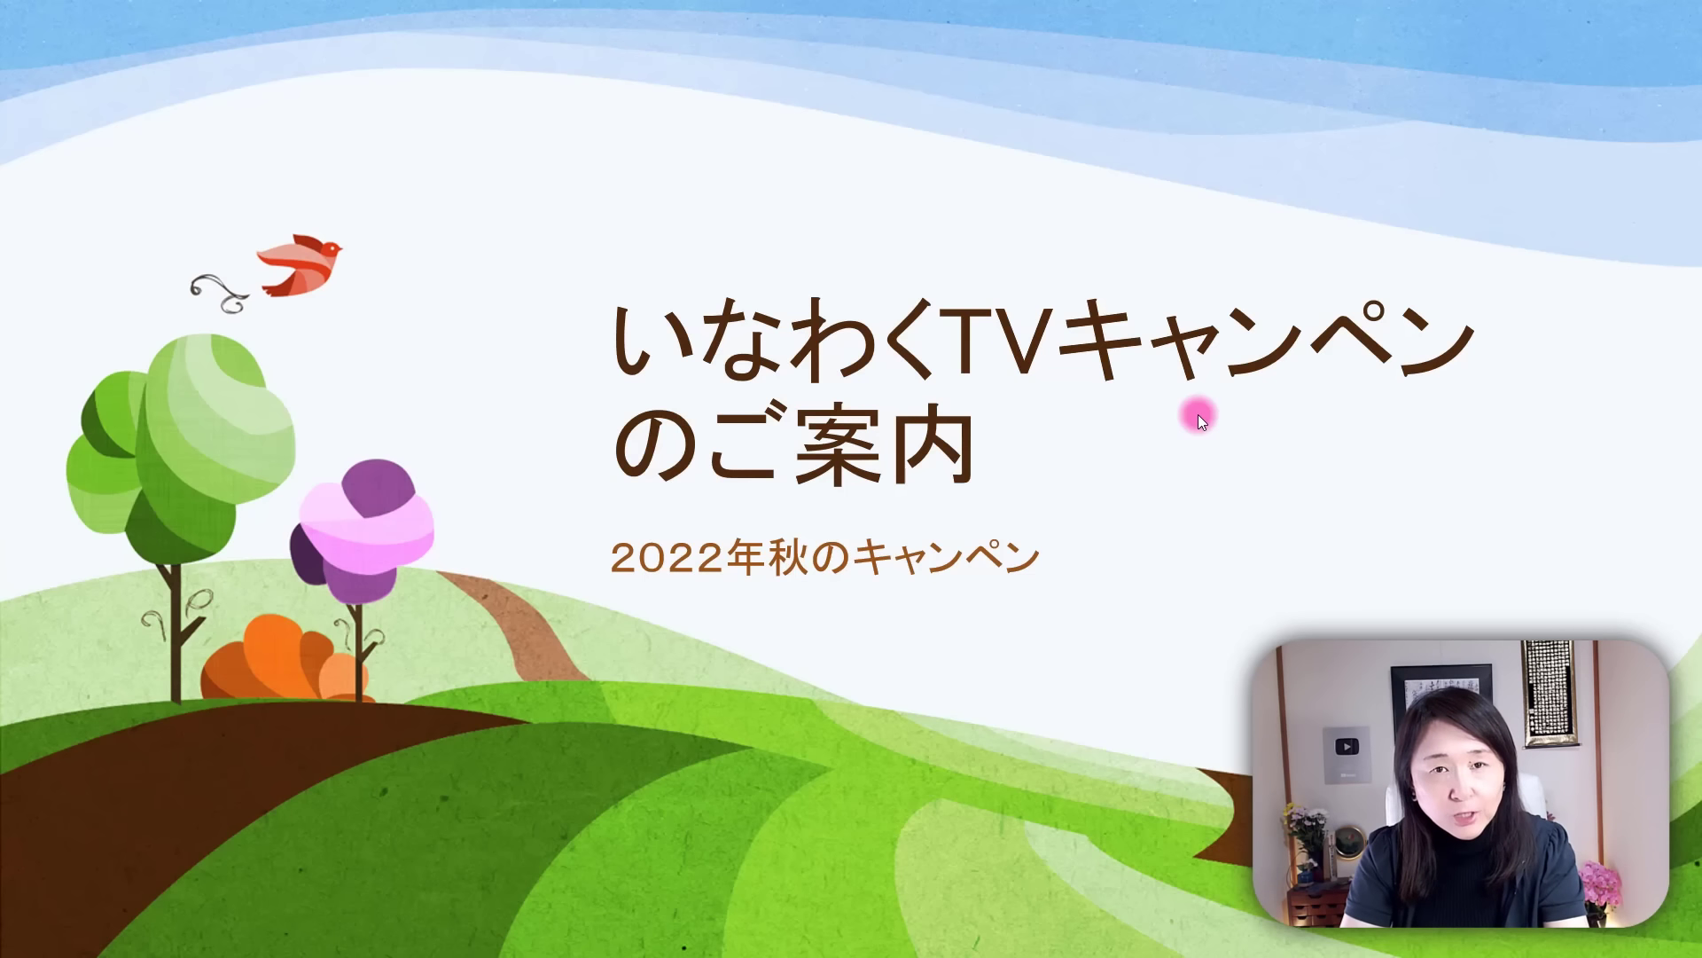
{"action": "key", "text": "b"}
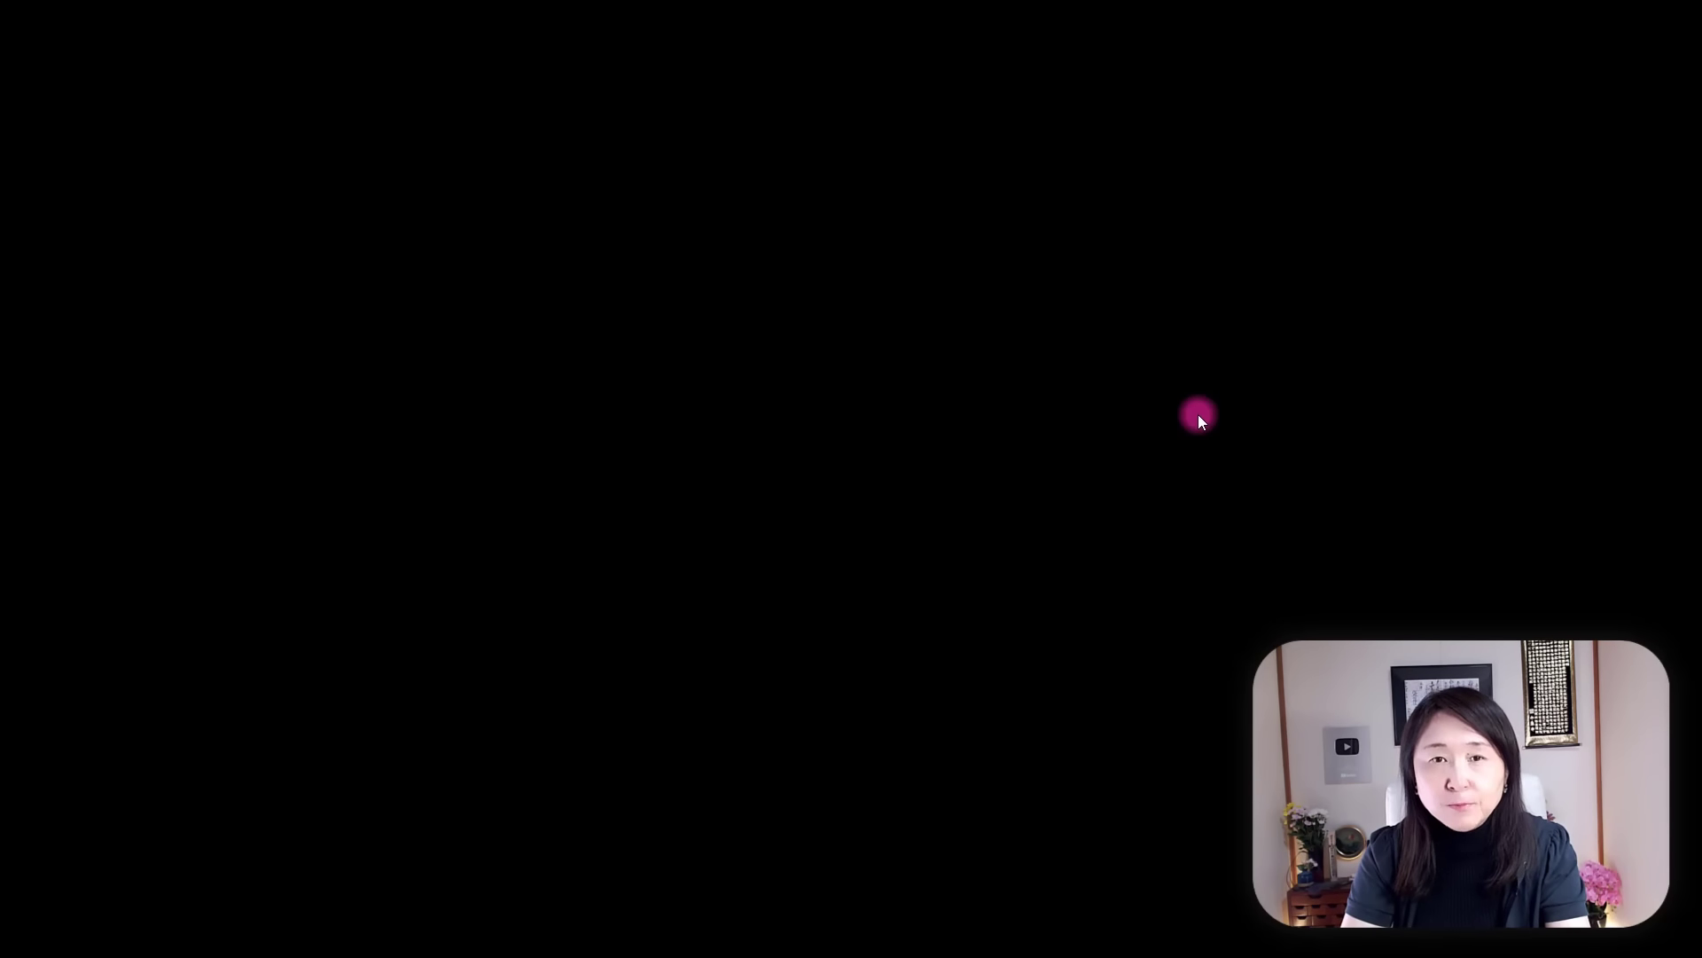
Restore the title slide, sketch red pen loops above the title, erase them, and return to the arrow pointer.
{"action": "key", "text": "b"}
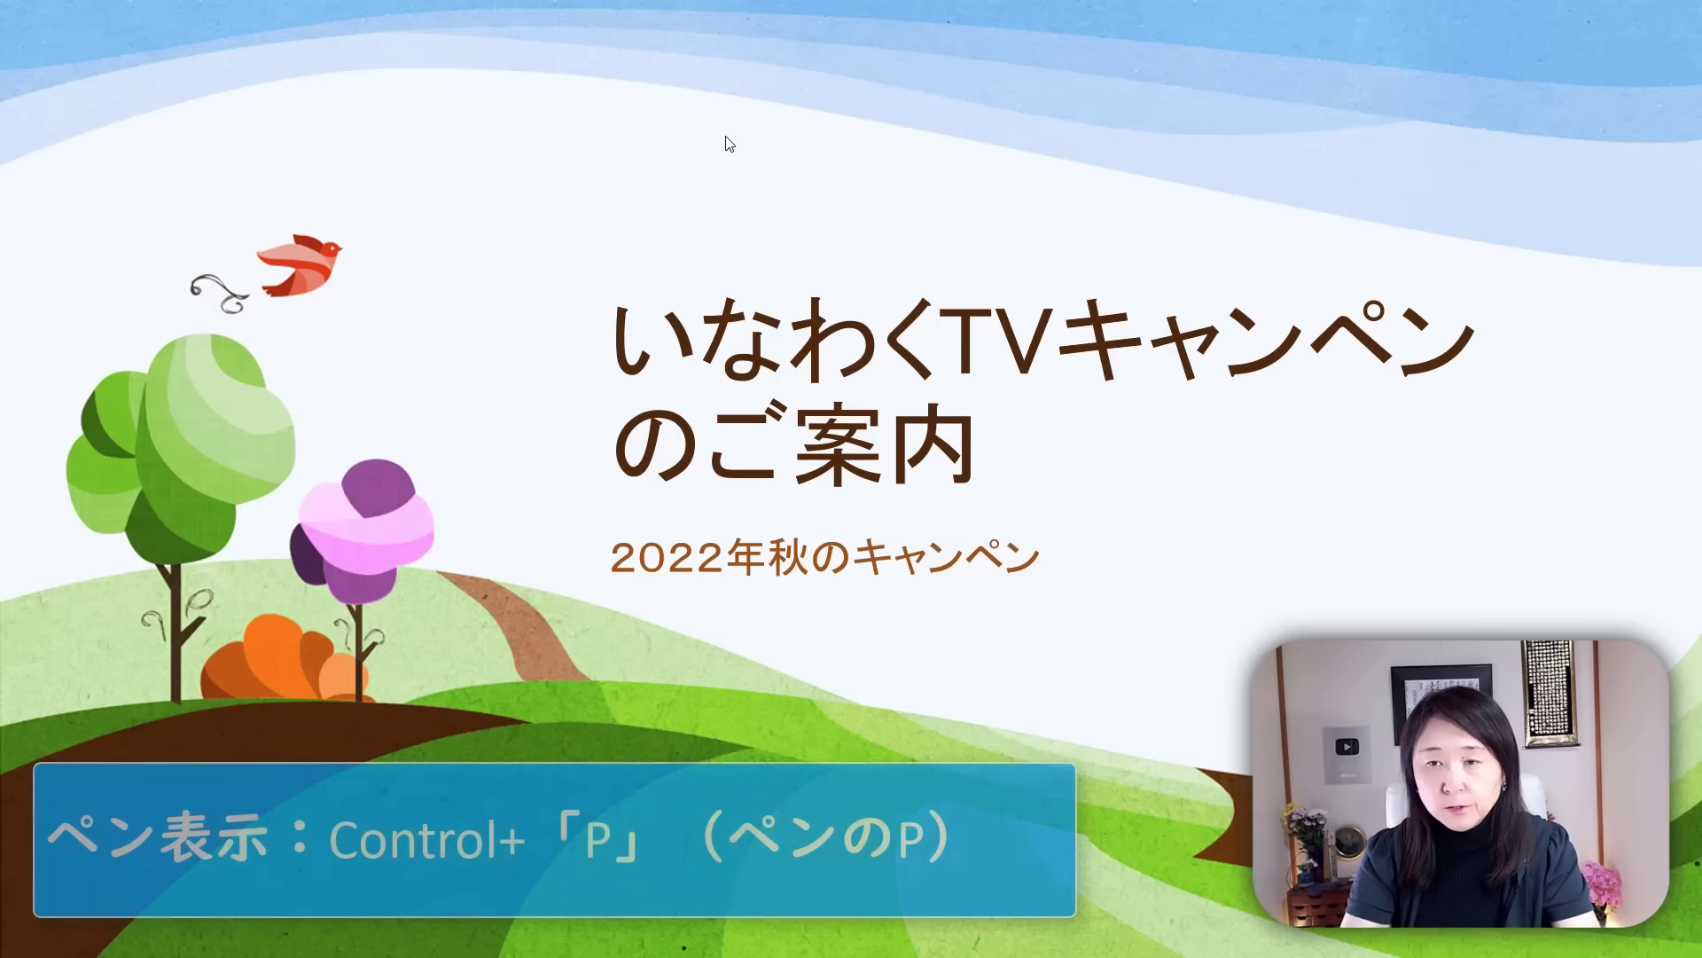
{"action": "key", "text": "ctrl+p"}
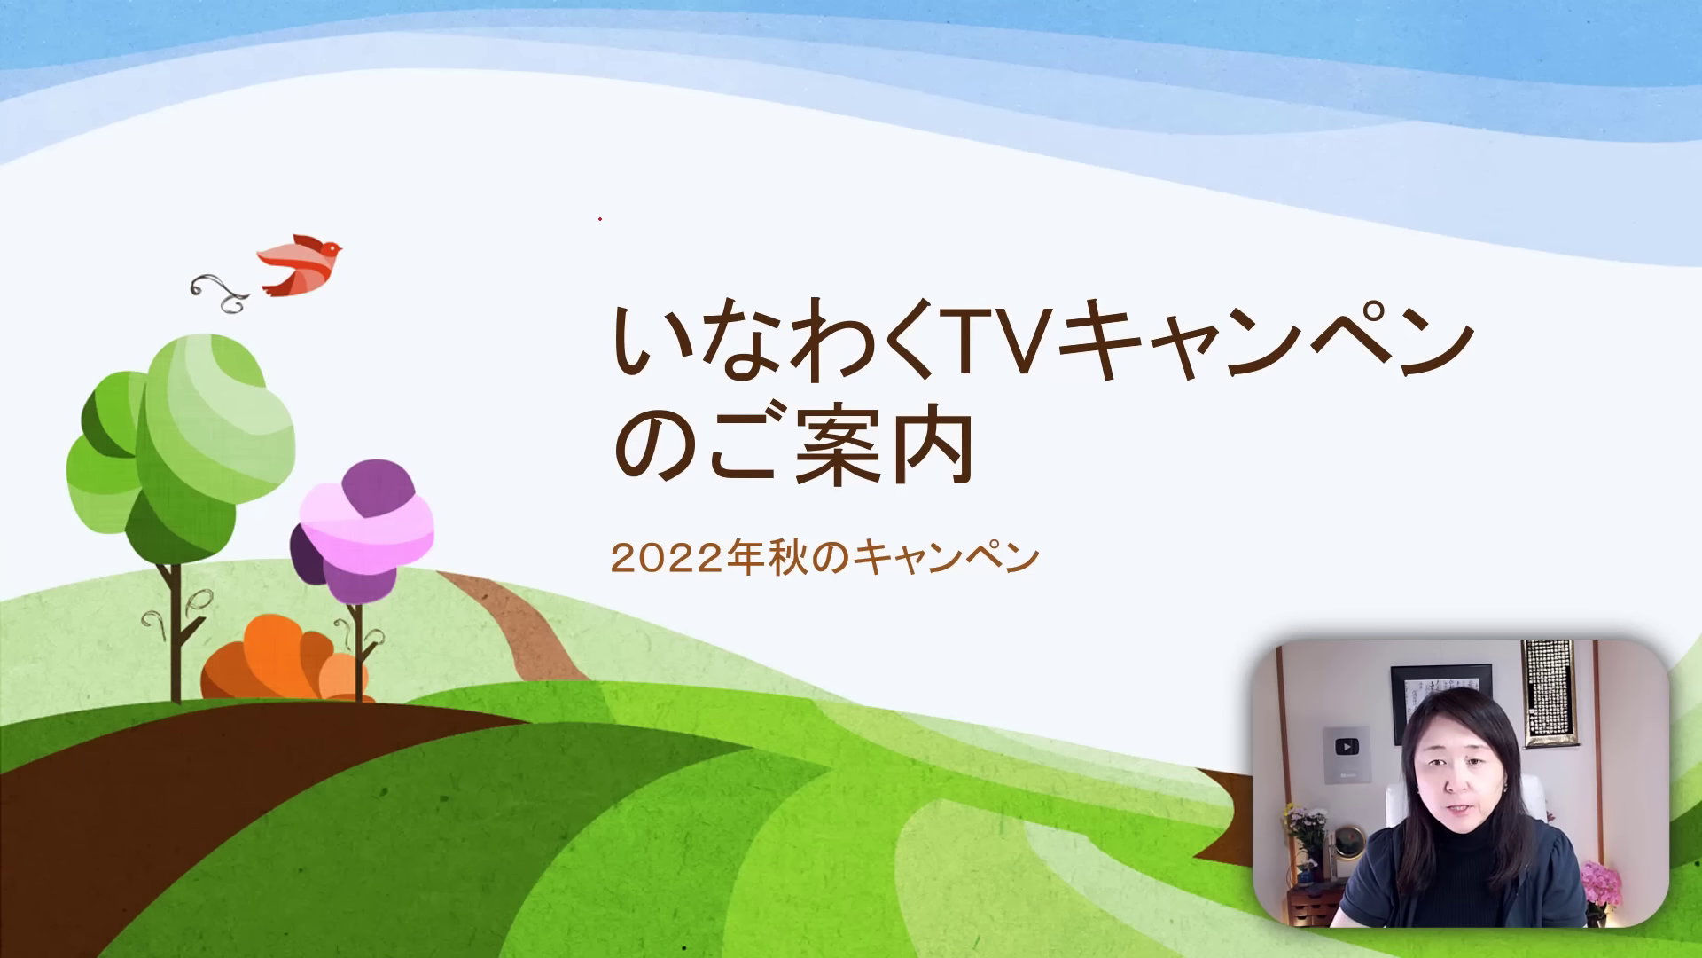
{"action": "left_click_drag", "start_coordinate": [528, 217], "coordinate": [659, 203]}
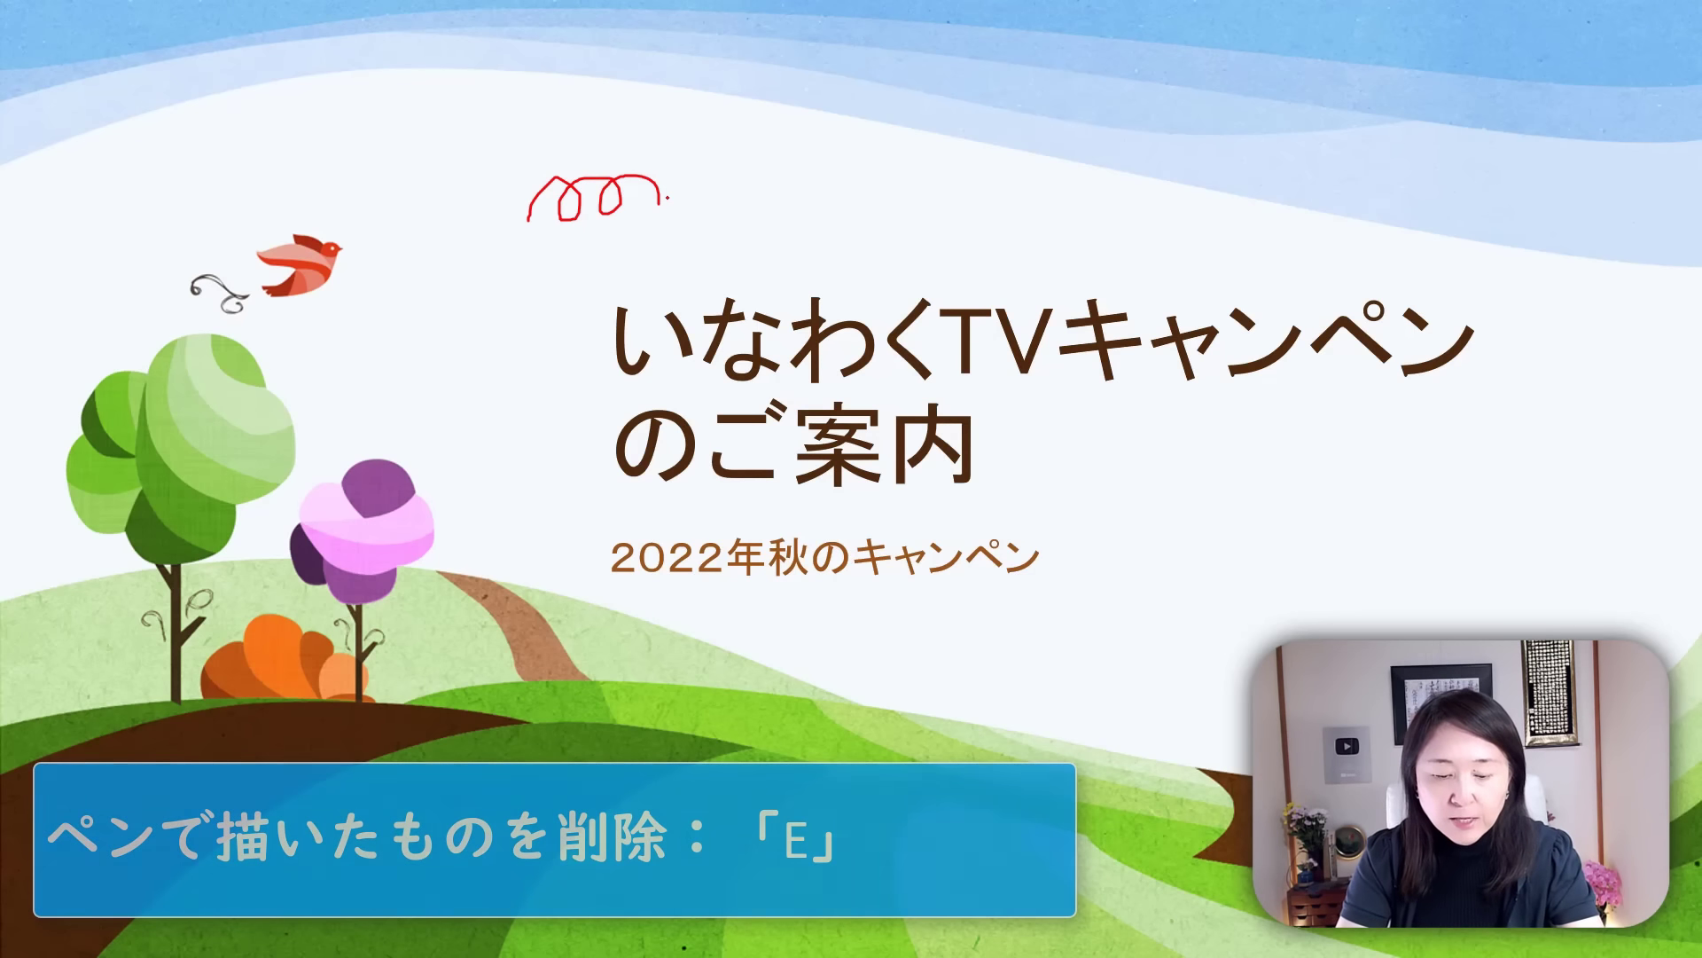
{"action": "key", "text": "e"}
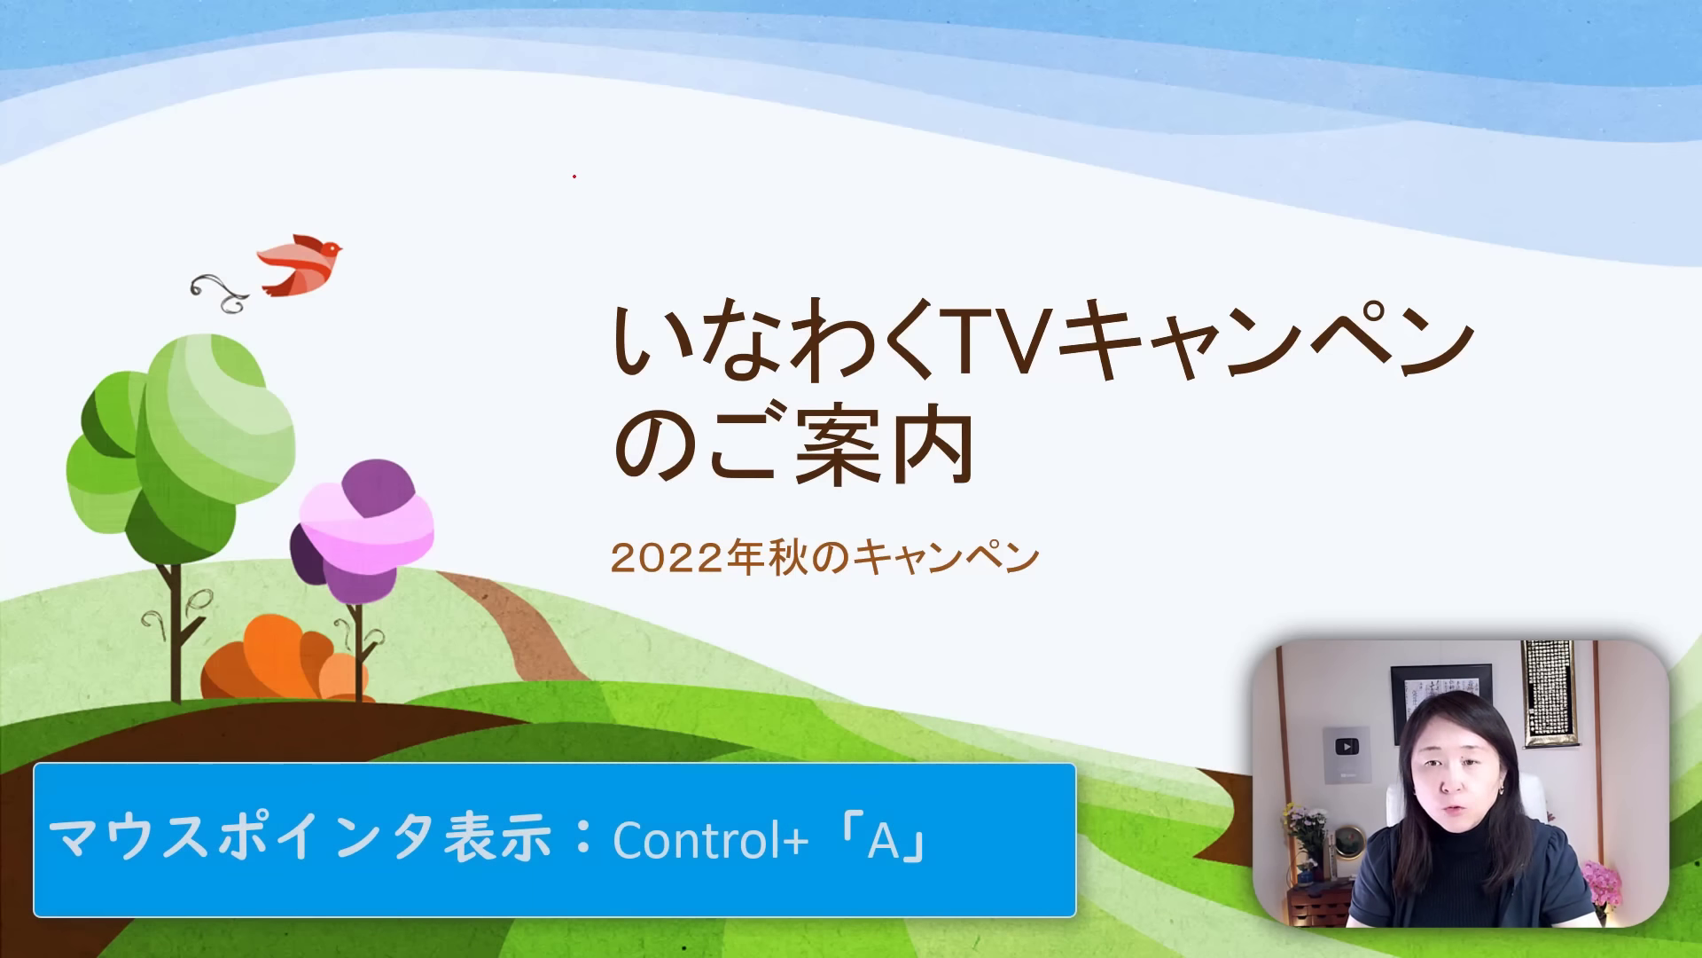
{"action": "key", "text": "ctrl+a"}
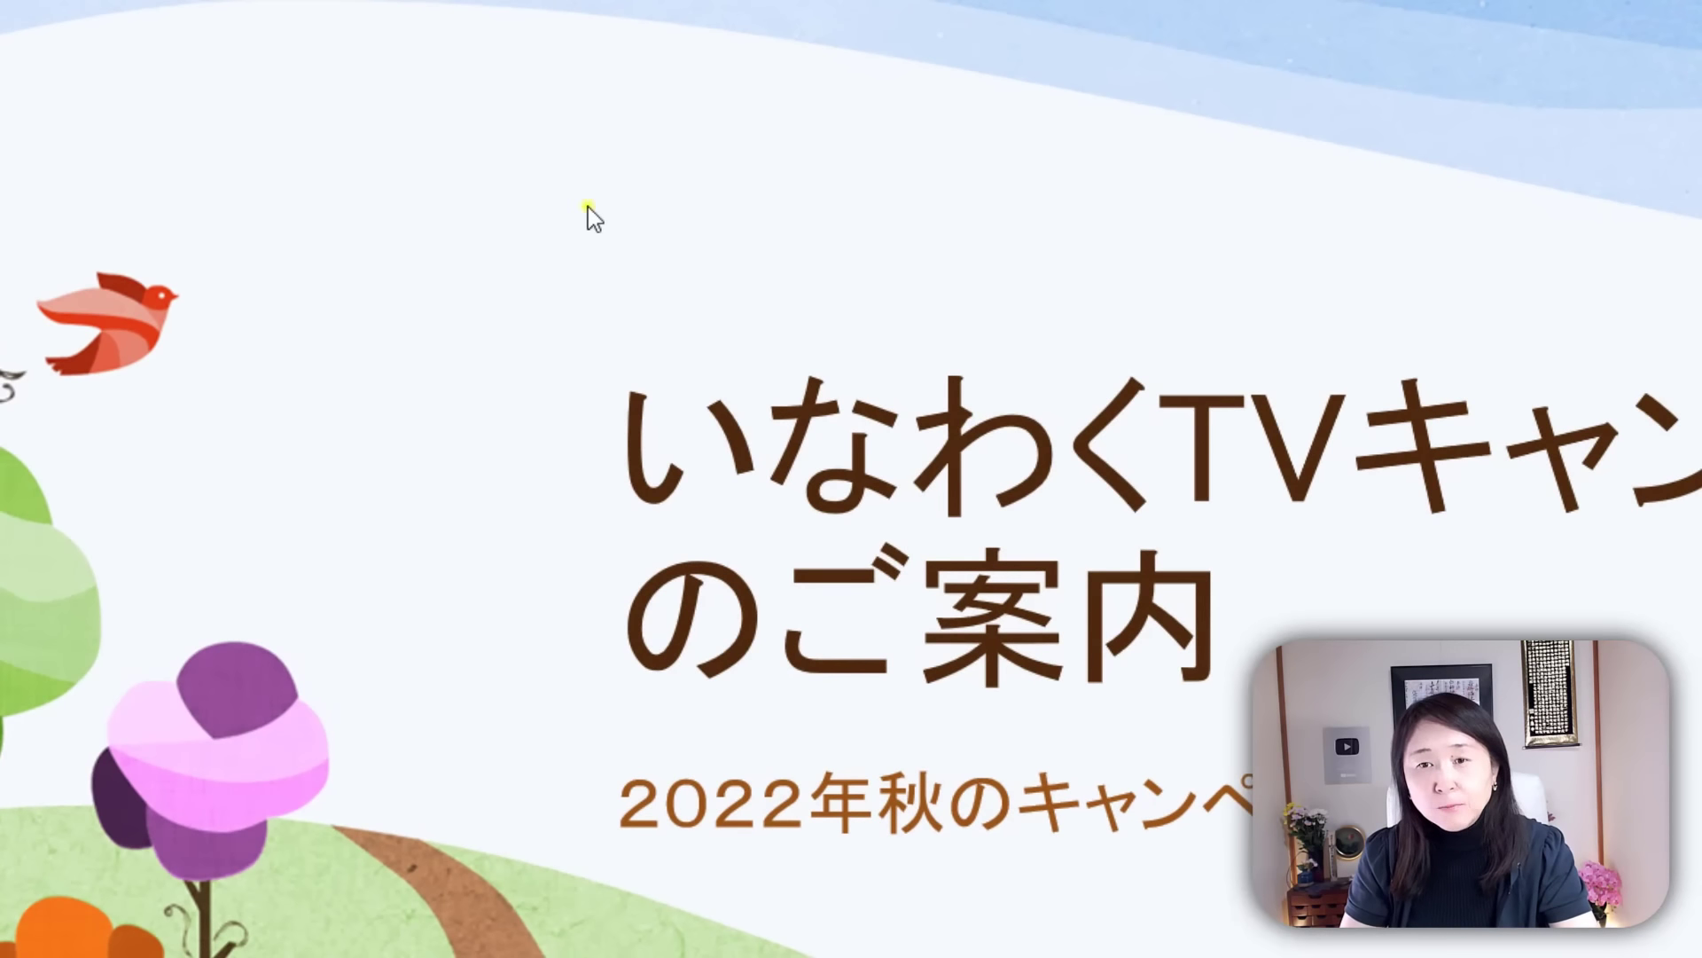
Dismiss the slide-show menu and switch the pointer to the red laser pointer (レーザー ポインター).
{"action": "right_click", "coordinate": [588, 206]}
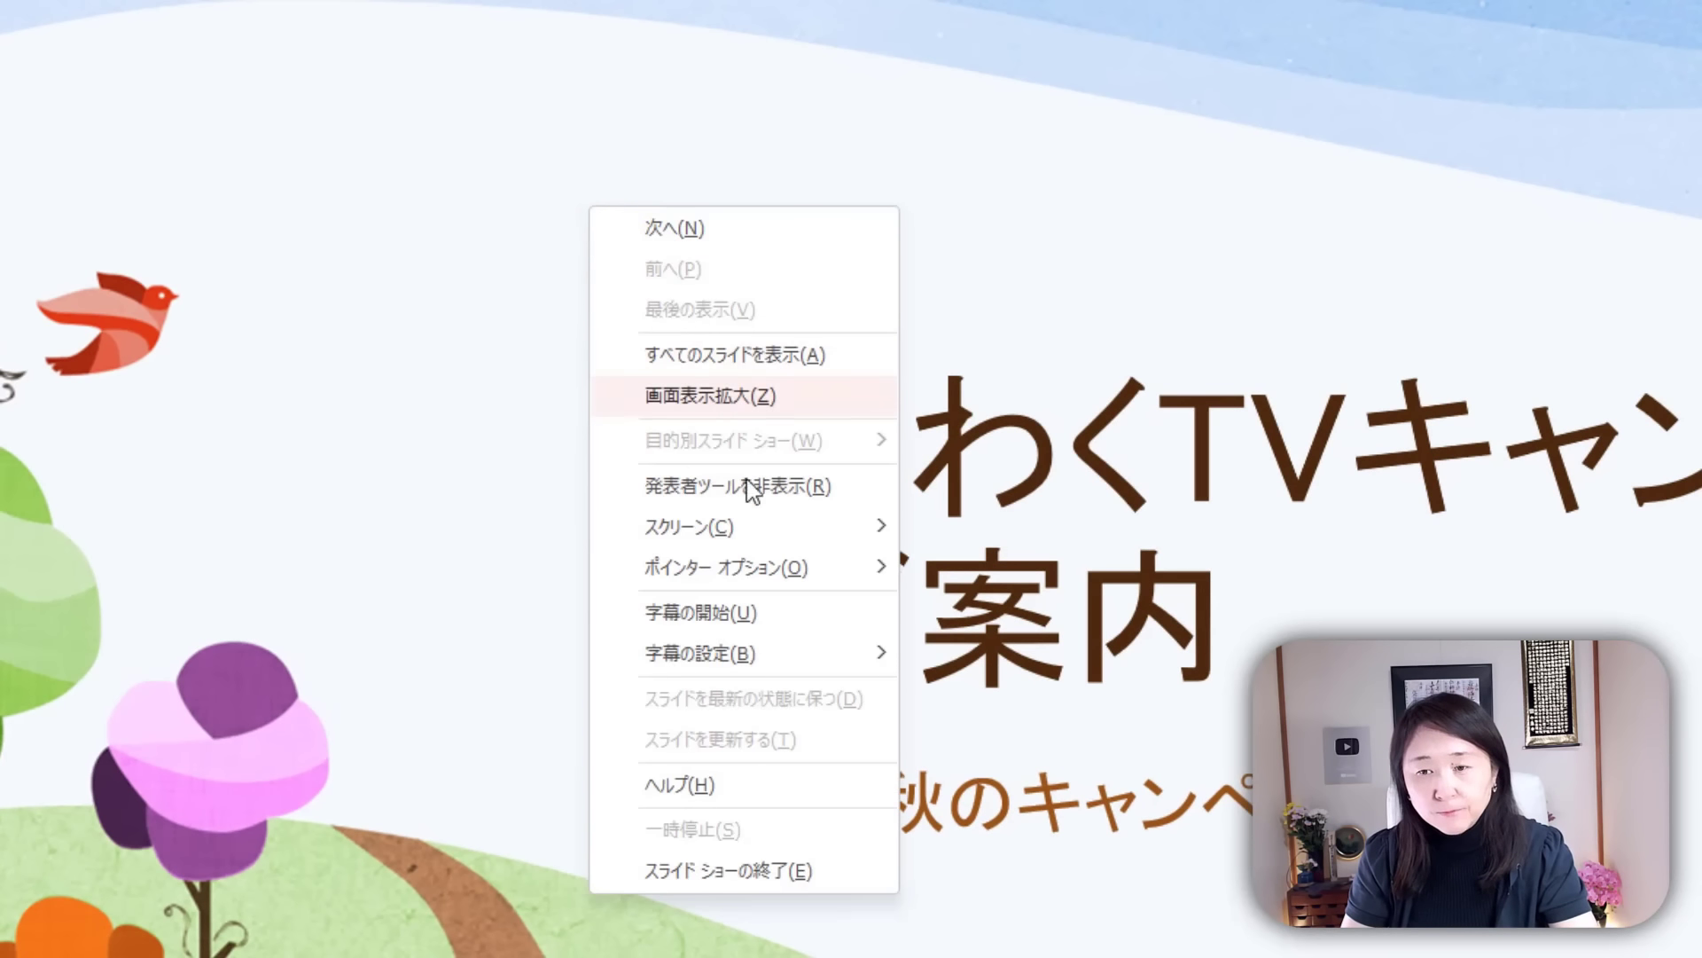
{"action": "mouse_move", "coordinate": [725, 568]}
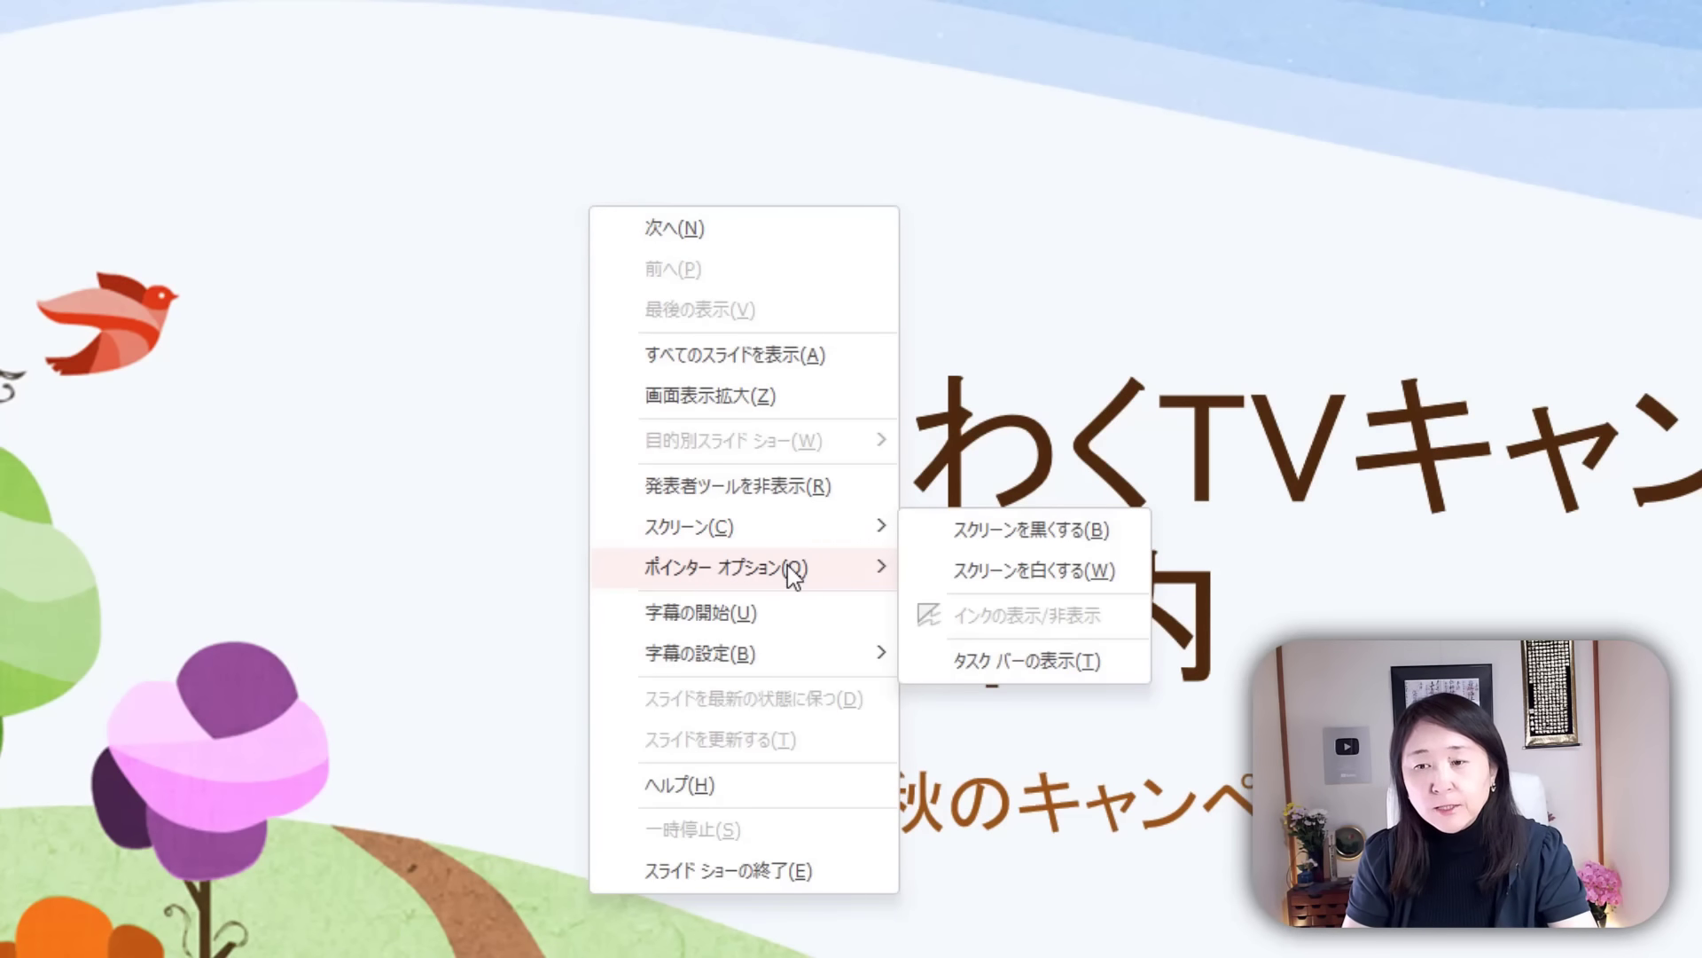
{"action": "left_click", "coordinate": [1028, 570]}
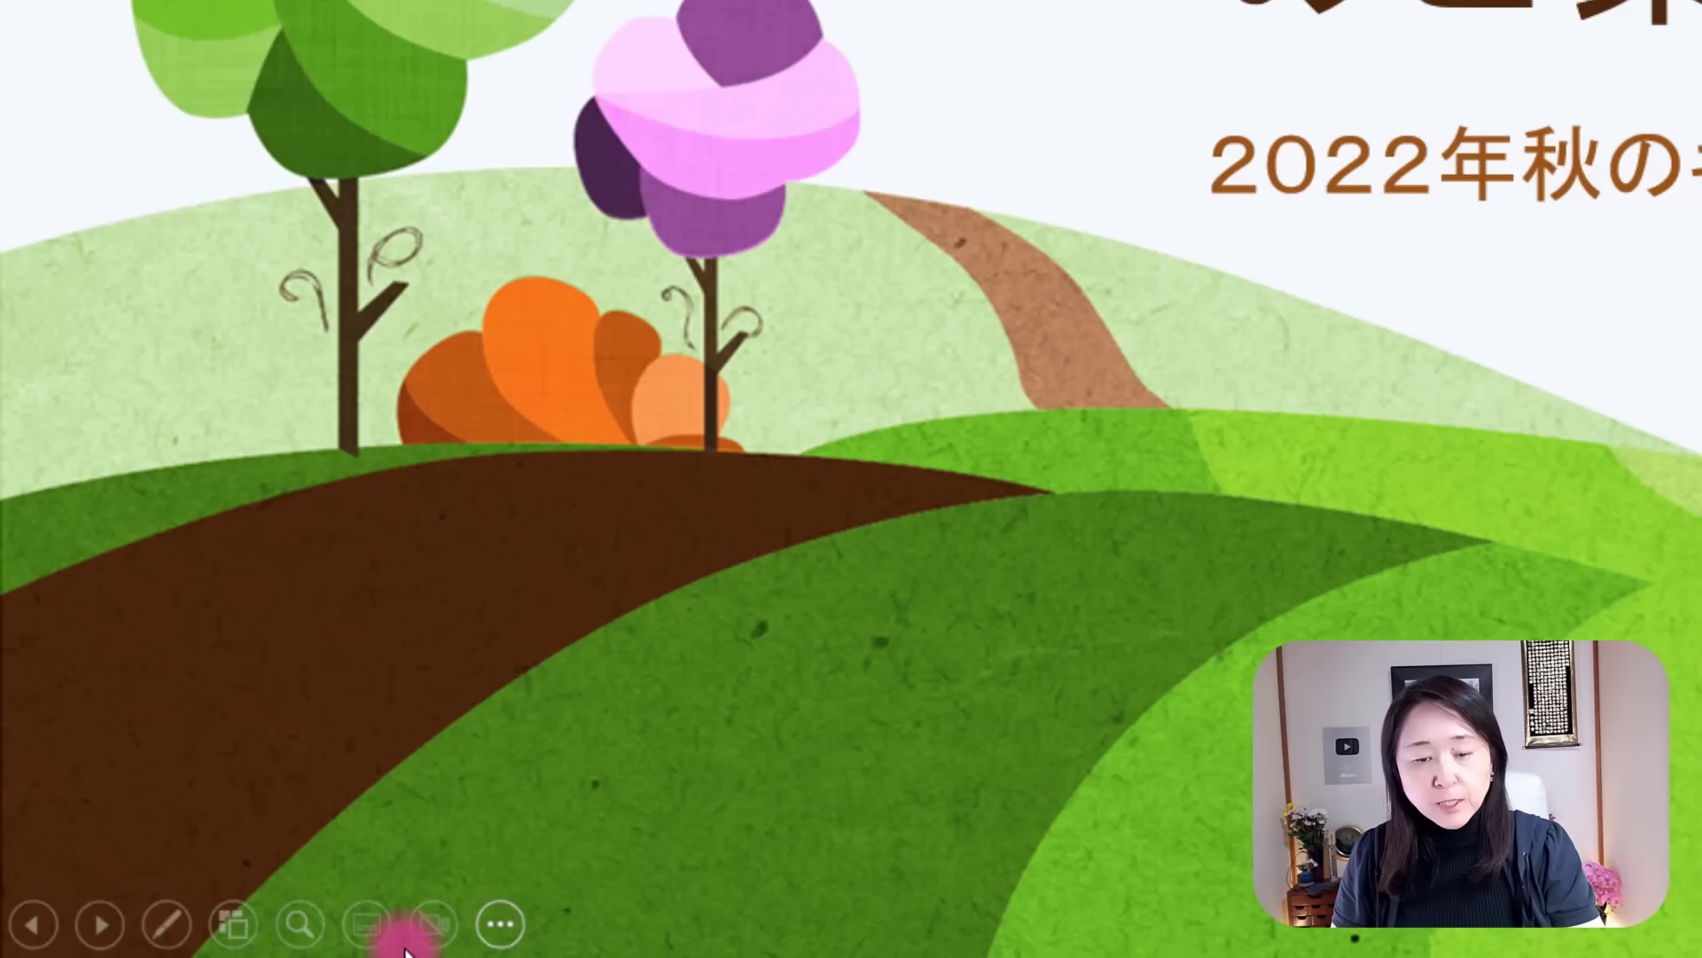
{"action": "left_click", "coordinate": [167, 927]}
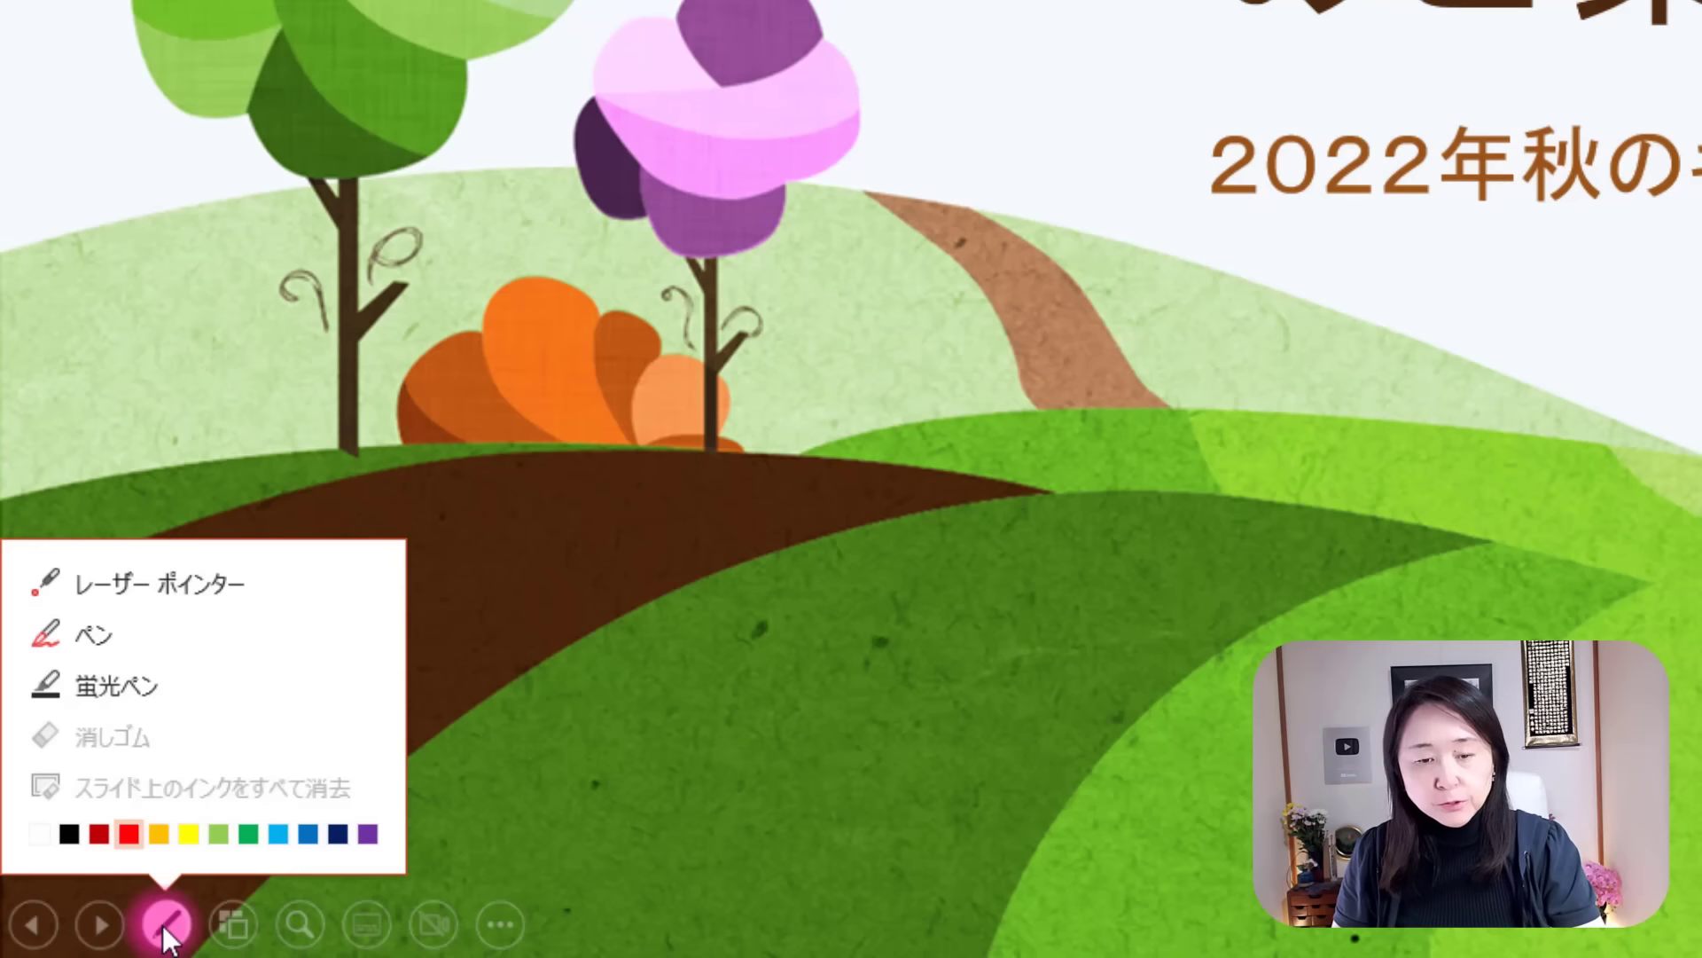
{"action": "left_click", "coordinate": [221, 584]}
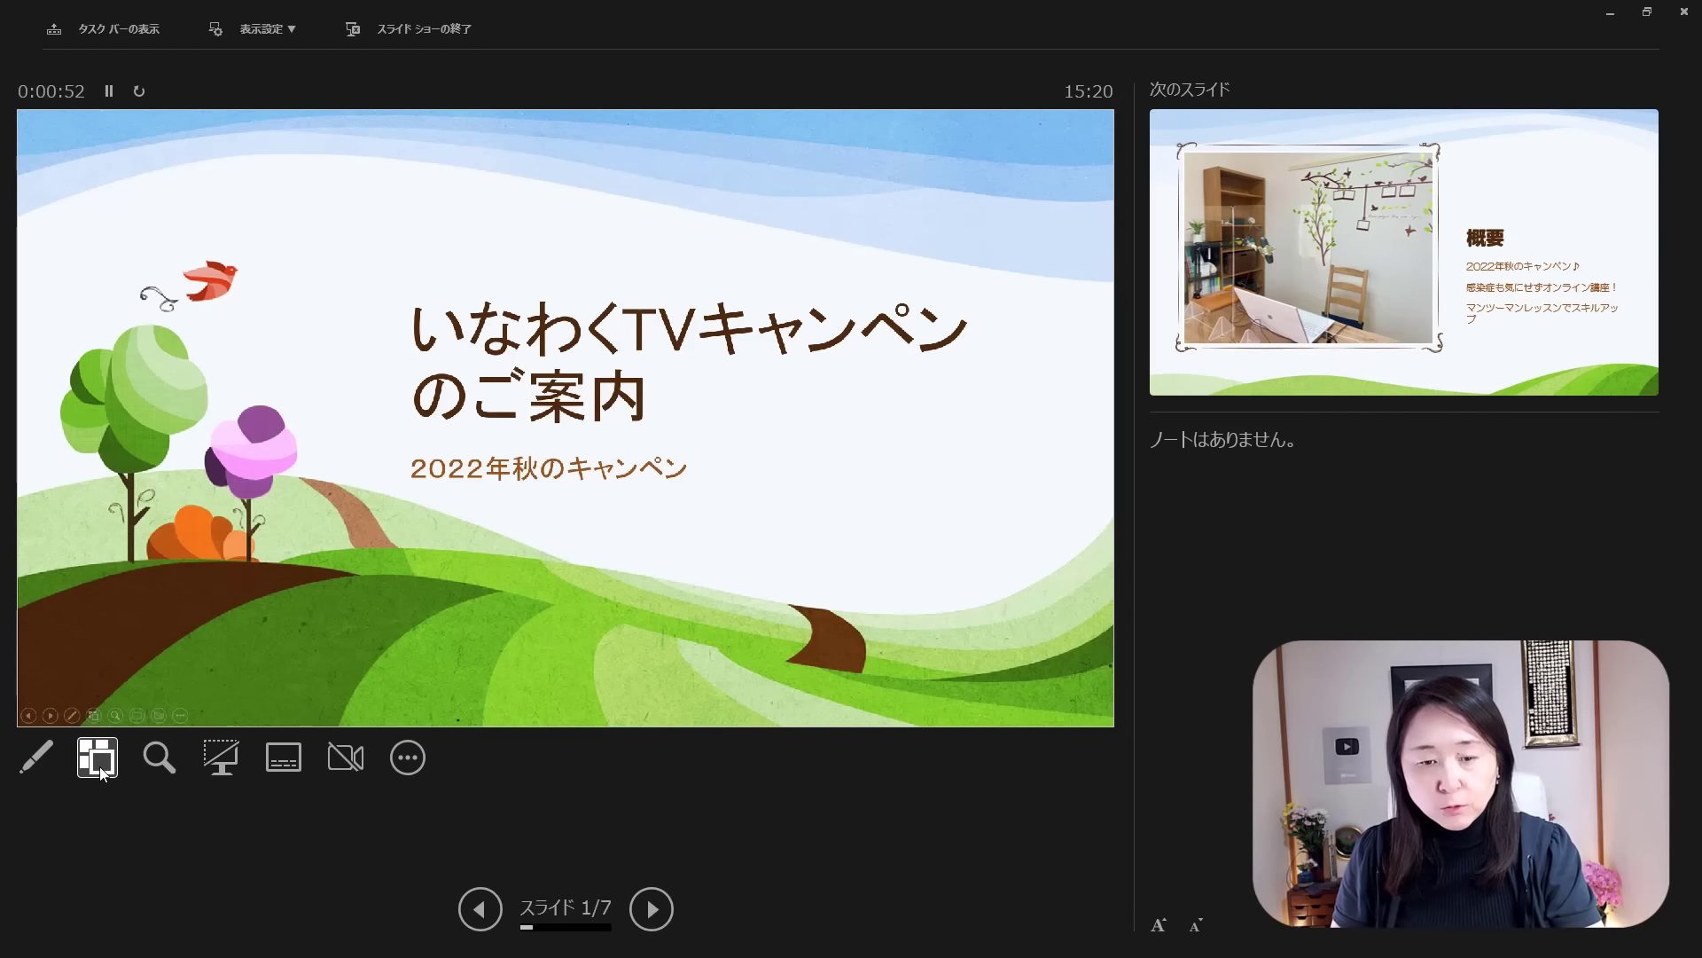
Switch to the laser pointer in presenter view, then jump via the slide overview to slide 5, オンライン内容.
{"action": "left_click", "coordinate": [31, 767]}
{"action": "left_click", "coordinate": [97, 567]}
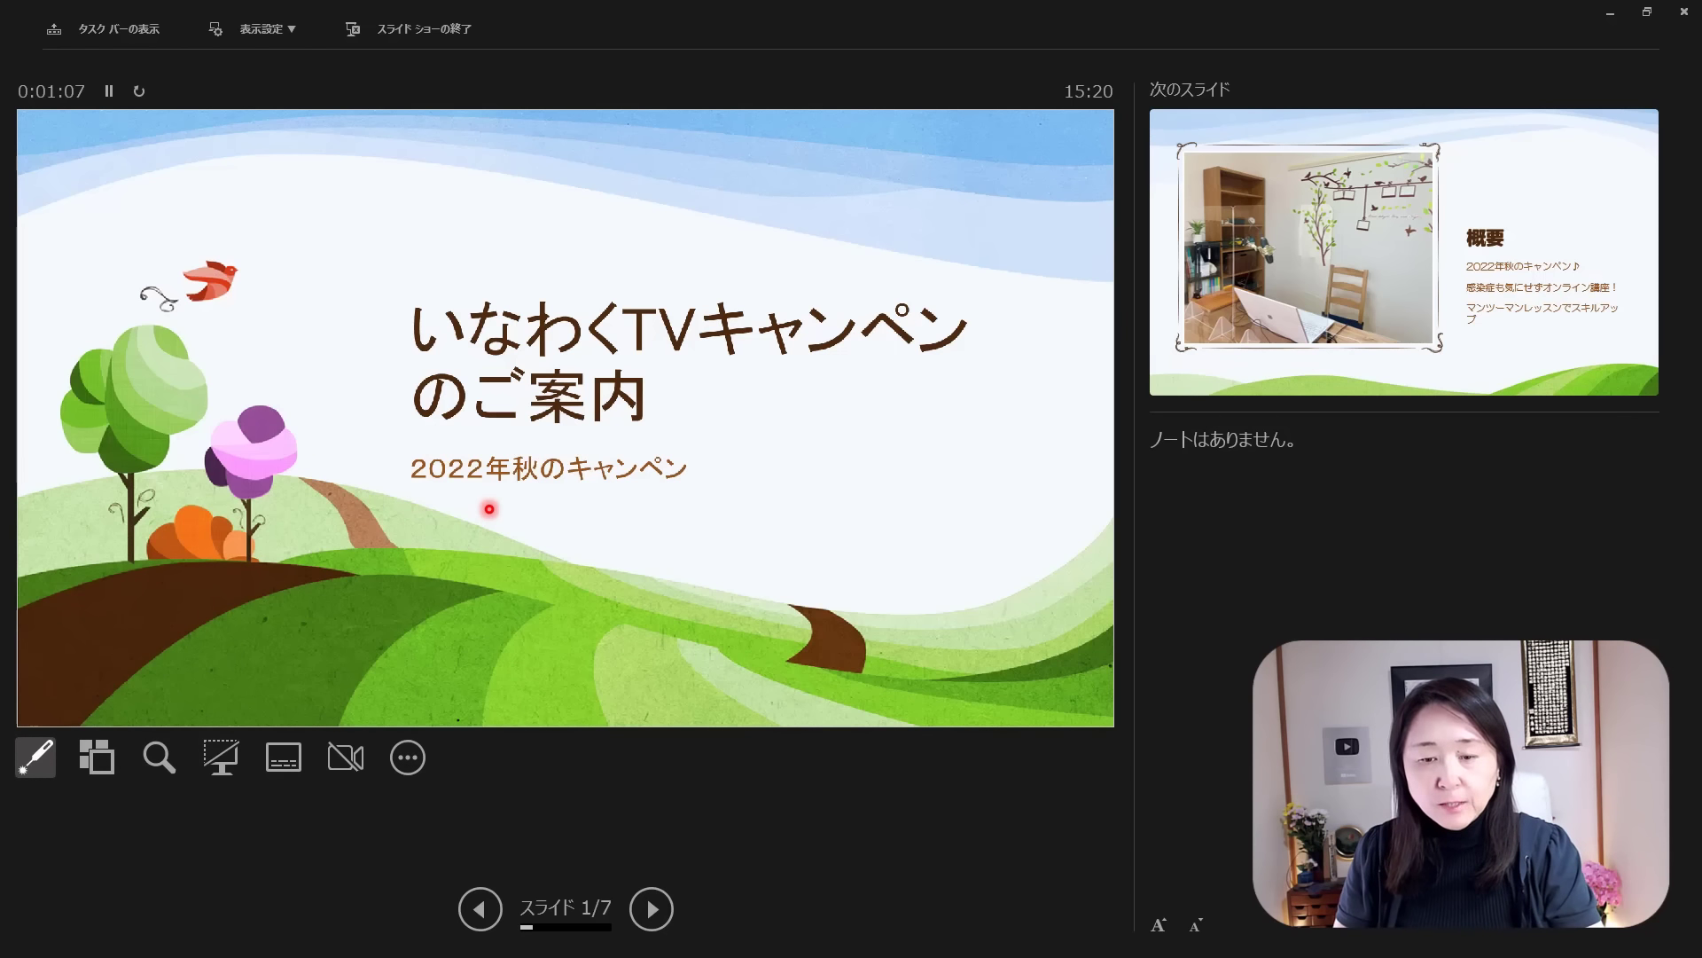
{"action": "left_click", "coordinate": [100, 761]}
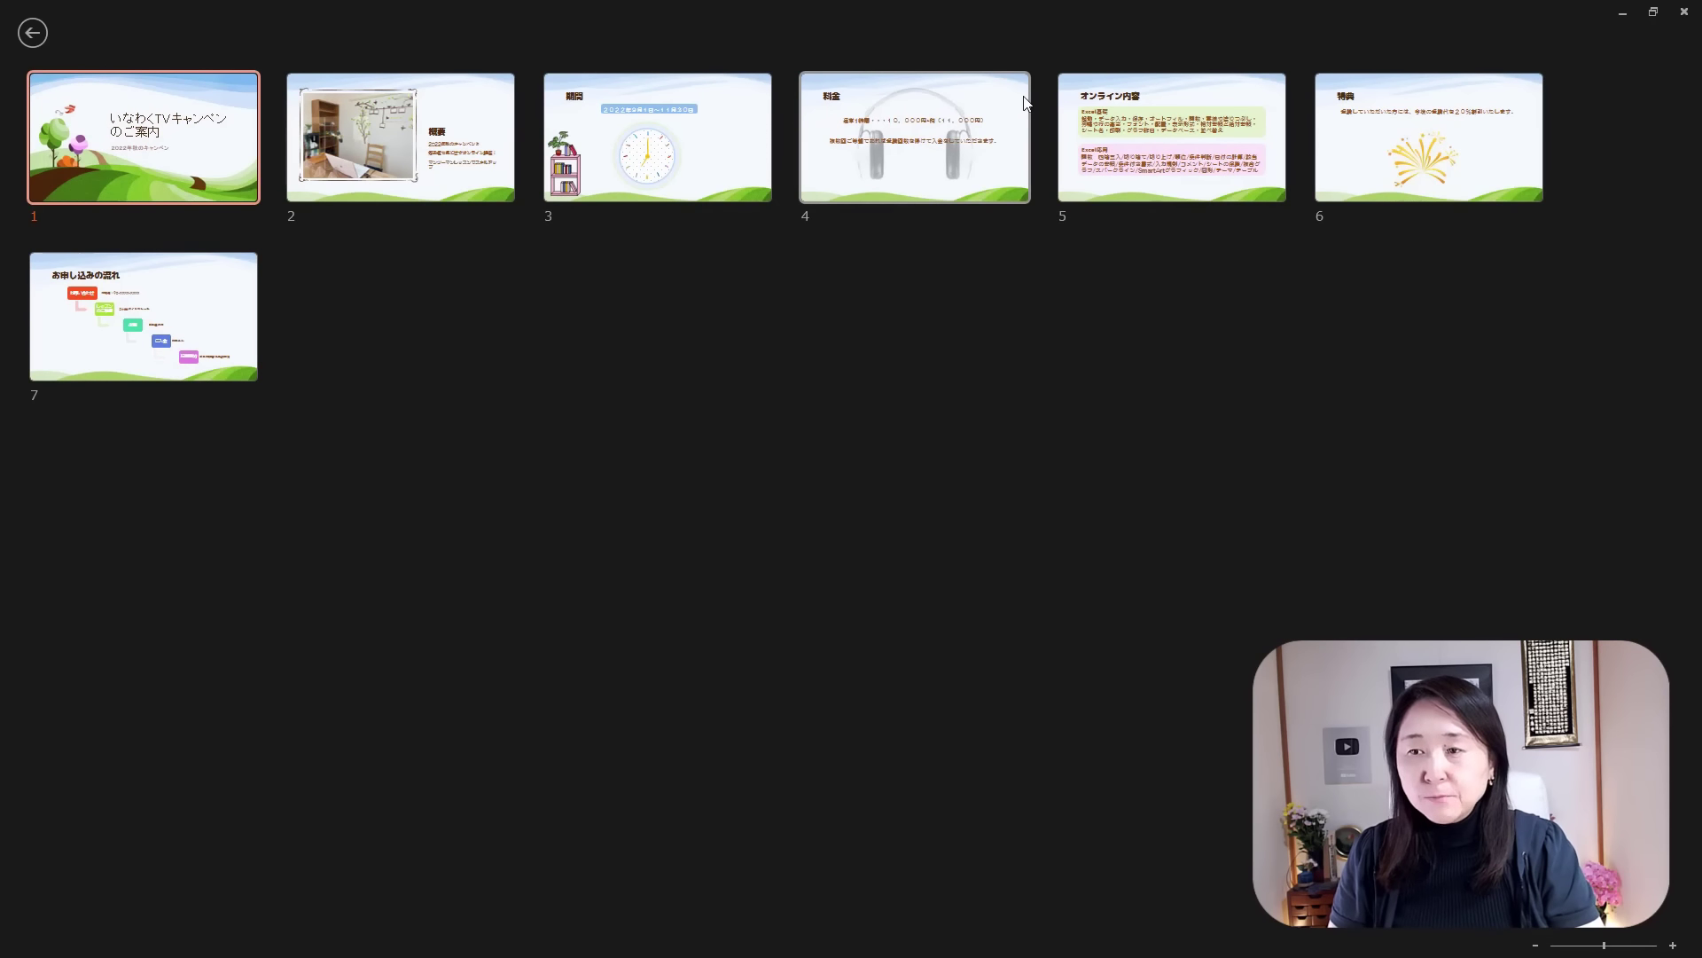
{"action": "left_click", "coordinate": [1191, 118]}
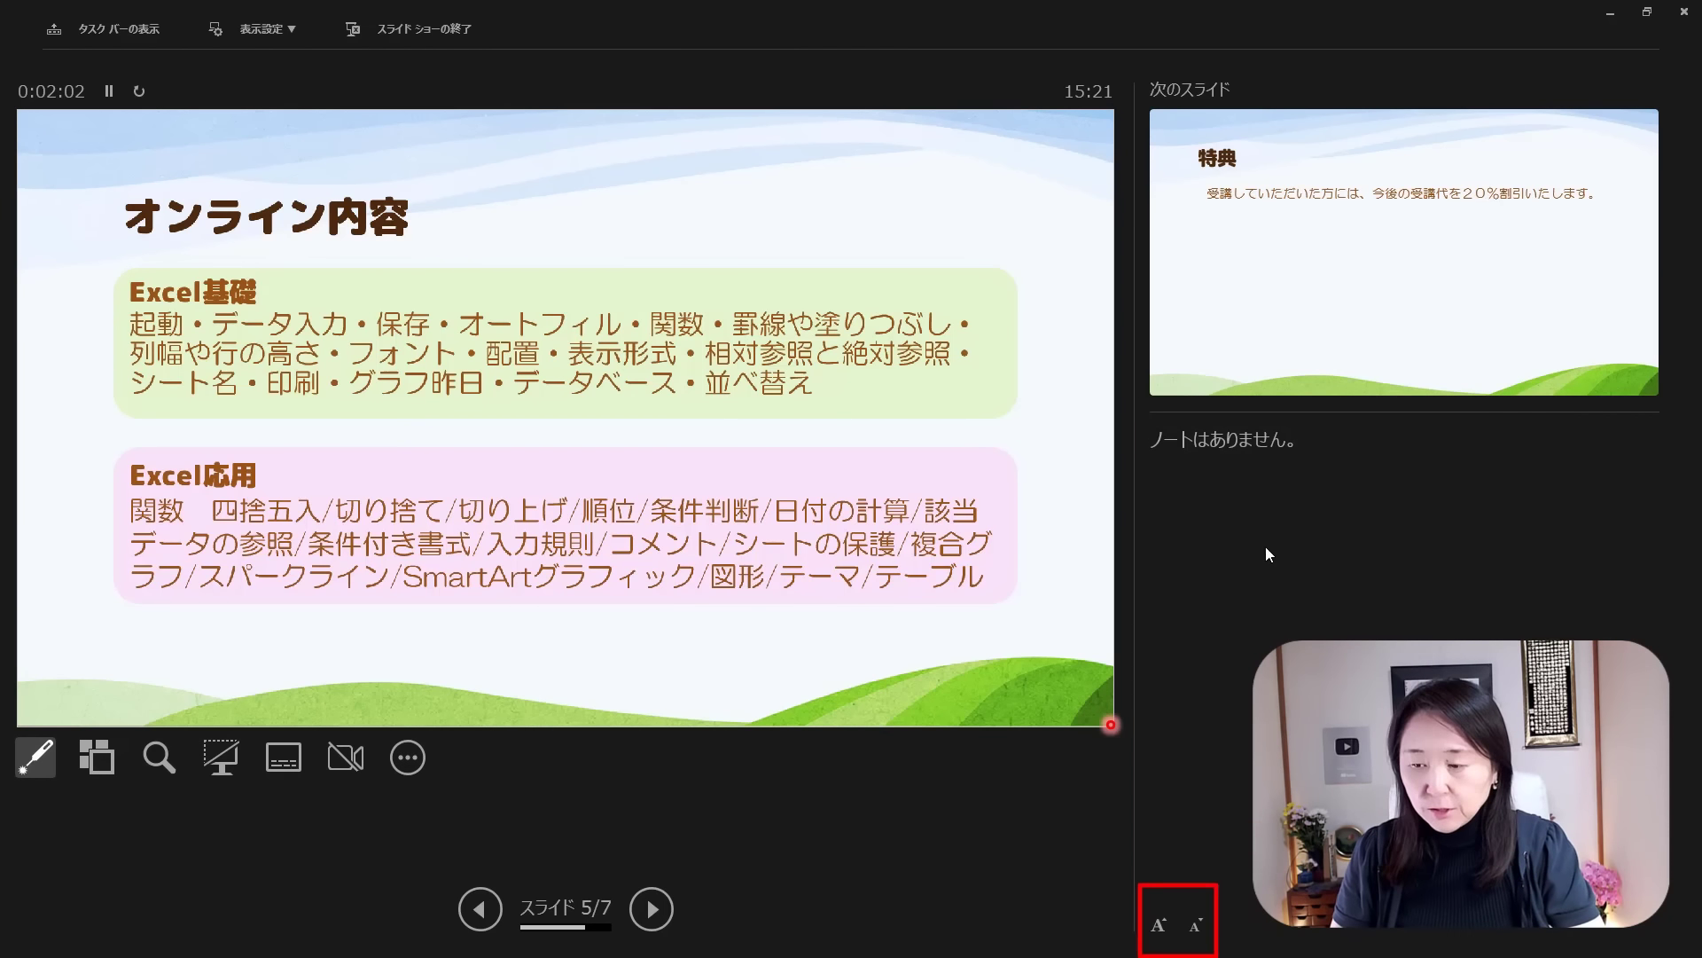
Enlarge the speaker-notes text in presenter view, then shrink it back down a few steps.
{"action": "left_click", "coordinate": [1161, 923]}
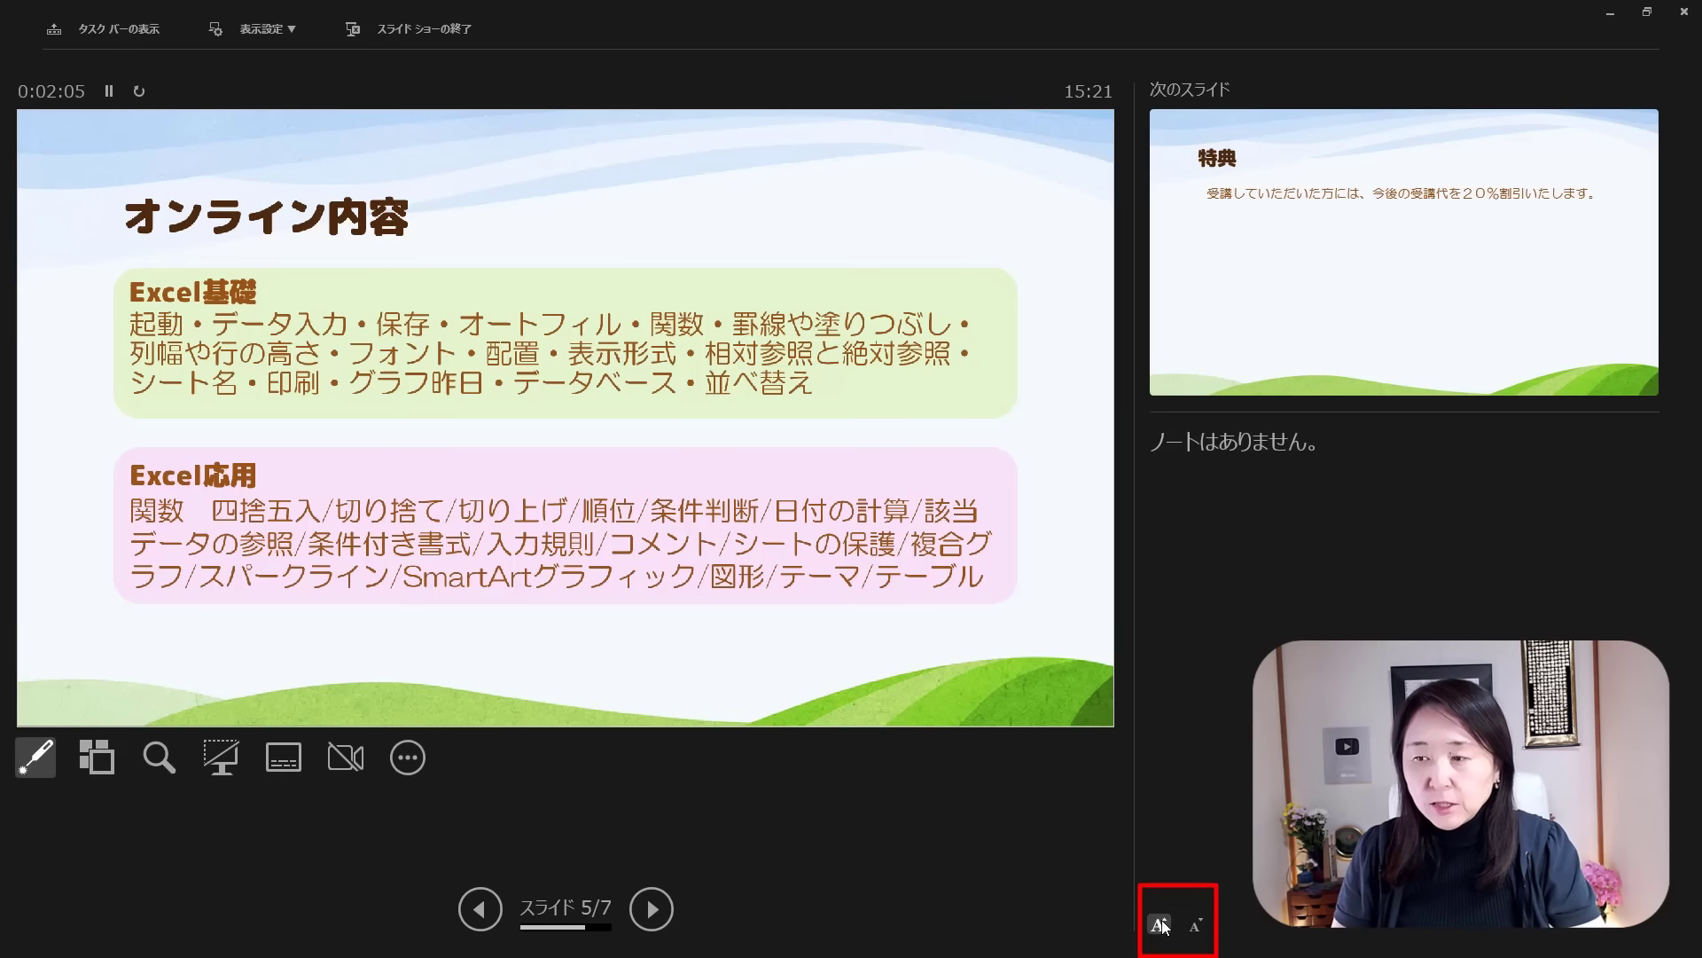
{"action": "left_click", "coordinate": [1161, 923]}
{"action": "left_click", "coordinate": [1162, 923]}
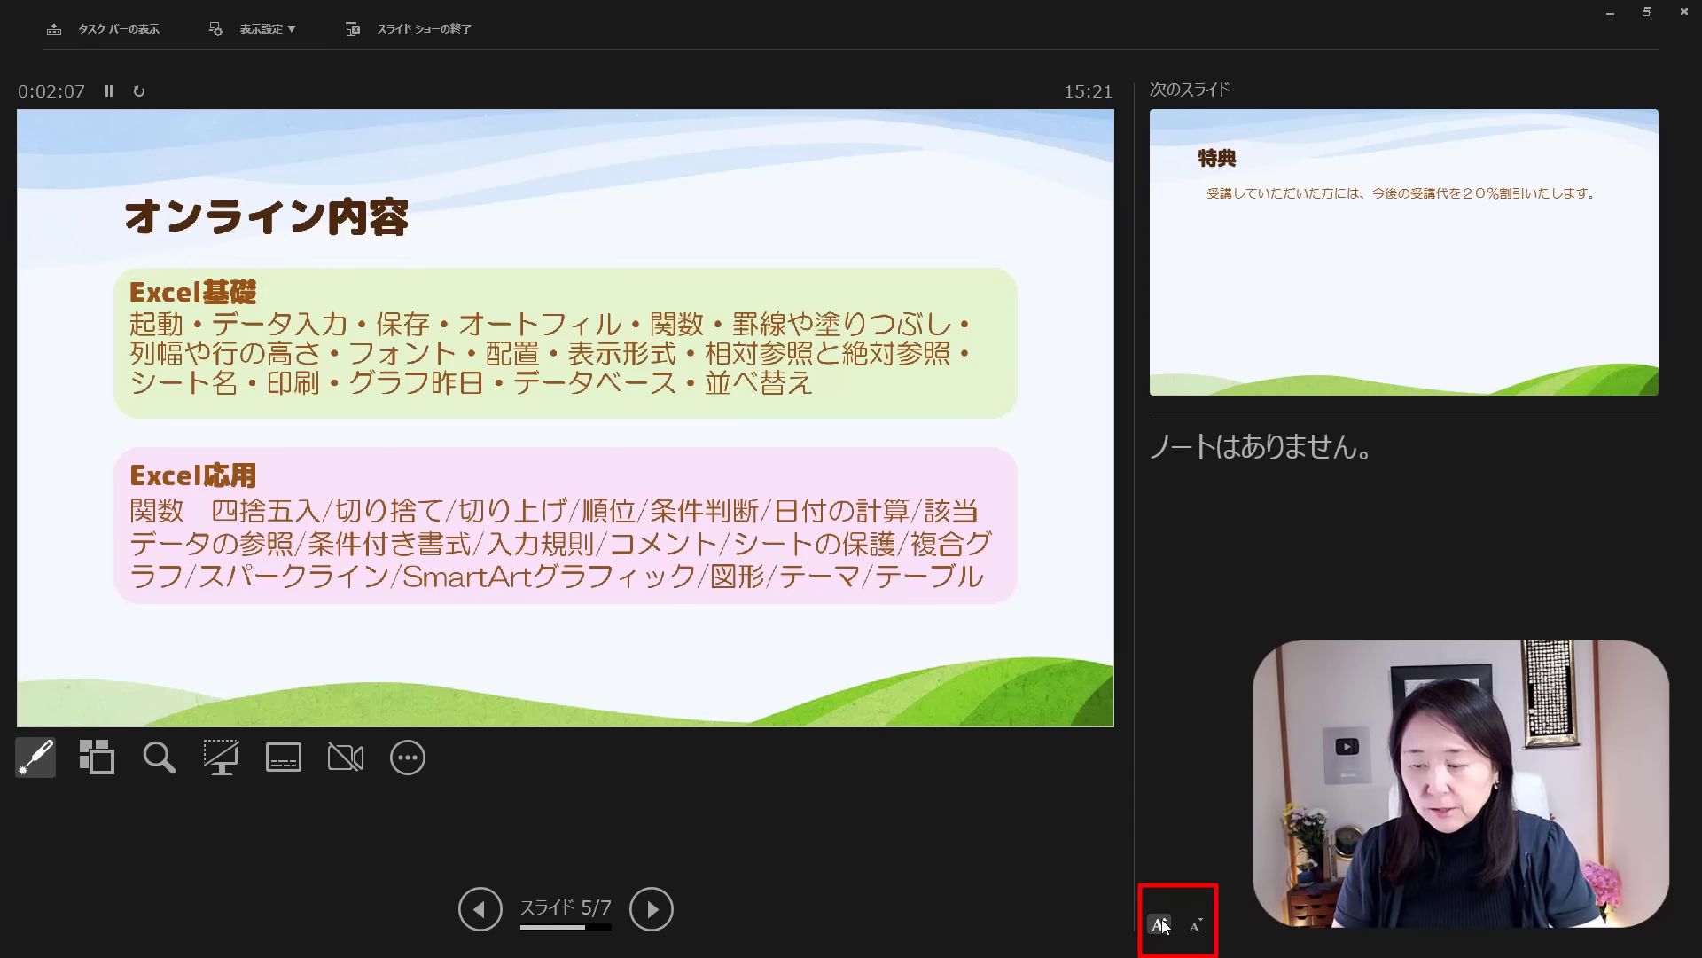
{"action": "left_click", "coordinate": [1197, 925]}
{"action": "left_click", "coordinate": [1197, 924]}
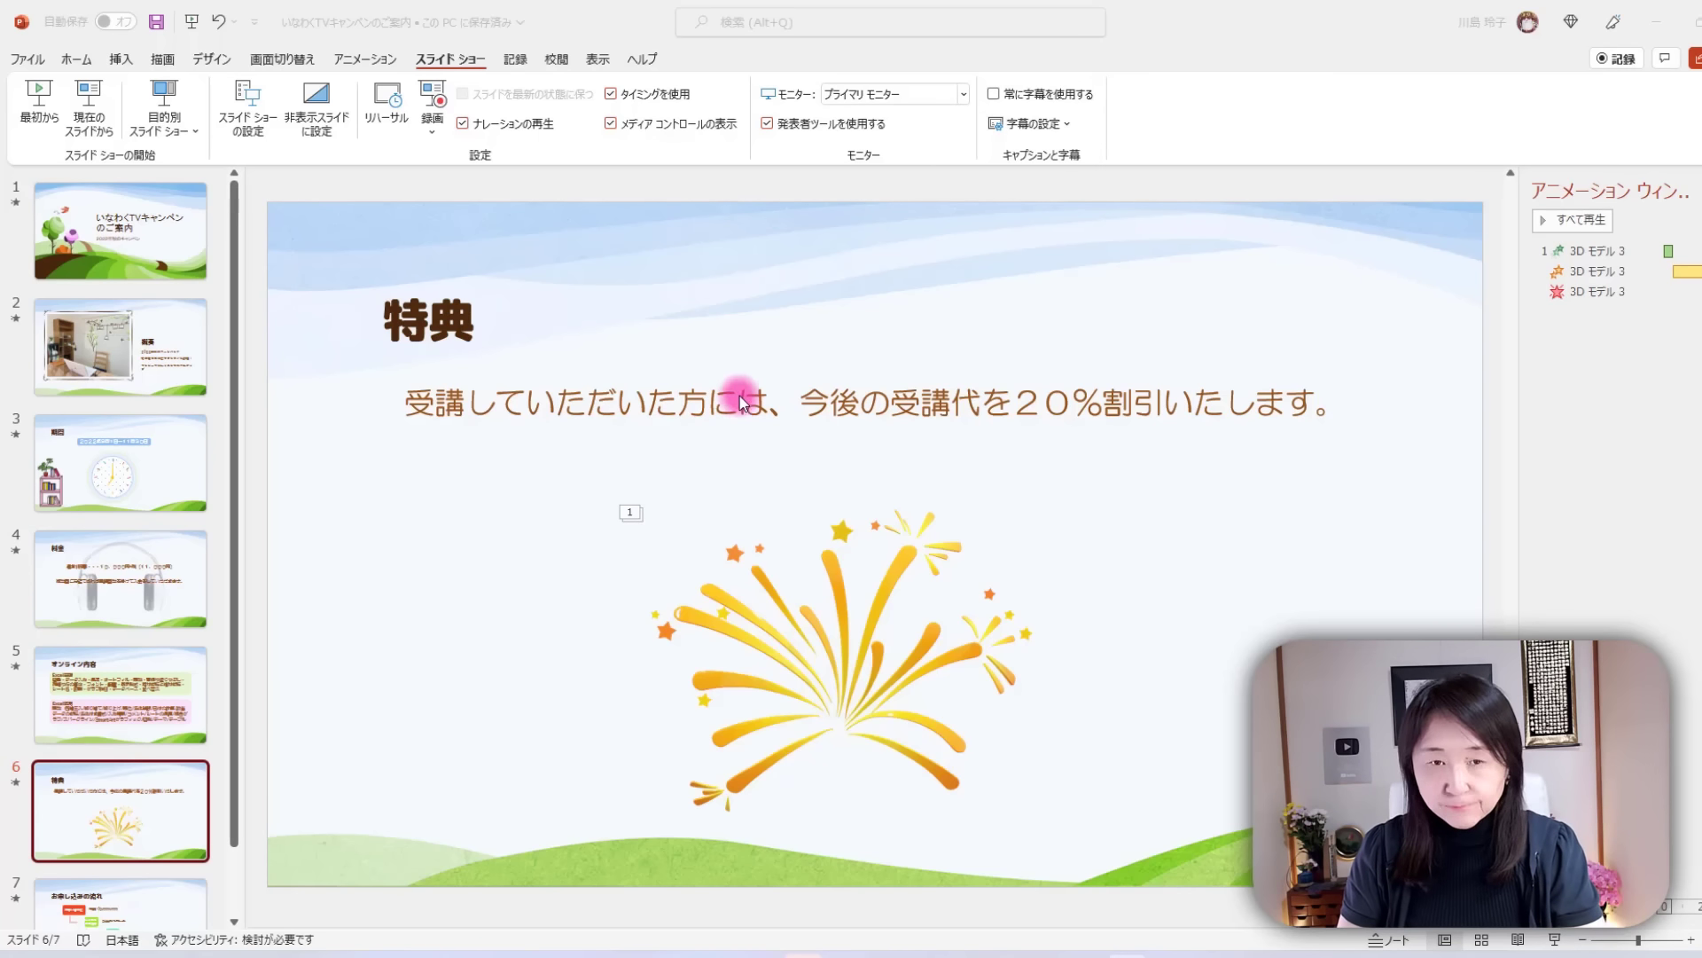
In the Print screen, preview slide 7 and choose the Handouts: 3 Slides layout.
{"action": "left_click", "coordinate": [28, 59]}
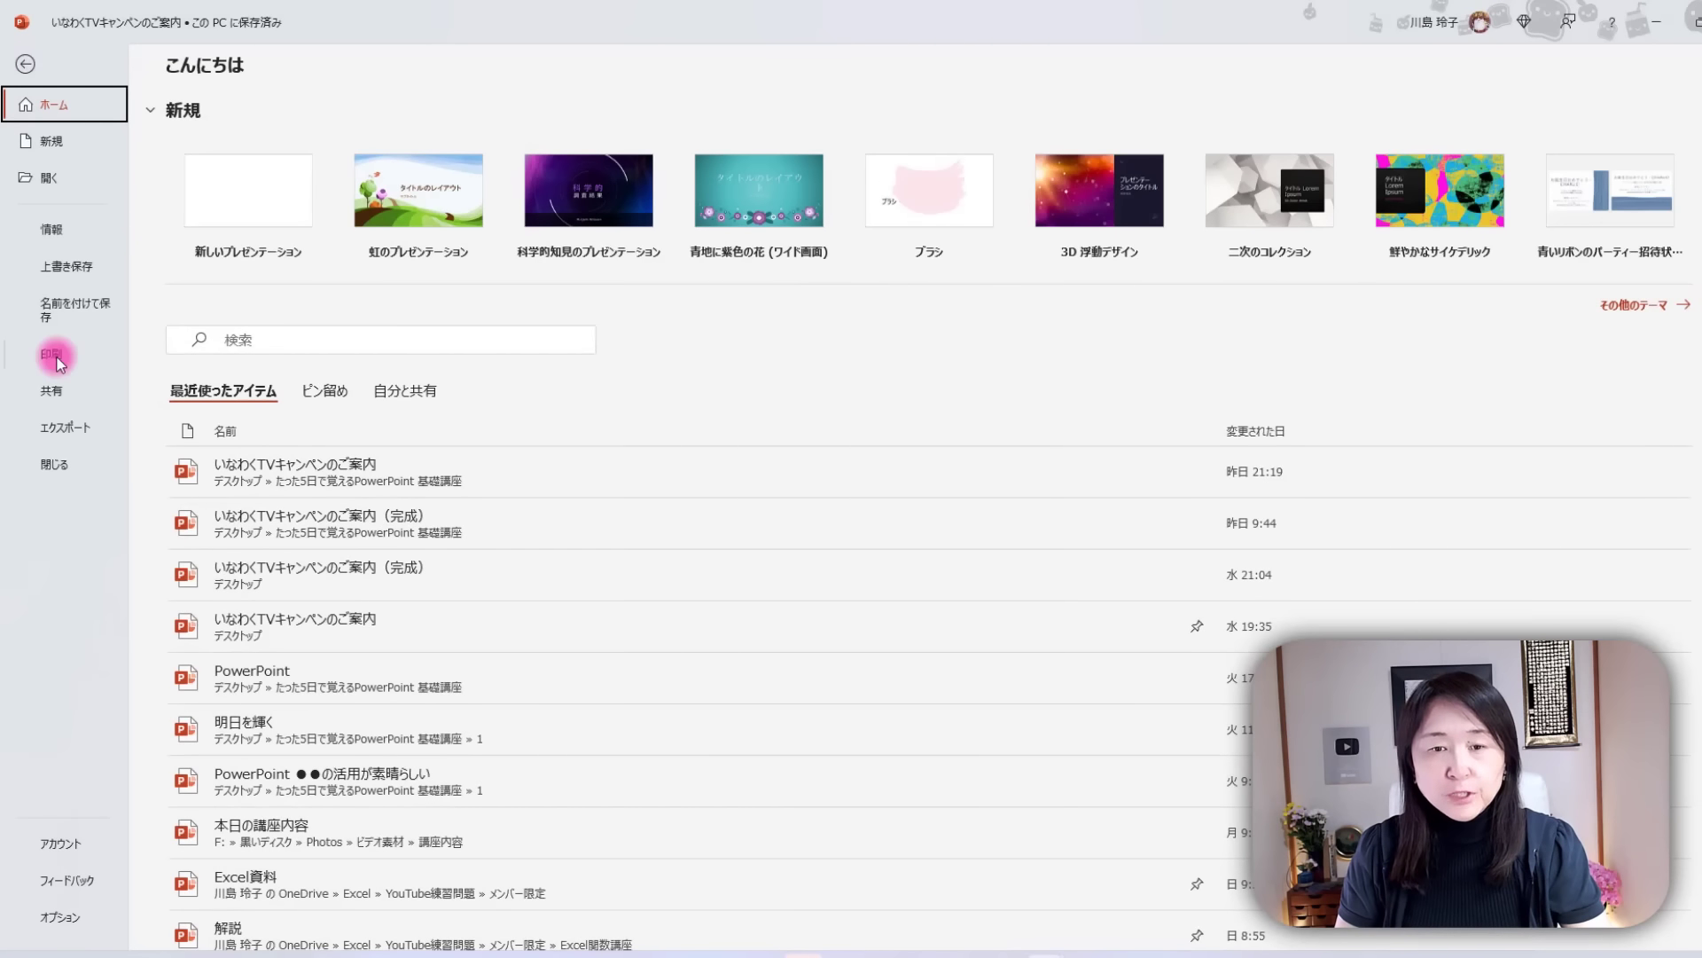
{"action": "left_click", "coordinate": [53, 355]}
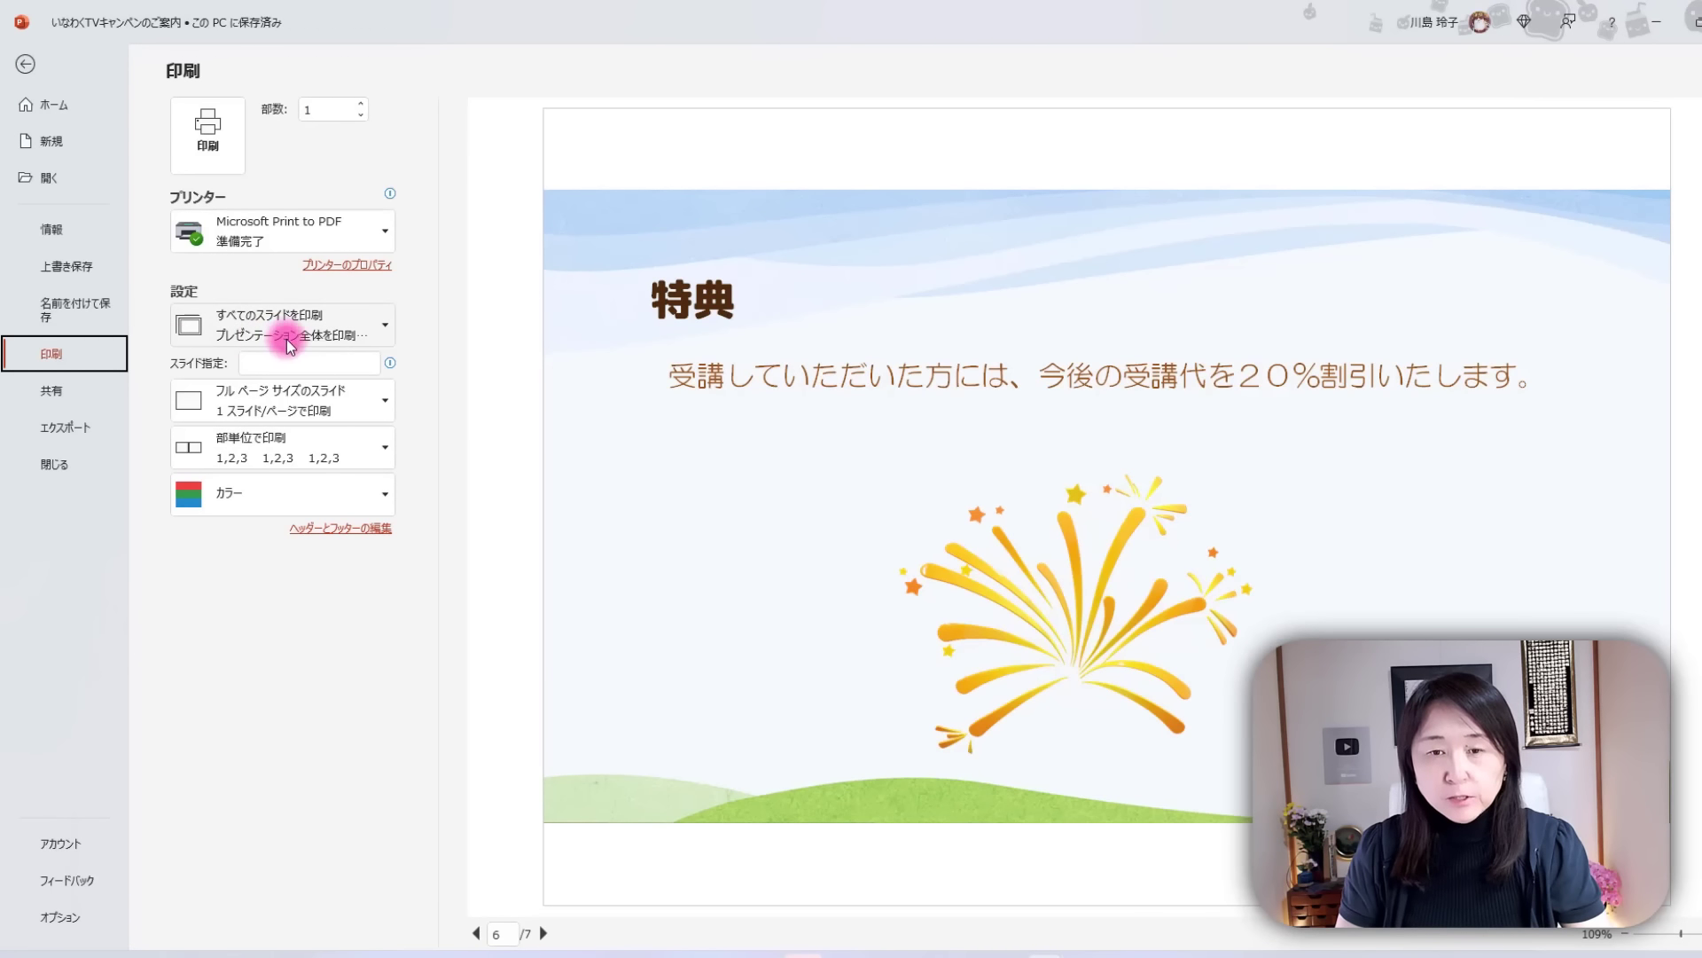
{"action": "left_click", "coordinate": [543, 933]}
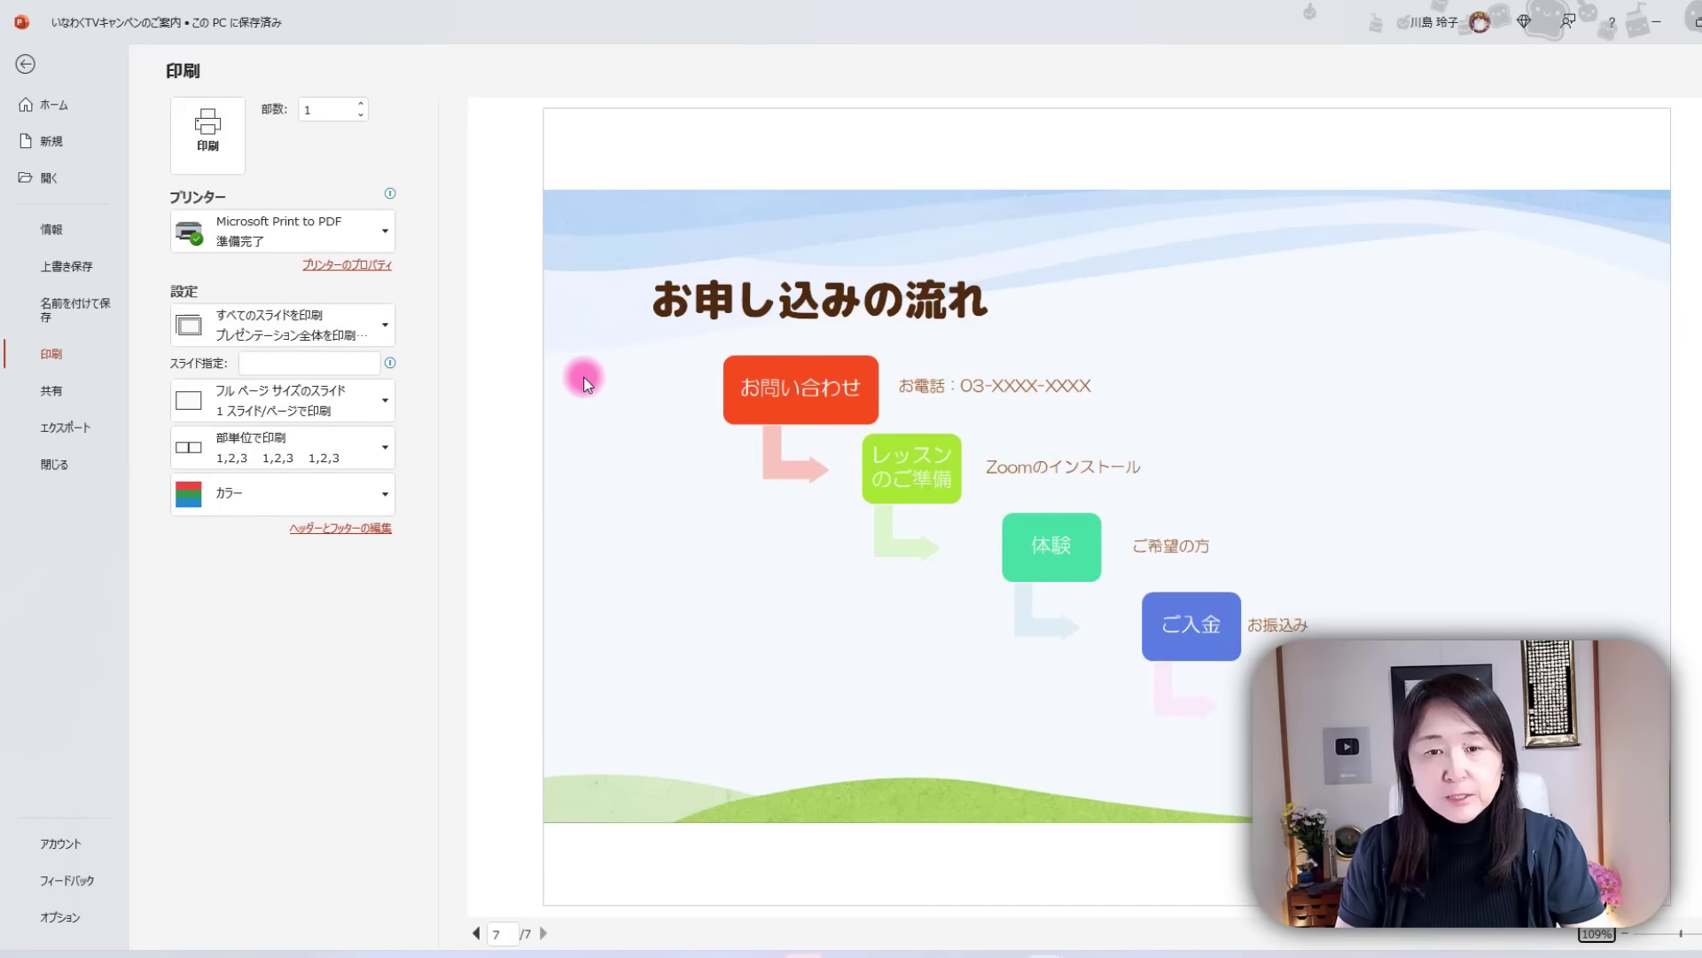
{"action": "left_click", "coordinate": [376, 402]}
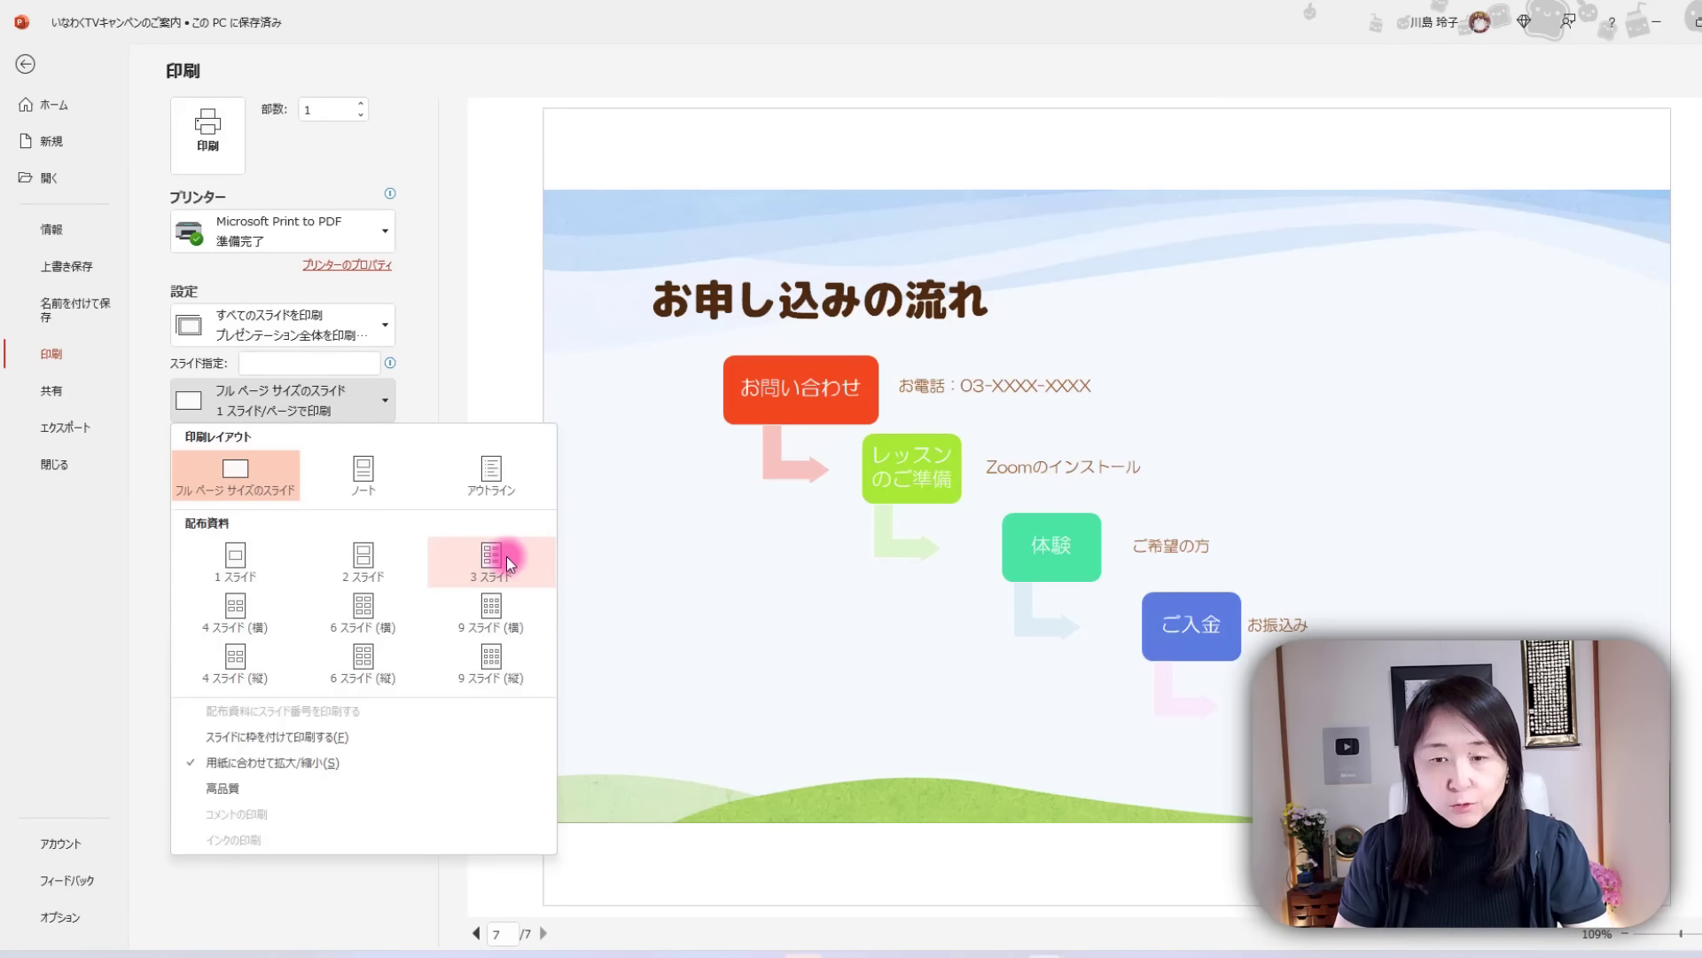
{"action": "left_click", "coordinate": [494, 561]}
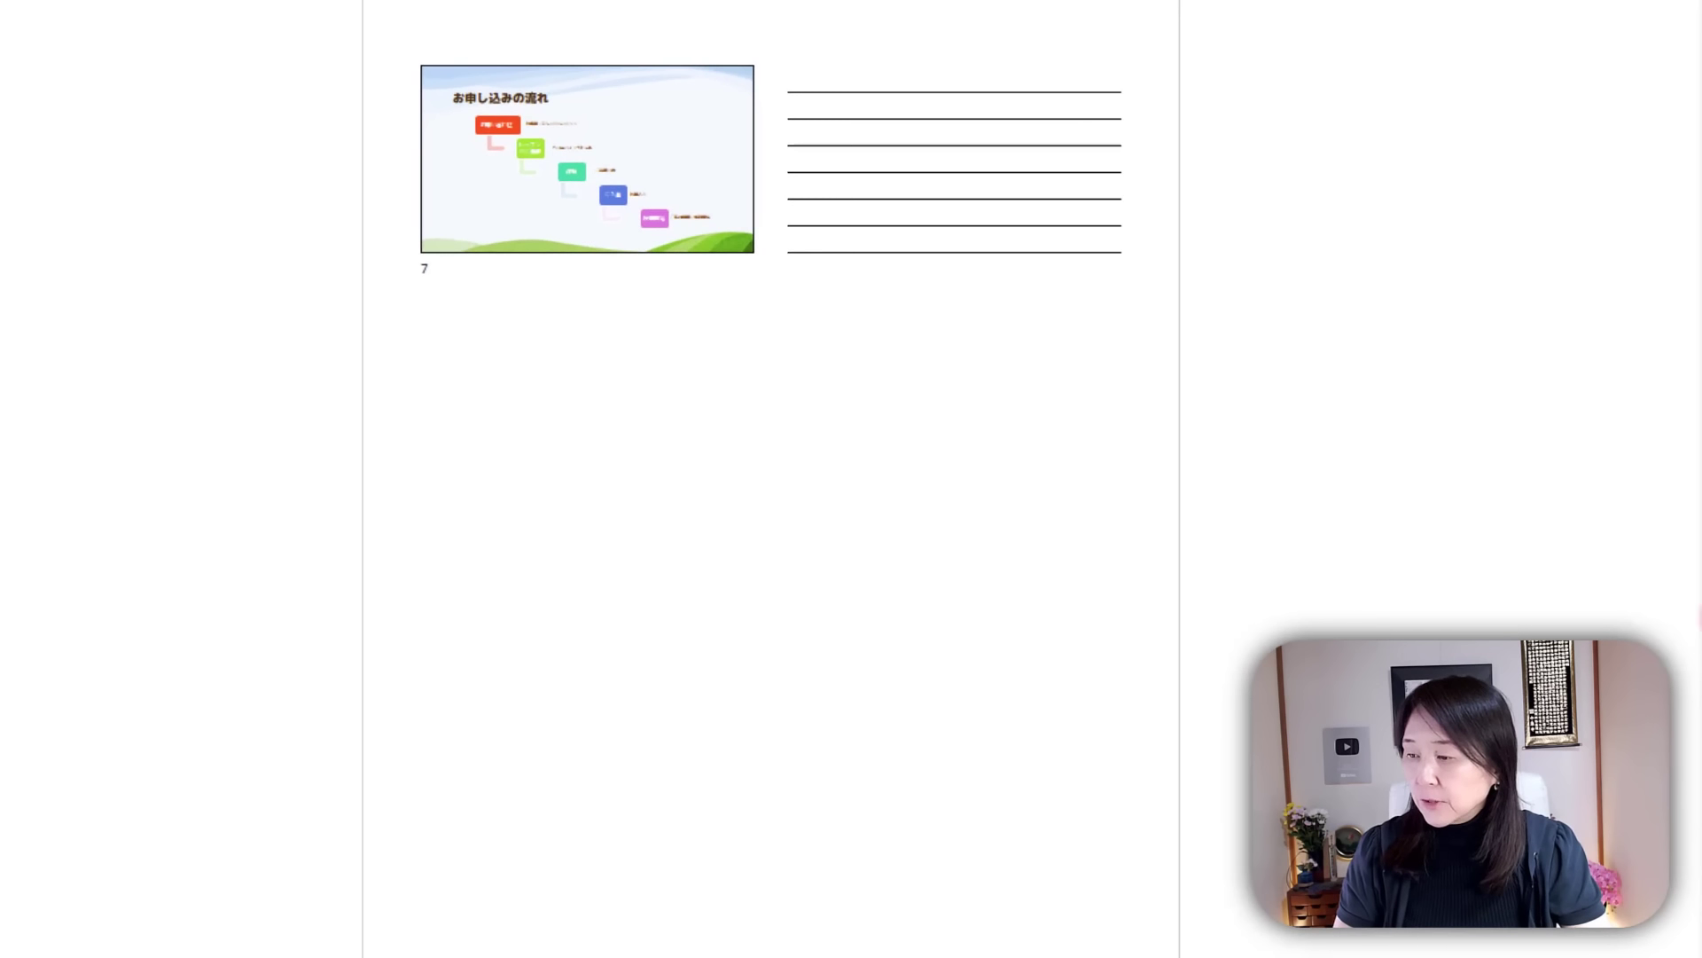
{"action": "scroll", "coordinate": [1482, 105], "scroll_direction": "up", "scroll_amount": 2}
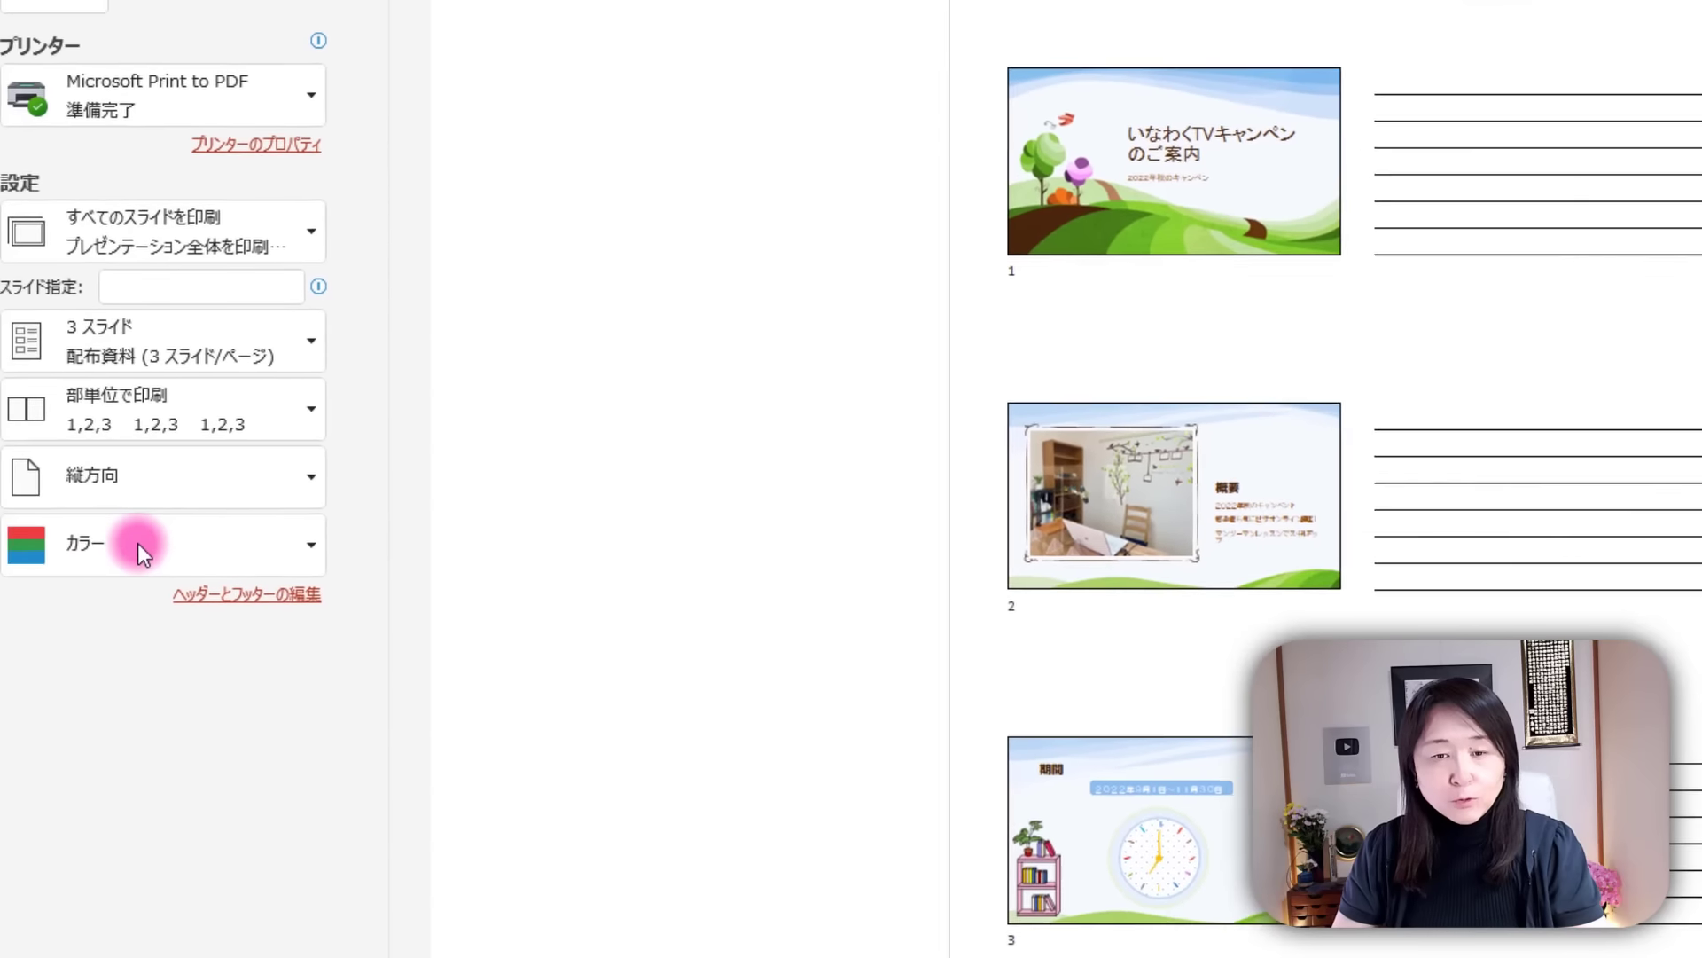
Preview the handouts in Grayscale, then switch the printout back to Color.
{"action": "left_click", "coordinate": [294, 546]}
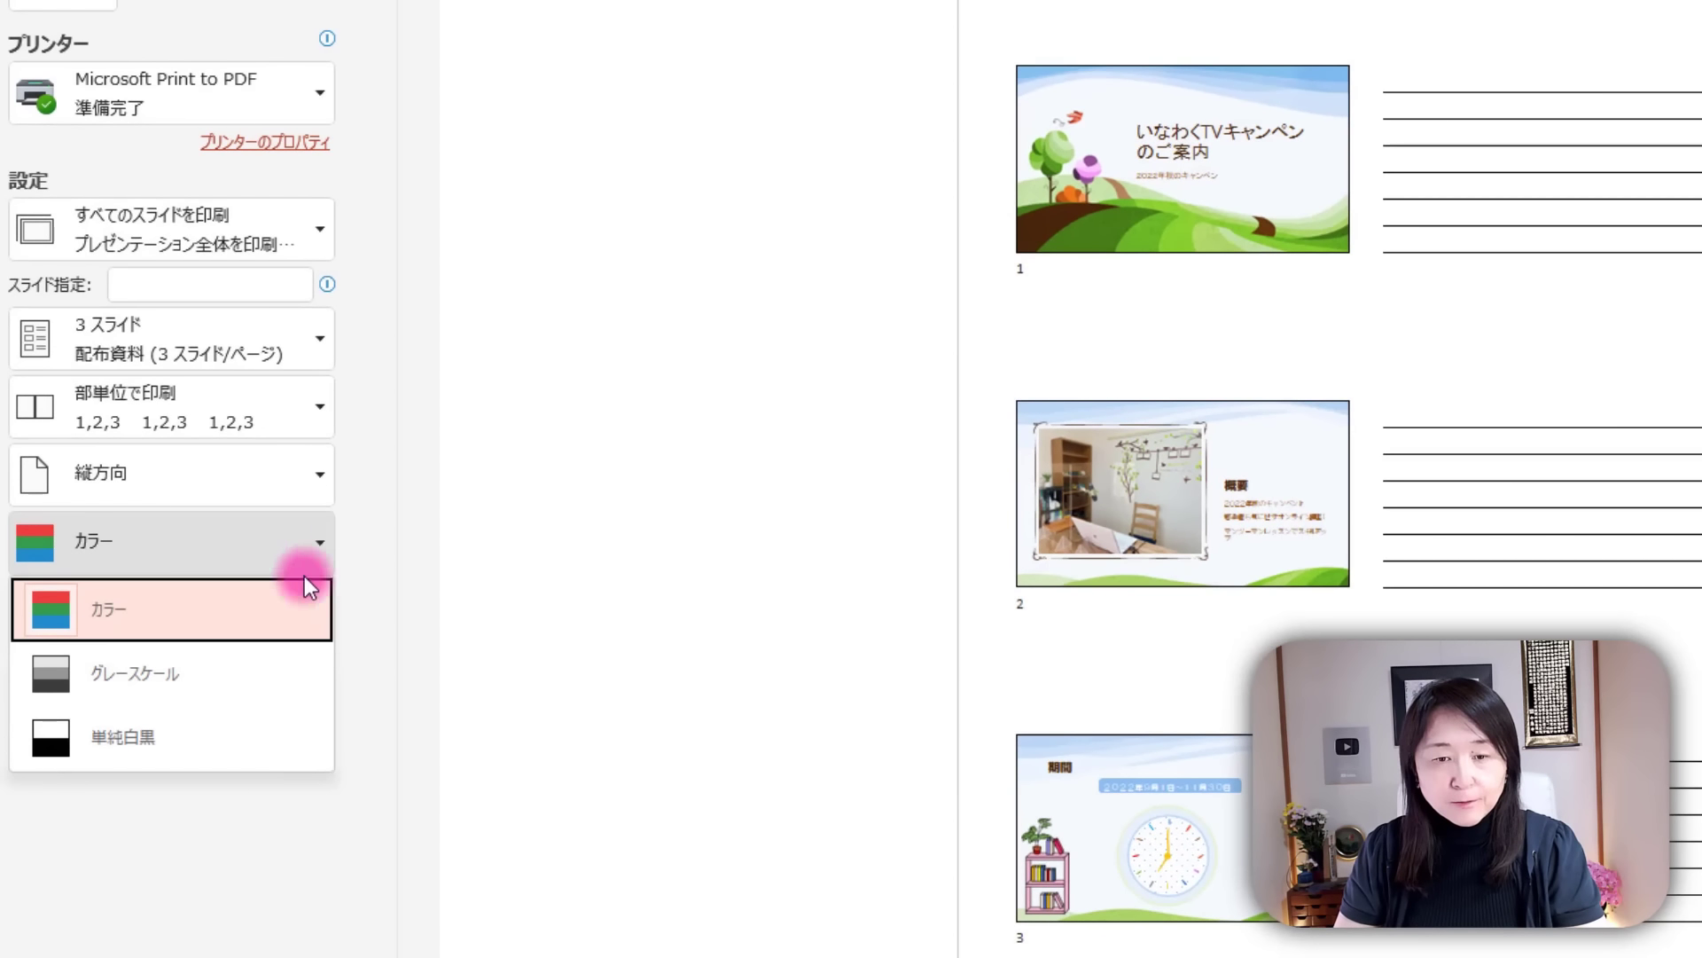
{"action": "left_click", "coordinate": [242, 674]}
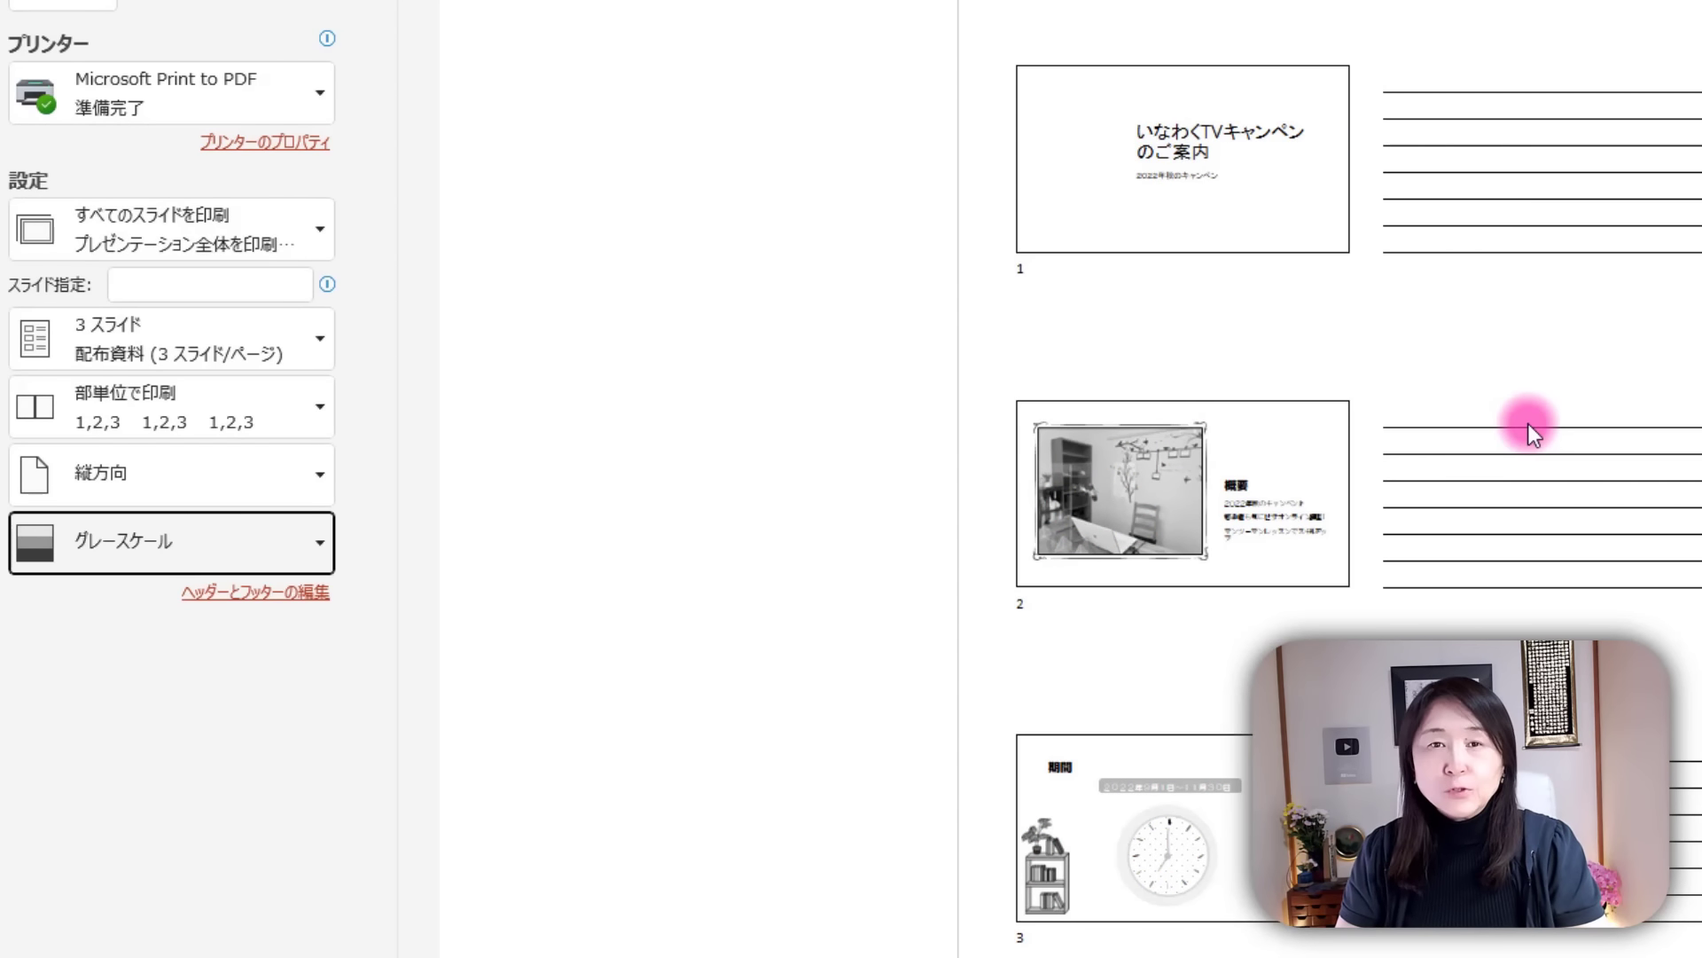
{"action": "left_click", "coordinate": [322, 545]}
{"action": "left_click", "coordinate": [273, 609]}
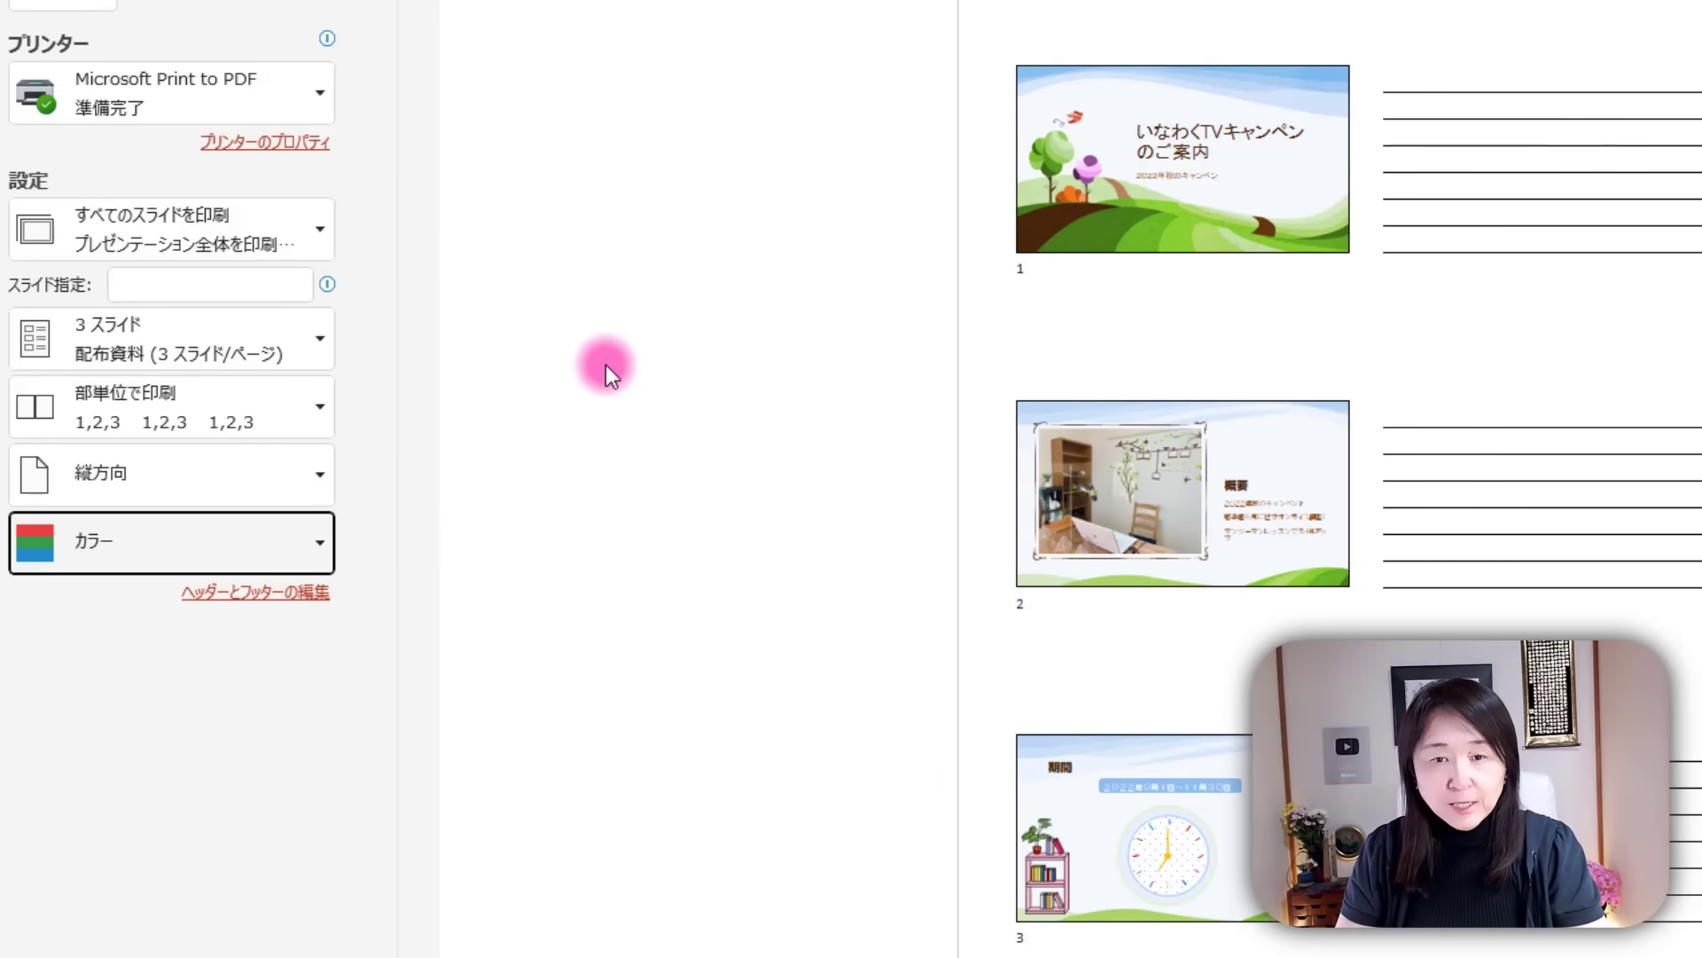
Change the handout layout to six slides per page.
{"action": "left_click", "coordinate": [297, 350]}
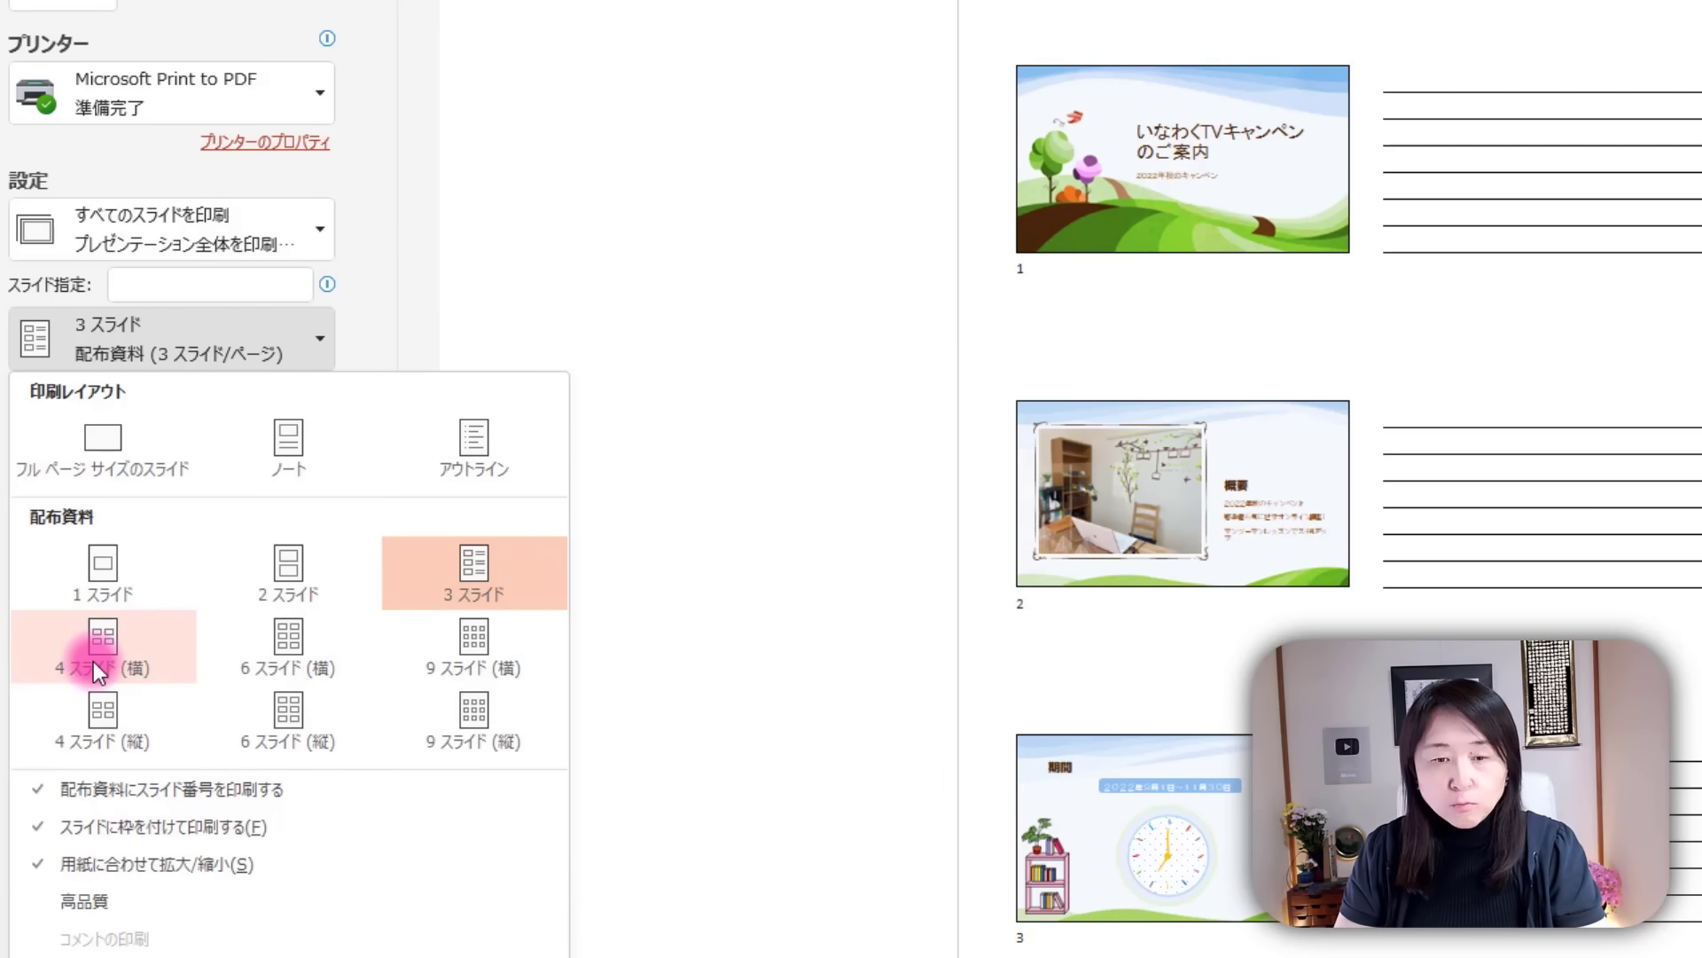
{"action": "left_click", "coordinate": [289, 633]}
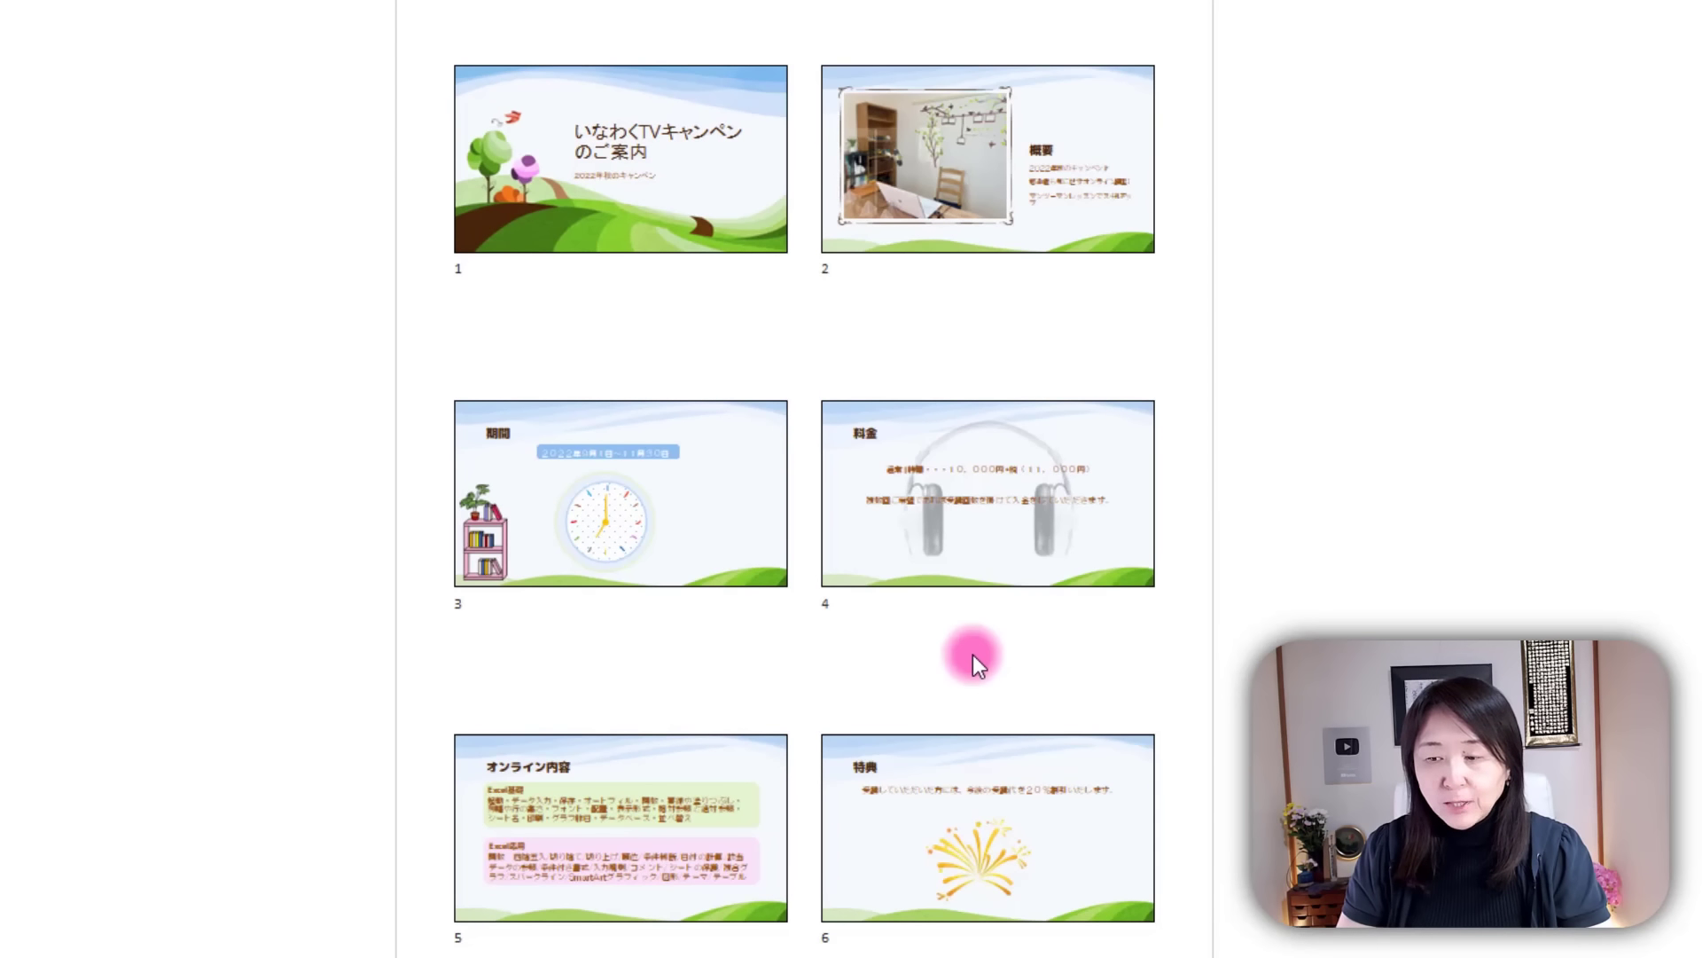
{"action": "scroll", "coordinate": [985, 743], "scroll_direction": "down", "scroll_amount": 1}
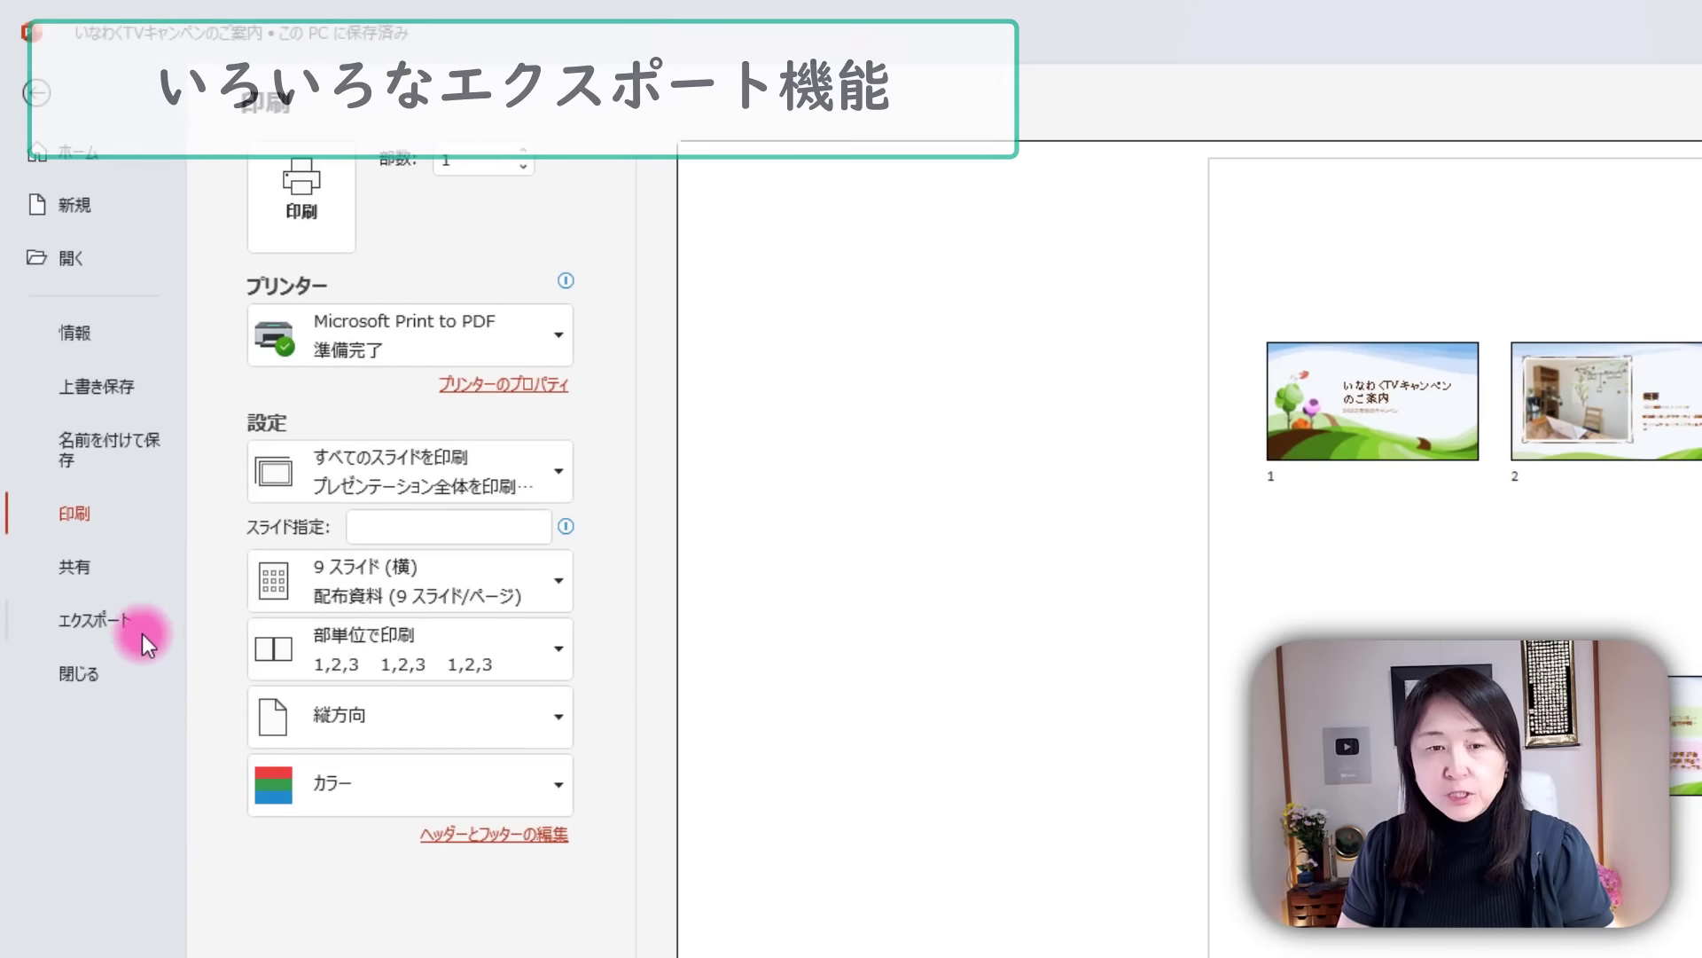
On the Export page, review Package Presentation, Create Handouts and Change File Type options.
{"action": "left_click", "coordinate": [124, 620]}
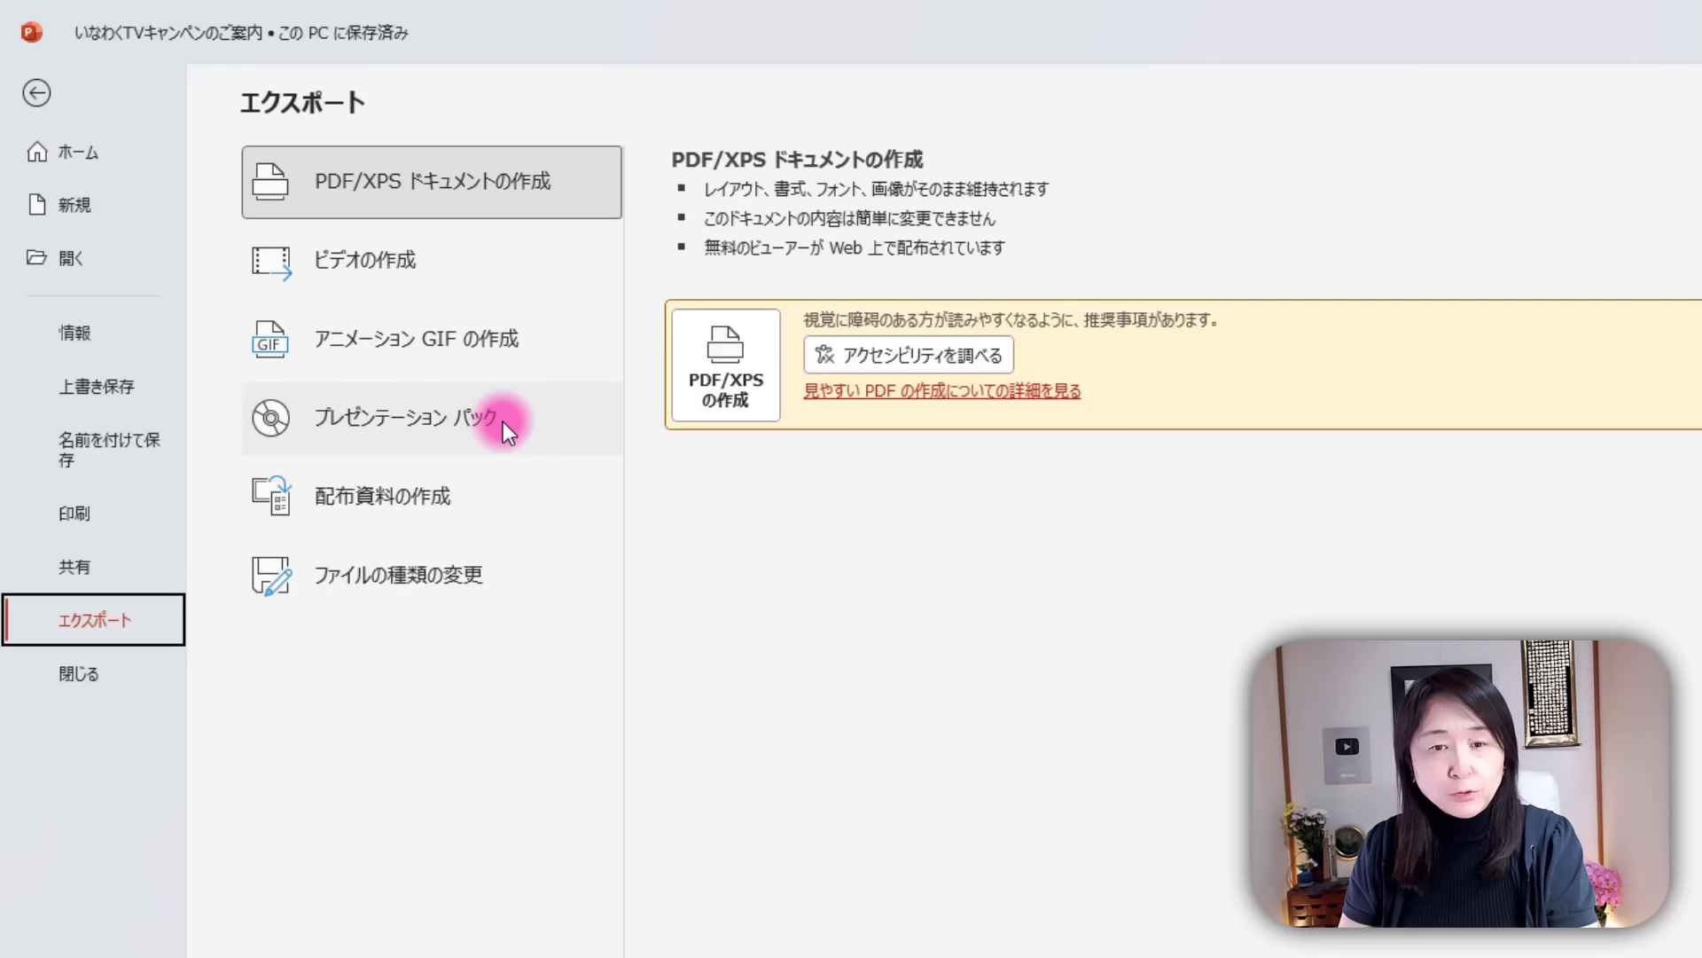
{"action": "left_click", "coordinate": [358, 402]}
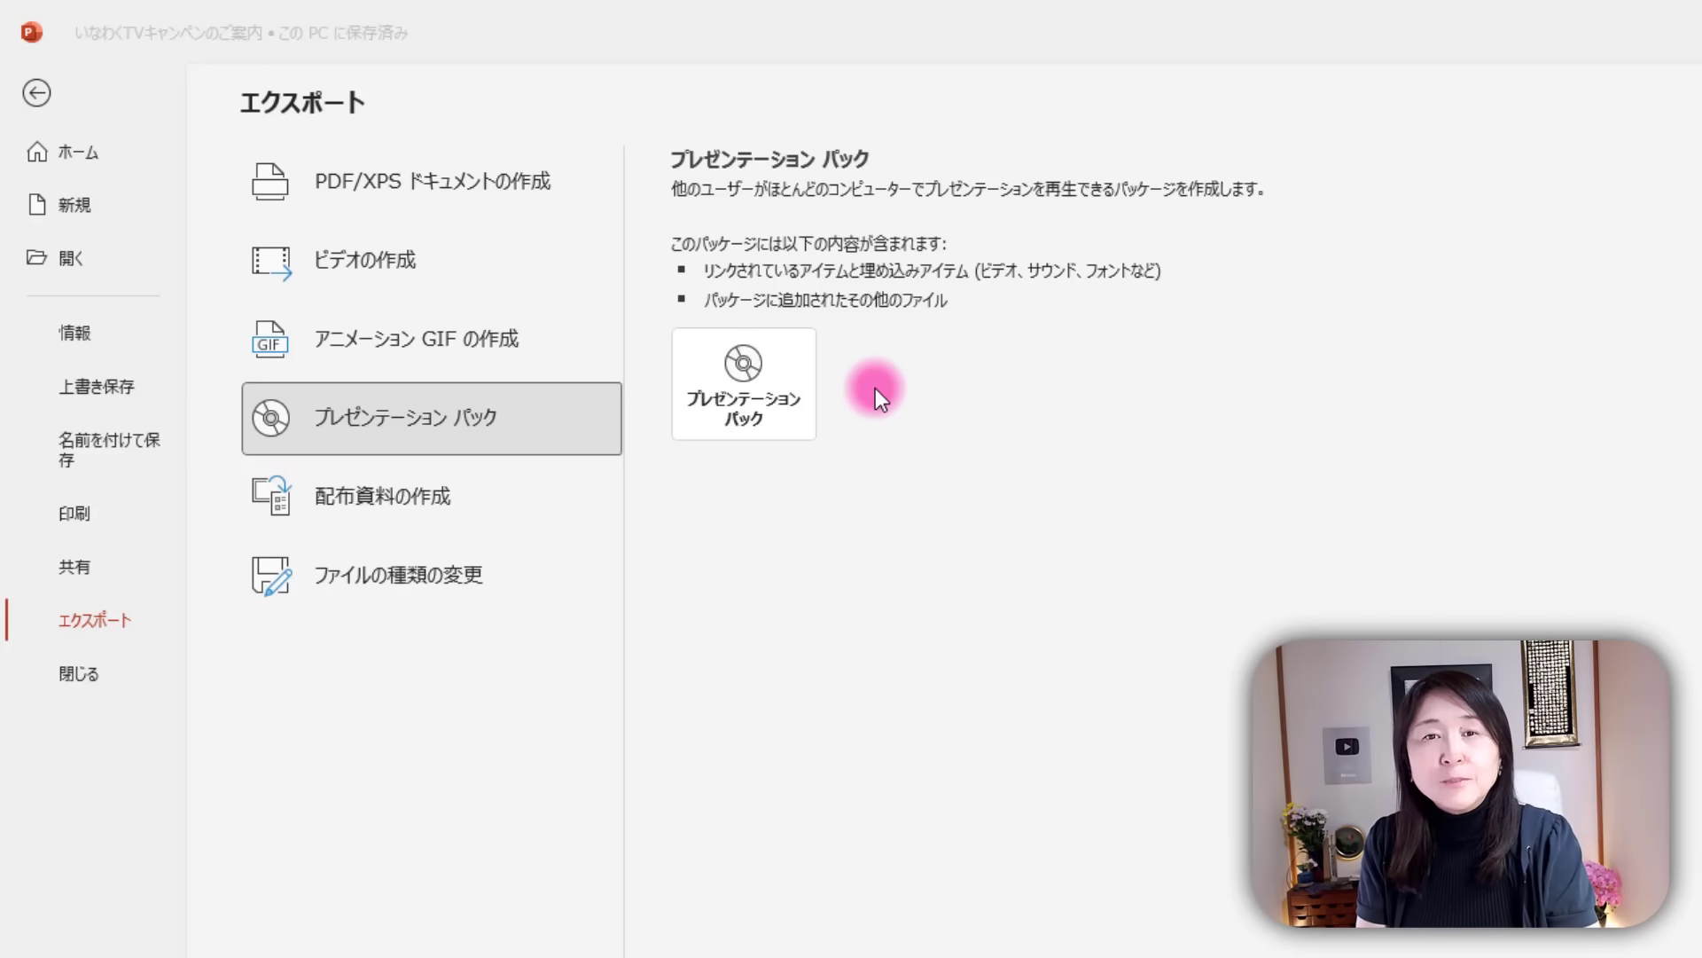
{"action": "left_click", "coordinate": [875, 388]}
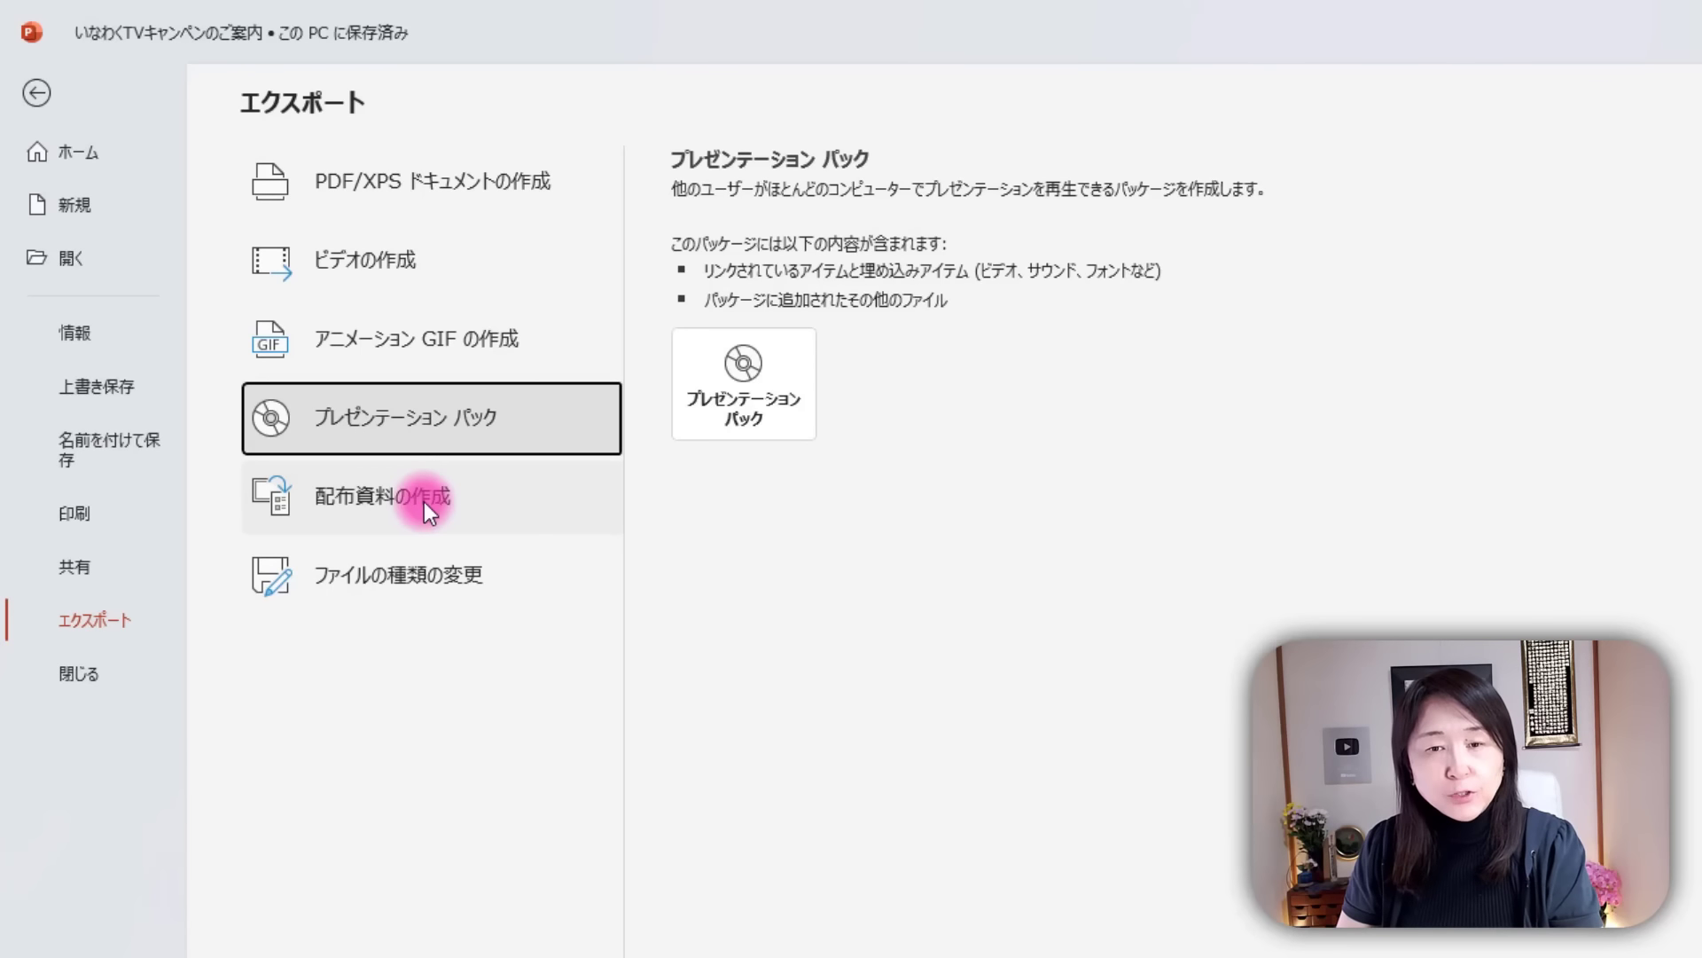
{"action": "left_click", "coordinate": [423, 502]}
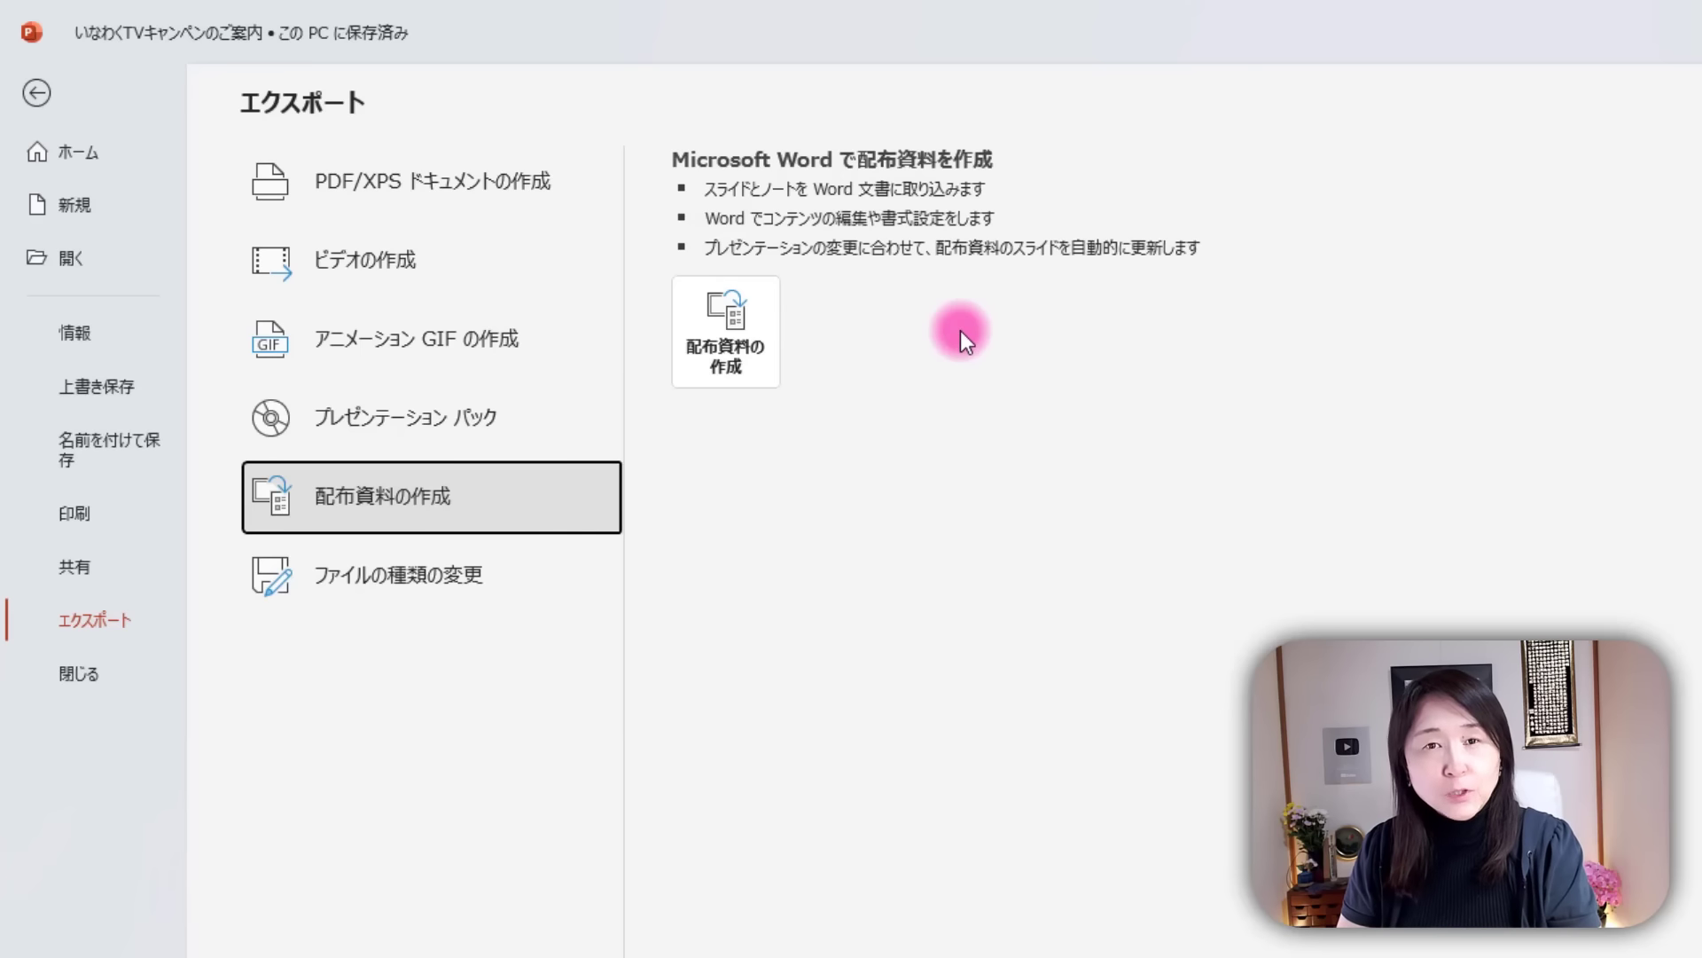
{"action": "left_click", "coordinate": [440, 581]}
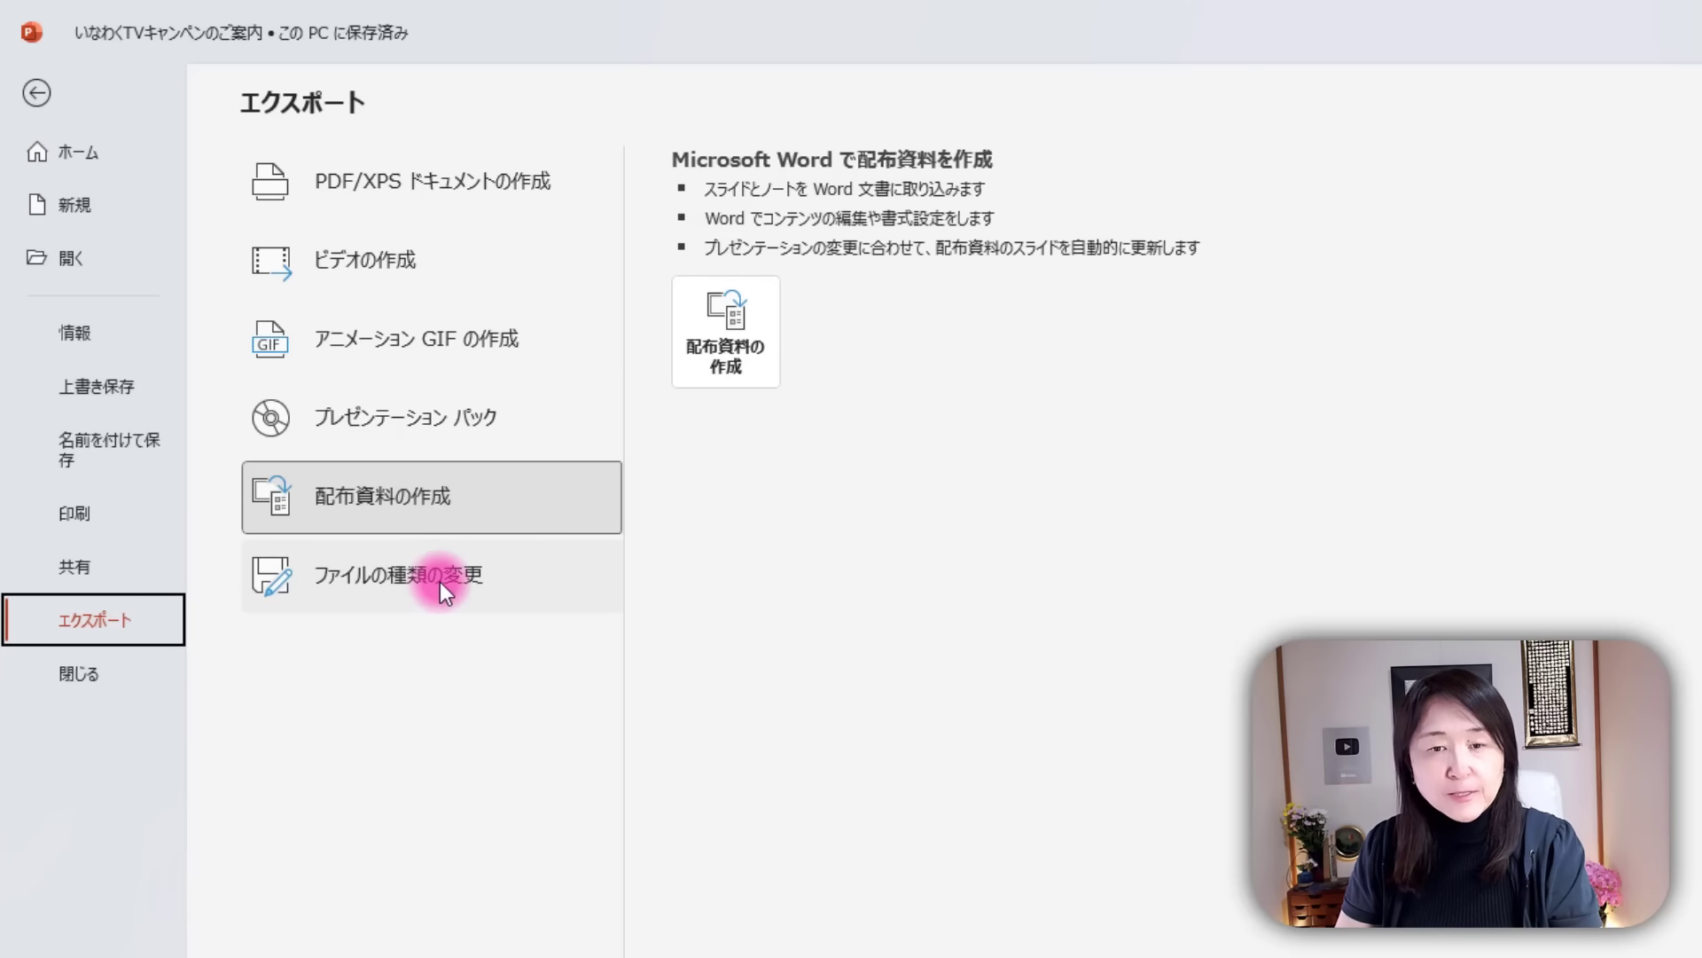